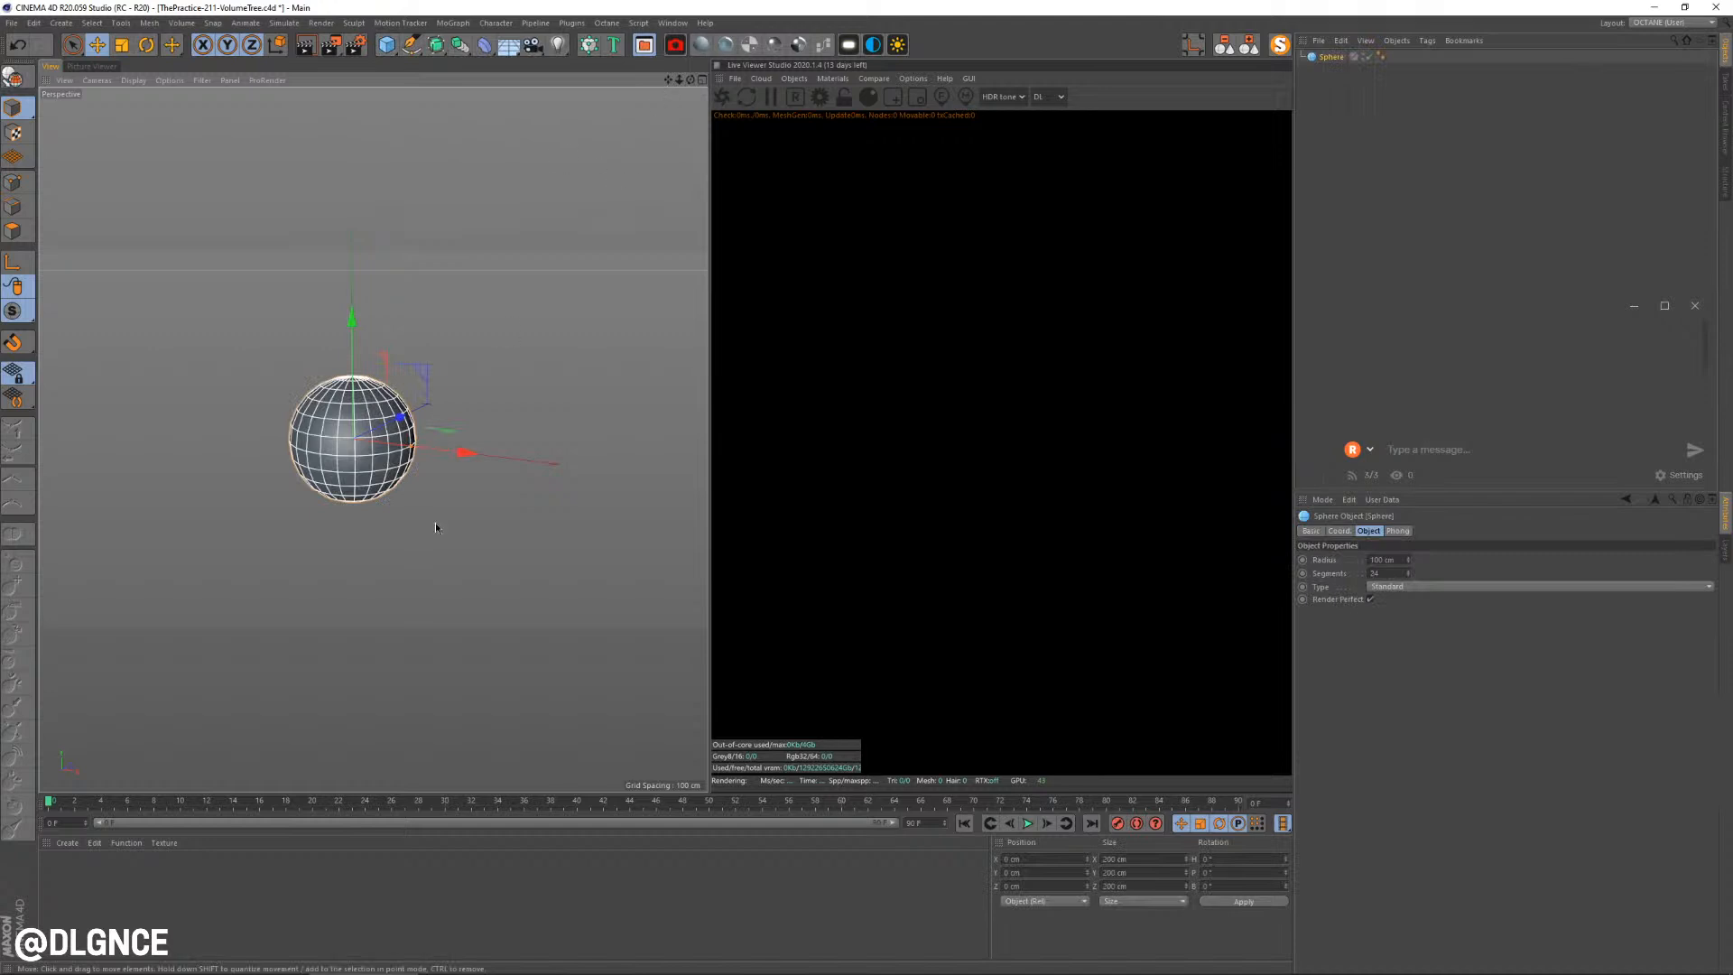
left_click_drag(438, 564, 519, 591, "alt")
scroll(415, 550, "up", 4)
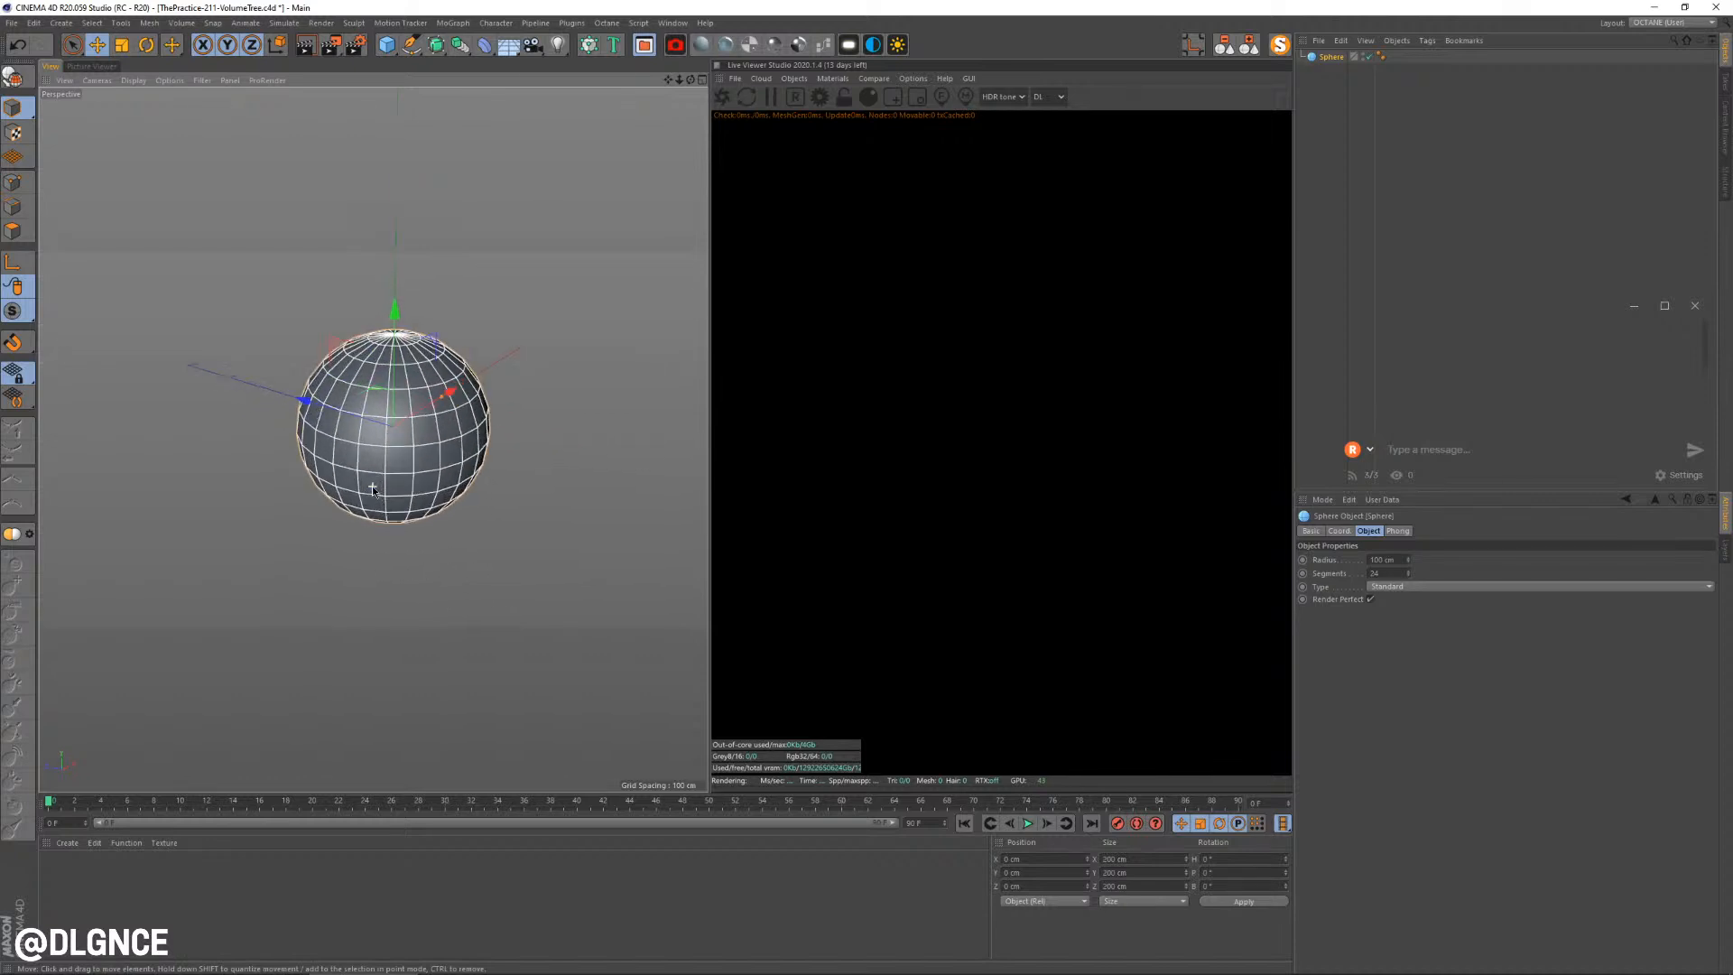
mouse_move(459, 534)
left_mouse_down("alt")
mouse_move(411, 558)
mouse_move(457, 539)
mouse_move(441, 547)
left_mouse_up("alt")
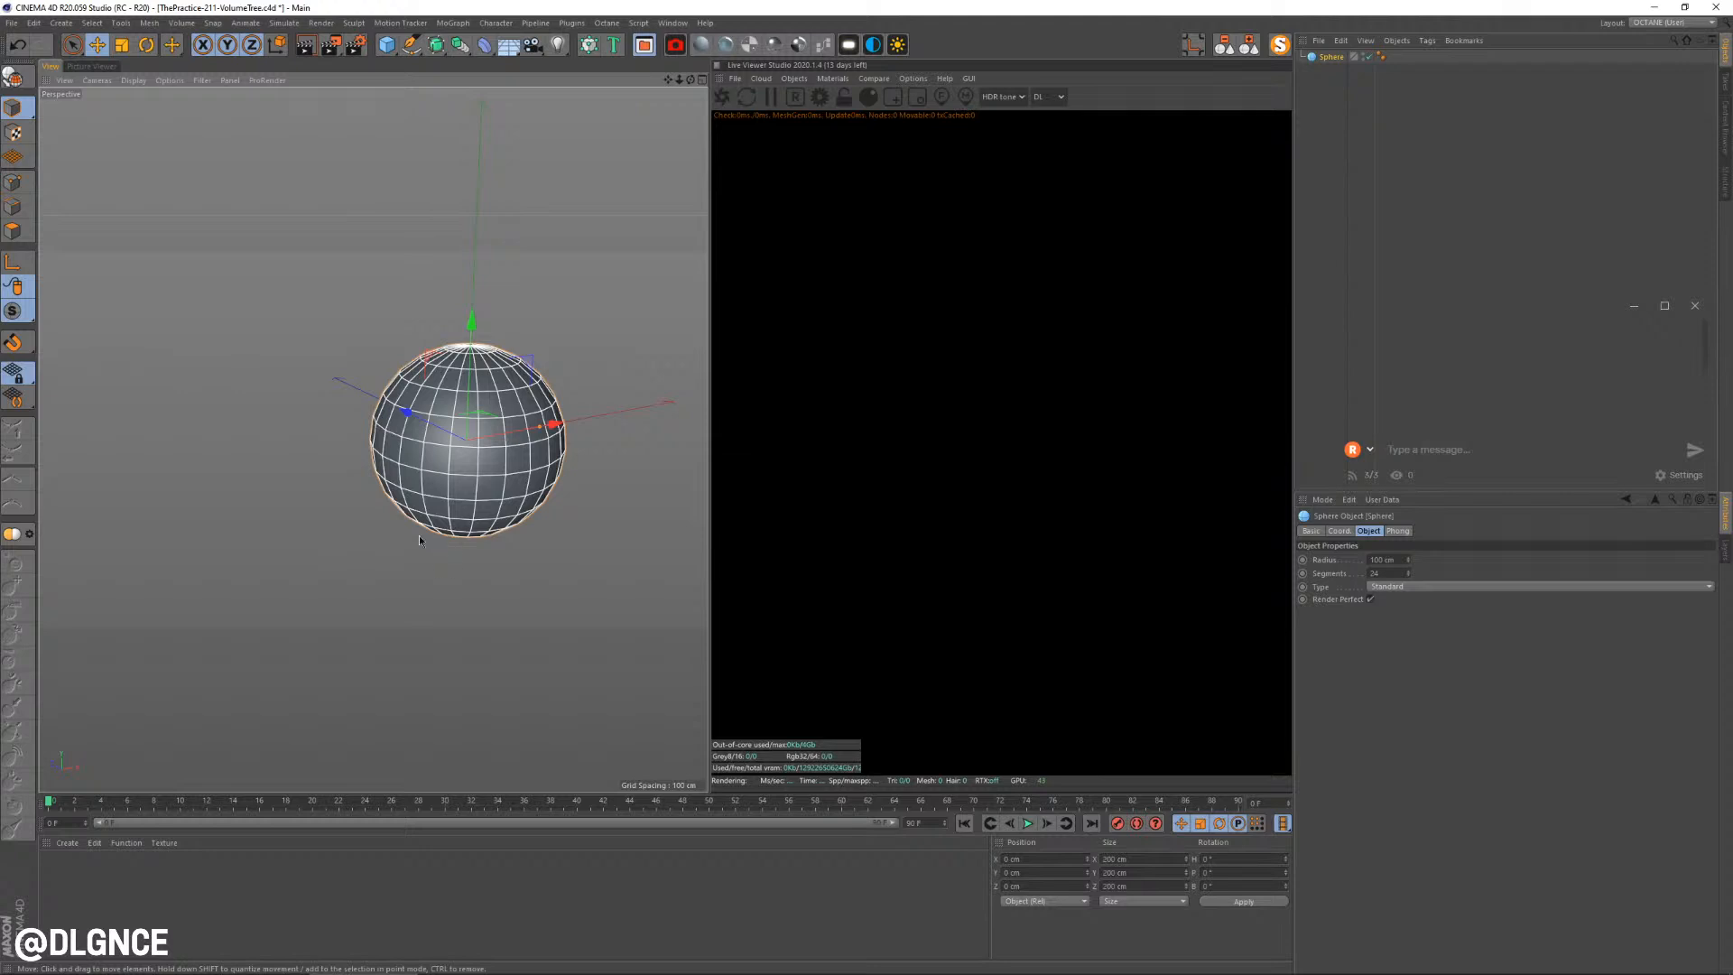
left_click_drag(287, 468, 238, 448, "alt")
left_click_drag(390, 485, 459, 553, "alt")
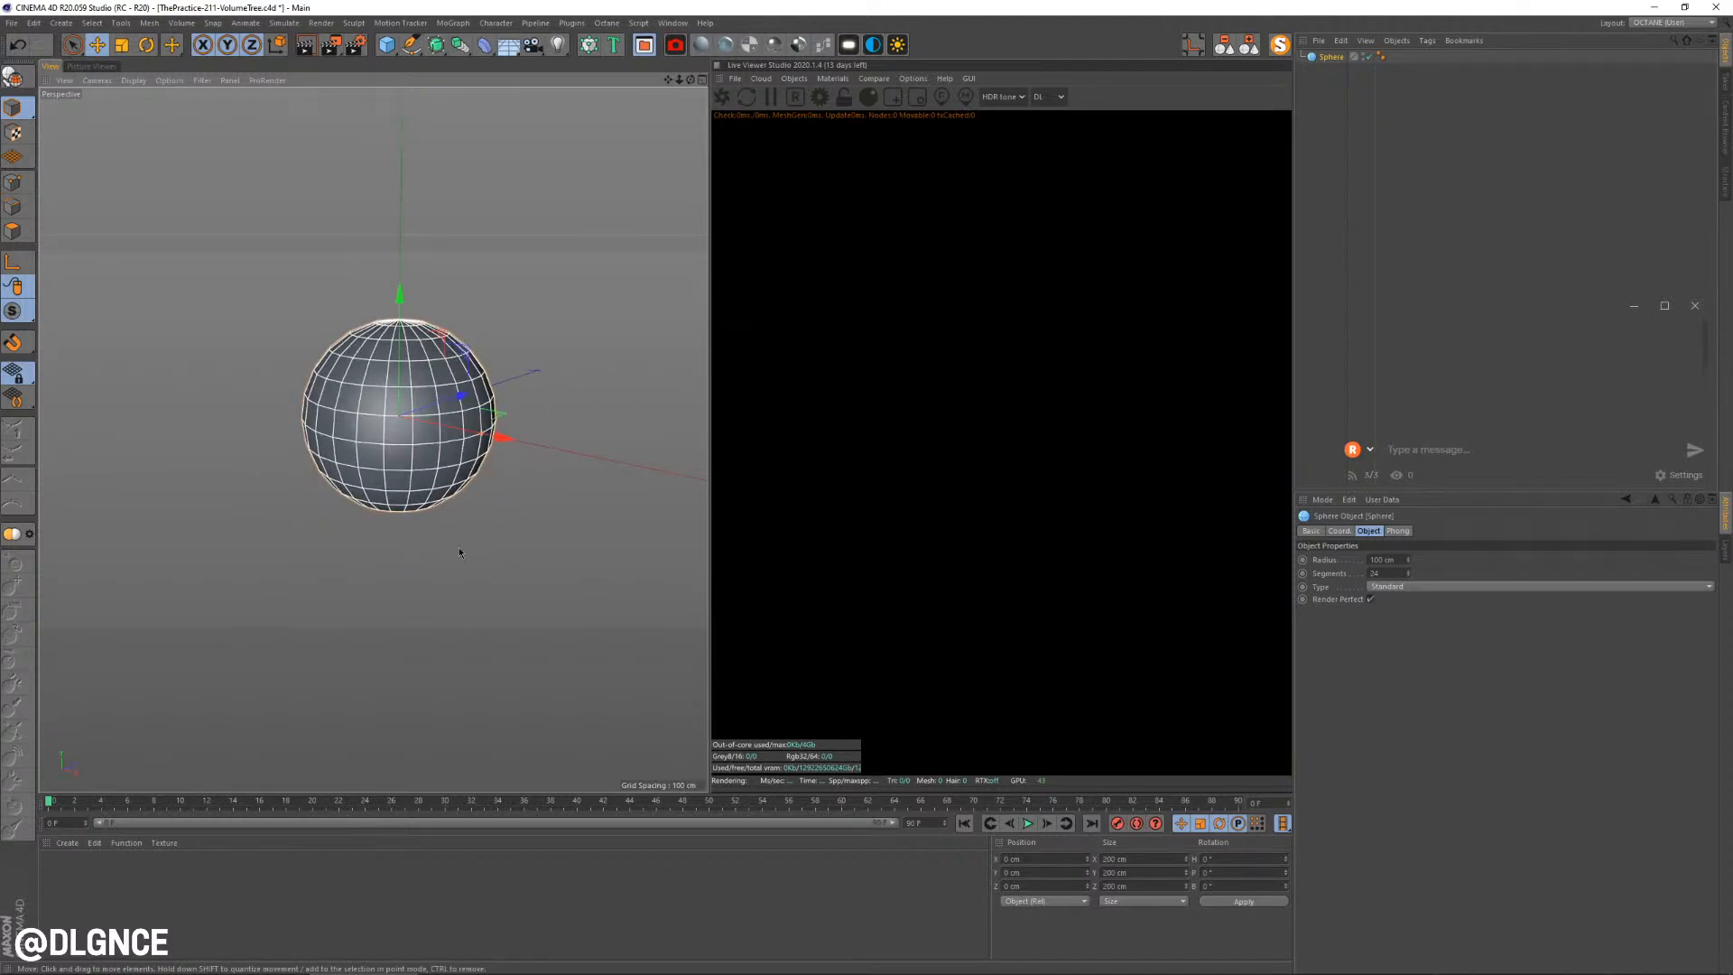
left_click_drag(426, 540, 376, 549, "alt")
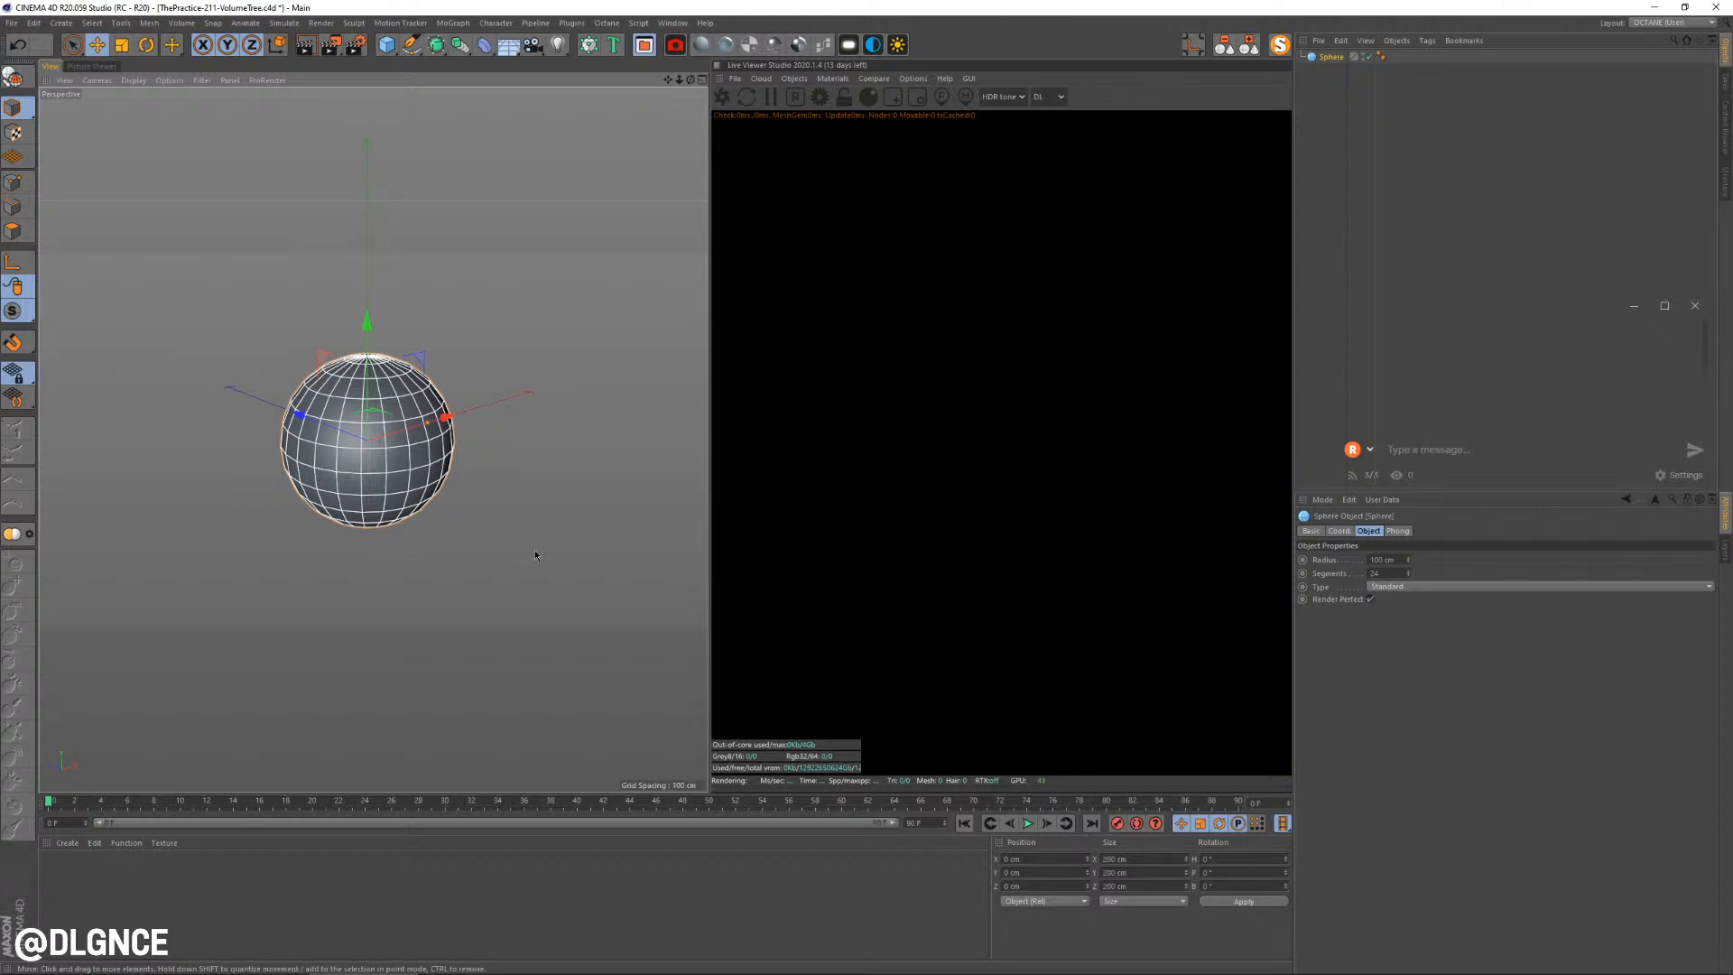
mouse_move(538, 487)
left_mouse_down("alt")
mouse_move(534, 446)
mouse_move(479, 460)
mouse_move(475, 490)
mouse_move(522, 479)
left_mouse_up("alt")
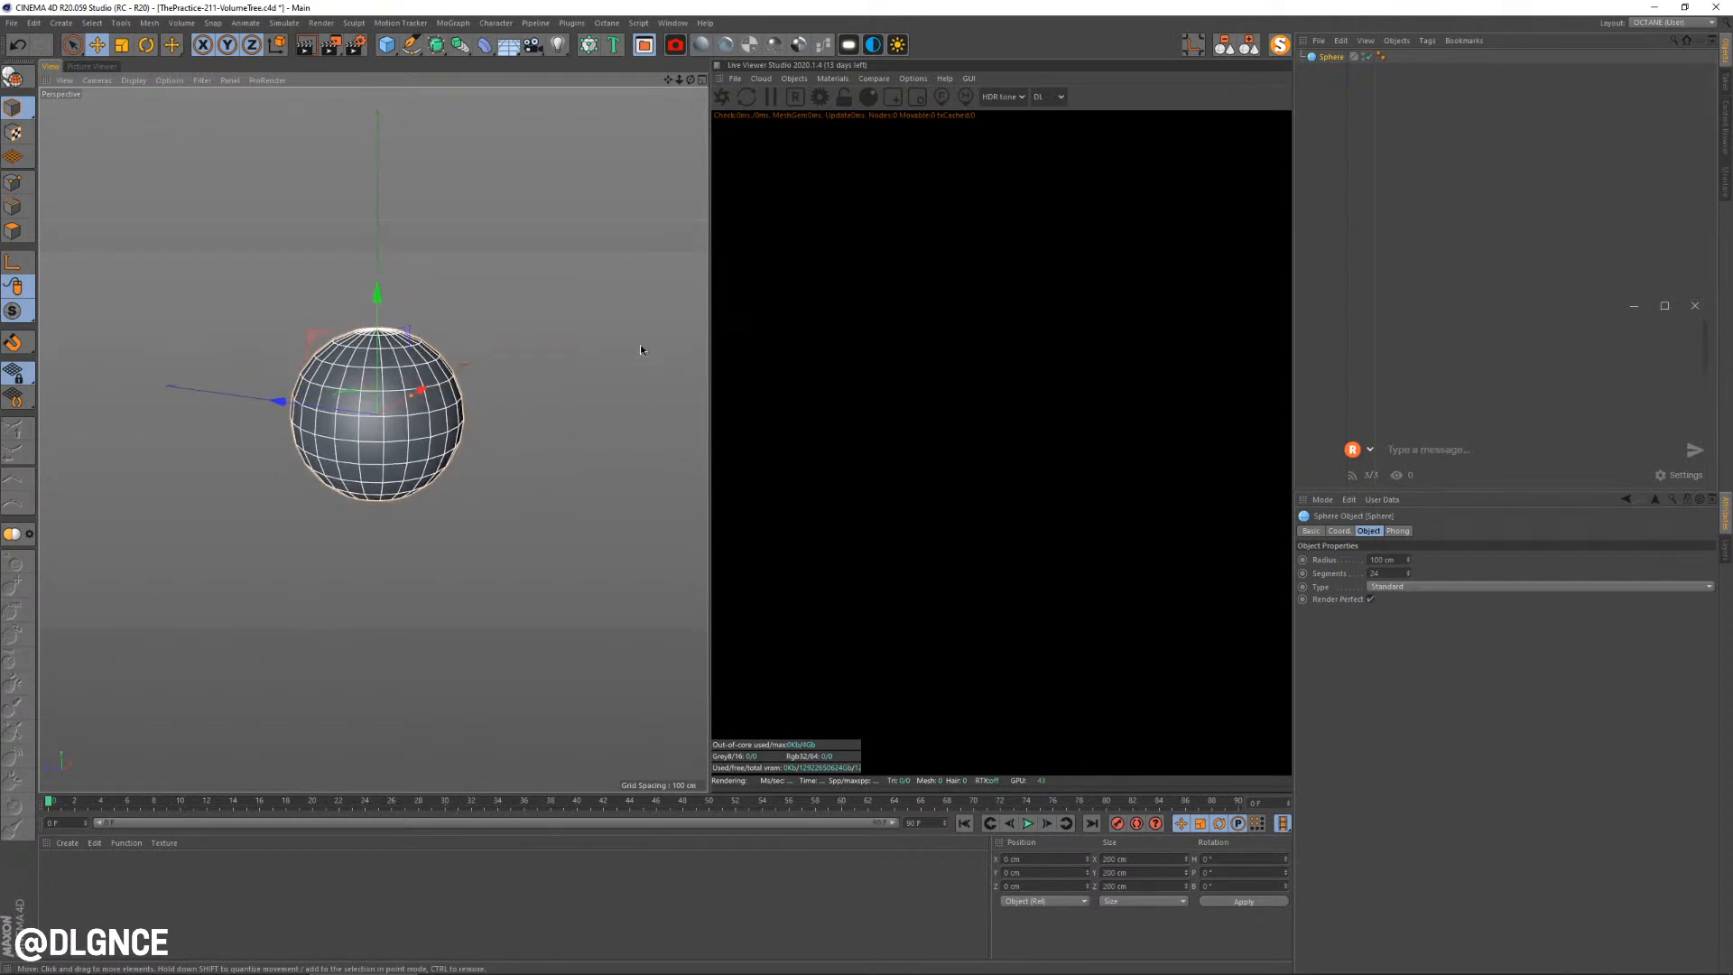
left_click_drag(481, 502, 529, 491, "alt")
left_click_drag(581, 273, 500, 327, "alt")
Start the Octane live render of the sphere and widen the perspective viewport slightly
left_click(722, 97)
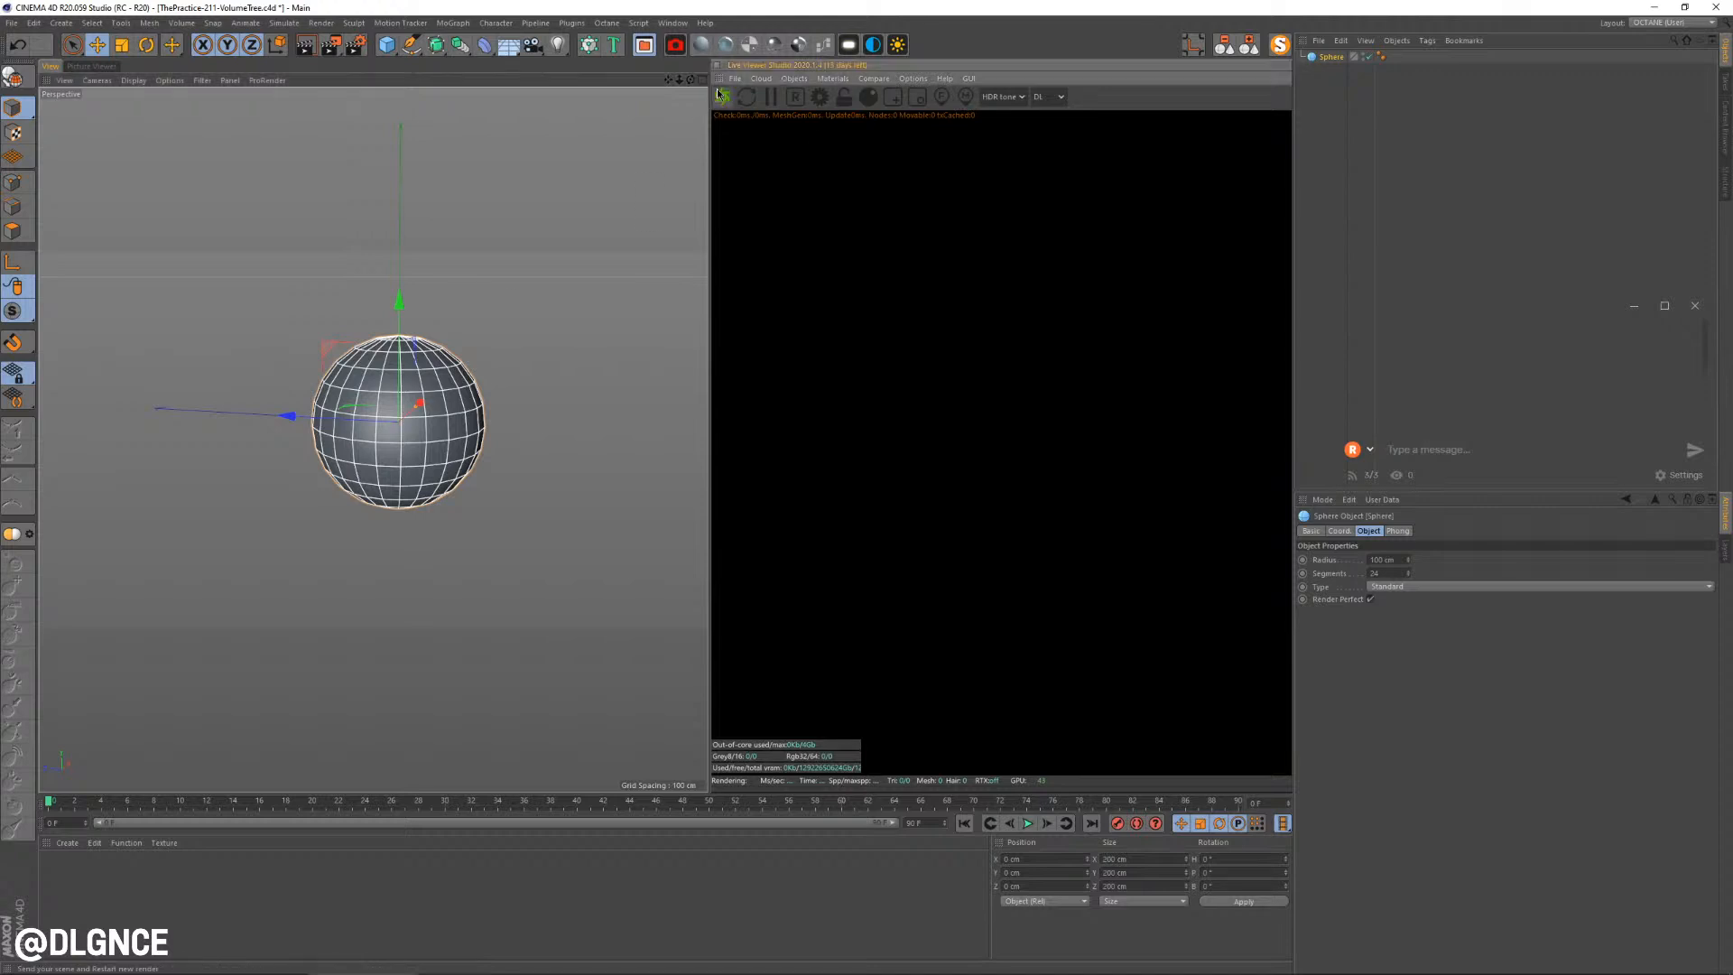
left_click_drag(711, 226, 746, 223)
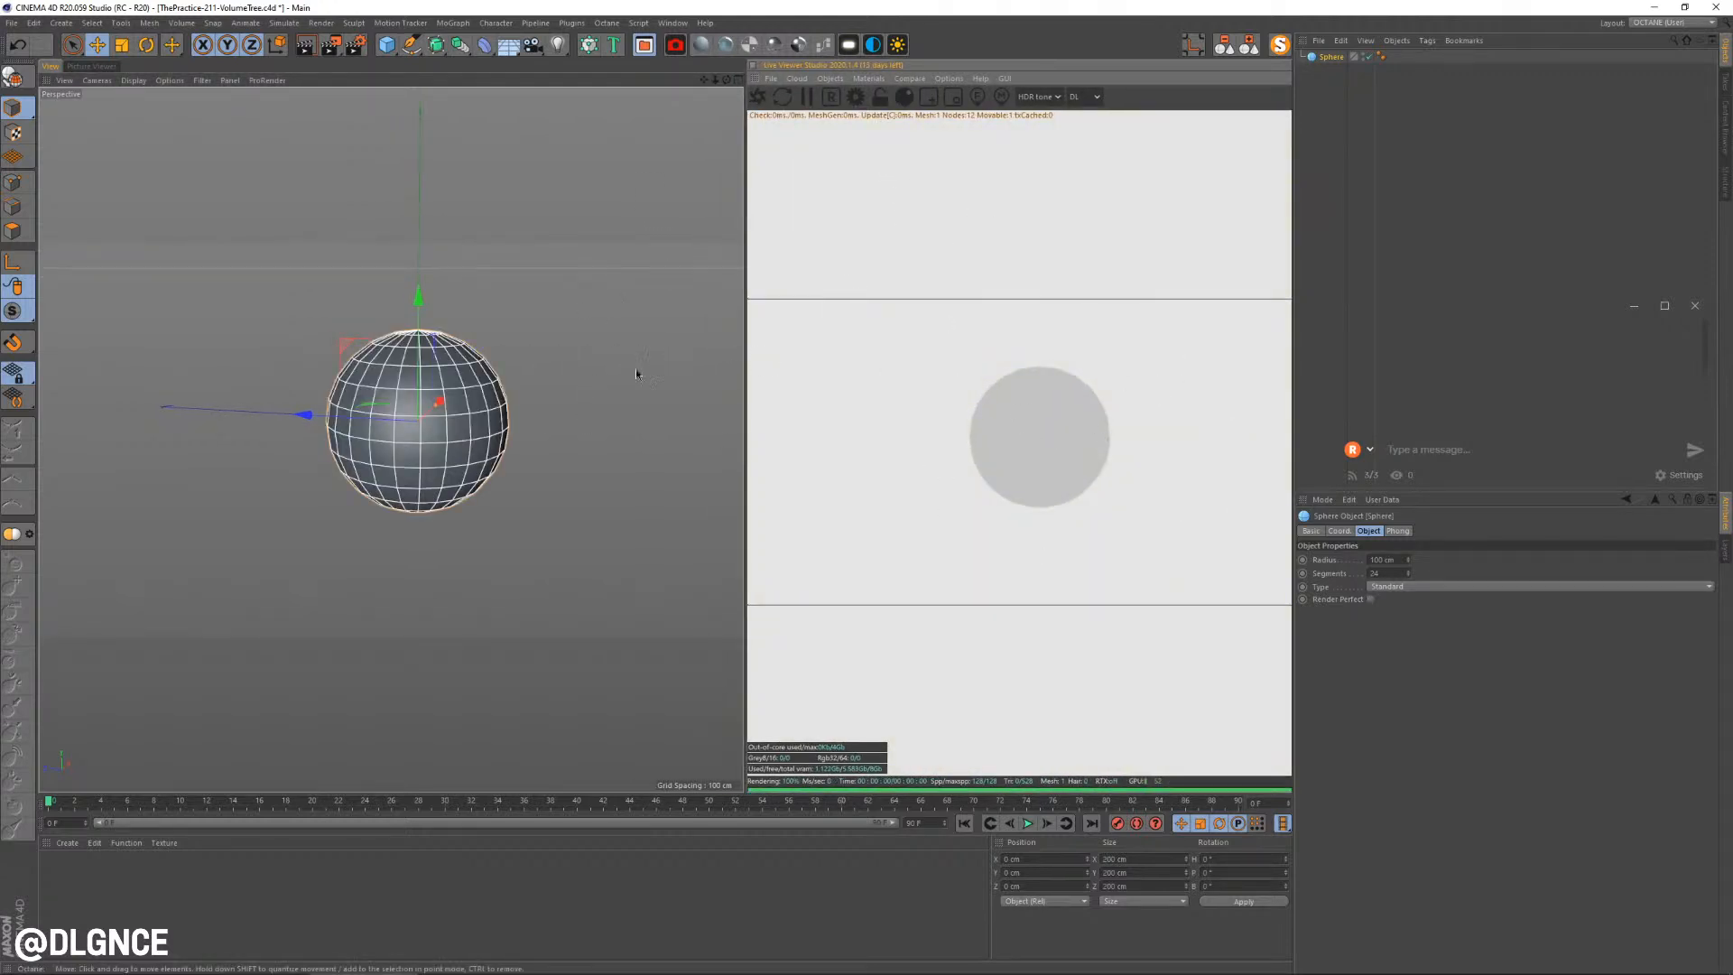
mouse_move(679, 338)
left_mouse_down("alt")
mouse_move(593, 382)
mouse_move(663, 352)
left_mouse_up("alt")
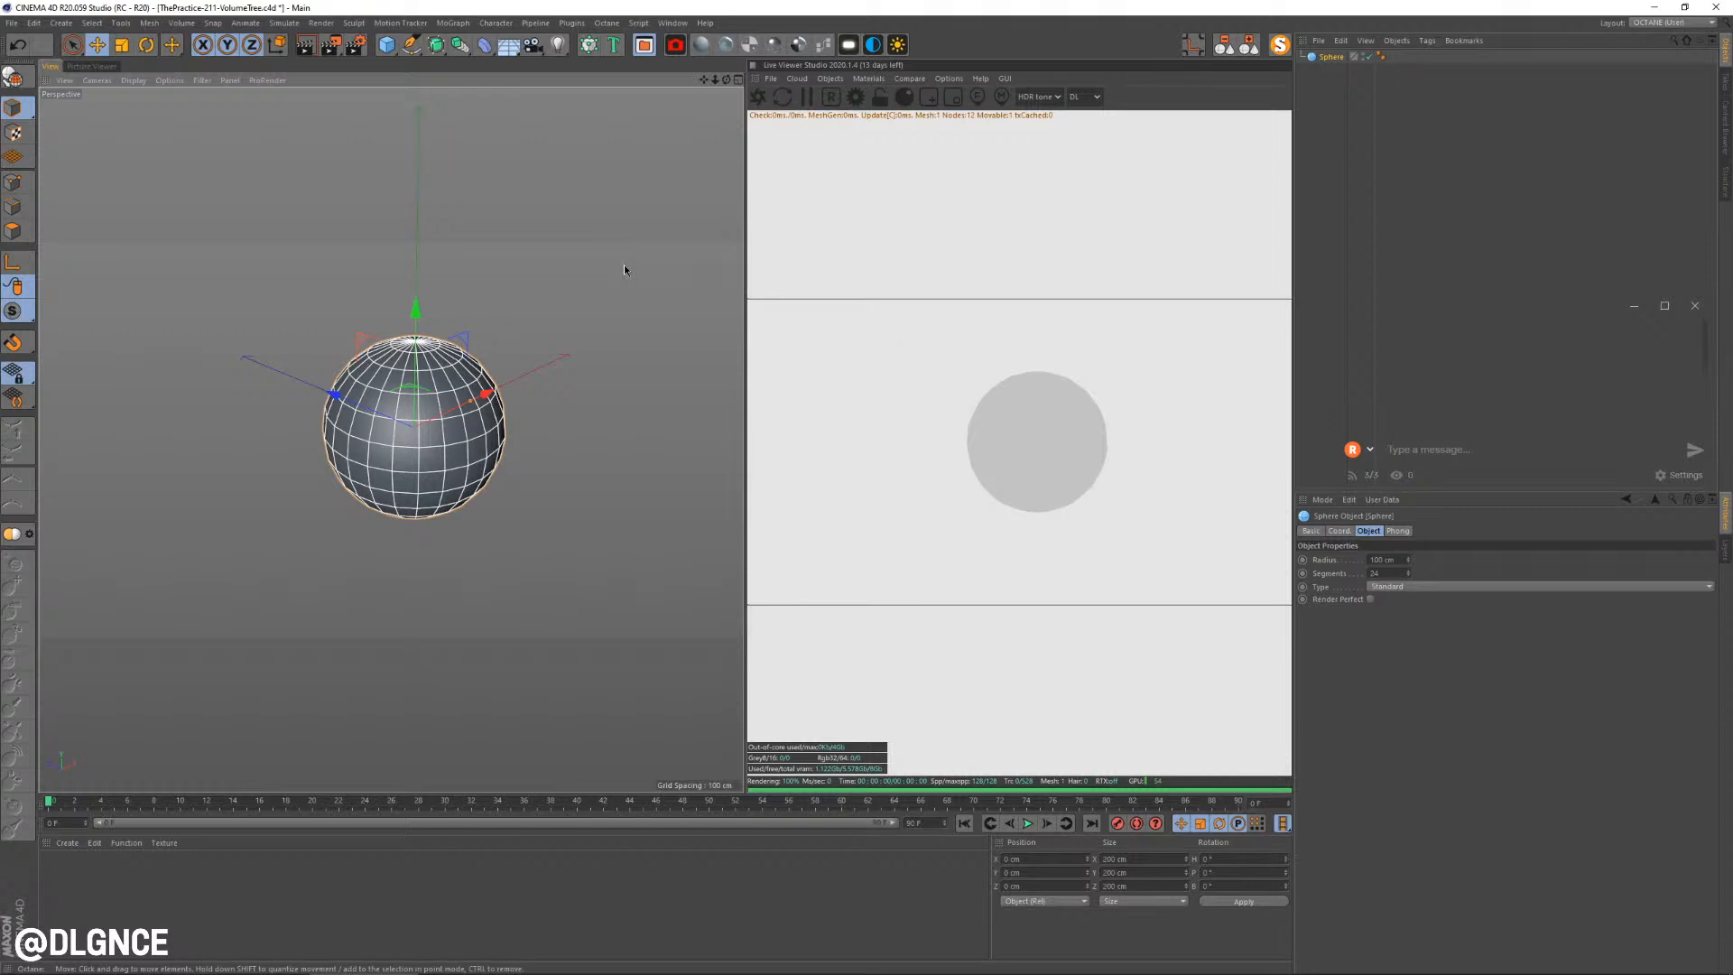
Look up the Cube and Matrix entries in the command search without running either one
mouse_move(1448, 973)
key("shift+c")
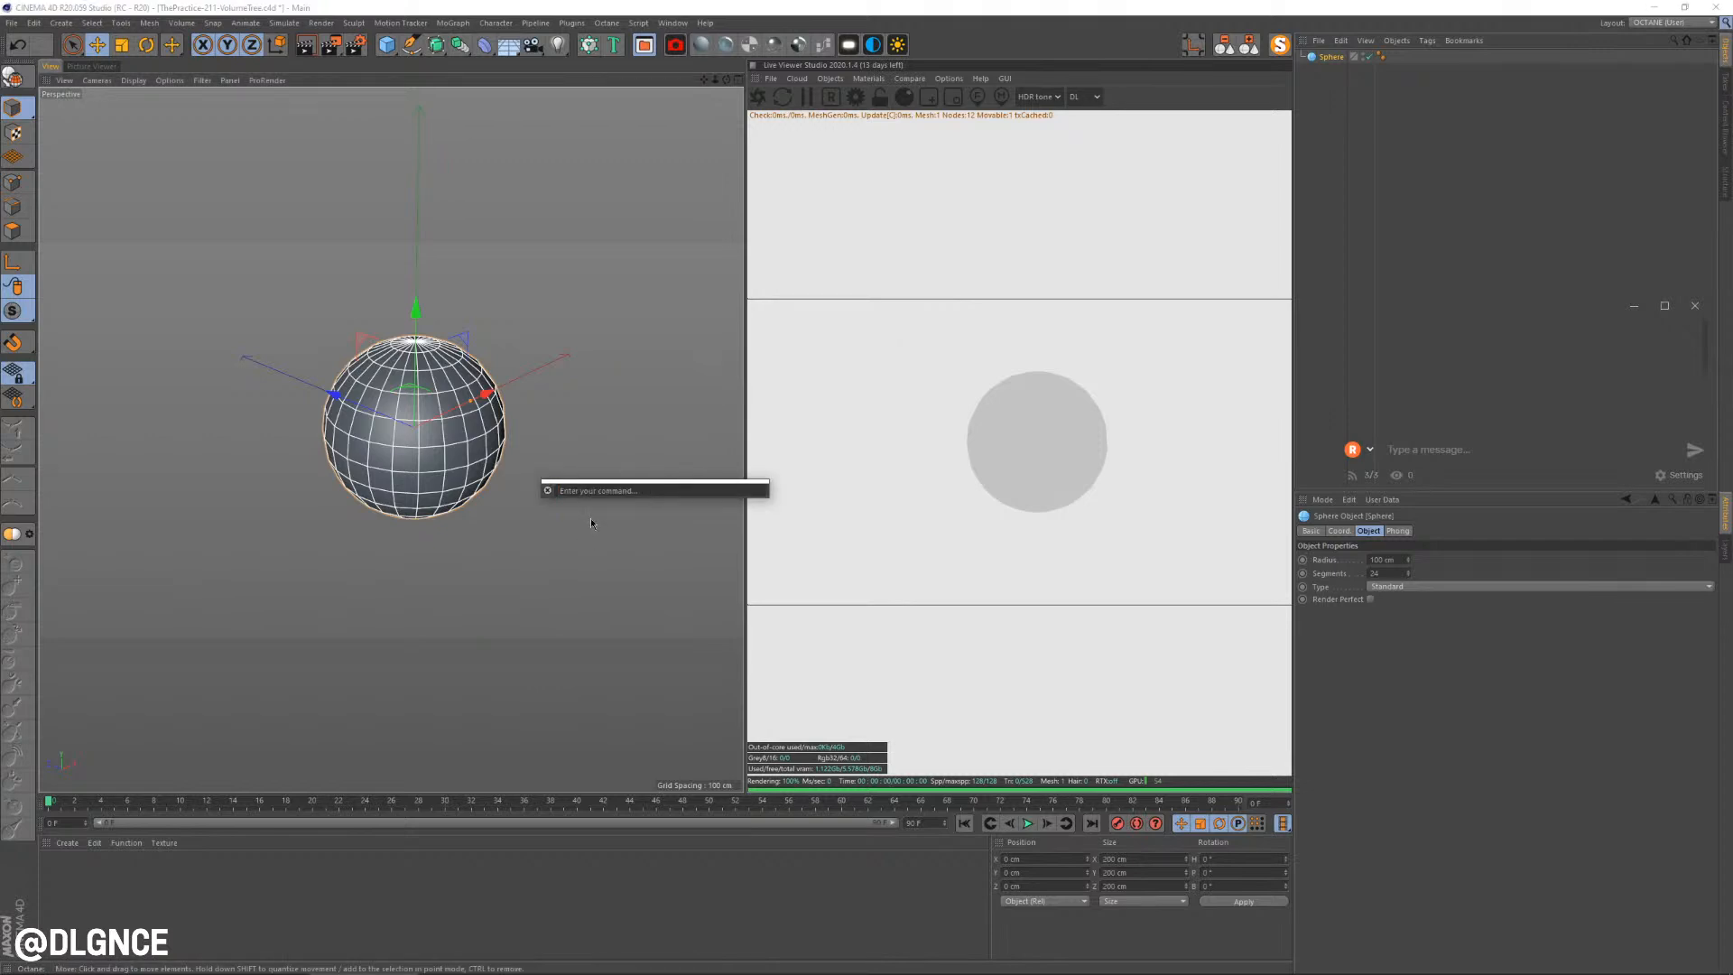
type("cube")
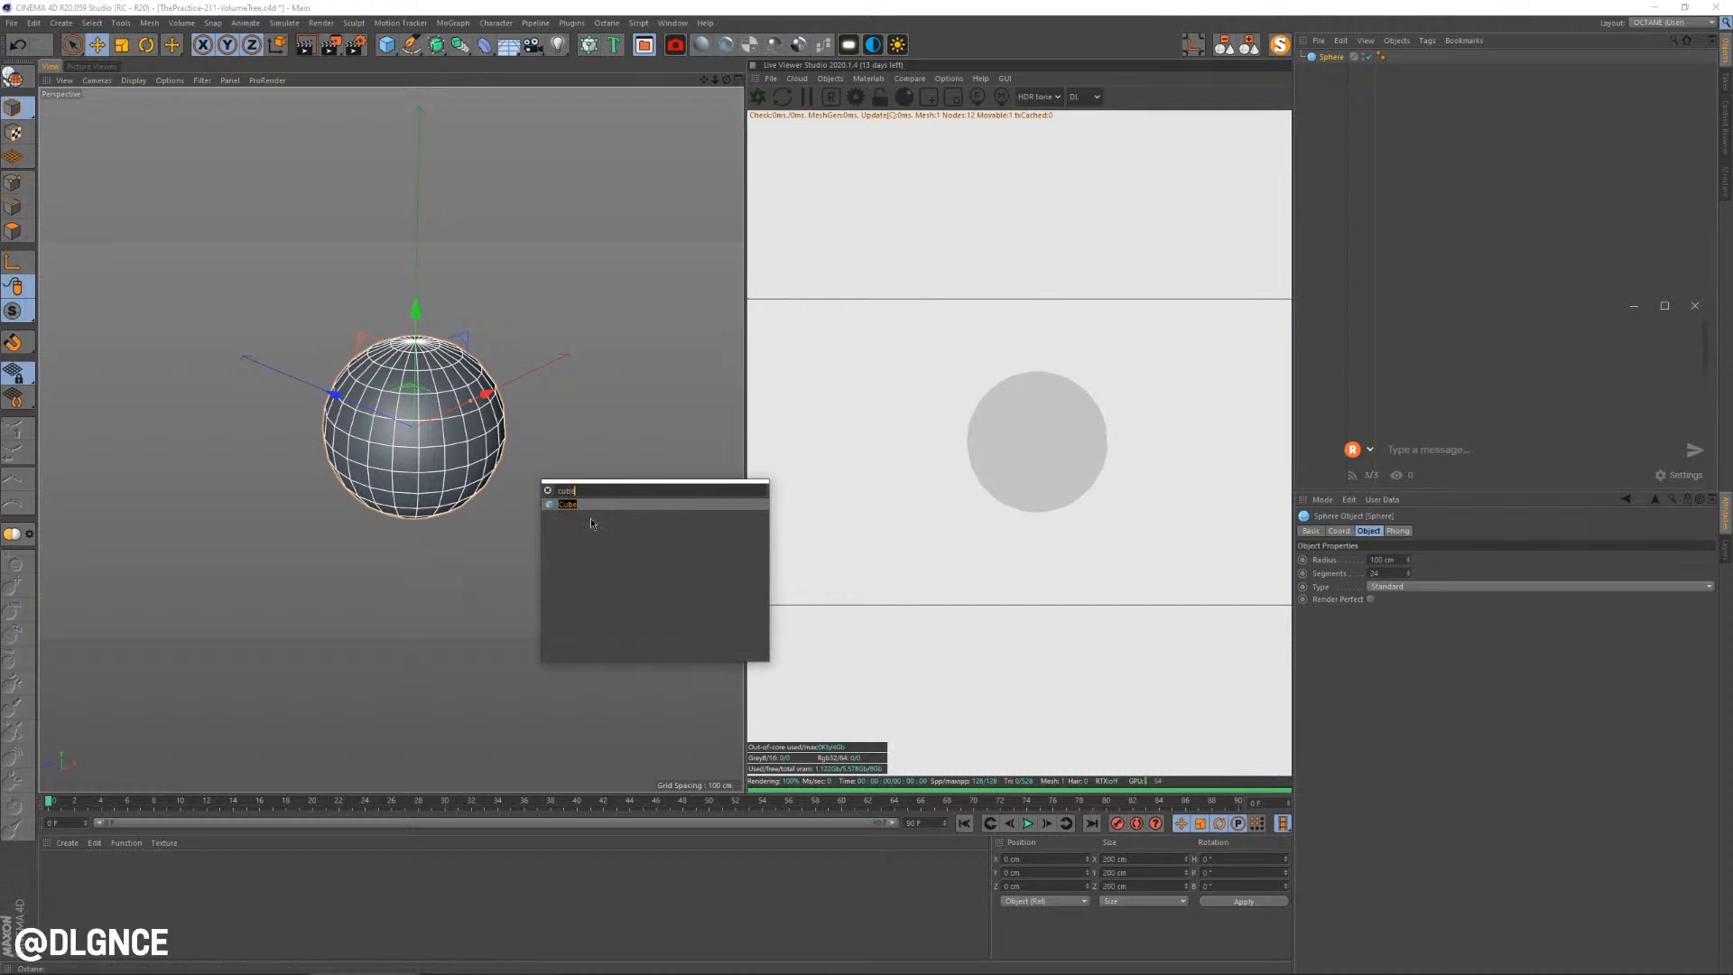
key("BackSpace")
key("BackSpace")
key("BackSpace")
key("BackSpace")
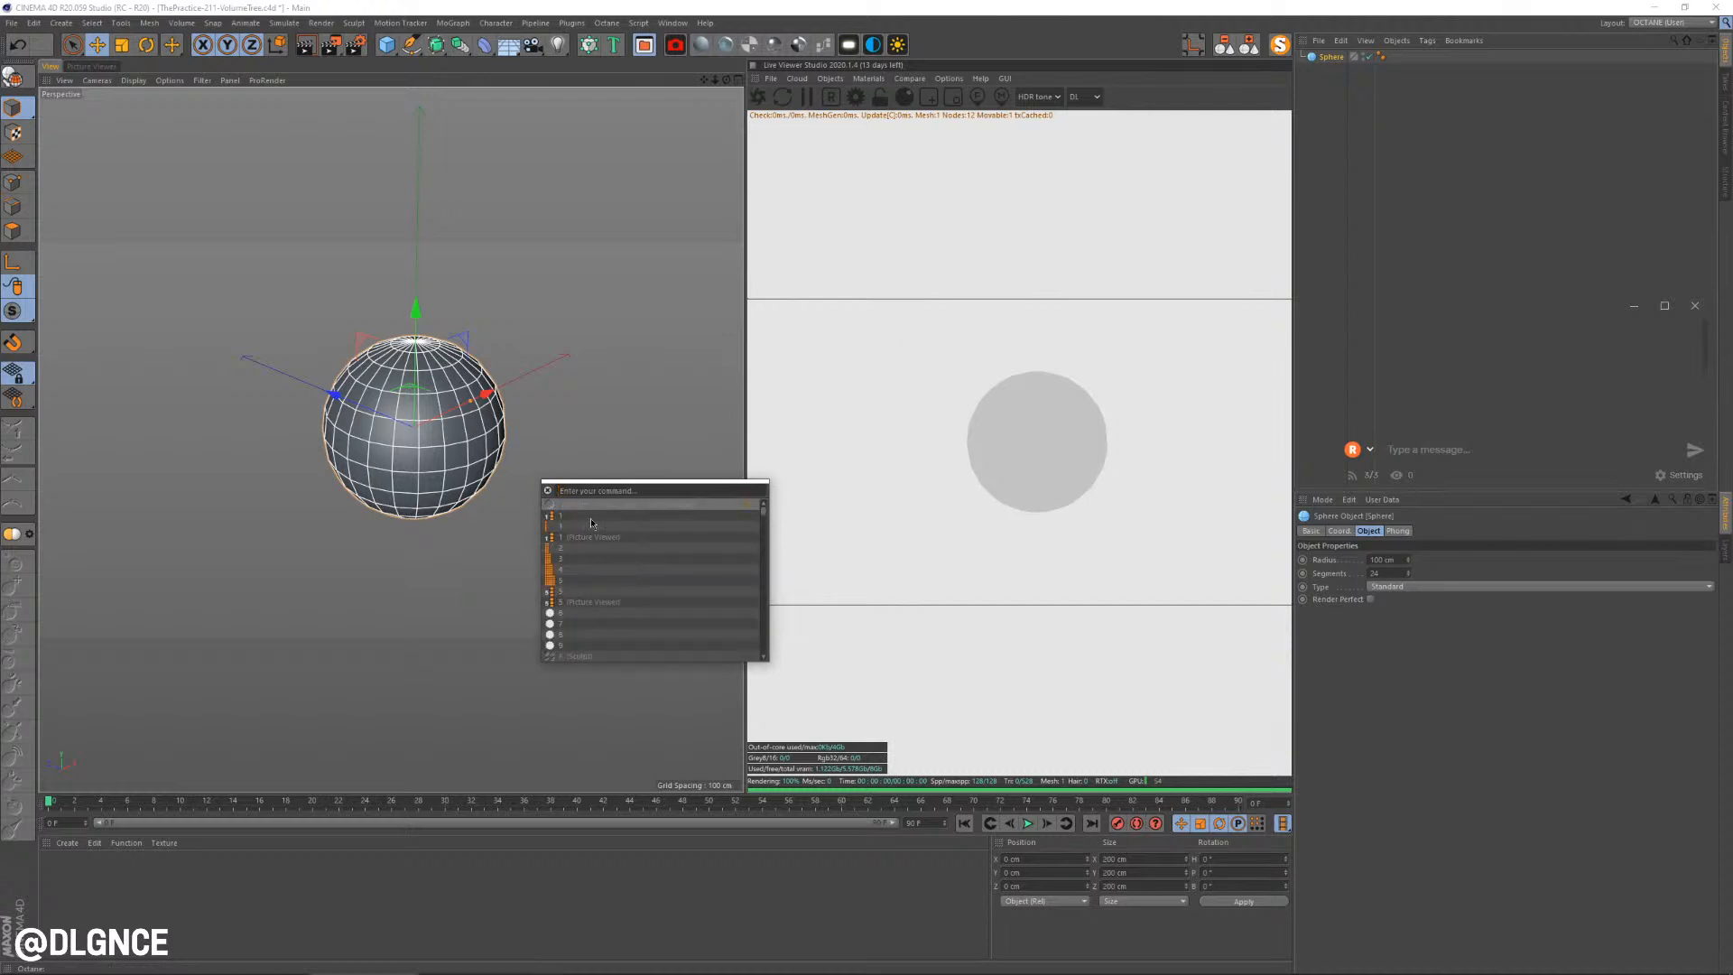
type("matrix")
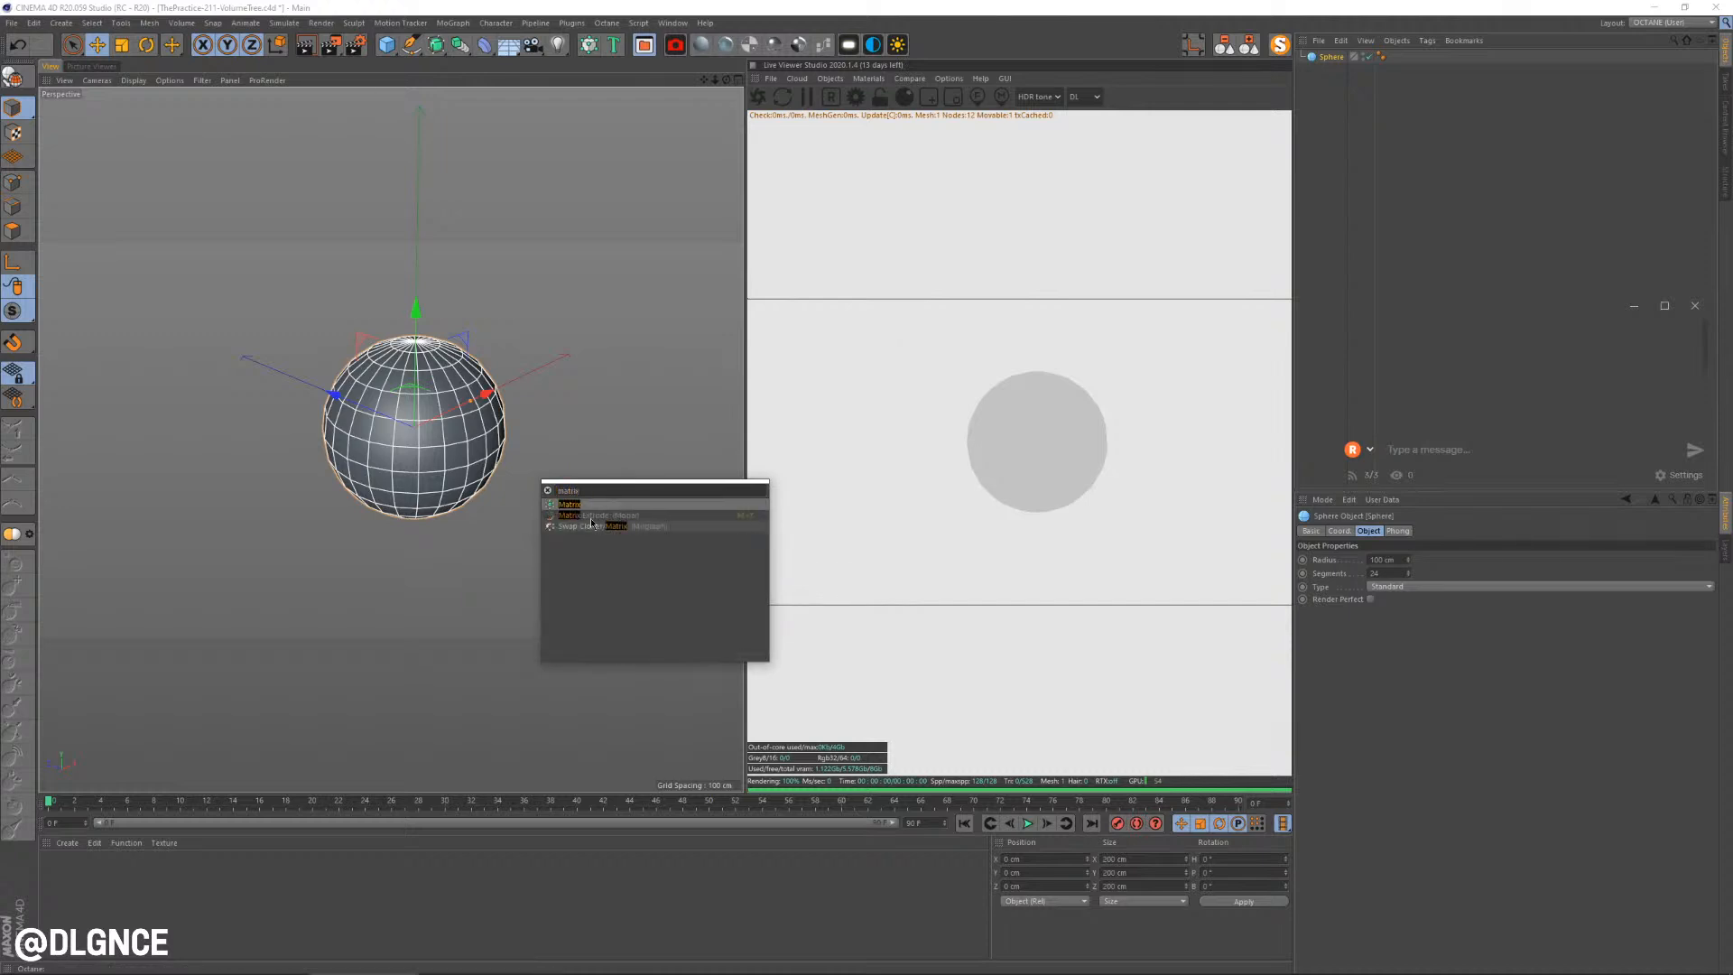
key("BackSpace")
key("BackSpace")
key("BackSpace")
key("BackSpace")
key("BackSpace")
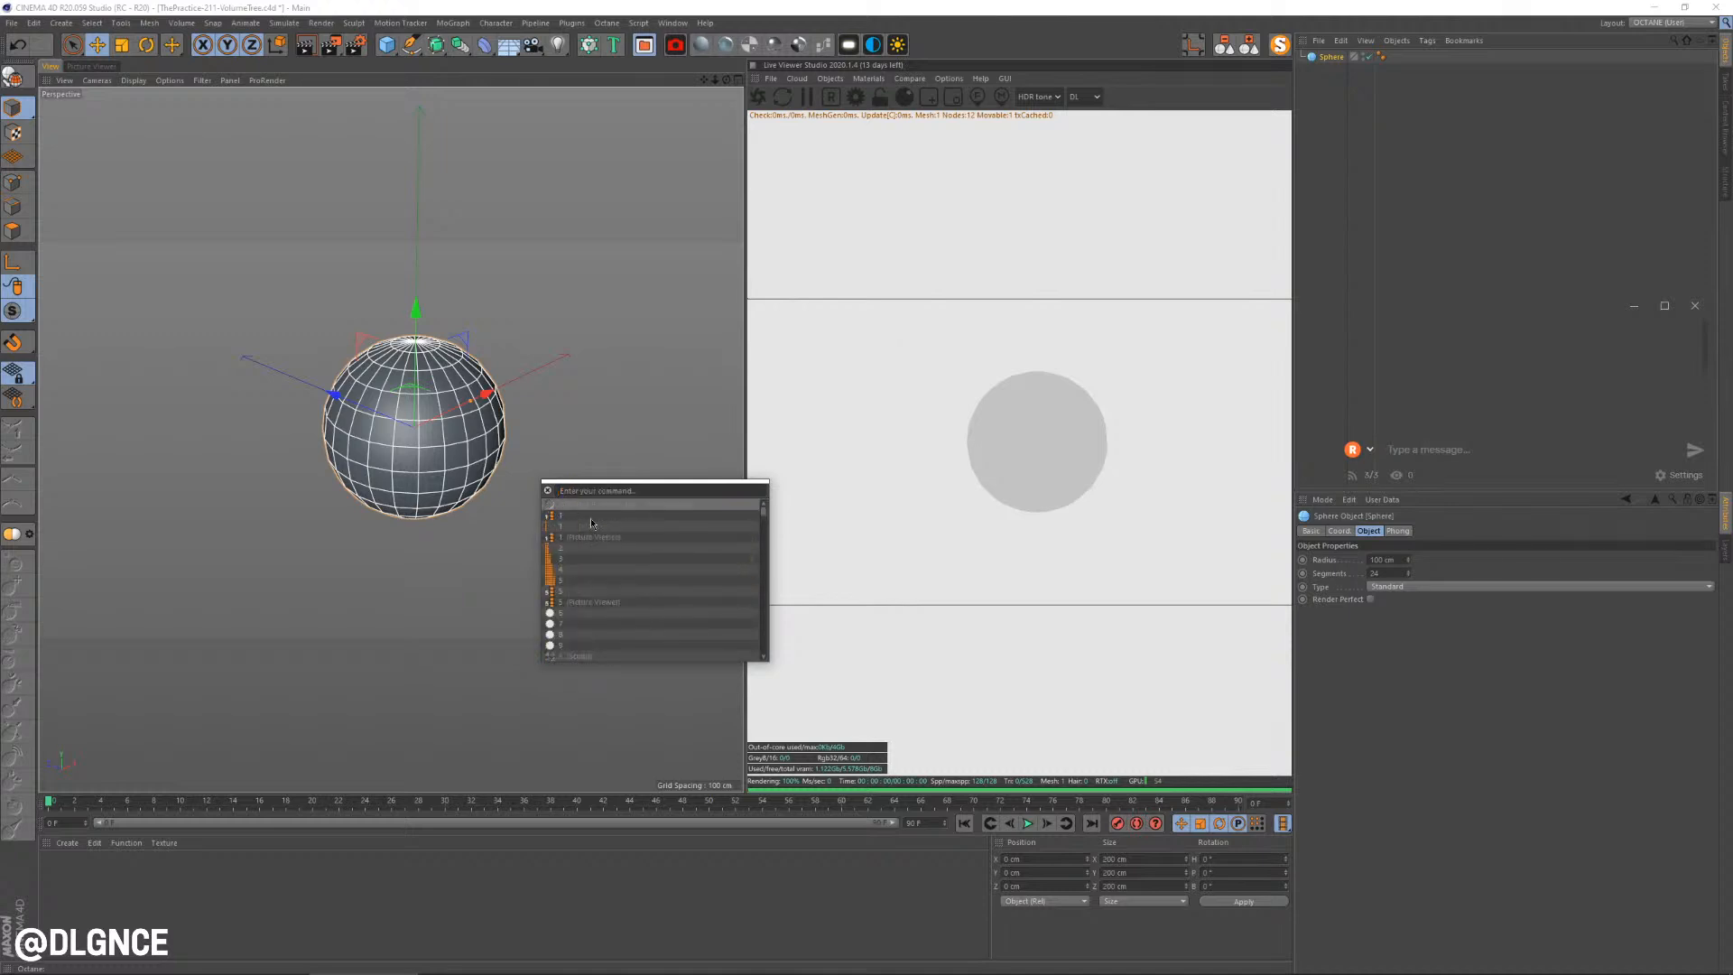
Find the Random Field command with the search text "rando" and add a Random Field around the sphere
type("rand")
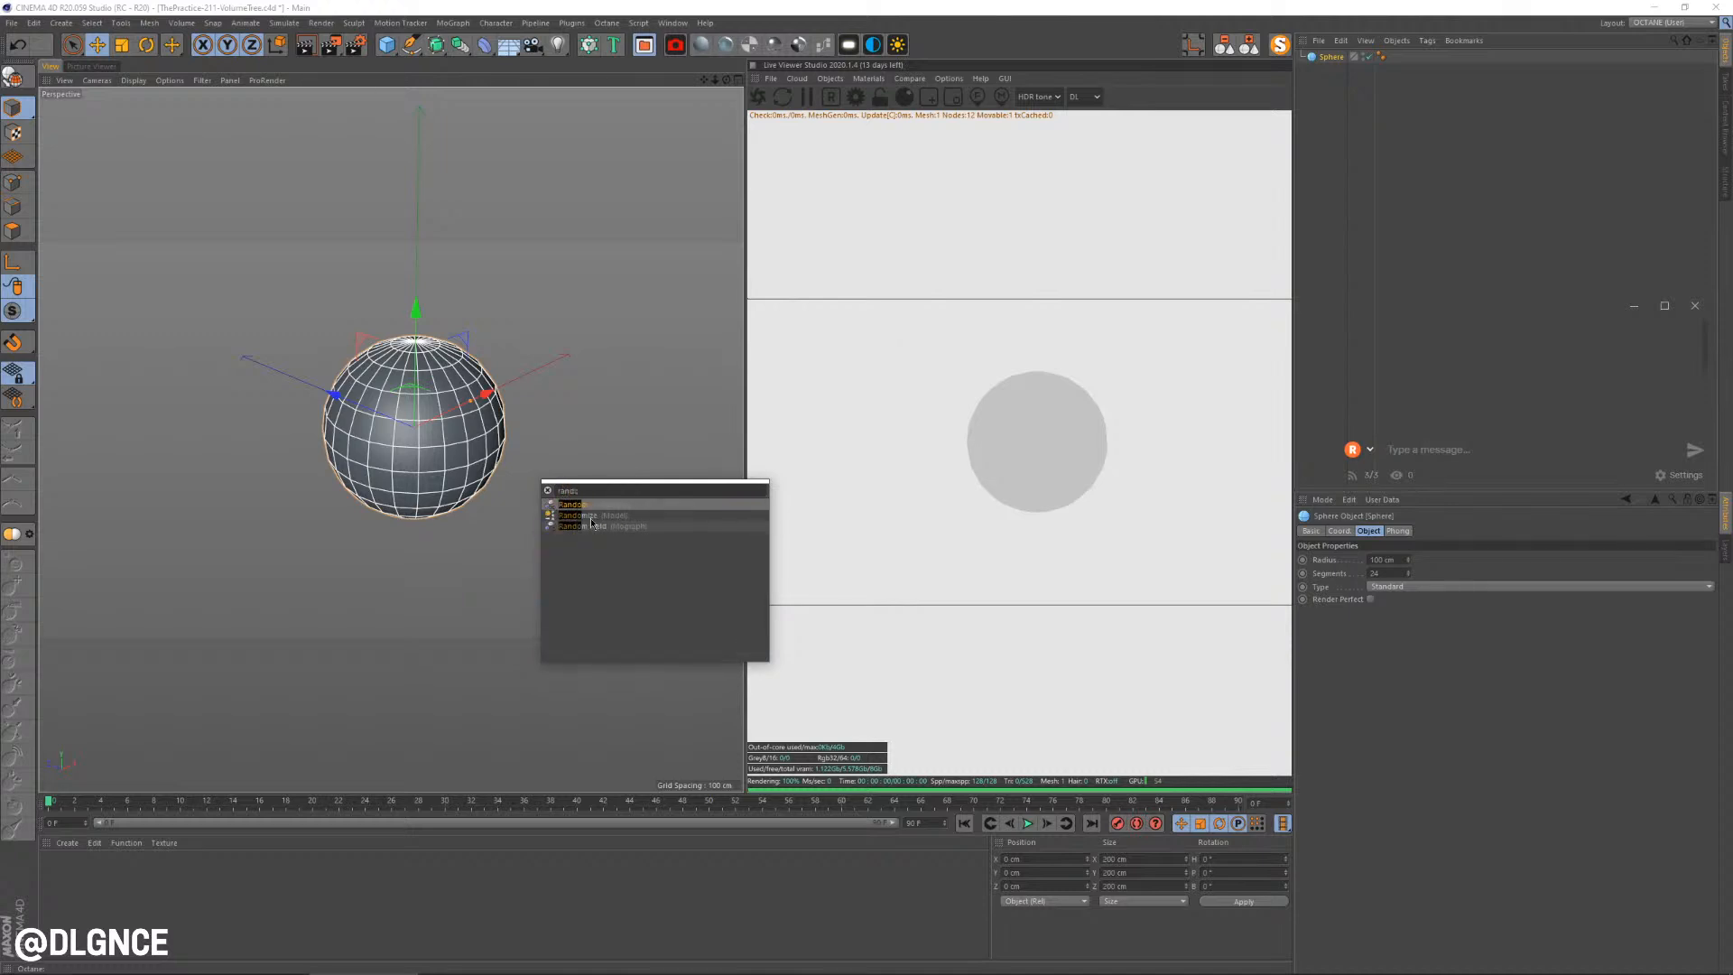
type("o")
left_click(588, 527)
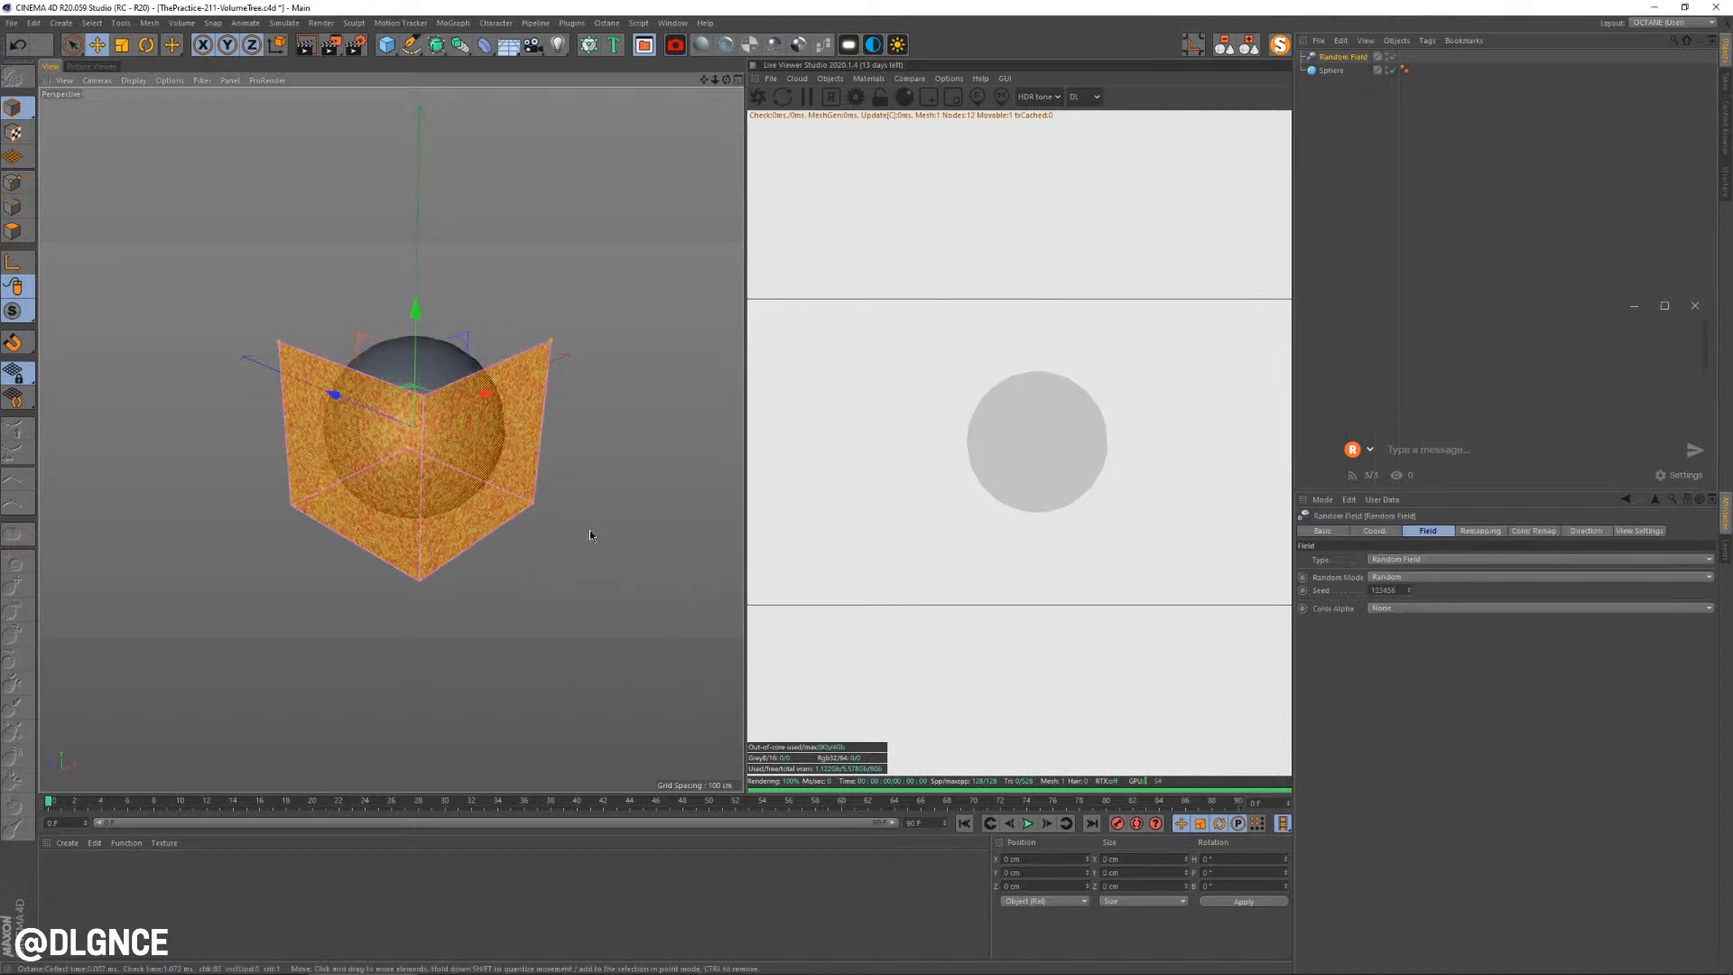
left_click_drag(518, 538, 171, 487, "alt")
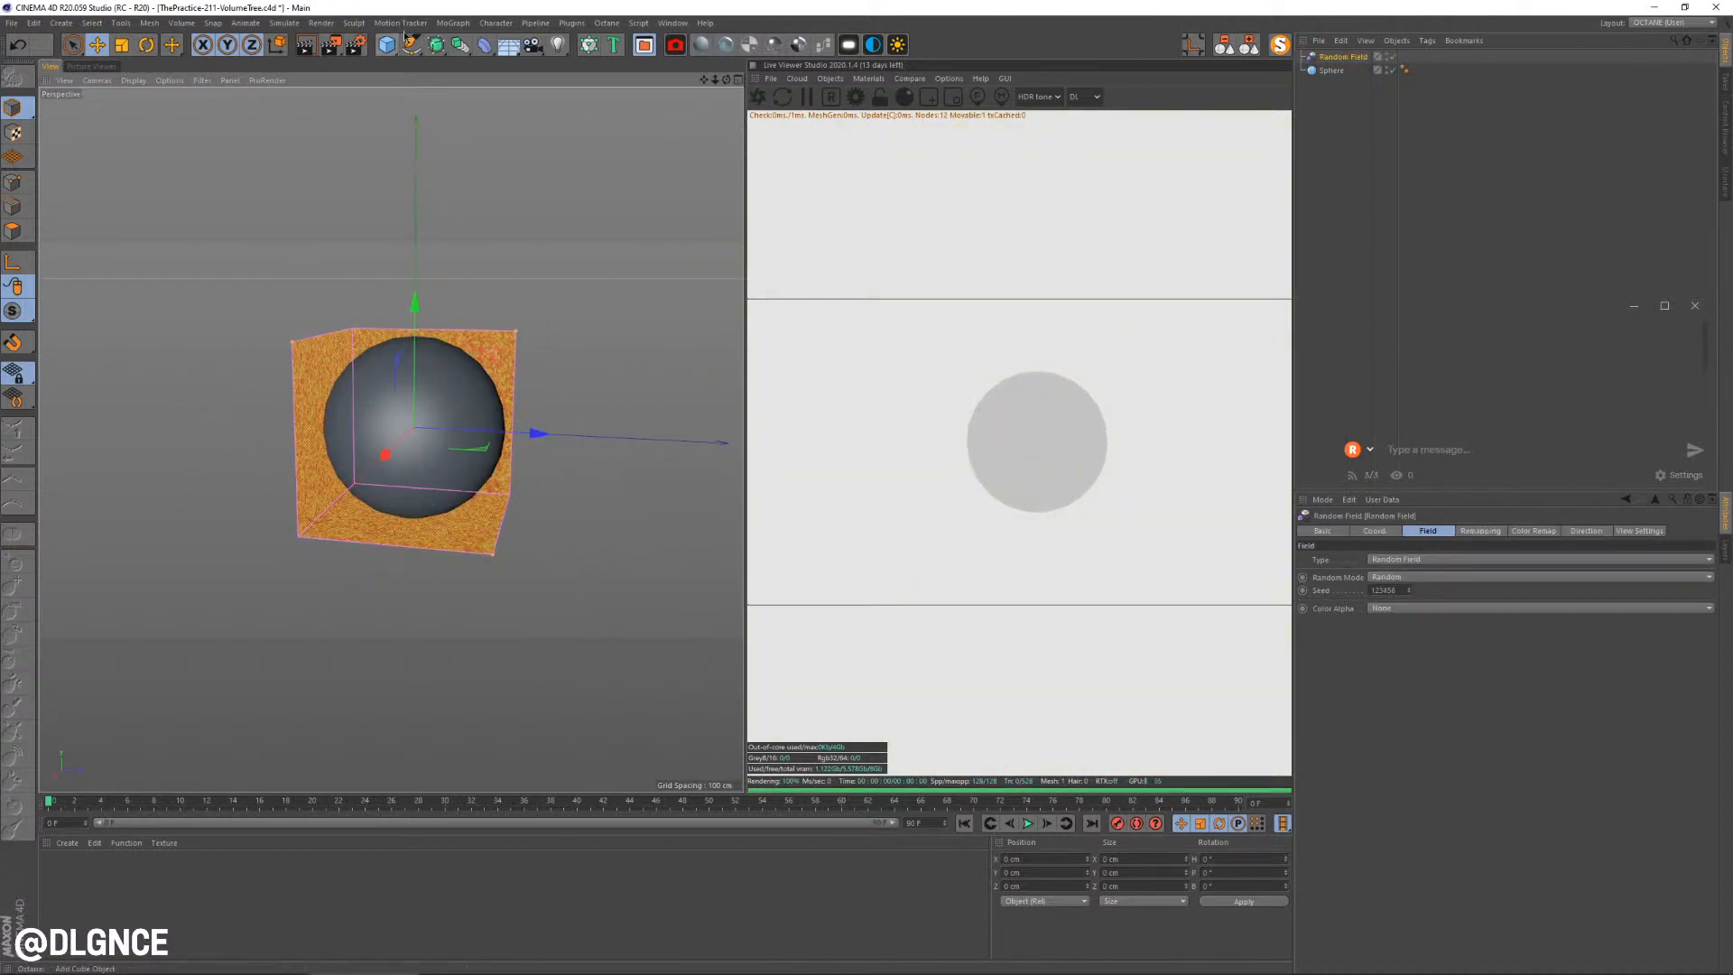
left_click(453, 24)
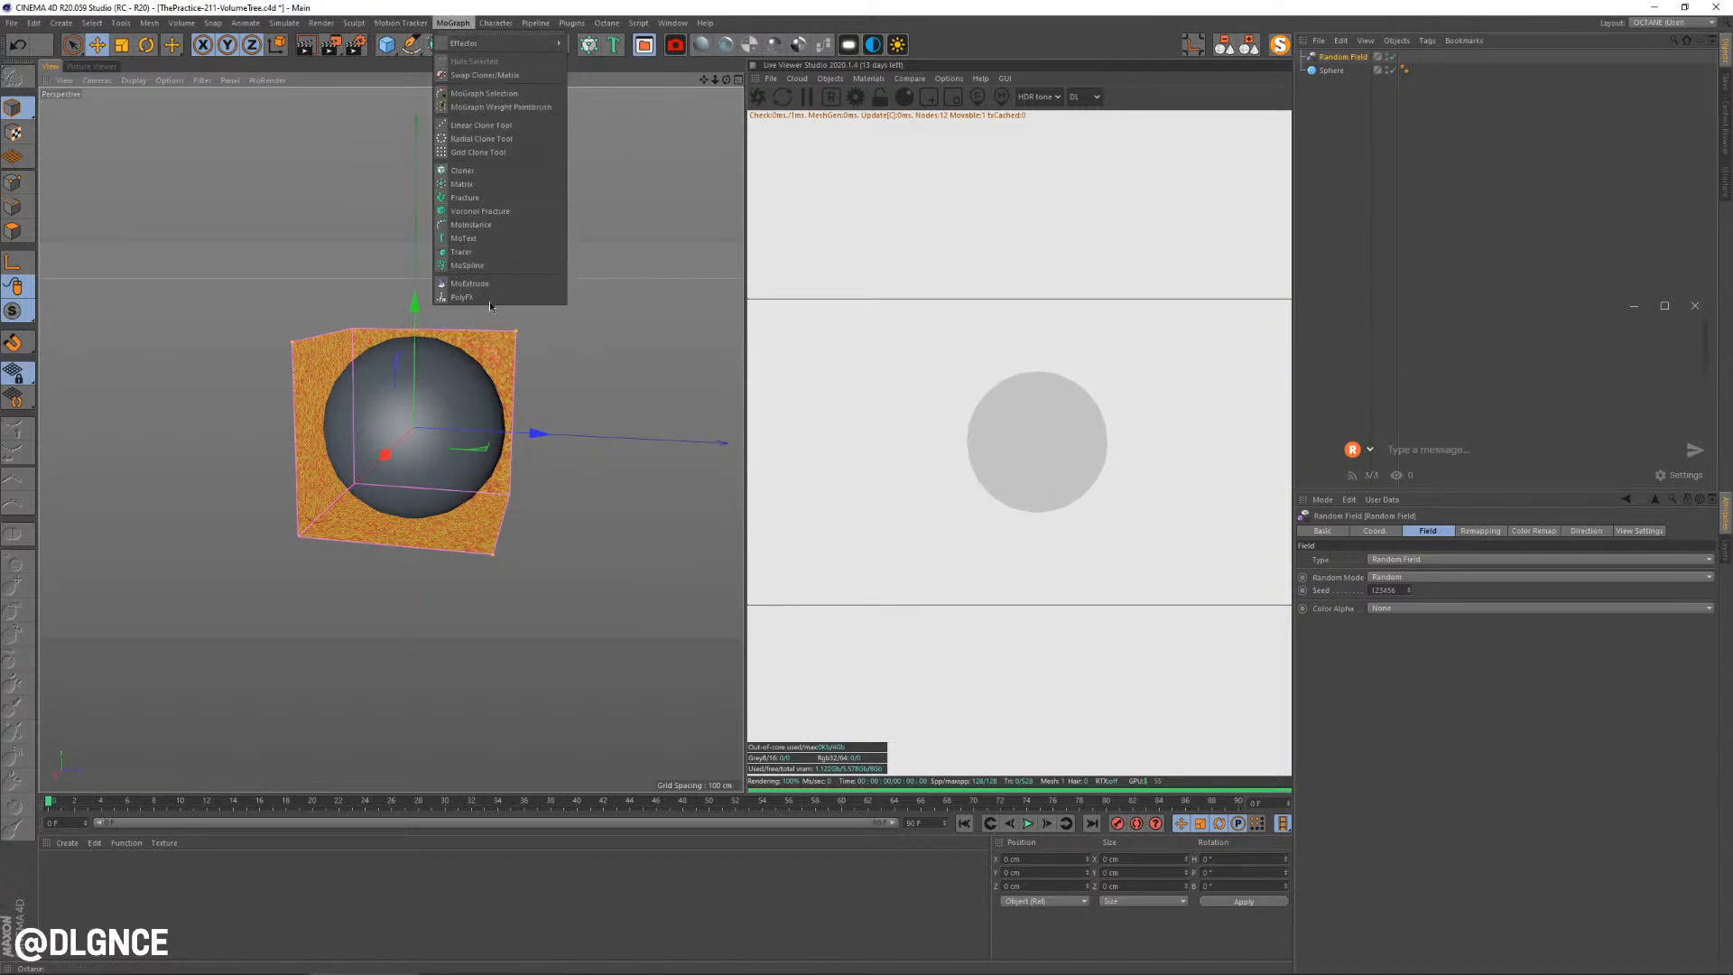
mouse_move(494, 46)
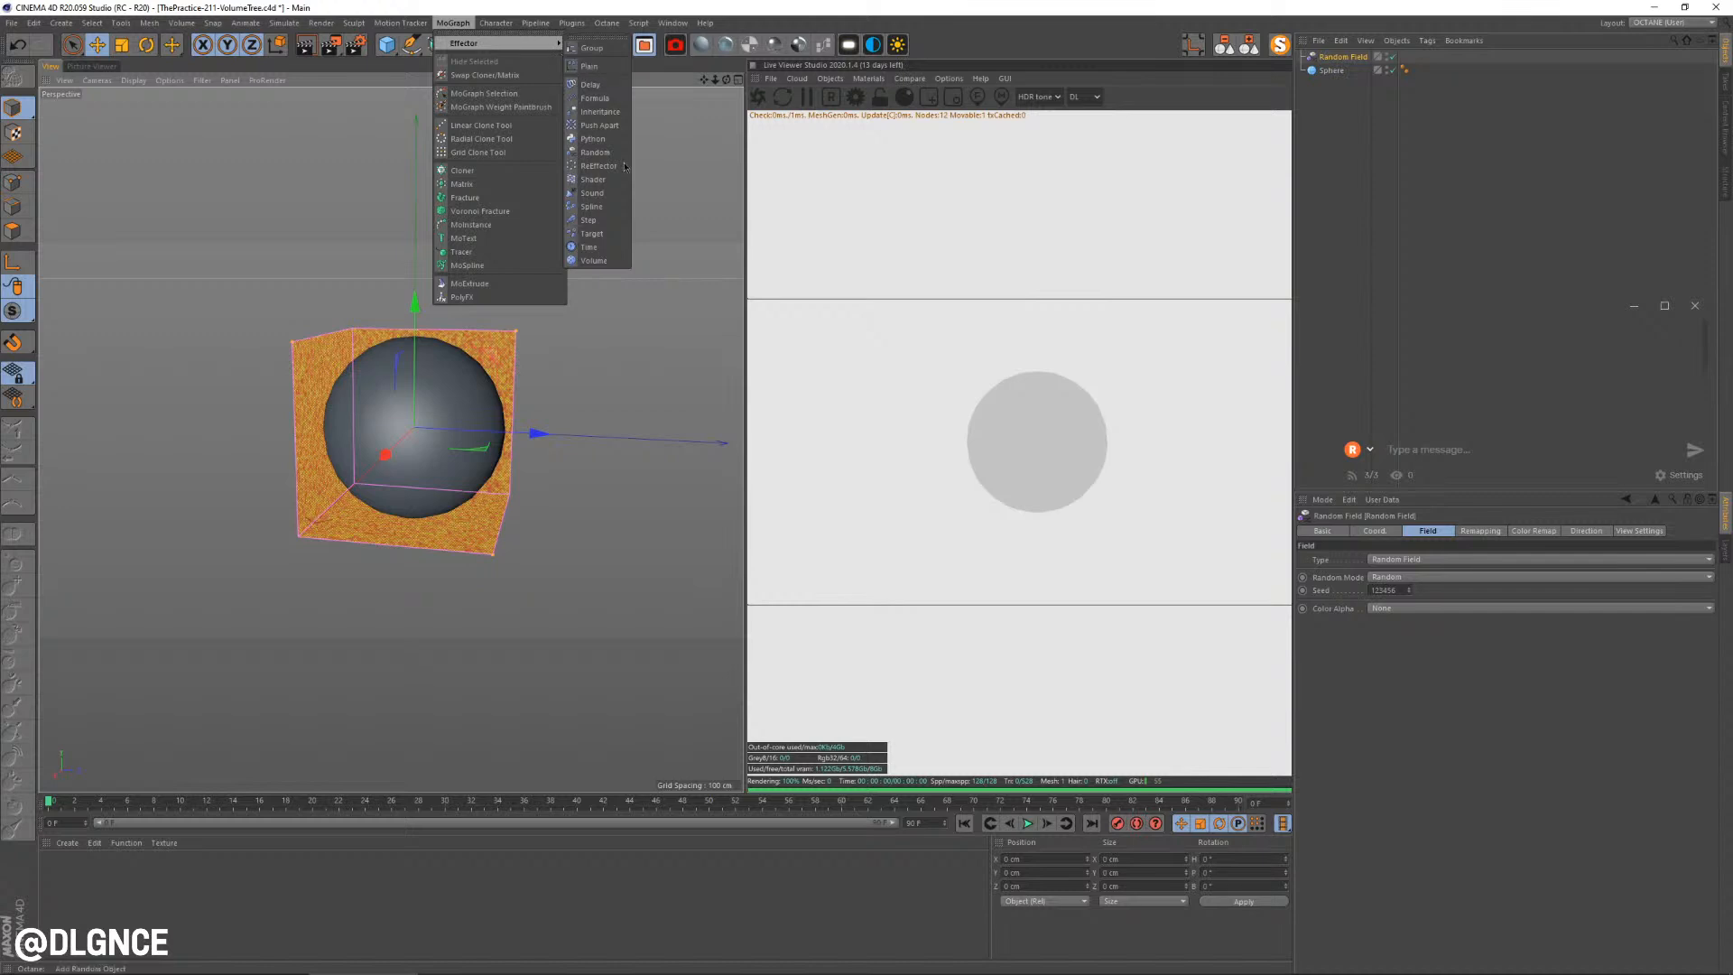
left_click(646, 251)
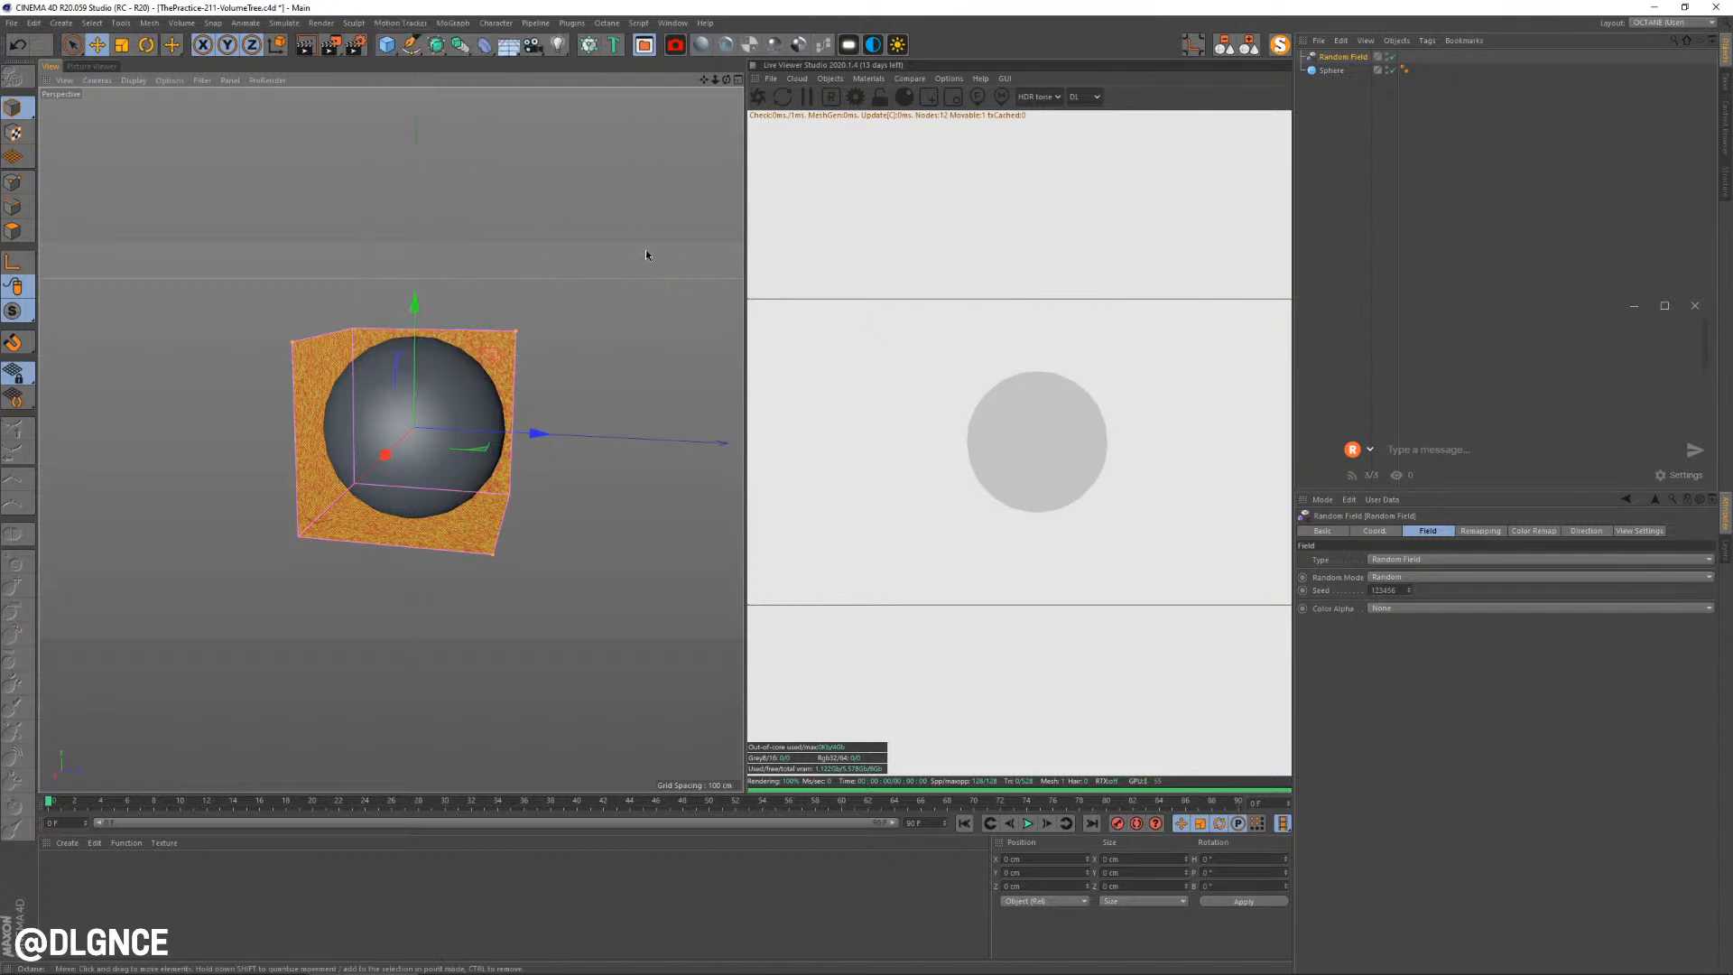
left_click(709, 366)
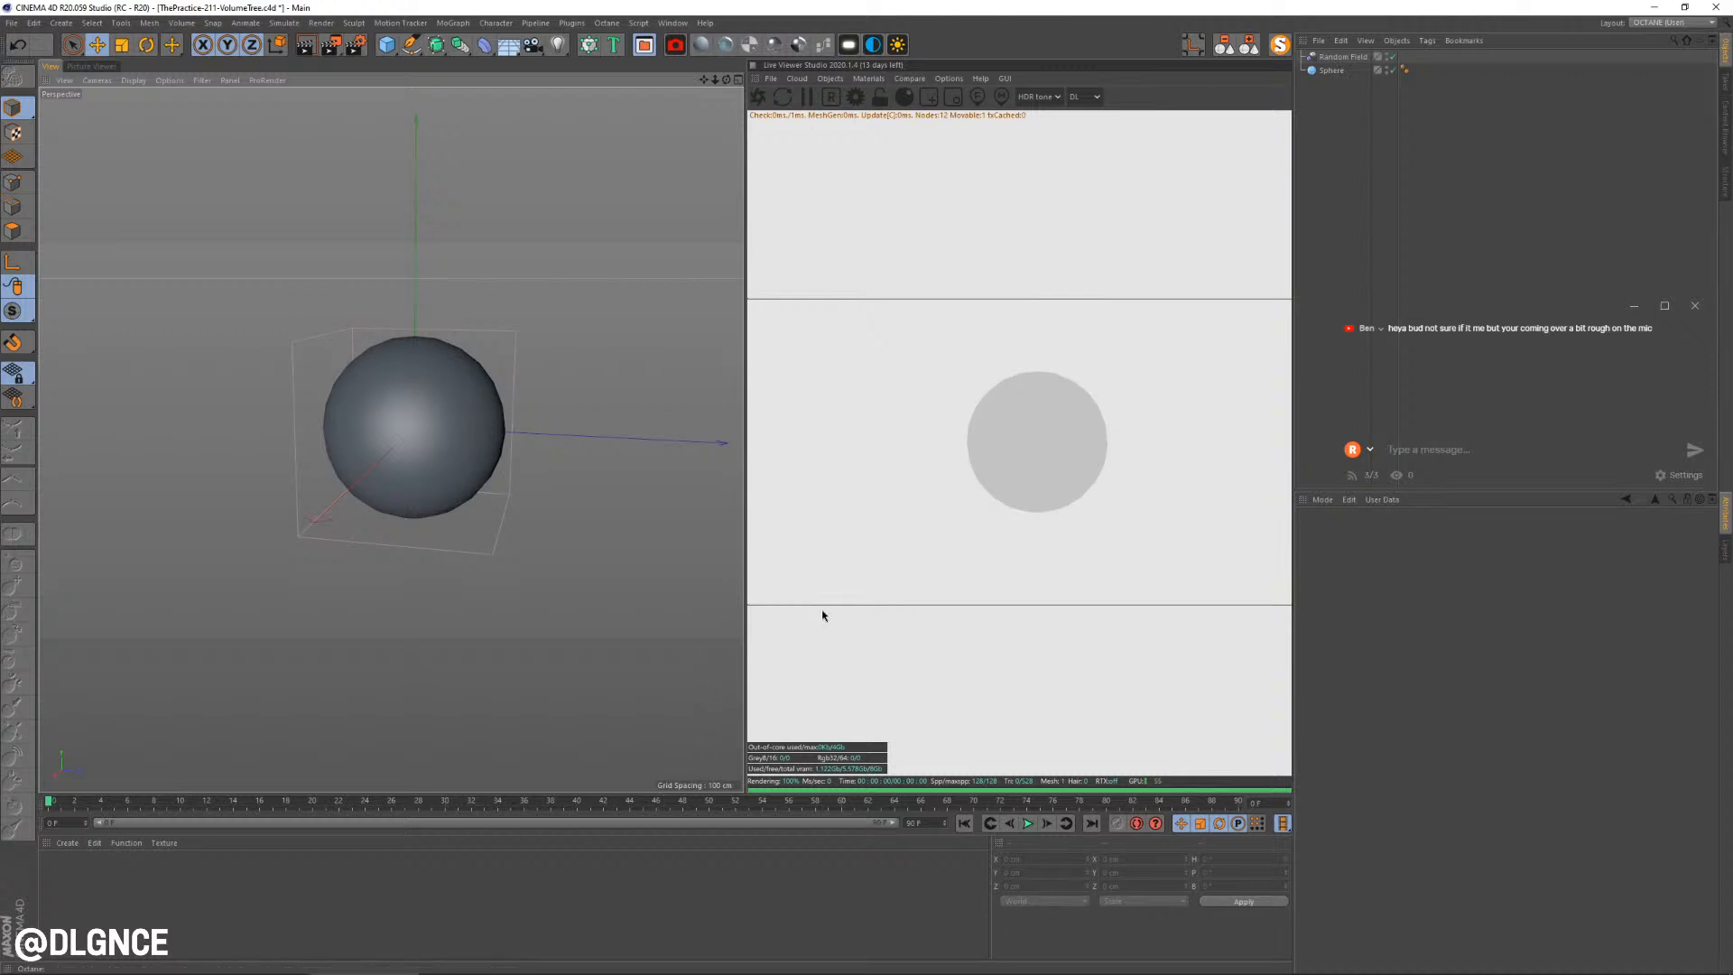
left_click(514, 345)
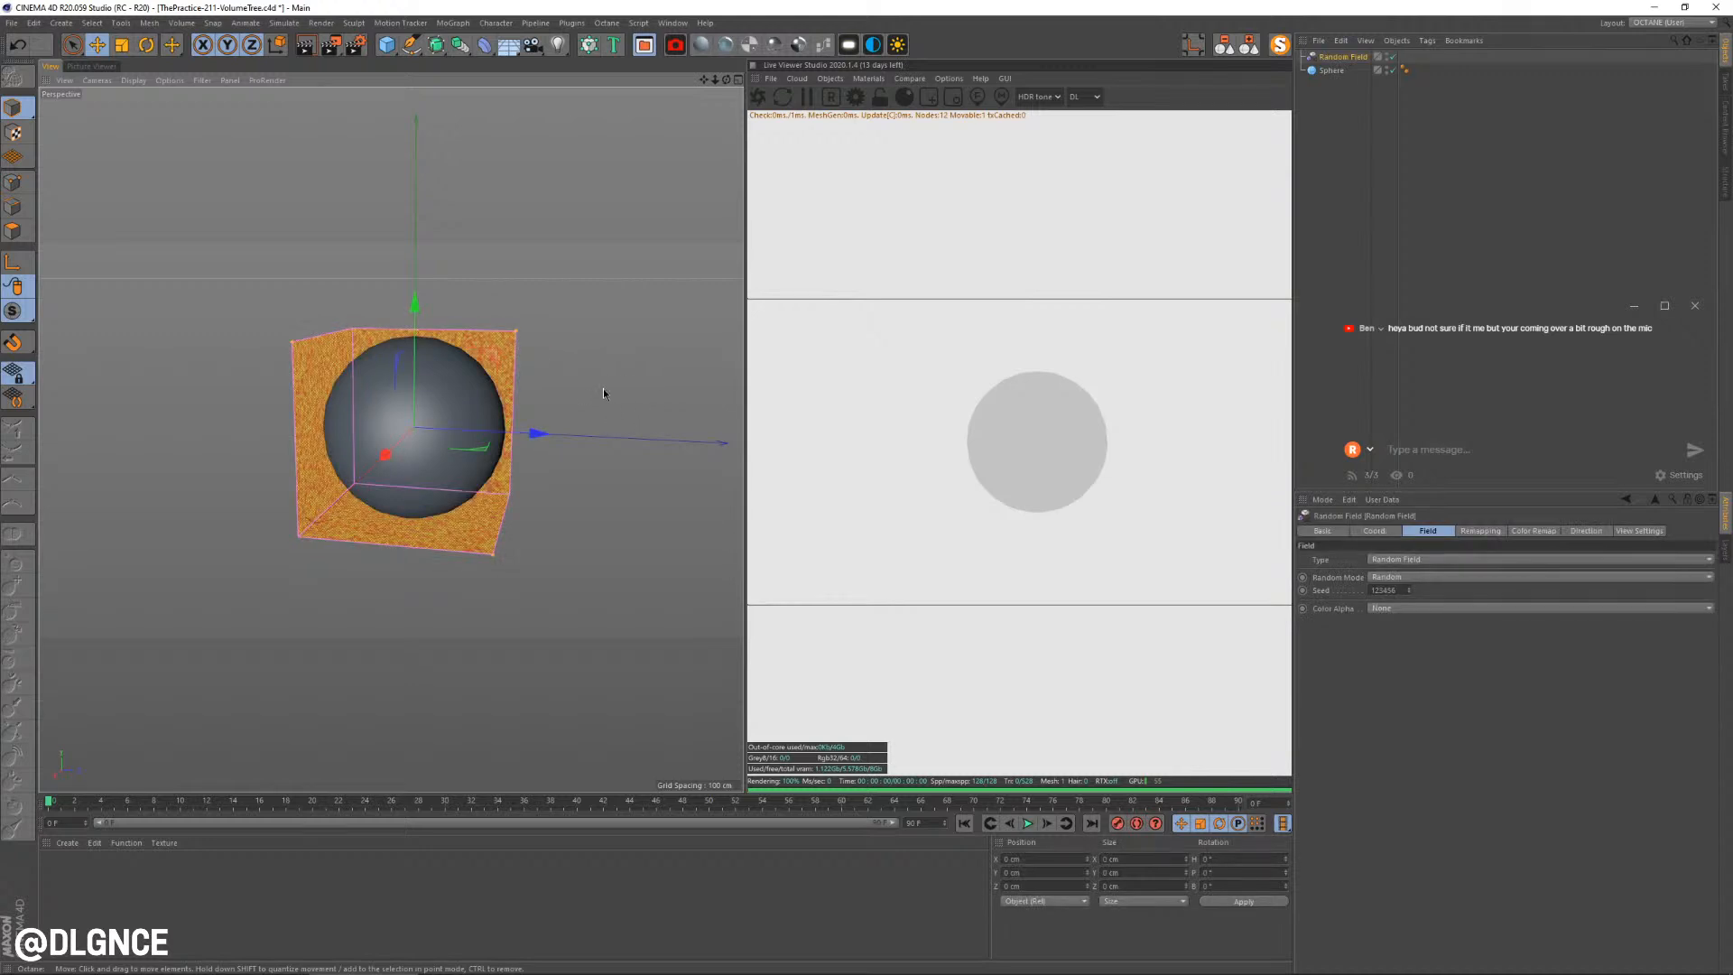
mouse_move(591, 314)
left_mouse_down("alt")
mouse_move(561, 350)
mouse_move(598, 361)
mouse_move(557, 318)
left_mouse_up("alt")
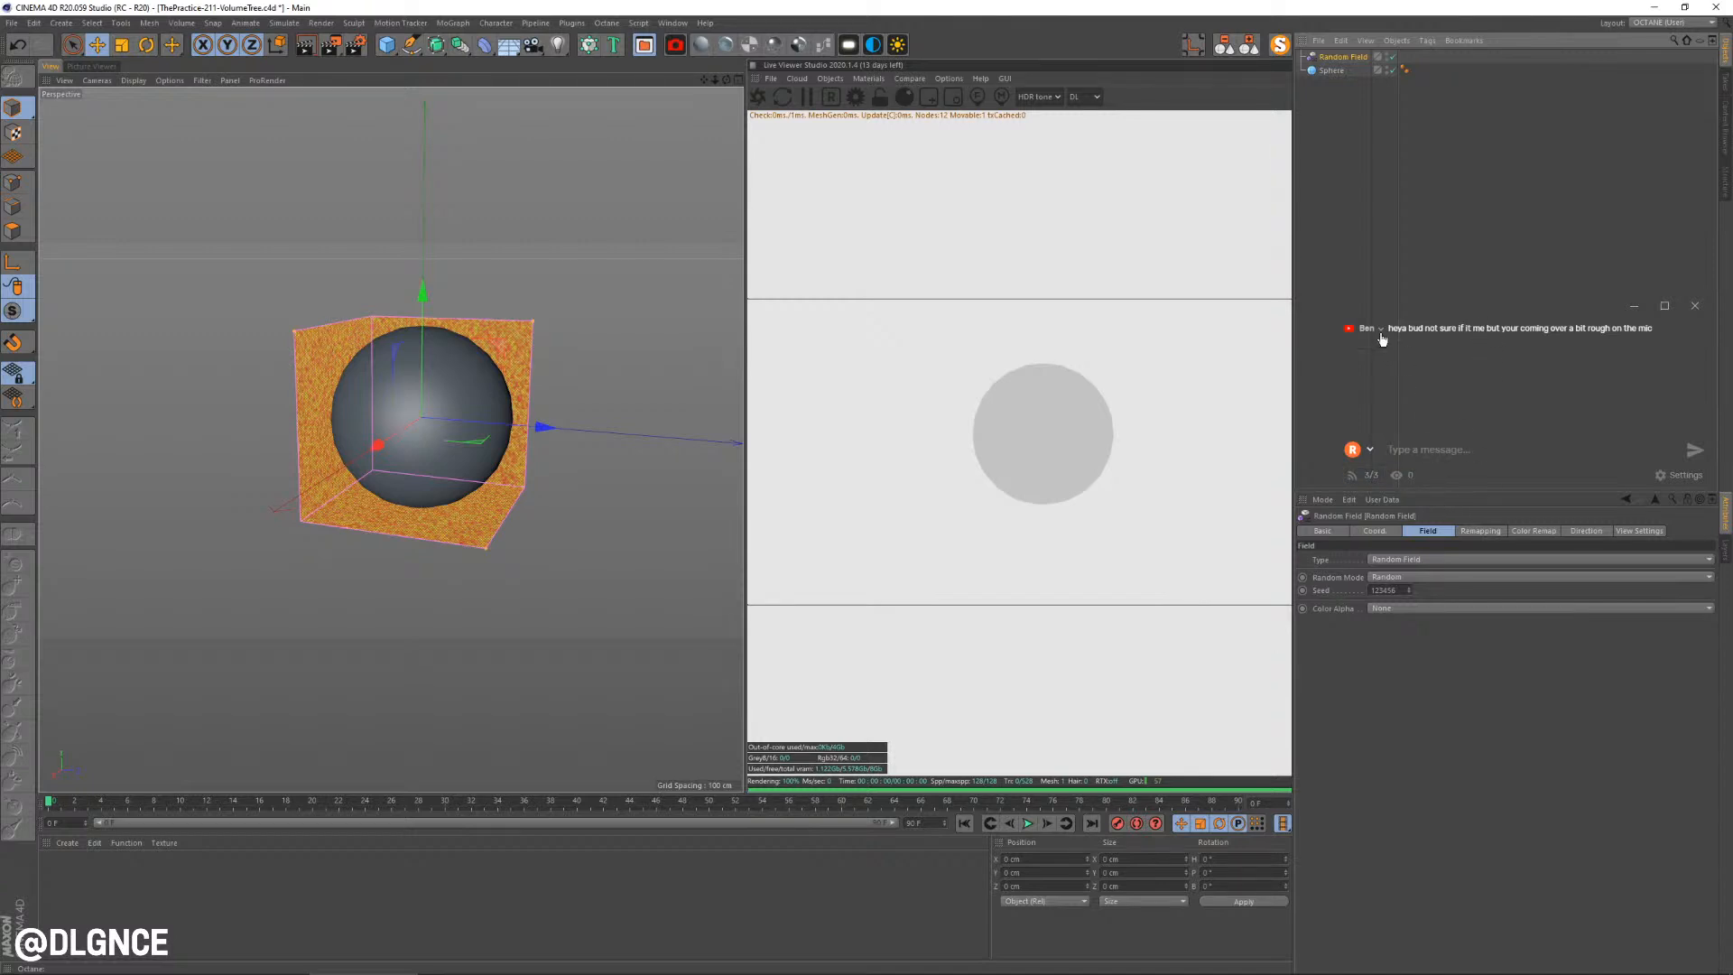
Switch to the Edge browser, search the web for "youtube" and open the YouTube site
left_click(271, 964)
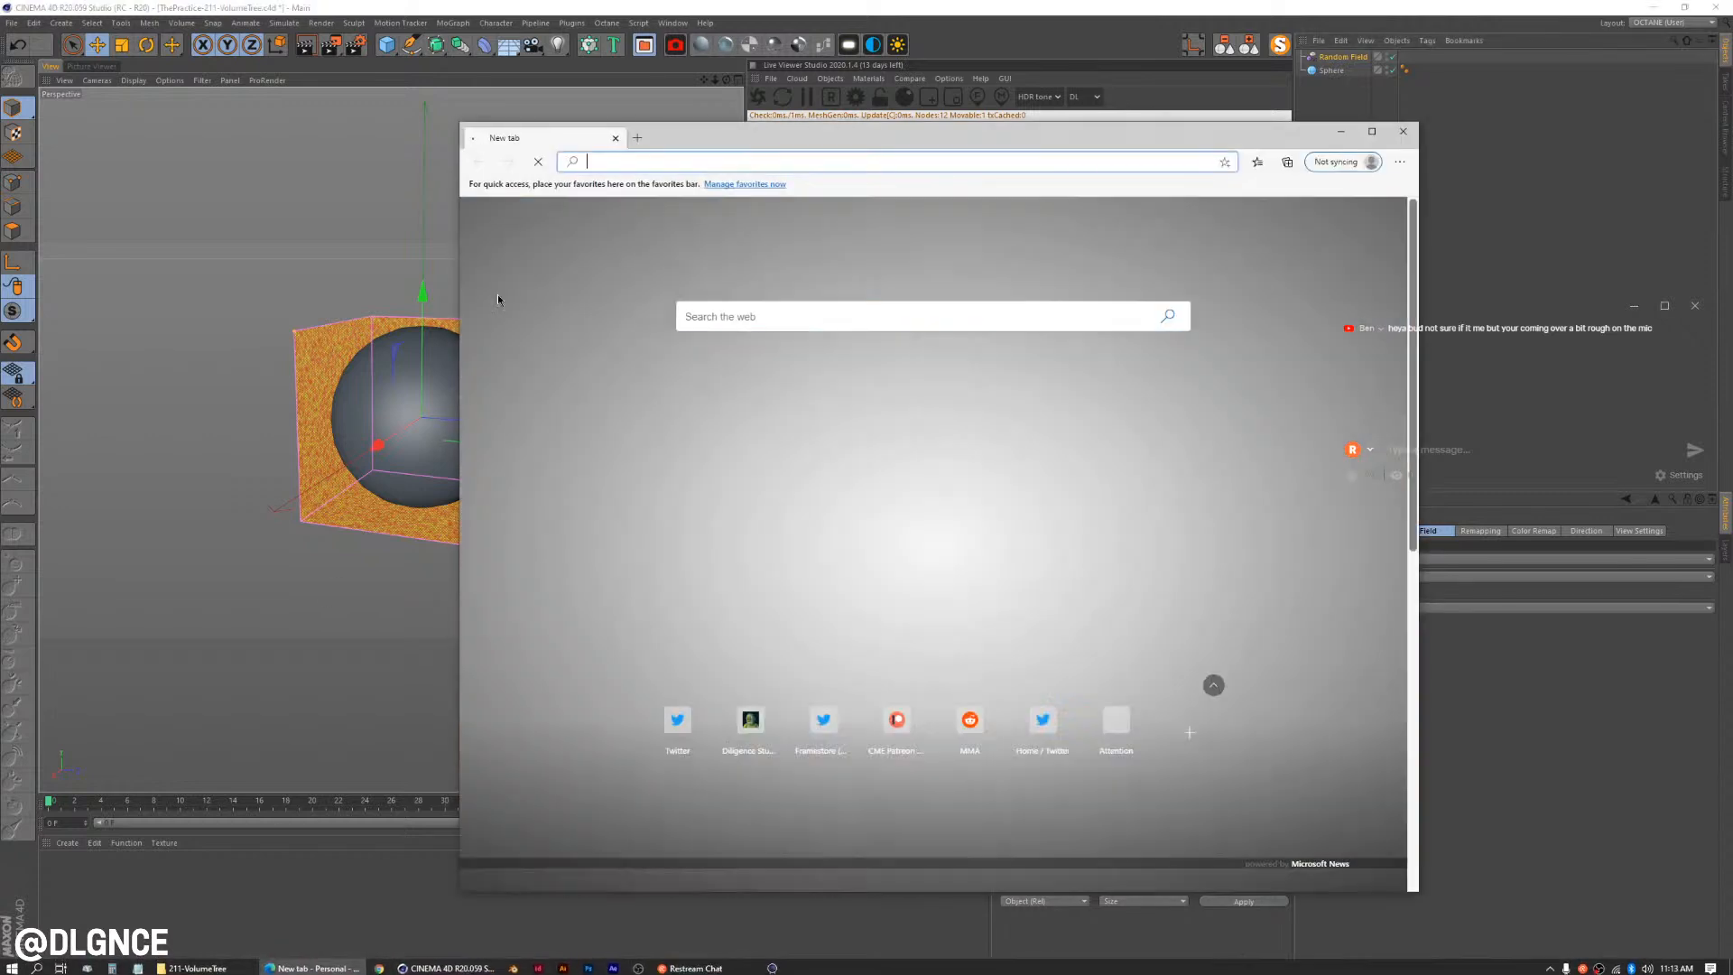
type("youtube")
key("Return")
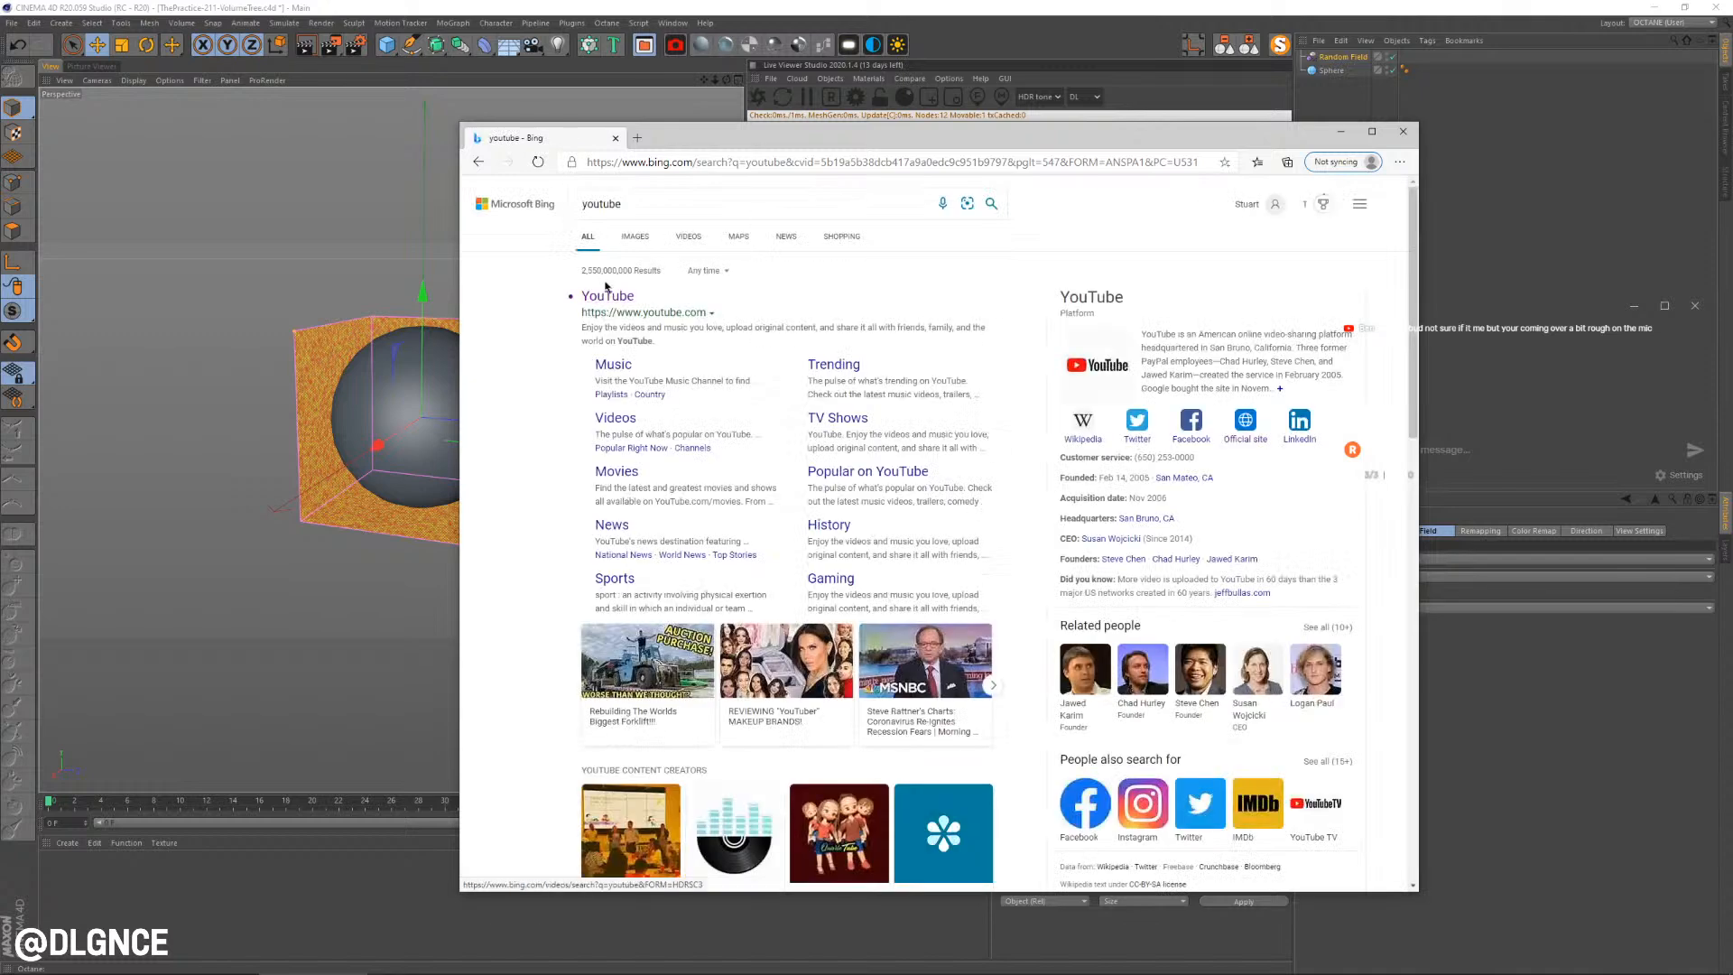
left_click(618, 298)
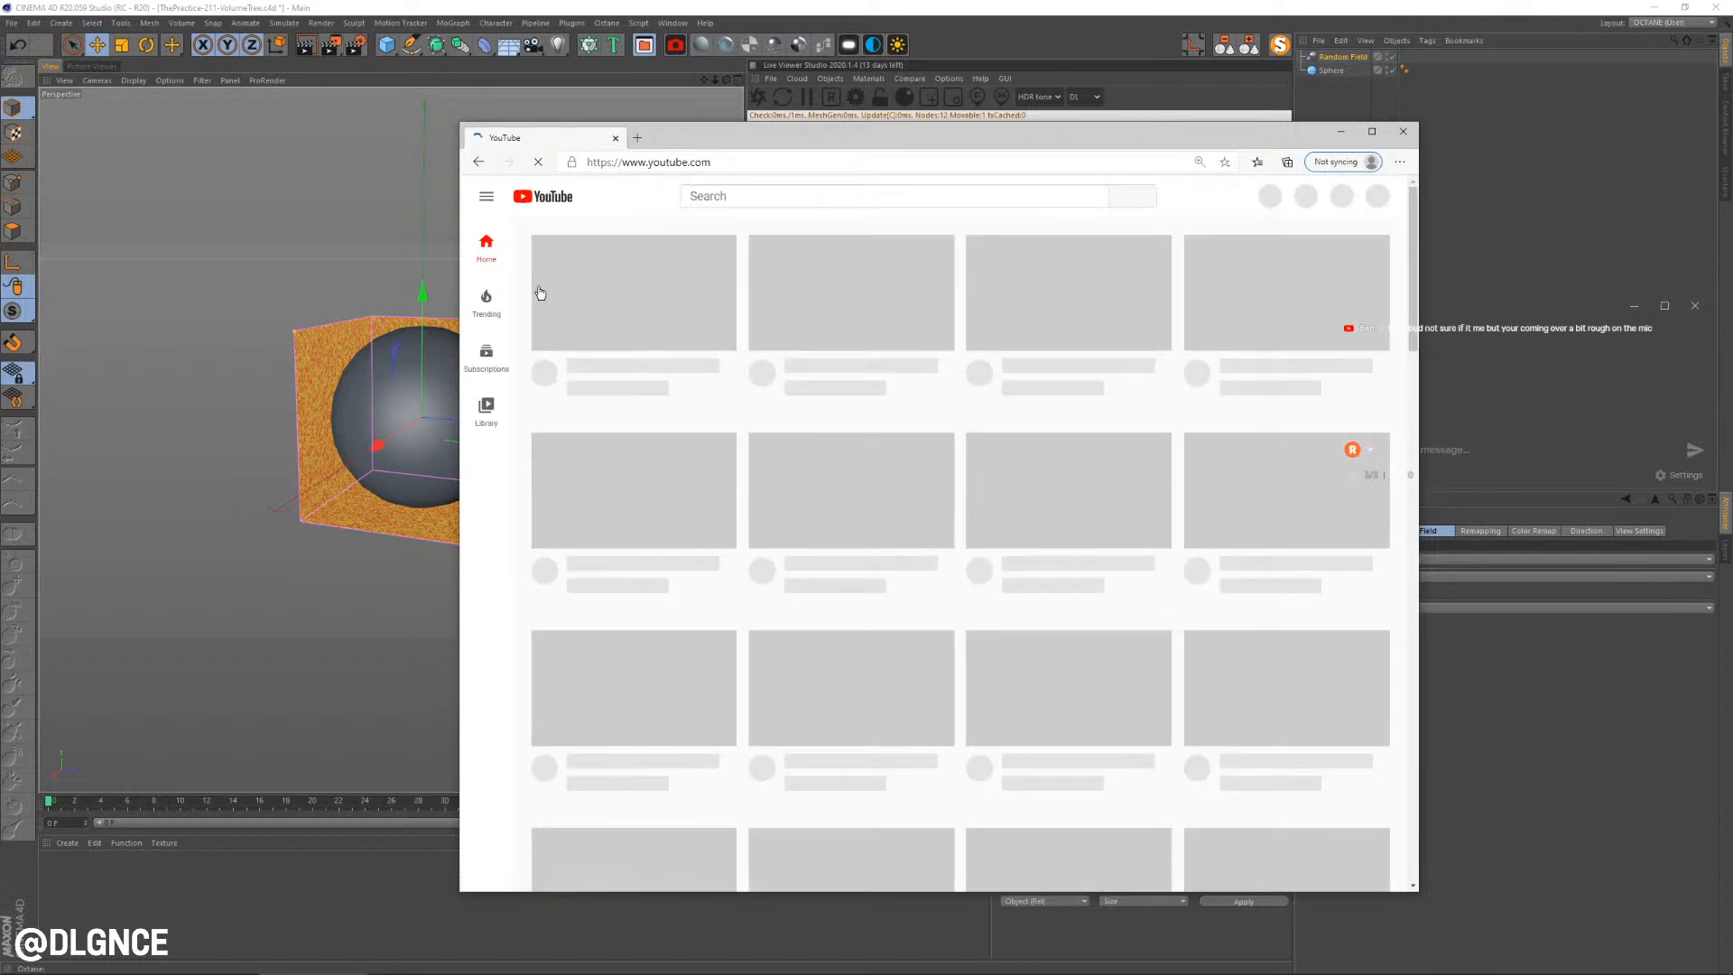
Search YouTube for "dlgnce" and close the browser window
left_click(797, 195)
type("dlgnve")
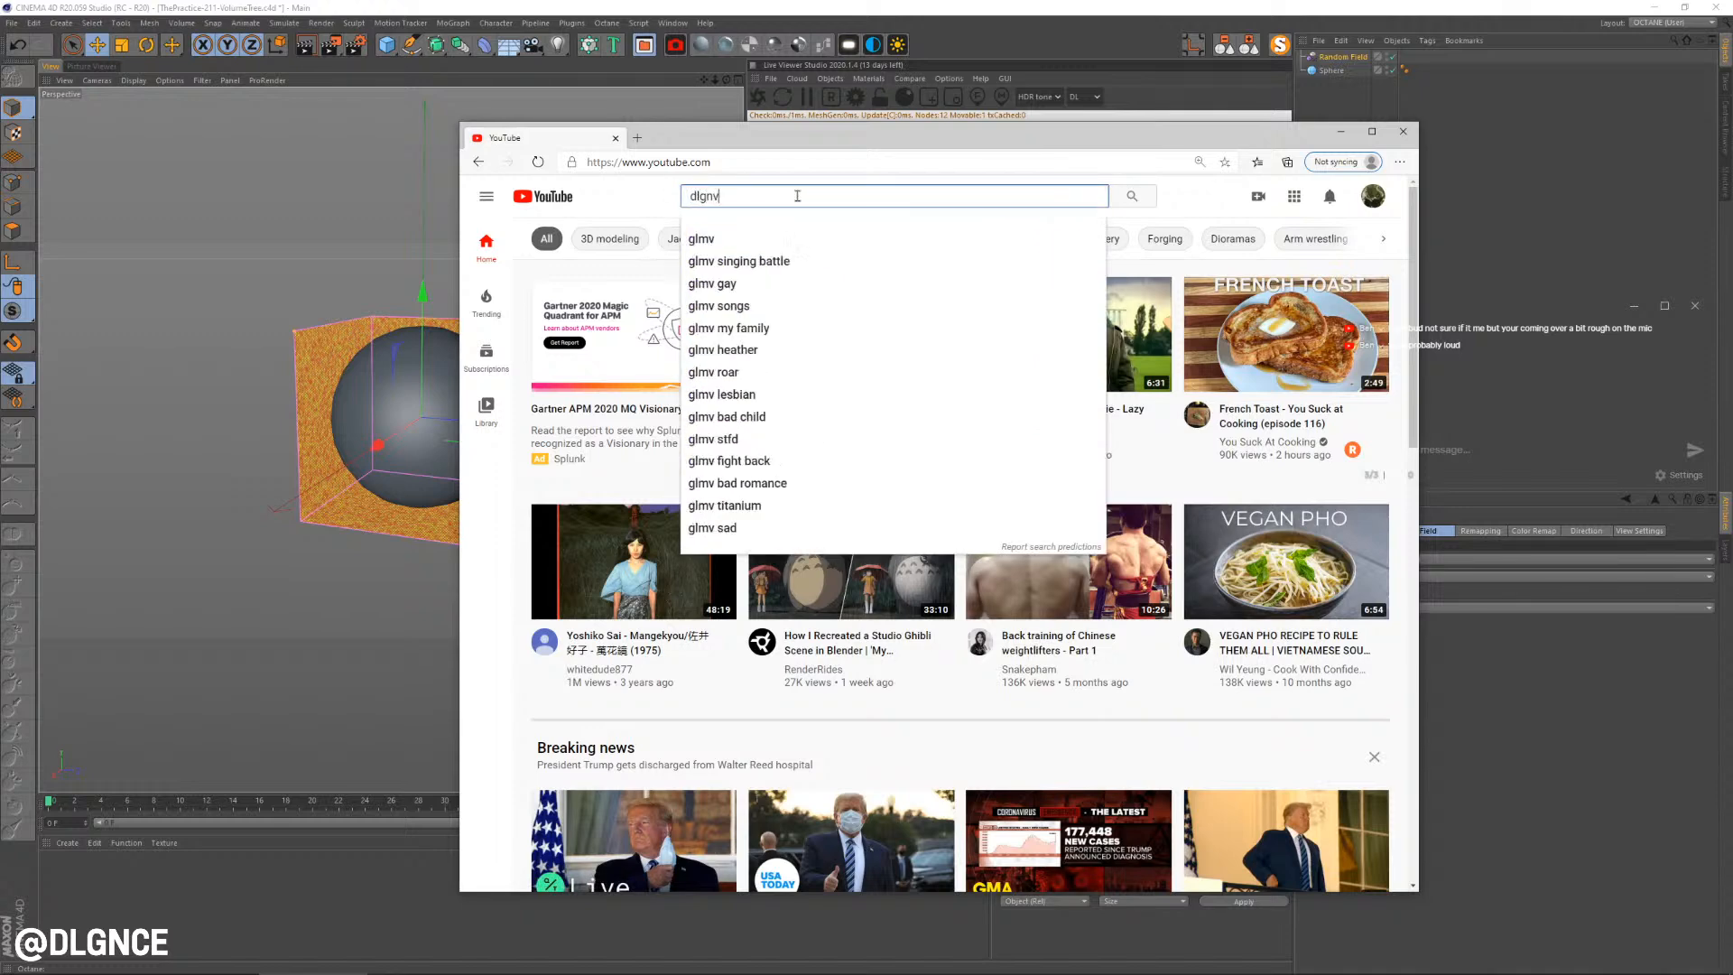
key("BackSpace")
key("BackSpace")
type("ce")
key("Return")
left_click_drag(1191, 145, 1090, 142)
left_click(1300, 127)
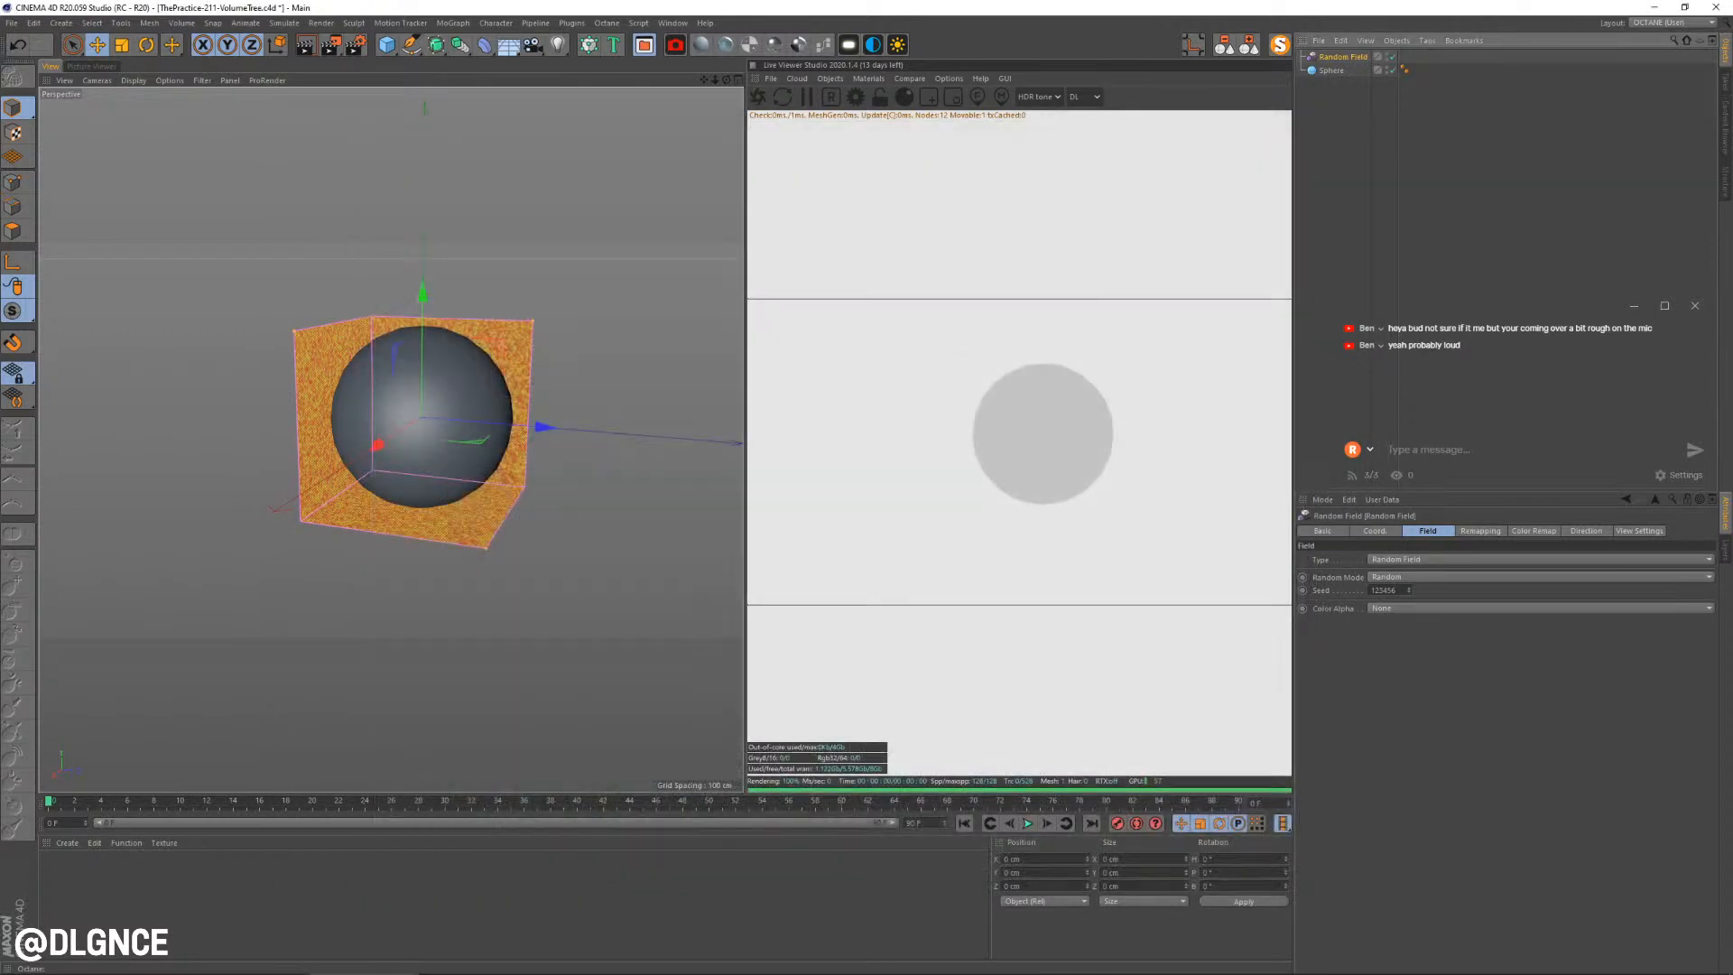
Switch to OBS, set the MIC volume to 5.0 dB in the advanced audio properties, and return to Cinema 4D
left_click(1599, 964)
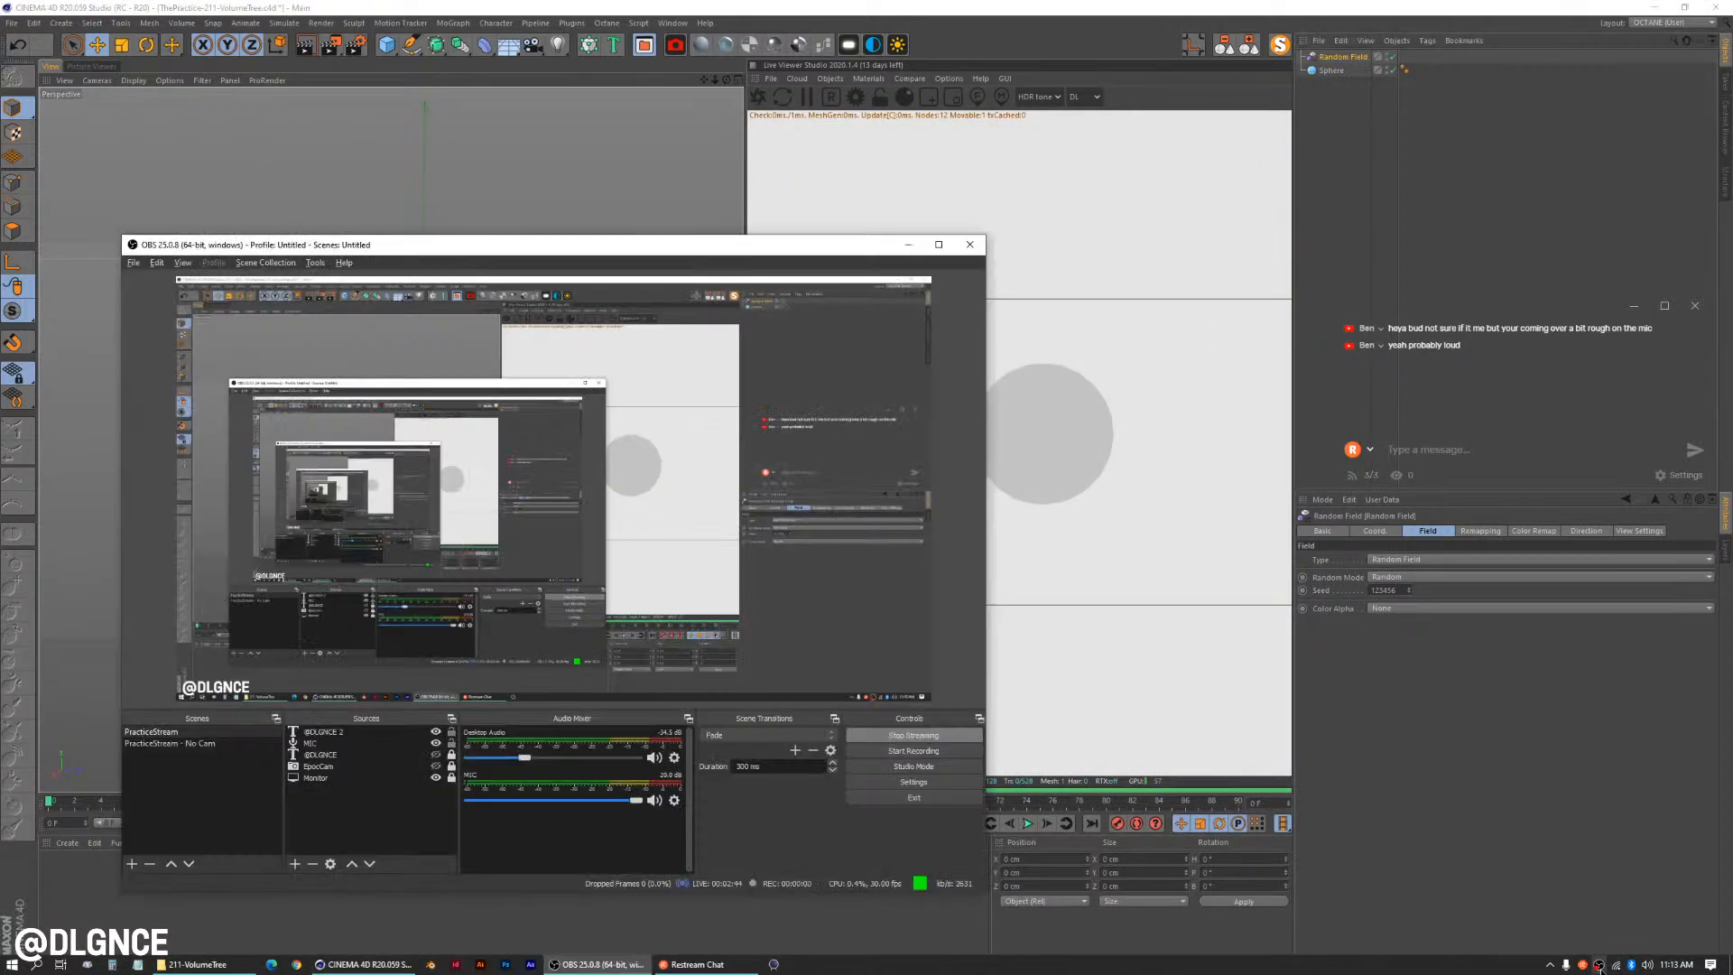
left_click(674, 800)
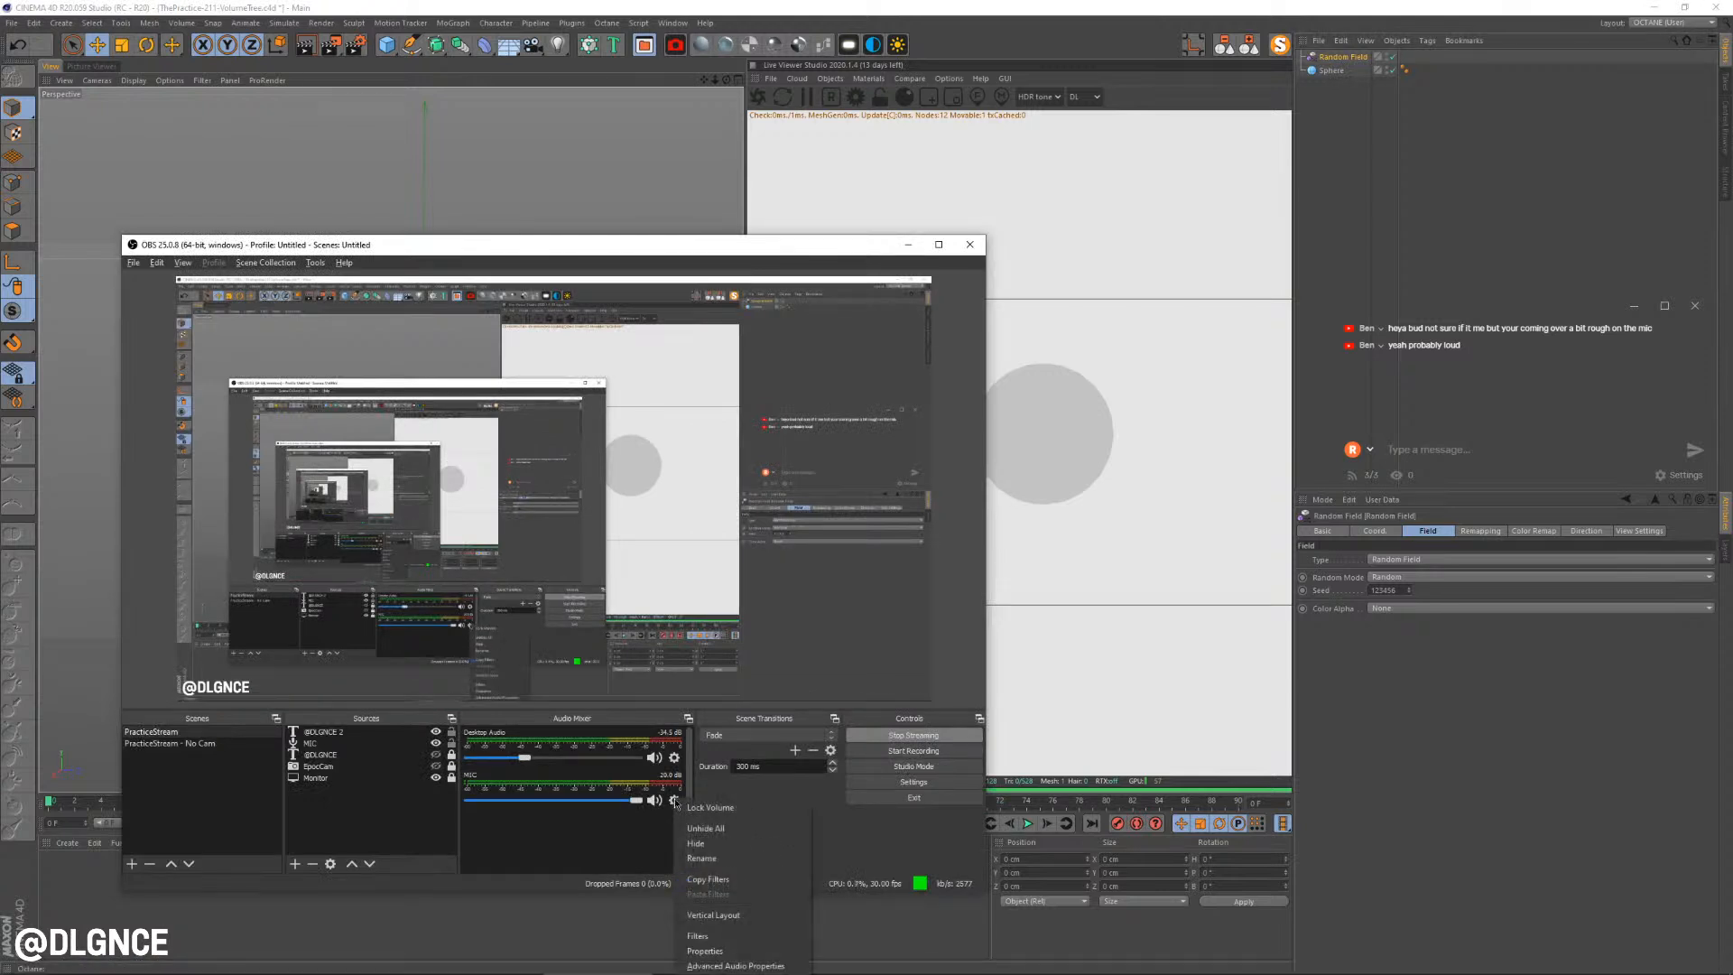
left_click(721, 965)
left_click_drag(351, 517, 275, 518)
type("5.0 dB")
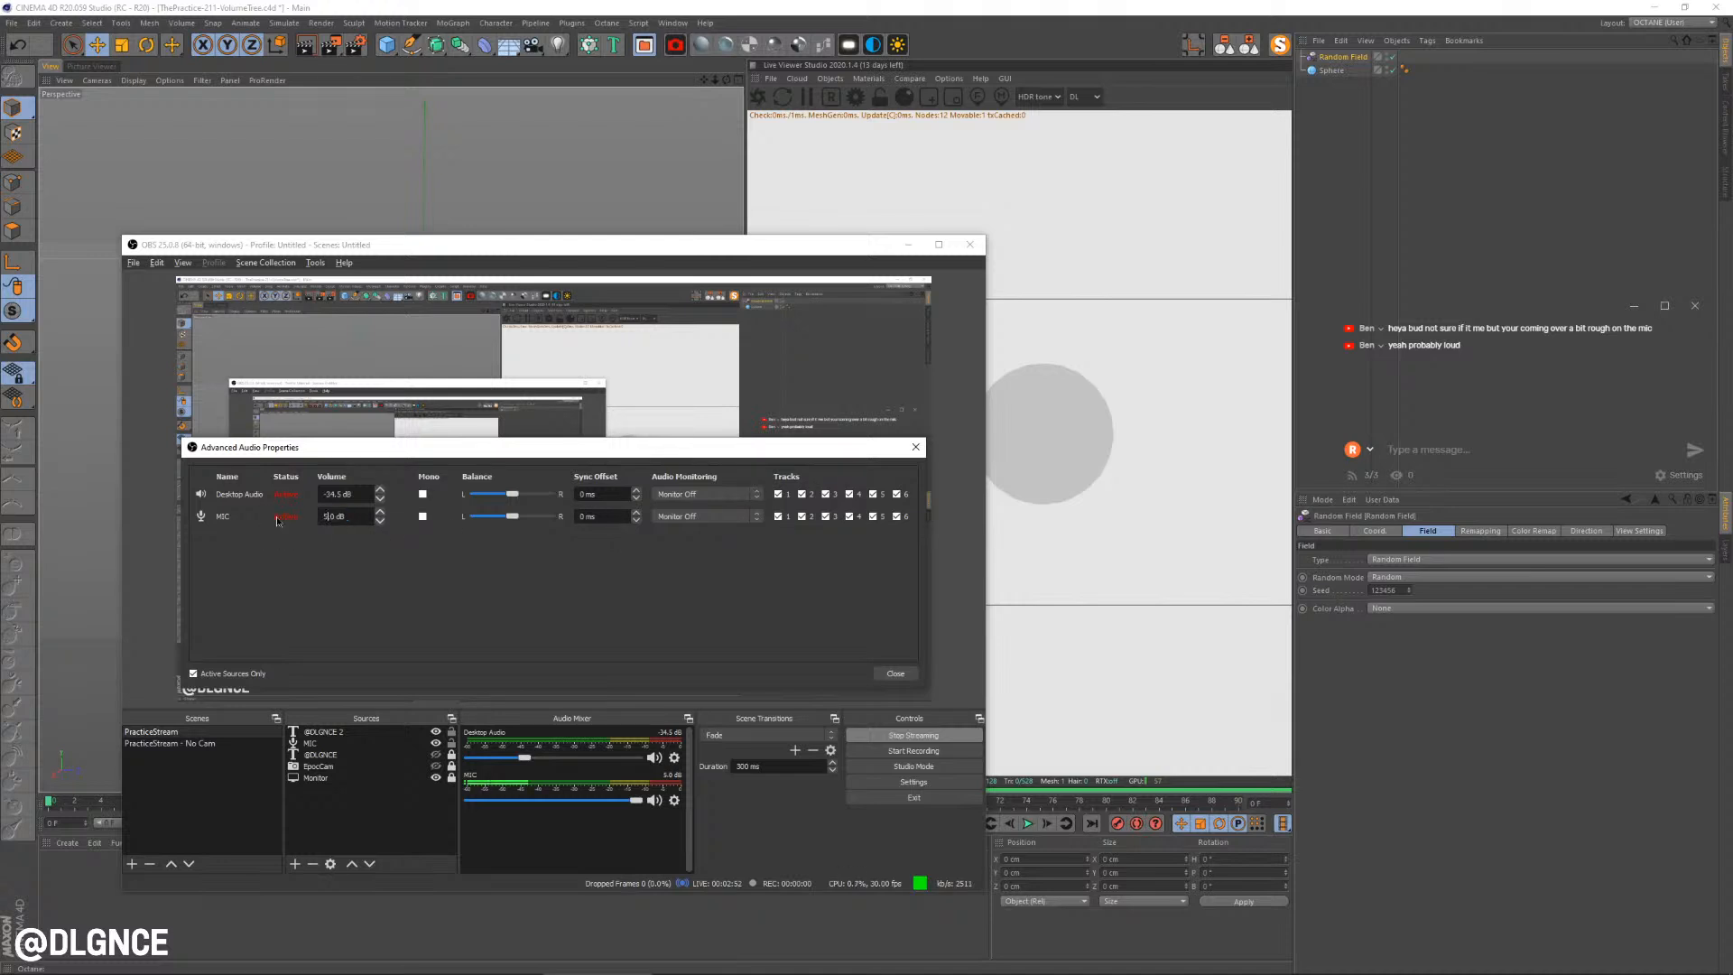
key("Return")
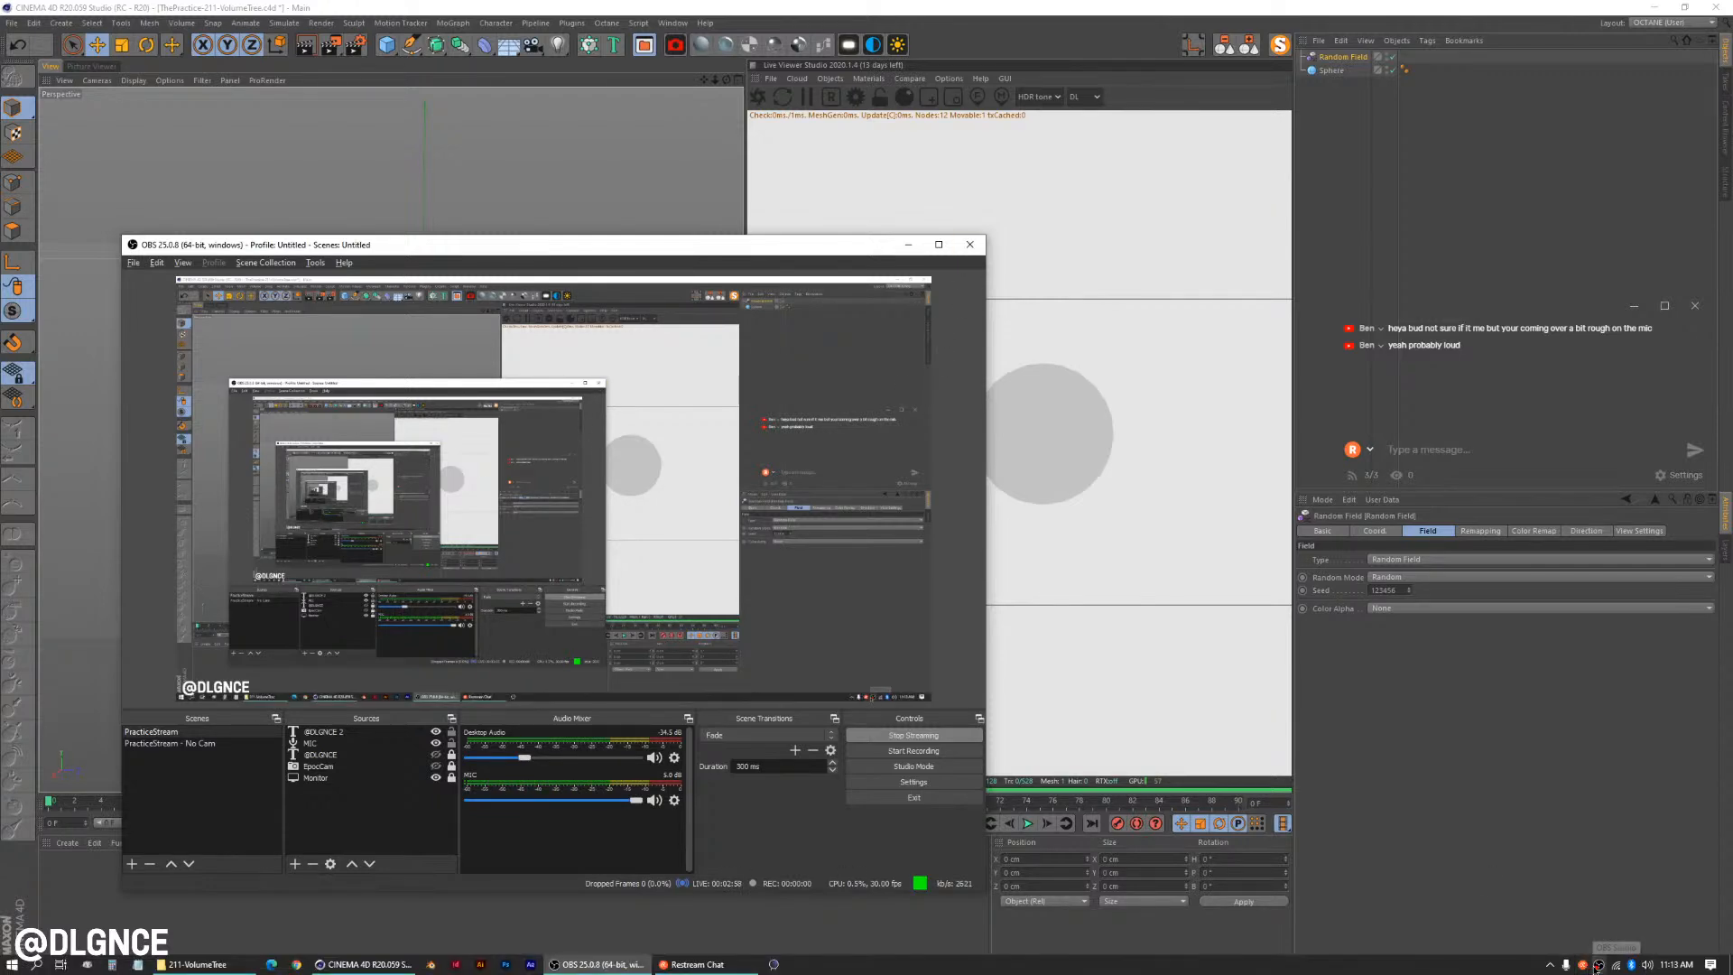
left_click(1596, 966)
left_click_drag(518, 542, 564, 534, "alt")
left_click(1354, 109)
left_click(1348, 57)
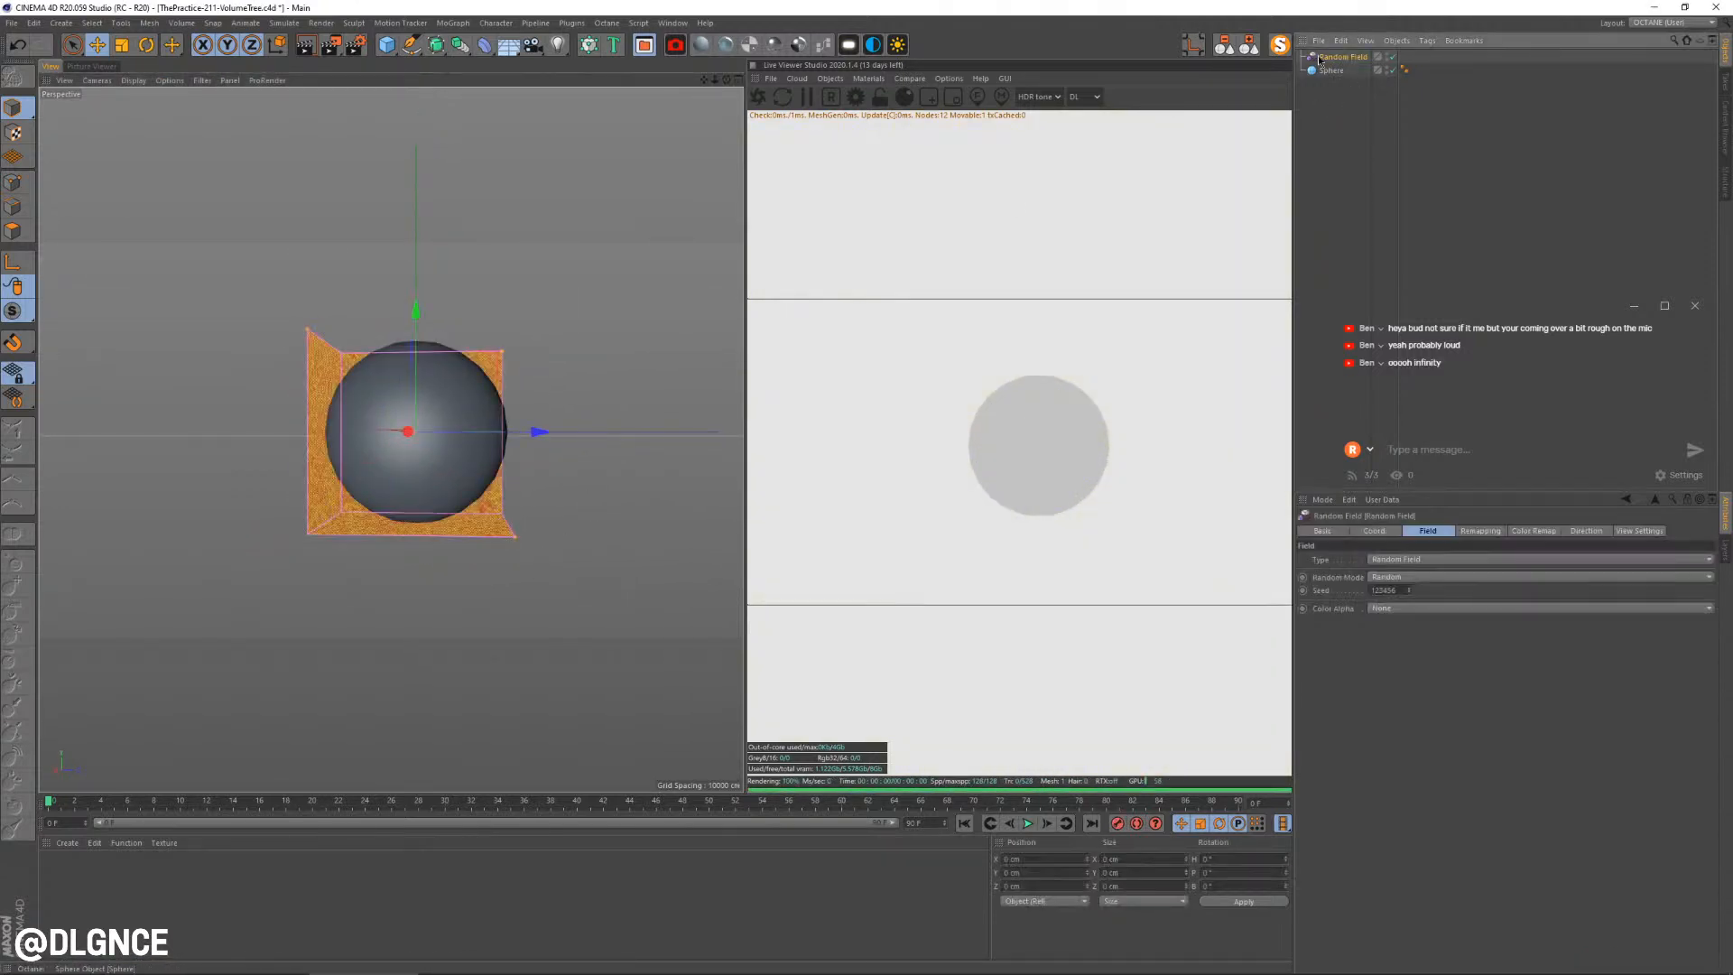
left_click_drag(566, 395, 519, 479, "alt")
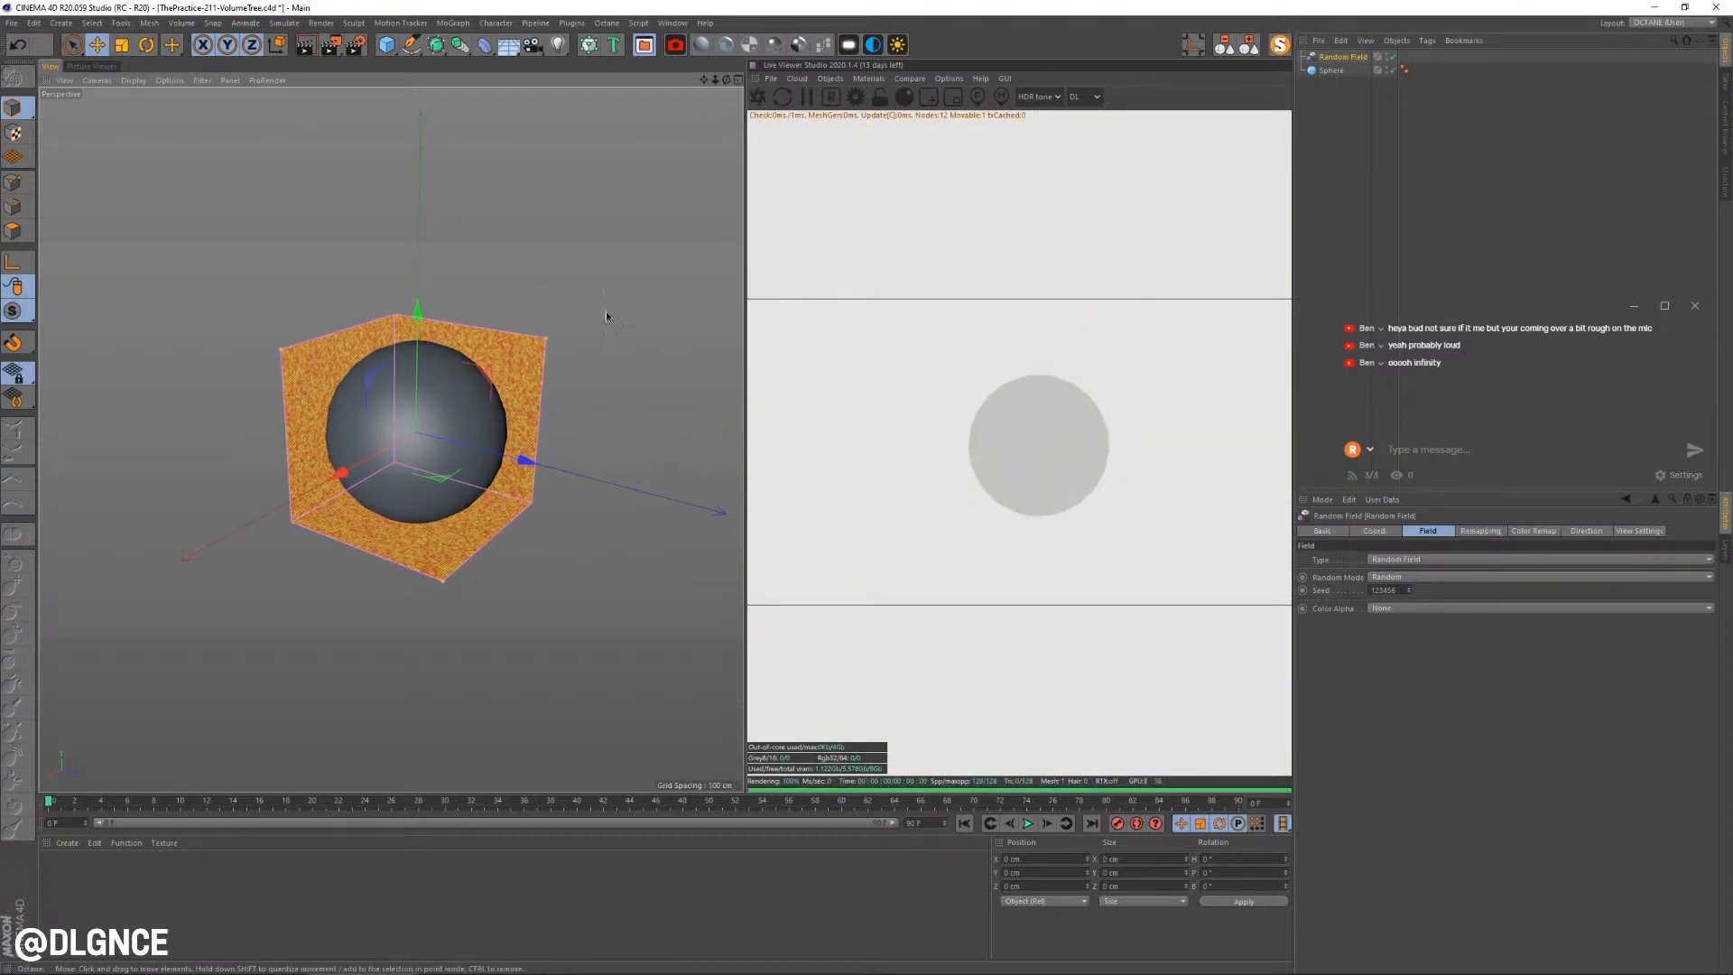
mouse_move(554, 415)
left_mouse_down("alt")
mouse_move(629, 375)
mouse_move(541, 388)
left_mouse_up("alt")
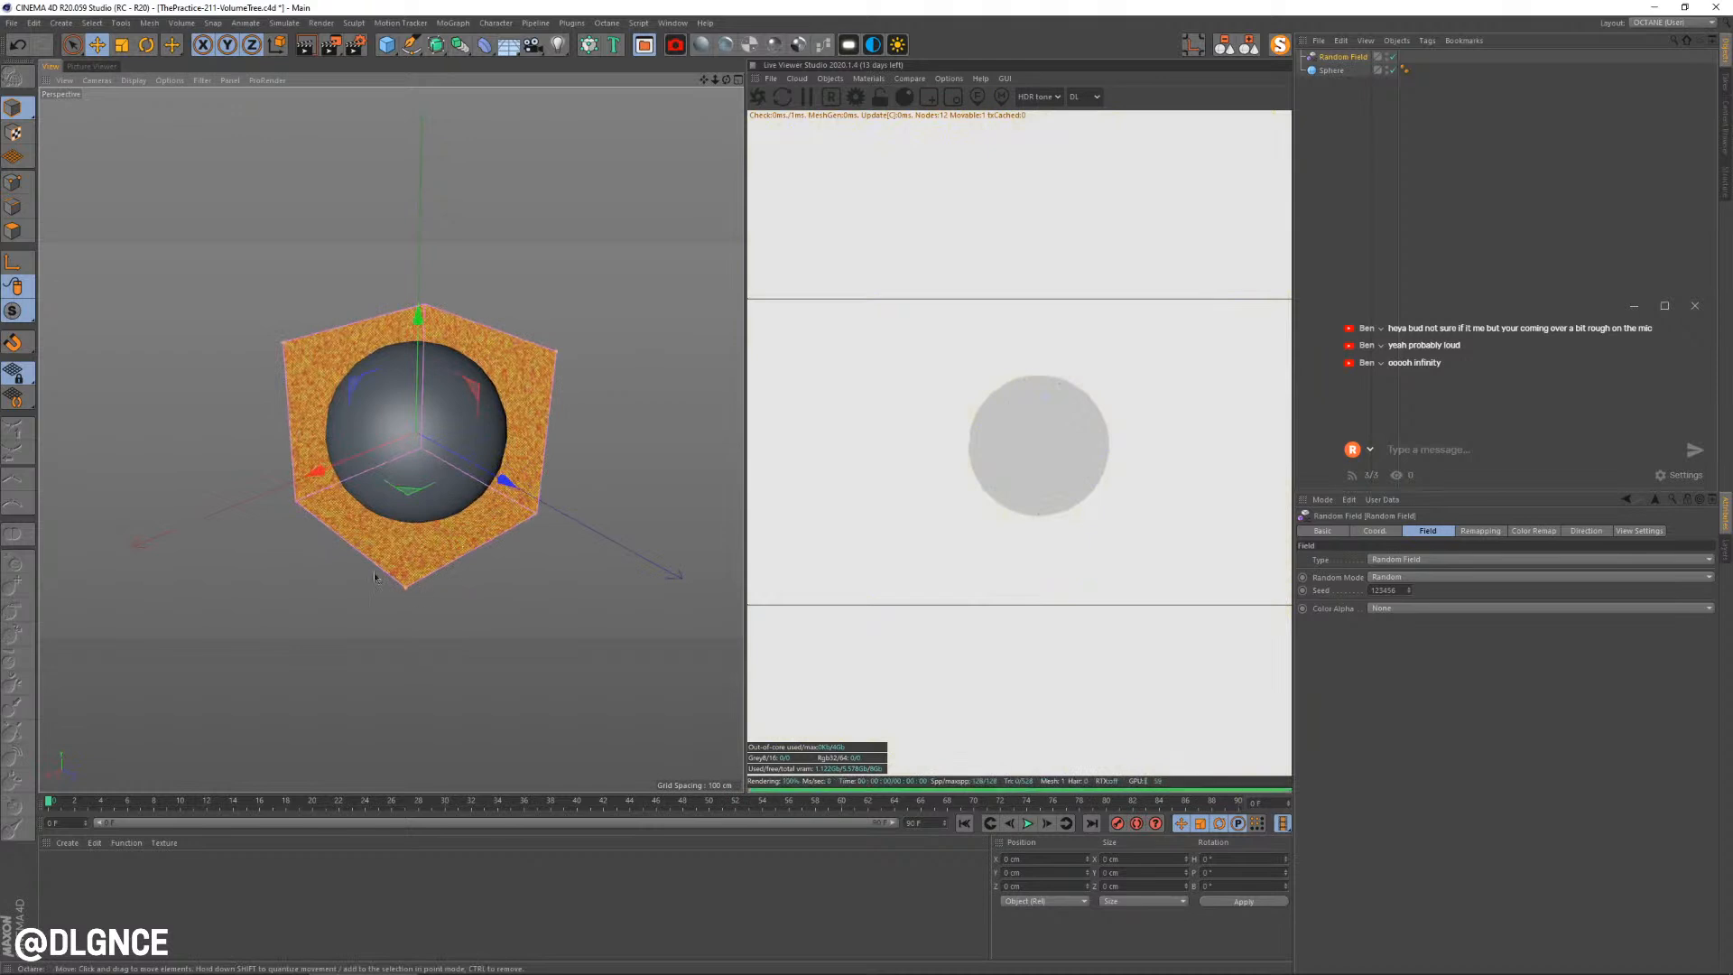
left_click_drag(411, 309, 468, 286, "alt")
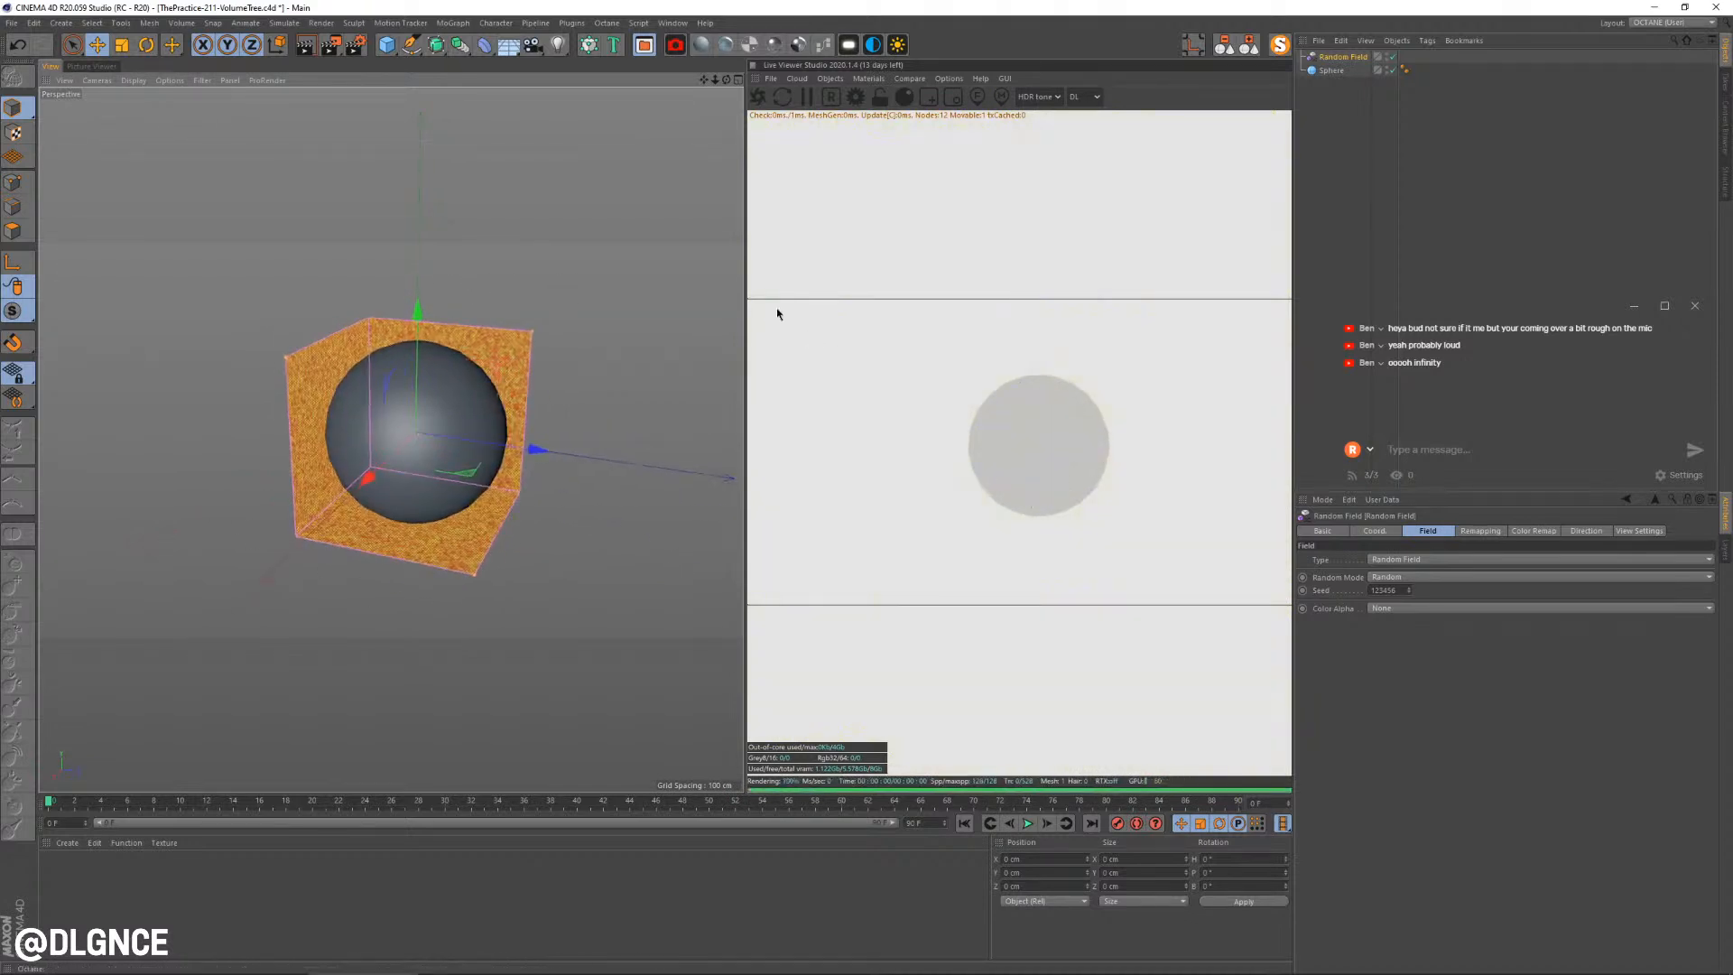
Add a Volume Mesher as the parent of the Random Field
left_click(1368, 166)
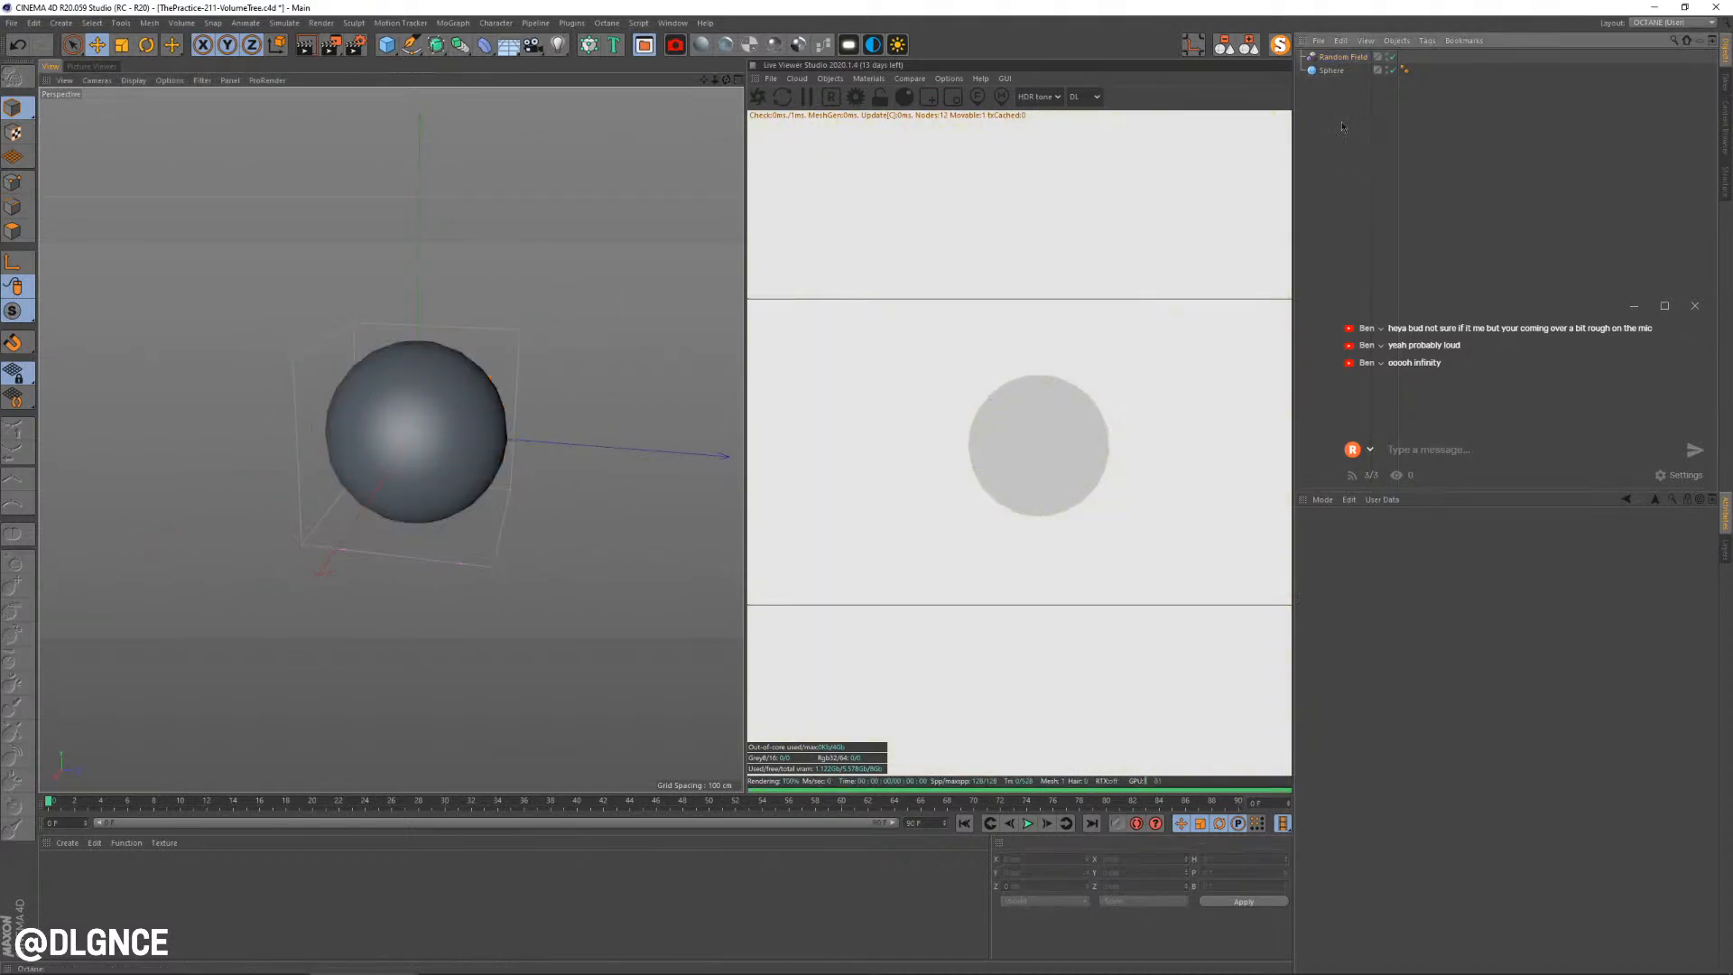
left_click(1343, 56)
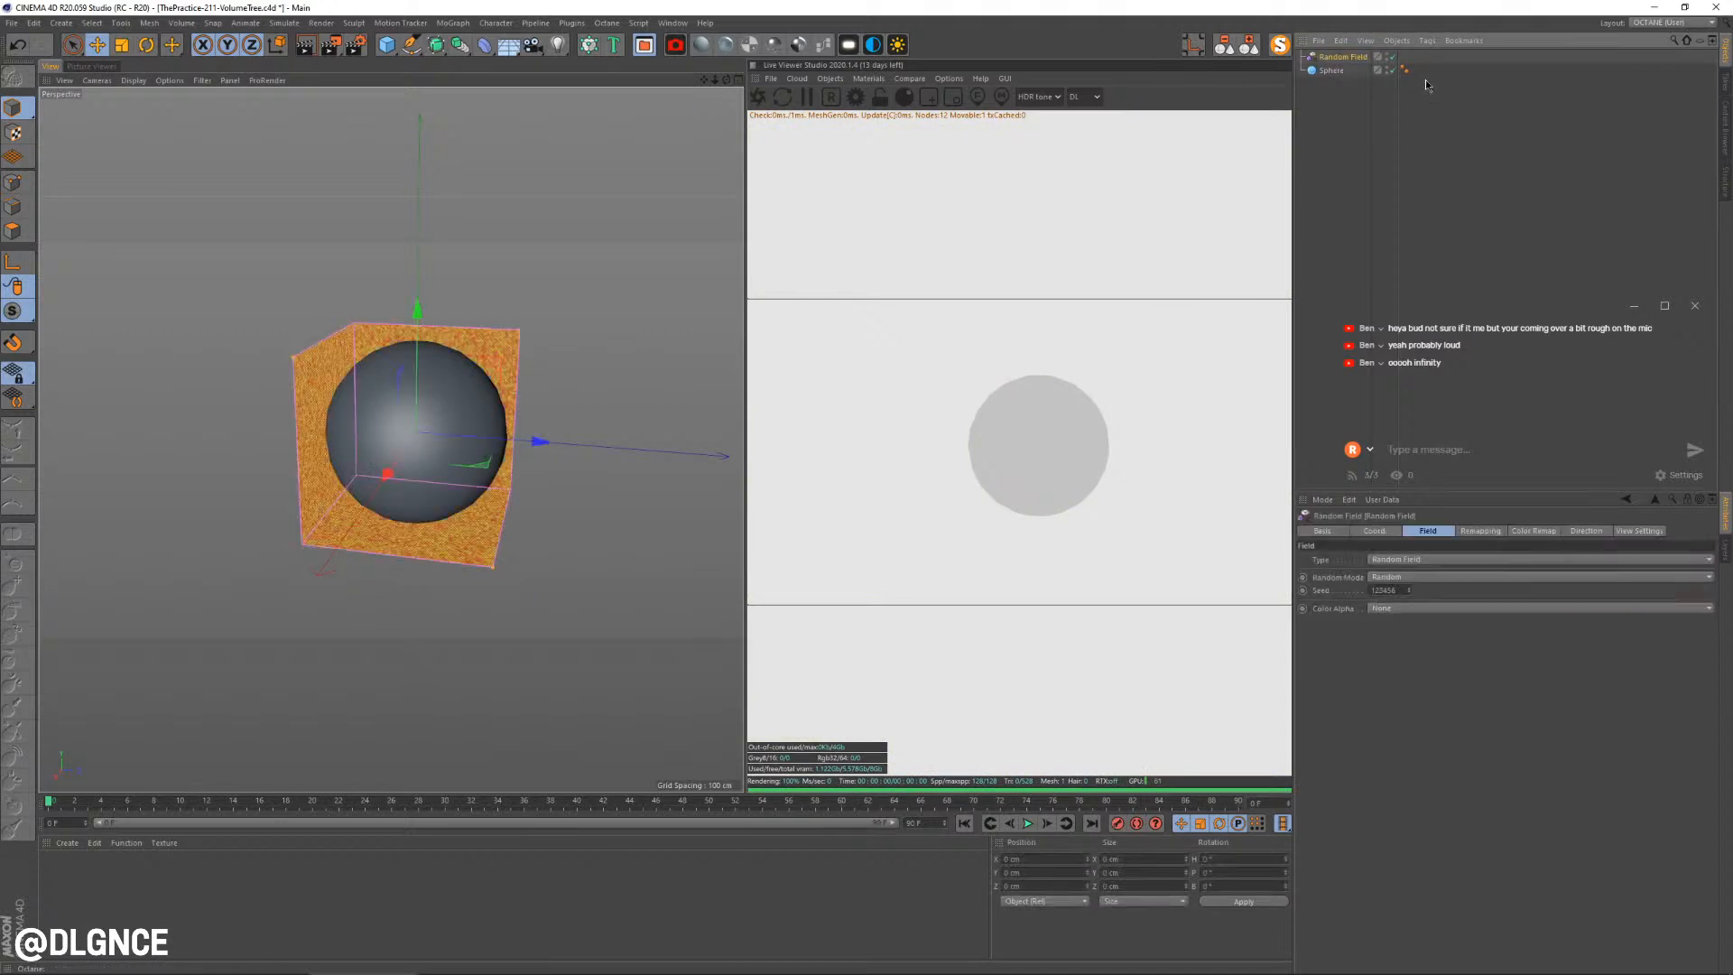
left_click_drag(1318, 62, 1307, 54)
left_click(1362, 83)
left_click(1343, 57)
left_click(460, 45)
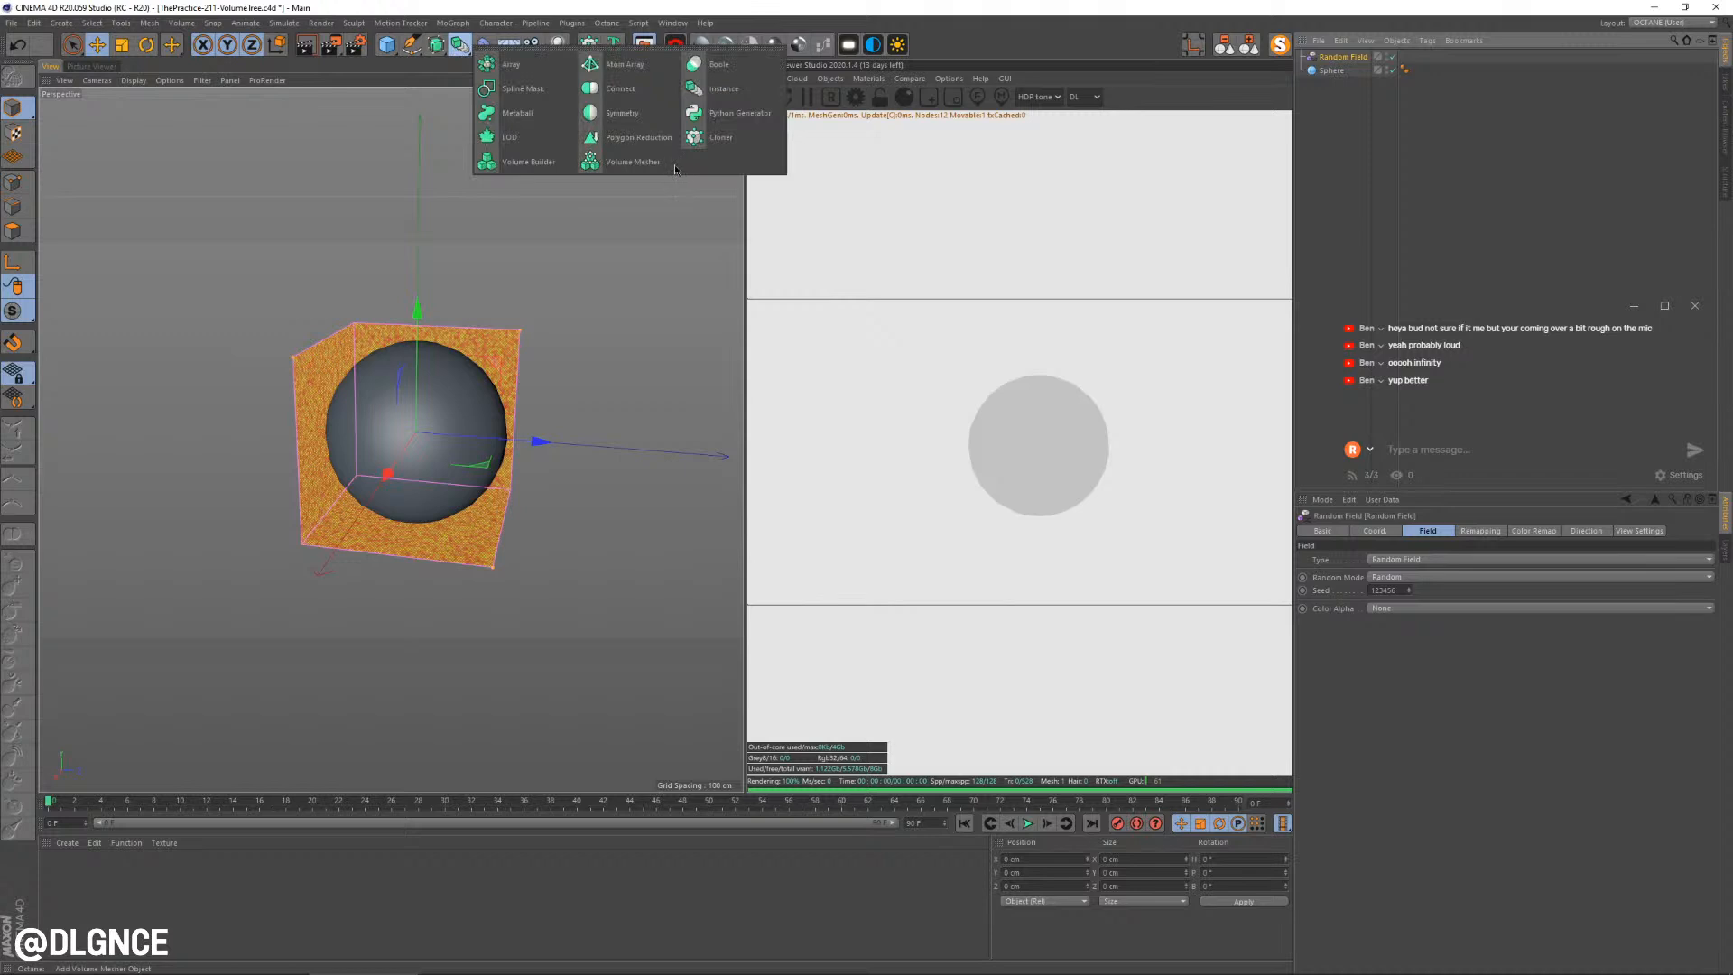
left_click(632, 161, "alt")
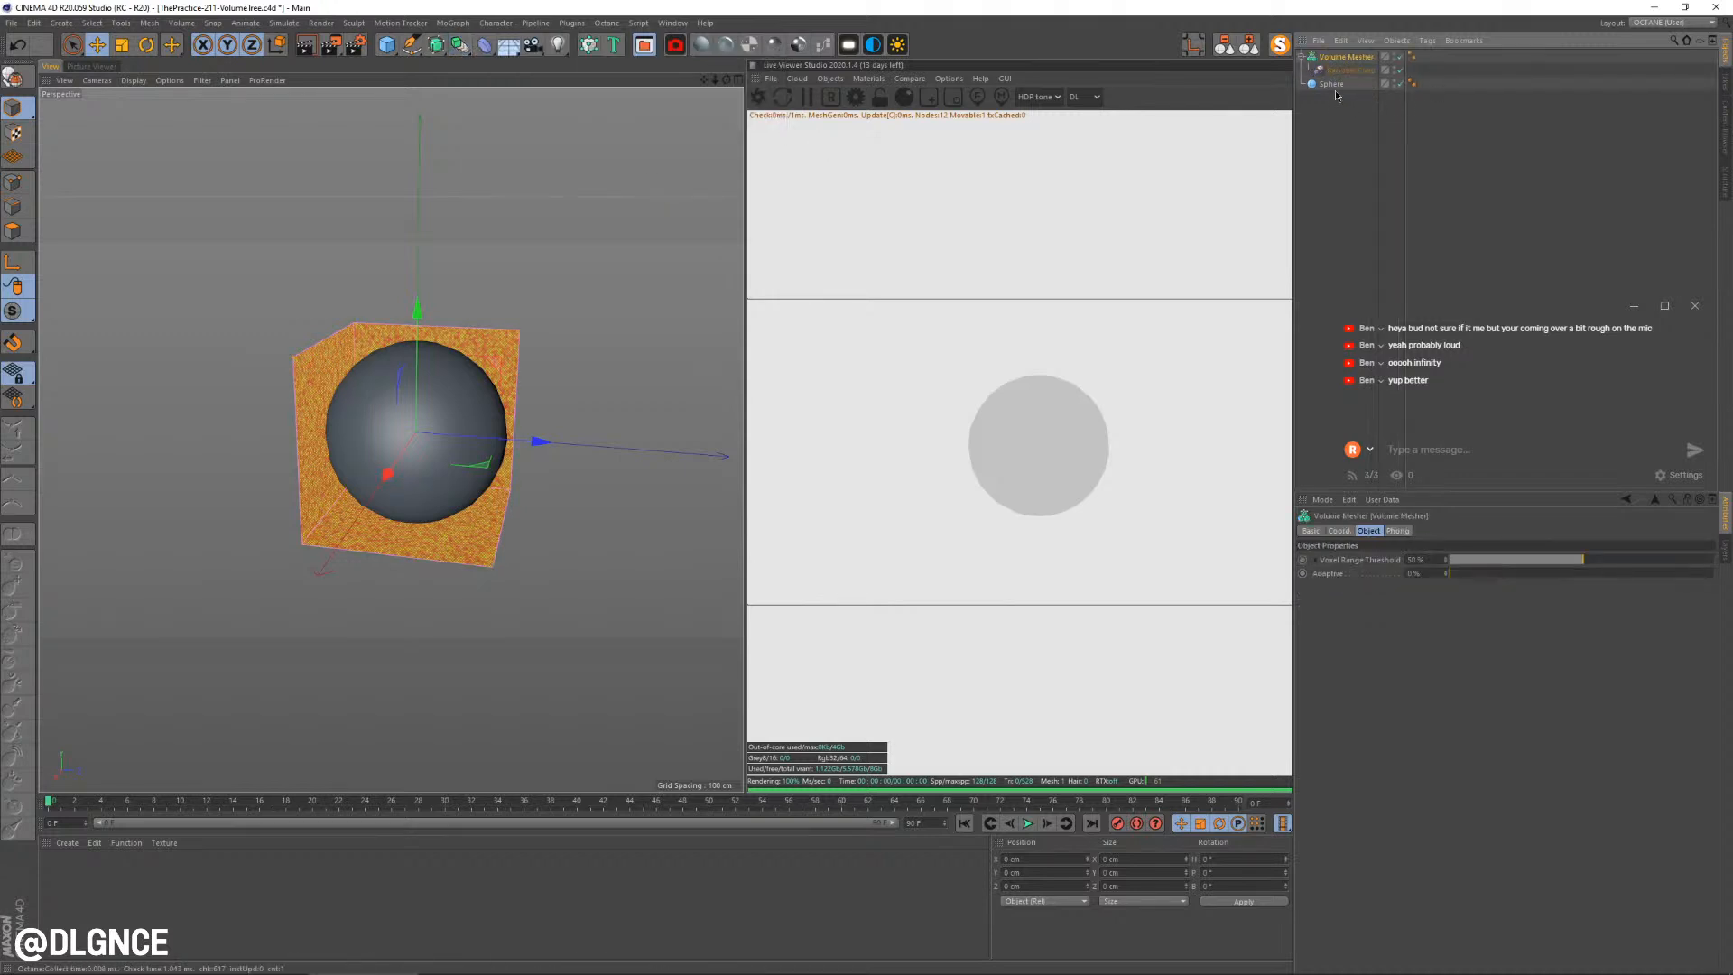
Try nesting the sphere together with the Random Field under the Volume Mesher, and take both objects back out
left_click_drag(1349, 76, 1351, 63)
left_click(1361, 130)
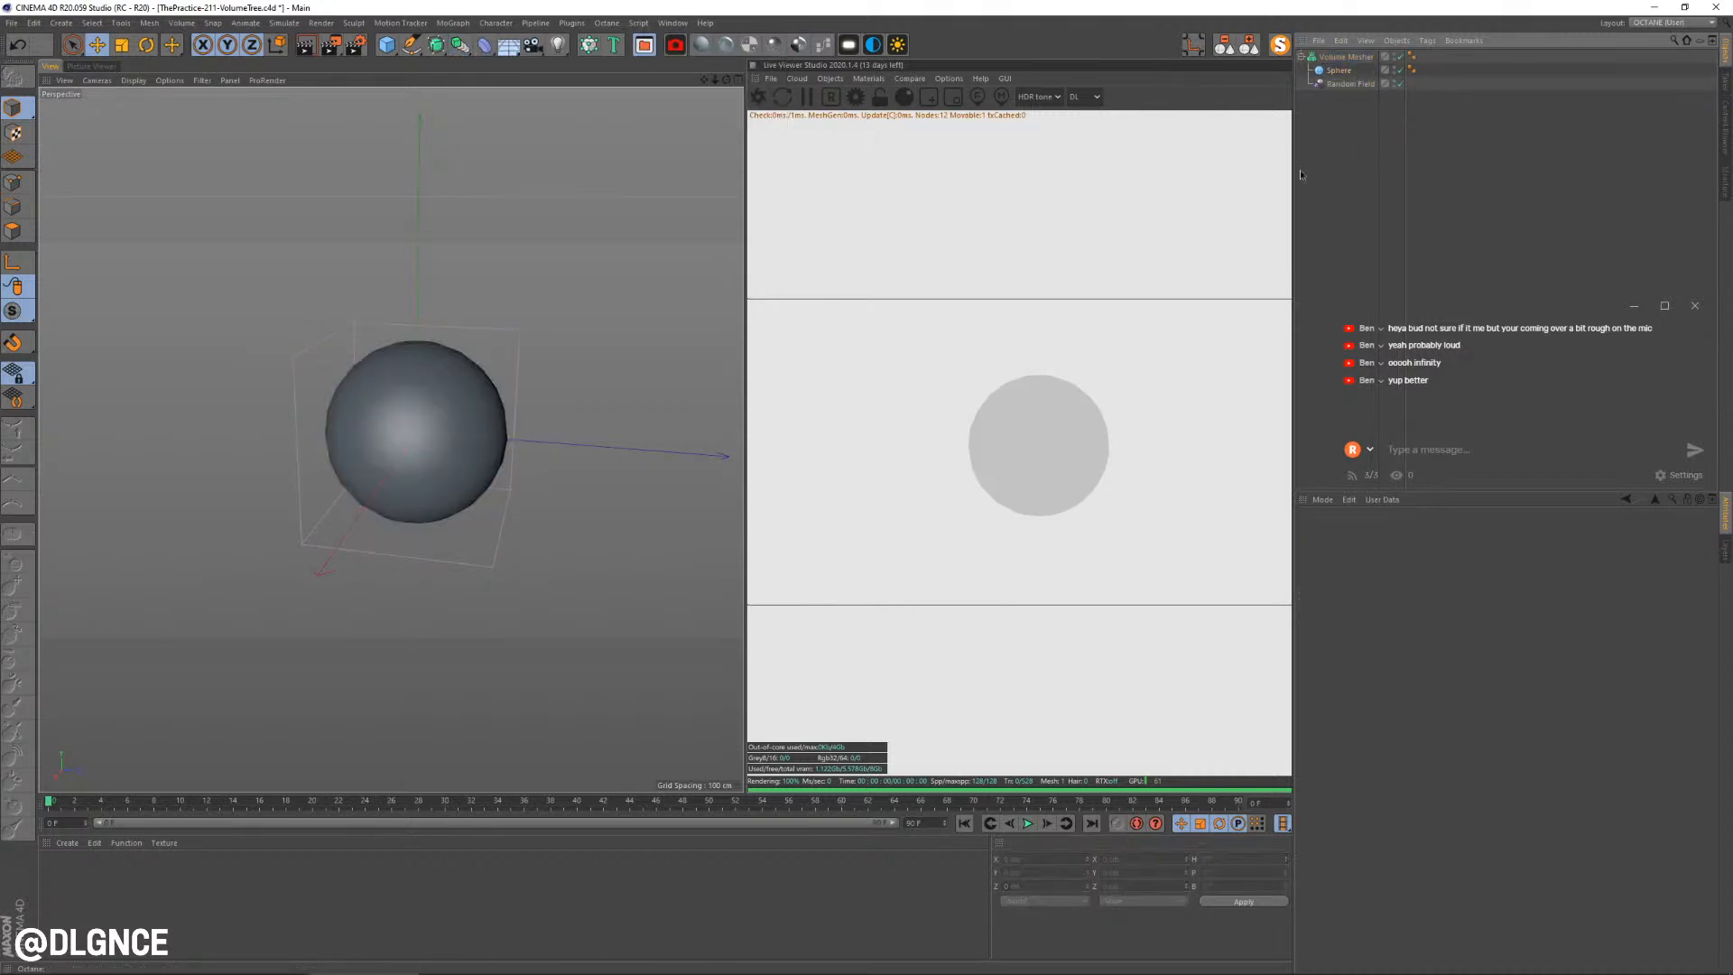
left_click_drag(696, 431, 709, 392, "alt")
left_click(1348, 57)
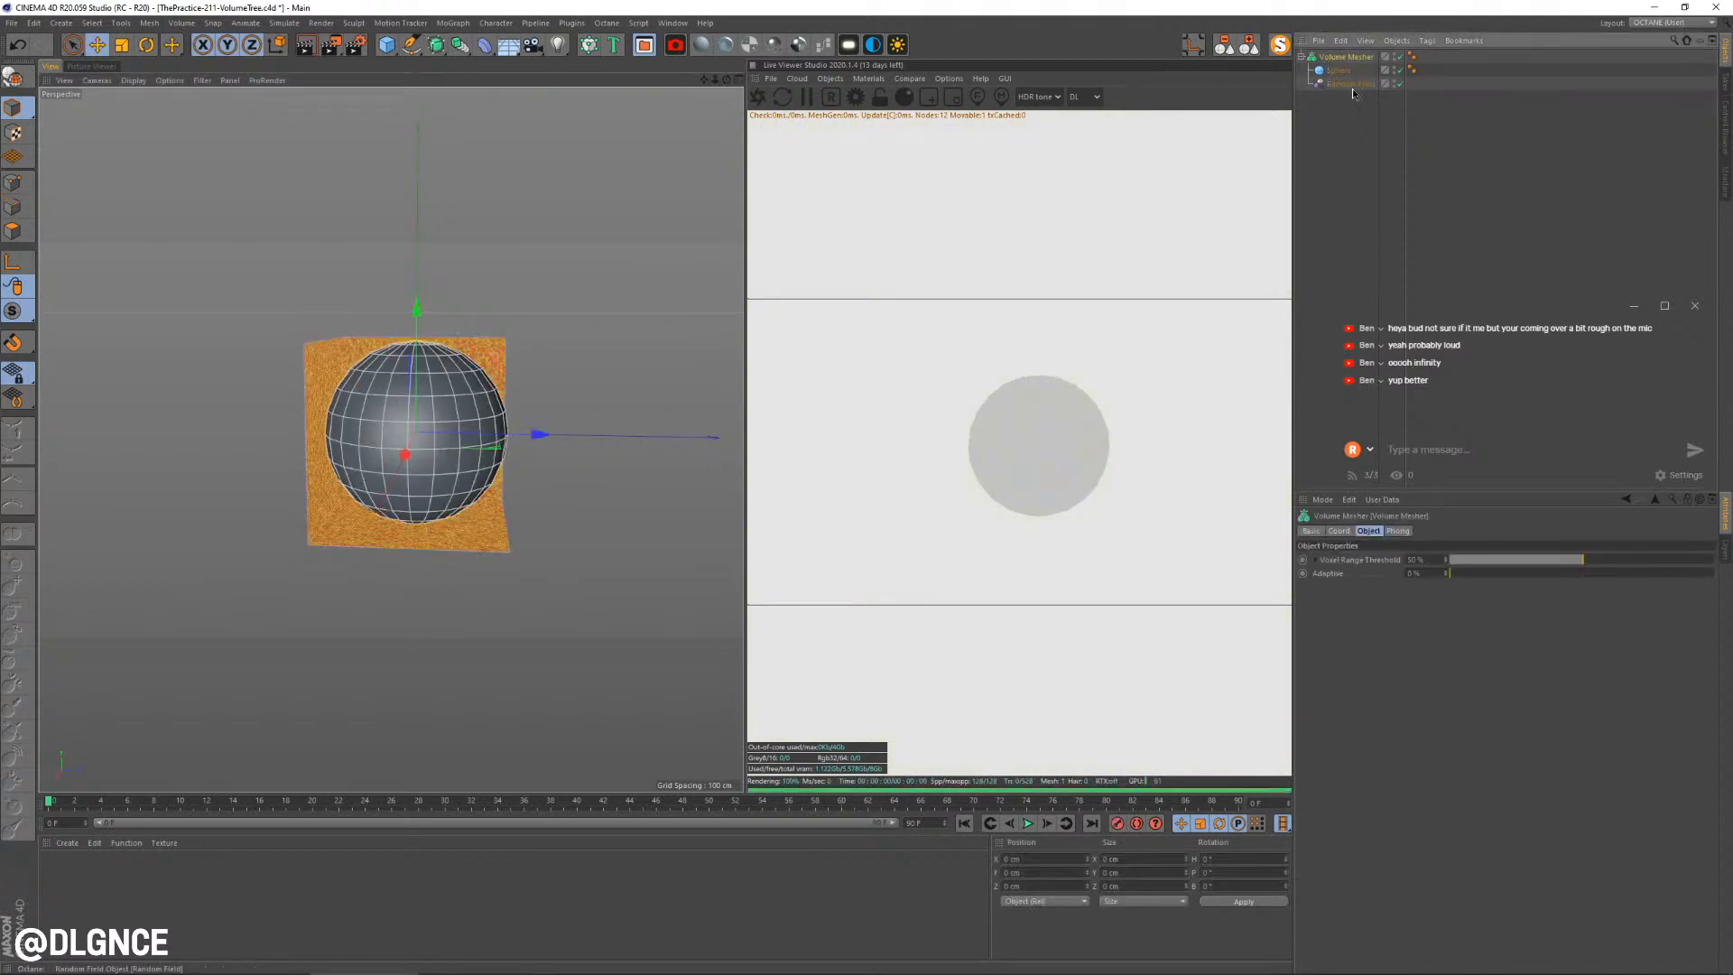
left_click_drag(1352, 84, 1351, 65)
left_click(1368, 532)
Add a Volume Builder and nest the Random Field and the sphere inside it
mouse_move(1336, 118)
left_mouse_down()
mouse_move(1344, 72)
mouse_move(1349, 111)
left_mouse_up()
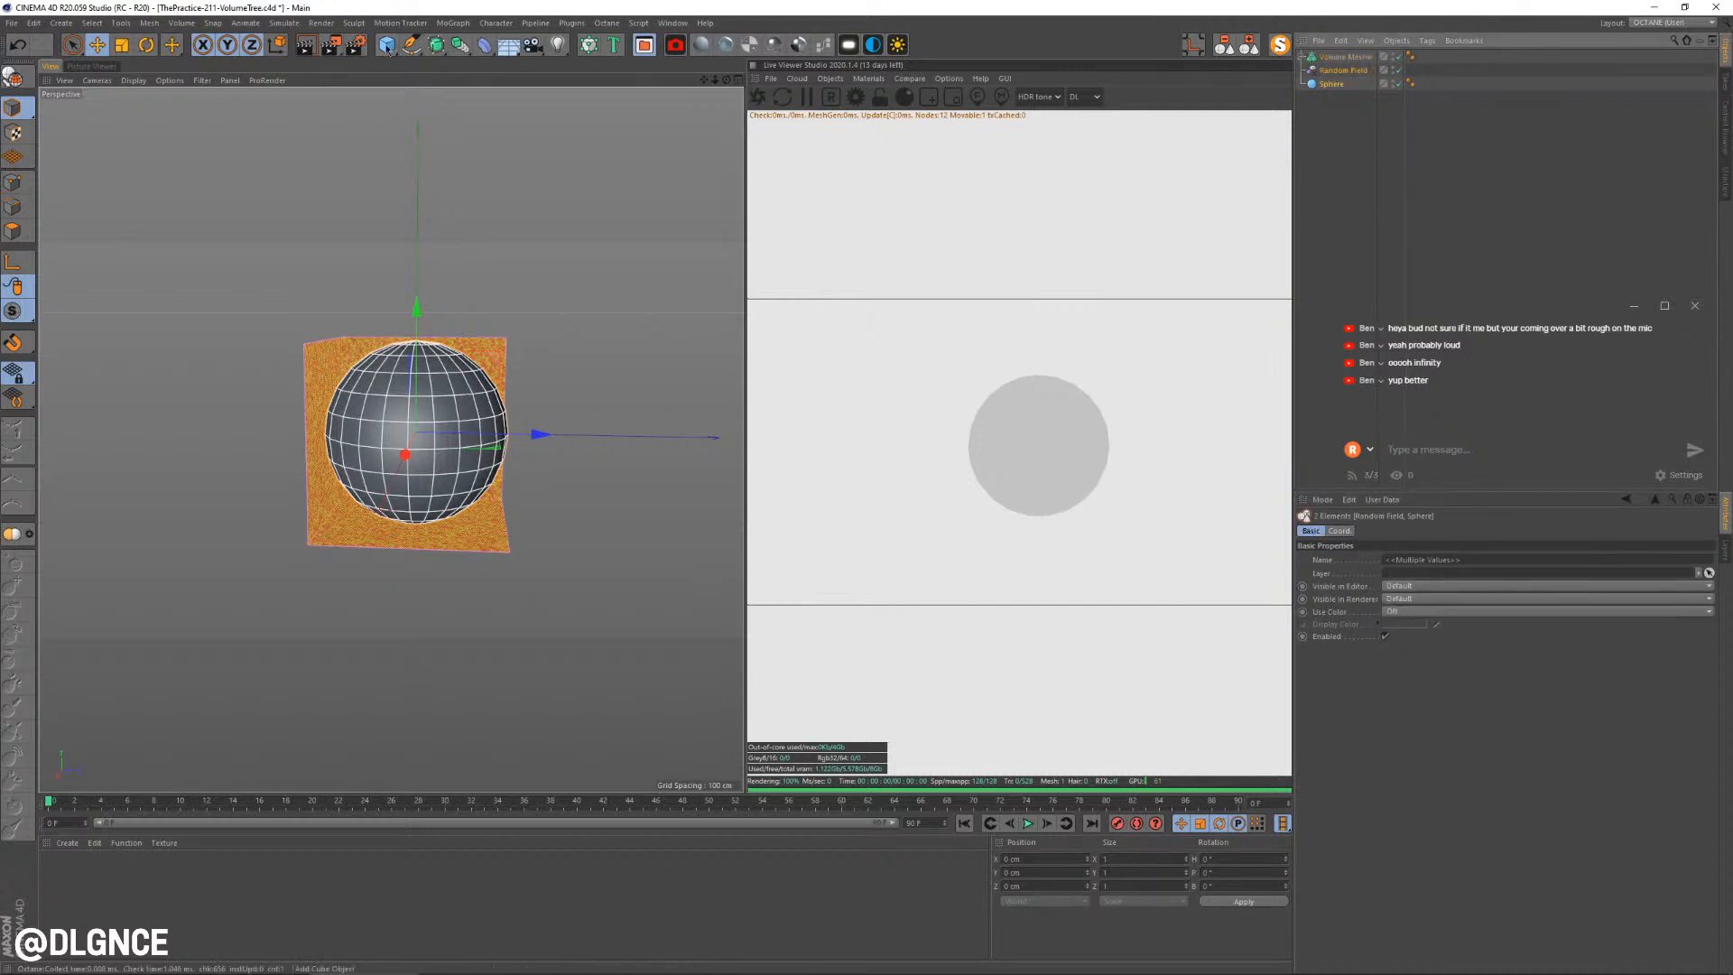
left_click(460, 44)
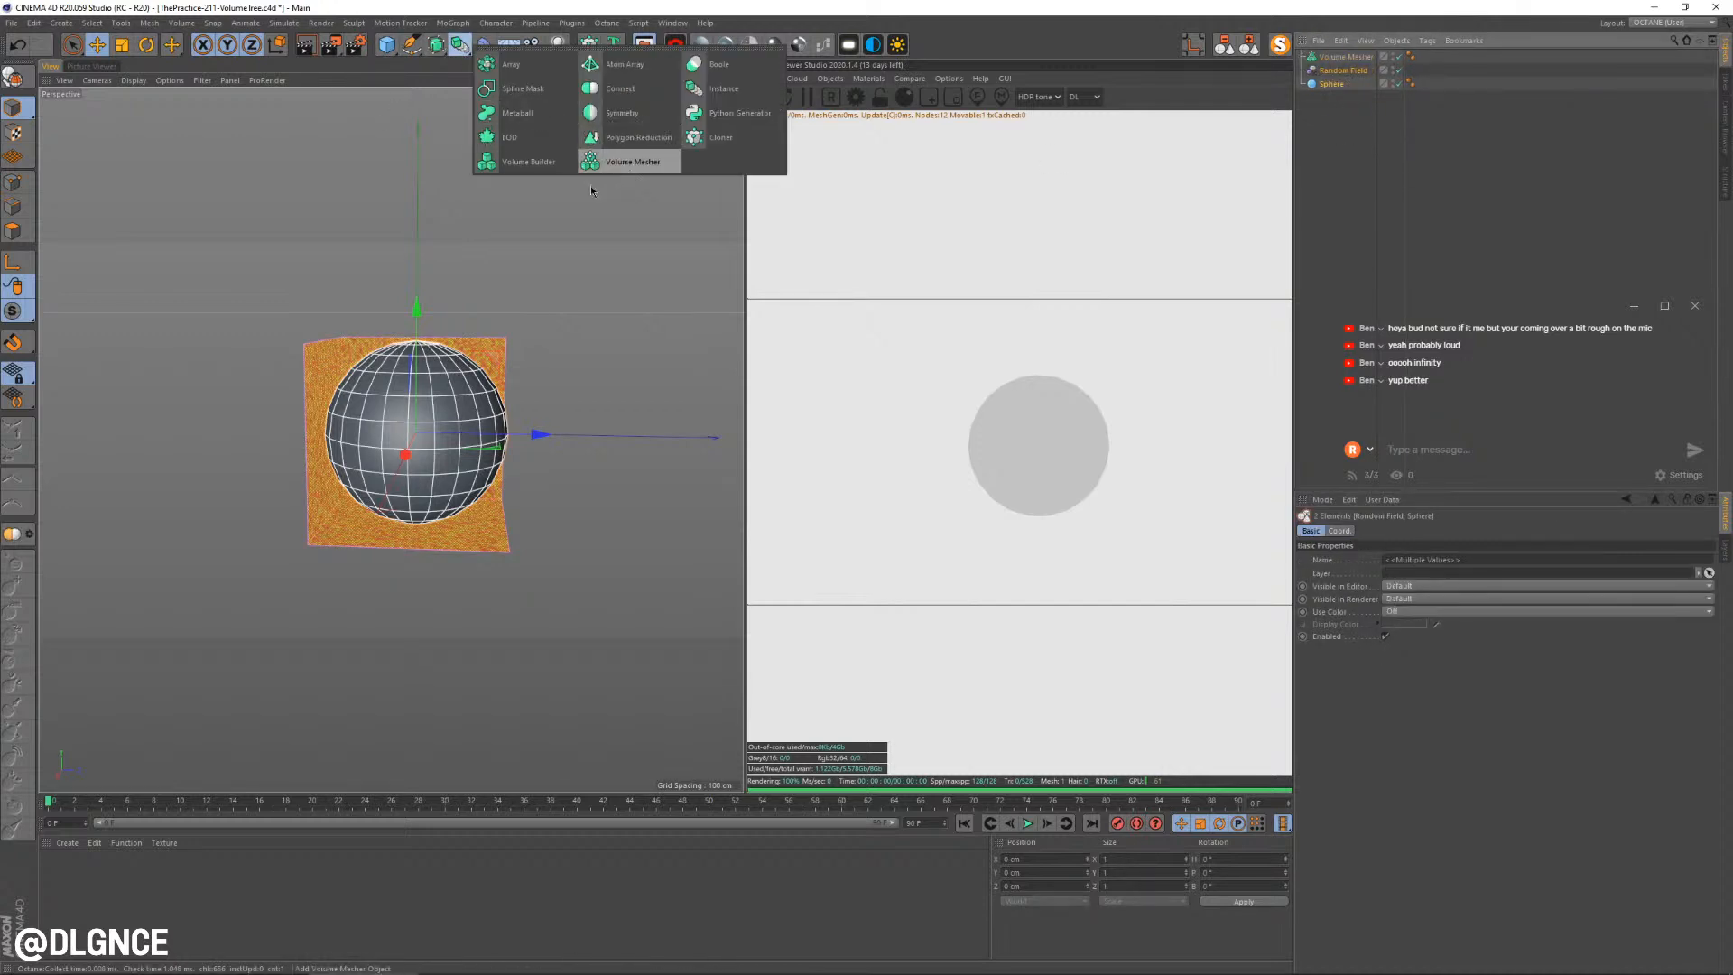
left_click(528, 162)
left_click_drag(1336, 76, 1337, 77)
left_click_drag(1351, 142, 1332, 92)
left_click_drag(1339, 82, 1344, 71)
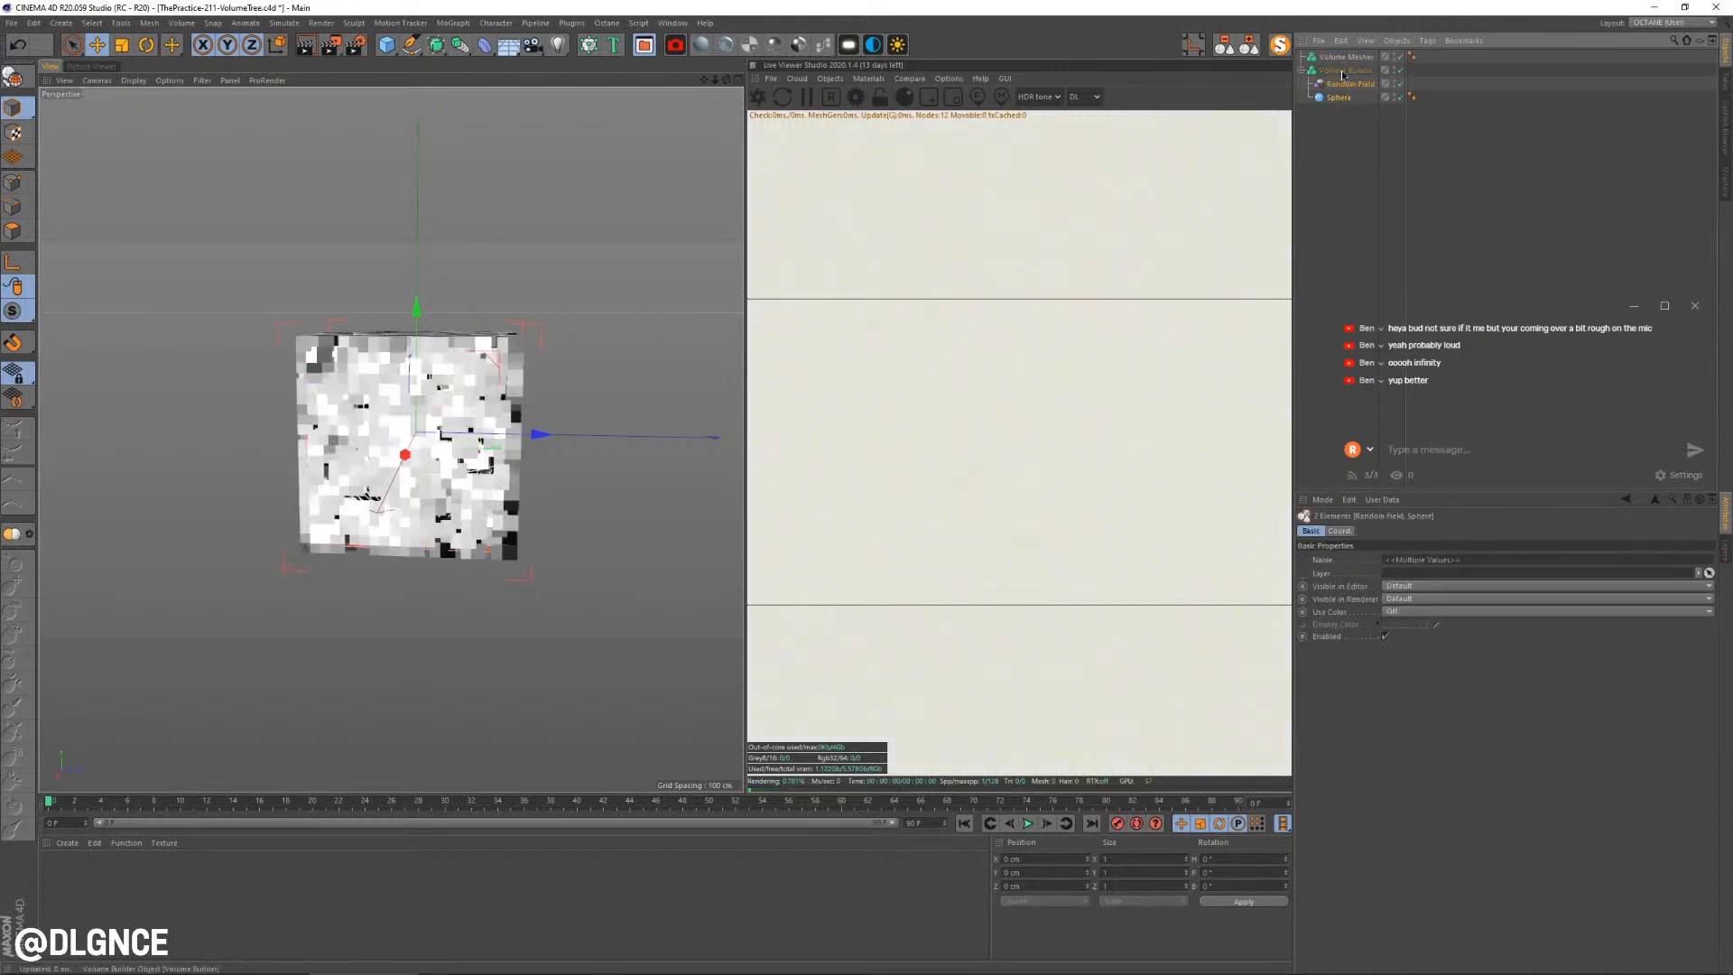
Disable the sphere and nest the Volume Builder under the Volume Mesher
left_click_drag(550, 424, 455, 474, "alt")
left_click(1400, 97)
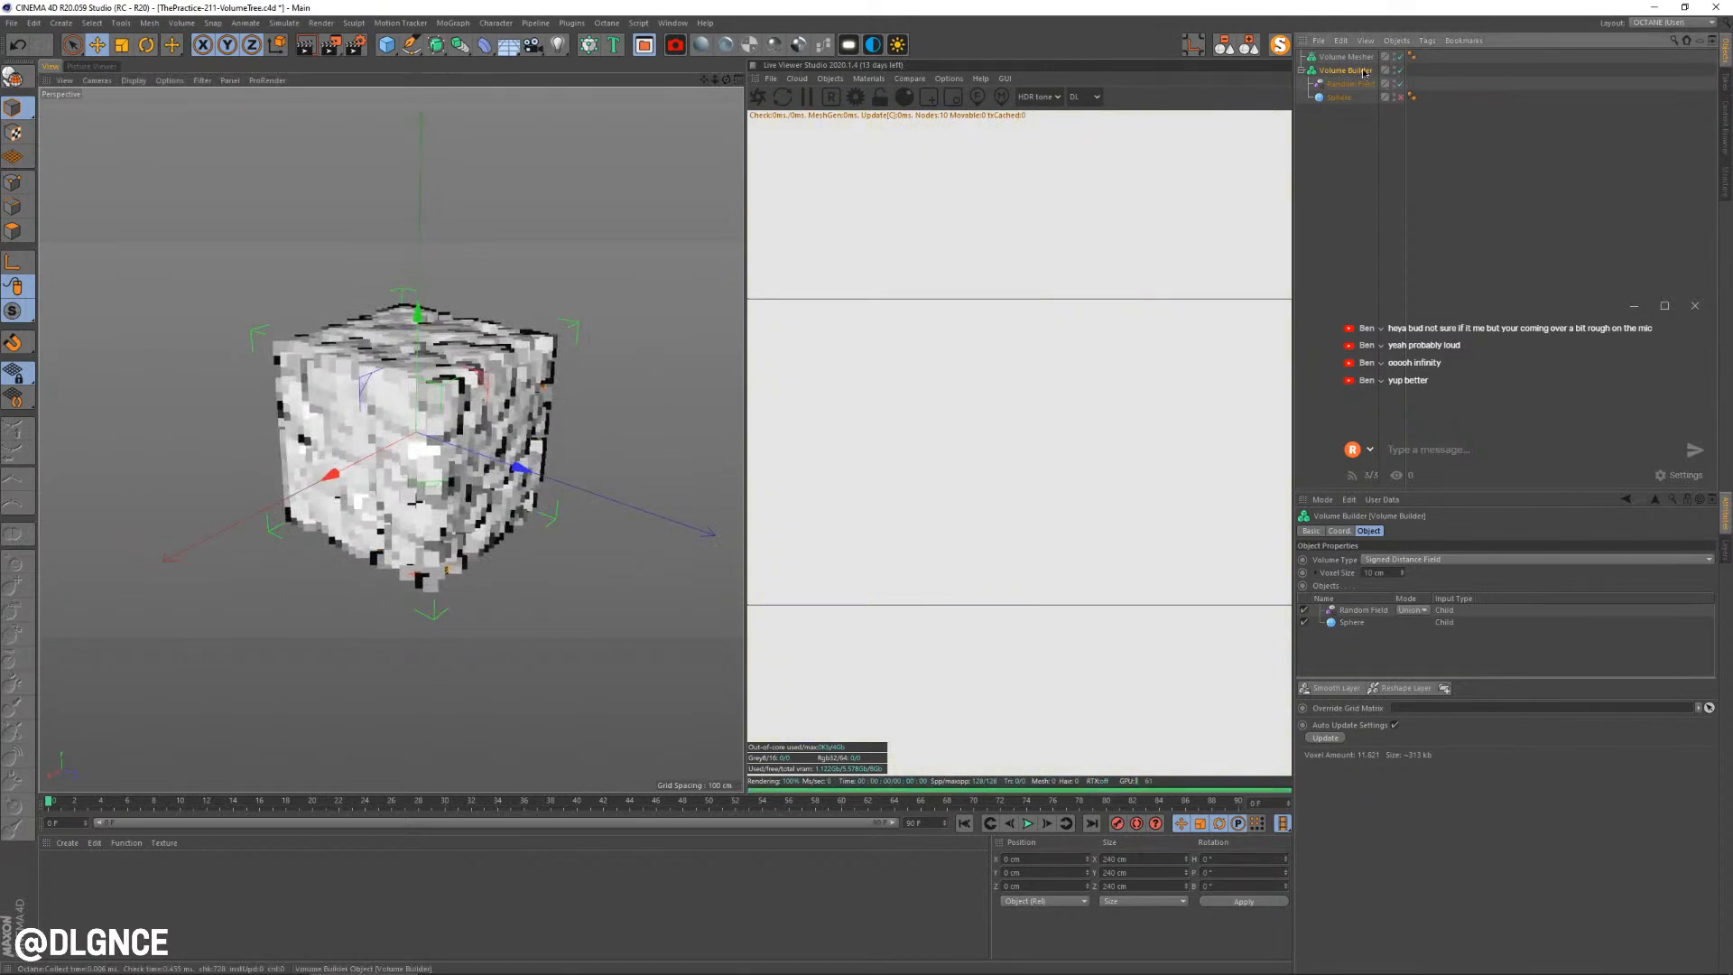
left_click_drag(1363, 63, 1346, 56)
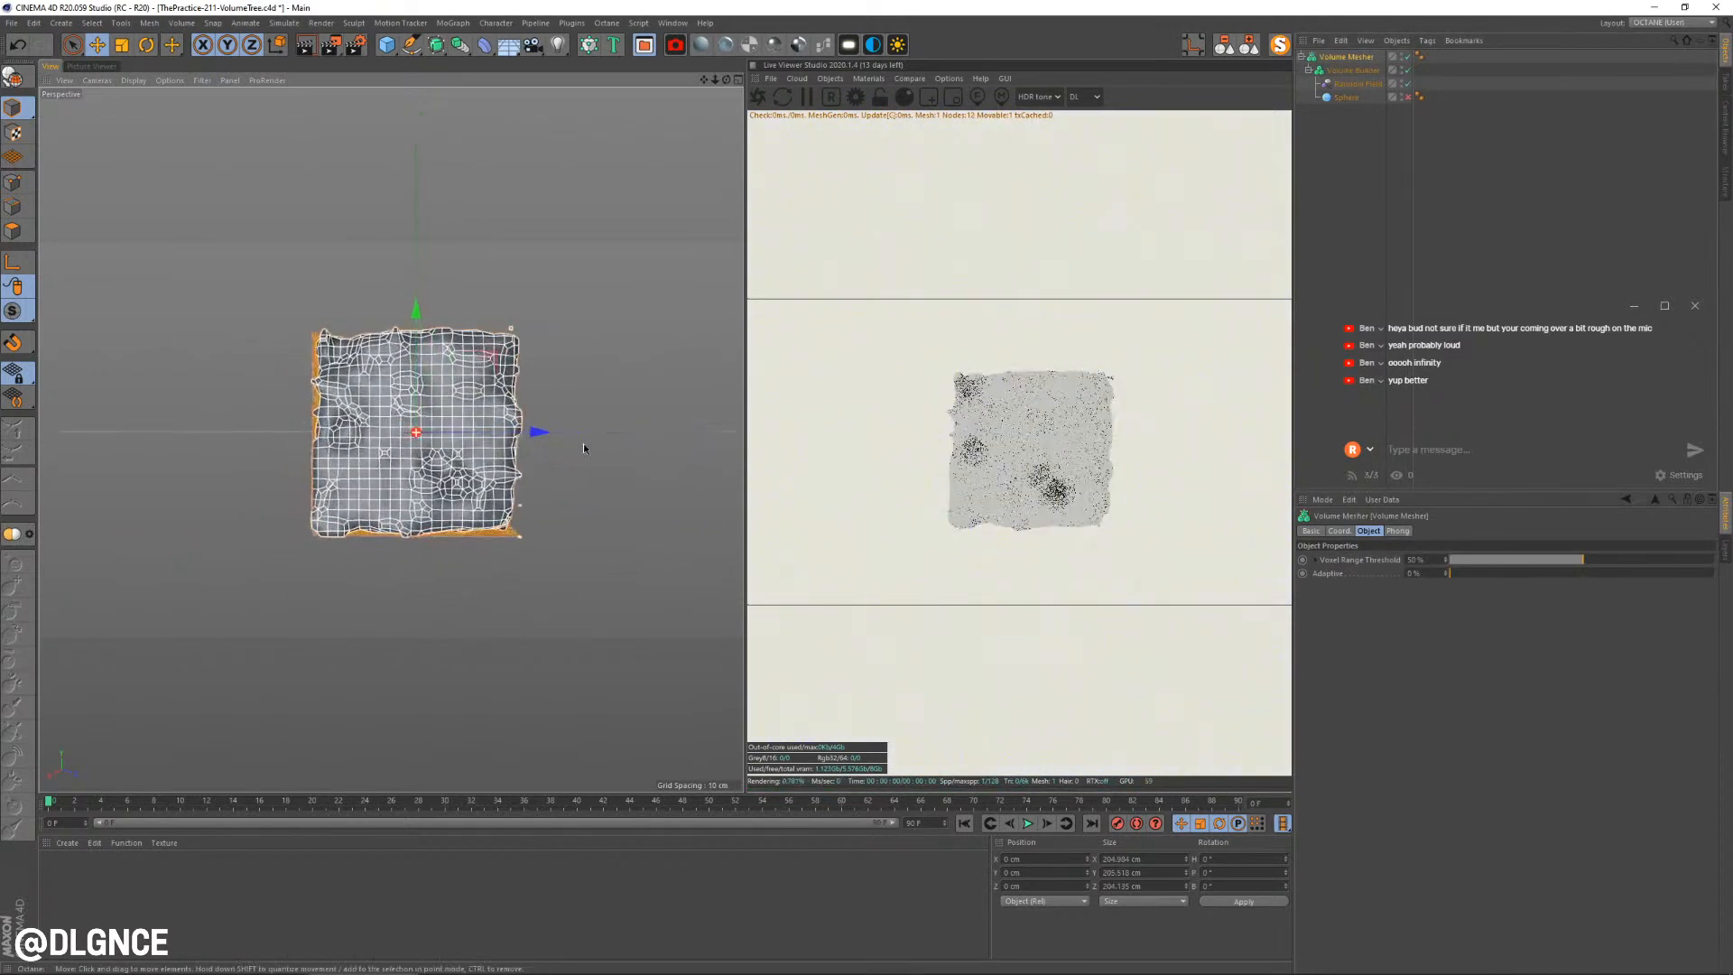
Set the Random Field's seed to 123458 and inspect the meshed volume from several sides
left_click(1357, 83)
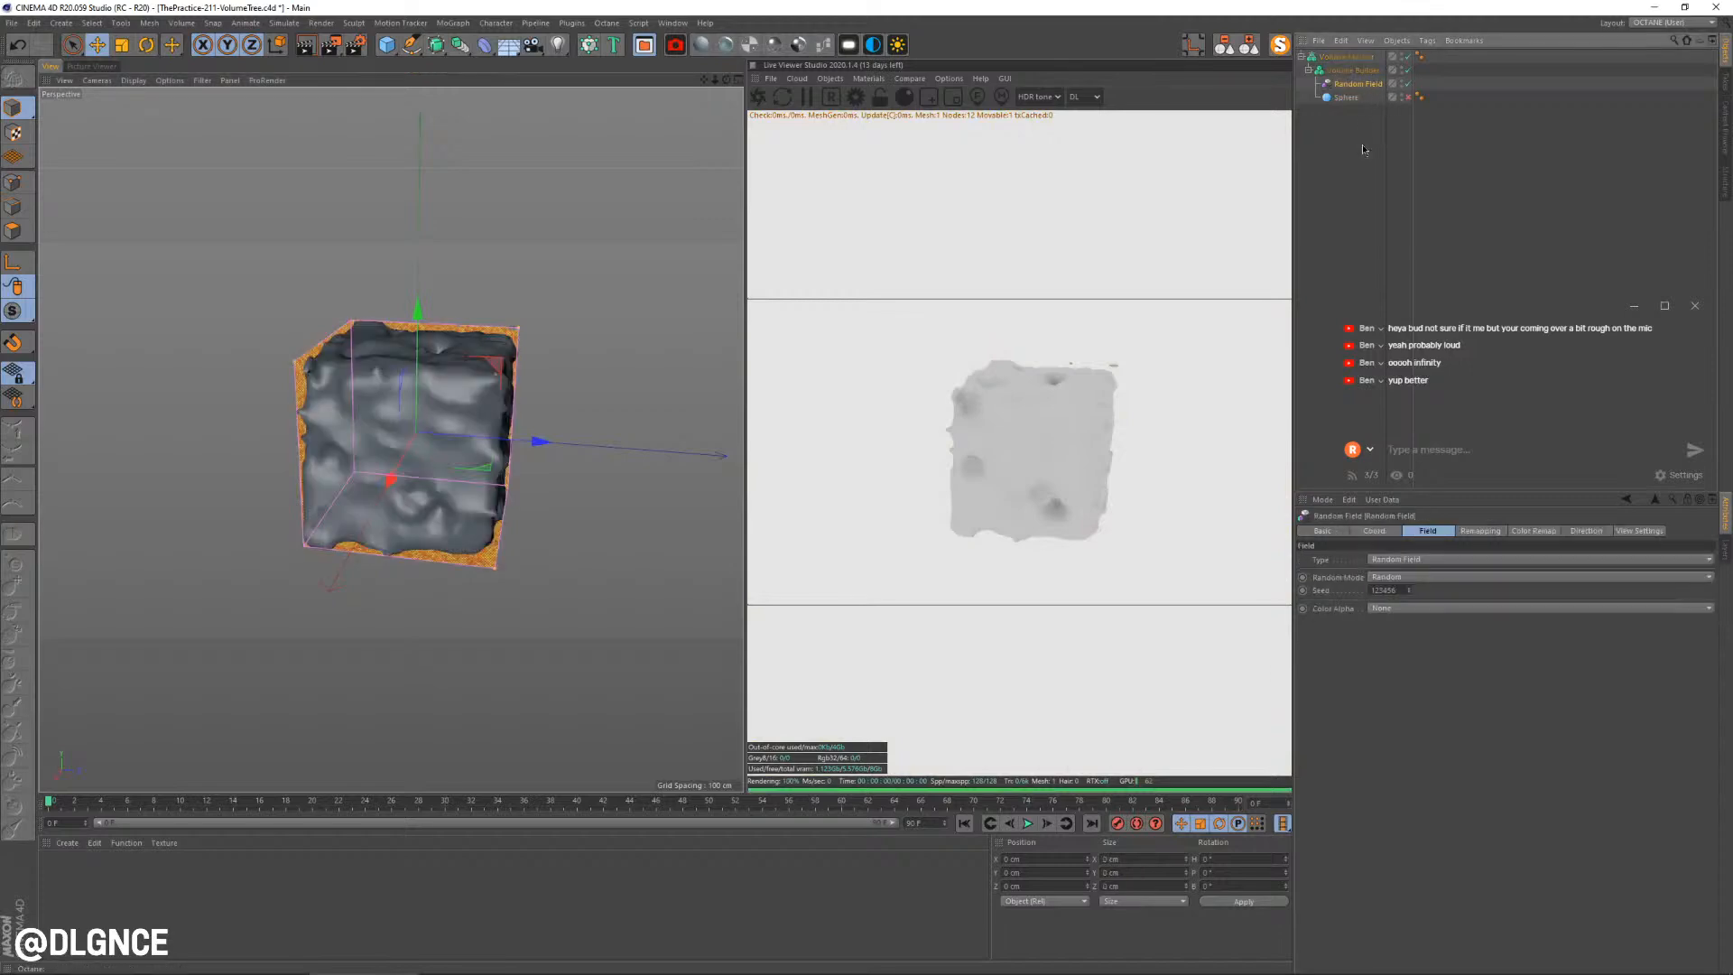
left_click(1362, 110)
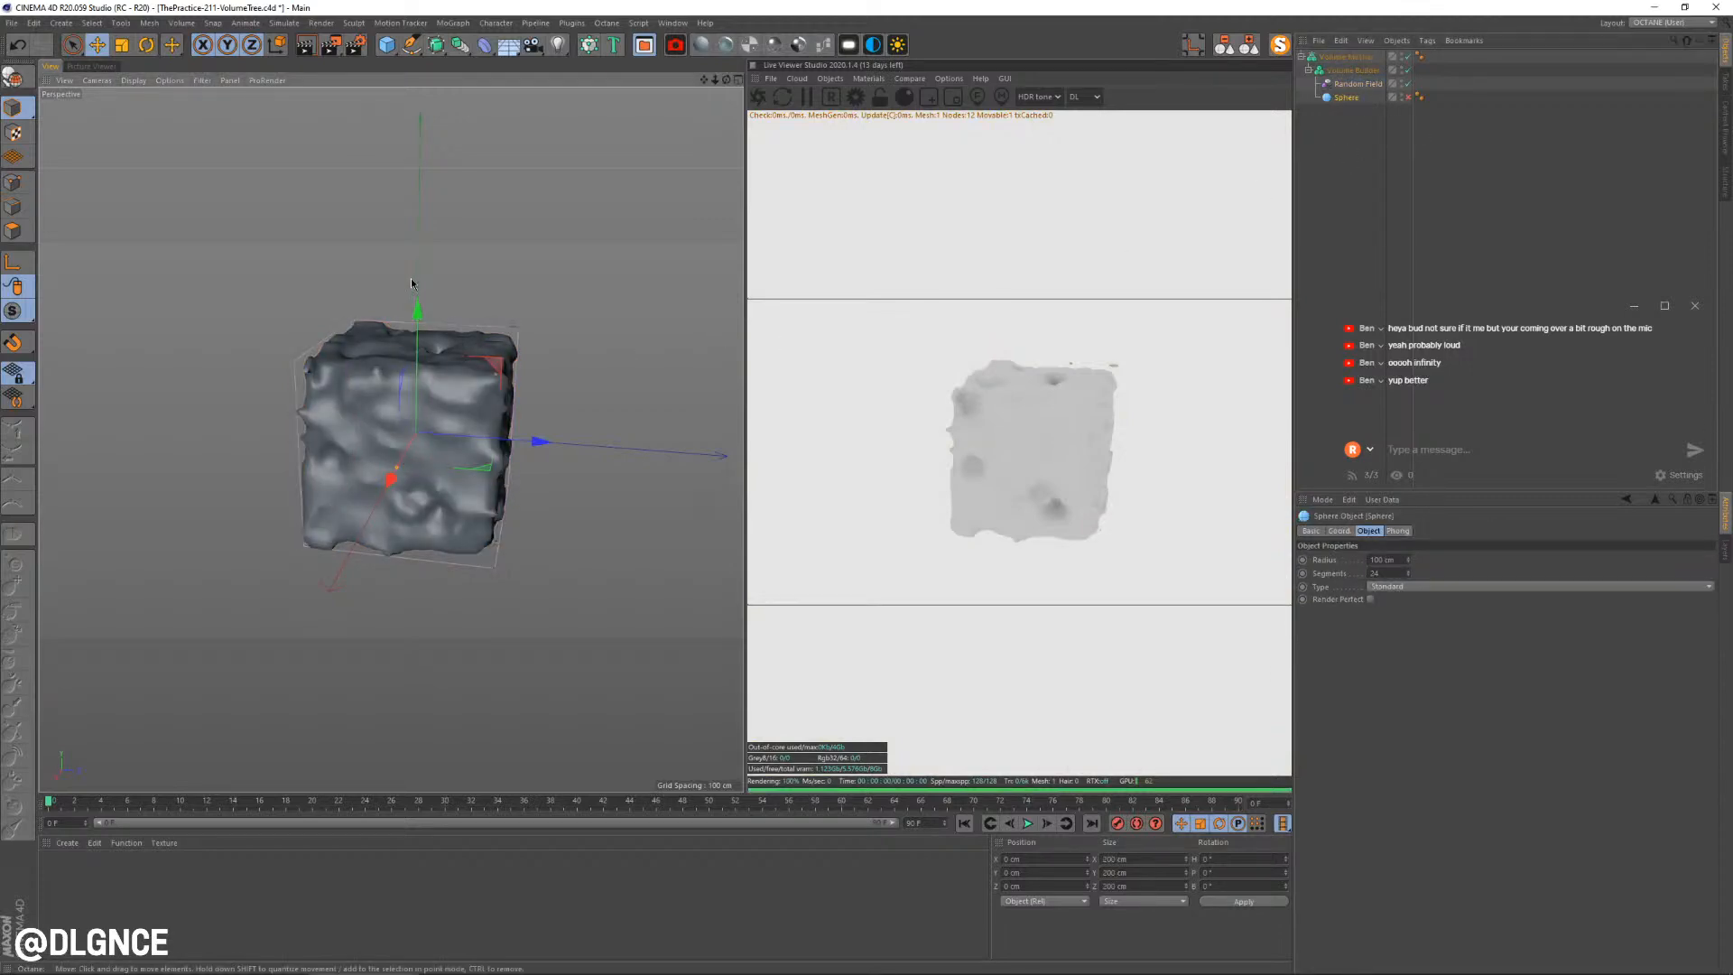
left_click_drag(438, 355, 394, 405, "alt")
left_click(440, 361)
left_click(1357, 83)
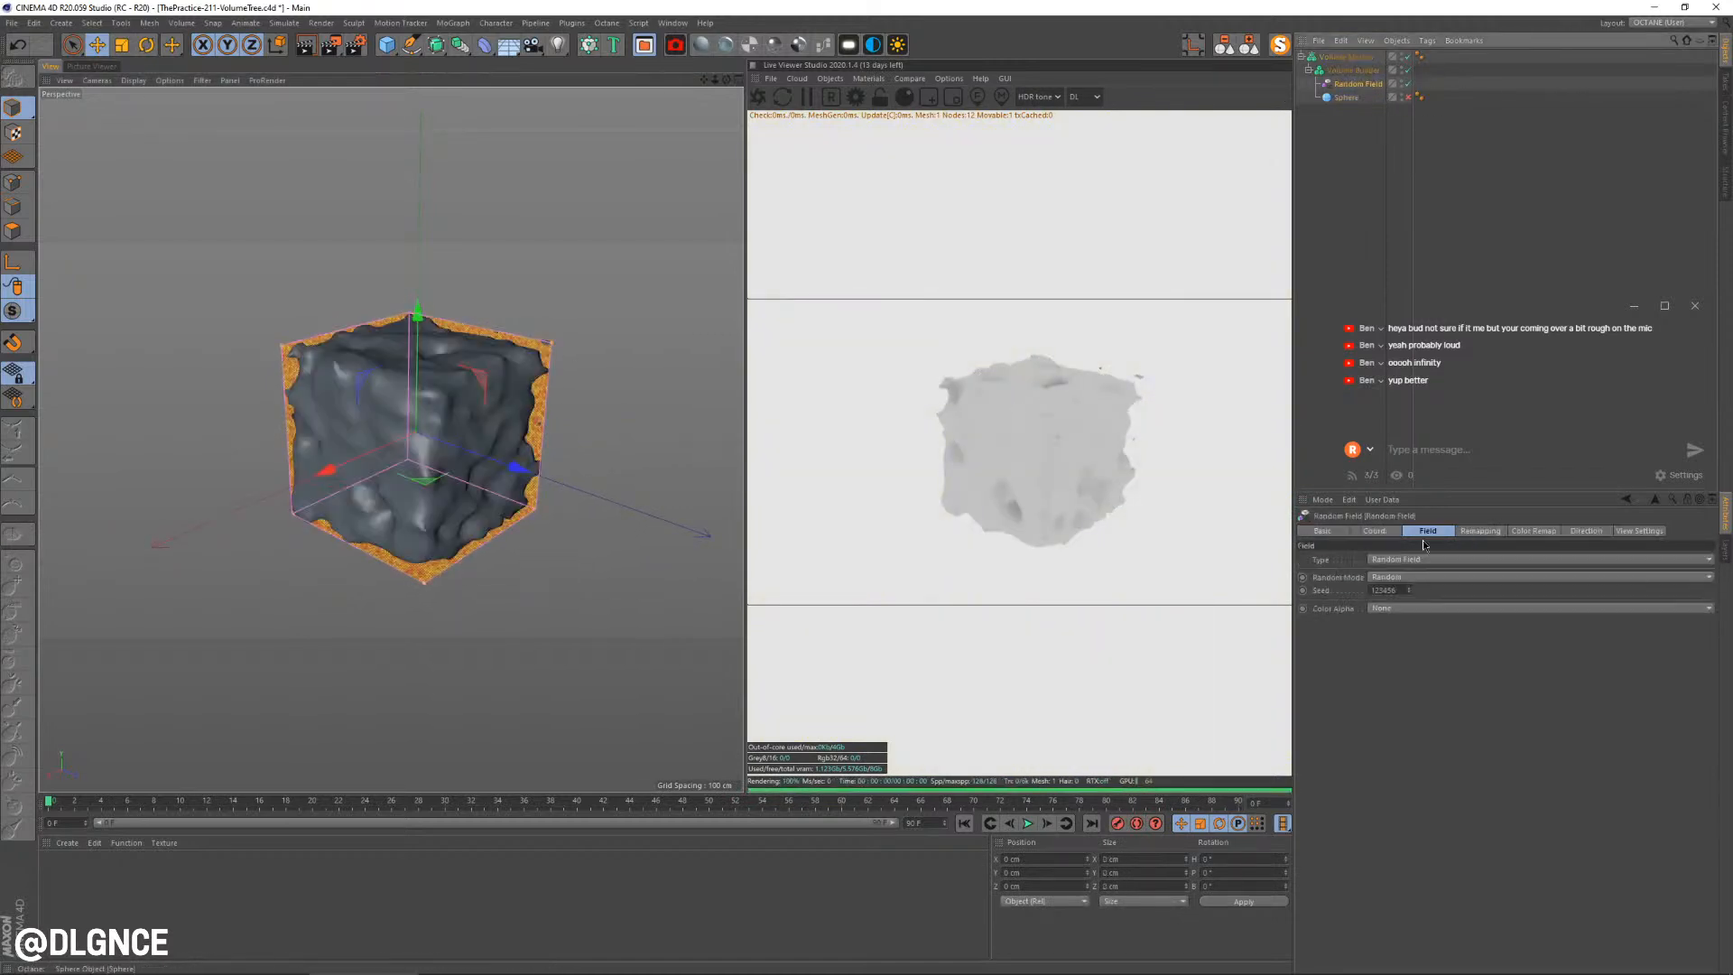
left_click(1409, 586)
left_click(1409, 587)
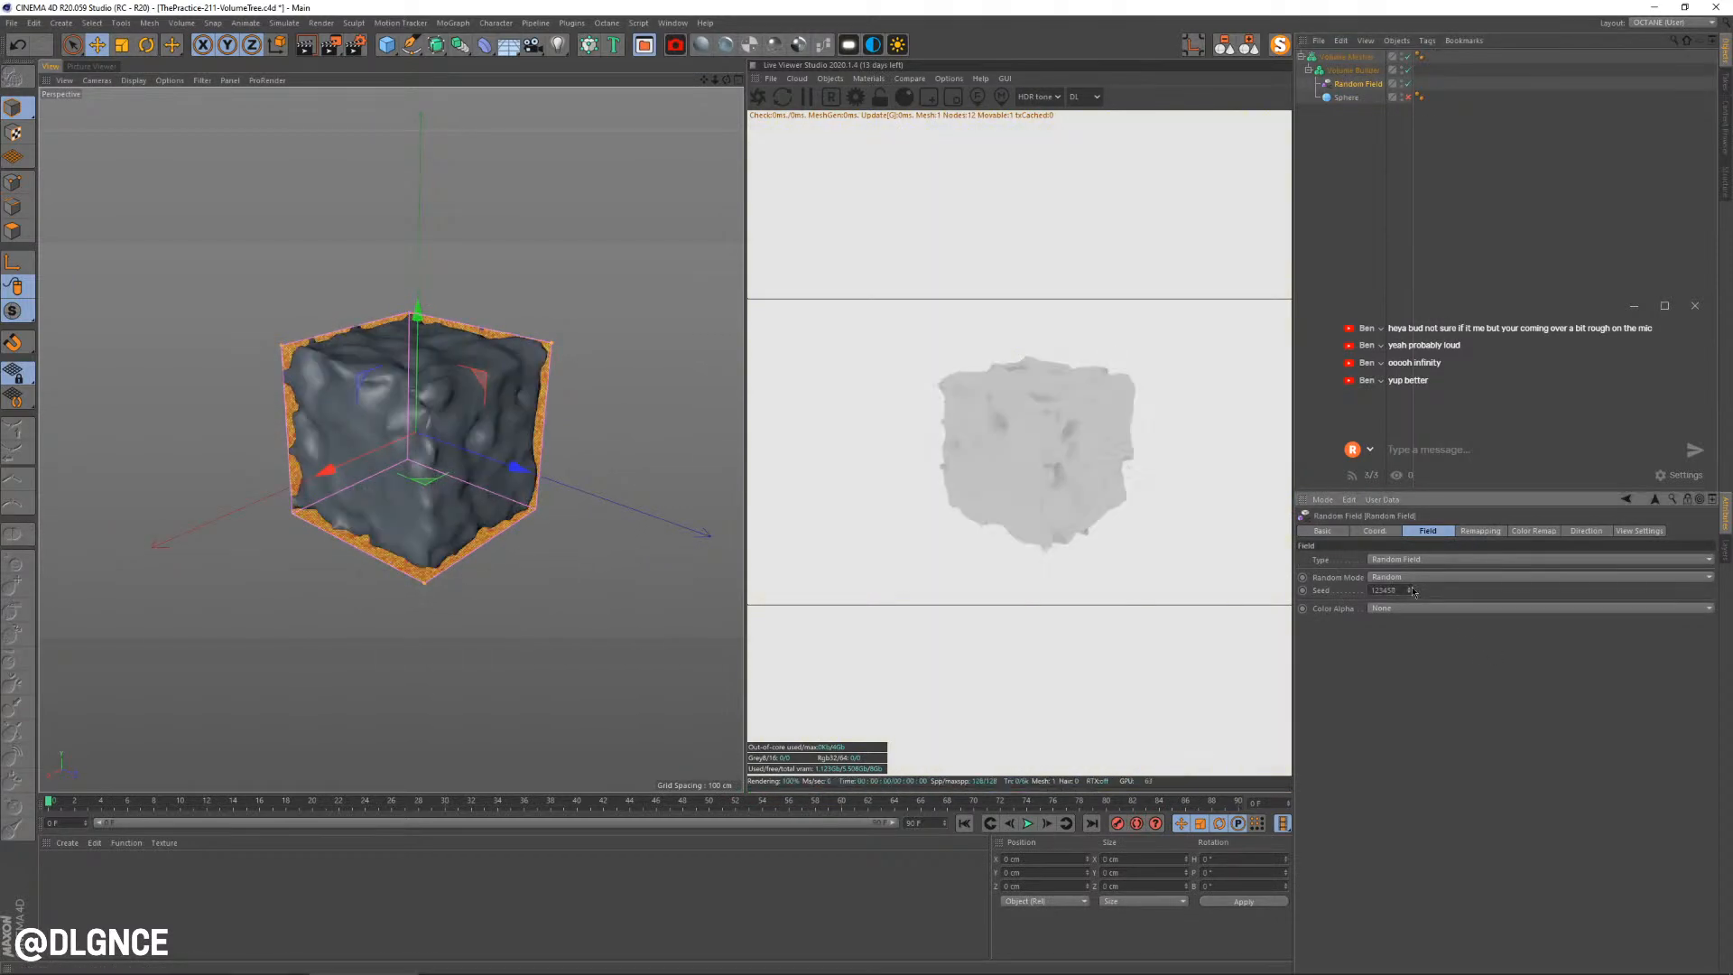
left_click_drag(381, 472, 538, 347, "alt")
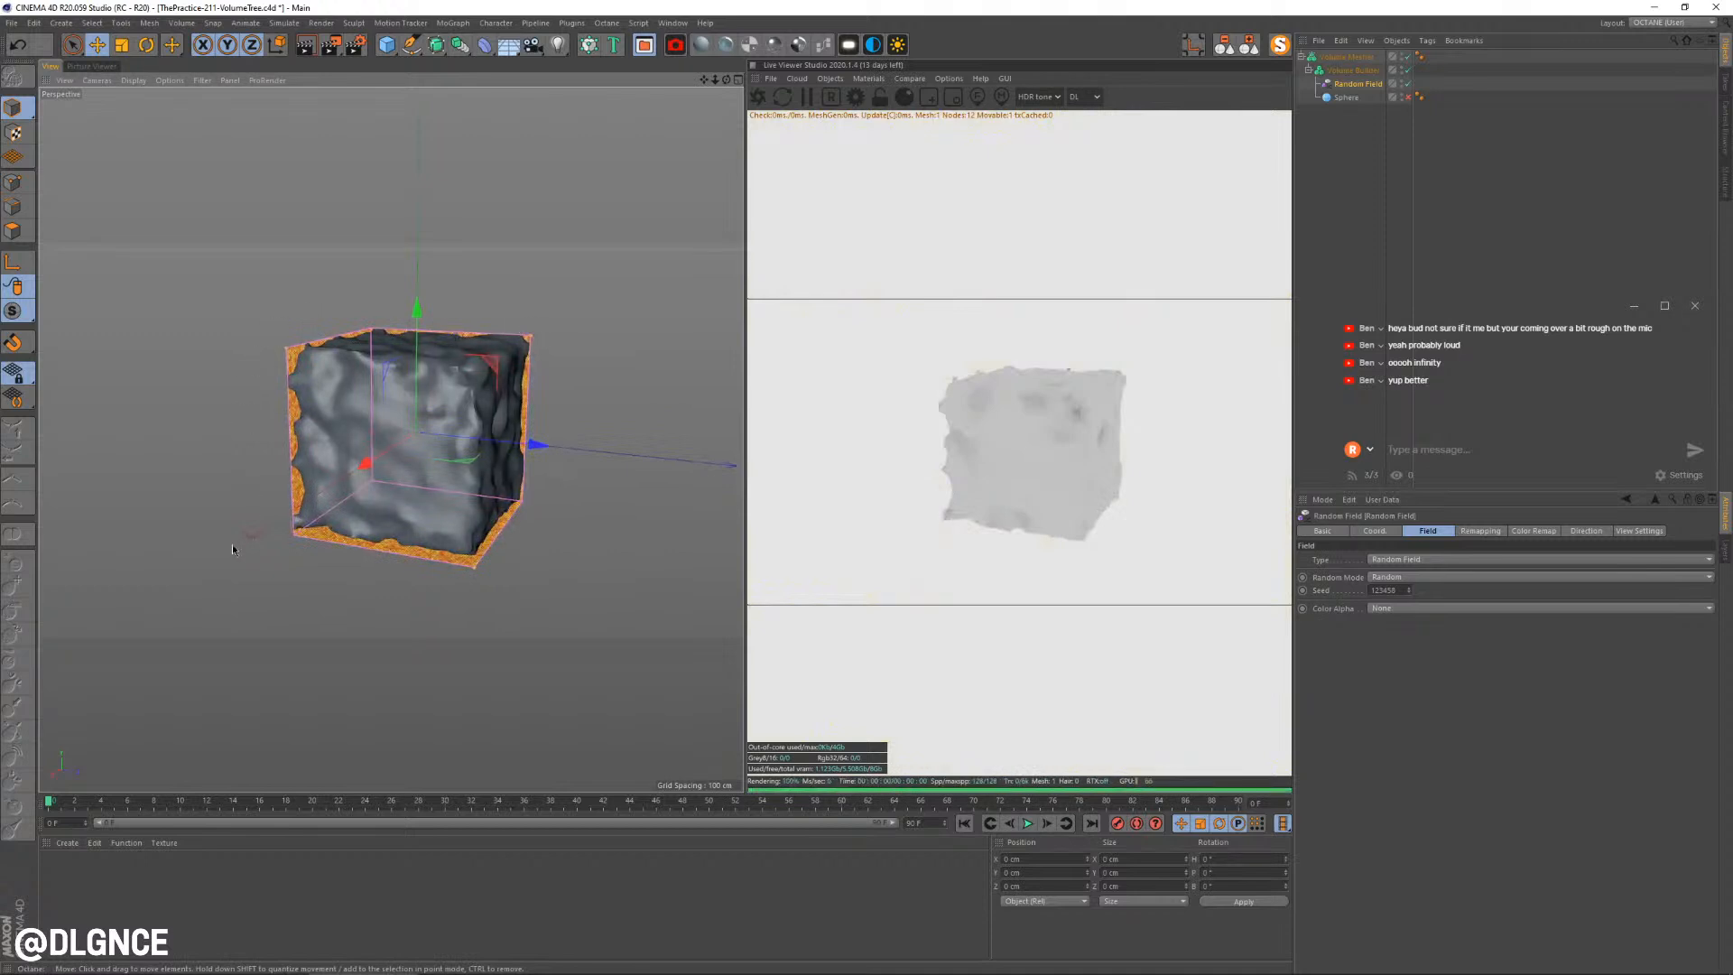
left_click_drag(526, 594, 457, 574, "alt")
left_click_drag(660, 268, 627, 354, "alt")
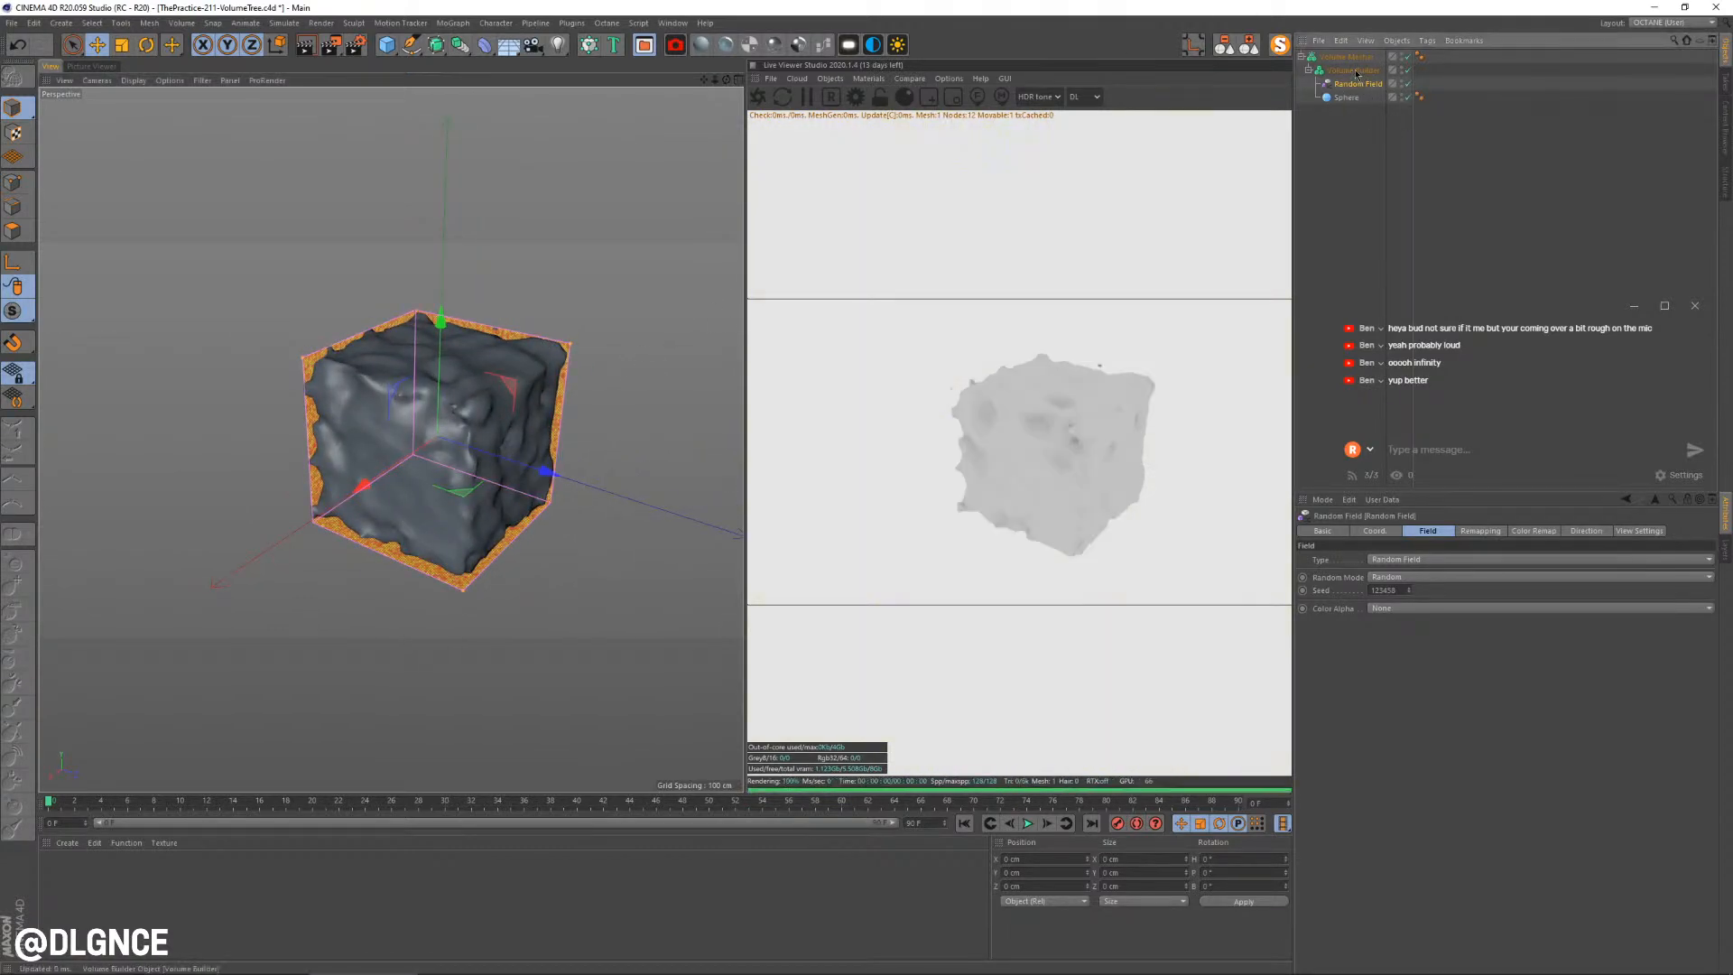
Set the Random Field's mode to Subtract in the Volume Builder's object list
key("Up")
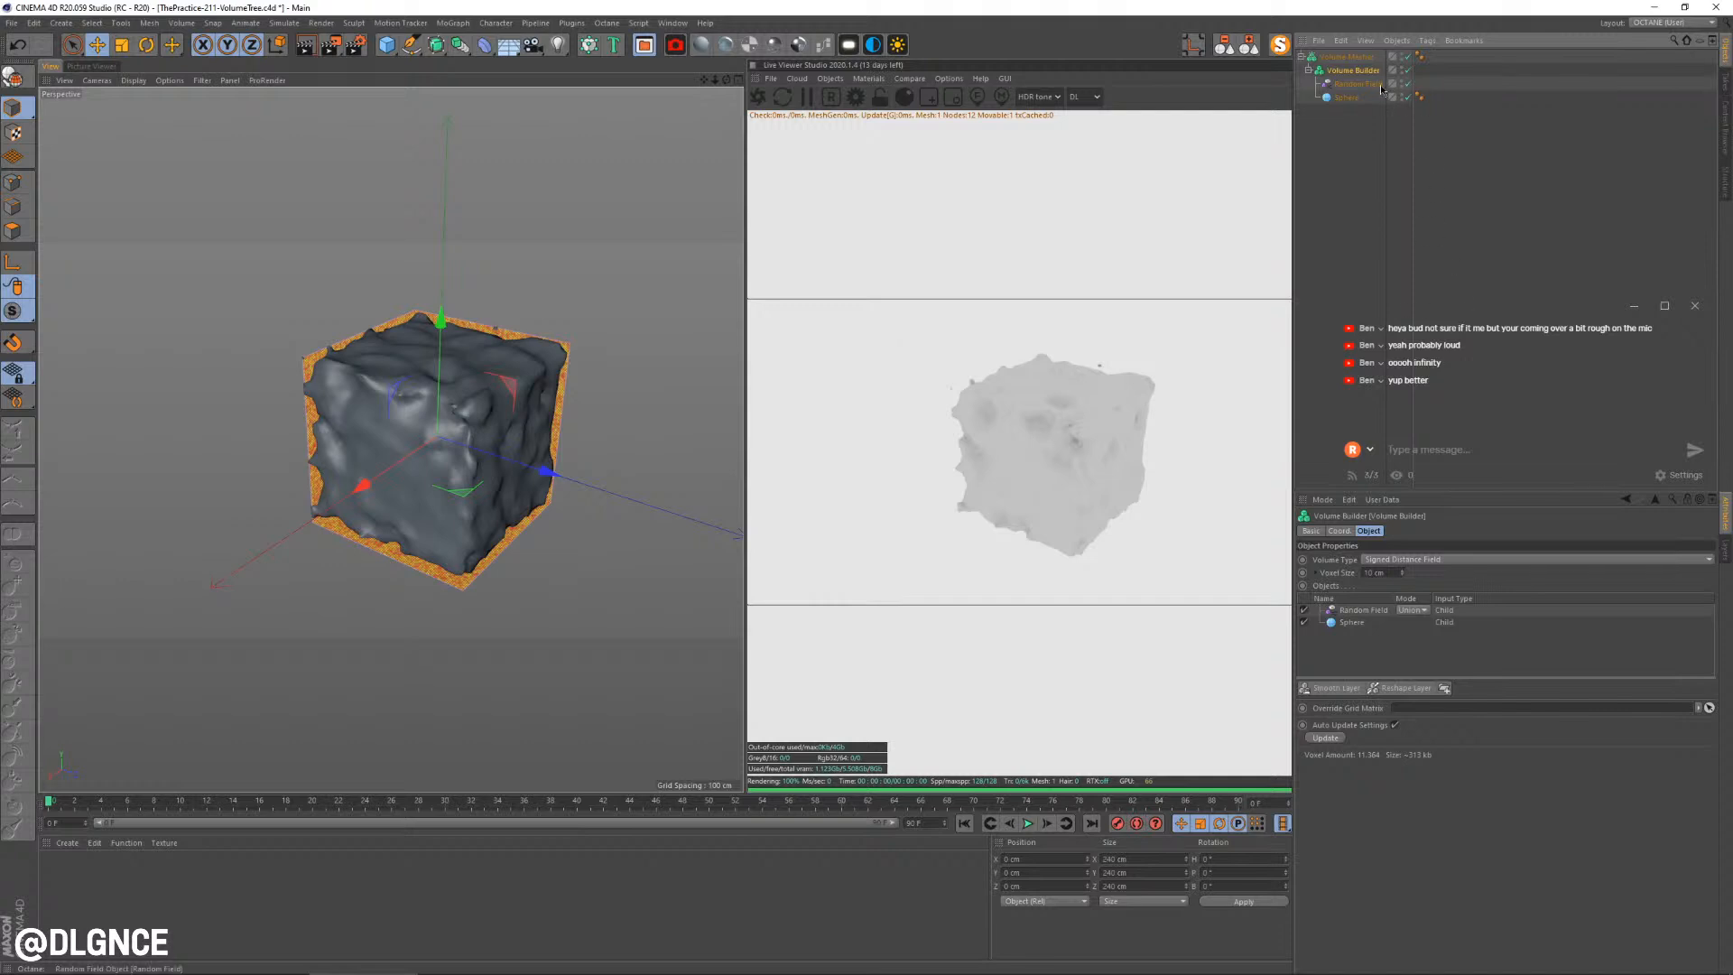
left_click(1423, 611)
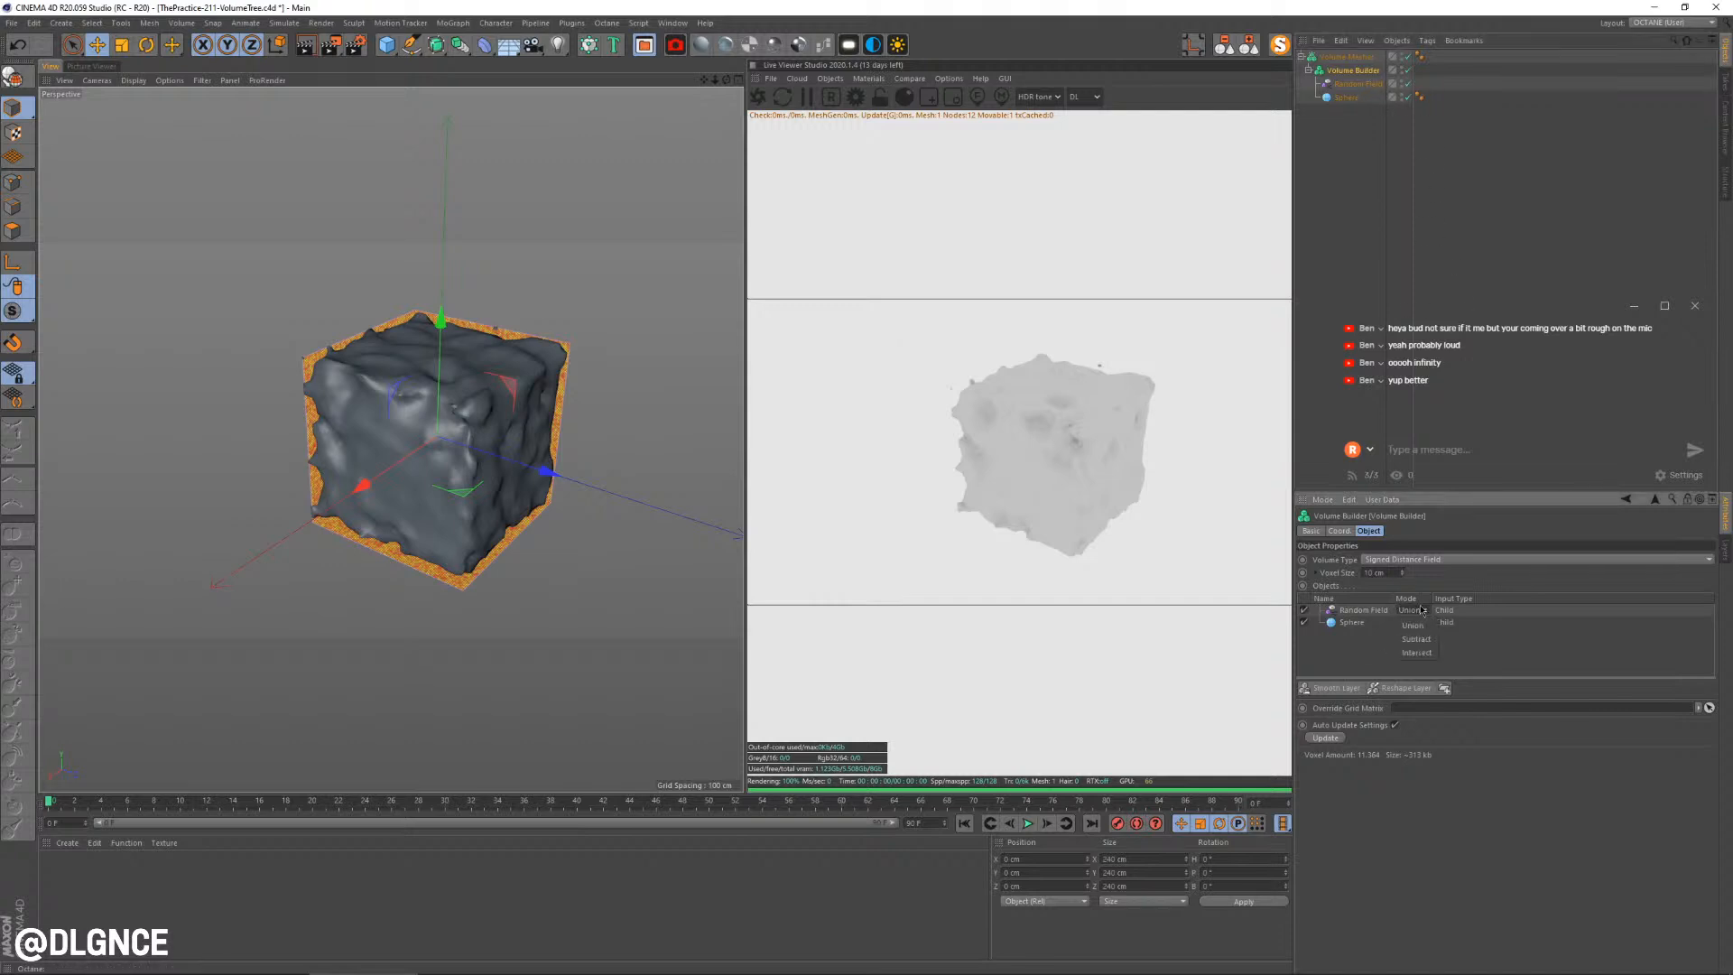
left_click(1416, 639)
left_click_drag(722, 432, 513, 467, "alt")
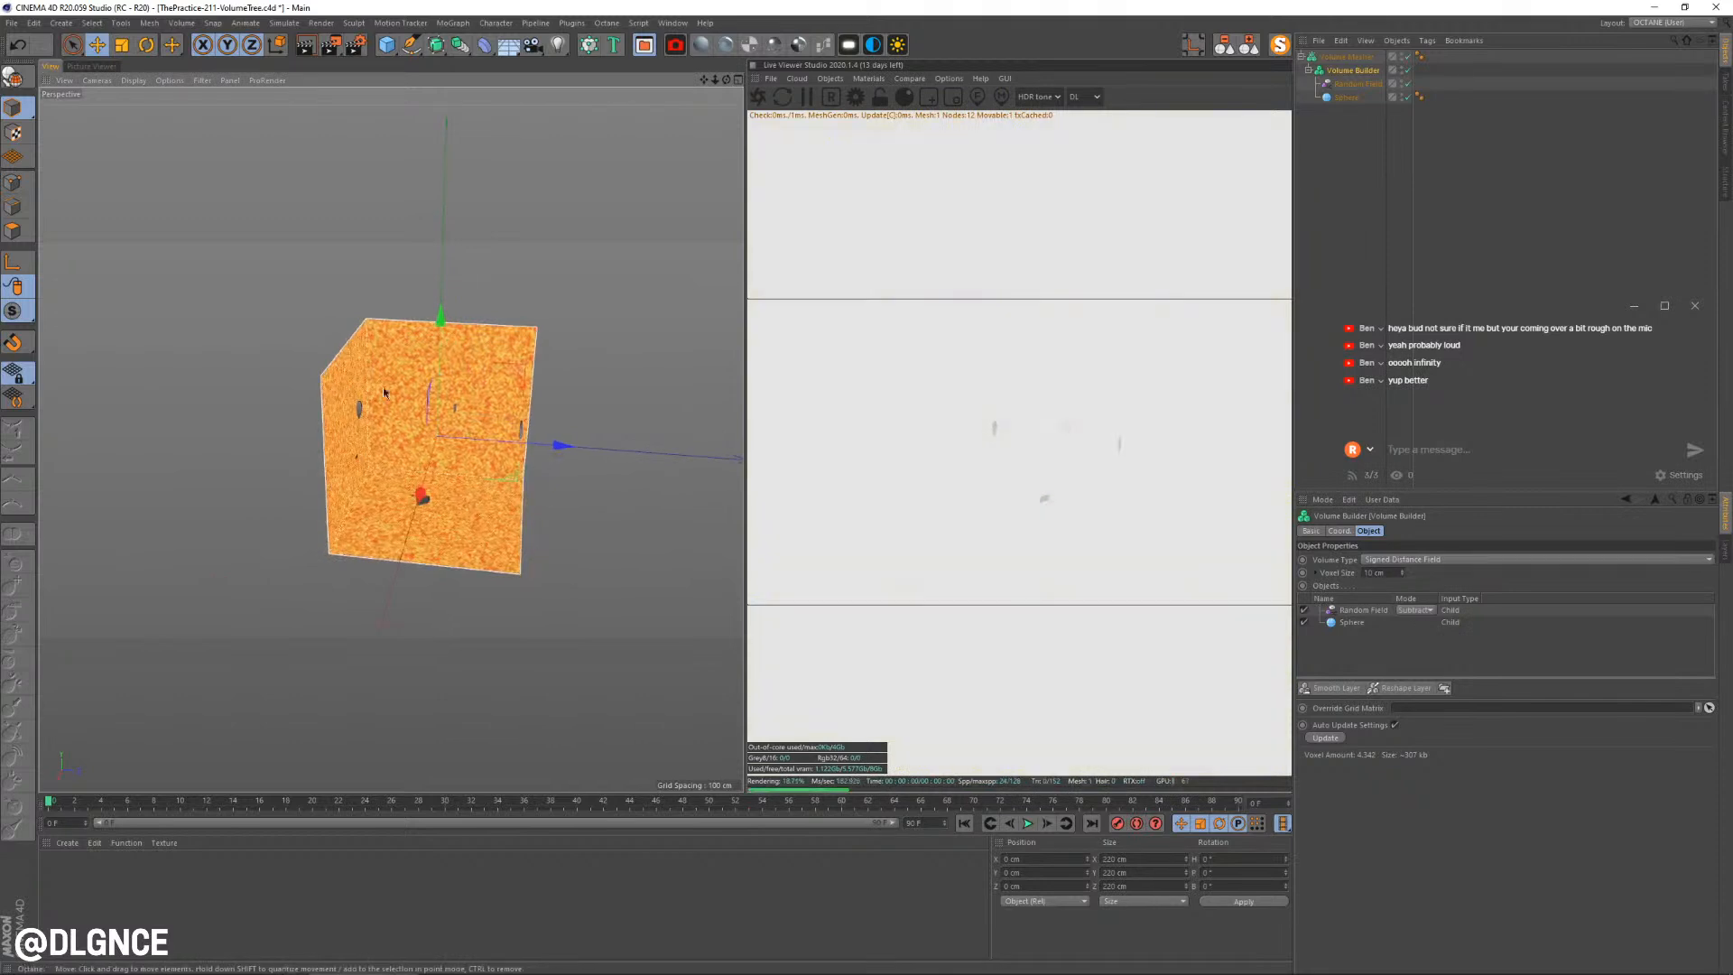
left_click(707, 232)
Examine the subtracted volume up close and from several angles, checking the sphere and the Random Field in turn
left_click(1346, 98)
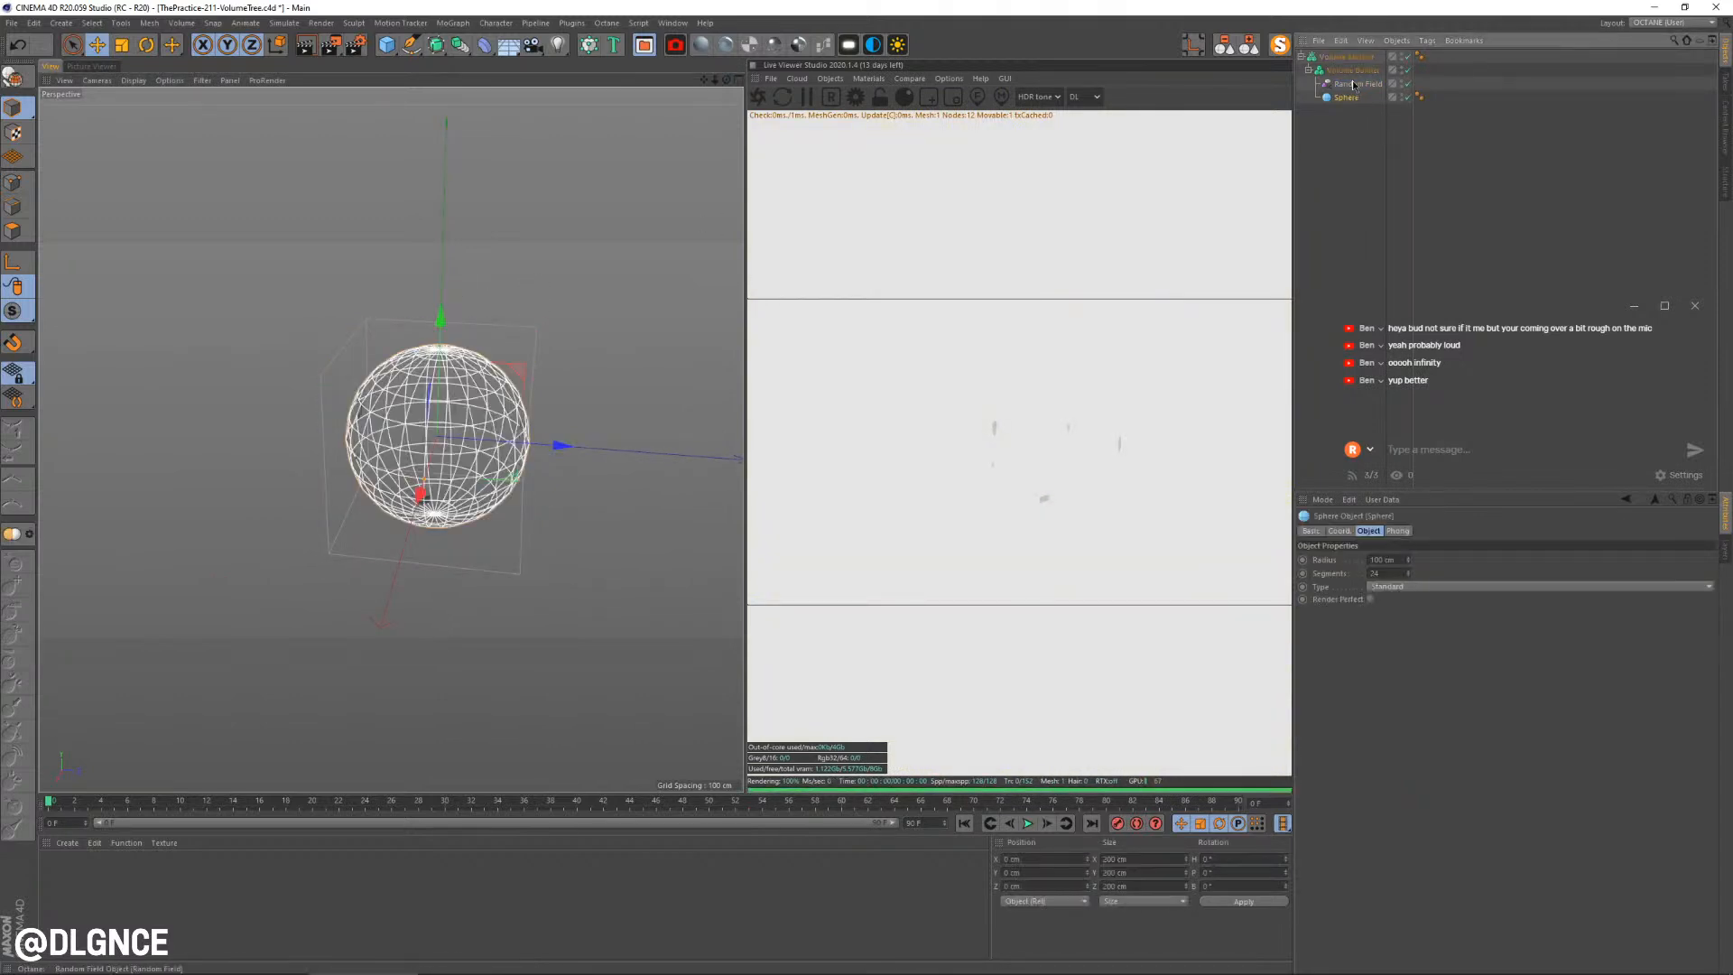
left_click(1356, 84)
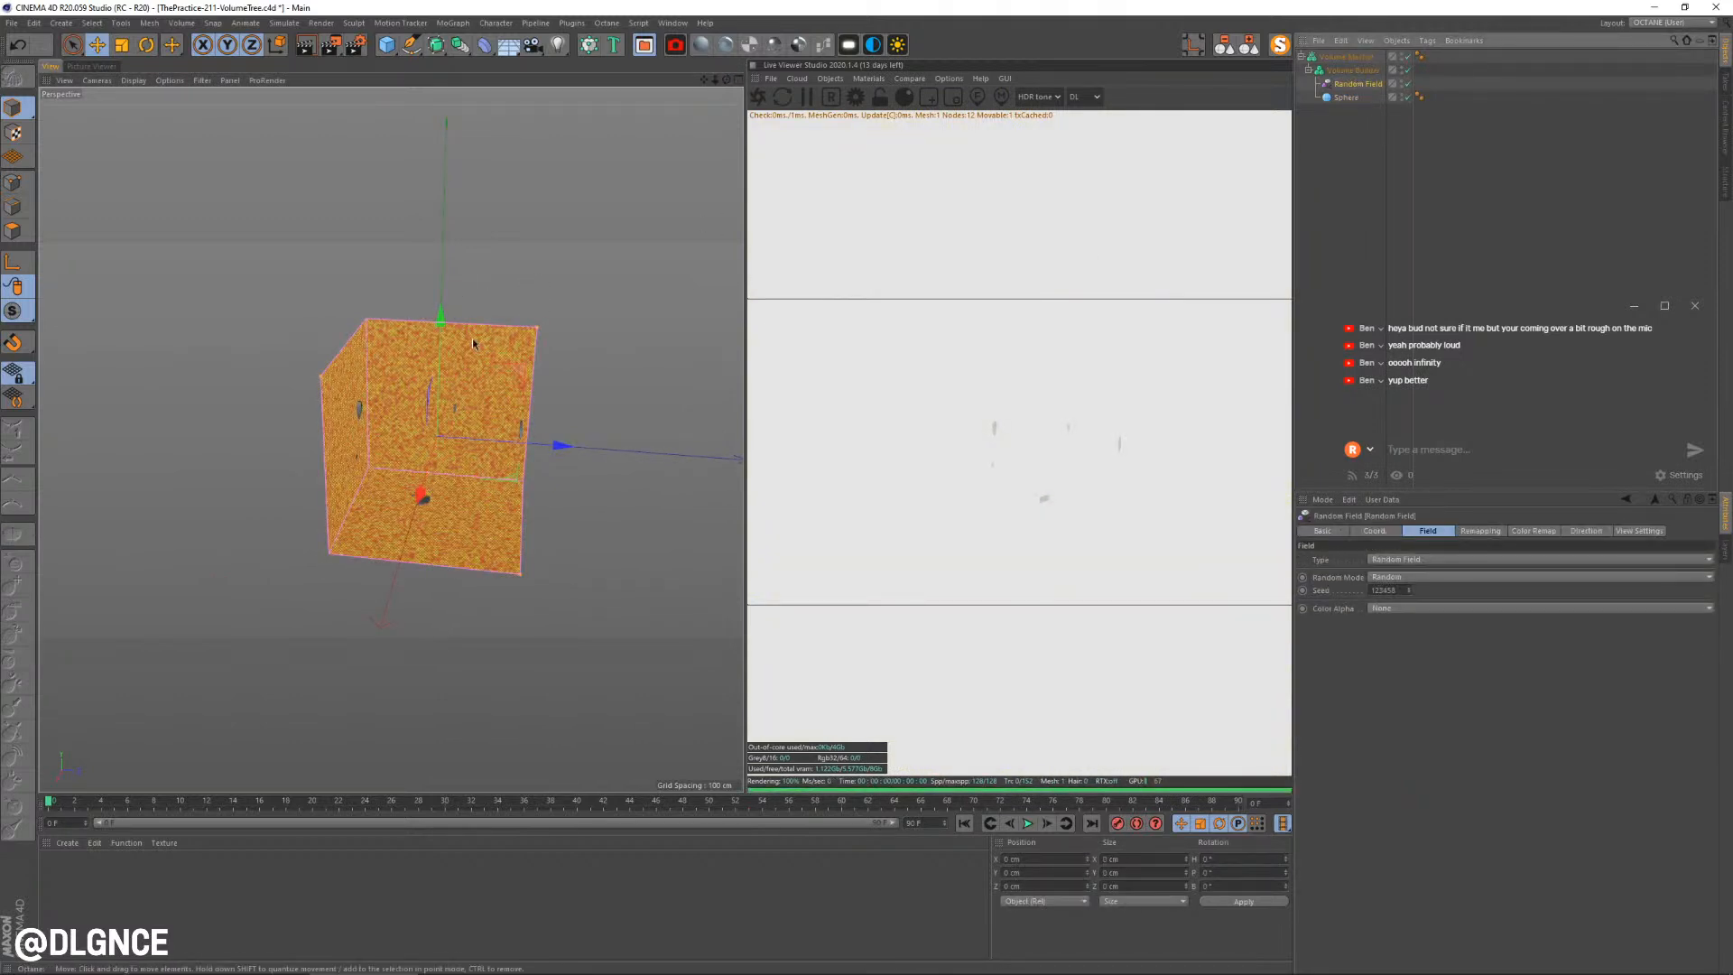
left_click(514, 271)
left_click(1336, 98)
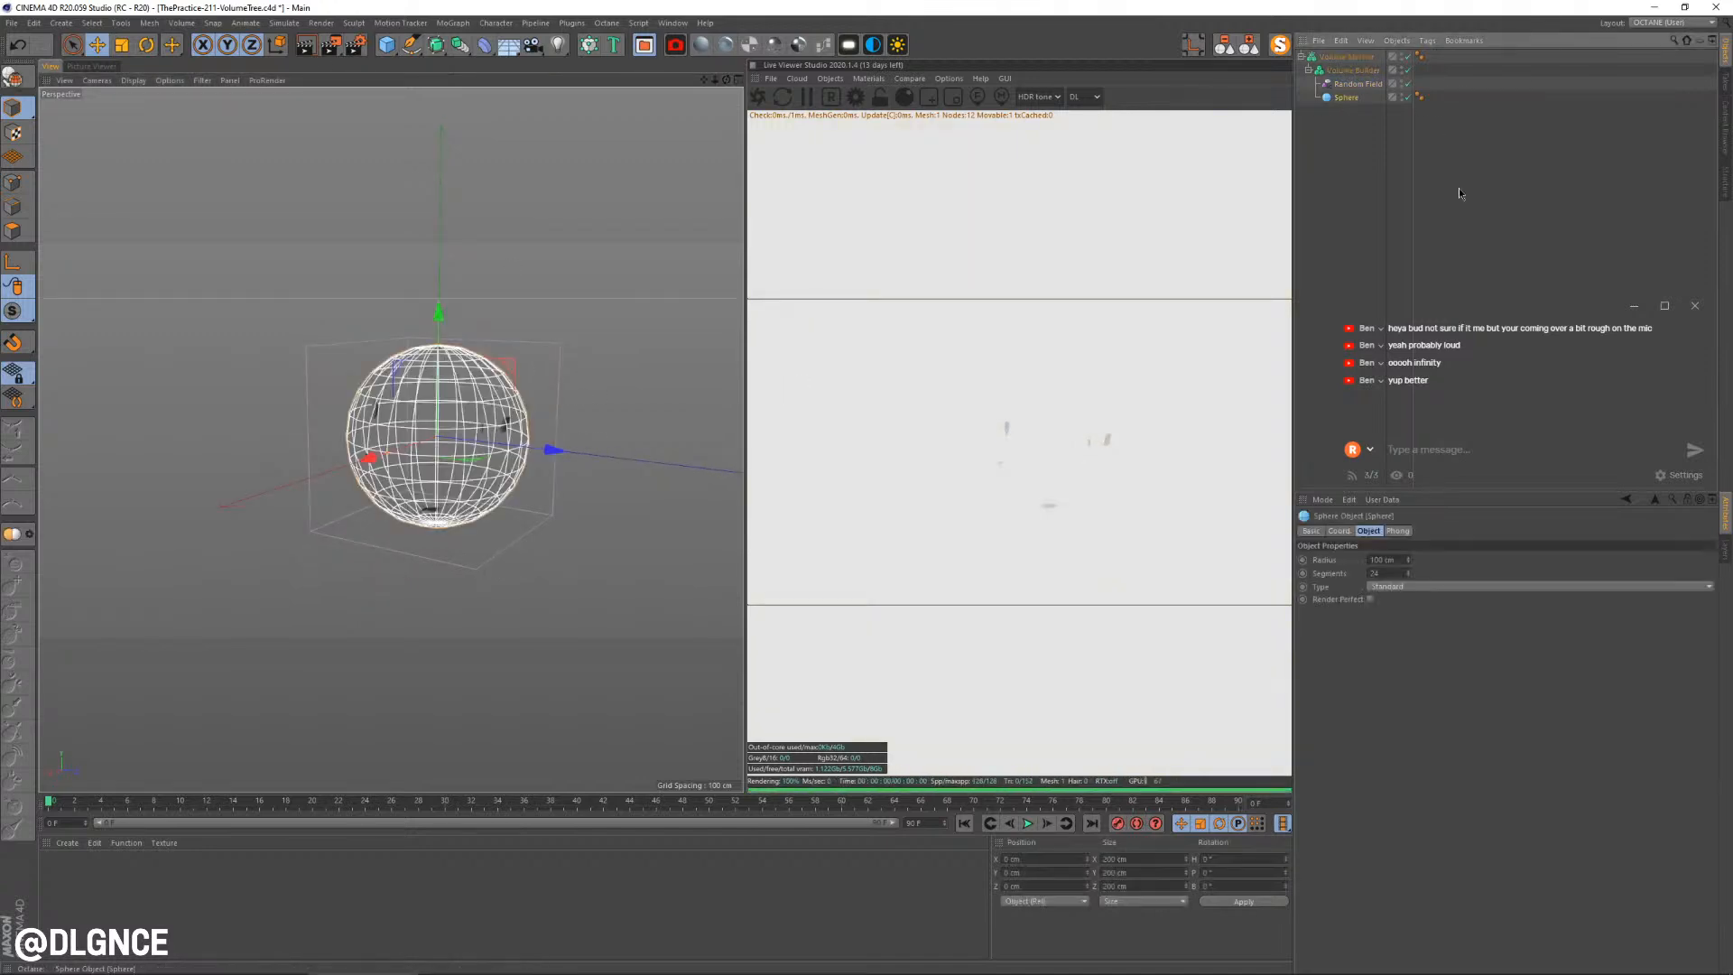
left_click(599, 413)
left_click_drag(528, 443, 592, 491, "alt")
left_click(1349, 100)
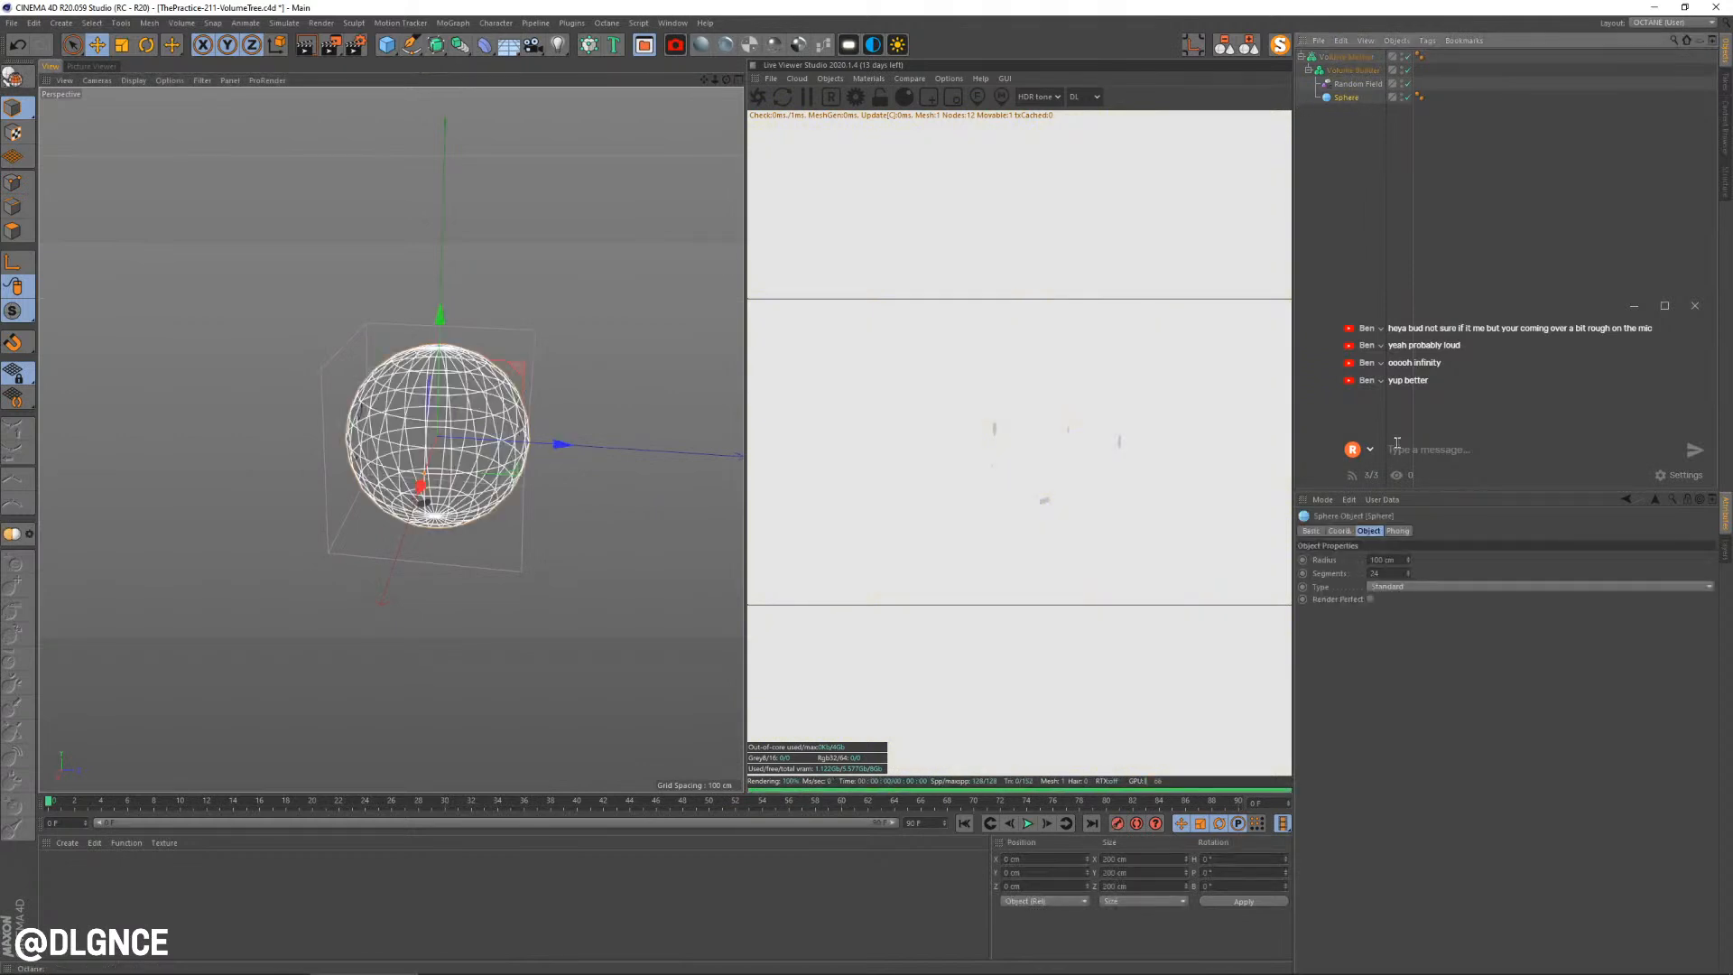
scroll(543, 440, "up", 4)
left_click_drag(543, 440, 545, 406, "alt")
middle_click_drag(547, 407, 548, 377, "alt")
left_click(621, 350)
left_click_drag(621, 361, 601, 403, "alt")
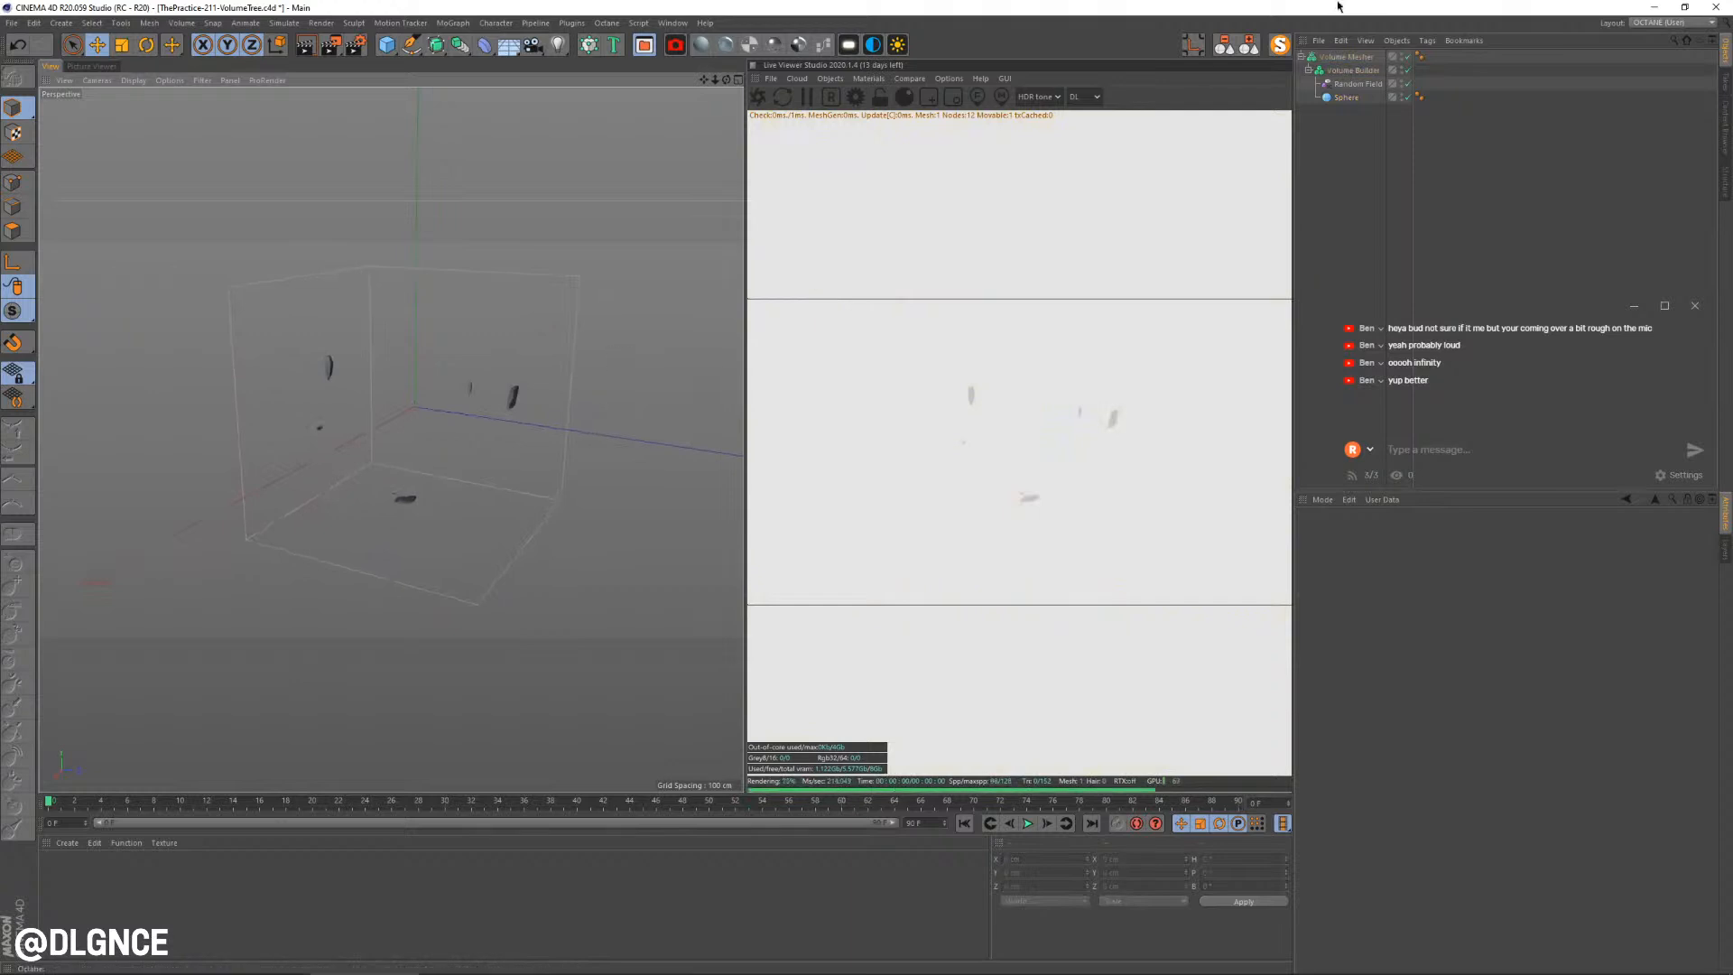
Set the Random Field's random mode to Noise and its noise type to Electric
left_click(1357, 84)
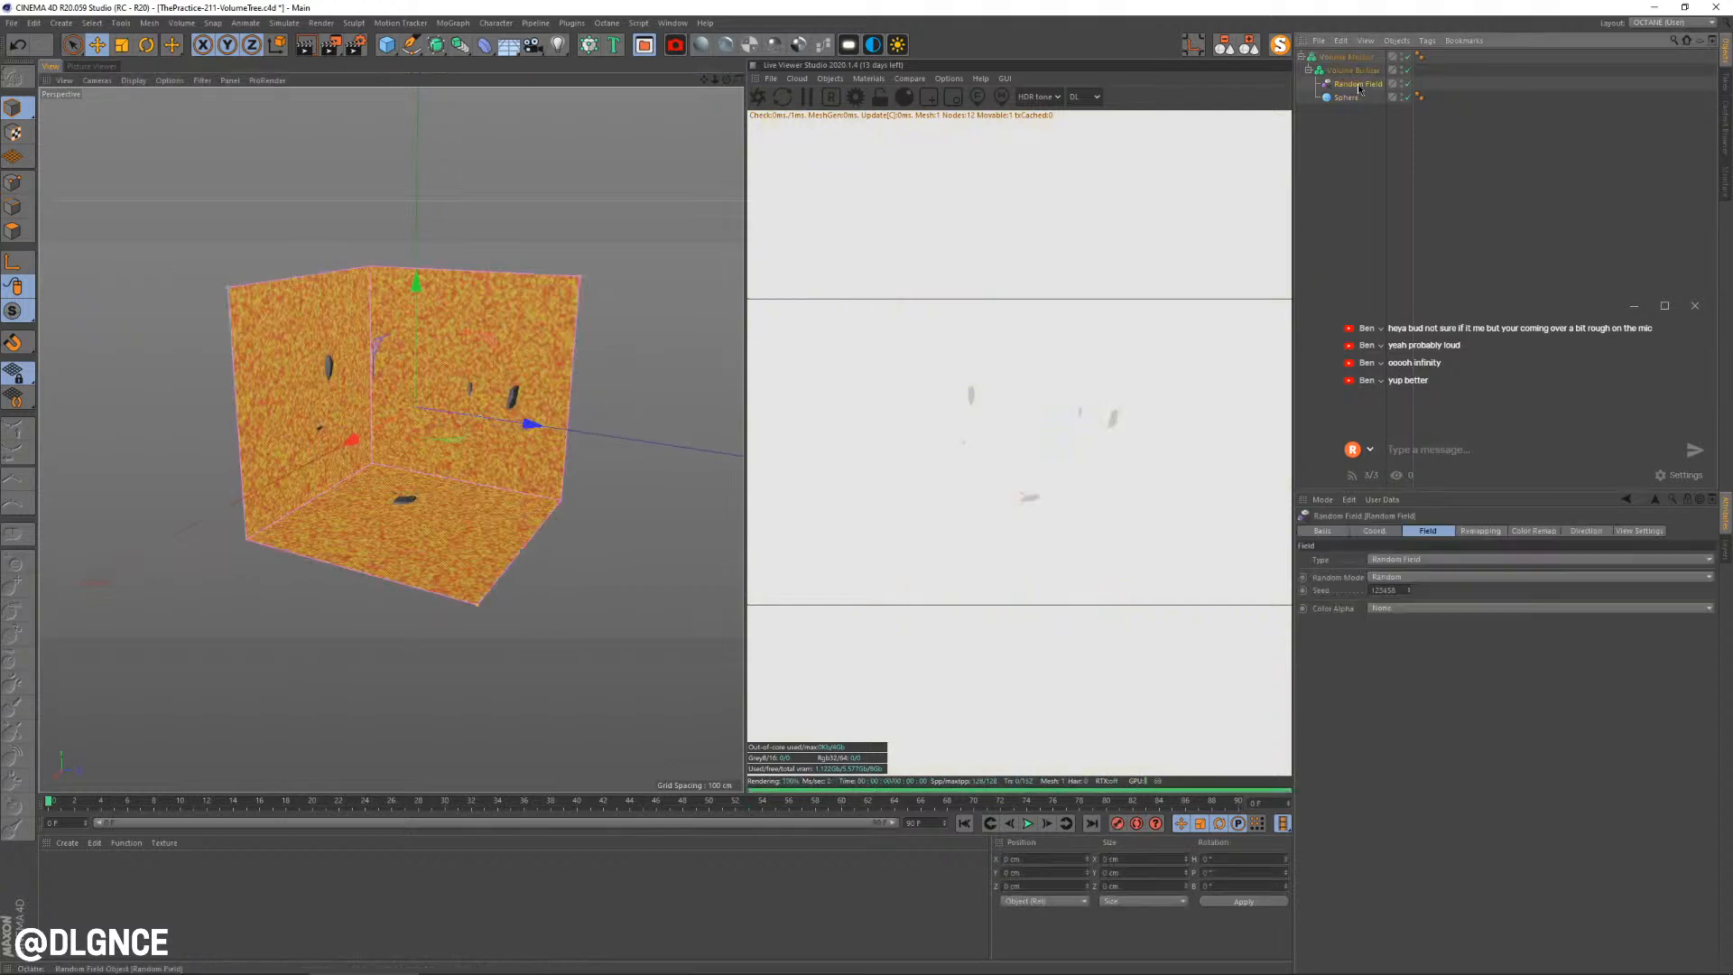
left_click(1408, 577)
left_click(1385, 618)
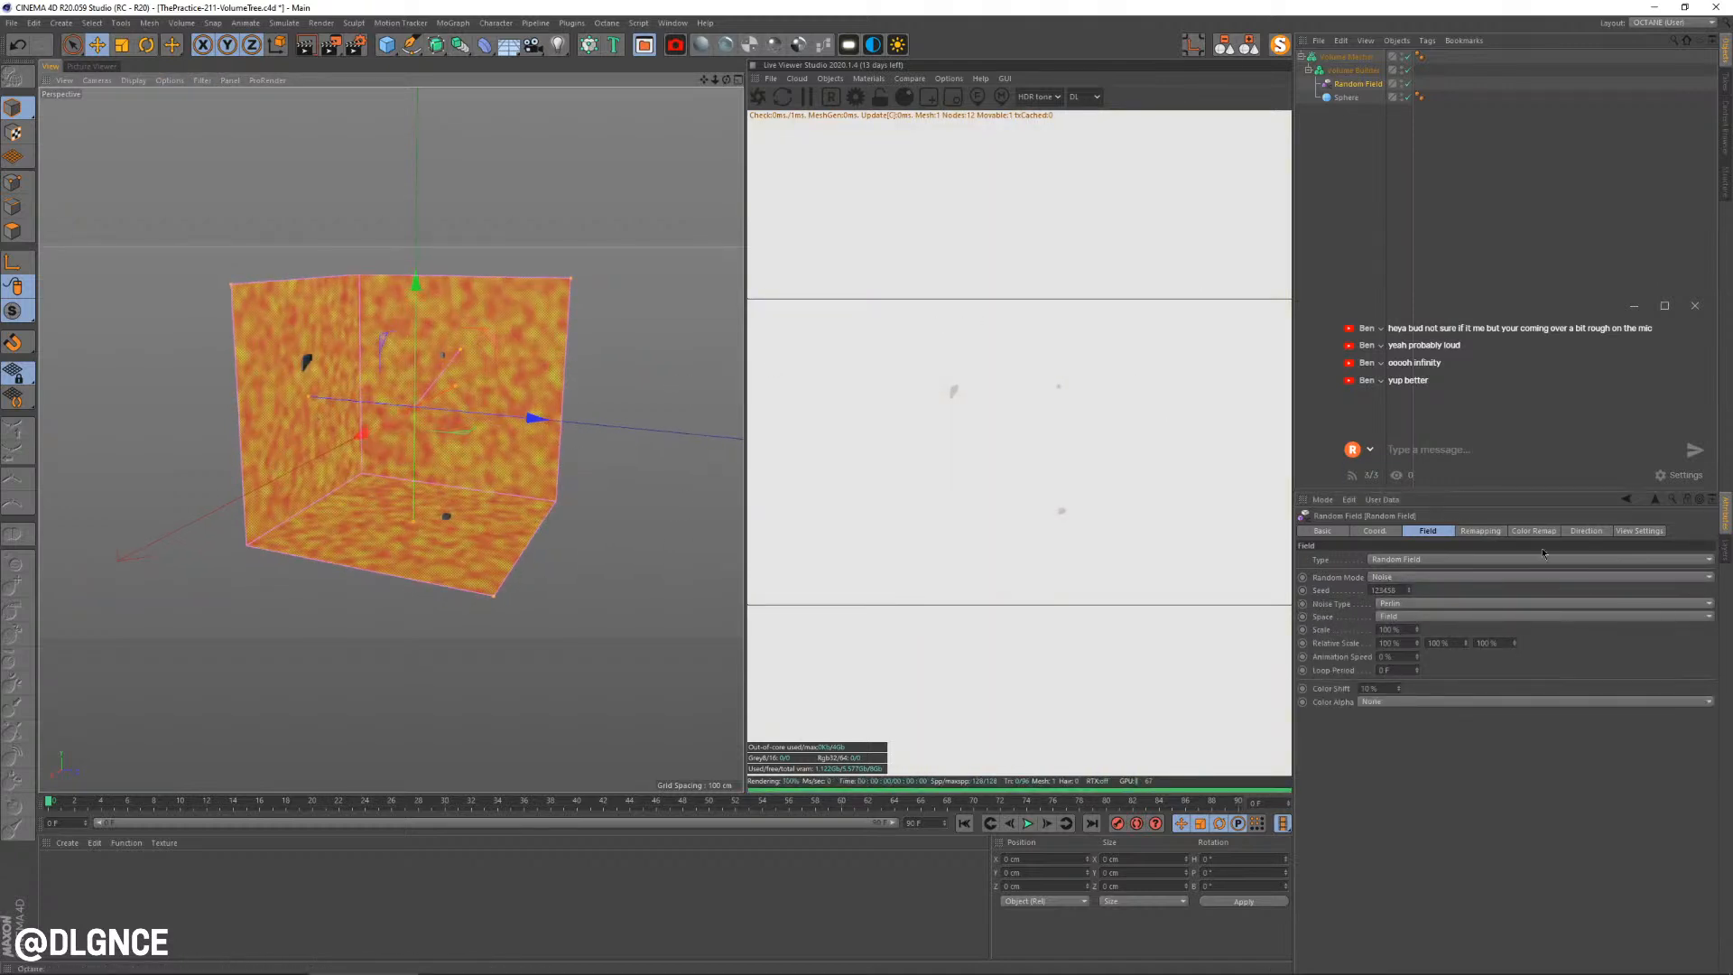
left_click(1408, 604)
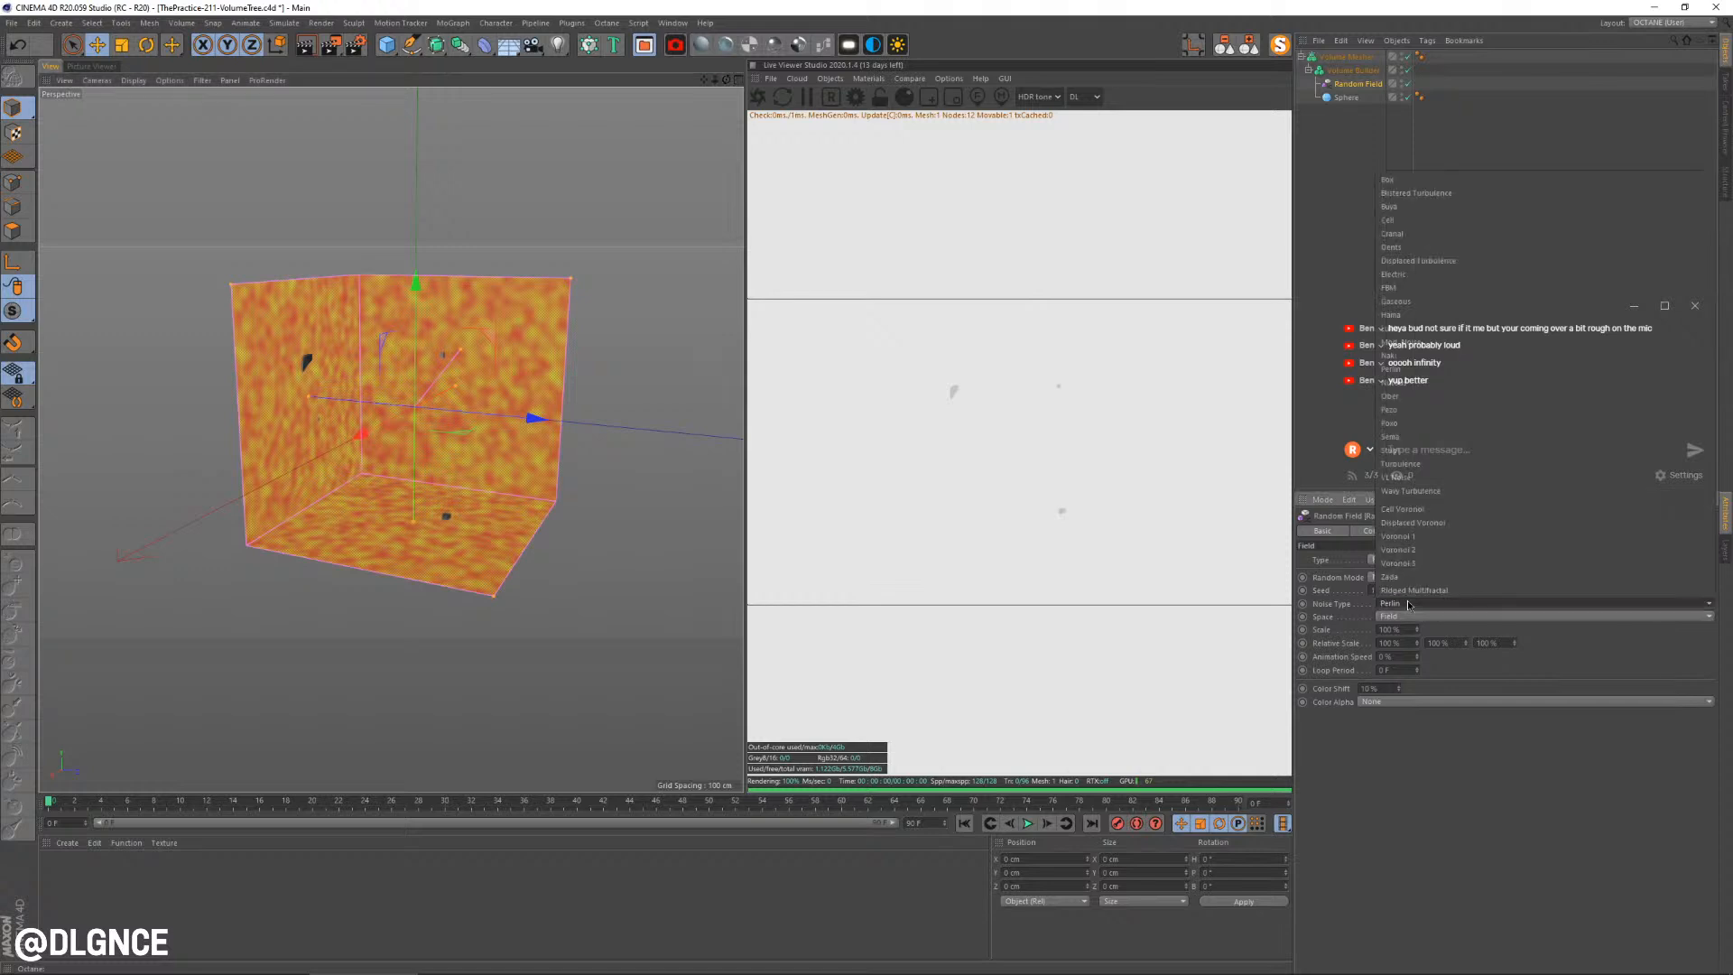
left_click(1430, 274)
left_click_drag(638, 433, 447, 407, "alt")
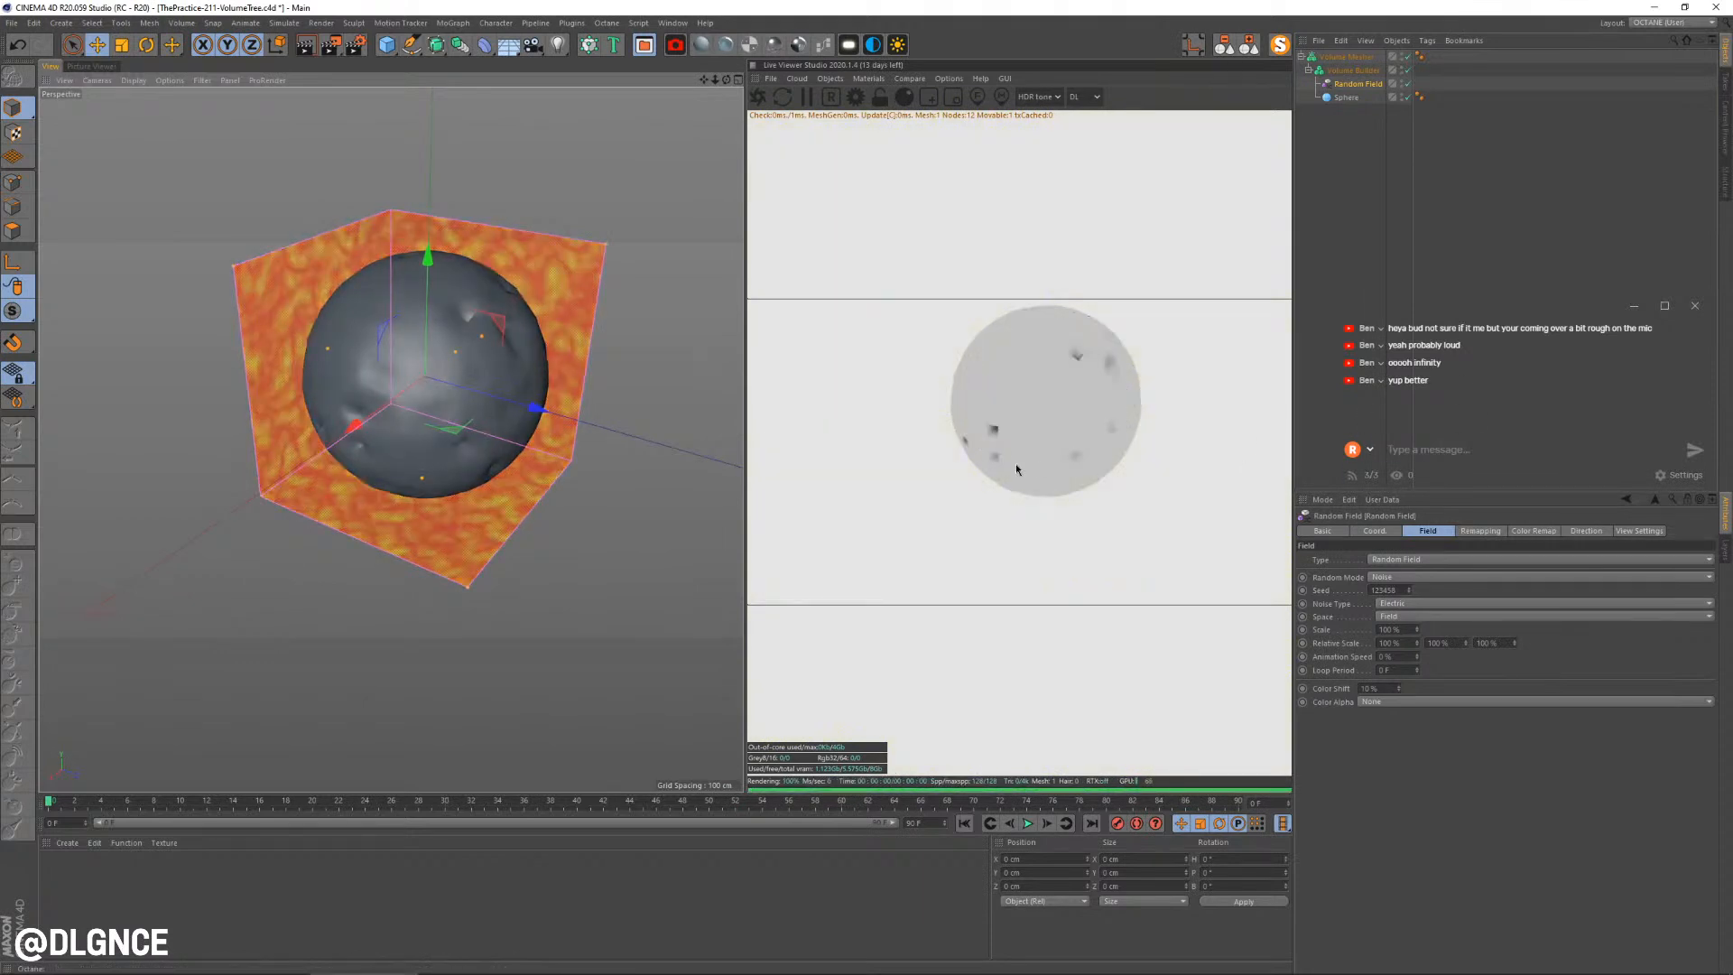
Set the Volume Builder's voxel size to 5 cm for a finer mesh
left_click(1379, 72)
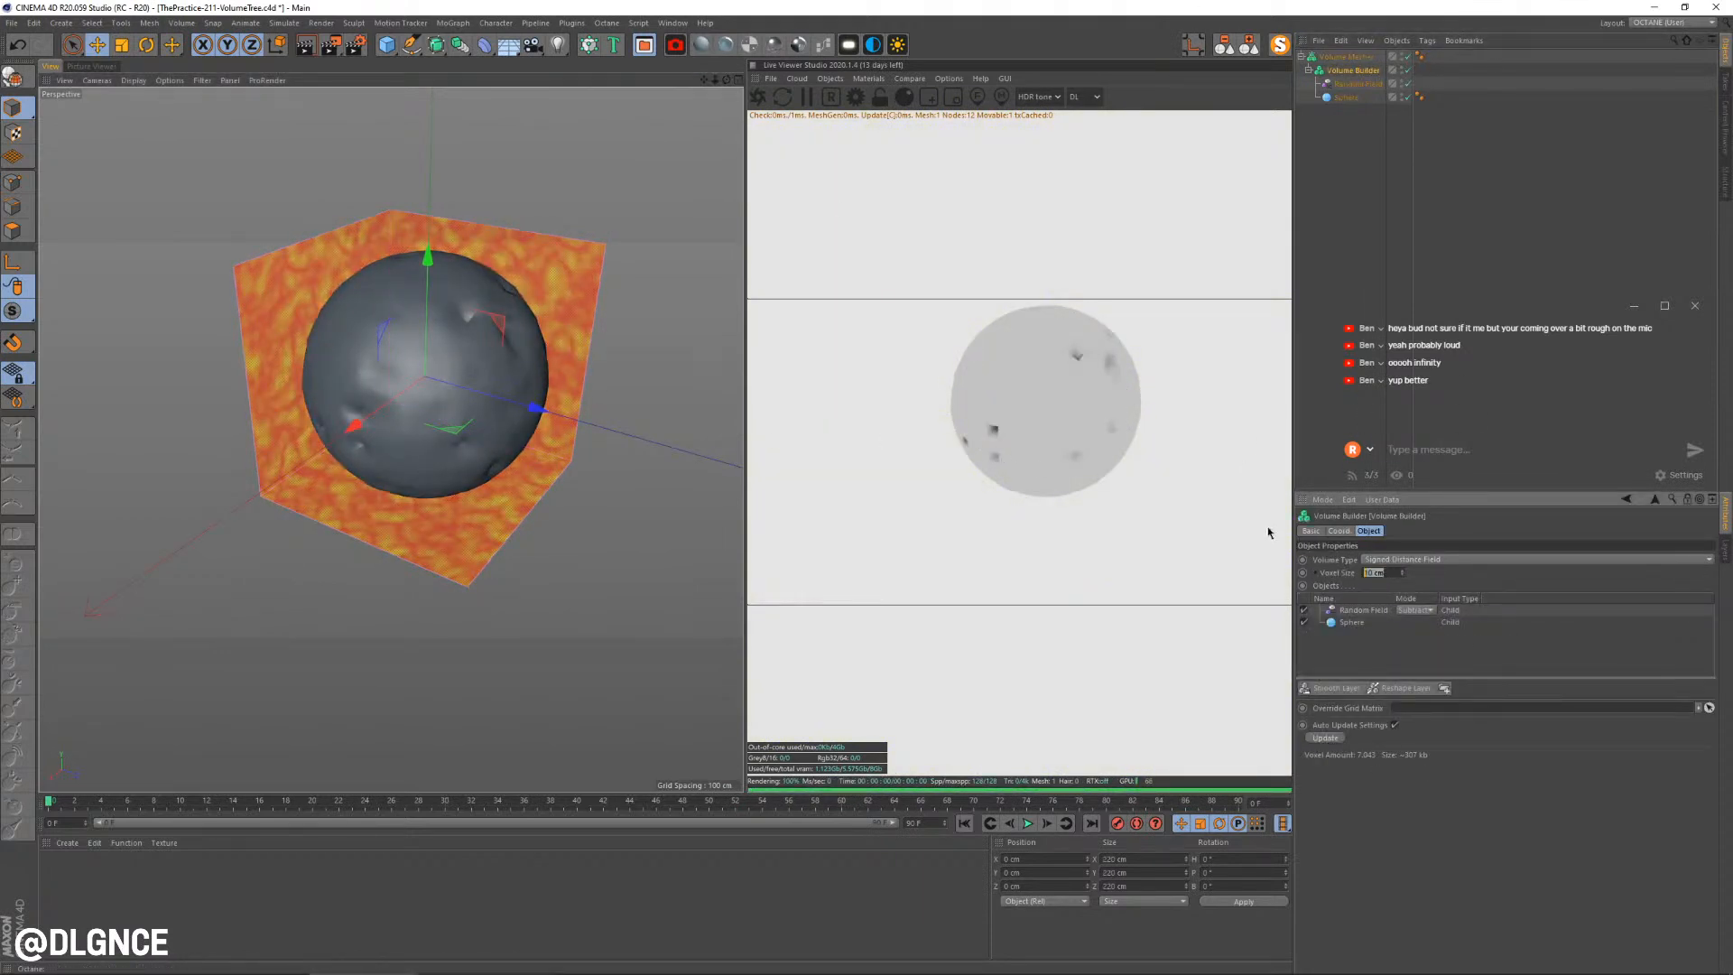
type("5")
key("Return")
mouse_move(469, 424)
left_mouse_down("alt")
mouse_move(445, 437)
mouse_move(456, 424)
left_mouse_up("alt")
Enlarge the Random Field's noise scale to carve bigger cavities into the sphere
left_click(1358, 83)
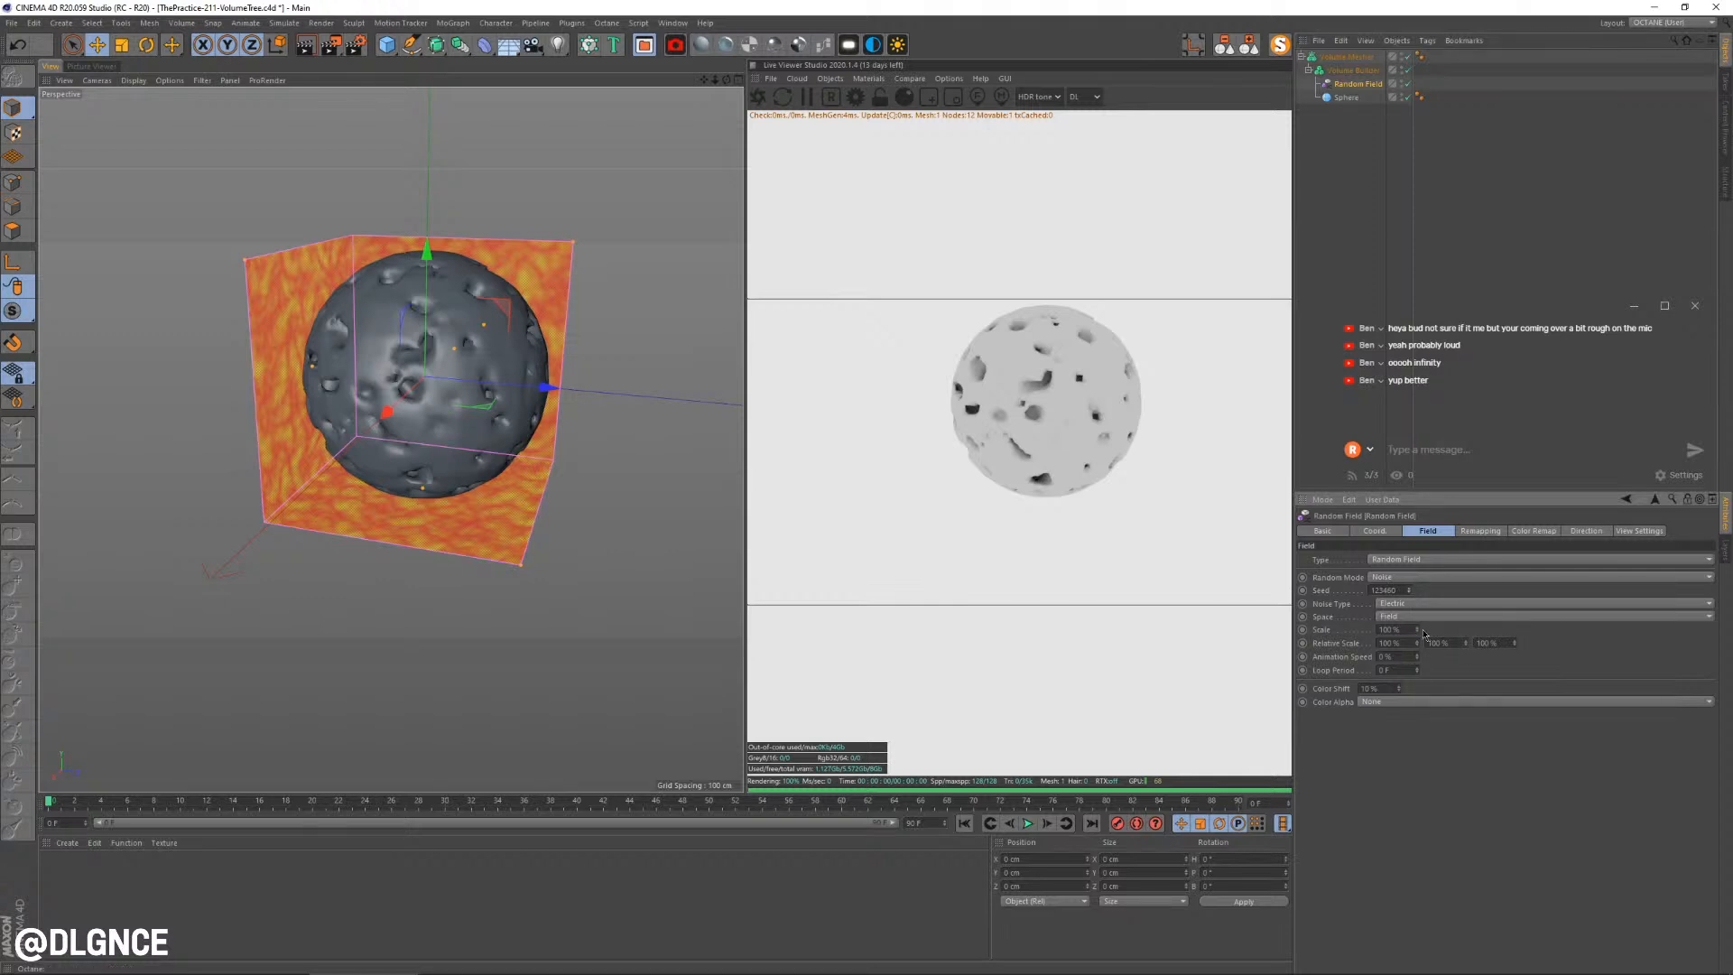
left_click_drag(1418, 633, 1490, 633)
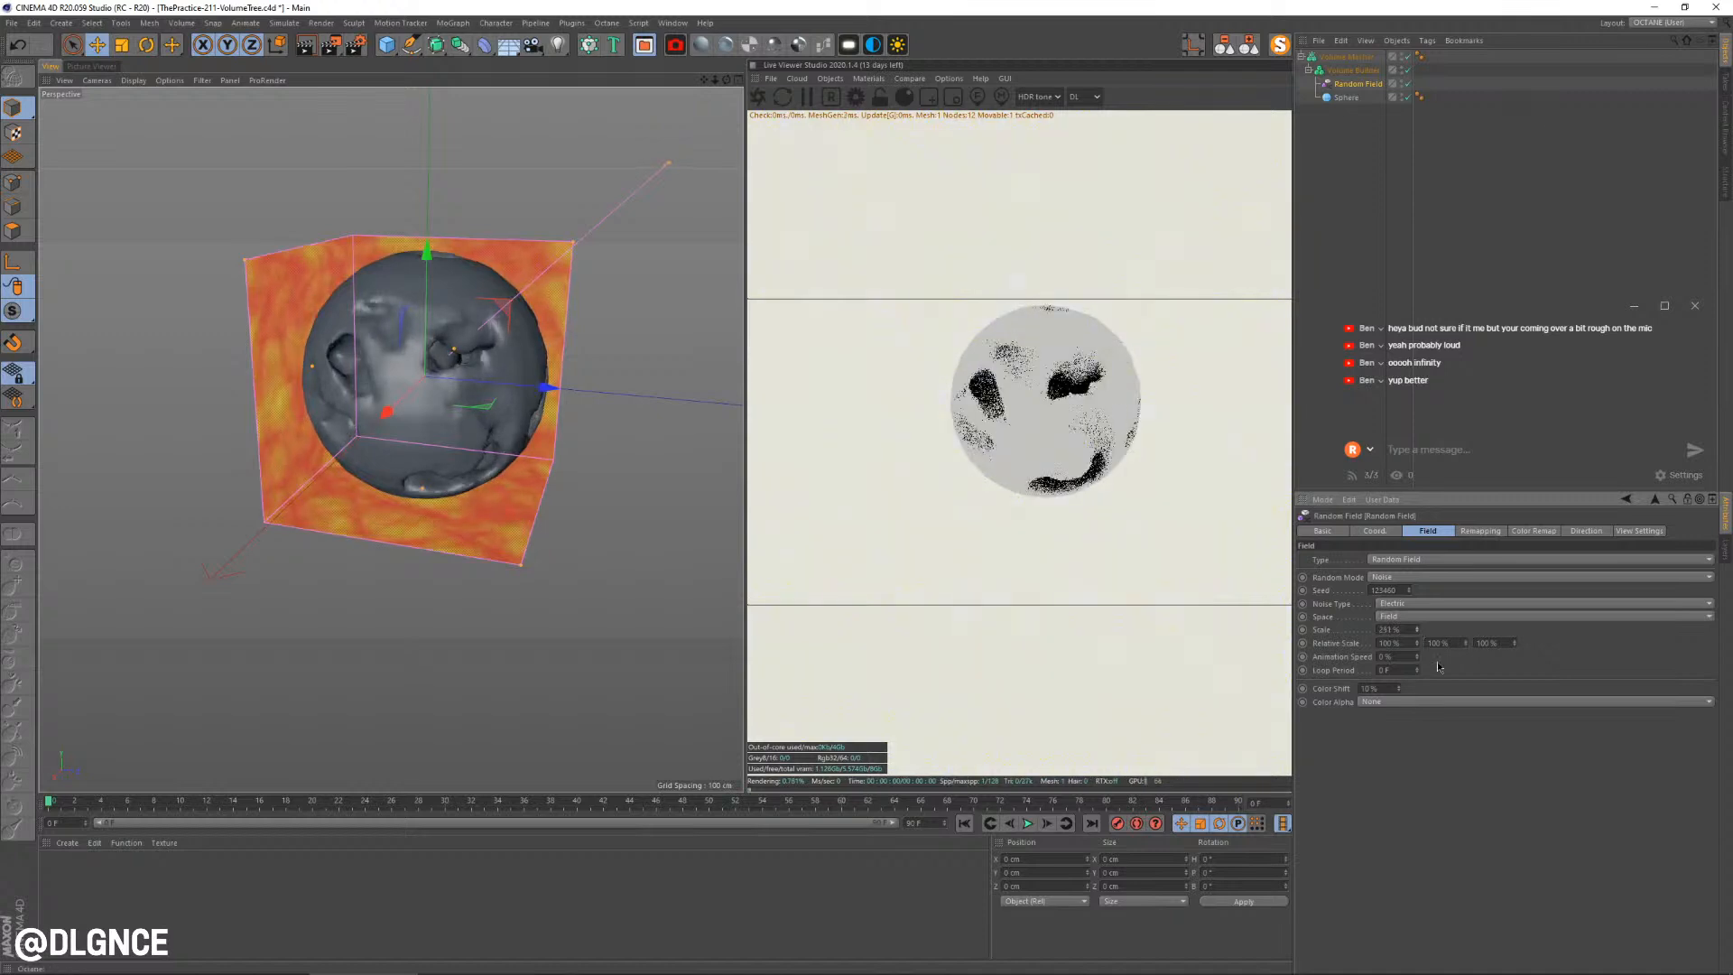
Try different remapping strength, inner offset, minimum and maximum values on the Random Field
left_click(1493, 532)
left_click_drag(1623, 641, 1660, 640)
left_click_drag(1413, 656, 1474, 654)
mouse_move(433, 505)
left_mouse_down("alt")
mouse_move(542, 510)
mouse_move(460, 518)
left_mouse_up("alt")
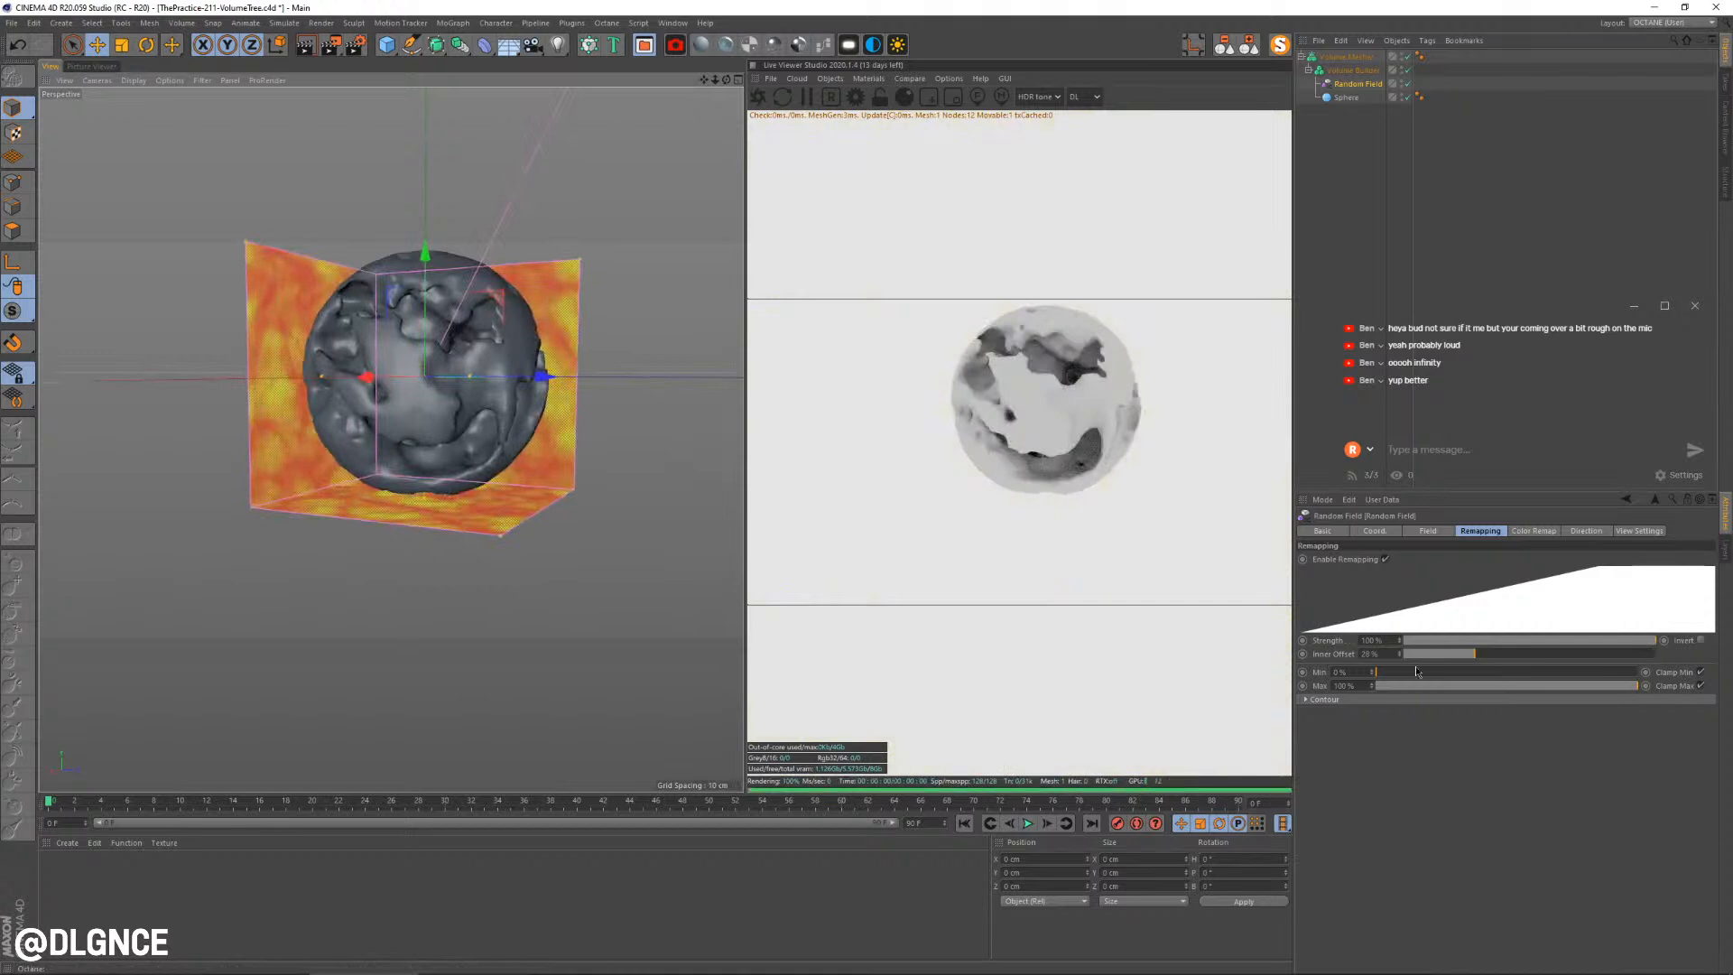
left_click_drag(1398, 672, 1362, 655)
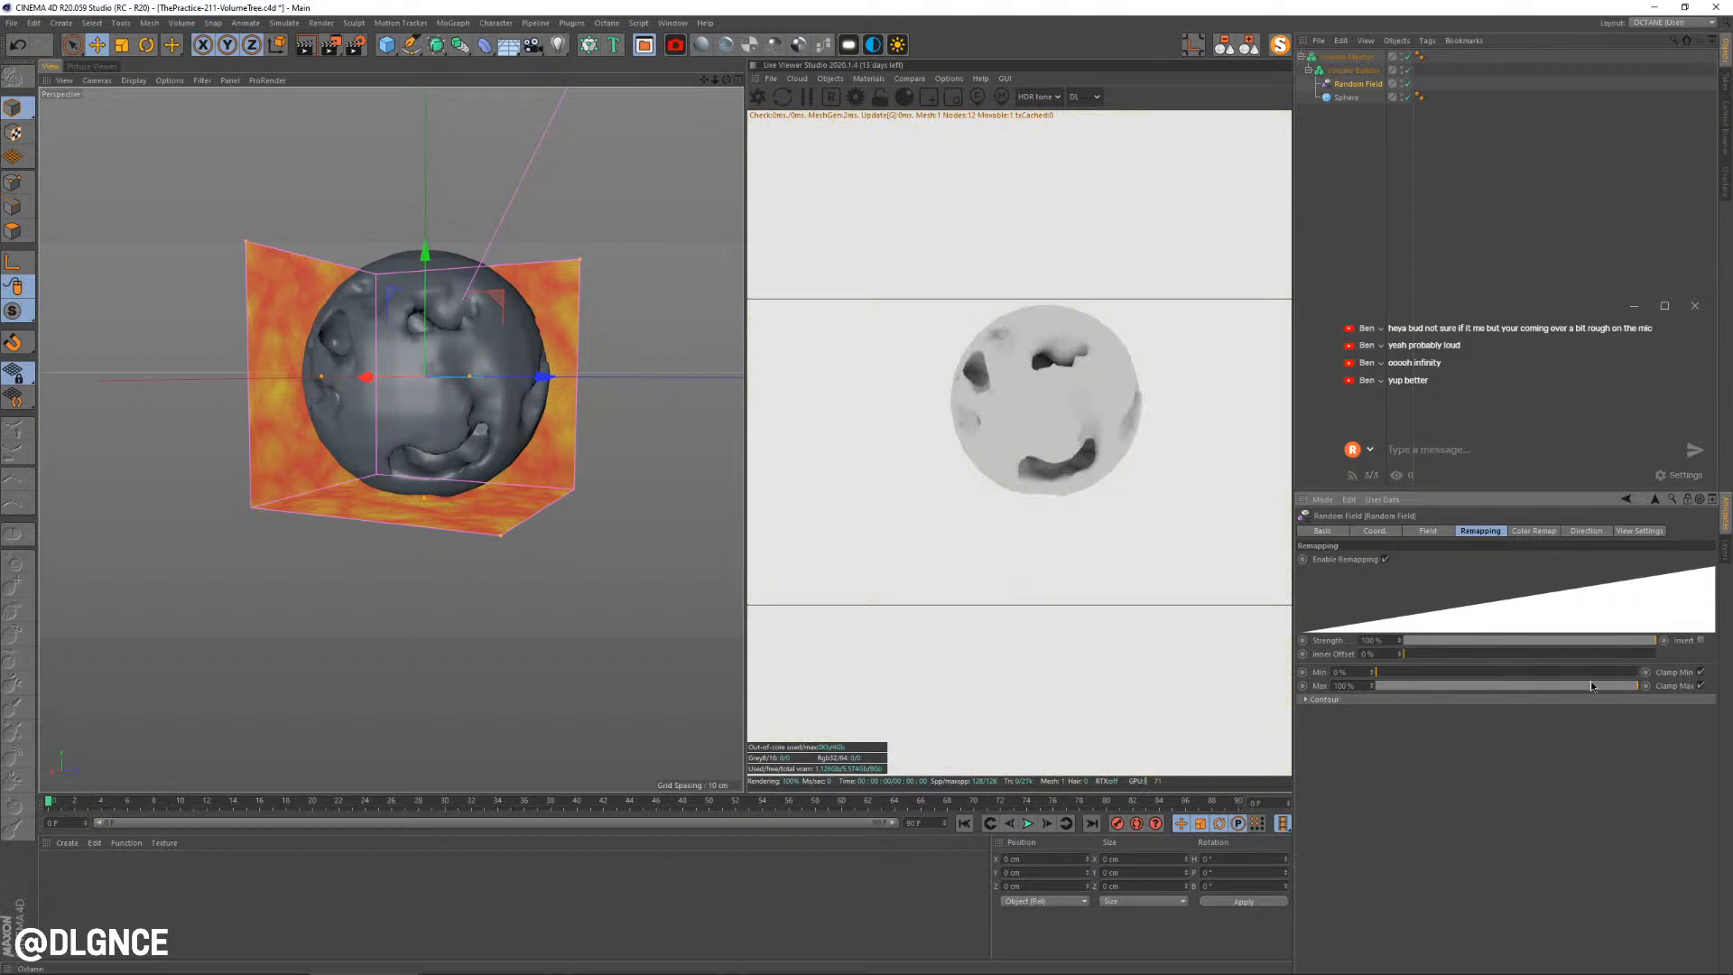
mouse_move(1622, 682)
left_mouse_down()
mouse_move(1480, 685)
mouse_move(1634, 685)
left_mouse_up()
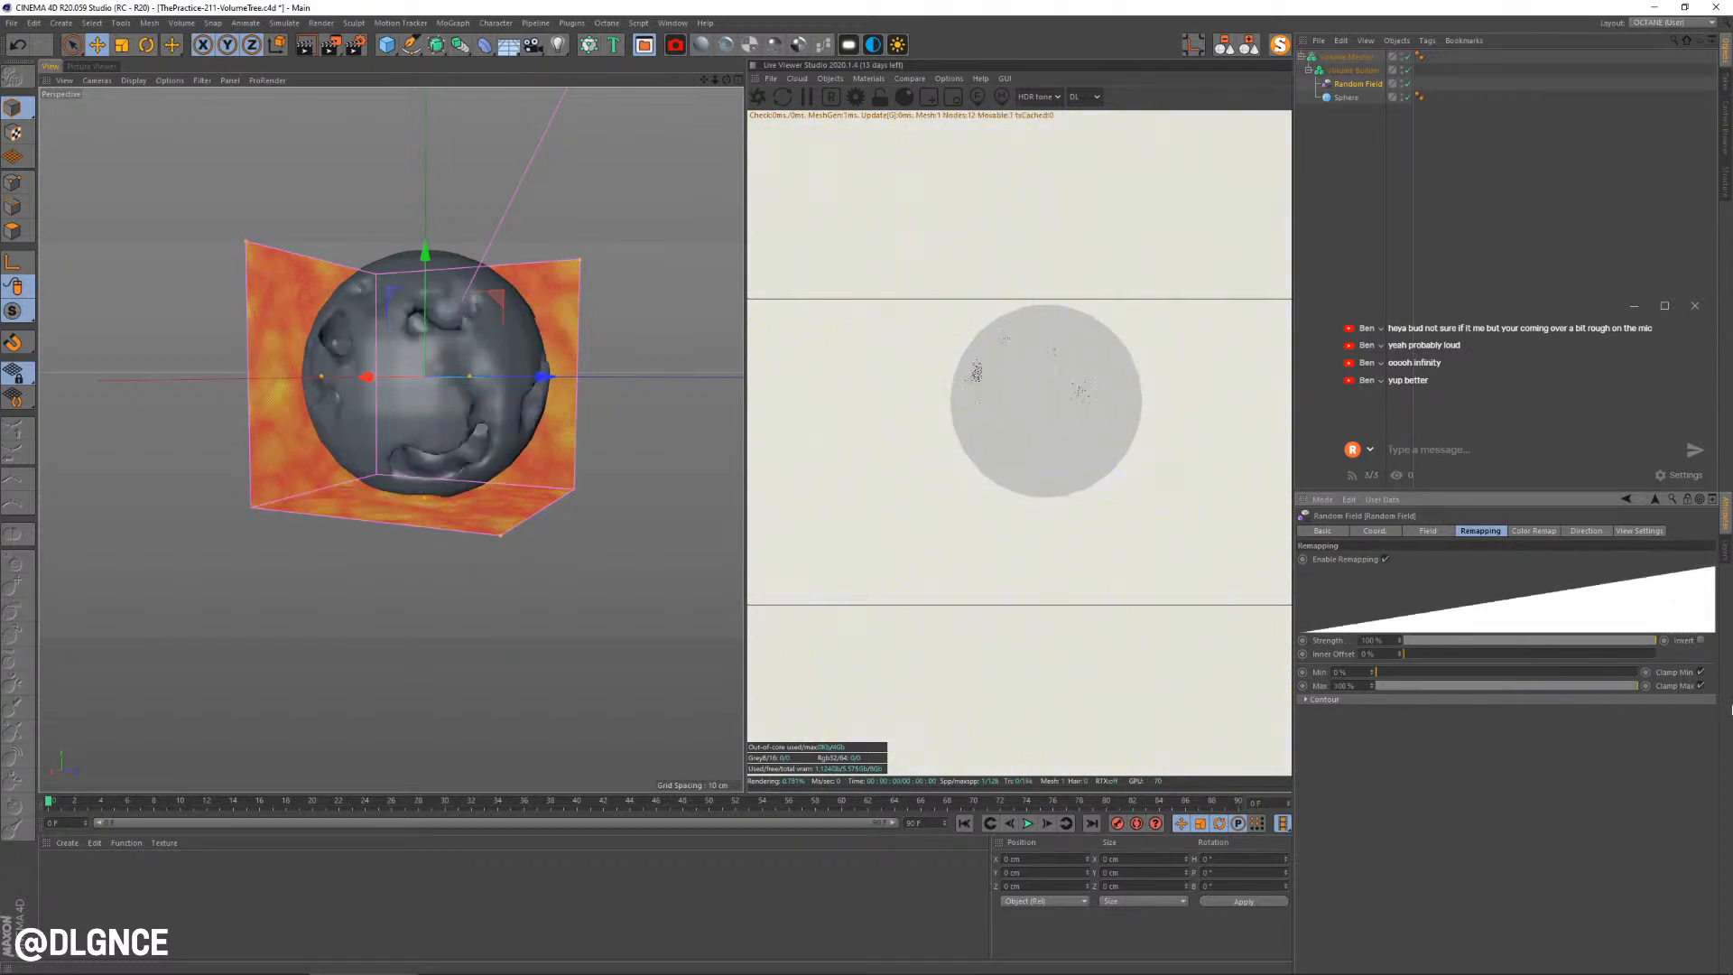
Try the Curve contour mode on the Random Field, bending the upper end of the spline so it peaks earlier
left_click(1323, 700)
left_click(1415, 725)
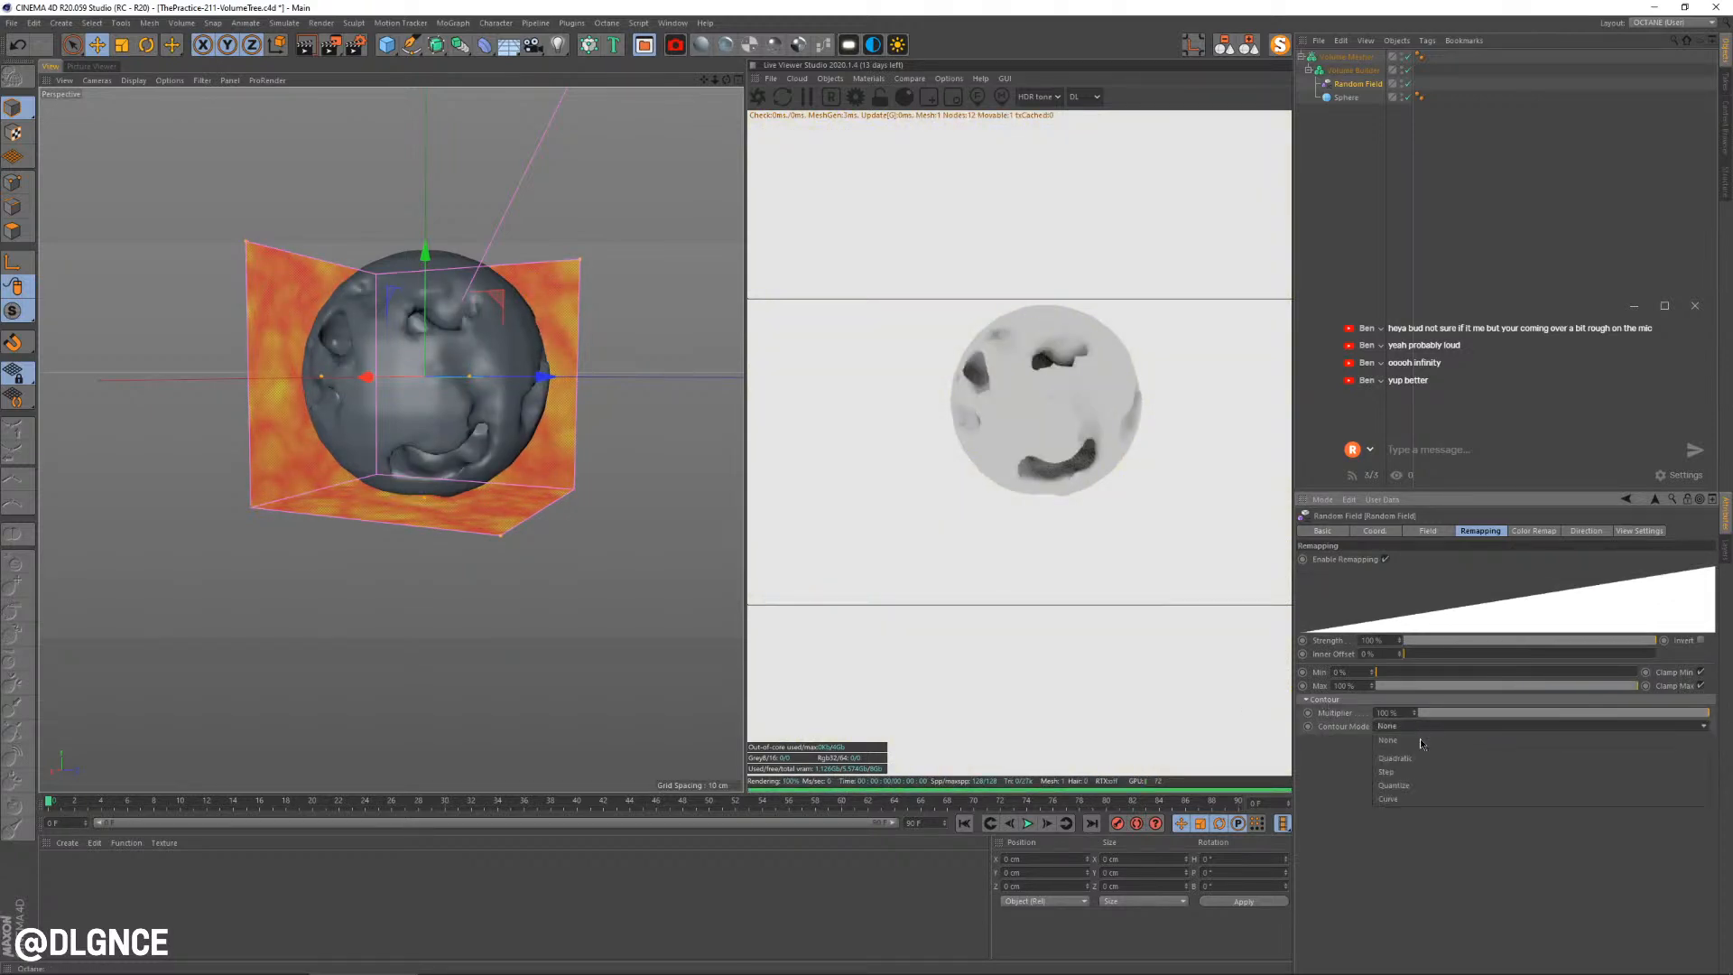
left_click(1413, 799)
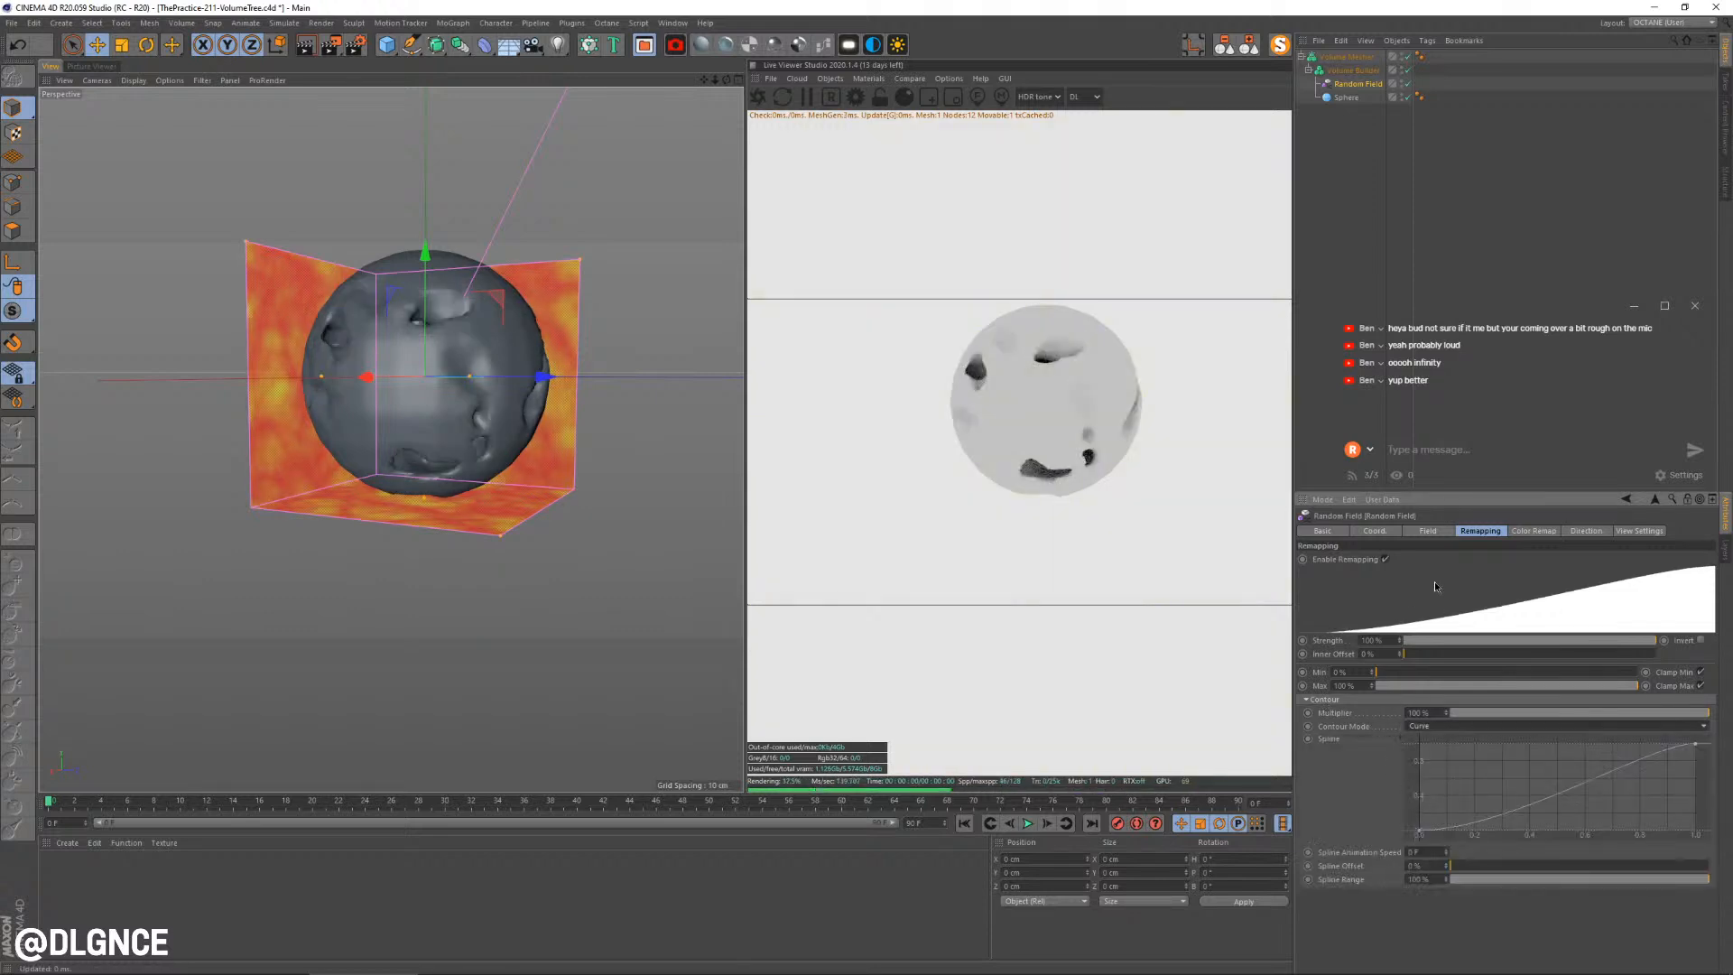
left_click_drag(1696, 746, 1640, 735)
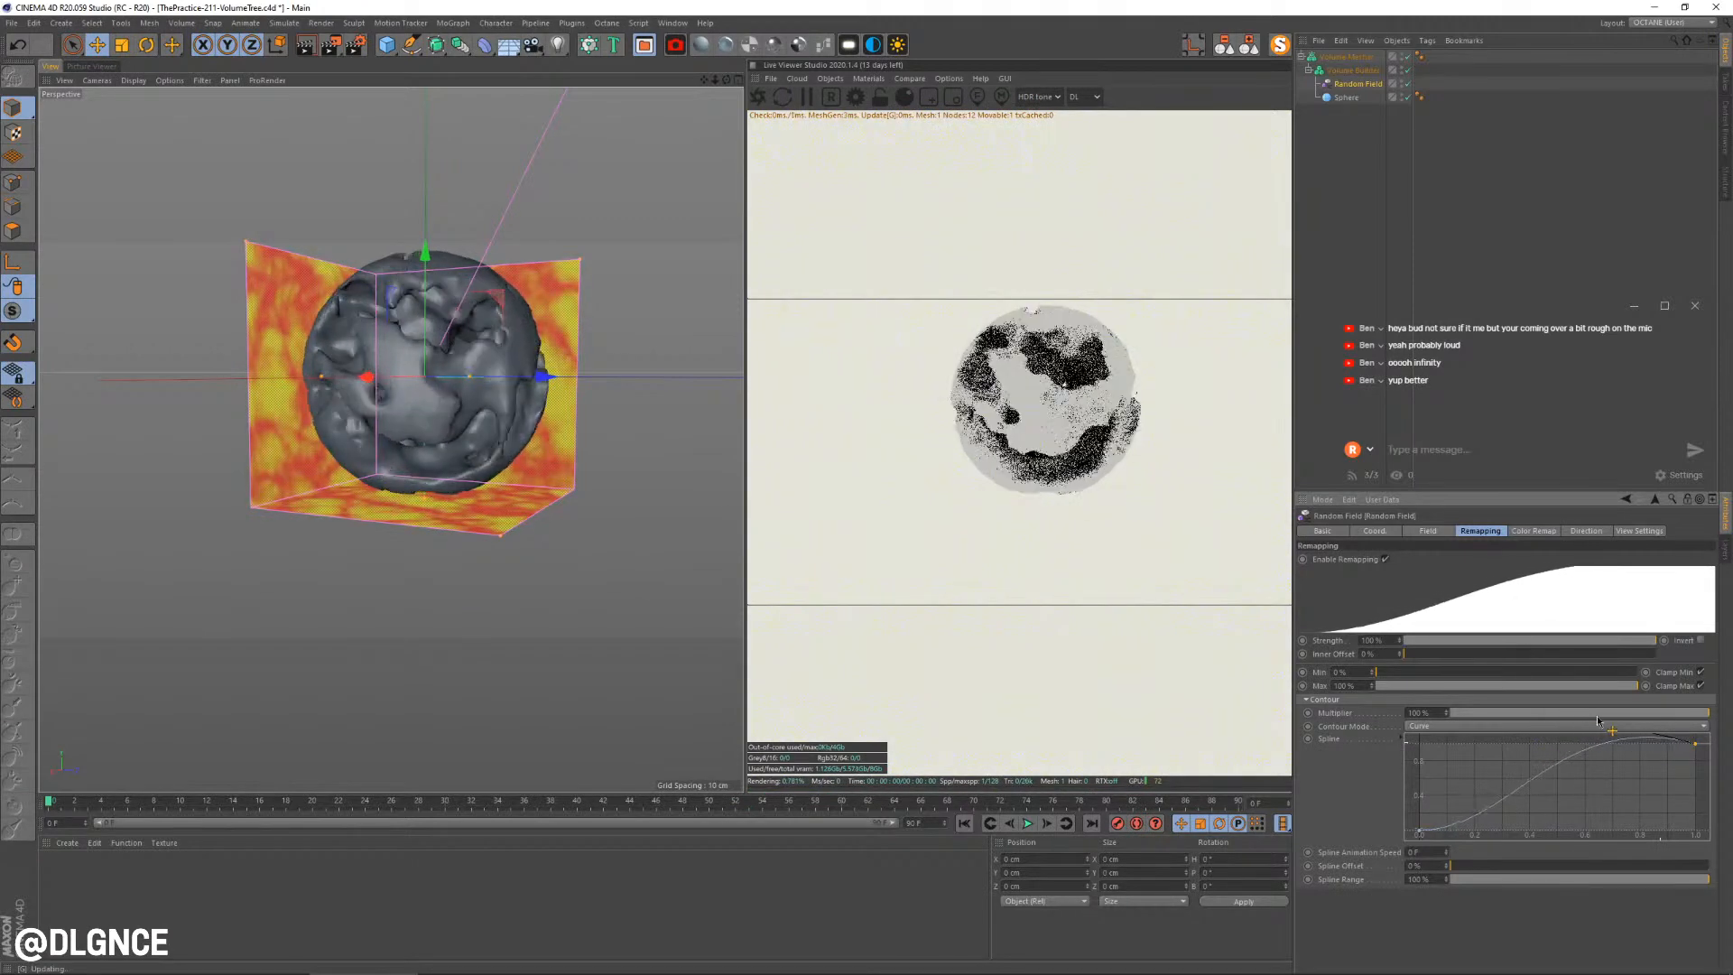
left_click_drag(598, 419, 651, 471, "alt")
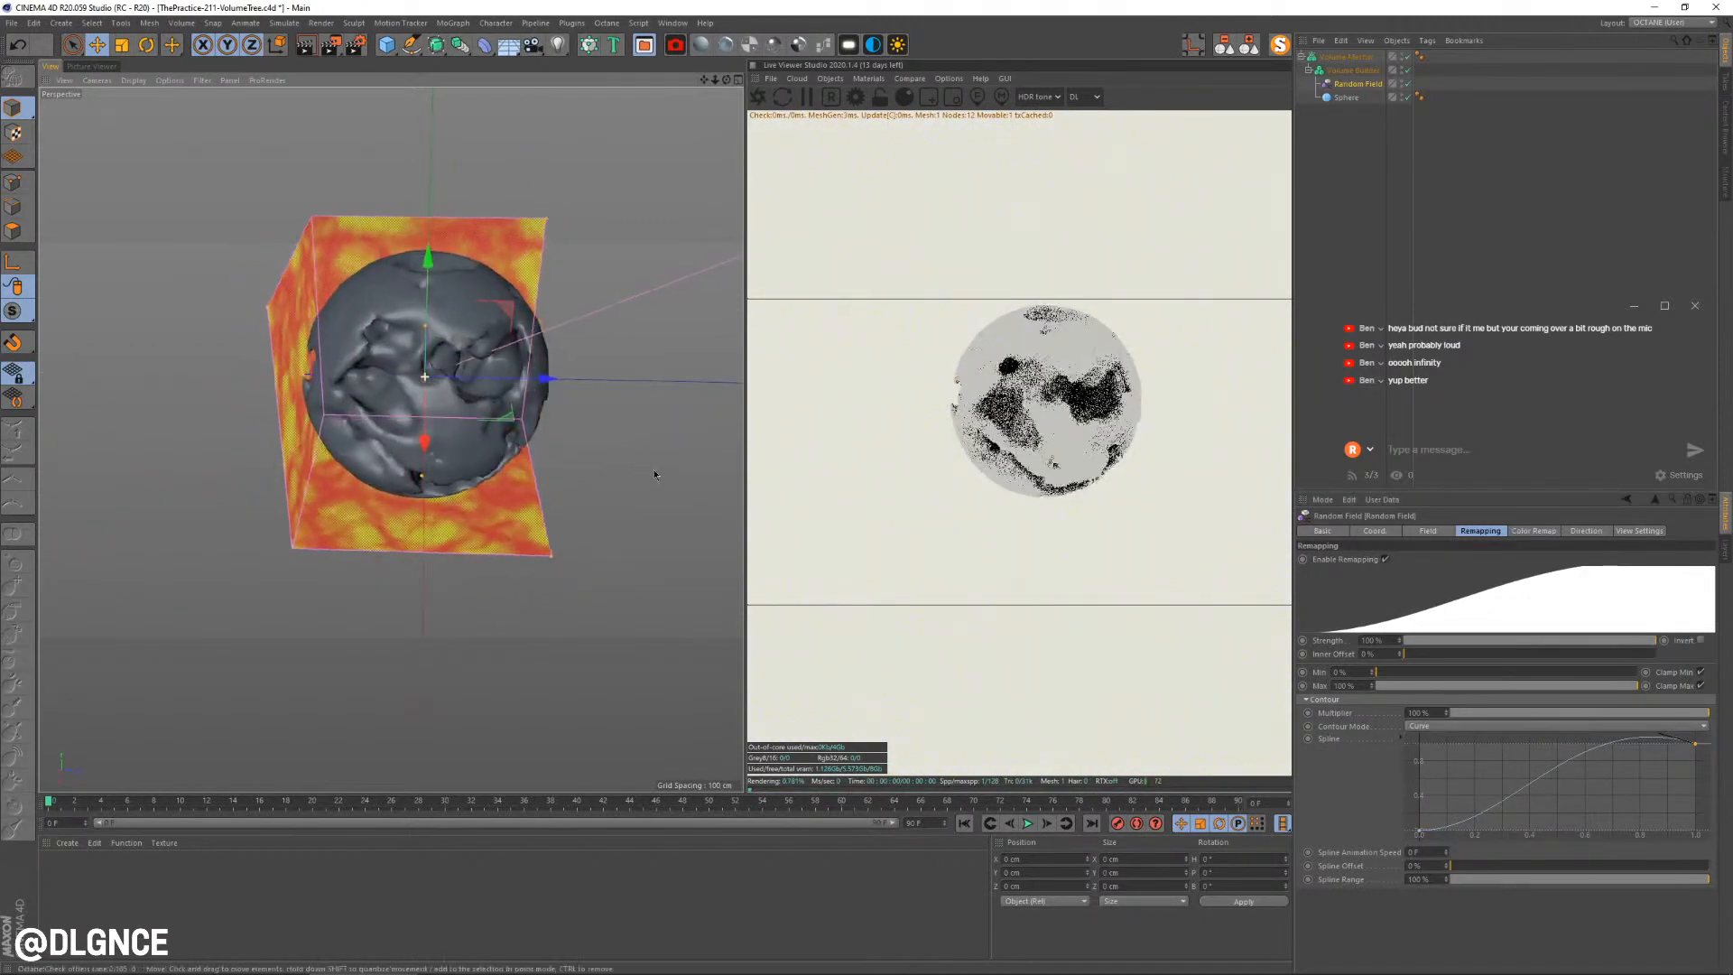
left_click(1354, 71)
left_click(1359, 84)
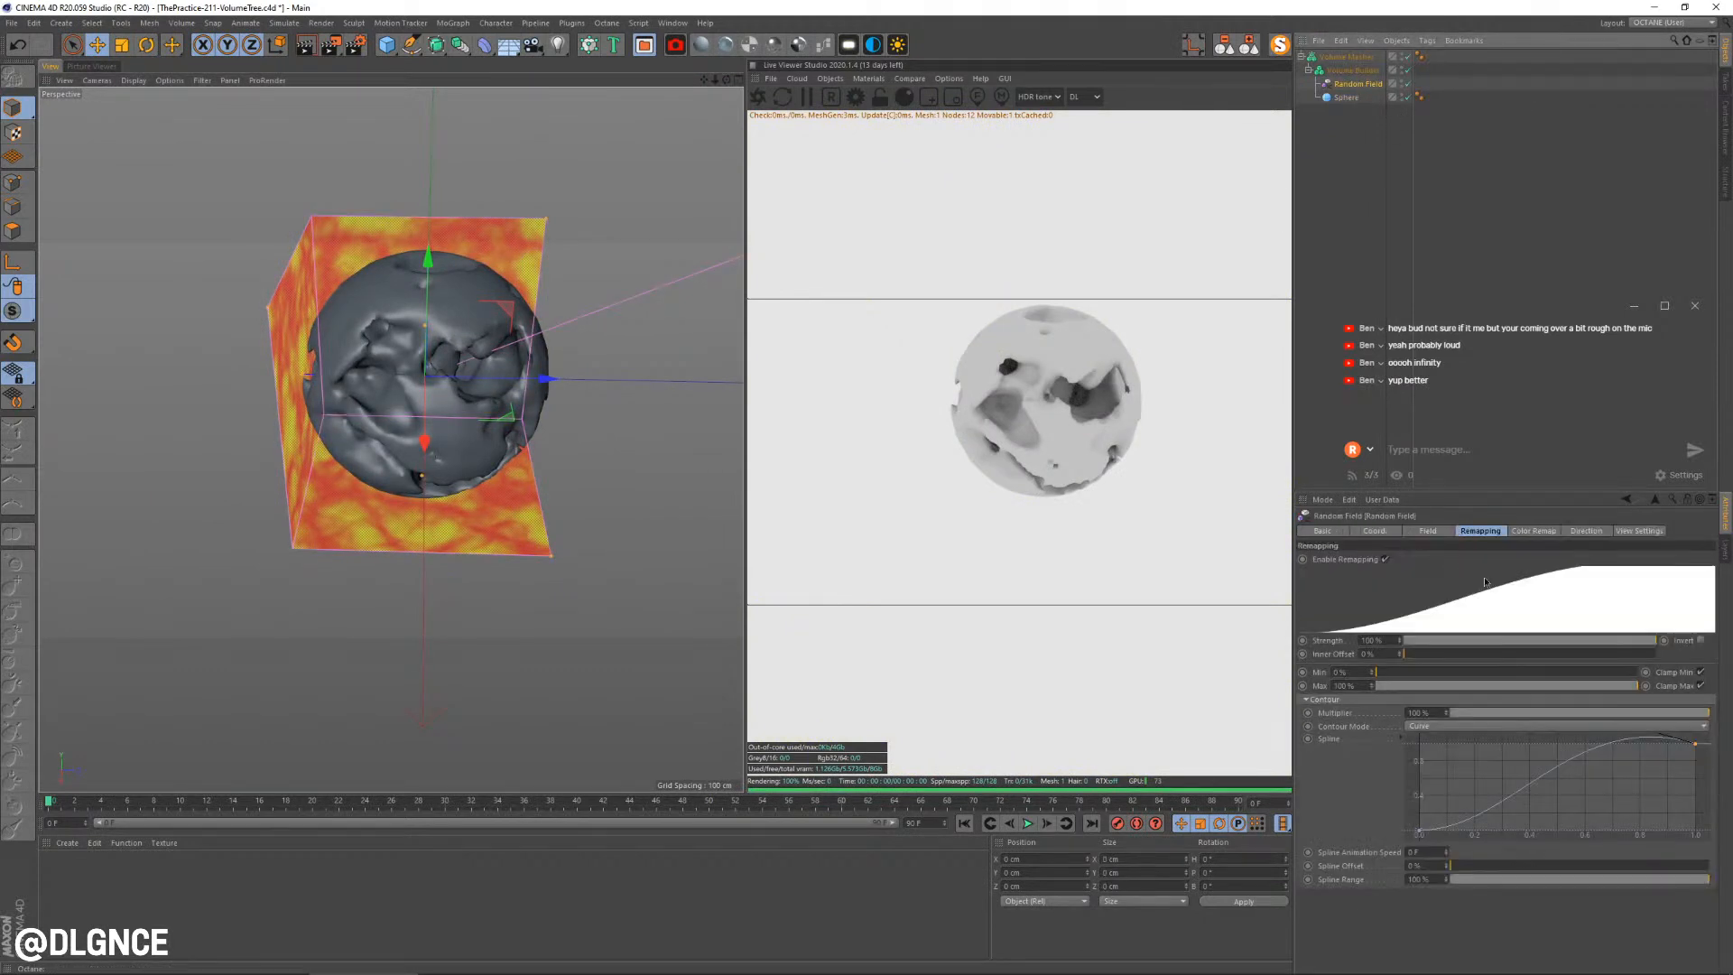
Try the Cell Voronoi noise type on the Random Field at scales of 1000% and 500%
left_click(1431, 532)
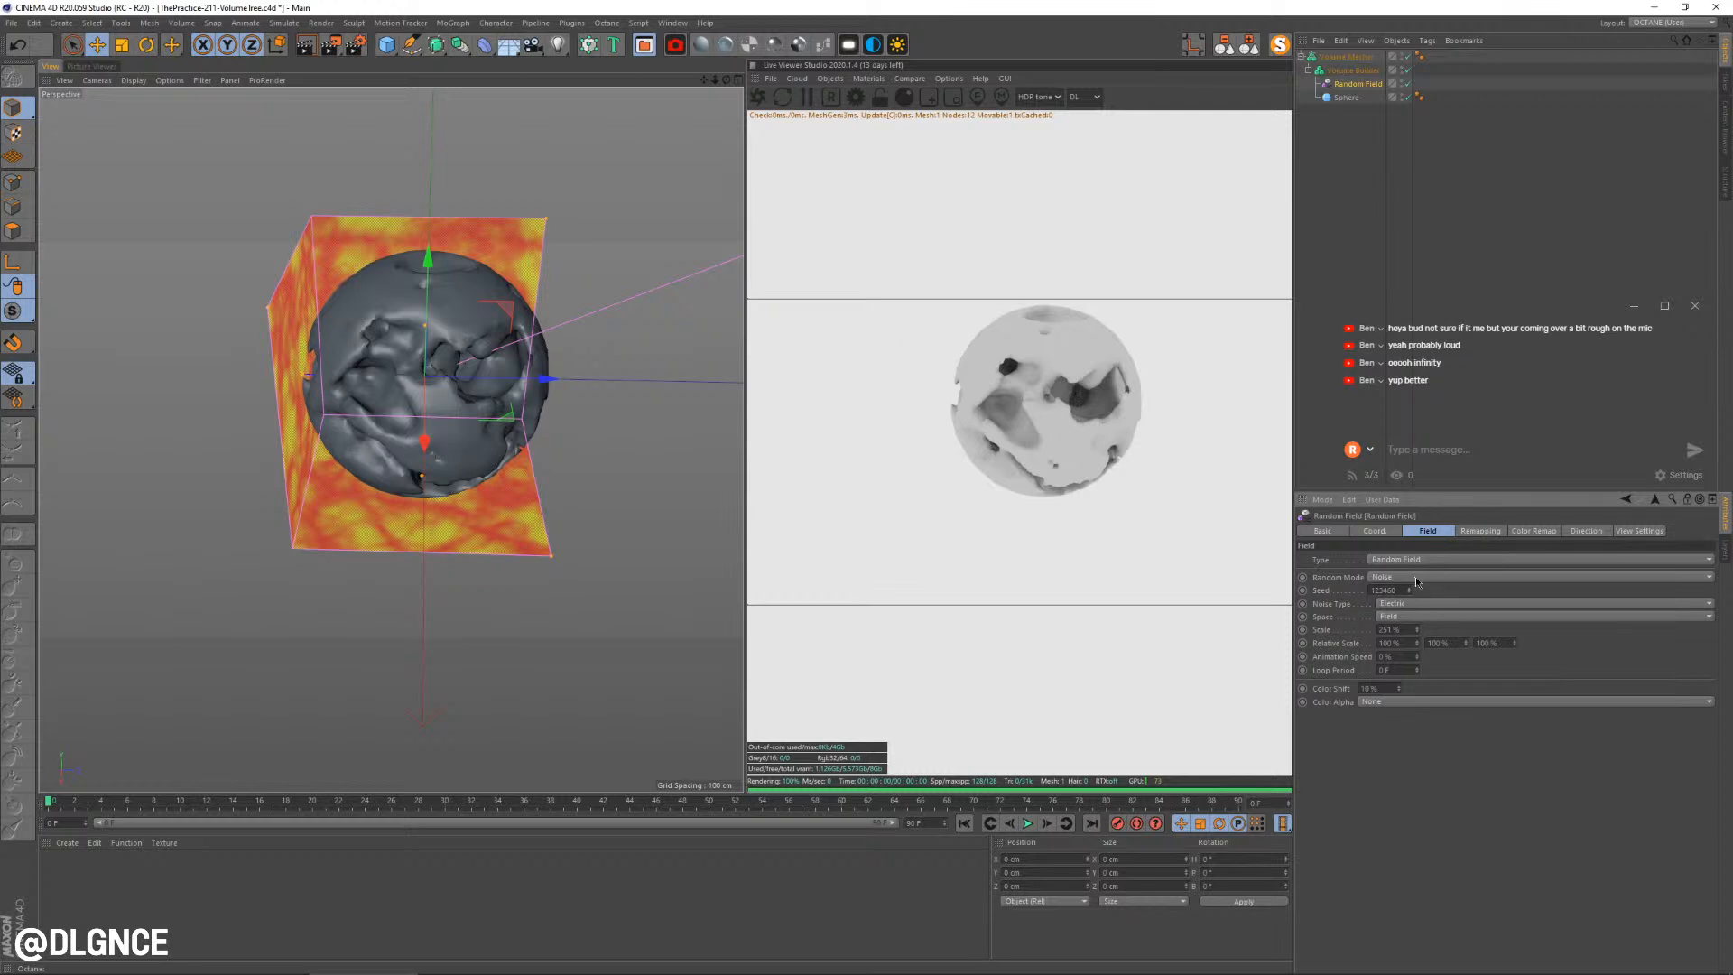
left_click(1422, 604)
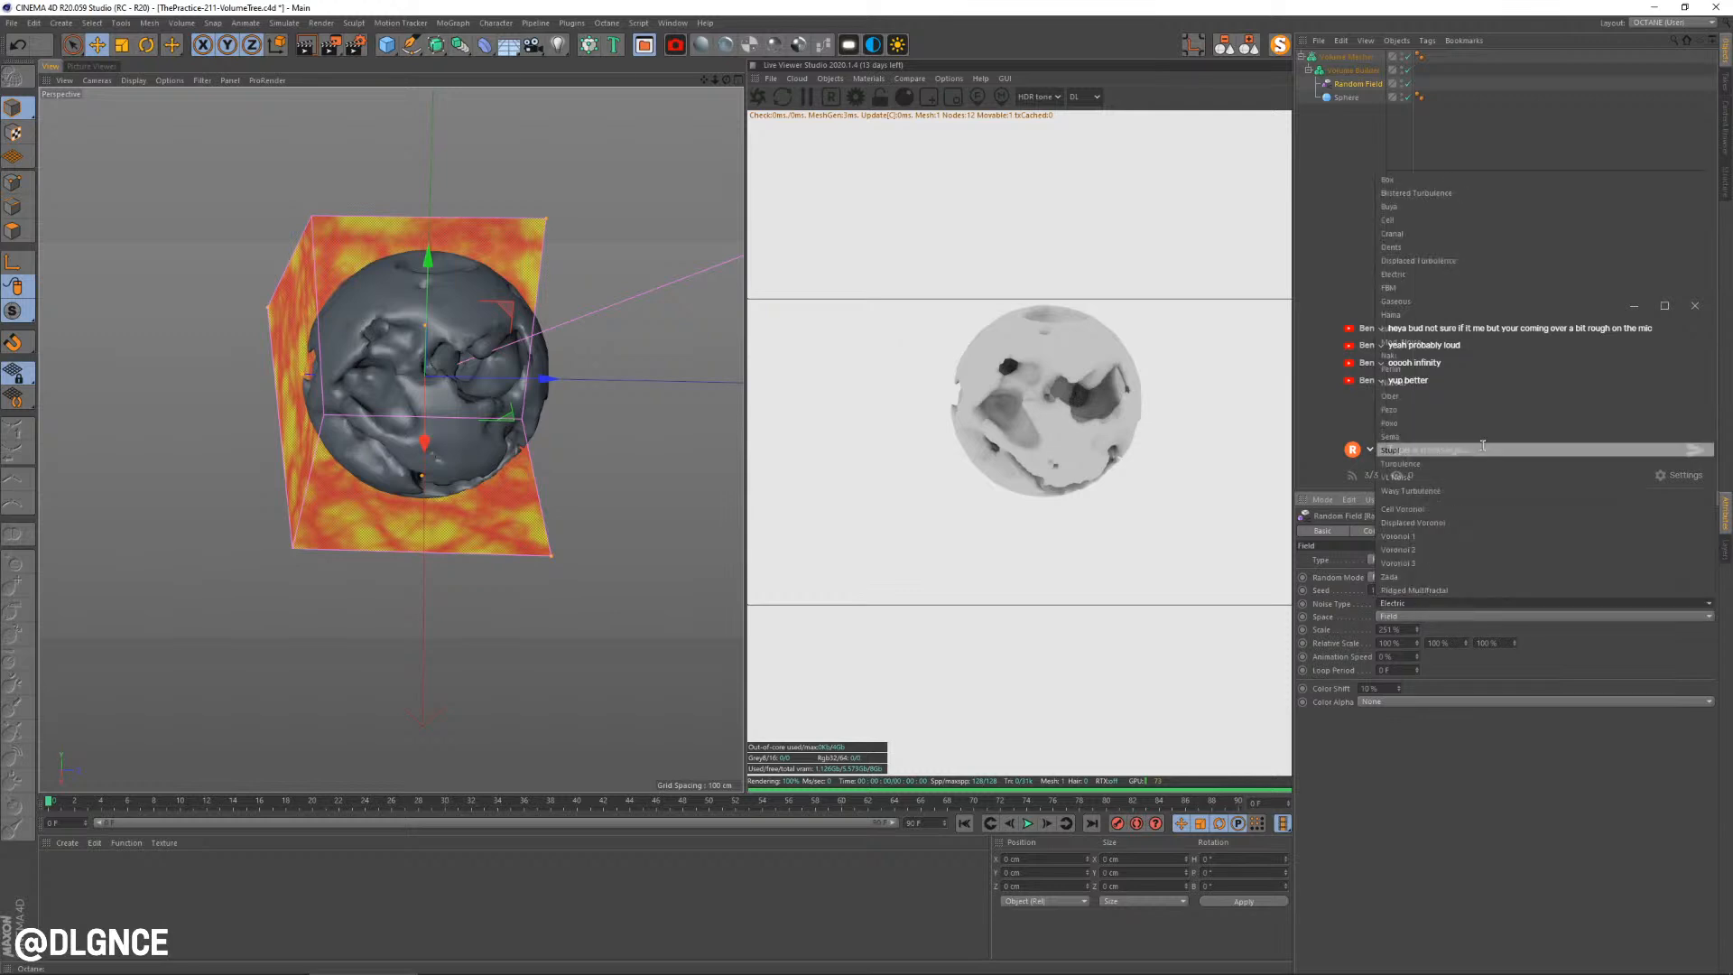
left_click(1413, 509)
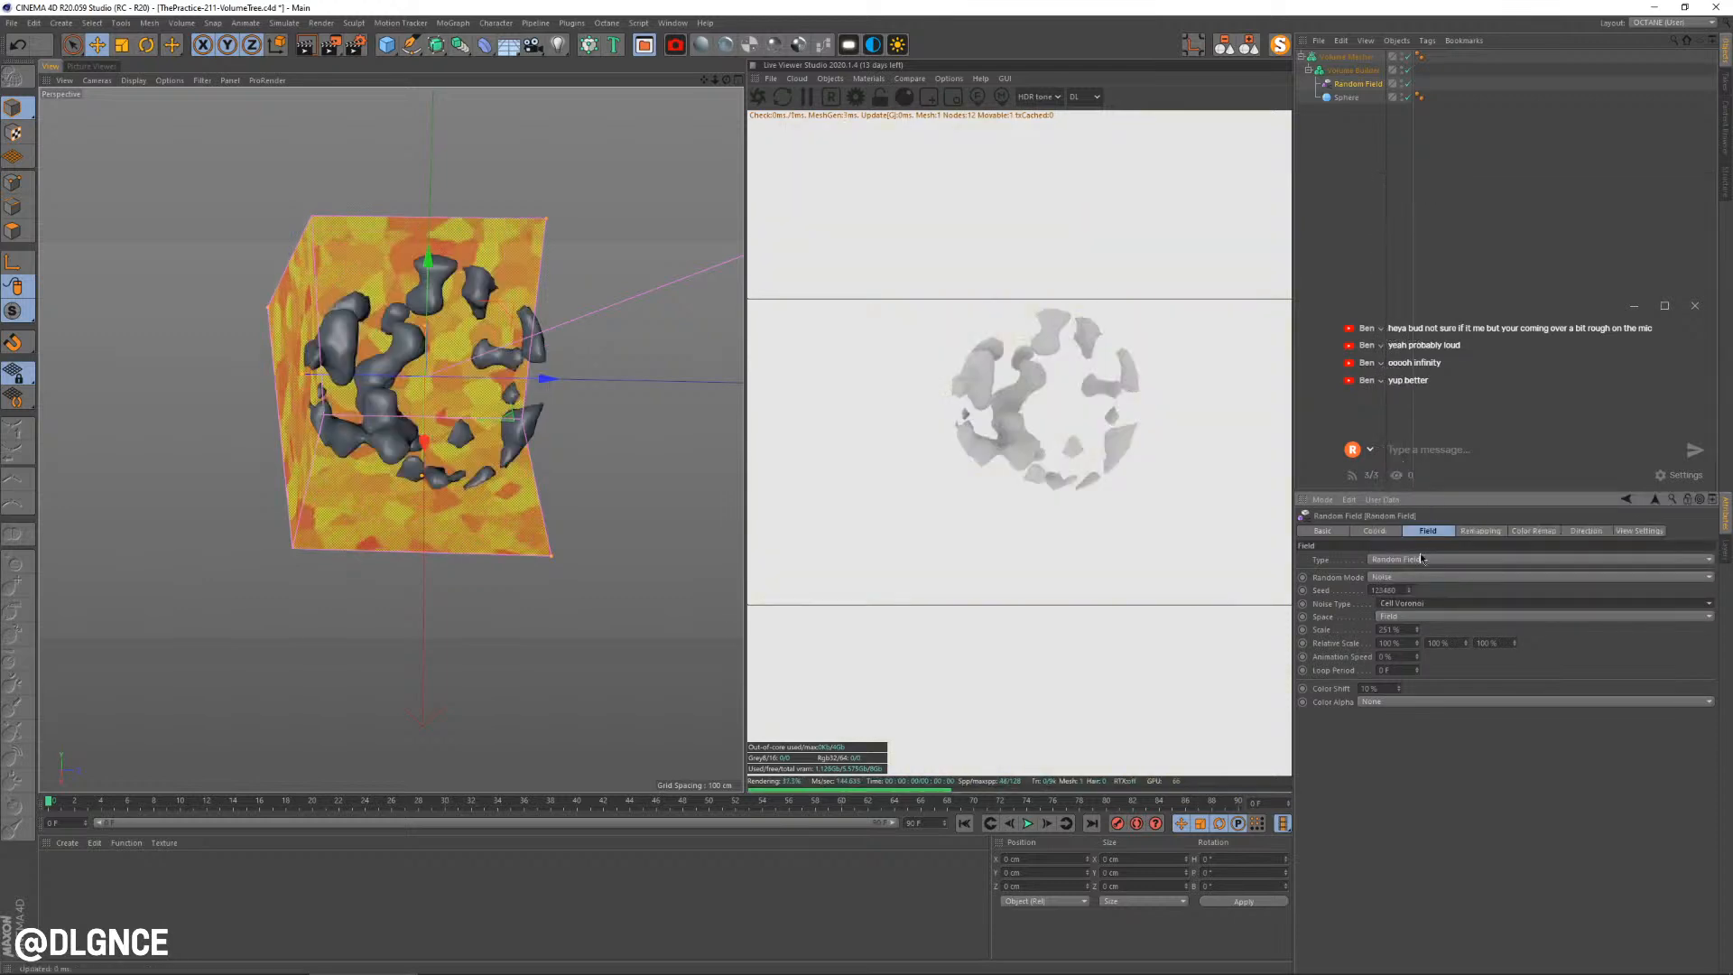
left_click_drag(642, 565, 686, 578, "alt")
mouse_move(1416, 633)
left_mouse_down()
mouse_move(1317, 633)
mouse_move(1418, 634)
left_mouse_up()
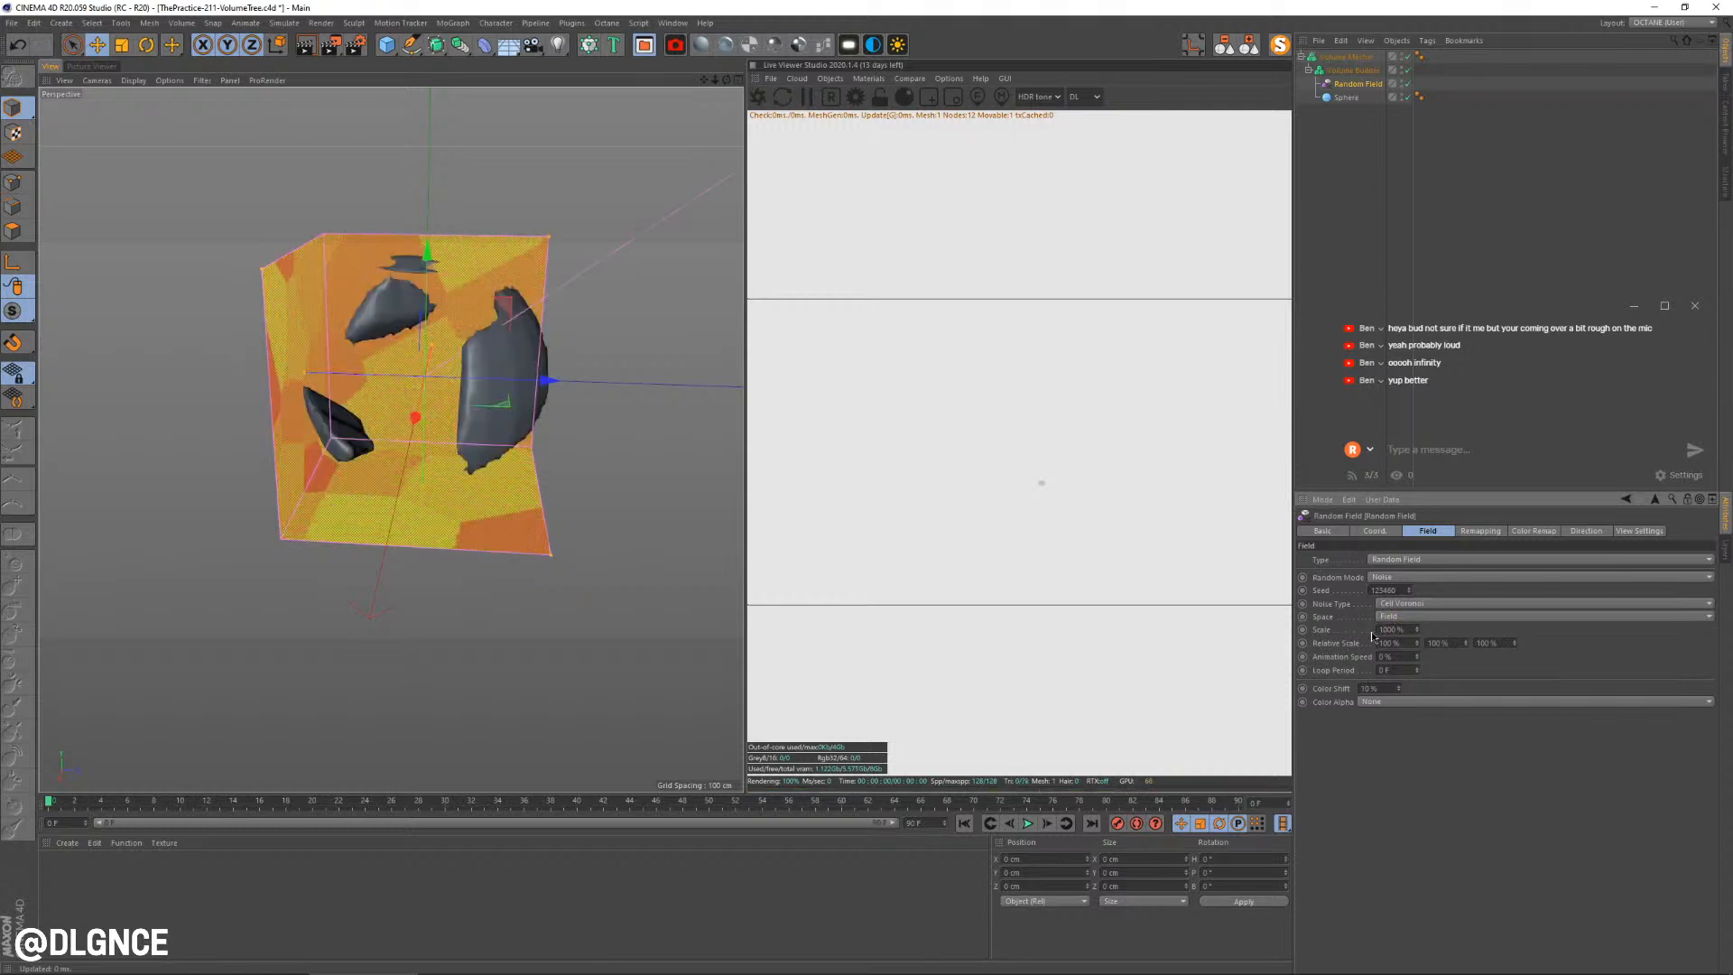
left_click_drag(1417, 630, 1417, 632)
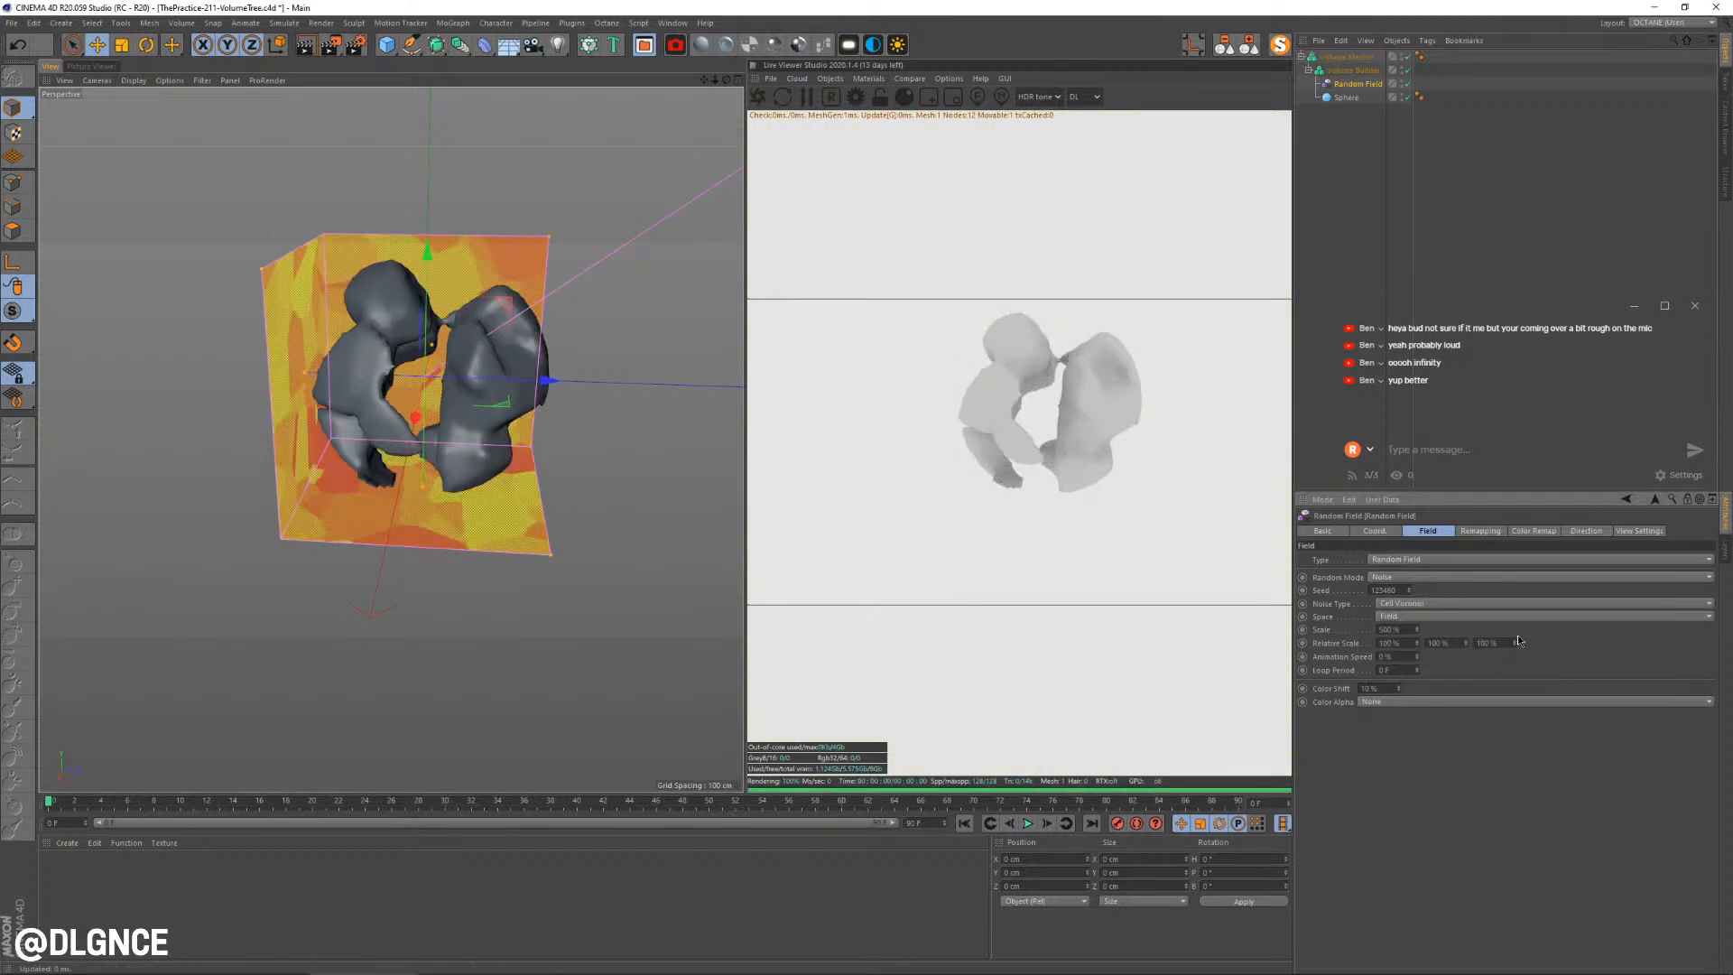
Try the FBM noise type on the Random Field with the scale at 340%
left_click(1423, 604)
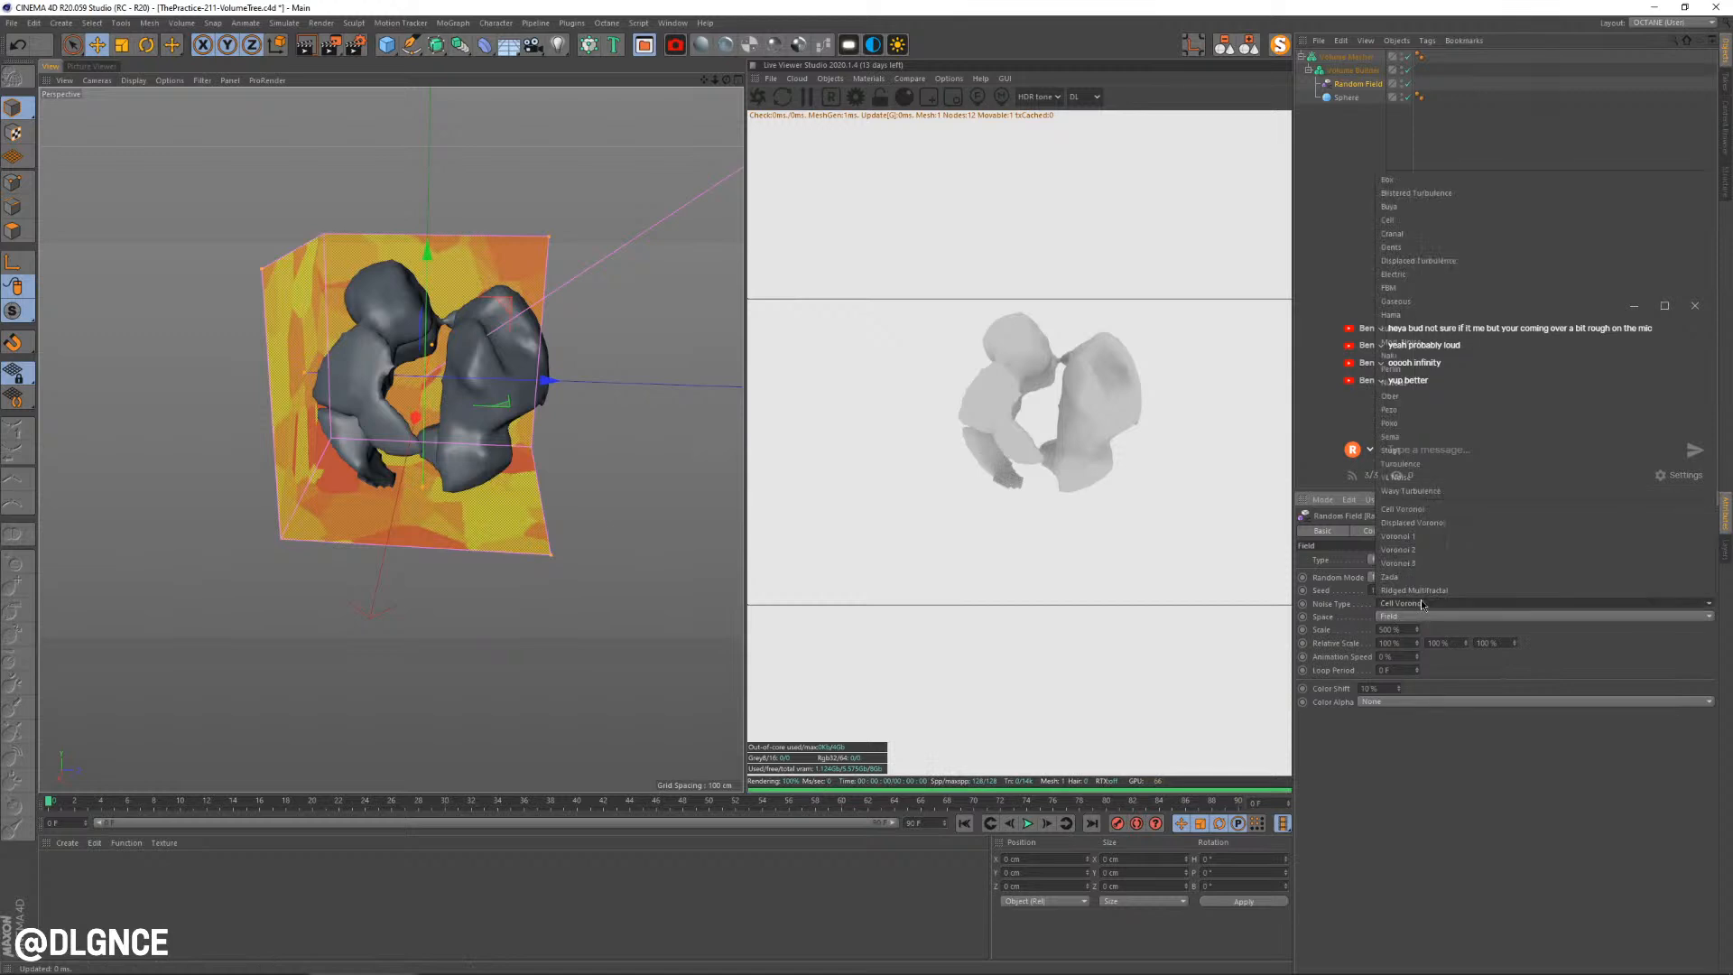
left_click(1389, 287)
left_click_drag(1415, 632, 1418, 630)
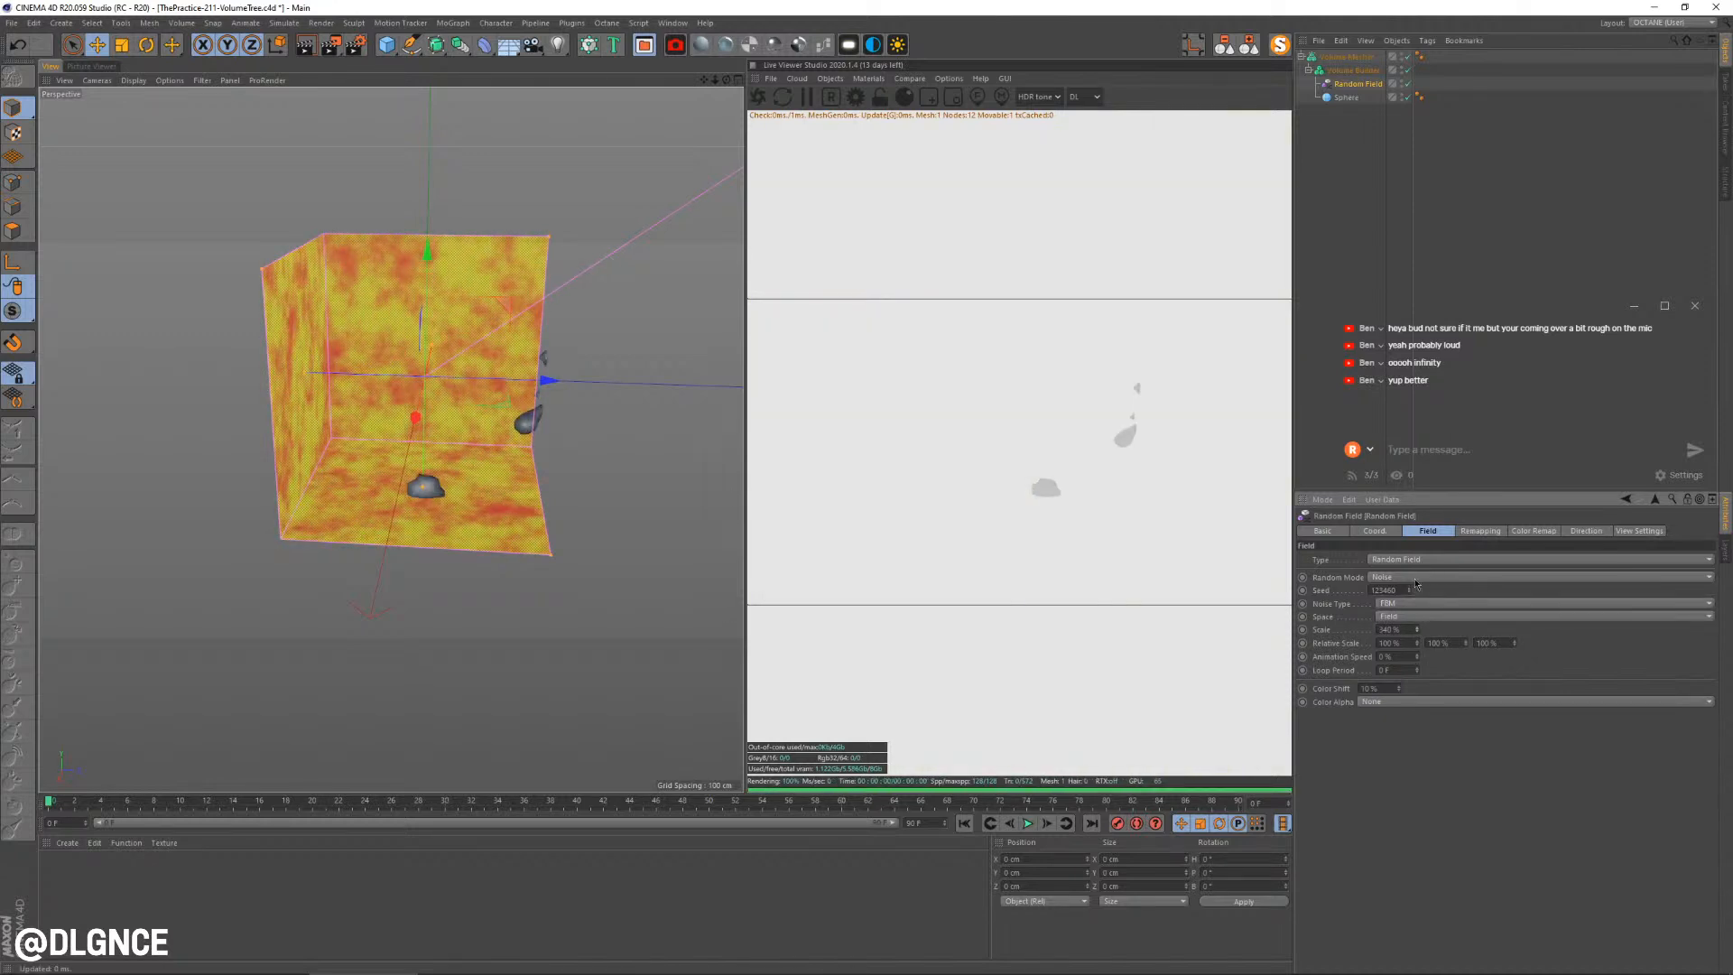
Try the Naki noise type on the Random Field, testing smaller scales and a scale of 500%
left_click(1411, 603)
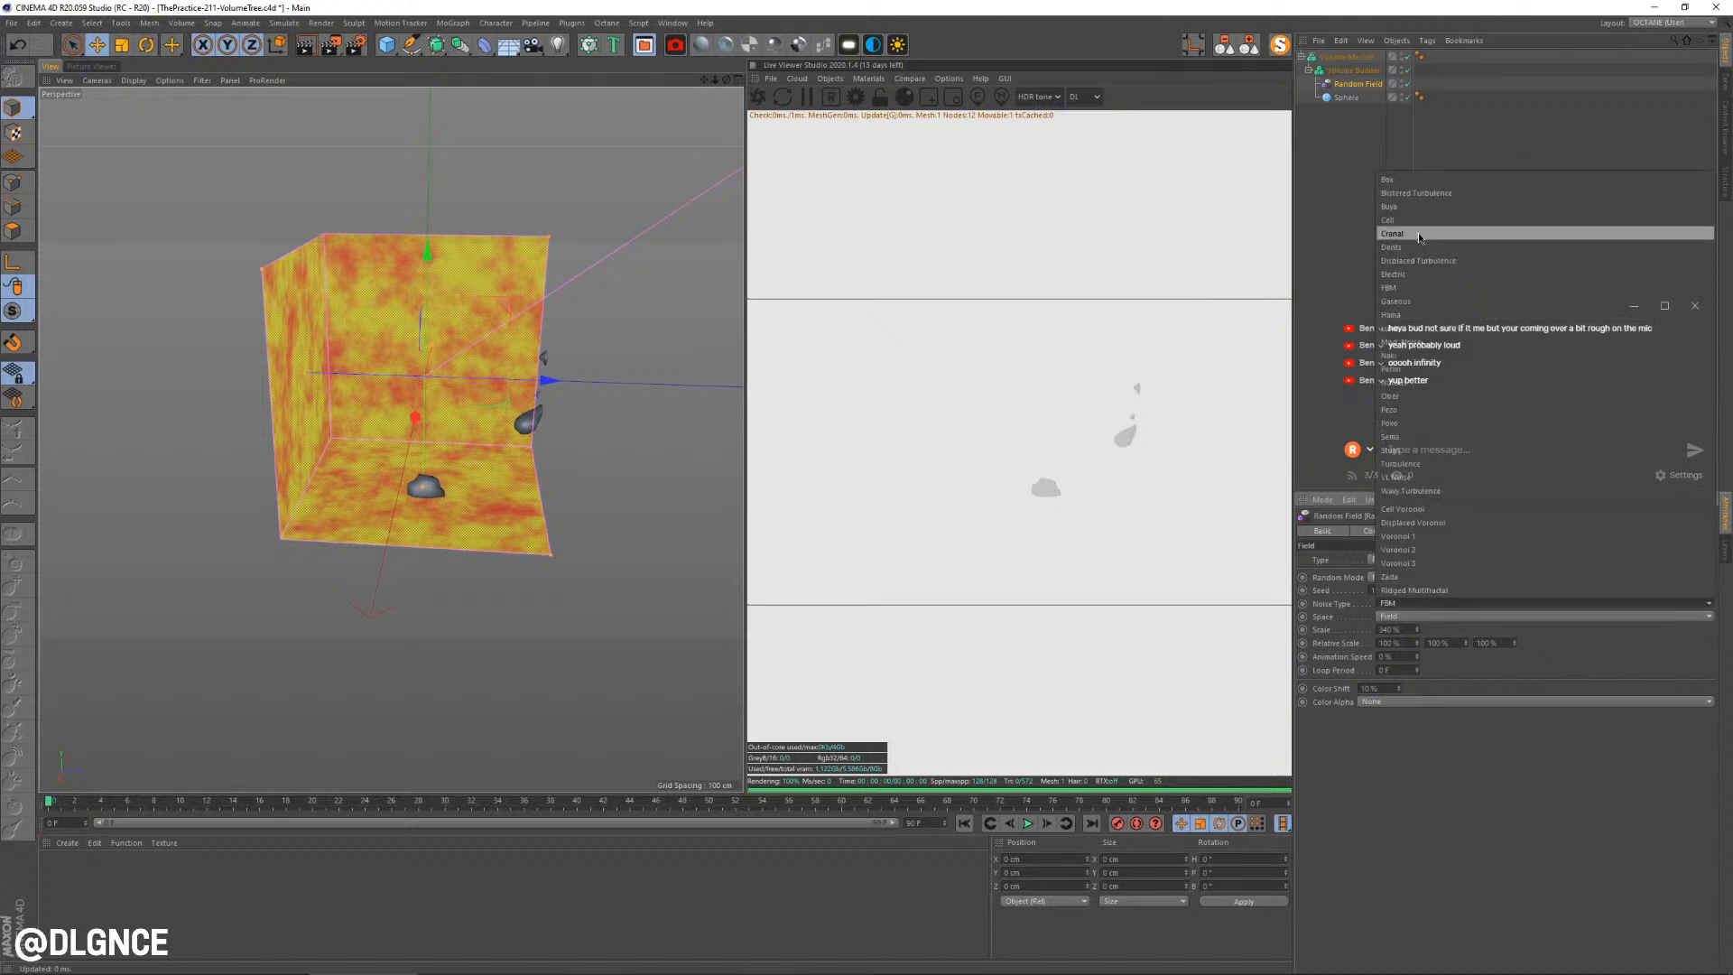
left_click(1415, 354)
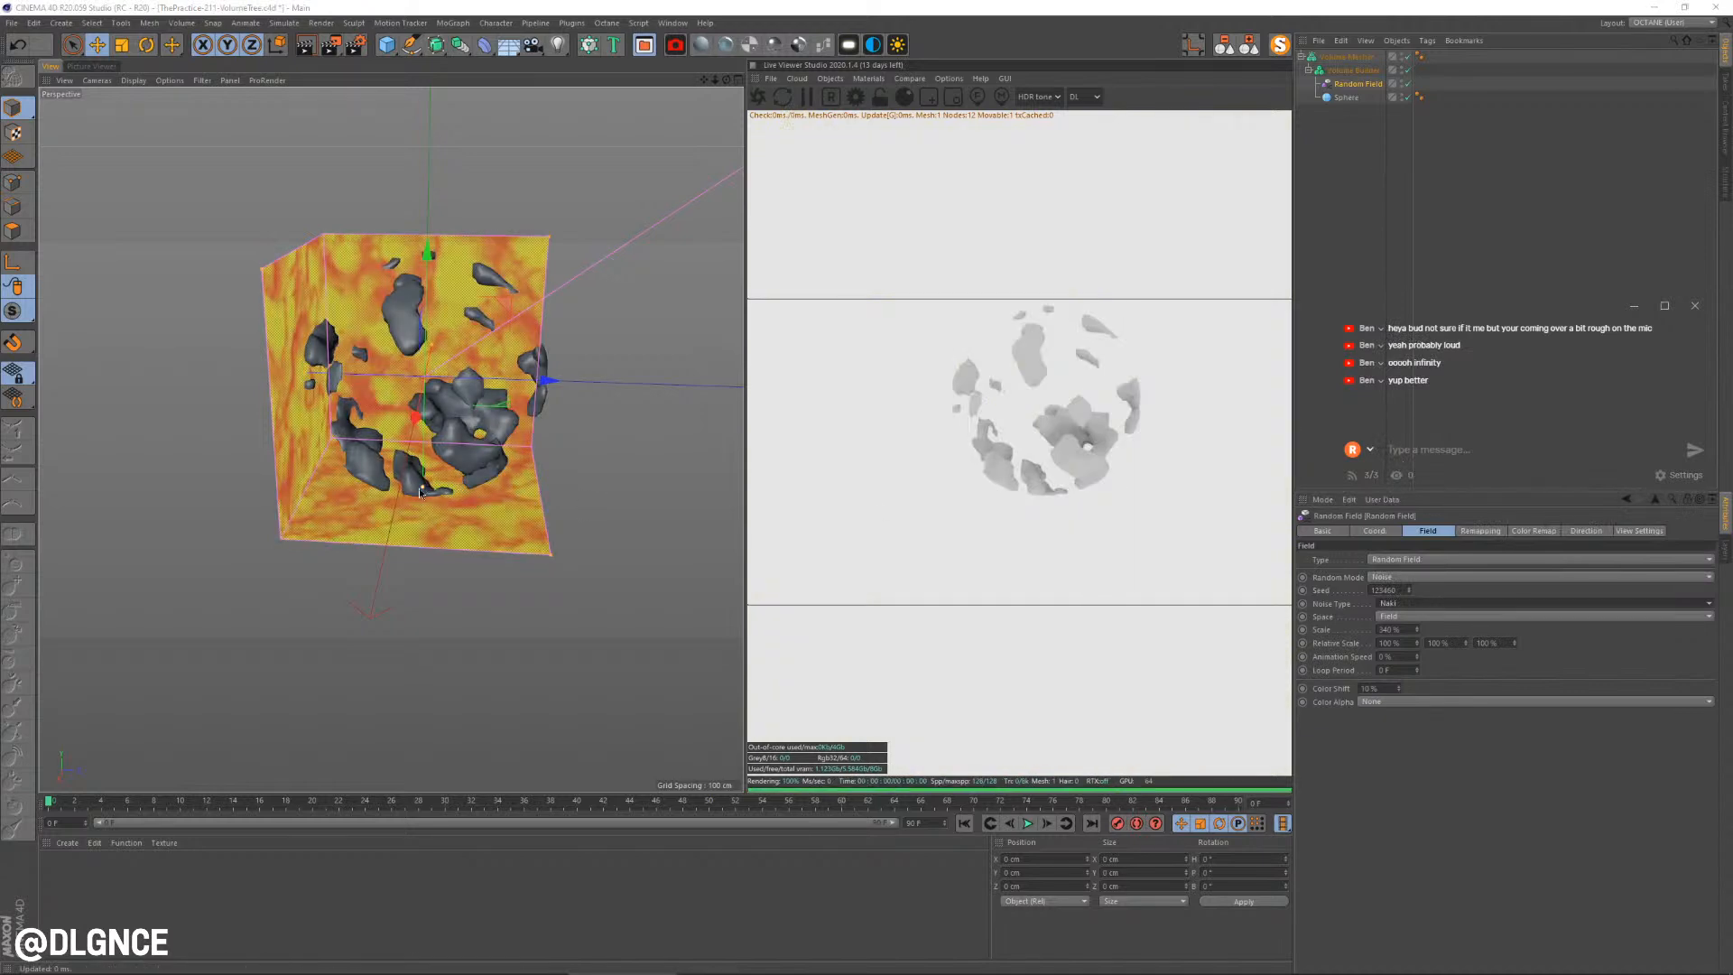
left_click_drag(1416, 629, 1379, 629)
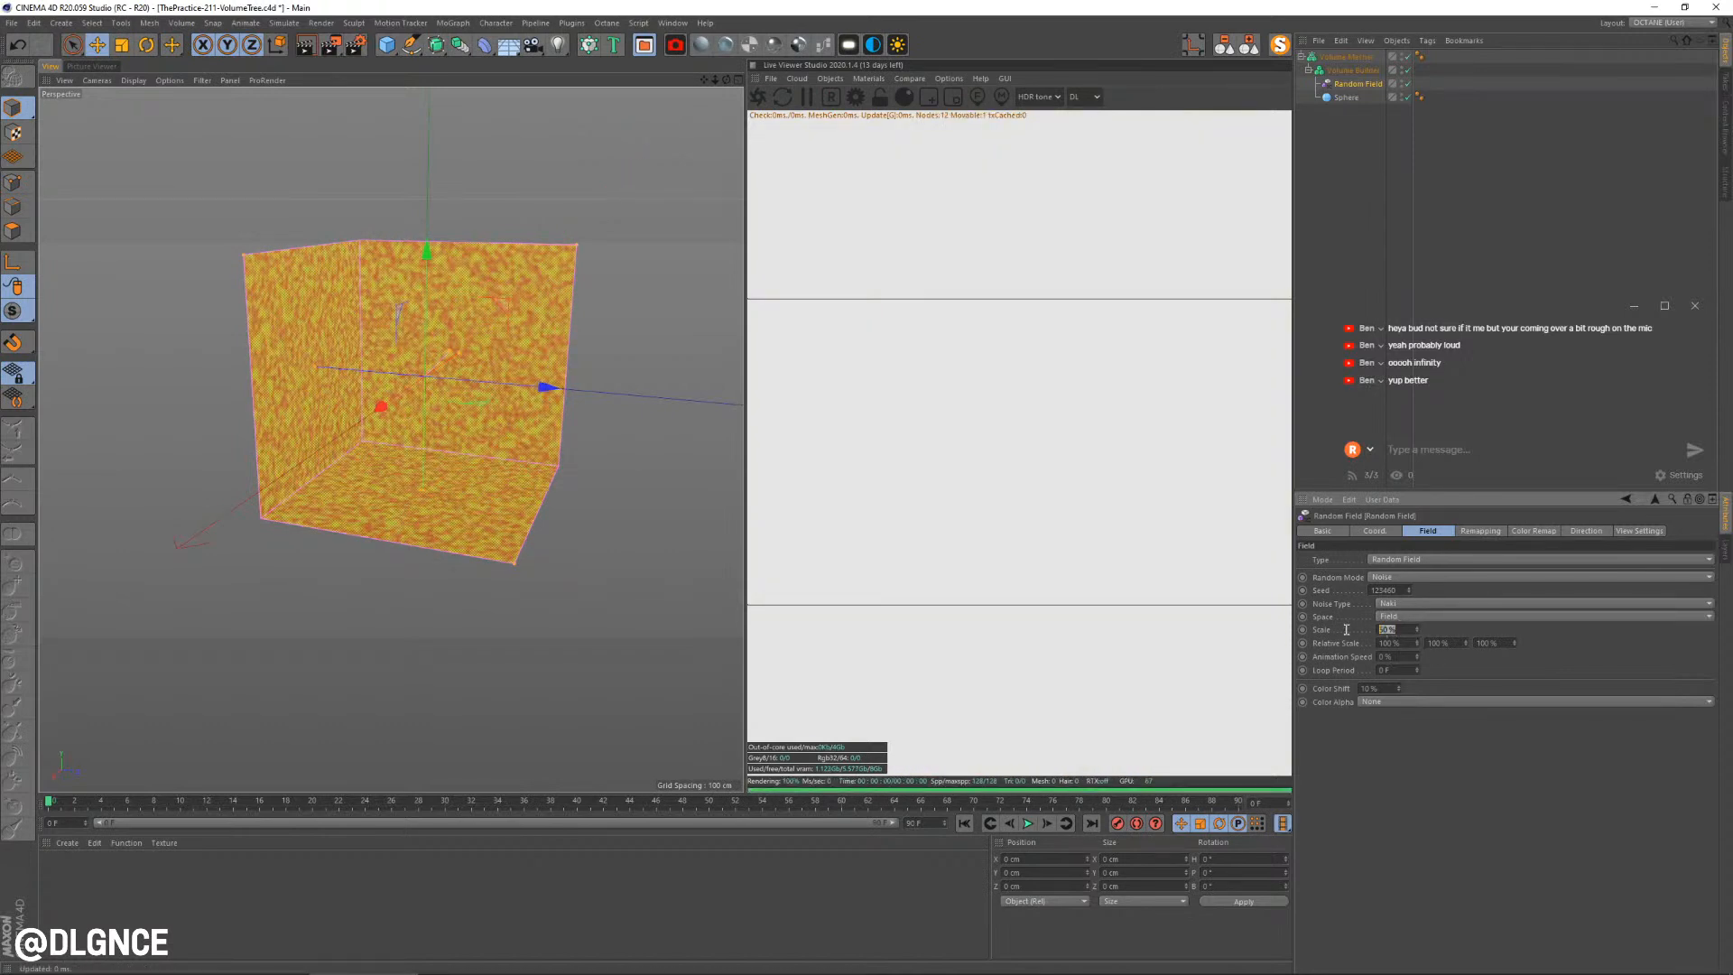
key("Return")
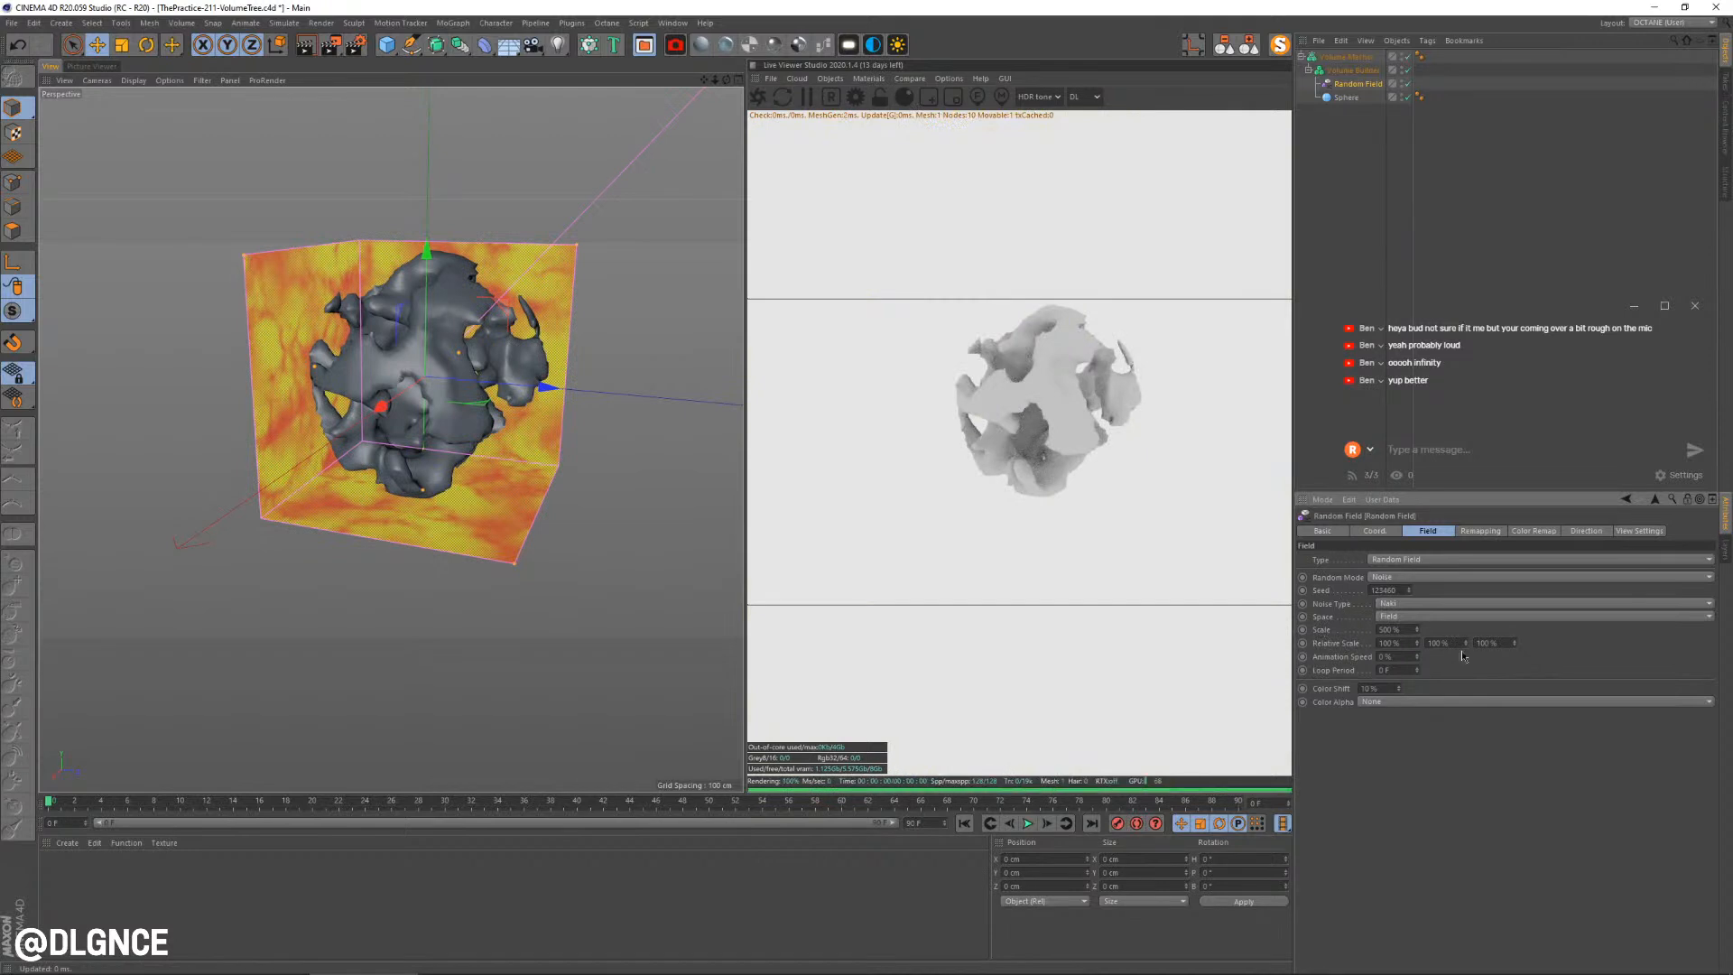
Set the Random Field's contour mode to Quadratic, testing a higher remapping minimum before returning it to 0%
left_click(1481, 532)
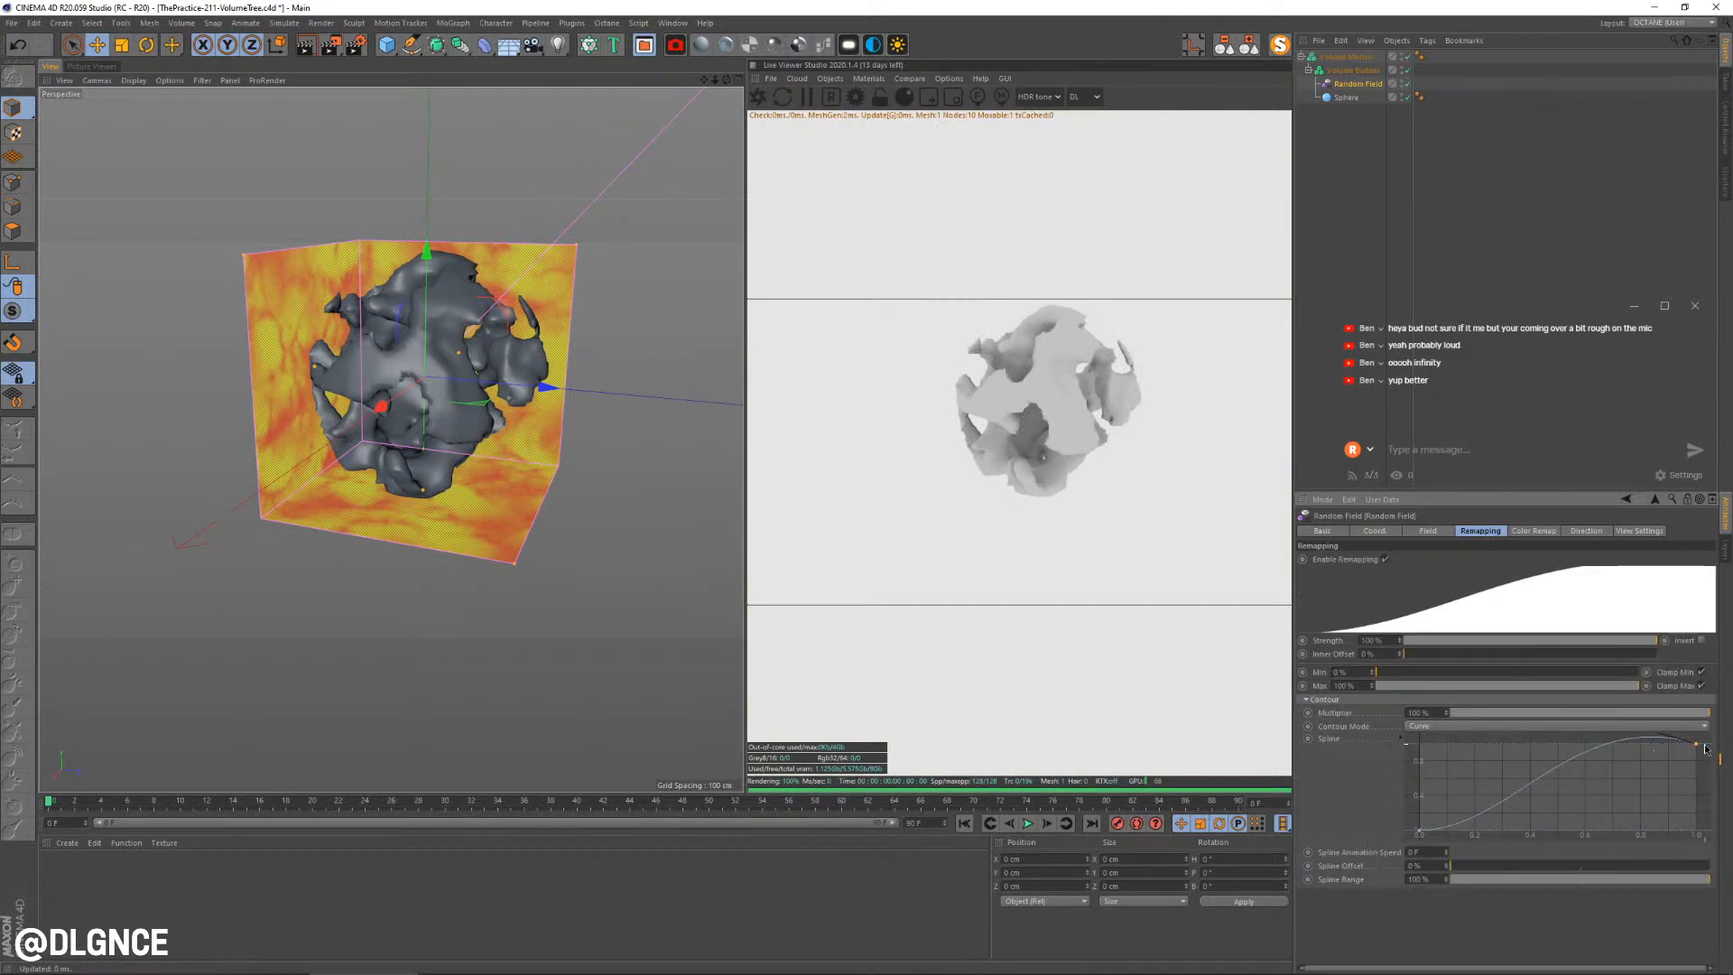
left_click(1433, 727)
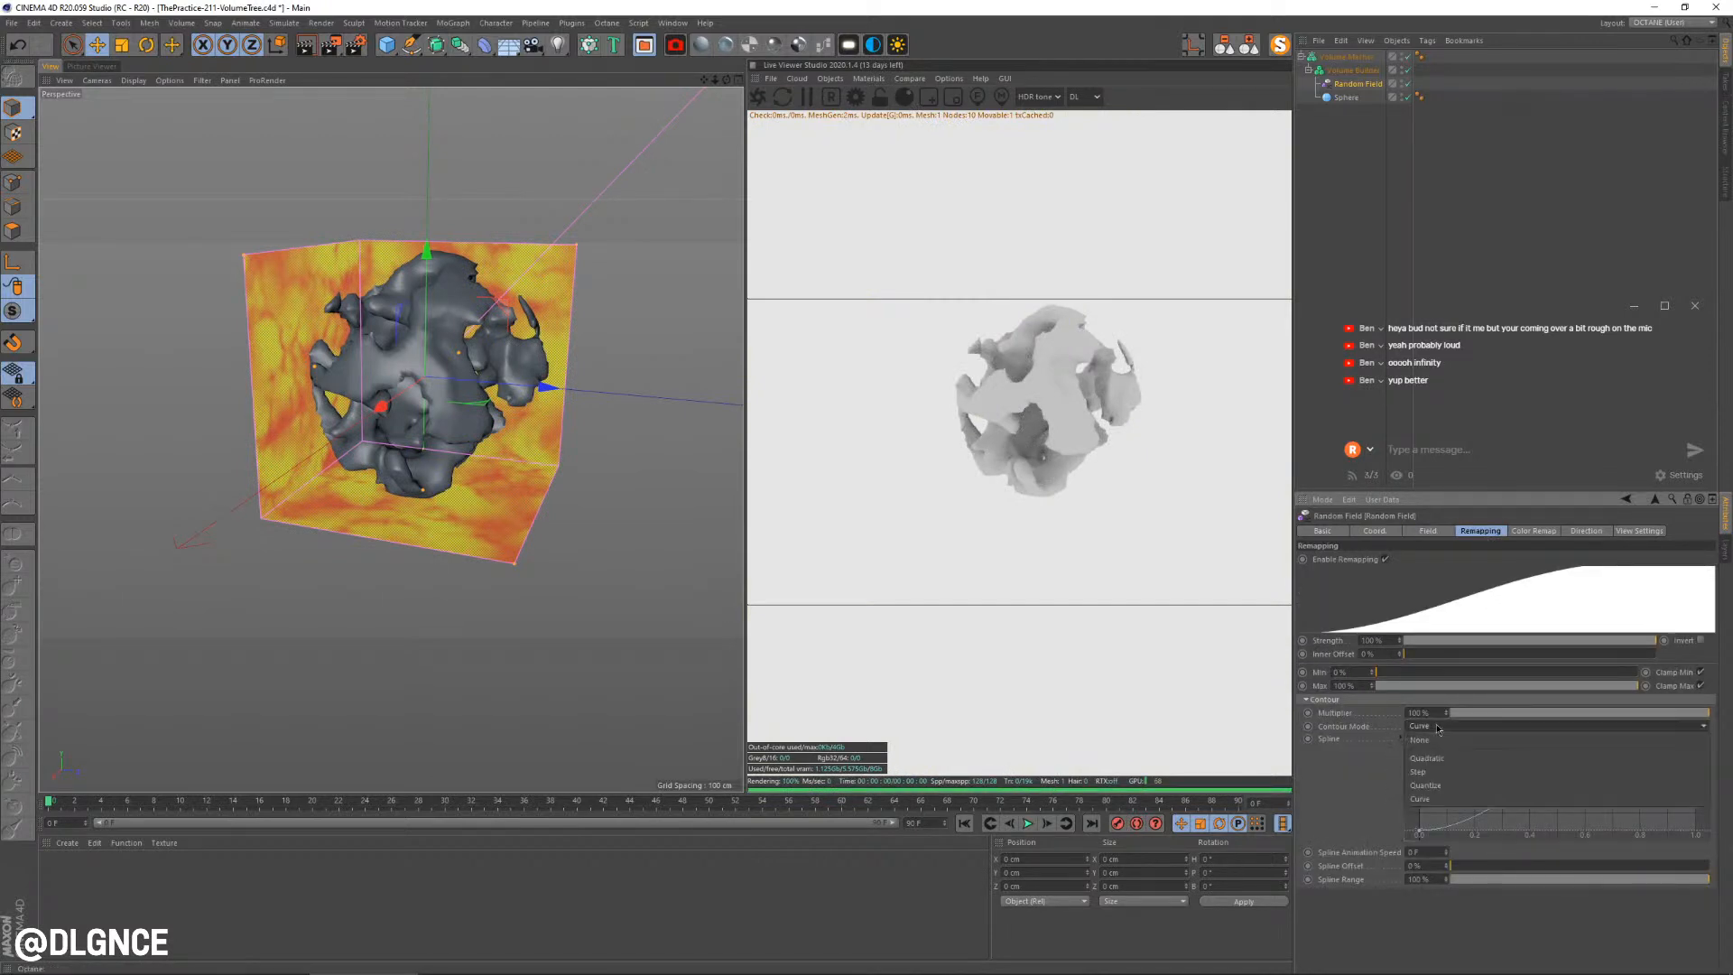
left_click(1428, 758)
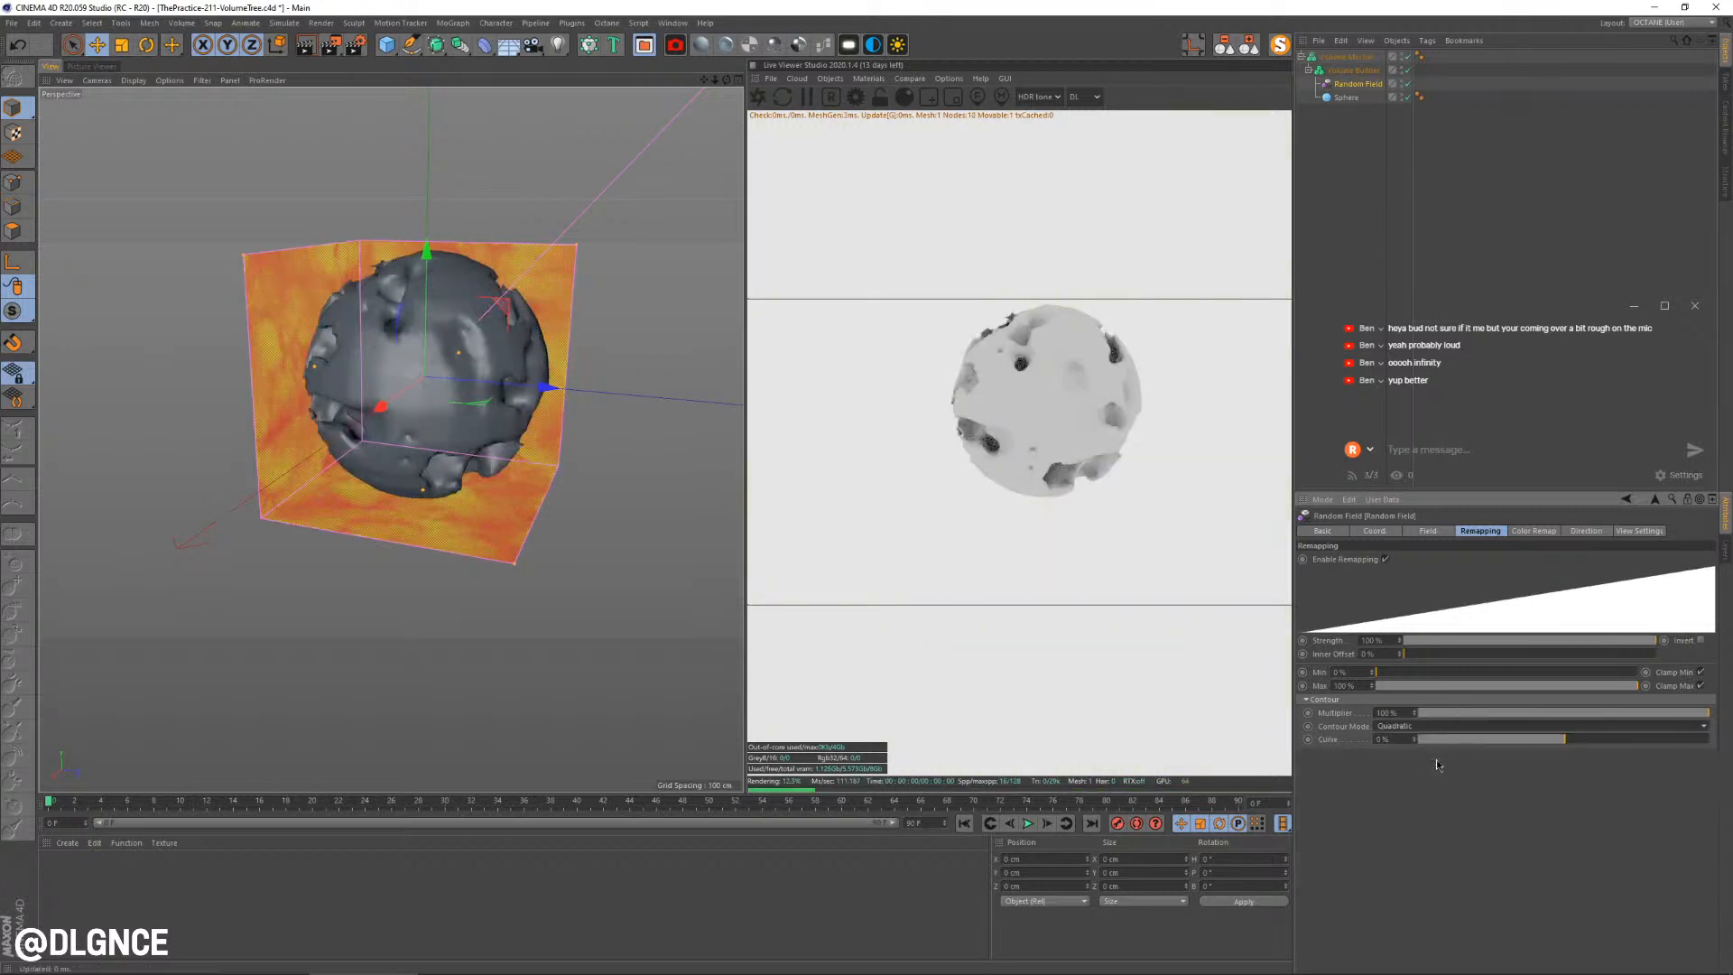
left_click_drag(1383, 677, 1421, 679)
left_click_drag(1423, 676, 1364, 675)
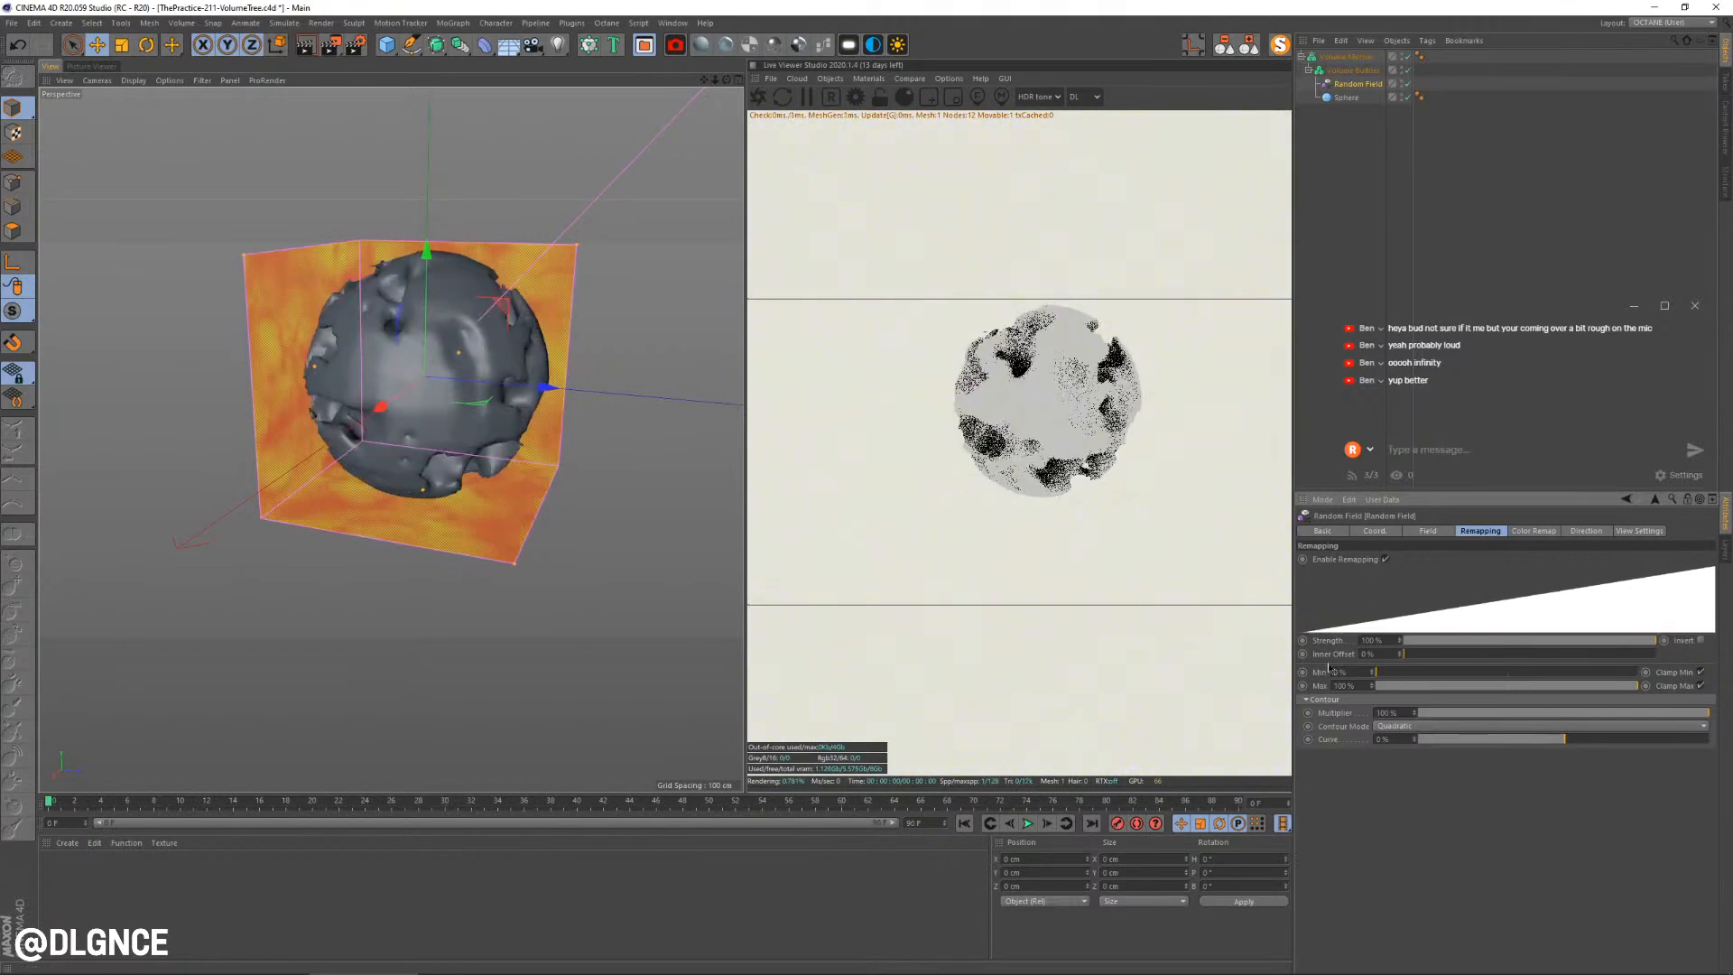
Try the Ober noise type on the Random Field with a reduced noise scale
left_click(1427, 531)
left_click(1415, 605)
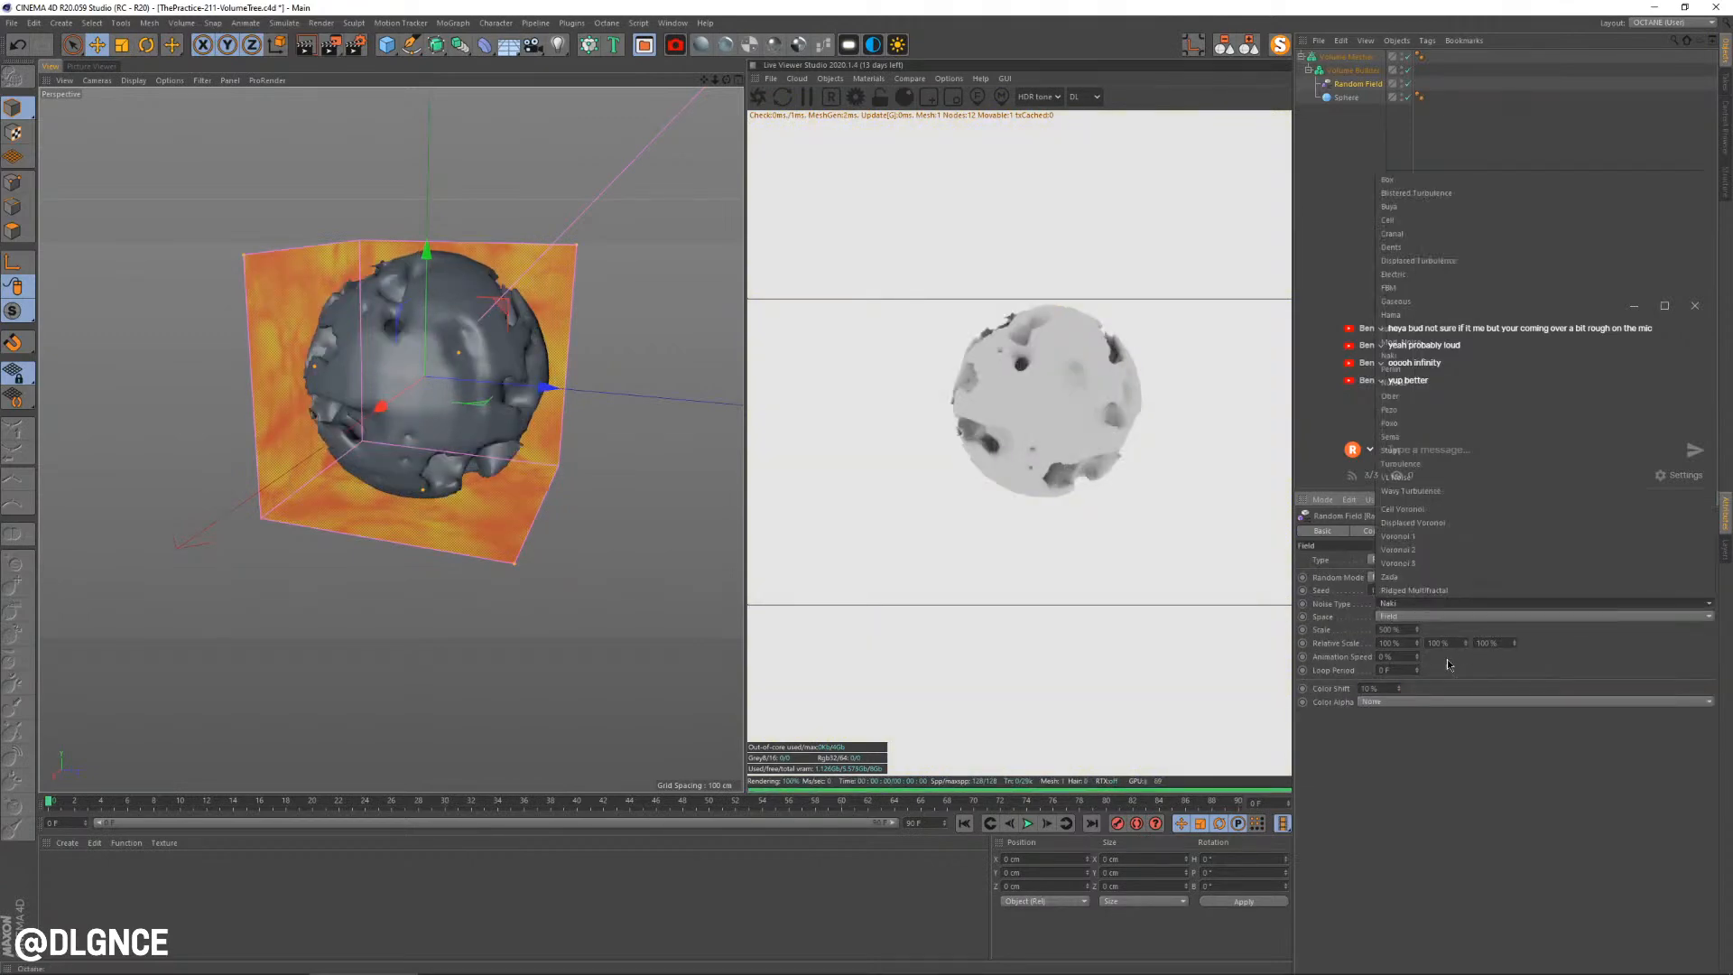
left_click(1415, 395)
left_click_drag(1418, 630, 1417, 722)
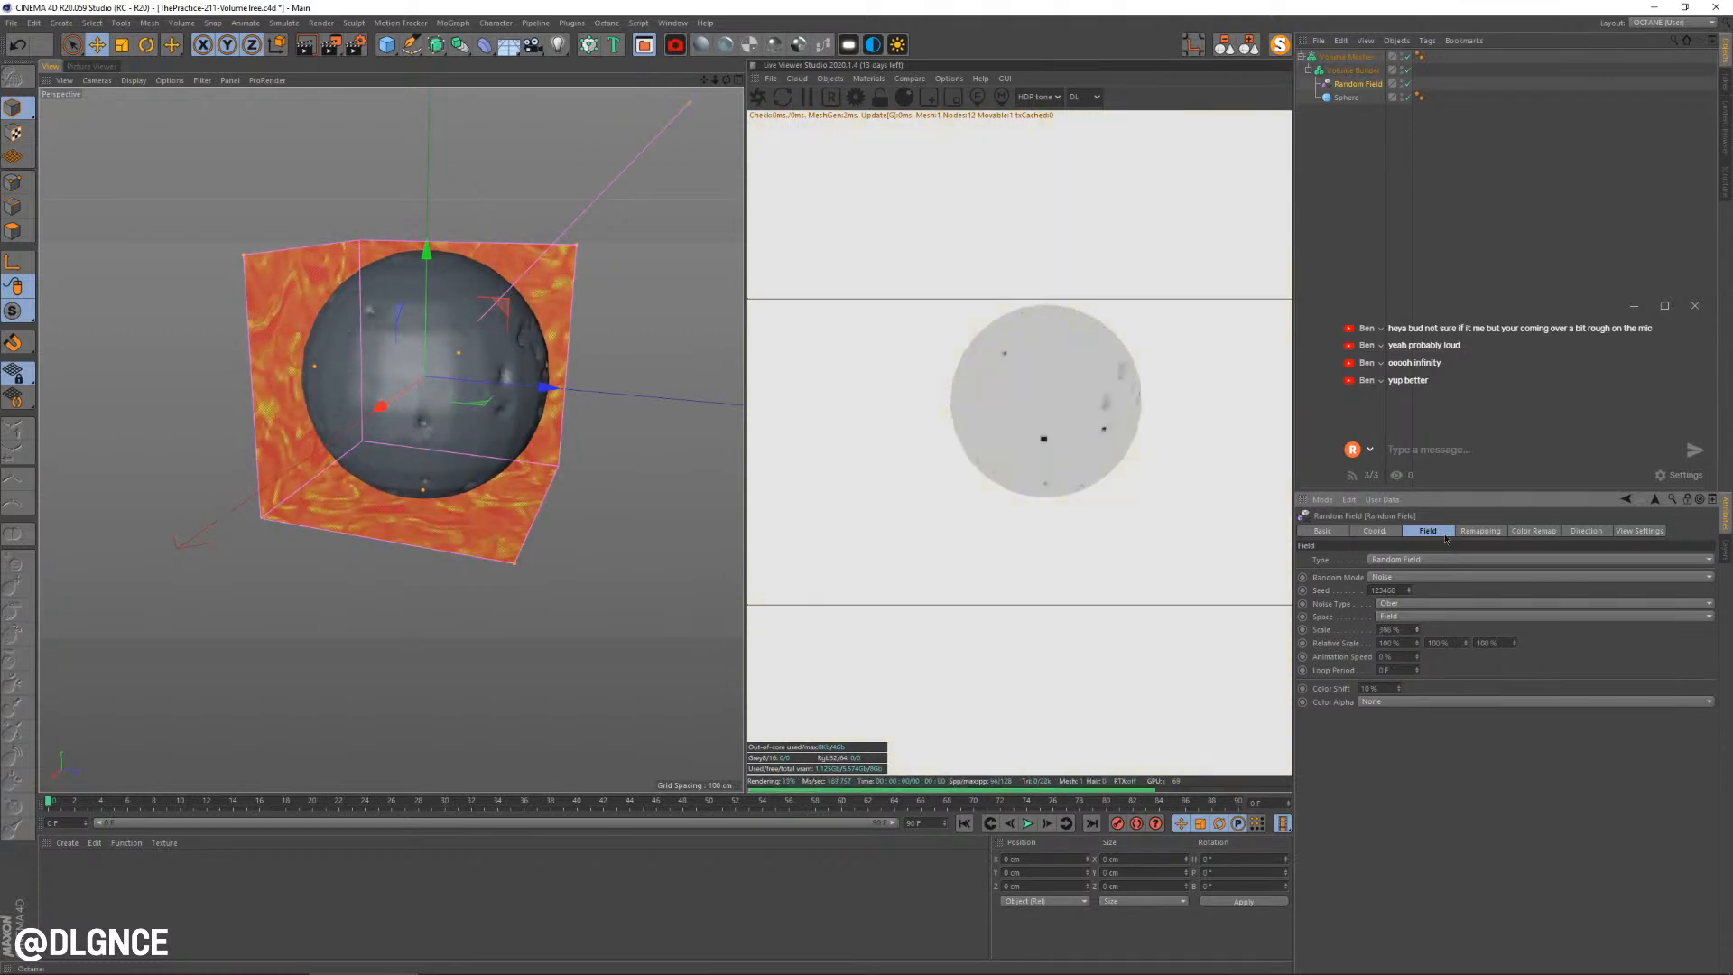
left_click(1423, 560)
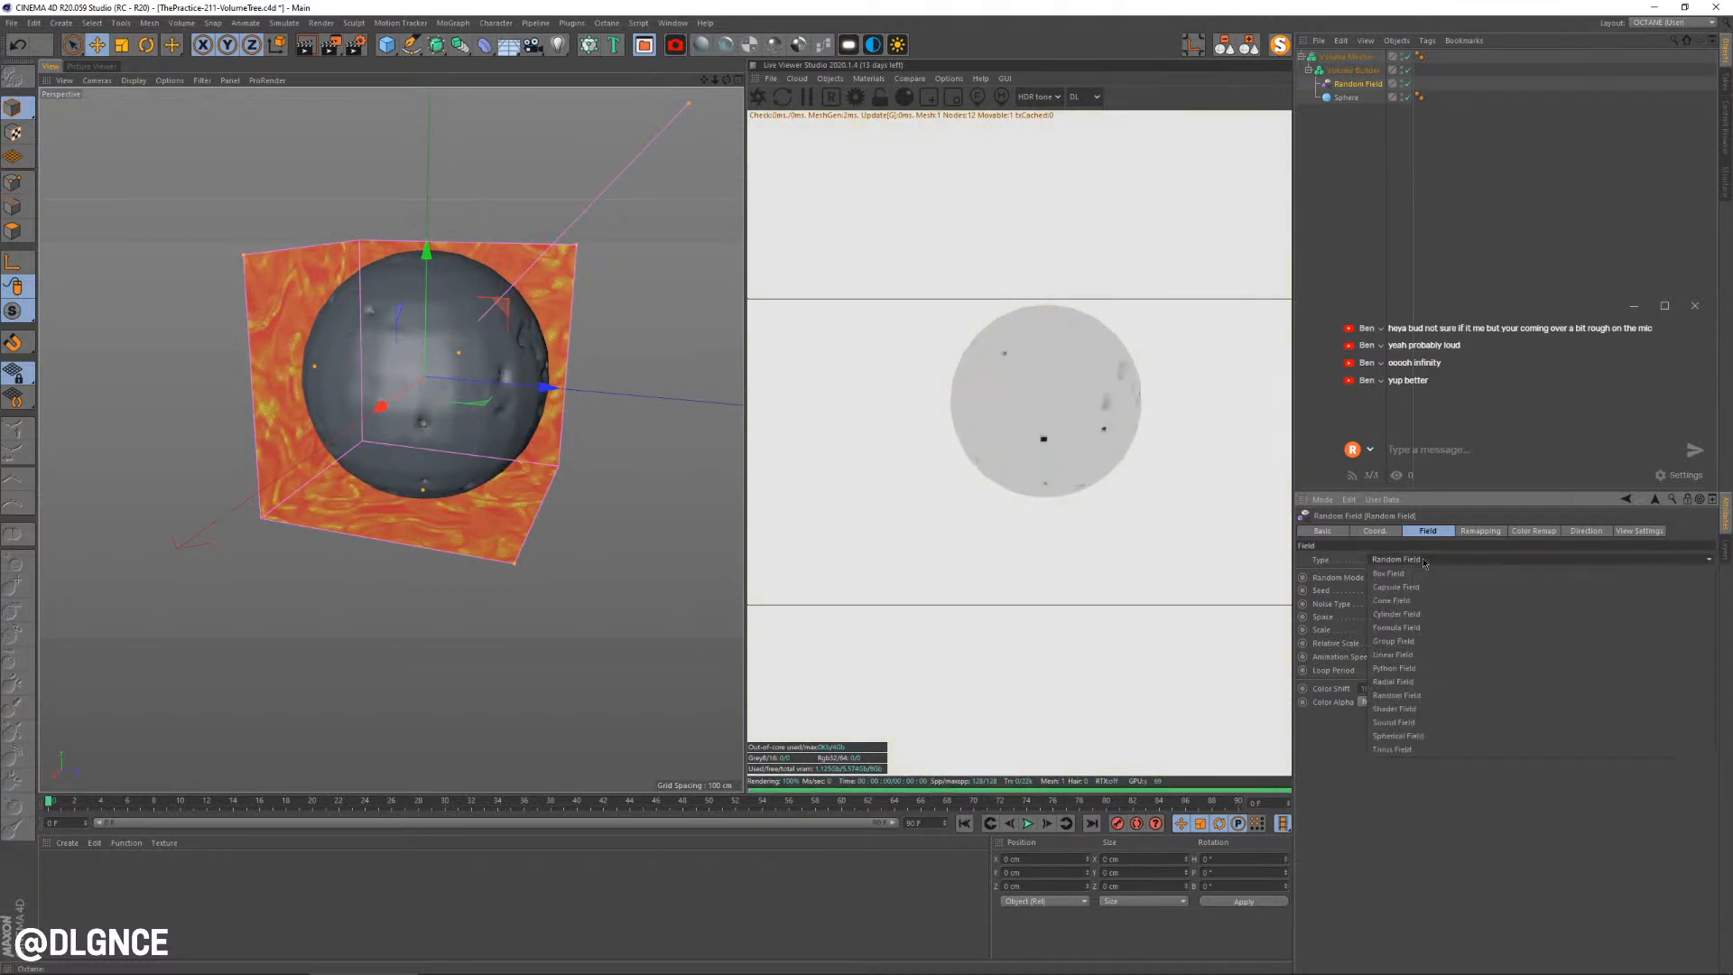
left_click(1344, 610)
left_click(1412, 577)
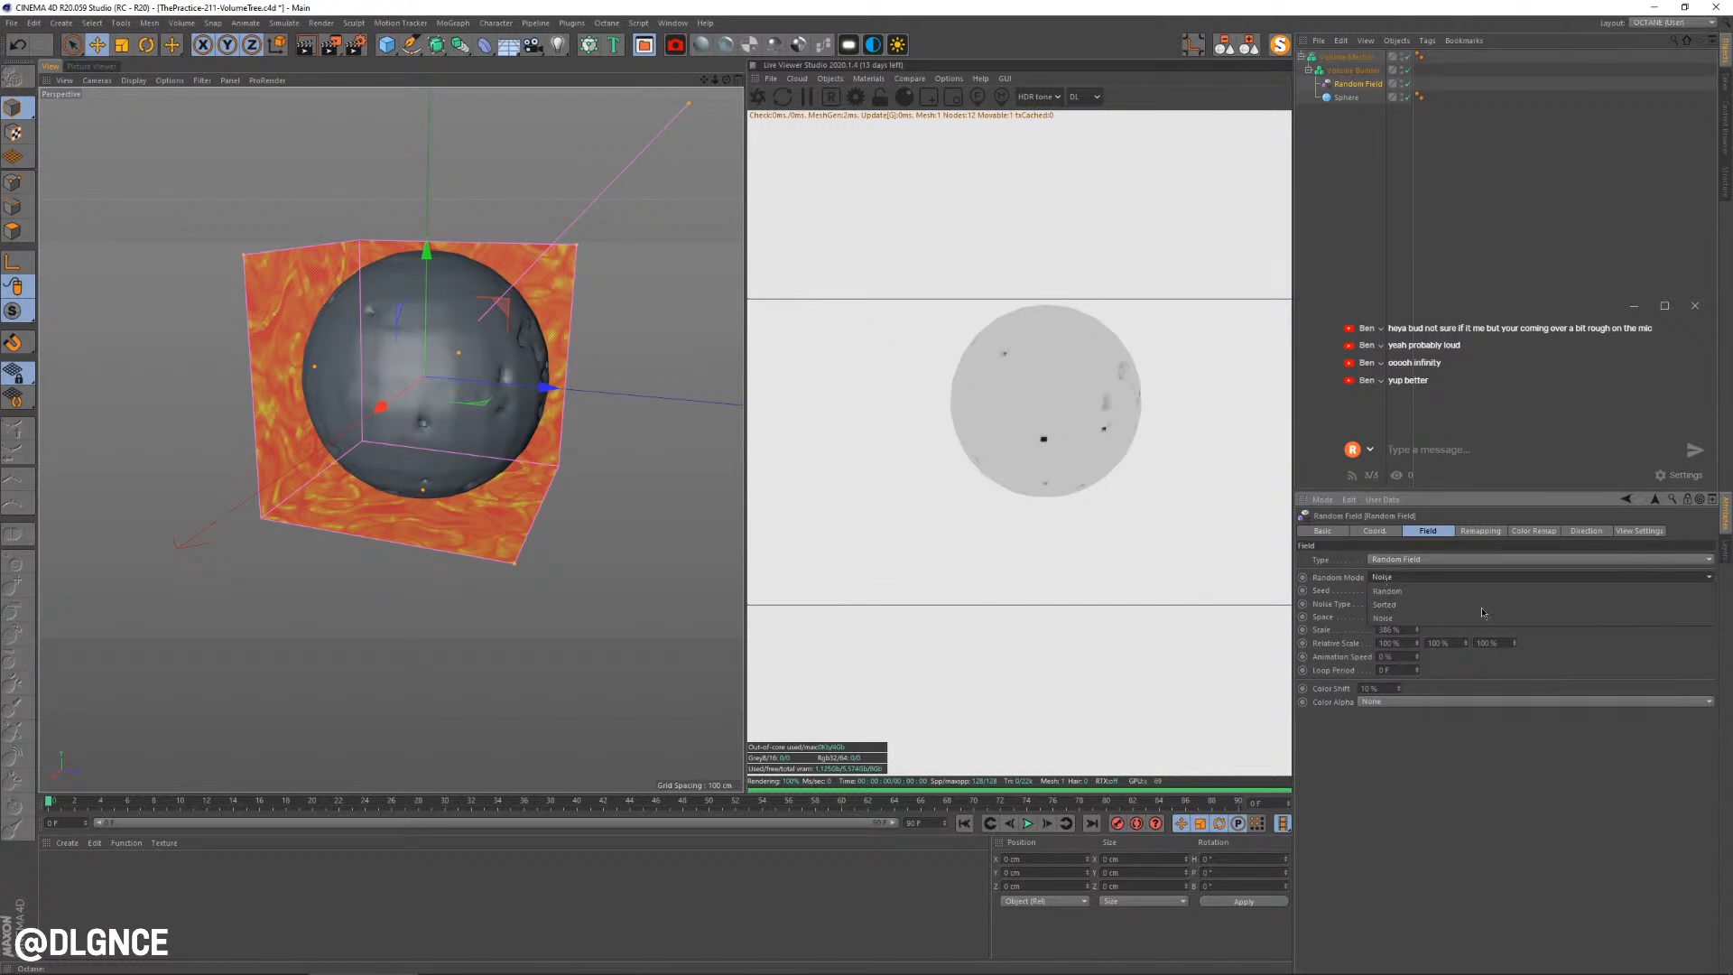
left_click(1395, 578)
Set the Random Field's noise type to Luka and adjust the noise scale slightly
left_click(1422, 604)
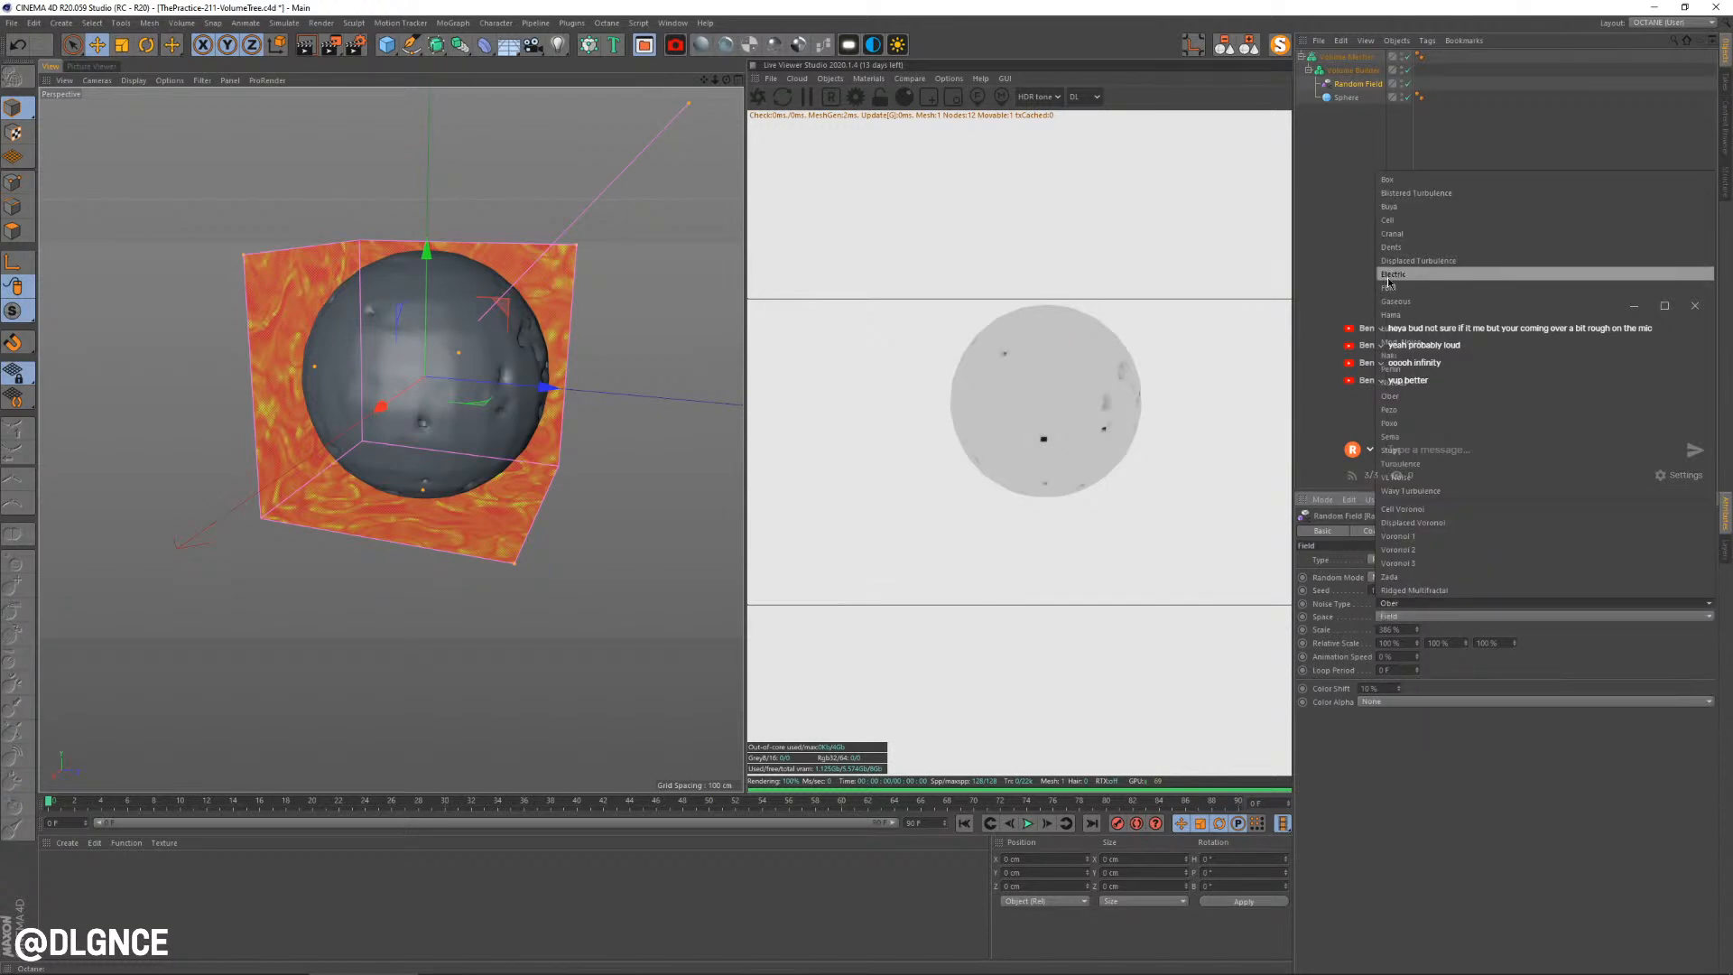
left_click(1408, 328)
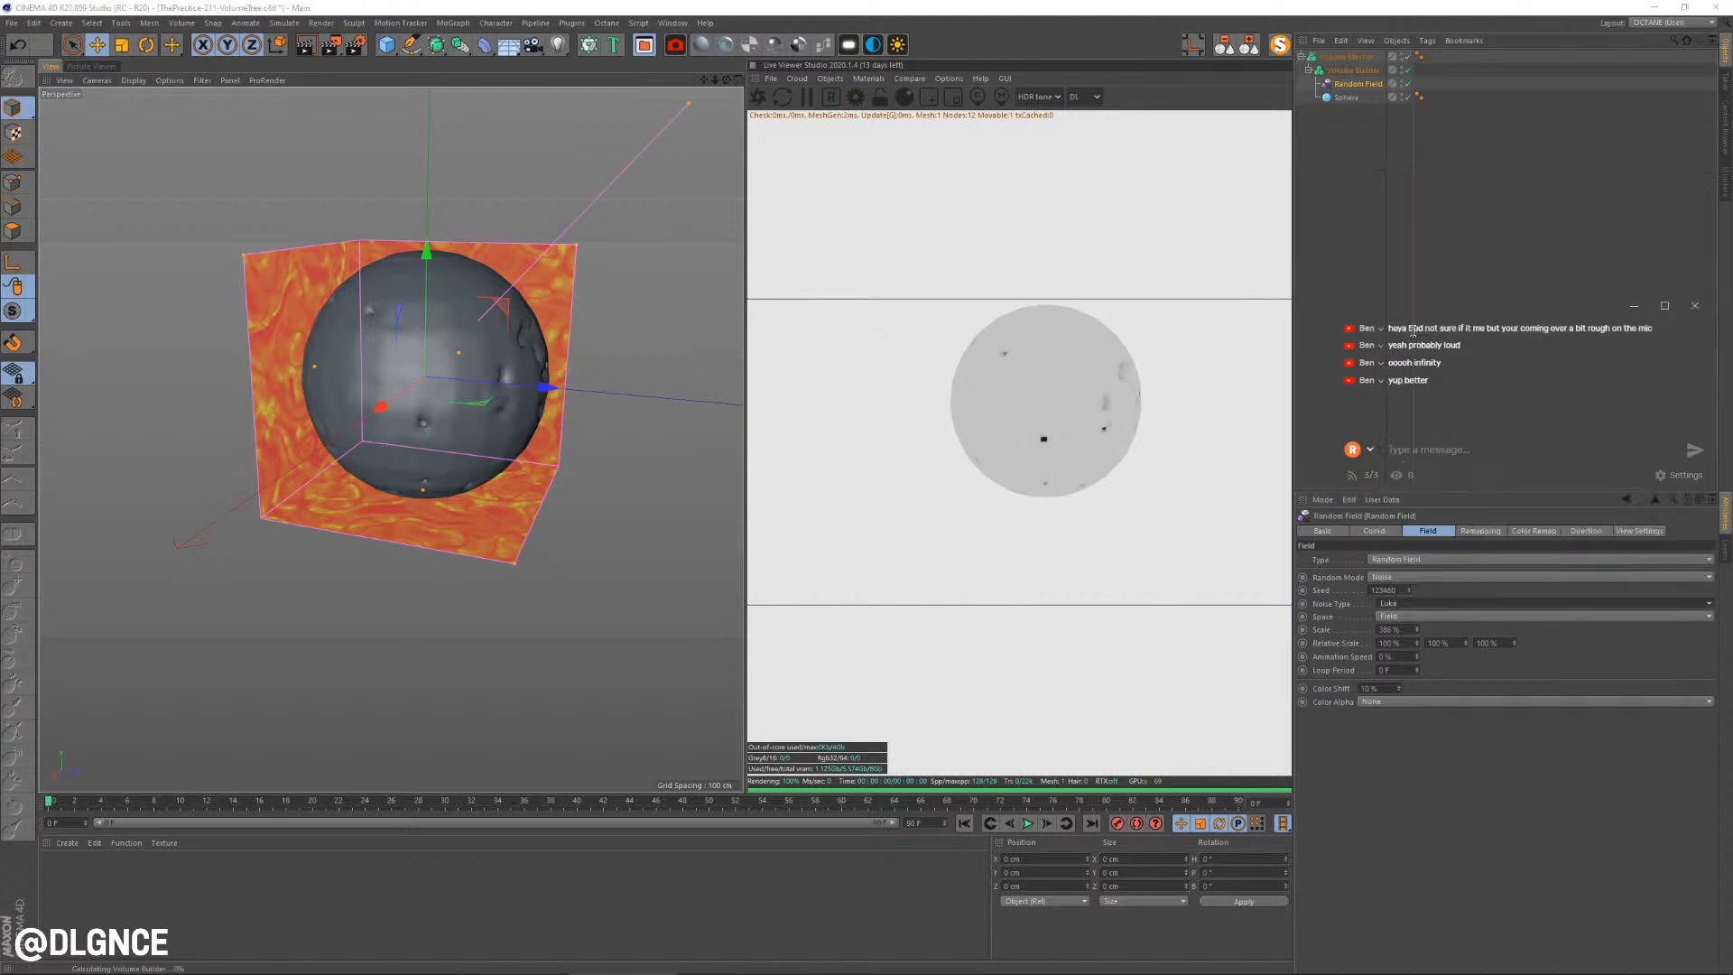
mouse_move(463, 439)
left_mouse_down("alt")
mouse_move(402, 414)
mouse_move(462, 468)
left_mouse_up("alt")
left_click_drag(588, 510, 632, 577, "alt")
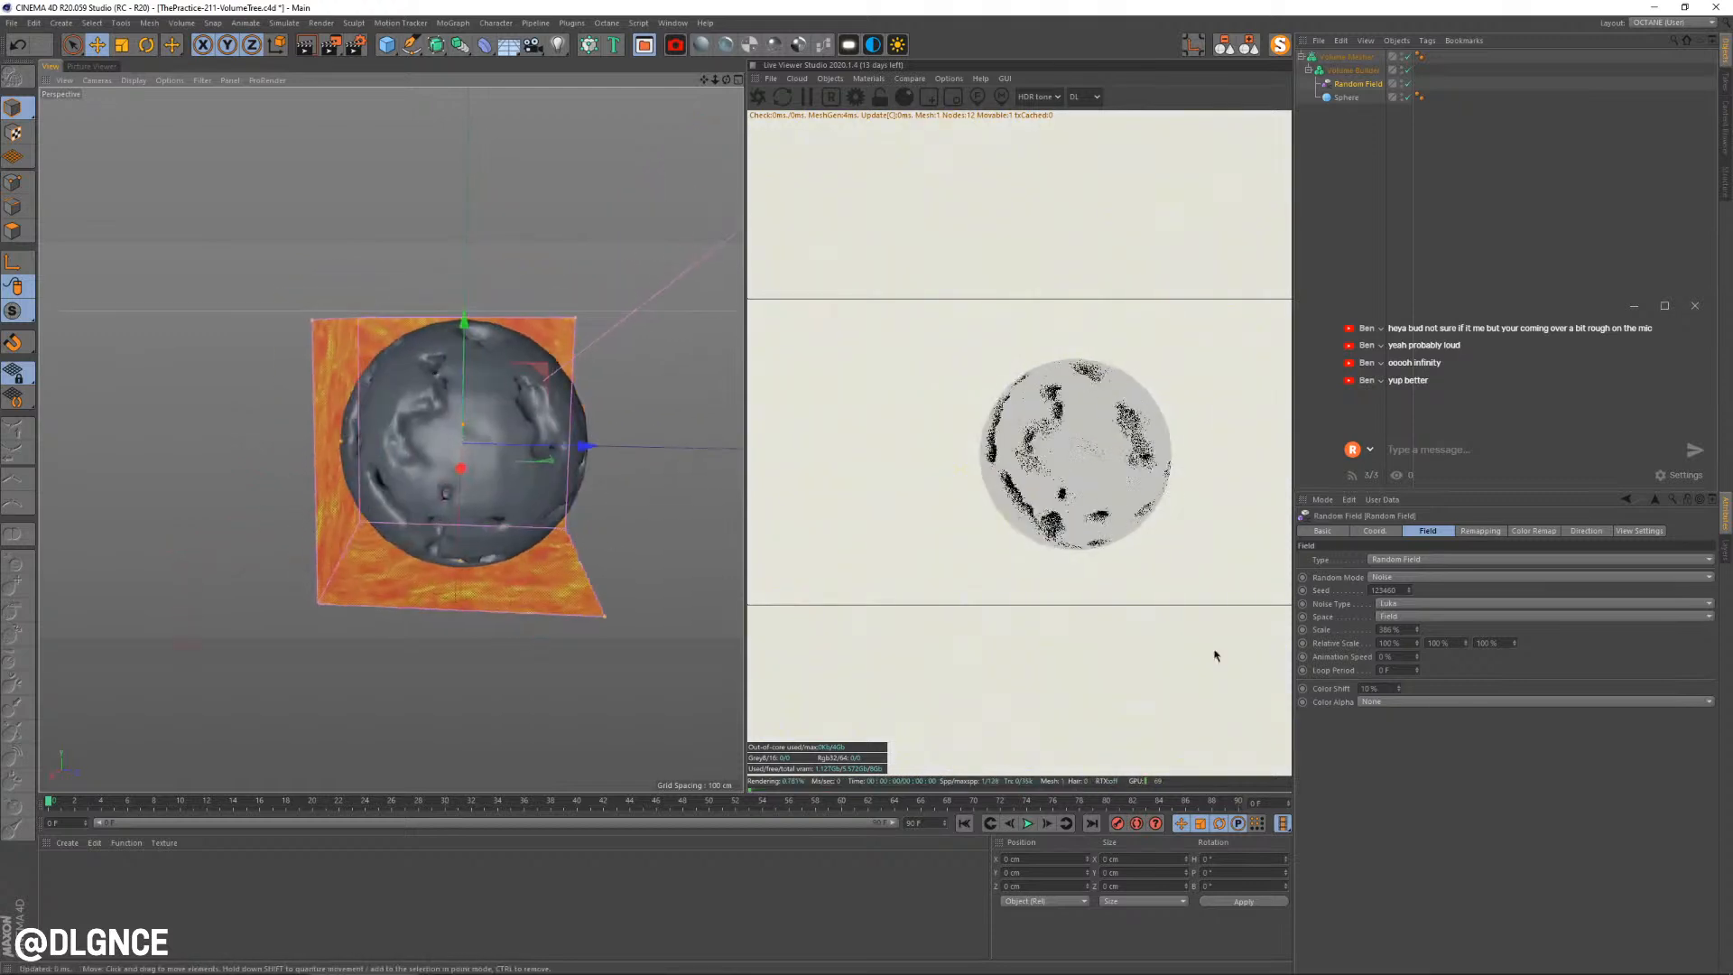
left_click(1416, 627)
left_click_drag(1416, 626, 1473, 621)
Set the Random Field's remapping minimum to 18%, then test 90% strength before restoring it to 100%
left_click(1483, 532)
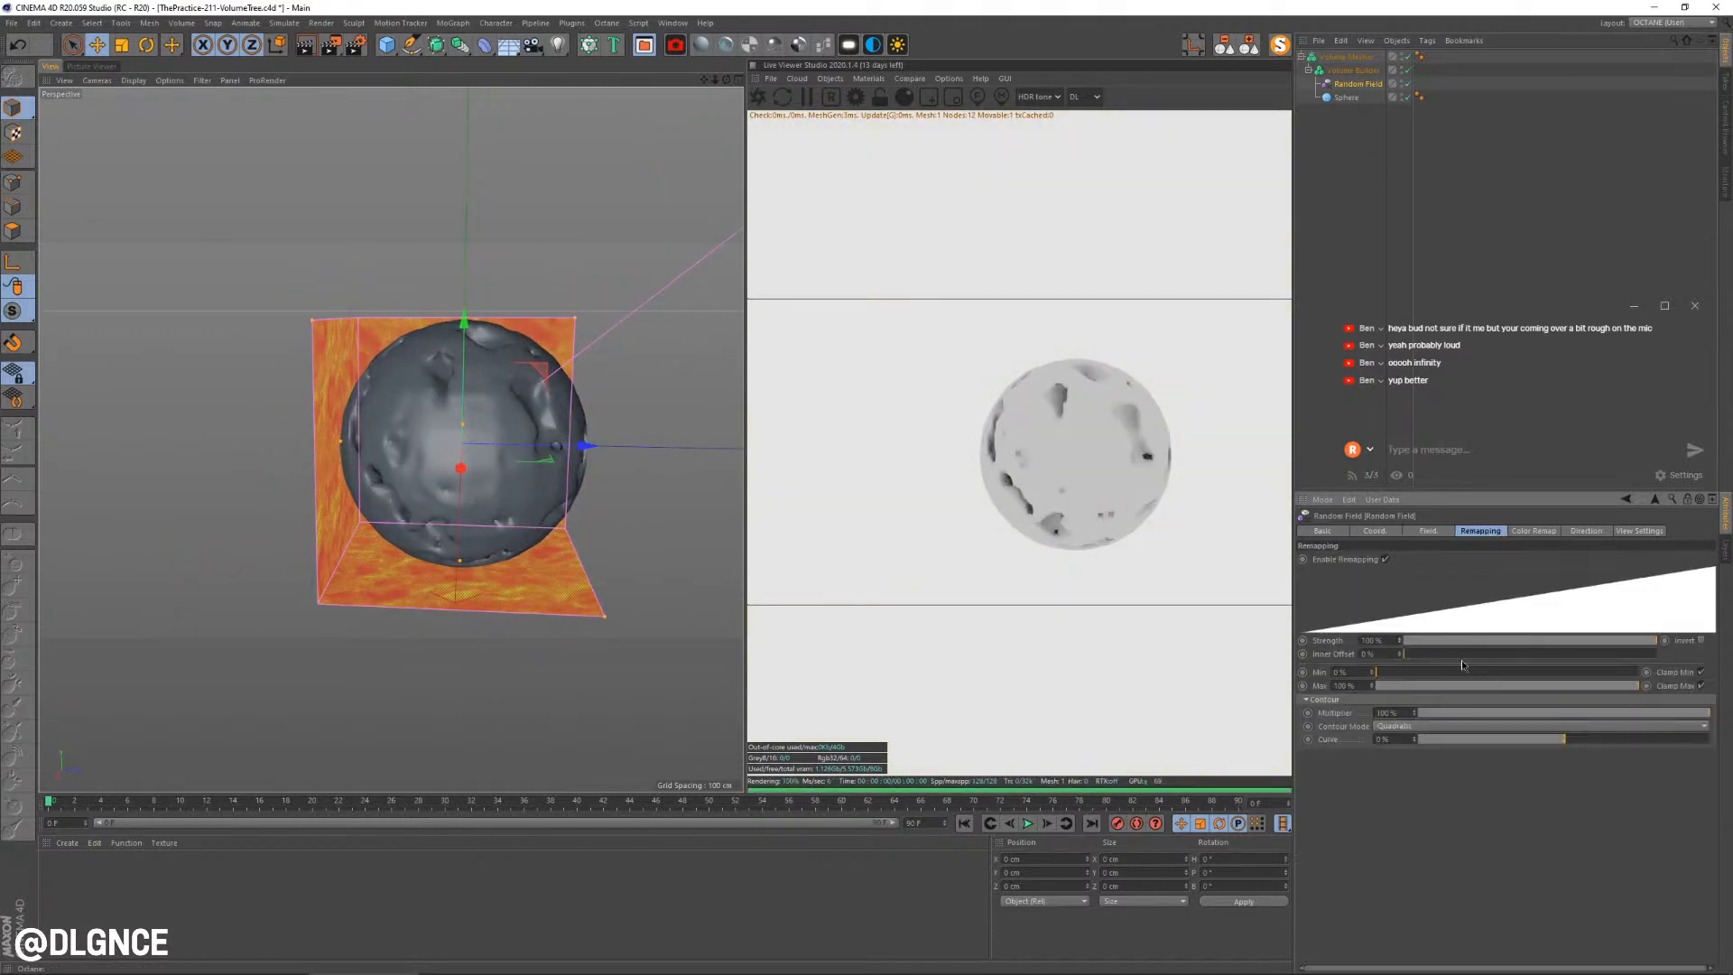
mouse_move(1391, 675)
left_mouse_down()
mouse_move(1455, 673)
mouse_move(1424, 670)
left_mouse_up()
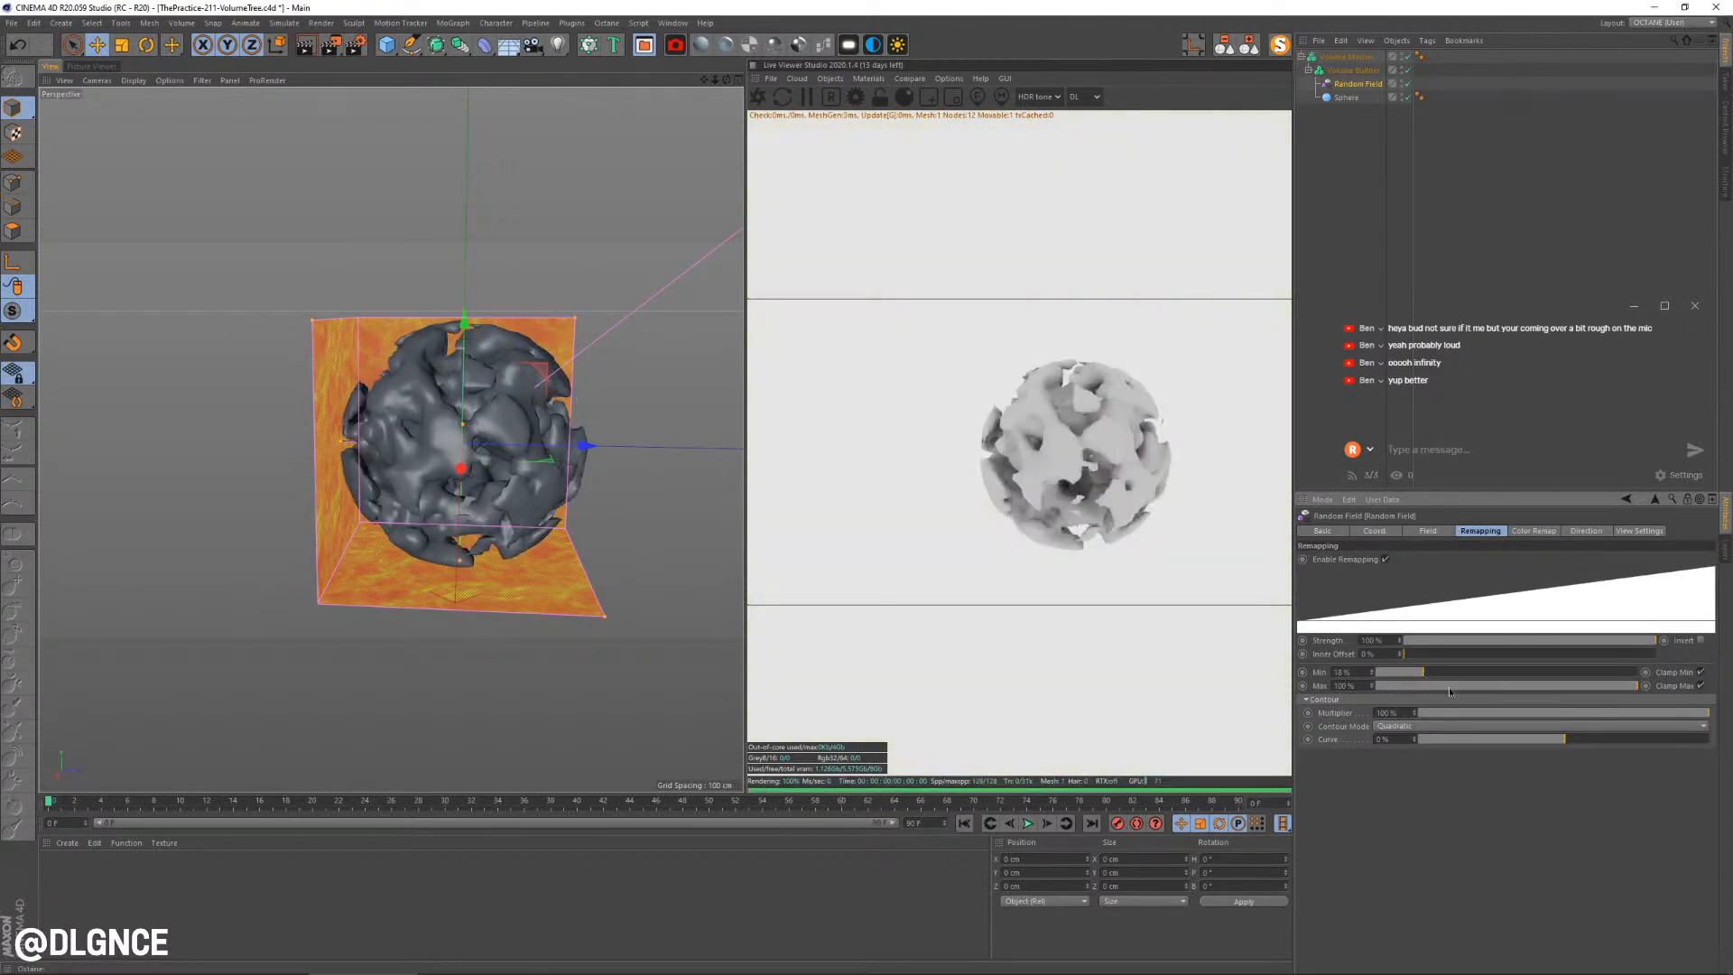
mouse_move(1640, 640)
left_mouse_down()
mouse_move(1599, 635)
mouse_move(1632, 639)
left_mouse_up()
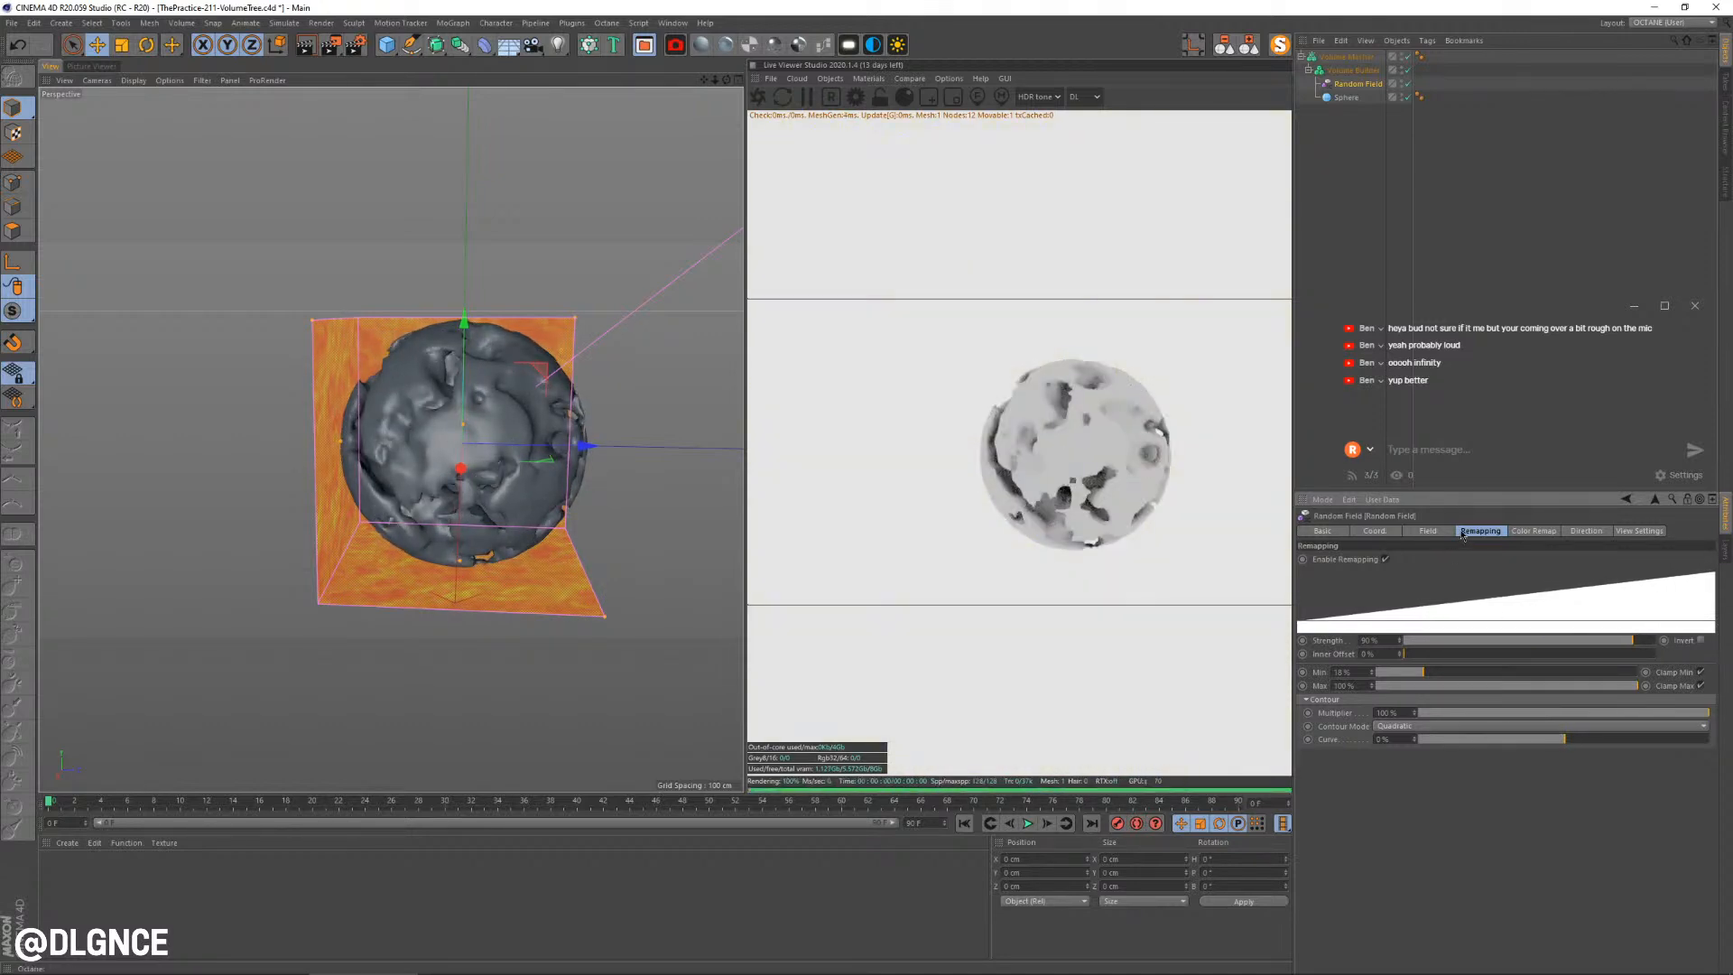
left_click(1655, 641)
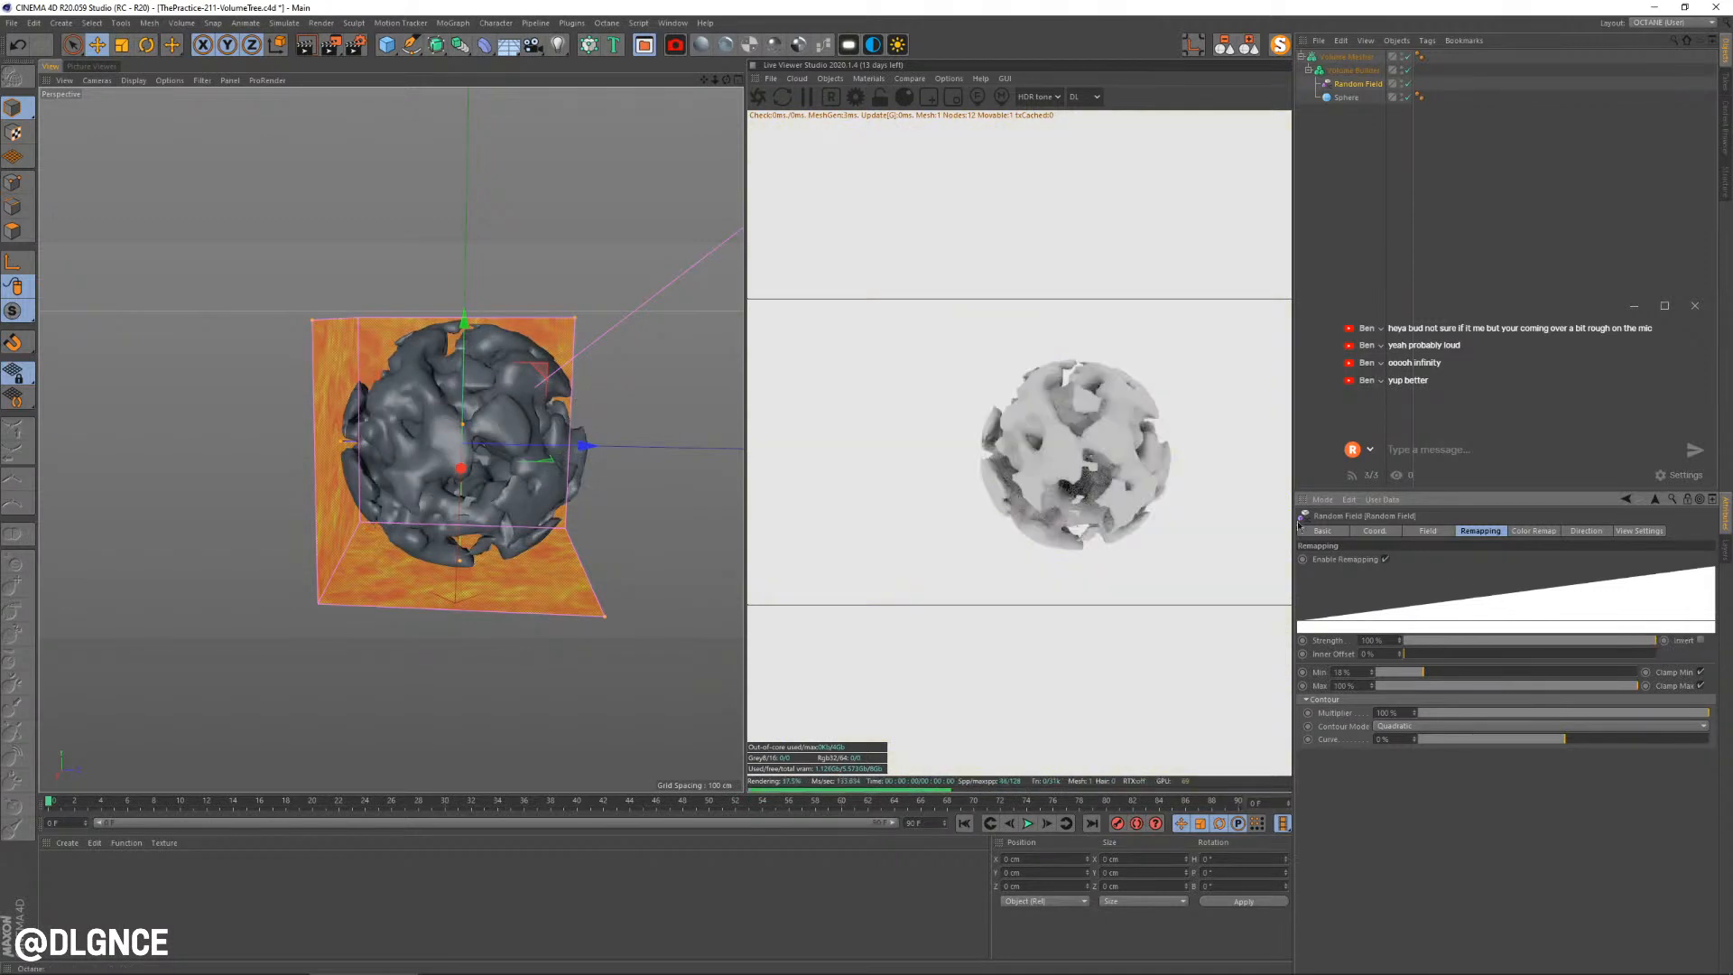
Set the Random Field's noise scale to 600%
left_click(1439, 531)
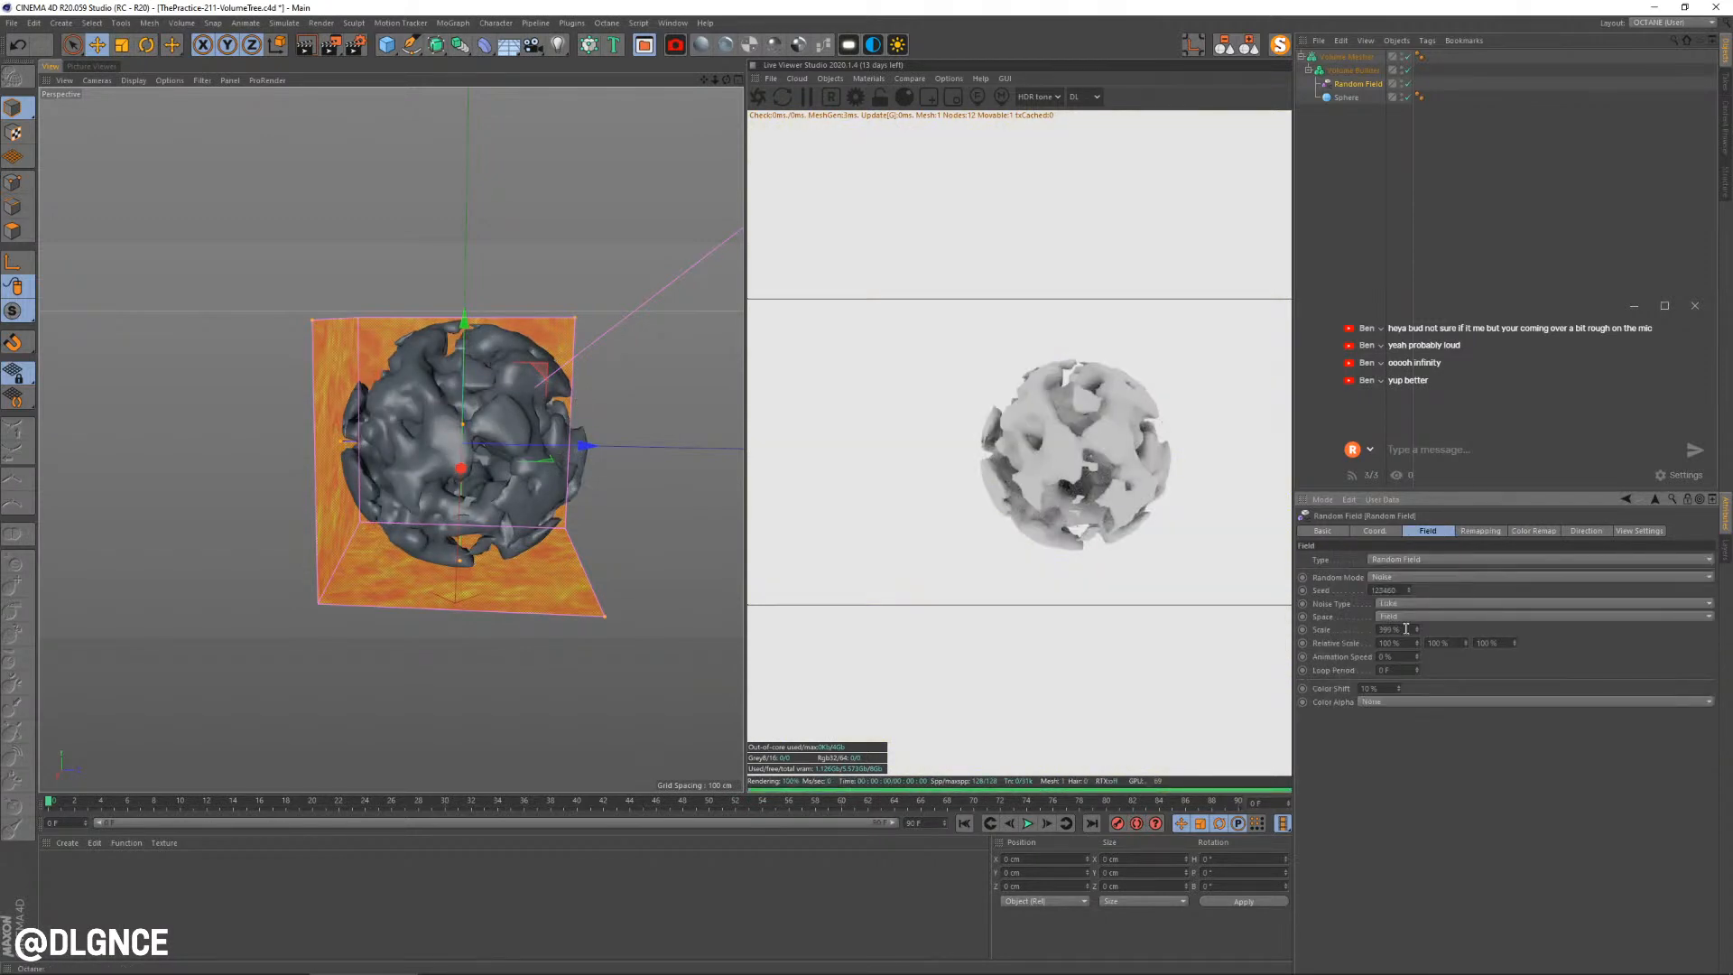
key("Return")
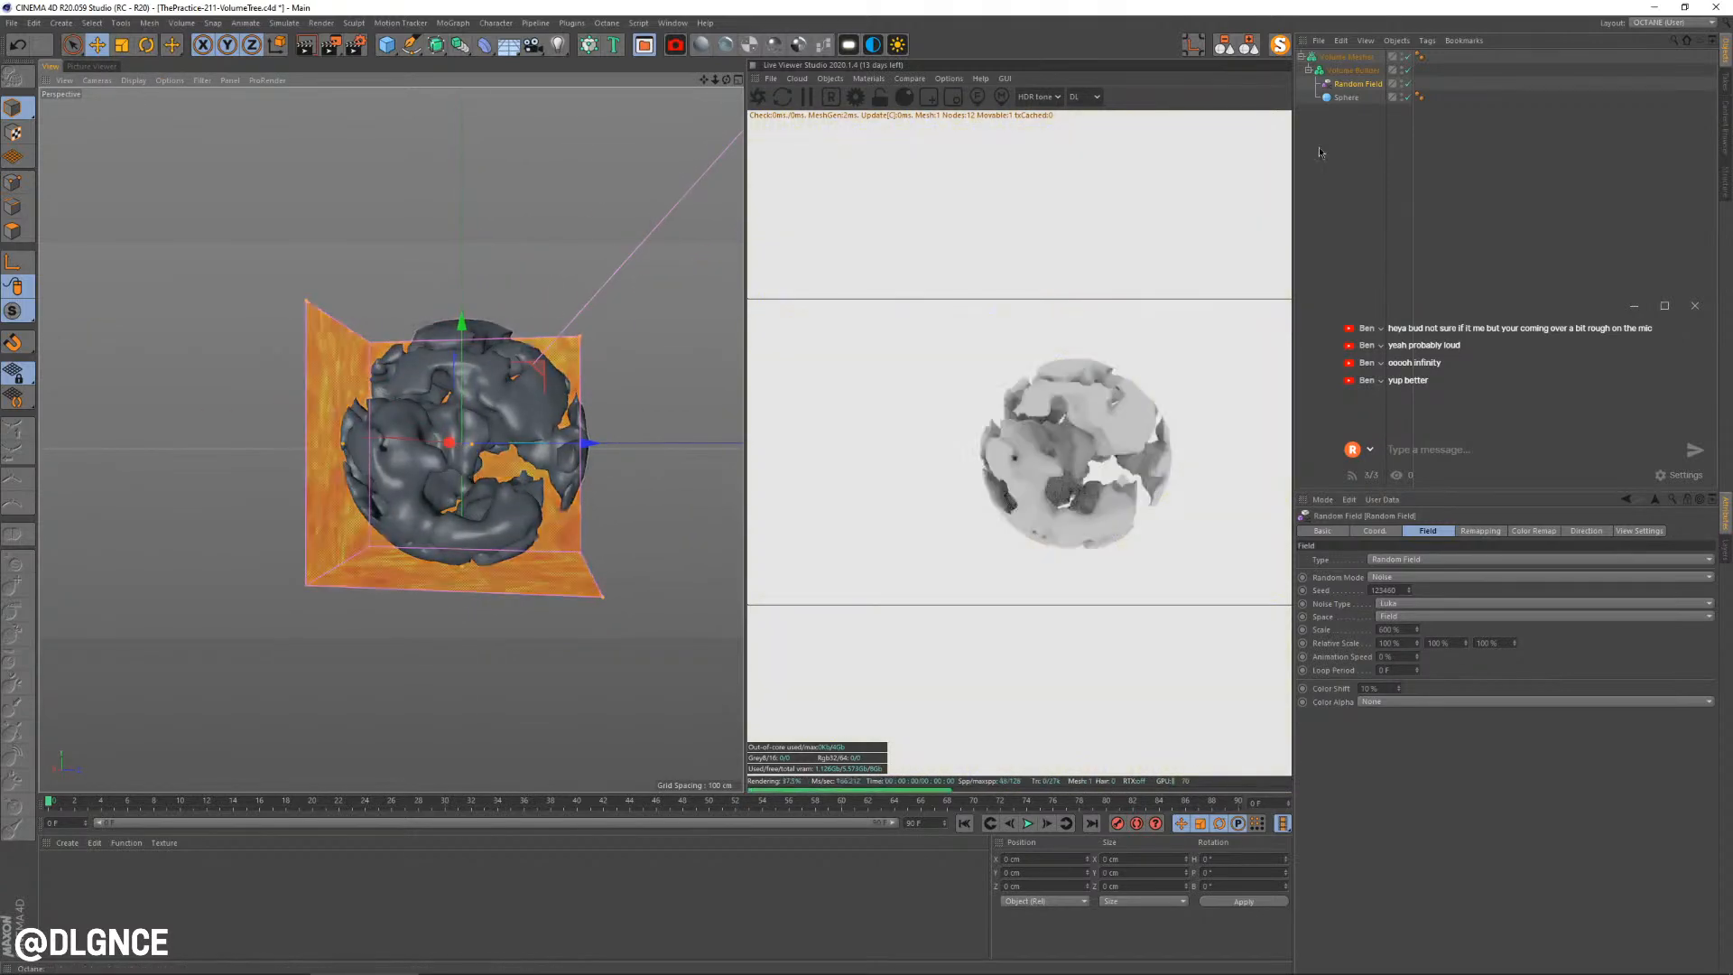
Add a Smooth Layer above the Random Field in the Volume Builder's object stack
left_click(1353, 71)
left_click_drag(604, 443, 1085, 536, "alt")
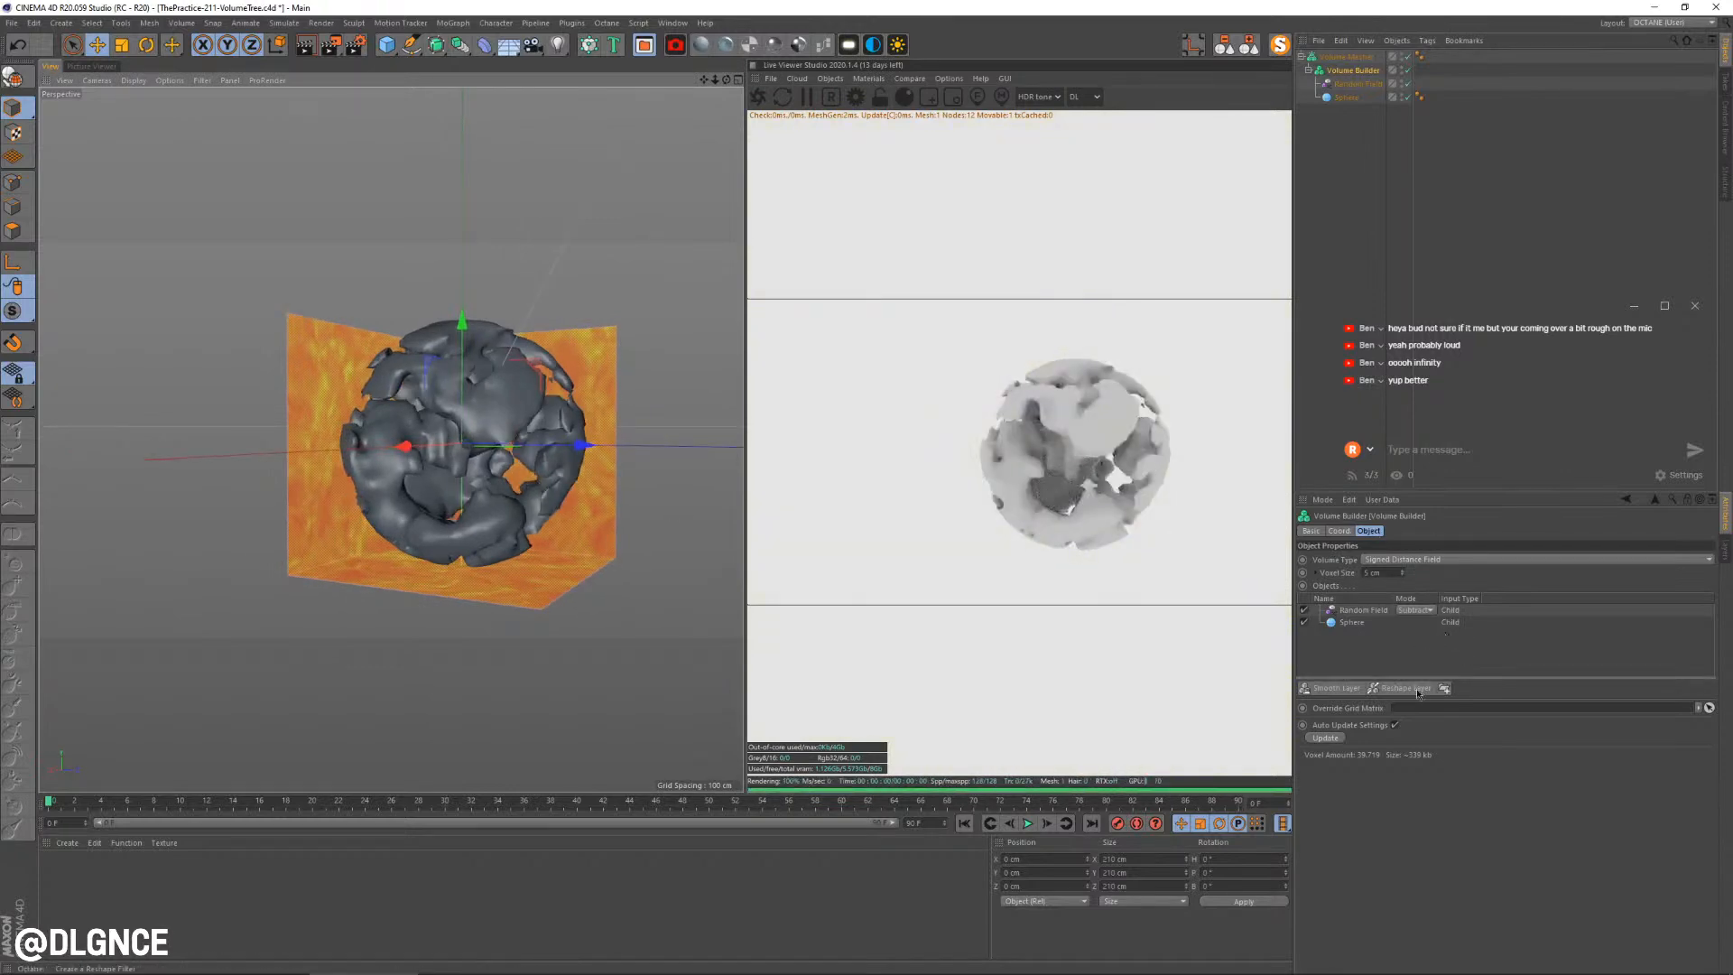
left_click(1335, 688)
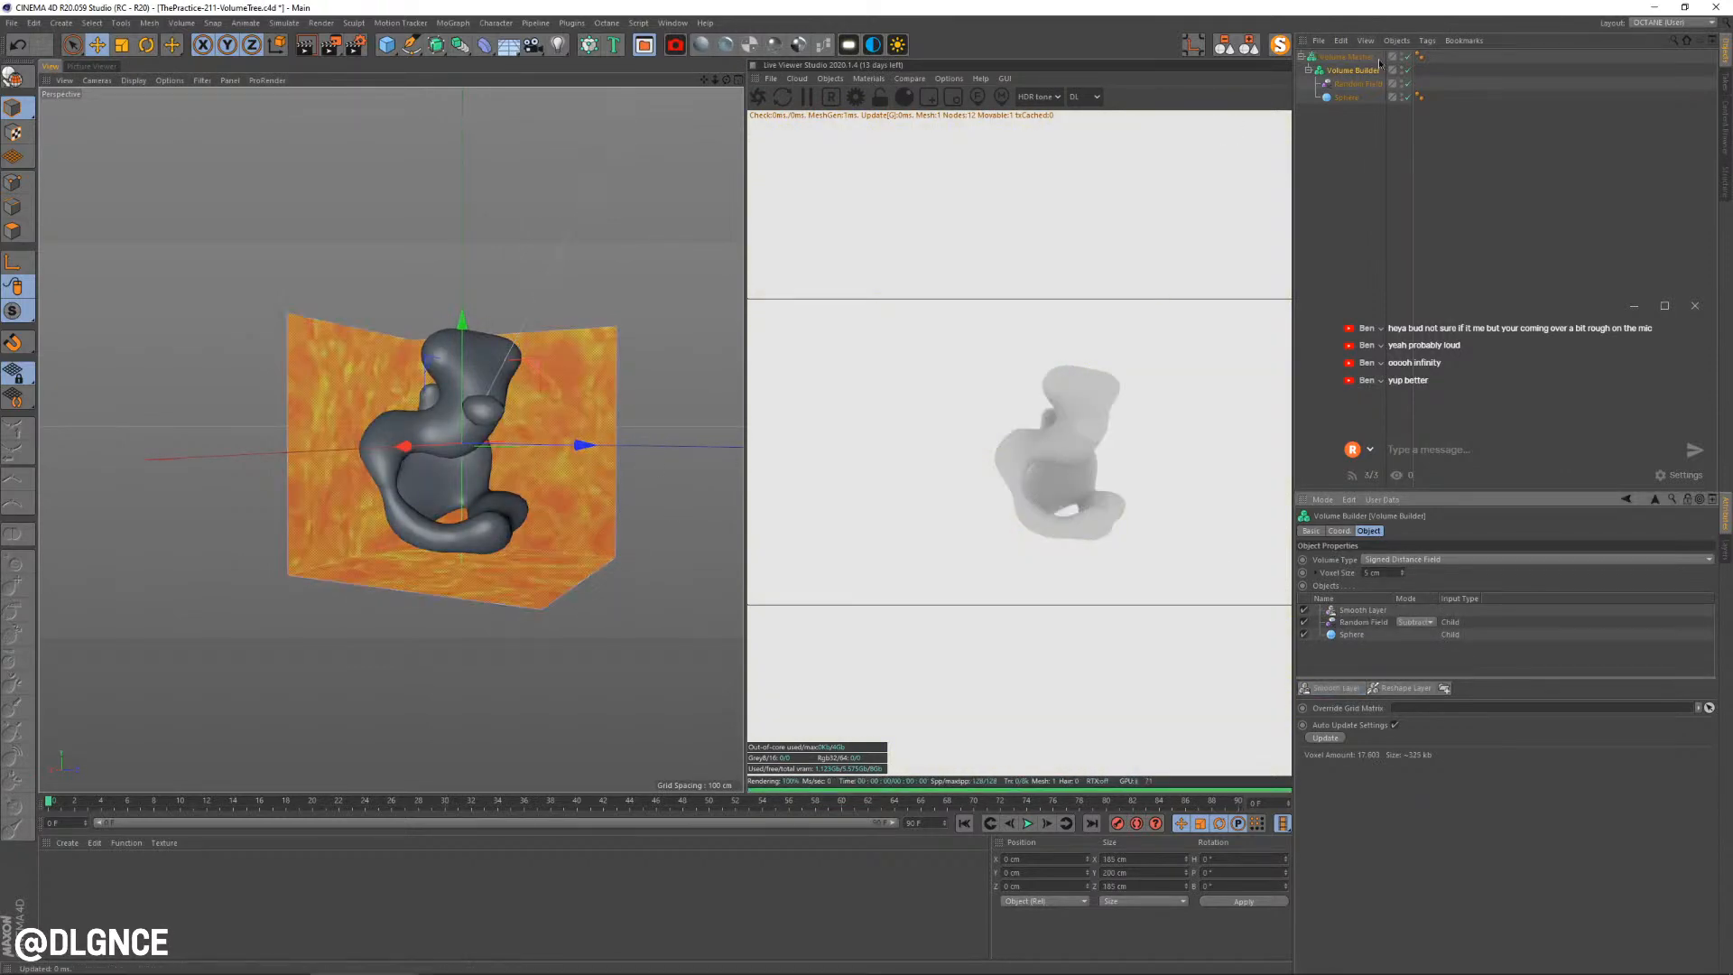
Reduce the Smooth Layer's strength in the Volume Builder to 28%
left_click(1377, 611)
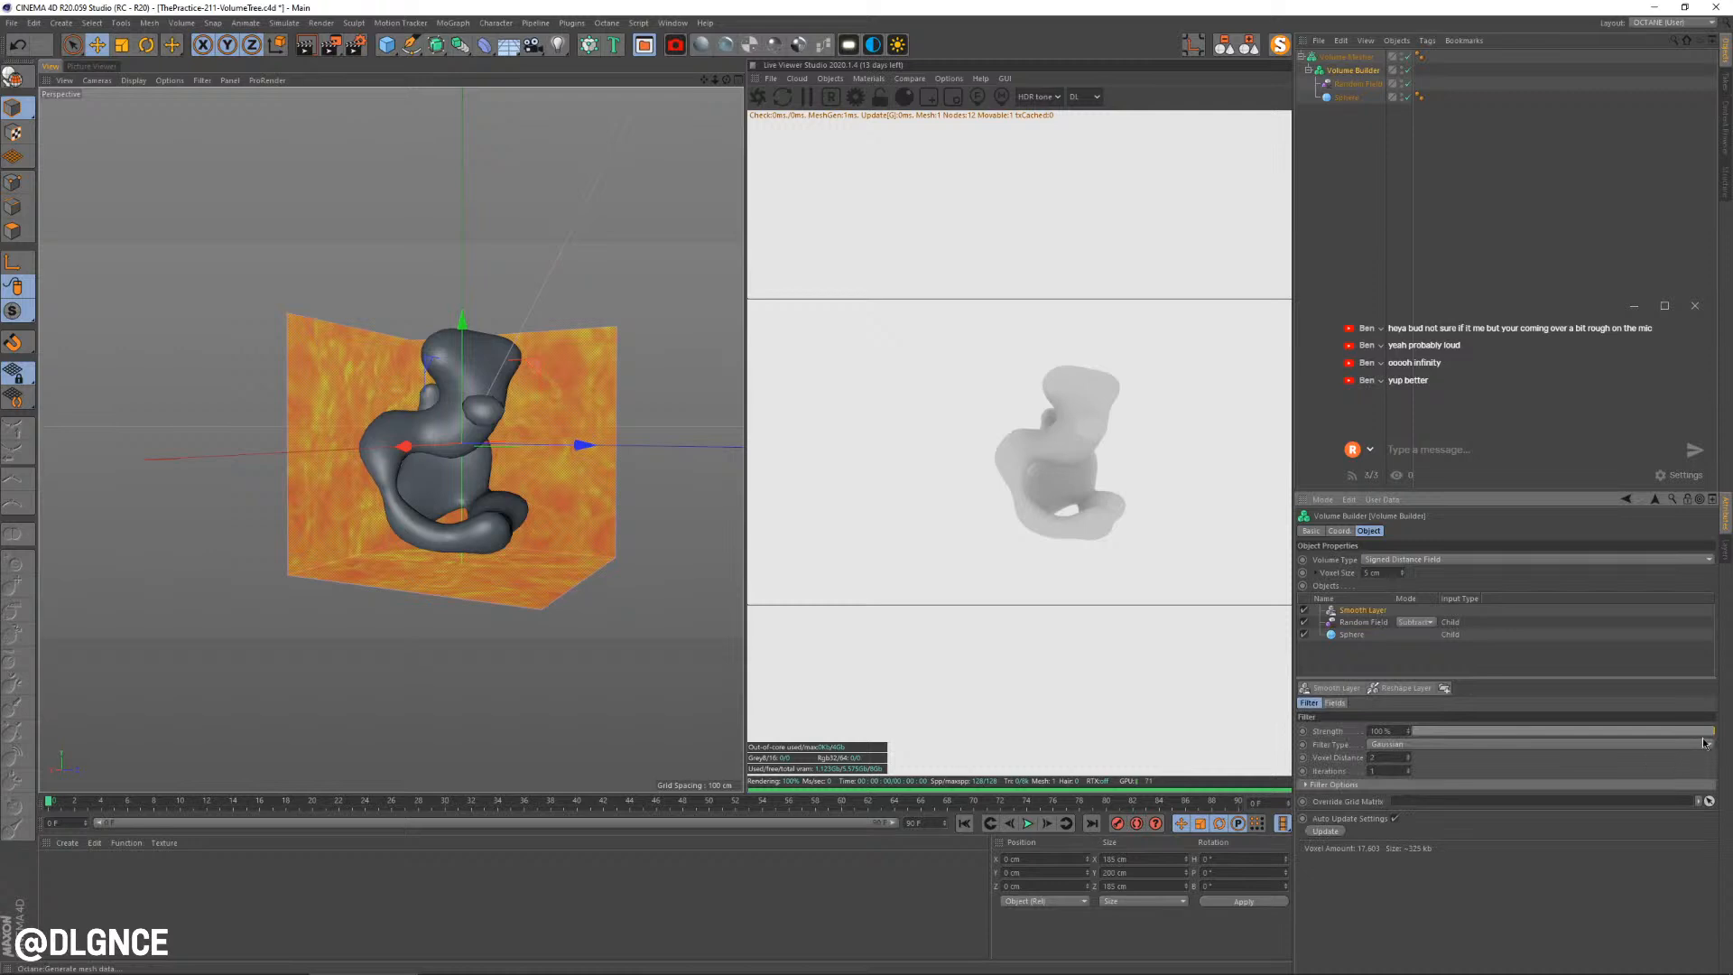
left_click_drag(1708, 731, 1493, 729)
mouse_move(560, 506)
left_mouse_down("alt")
mouse_move(332, 491)
mouse_move(567, 502)
left_mouse_up("alt")
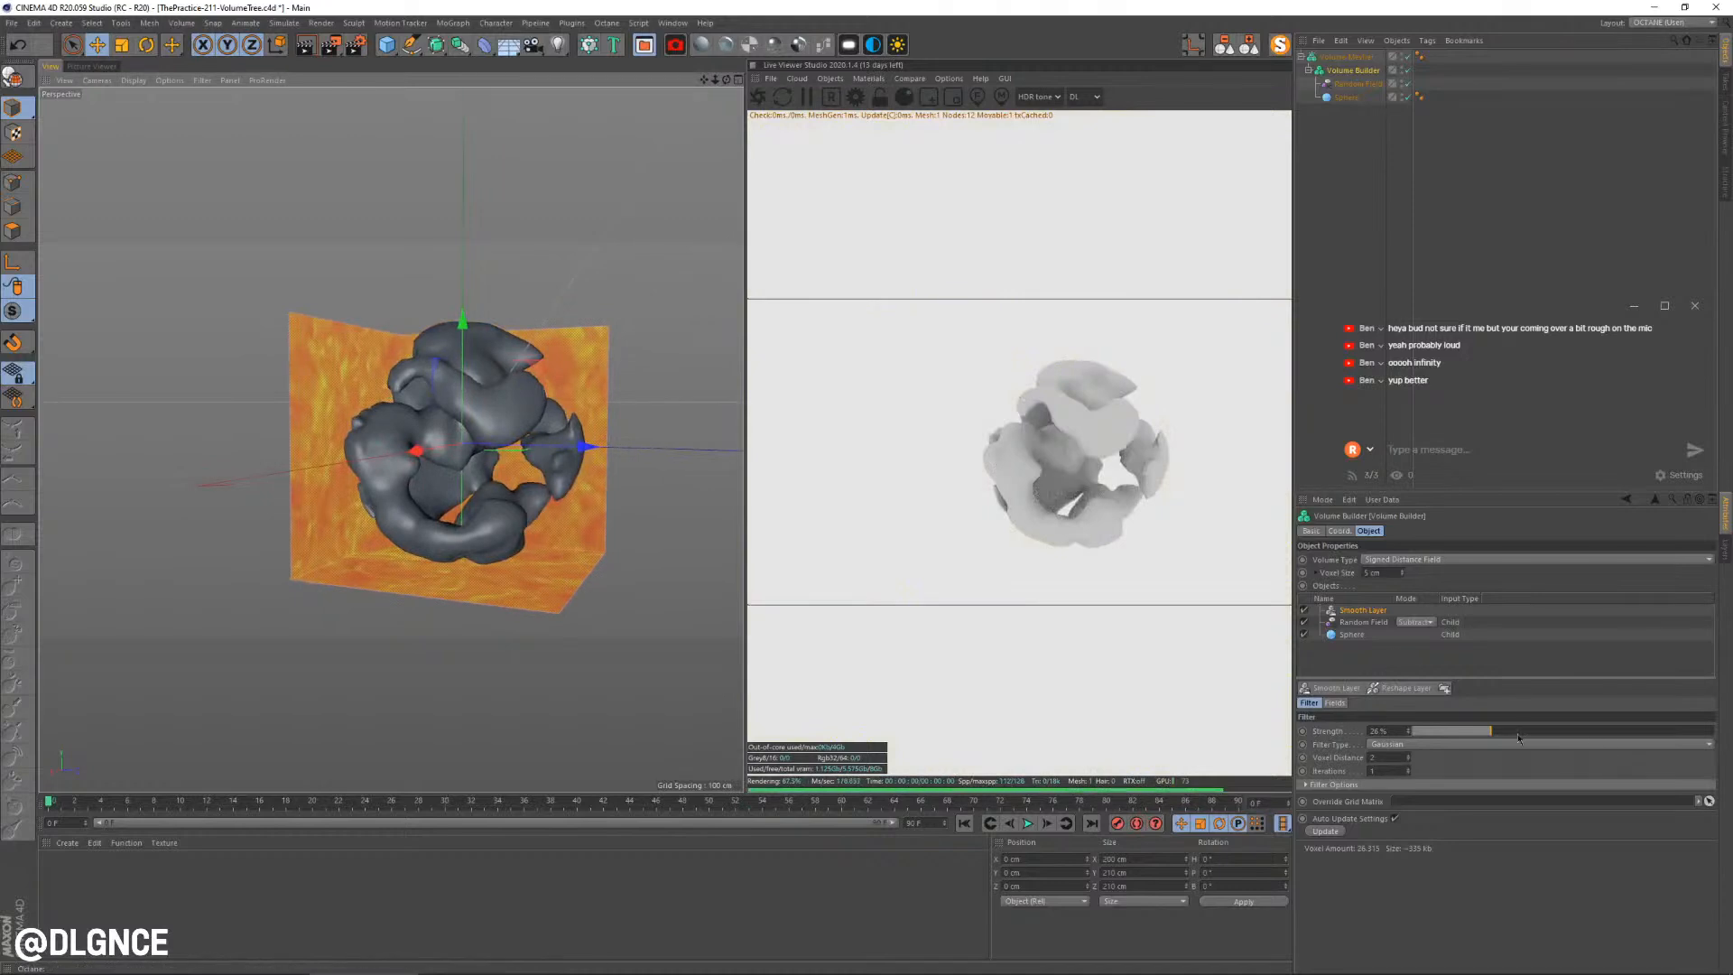
mouse_move(1509, 729)
left_mouse_down()
mouse_move(1529, 726)
mouse_move(1496, 729)
left_mouse_up()
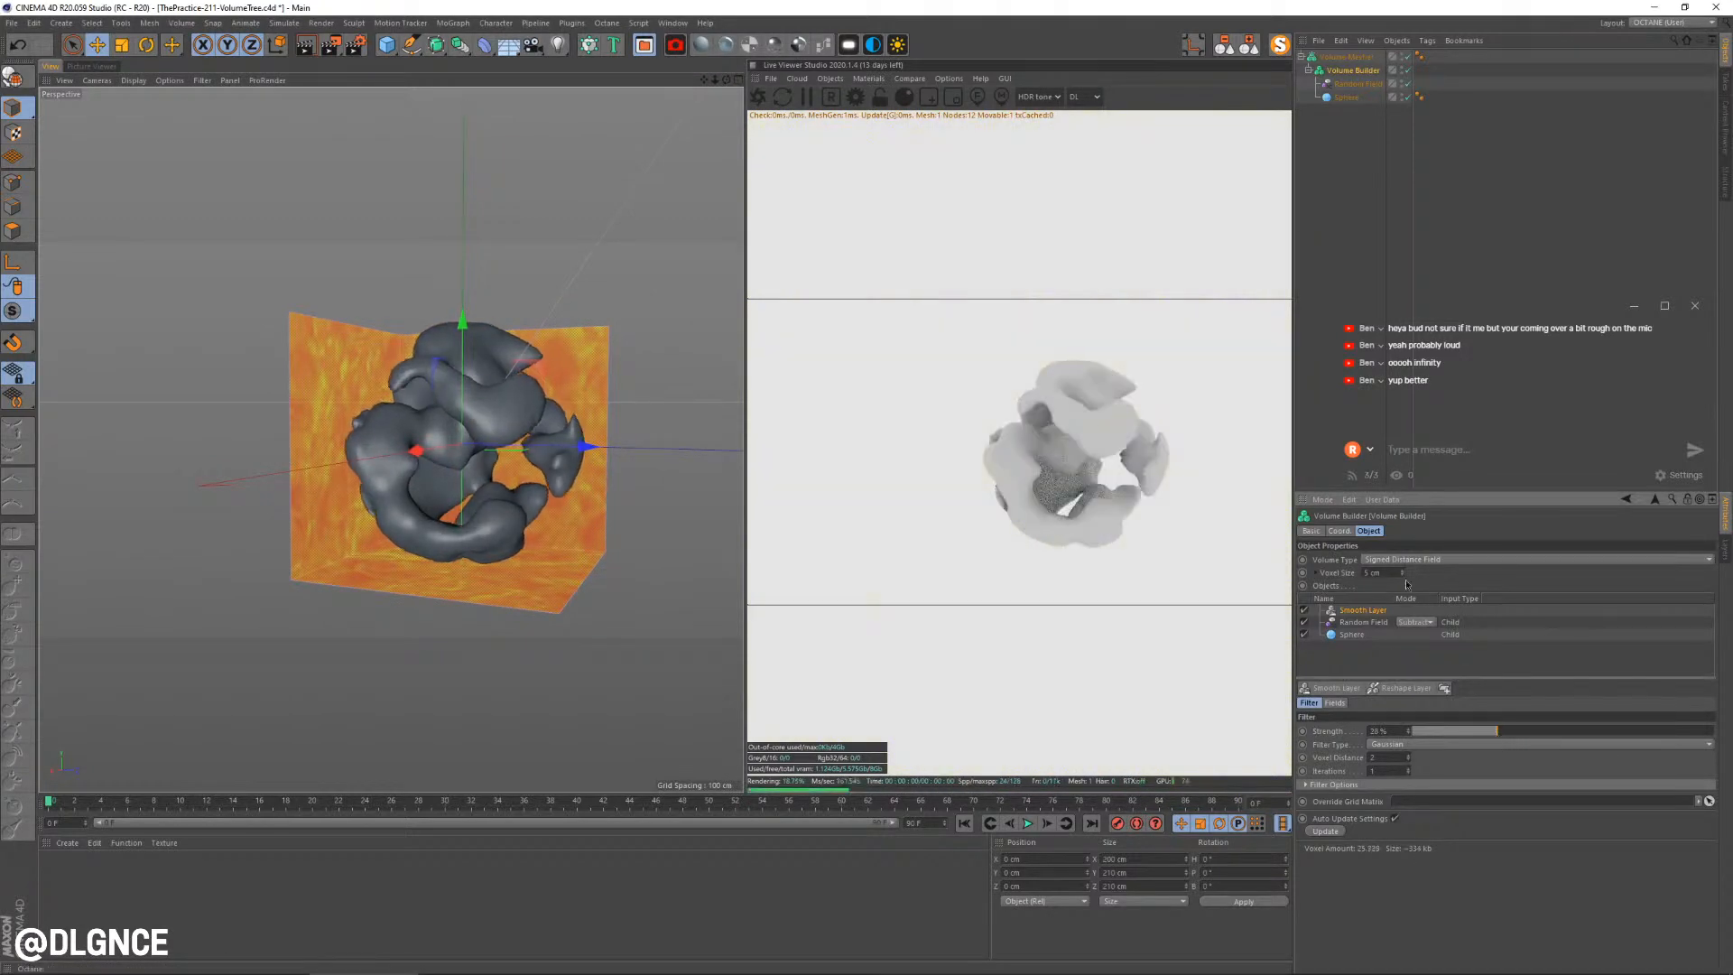
Set the Random Field's noise scale to 400% and hide the field in the viewport
left_click(1375, 621)
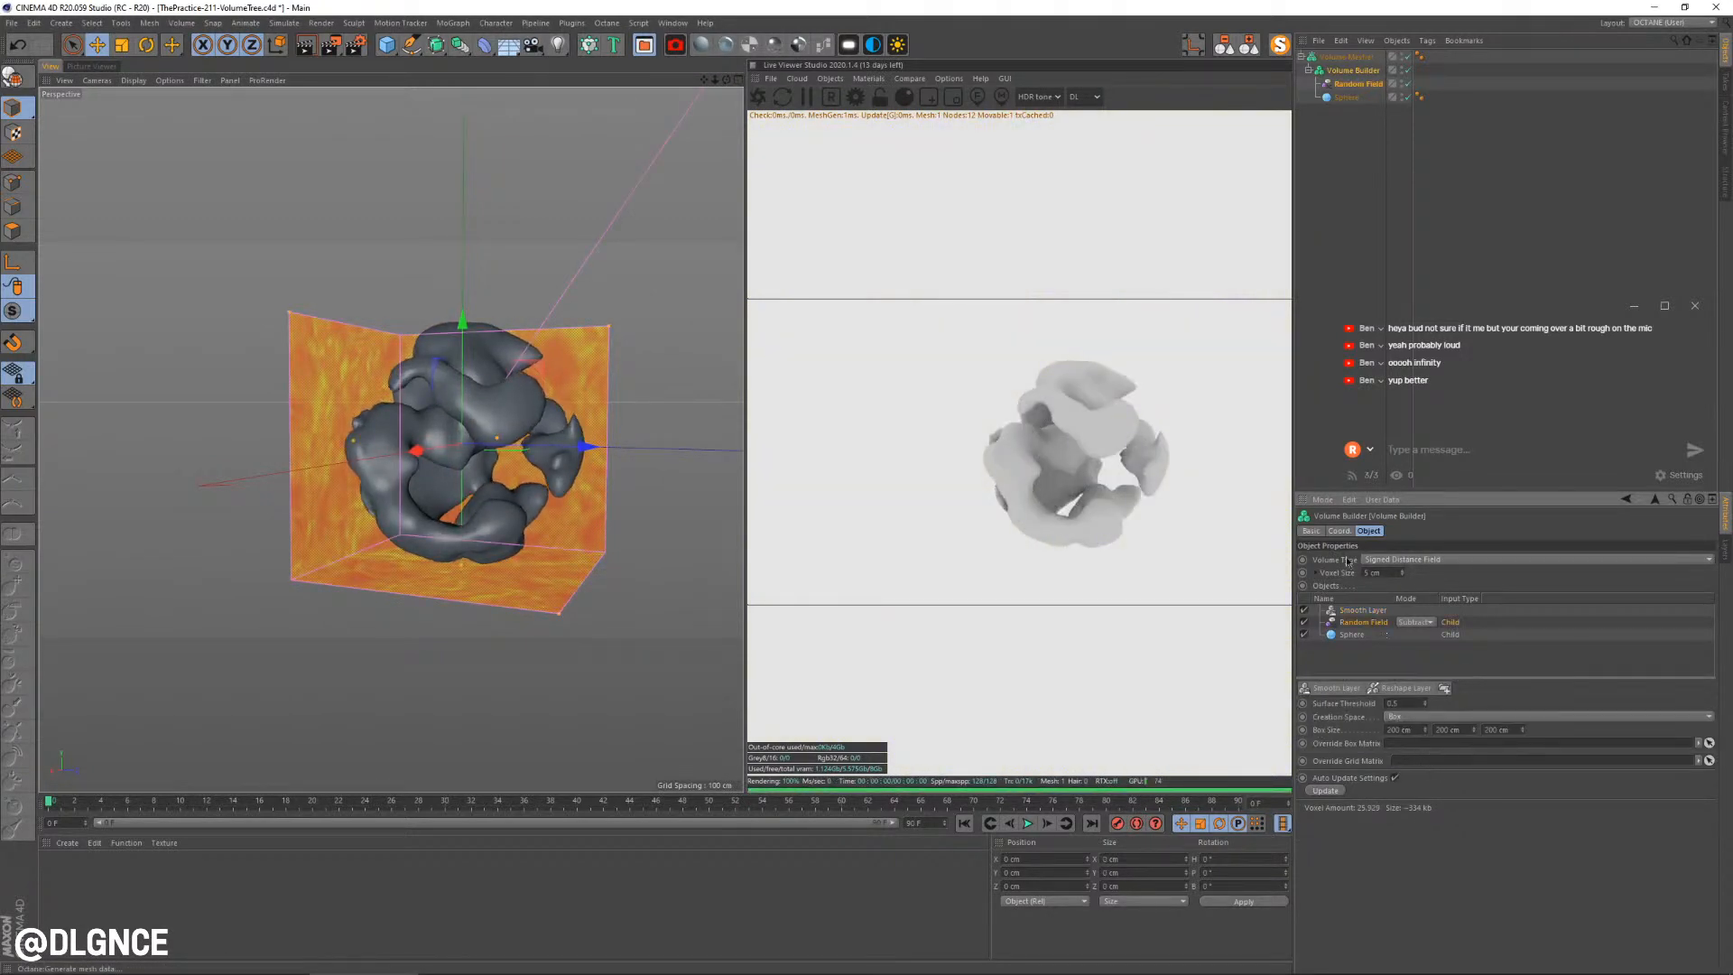
left_click(1358, 83)
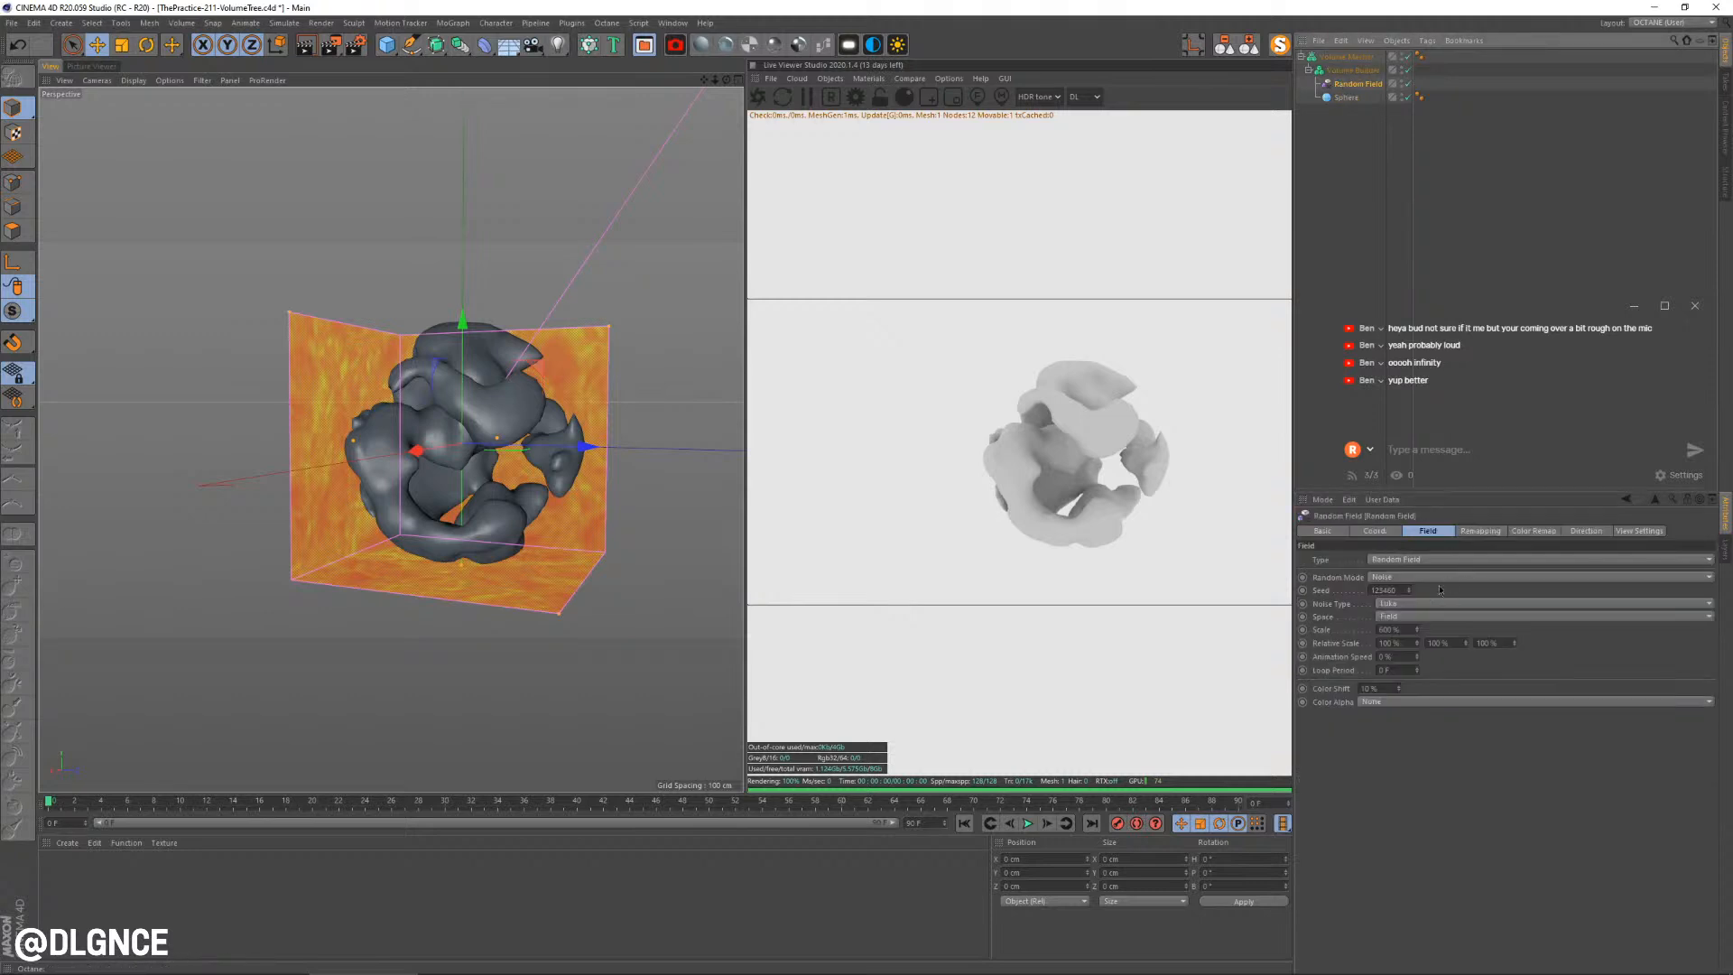
double_click(1405, 629)
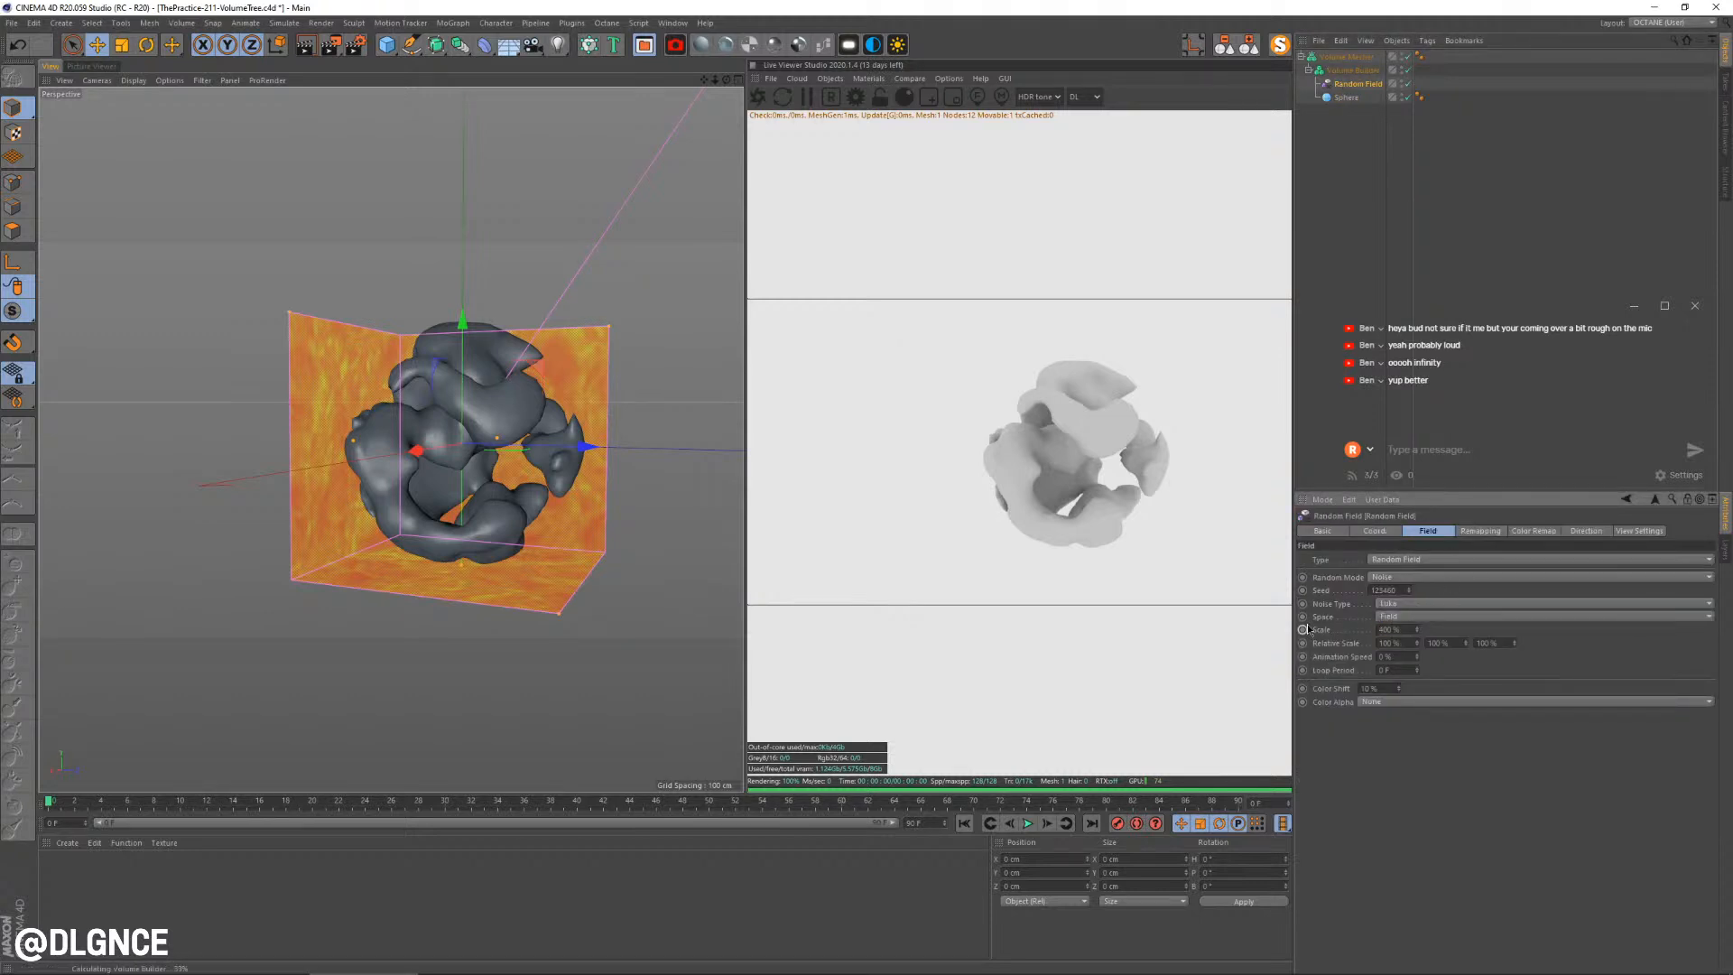
left_click_drag(512, 509, 488, 375, "alt")
double_click(1401, 83)
left_click(686, 389)
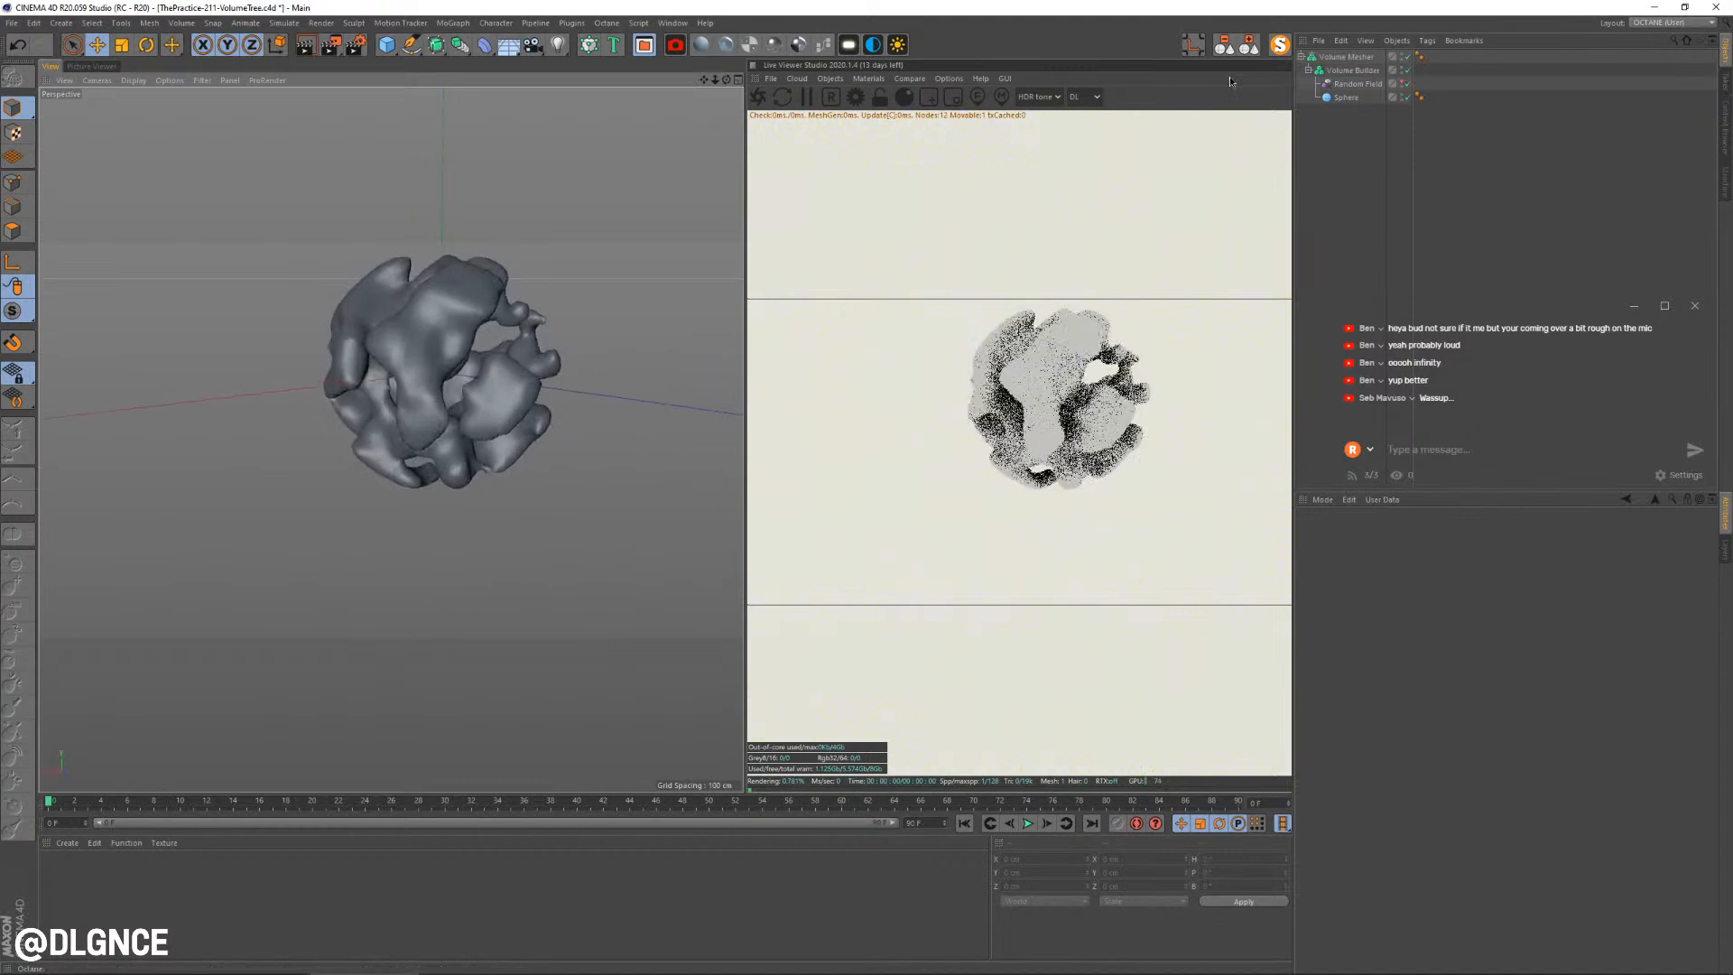
Group the Volume Mesher and all its children under a null
left_click(1332, 59)
middle_click(1330, 61)
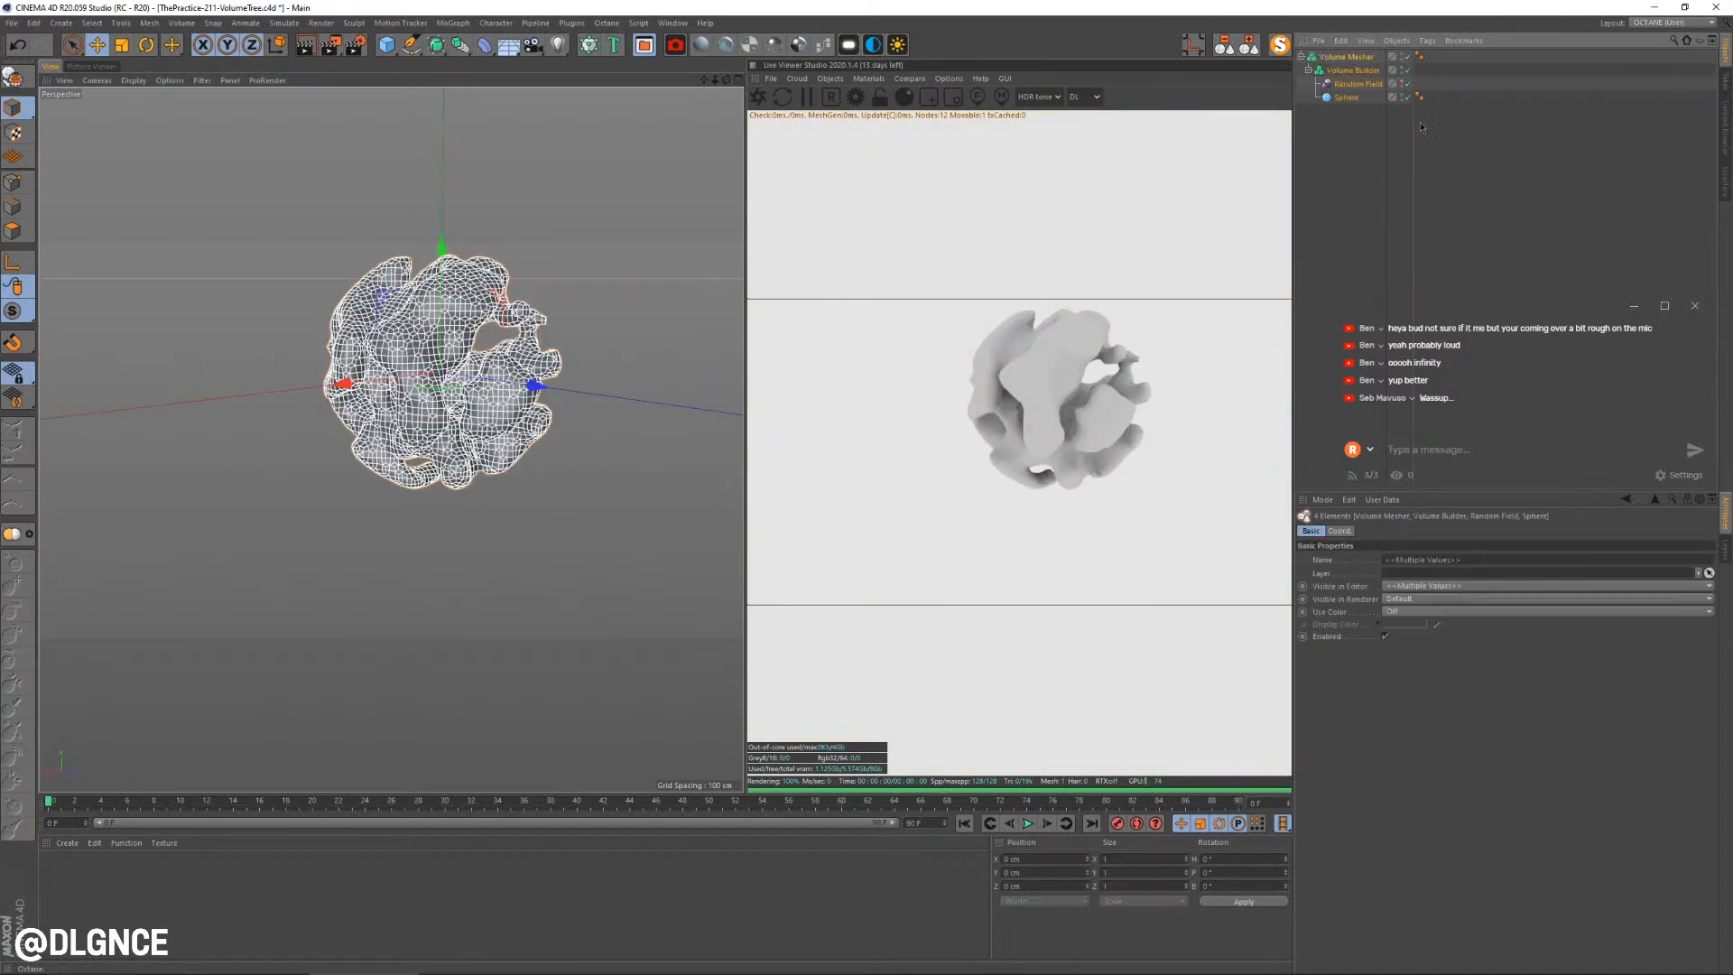
key("alt+g")
left_click(1305, 57)
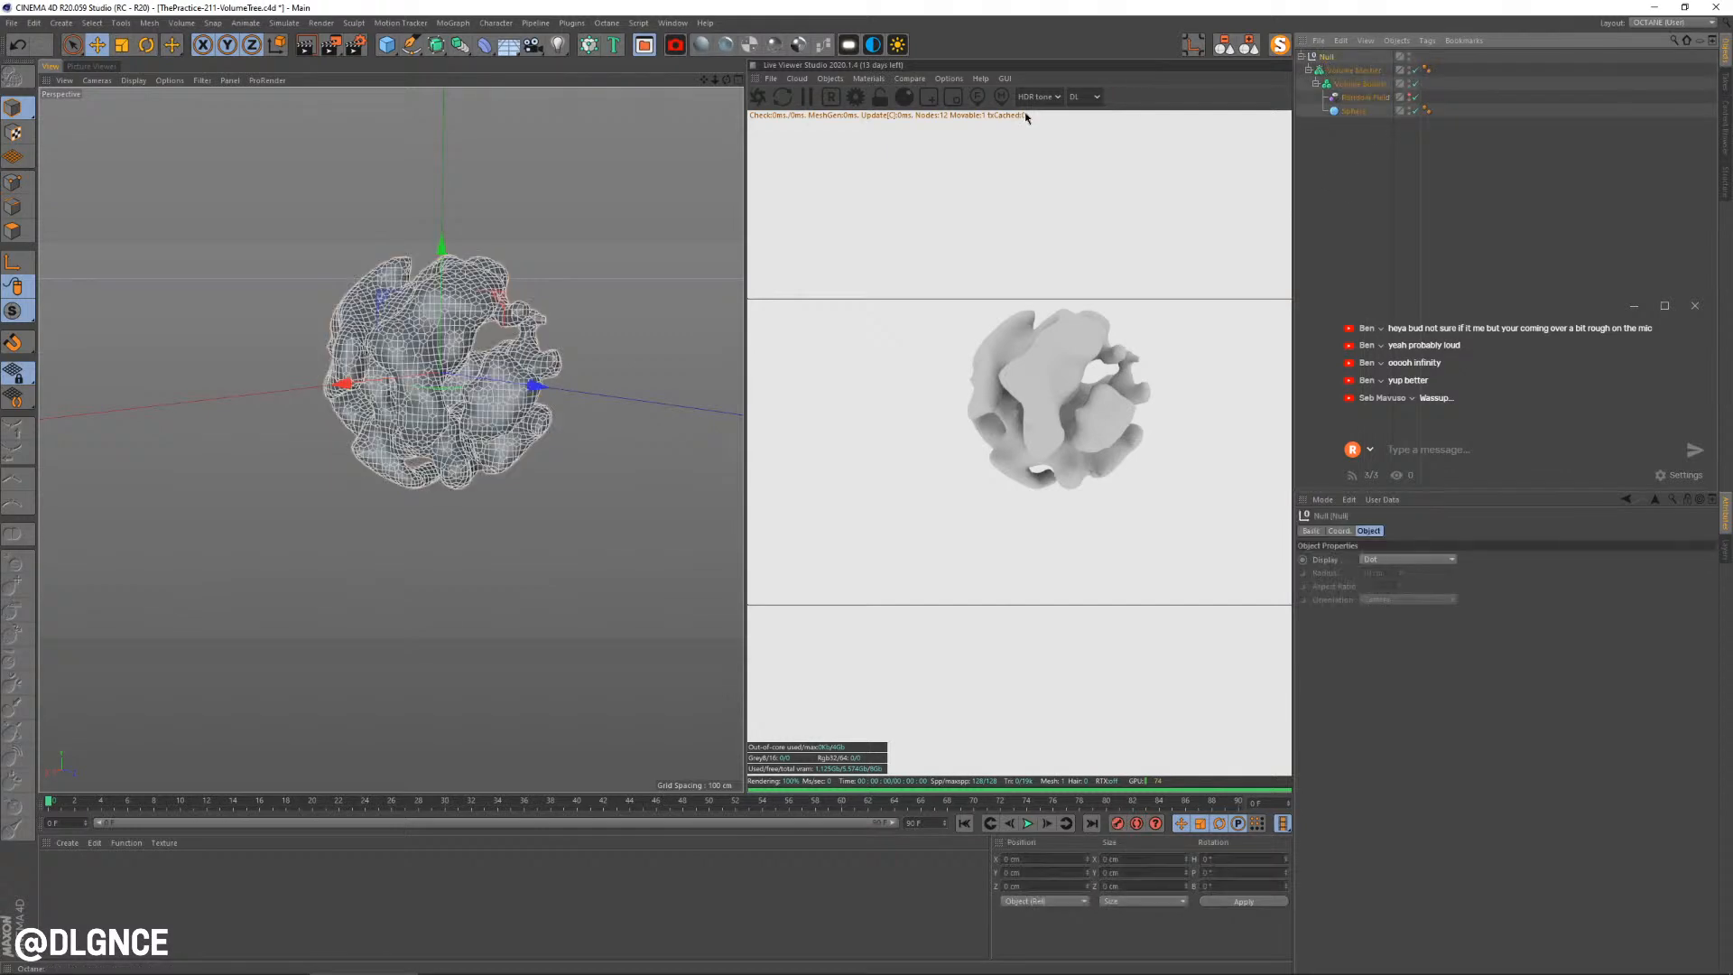
Add a Smoothing deformer inside the null above the Volume Mesher and set its strength to 35%
left_click(481, 47)
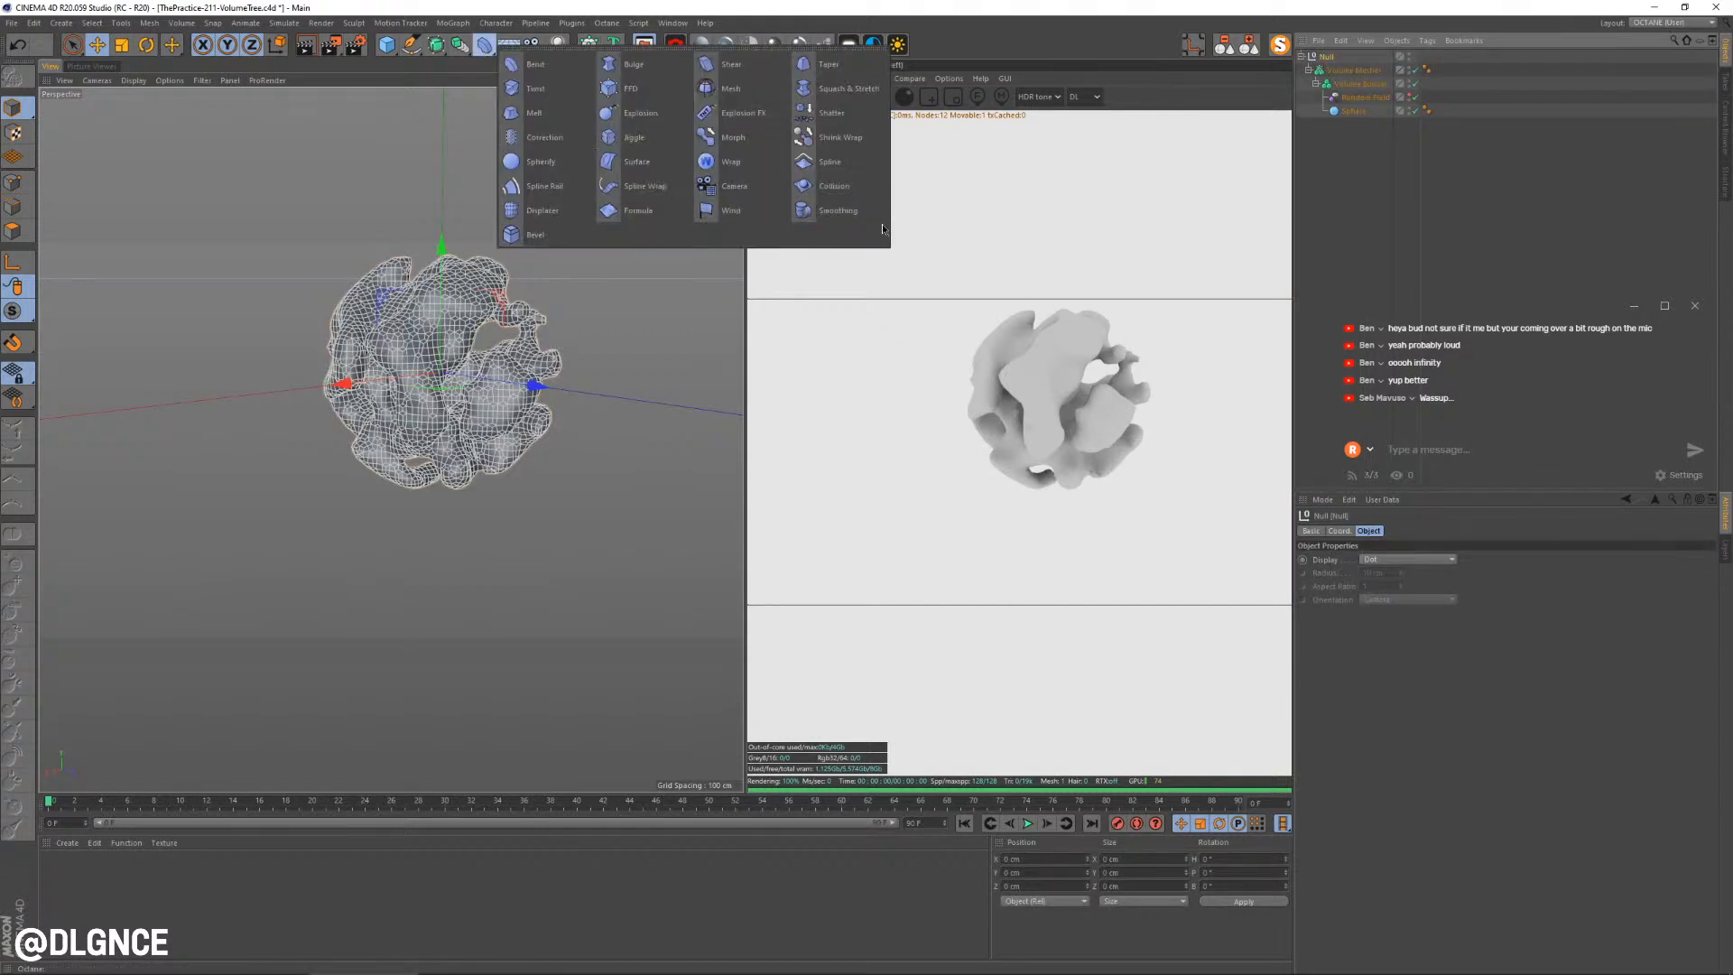
left_click(826, 211)
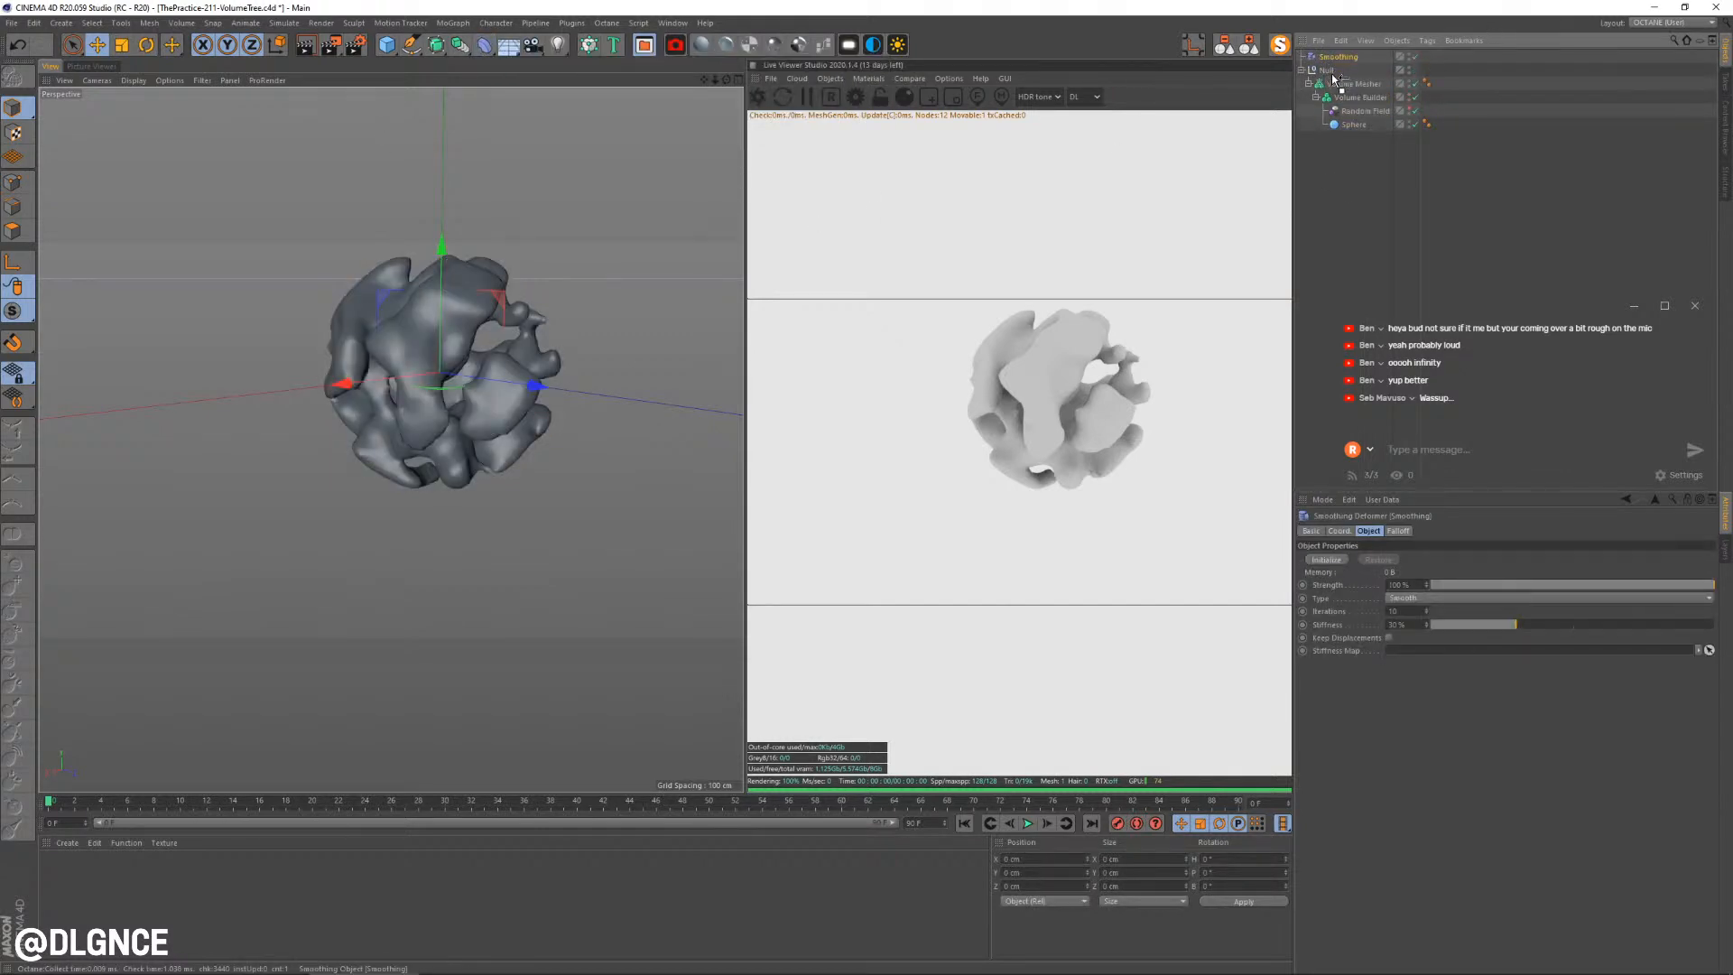
left_click_drag(1333, 78, 1332, 72)
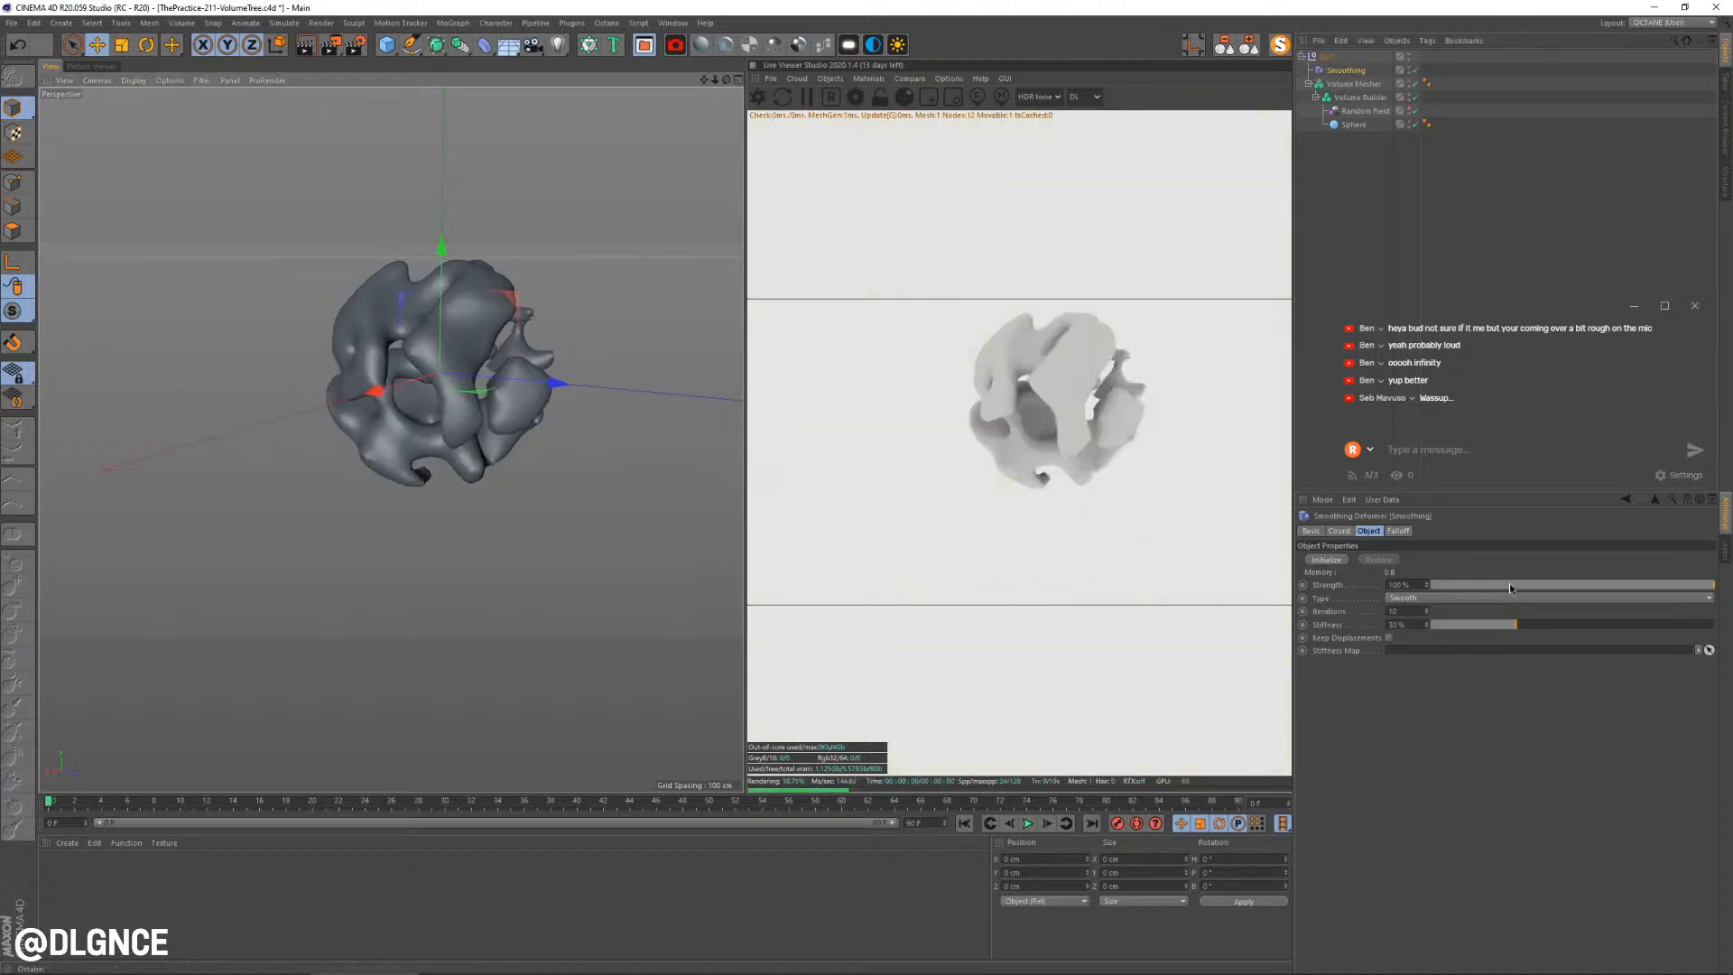
mouse_move(1508, 588)
left_mouse_down()
mouse_move(1462, 588)
mouse_move(1530, 589)
left_mouse_up()
mouse_move(594, 545)
left_mouse_down("alt")
mouse_move(479, 511)
mouse_move(275, 509)
mouse_move(446, 533)
mouse_move(700, 506)
mouse_move(650, 511)
mouse_move(624, 549)
mouse_move(617, 535)
left_mouse_up("alt")
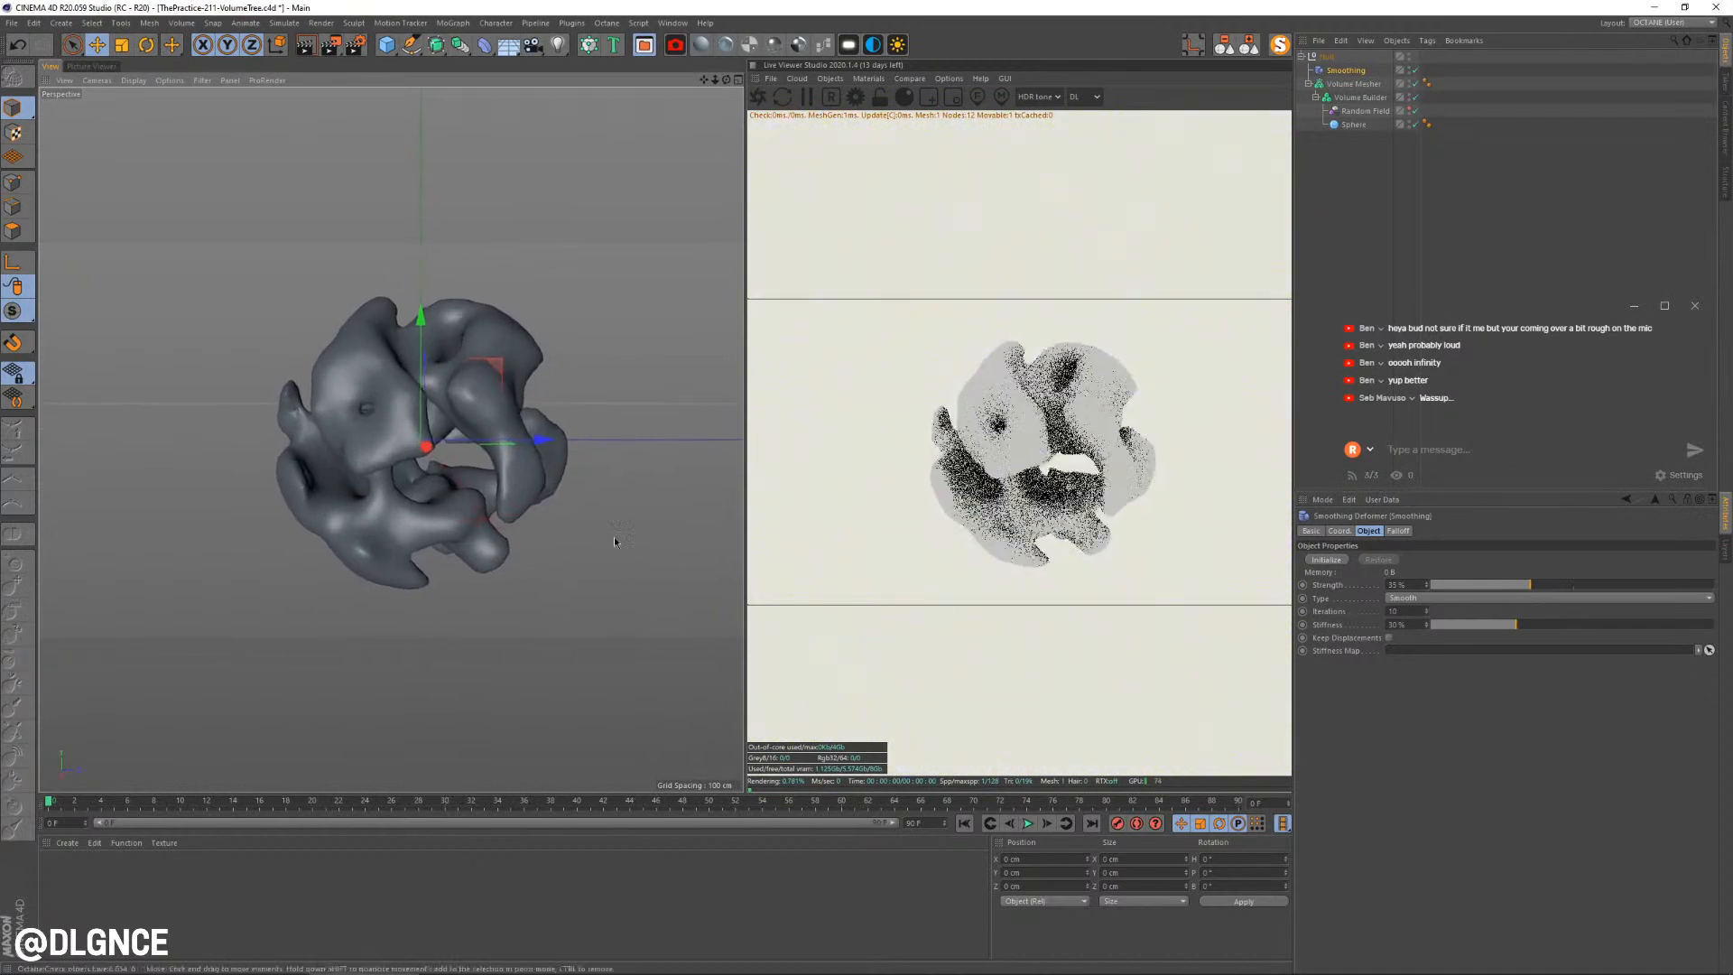
Delete the sphere from the Volume Builder, leaving only the Random Field
left_click(1367, 111)
left_click(1371, 84)
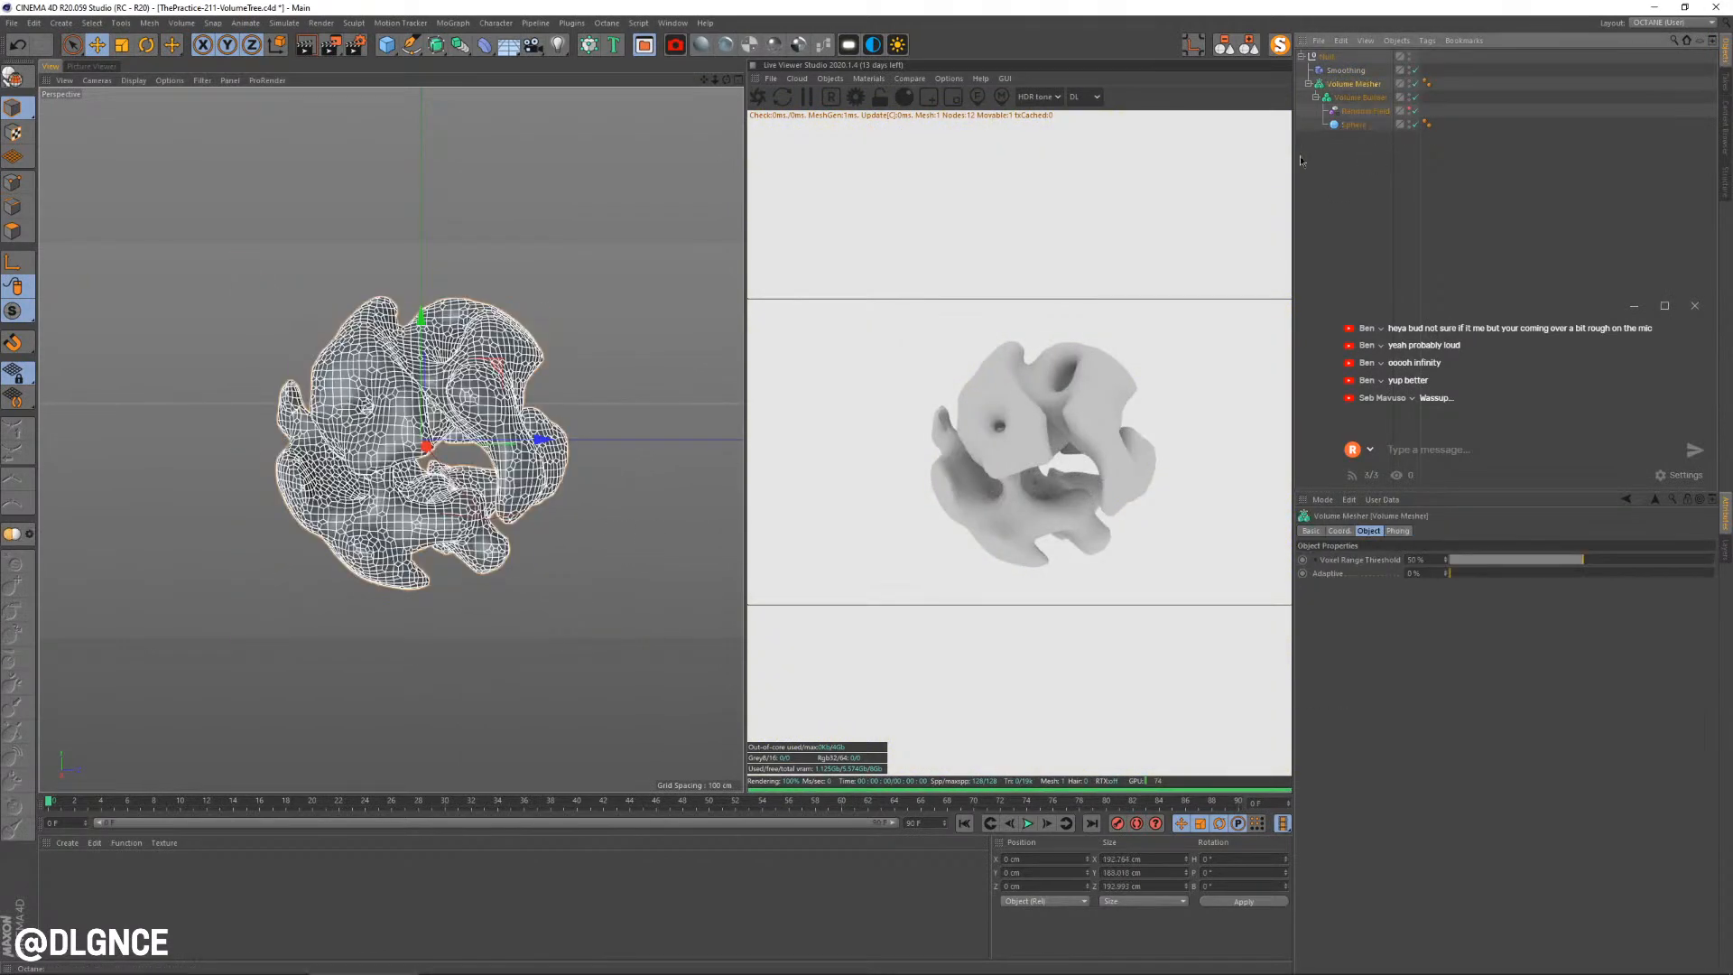
left_click(1349, 155)
left_click(1354, 124)
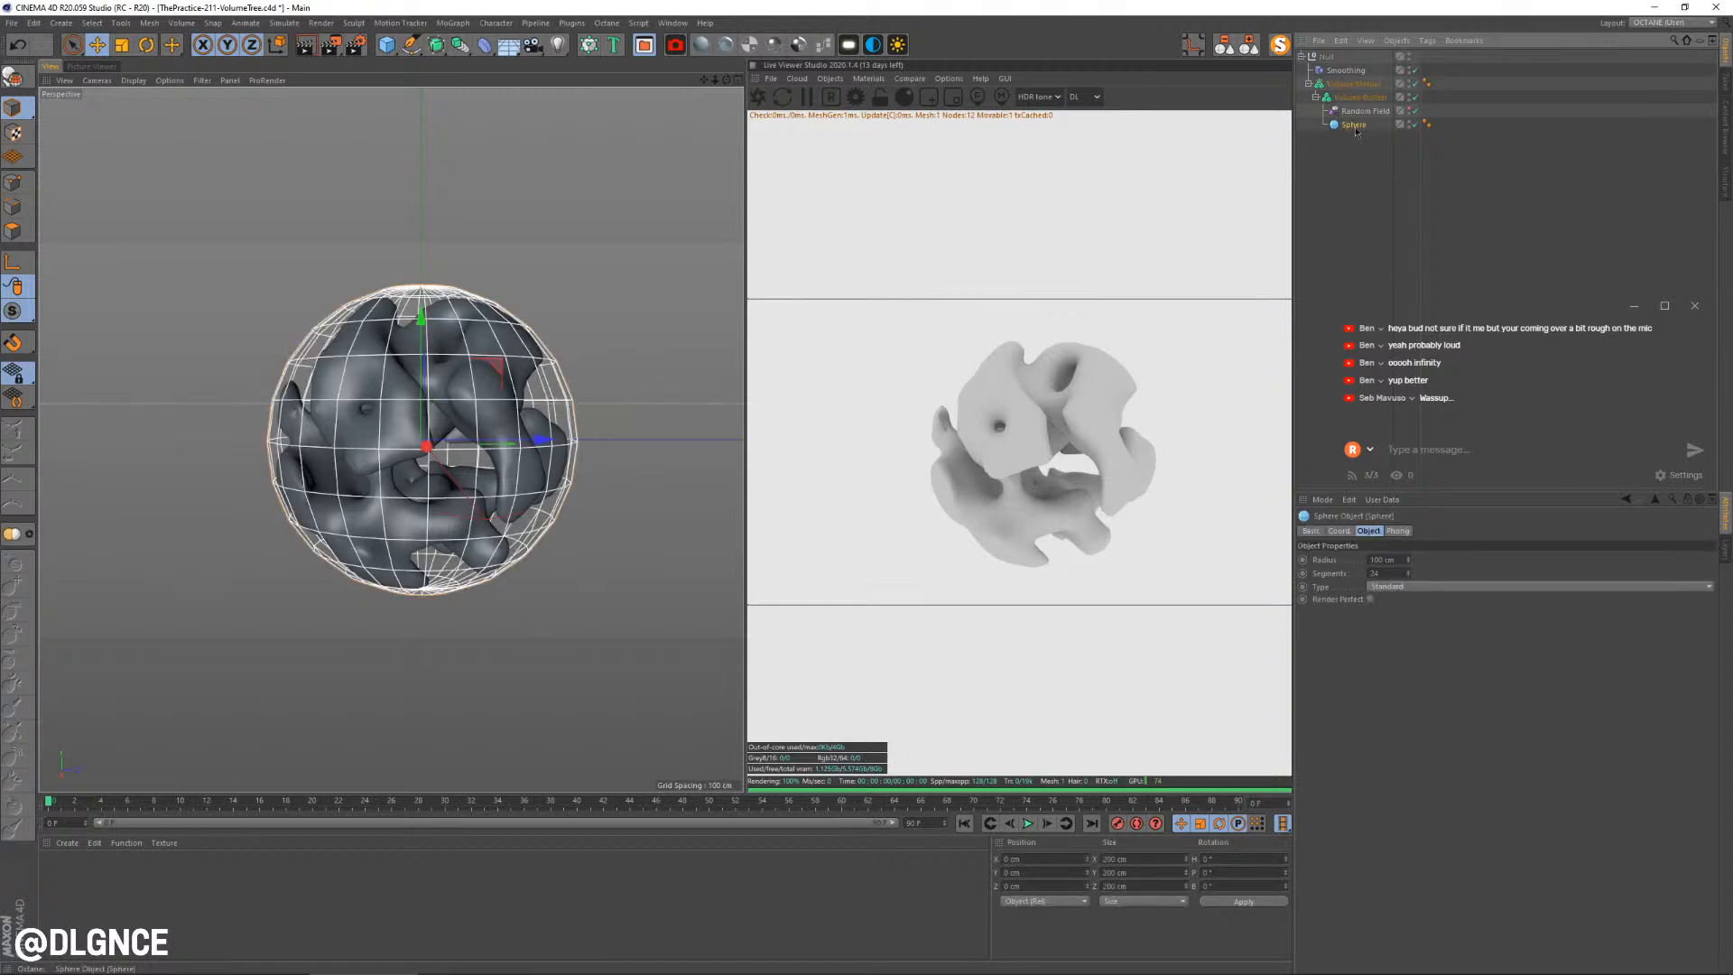
key("Delete")
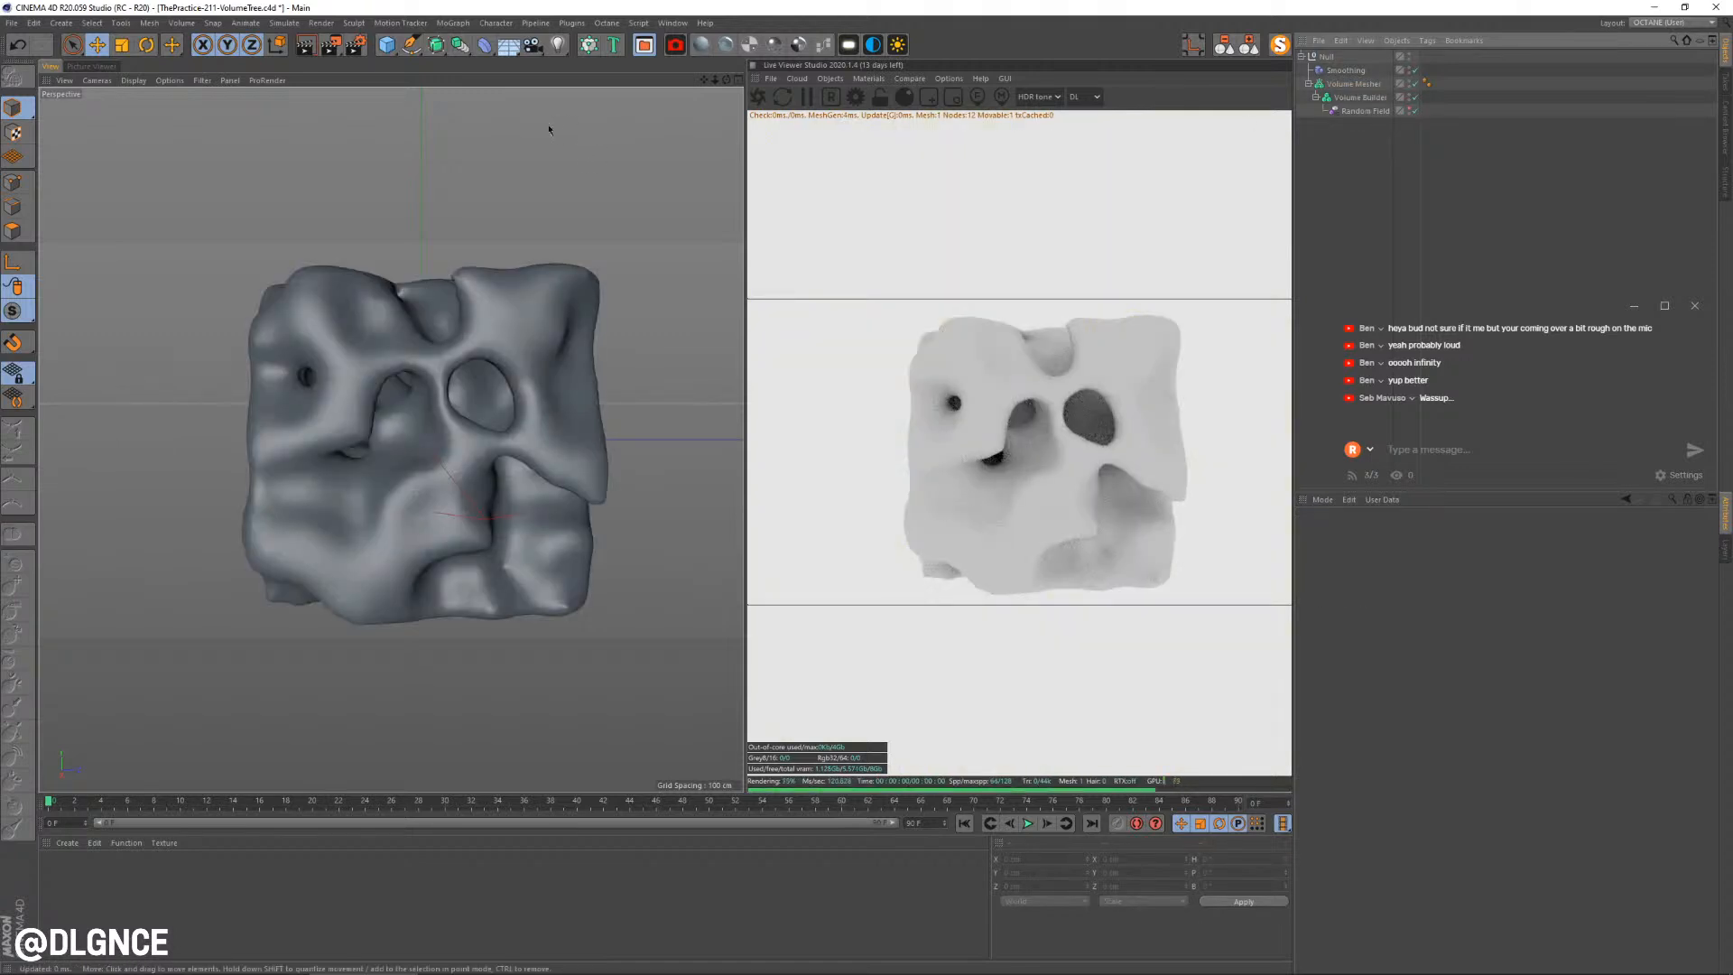
Add a cone to the Volume Builder beneath the Random Field, and place it below the field in the builder's object stack
left_click(390, 45)
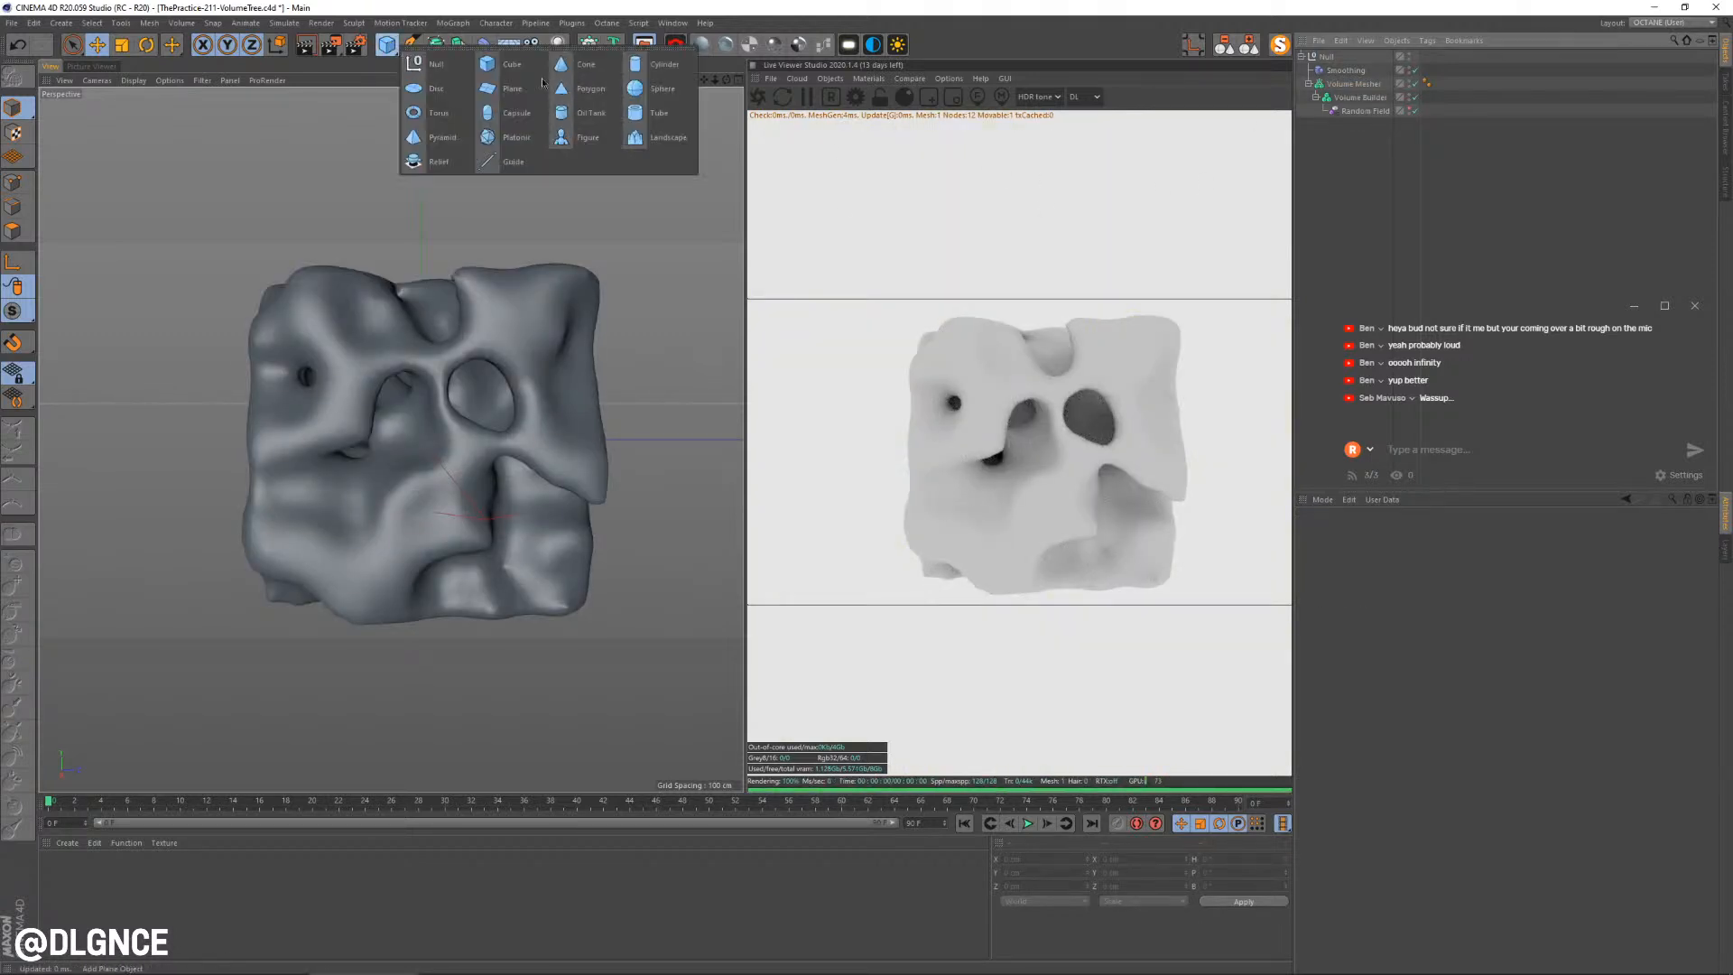
left_click(569, 67)
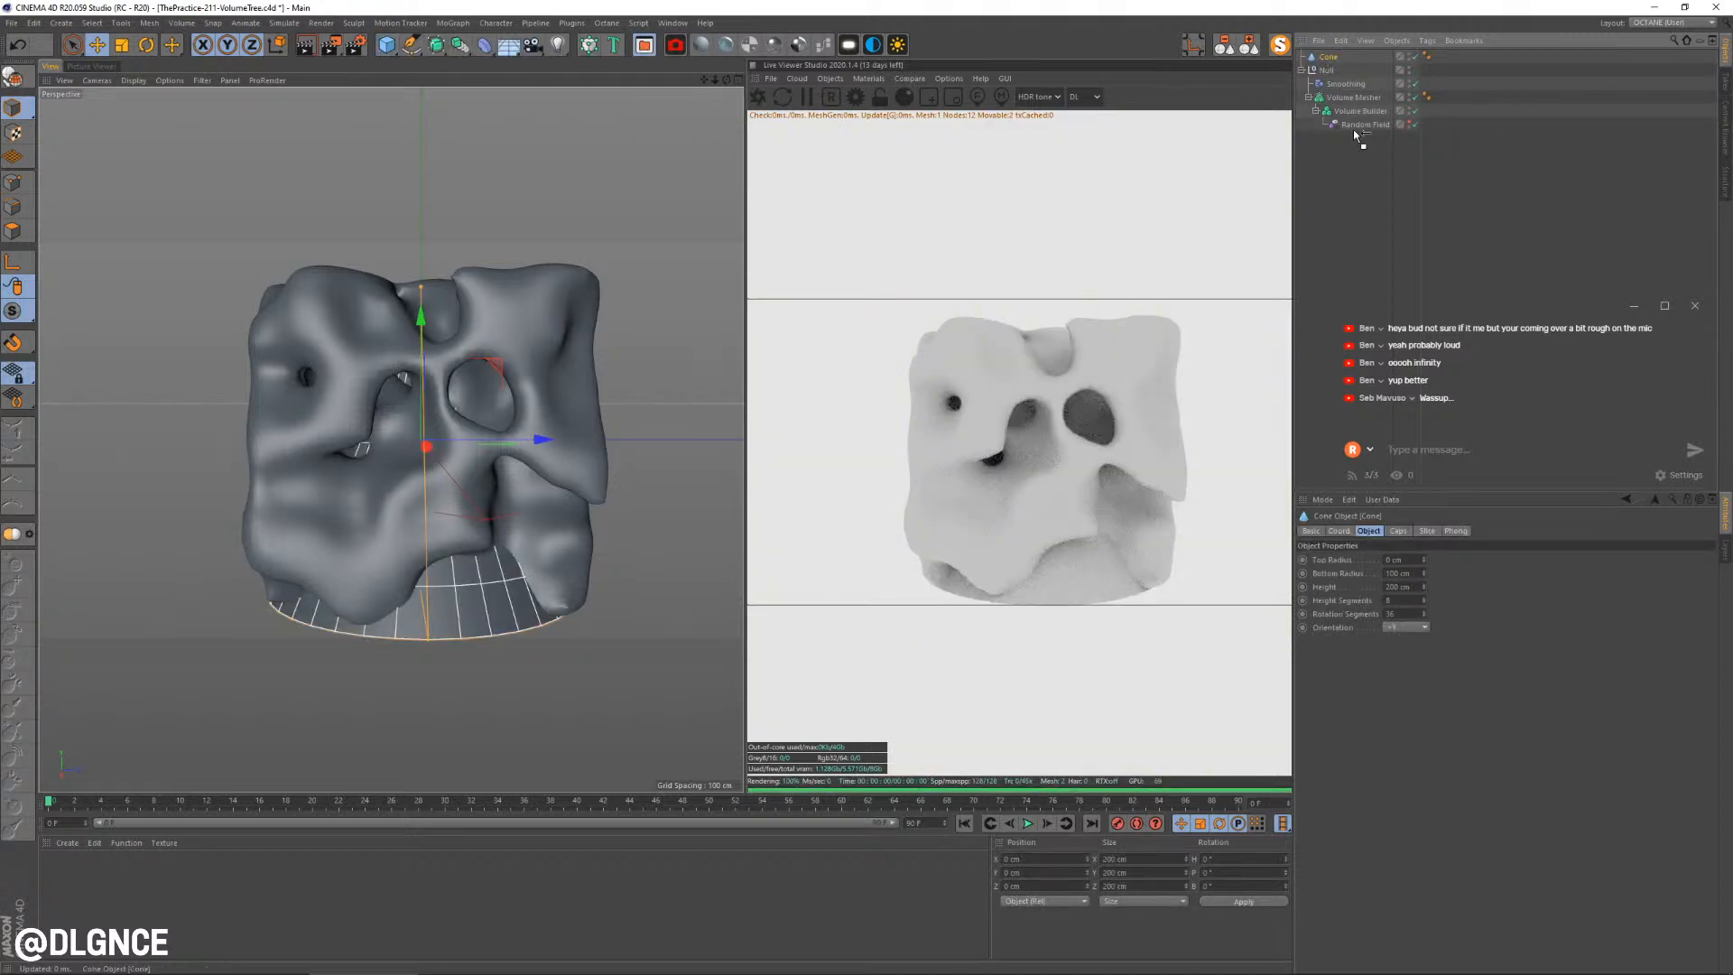
left_click_drag(1356, 127, 1353, 125)
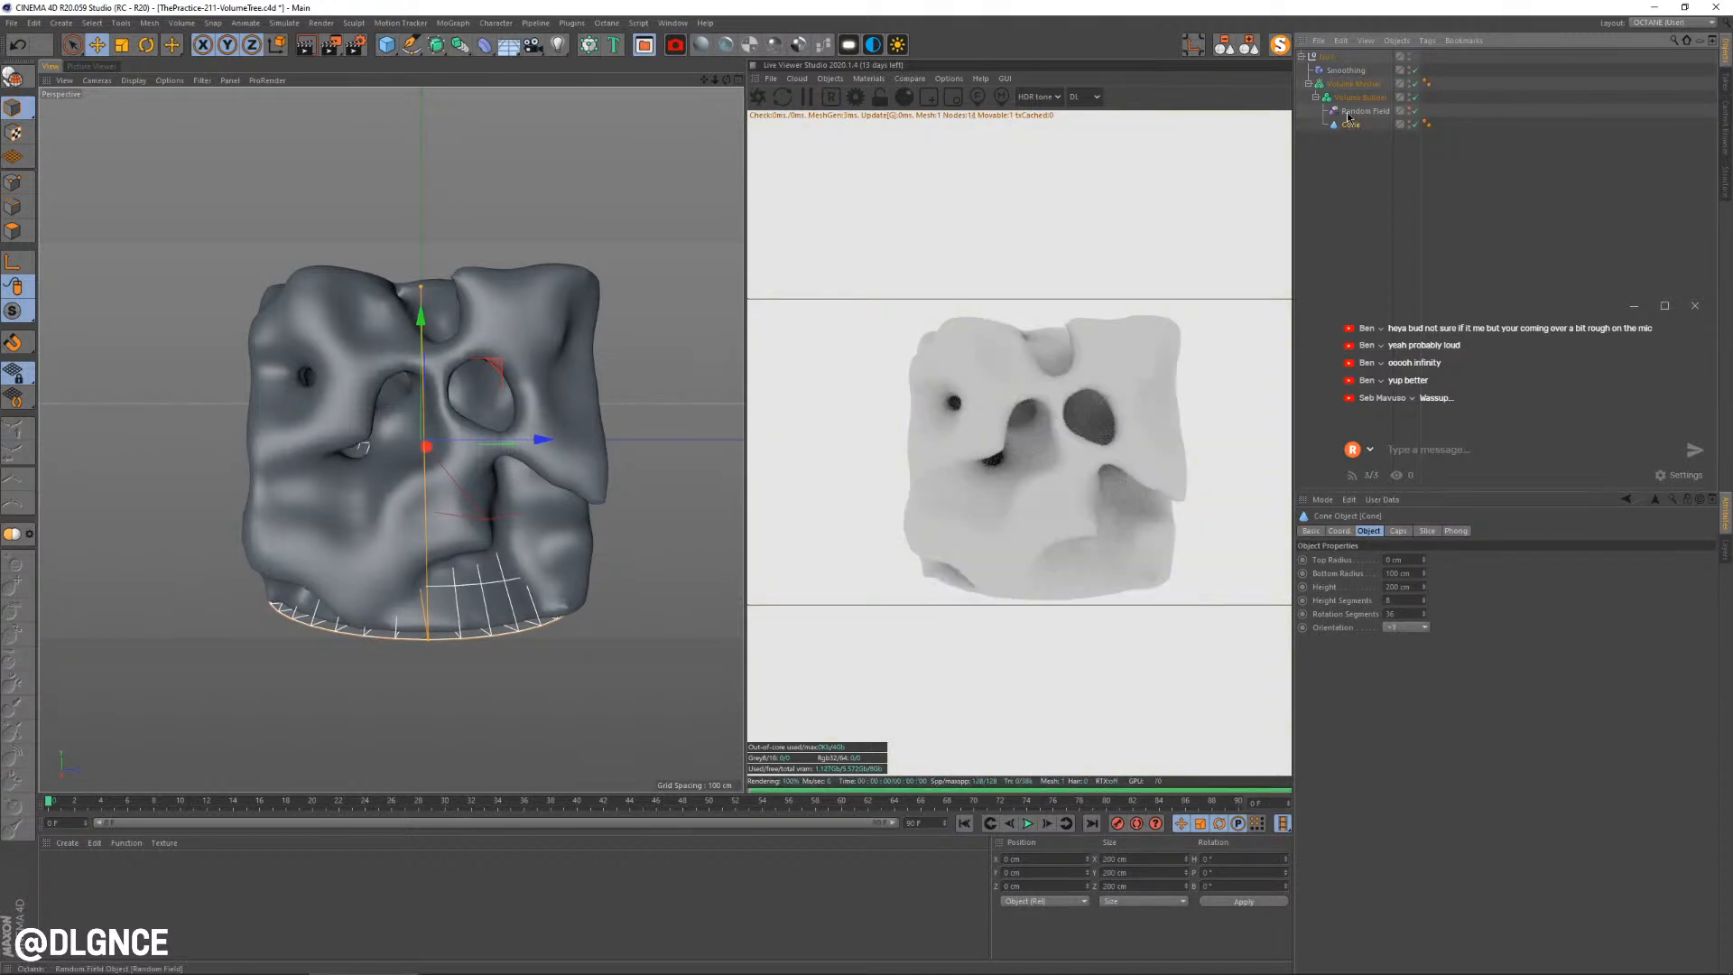
left_click(1361, 98)
left_click(1356, 621)
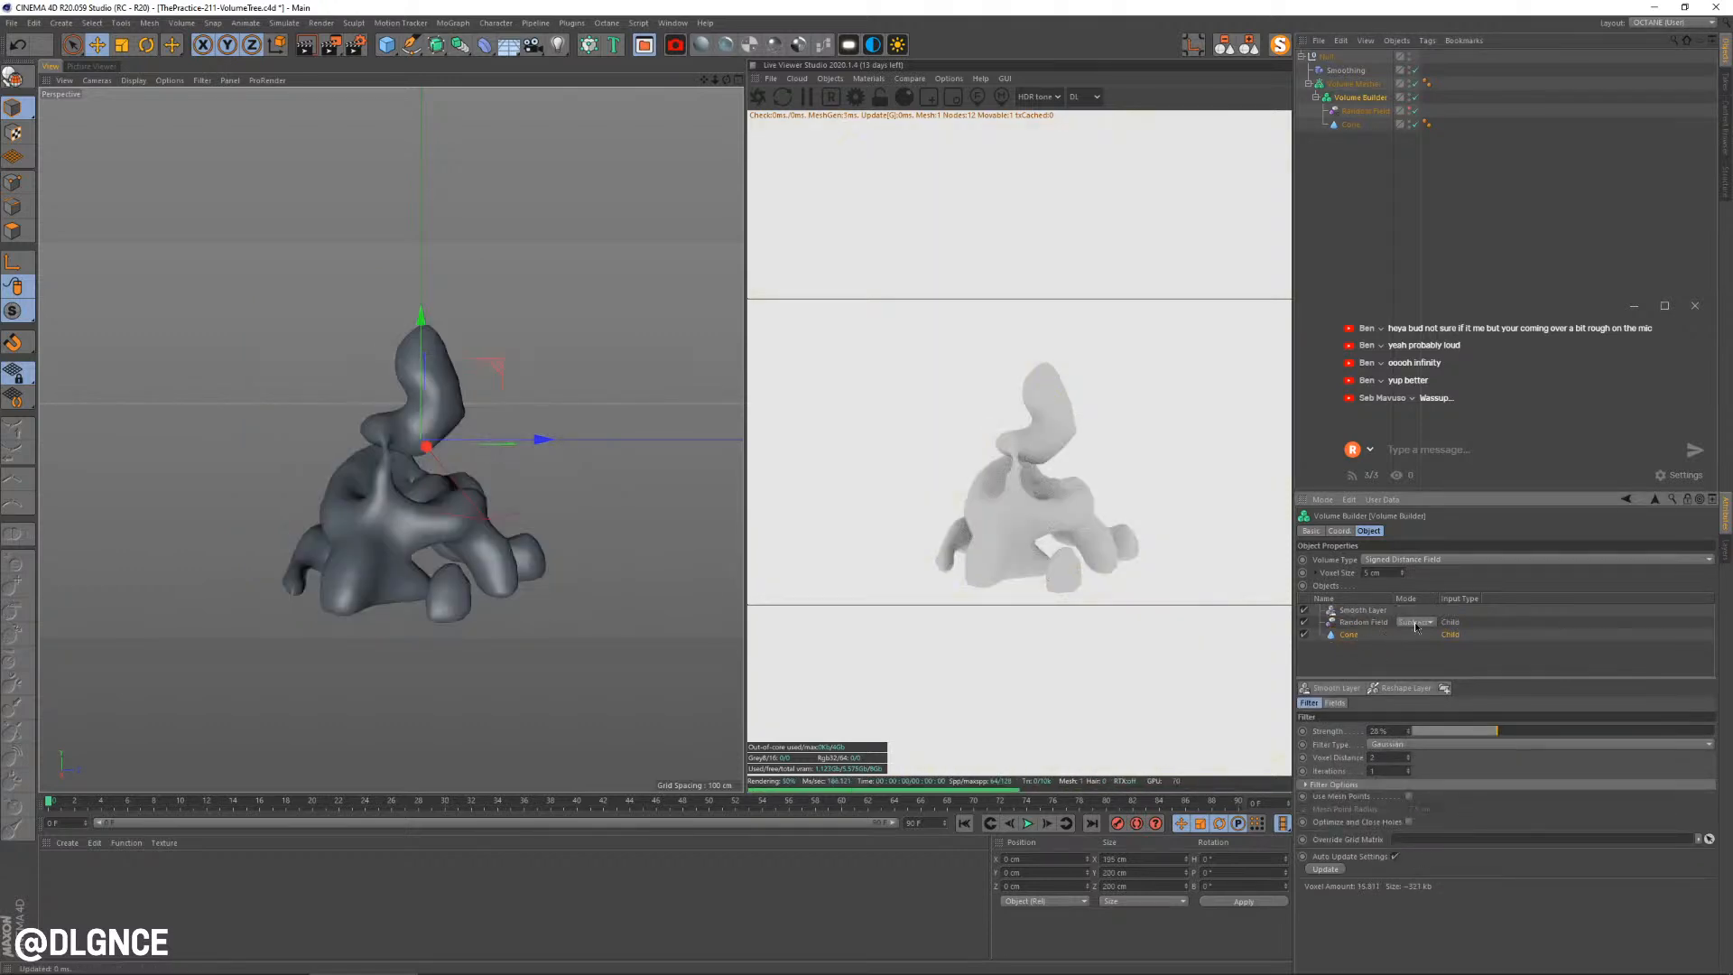
Stretch the cone upward to a height of about 326 cm
left_click(1365, 123)
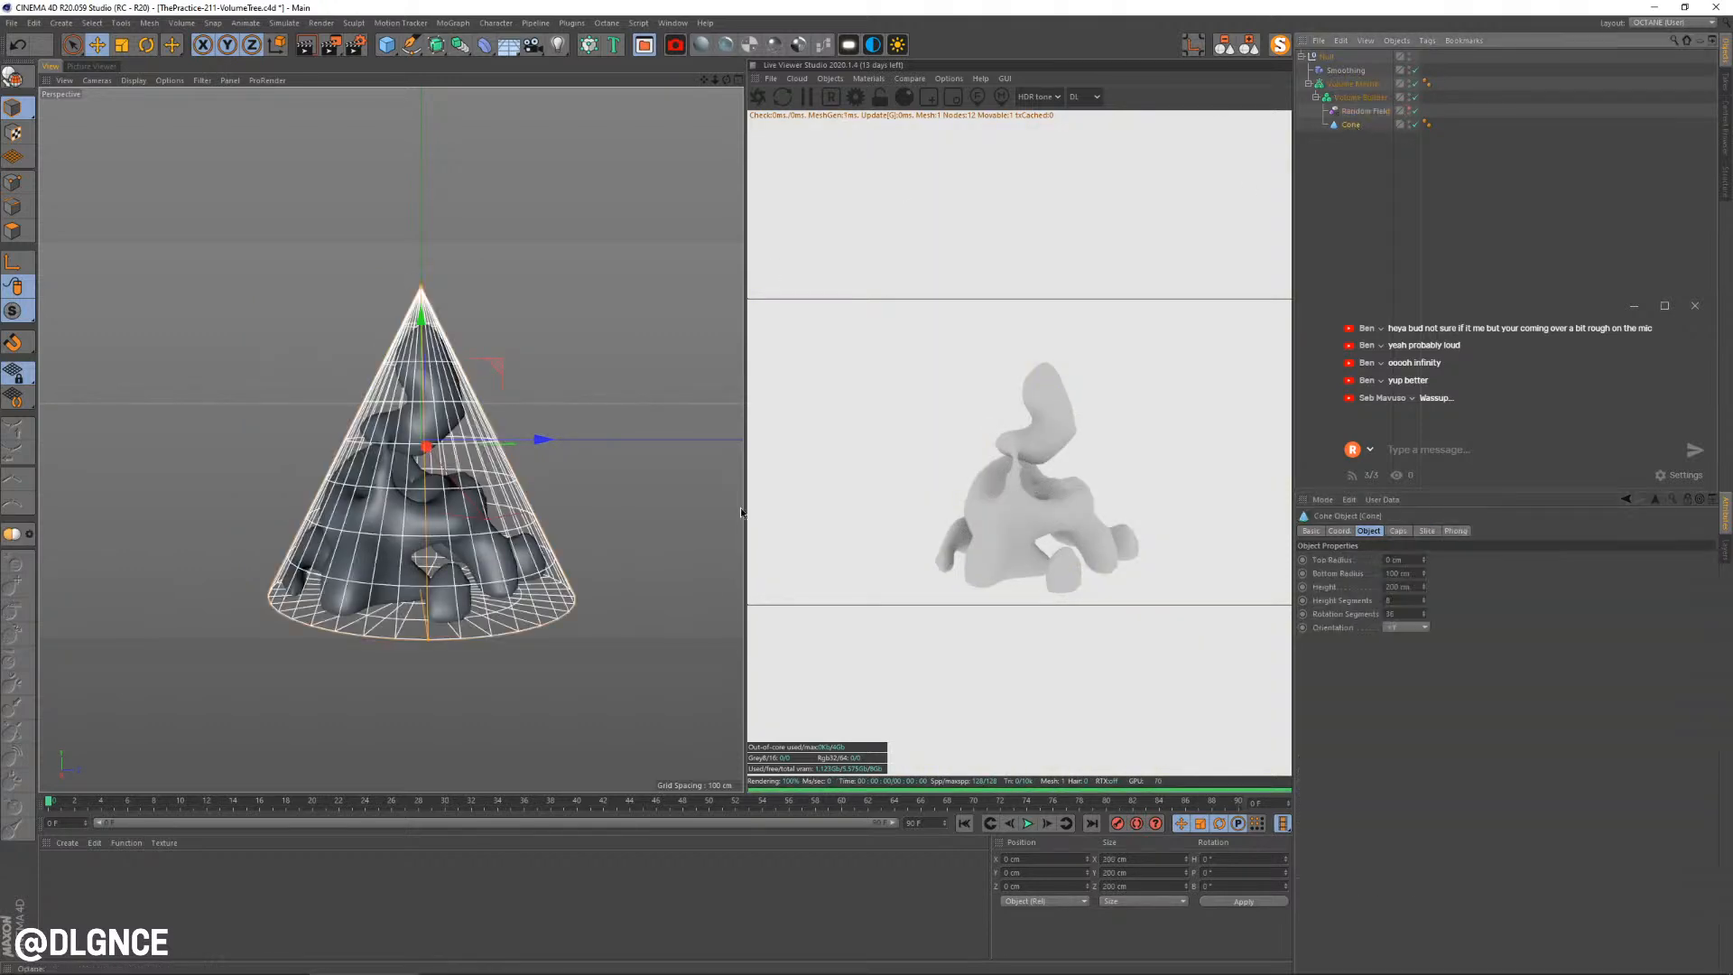
left_click_drag(422, 287, 420, 85)
scroll(496, 176, "down", 3)
left_click_drag(496, 176, 515, 263, "alt")
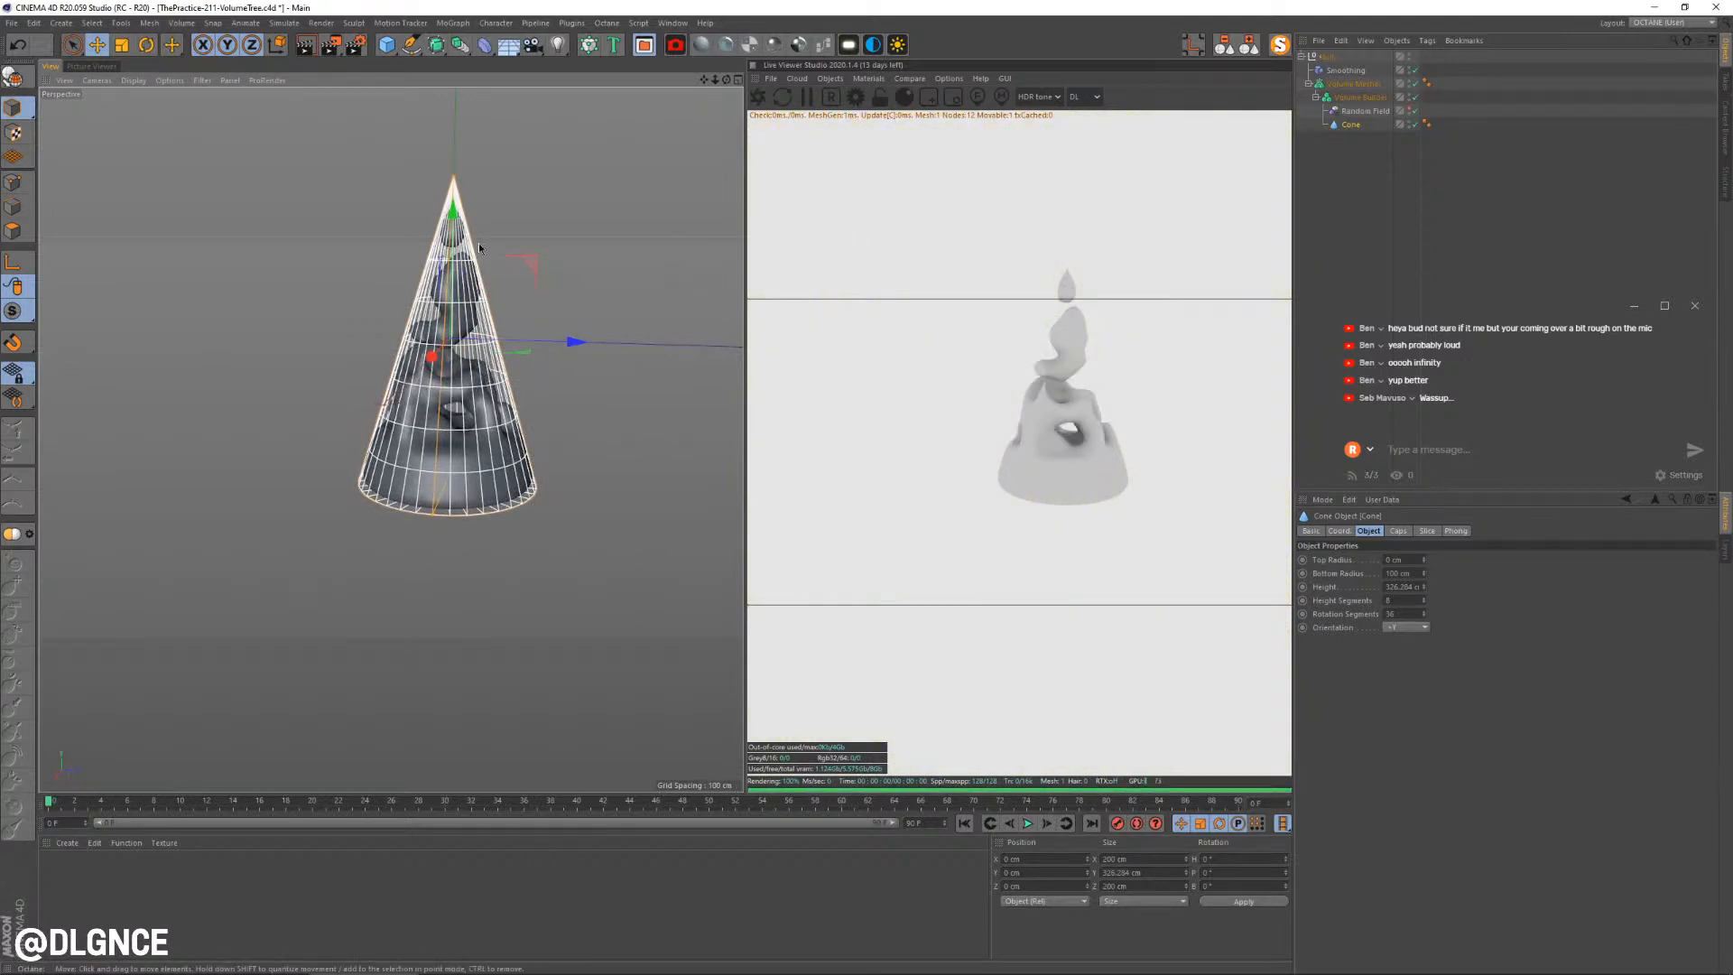
middle_click_drag(561, 402, 553, 445, "alt")
left_click_drag(552, 444, 632, 440, "alt")
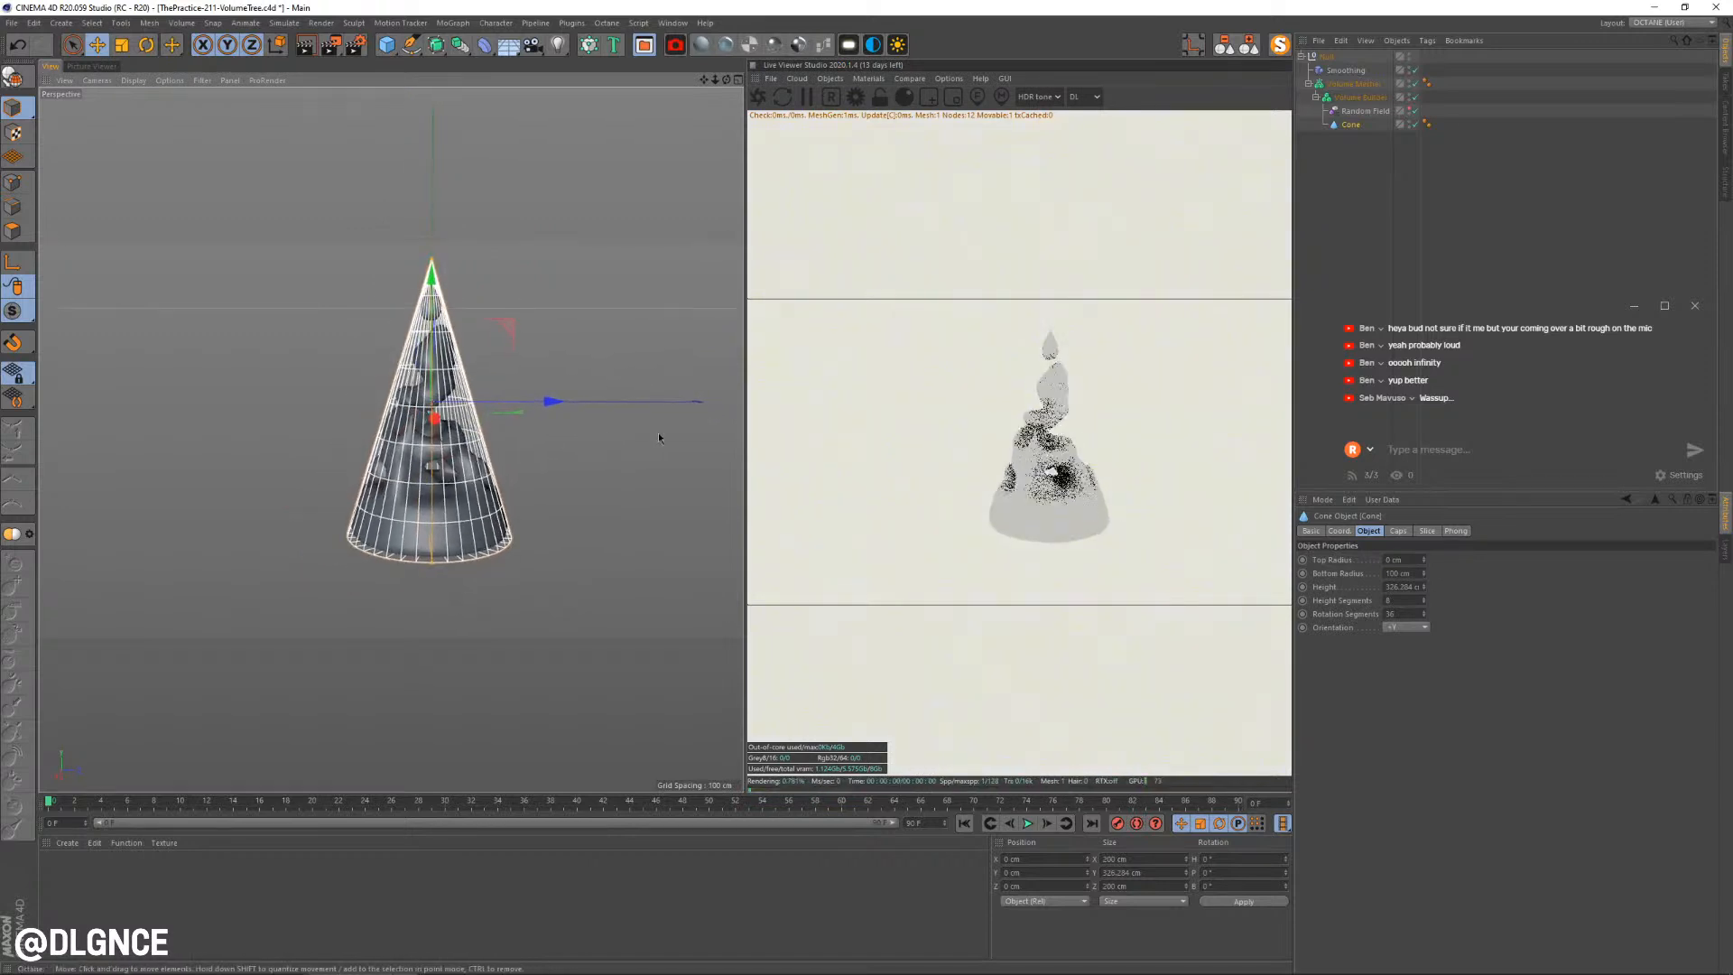
Set the Random Field's animation speed to 60% and play the timeline to preview the moving noise
left_click(1033, 823)
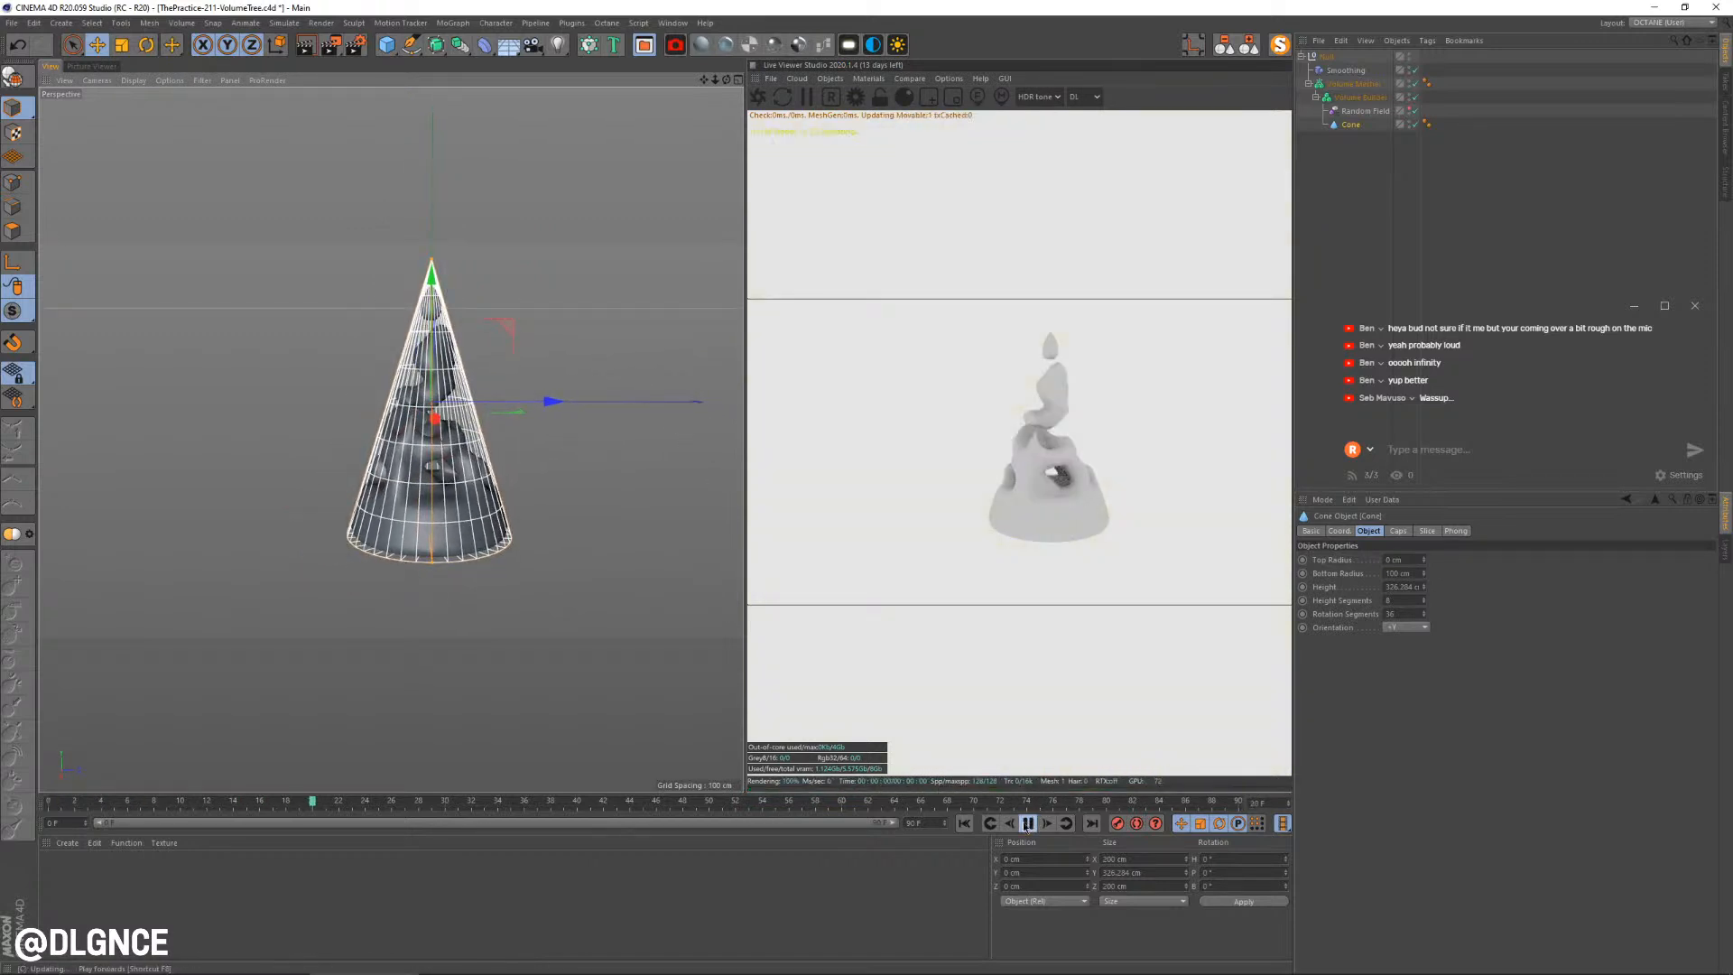
left_click(1364, 112)
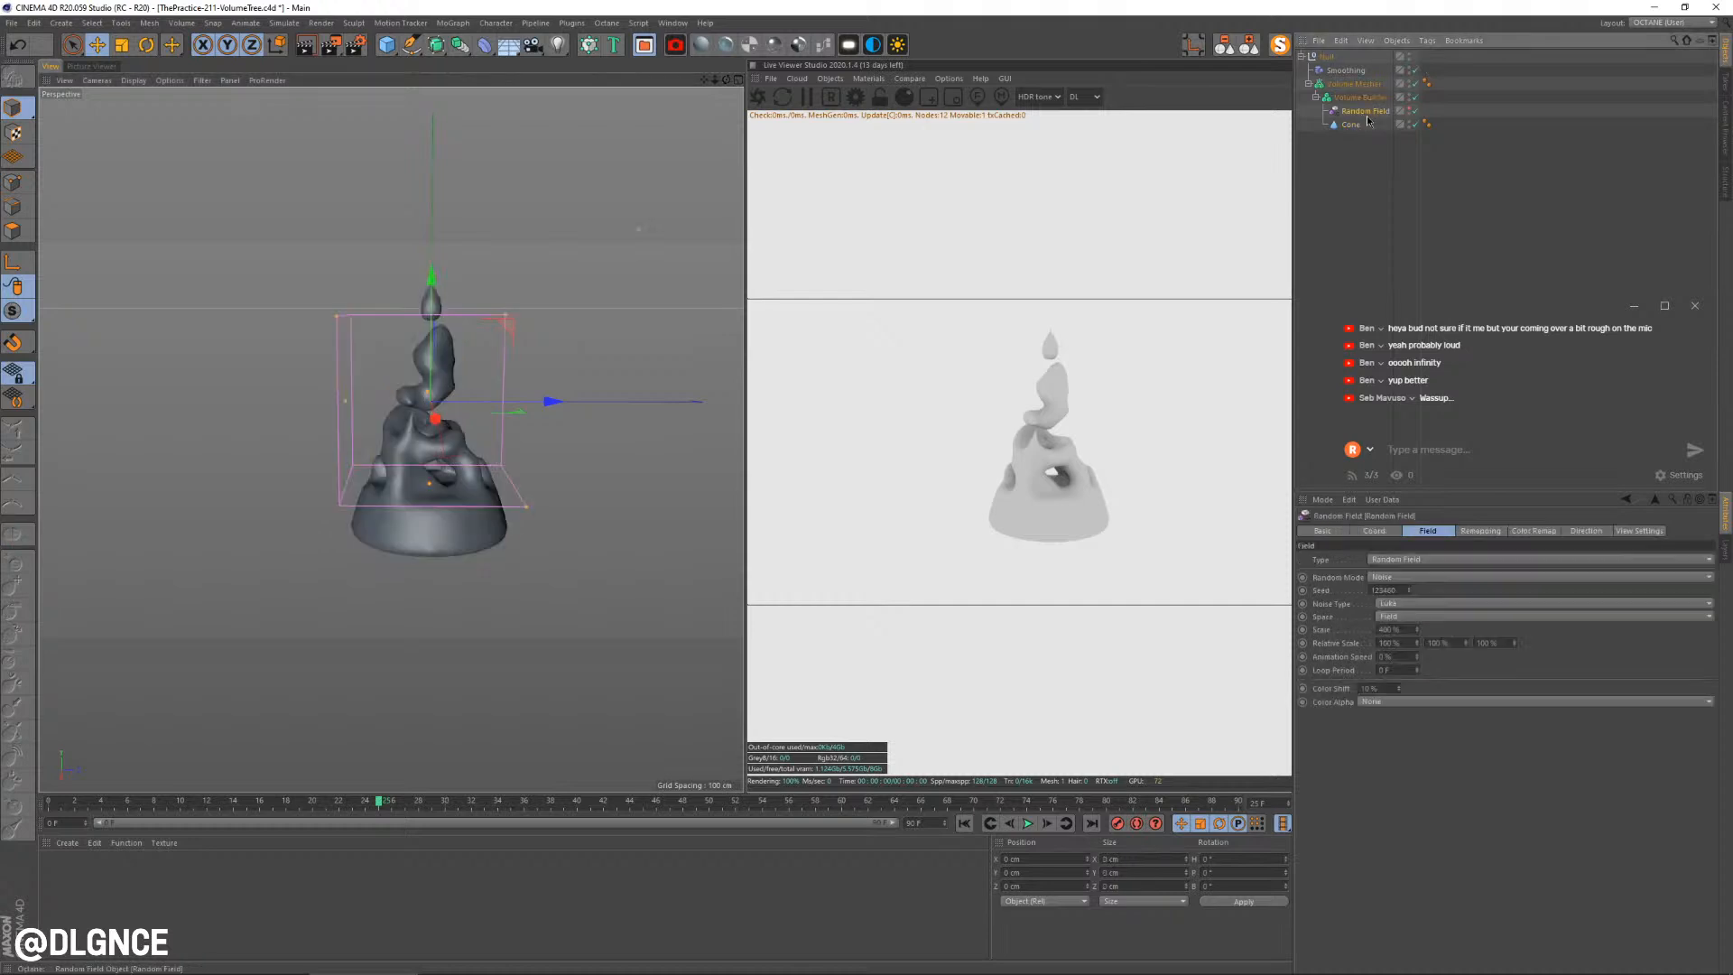
left_click(1416, 658)
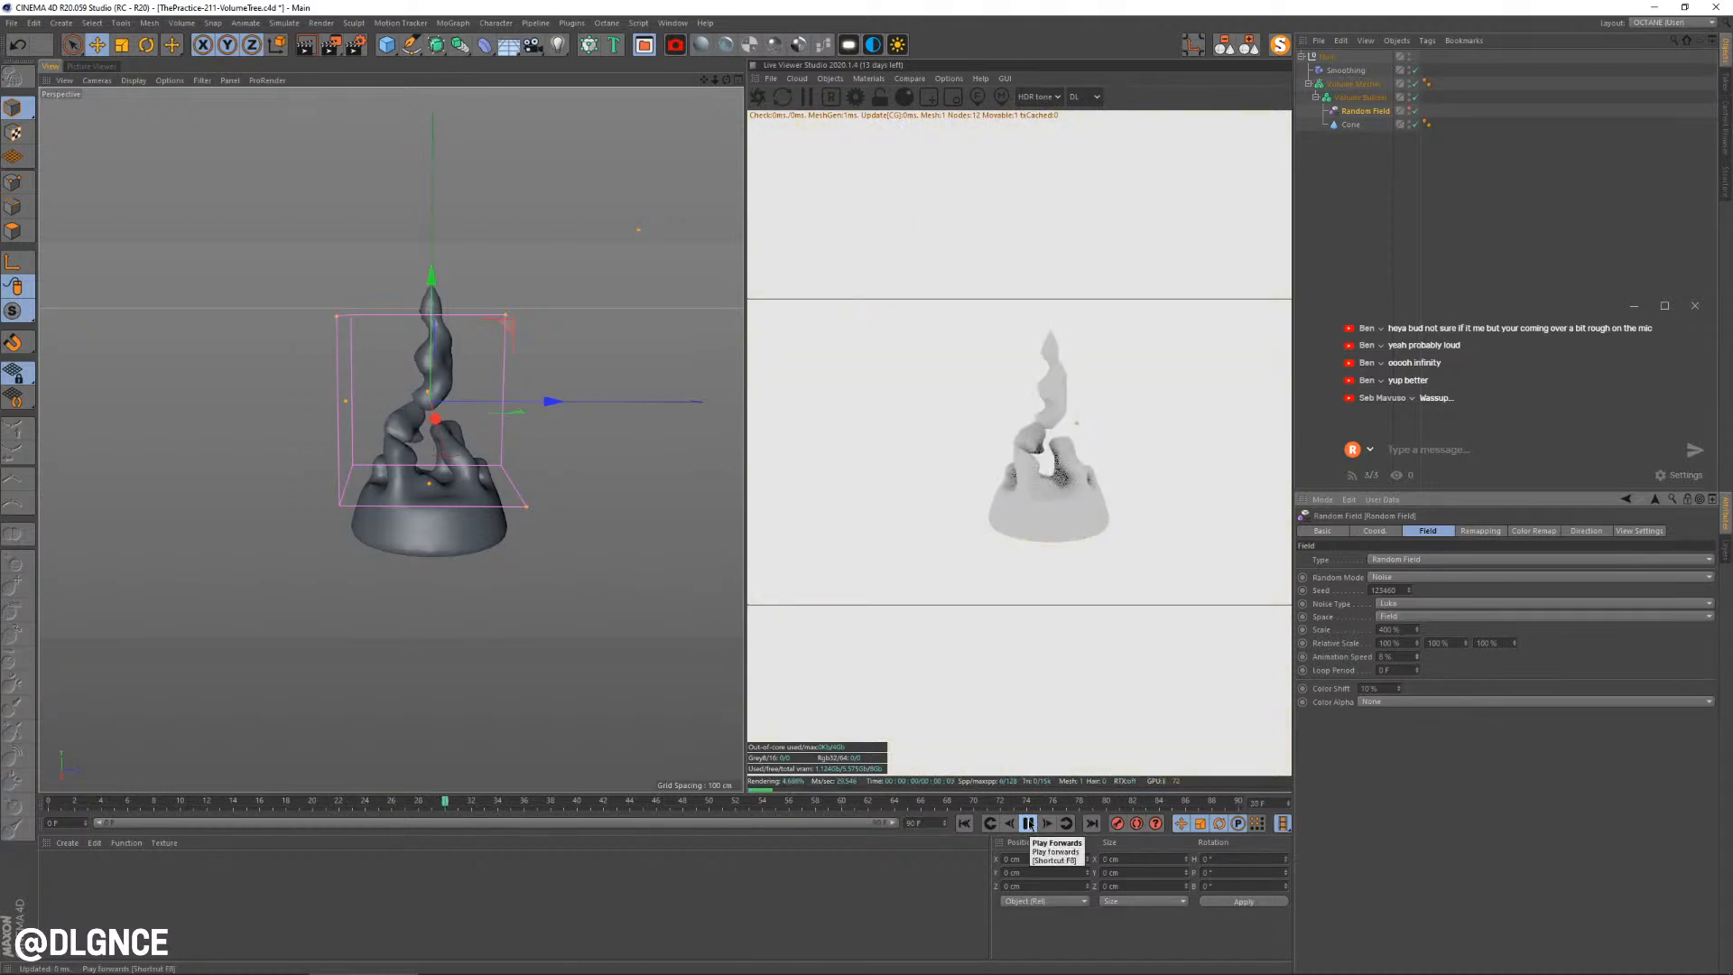
left_click(1029, 823)
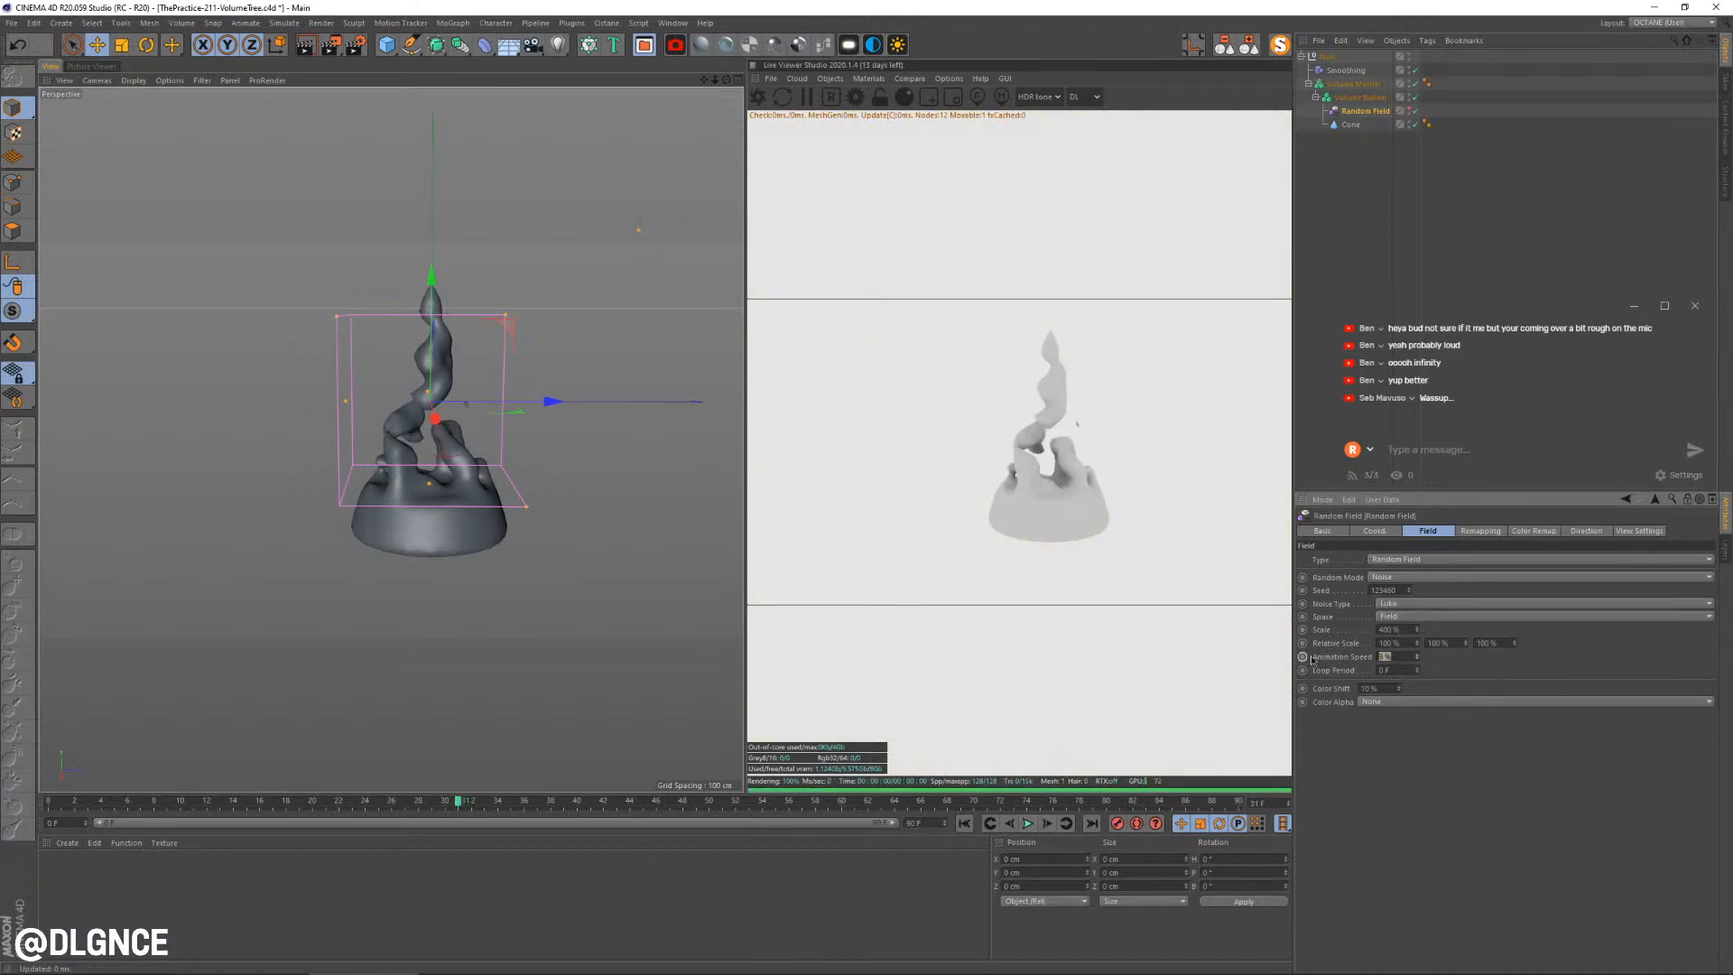
type("0")
key("Return")
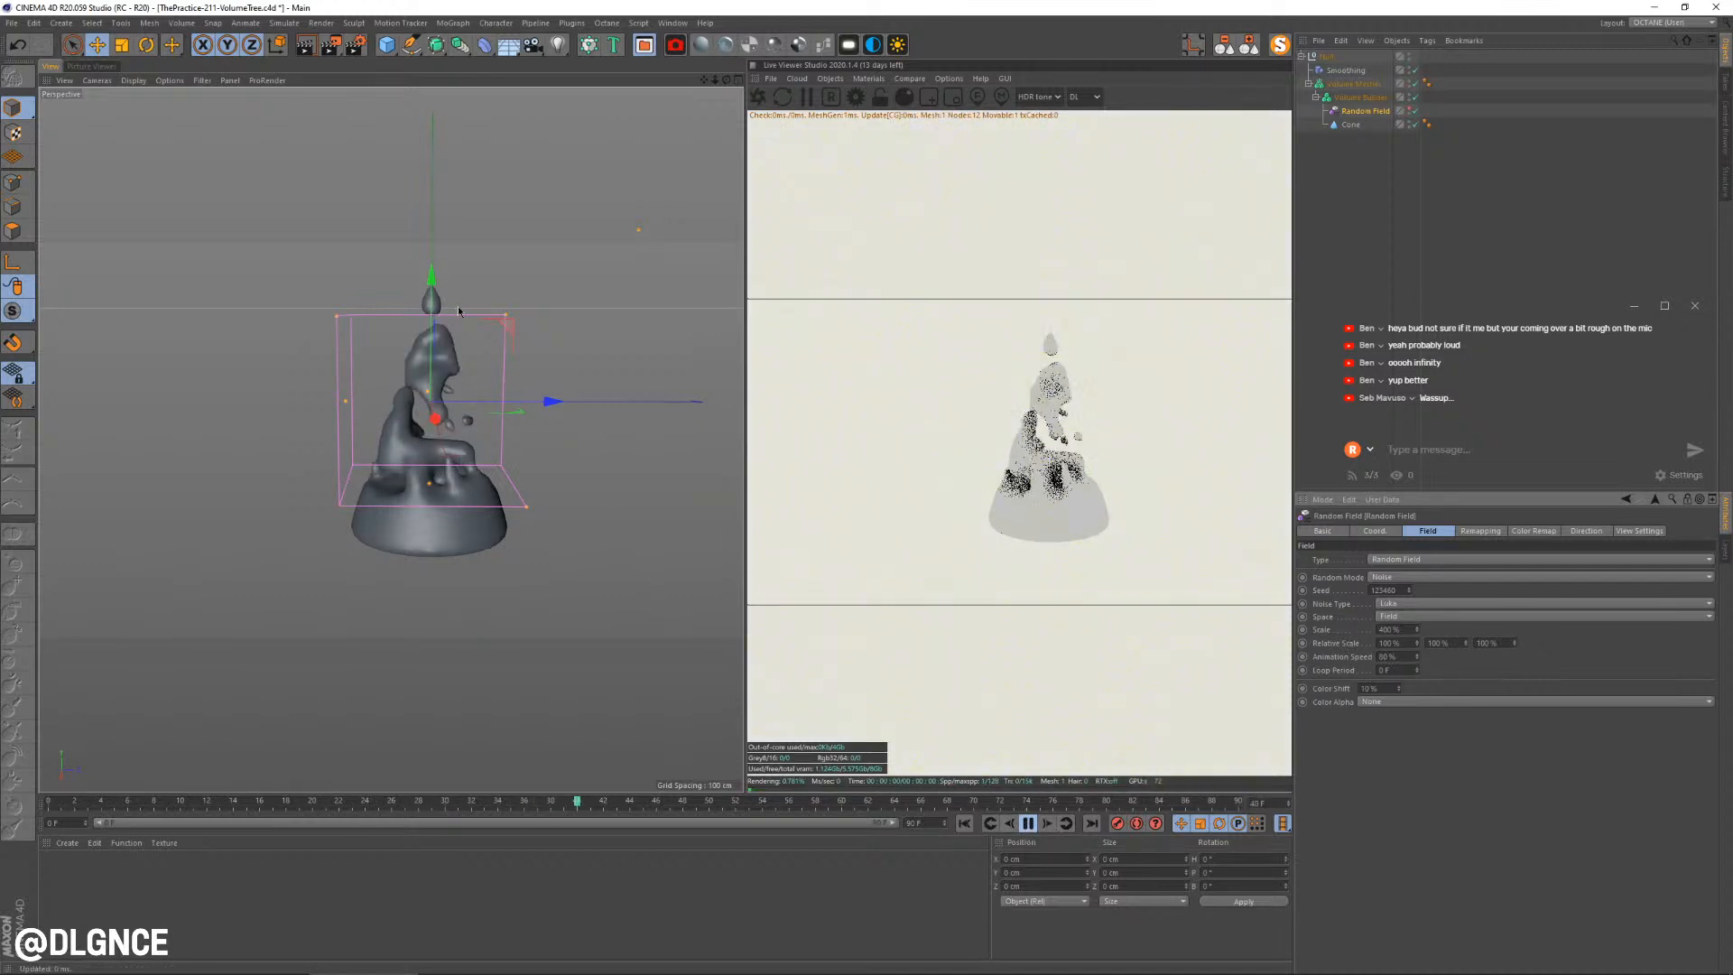
left_click_drag(423, 277, 485, 0)
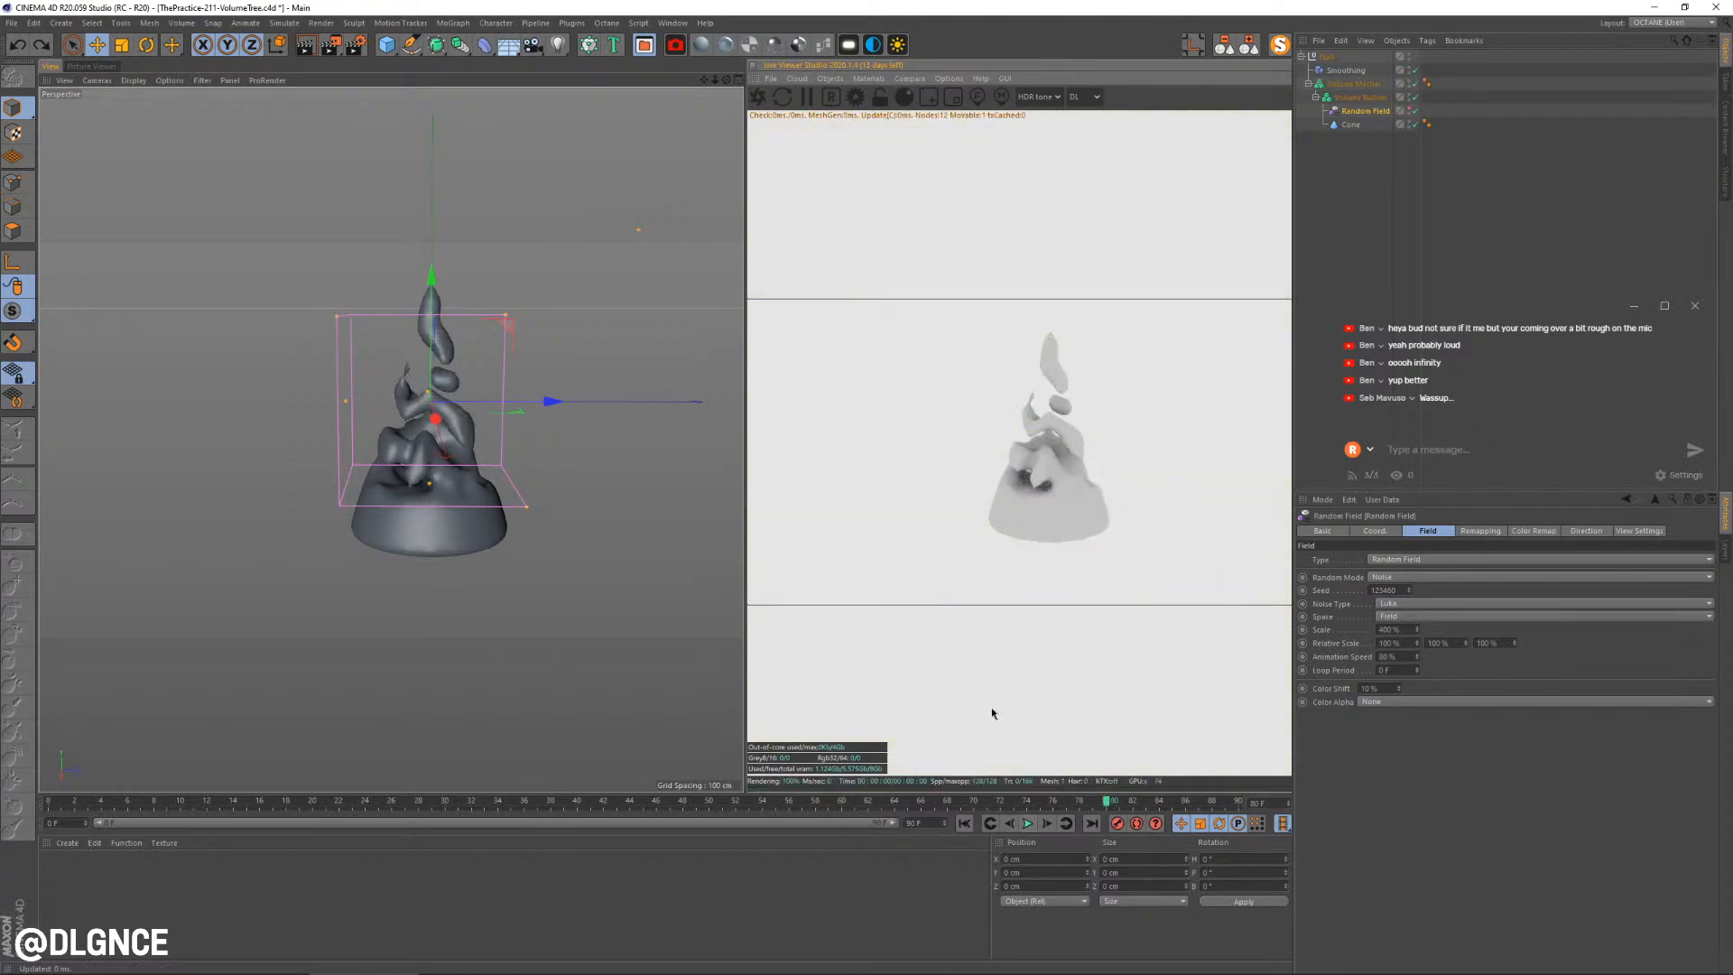
Undo the cone and noise animation changes back to the original sphere
left_click(1358, 125)
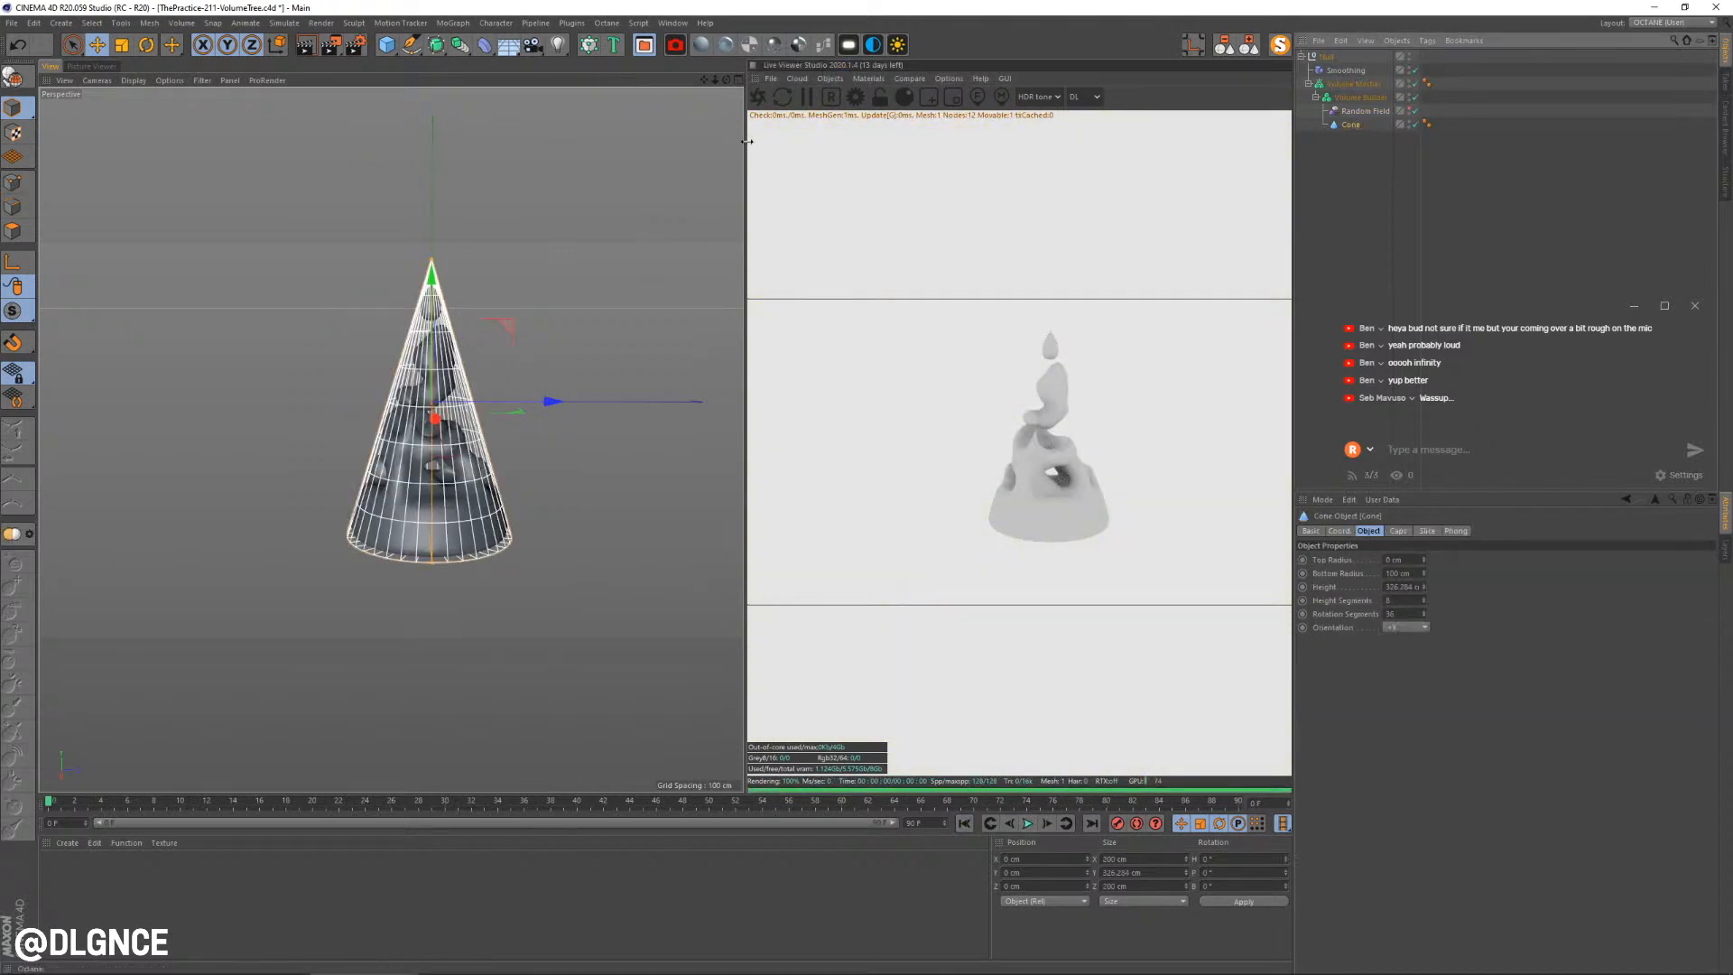
key("ctrl+z")
key("ctrl+z")
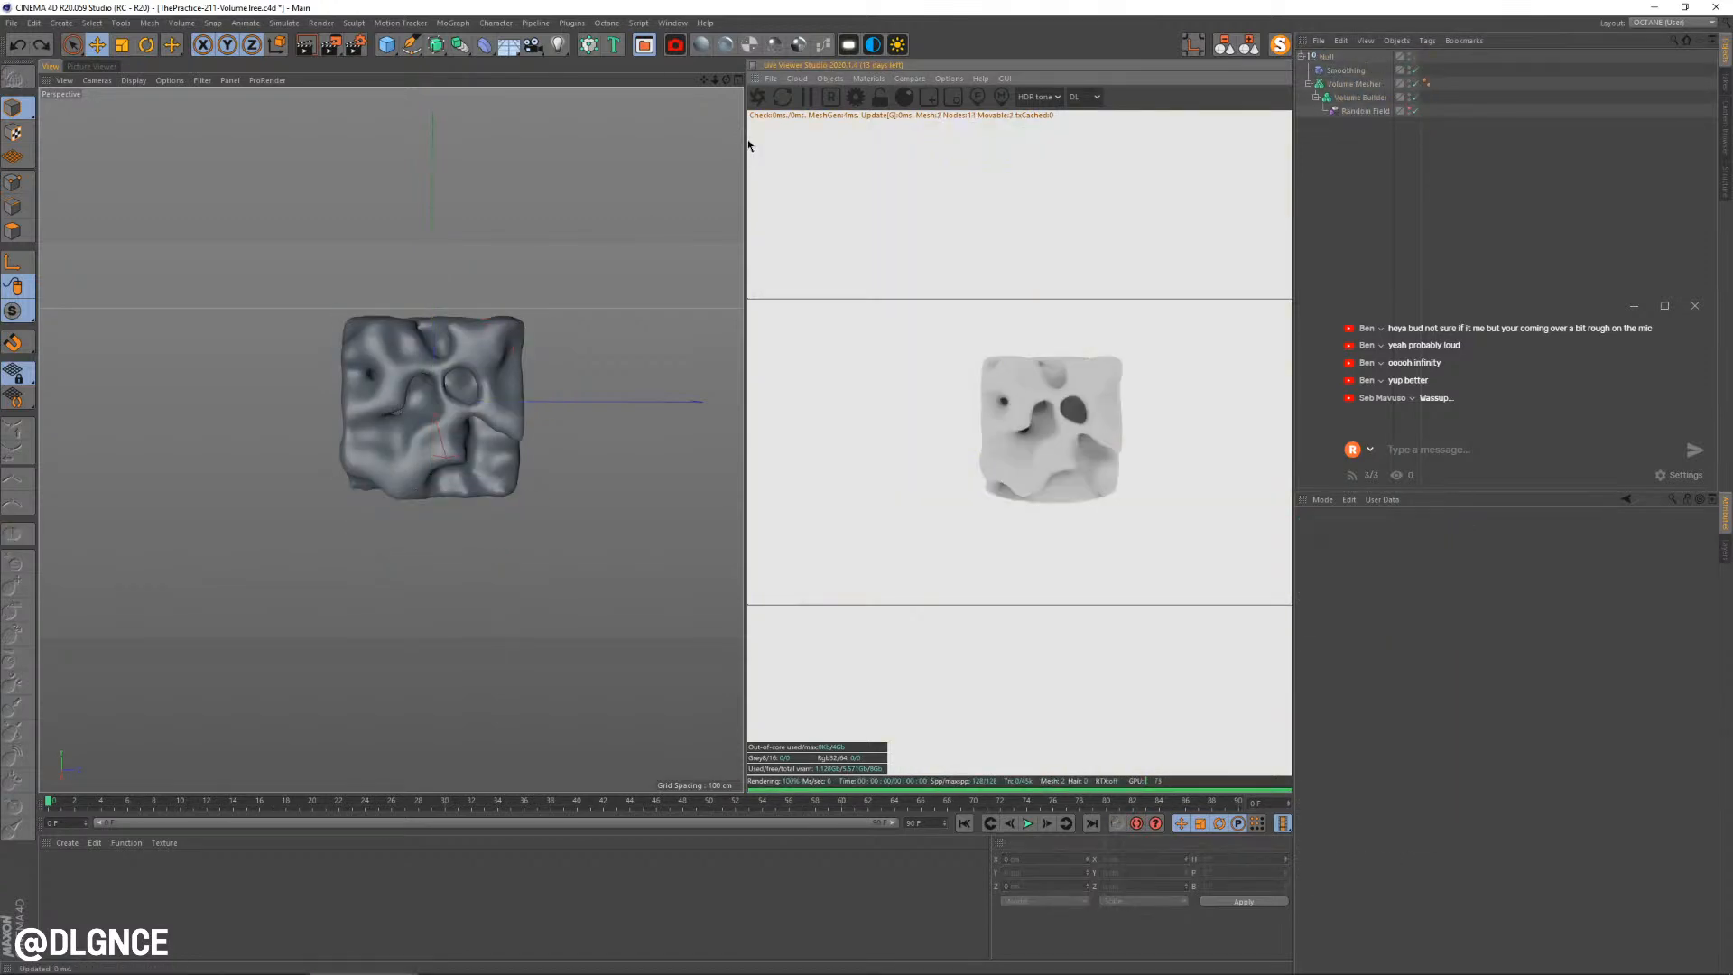
key("ctrl+z")
Raise the Random Field's seed to 123462 for a different carved shape
left_click(548, 323)
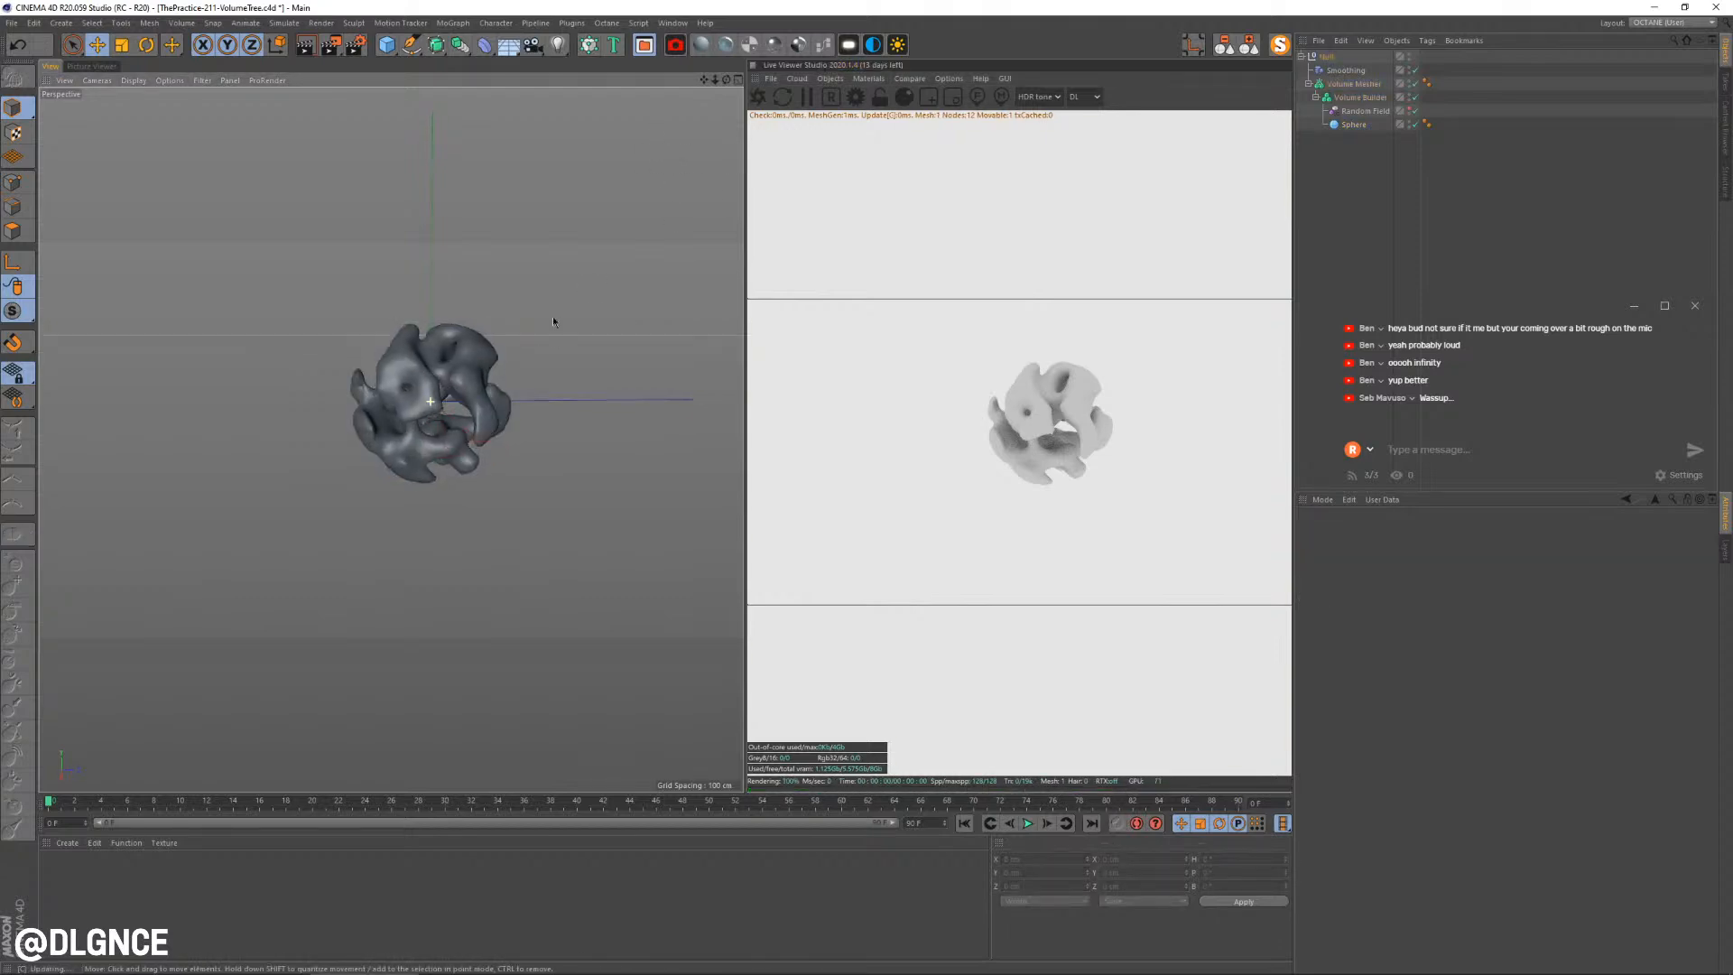
left_click_drag(548, 322, 600, 316, "alt")
left_click(424, 379)
scroll(424, 392, "up", 4)
left_click_drag(506, 402, 599, 427, "alt")
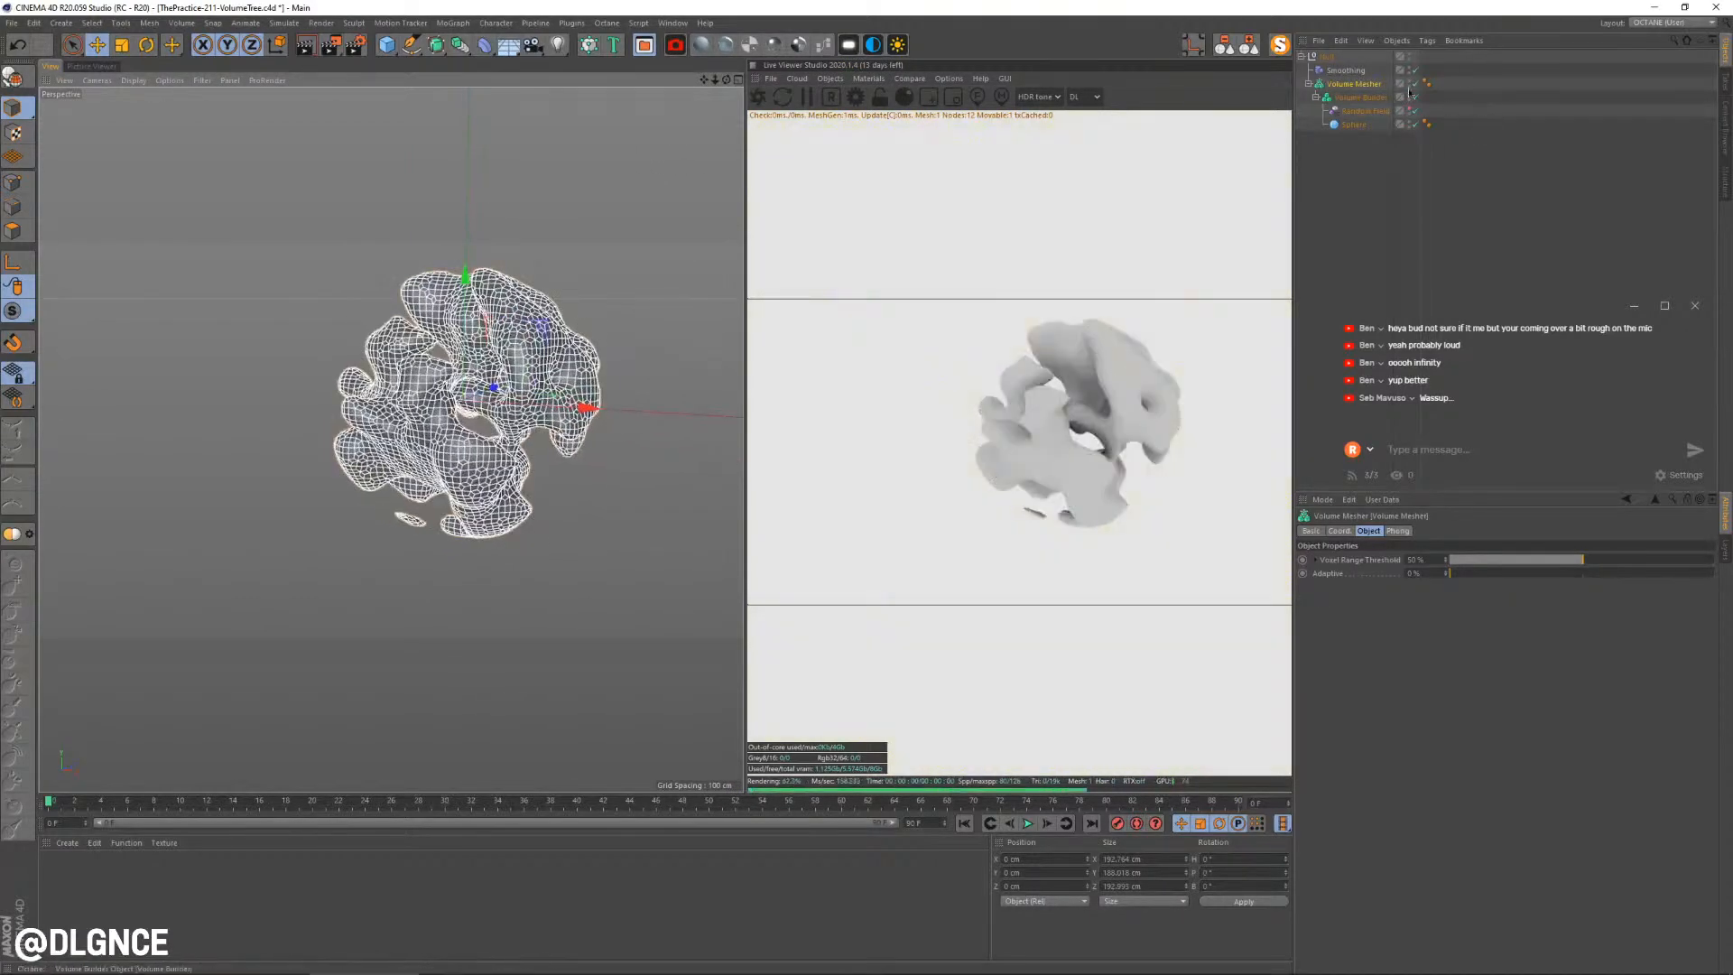
left_click(1360, 110)
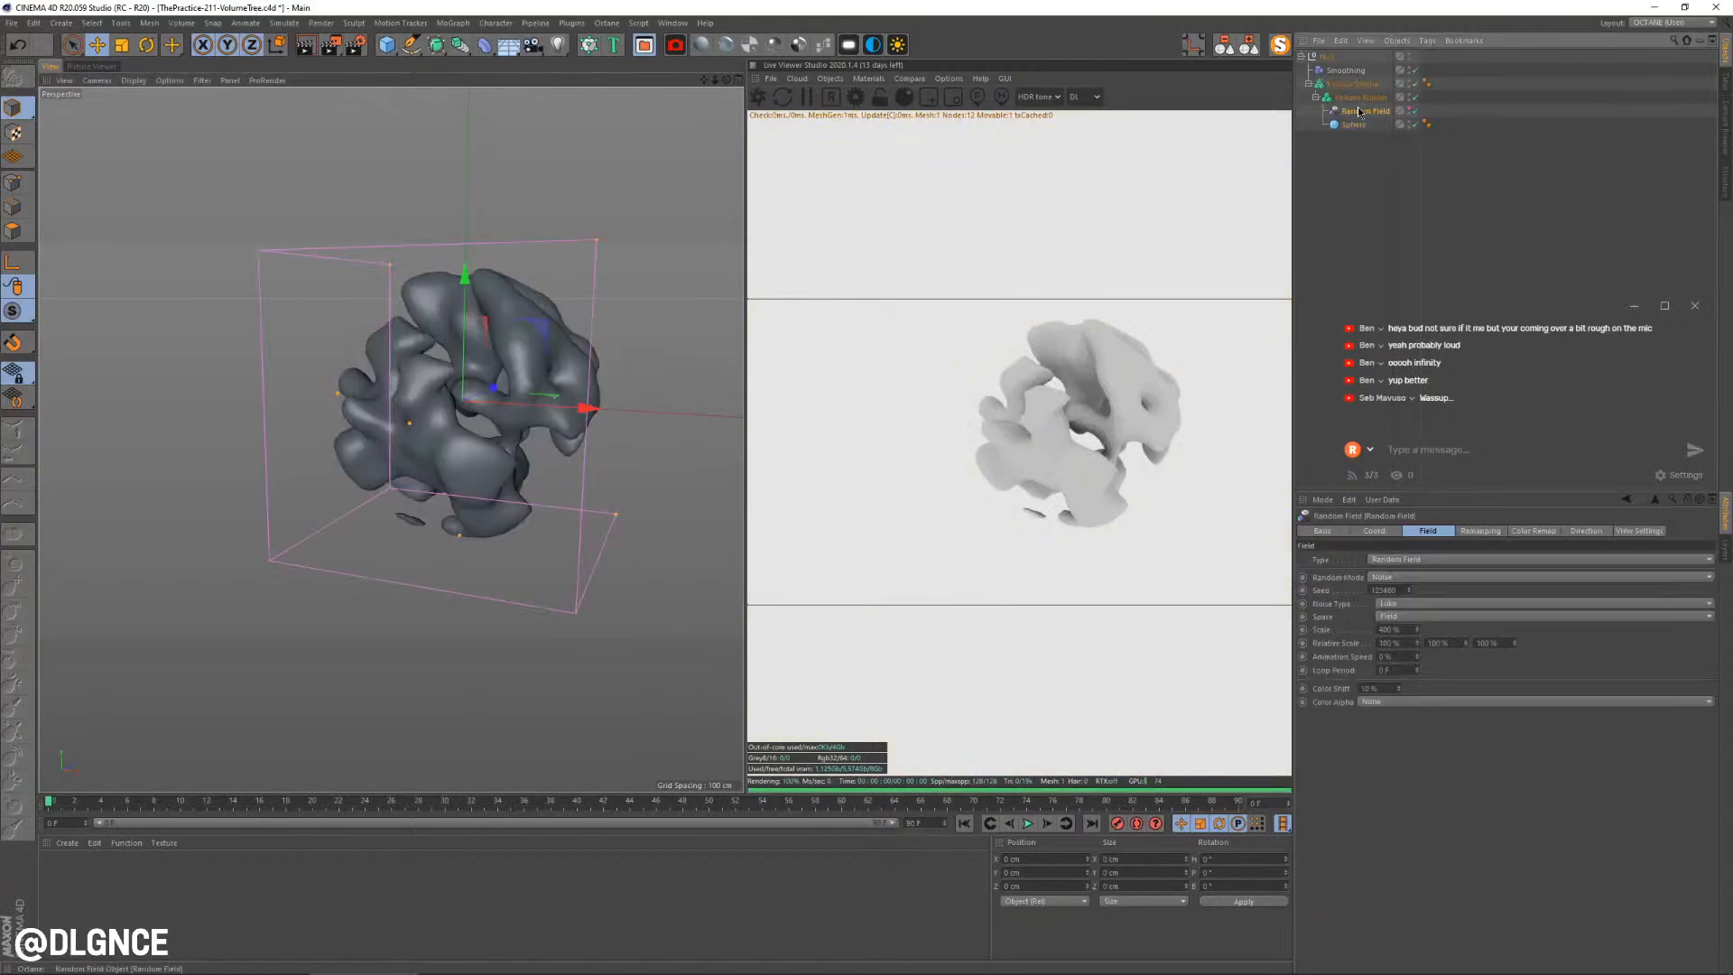
left_click(1409, 587)
left_click(1410, 589)
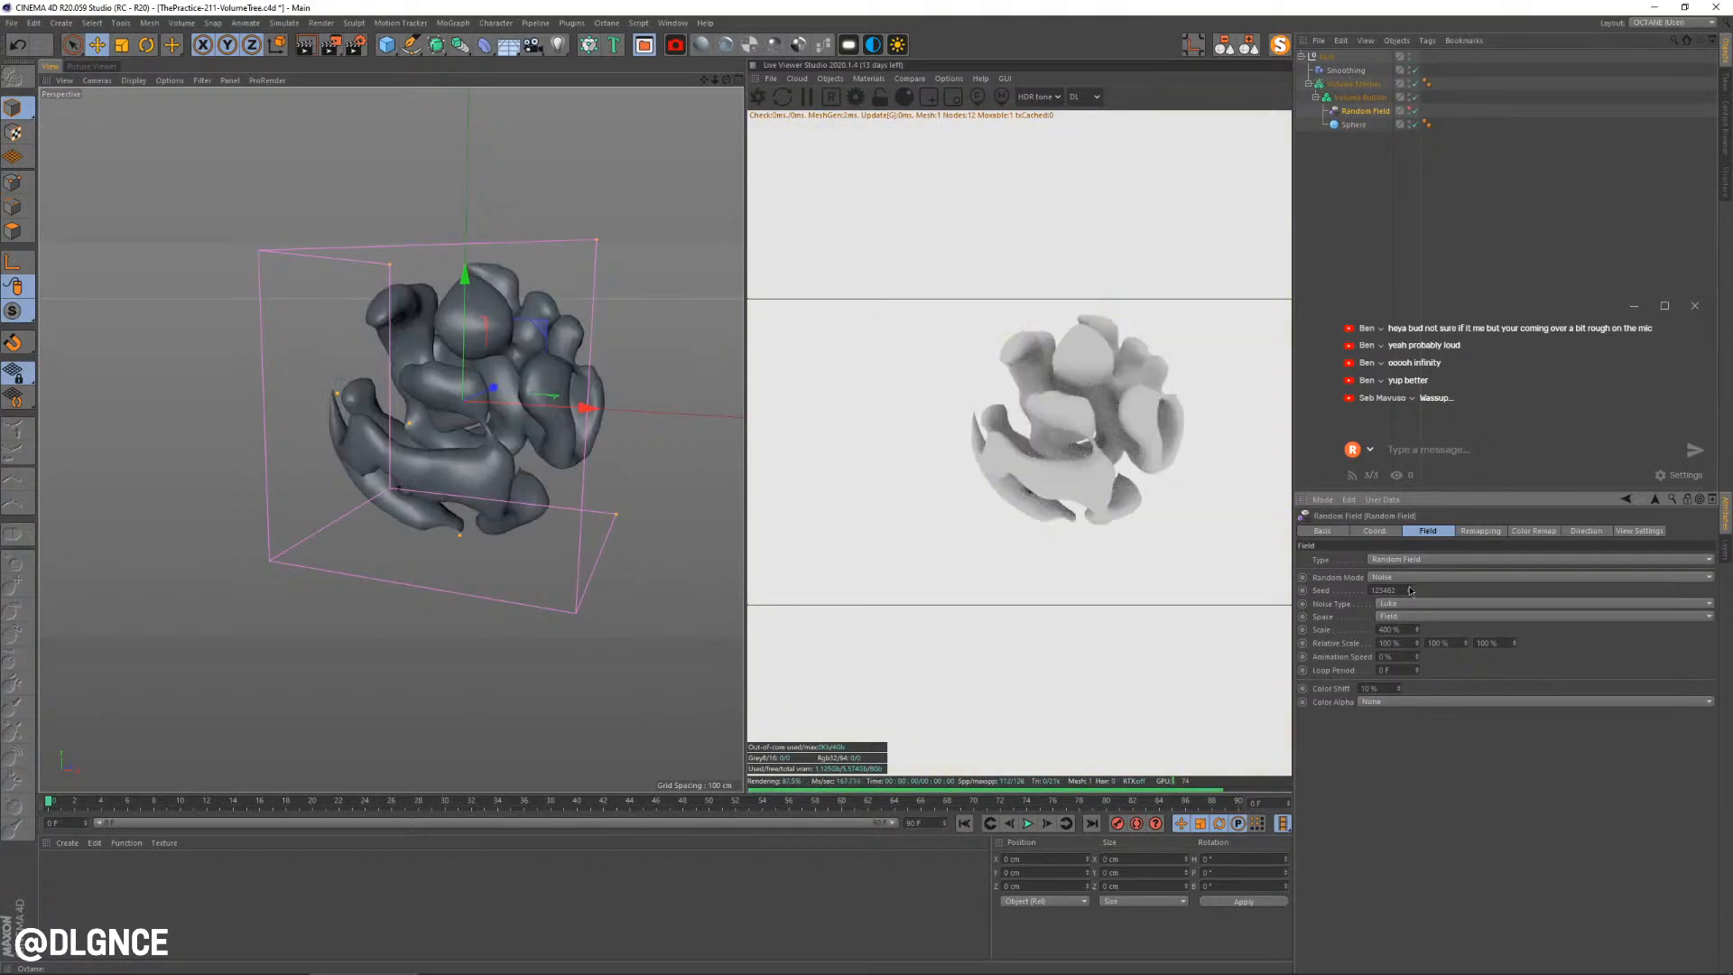
Set the Smoothing deformer's strength to 42%
left_click_drag(511, 539, 595, 525, "alt")
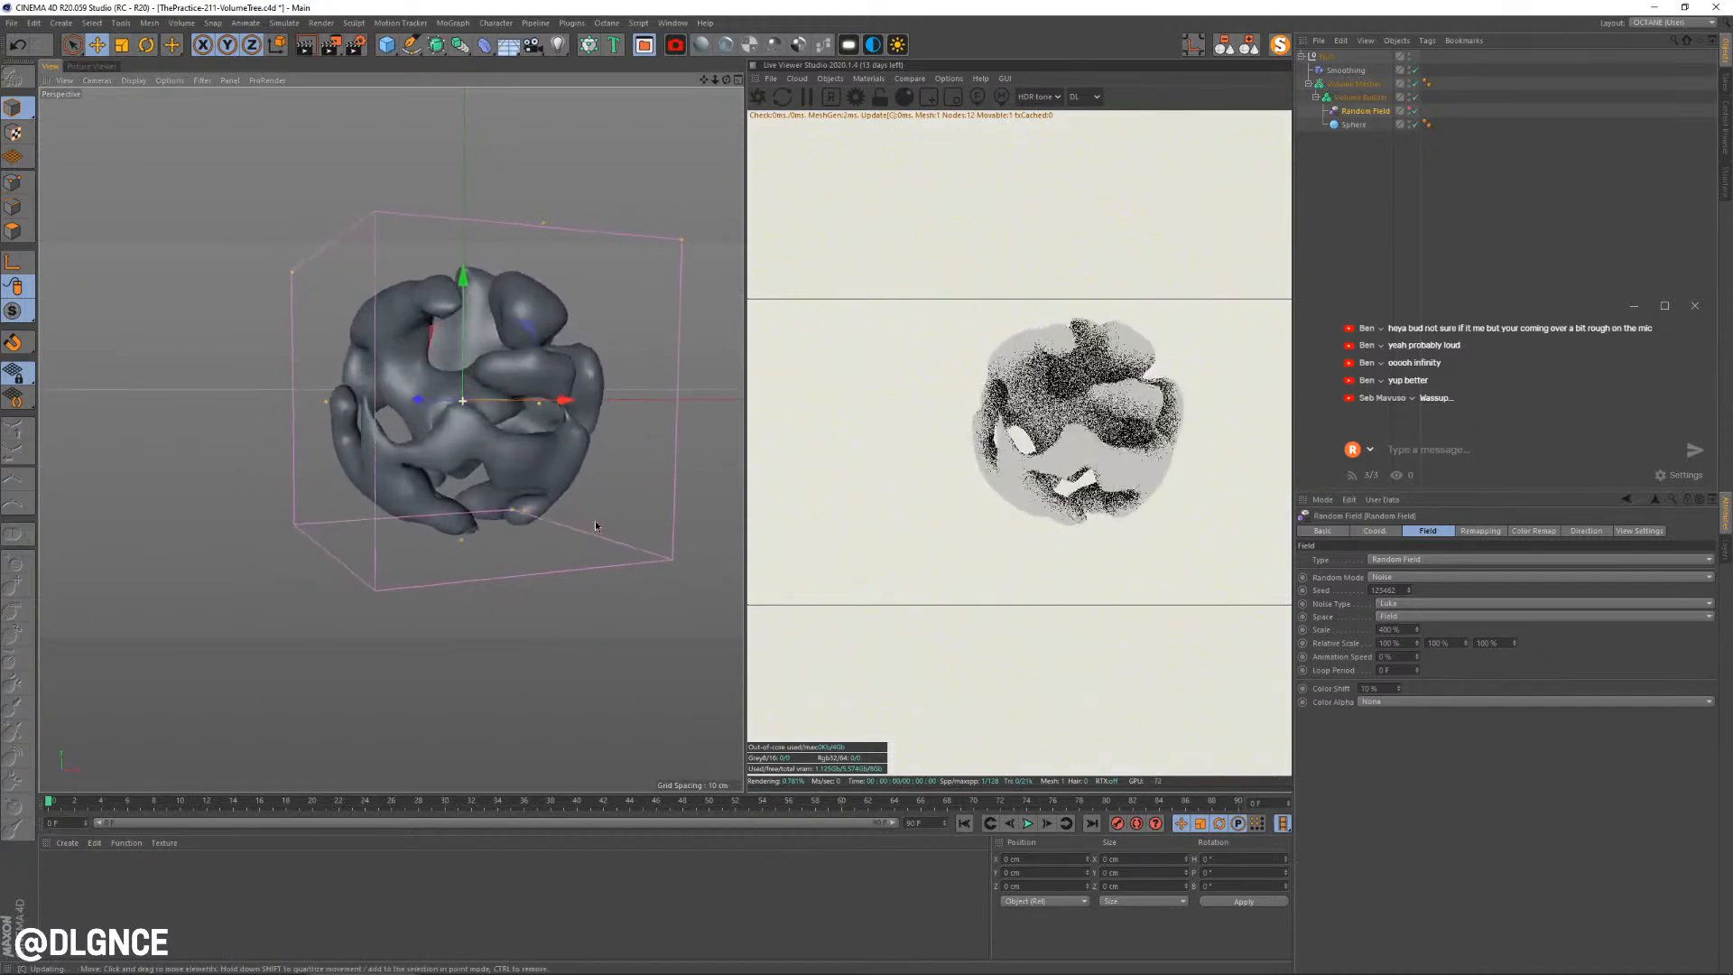
left_click(1355, 70)
left_click(1549, 585)
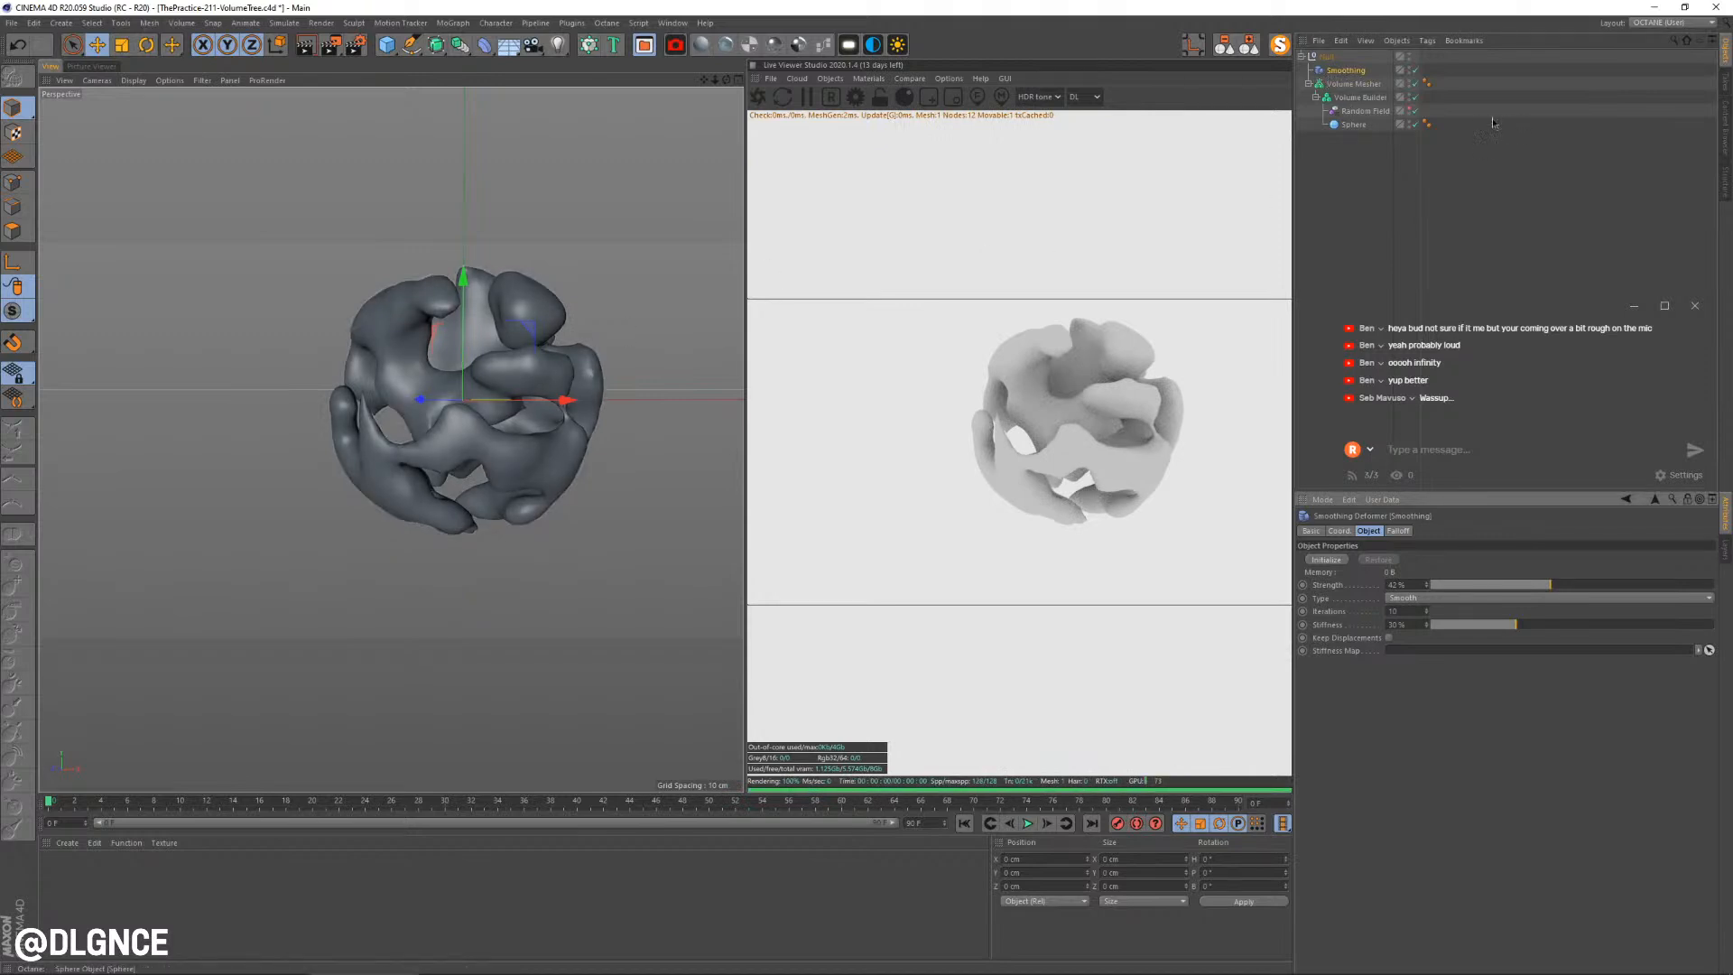
Set the Volume Builder's voxel size to 4 cm and its Smooth Layer's strength to 34%
left_click(1364, 99)
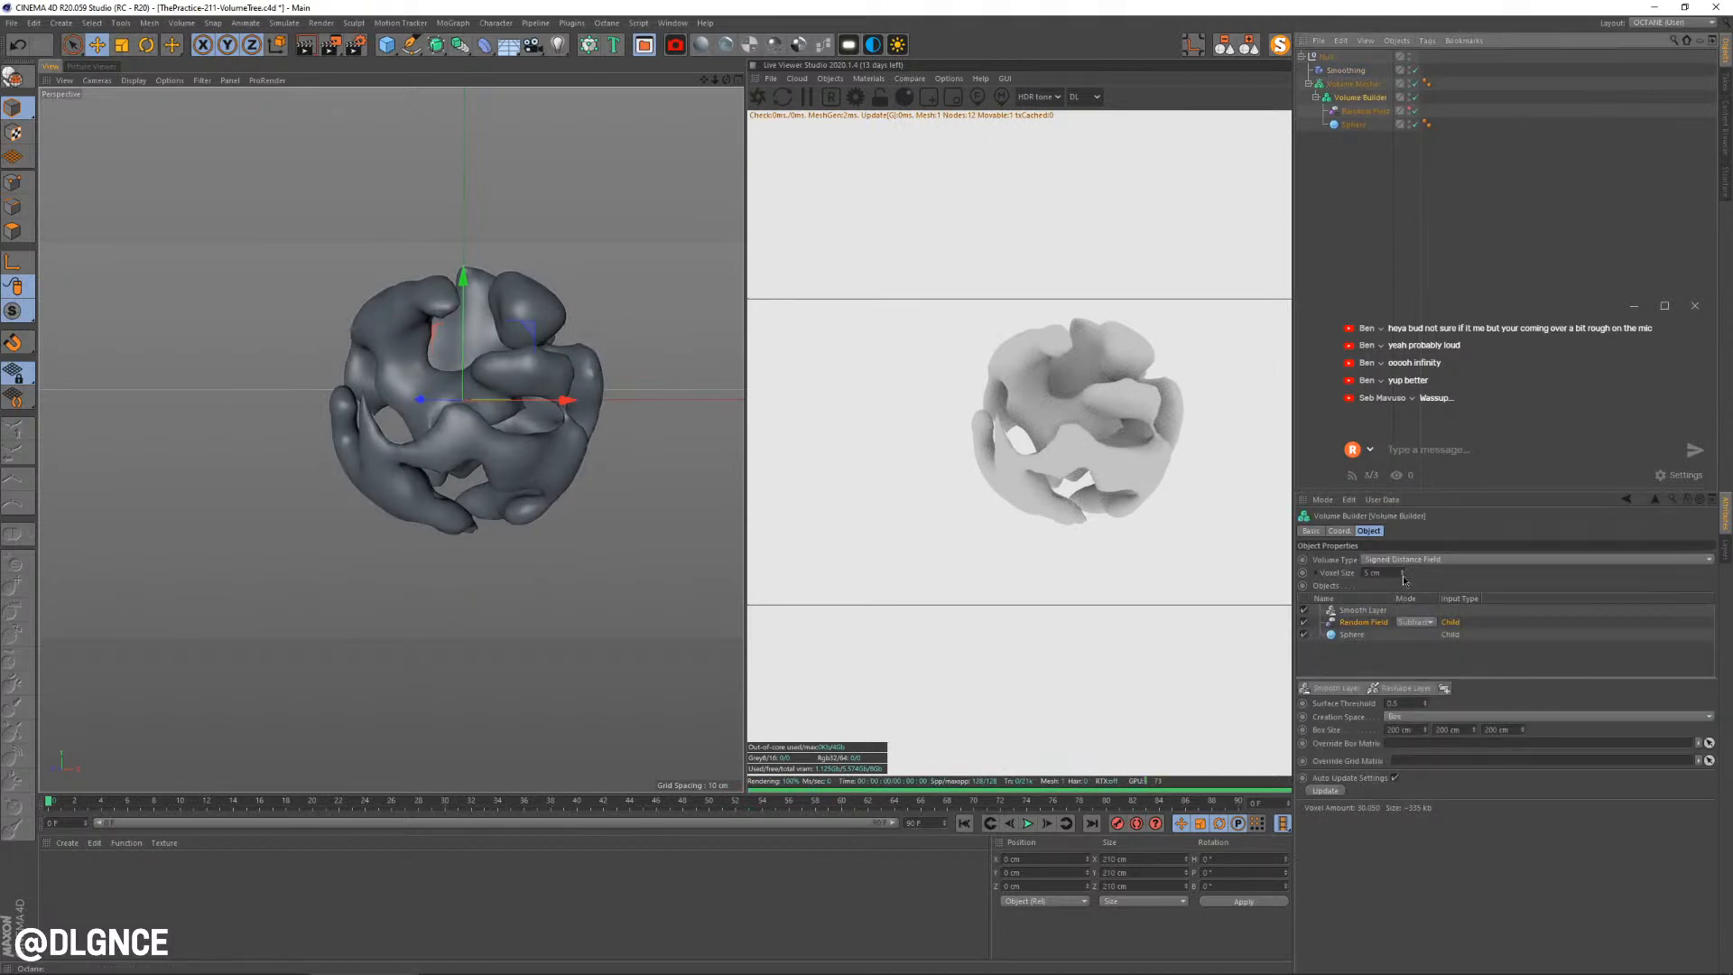
left_click(1401, 575)
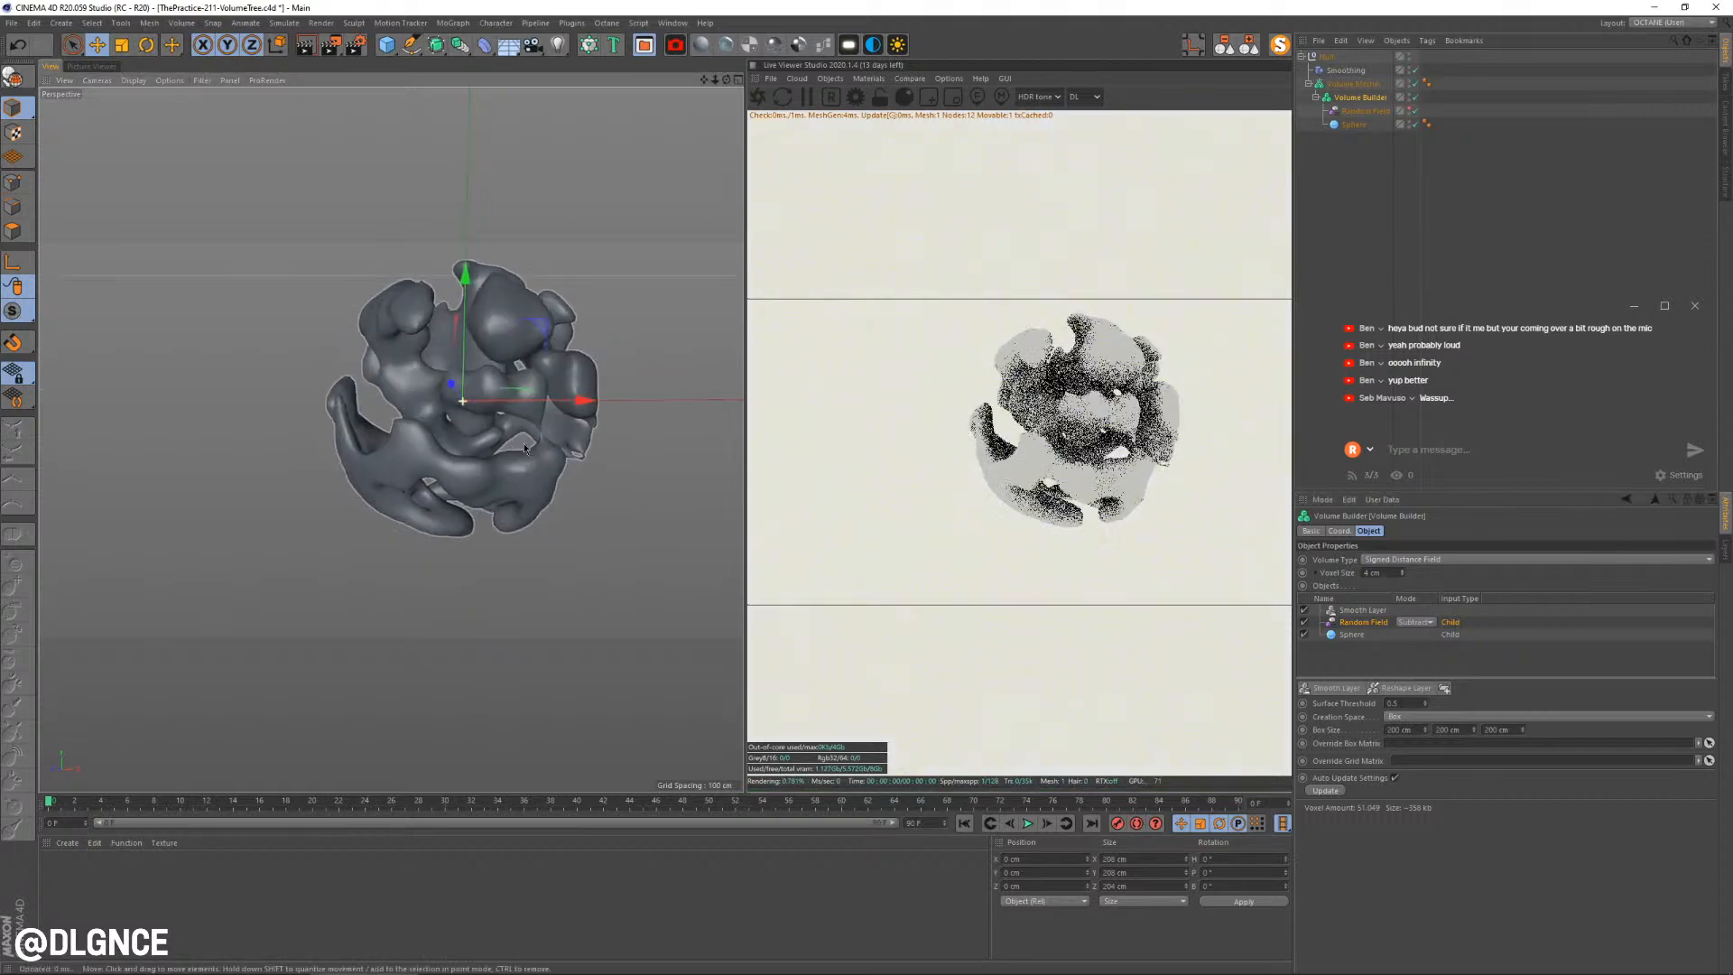
left_click_drag(567, 401, 534, 386, "alt")
left_click(1360, 98)
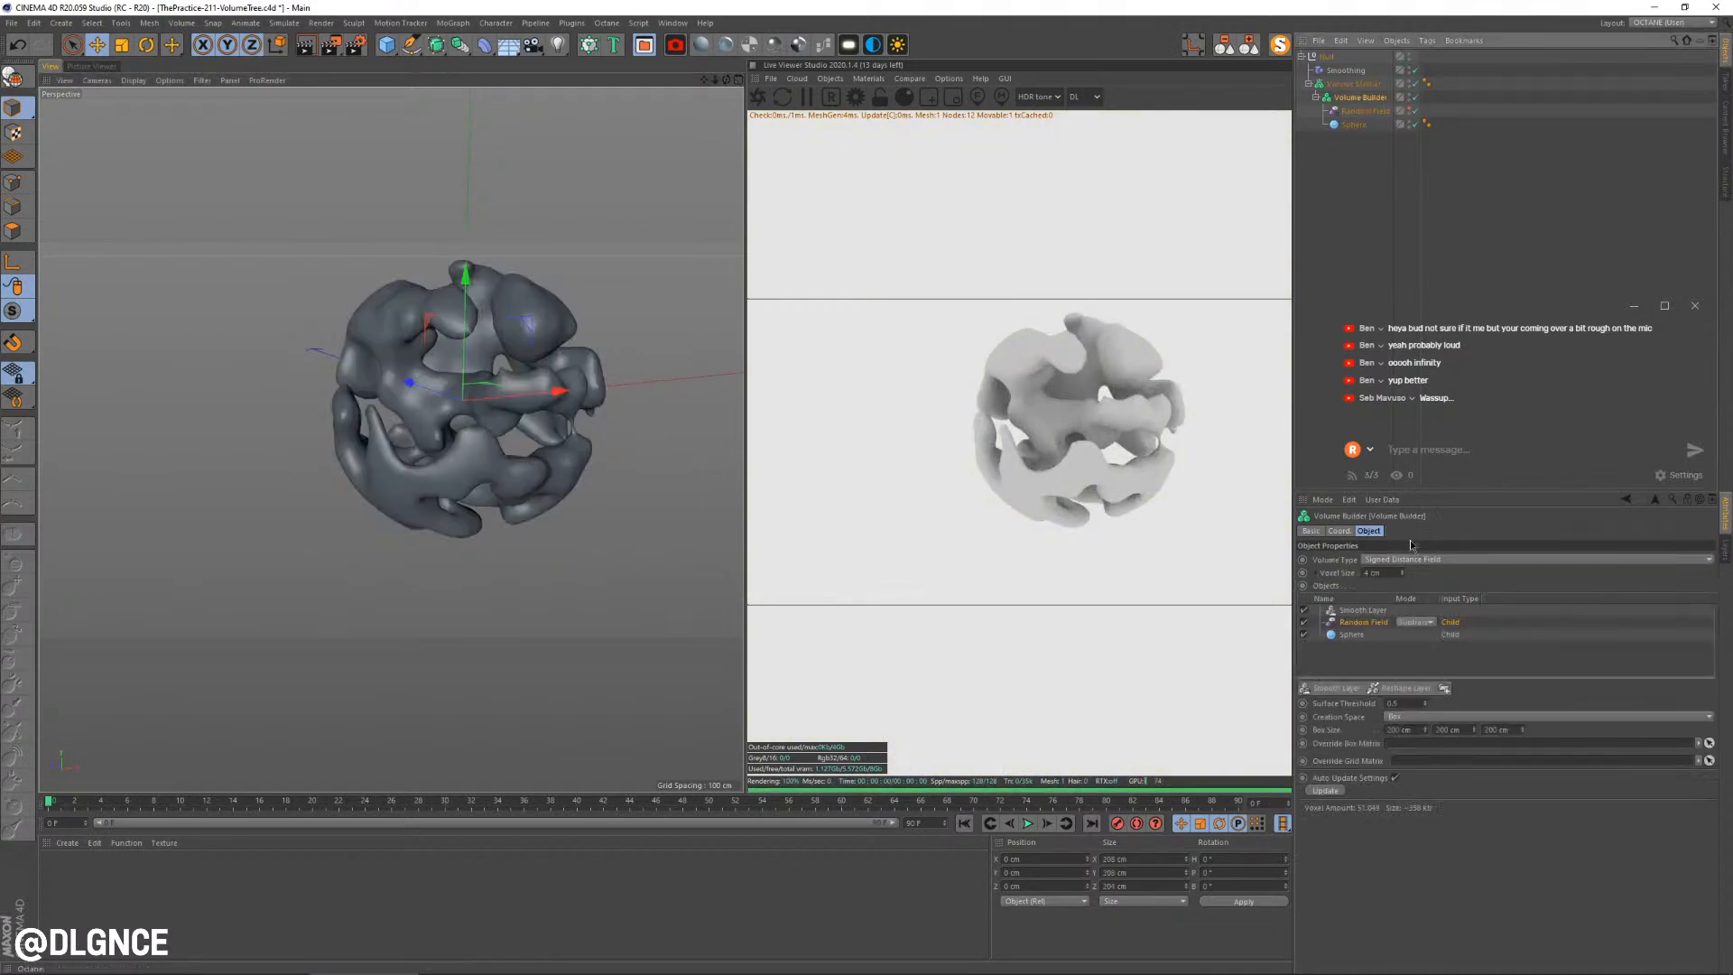
left_click(1367, 610)
mouse_move(1508, 733)
left_mouse_down()
mouse_move(1542, 733)
mouse_move(1513, 737)
left_mouse_up()
left_click_drag(637, 473, 513, 443, "alt")
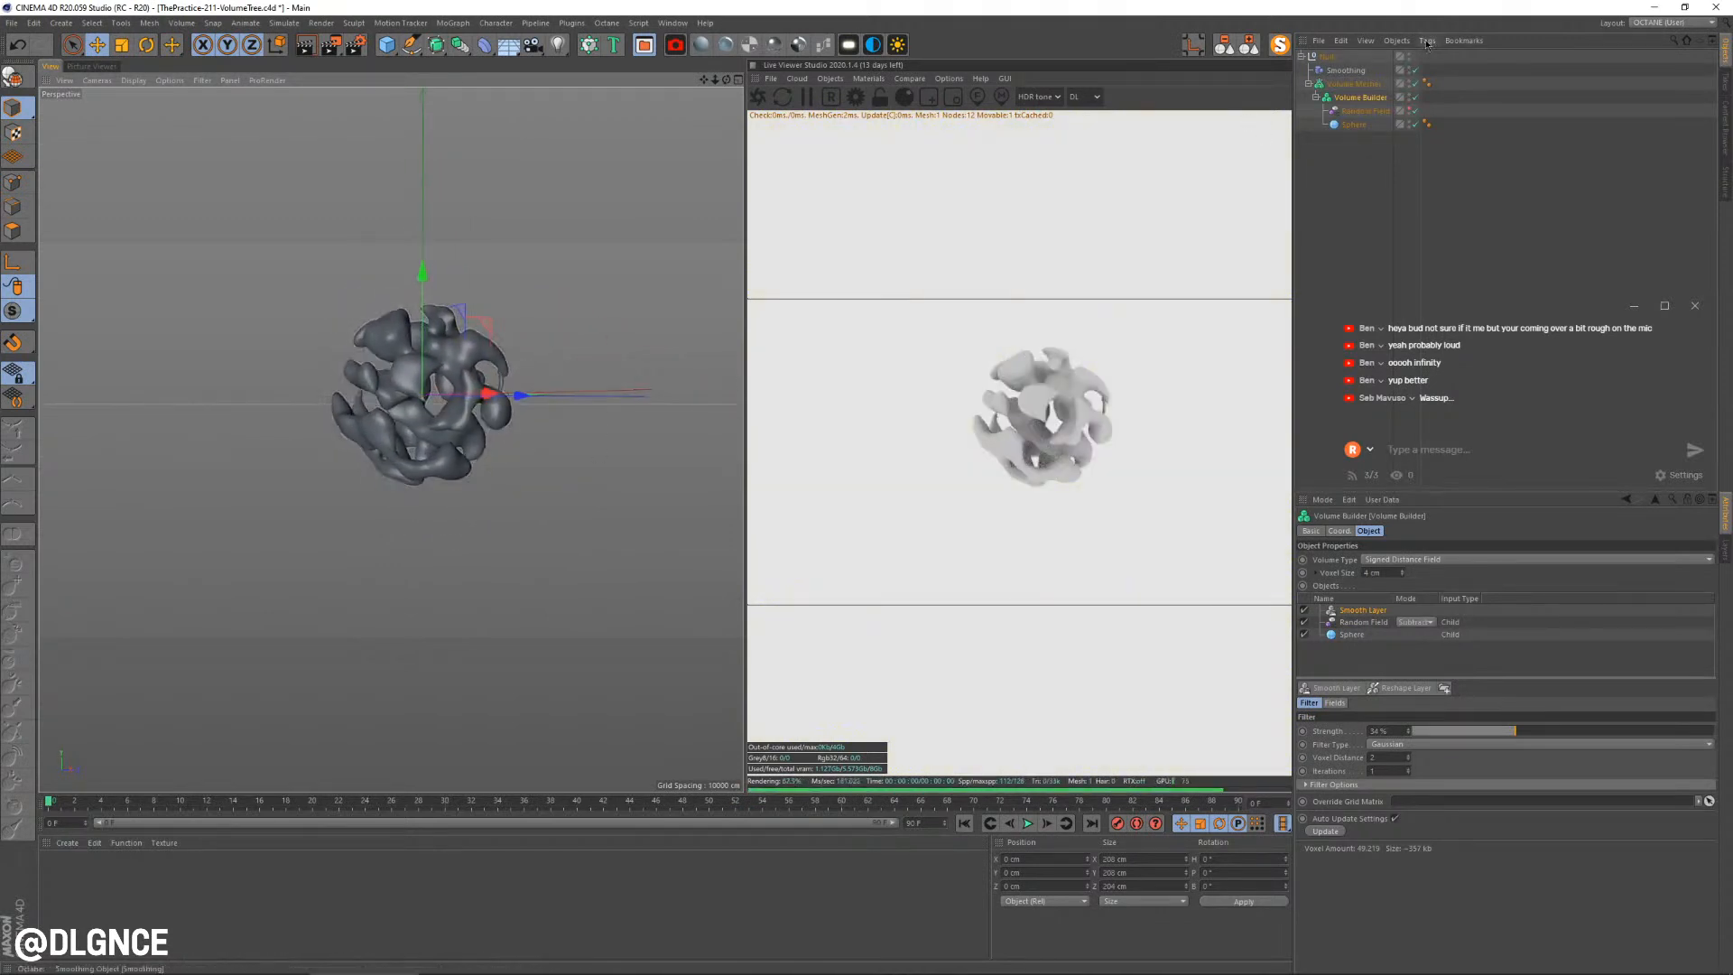
Enlarge the source sphere to a radius of about 115 cm, undoing the oversized resize
left_click(1354, 124)
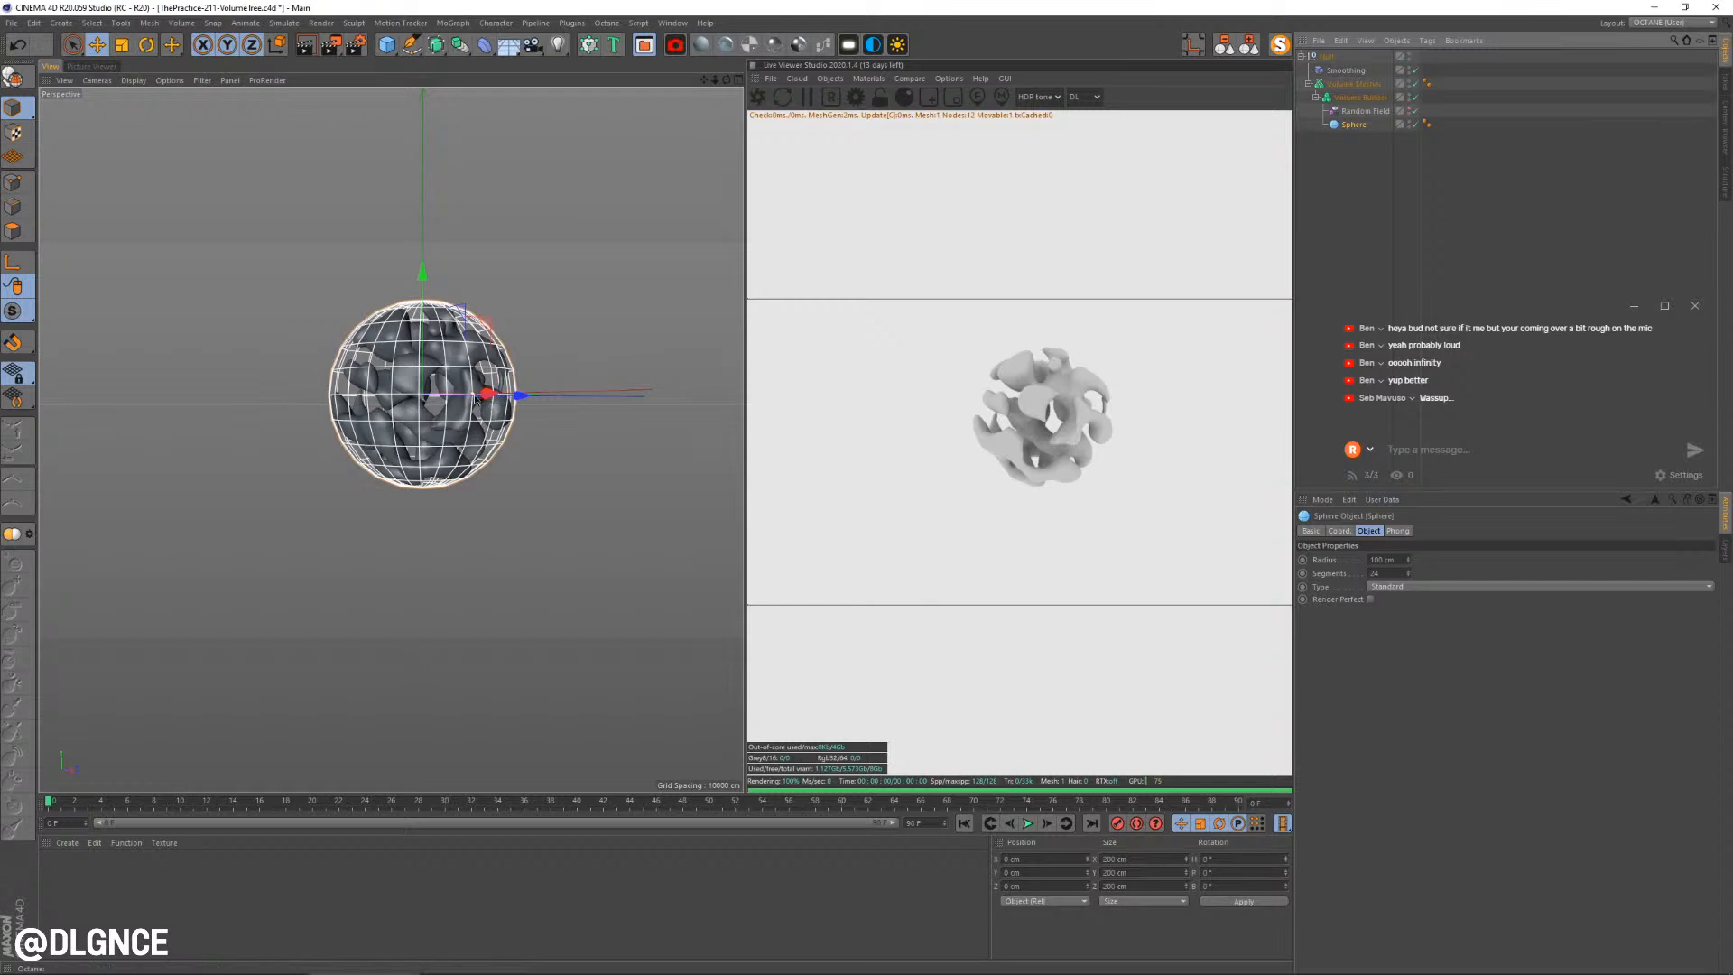
left_click_drag(478, 400, 684, 426)
left_click_drag(520, 395, 607, 386)
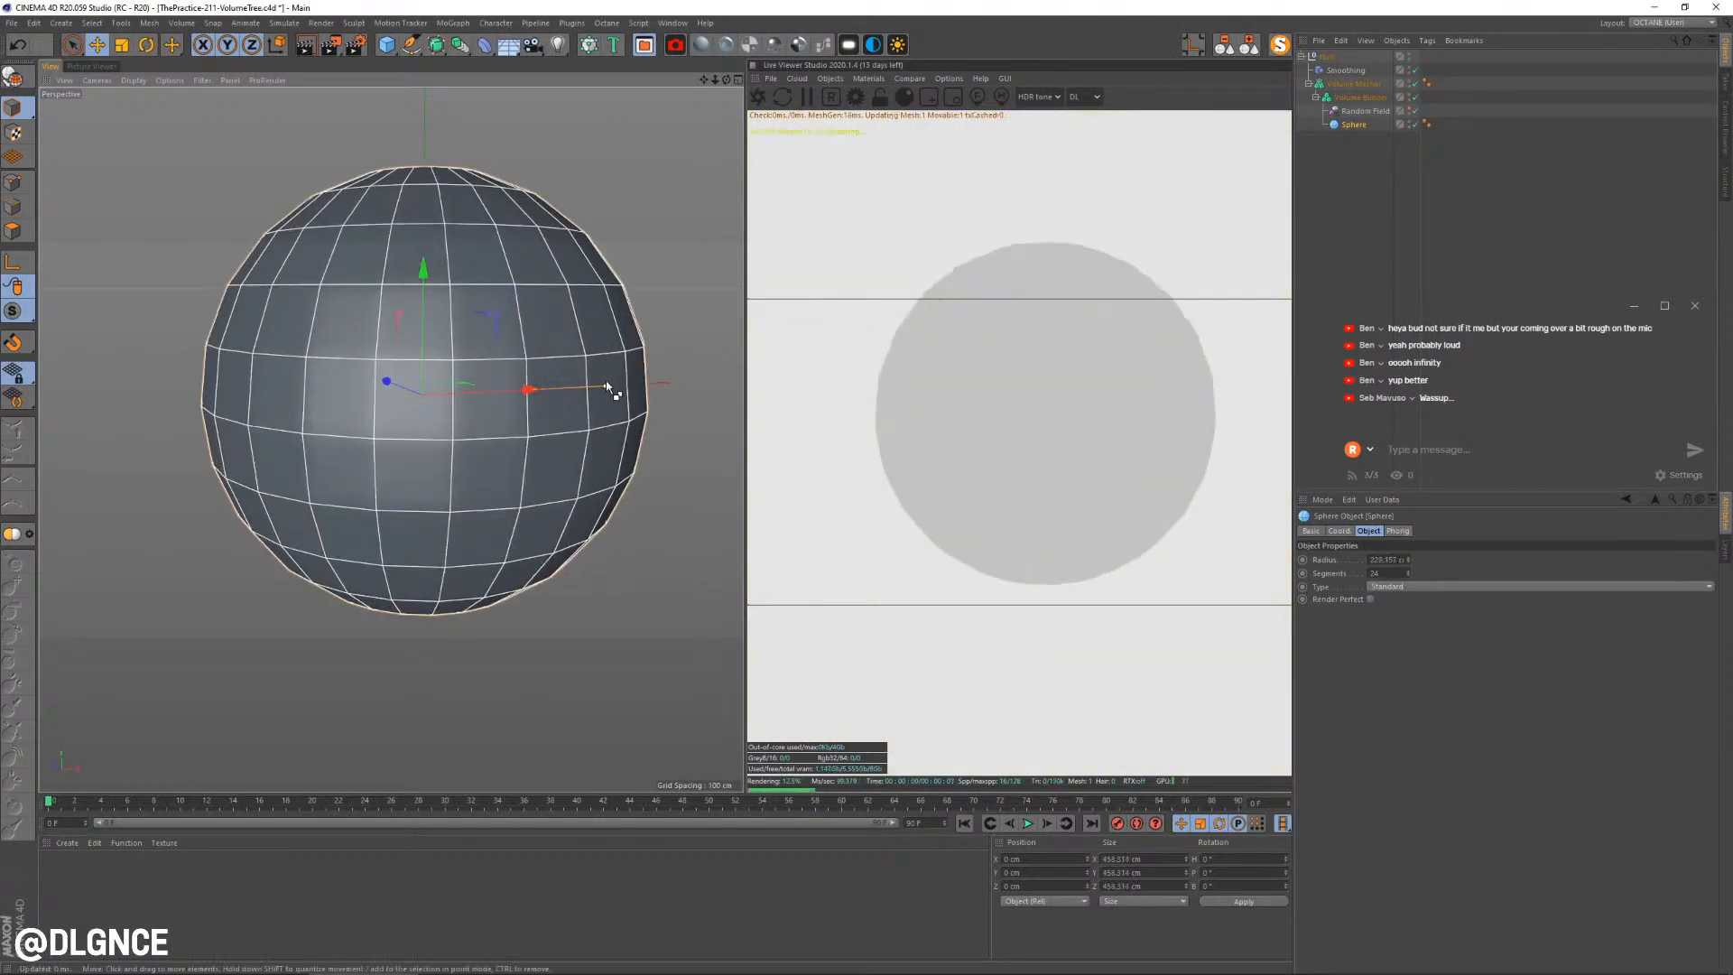
key("ctrl+z")
left_click(1354, 84)
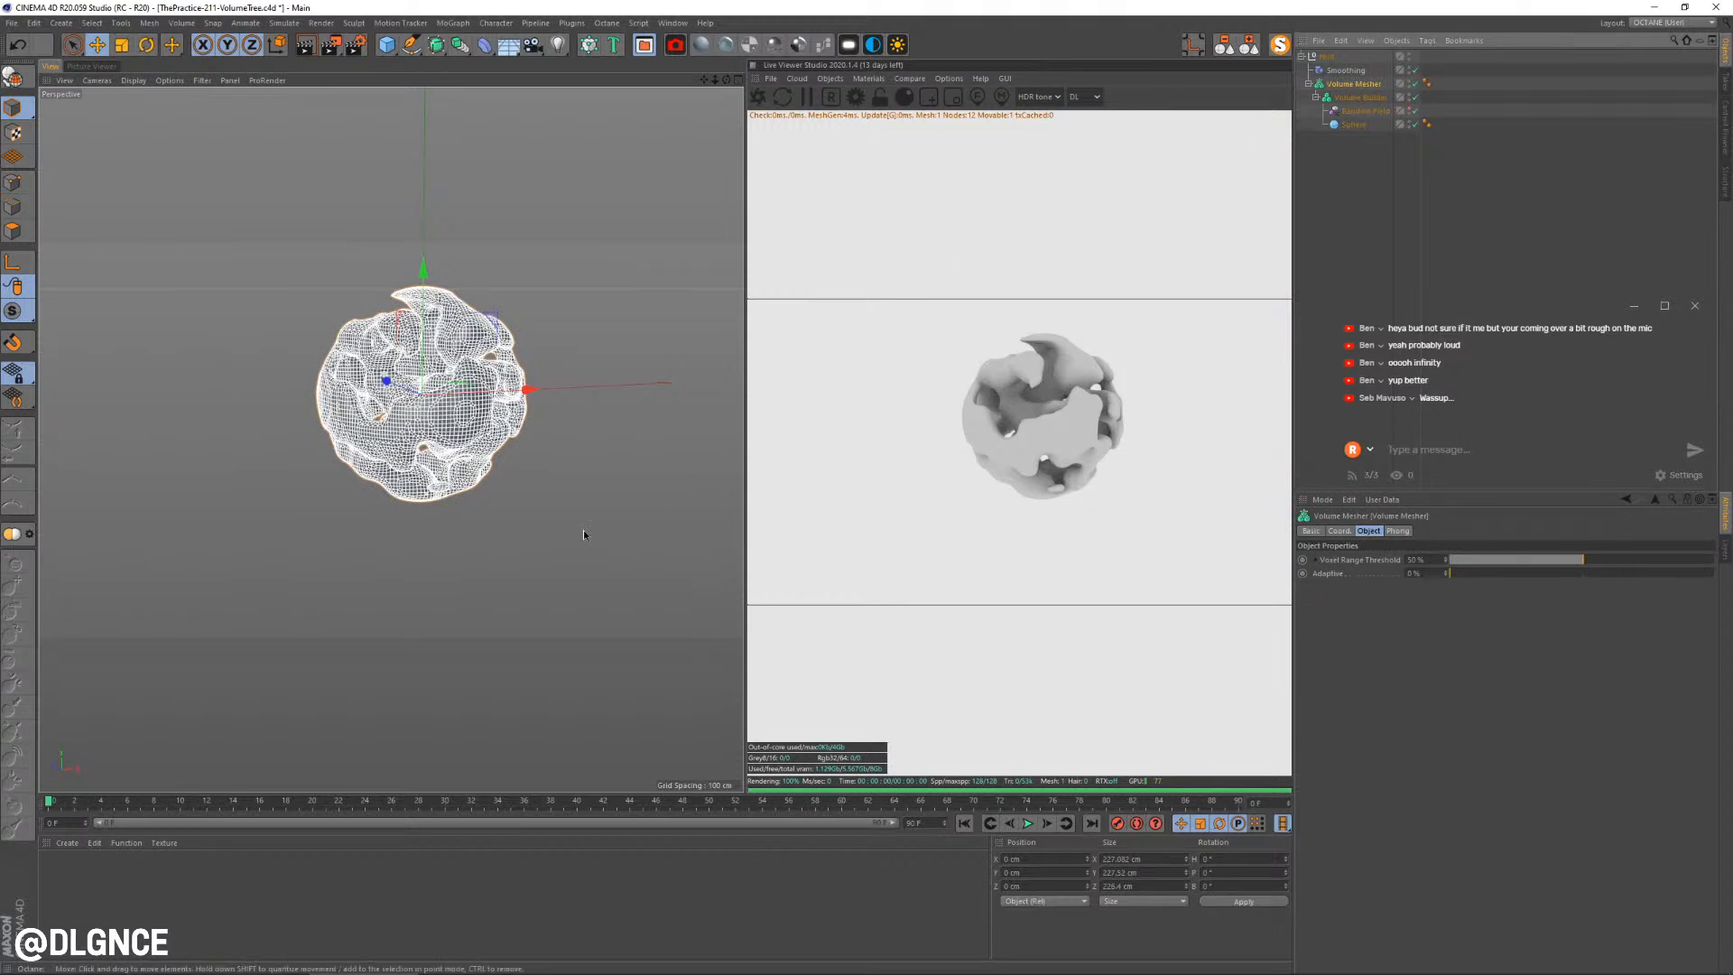
key("t")
left_click_drag(589, 491, 608, 487)
left_click(1365, 110)
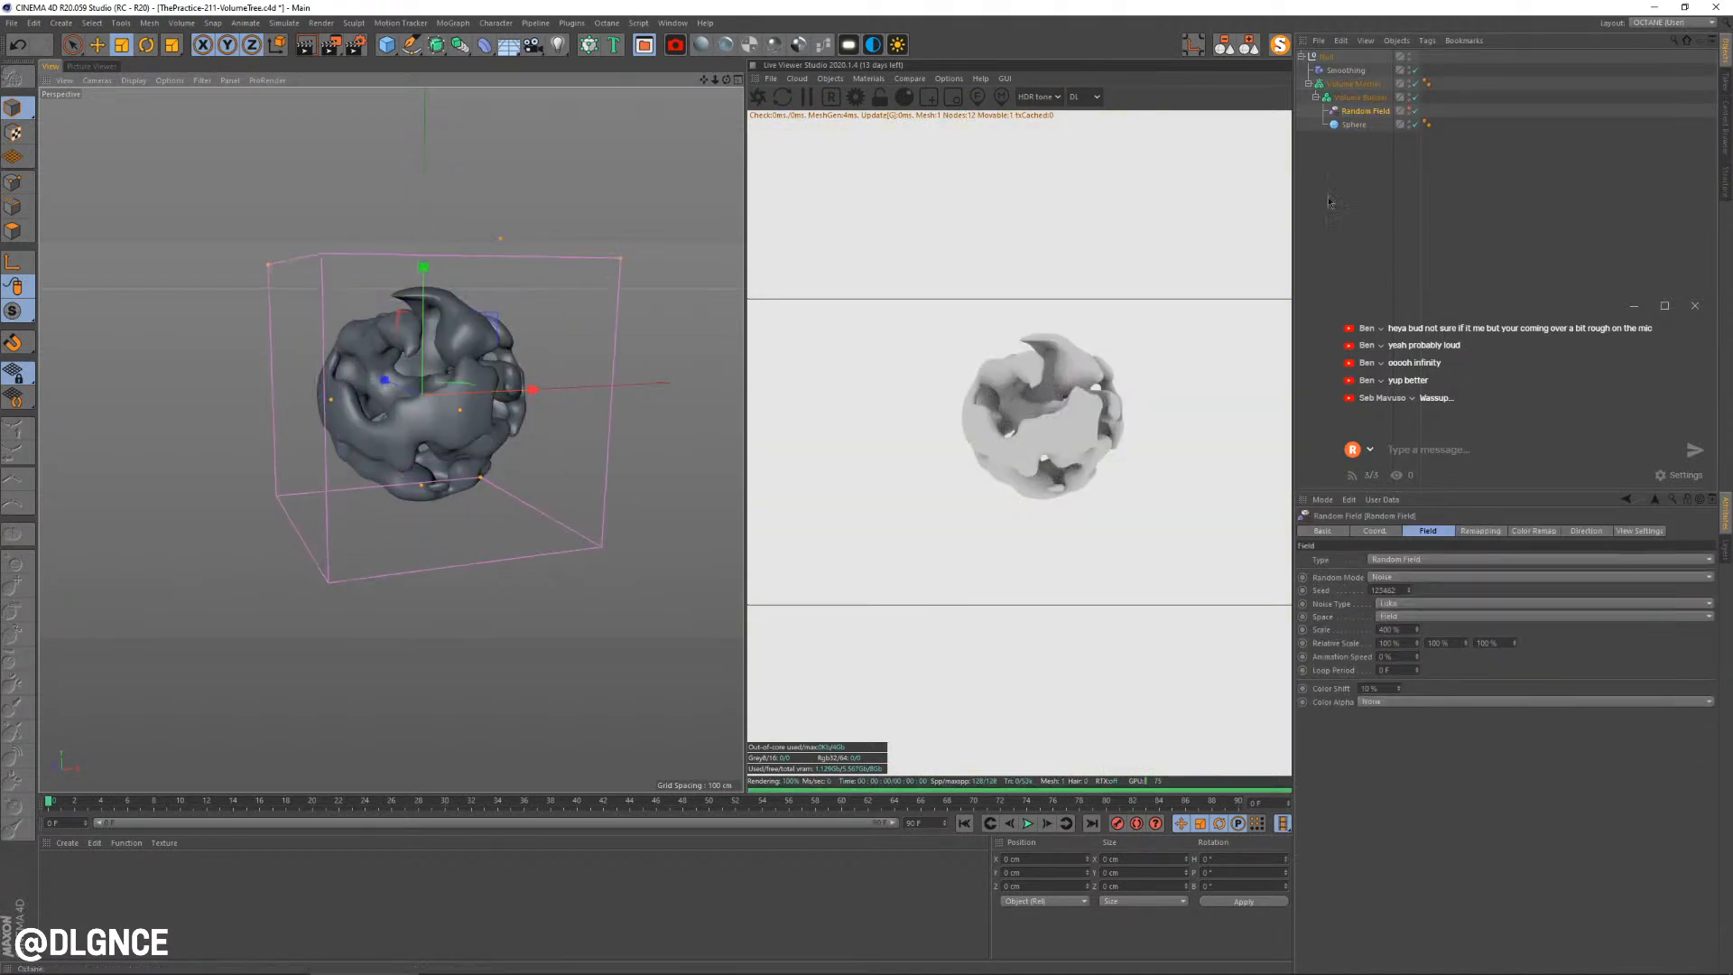
left_click(1353, 124)
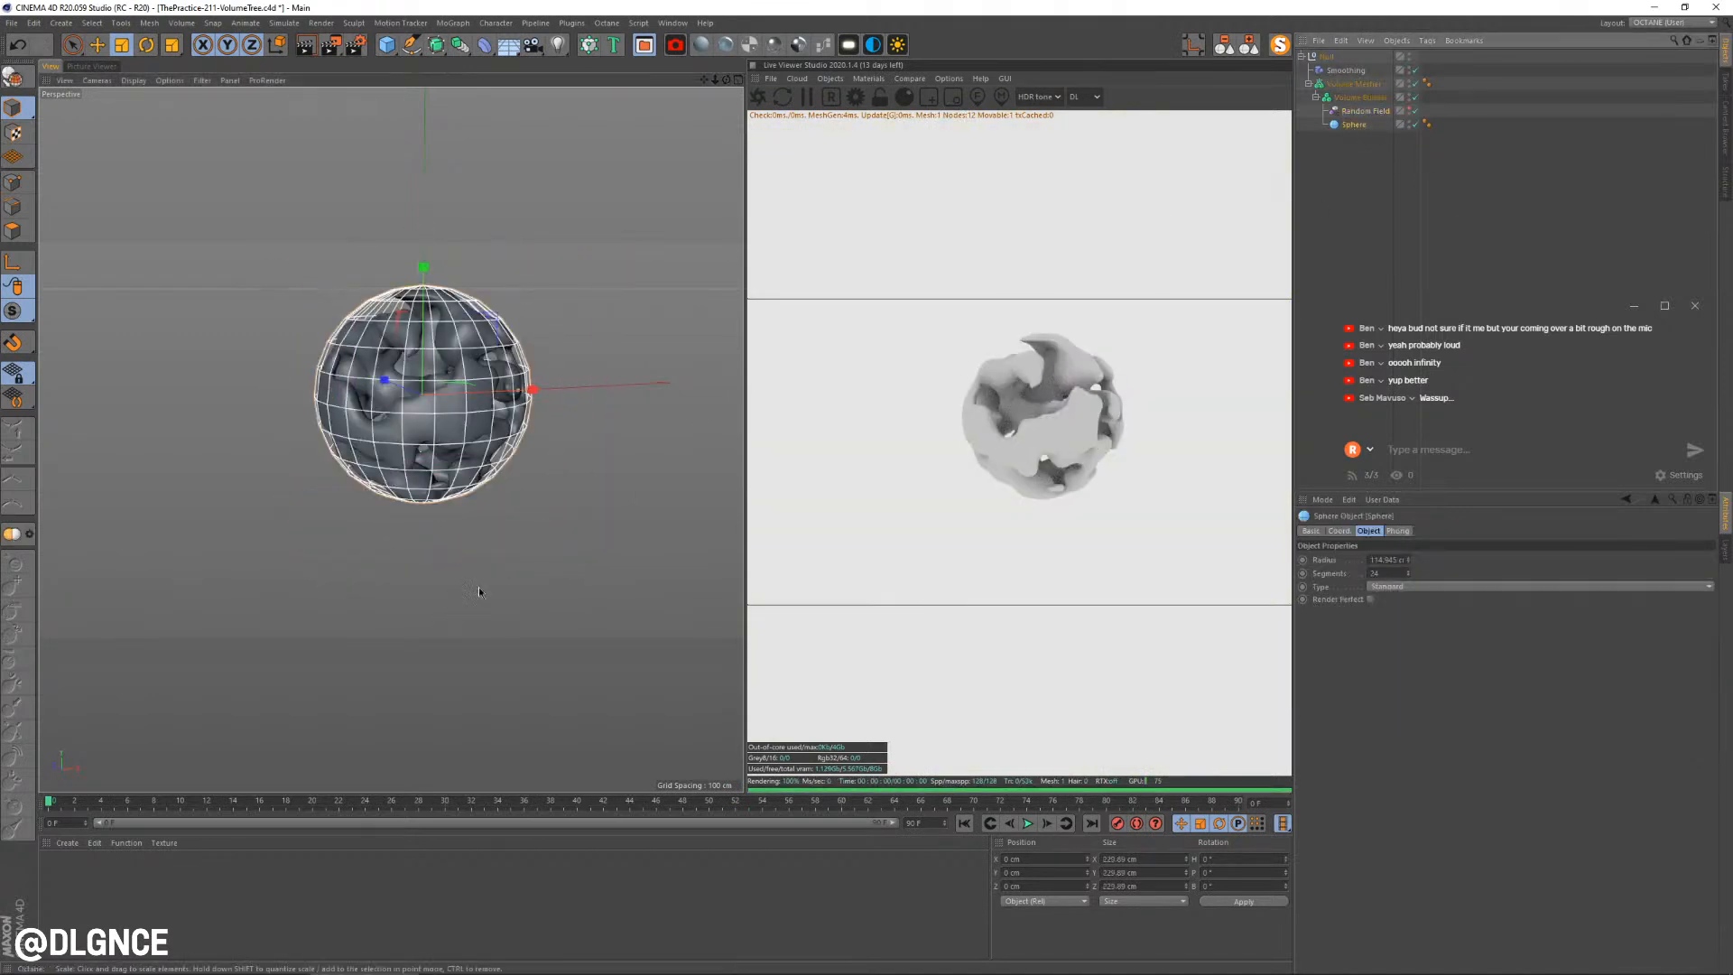
key("e")
left_click(517, 543)
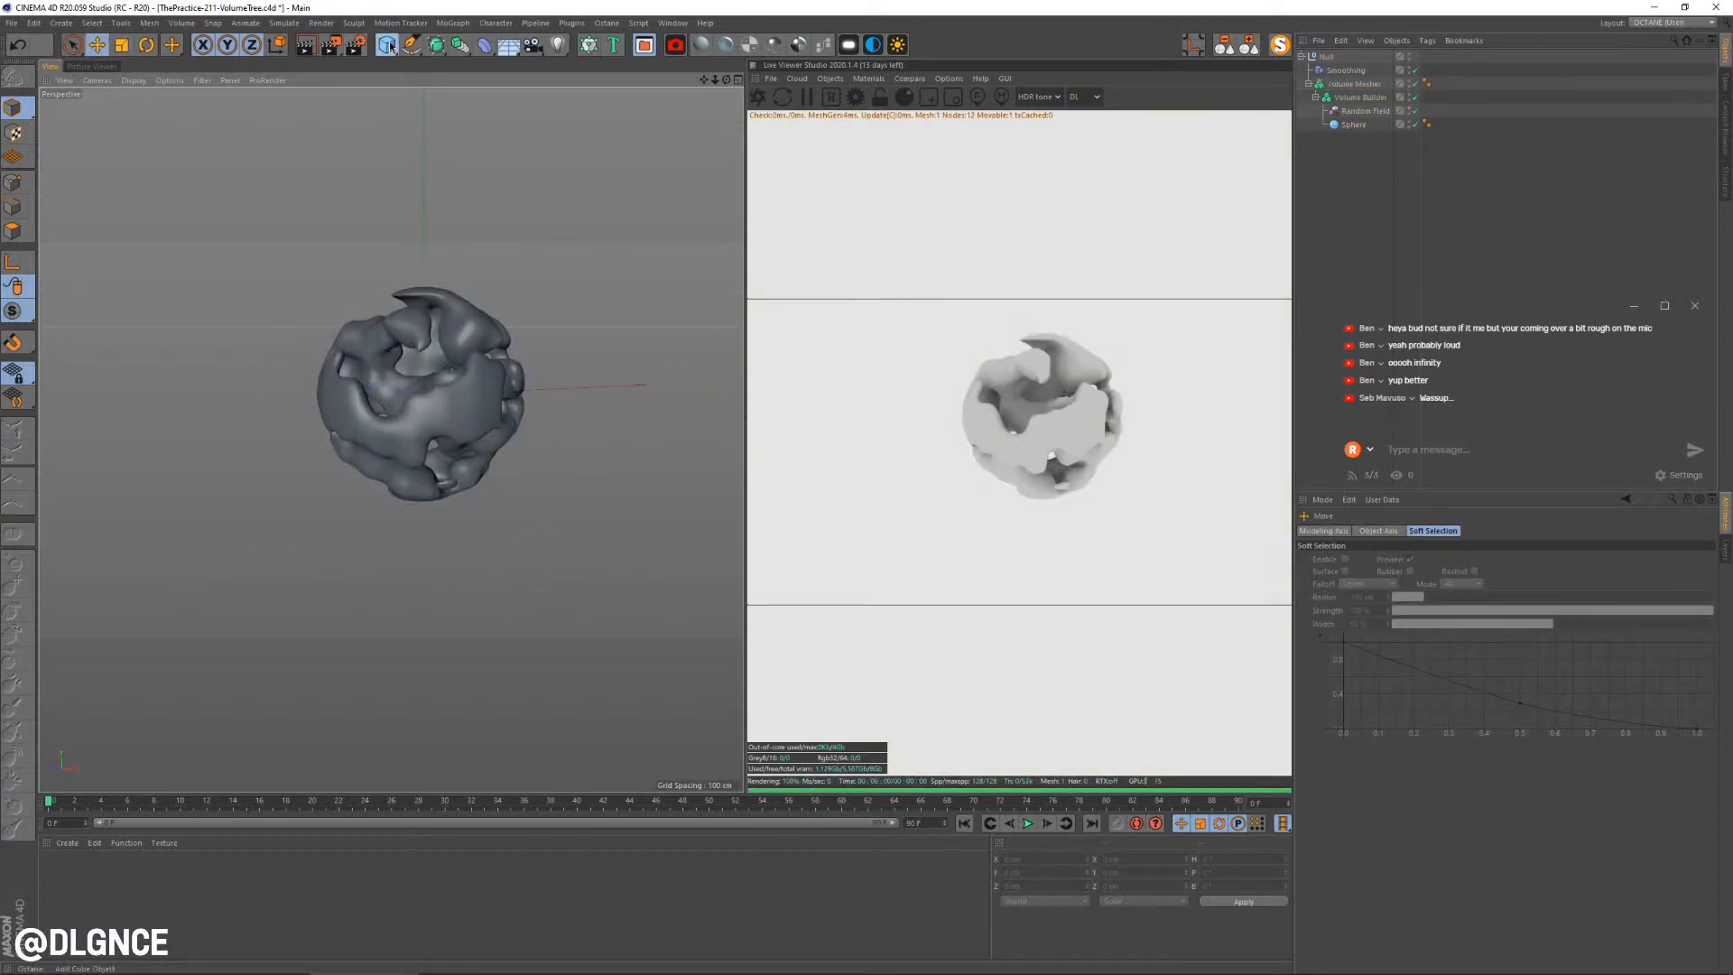
Add a cylinder trunk beneath the carved sphere, about 7.4 cm in radius and 199 cm high, and change its rotation segments
left_click(388, 46)
left_click(636, 79)
left_click_drag(421, 333, 424, 494)
scroll(391, 439, "up", 6)
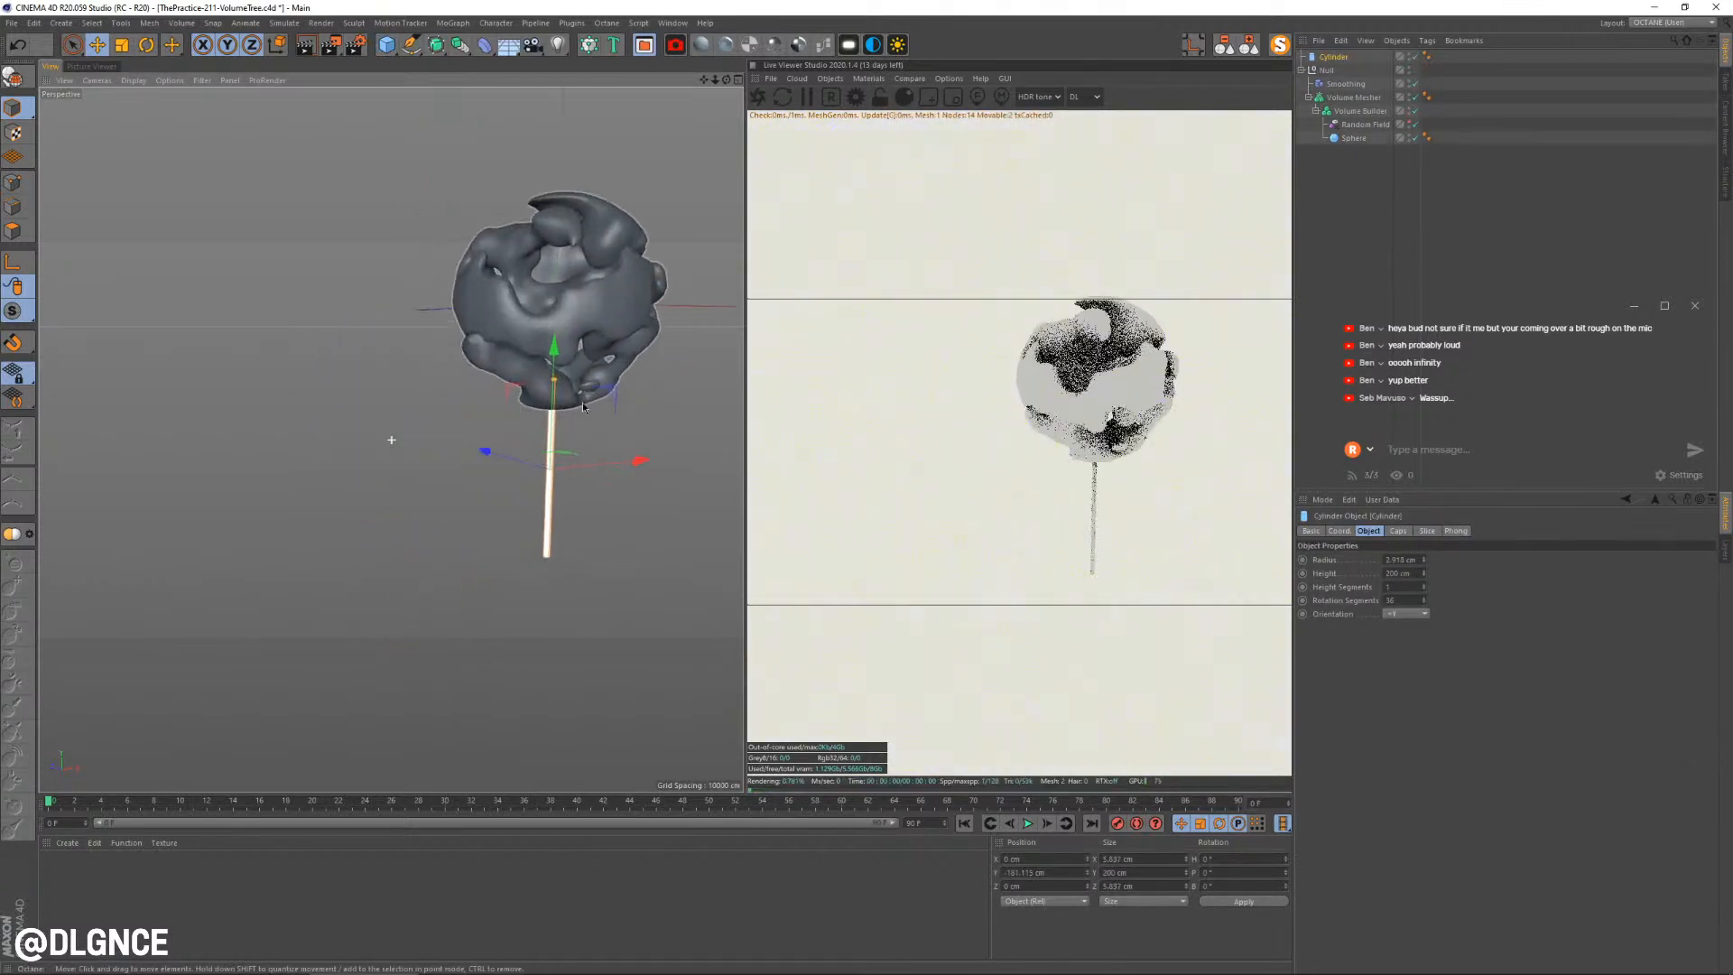
middle_click_drag(447, 362, 480, 393, "alt")
left_click_drag(472, 317, 480, 320)
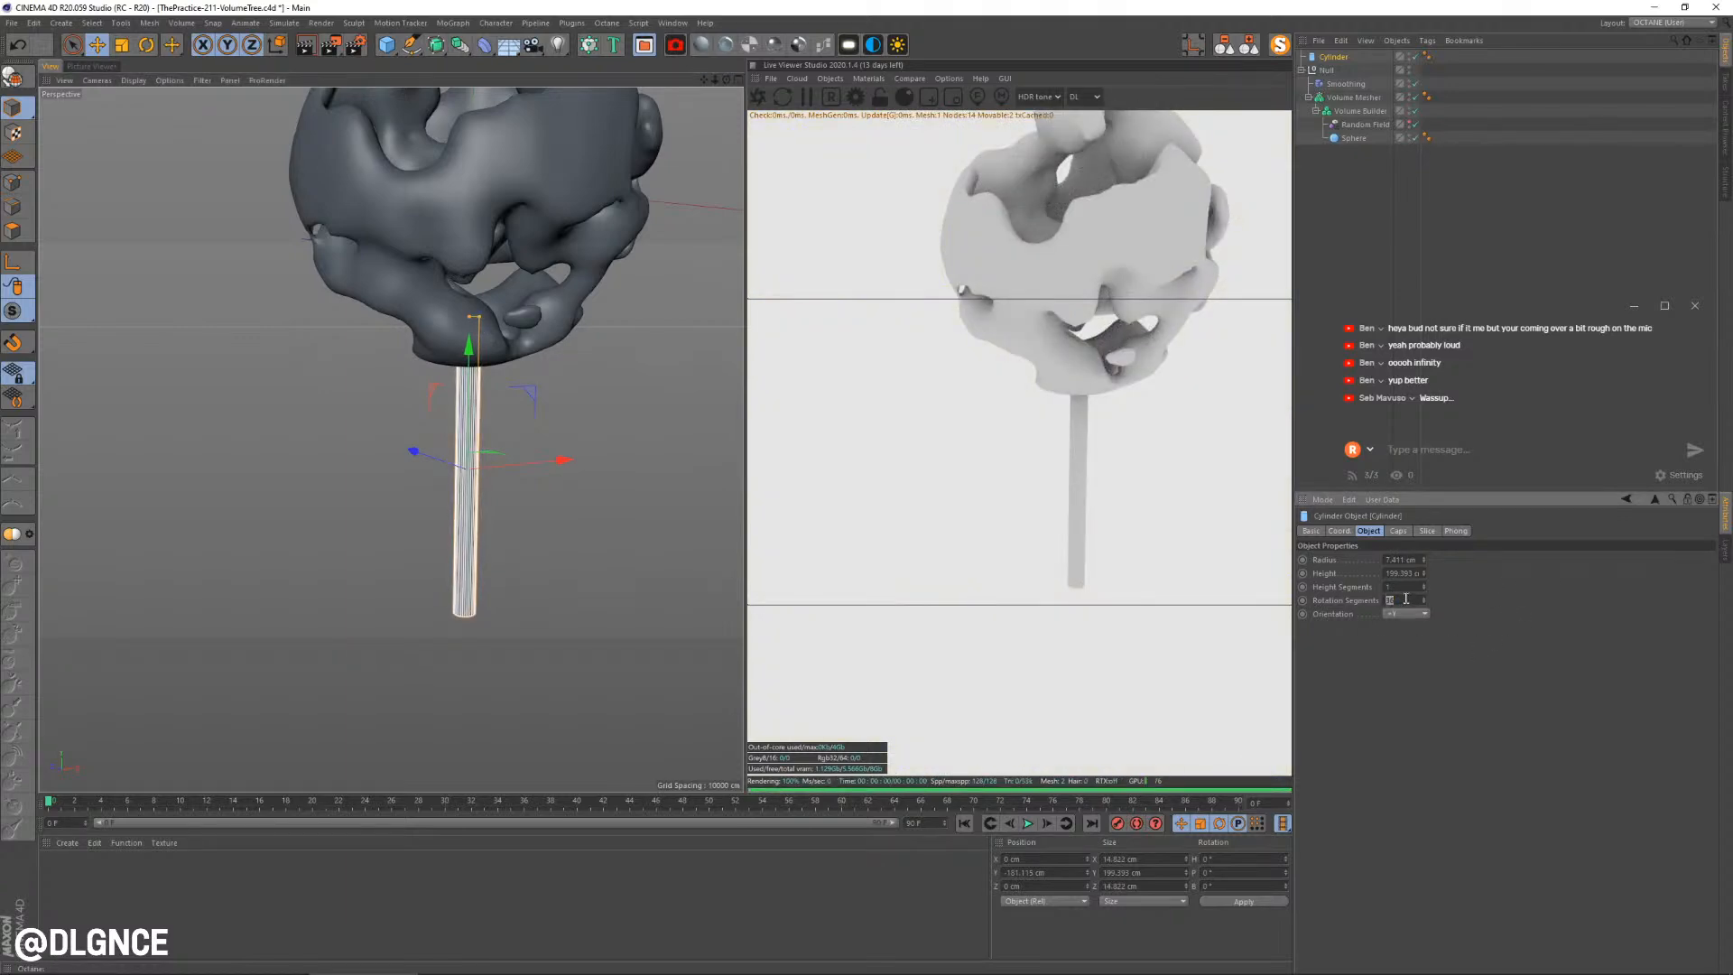
key("Return")
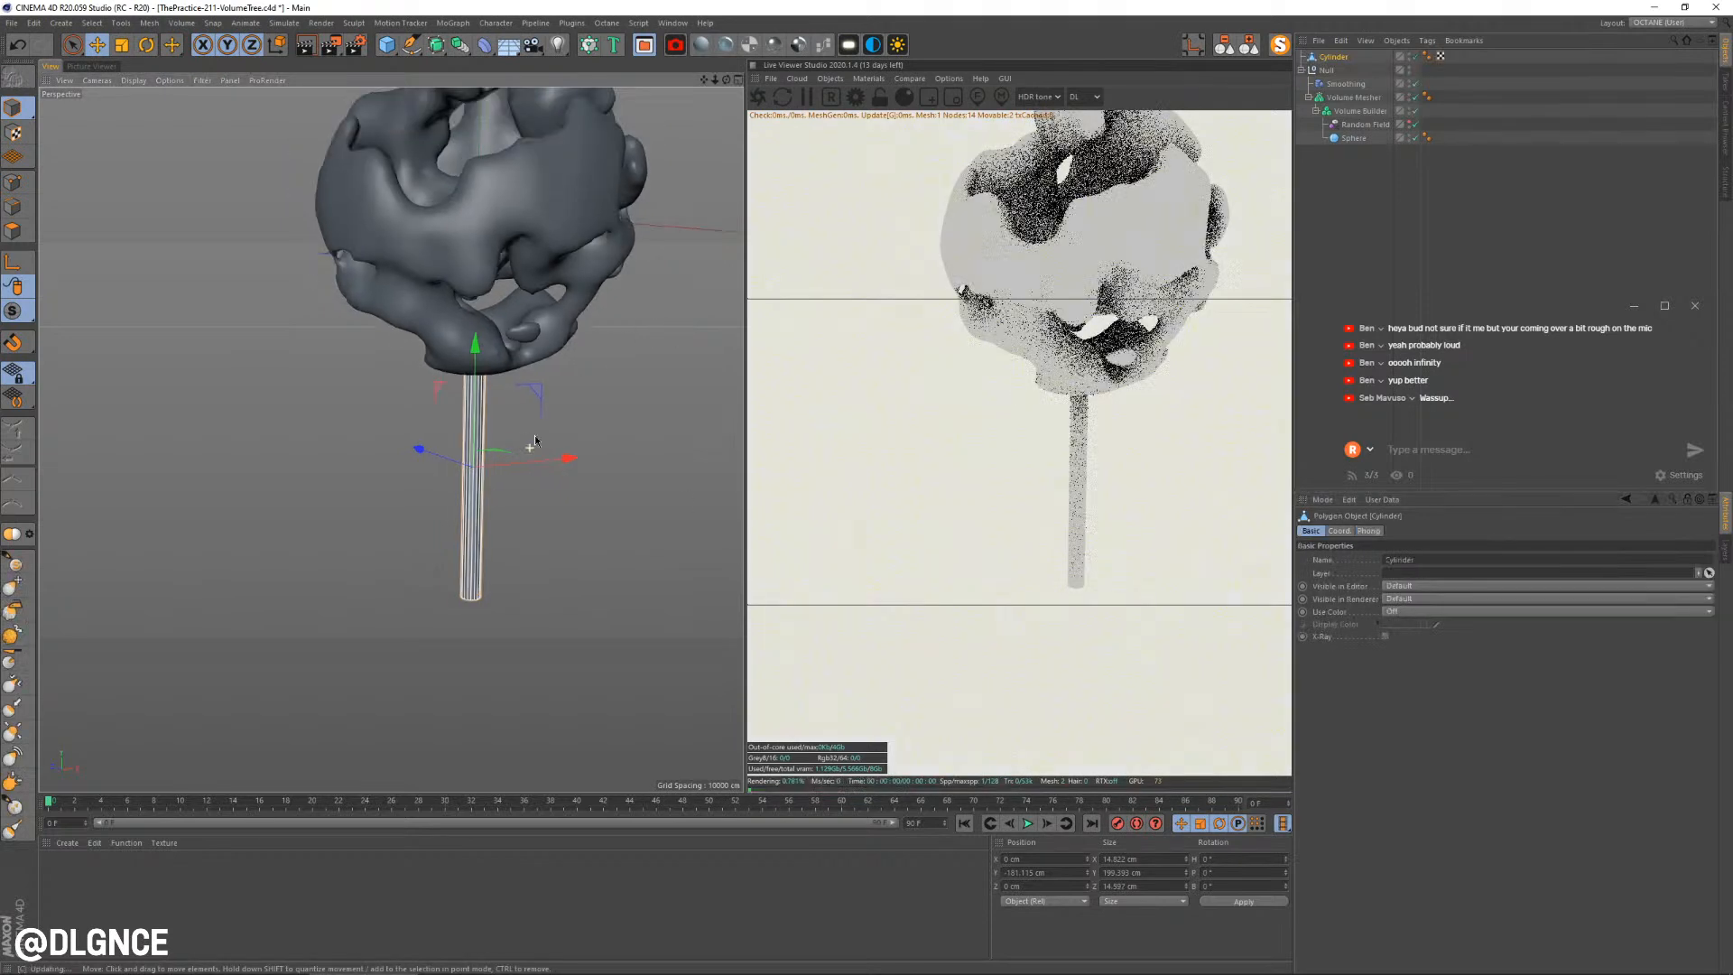
Isolate the cylinder, weld it inside a Connect object and make the result editable
left_click(1279, 44)
left_click_drag(580, 256, 552, 332, "alt")
left_click(1331, 56)
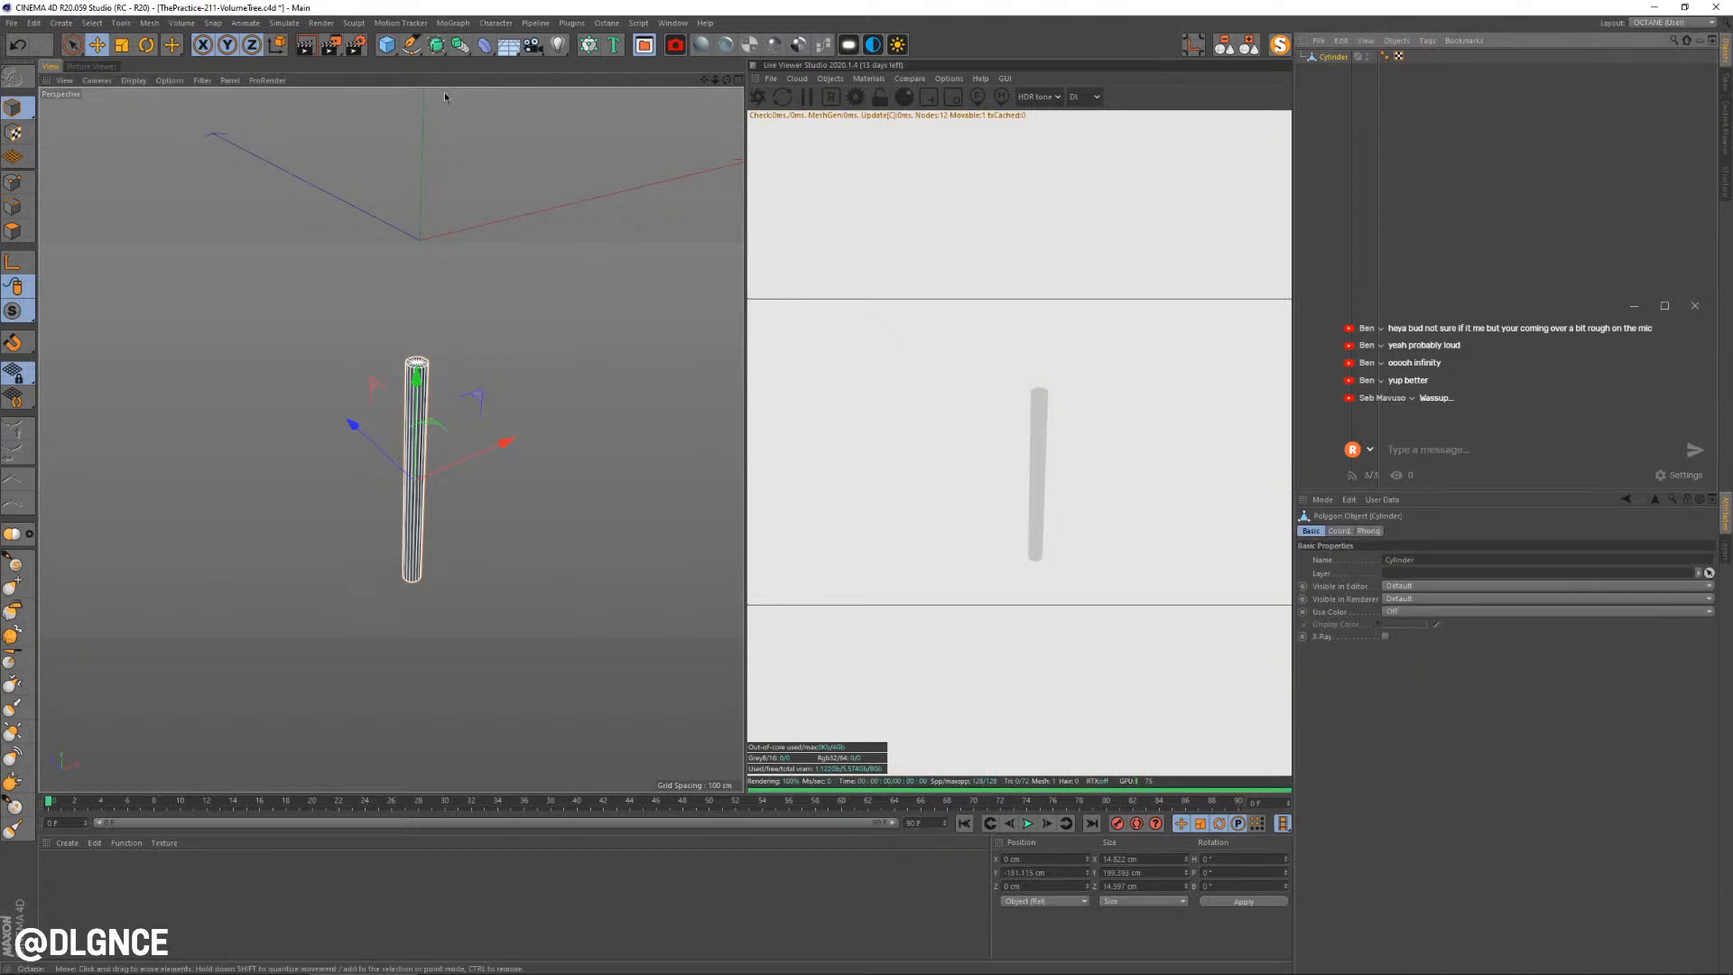
left_click(457, 47)
left_click(612, 95)
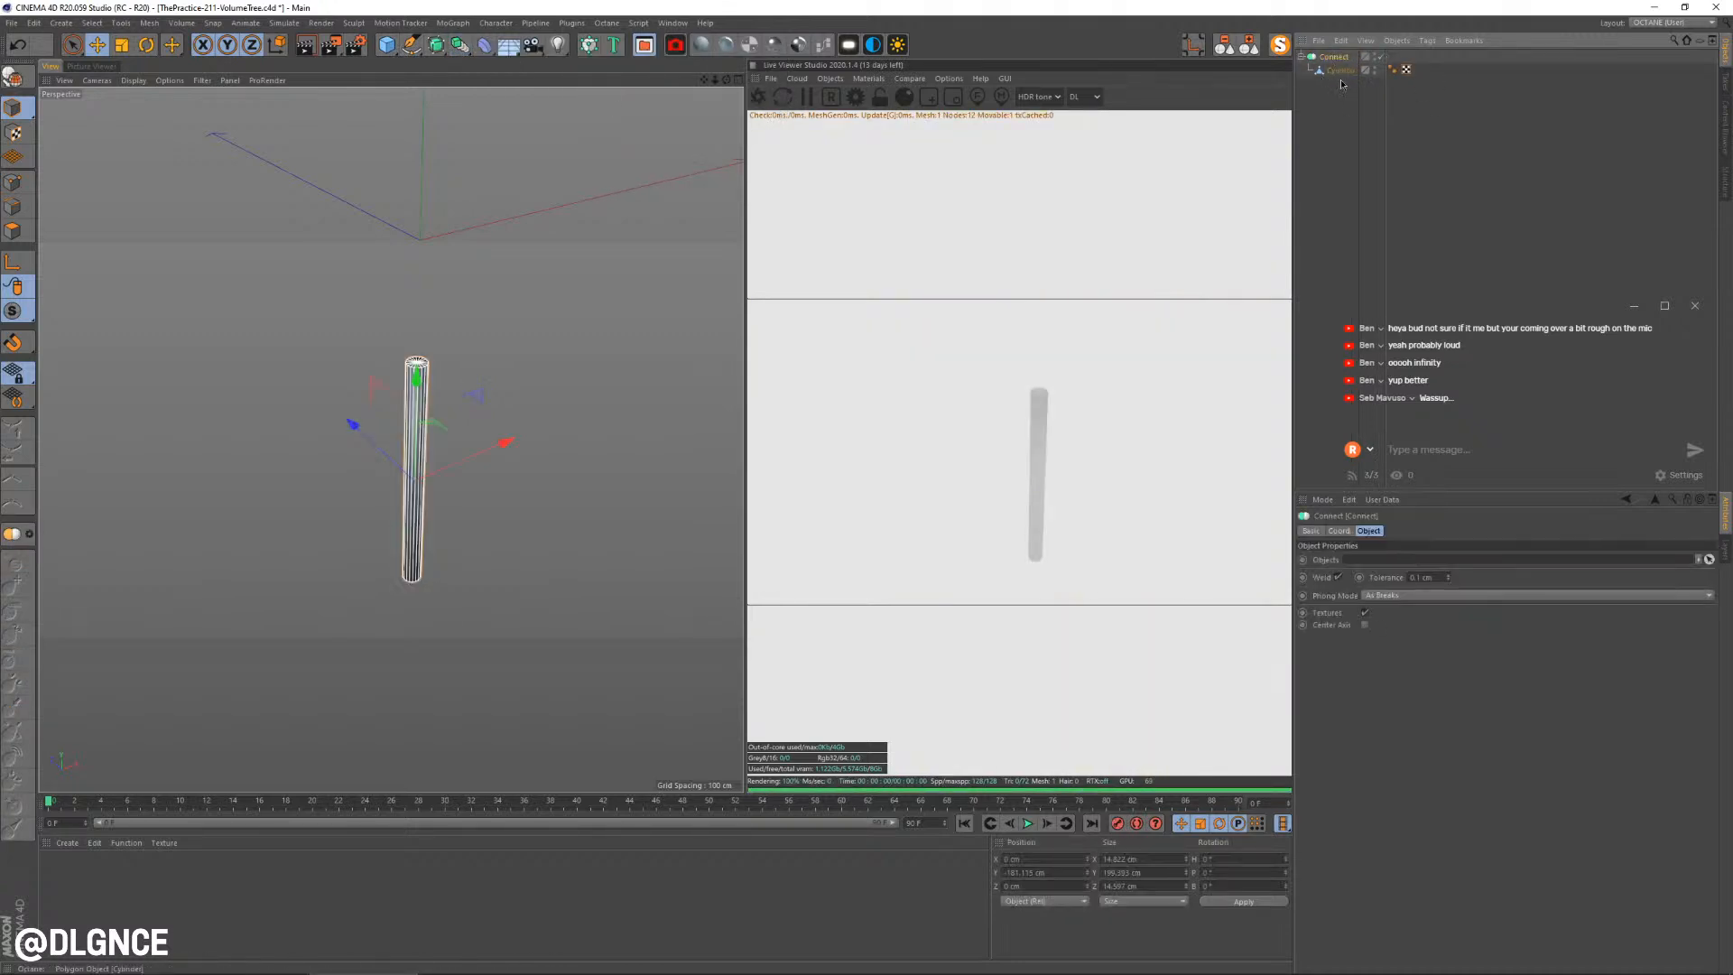
key("c")
Select the trunk's top cap polygons, scale them to about half their width and pull them upward to taper the trunk
middle_click_drag(580, 257, 633, 254, "alt")
left_click(12, 230)
key("9")
scroll(522, 352, "up", 4)
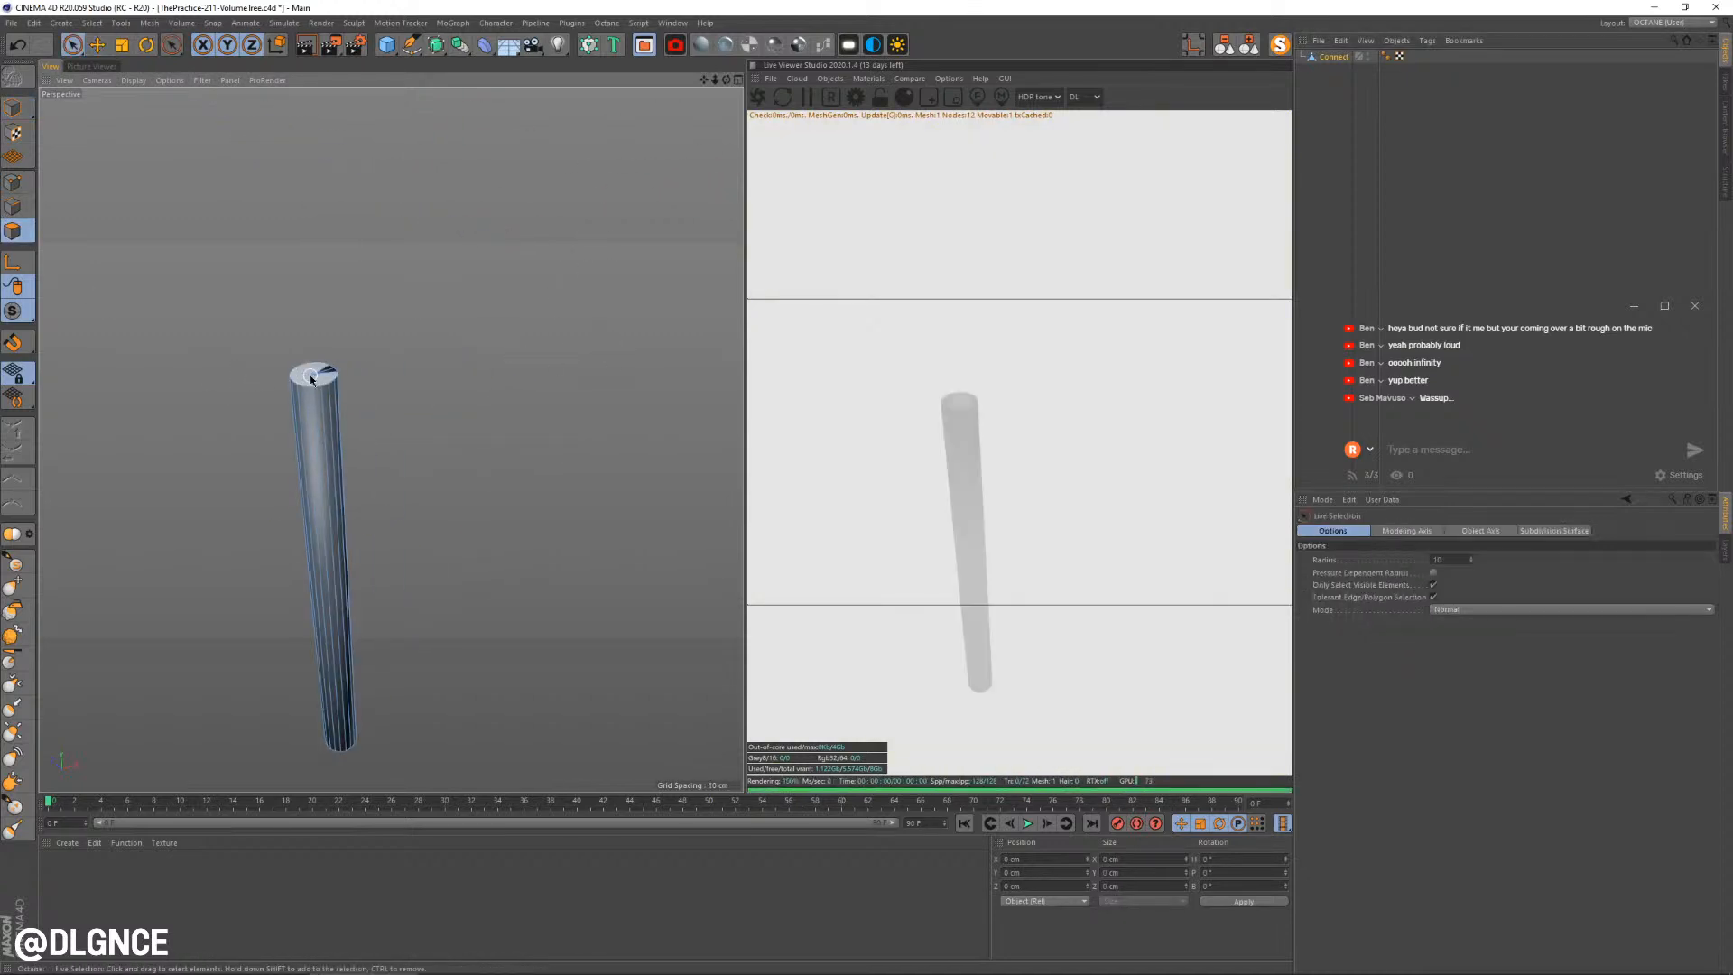
left_click_drag(438, 395, 572, 364, "alt")
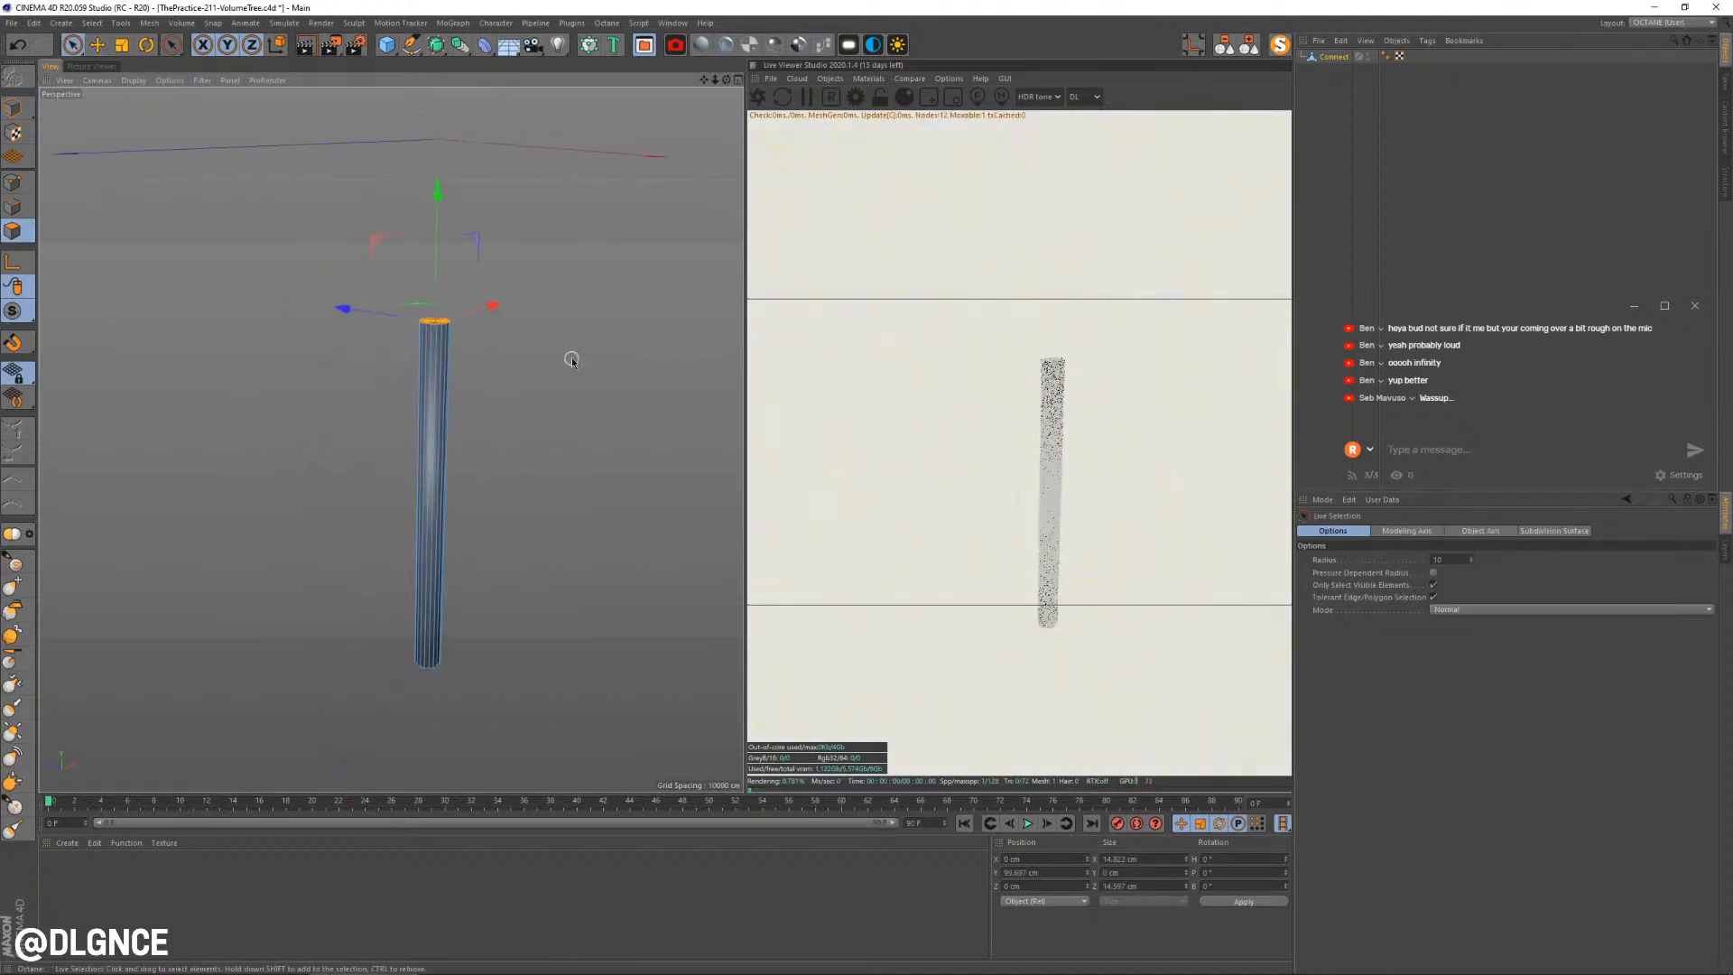
key("t")
left_click_drag(640, 273, 462, 372)
key("e")
left_click_drag(437, 215, 438, 78)
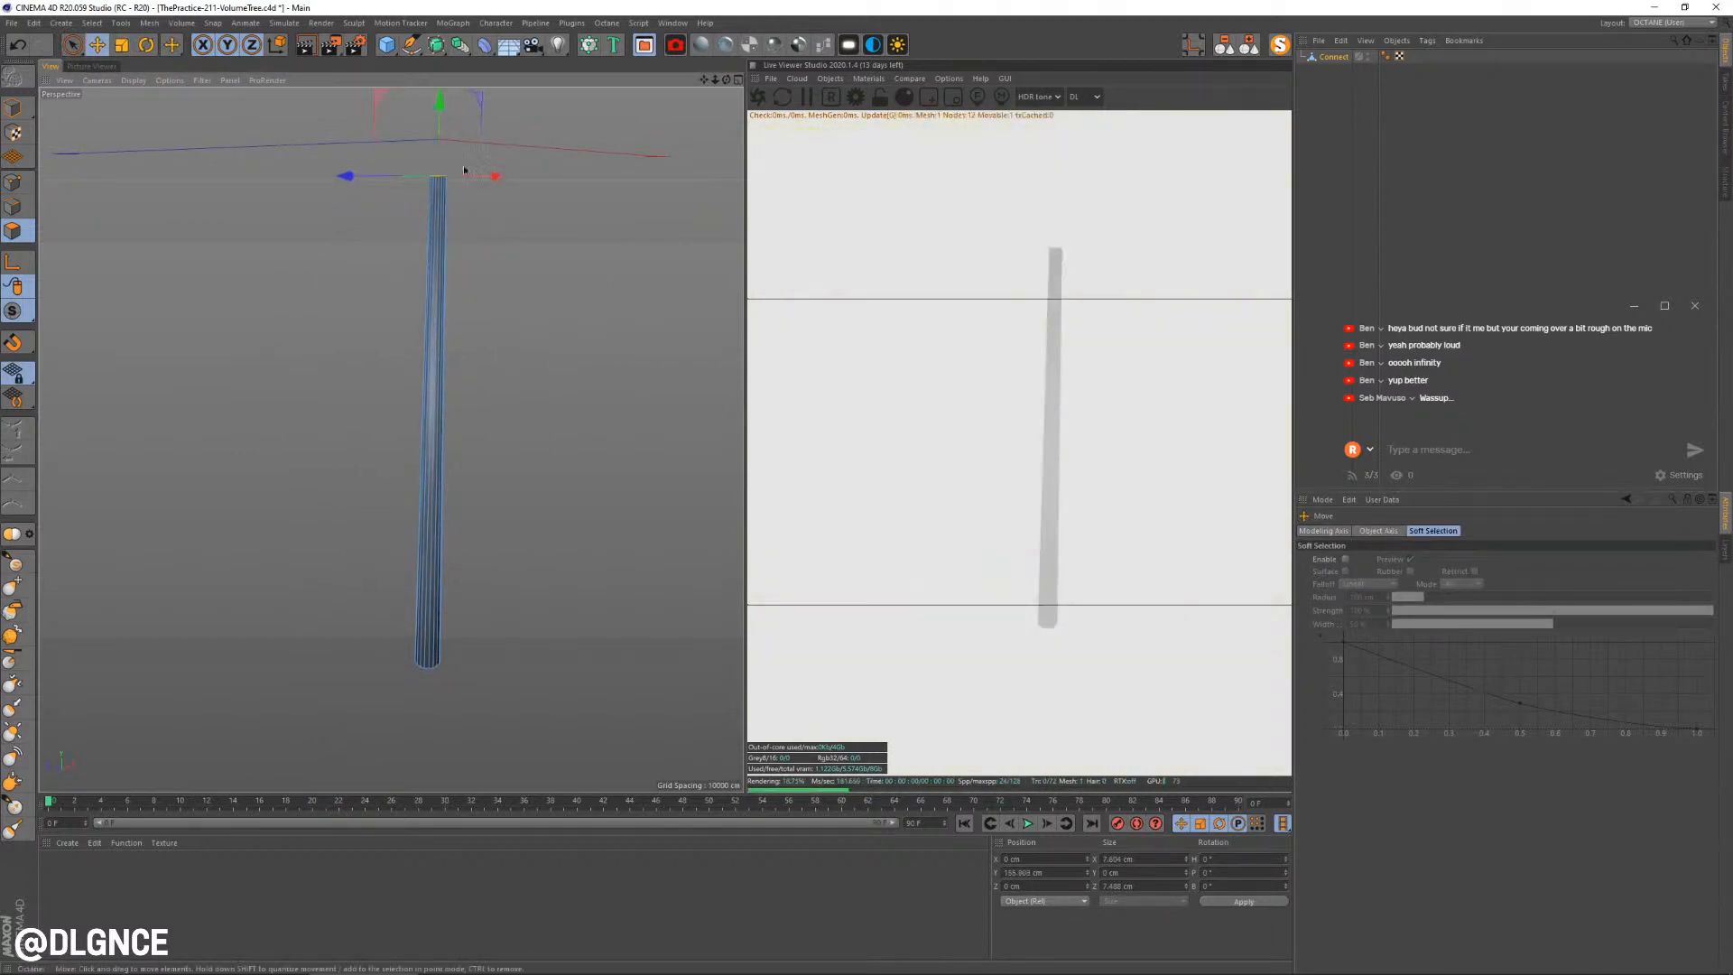
Bring the carved sphere back into view and extend the trunk's top cap further up inside it
scroll(466, 217, "down", 3)
middle_click_drag(502, 308, 501, 366, "alt")
left_click(1280, 45)
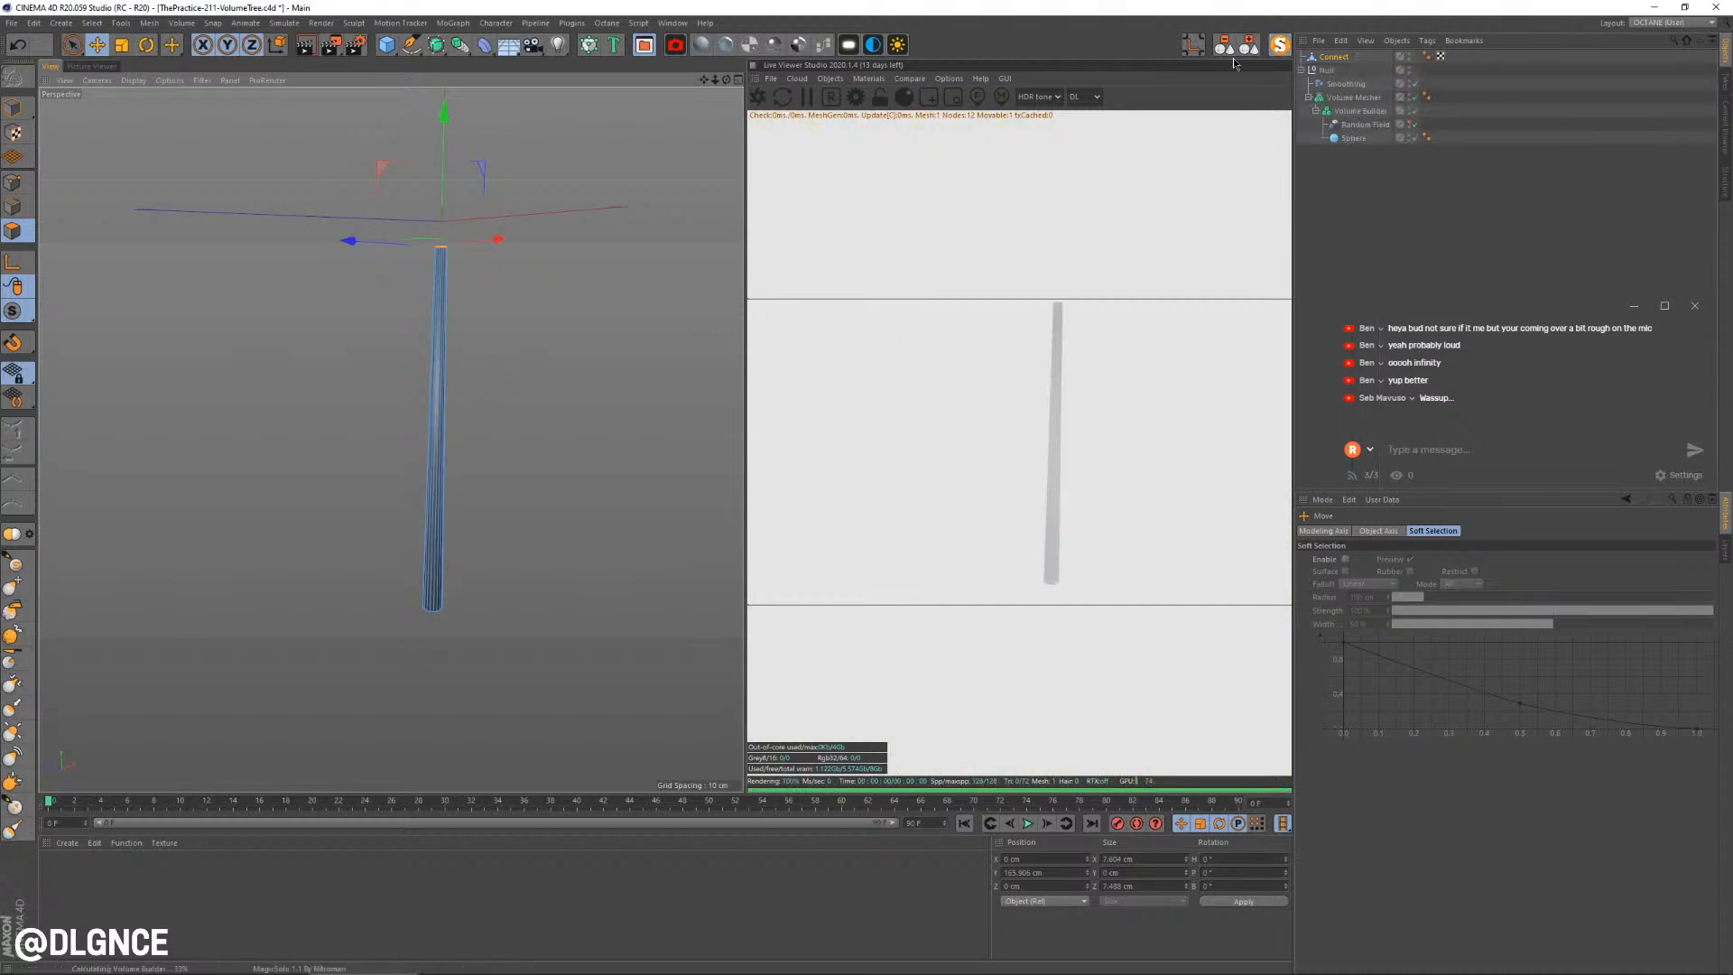
left_click_drag(469, 564, 447, 528, "alt")
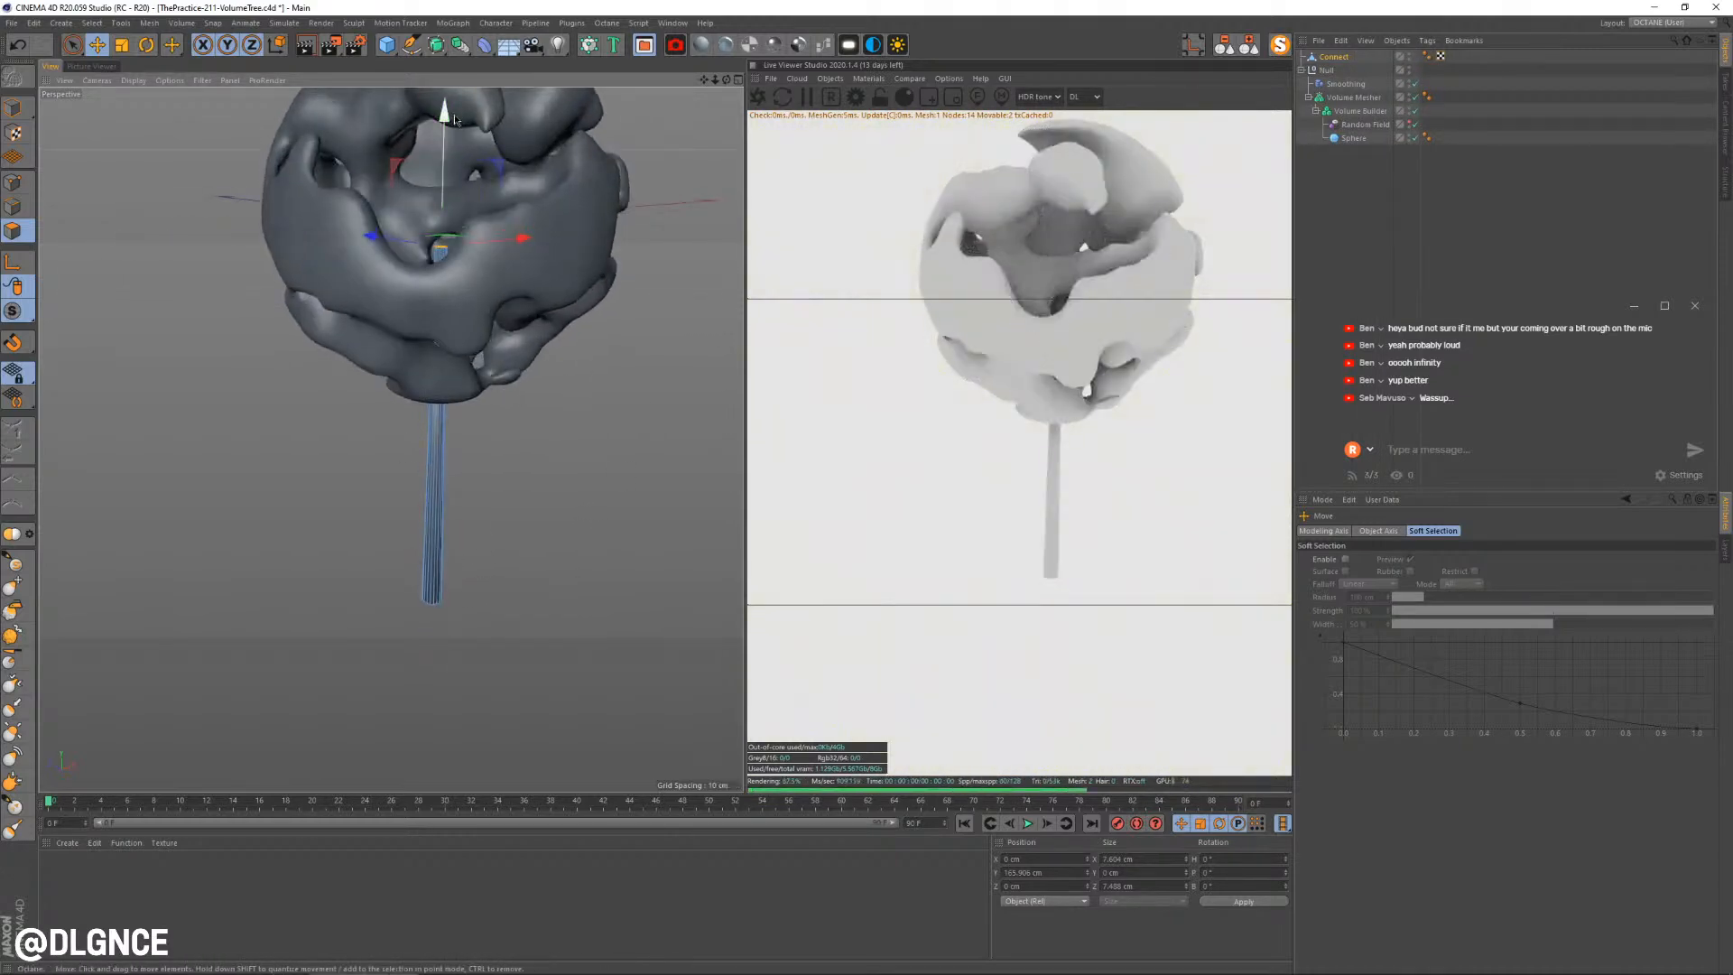
left_click_drag(445, 138, 446, 90)
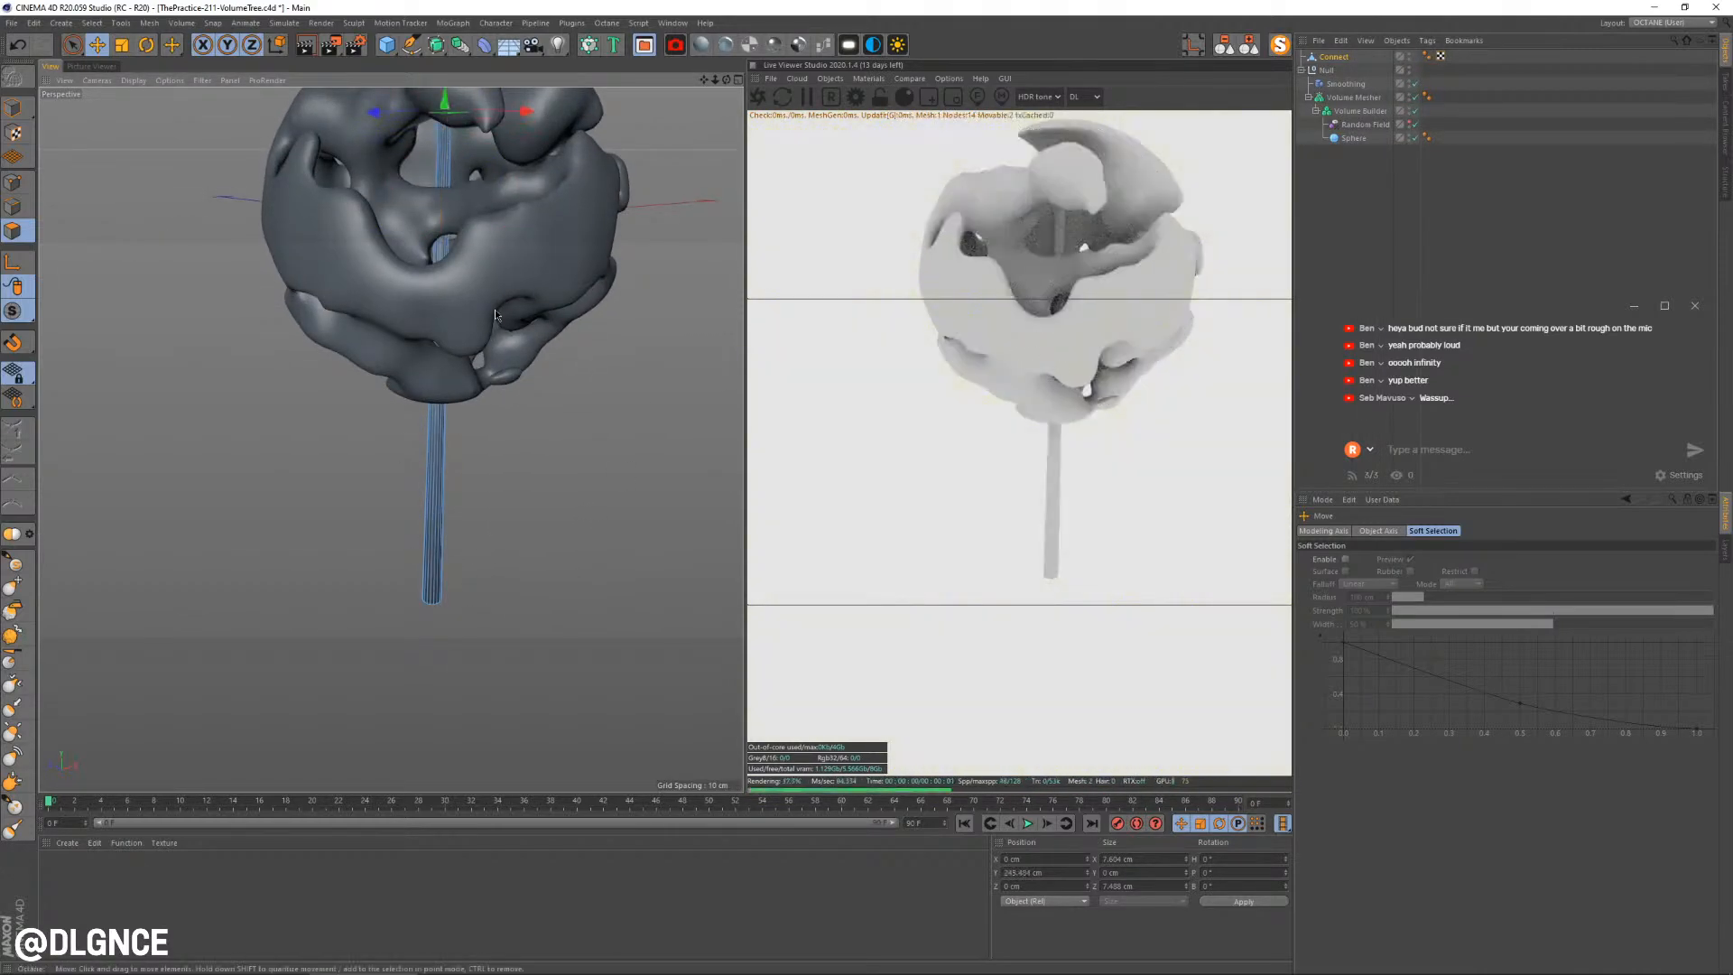
scroll(494, 309, "down", 2)
mouse_move(509, 377)
left_mouse_down("alt")
mouse_move(516, 364)
mouse_move(498, 366)
left_mouse_up("alt")
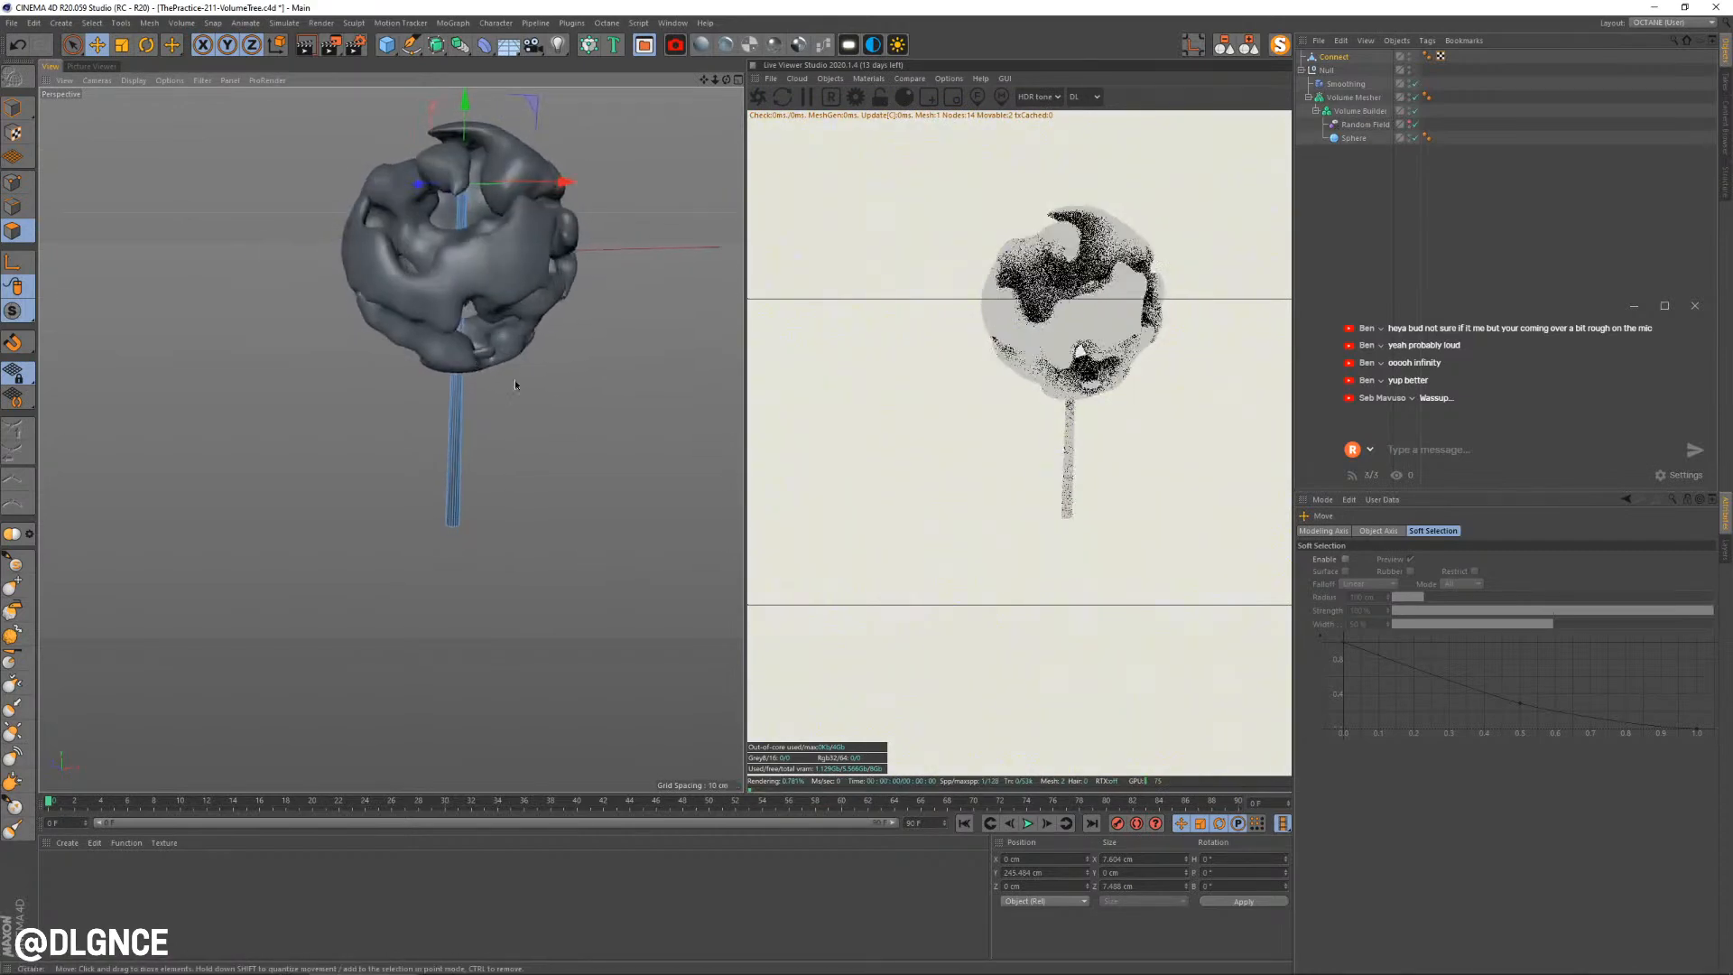
scroll(293, 377, "up", 1)
left_click(11, 105)
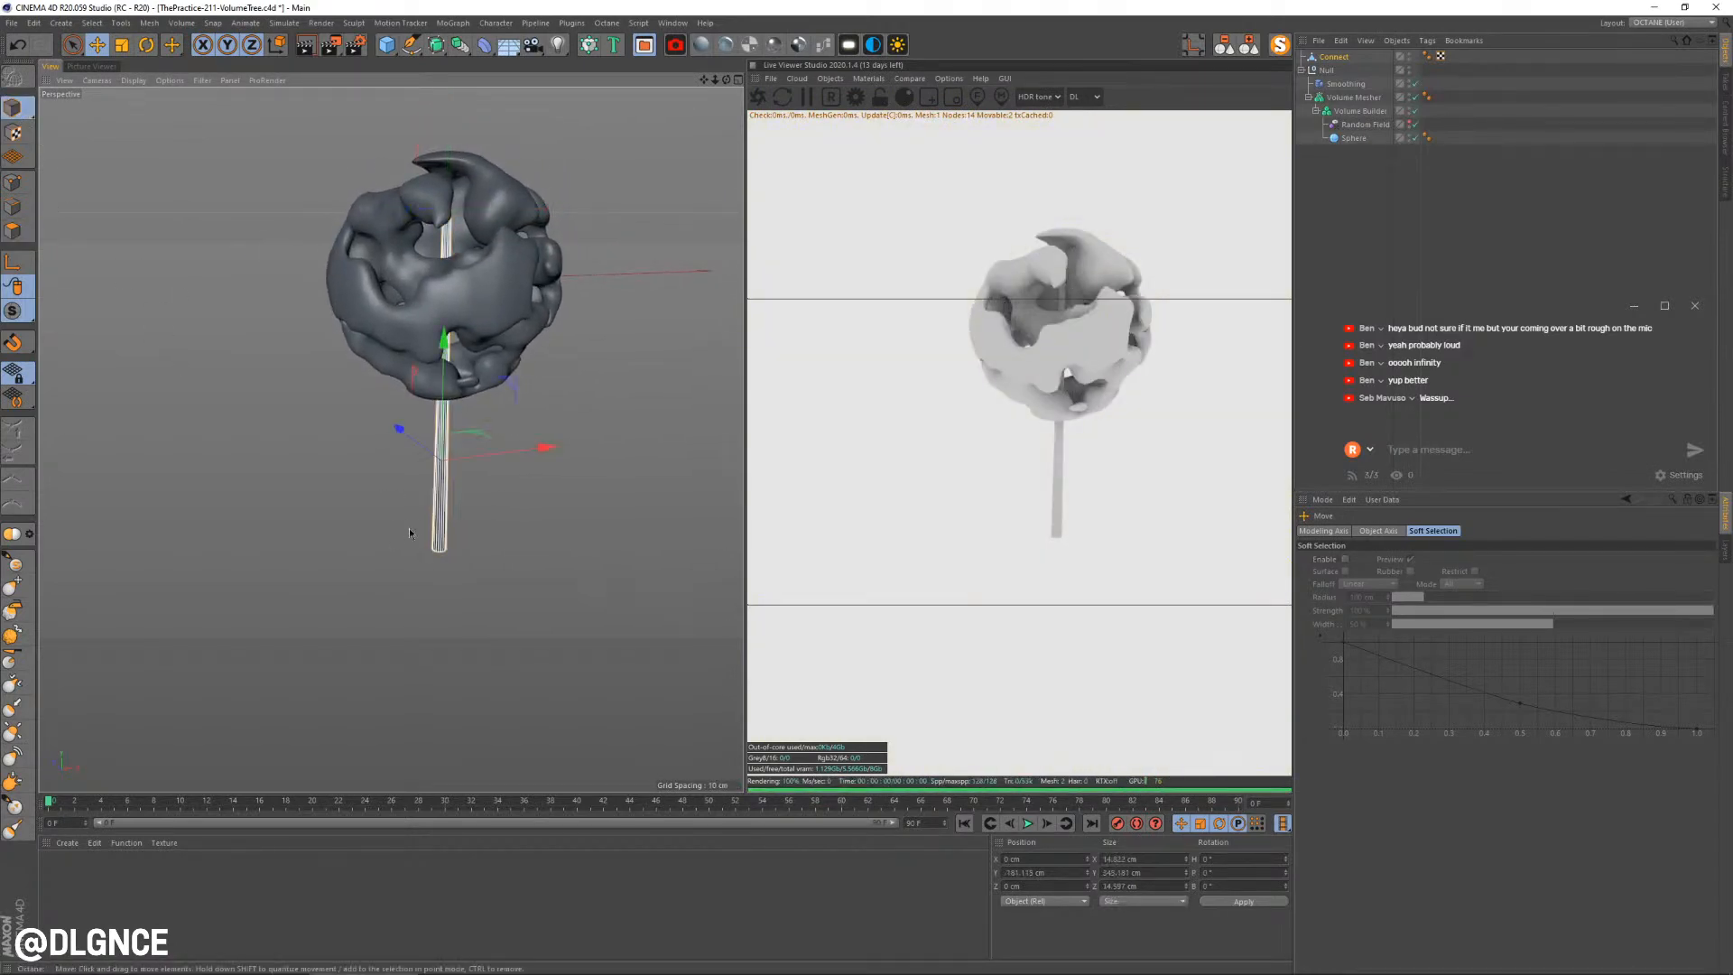
Duplicate the trunk above the carved sphere and move the copy's axis down to its lower end
left_click_drag(402, 520, 462, 493, "alt")
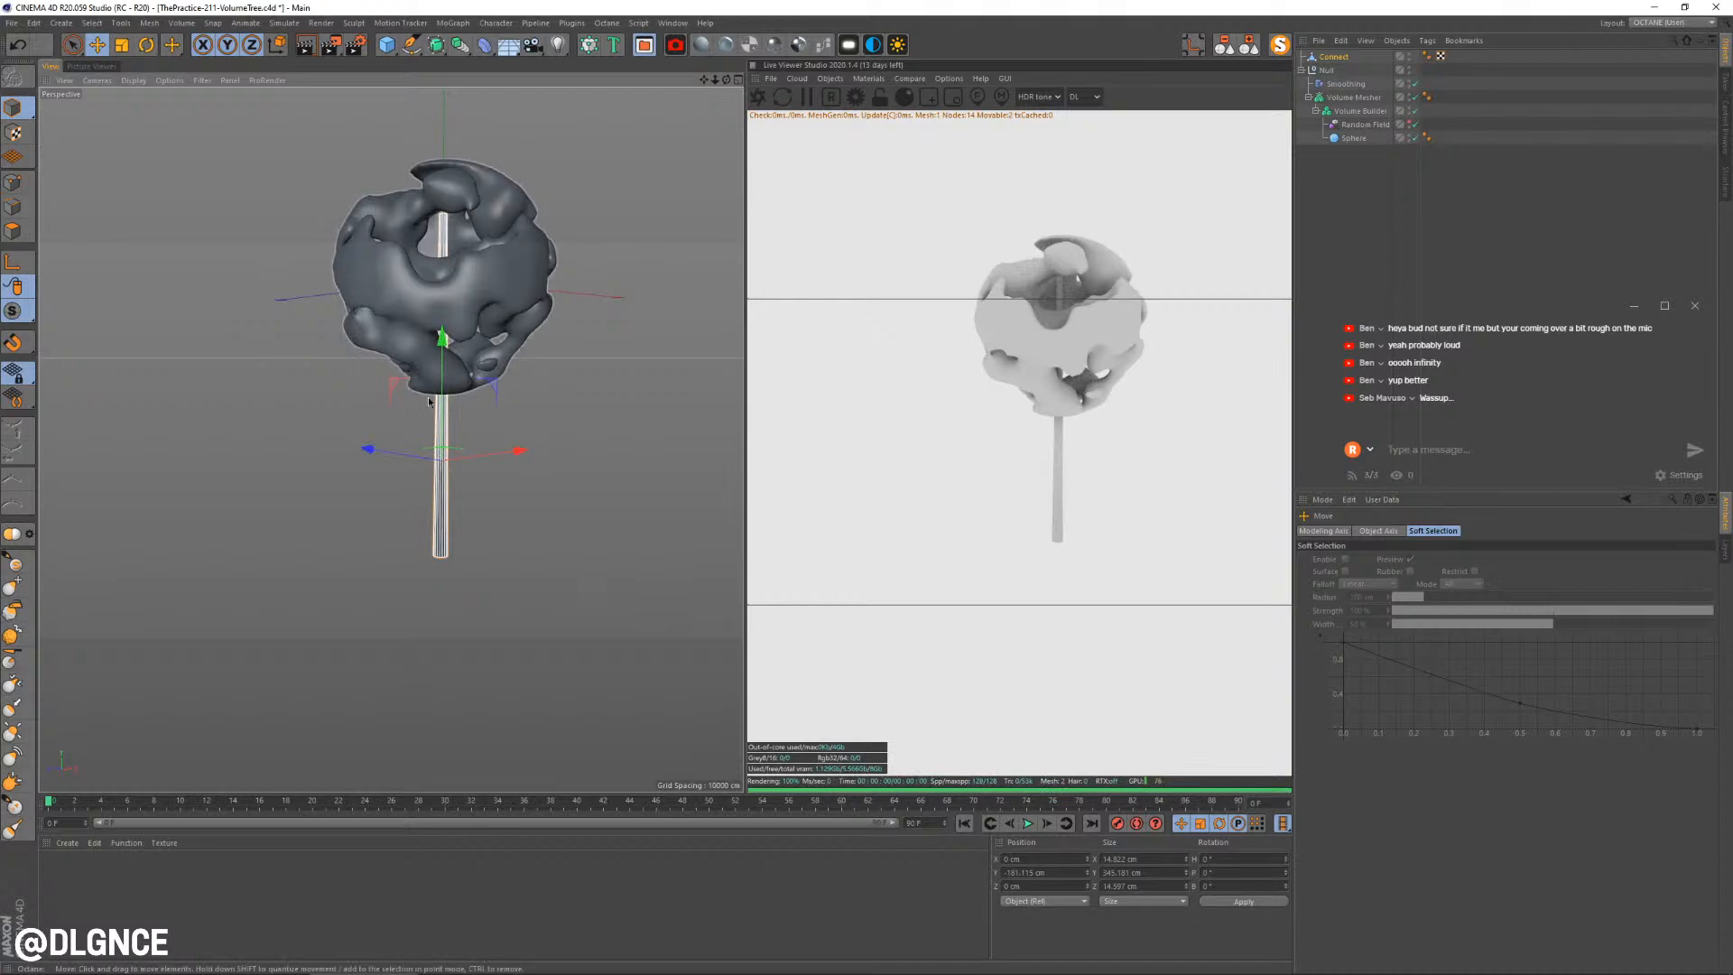
left_click_drag(442, 397, 448, 118, "ctrl")
middle_click_drag(448, 119, 435, 375, "alt")
left_click_drag(435, 375, 434, 234)
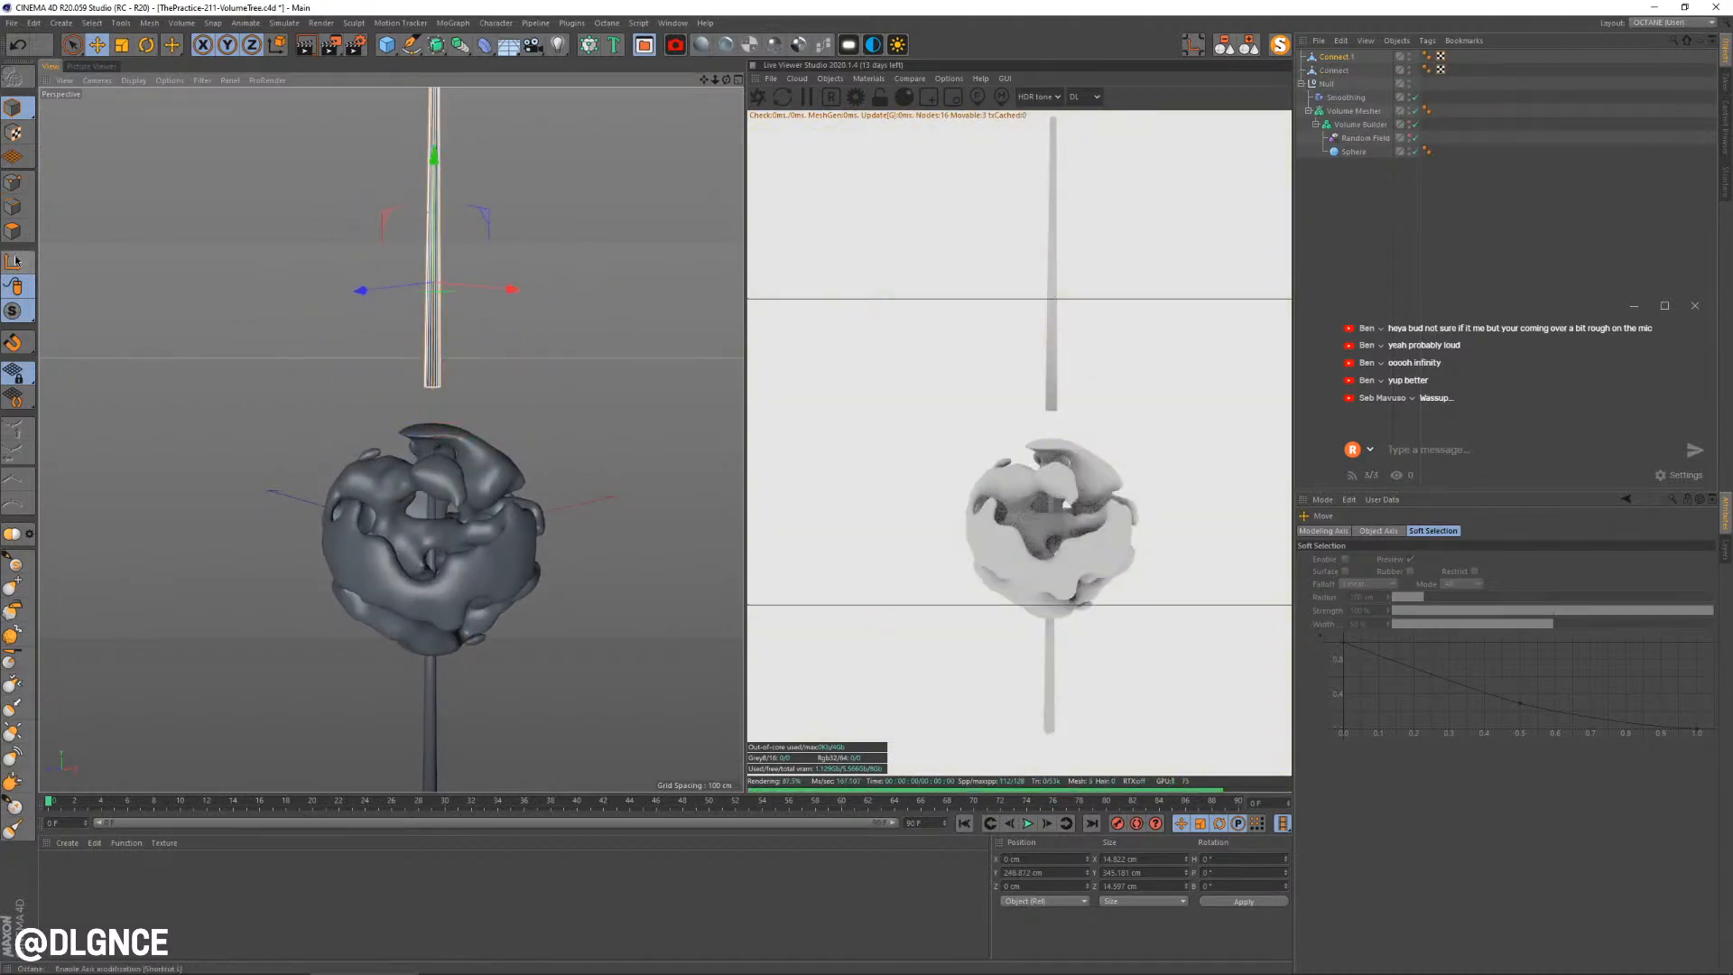
left_click_drag(434, 161, 436, 262)
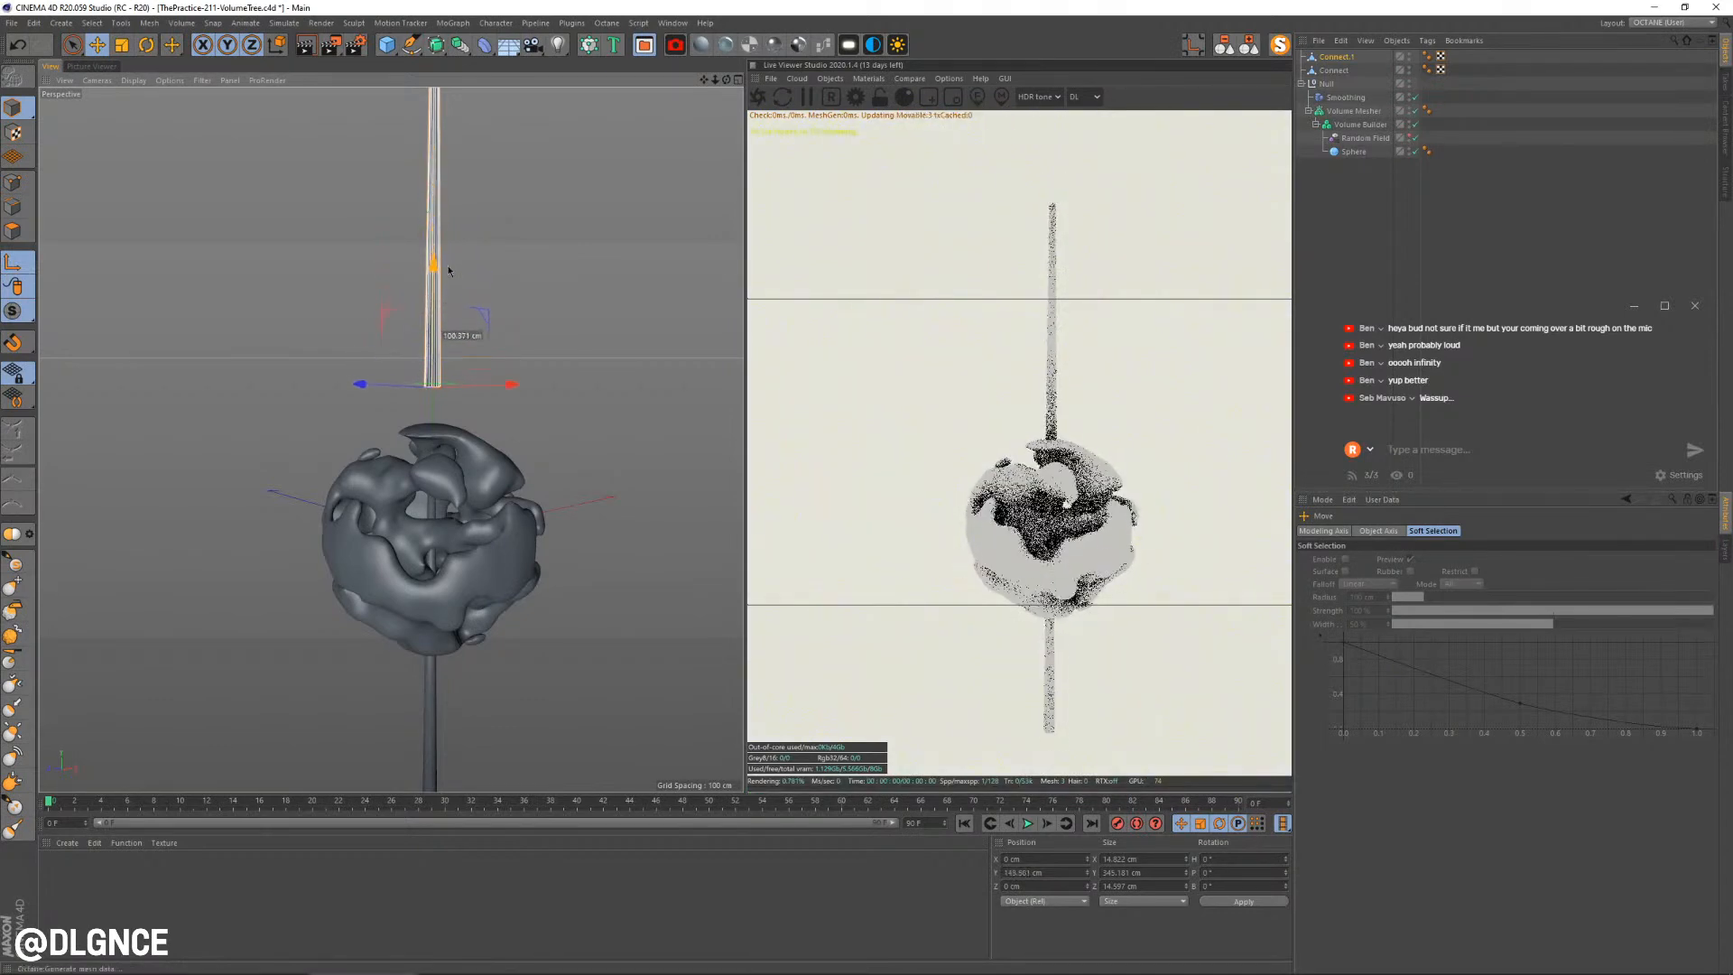
Scale the trunk copy to about half its size and lower it onto the trunk inside the carved sphere
scroll(372, 439, "down", 1)
middle_click_drag(372, 438, 365, 384, "alt")
key("t")
left_click_drag(522, 408, 438, 408)
key("e")
left_click_drag(424, 250, 420, 429)
Tilt the copy to a -60° bank as a branch, raise it slightly and shrink it to about 110 cm long
key("r")
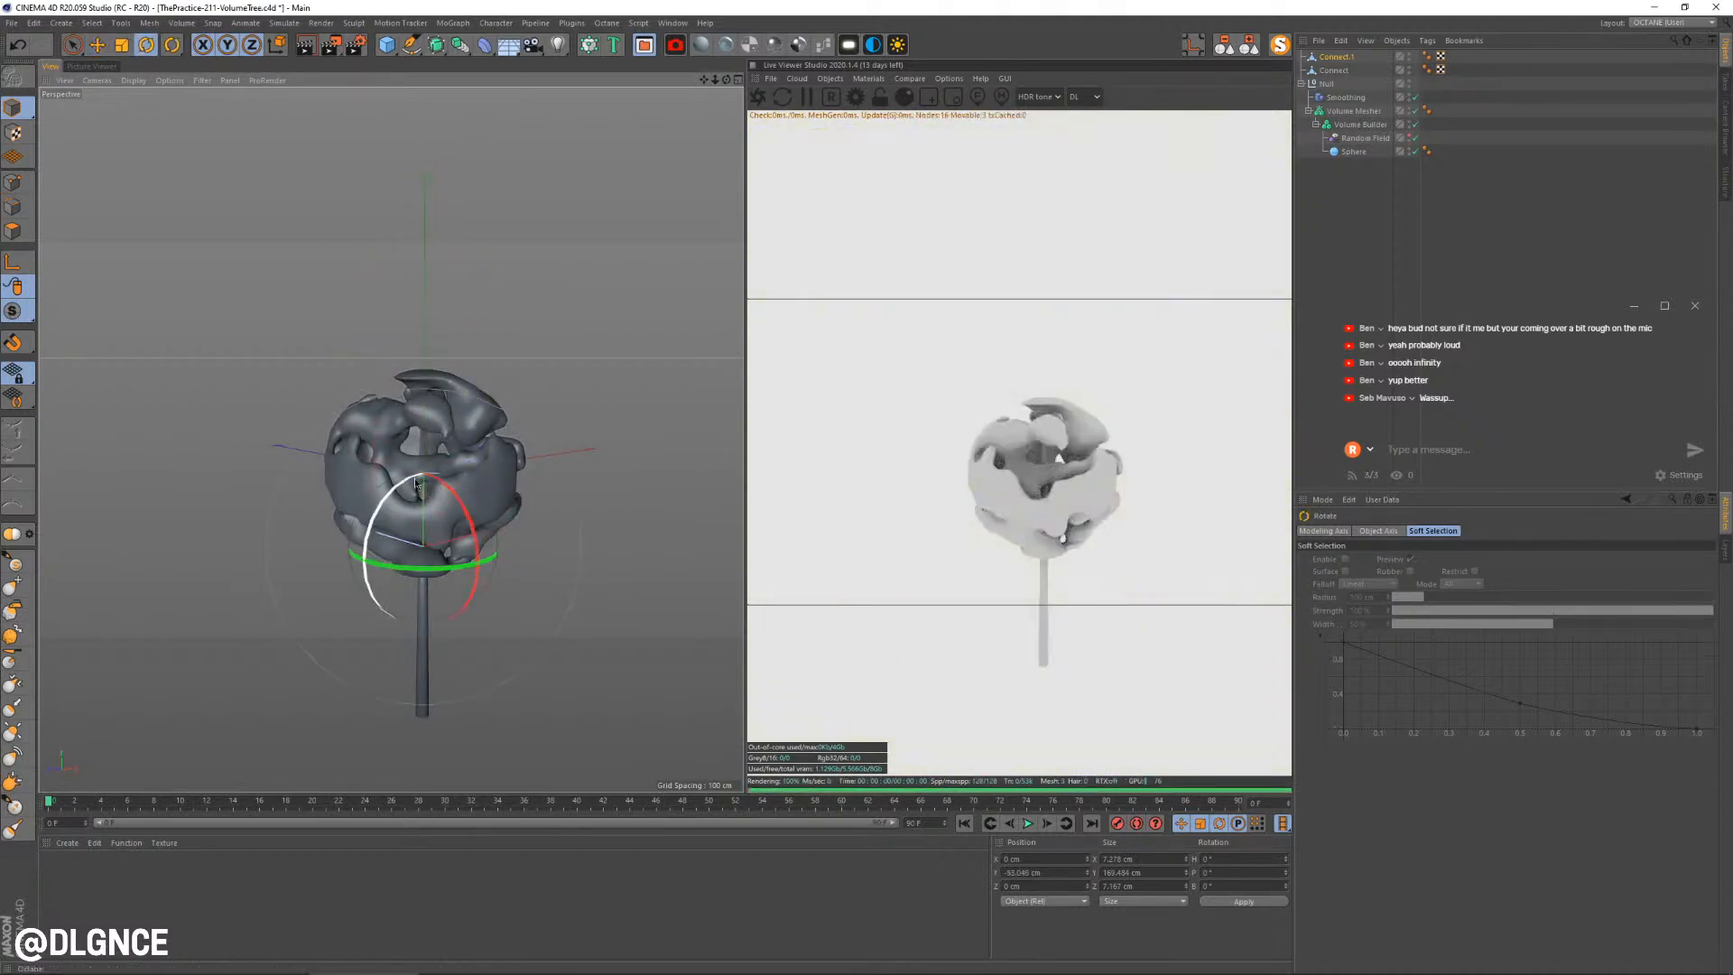
left_click_drag(401, 488, 350, 547)
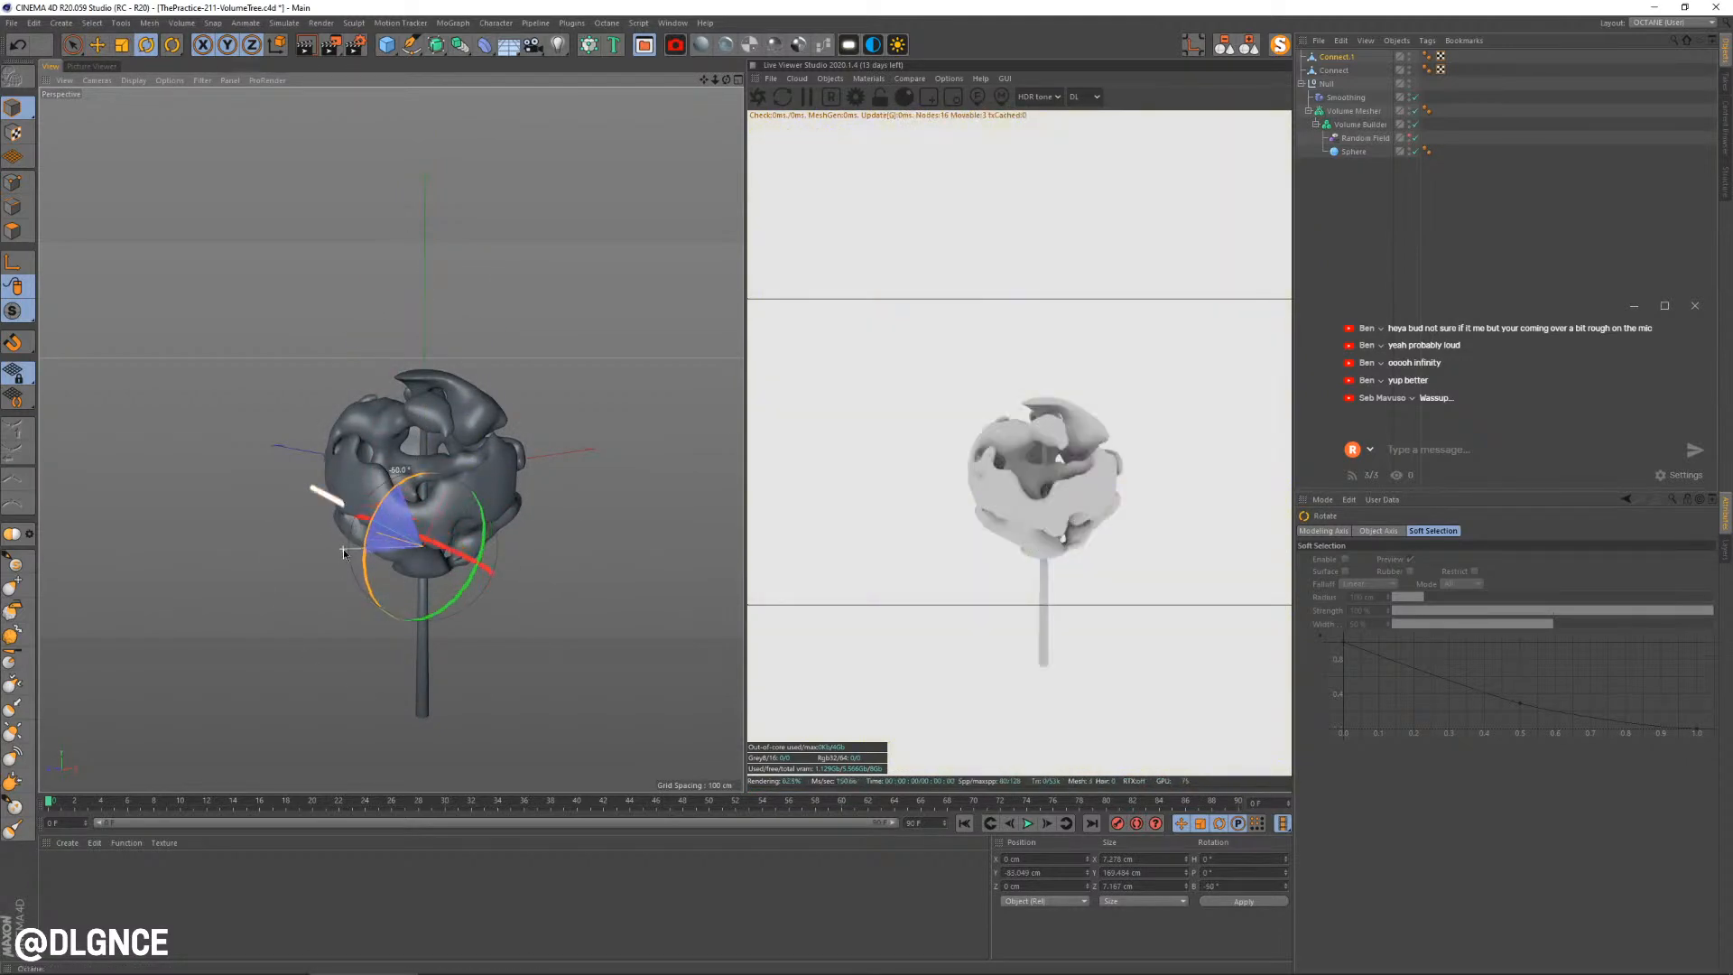
key("e")
left_click_drag(430, 490, 428, 417)
key("t")
left_click_drag(634, 344, 512, 462)
key("e")
Duplicate the branch along the trunk, turn the copy to a heading of about 77° and adjust its height
key("w")
middle_click_drag(513, 462, 574, 341, "alt")
left_click_drag(574, 341, 589, 449, "alt")
left_click_drag(490, 299, 490, 353, "ctrl")
left_click_drag(518, 468, 484, 411, "alt")
key("r")
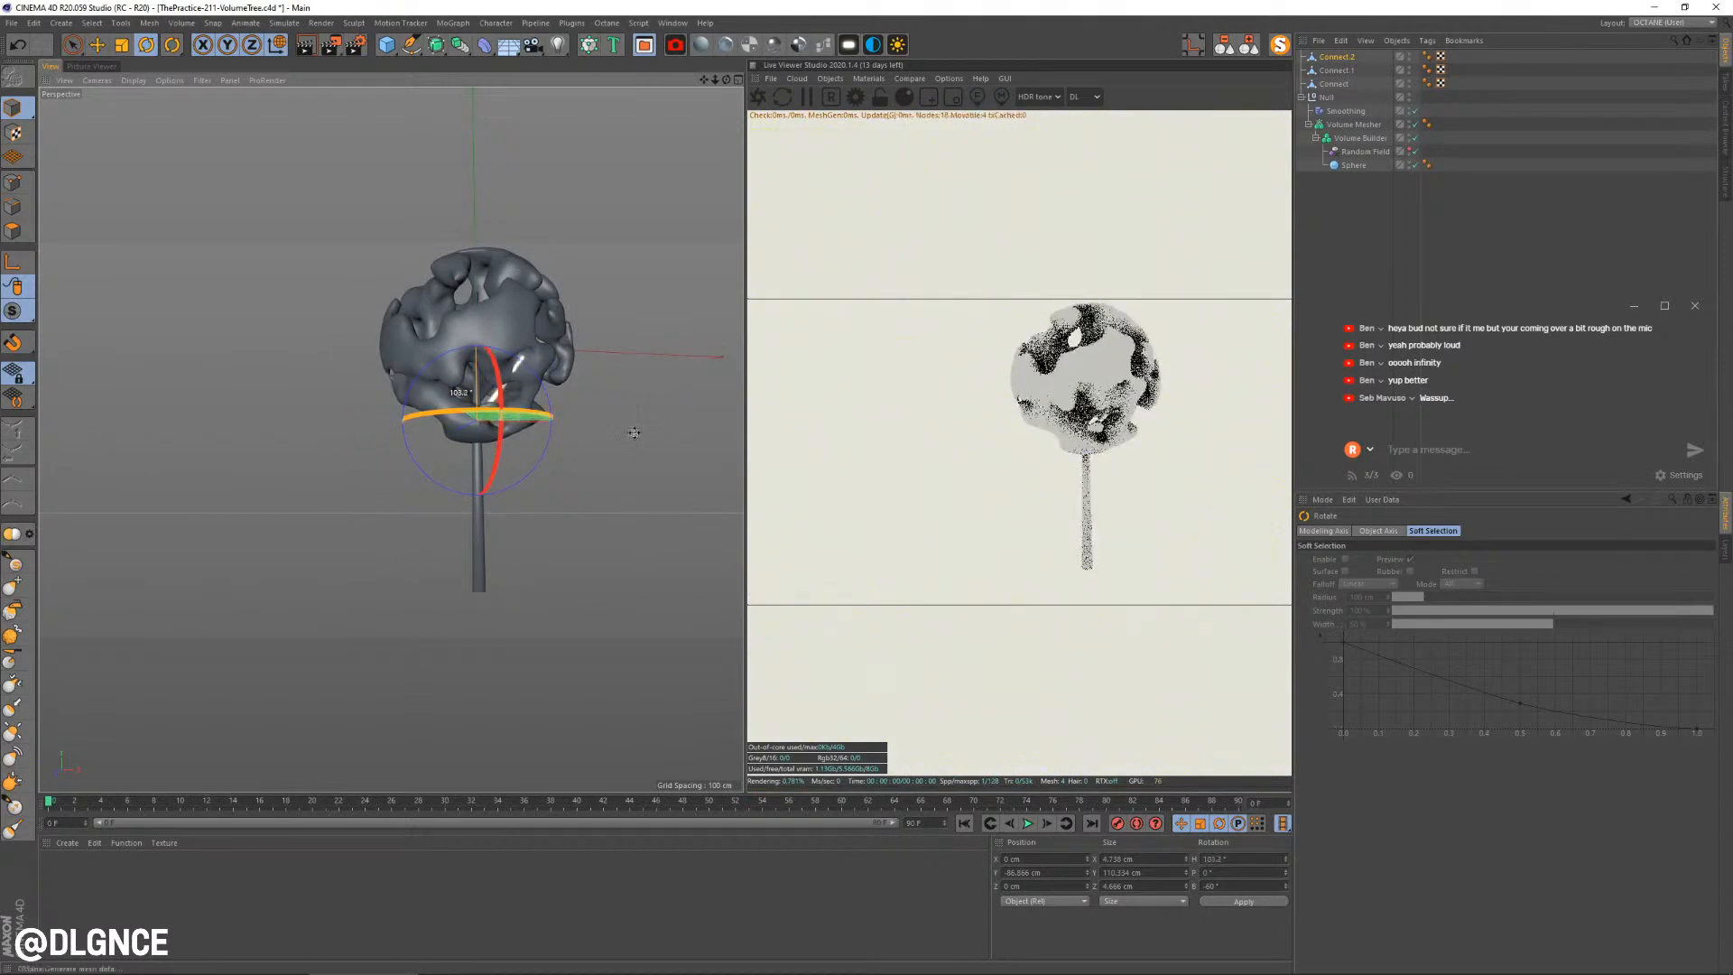
left_click_drag(597, 443, 764, 443, "alt")
key("e")
left_click_drag(477, 332, 477, 329)
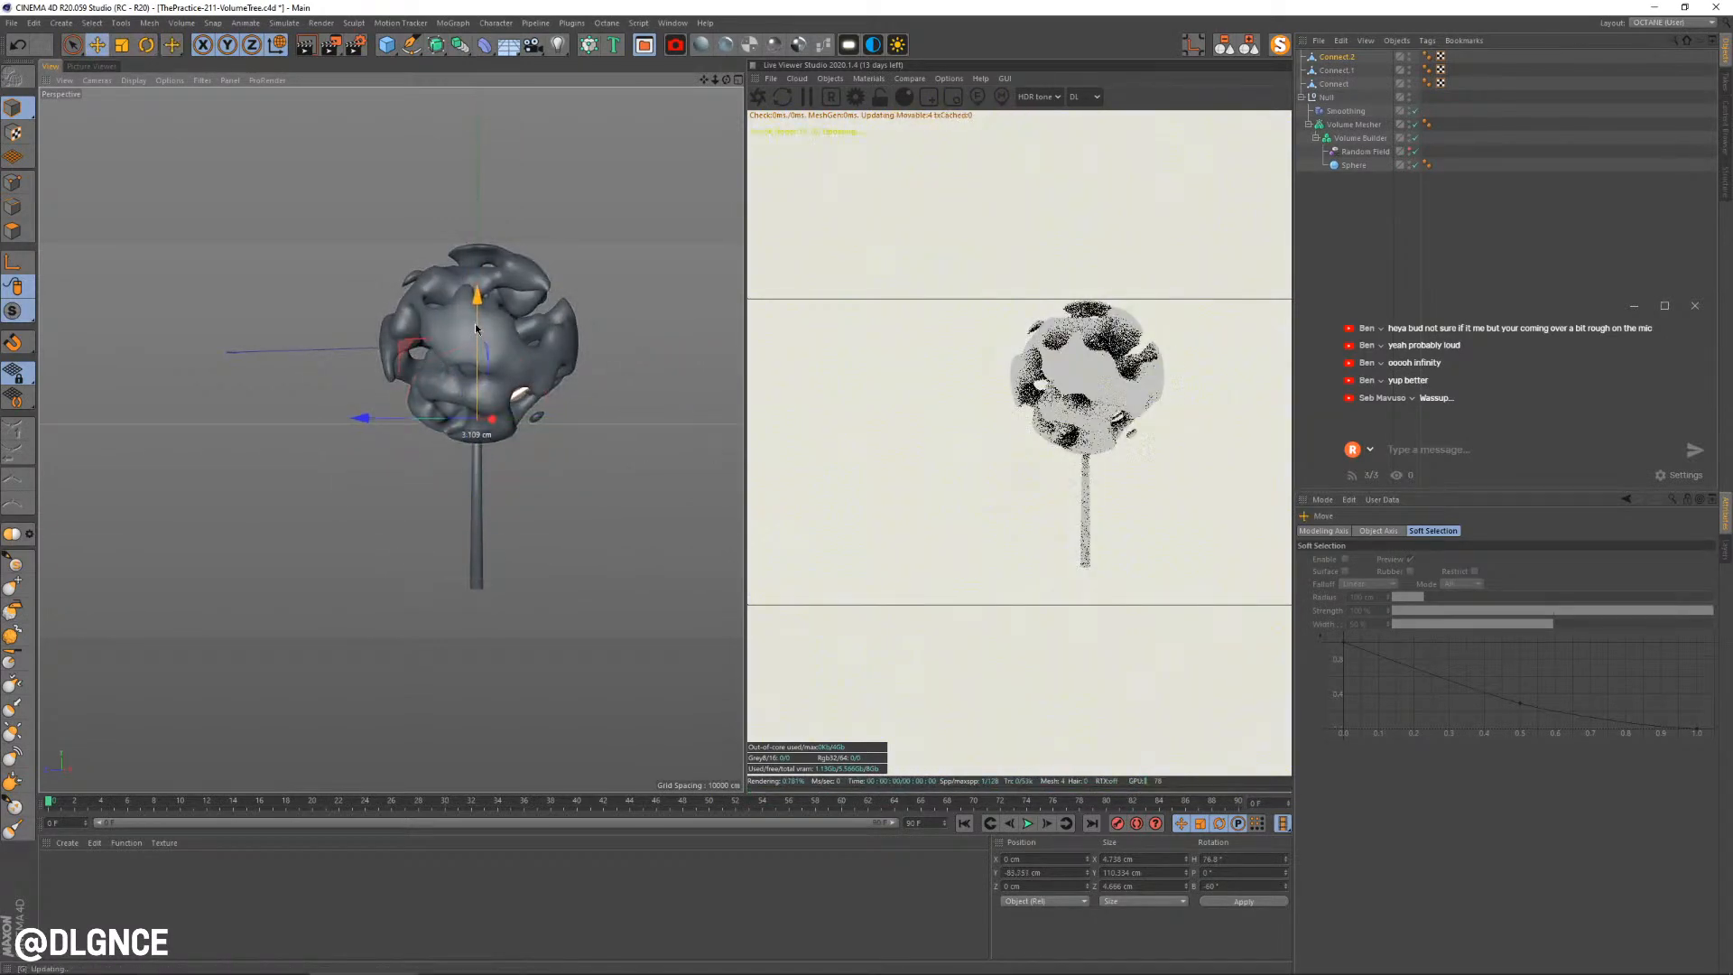
Duplicate the second branch higher up the trunk and turn the new copy toward another side of the tree
left_click_drag(614, 410, 223, 425, "alt")
left_click_drag(479, 321, 487, 278)
key("r")
left_click_drag(492, 370, 495, 370)
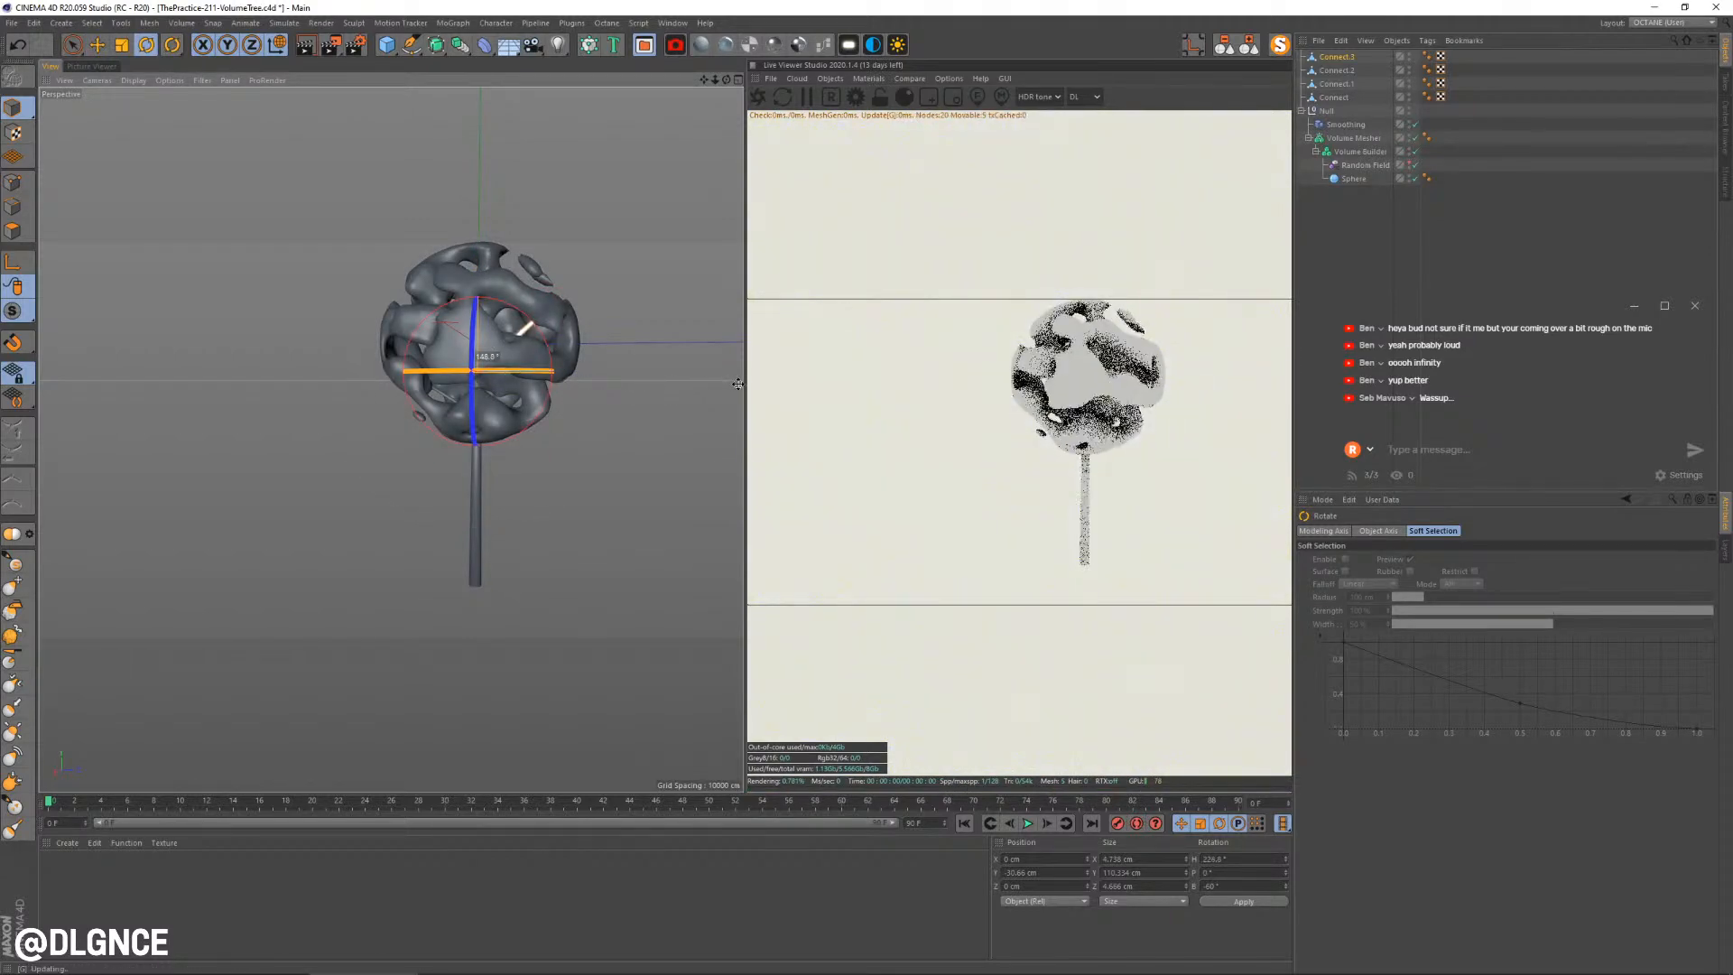
left_click_drag(737, 385, 734, 384)
Add one more branch copy near the trunk's top, scale it down and rotate it toward a different side
key("e")
left_click_drag(478, 315, 481, 291, "ctrl")
mouse_move(599, 329)
left_mouse_down("alt")
mouse_move(548, 361)
mouse_move(588, 366)
mouse_move(582, 344)
left_mouse_up("alt")
key("r")
key("e")
left_click_drag(487, 282, 484, 263, "ctrl")
key("t")
left_click_drag(676, 232, 533, 307)
key("r")
left_click_drag(514, 365, 509, 374)
Deselect the branches and collapse the Null holding the carved sphere setup
mouse_move(568, 505)
left_mouse_down("alt")
mouse_move(352, 306)
mouse_move(549, 455)
mouse_move(506, 492)
mouse_move(550, 511)
mouse_move(673, 483)
mouse_move(565, 488)
left_mouse_up("alt")
left_click(607, 549)
left_click_drag(607, 550, 532, 542, "alt")
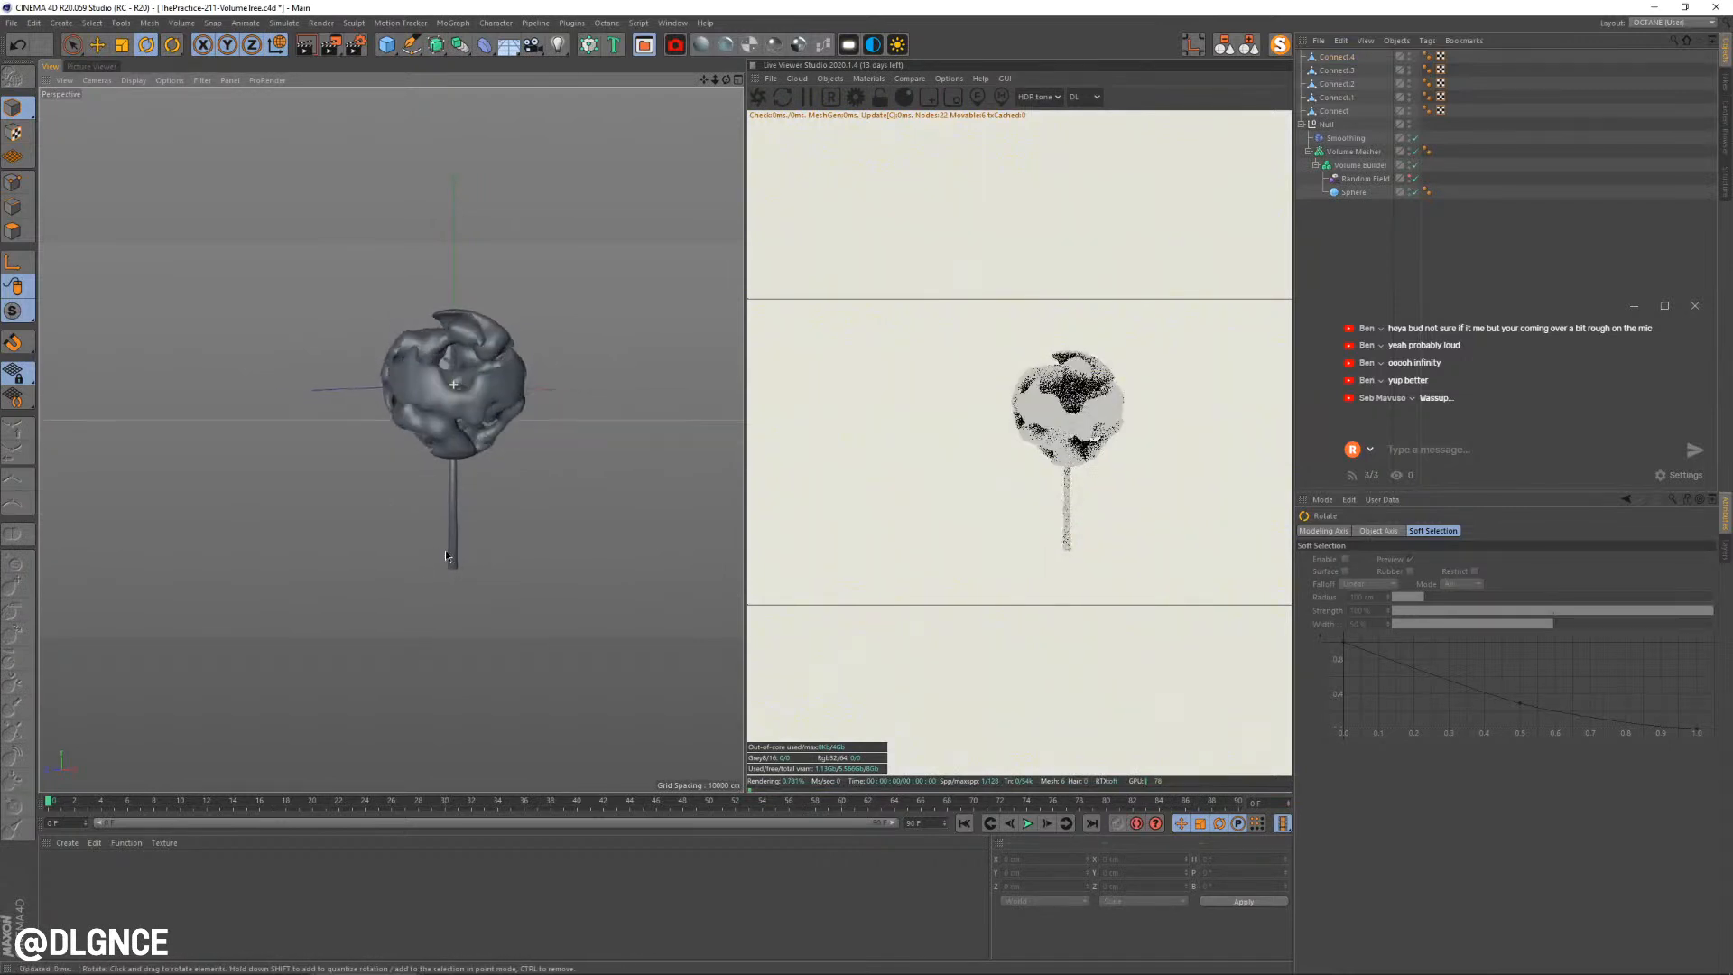
left_click(1301, 123)
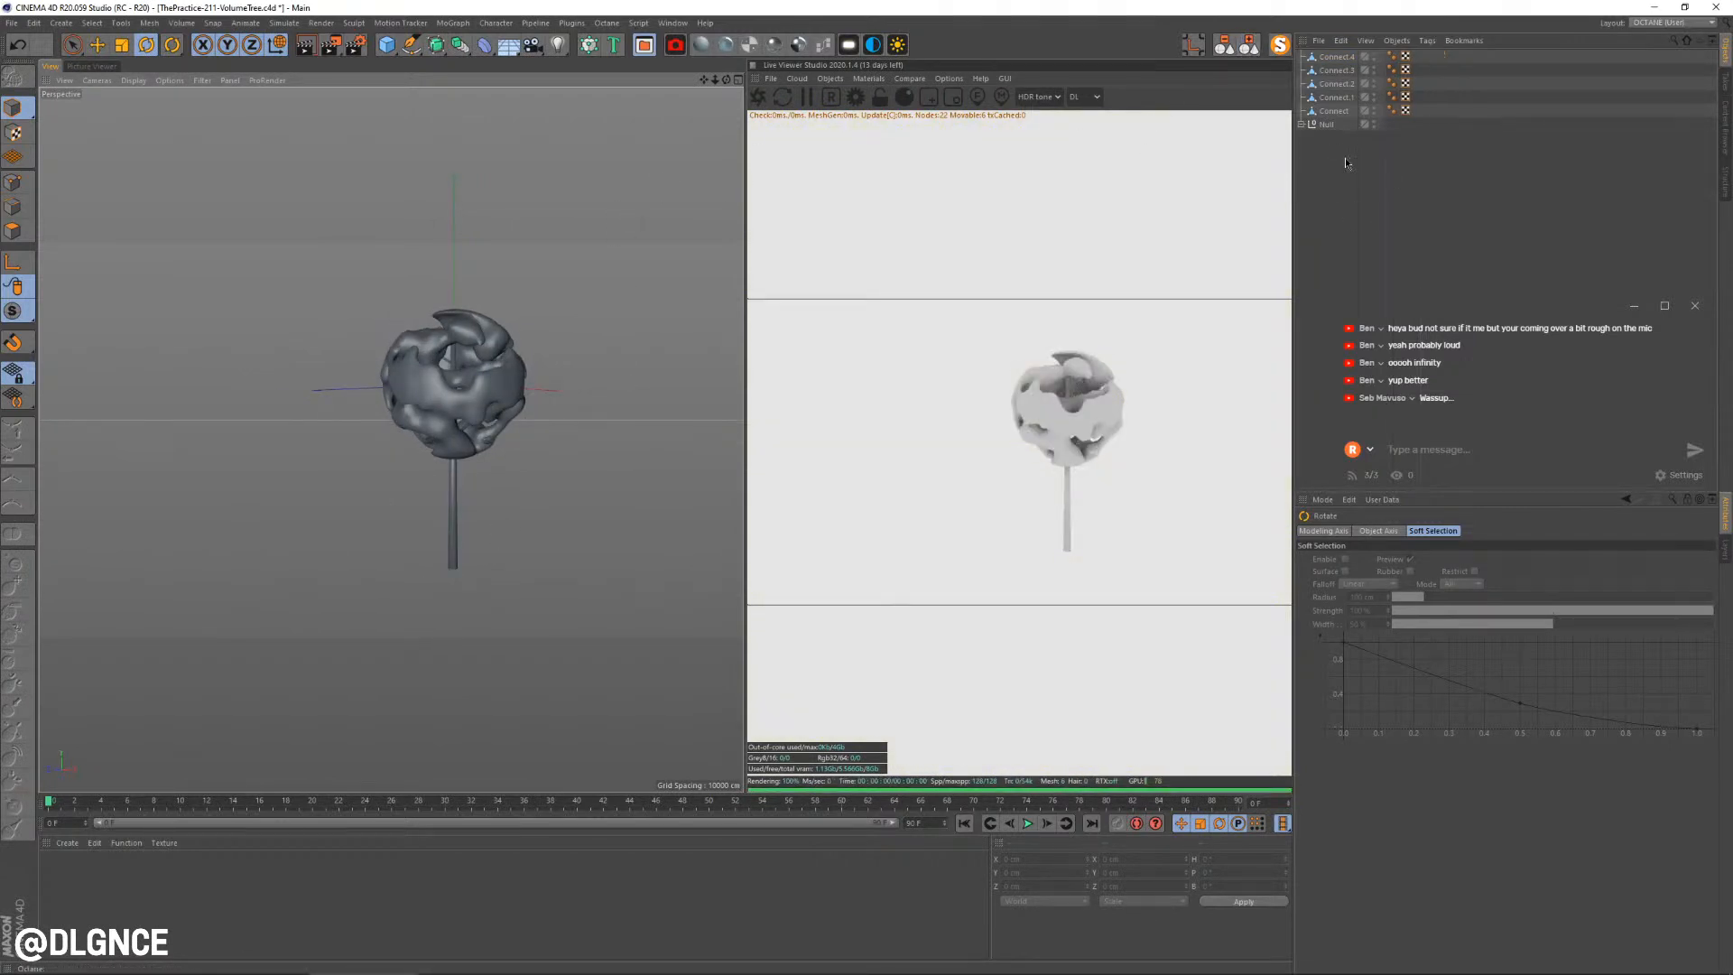
Group all branches, the trunk and the foliage Null under one new Null and name it Tree
left_click_drag(1345, 159, 1306, 49)
key("alt+g")
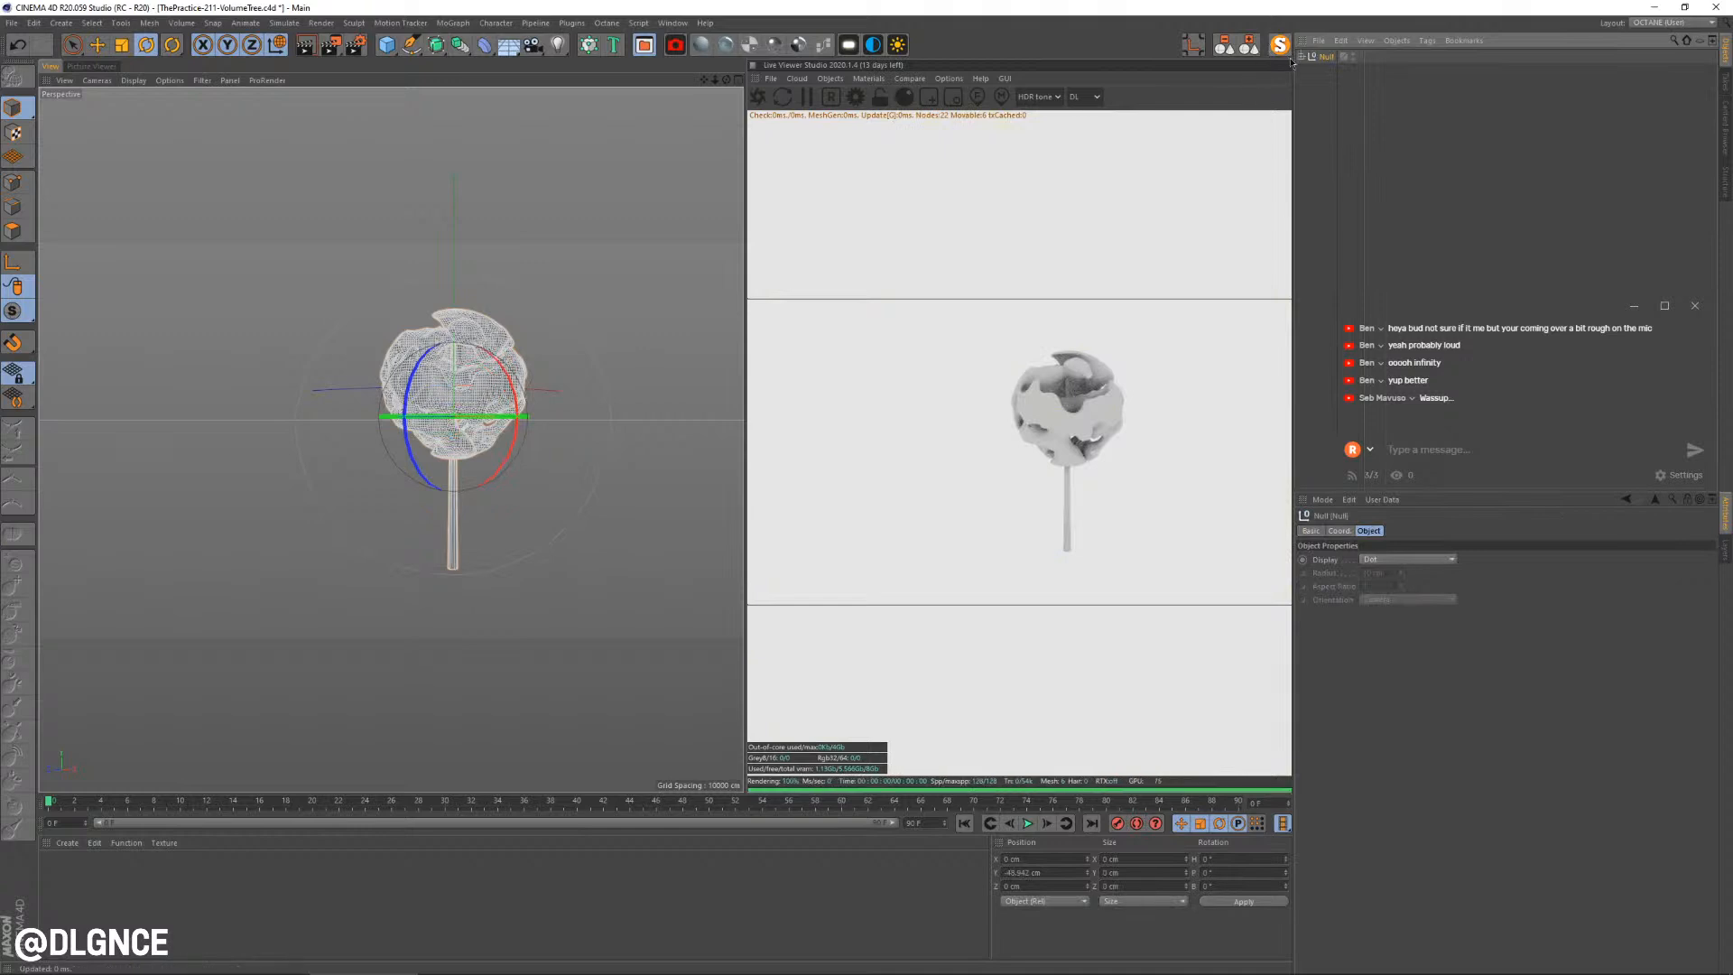
left_click(1300, 57)
double_click(1327, 56)
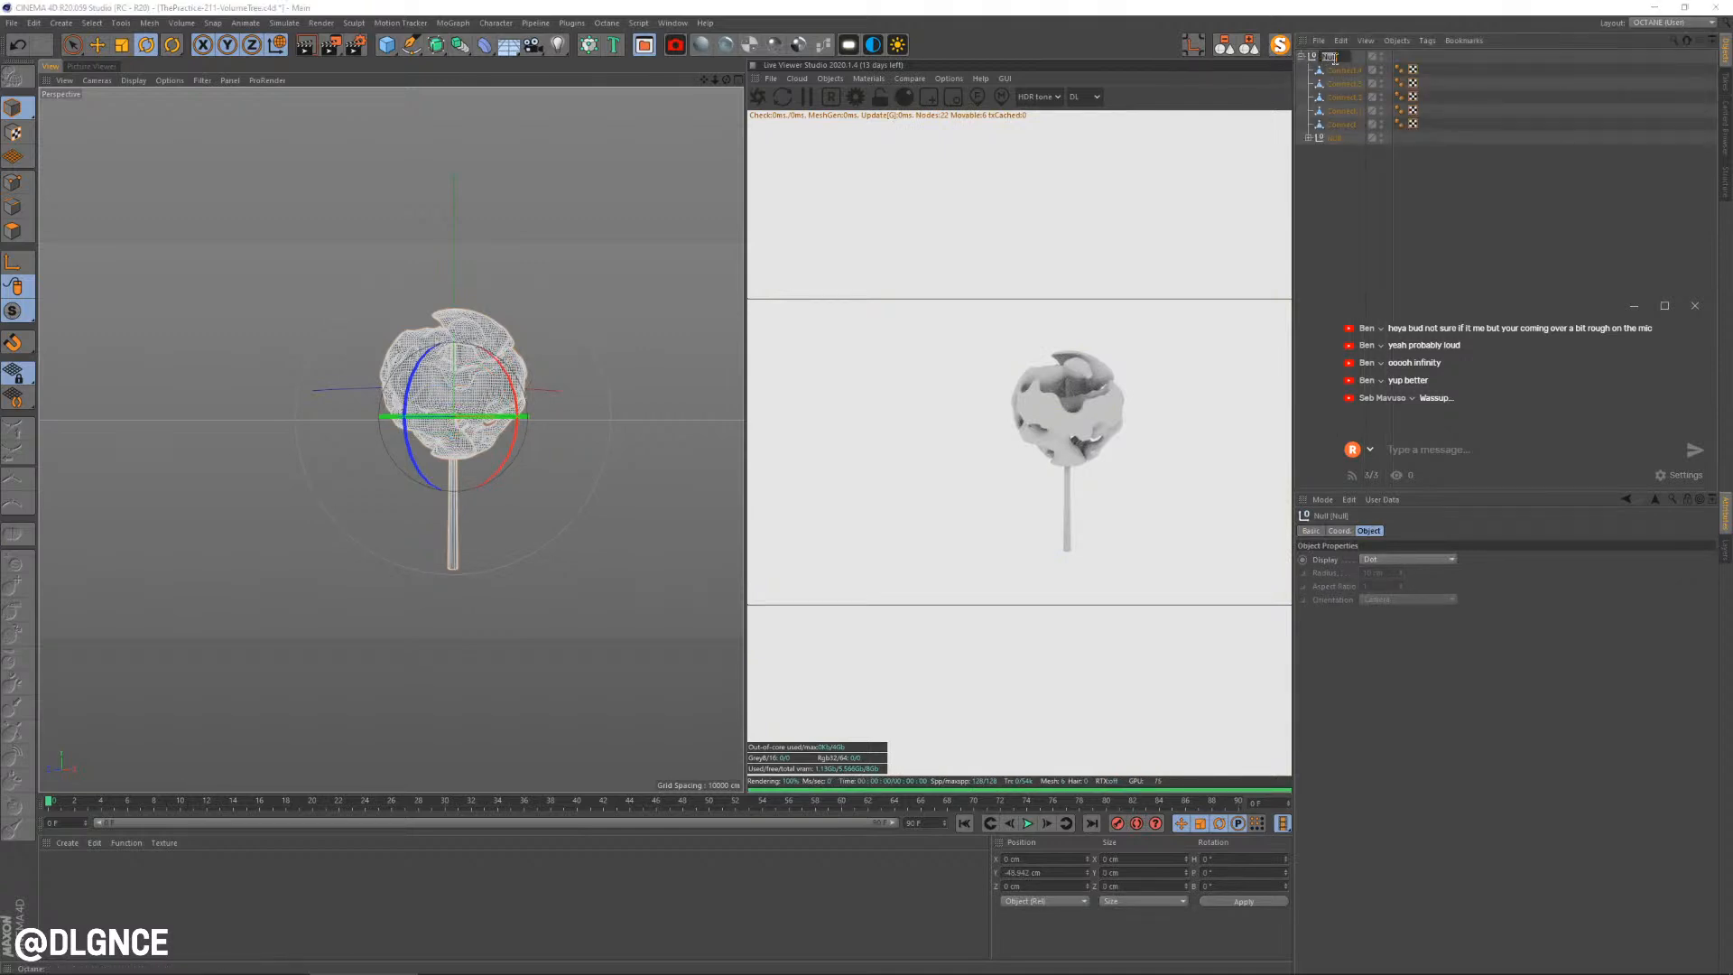
Make the four branch copies children of the trunk object and rename the parent as Trunk
left_click(1341, 69)
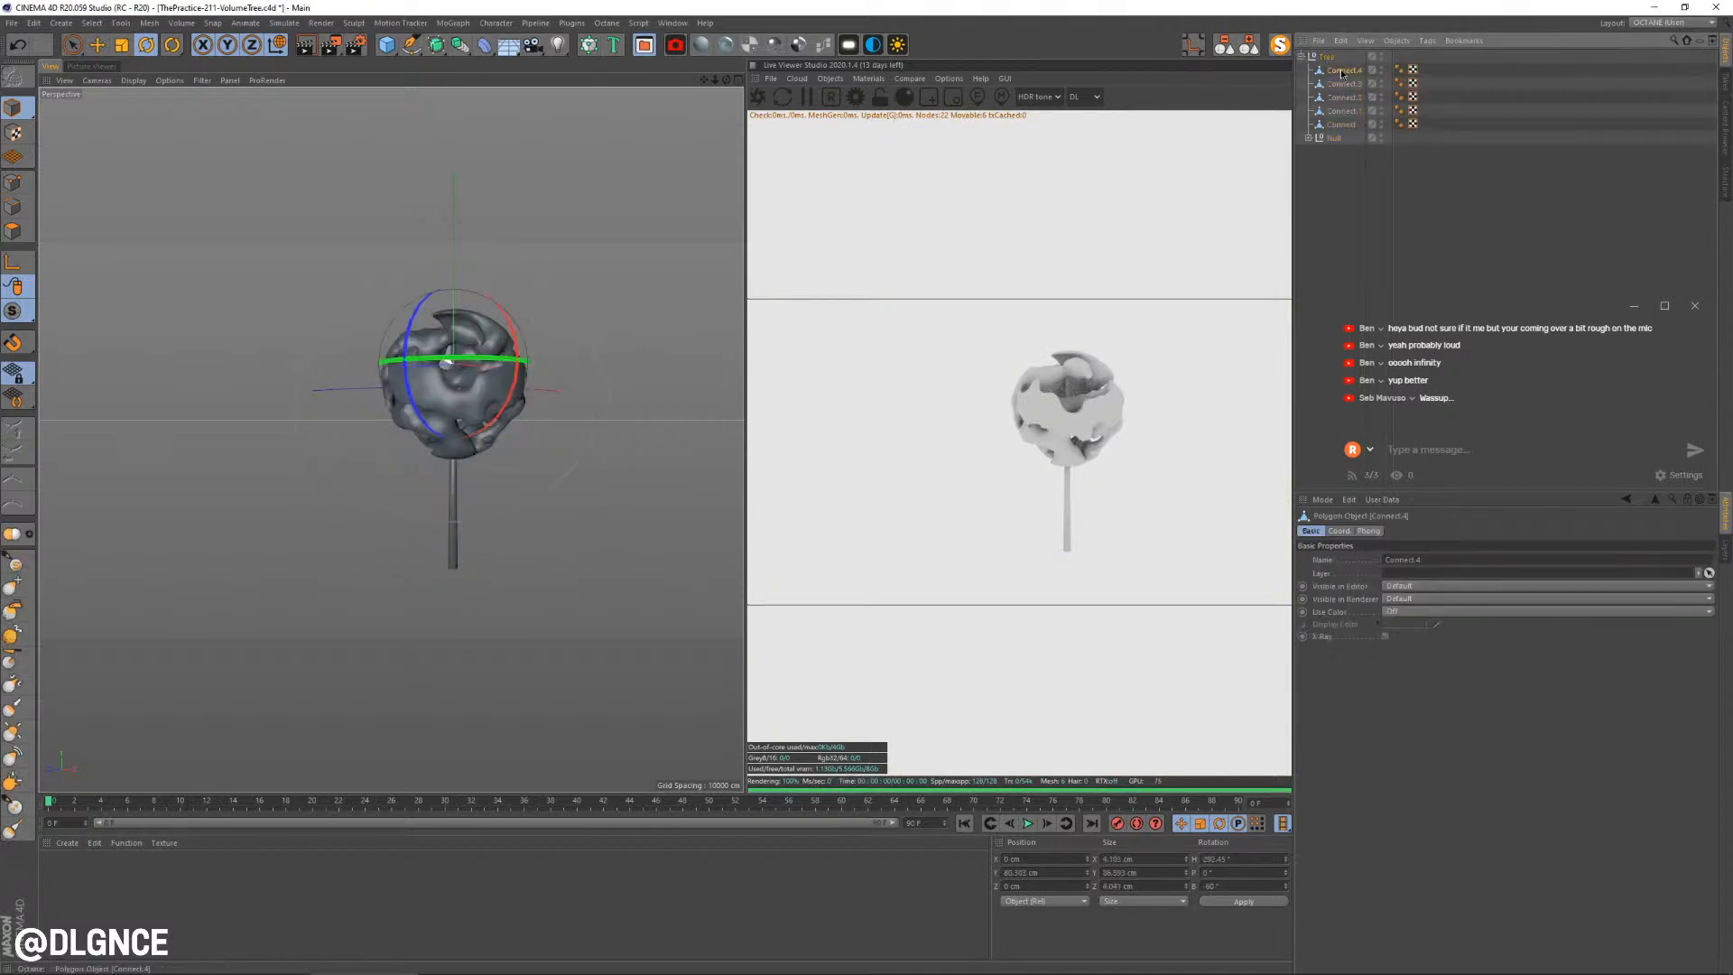
left_click(1340, 125, "shift")
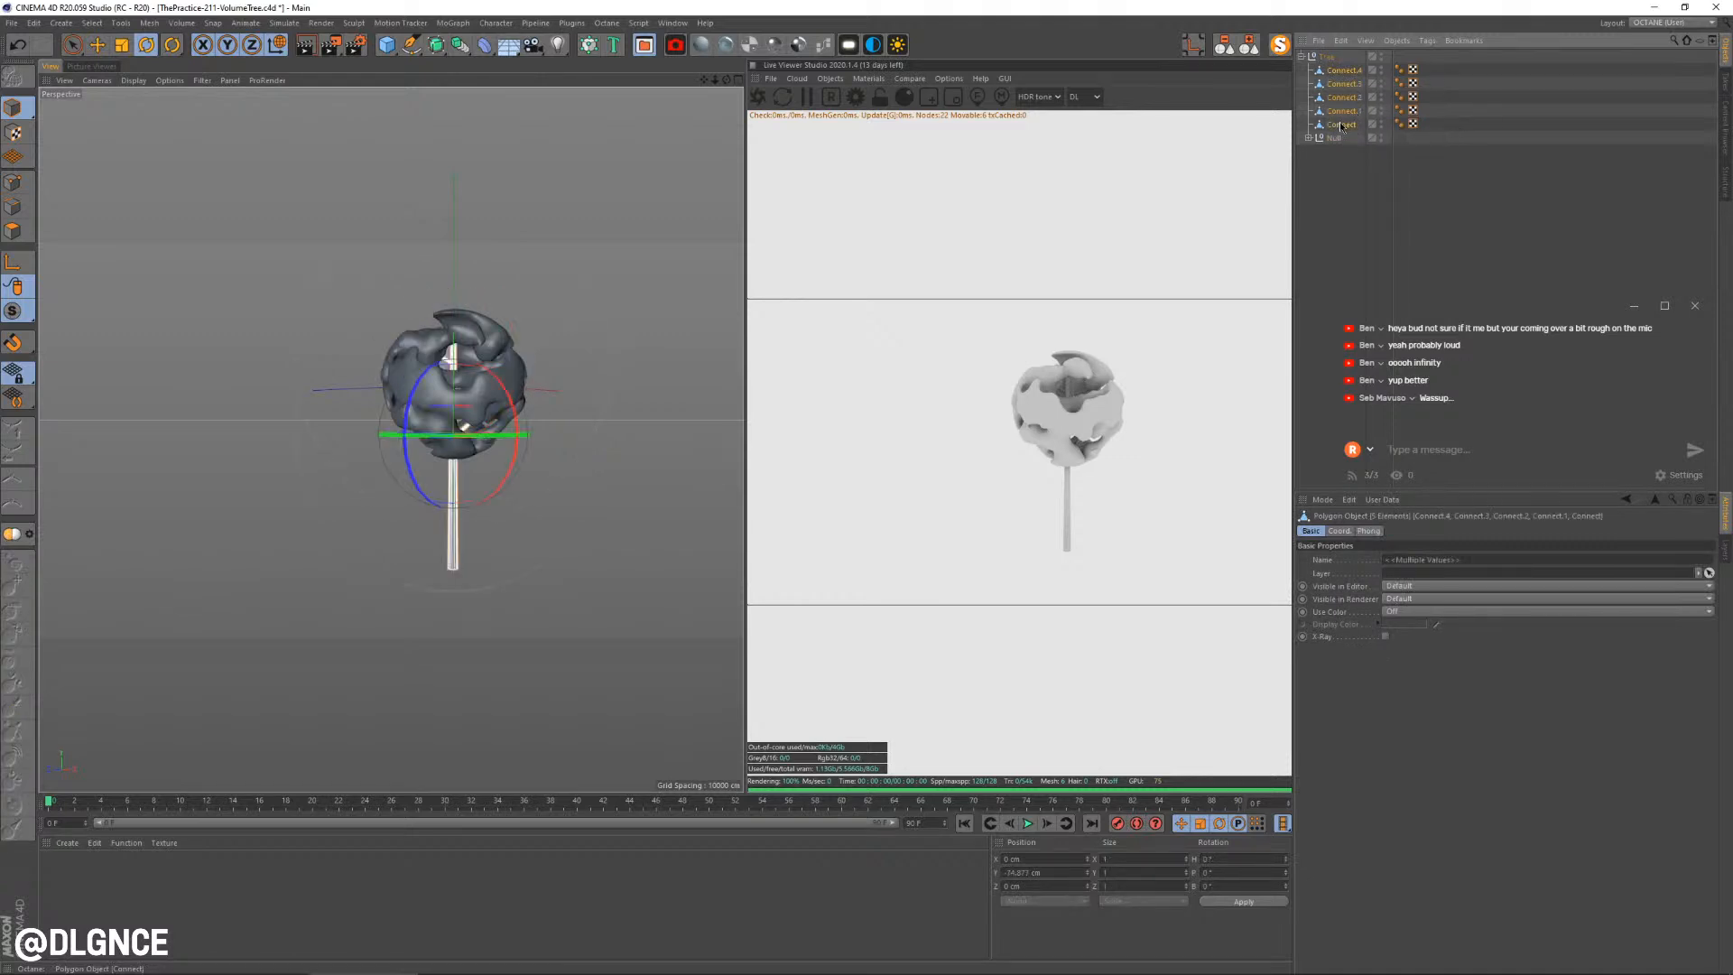
left_click(1352, 127)
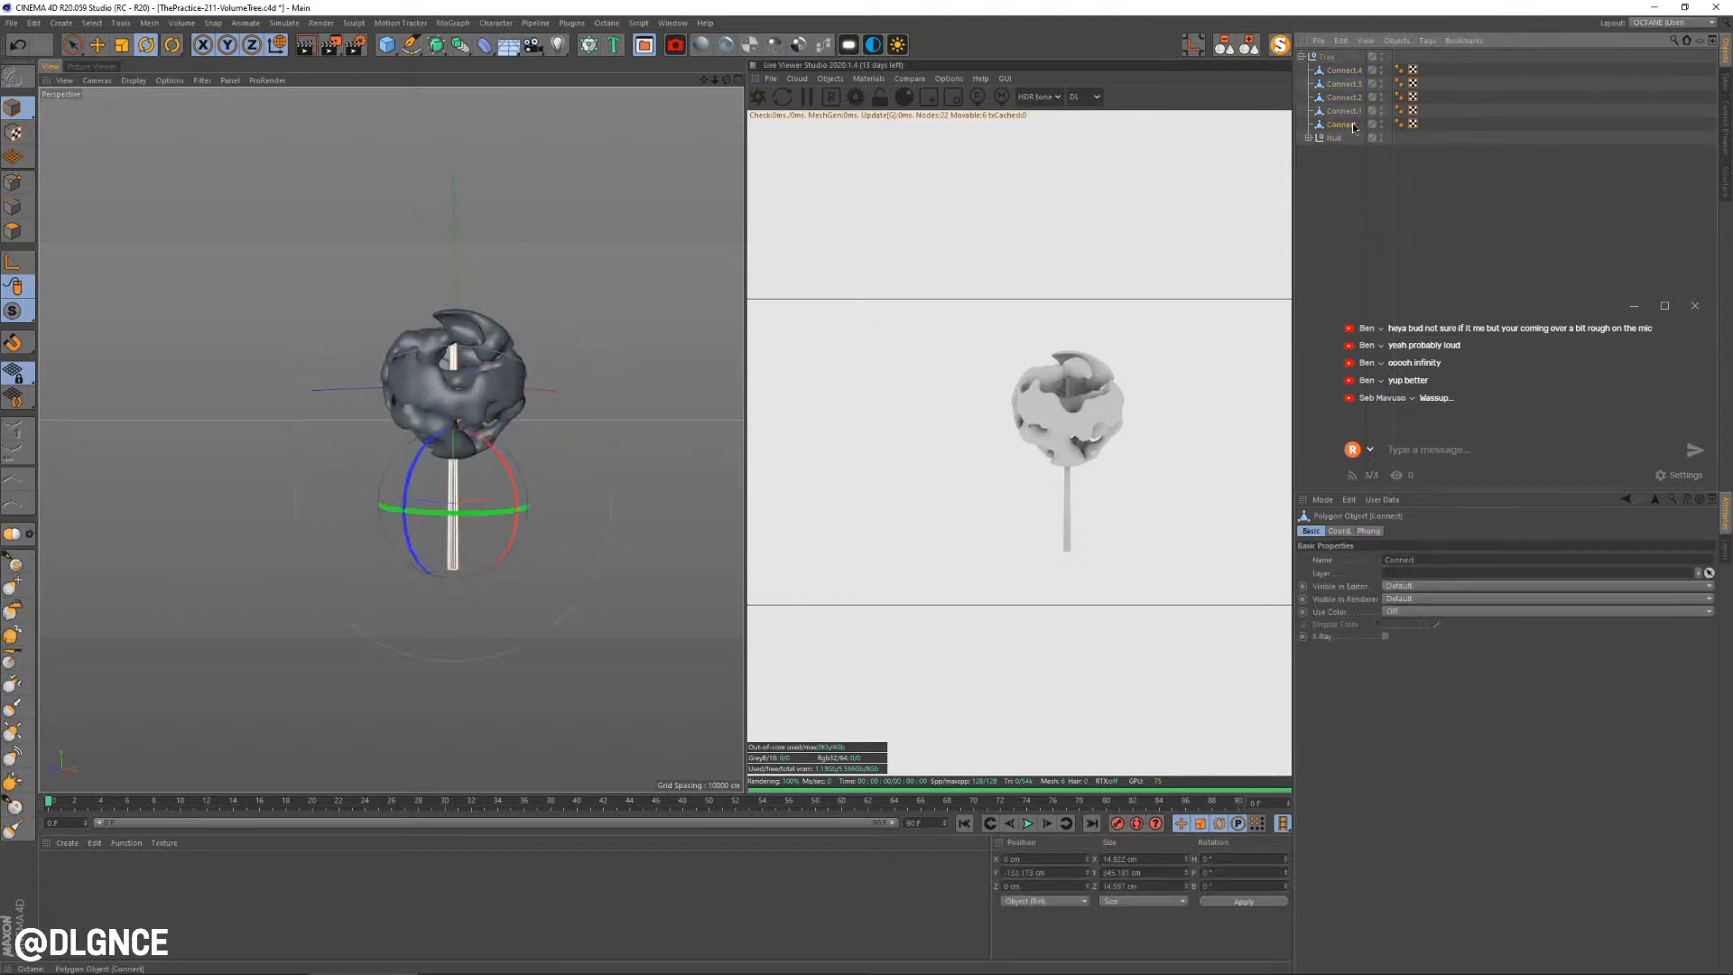
left_click(1347, 112, "shift")
left_click_drag(1347, 124, 1347, 125)
double_click(1336, 70)
type("Trunk")
key("Return")
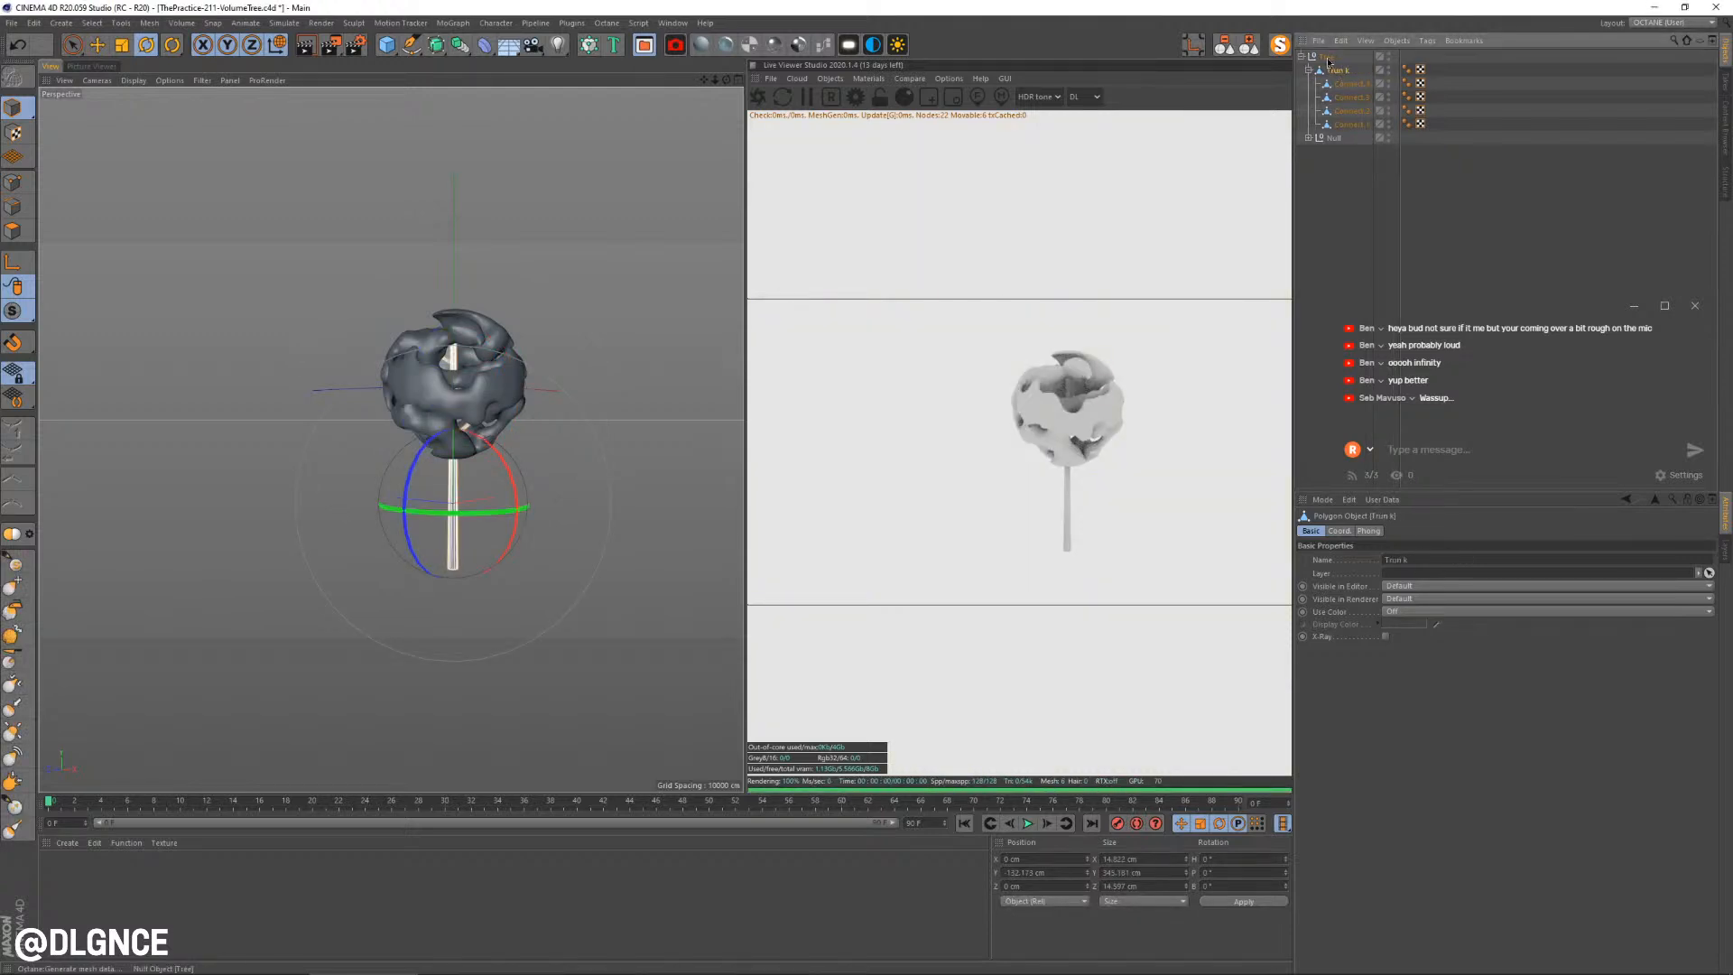
Add a Landscape object with Borders At Sea Level disabled, Sea Level 100 % and Plateau Level 0 %
left_click(1327, 60)
left_click_drag(364, 363, 630, 376, "alt")
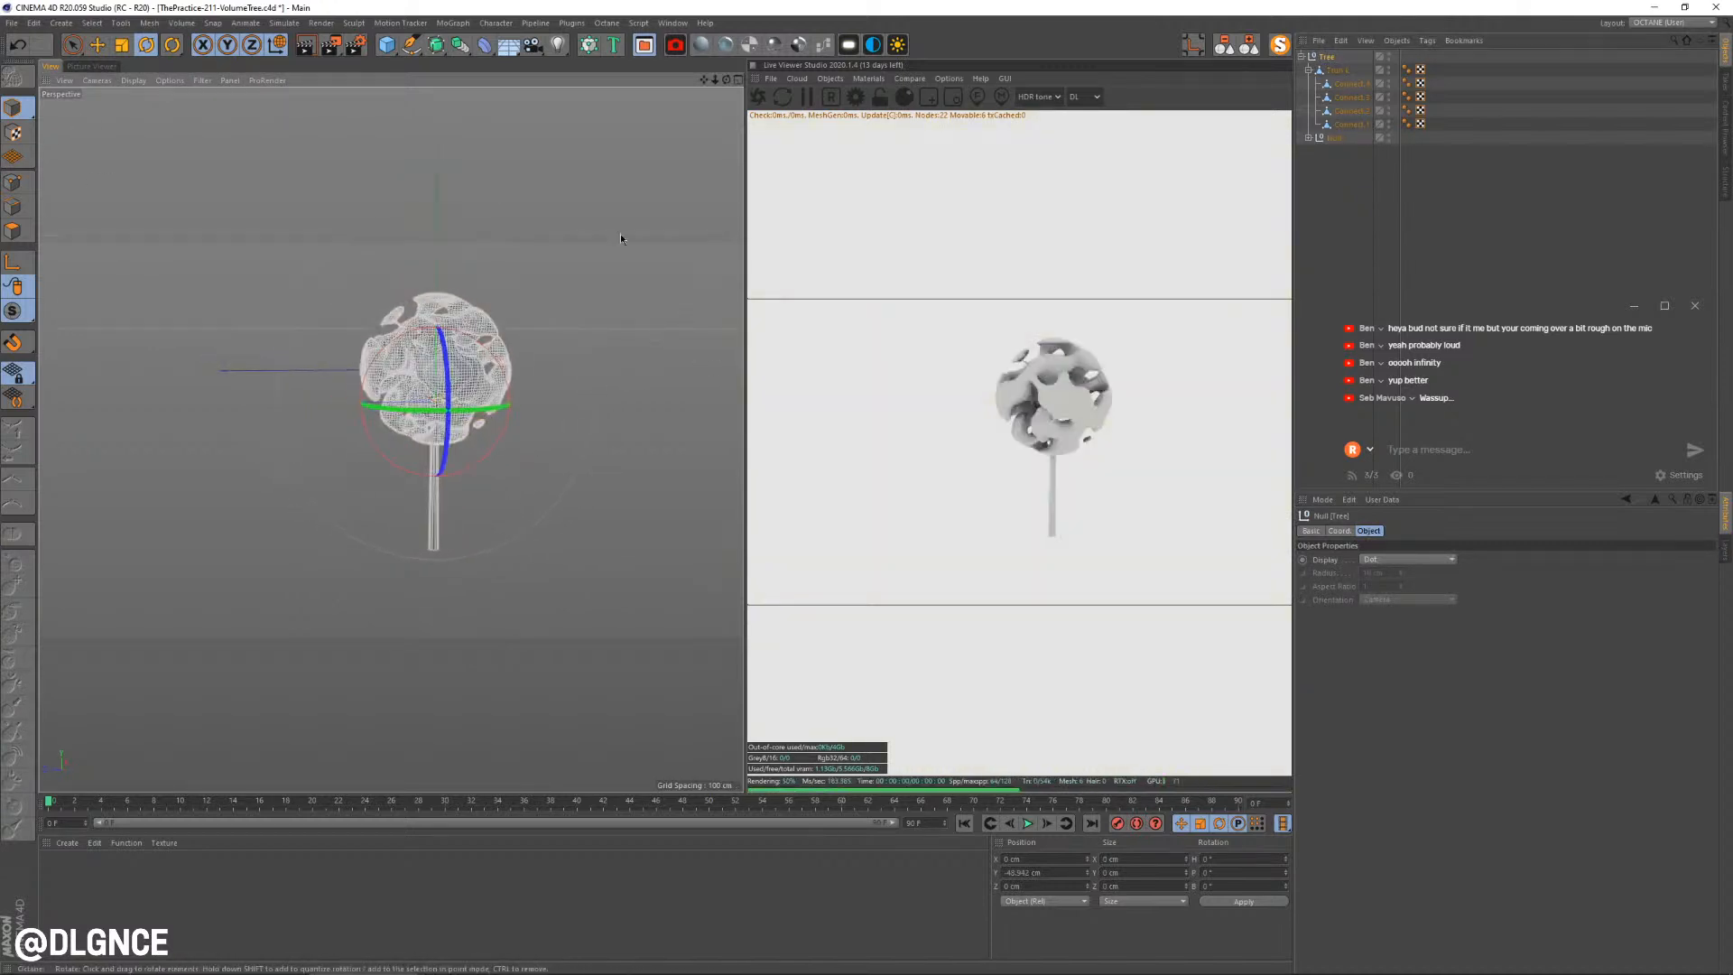
left_click(391, 49)
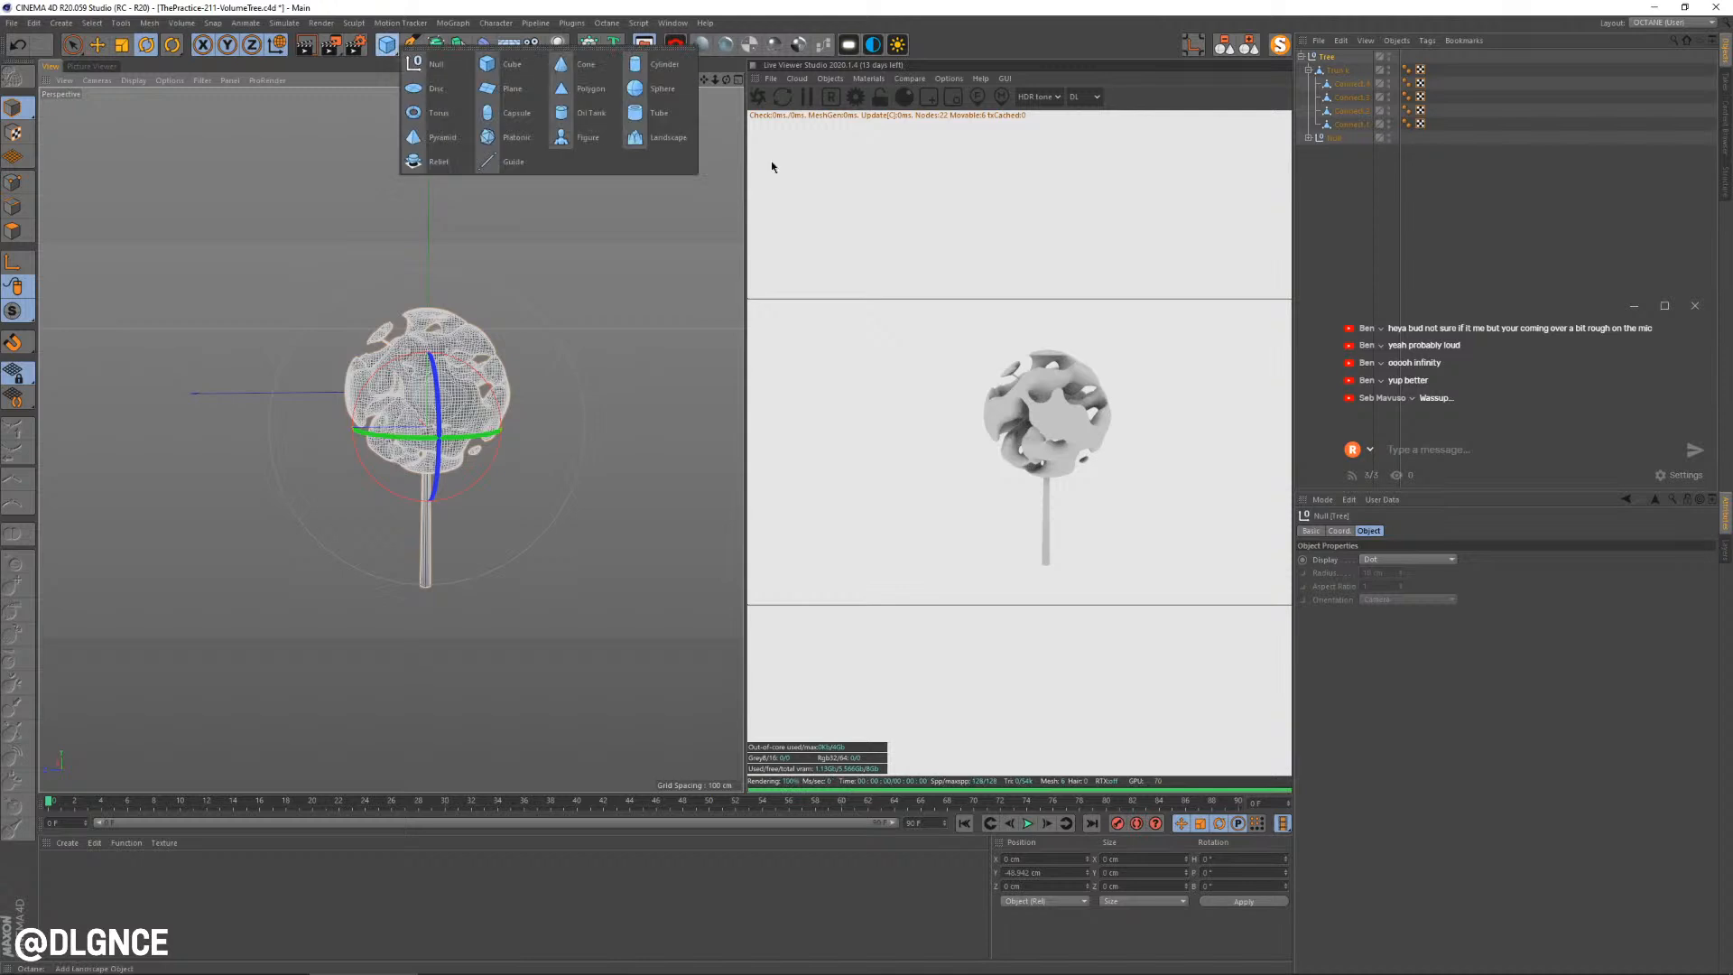
left_click(658, 137)
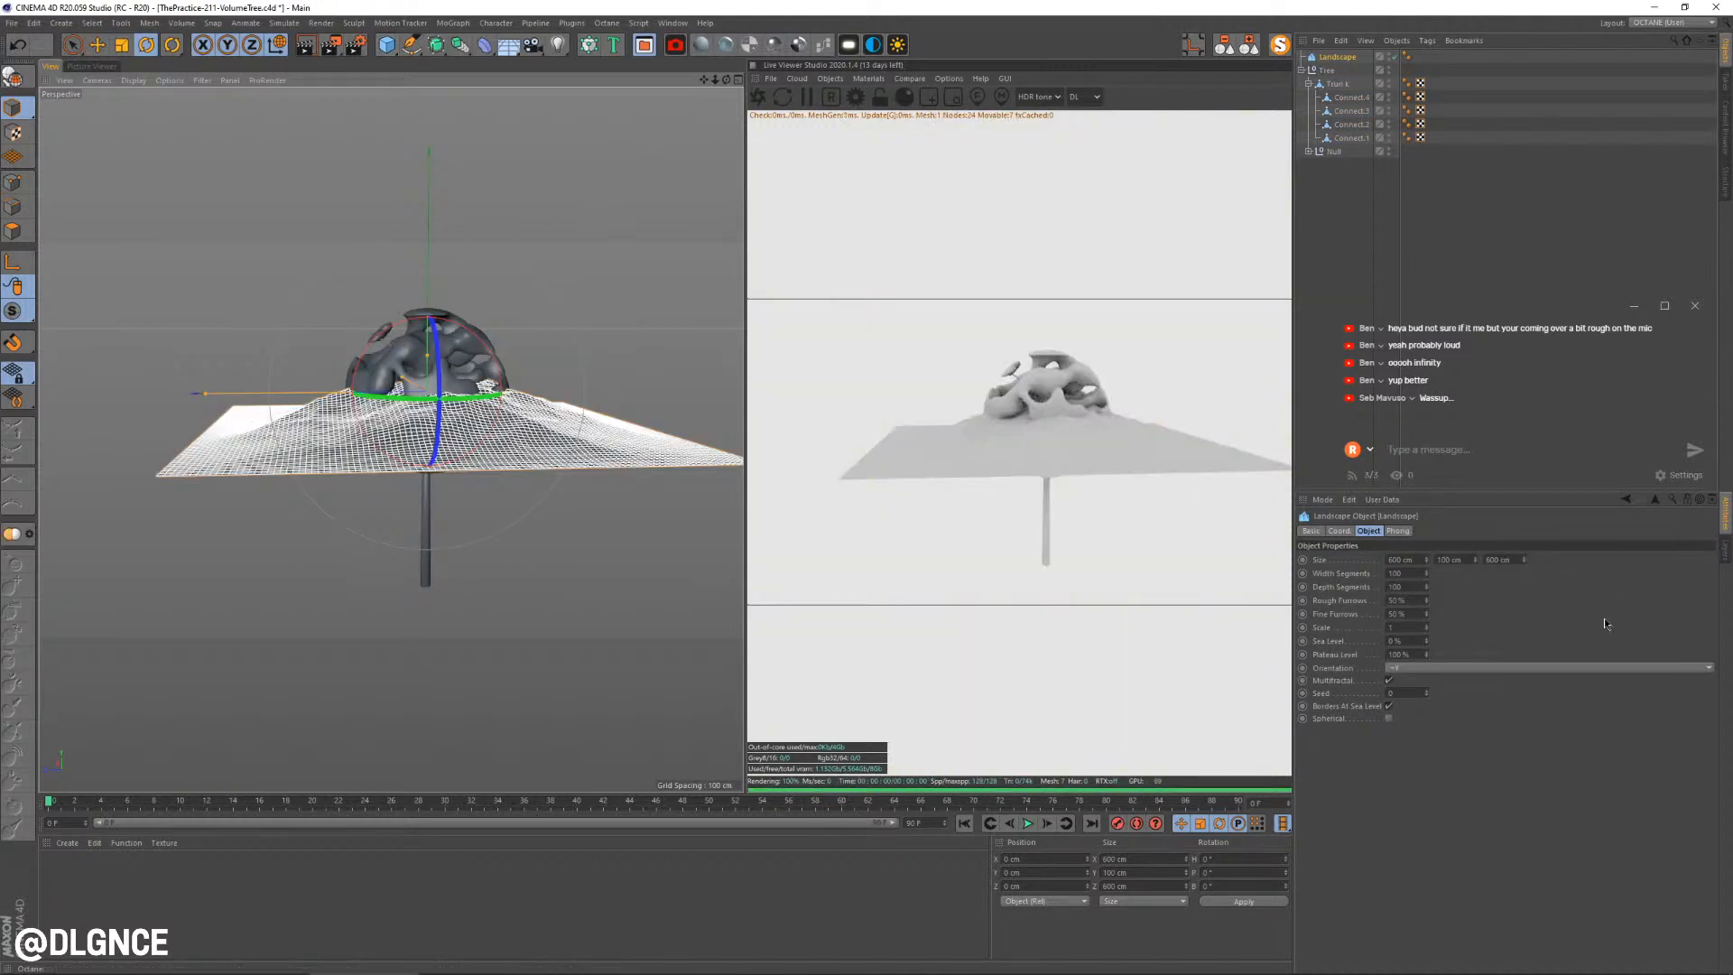
left_click(1389, 706)
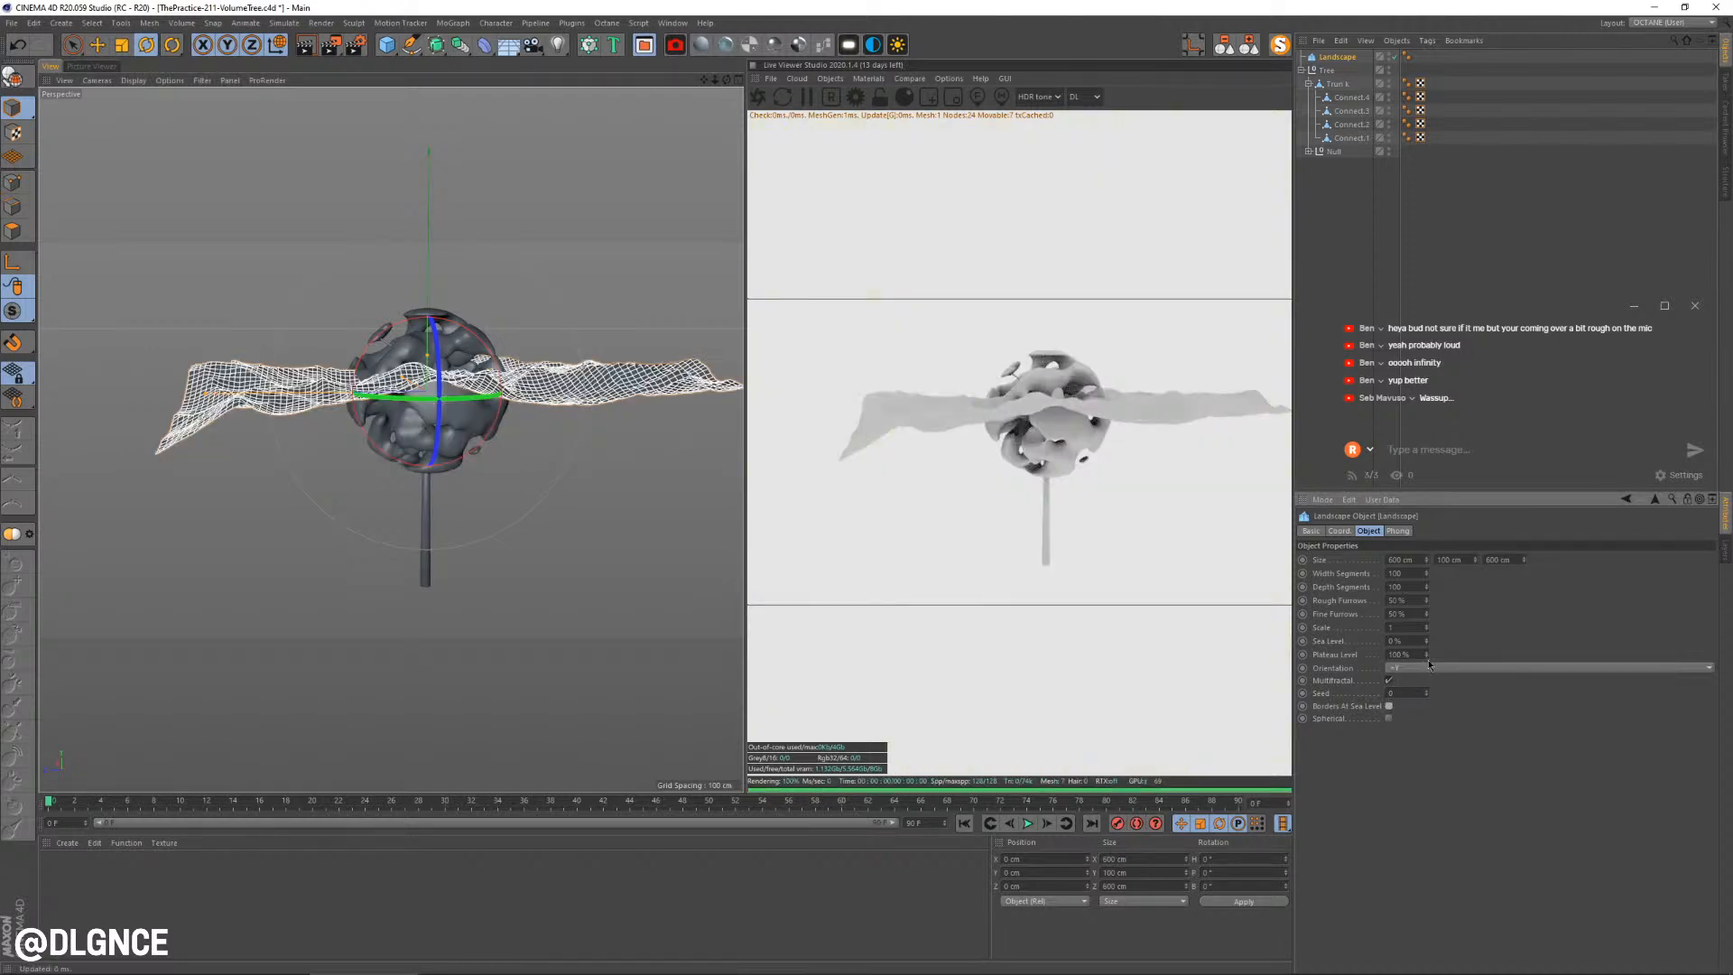
mouse_move(1427, 657)
left_mouse_down()
mouse_move(1427, 695)
mouse_move(1427, 552)
left_mouse_up()
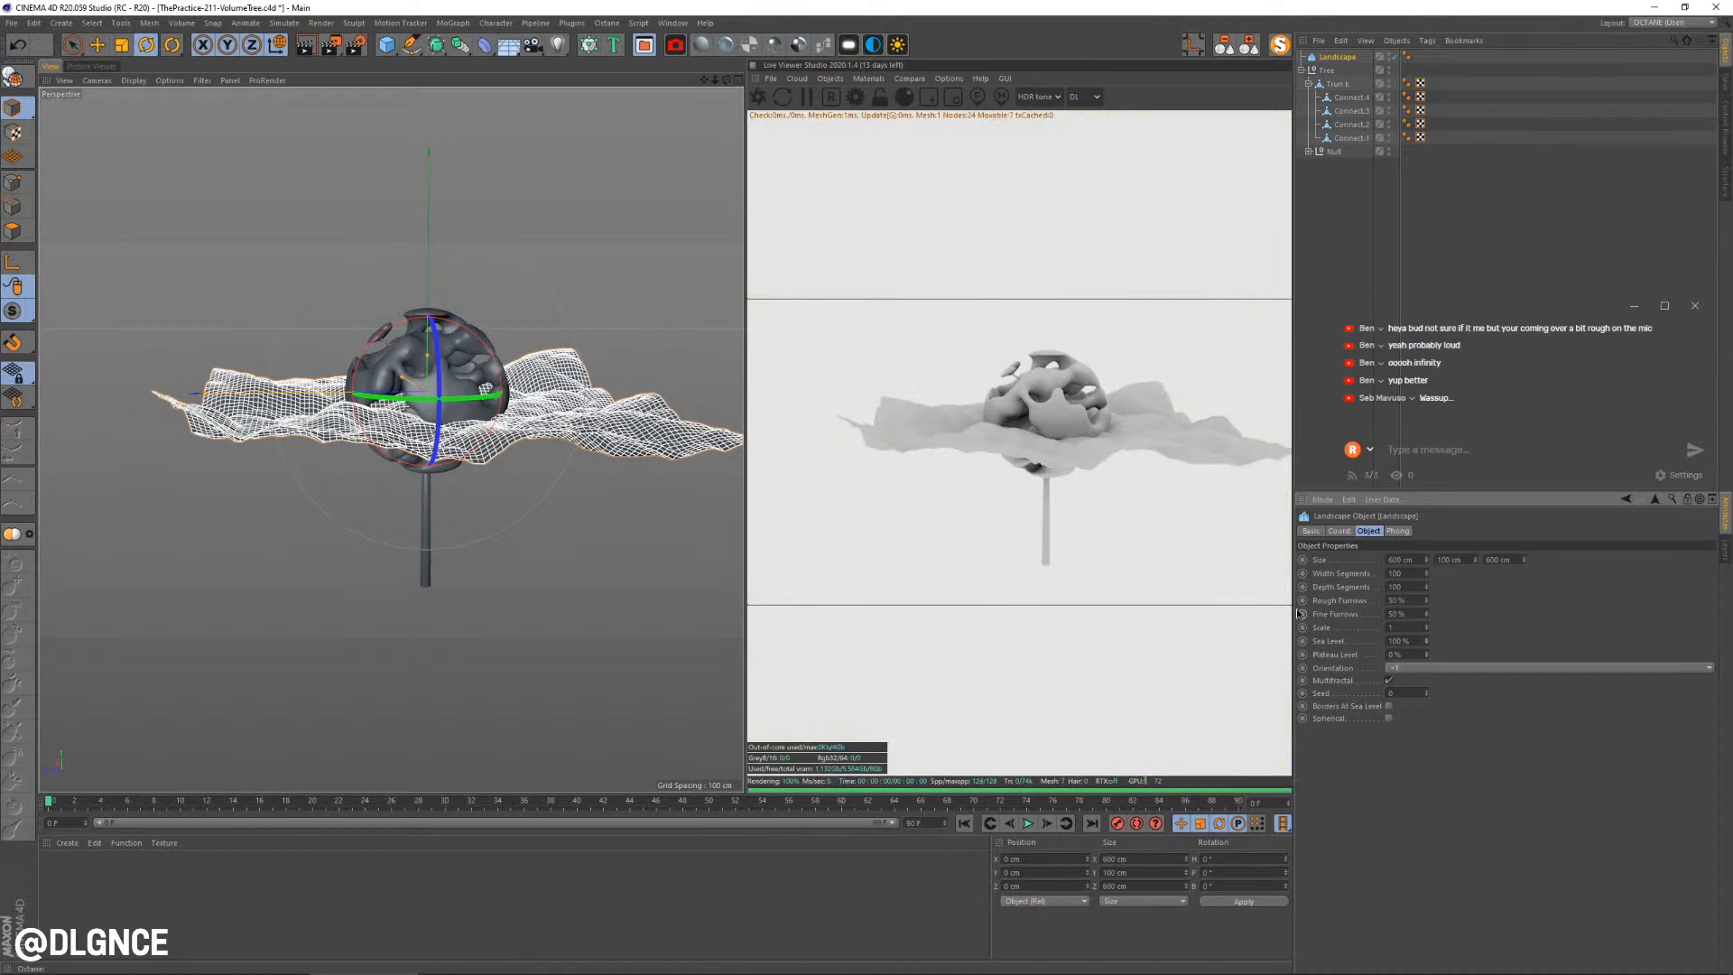
Lower the landscape to the trunk's base, scale it to about 4800 cm wide and flatten its height to about 106 cm
key("e")
left_click_drag(422, 310, 339, 551)
key("t")
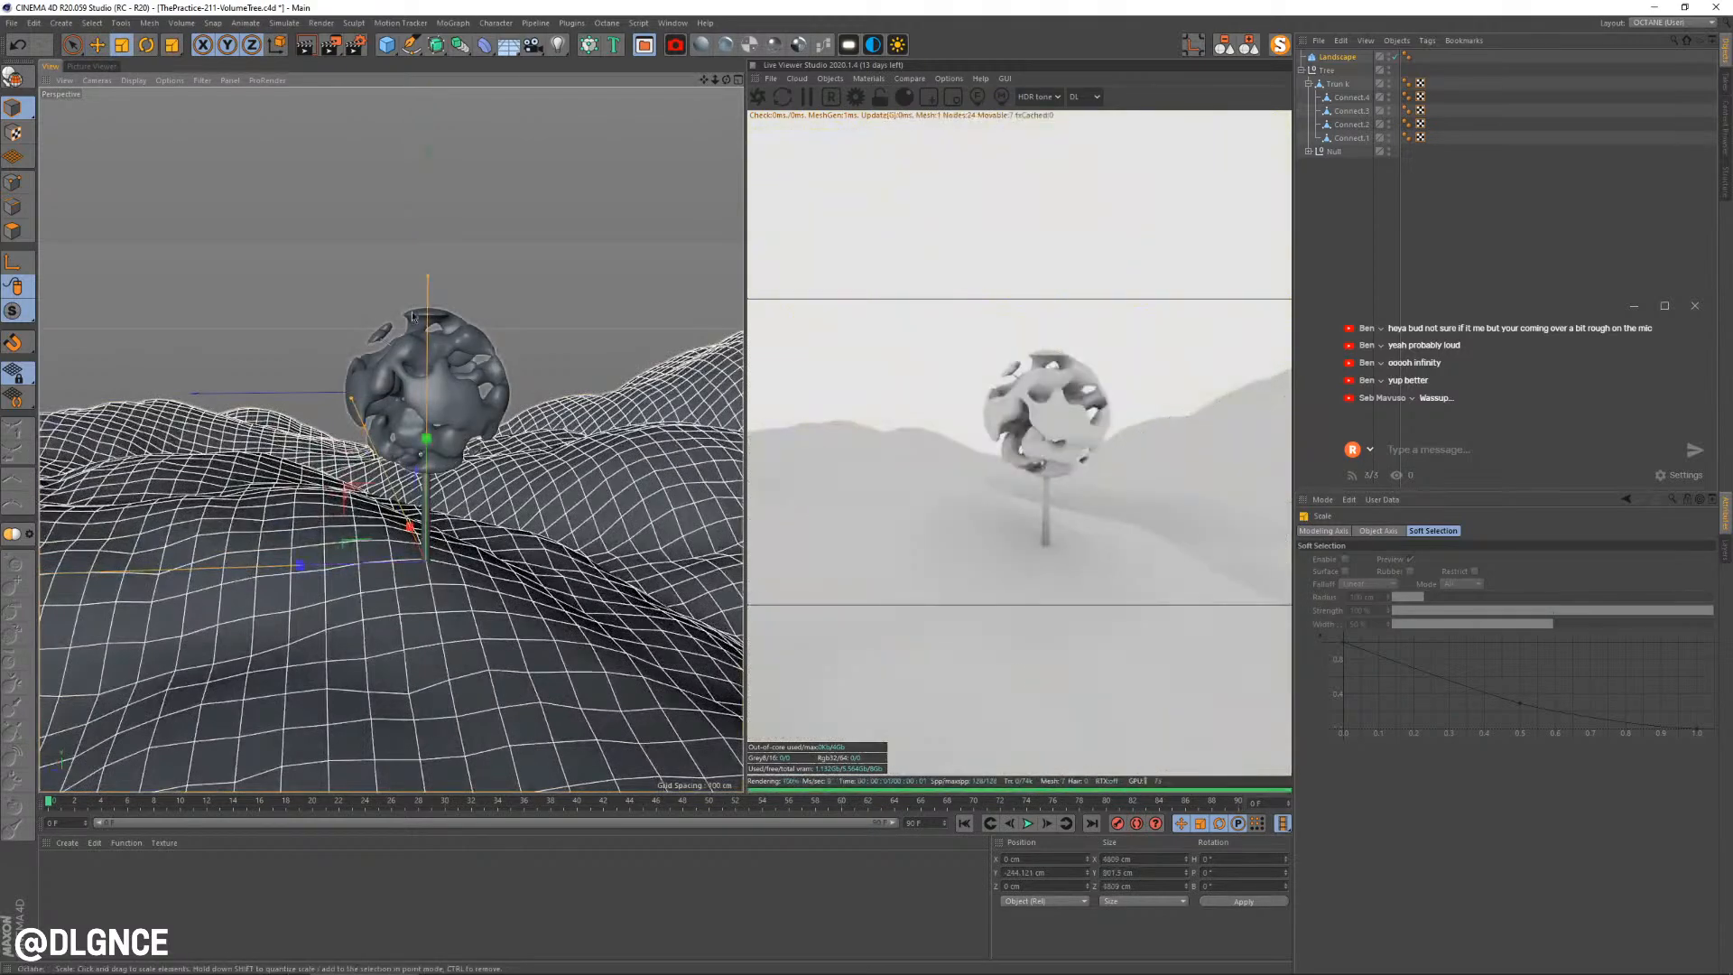
left_click_drag(434, 280, 435, 529)
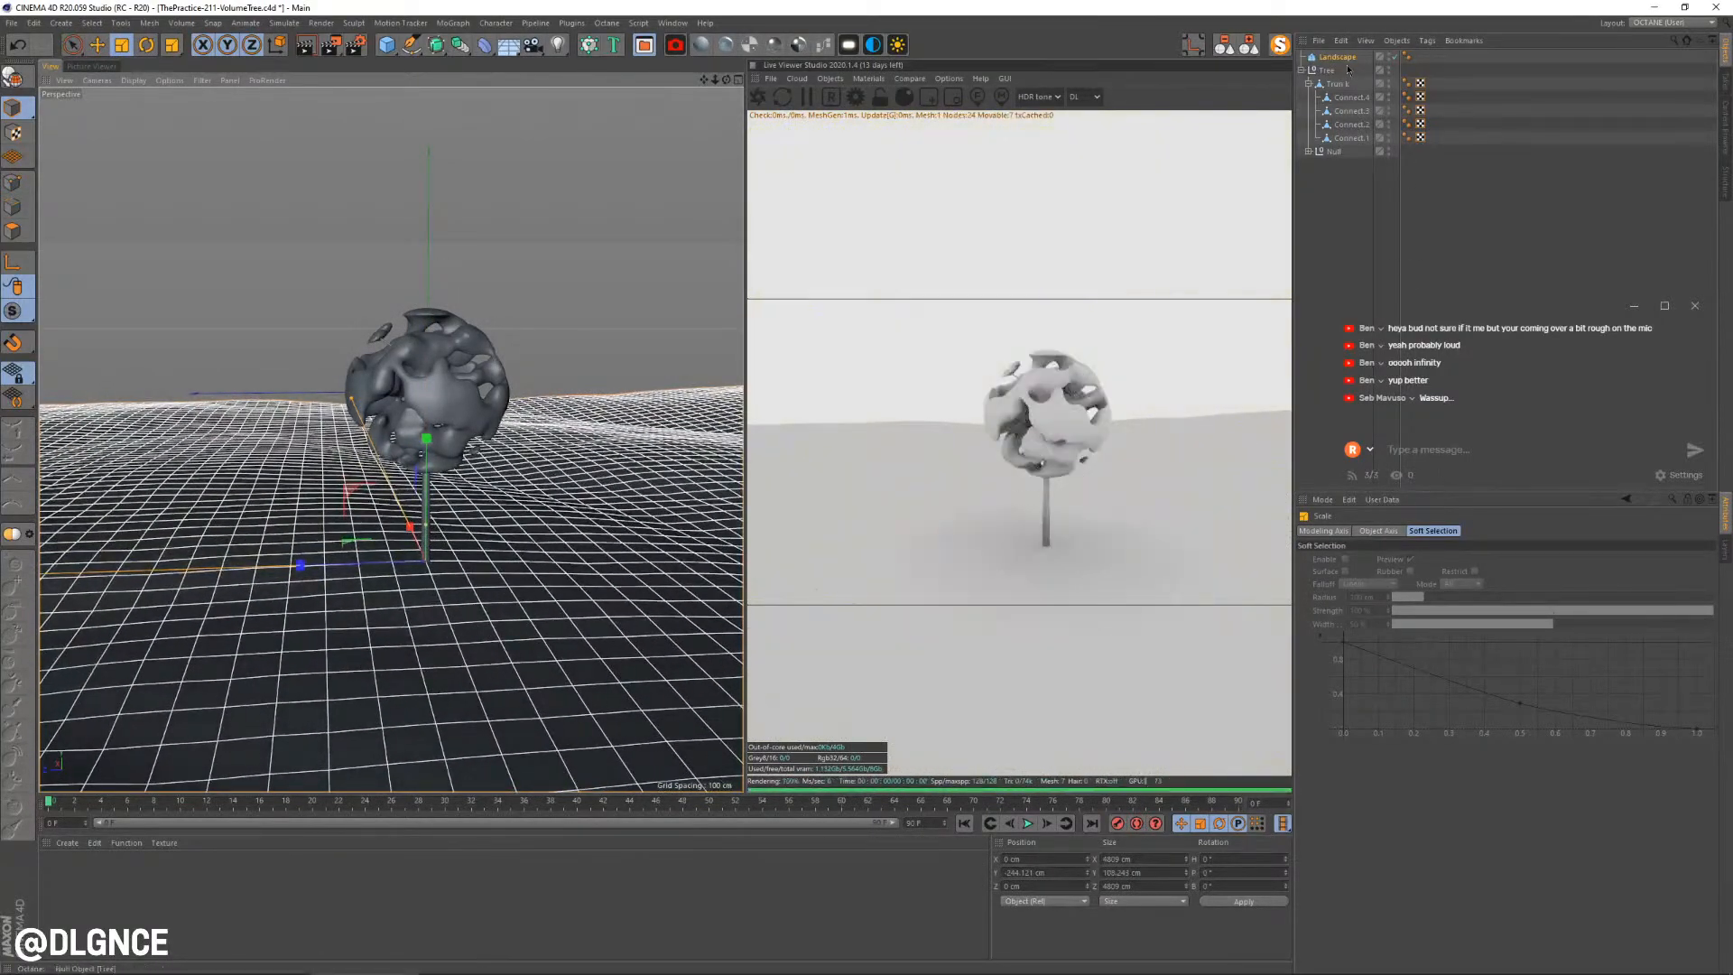
Set the landscape's width and depth segments to 40
left_click(1420, 572)
type("40")
key("Tab")
scroll(637, 598, "down", 3)
left_click_drag(636, 598, 539, 524, "alt")
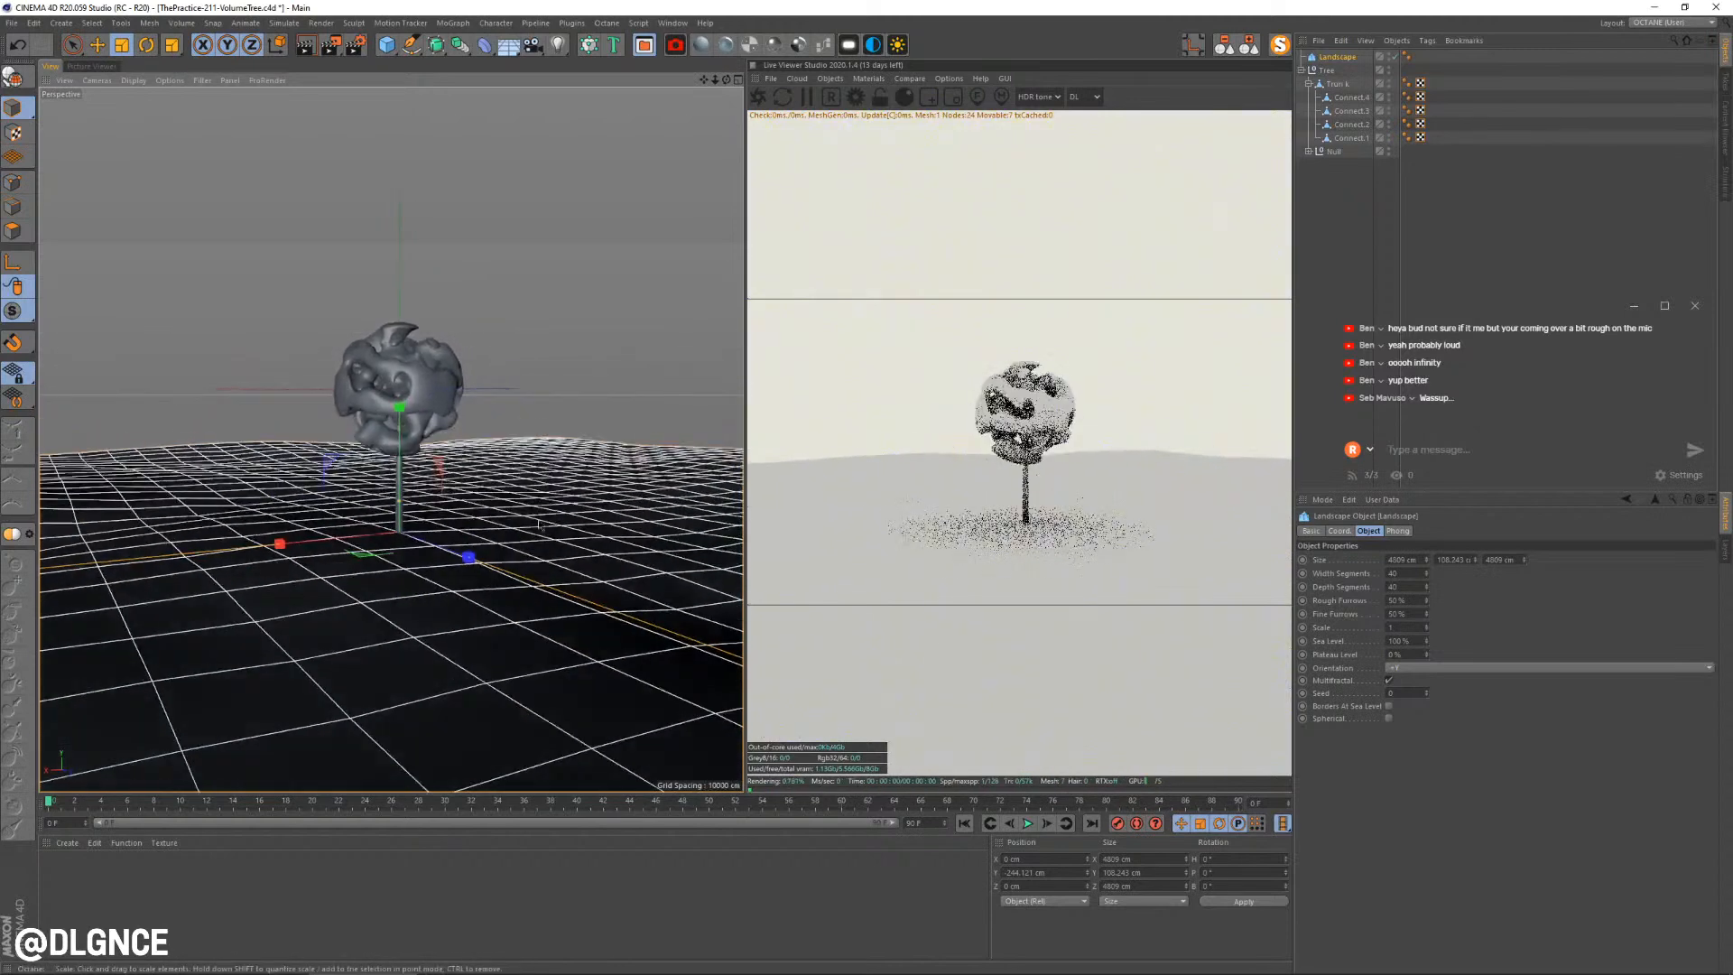
Add an Octane Daylight and rotate it to a pitch of about -20° so the sun lights the tree from above
left_click(897, 44)
key("r")
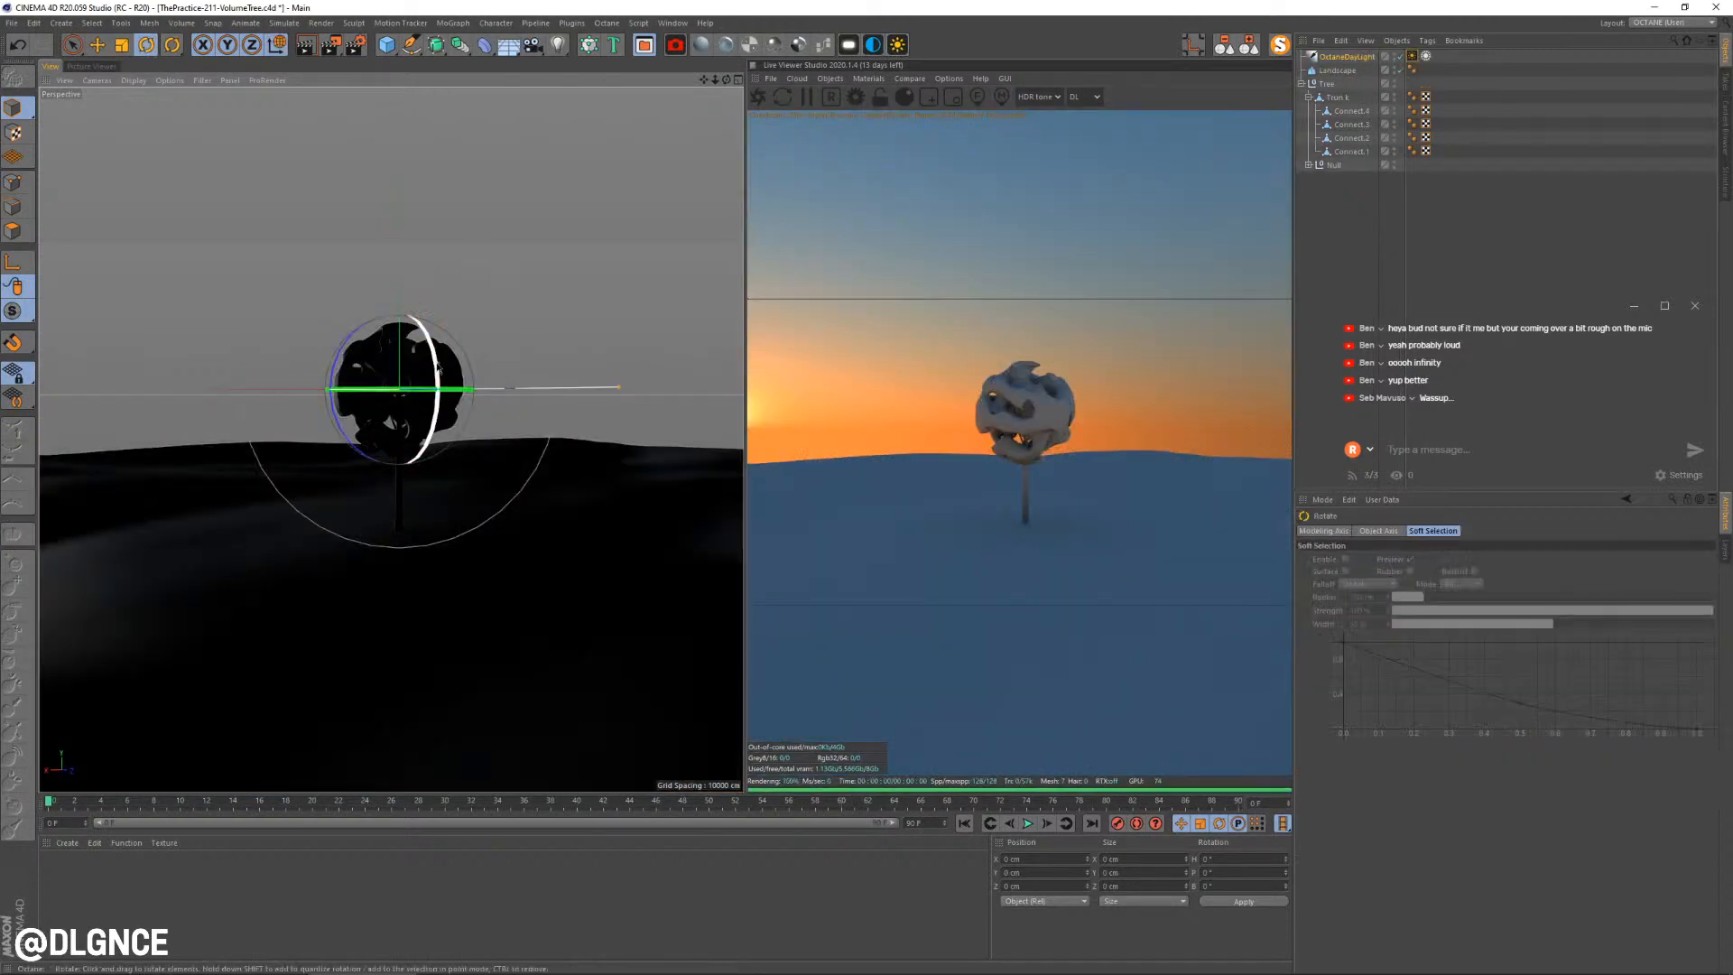
left_click_drag(411, 367, 470, 431)
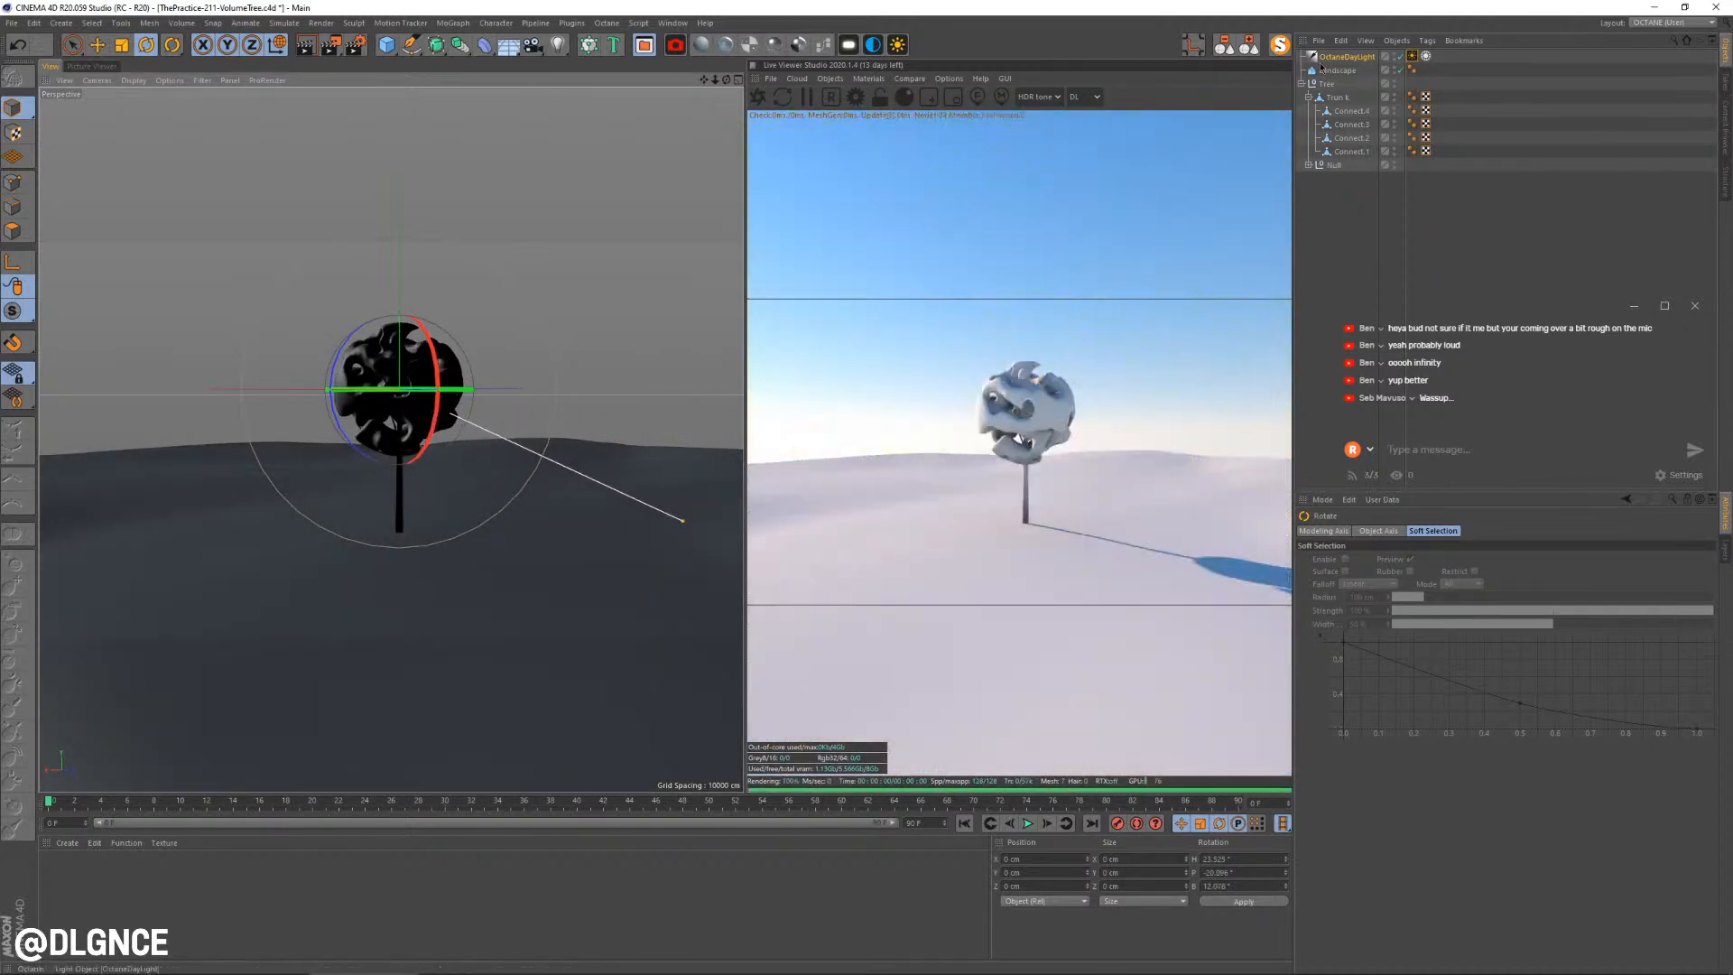
Place the daylight at the end of the object hierarchy and turn its heading to about 36°
left_click_drag(1340, 61, 1345, 259)
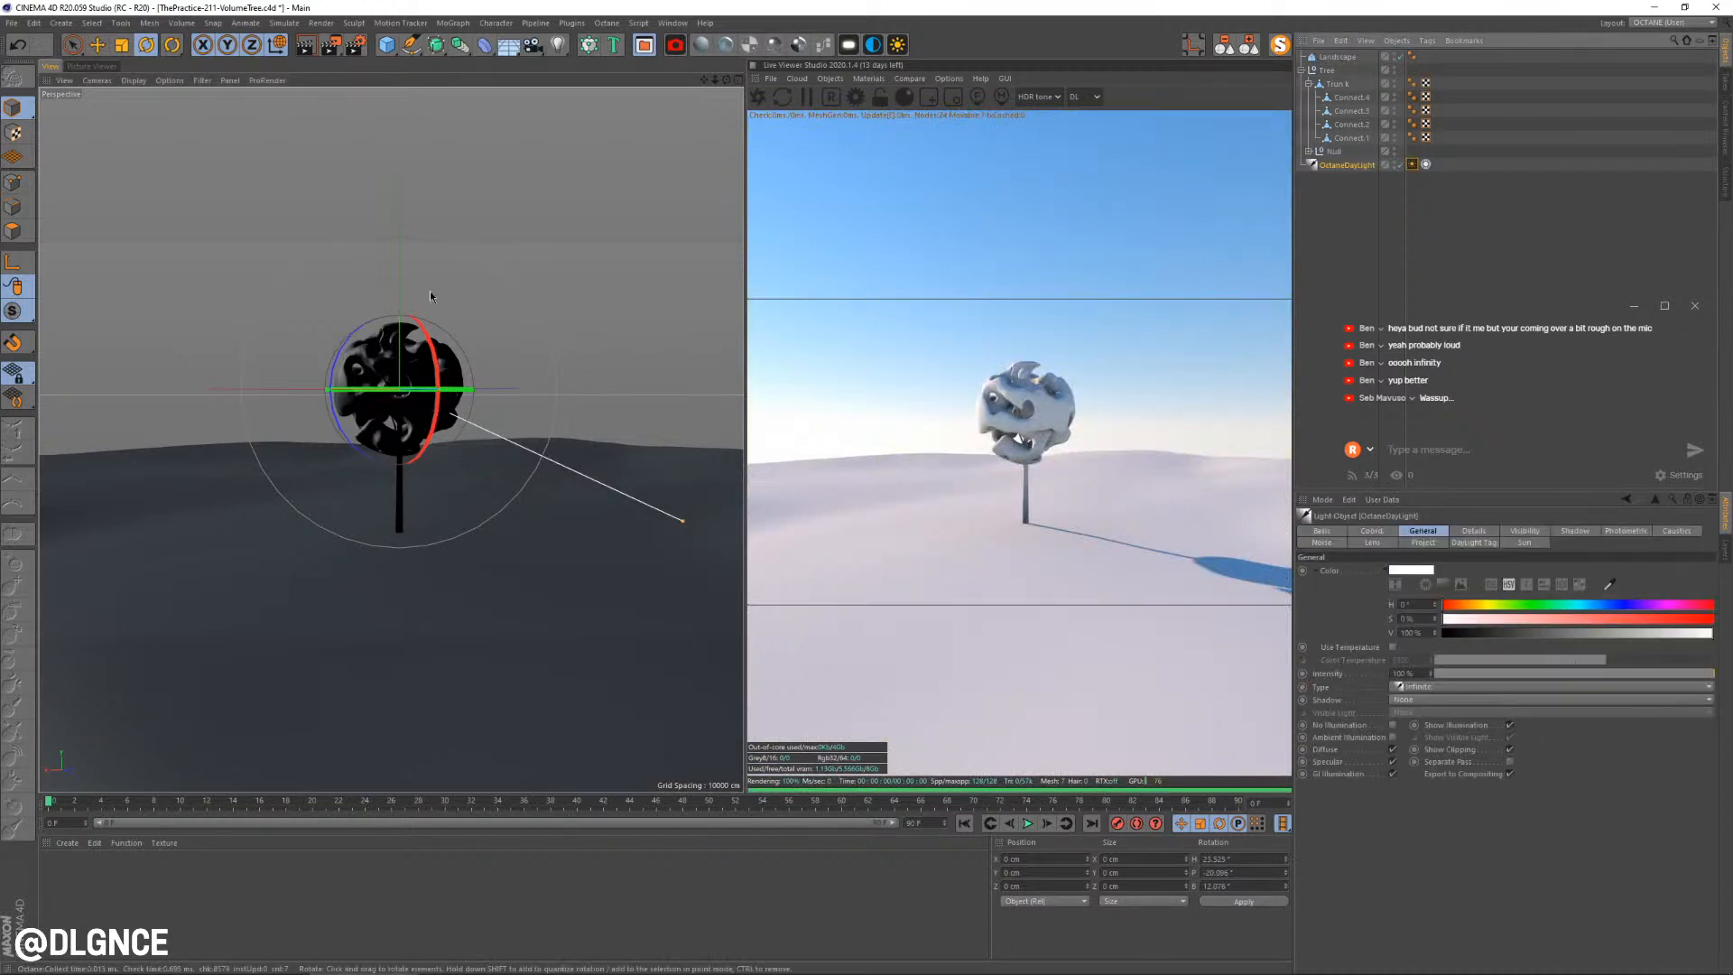
left_click_drag(419, 386, 397, 447)
scroll(366, 428, "up", 2)
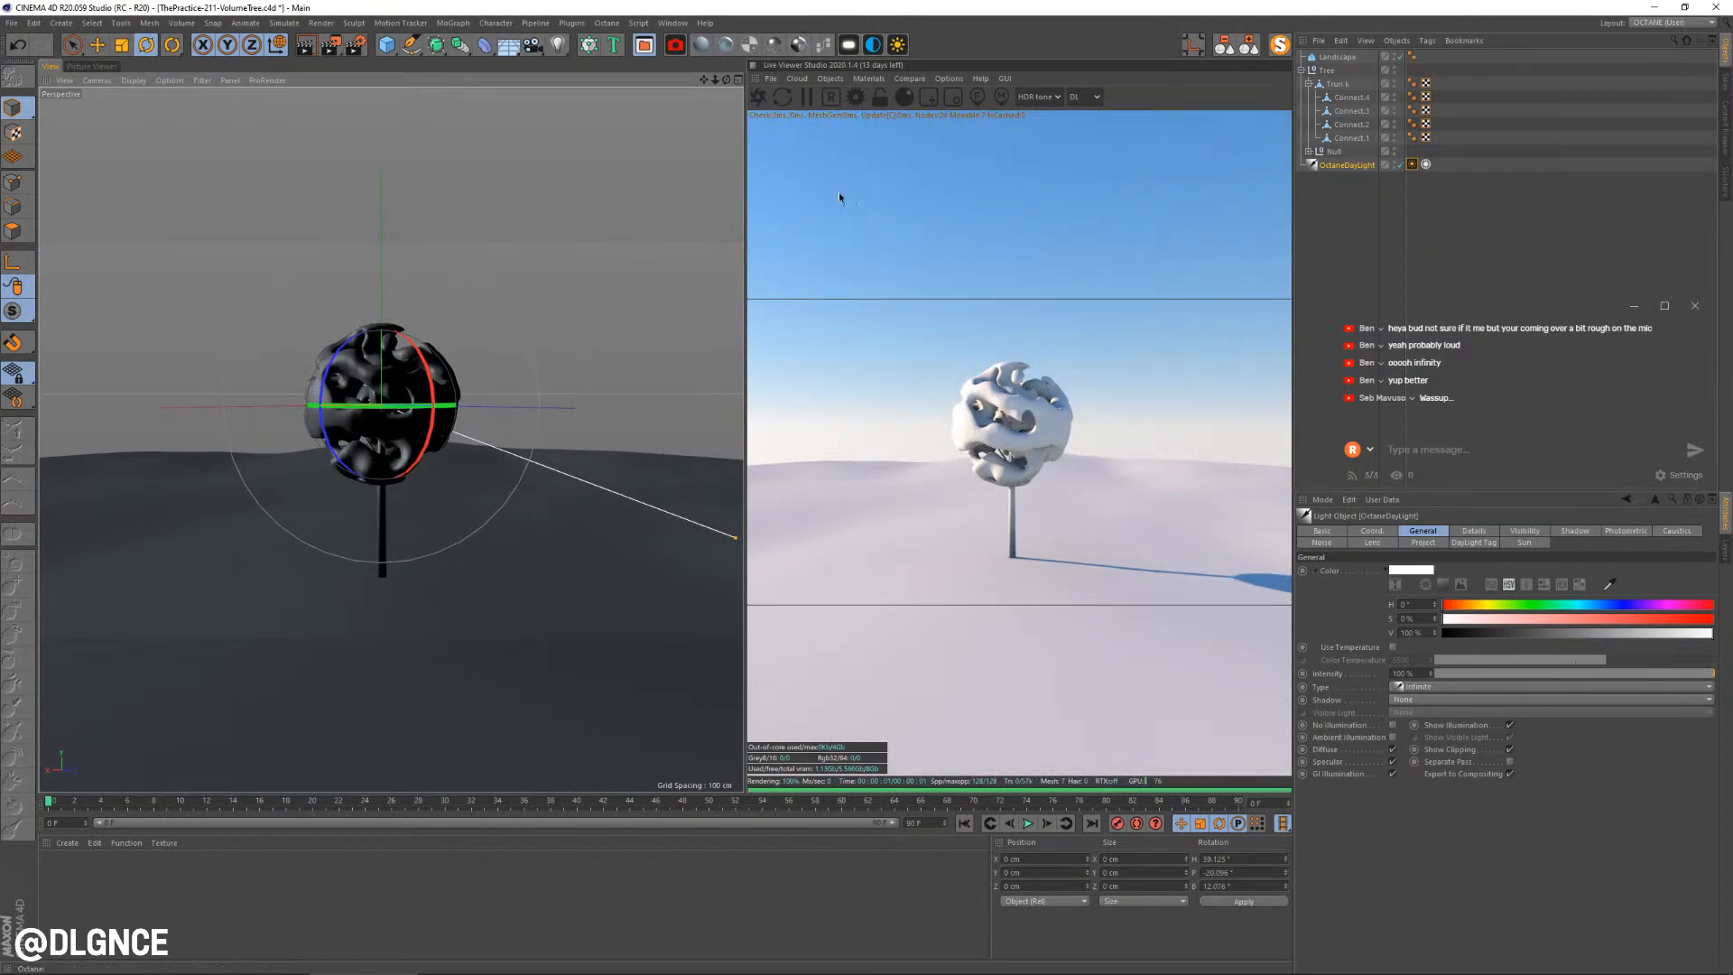
Expand the foliage Null's hierarchy and try a small Adaptive value of 0.4 % on the Volume Mesher
left_click(397, 372)
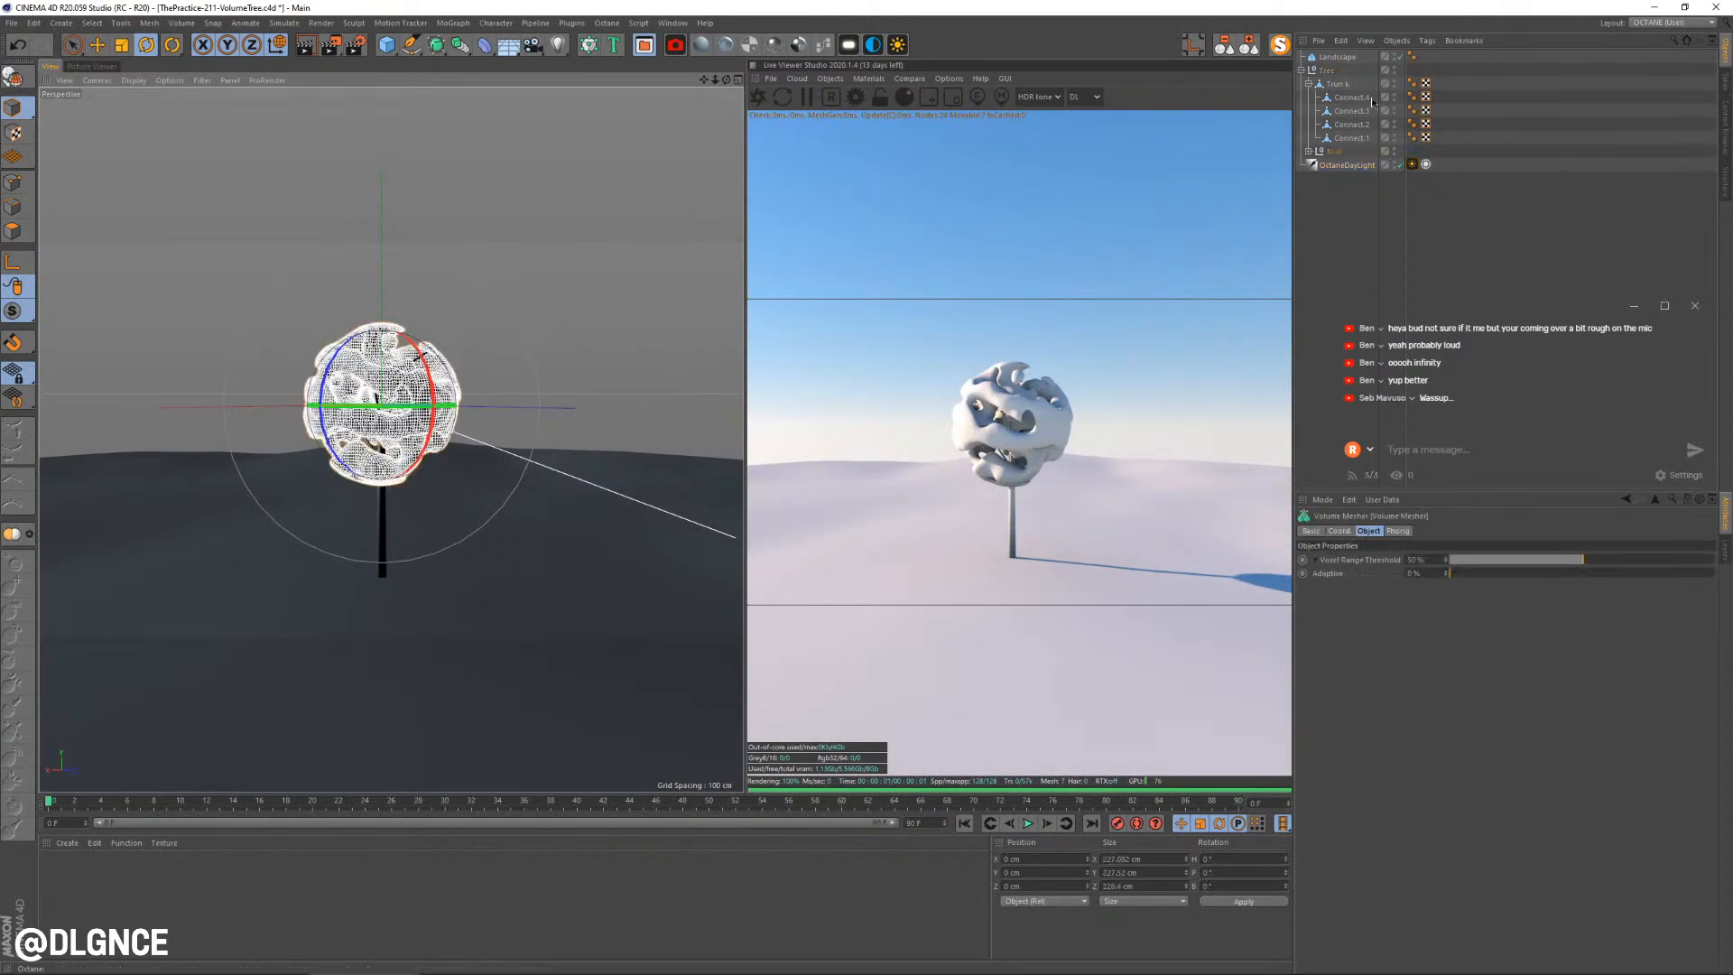
left_click(1308, 151)
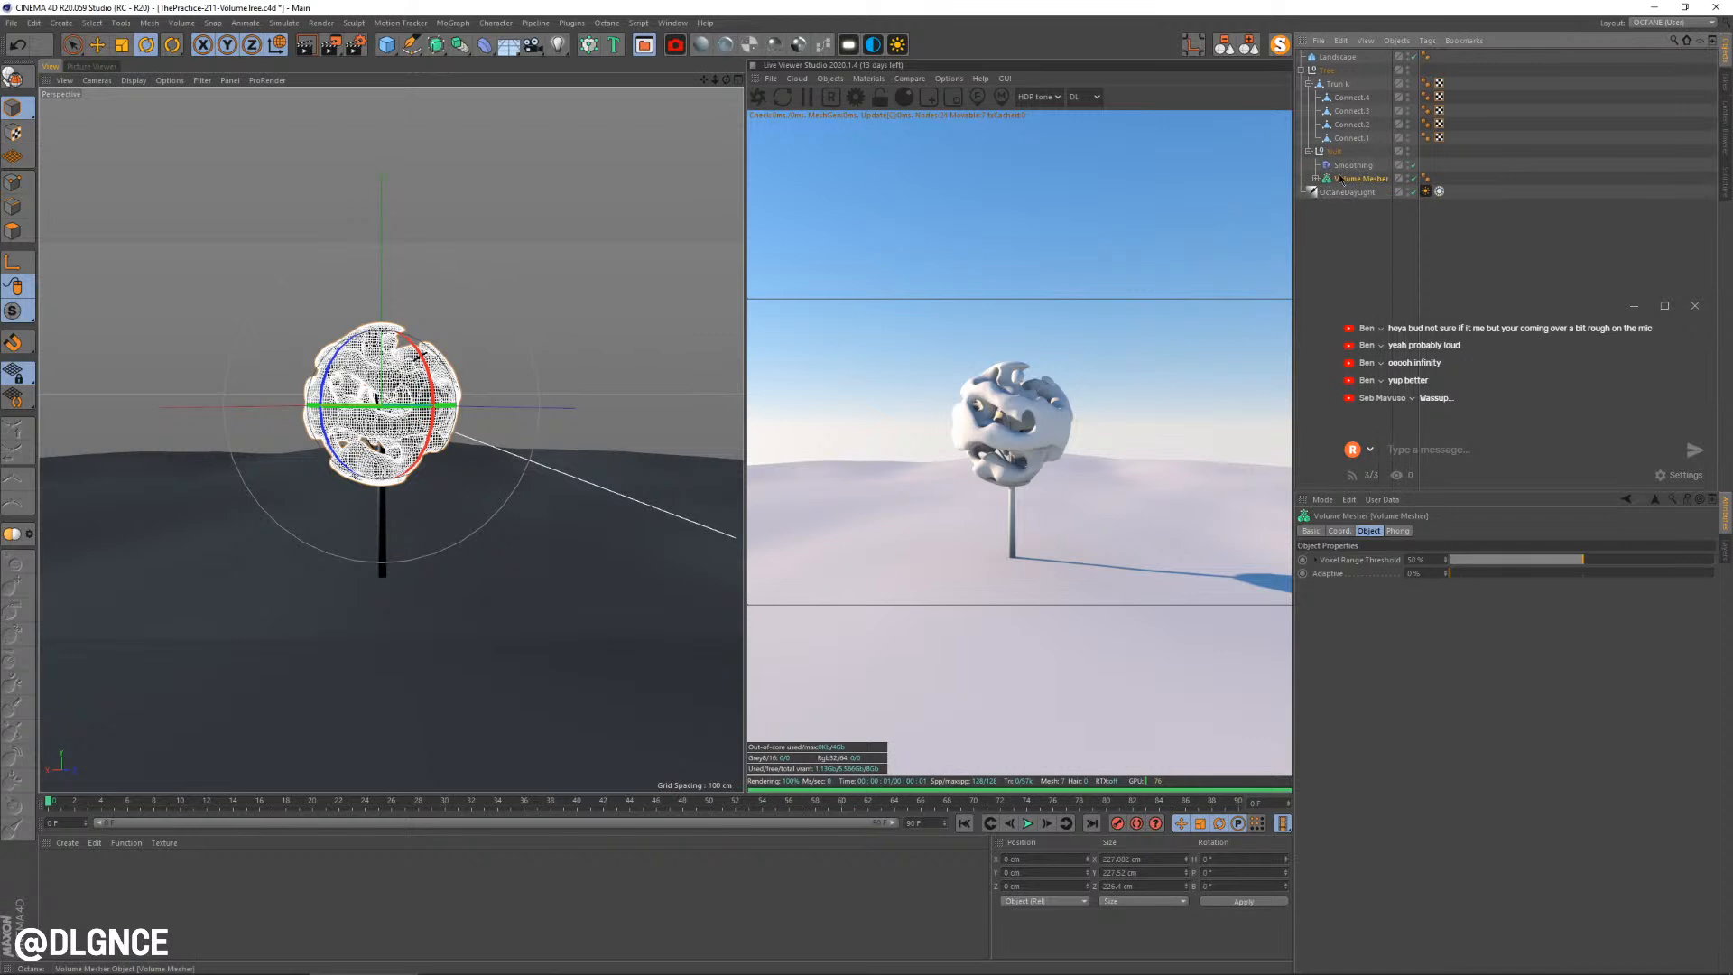
left_click(1315, 178)
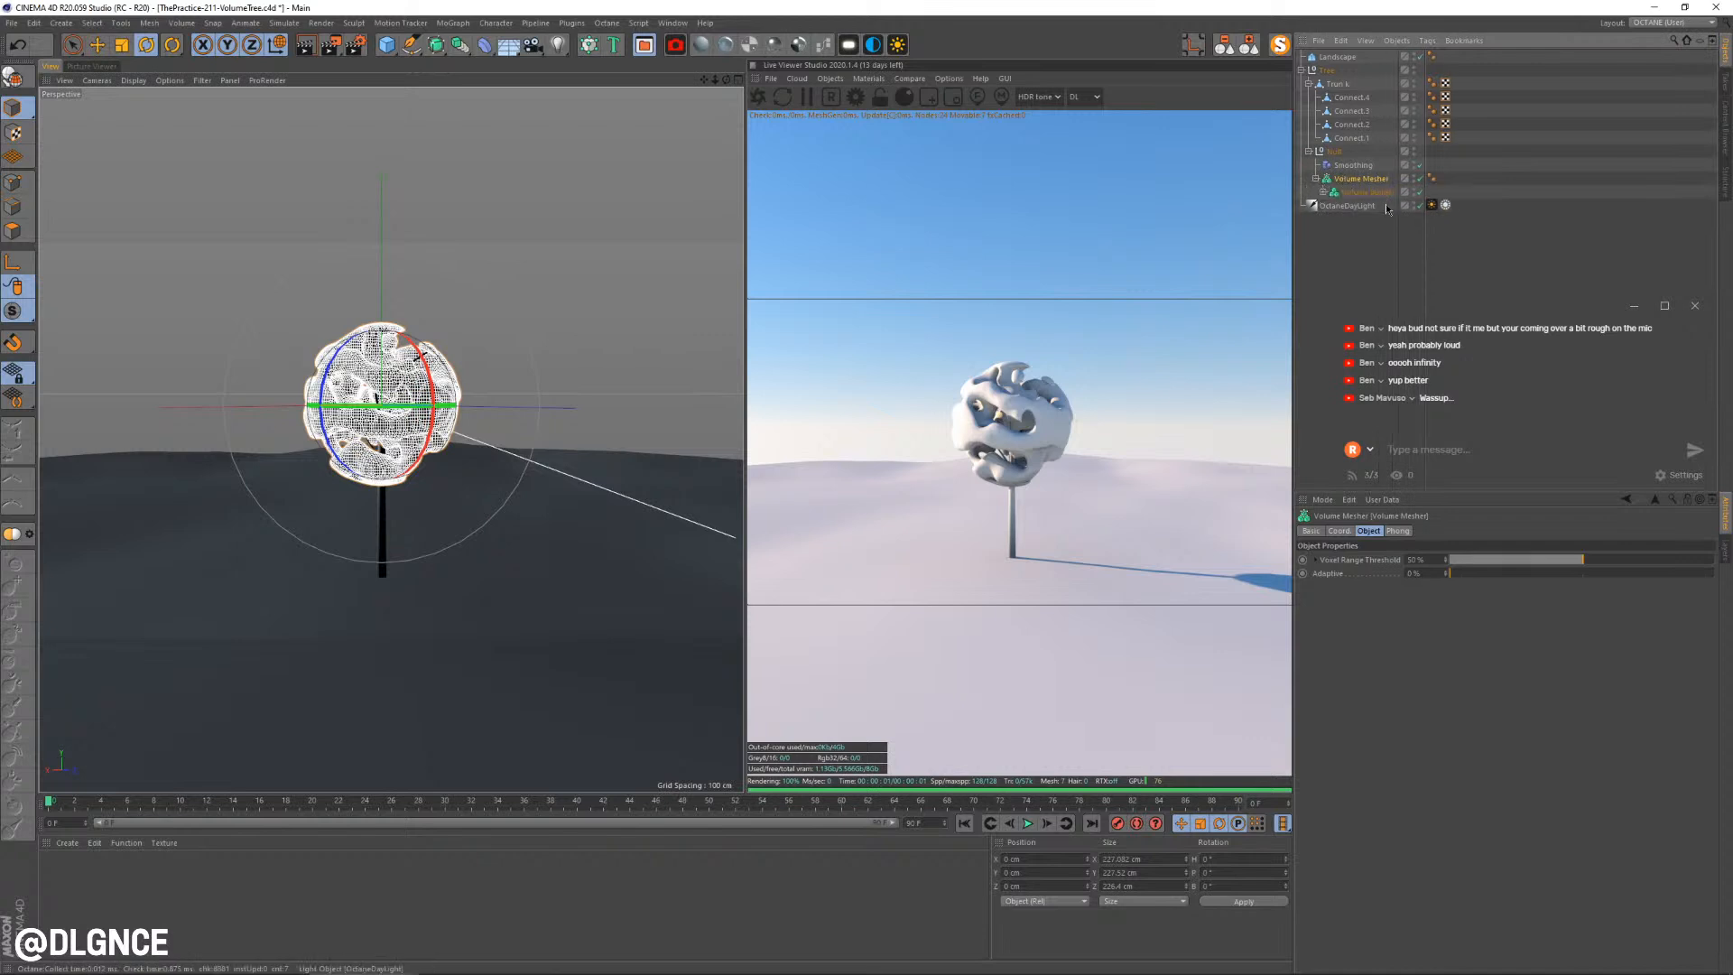
left_click(1322, 193)
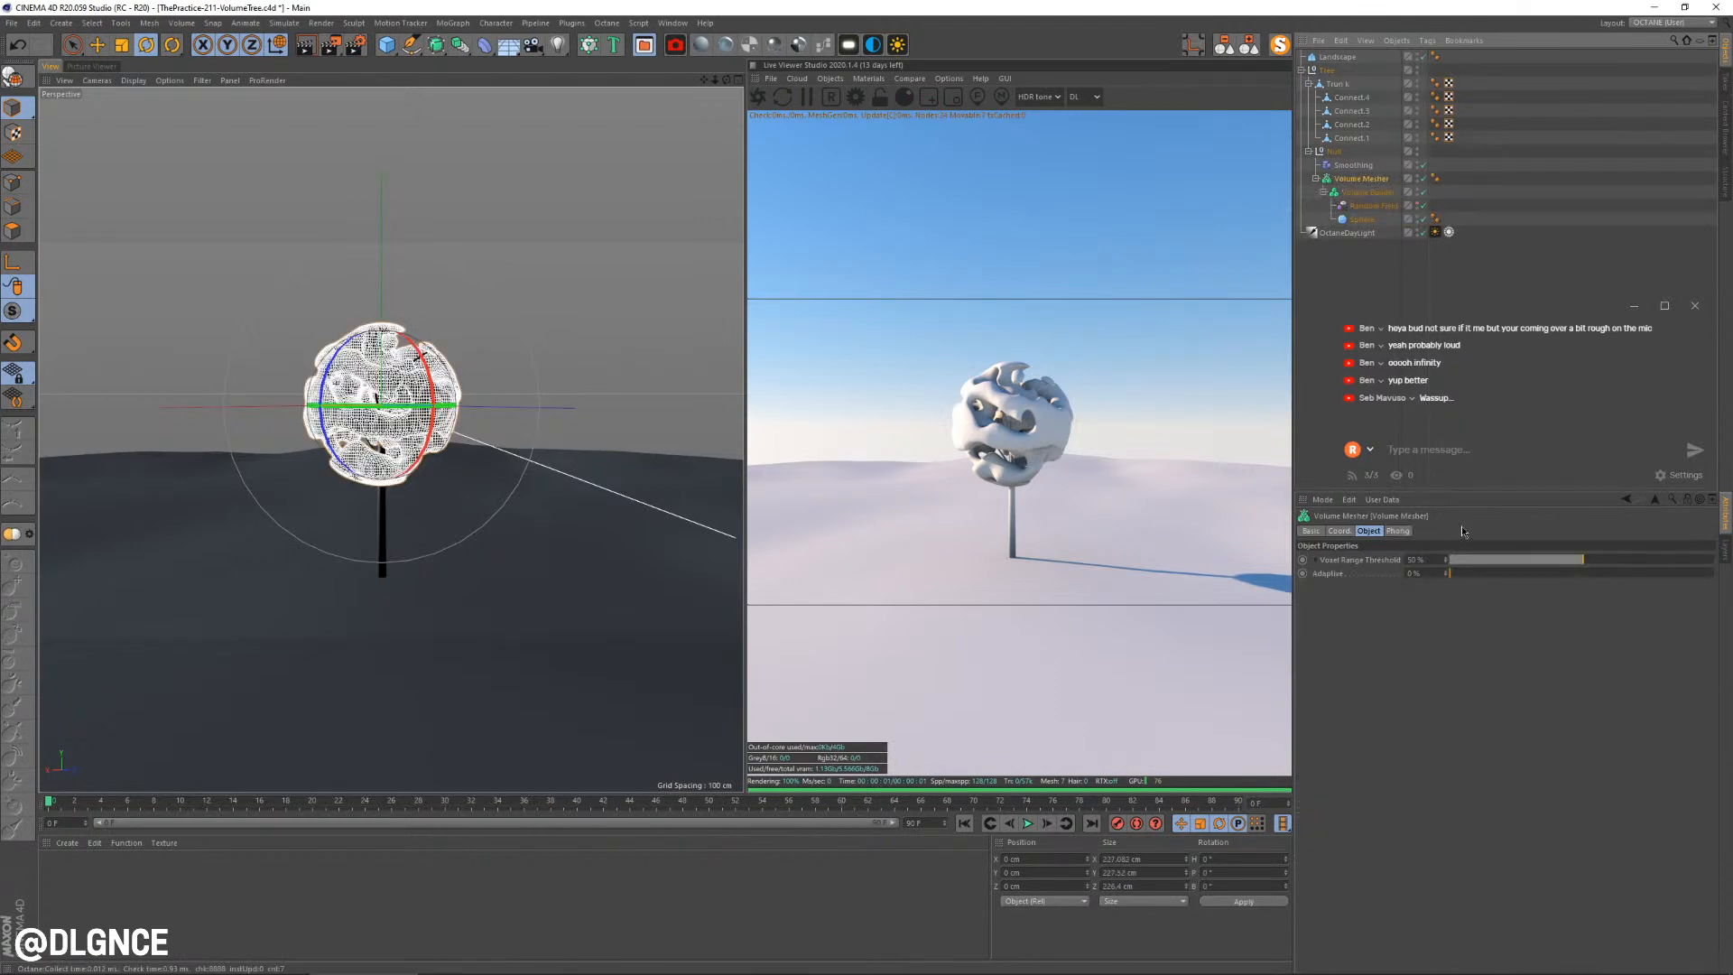
left_click_drag(1460, 575, 1186, 598)
left_click(1464, 575)
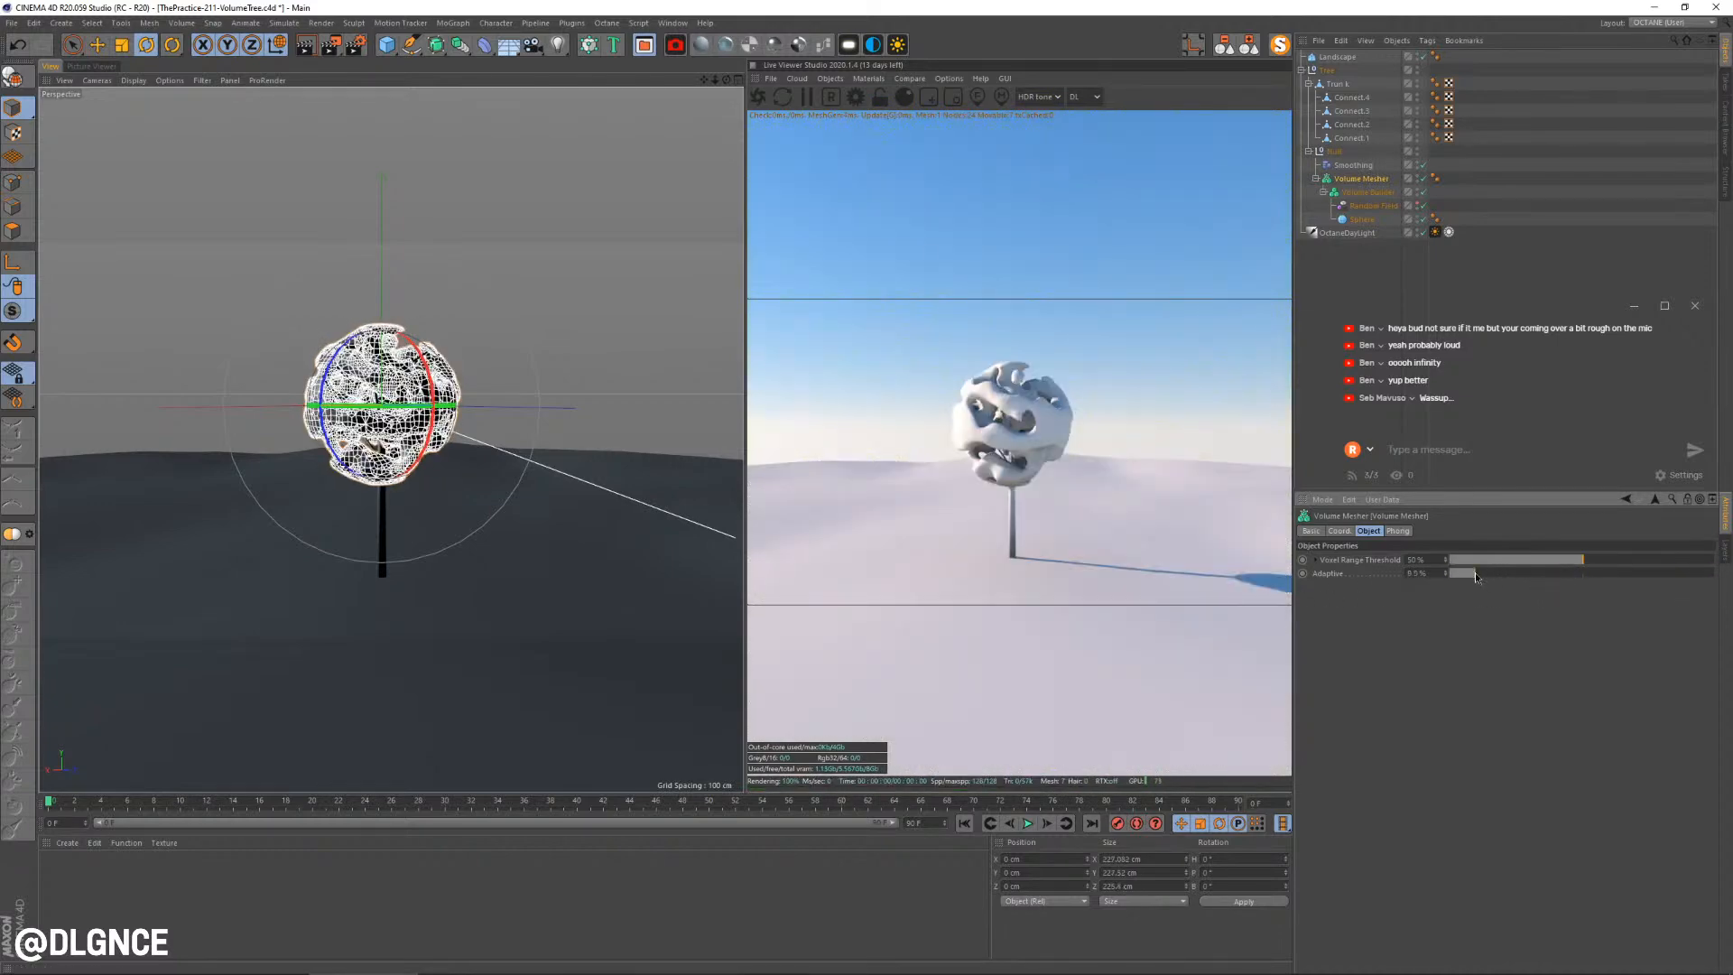
left_click_drag(1464, 575, 1450, 574)
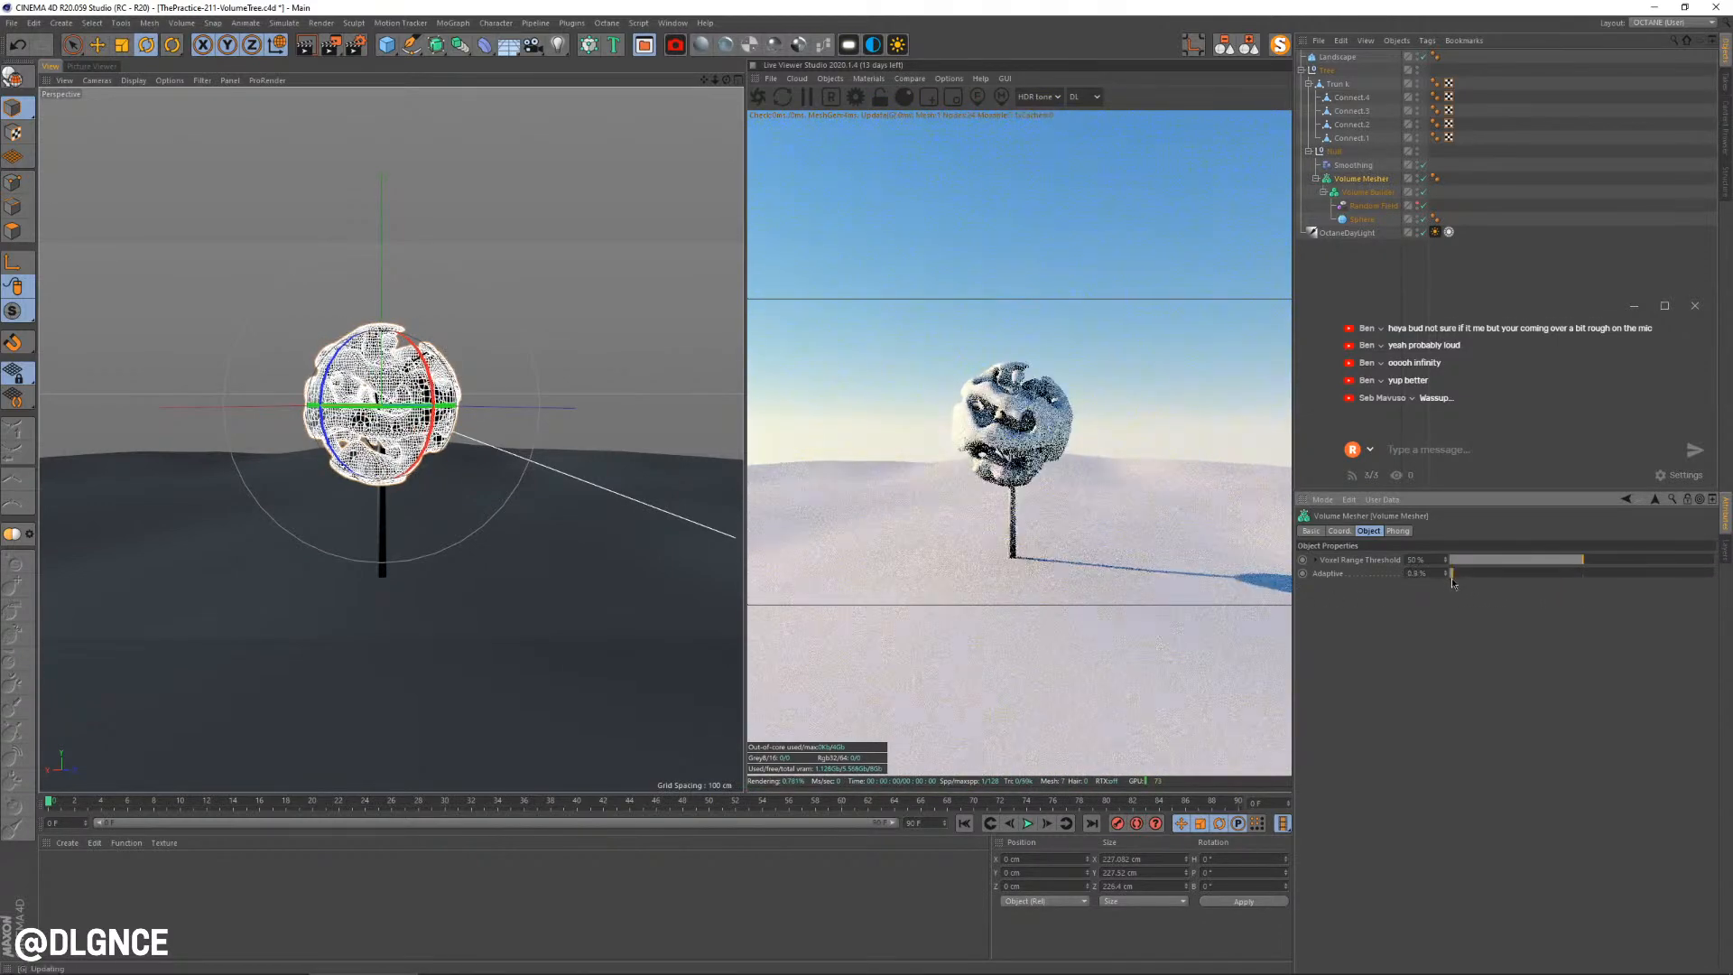
Check the Volume Builder's settings and reset the Volume Mesher's Adaptive value to 0 %
left_click(1366, 192)
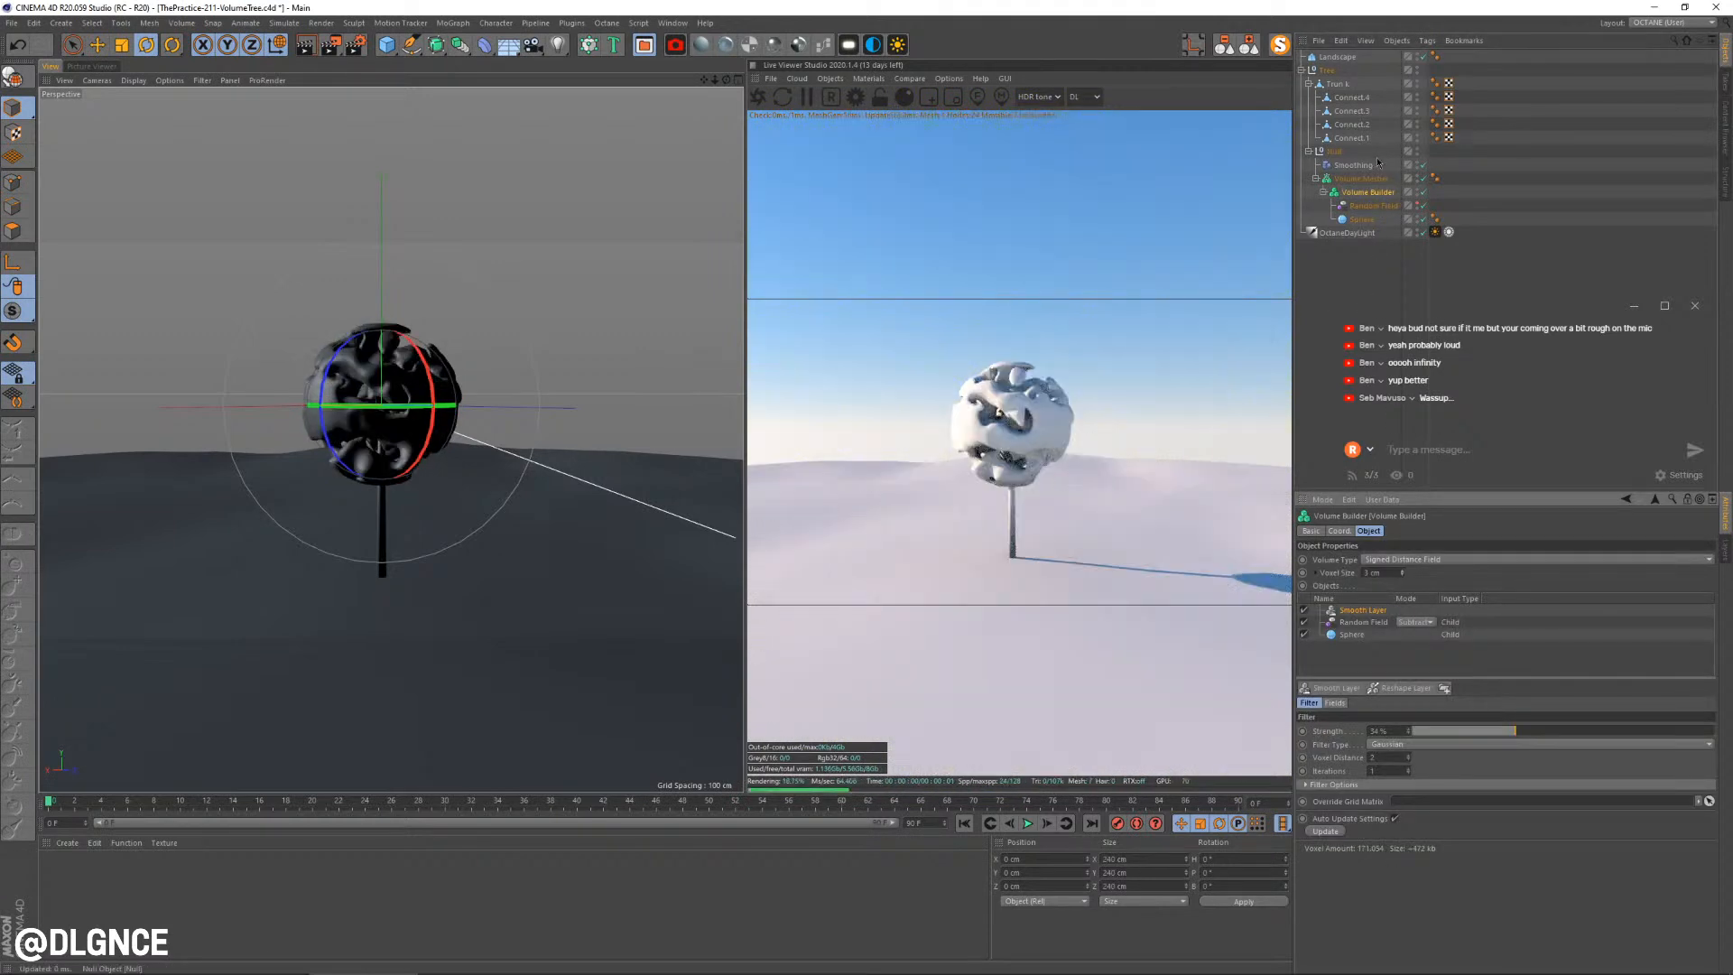
key("ctrl+z")
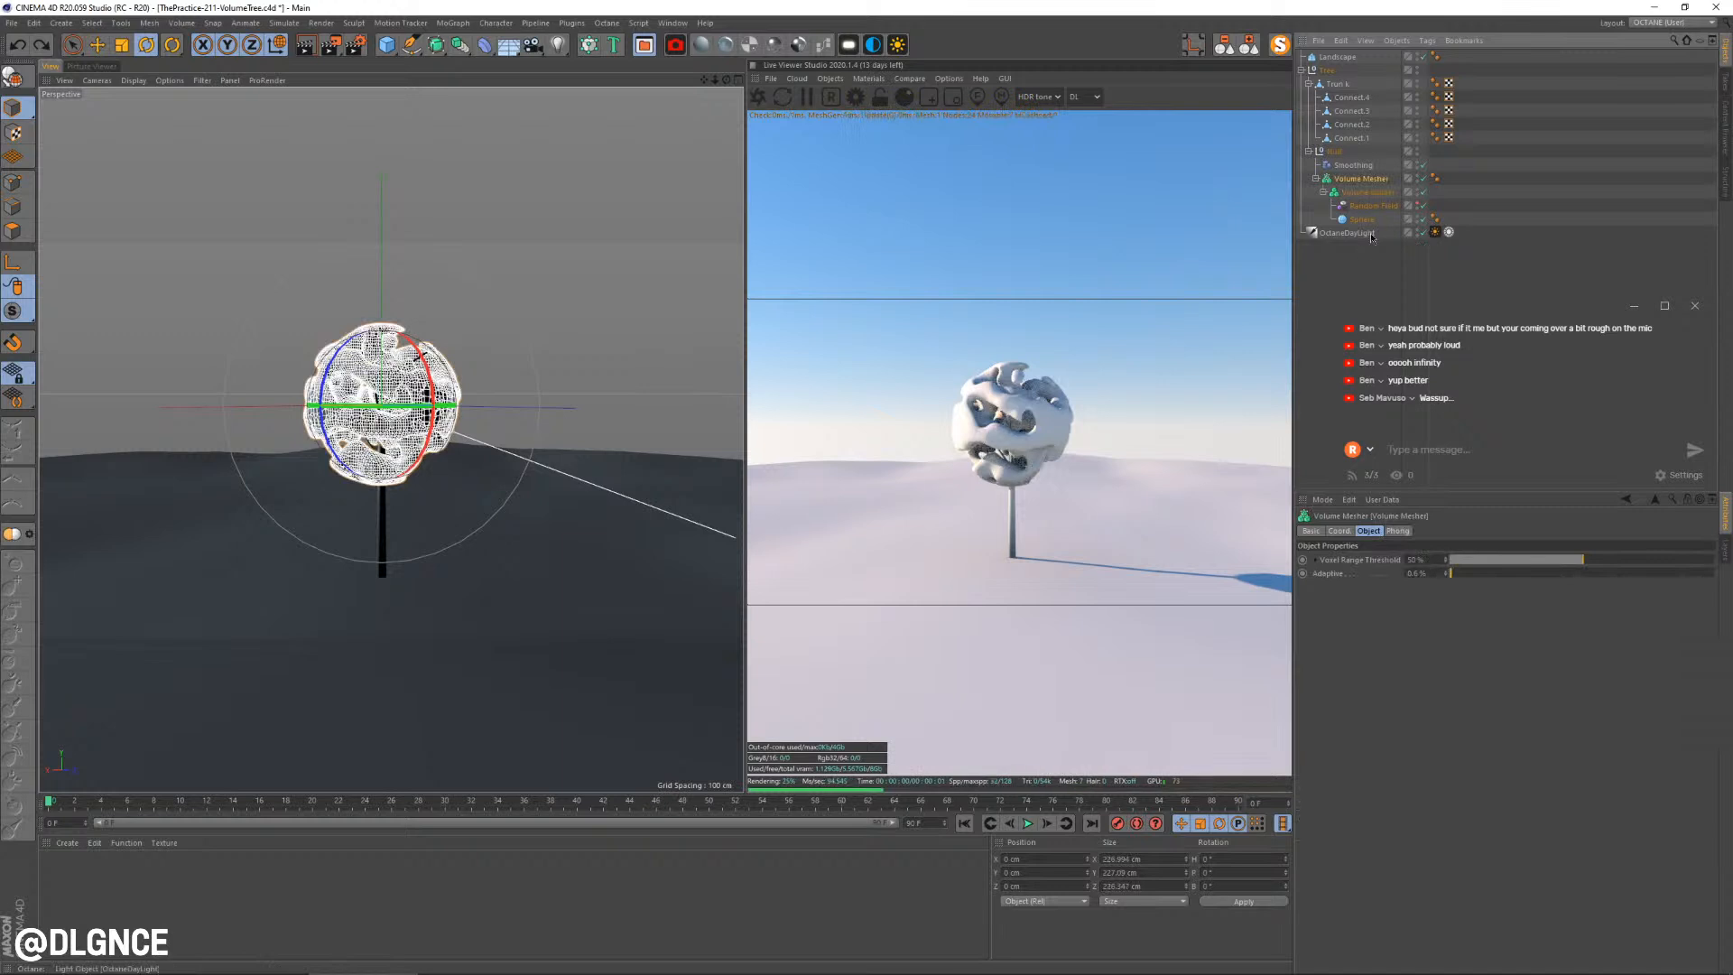
left_click(490, 292)
left_click_drag(490, 293, 442, 403, "alt")
left_click(442, 403)
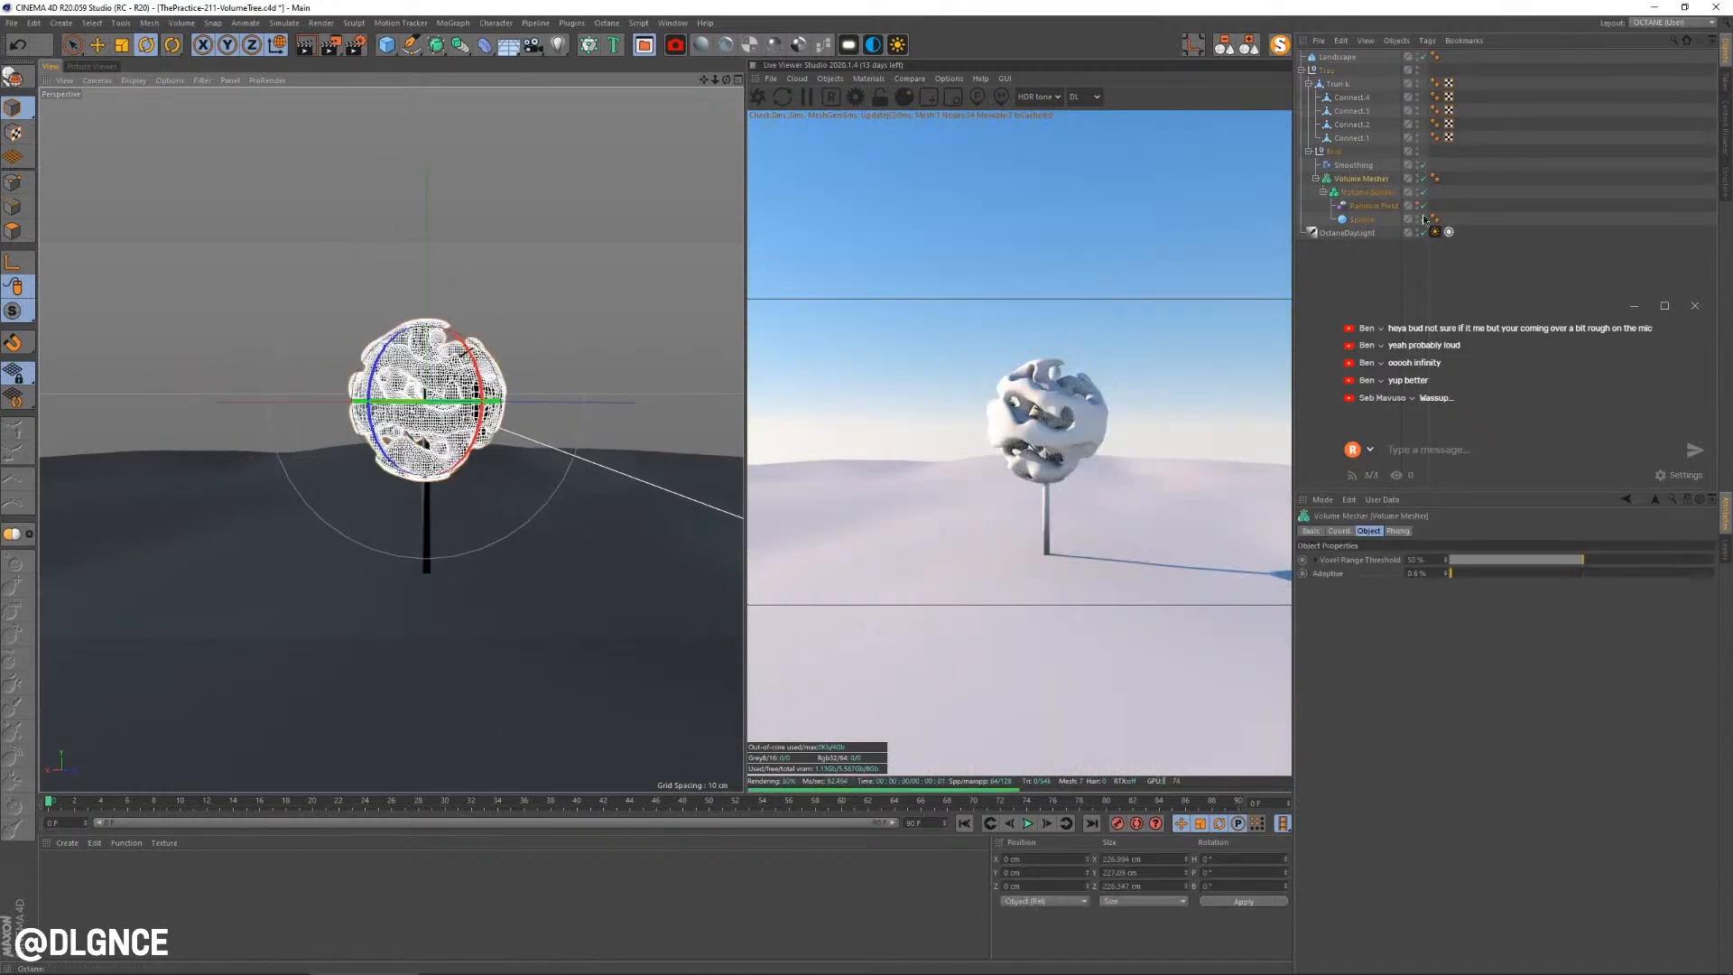
left_click_drag(1455, 576, 1132, 577)
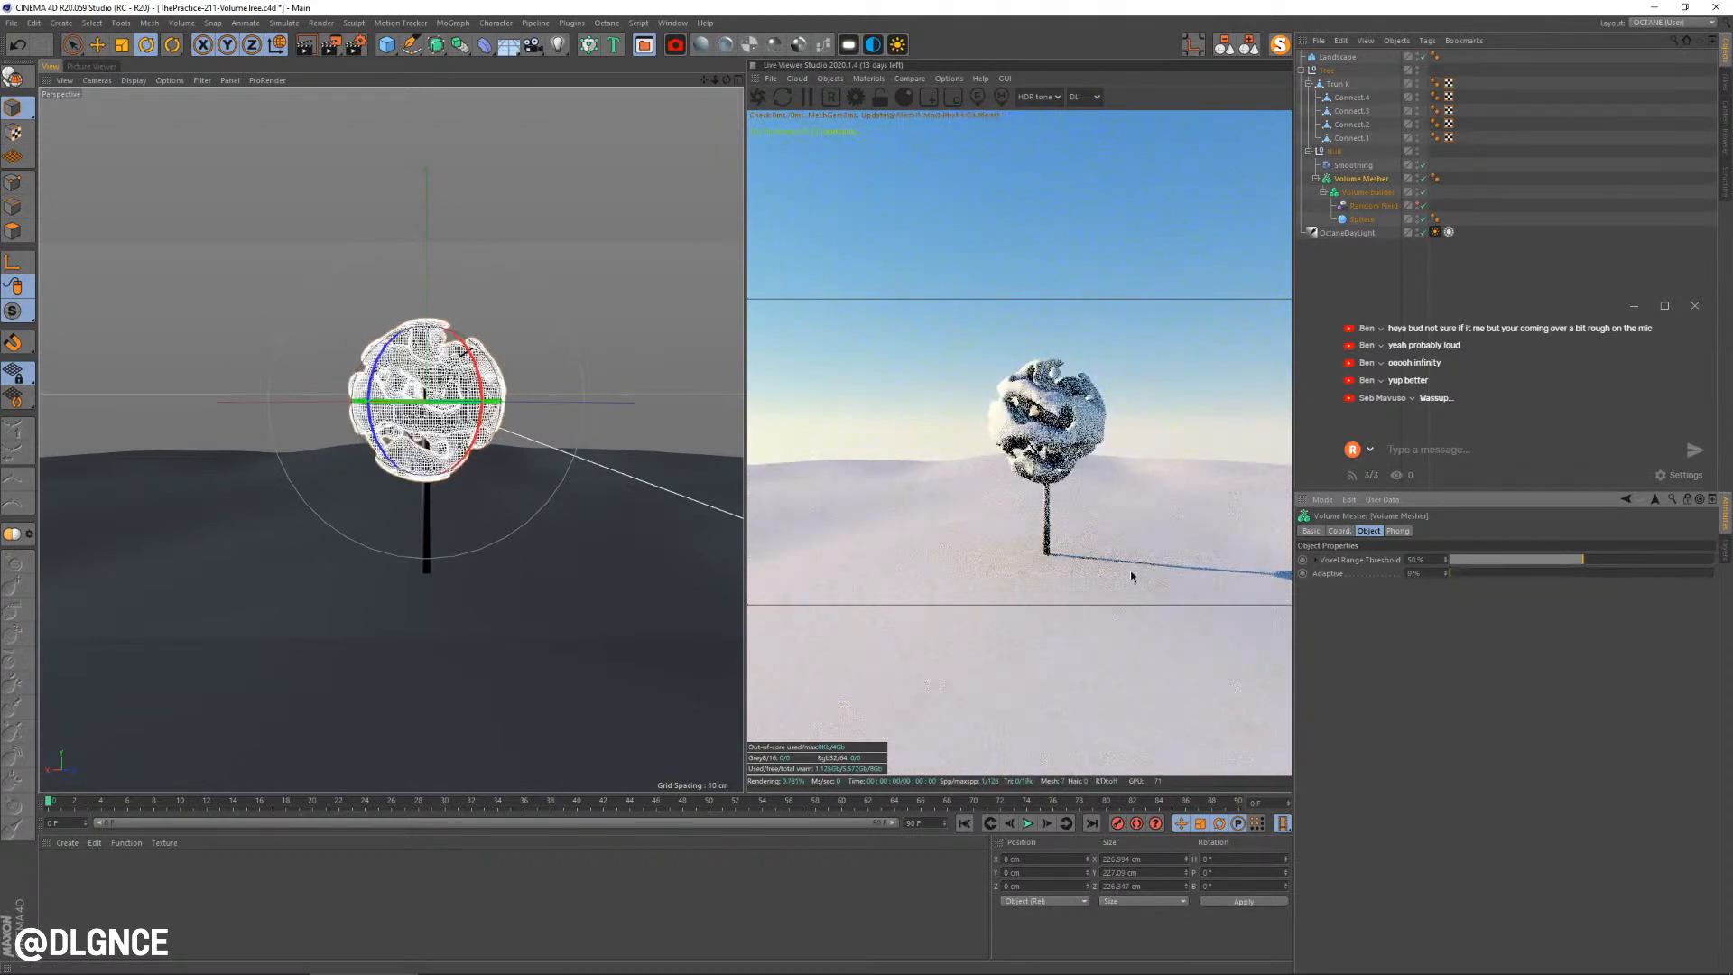
Create an Octane specular material, apply it to the Null holding the foliage and collapse that Null
left_click(577, 309)
middle_click_drag(594, 342, 566, 311, "alt")
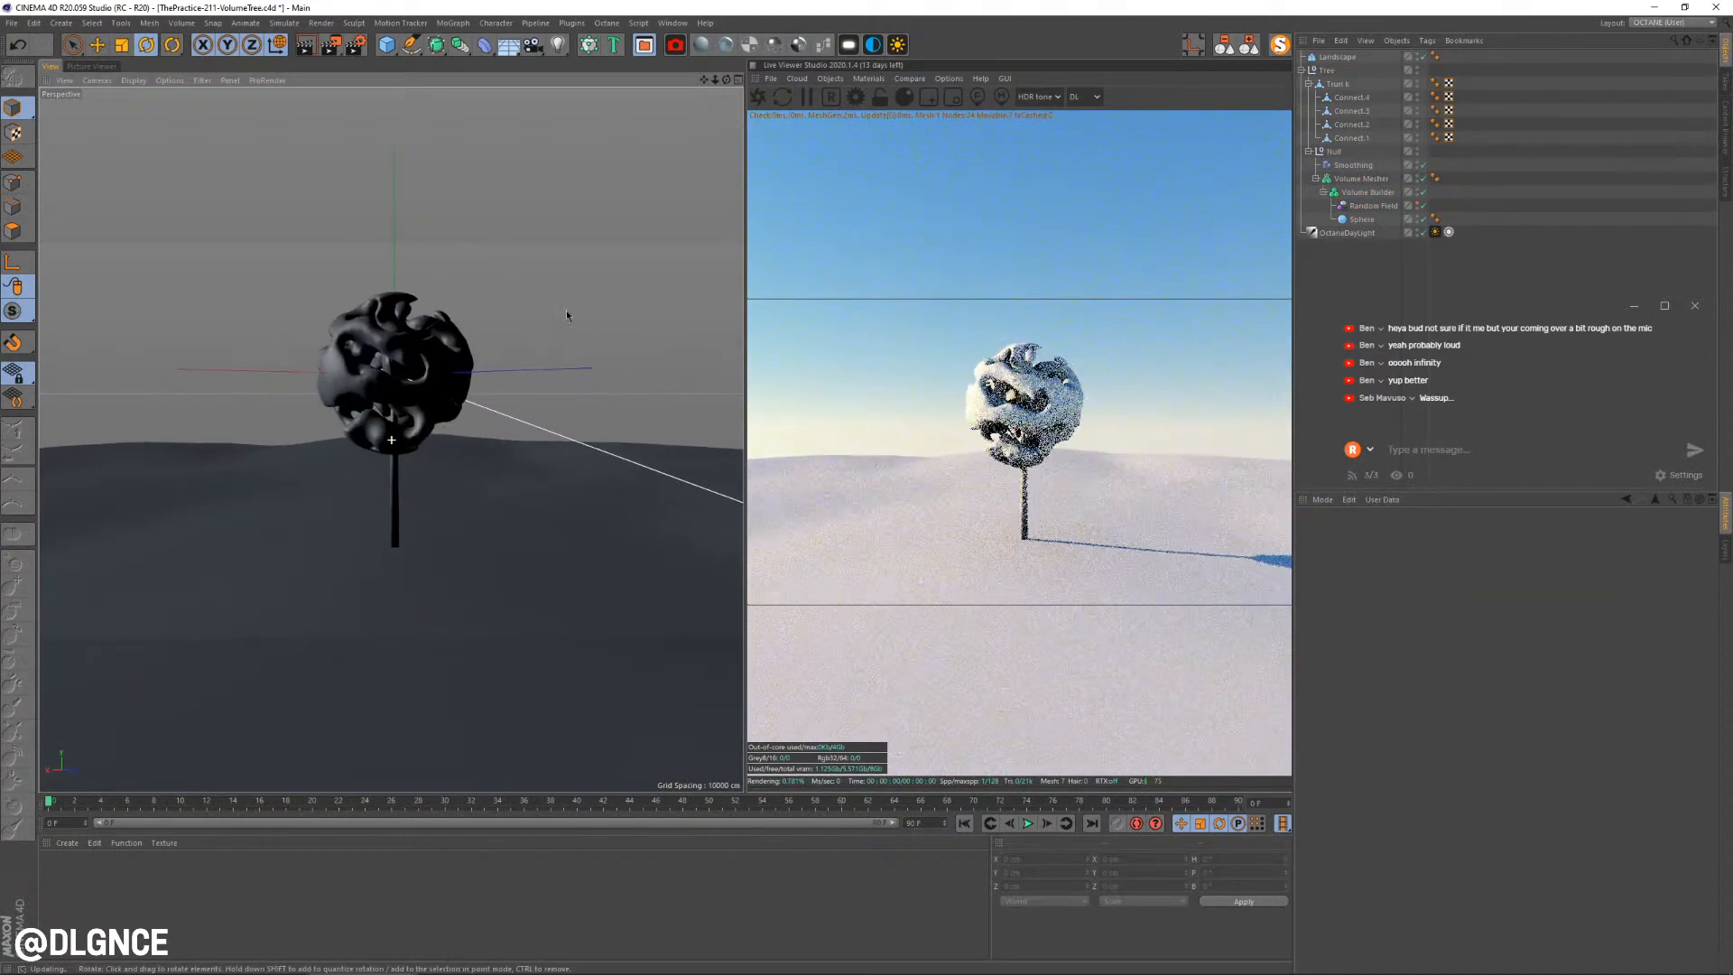
left_click(397, 510)
left_click_drag(406, 506, 525, 491, "alt")
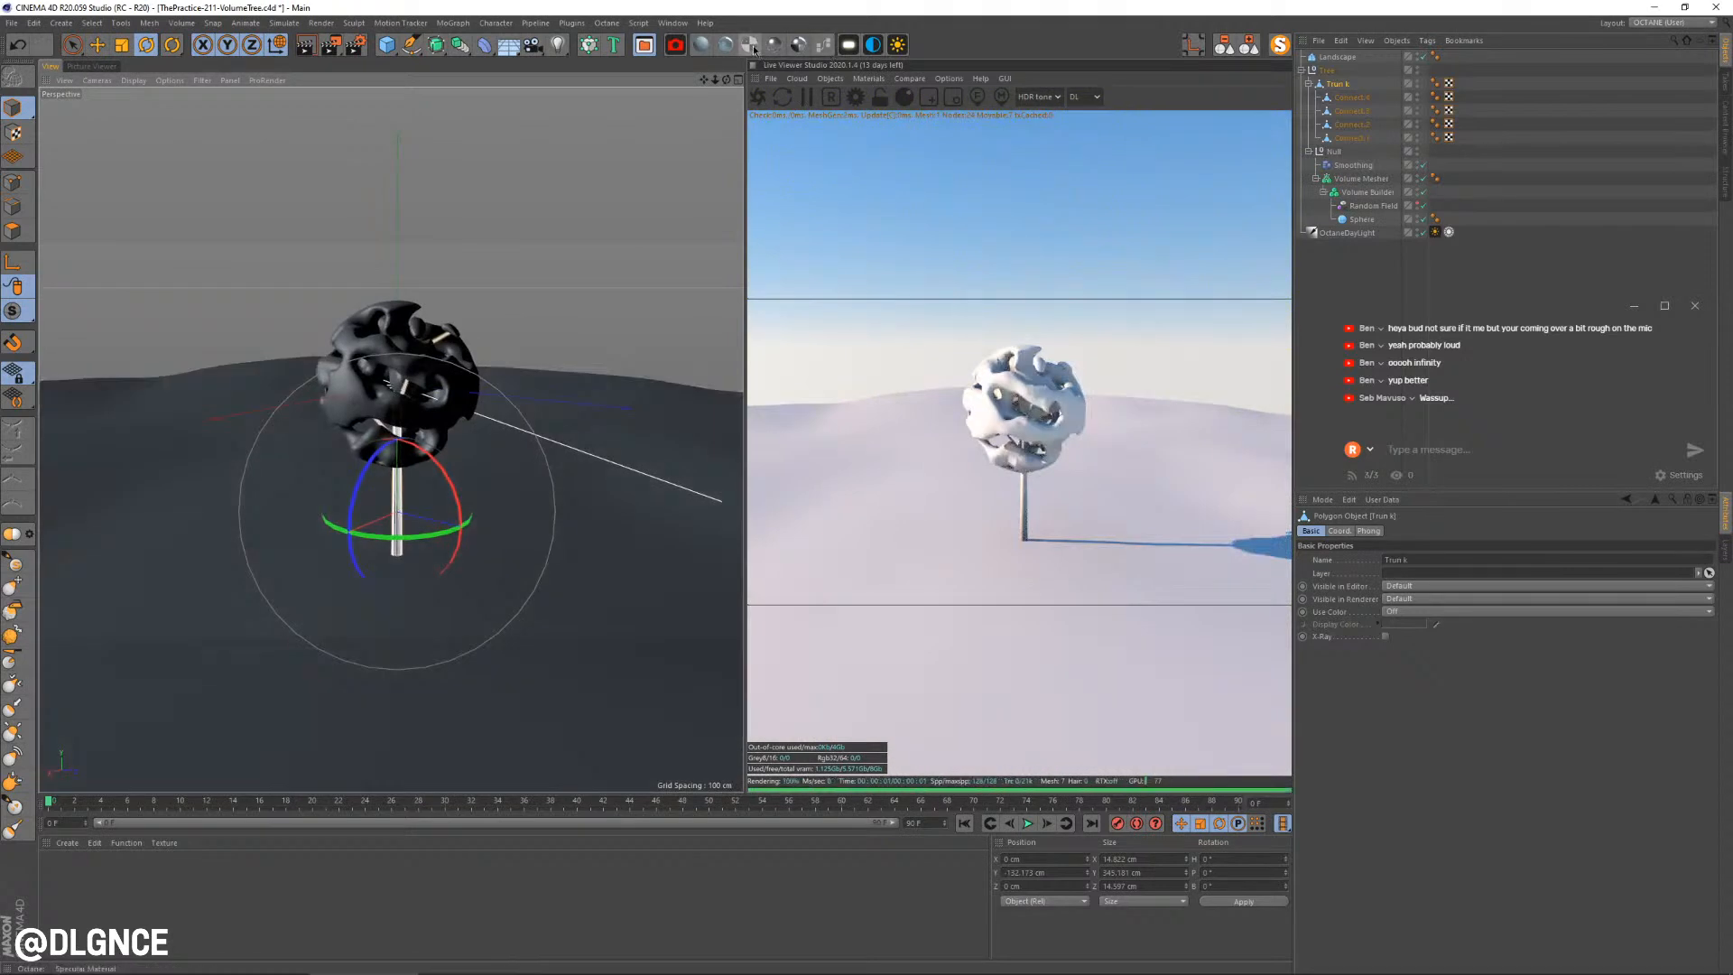
left_click(750, 45)
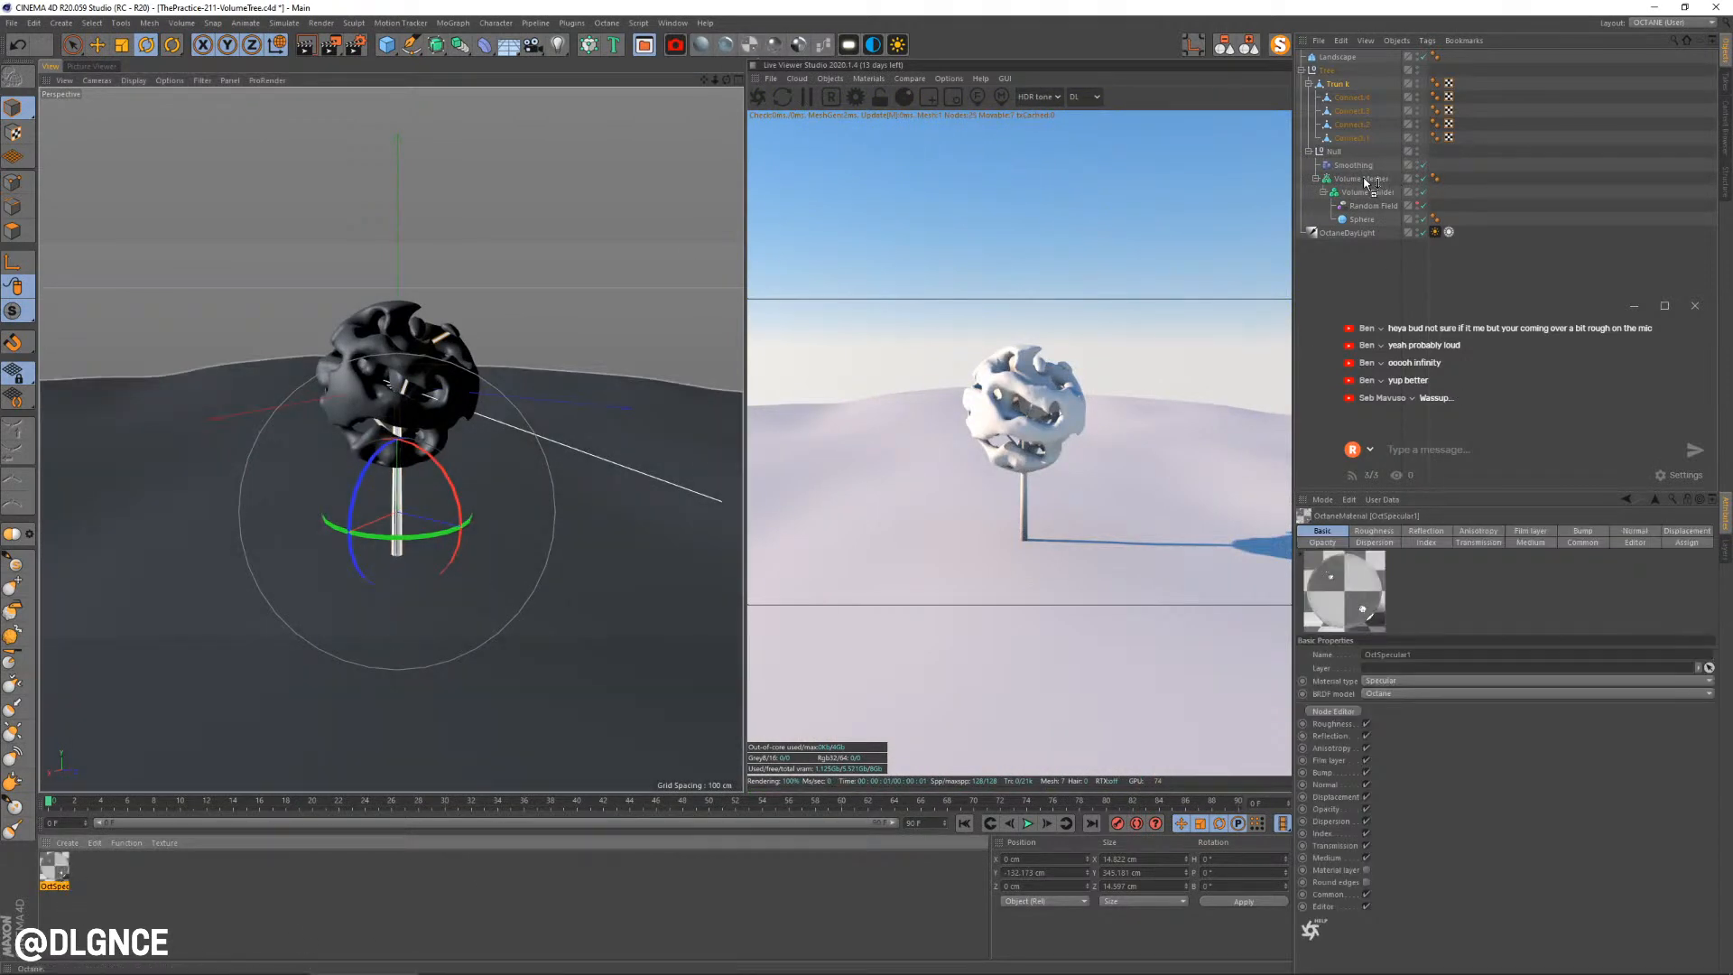
left_click_drag(1340, 155, 1334, 152)
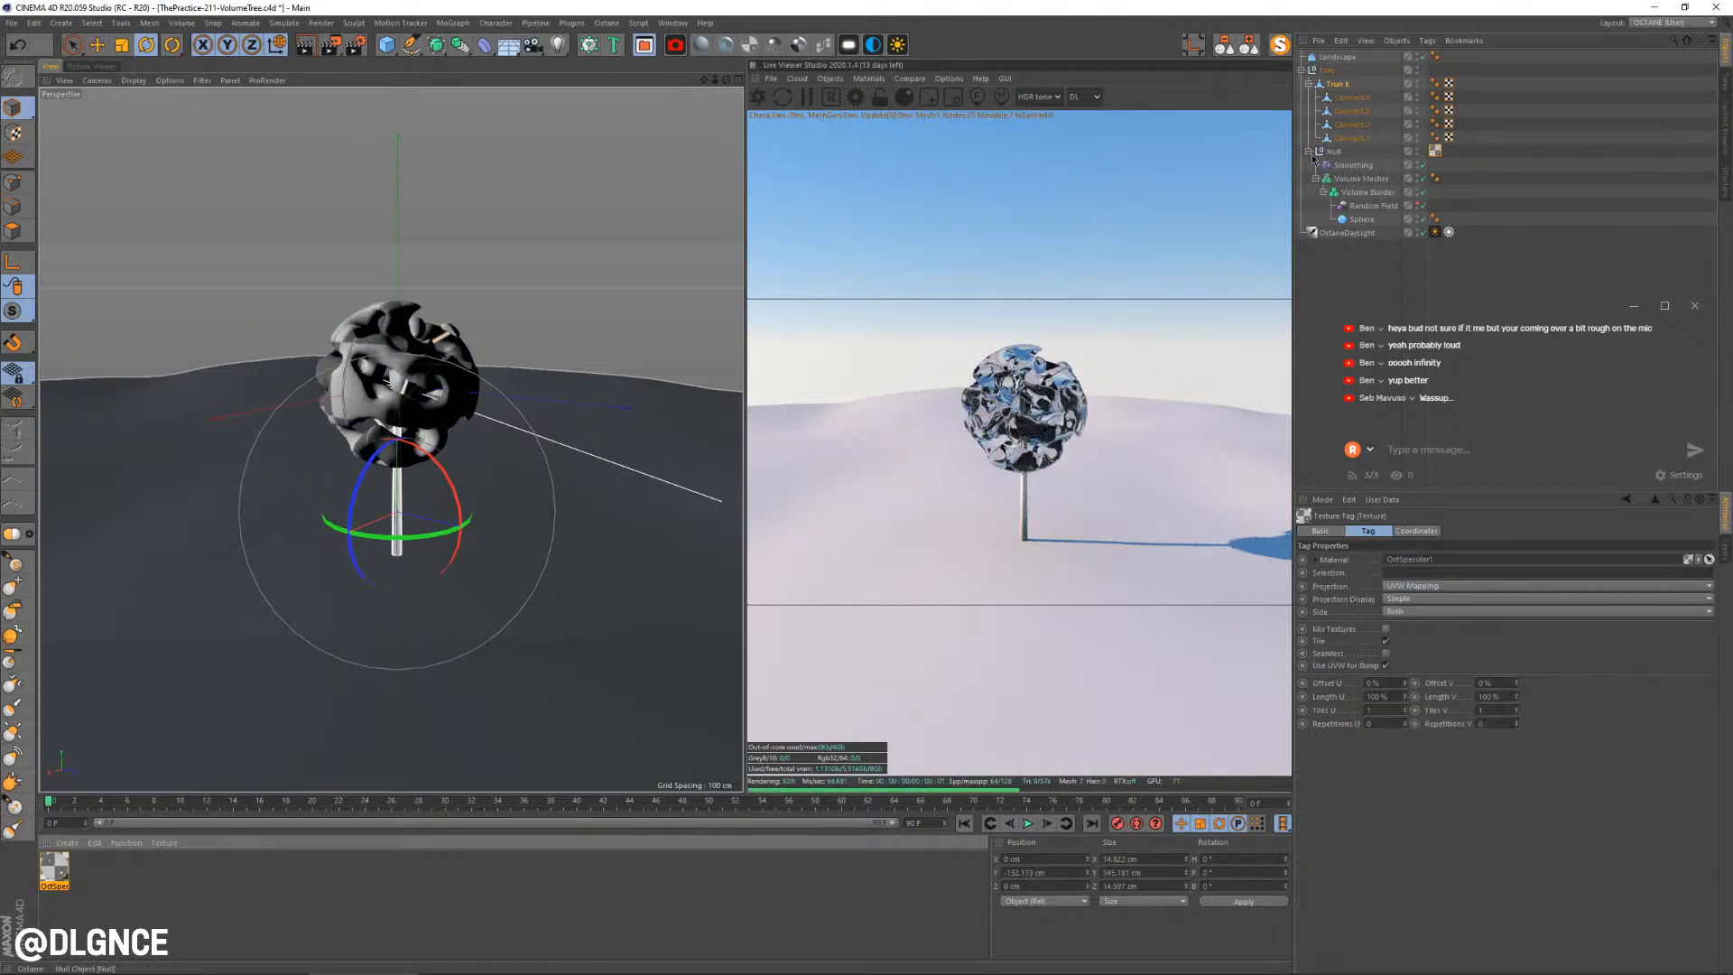
left_click(1308, 151)
left_click_drag(526, 496, 472, 479, "alt")
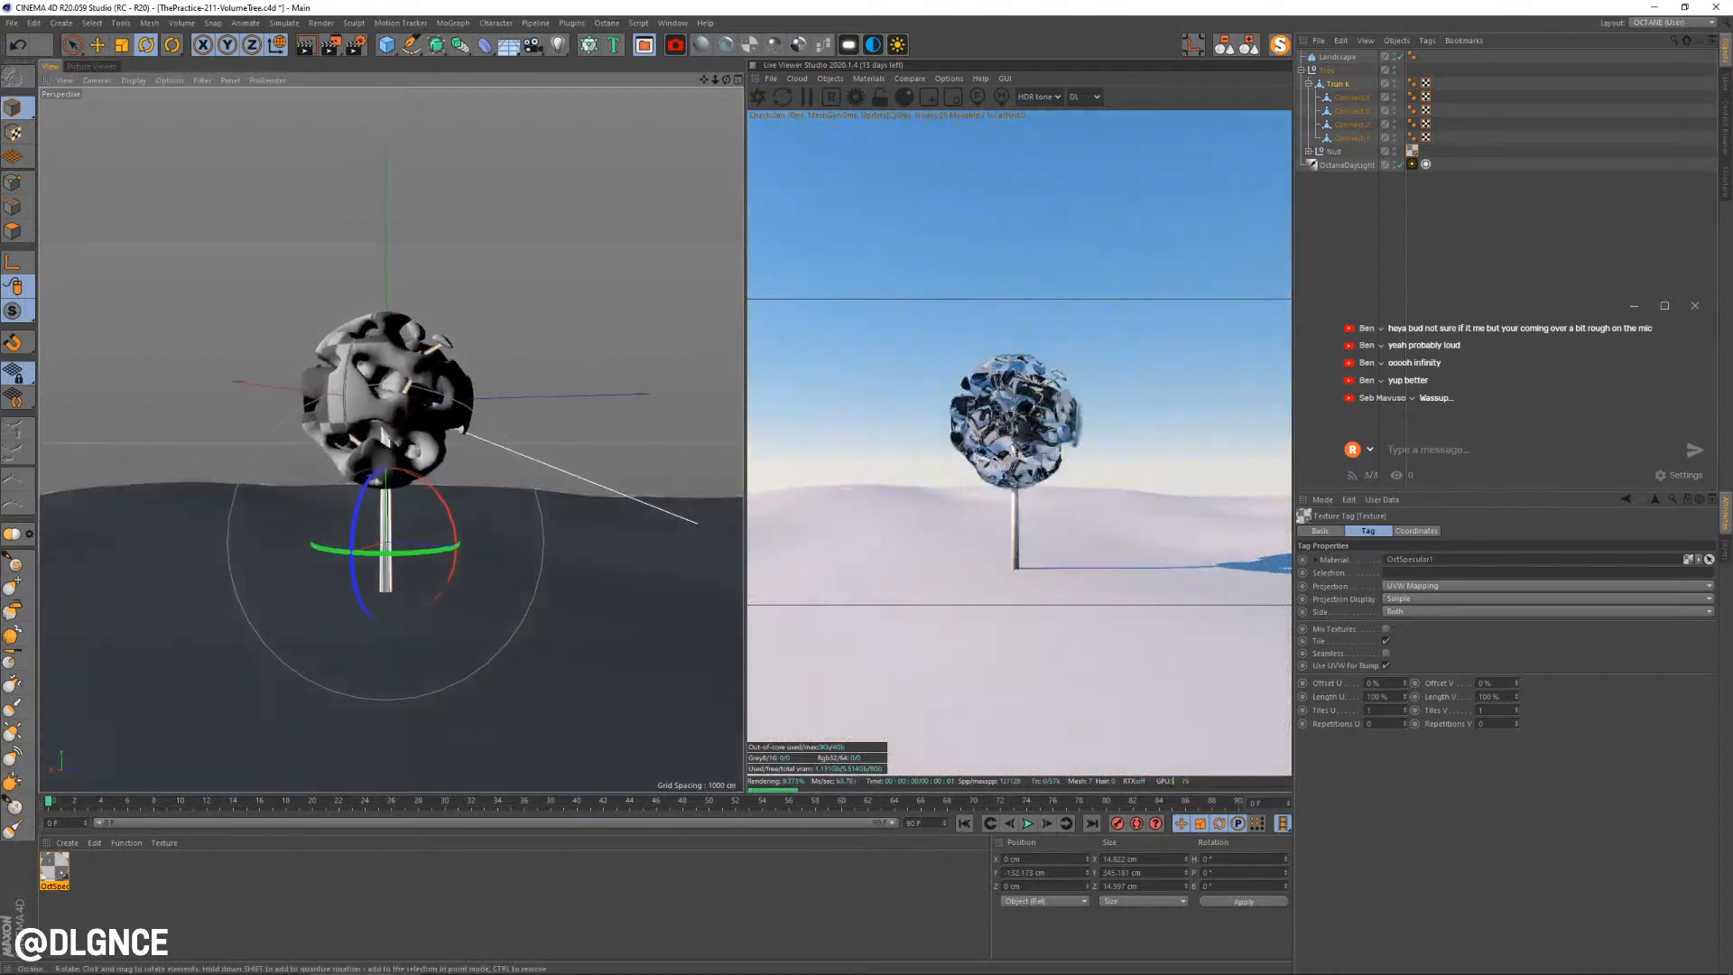
Open the foliage's specular material and turn off its channels from Reflection through Transmission, leaving Roughness and Medium enabled
double_click(54, 869)
left_click_drag(457, 92, 691, 377)
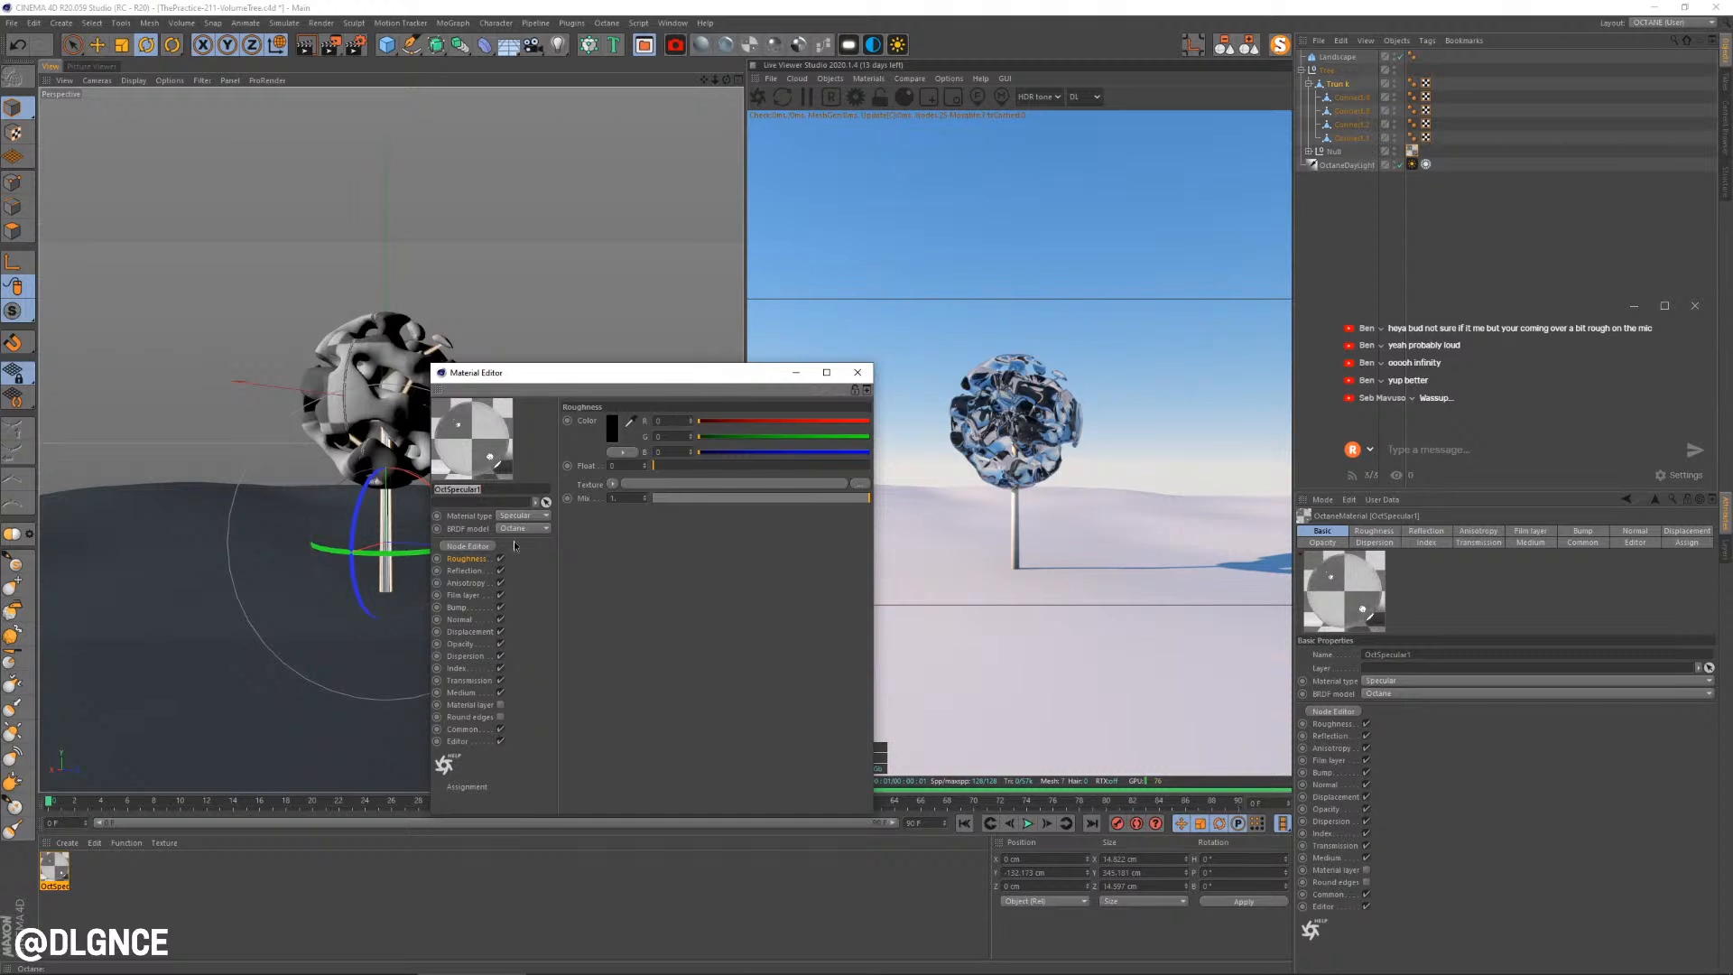
left_click(500, 570)
left_click(500, 583)
left_click(500, 595)
left_click(500, 608)
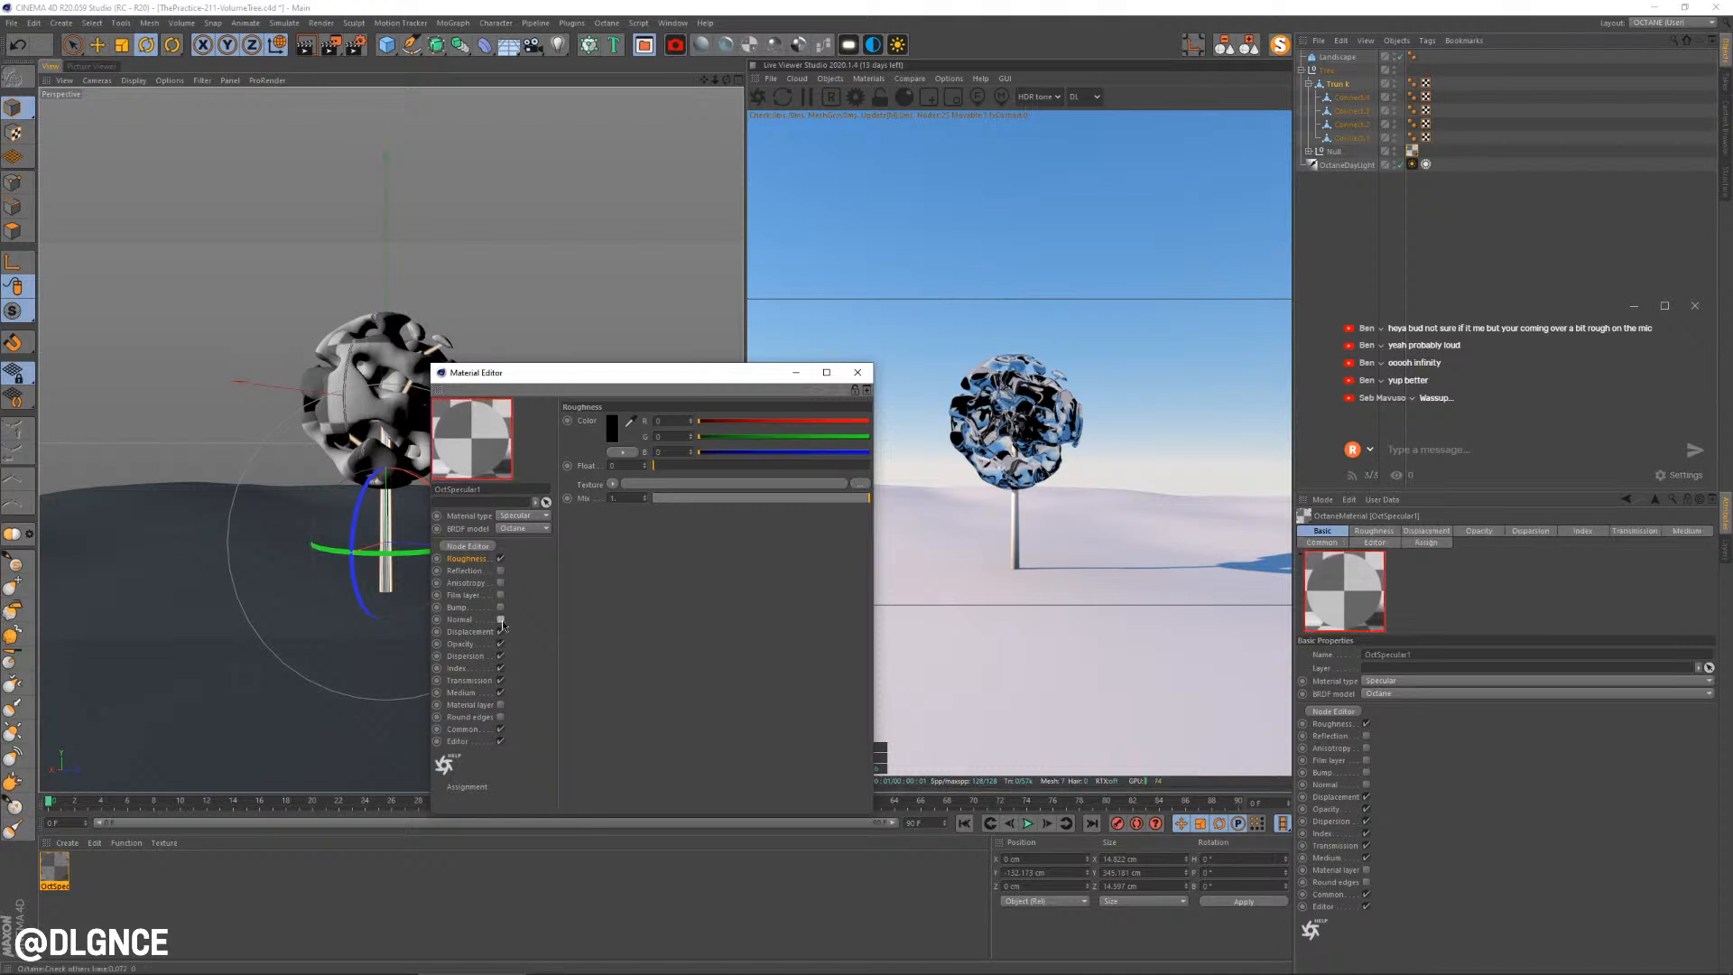
left_click(501, 619)
left_click(500, 632)
left_click(500, 643)
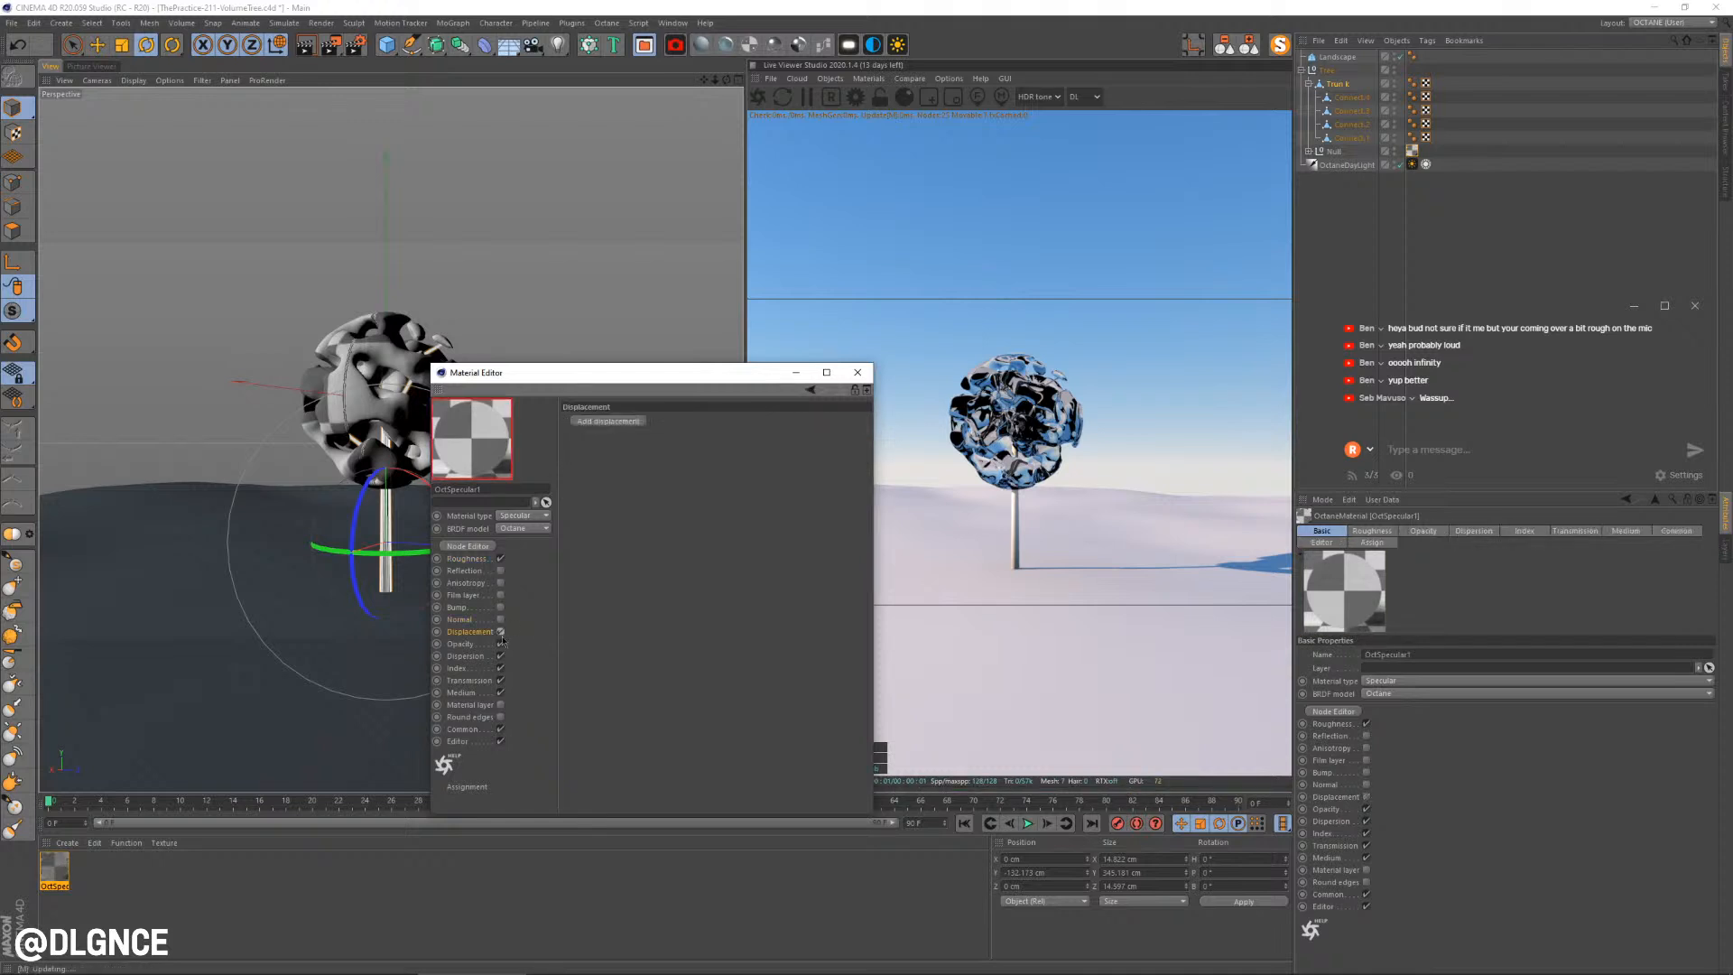
left_click(500, 656)
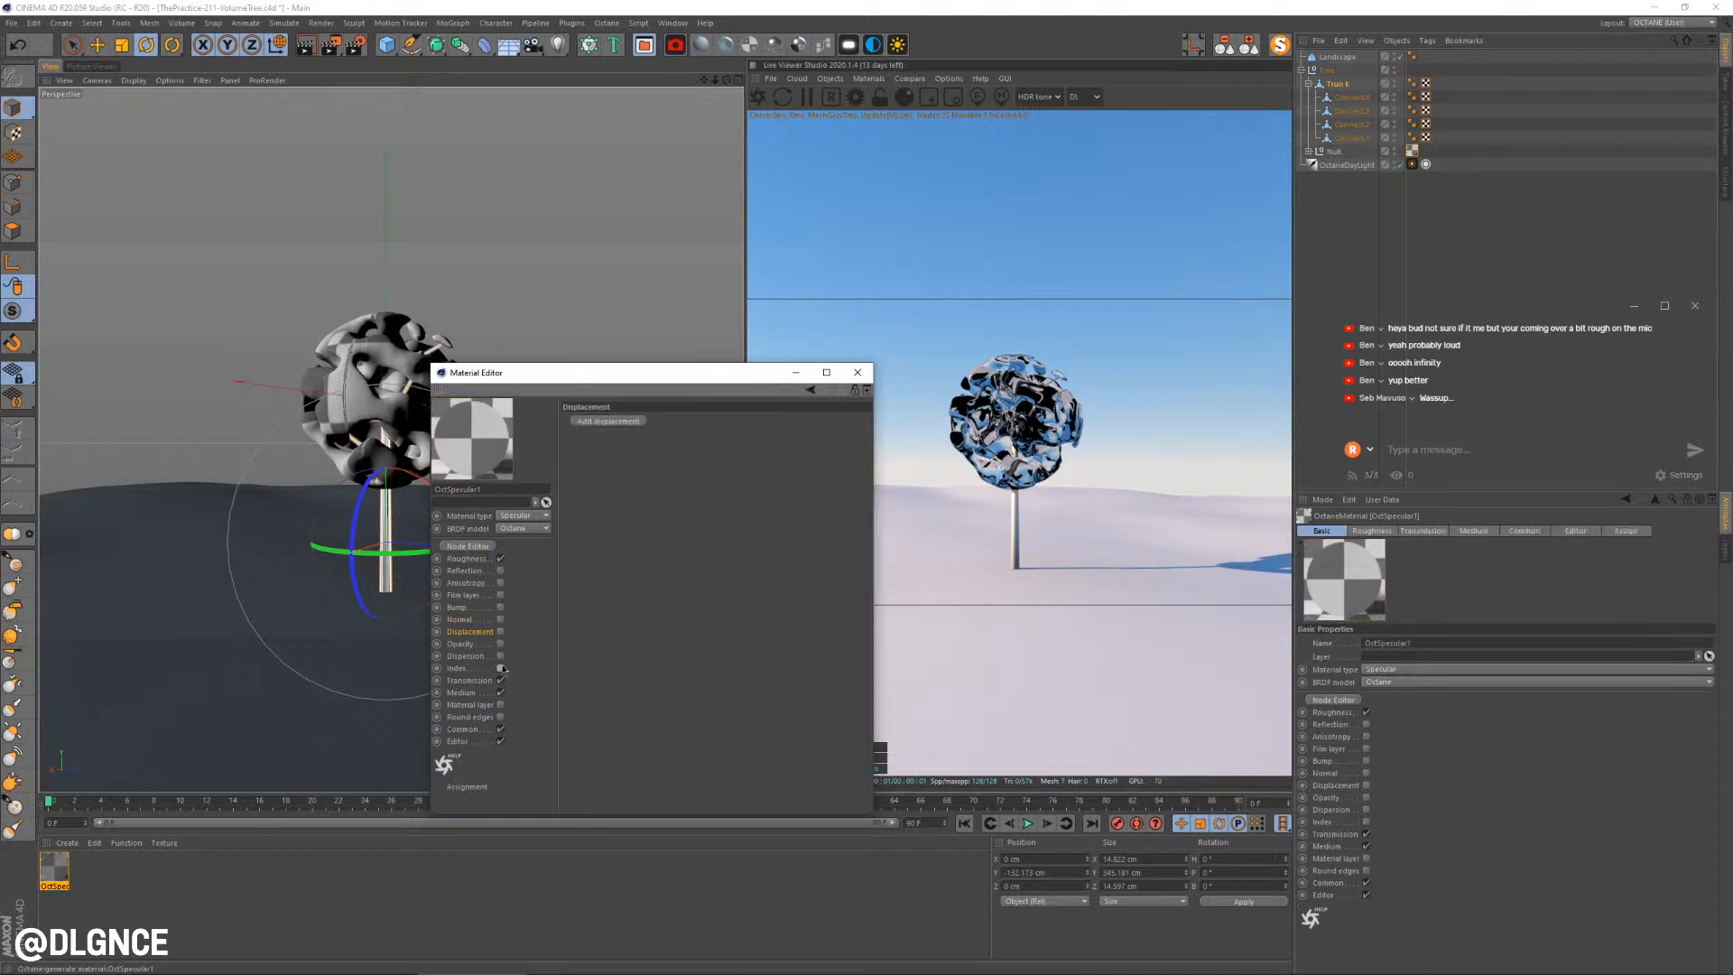
left_click(470, 693)
left_click(500, 679)
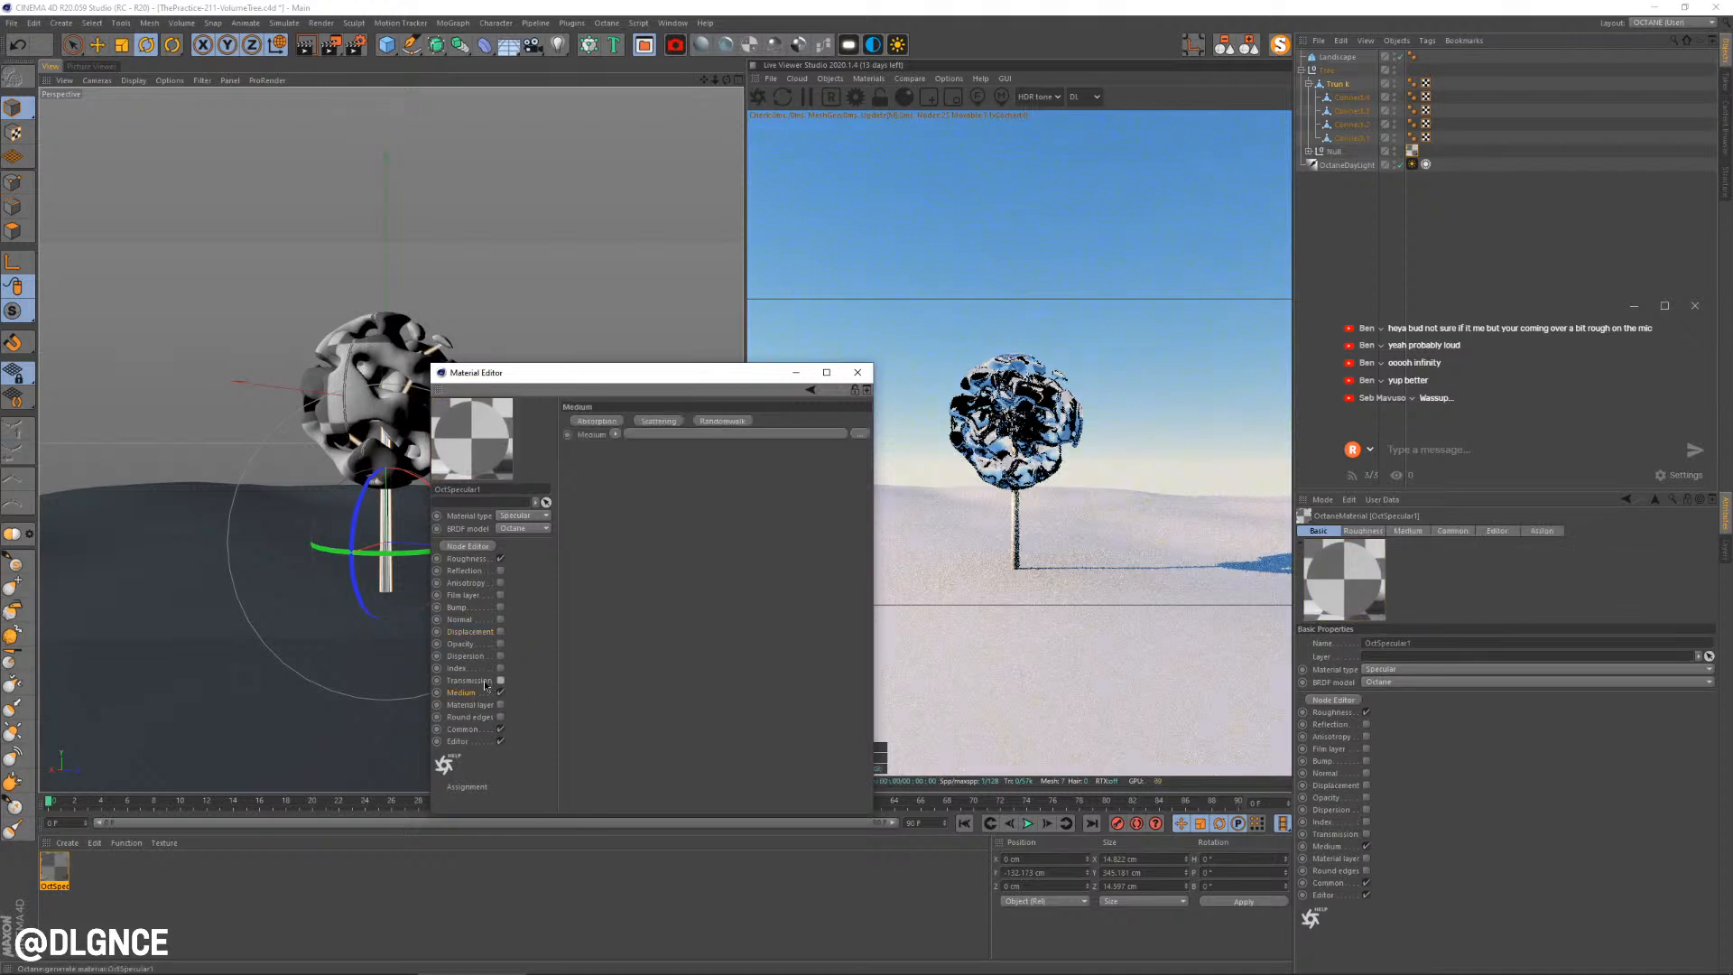
Re-enable the specular material's Reflection and Index channels and lower the index to about 1.04
left_click(500, 570)
left_click(478, 558)
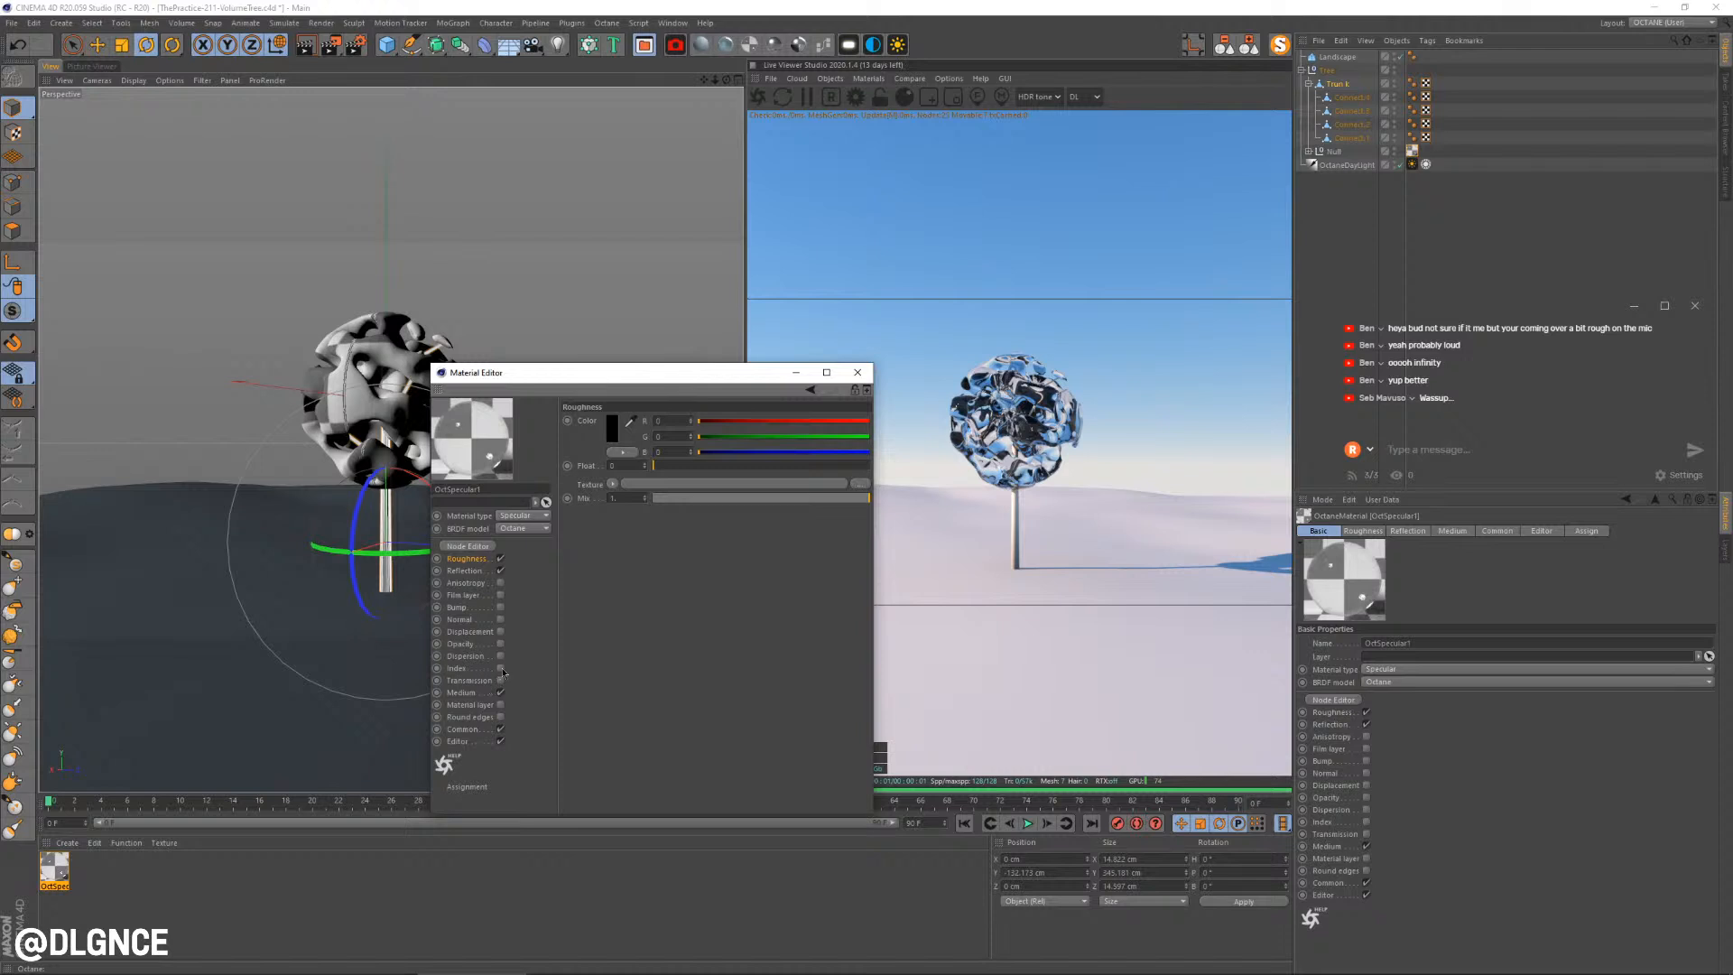
left_click(500, 668)
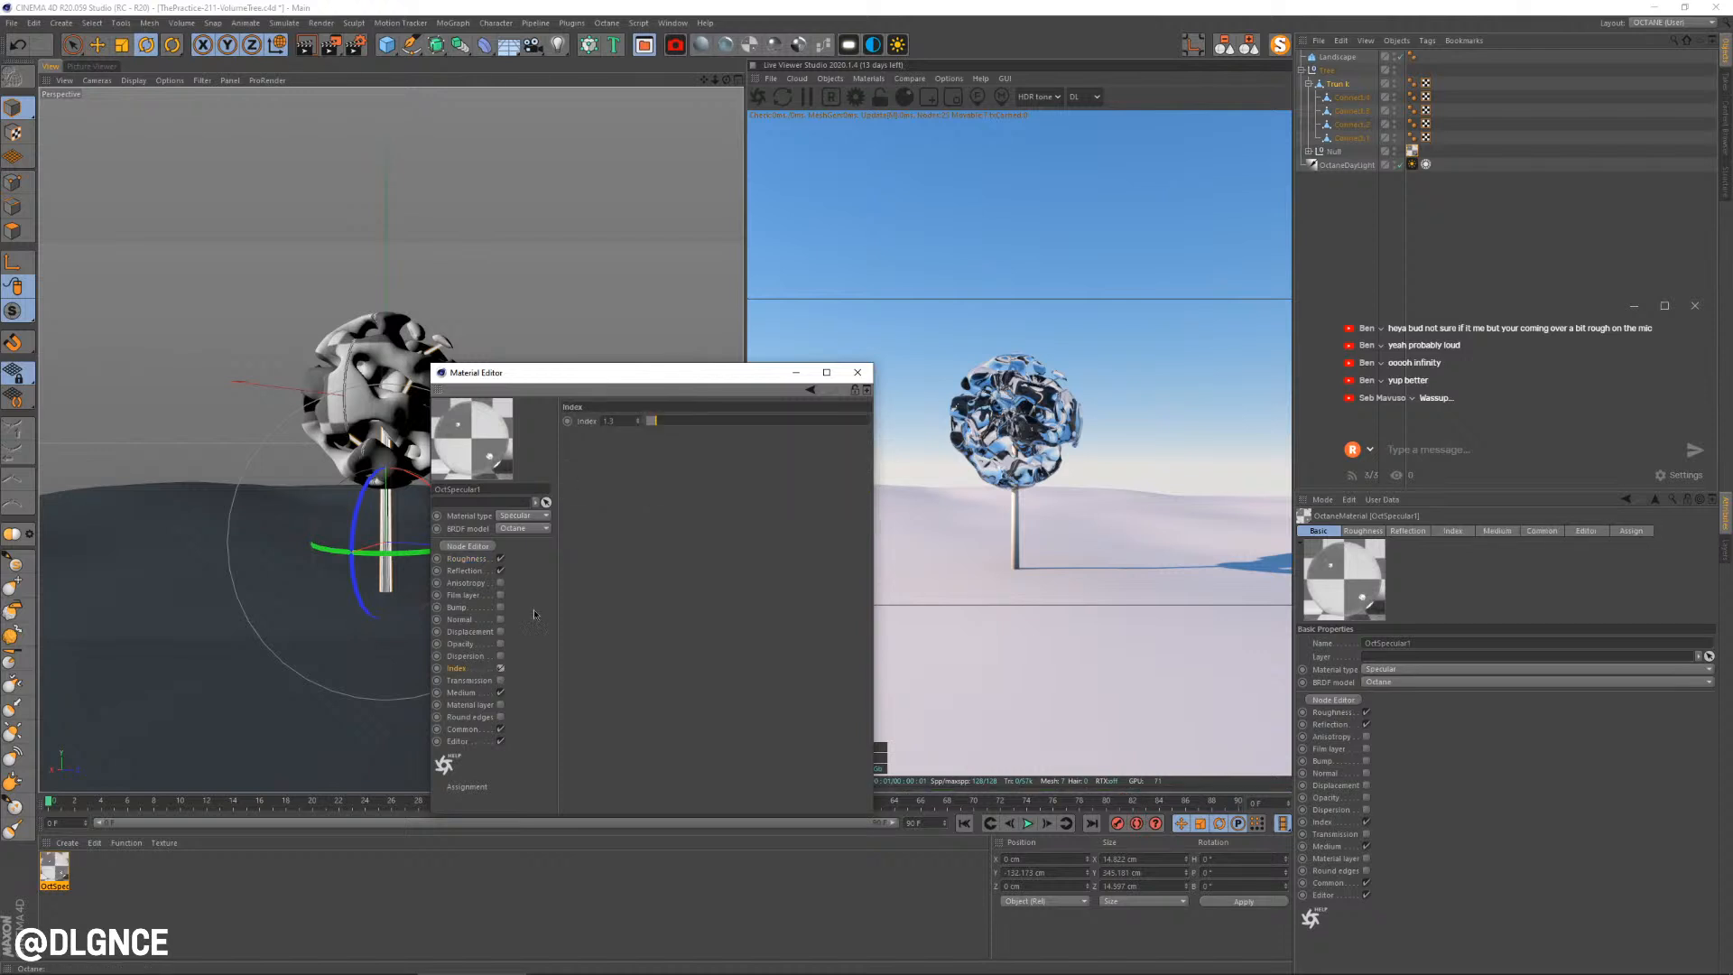
left_click_drag(660, 424, 649, 424)
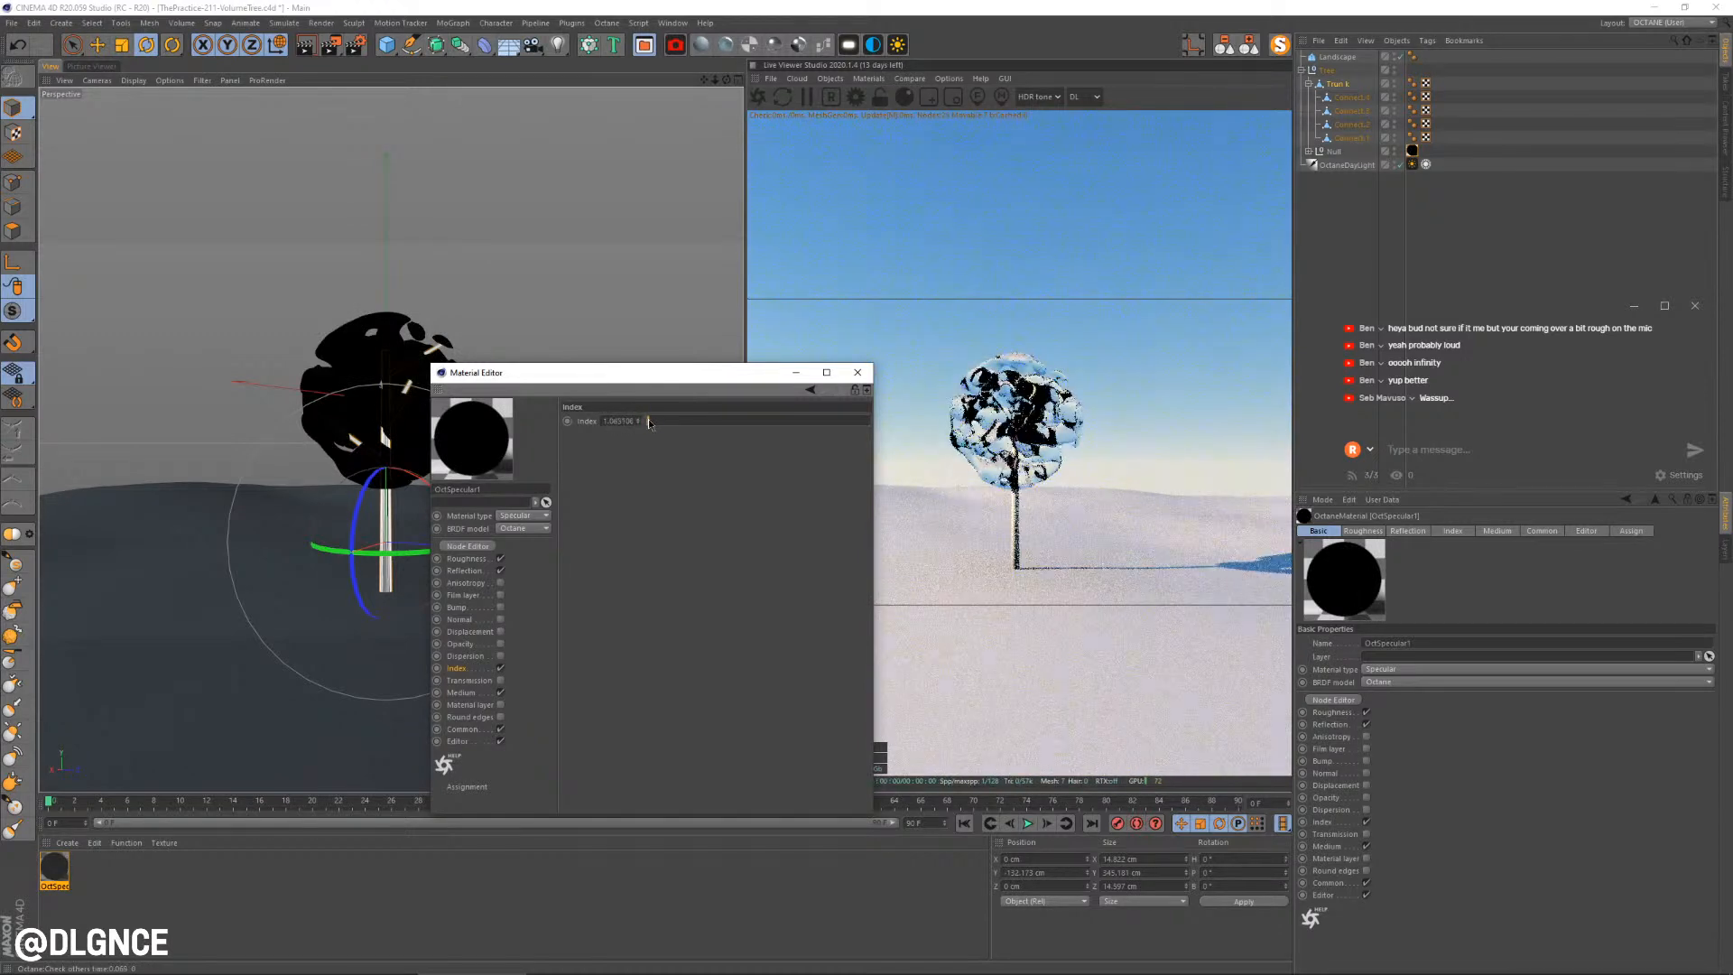
Set the material's Roughness float to about 0.2 and its Reflection float to 0, and open the Medium settings
left_click(467, 557)
left_click_drag(653, 466, 694, 470)
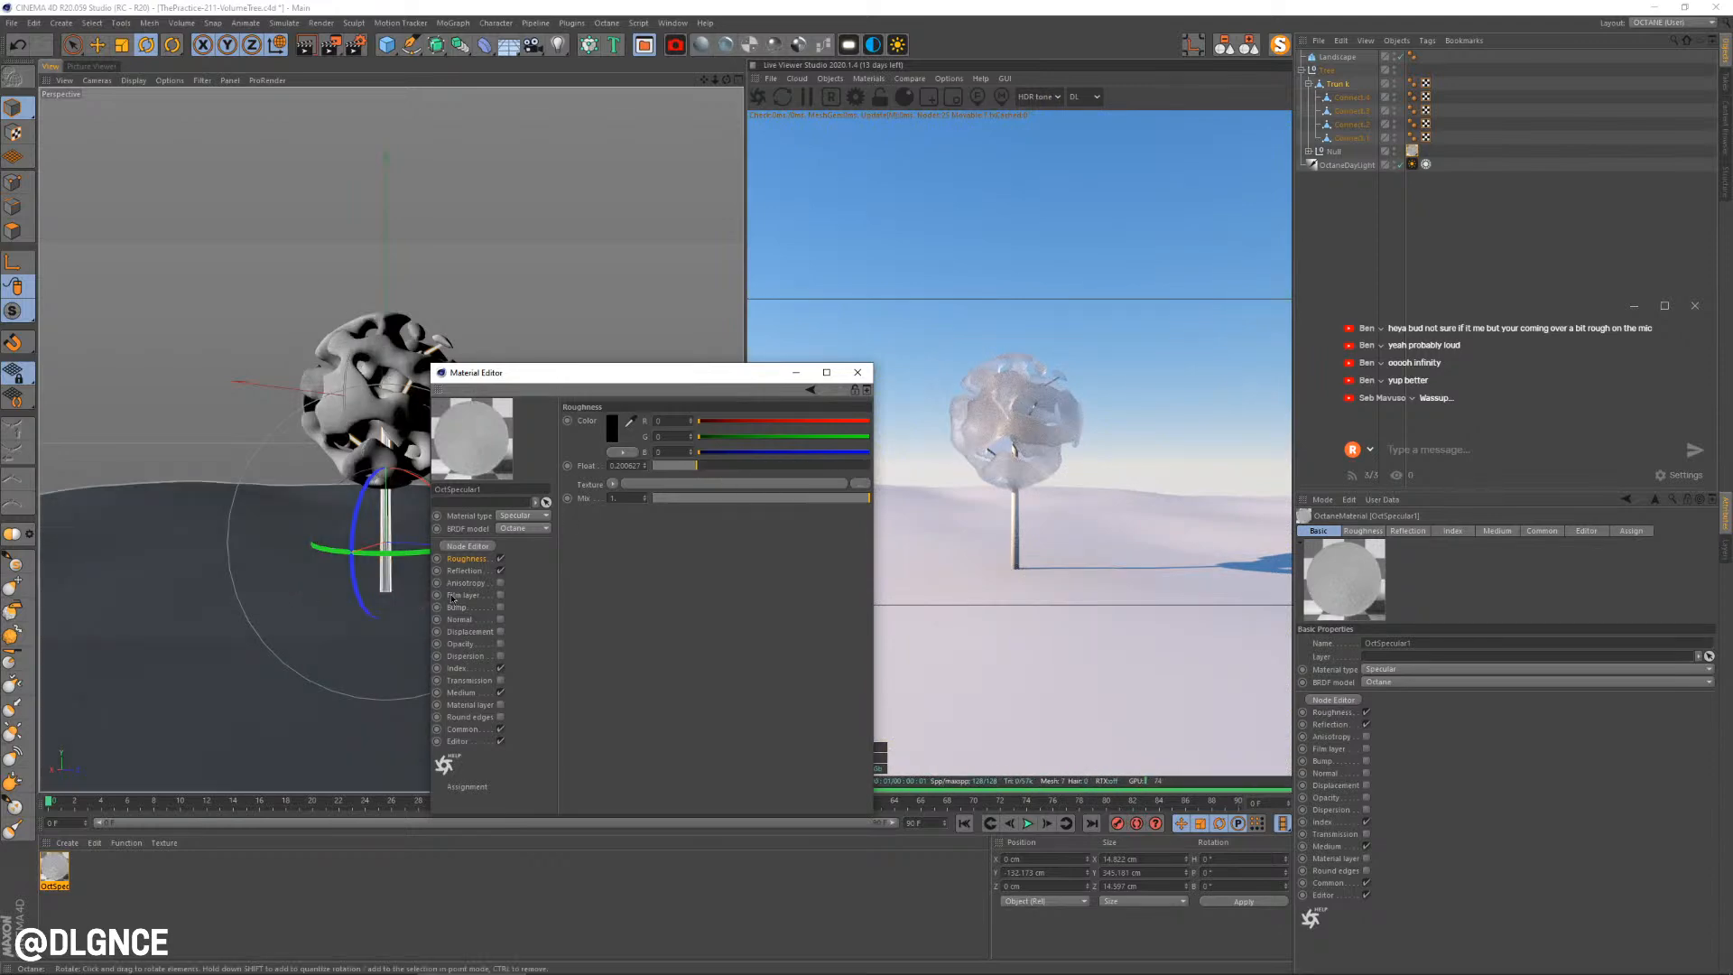
left_click(469, 571)
left_click_drag(711, 465, 631, 470)
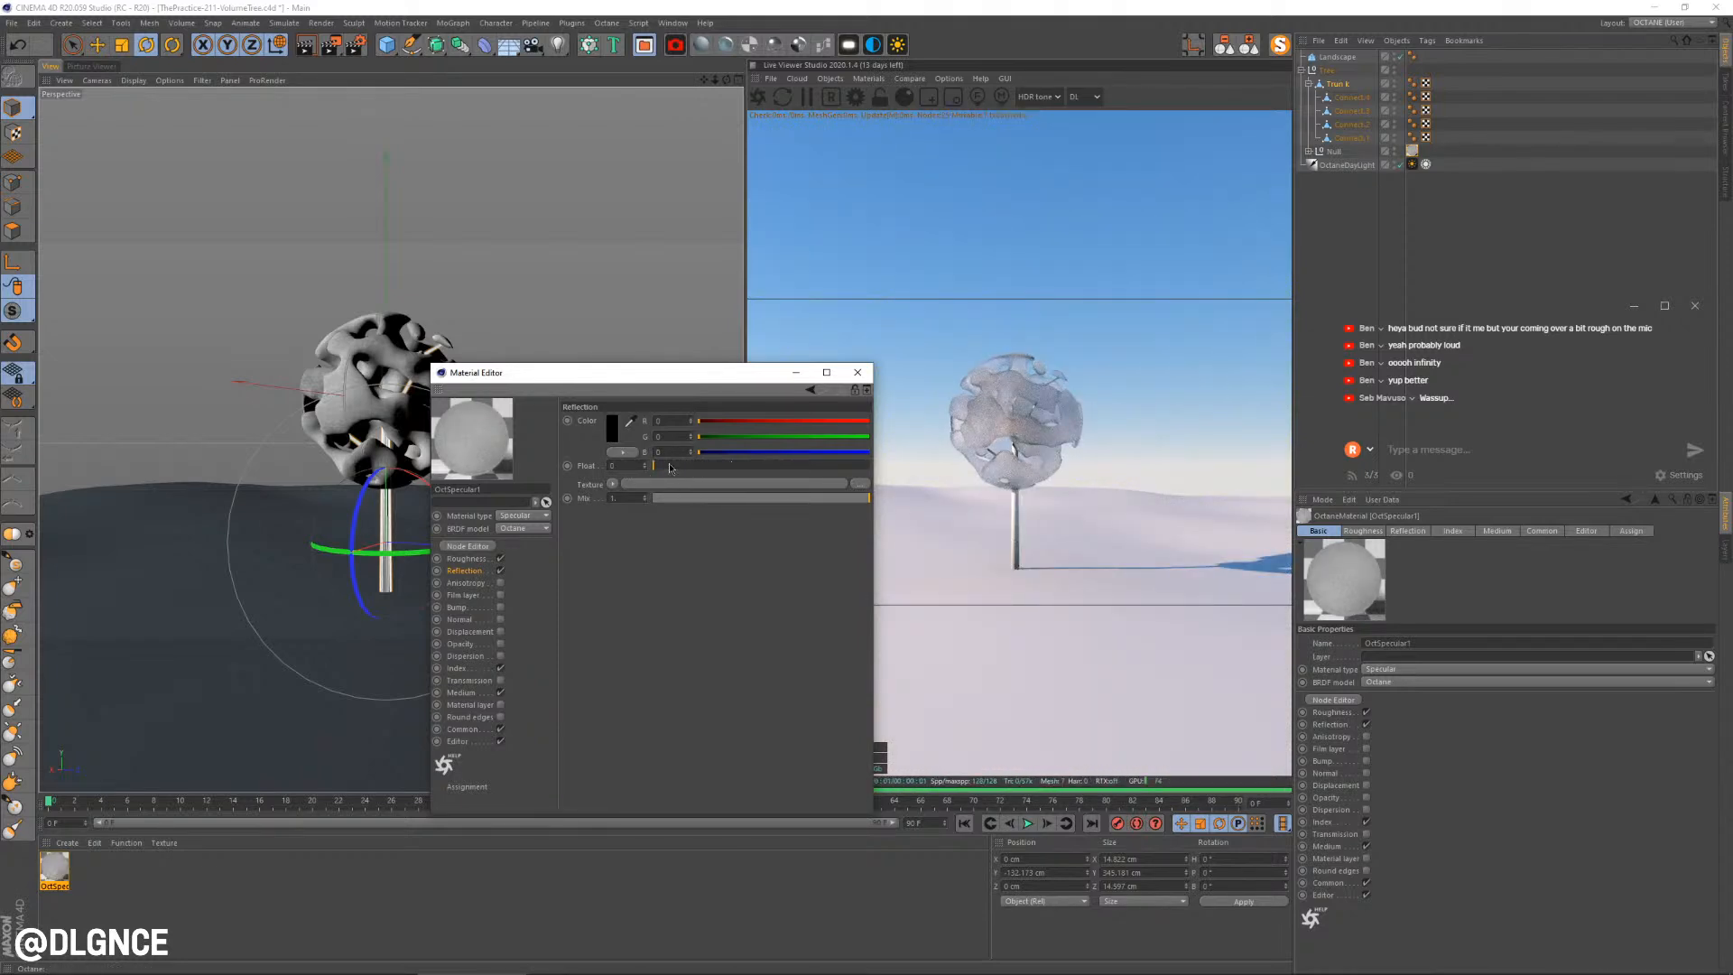
left_click(460, 692)
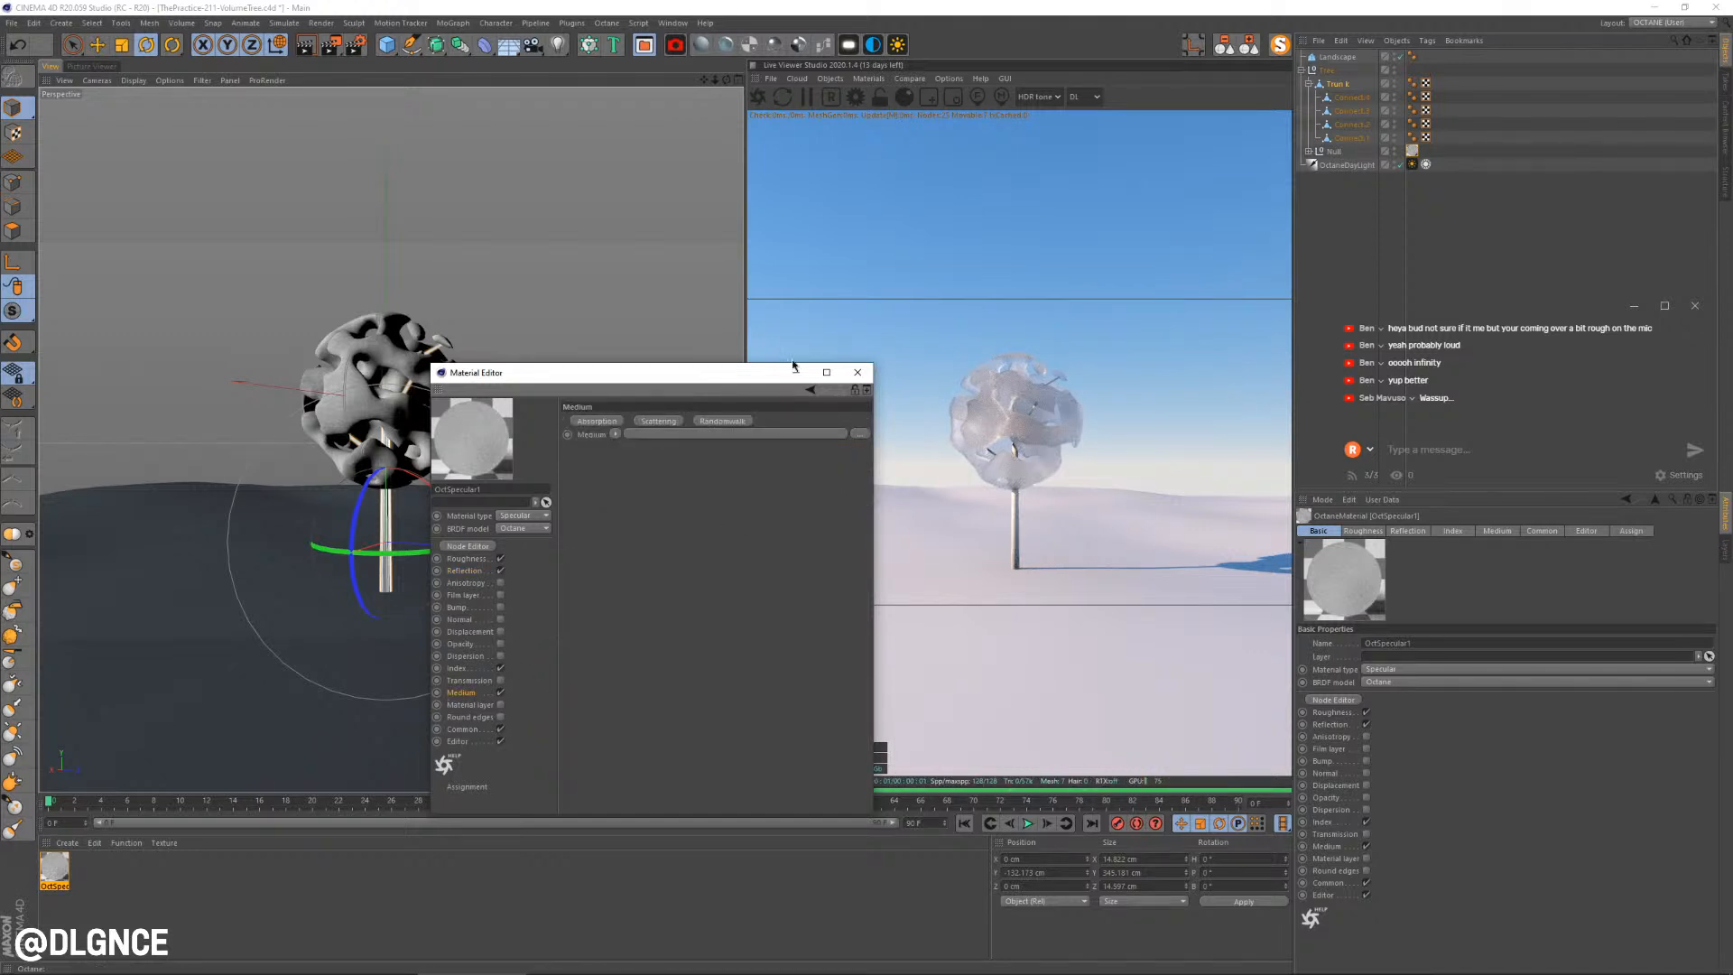
left_click_drag(698, 382, 724, 372)
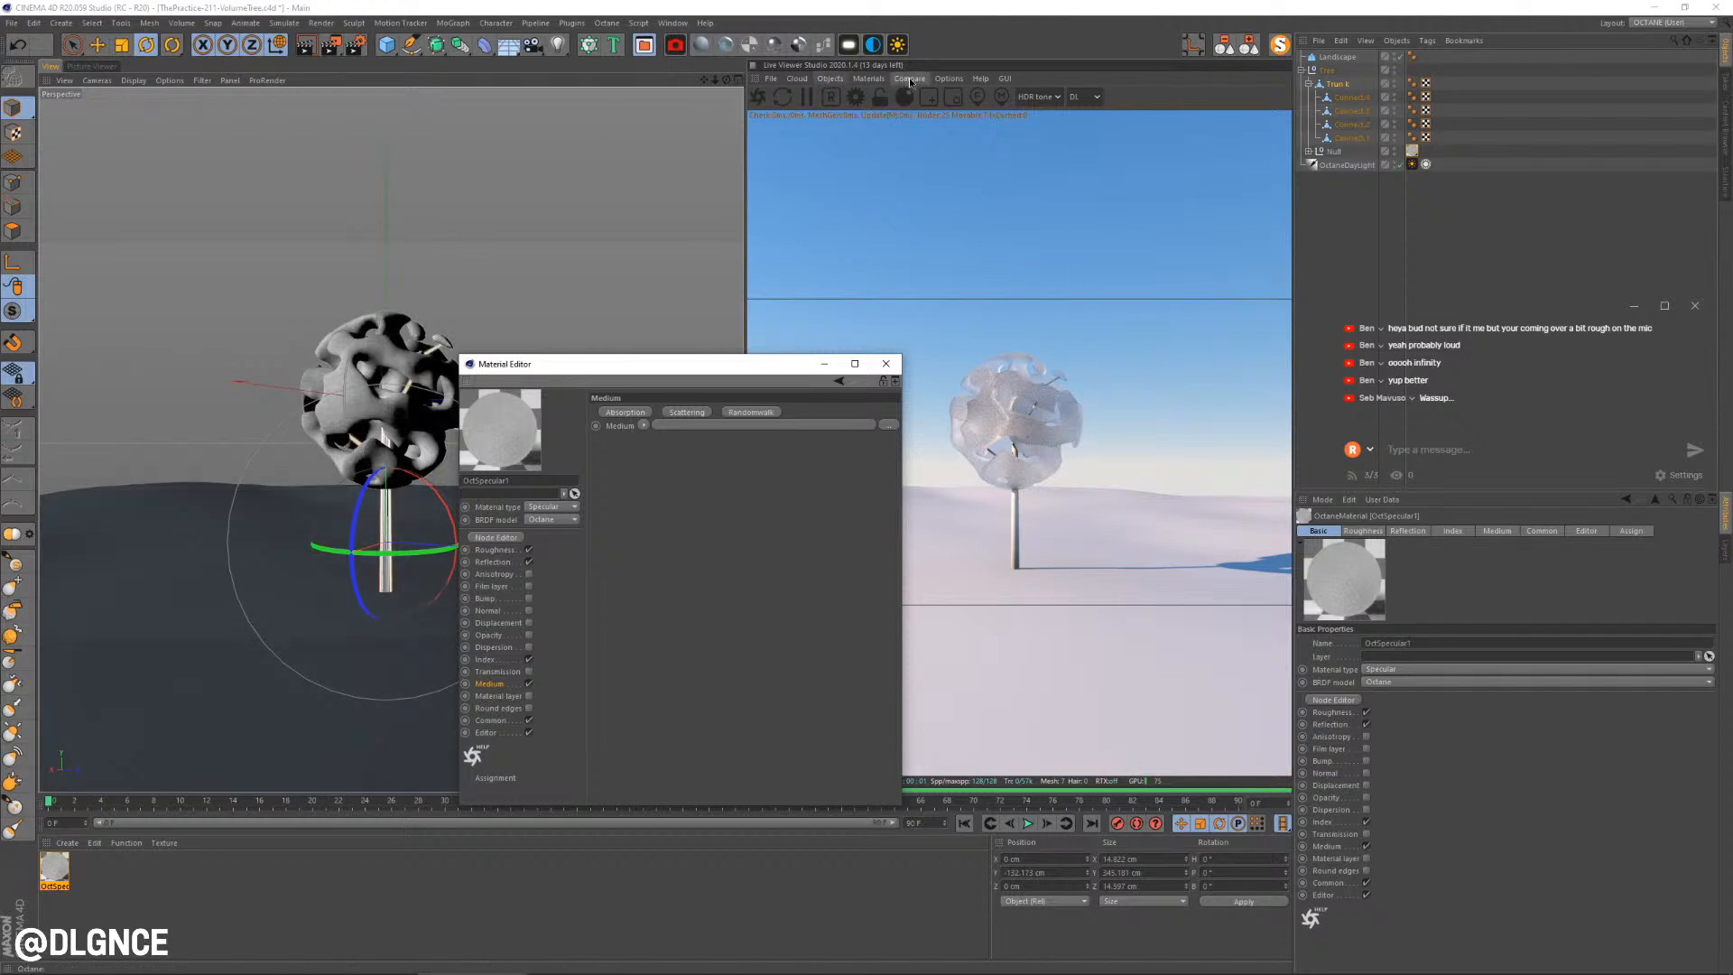
left_click(868, 79)
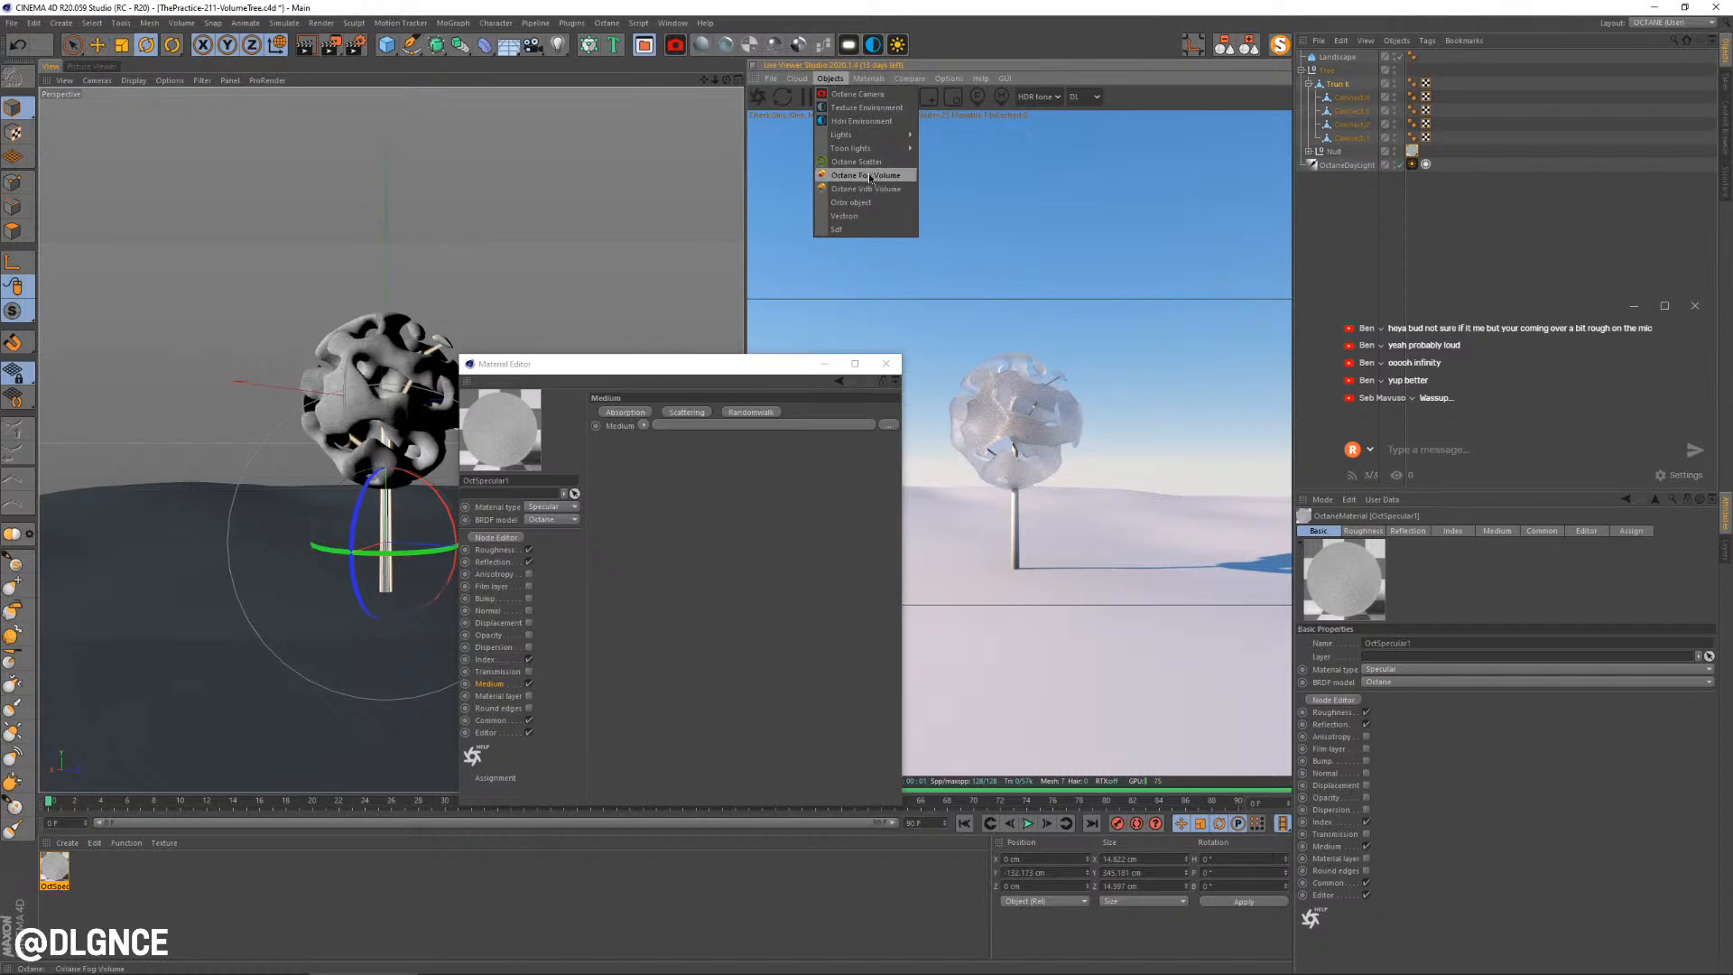
left_click(881, 188)
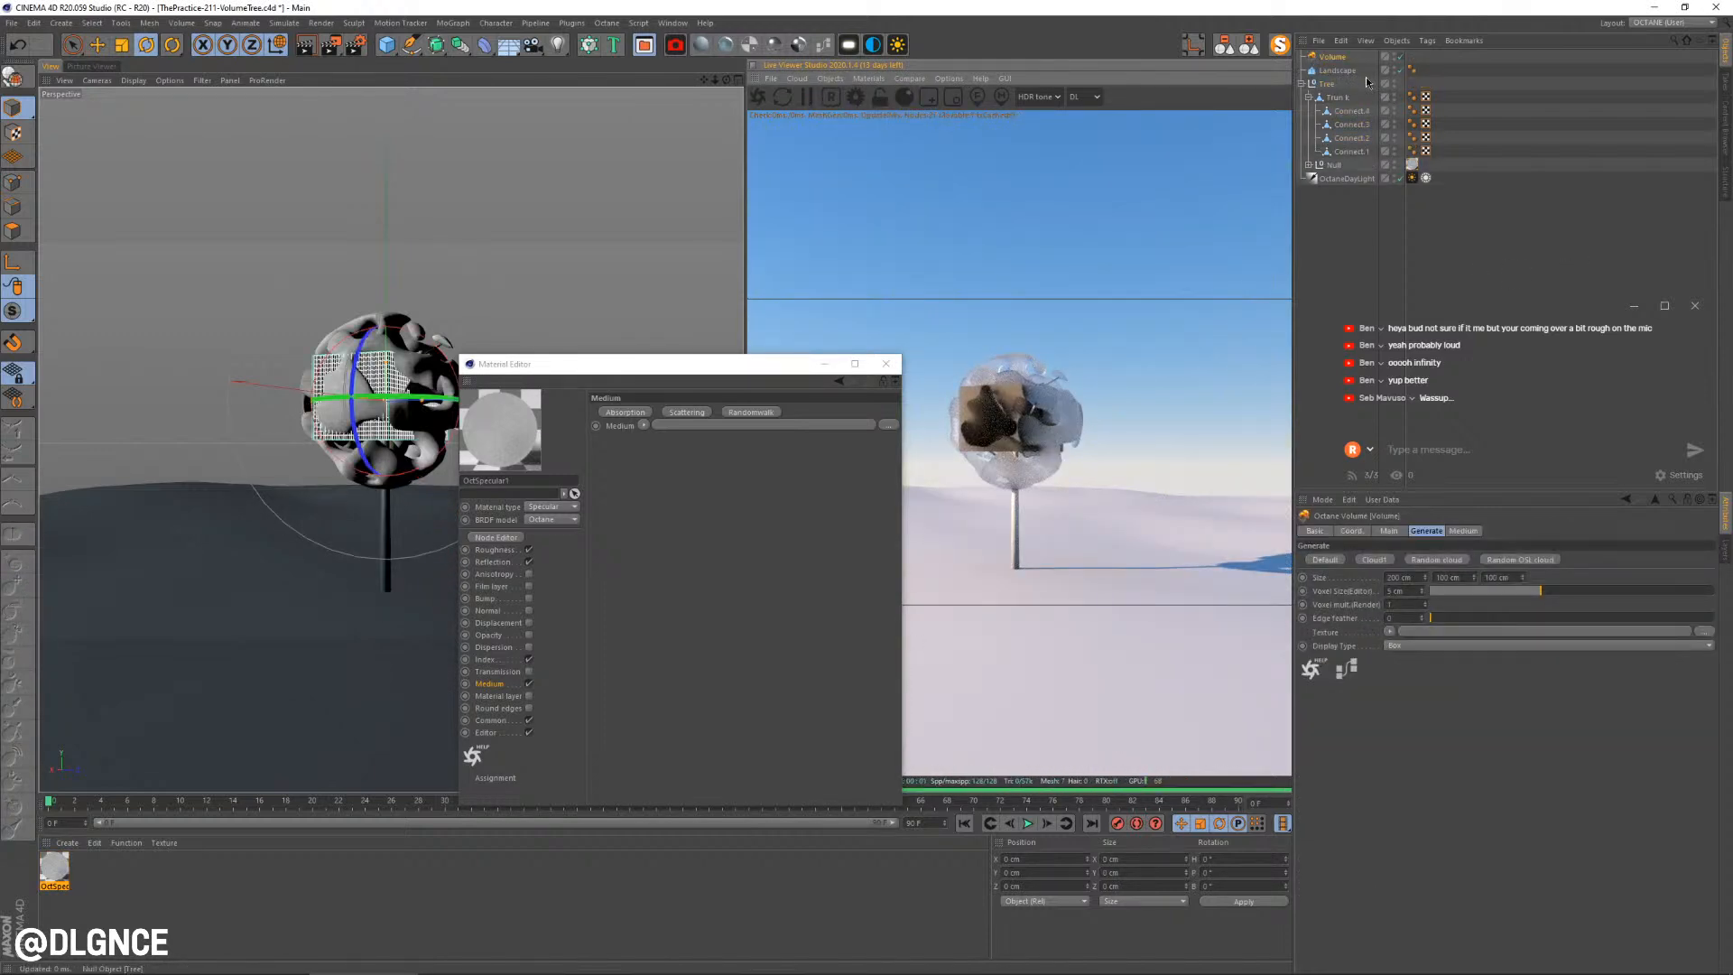
key("ctrl+z")
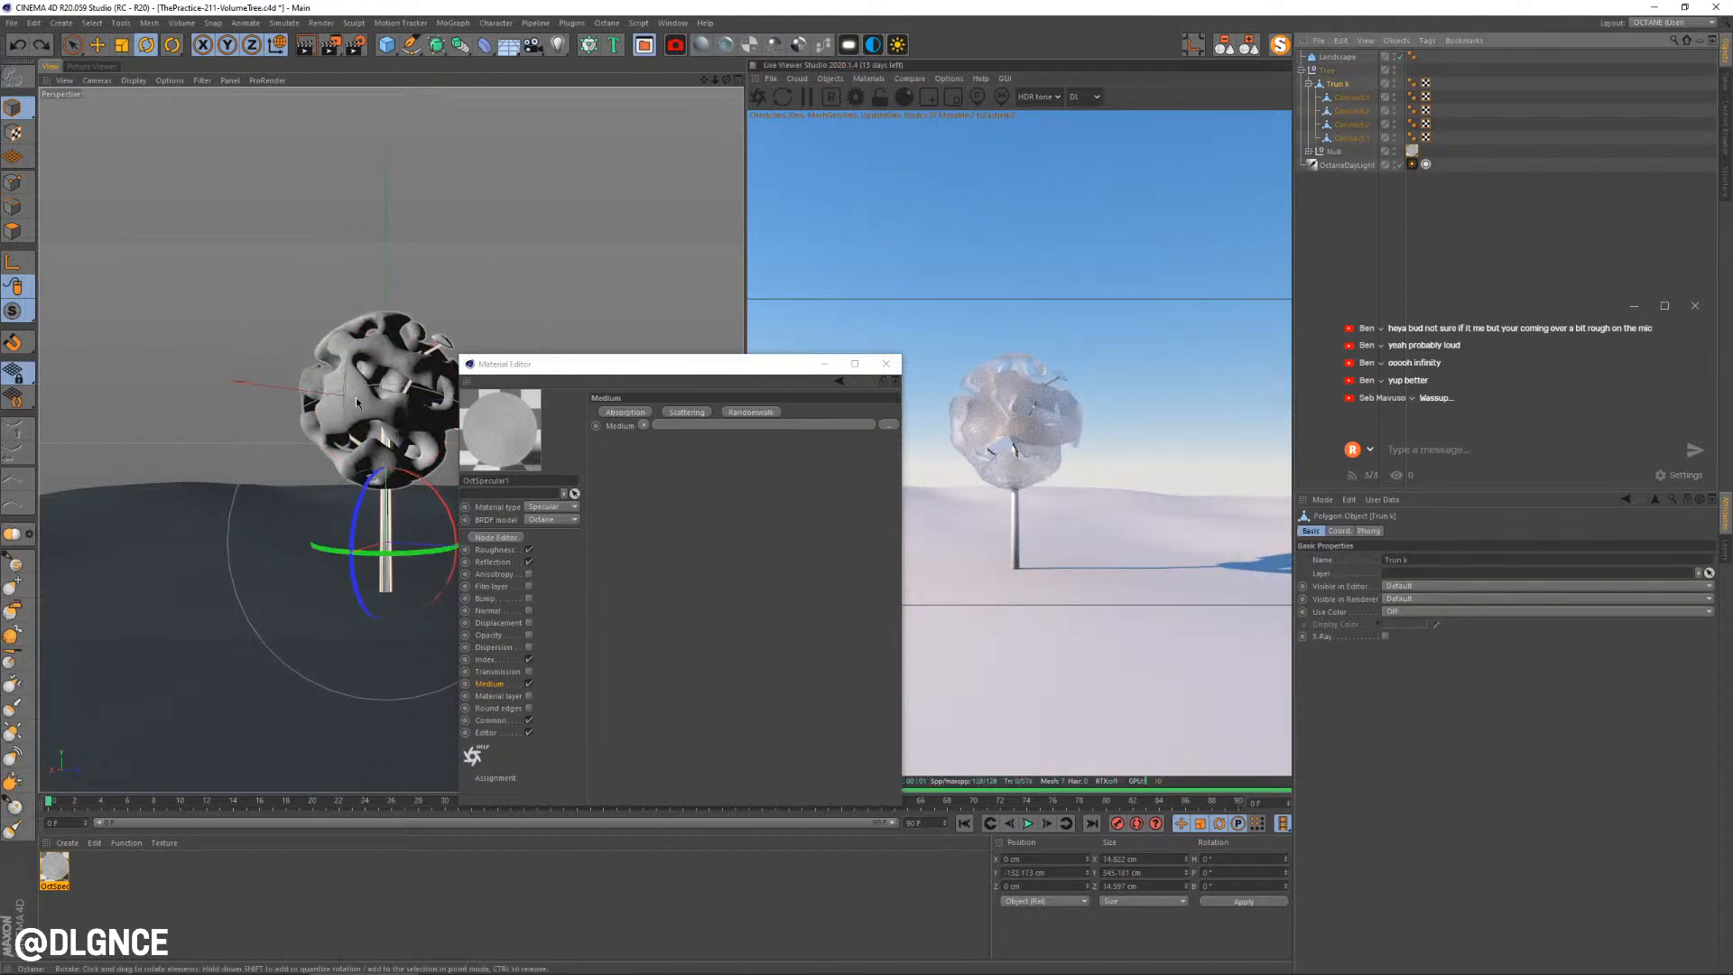
Add a Scattering Medium to the specular material and load Color shaders into its Absorption and Scattering slots
left_click(499, 688)
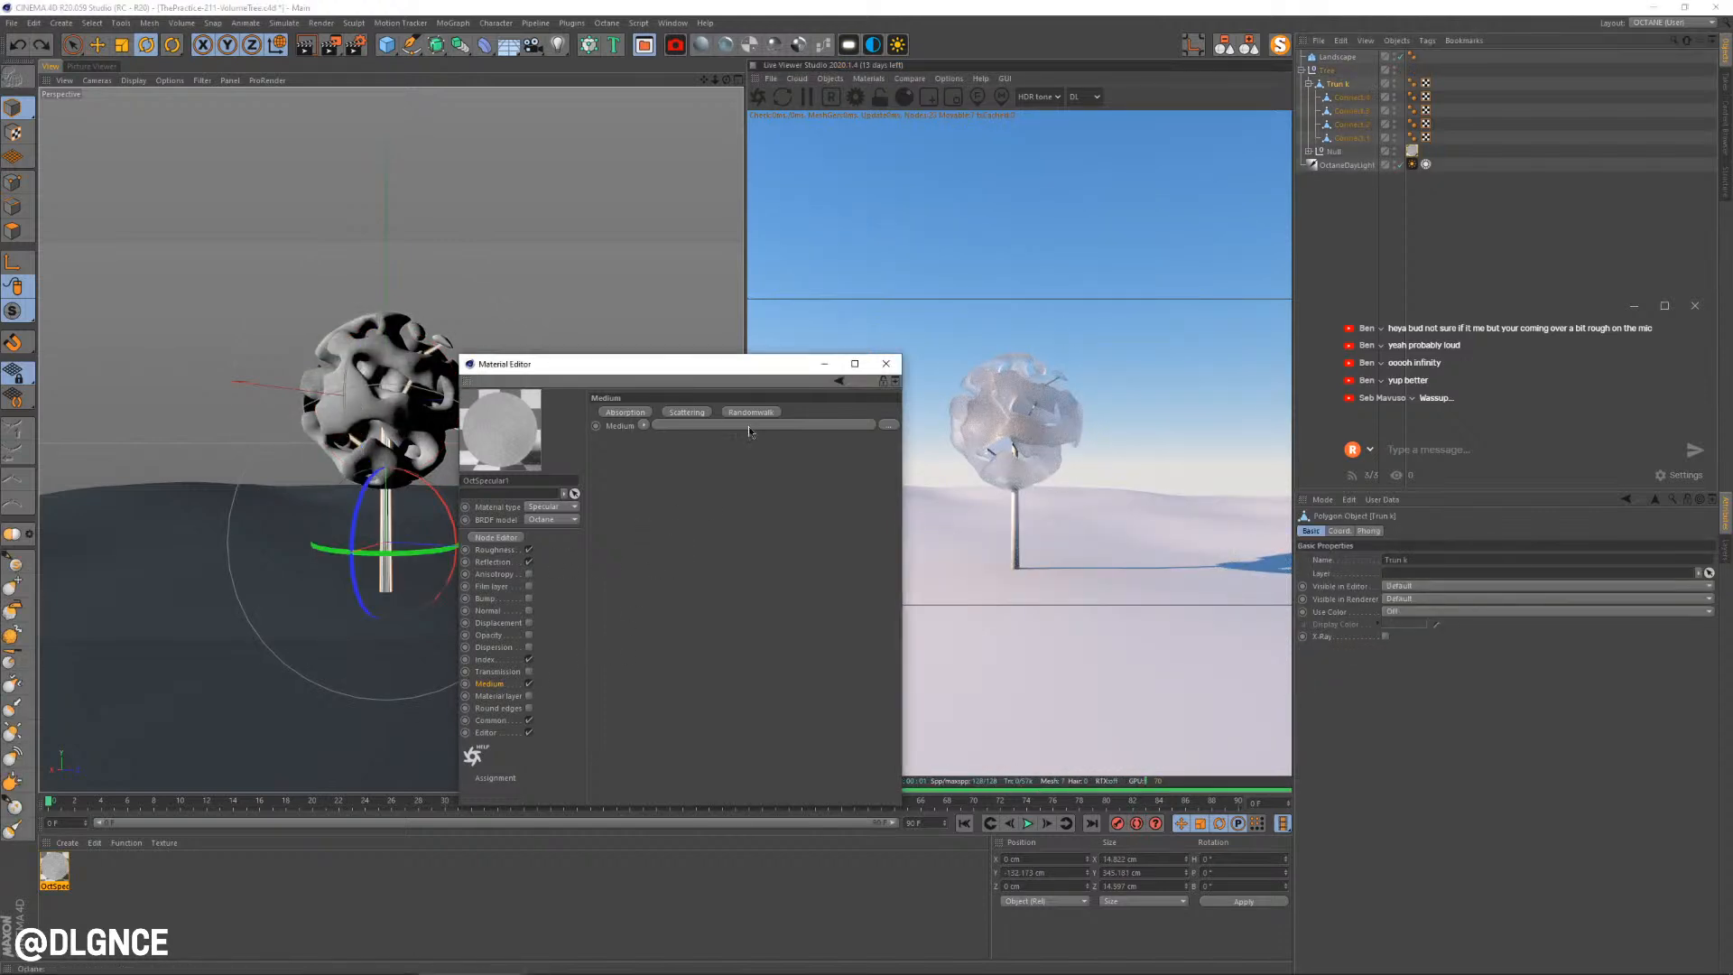
left_click(685, 413)
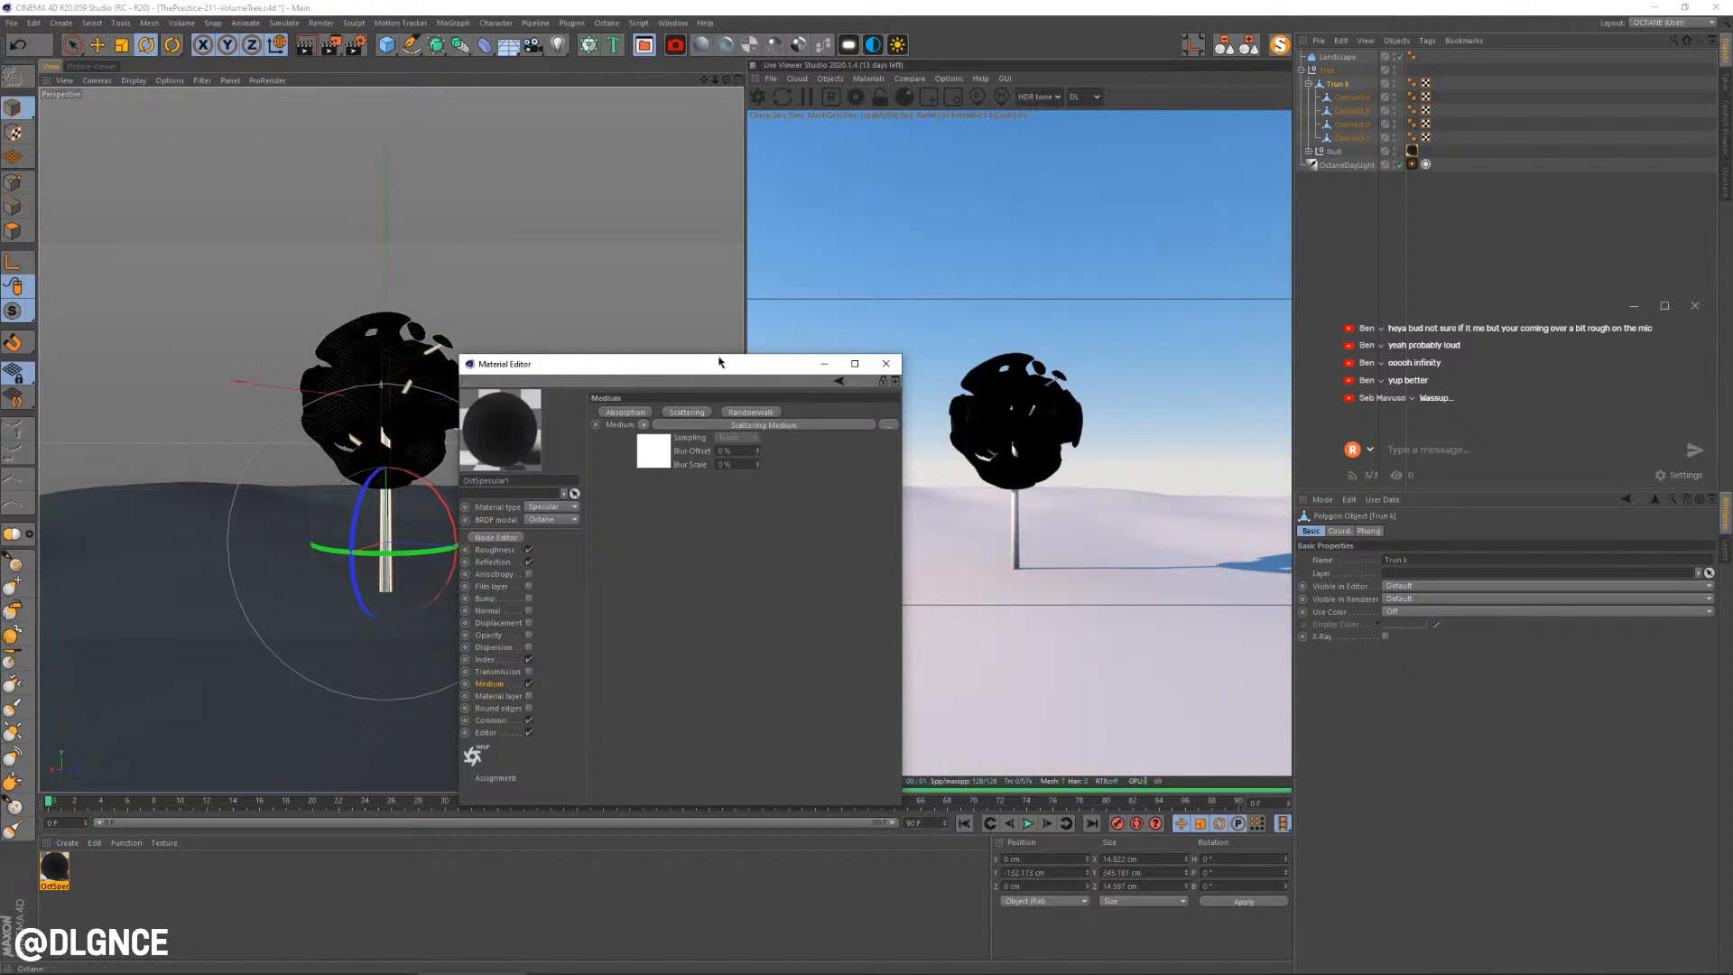
left_click_drag(719, 363, 717, 342)
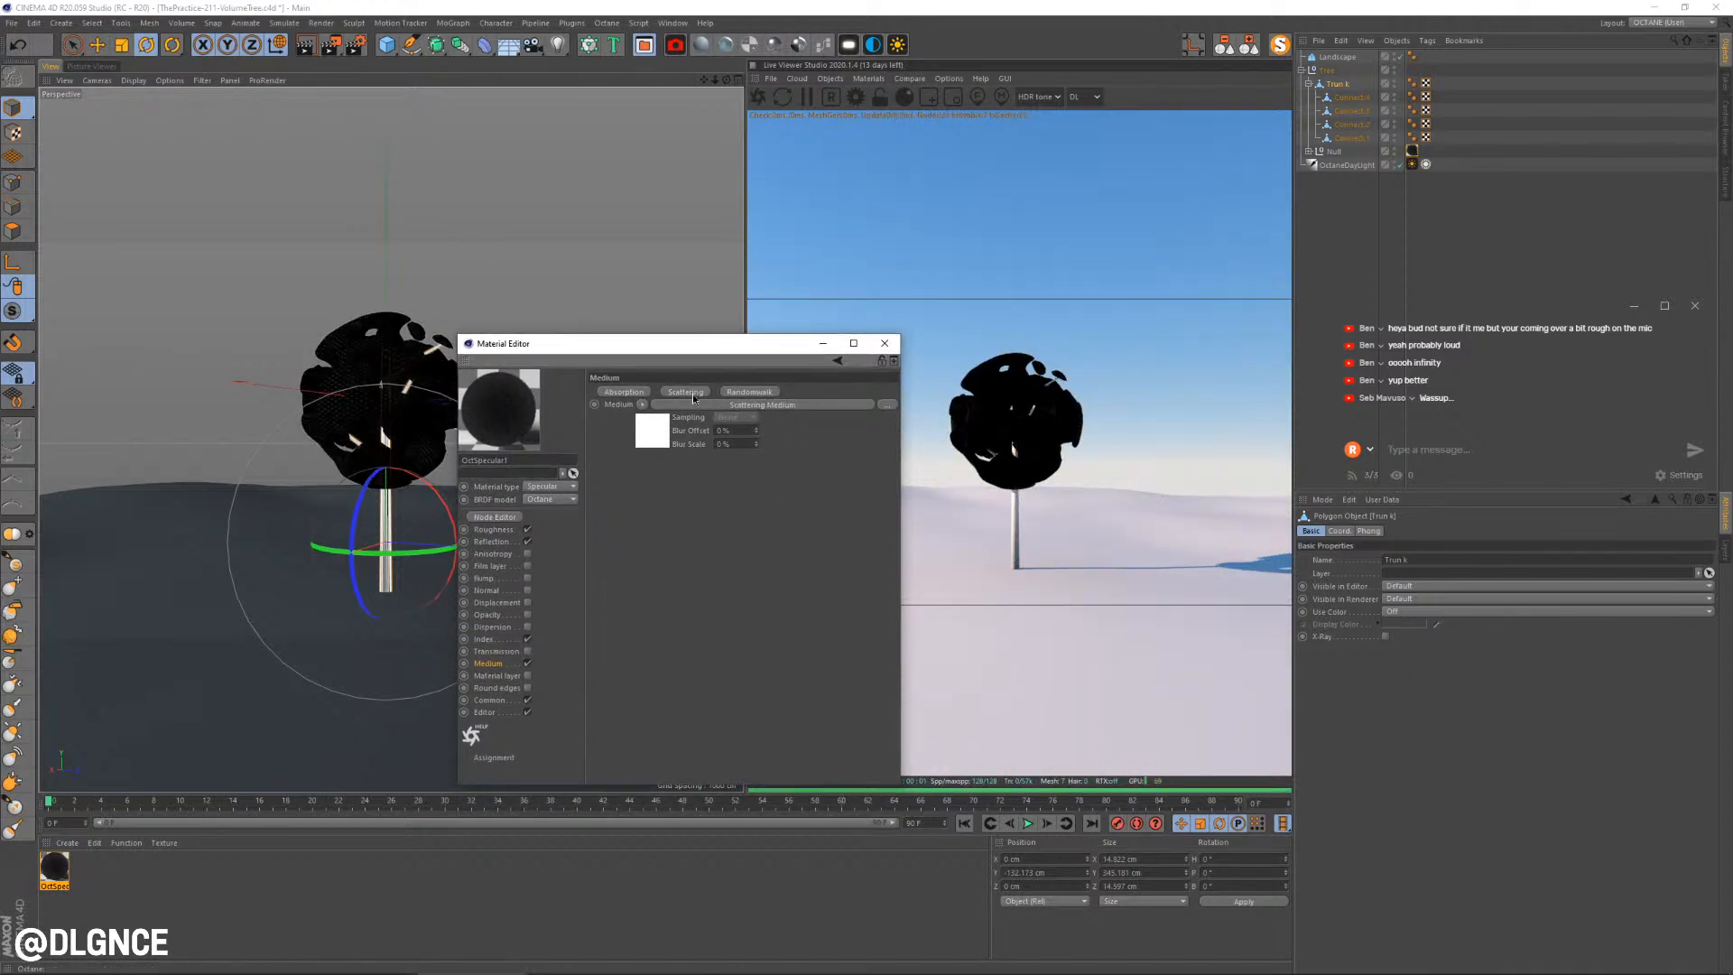
left_click(646, 440)
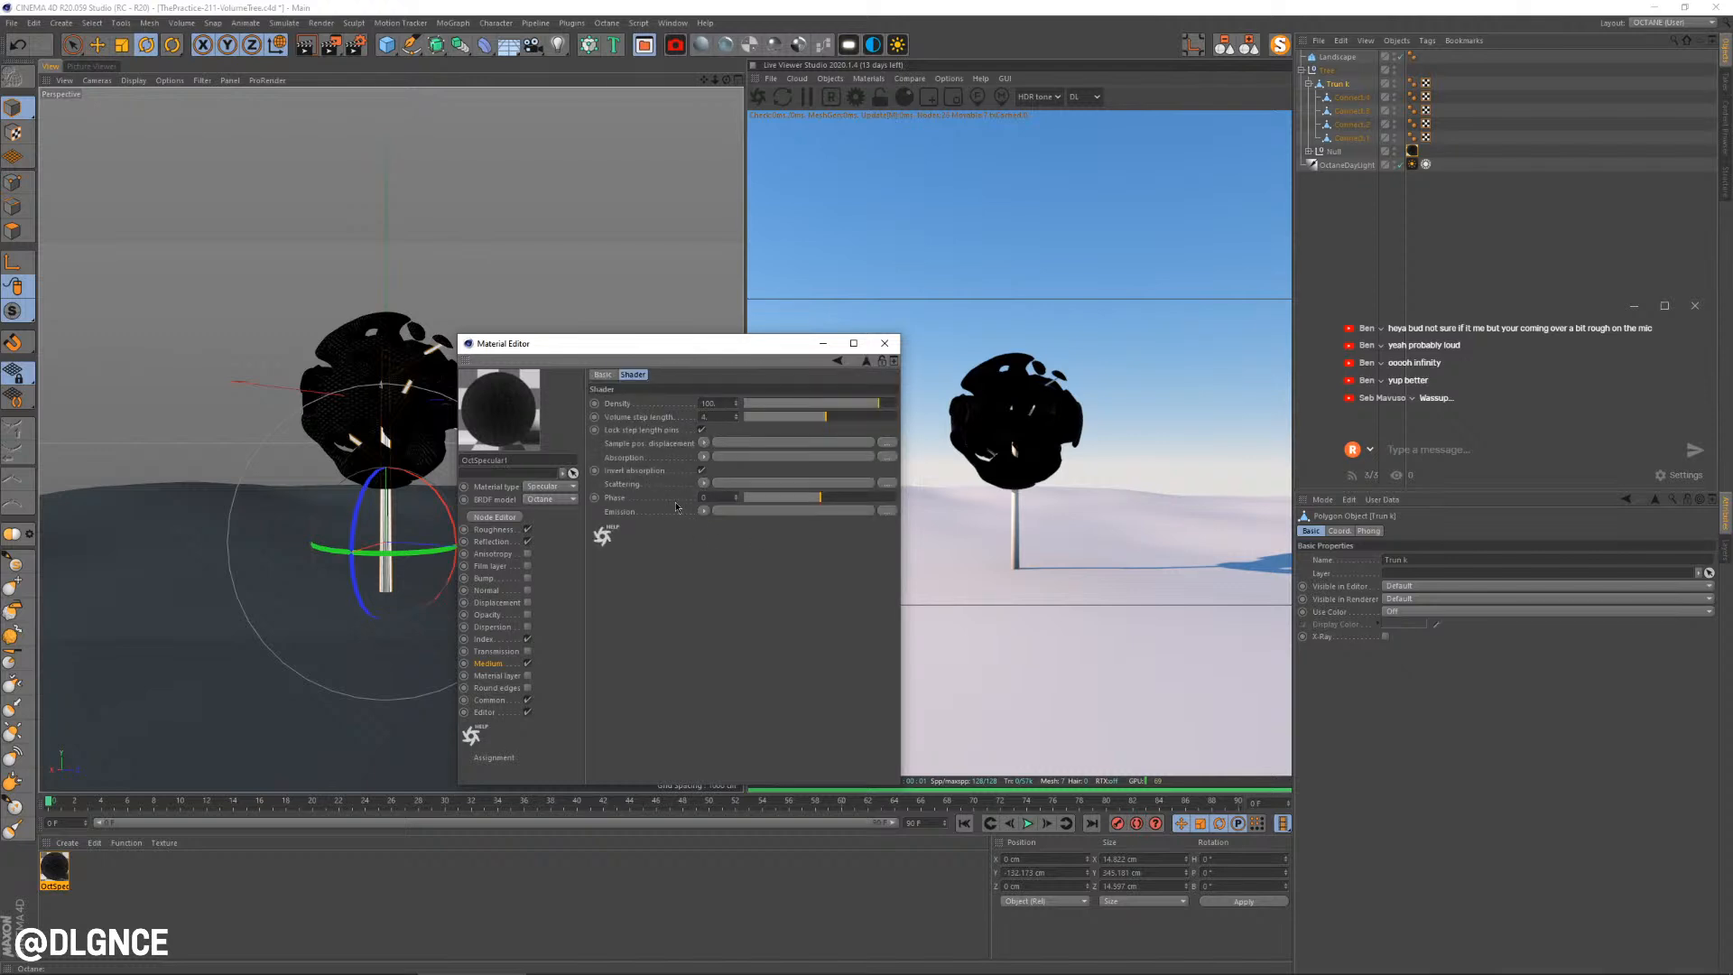
left_click(702, 456)
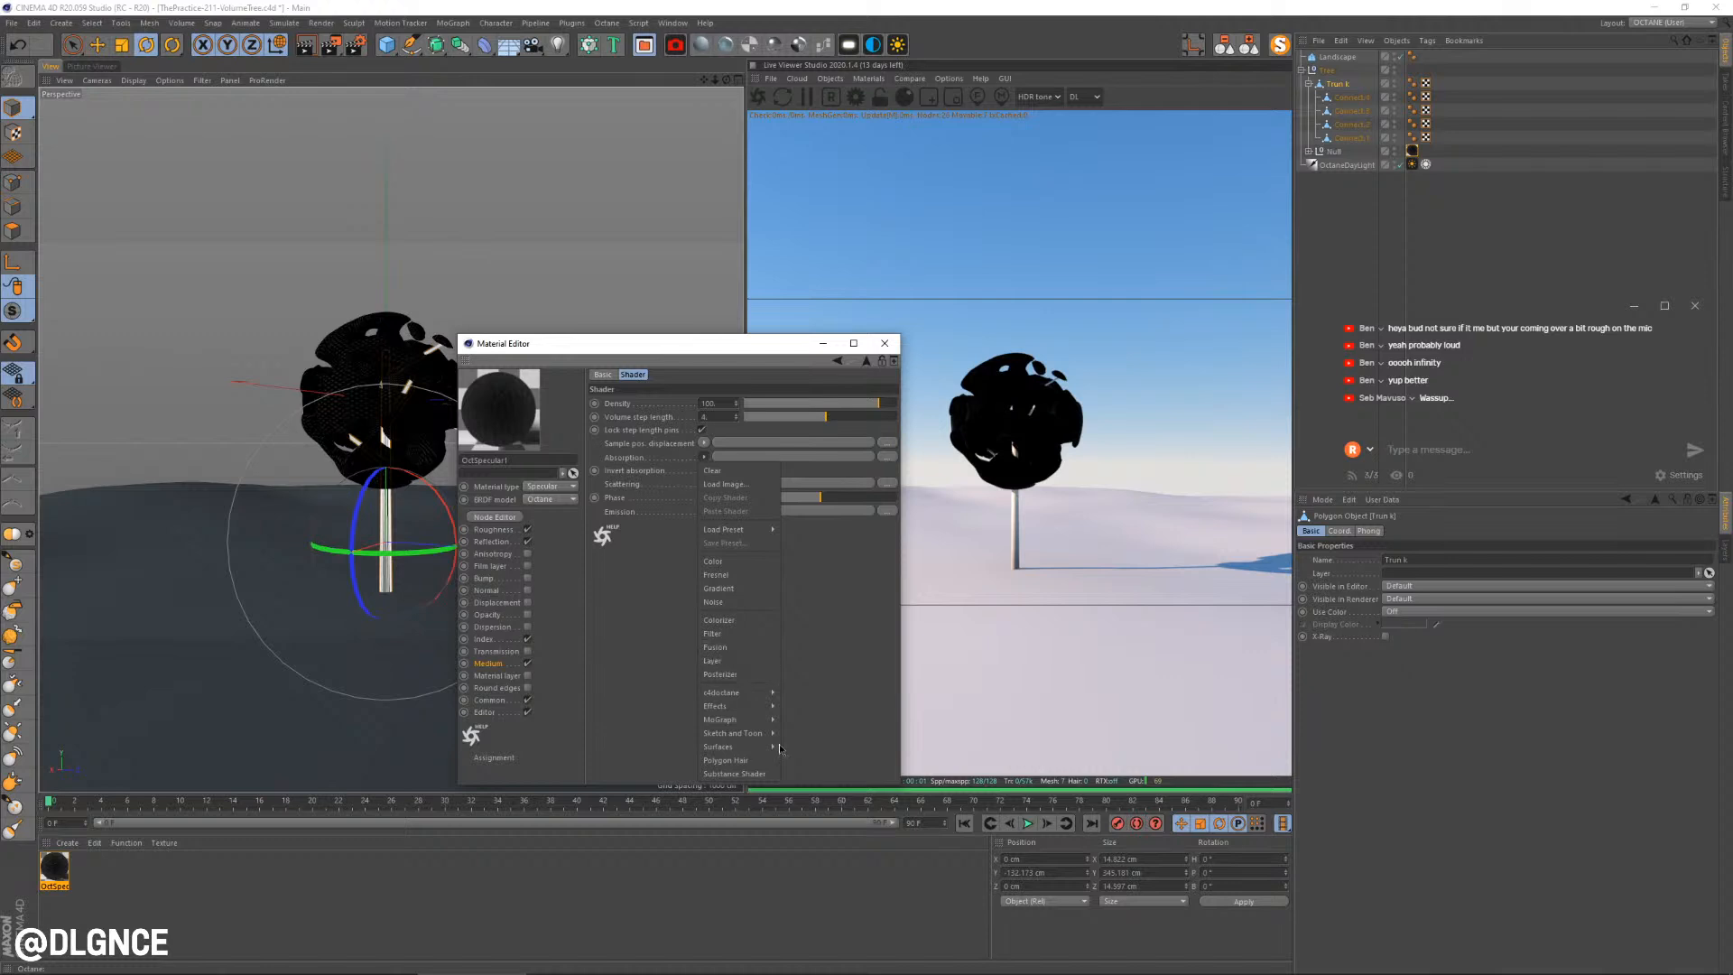
mouse_move(732, 695)
left_click(717, 560)
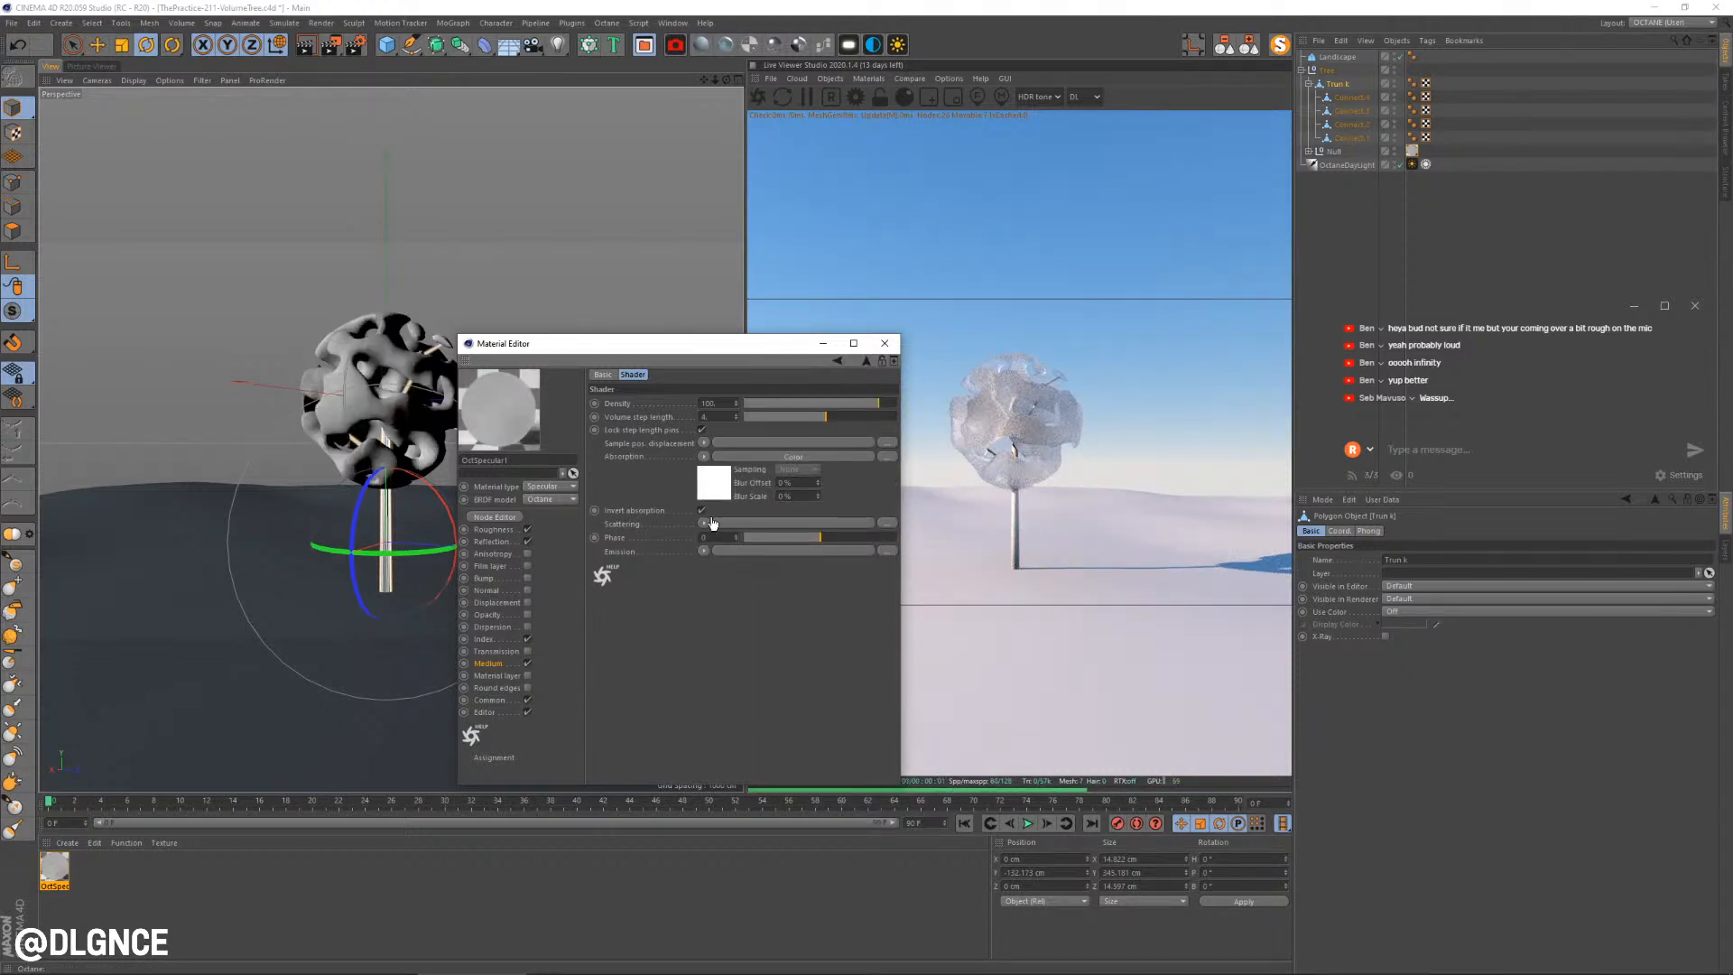
left_click(709, 532)
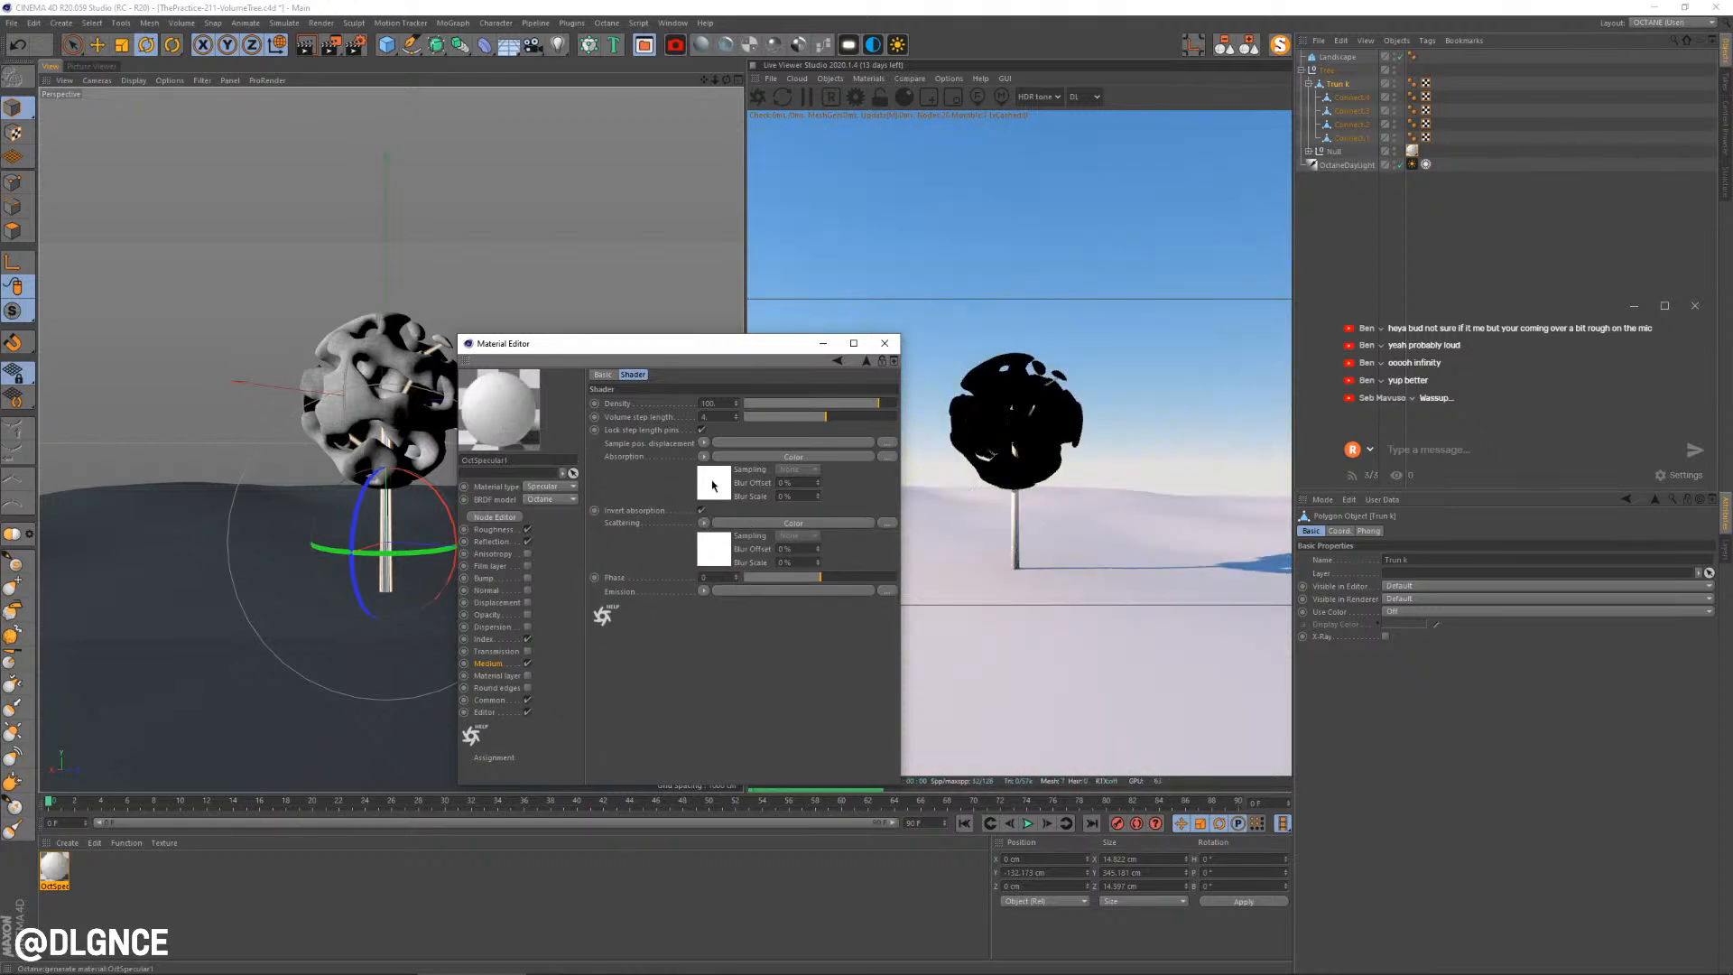
Darken the scattering medium's Absorption colour from white to a light grey with zero saturation
left_click(738, 553)
left_click(838, 549)
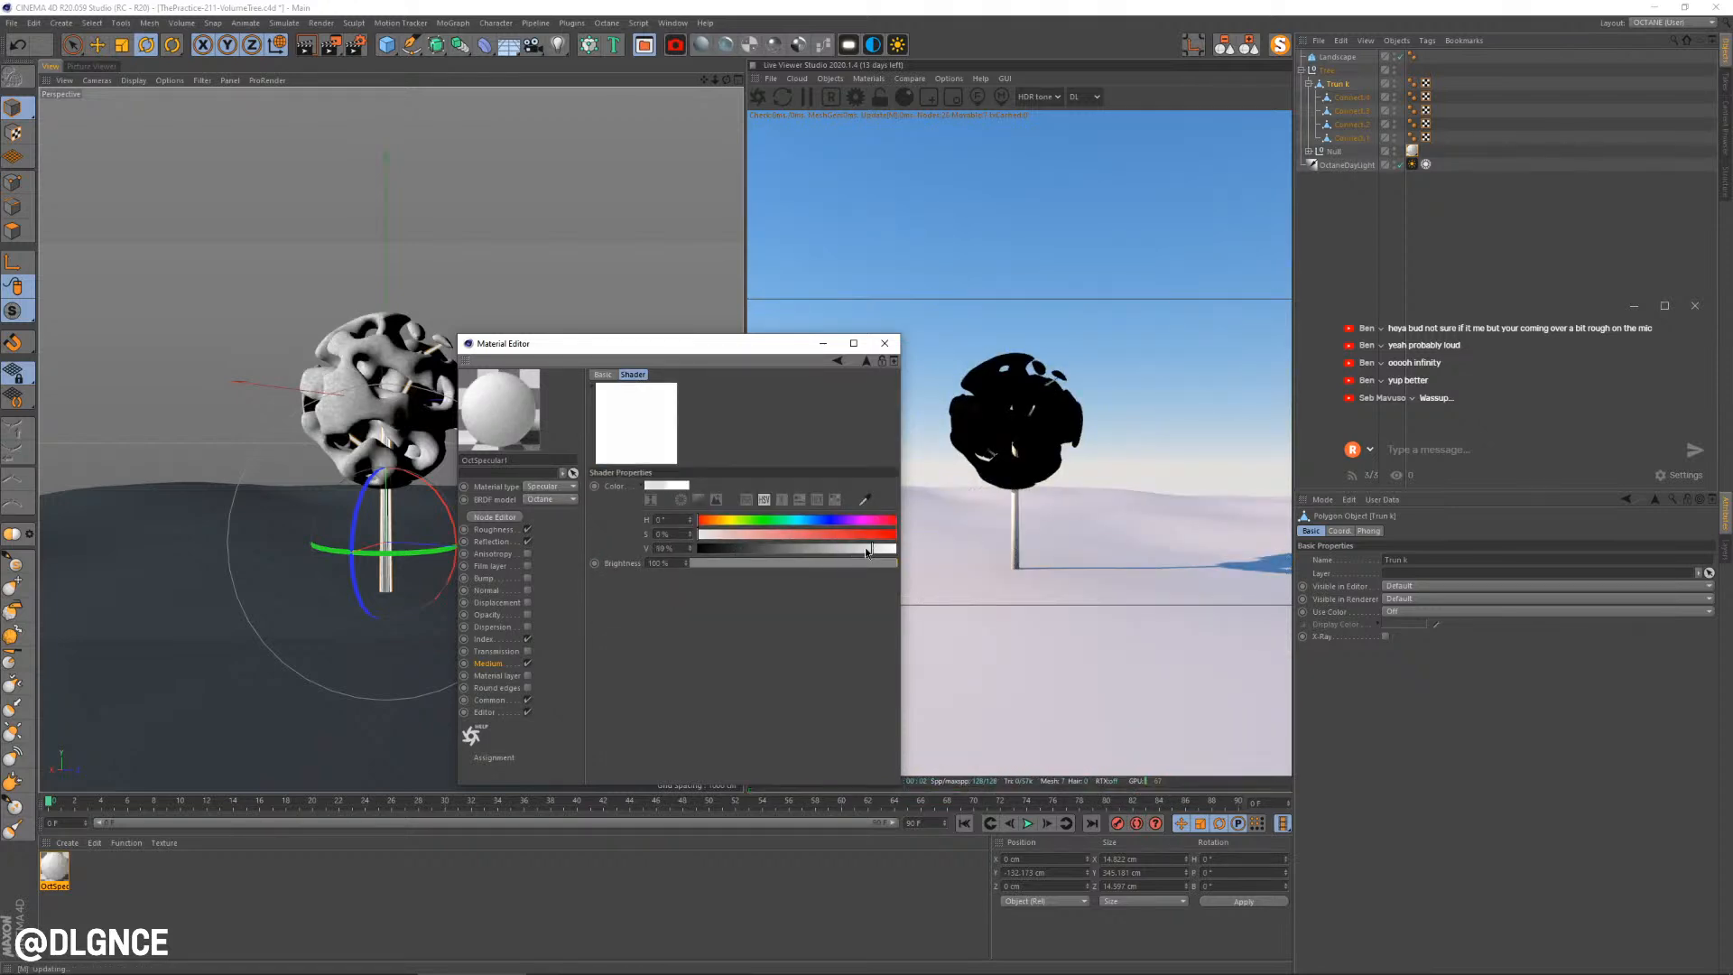
left_click(815, 549)
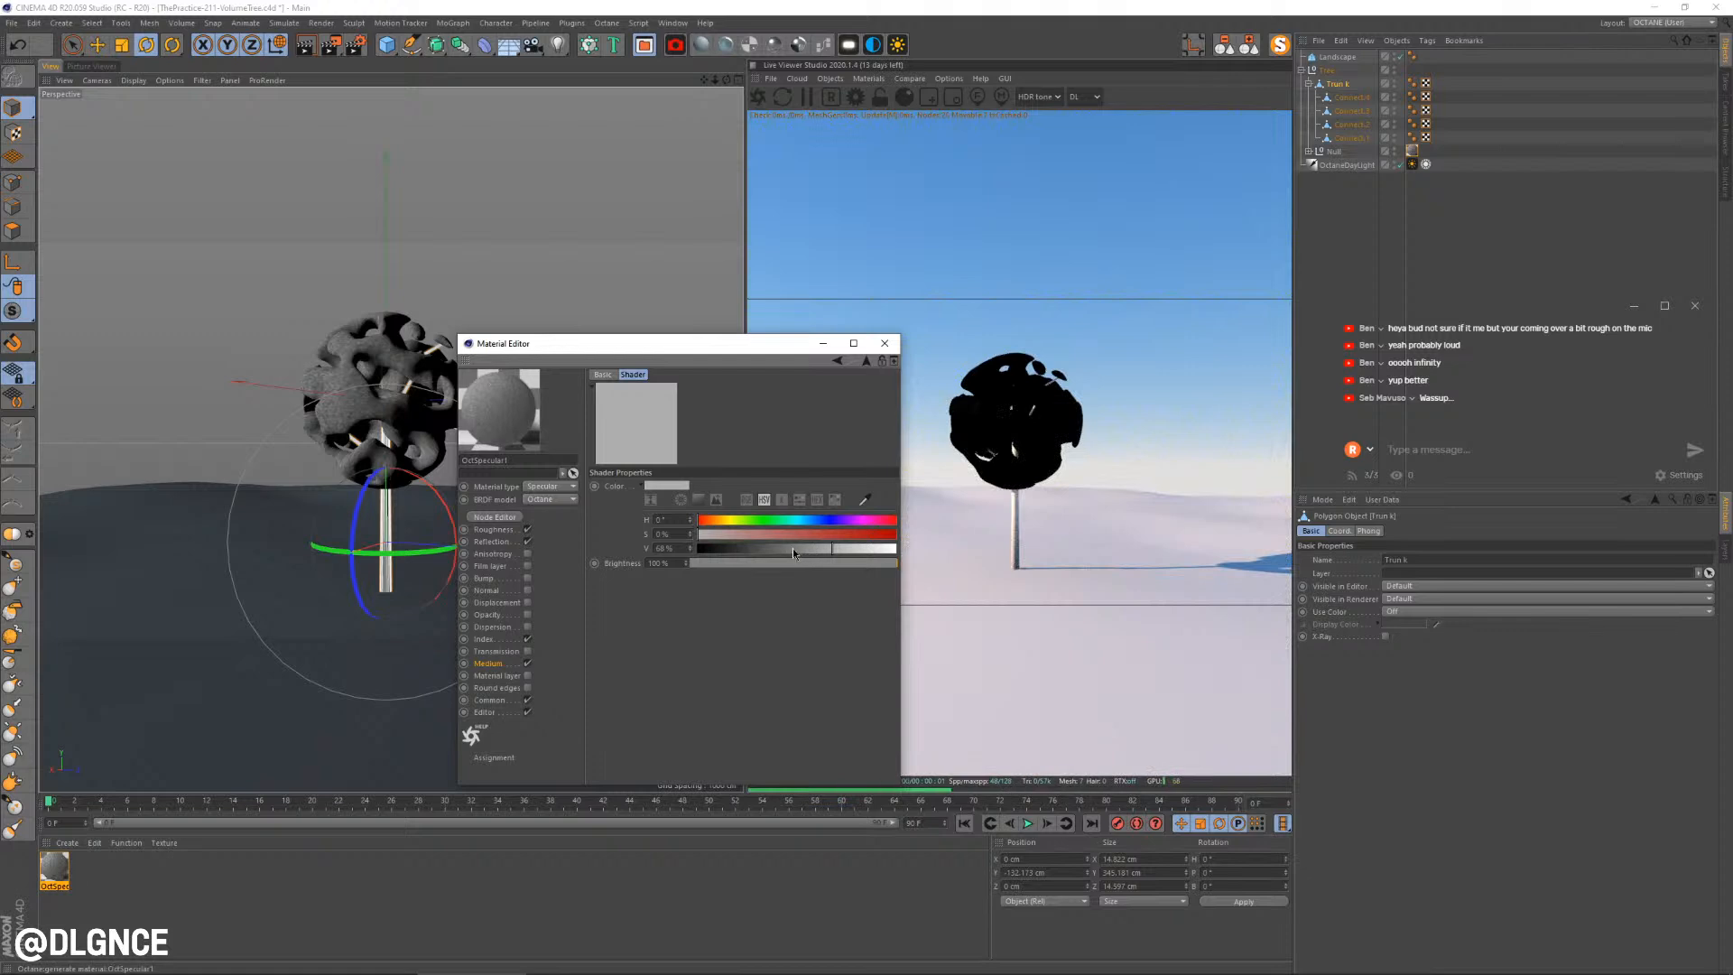
left_click(863, 549)
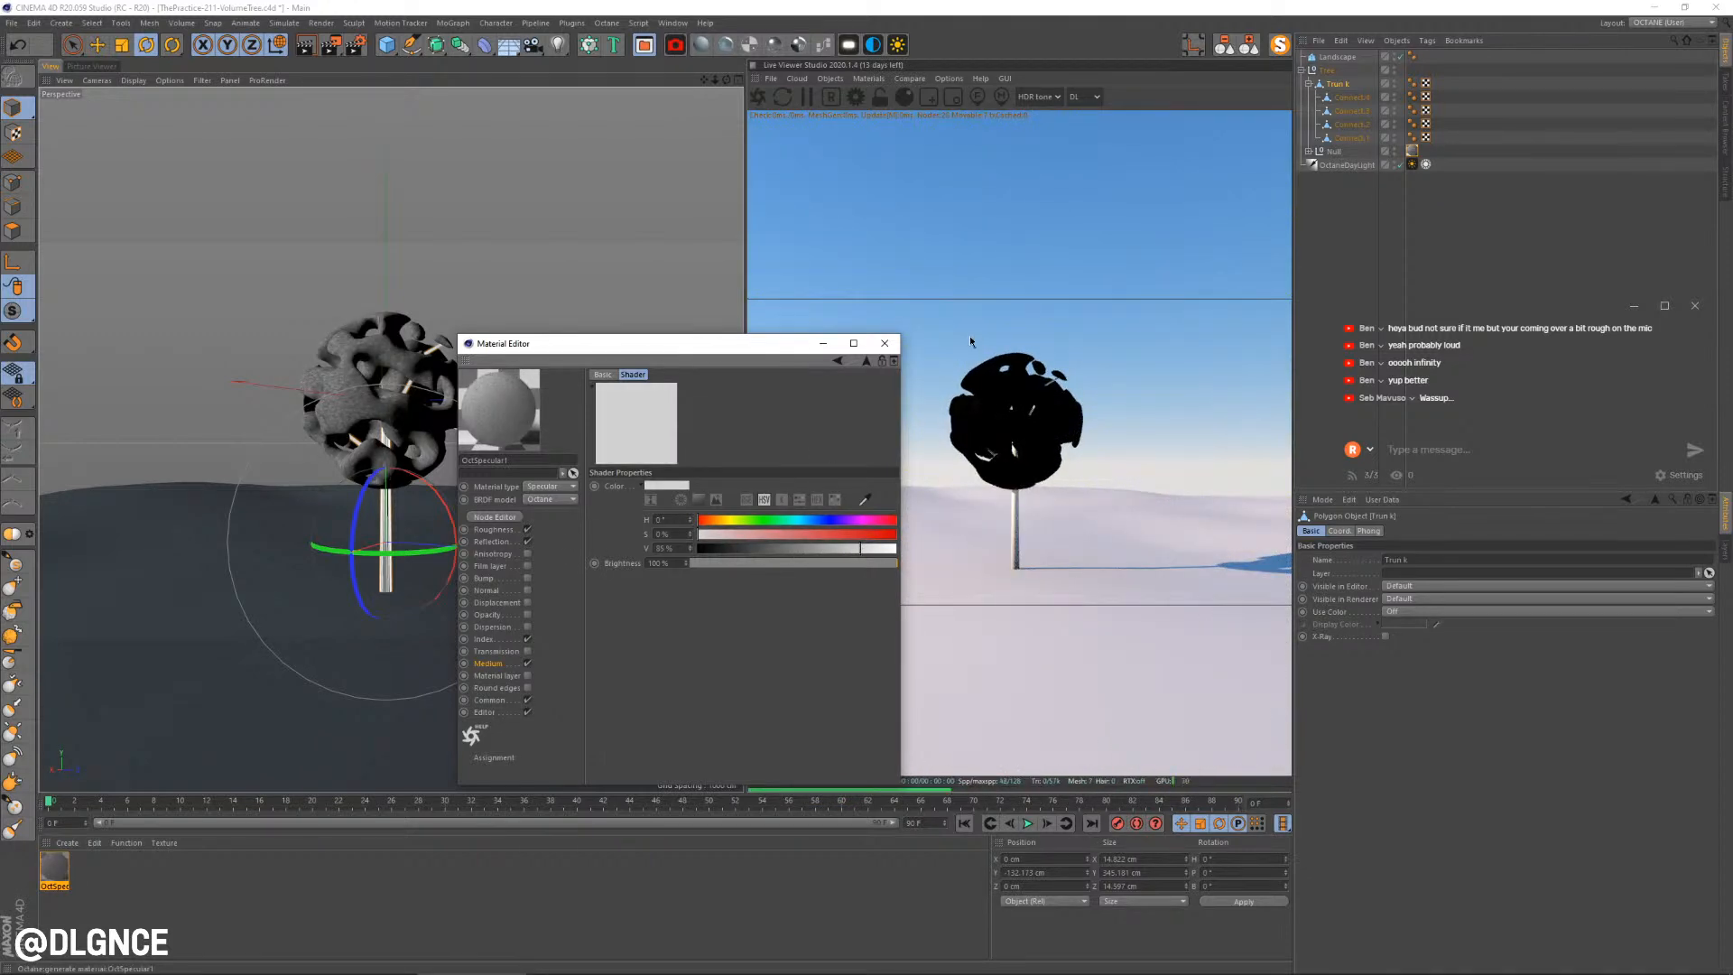
left_click(866, 360)
Set the medium's Scattering colour to a saturated green with a hue of 121° and lower the medium's Density
left_click(713, 551)
left_click(765, 520)
left_click(779, 534)
left_click(809, 534)
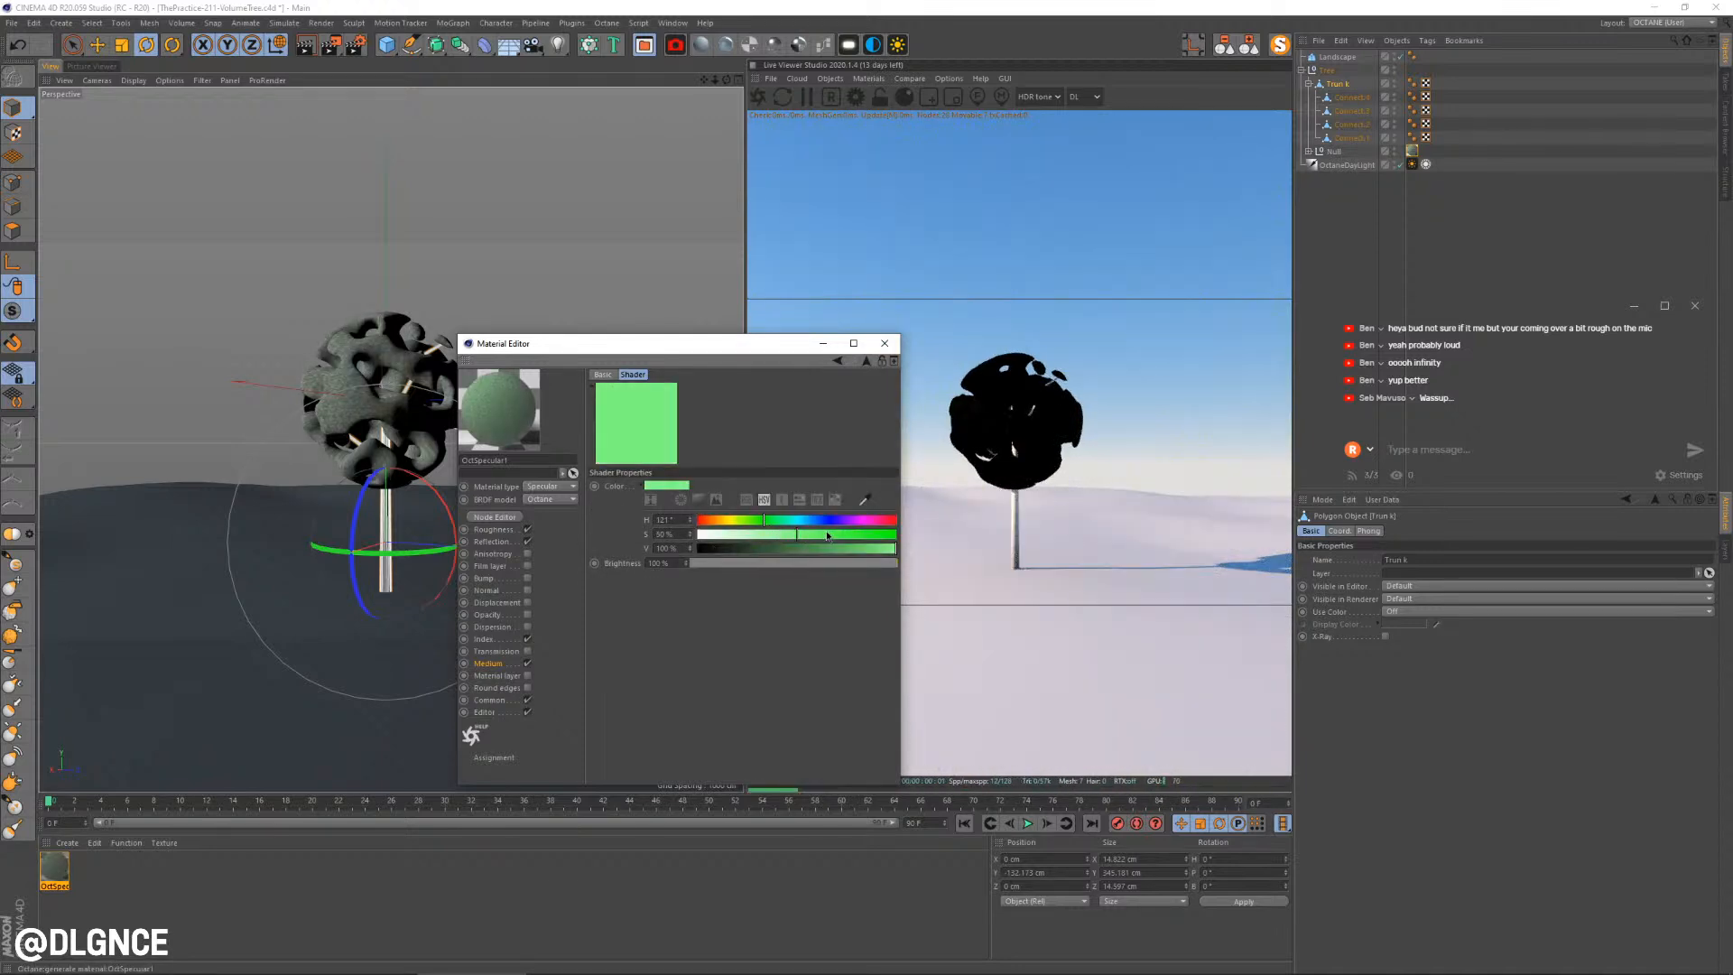
left_click(829, 534)
left_click(877, 548)
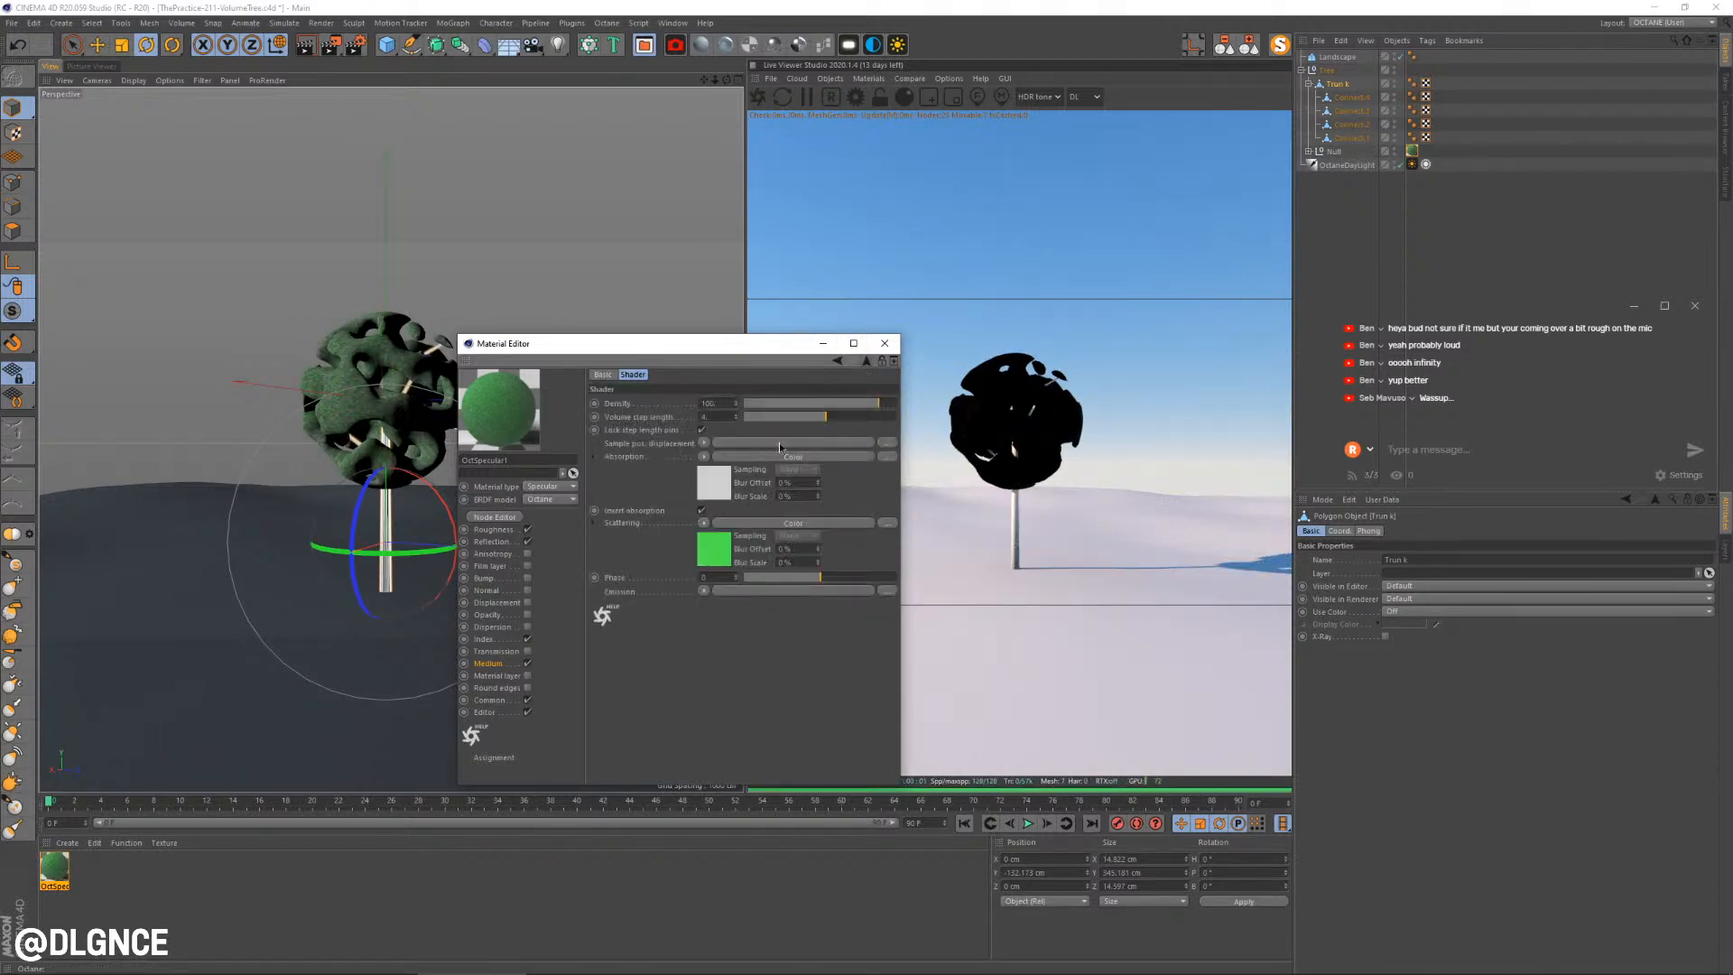
left_click_drag(876, 405, 845, 411)
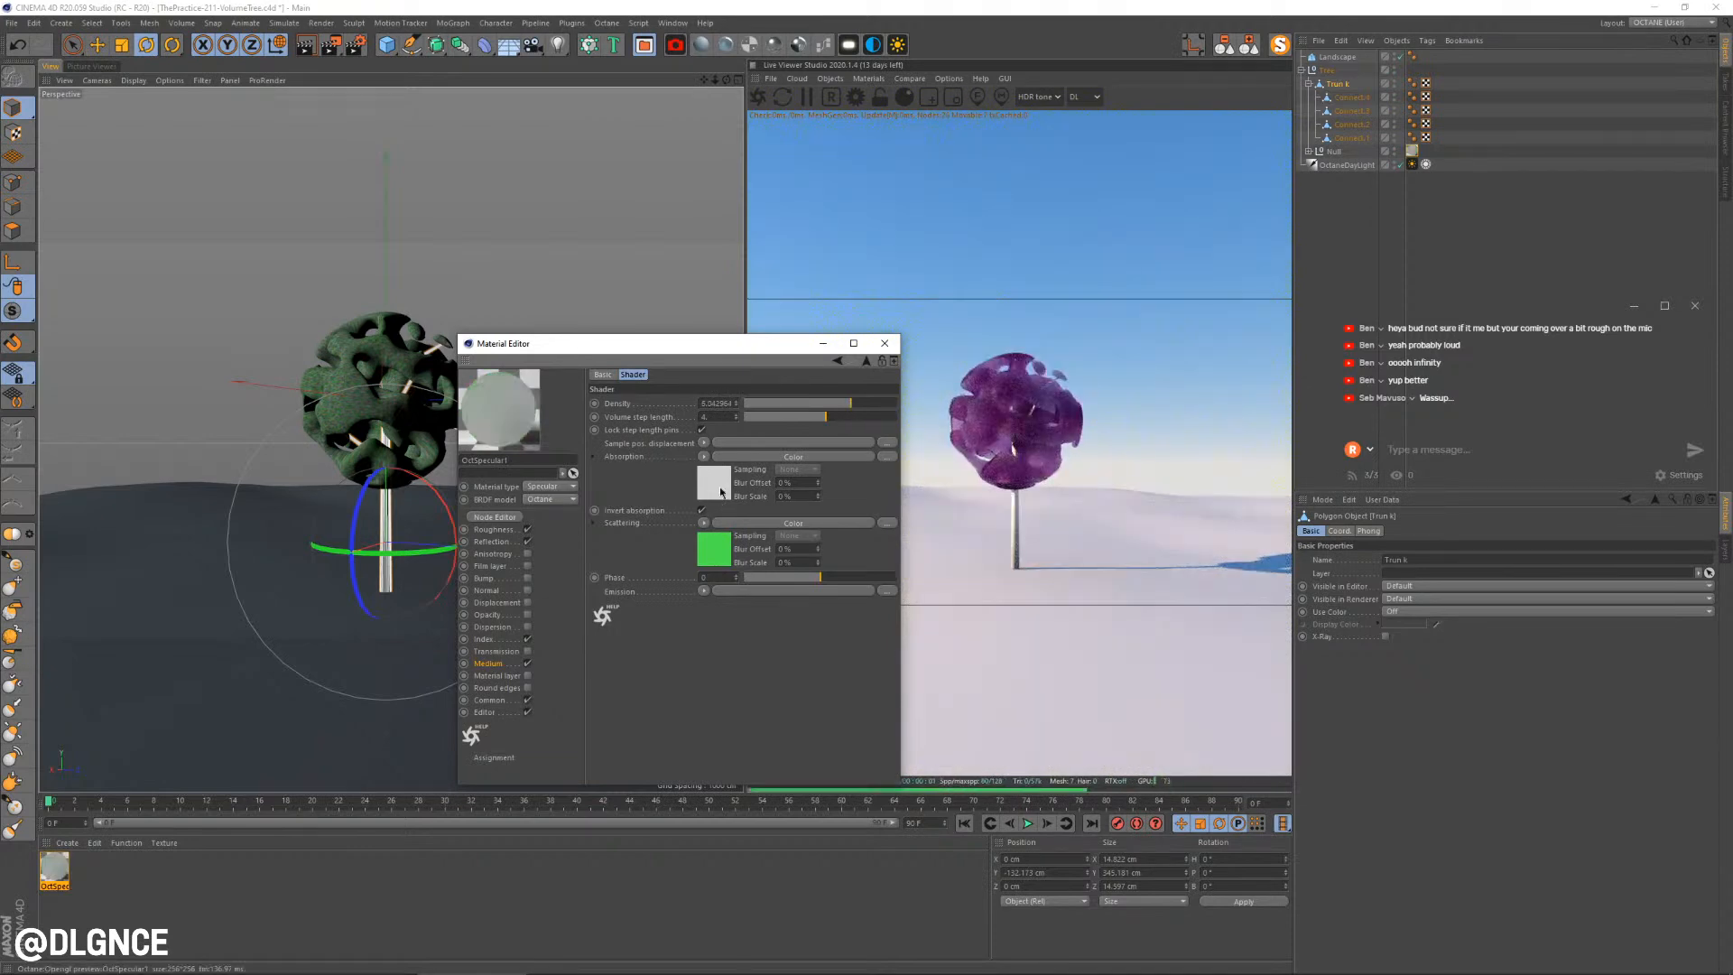
Try a green Absorption colour with a hue of 121° on the medium and undo it
left_click(713, 483)
left_click(792, 534)
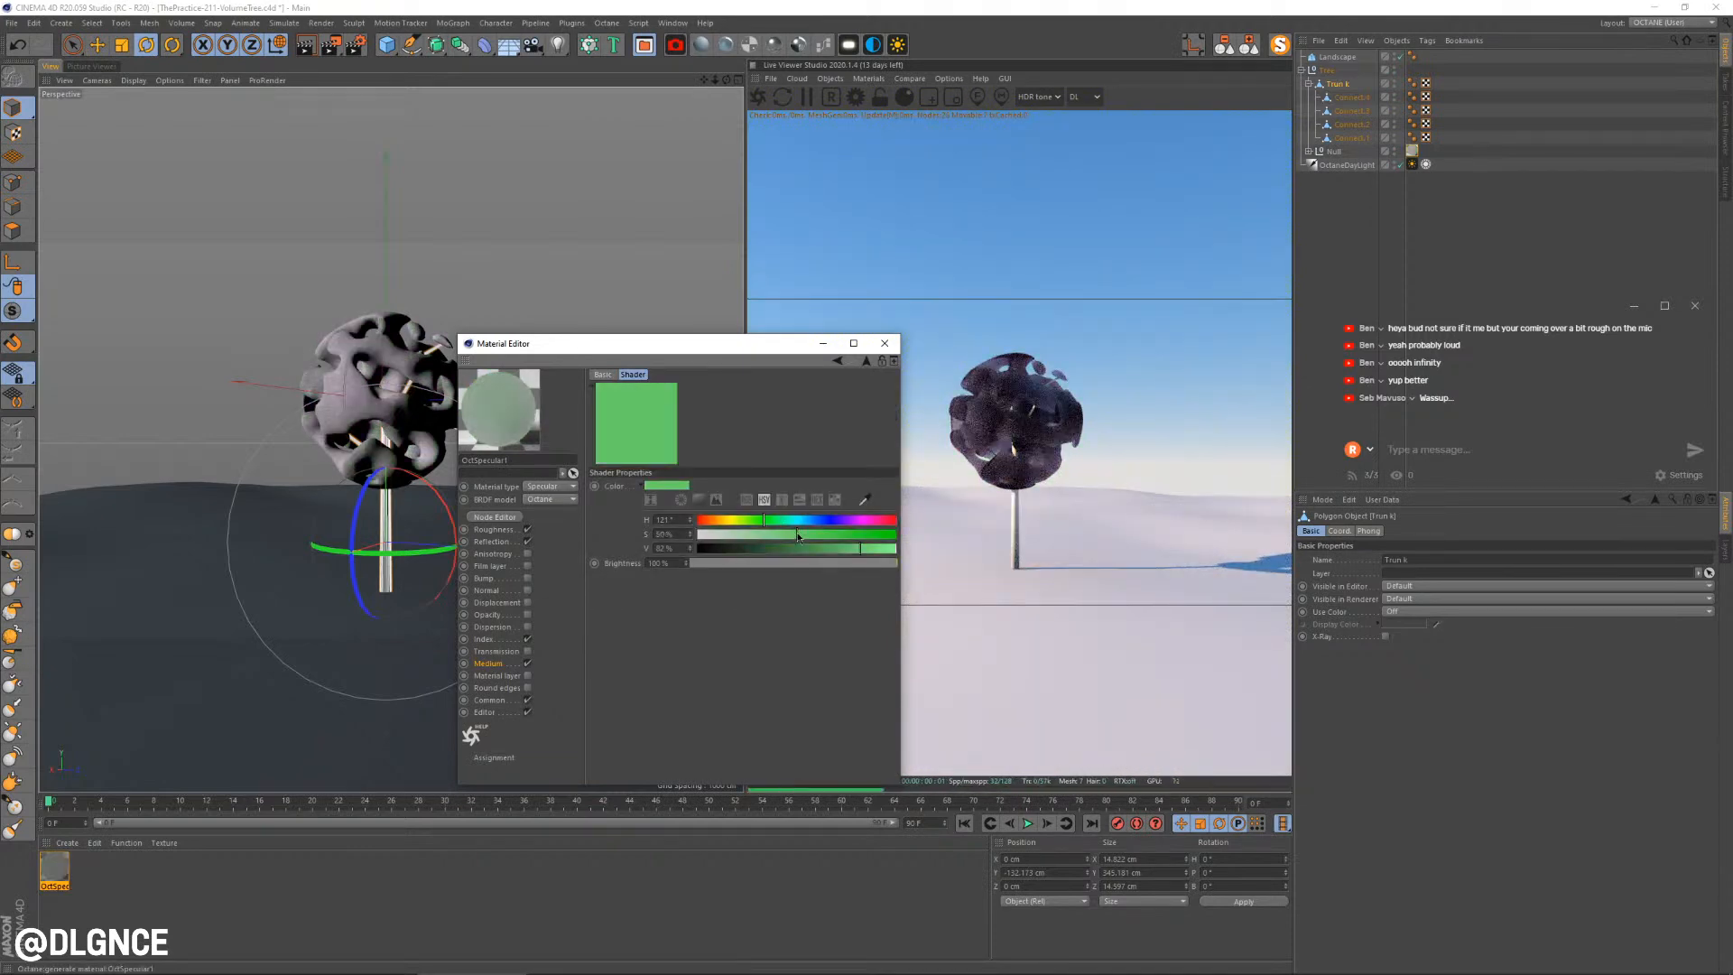
key("ctrl+z")
left_click(837, 360)
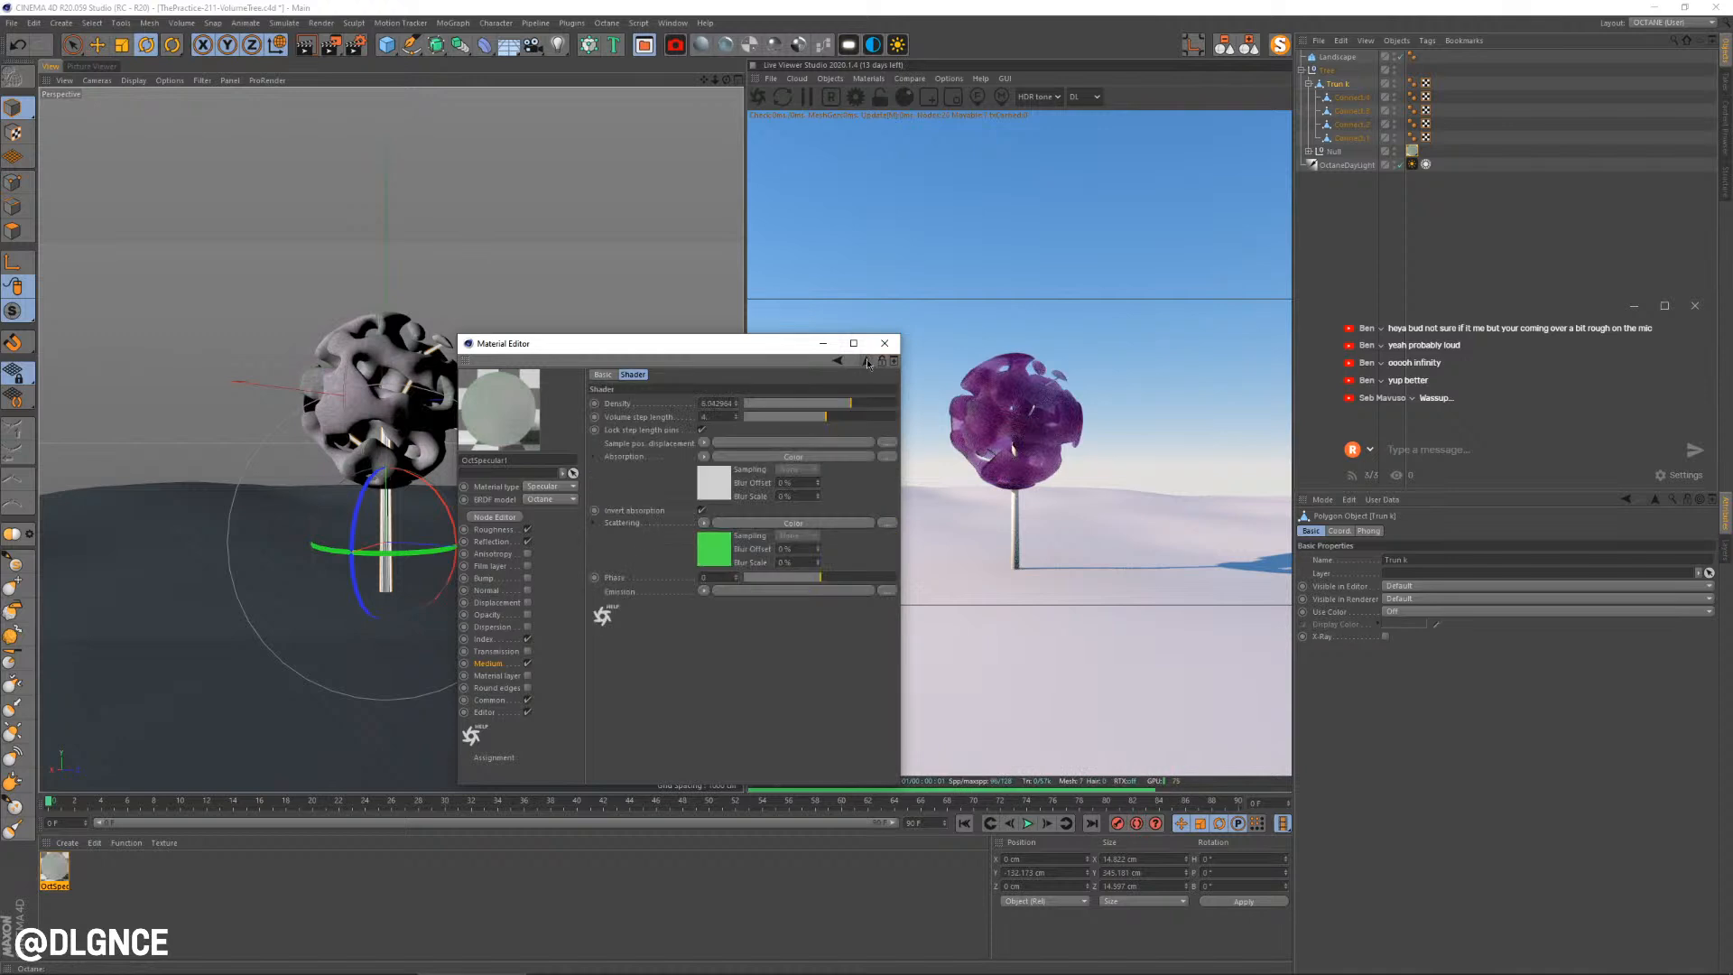
Give the medium's Absorption the same green as its Scattering colour and turn off Invert absorption
left_click(702, 511)
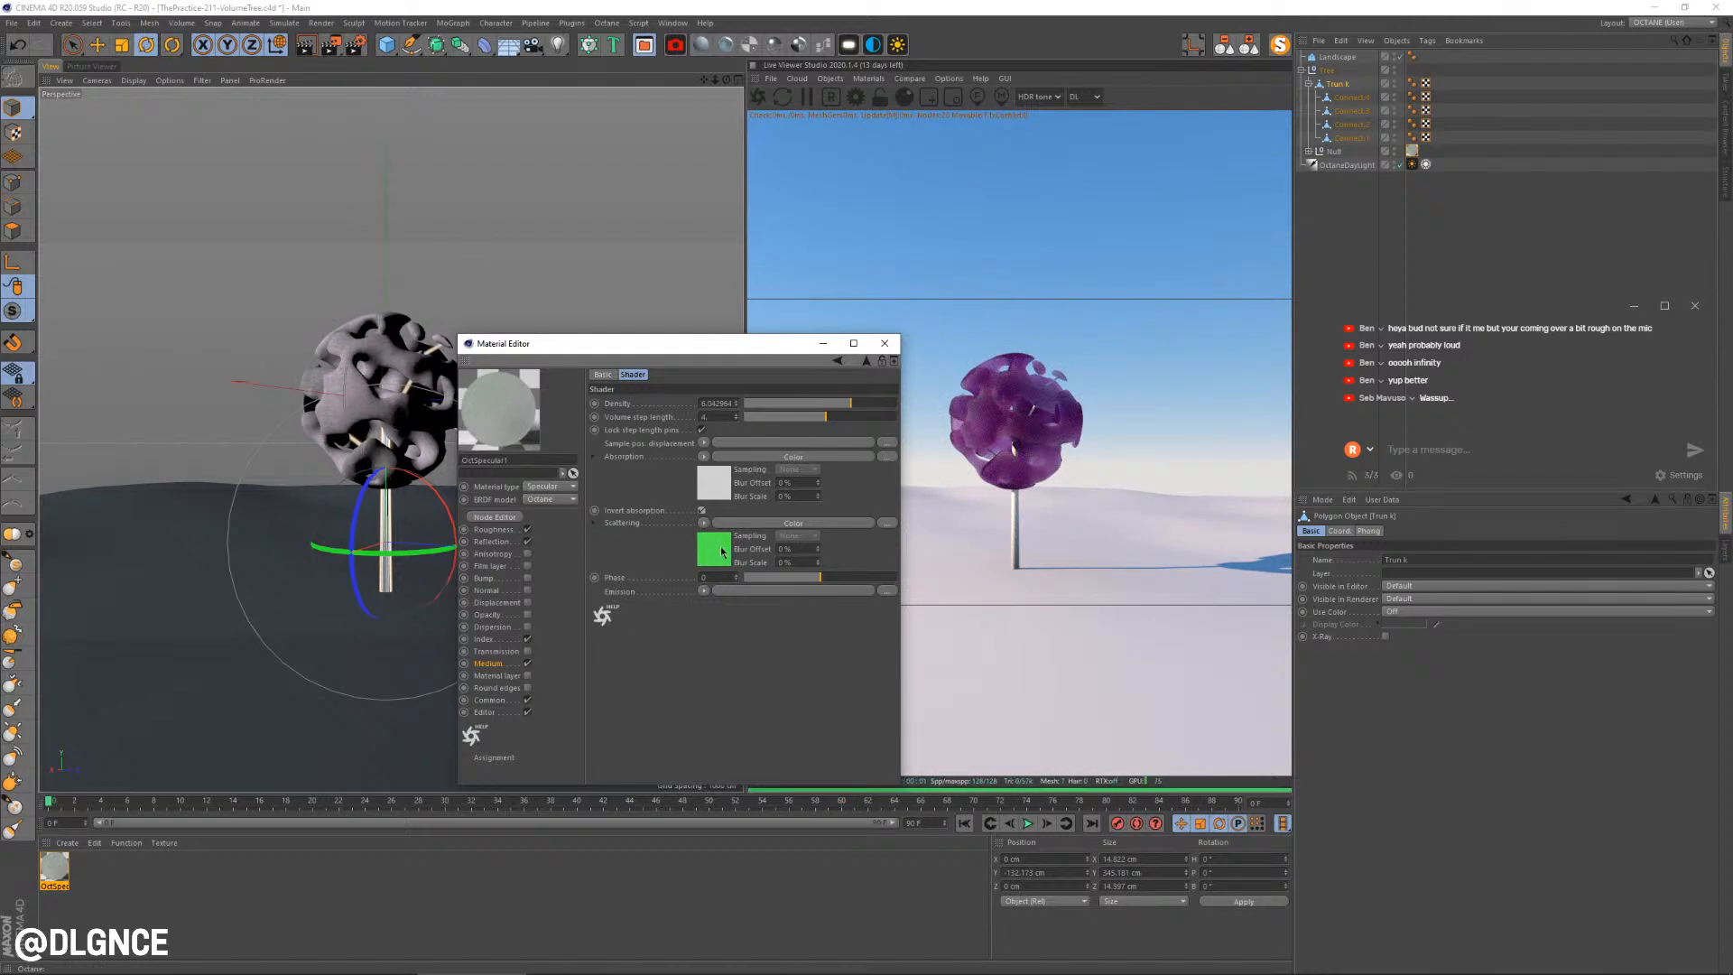
left_click_drag(711, 482, 713, 483)
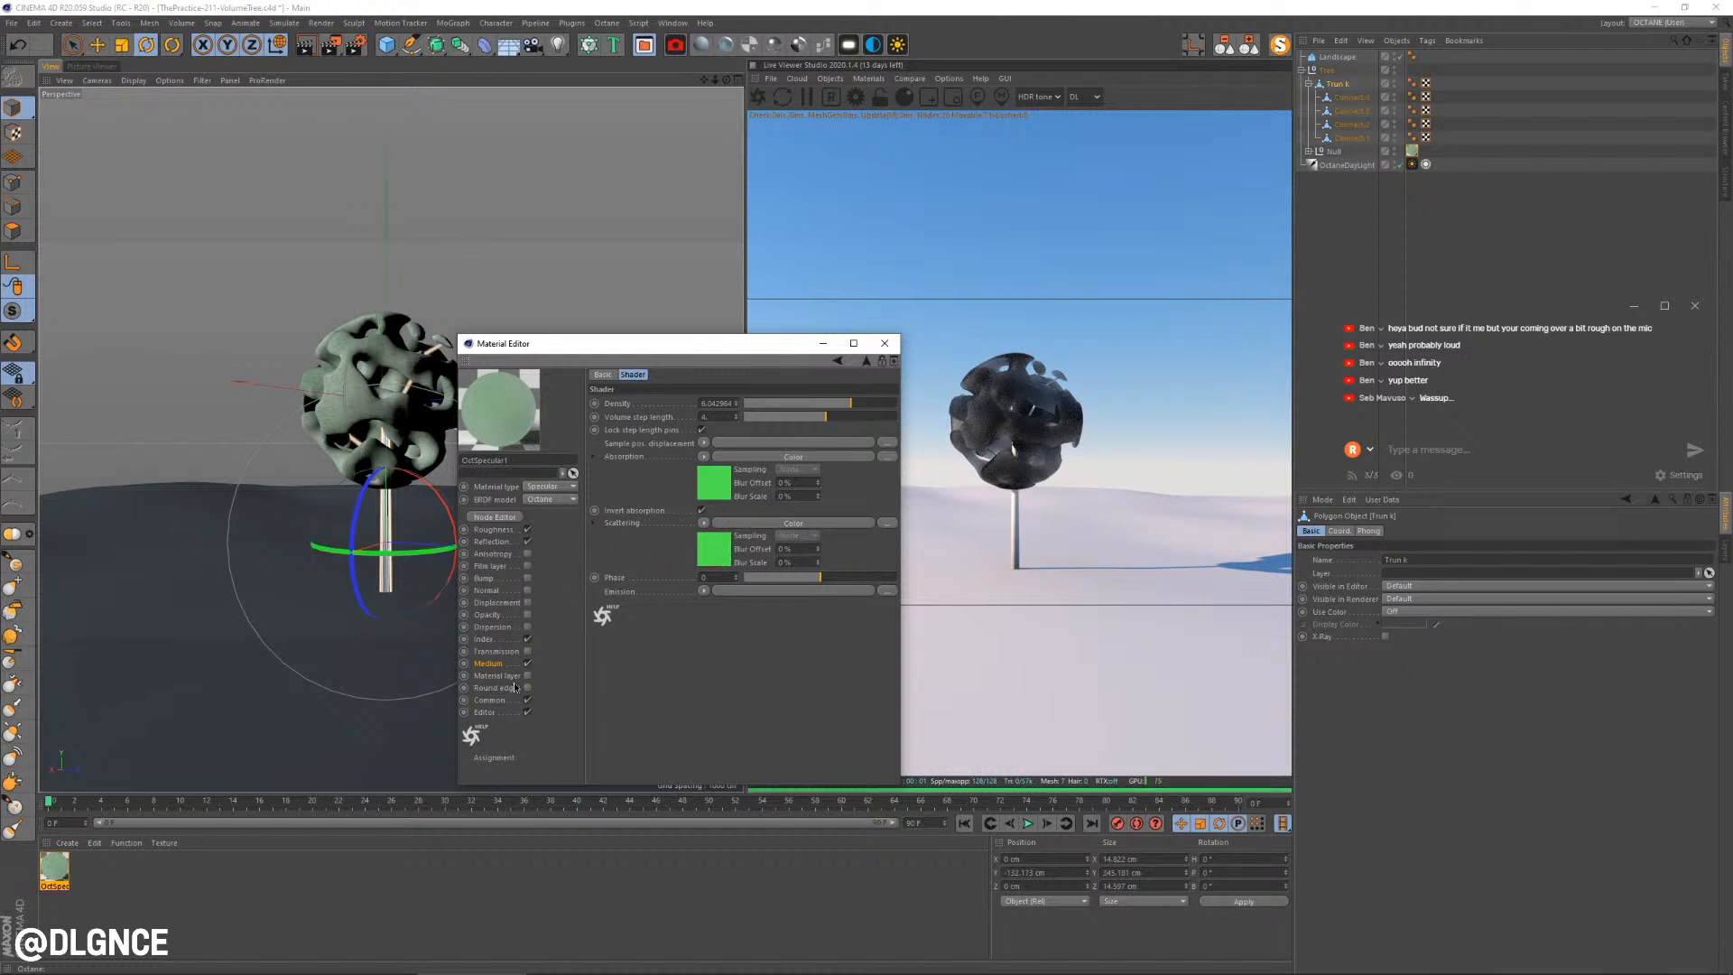
left_click(489, 664)
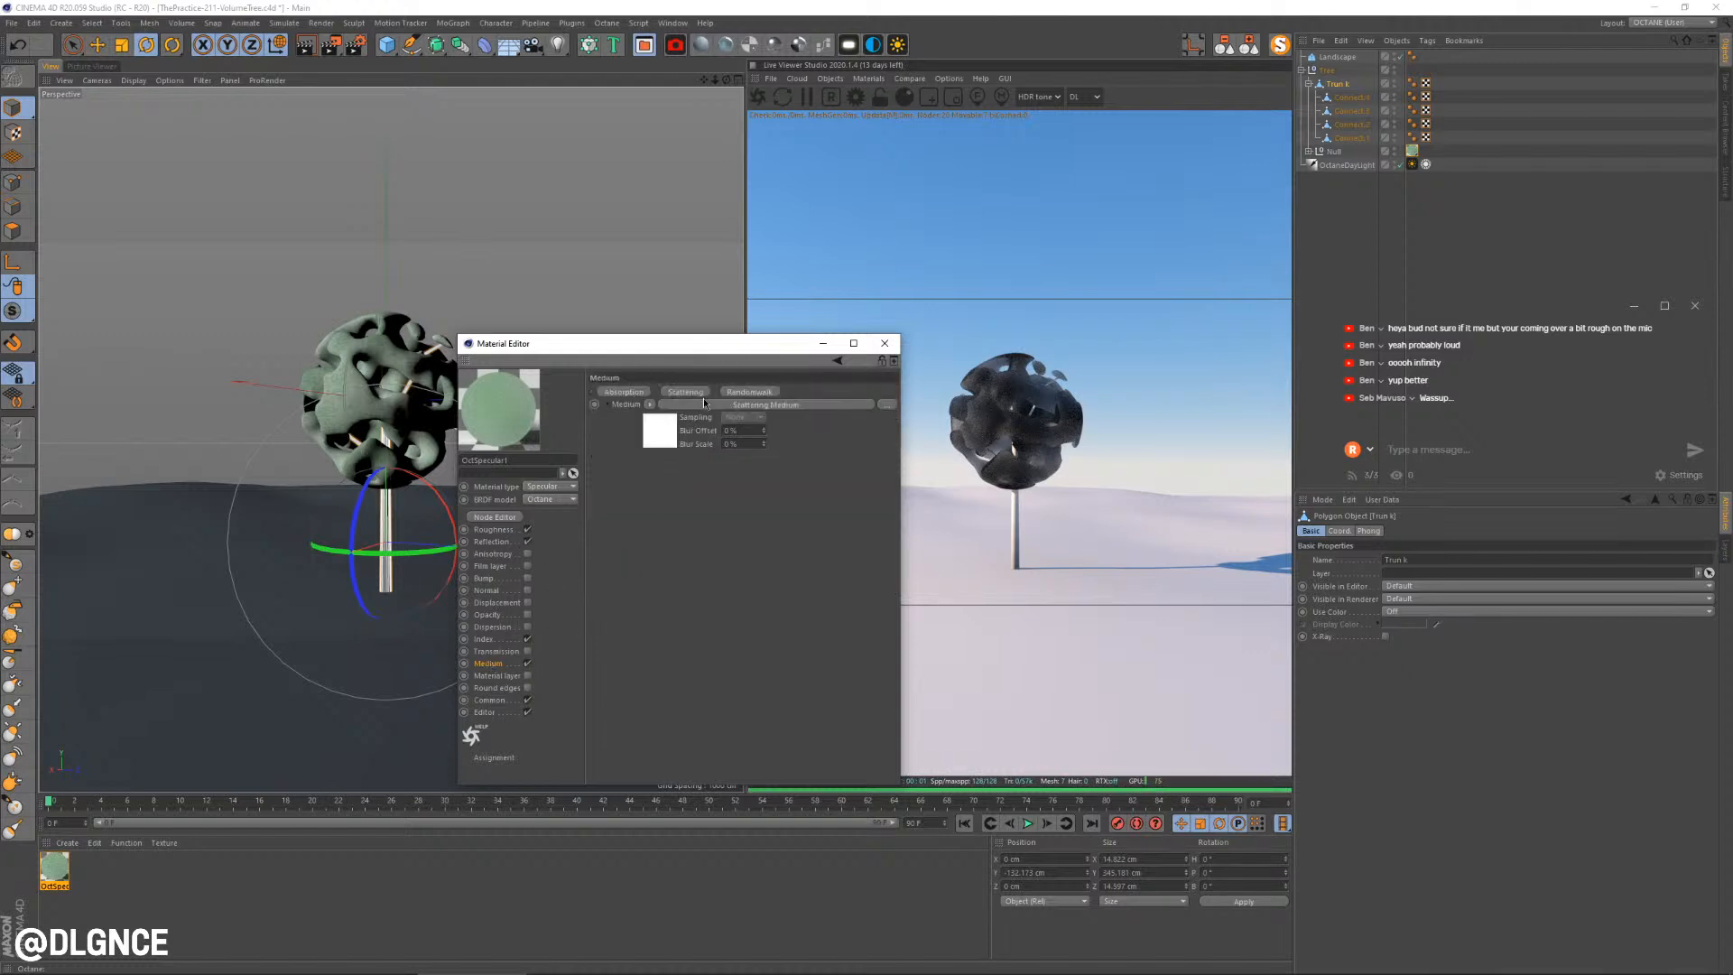
left_click(678, 439)
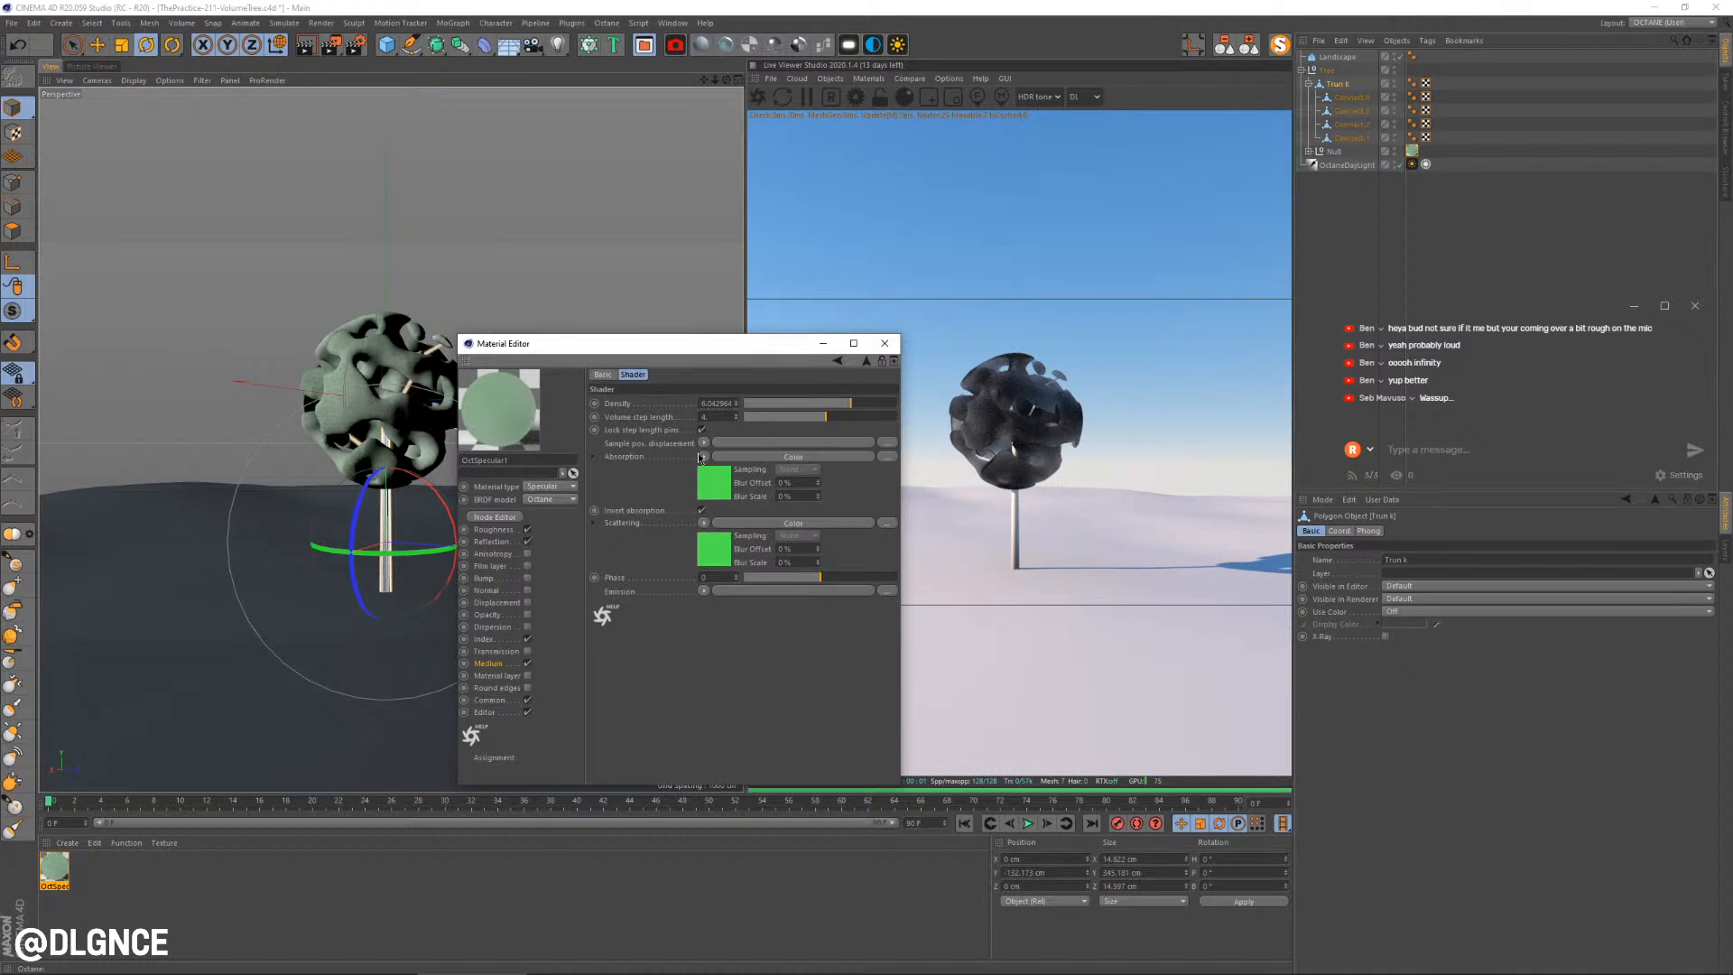
left_click(703, 511)
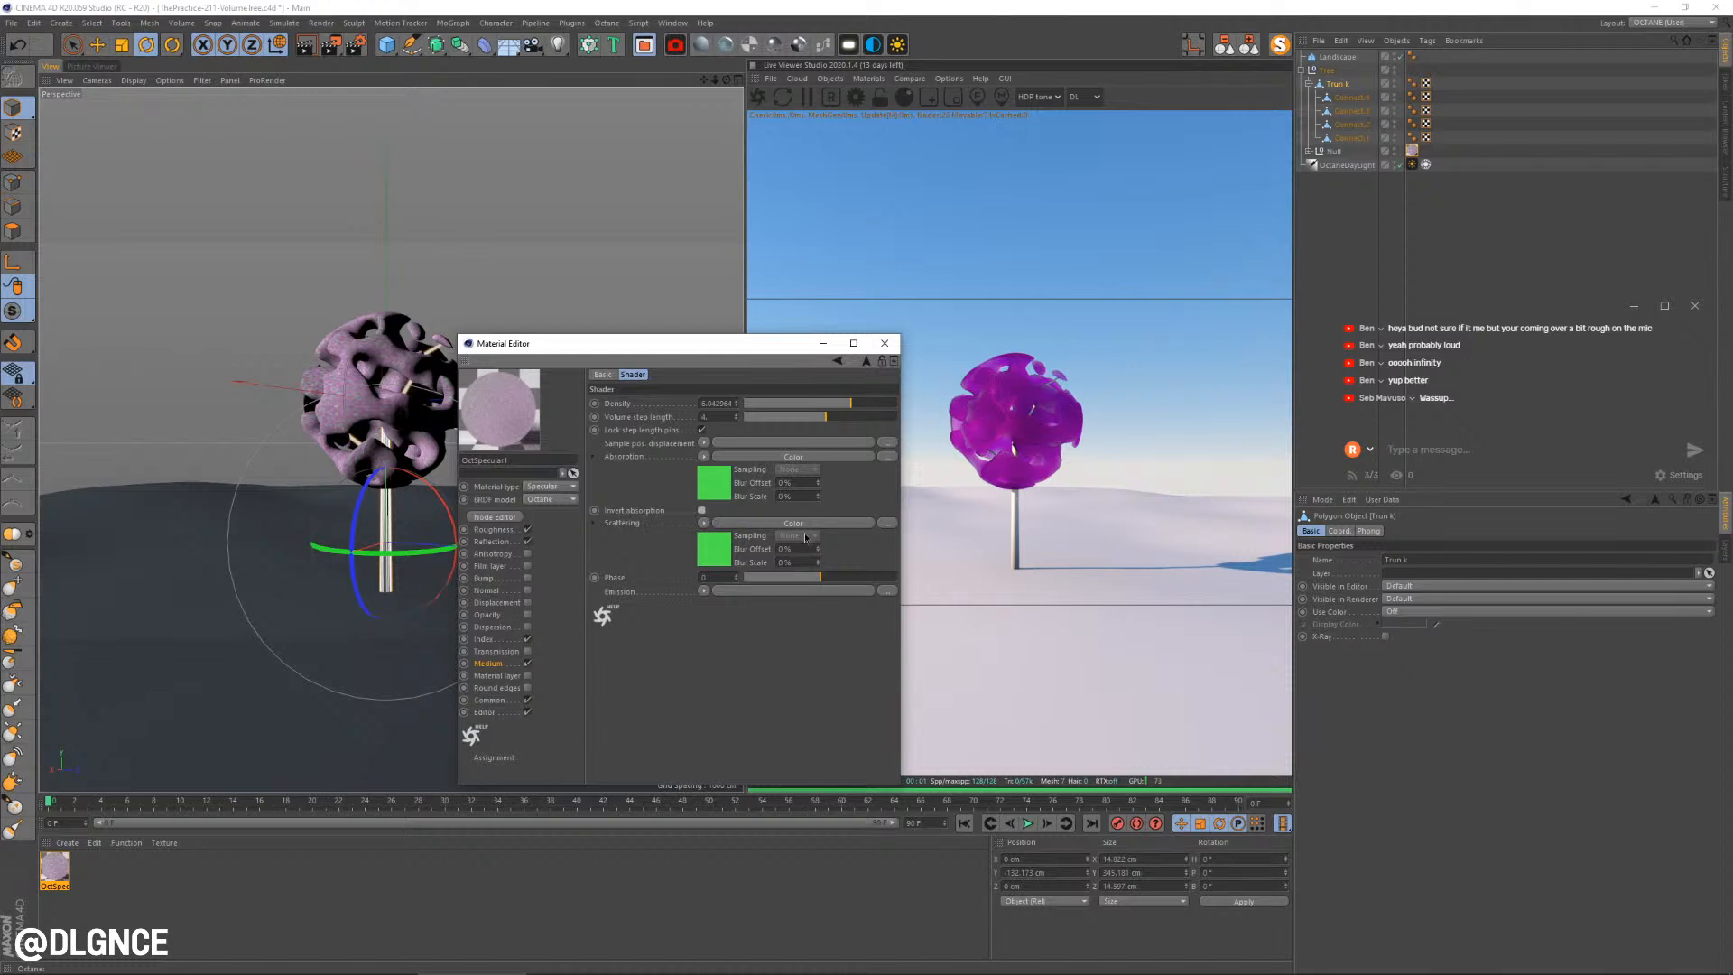
Turn on Invert absorption for the scattering medium and darken its green Scattering colour
left_click(703, 512)
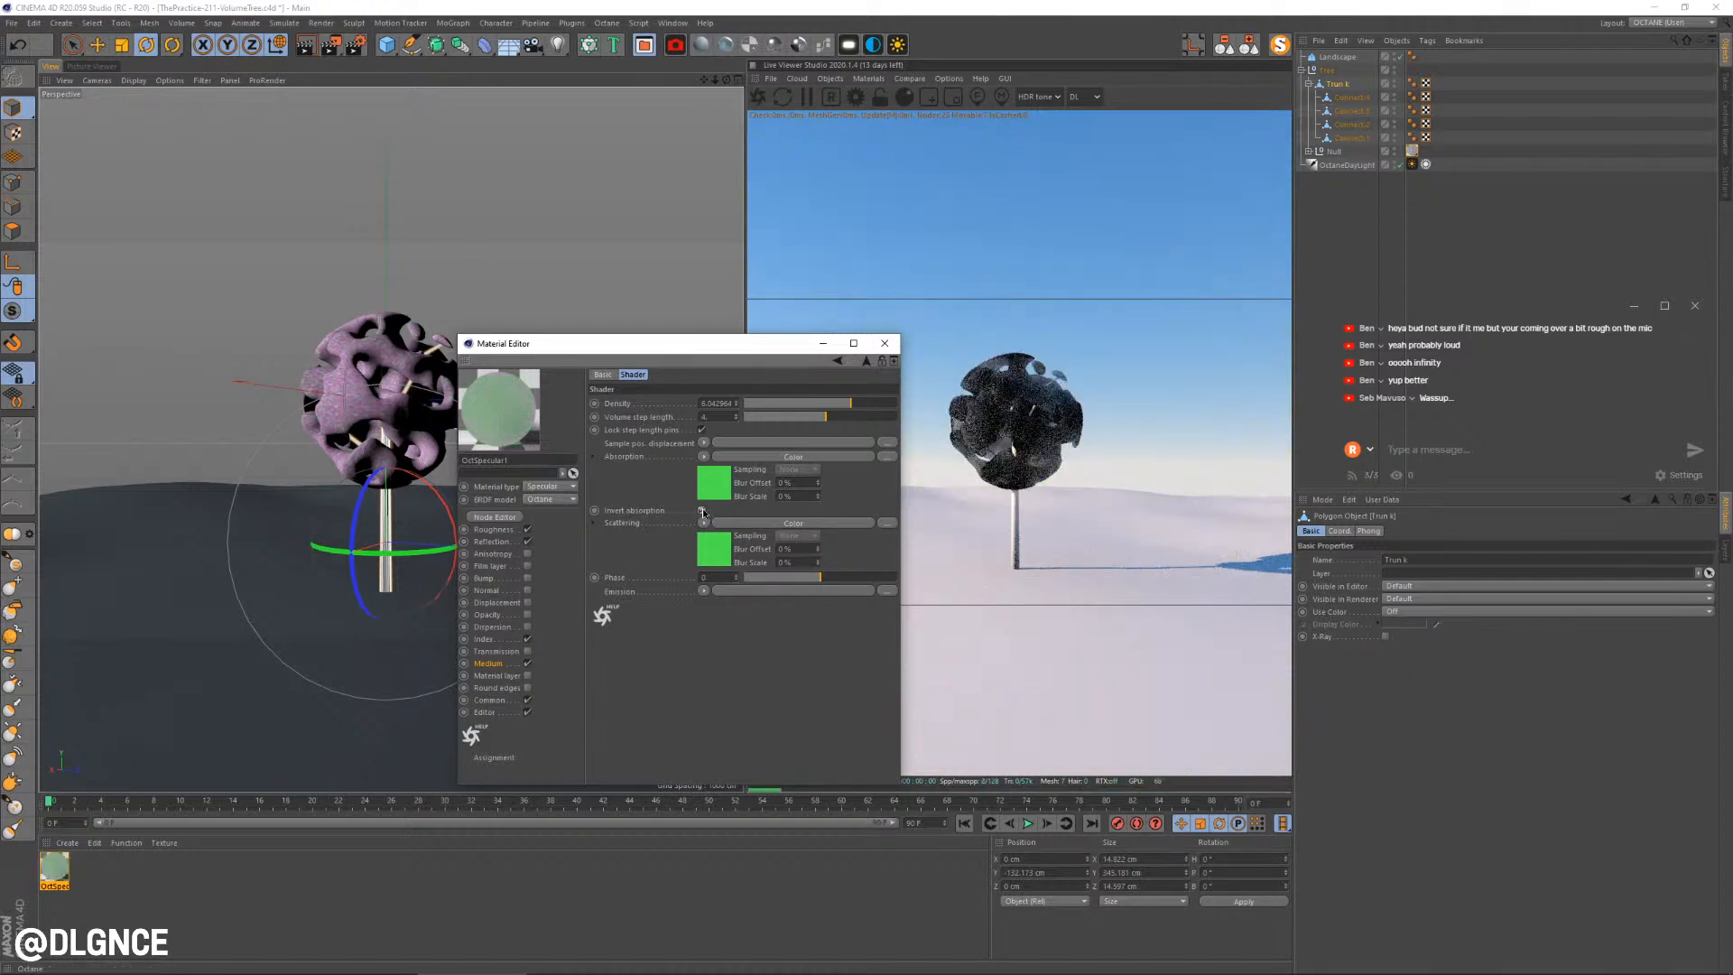
left_click(719, 553)
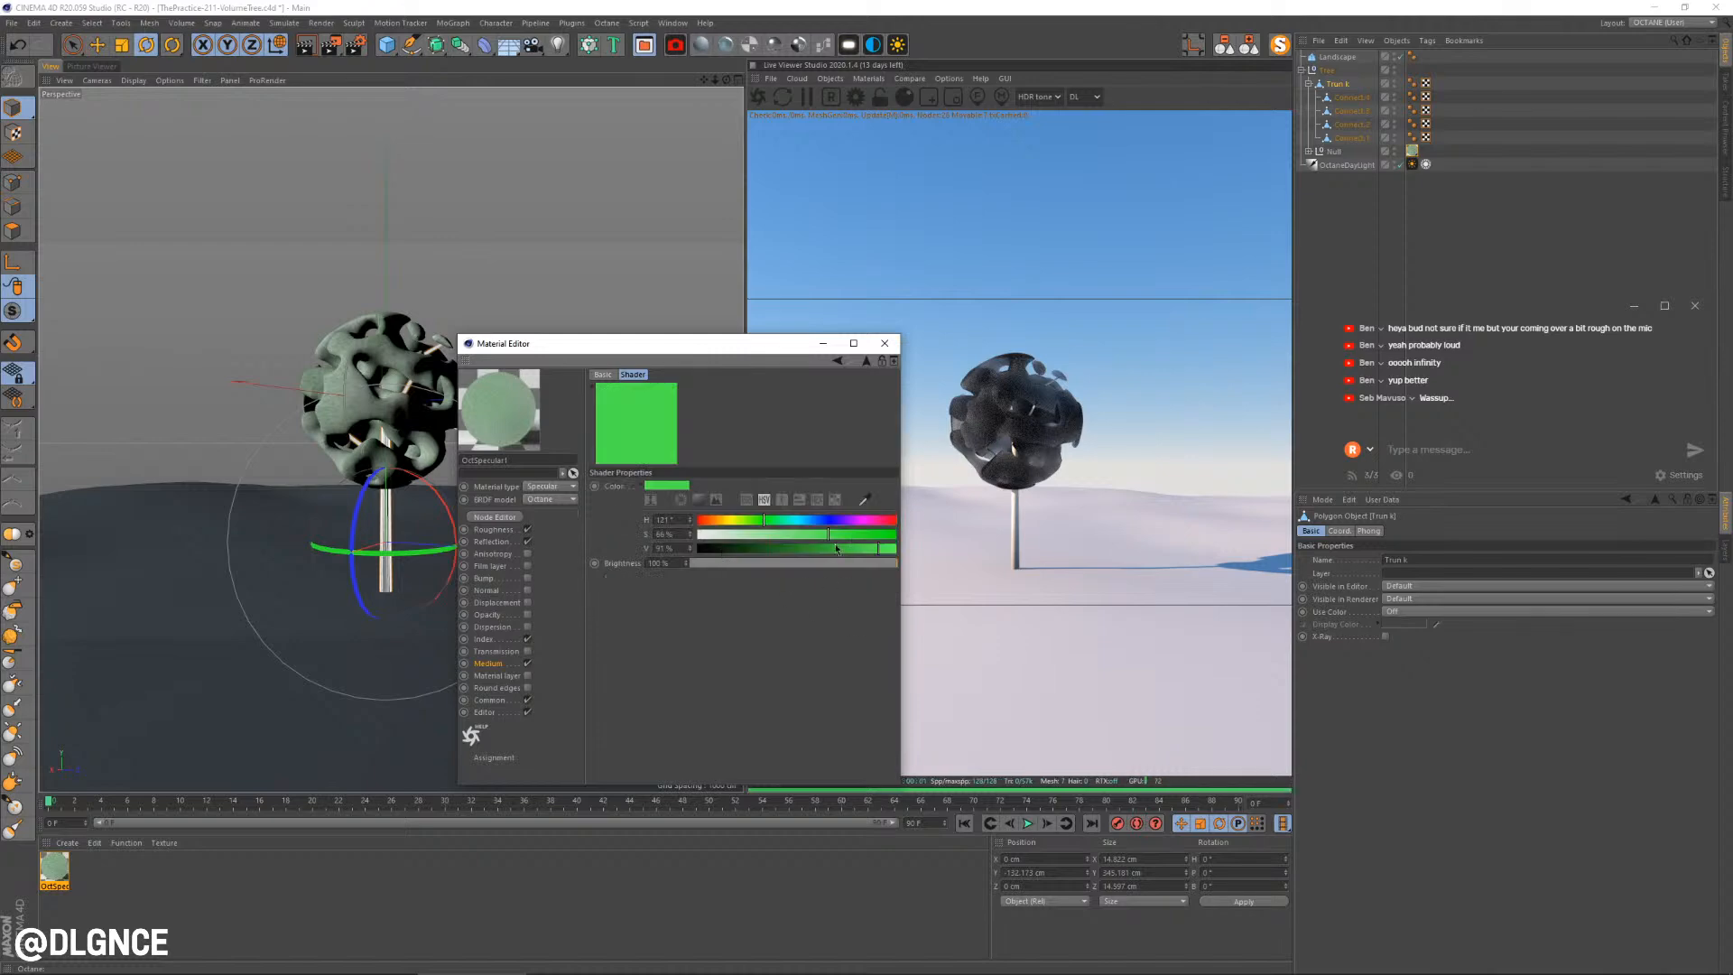
mouse_move(836, 548)
left_mouse_down()
mouse_move(853, 555)
mouse_move(813, 556)
left_mouse_up()
left_click(837, 361)
Compare the foliage render with Invert absorption off and on, leaving the option turned on
left_click(702, 511)
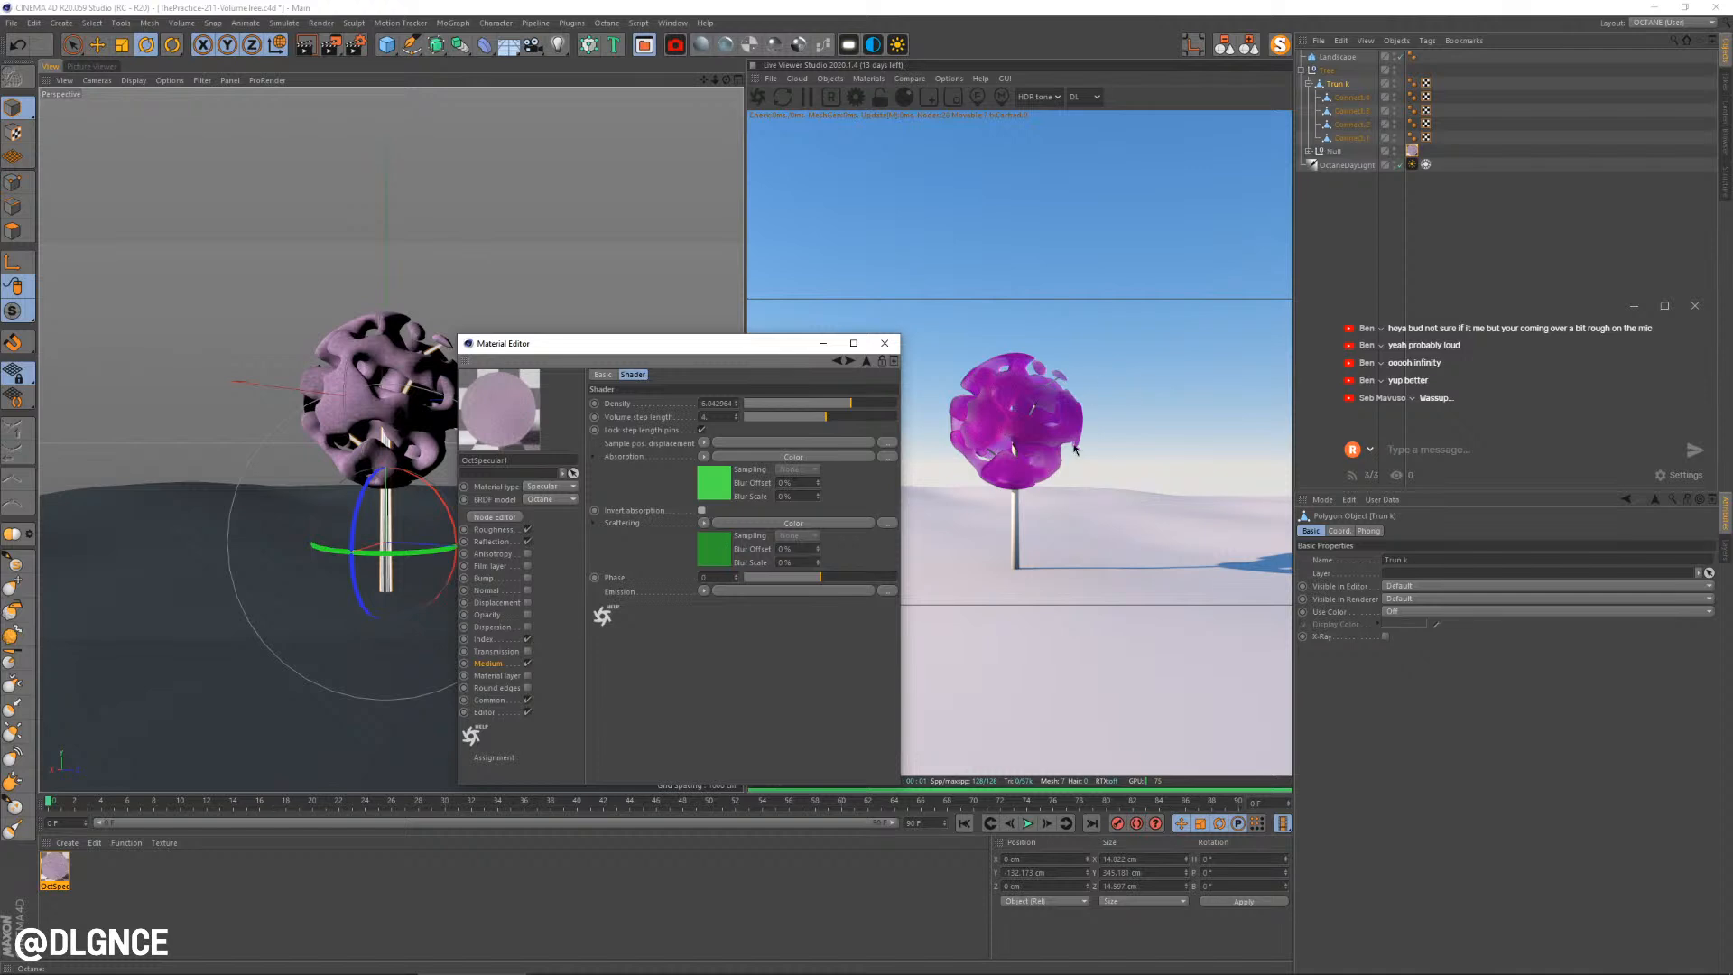
left_click(702, 512)
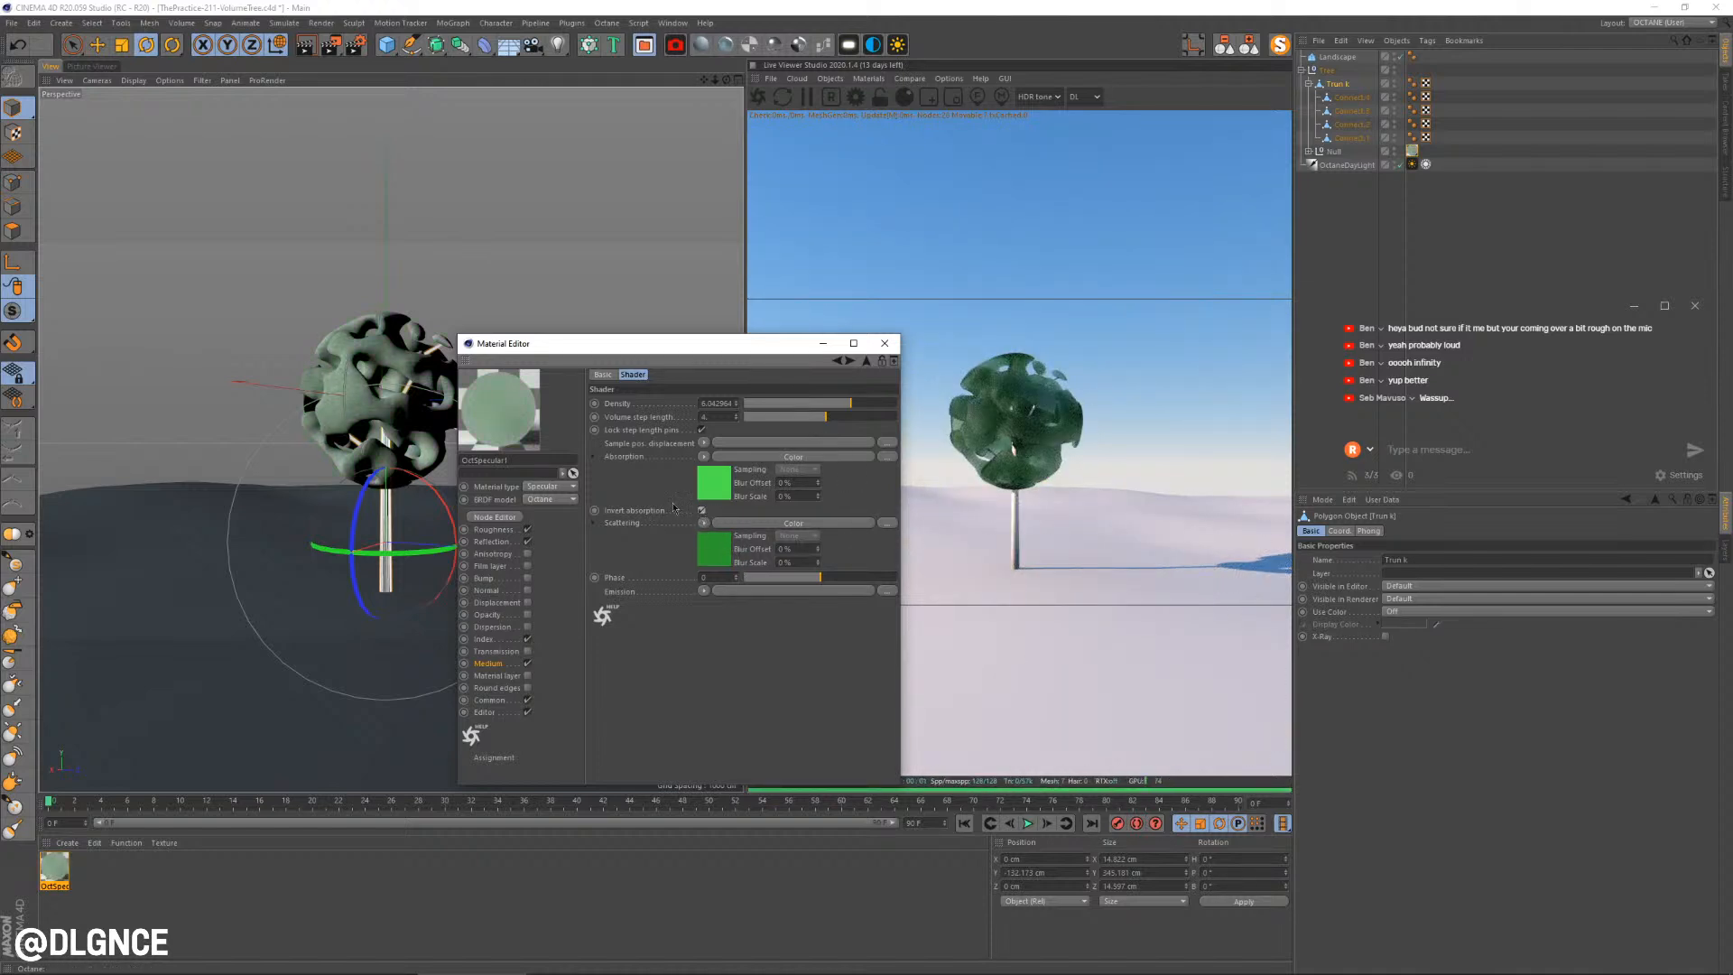
left_click(703, 511)
left_click(794, 522)
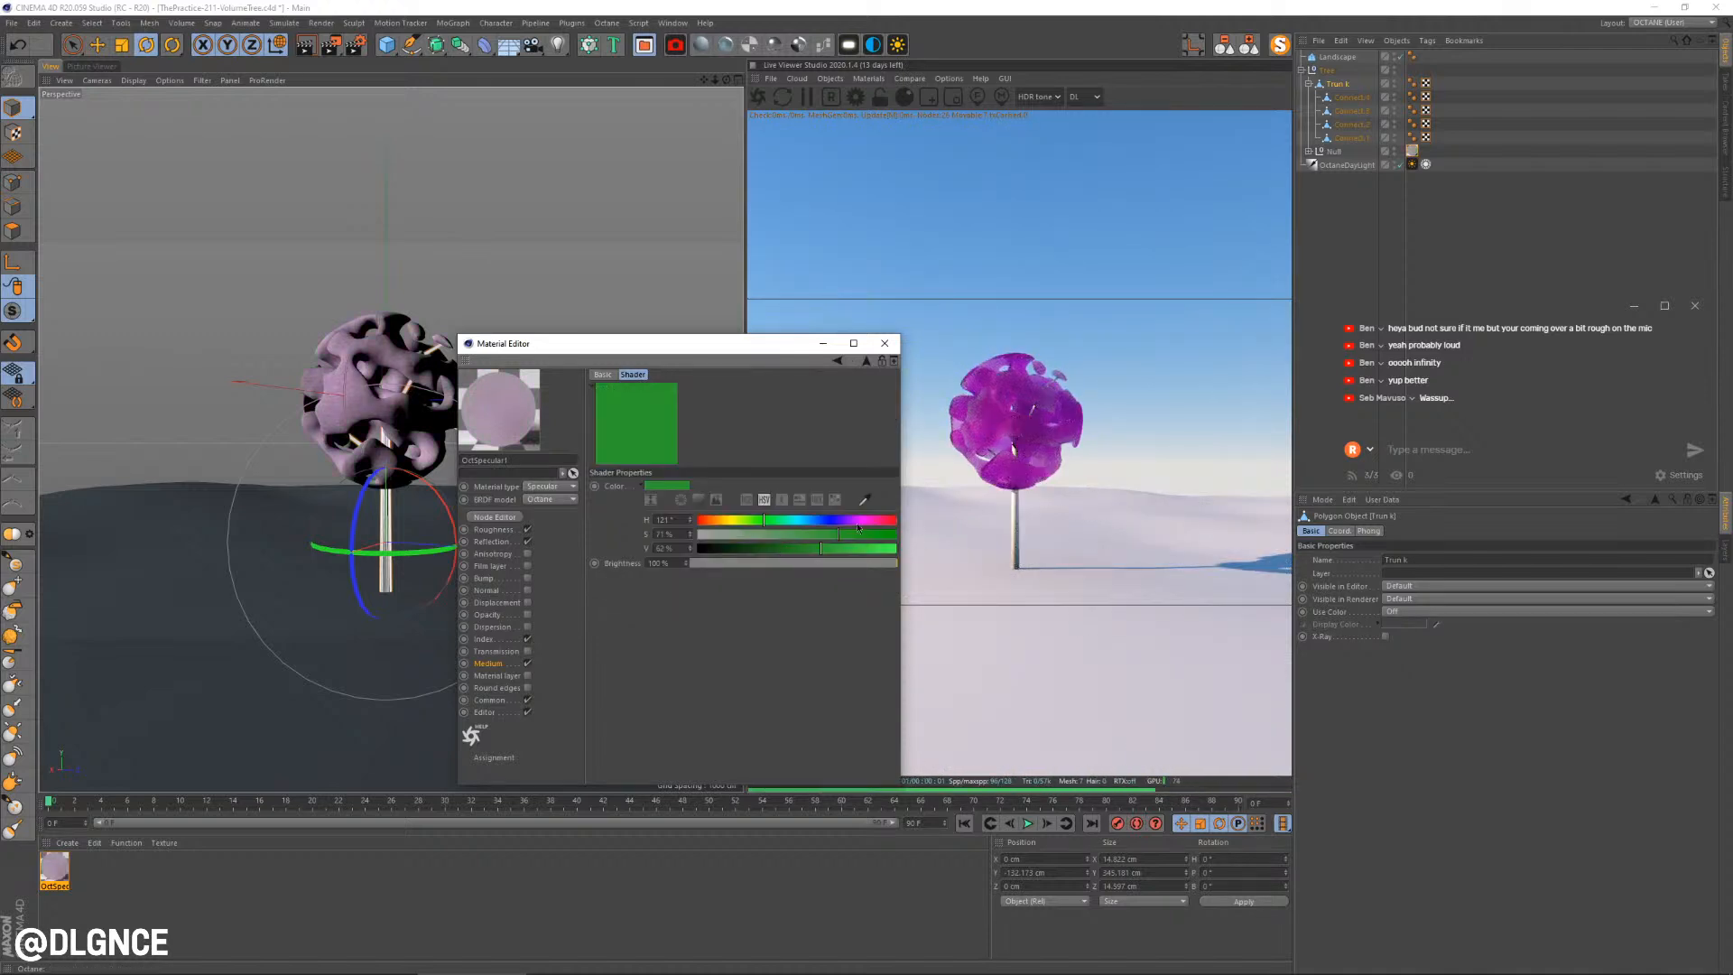
left_click(836, 362)
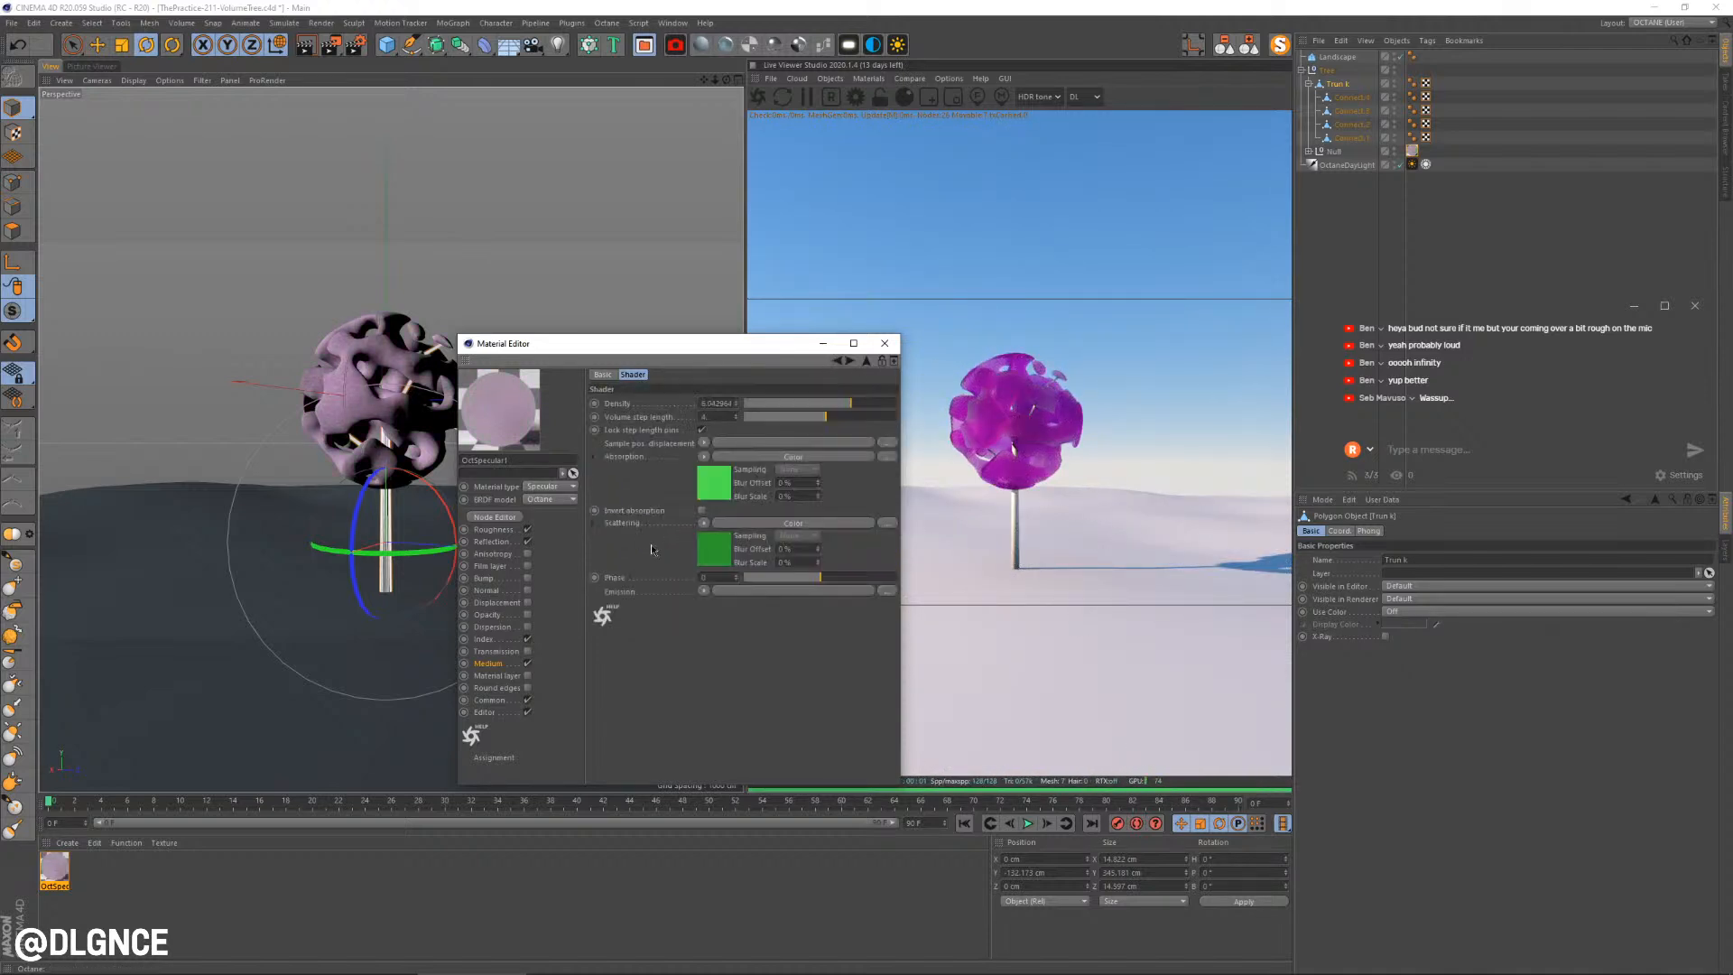
left_click(703, 511)
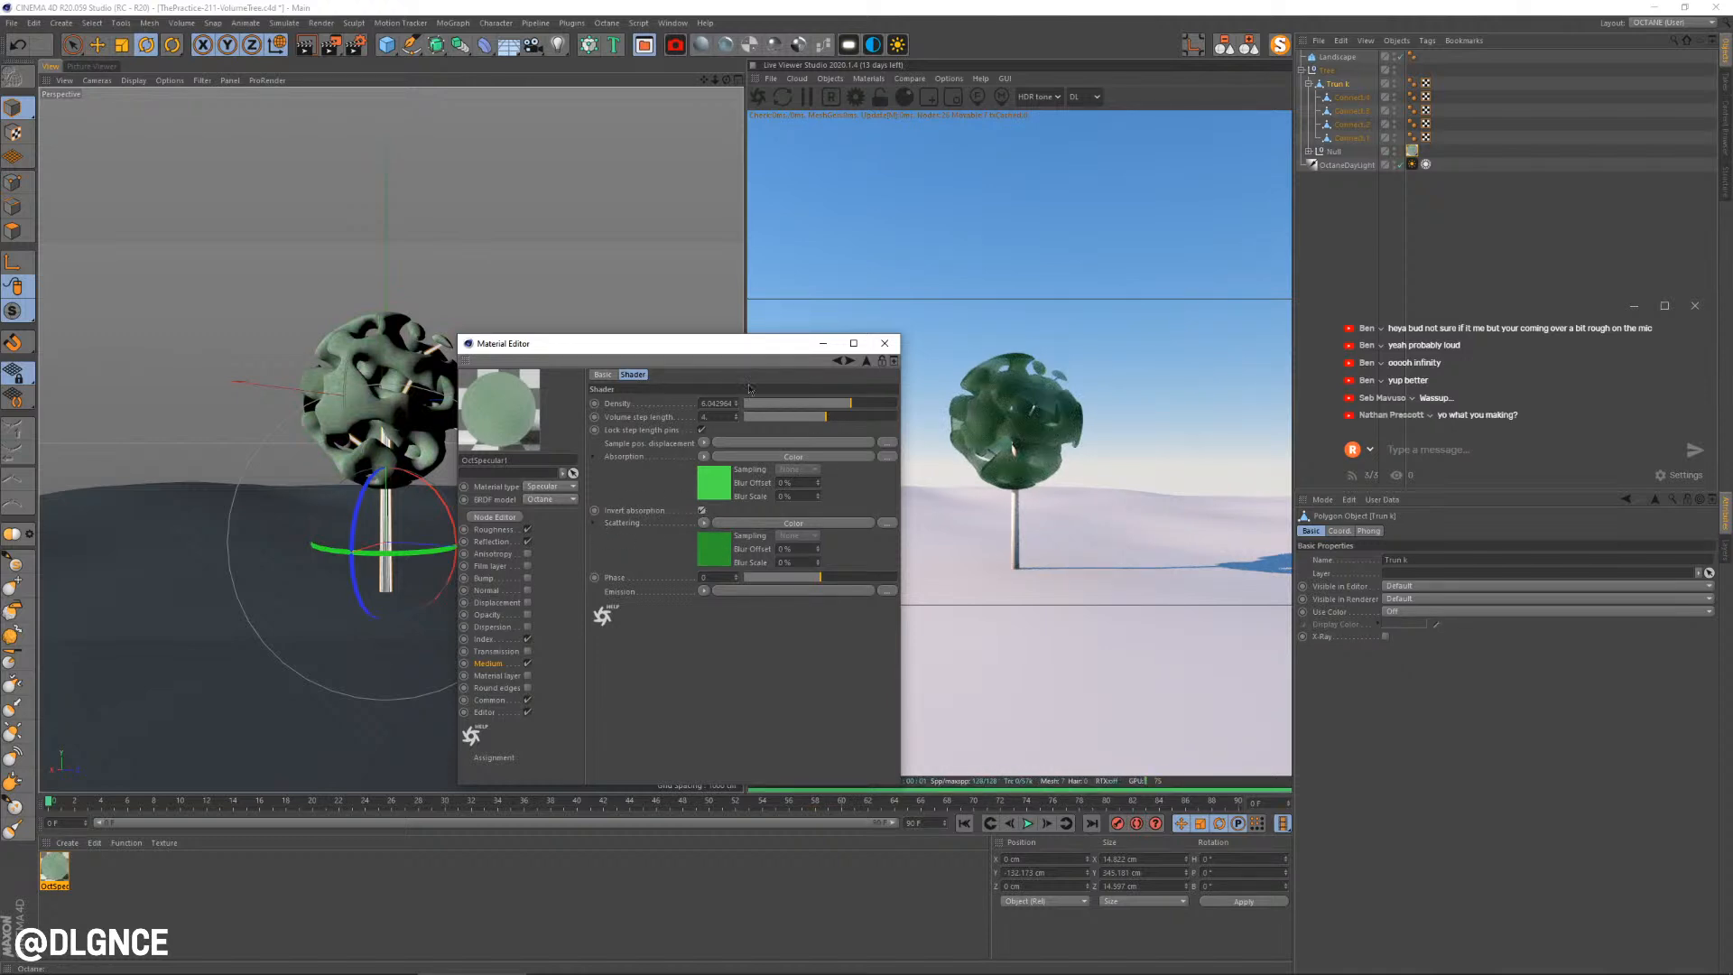
Lower the saturation of the medium's green Absorption colour to about 47%
left_click_drag(734, 344, 694, 361)
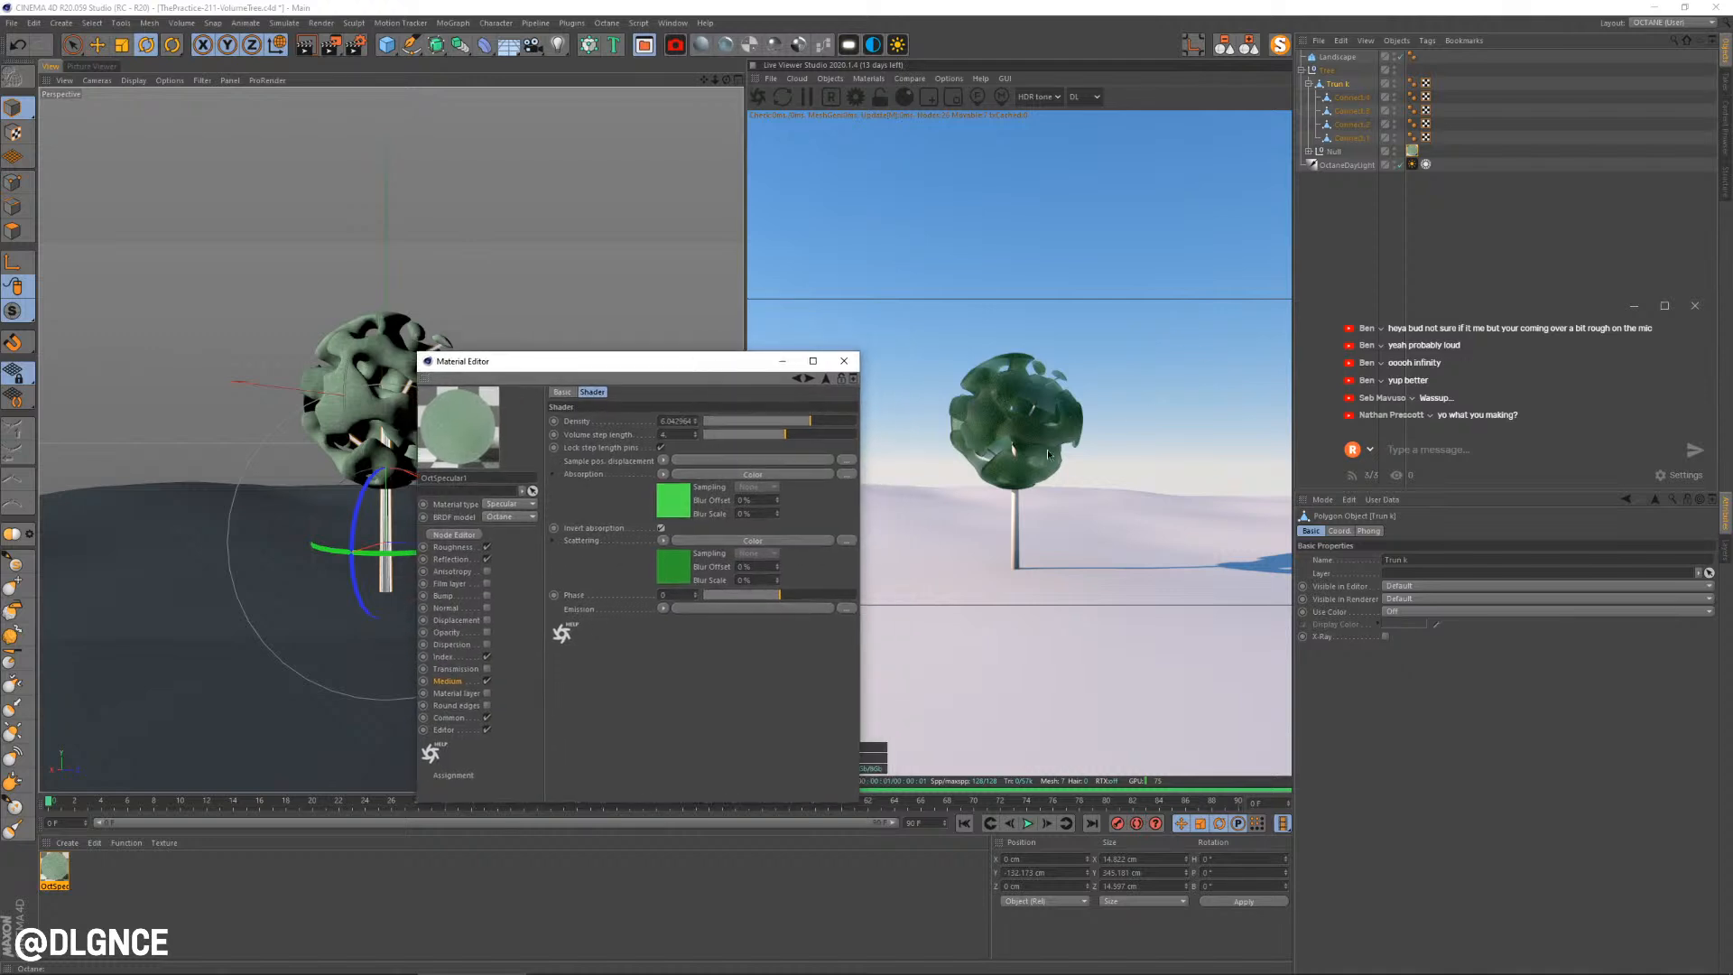
left_click(686, 510)
left_click_drag(763, 555, 747, 552)
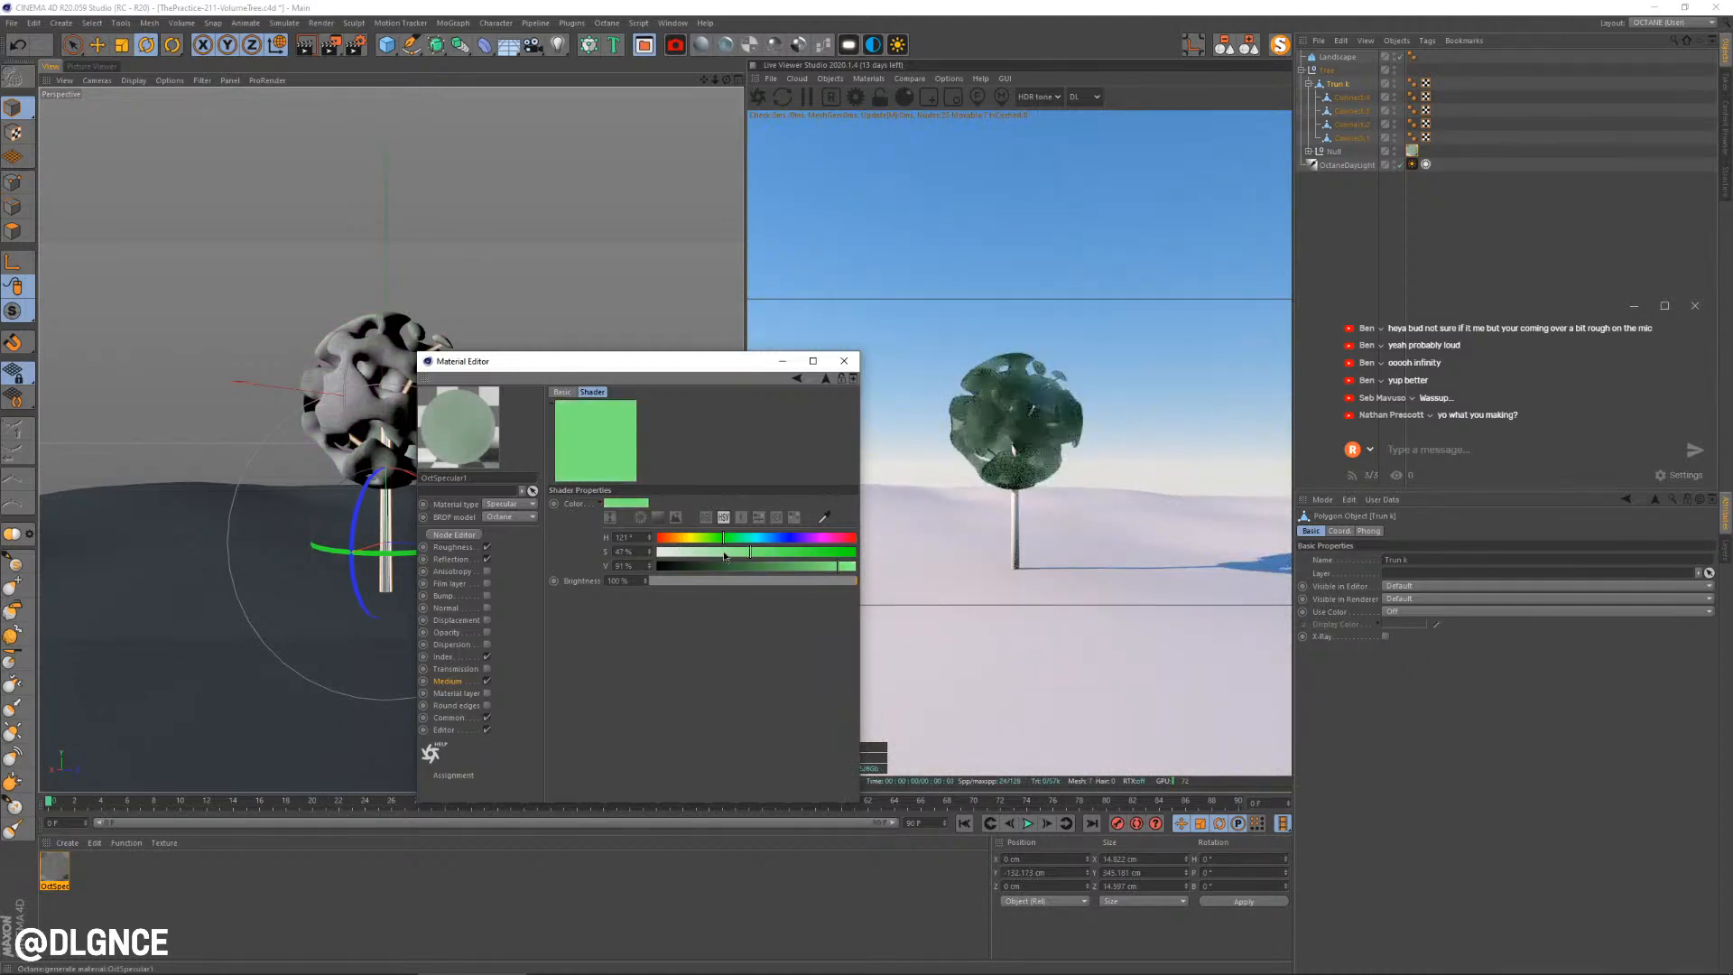
left_click(797, 379)
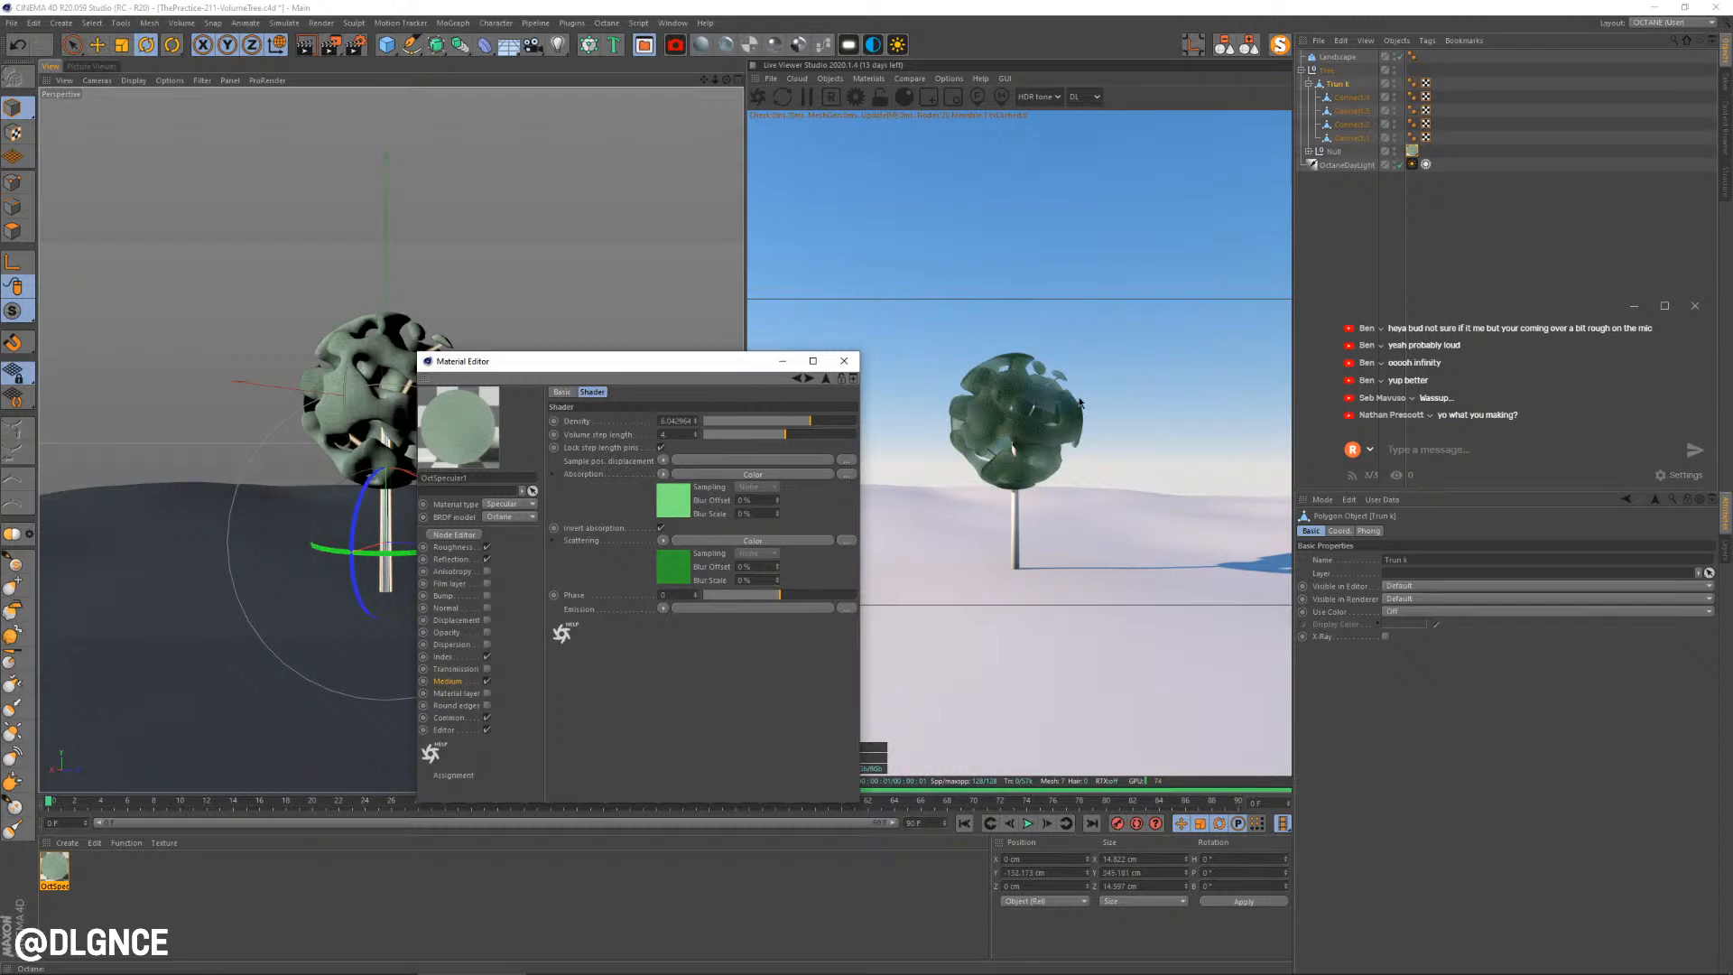
Frame the tree closer in the perspective view and switch the Live Viewer's render kernel to PT
scroll(327, 417, "up", 5)
scroll(327, 416, "down", 5)
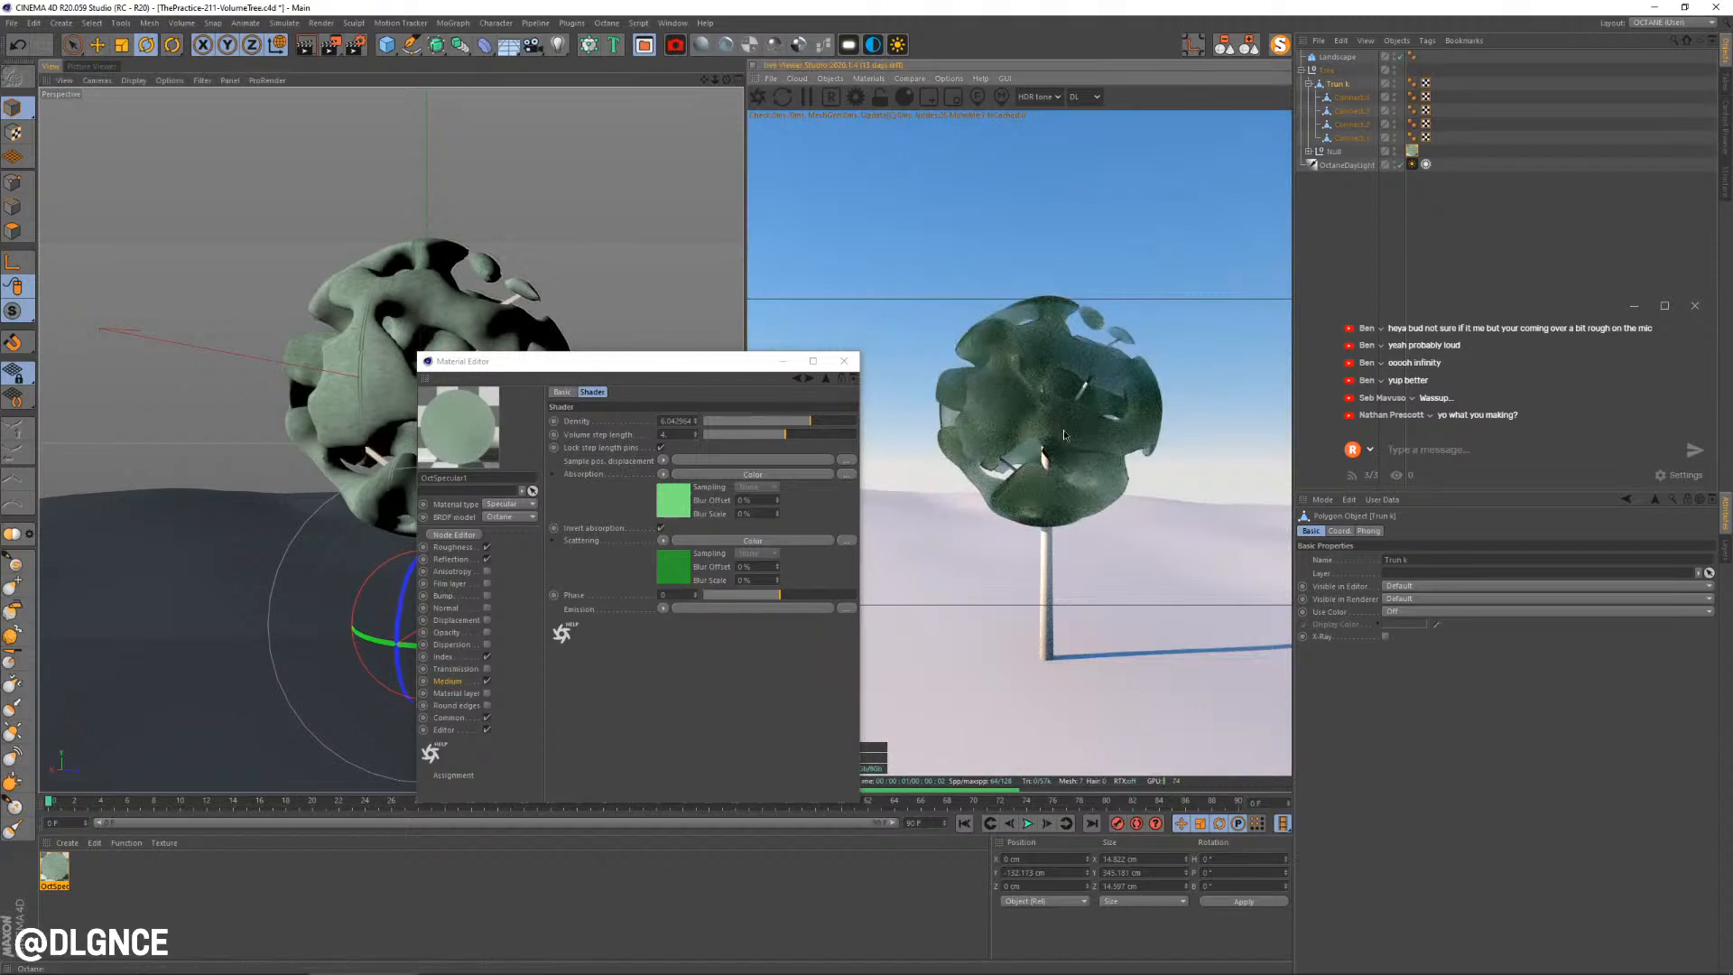
middle_click(213, 314)
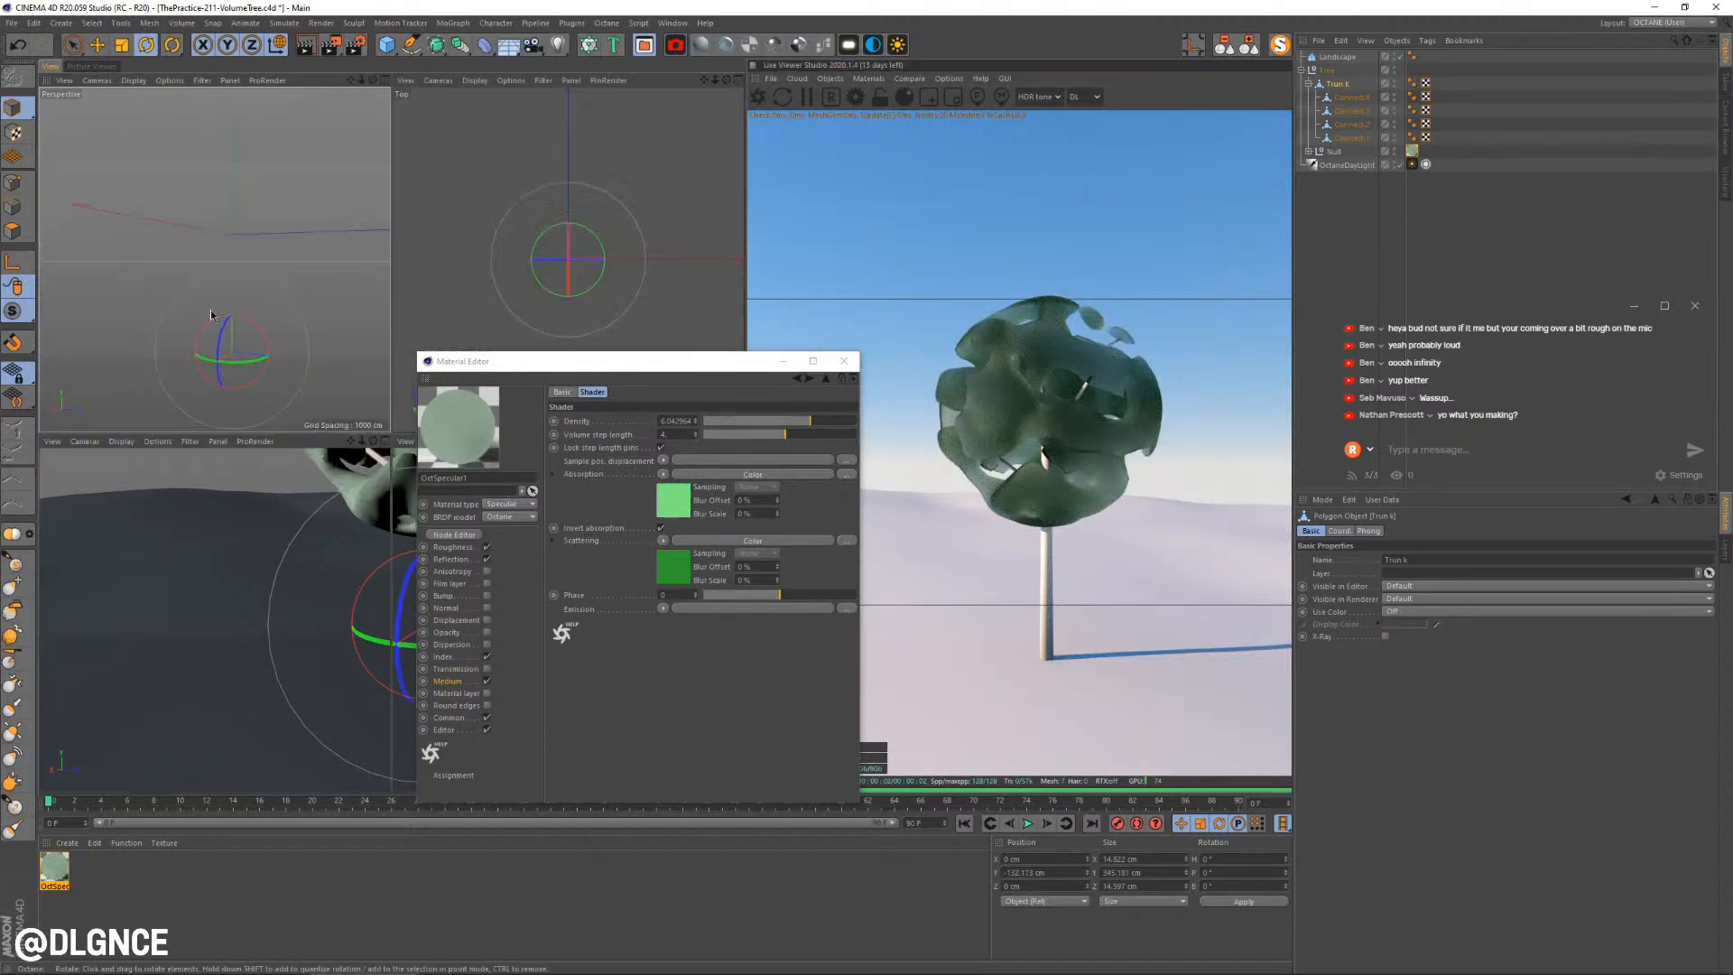
middle_click(287, 303)
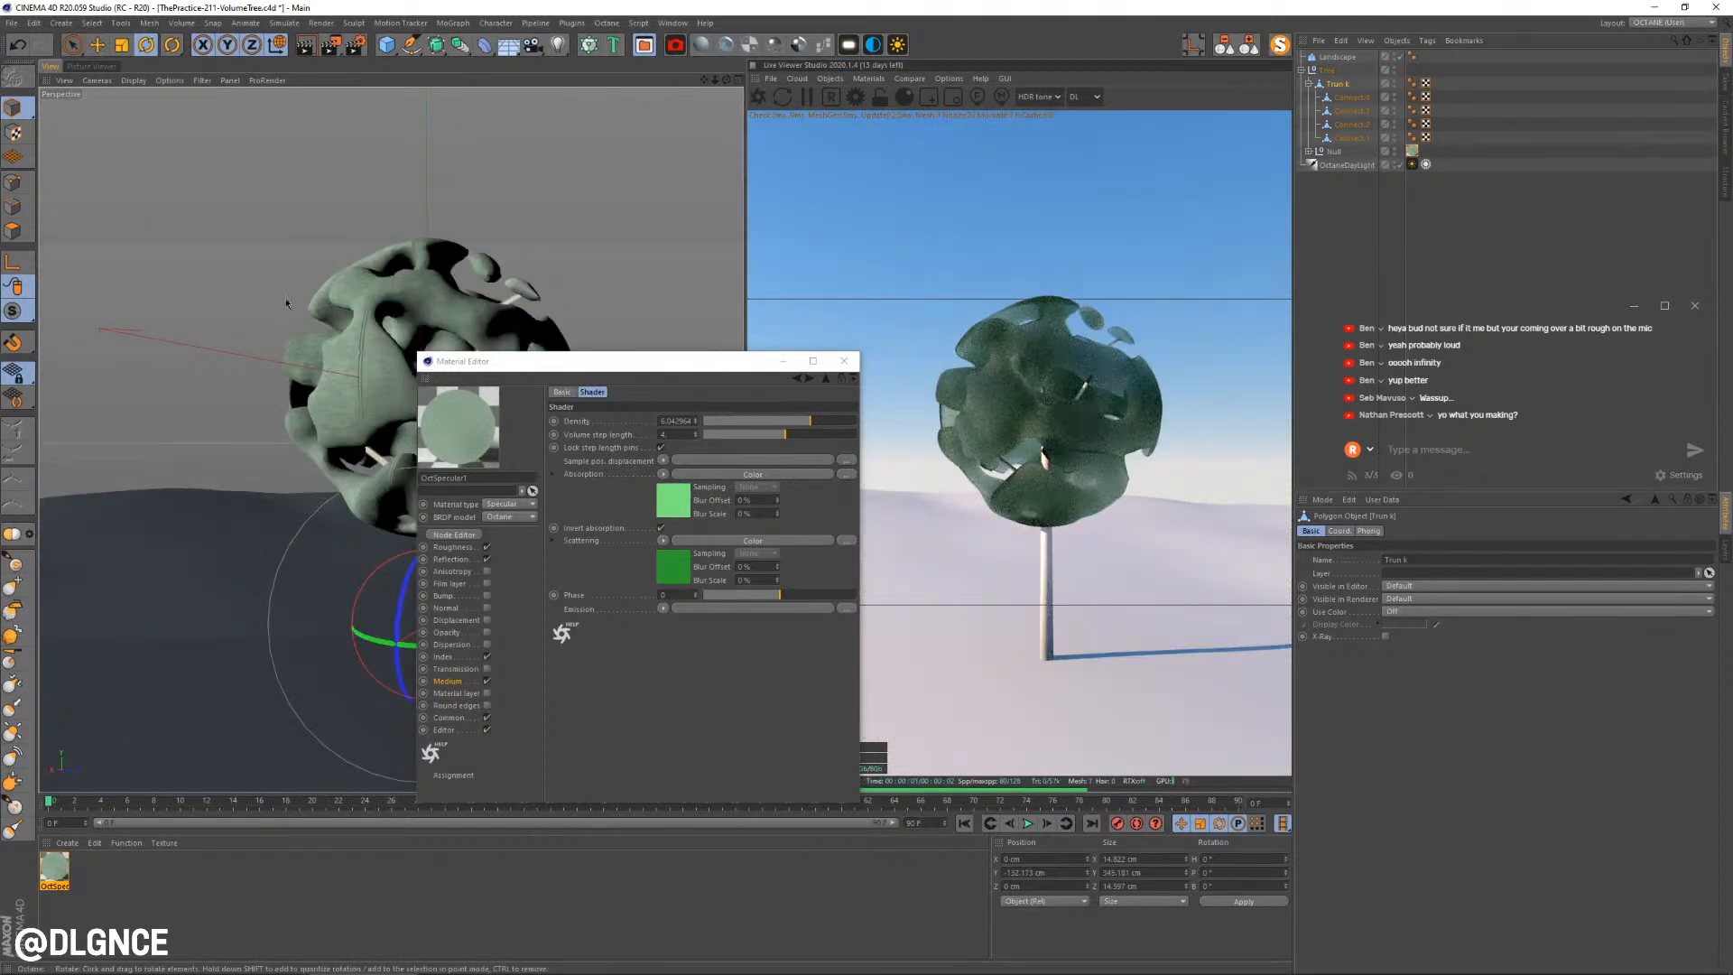
middle_click_drag(287, 304, 254, 336, "alt")
left_click(1099, 100)
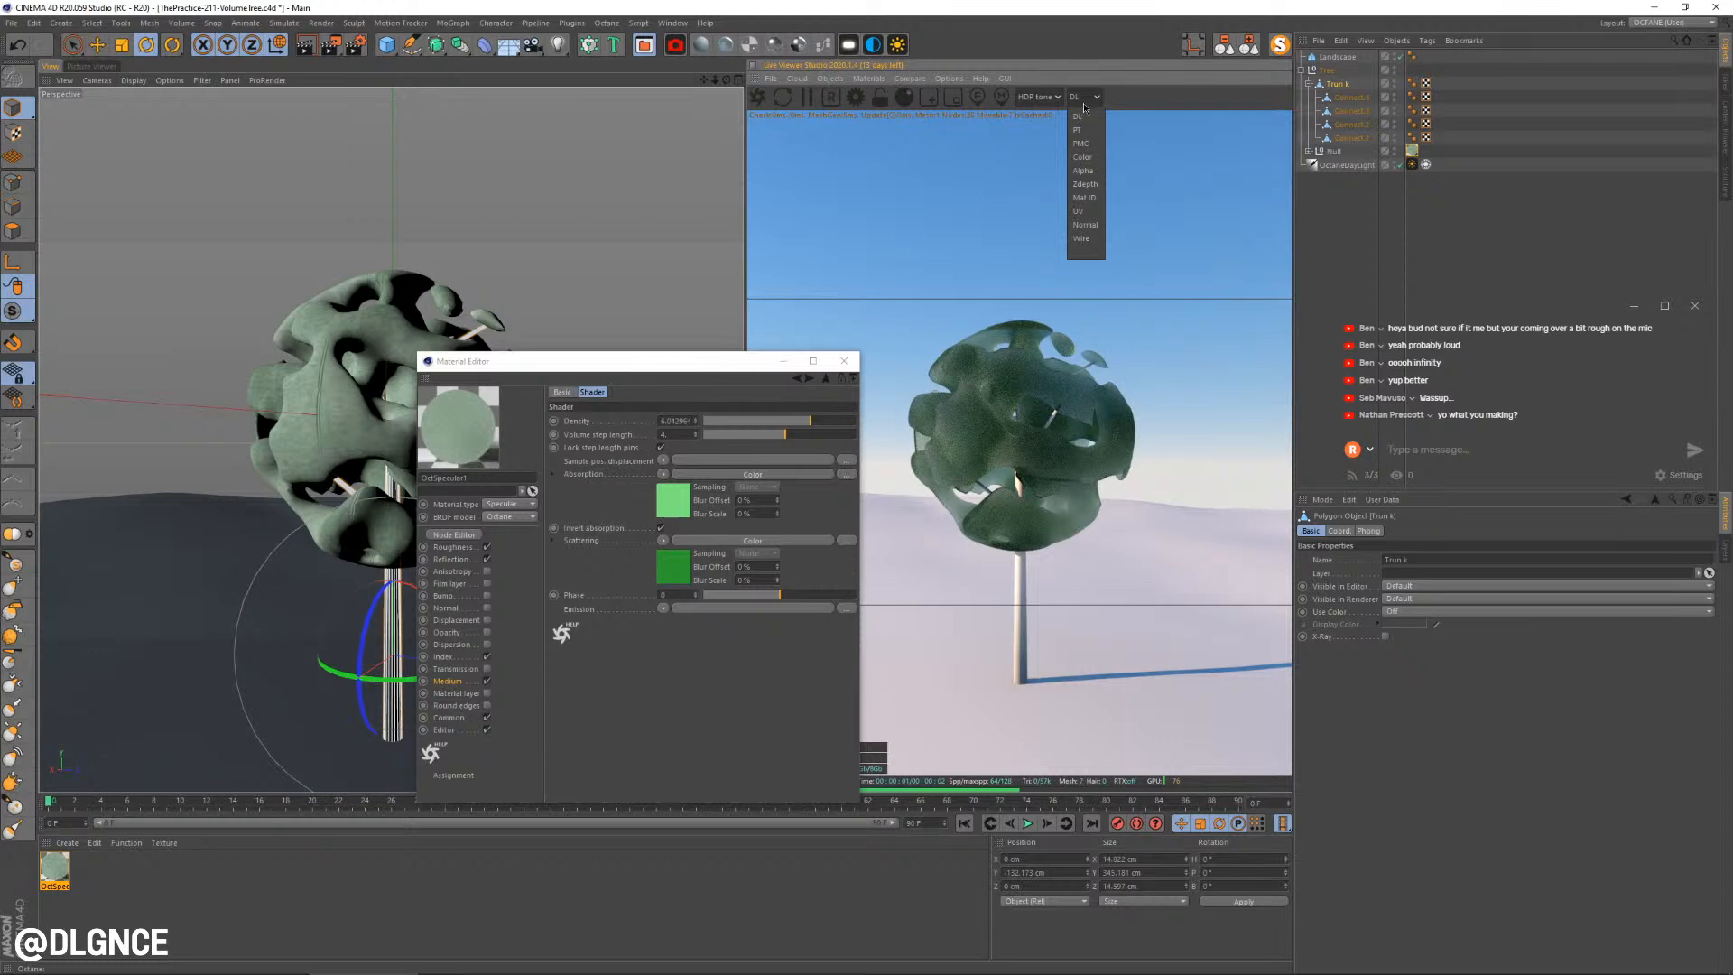
left_click(1079, 129)
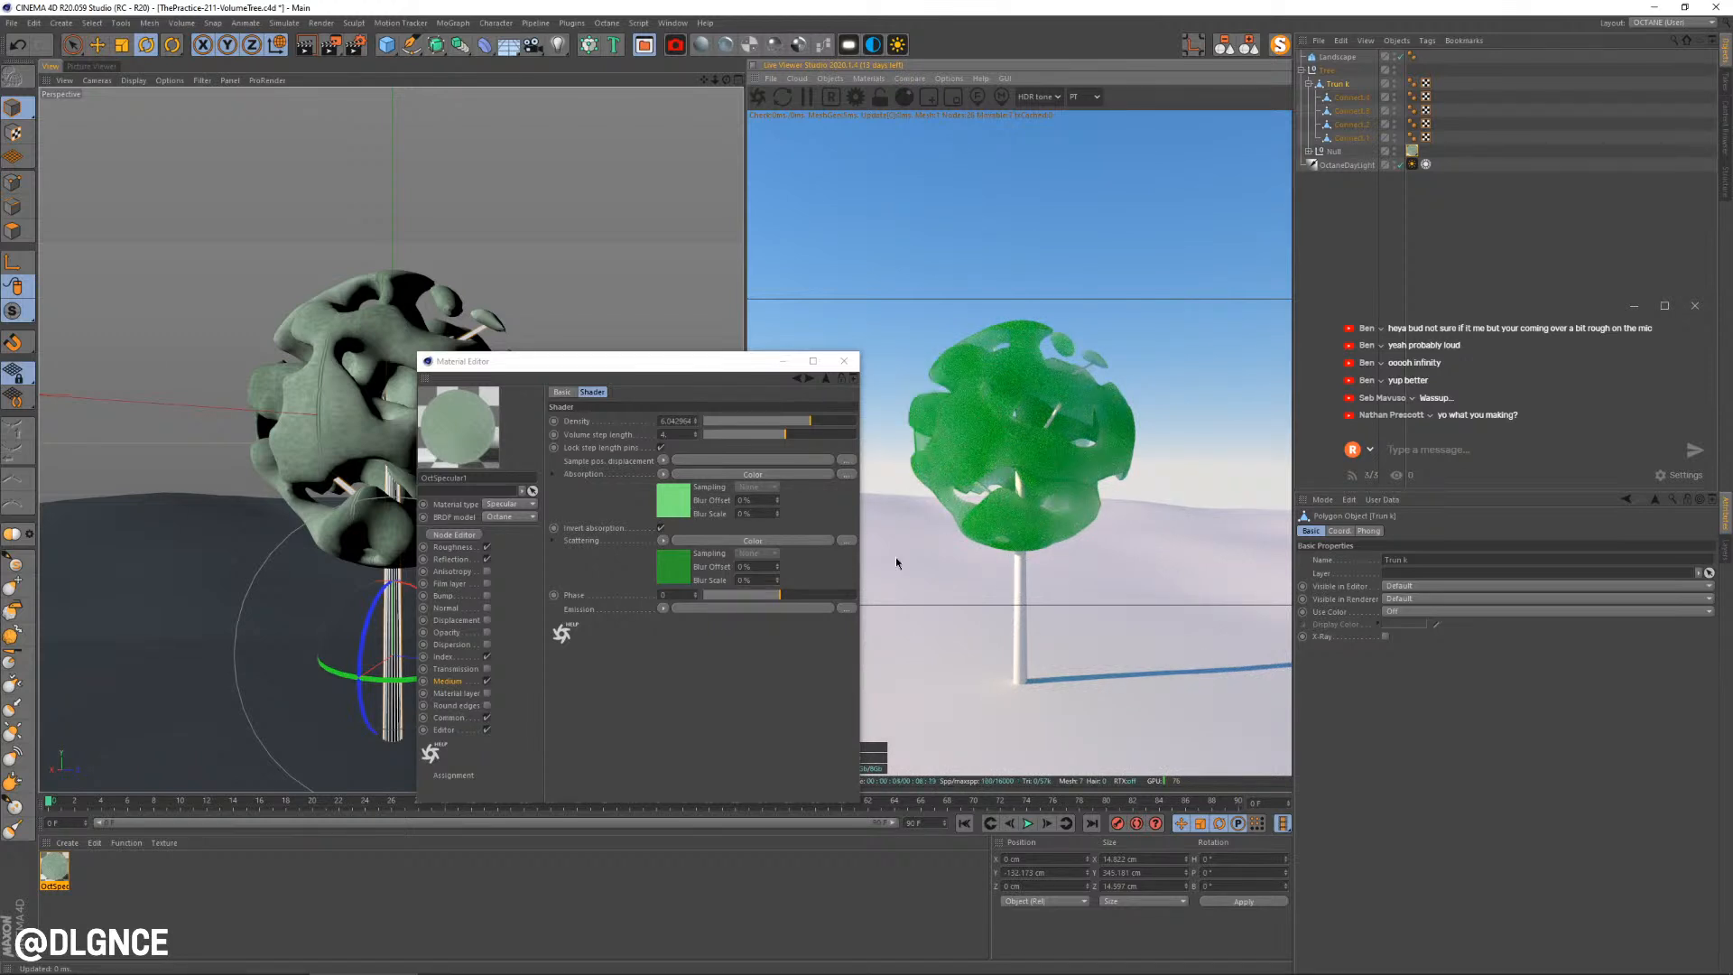
Compare the DL kernel with PT in the Live Viewer, ending on PT
left_click_drag(716, 366, 584, 400)
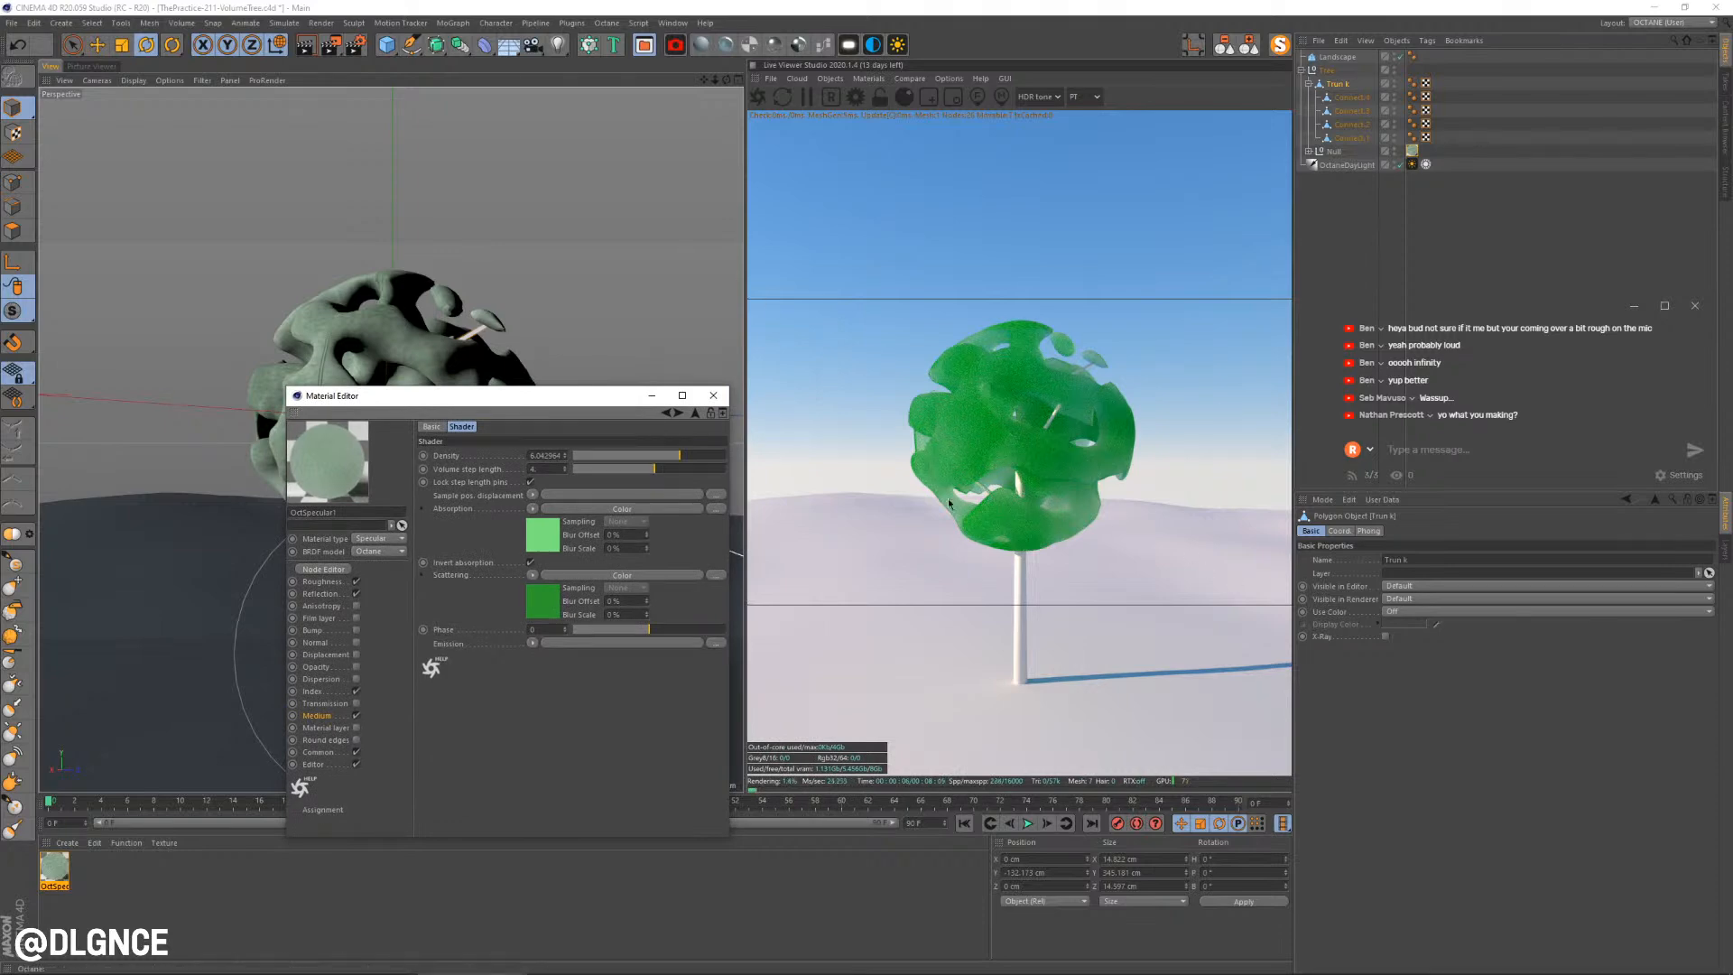
left_click(1095, 97)
left_click(1078, 116)
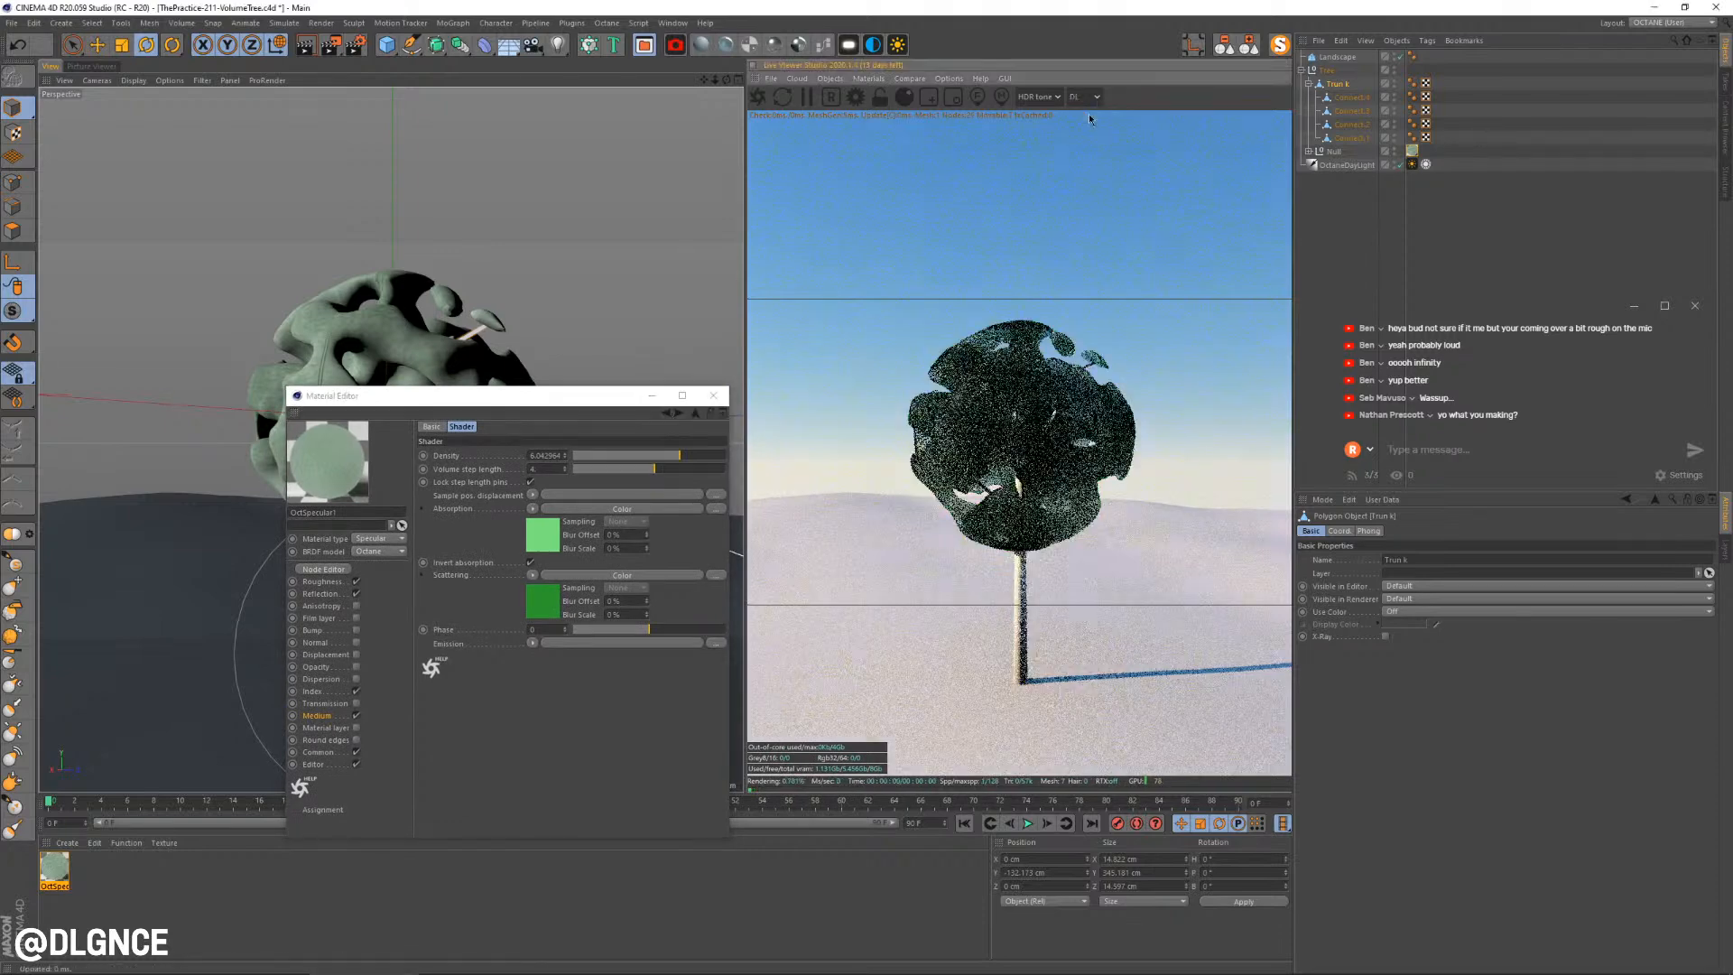
left_click(1094, 98)
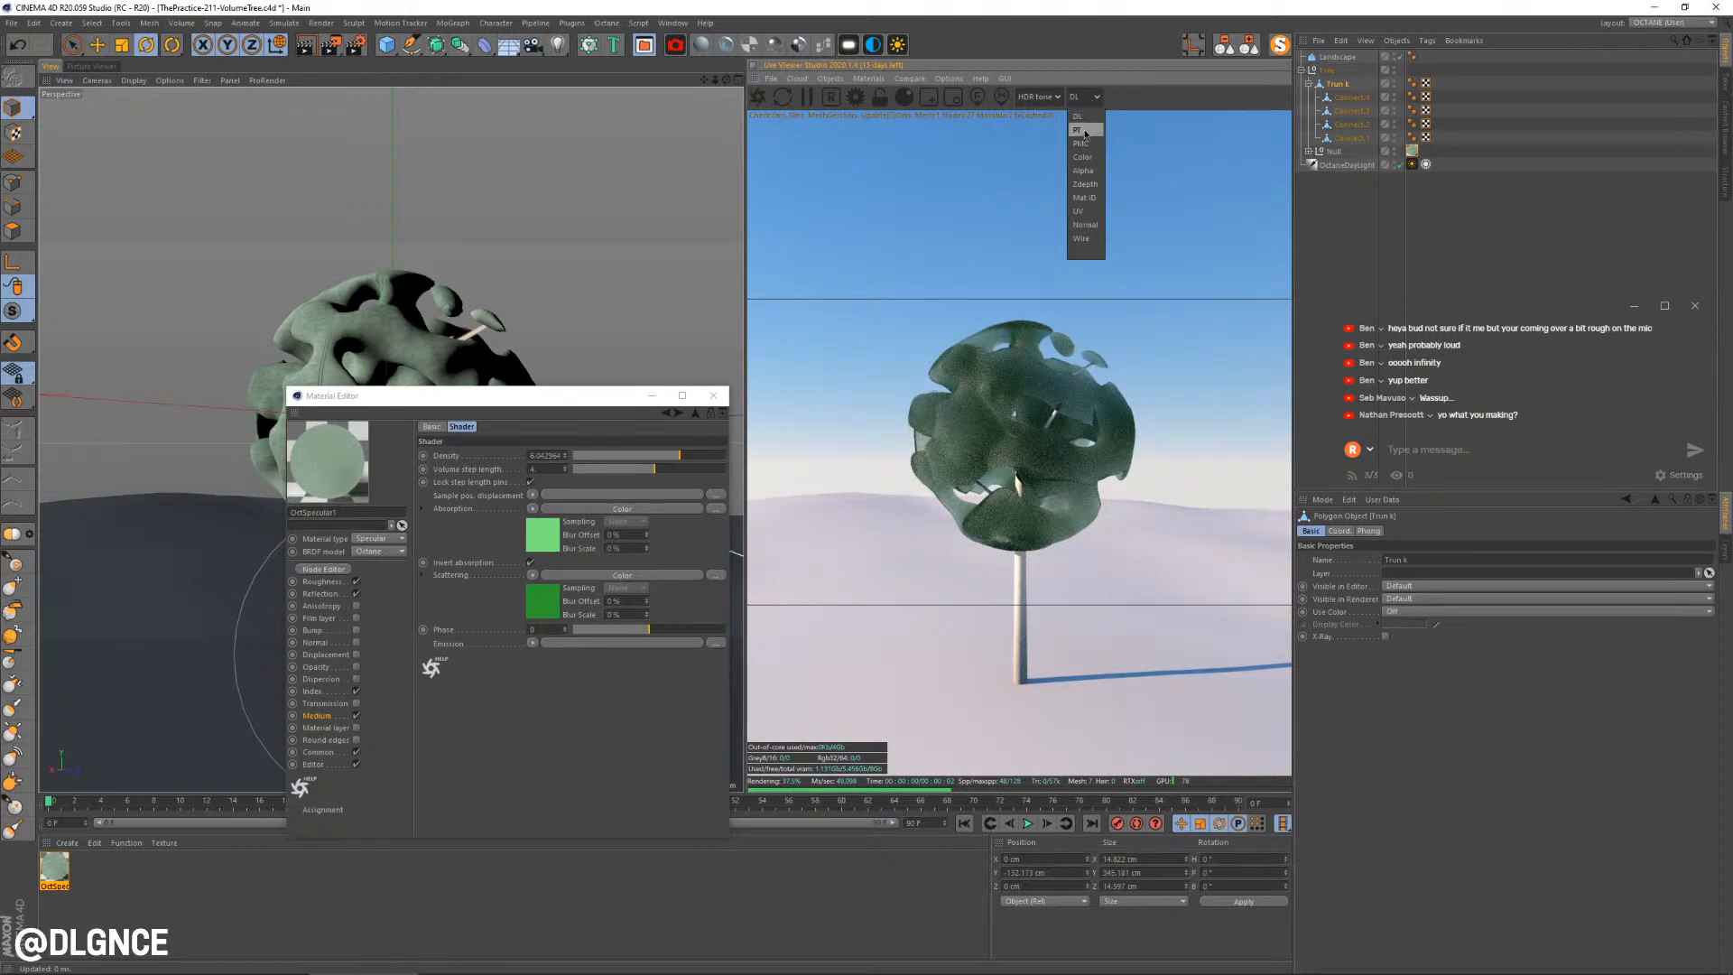
left_click(1085, 130)
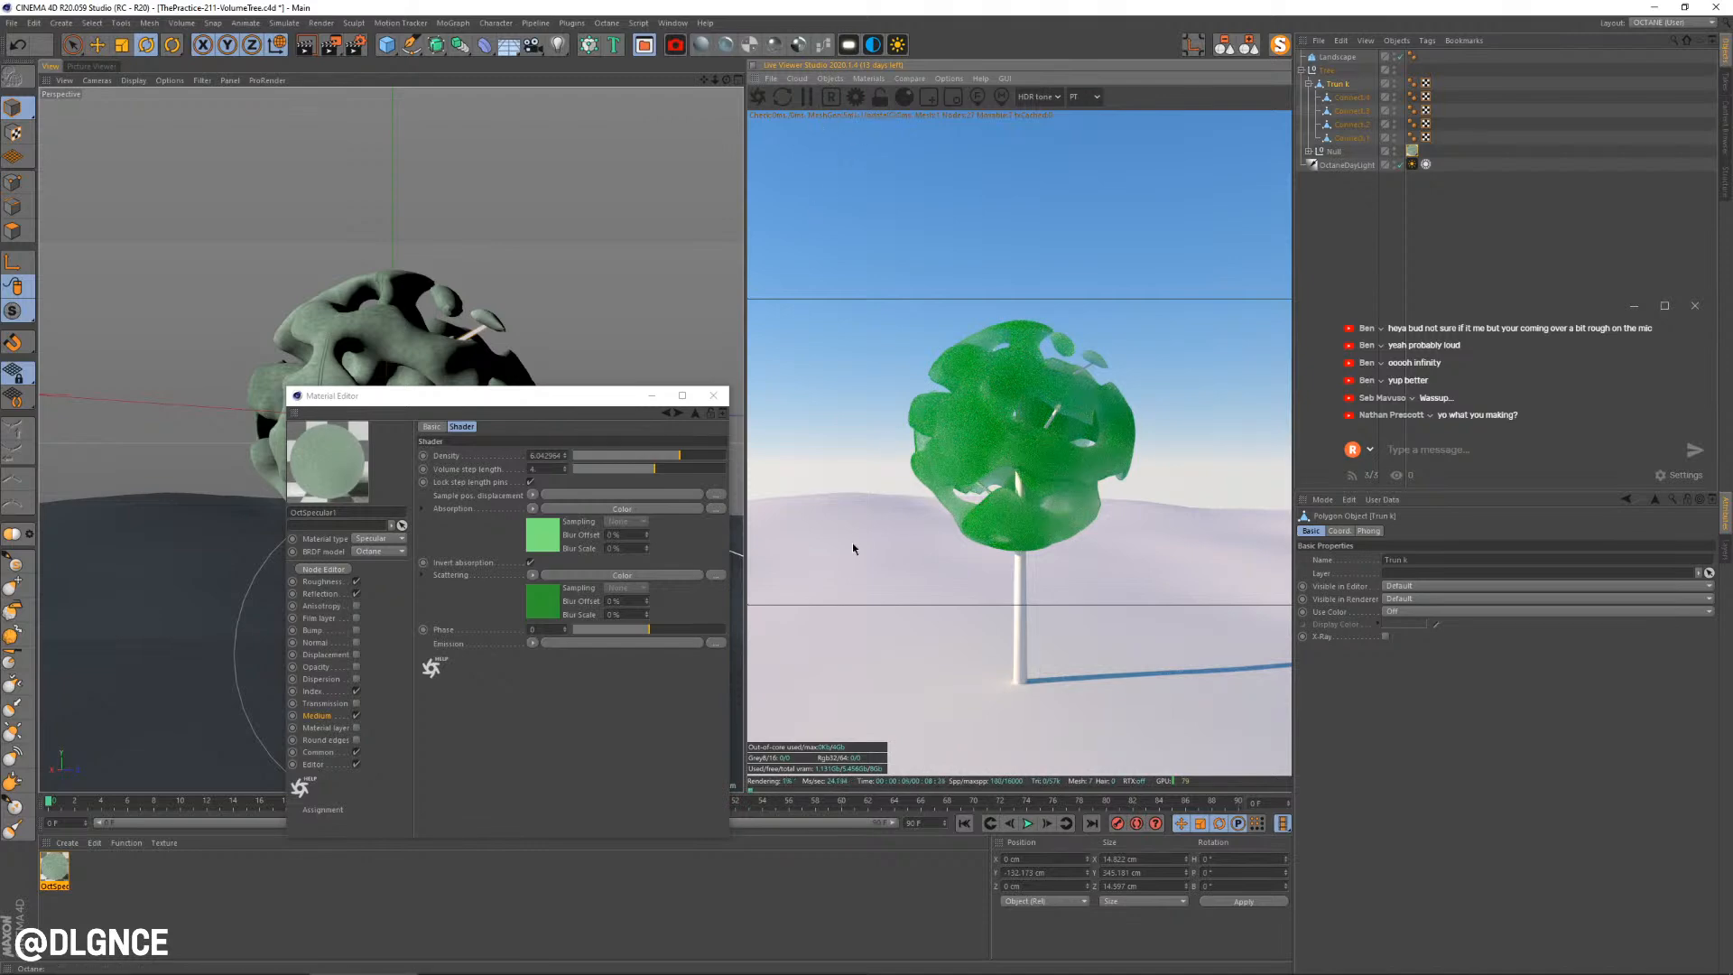
In the Octane Pathtracing kernel settings, set Max. samples to 960 and GI clamp to 10
left_click(854, 96)
left_click_drag(305, 18, 603, 191)
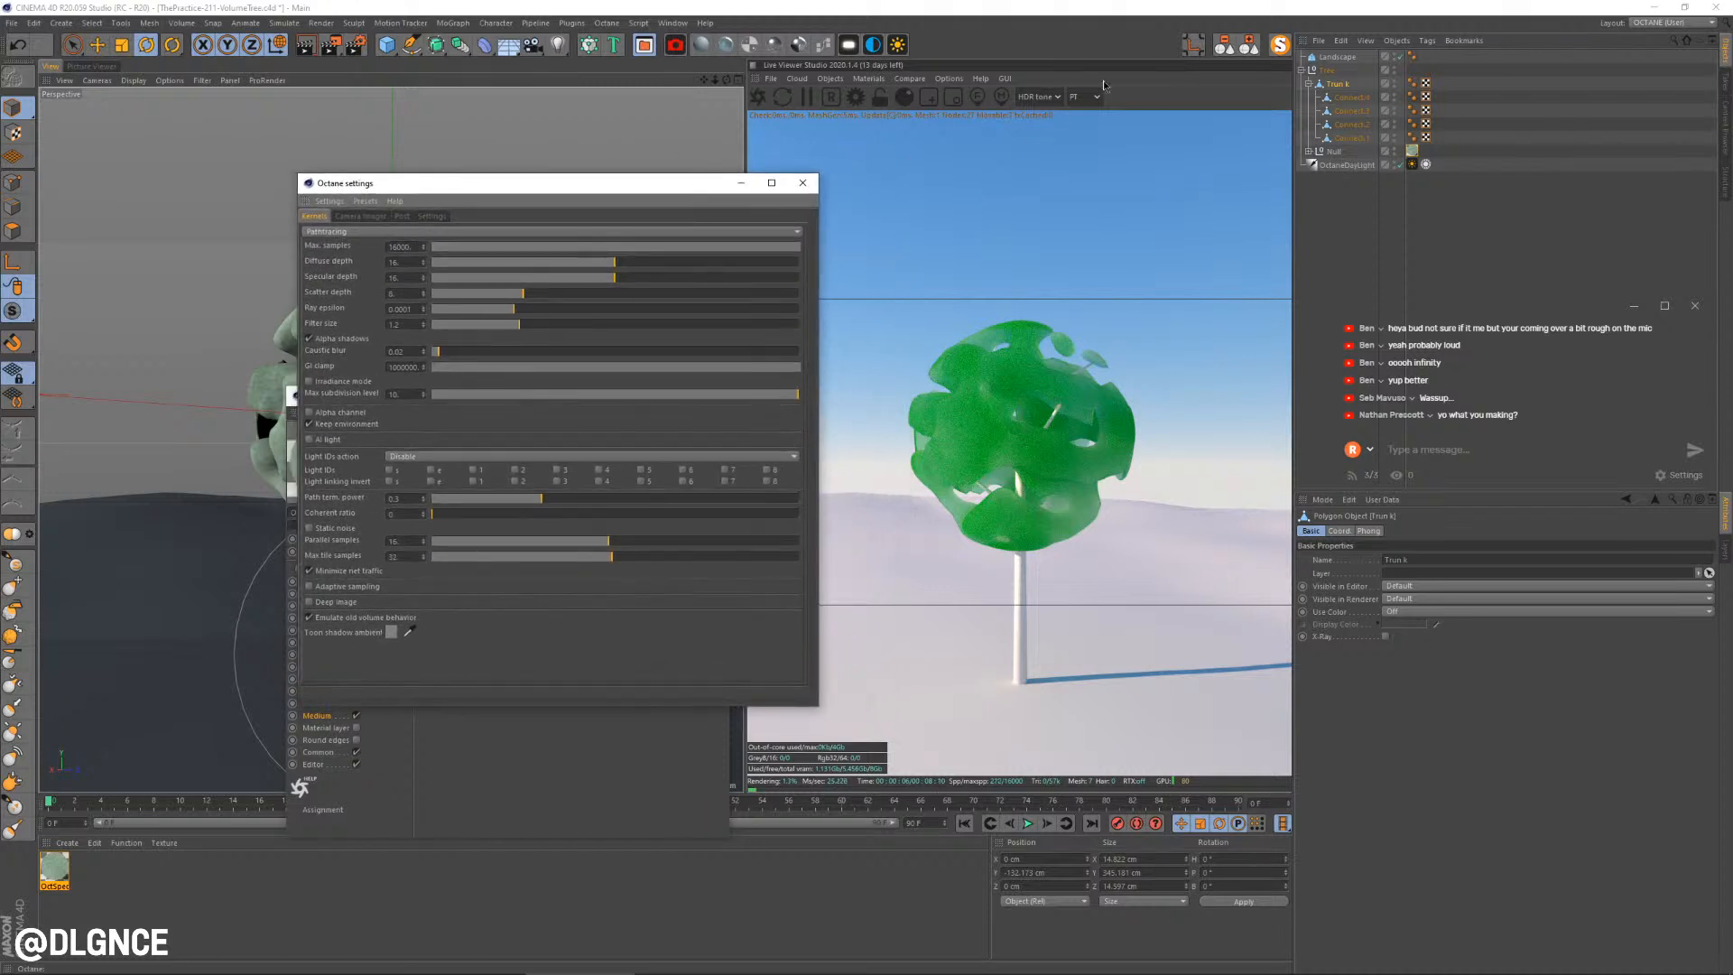
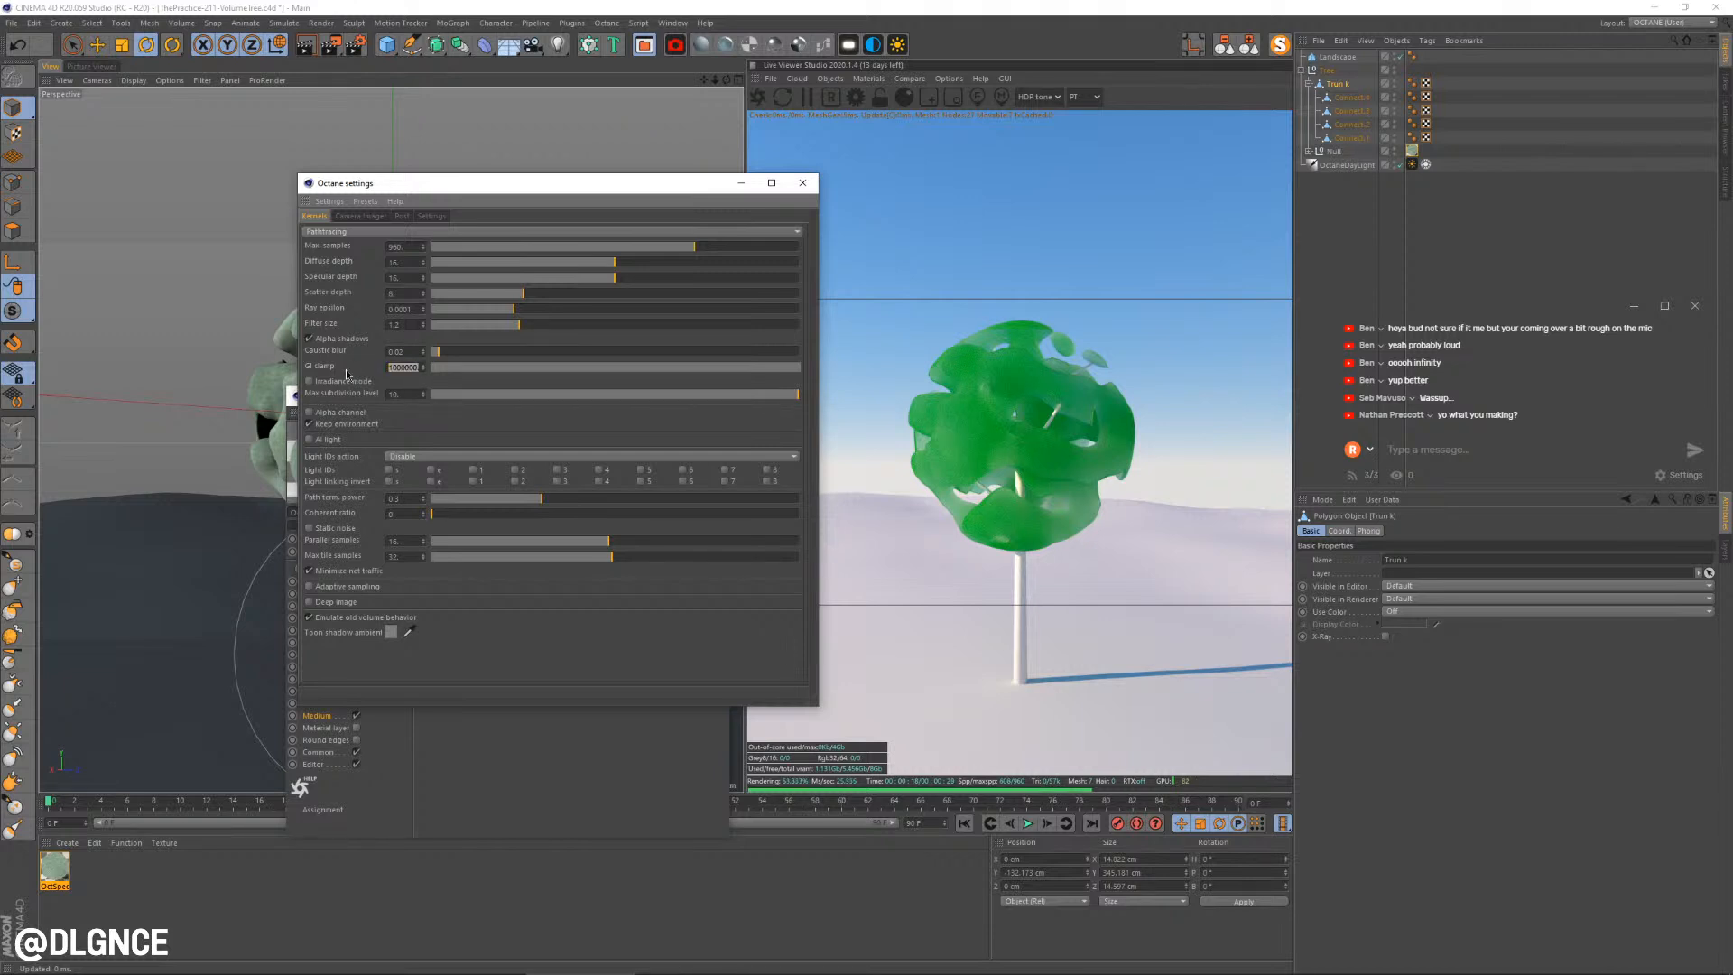
key("Return")
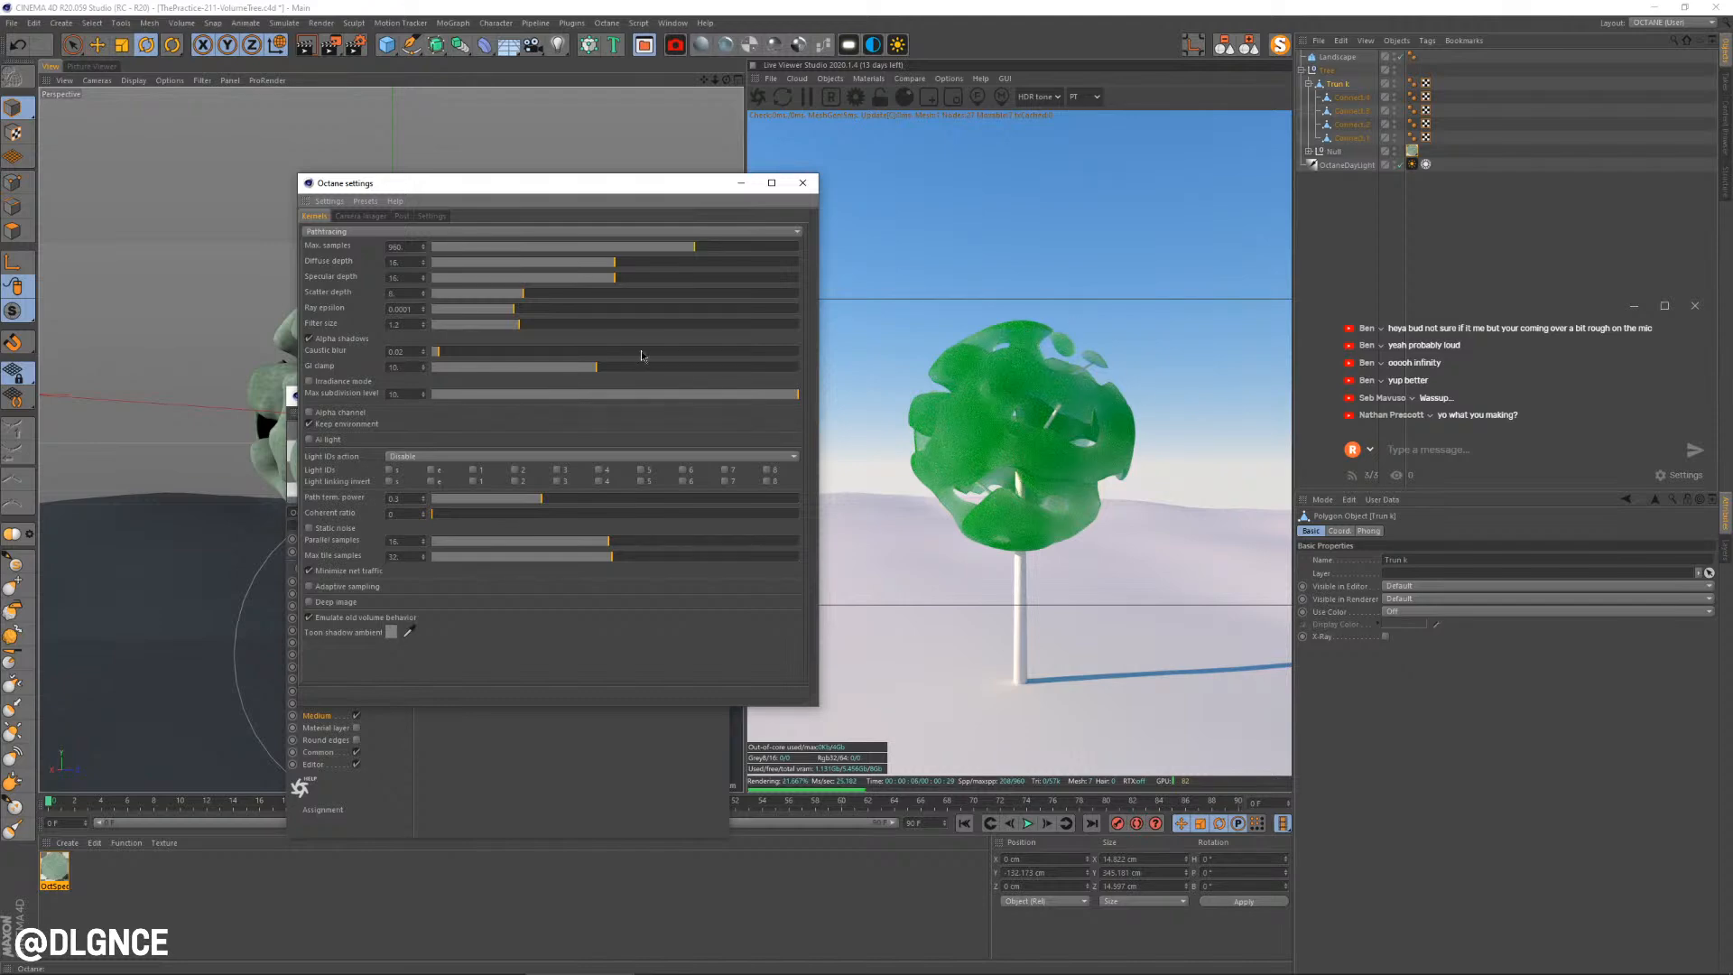
Try a Caustic blur of 1, set it to 0 instead, and raise GI clamp to its maximum
left_click_drag(546, 351, 812, 354)
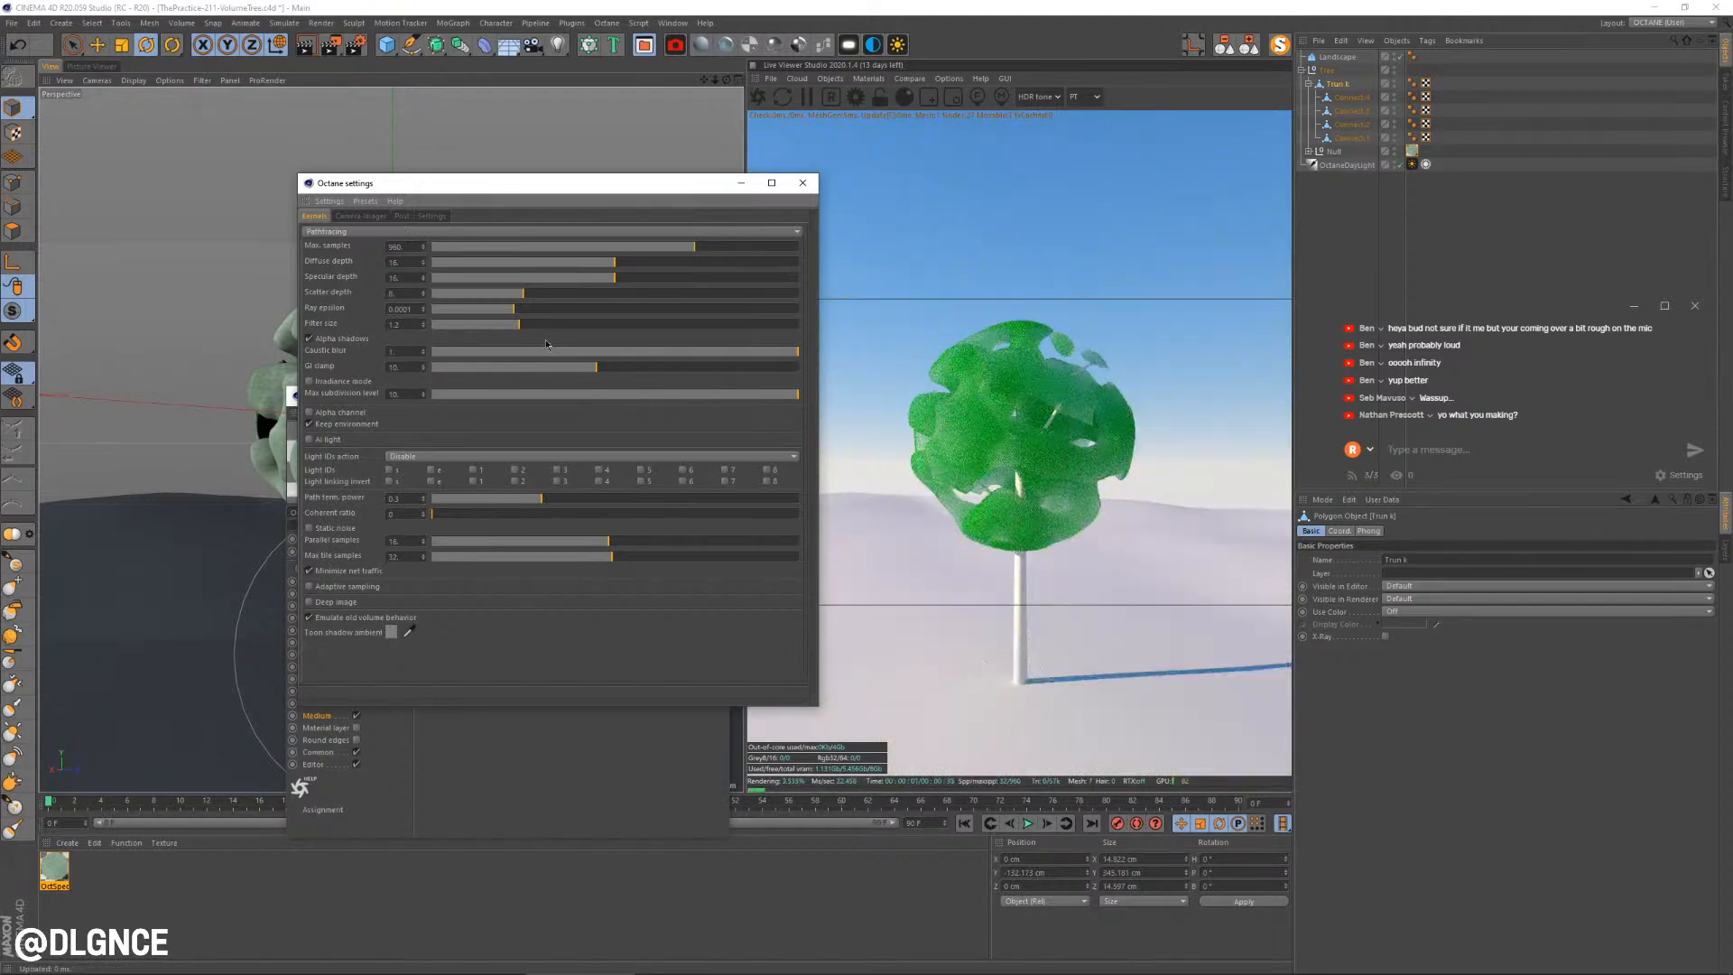
key("ctrl+z")
left_click_drag(545, 351, 410, 352)
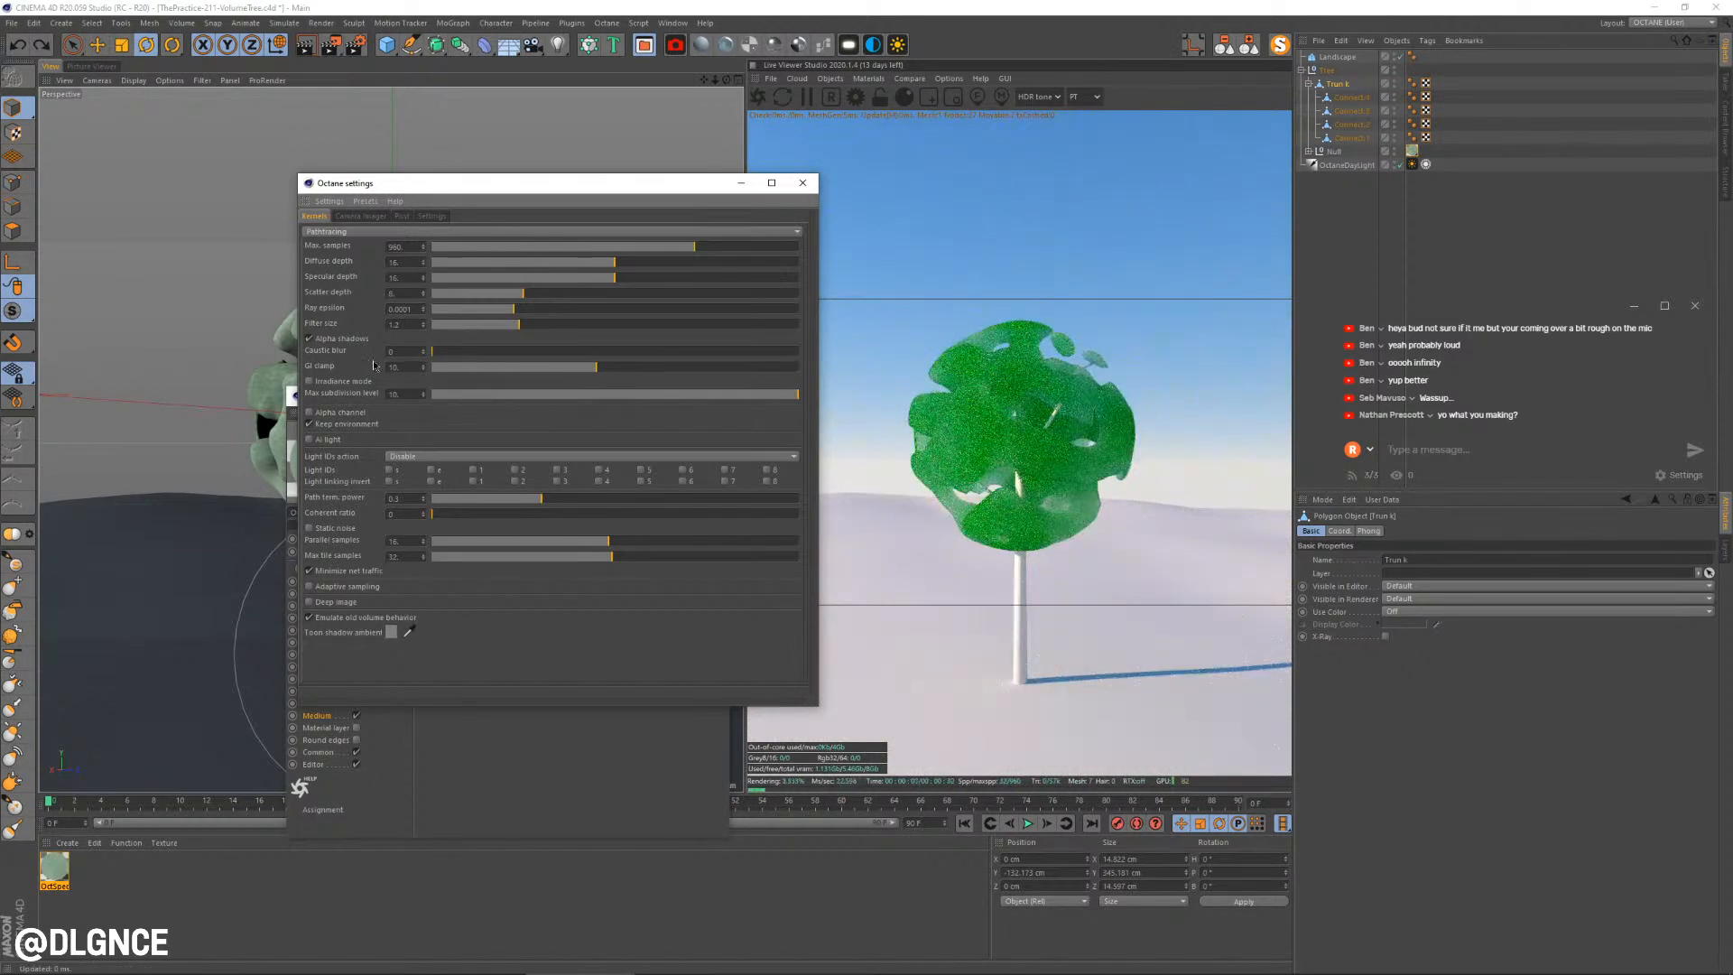
left_click_drag(596, 366, 804, 367)
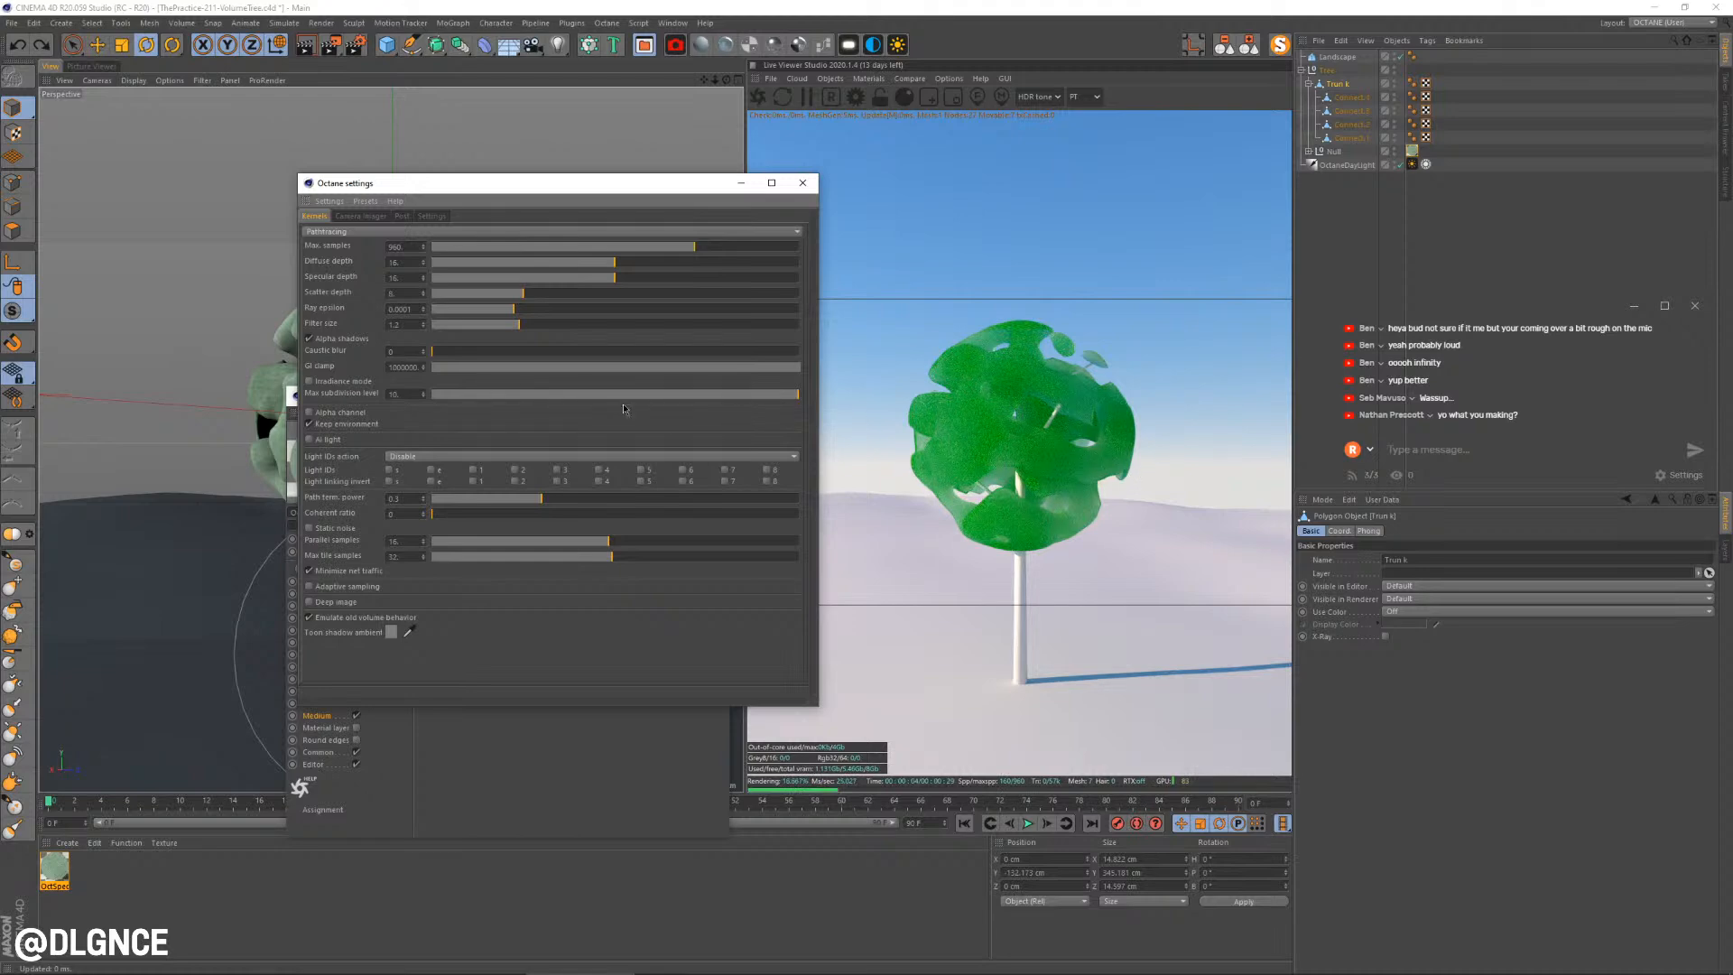
Lower the kernel's Max subdivision level to 1 and undo the last change
left_click(478, 397)
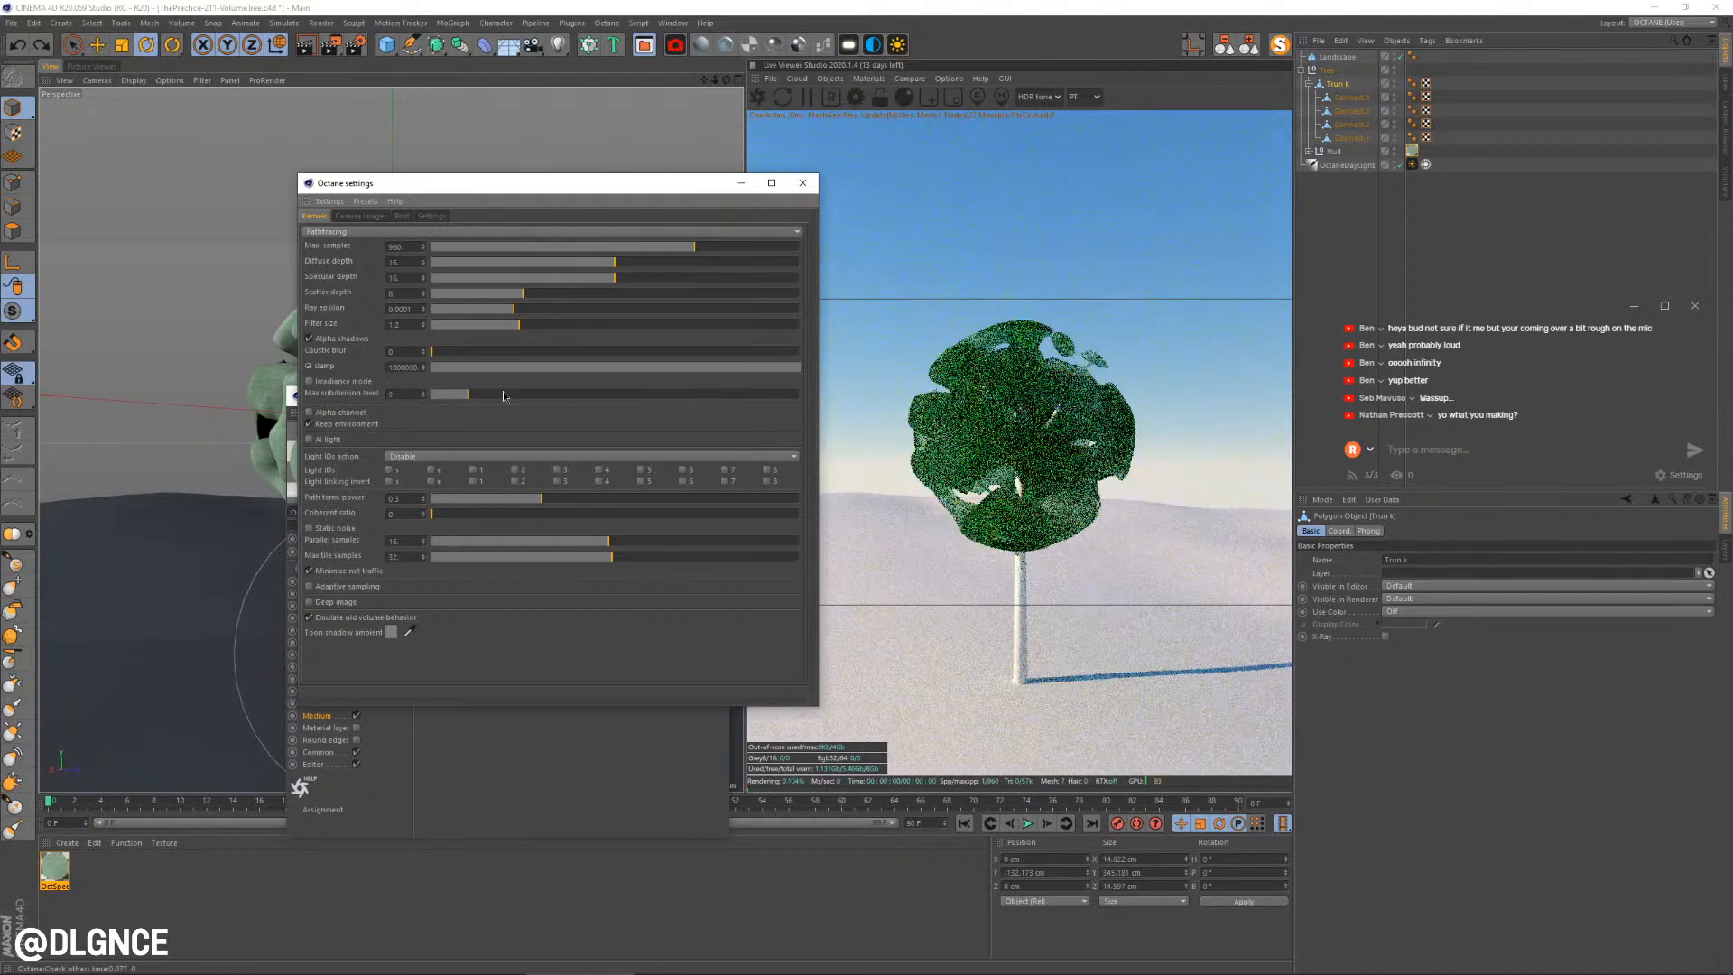
key("ctrl+z")
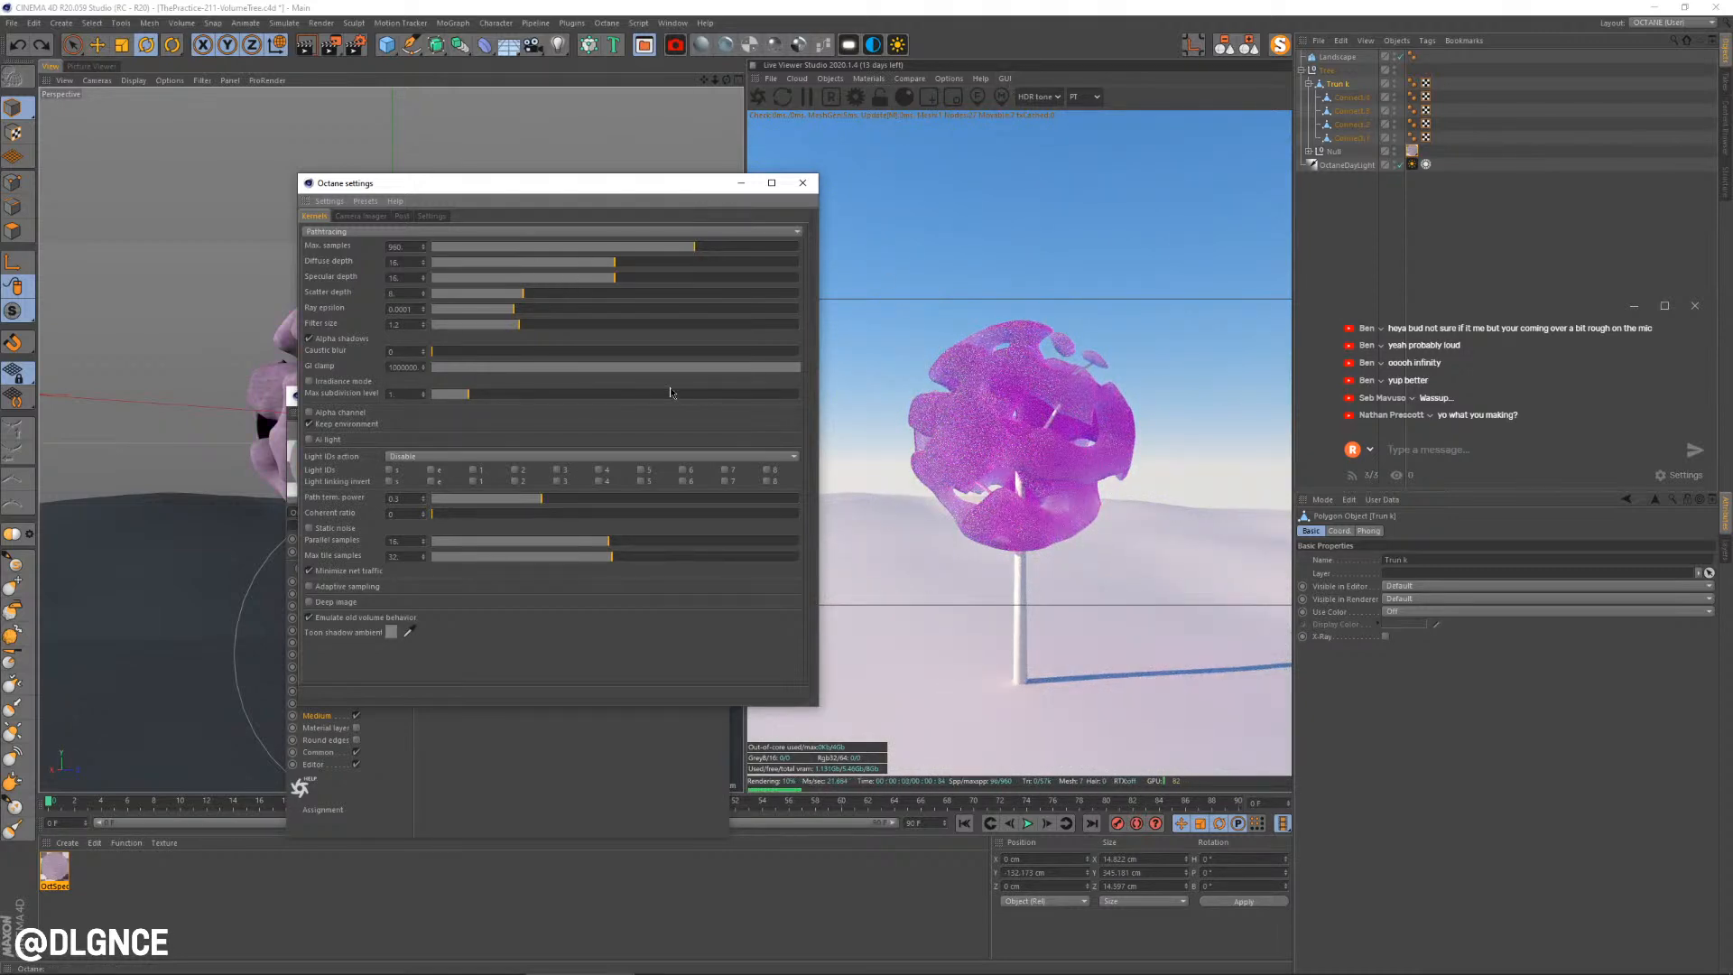
Restore the foliage material's green colours and set the pathtracing kernel's max subdivision level to 10
key("ctrl+y")
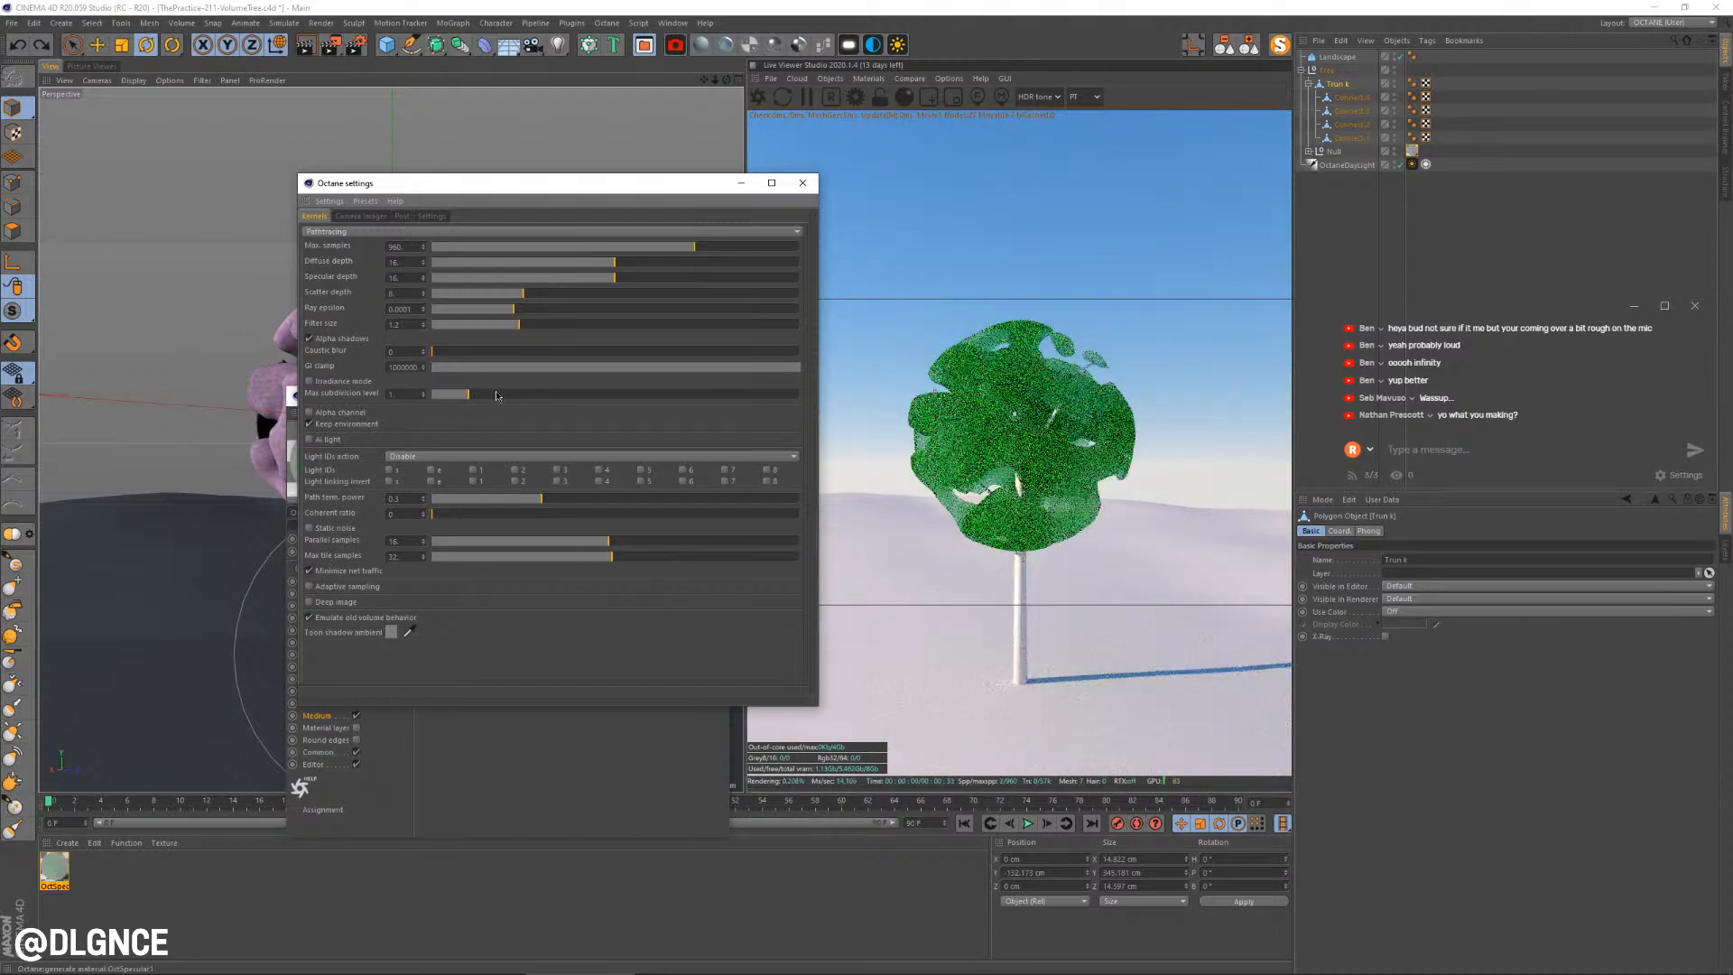
left_click_drag(479, 397, 799, 396)
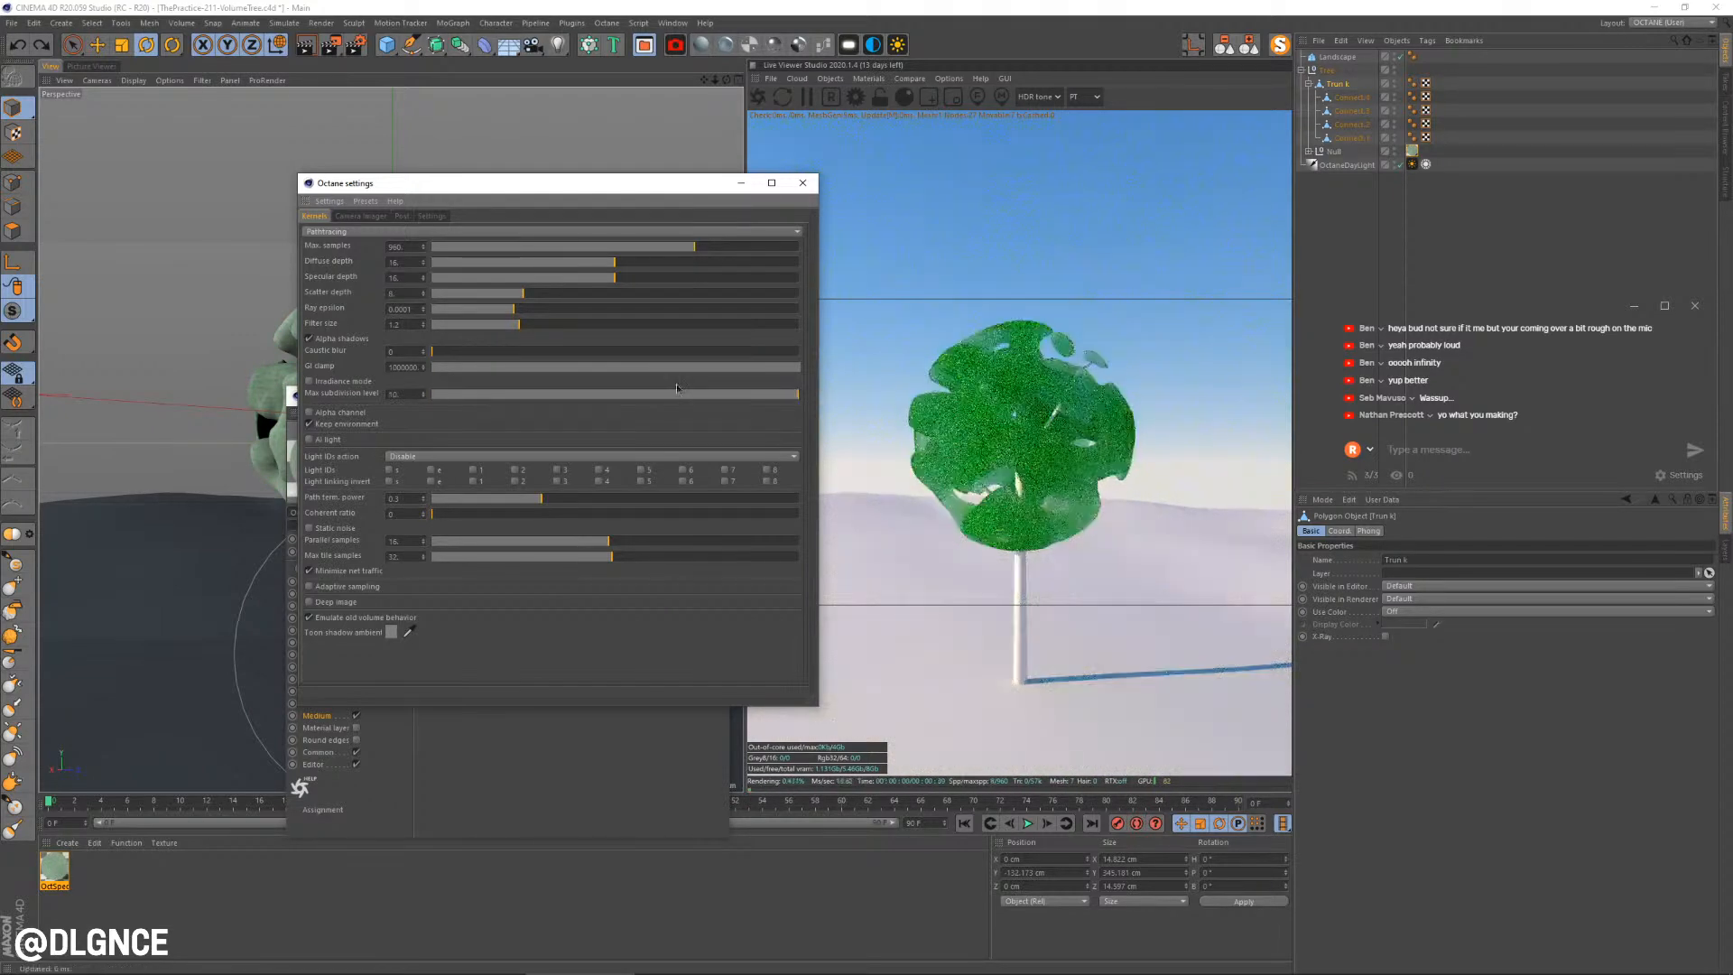
Set the pathtracing kernel's GI clamp to 1 and close the render settings
left_click(458, 370)
left_click_drag(457, 370, 483, 368)
double_click(403, 367)
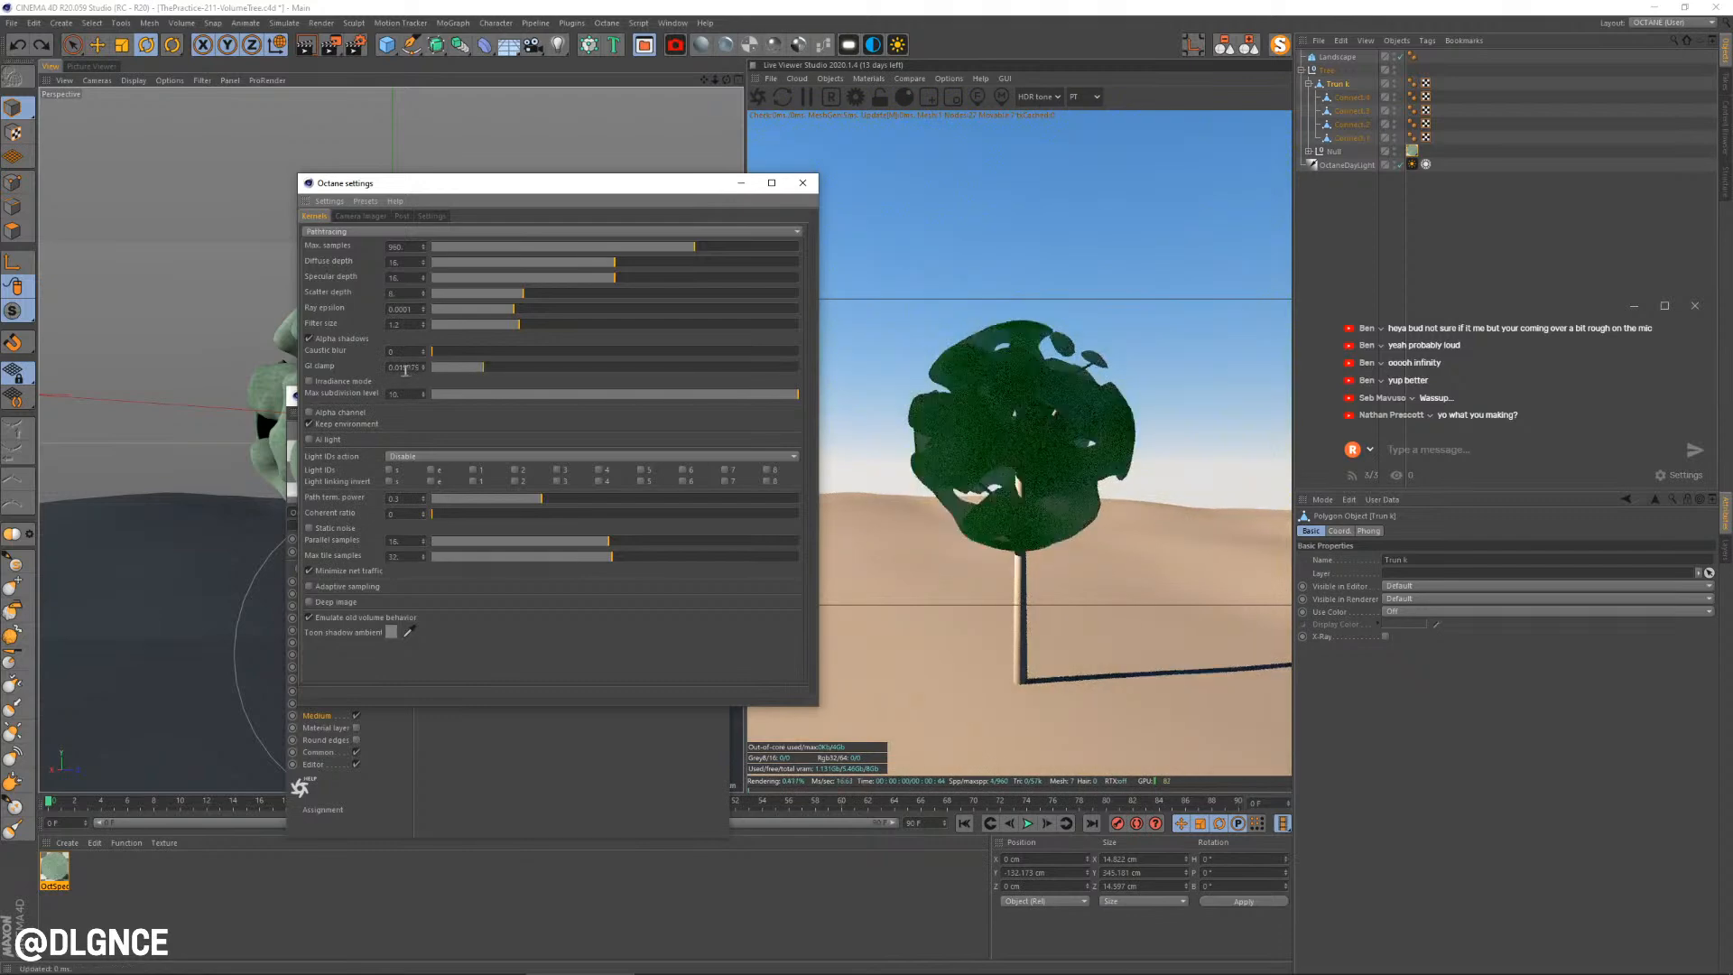
type("1")
key("Return")
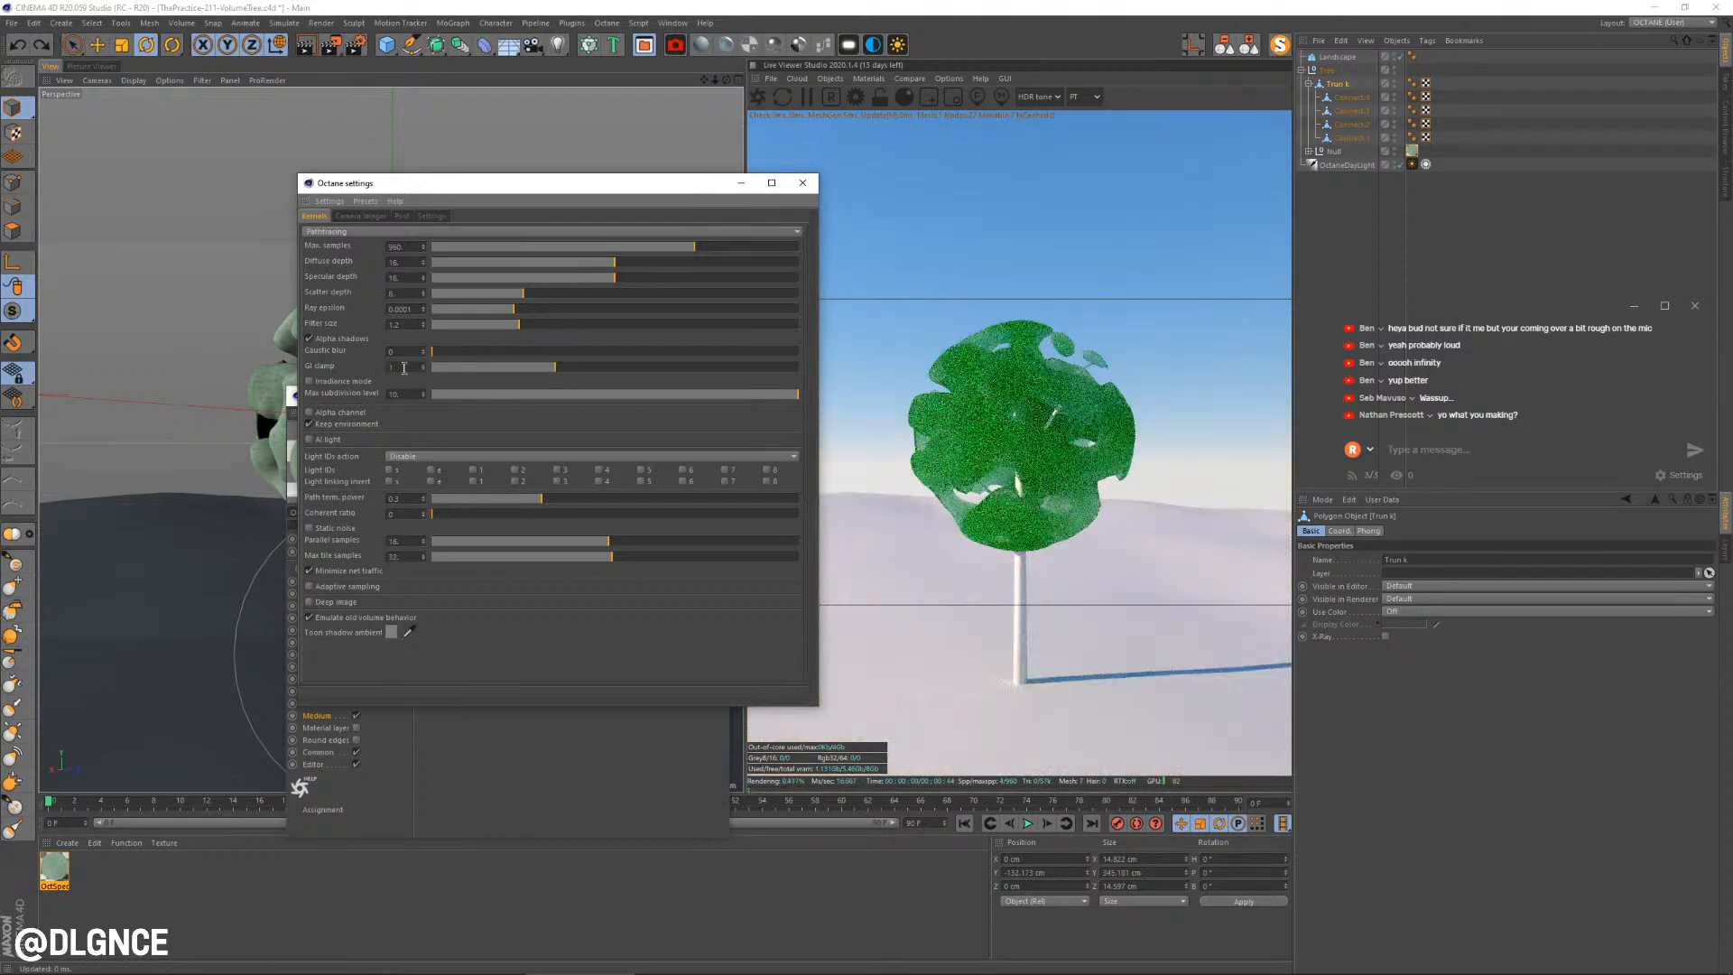
left_click(803, 184)
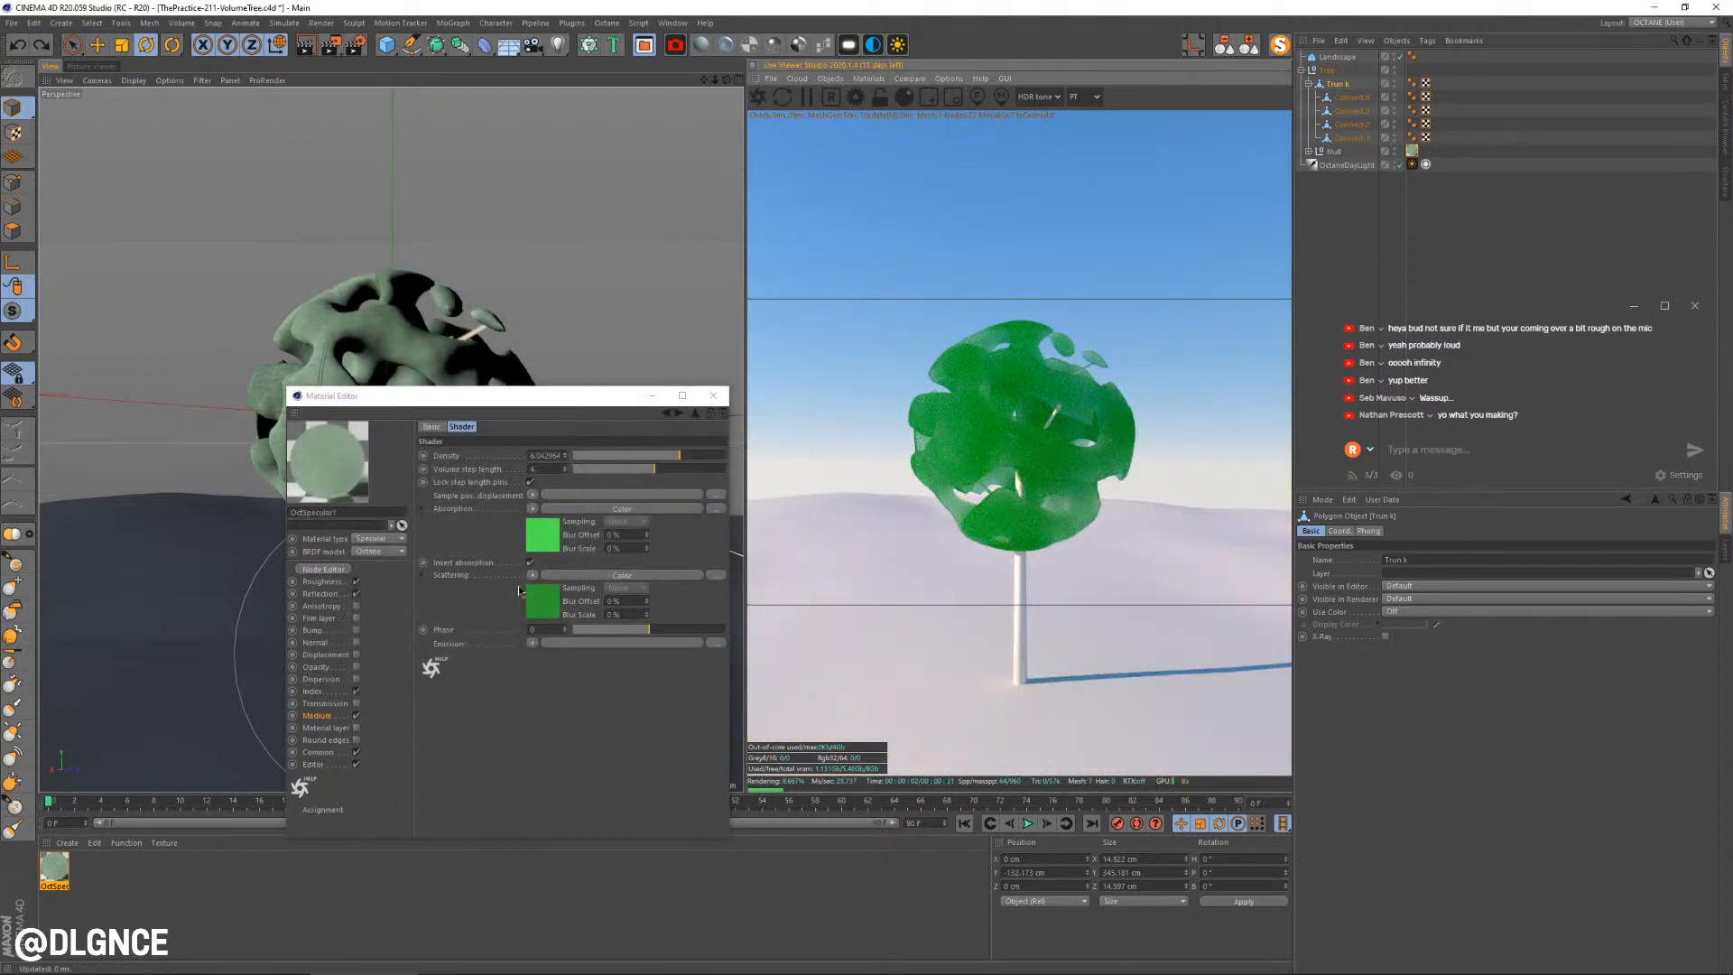
Try denser and thinner volumes for the foliage's scattering medium, settling on a density of about 27
left_click_drag(681, 459, 703, 461)
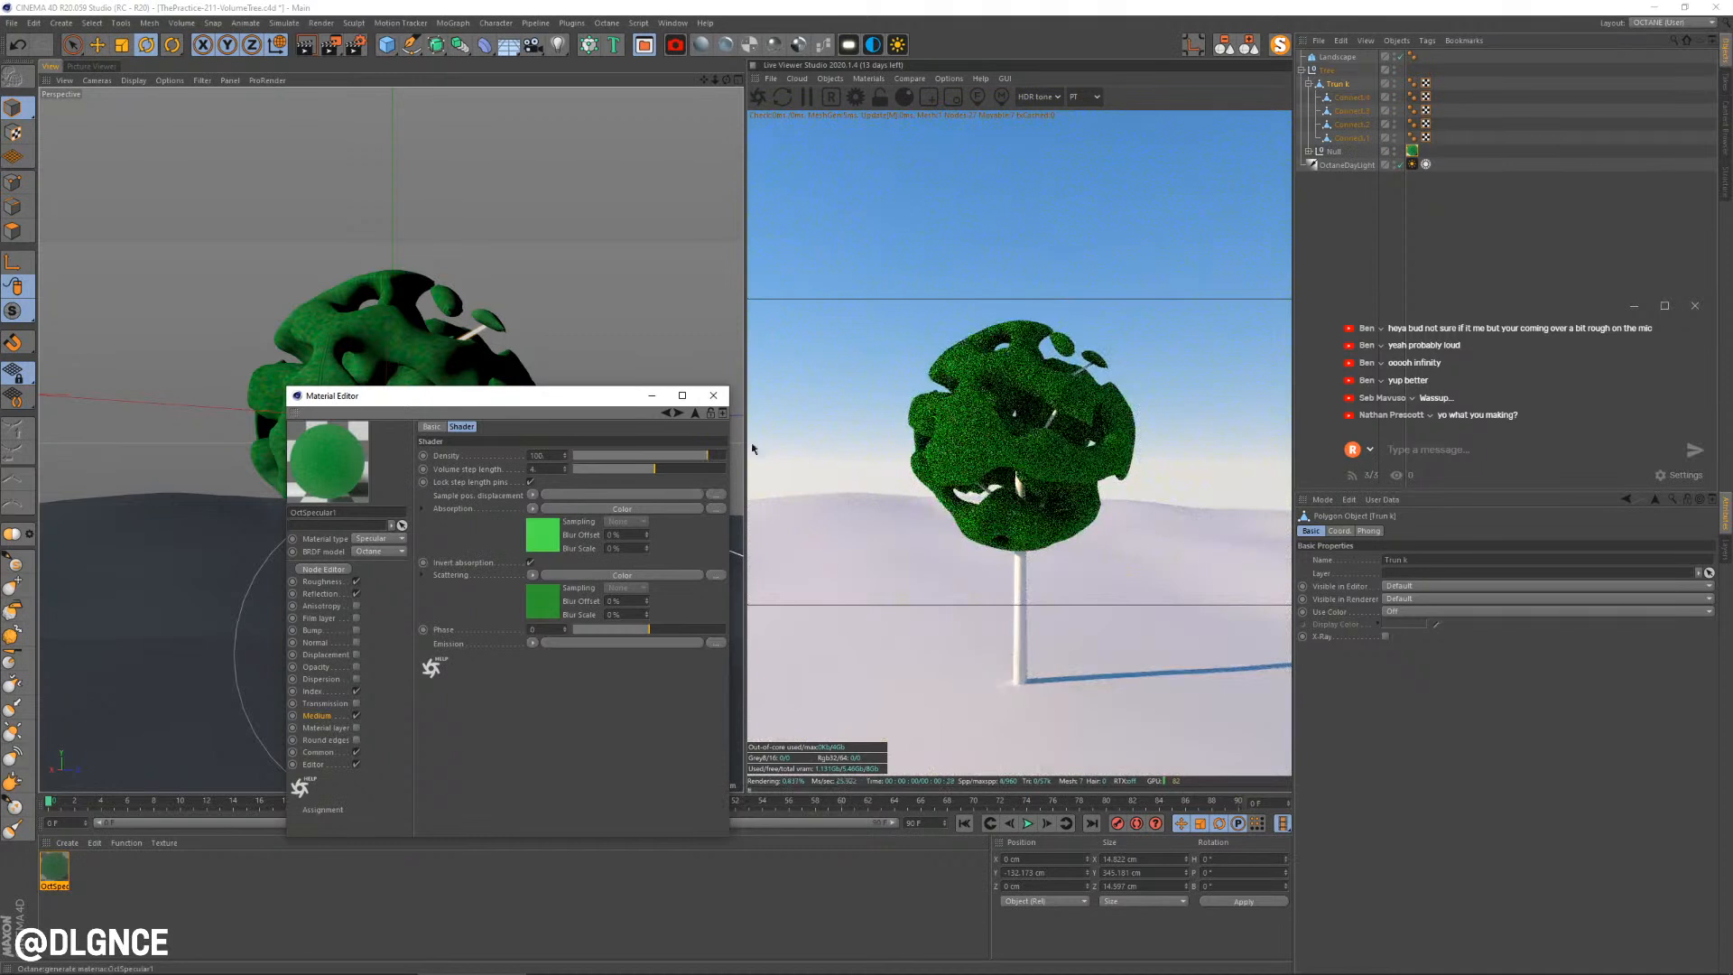
left_click(800, 448)
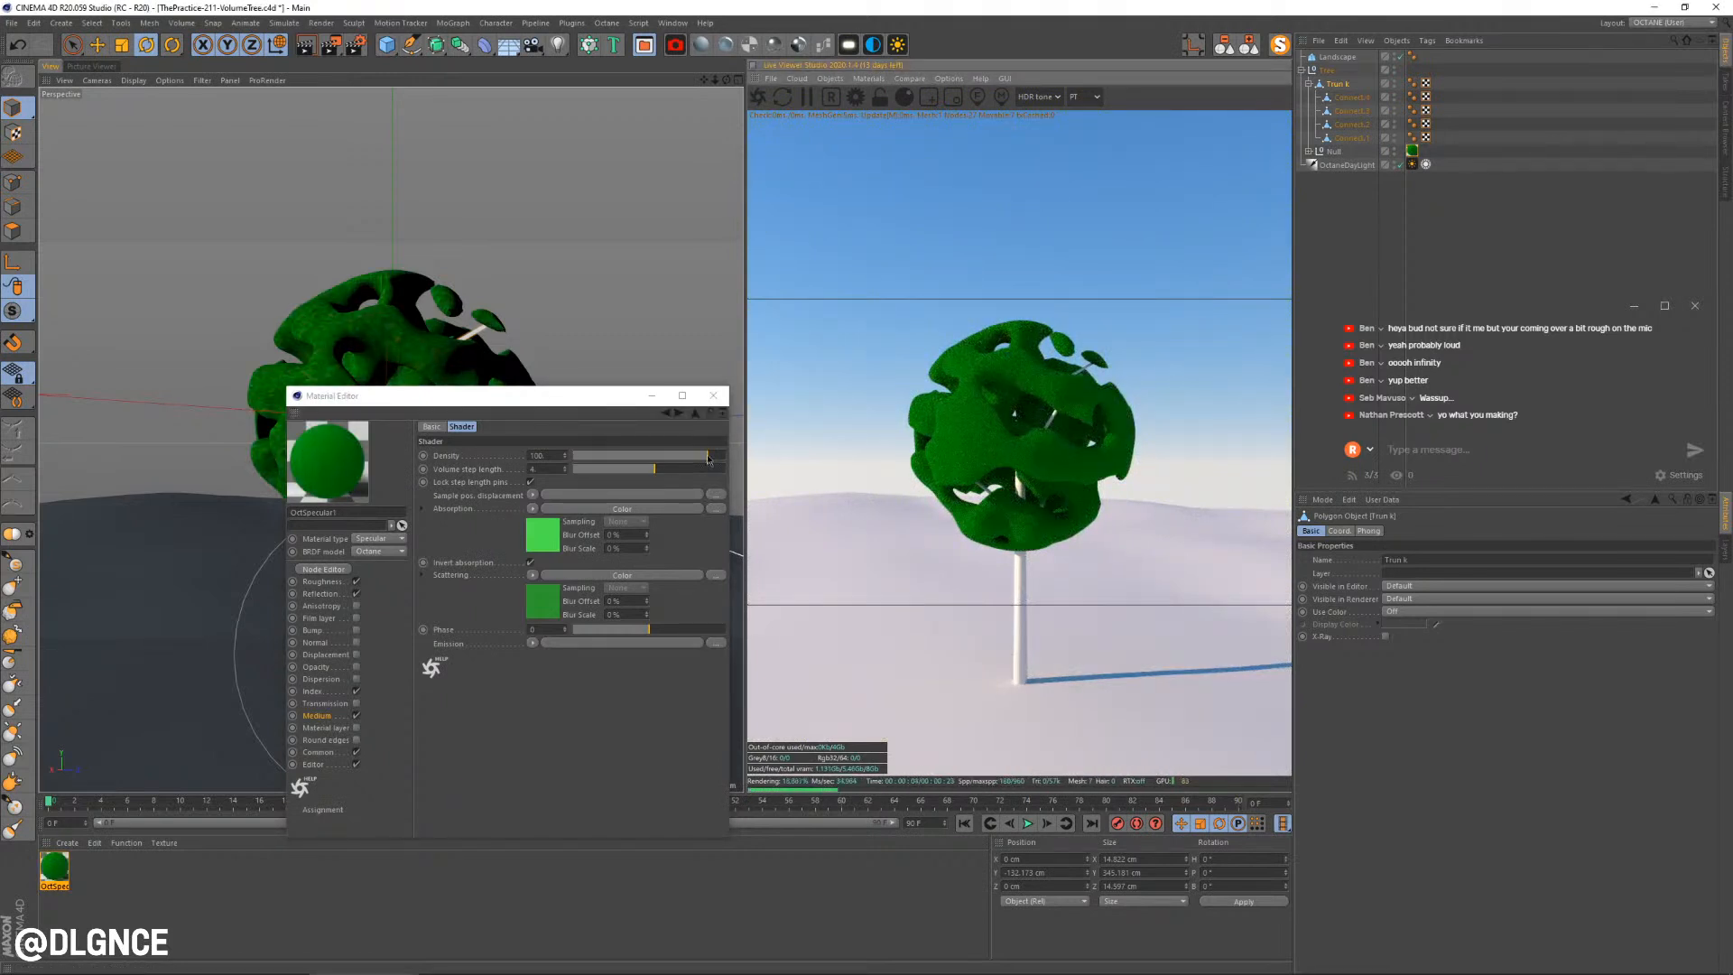
left_click_drag(710, 461, 715, 457)
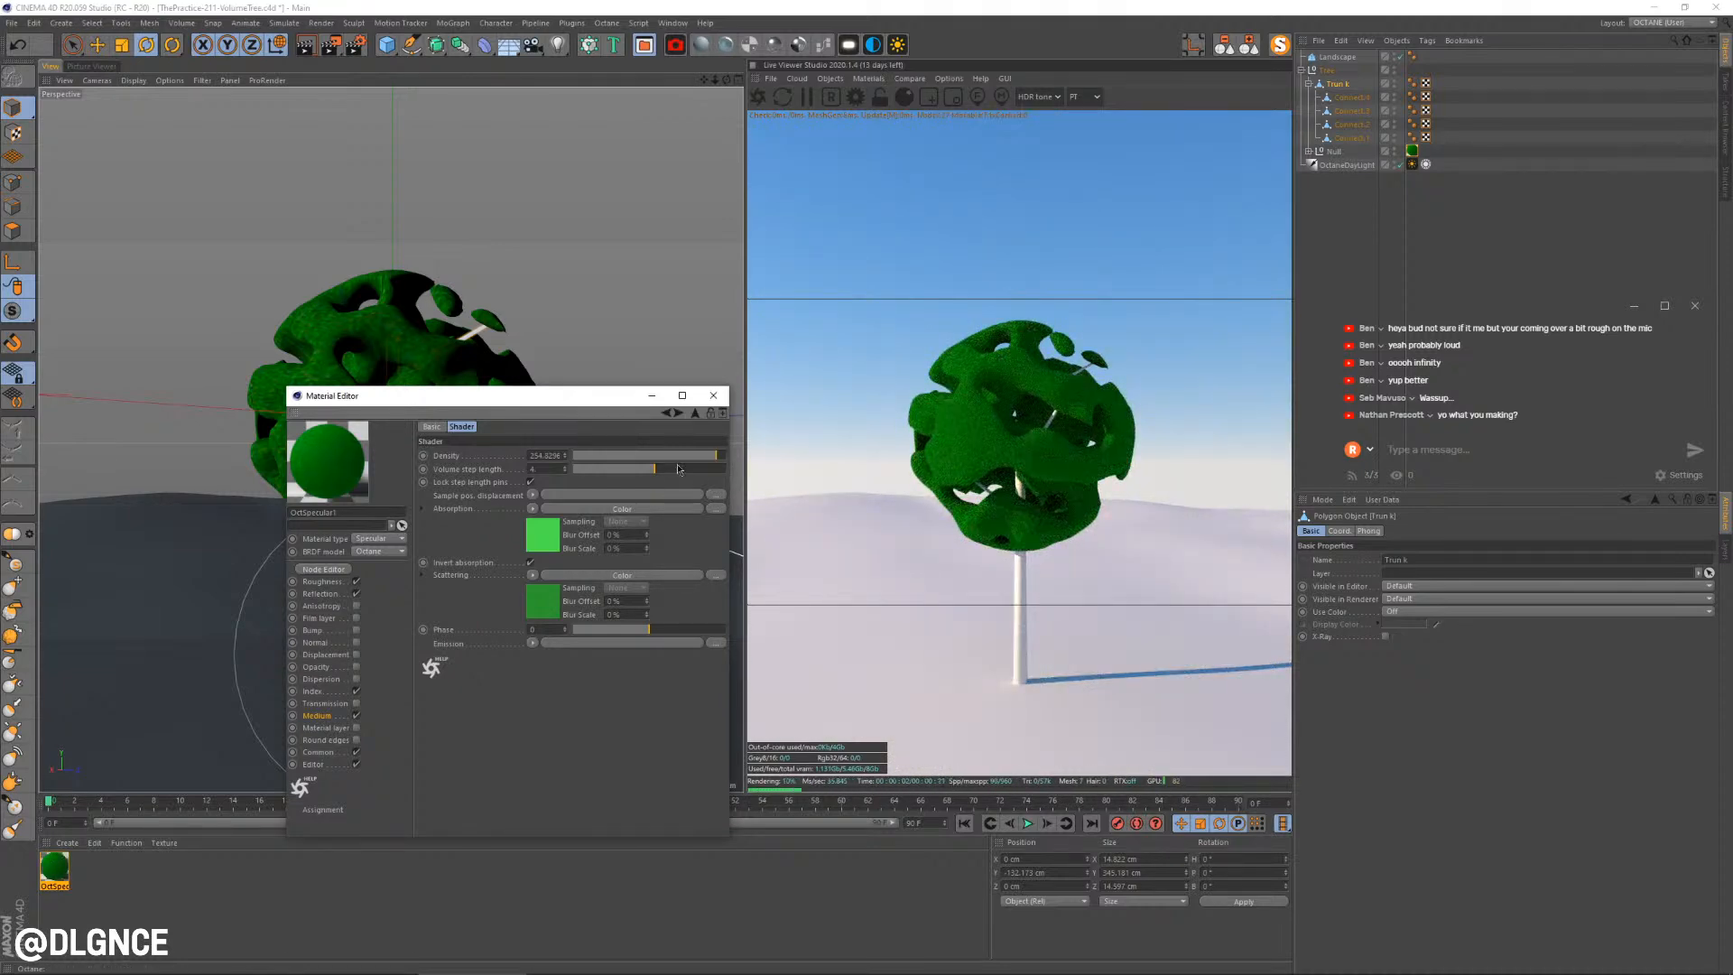
left_click_drag(547, 402, 525, 409)
left_click_drag(705, 461, 665, 467)
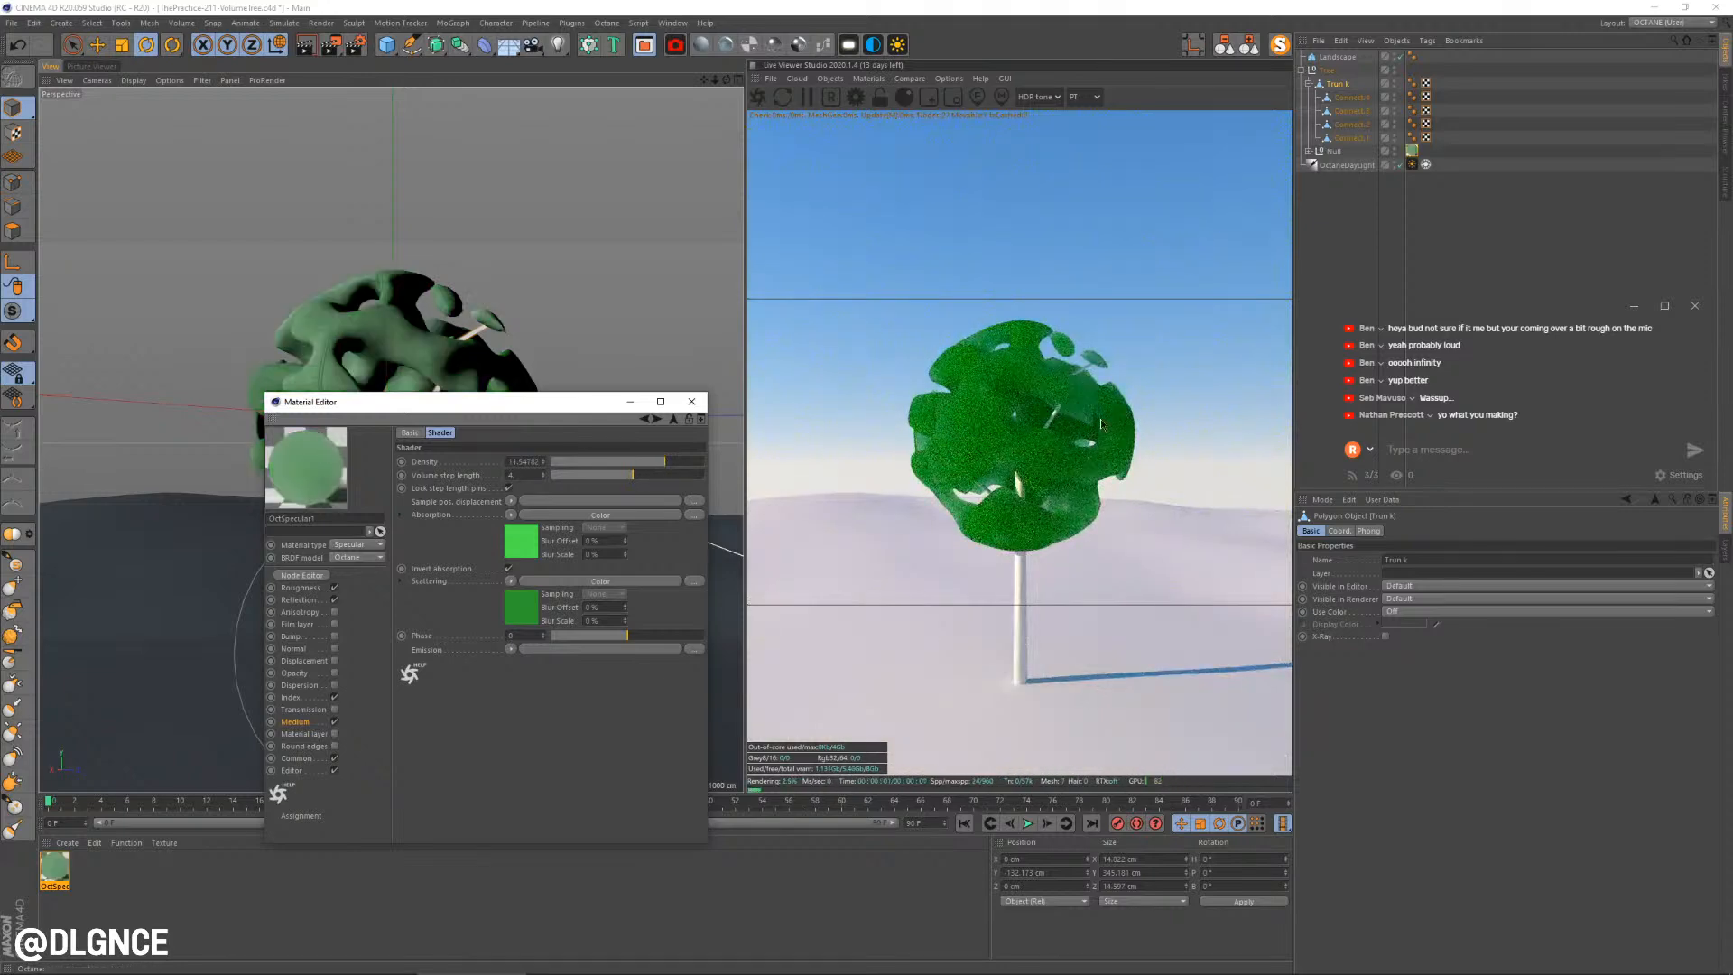
left_click(672, 465)
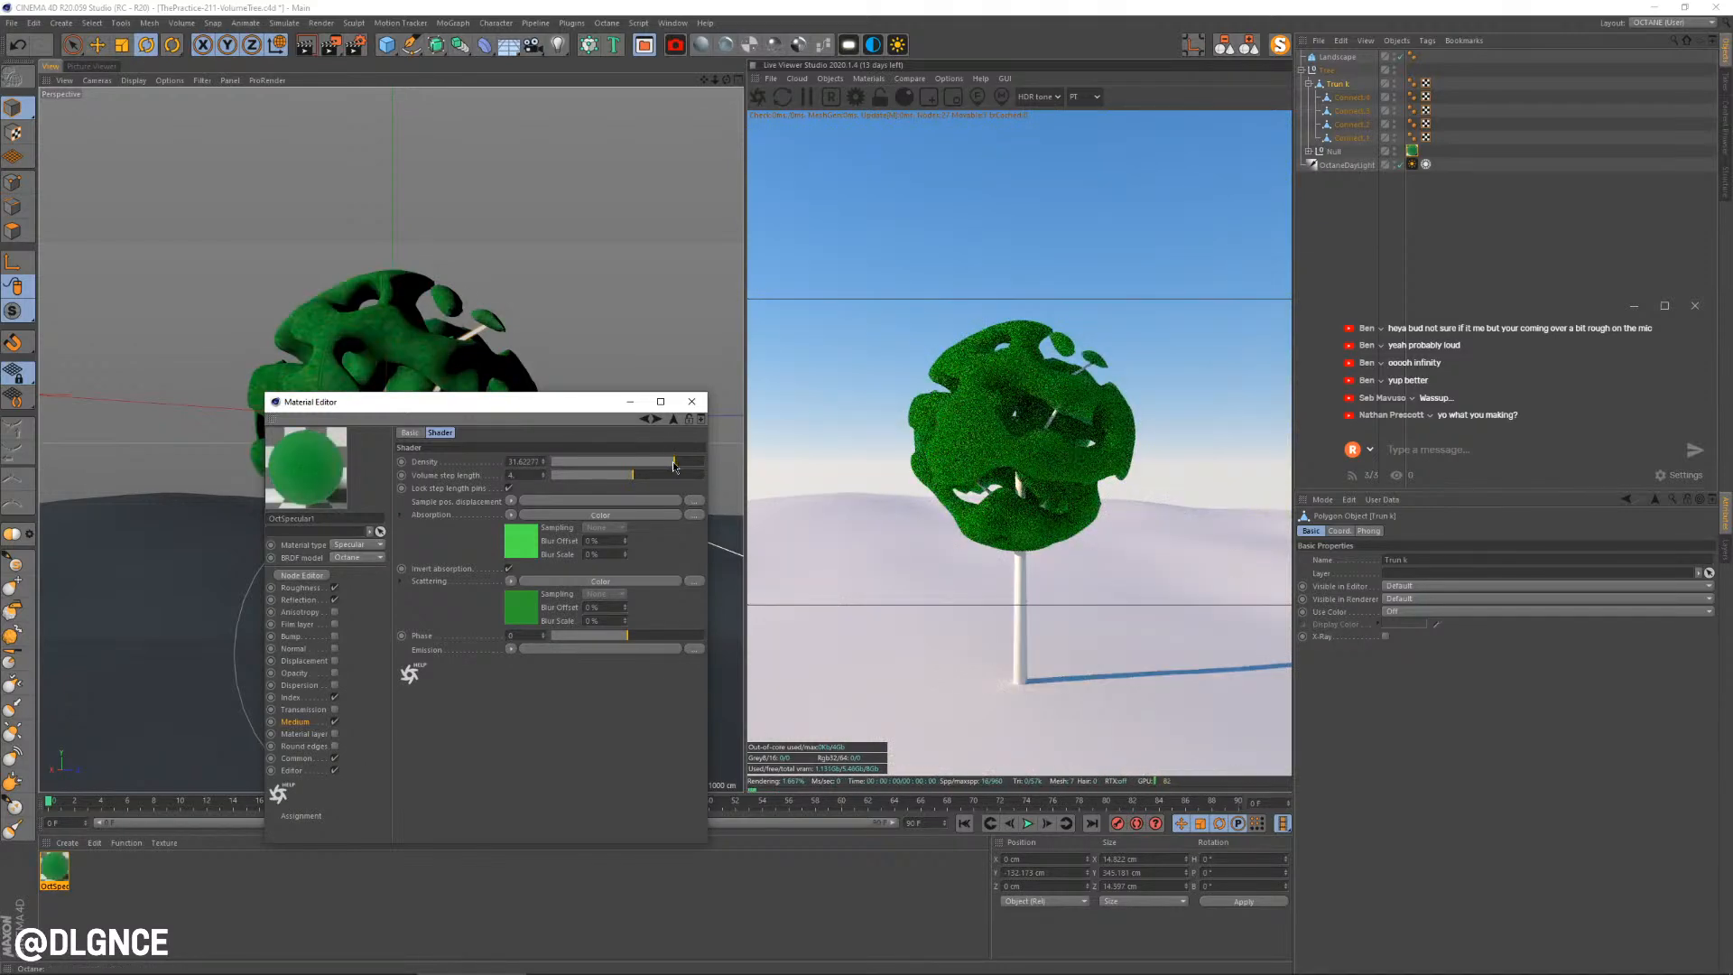
left_click_drag(673, 467, 670, 468)
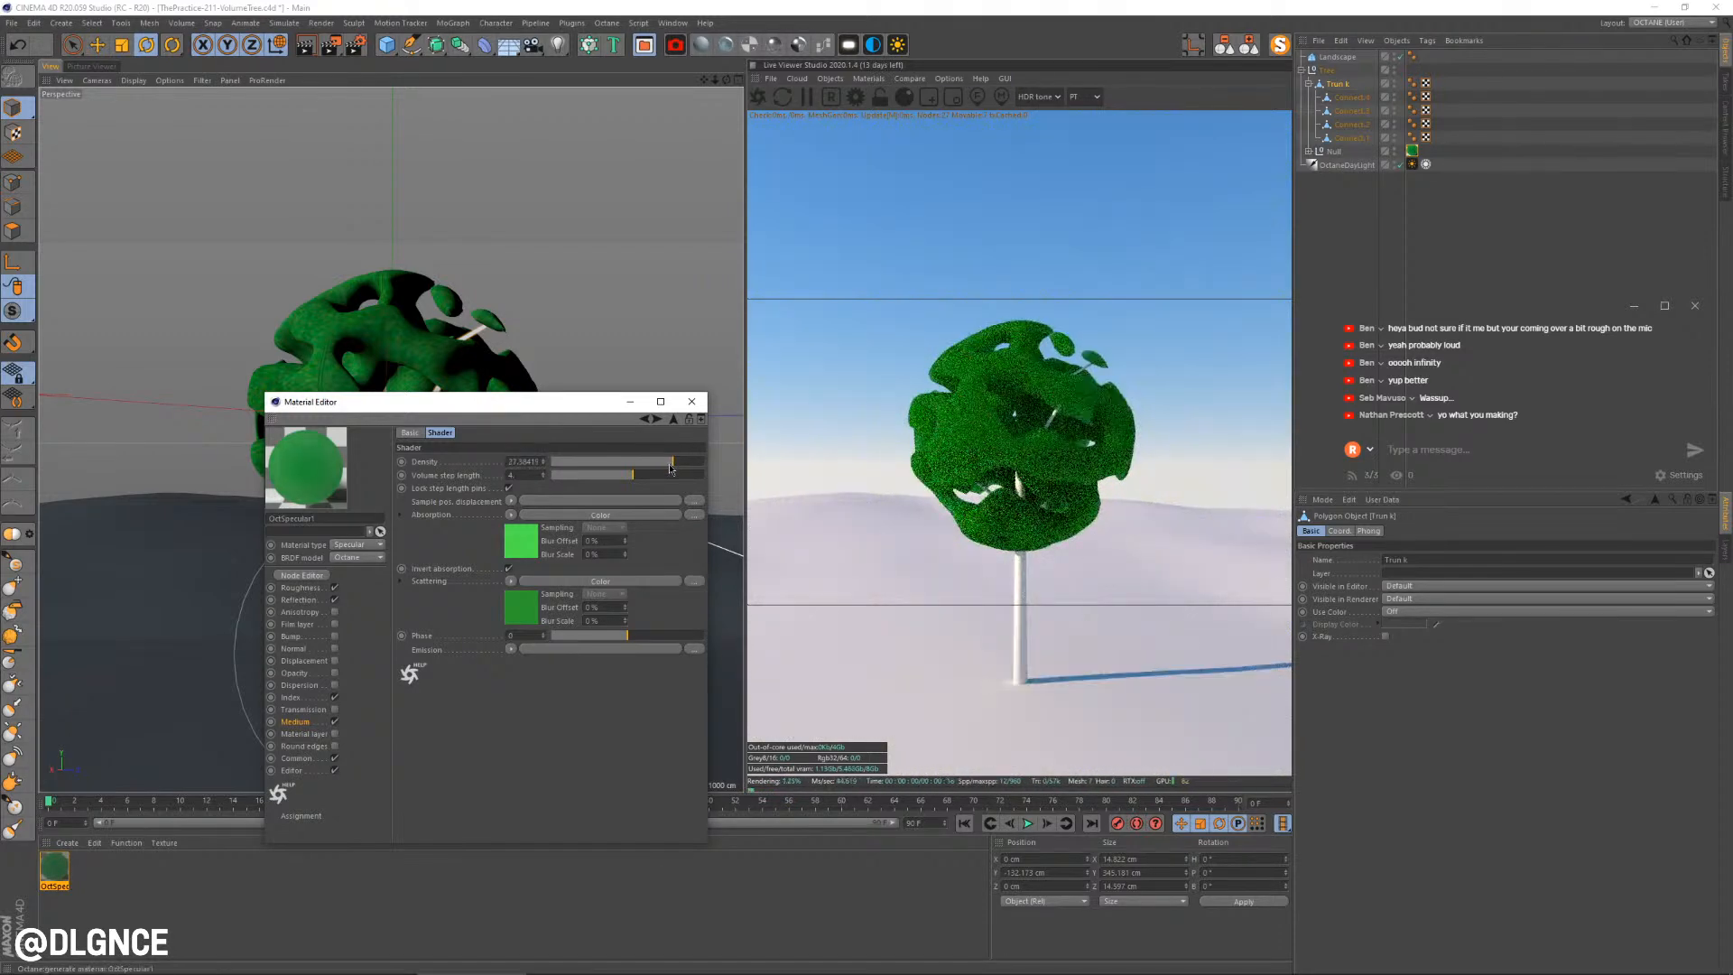
Lighten the medium's absorption colour to a bright pale green with 27% saturation
left_click(533, 545)
left_click_drag(599, 597, 633, 610)
left_click(644, 606)
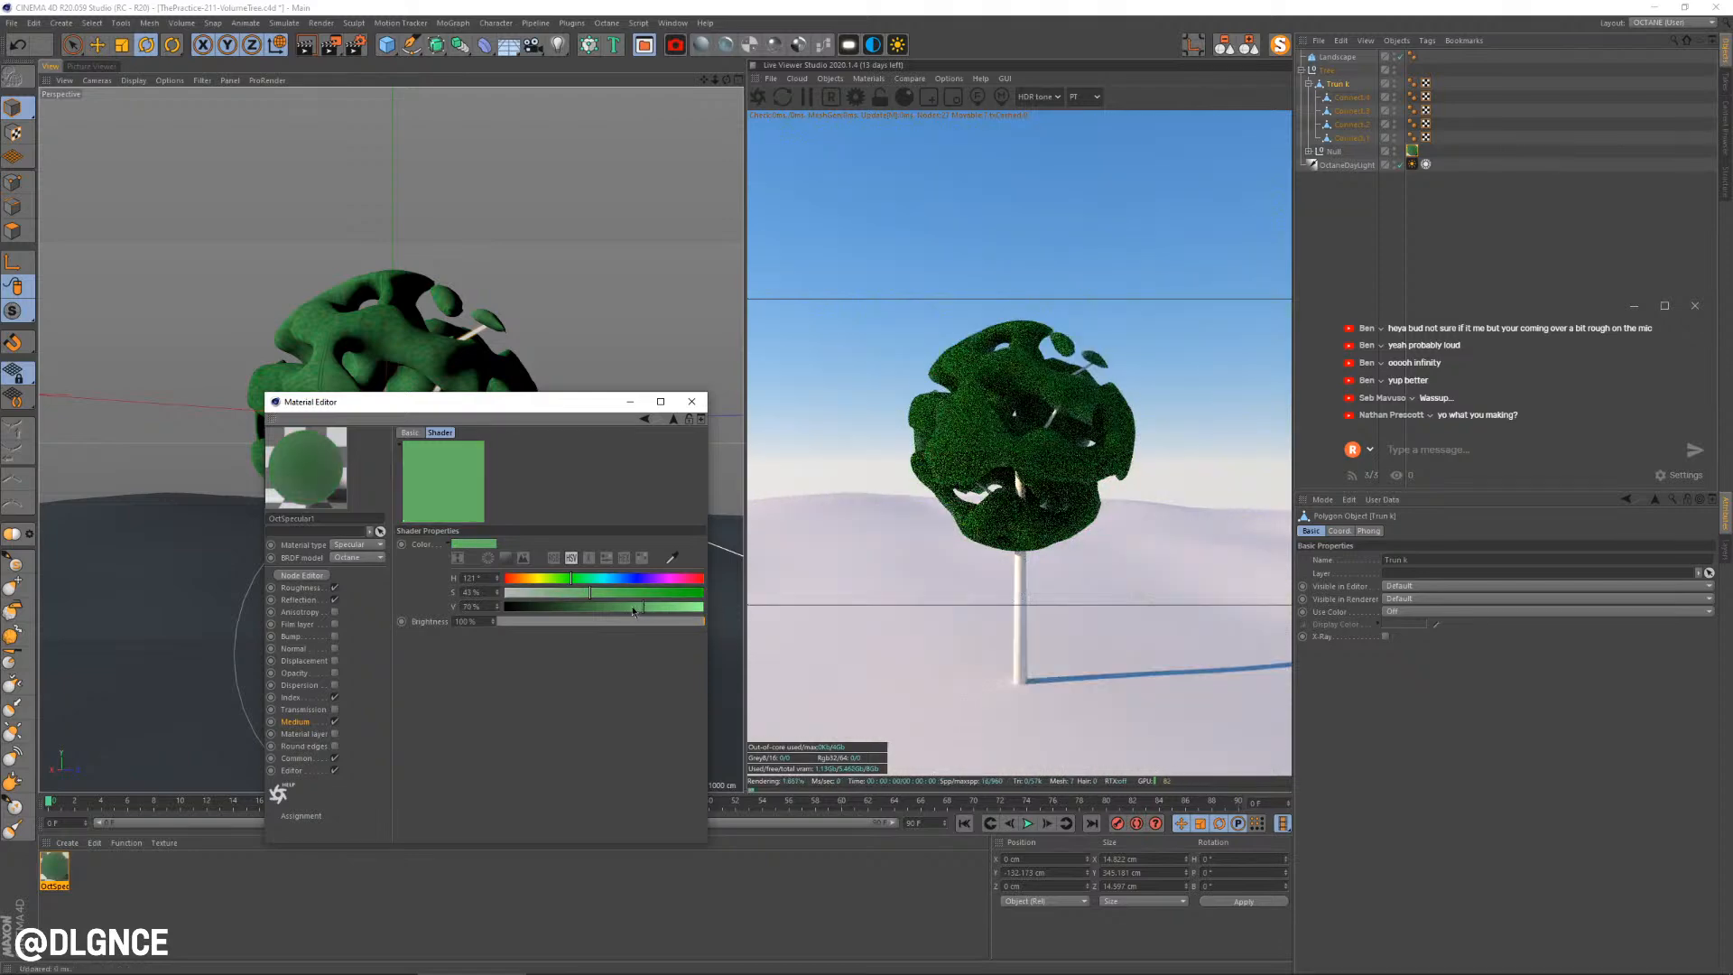
left_click(676, 611)
left_click_drag(681, 611, 689, 611)
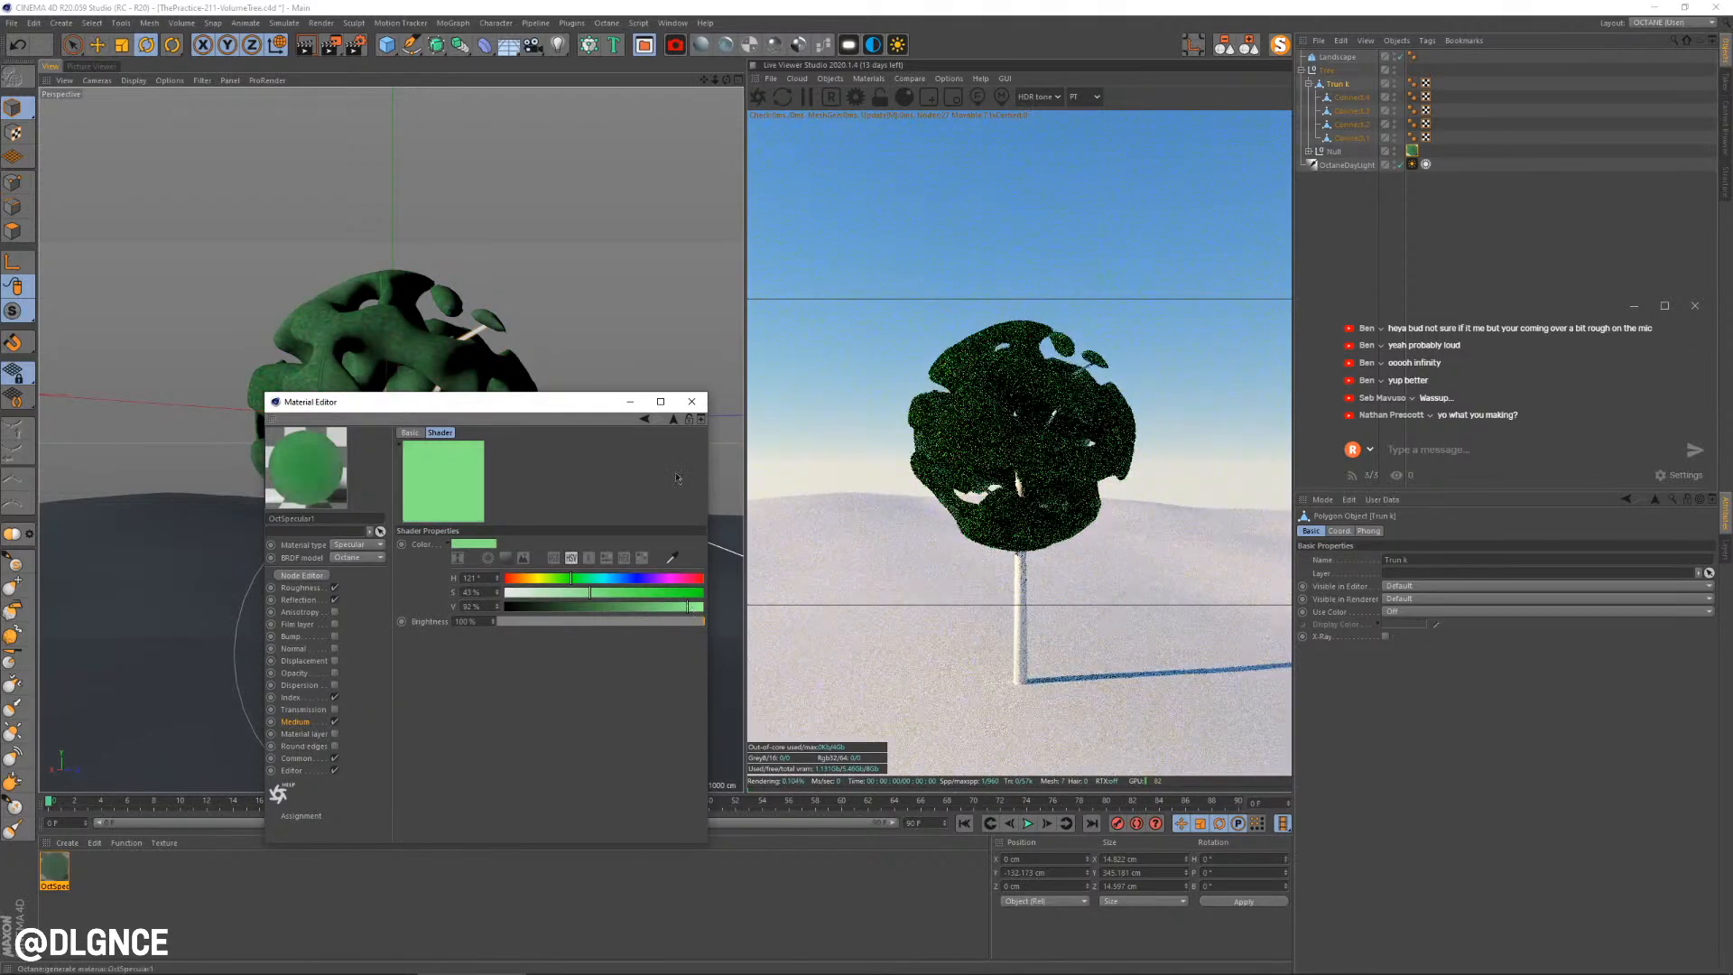
left_click(644, 419)
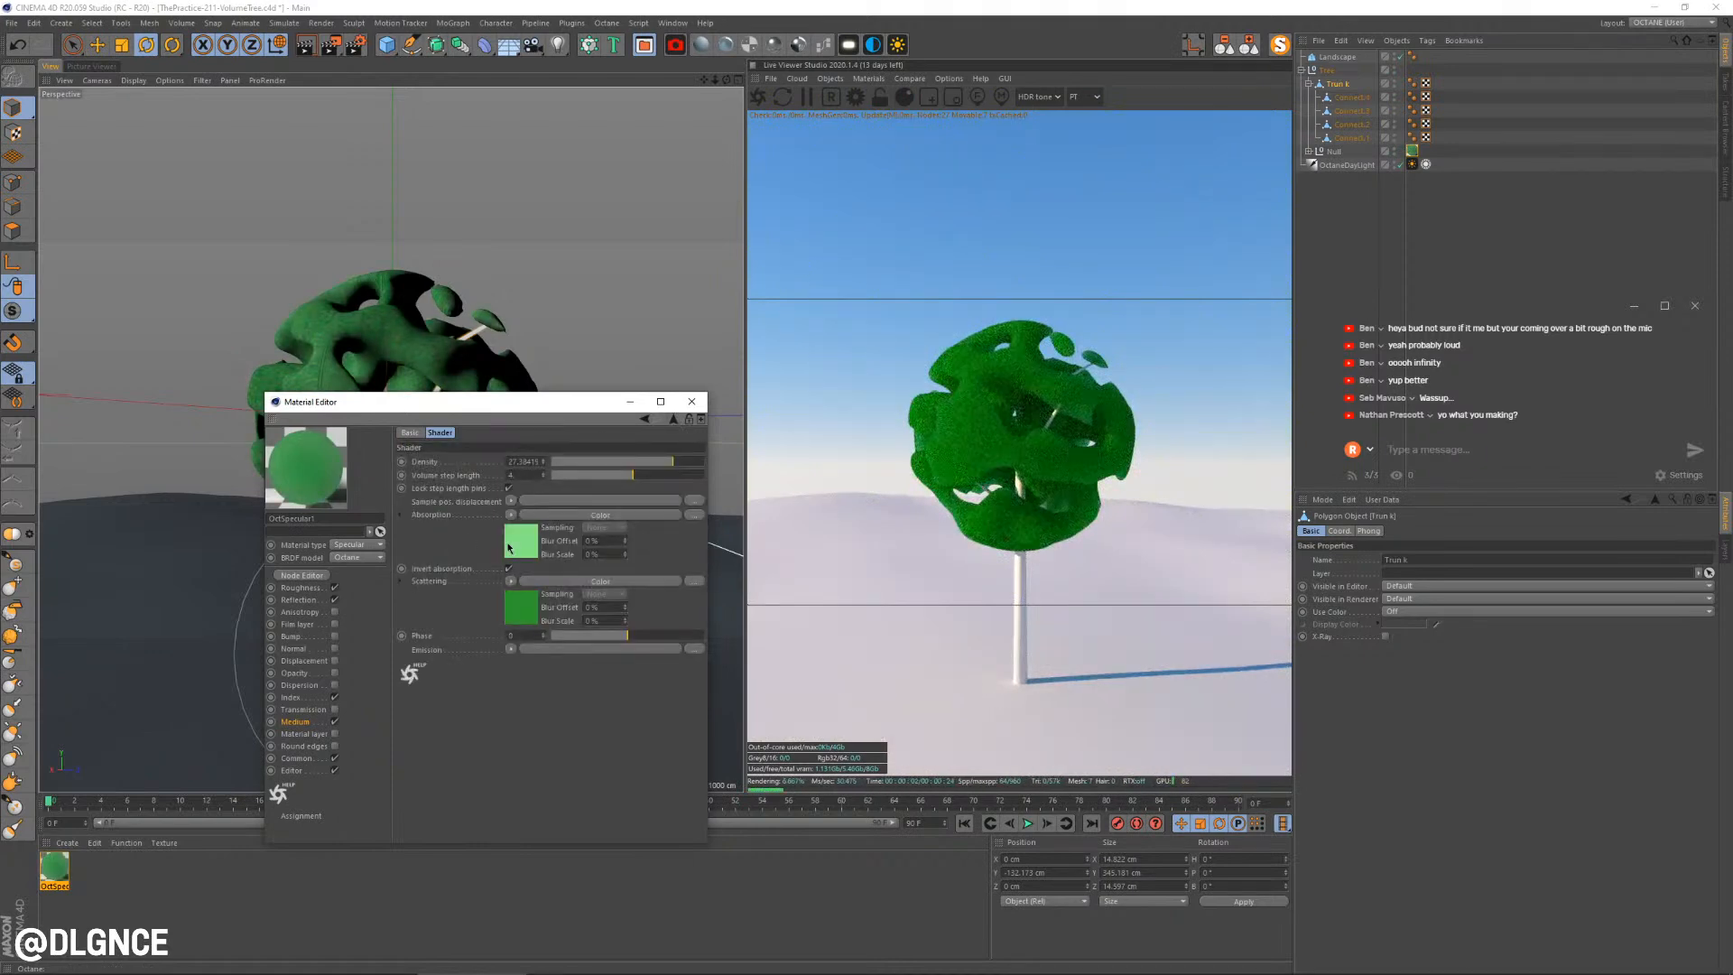
left_click(537, 549)
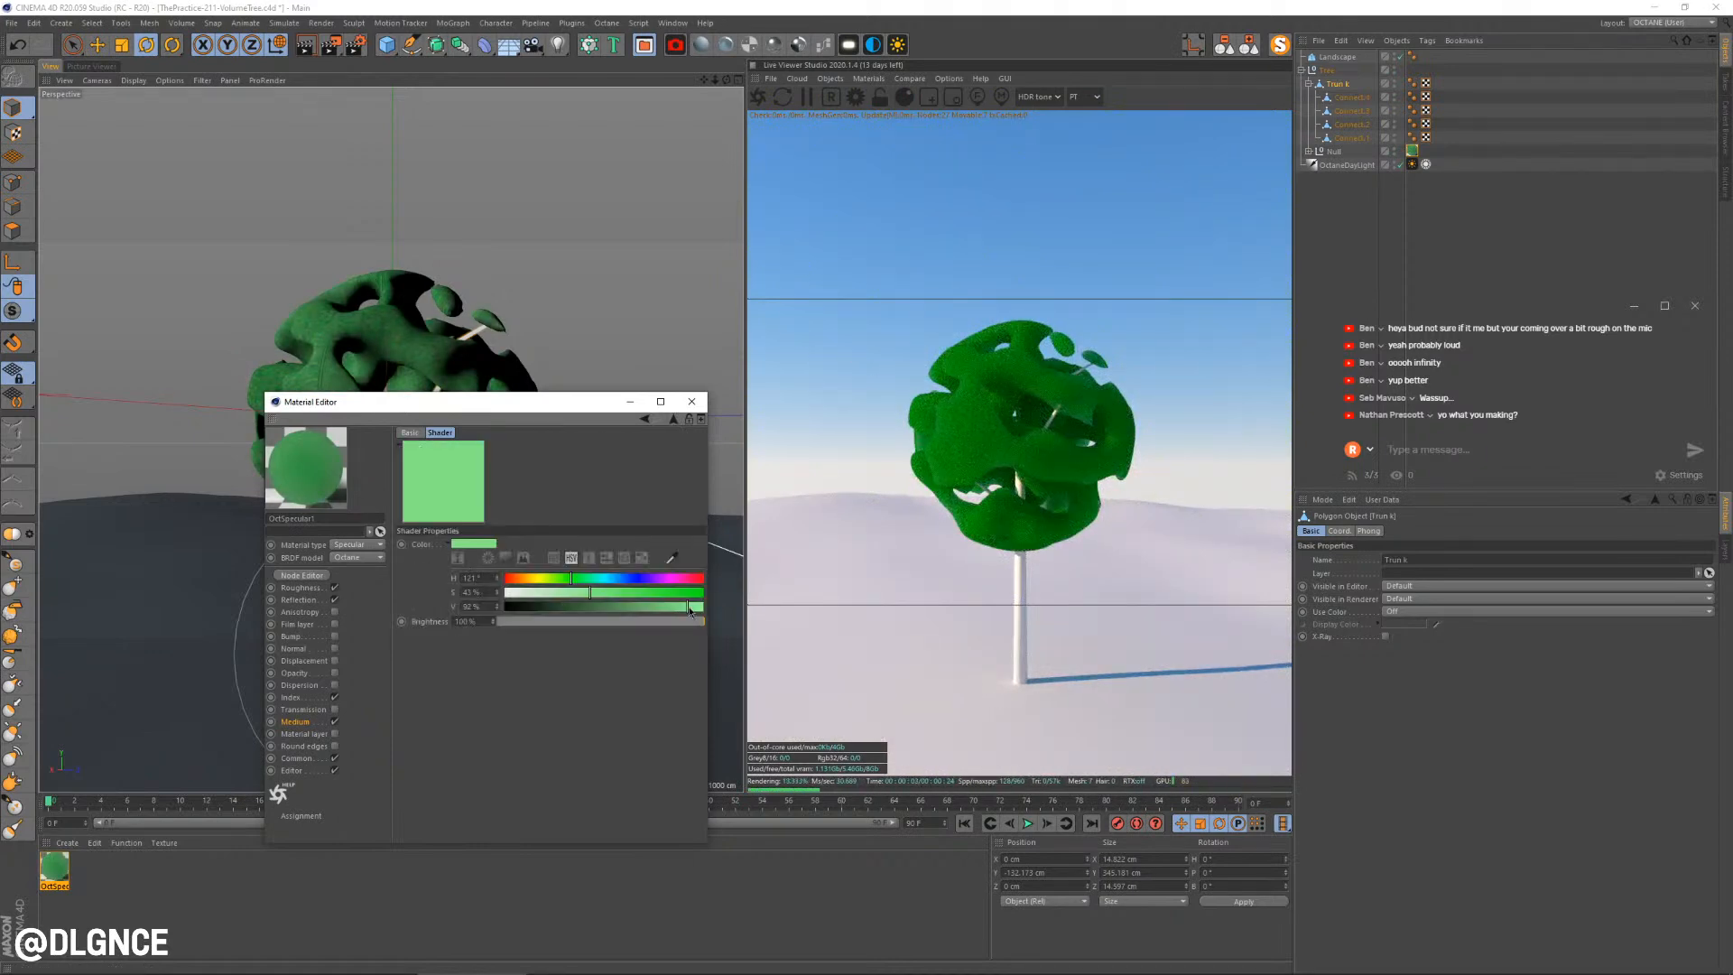
left_click_drag(565, 598, 561, 596)
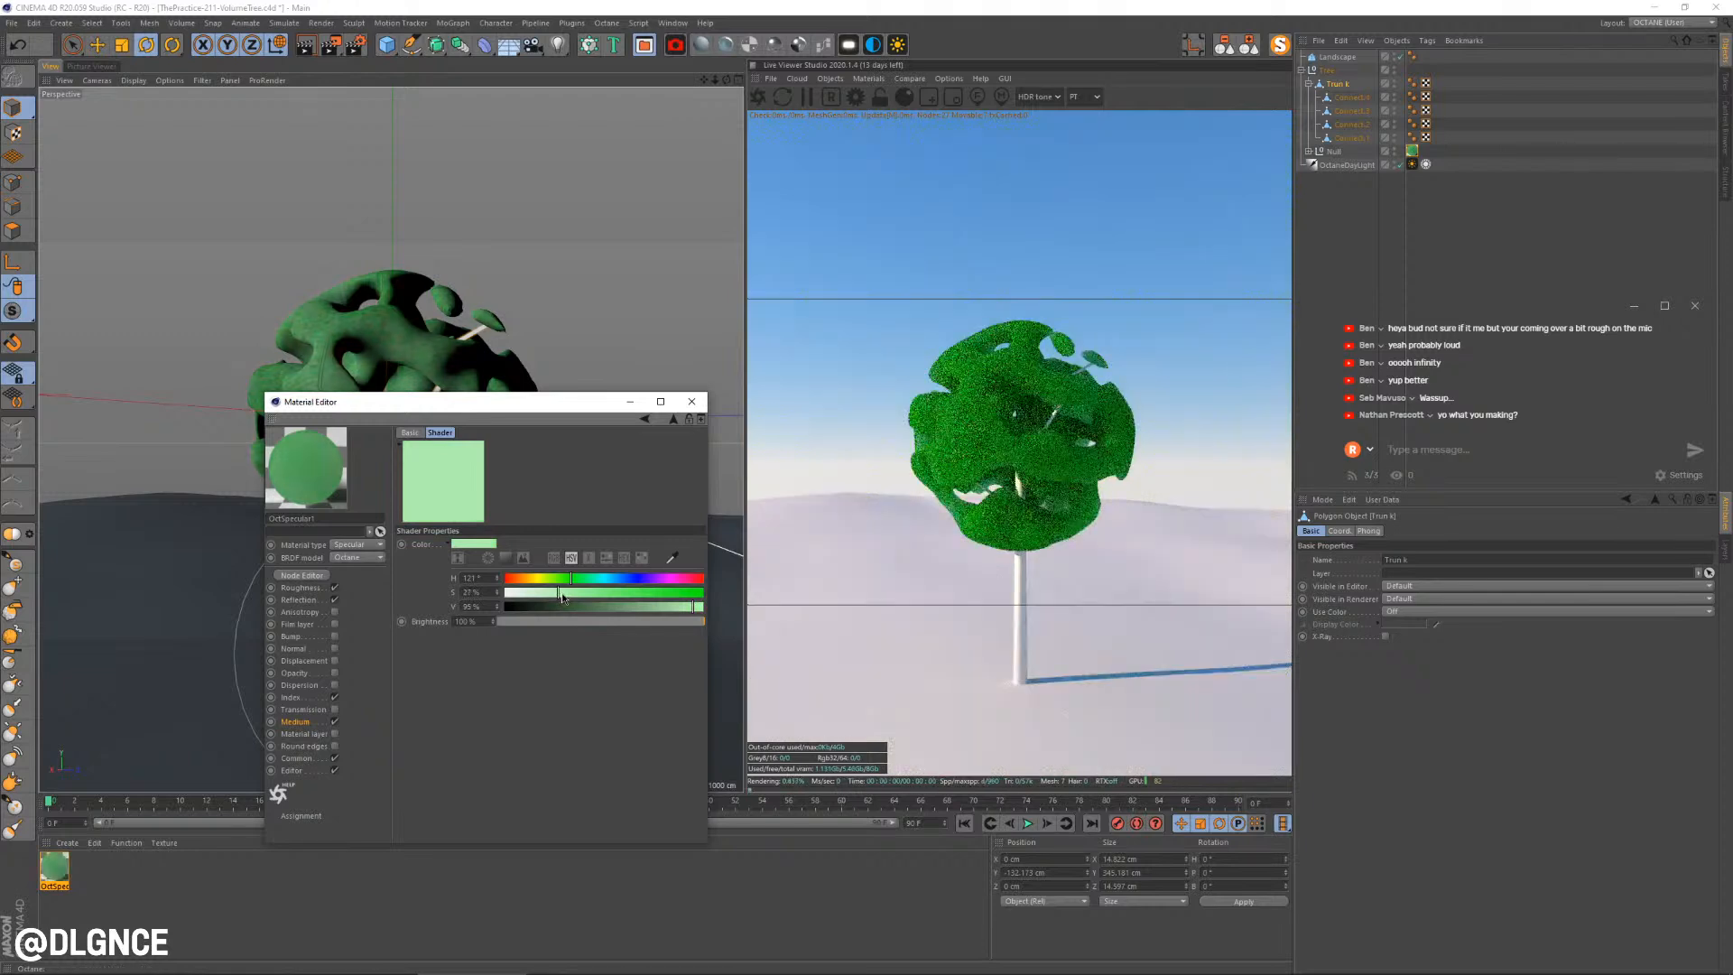
left_click(644, 418)
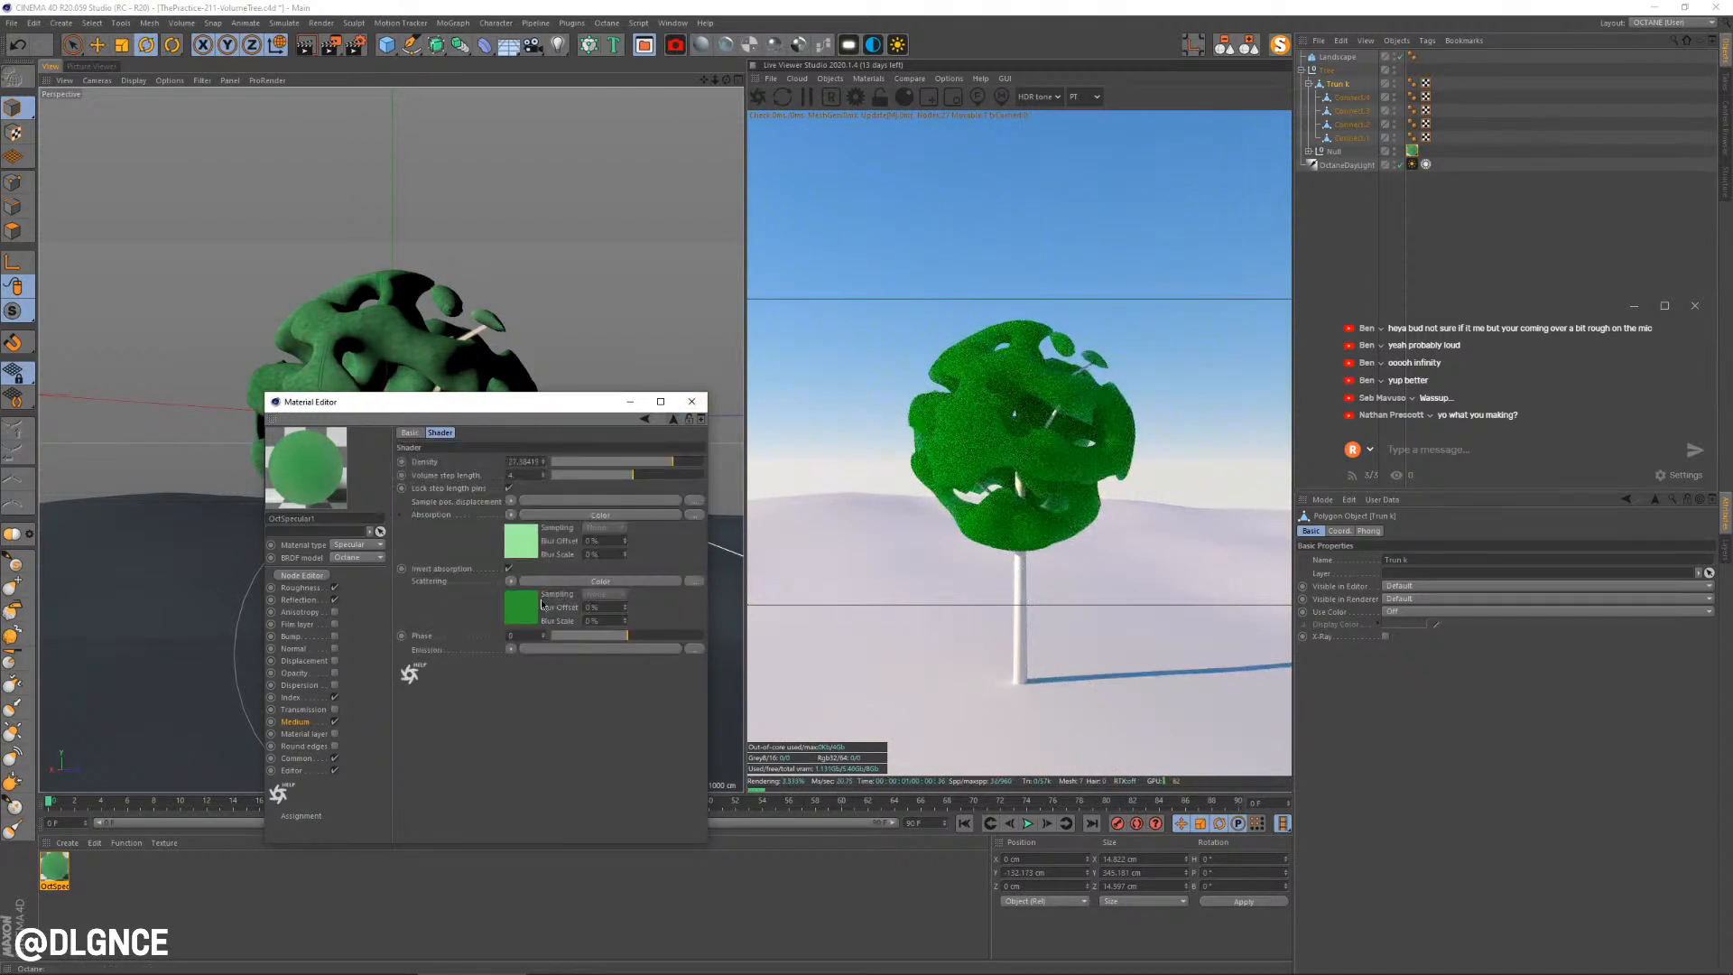
Shift the medium's scattering colour to a slightly cooler green with 71% saturation and 66% value
left_click(532, 610)
mouse_move(591, 610)
left_mouse_down()
mouse_move(675, 614)
mouse_move(572, 606)
left_mouse_up()
left_click(581, 577)
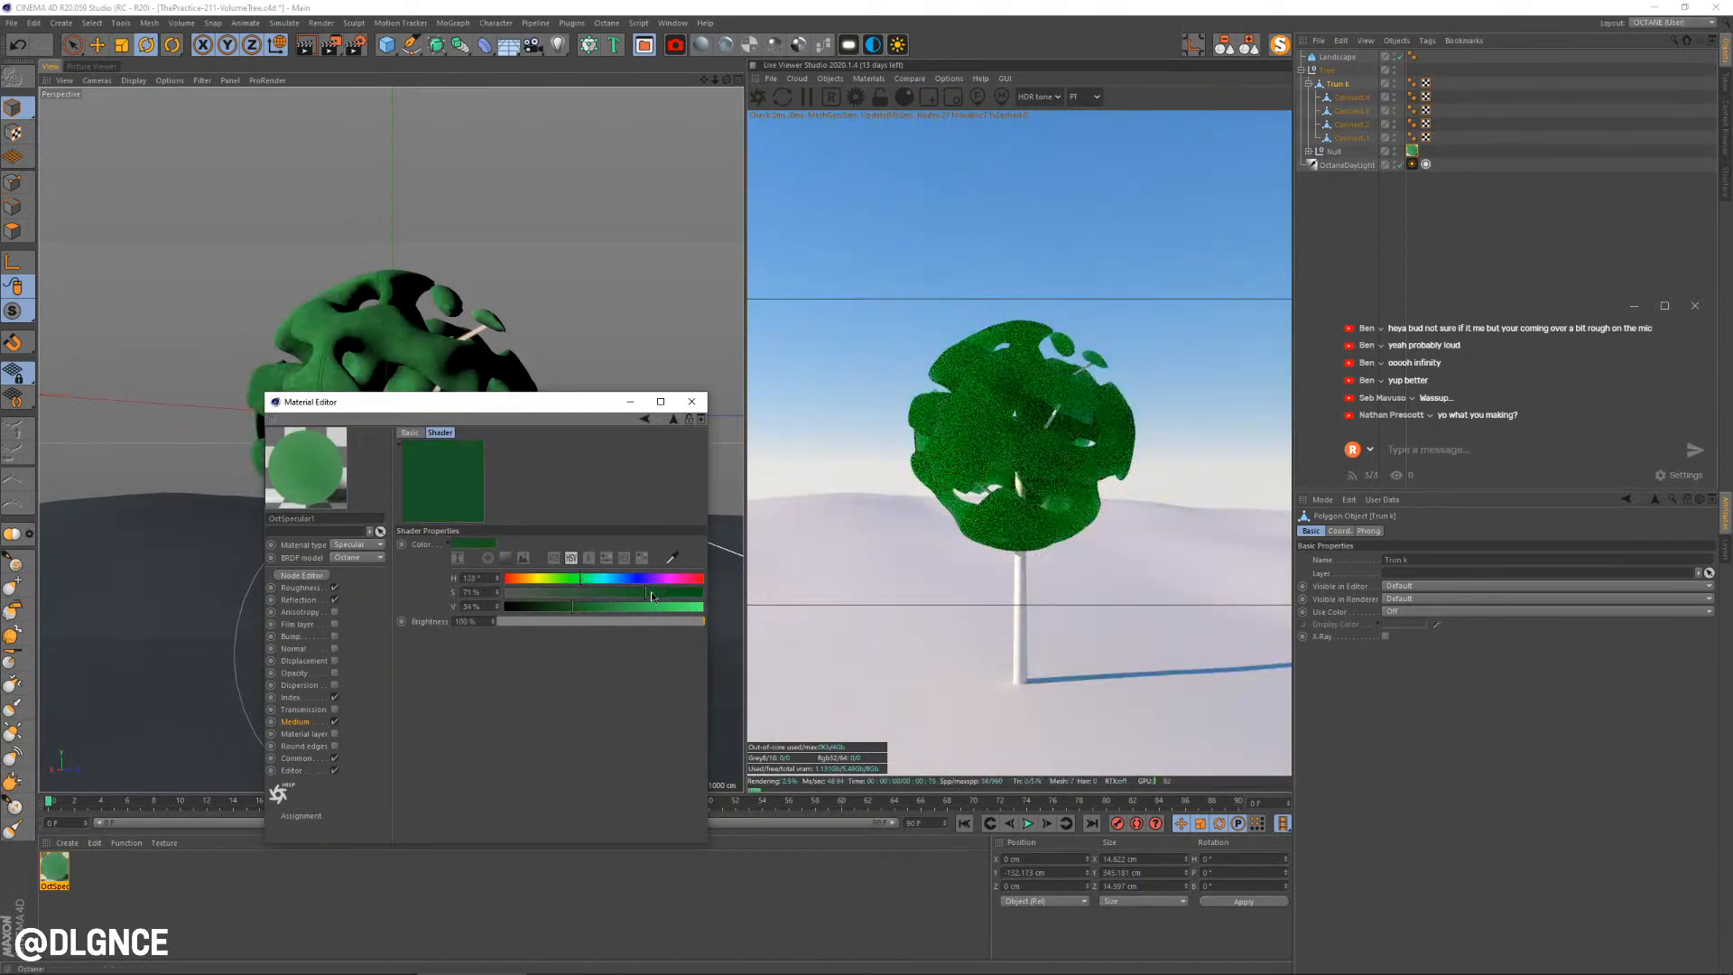
left_click_drag(670, 593, 635, 614)
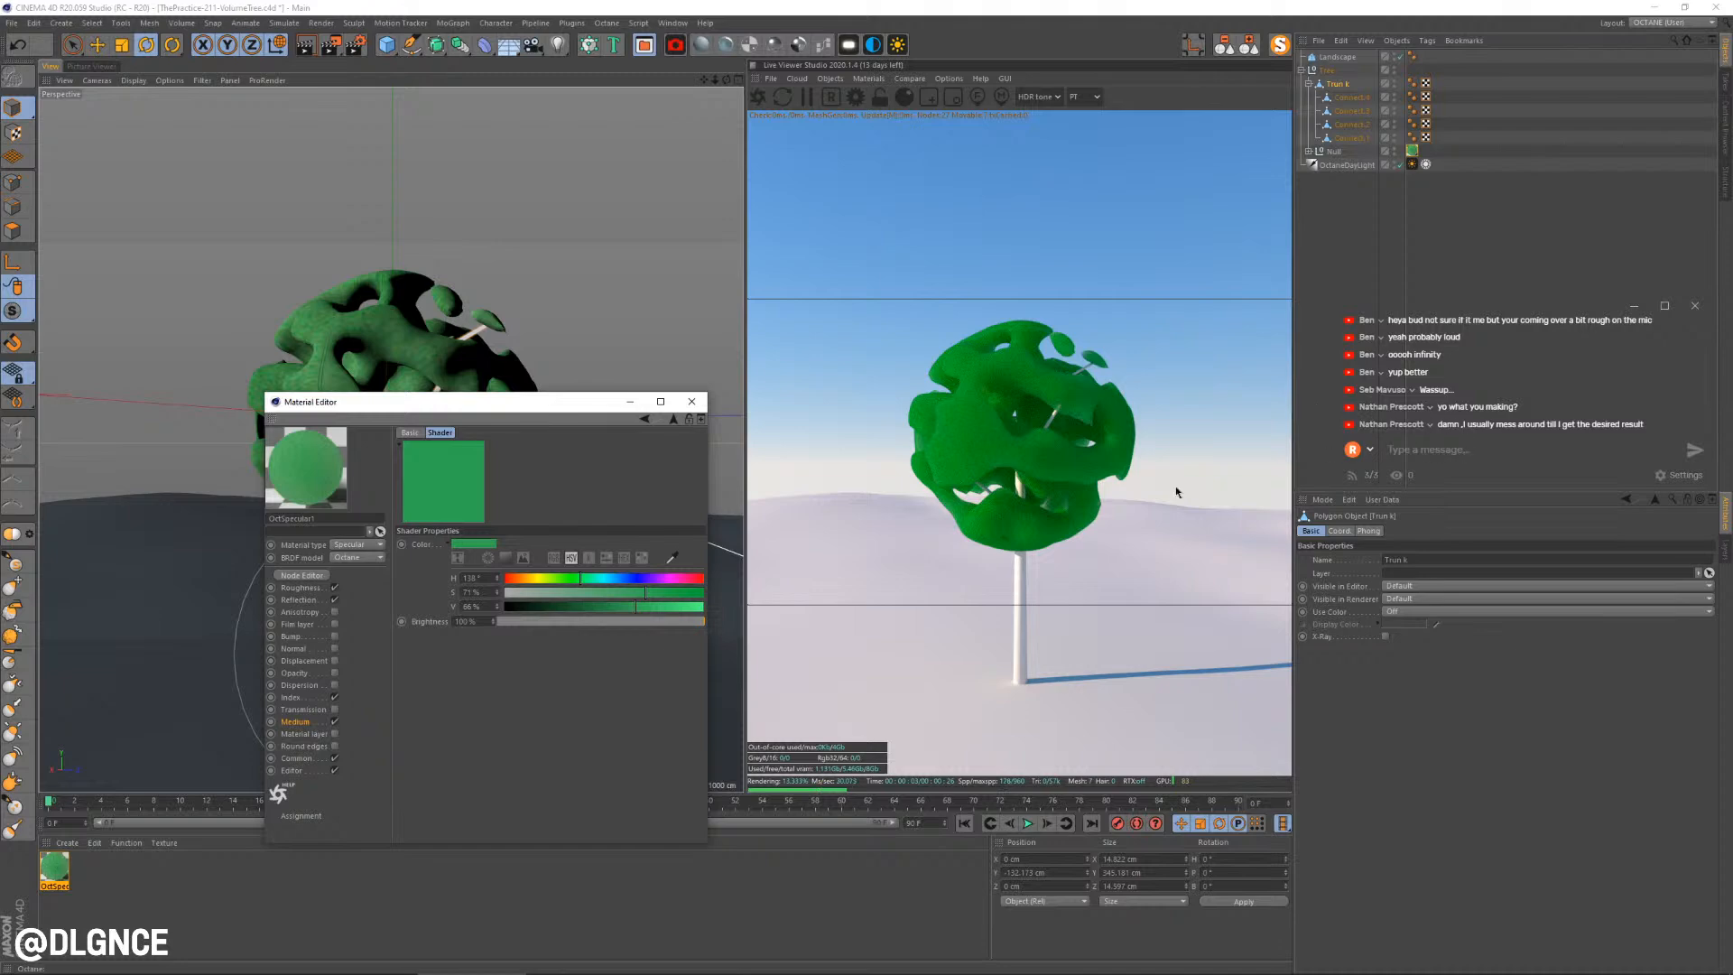
scroll(547, 374, "up", 1)
left_click(643, 420)
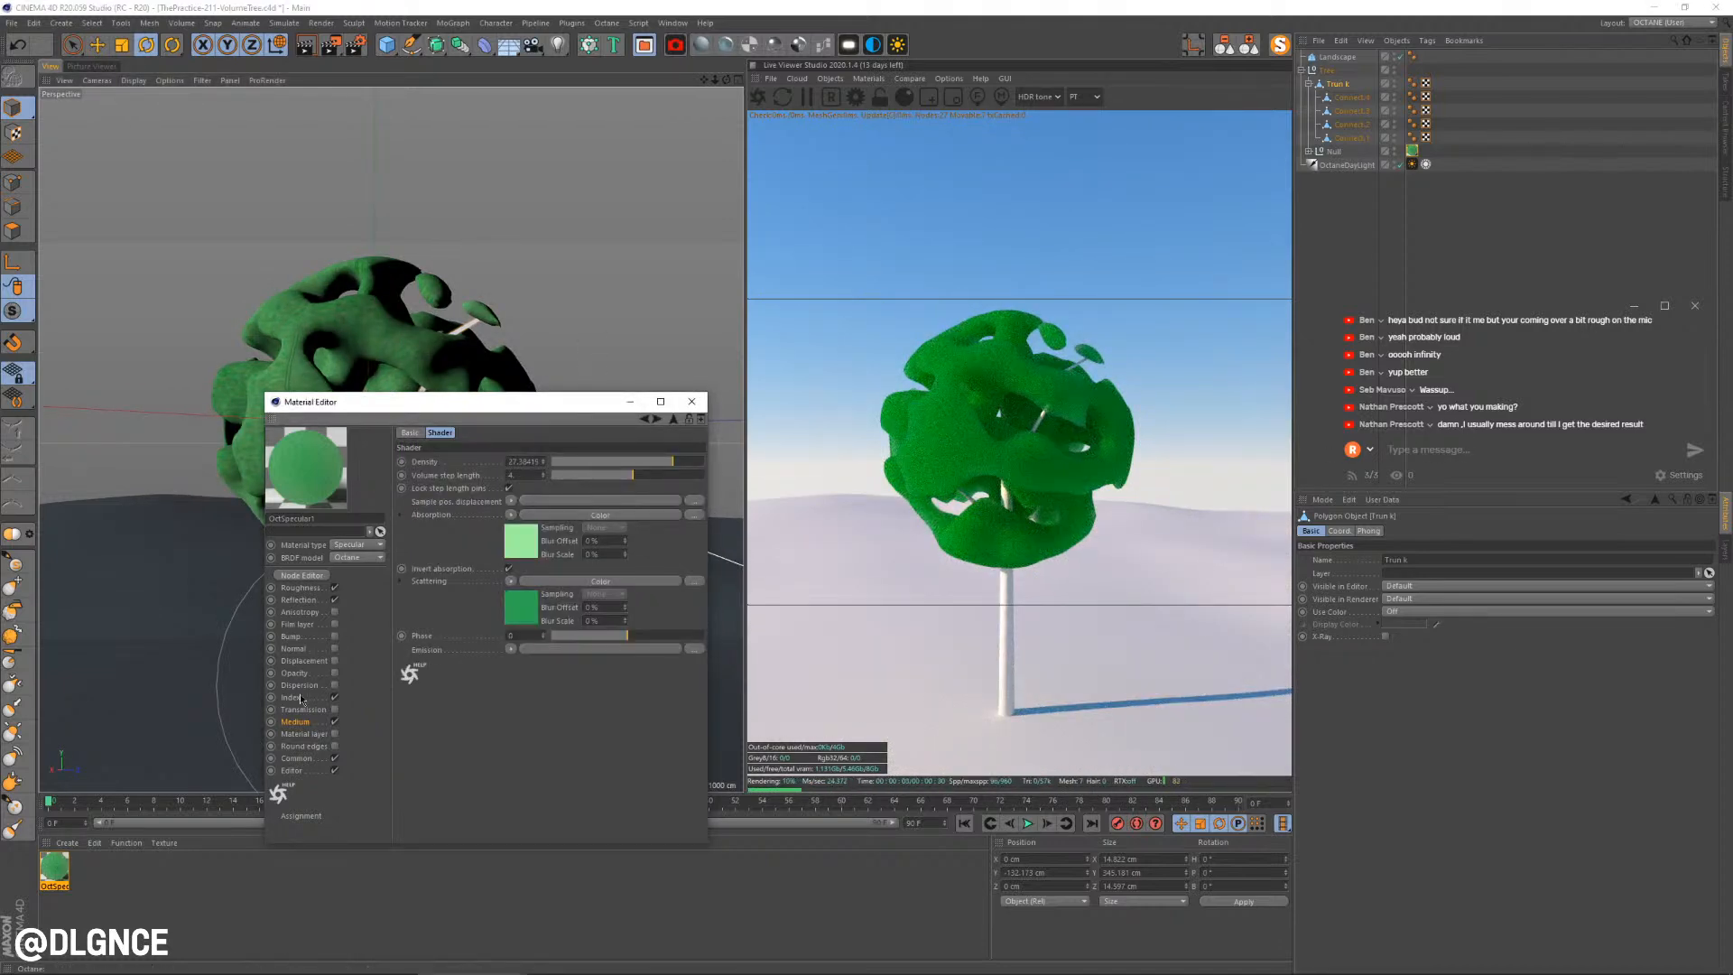
Enable the foliage material's opacity channel, reduce its float to about 0.96, and close the material
left_click(321, 675)
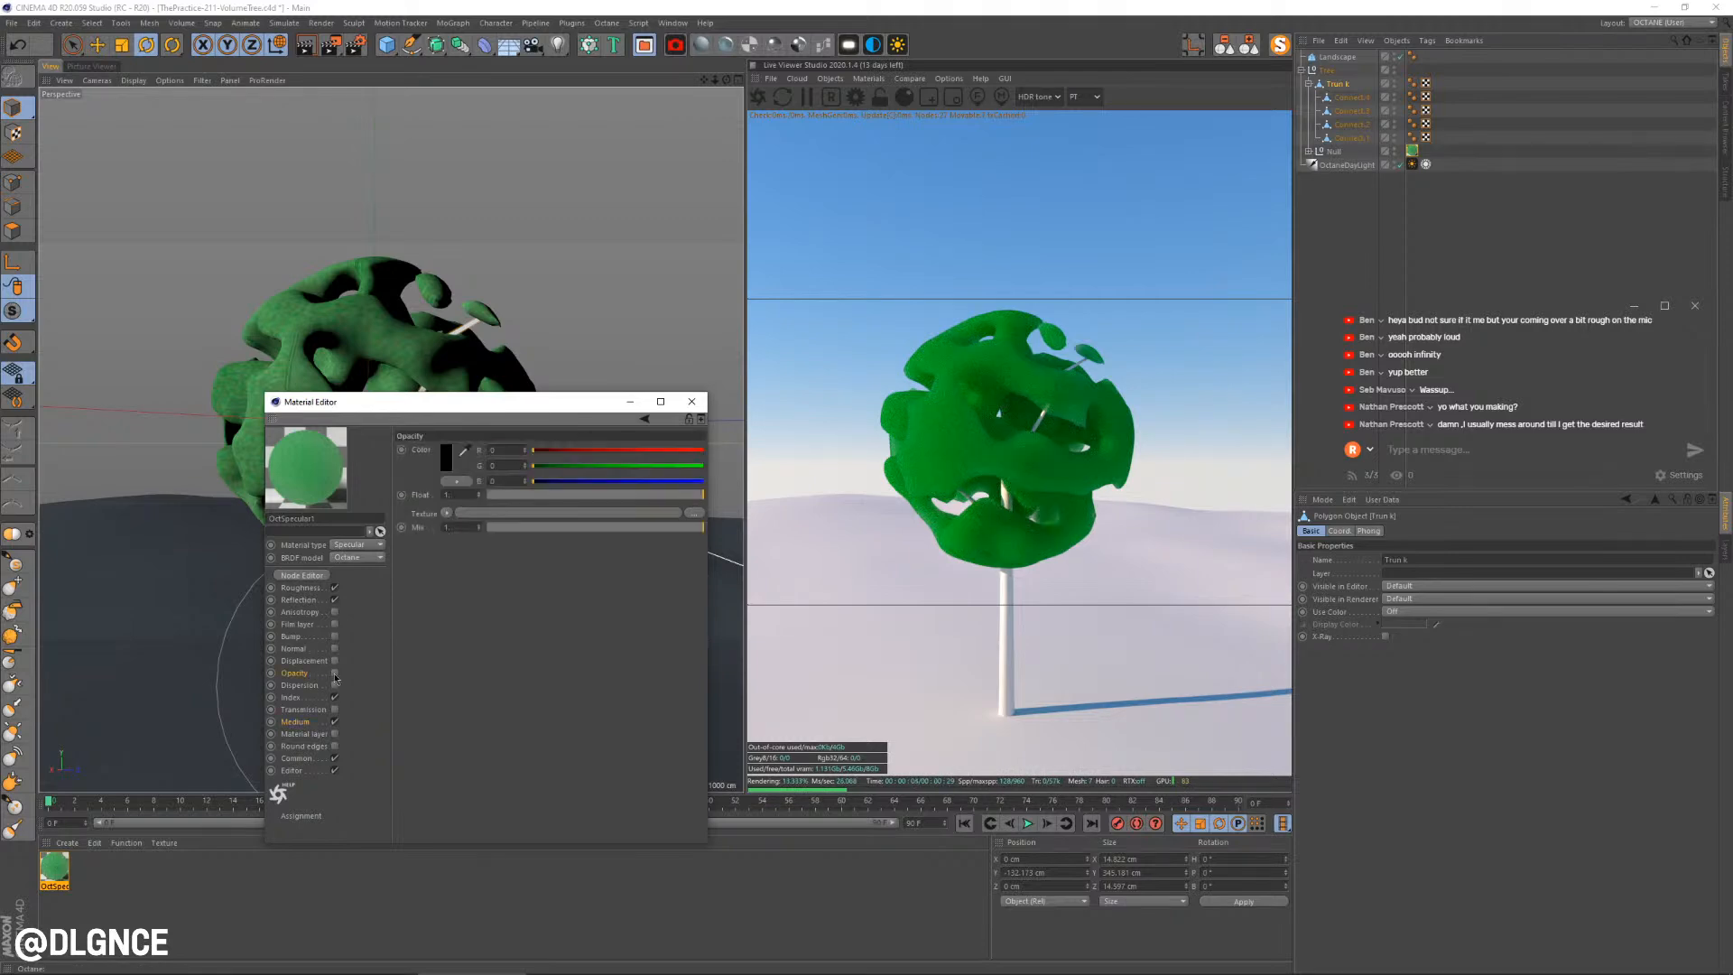
mouse_move(679, 499)
left_mouse_down()
mouse_move(637, 499)
mouse_move(696, 500)
left_mouse_up()
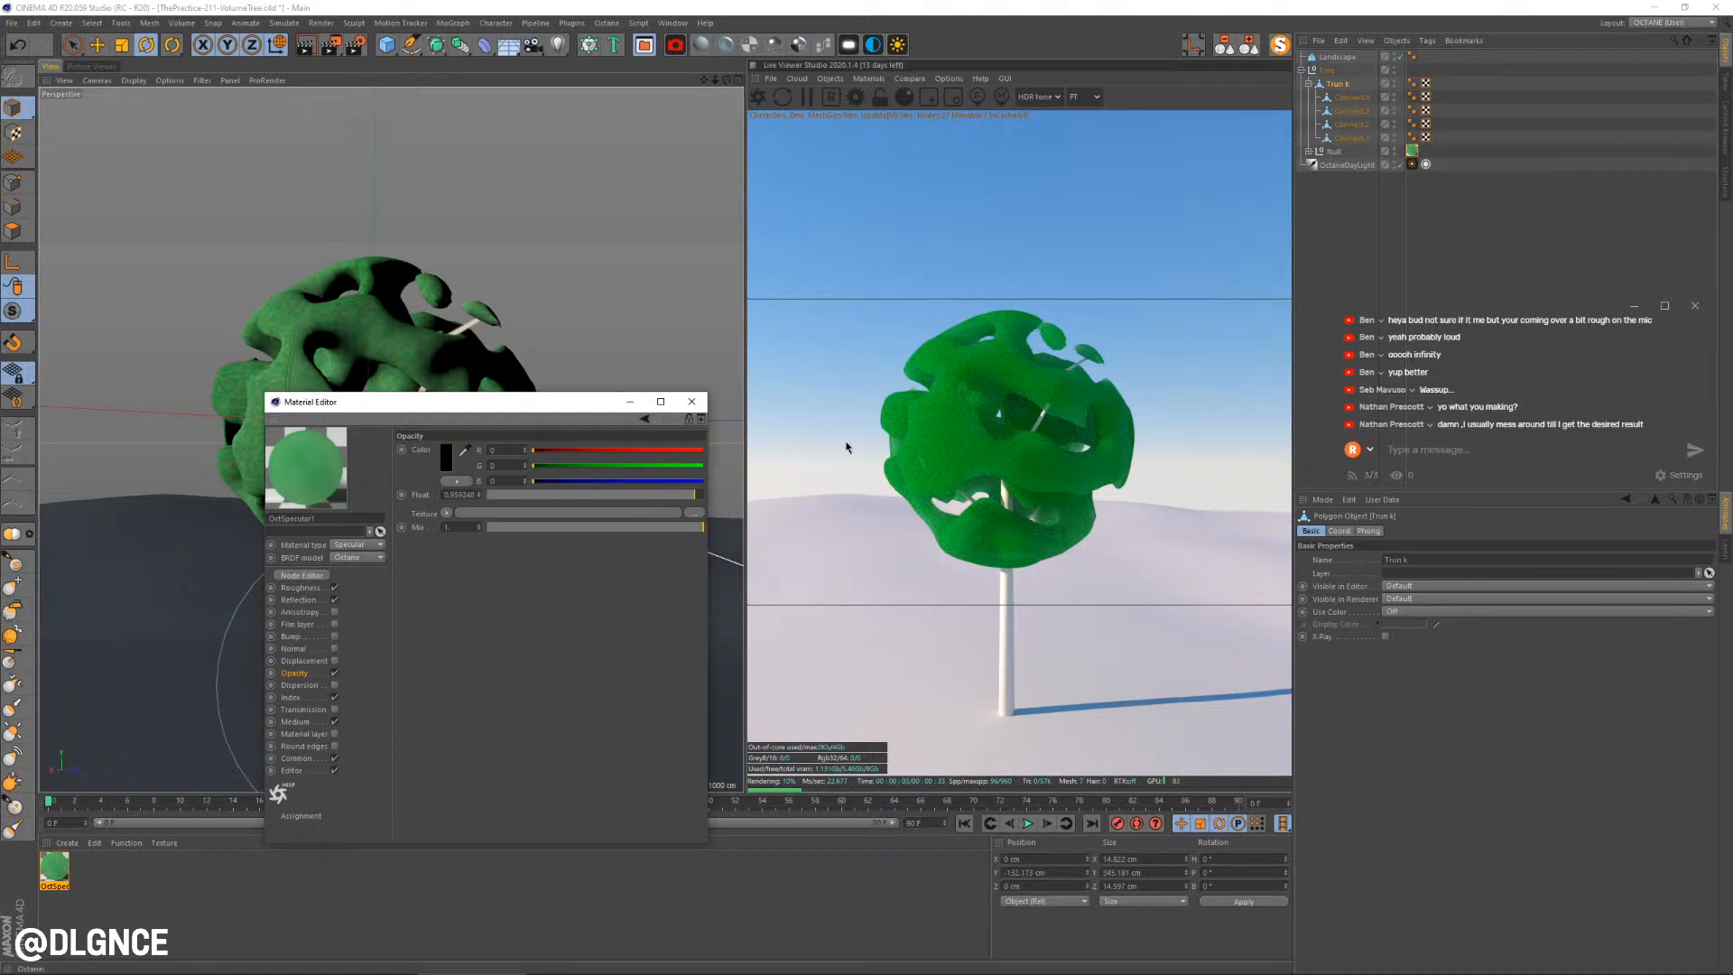
left_click(692, 400)
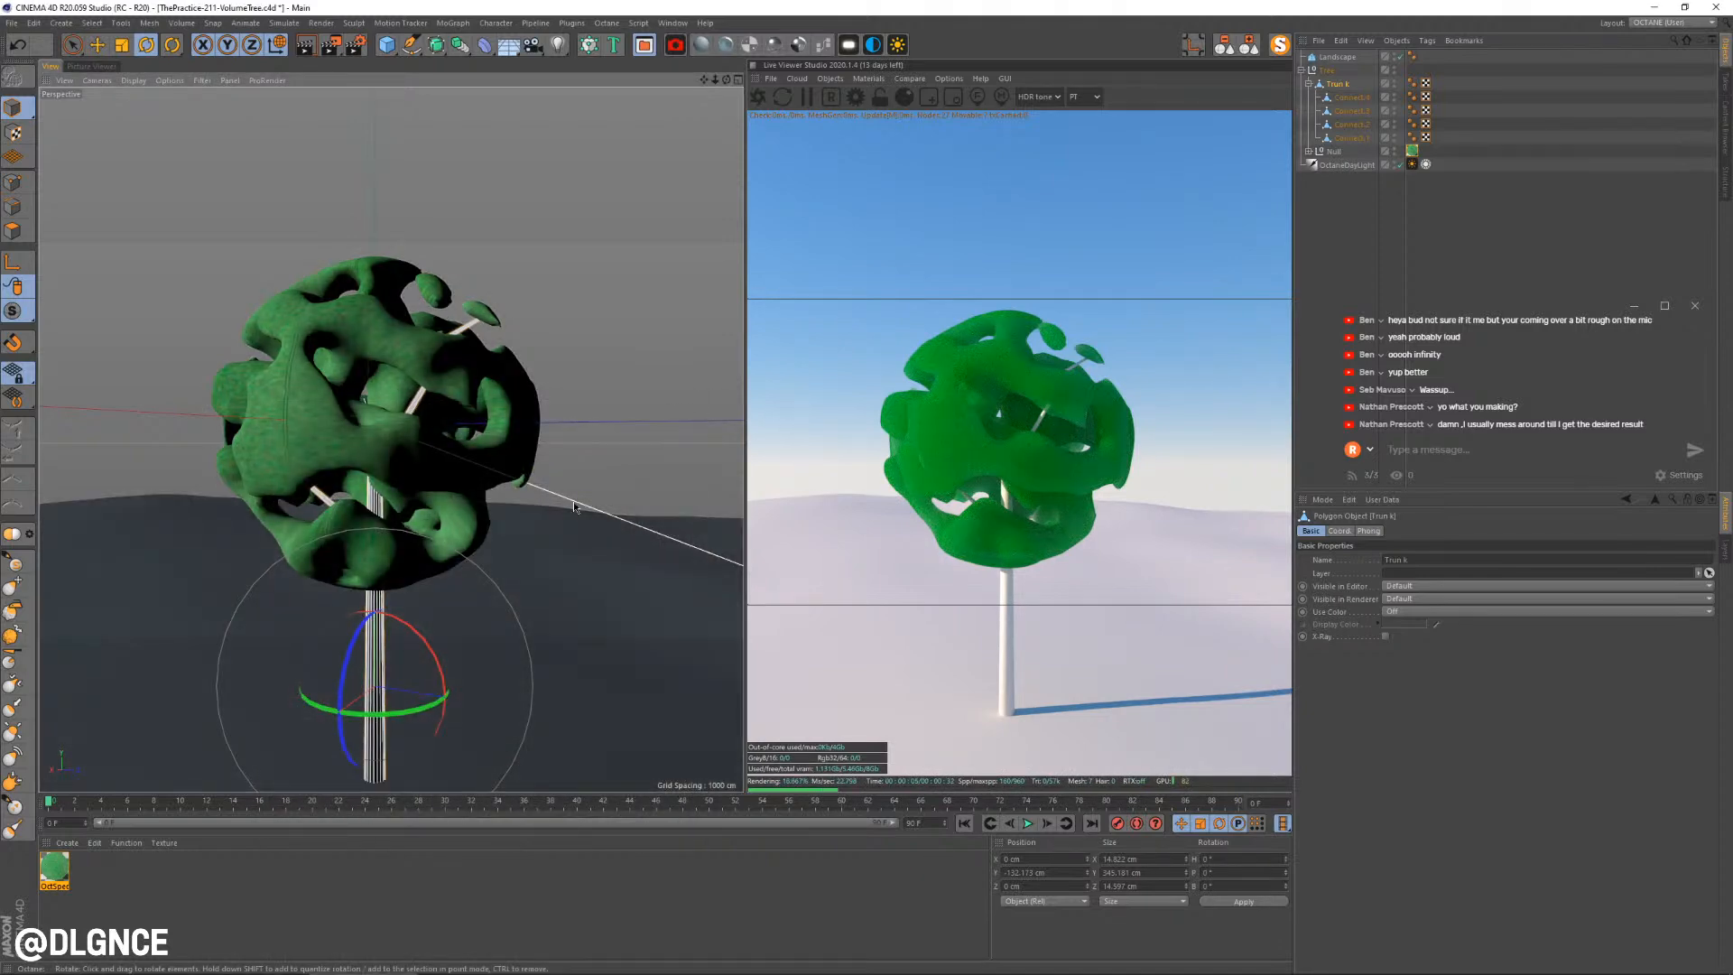
Reopen the foliage material and set its reflection float to 1 and its roughness float to about 0.66
double_click(54, 870)
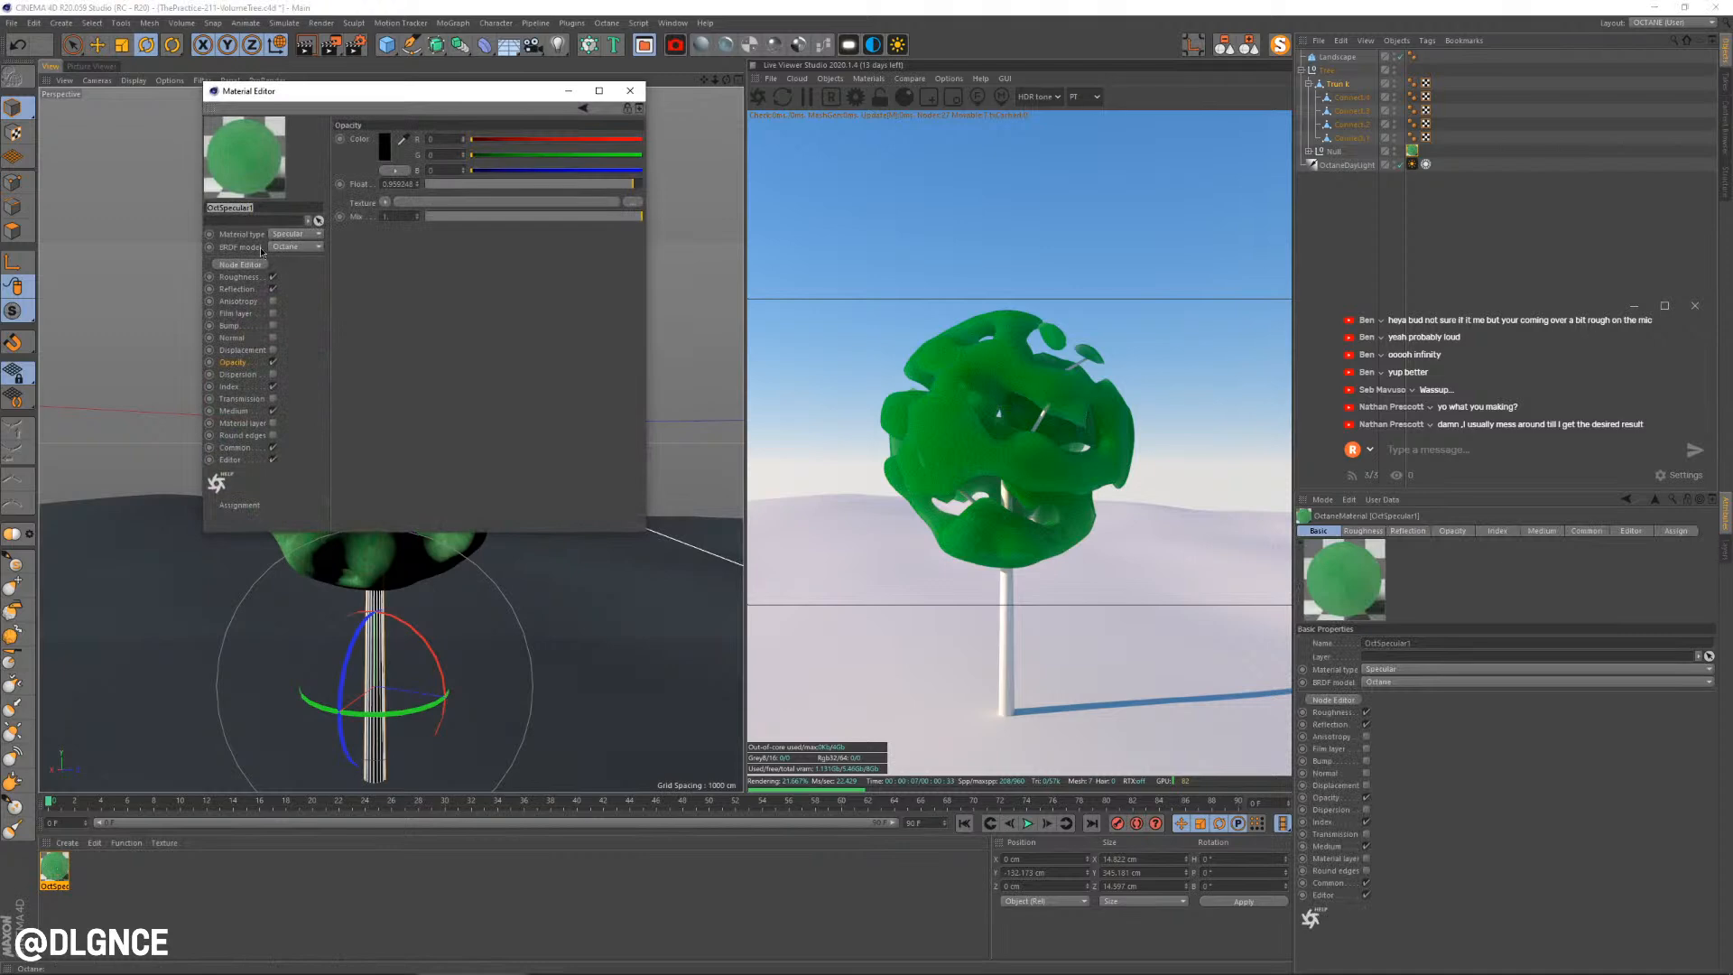
left_click_drag(474, 188, 711, 190)
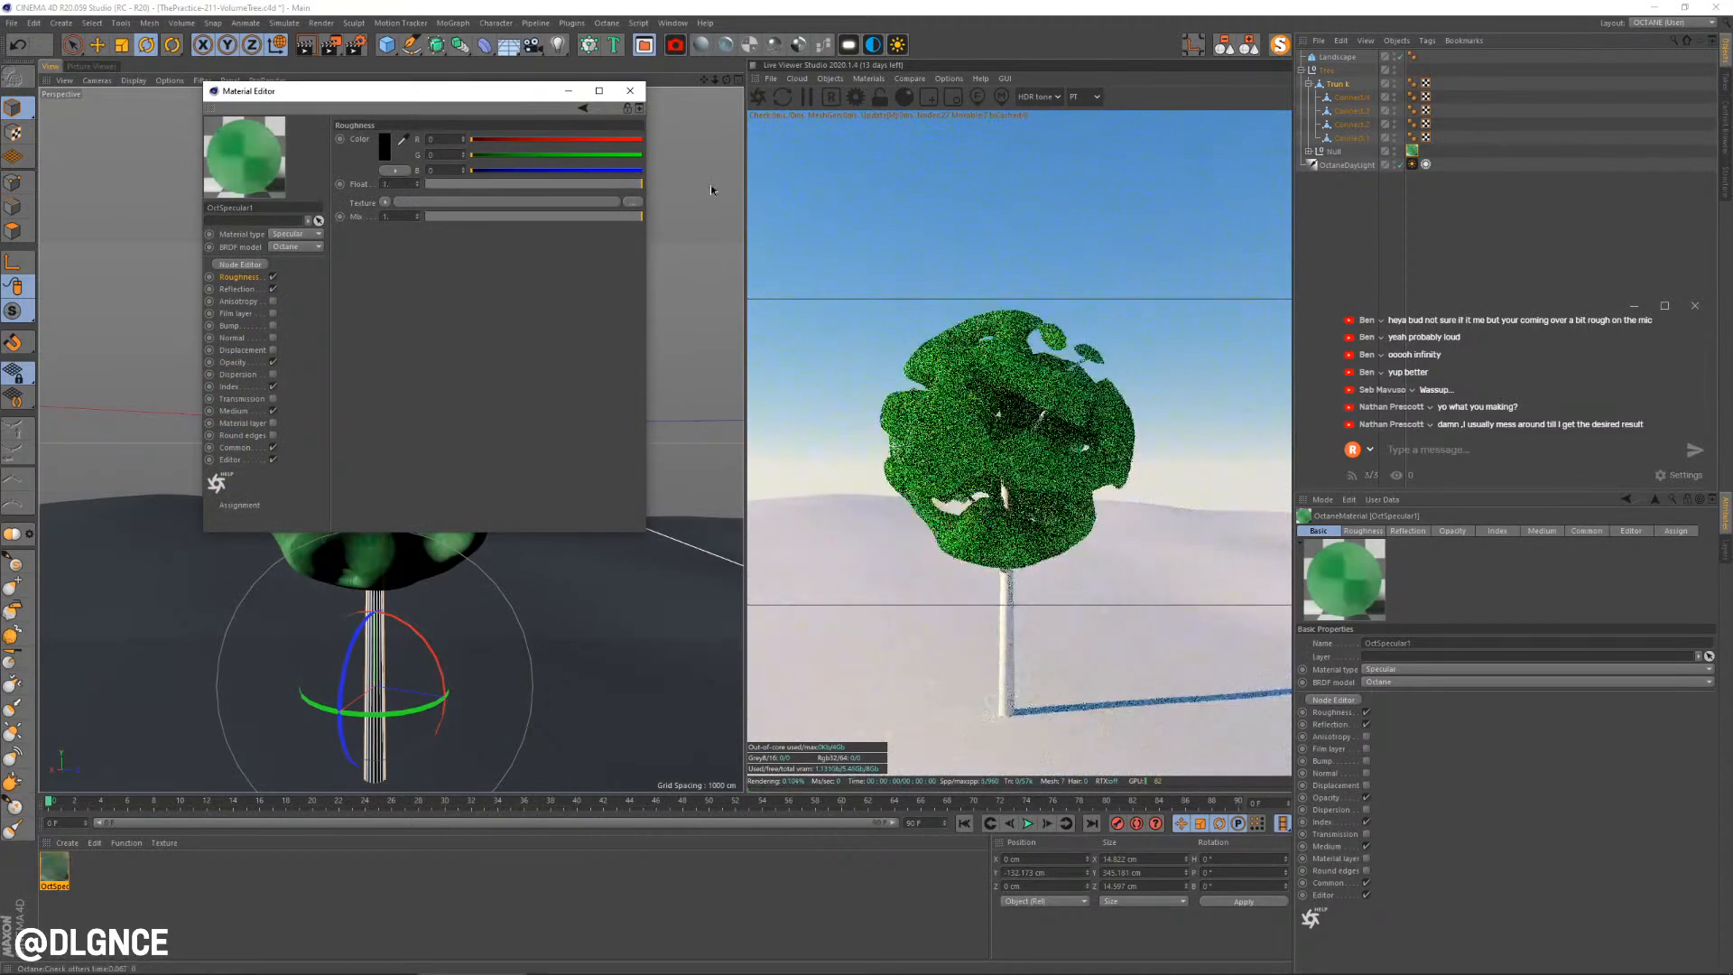
left_click(532, 185)
left_click(432, 184)
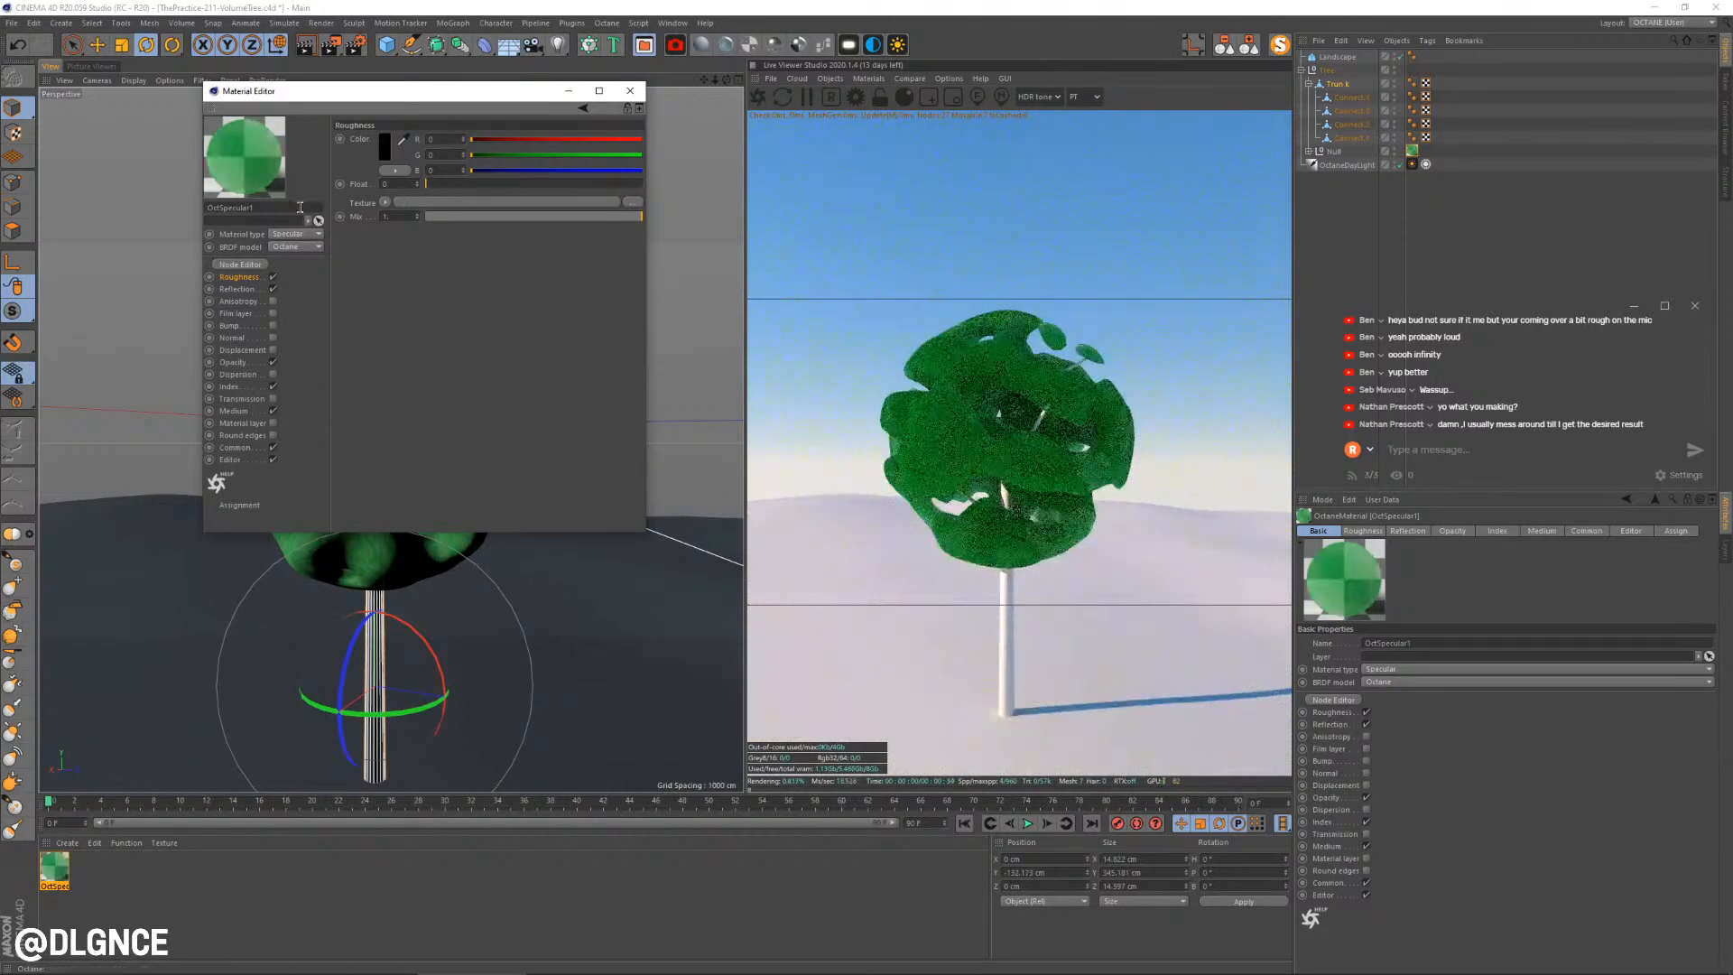
left_click(241, 289)
left_click_drag(501, 184, 658, 185)
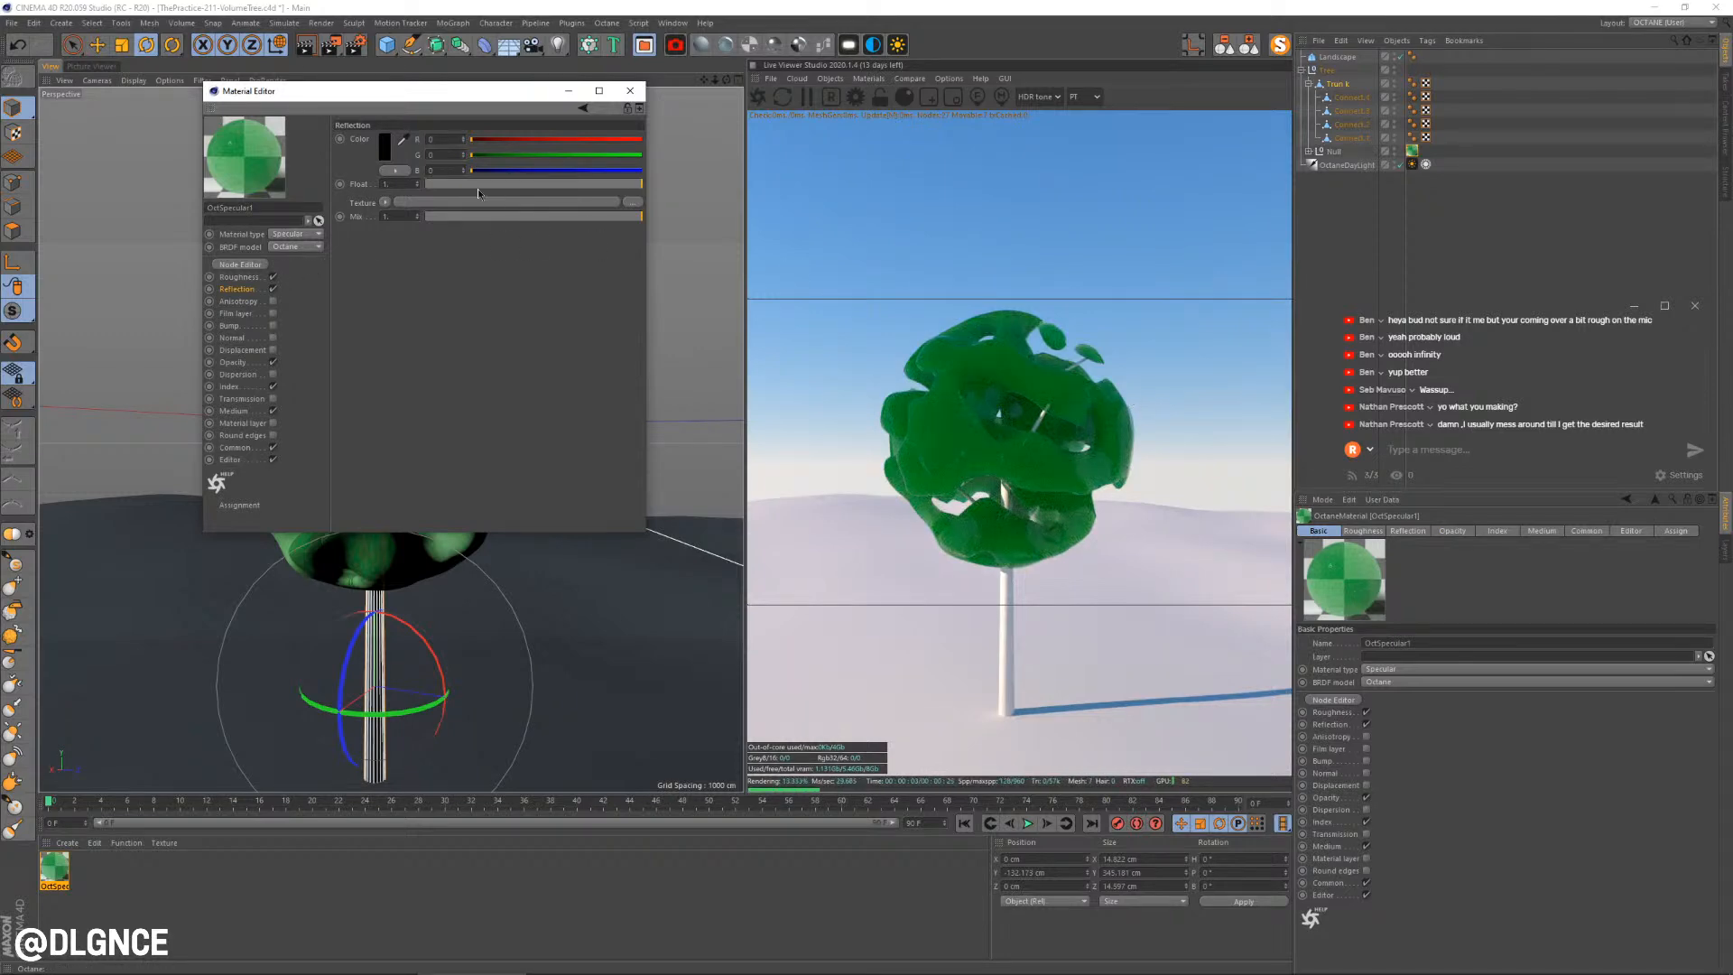
left_click_drag(451, 190, 567, 182)
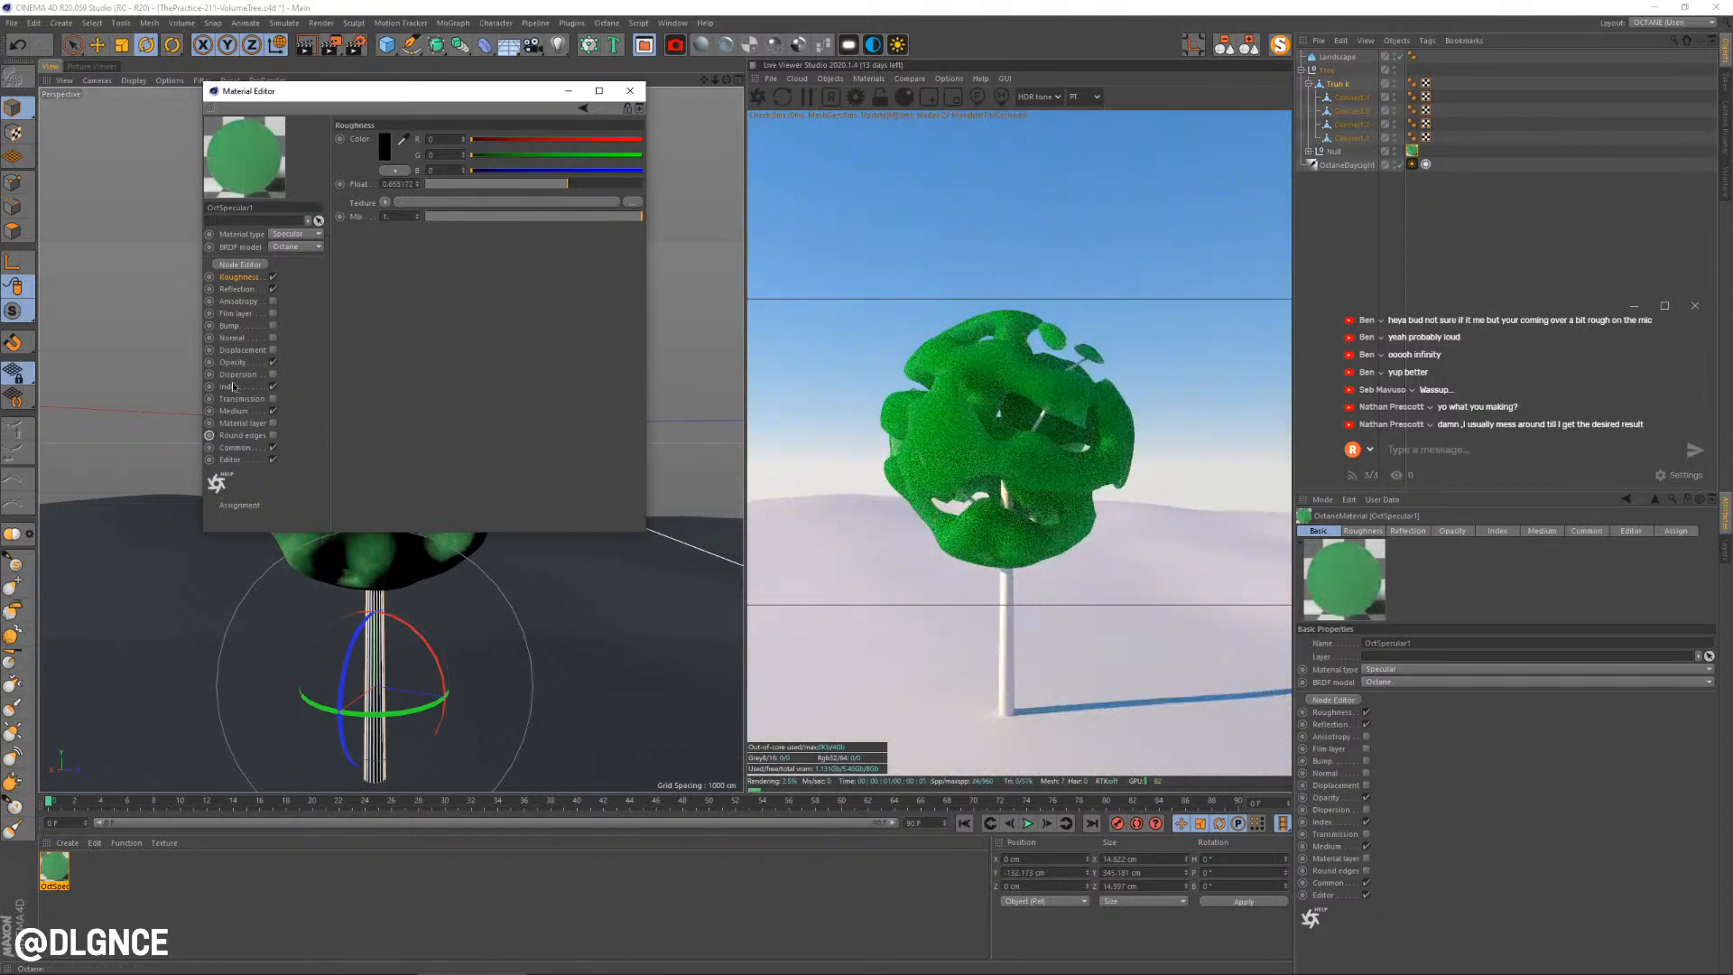
Load a Noise texture into the foliage material's opacity channel and open its shader settings
left_click_drag(445, 94, 576, 238)
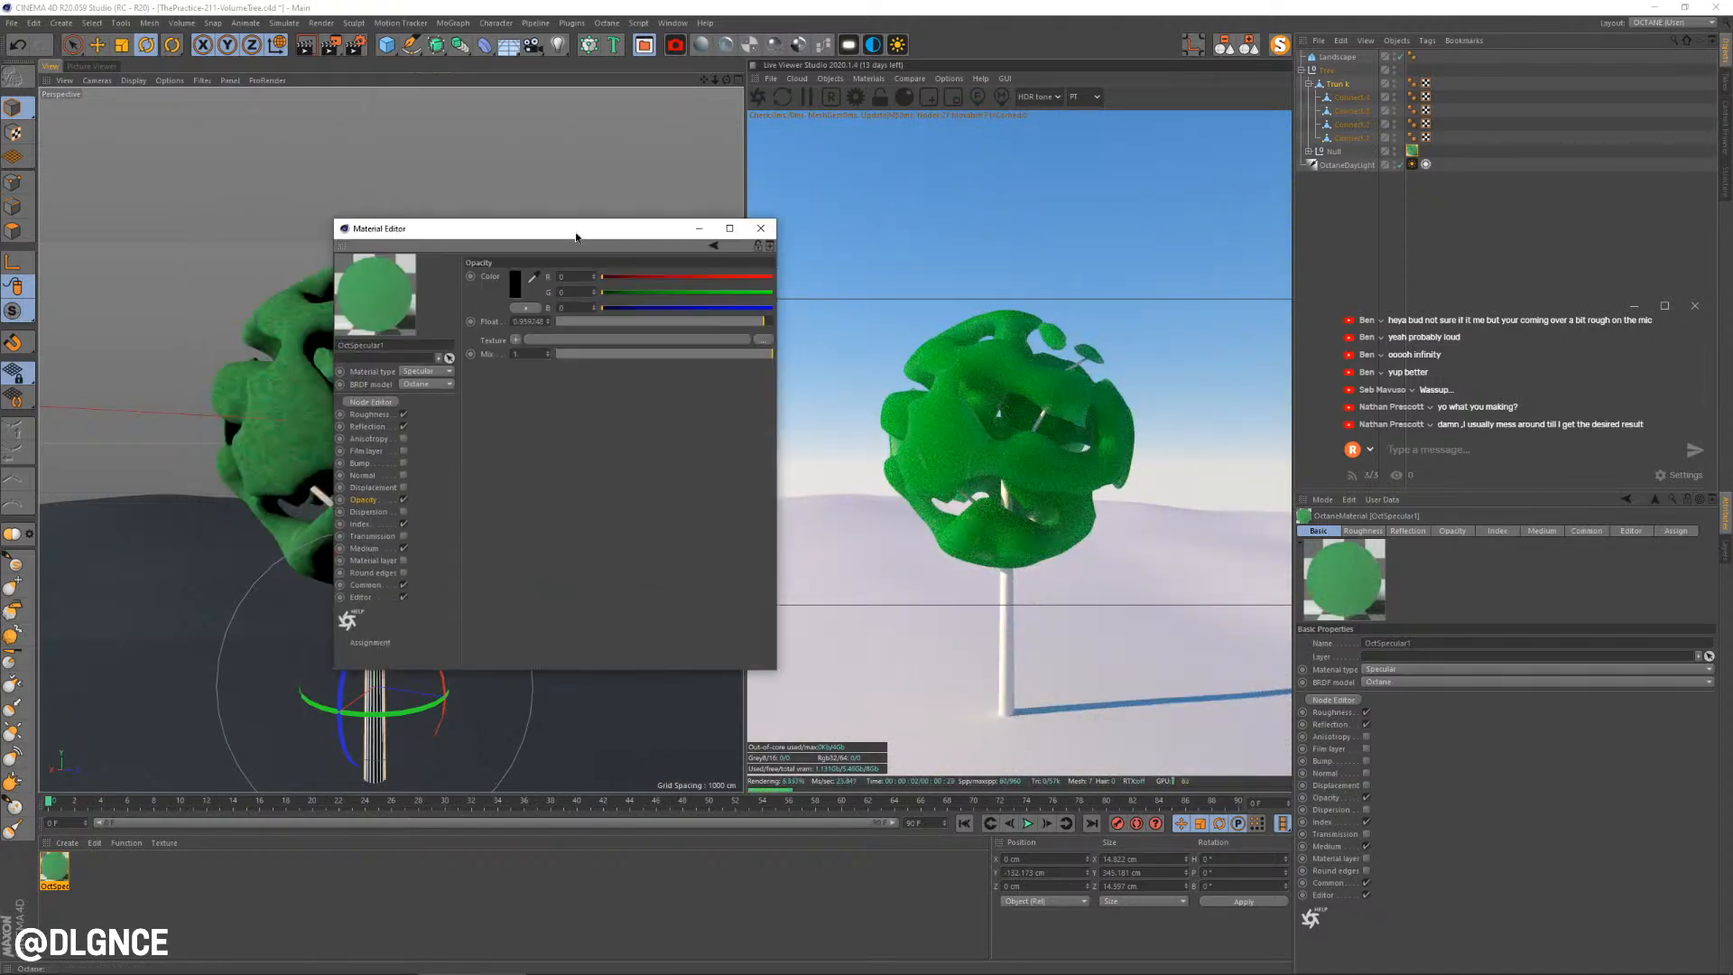
left_click(514, 340)
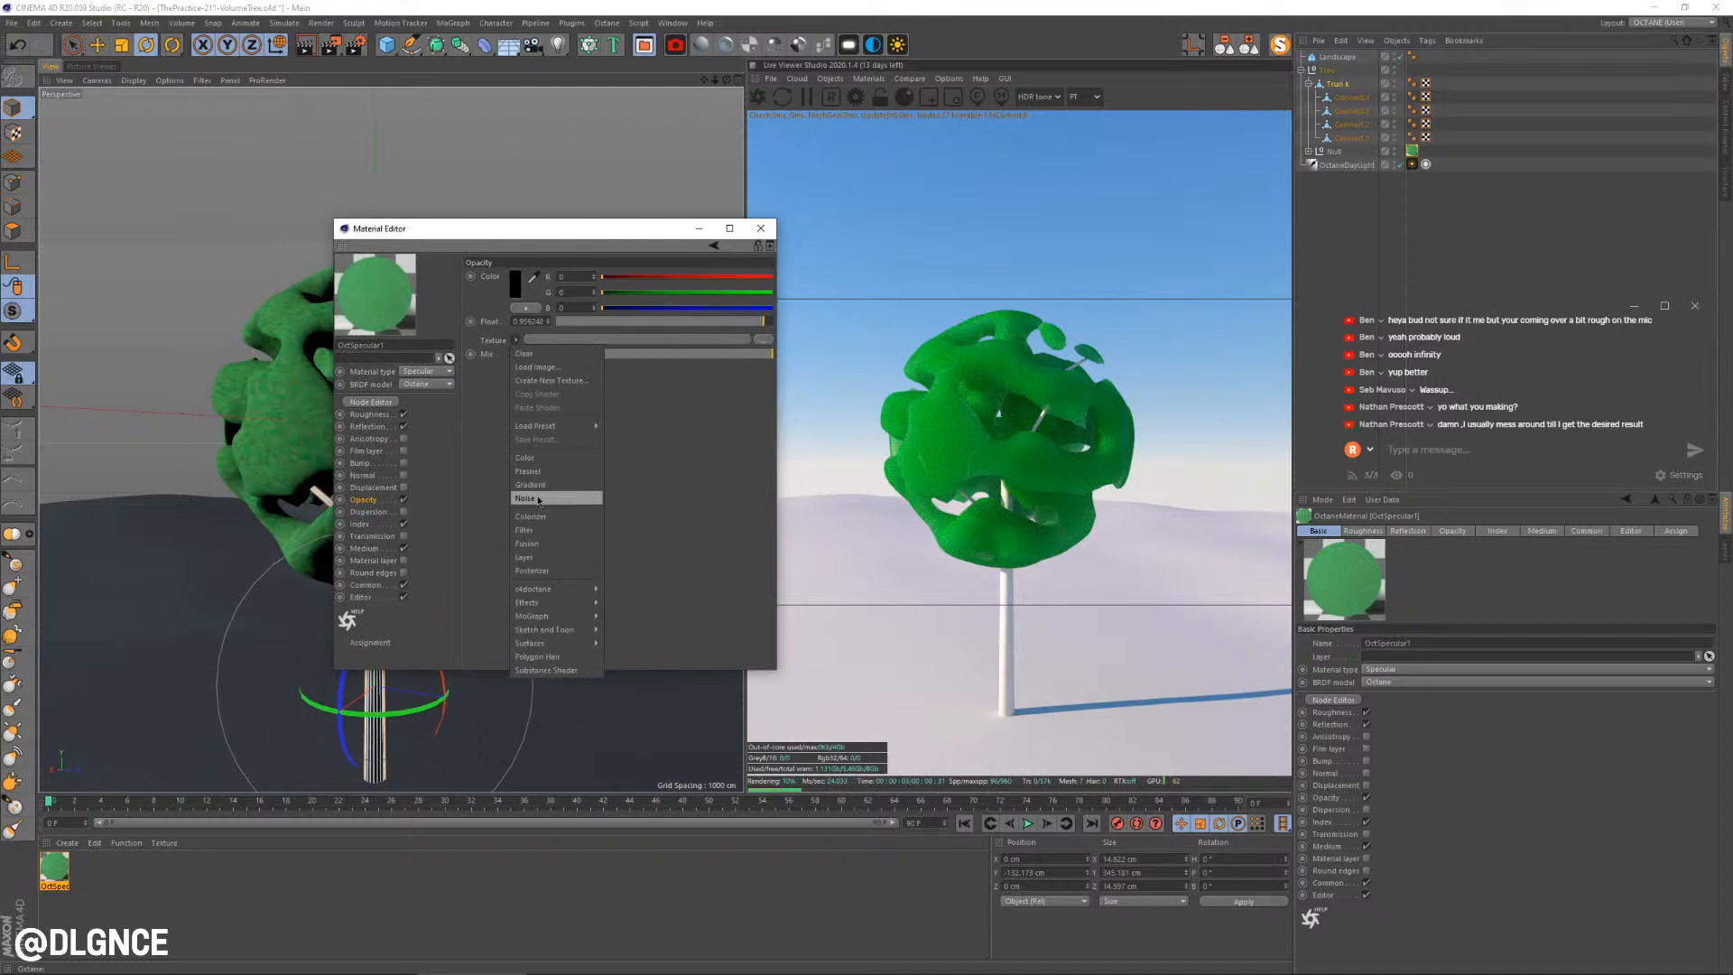
left_click(525, 498)
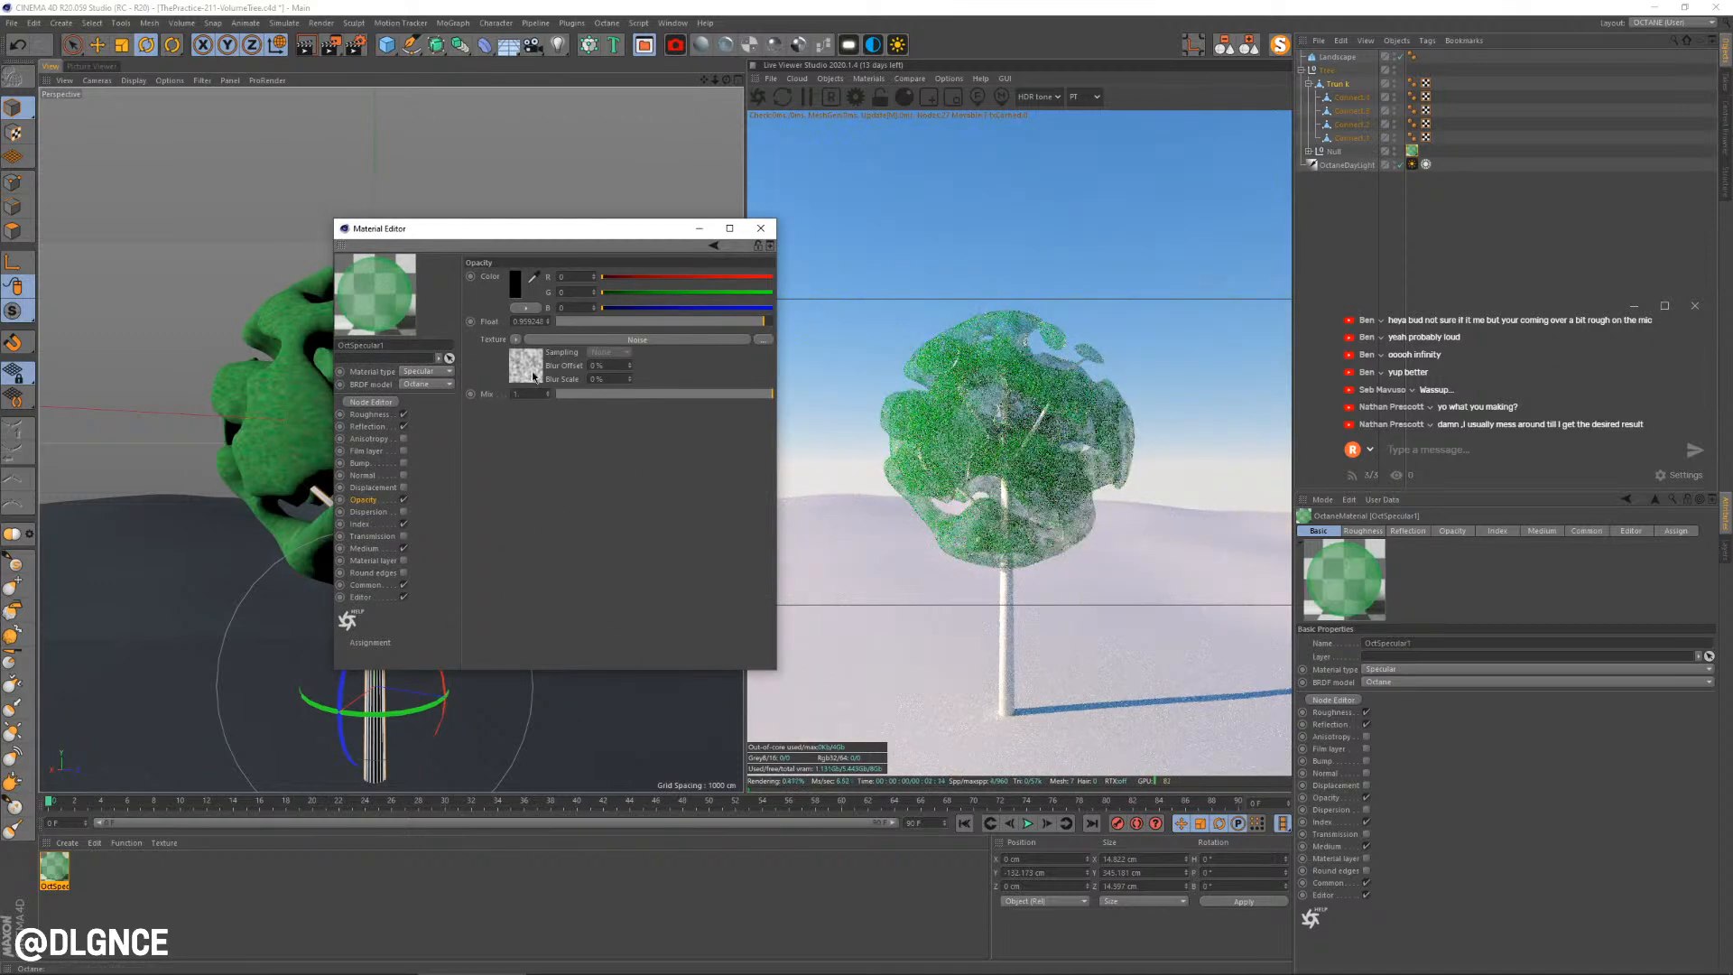
left_click(591, 339)
Clip the opacity noise with a low clip of 23% and a high clip of 29%
left_click_drag(694, 592, 651, 594)
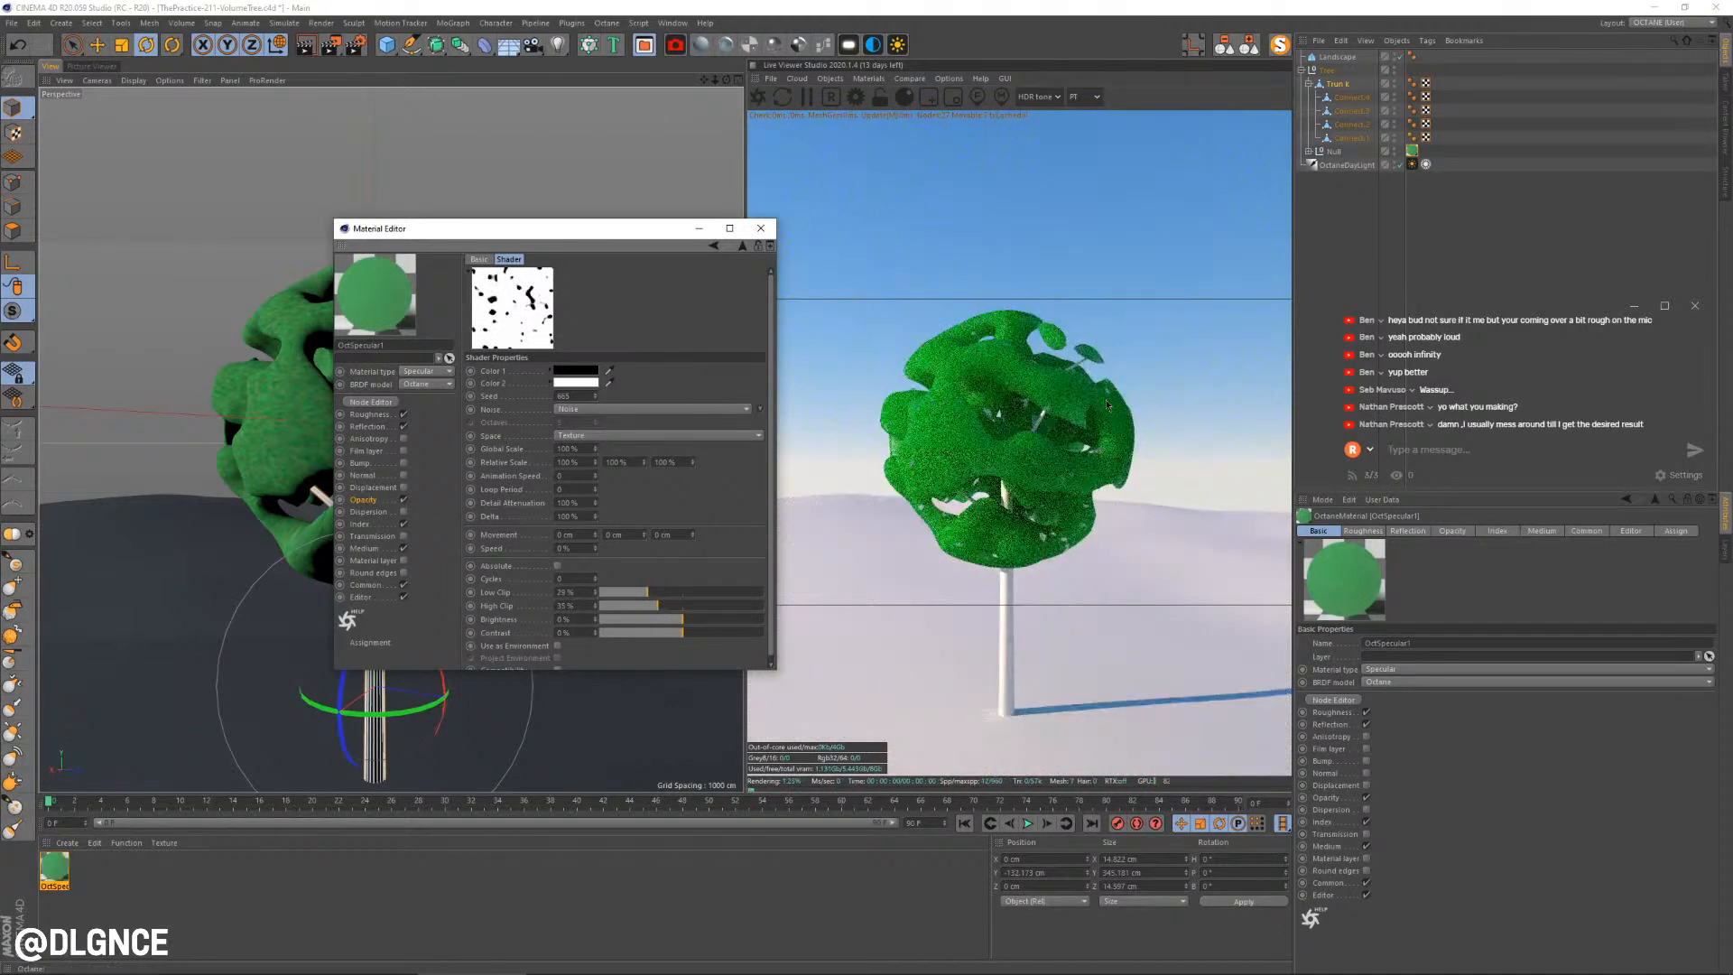
left_click_drag(644, 593, 637, 593)
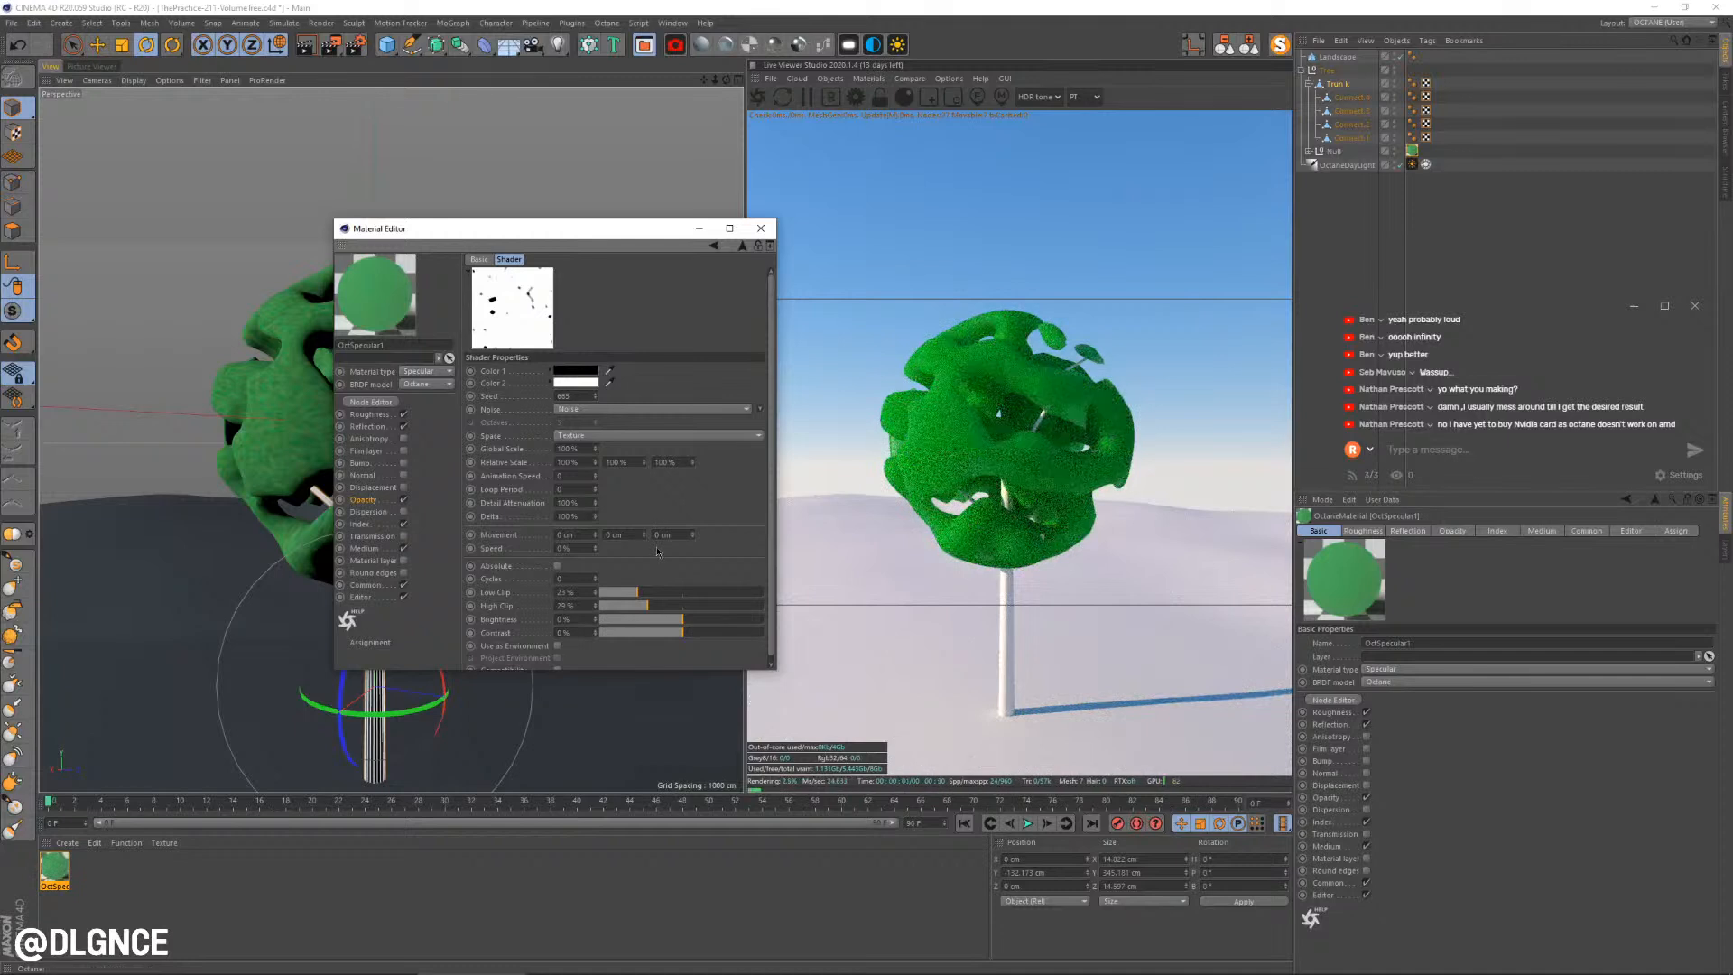
left_click(386, 502)
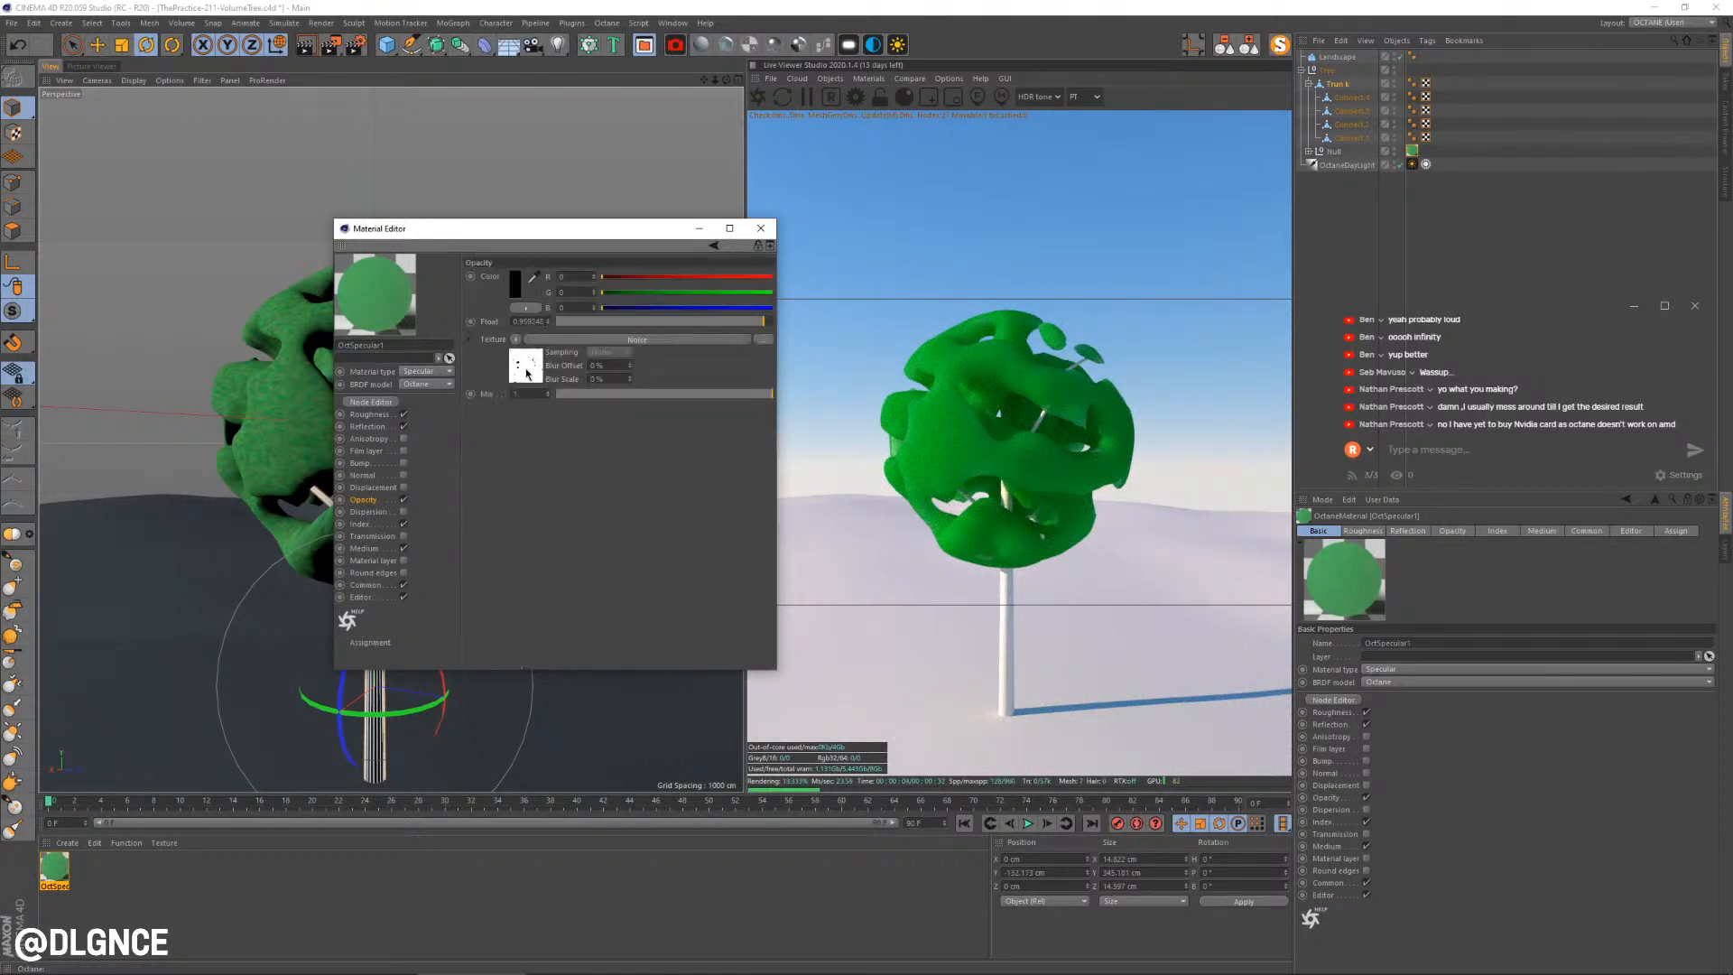
Enlarge the opacity noise to about 334% global scale and set its low clip to 32% and high clip to 49%
left_click(532, 372)
mouse_move(595, 449)
left_mouse_down()
mouse_move(595, 481)
mouse_move(596, 453)
left_mouse_up()
left_click(682, 606)
left_click(654, 592)
left_click(681, 605)
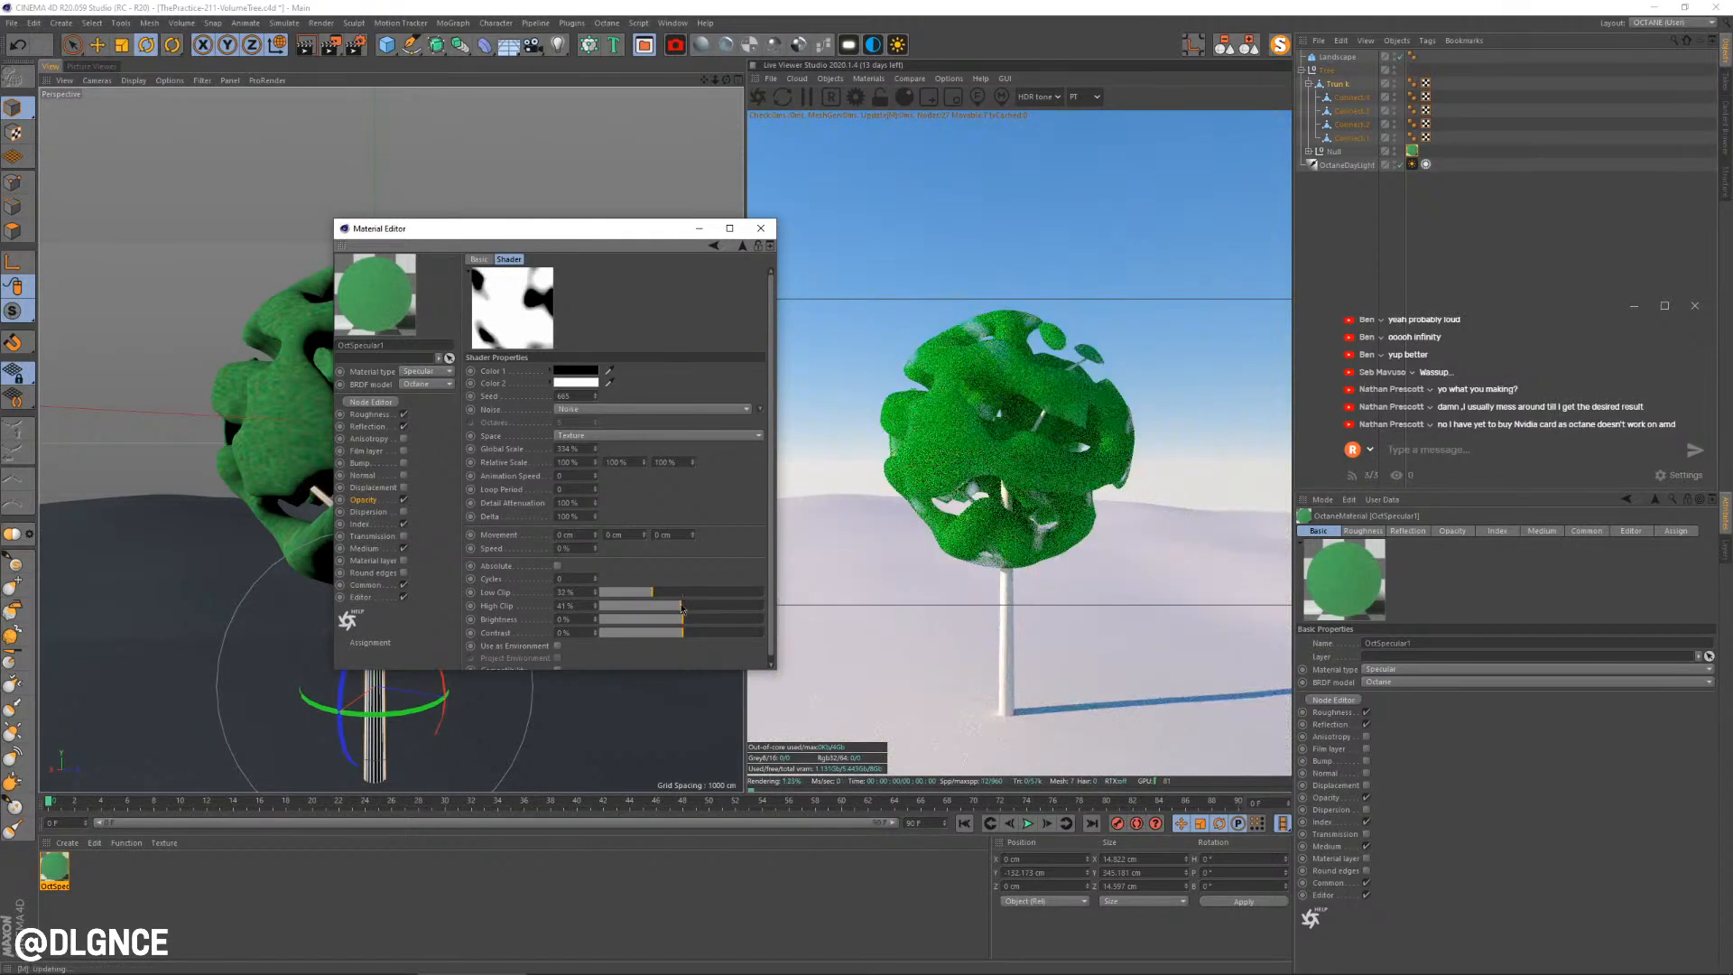
Set the opacity noise's low clip to 27% and the opacity texture mix to about 0.54
left_click(681, 607)
left_click(644, 592)
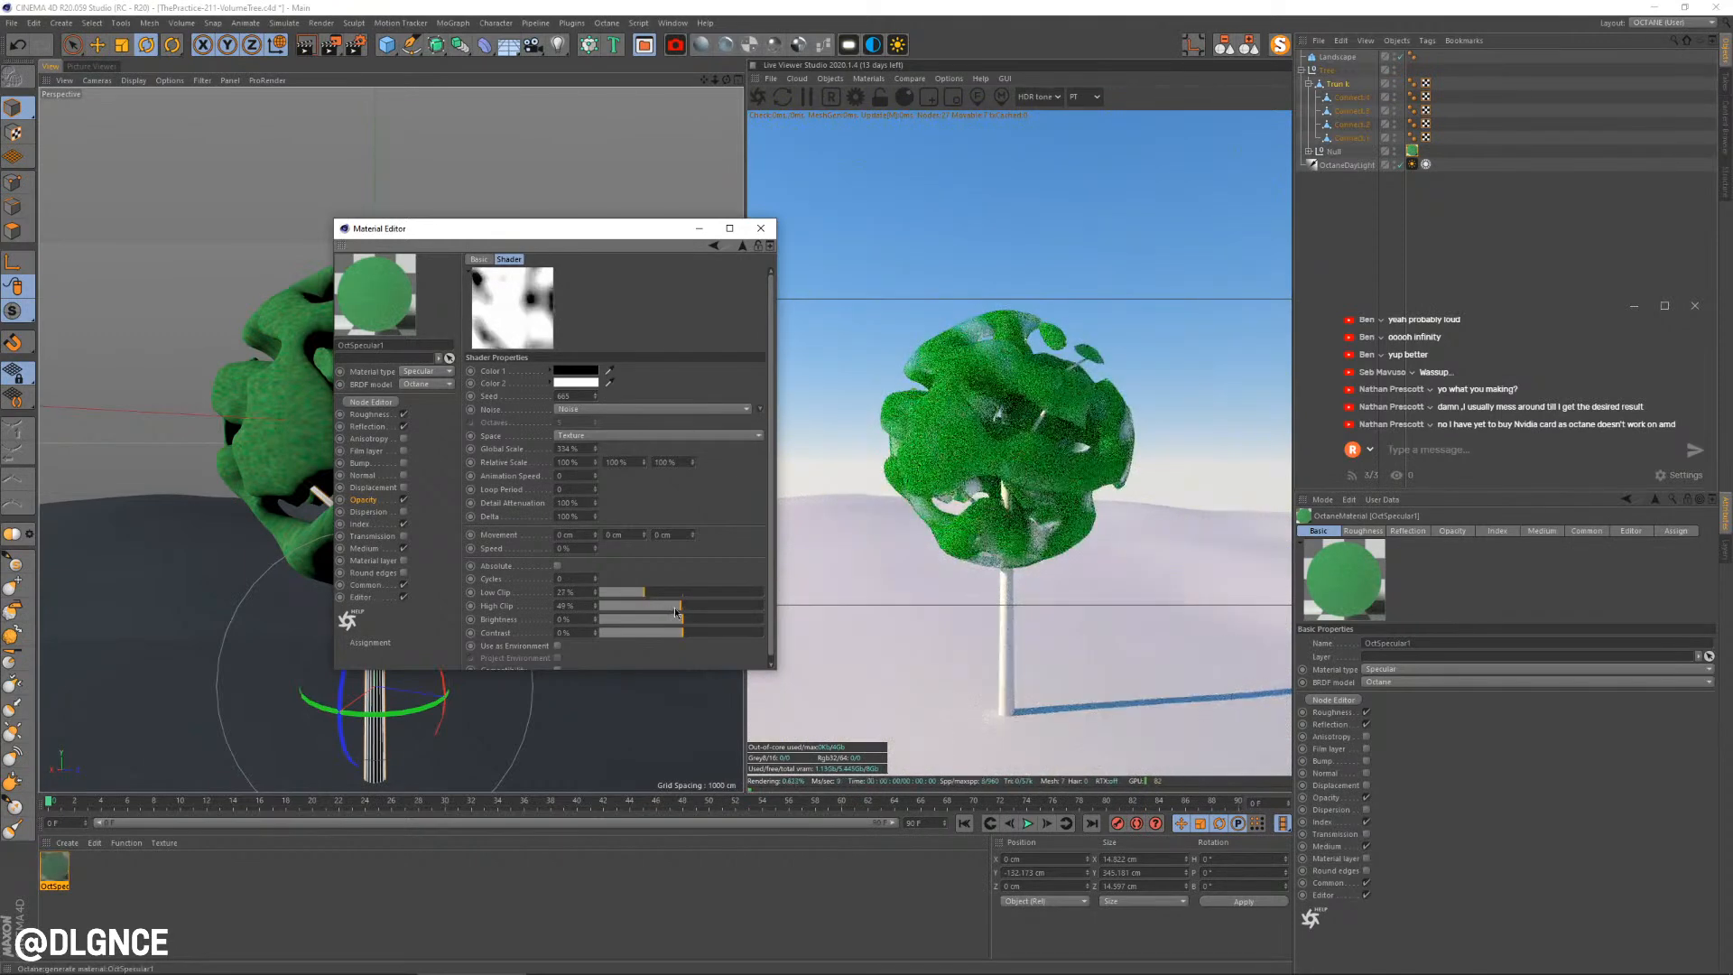
left_click(377, 503)
left_click_drag(738, 398, 673, 395)
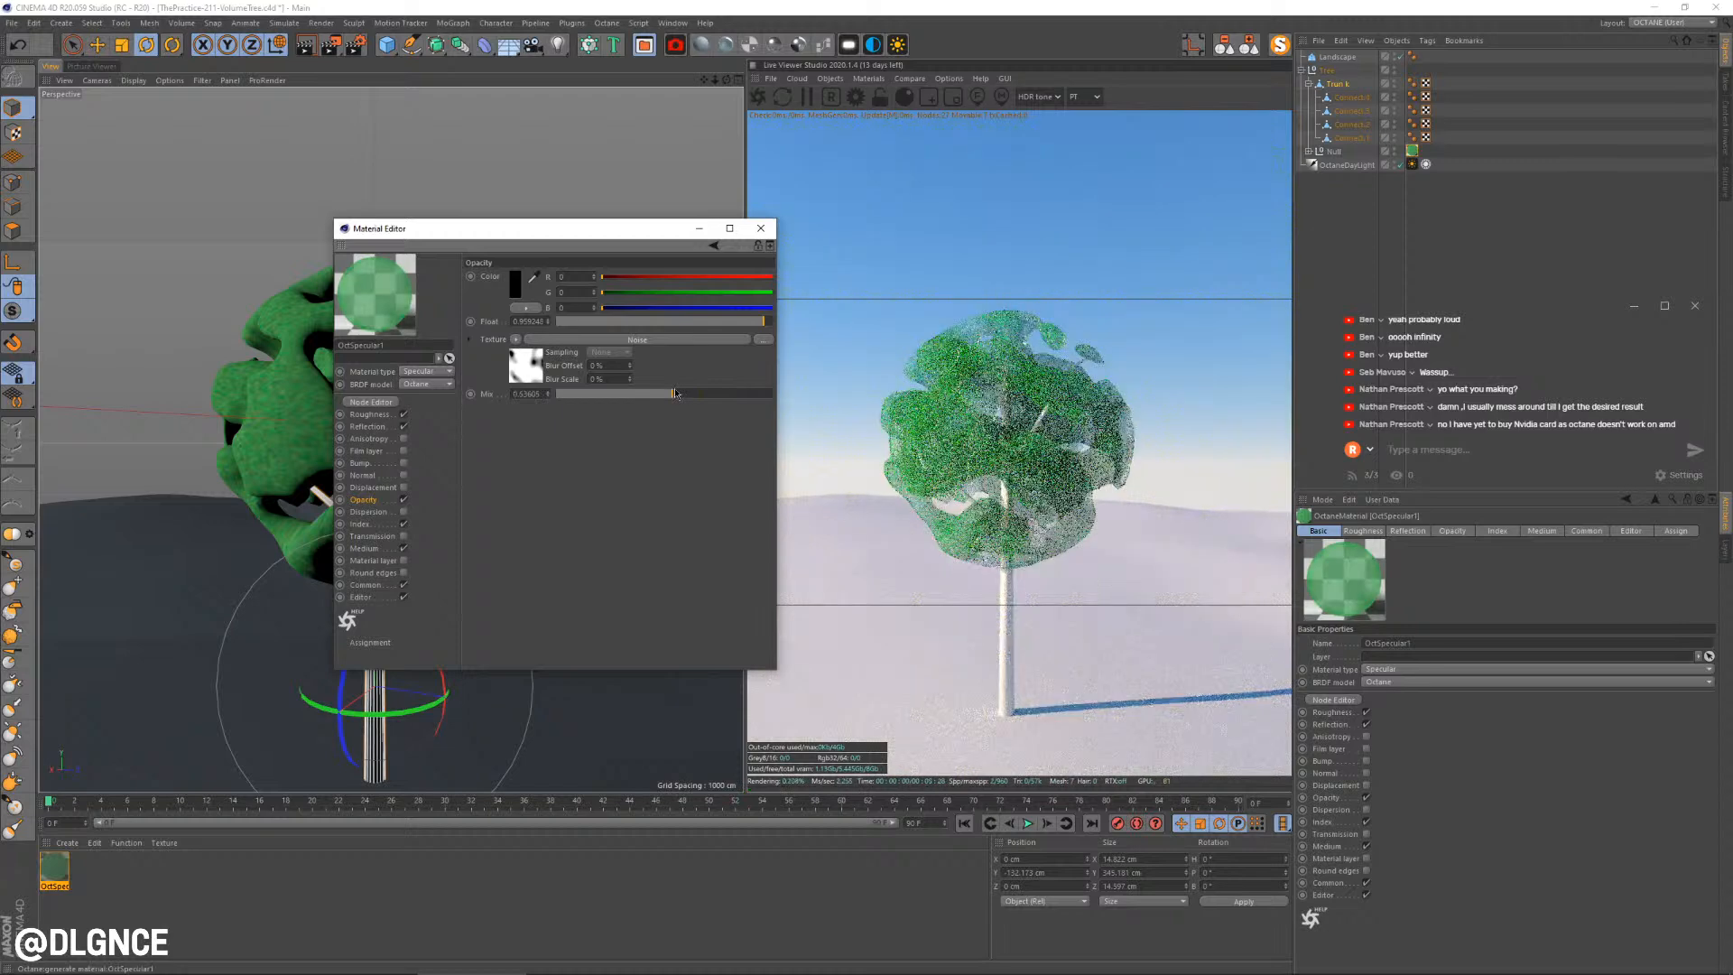
Make the foliage material's opacity colour white, set its texture mix to about 0.56, and close the material
left_click_drag(573, 323, 681, 327)
left_click(522, 289)
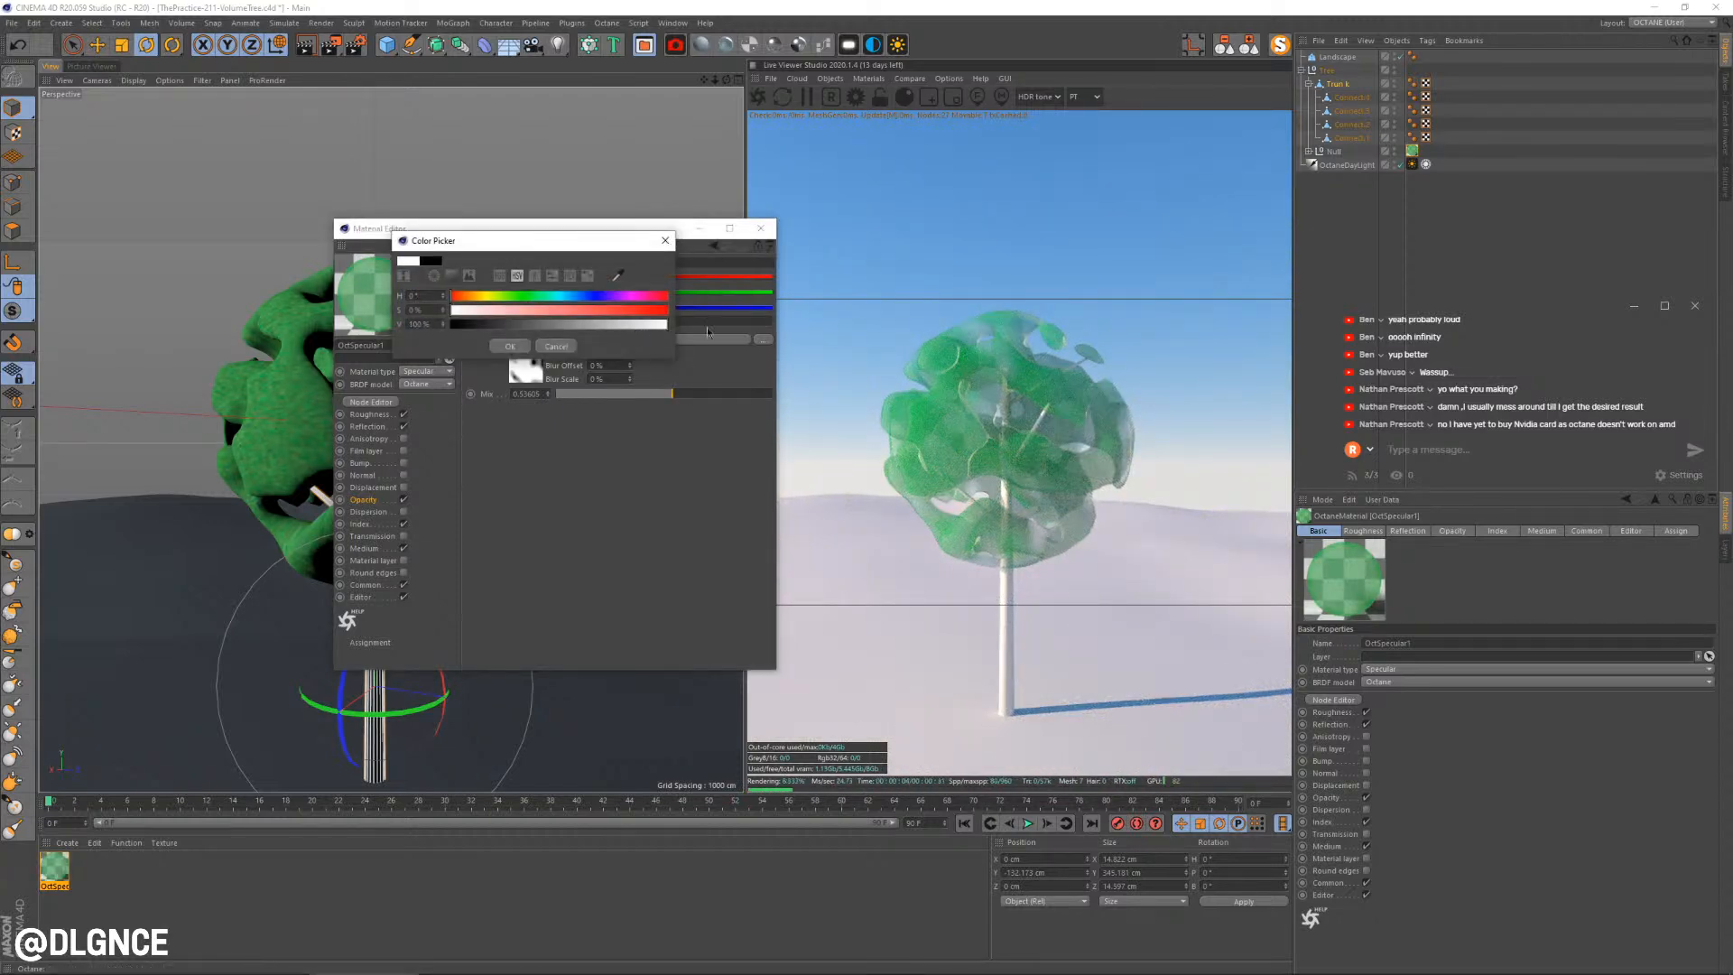
left_click(510, 345)
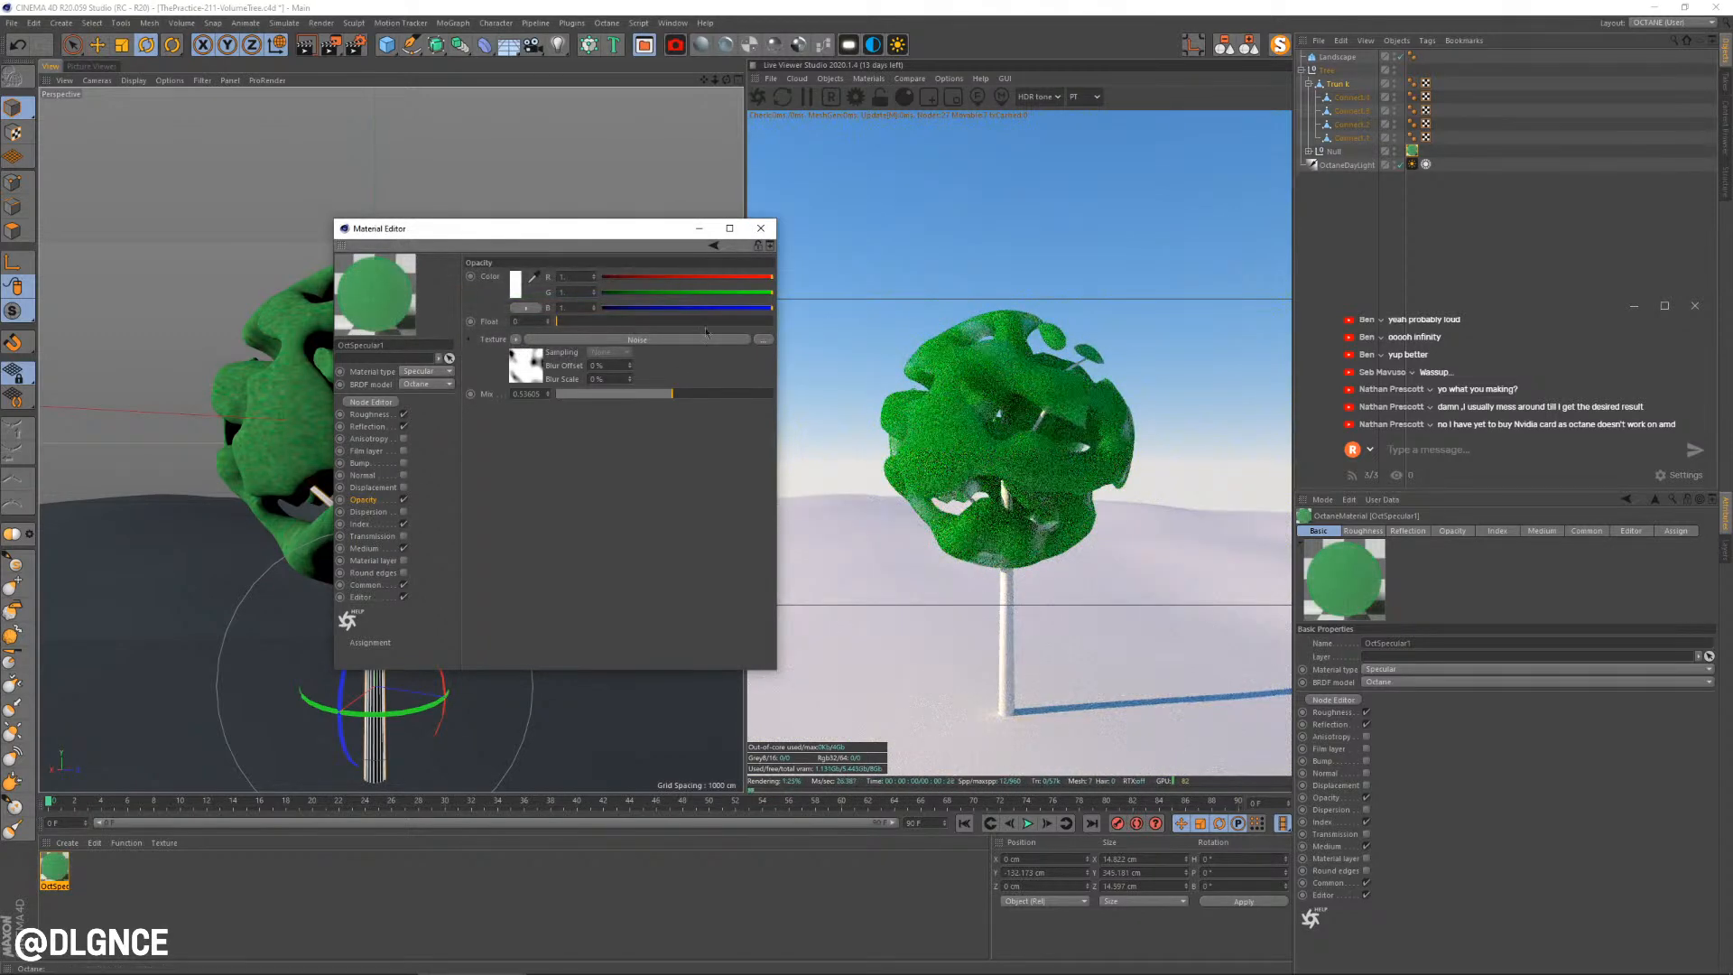
left_click_drag(713, 398, 676, 399)
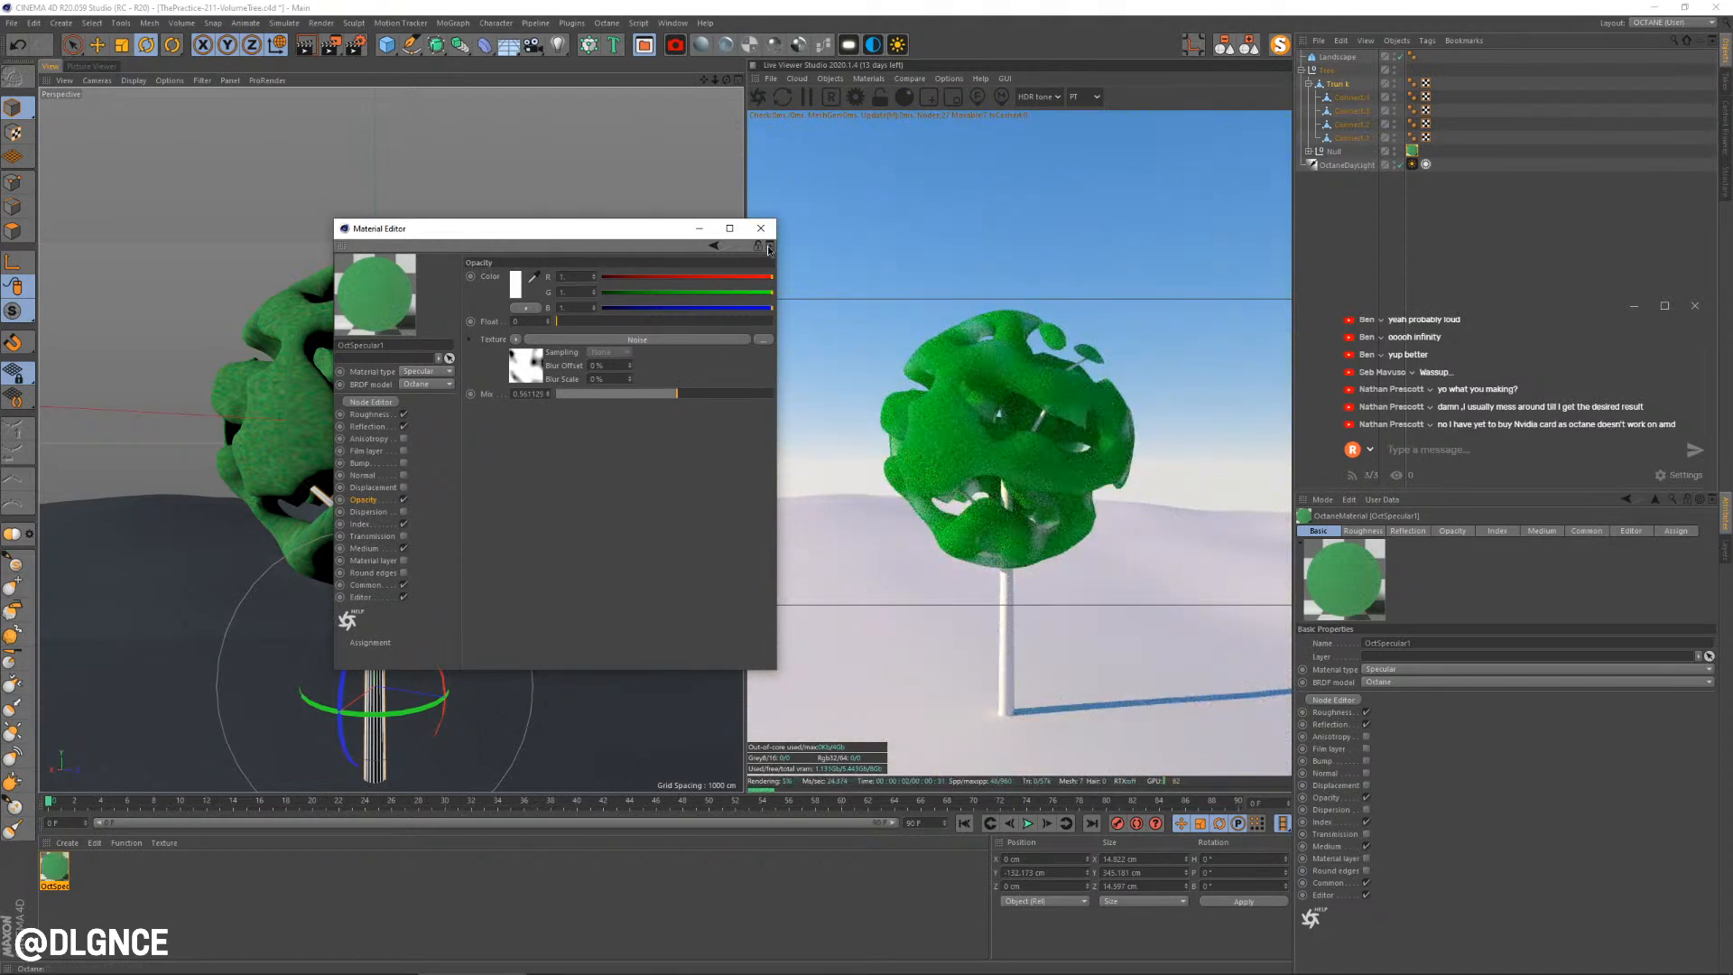
left_click(760, 231)
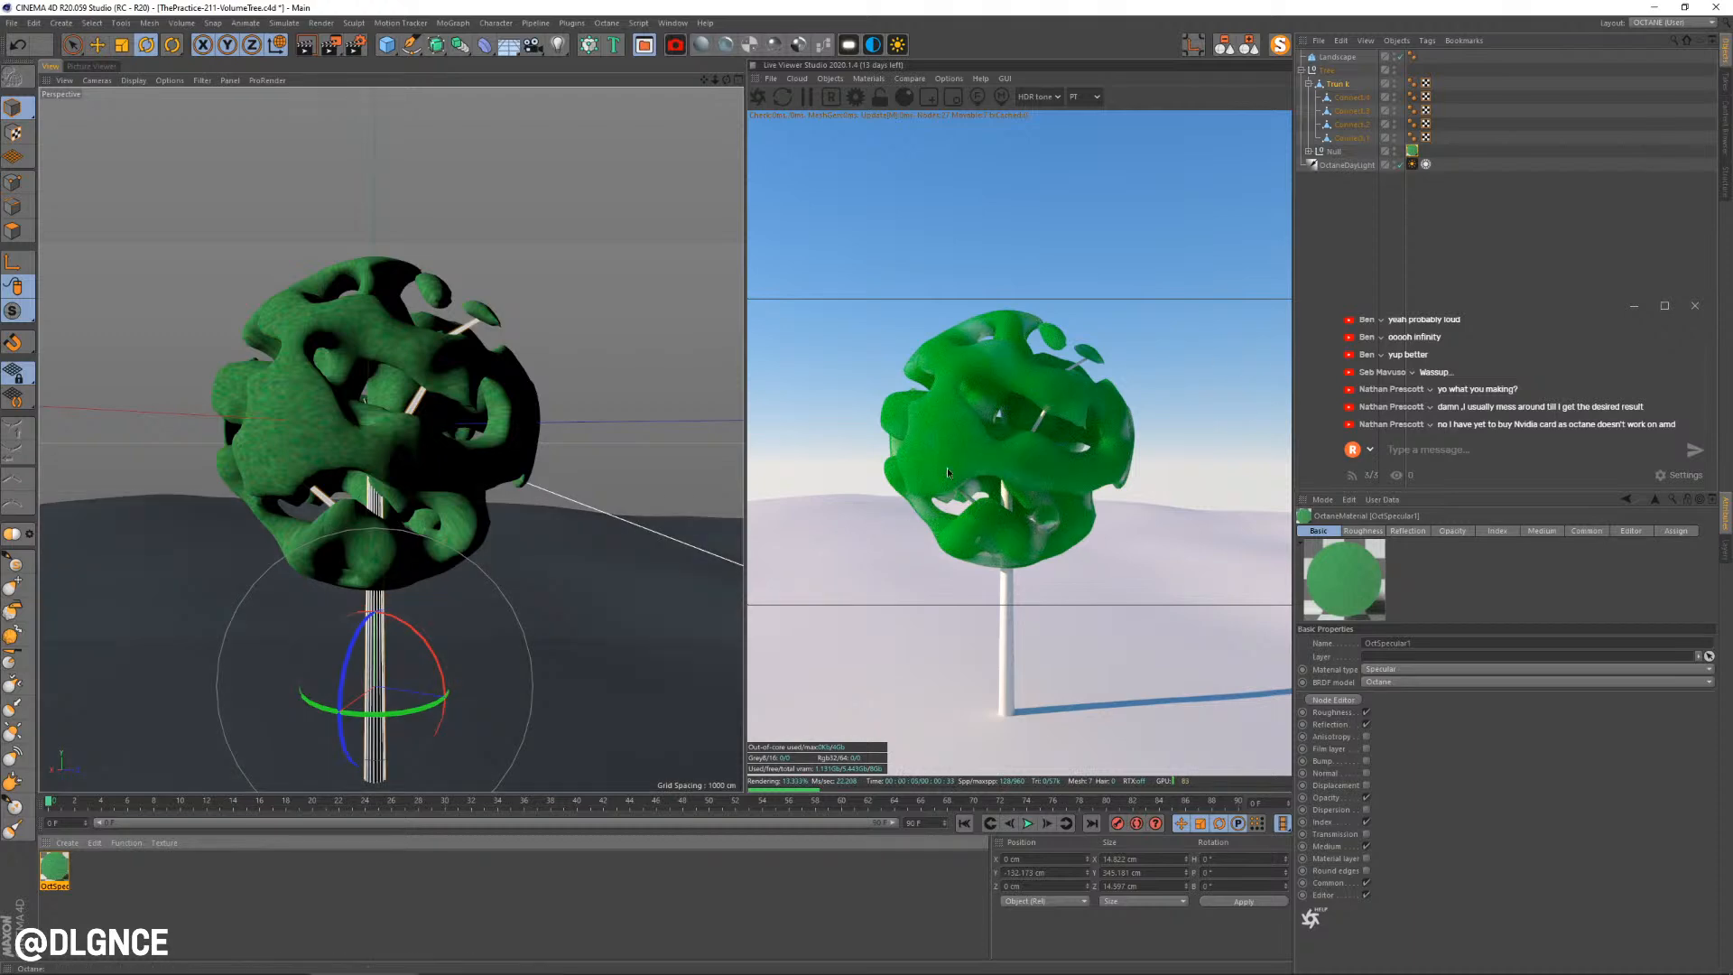
Create a new Octane diffuse material and give it a dark brown diffuse colour
left_click_drag(505, 528, 595, 551, "alt")
left_click(701, 44)
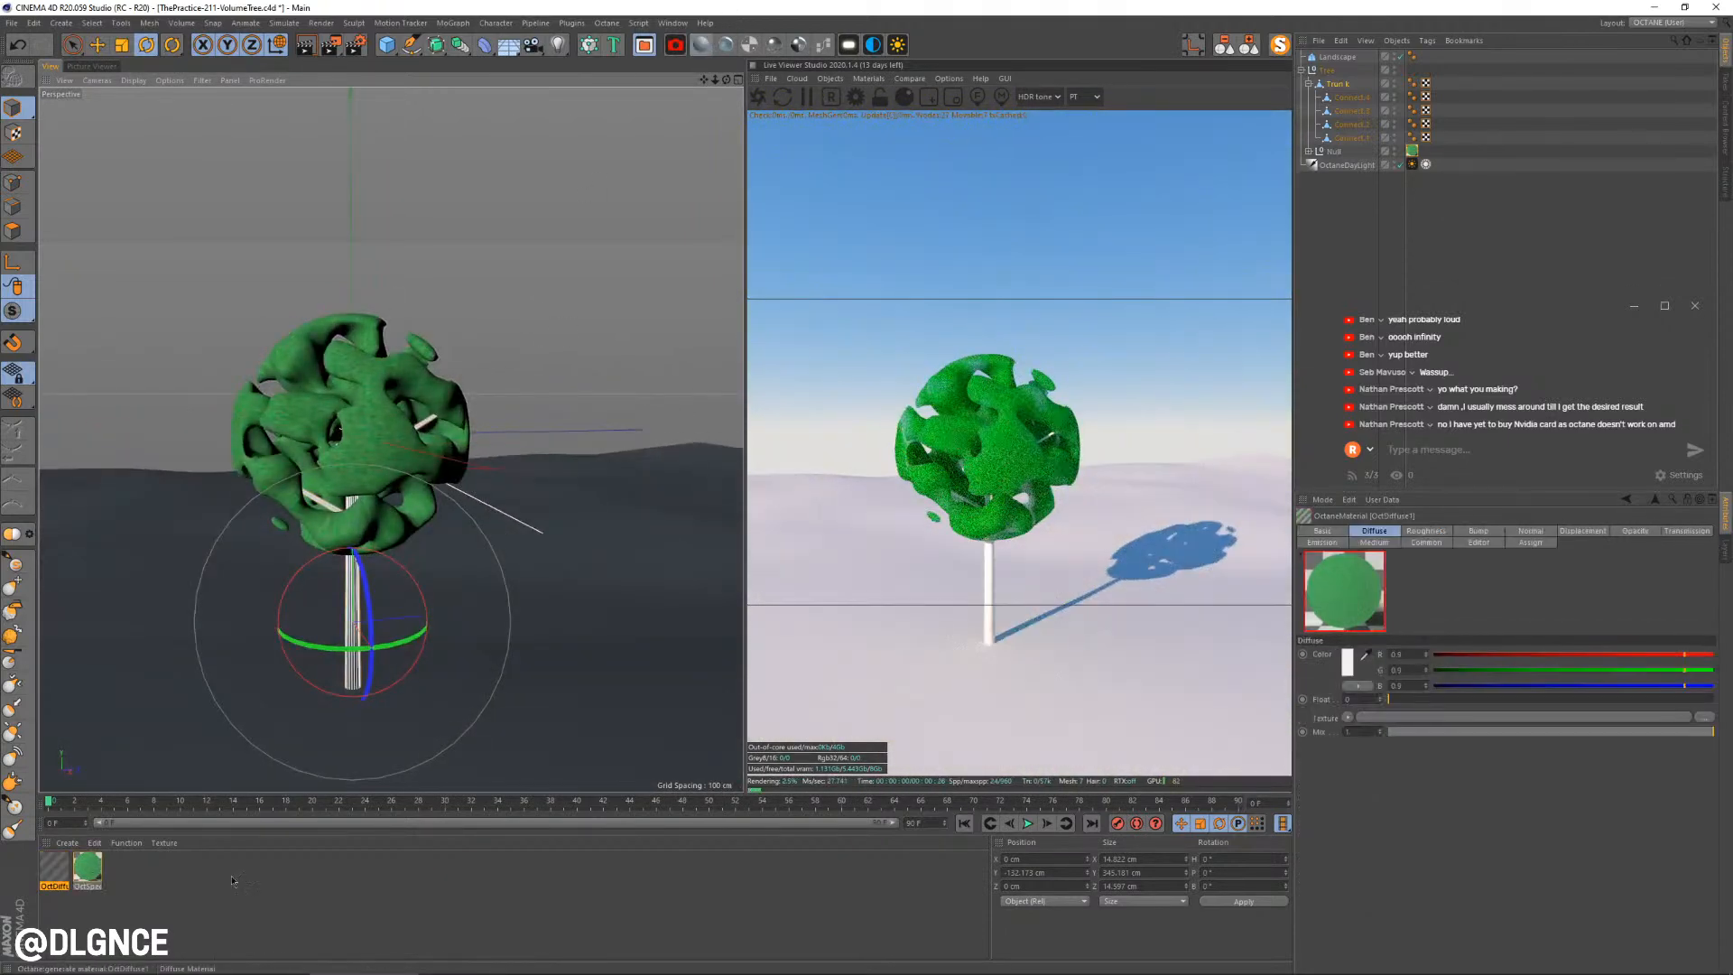
double_click(55, 868)
left_click_drag(359, 91, 612, 421)
left_click(479, 603)
left_click(633, 473)
left_click(653, 491)
left_click(571, 476)
left_click(684, 504)
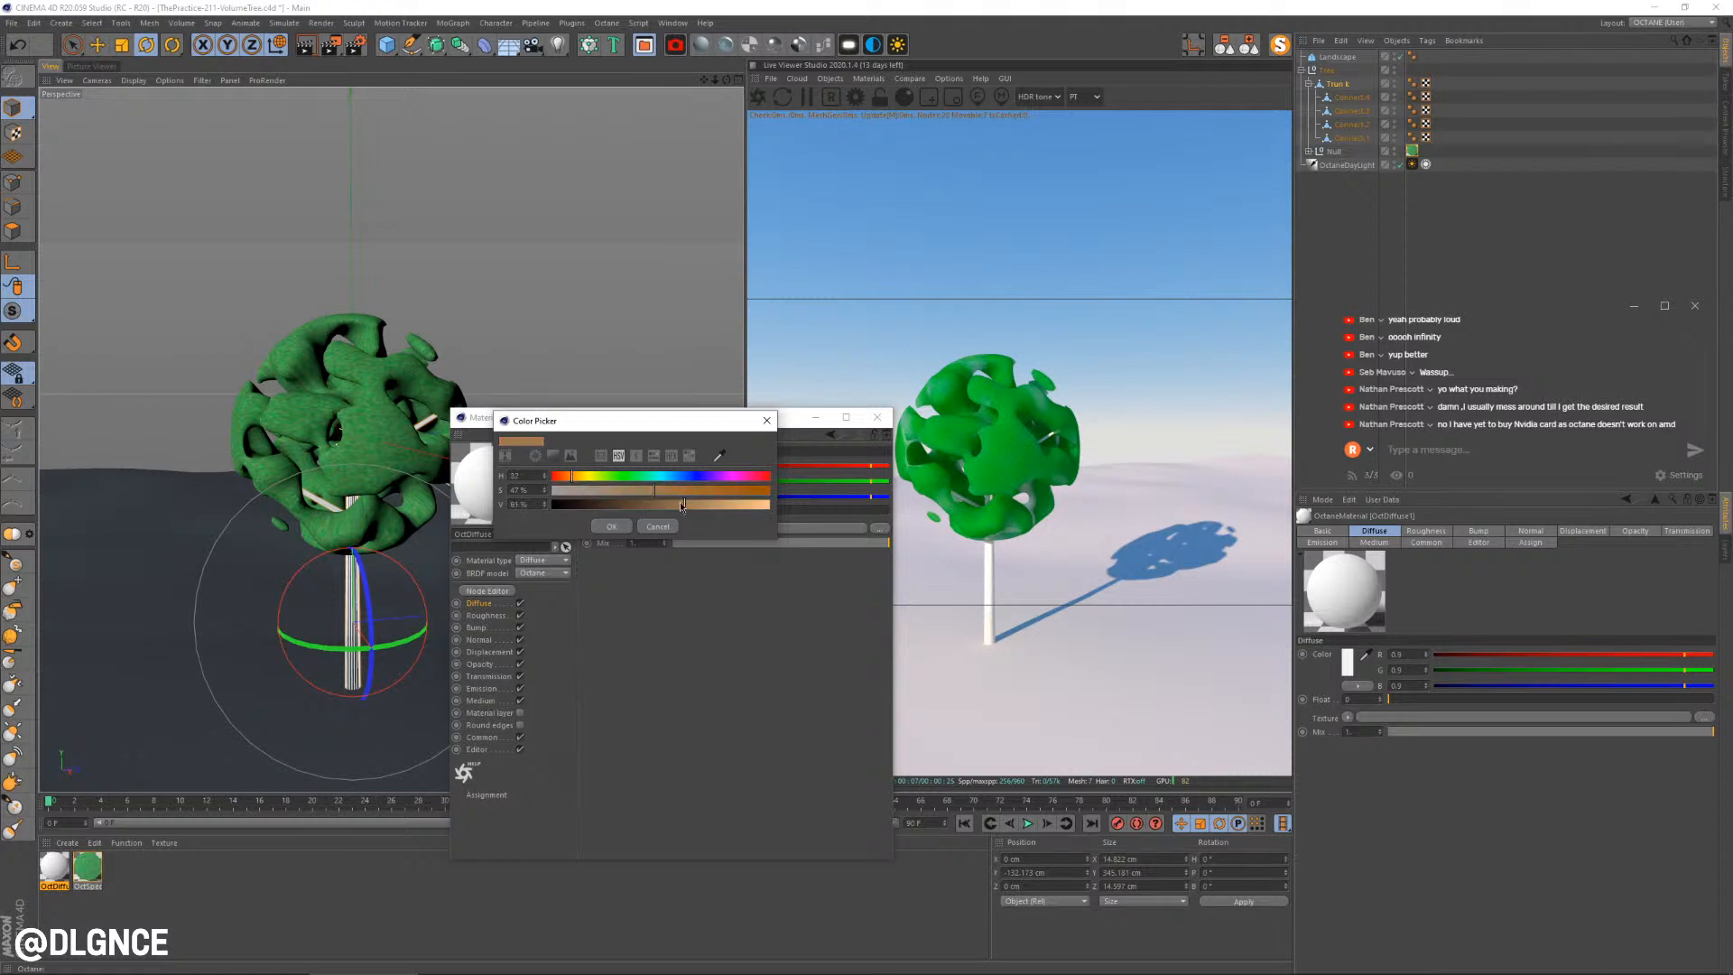
left_click(618, 505)
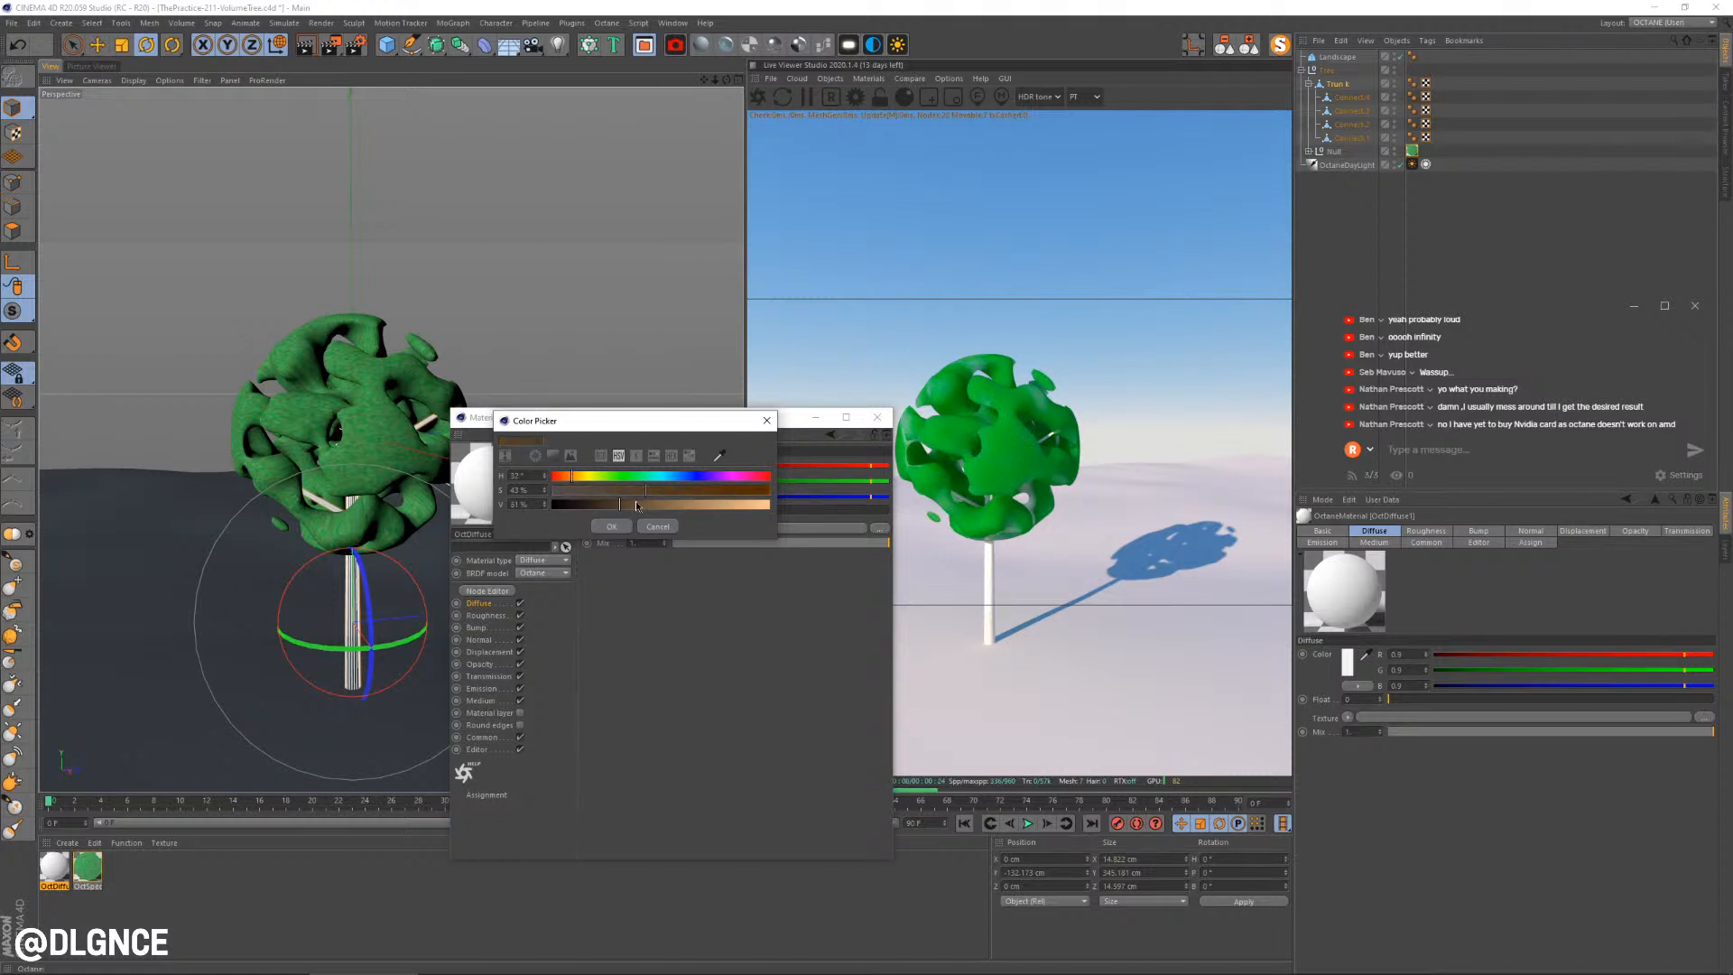
left_click(613, 527)
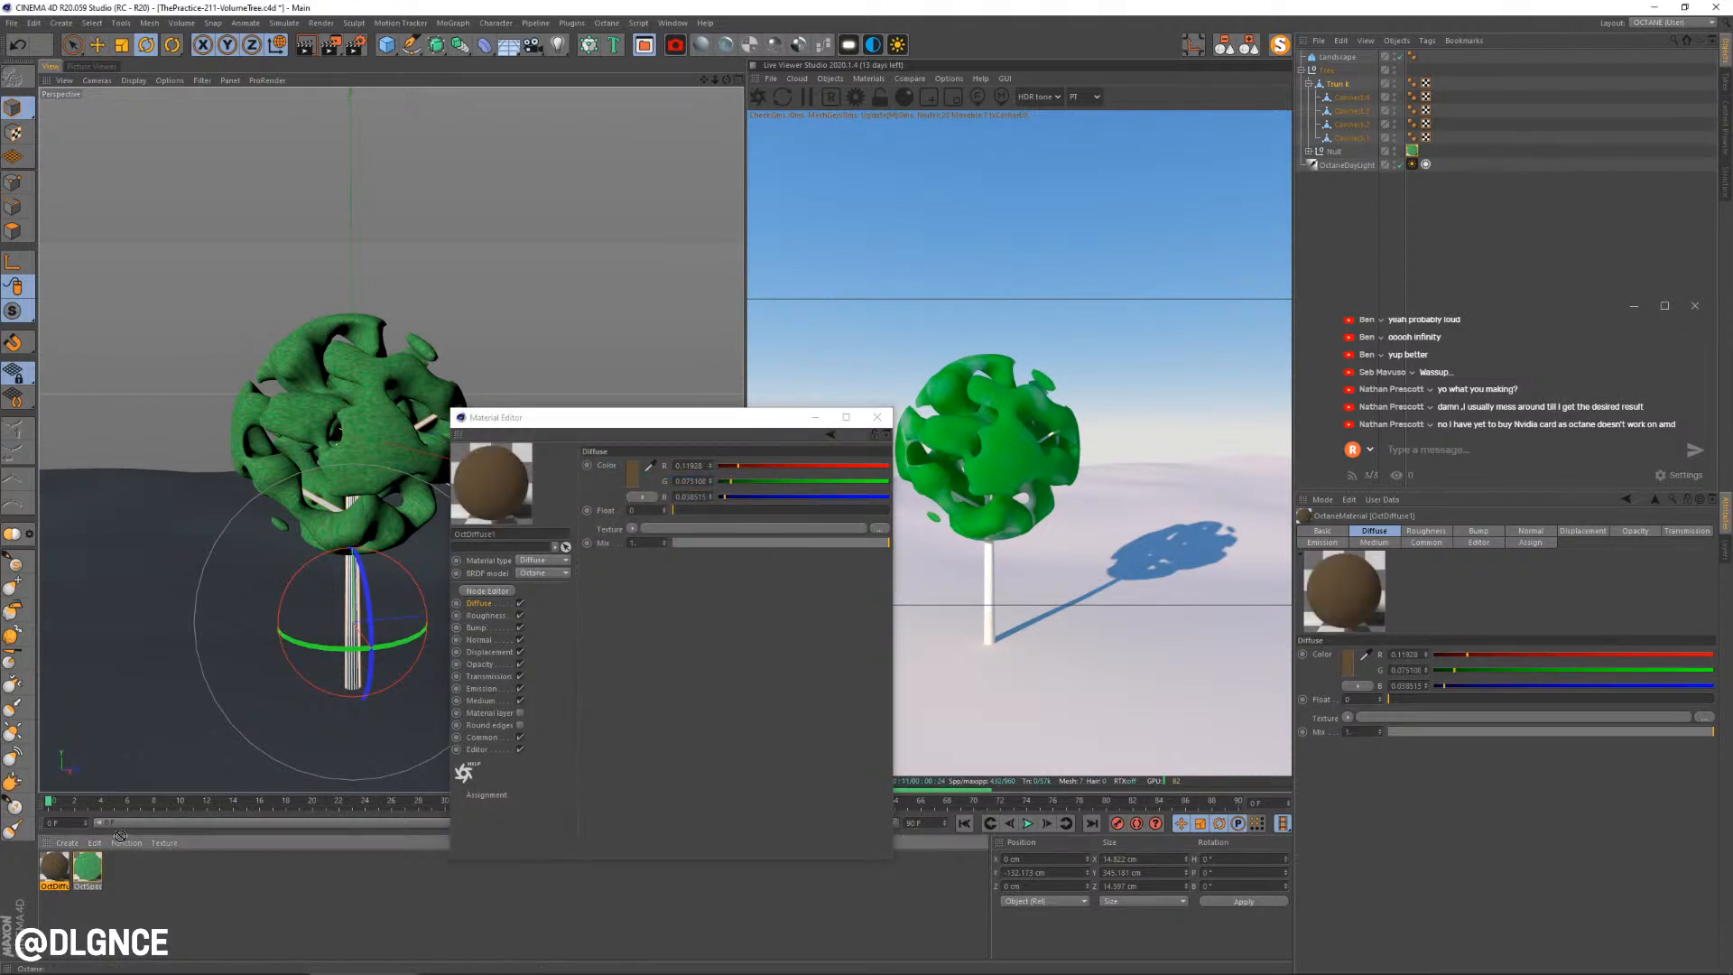
Assign the brown material to the tree trunk and shift its diffuse colour to a slightly redder, darker brown
left_click_drag(1338, 88, 1339, 84)
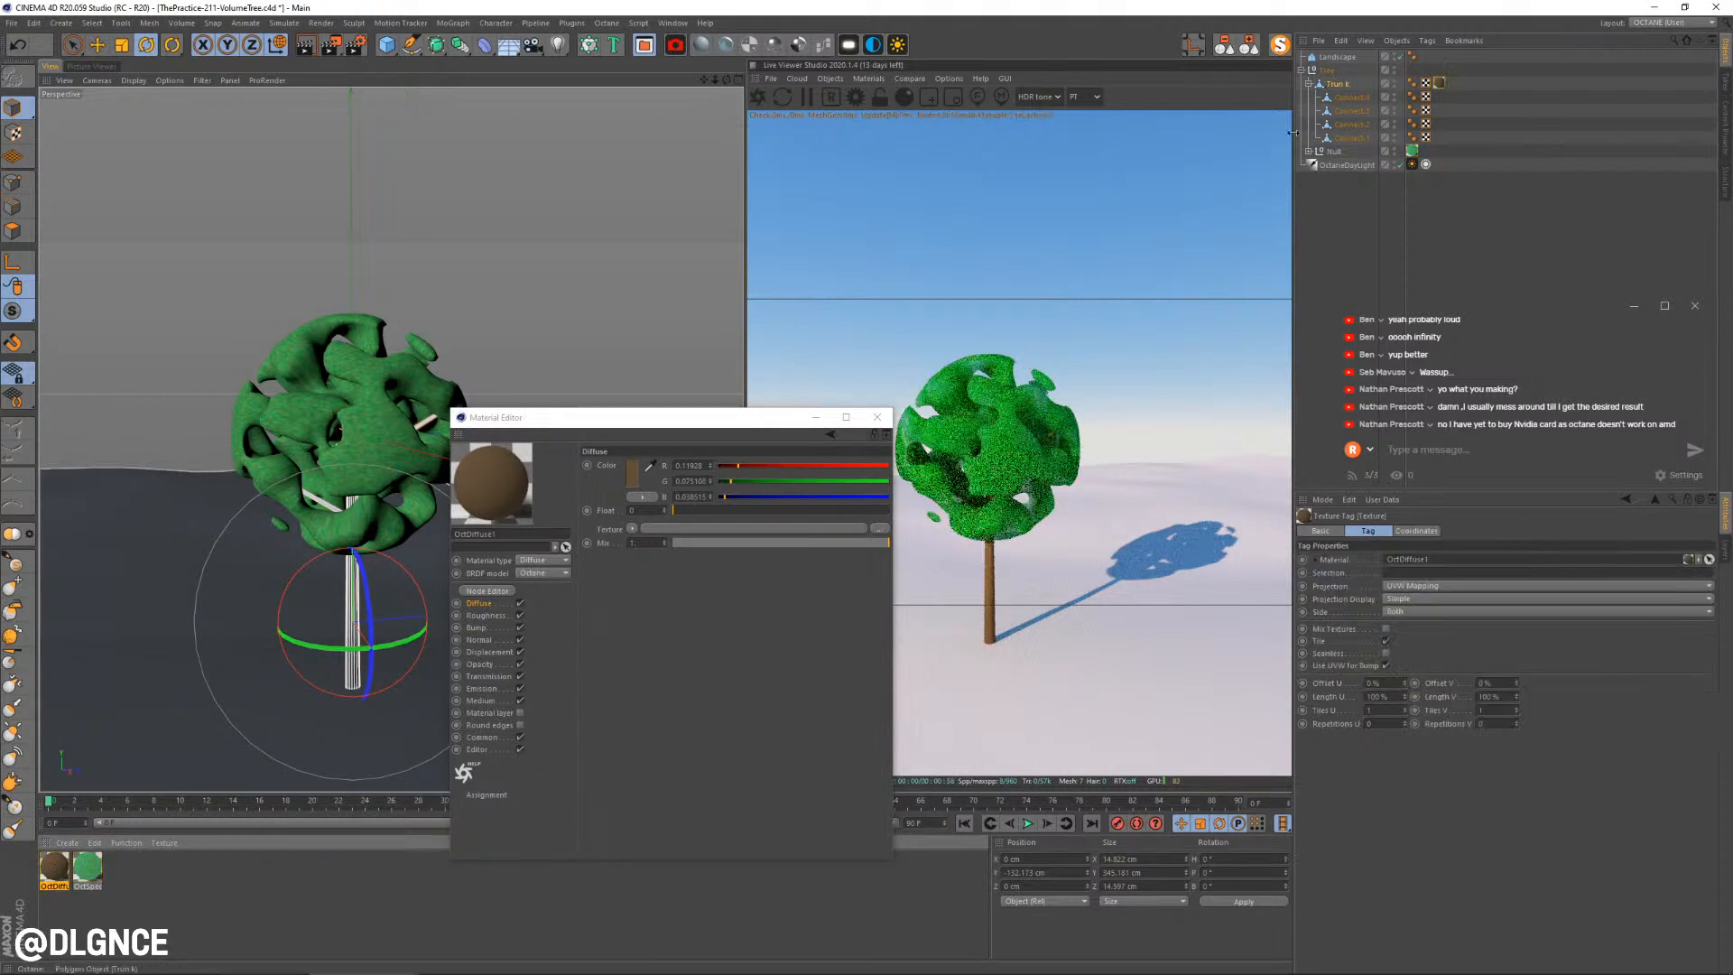
left_click(633, 479)
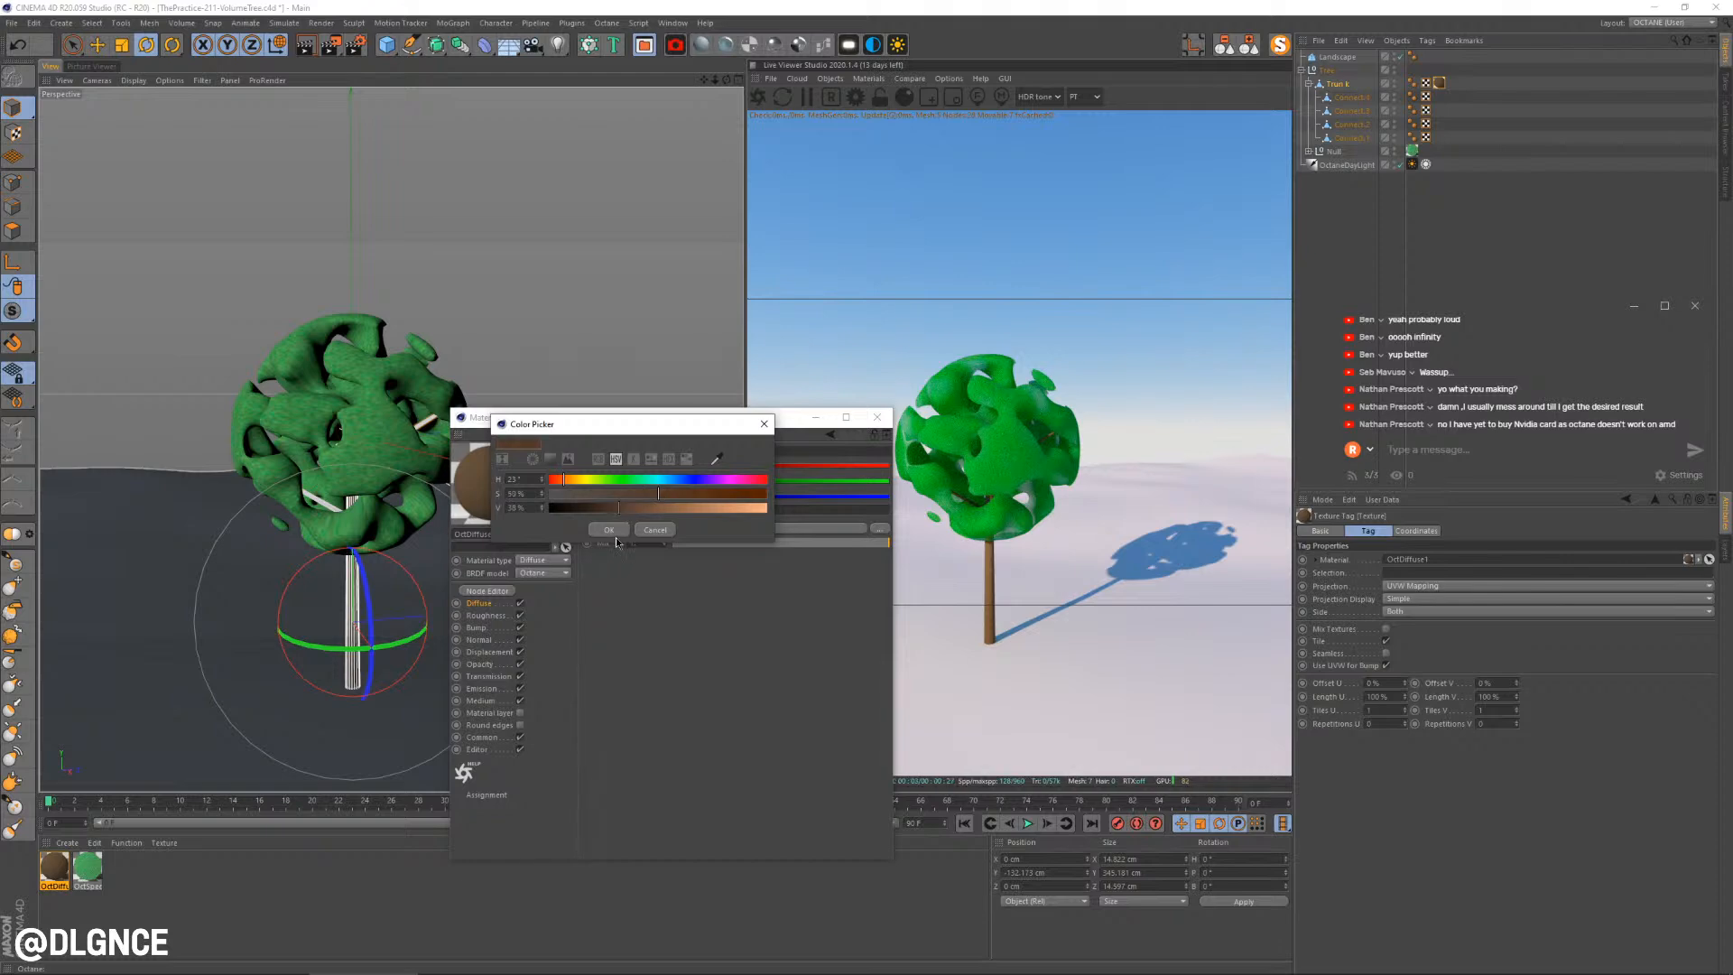
left_click(613, 530)
left_click(877, 417)
Duplicate the whole Tree group and move the copy about 257 cm along the negative Z axis
left_click_drag(429, 517, 464, 506, "alt")
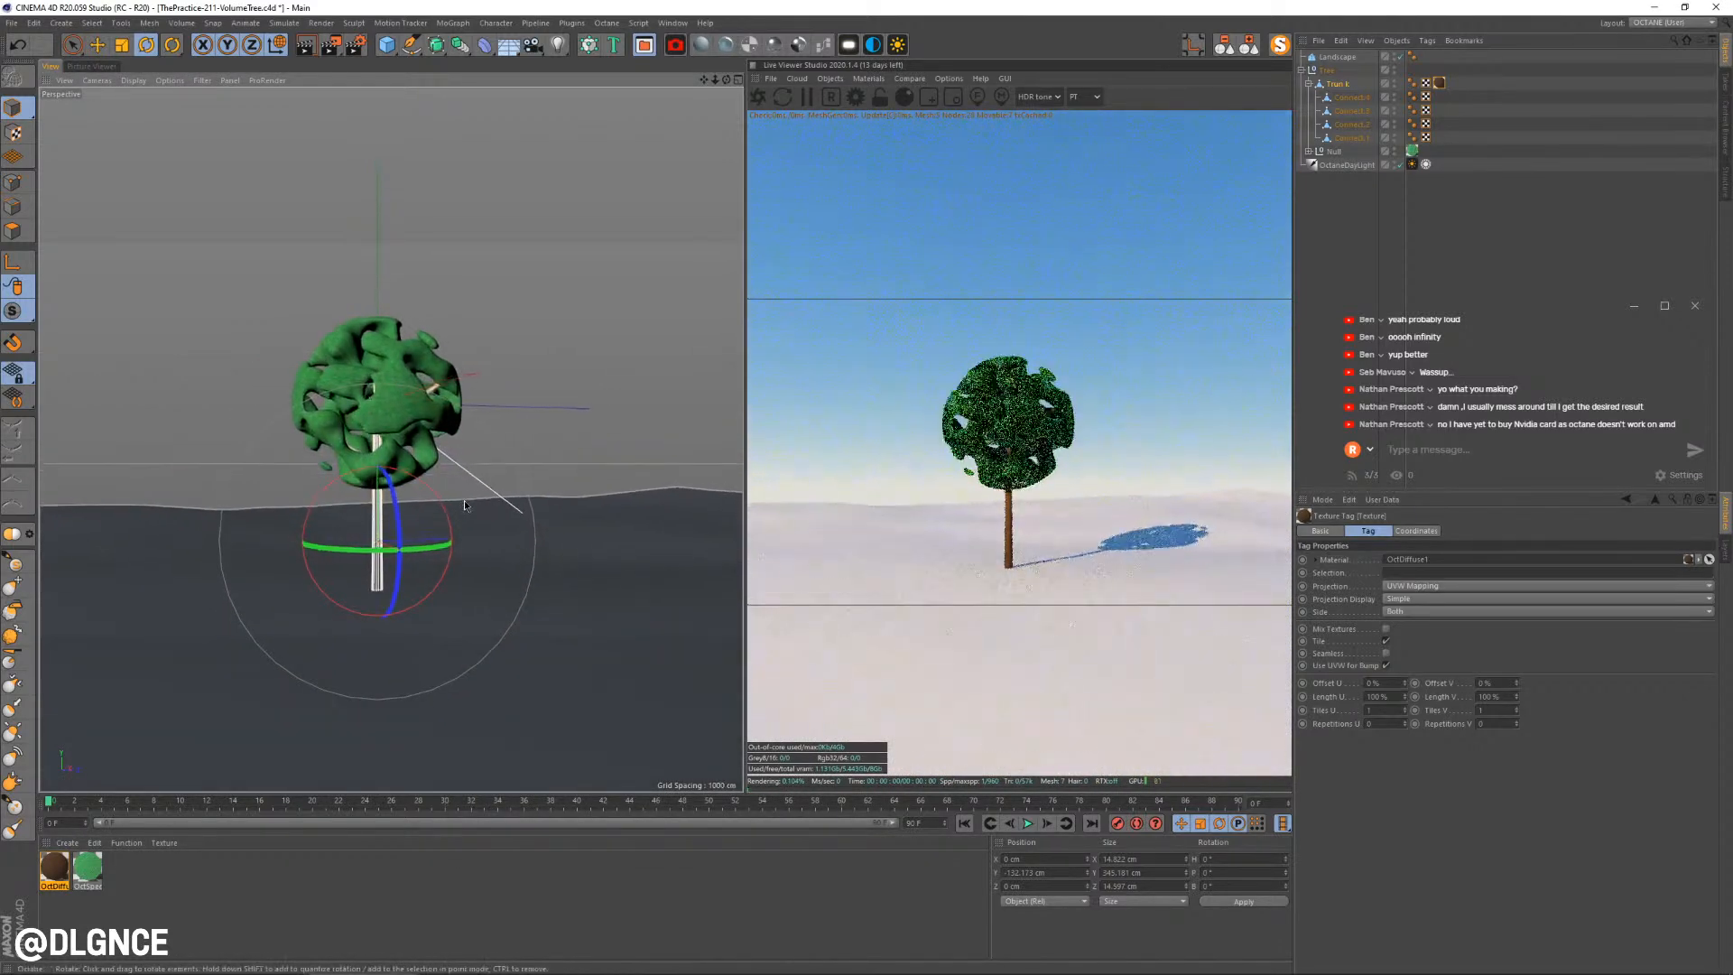
middle_click_drag(463, 505, 456, 519, "alt")
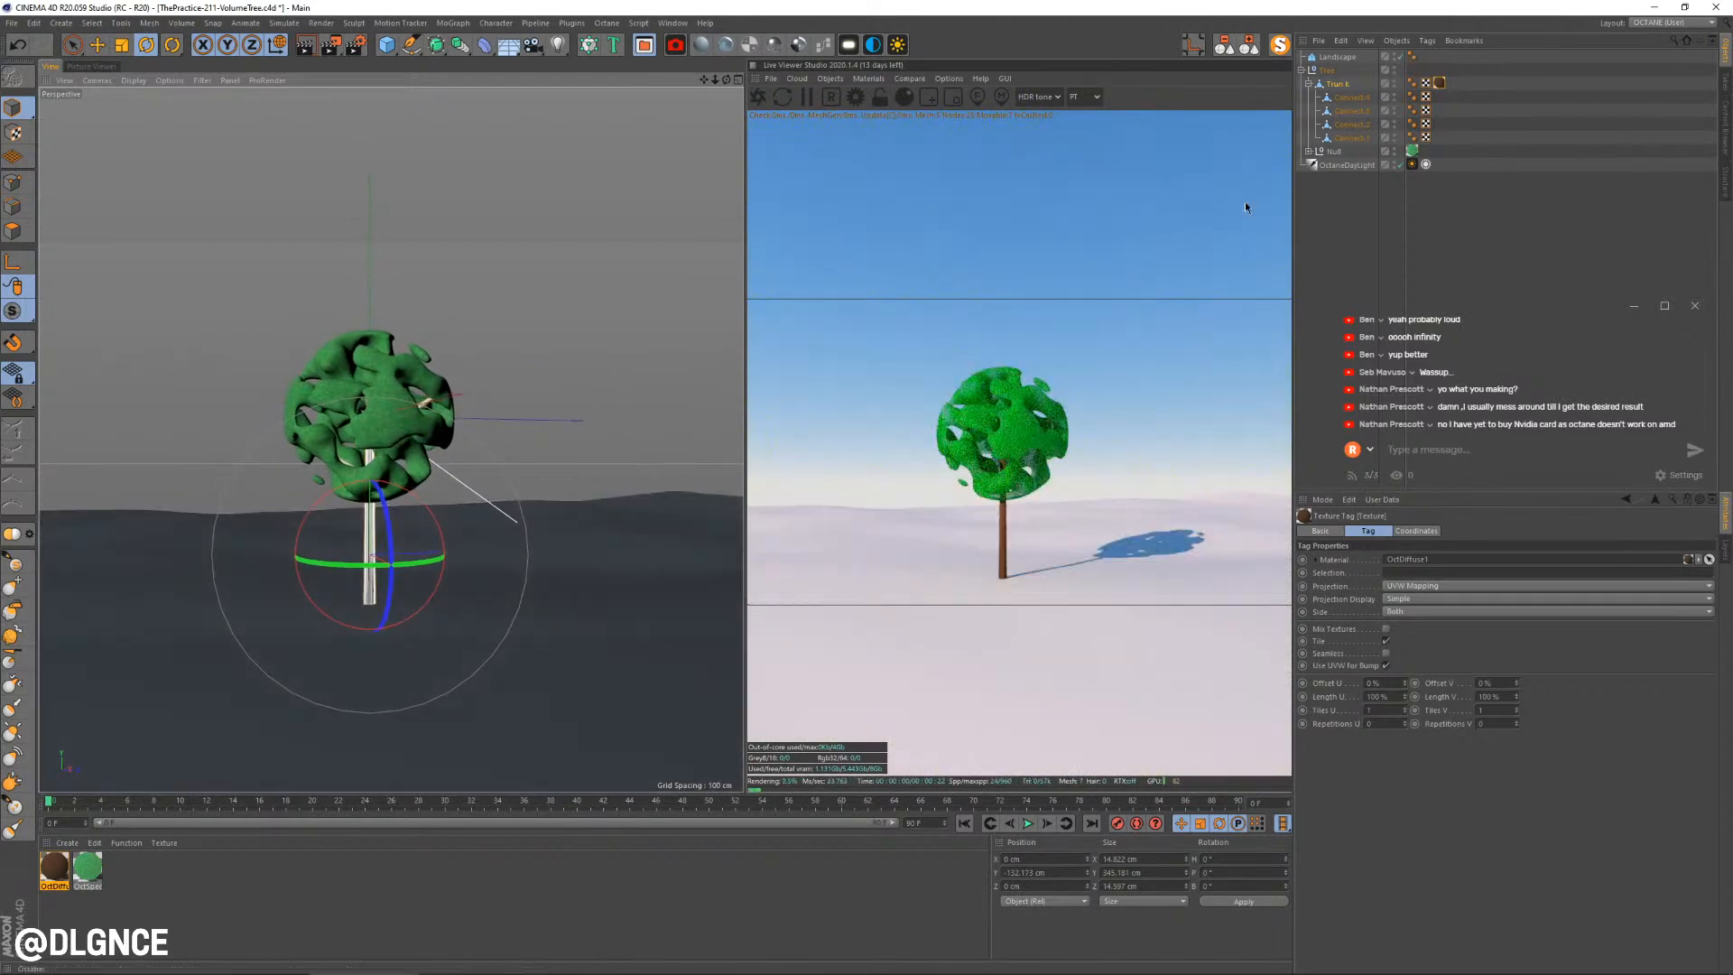
left_click(1325, 70)
key("e")
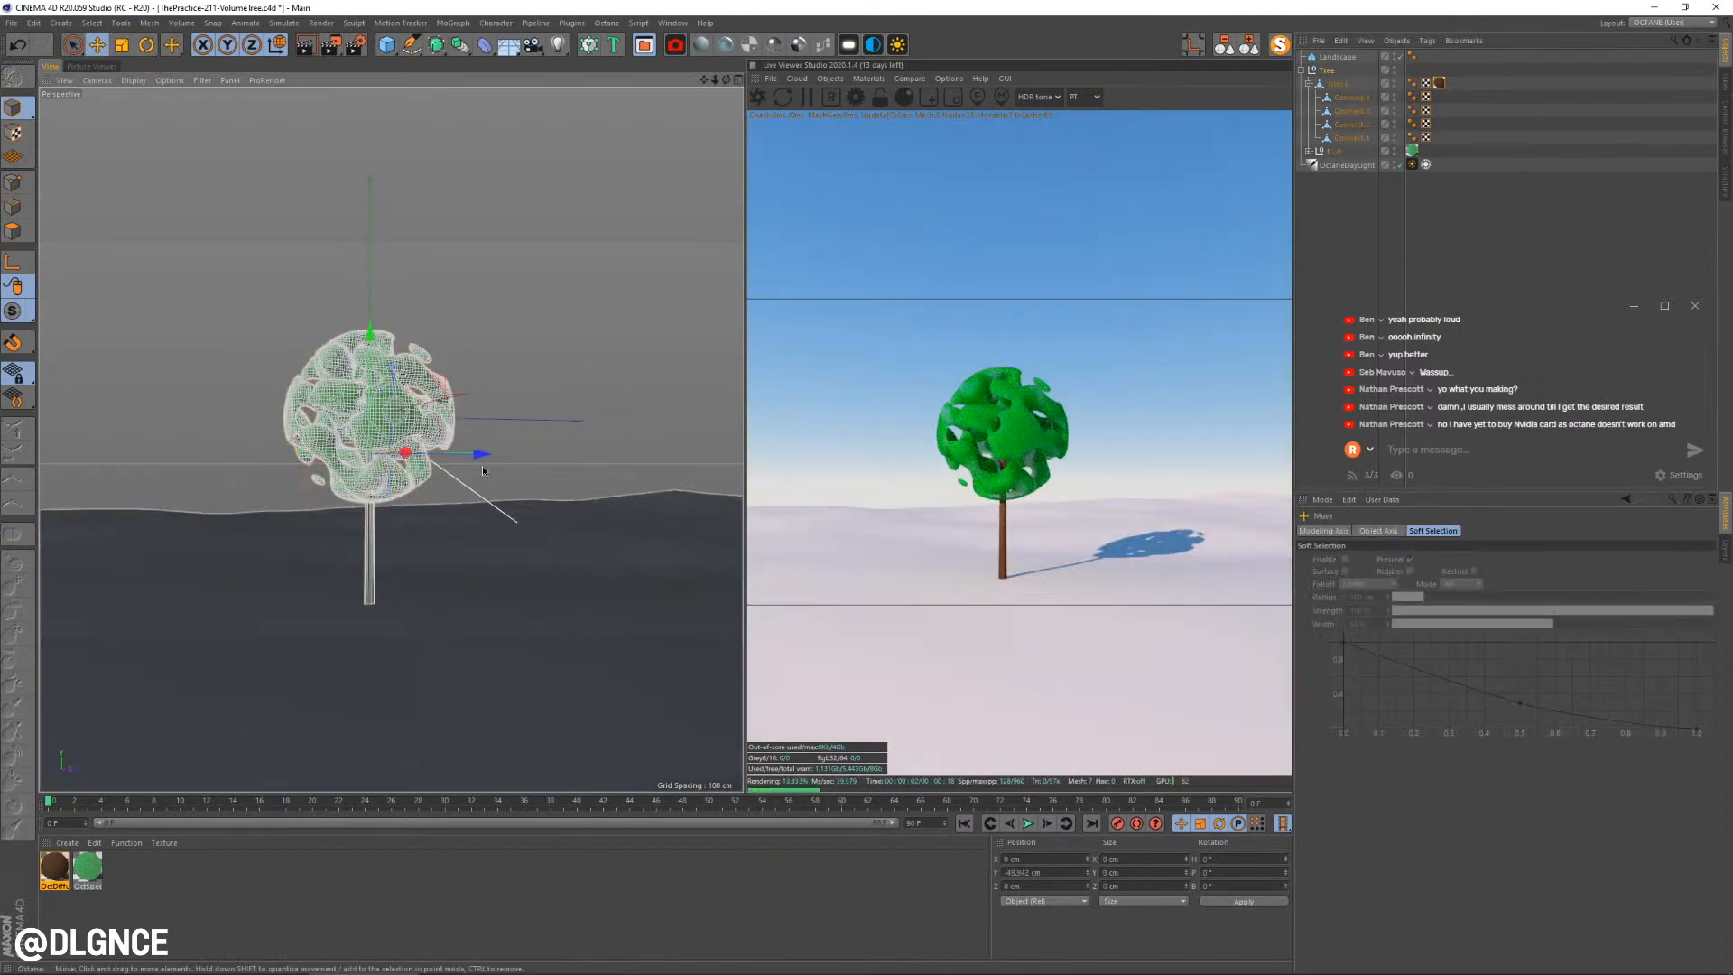
left_click_drag(371, 459, 300, 462, "ctrl")
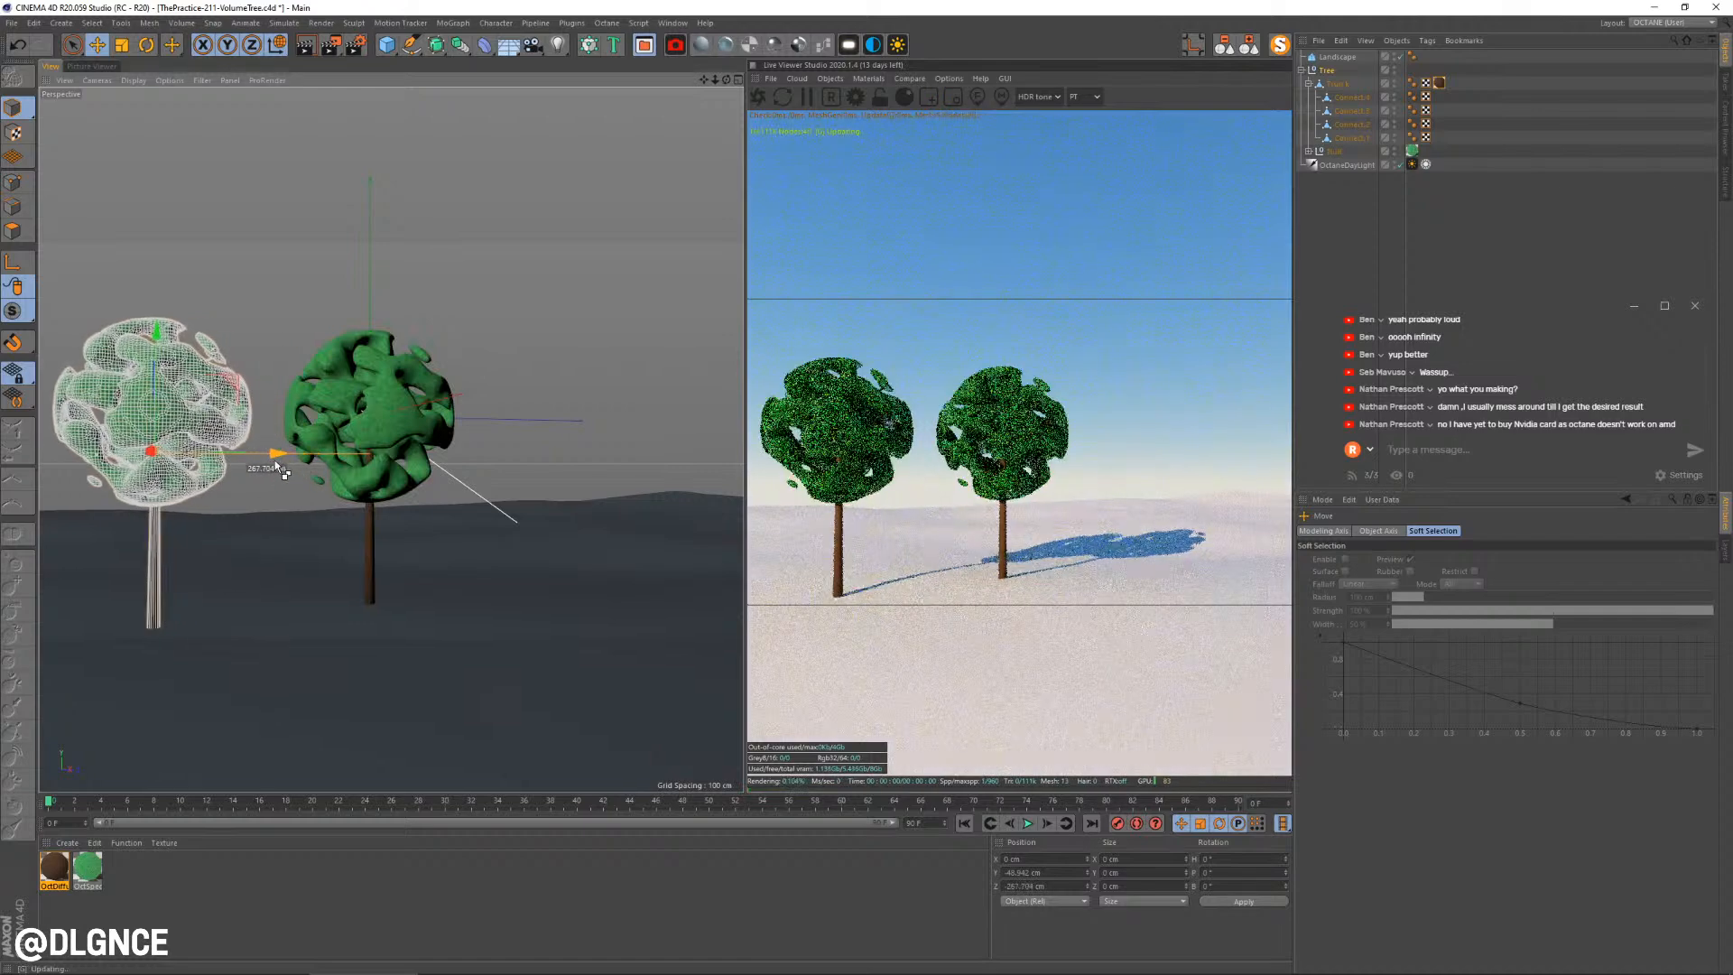
middle_click_drag(529, 333, 592, 321, "alt")
left_click_drag(592, 321, 560, 339, "alt")
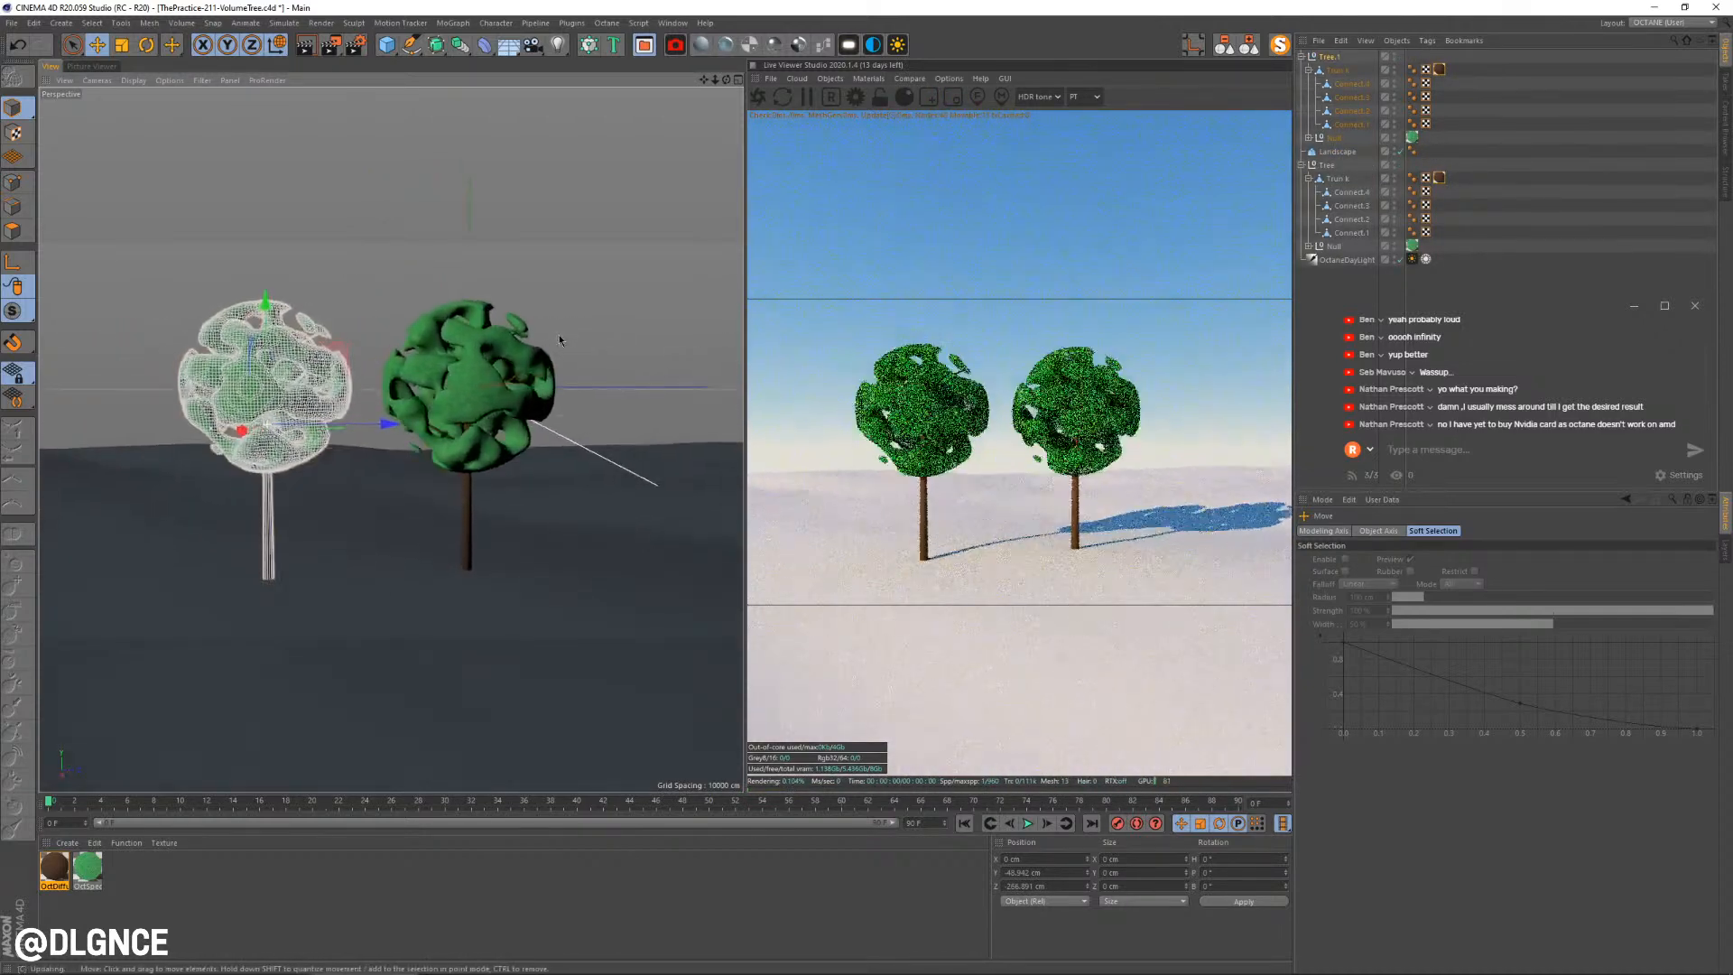
Expose the original tree's foliage hierarchy and scale its Volume Mesher crown up to about 265 cm
left_click(430, 371)
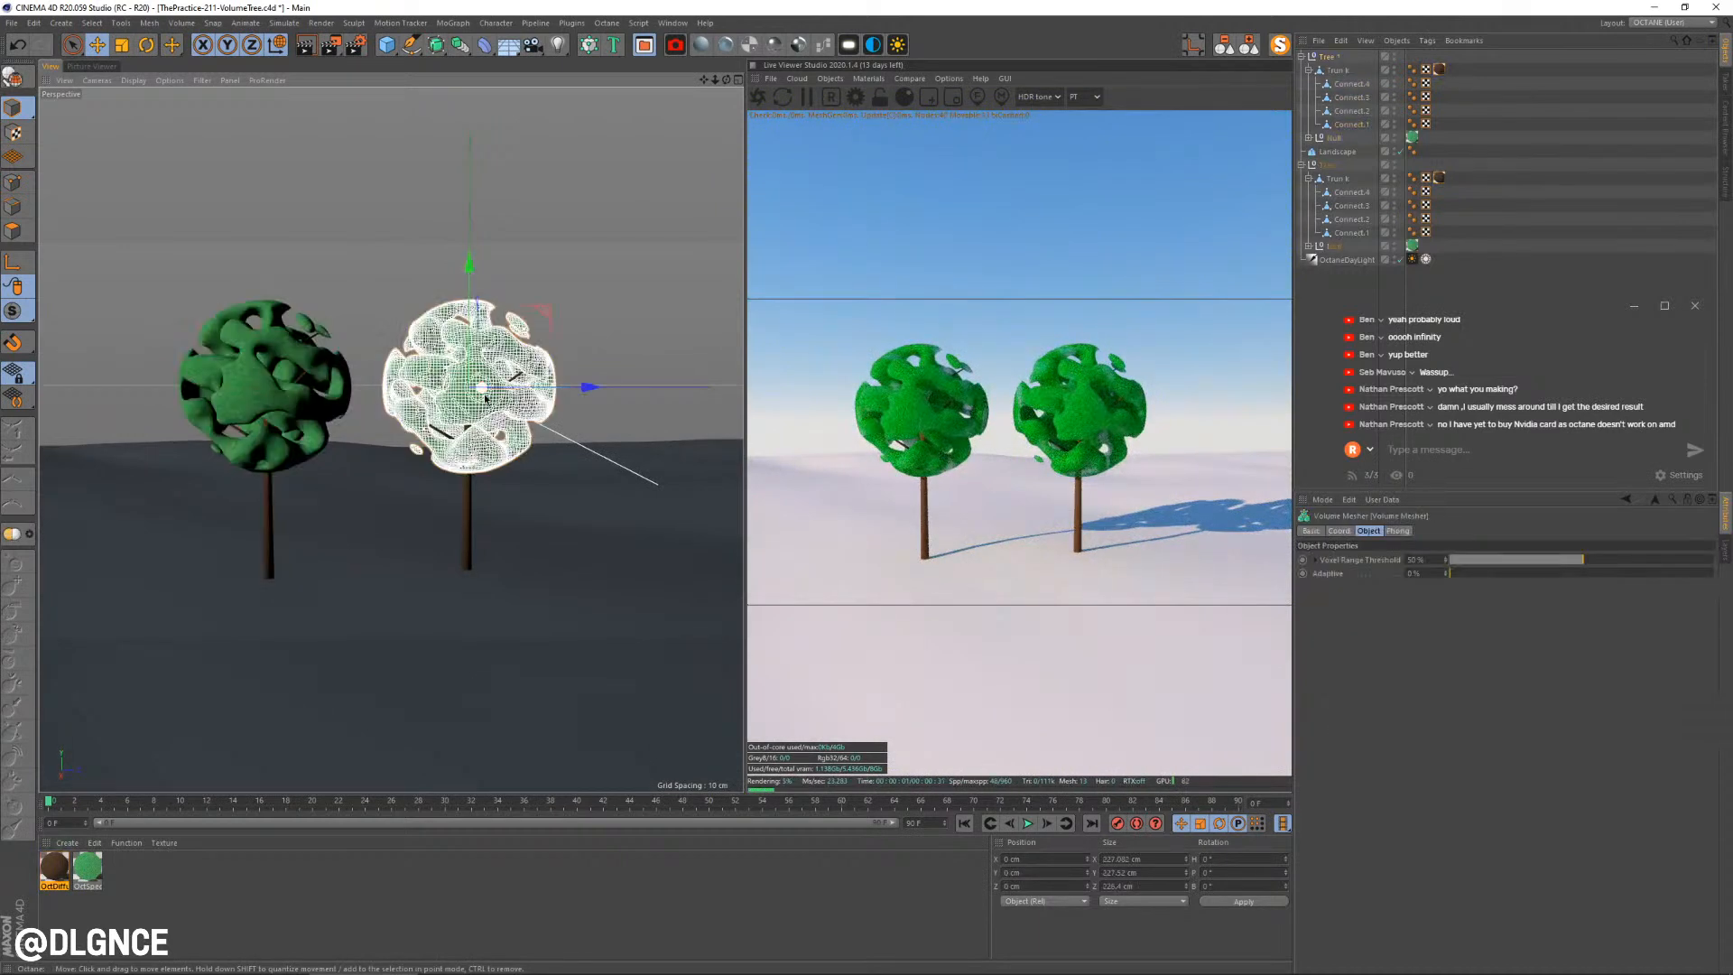
key("t")
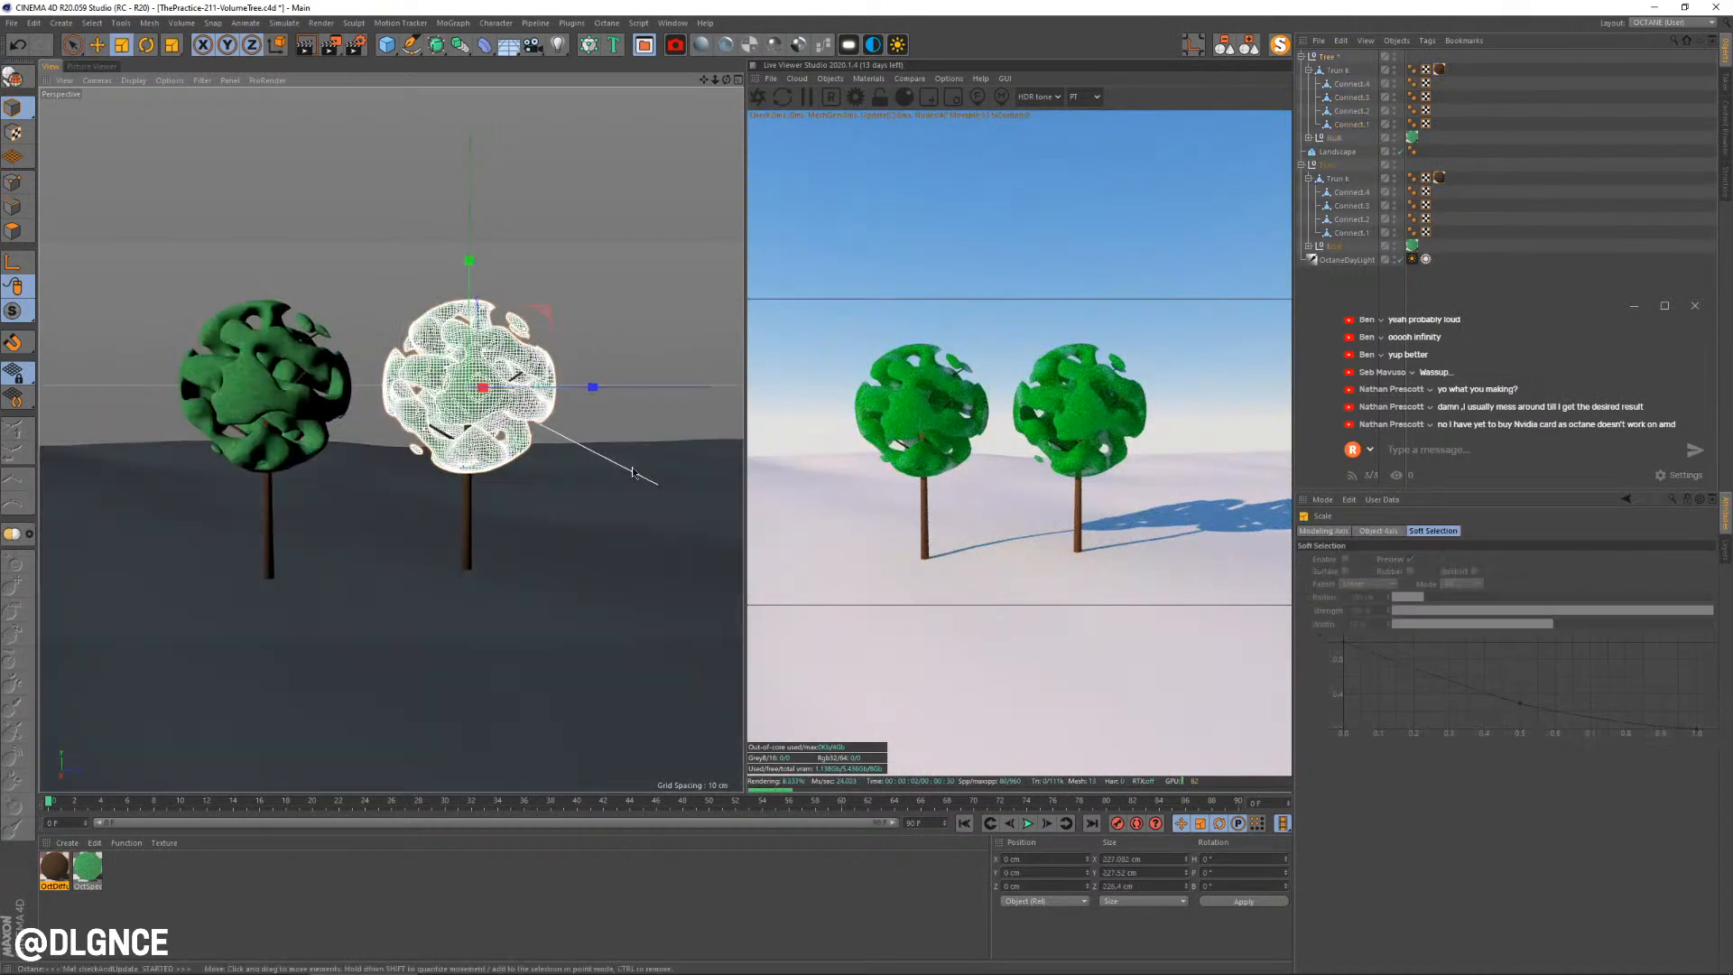
left_click(1308, 247)
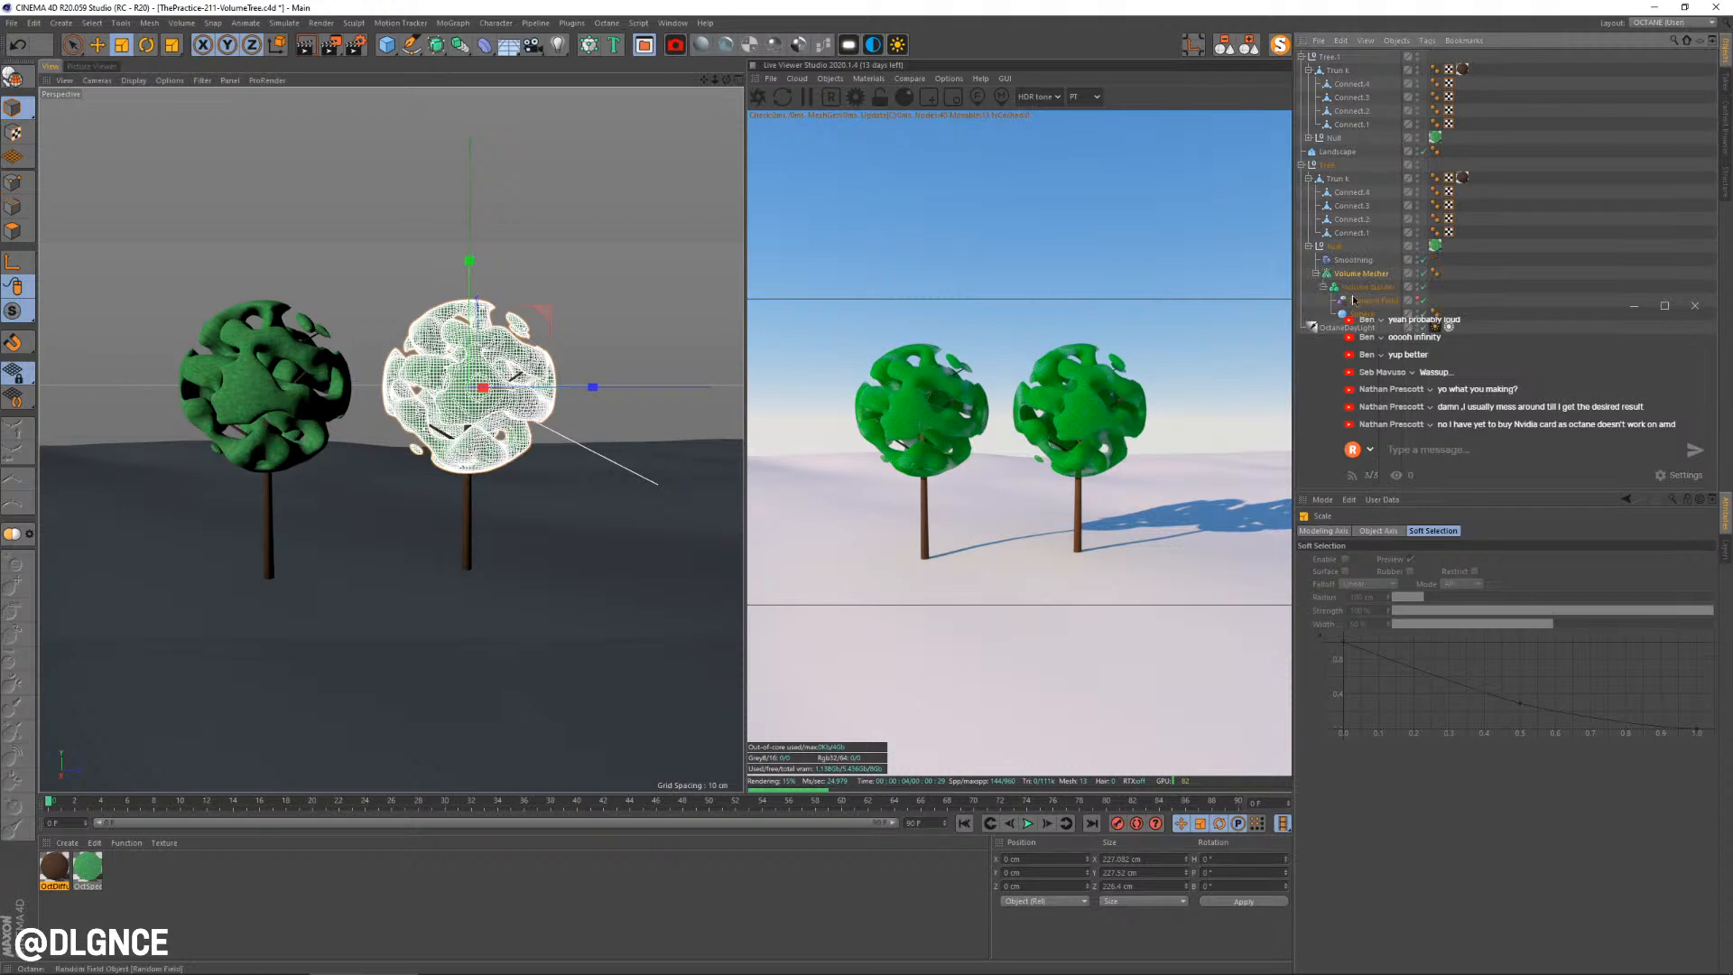
left_click_drag(1292, 354, 1171, 354)
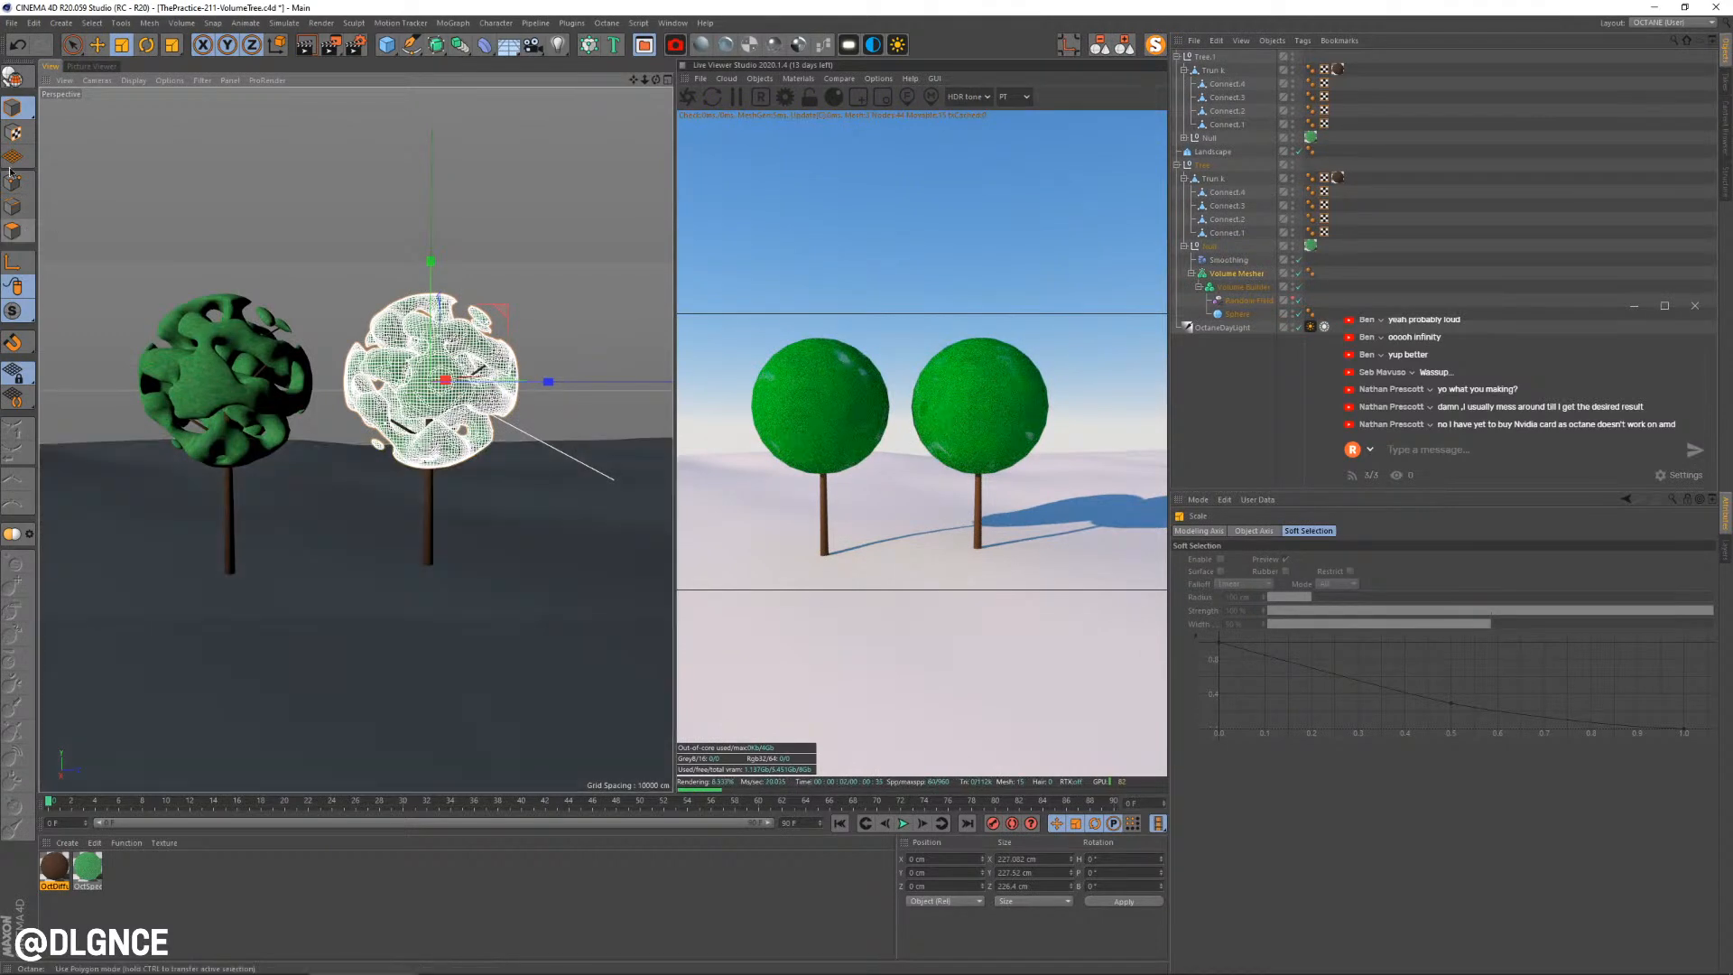
mouse_move(601, 262)
left_mouse_down()
mouse_move(700, 205)
mouse_move(634, 258)
left_mouse_up()
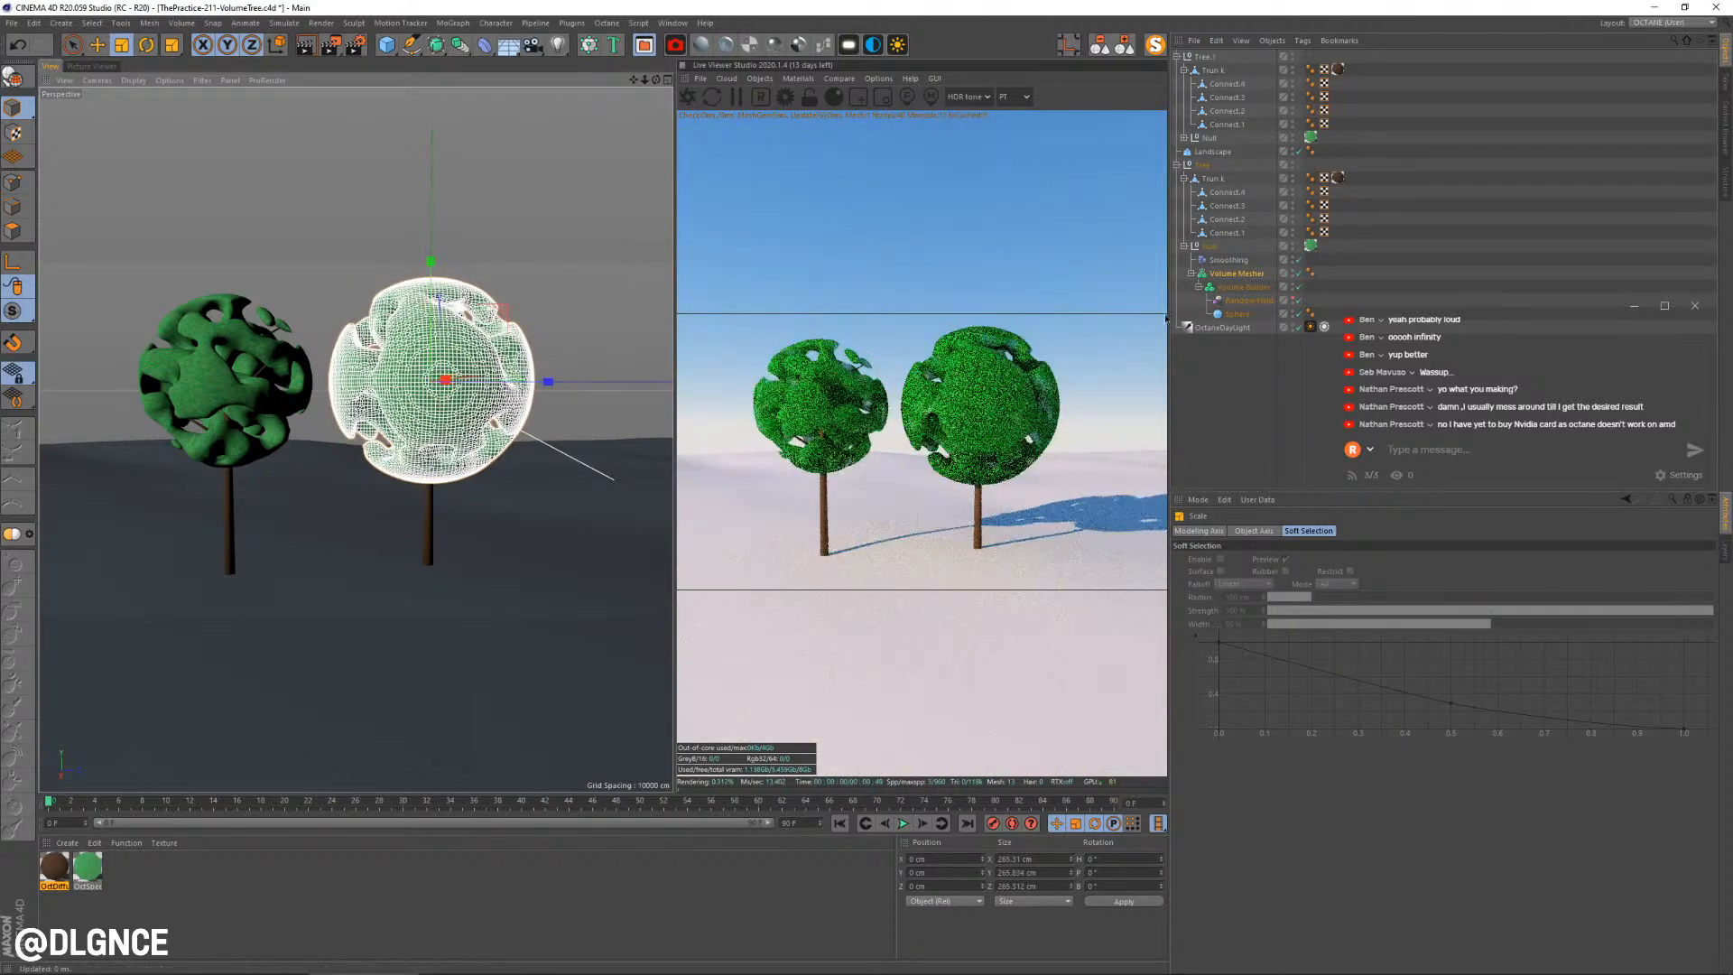
Set the original tree's Random Field seed to 123464 and enlarge its noise scale to about 530%
left_click(1254, 301)
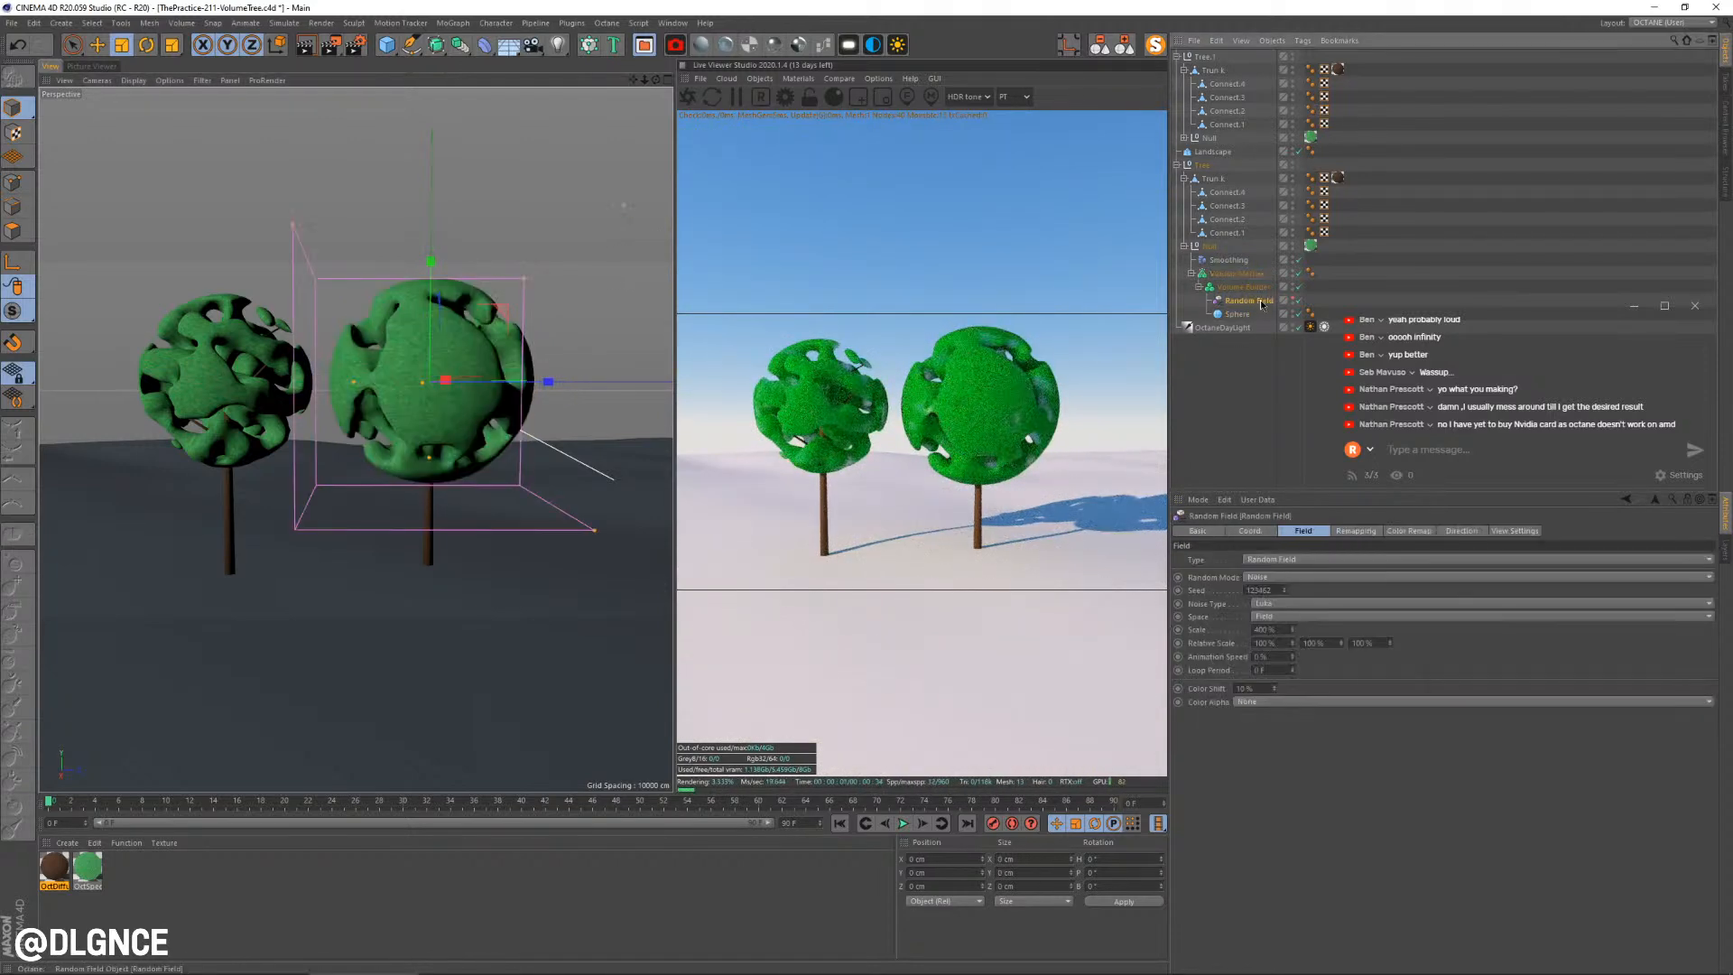
left_click(1286, 586)
left_click(1286, 587)
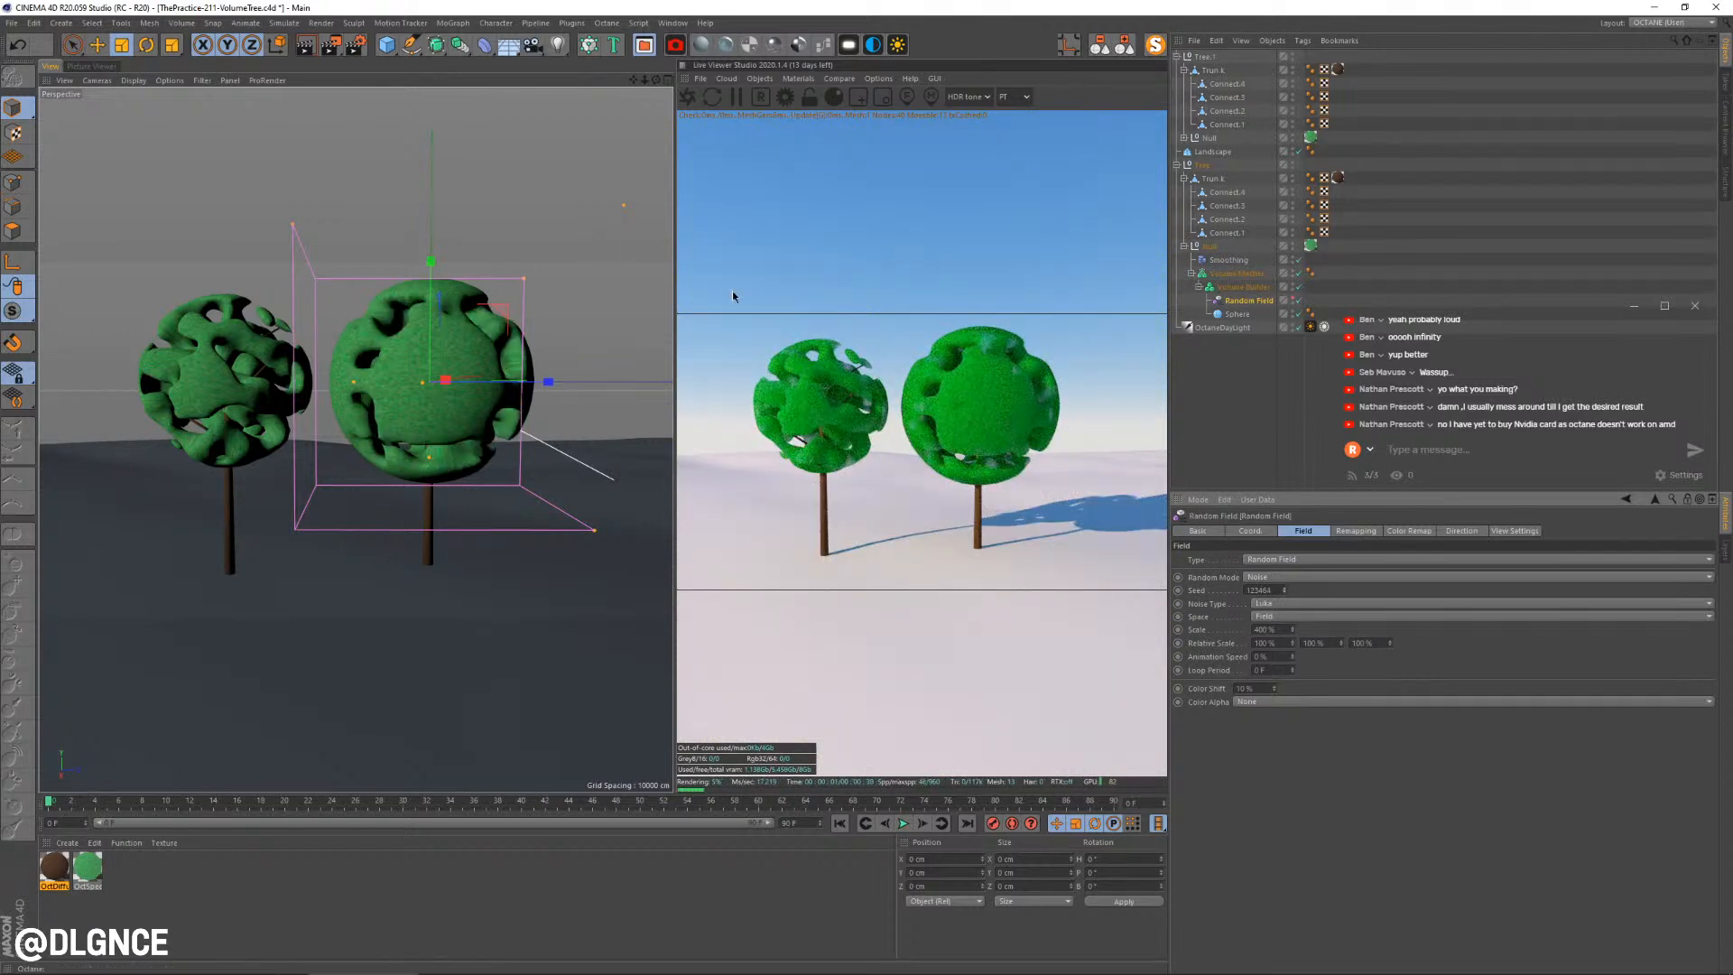
left_click_drag(526, 276, 645, 184)
key("ctrl+z")
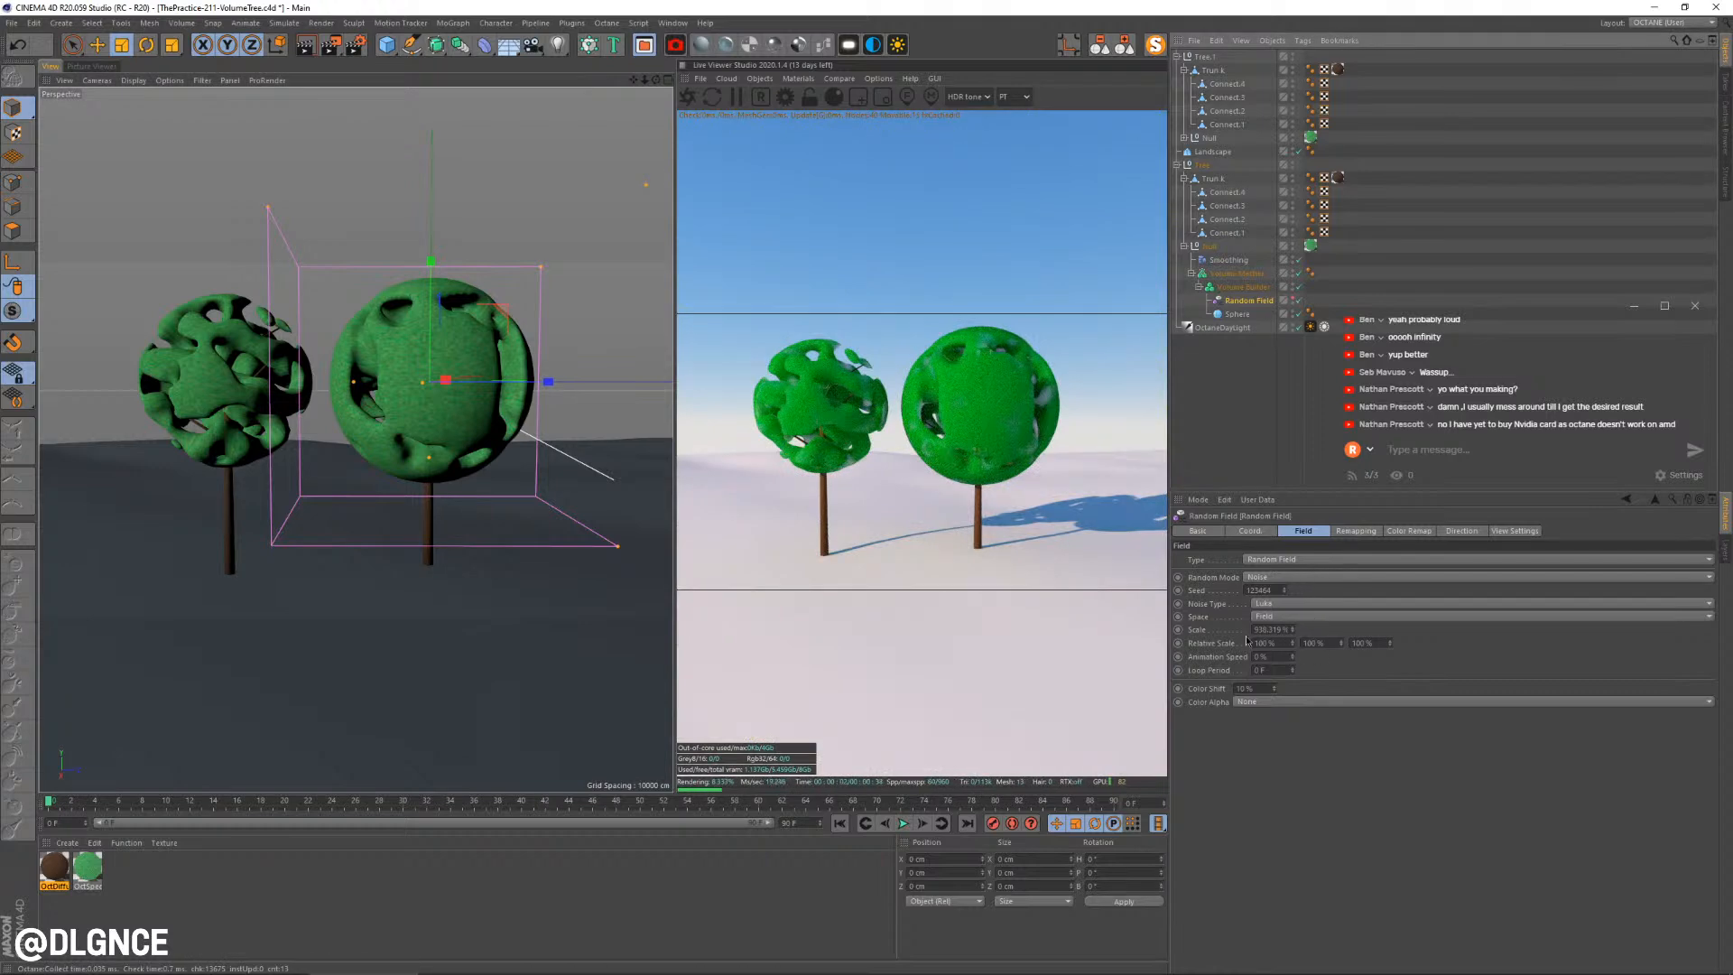
Scale the original tree's foliage Sphere down to a radius of about 117 cm
left_click(1232, 316)
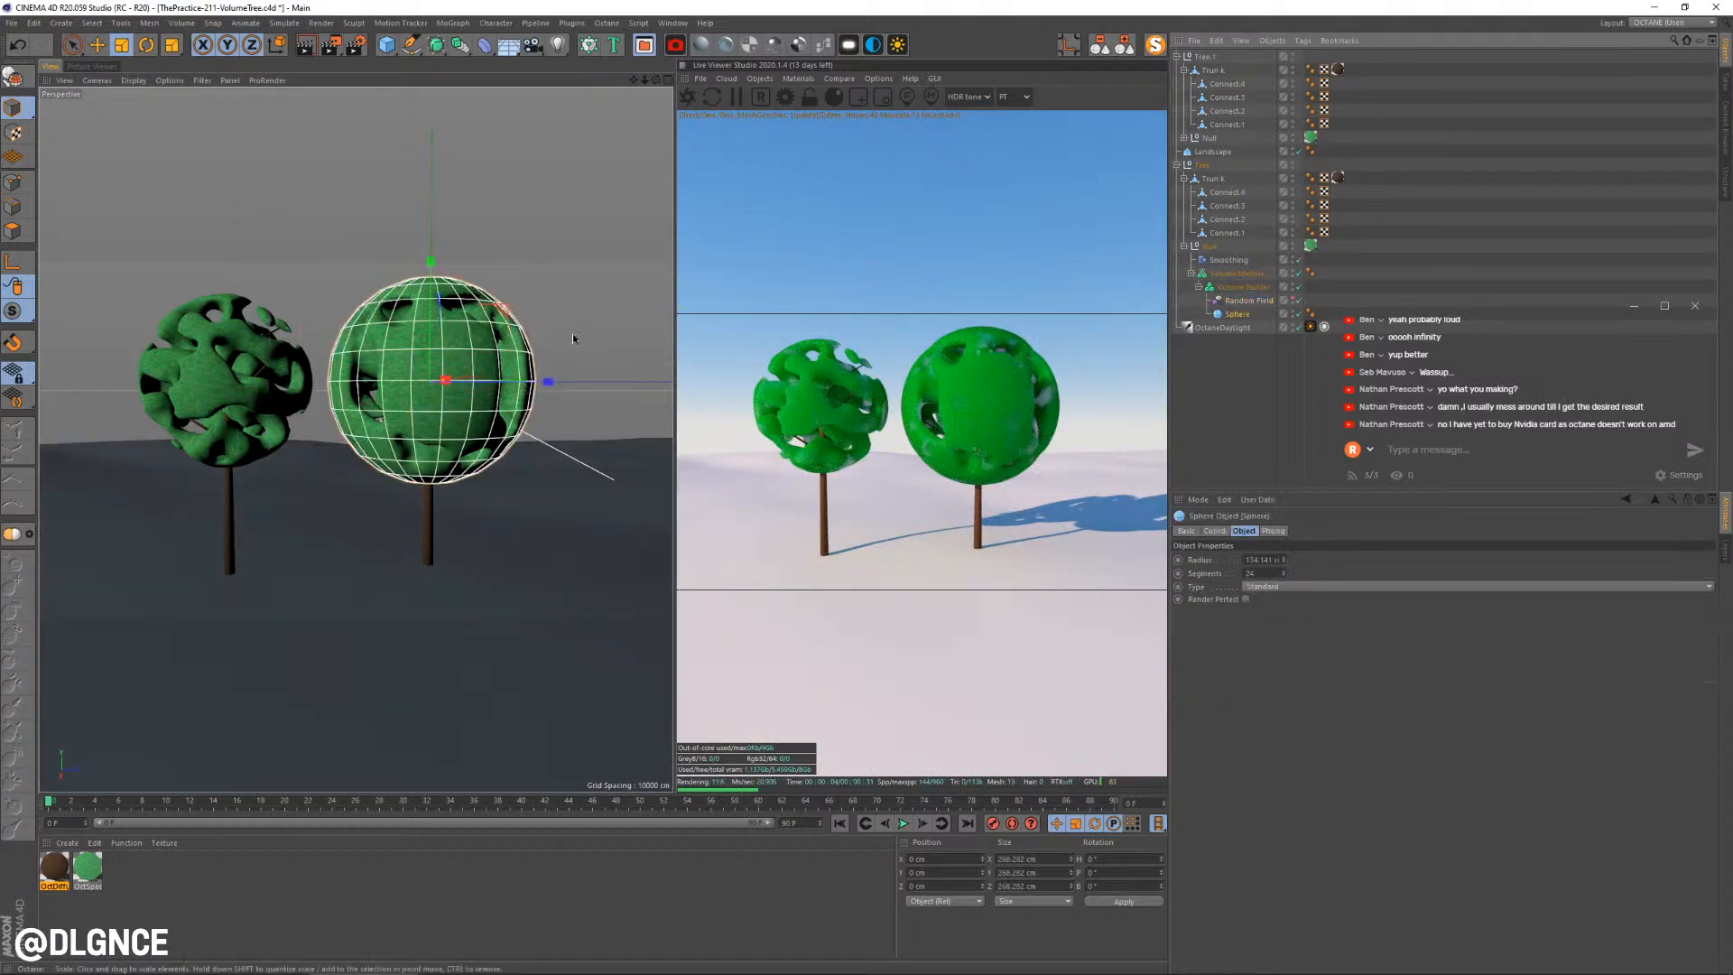
left_click_drag(599, 280, 531, 360)
mouse_move(556, 337)
left_mouse_down()
mouse_move(582, 323)
mouse_move(567, 333)
left_mouse_up()
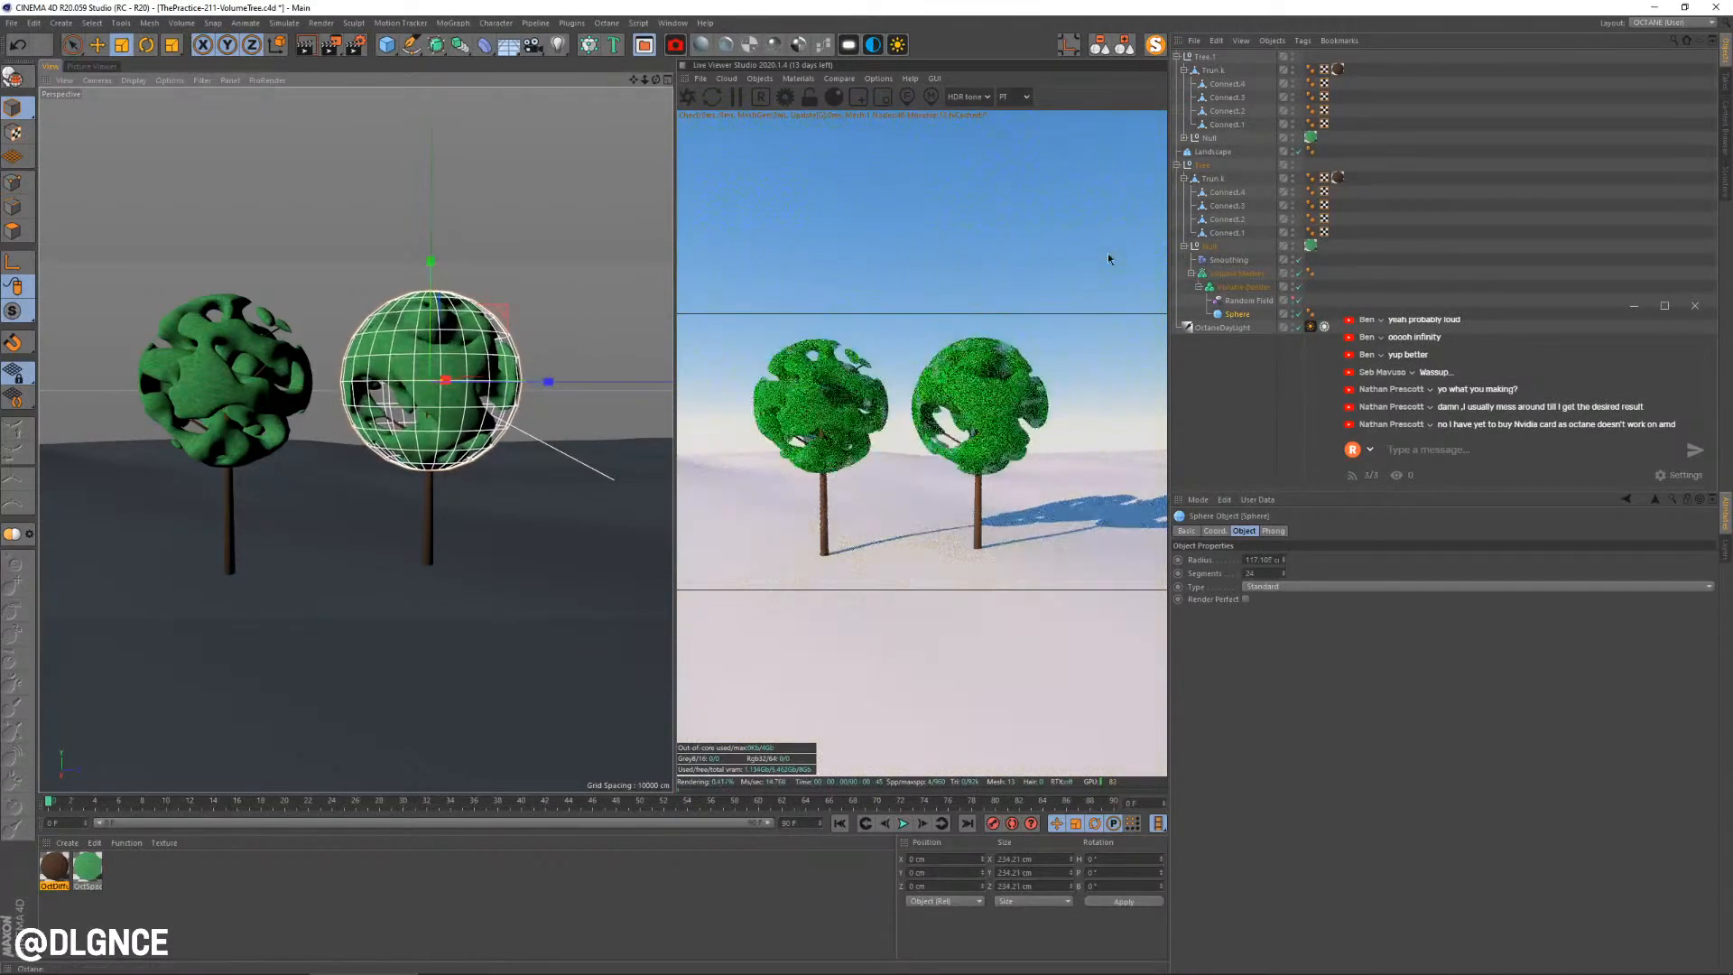
Remap the original tree's Random Field to a minimum of about 29% and a maximum of about 90%
left_click(1243, 287)
left_click(1229, 623)
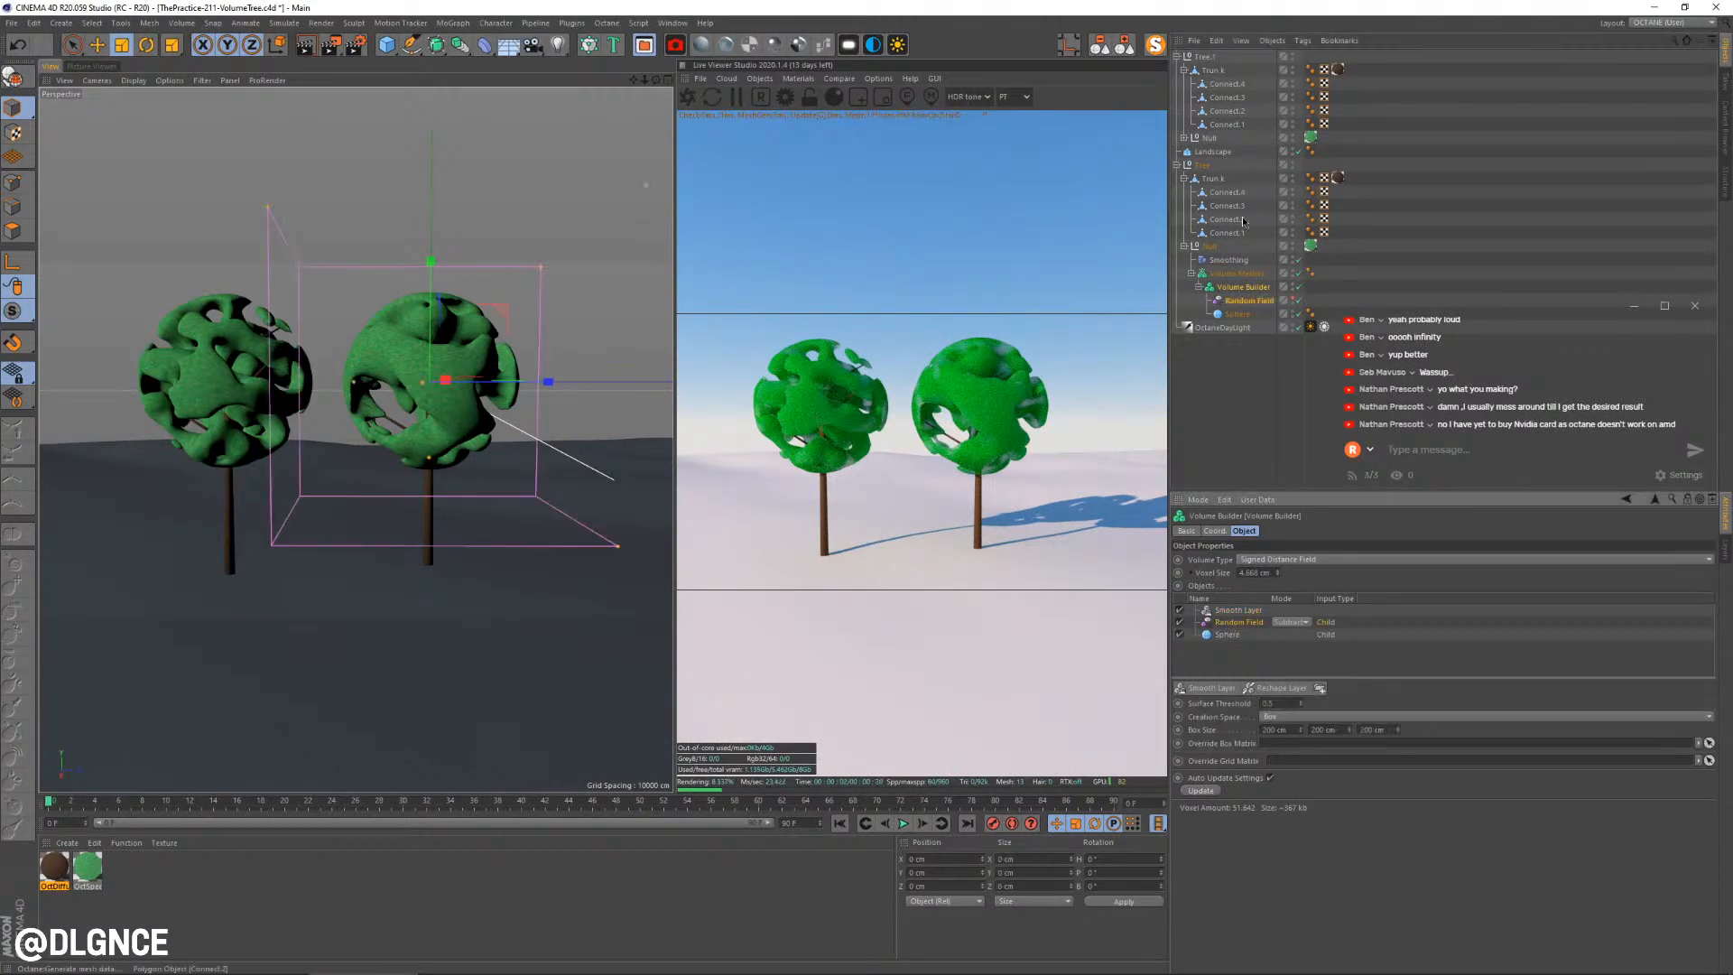
left_click(1238, 300)
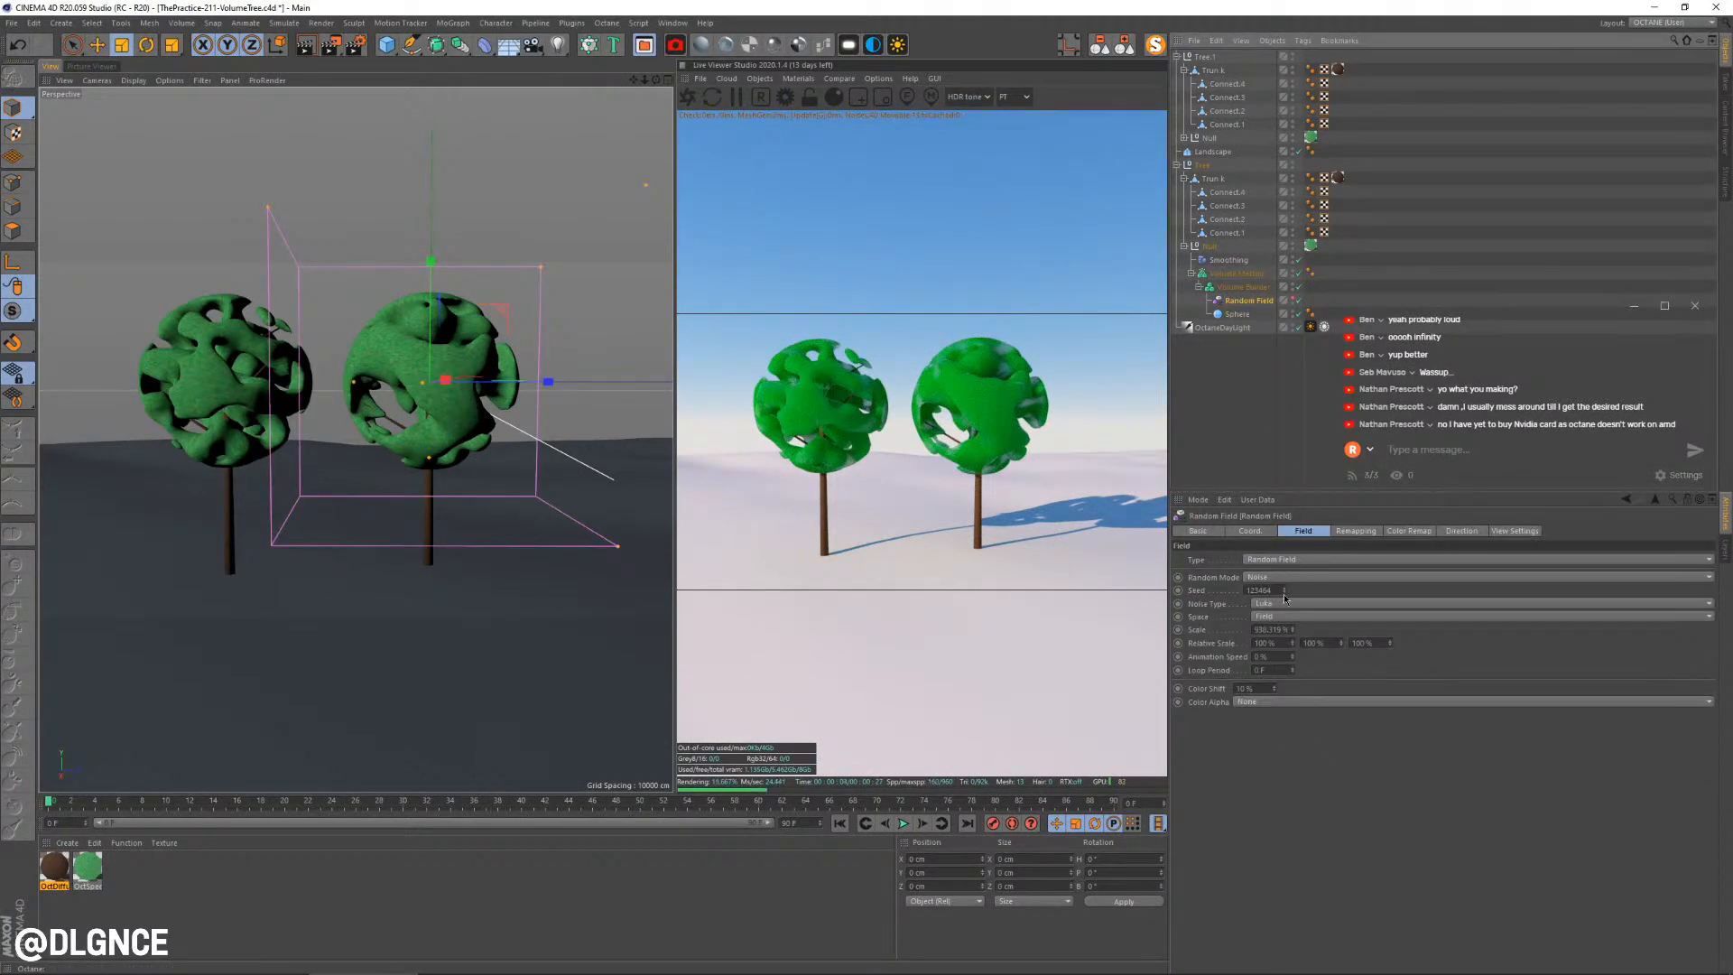
left_click(1354, 532)
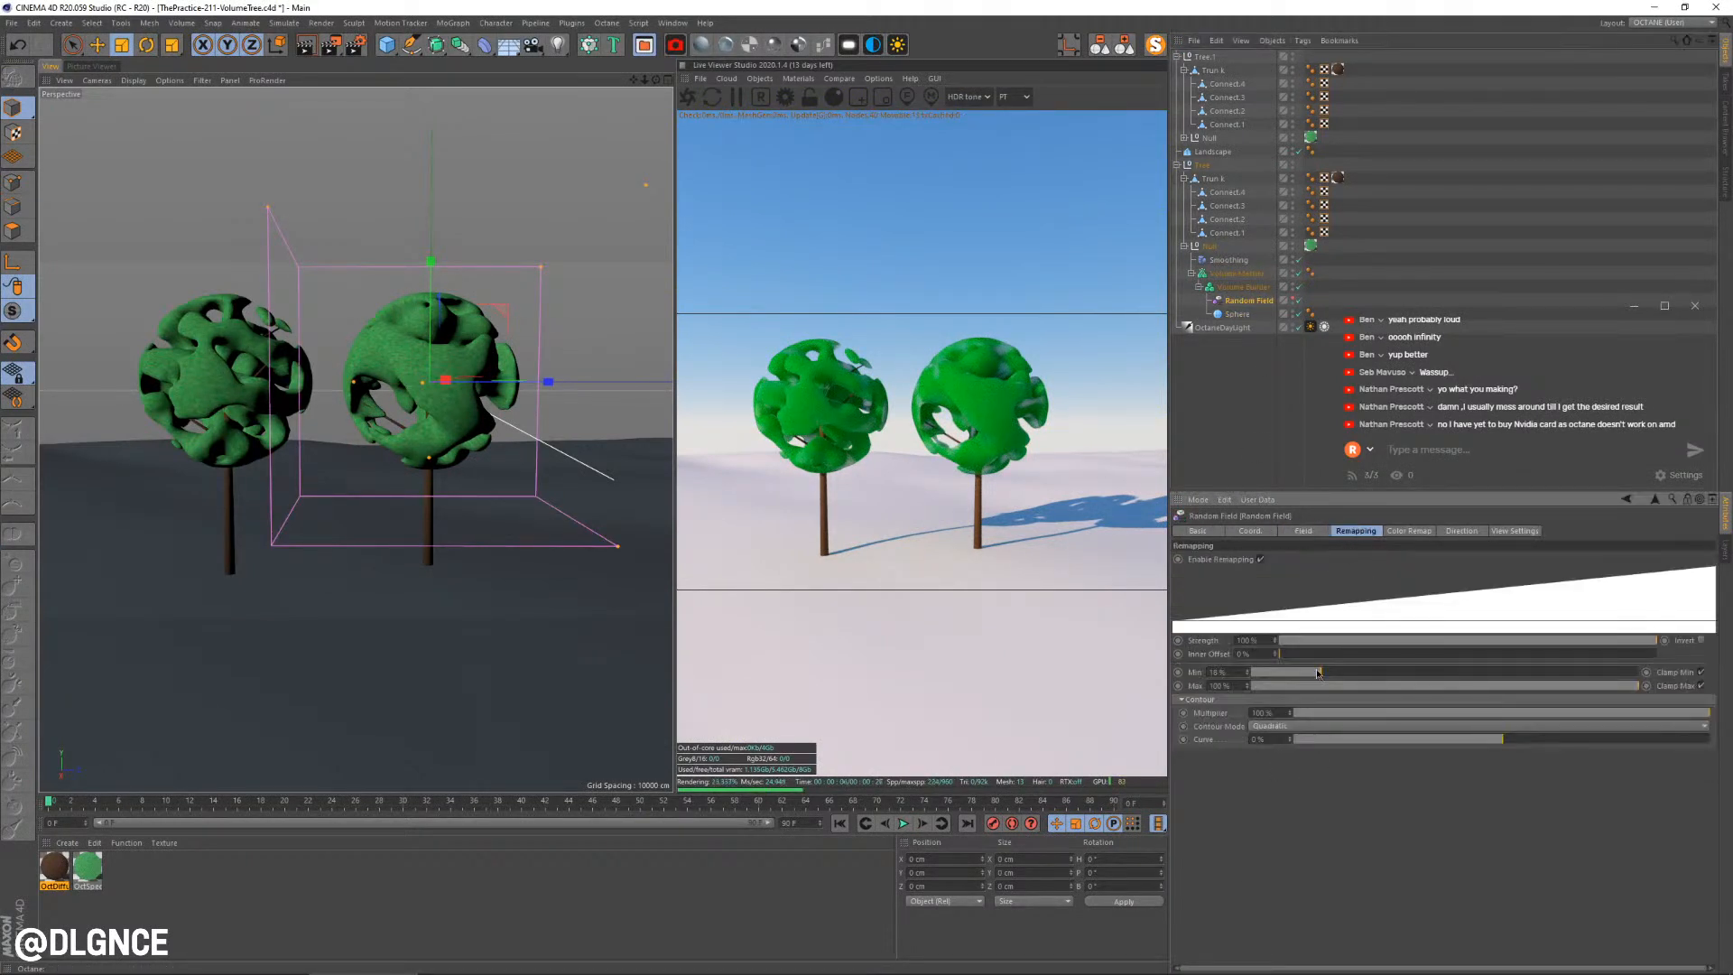
mouse_move(1316, 678)
left_mouse_down()
mouse_move(1287, 678)
mouse_move(1368, 669)
mouse_move(1309, 671)
left_mouse_up()
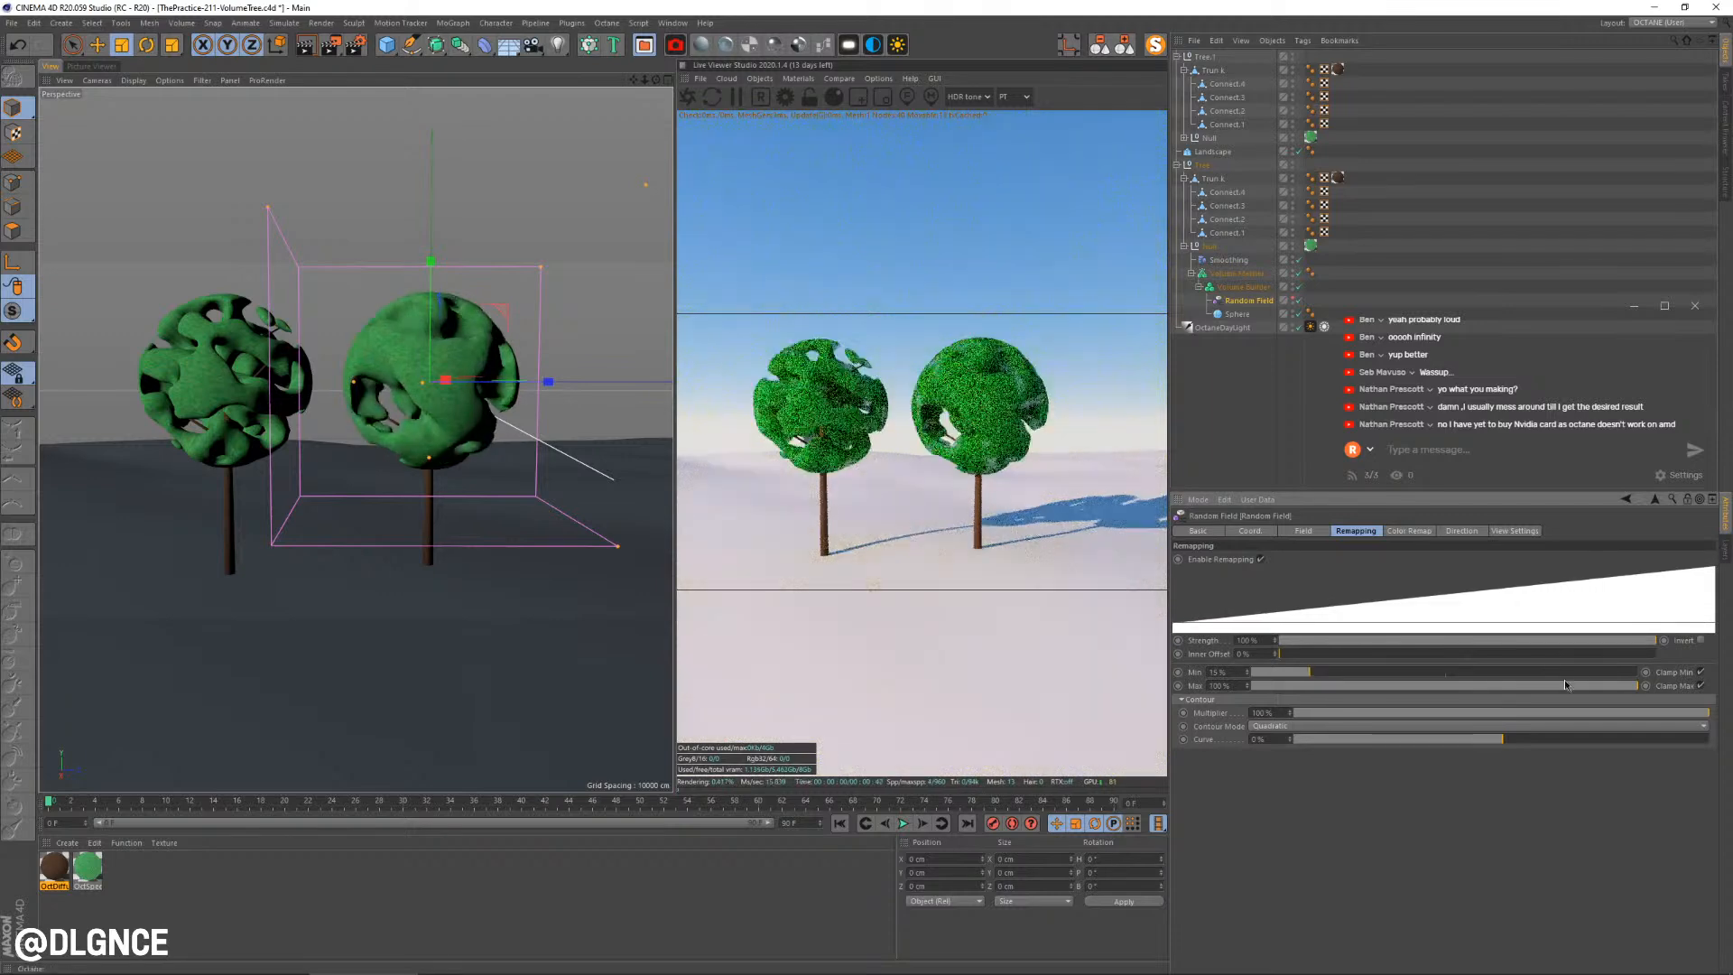
left_click_drag(1558, 683, 1533, 686)
mouse_move(1349, 673)
left_mouse_down()
mouse_move(1335, 677)
mouse_move(1414, 672)
mouse_move(1364, 683)
left_mouse_up()
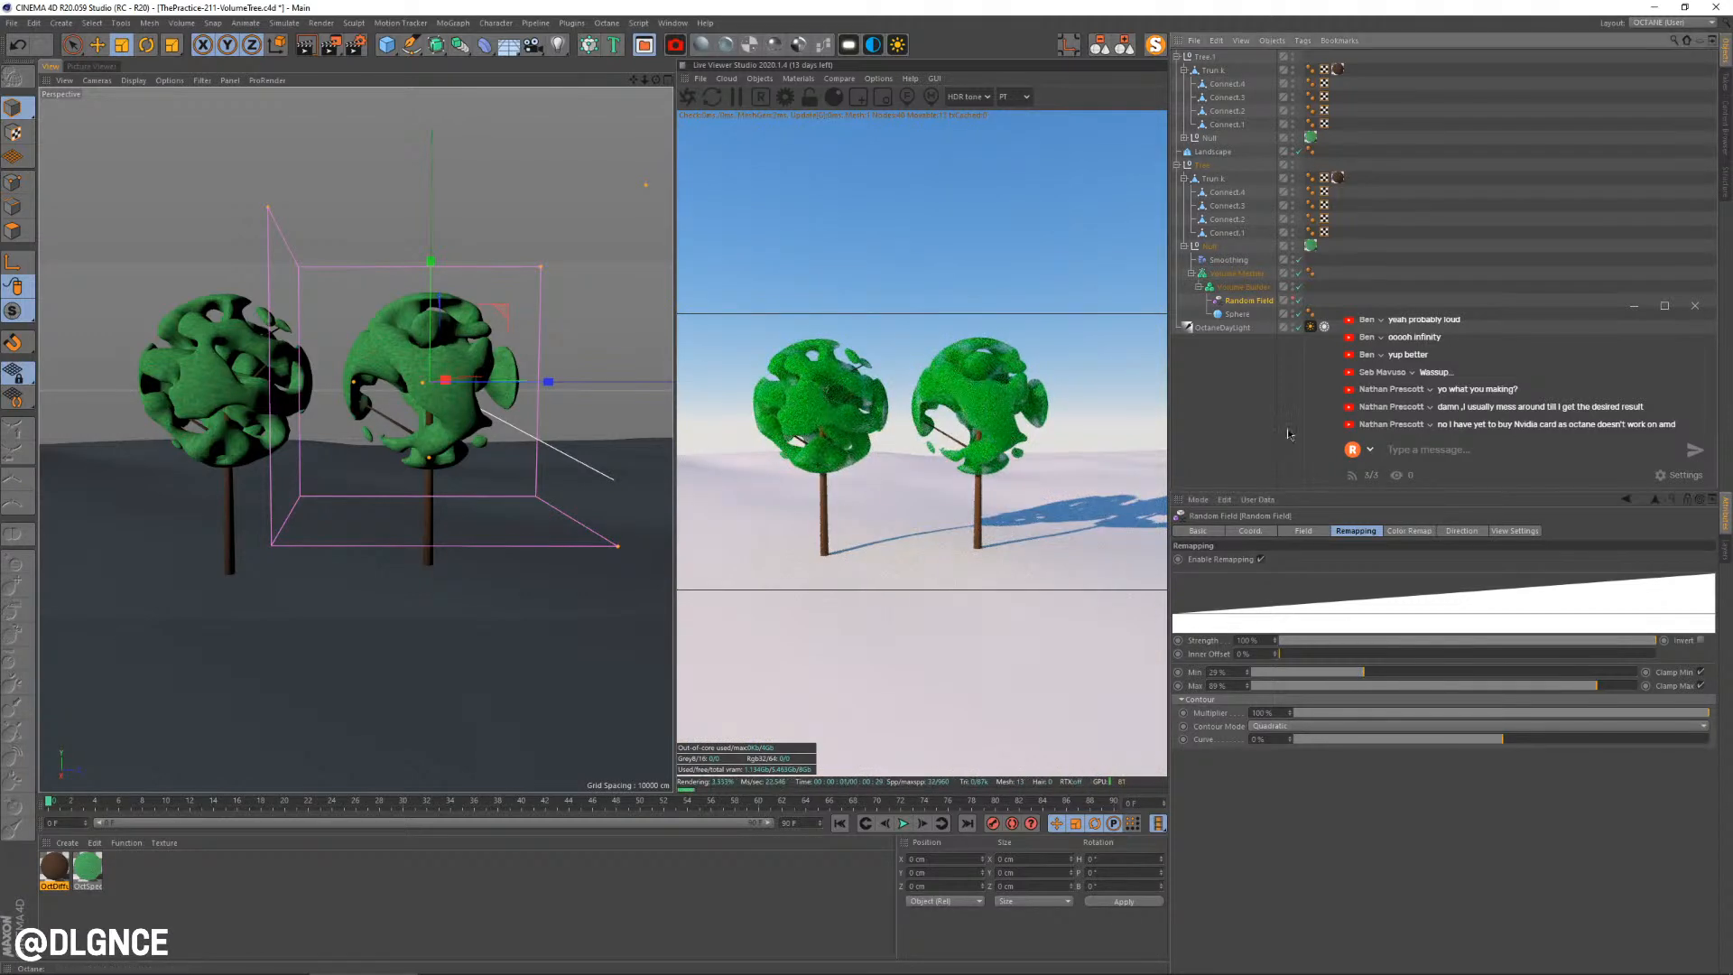
Step the original tree's Random Field seed up to 123472 for a different foliage shape
left_click(1316, 530)
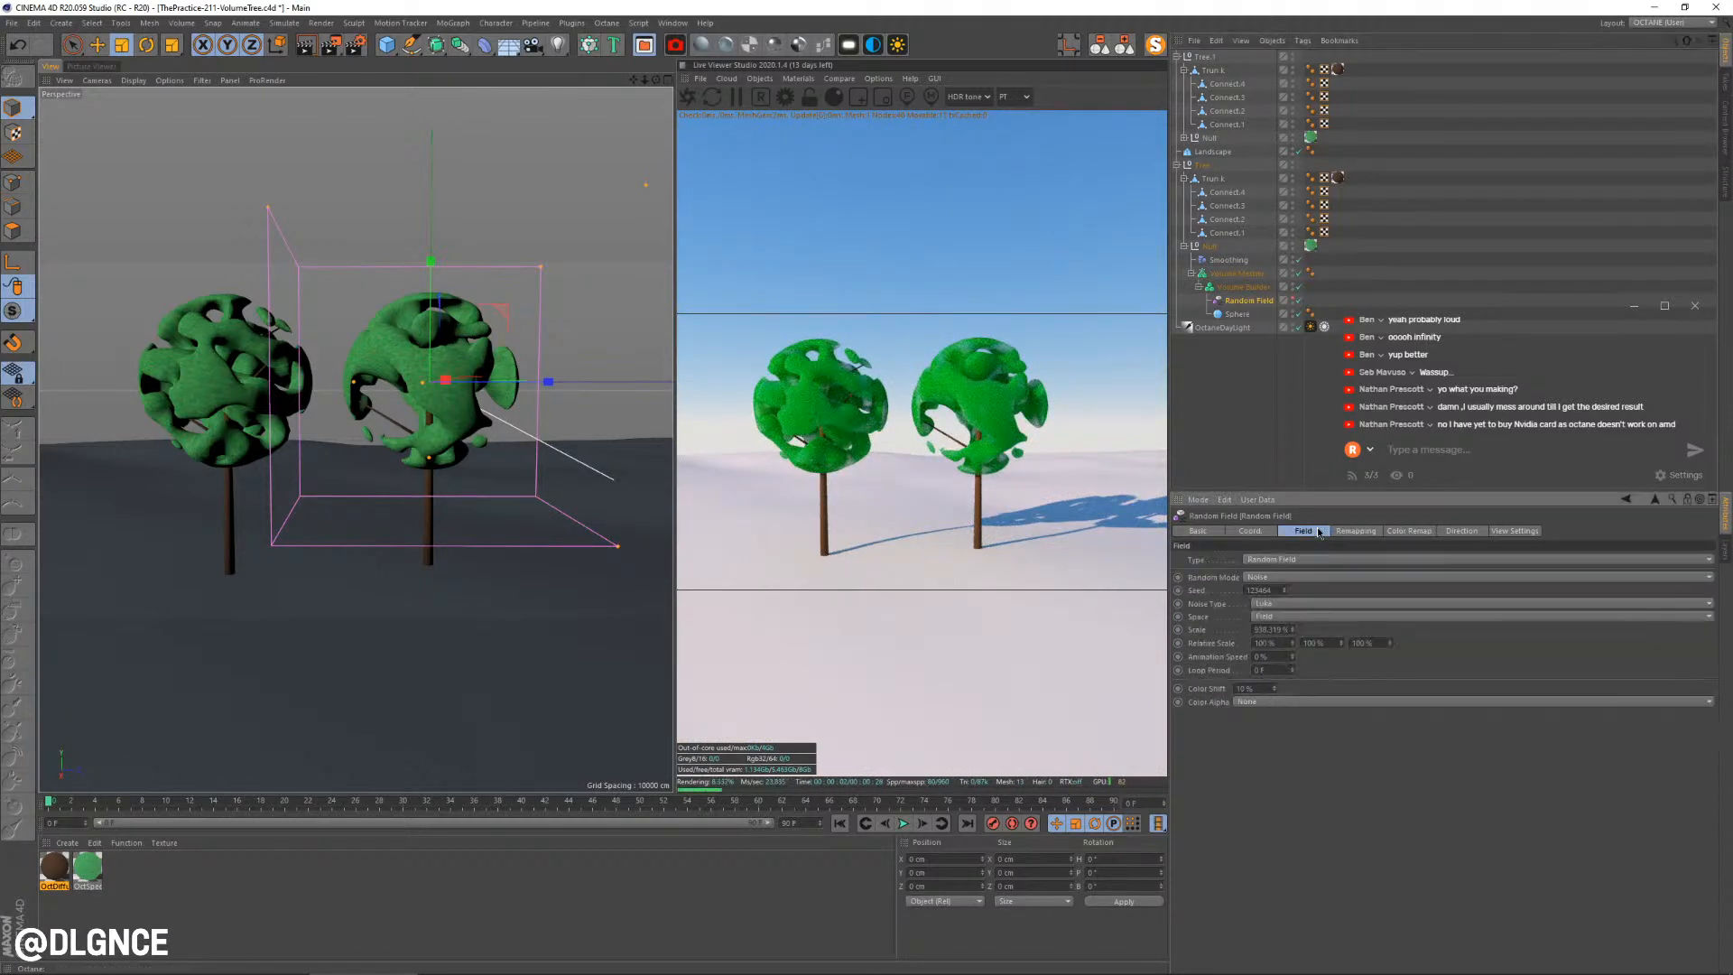
left_click(1285, 588)
left_click(1285, 588)
left_click(1285, 588)
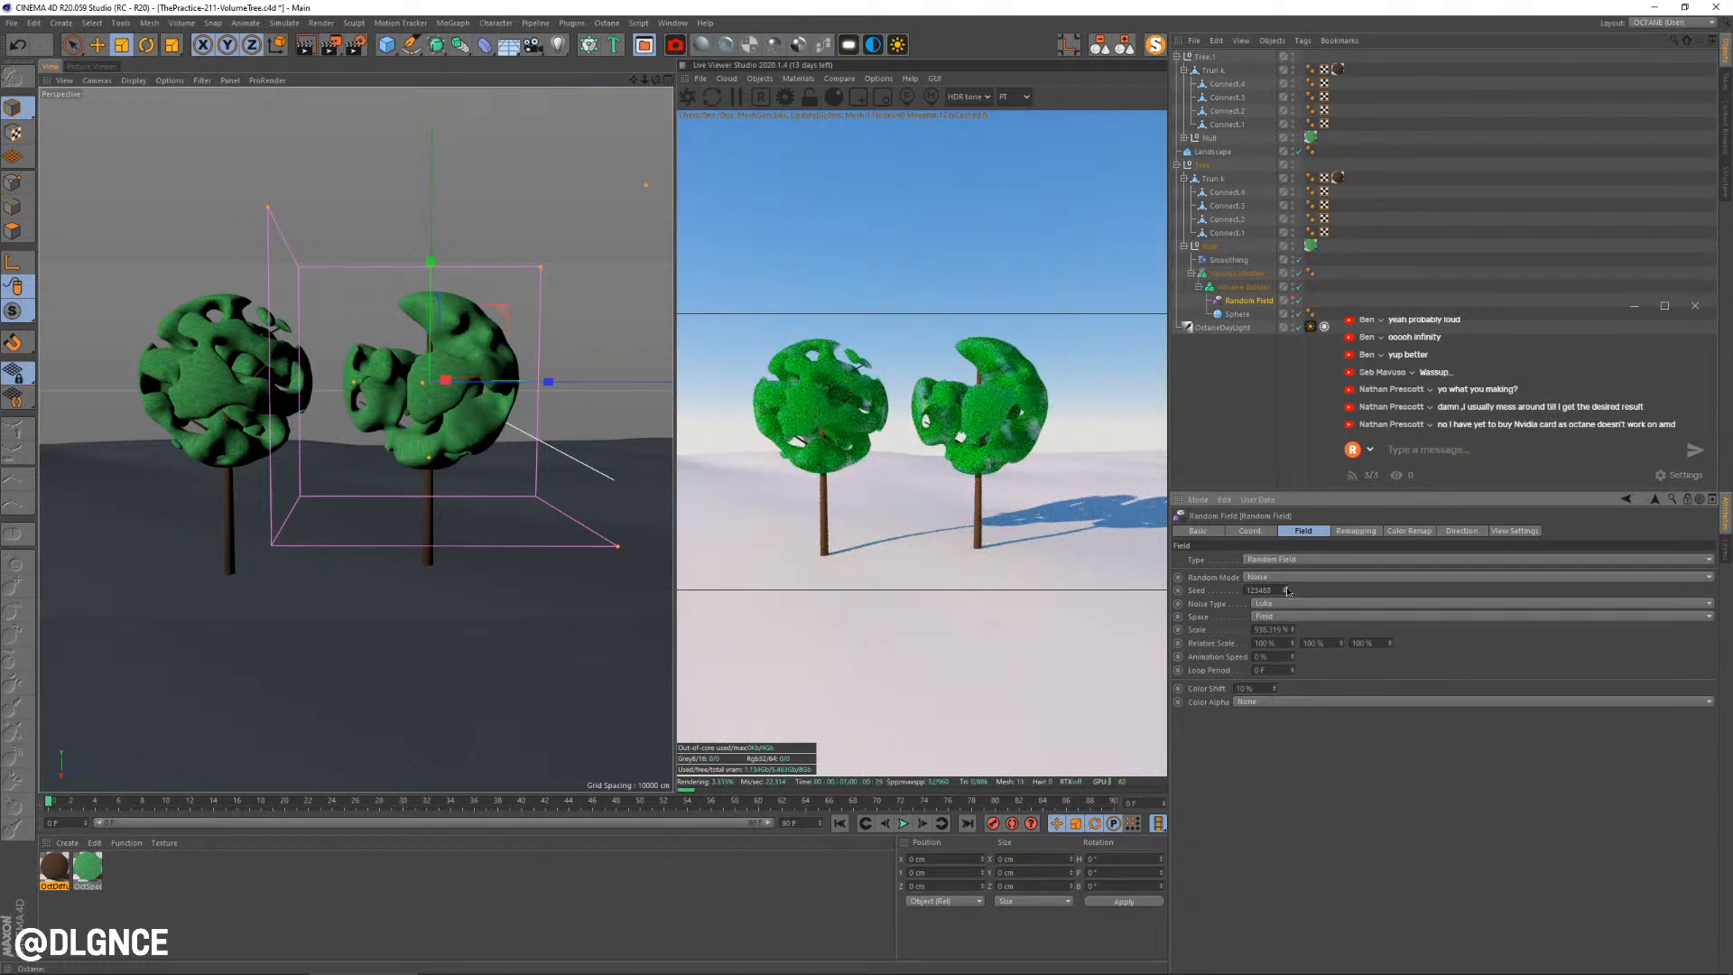
left_click(1285, 587)
left_click(1285, 588)
left_click(1285, 588)
left_click(1285, 587)
left_click(1286, 587)
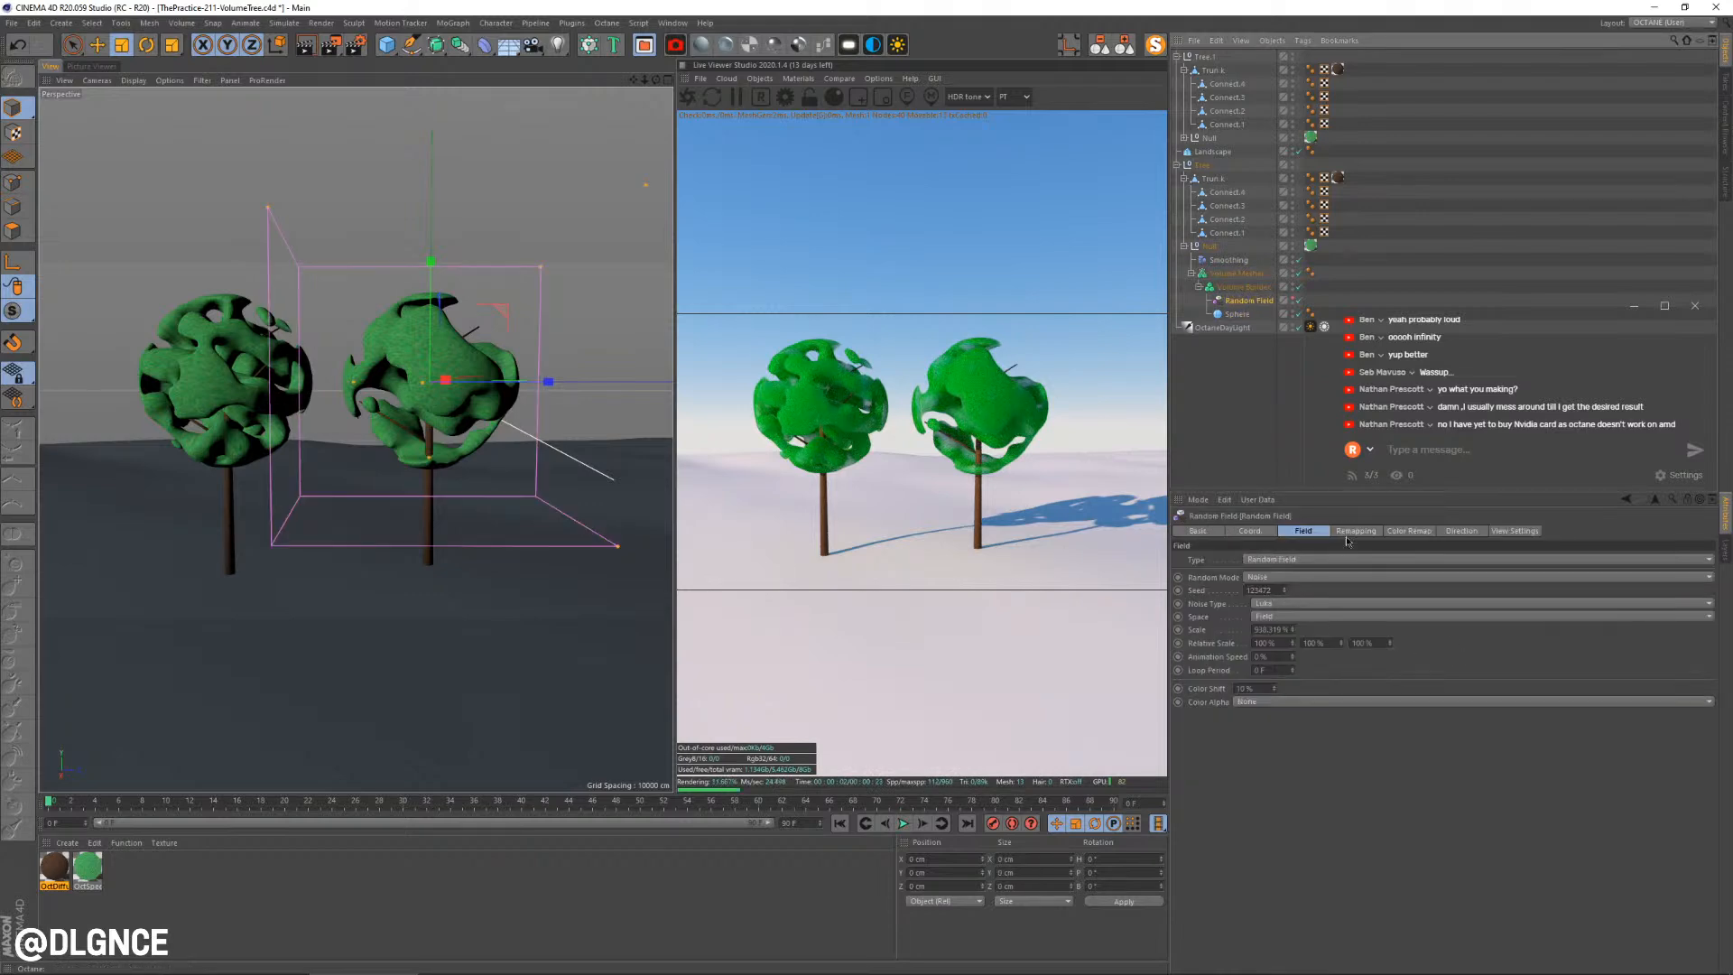
Remap the original tree's Random Field to a minimum of about 22% and a maximum of 100%
left_click(1356, 531)
left_click_drag(1323, 672, 1304, 671)
left_click(1639, 685)
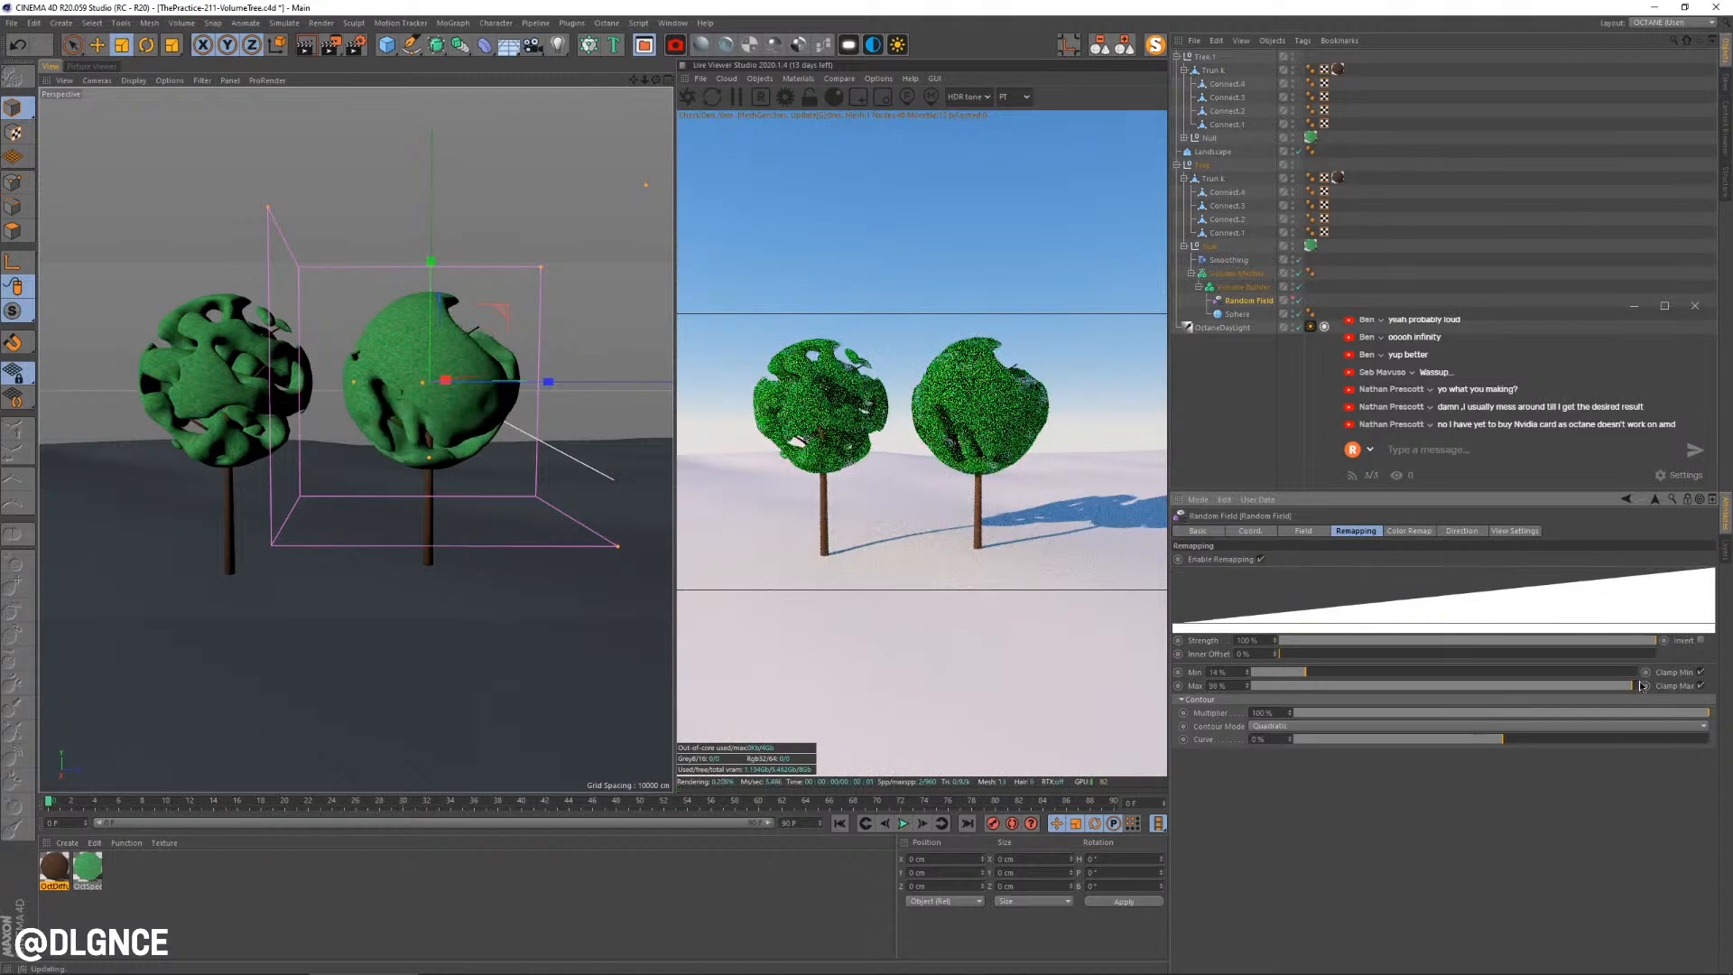
left_click_drag(1287, 675, 1337, 675)
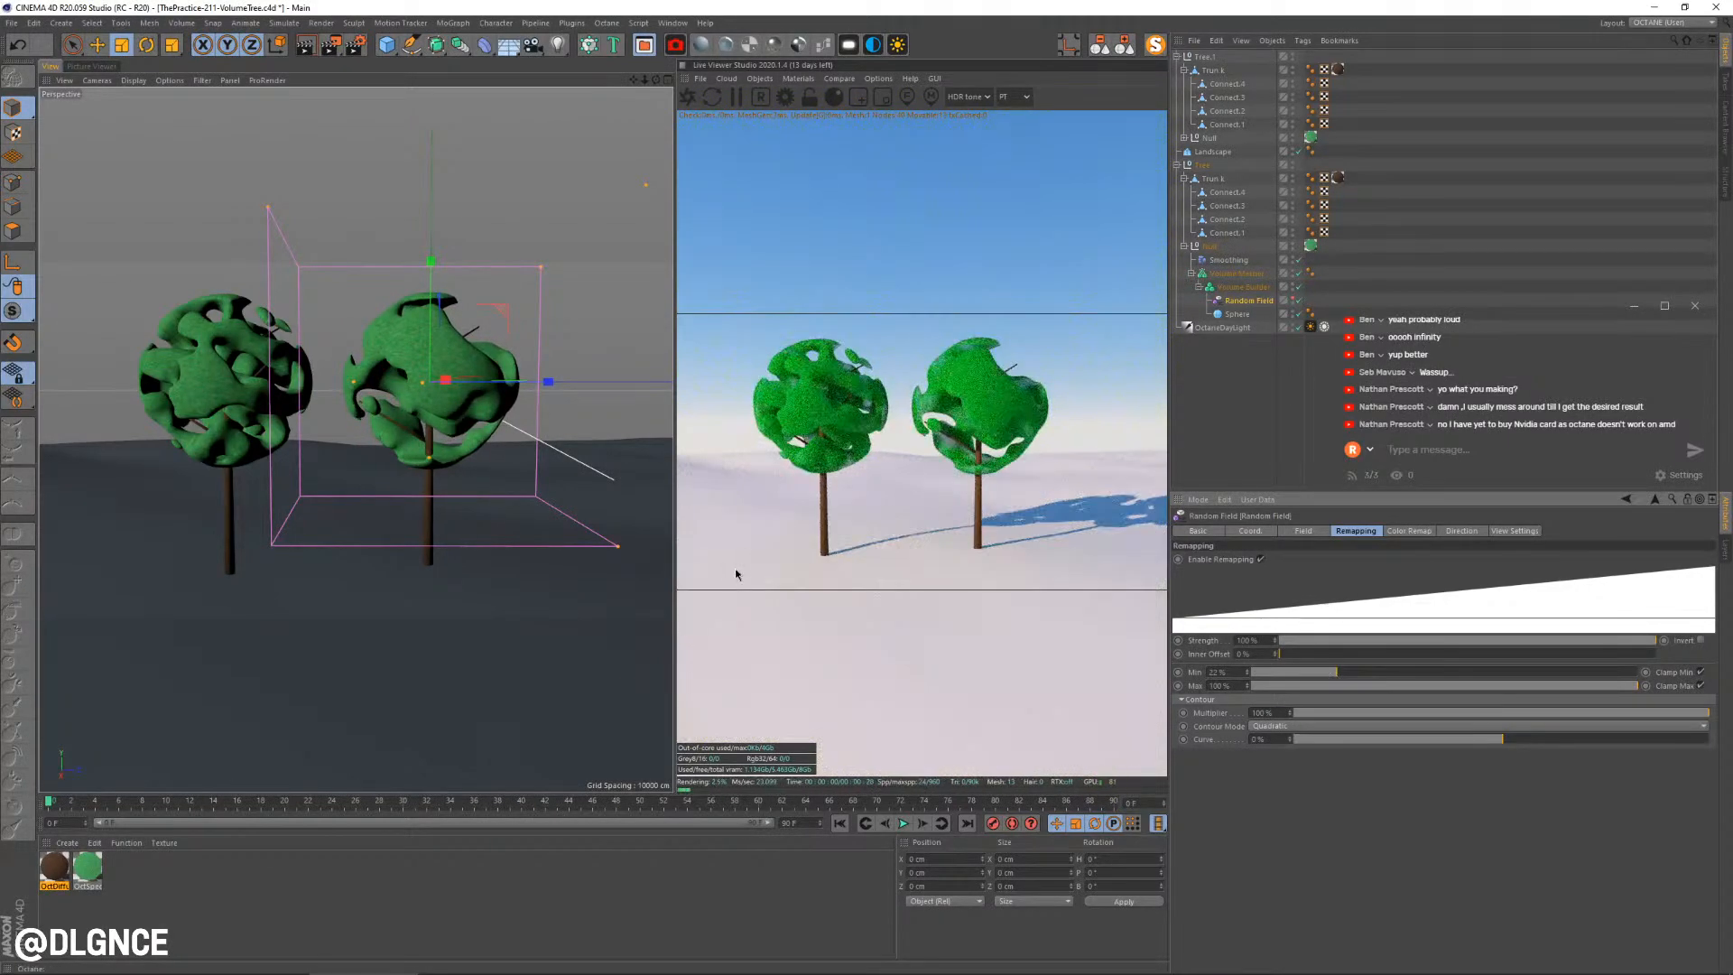
Rotate the whole original tree about its vertical axis to show a different side of the foliage
scroll(388, 567, "down", 1)
left_click_drag(393, 568, 386, 547, "alt")
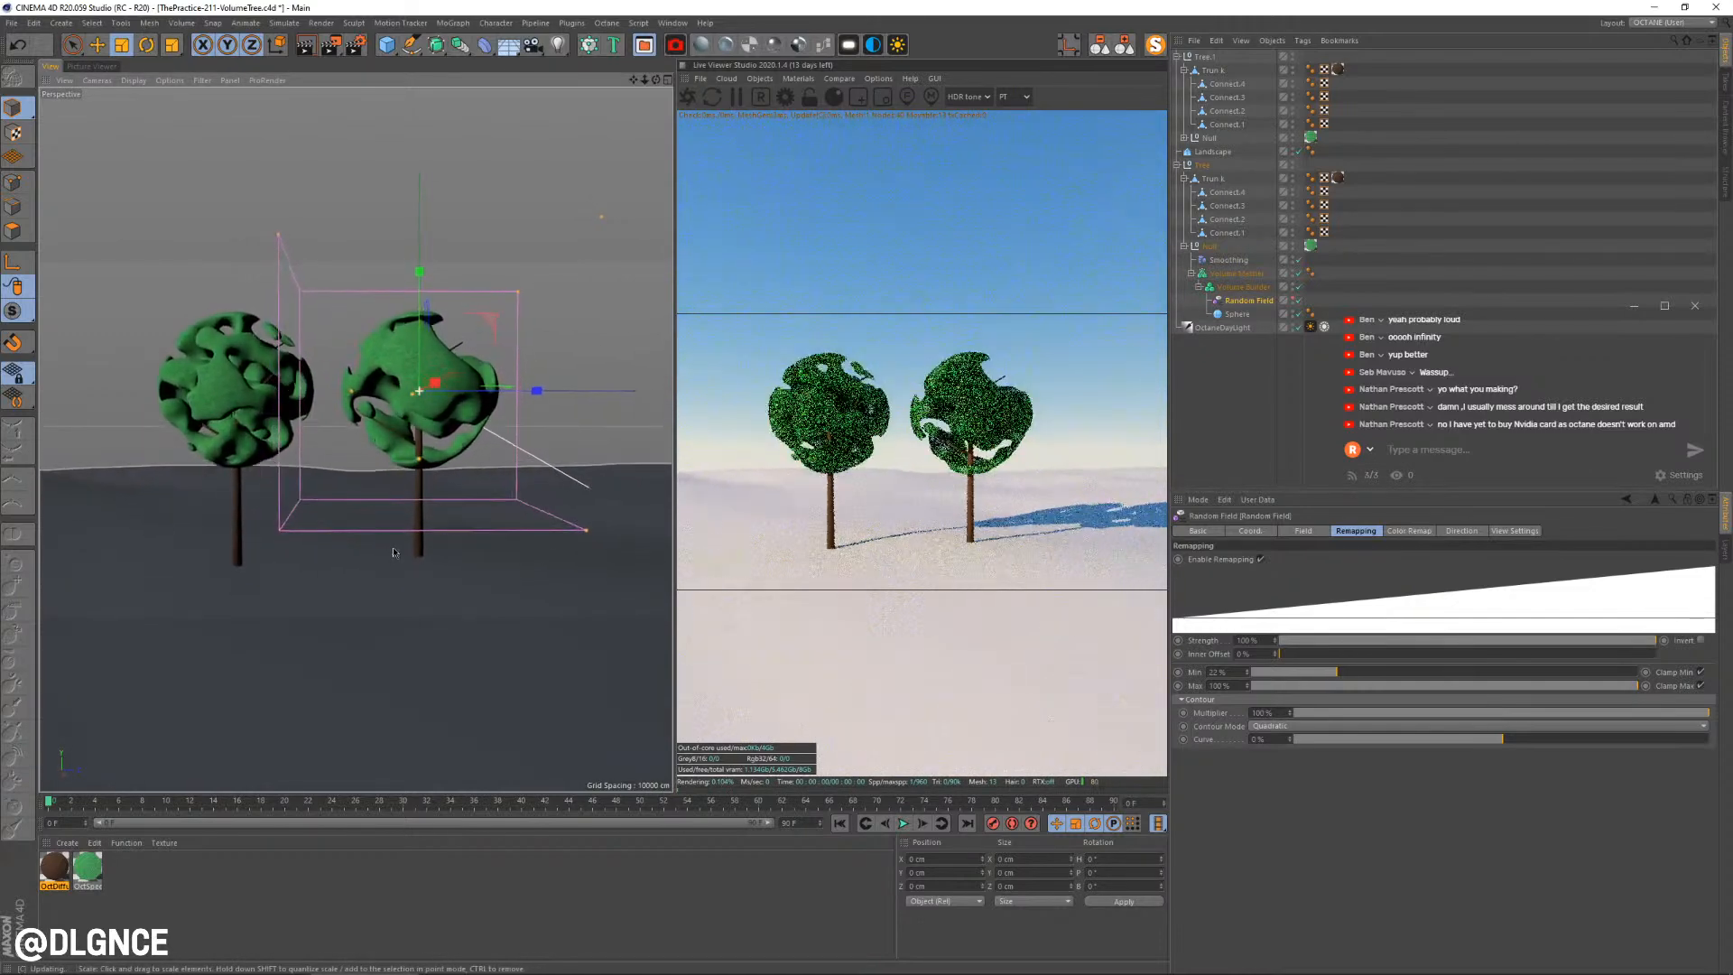
left_click(397, 537)
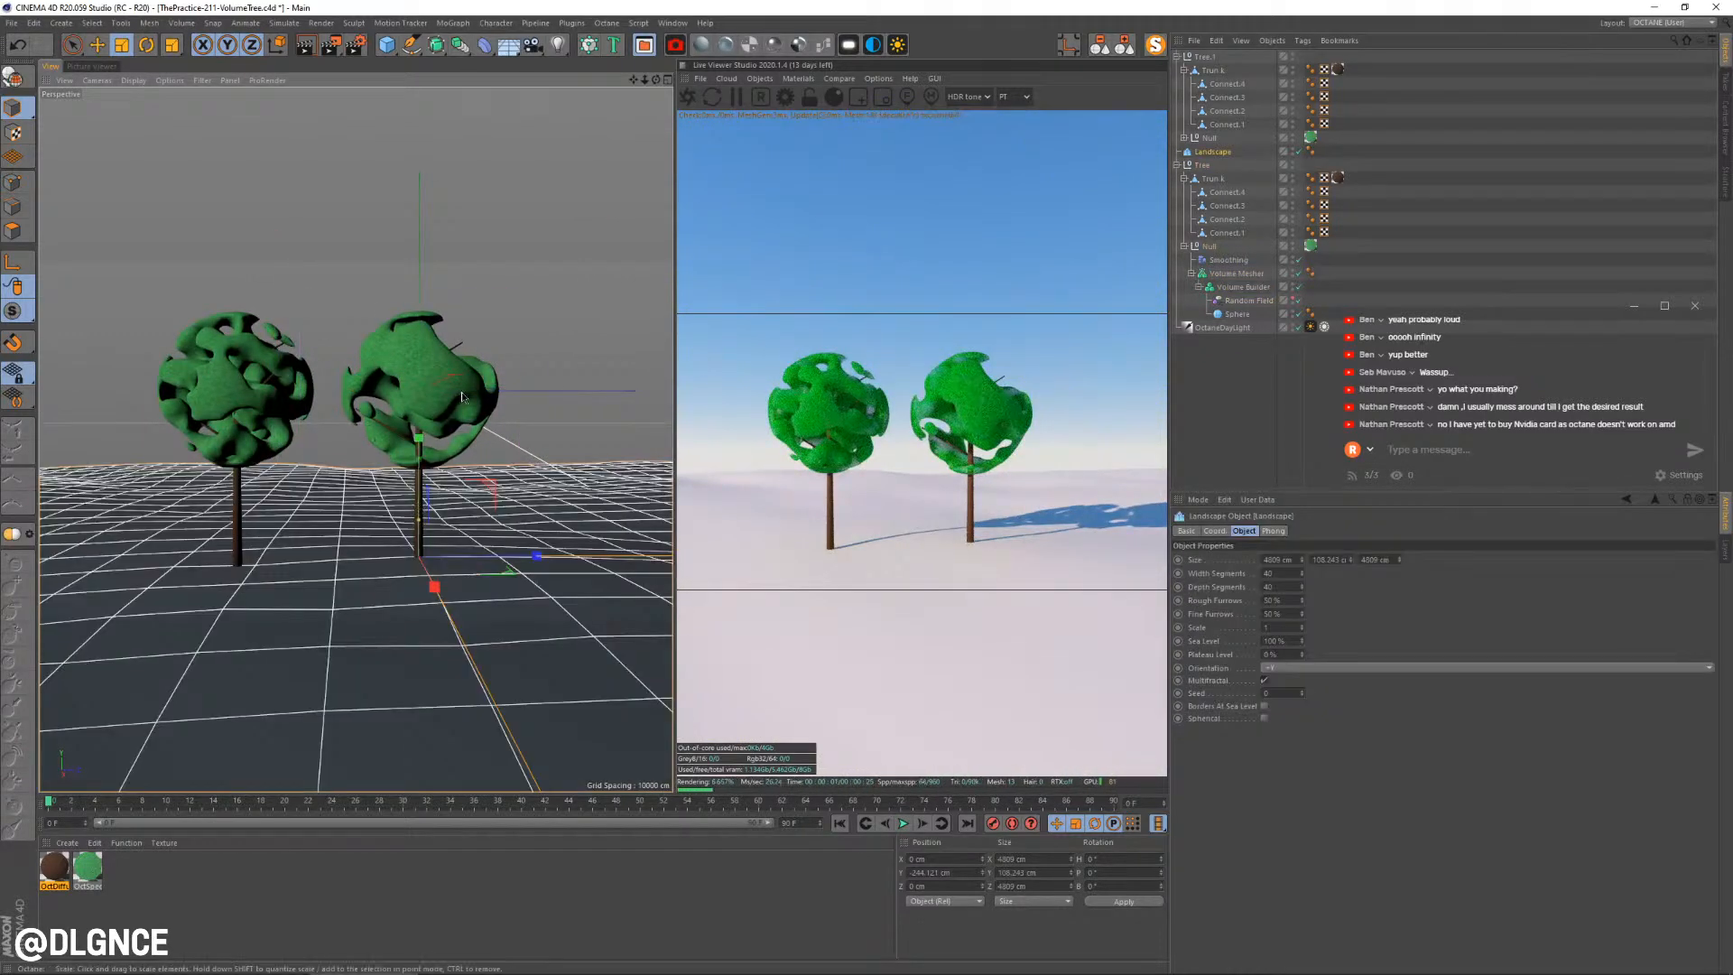
left_click(453, 430)
key("r")
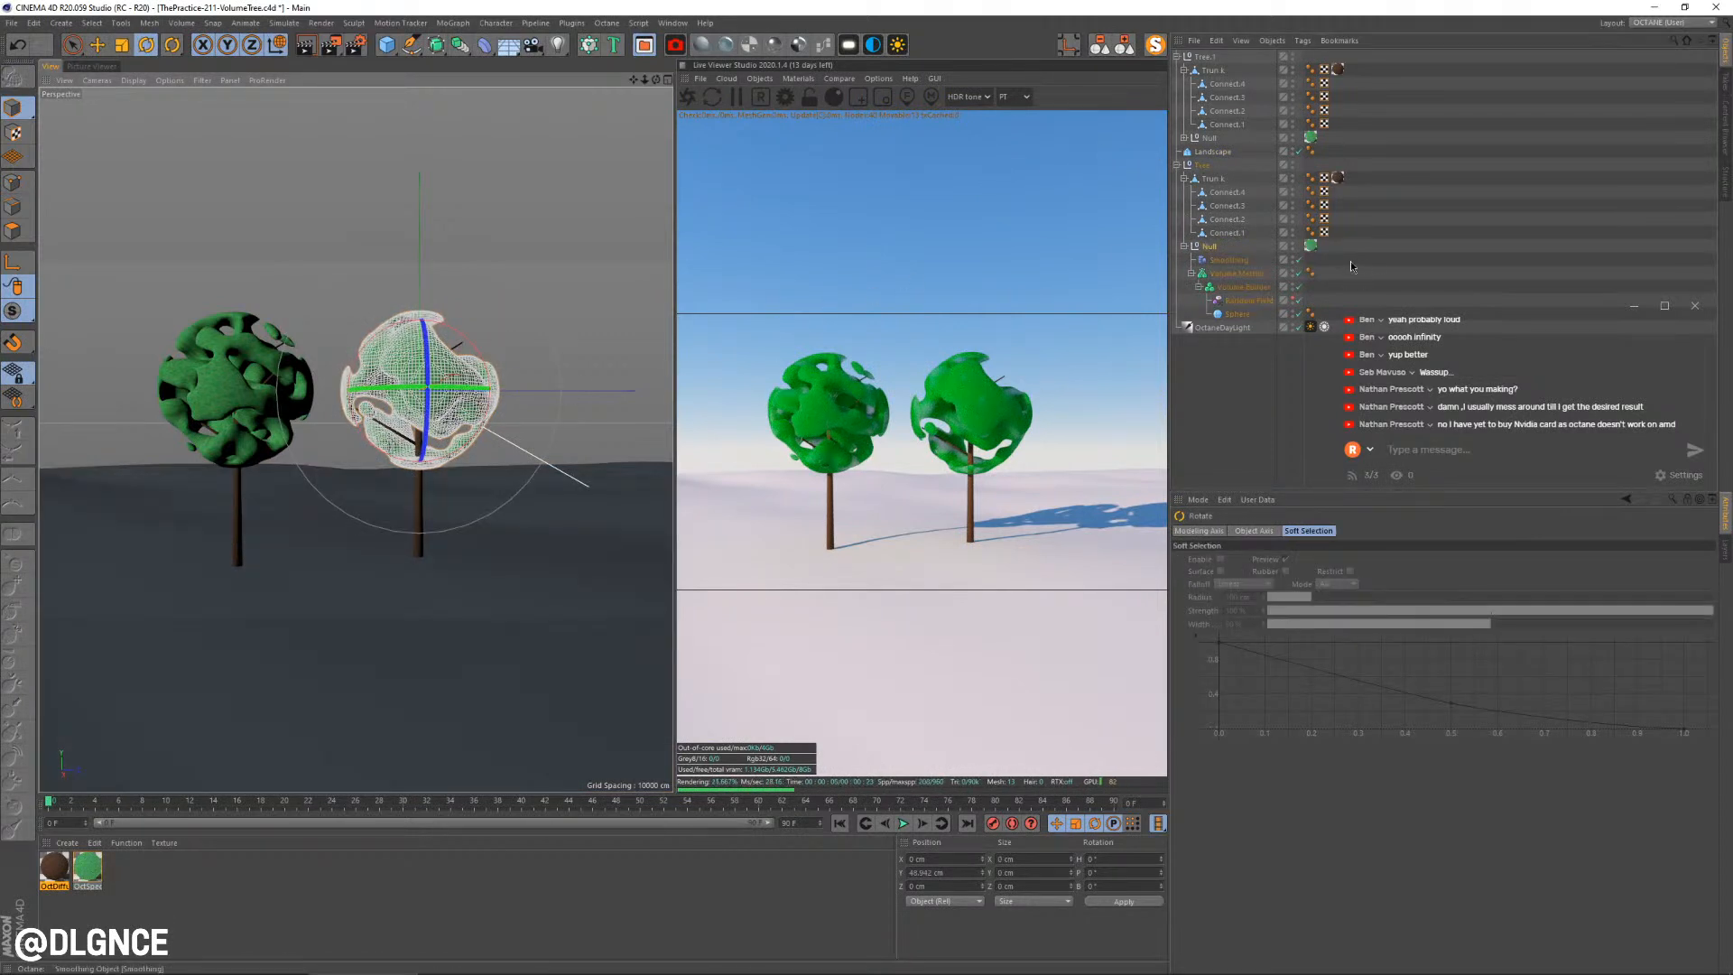
left_click(1202, 164)
left_click_drag(476, 425, 174, 452)
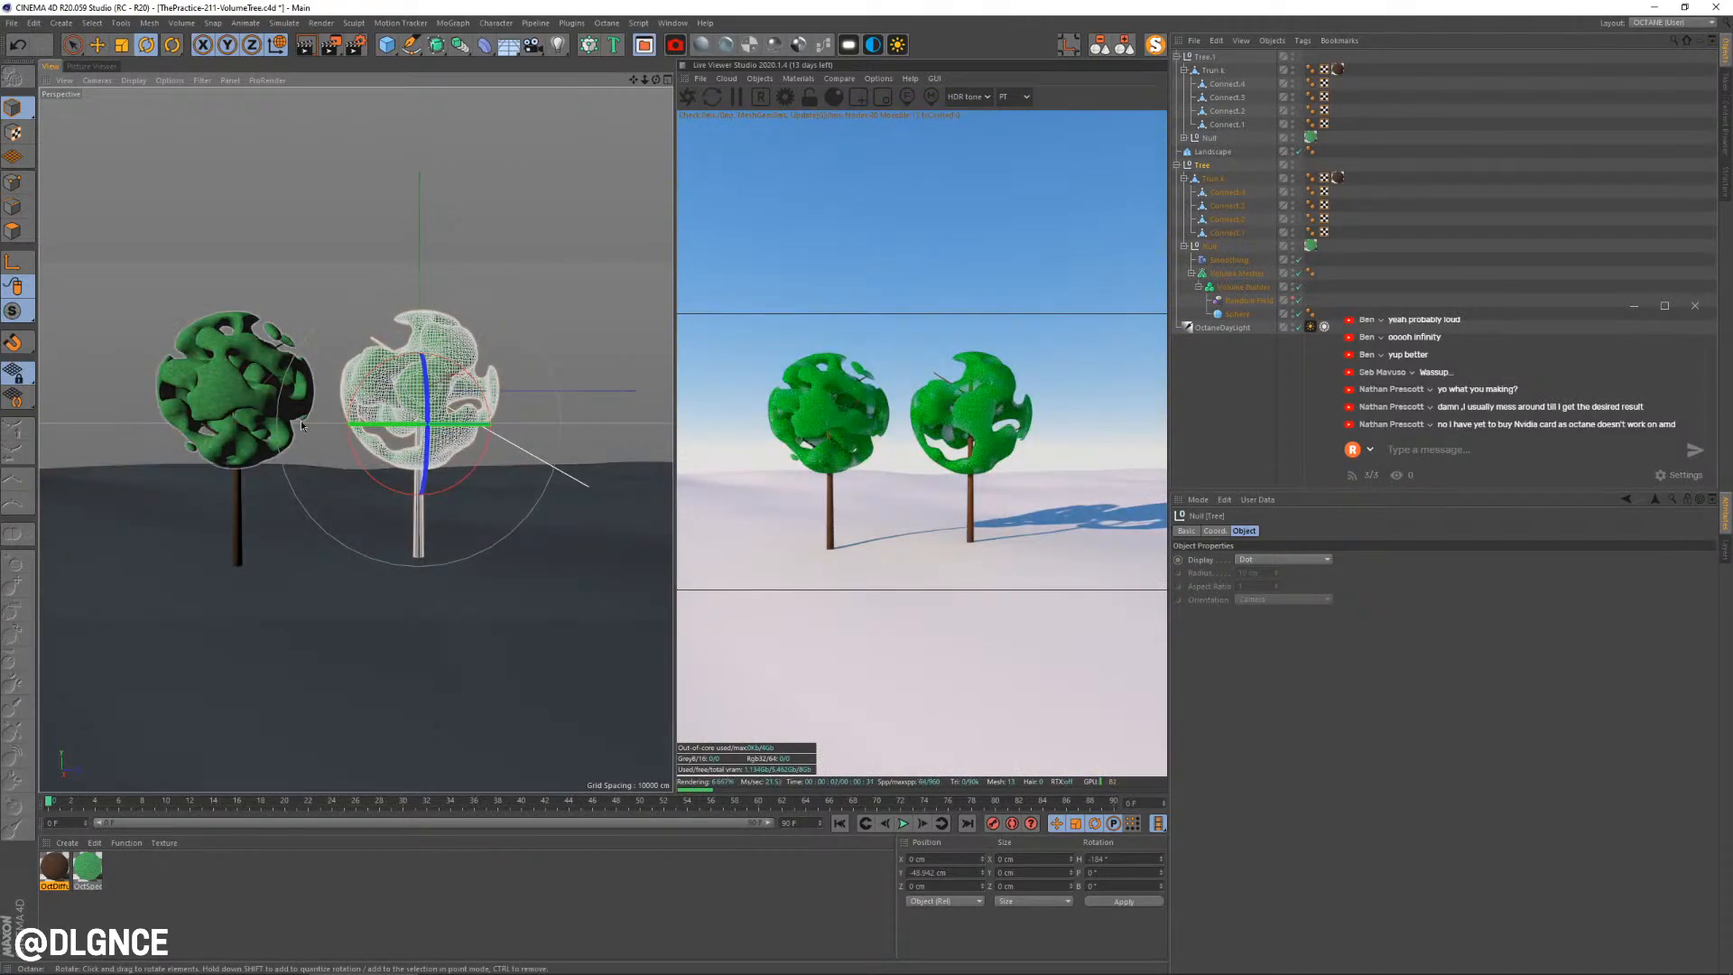
Duplicate the rotated tree as a third tree, offset about 200 cm along the Z axis beside it
scroll(345, 478, "down", 1)
middle_click_drag(344, 478, 301, 491, "alt")
left_click_drag(301, 490, 298, 488, "alt")
middle_click_drag(298, 488, 264, 489, "alt")
key("e")
left_click_drag(442, 441, 615, 447, "ctrl")
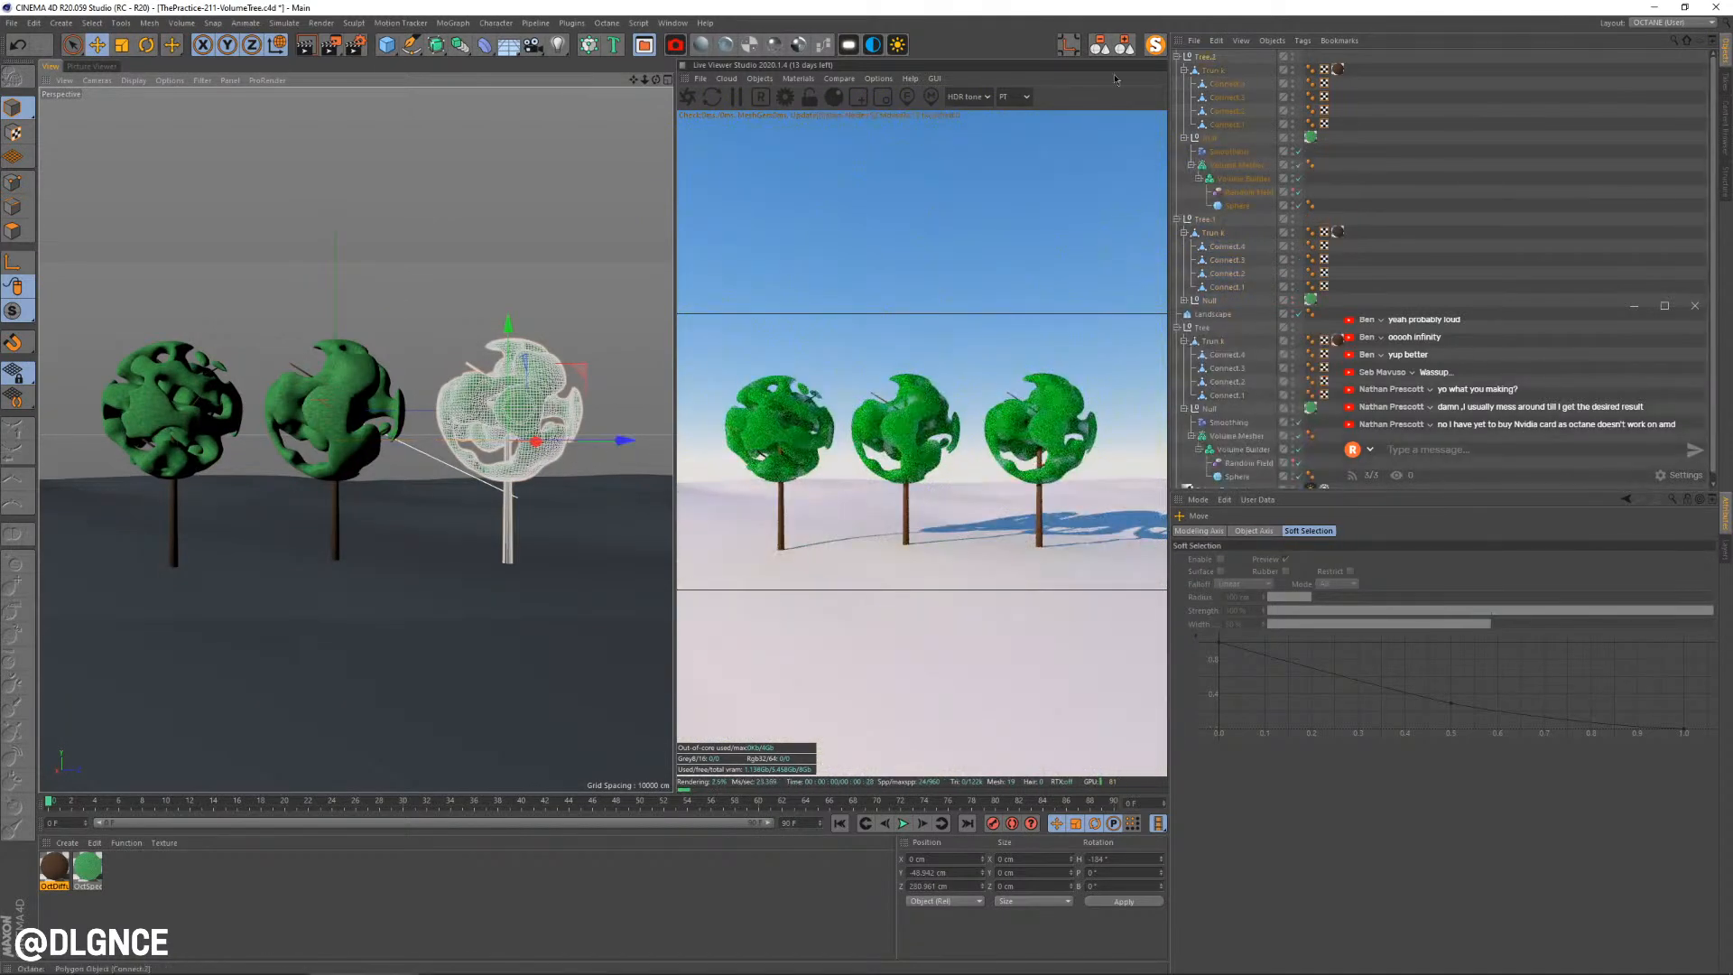
Replace the third tree's foliage Sphere with a Capsule inside its Volume Builder
left_click(1177, 57)
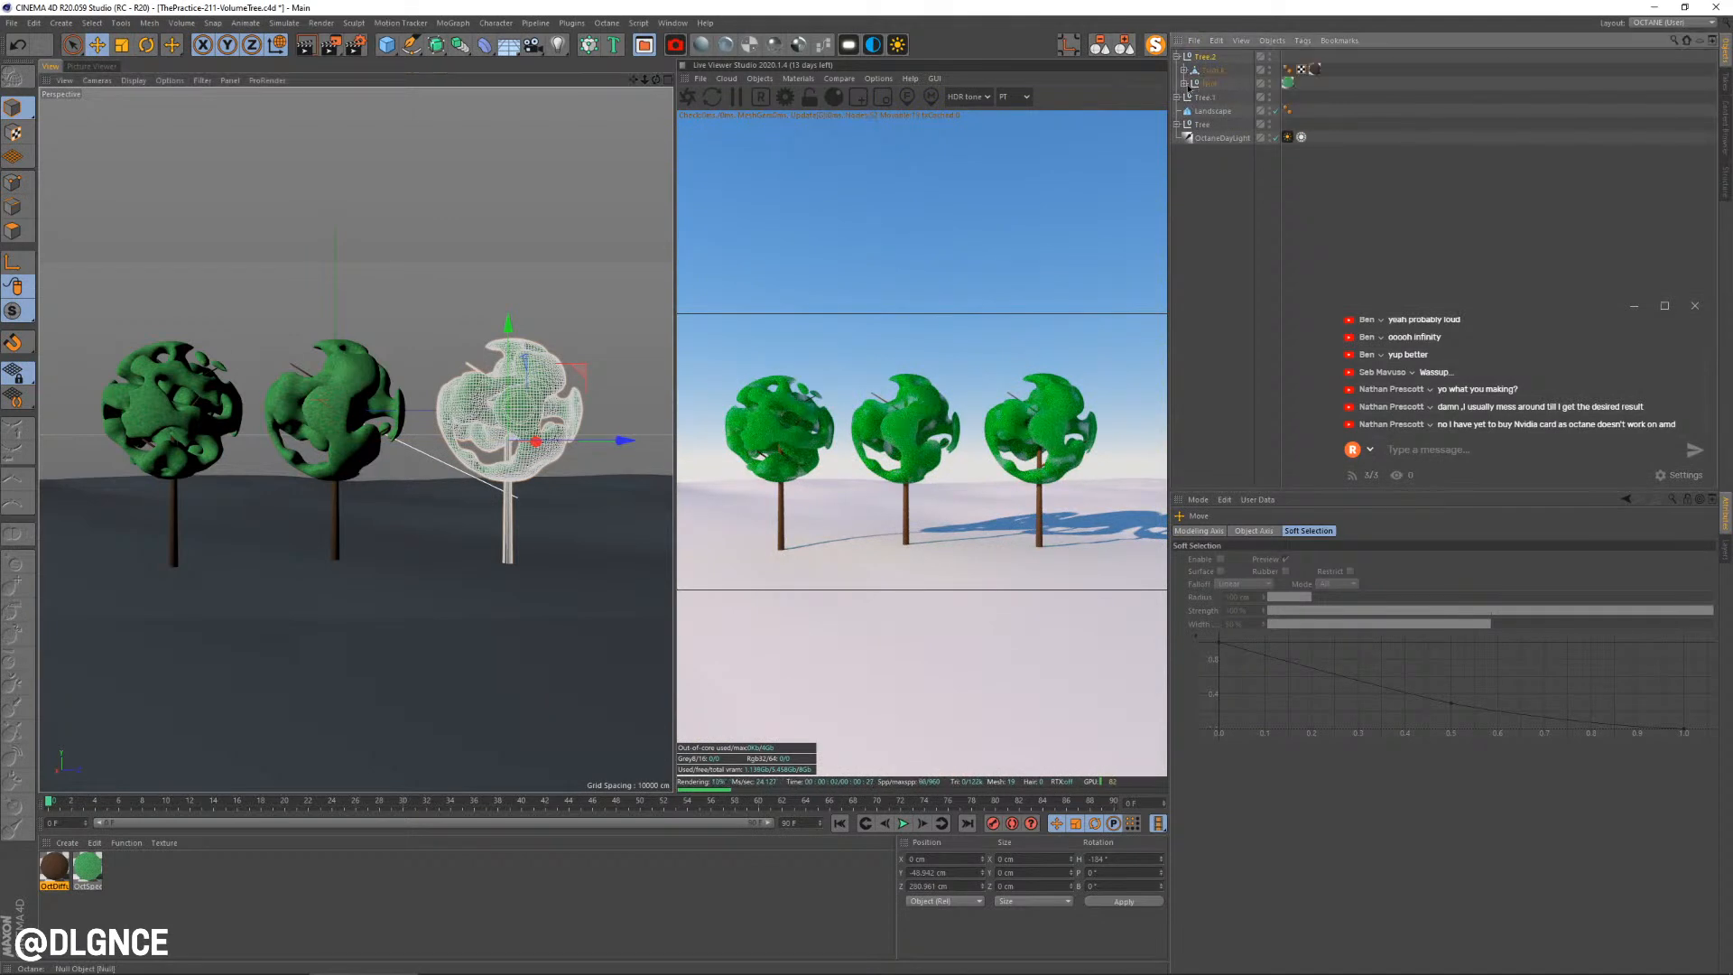
left_click(1184, 84)
left_click(1227, 206)
left_click(1191, 111)
left_click(1199, 124)
left_click(1237, 152)
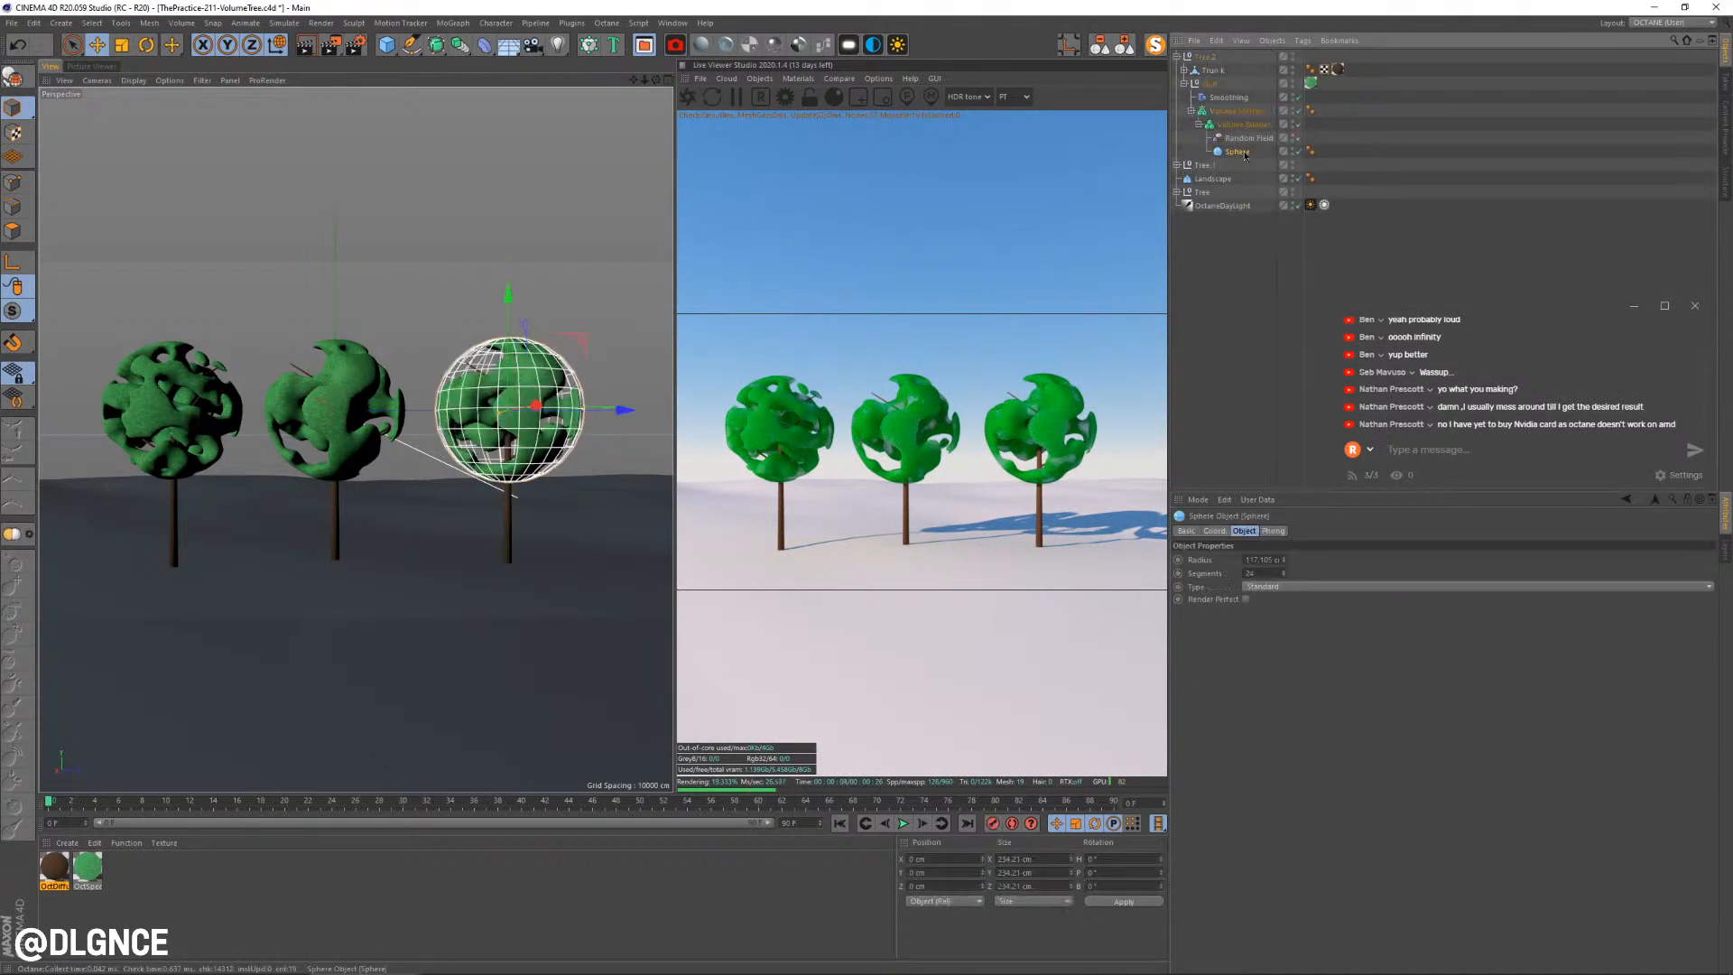
left_click(387, 44)
left_click(541, 126, "alt")
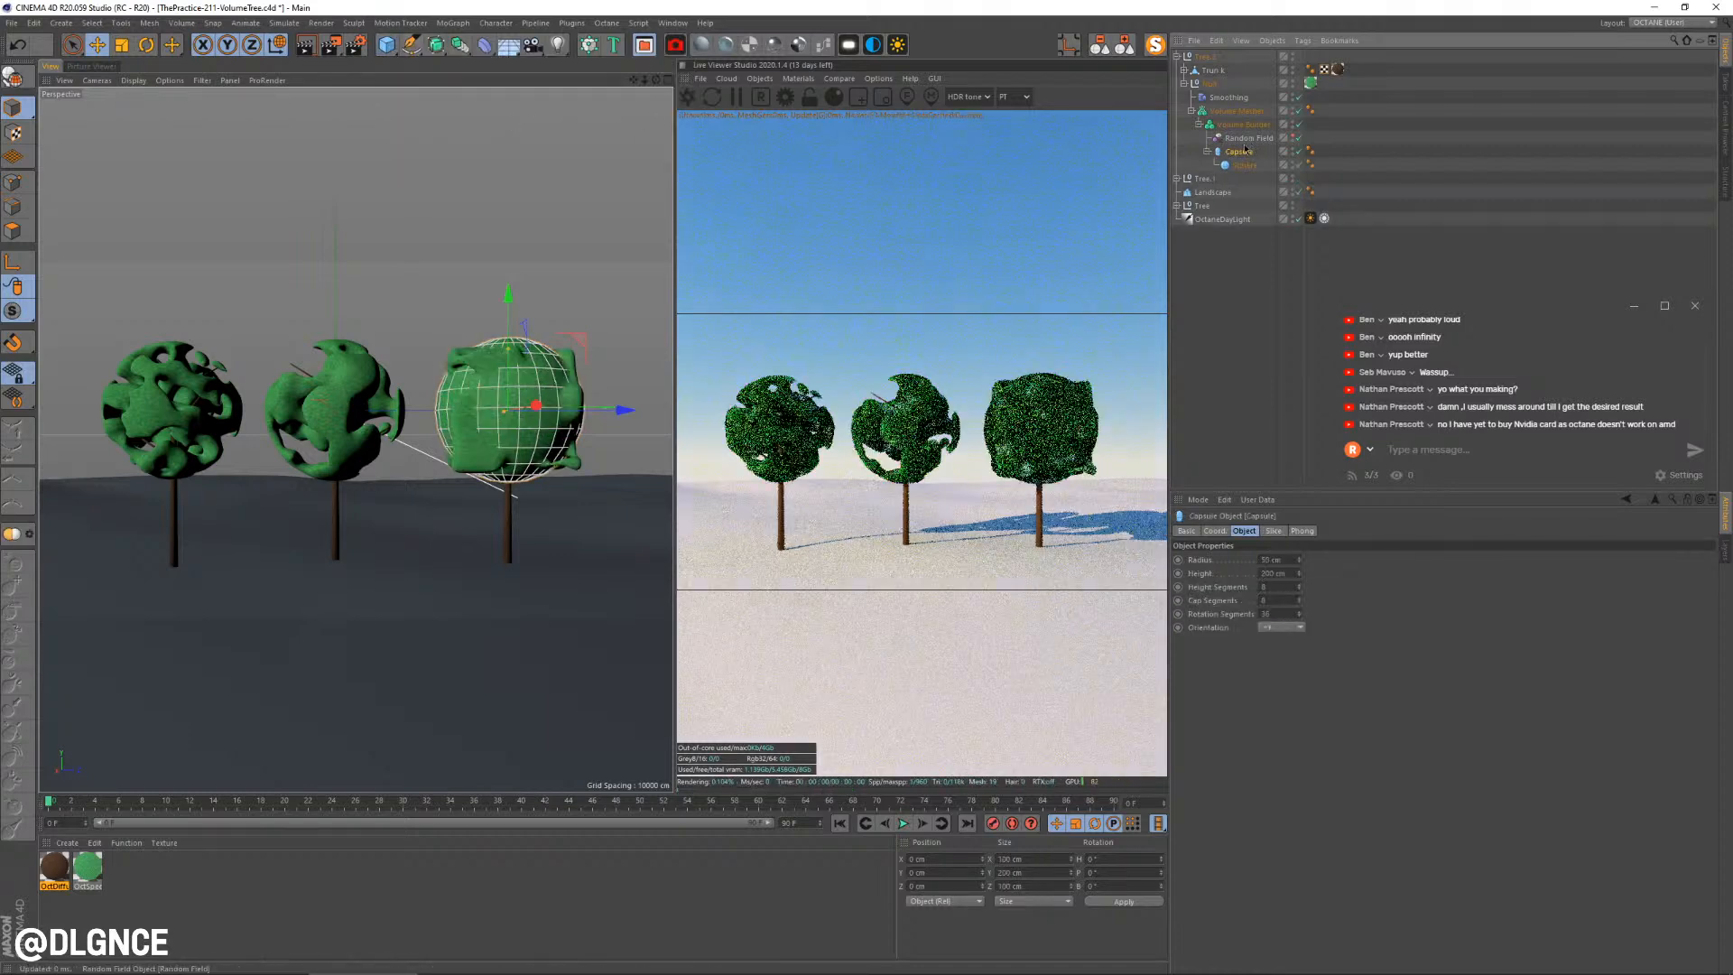
left_click_drag(1244, 165, 1243, 150)
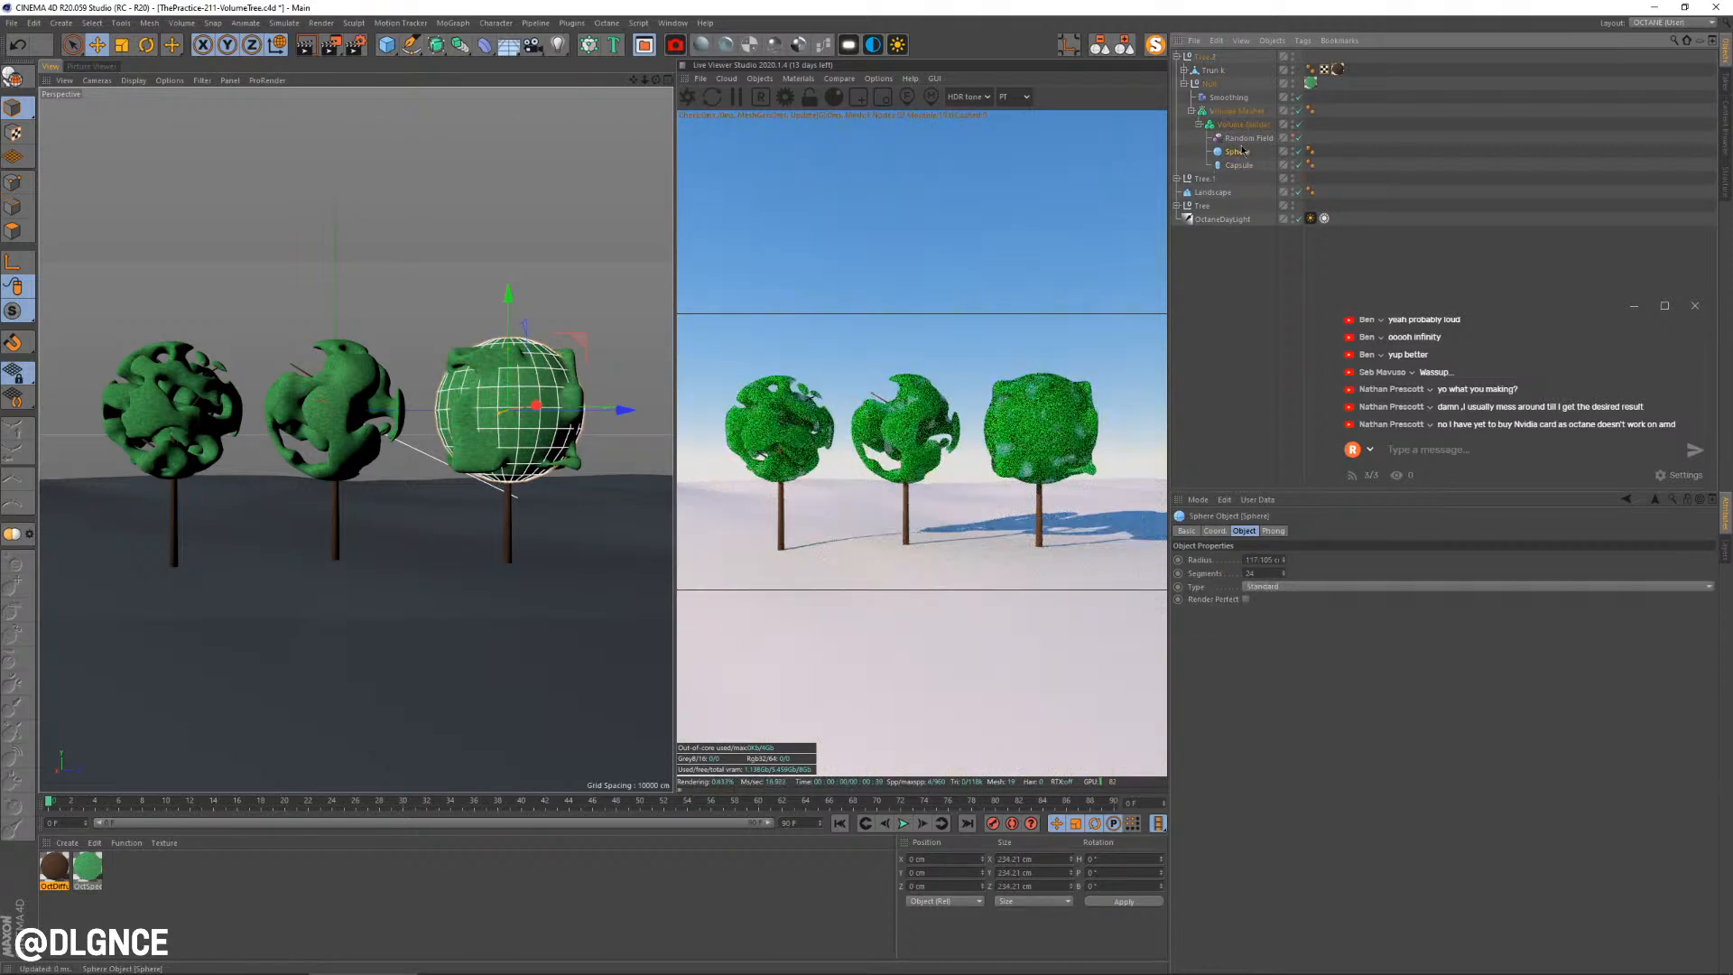
key("Delete")
left_click(1242, 151)
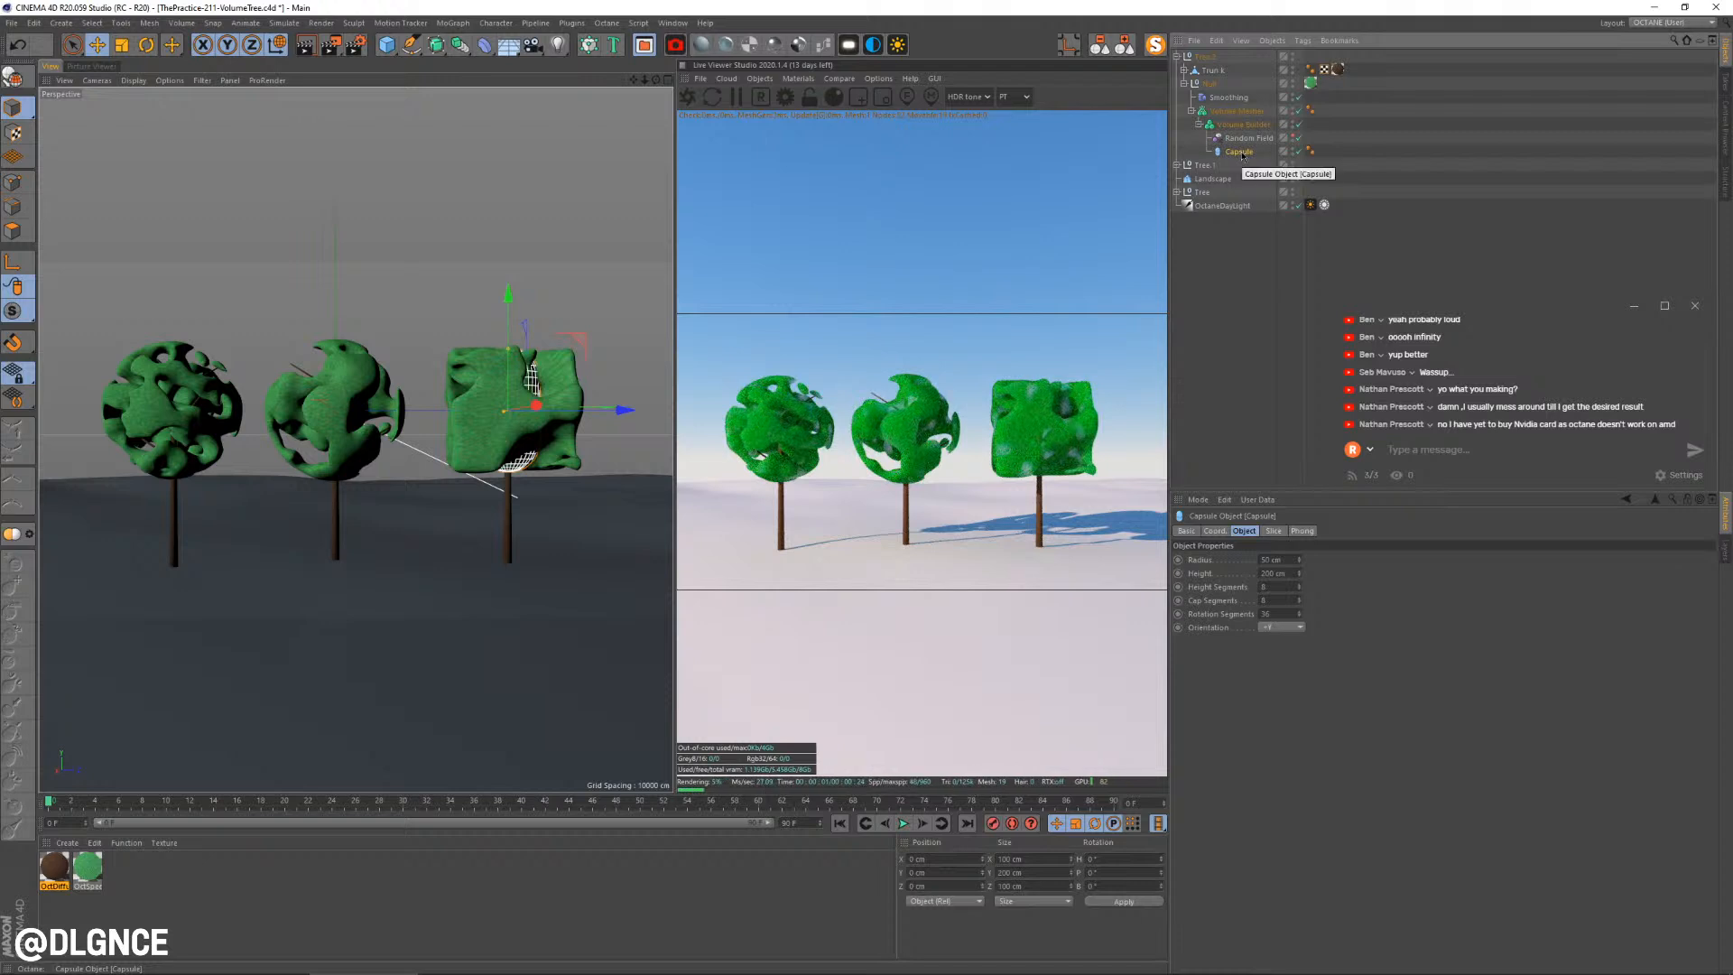
Reorder the third tree's Volume Builder objects so the Random Field, in Subtract mode, sits above the Capsule and below the Smooth Layer
left_click(1247, 139)
left_click(1244, 125)
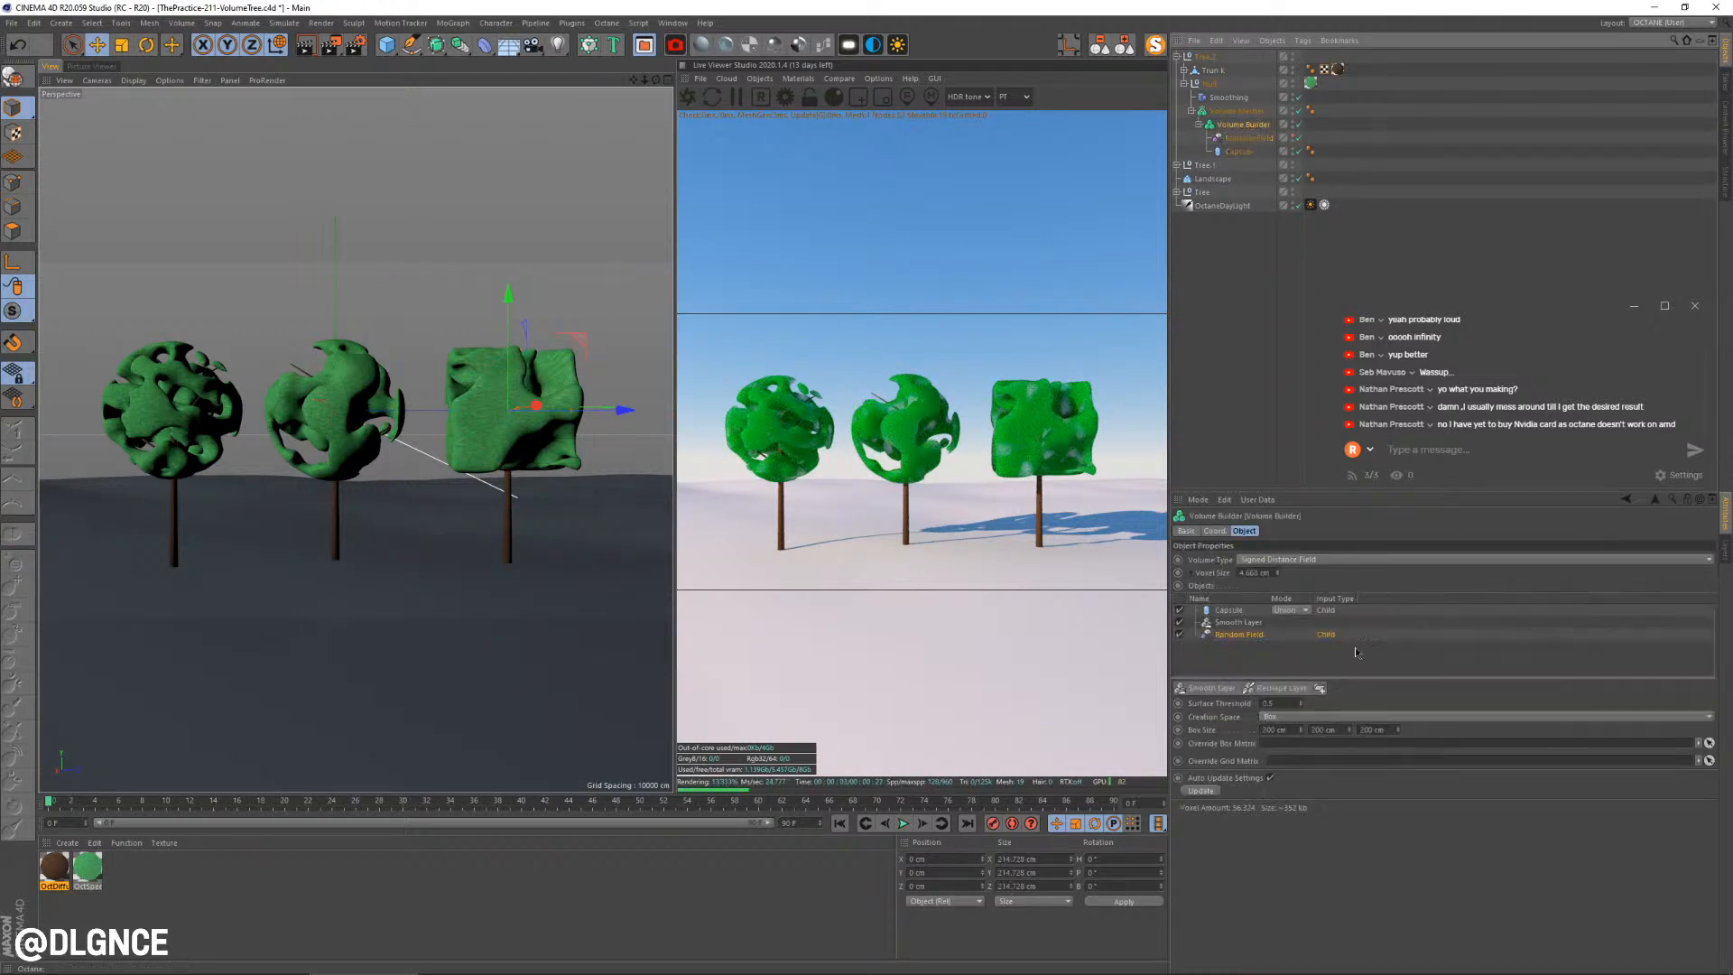
left_click_drag(1249, 622, 1291, 630)
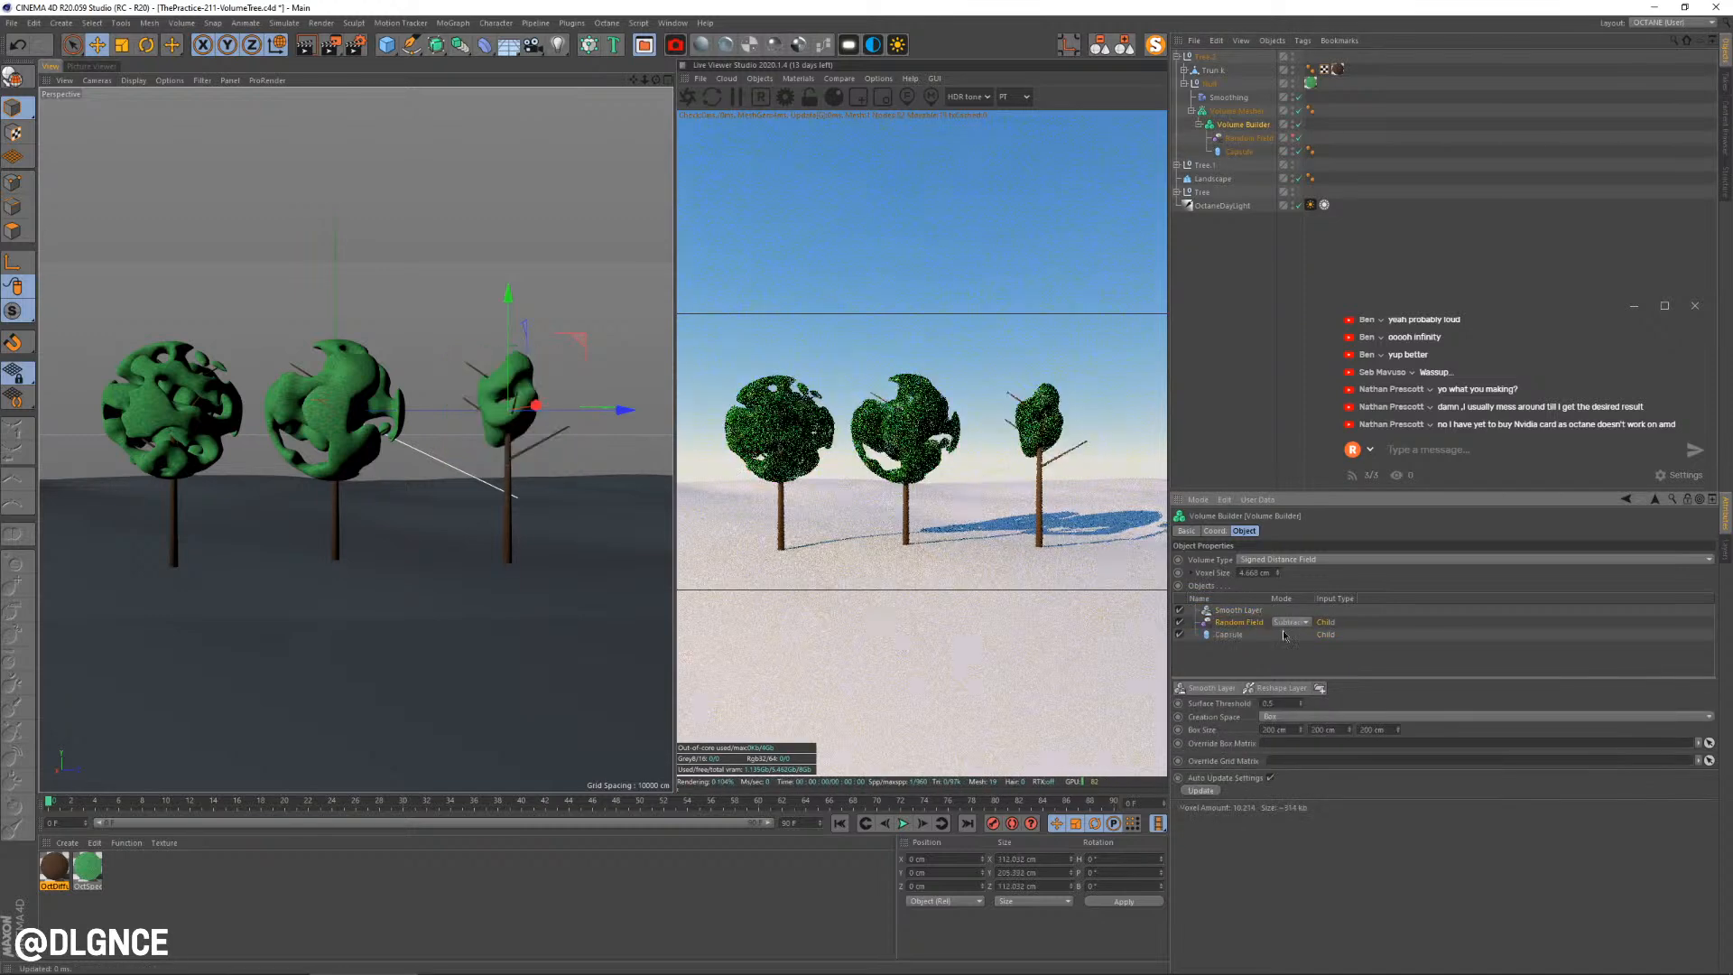
left_click(1291, 623)
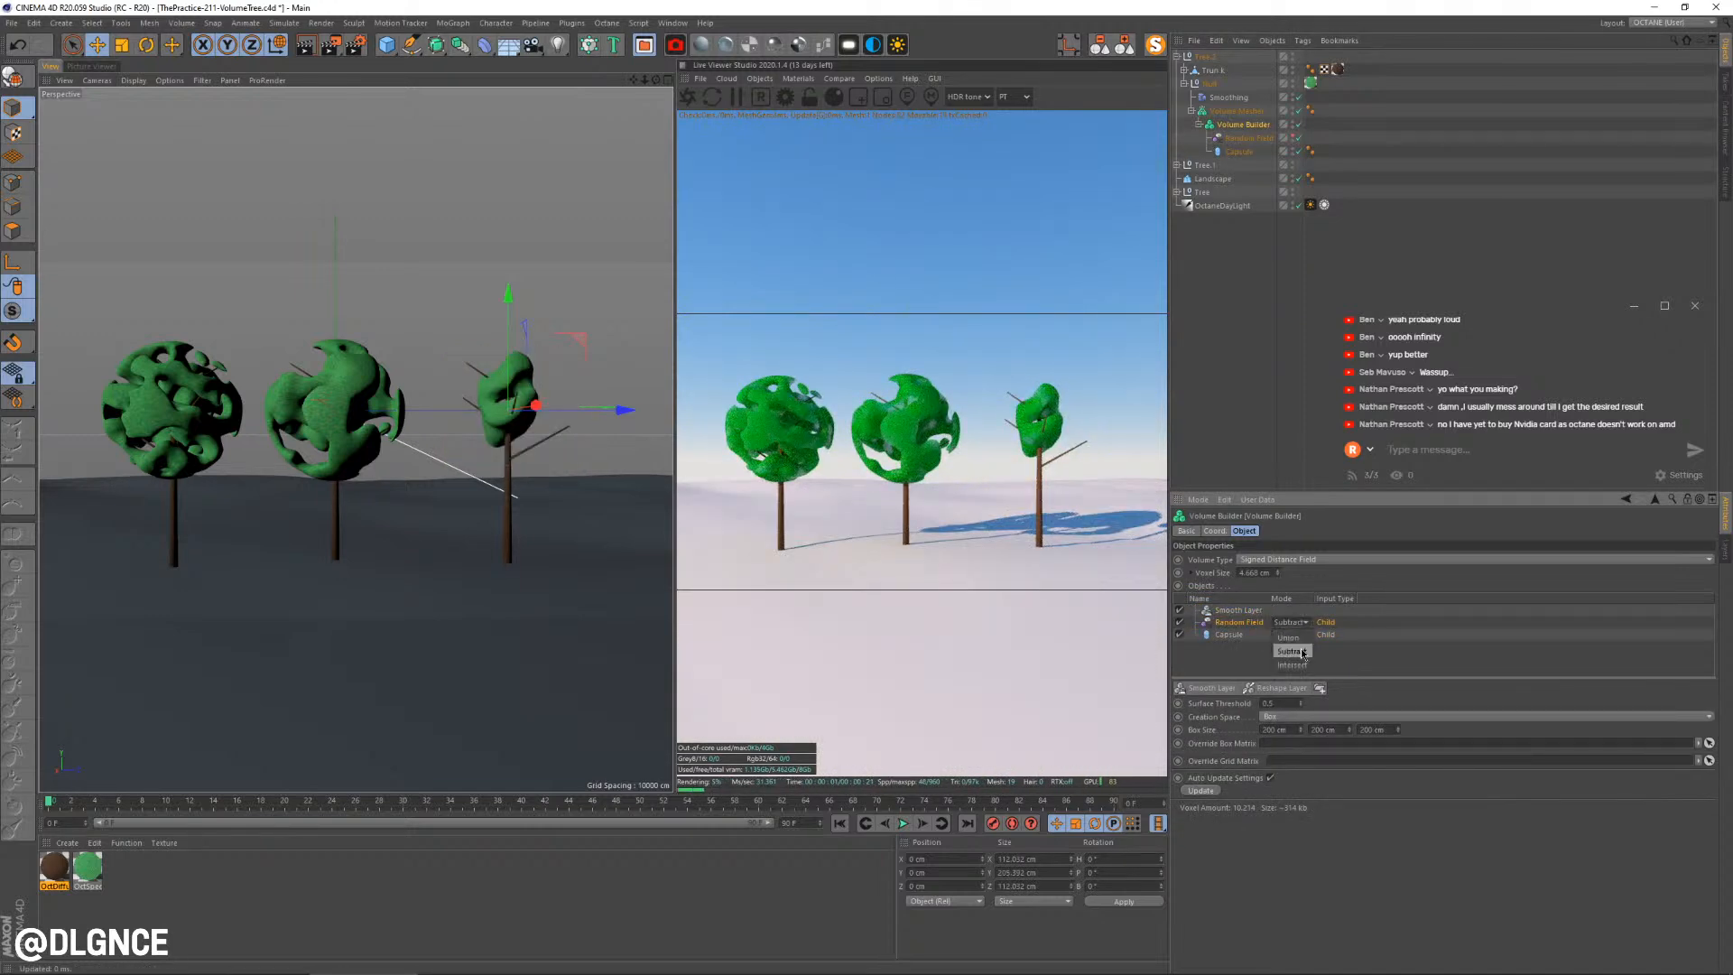
Scale the Capsule up to about 143 cm wide and 287 cm tall and raise it about 40 cm
left_click(1238, 152)
key("t")
left_click_drag(564, 480, 414, 453)
key("e")
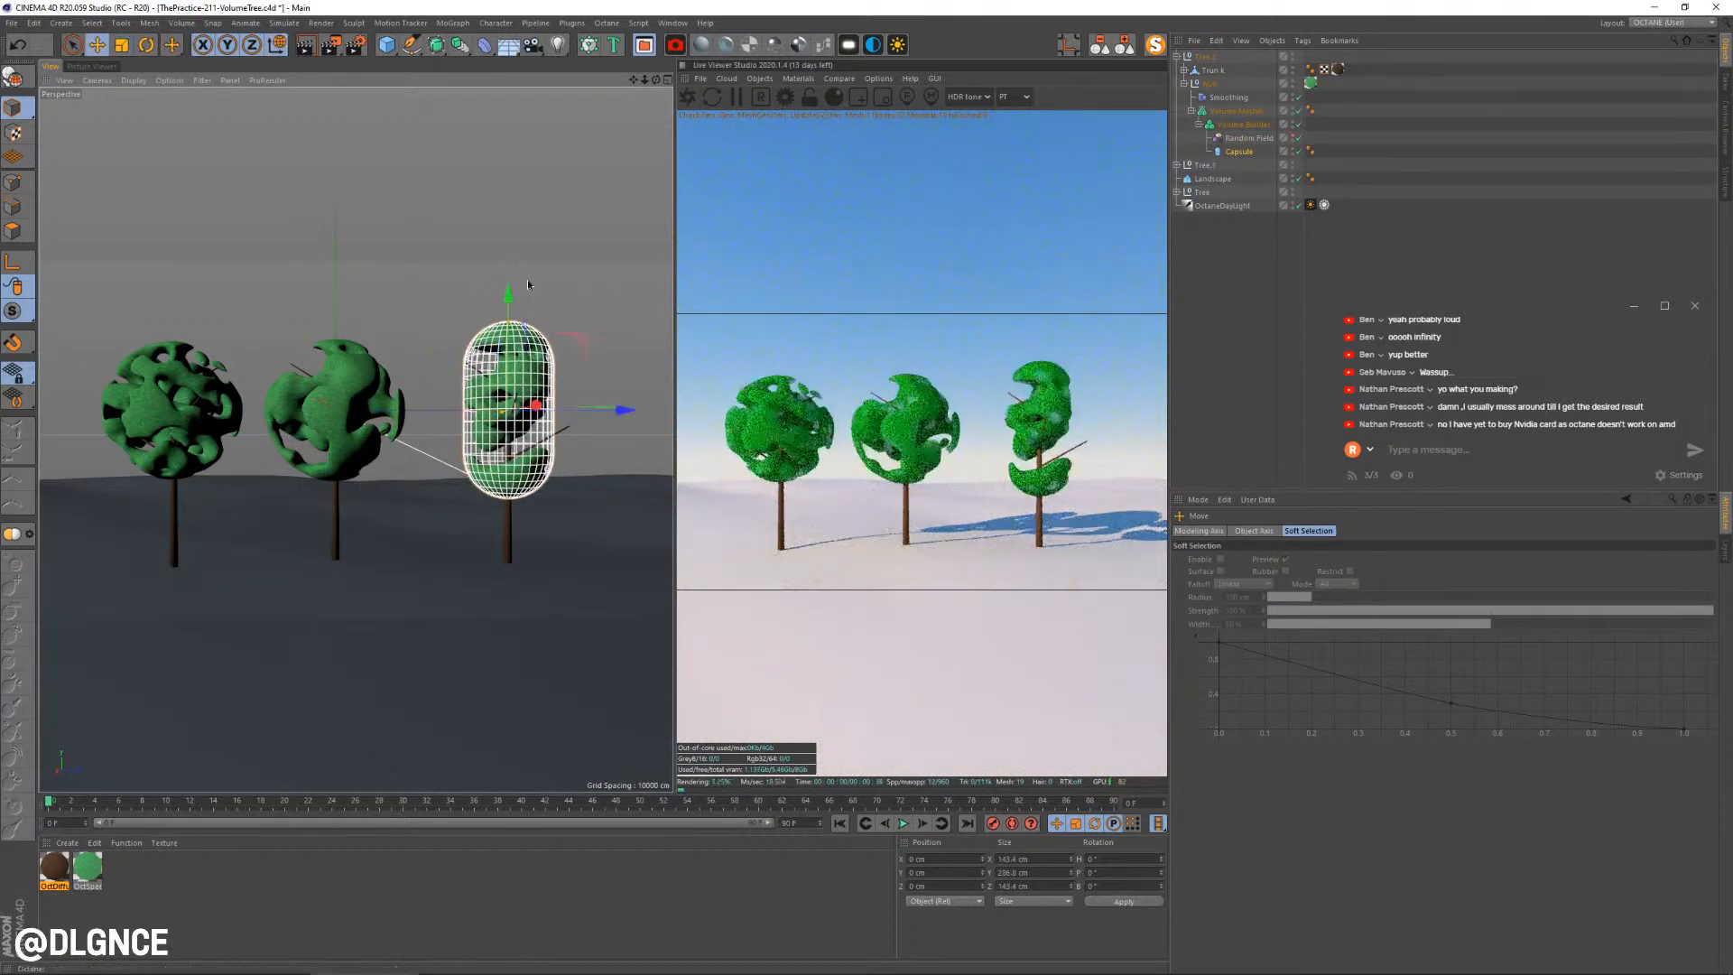
mouse_move(509, 287)
left_mouse_down()
mouse_move(510, 244)
mouse_move(509, 263)
left_mouse_up()
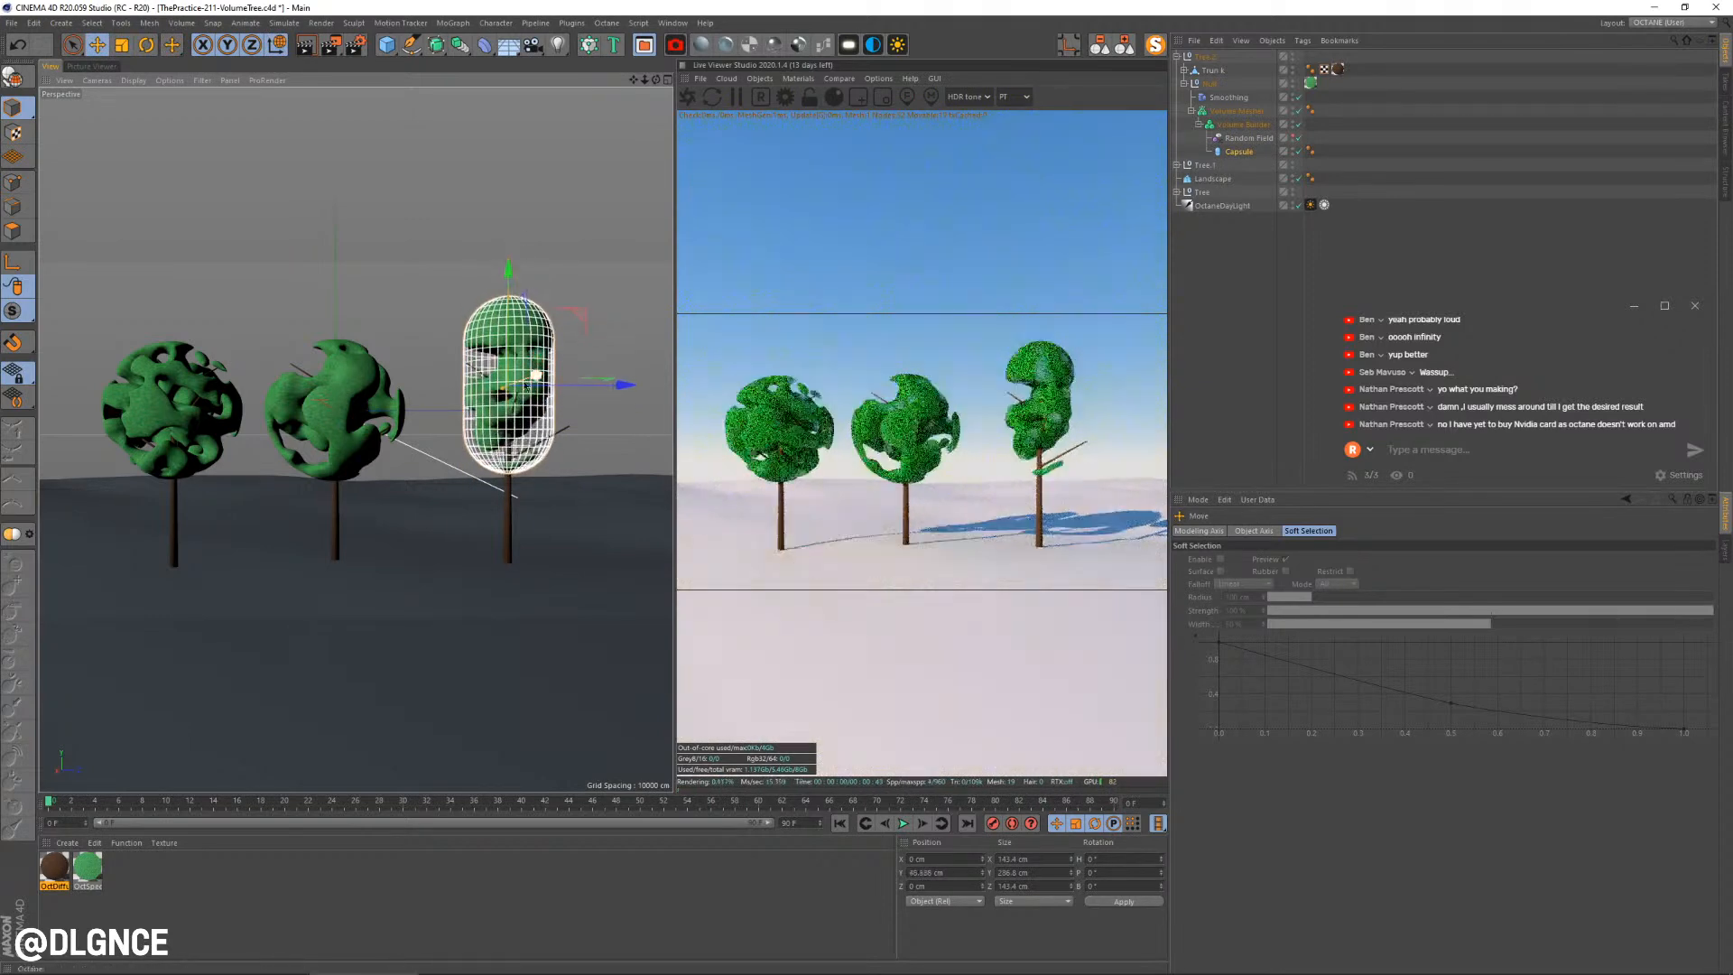
Stretch the Capsule to about 131 cm wide and 347 cm tall and raise it to a Y position of about 77 cm
left_click_drag(501, 390, 503, 393)
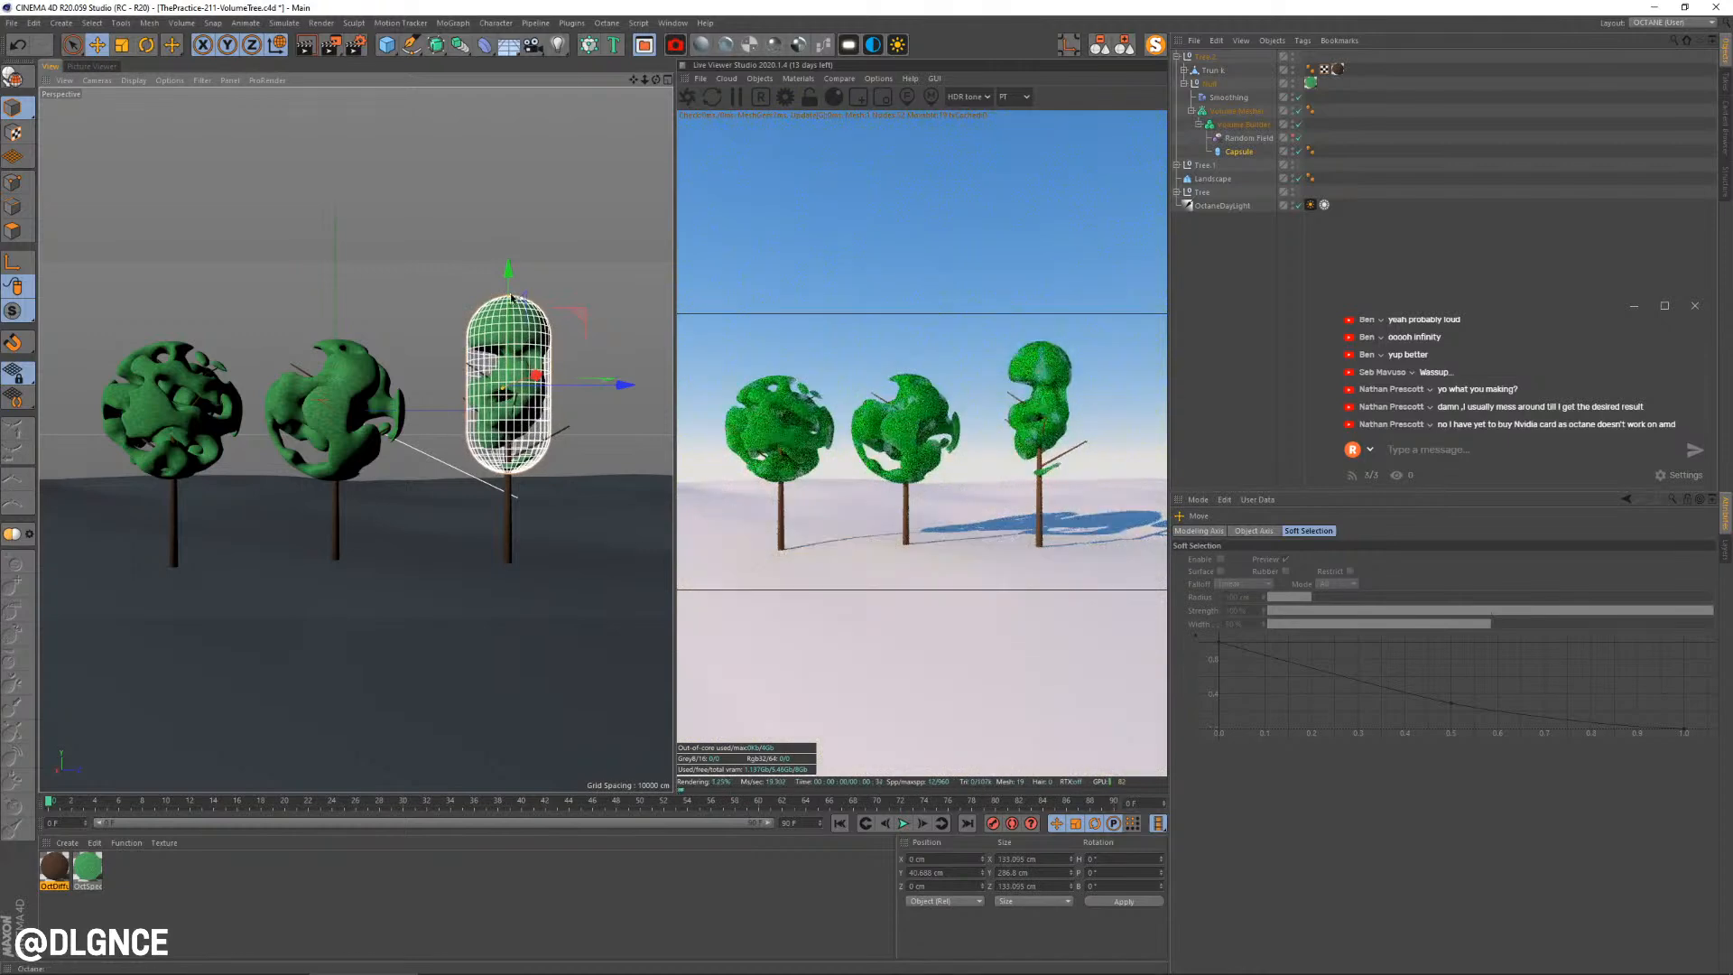
key("t")
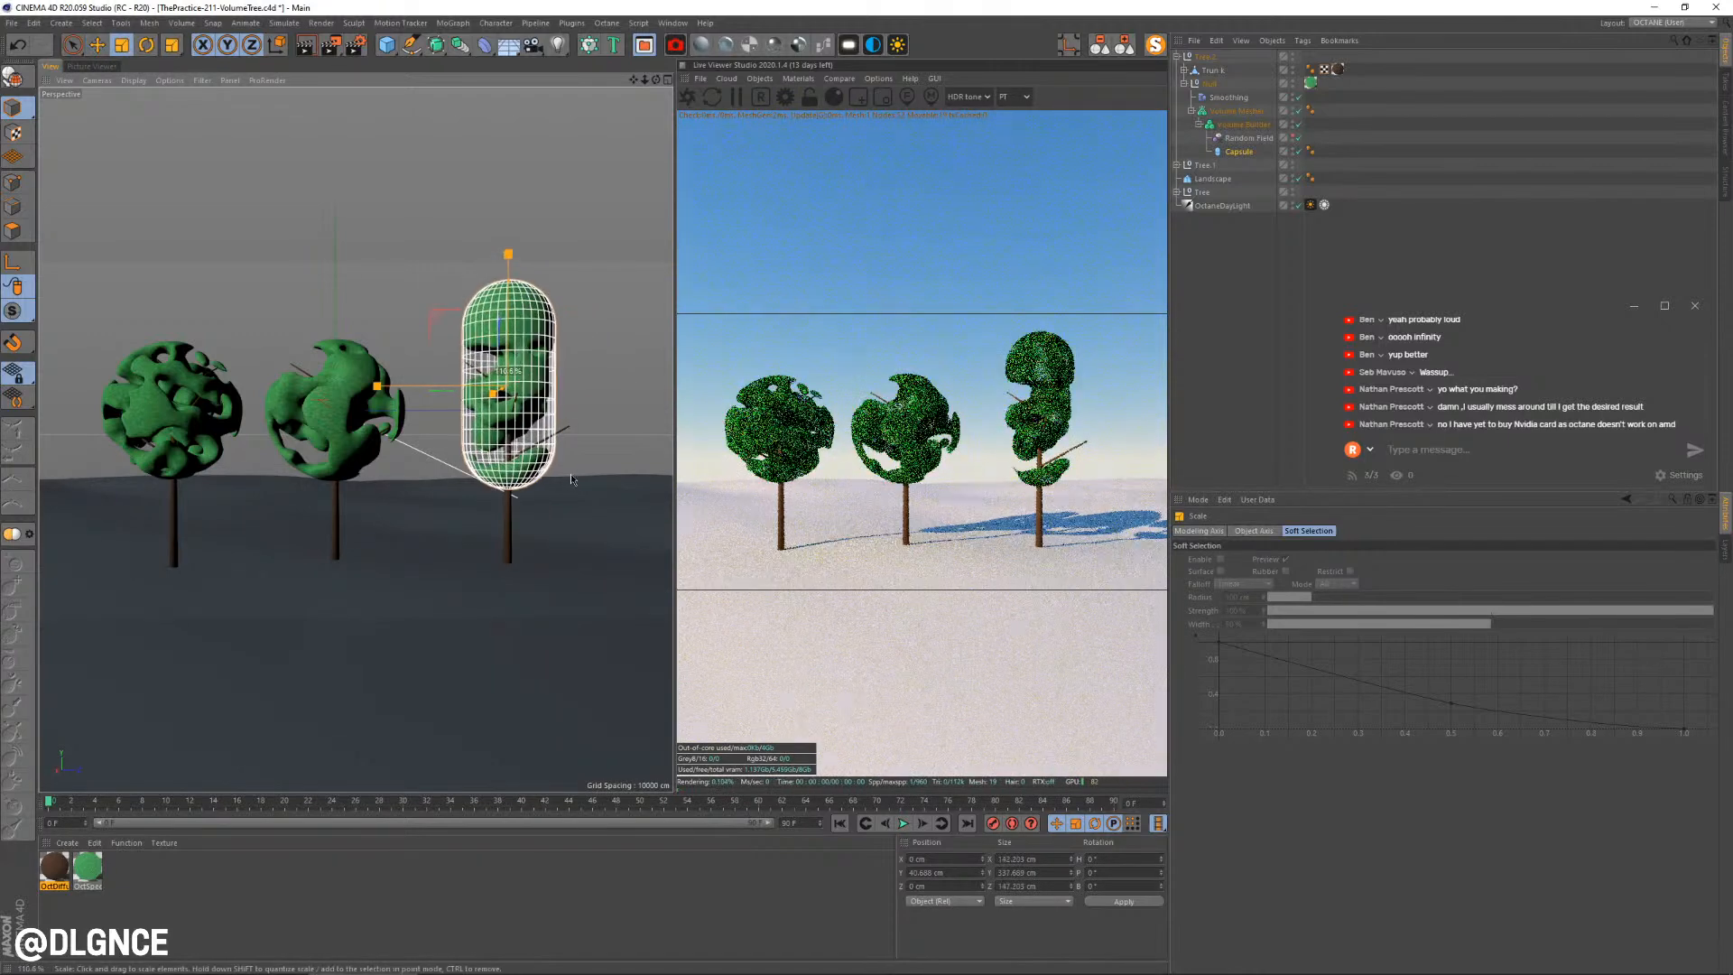
key("e")
mouse_move(513, 288)
left_mouse_down()
mouse_move(513, 262)
mouse_move(513, 284)
left_mouse_up()
key("ctrl+z")
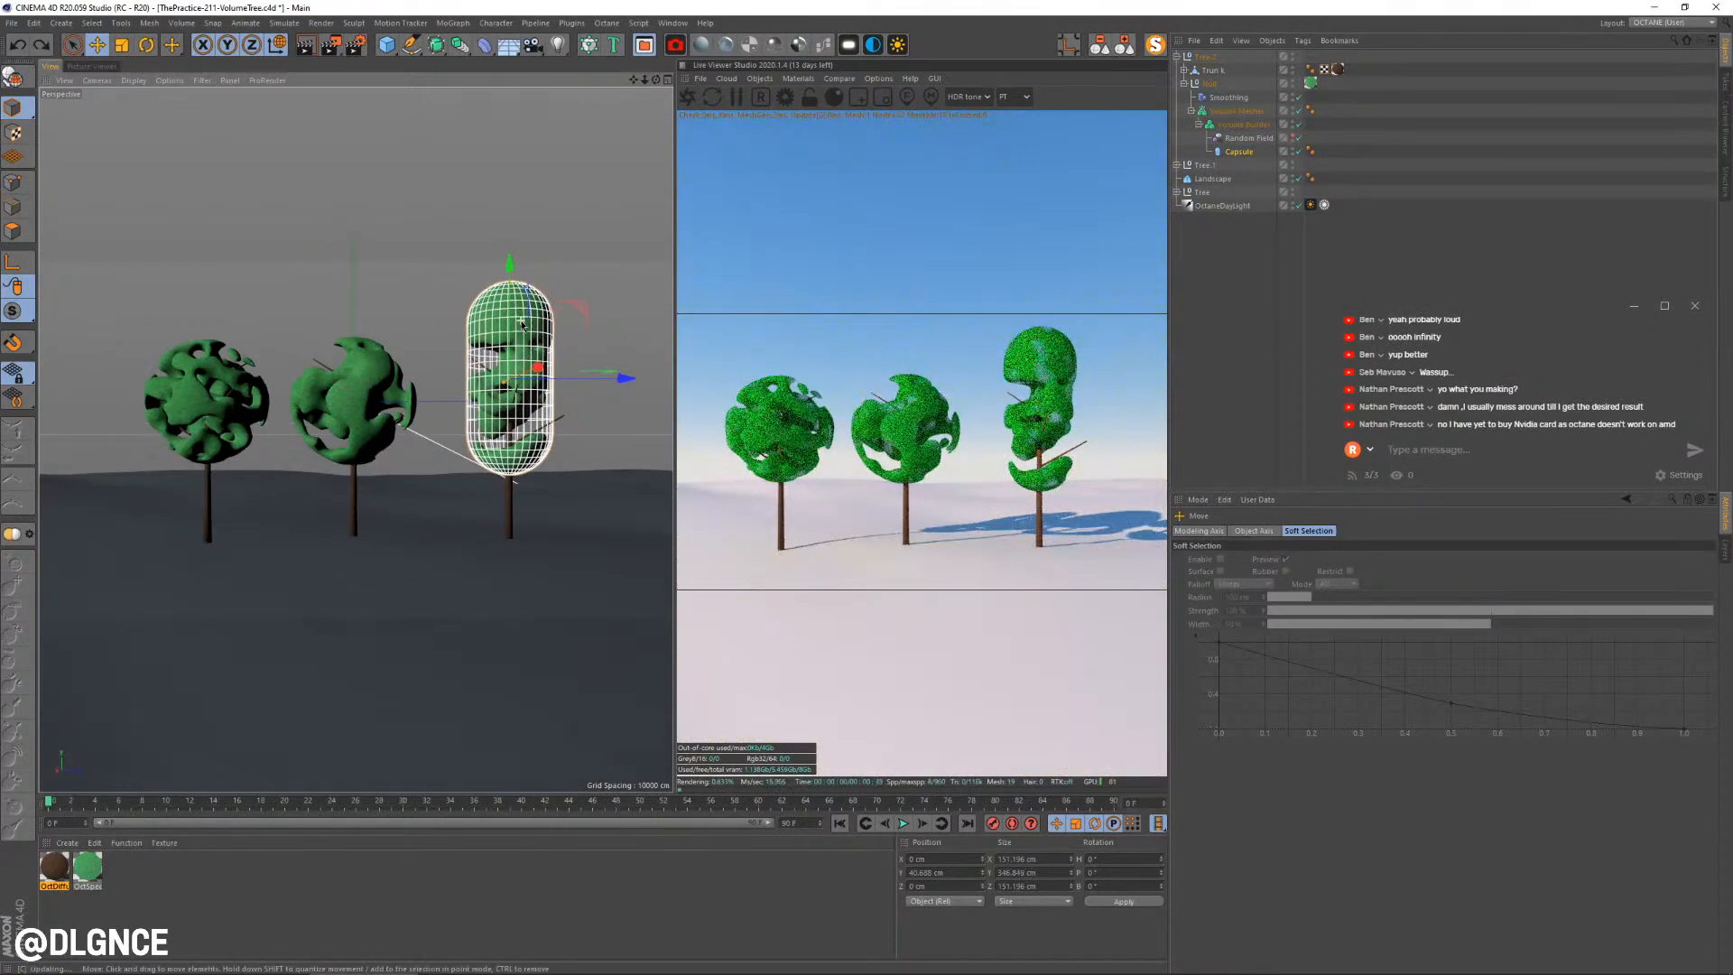
middle_click_drag(520, 331, 480, 353, "alt")
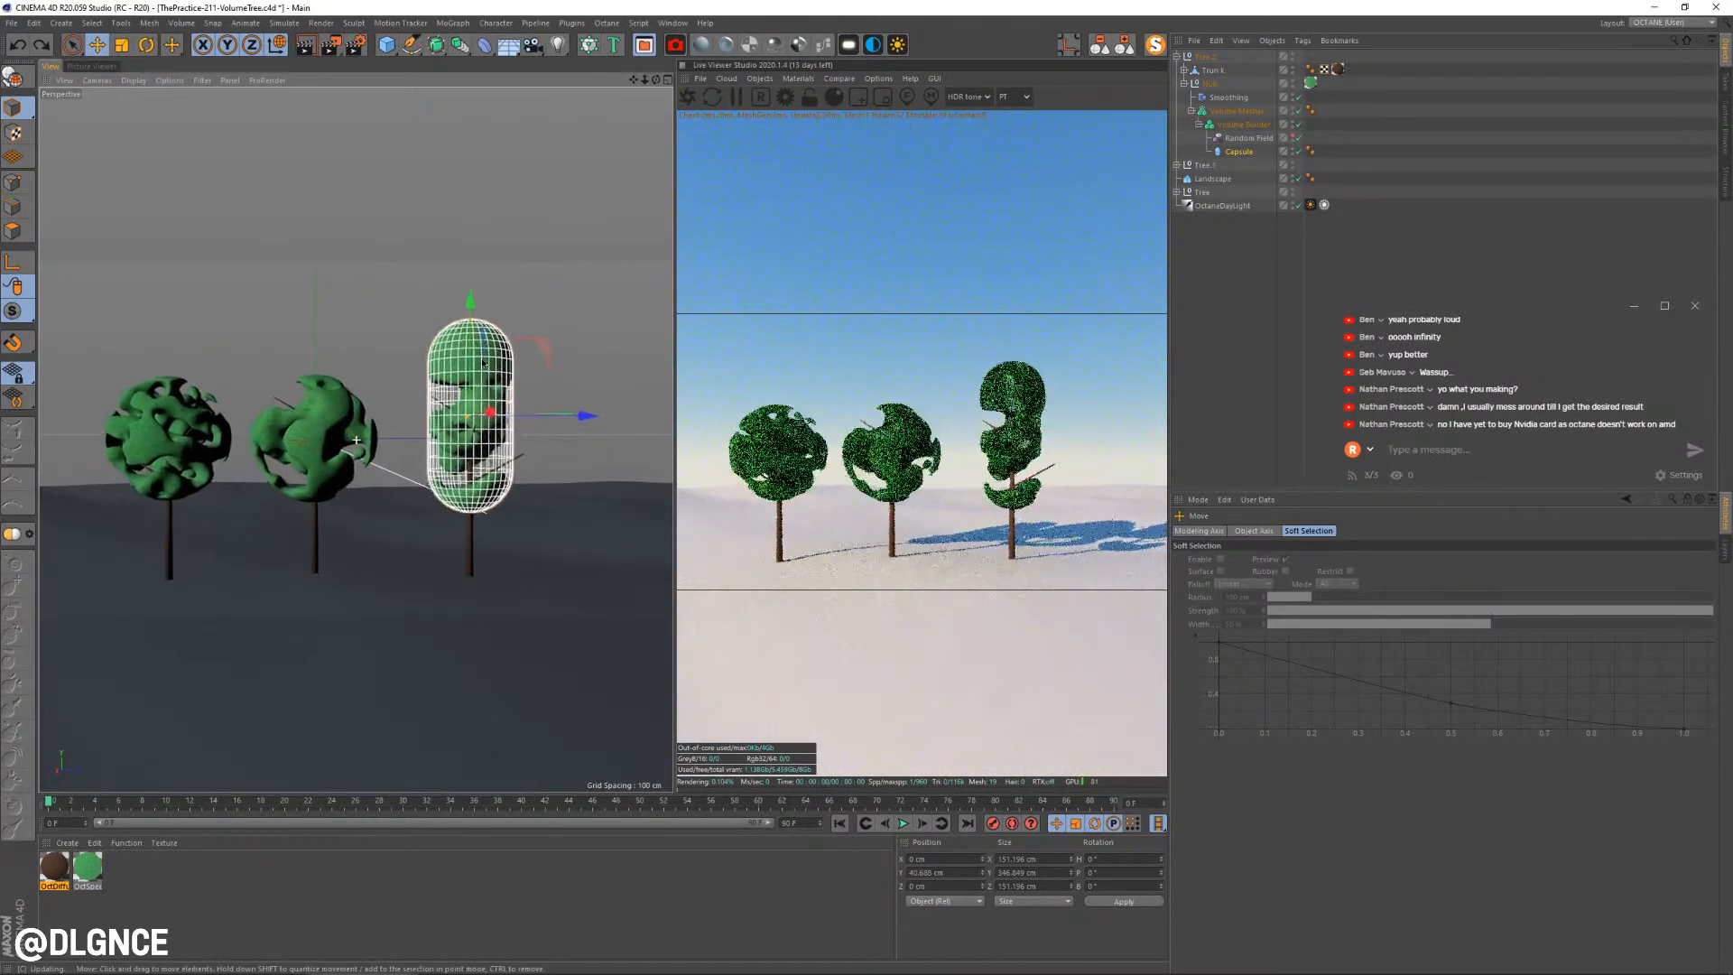
left_click_drag(480, 353, 473, 318)
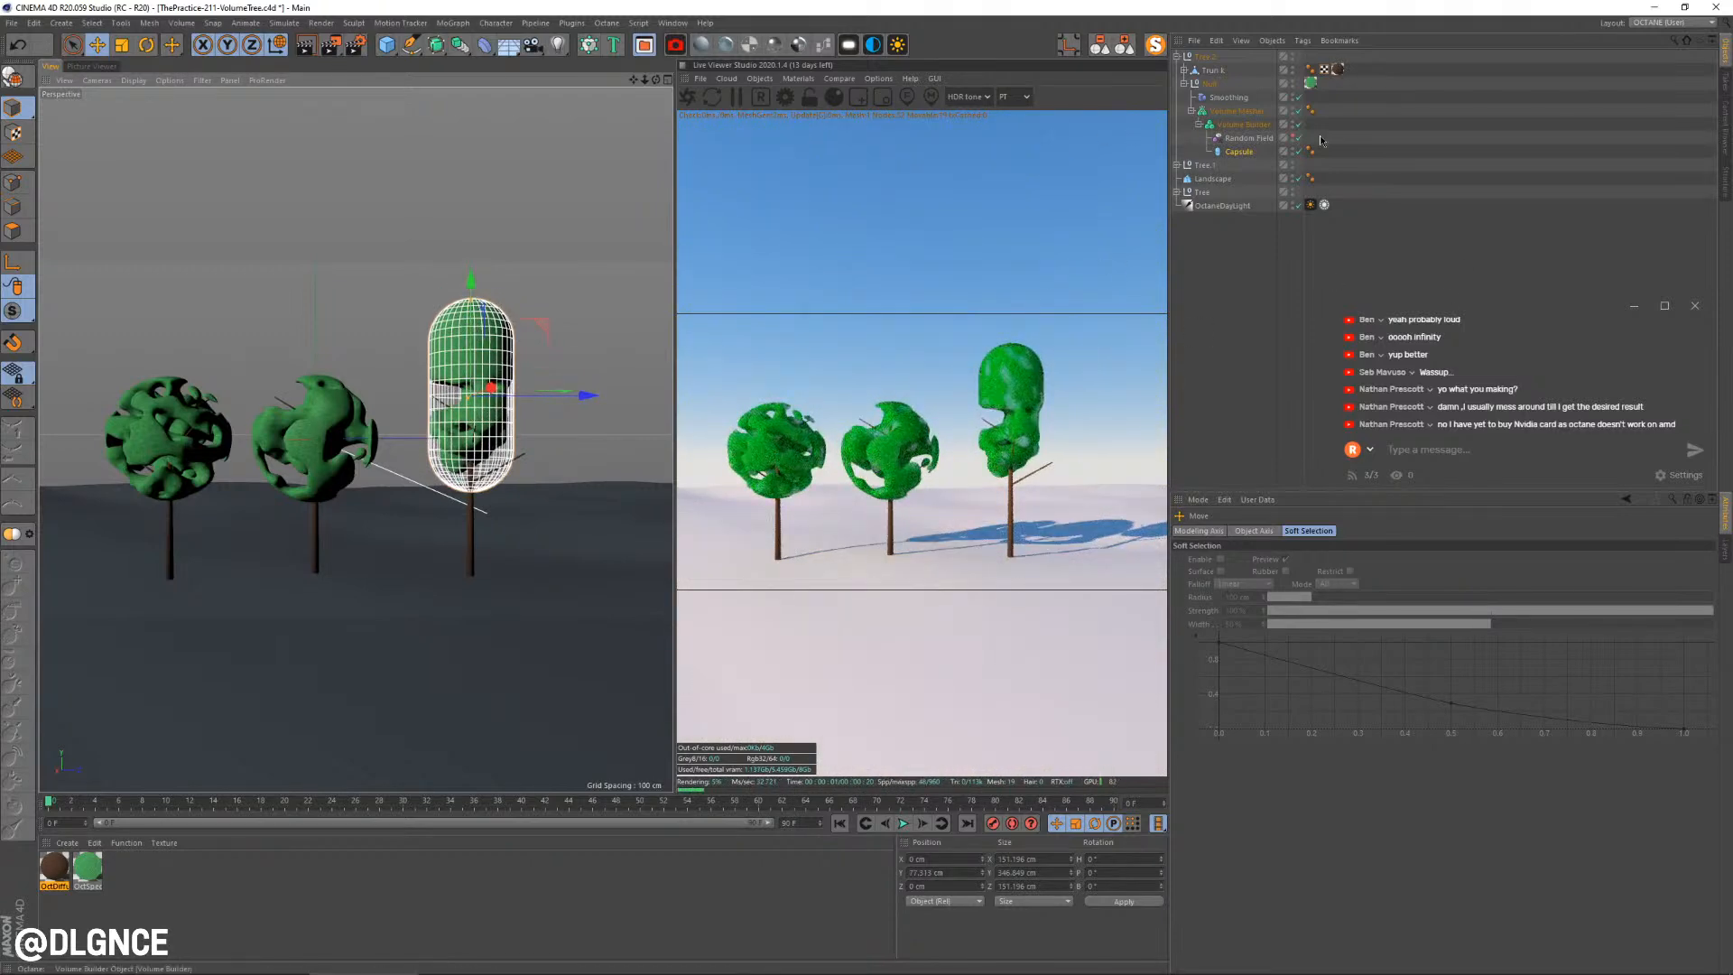
Enlarge the third tree's Random Field and raise it to a Y position of about 97 cm around the foliage
left_click(1250, 137)
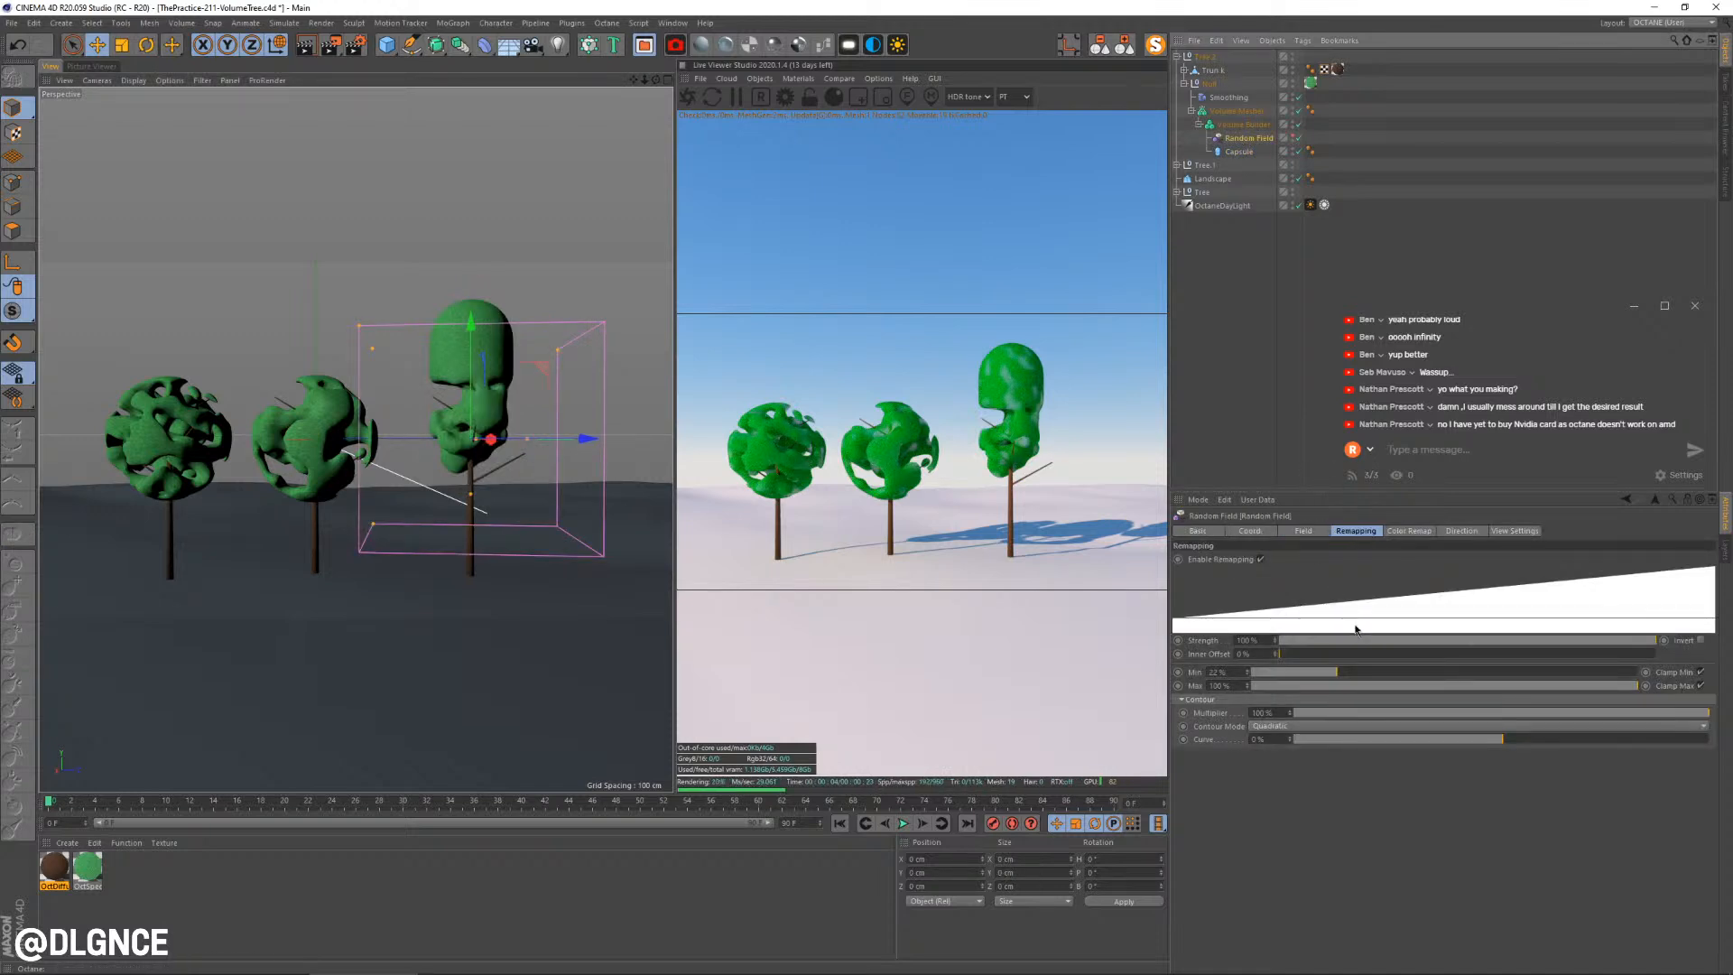
left_click(1297, 531)
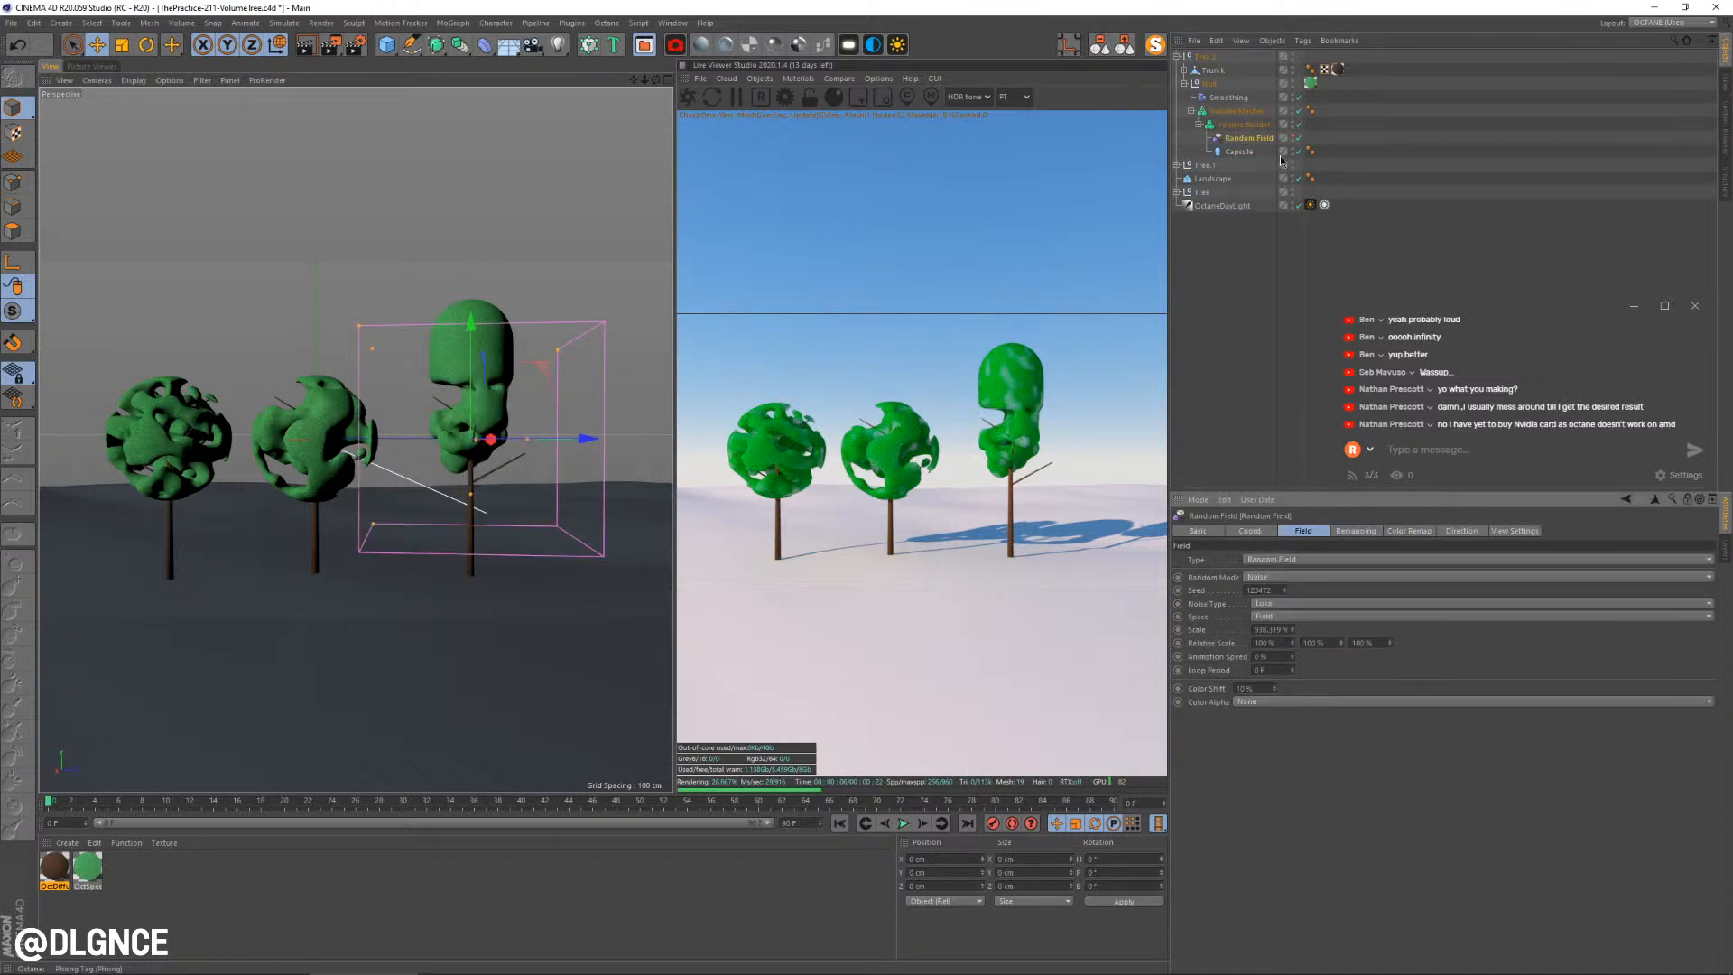
key("t")
left_click_drag(353, 437, 294, 437)
key("e")
left_click_drag(468, 370, 527, 312)
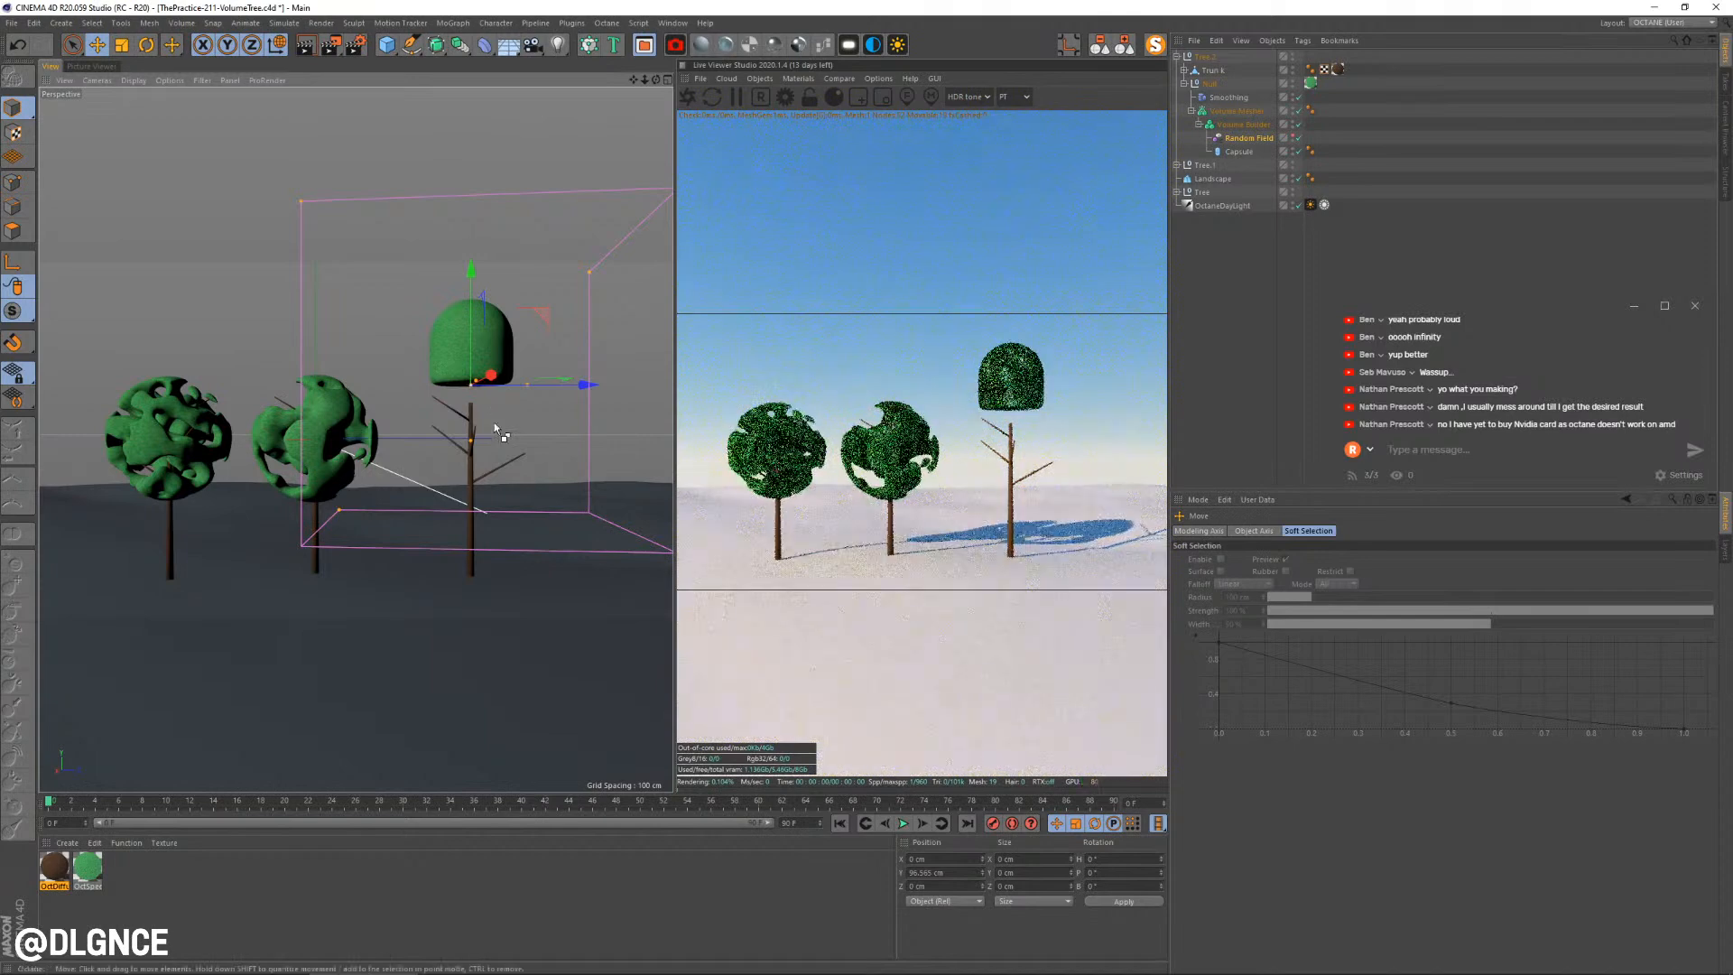
Step the third tree's Random Field seed up to 123474
left_click(1248, 138)
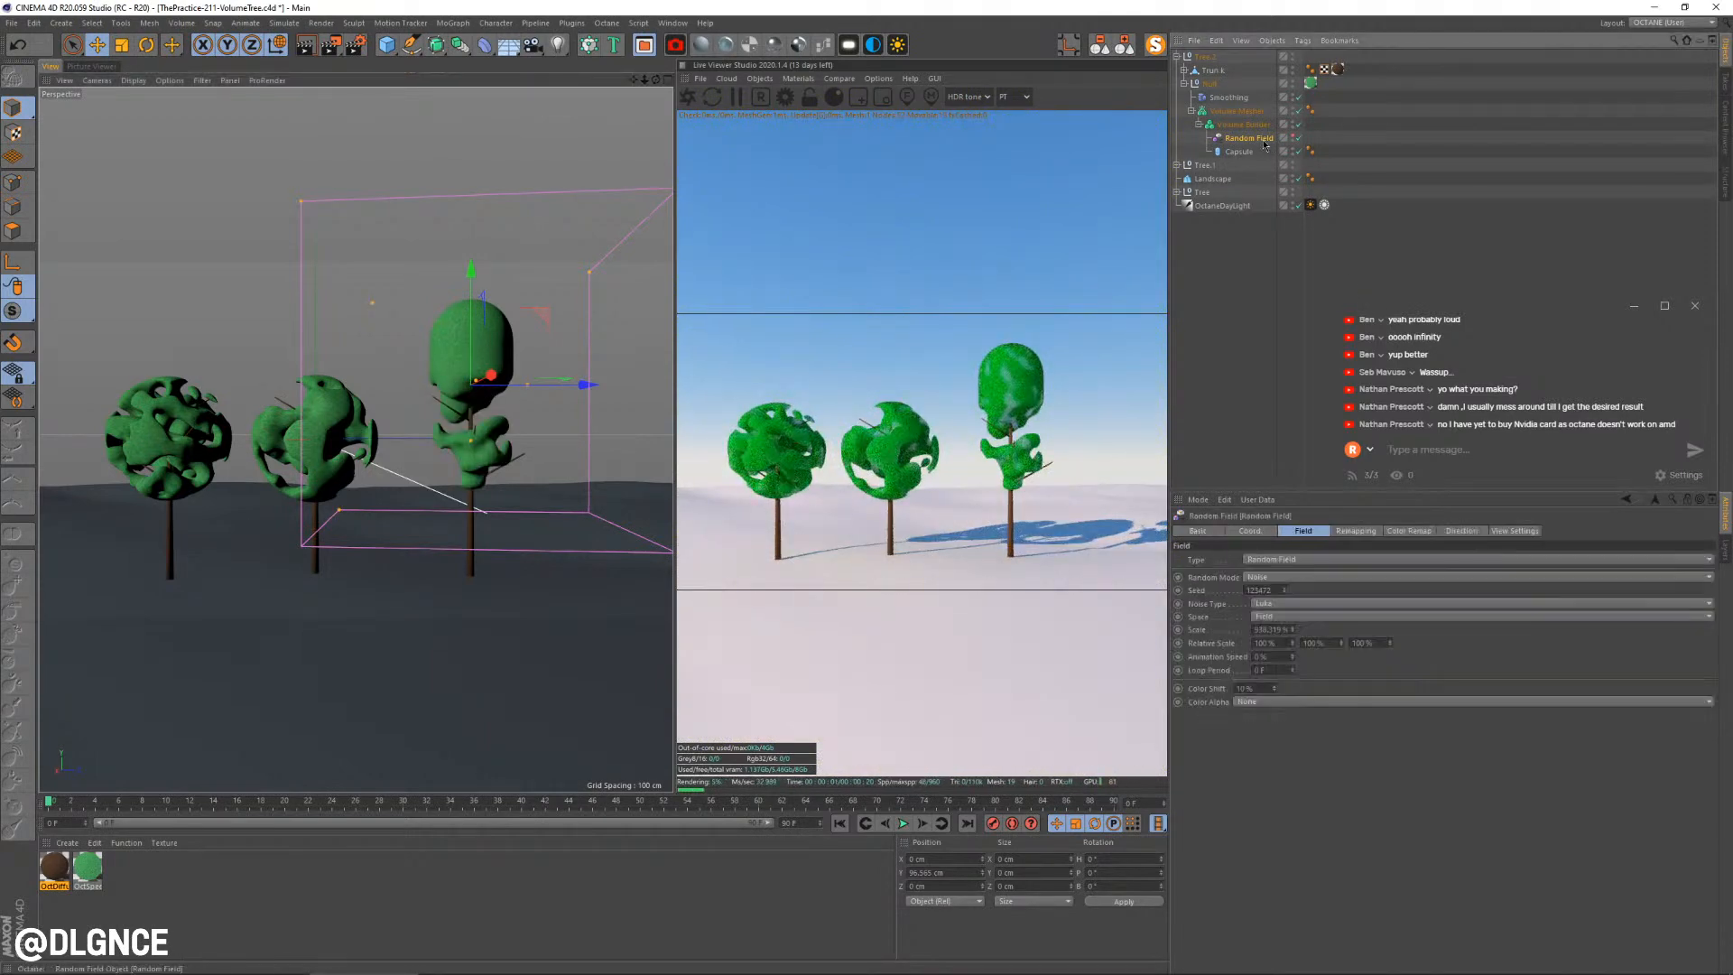
left_click(1286, 587)
left_click(1286, 587)
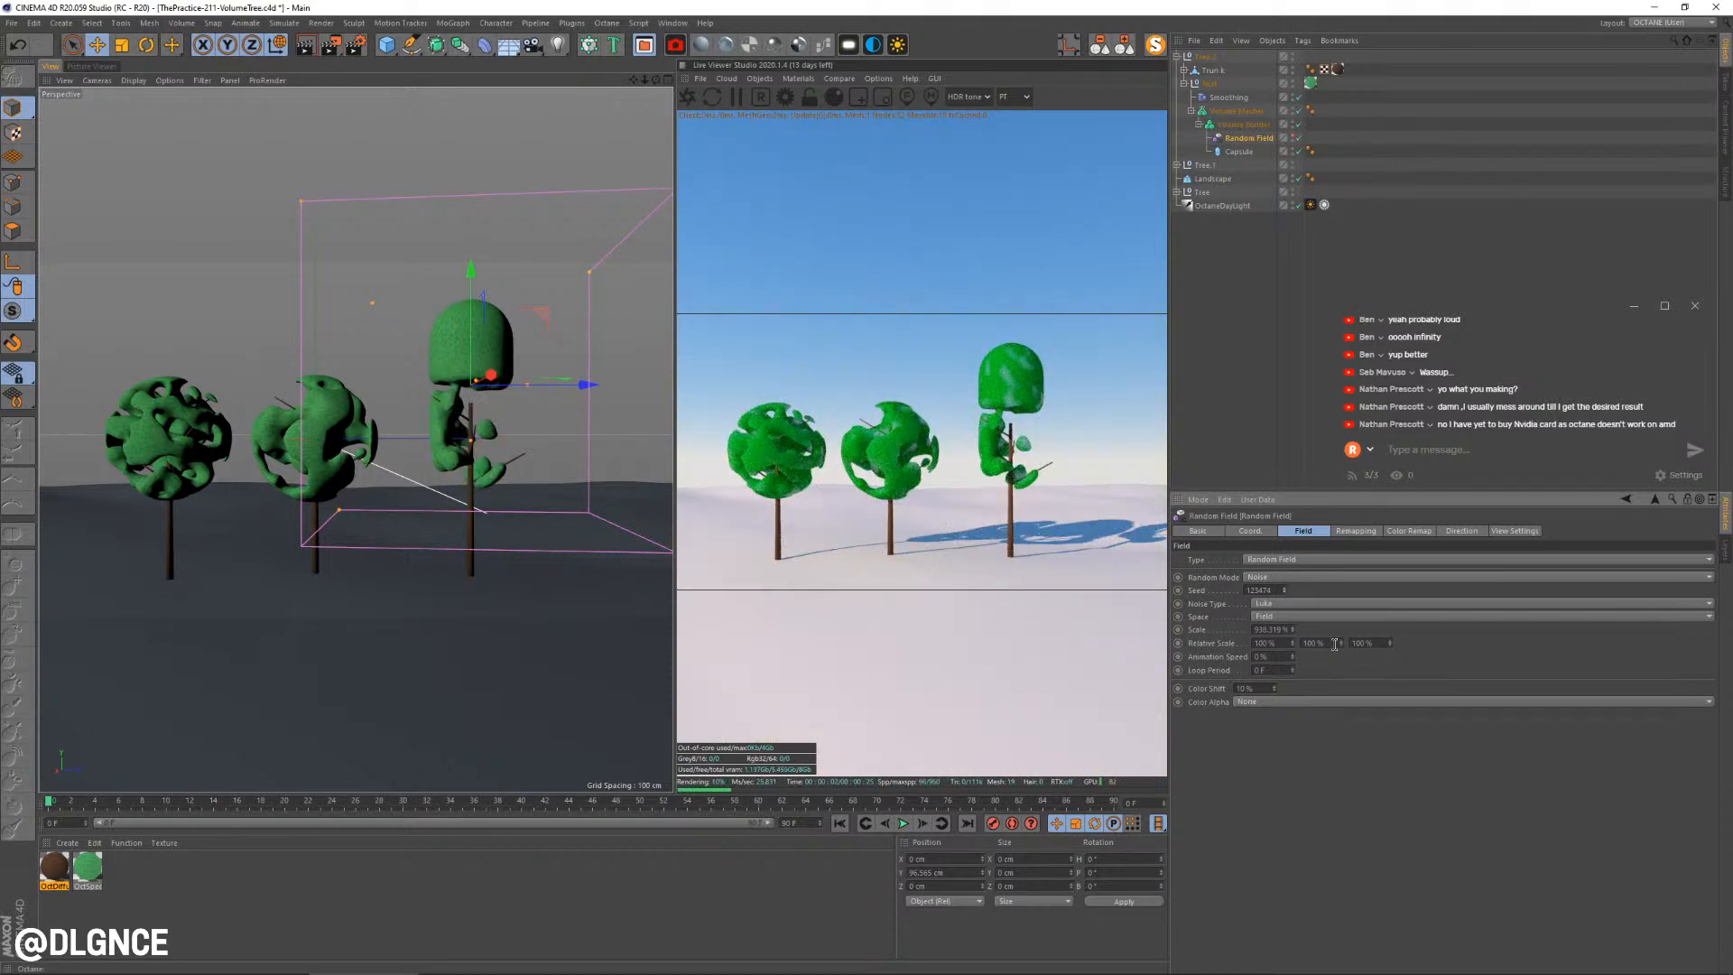
Set the Random Field's creation box size to 400 cm on every axis in the third tree's Volume Builder
left_click(1292, 138)
left_click_drag(406, 487, 636, 492, "alt")
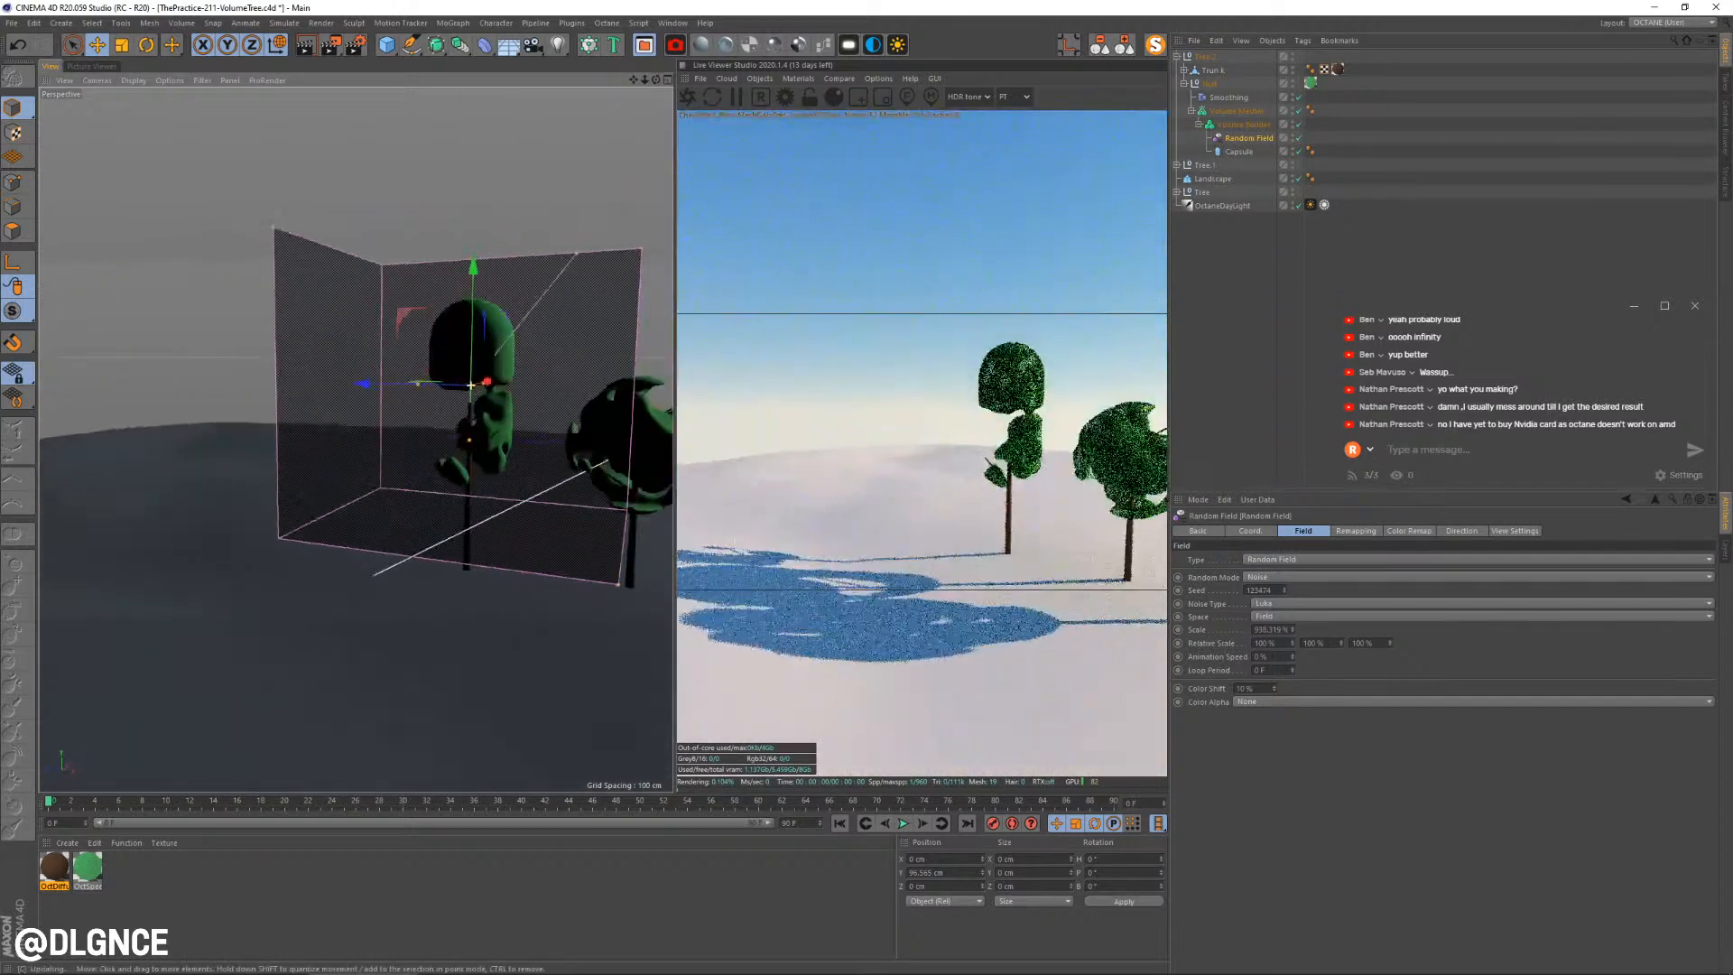
left_click_drag(470, 385, 506, 388, "alt")
left_click(1259, 132)
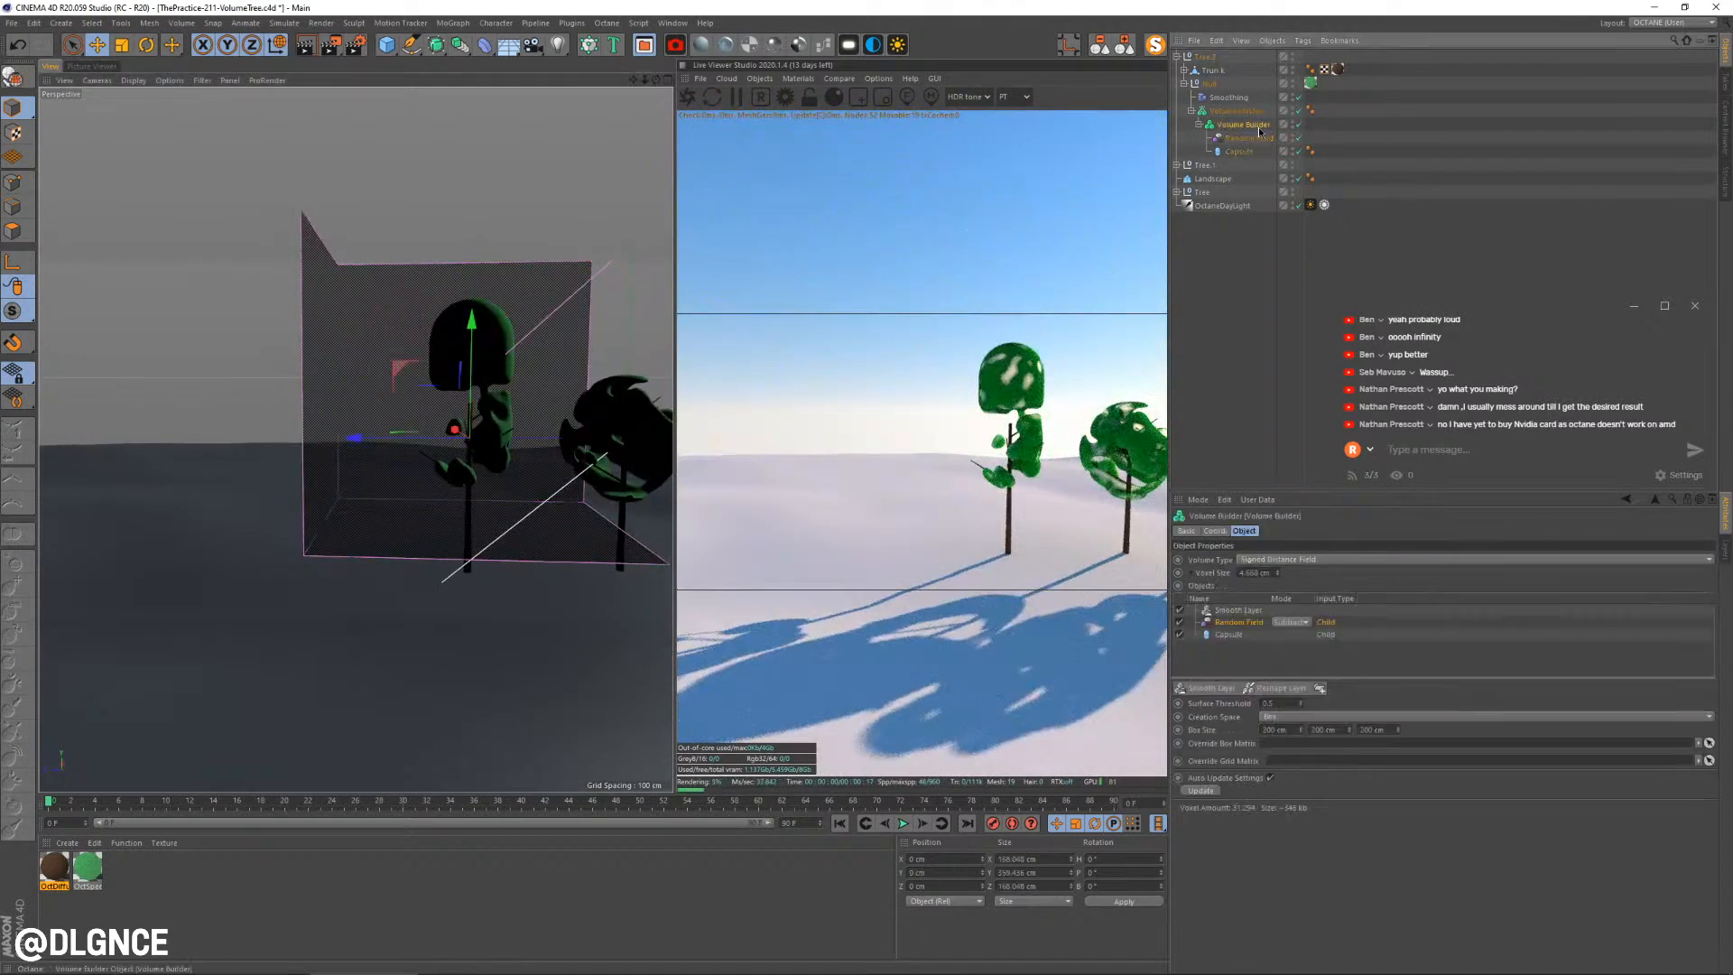
left_click(1248, 622)
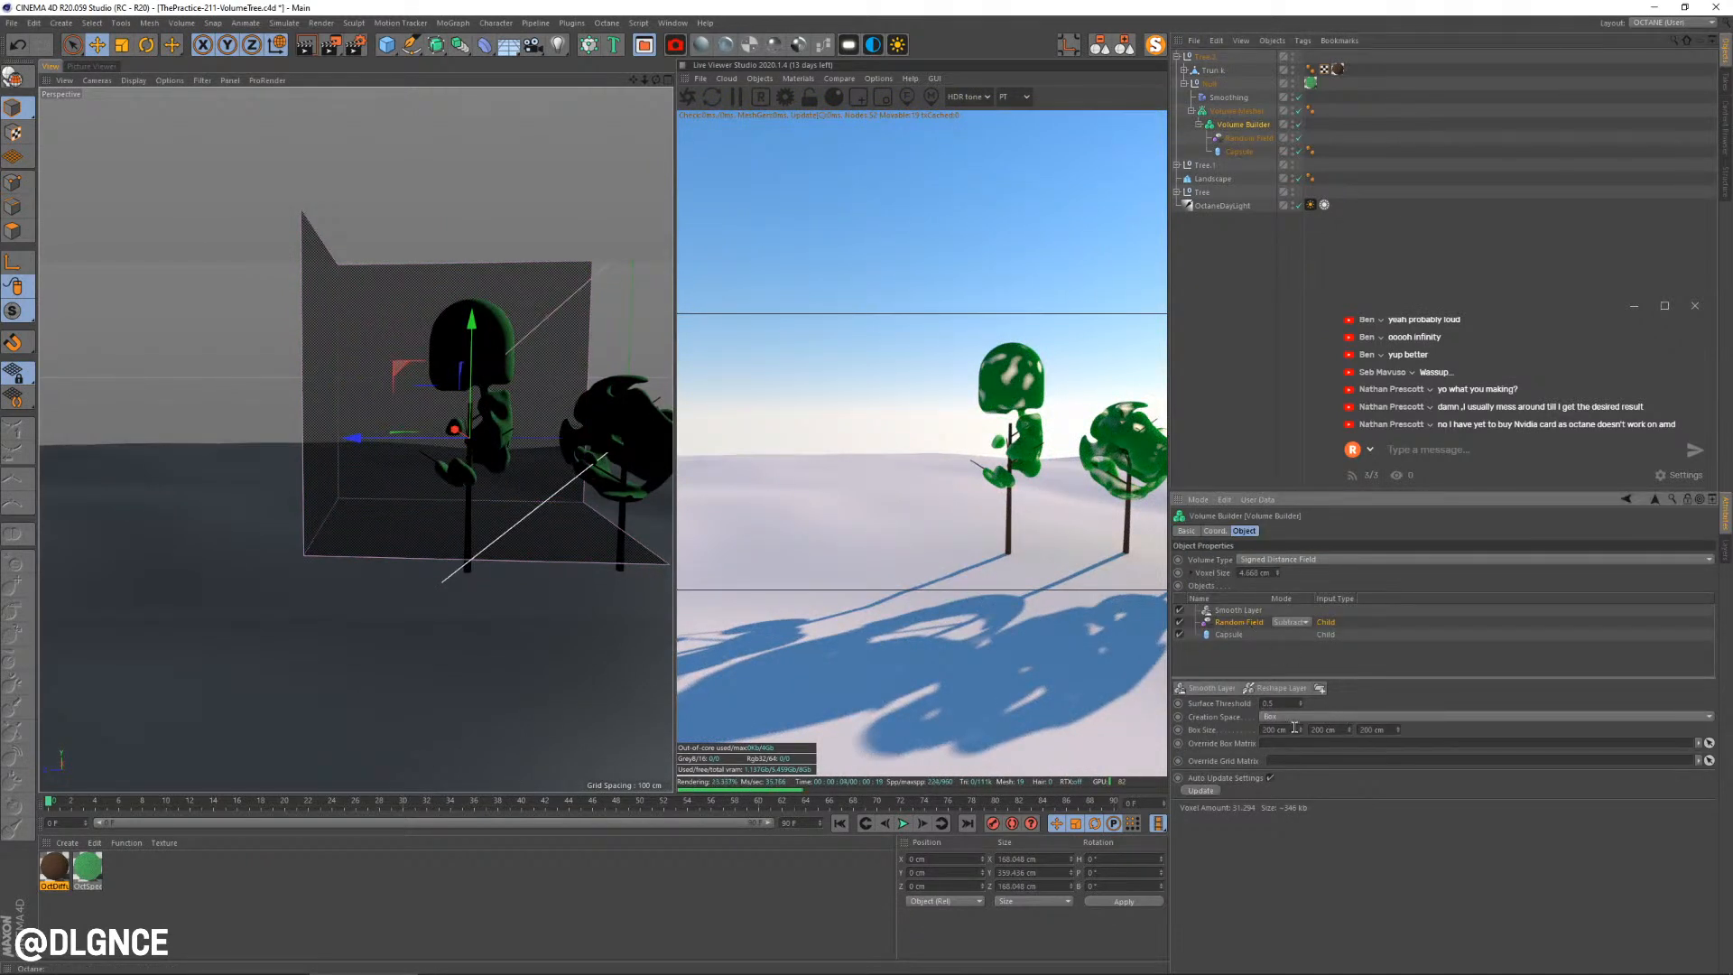
type("400")
key("Tab")
type("400")
Try Objects as the Random Field's creation space in the third tree's Volume Builder and switch back to Box
left_click(1296, 717)
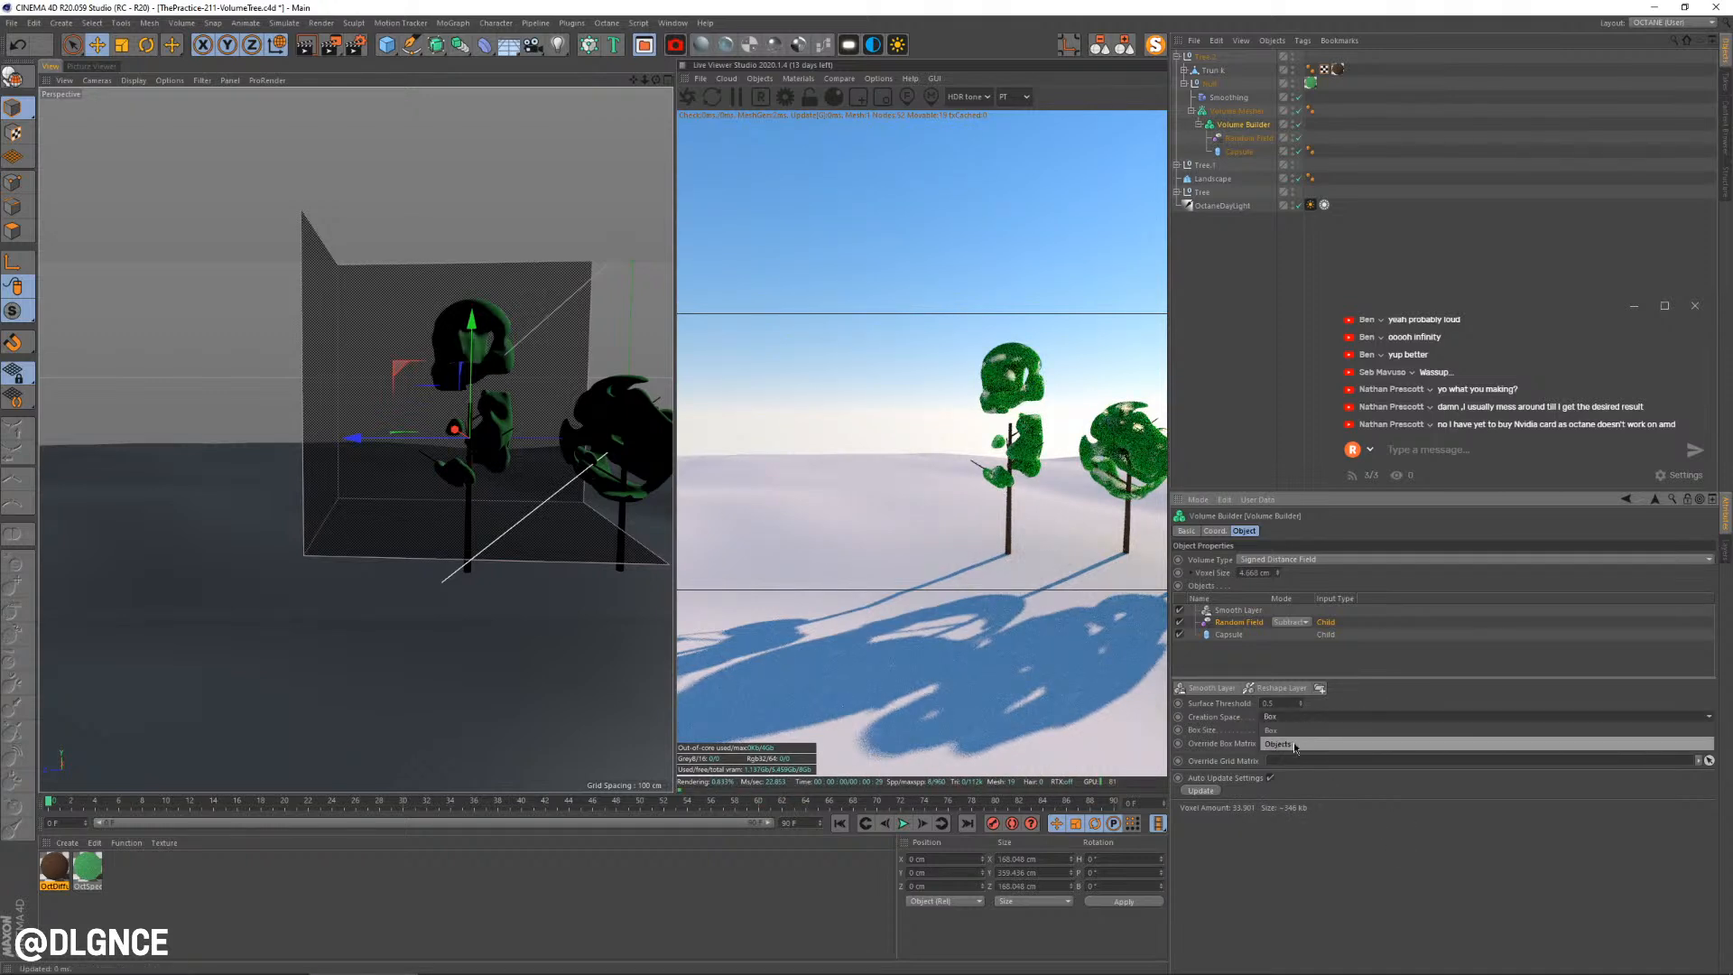
left_click(1294, 743)
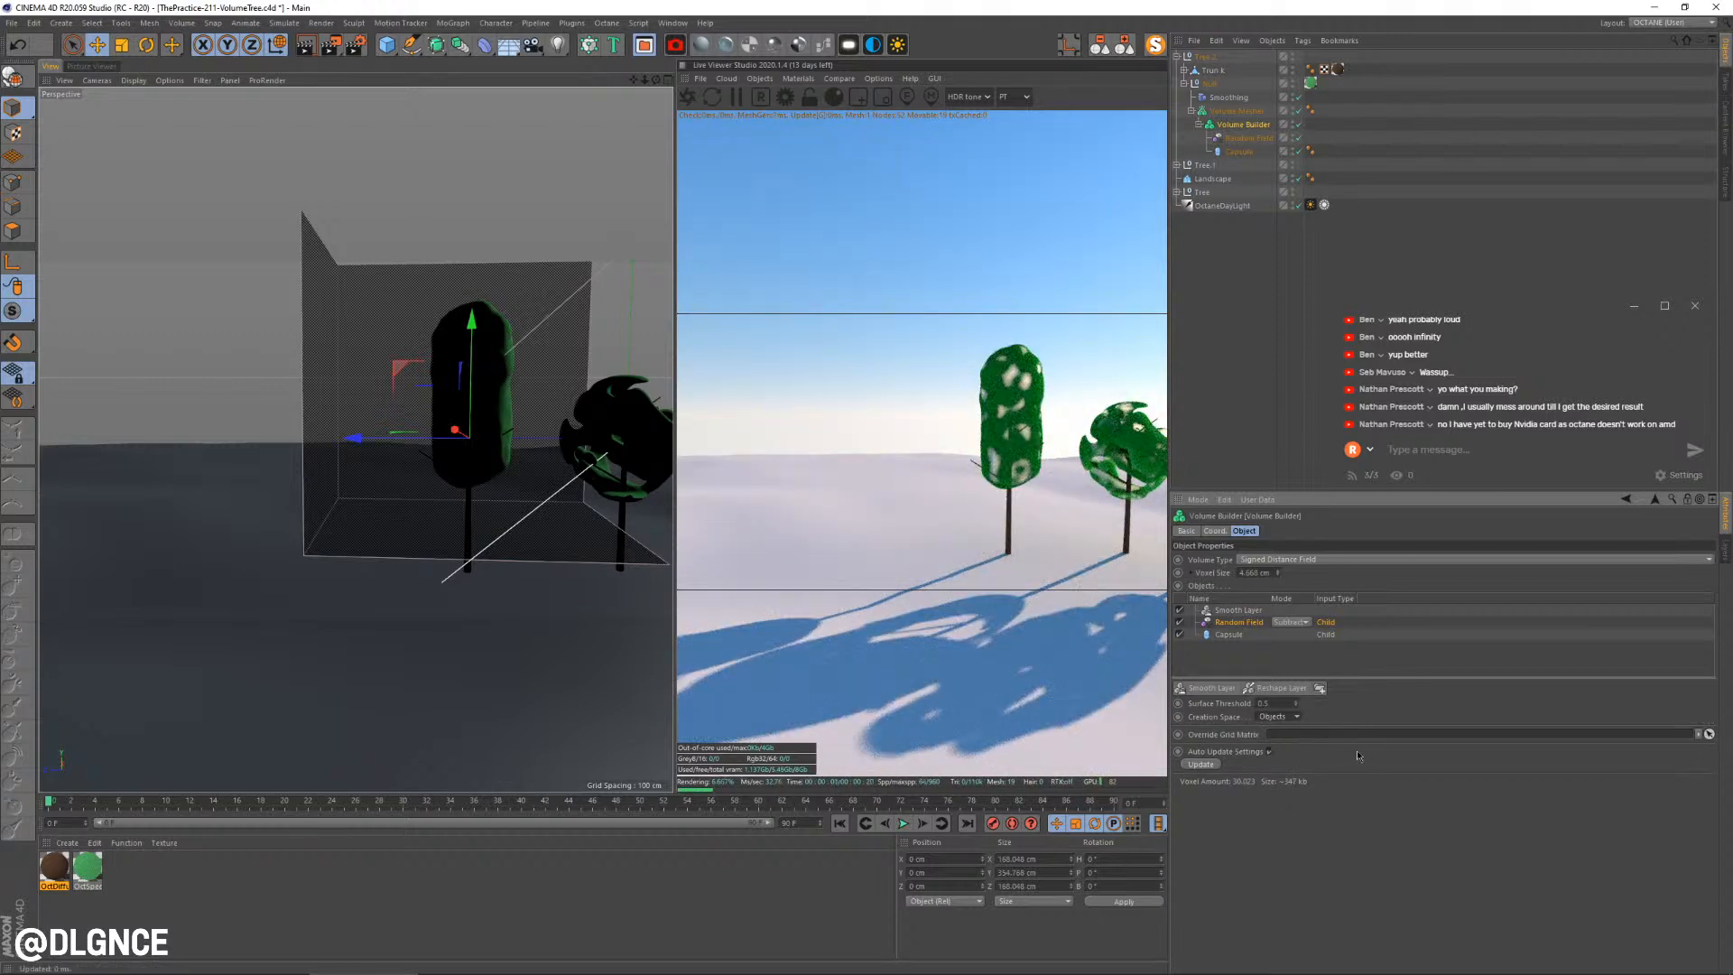
left_click_drag(339, 464, 823, 395, "alt")
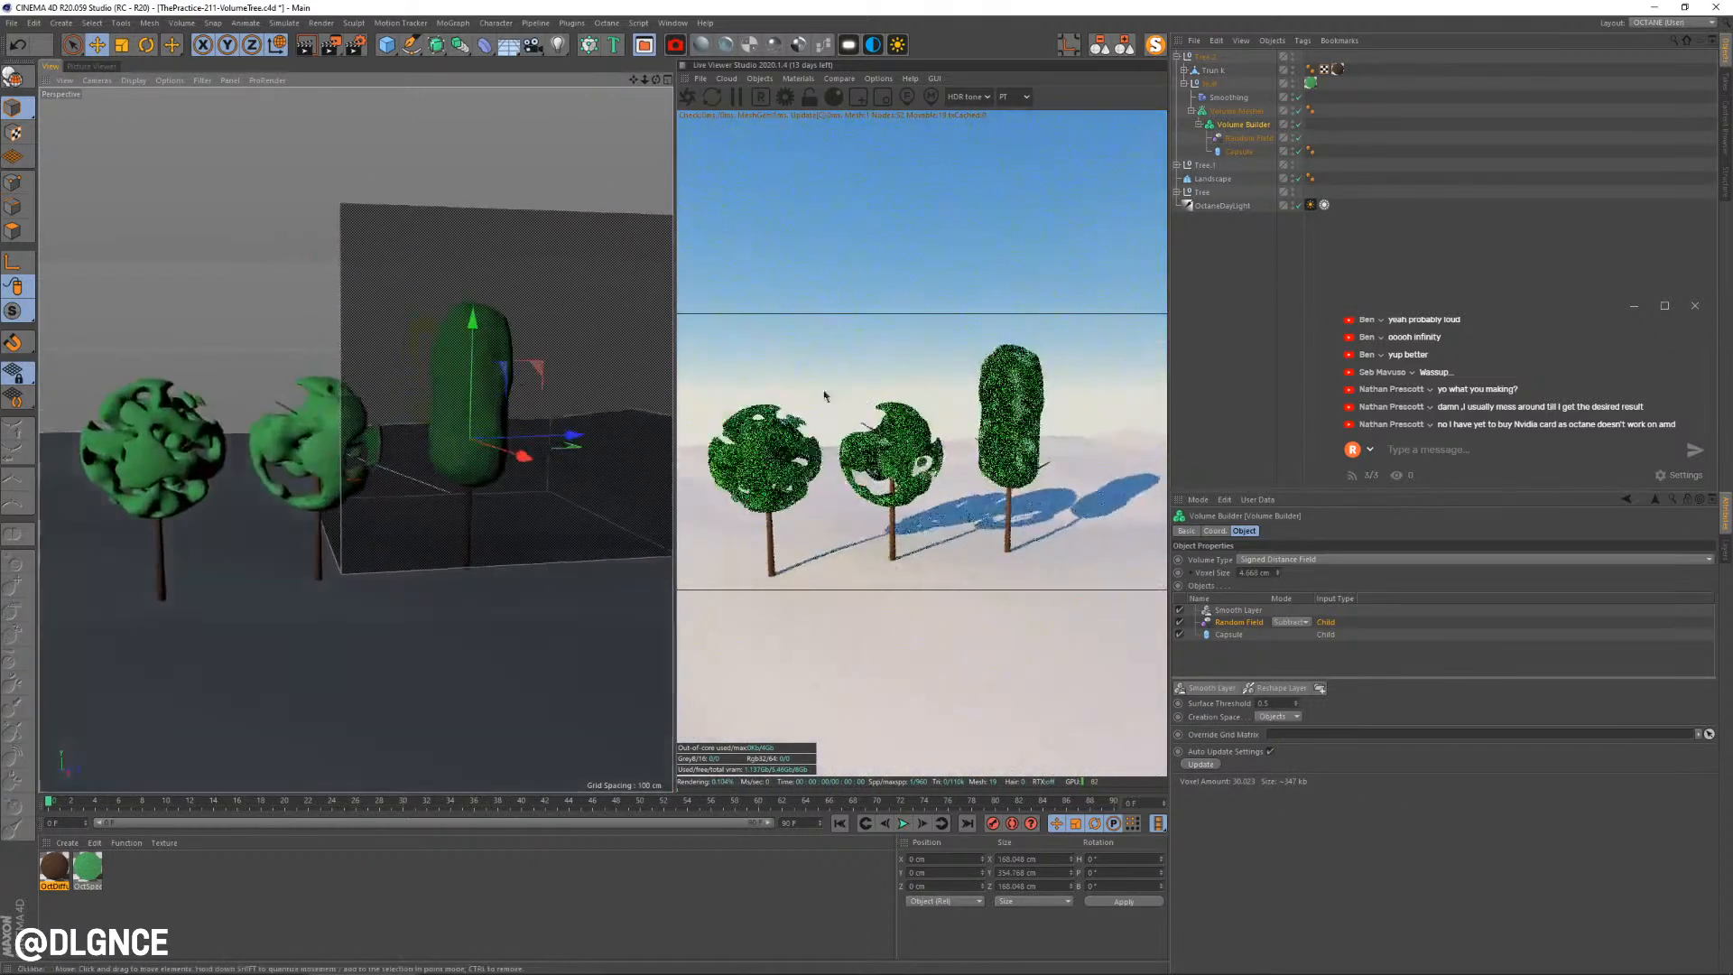
left_click(1288, 720)
left_click(1280, 730)
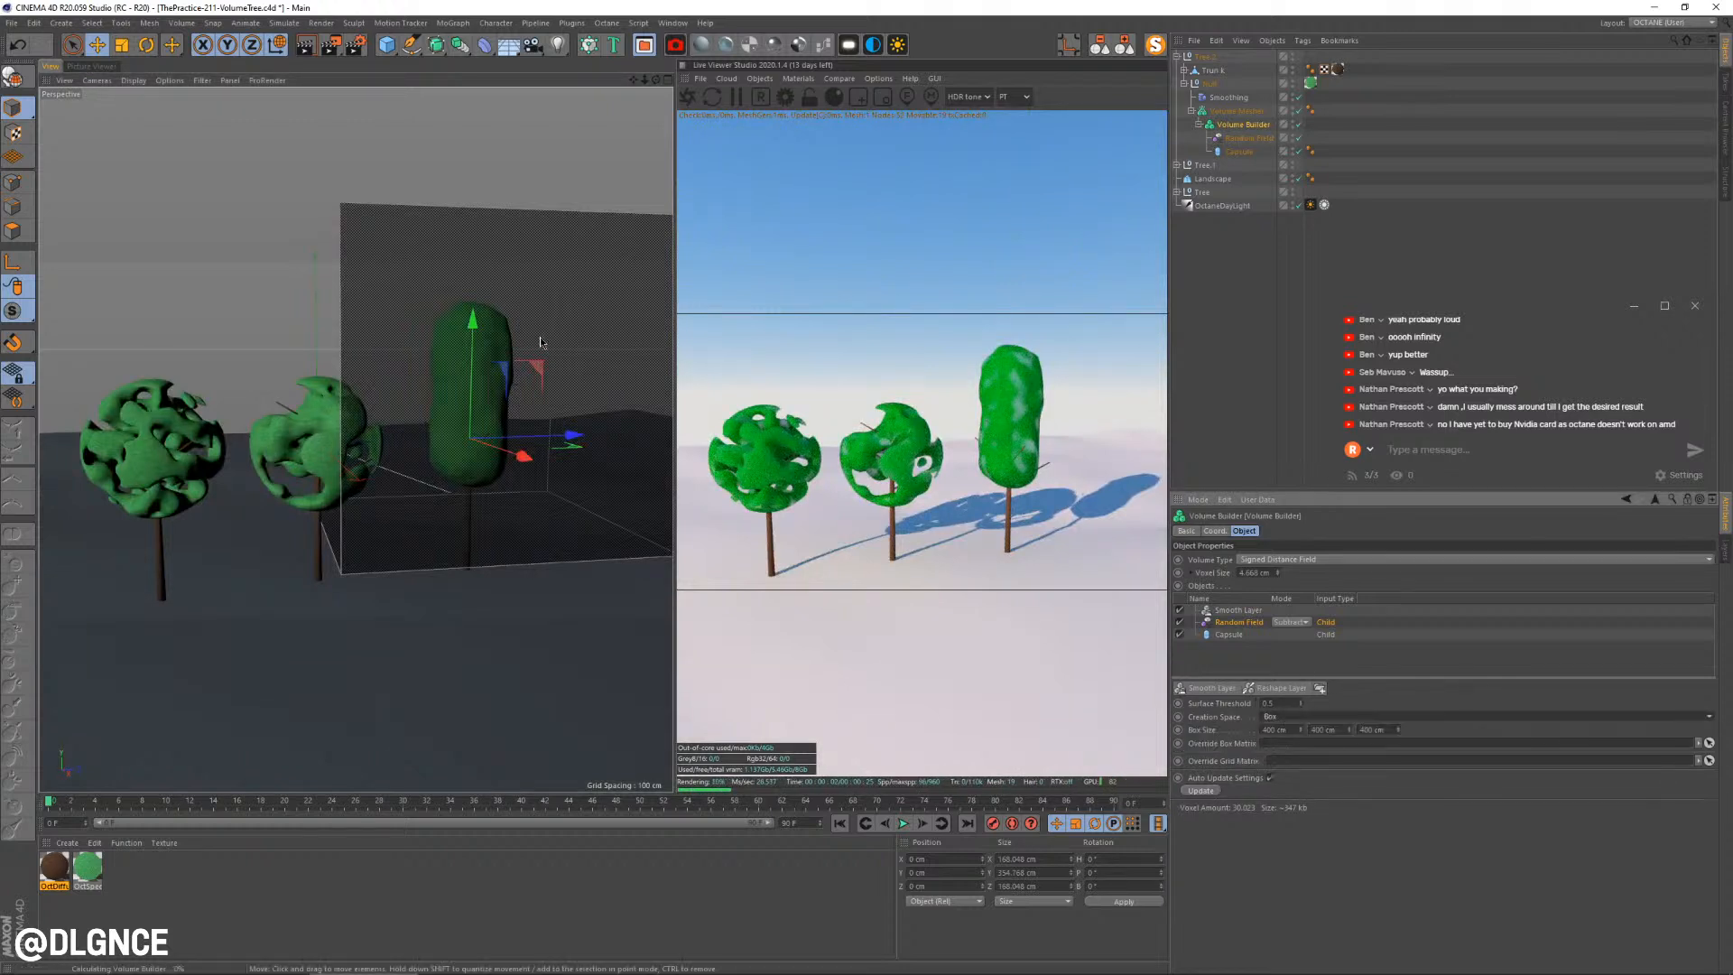
left_click_drag(553, 403, 521, 397, "alt")
key("e")
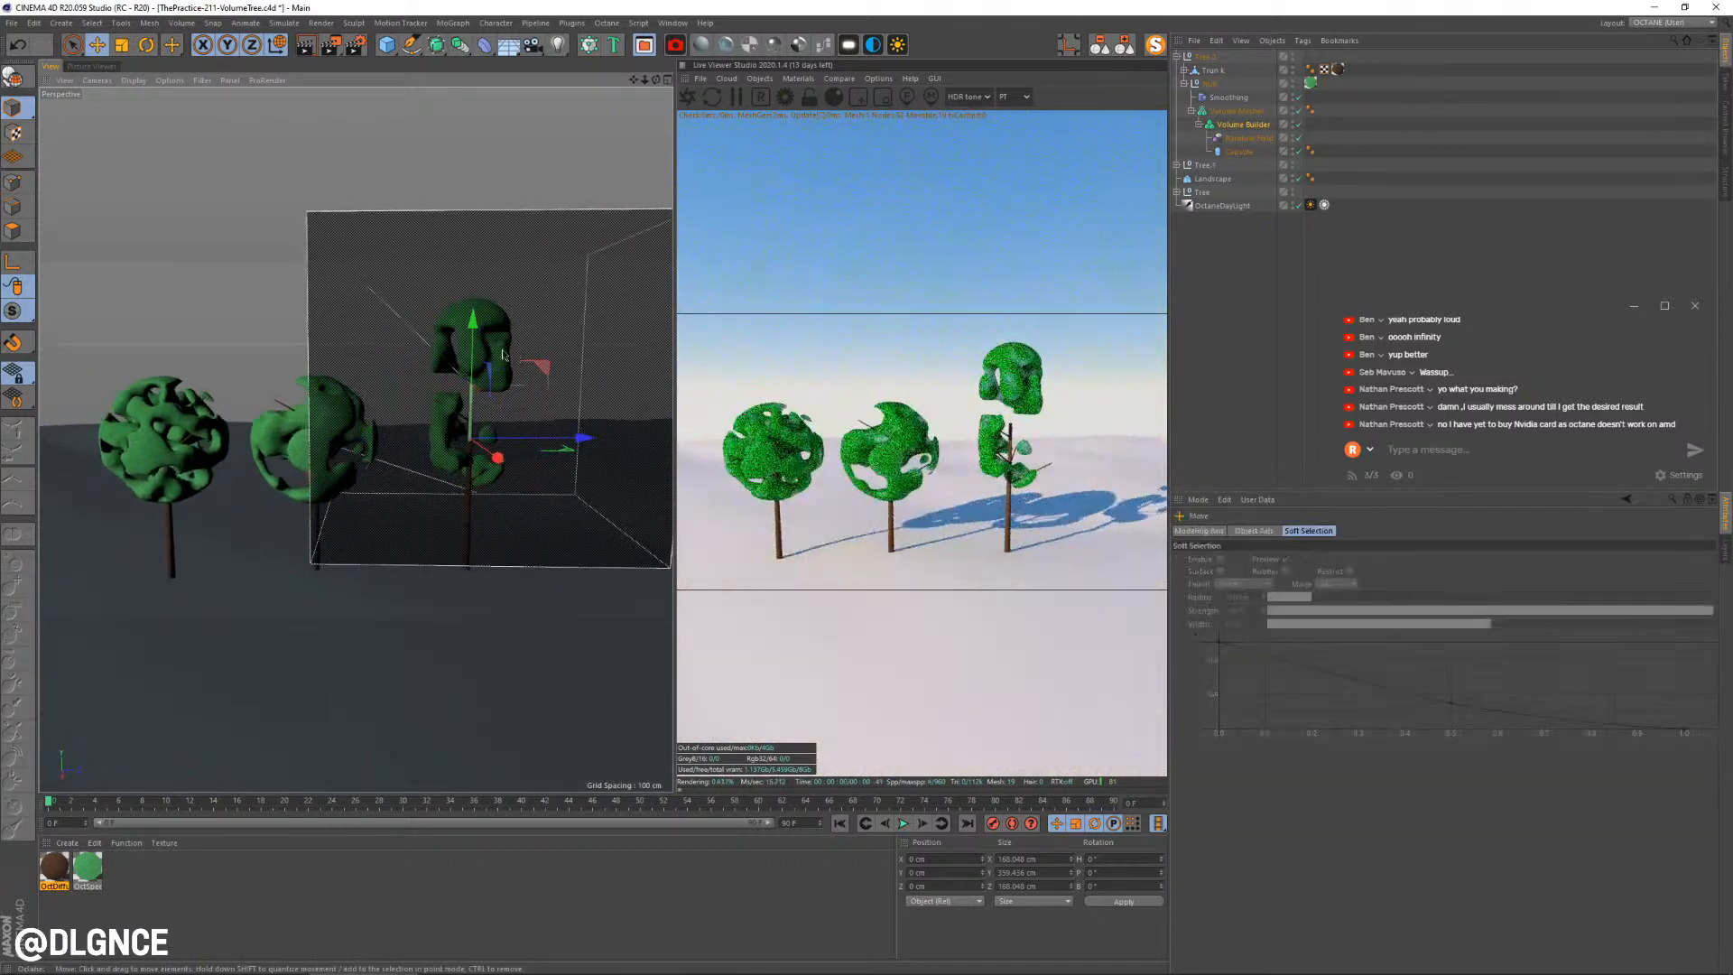
Raise the third tree's Random Field to a Y position of about 124 cm
left_click(1296, 138)
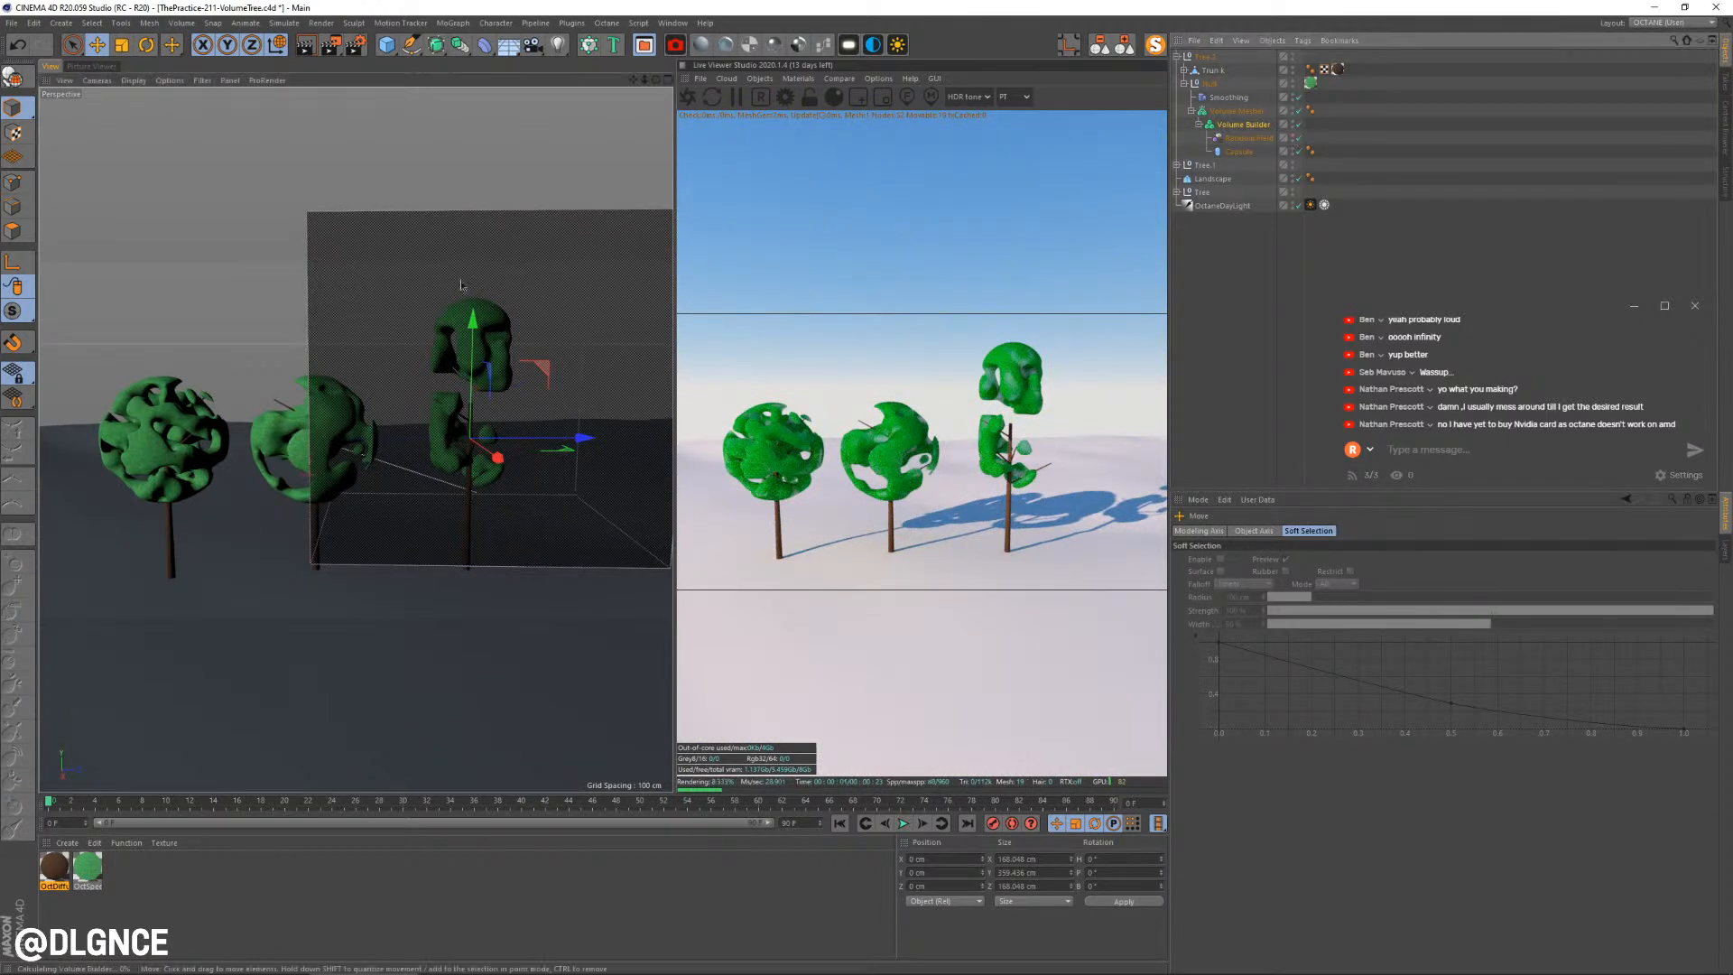
left_click_drag(506, 283, 434, 340, "alt")
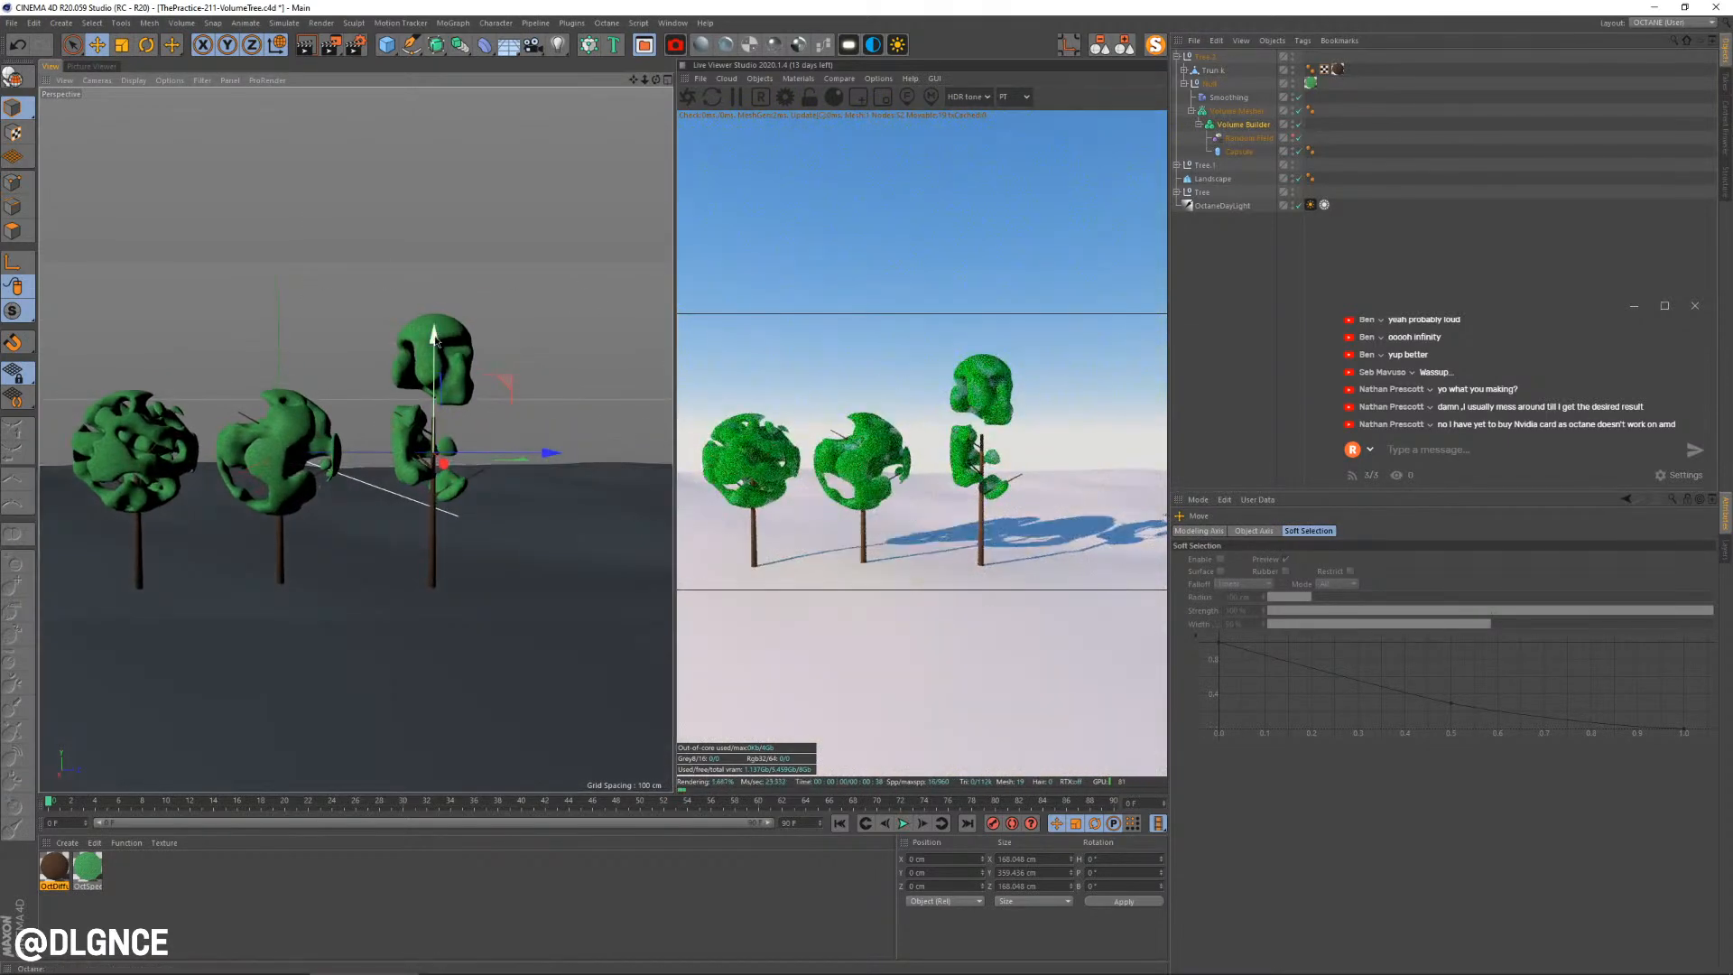
left_click(1249, 139)
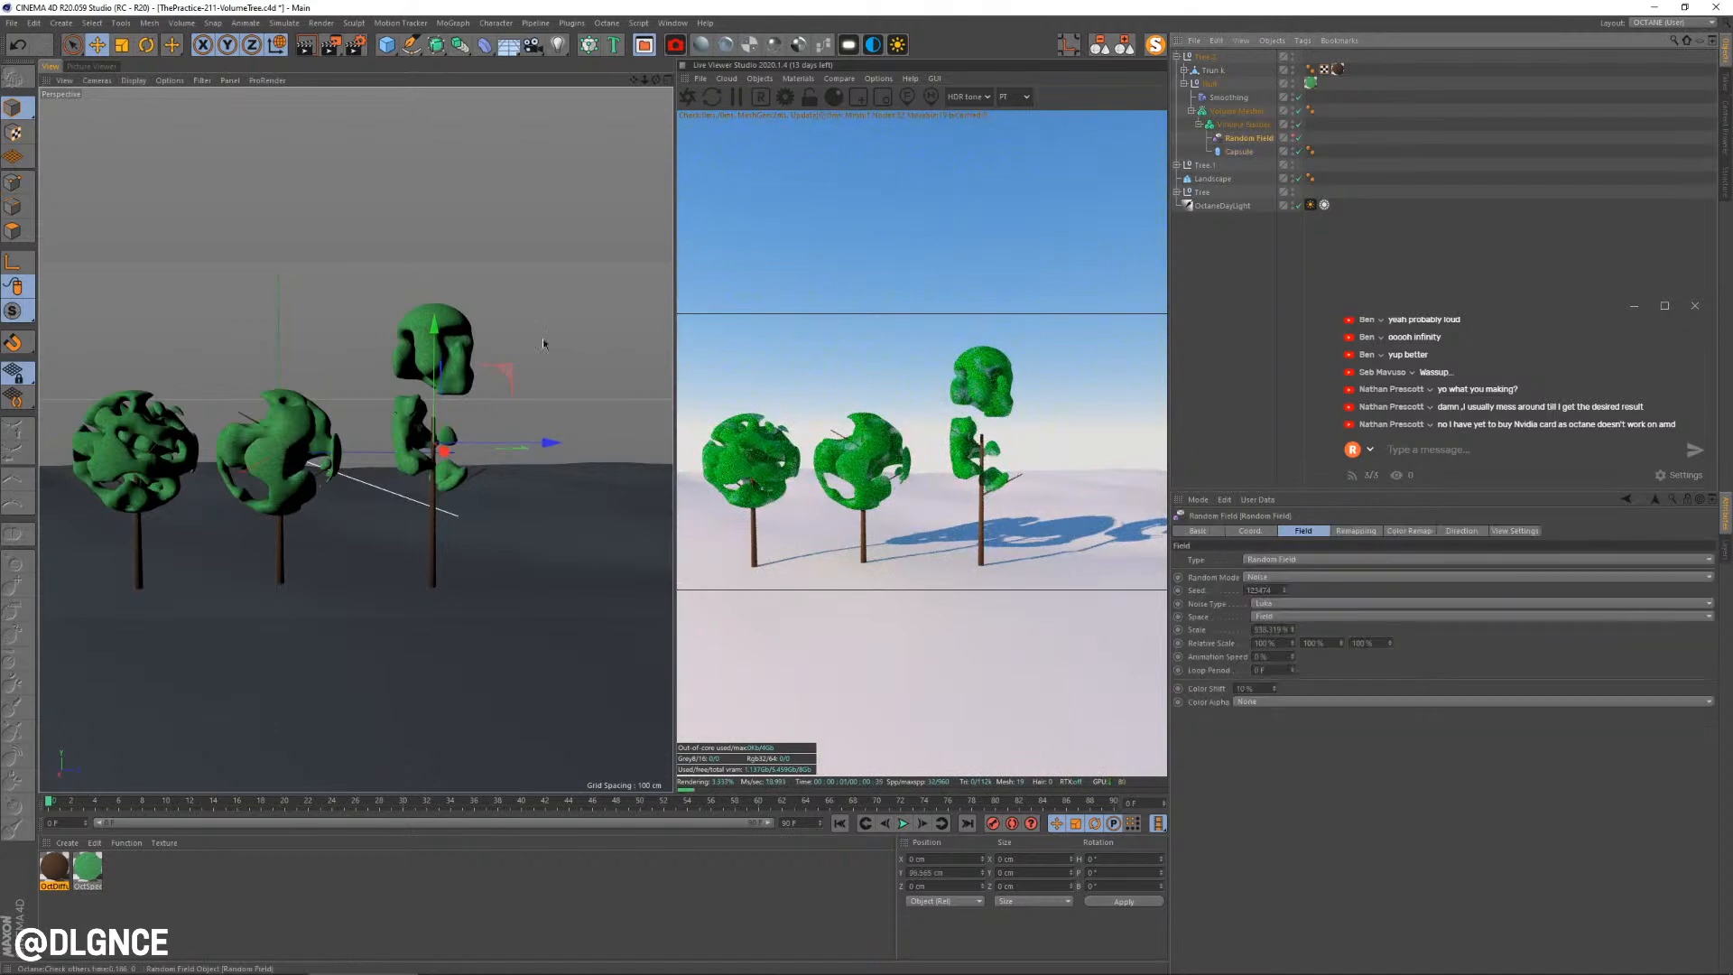
left_click_drag(438, 318, 441, 308)
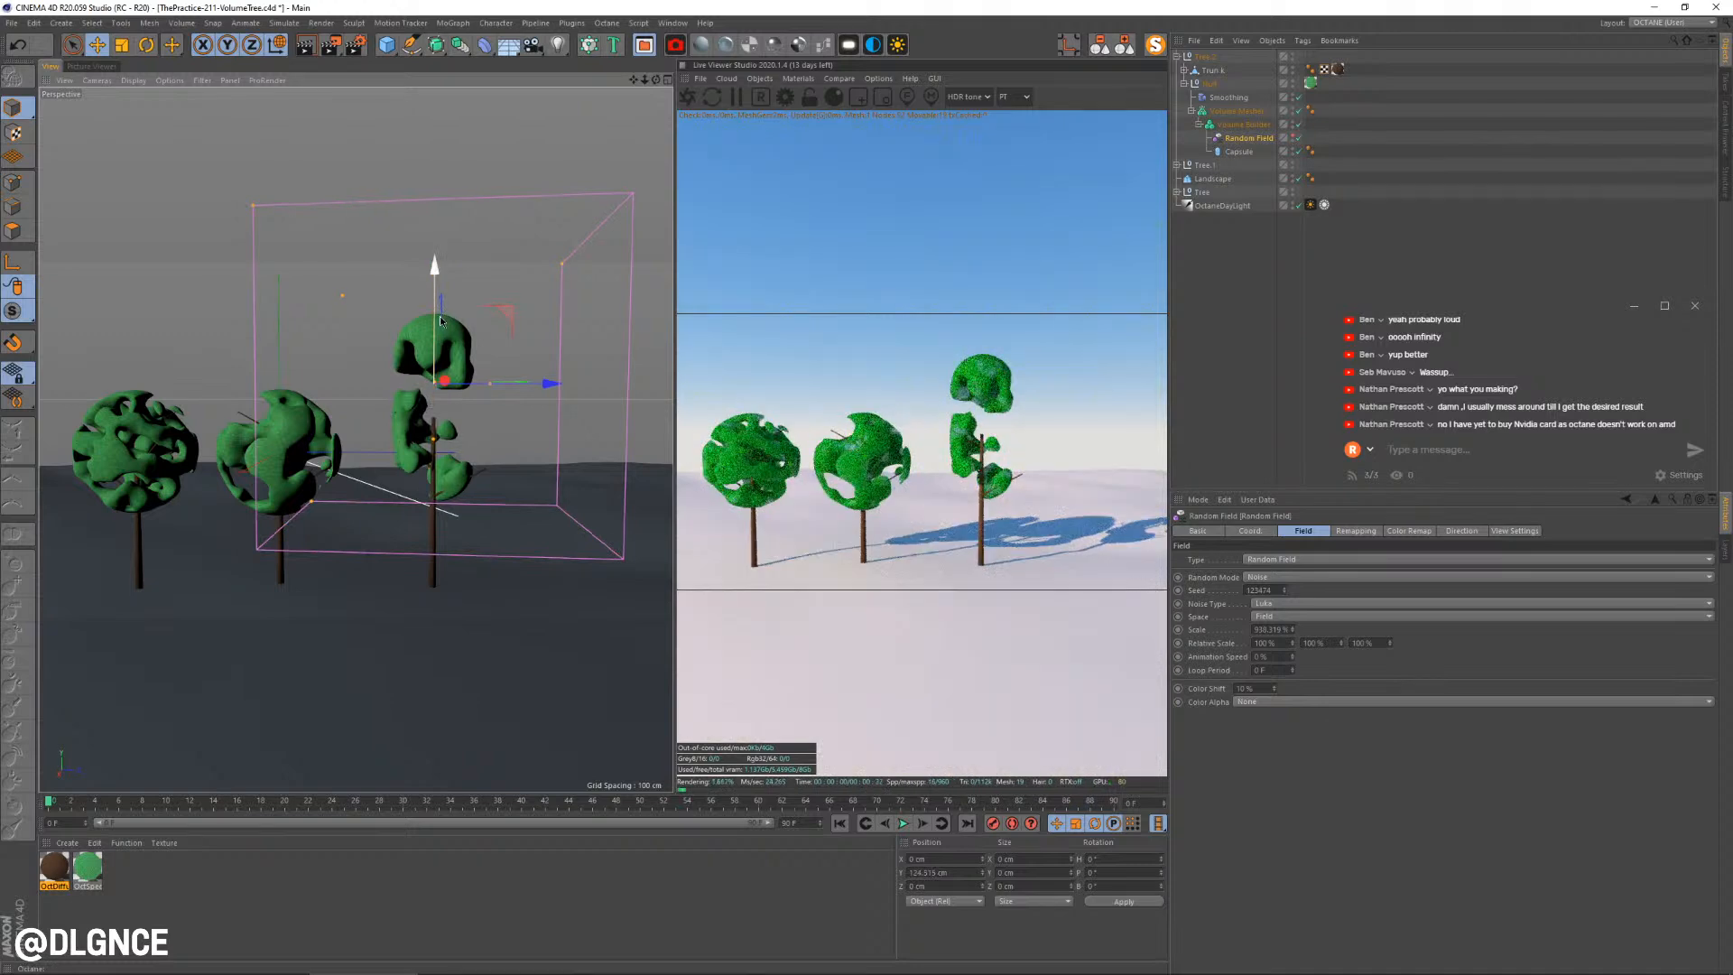
left_click(1241, 142)
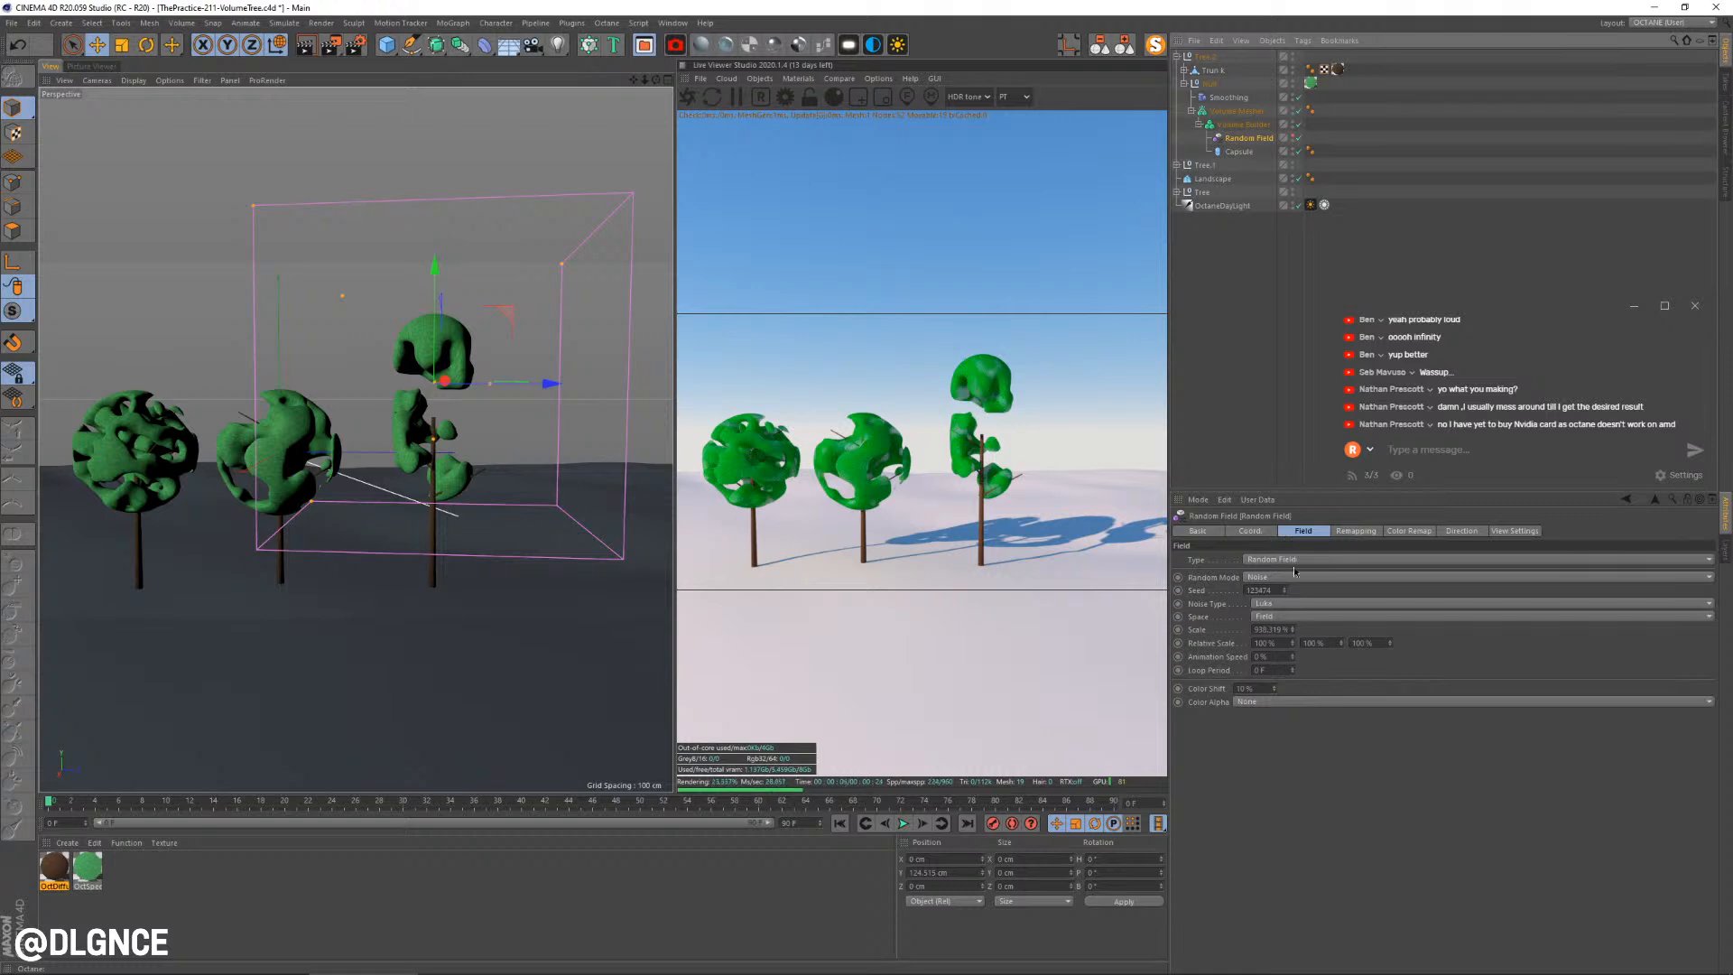
Step the third tree's Random Field seed up to 123476
left_click(1250, 125)
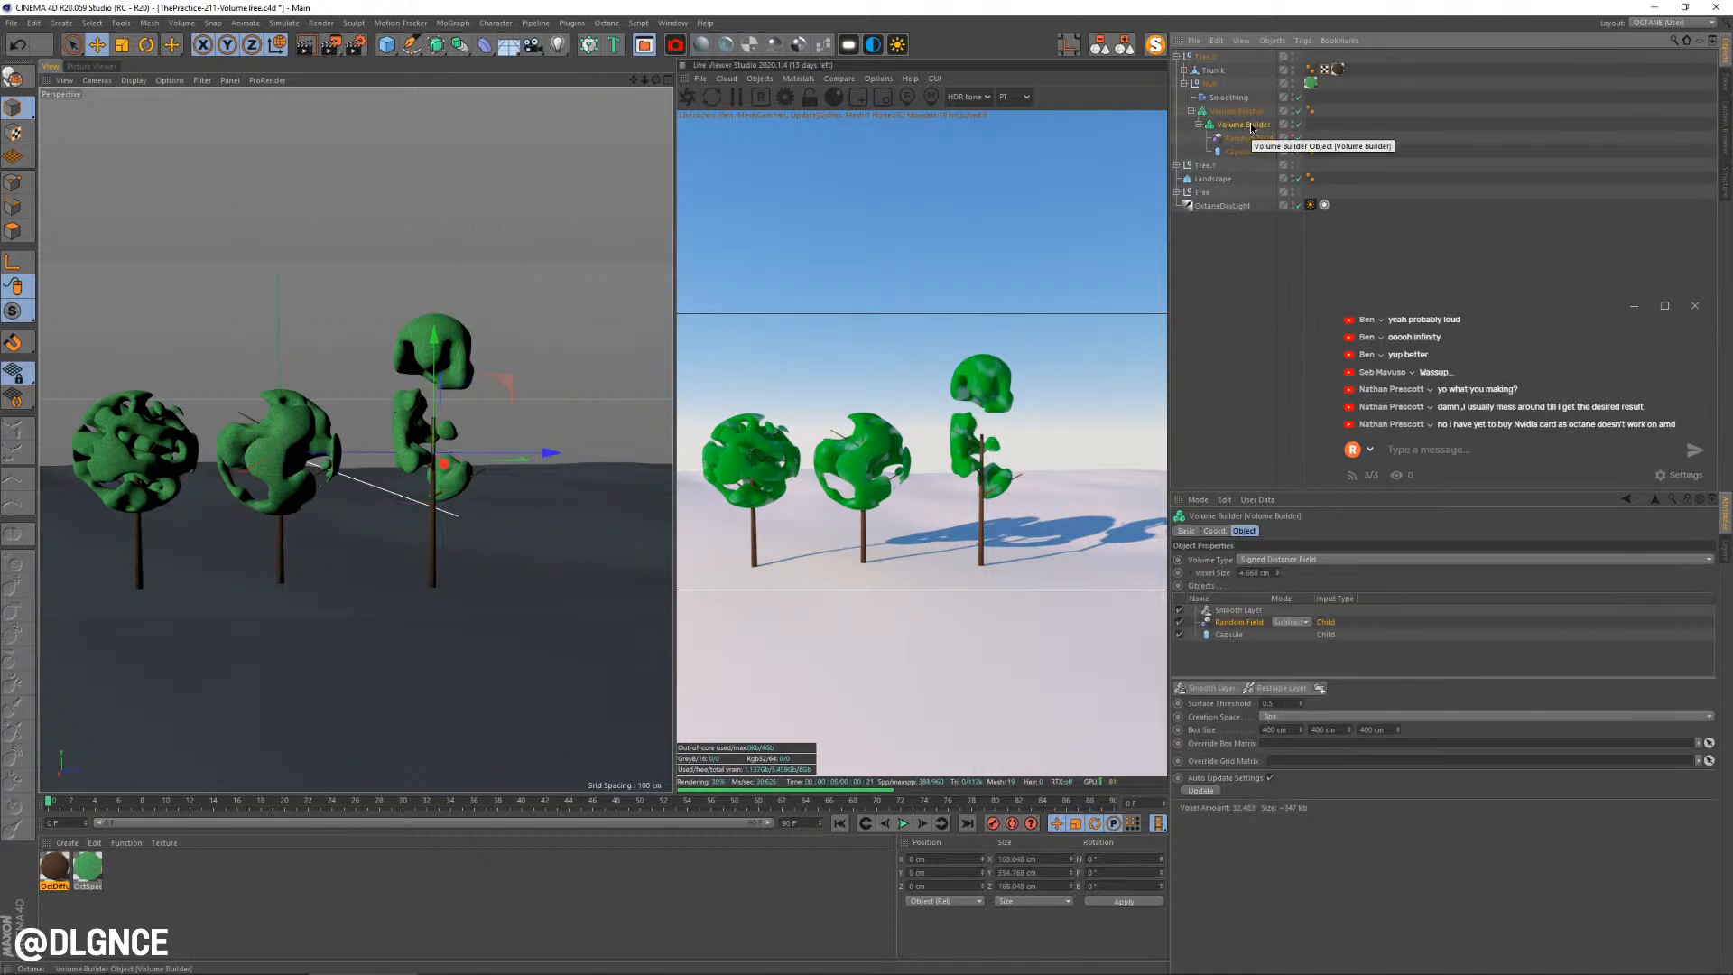
left_click(1249, 138)
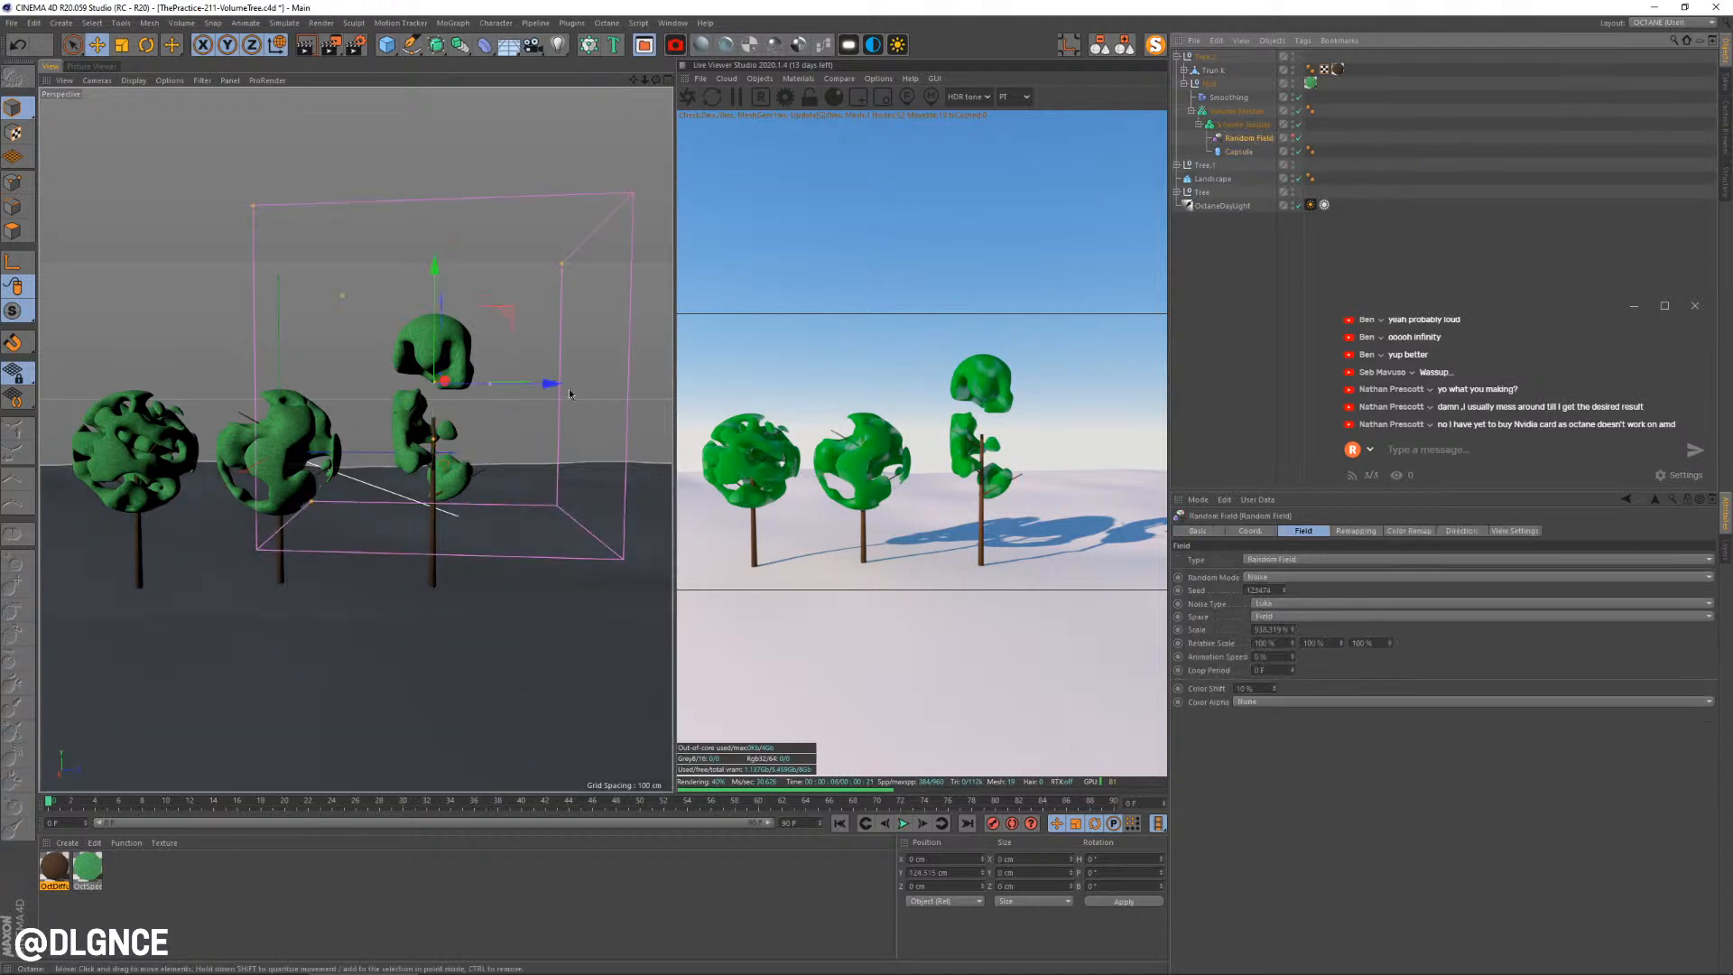
left_click(1285, 589)
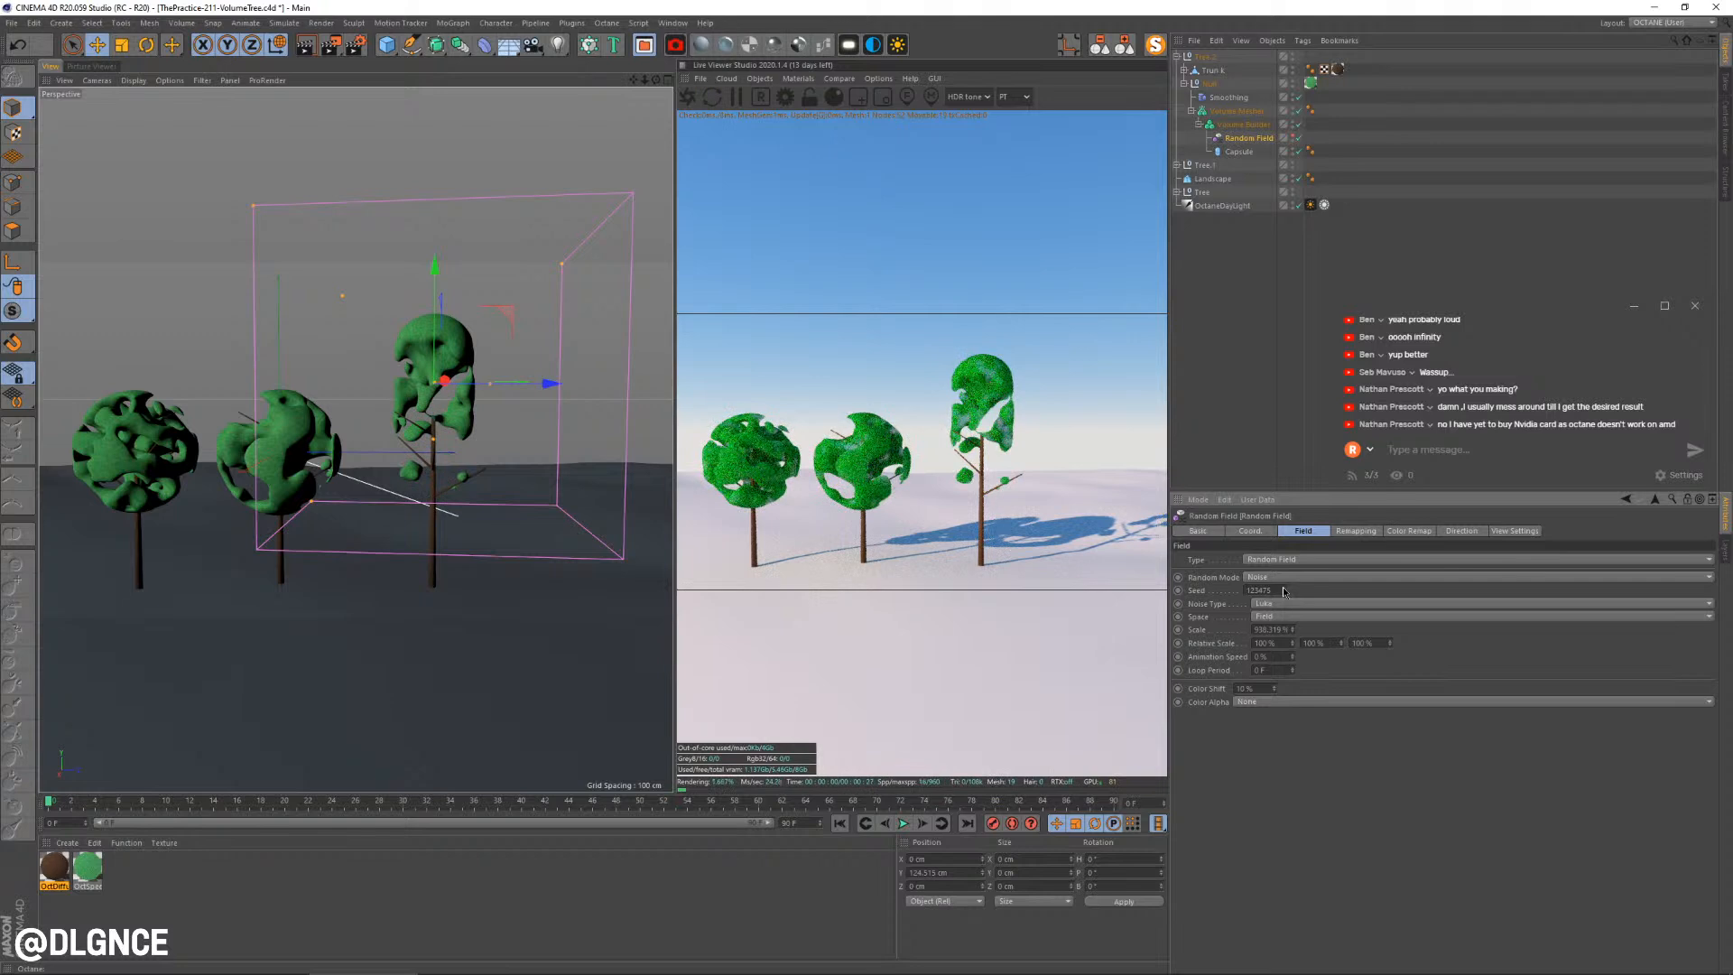
left_click(1283, 587)
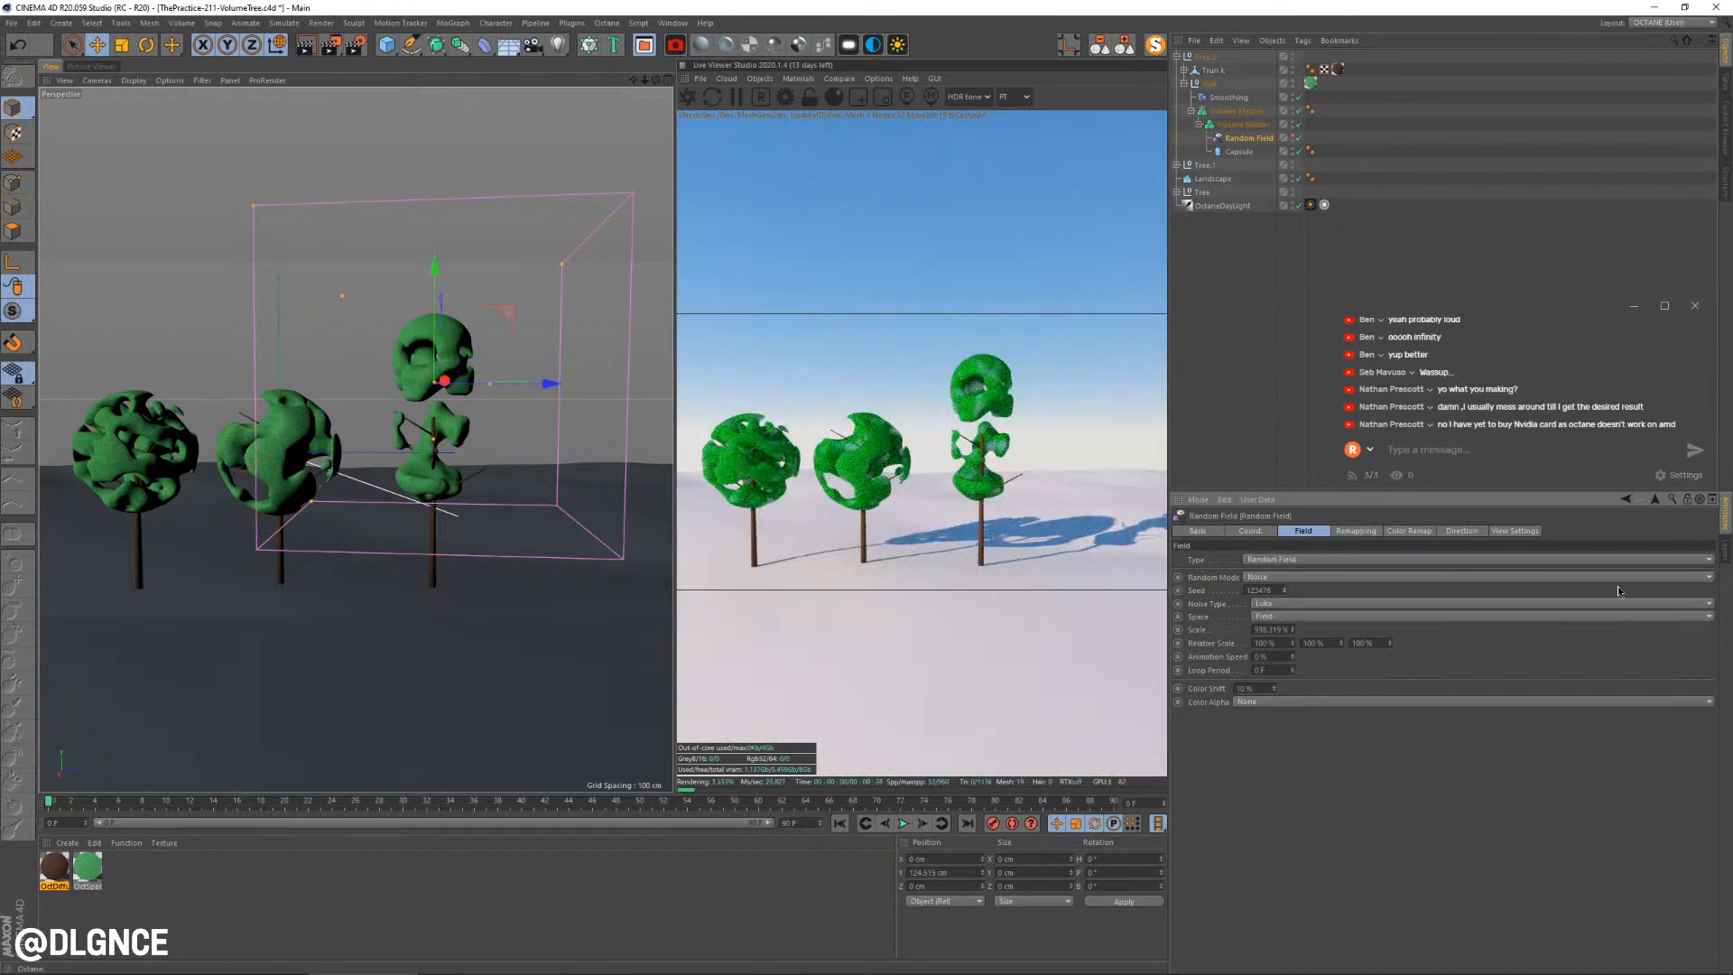
Try the Mod. Noise, Zada and Hama noise types on the third tree's Random Field
left_click(1654, 603)
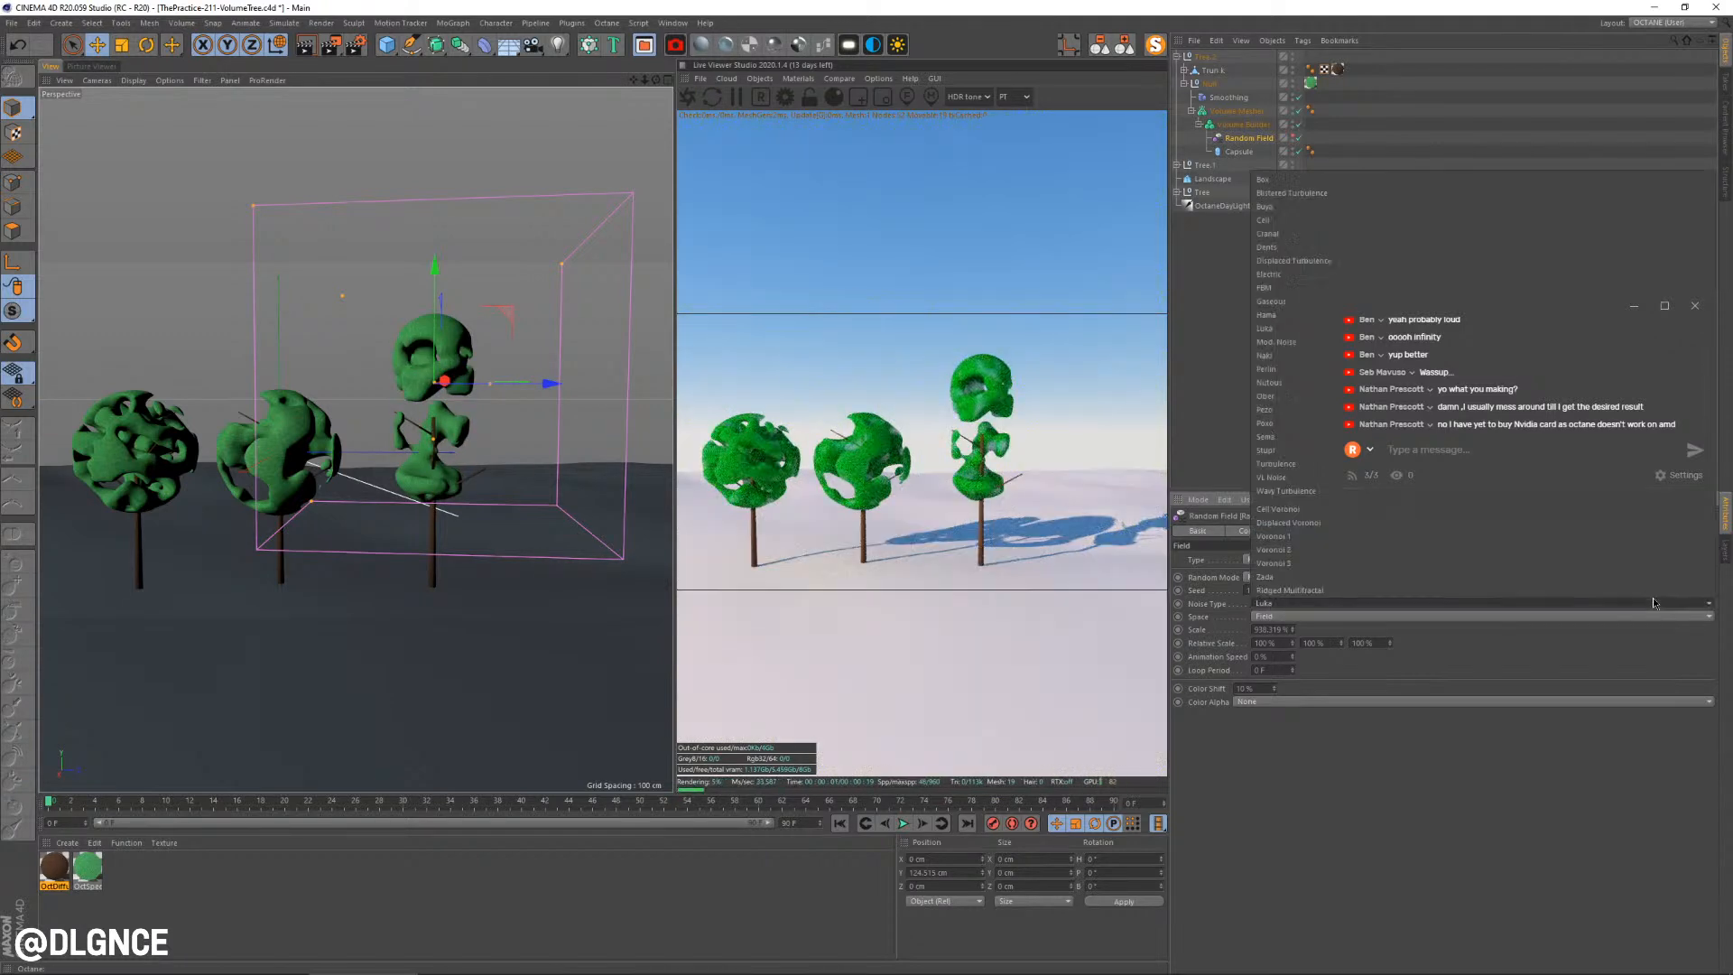
left_click(1298, 340)
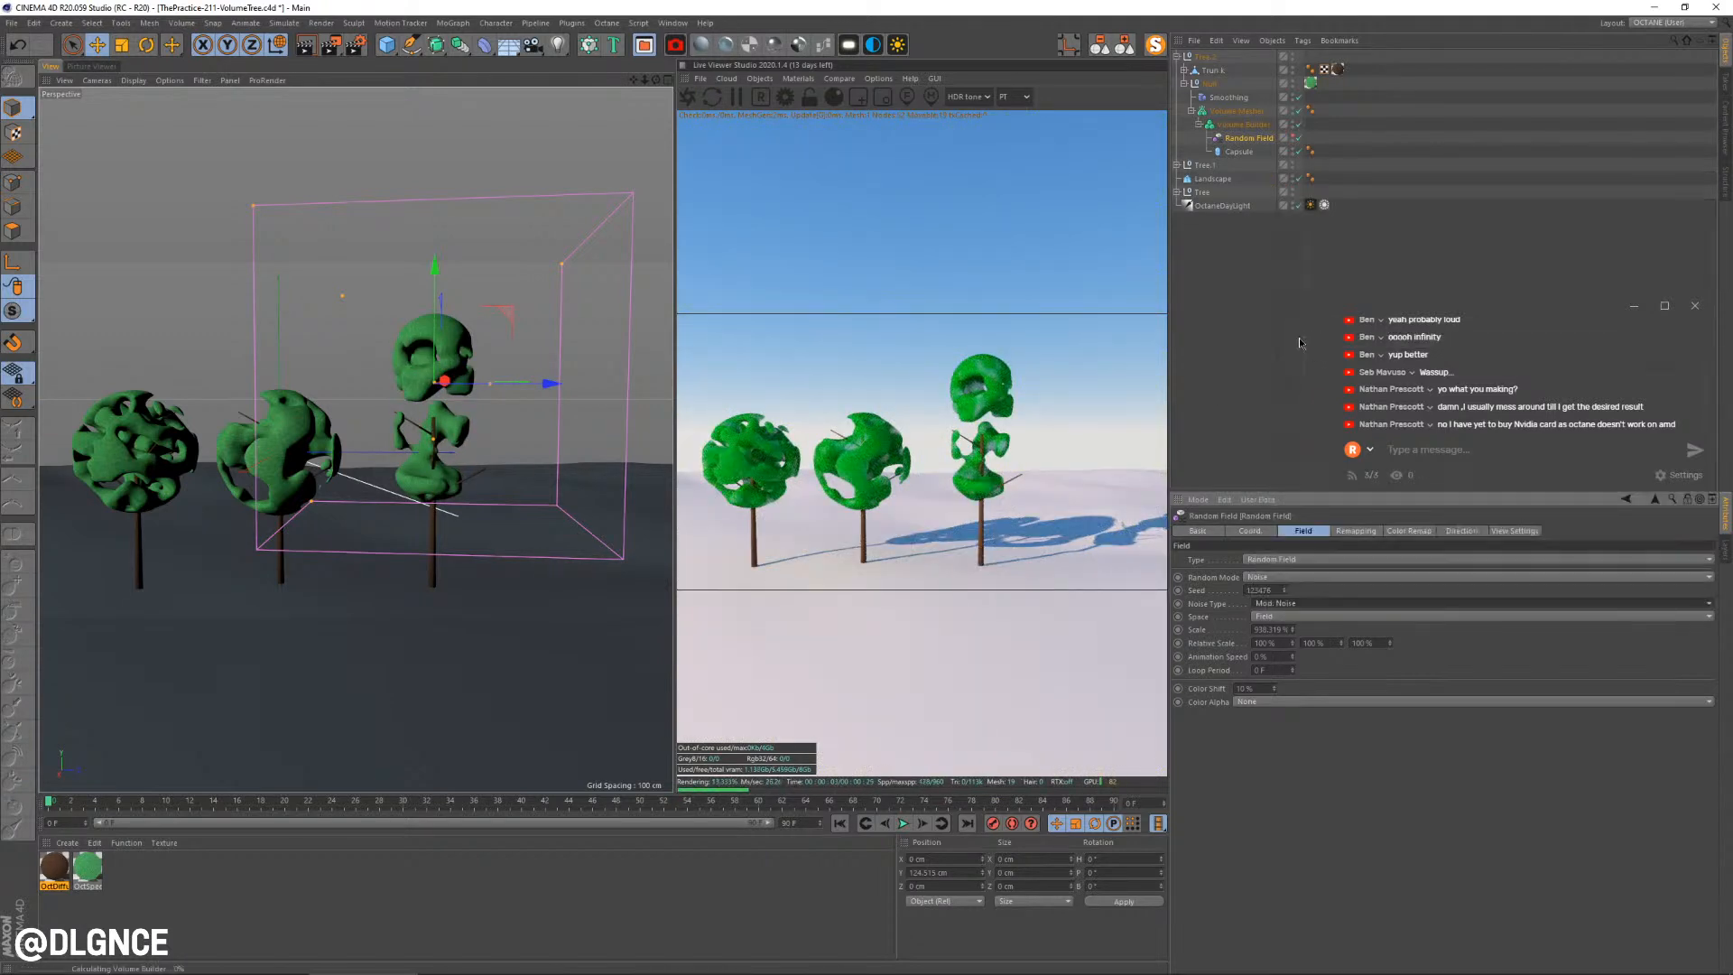
left_click(1300, 603)
left_click(1297, 575)
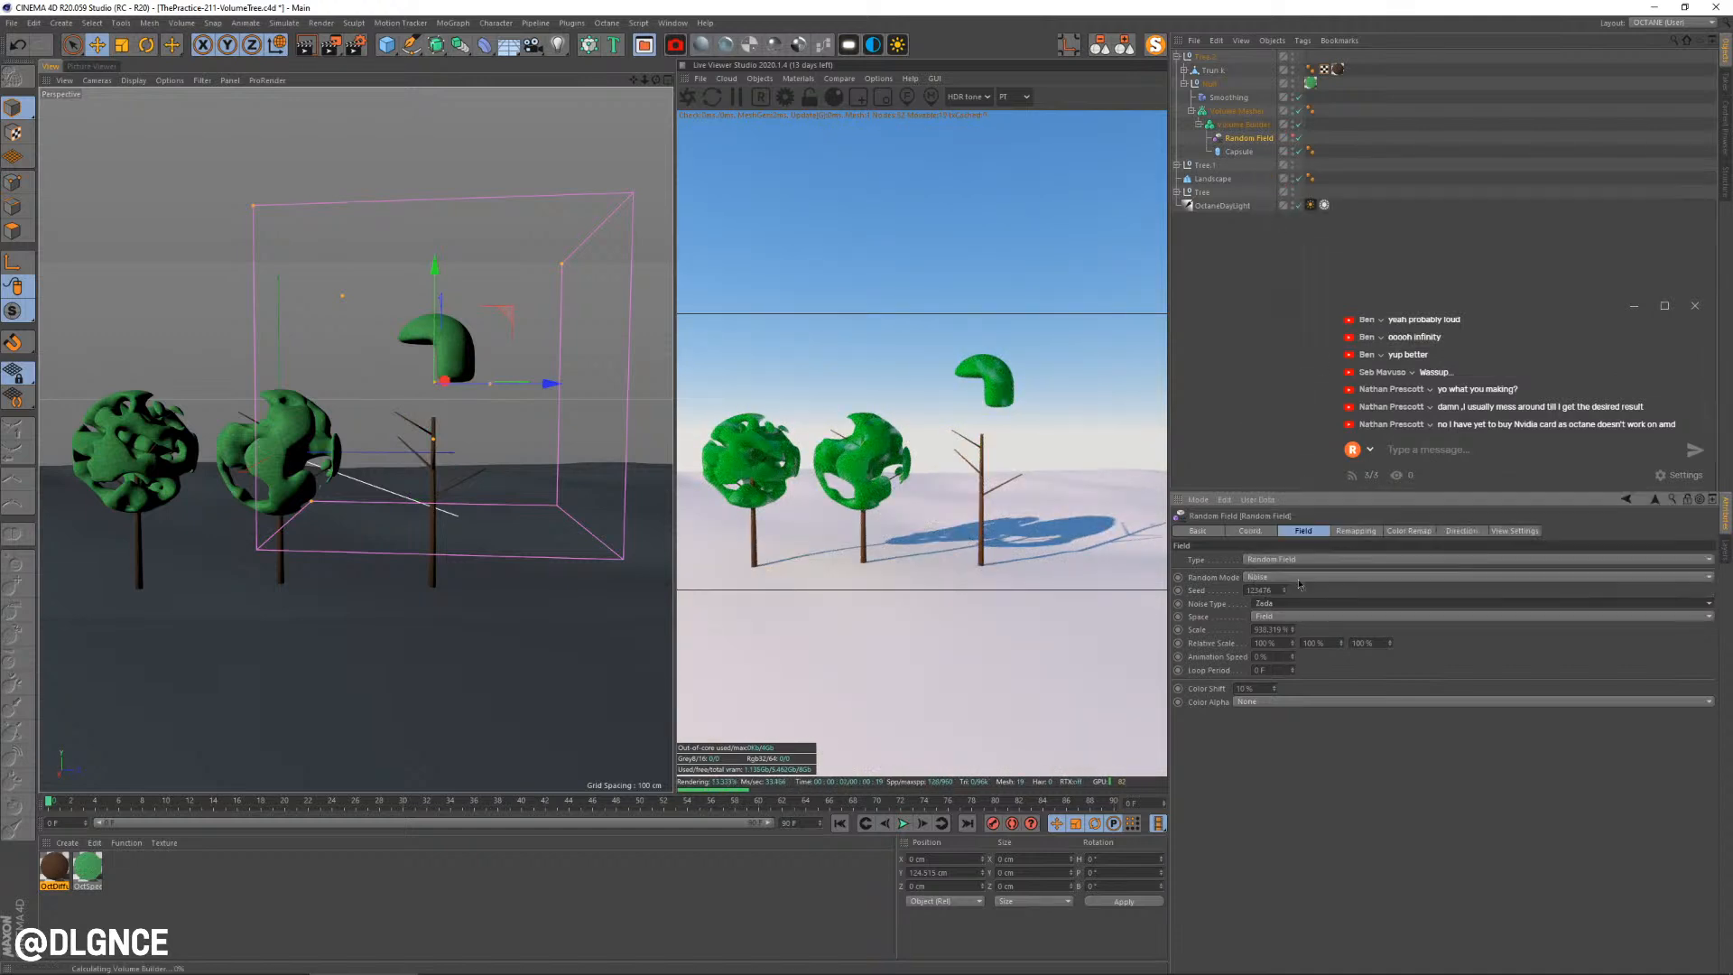
left_click(1297, 602)
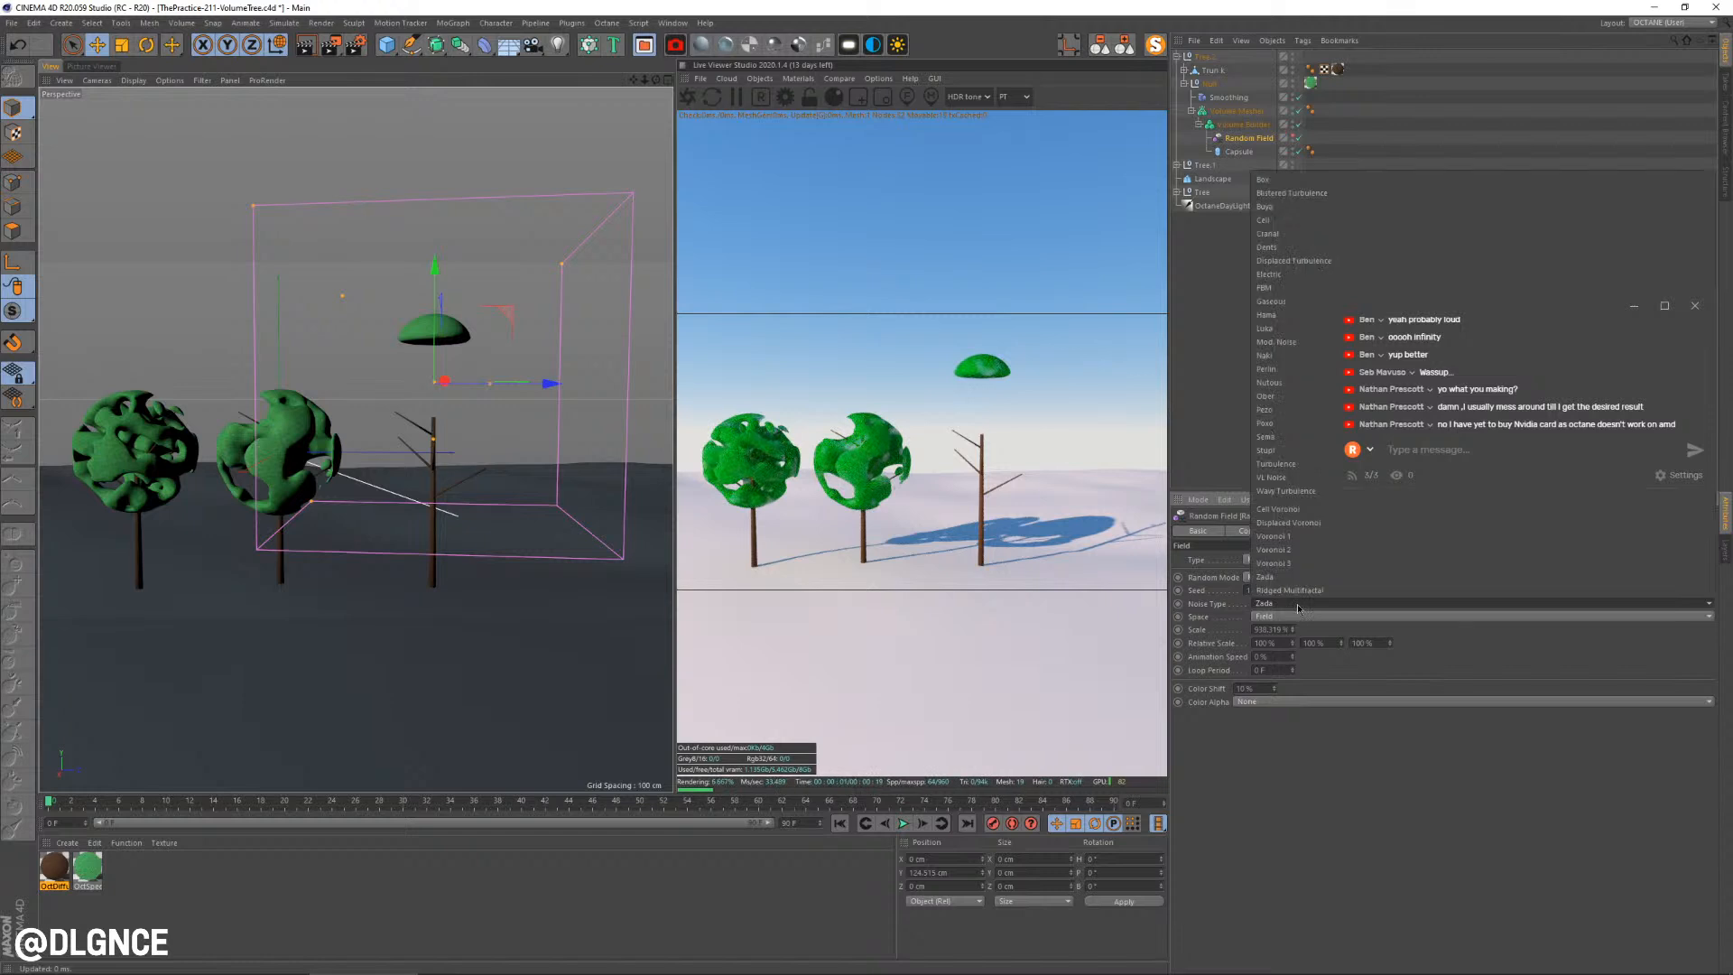
left_click(1287, 317)
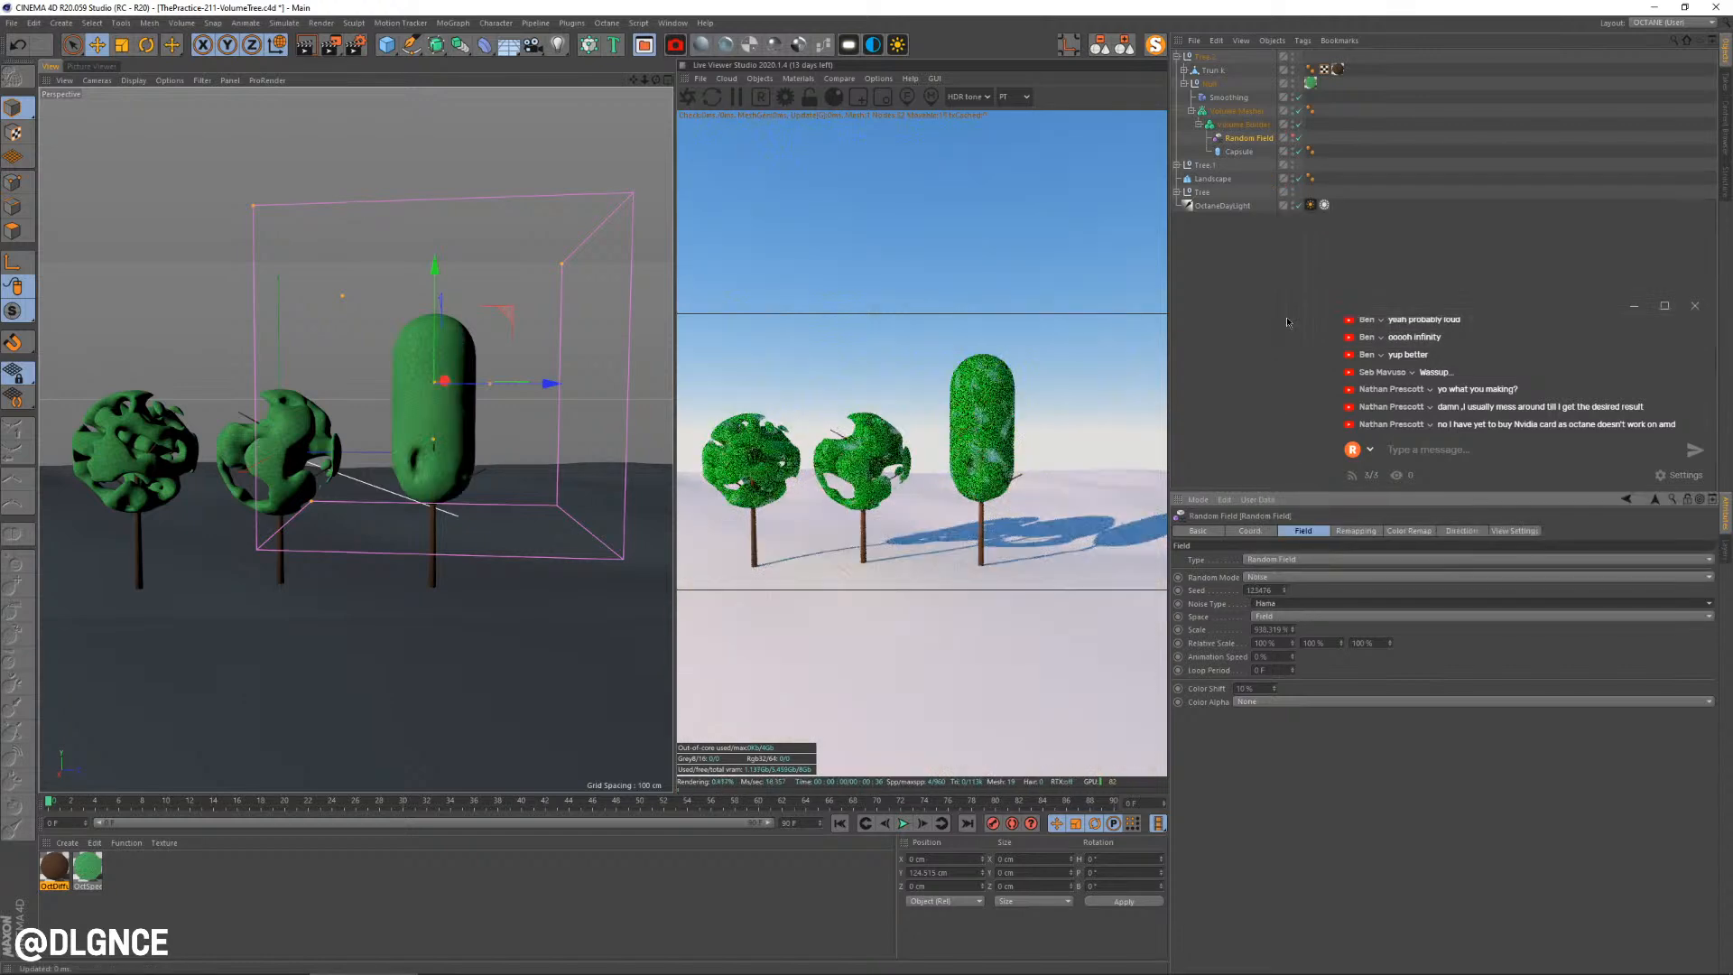
Try several remapping limits on the Random Field, ending with Min at about 49% and Max at about 78%
left_click(1354, 531)
left_click_drag(1318, 675, 1420, 677)
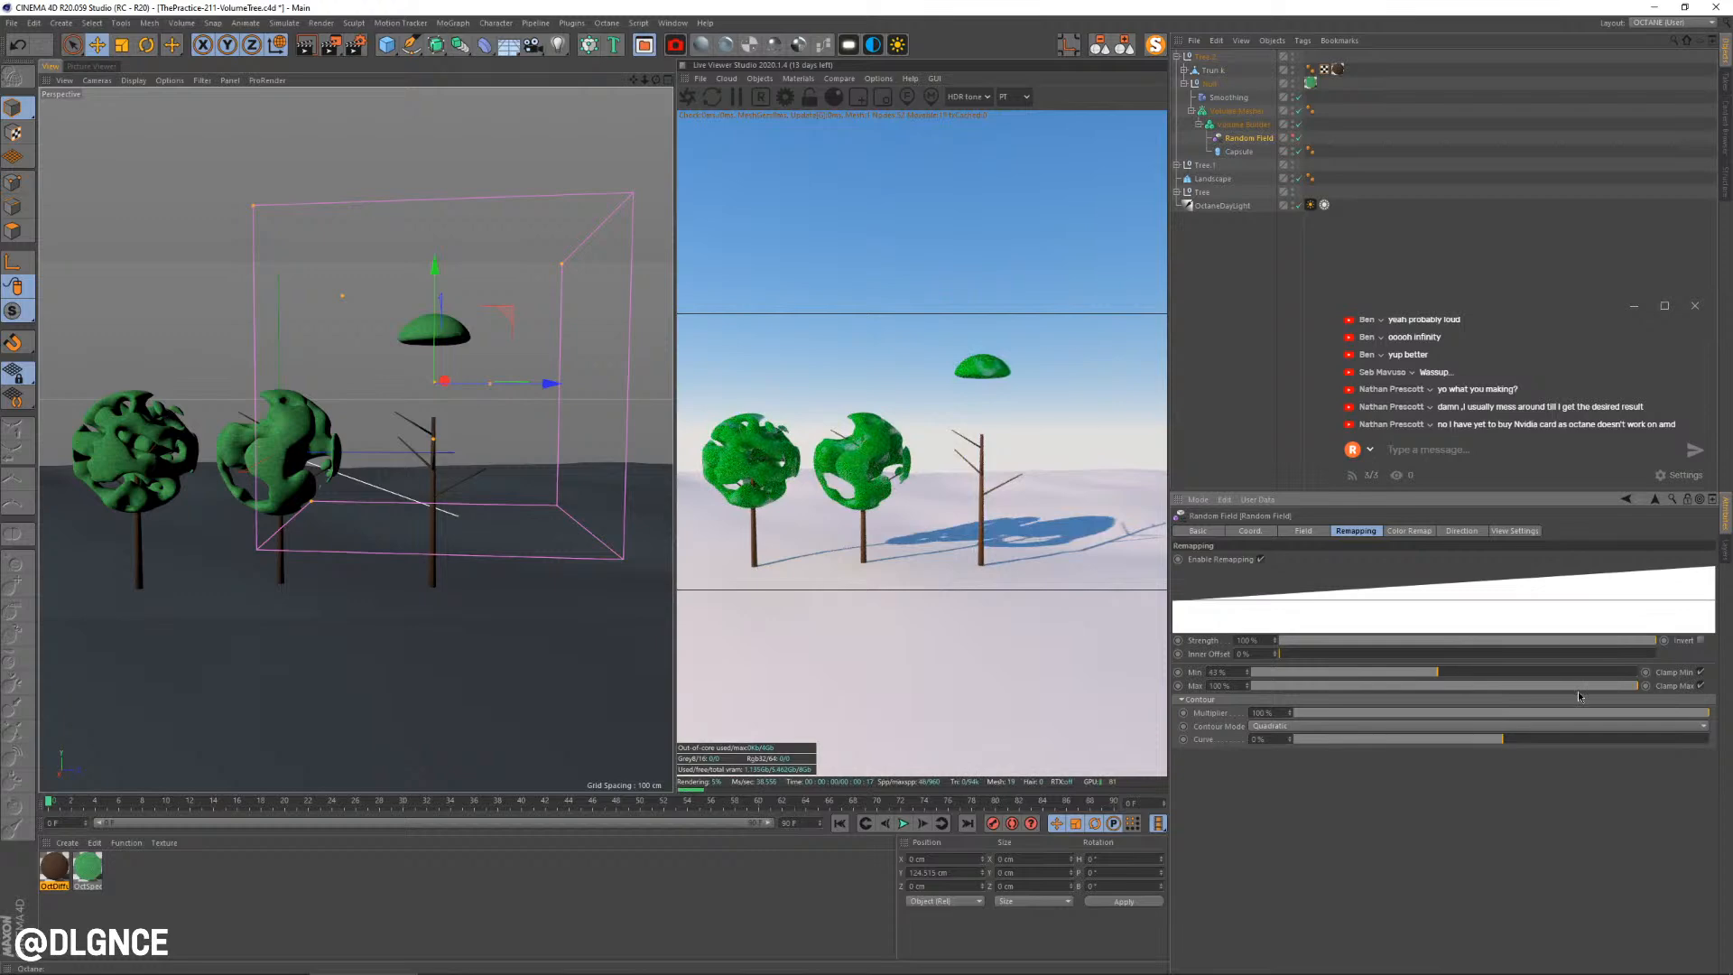
left_click(1600, 687)
left_click(1493, 685)
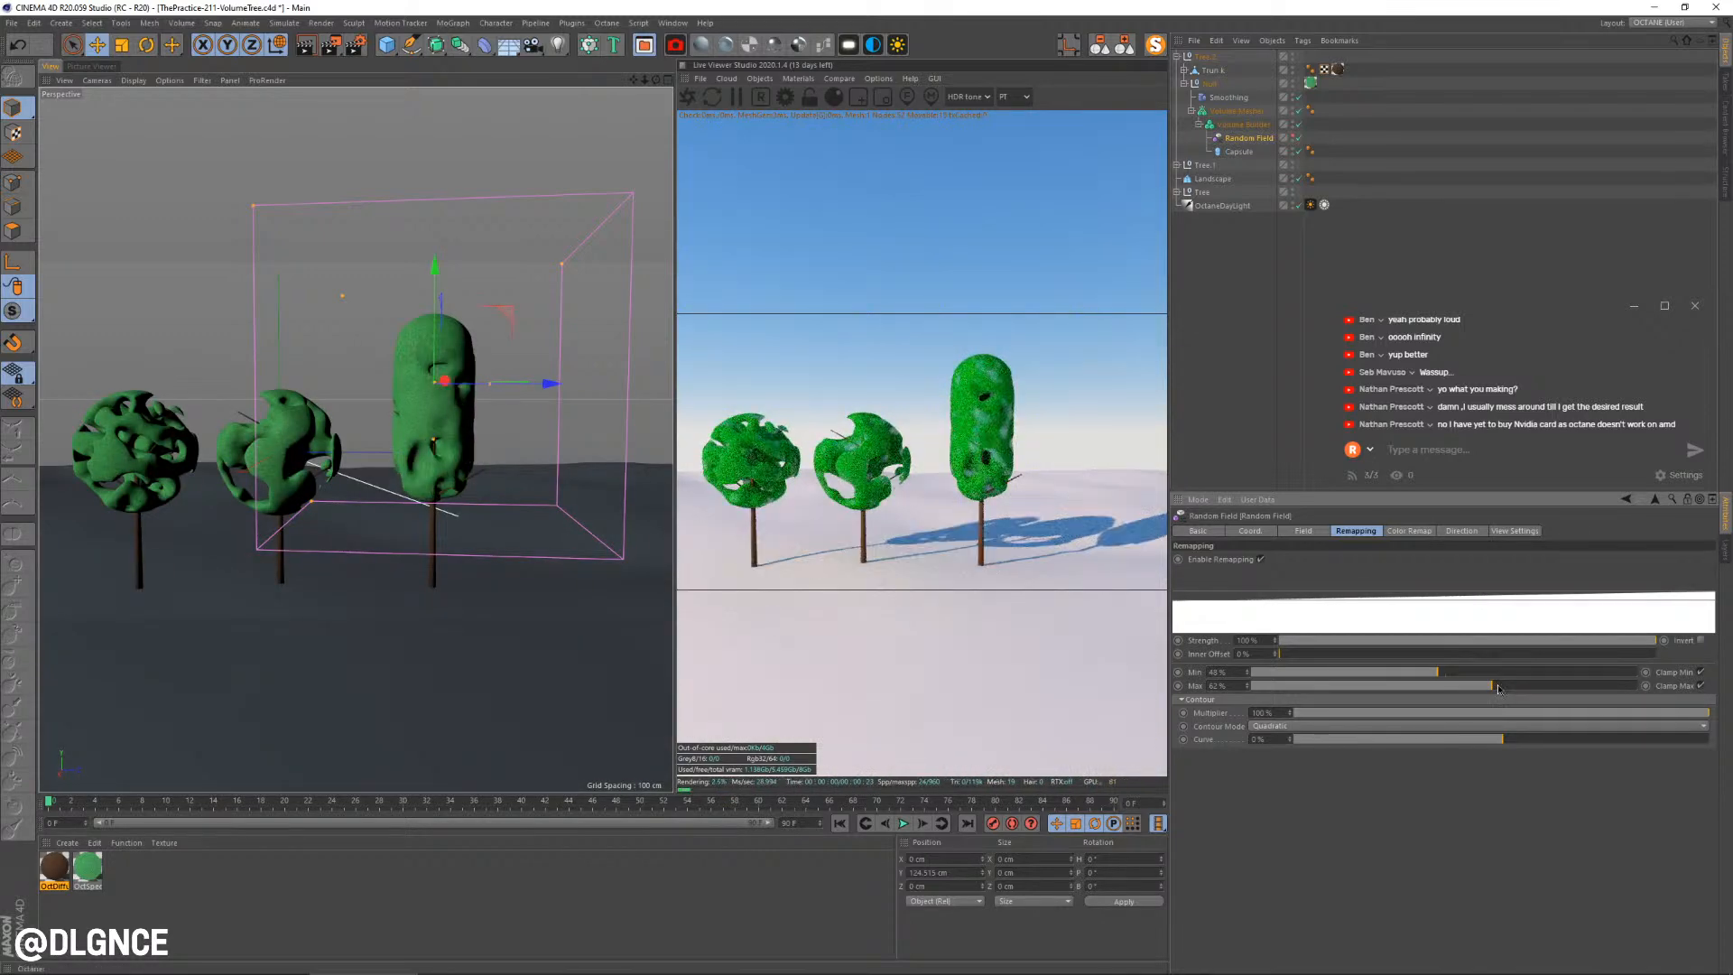
left_click(1555, 685)
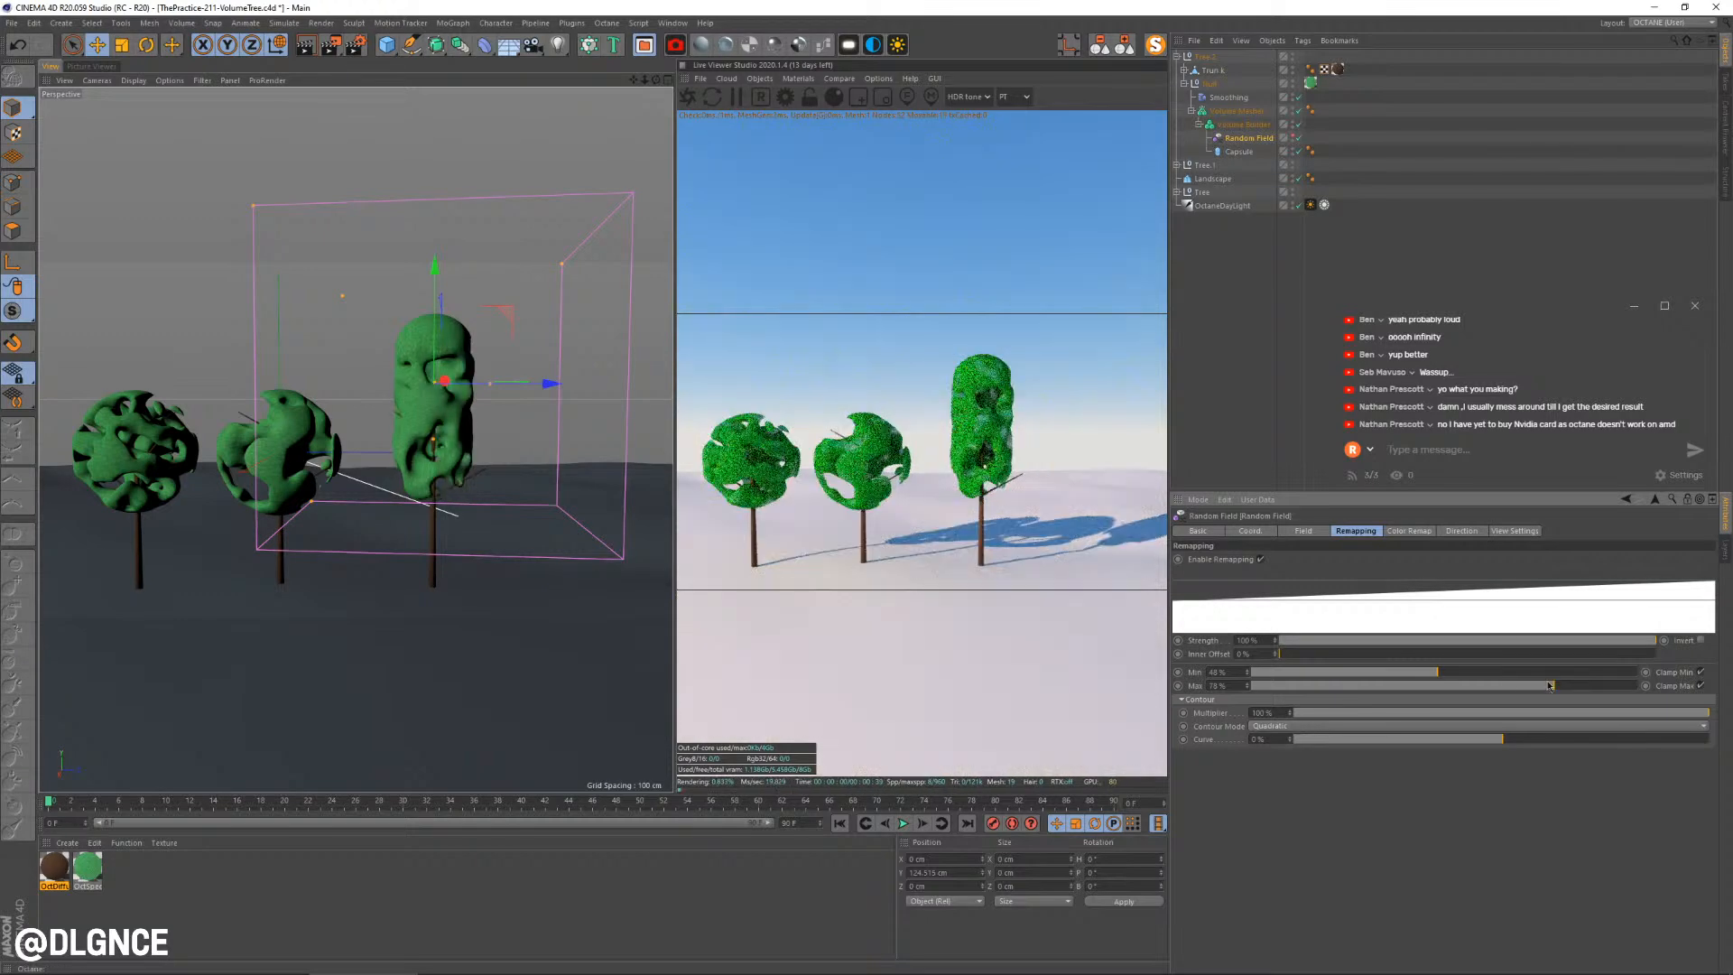
left_click(1405, 672)
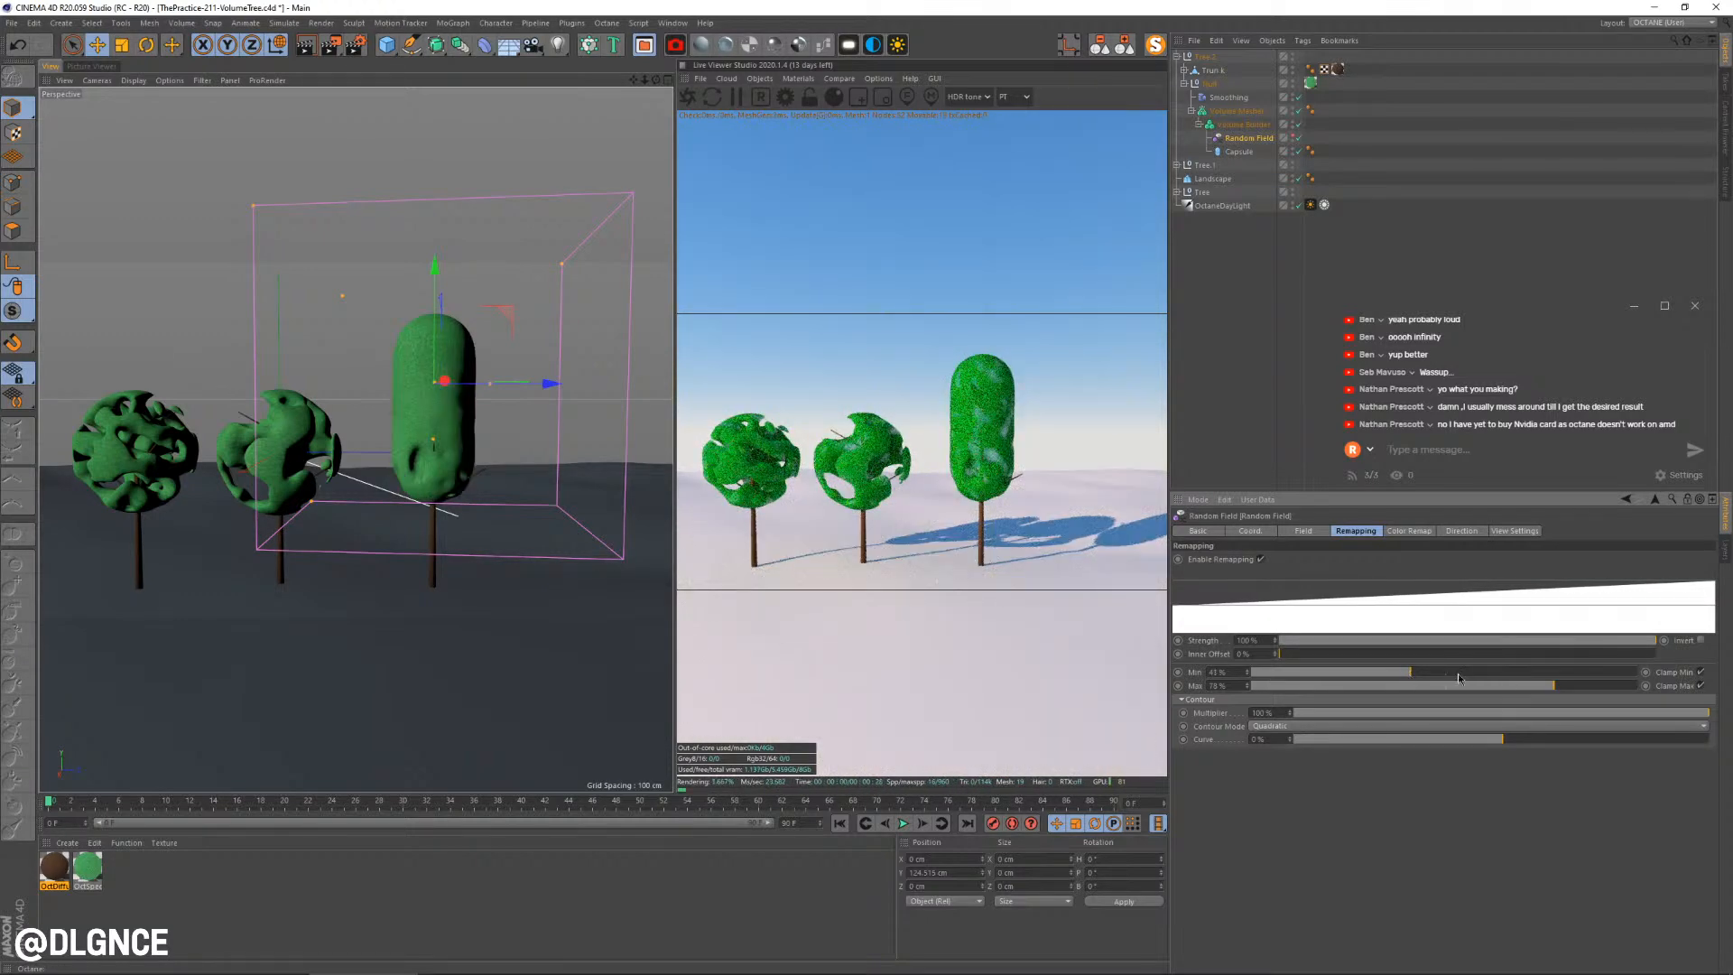
left_click(1485, 675)
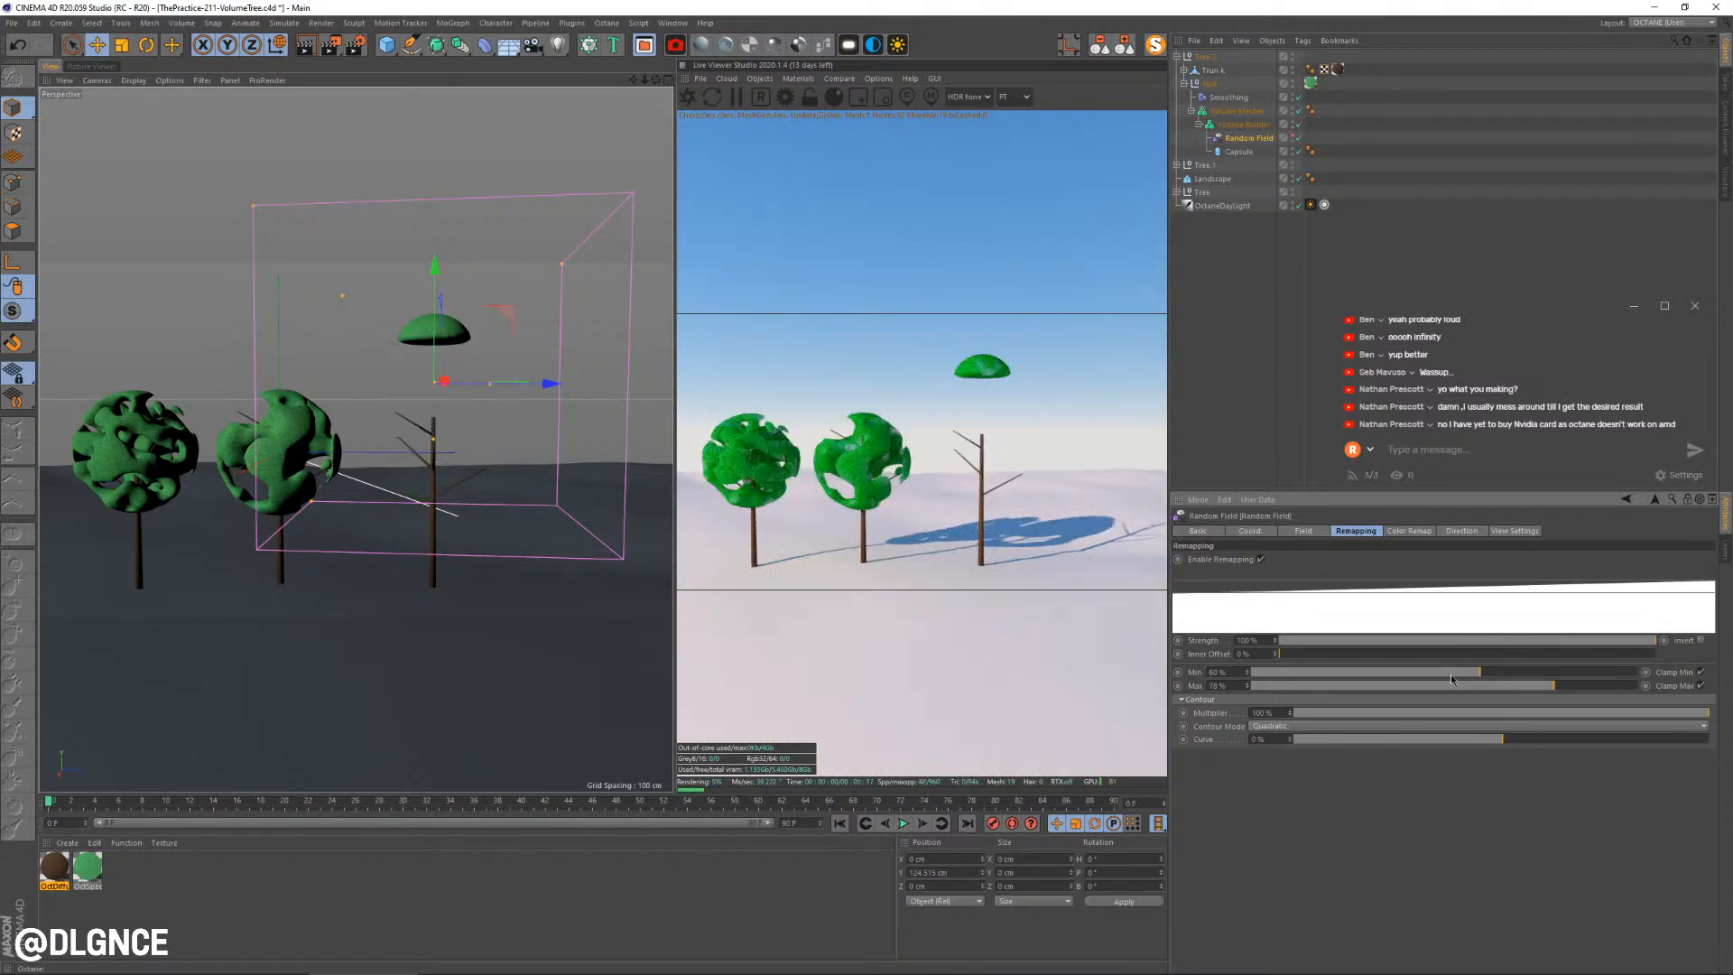
left_click(1444, 673)
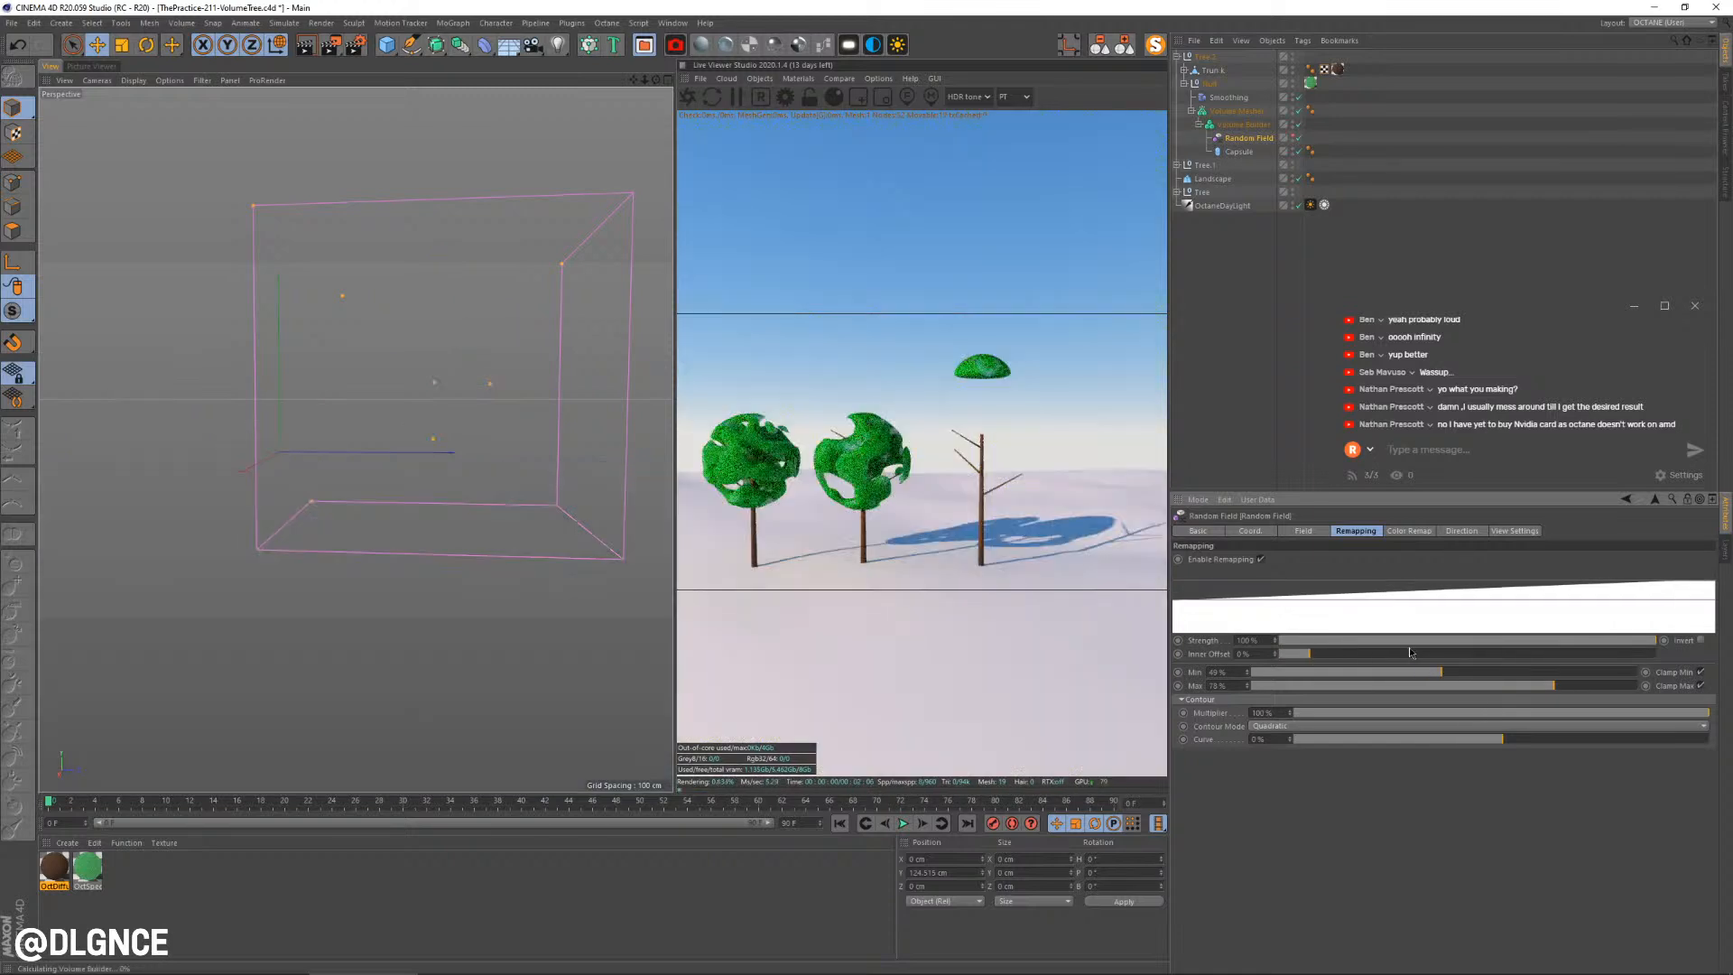
Try a remapping Inner Offset of about 52%, and return Inner Offset and Min to 0% and Max to 100%
left_click(1476, 652)
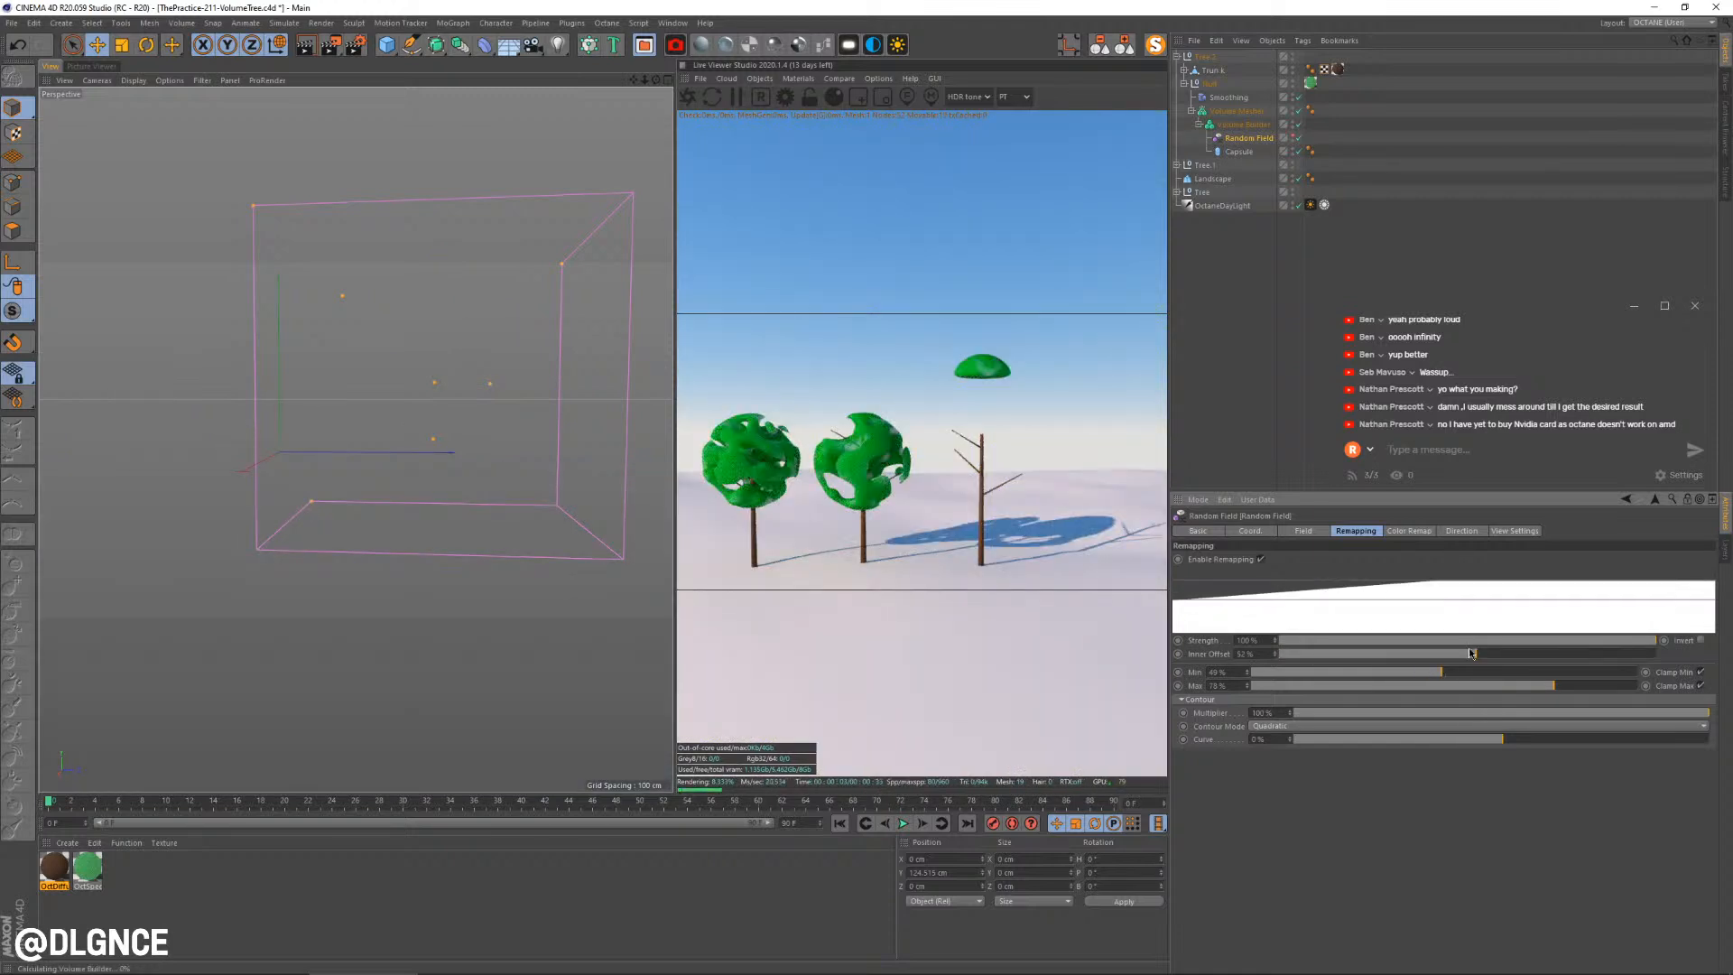
left_click(1464, 658)
left_click(1252, 654)
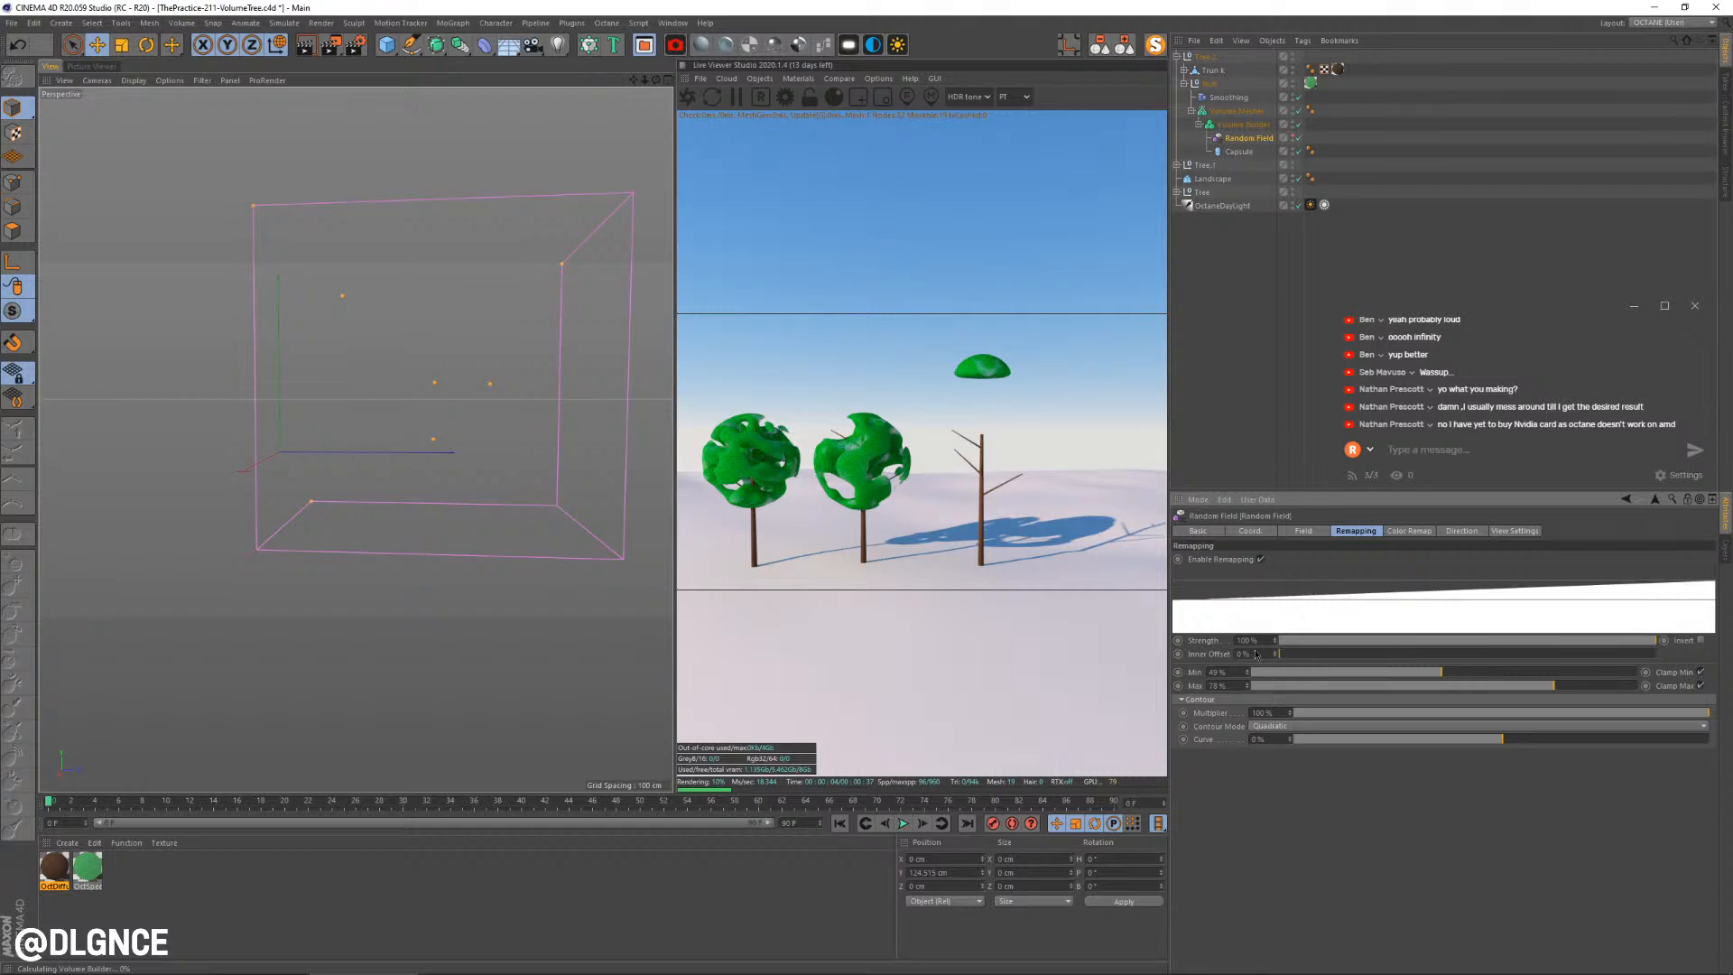
left_click_drag(1280, 675, 1248, 675)
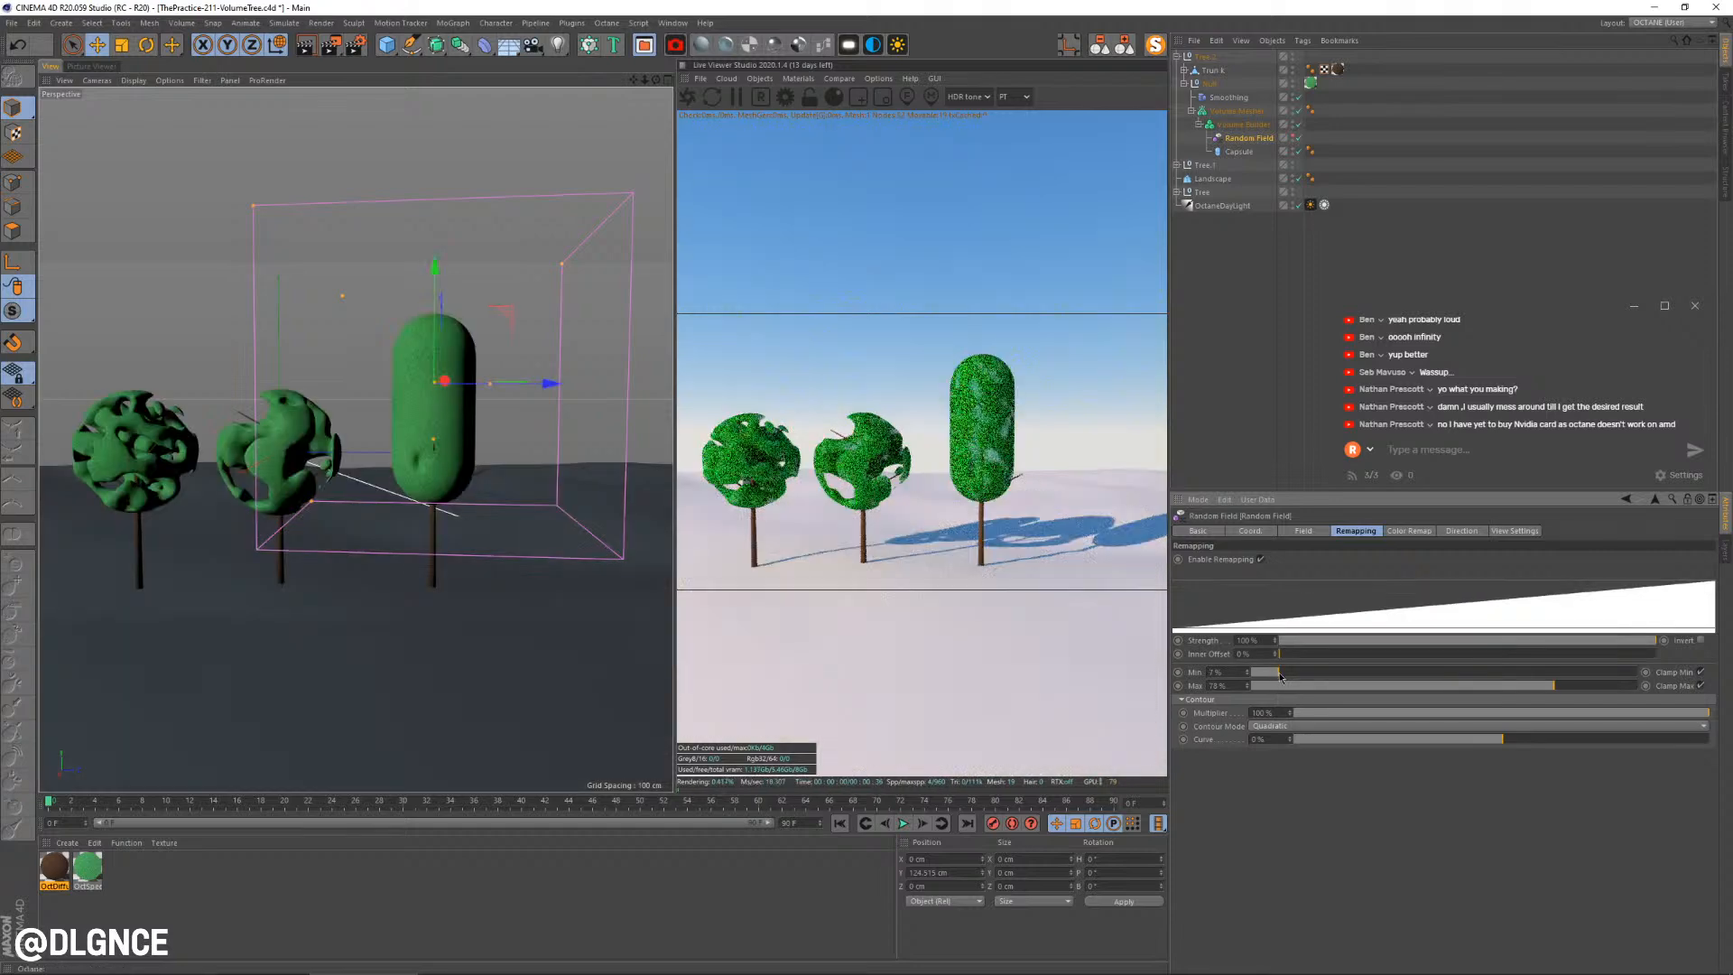
left_click_drag(1597, 686, 1647, 686)
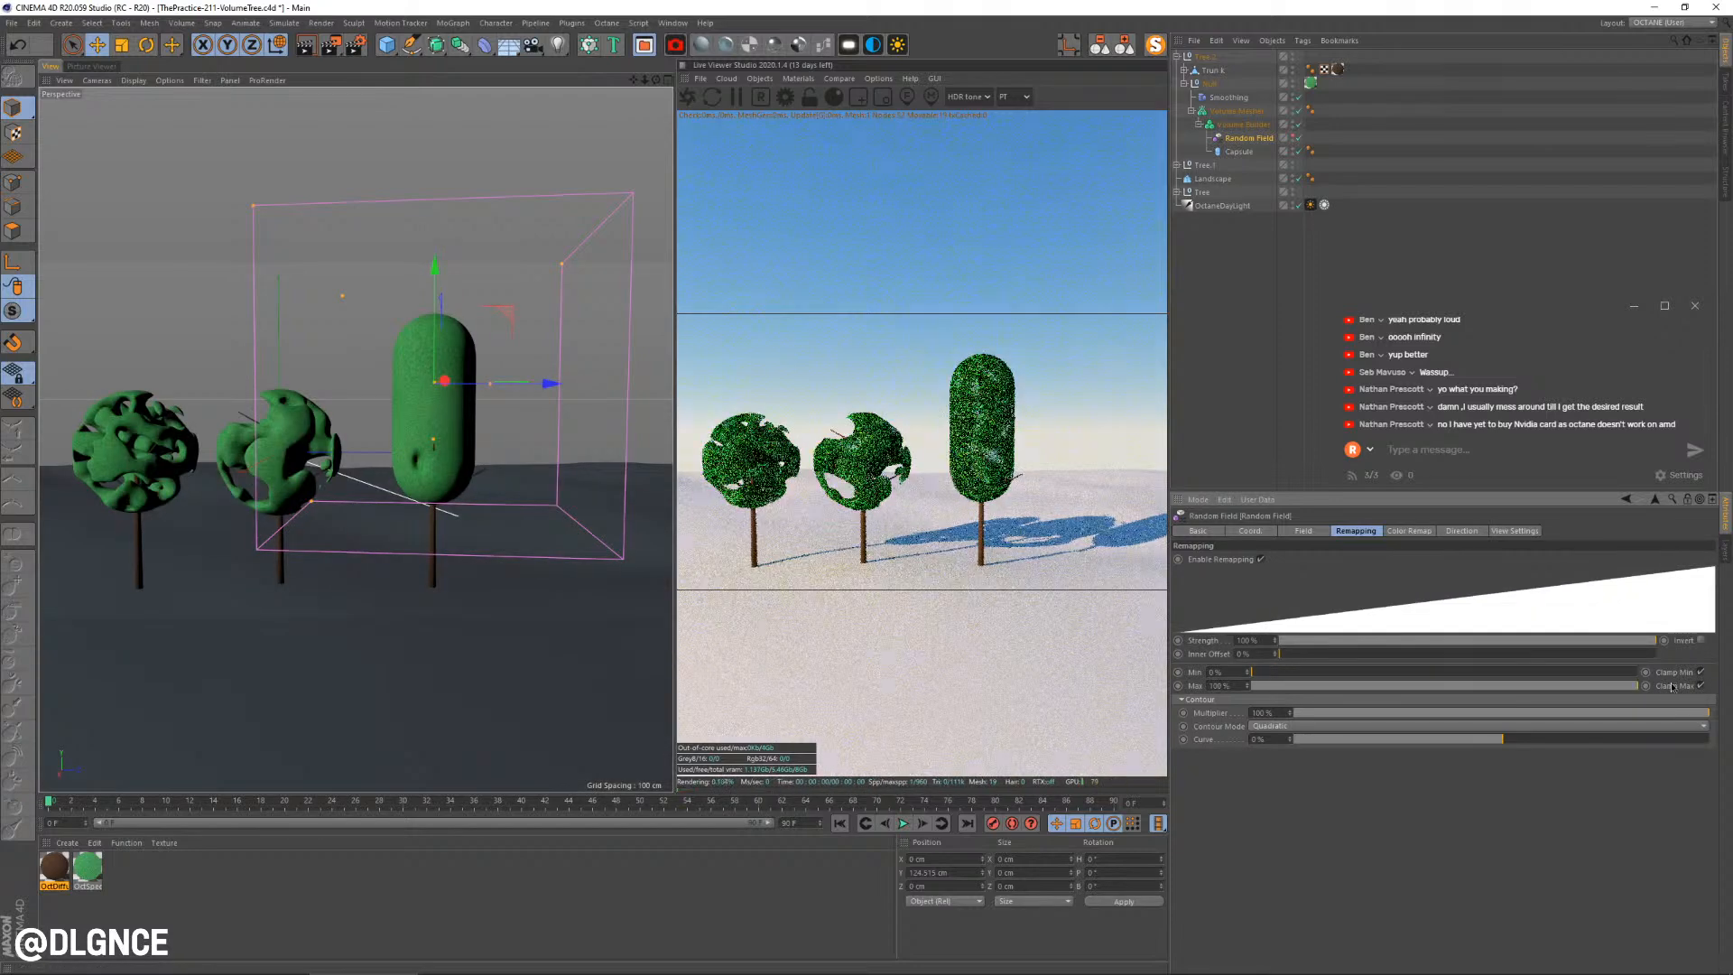
Try a remapping Min of about 42% with Max values from about 62% up to 100%
left_click_drag(1328, 672, 1411, 673)
left_click(1493, 686)
left_click_drag(1528, 686, 1656, 686)
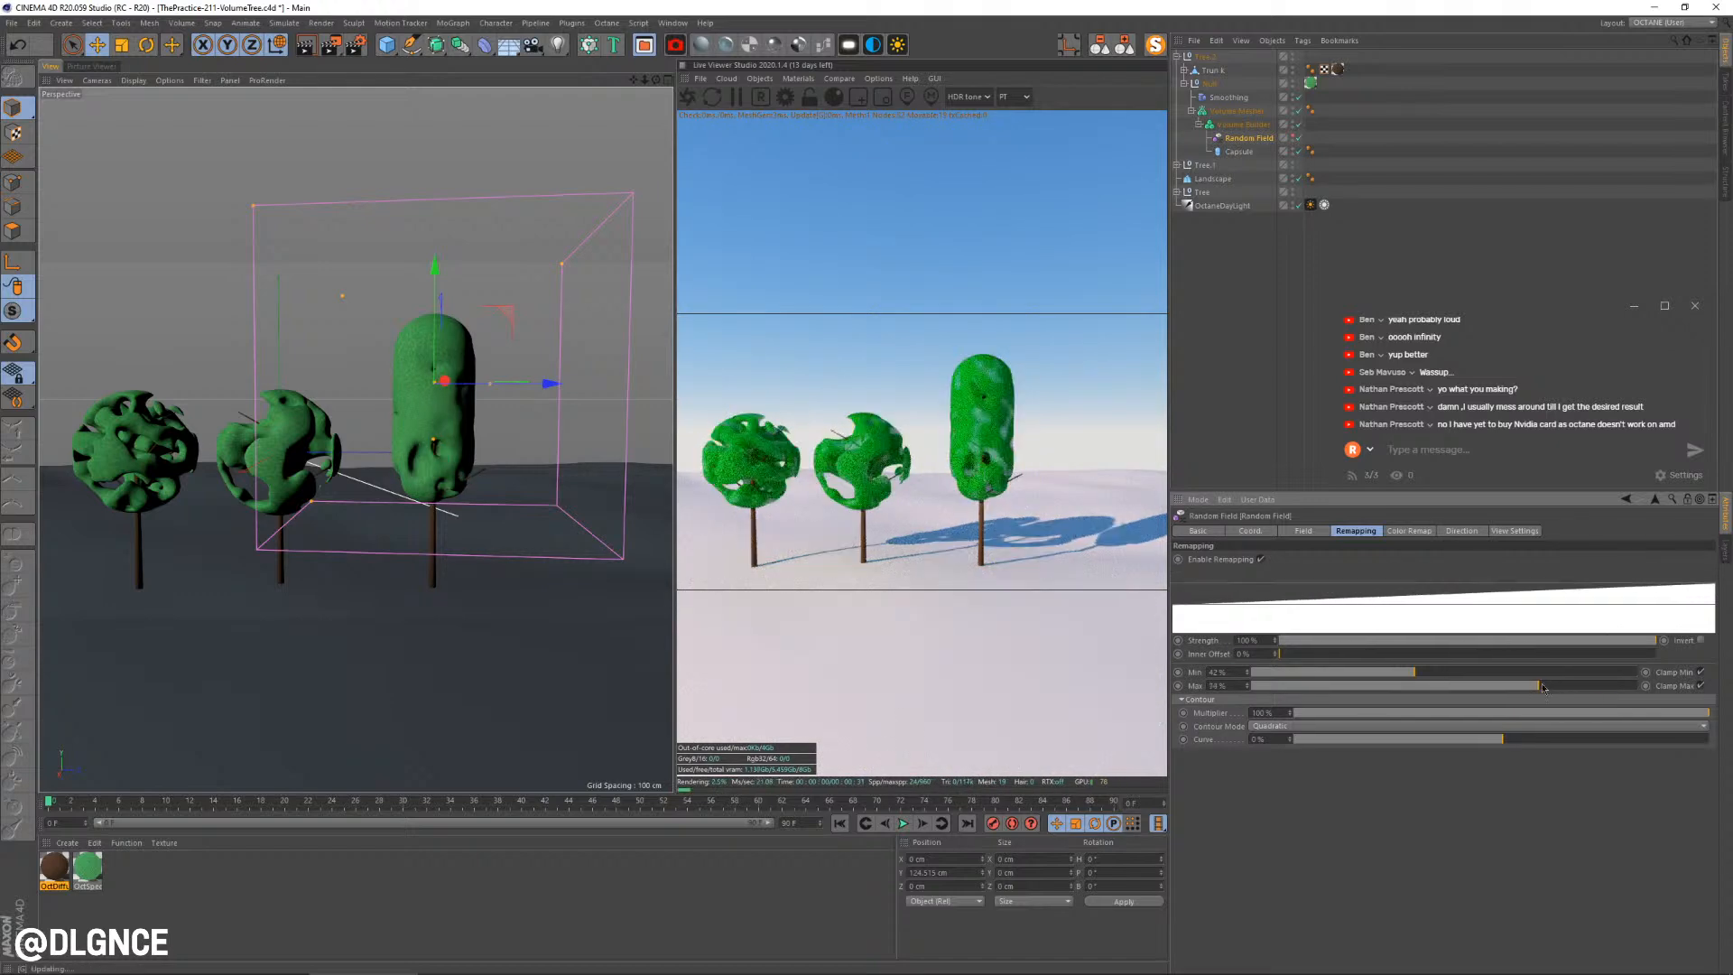
Try the Pezo noise type, switch the Random Field to Electric noise, and reset its remapping Min to 0%
left_click(1304, 531)
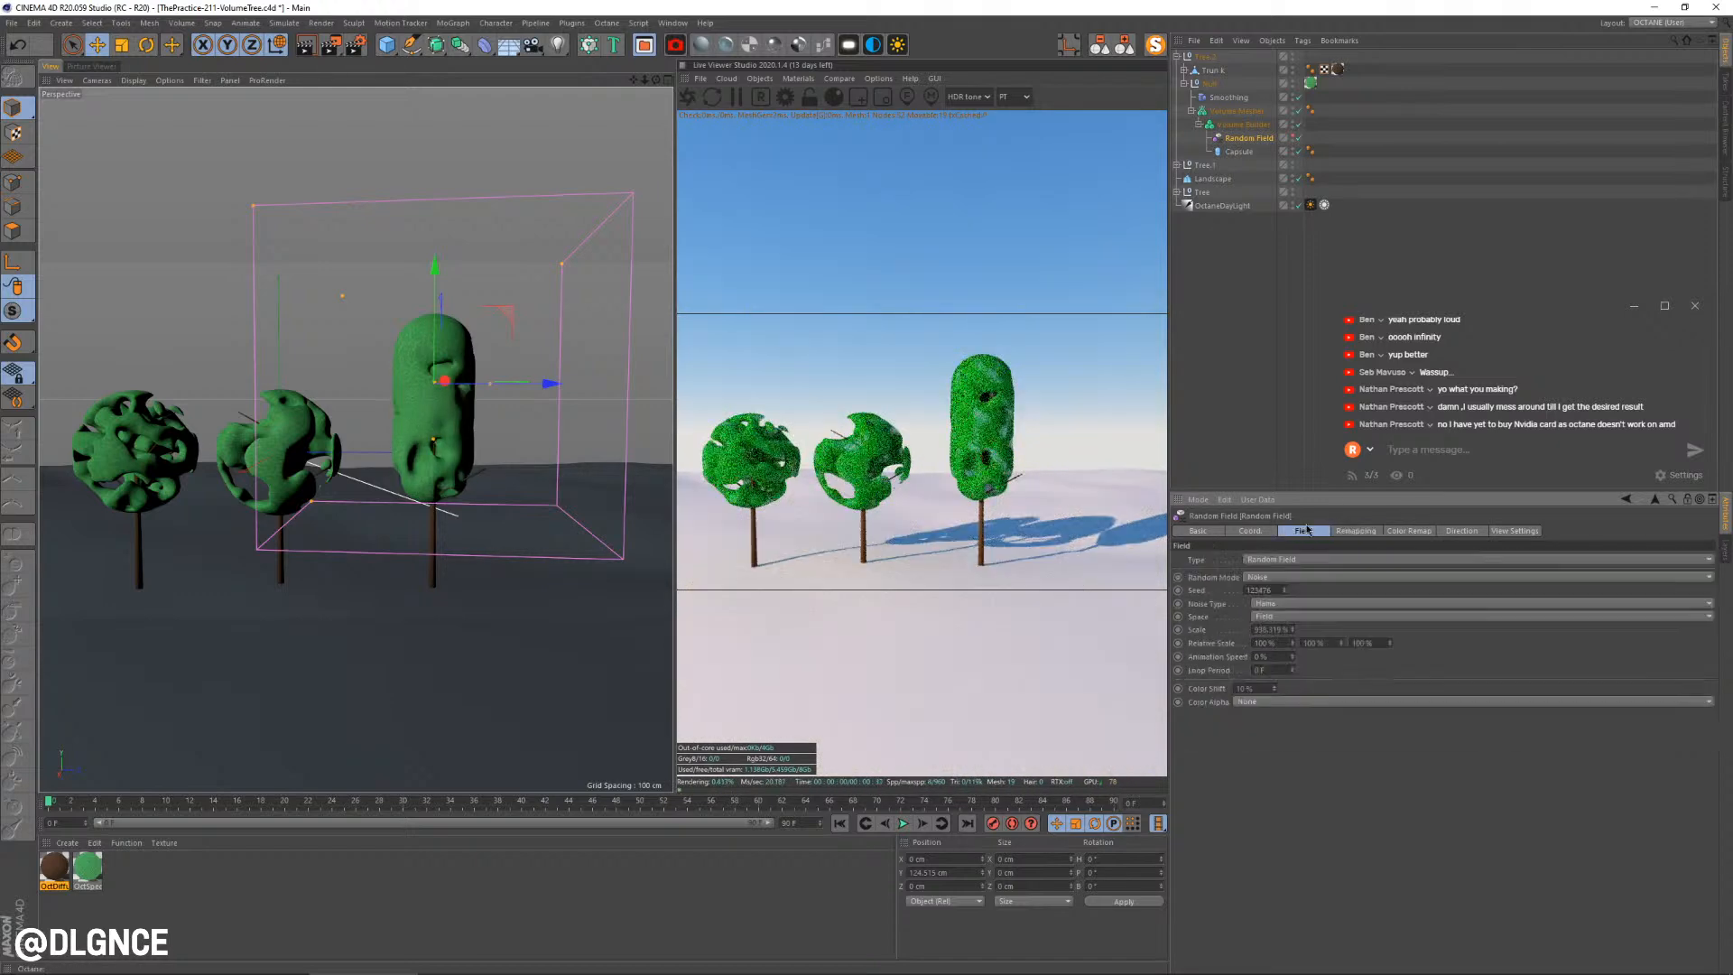
left_click(1291, 603)
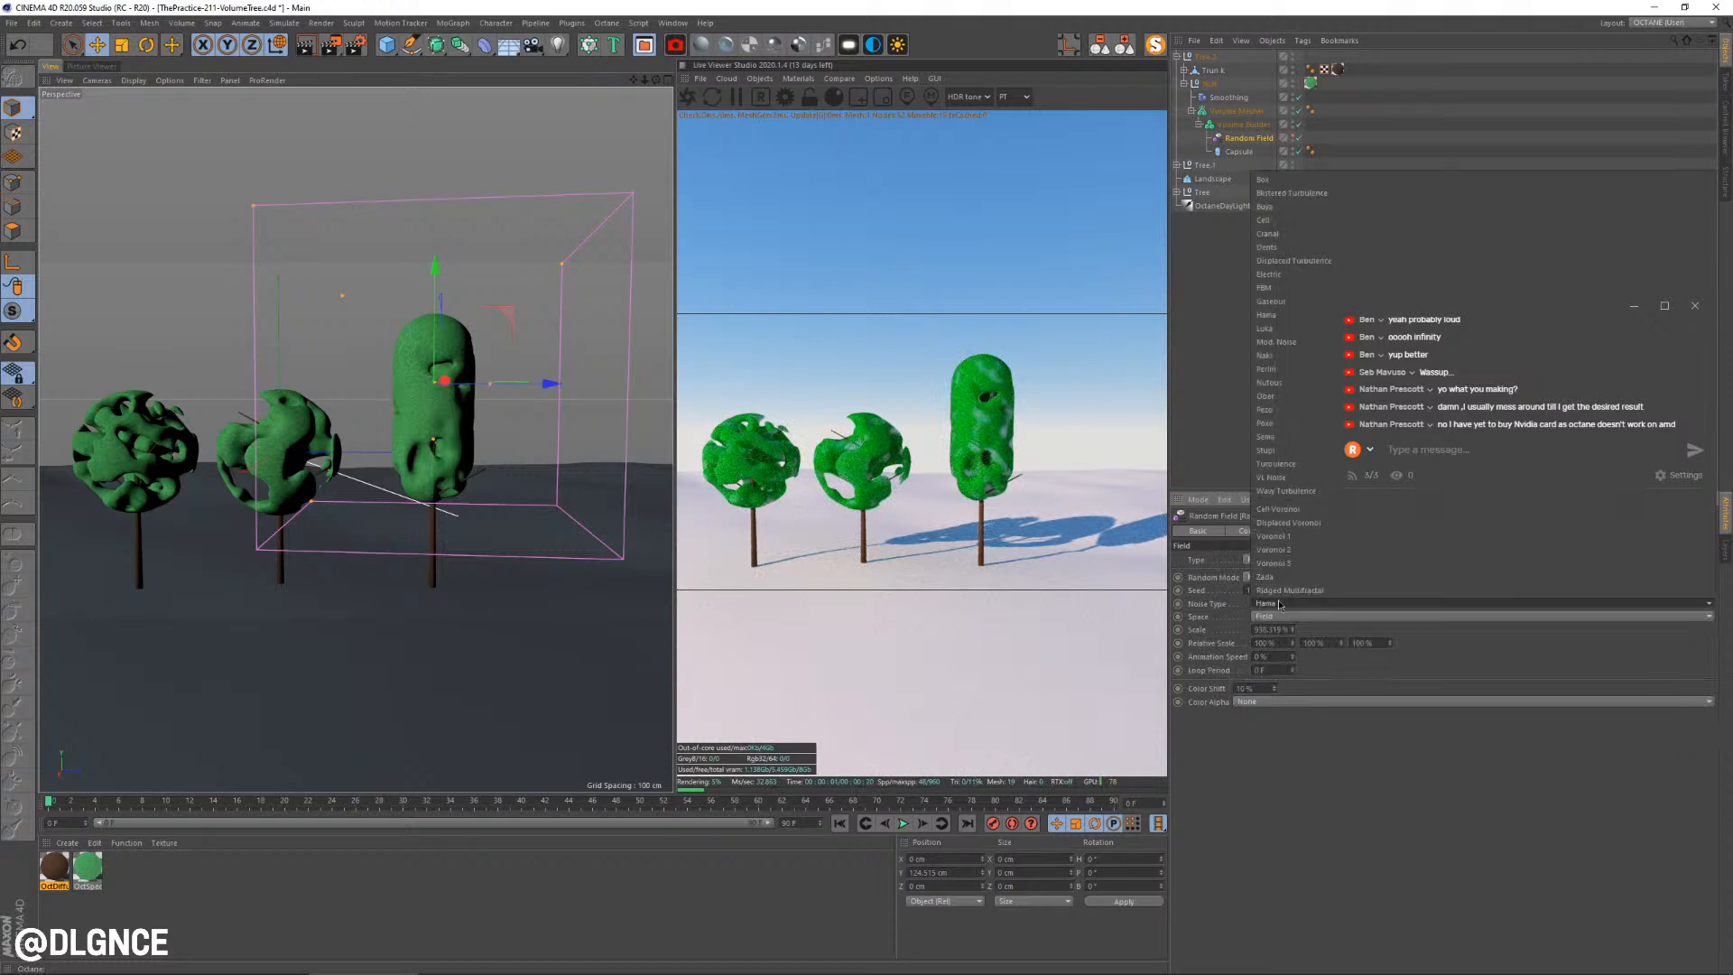
left_click(1295, 410)
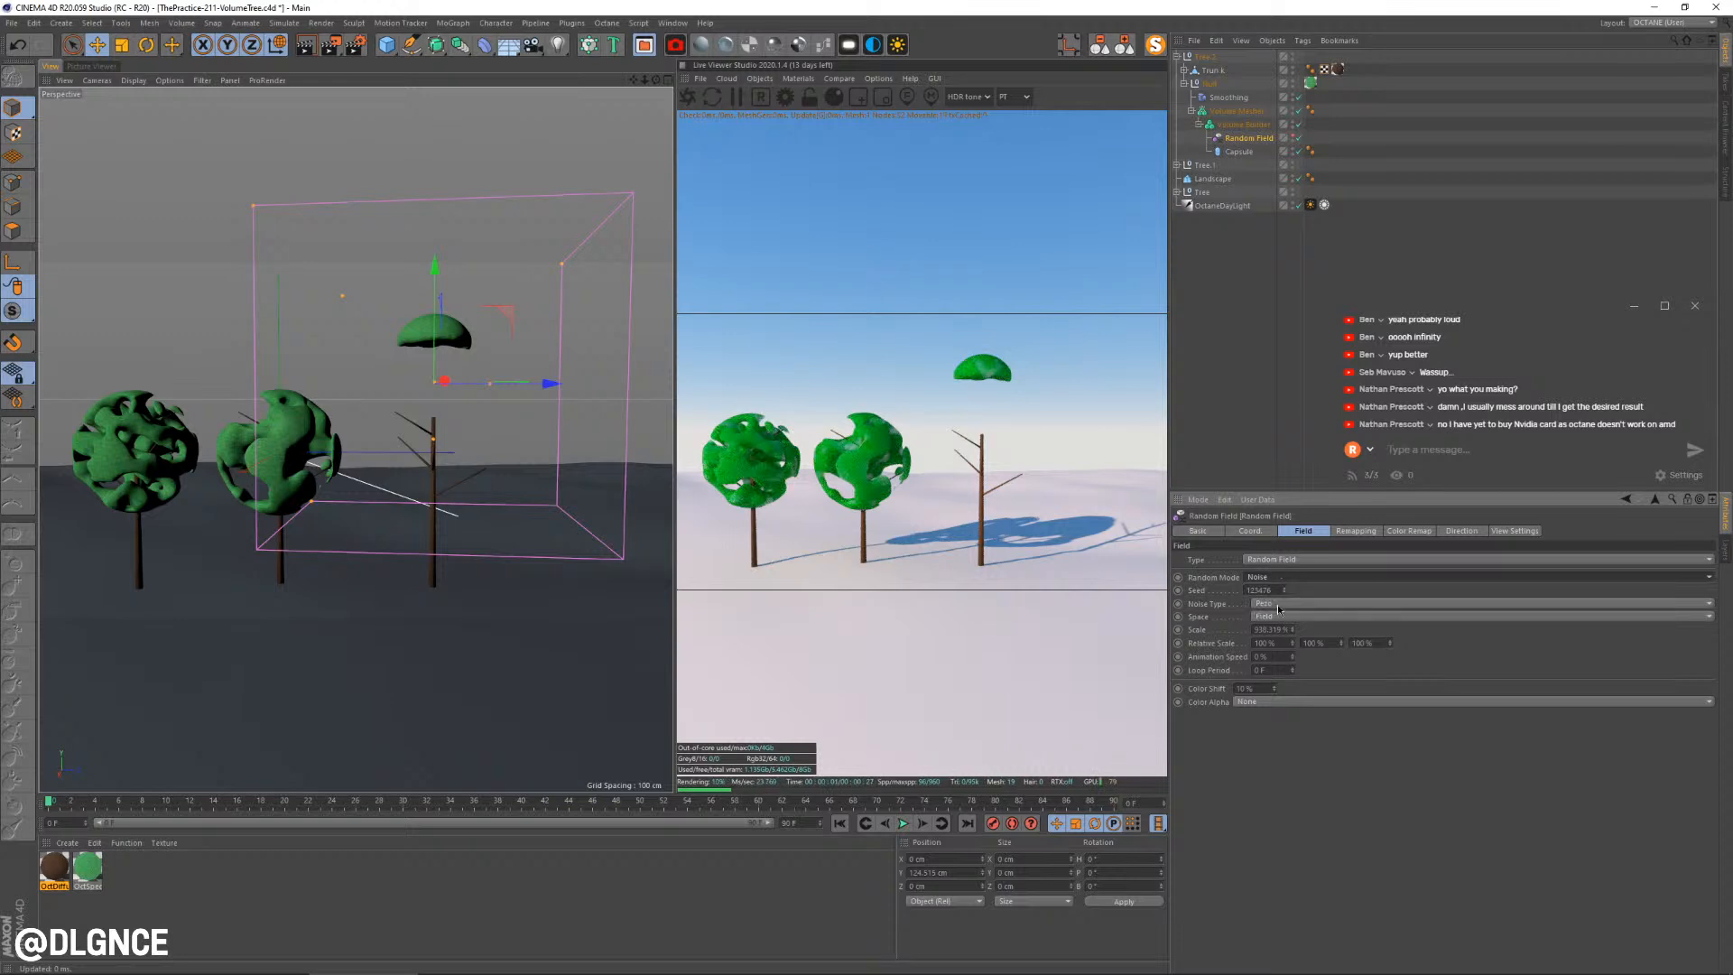
left_click(1281, 603)
left_click(1291, 273)
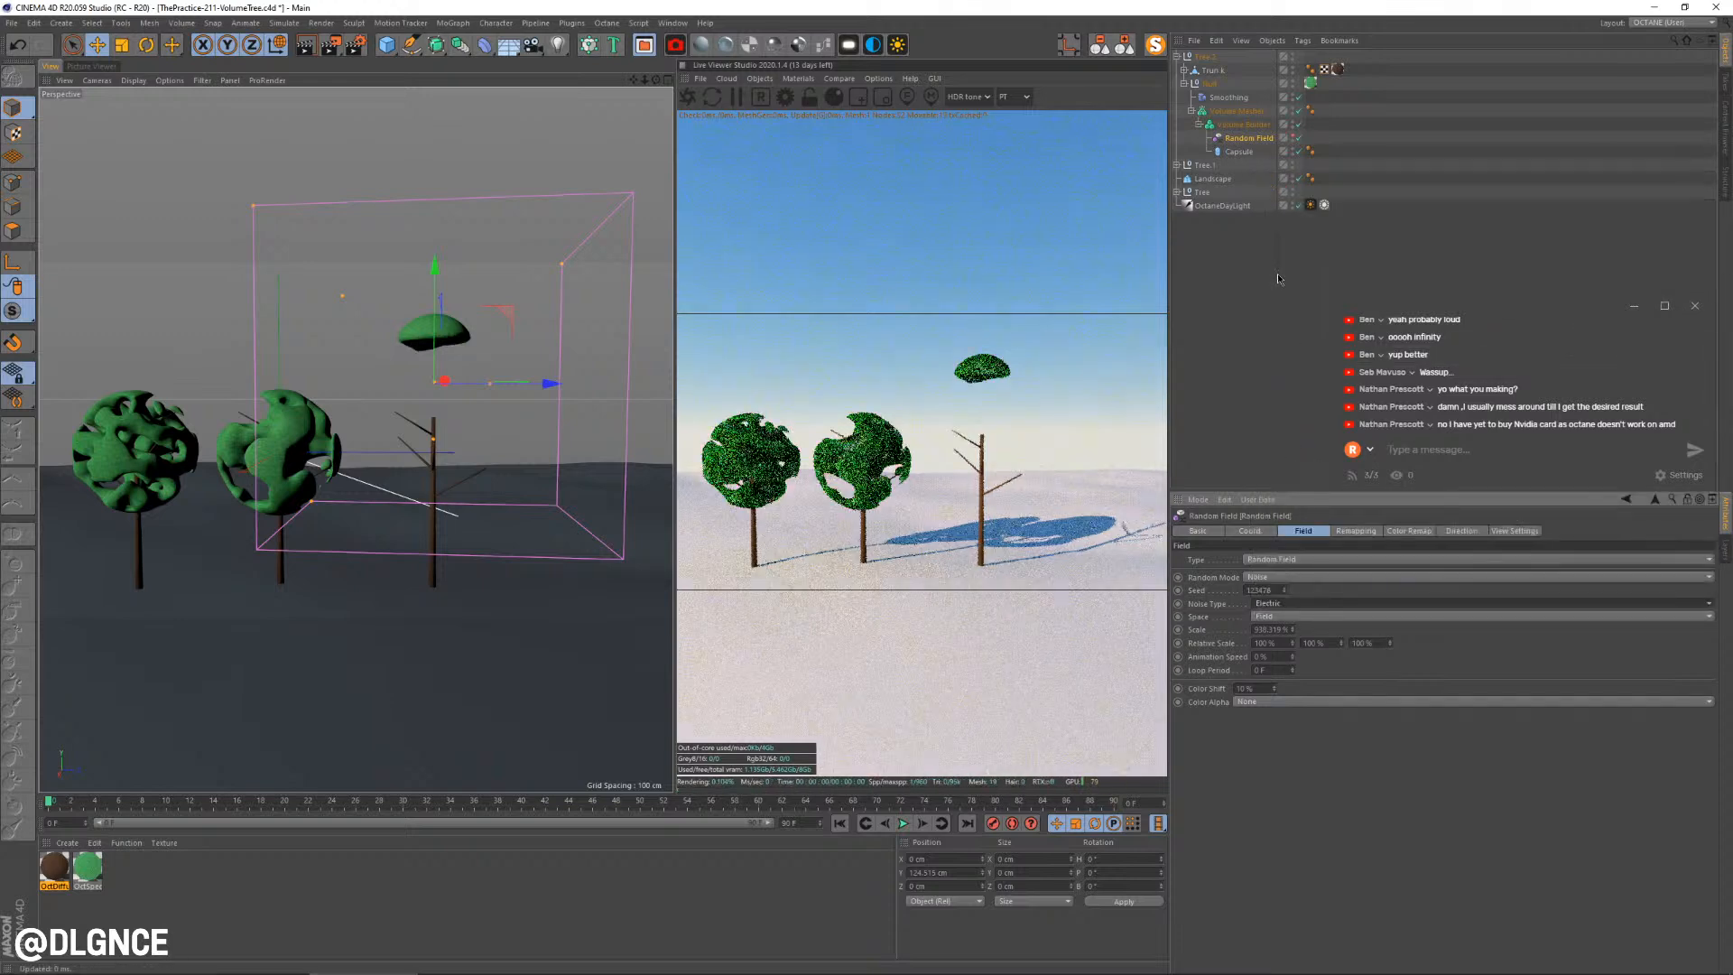
left_click(1355, 531)
mouse_move(1254, 673)
left_mouse_down()
mouse_move(1275, 673)
mouse_move(1229, 674)
left_mouse_up()
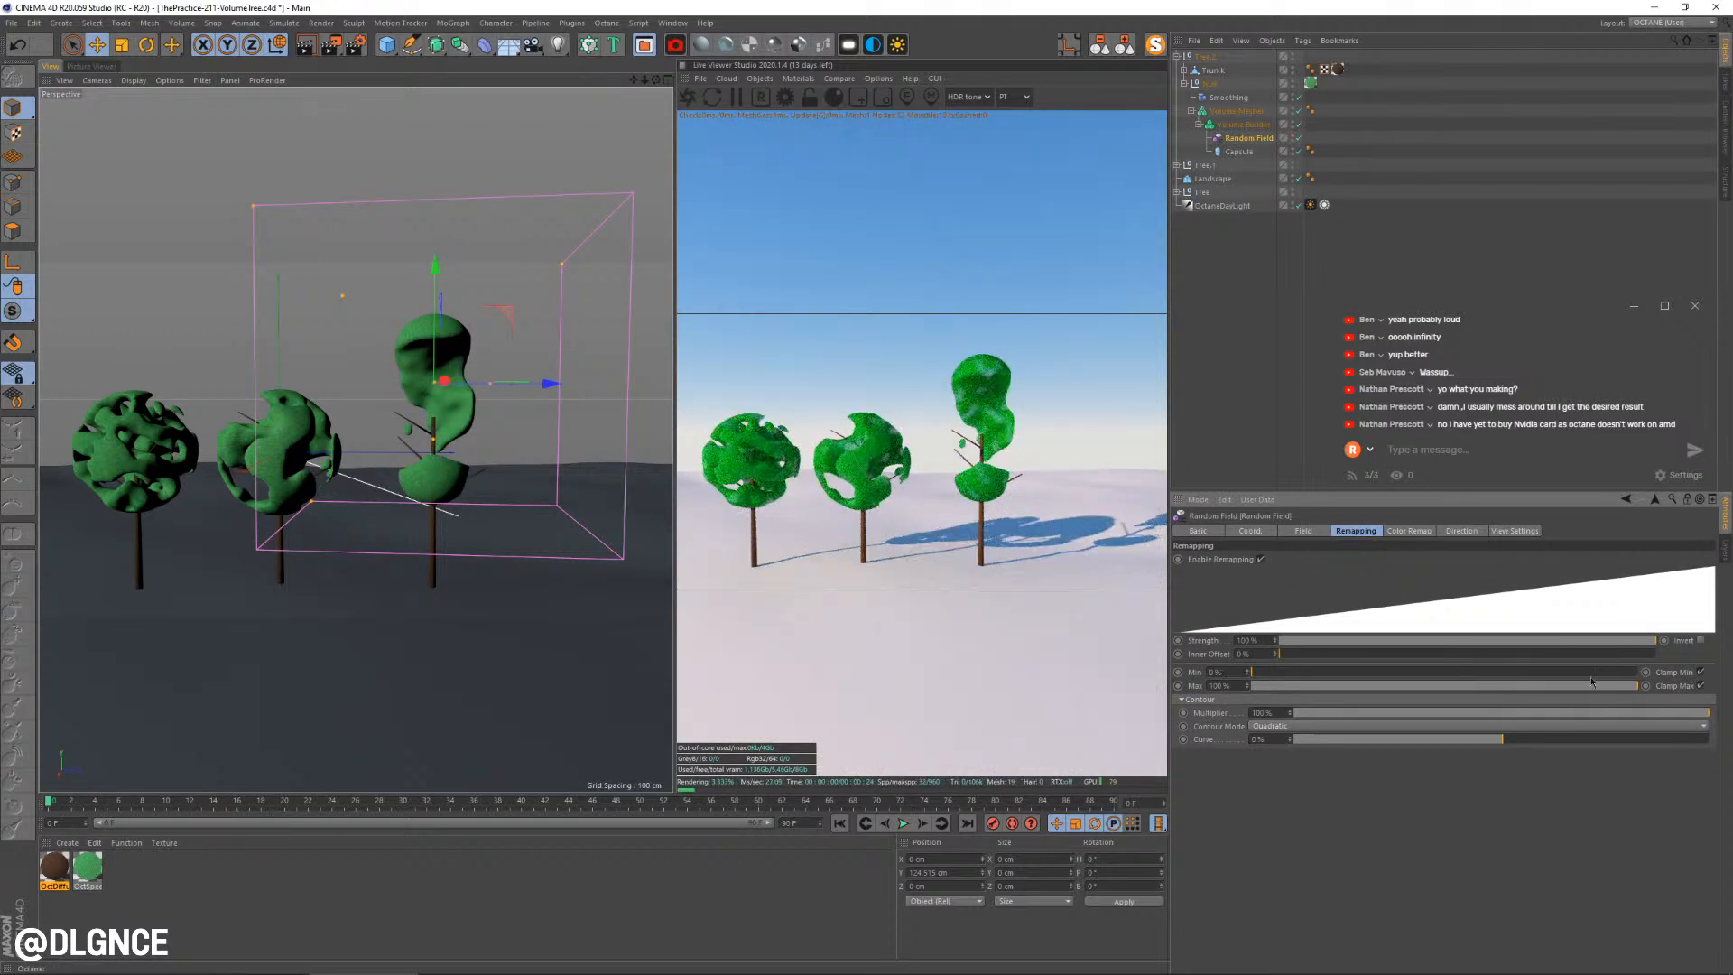
Set the Random Field's noise scale to 250%
left_click(1303, 531)
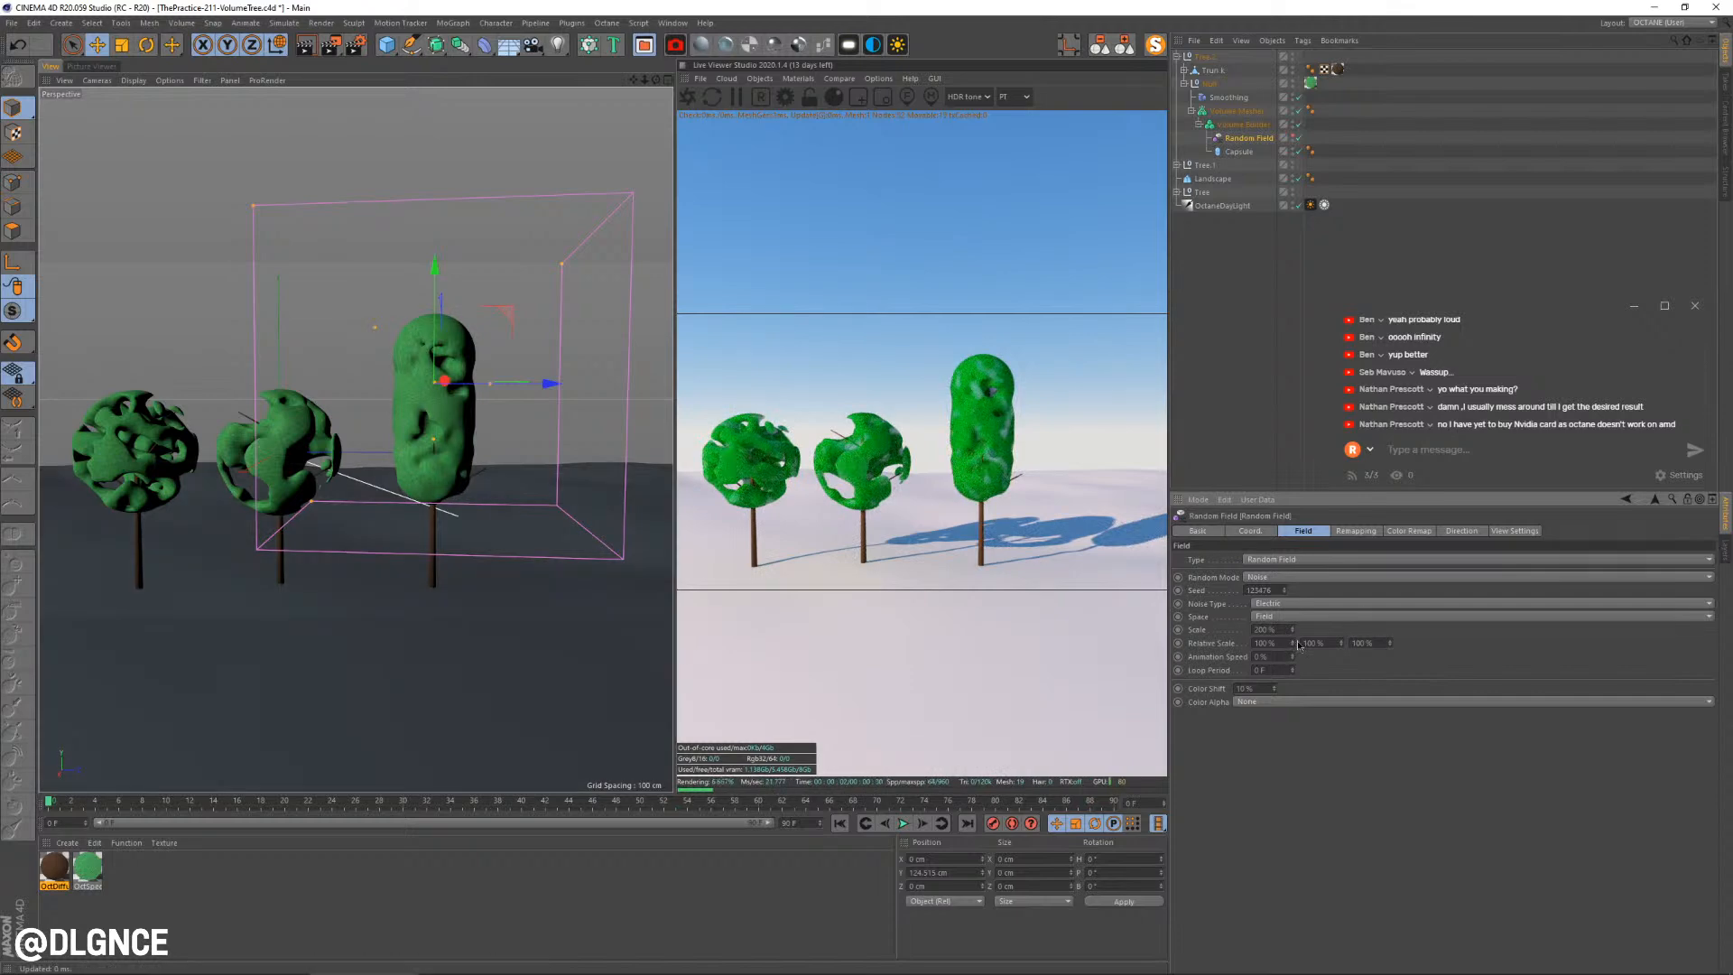
left_click_drag(1292, 629, 1291, 622)
left_click(1273, 604)
left_click(1274, 629)
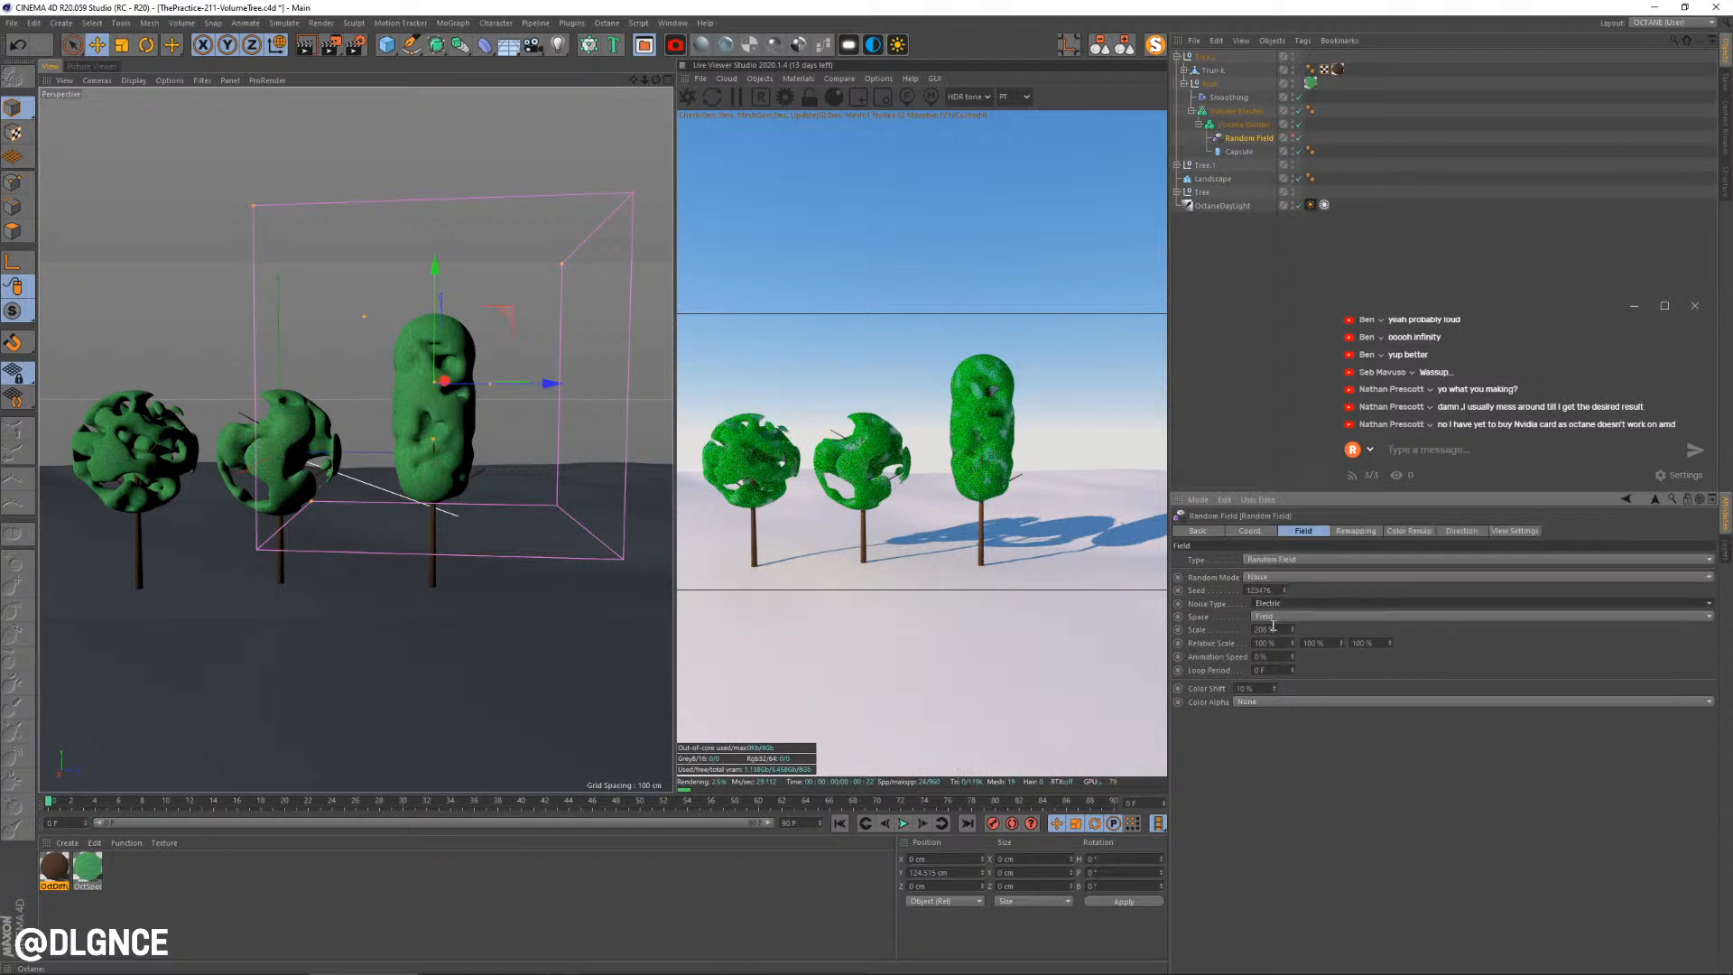
double_click(1272, 629)
type("250")
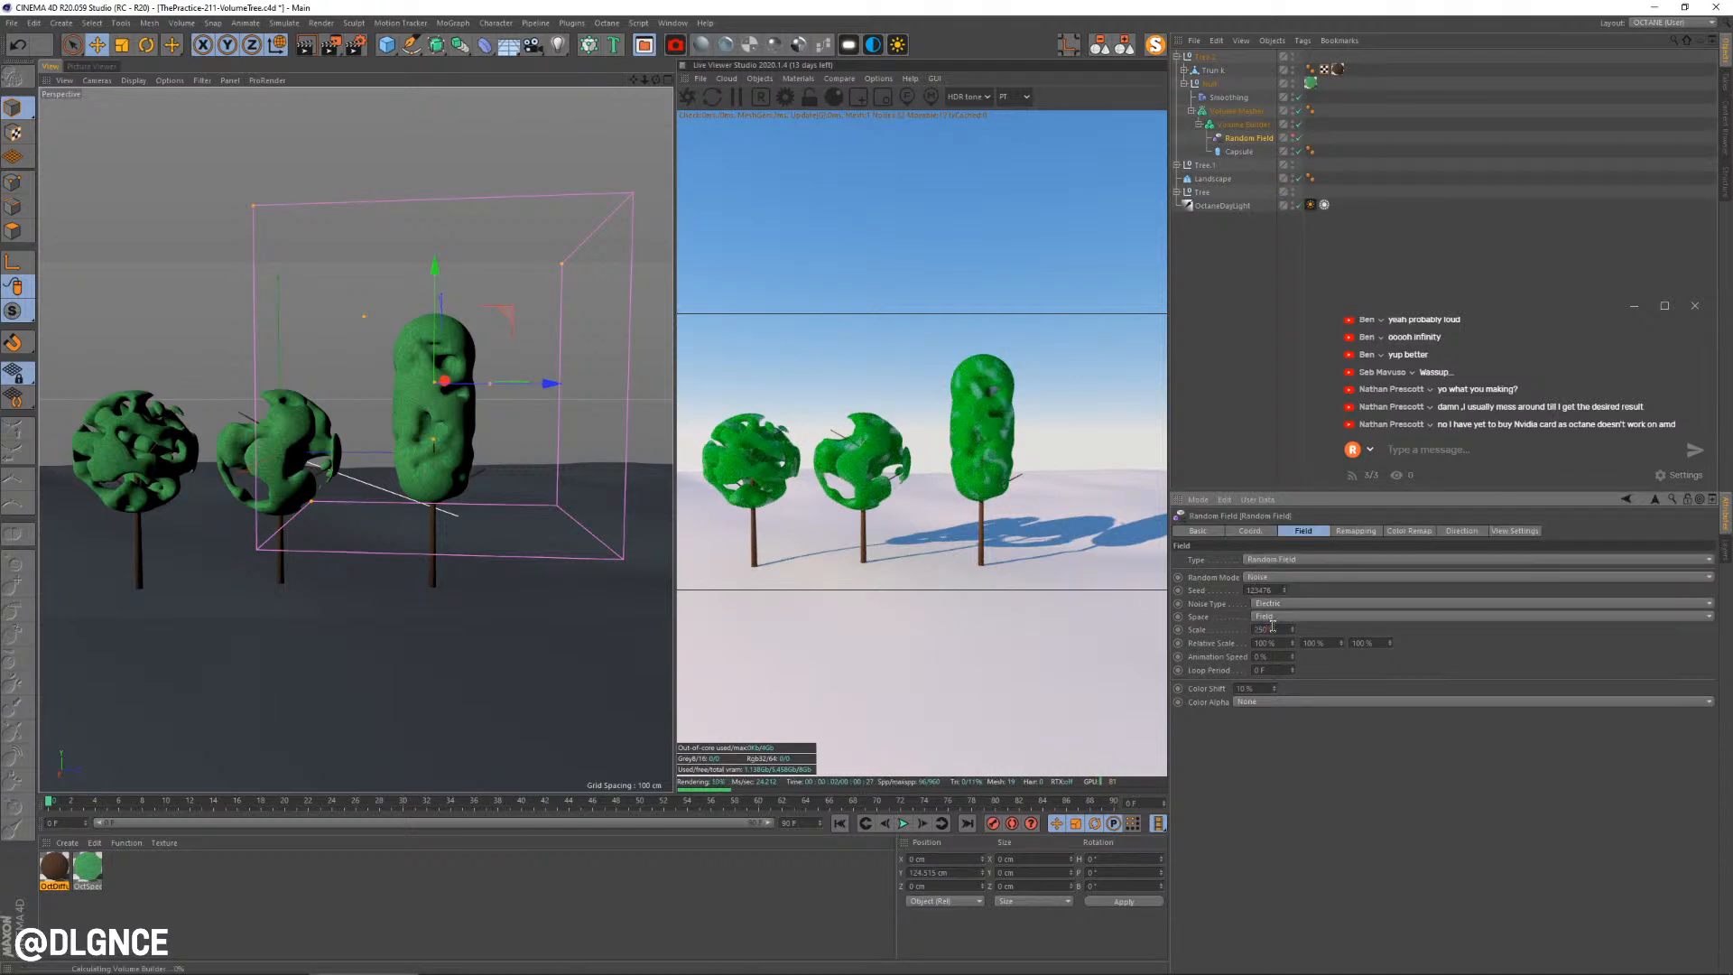
Raise the Random Field's remapping Min to about 28% to carve deeper into the third tree's foliage
left_click(1350, 532)
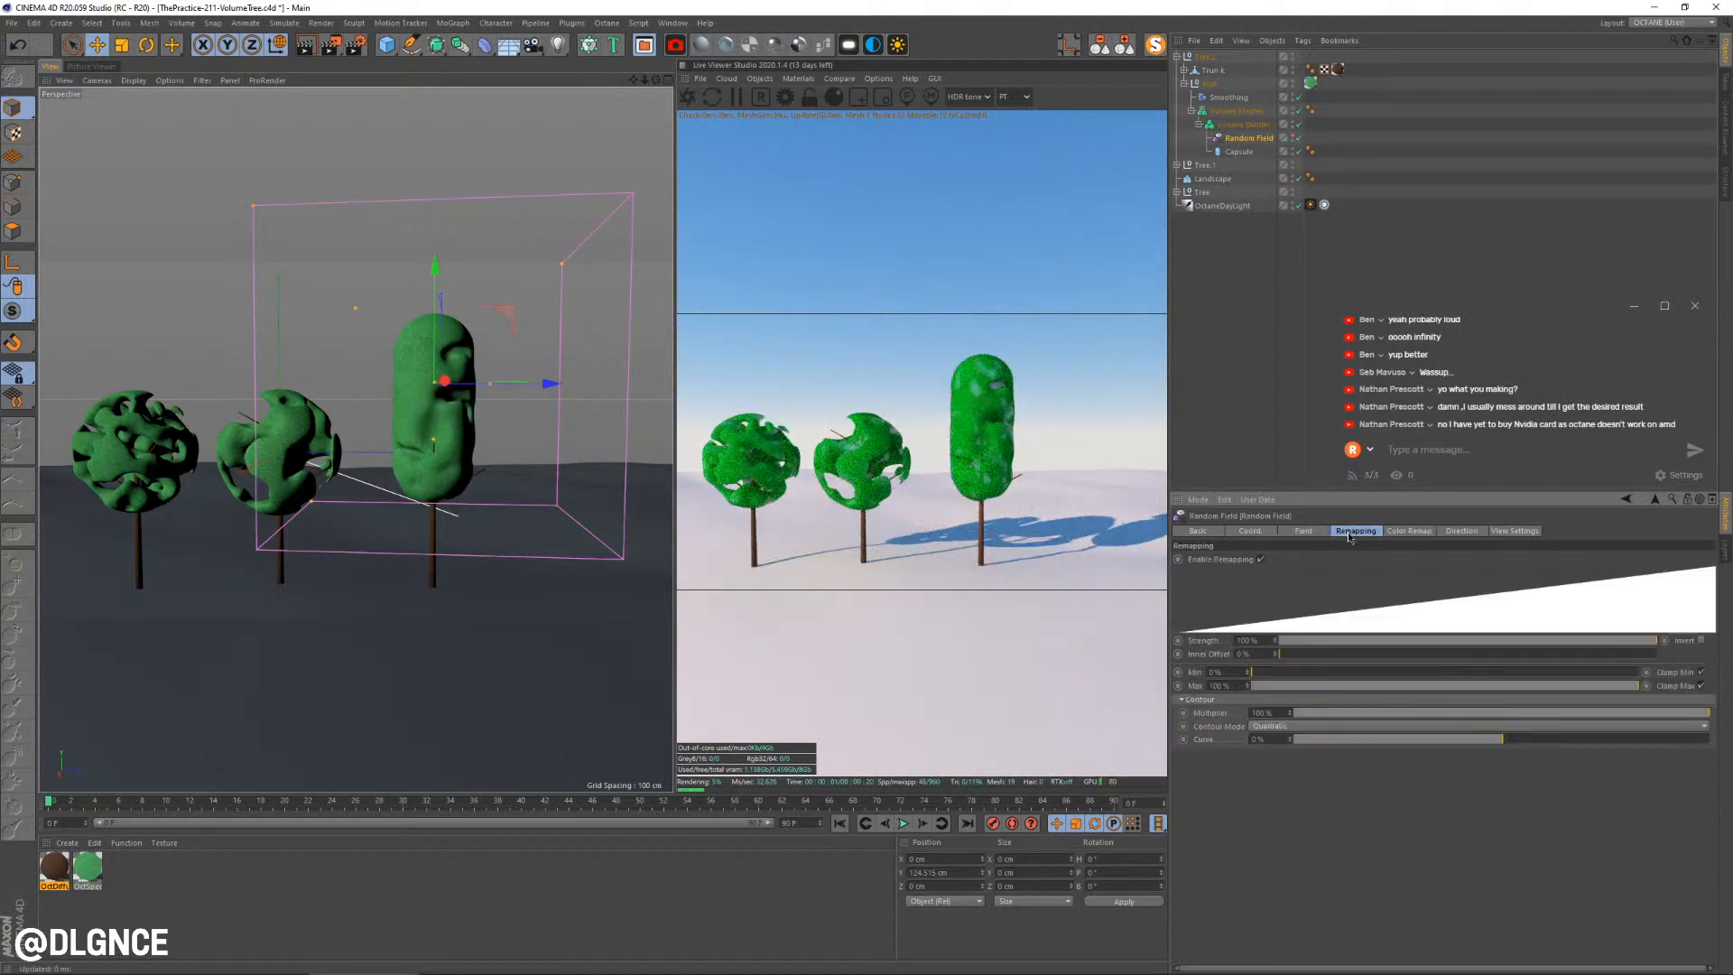
left_click_drag(1286, 674, 1360, 673)
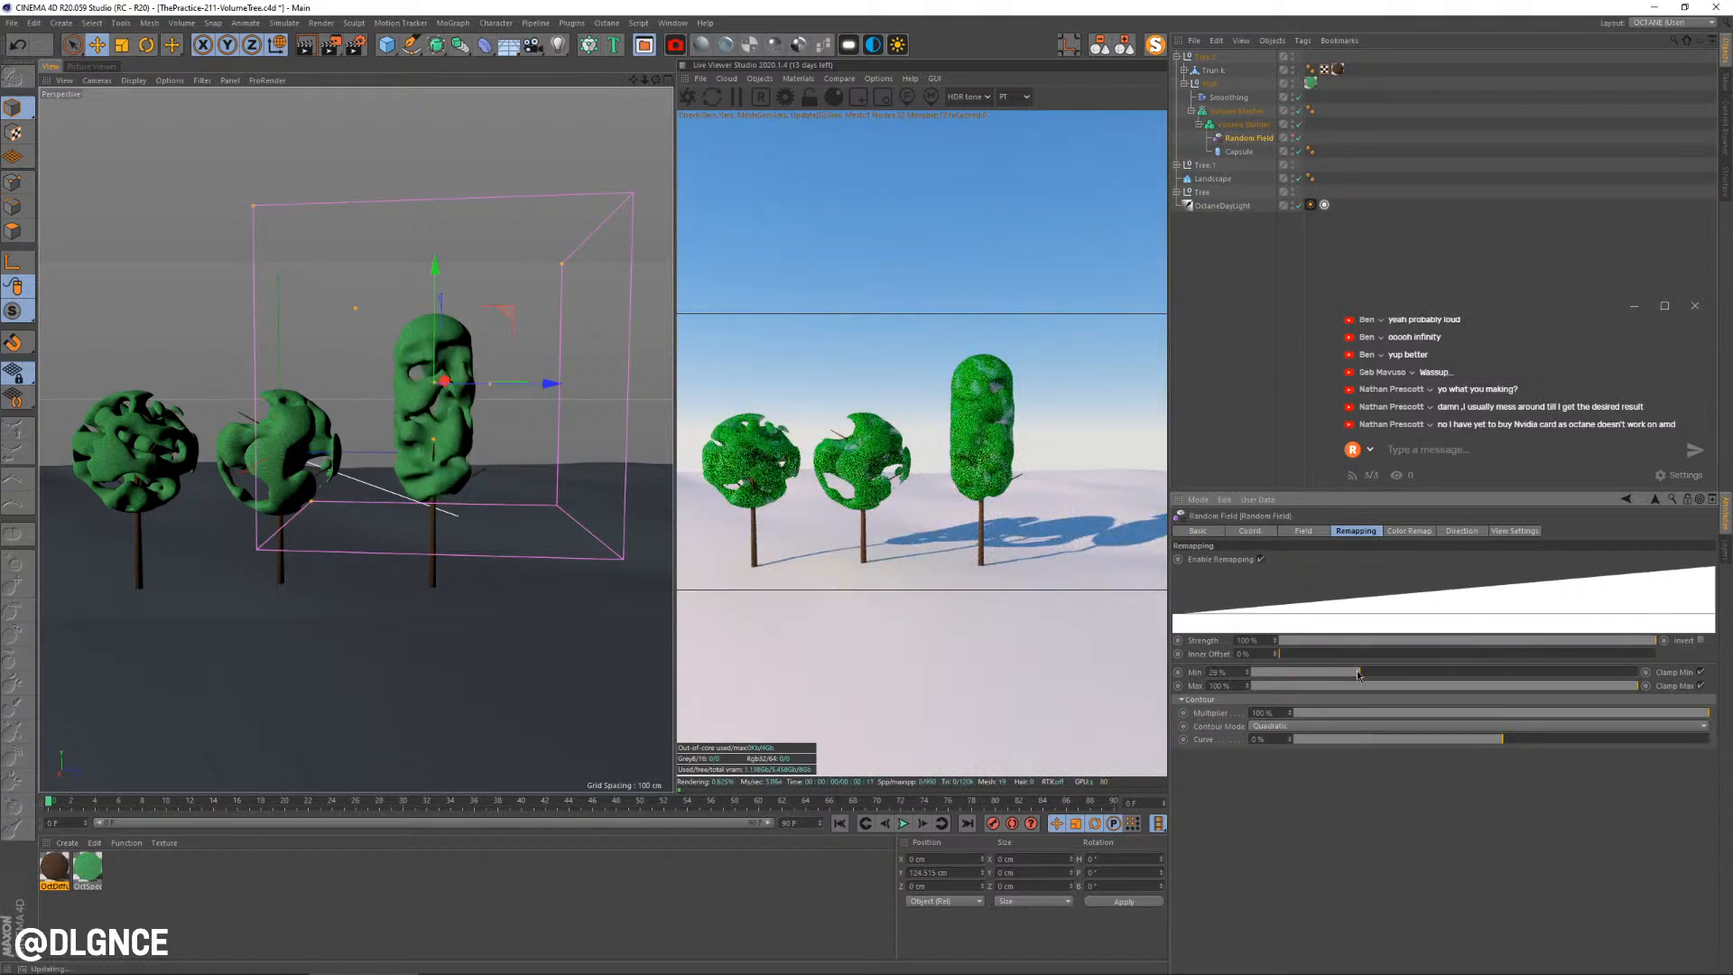
Rebalance the third tree's Random Field remapping, setting Min to about 29% and Max to about 91%
left_click_drag(1358, 674, 1326, 676)
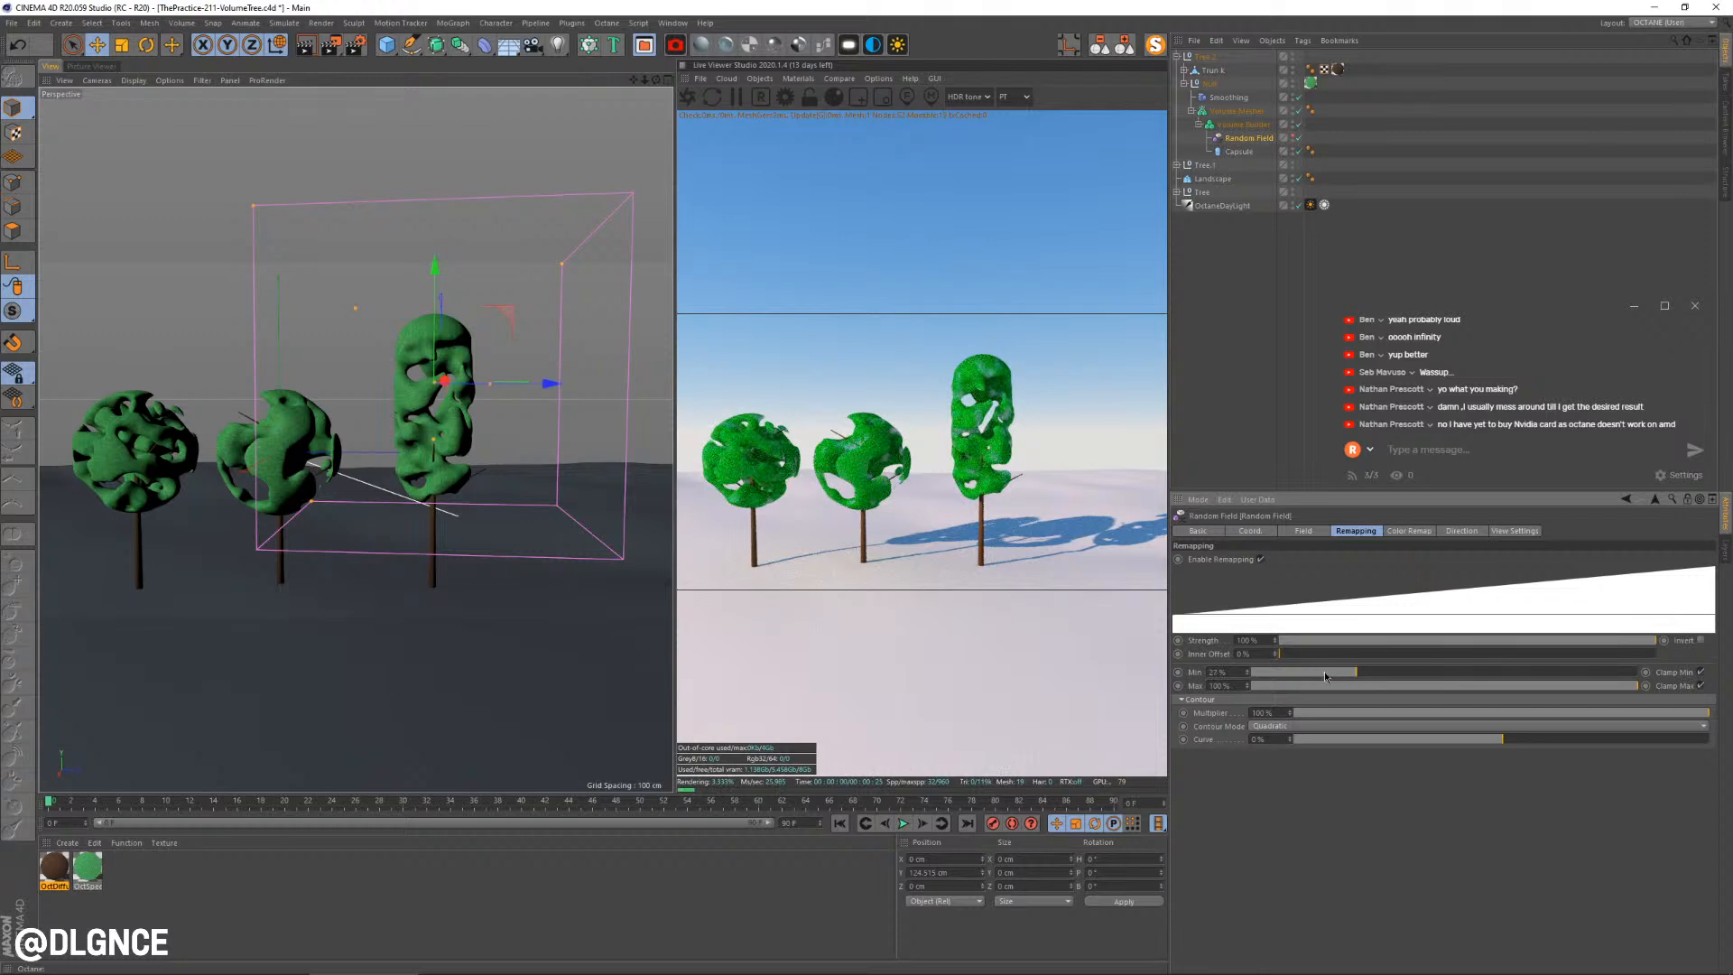
left_click(1318, 675)
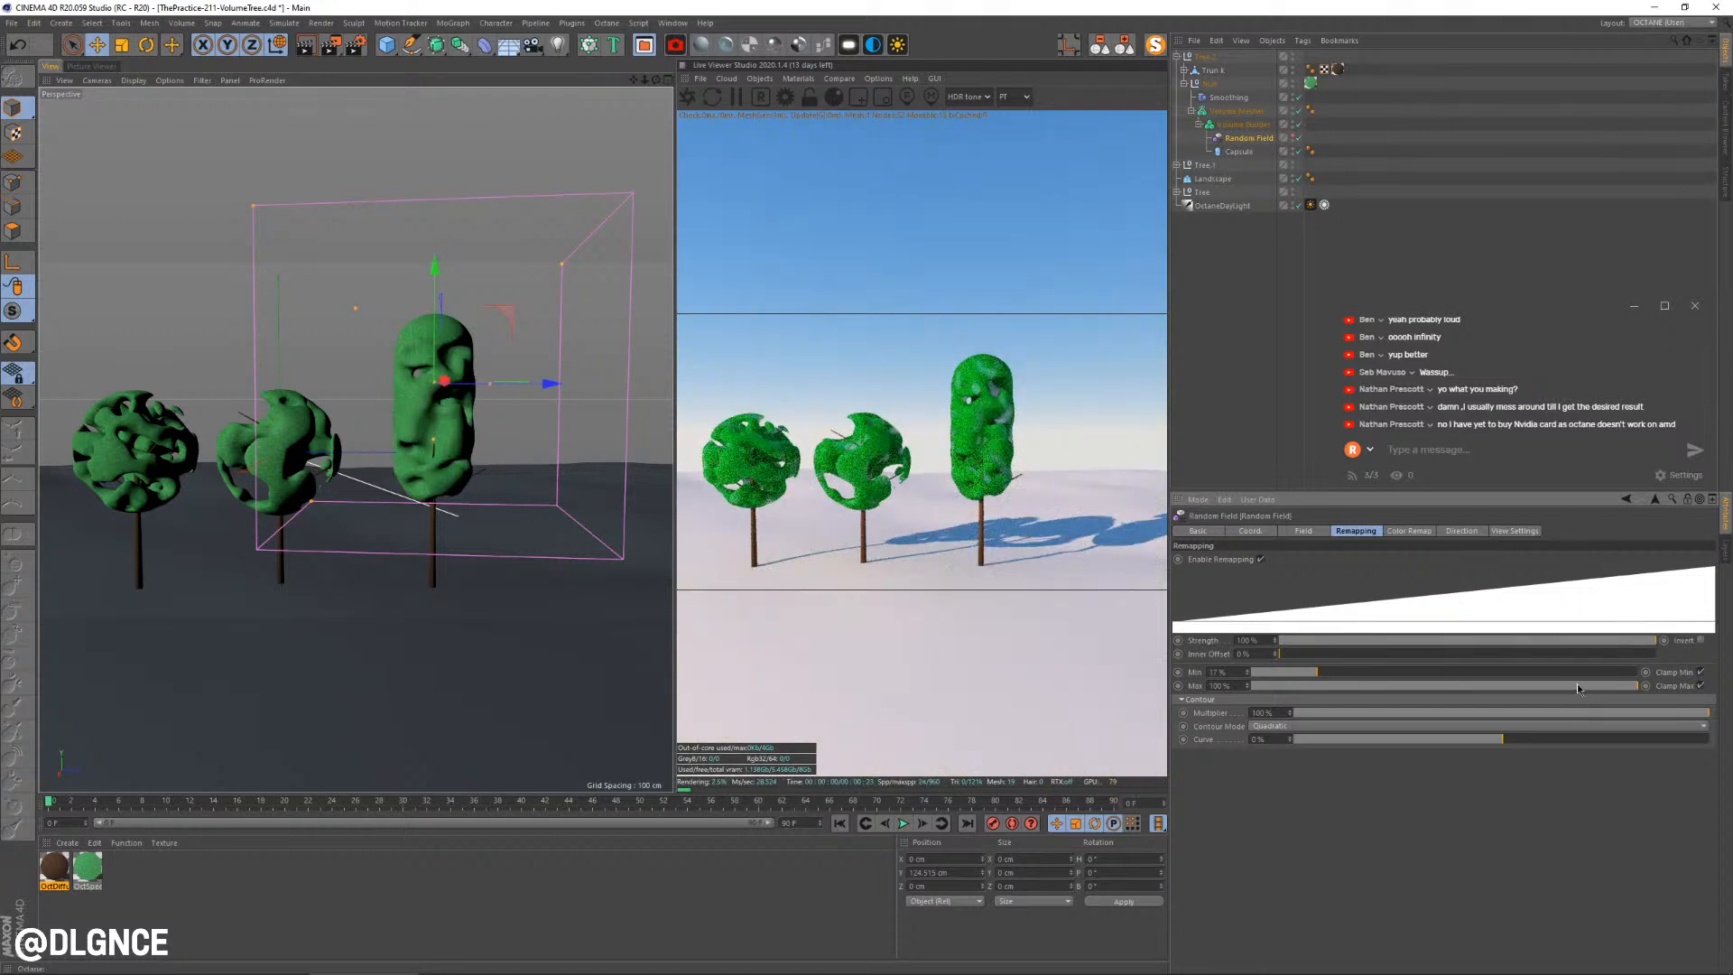
left_click(1567, 686)
left_click(1364, 675)
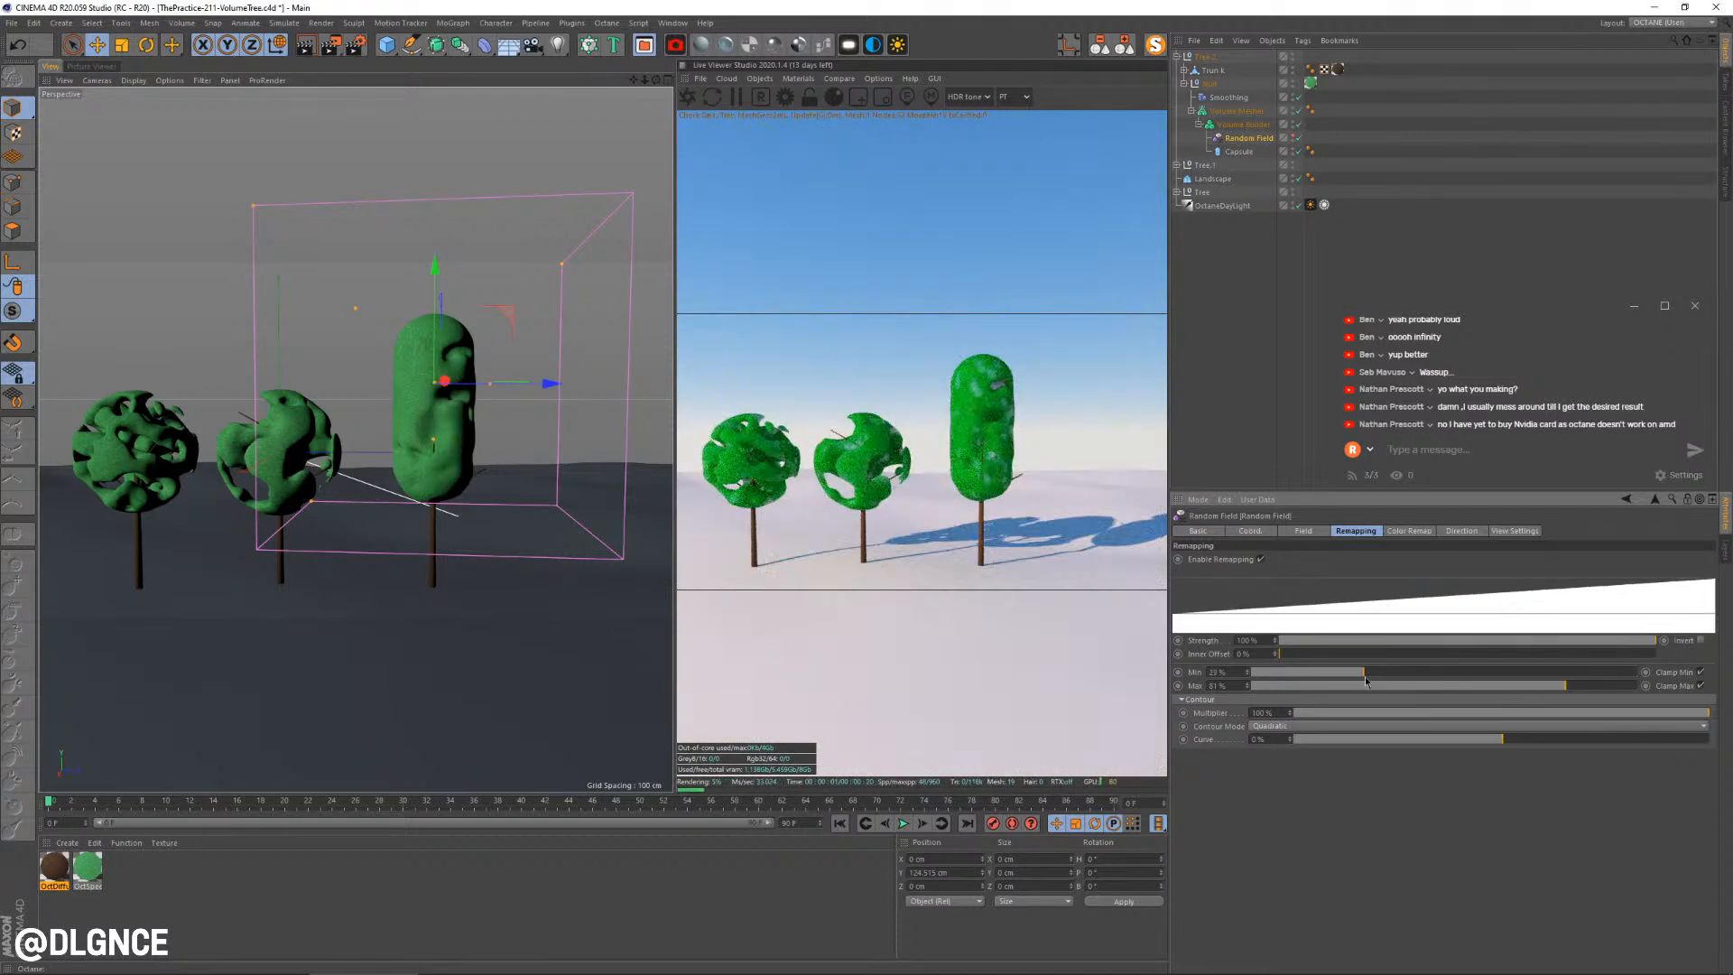
left_click(1527, 687)
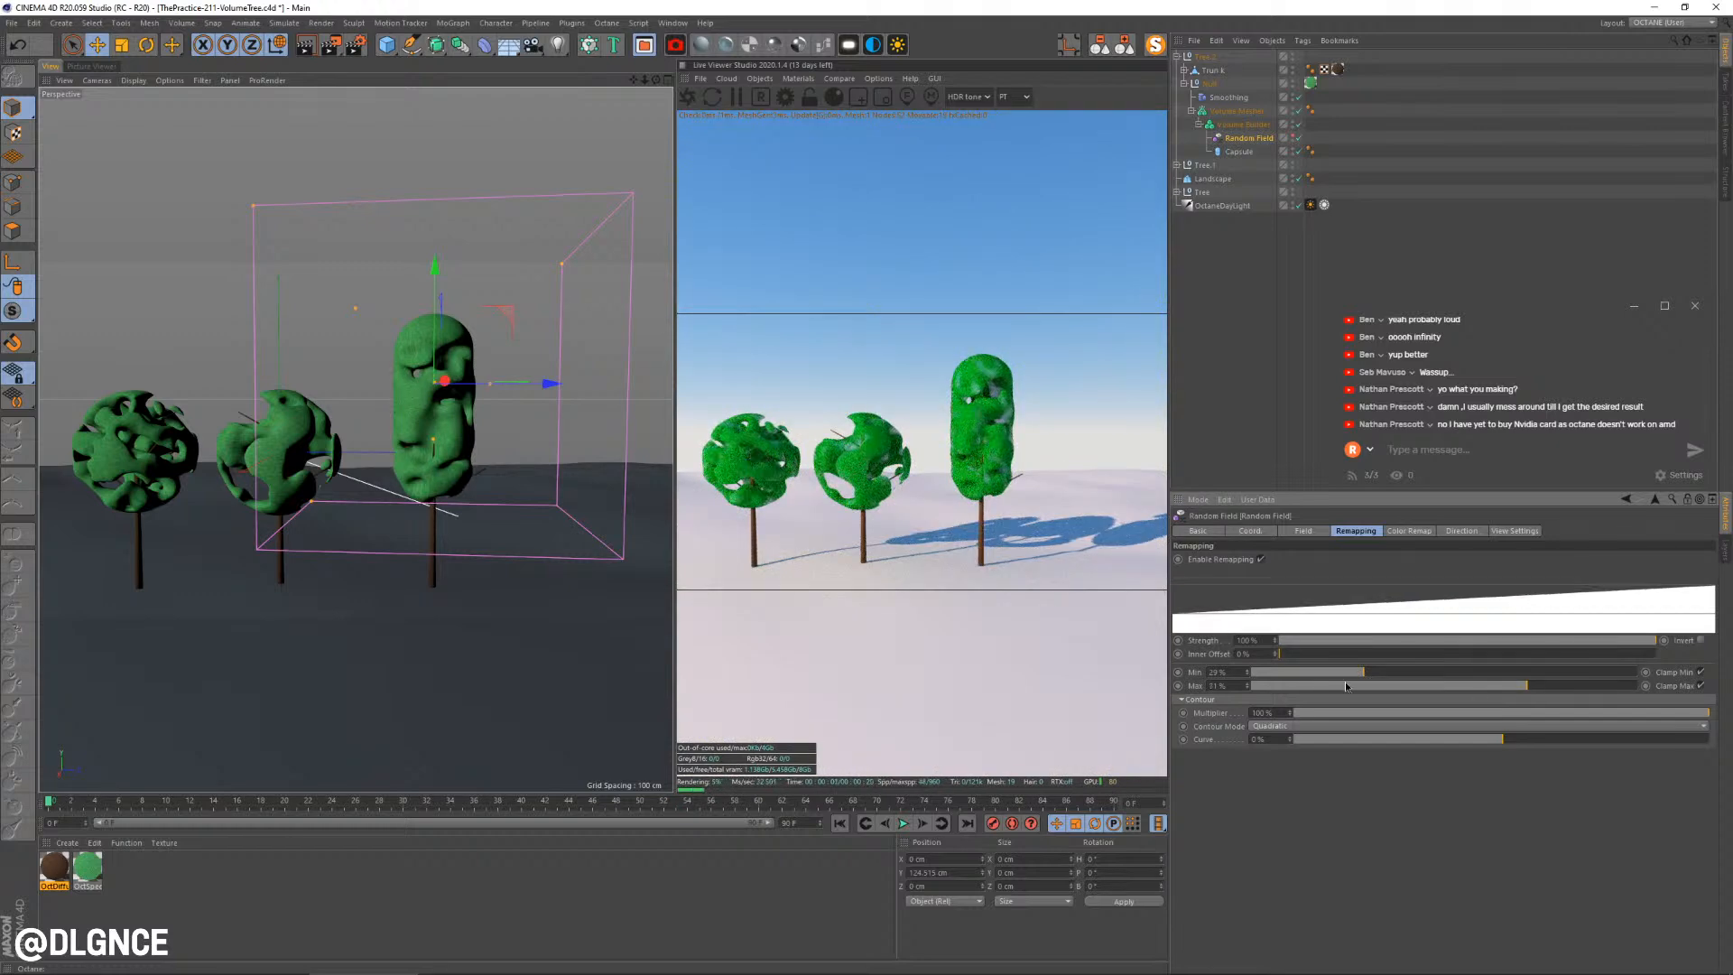
left_click(1591, 687)
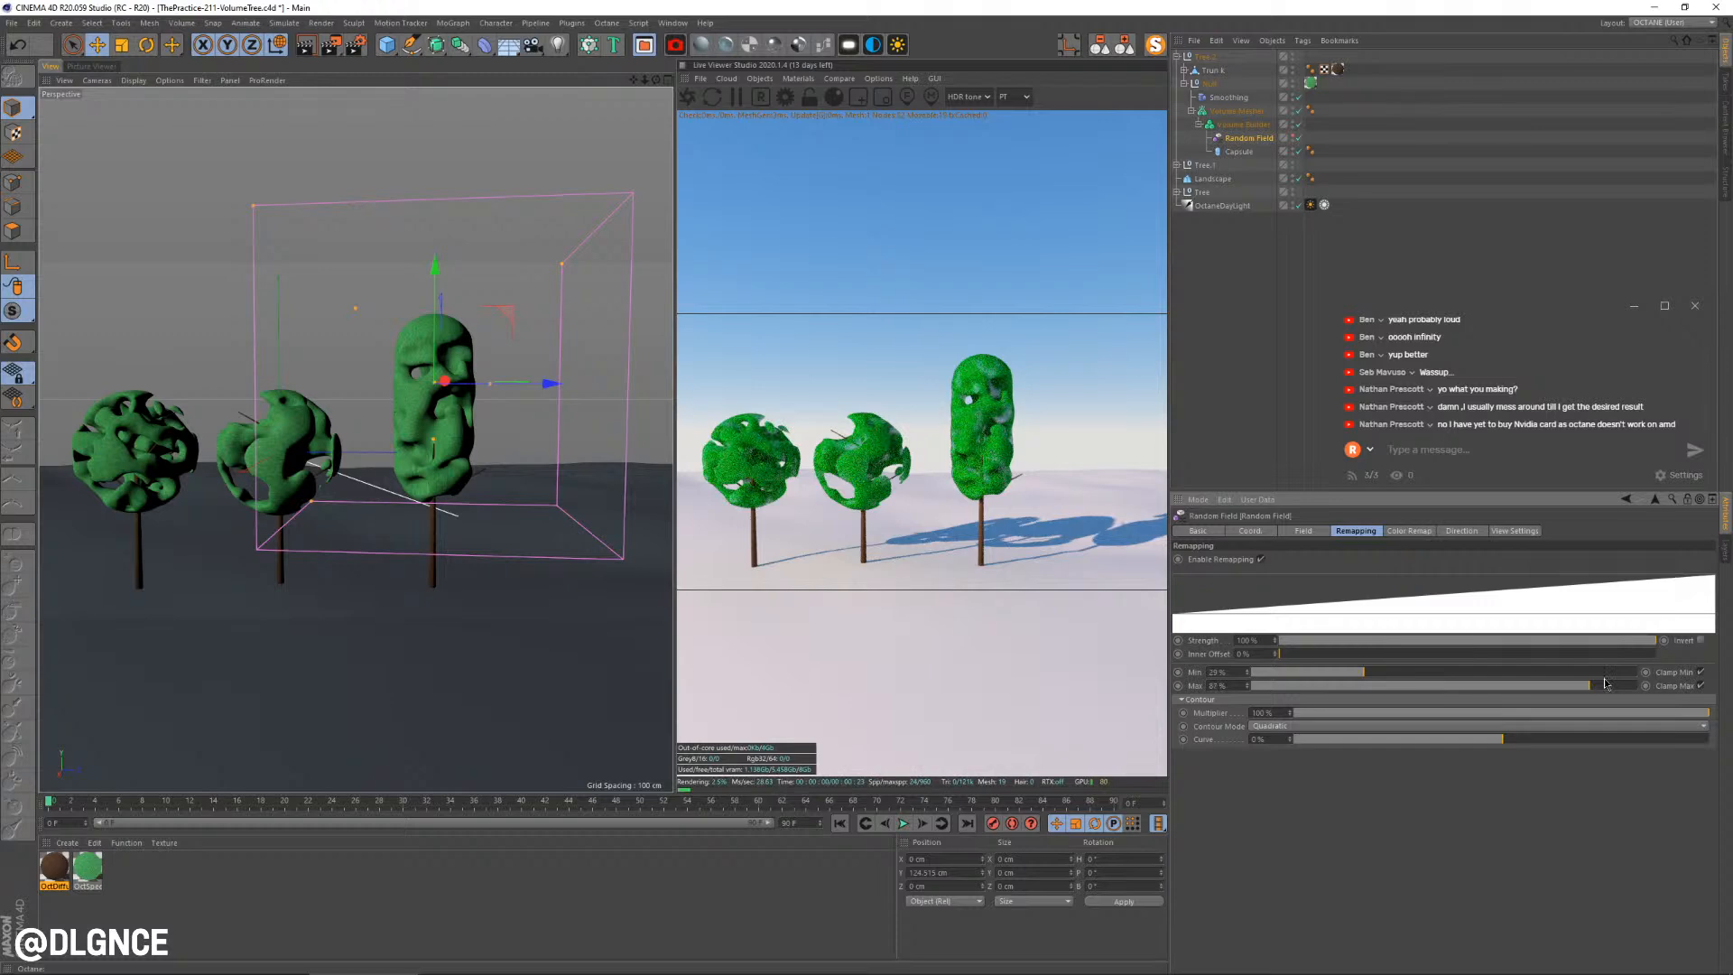
left_click(1317, 532)
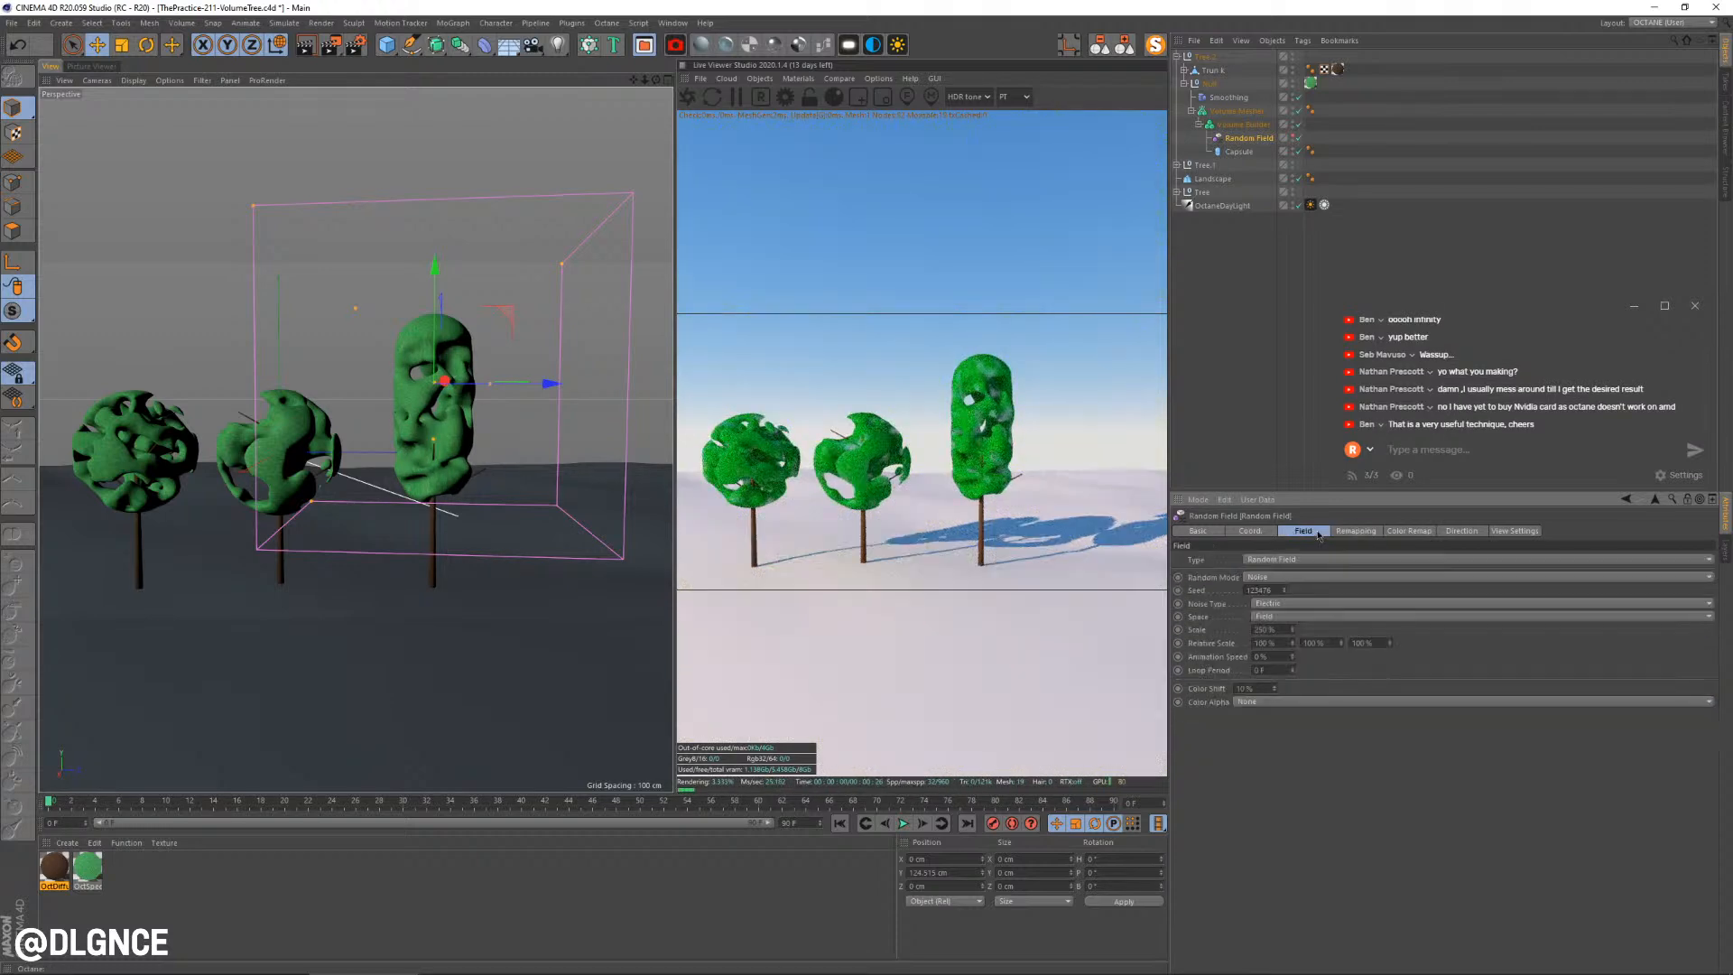
Lower the third tree's foliage Volume Mesher along its trunk
left_click_drag(488, 505, 435, 444, "alt")
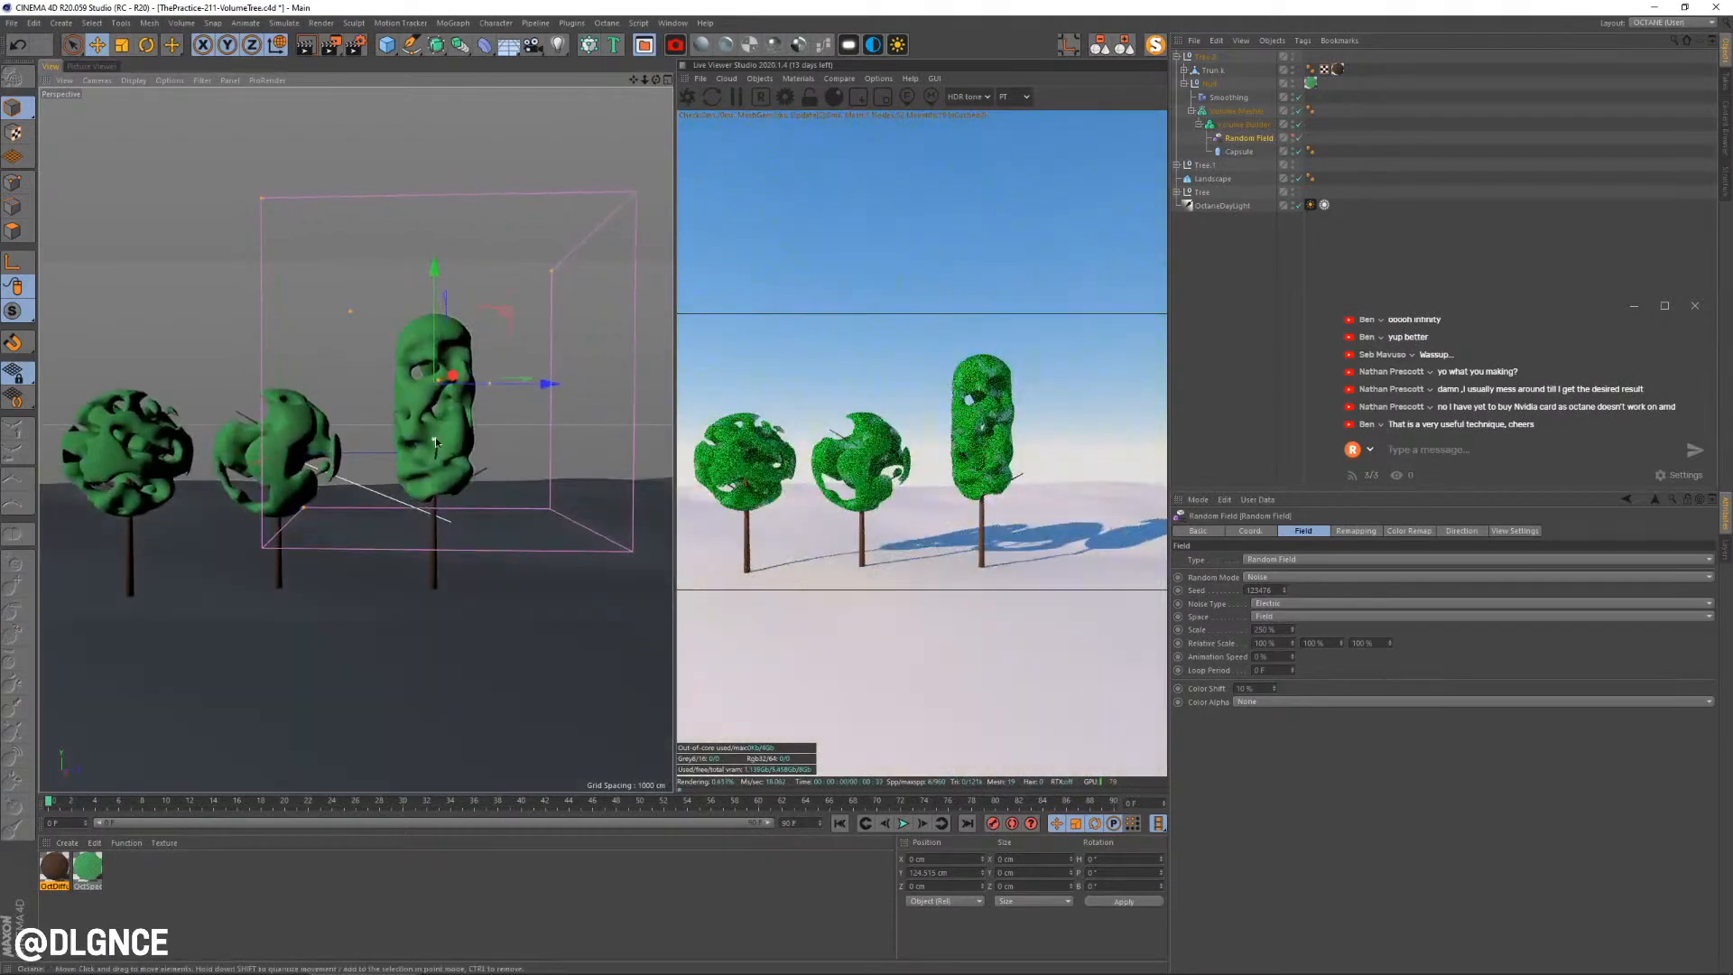
left_click(435, 388)
left_click_drag(434, 348, 481, 476)
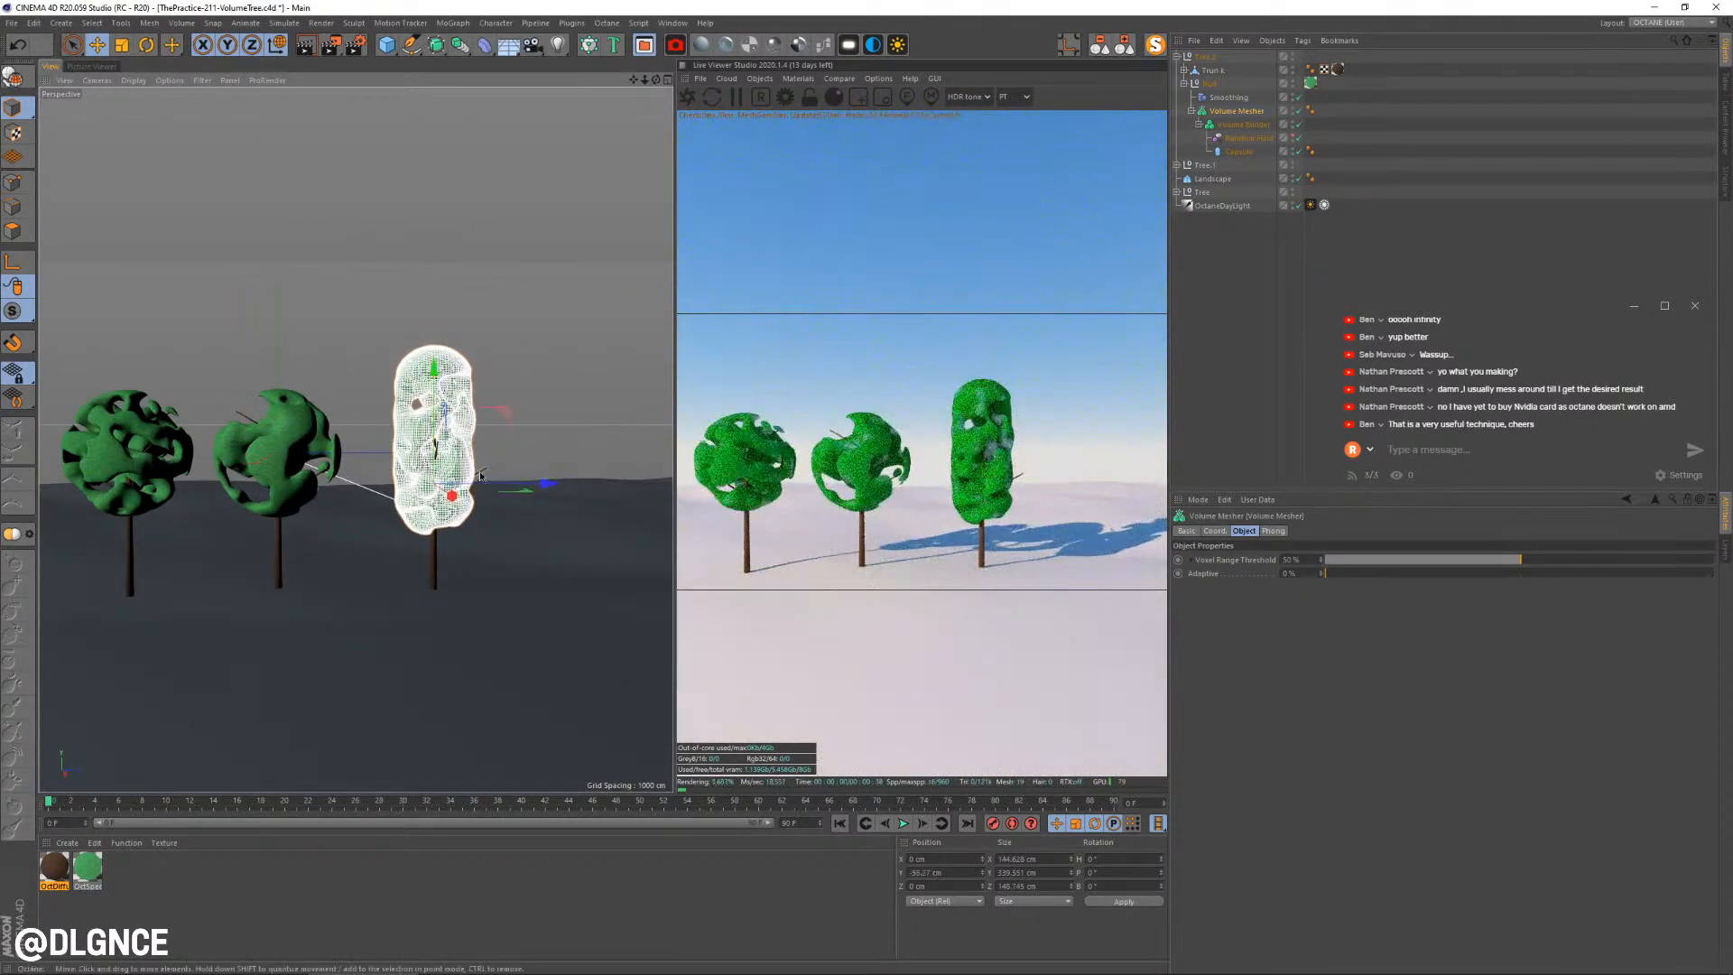
left_click(480, 476)
Scale one of the third tree's protruding branches down to about 77% of its length
left_click(434, 555)
key("t")
left_click_drag(440, 645, 482, 596)
key("e")
left_click_drag(435, 473, 498, 397)
scroll(513, 442, "up", 3)
left_click(498, 398)
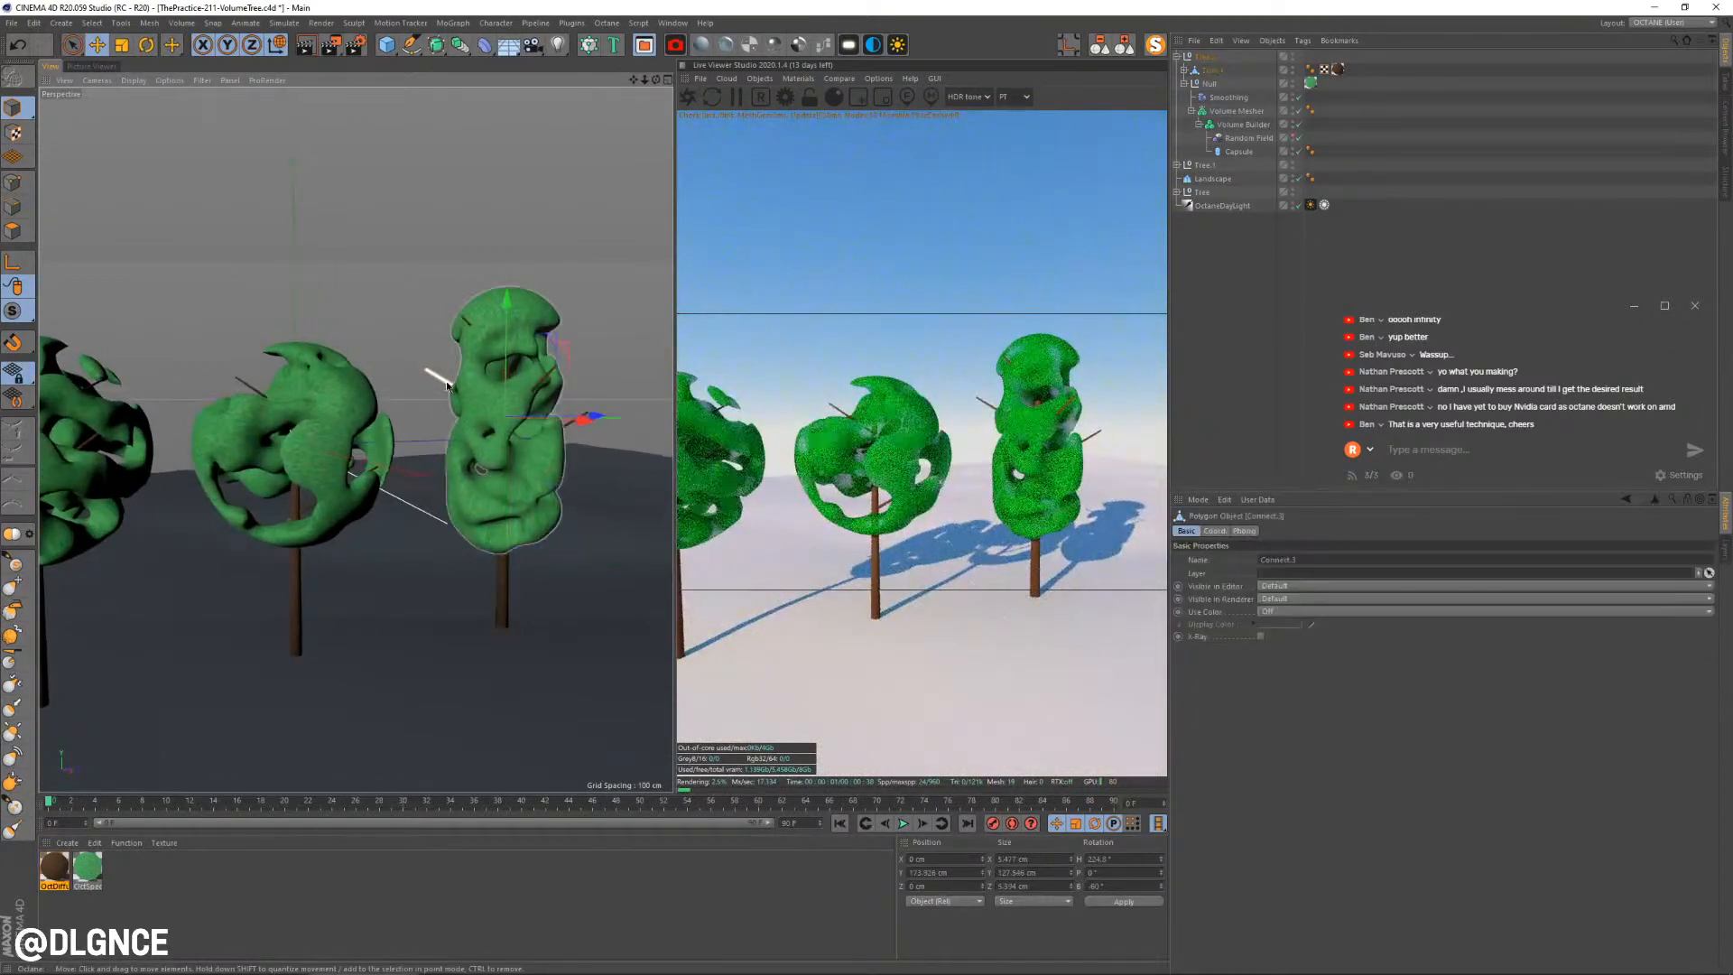
key("t")
left_click_drag(605, 318, 456, 387)
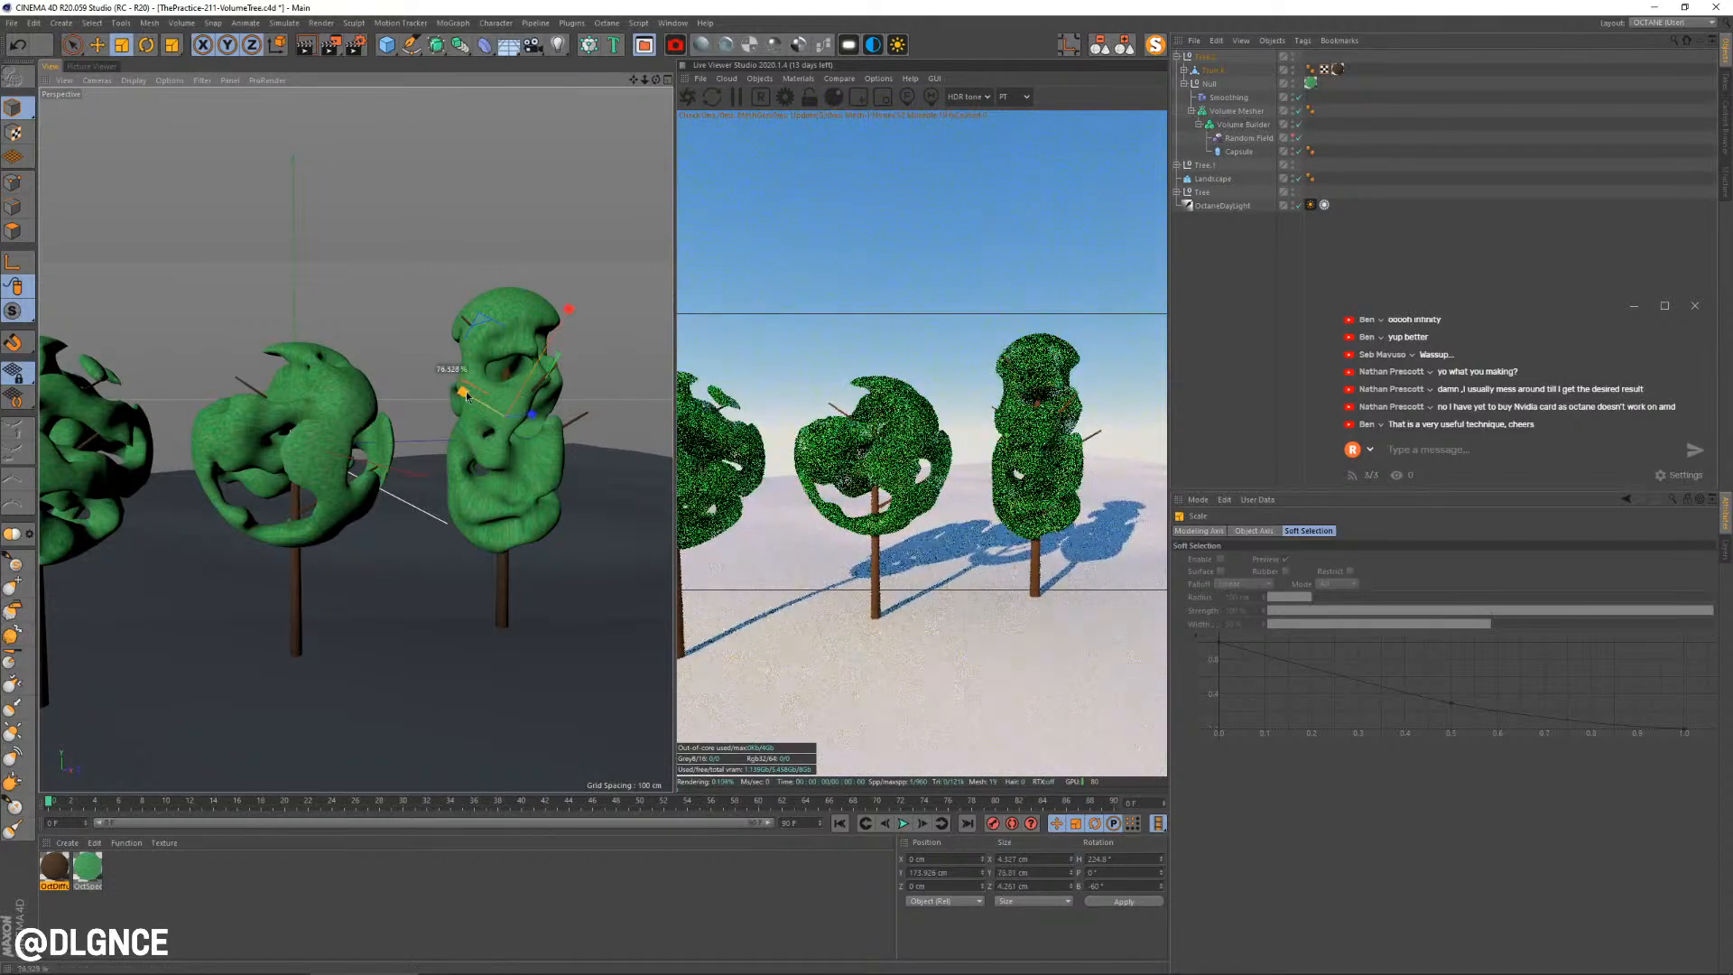
Shorten the three other branches that stick out of the third tree's foliage
left_click(580, 423)
left_click_drag(606, 404, 568, 427)
left_click(547, 377)
left_click_drag(566, 359, 532, 390)
left_click(467, 316)
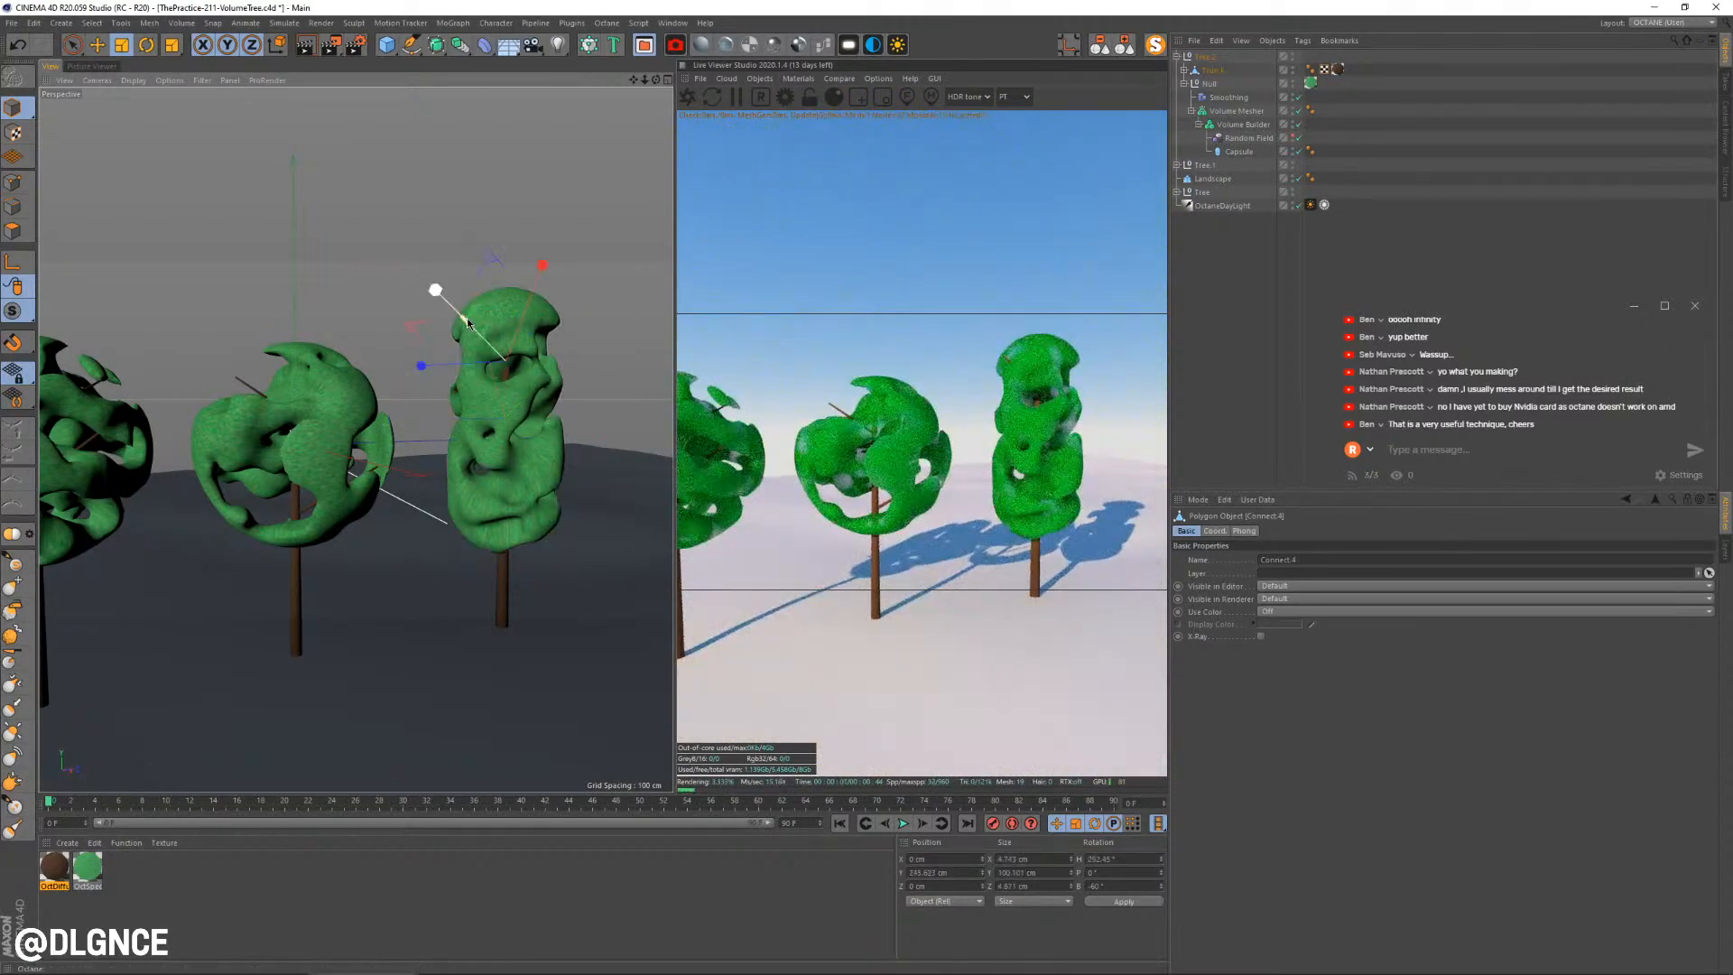
left_click_drag(444, 300, 459, 314)
Set the green foliage material's medium scattering color to hue 141°, saturation 50% and value 76%
scroll(542, 541, "down", 4)
middle_click_drag(562, 559, 588, 599, "alt")
left_click_drag(588, 599, 298, 722, "alt")
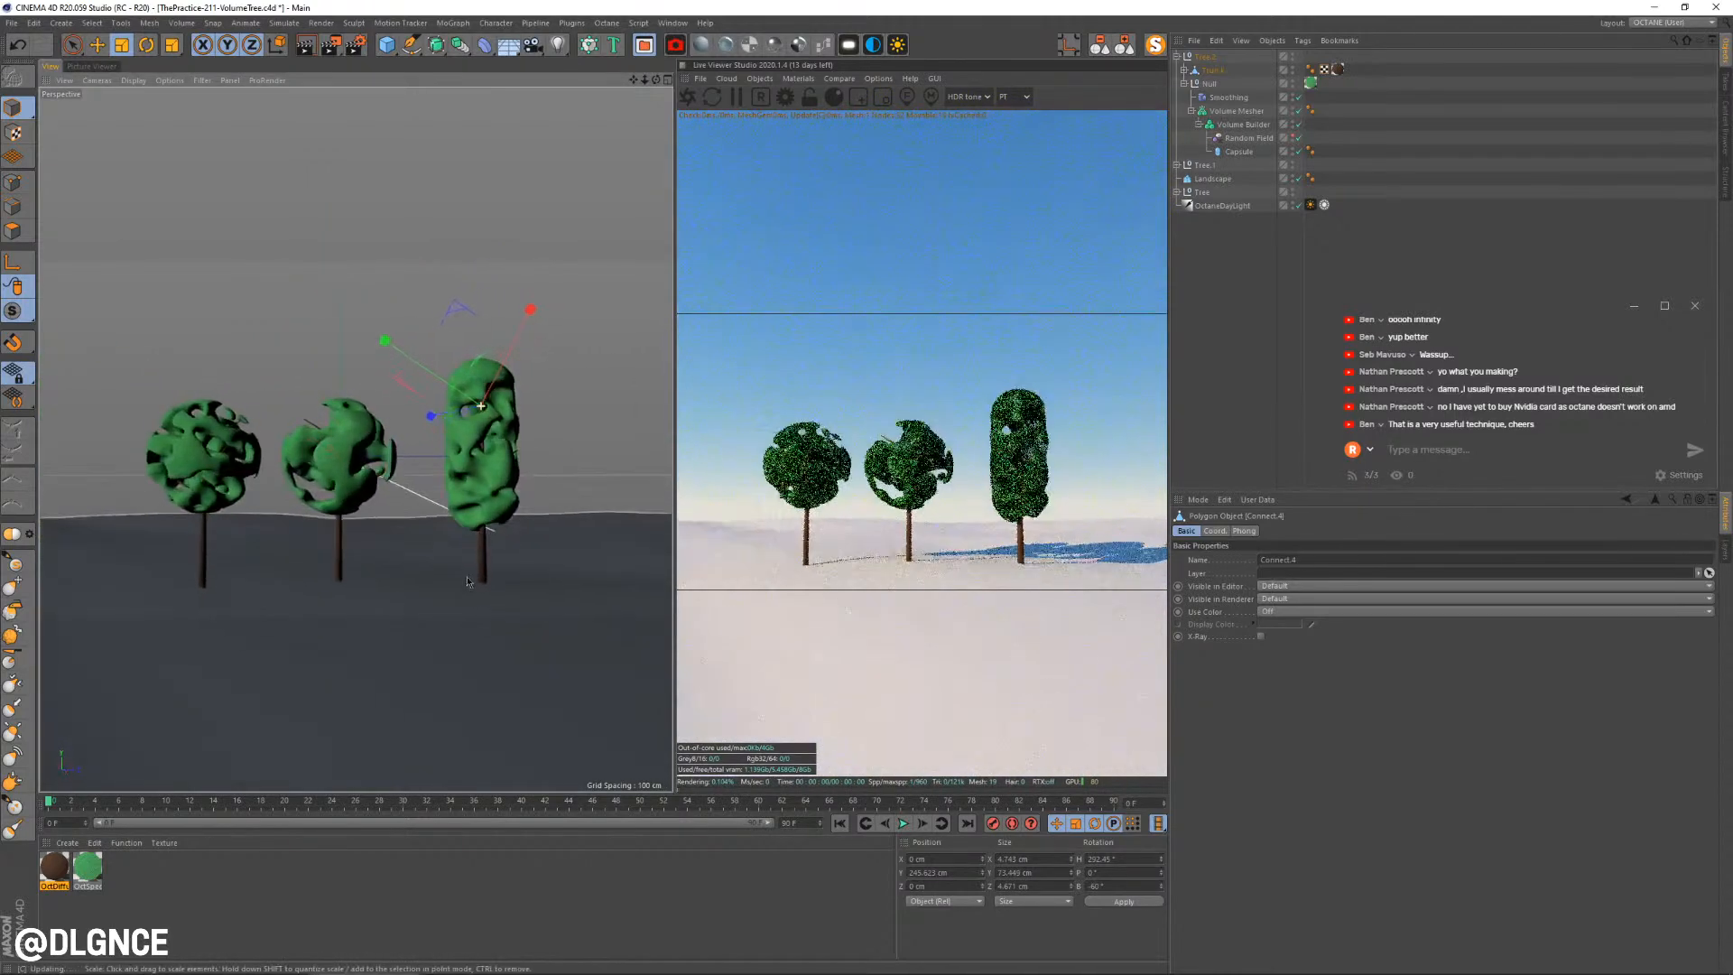
double_click(87, 866)
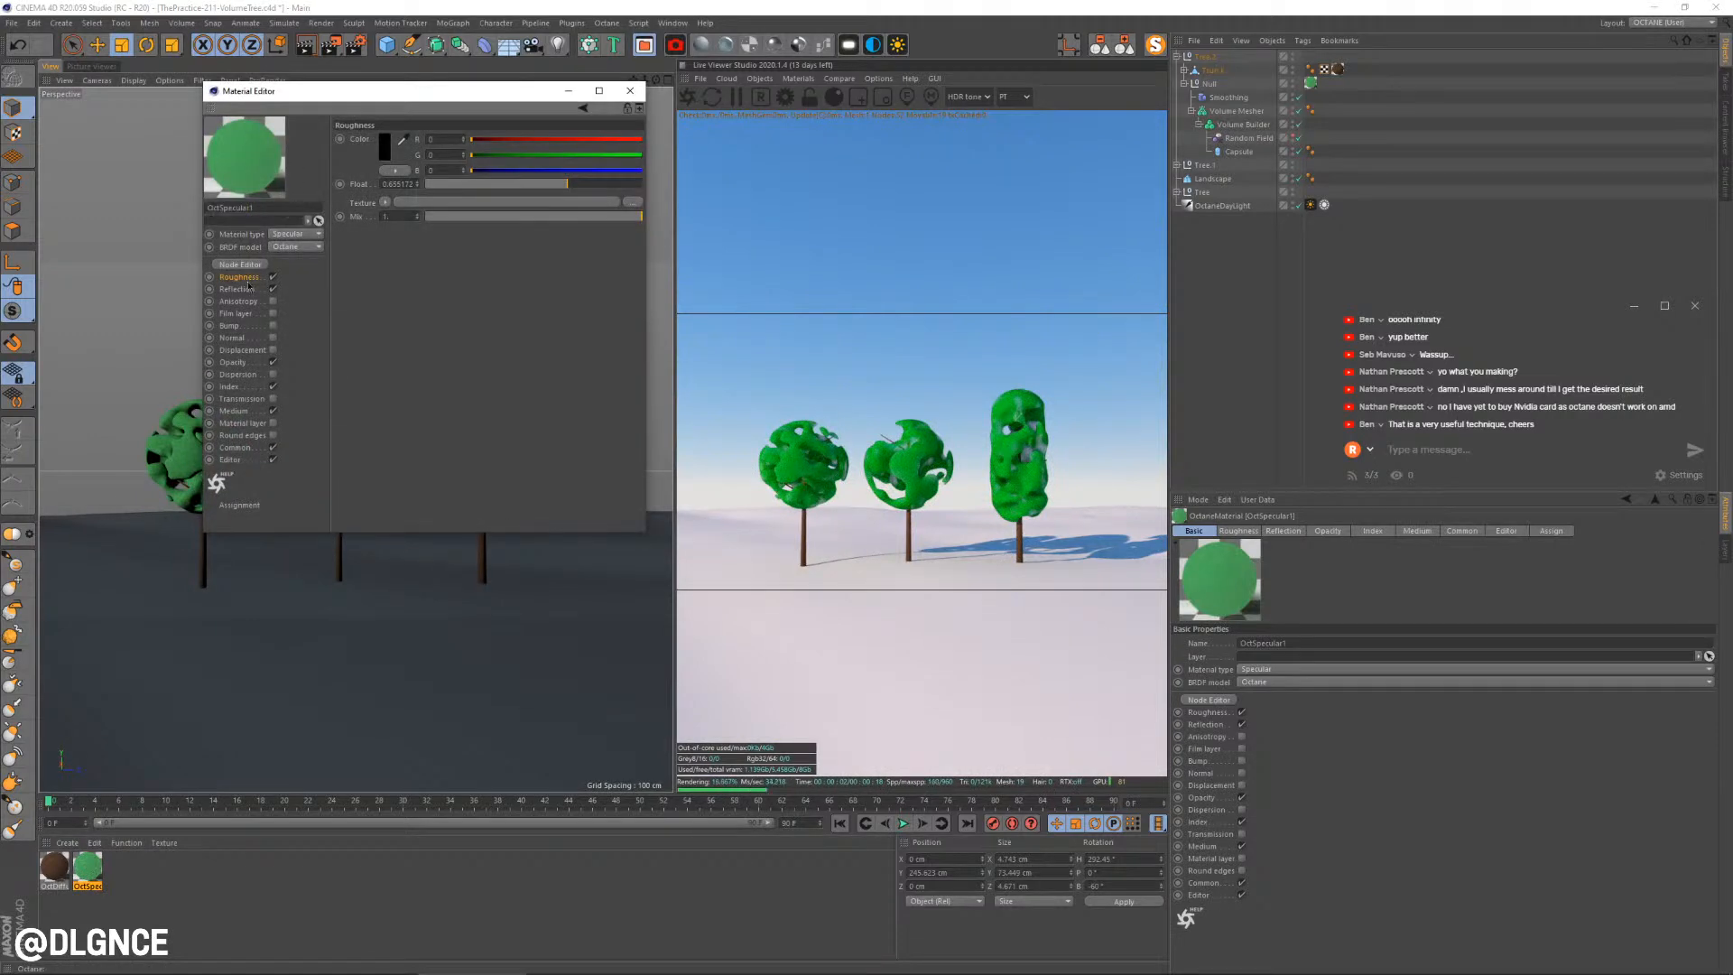
left_click(234, 410)
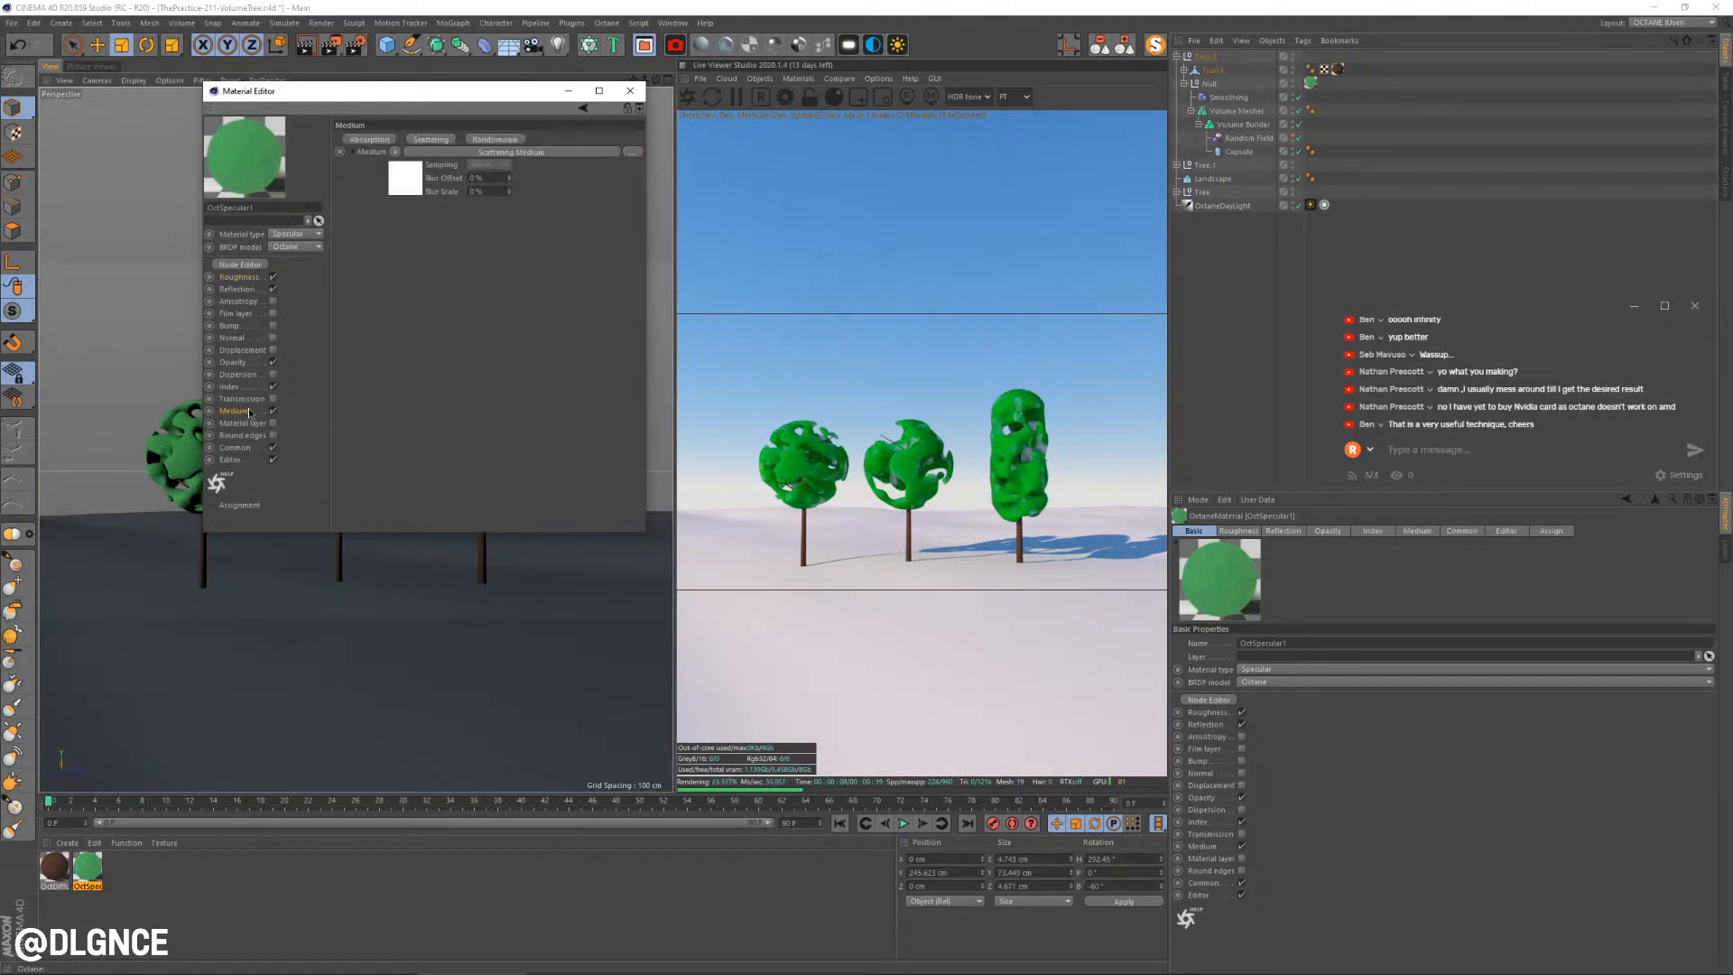
left_click(399, 191)
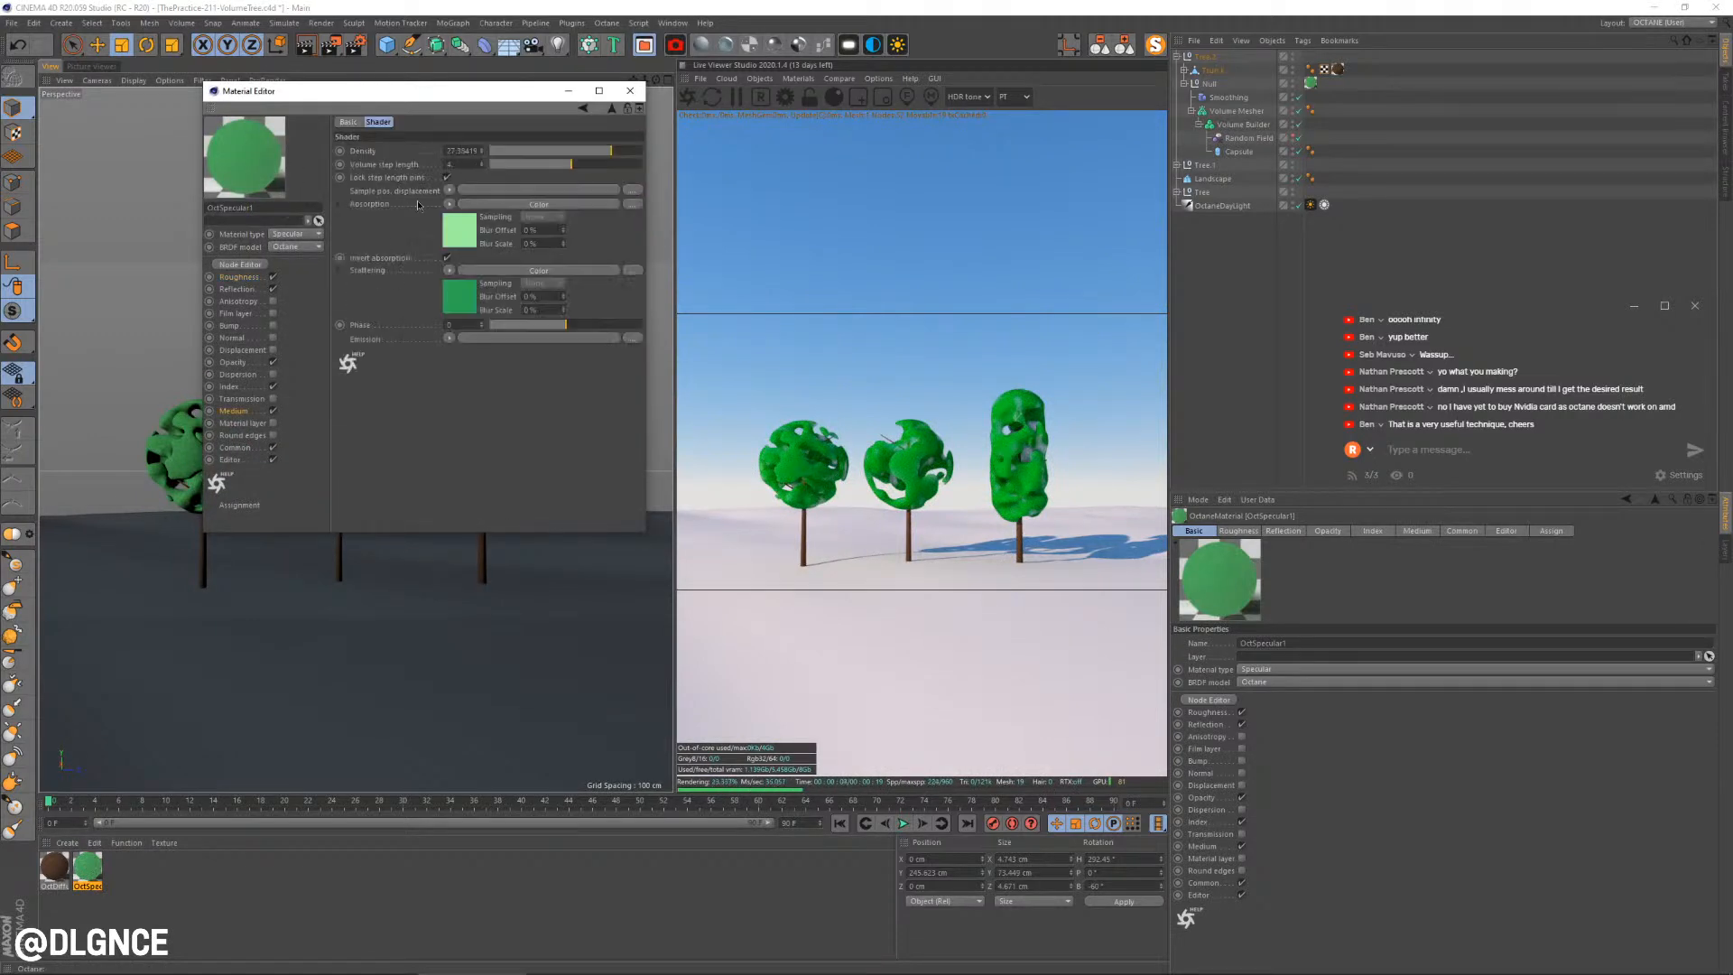
left_click(468, 295)
left_click(557, 281)
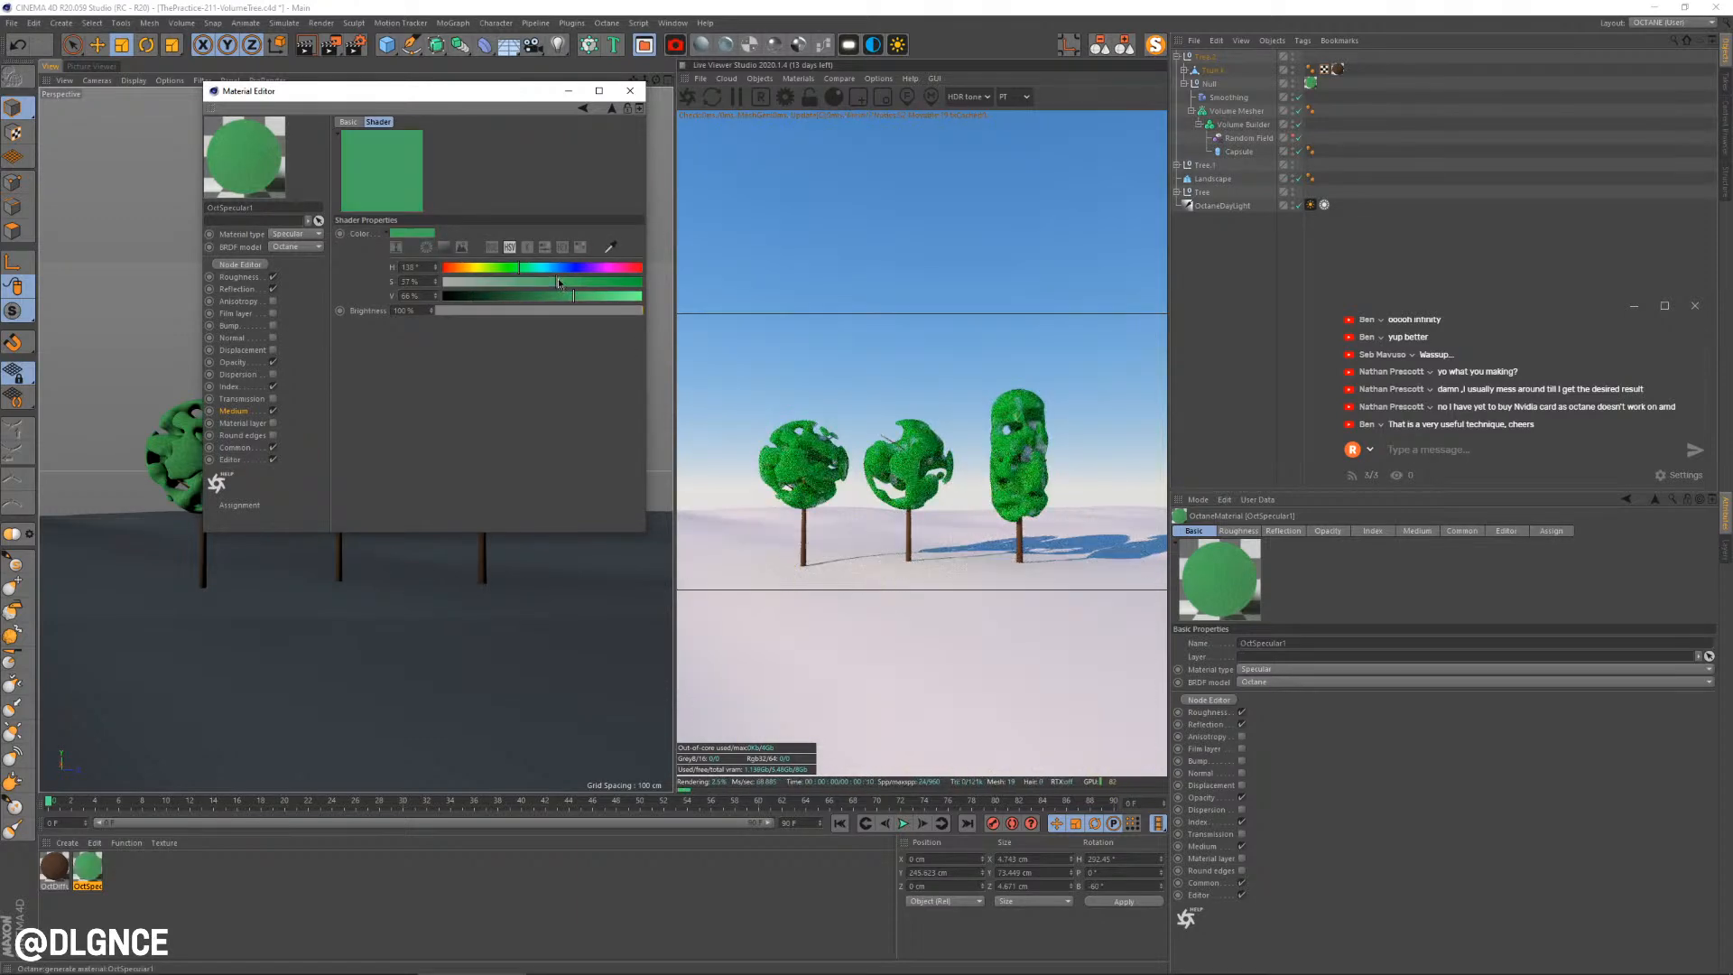
left_click(594, 296)
left_click(541, 282)
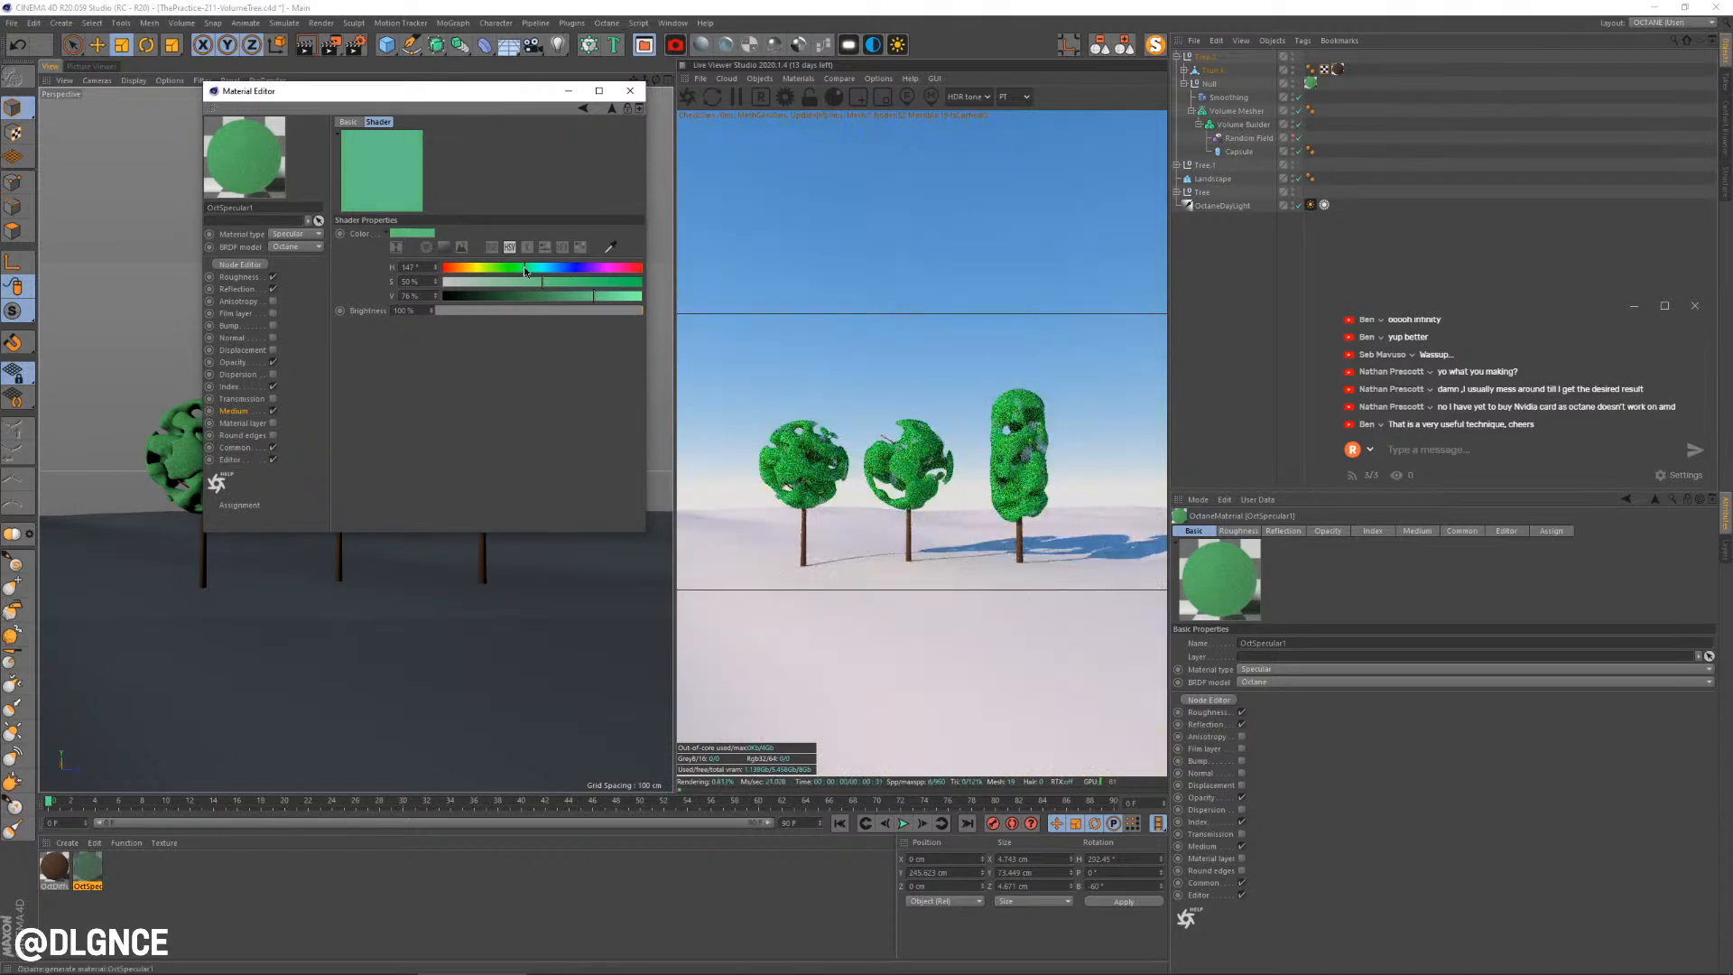
left_click(522, 268)
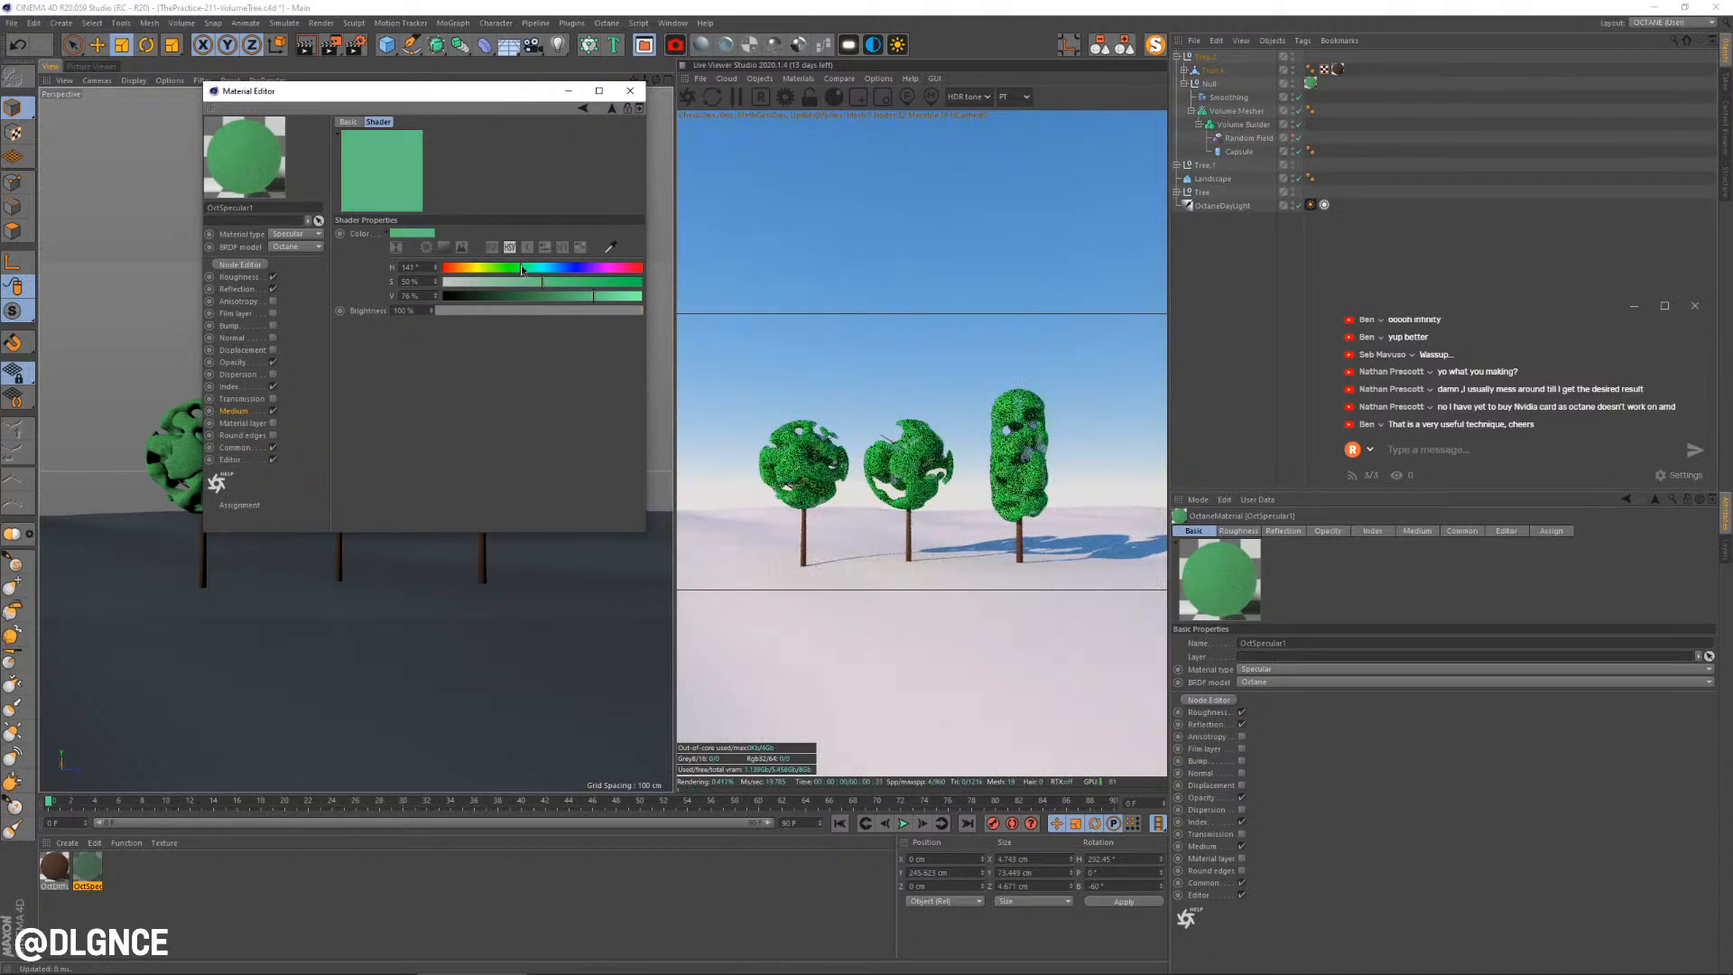
Change the same medium's absorption color to hue 137° and value about 83%, and close the material
left_click(611, 108)
left_click(473, 235)
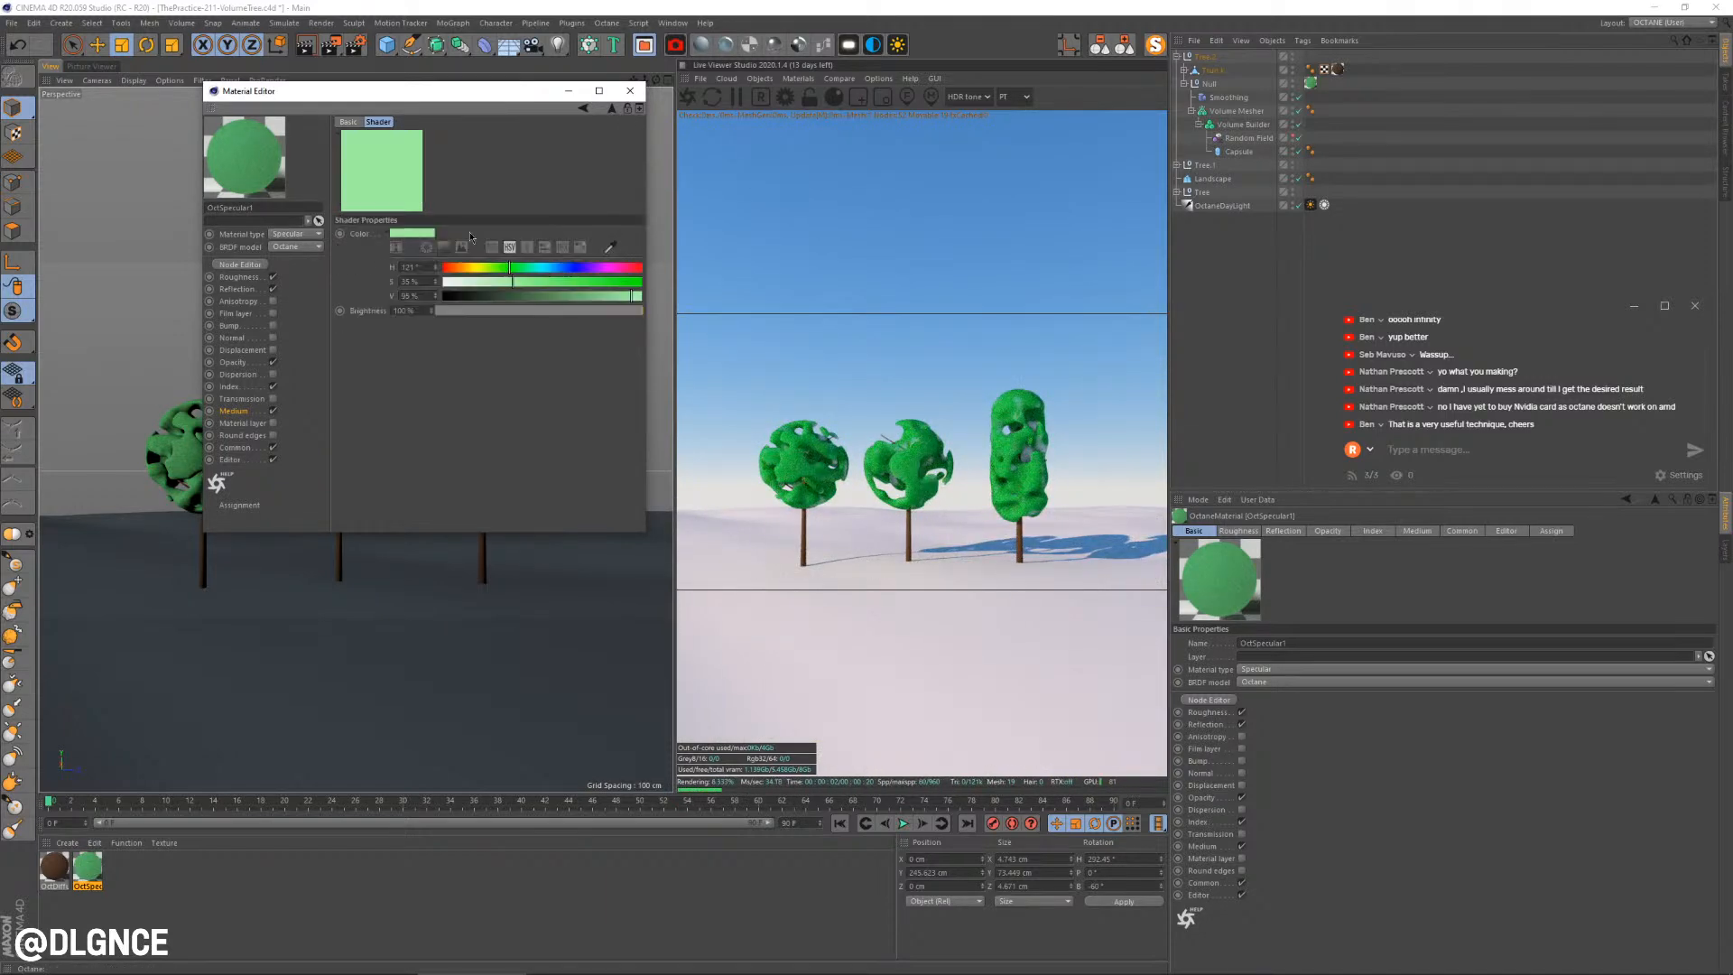
left_click(520, 269)
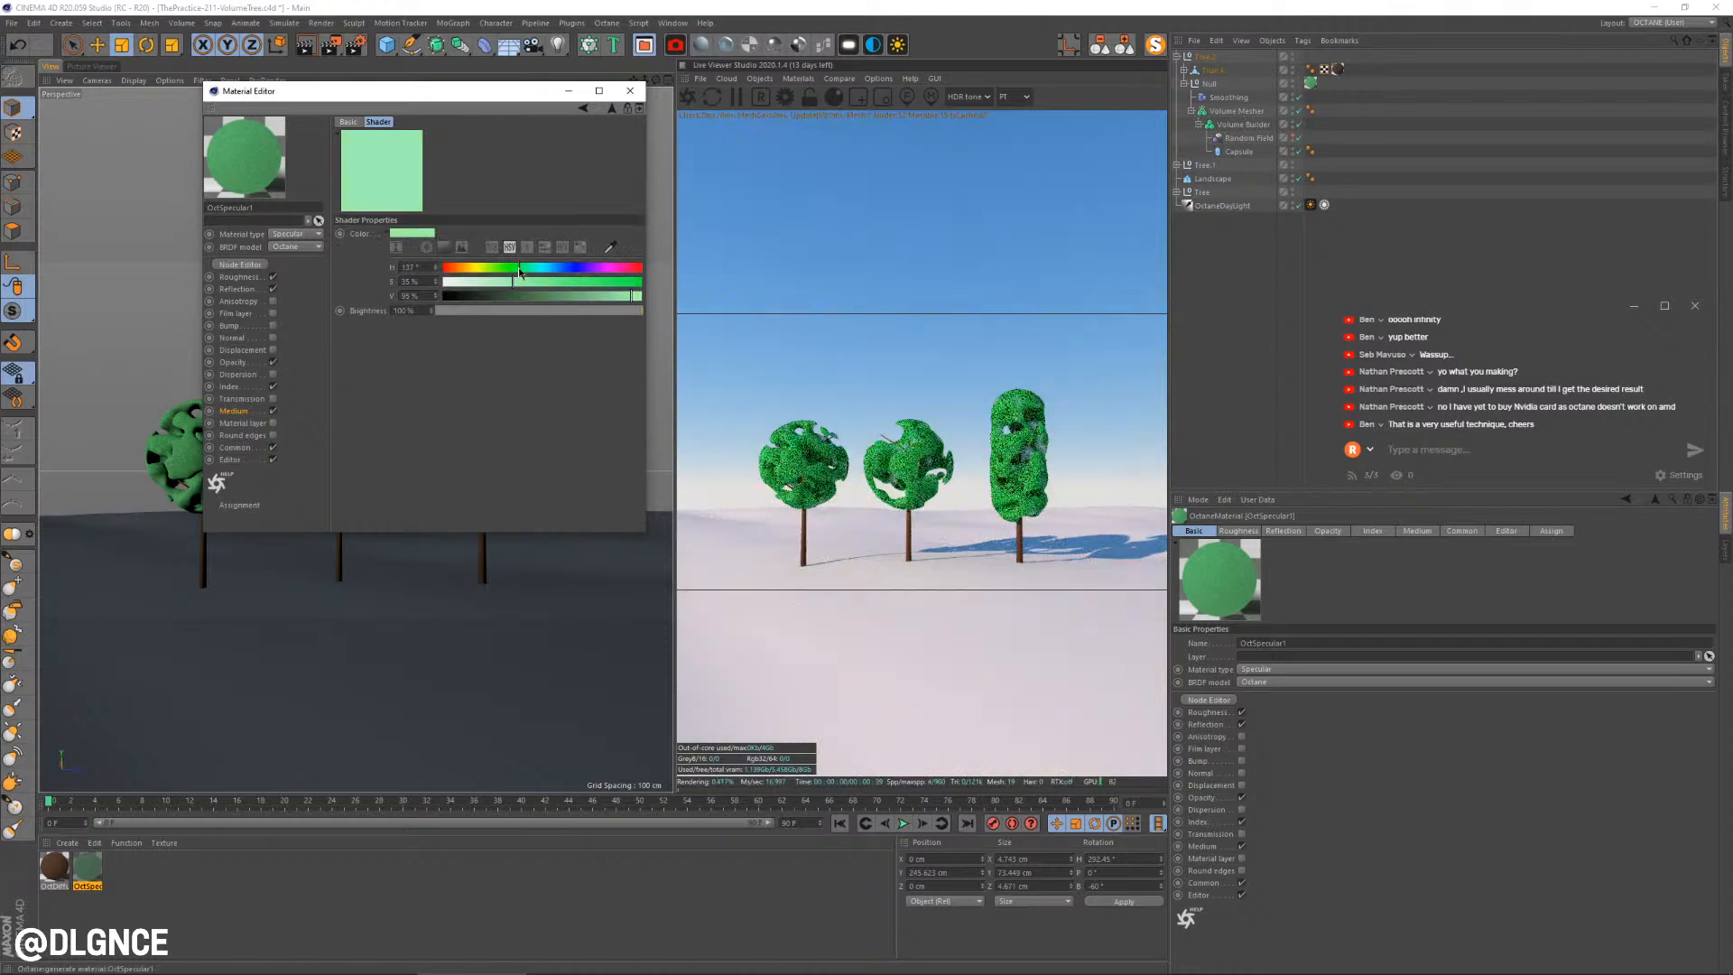
left_click(611, 296)
left_click(608, 302)
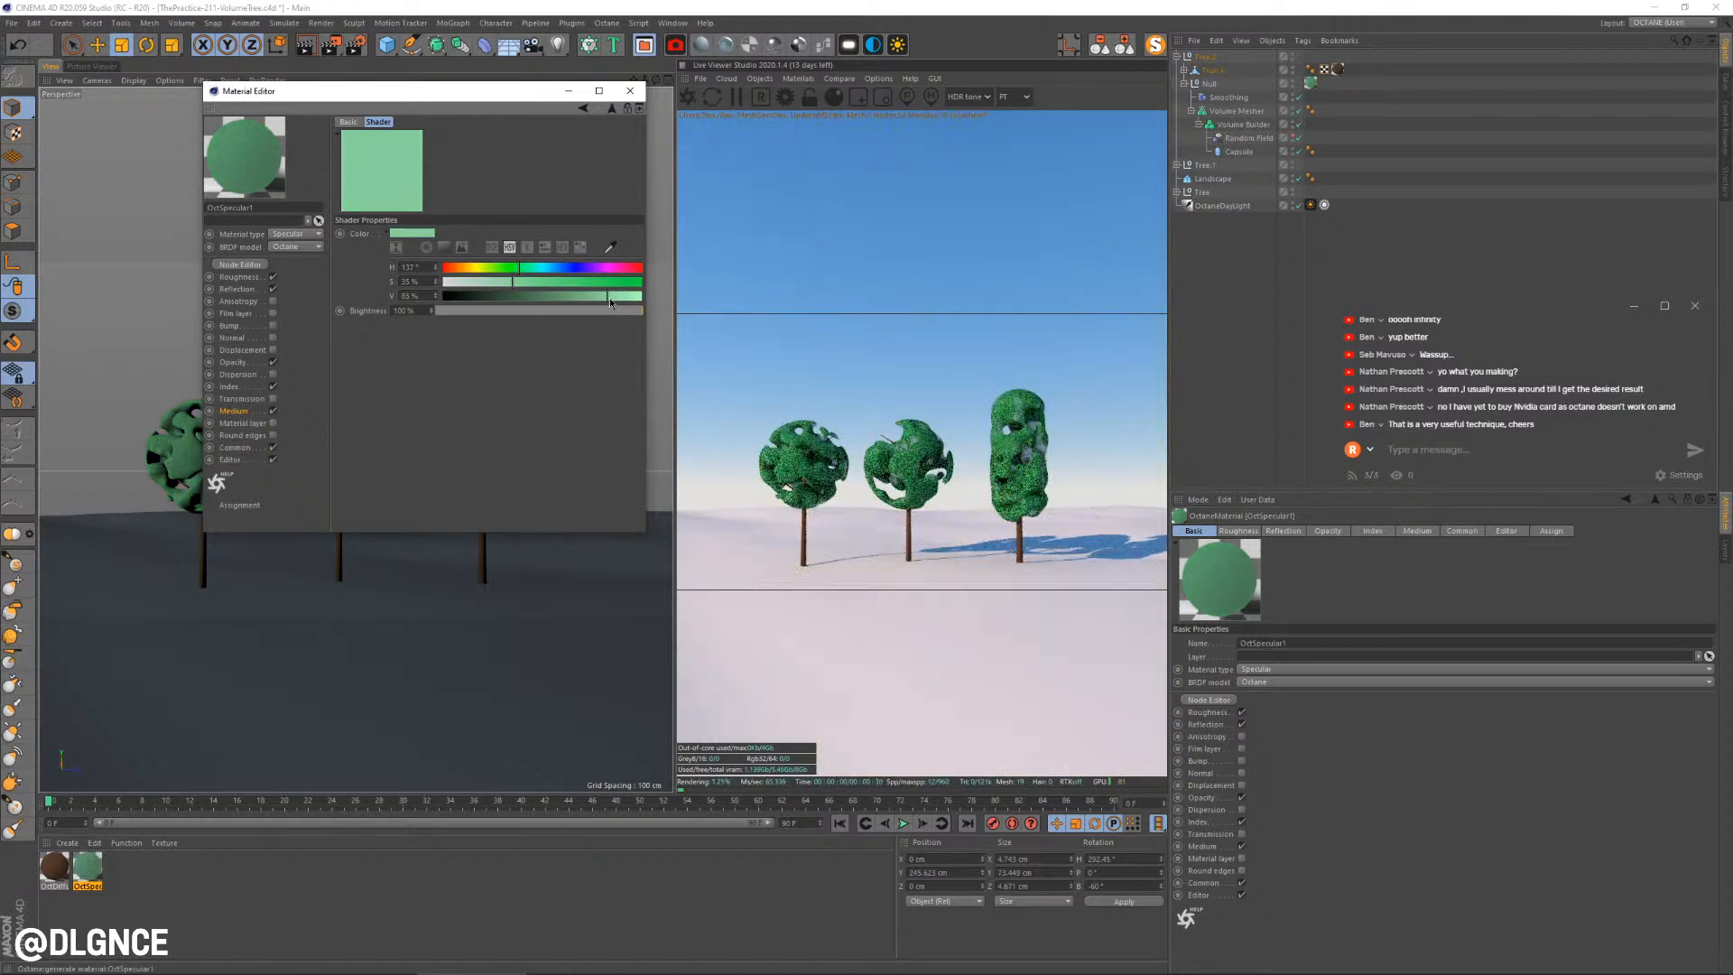
left_click(630, 90)
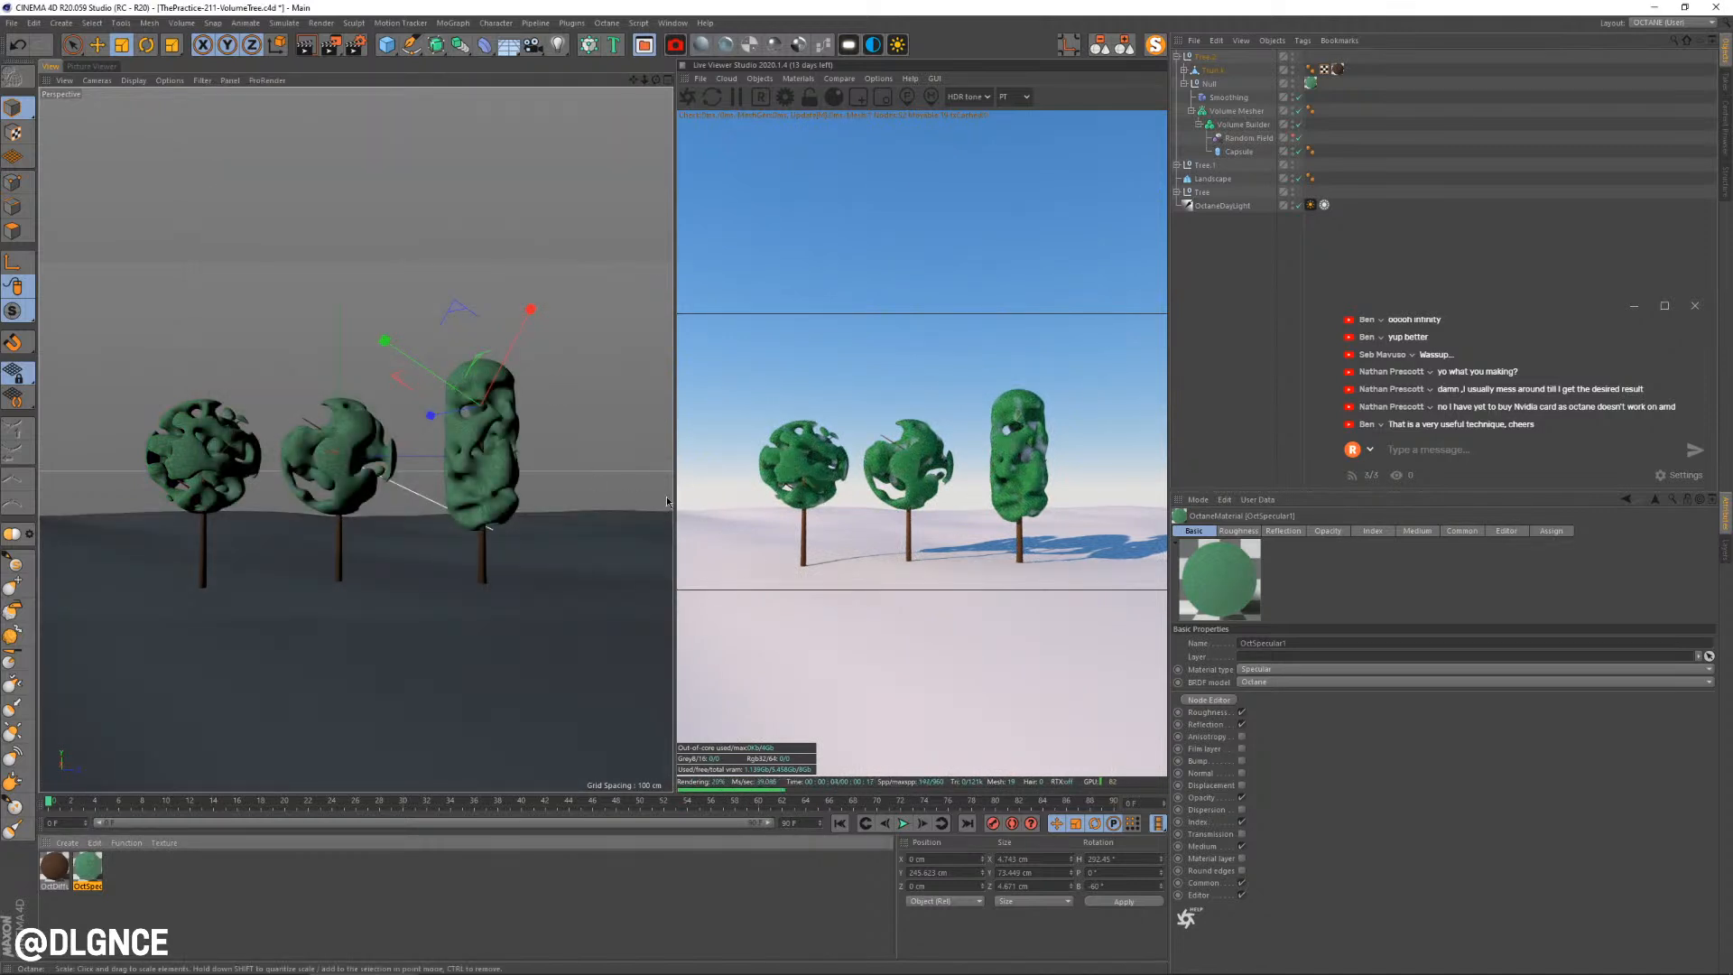
Duplicate the green foliage material and assign the copy, with Opacity turned off, to the third tree's foliage Null
left_click_drag(439, 458, 449, 456, "alt")
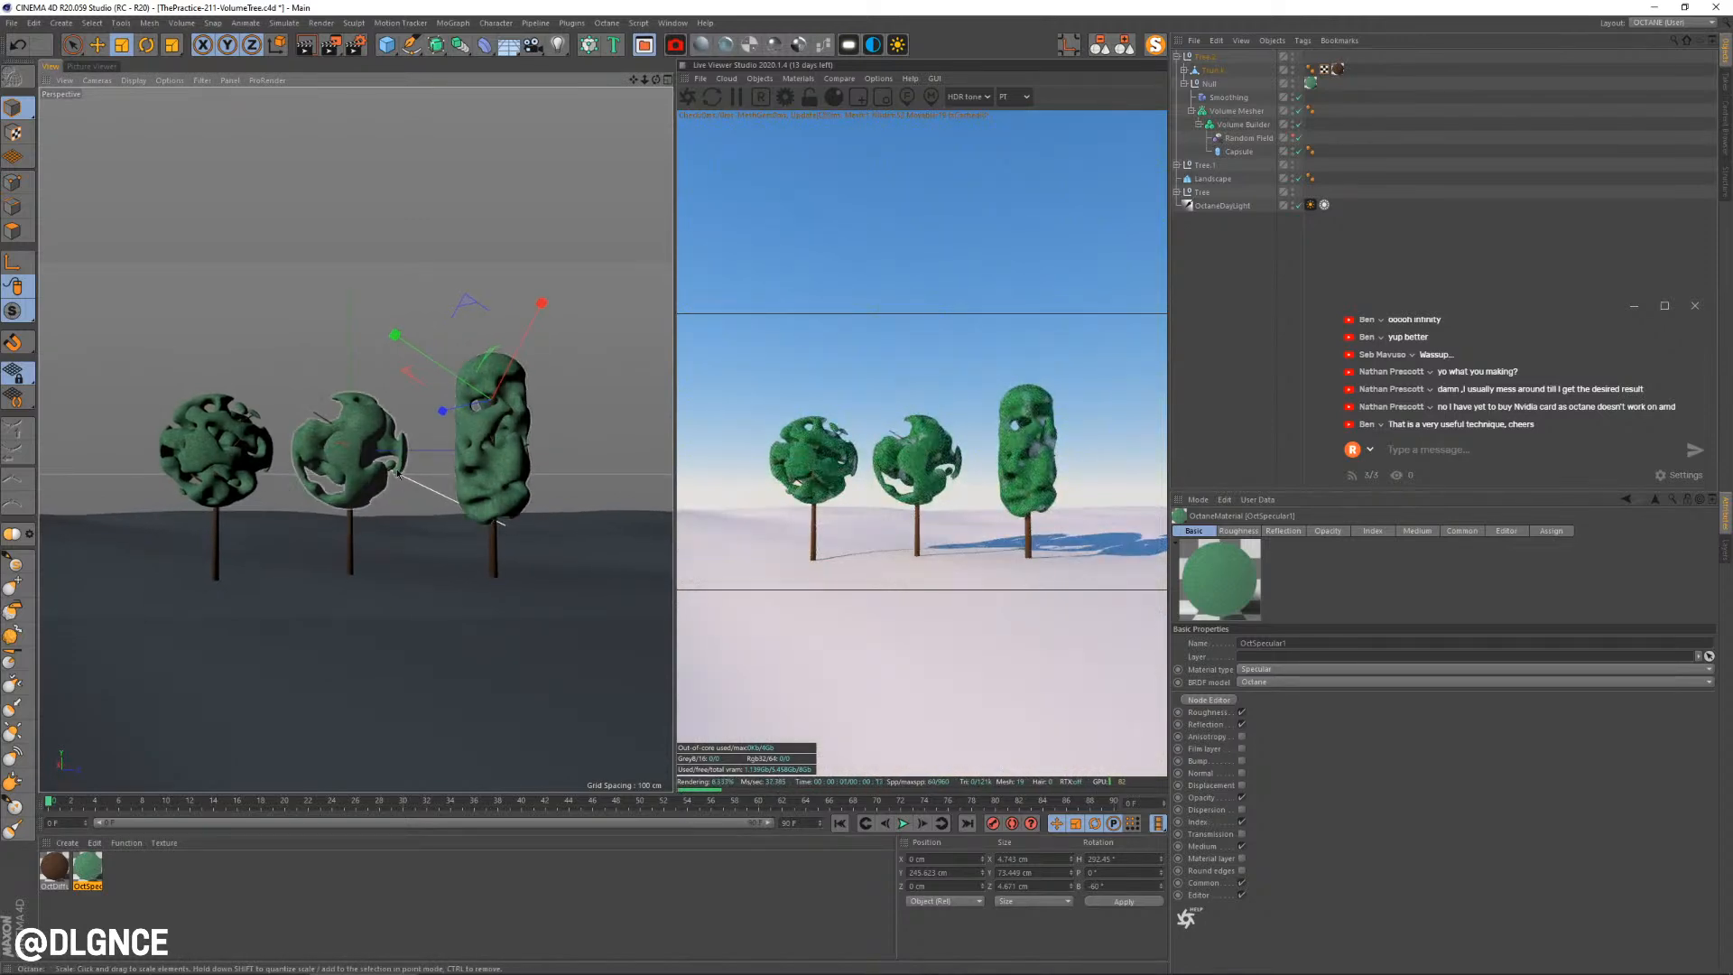
left_click(468, 497)
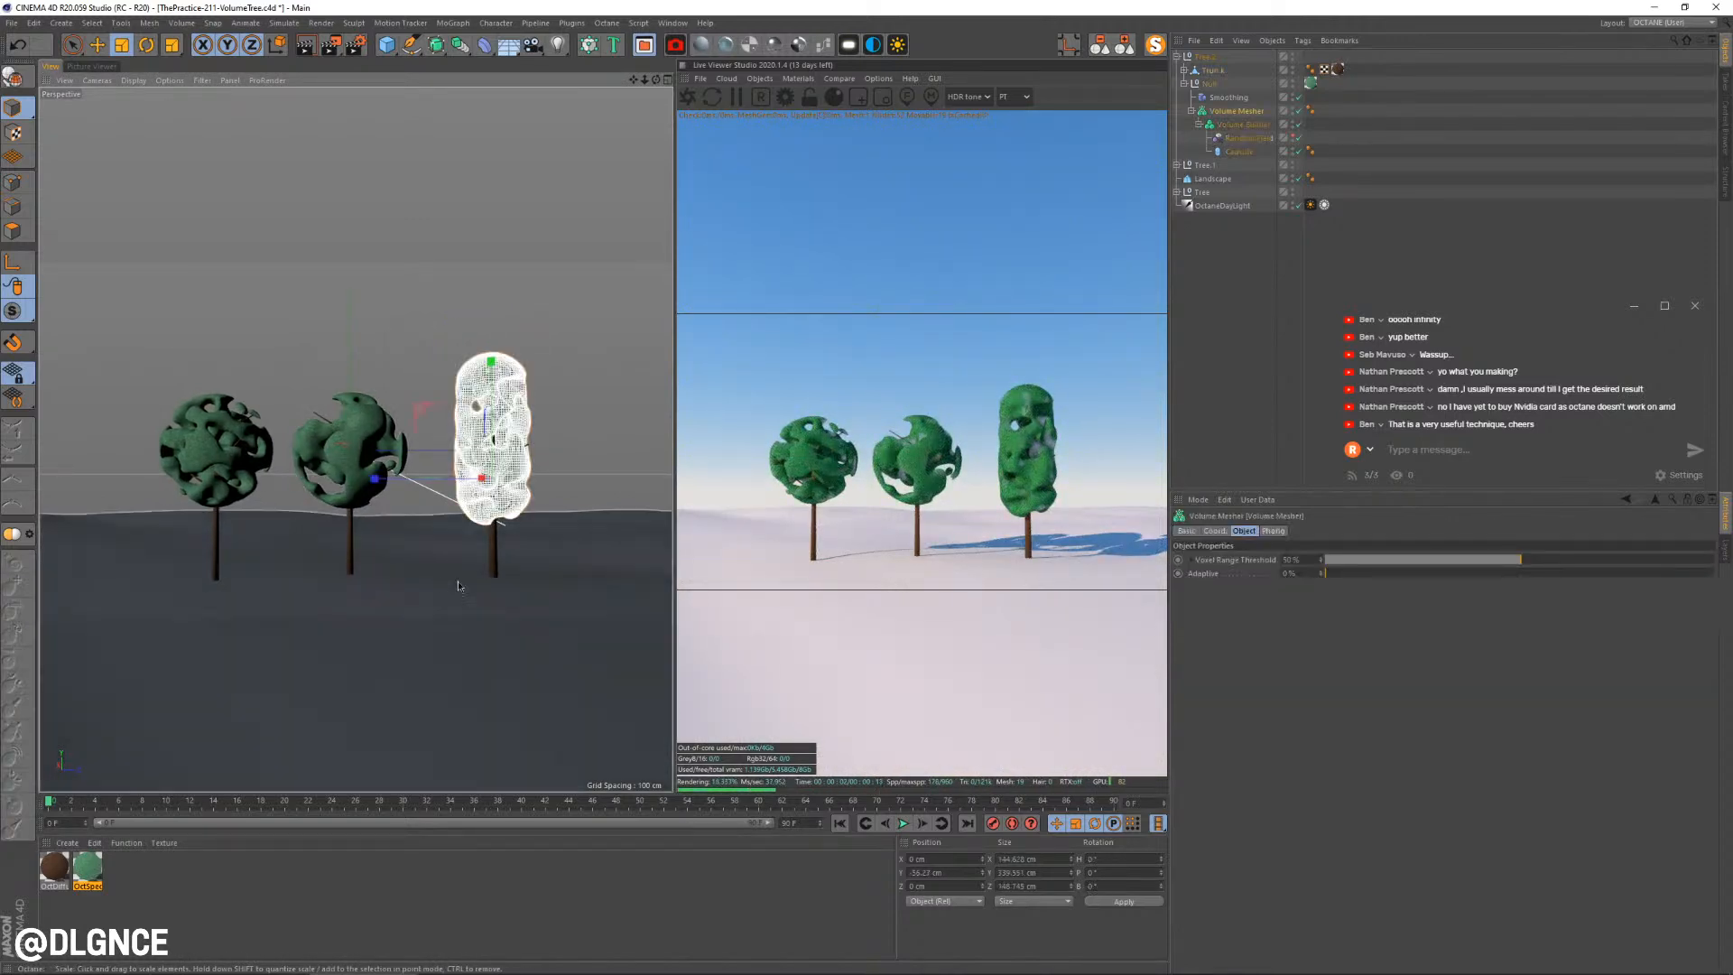
left_click(88, 875)
left_click_drag(89, 878, 117, 875, "ctrl")
double_click(120, 870)
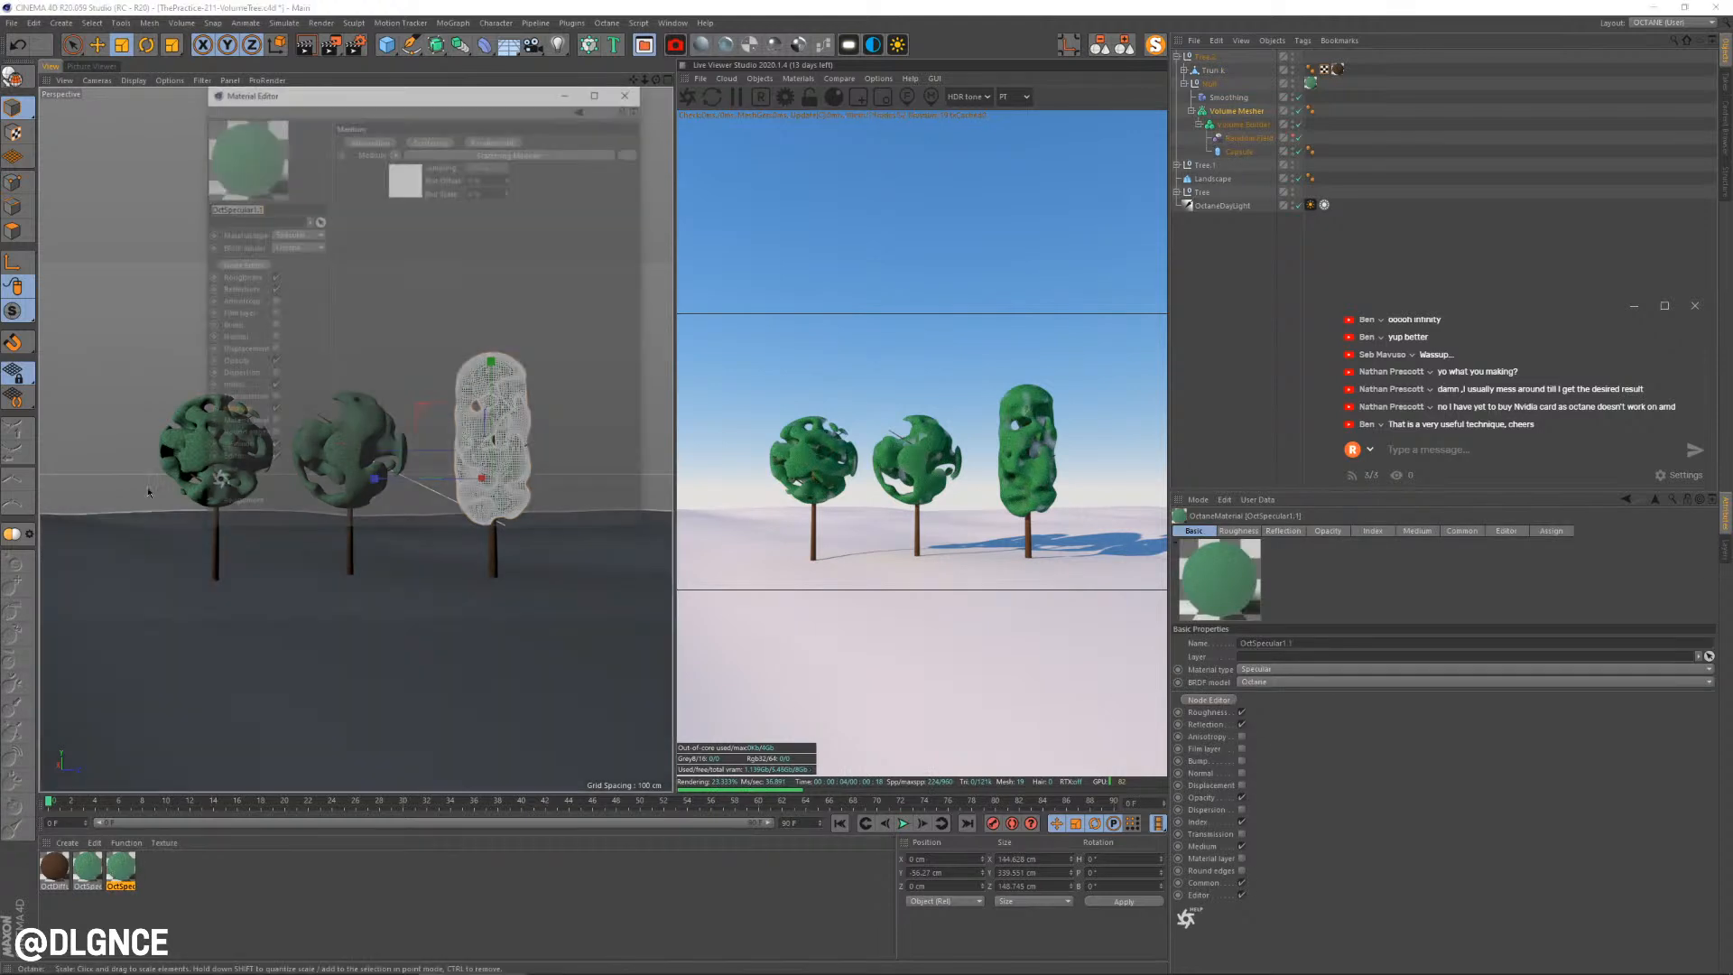
left_click_drag(238, 91, 746, 456)
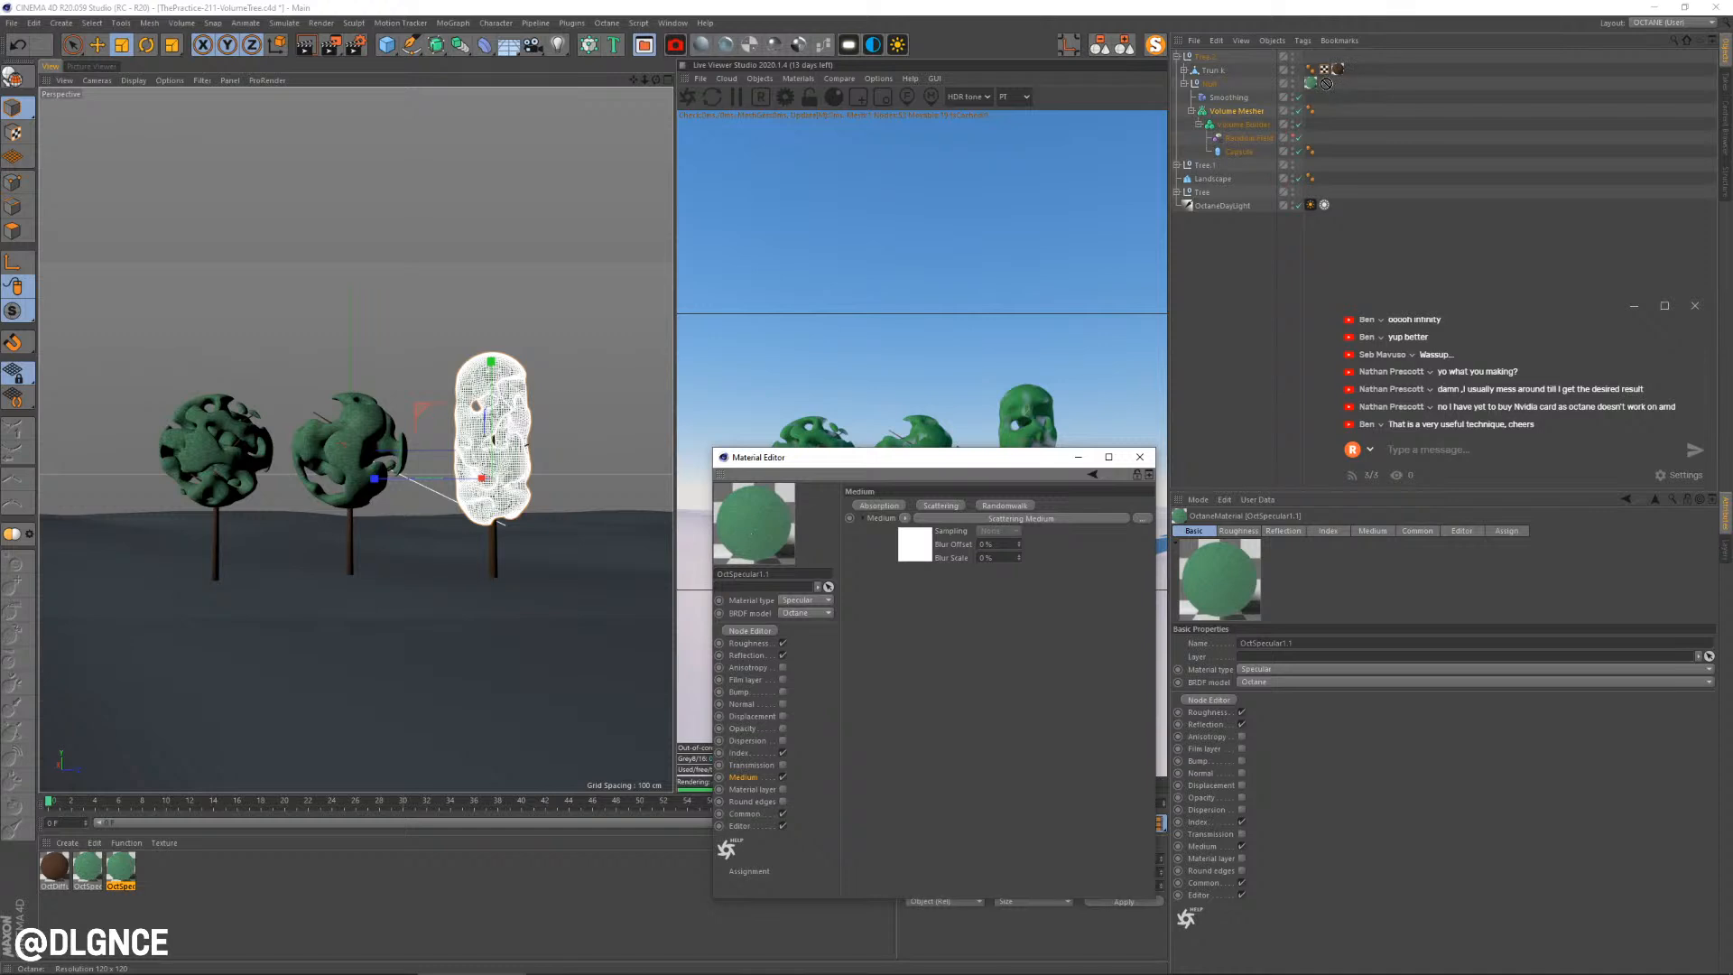
left_click_drag(1312, 87, 1310, 84)
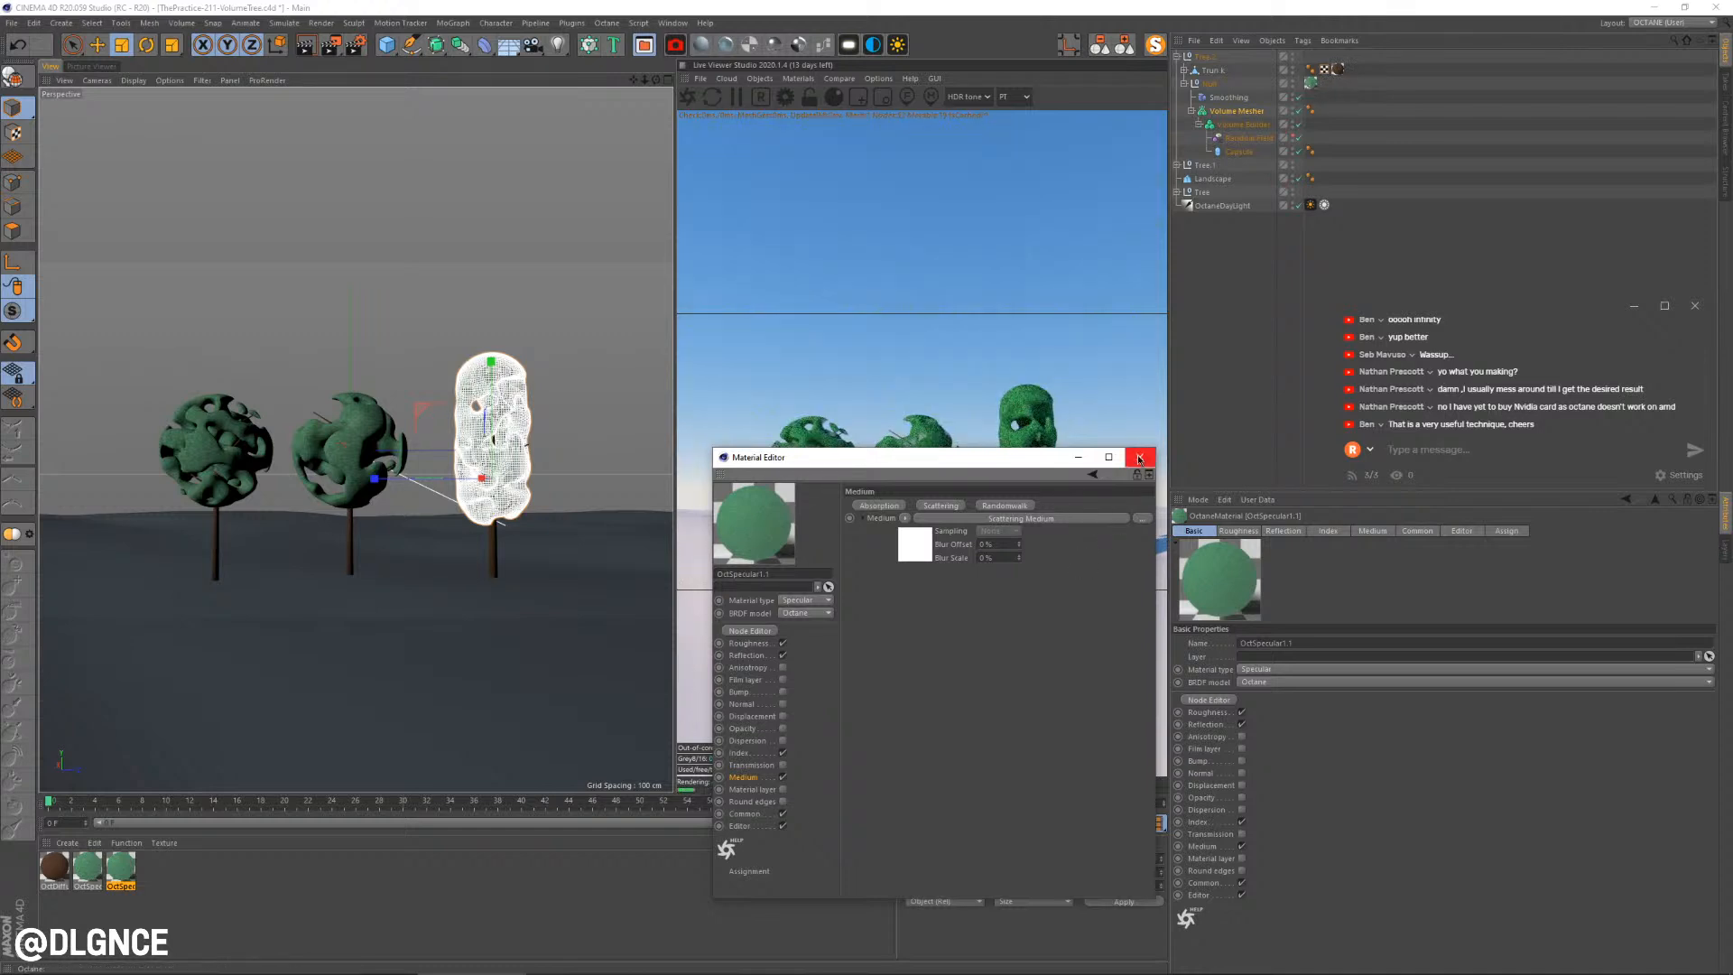
left_click(1139, 458)
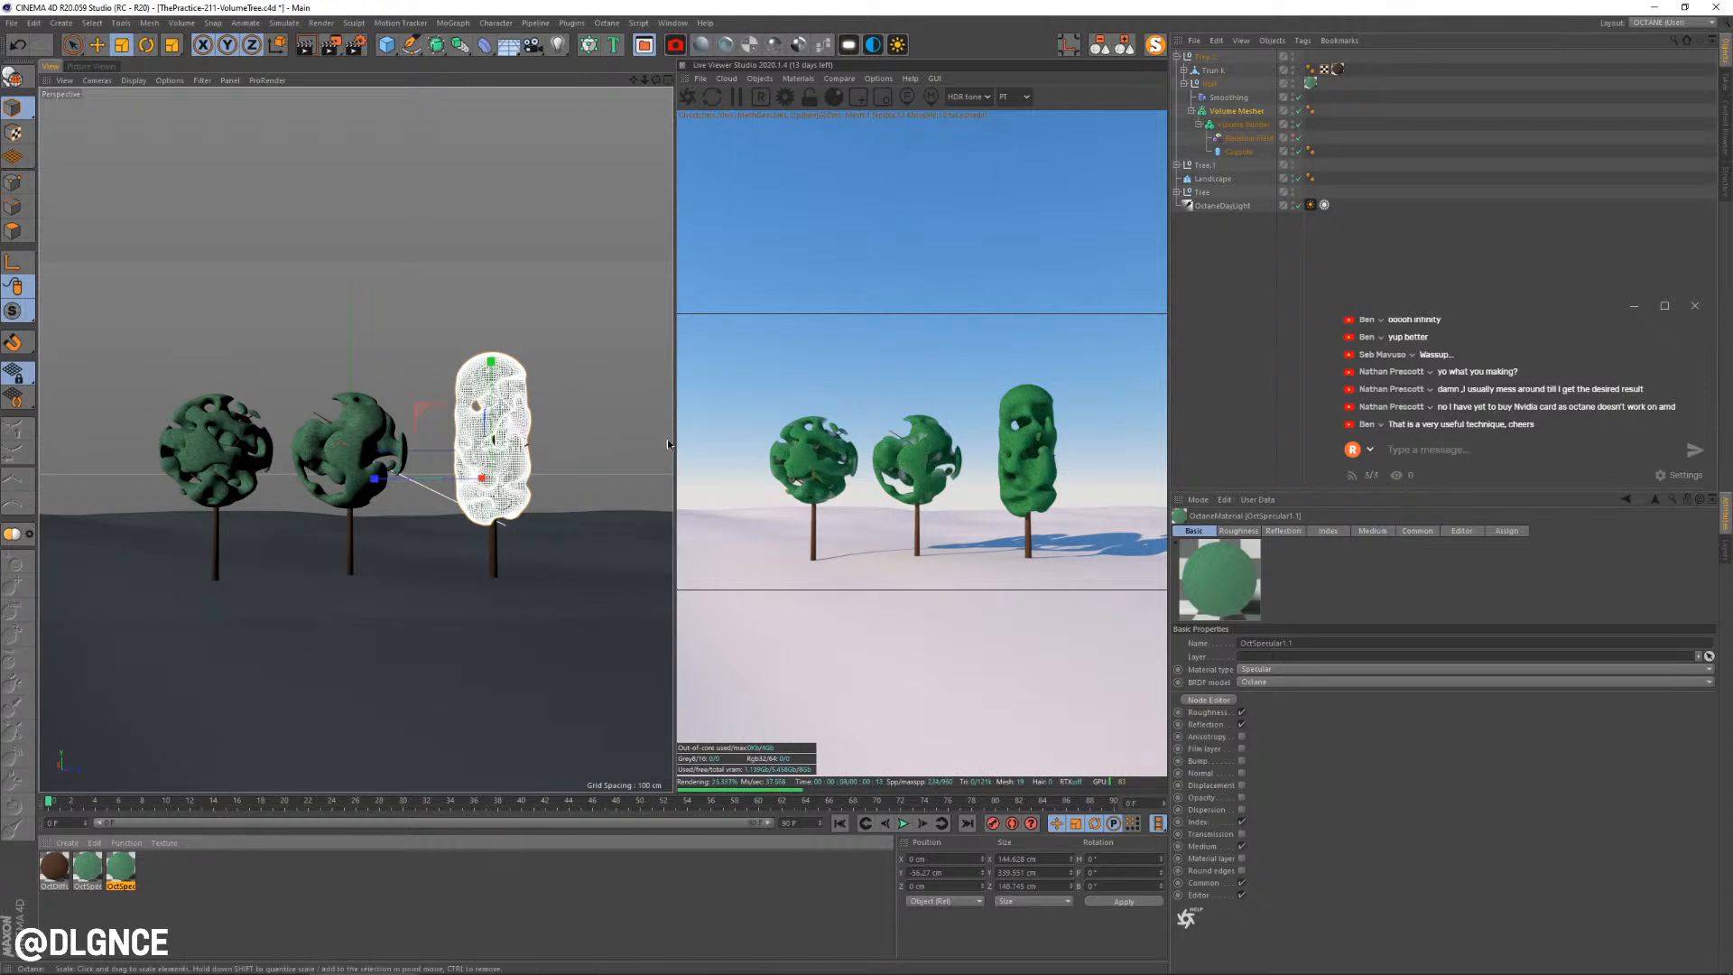
Delete the material tag from the third tree's foliage Null and apply the green foliage material directly to its Volume Mesher
left_click(1313, 85)
key("Delete")
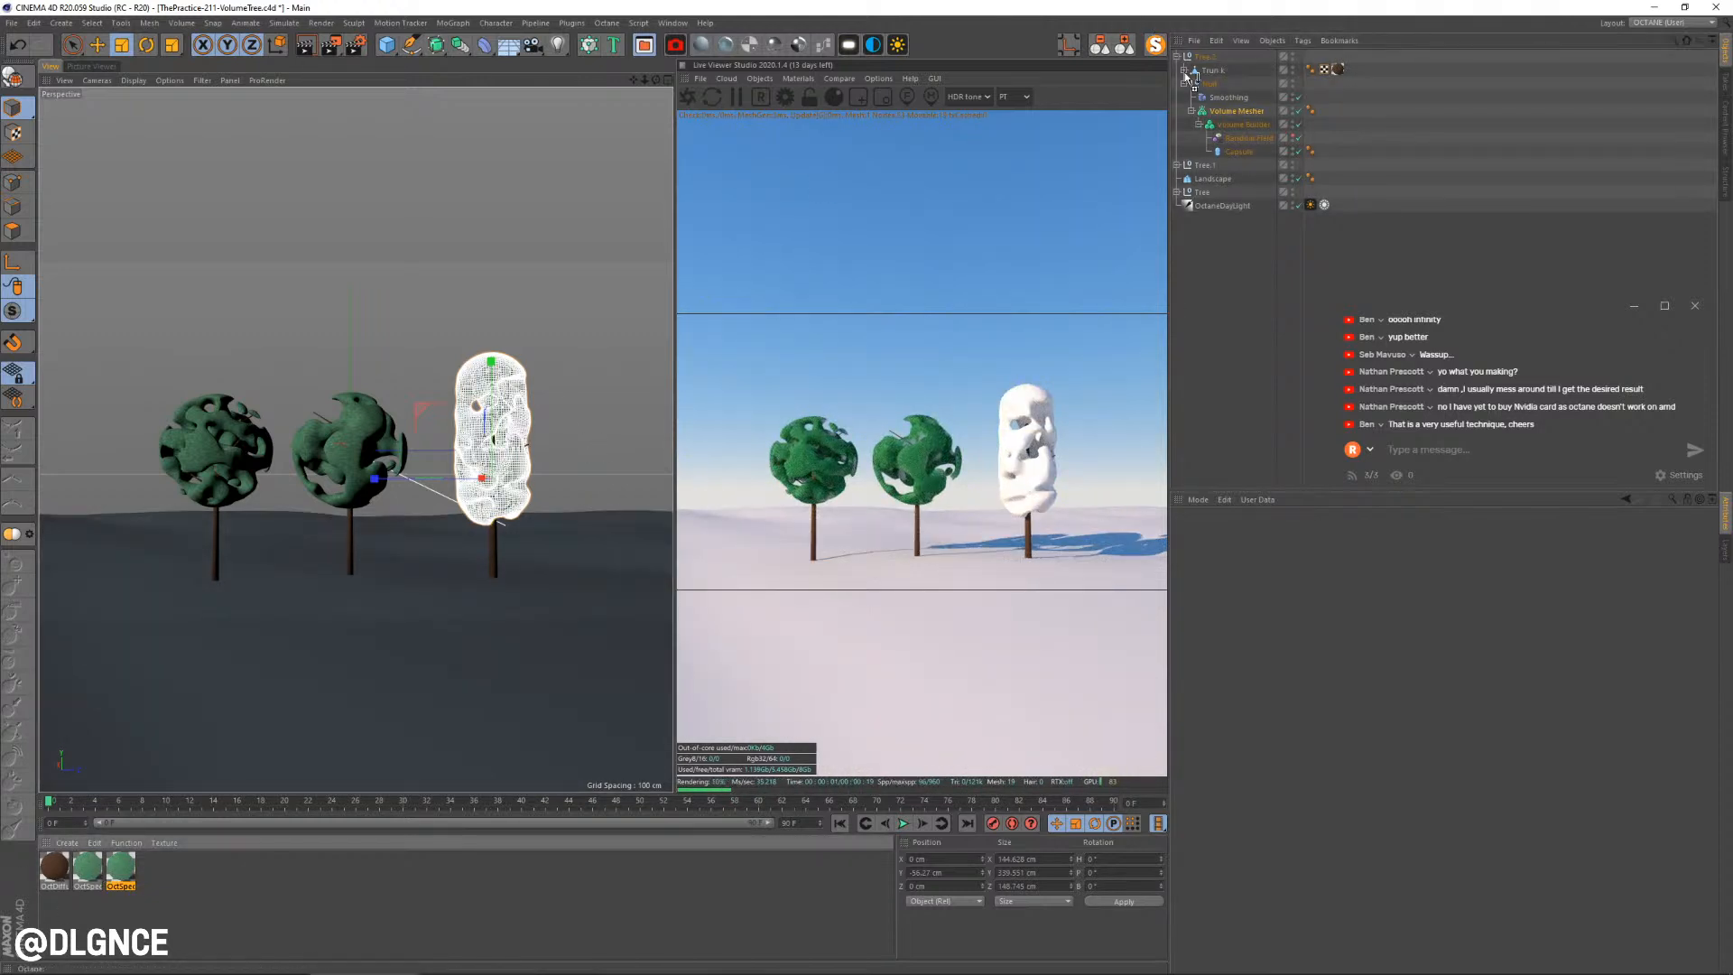
left_click_drag(1257, 115, 1255, 113)
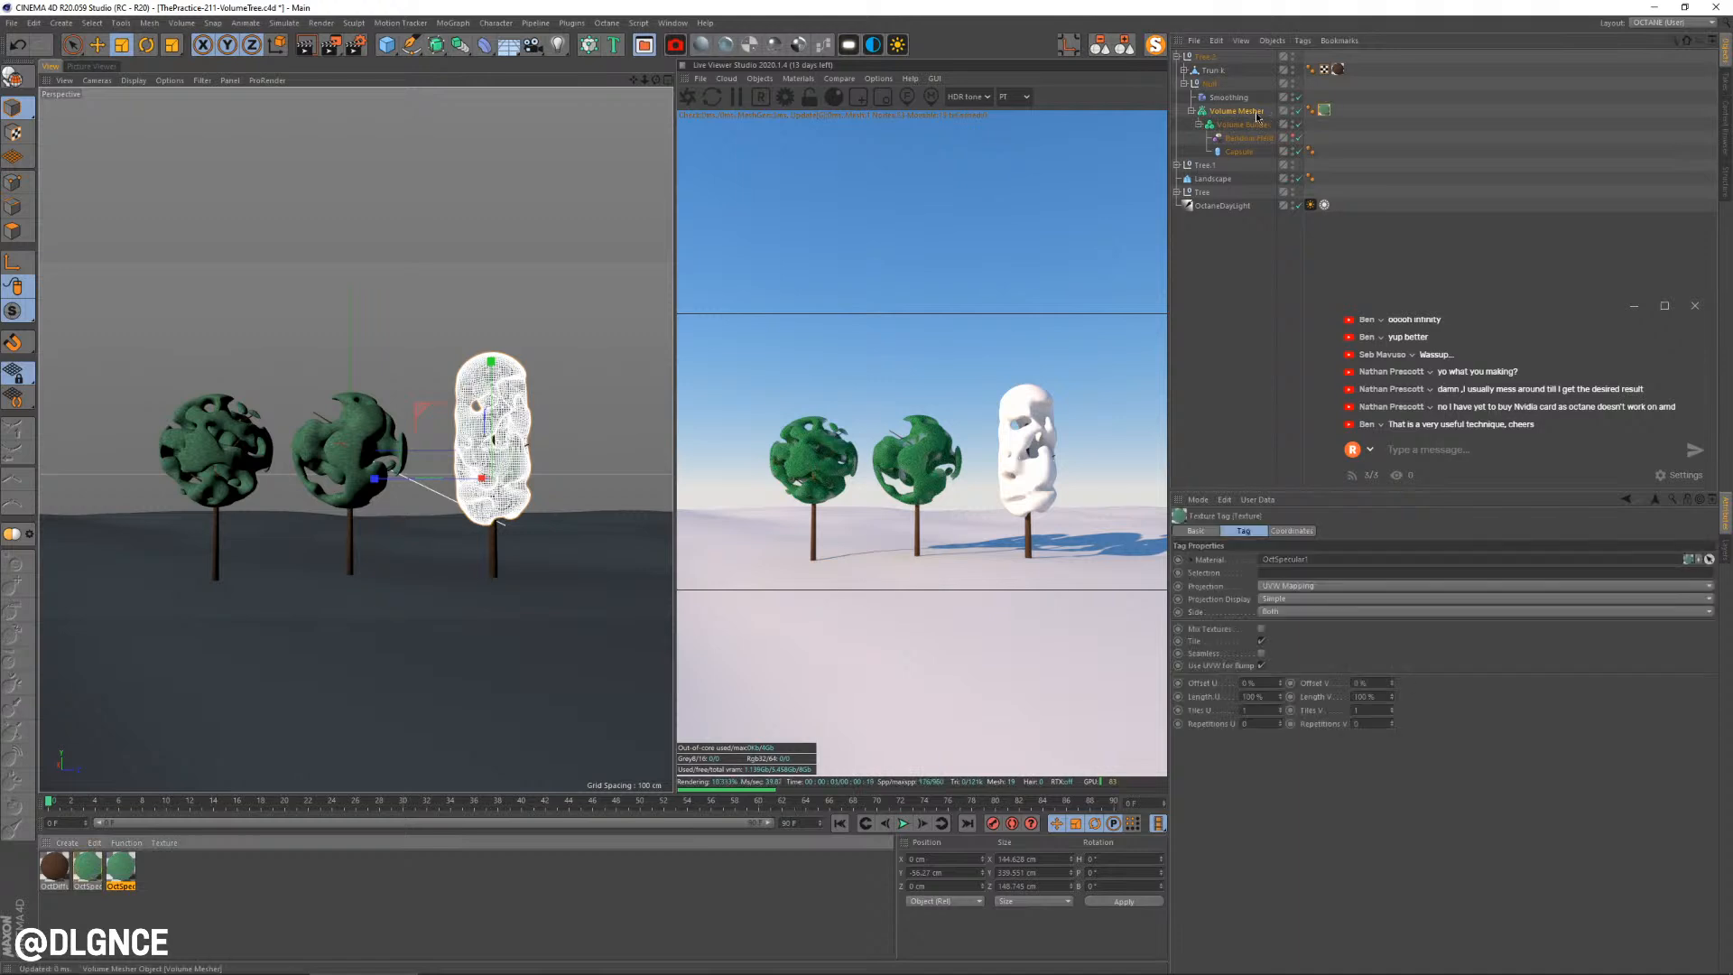
left_click(456, 300)
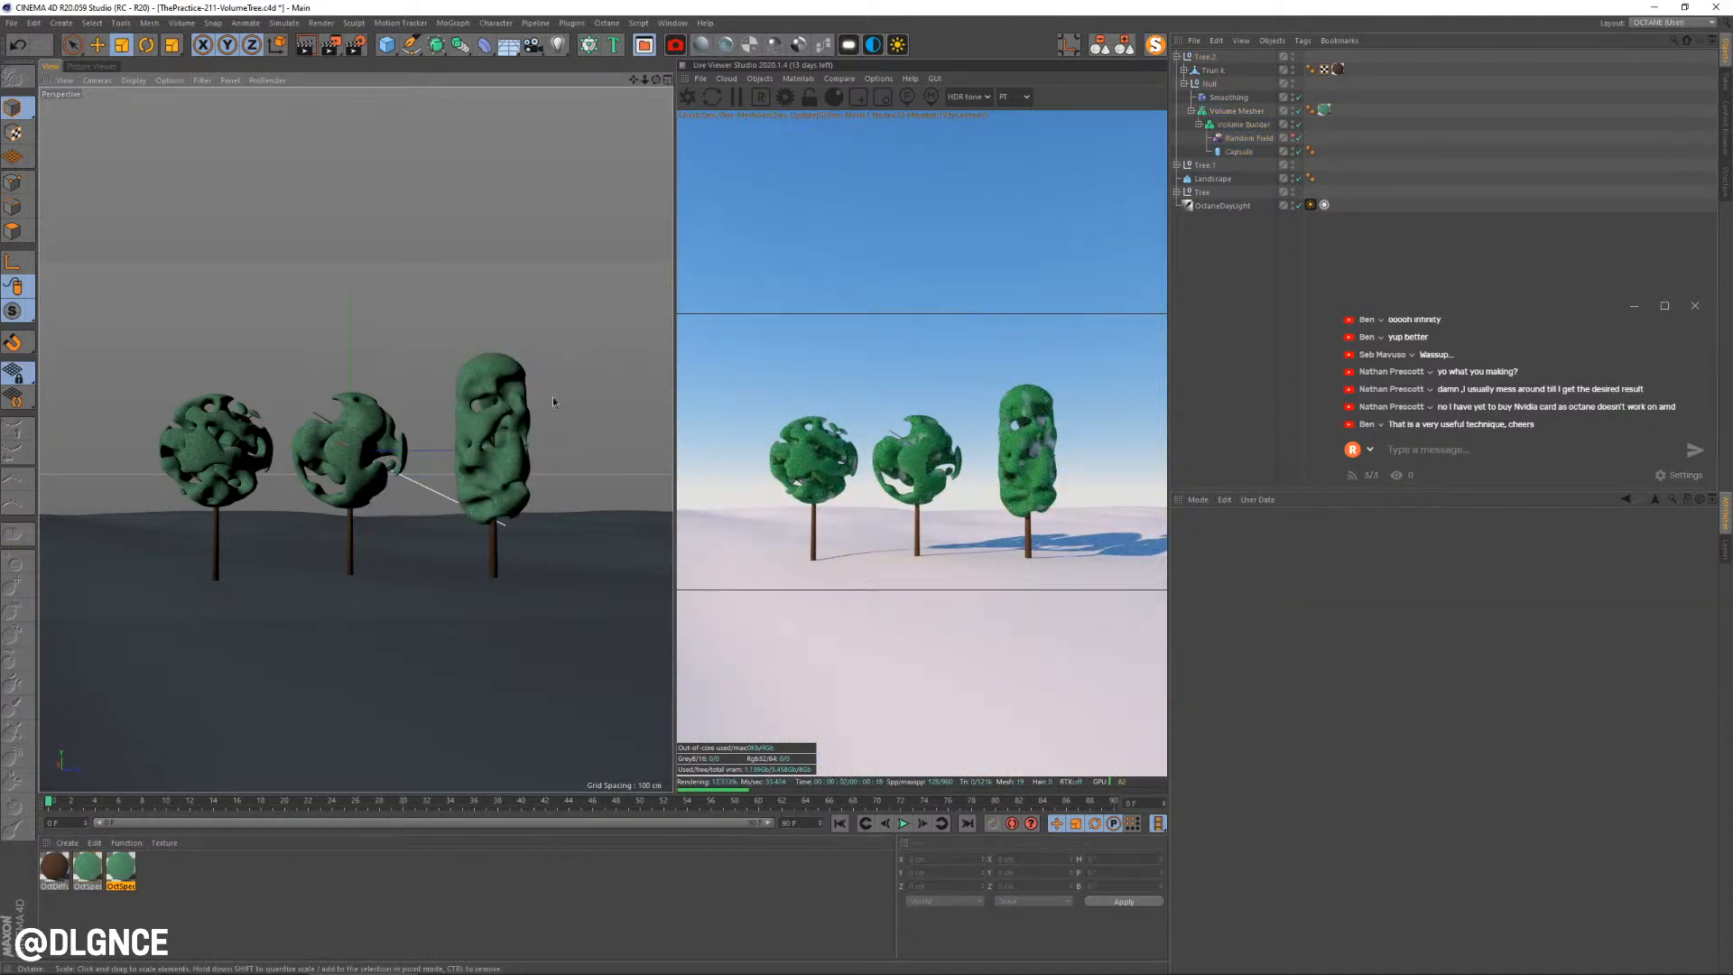
Raise the third tree's Random Field remapping Min to about 34% to open larger gaps in the foliage
left_click(1249, 137)
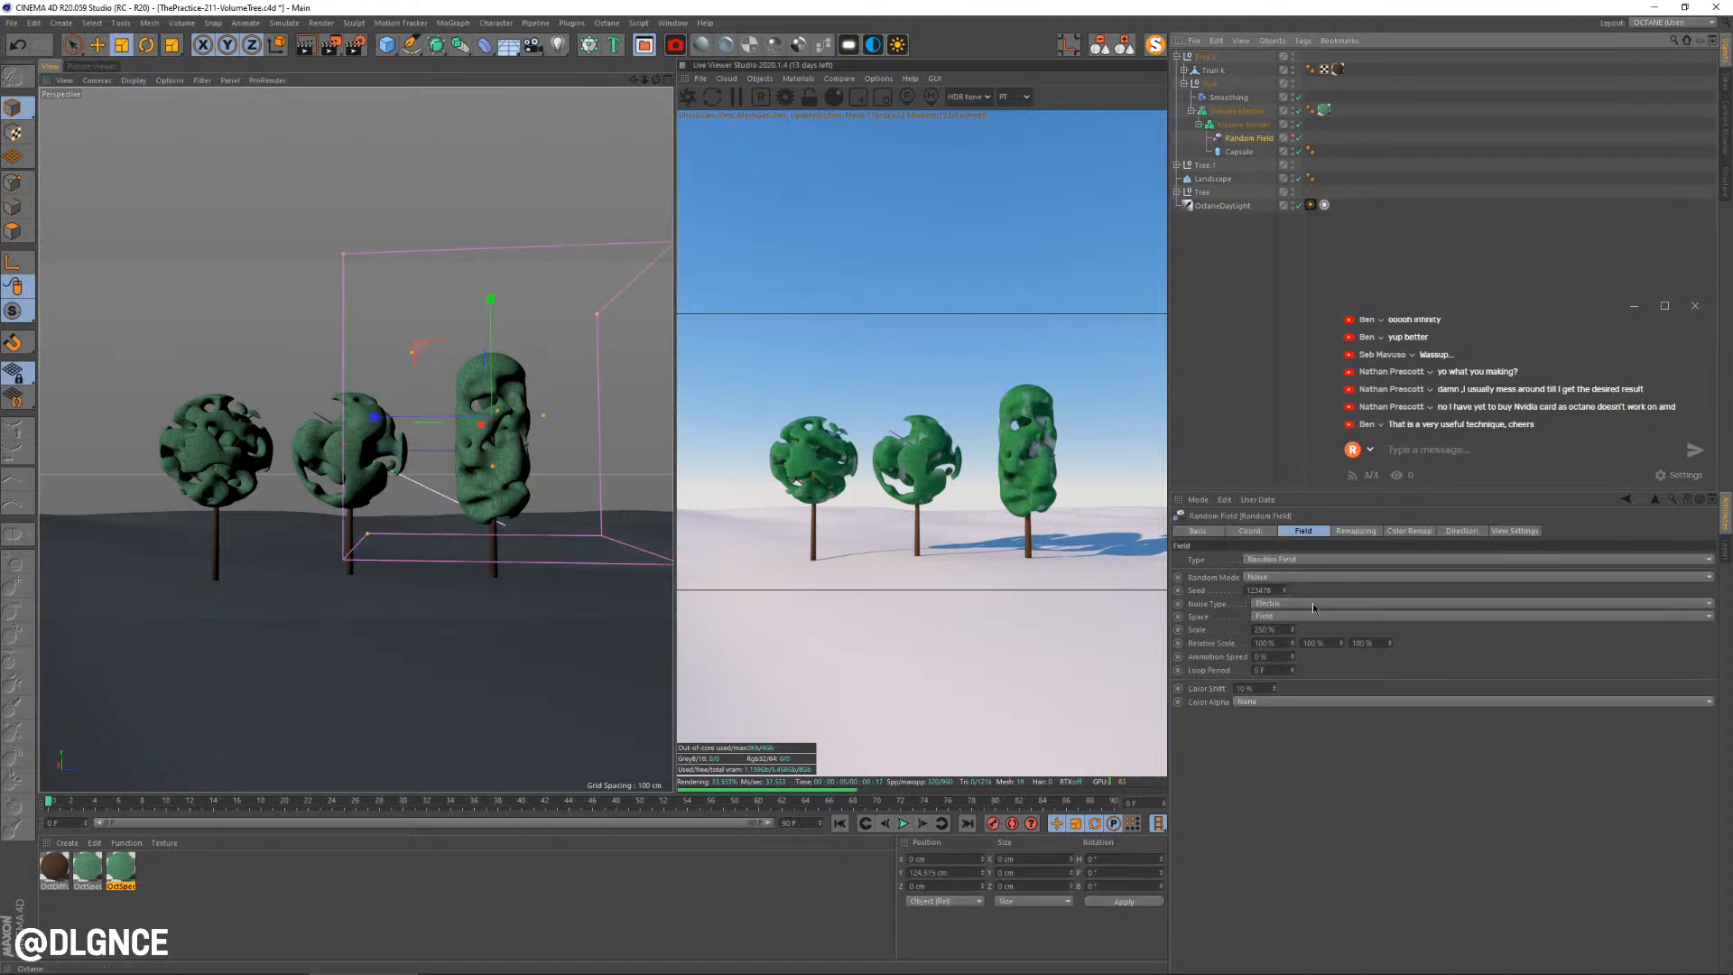
left_click(1356, 530)
left_click_drag(1387, 668, 1394, 672)
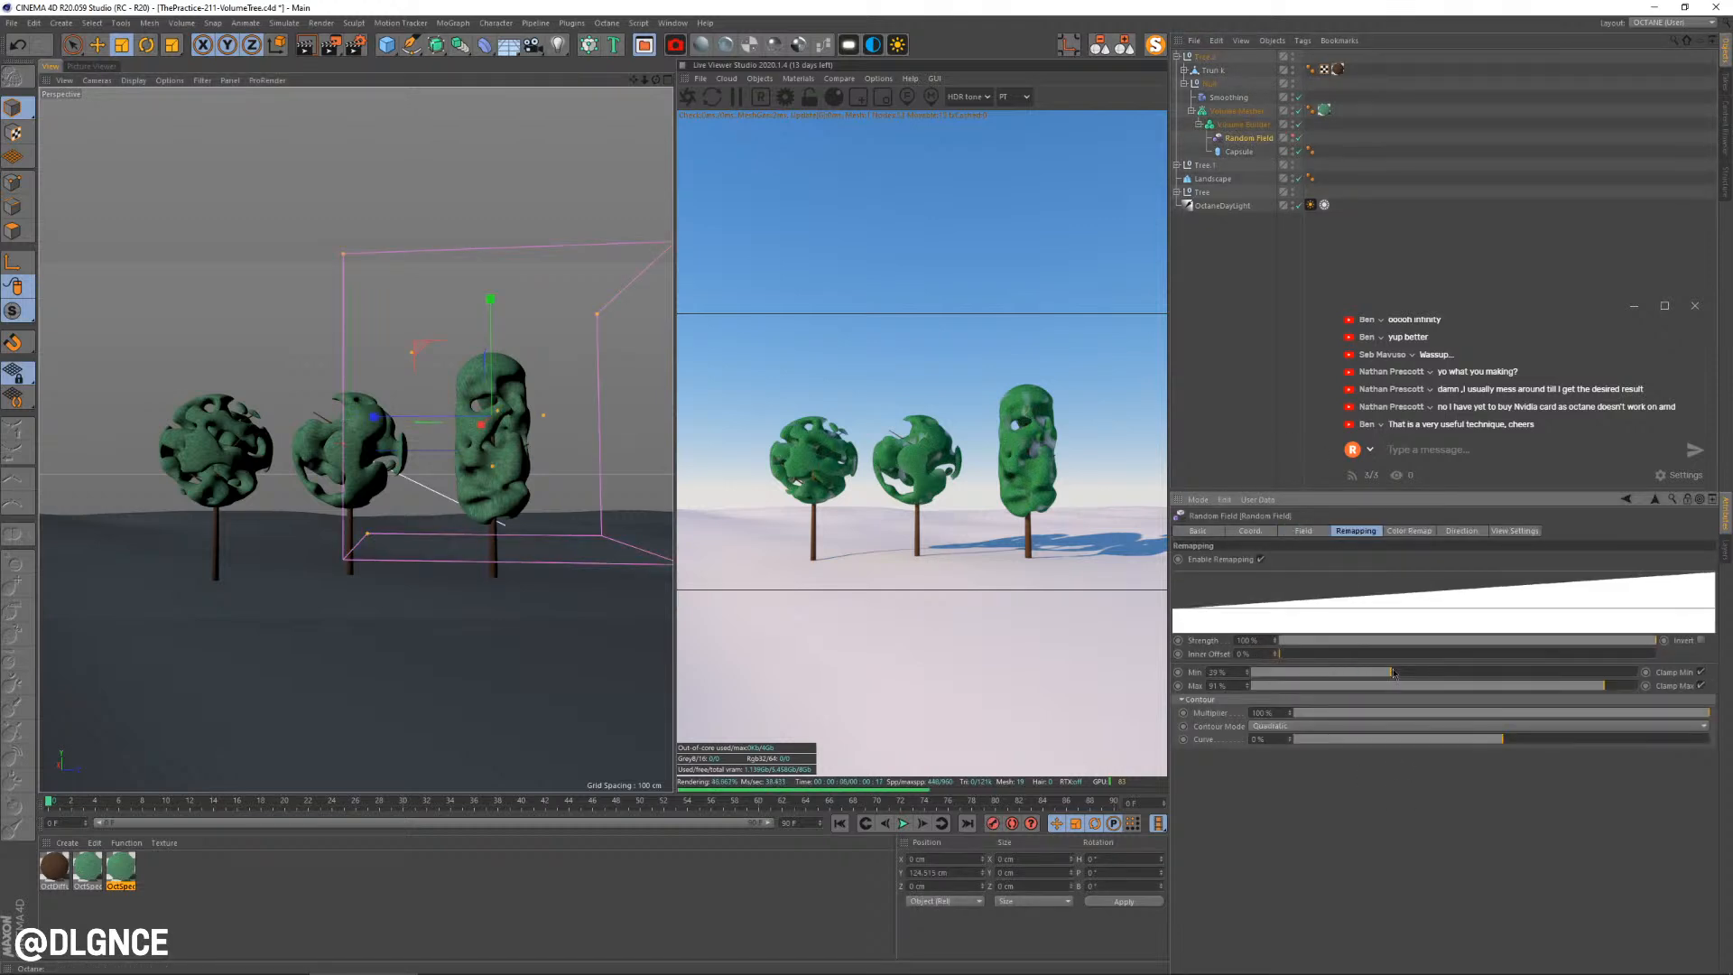
left_click_drag(1393, 673, 1384, 673)
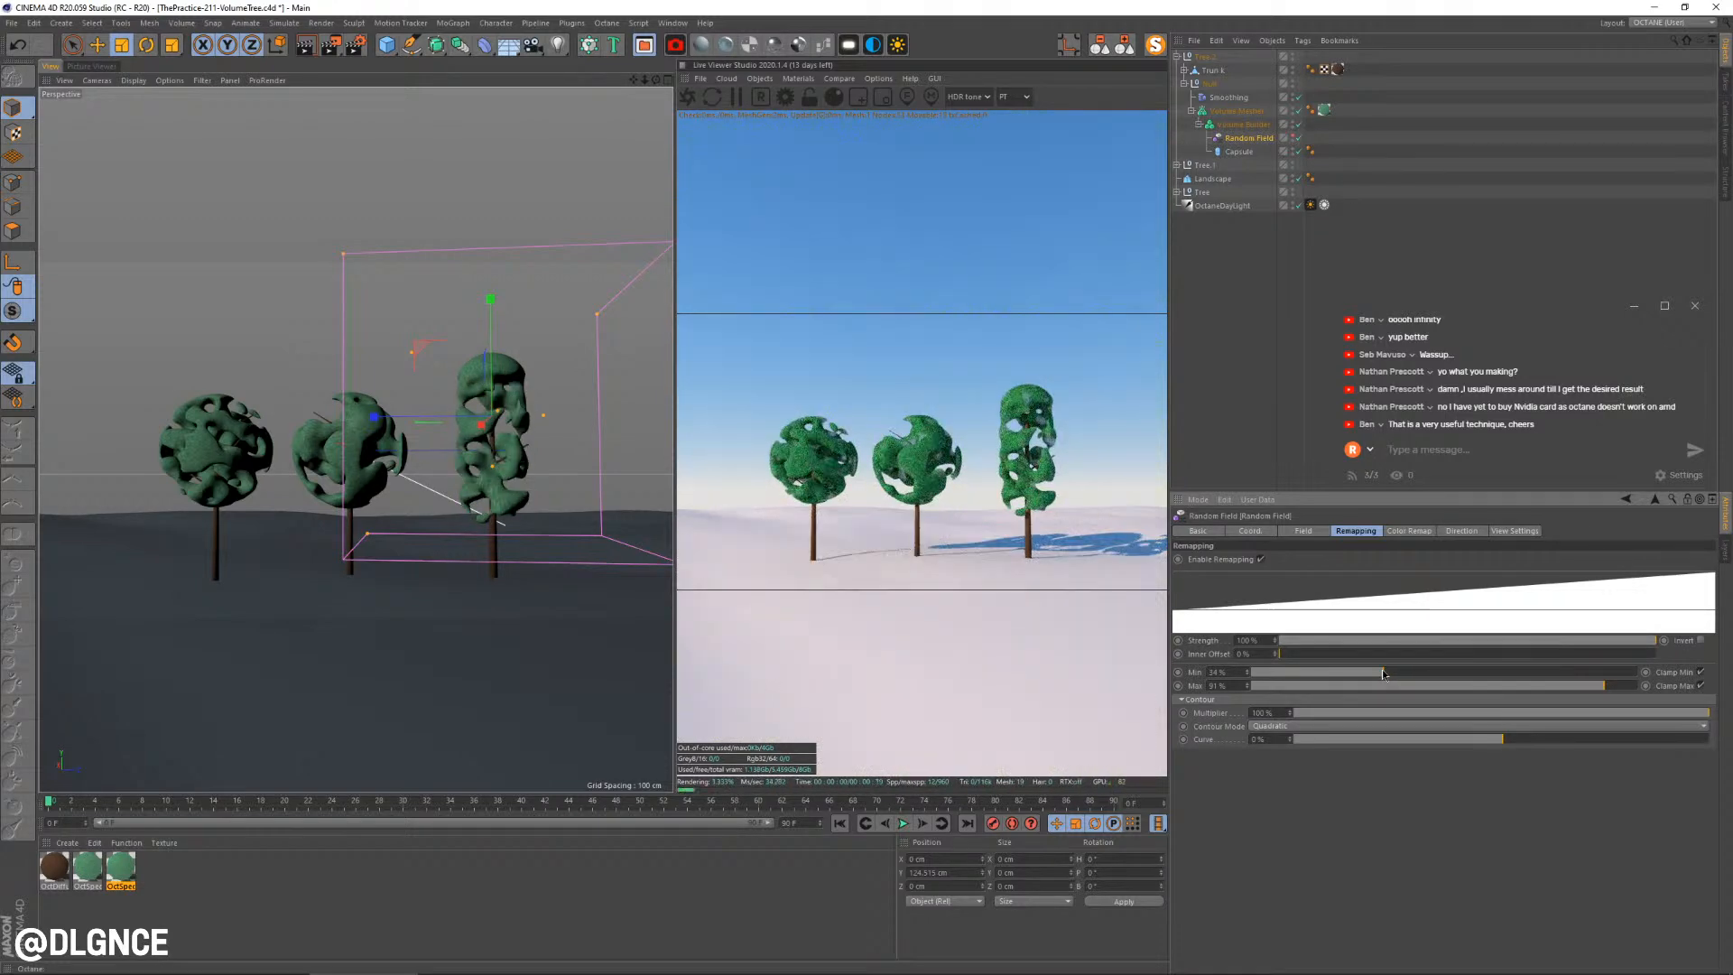
middle_click_drag(516, 479, 460, 473, "alt")
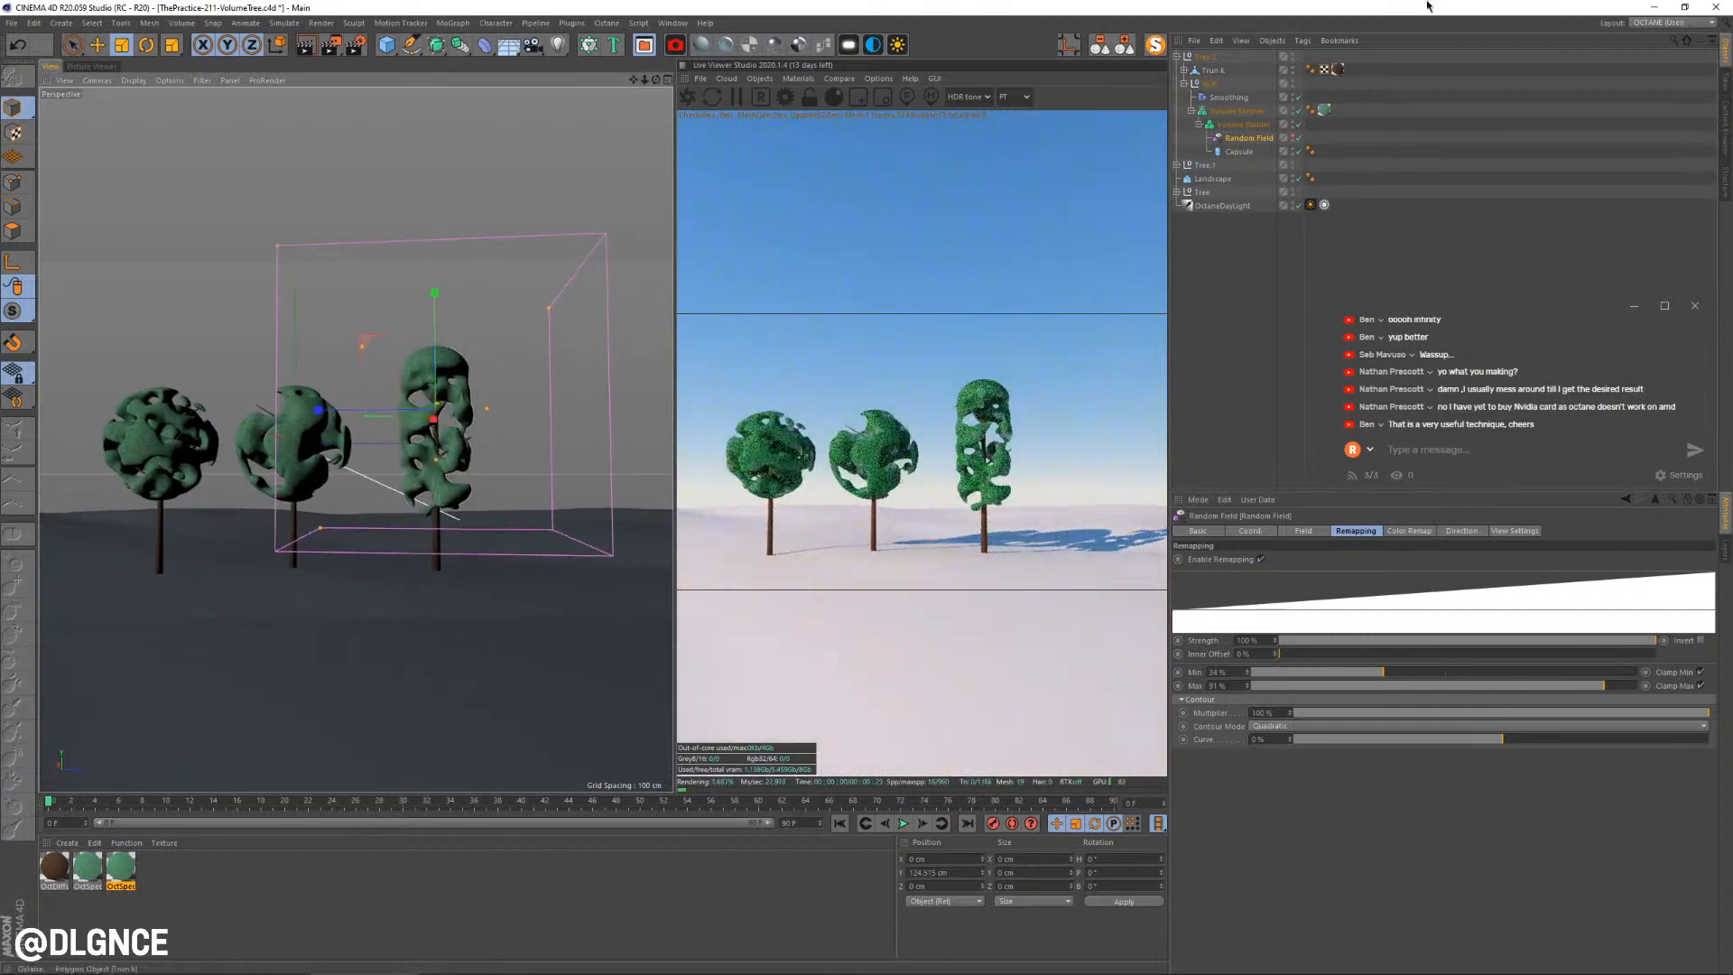
Duplicate the third tree group and place the copy beside it as a fourth tree at the end of the row
left_click(1177, 57)
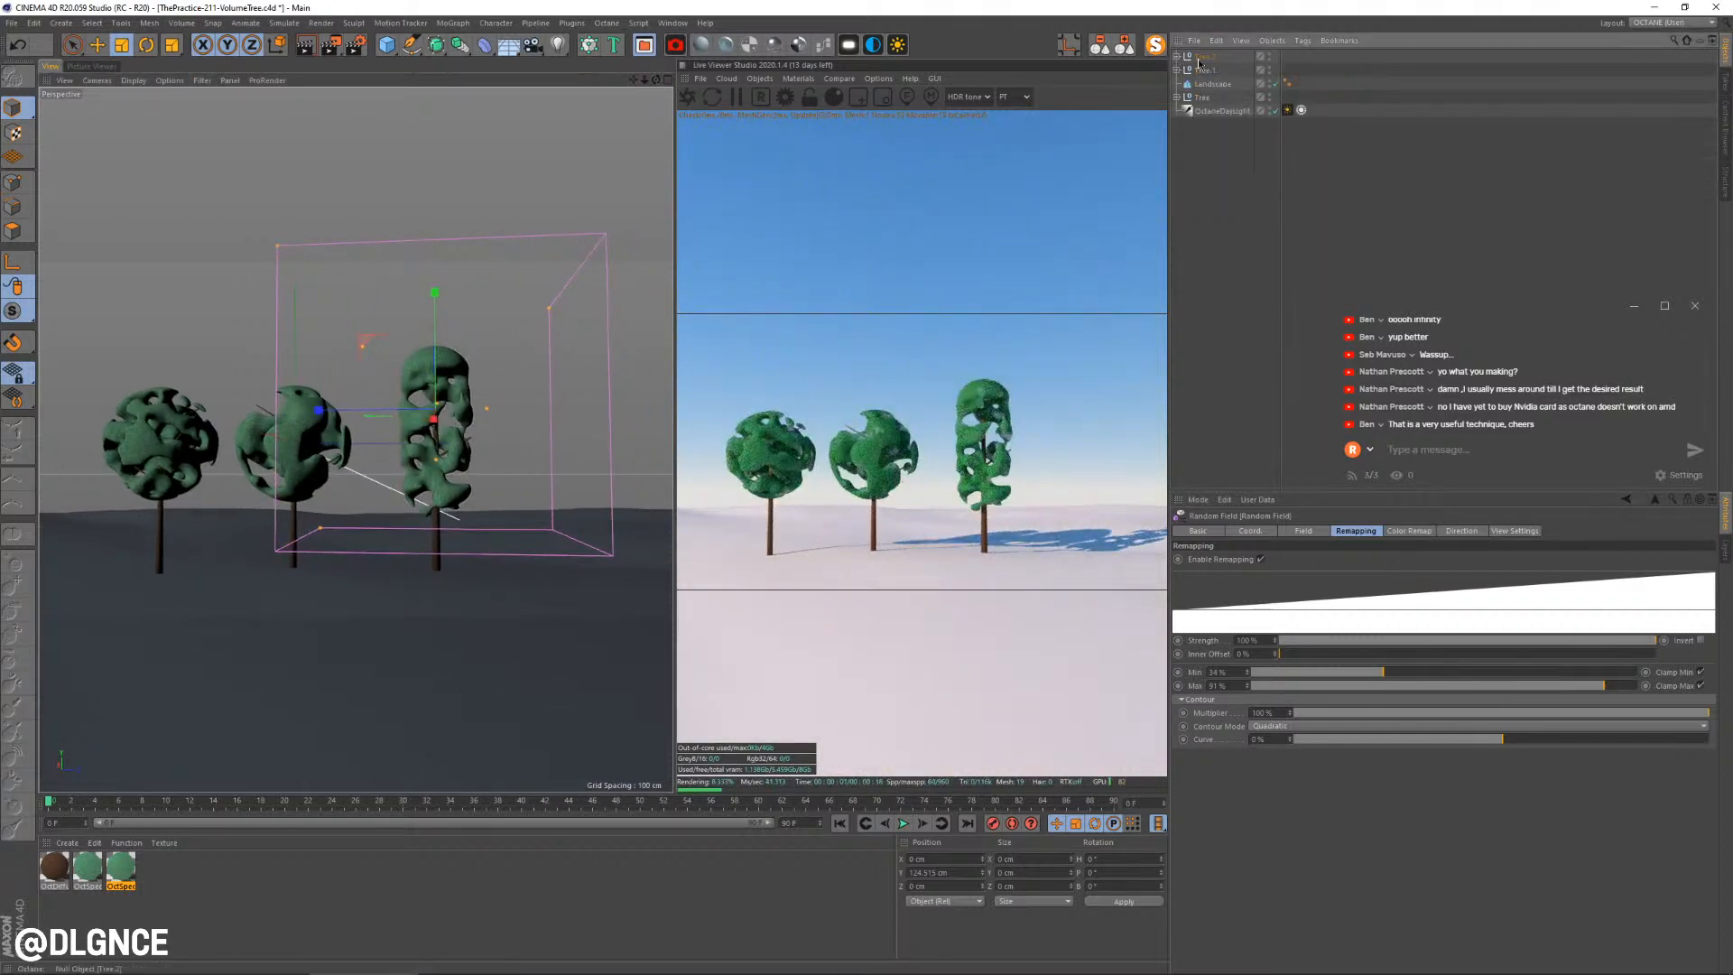
left_click(1204, 57)
key("e")
mouse_move(450, 515)
left_mouse_down("alt")
mouse_move(447, 536)
mouse_move(445, 505)
left_mouse_up("alt")
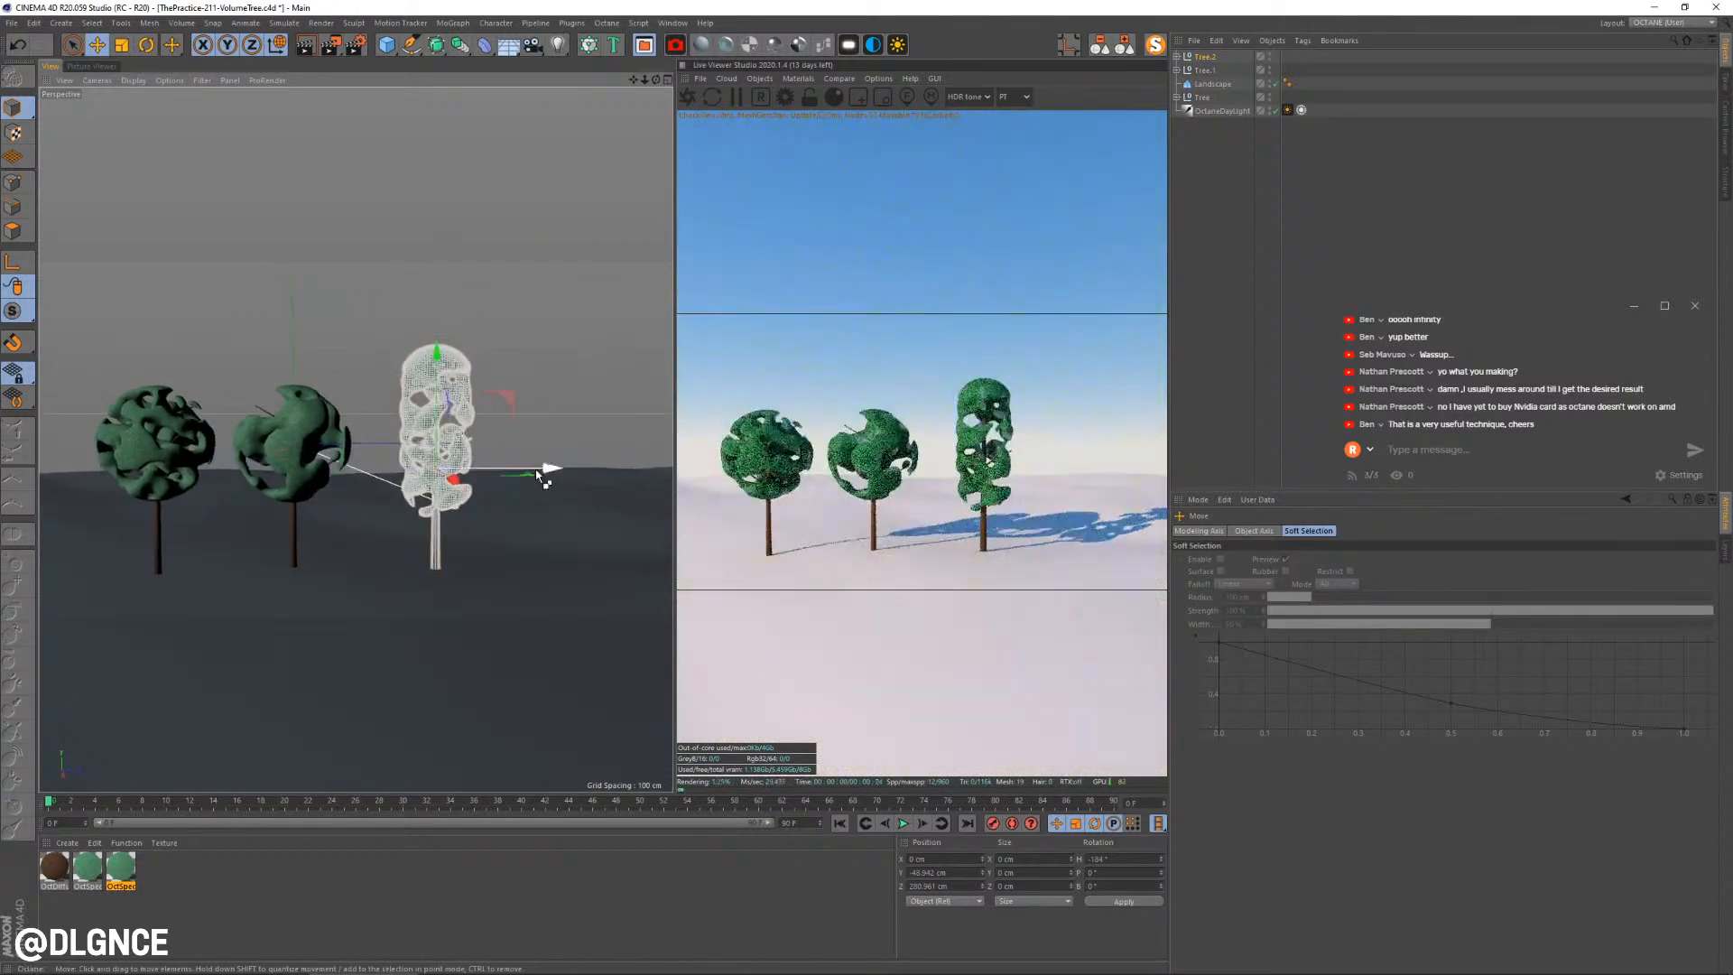
left_click_drag(623, 462, 639, 468, "ctrl")
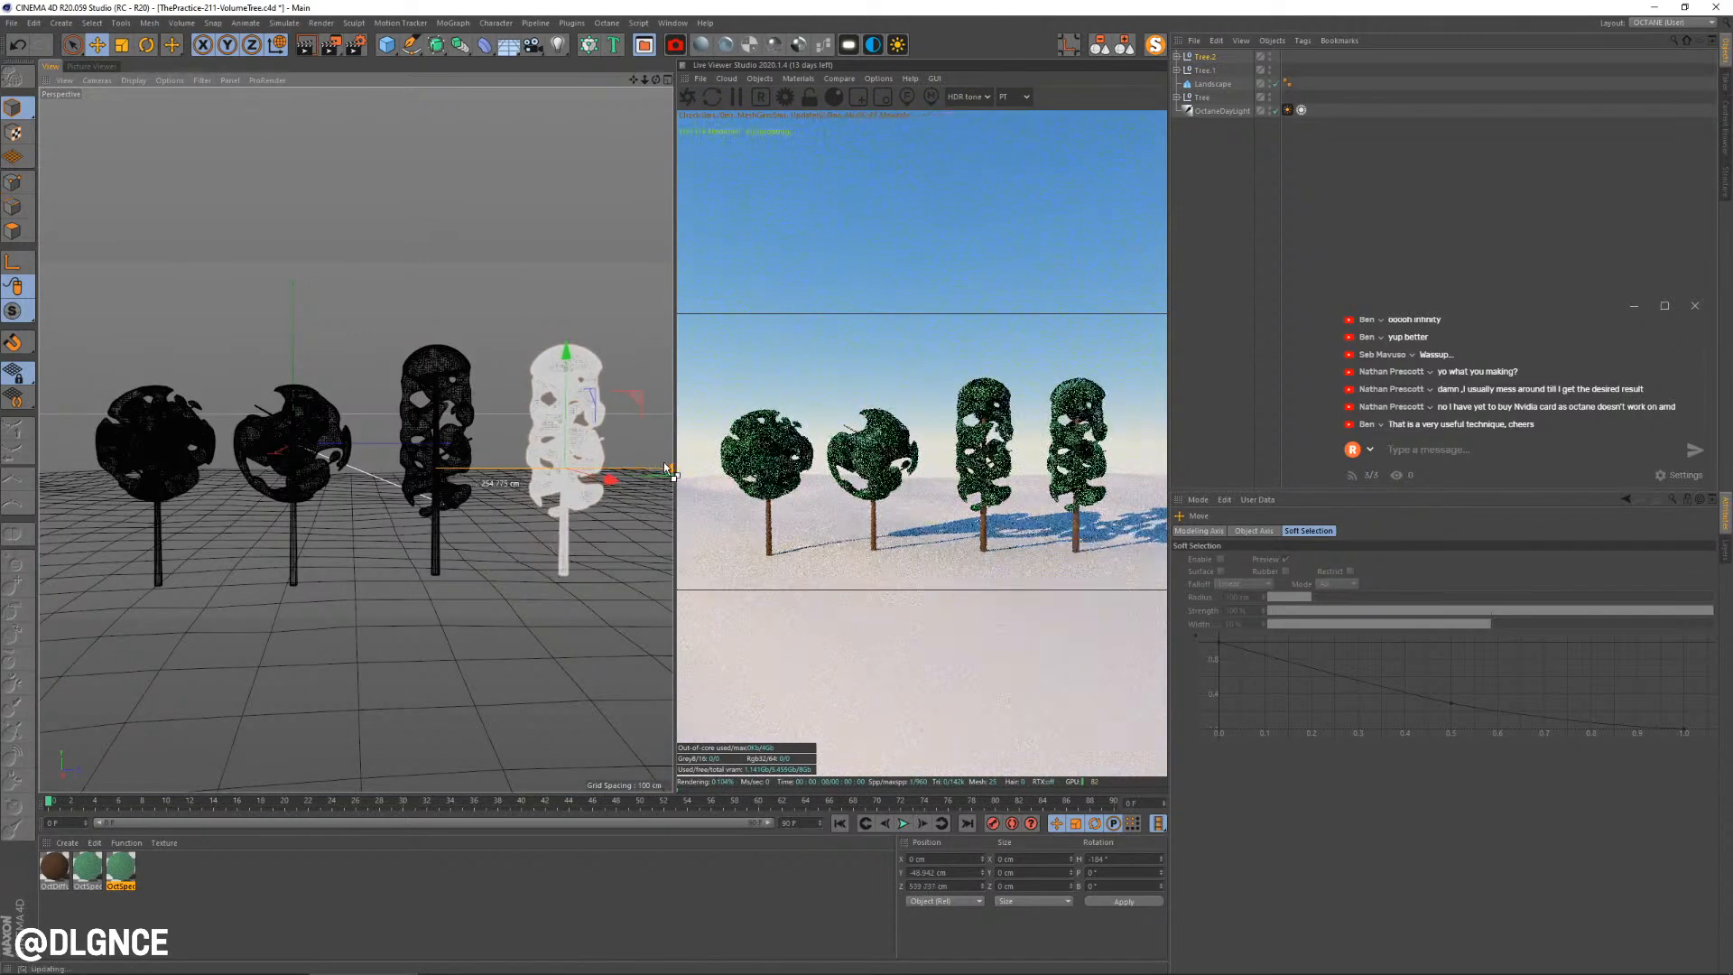
left_click_drag(605, 538, 650, 472, "alt")
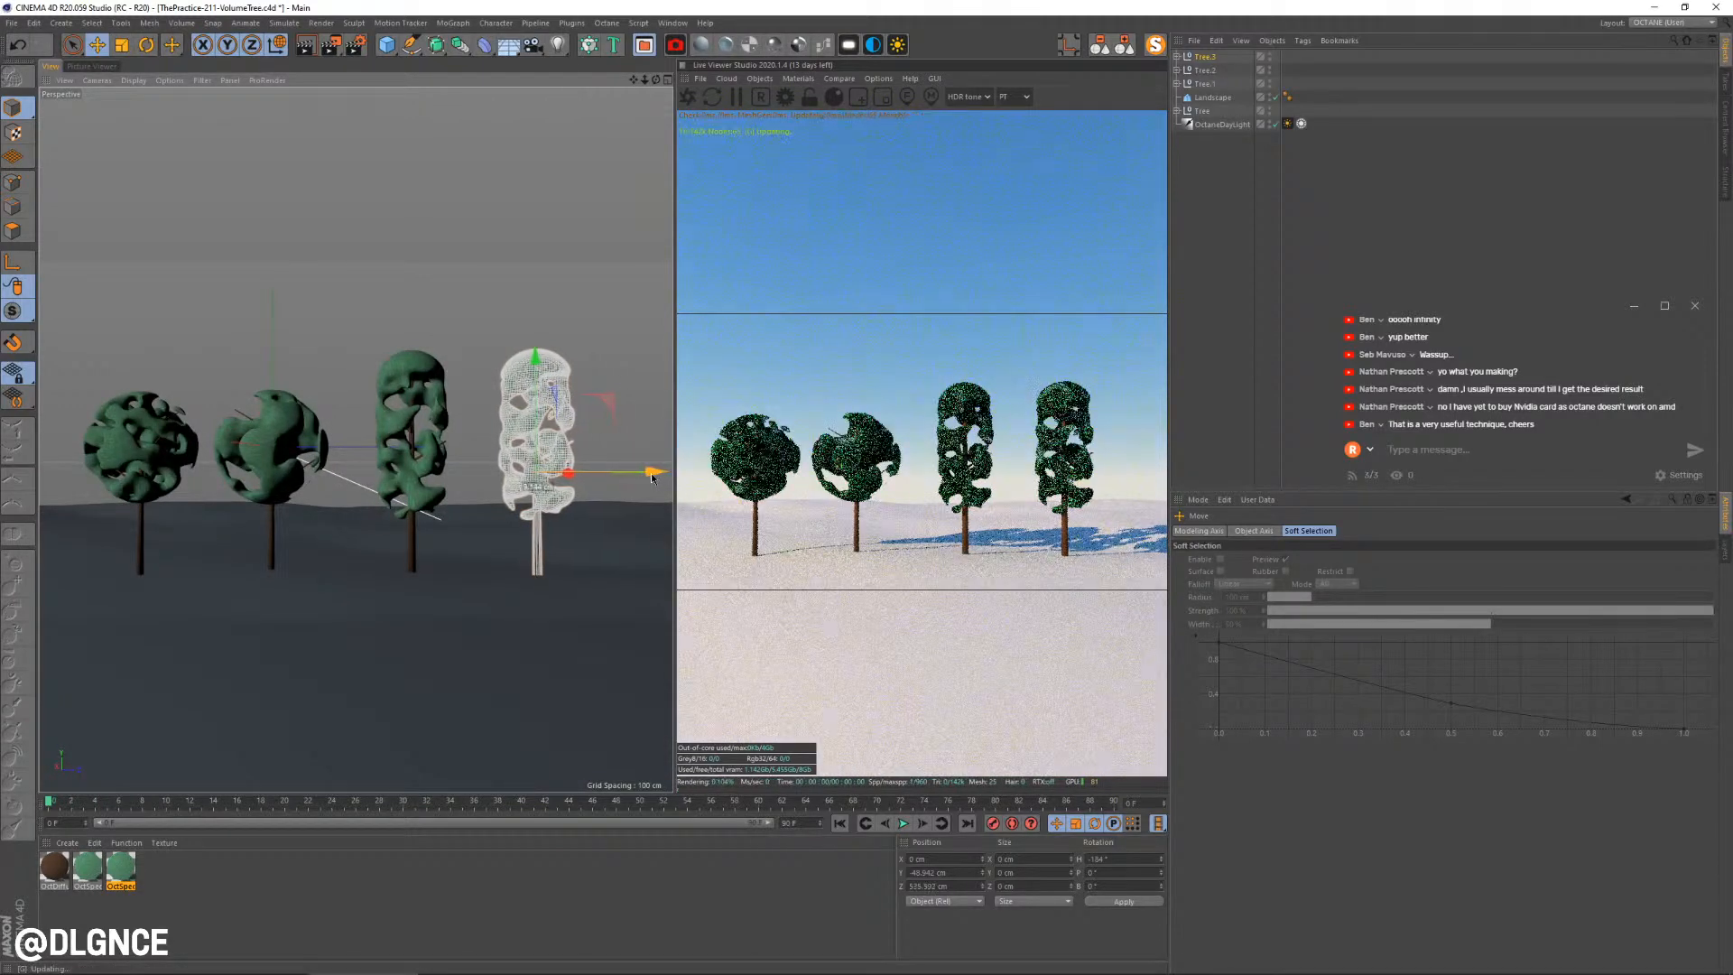
Replace the fourth tree's Capsule with a Cone and order its Volume Builder as Smooth Layer, subtracting Random Field, then Cone at the base
left_click(1177, 56)
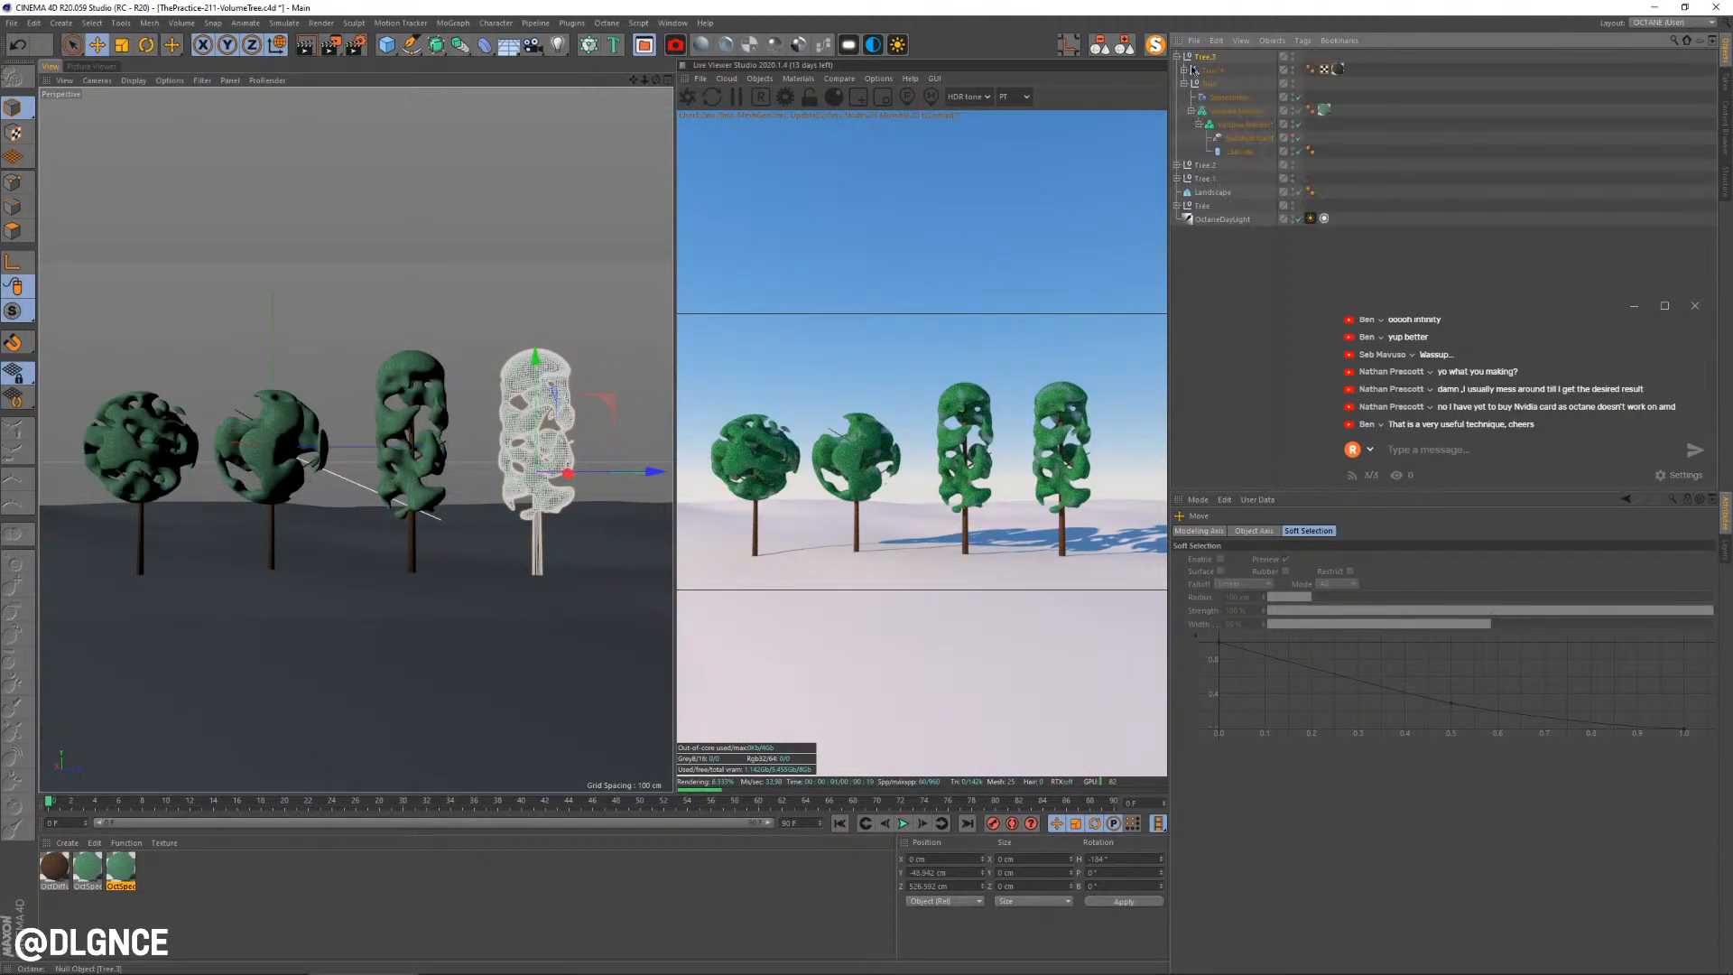
left_click(1240, 152)
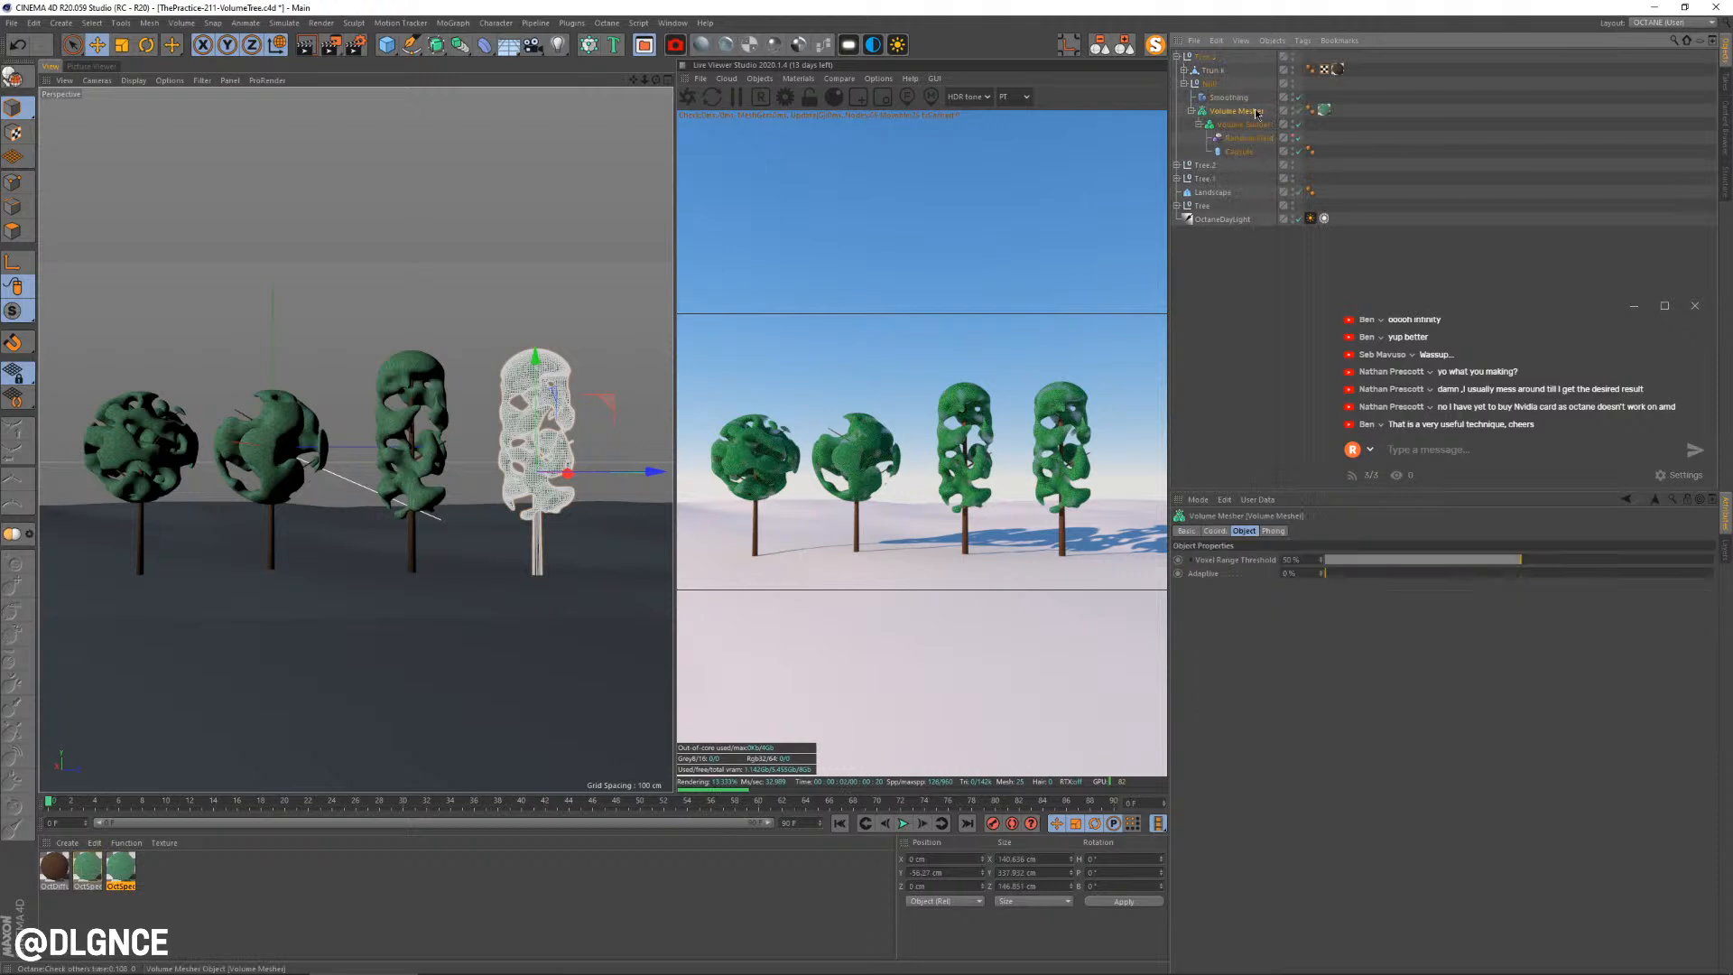
left_click(394, 49)
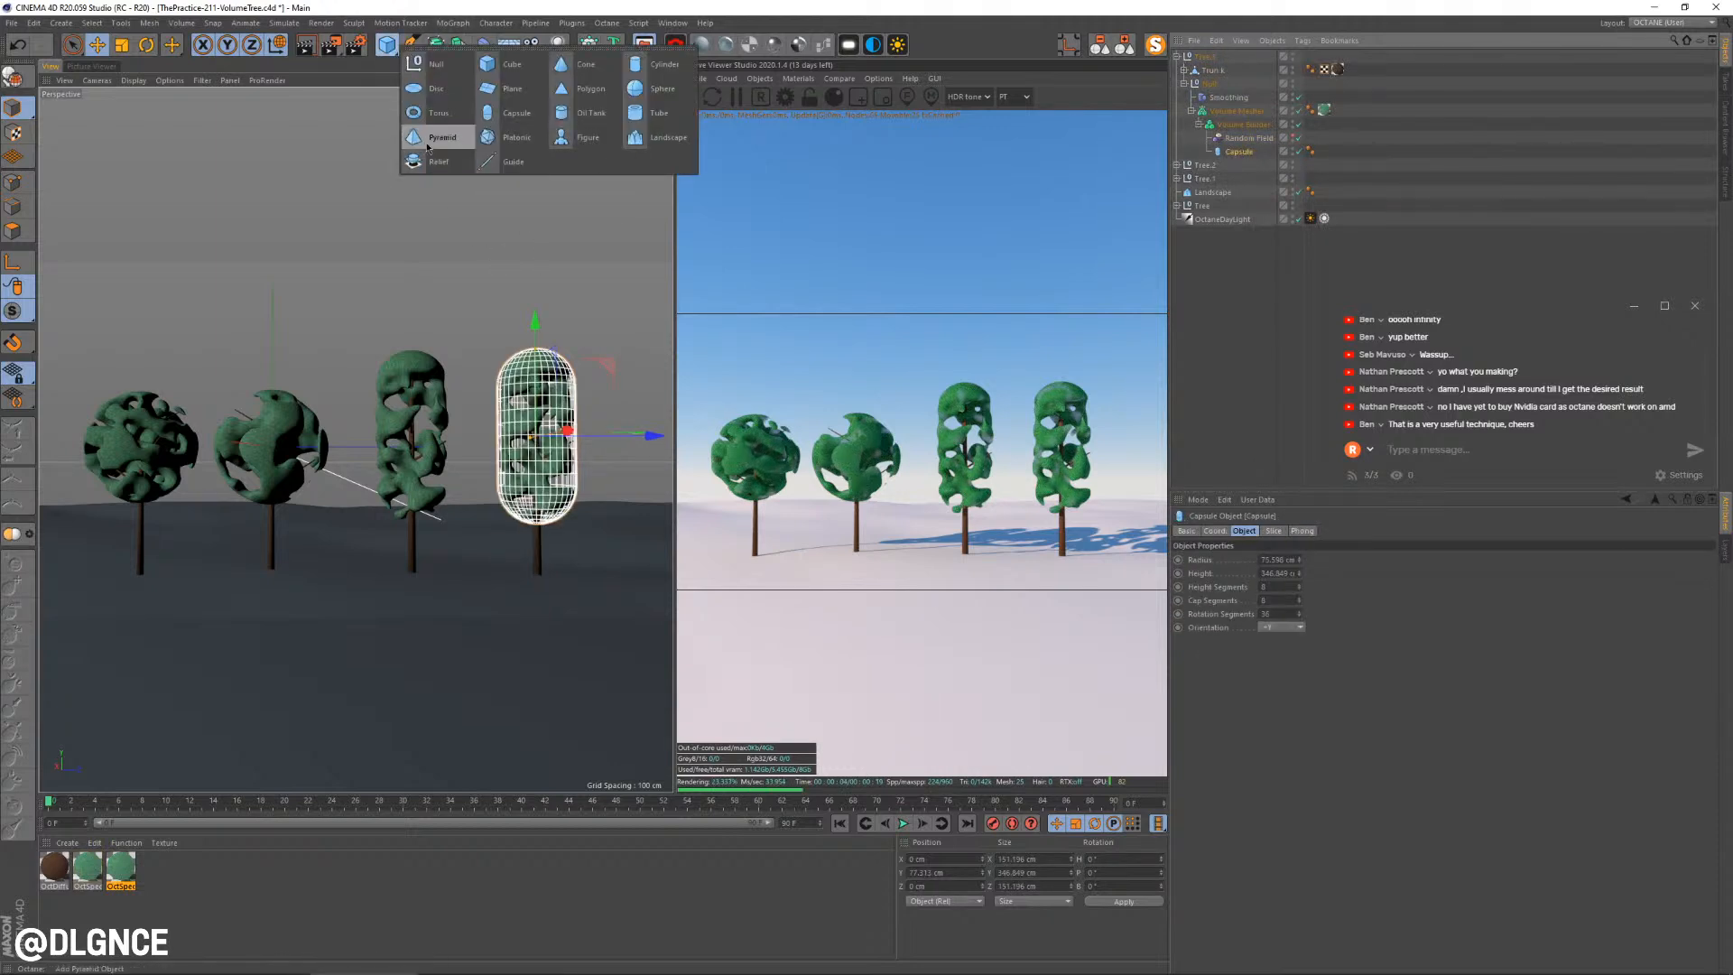
left_click(581, 70, "alt")
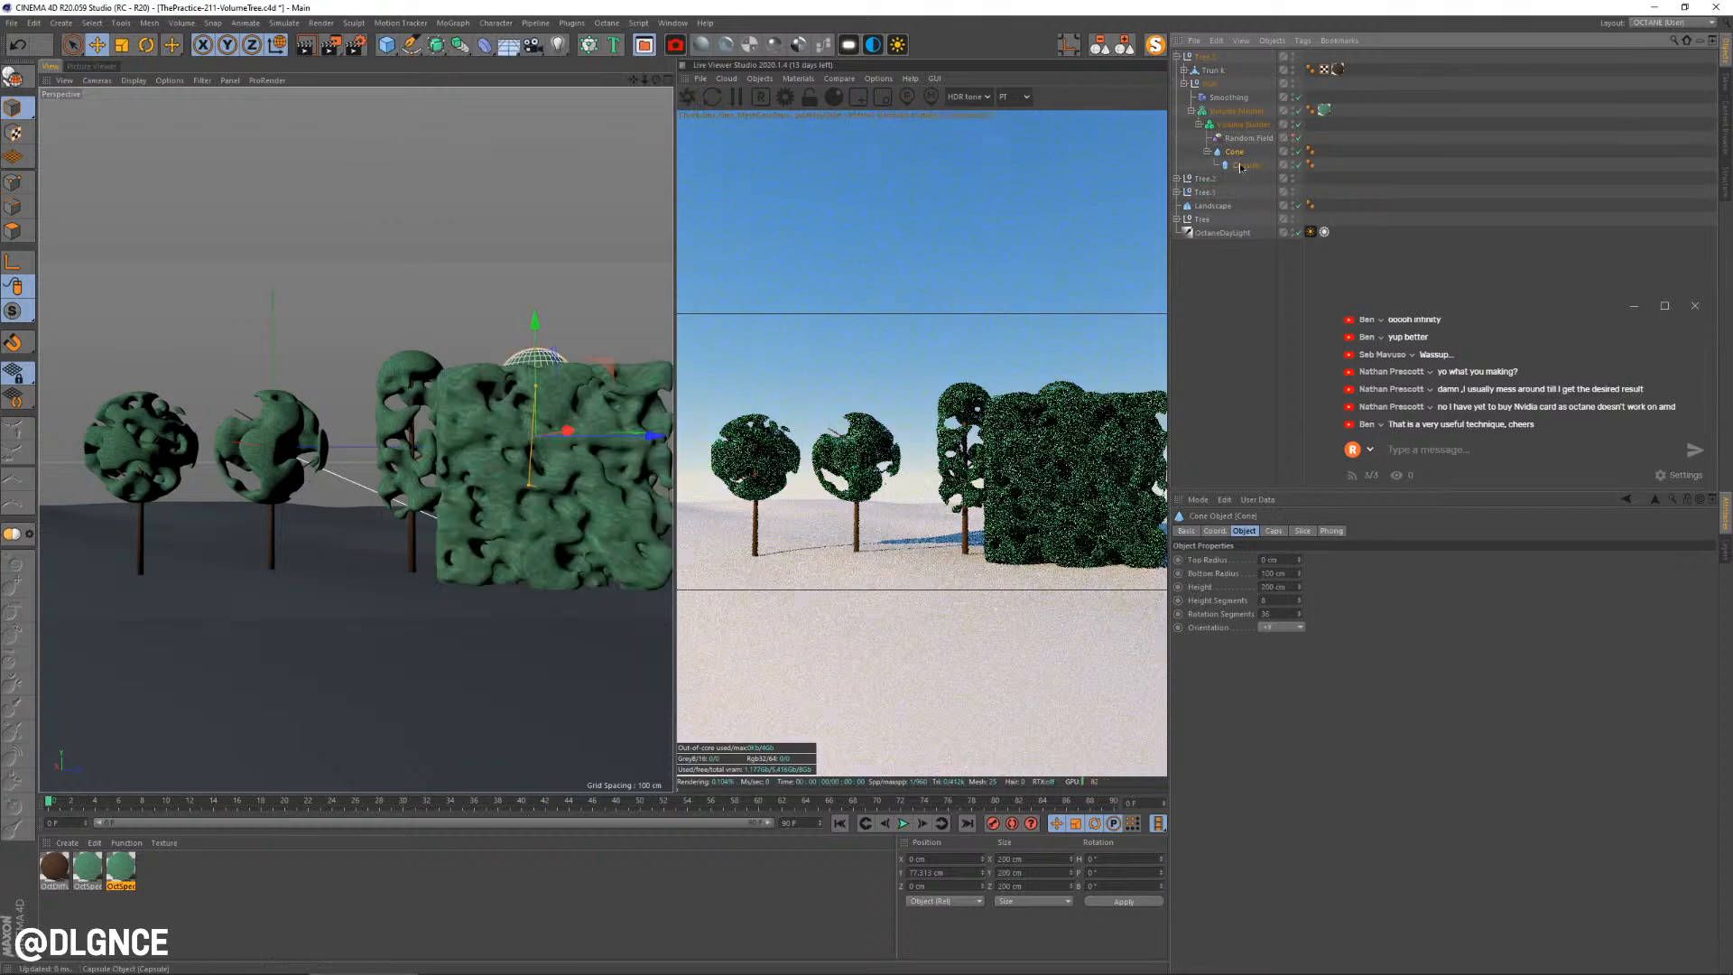
key("Delete")
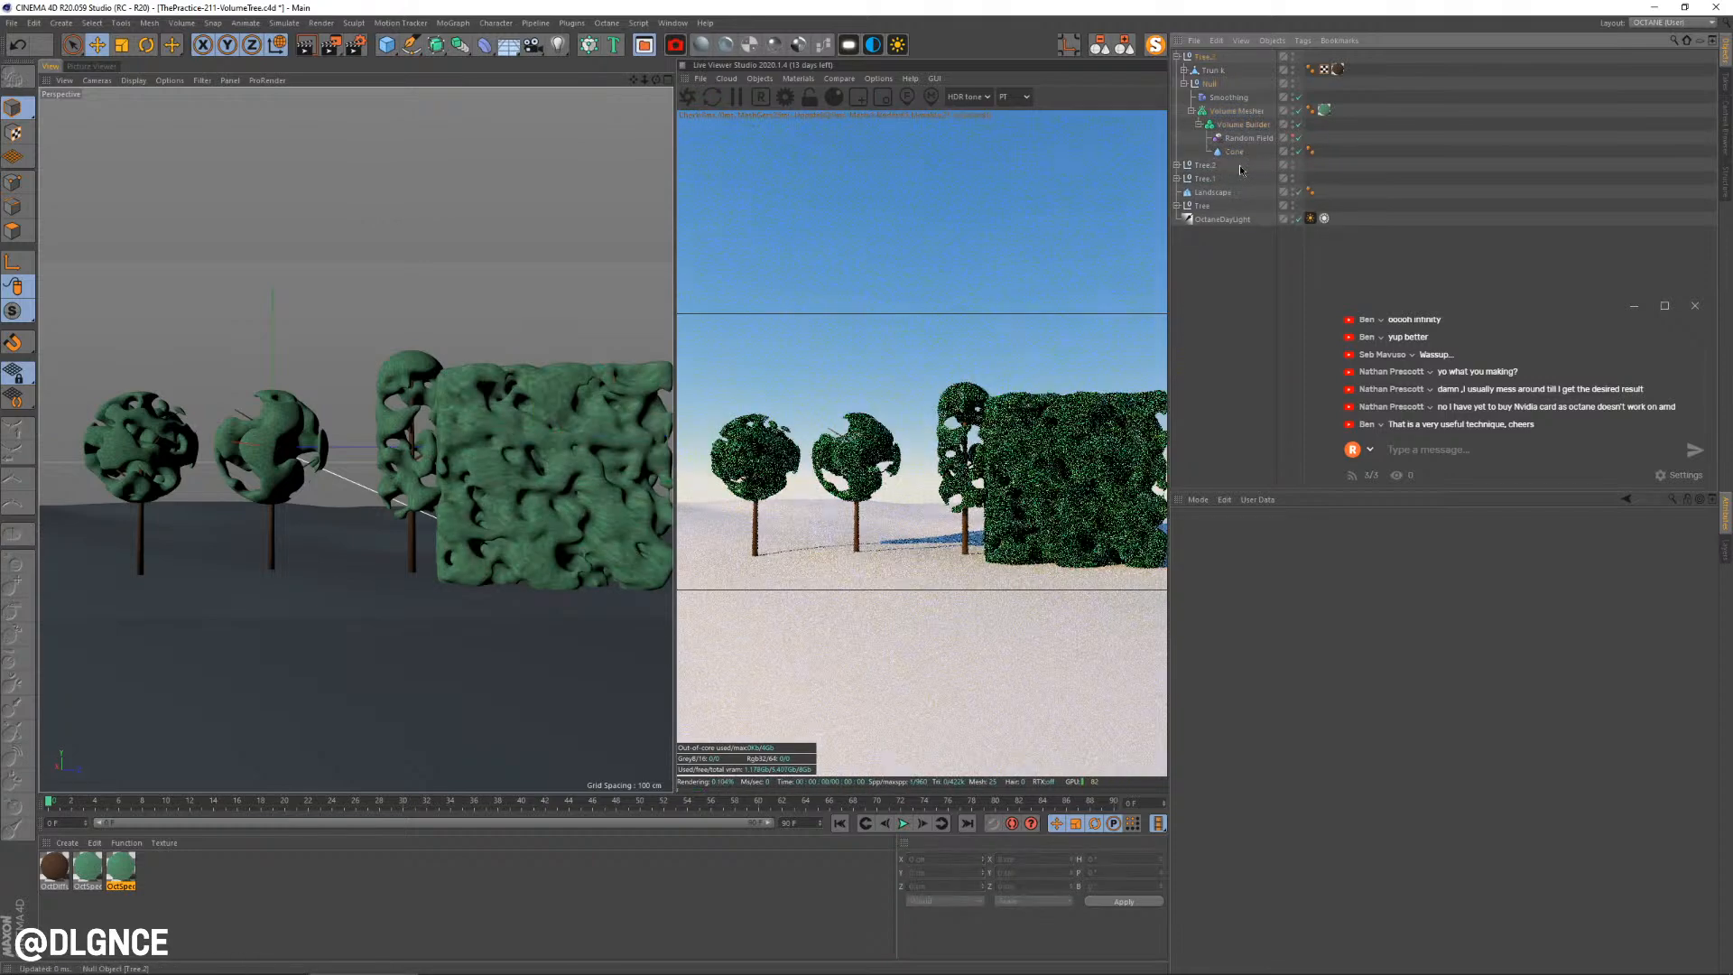
left_click(1242, 124)
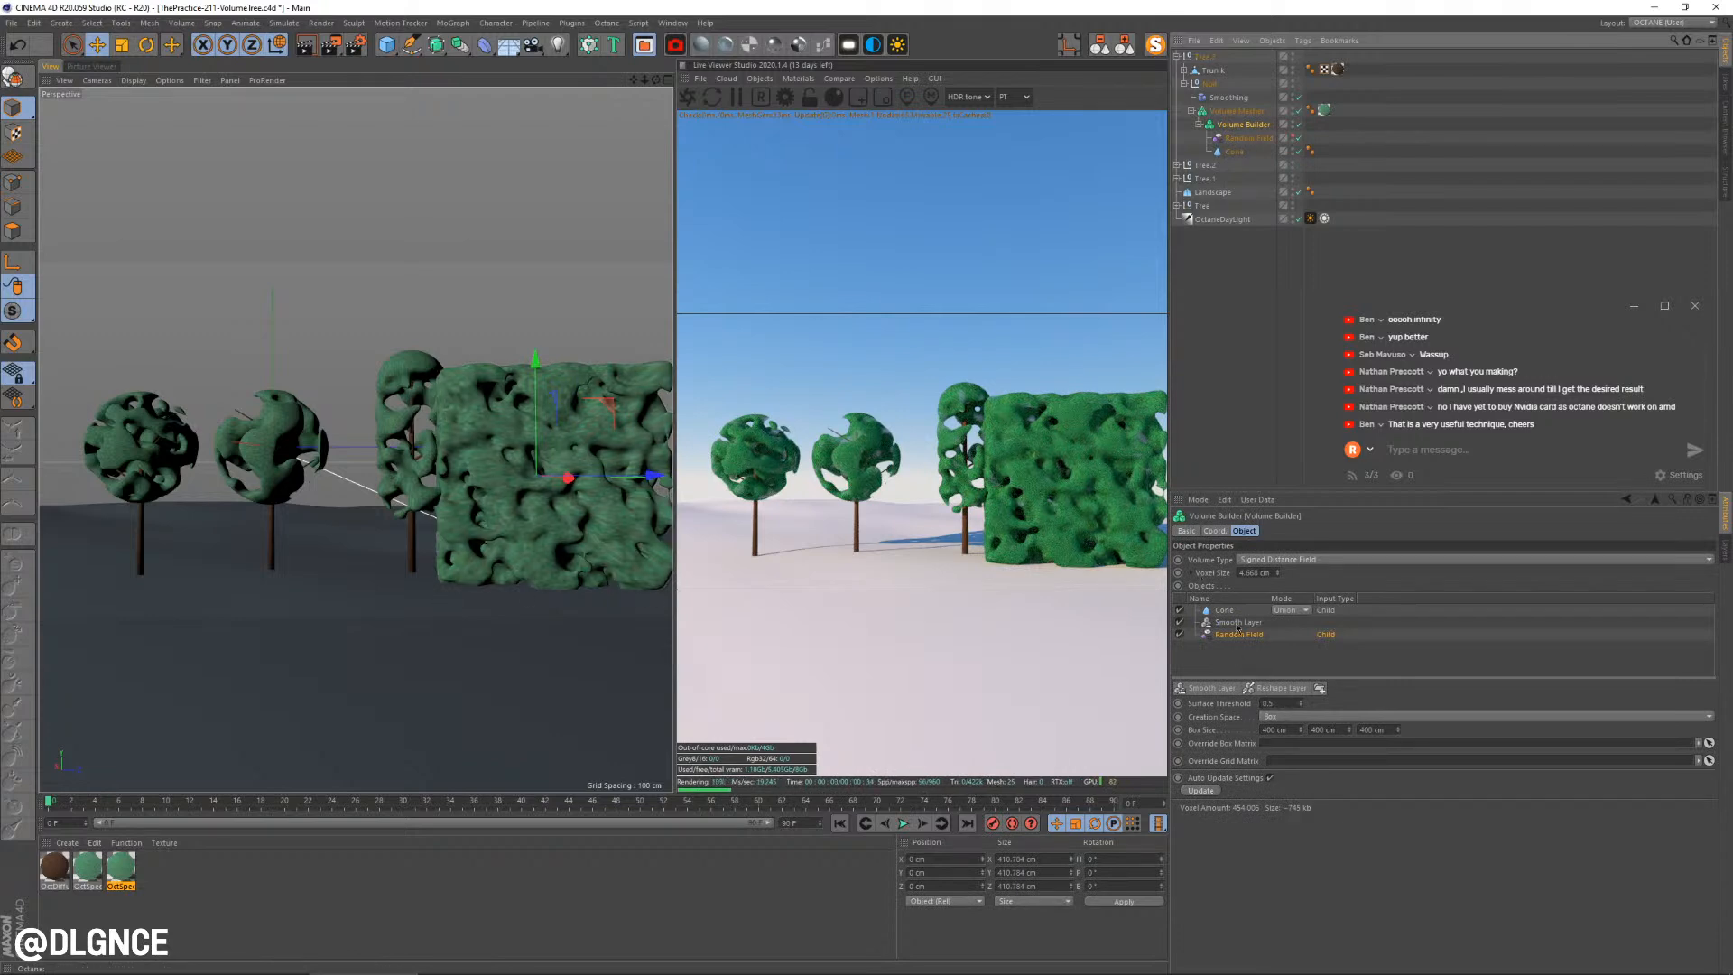
mouse_move(1238, 622)
left_mouse_down()
mouse_move(1232, 608)
mouse_move(1237, 642)
left_mouse_up()
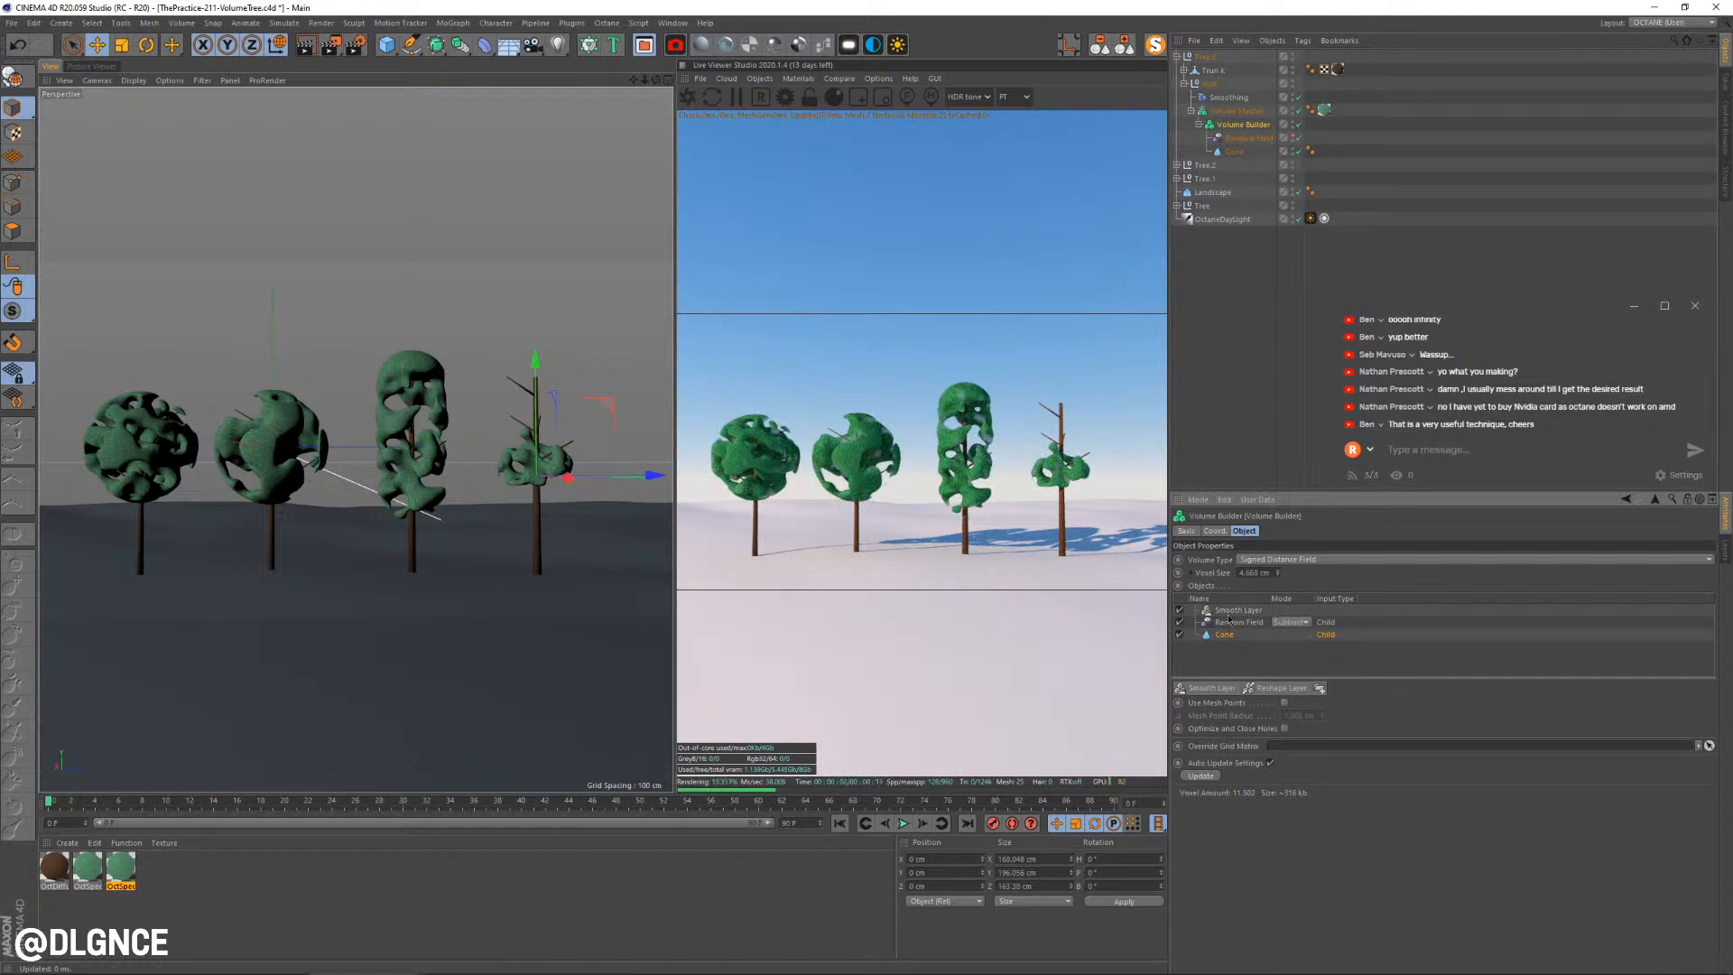
Delete the three branches protruding from the fourth tree's upper trunk
left_click(515, 387)
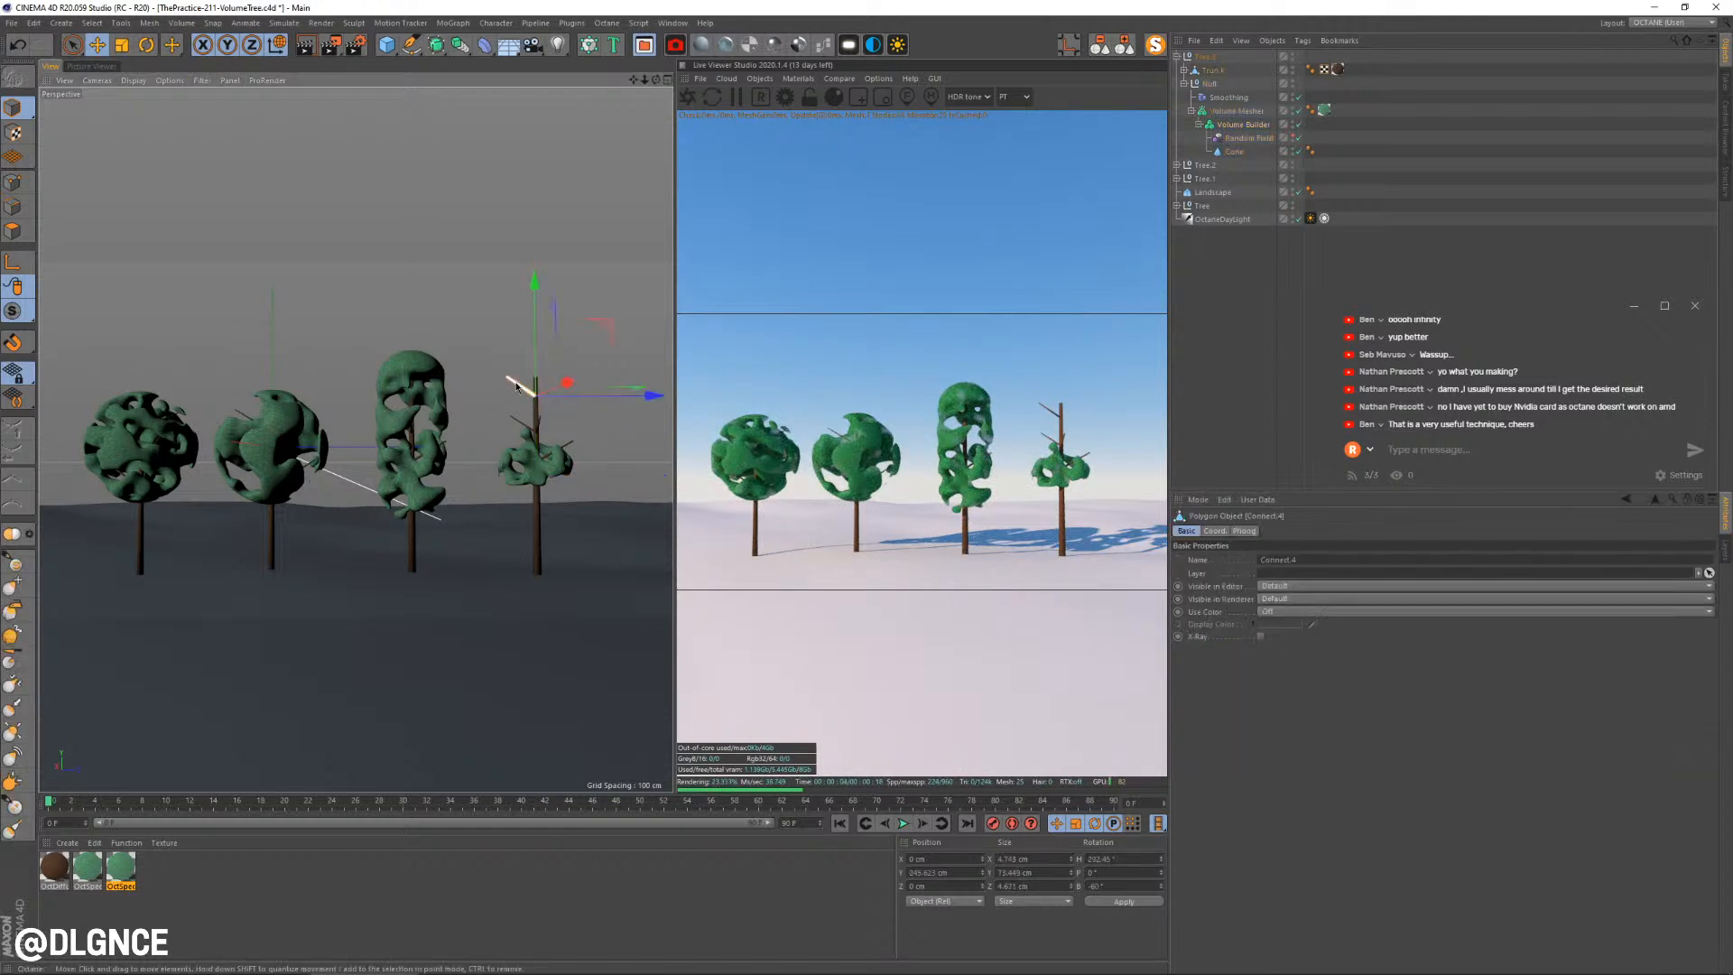
key("Delete")
left_click(519, 421)
key("Delete")
left_click(538, 418)
key("Delete")
Enlarge the fourth tree's Cone to about 418 cm high with a 107.6 cm bottom radius, raise it slightly, and set its top radius to 12 cm
left_click(534, 460)
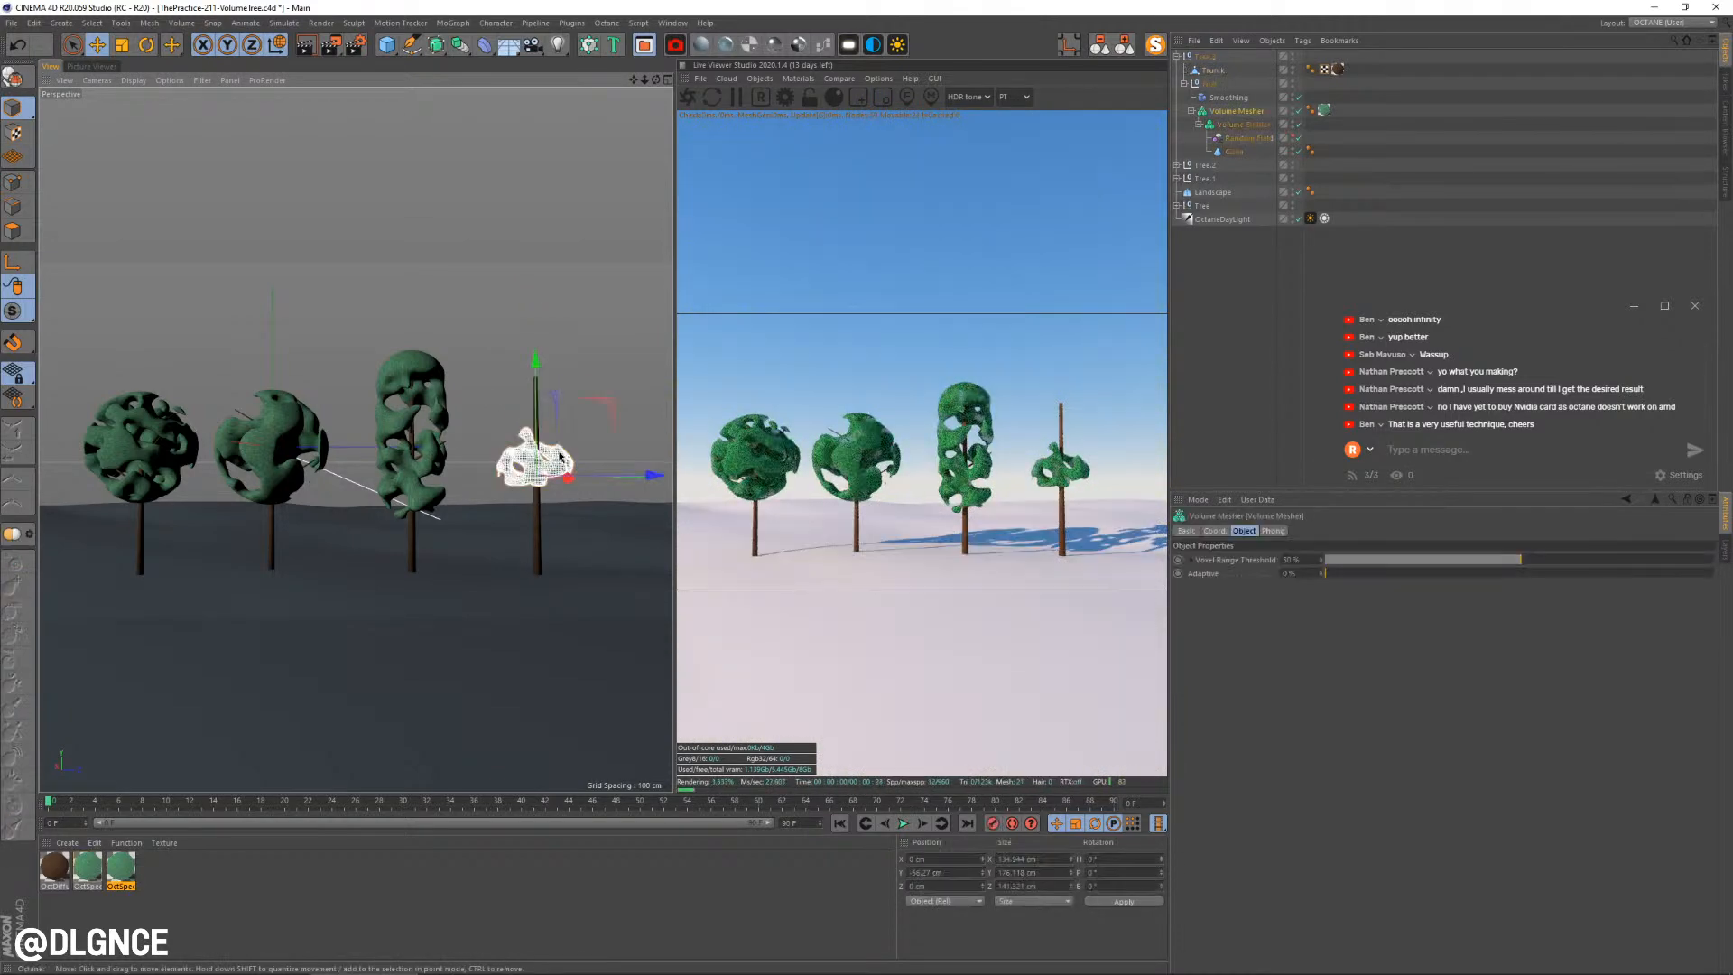
left_click(1234, 152)
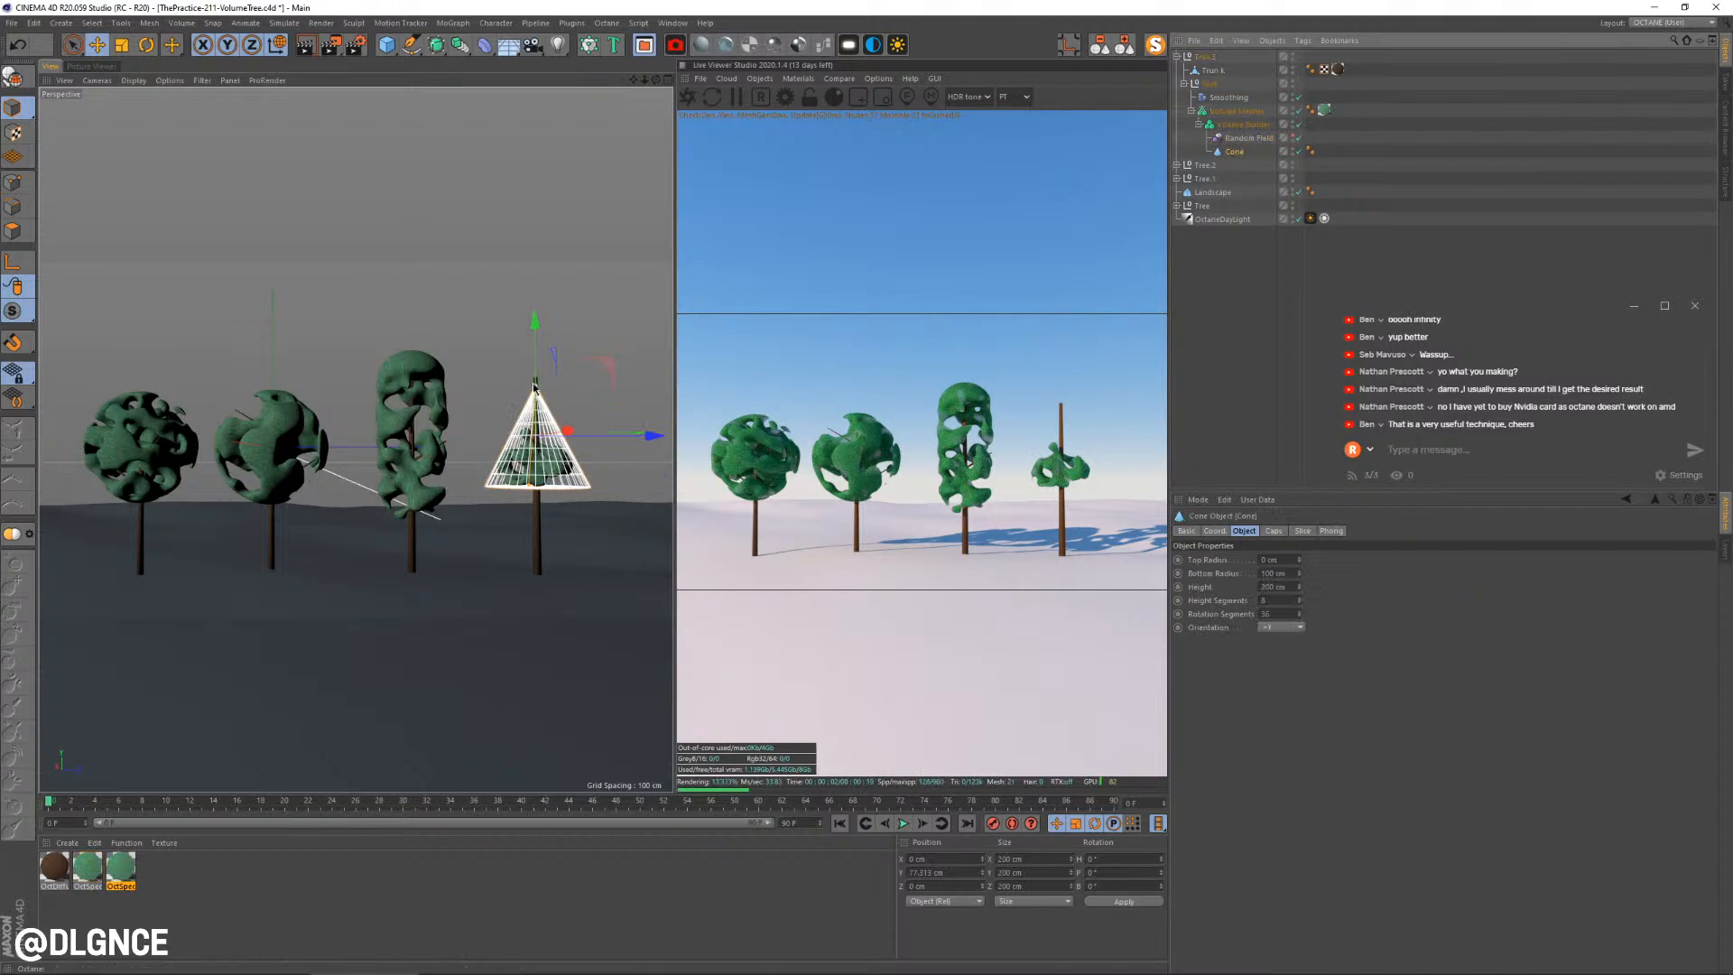
left_click_drag(541, 371, 545, 341)
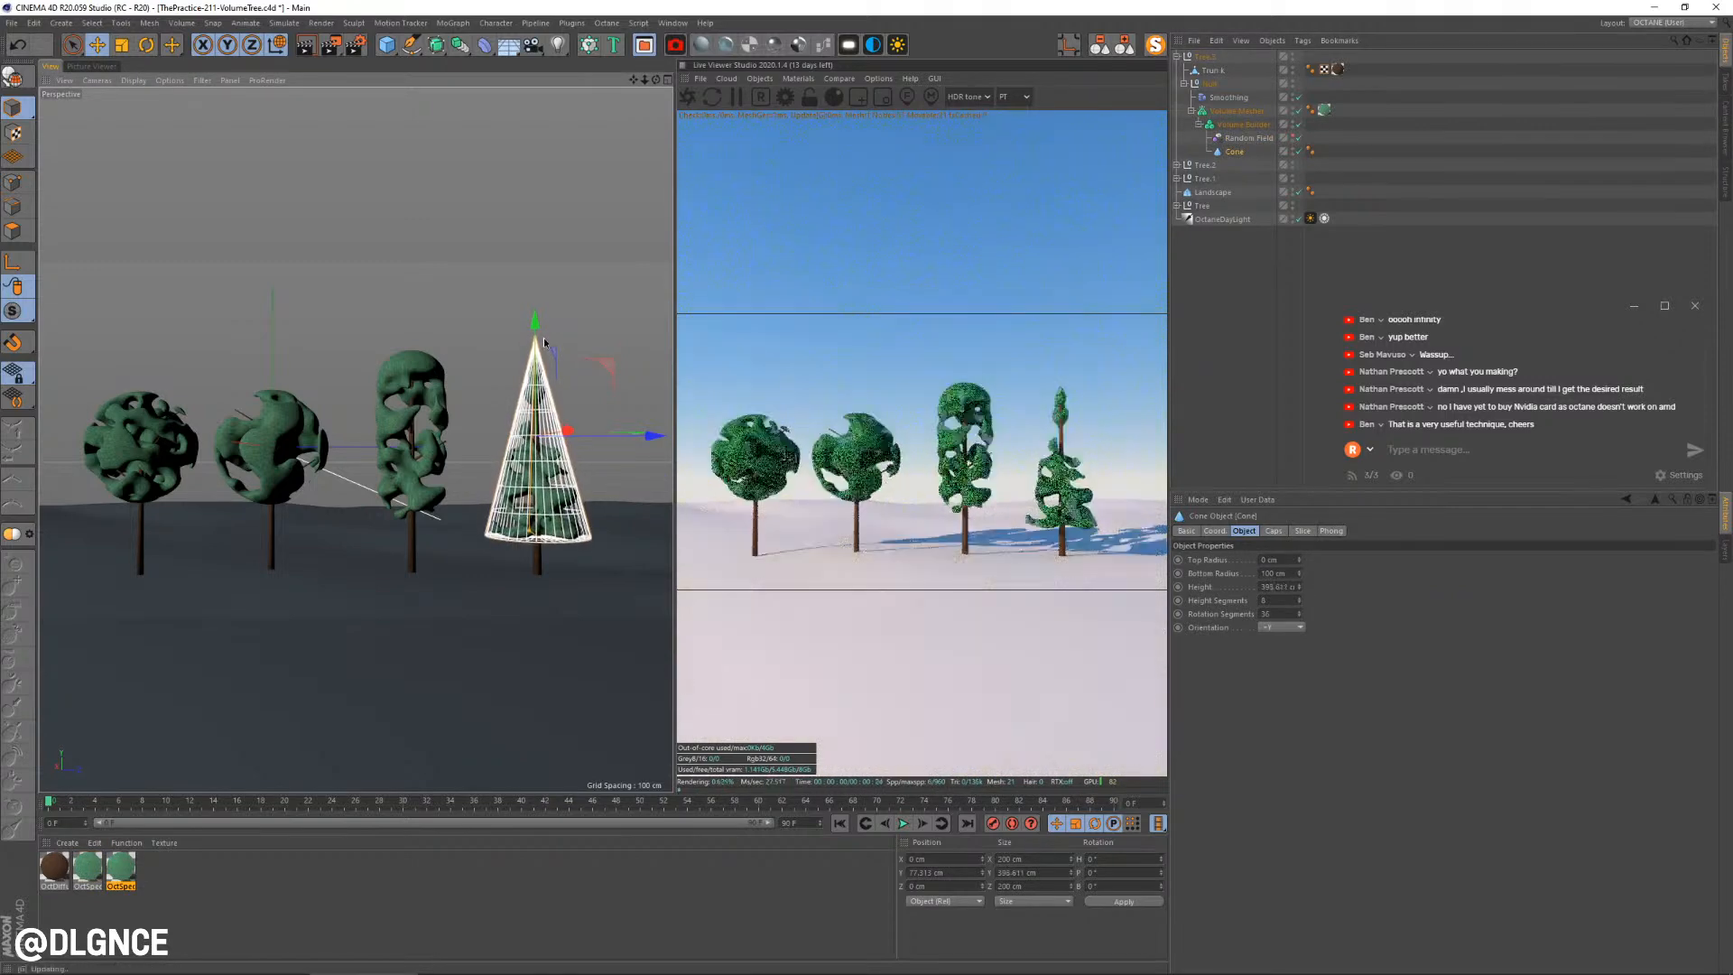
key("t")
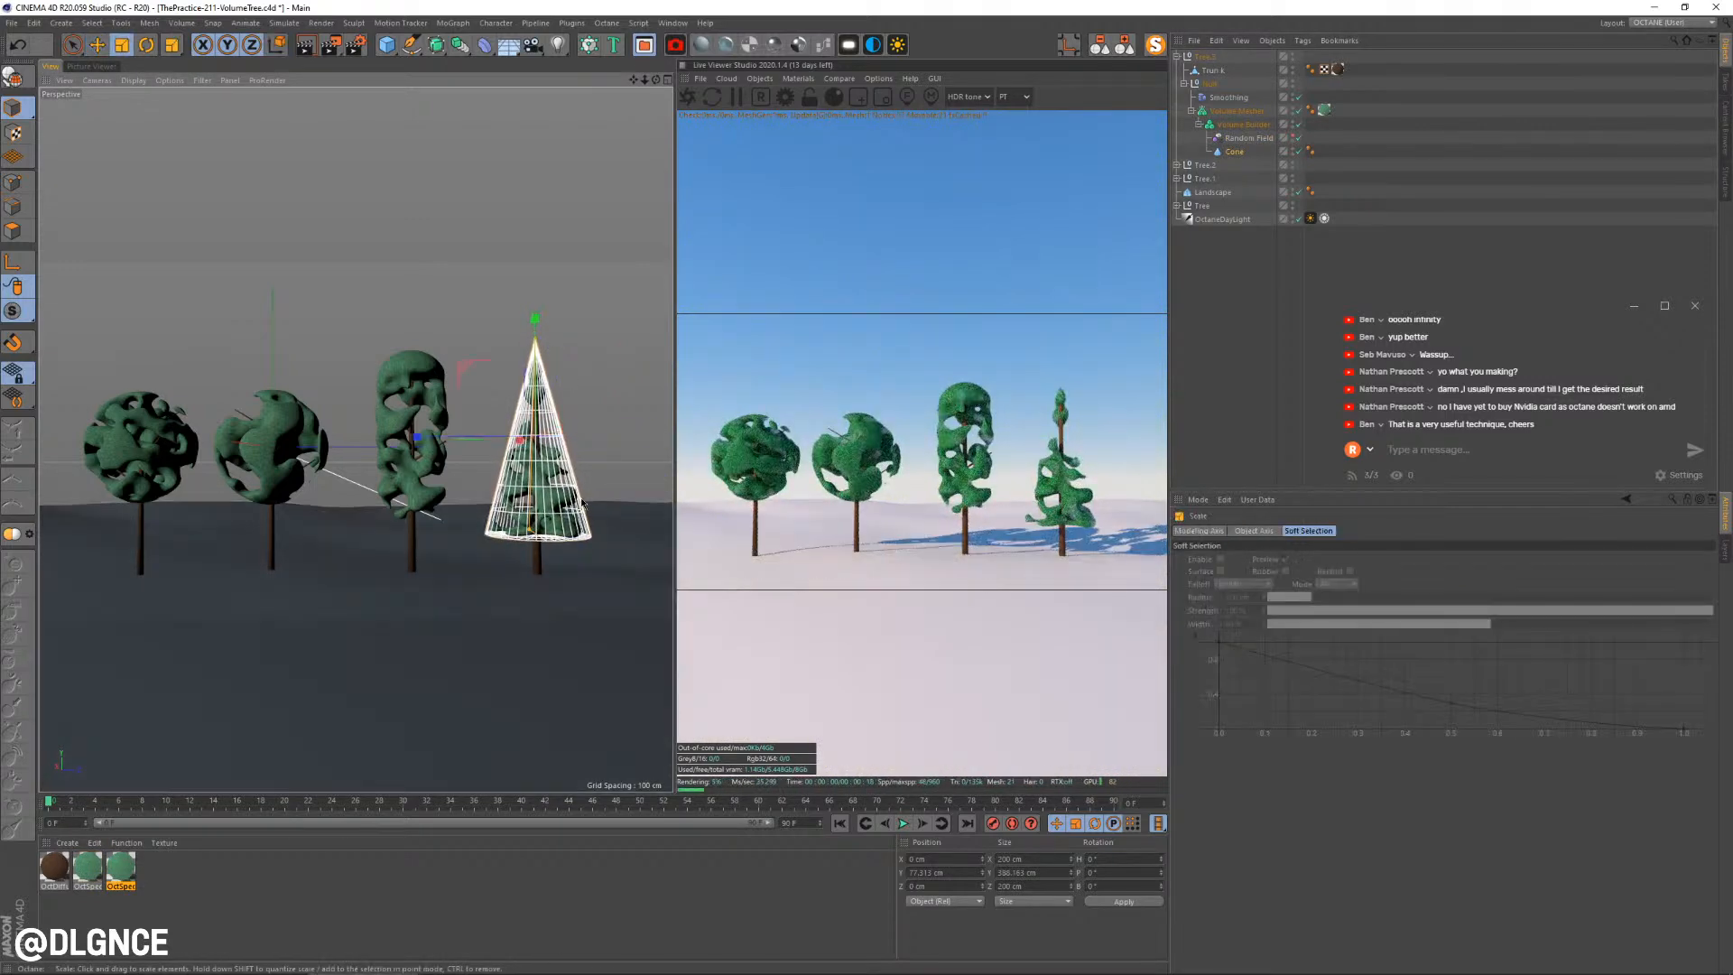
mouse_move(610, 495)
left_mouse_down()
mouse_move(631, 481)
mouse_move(614, 484)
left_mouse_up()
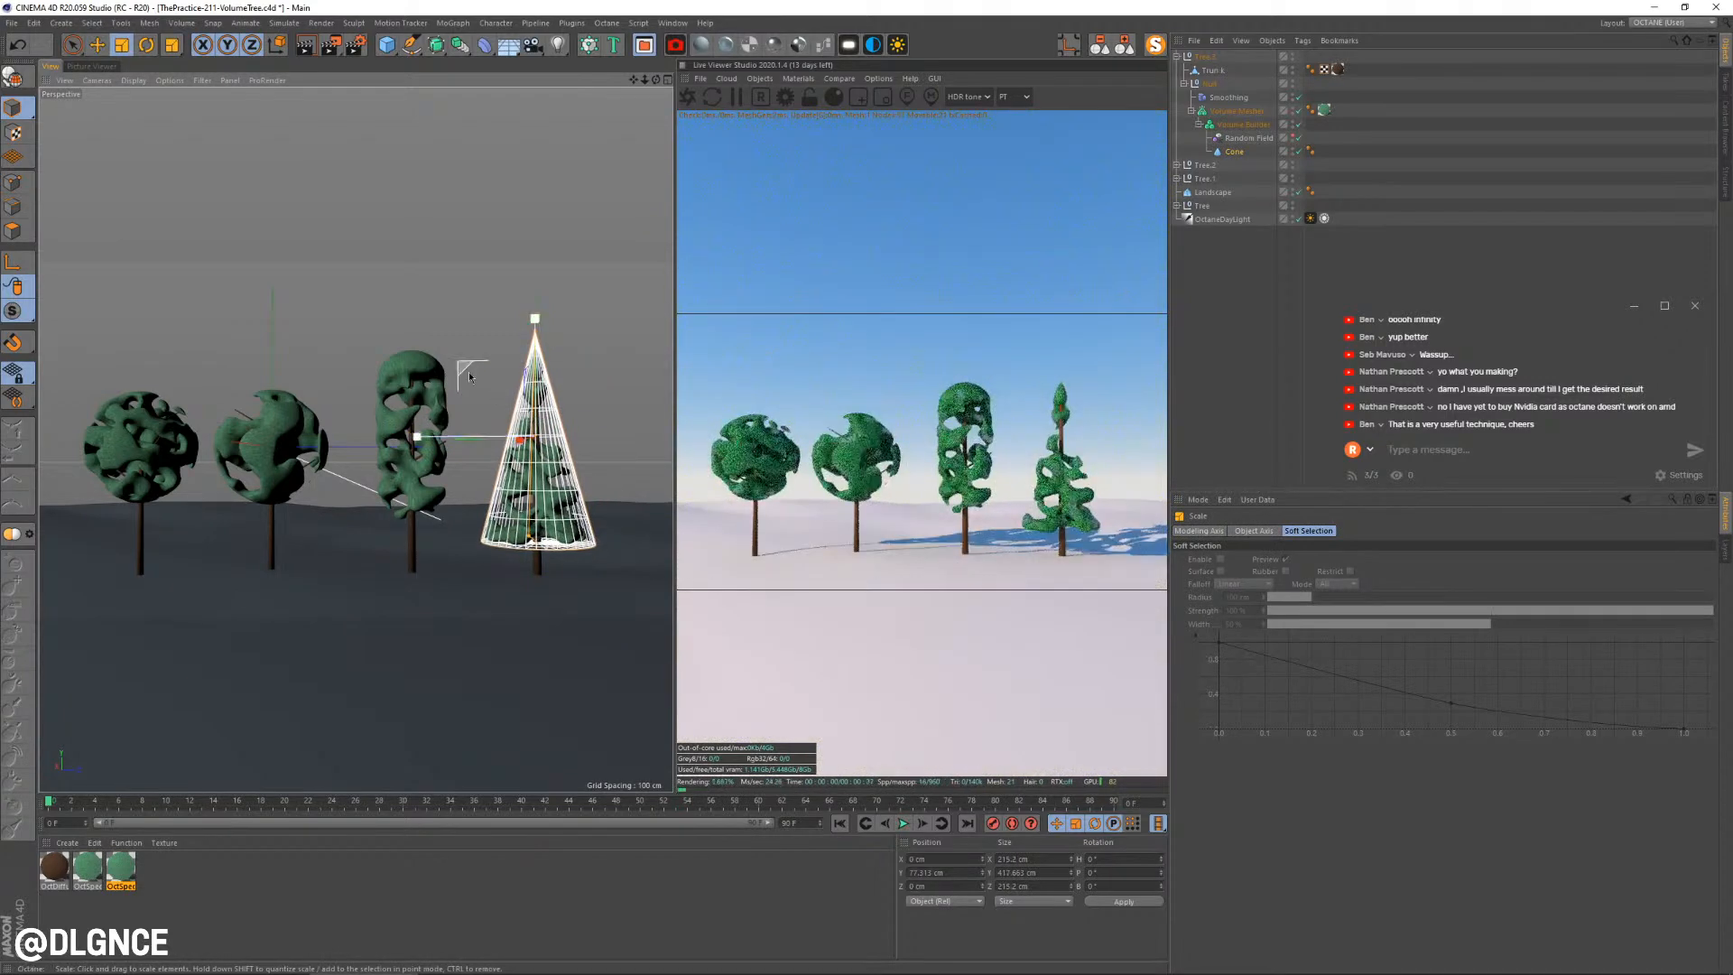
key("e")
left_click_drag(537, 358, 538, 351)
left_click(1234, 151)
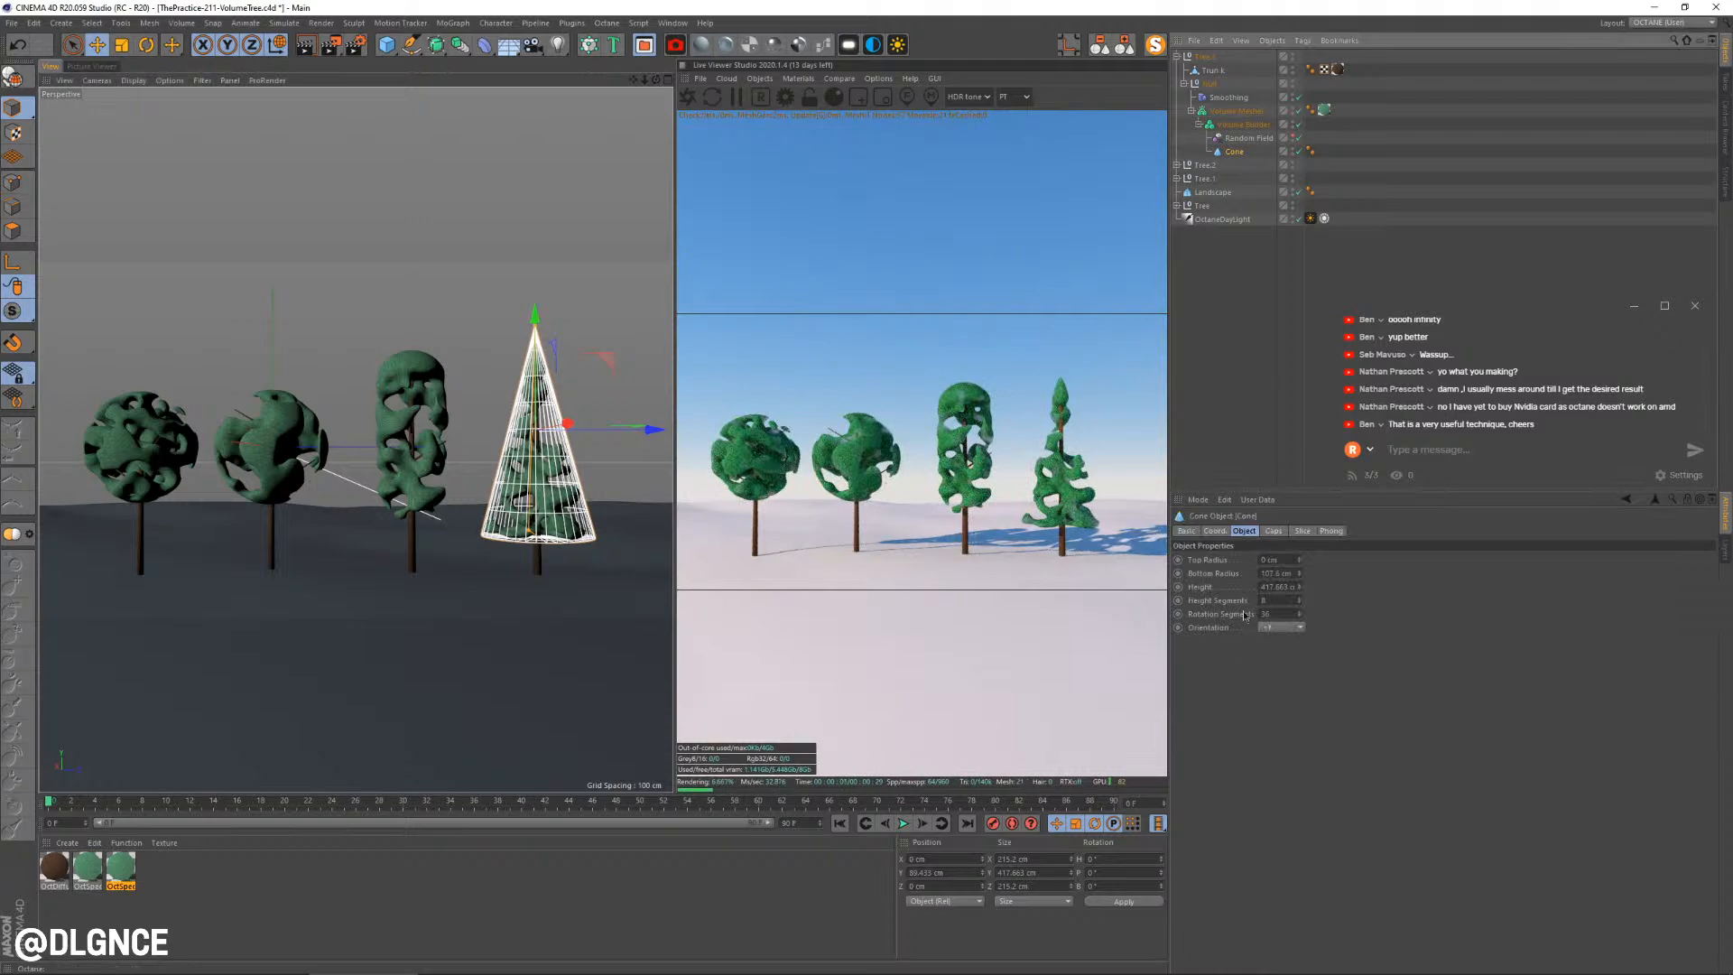
left_click_drag(1300, 561, 1299, 550)
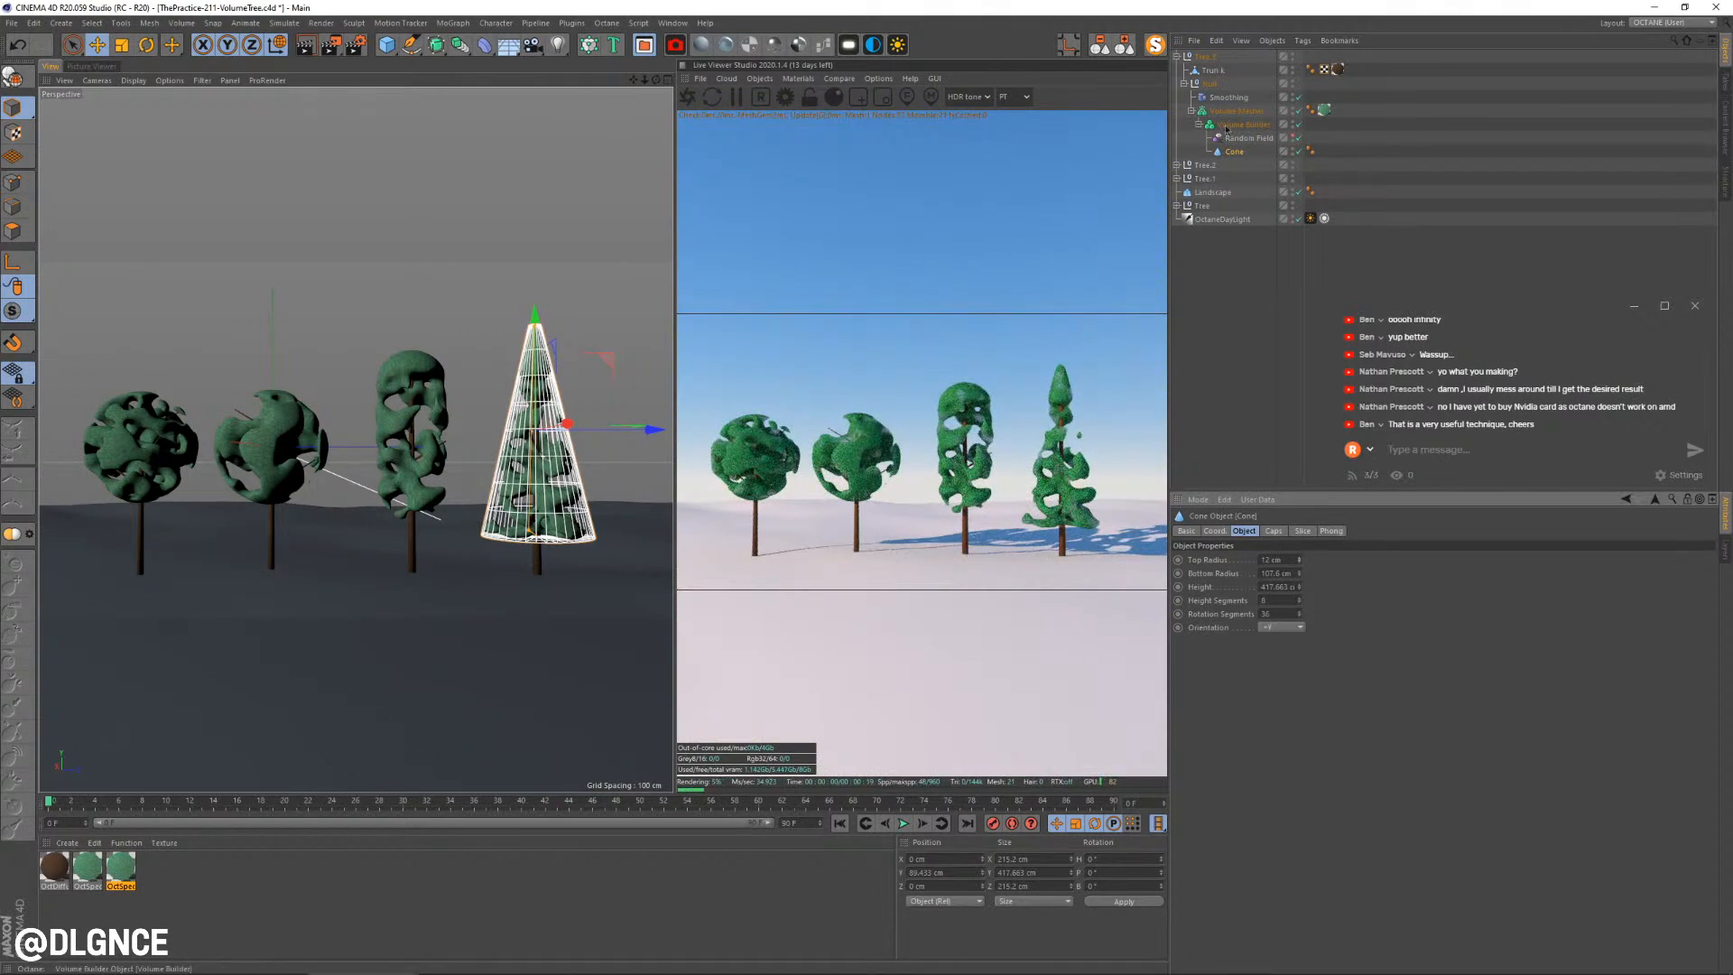
Lower the fourth tree's Random Field remapping Min to about 21% to fill out the foliage
left_click(1249, 136)
left_click(1247, 139)
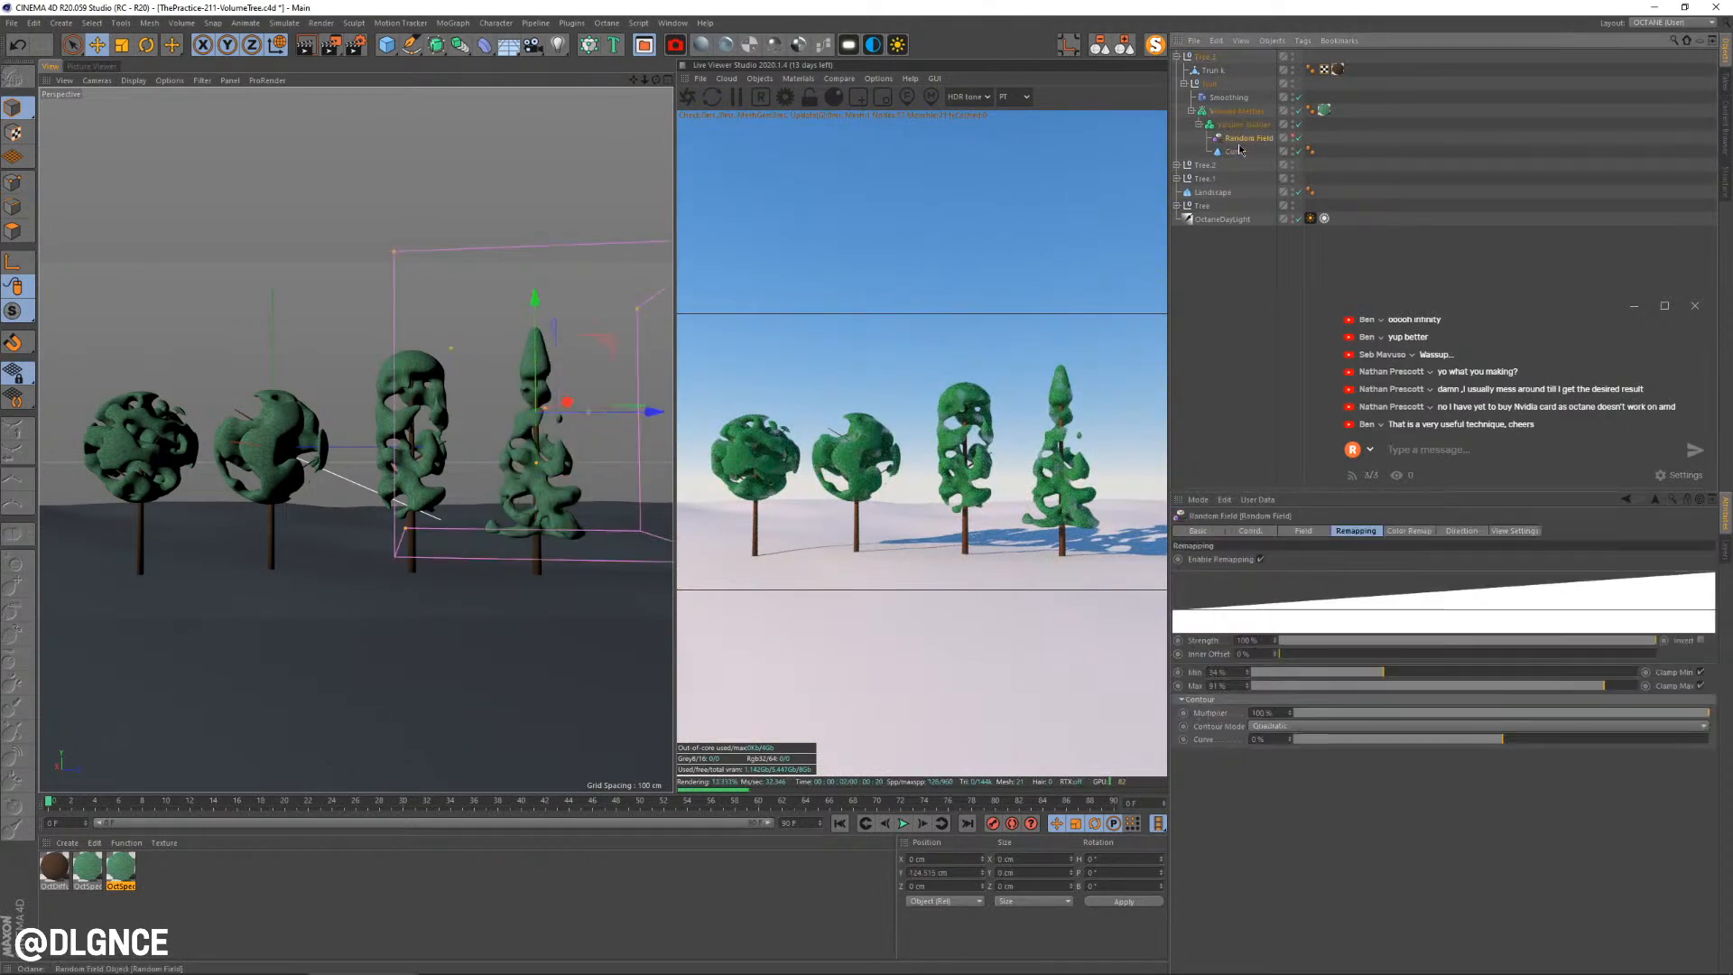
left_click_drag(1343, 675, 1342, 677)
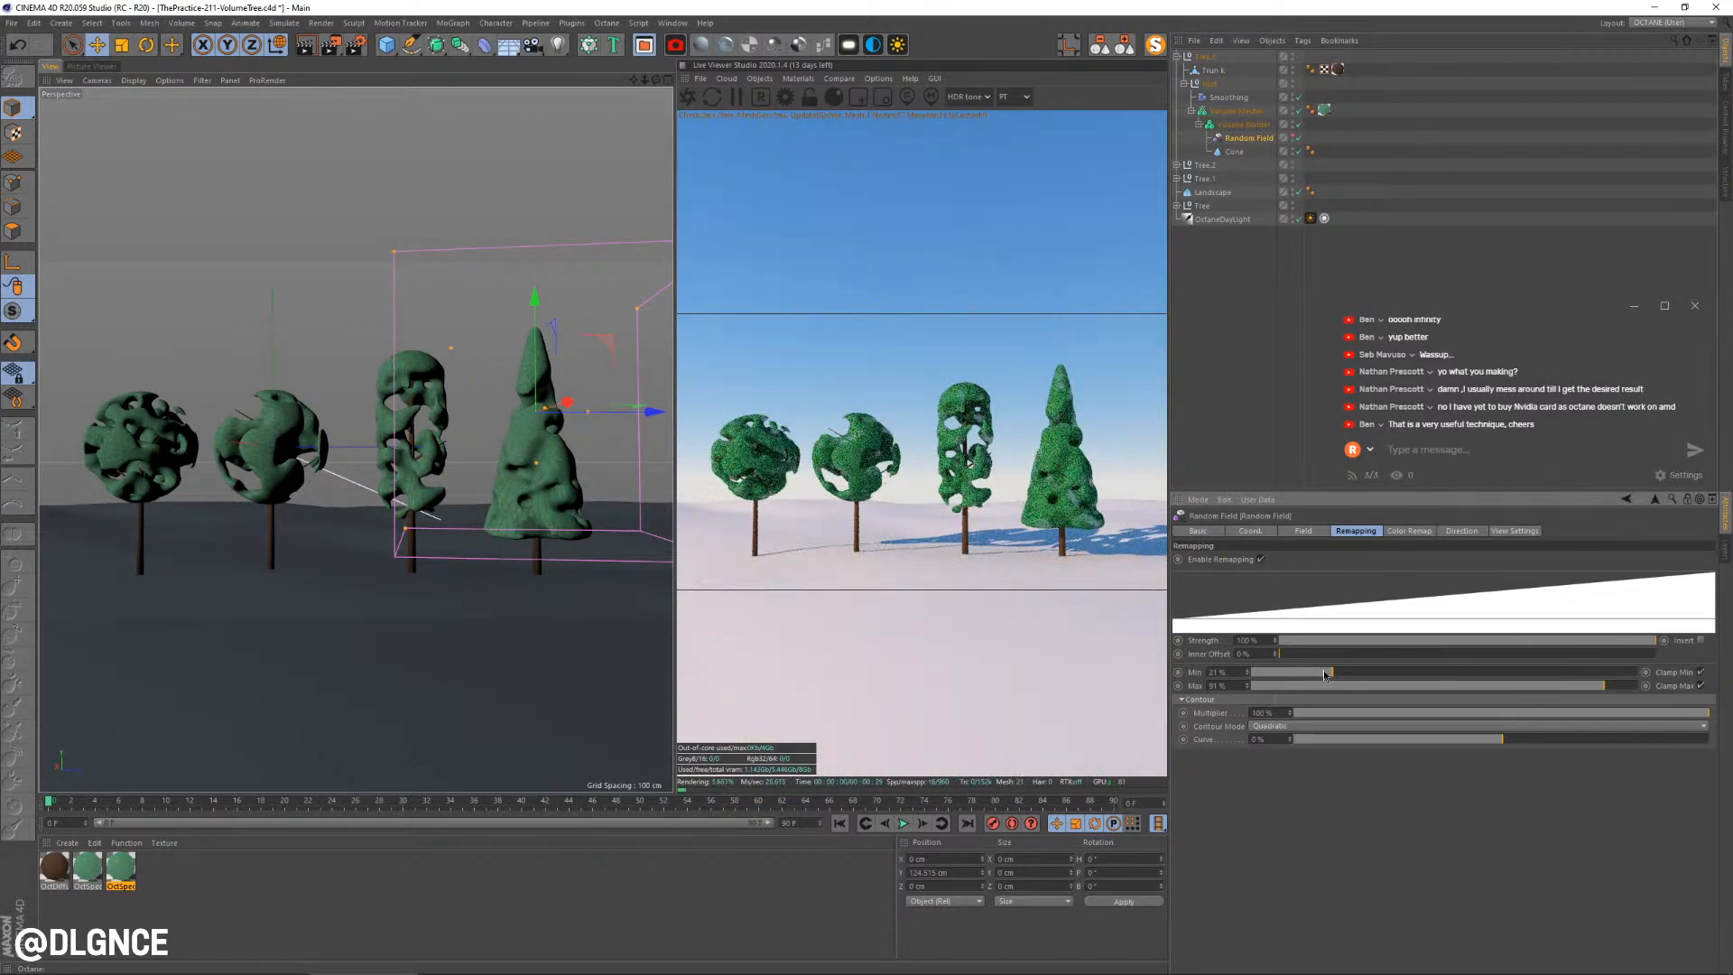
Change the fourth tree's Random Field noise type to Stupl and set its scale to 100%
left_click(1303, 531)
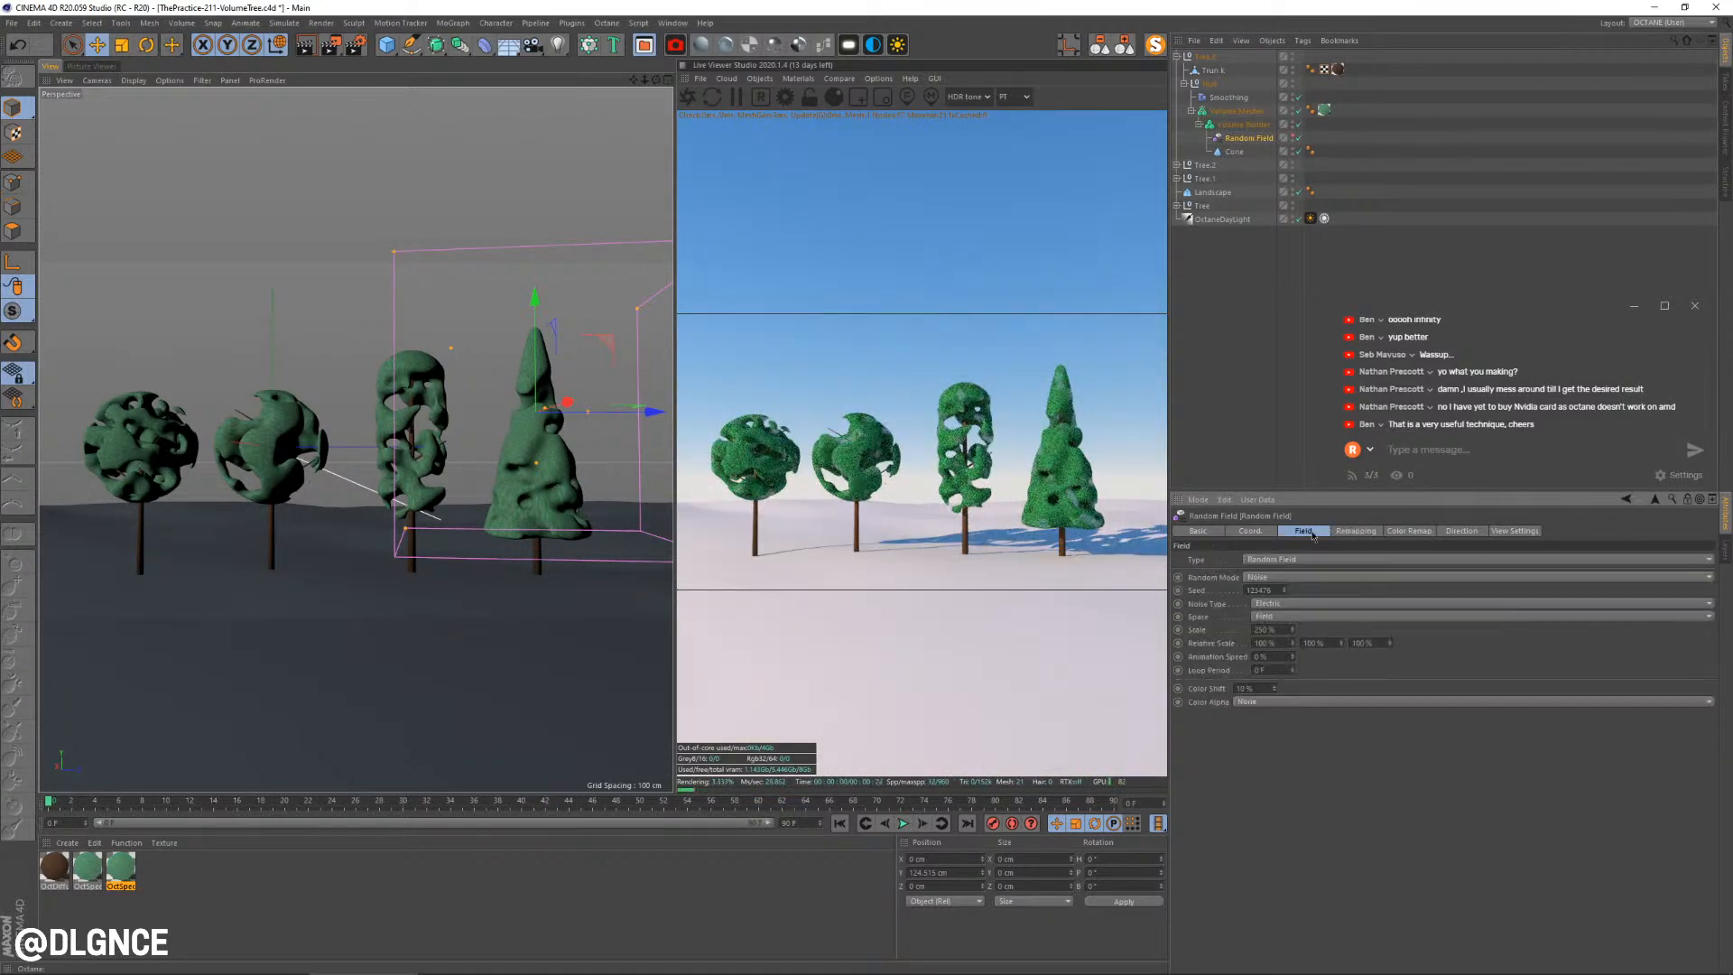
left_click(1263, 603)
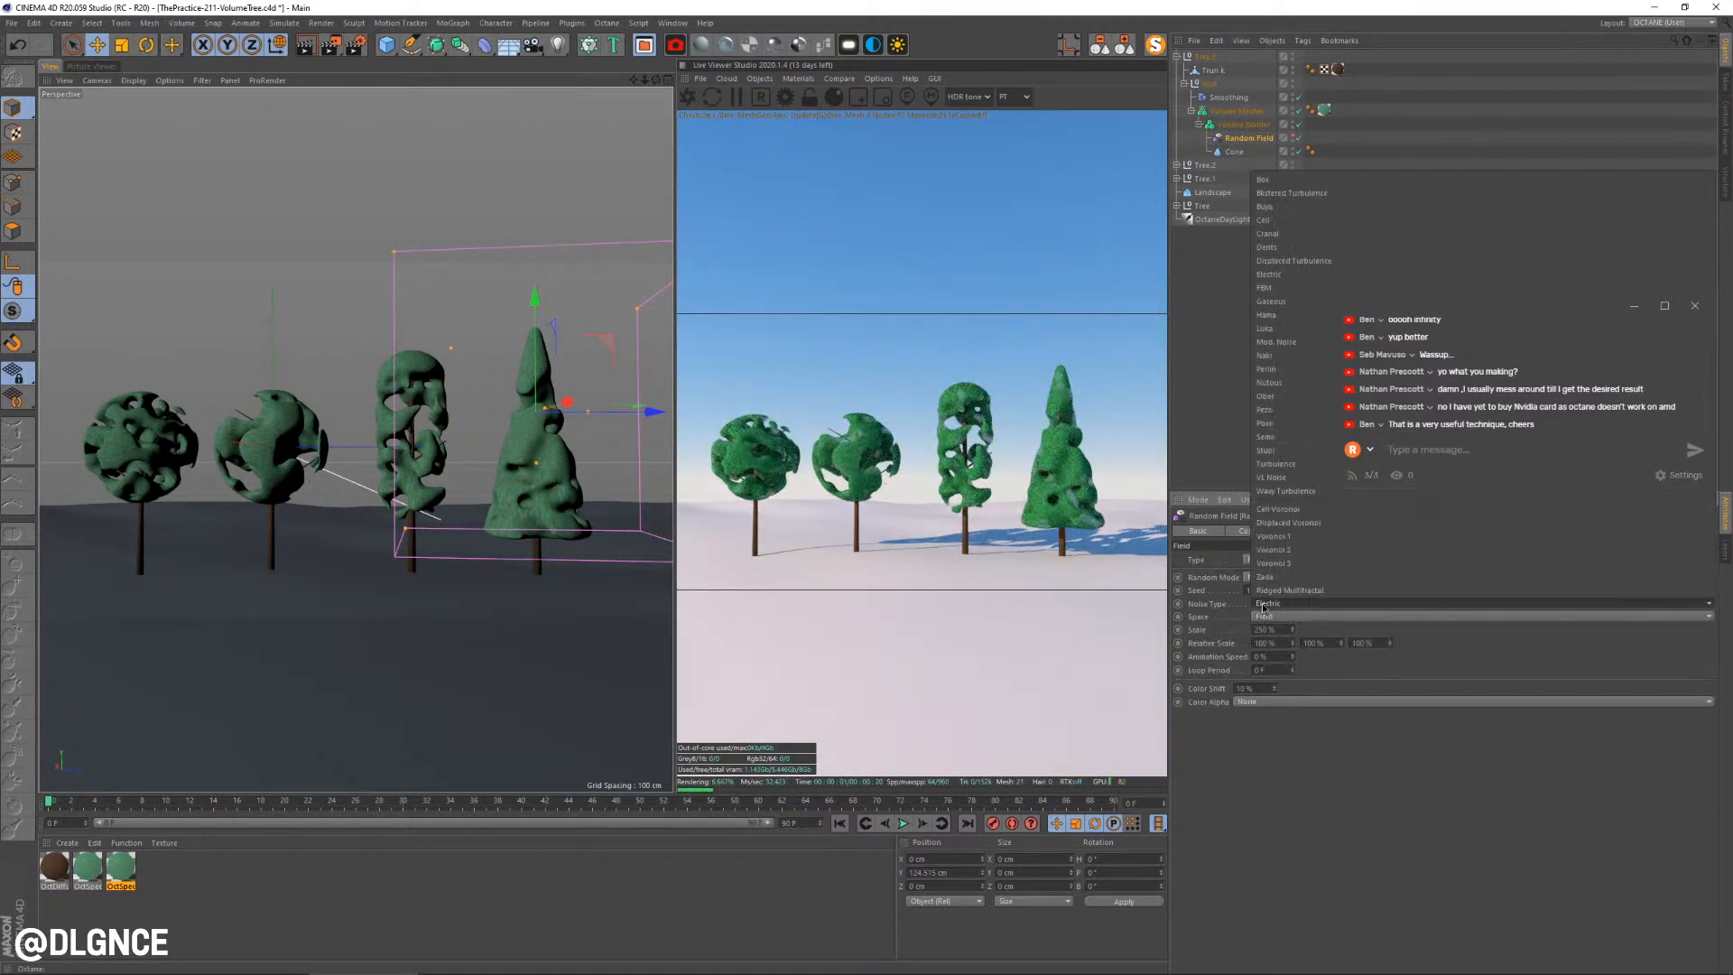
left_click(1261, 450)
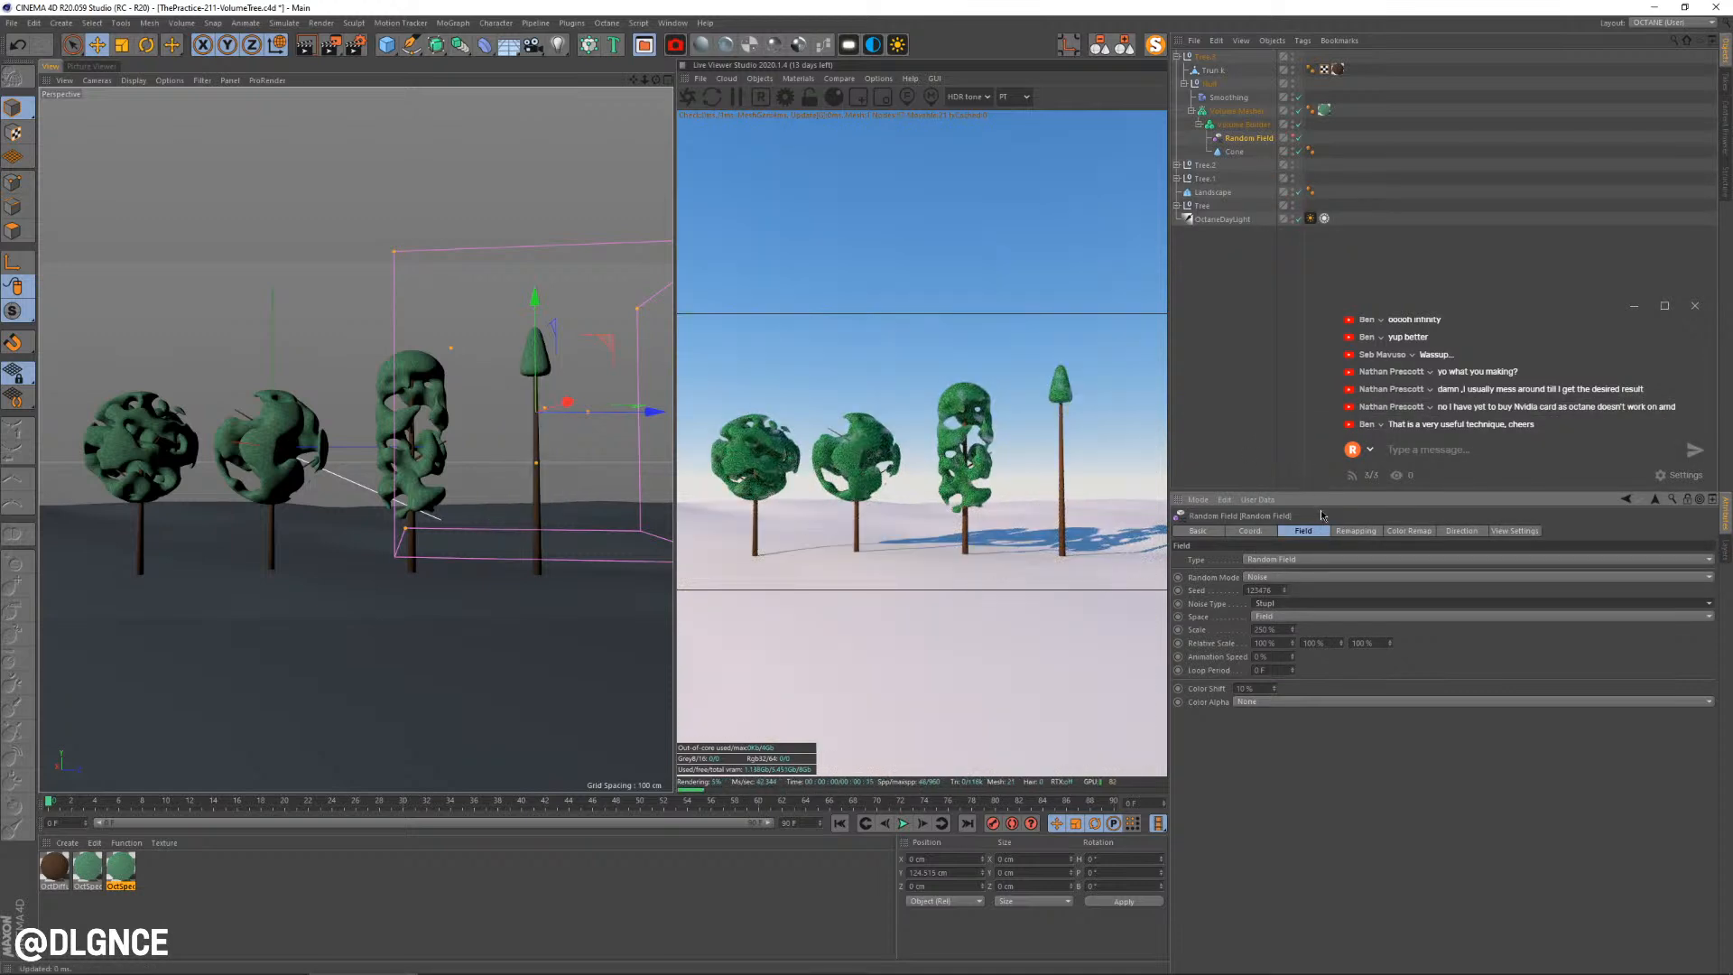
left_click(1293, 628)
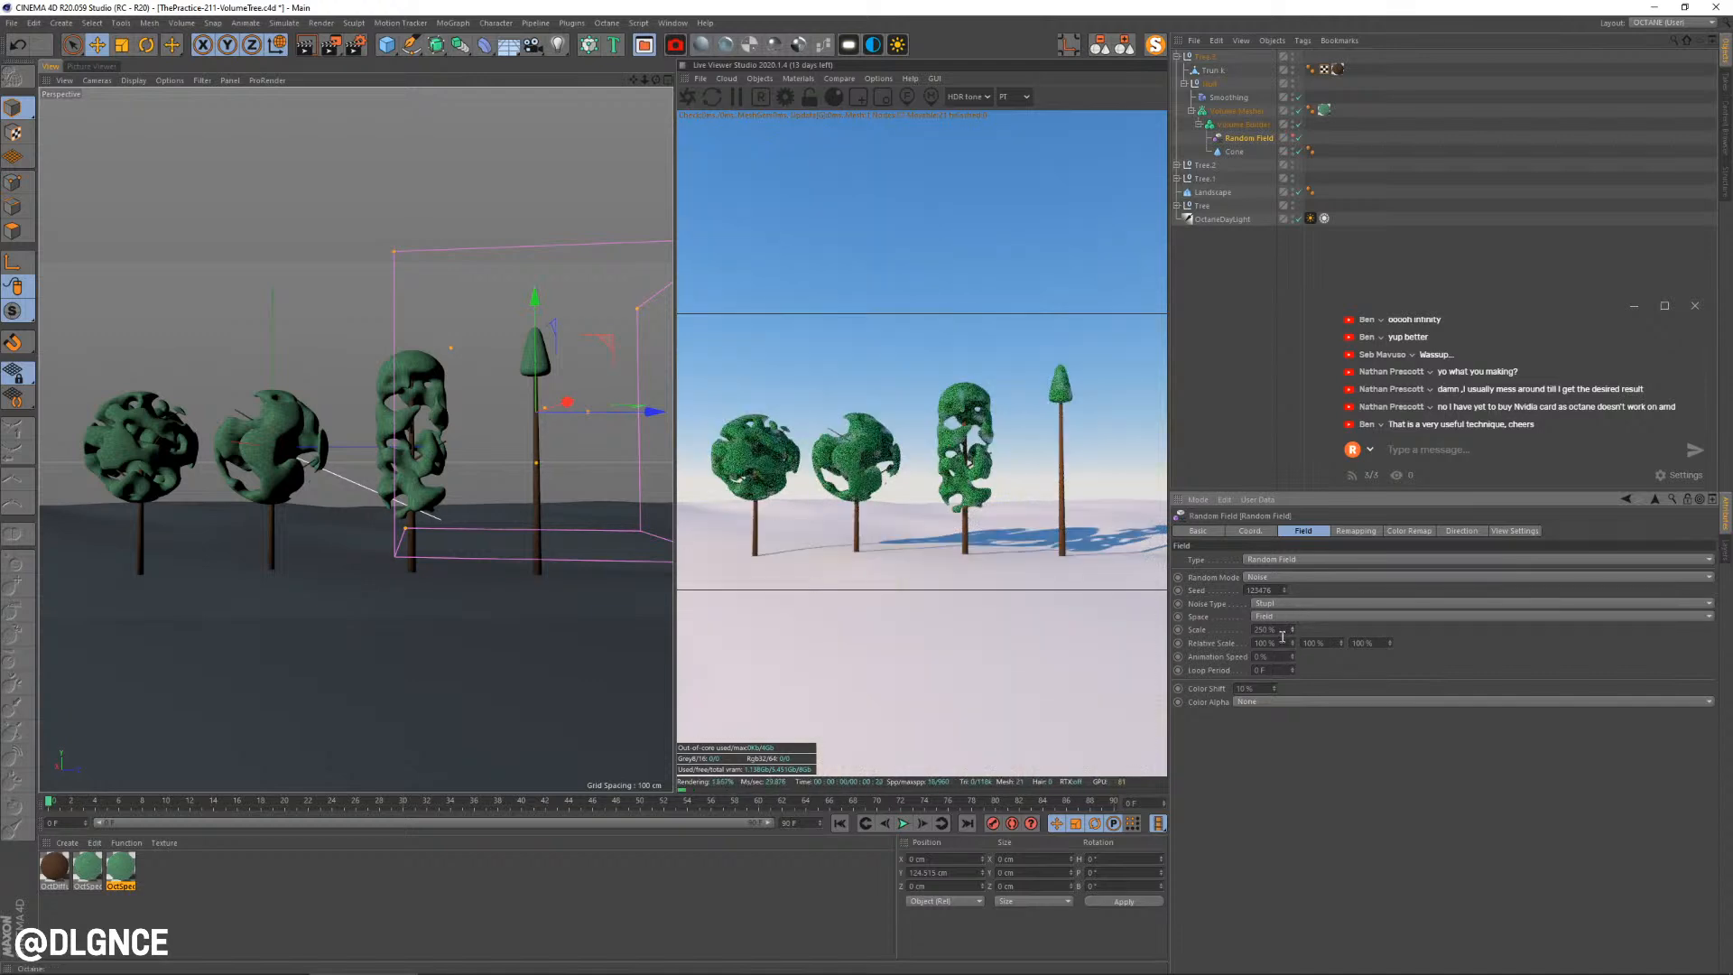
left_click_drag(1280, 629, 1198, 627)
type("100")
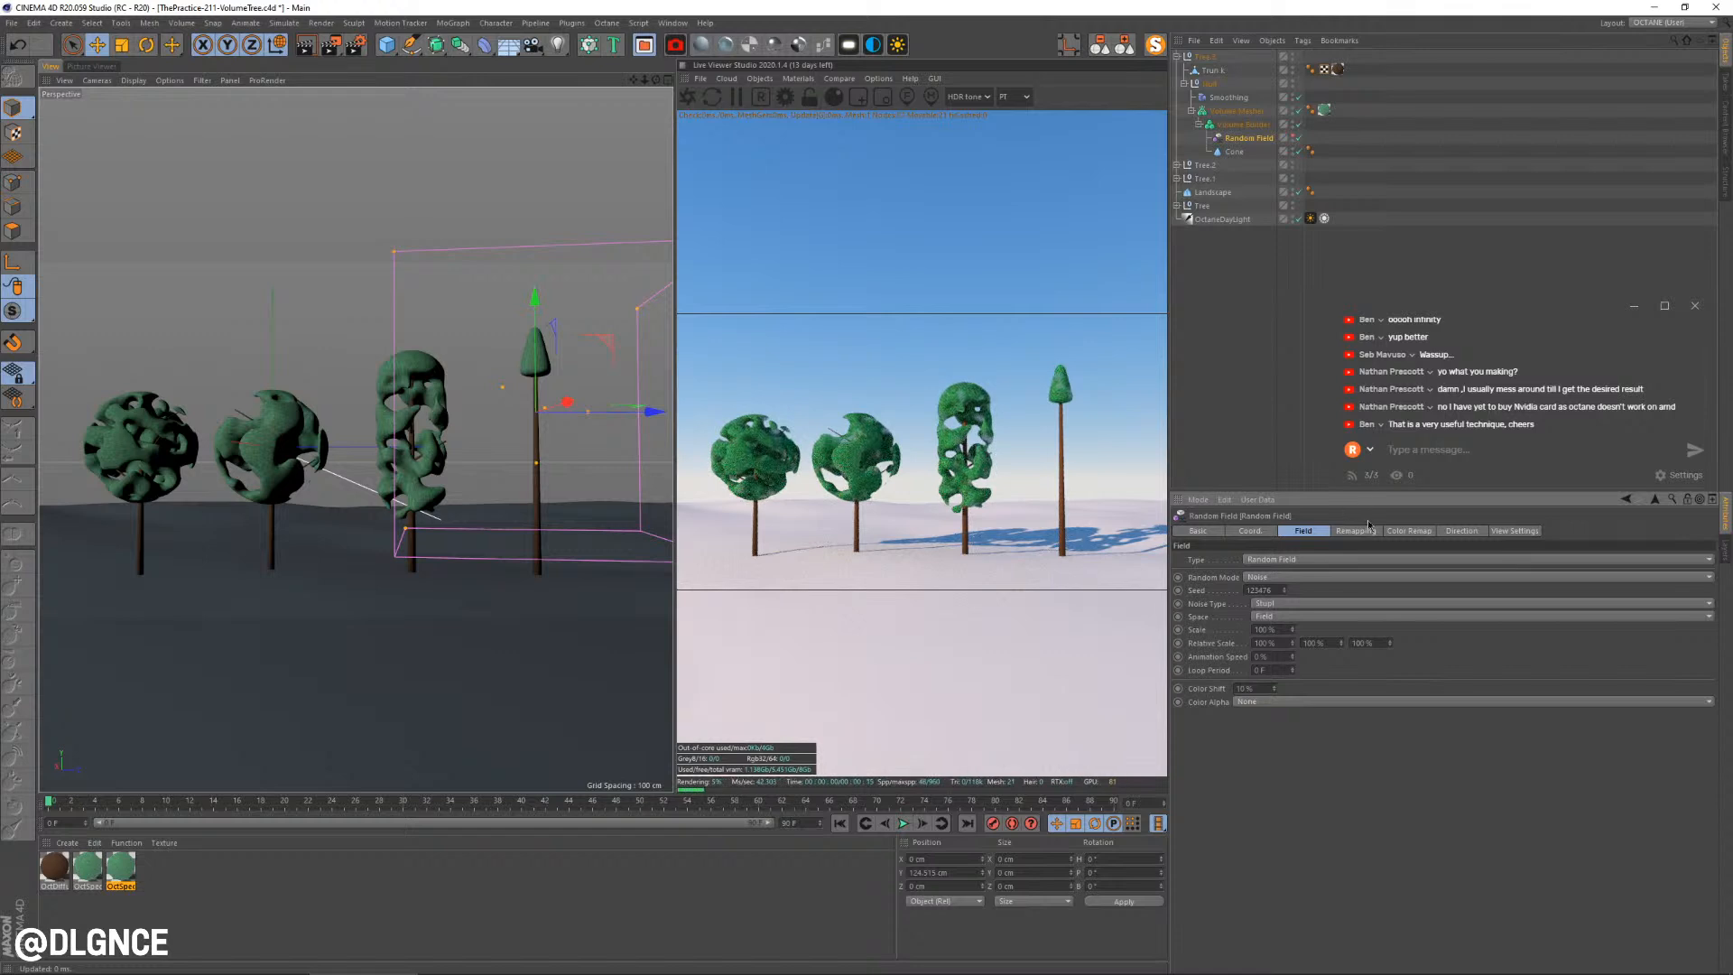
Try remapping values of about 7% Min and 75% Max on the fourth tree's Random Field
left_click(1356, 530)
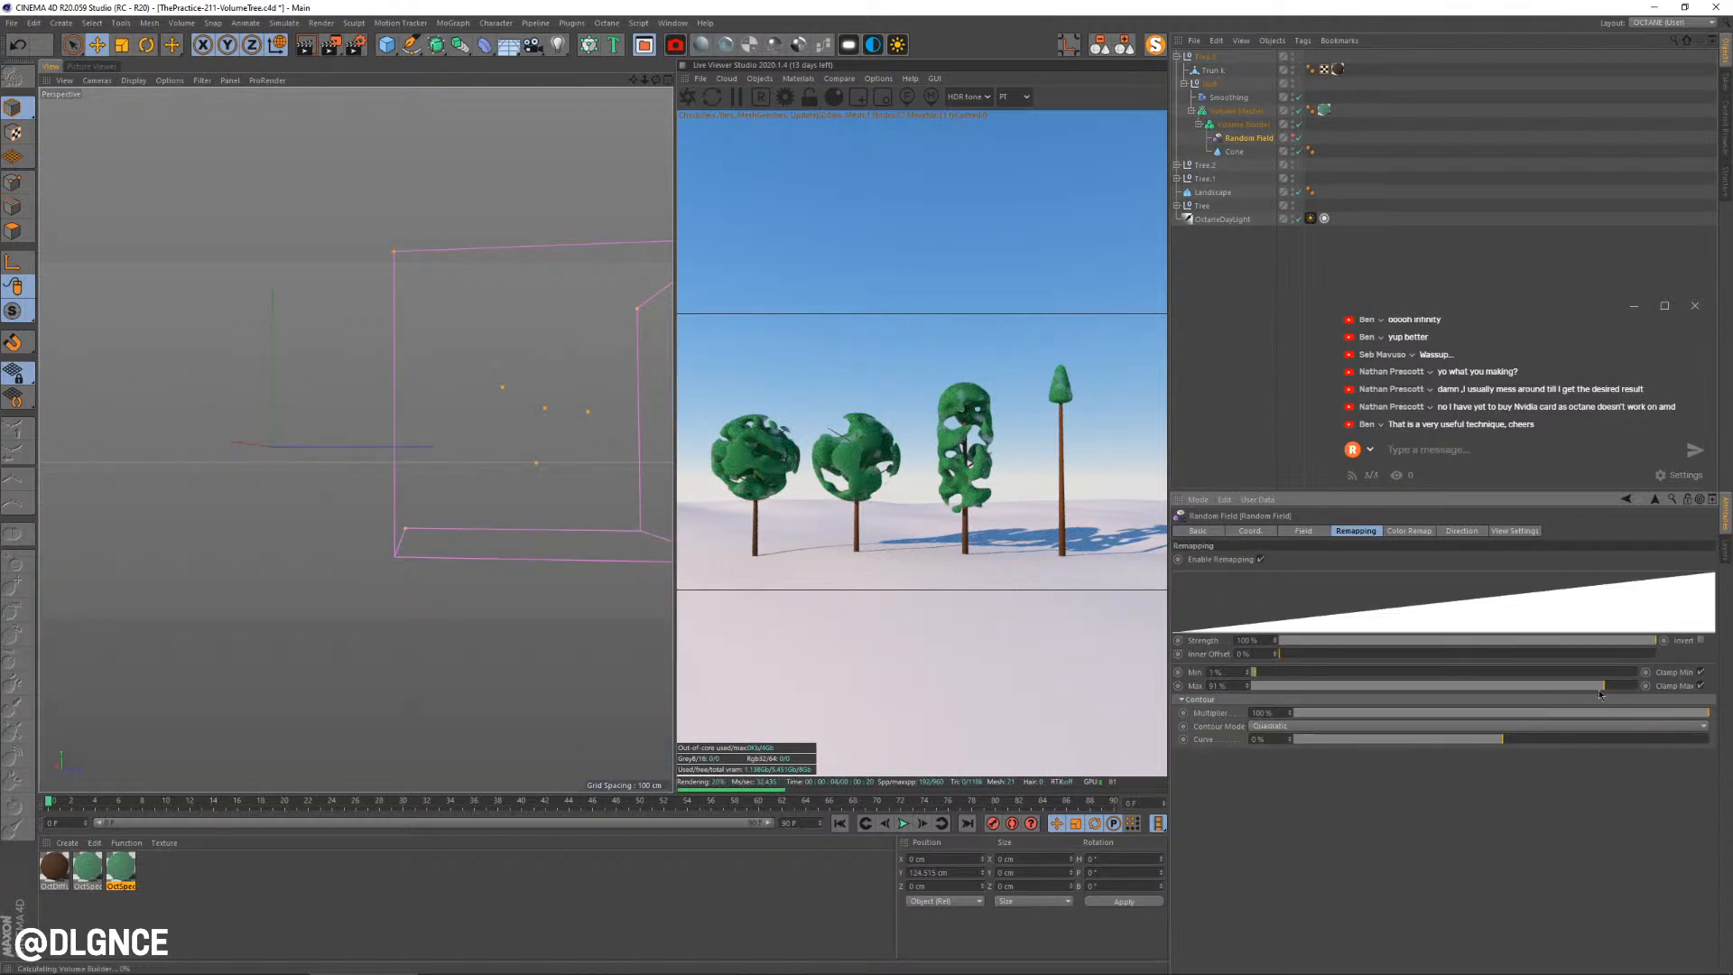
left_click_drag(1600, 693, 1543, 686)
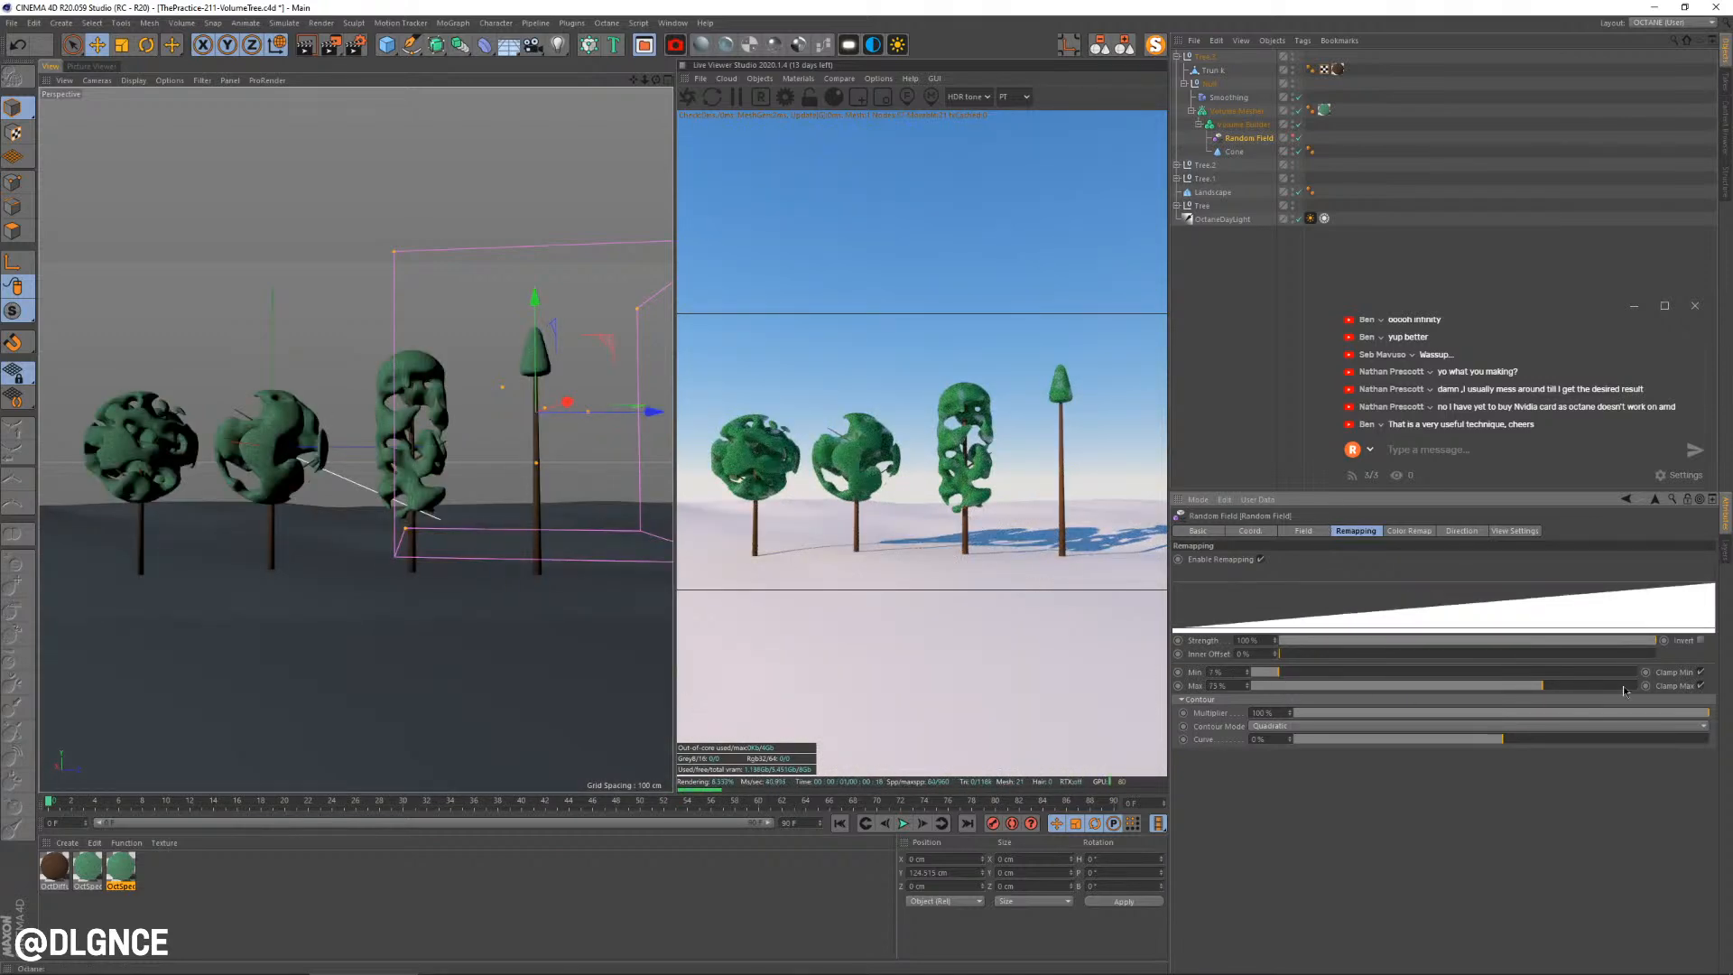
Try the Poxo noise type on the fourth tree's Random Field, and switch it to Wavy Turbulence
left_click(1303, 530)
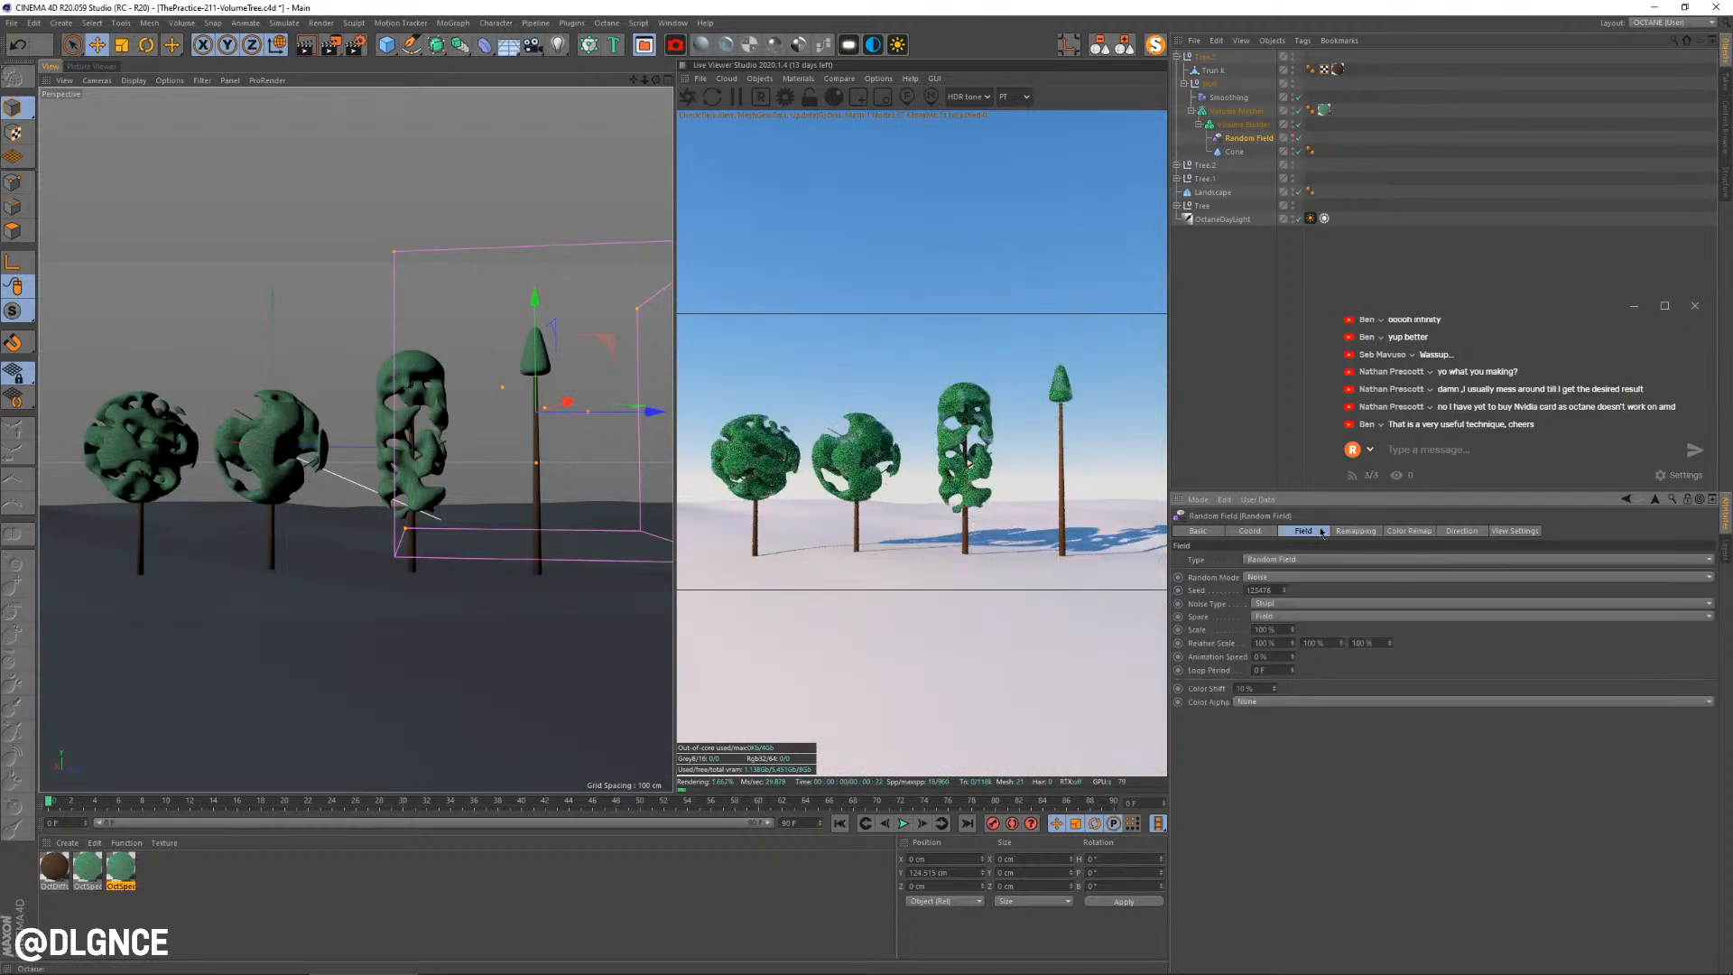
left_click(1282, 603)
left_click(1263, 424)
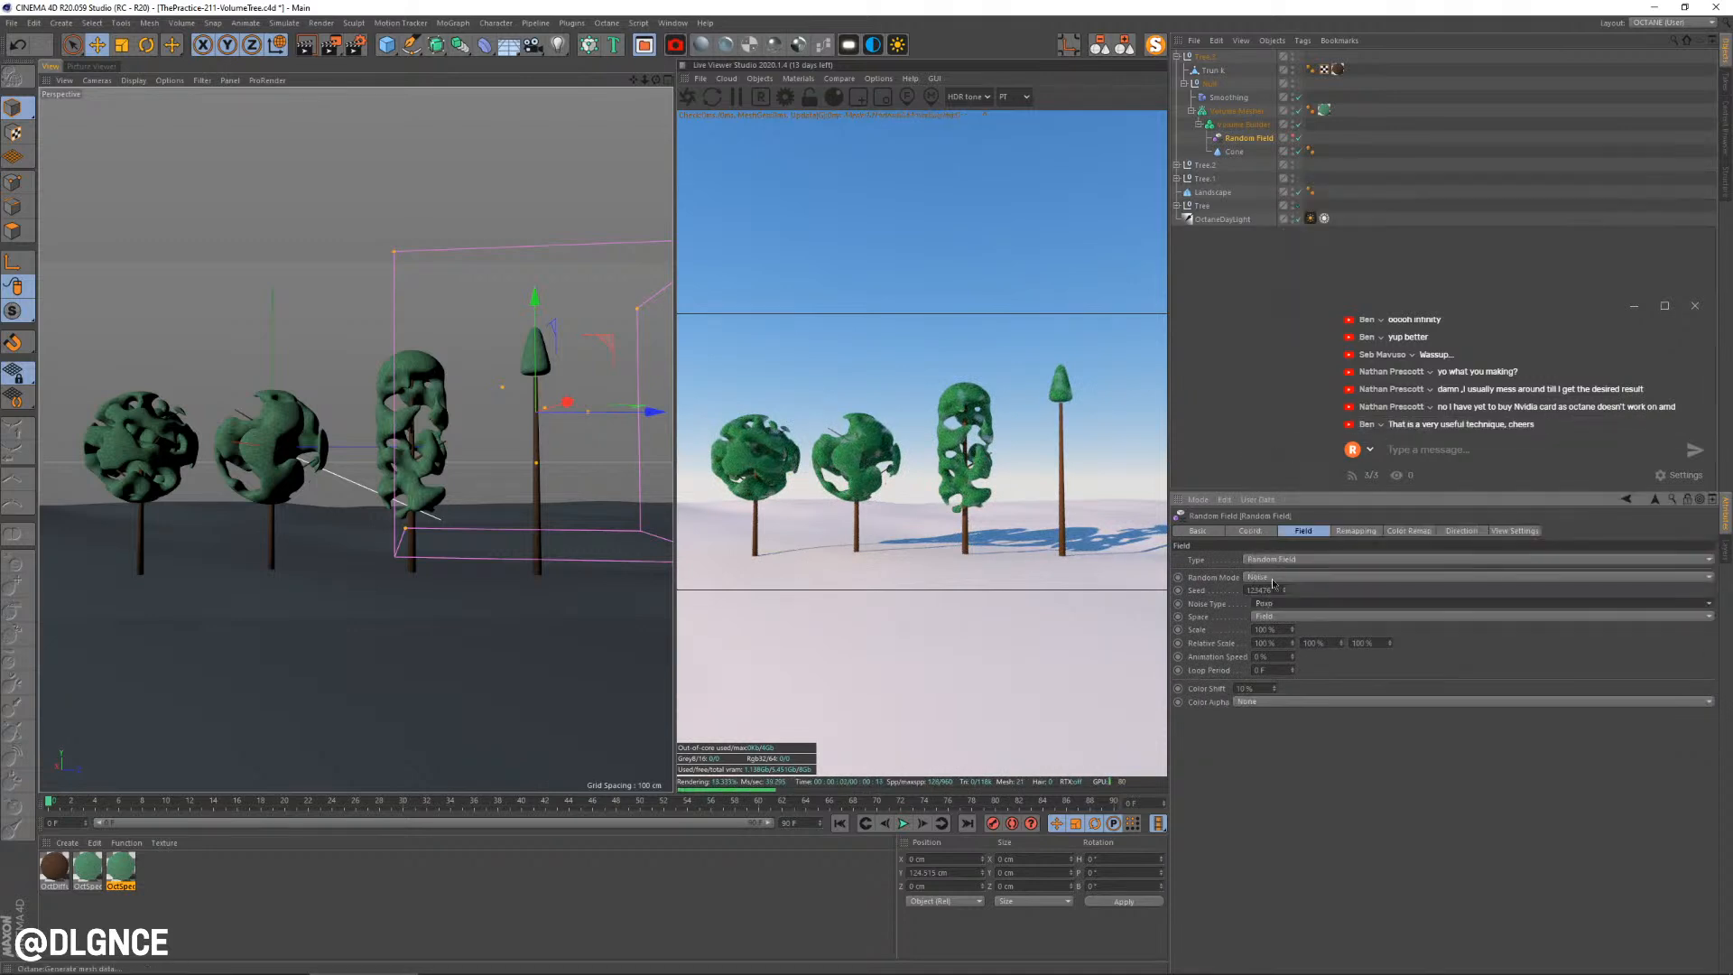
left_click(1270, 607)
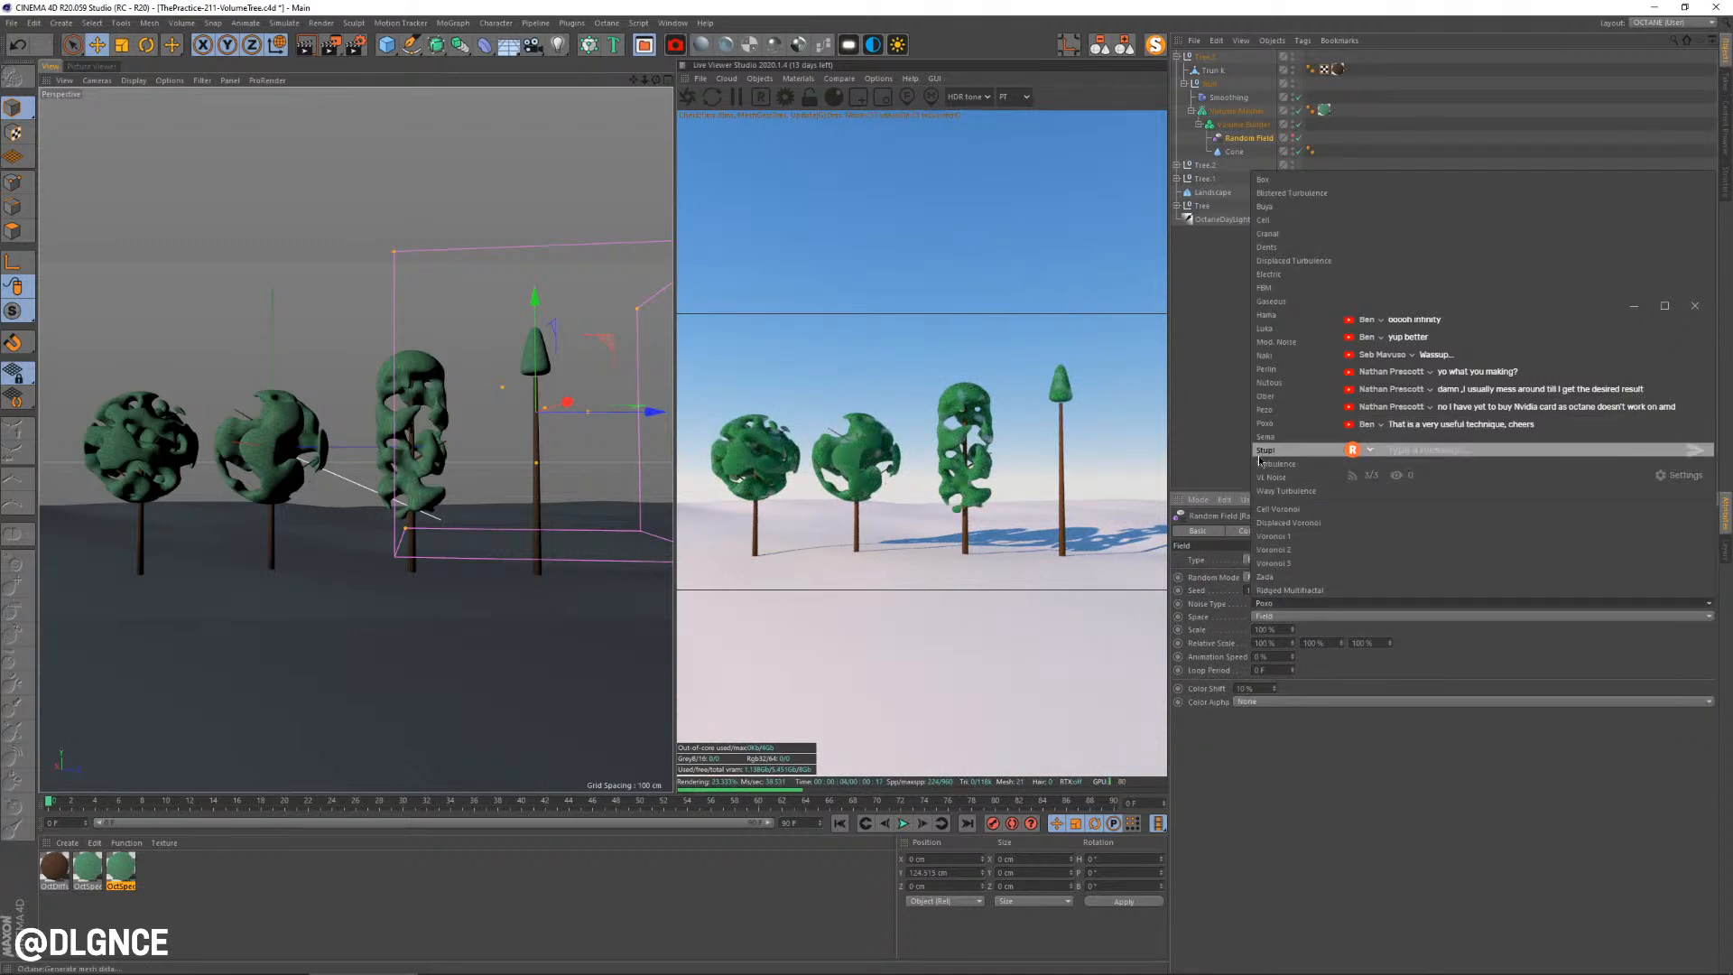
left_click(1267, 490)
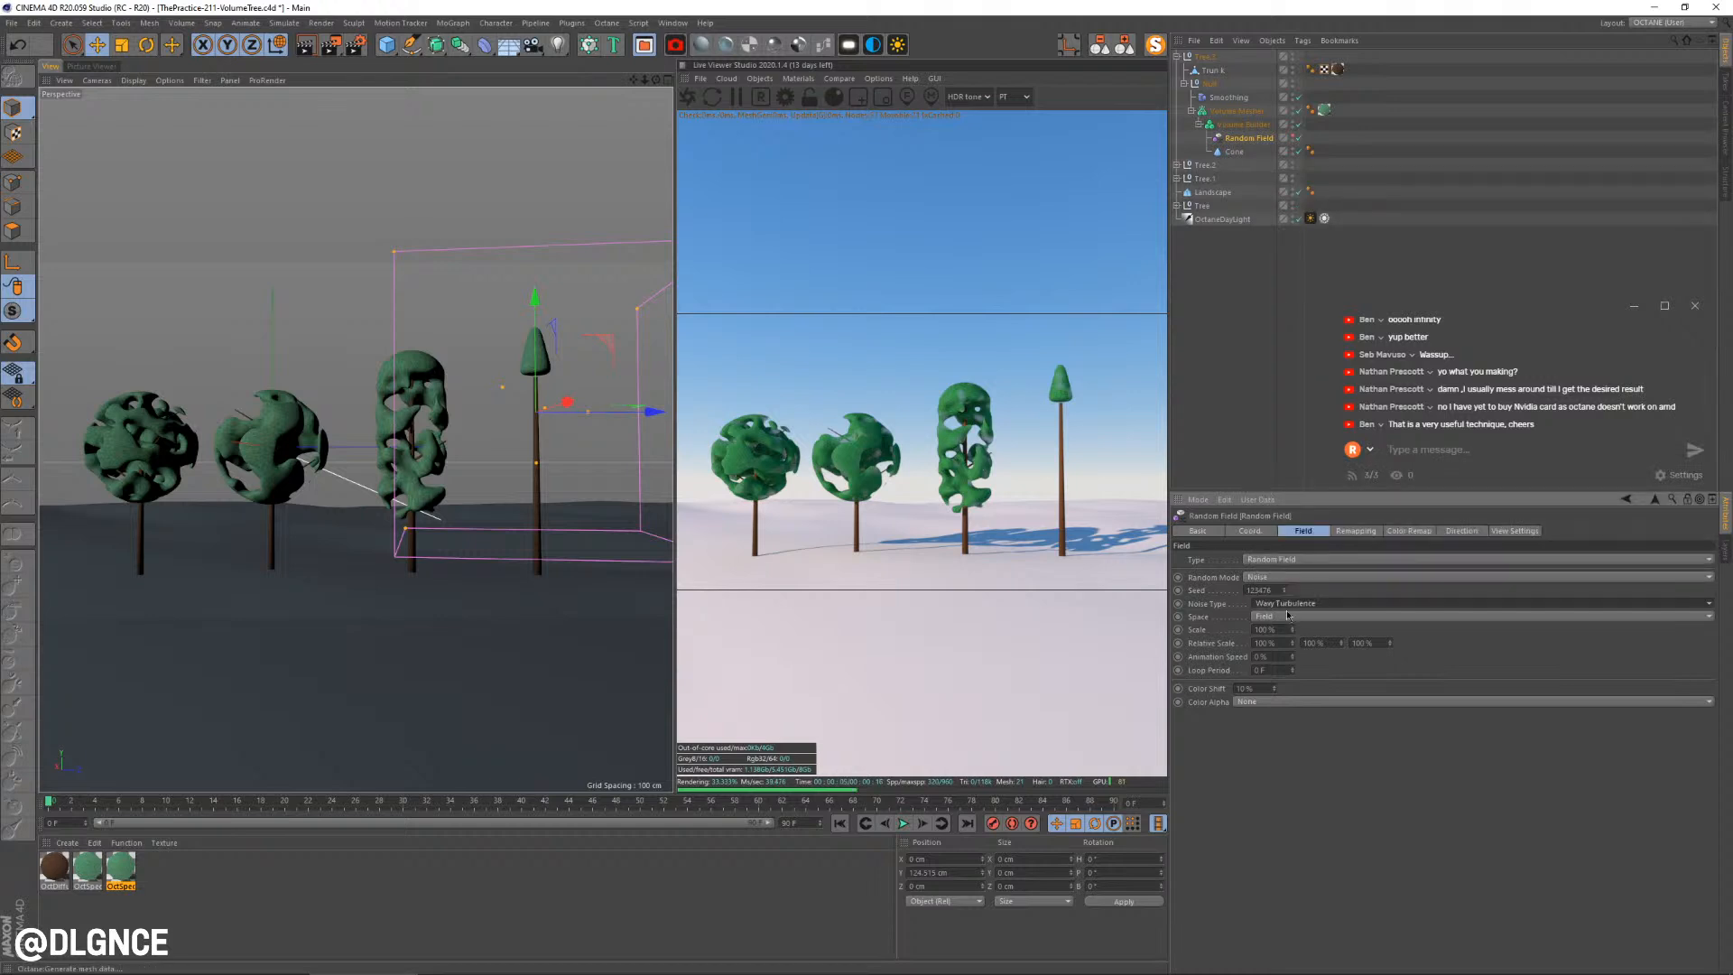
Set the Wavy Turbulence field's remapping Min to about 3% with Max at about 95%
left_click(1354, 532)
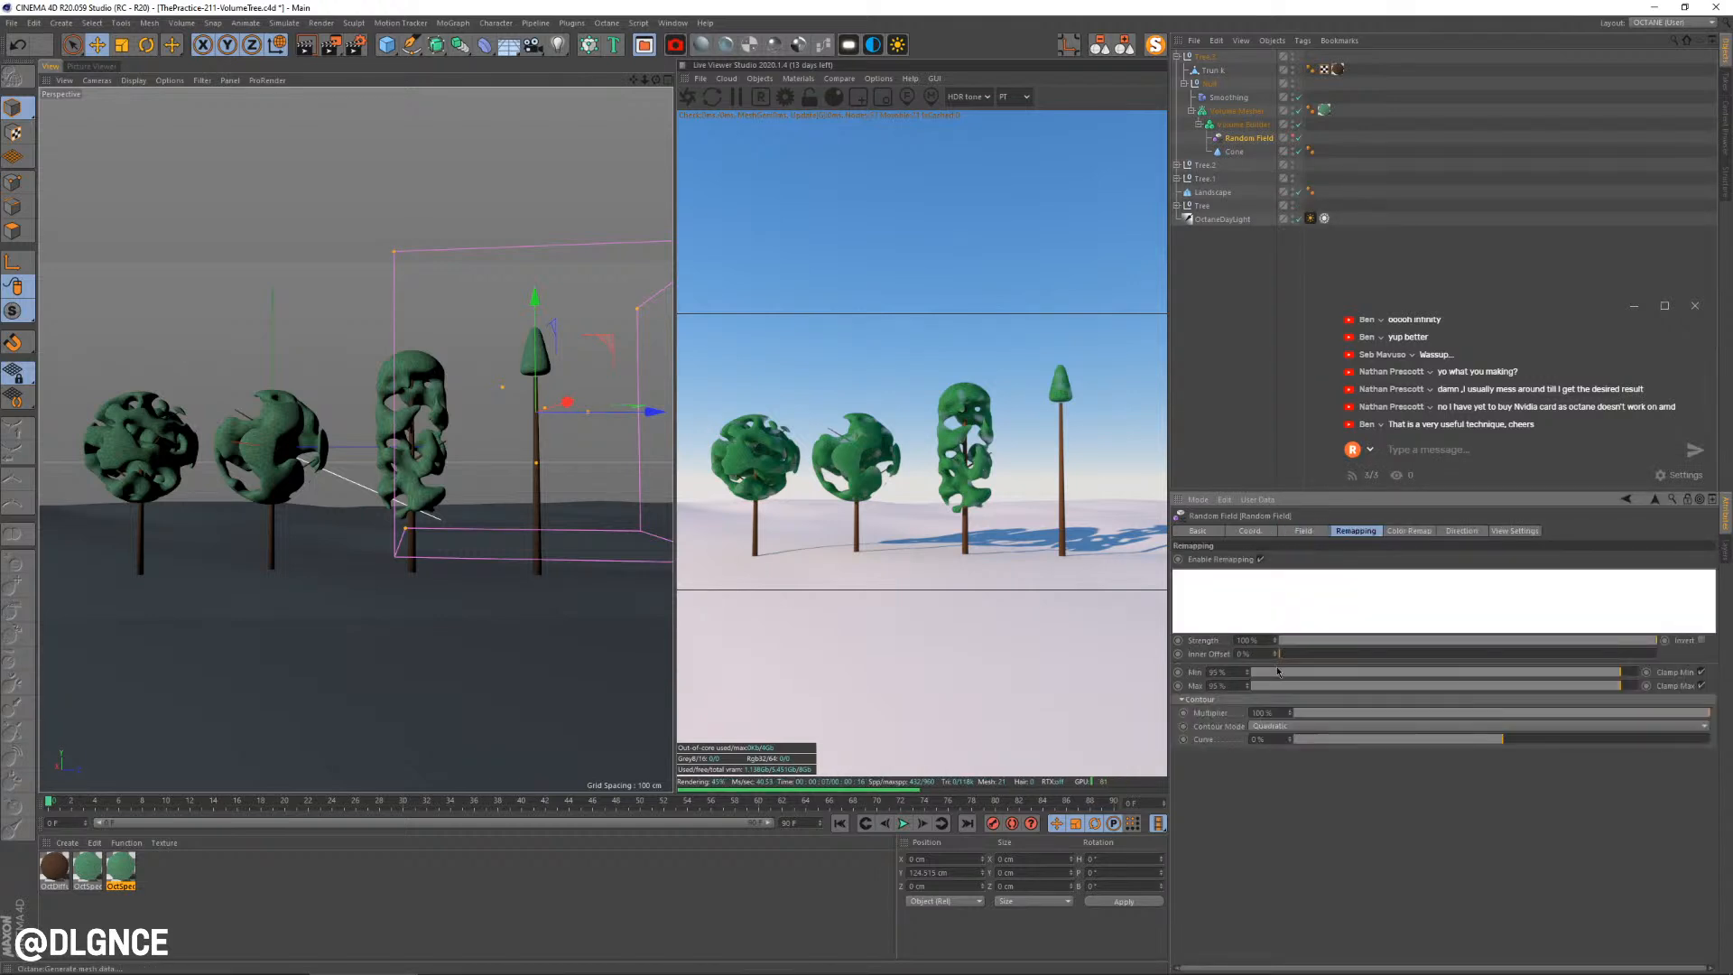
left_click_drag(1275, 670, 1271, 674)
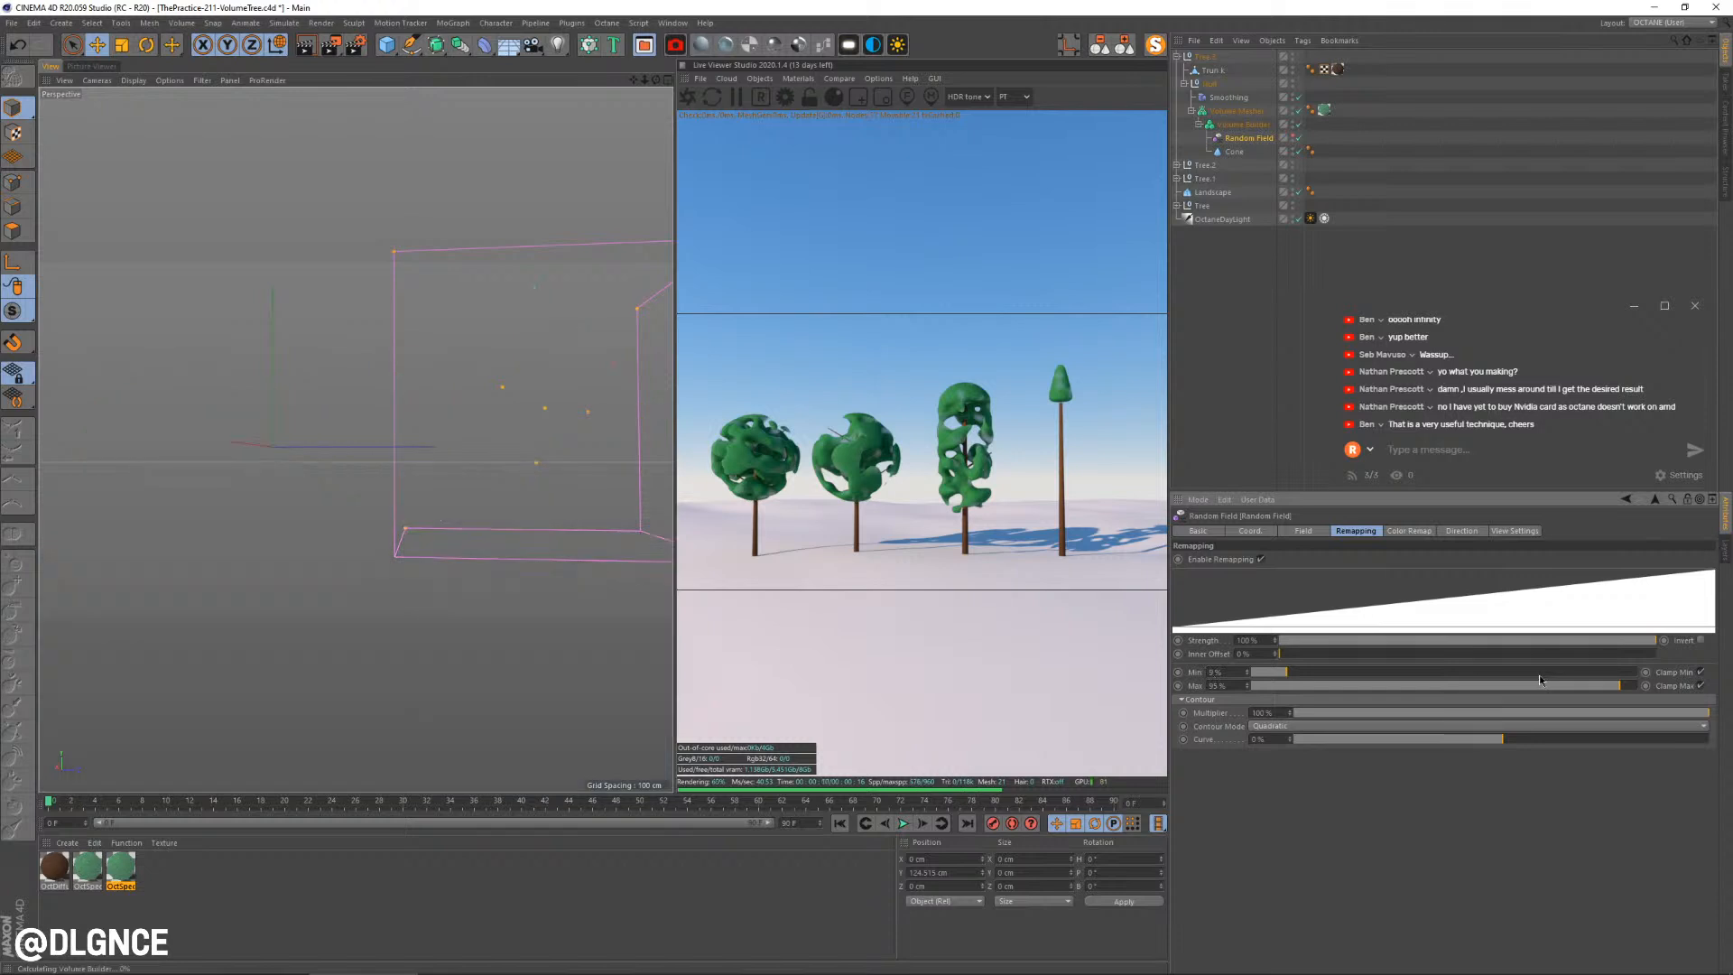
left_click(1244, 673)
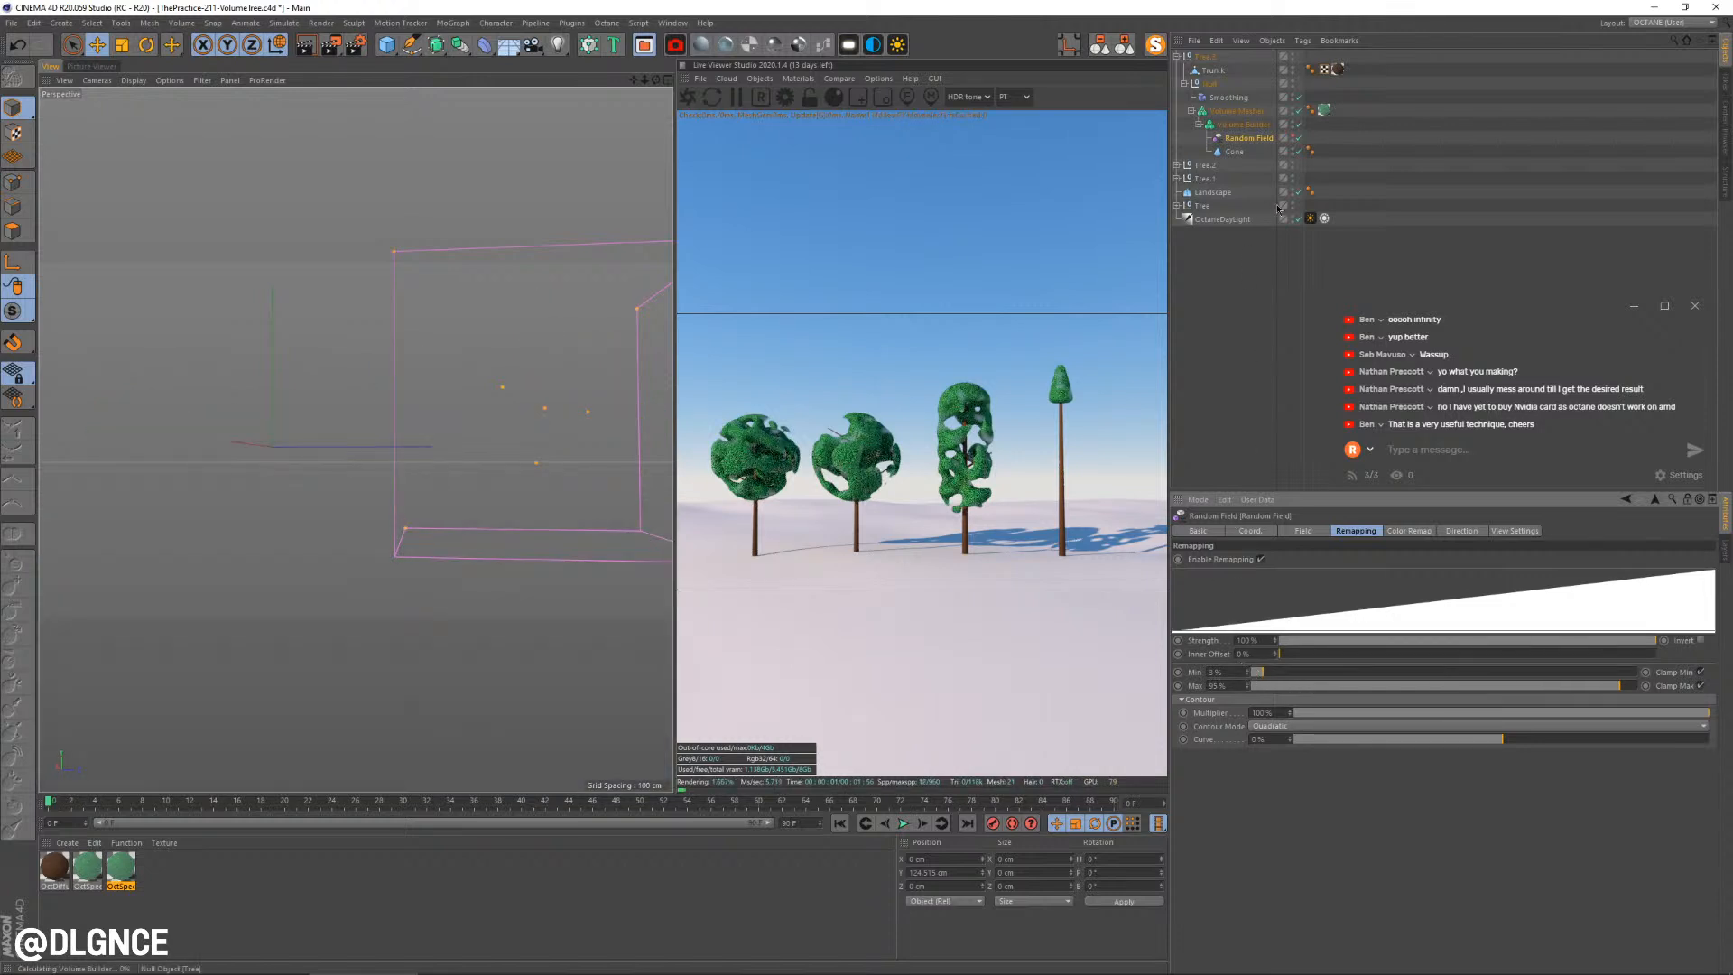
Compare the fourth tree without its Random Field, and try a remapping Max of about 97% with a different noise scale
left_click(1297, 138)
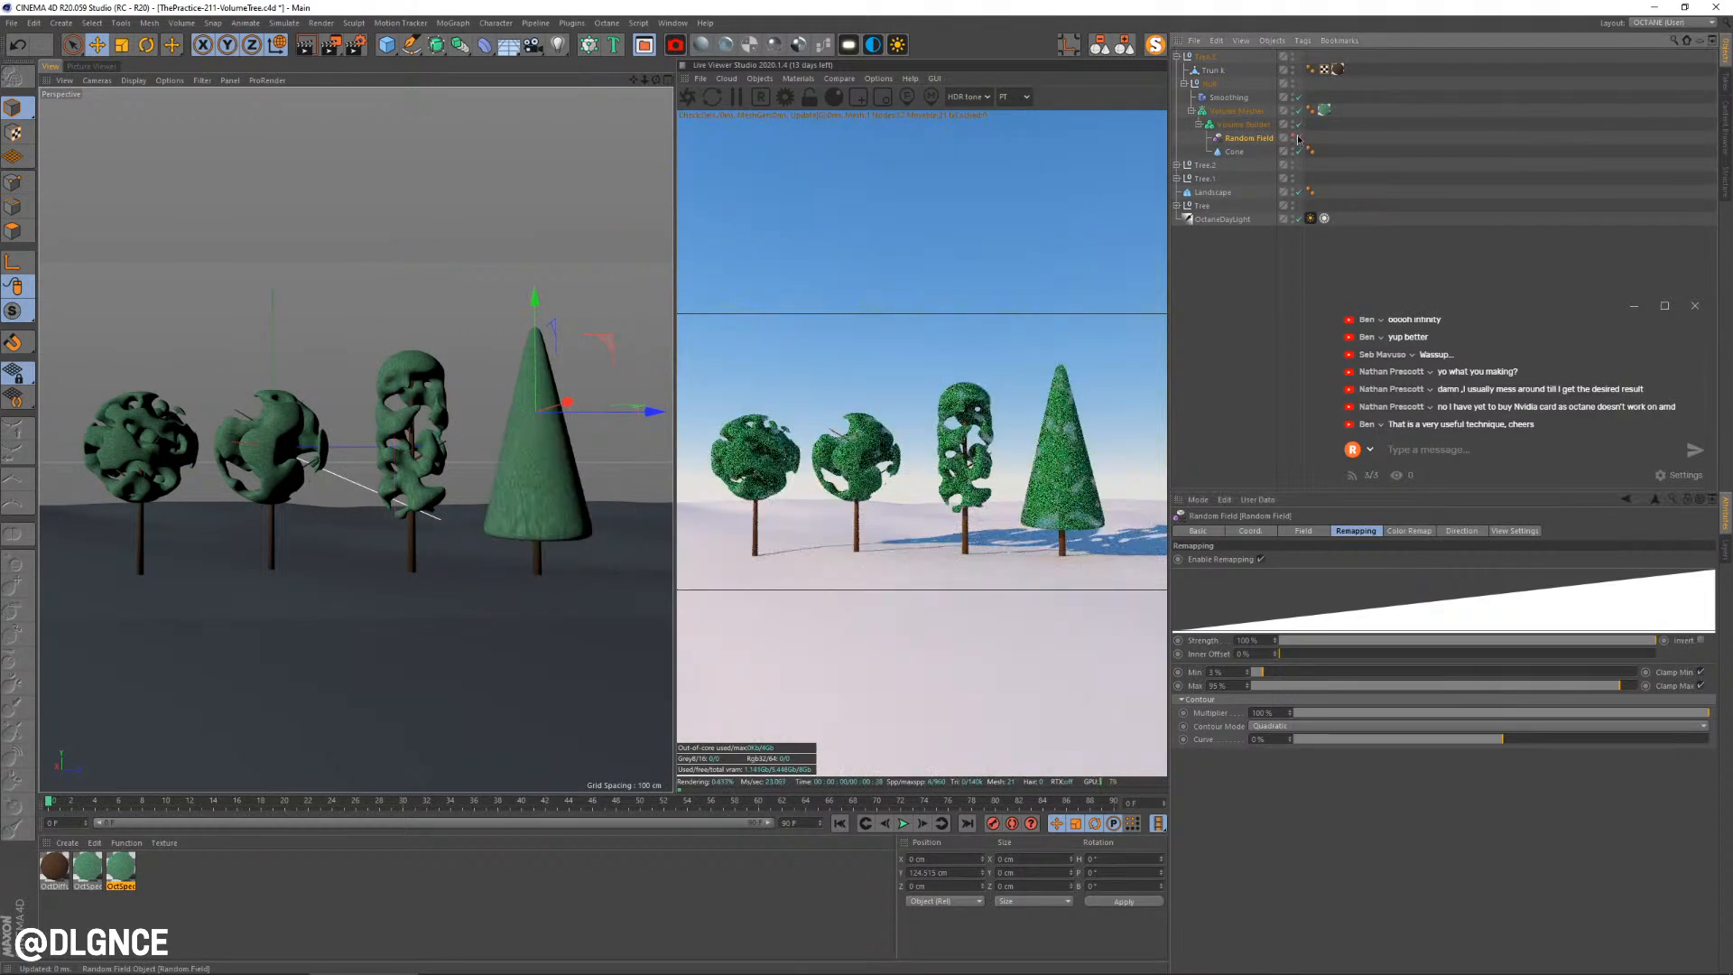
left_click(1297, 138)
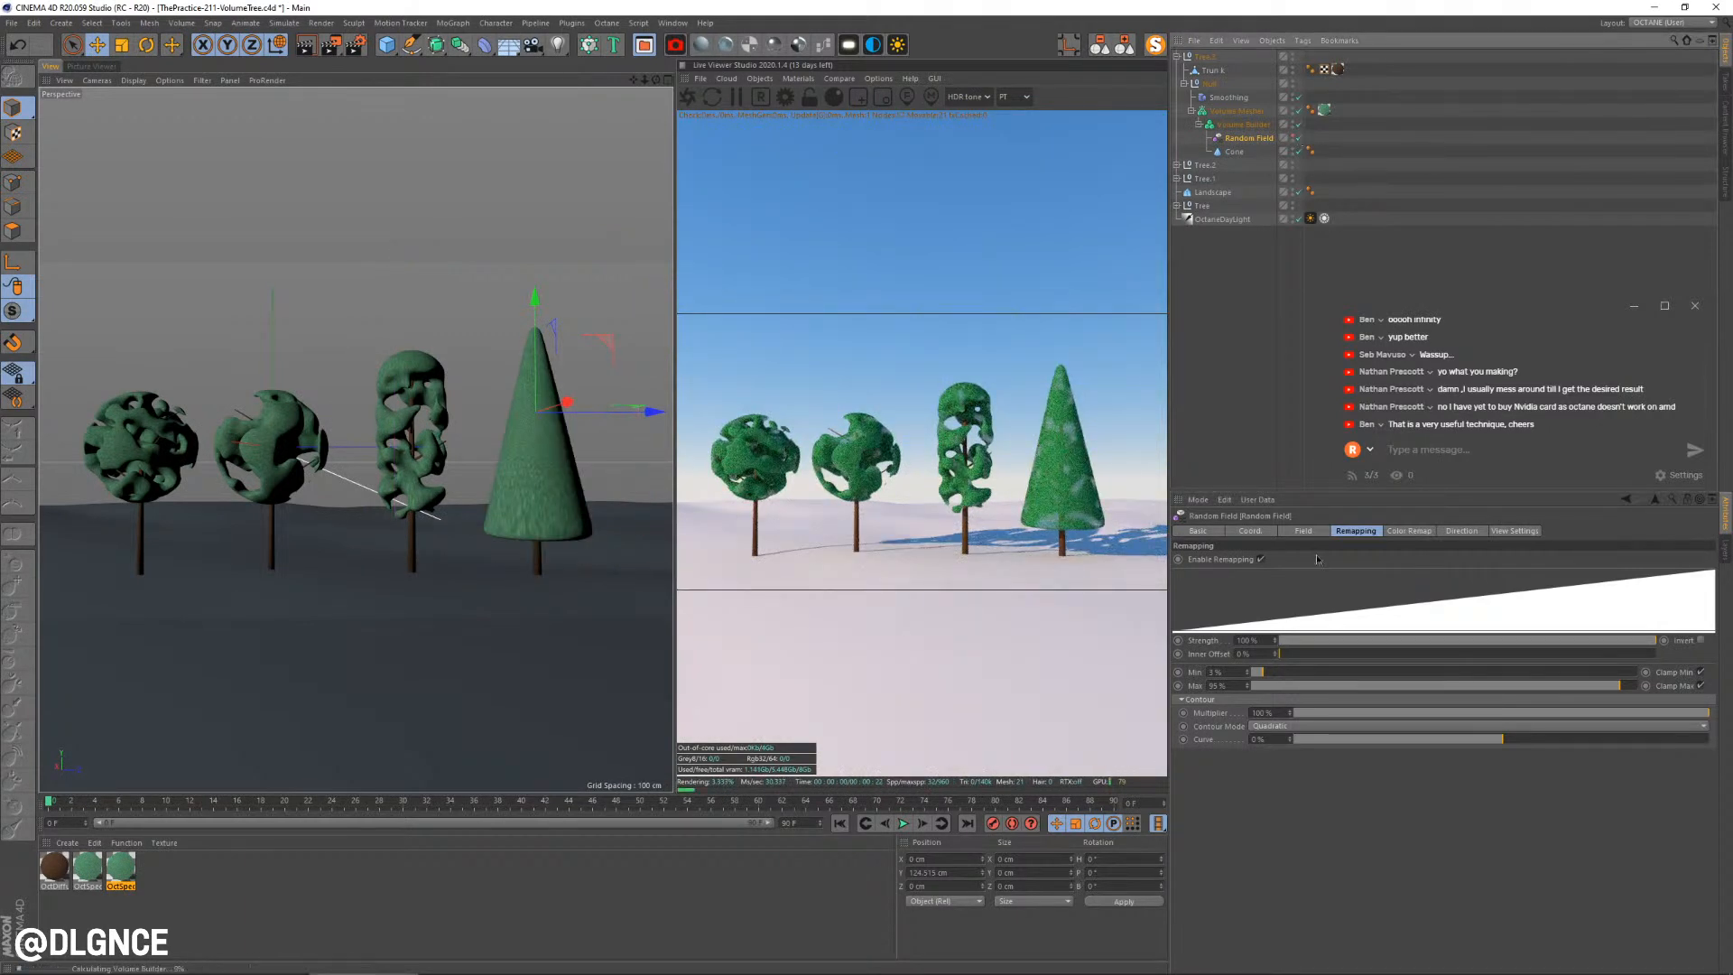
left_click_drag(1600, 693, 1663, 691)
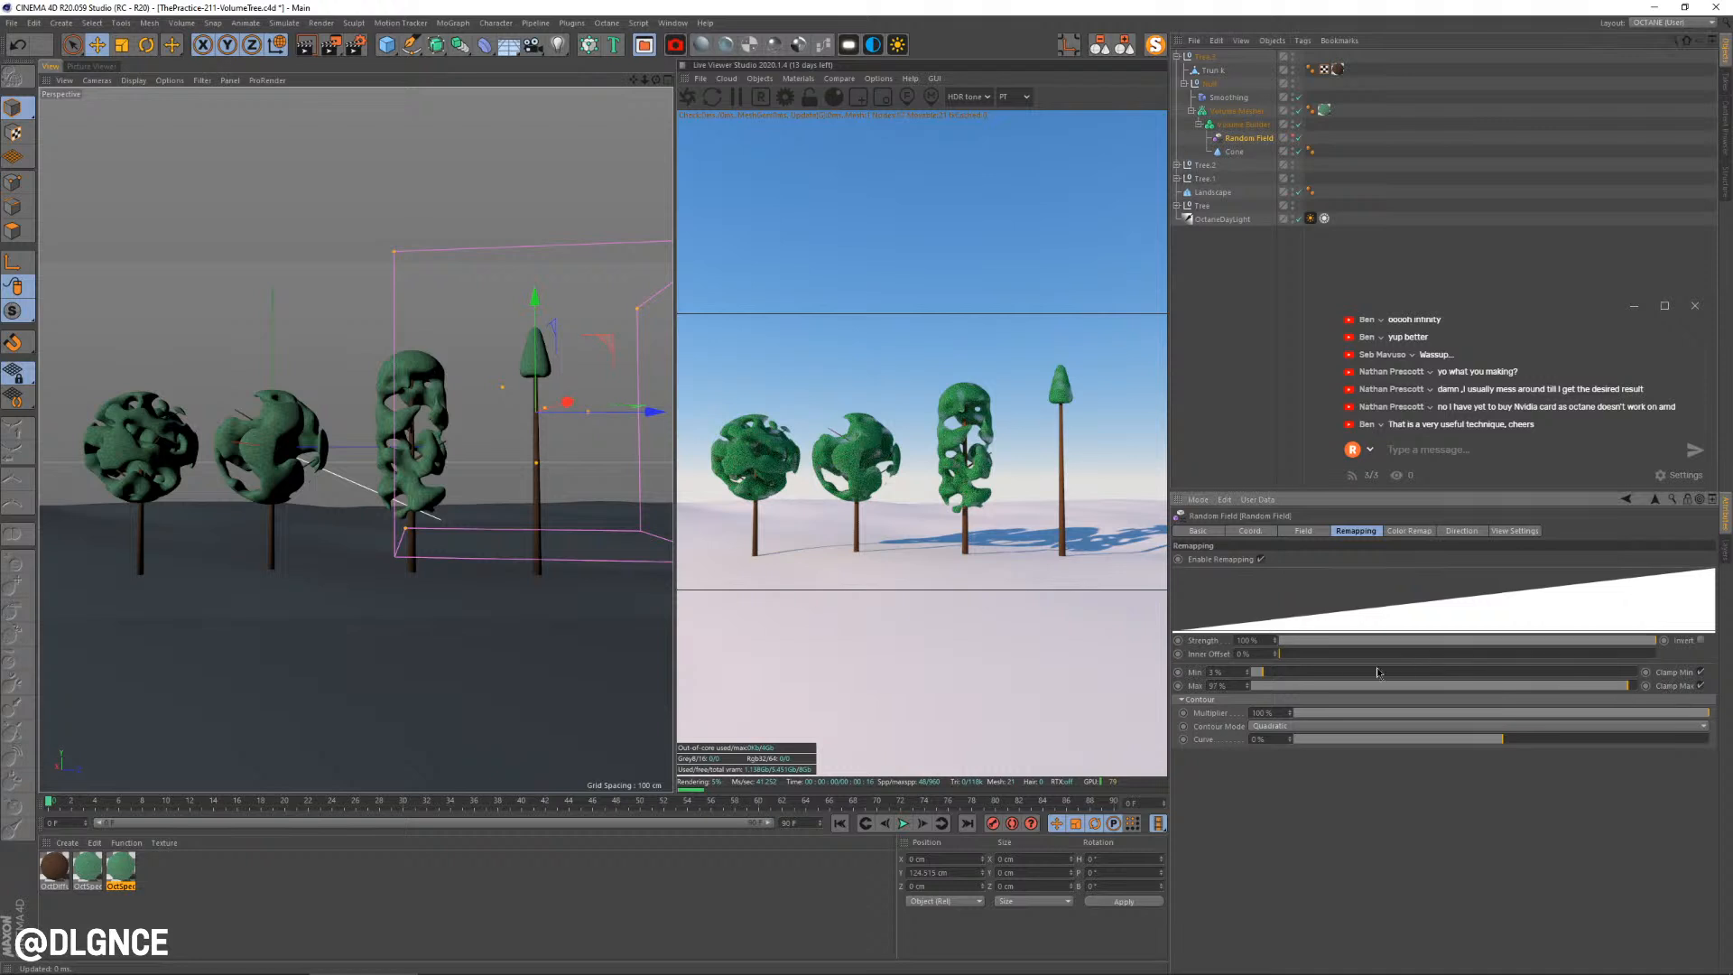
left_click_drag(1274, 676, 1216, 676)
left_click(1307, 530)
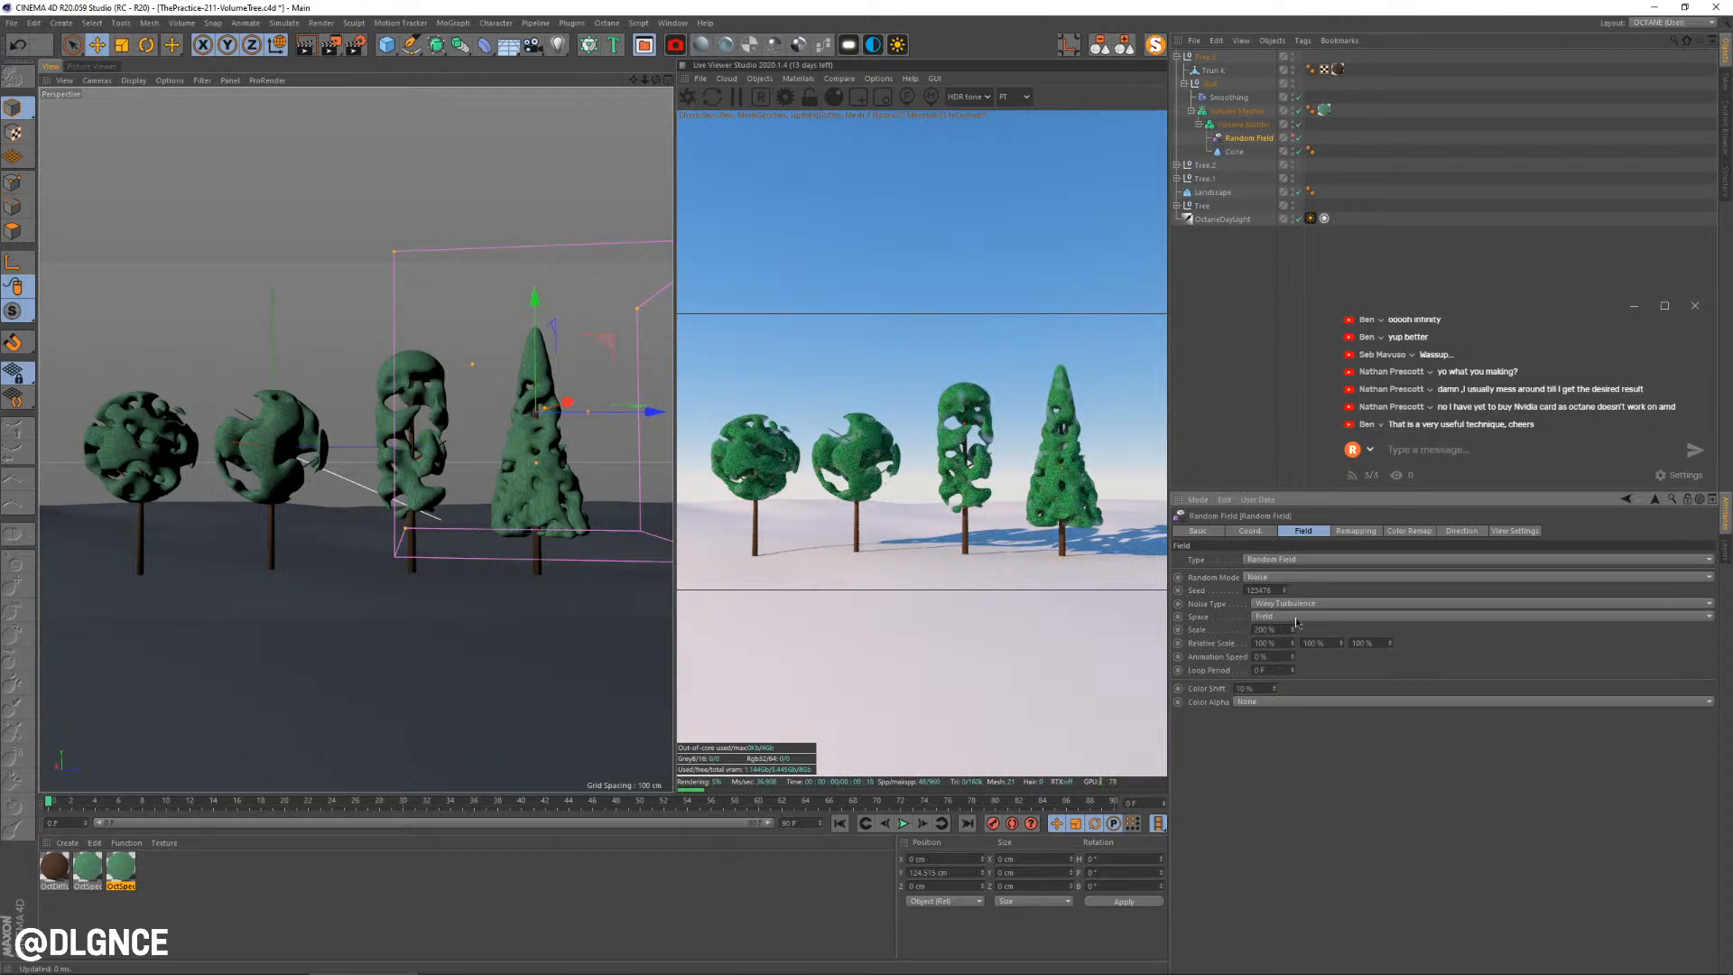
left_click_drag(1278, 629, 1190, 633)
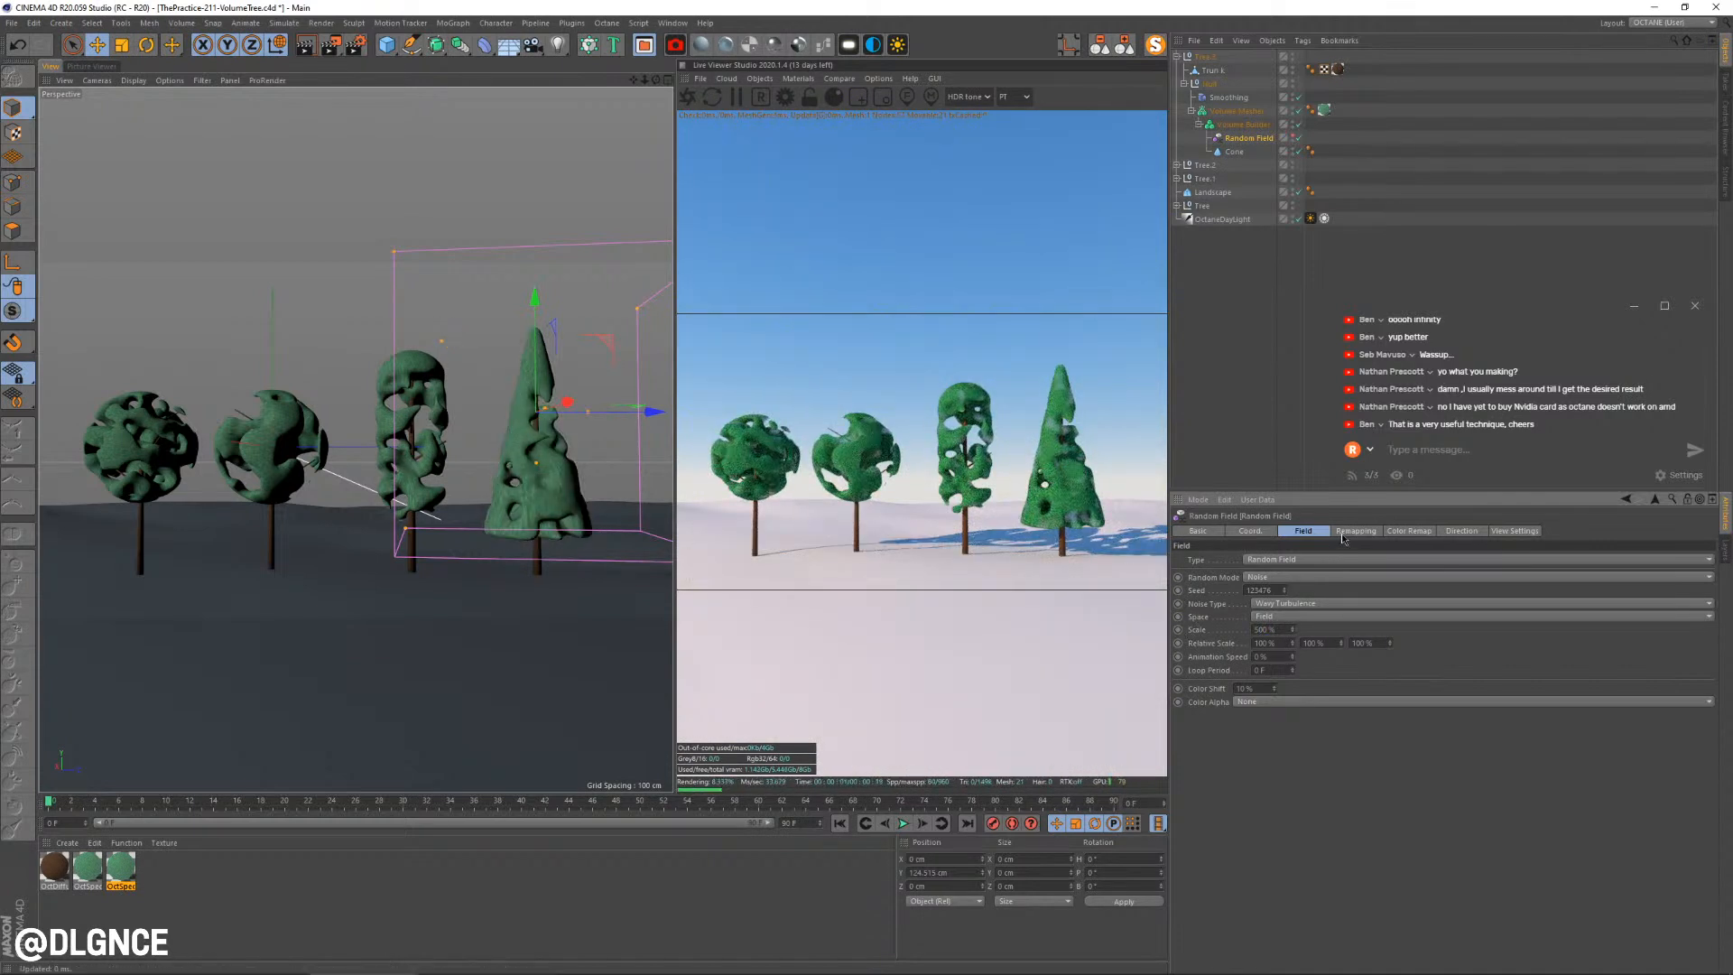
Set the fourth tree's Random Field remapping to about 8% Min and 95% Max
left_click(1353, 532)
mouse_move(1267, 675)
left_mouse_down()
mouse_move(1297, 675)
mouse_move(1282, 673)
left_mouse_up()
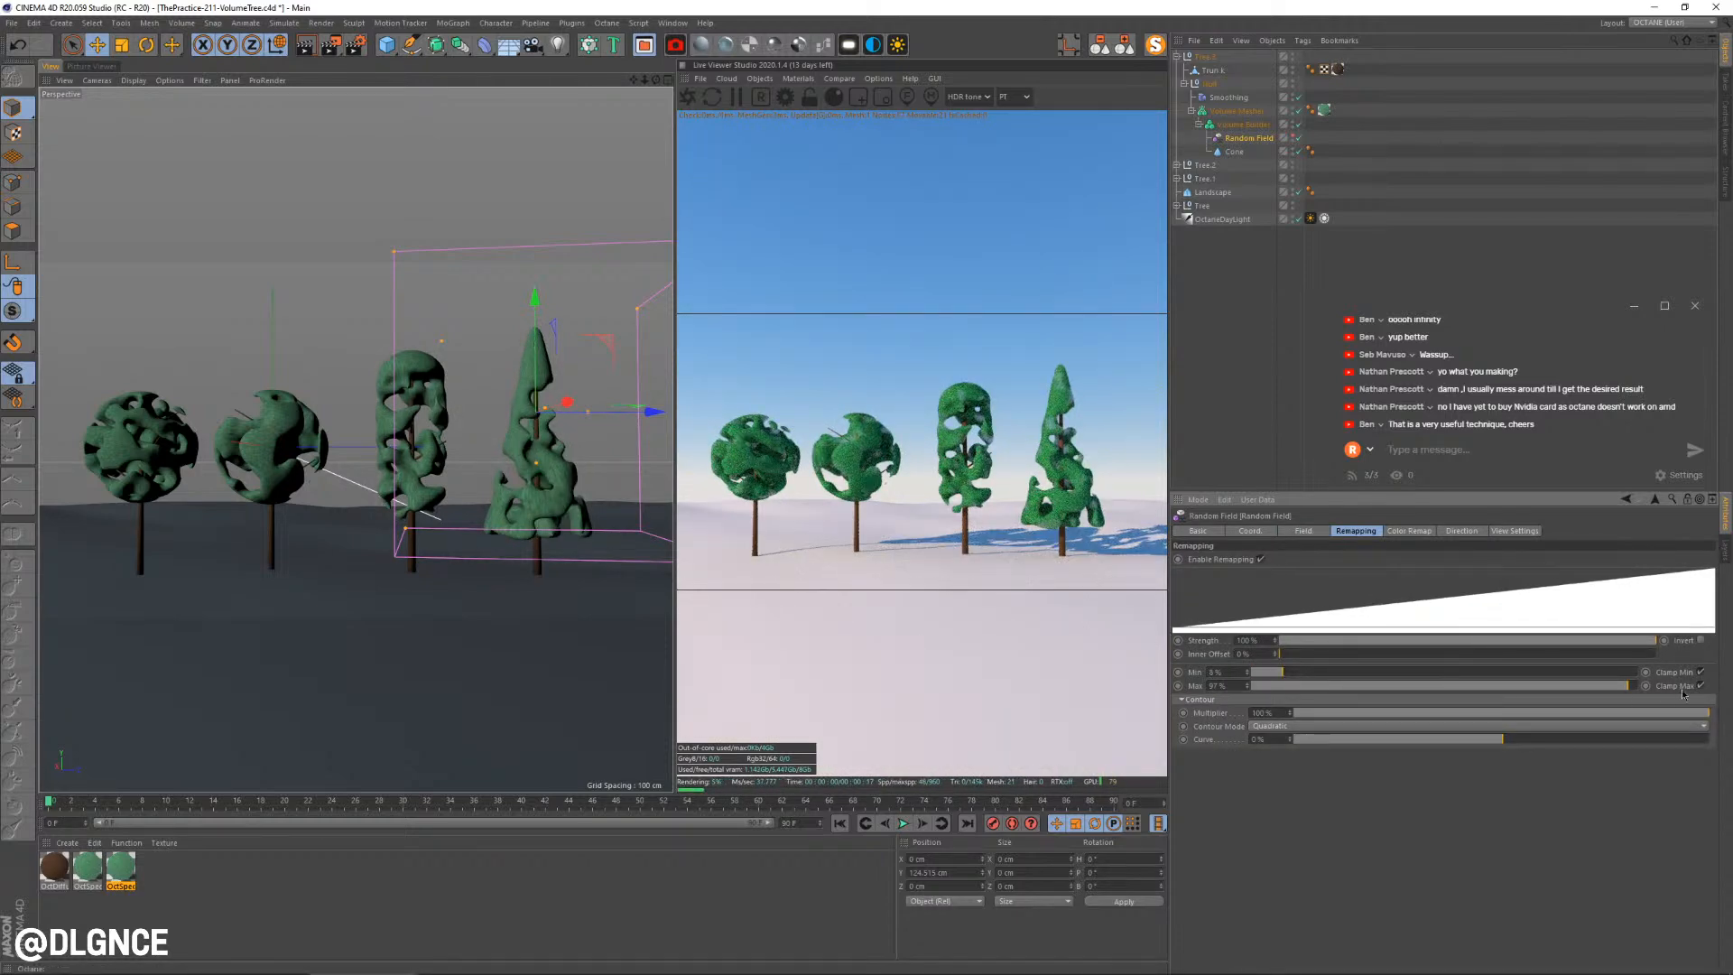
left_click_drag(1629, 685, 1607, 690)
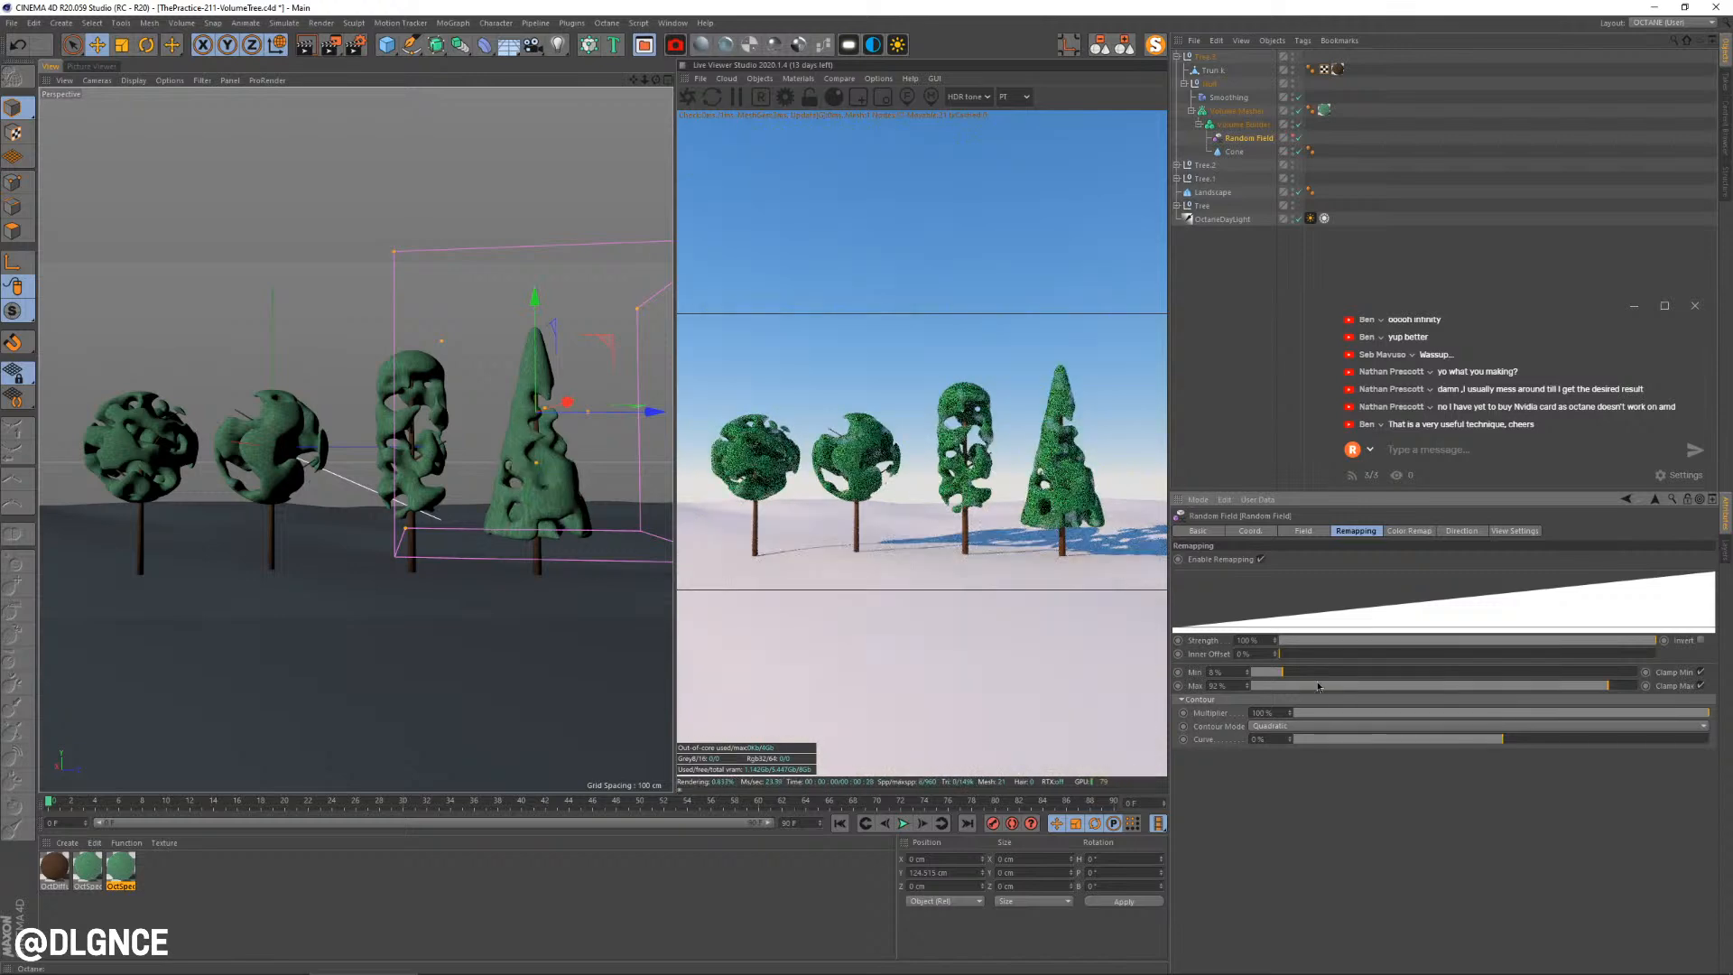
mouse_move(1282, 672)
left_mouse_down()
mouse_move(1300, 673)
mouse_move(1285, 673)
left_mouse_up()
left_click(1620, 676)
left_click(1280, 675)
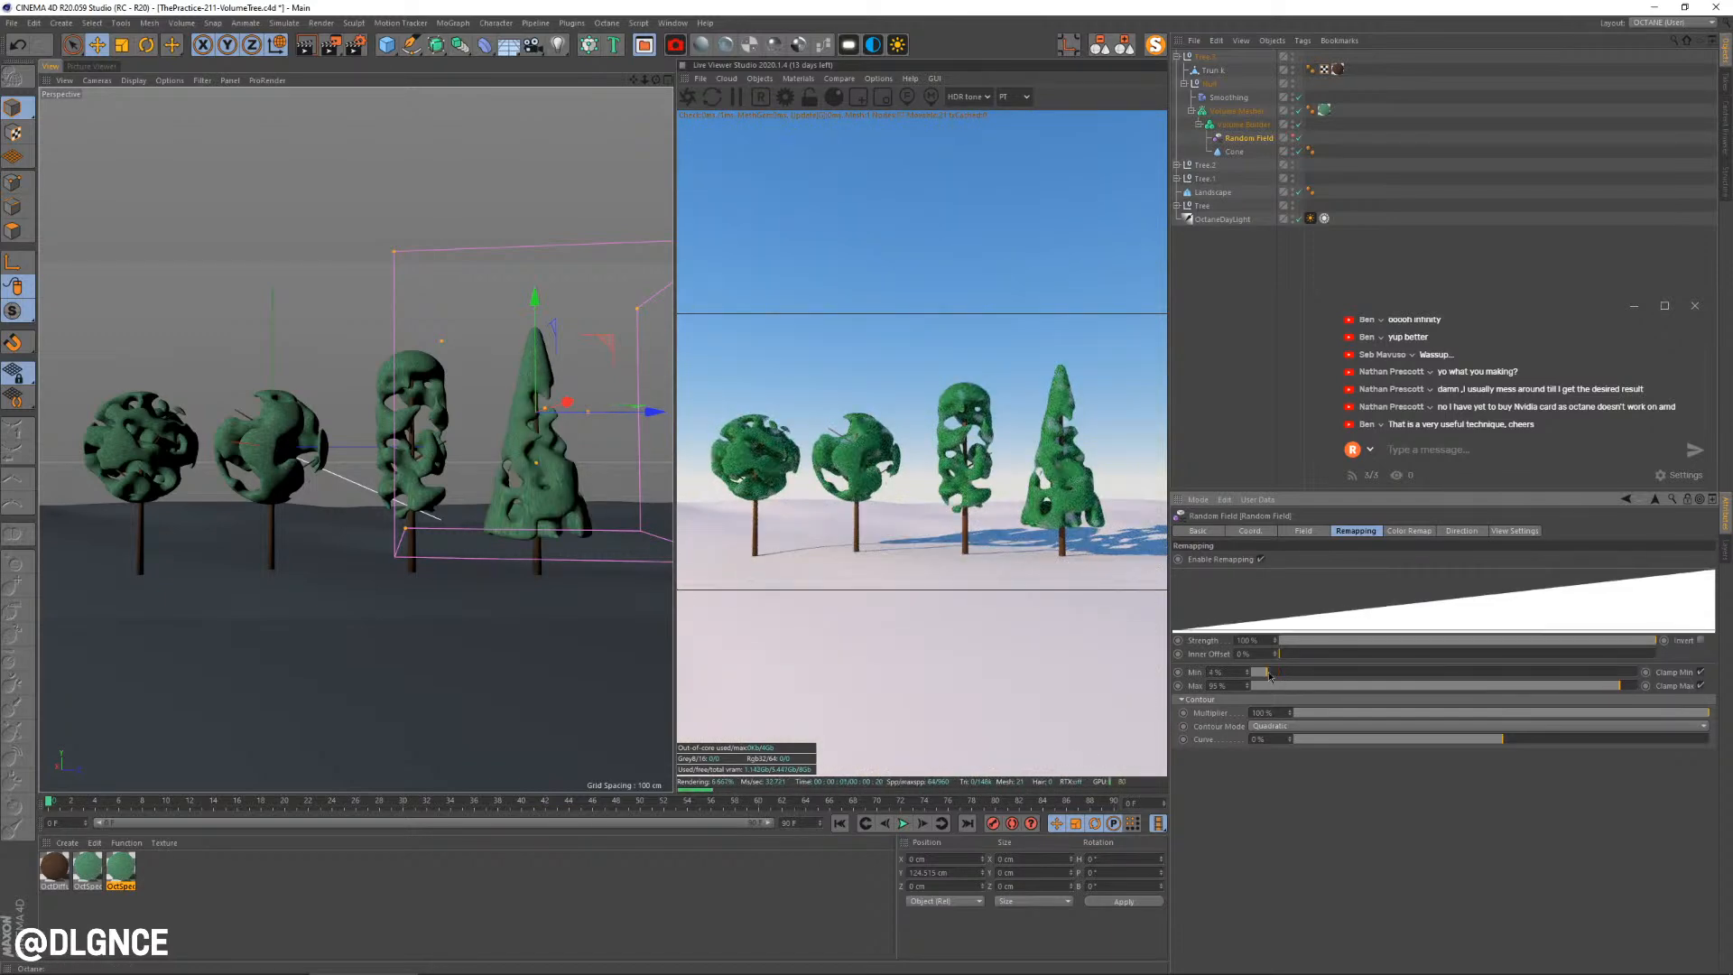
mouse_move(1269, 677)
left_mouse_down()
mouse_move(1315, 674)
mouse_move(1283, 682)
left_mouse_up()
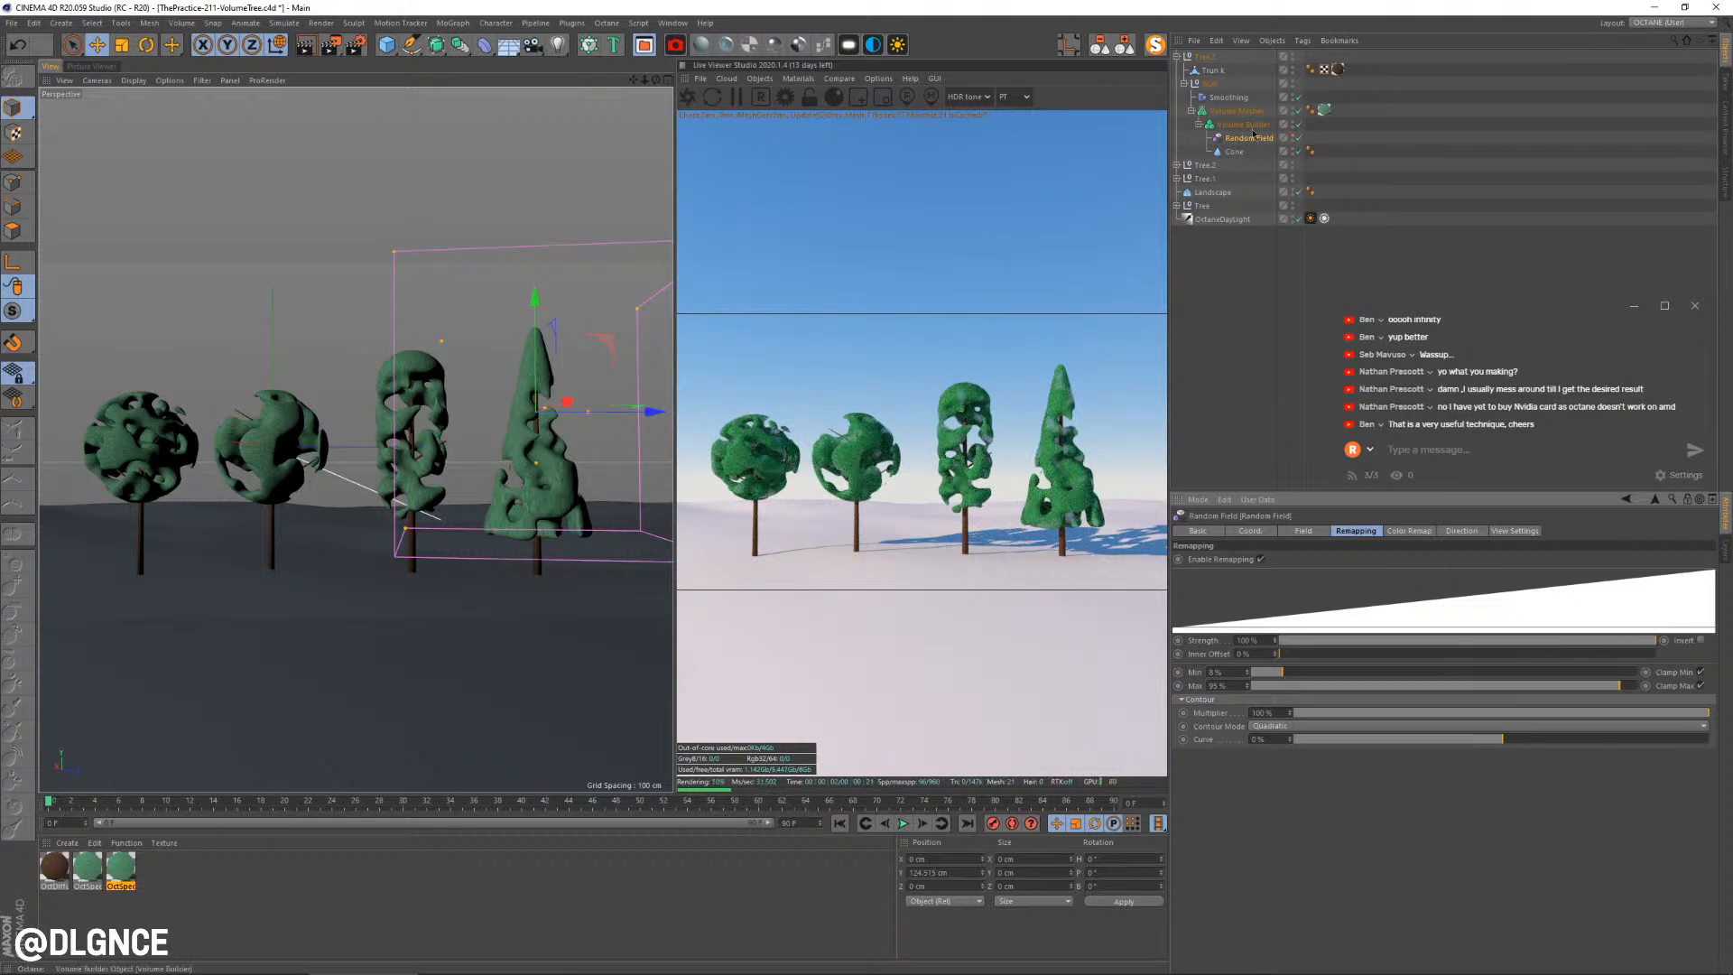
Set the fourth tree's Random Field scale to 600% and raise its seed to 123480
left_click(1243, 125)
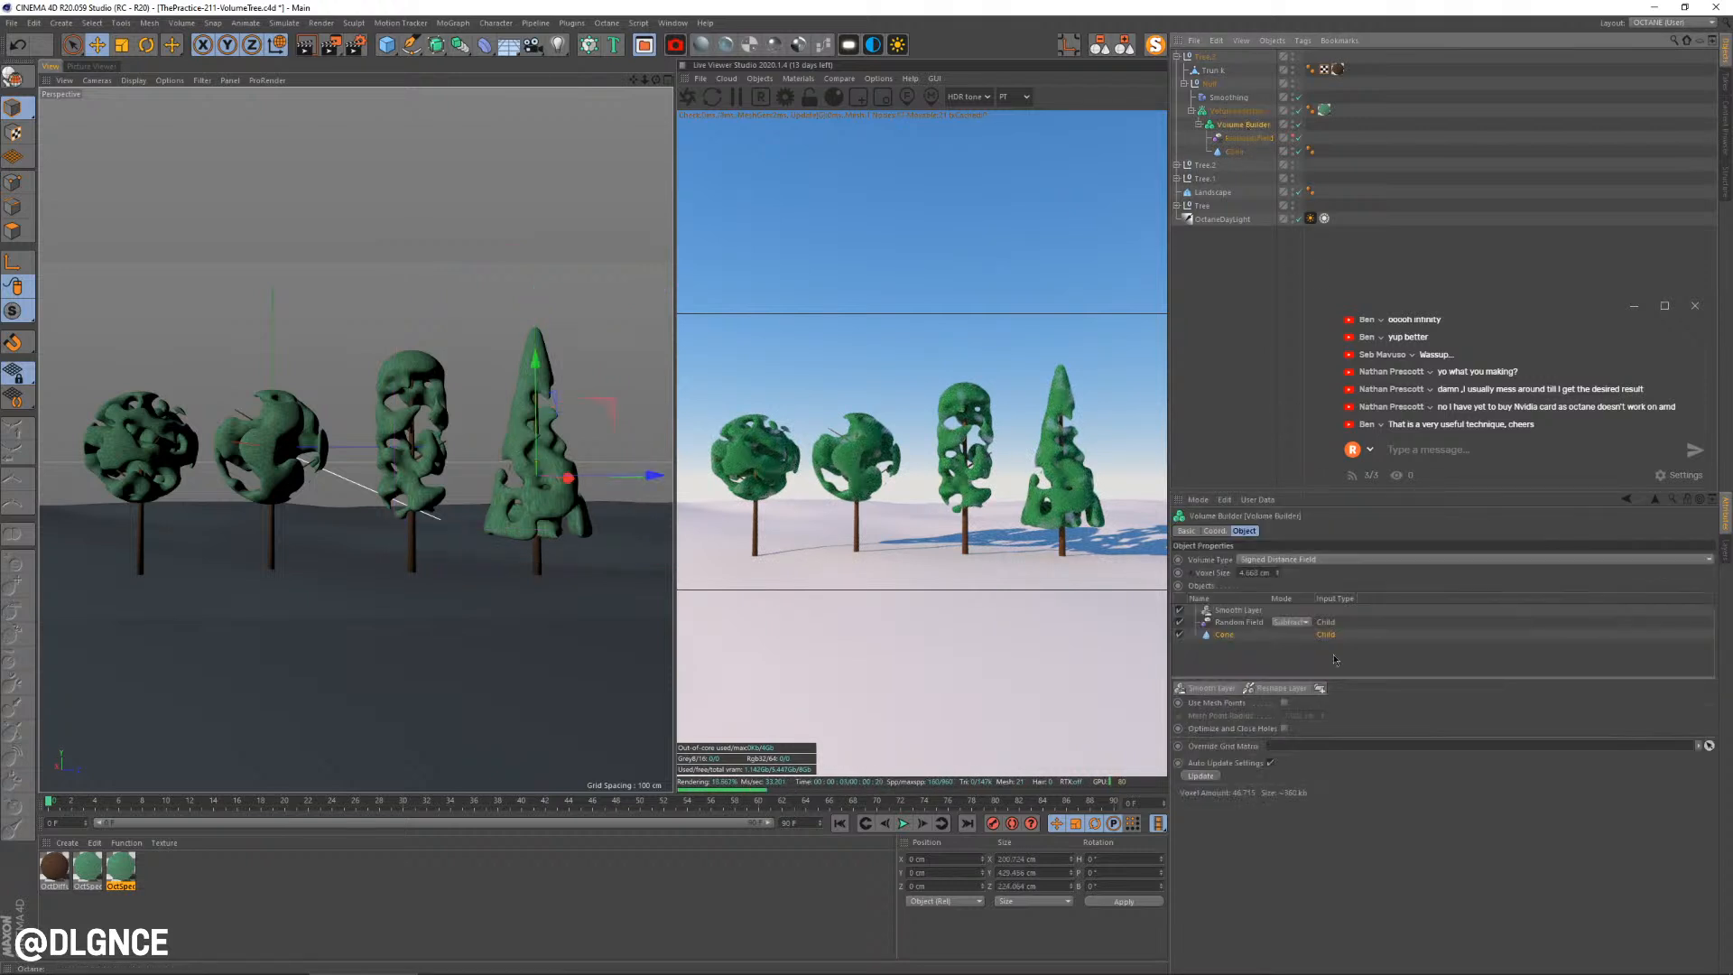
left_click(1248, 139)
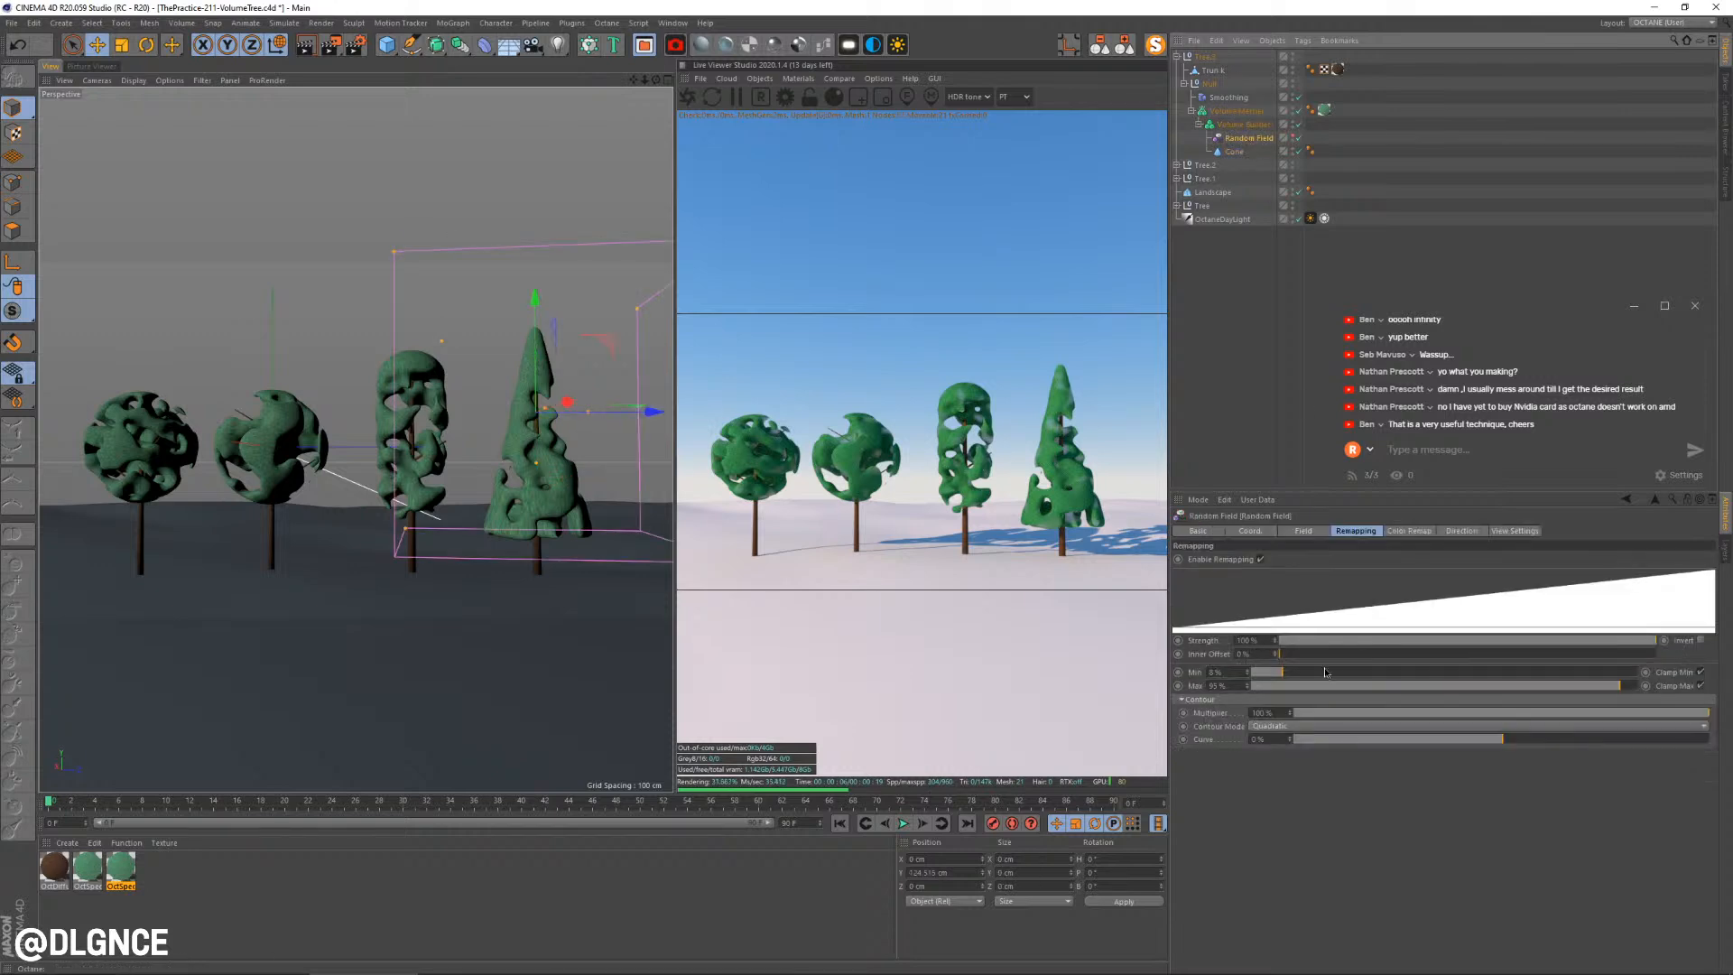
left_click(1313, 533)
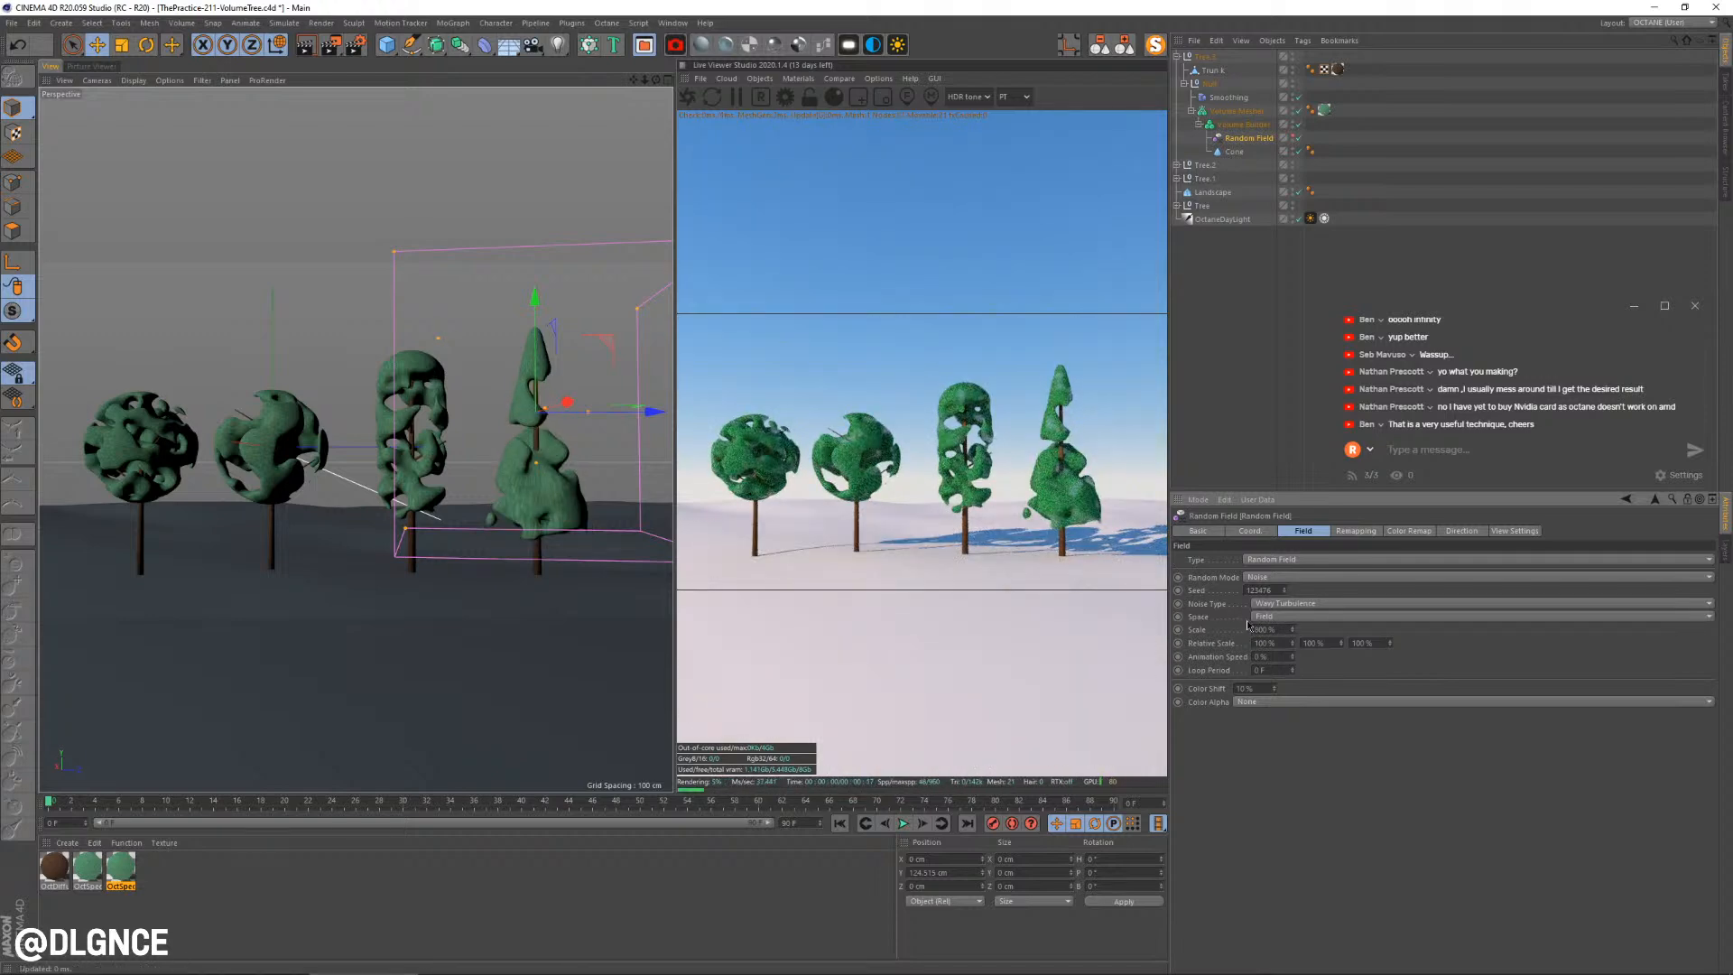
double_click(1274, 629)
type("600")
left_click(1285, 591)
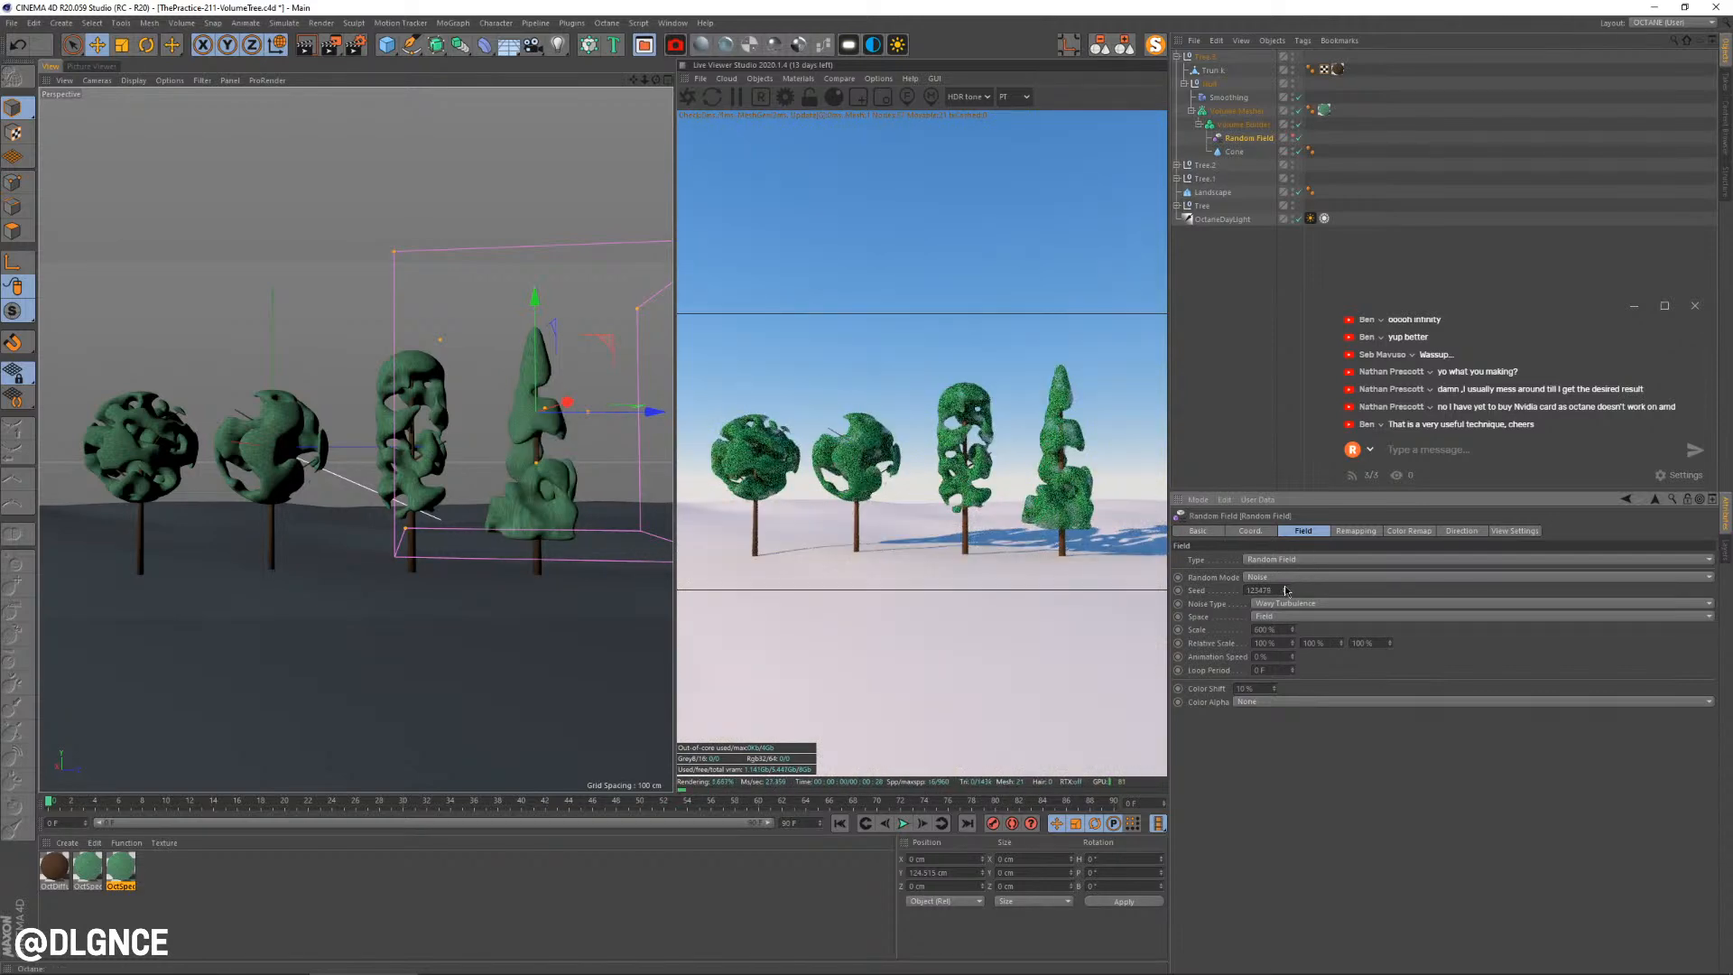
left_click(1286, 590)
left_click(1285, 590)
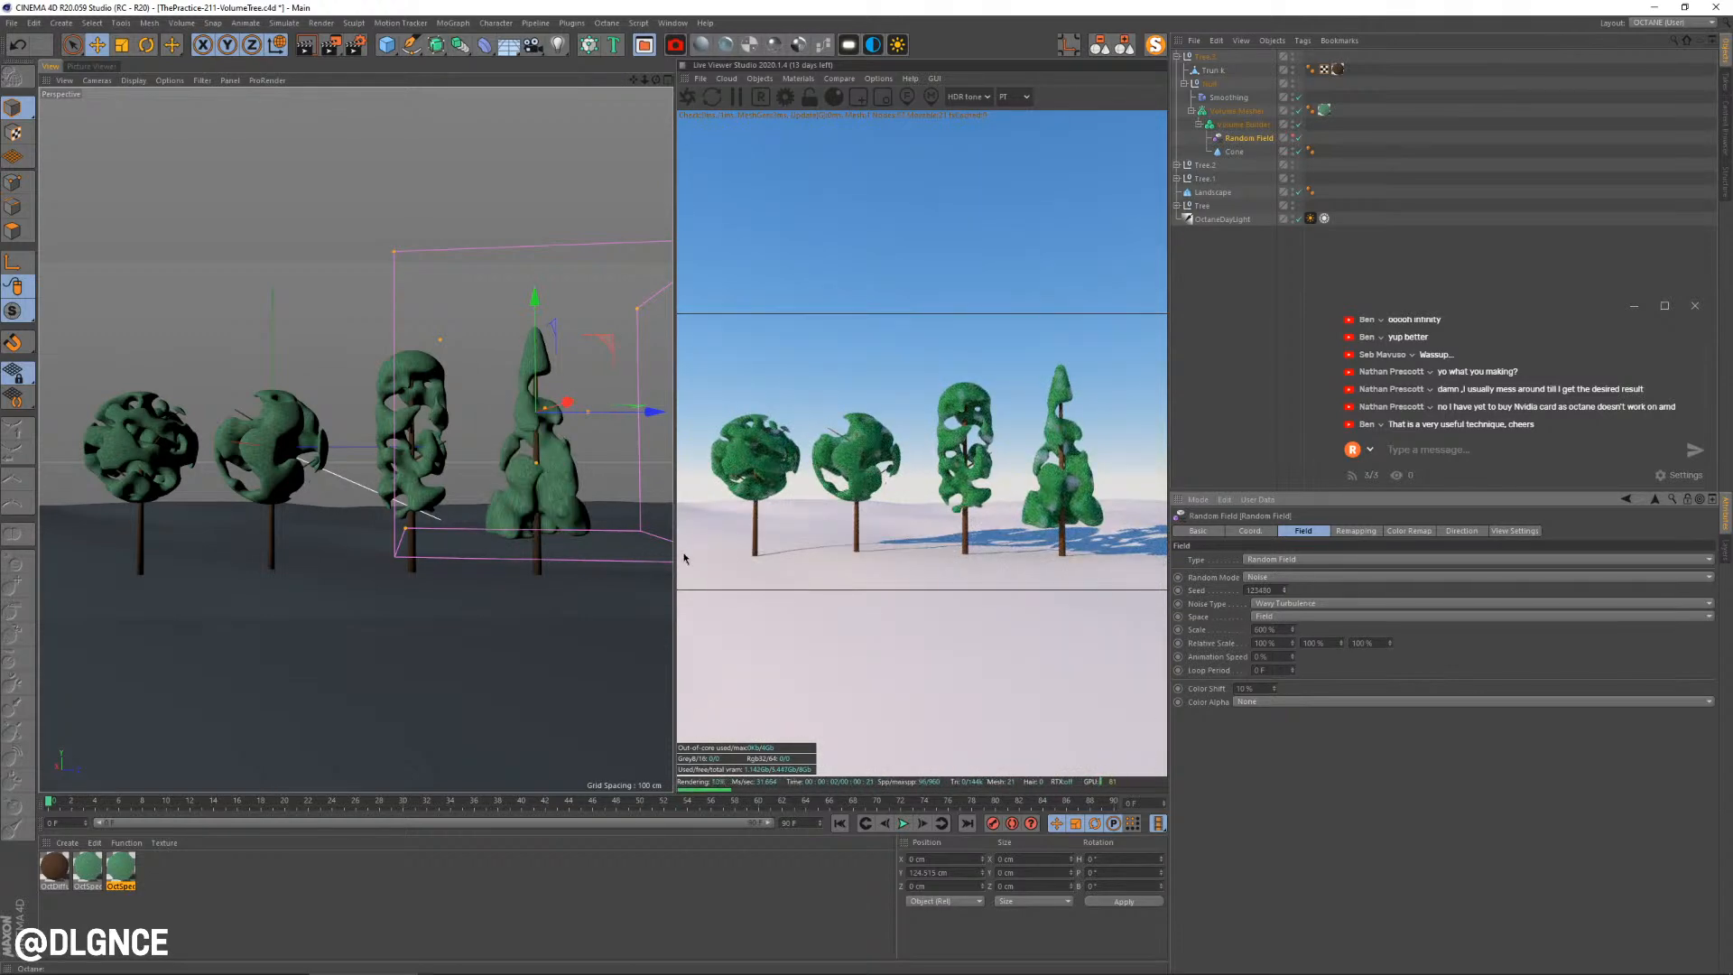
Move the Landscape object below the second tree's group in the object hierarchy
mouse_move(438, 530)
left_mouse_down("alt")
mouse_move(582, 533)
mouse_move(466, 535)
mouse_move(459, 519)
left_mouse_up("alt")
left_click(320, 411)
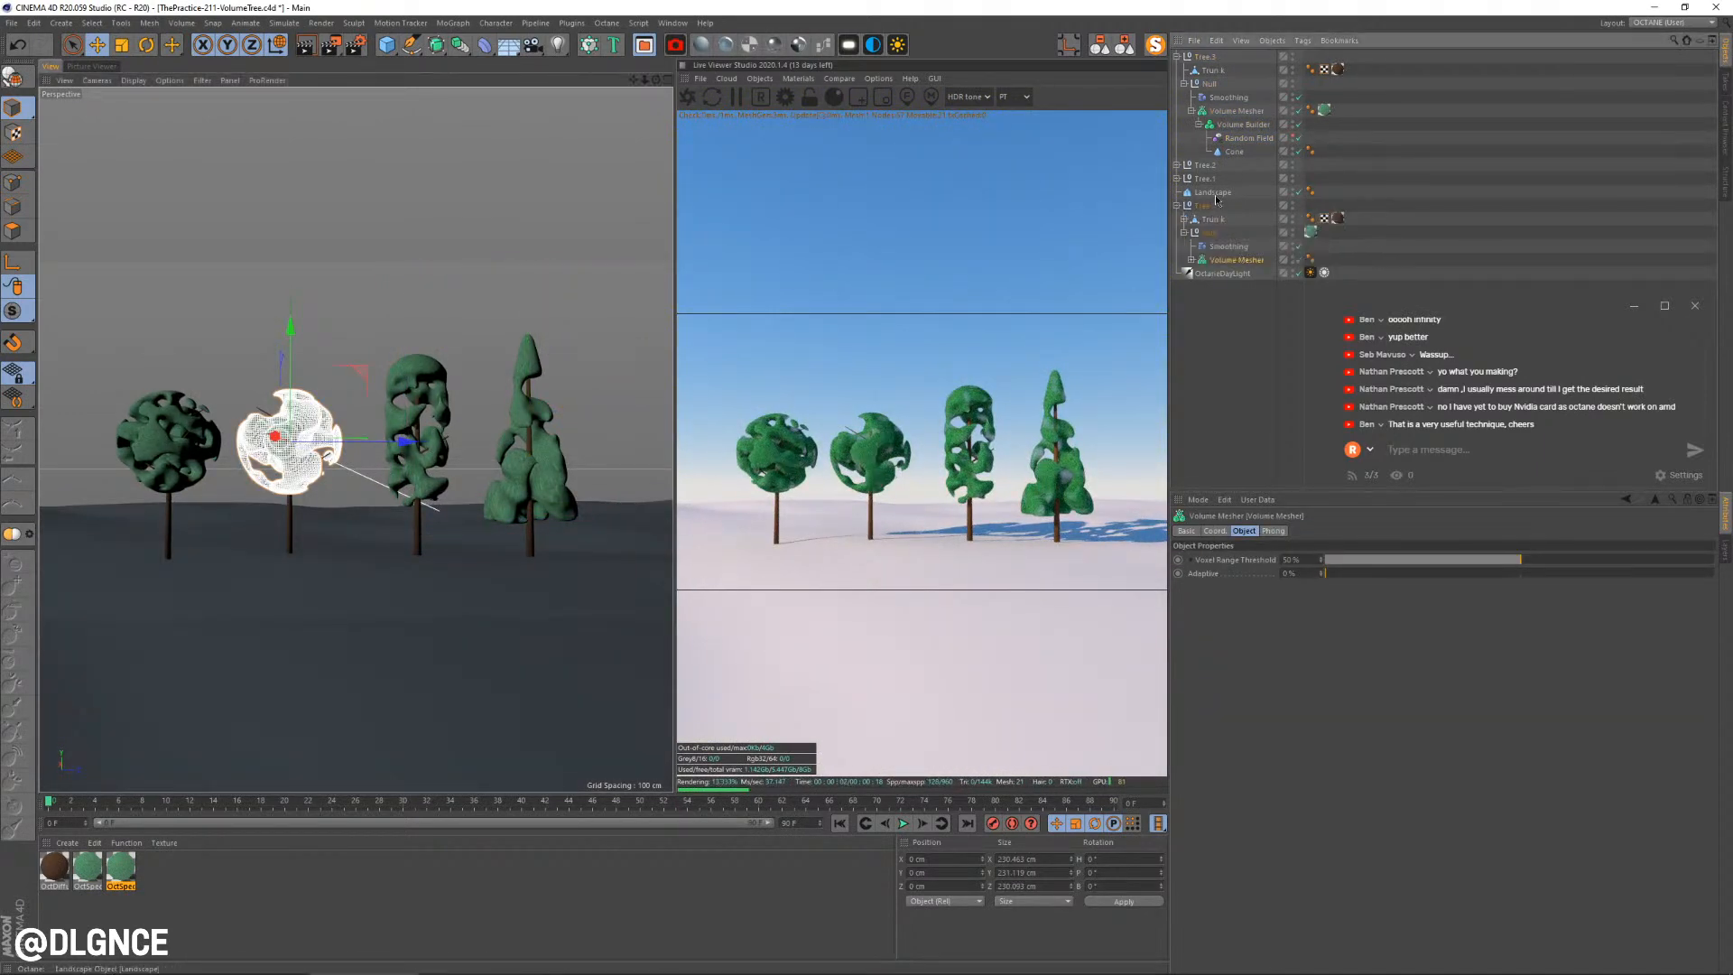
left_click_drag(1222, 264, 1214, 278)
left_click(275, 457)
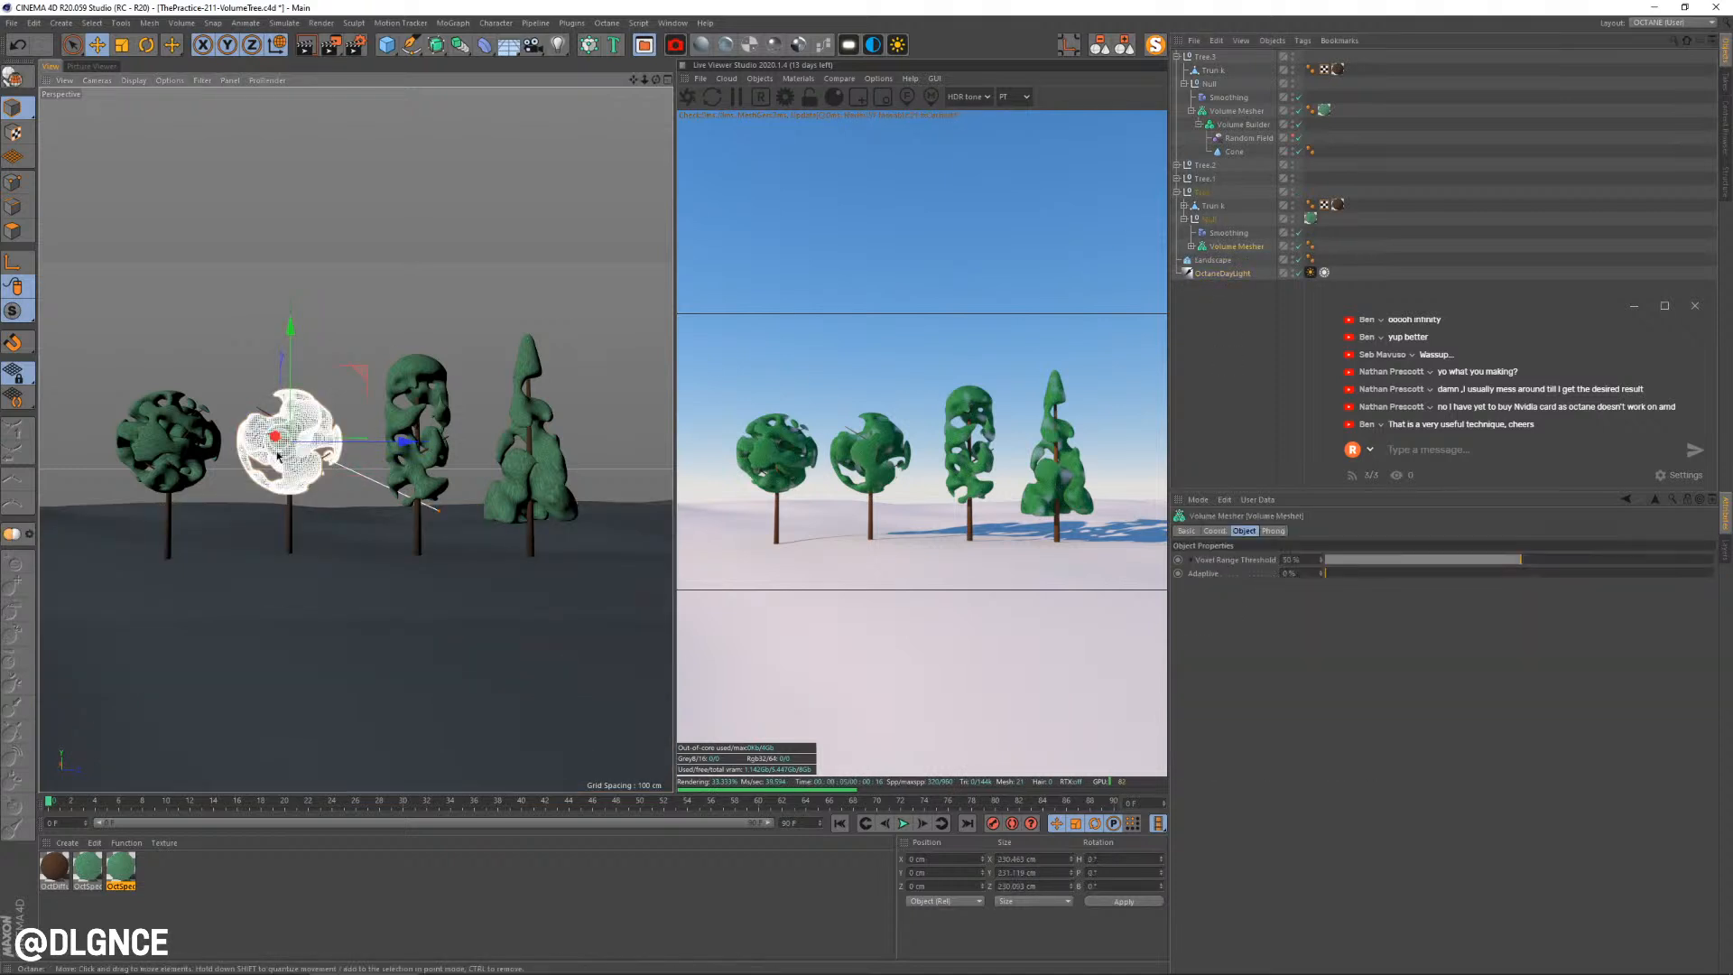
Set the second tree's Random Field scale to 750% and raise its seed to 123484
left_click(1192, 246)
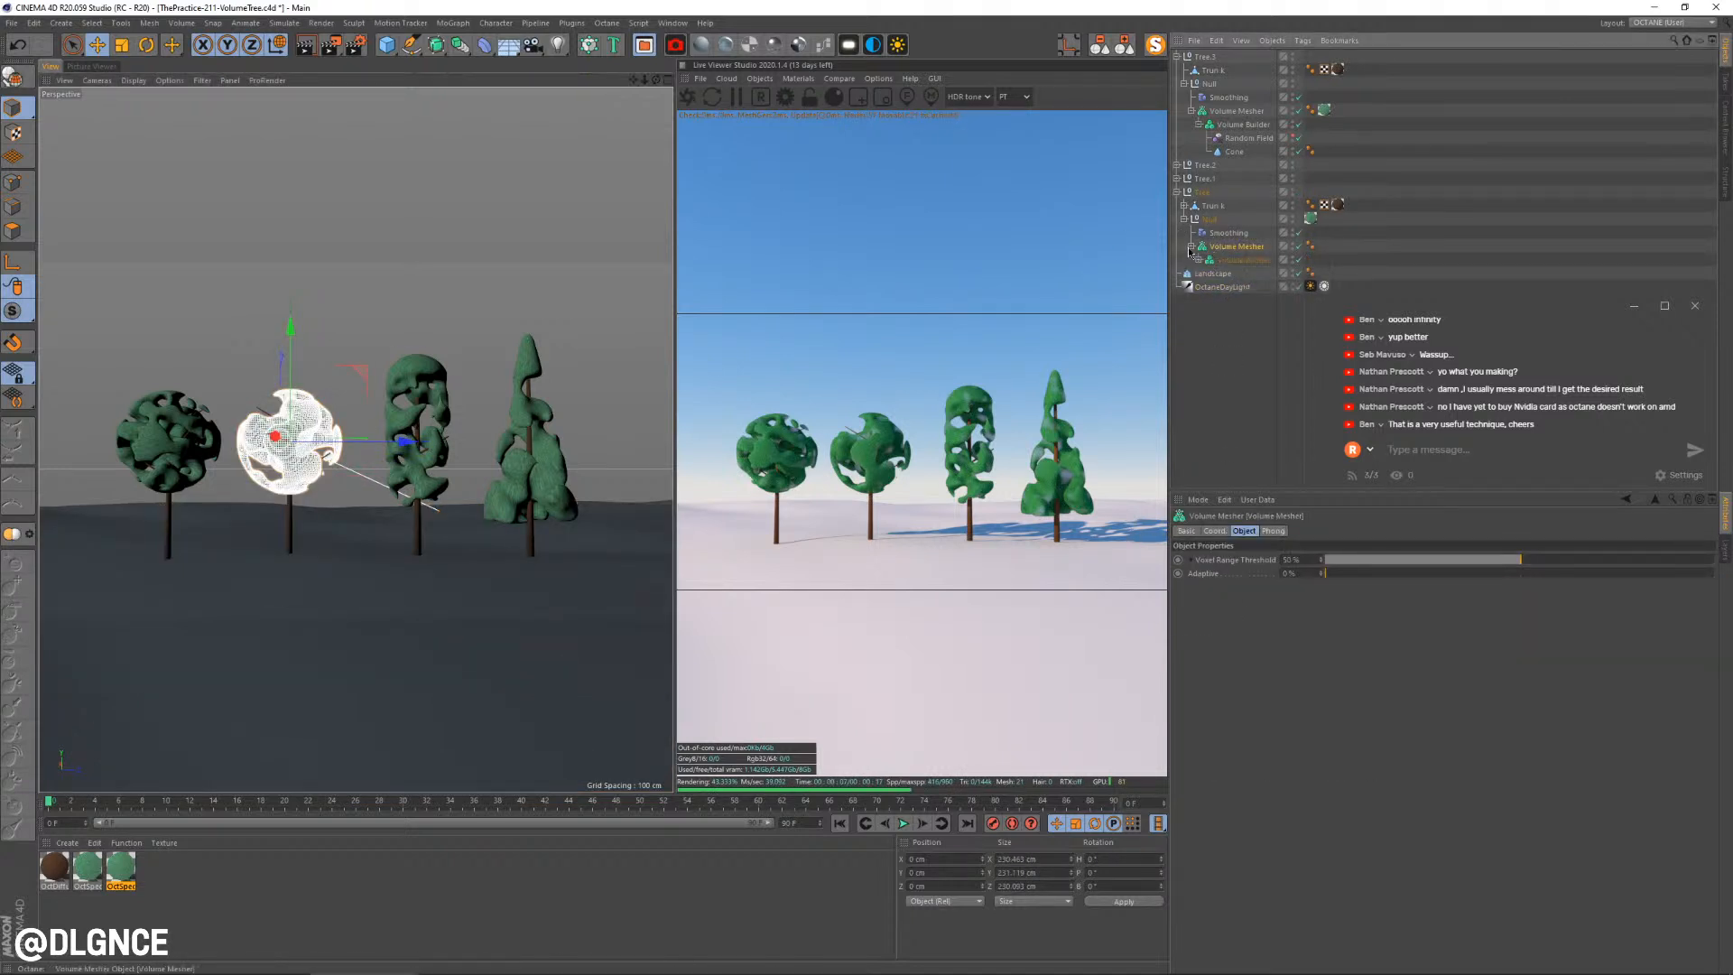
left_click(1198, 260)
left_click(1243, 273)
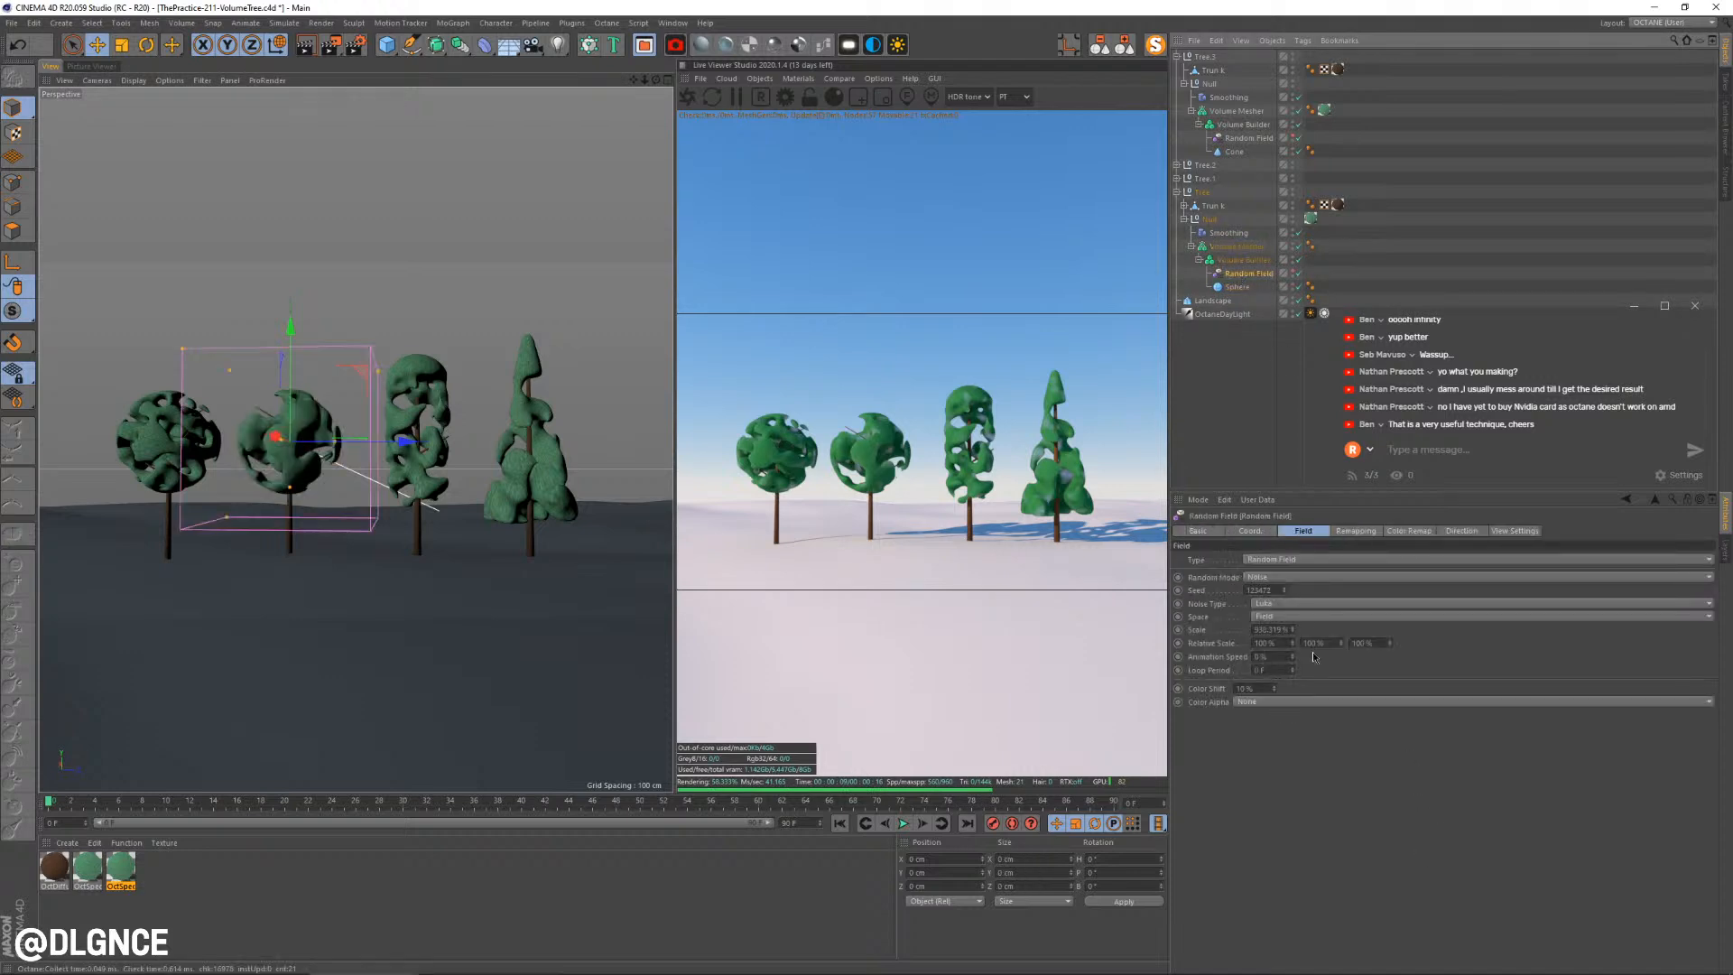
left_click(1285, 588)
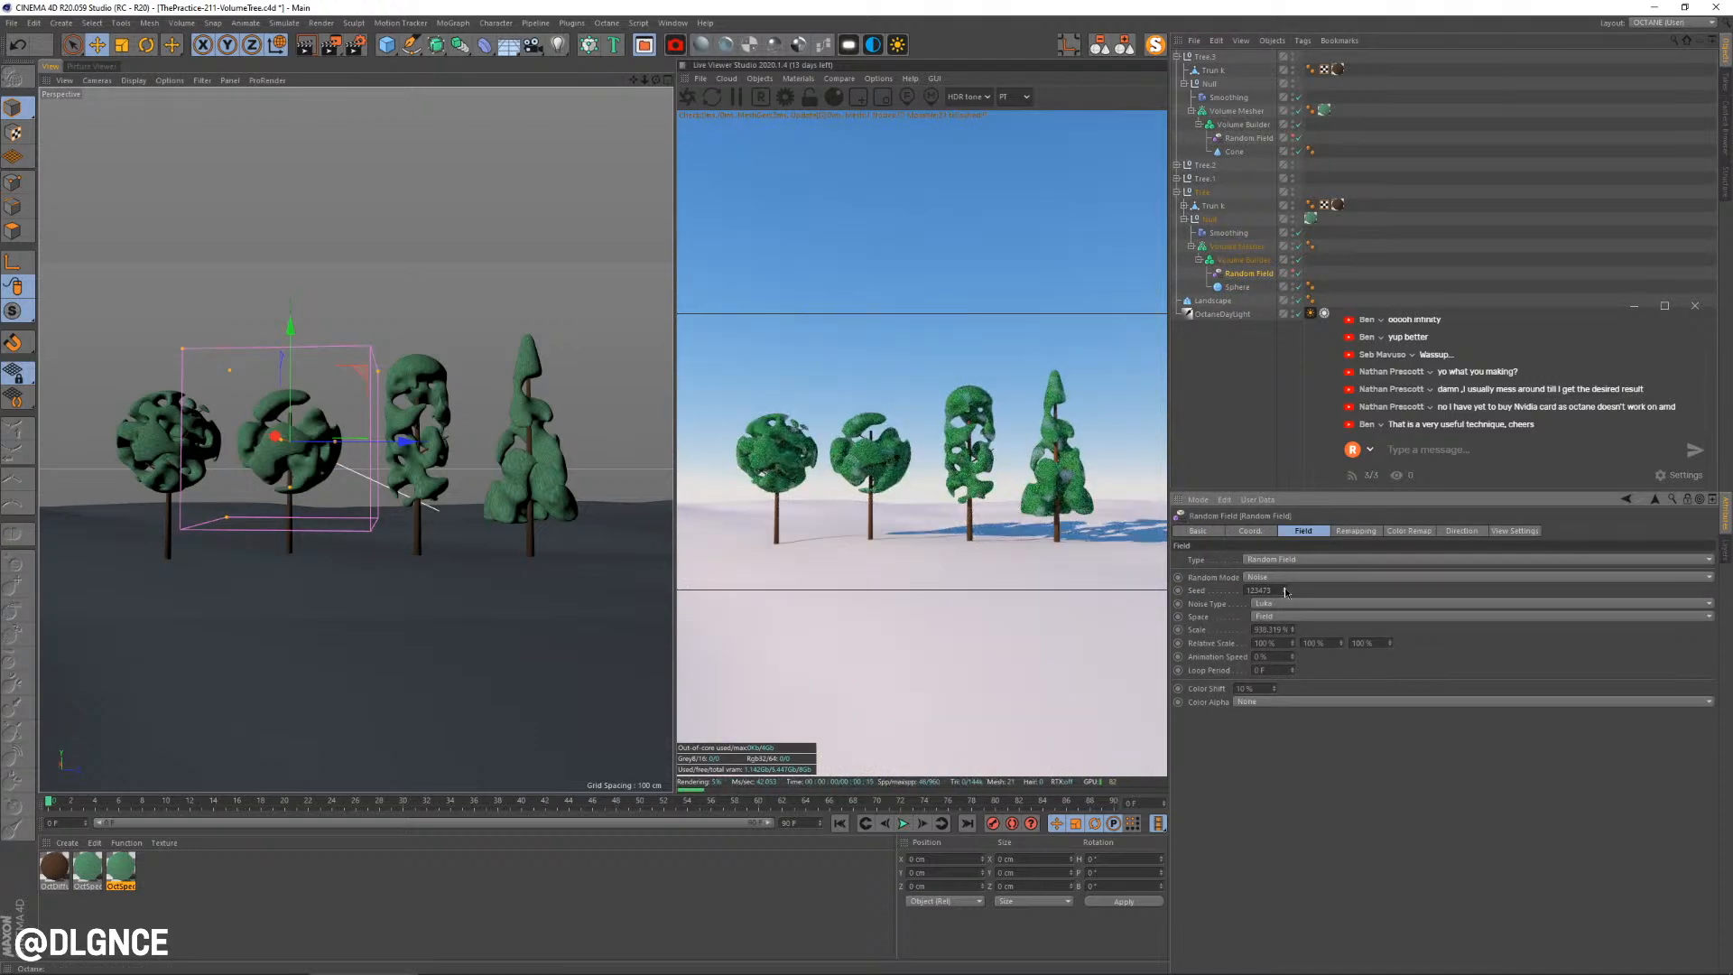
left_click(1285, 588)
left_click(1285, 587)
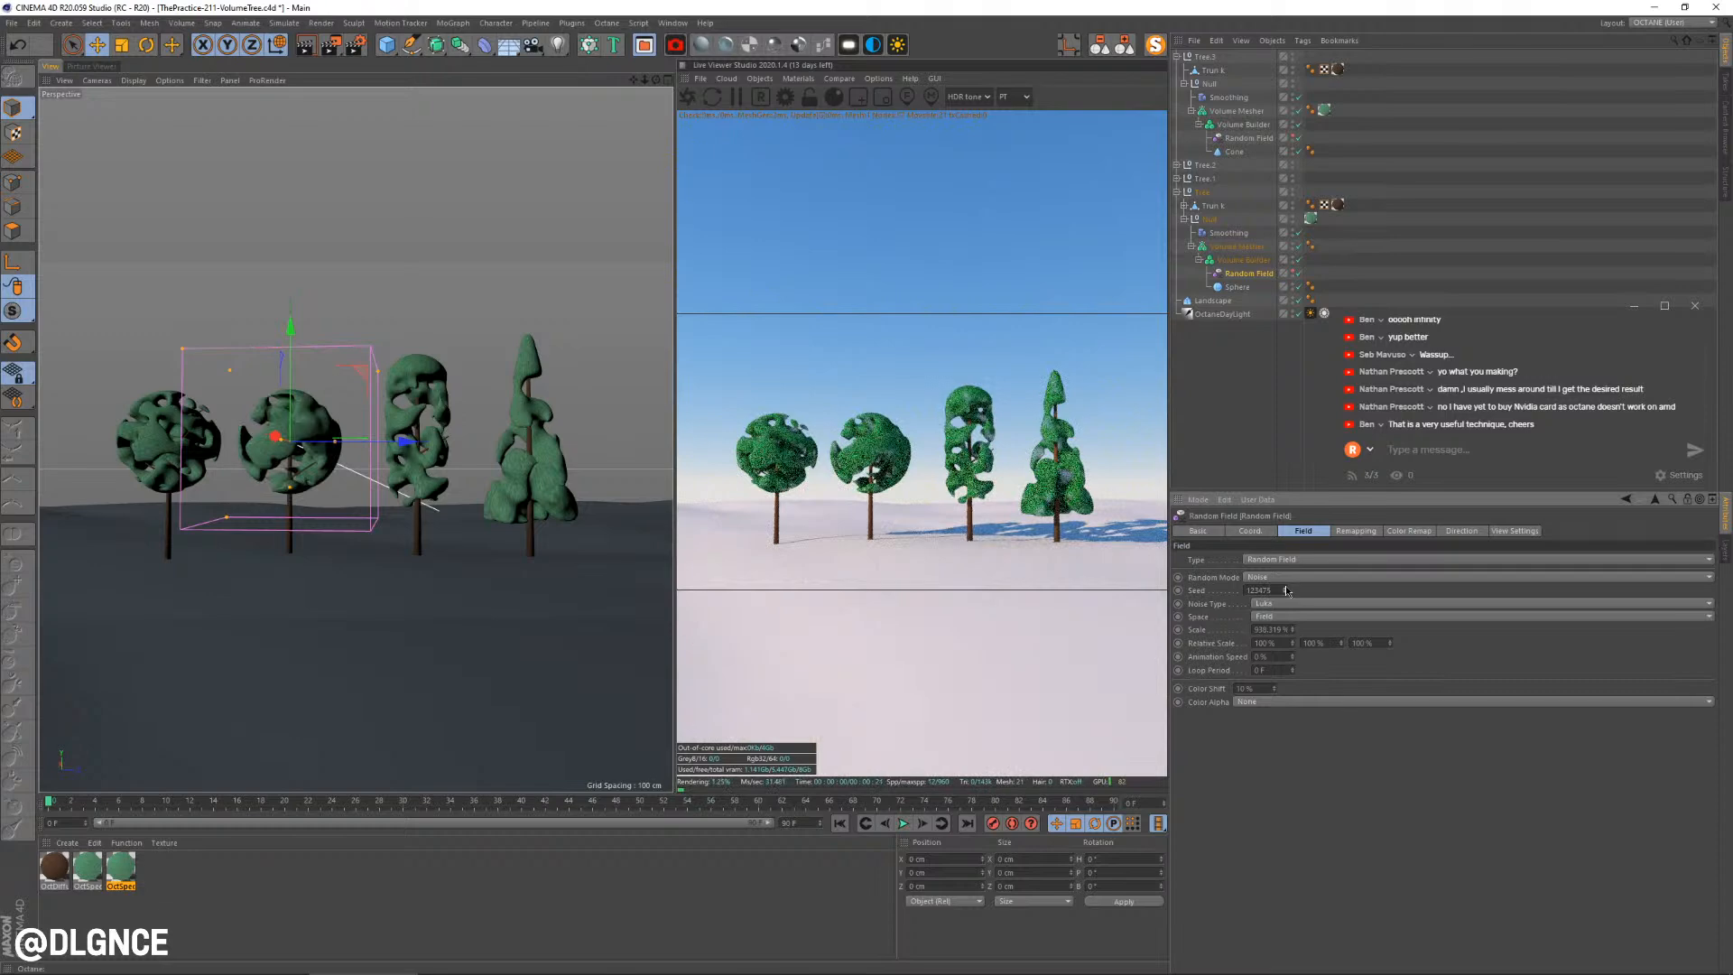
left_click(1285, 586)
left_click(1285, 587)
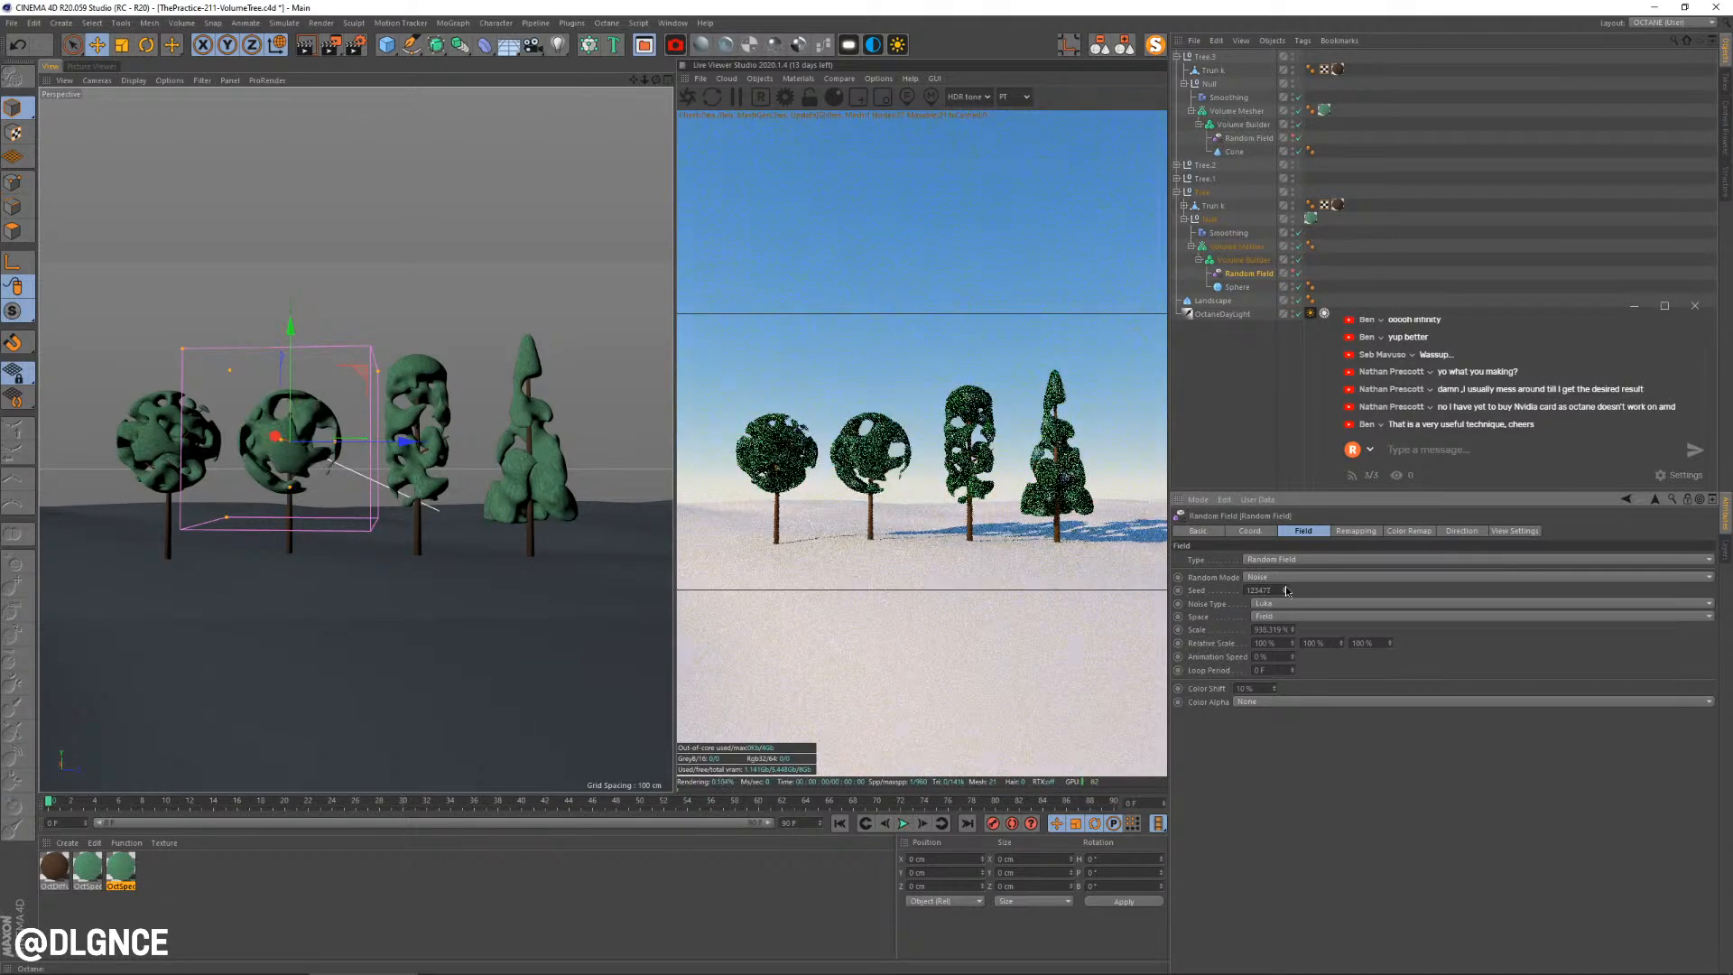
left_click(1285, 586)
left_click(1285, 586)
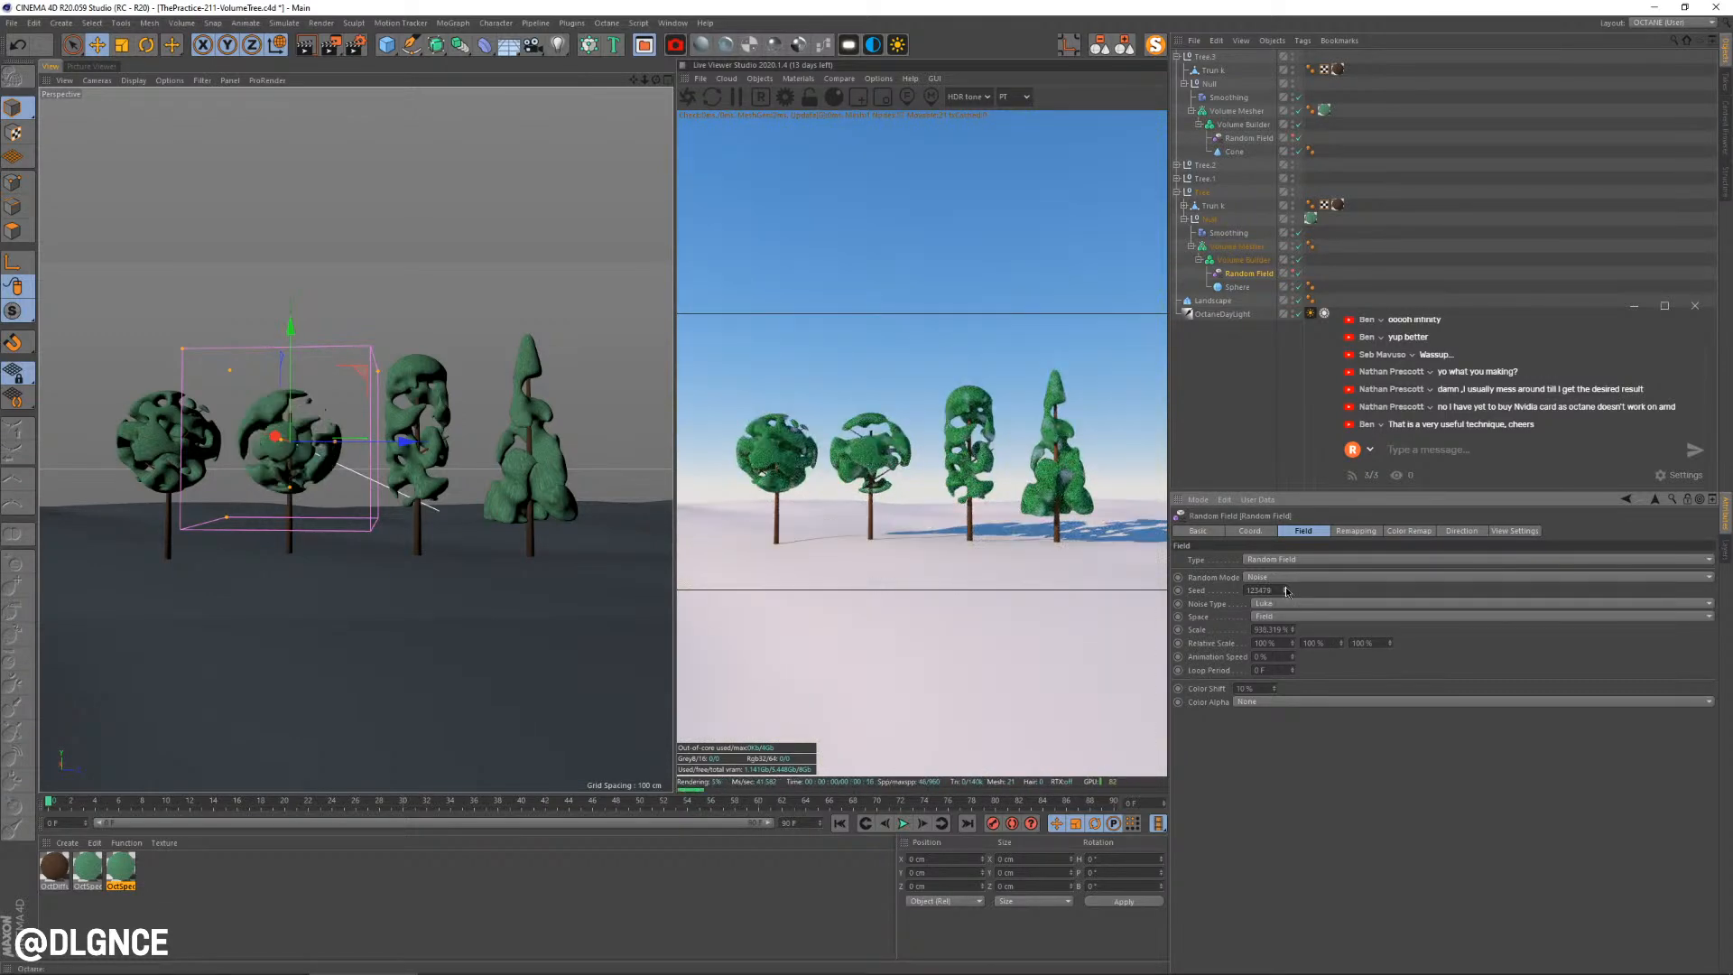
left_click(1285, 587)
left_click(1285, 587)
left_click(1285, 586)
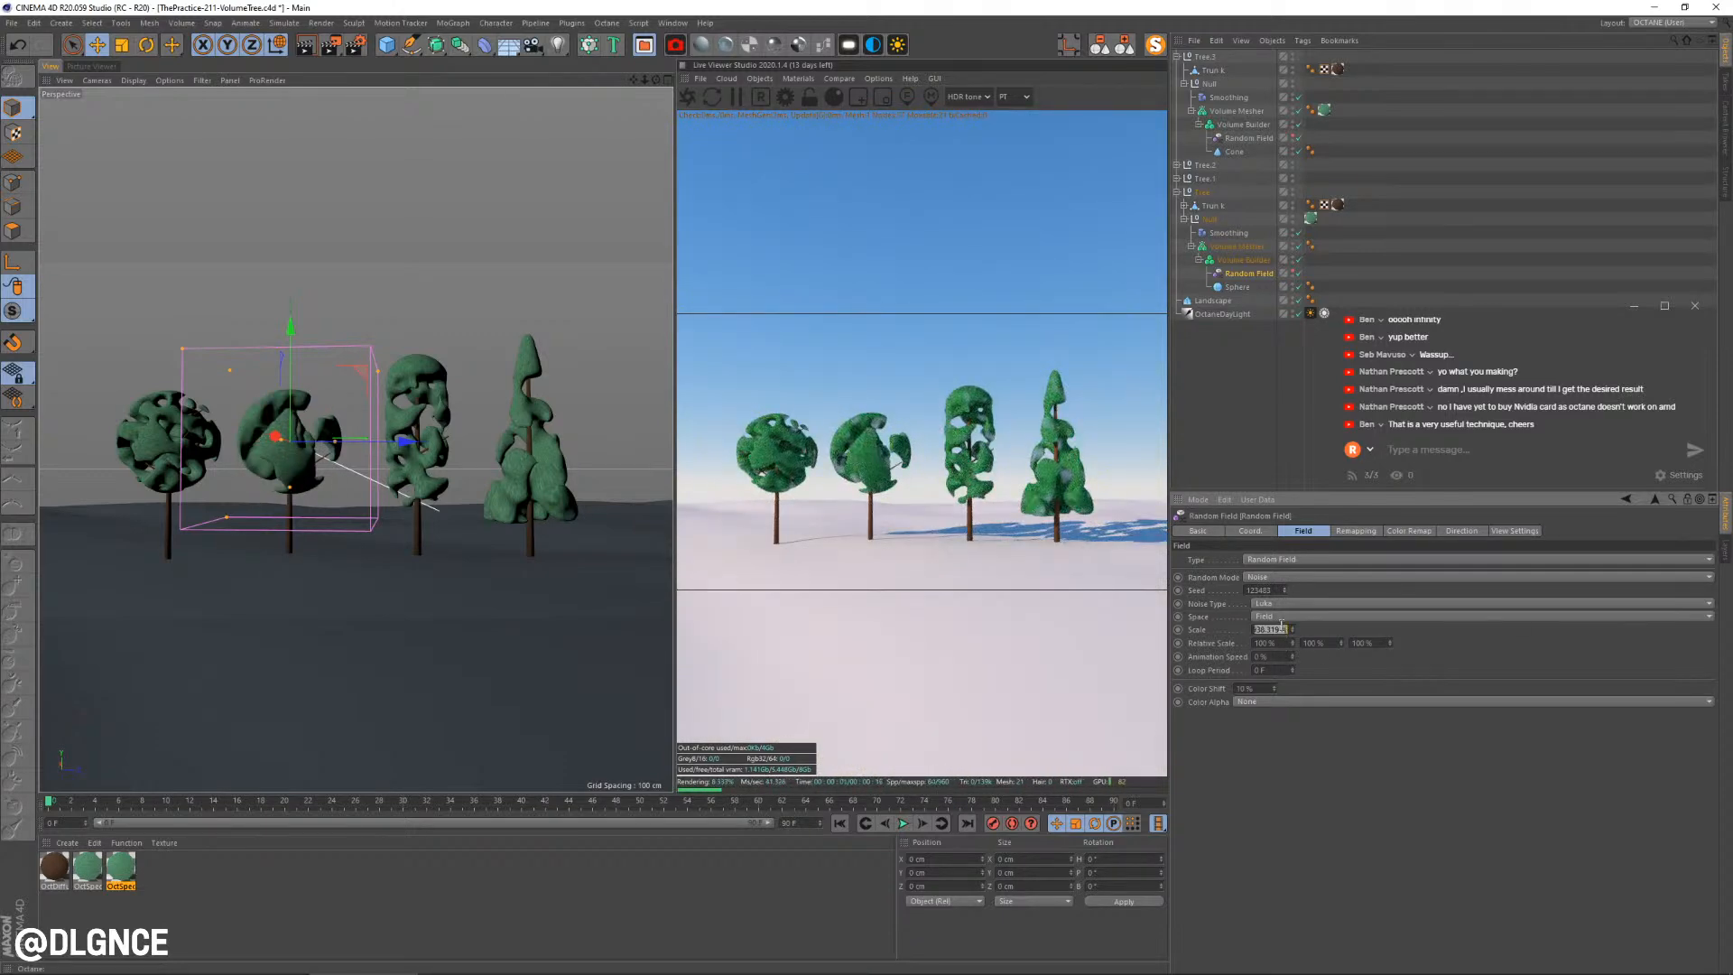
key("Return")
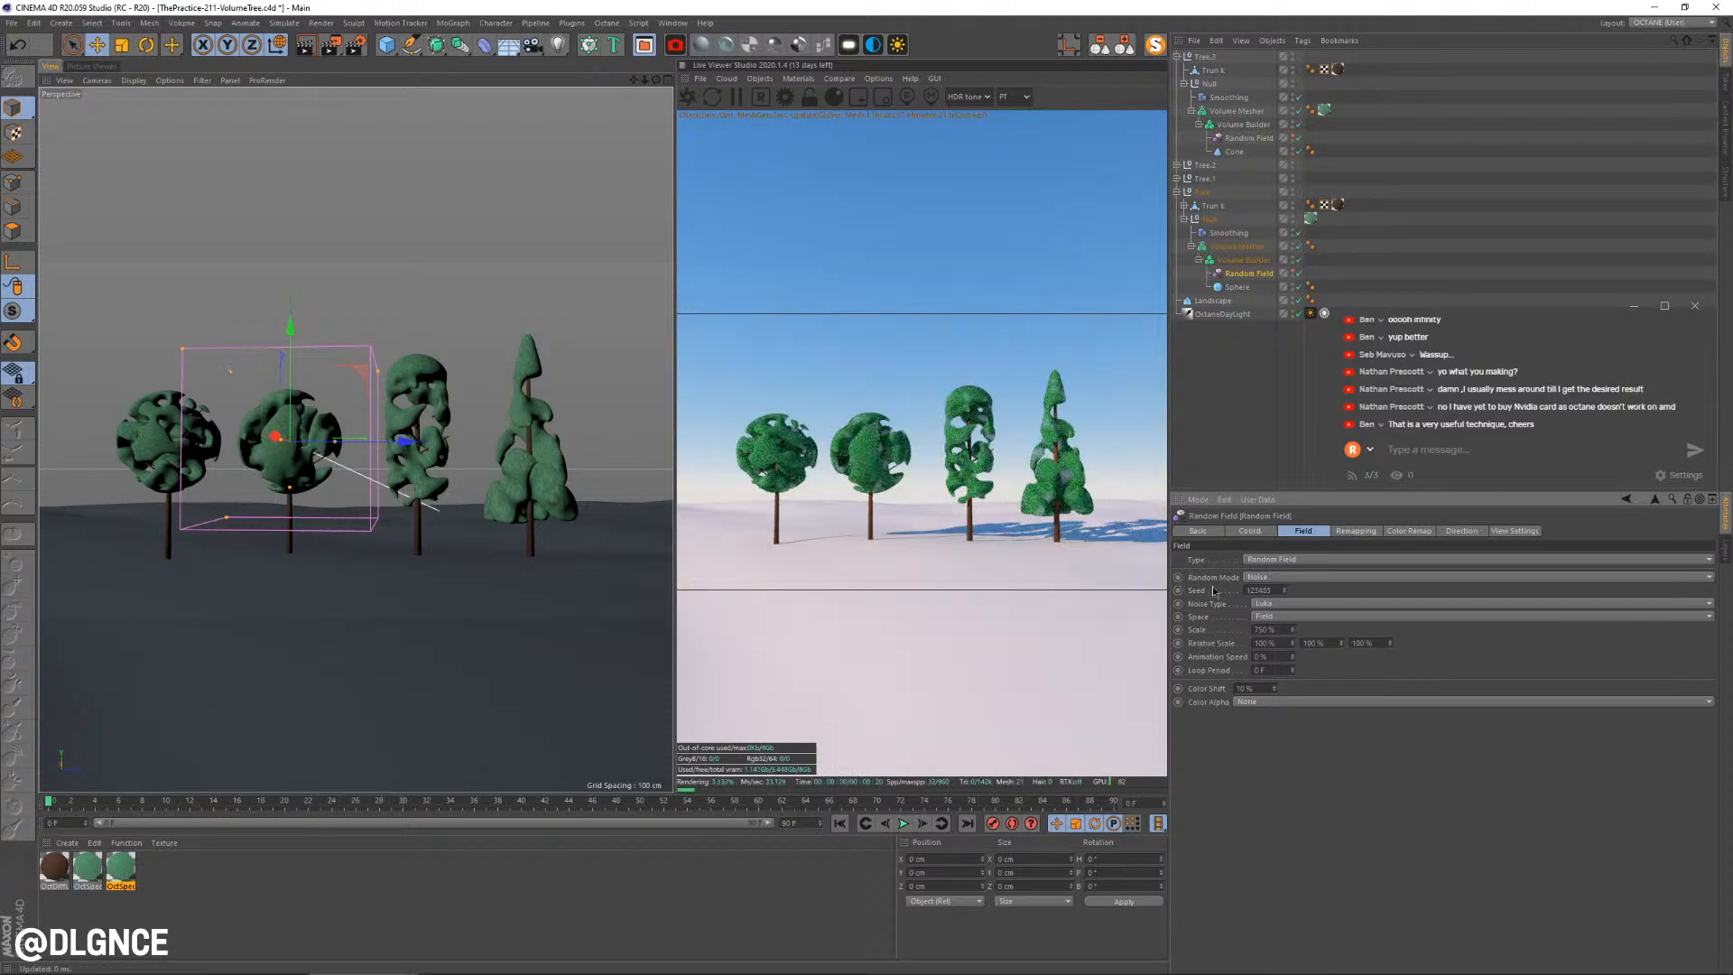
left_click(1286, 589)
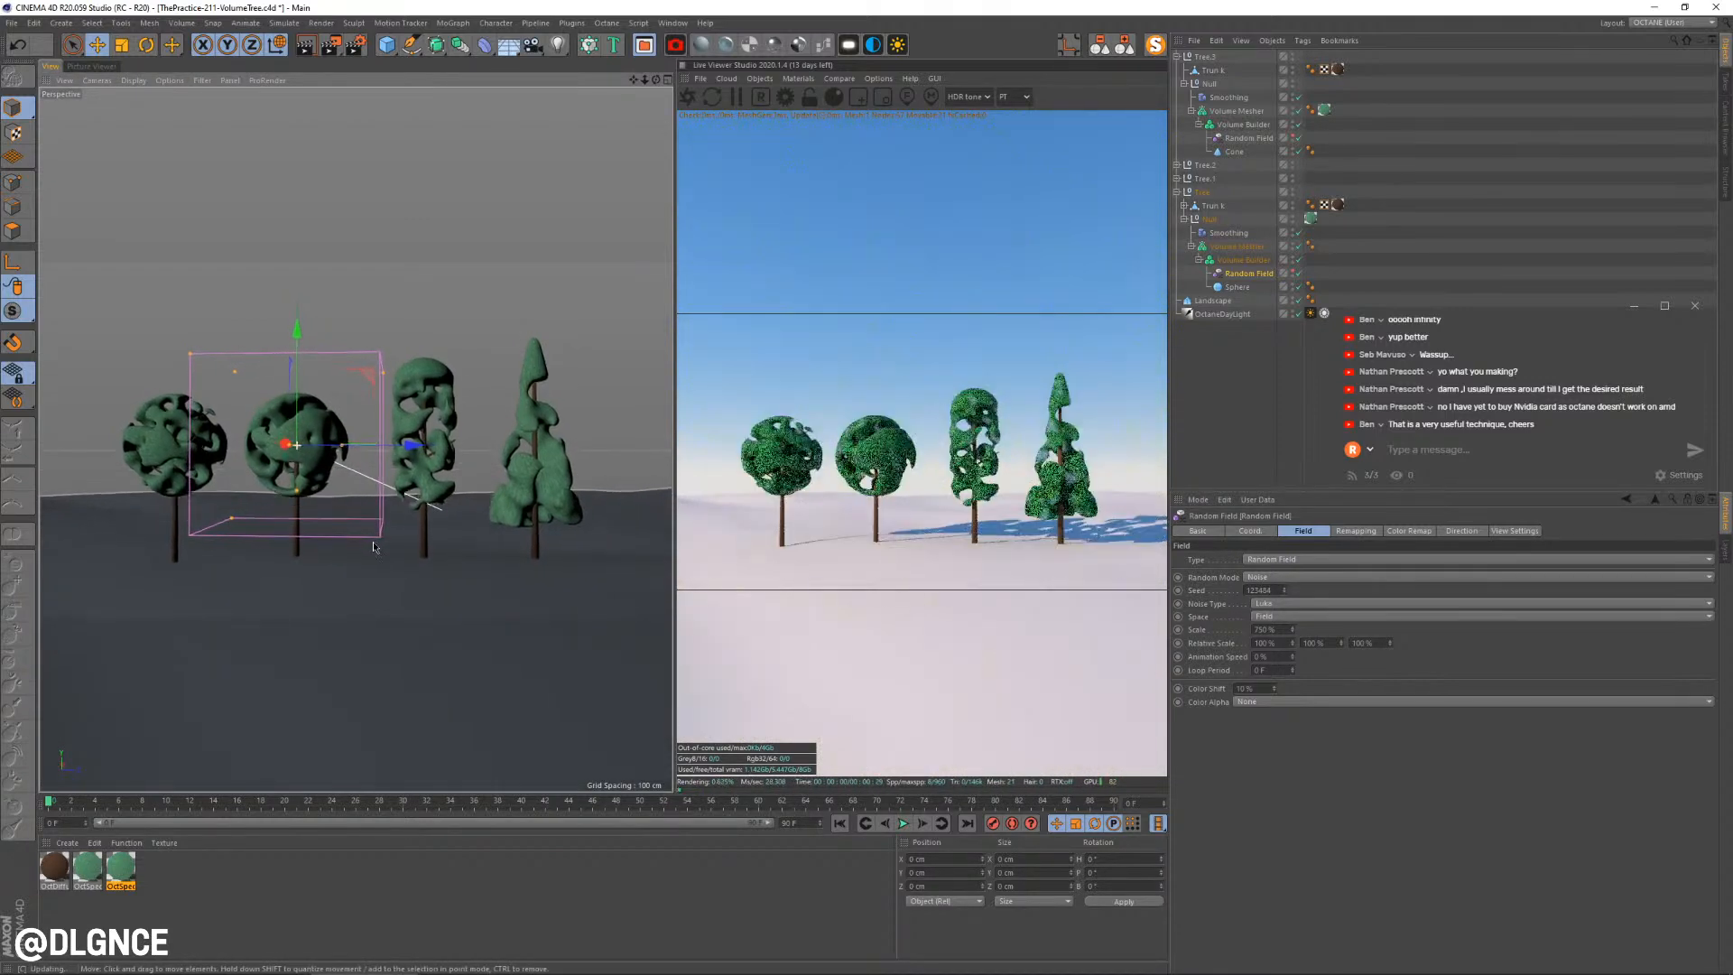
Duplicate the brown trunk material and change the copy's Diffuse color to a pale green
left_click(398, 613)
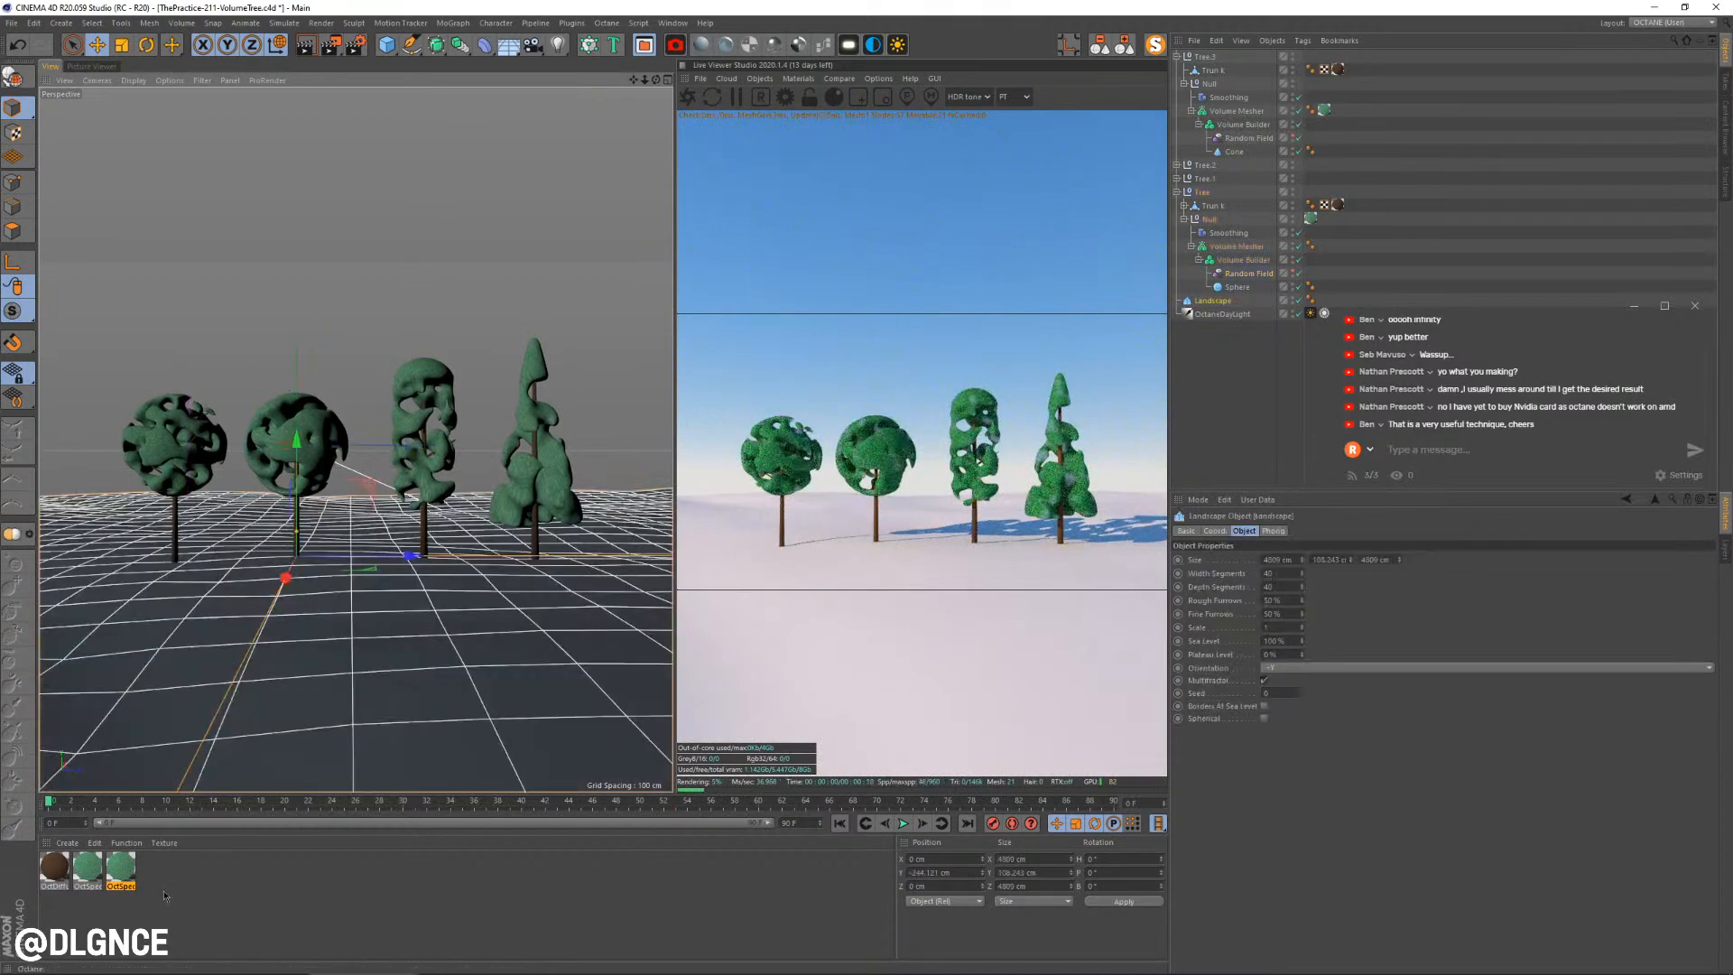
left_click_drag(56, 881, 61, 879, "ctrl")
double_click(57, 875)
left_click_drag(383, 85, 544, 272)
left_click(413, 466)
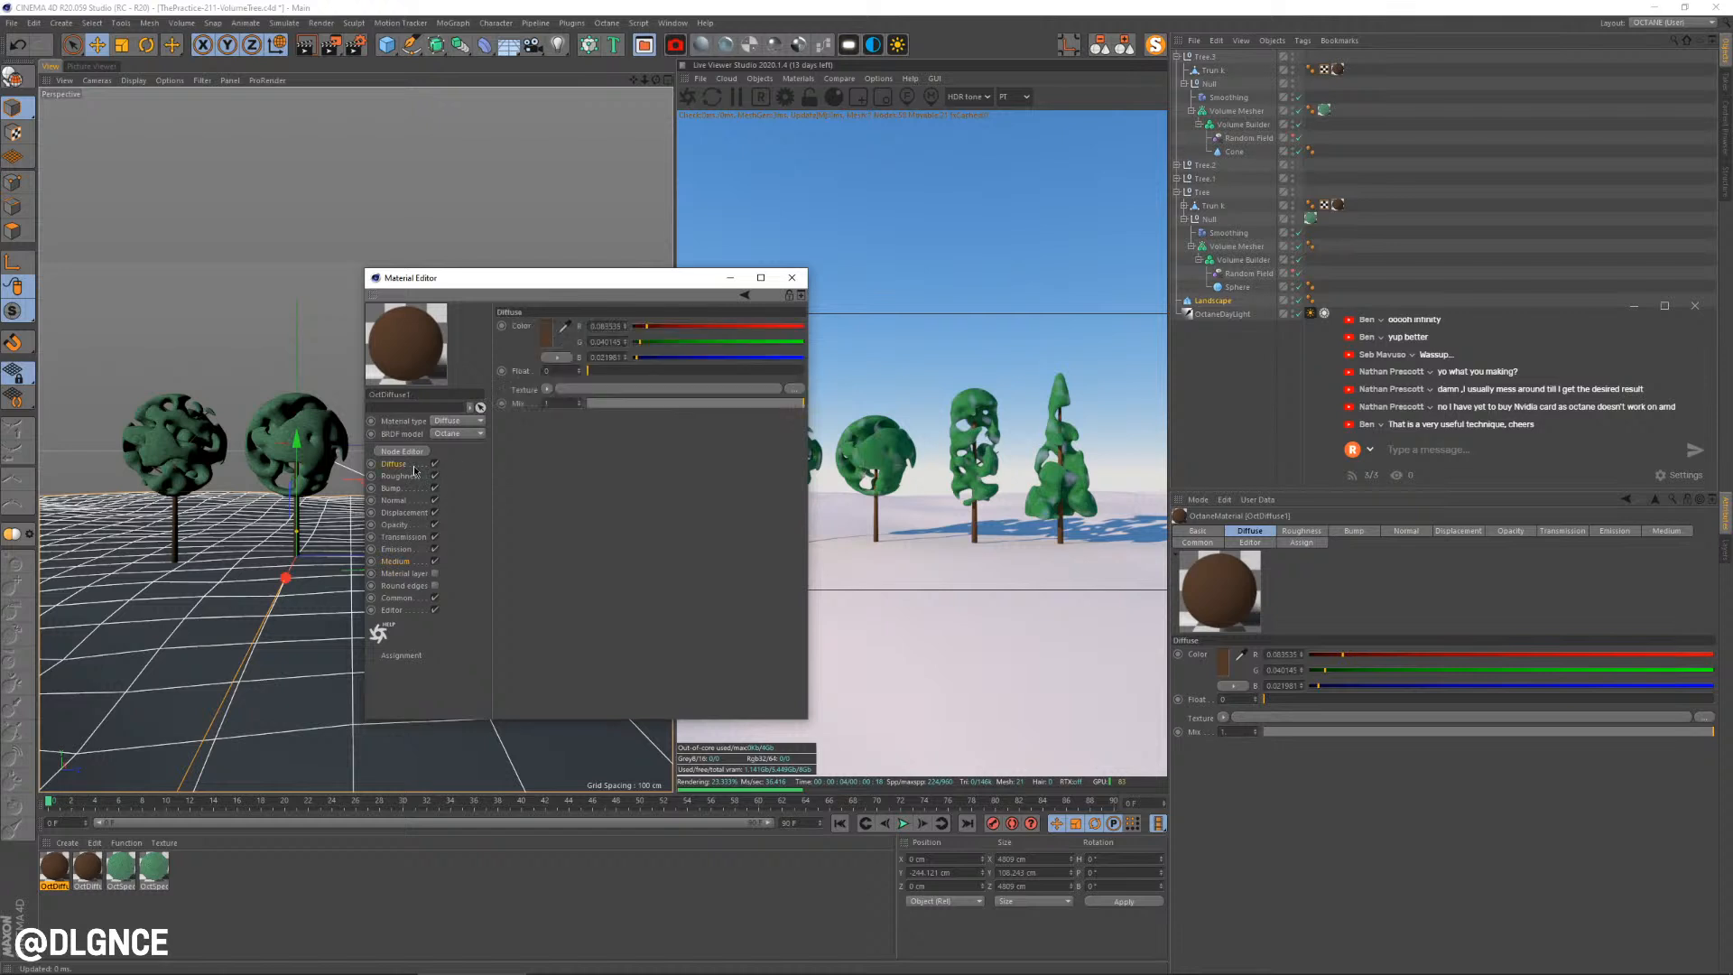
left_click(523, 337)
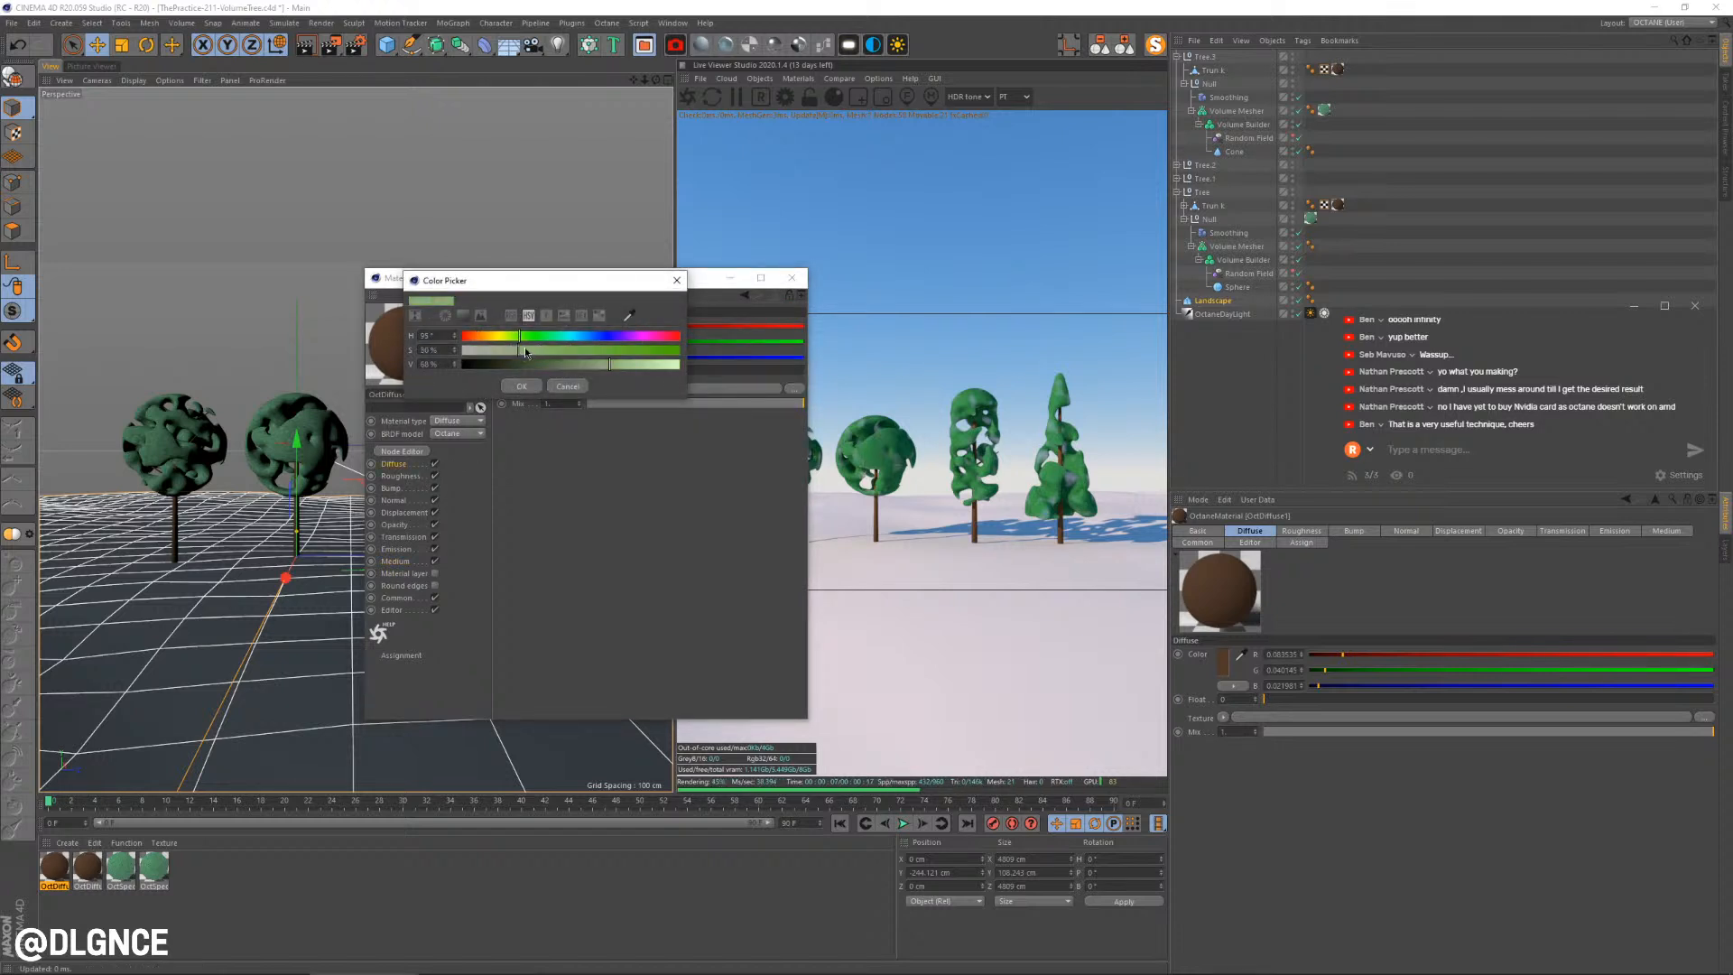
left_click(542, 386)
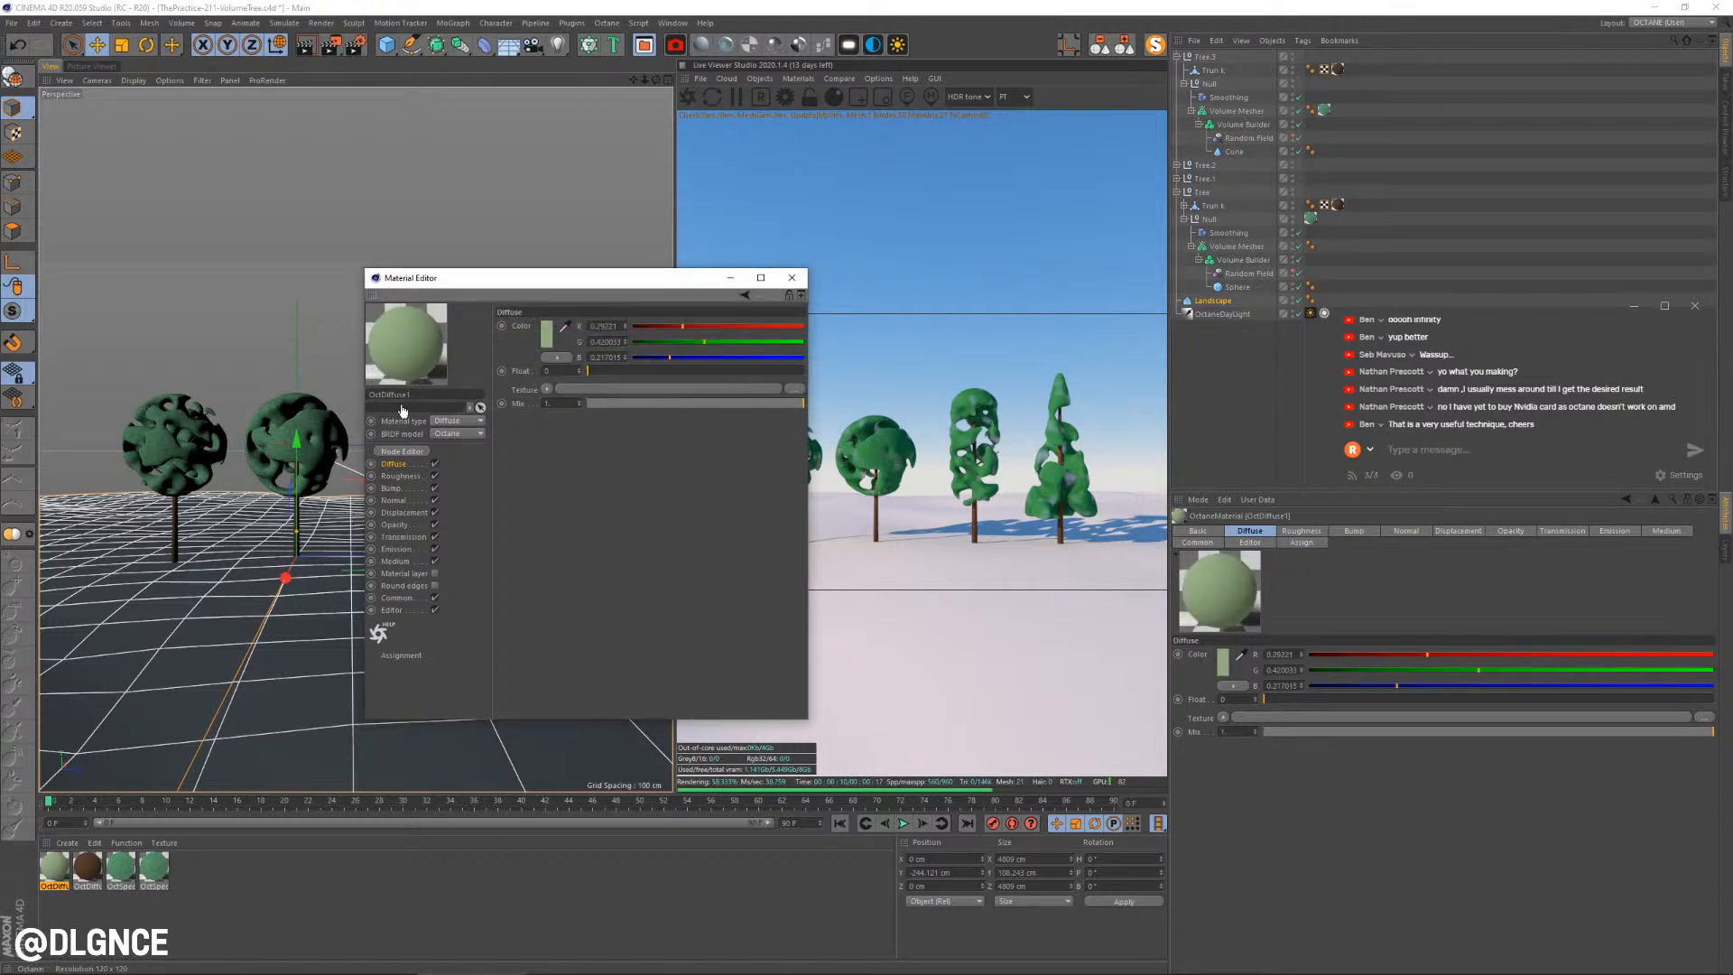
Apply the pale green material to the Landscape and close the Material Editor
left_click_drag(273, 704, 256, 717)
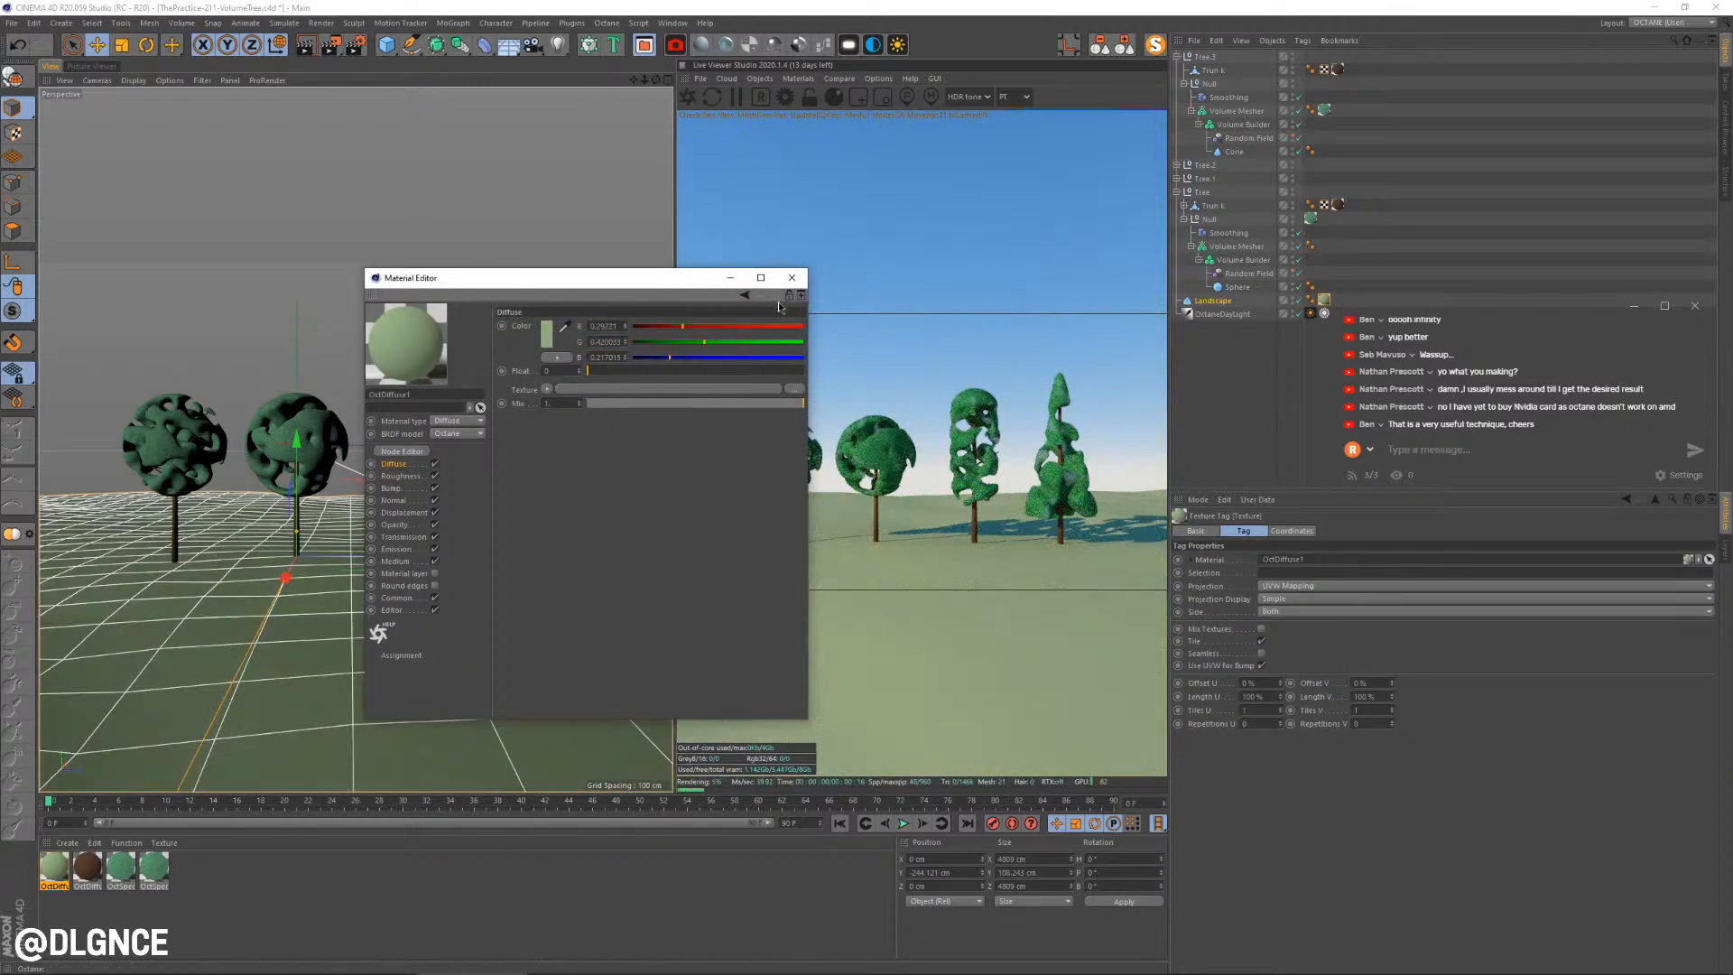
left_click(790, 282)
scroll(465, 524, "up", 3)
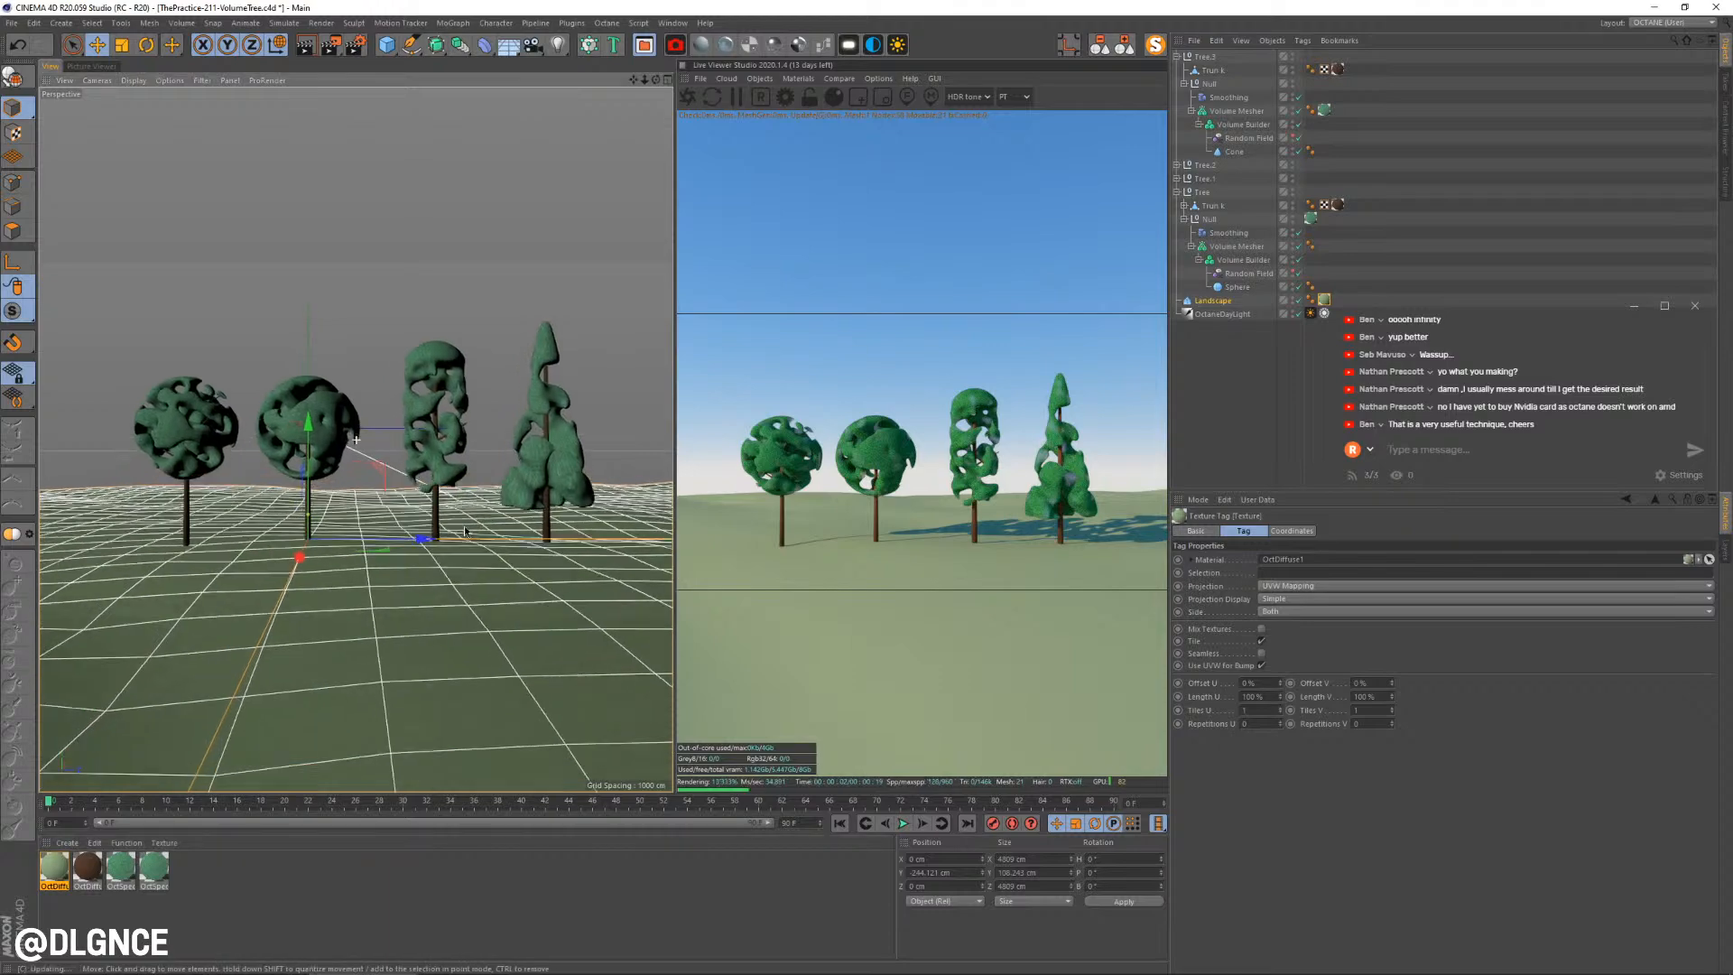
mouse_move(465, 524)
left_mouse_down("alt")
mouse_move(464, 546)
mouse_move(510, 552)
mouse_move(451, 518)
left_mouse_up("alt")
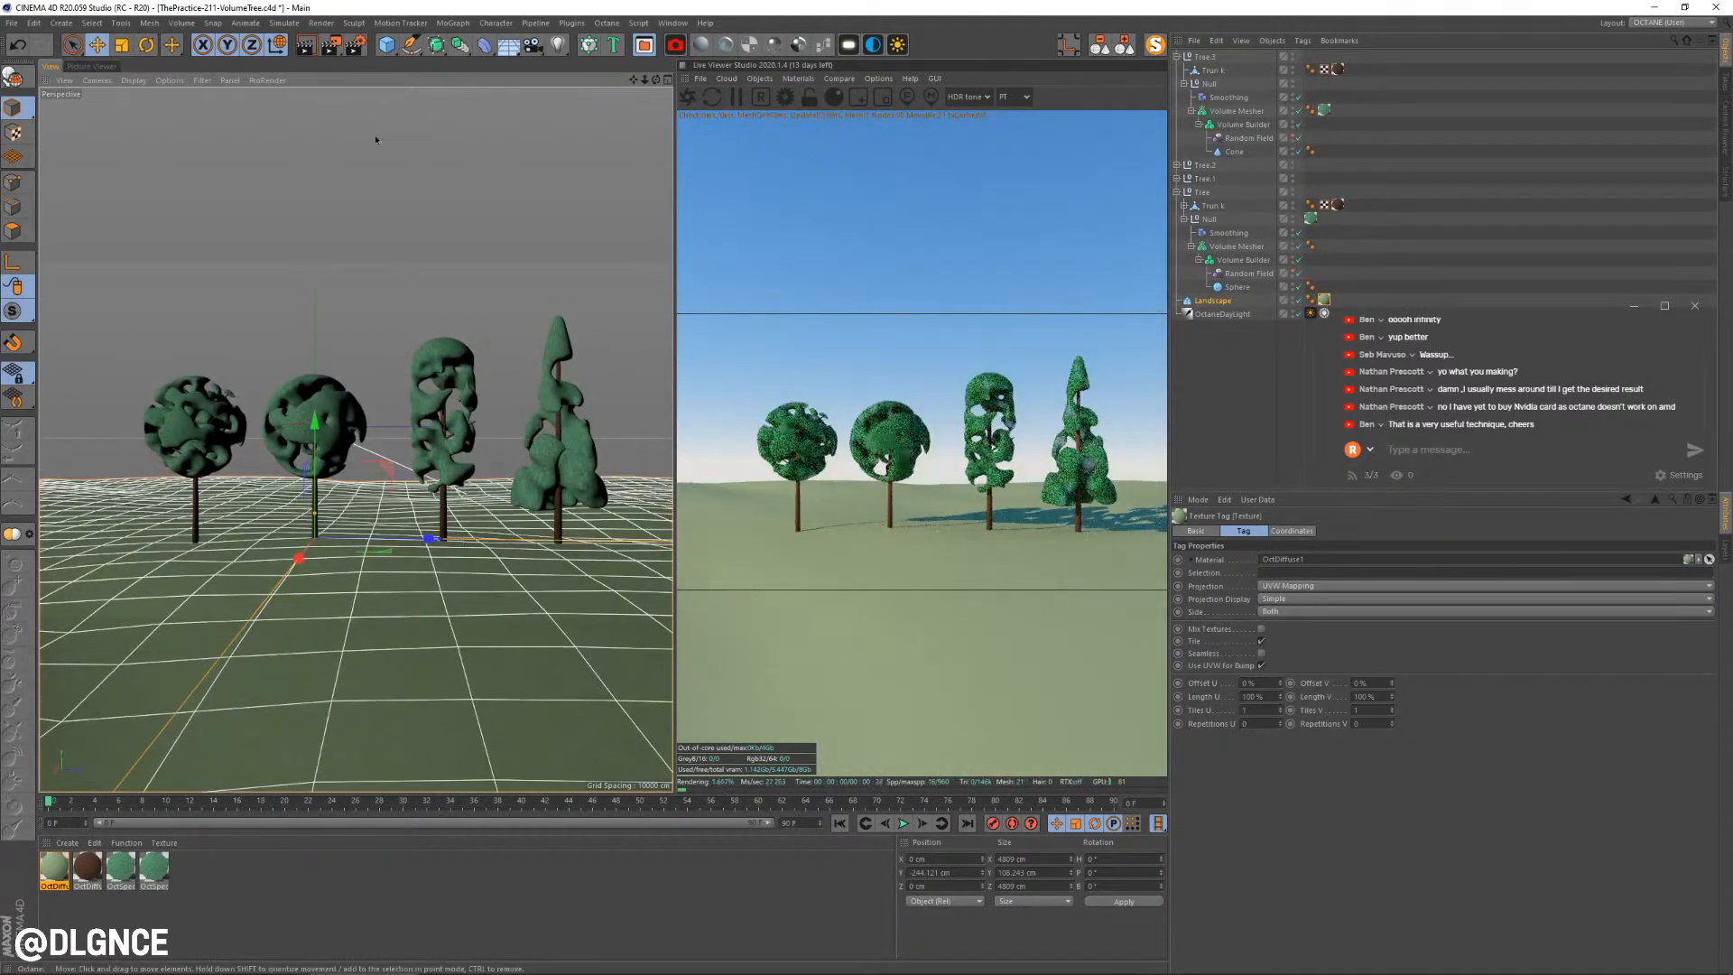
Add a Plane 1 cm wide and 5 cm high, with one width segment and one height segment
left_click(398, 43)
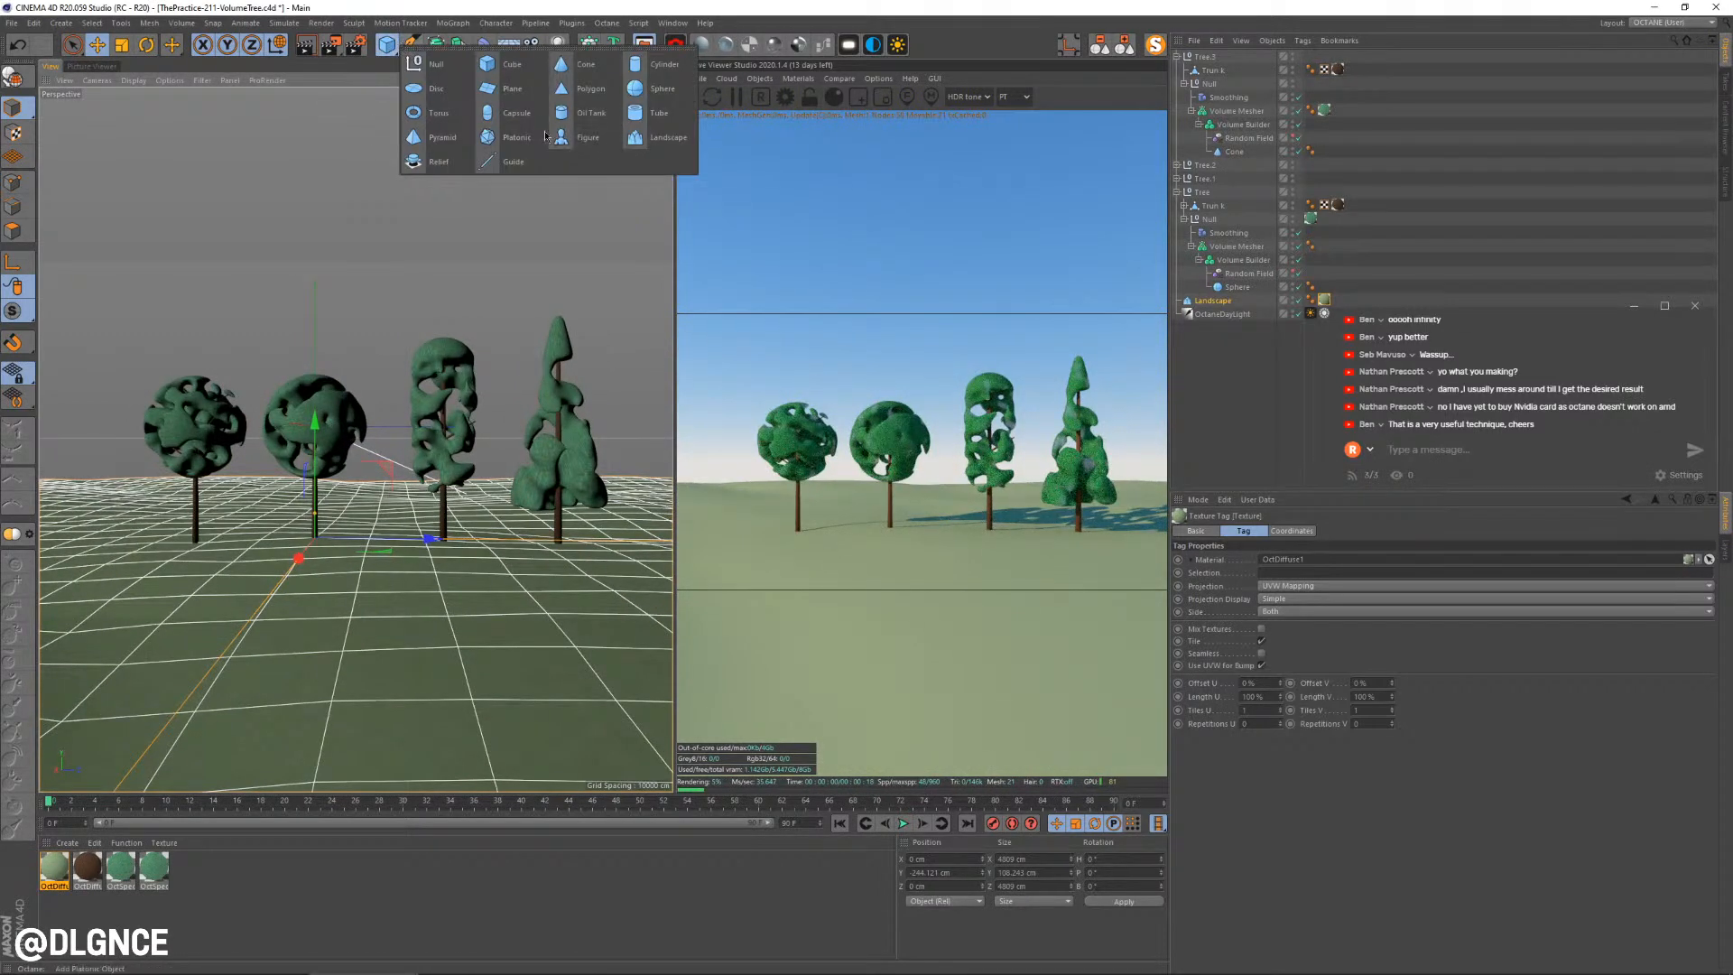
left_click(489, 88)
left_click(1280, 560)
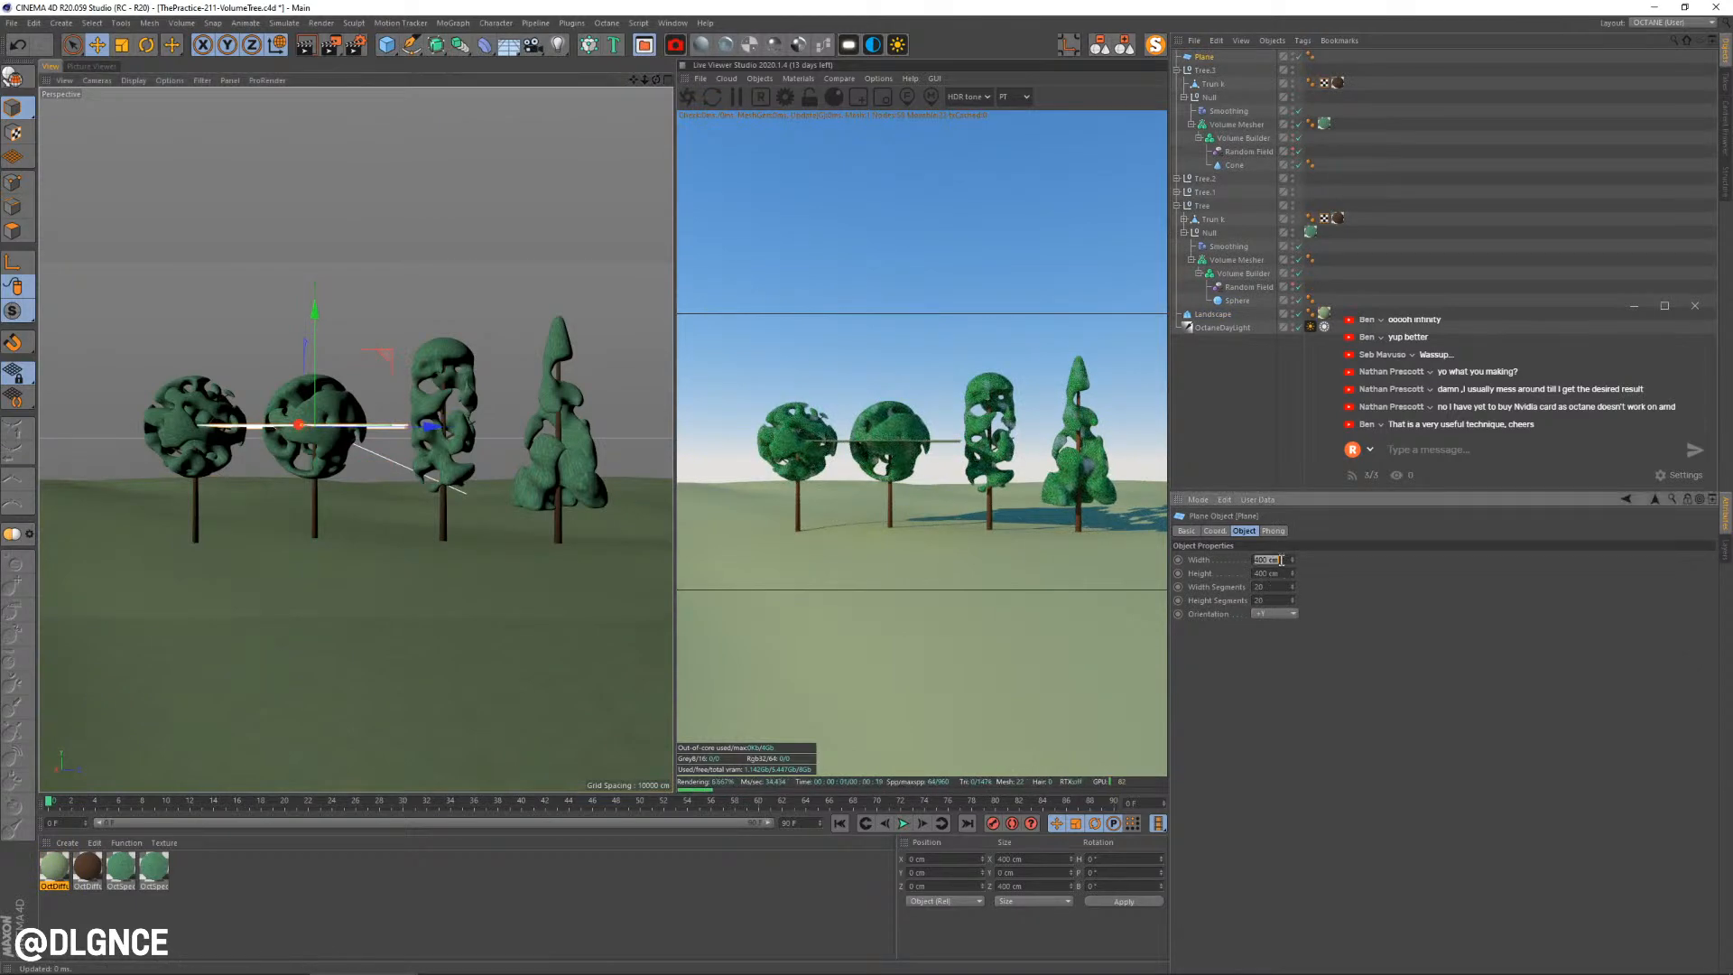
type("1")
key("Tab")
type("5")
key("Tab")
type("1")
key("Tab")
type("1")
key("Tab")
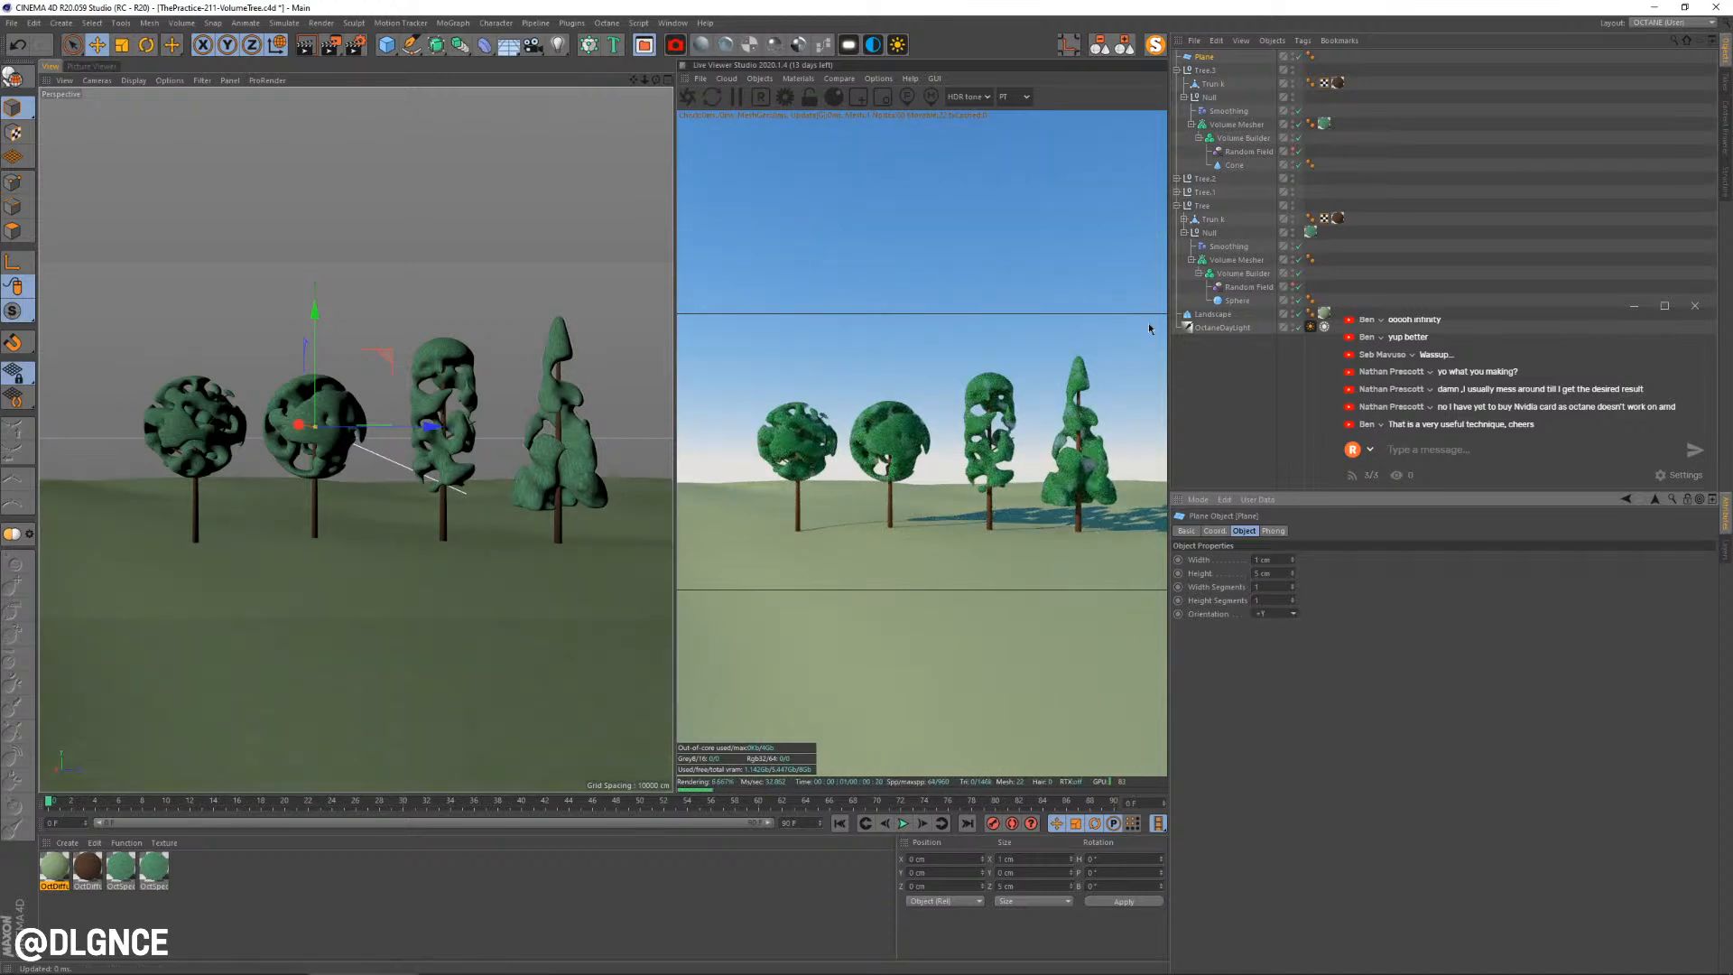
Isolate the Plane, resize it to about 0.18 cm wide and 8.8 cm high, and restore the full scene
left_click(1155, 45)
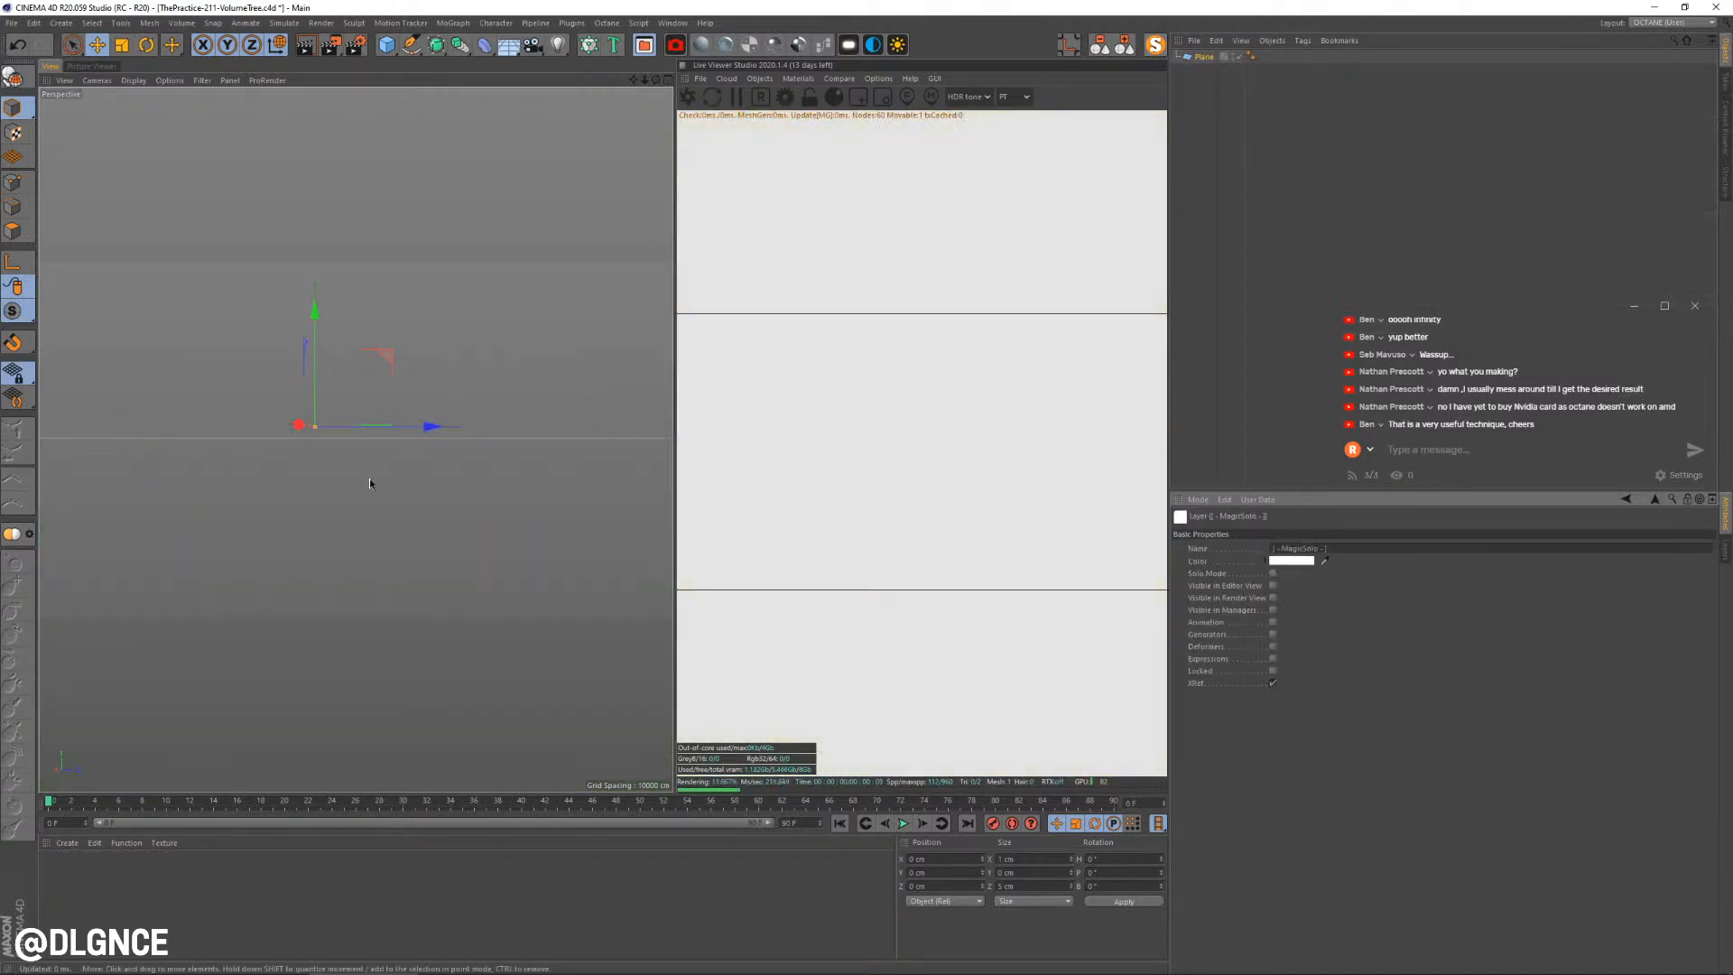
left_click_drag(386, 575, 498, 515, "alt")
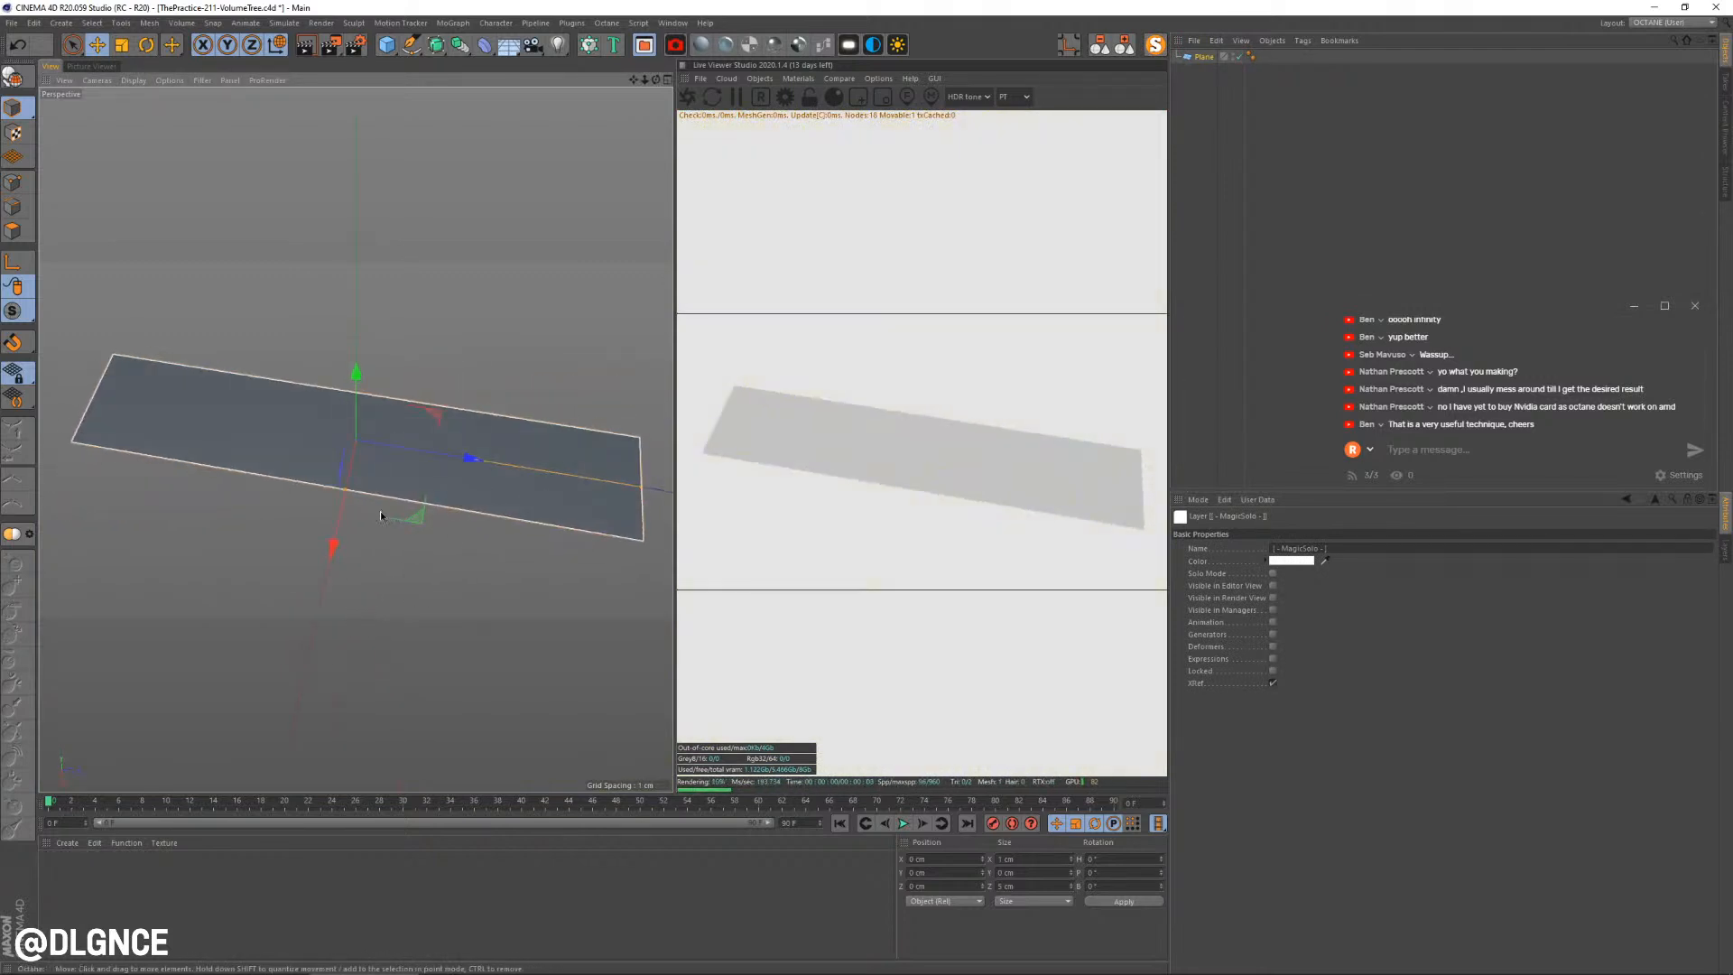
left_click_drag(347, 491, 375, 456)
key("ctrl+z")
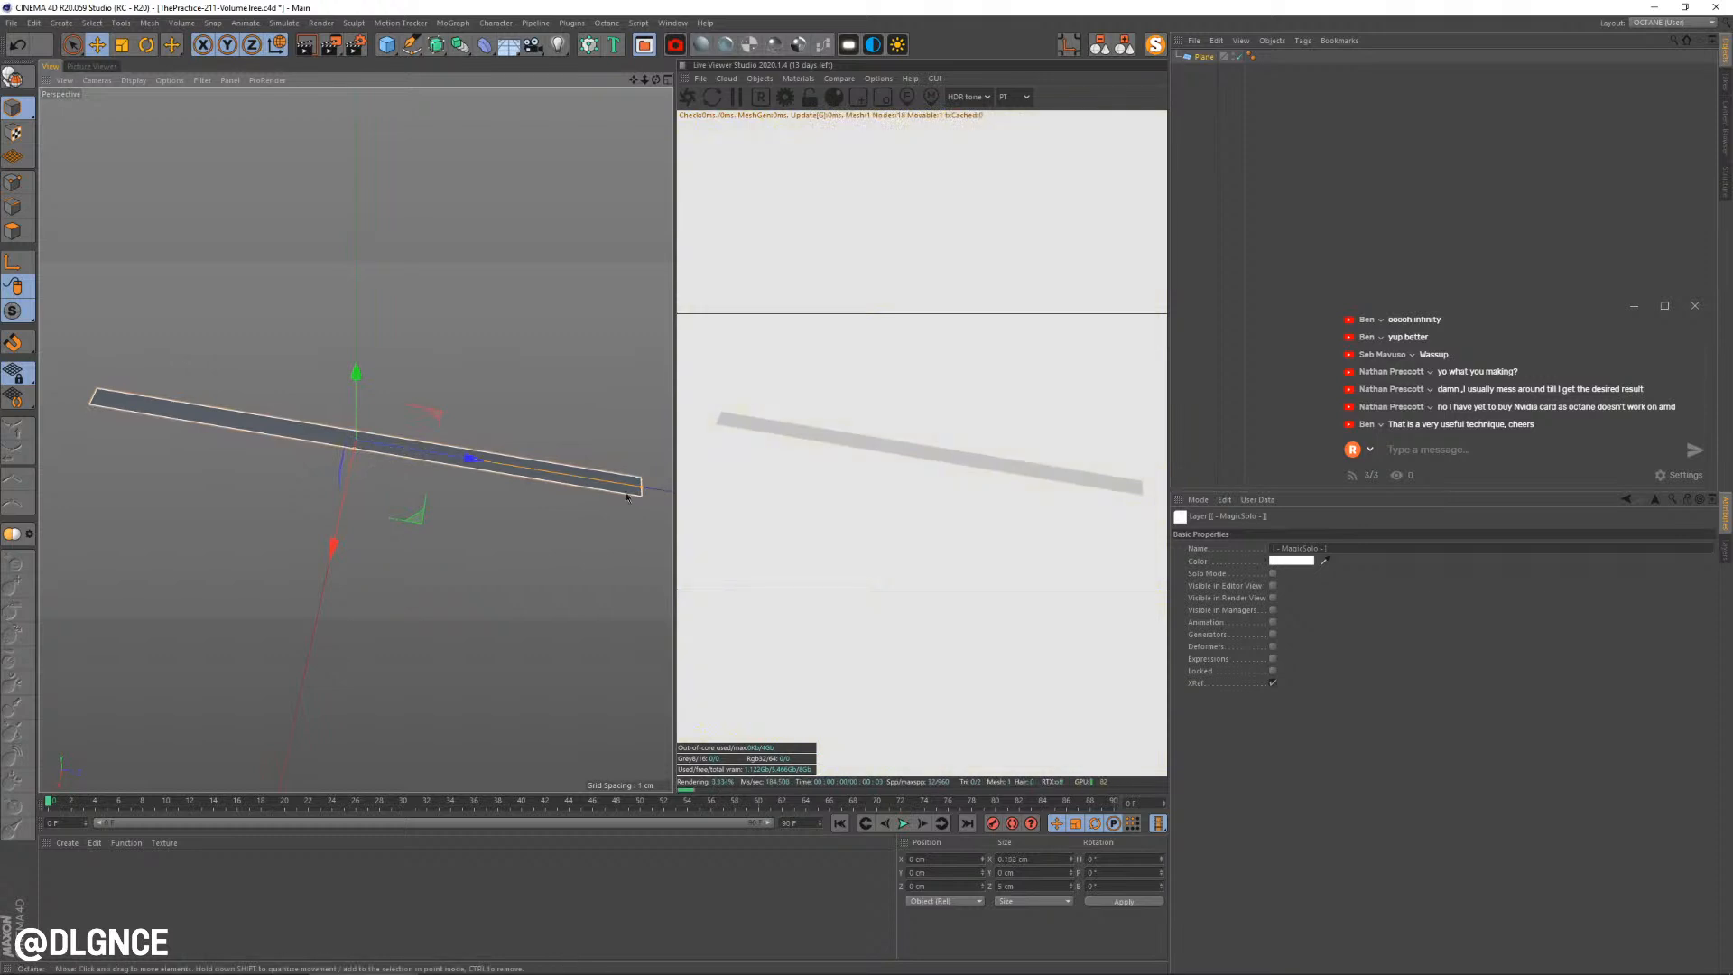
left_click_drag(642, 488, 841, 522)
scroll(418, 443, "down", 7)
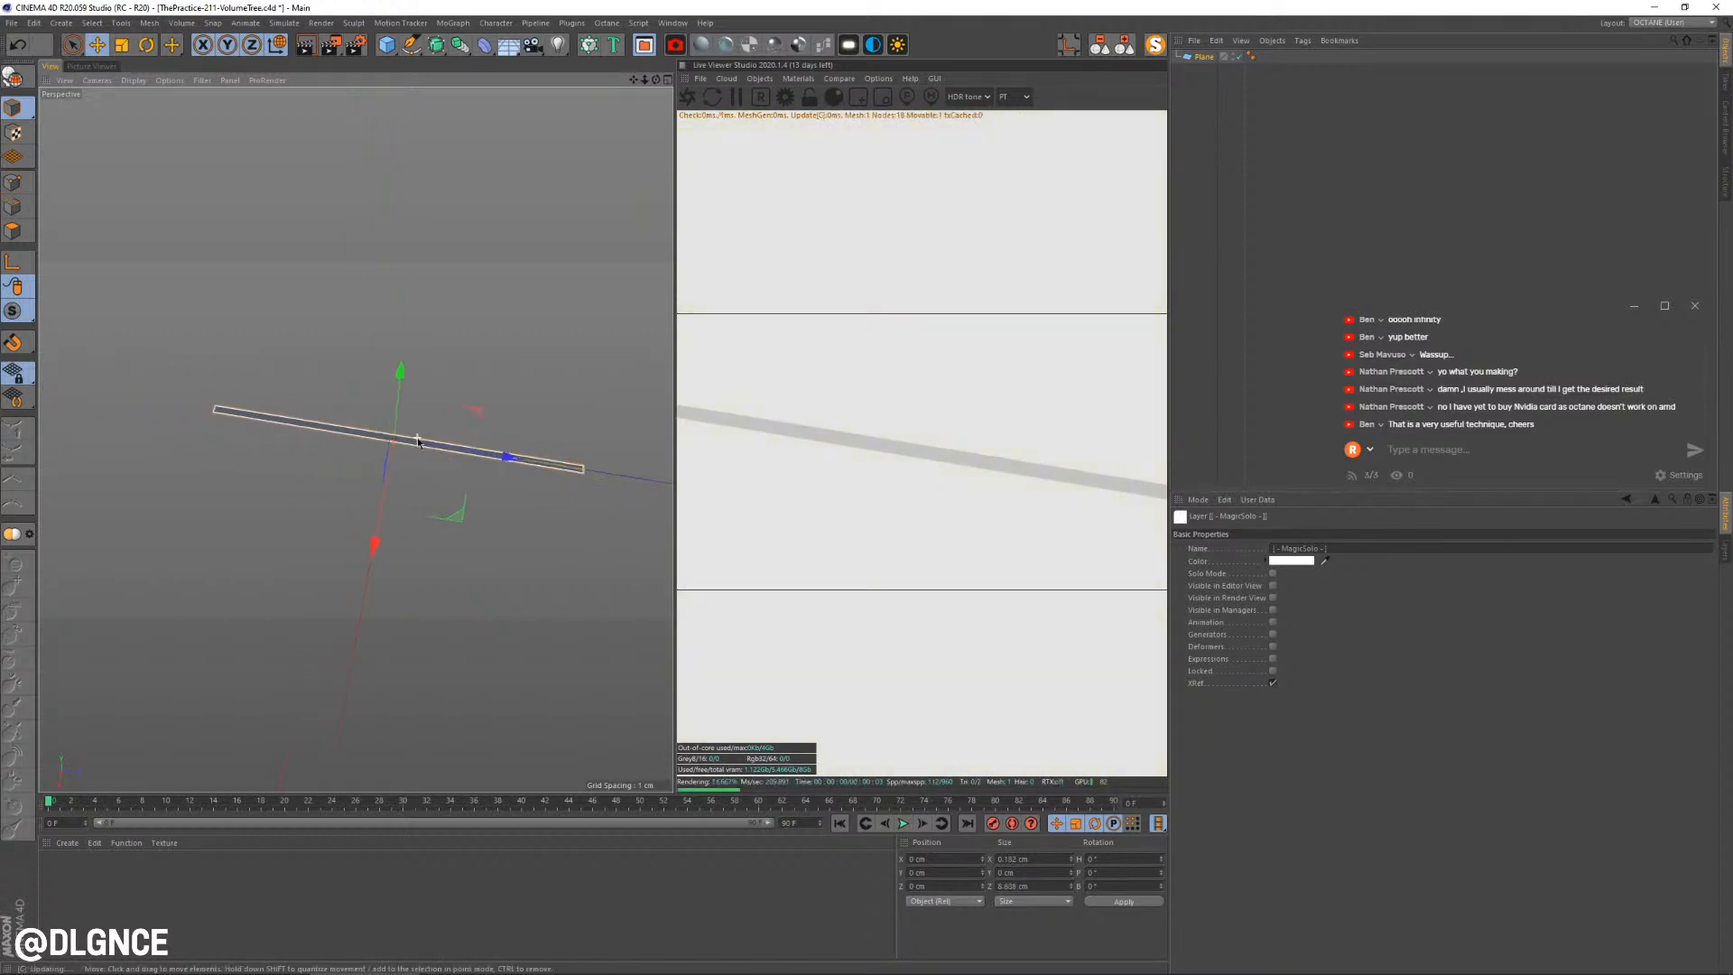
left_click(1198, 56)
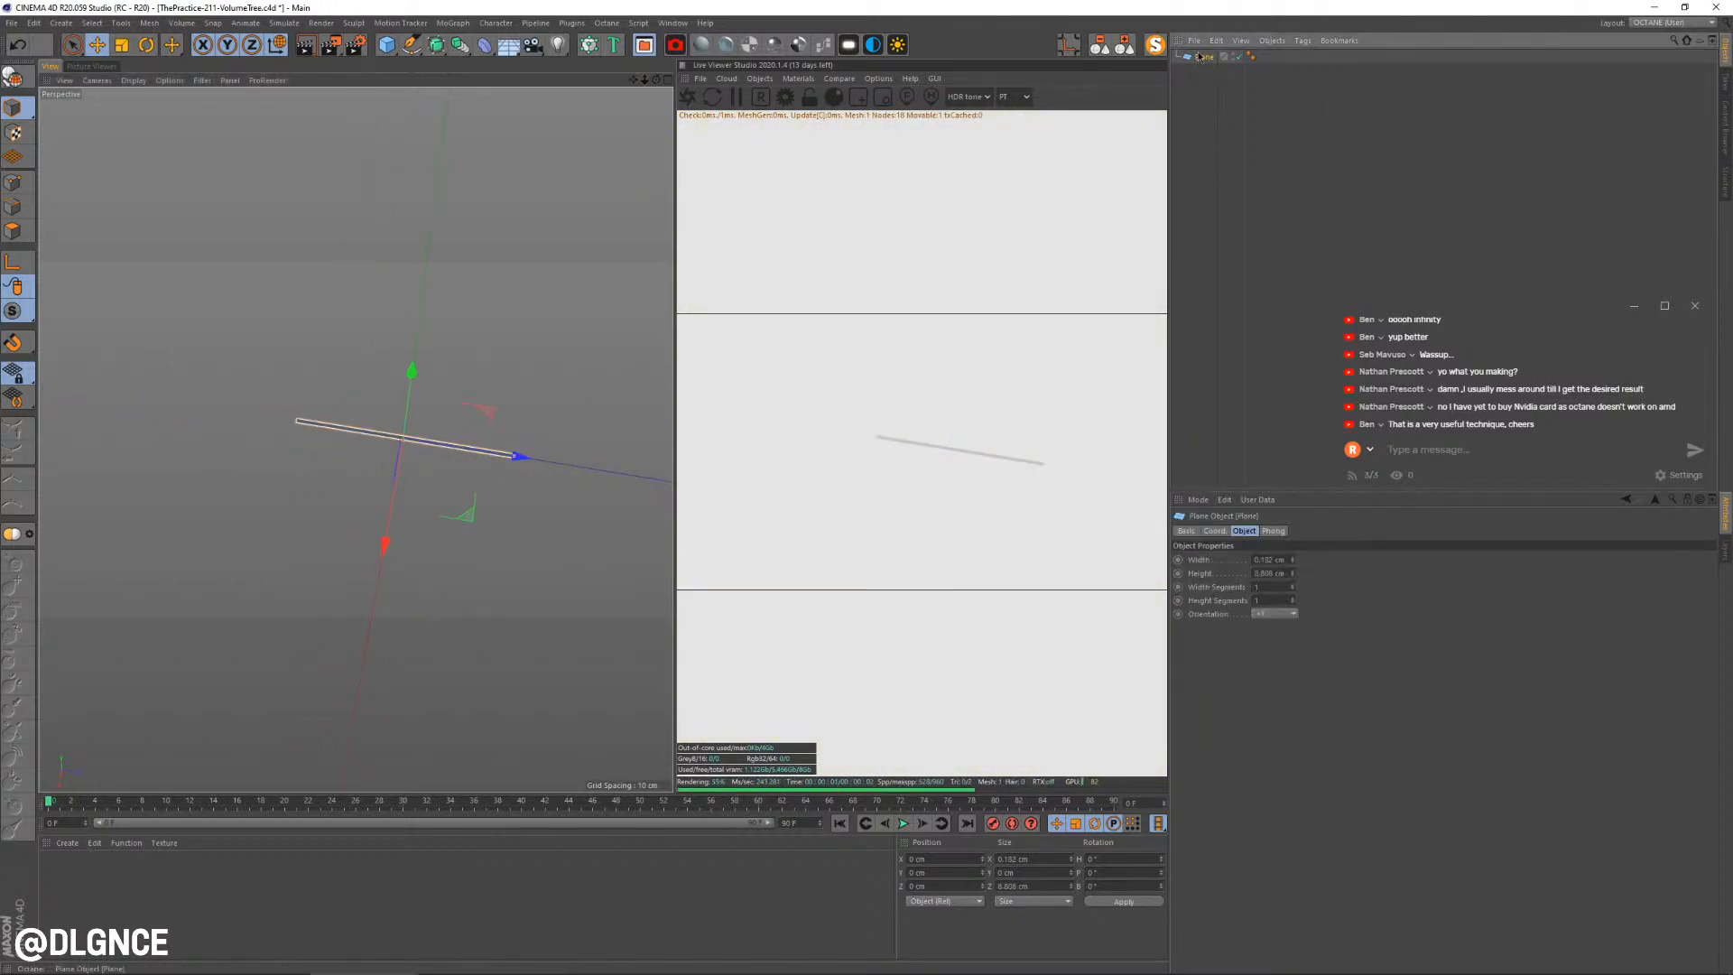
left_click(1156, 46)
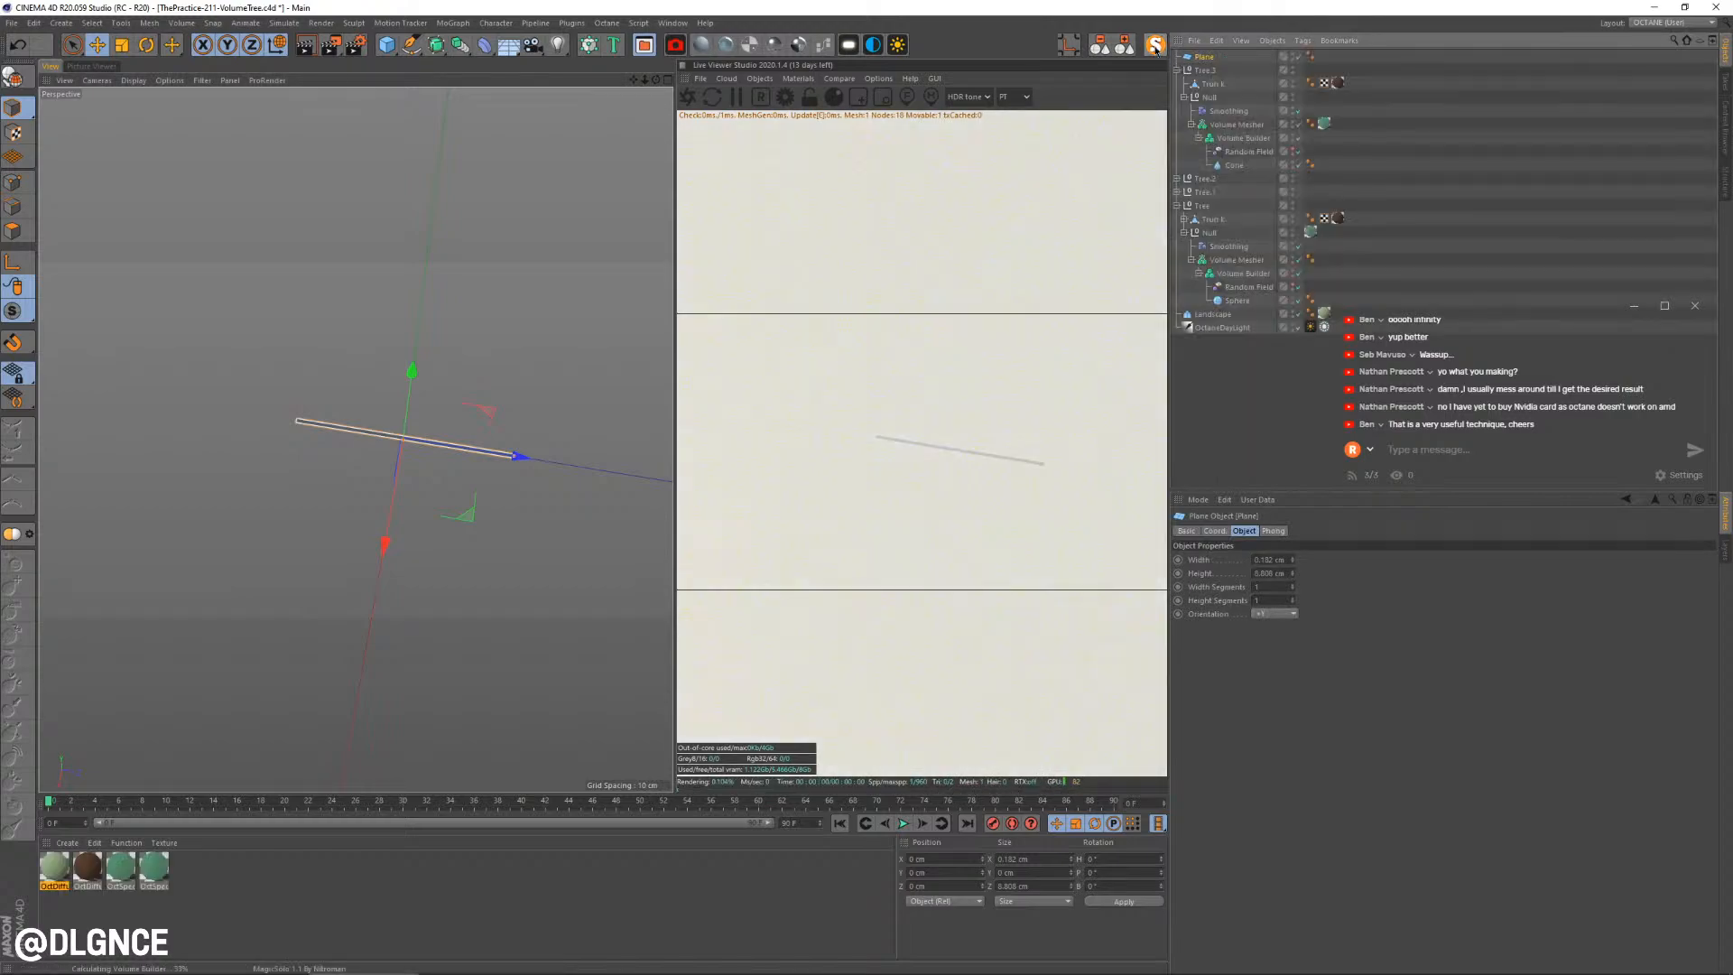
Add an Octane Scatter object with the Plane as the object it scatters
left_click_drag(461, 446, 461, 447)
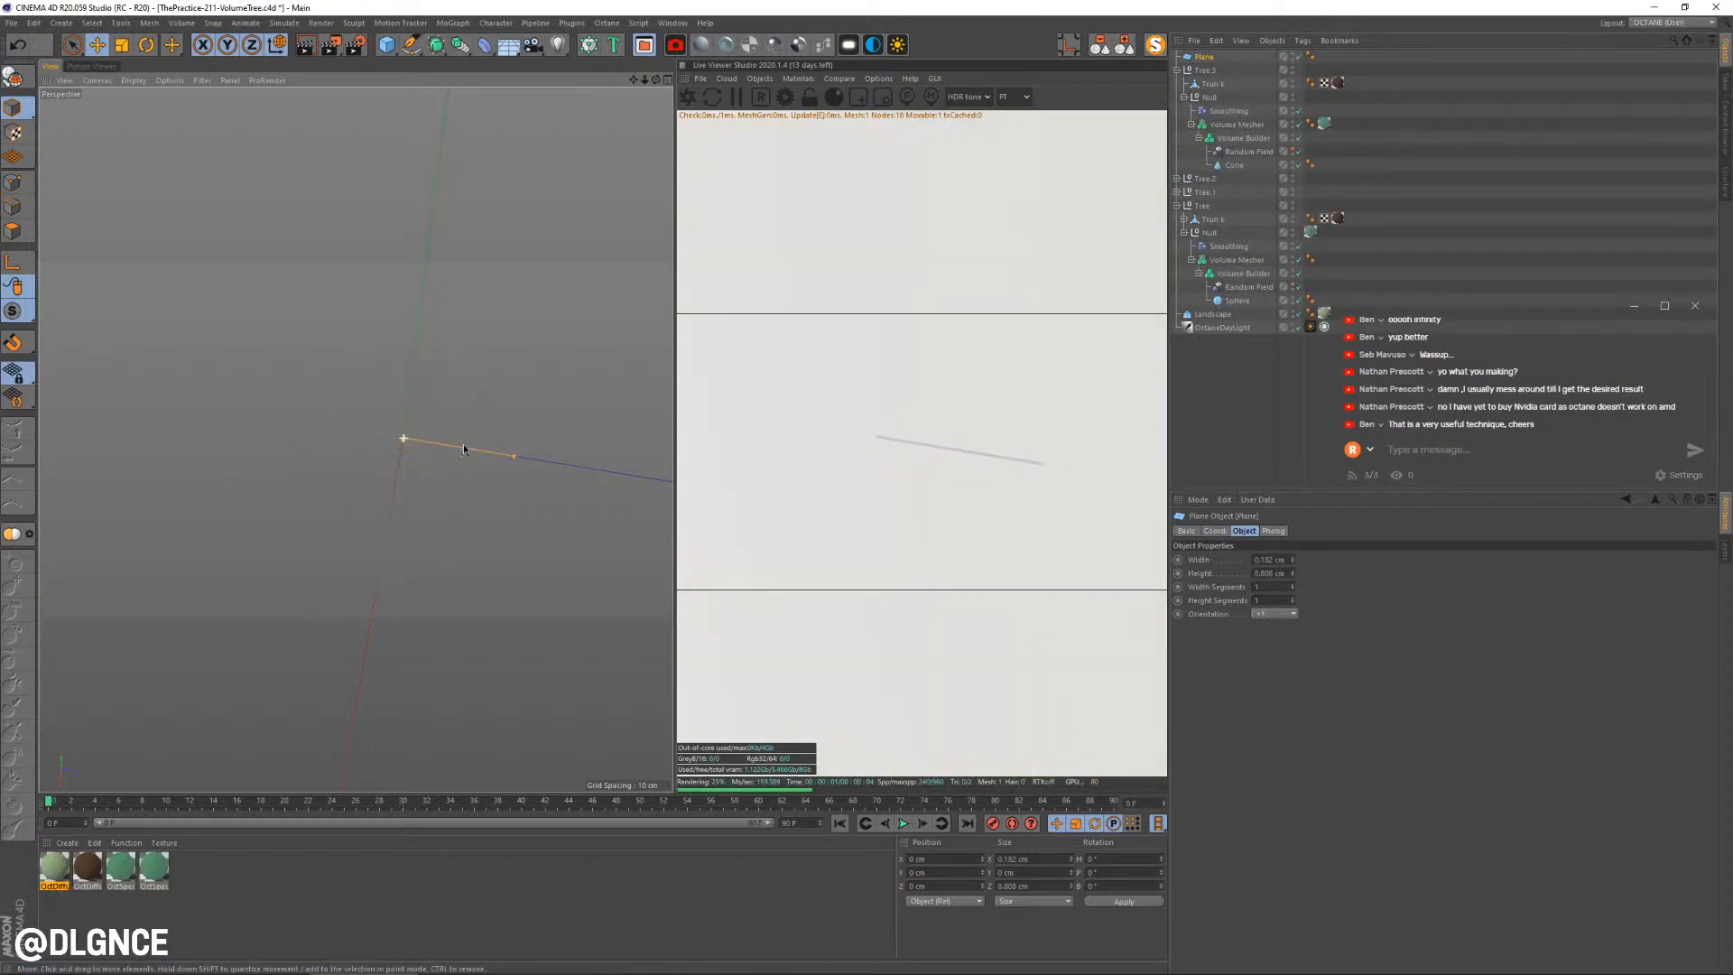
scroll(479, 422, "down", 15)
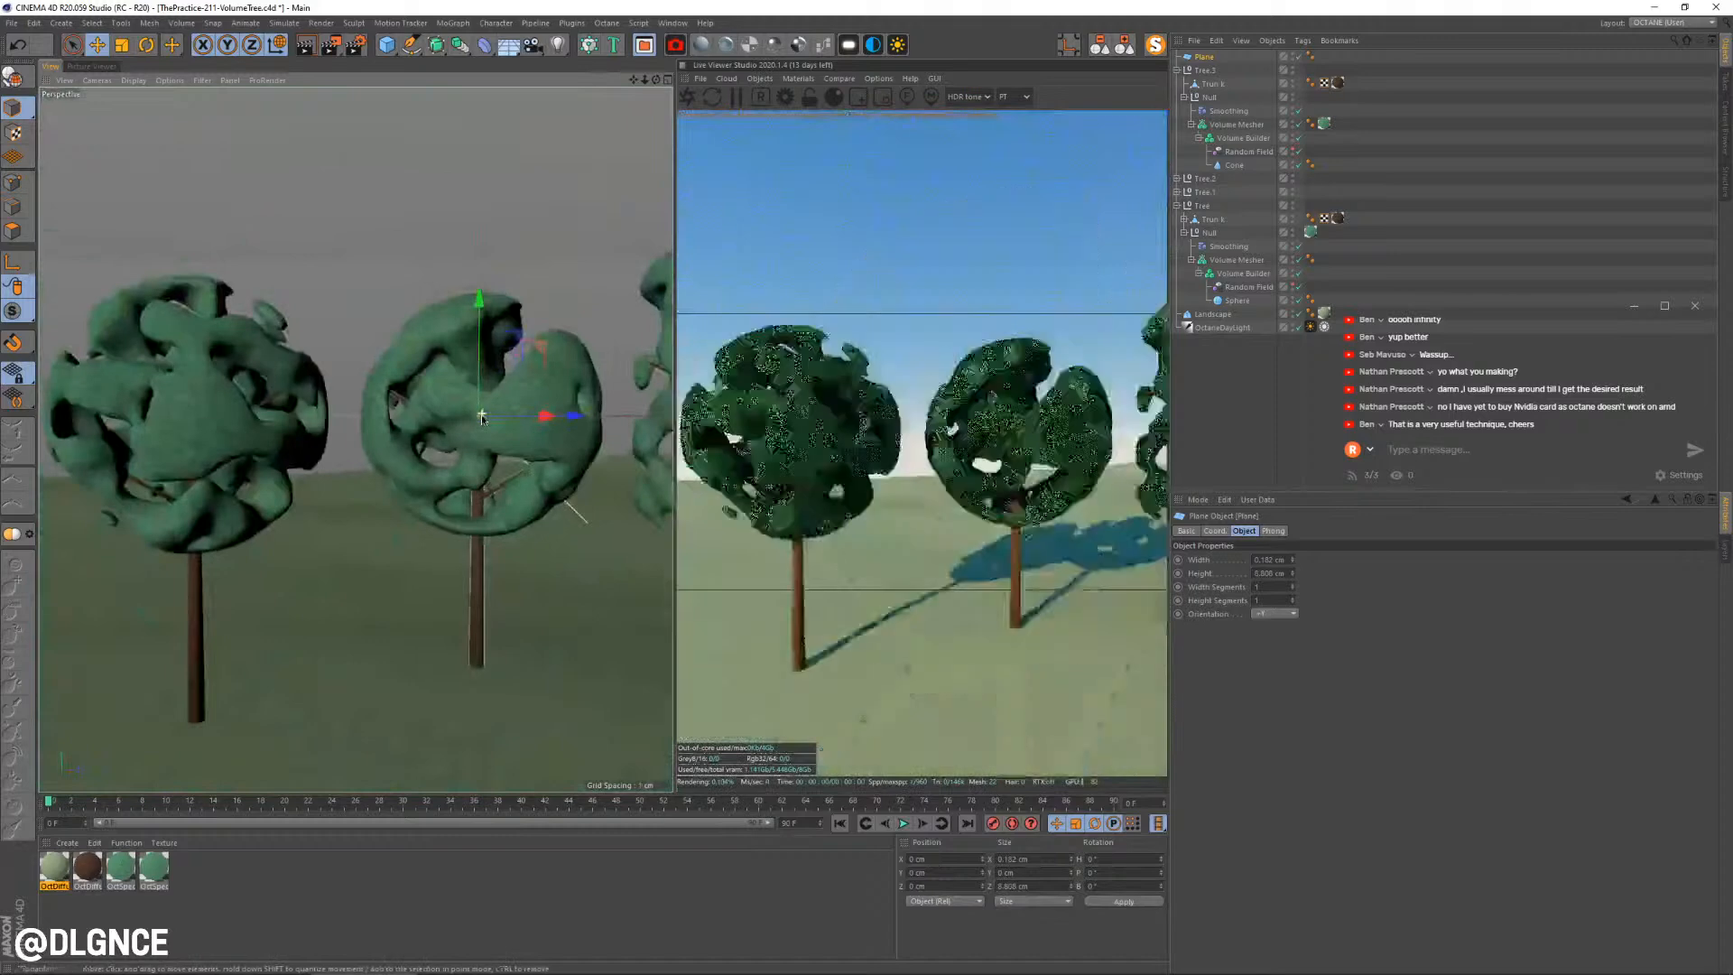
left_click_drag(482, 420, 502, 502, "alt")
middle_click_drag(502, 502, 397, 502, "alt")
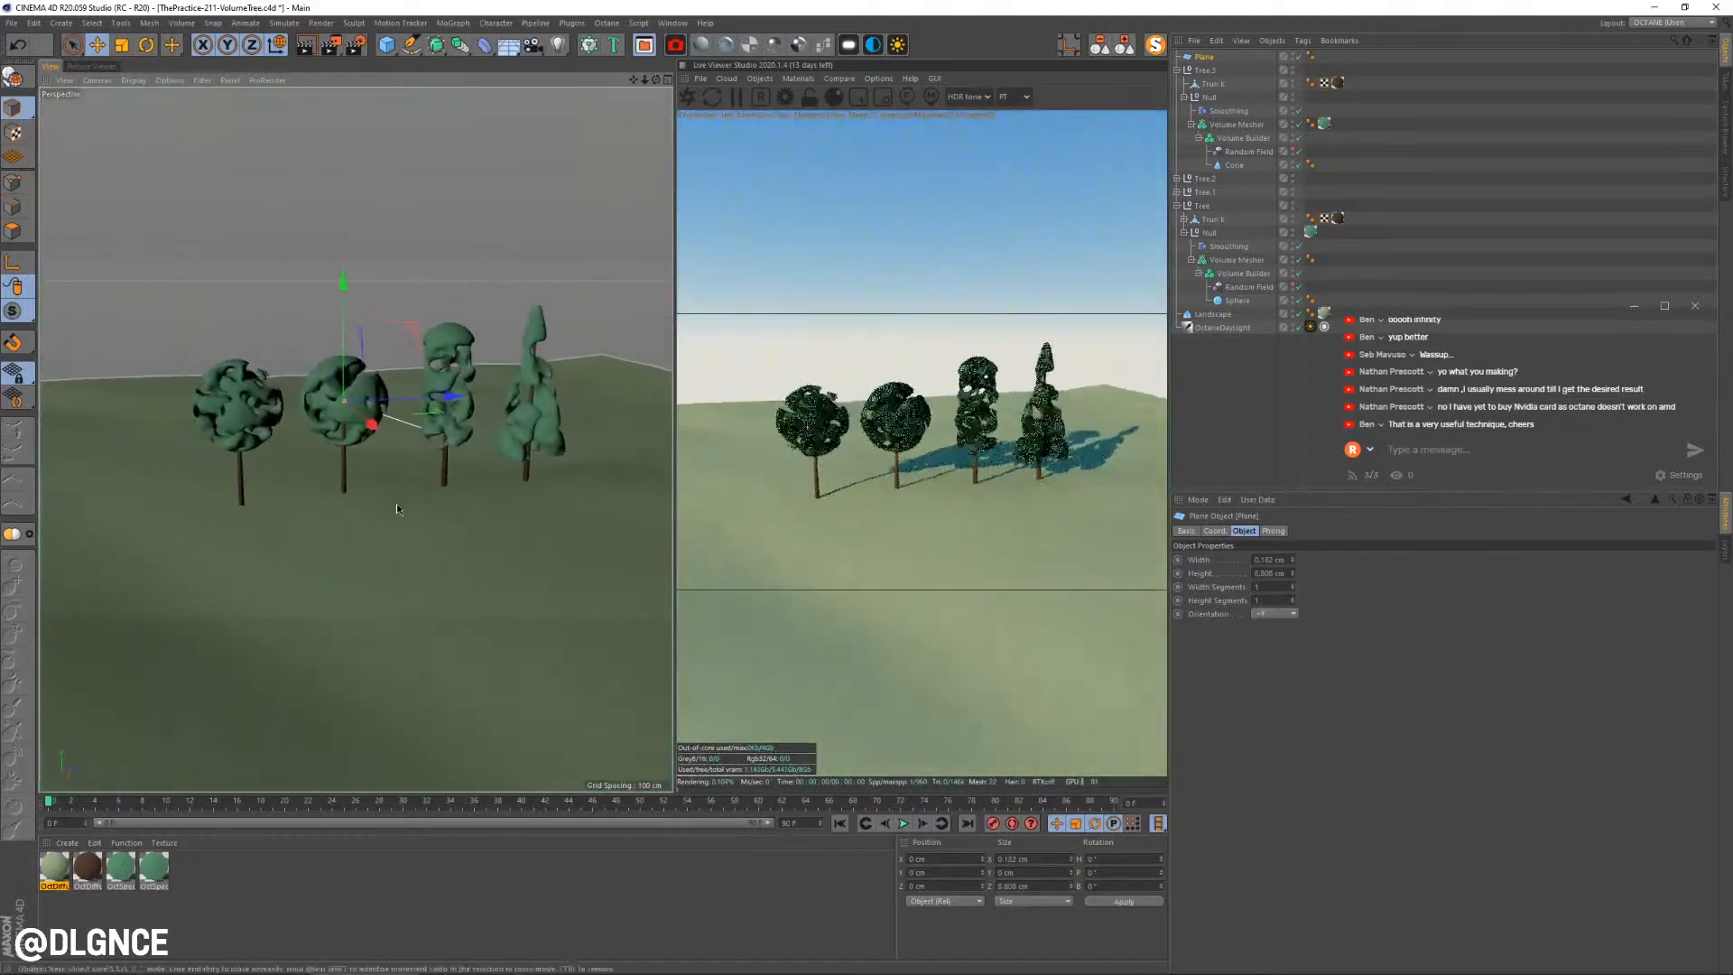
left_click_drag(397, 502, 347, 468, "alt")
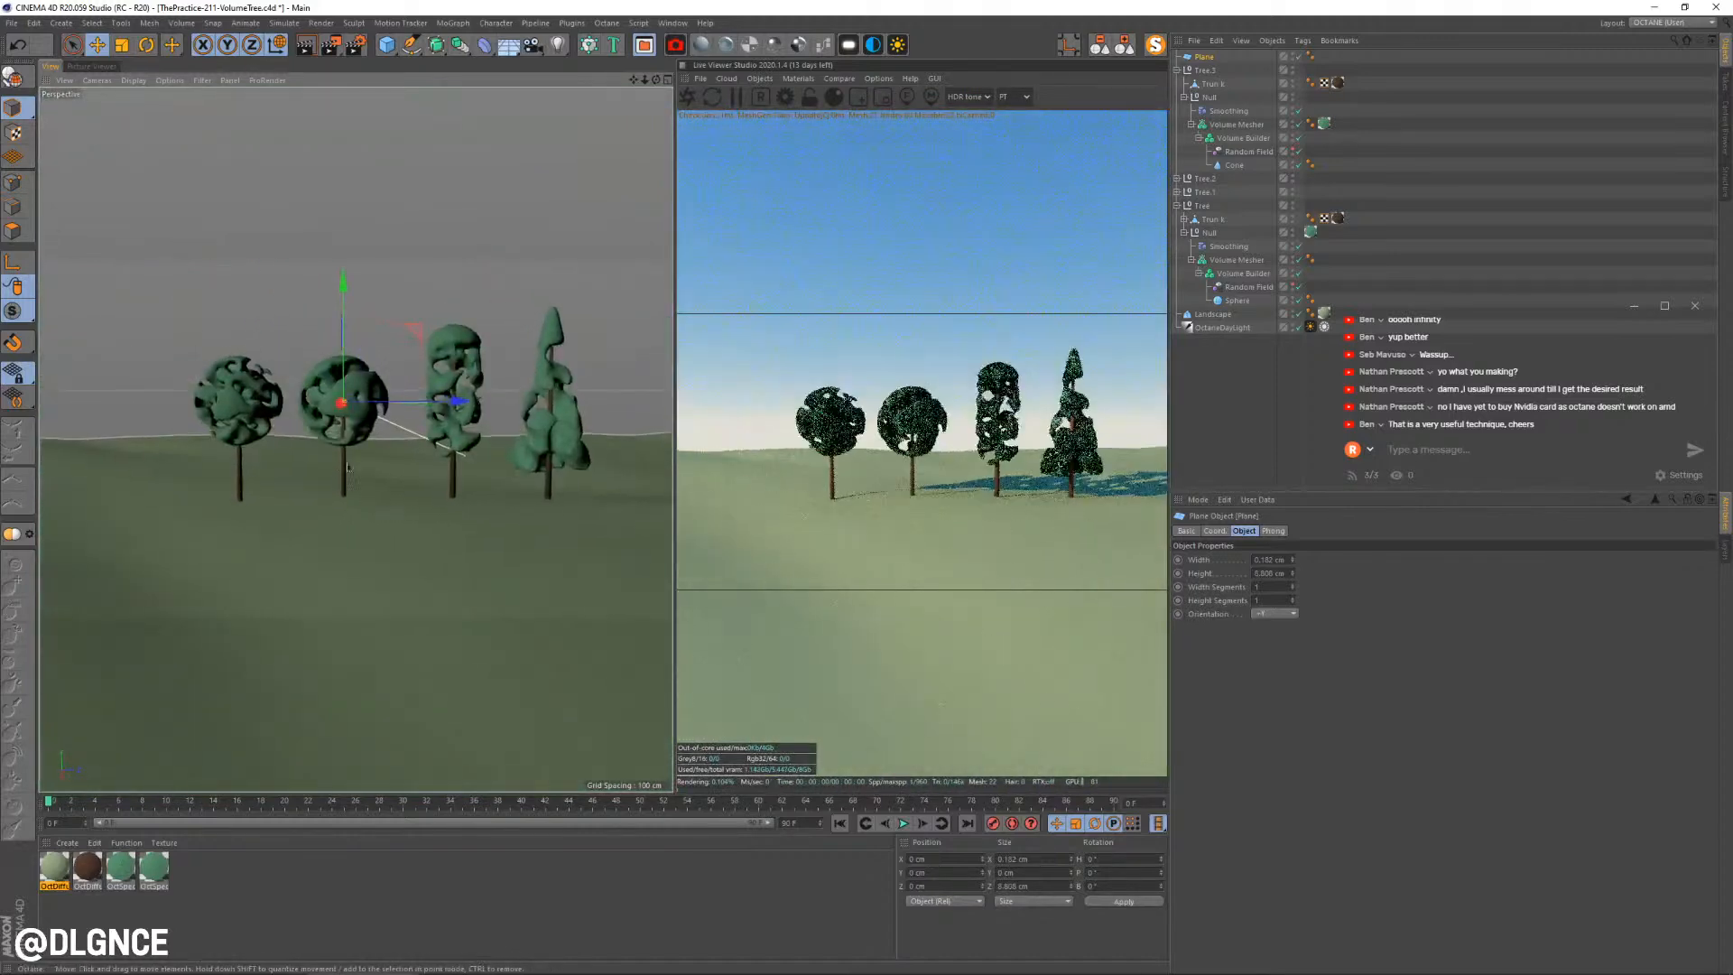
left_click(703, 79)
left_click(706, 80)
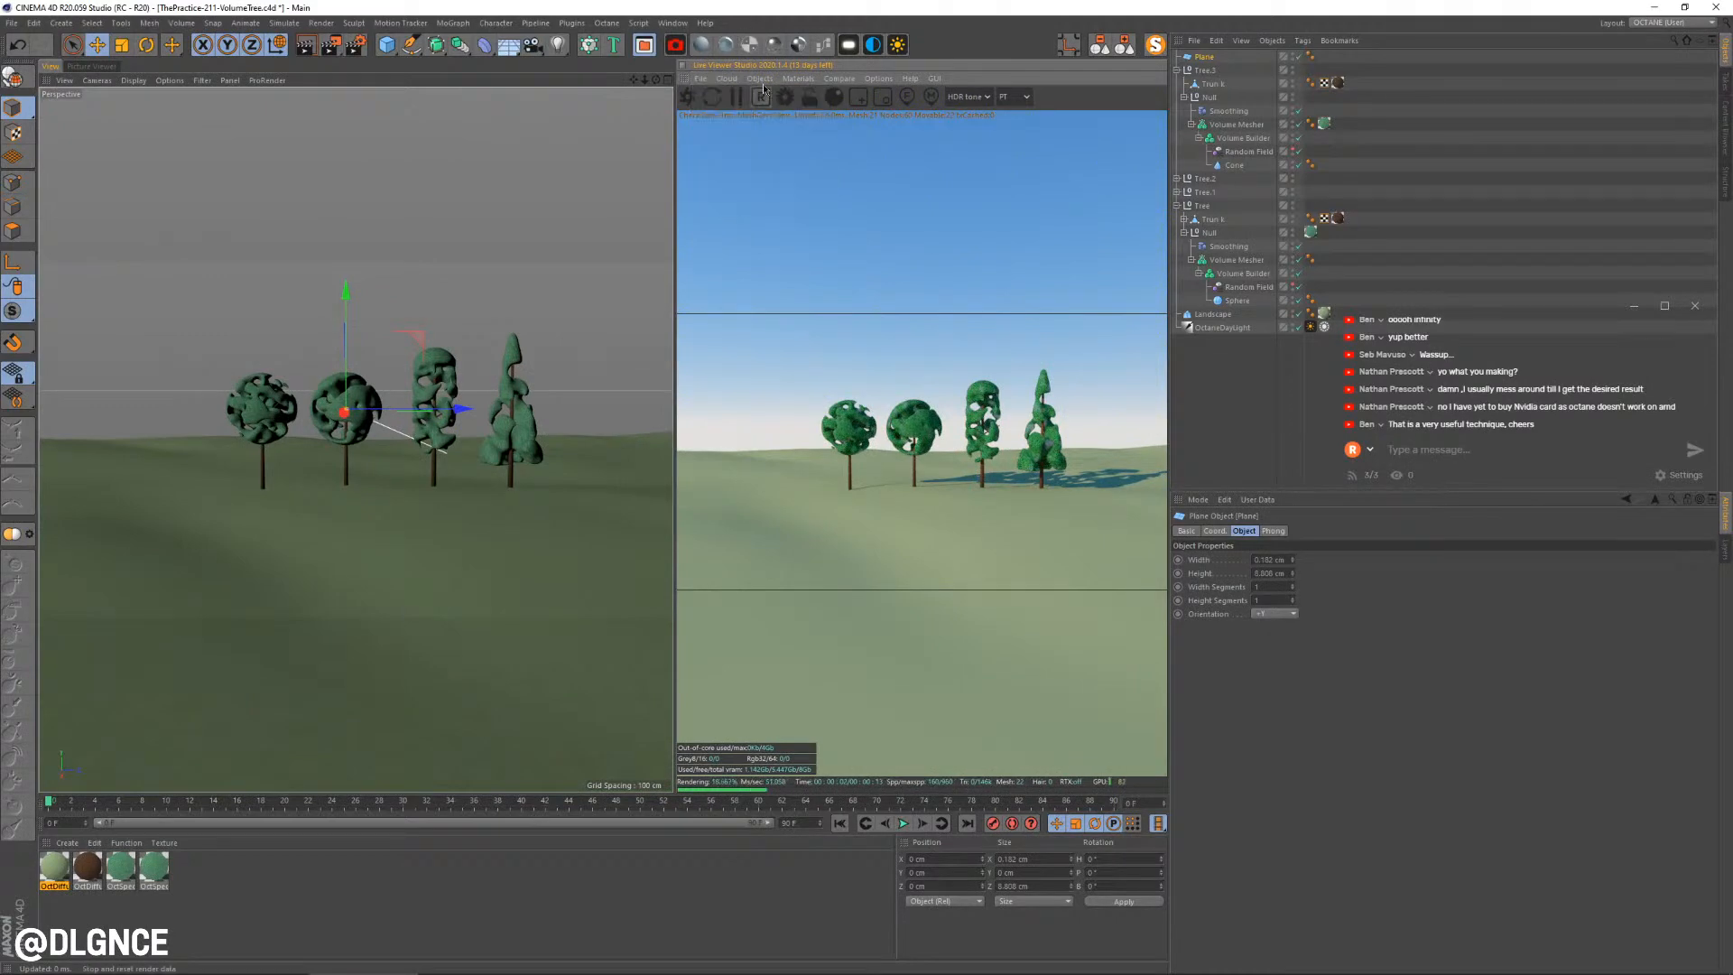
left_click(760, 79)
left_click(758, 171)
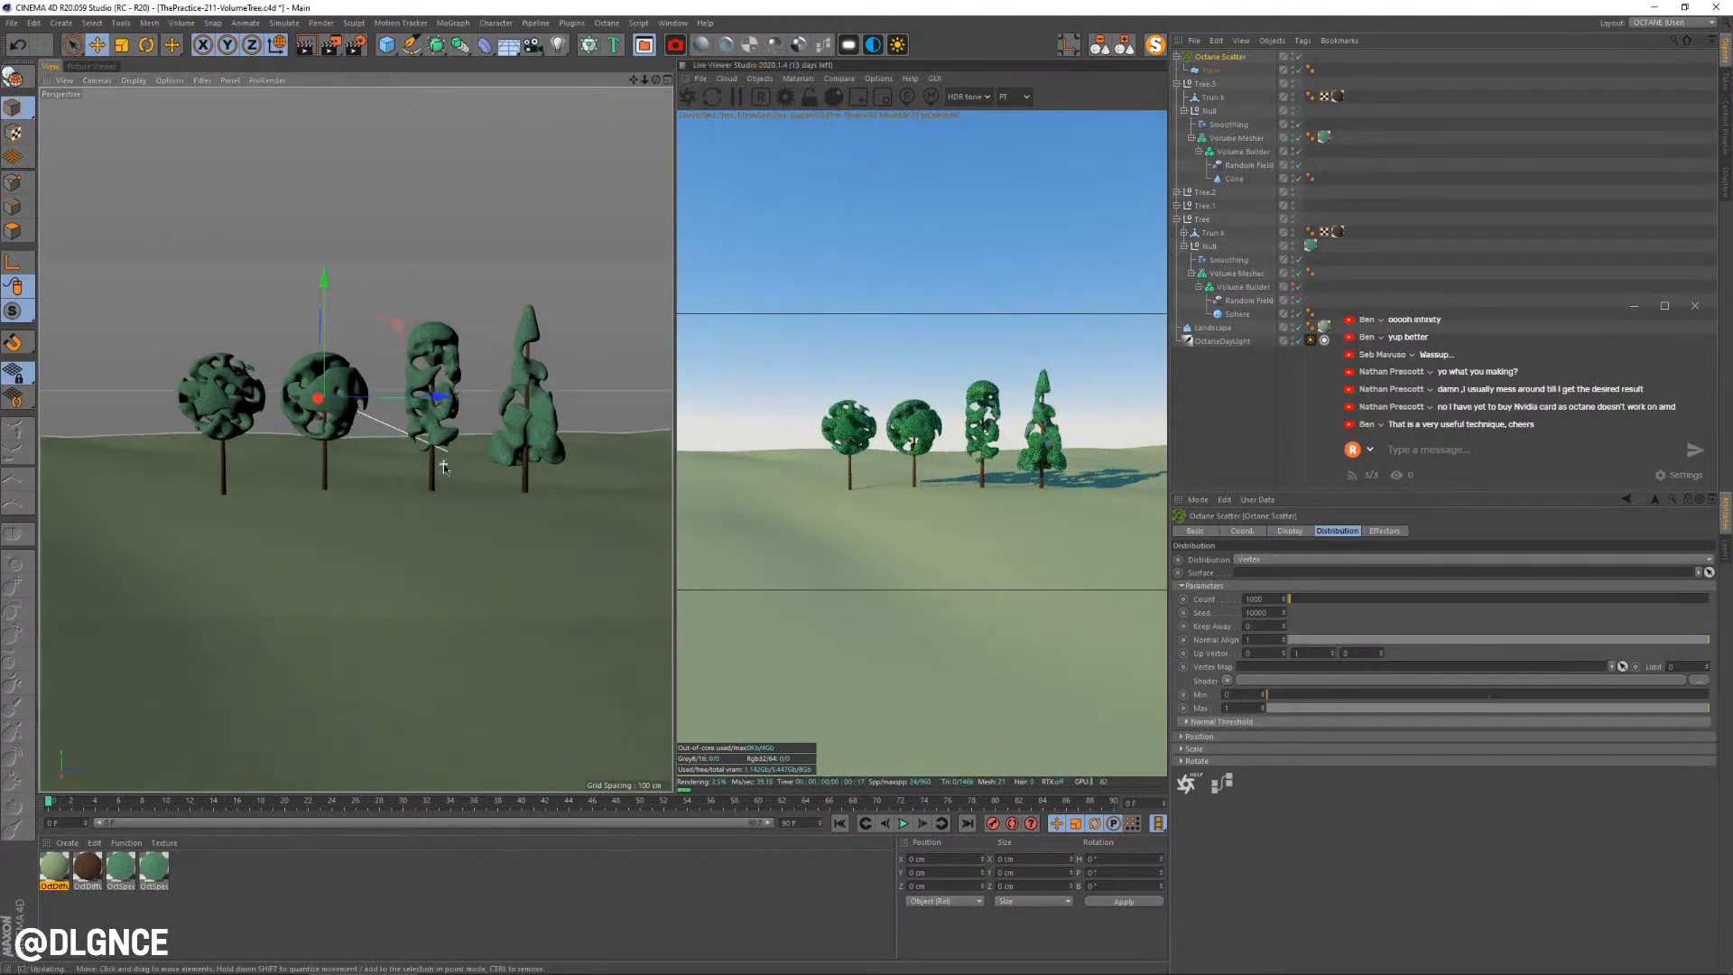
Assign the Landscape as the Octane Scatter's surface and set its distribution to Surface
scroll(444, 464, "up", 1)
left_click_drag(446, 462, 447, 466, "alt")
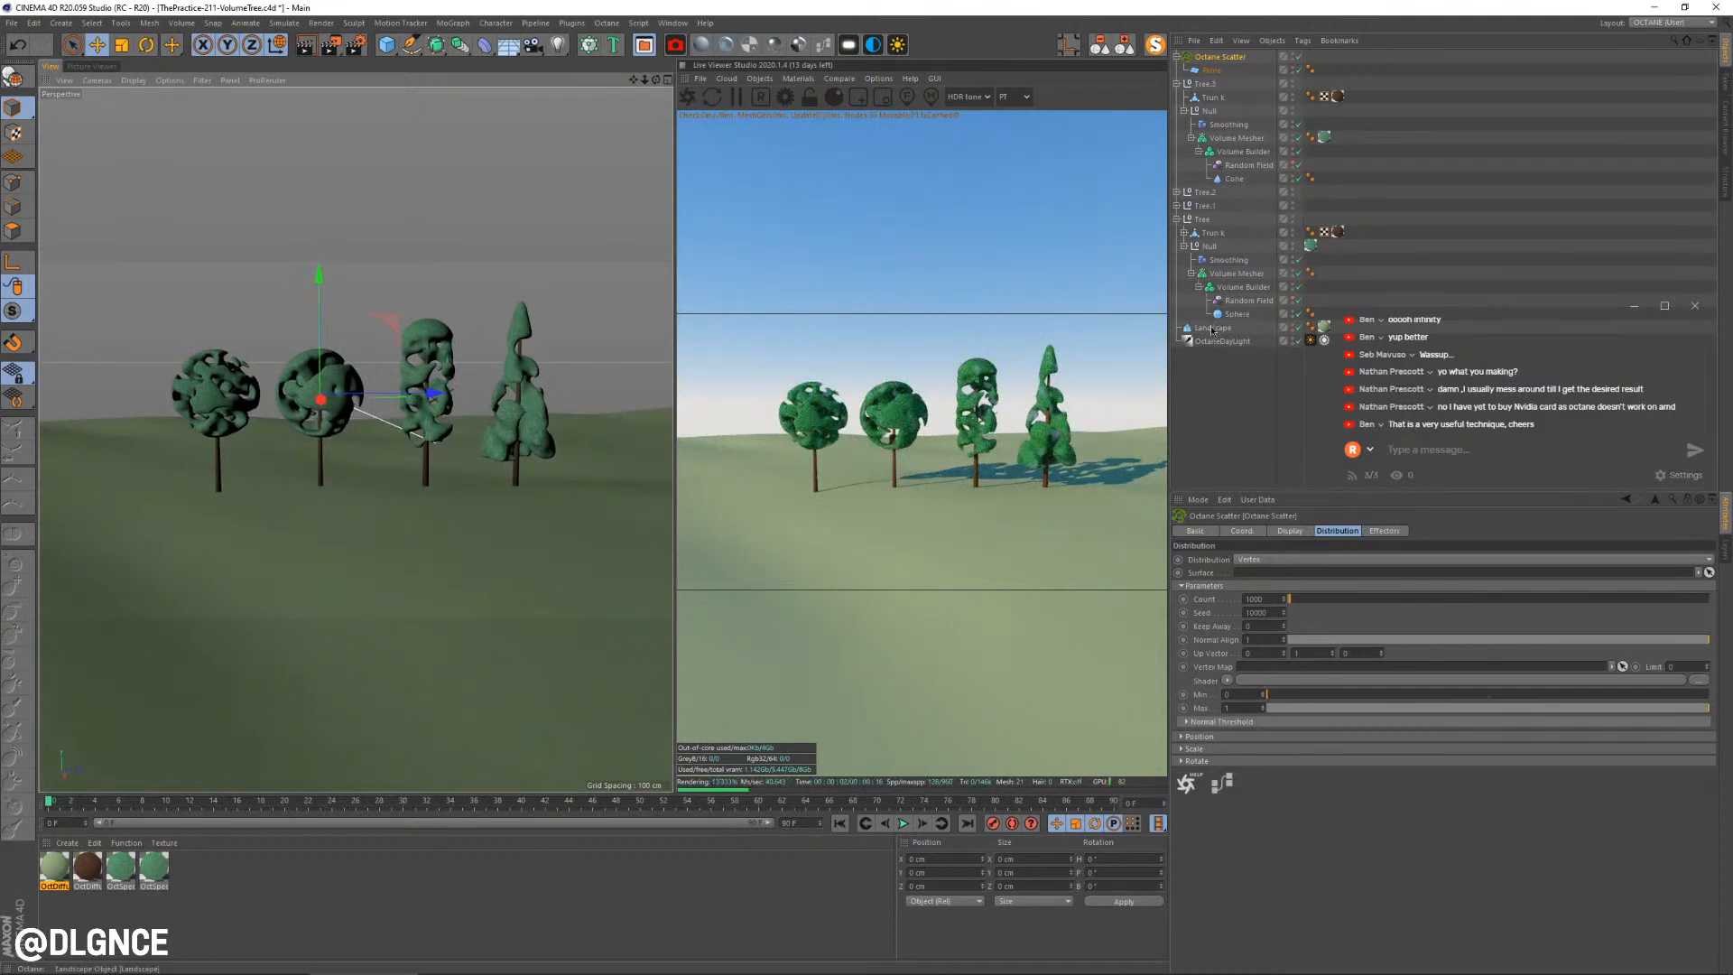
left_click_drag(1211, 327, 1210, 332)
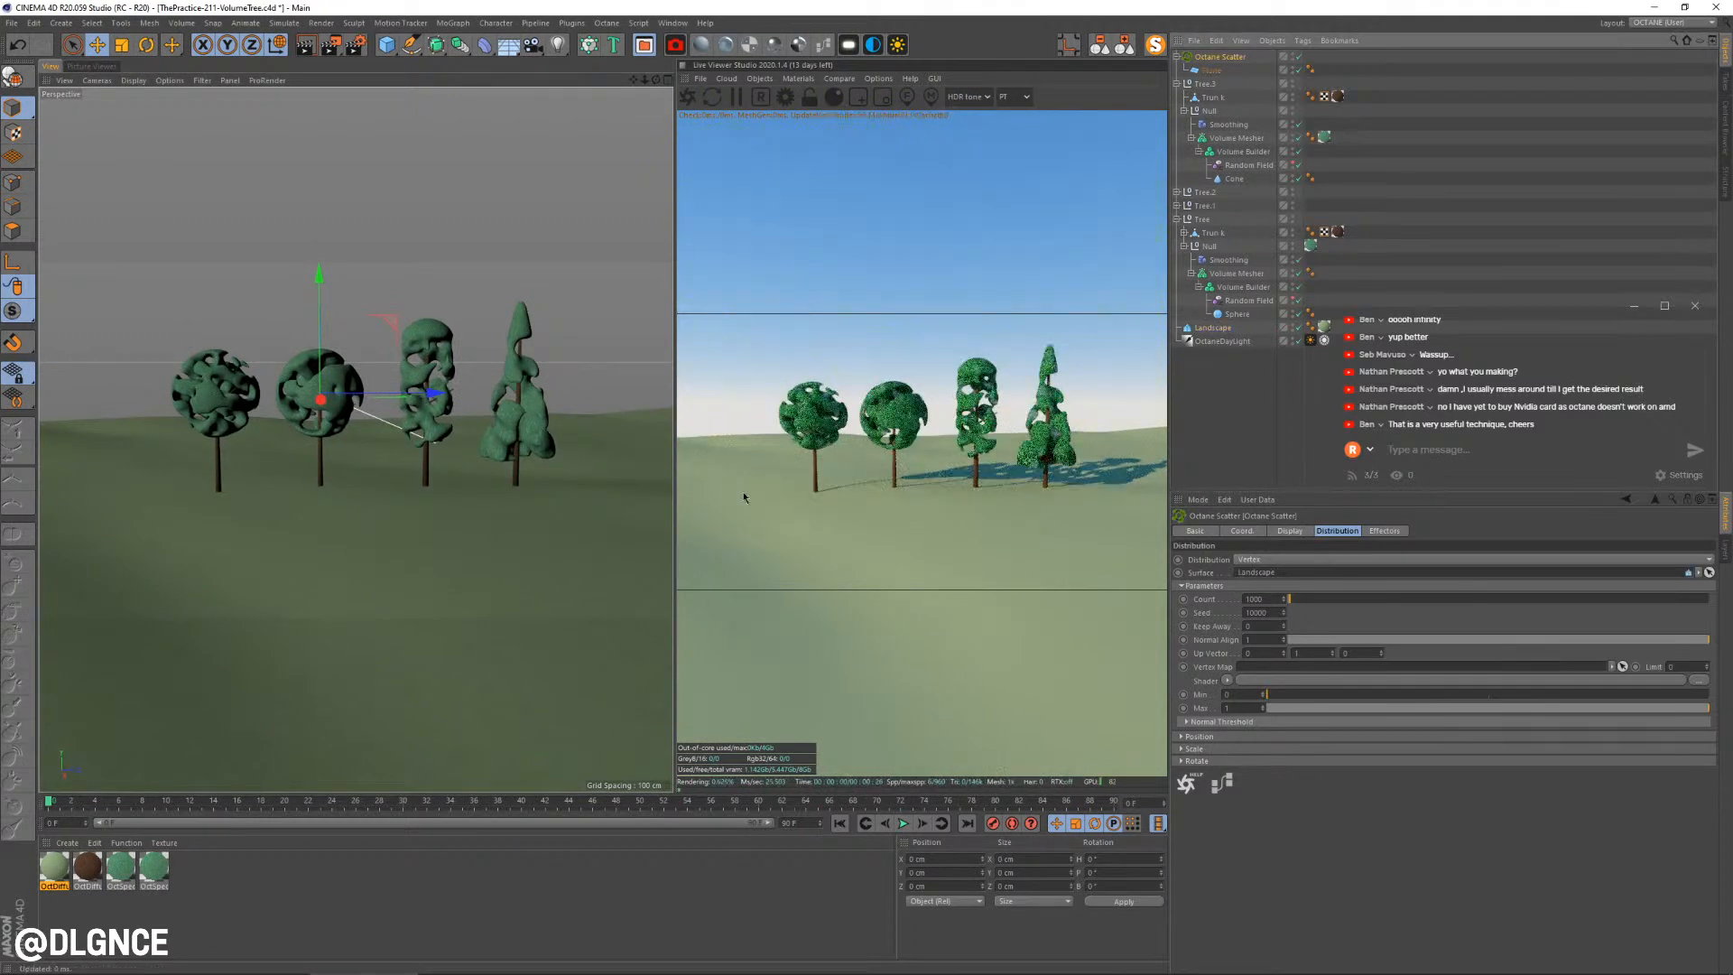
scroll(614, 364, "down", 1)
mouse_move(467, 498)
left_mouse_down("alt")
mouse_move(467, 537)
mouse_move(467, 522)
left_mouse_up("alt")
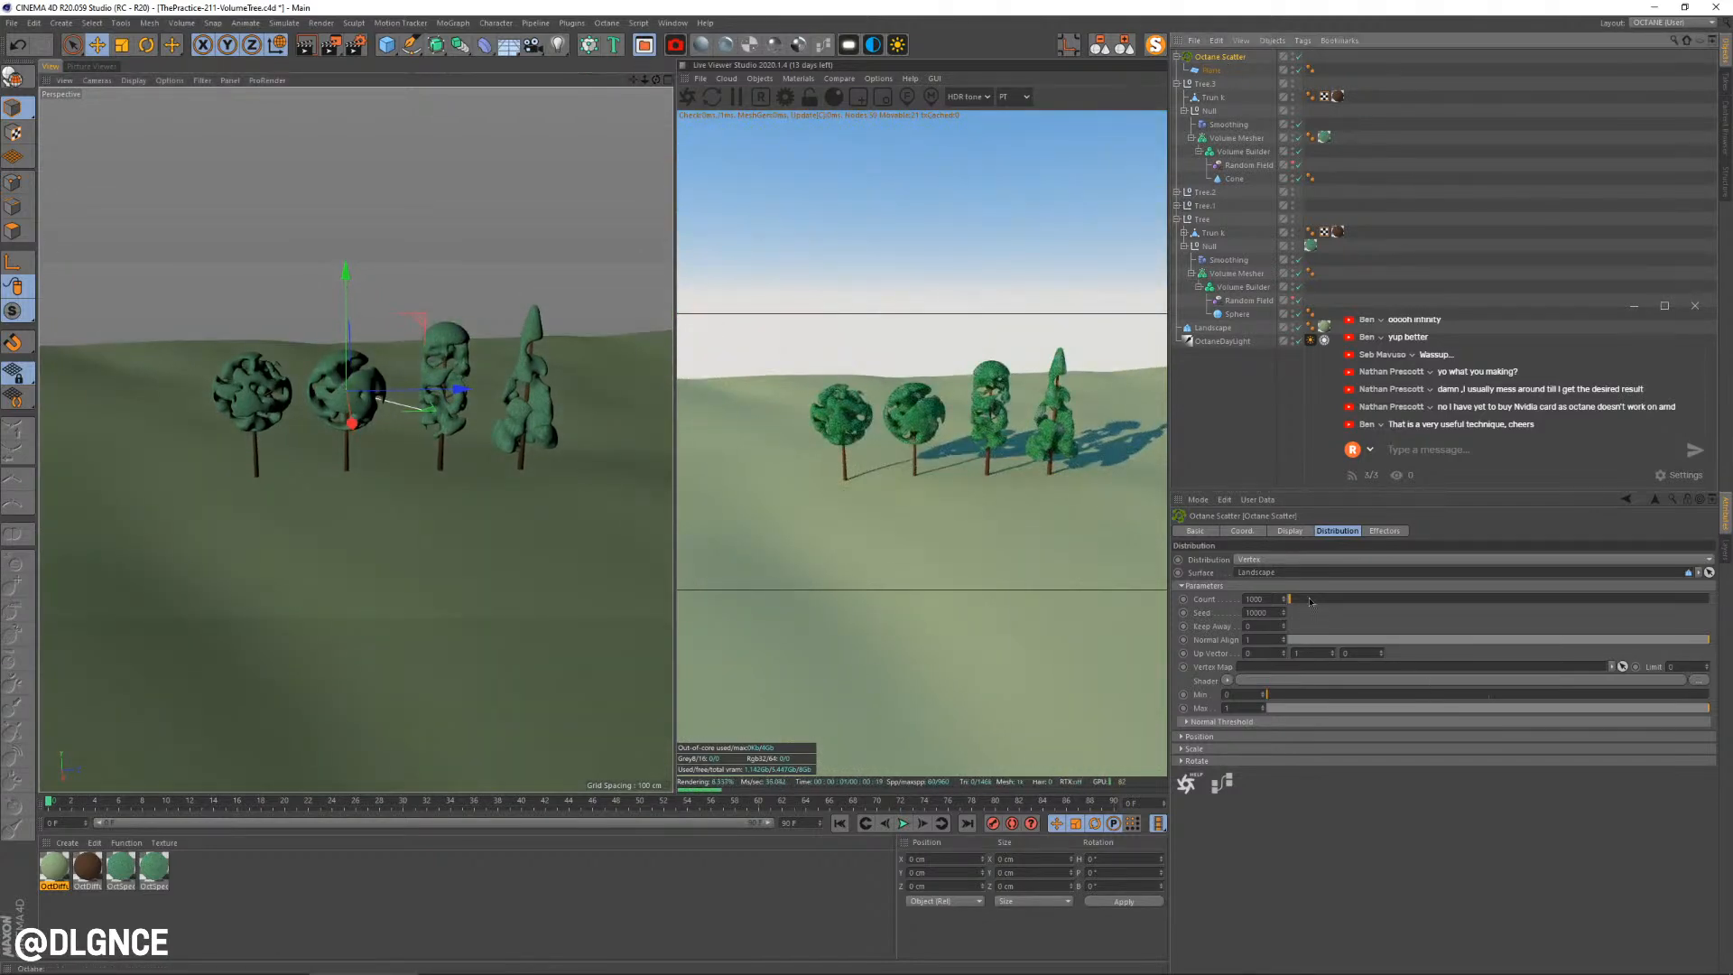
left_click(1291, 559)
left_click(1290, 573)
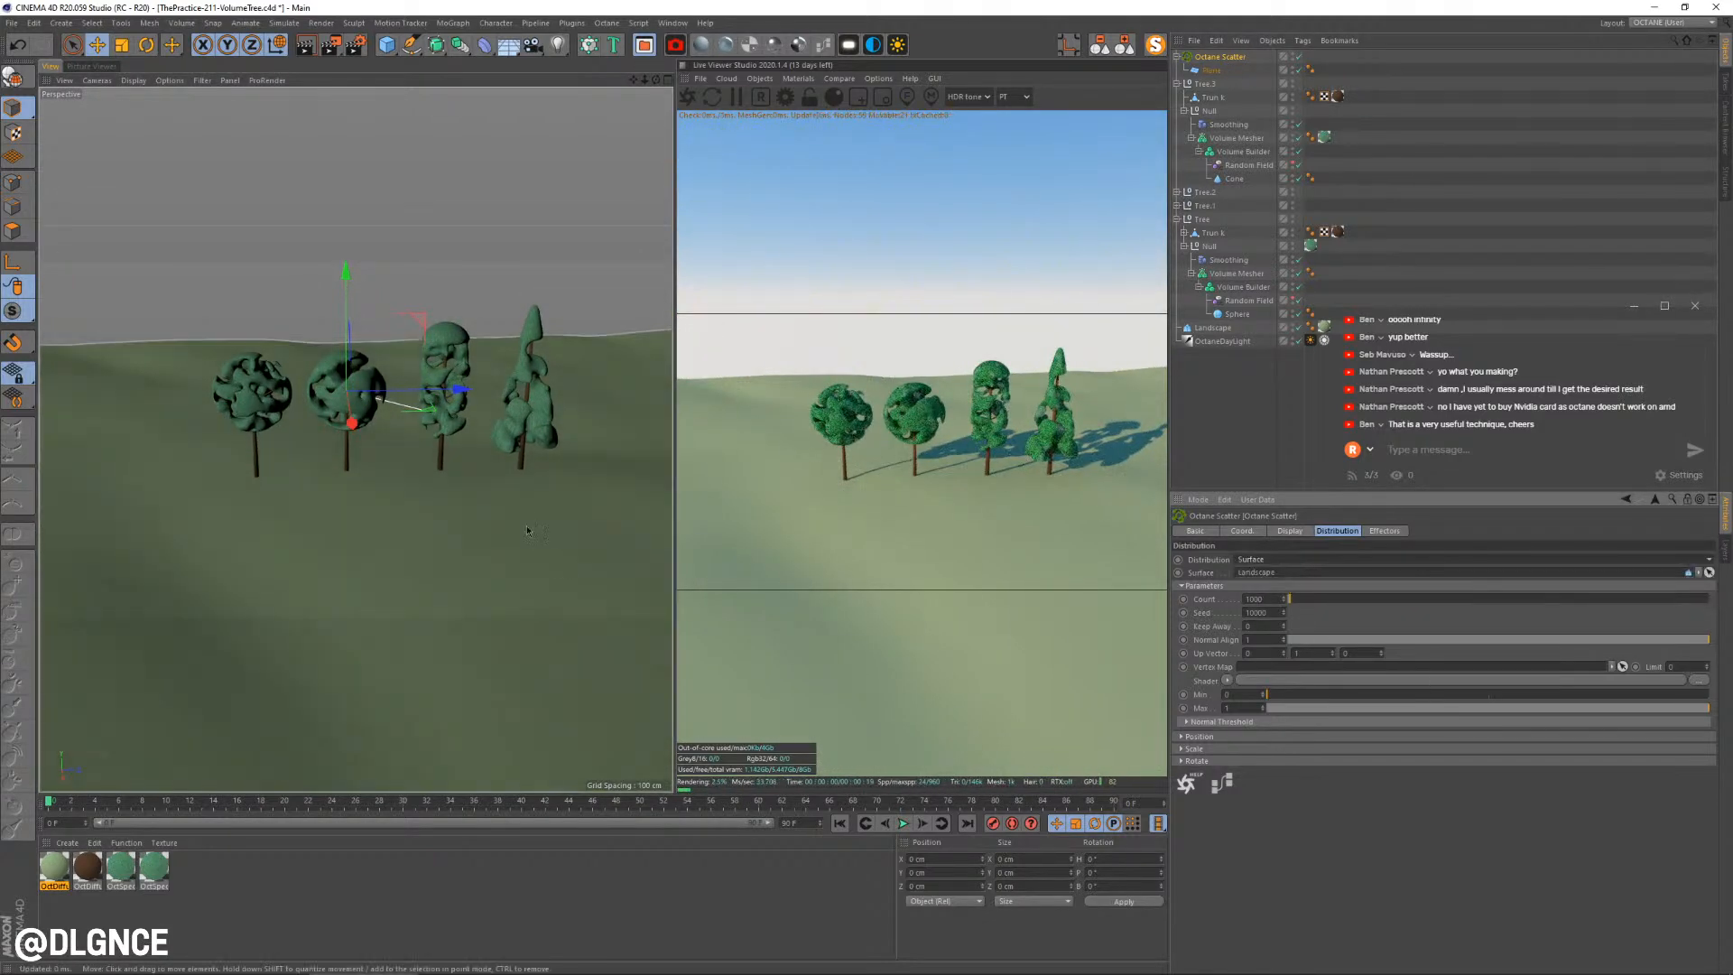
Scale the scattered Plane up uniformly to about 0.32 cm by 15.4 cm
scroll(505, 505, "up", 2)
left_click(1208, 70)
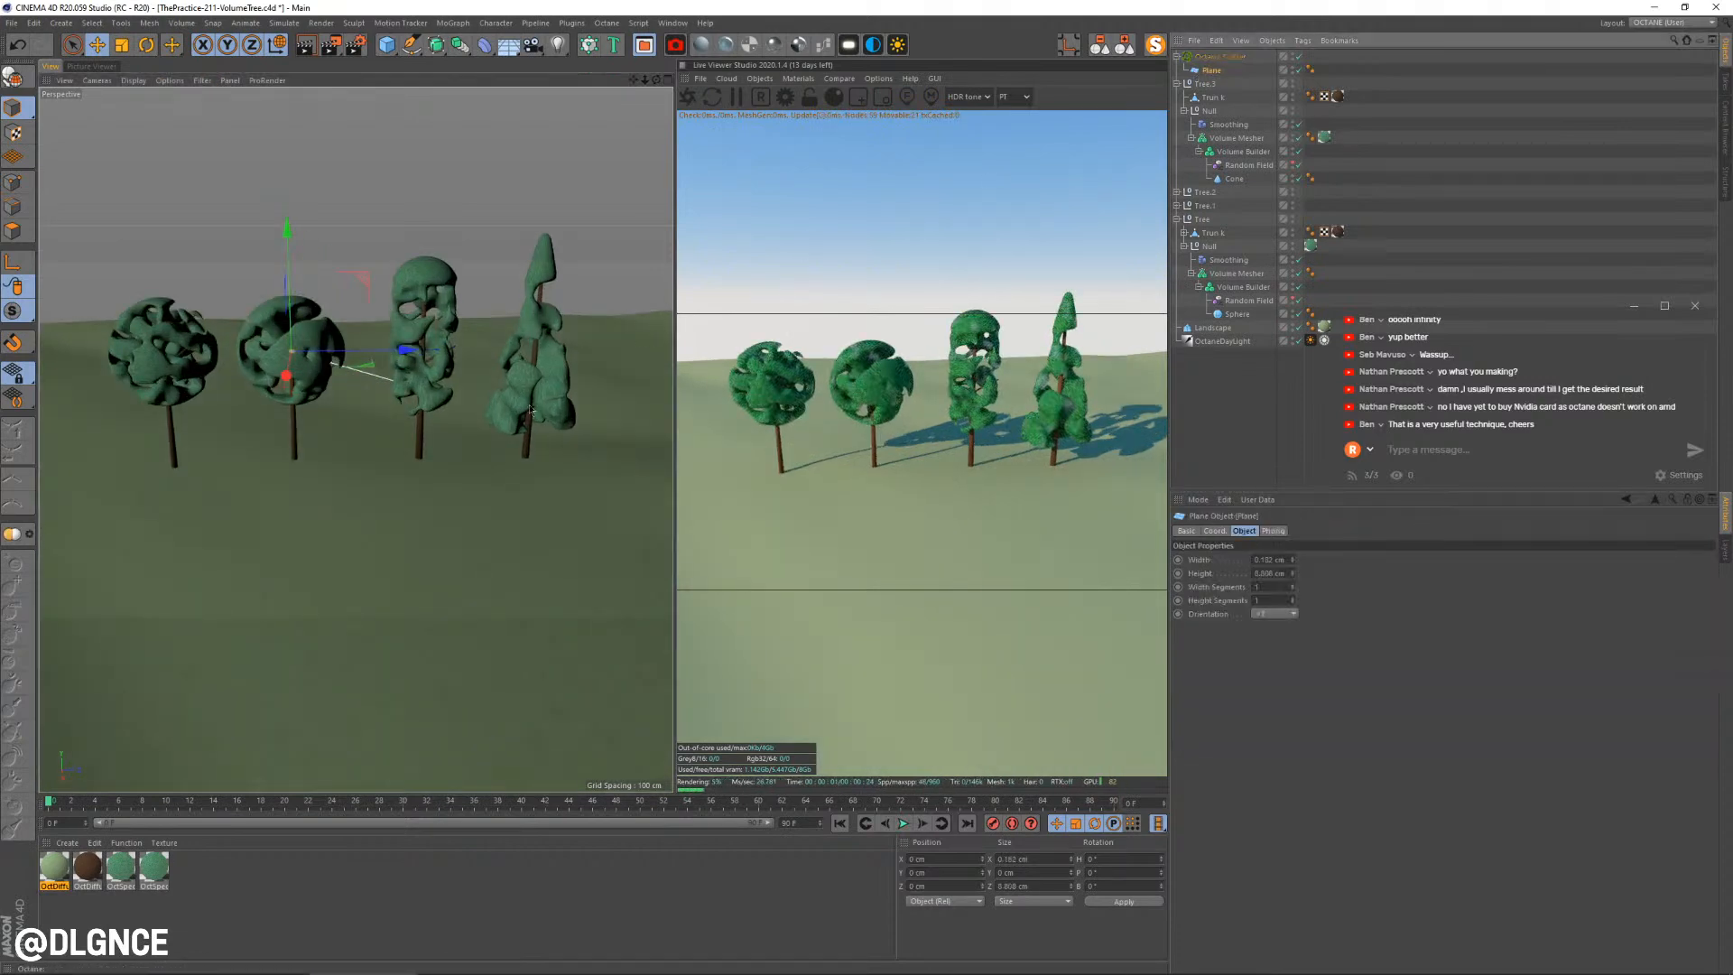
key("t")
left_click_drag(470, 506, 602, 506)
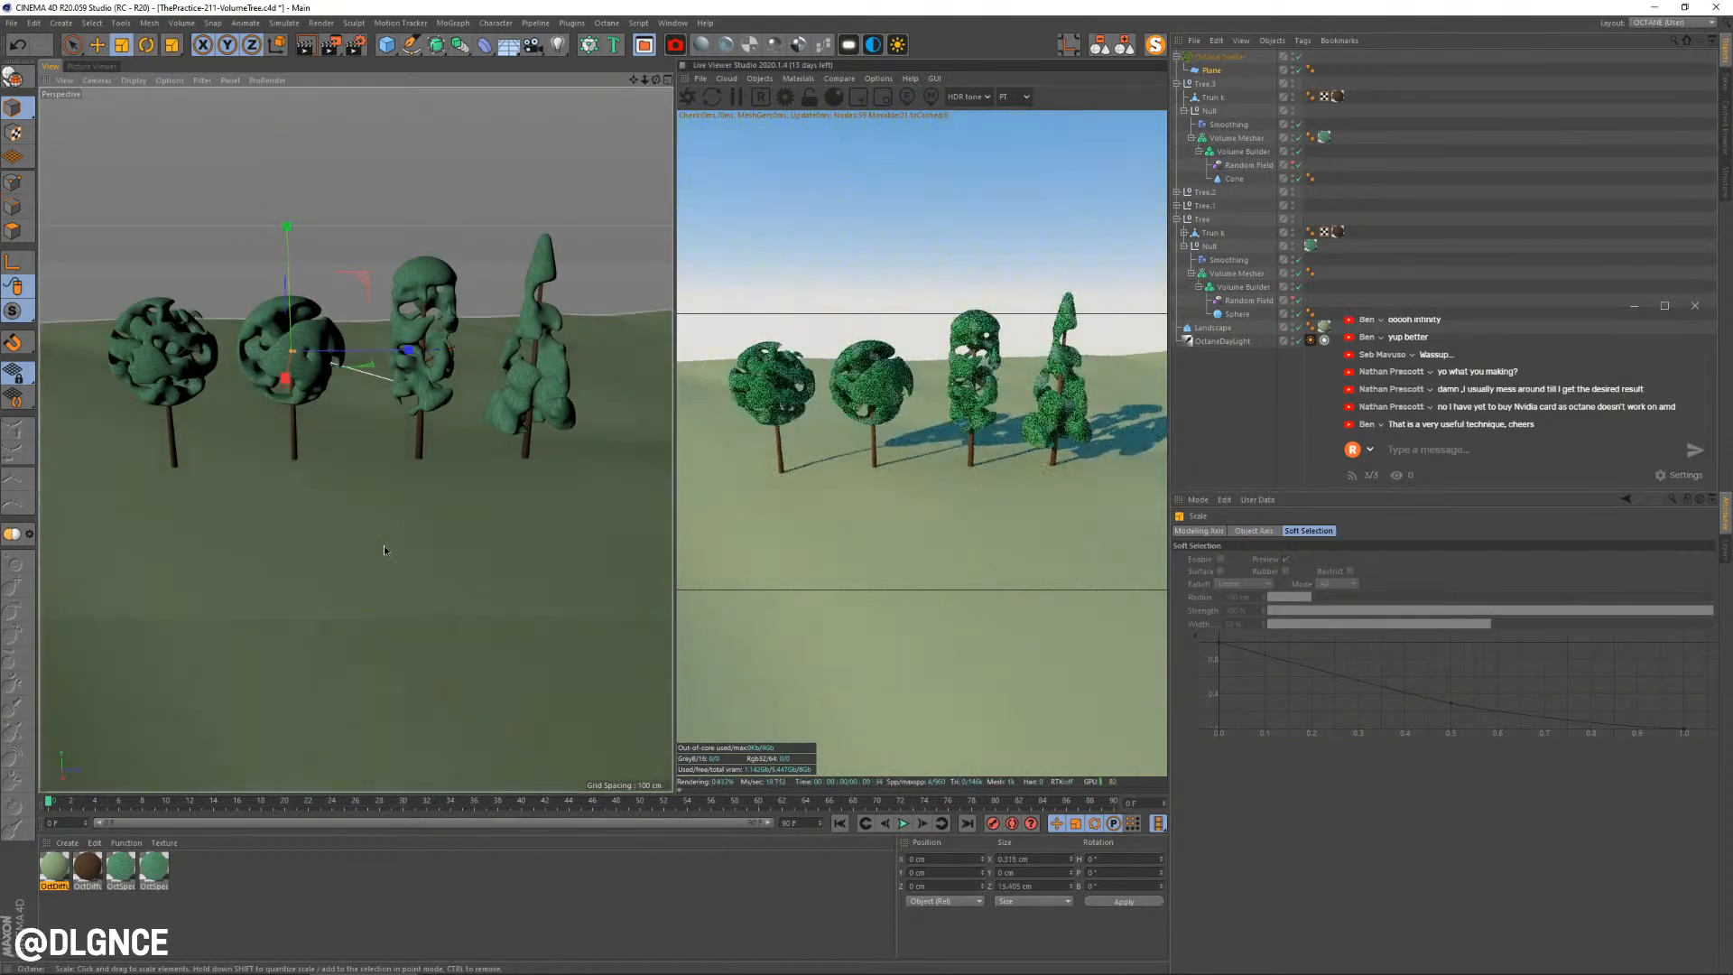
Collapse the Tree.3 and Tree hierarchies and check the Landscape and Octane Scatter settings
left_click(1178, 84)
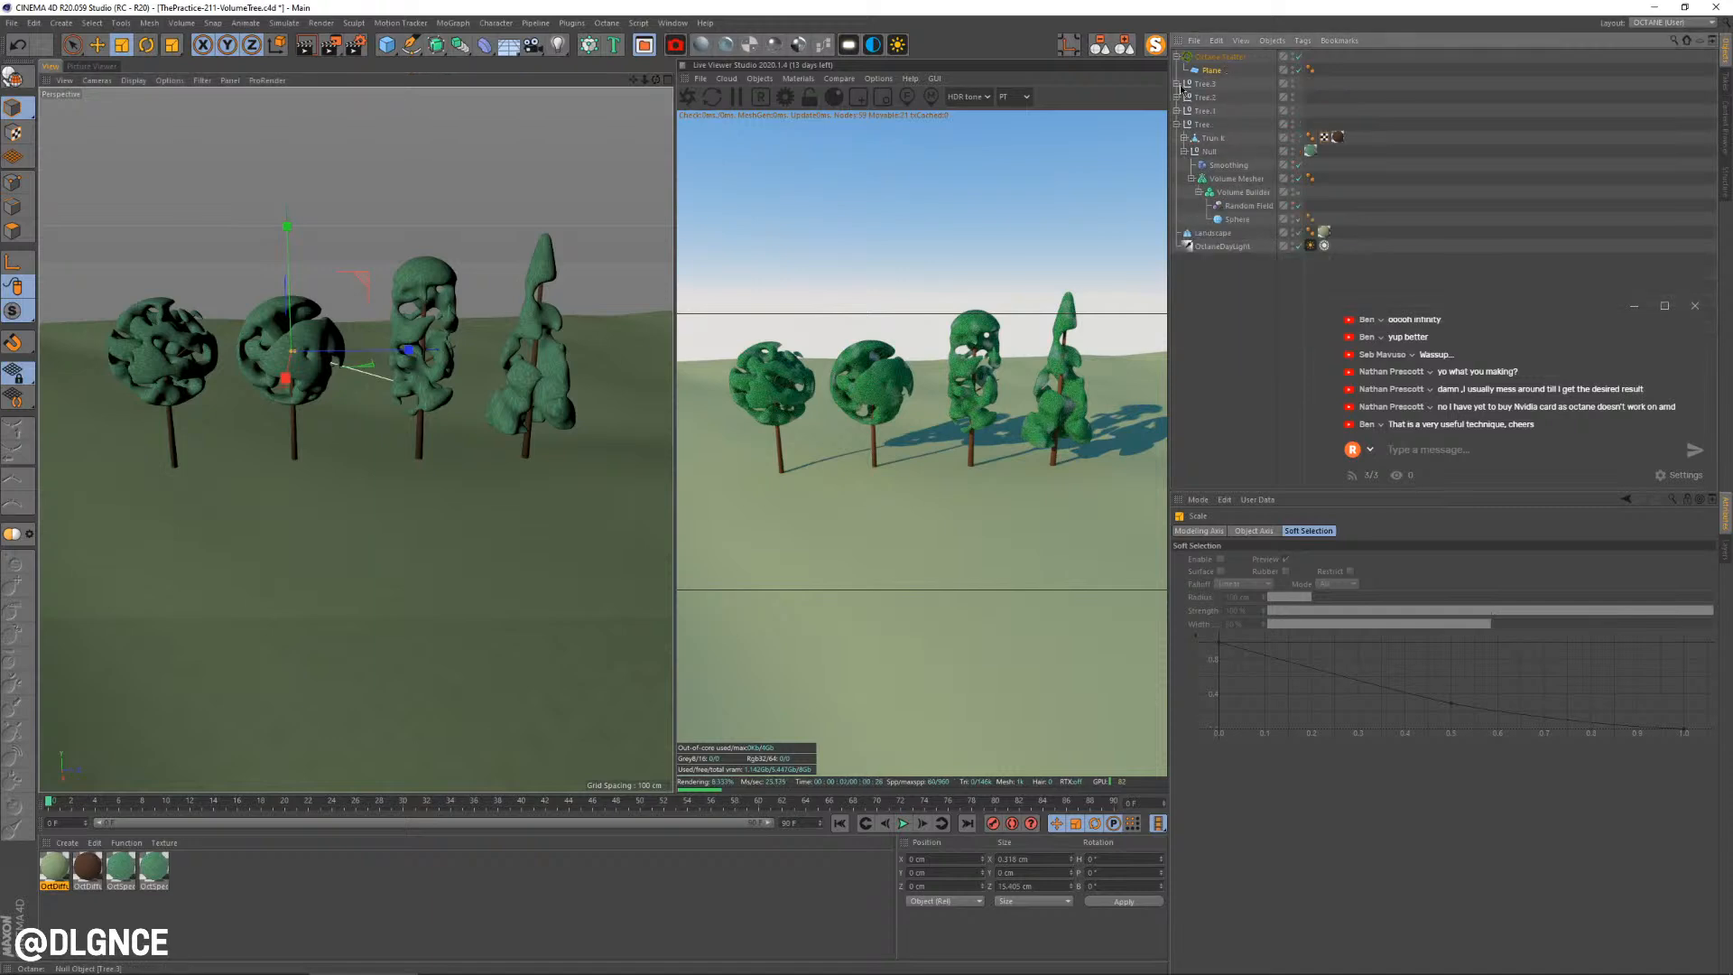
left_click(1178, 125)
left_click(1212, 138)
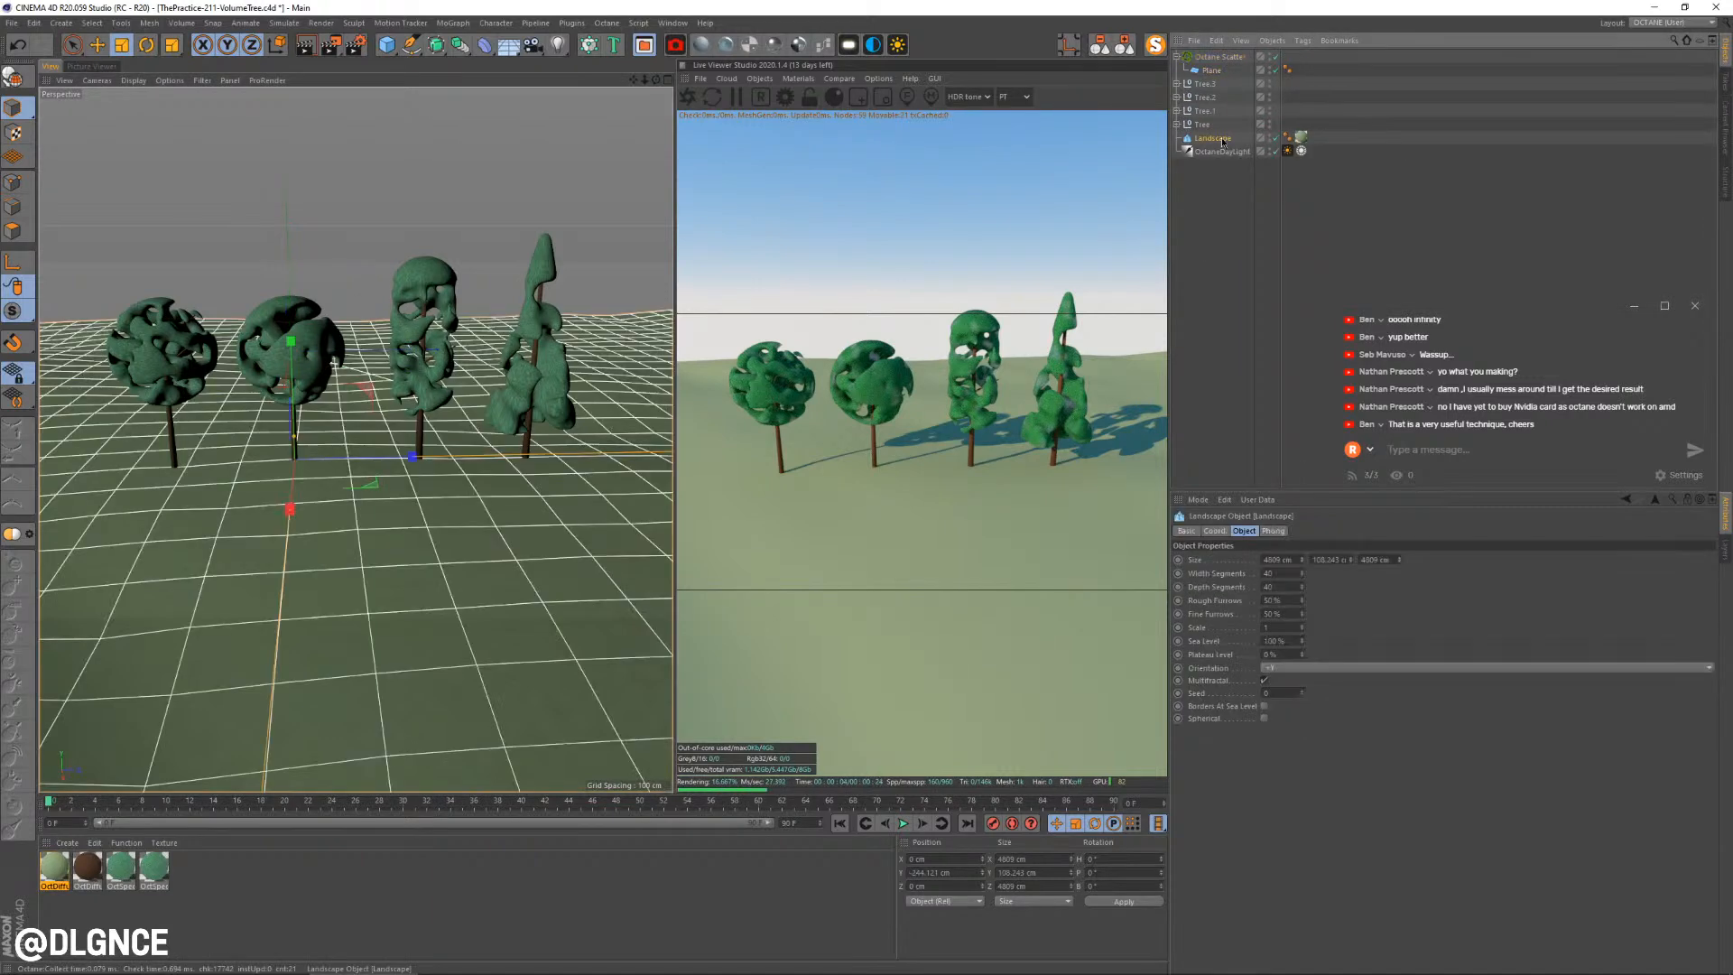
left_click(1220, 57)
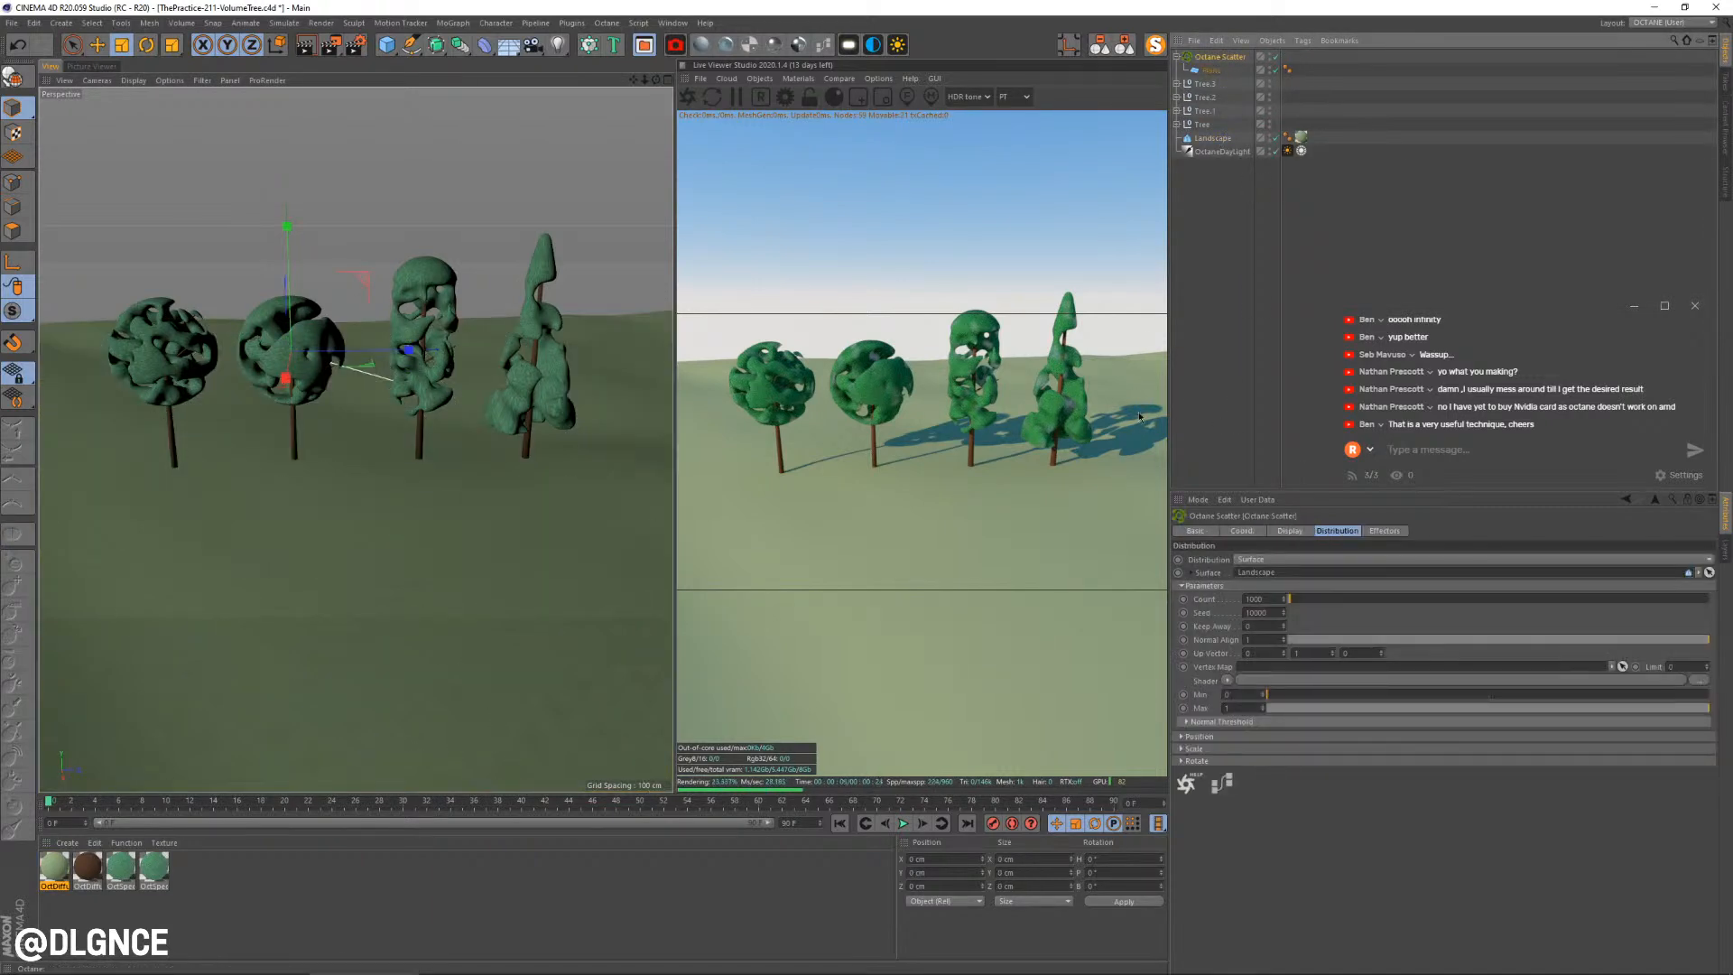
Set the scattered Plane's orientation to -Z
left_click(1211, 70)
left_click(1274, 614)
left_click(1275, 640)
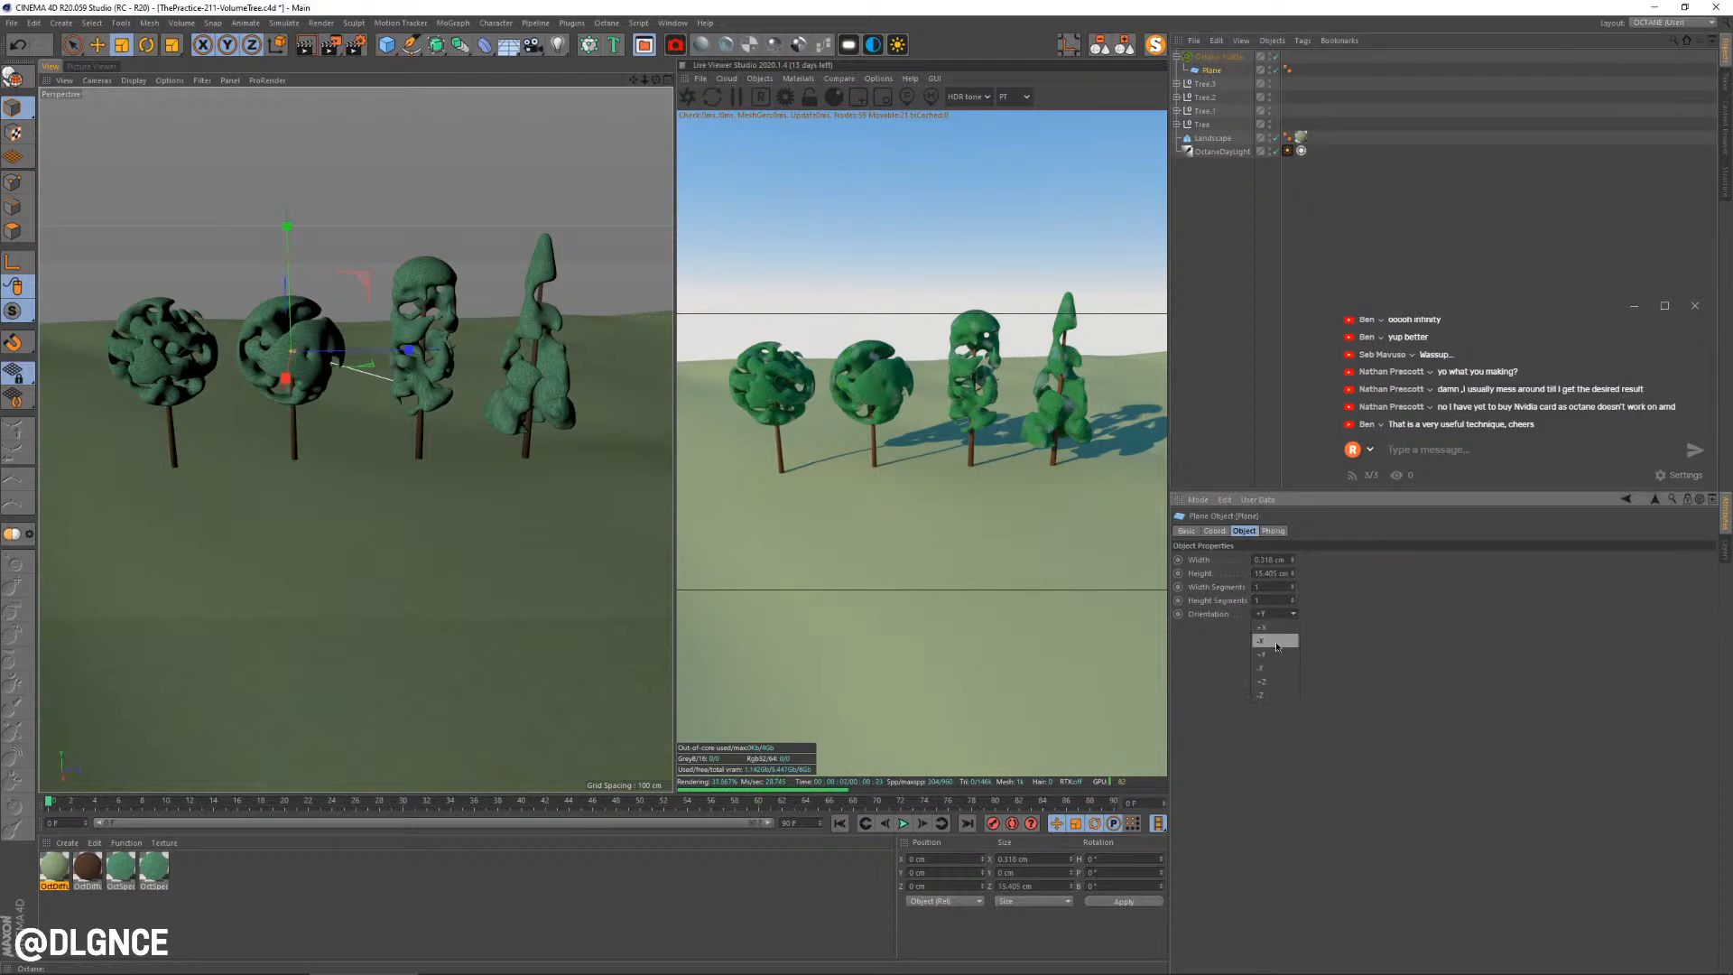
left_click(1271, 613)
left_click(1275, 693)
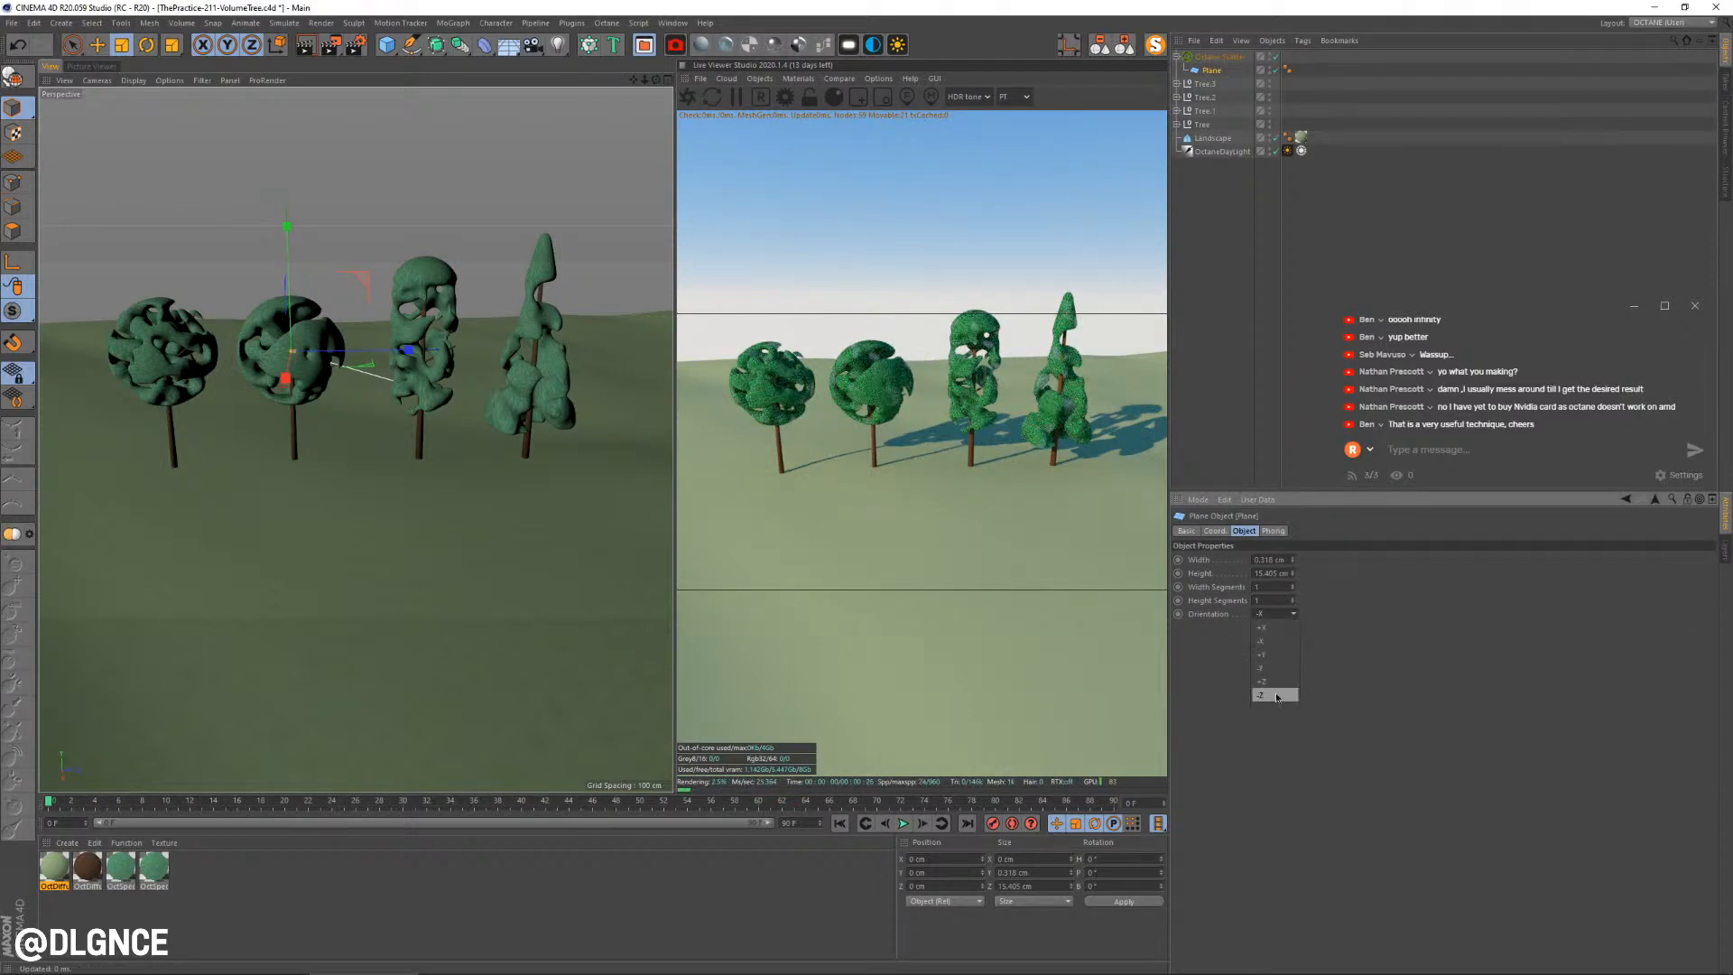
Enlarge the scattered Plane uniformly to about 0.83 cm wide and 40 cm high
scroll(532, 512, "down", 5)
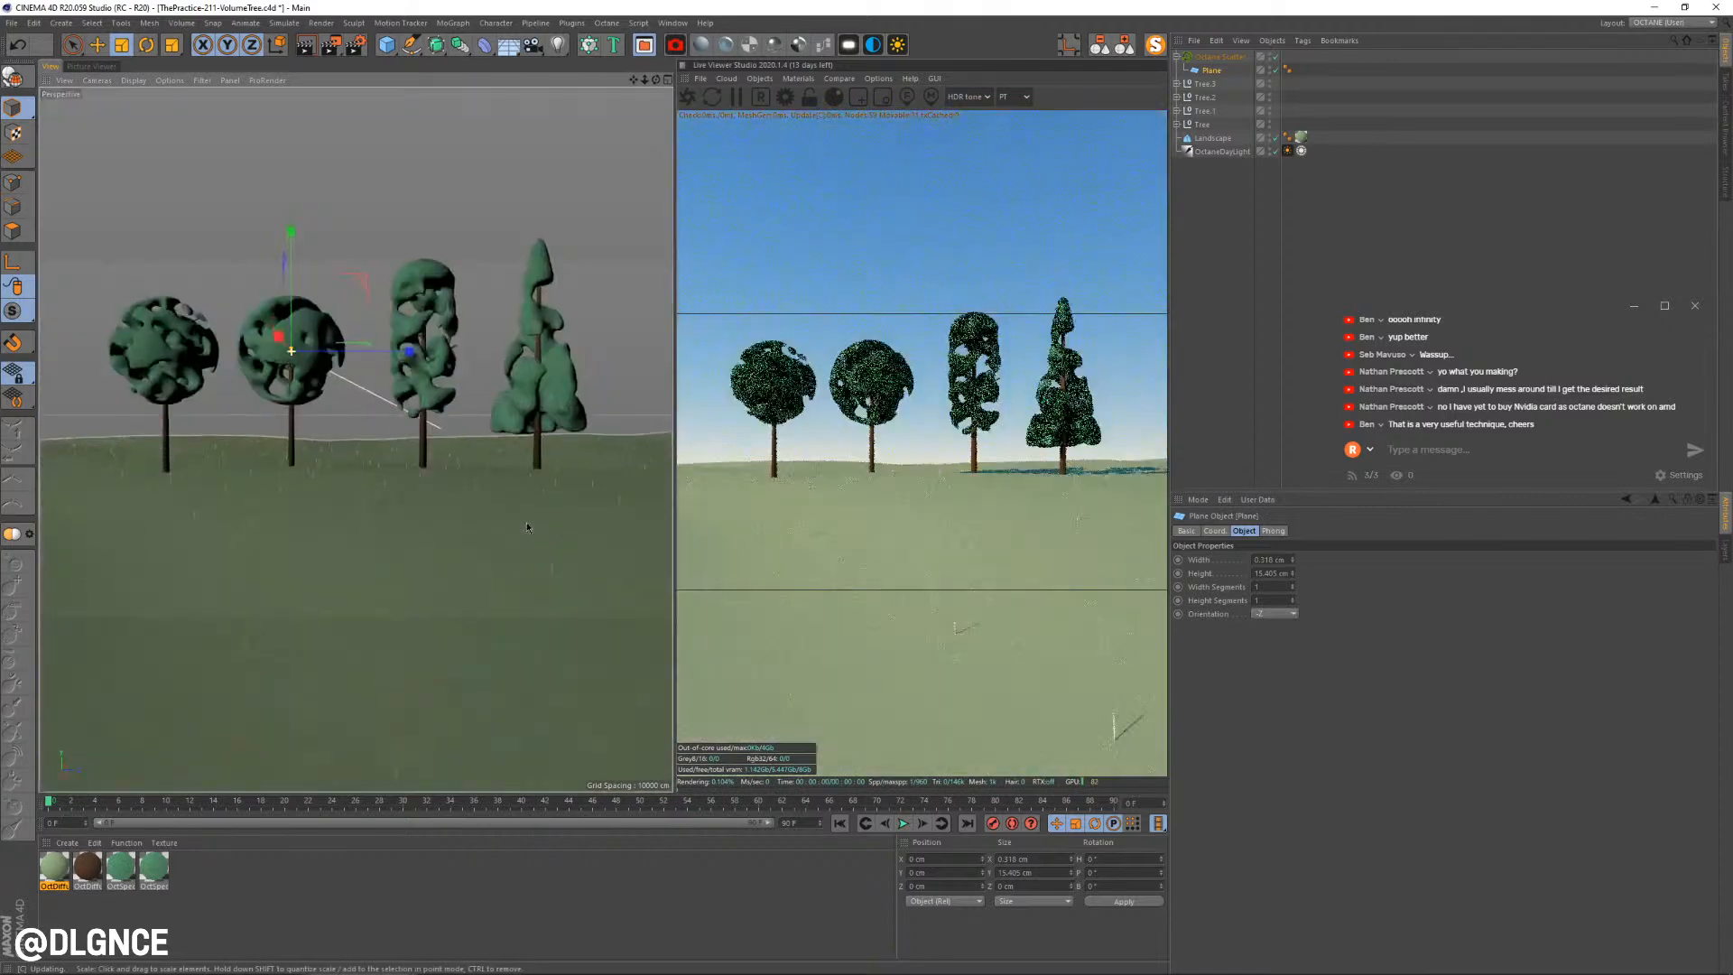
left_click_drag(473, 479, 515, 473, "alt")
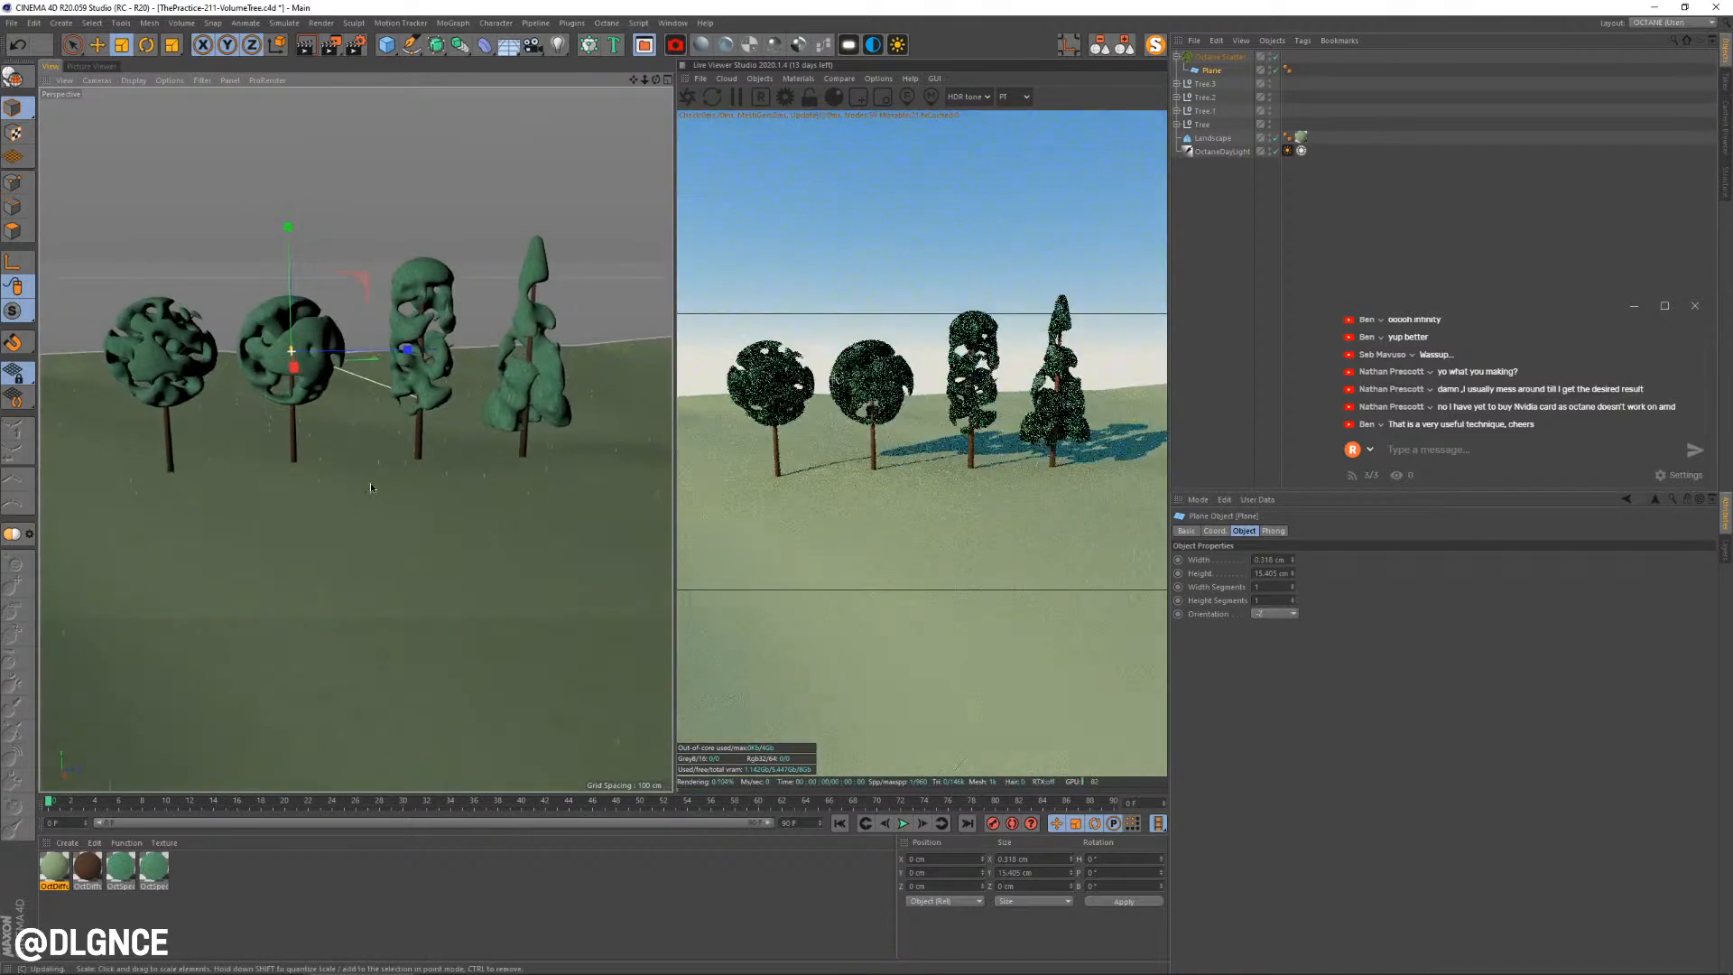
left_click_drag(435, 541, 365, 569)
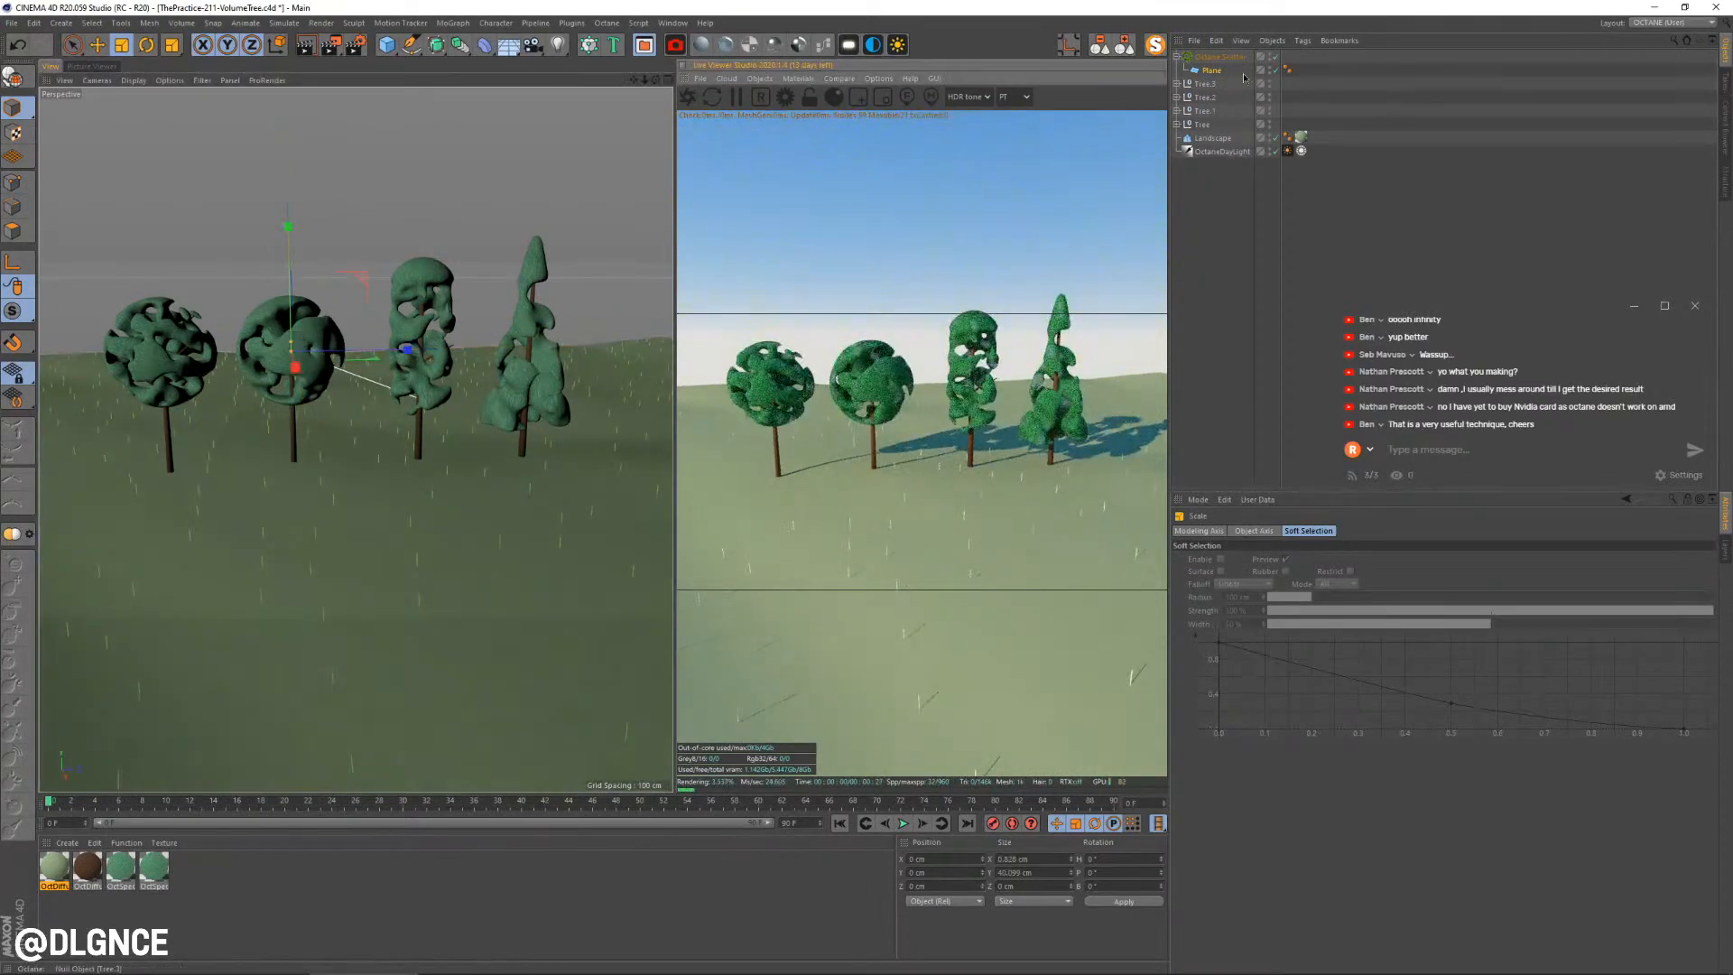
Raise the Octane Scatter count to about 32,000 instances and apply the light green ground material to the grass blade plane
left_click(1218, 56)
left_click_drag(1295, 603, 1353, 602)
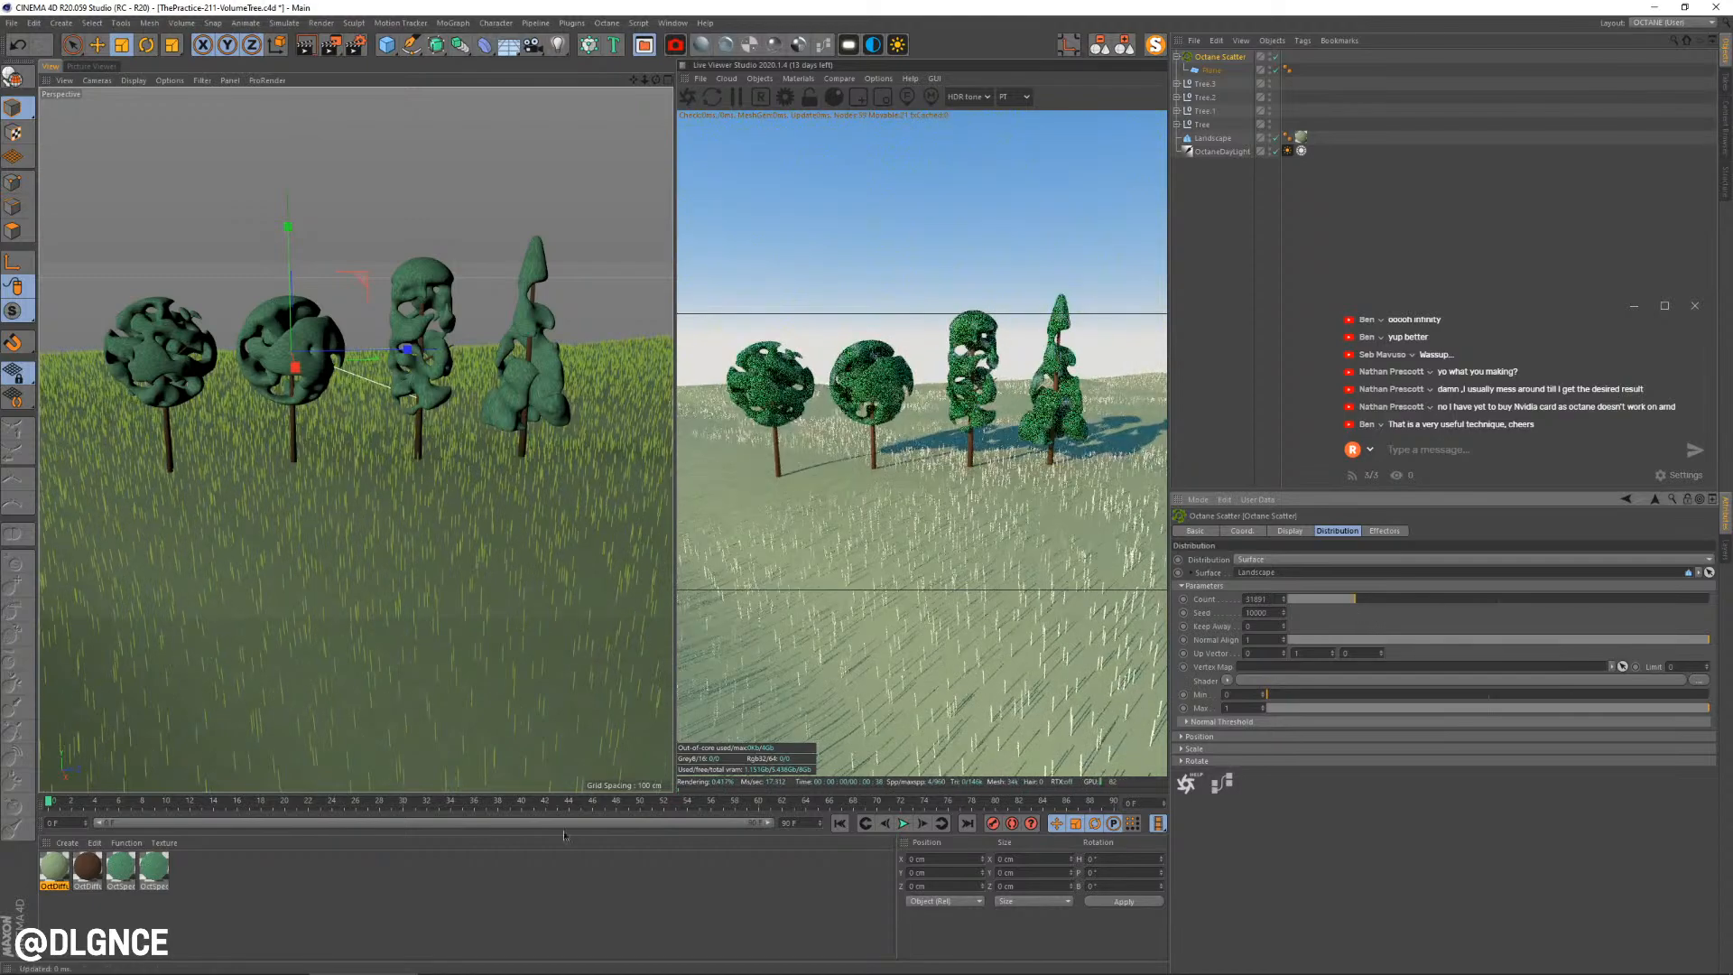
left_click(1300, 69)
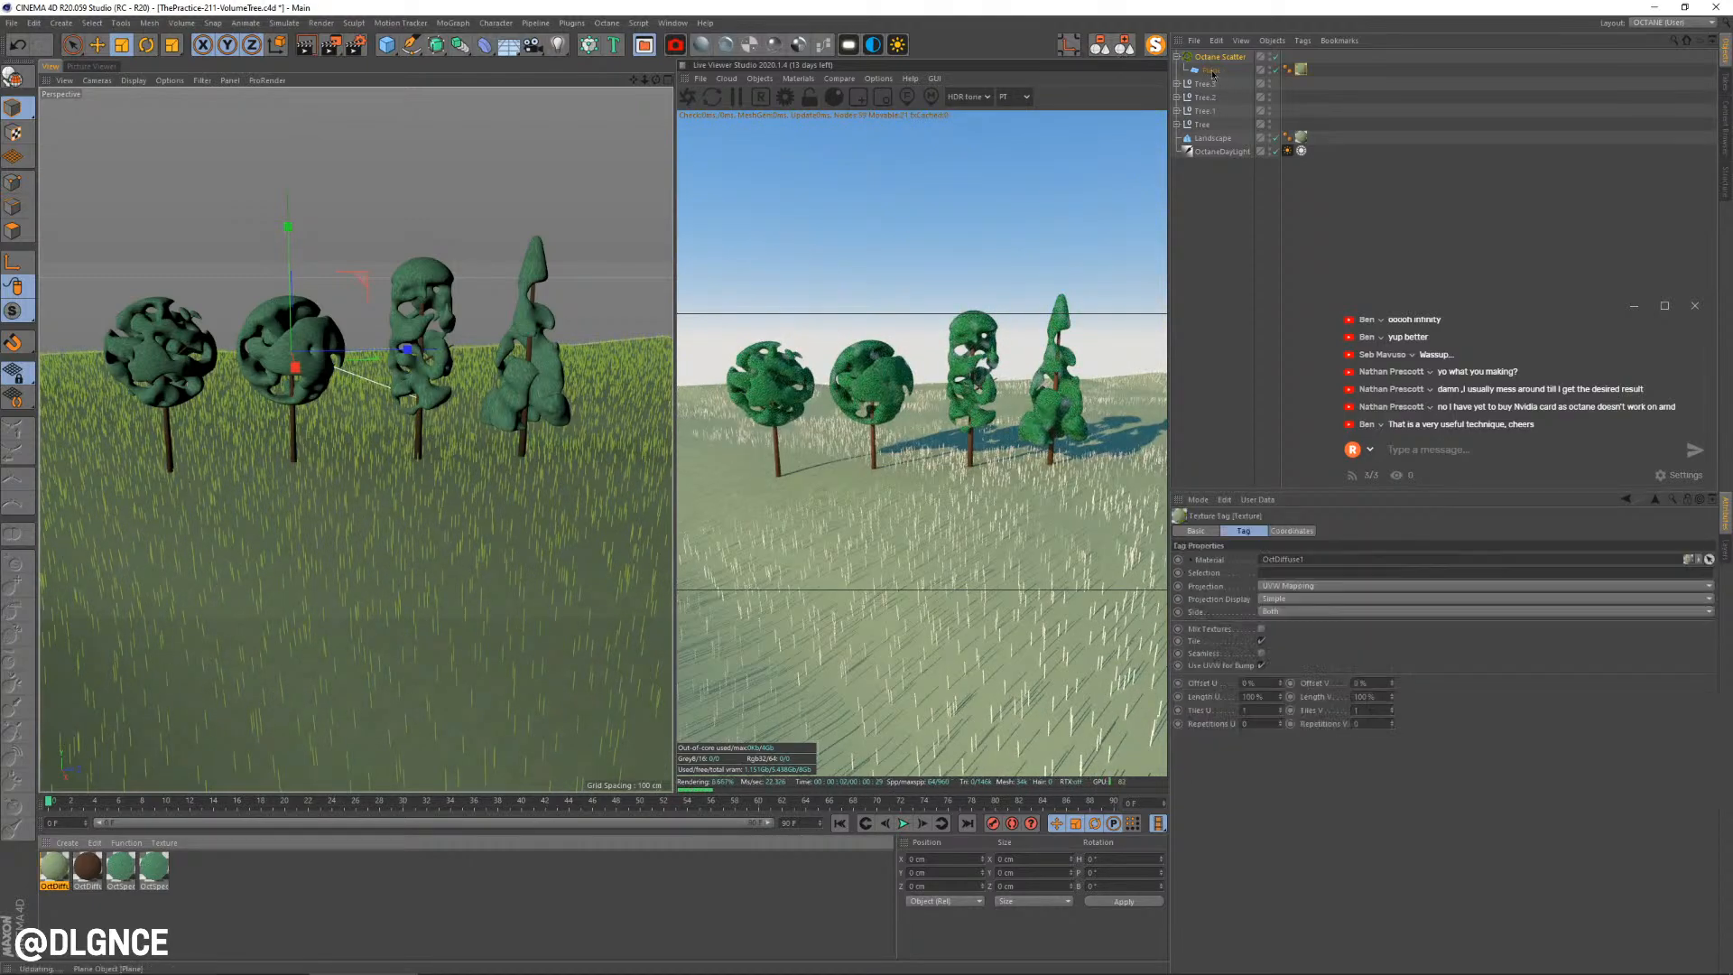
Break up the scatter distribution with a Noise shader, using a minimum of about 0.45, a maximum of 1 and a global scale of 200%
left_click_drag(600, 460, 521, 459, "alt")
left_click(1237, 58)
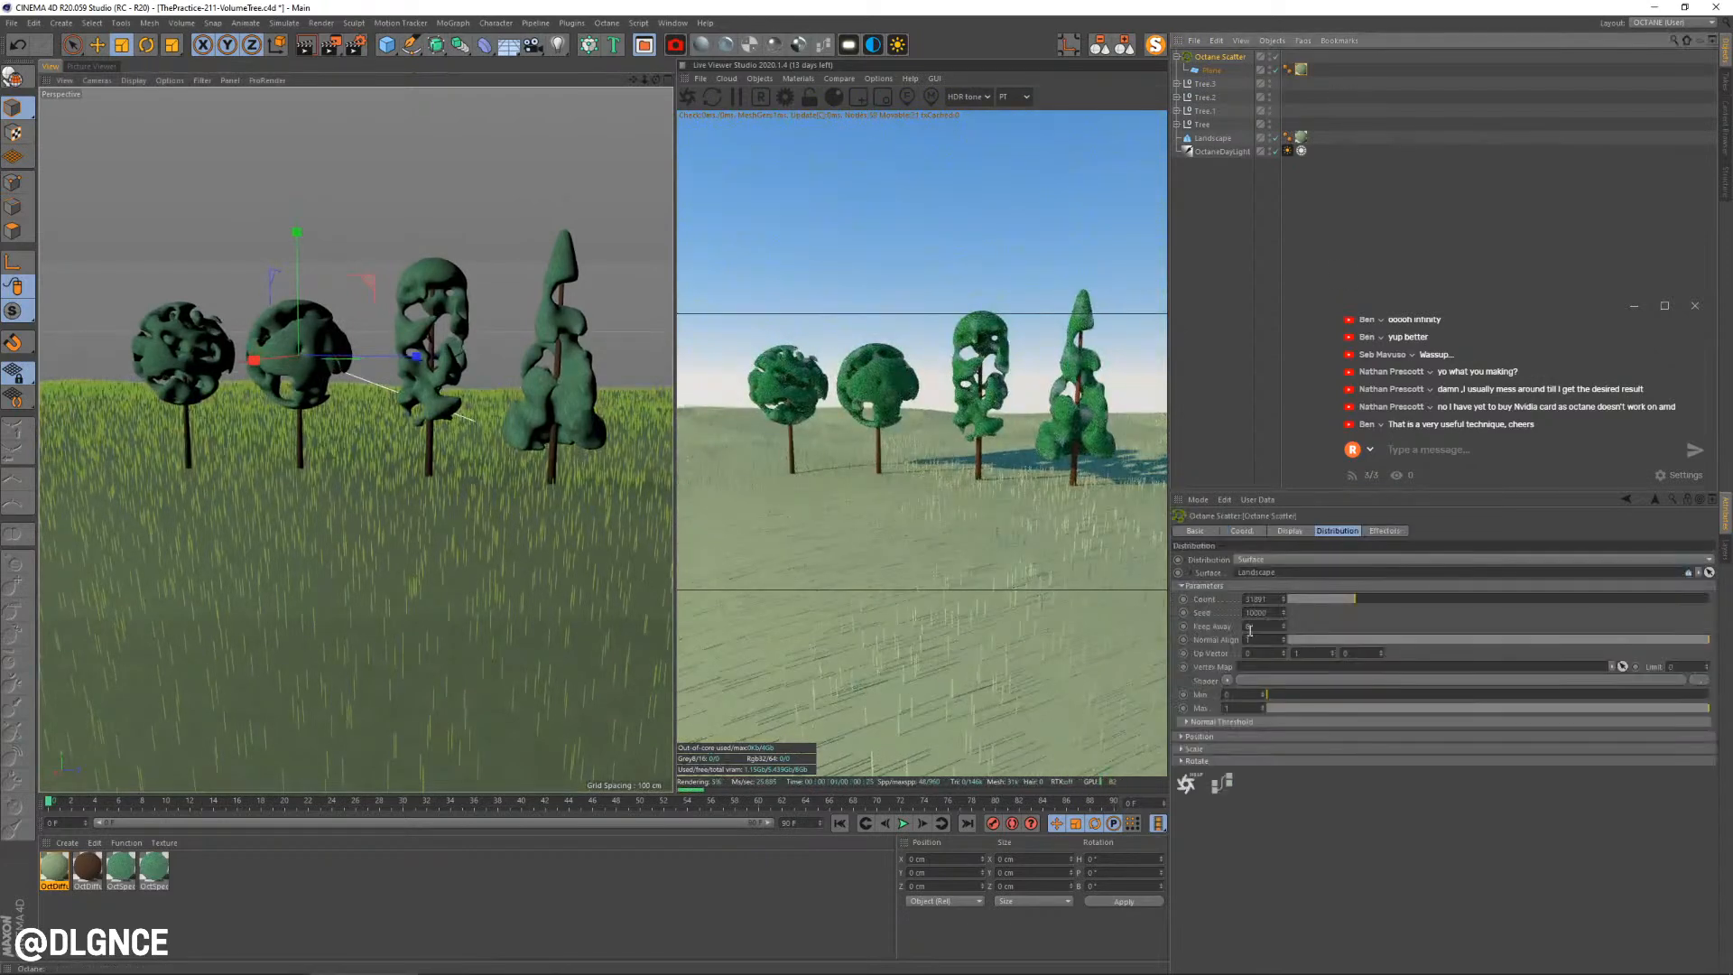
left_click(1227, 680)
left_click(1238, 494)
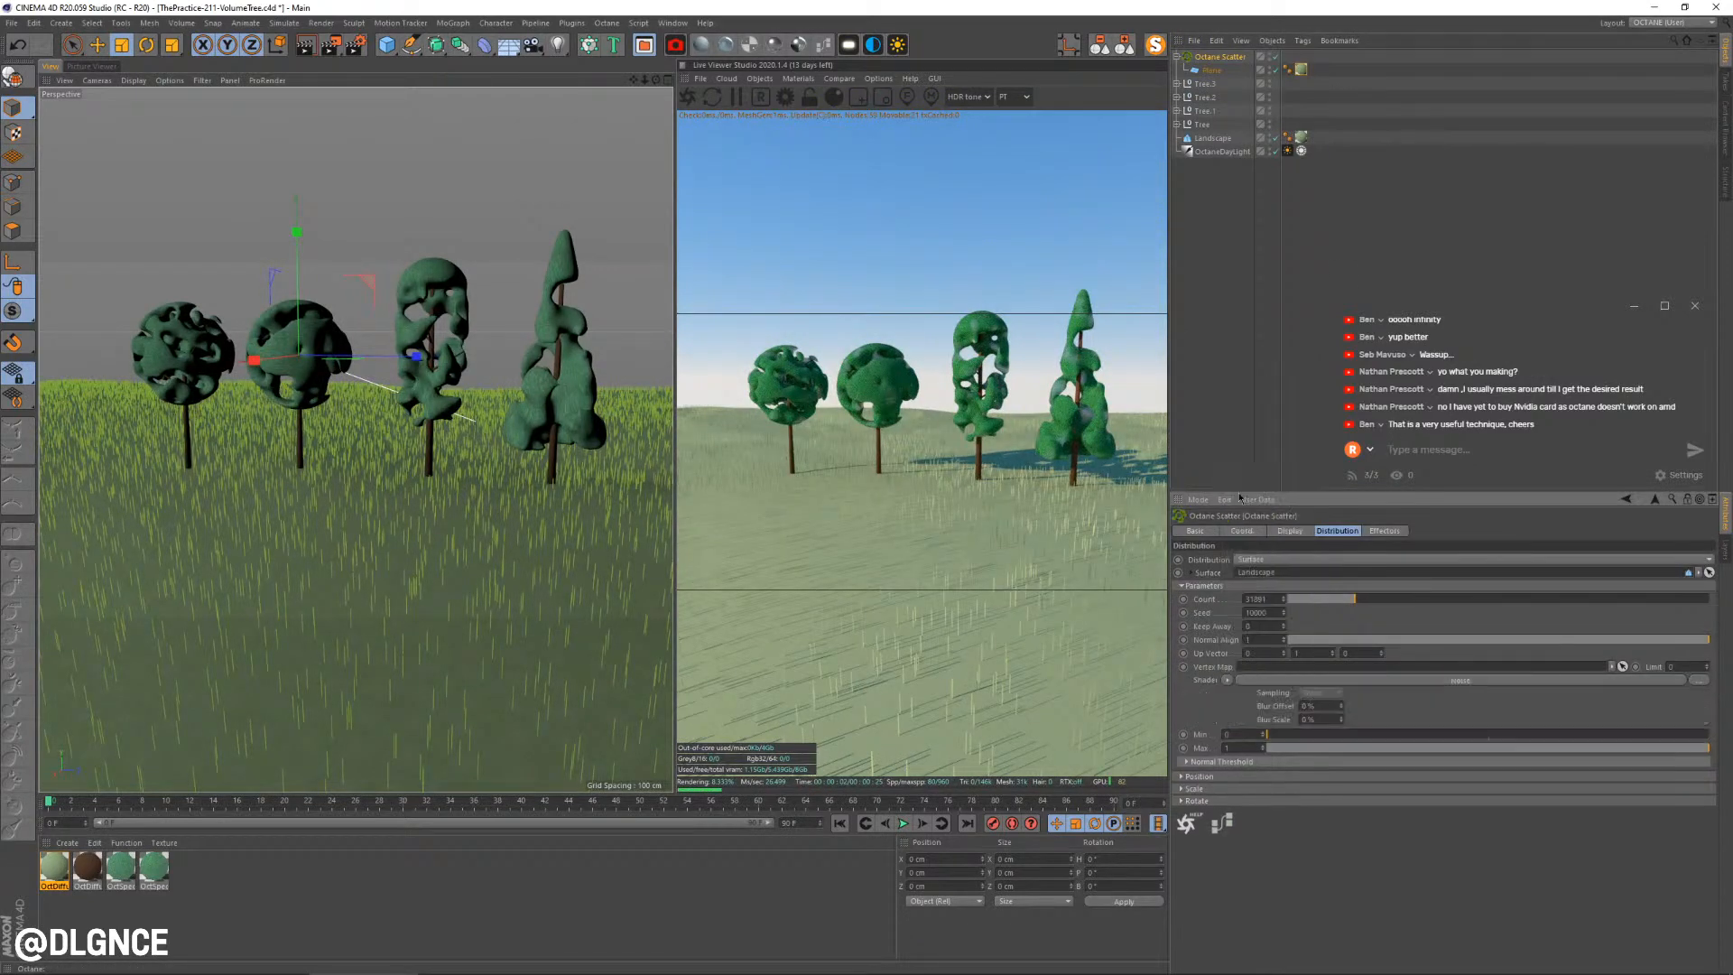
left_click_drag(1338, 735, 1430, 734)
left_click_drag(1570, 748, 1710, 748)
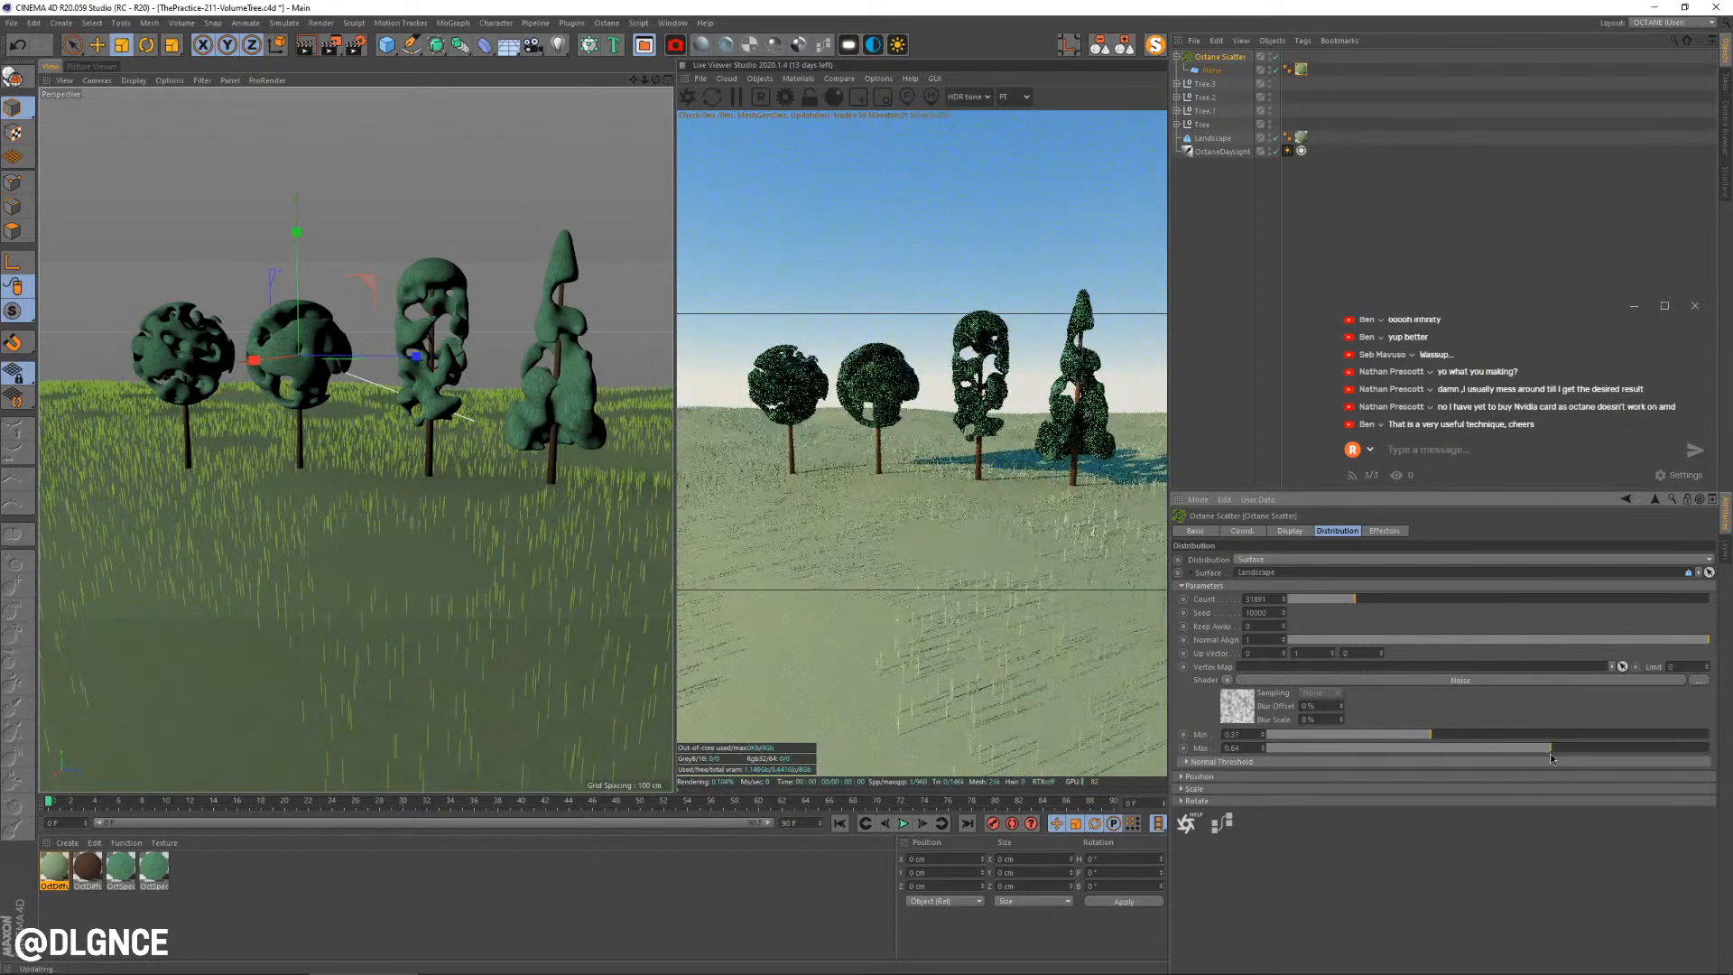
left_click_drag(1431, 734, 1462, 737)
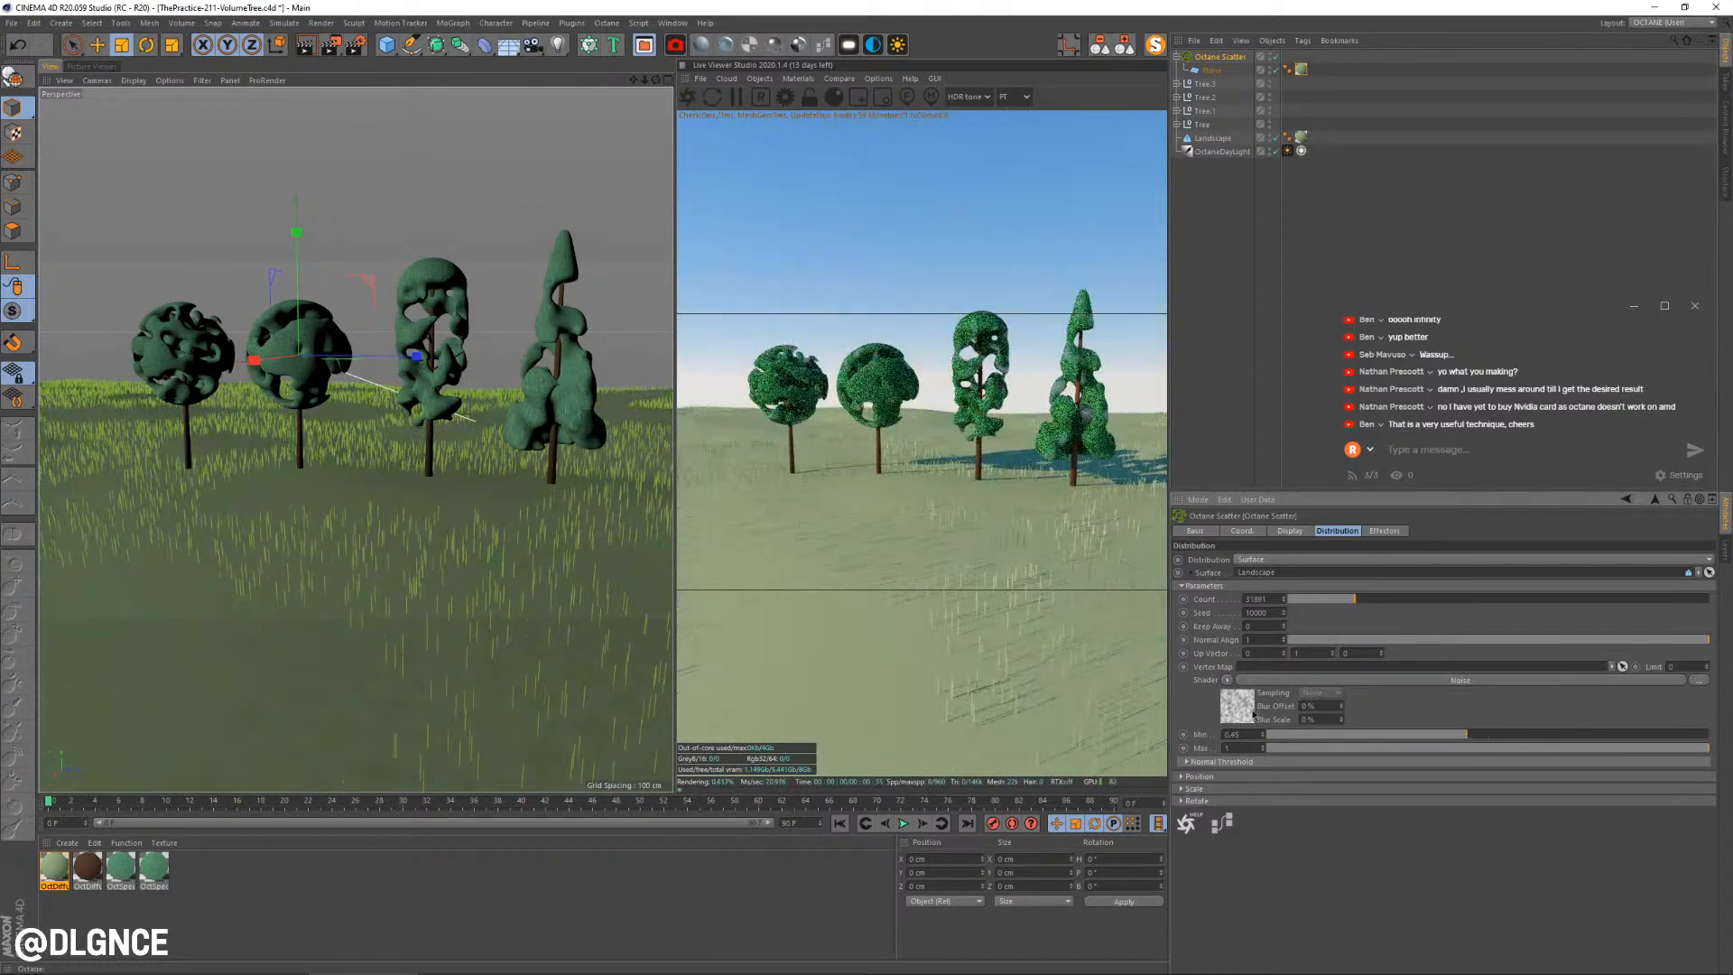
left_click(1245, 707)
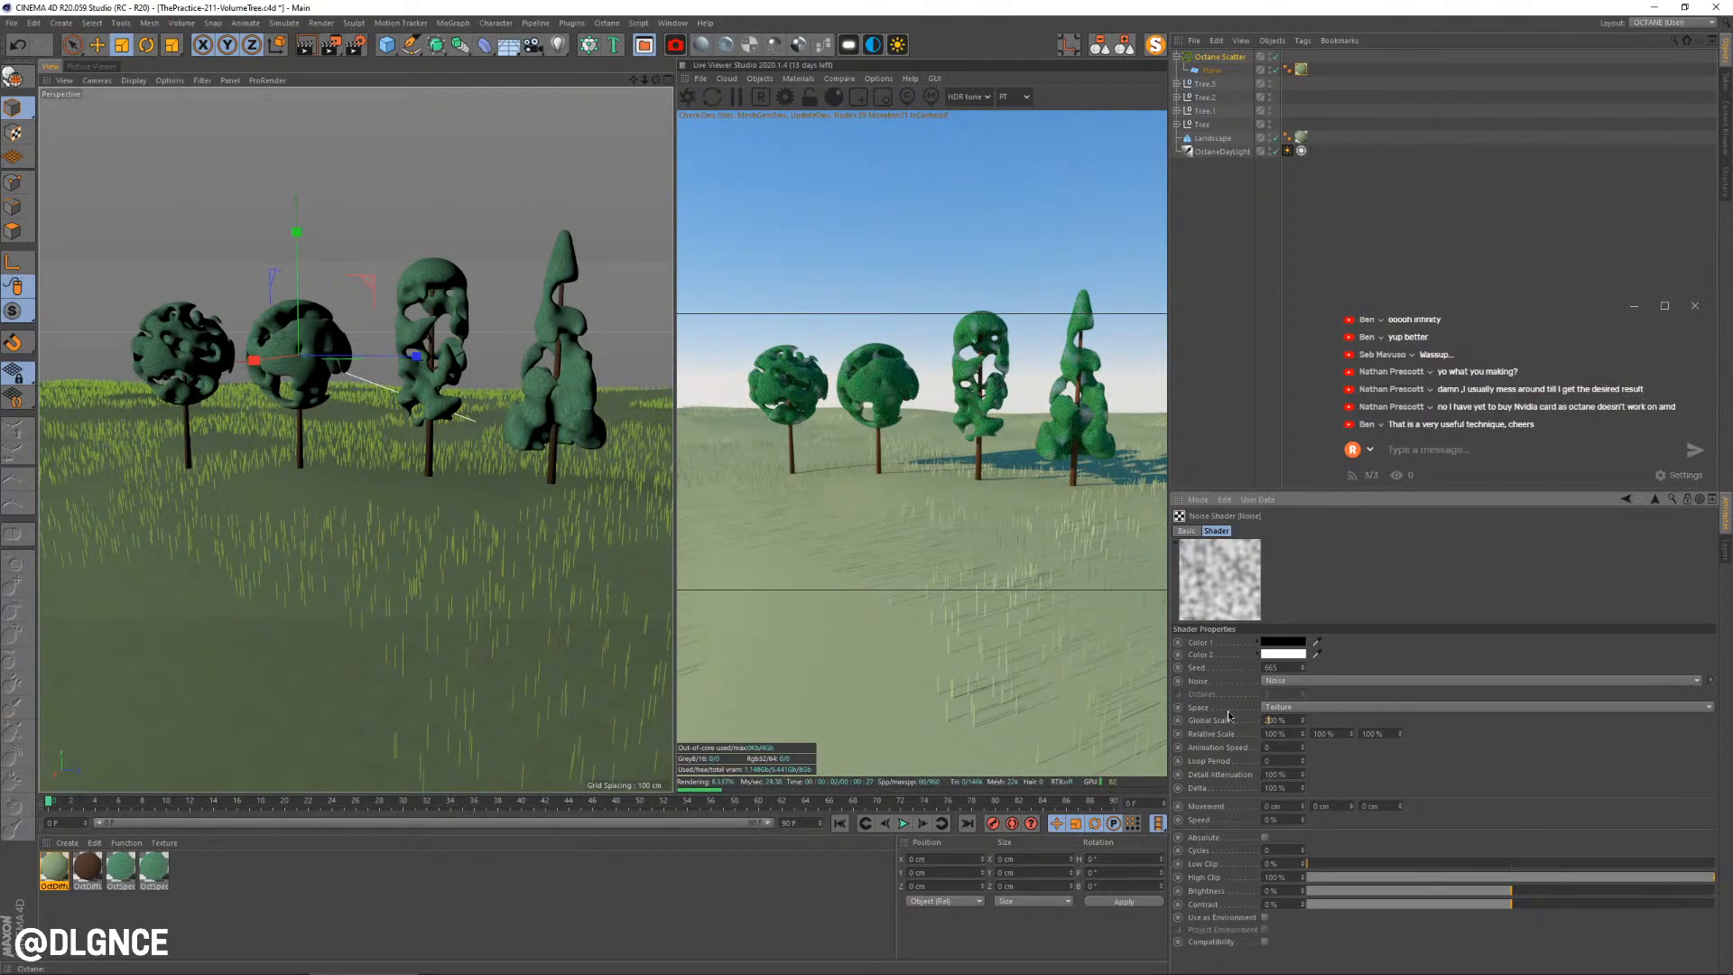
key("Return")
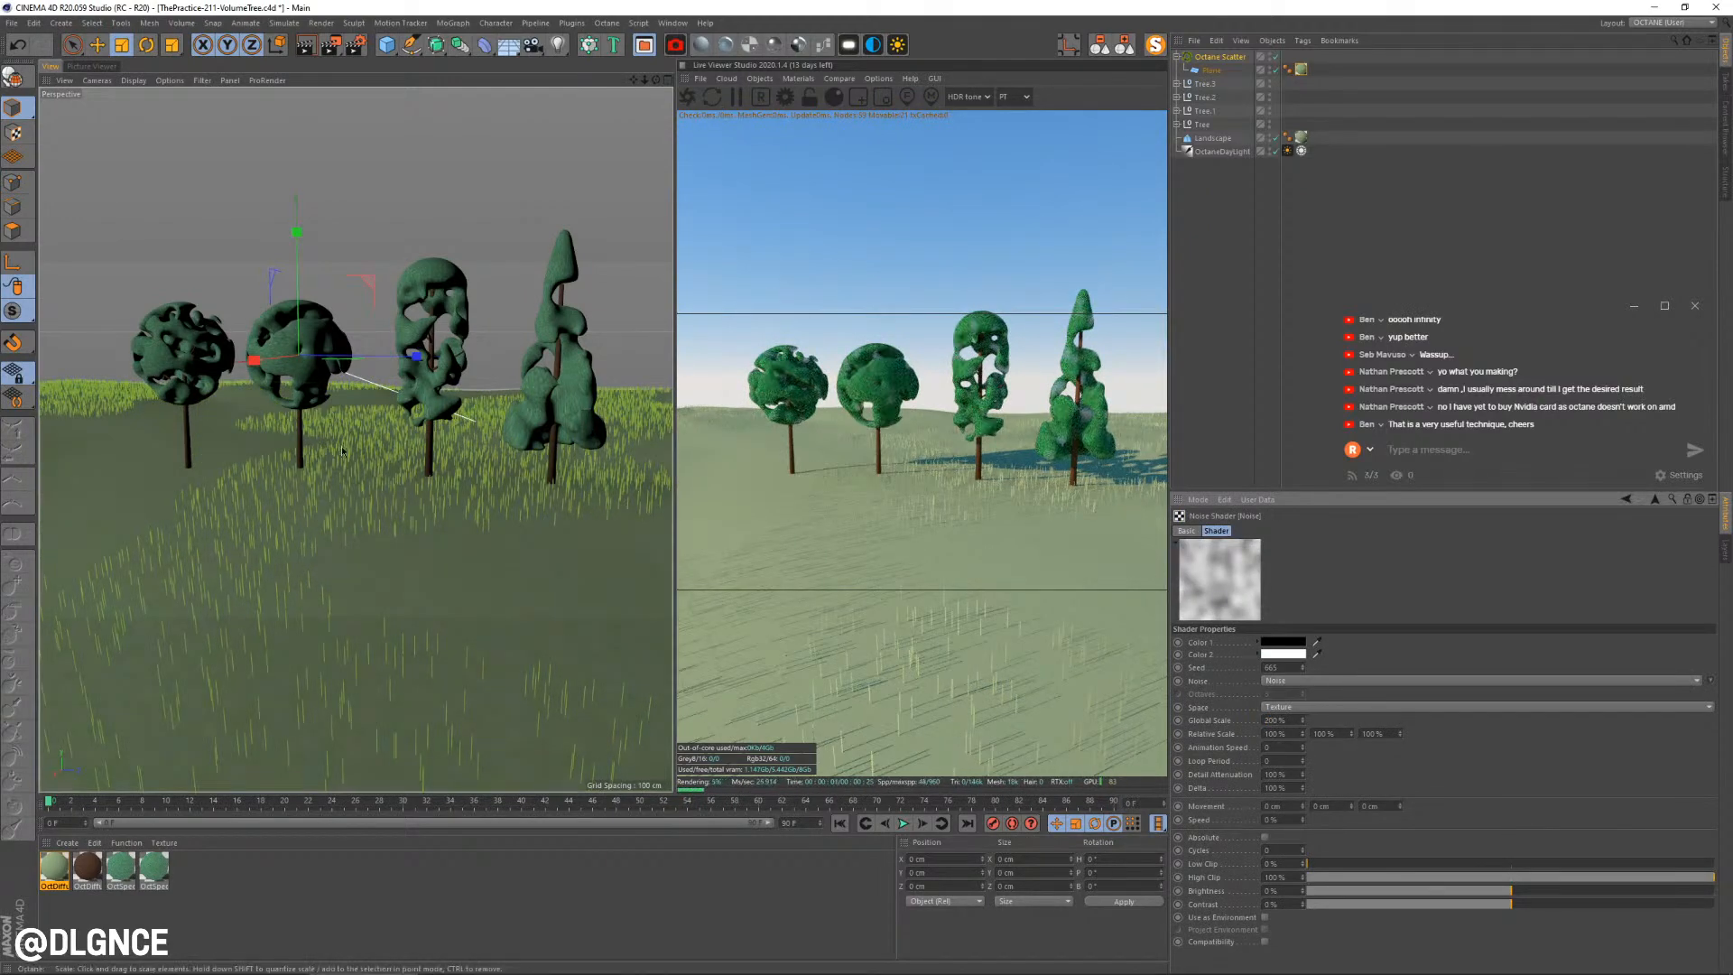
Duplicate the grass blade plane inside the Octane Scatter and move the copy about 5 cm along X
left_click(1212, 70)
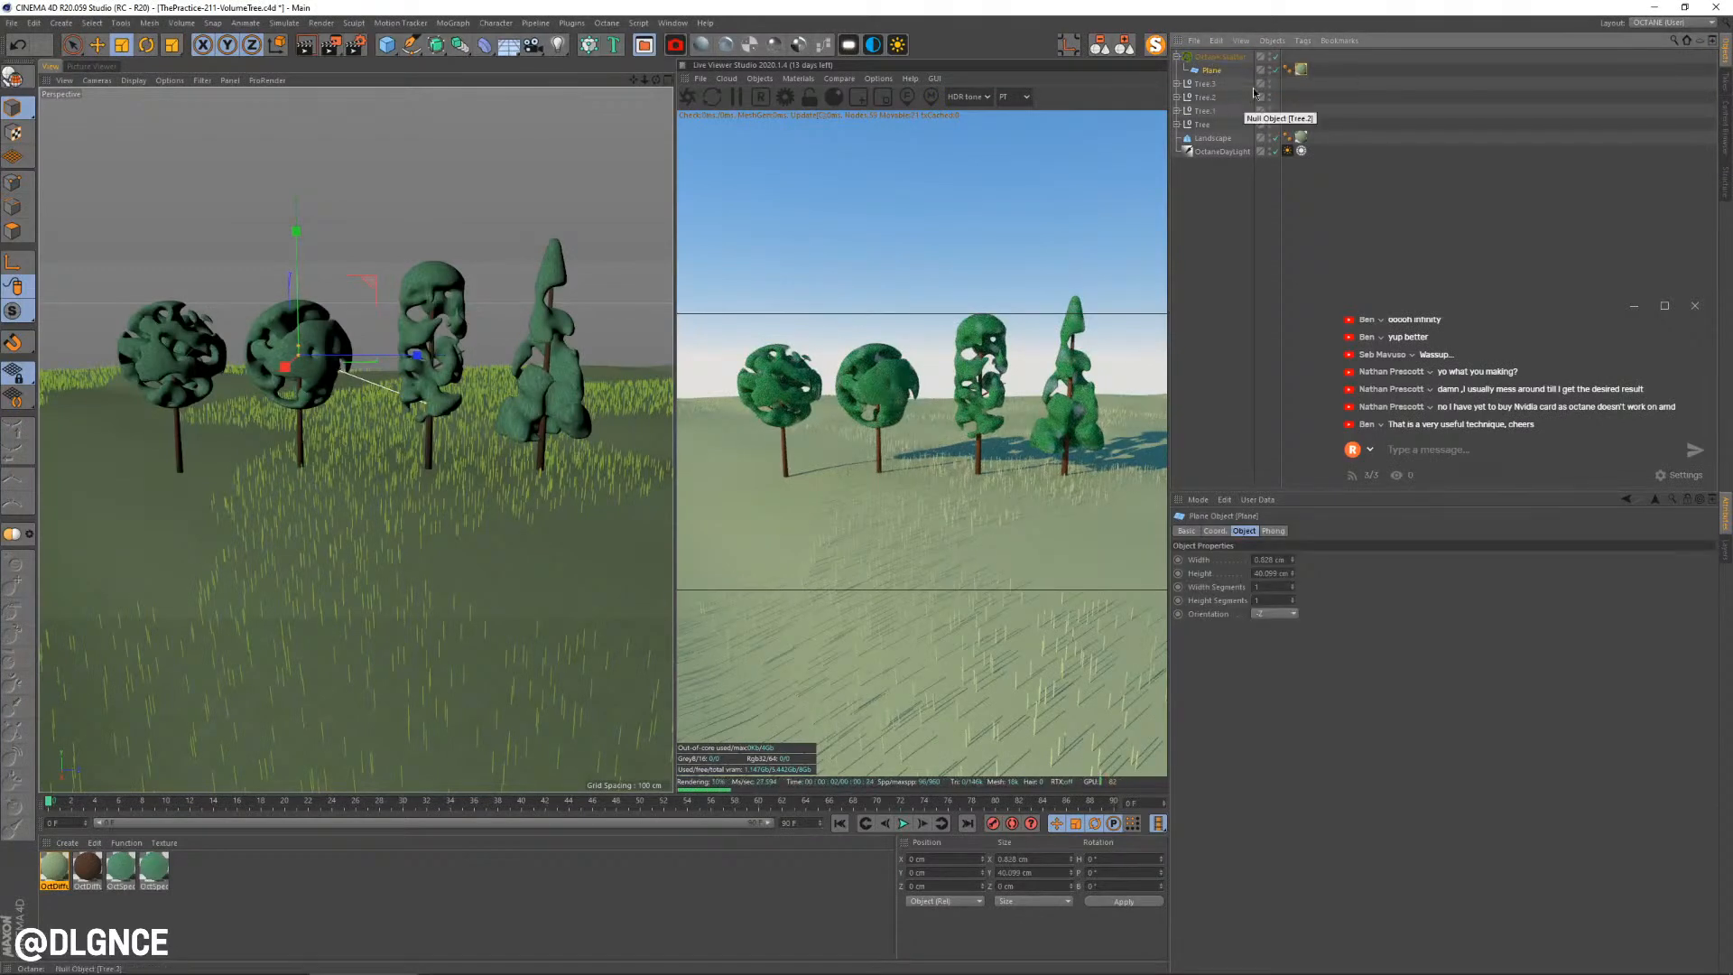
left_click(1155, 45)
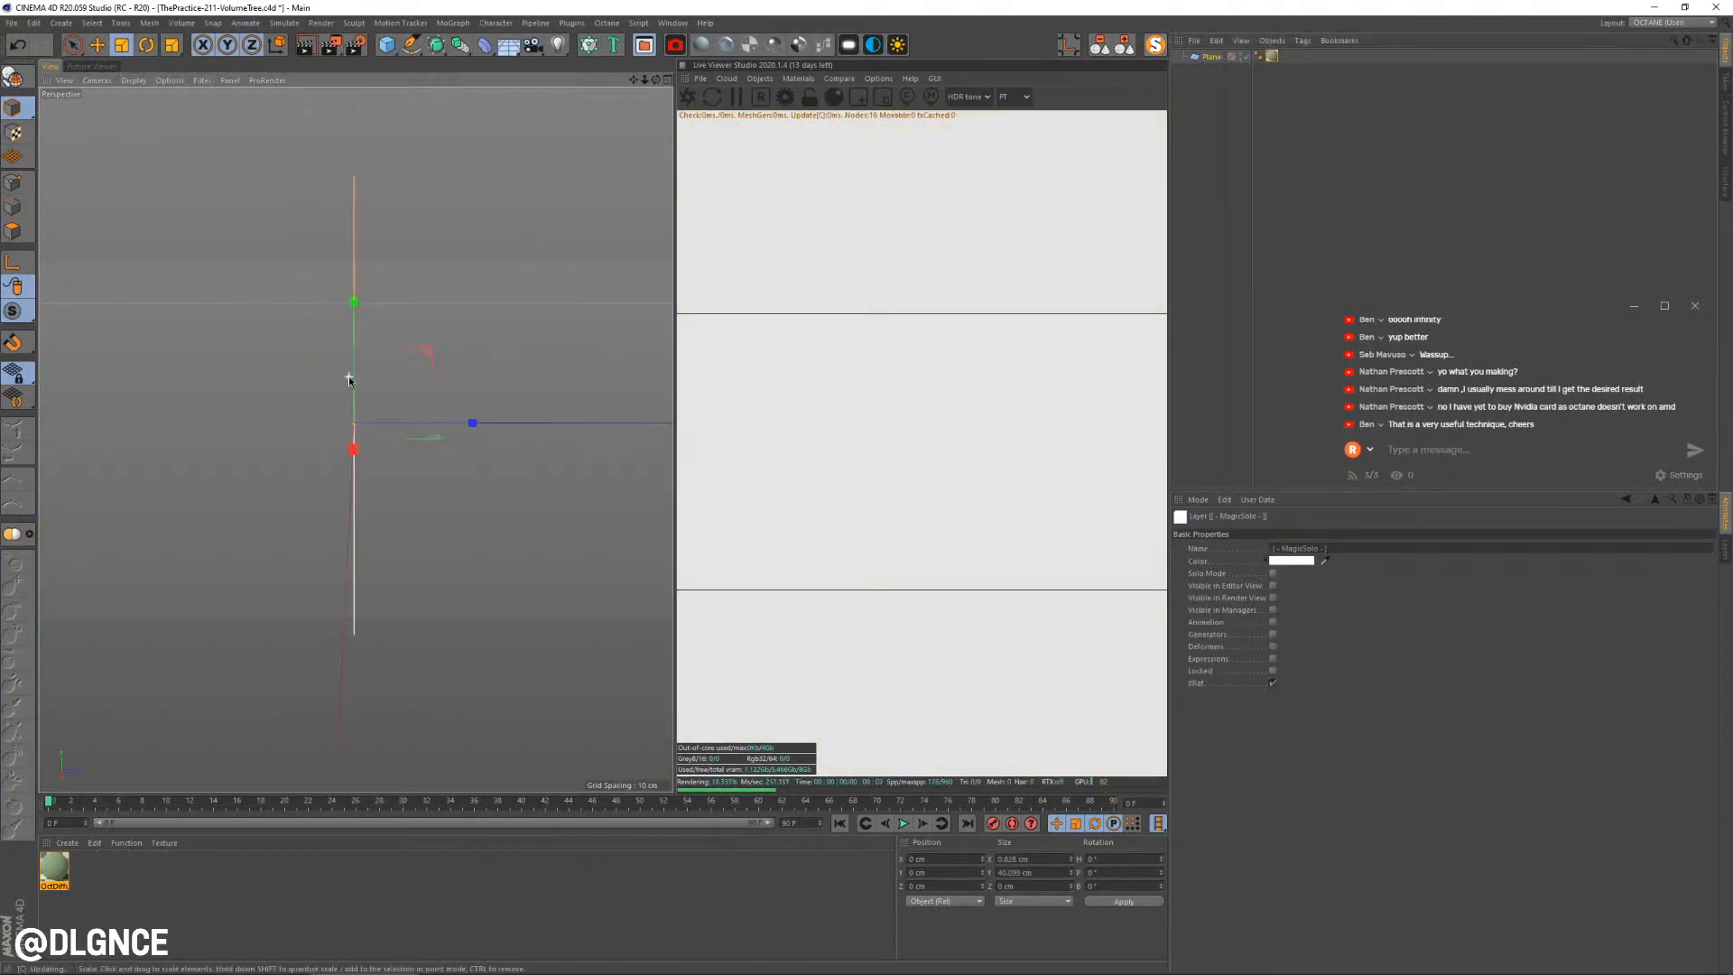
key("e")
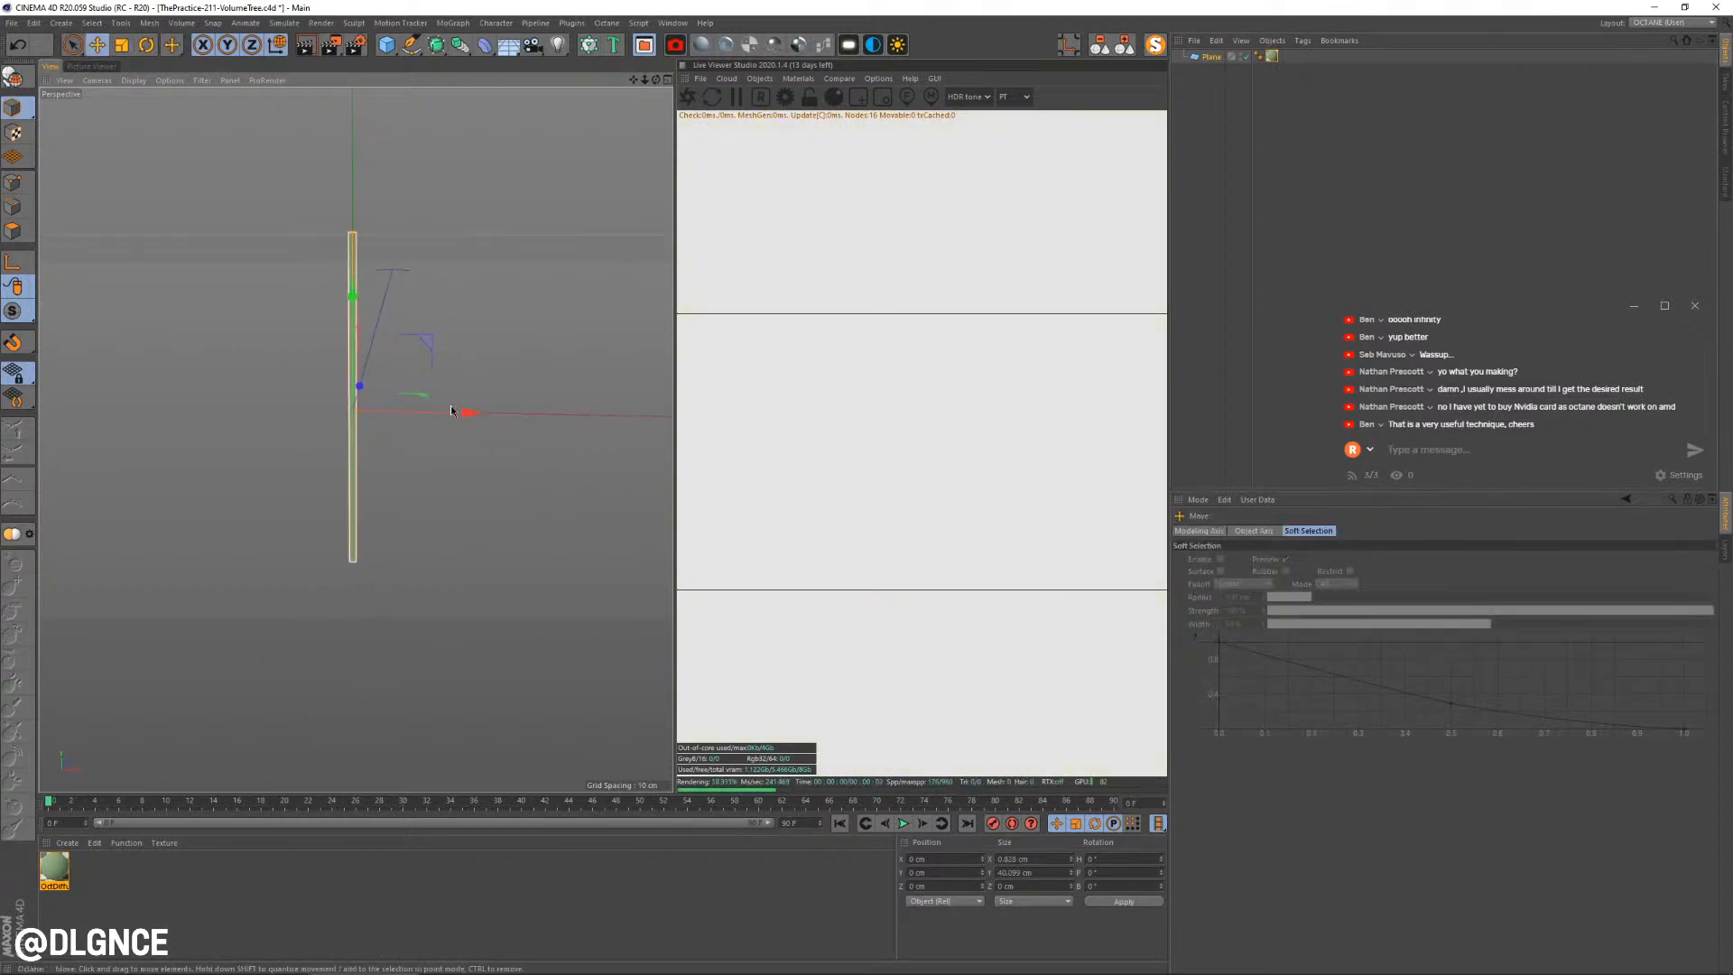
left_click(1154, 45)
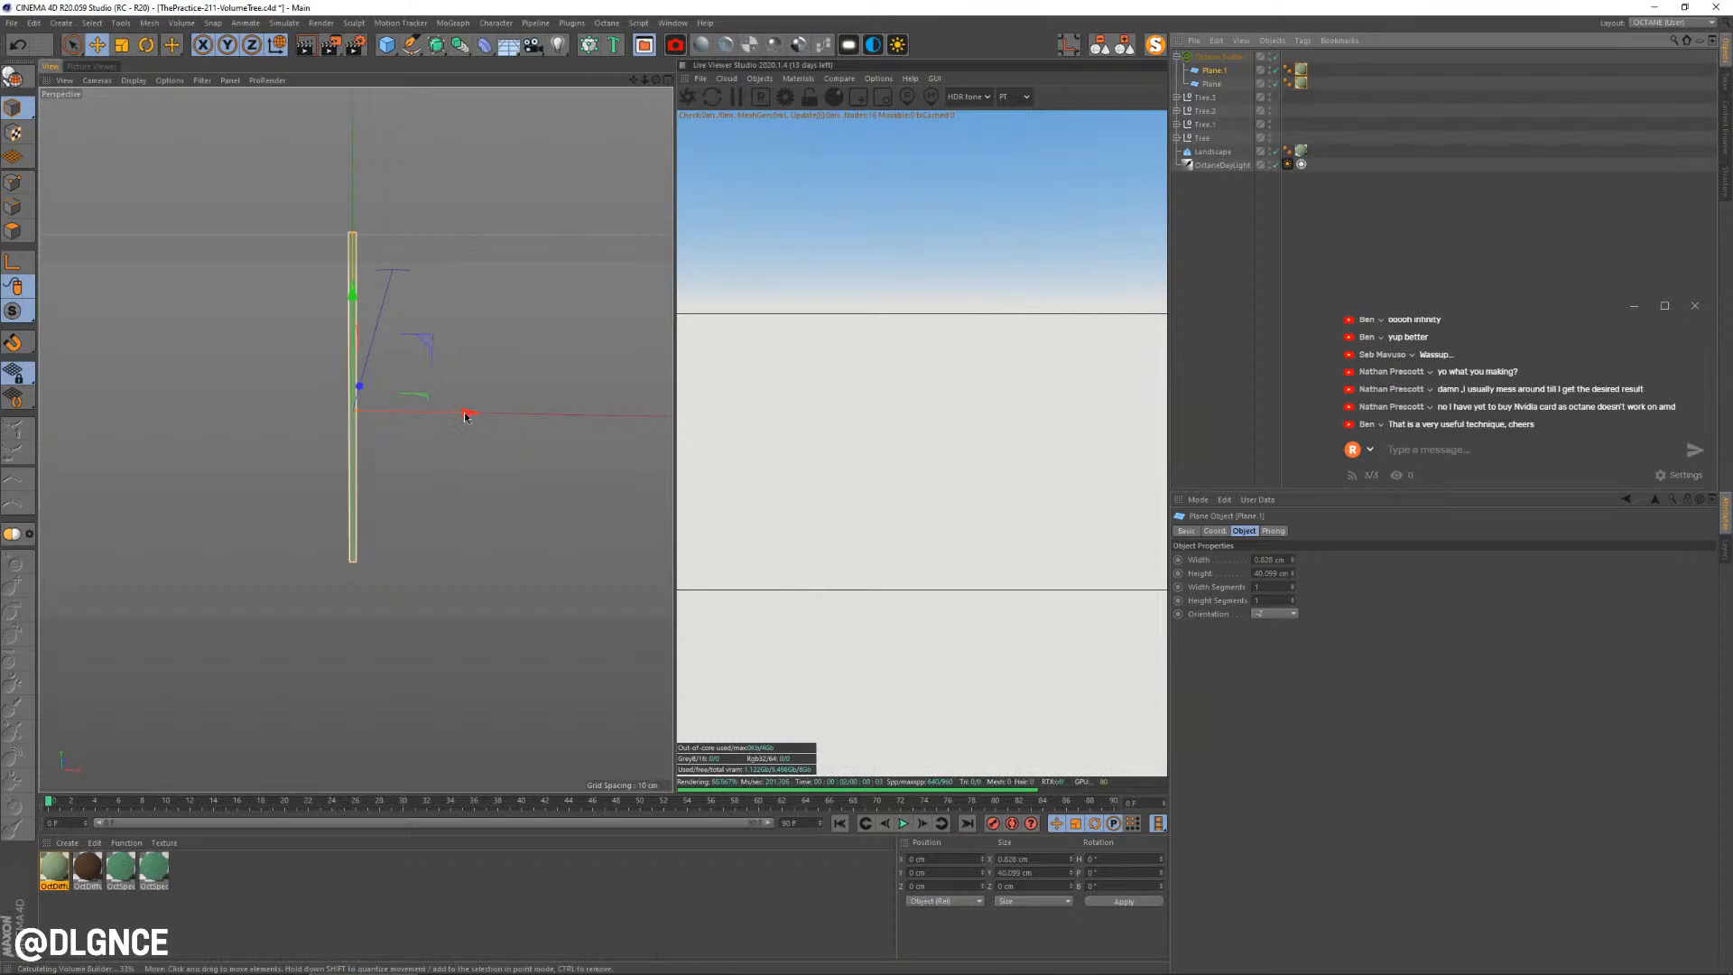
left_click_drag(487, 413, 511, 411)
Isolate the duplicated blade, give it 5 height segments and convert it to an editable polygon object
left_click(1154, 45)
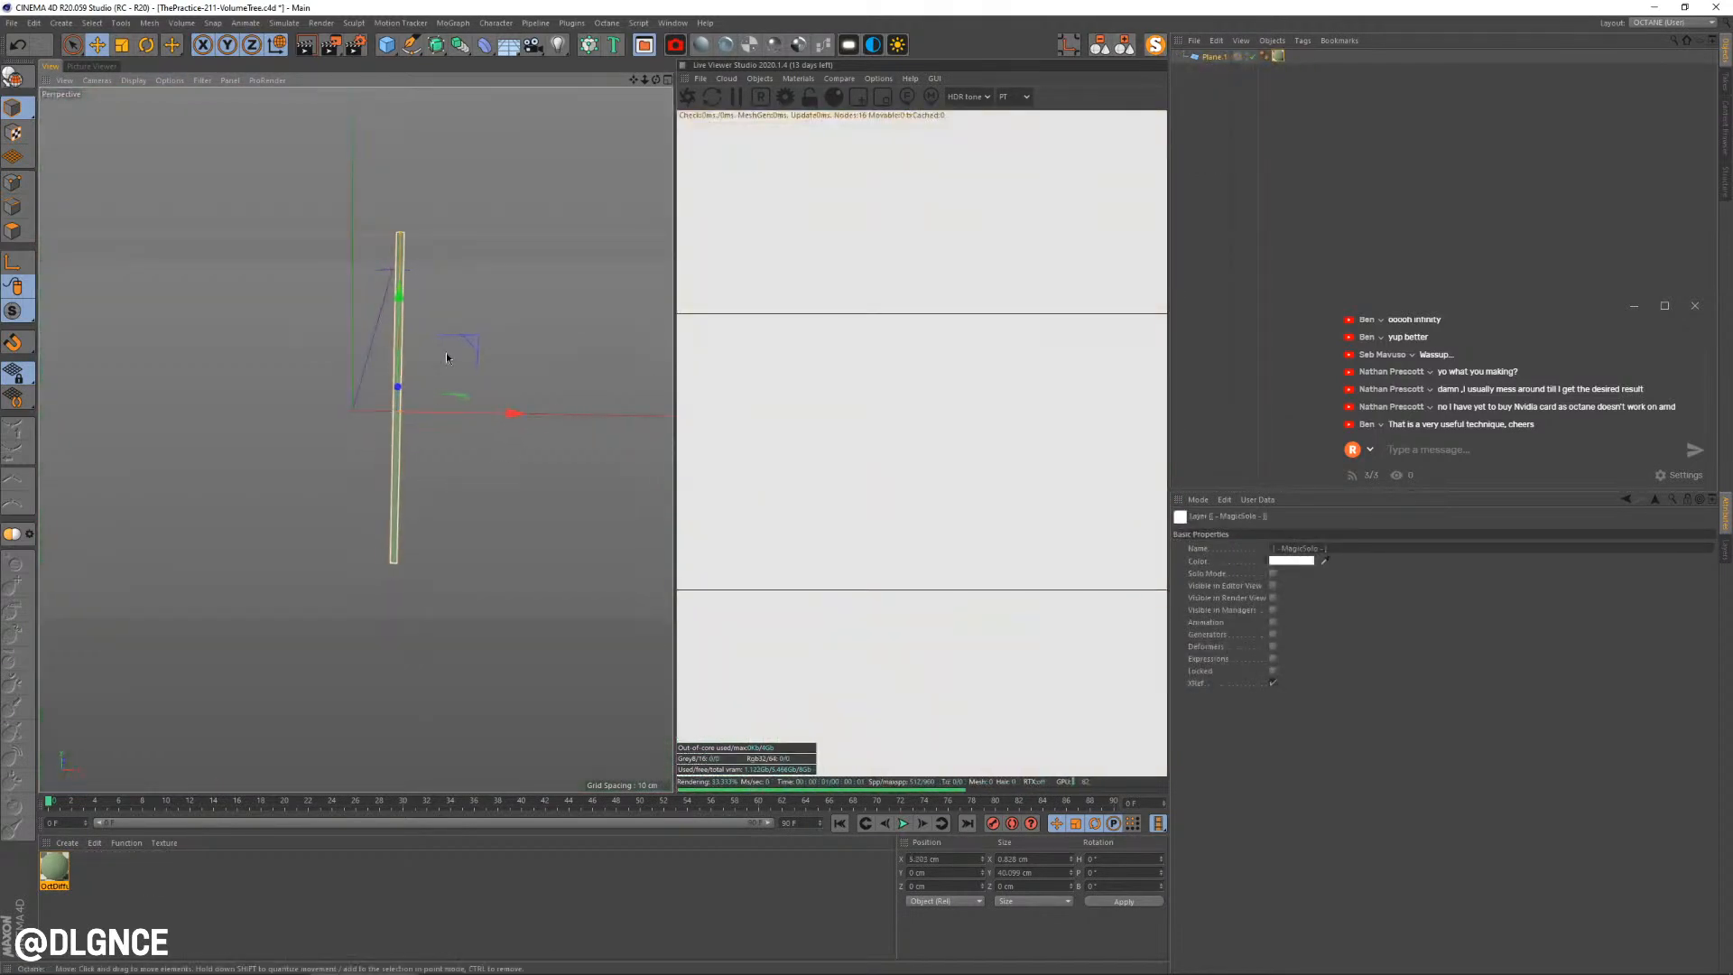
left_click(14, 232)
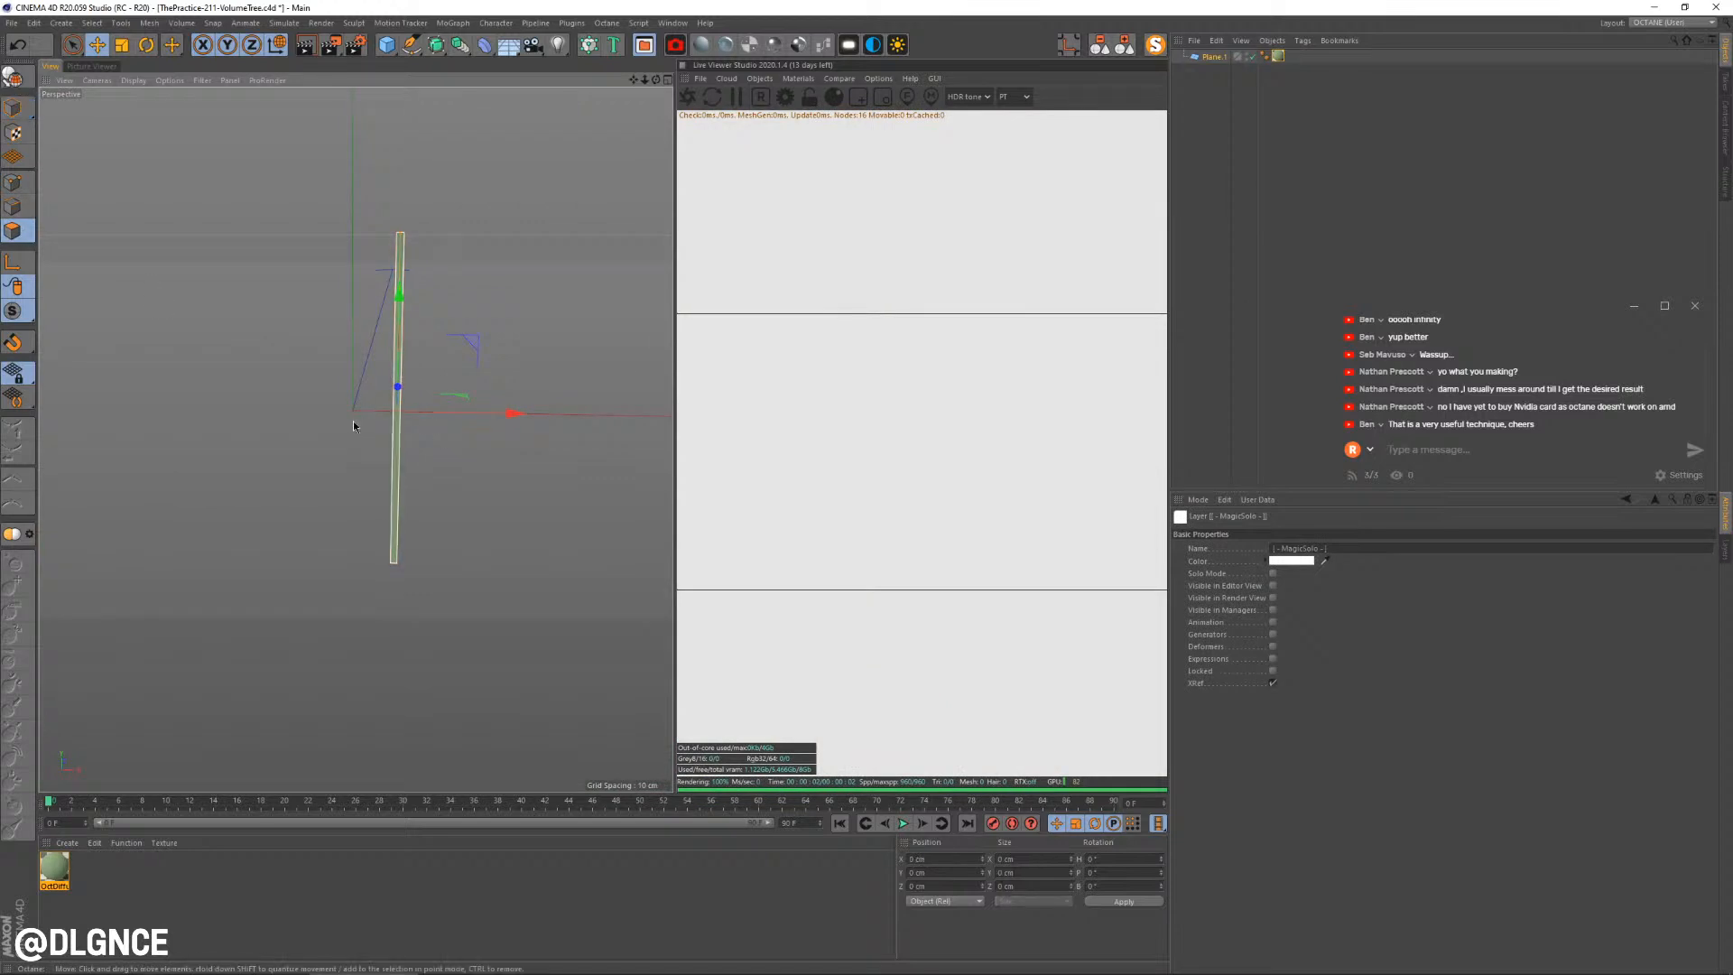
left_click(1214, 57)
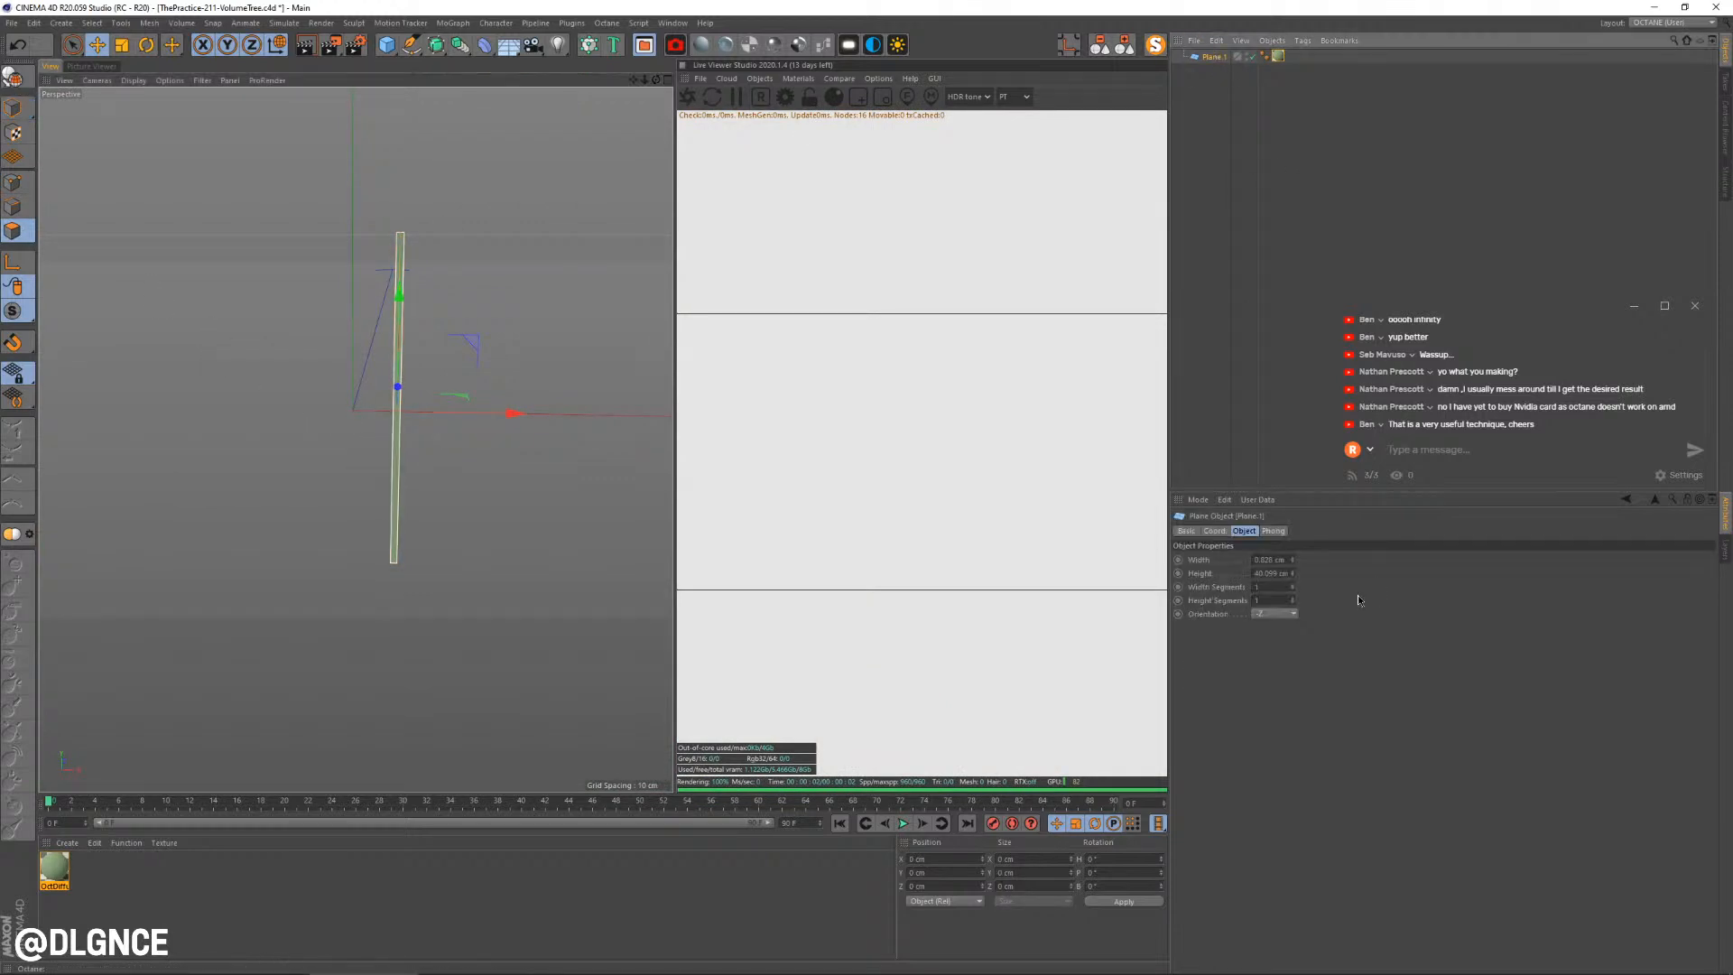
left_click(1293, 598)
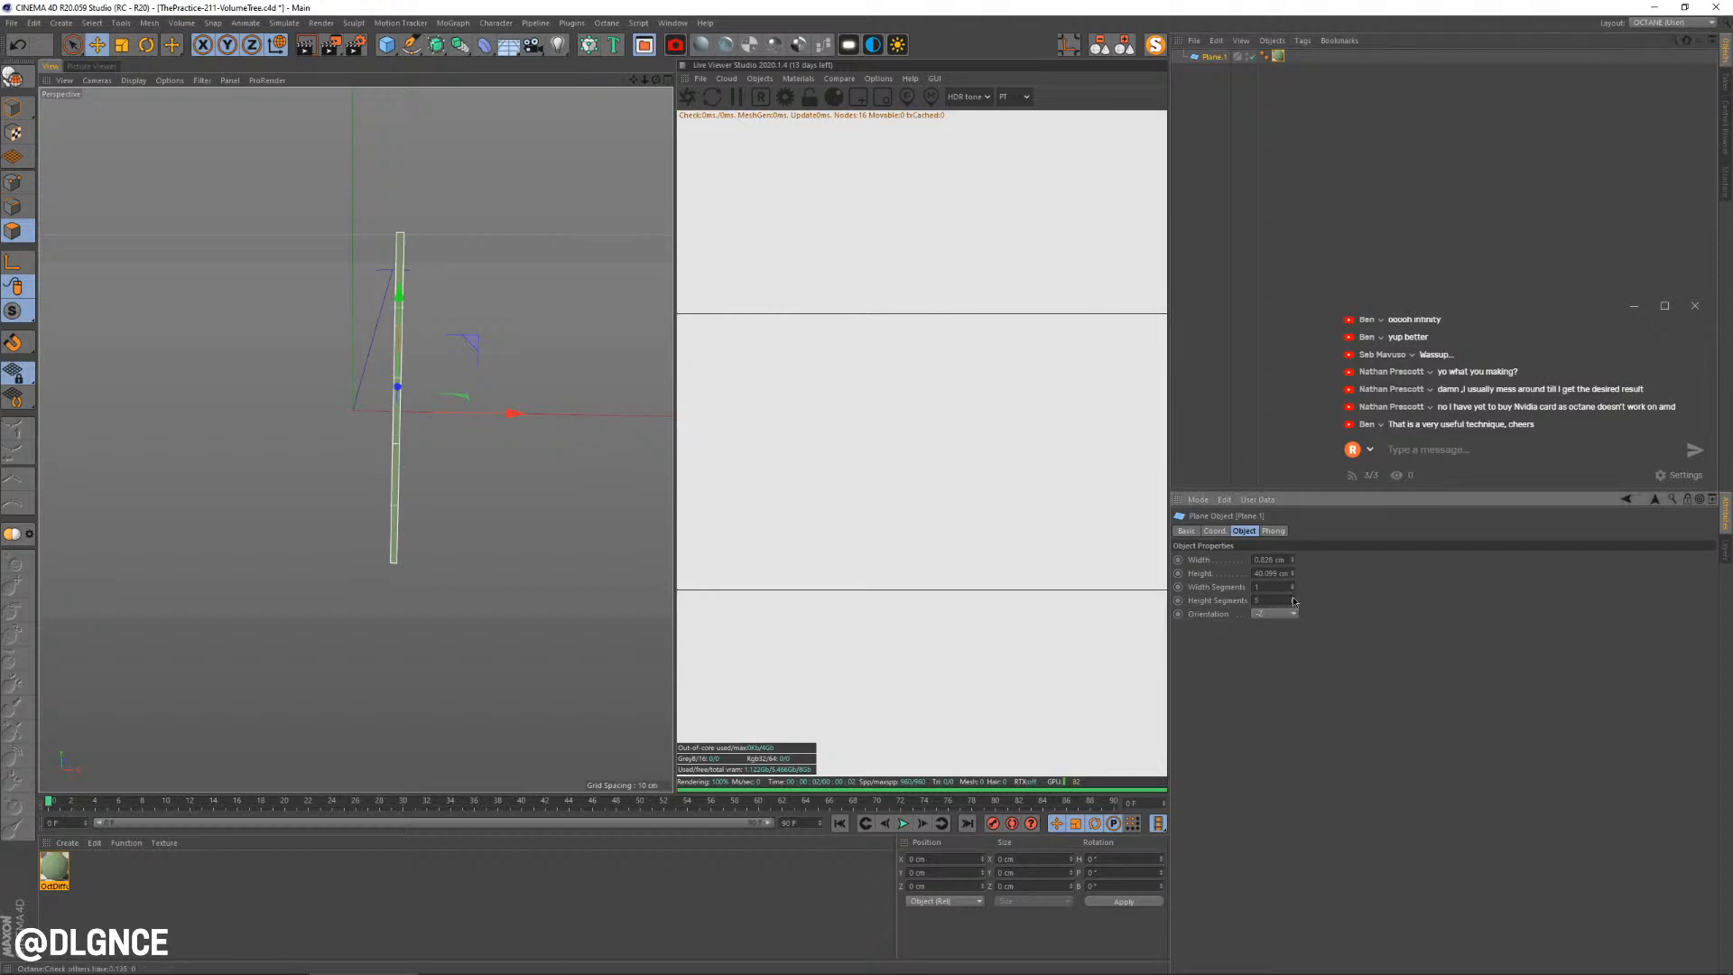
key("c")
Select the blade's top points and set Live Selection to Soft Selection mode with a radius of about 49 cm
left_click(15, 185)
right_click_drag(360, 201, 458, 287)
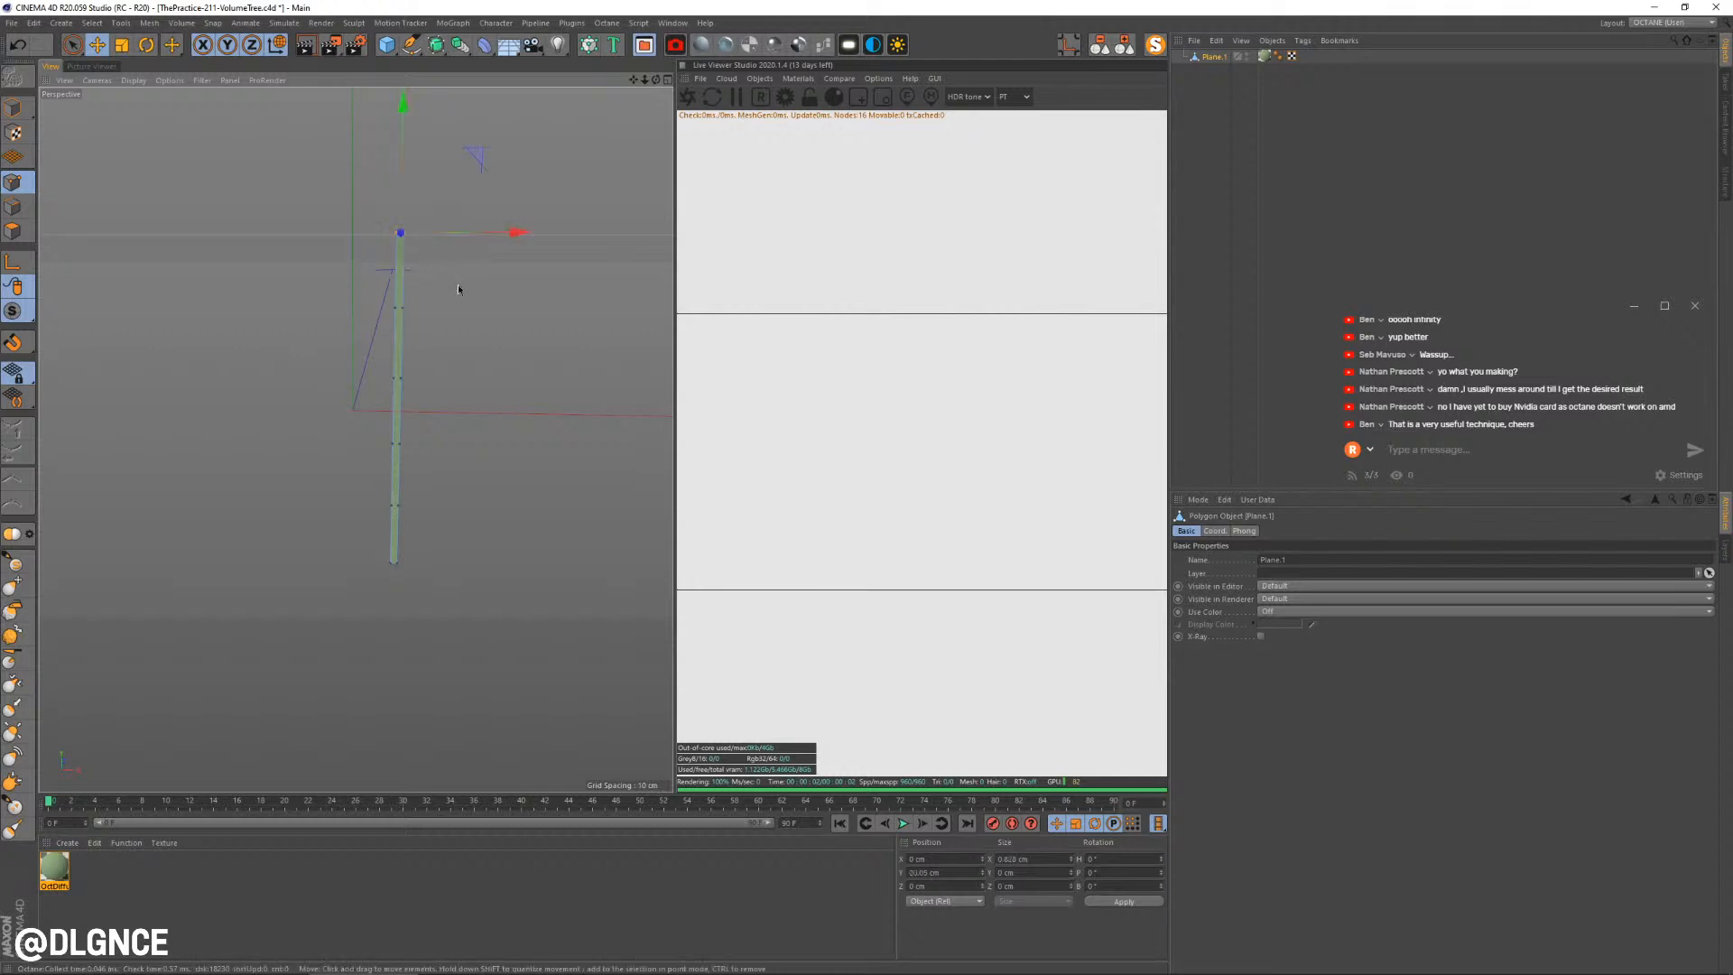
middle_click_drag(462, 311, 480, 366, "alt")
left_click_drag(480, 366, 464, 360, "alt")
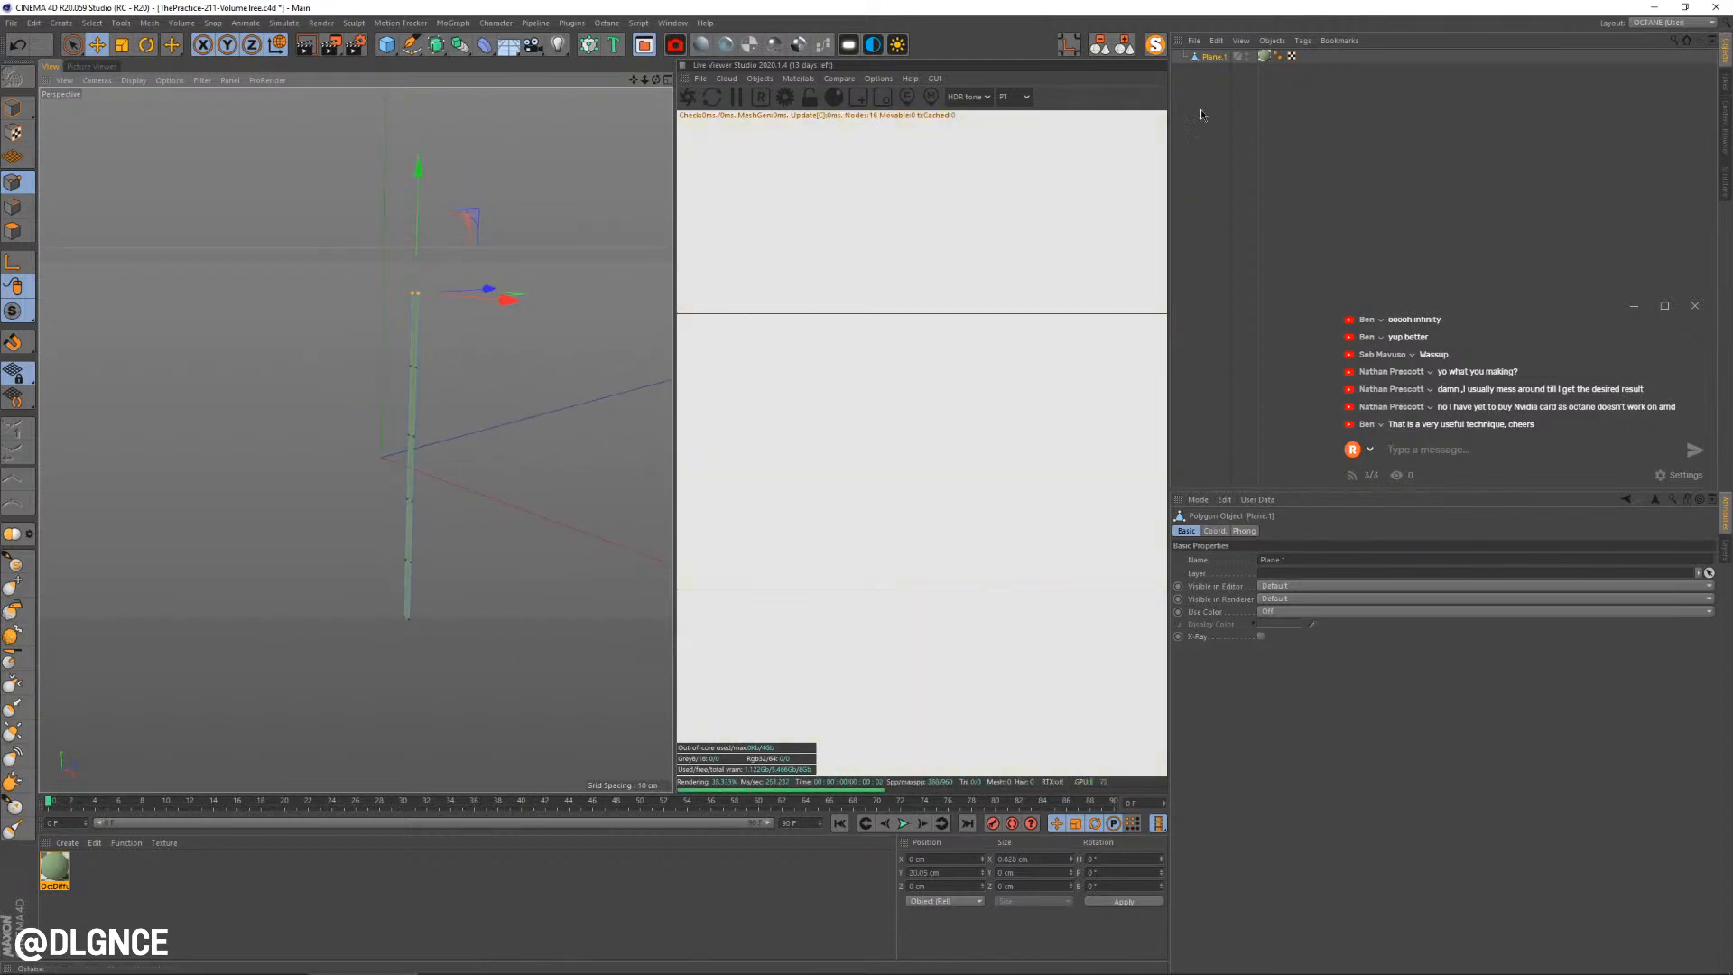
key("9")
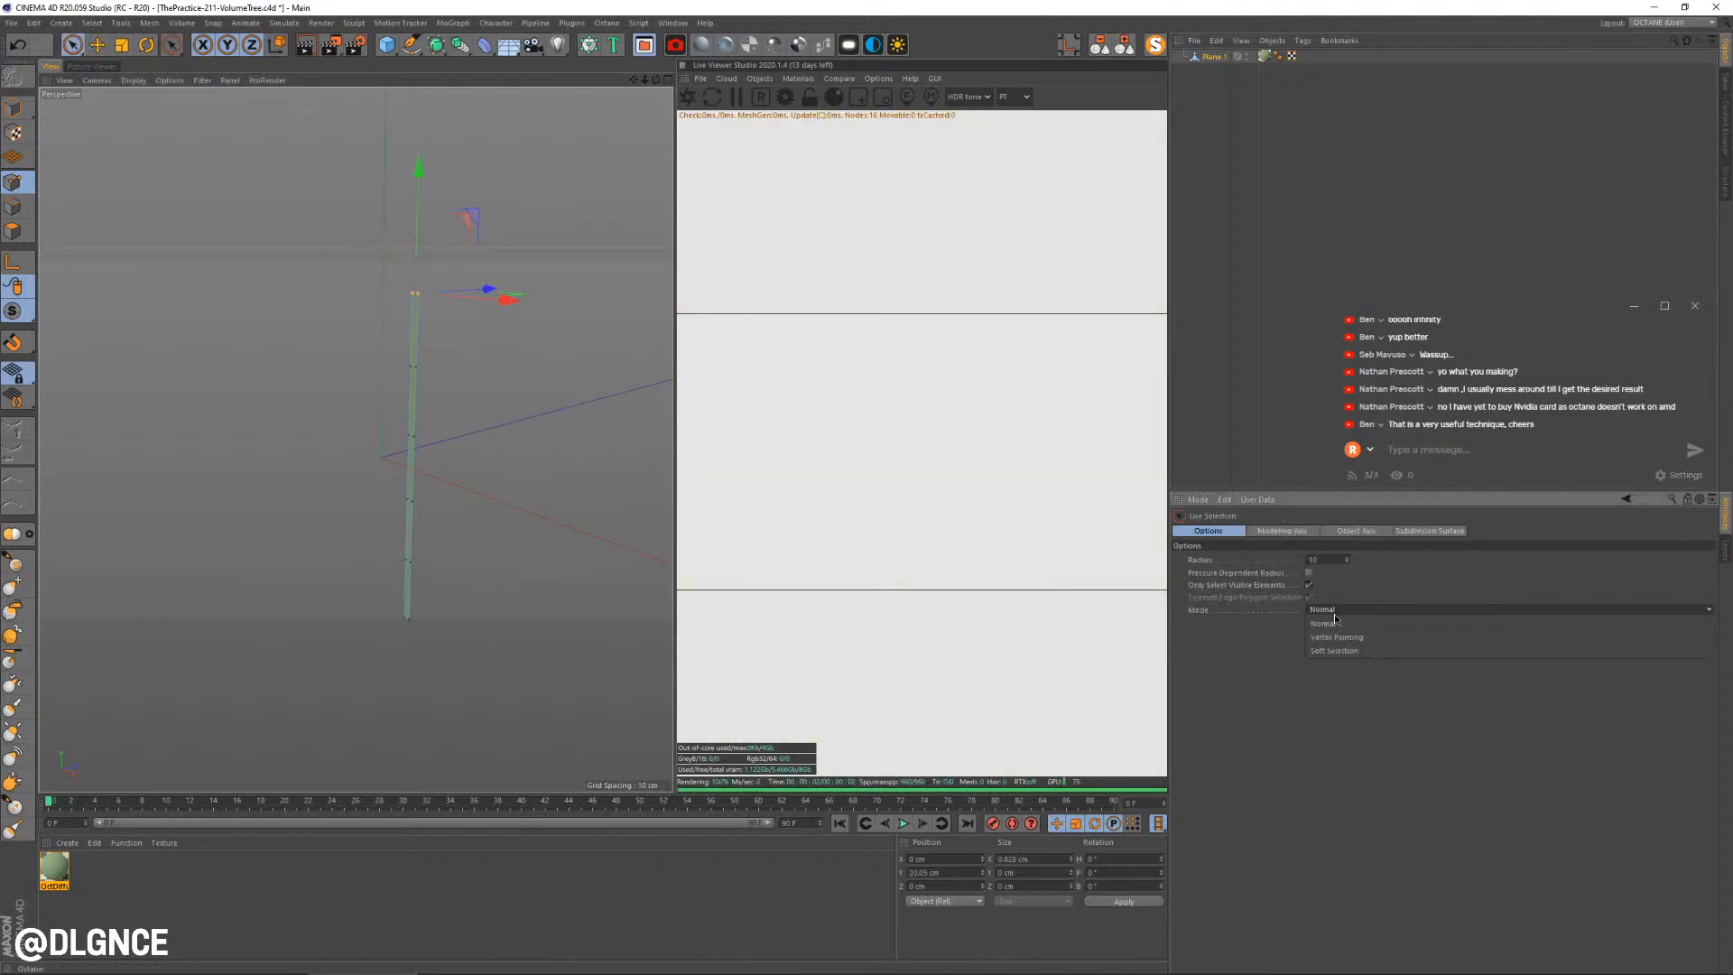
left_click_drag(1312, 675, 1289, 677)
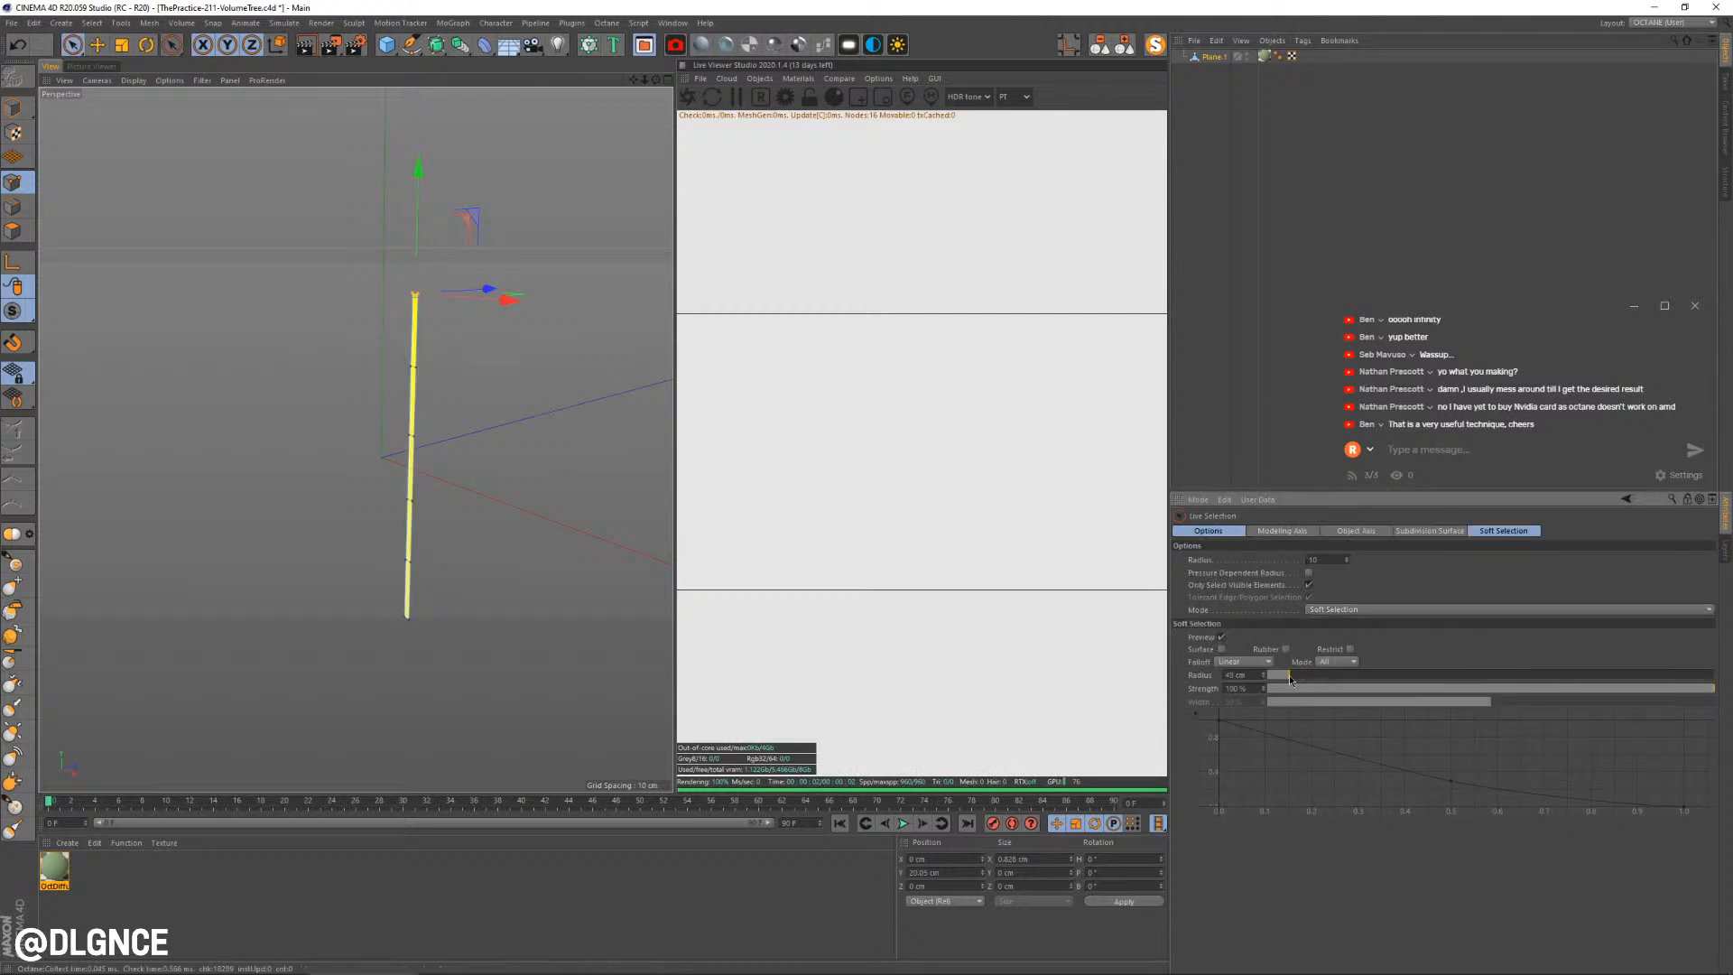
left_click_drag(487, 289, 470, 293)
key("ctrl+z")
left_click_drag(1276, 677, 1270, 676)
left_click_drag(483, 288, 468, 298)
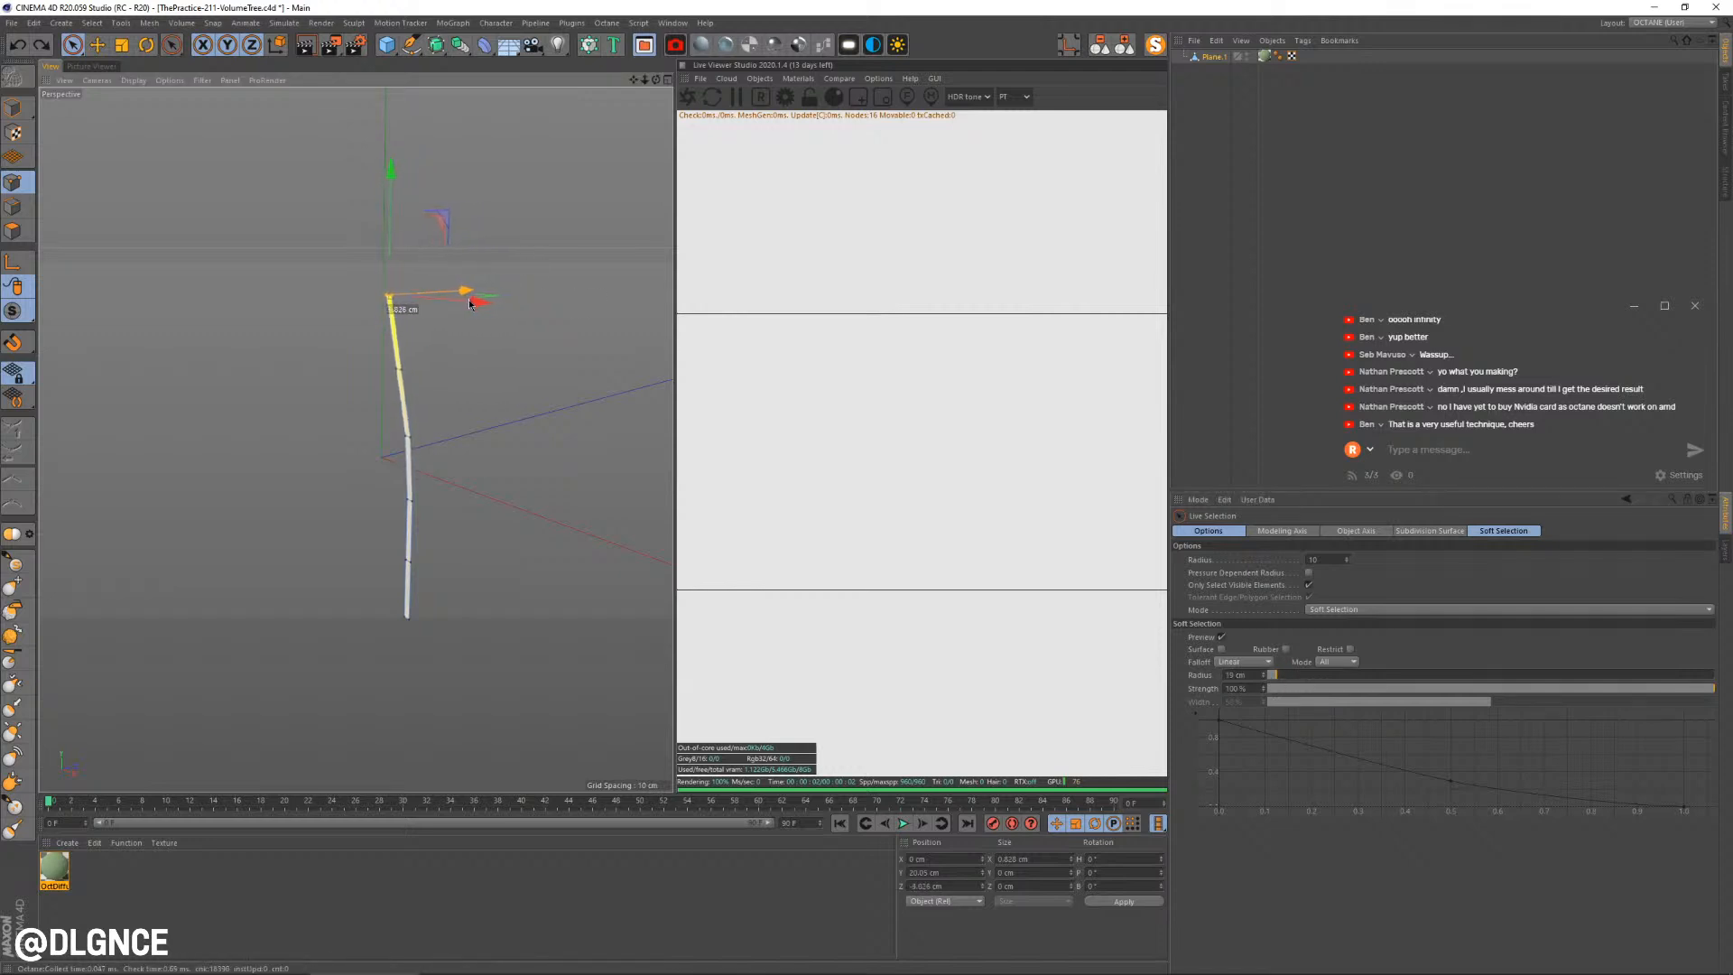
key("ctrl+z")
Set the soft selection radius to 31 cm, then bend the blade by moving its top points about 3 cm toward negative Z and rotating them
left_click_drag(1274, 675, 1281, 675)
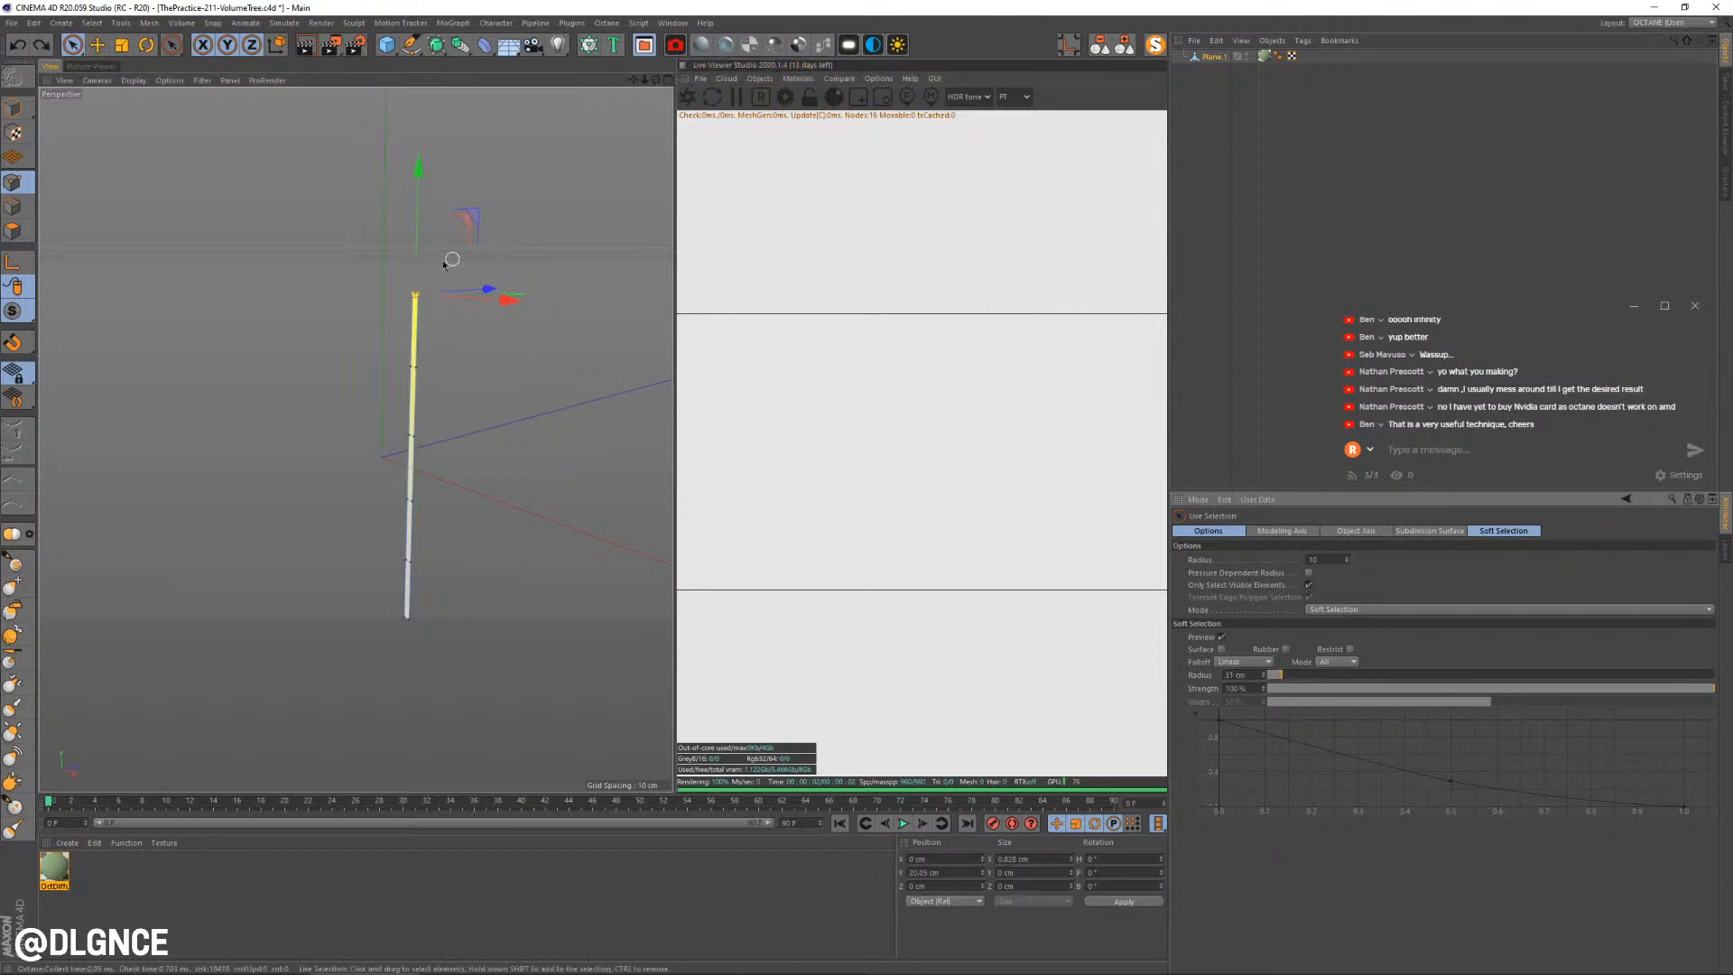
left_click_drag(488, 289, 466, 297)
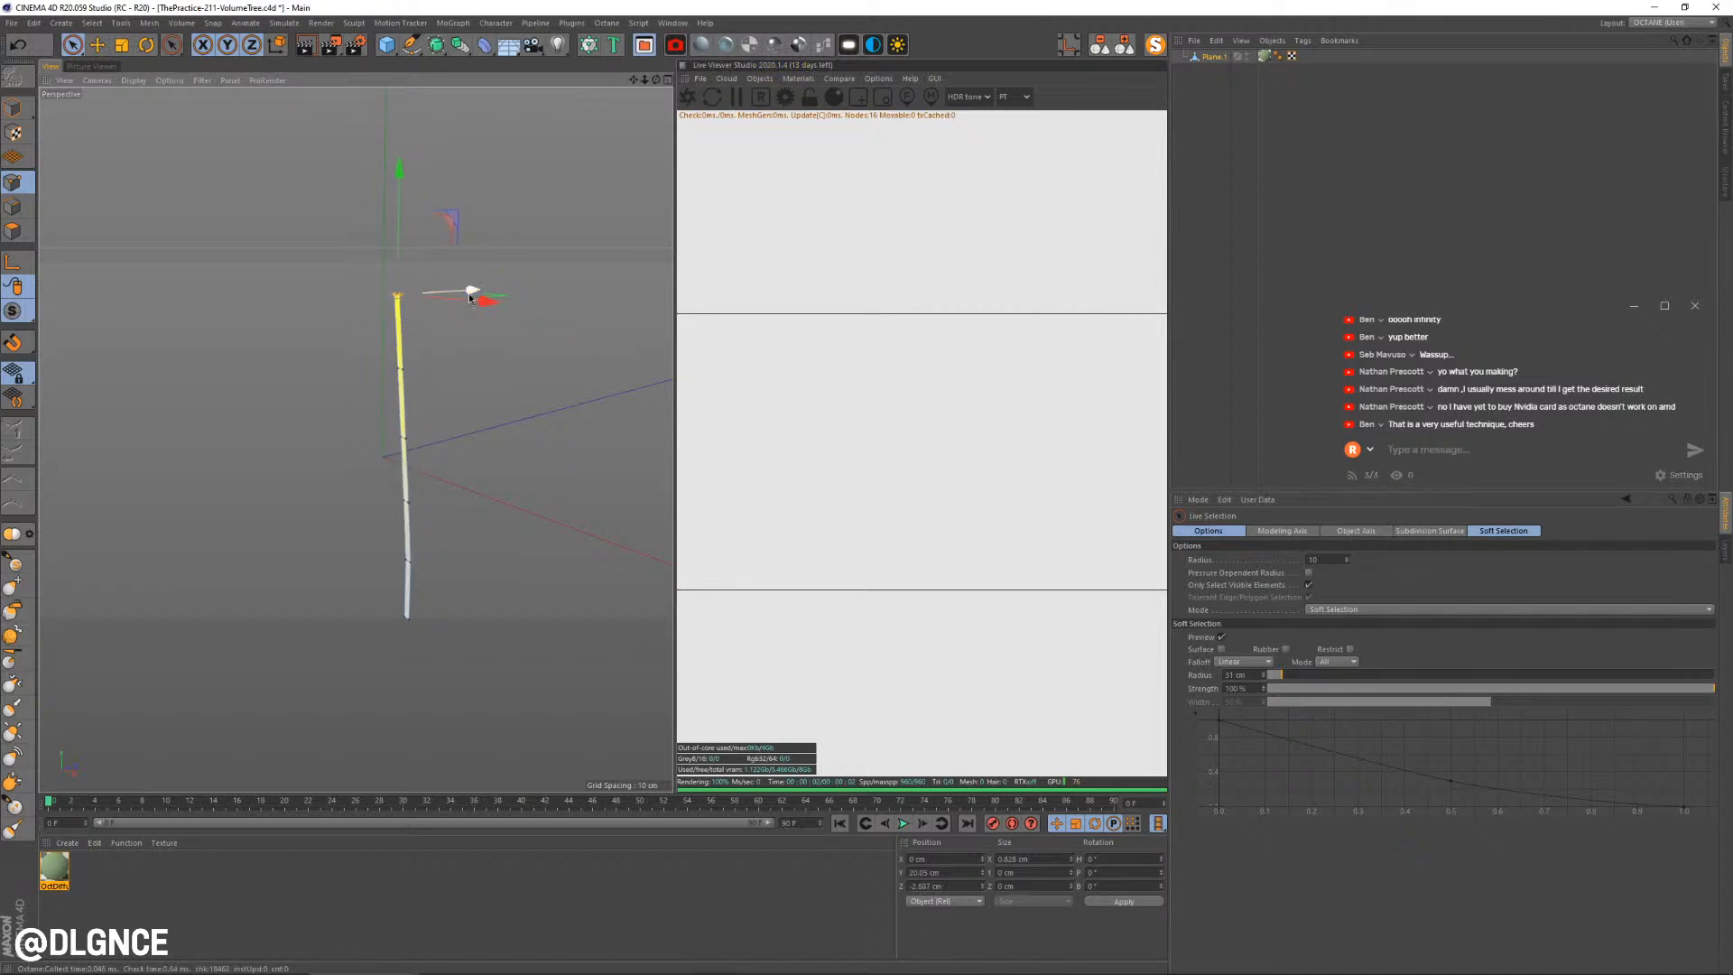
key("r")
mouse_move(348, 273)
left_mouse_down()
mouse_move(352, 298)
mouse_move(349, 282)
left_mouse_up()
key("e")
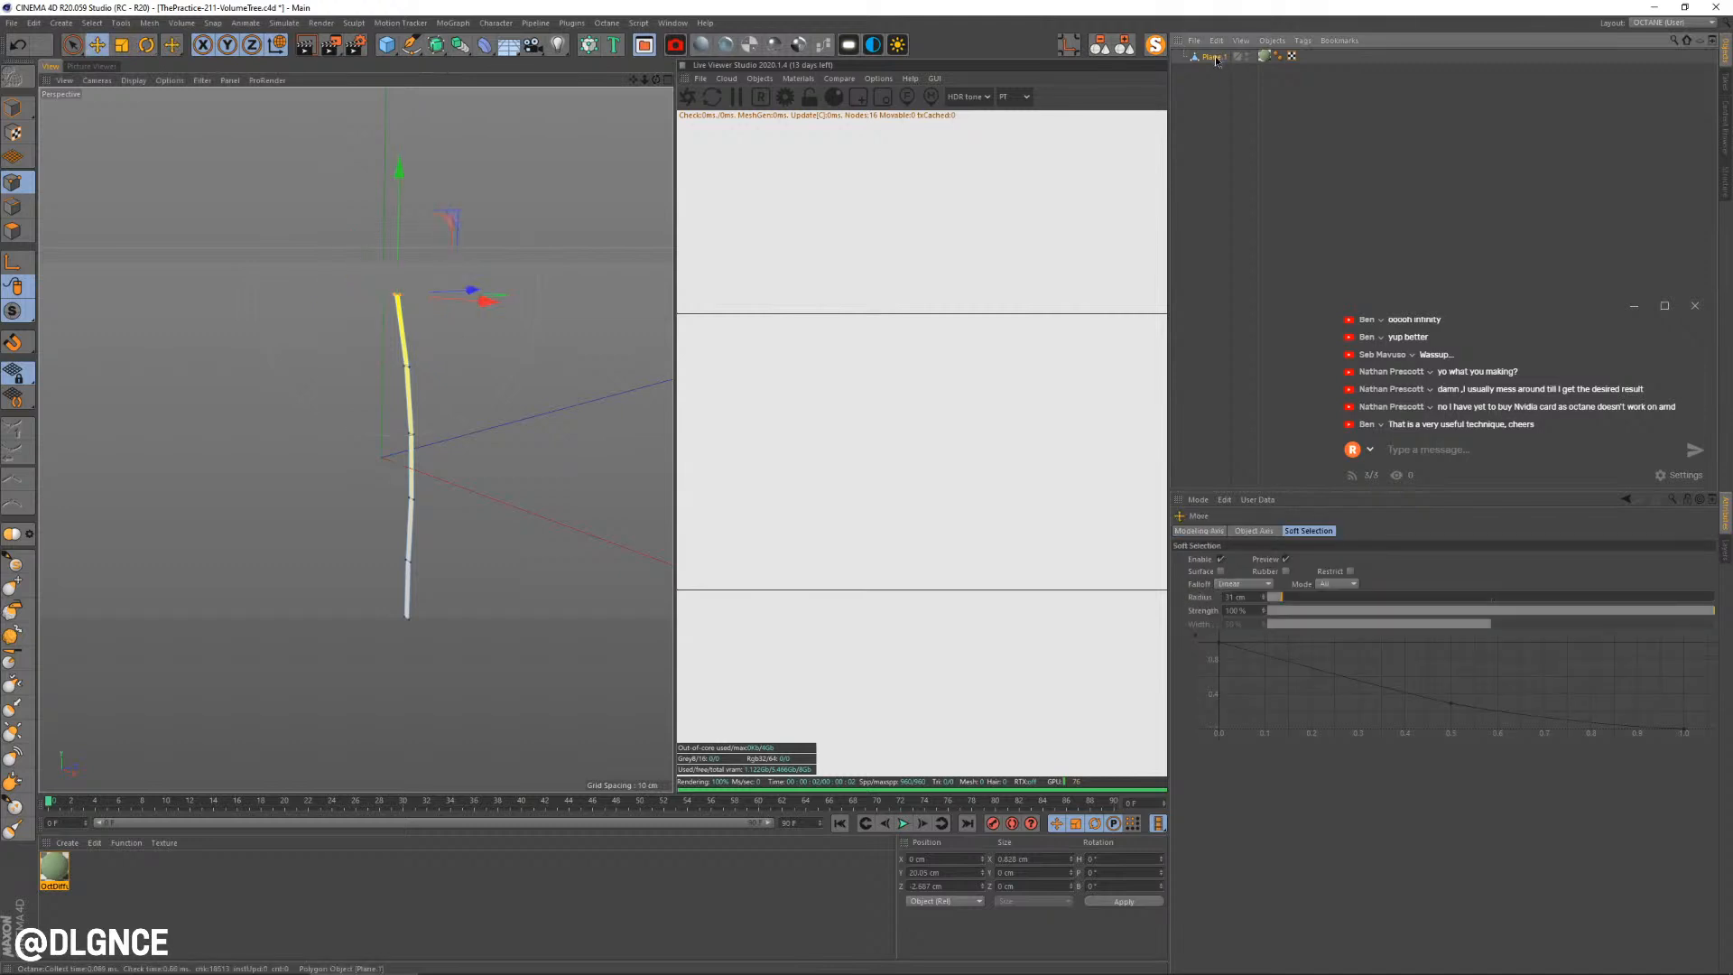
Make a copy of the bent grass blade, place it beside the original along X and scale it up slightly
left_click_drag(1214, 60, 1210, 110, "ctrl")
key("e")
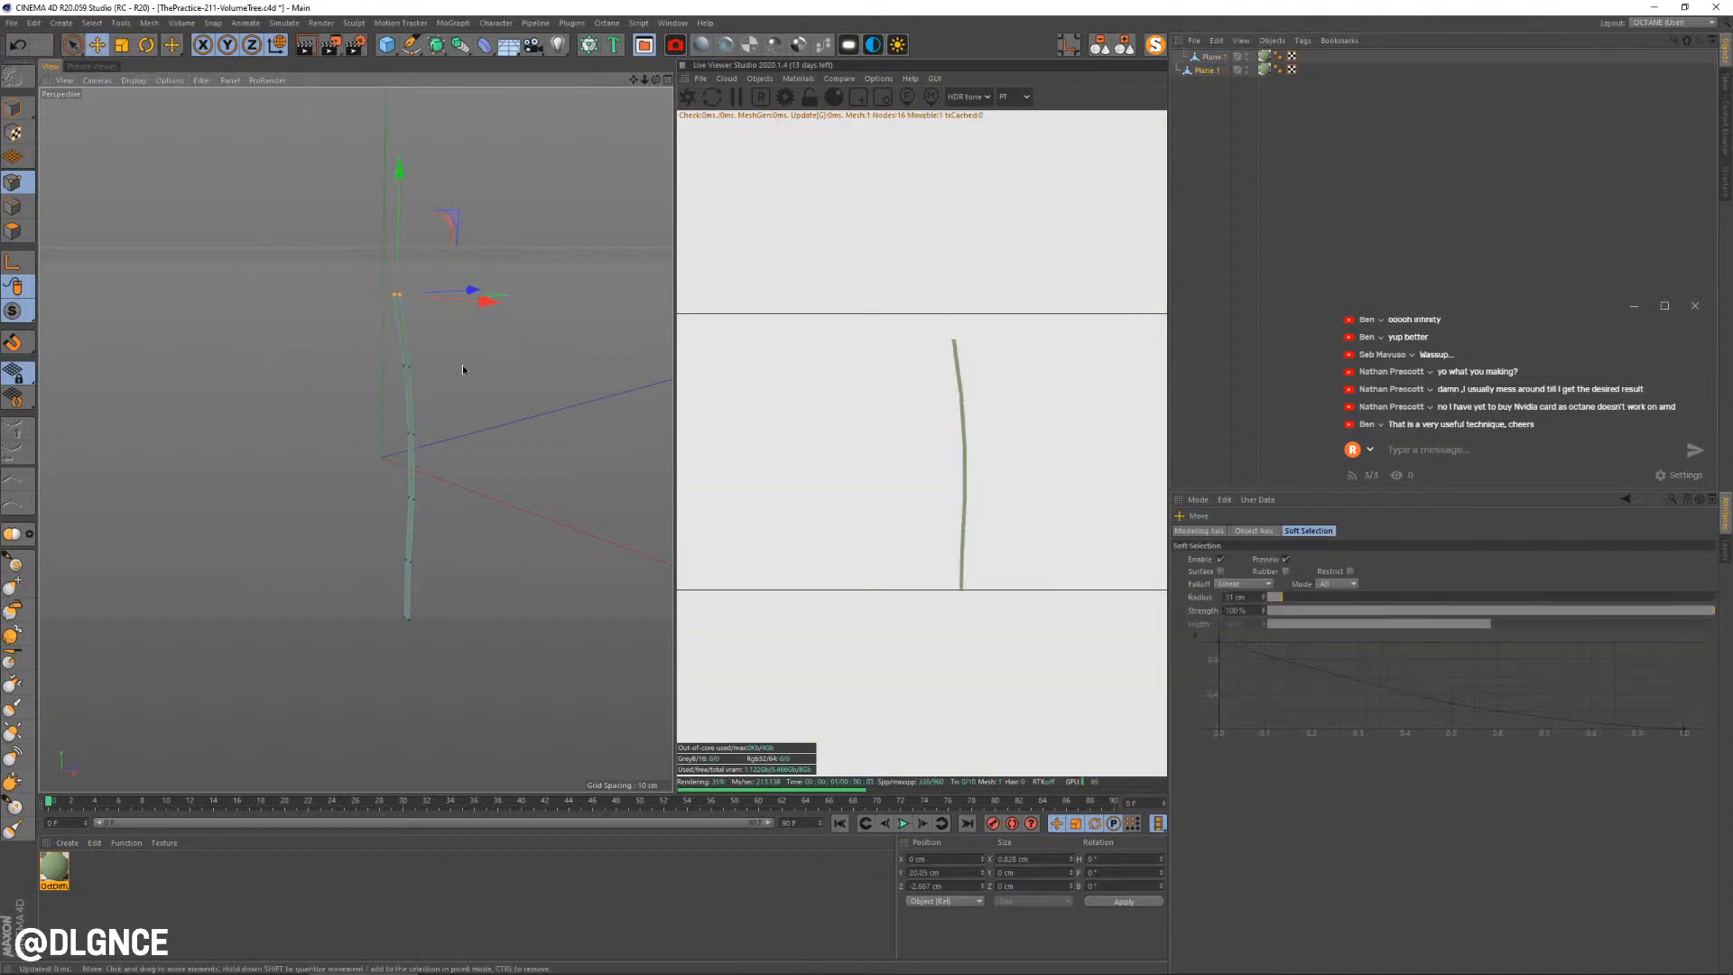
left_click(13, 132)
left_click(13, 109)
left_click_drag(300, 301, 425, 329, "alt")
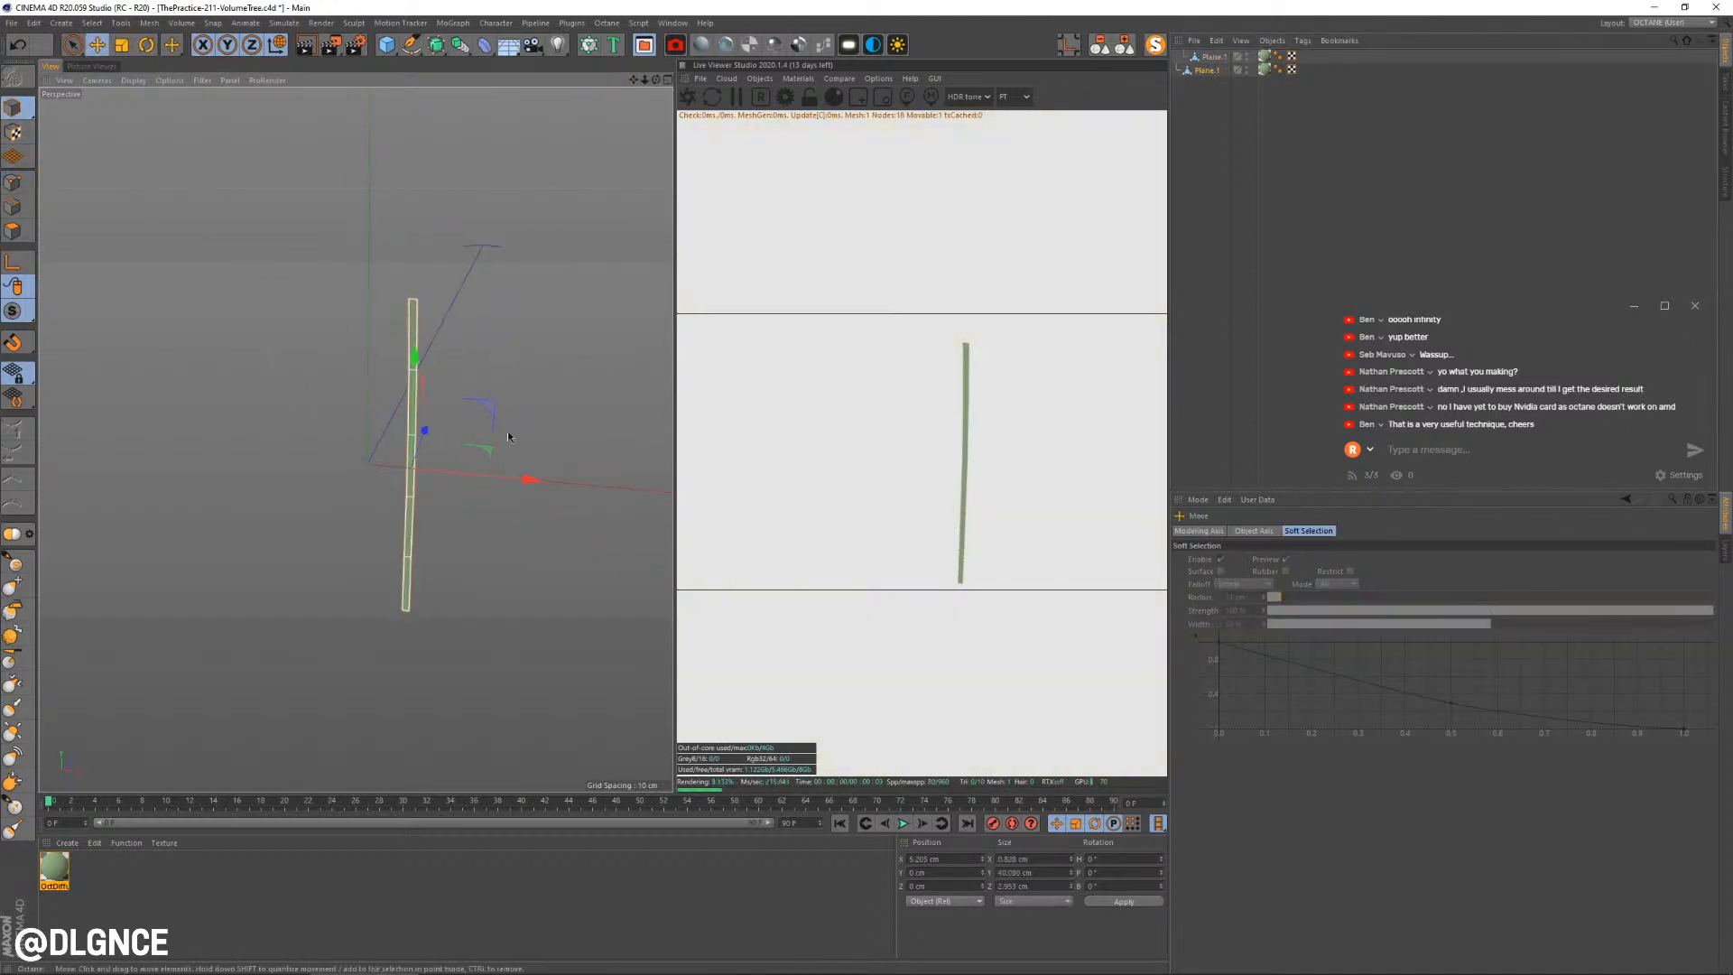
left_click_drag(521, 478, 478, 486)
key("t")
left_click_drag(346, 354, 343, 383)
Bend the larger blade by moving its top points about 3.3 cm toward negative X and rotating them with soft selection
left_click(13, 183)
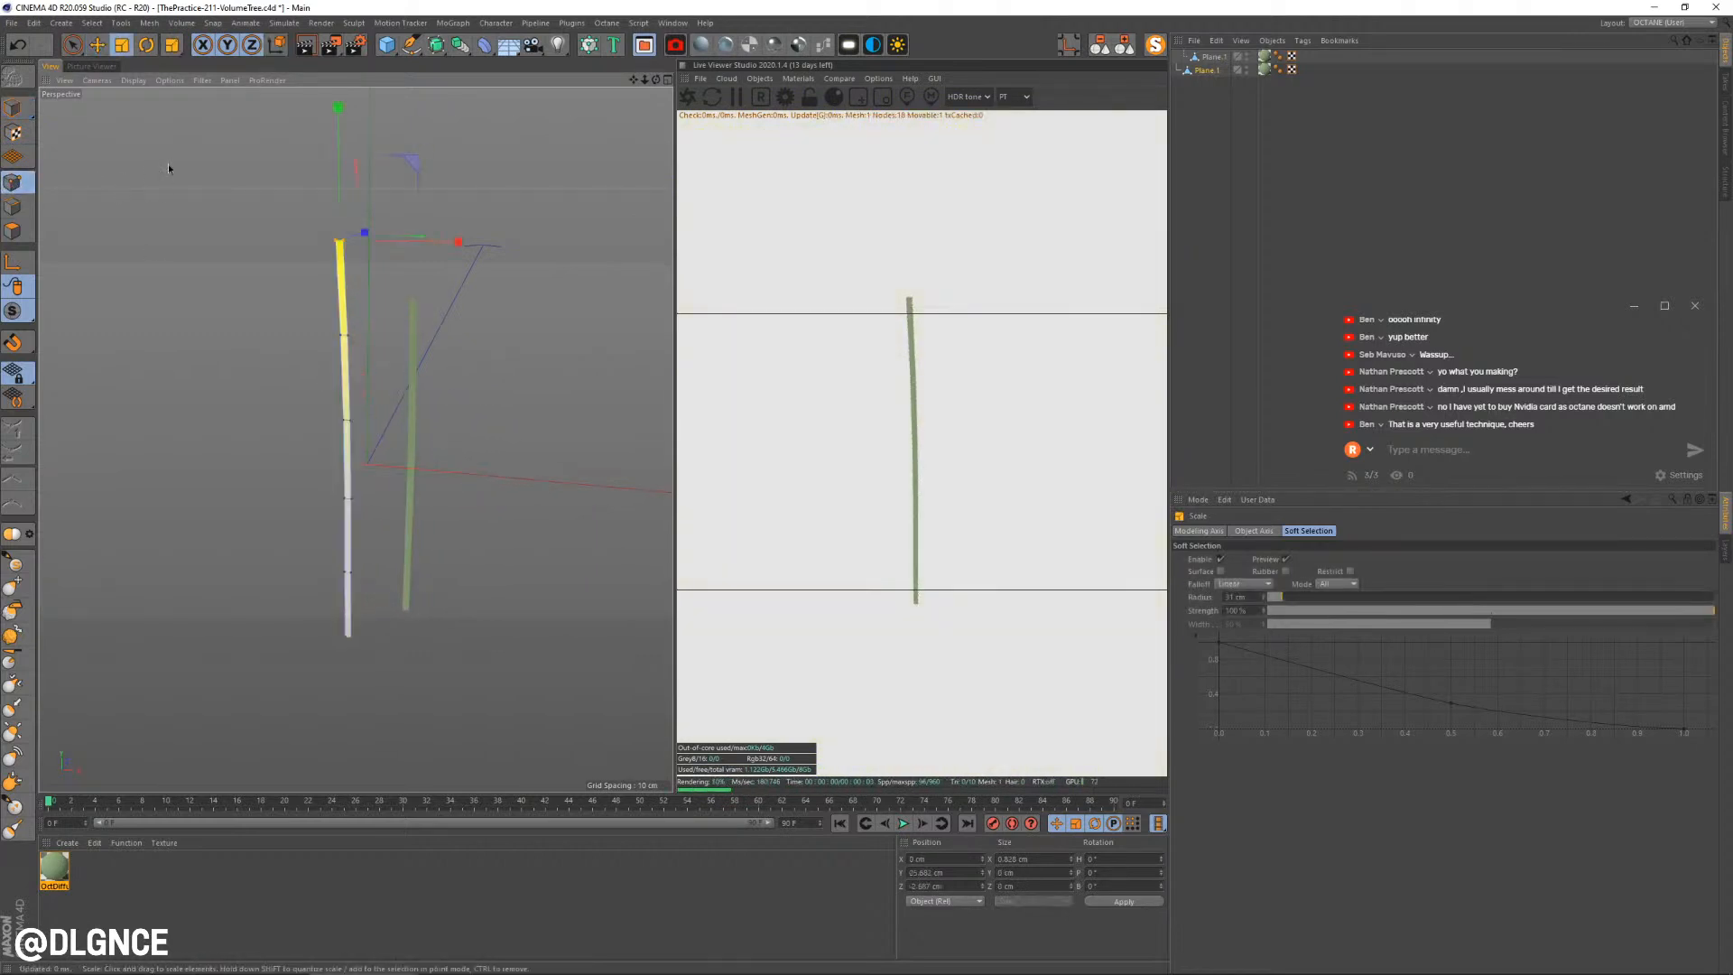
key("e")
left_click_drag(450, 243, 372, 196)
key("r")
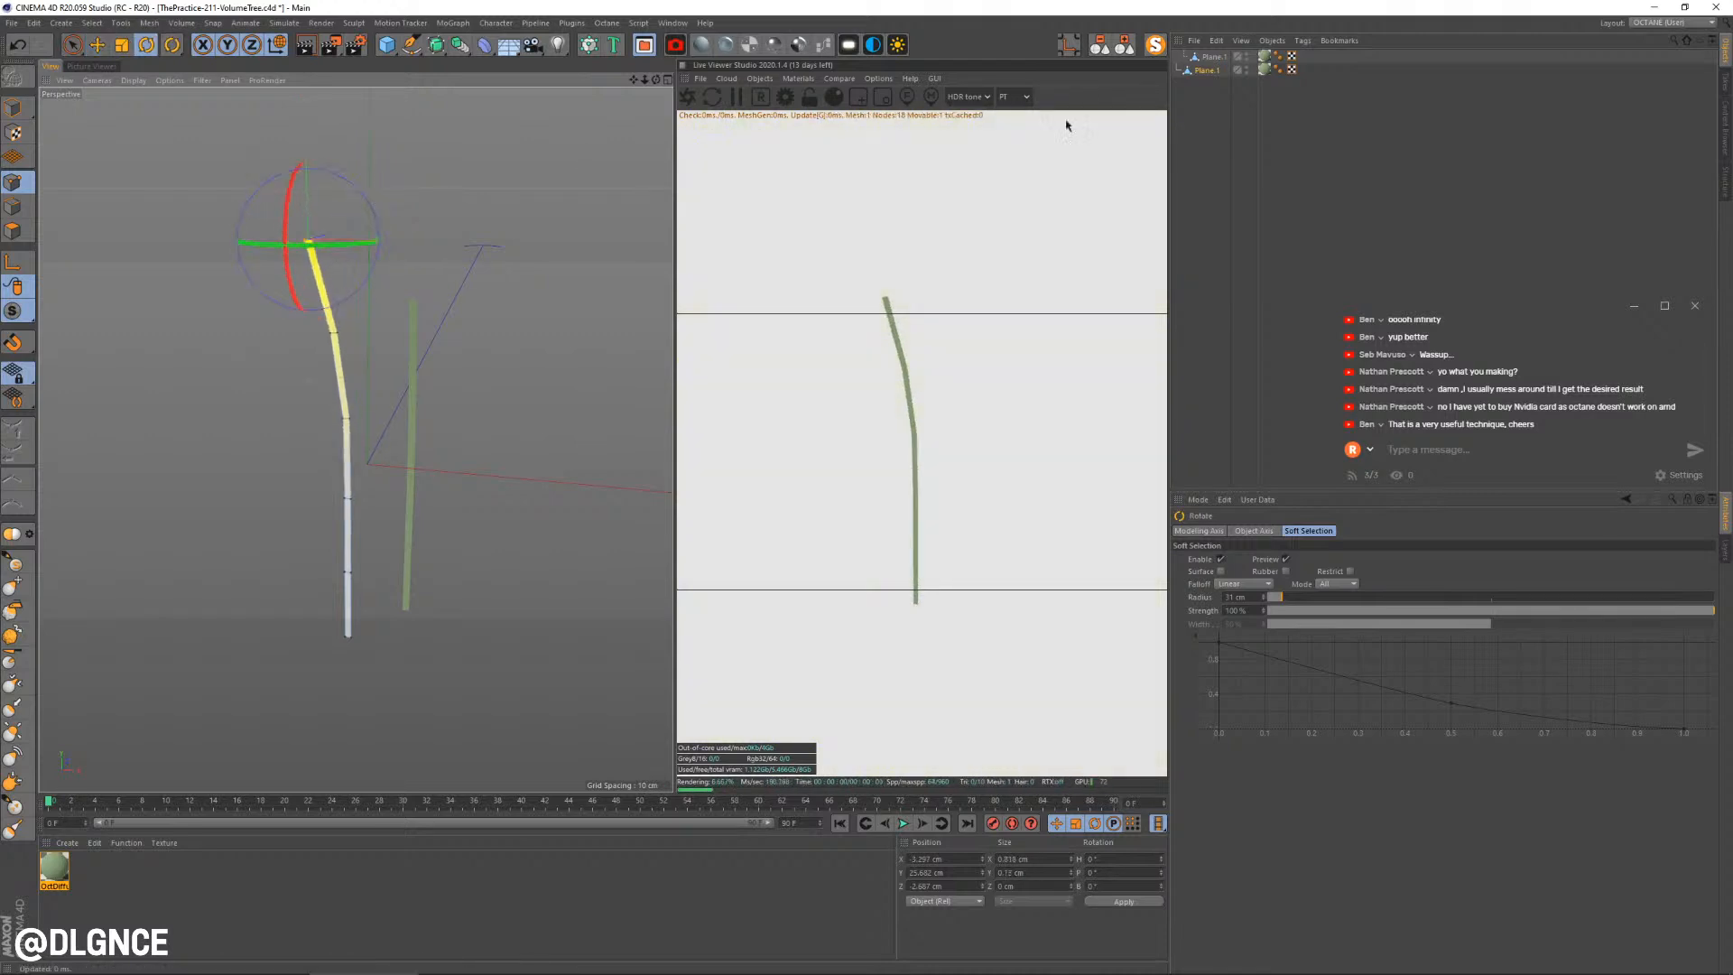
Show the full scene, nest the larger blade under the Octane Scatter and lower the scatter's minimum to about 0.19
left_click(1155, 44)
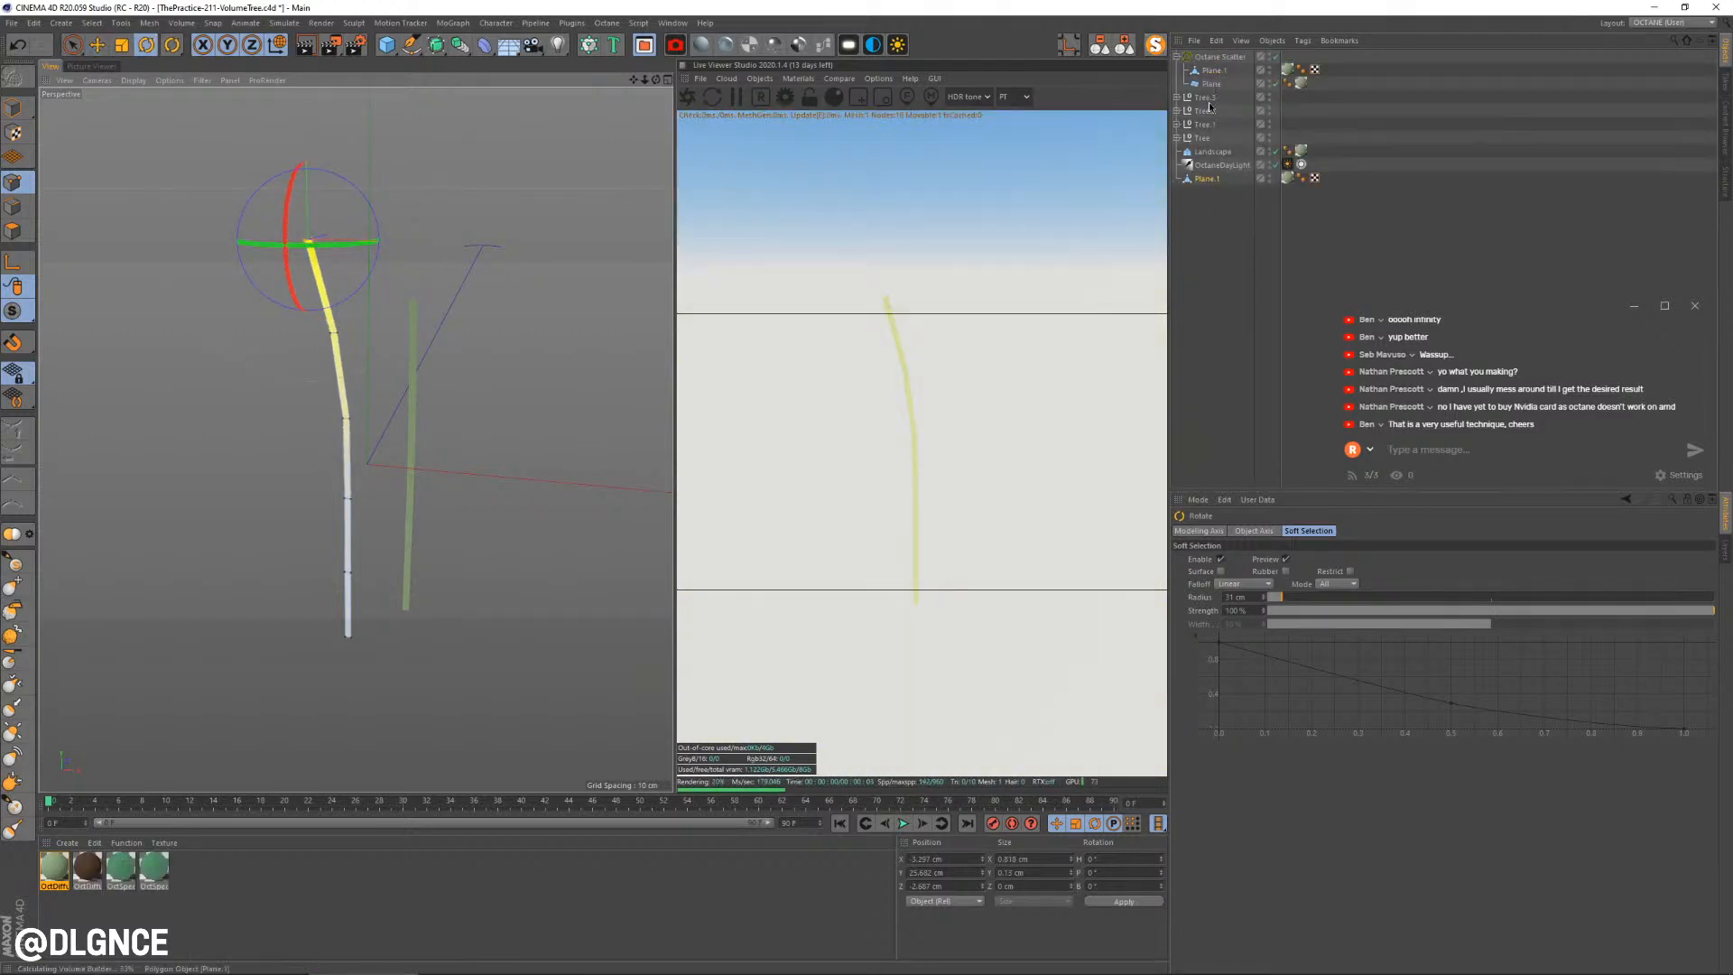
left_click_drag(1212, 181, 1214, 65)
left_click(1220, 56)
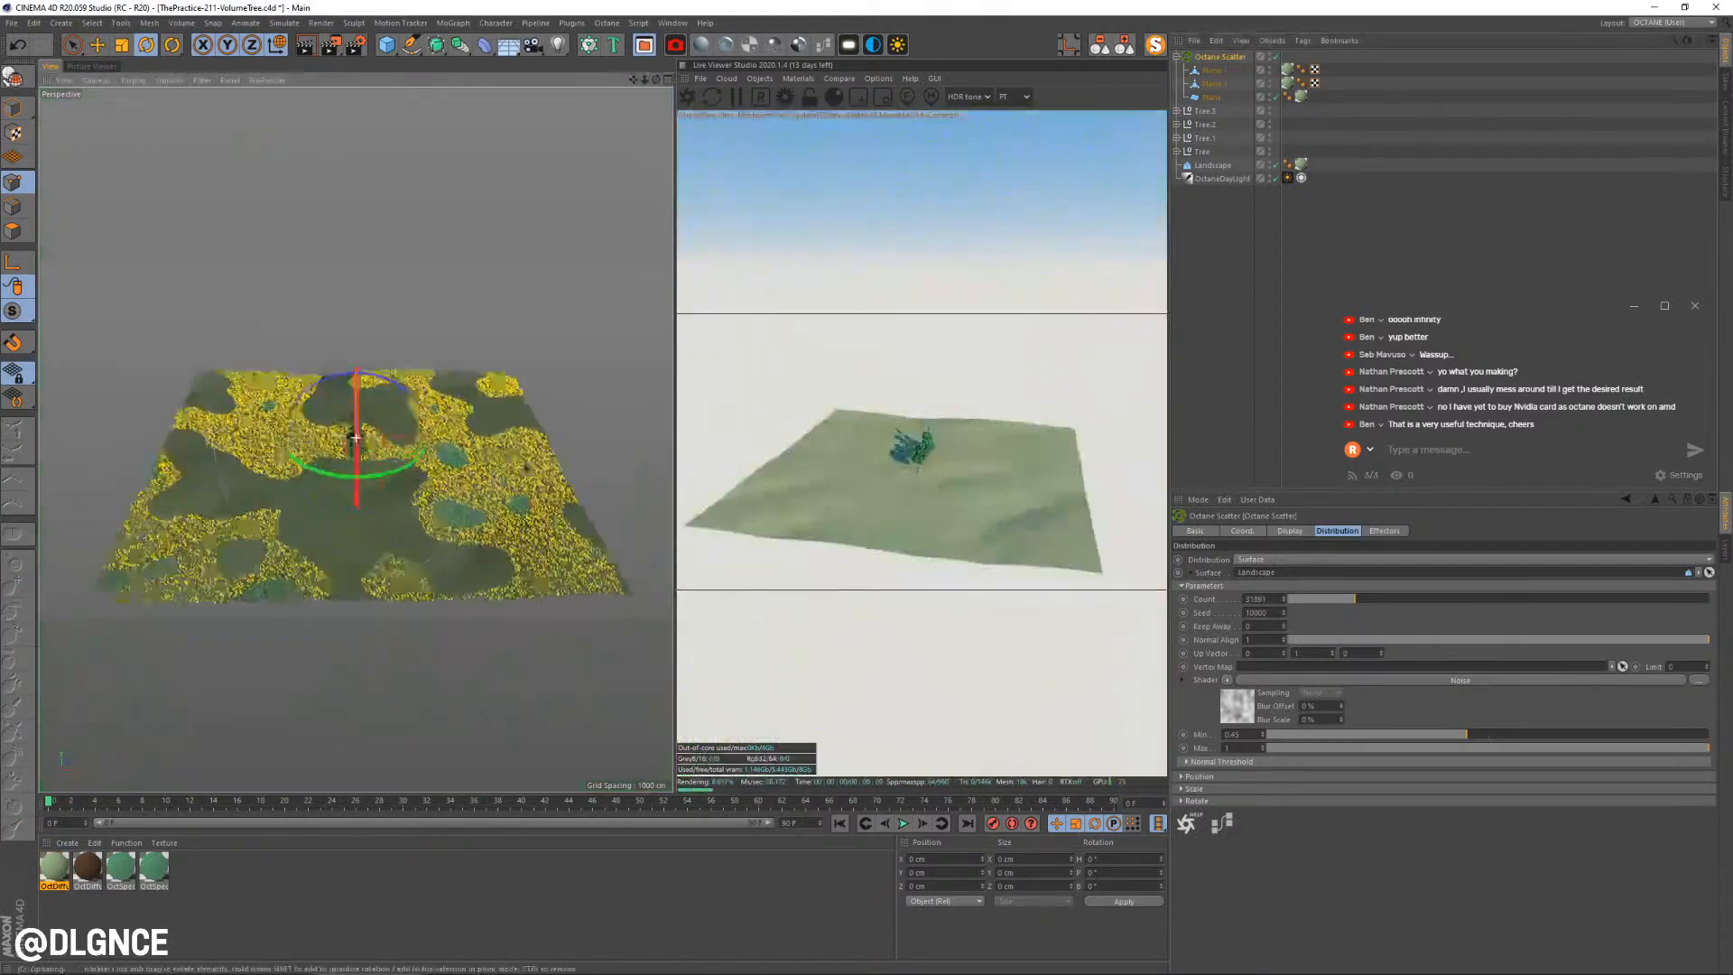
left_click_drag(356, 437, 131, 399, "alt")
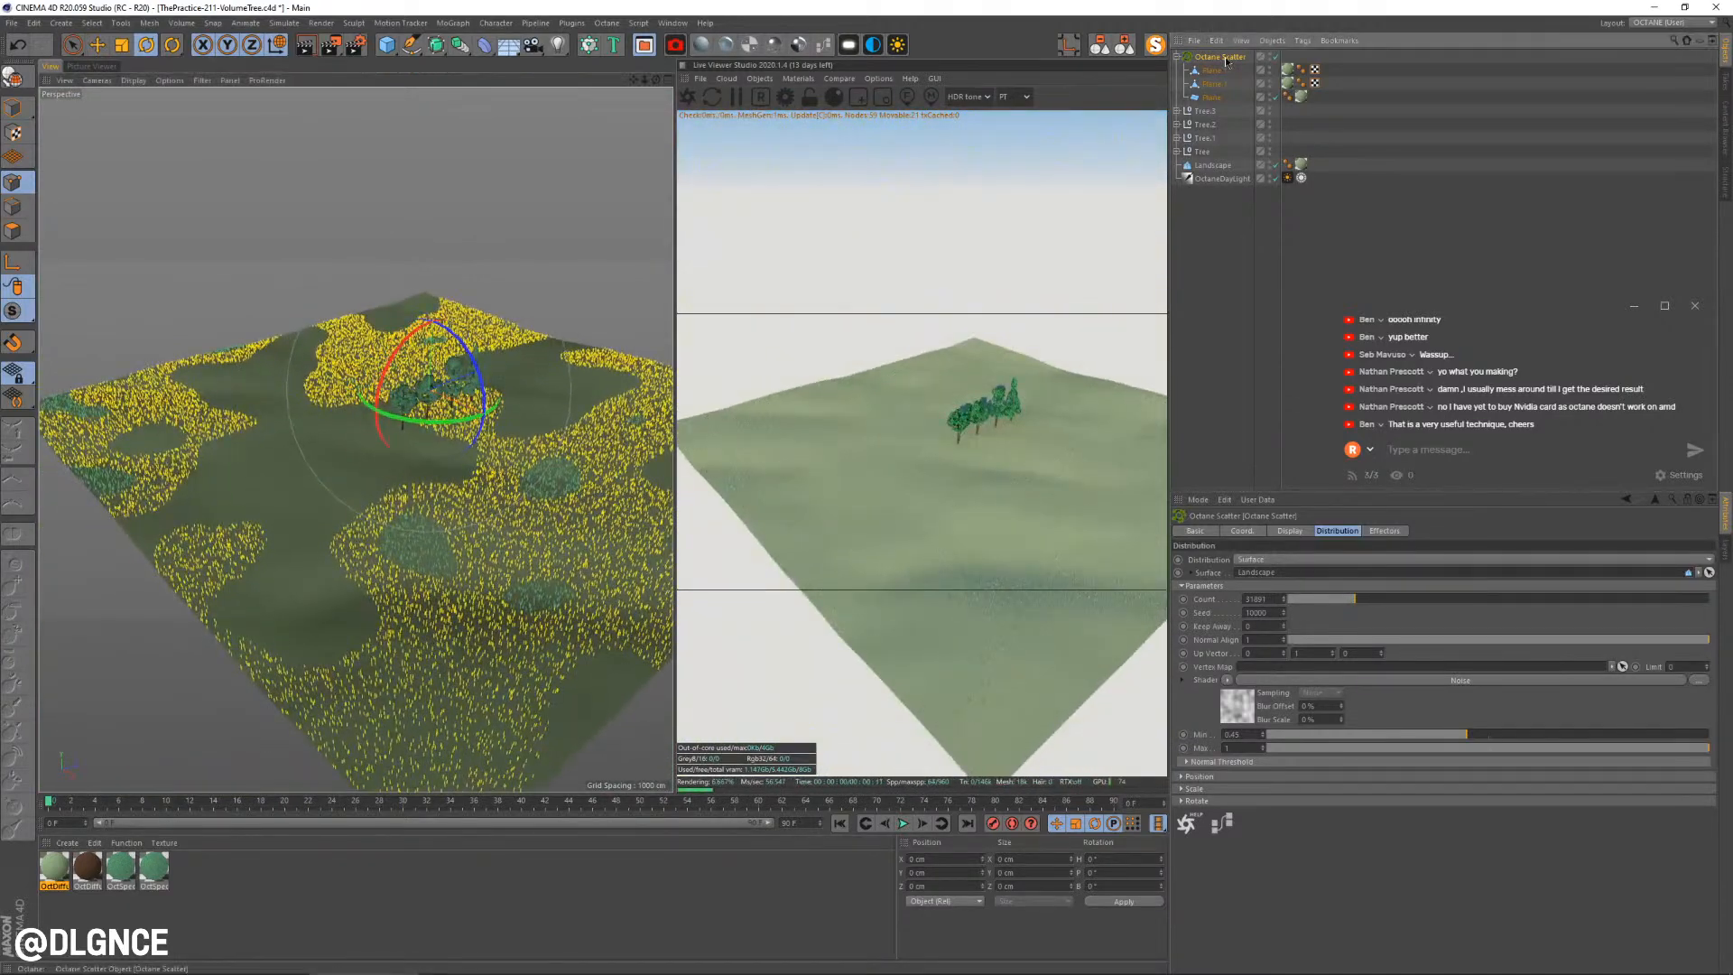
left_click_drag(1406, 732, 1341, 738)
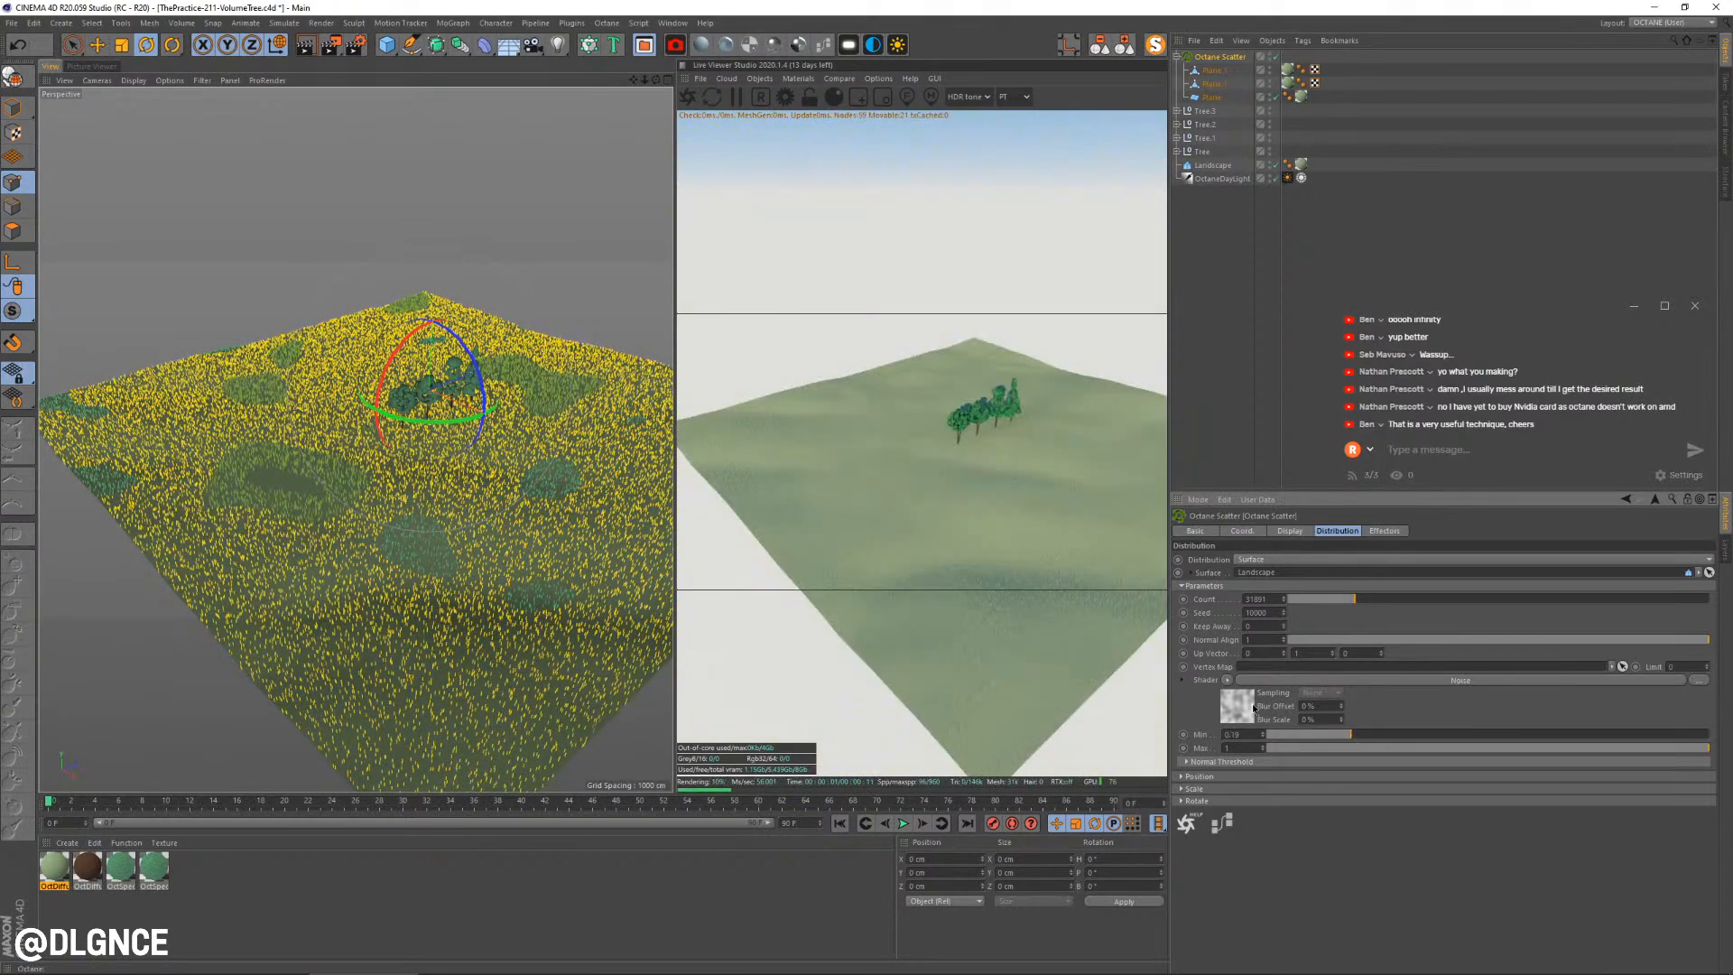
Adjust the scatter's Noise shader to a low clip of 21%, a high clip of 80% and a global scale of 300%
left_click(1239, 706)
left_click_drag(1332, 866, 1391, 862)
mouse_move(296, 513)
left_mouse_down("alt")
mouse_move(298, 469)
mouse_move(302, 504)
left_mouse_up("alt")
mouse_move(1639, 876)
left_mouse_down()
mouse_move(1603, 883)
mouse_move(1650, 883)
mouse_move(1634, 889)
left_mouse_up()
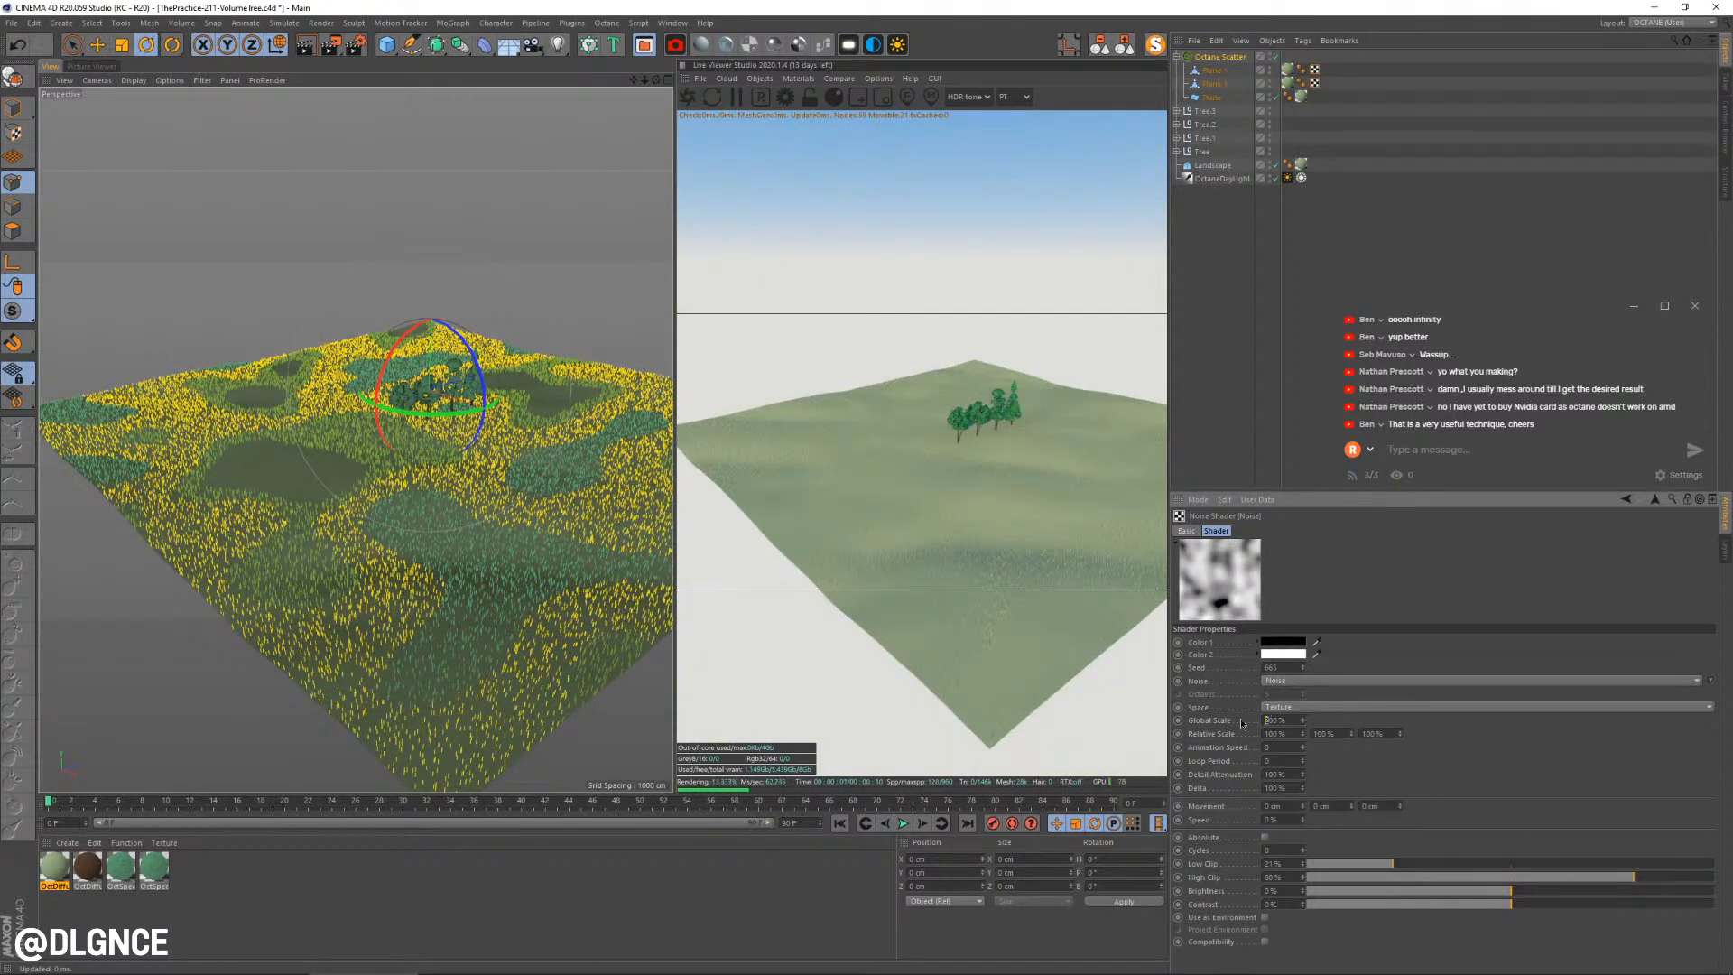
type("300")
key("Return")
Place each of the three grass blades under its own Cloth Surface and set the thickness of all three to 1 cm
left_click_drag(469, 424, 426, 468, "alt")
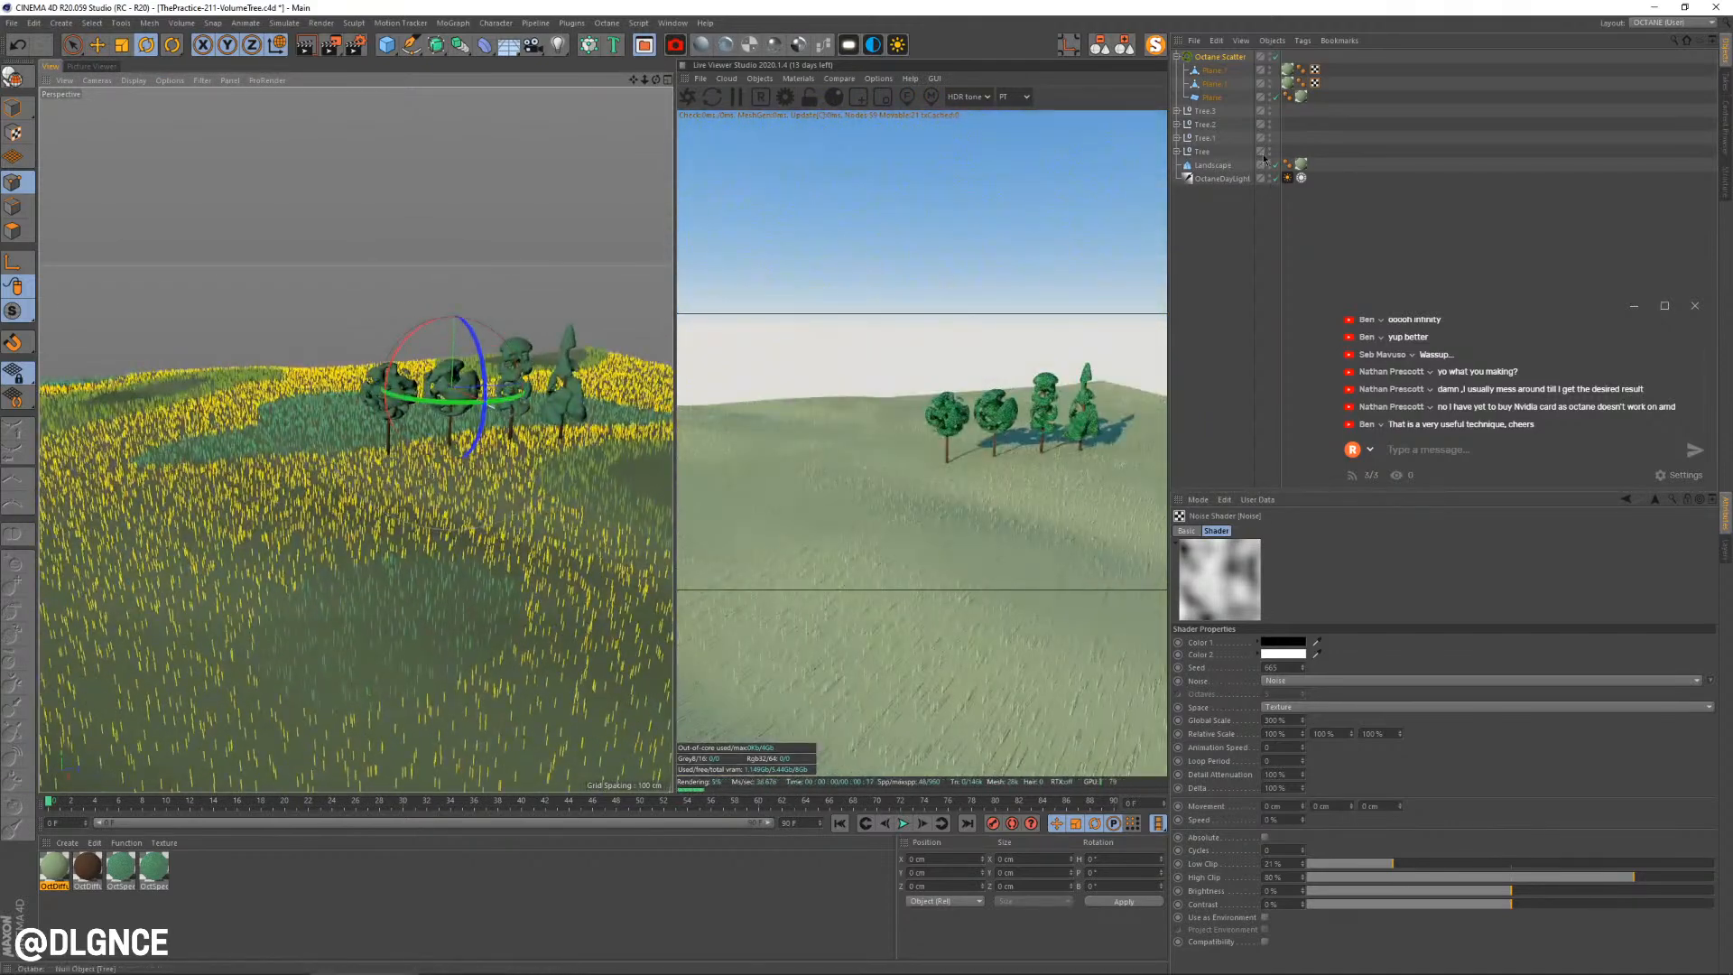
left_click_drag(1236, 63, 1227, 98)
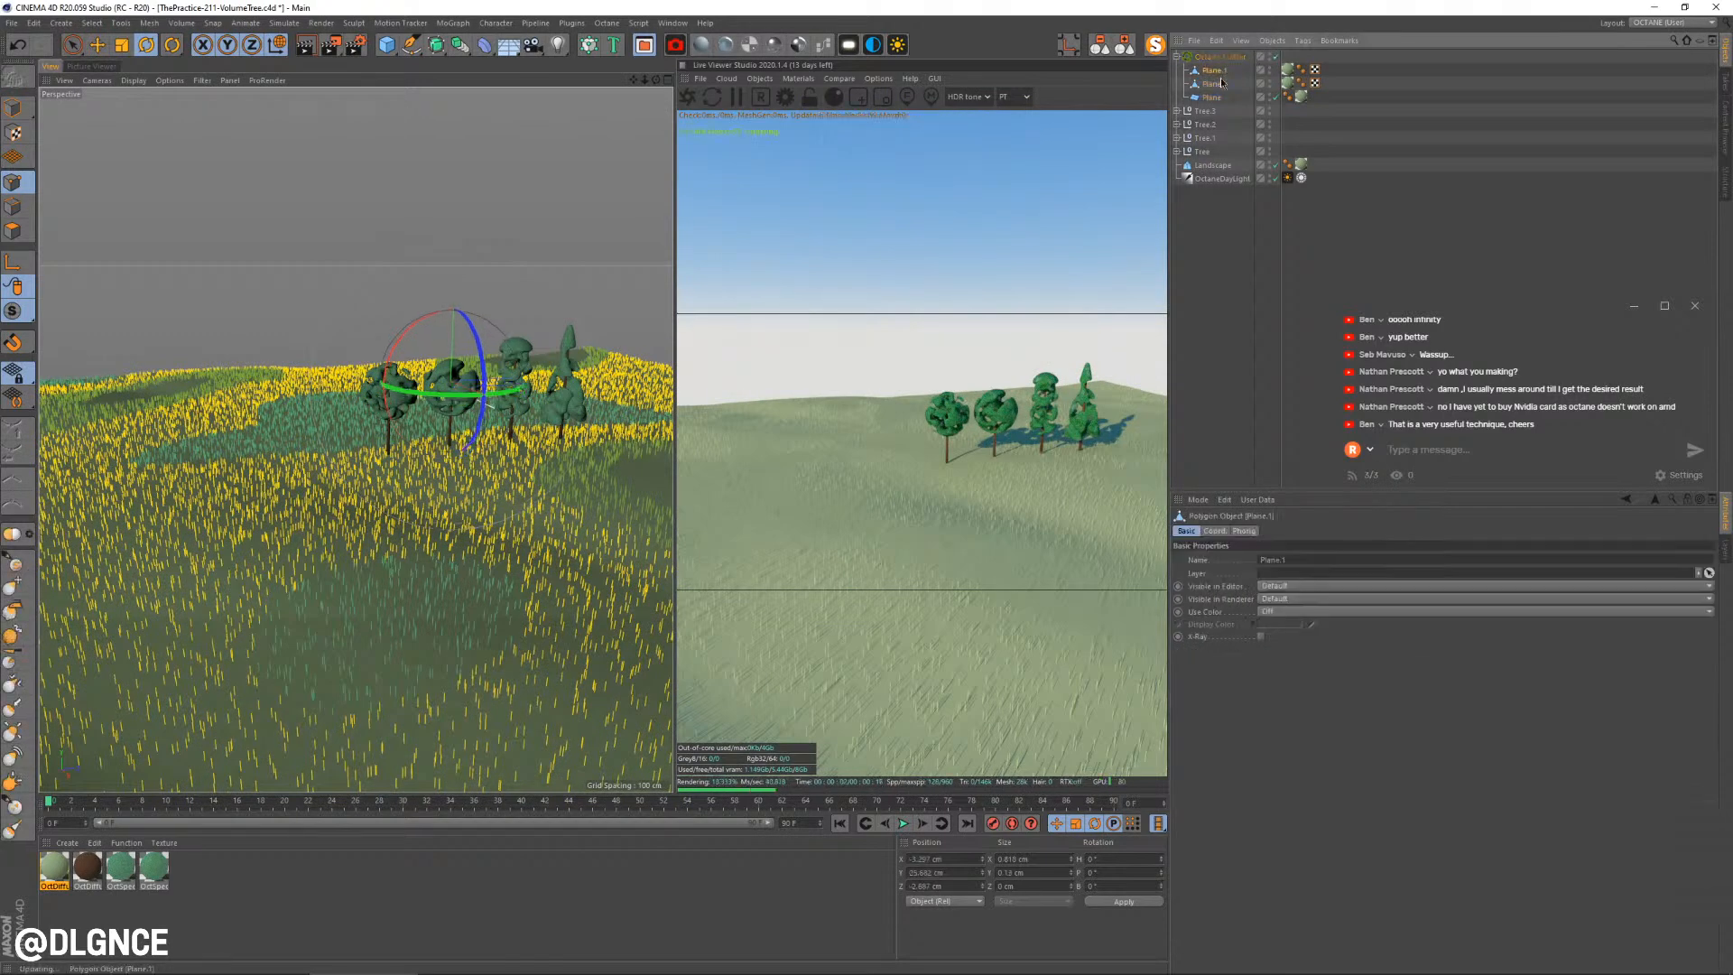
left_click(361, 22)
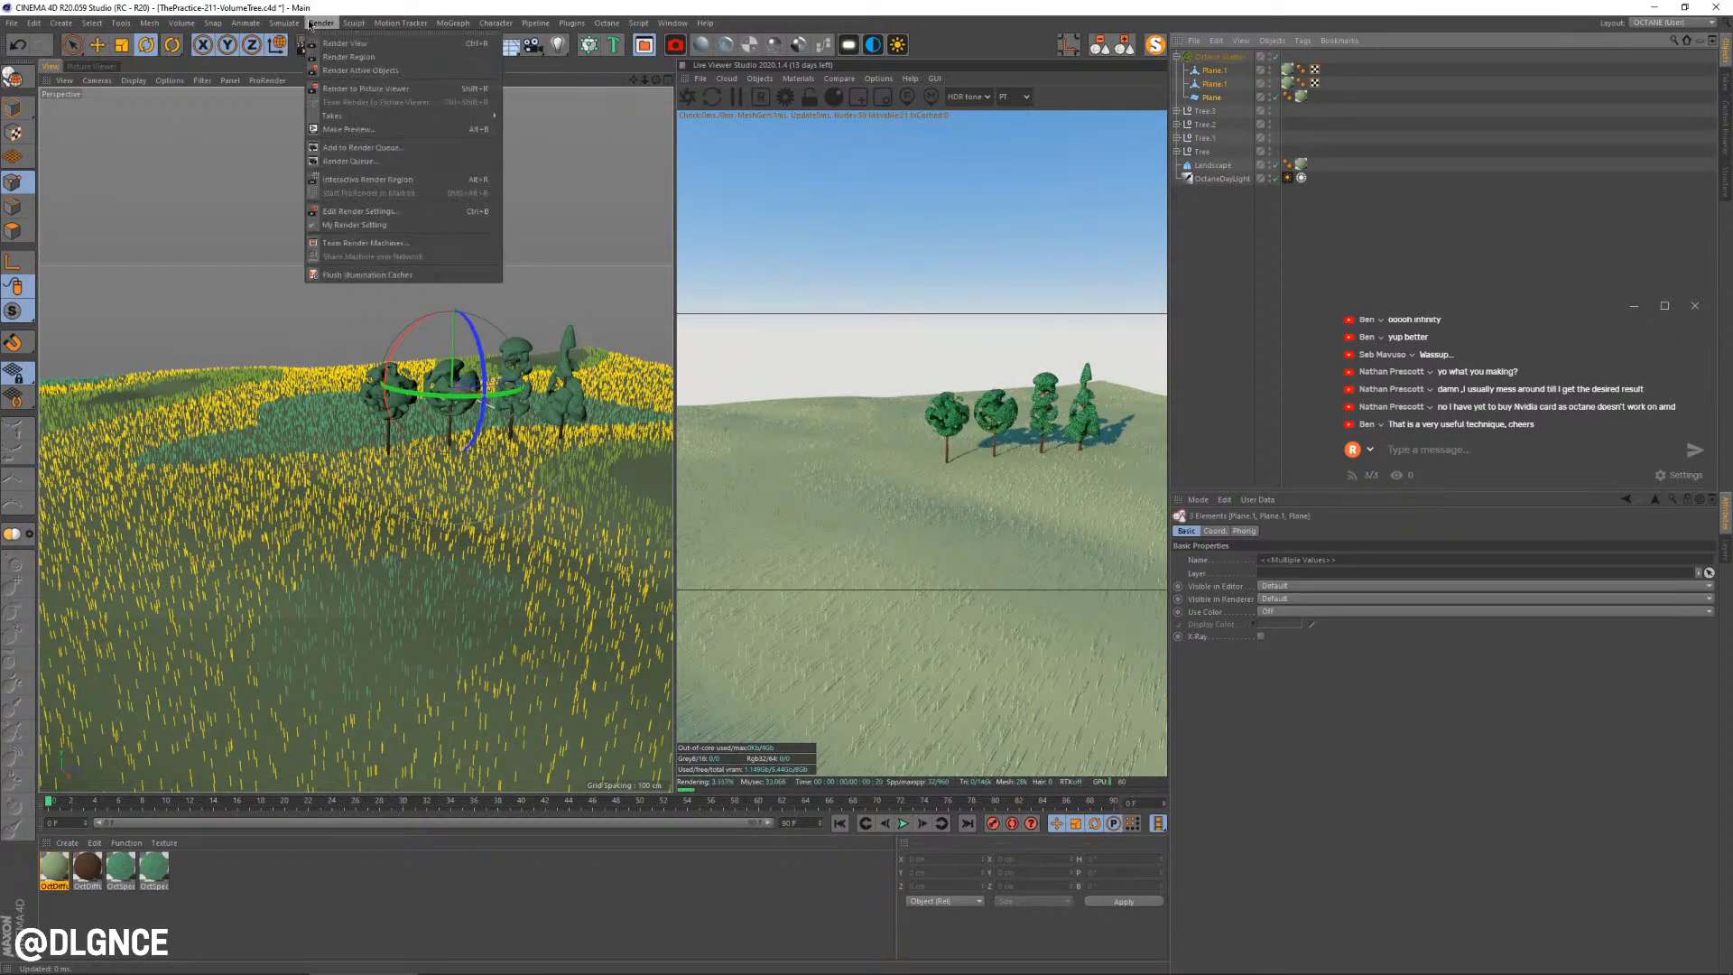
mouse_move(312, 56)
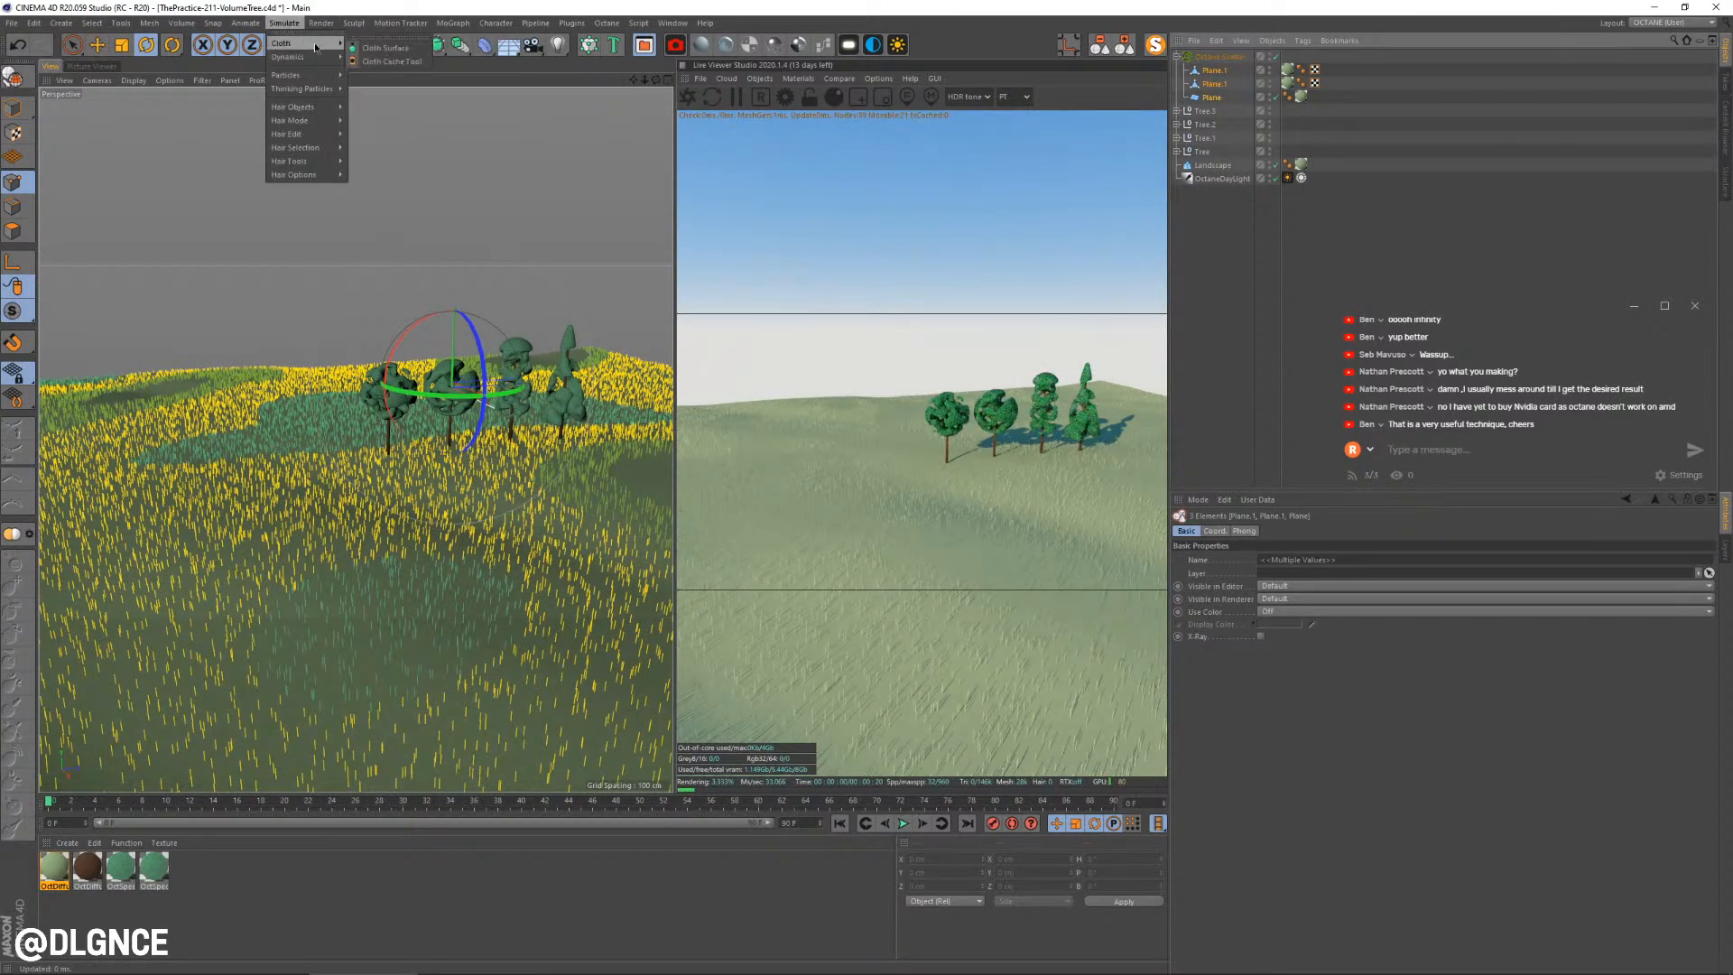
left_click(384, 47)
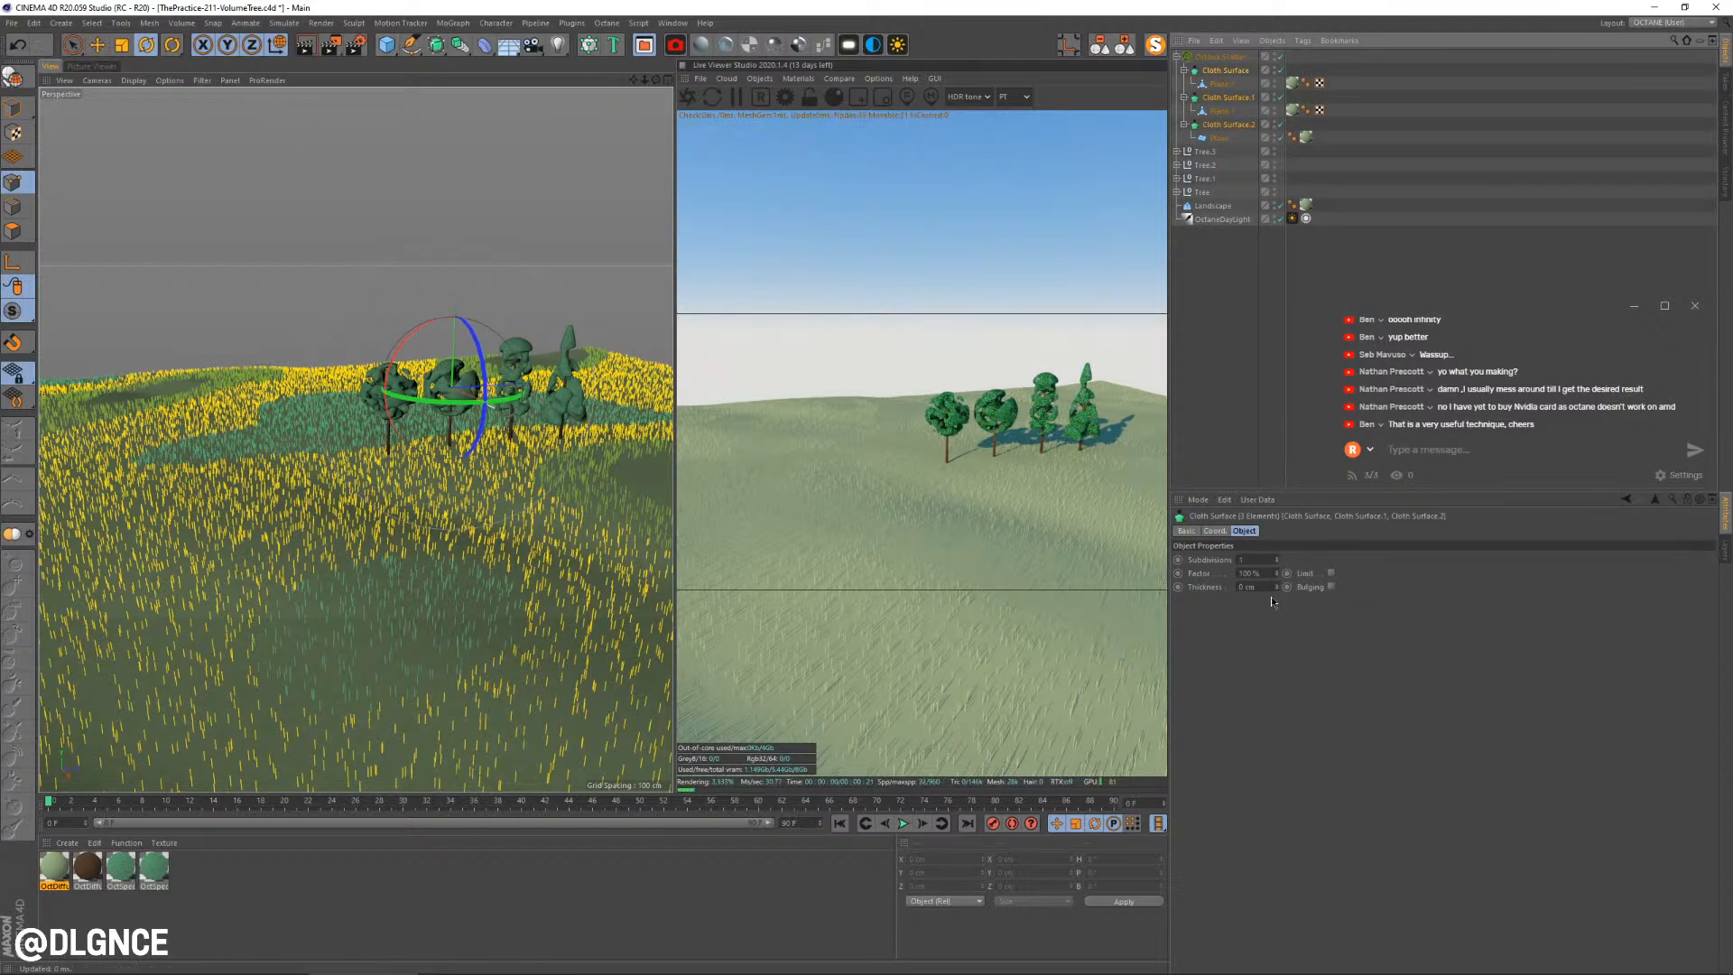
left_click_drag(1277, 590, 1276, 588)
left_click_drag(487, 541, 561, 475, "alt")
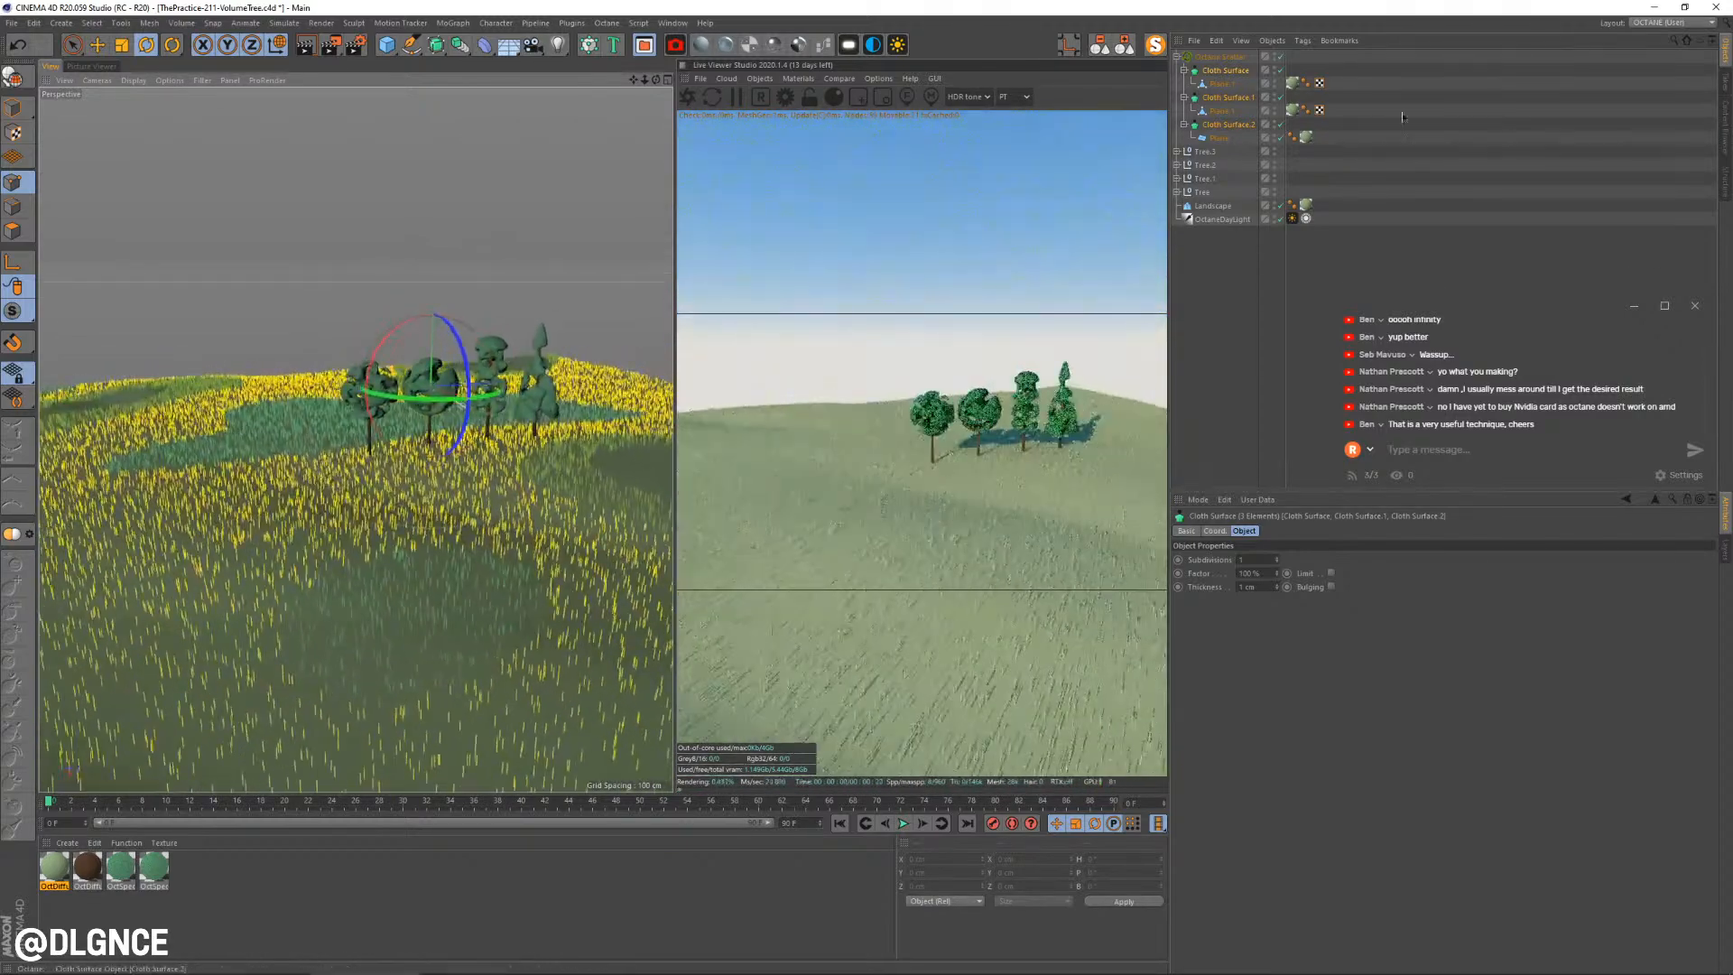
Raise the Octane Scatter's surface distribution count to about 159,000 and check the density of the grass around the trees
left_click(1230, 60)
left_click_drag(1364, 597, 1665, 611)
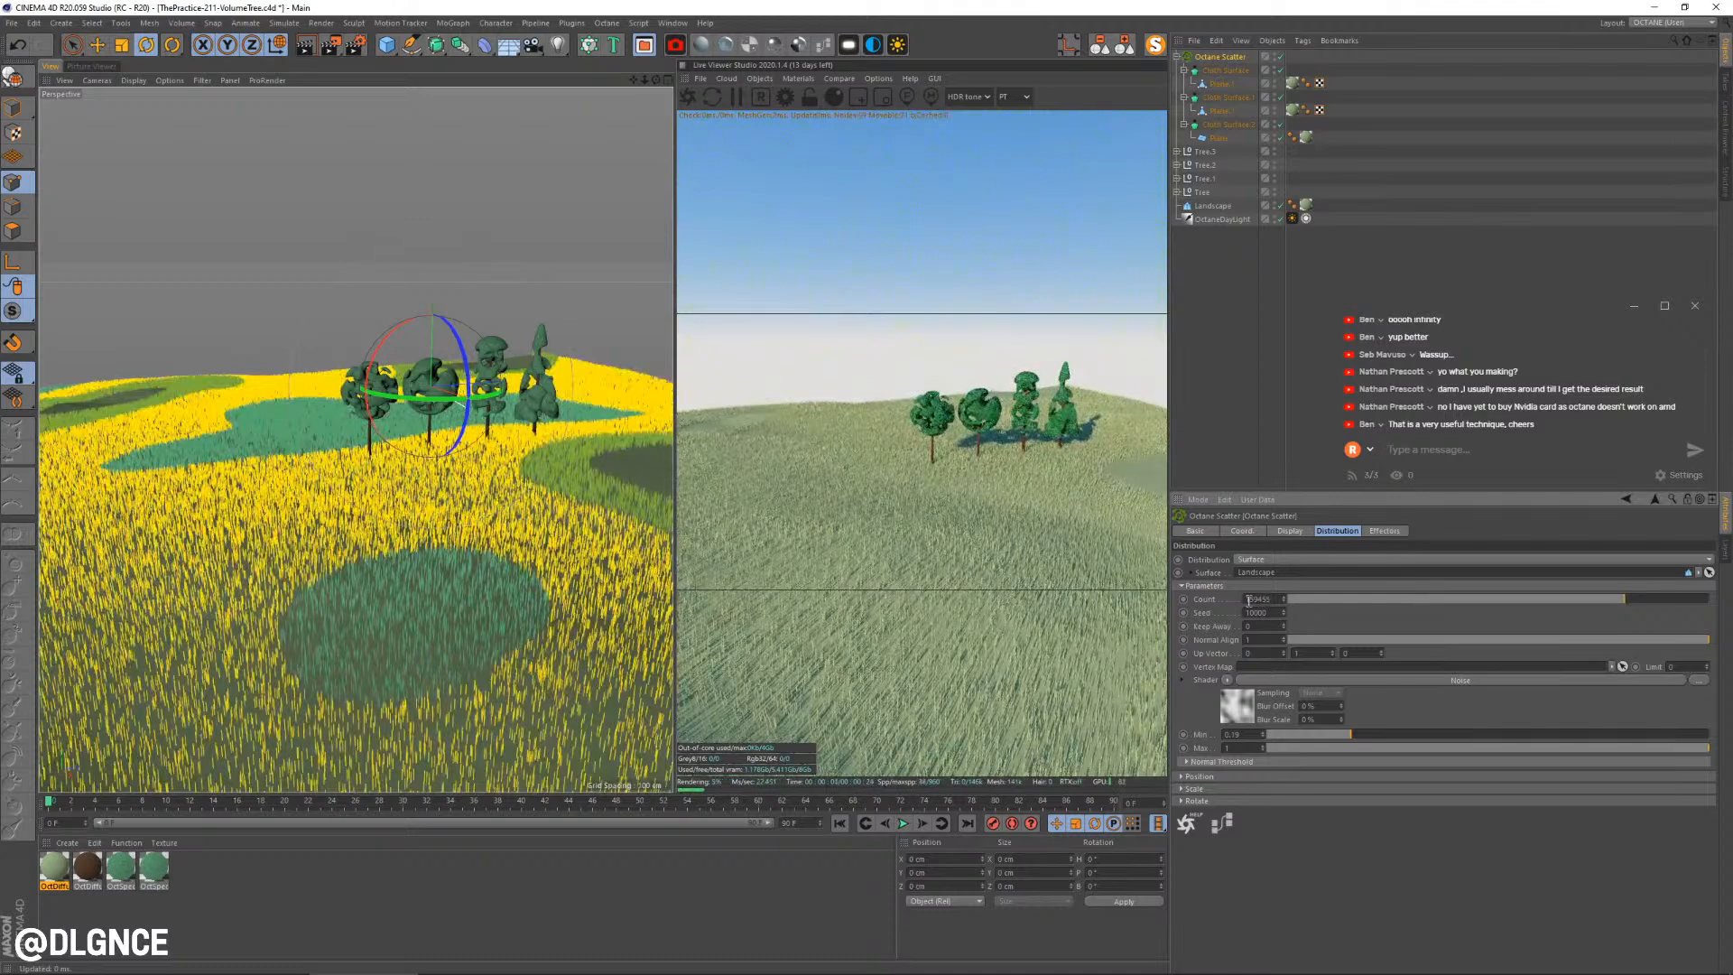
left_click_drag(572, 529, 518, 556, "alt")
scroll(469, 477, "up", 3)
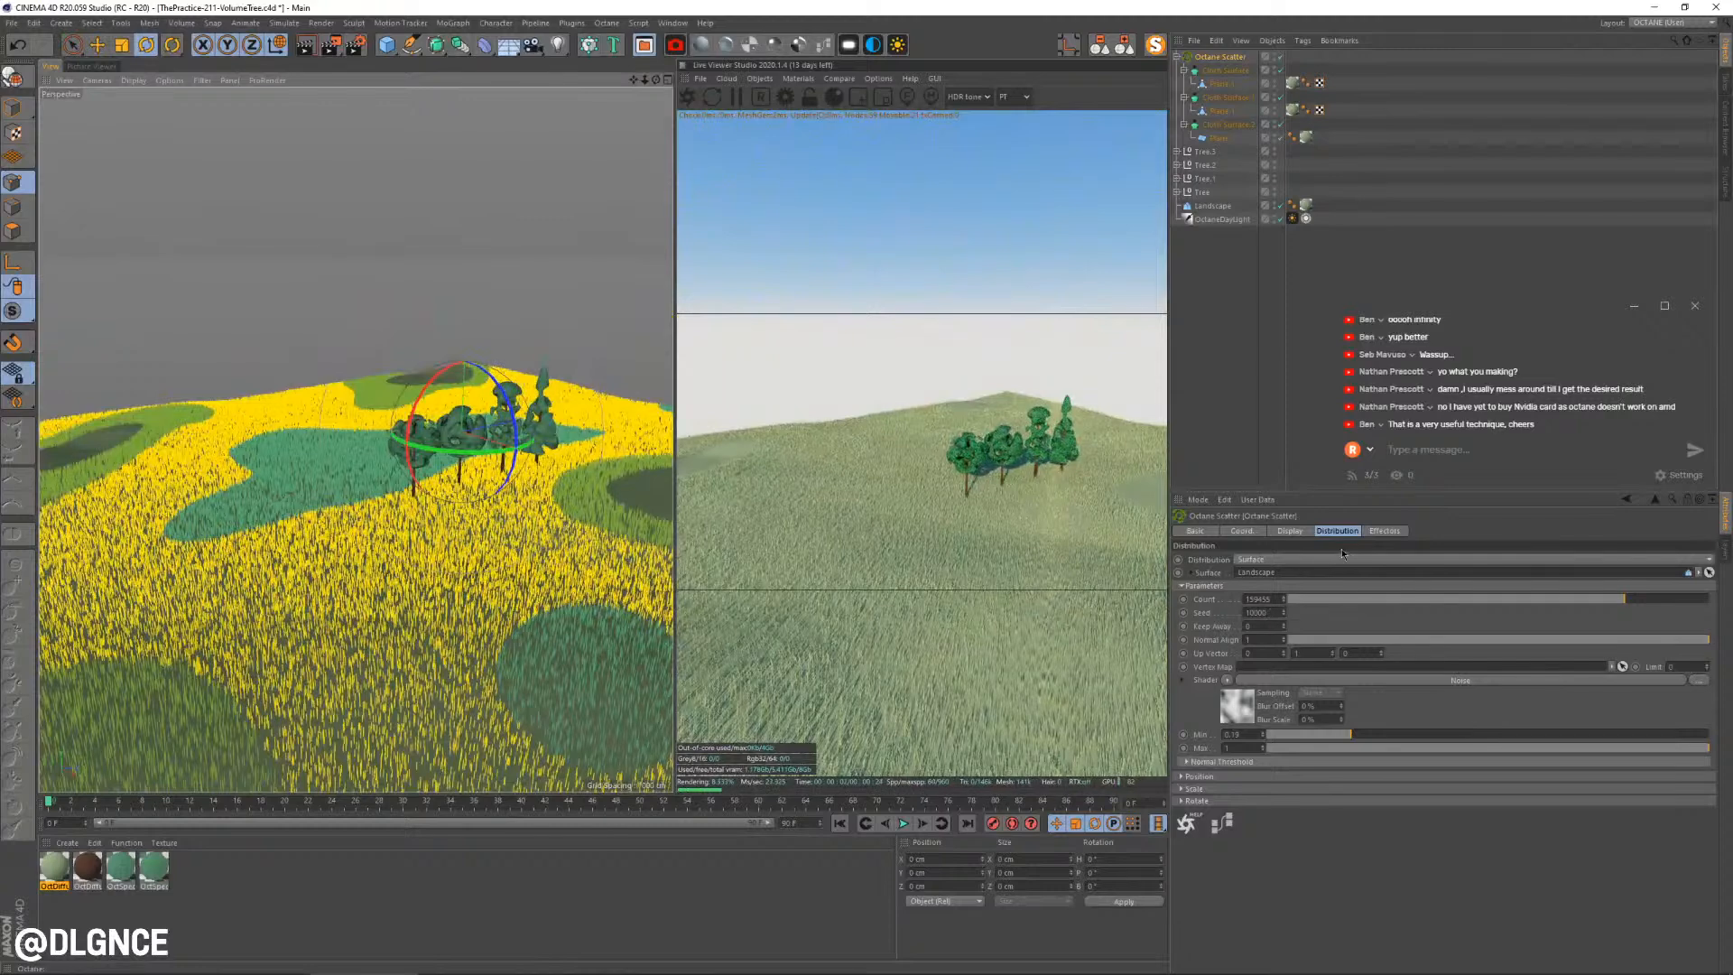
left_click(1291, 531)
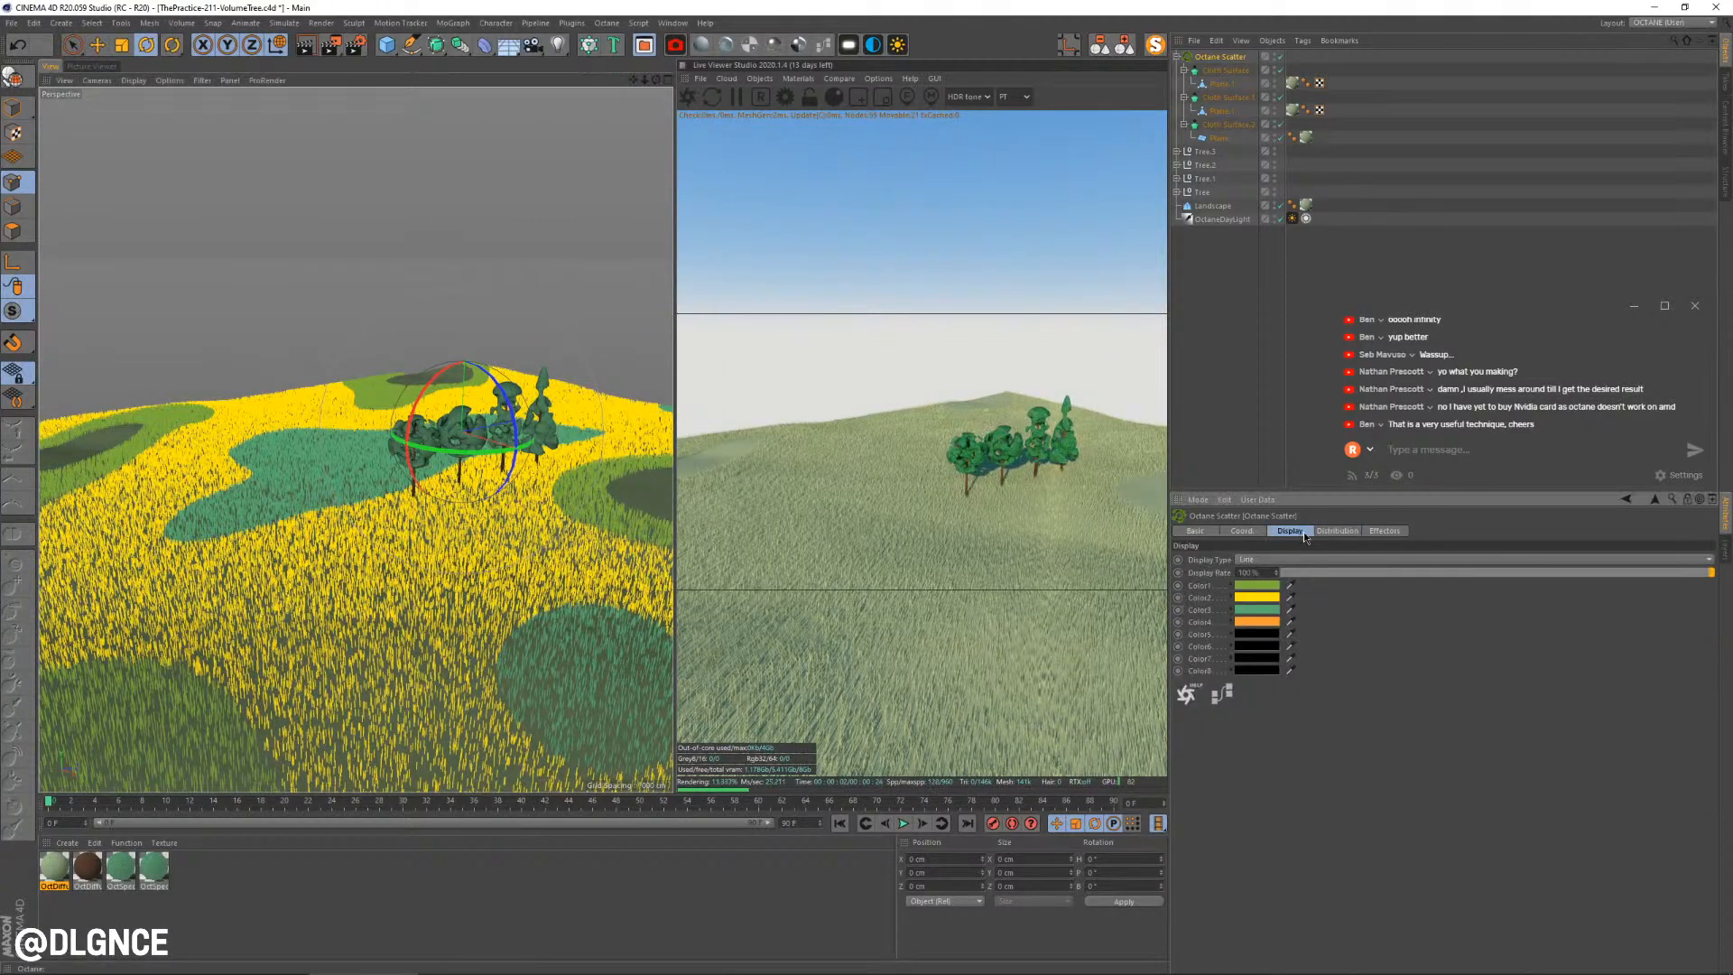
left_click(1339, 531)
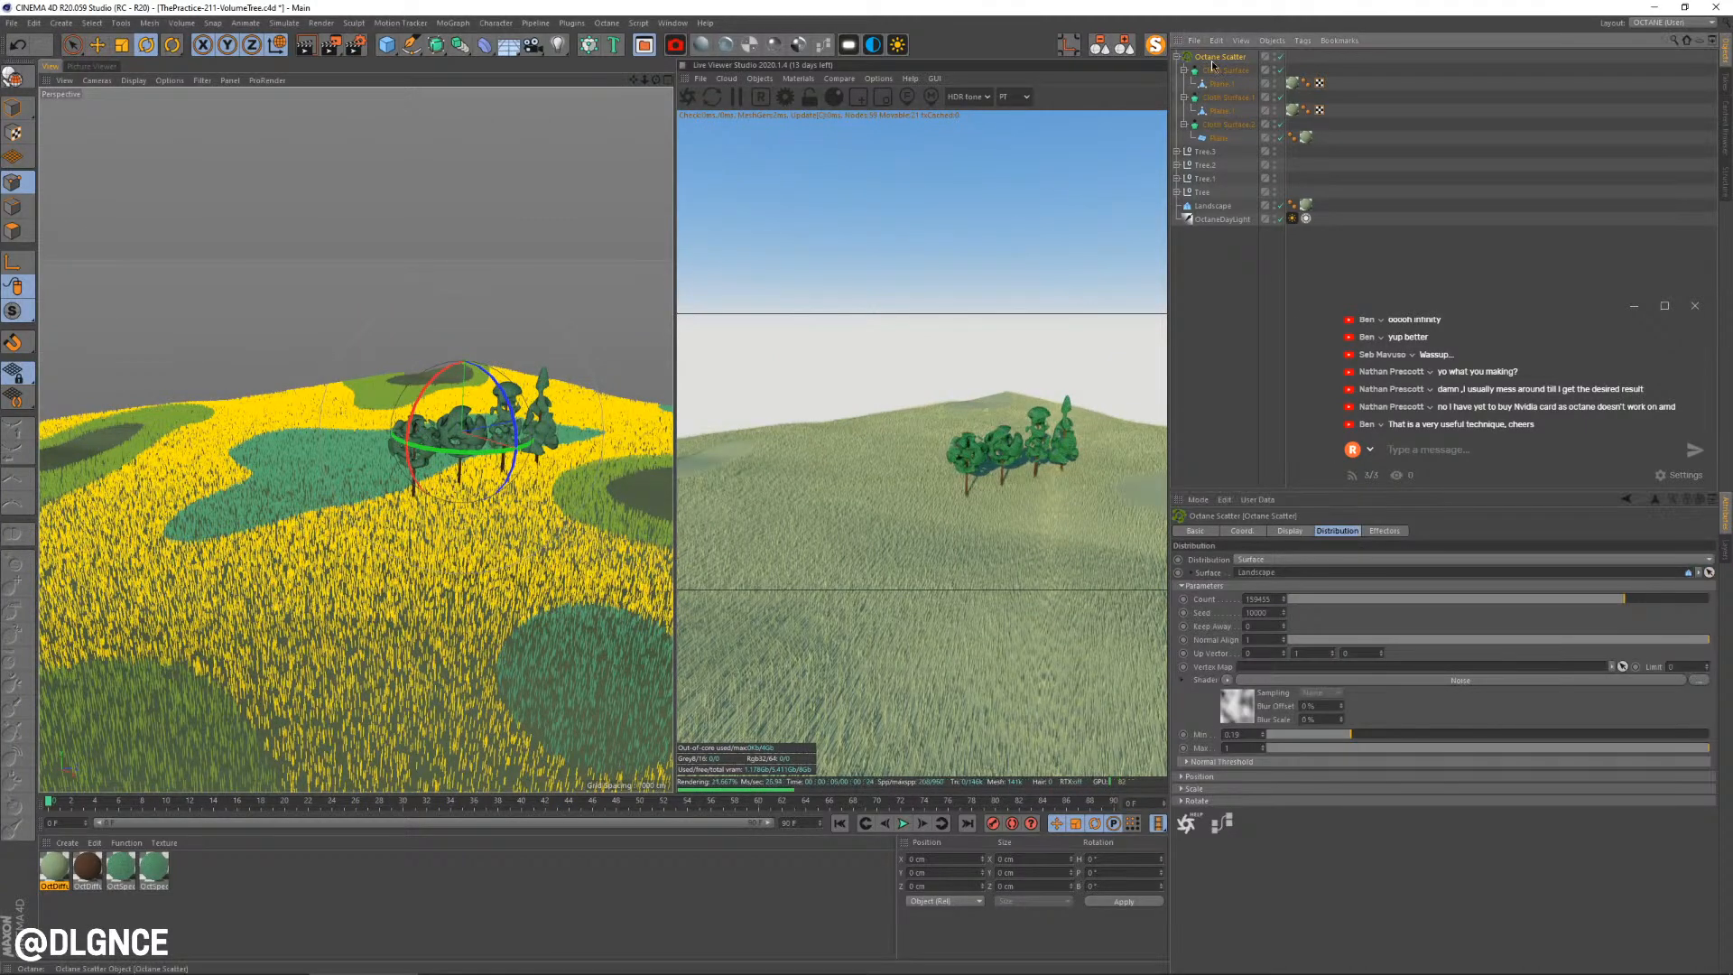
Raise the scatter's minimum to about 0.25 and set its Noise shader to a low clip of 22% and a high clip of 73%
left_click_drag(1351, 737, 1379, 733)
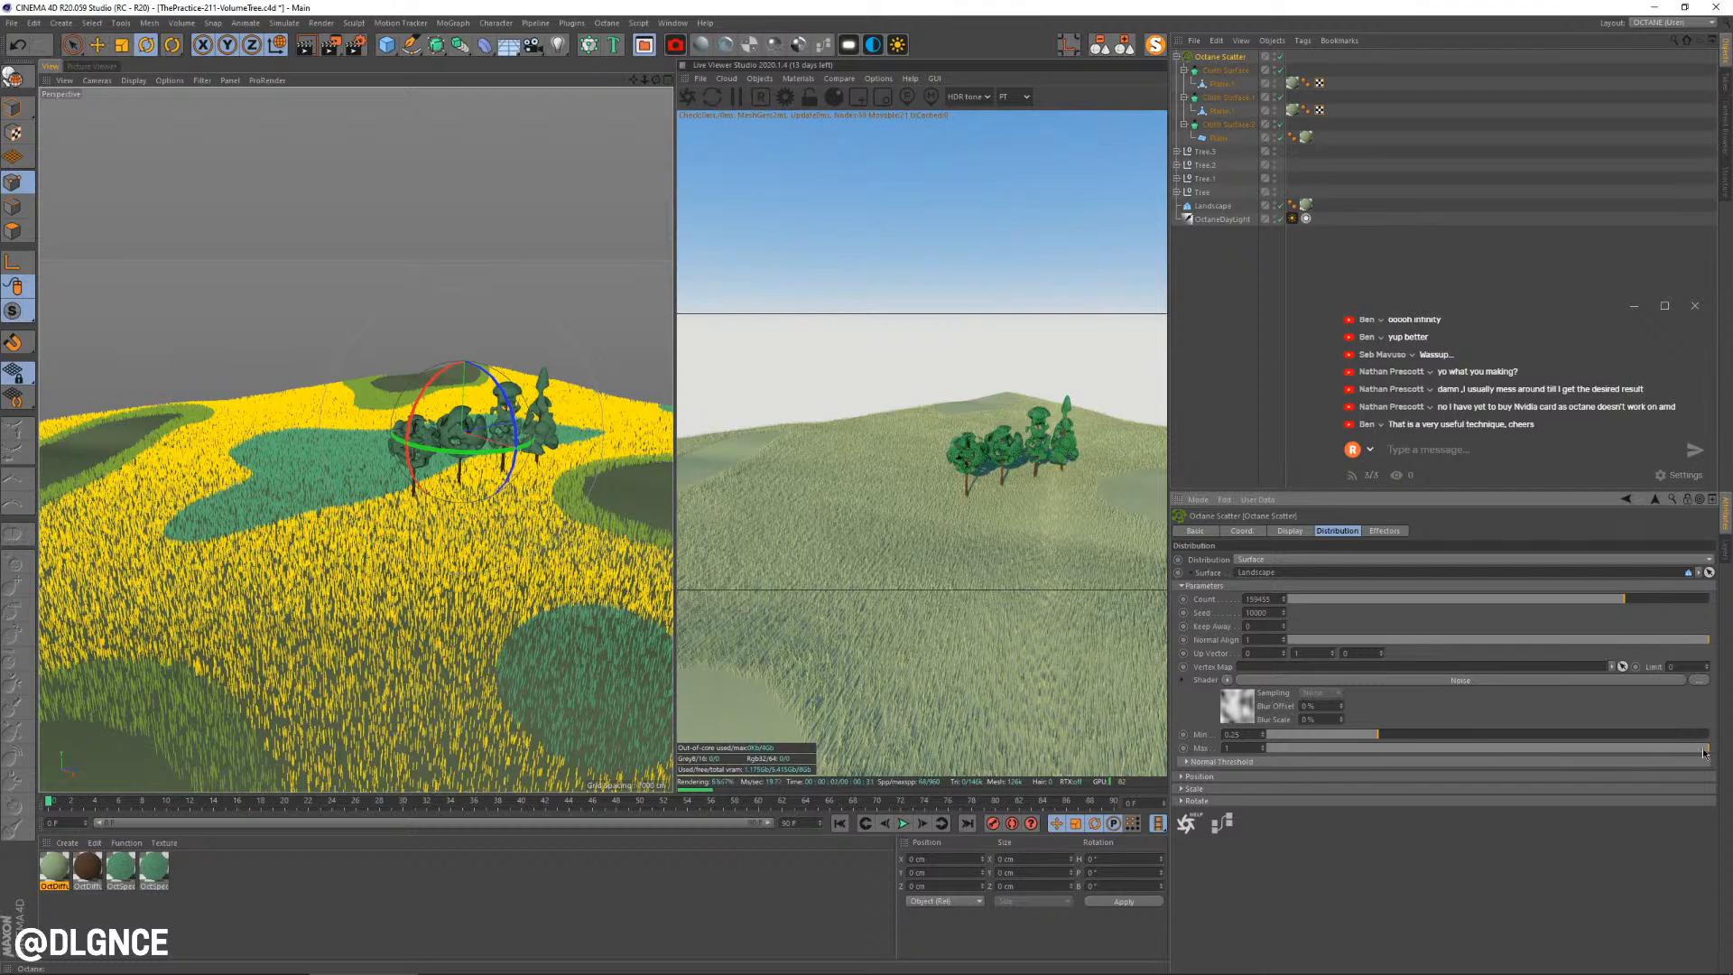
left_click(1285, 709)
left_click_drag(1427, 871, 1417, 864)
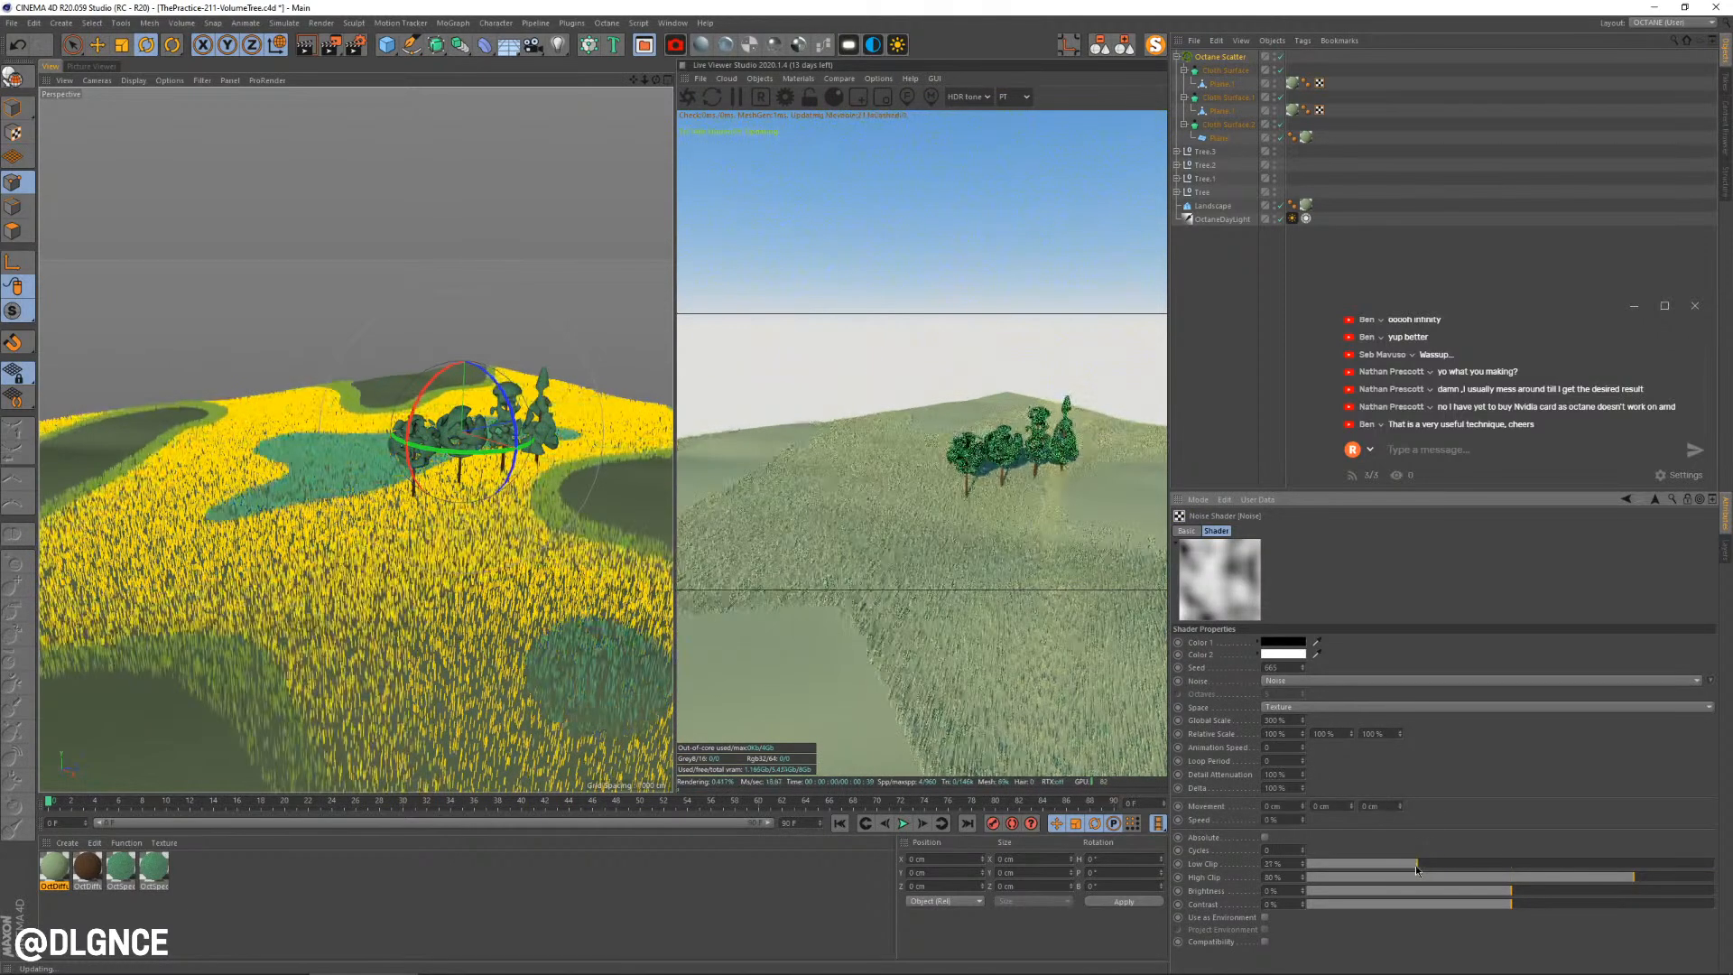
mouse_move(1633, 877)
left_mouse_down()
mouse_move(1574, 878)
mouse_move(1607, 877)
left_mouse_up()
mouse_move(1416, 864)
left_mouse_down()
mouse_move(1289, 875)
mouse_move(1398, 872)
left_mouse_up()
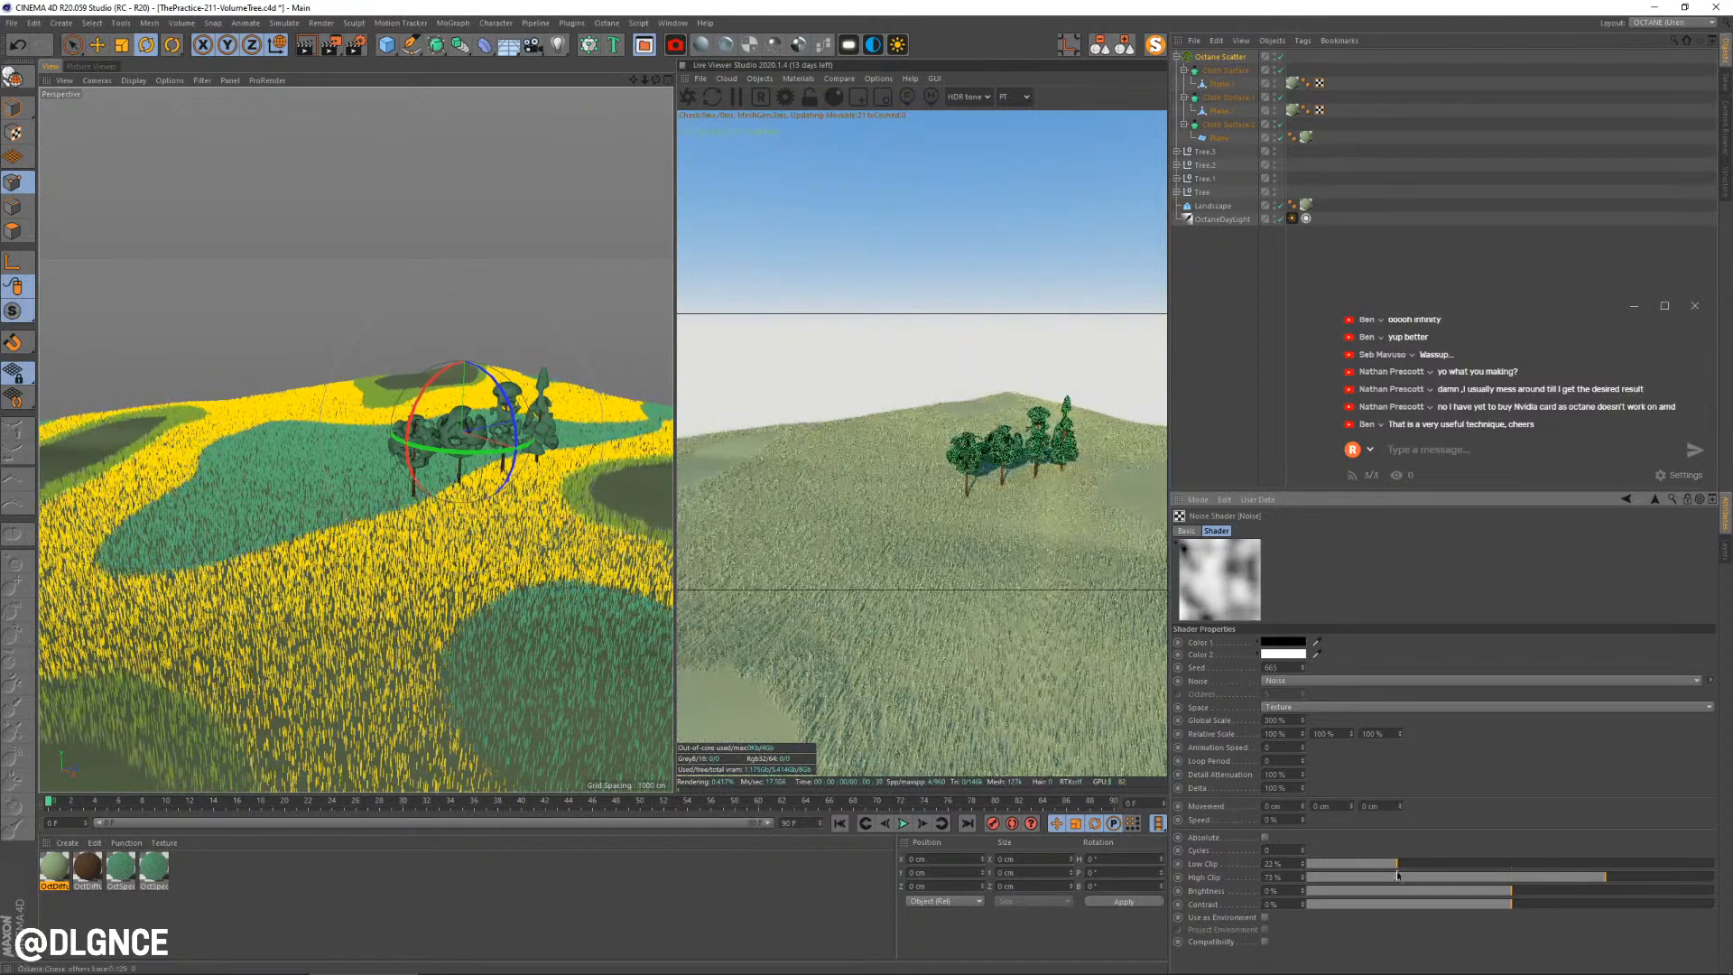
left_click(1654, 499)
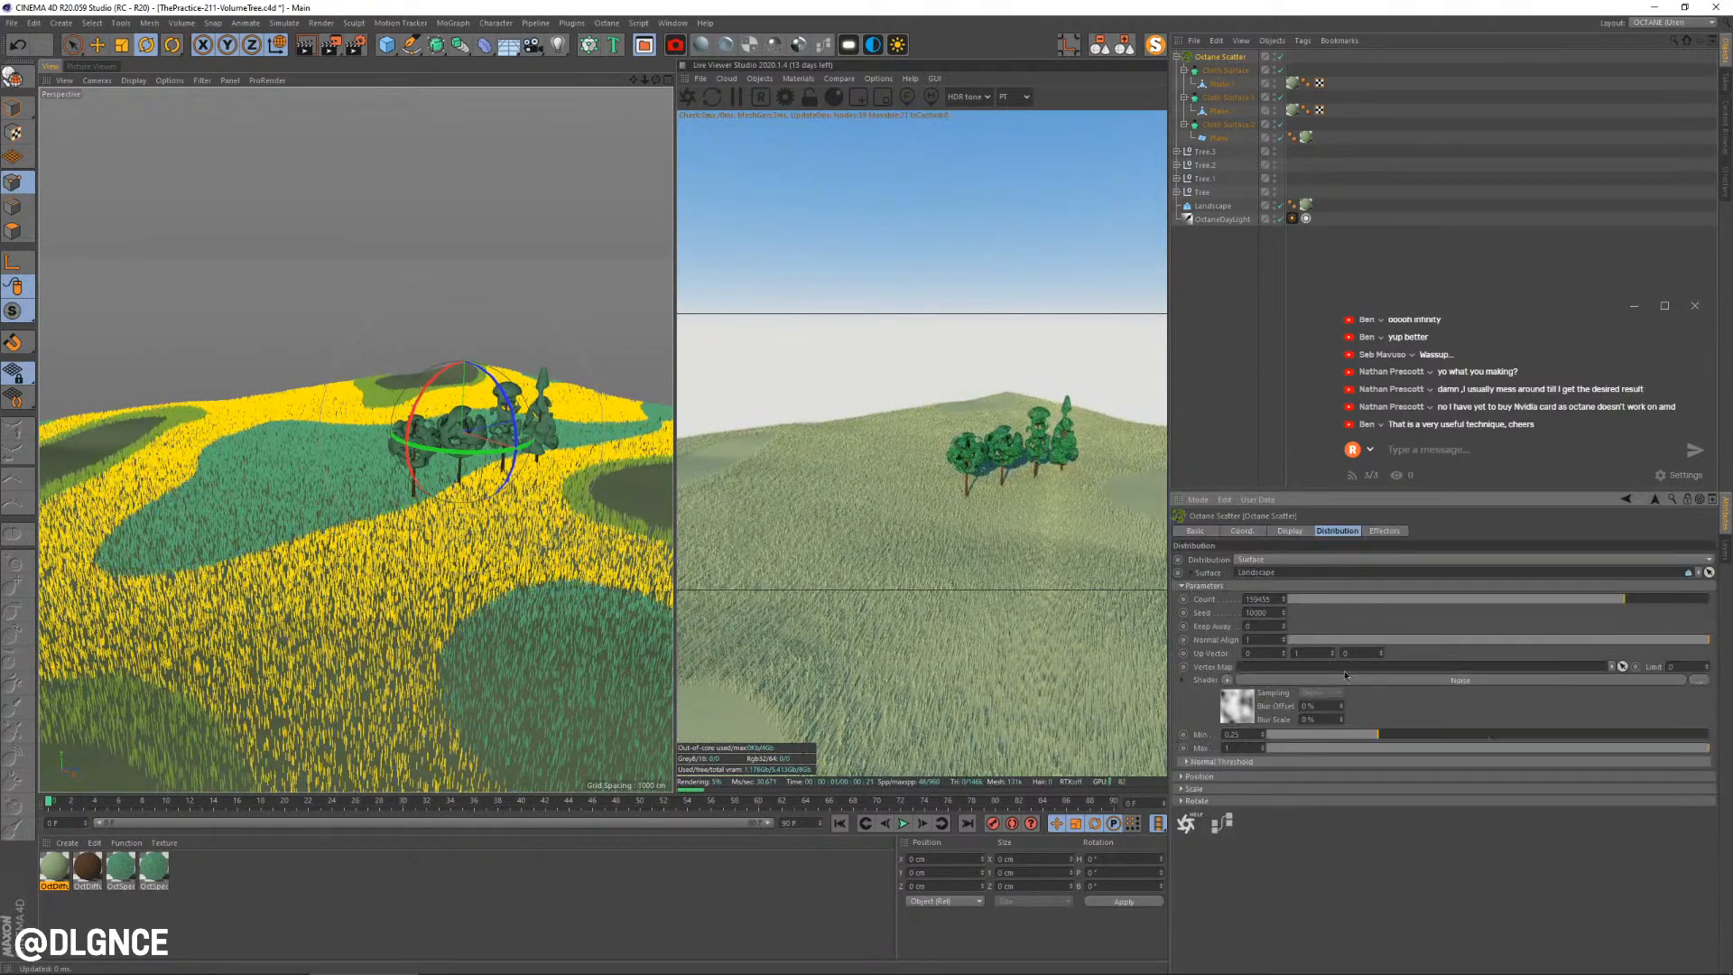
Lower the scatter's minimum to about 0.19 and link the blades' scale to the distribution
left_click_drag(1376, 737, 1354, 740)
left_click(1182, 789)
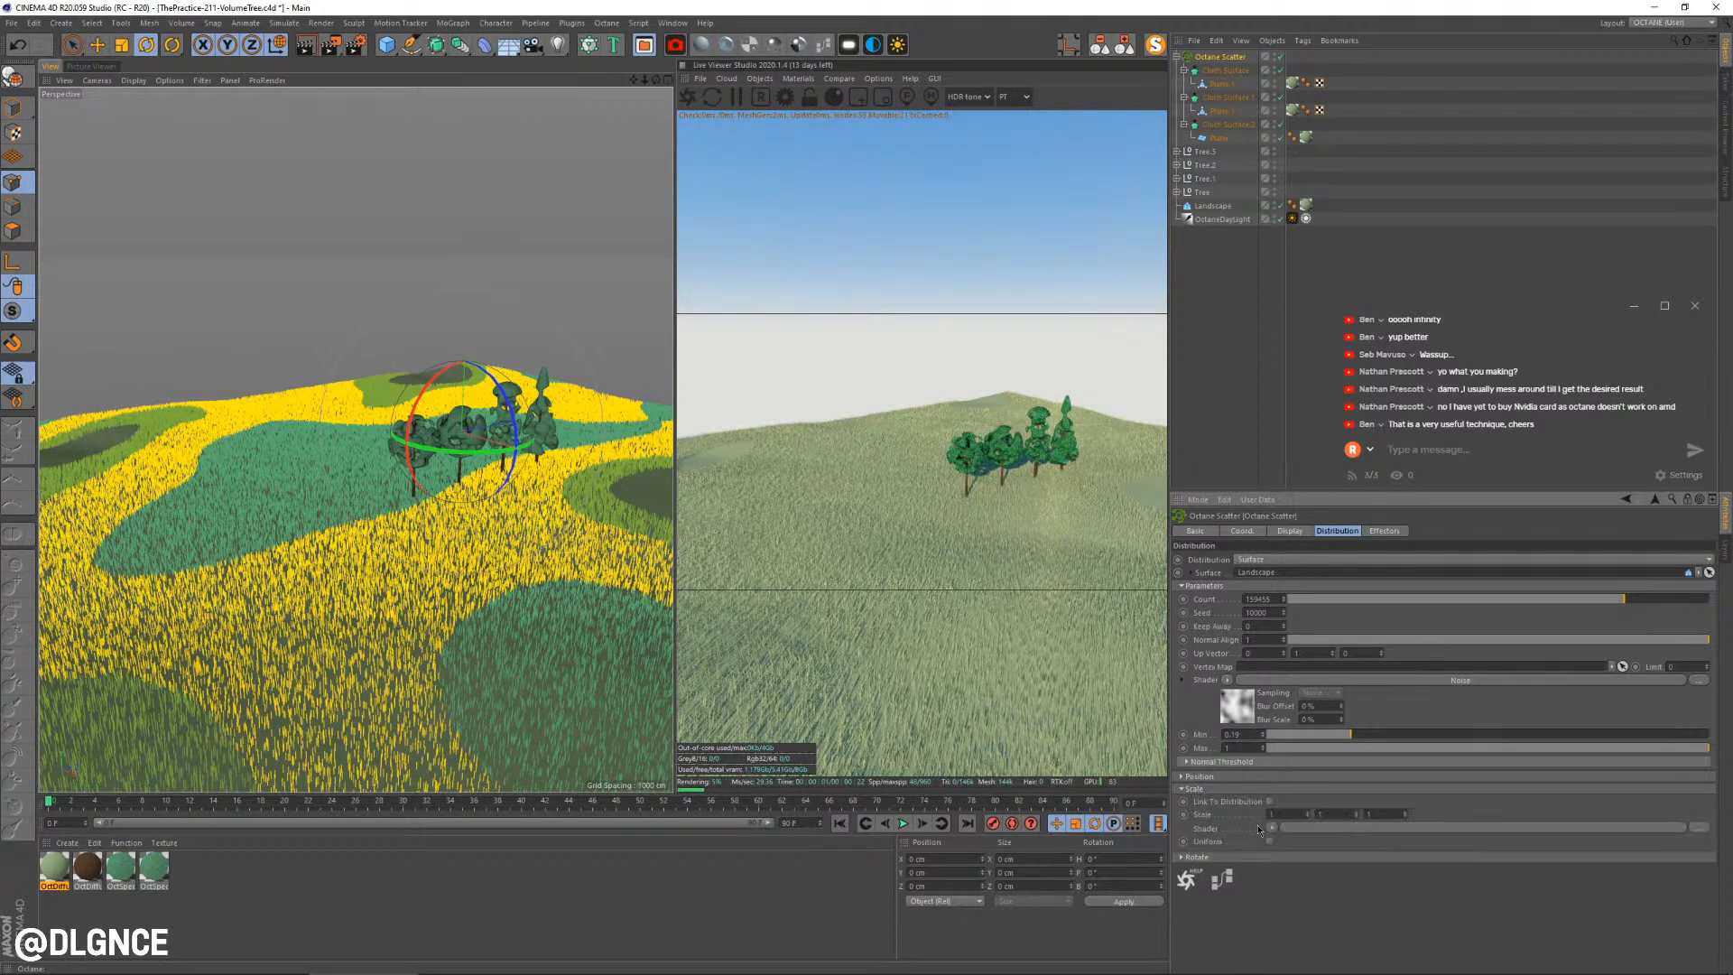
left_click(1270, 801)
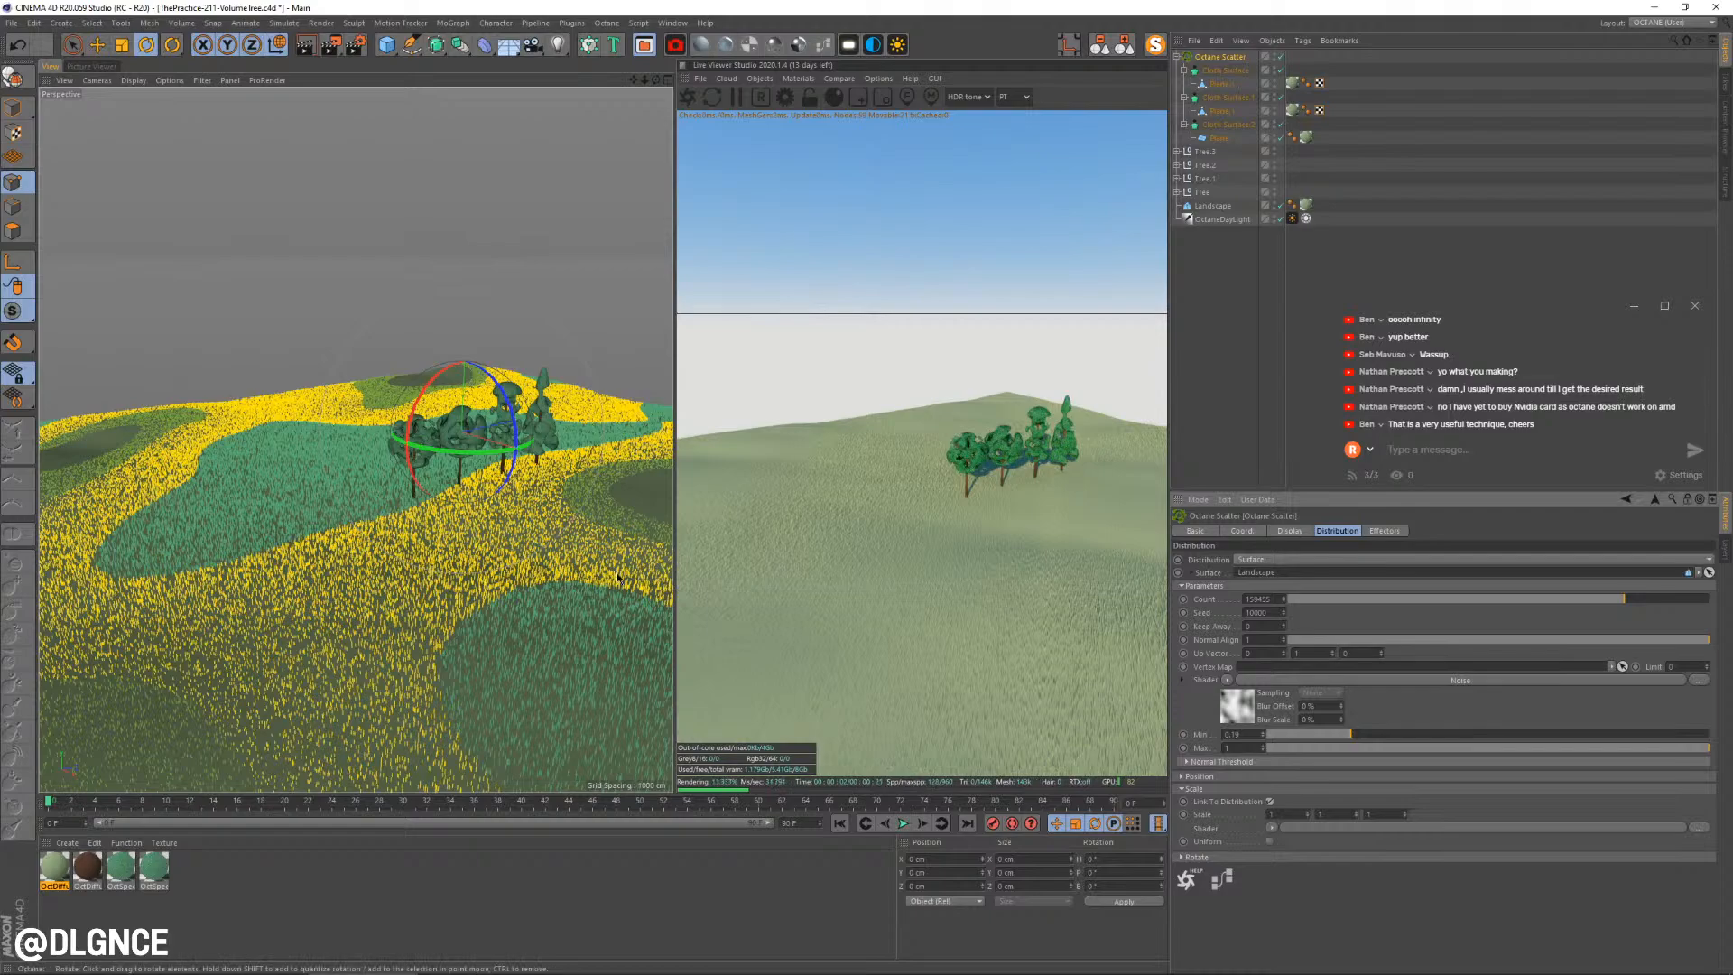
left_click_drag(637, 623, 445, 562, "alt")
right_click_drag(445, 562, 528, 553, "alt")
left_click_drag(528, 553, 451, 586, "alt")
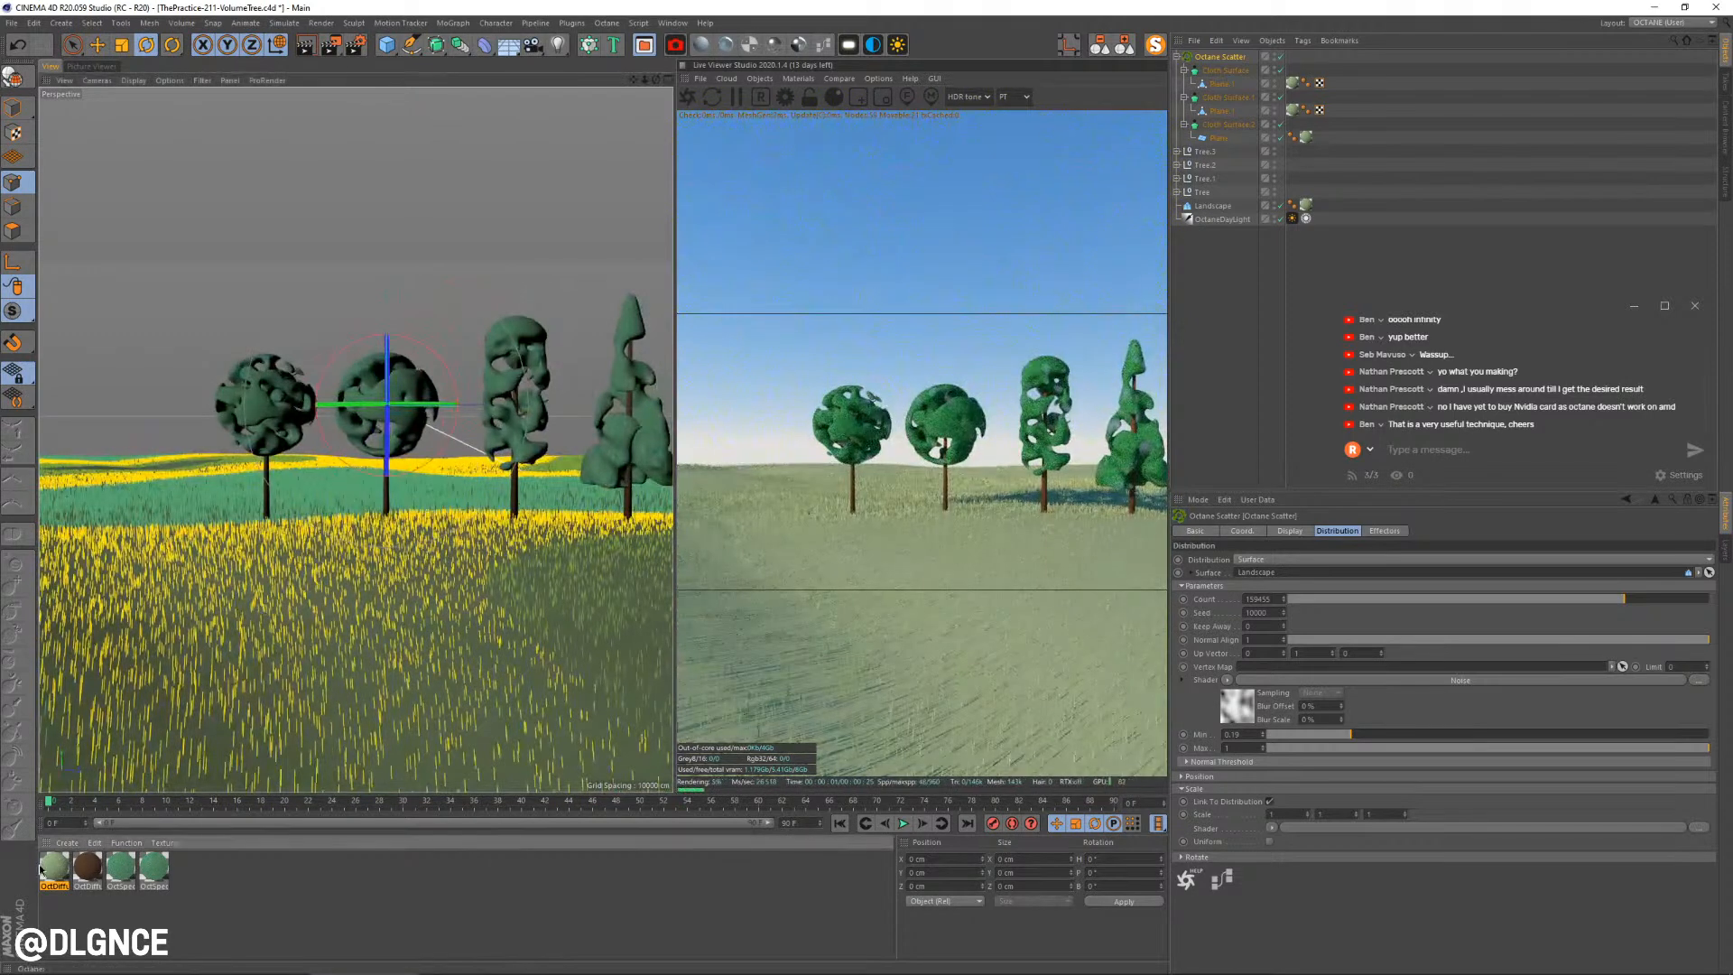
Duplicate the light green diffuse material and darken one version's diffuse color to about RGB 0.21, 0.34, 0.13
left_click_drag(40, 868, 56, 869, "ctrl")
double_click(57, 869)
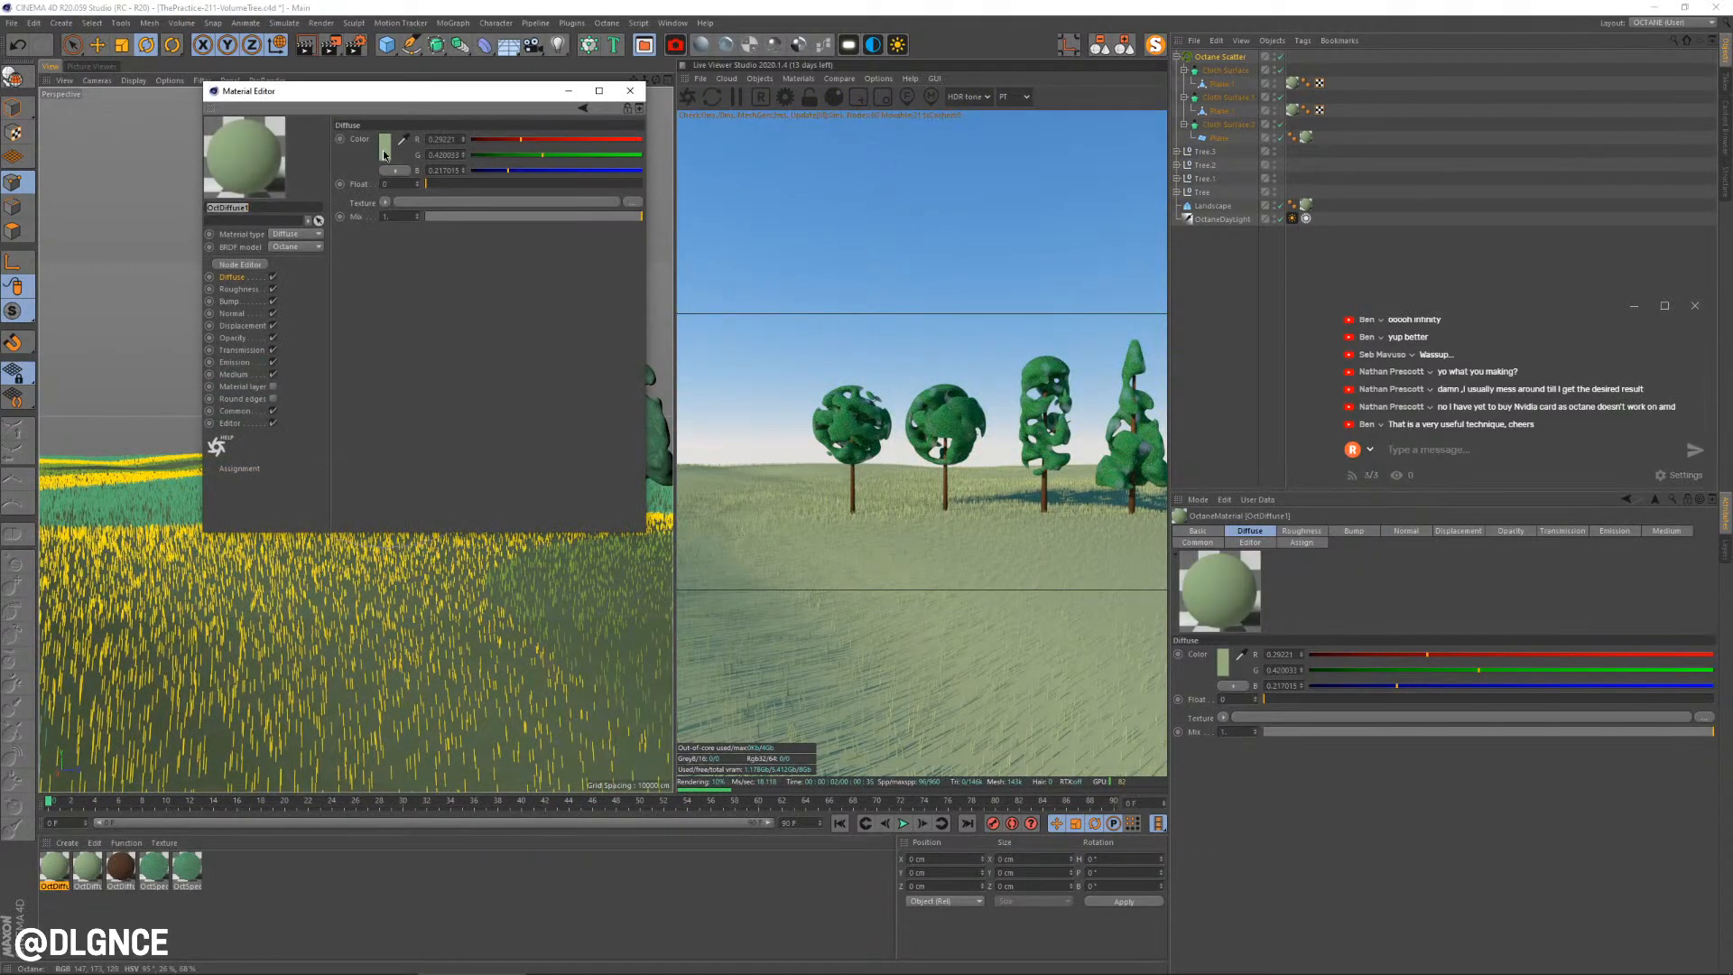
left_click(383, 155)
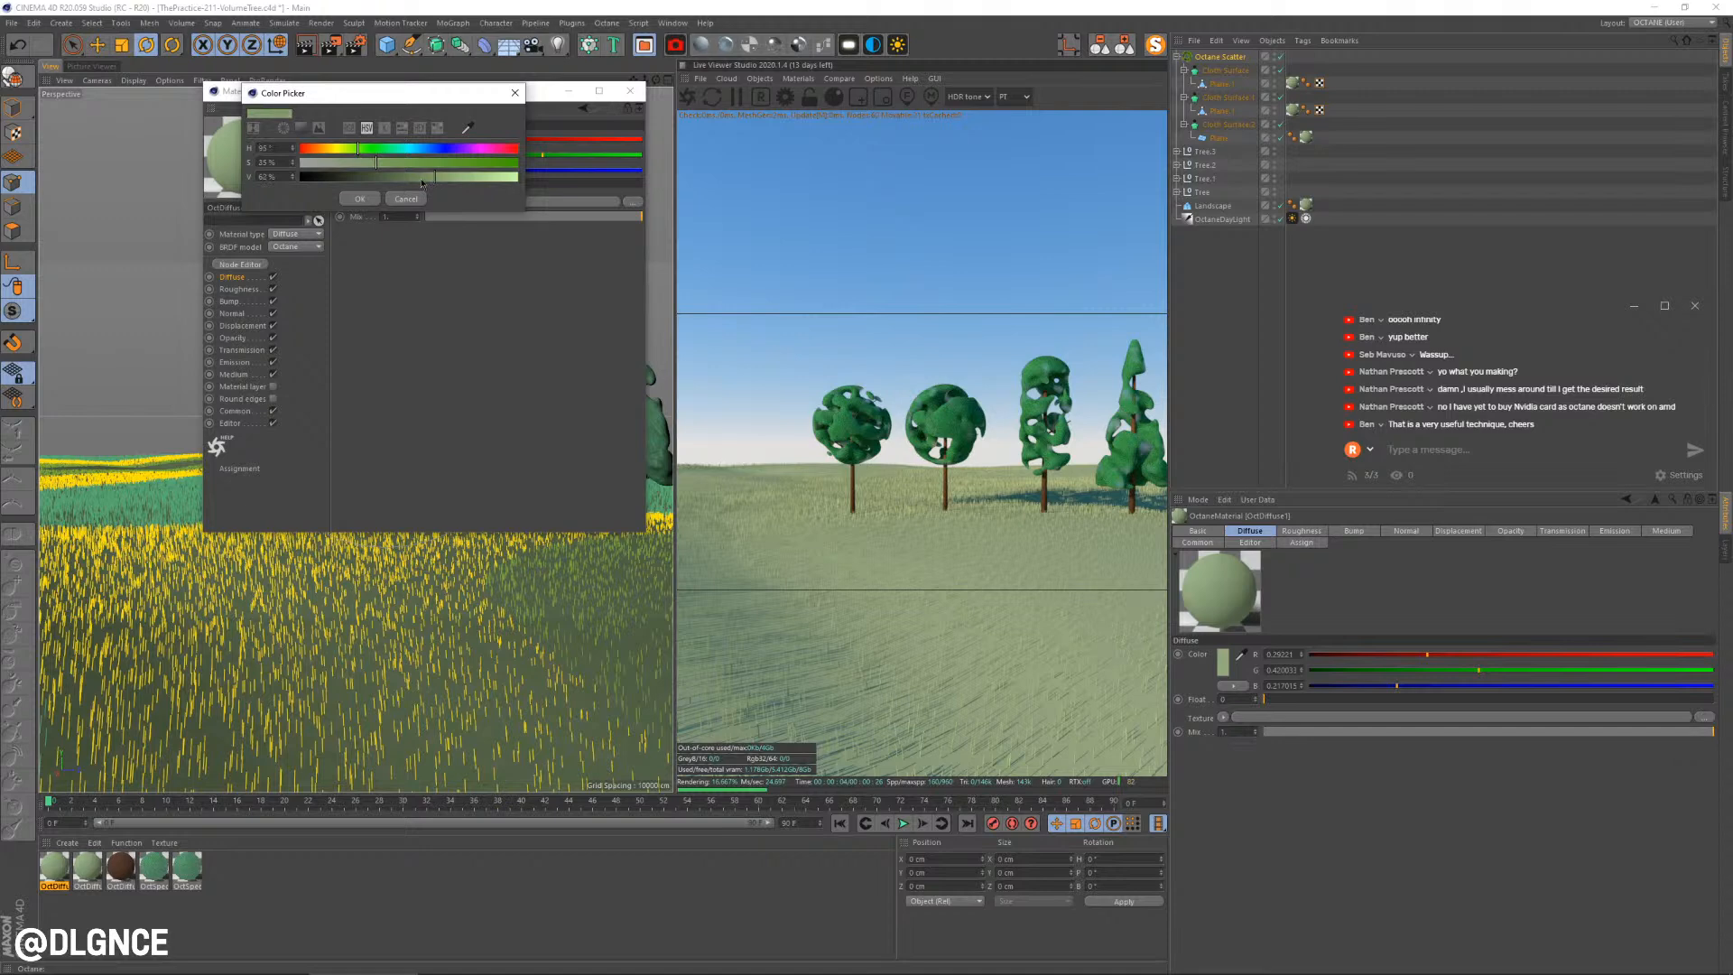
left_click(361, 200)
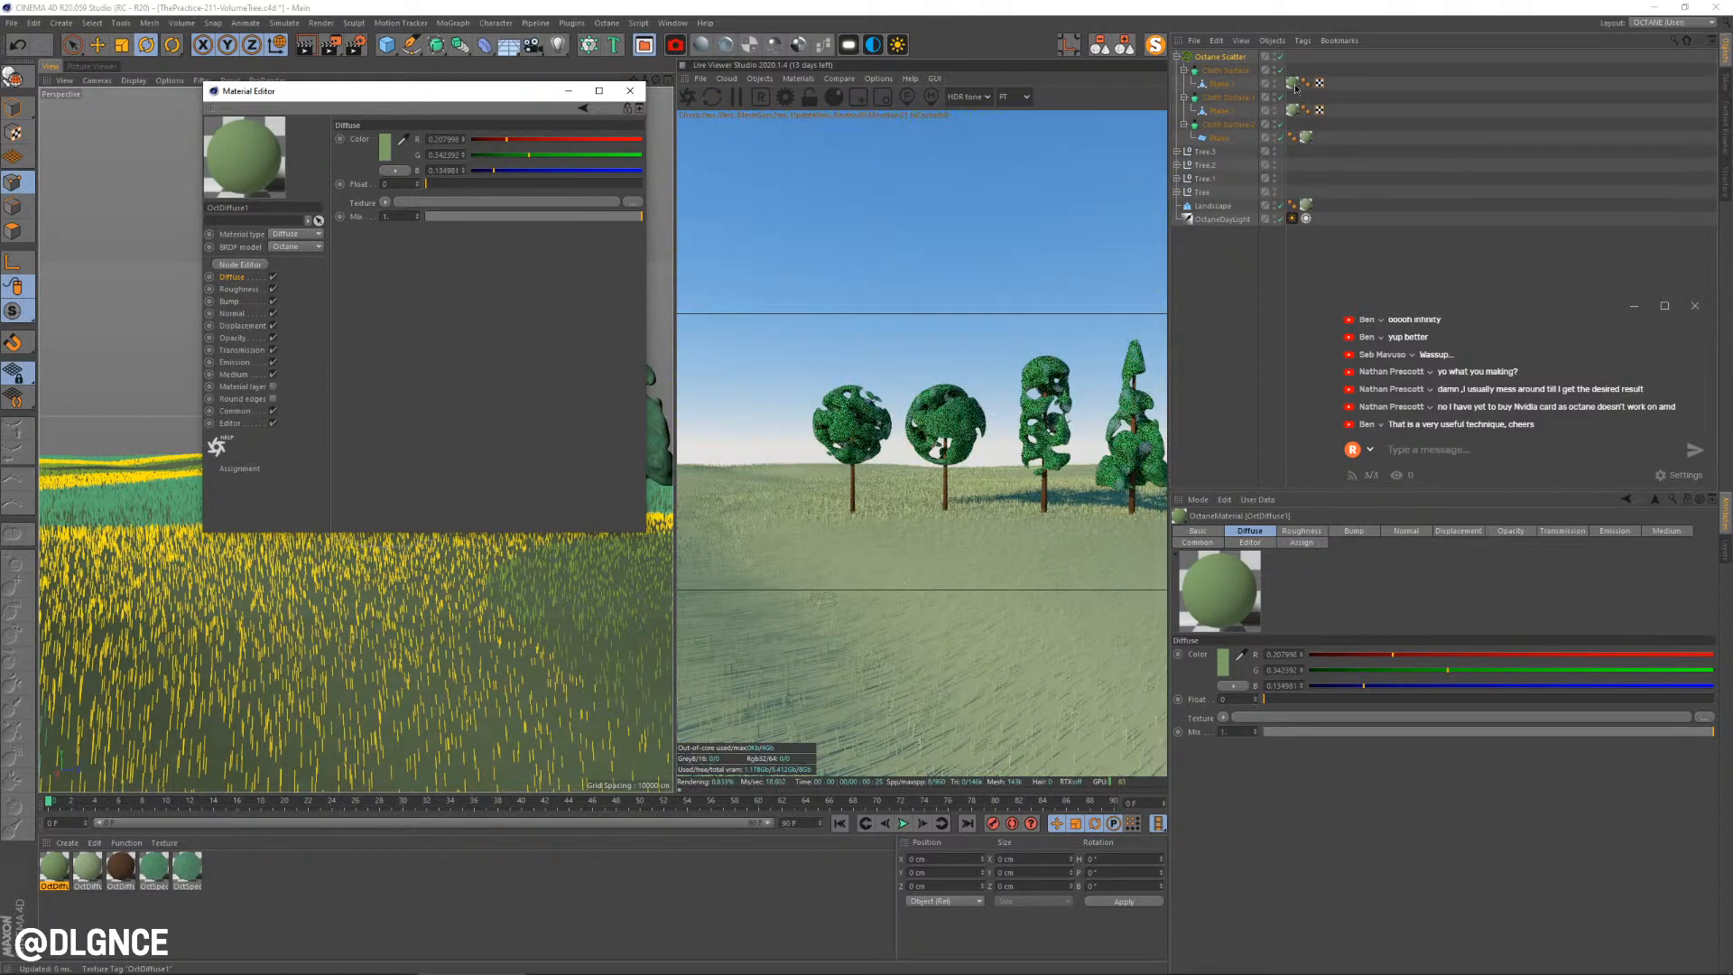
left_click(629, 90)
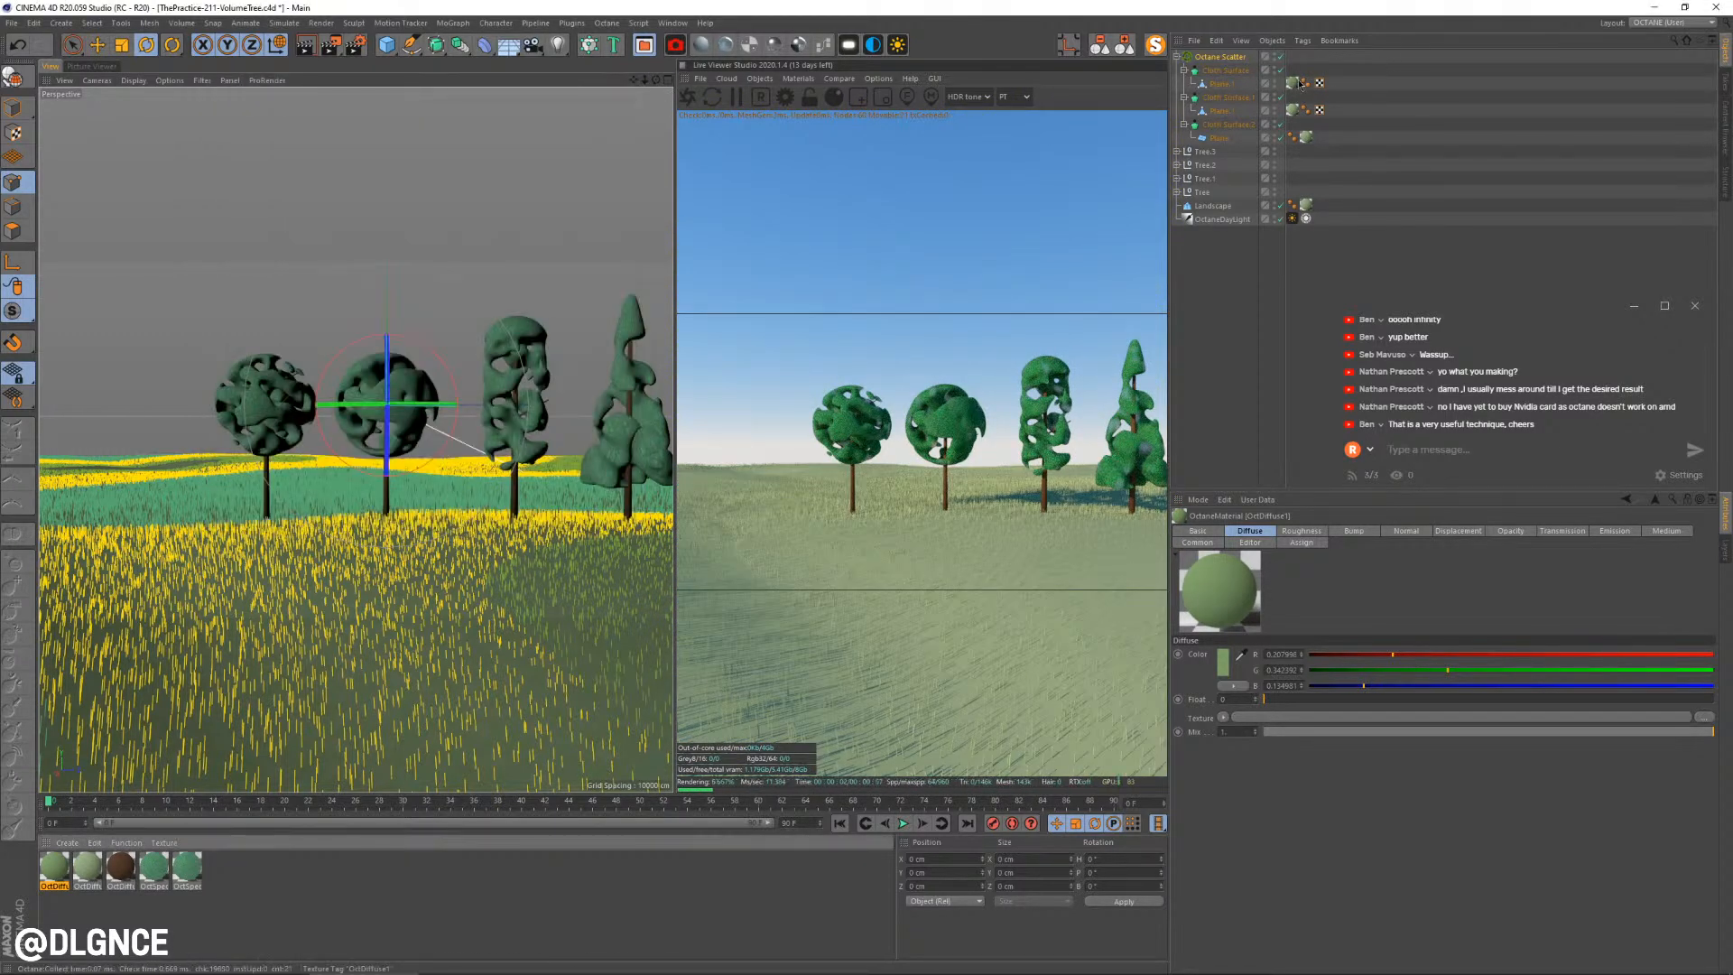
Copy the darker green material from the first grass blade to the other two blades, replacing their old material
left_click(1293, 84)
left_click_drag(1344, 114, 1330, 138, "ctrl")
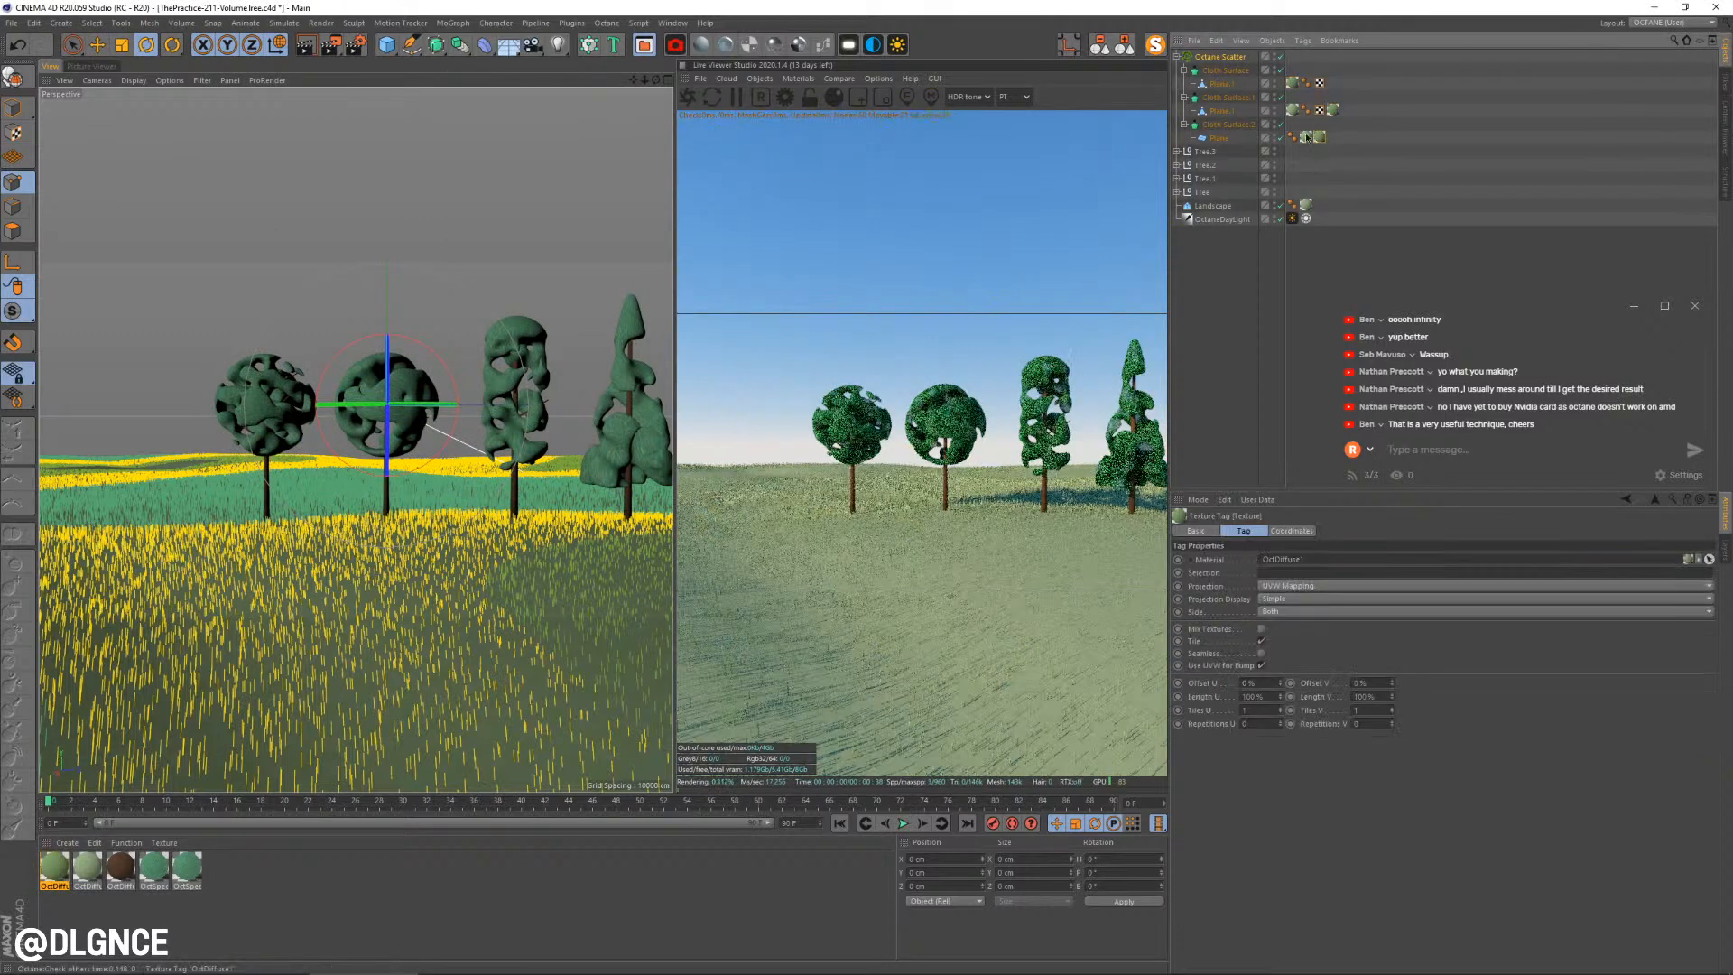
left_click(1294, 110)
key("Delete")
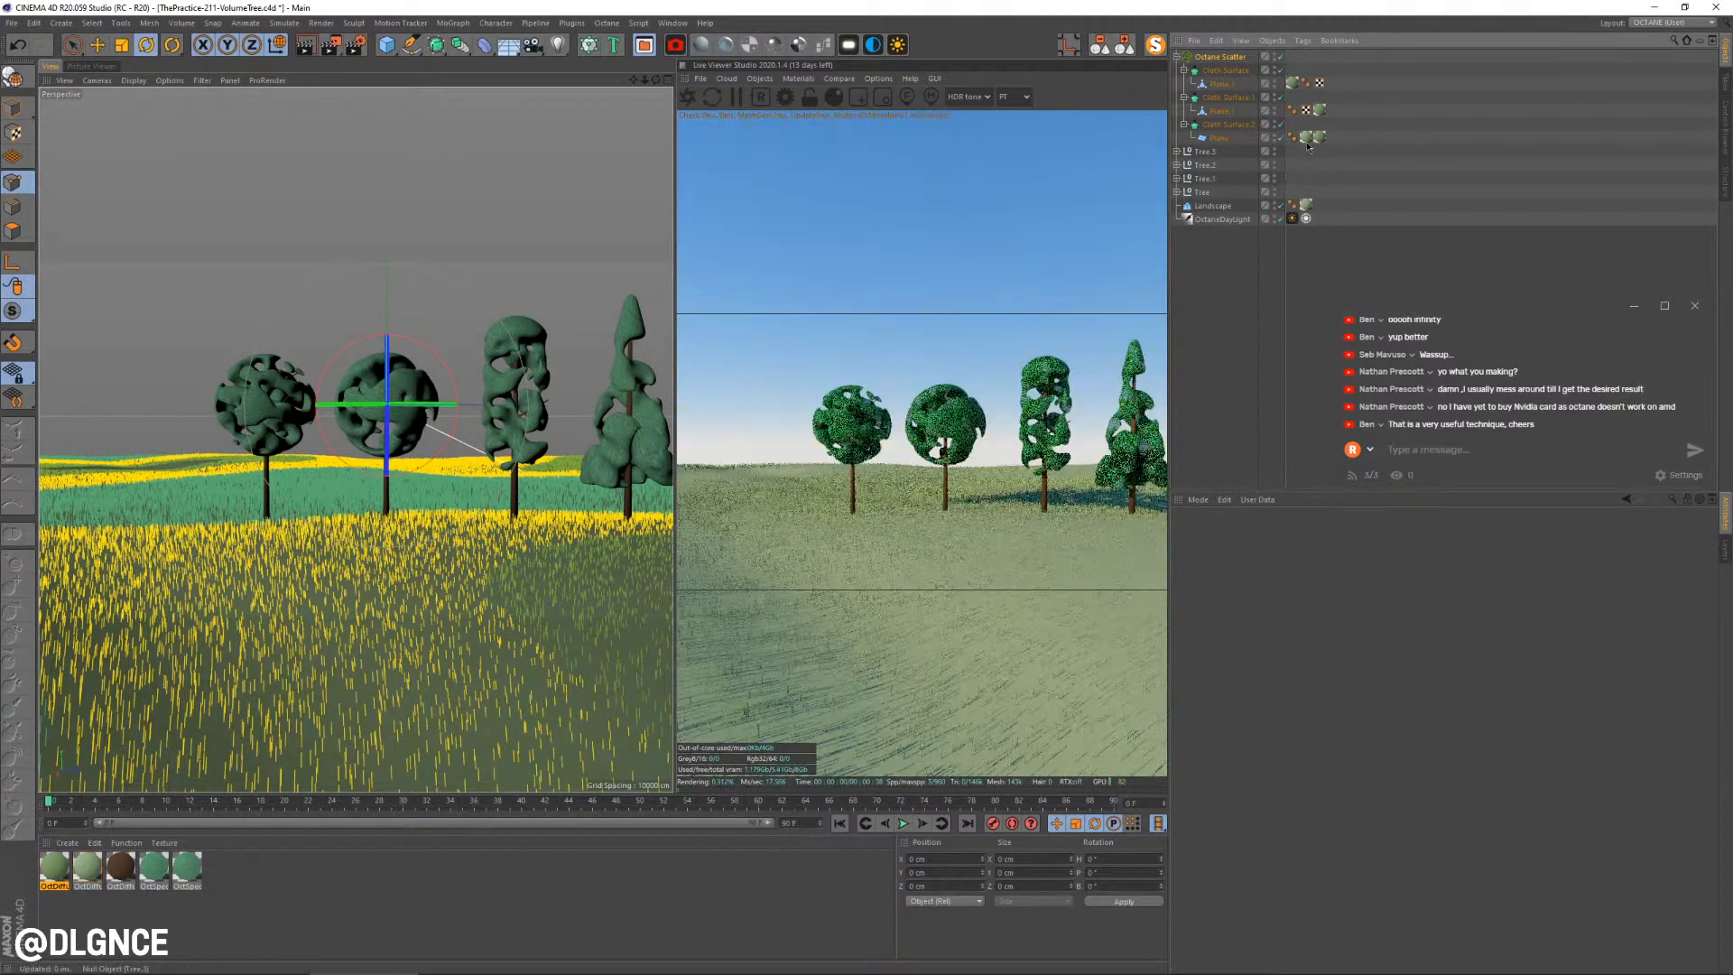
Frame the row of four trees from a low angle with the grass in the foreground
left_click_drag(517, 346, 441, 418, "alt")
middle_click_drag(424, 411, 370, 449, "alt")
right_click_drag(346, 447, 376, 451, "alt")
middle_click_drag(376, 451, 413, 450, "alt")
right_click_drag(411, 451, 384, 457, "alt")
left_click_drag(384, 464, 360, 434, "alt")
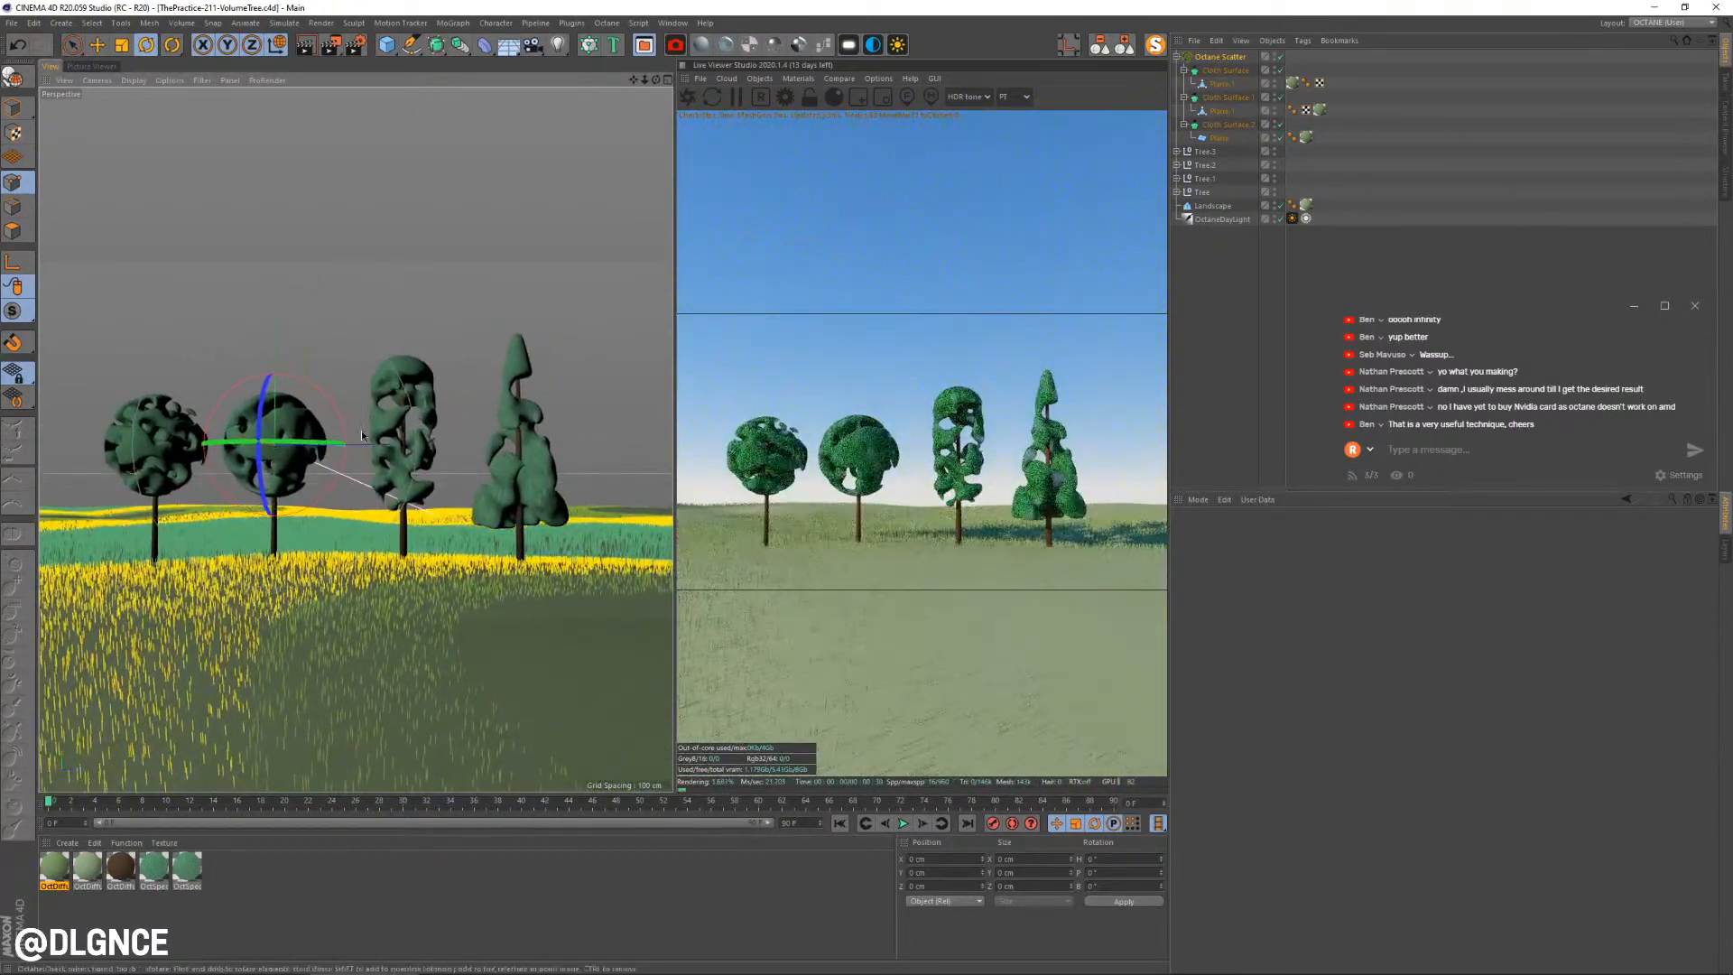
middle_click_drag(361, 436, 370, 433, "alt")
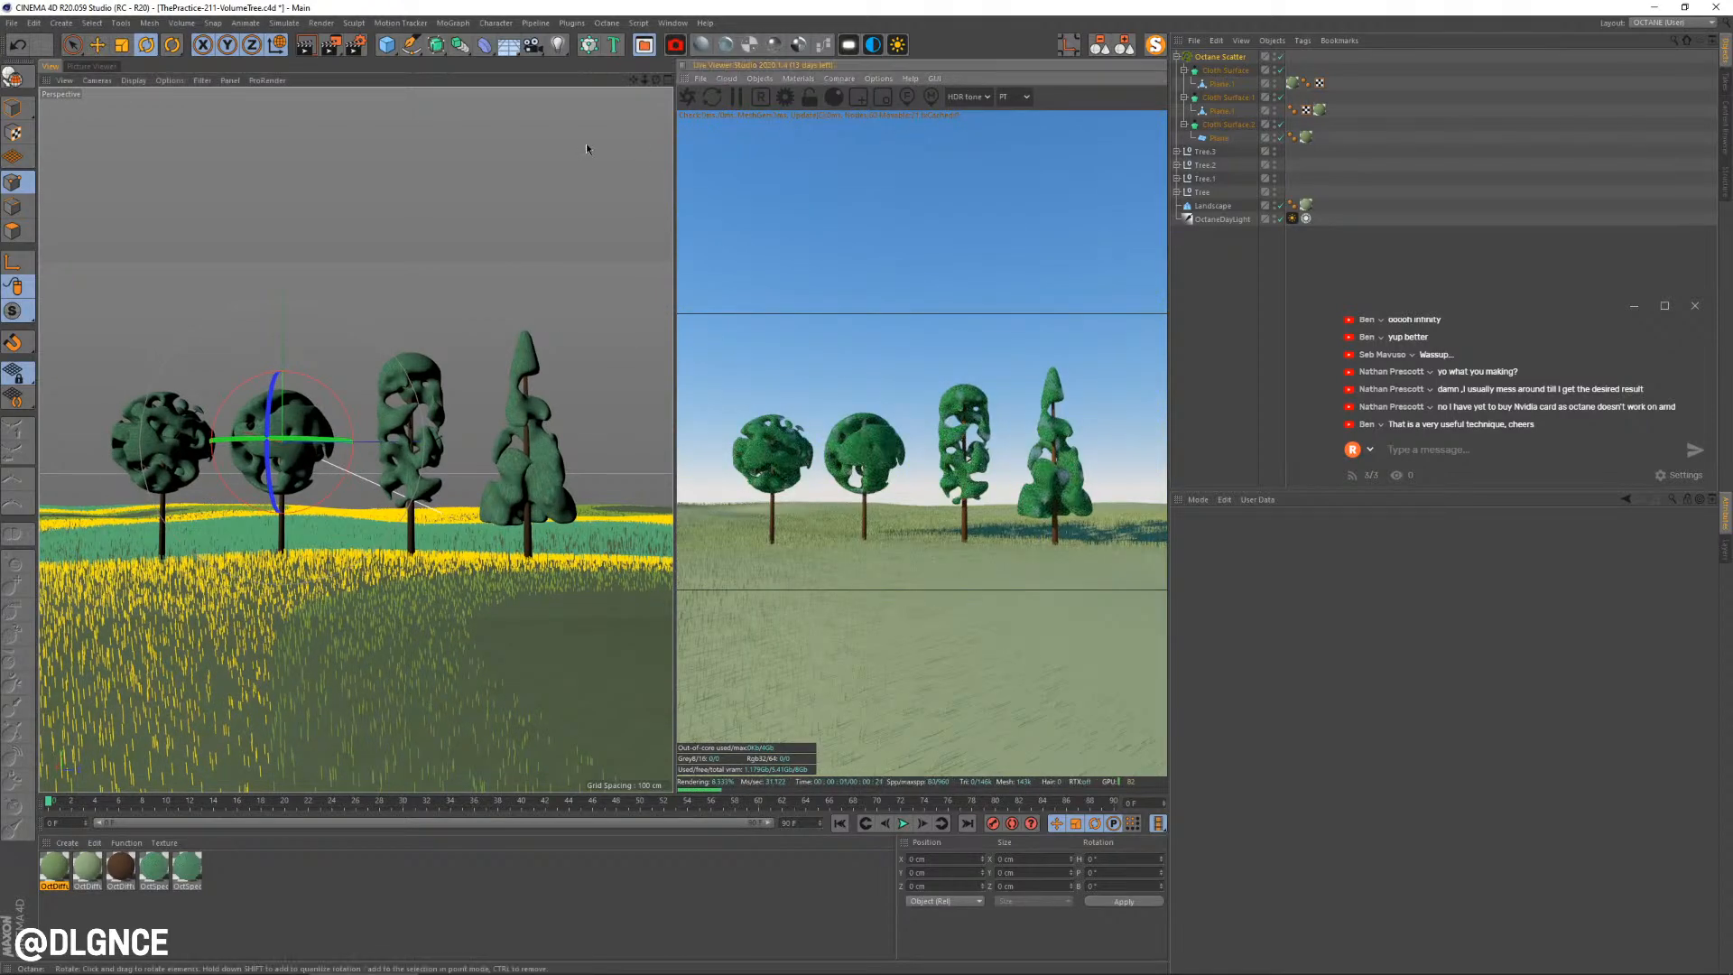
Widen the Live Viewer, lock its render resolution and inspect the rendered trees and grass
left_click_drag(676, 164, 648, 164)
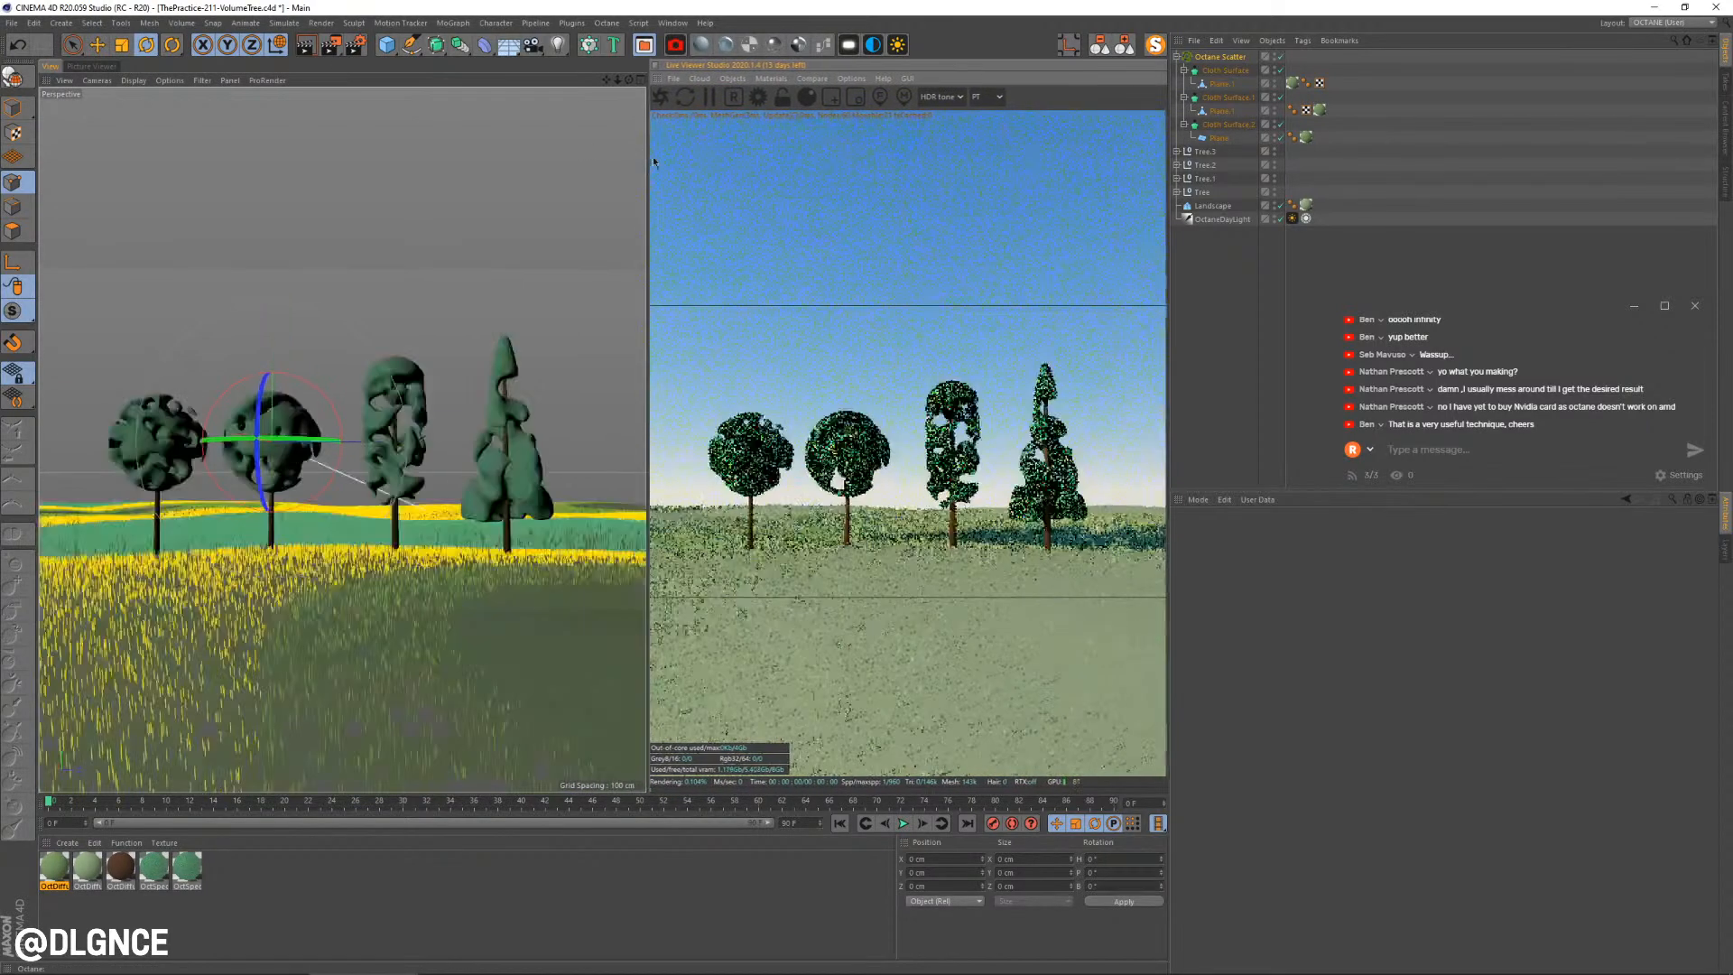
left_click(782, 96)
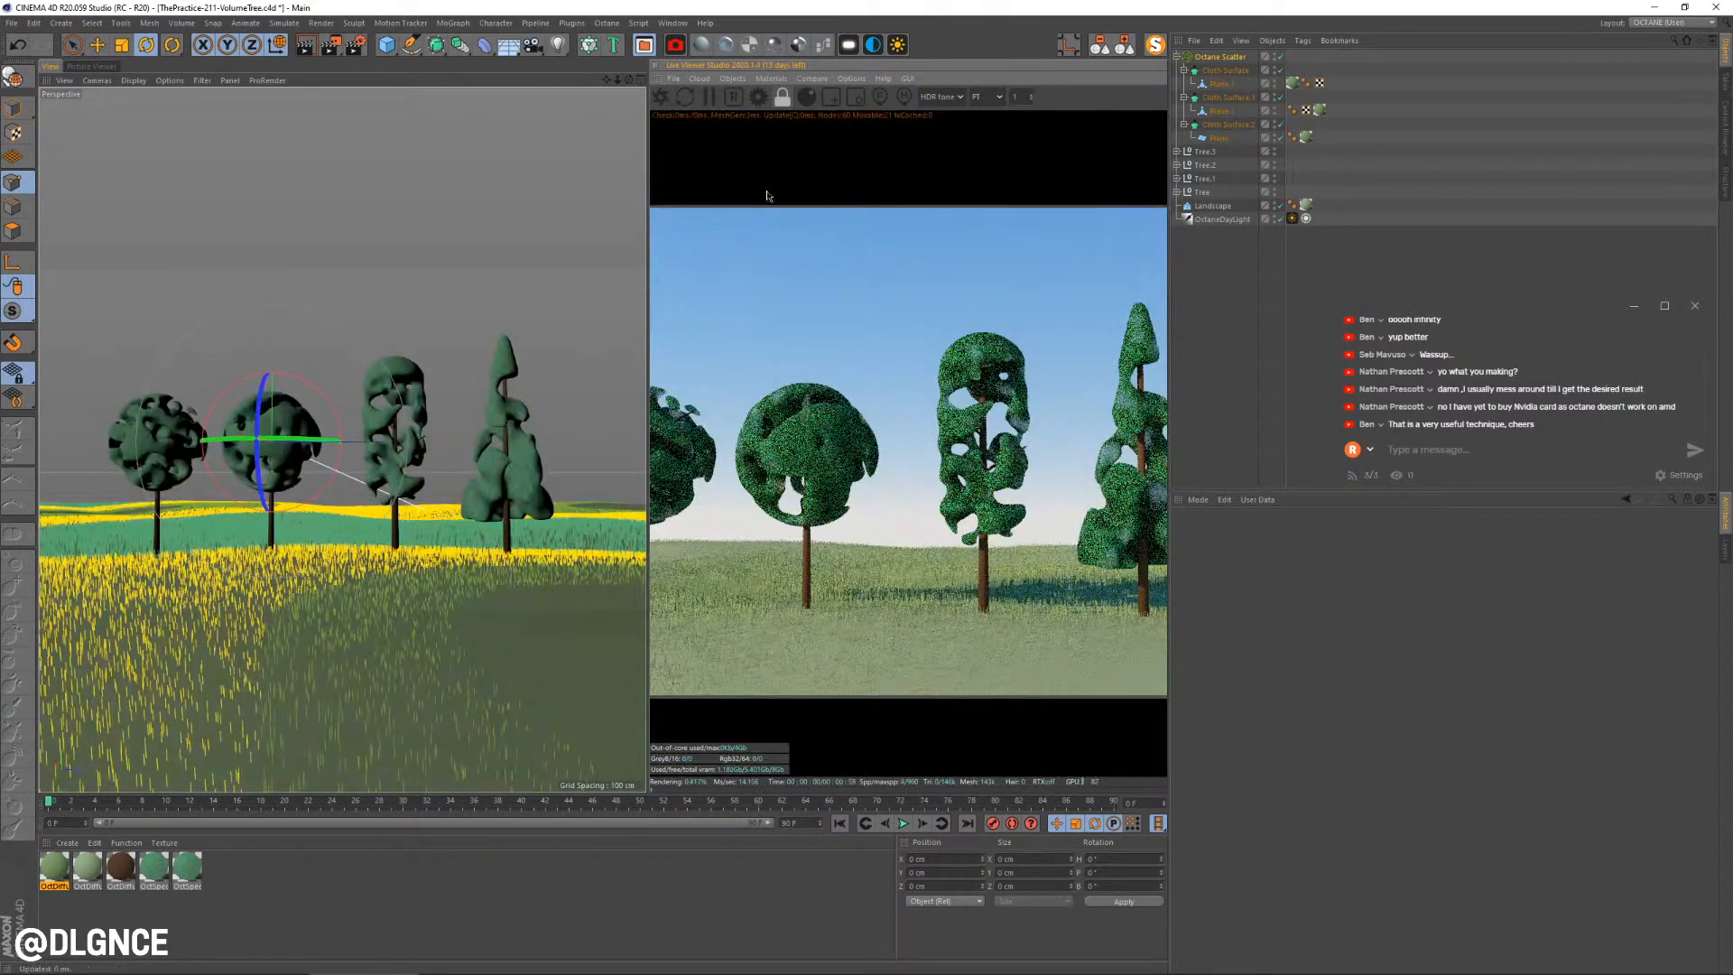
left_click_drag(996, 296, 811, 287)
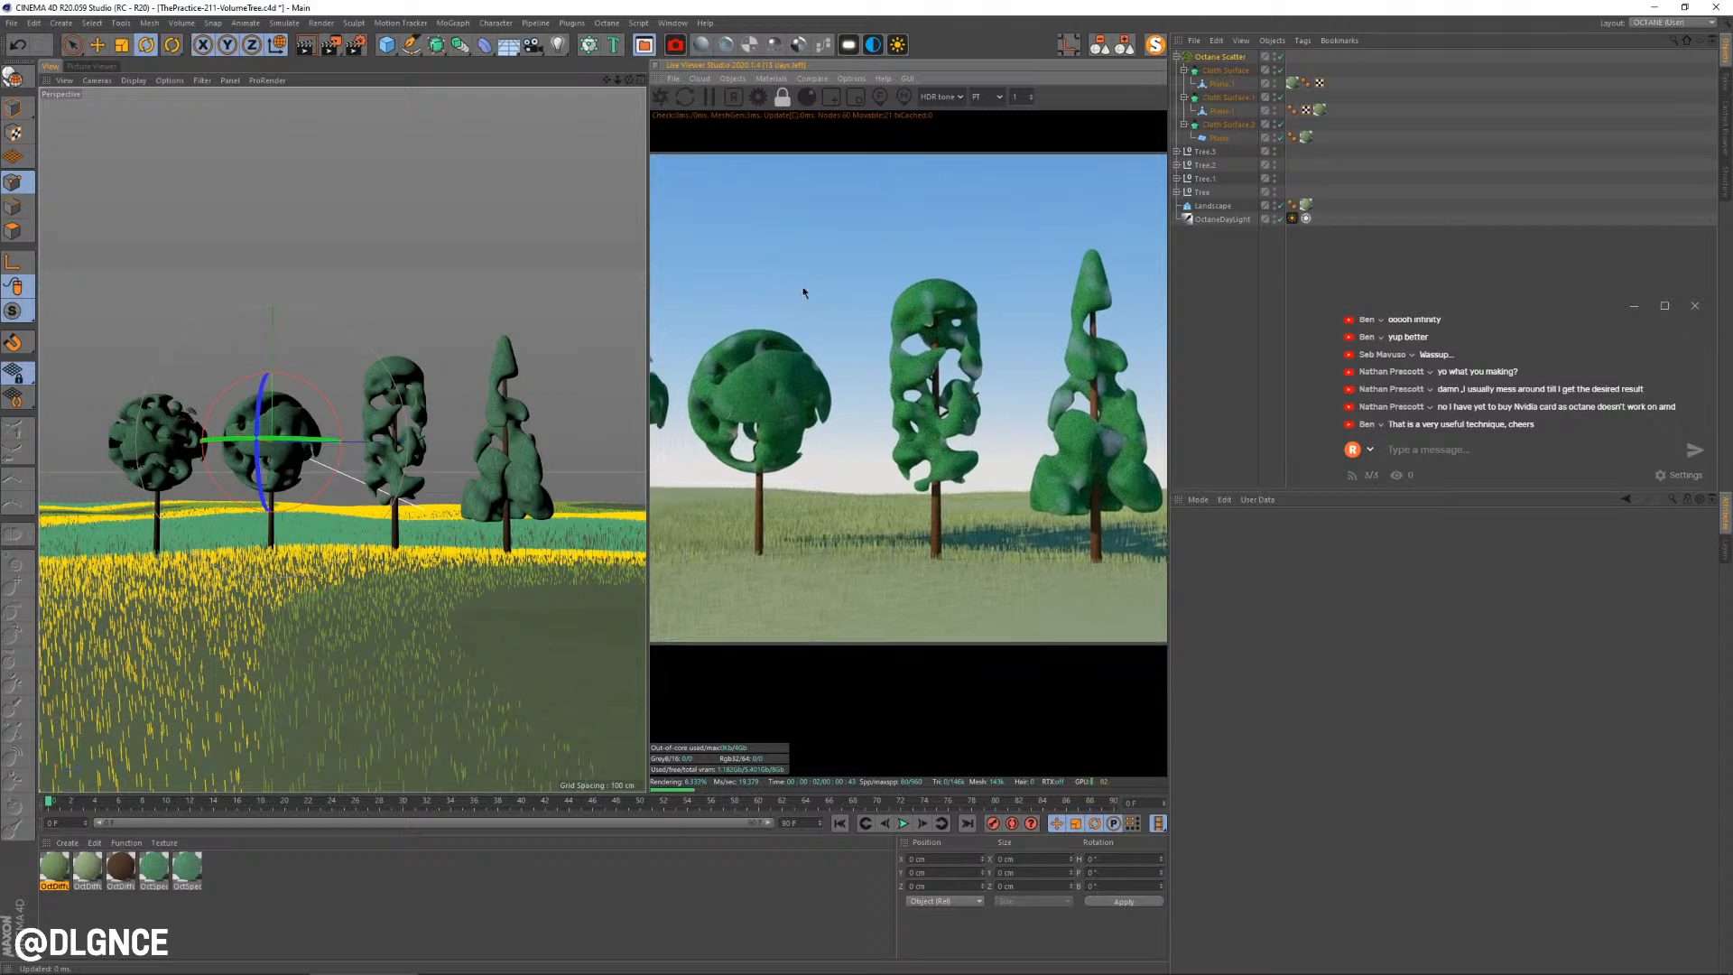
left_click_drag(841, 384, 958, 389)
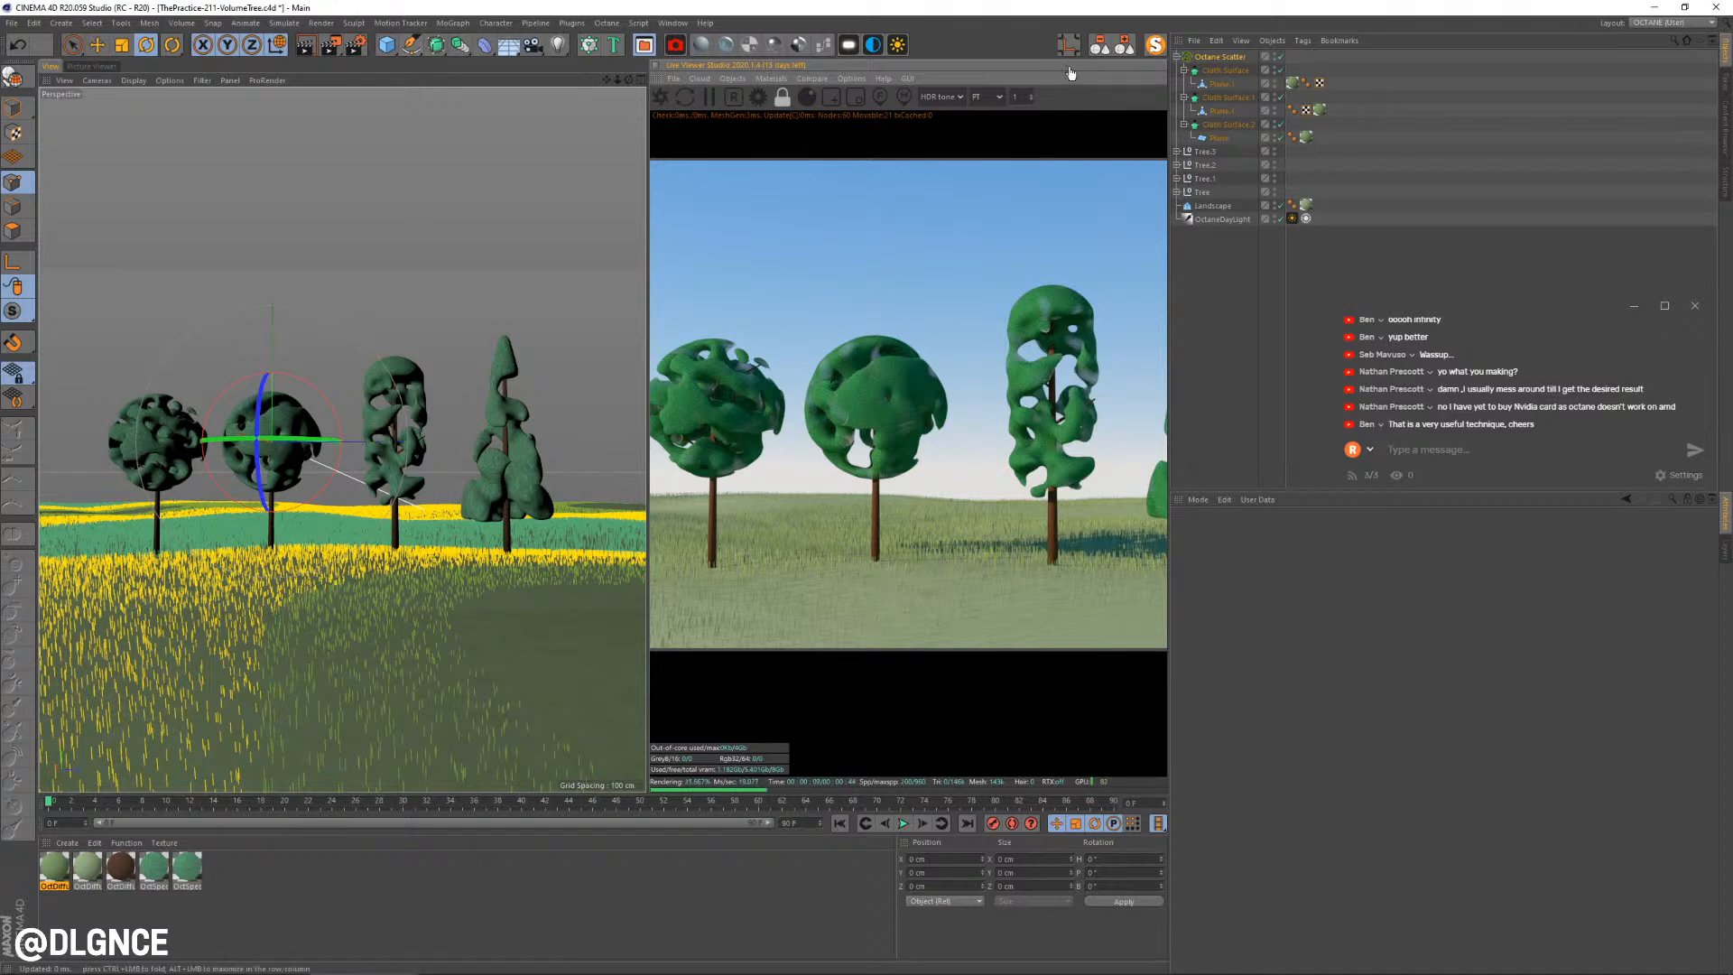
Add a cube at the scene origin, isolate it with MagicSolo and frame it from an angled view
left_click(387, 44)
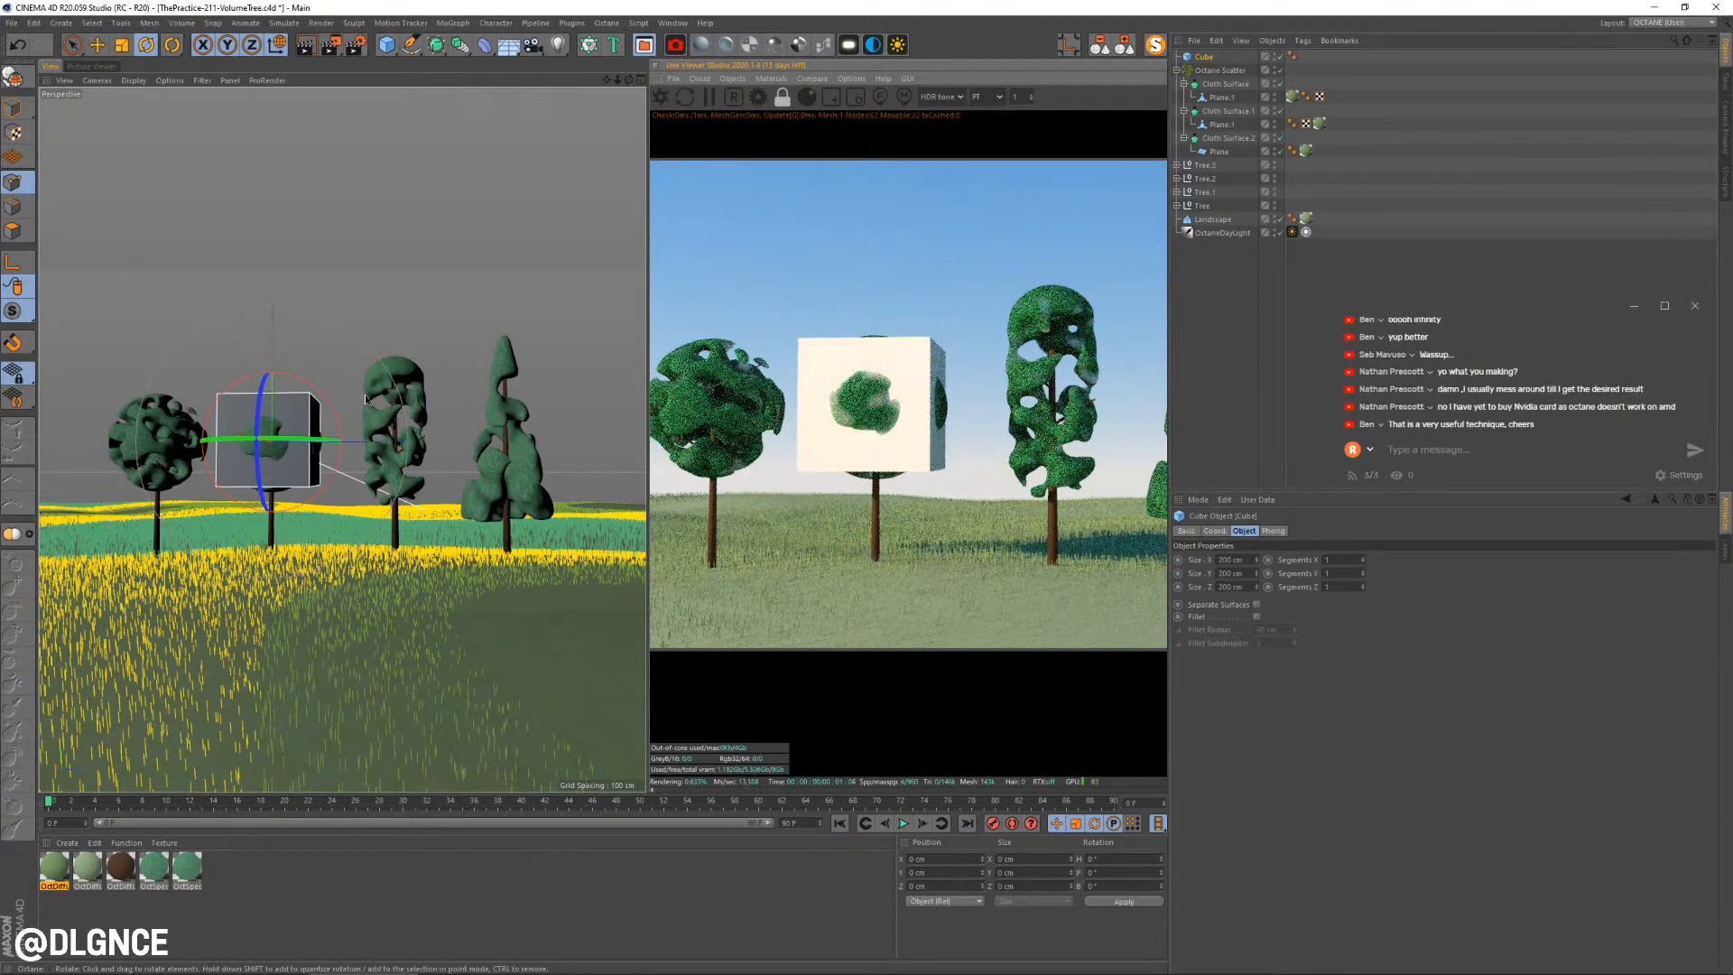
key("e")
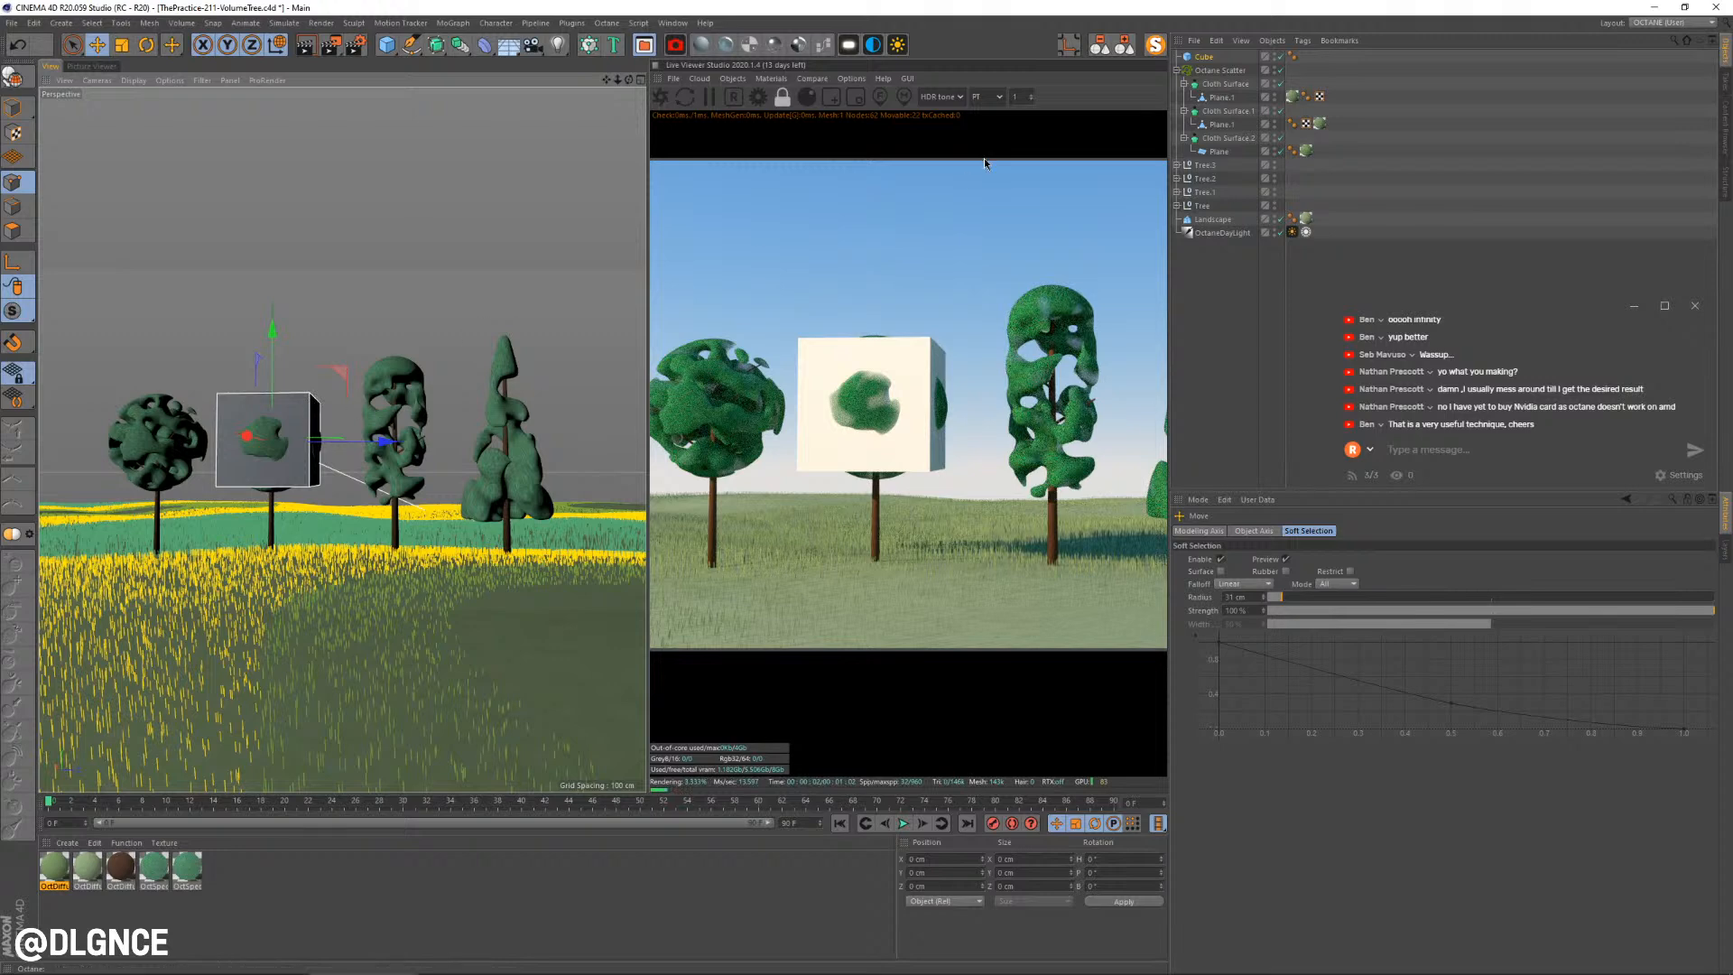
left_click(1153, 45)
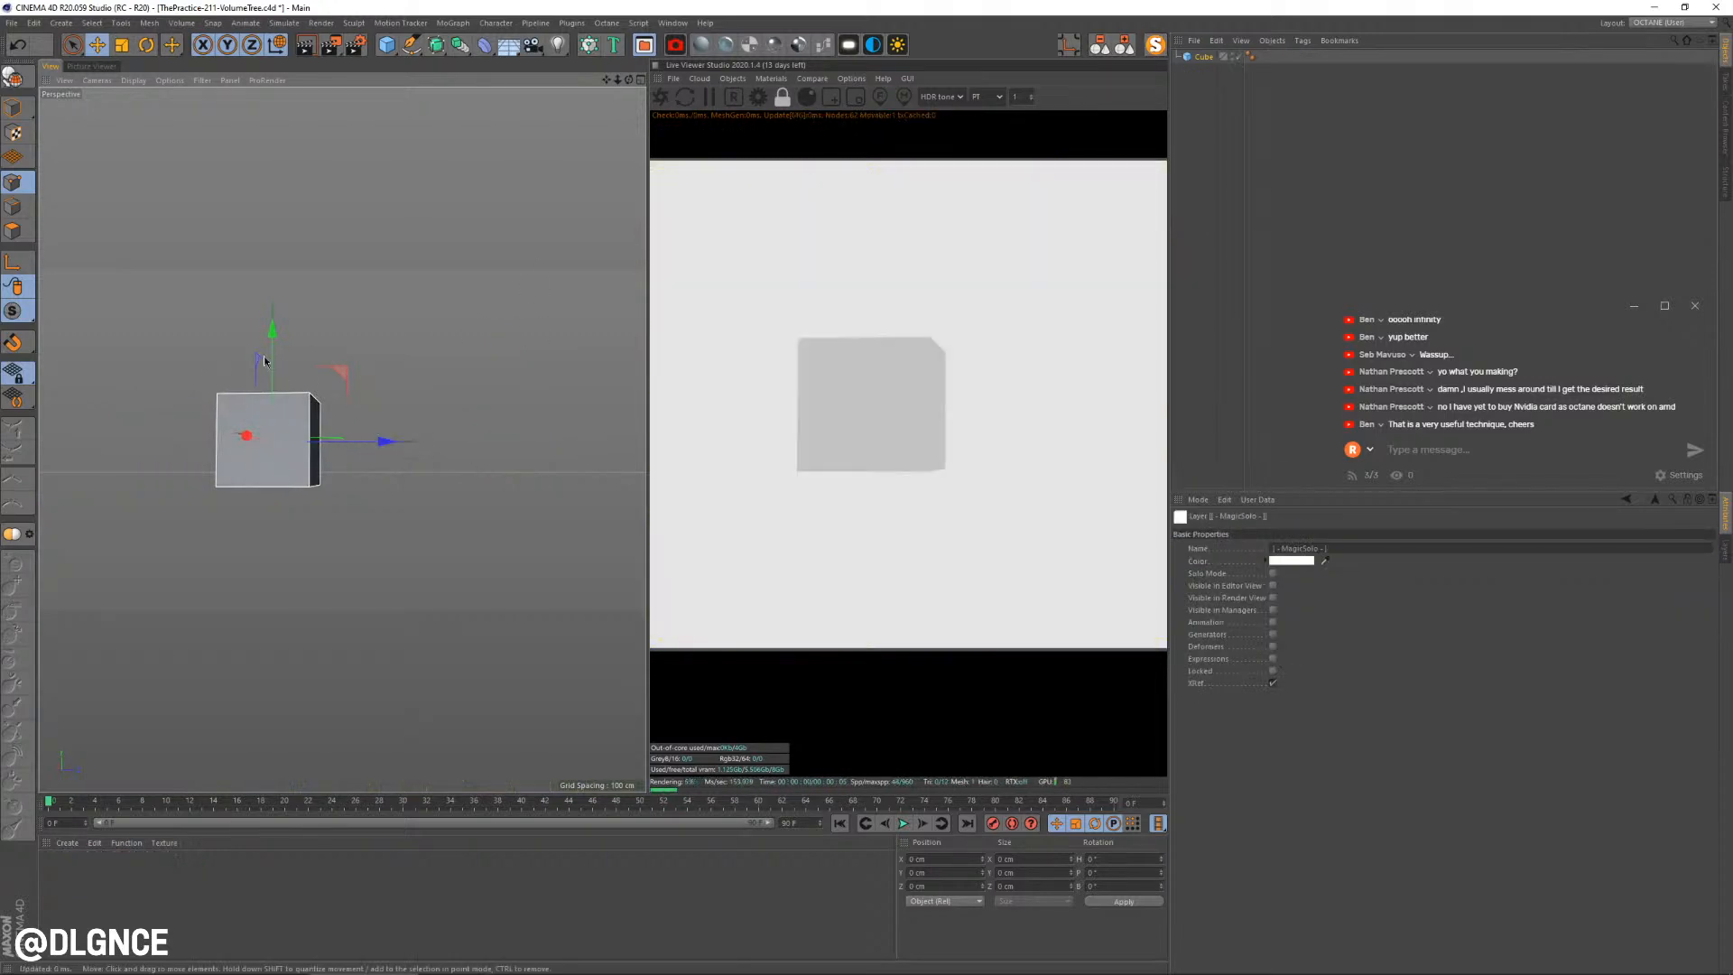
key("s")
left_click_drag(311, 337, 361, 383, "alt")
scroll(360, 383, "down", 5)
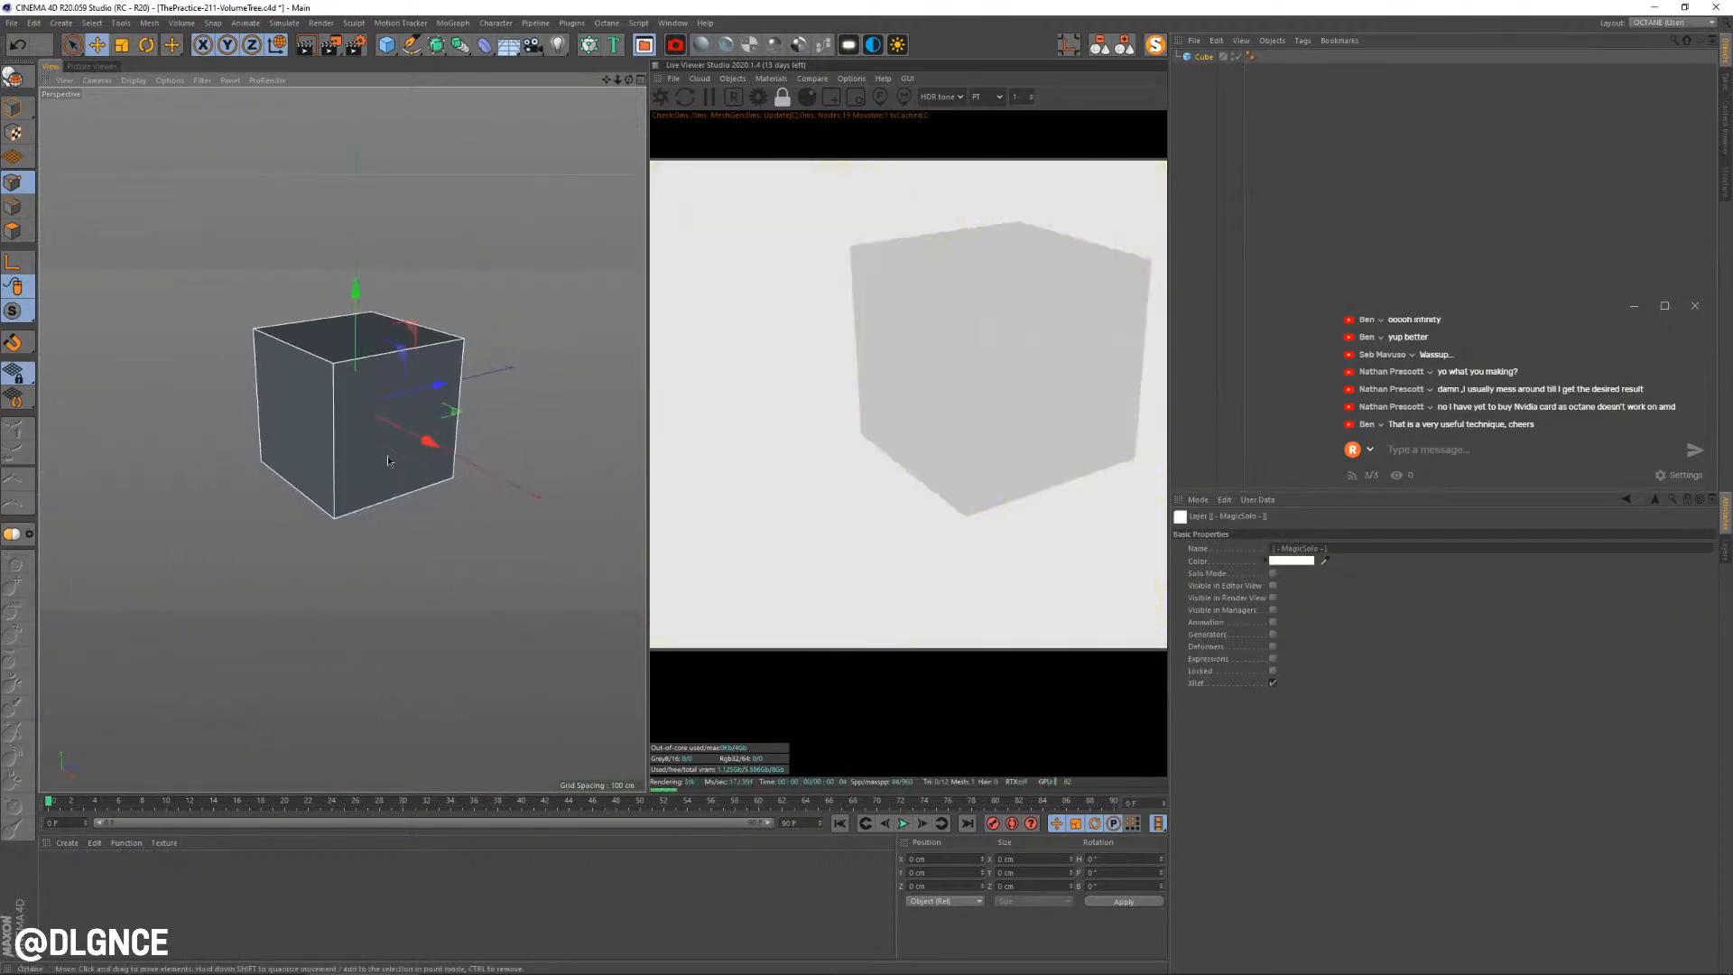
left_click_drag(390, 457, 341, 464, "alt")
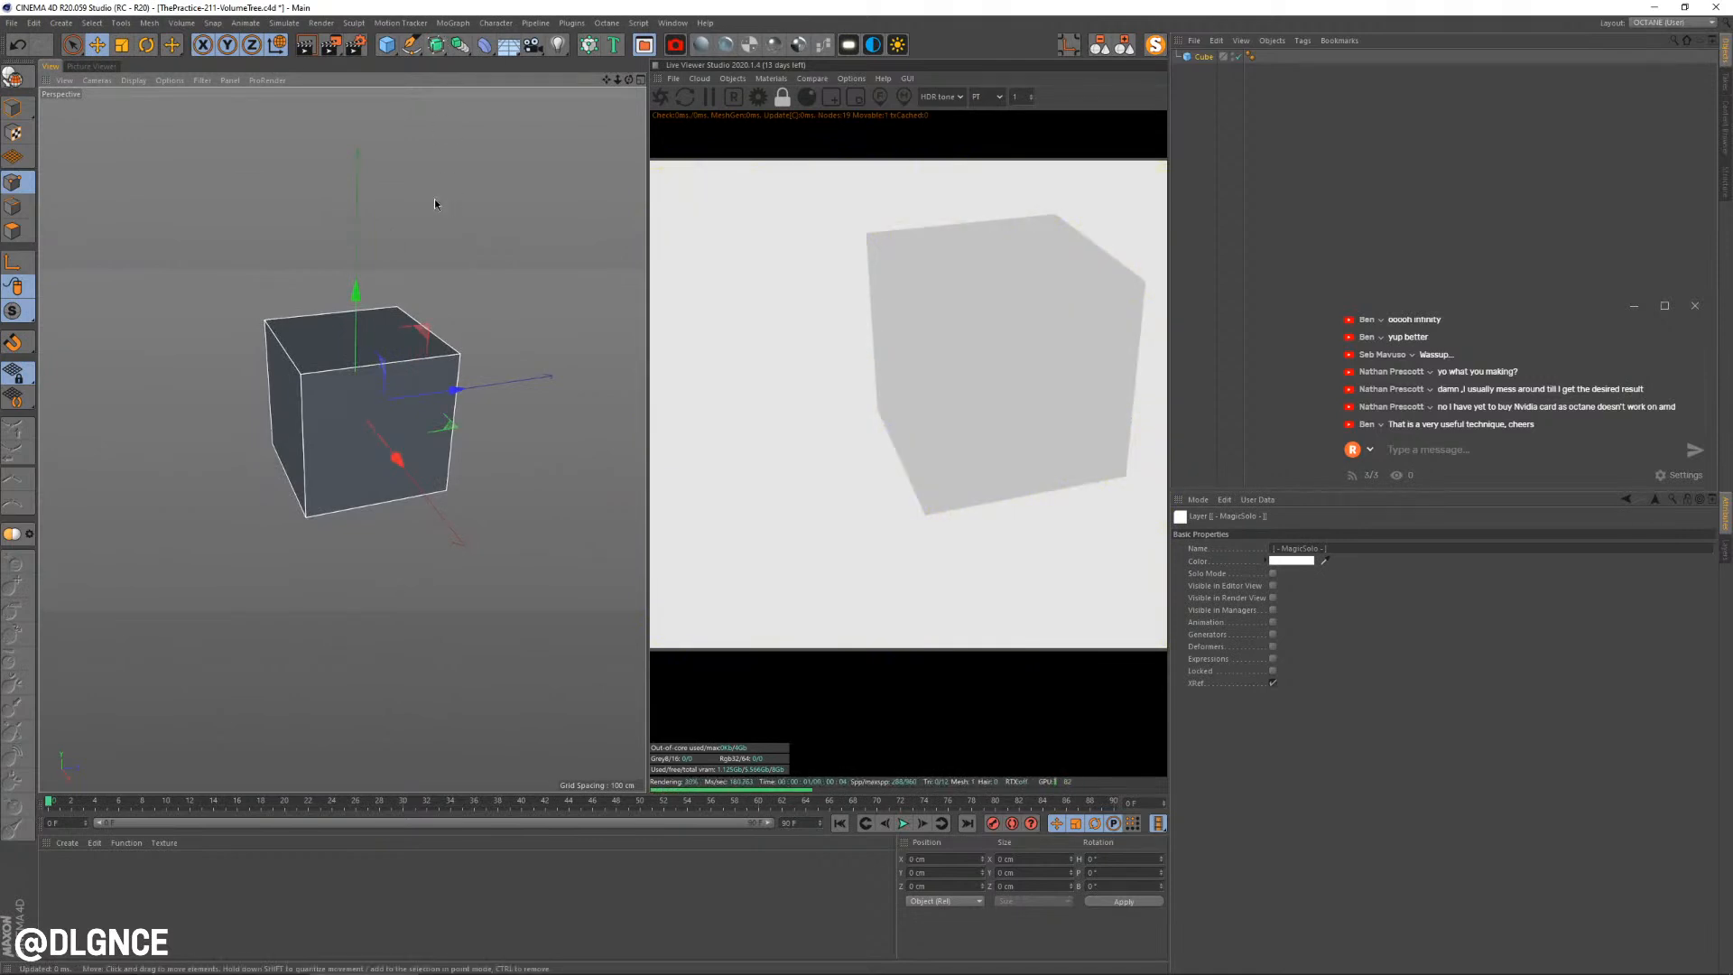
Add a Random Field around the cube and scale it up slightly so its box encloses the cube
key("shift+c")
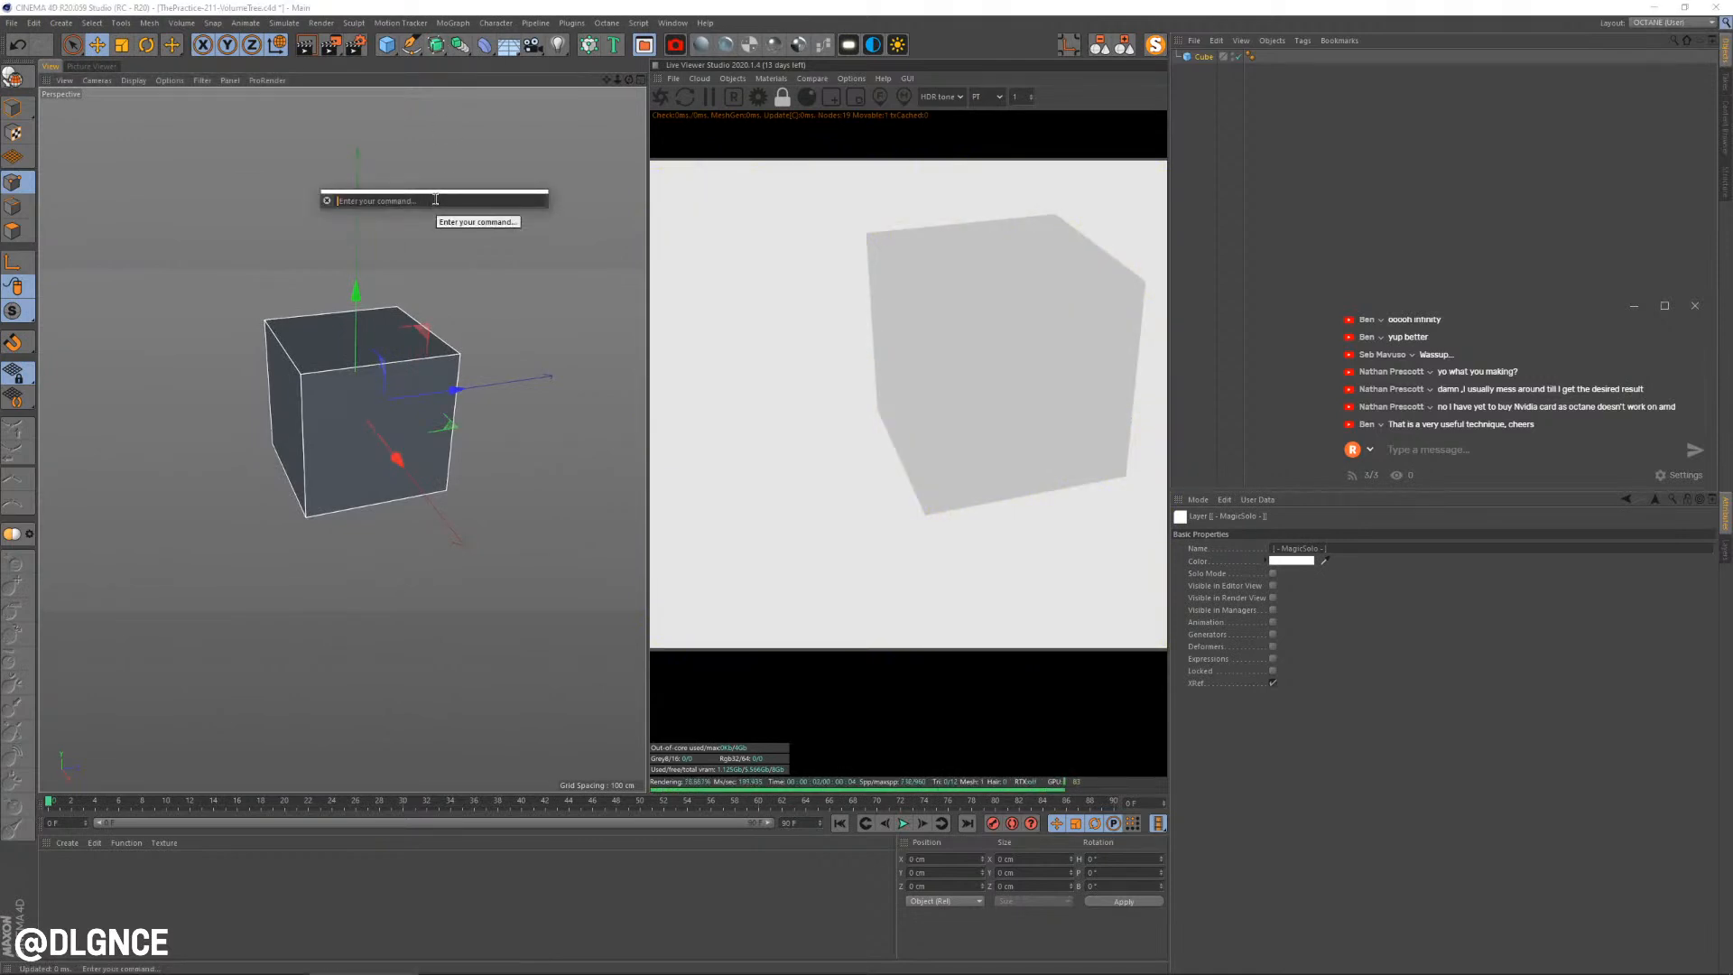
type("random")
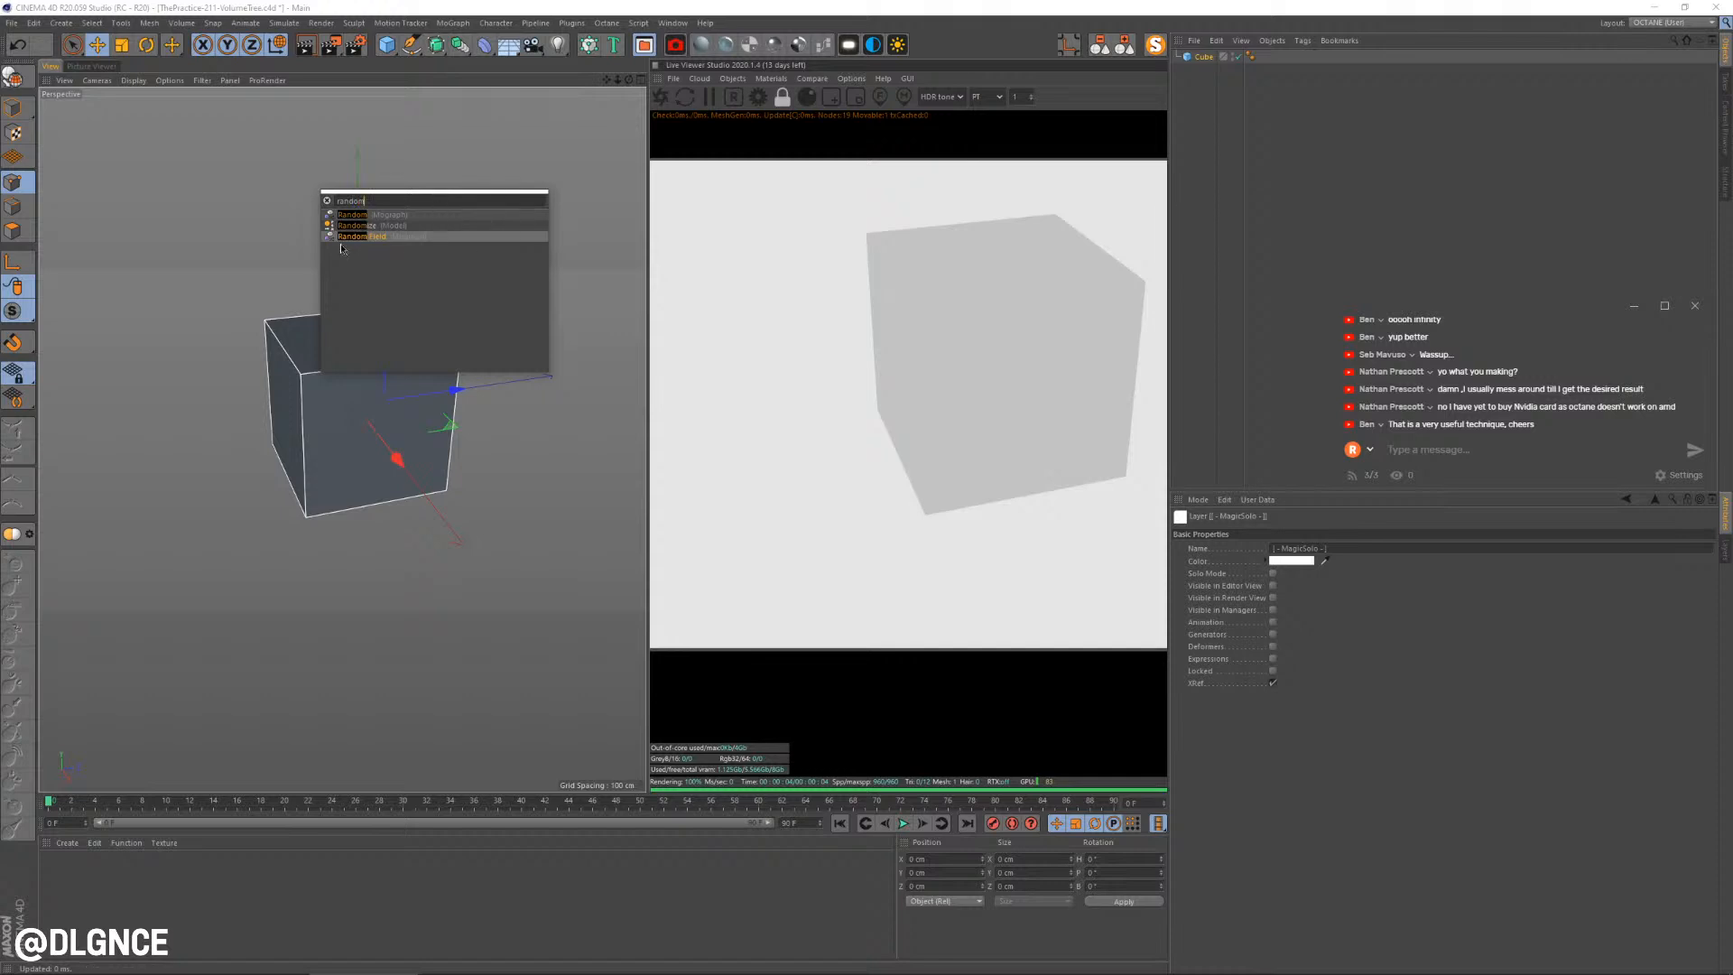
left_click(354, 236)
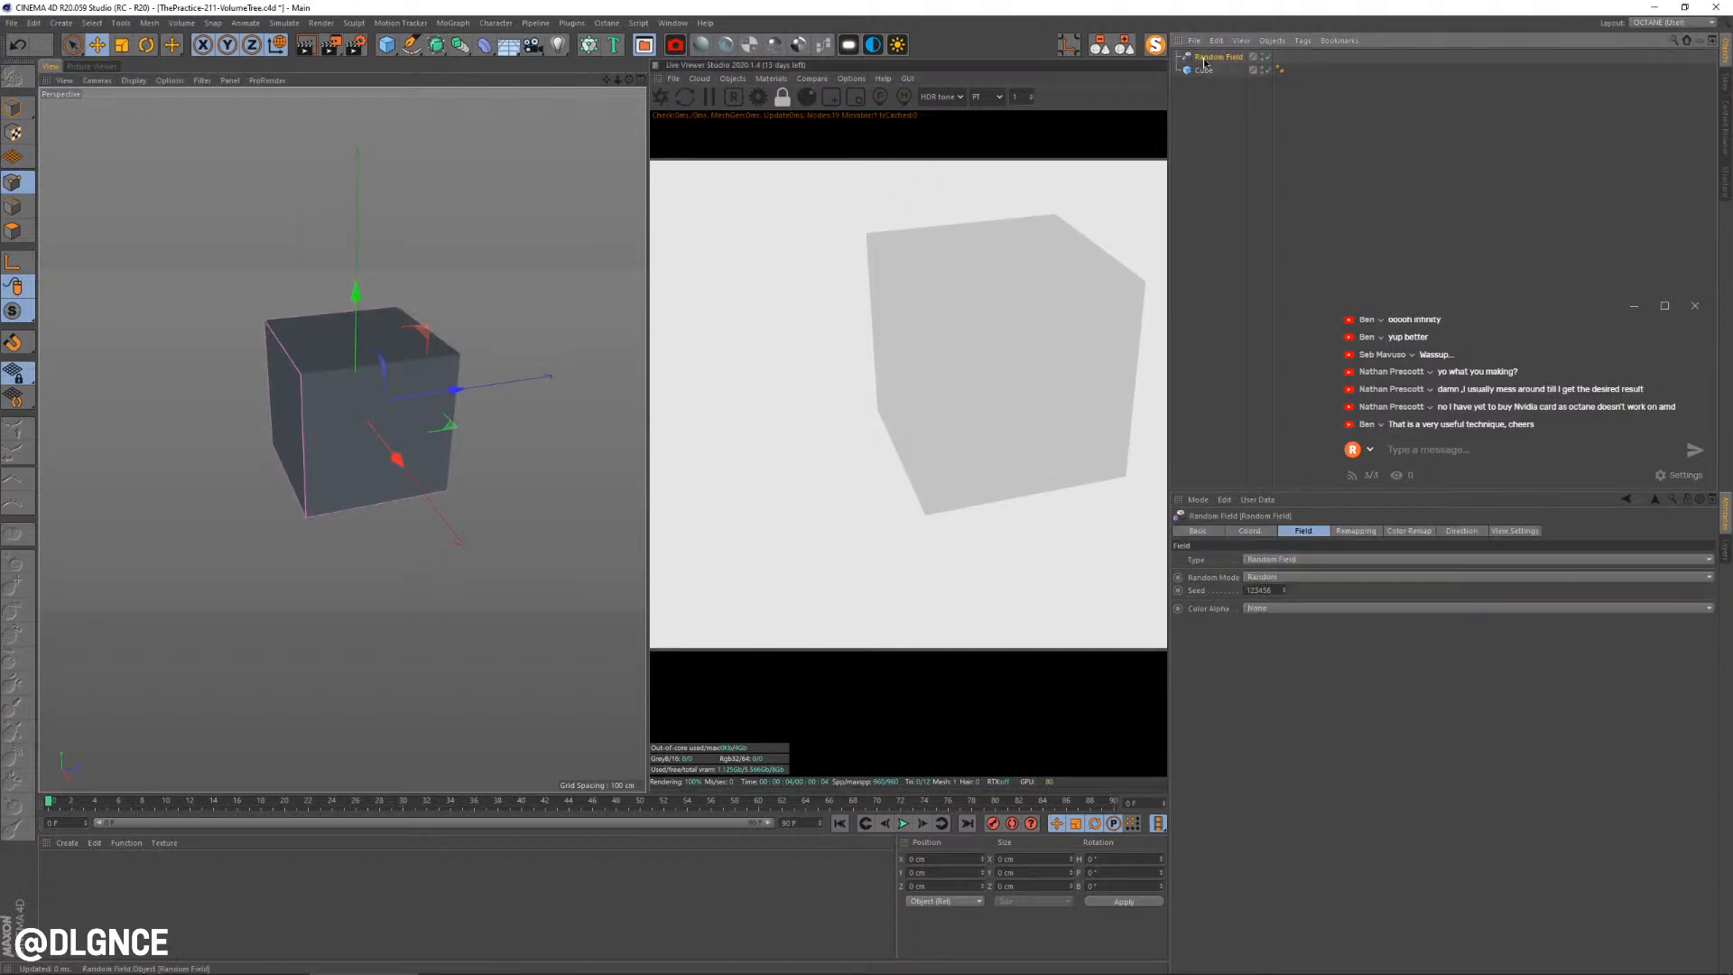
key("t")
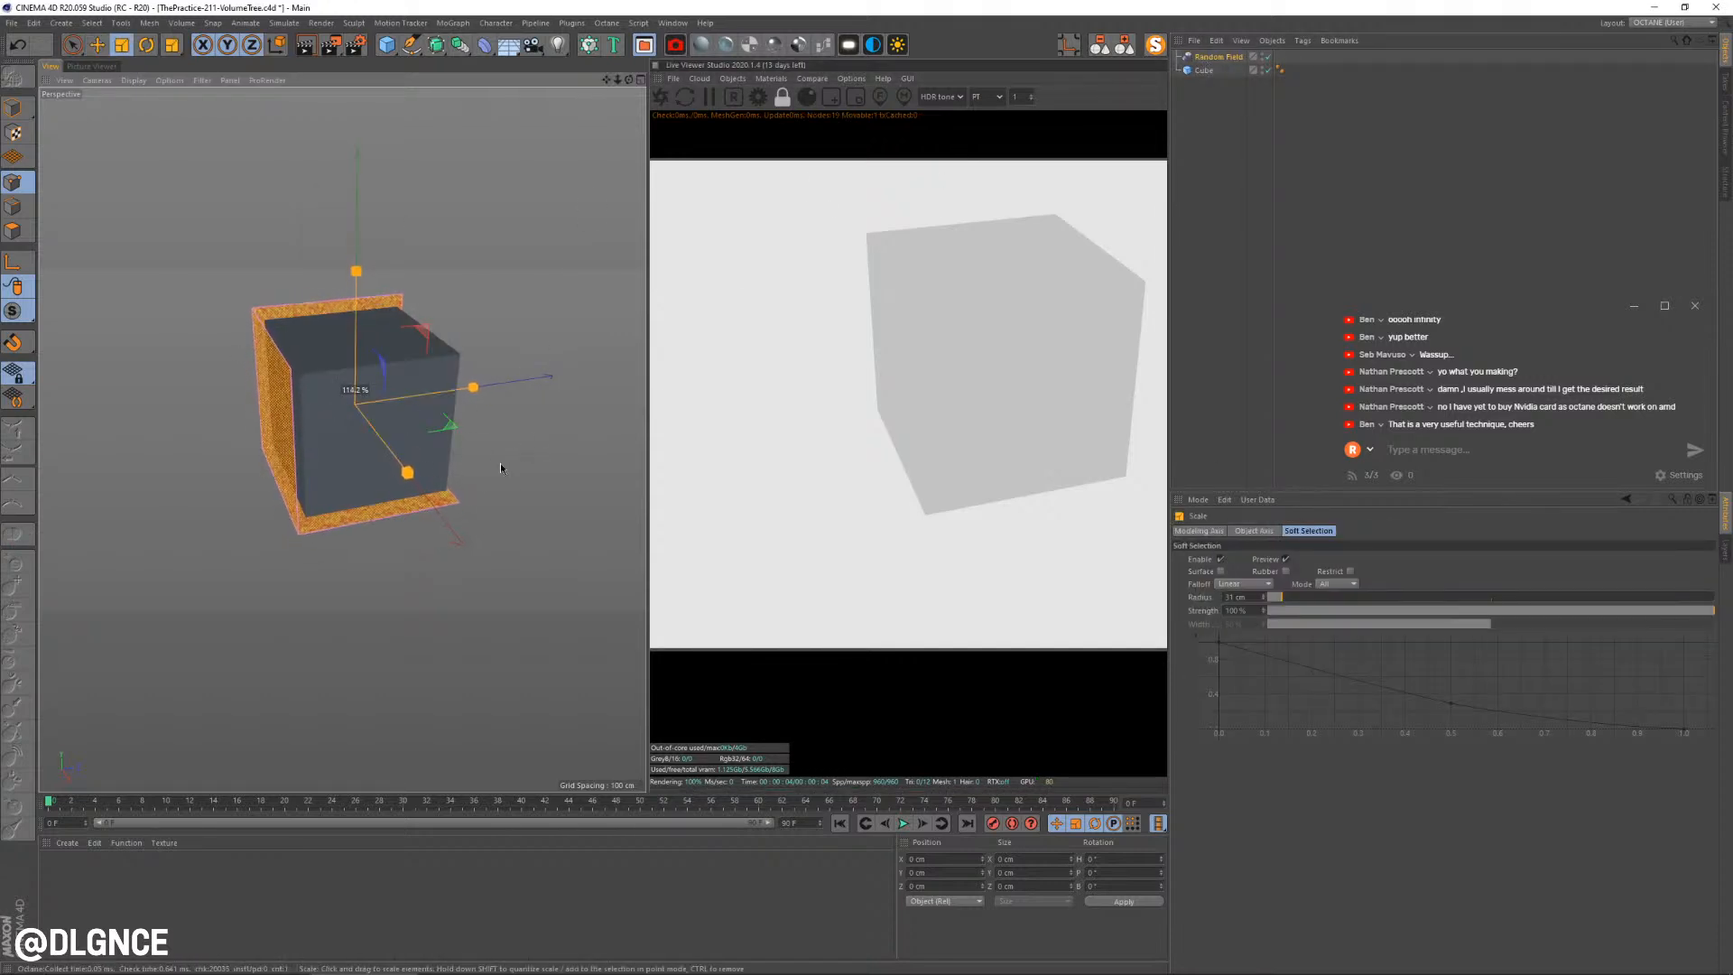
Add a Volume Builder and place the Random Field and the cube inside it as children
left_click(462, 46)
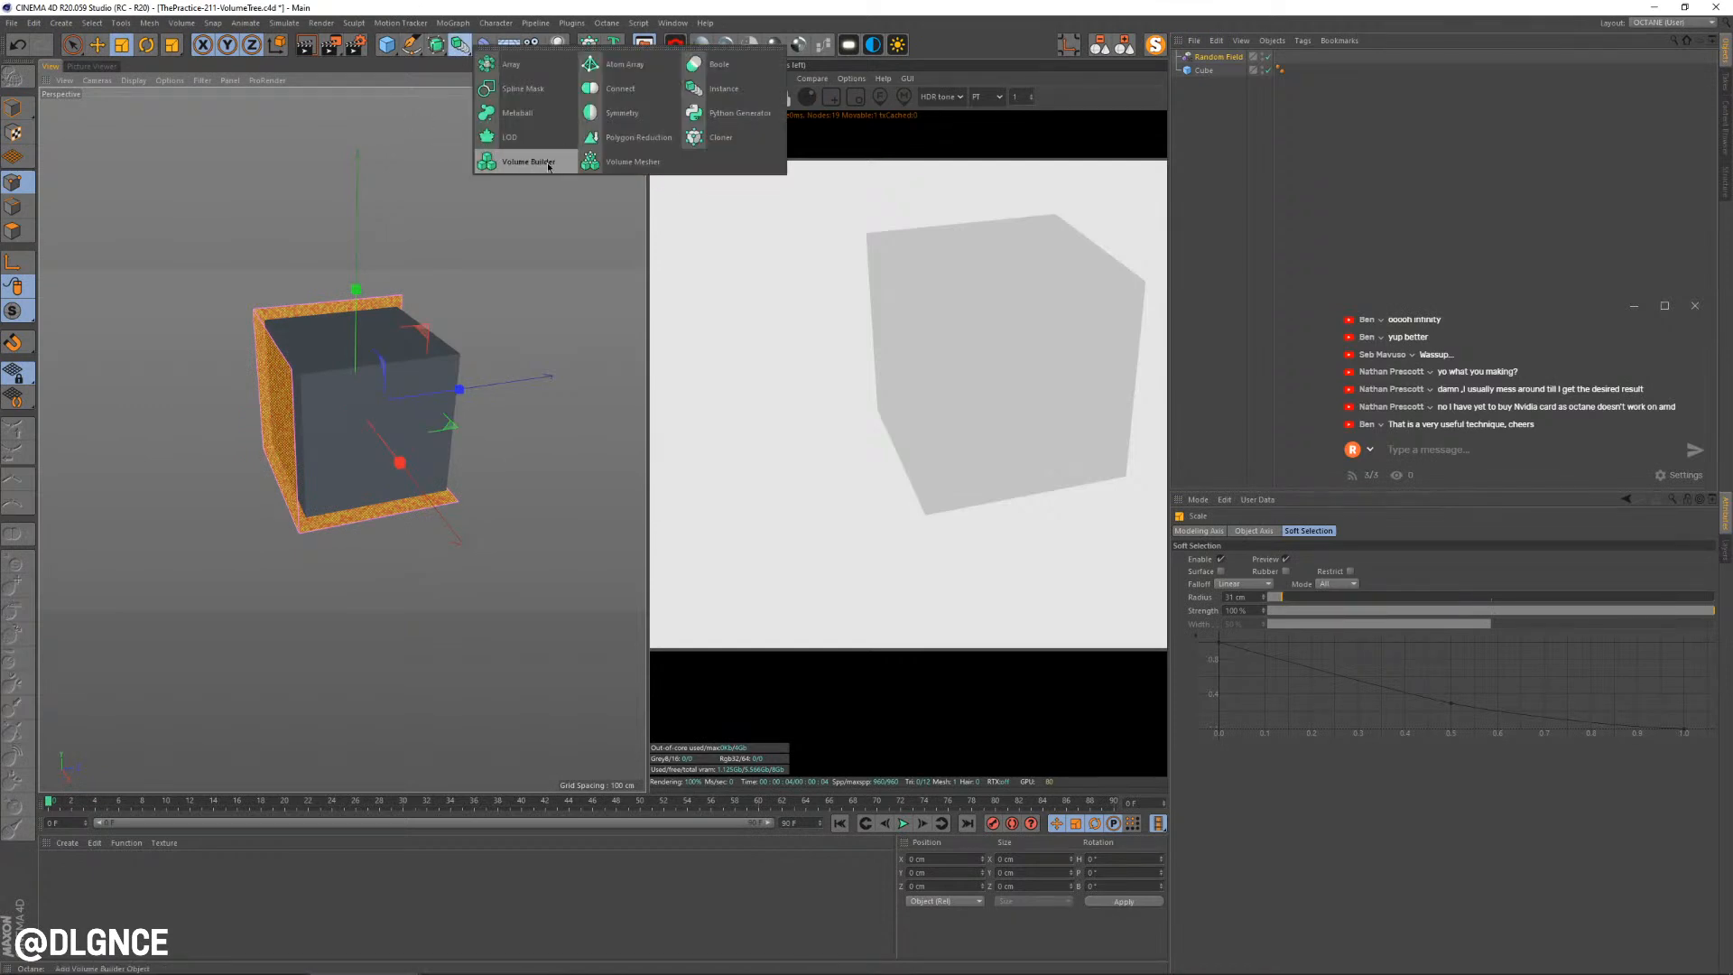
left_click(506, 161, "alt")
left_click_drag(1215, 89, 1224, 83)
left_click(1220, 57)
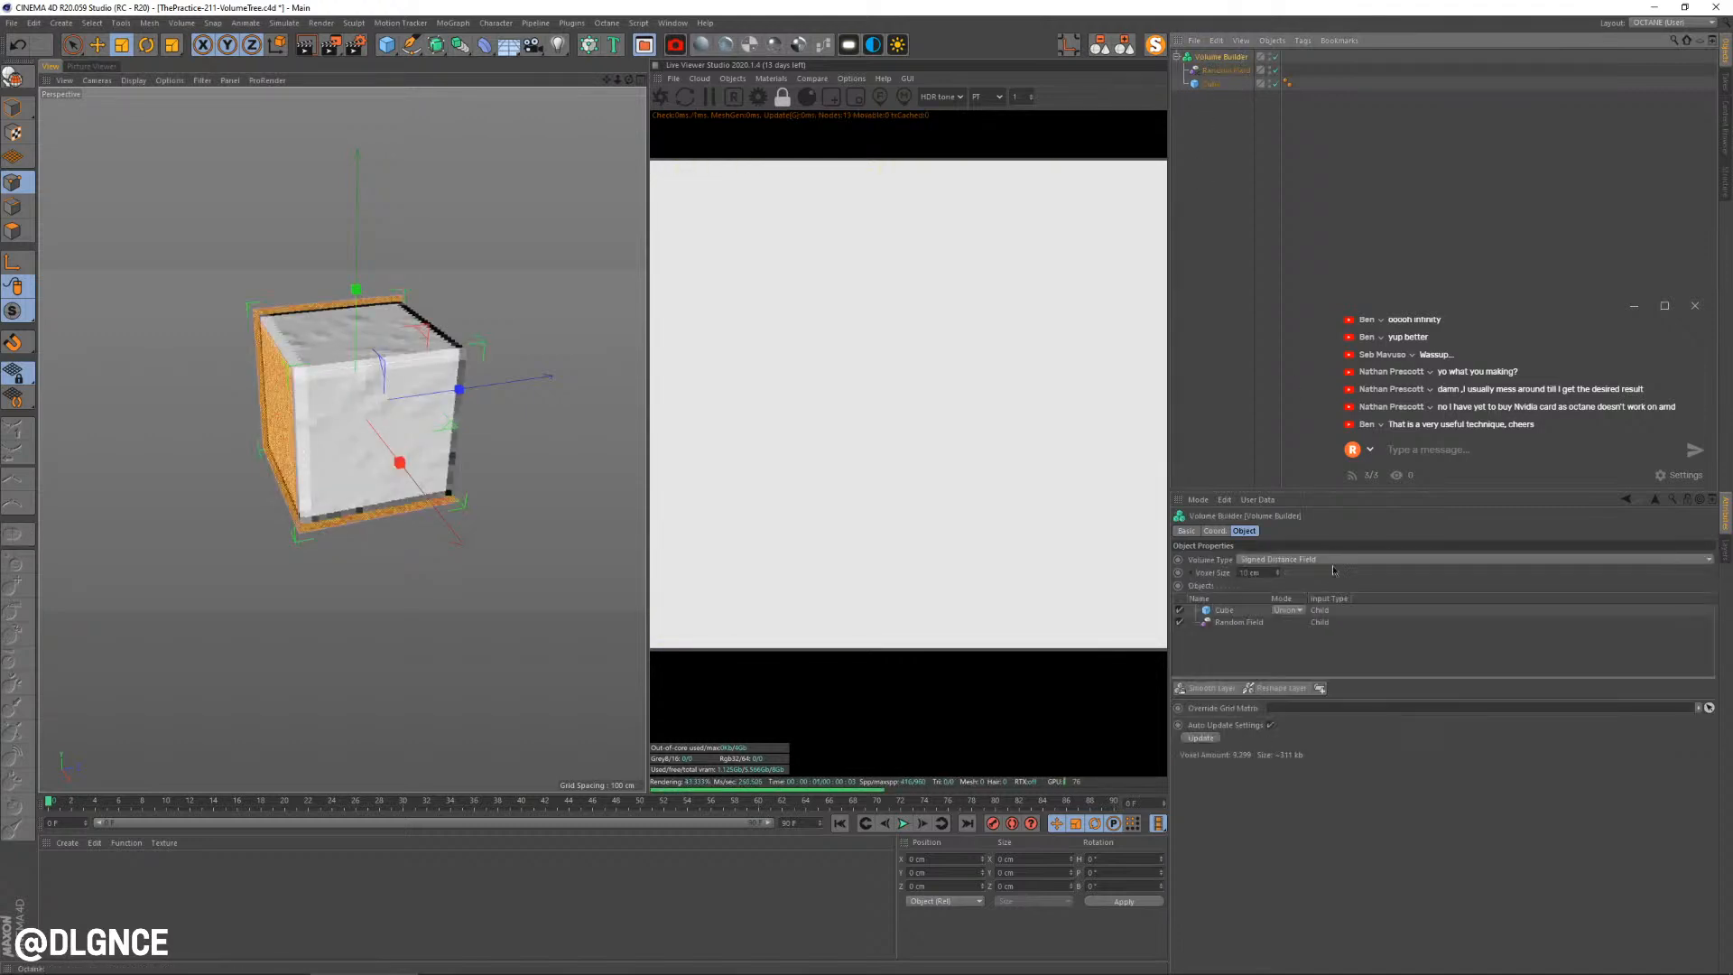
Subtract the Random Field from the cube in the Volume Builder and mesh the result with a Volume Mesher
left_click_drag(1239, 623, 1243, 608)
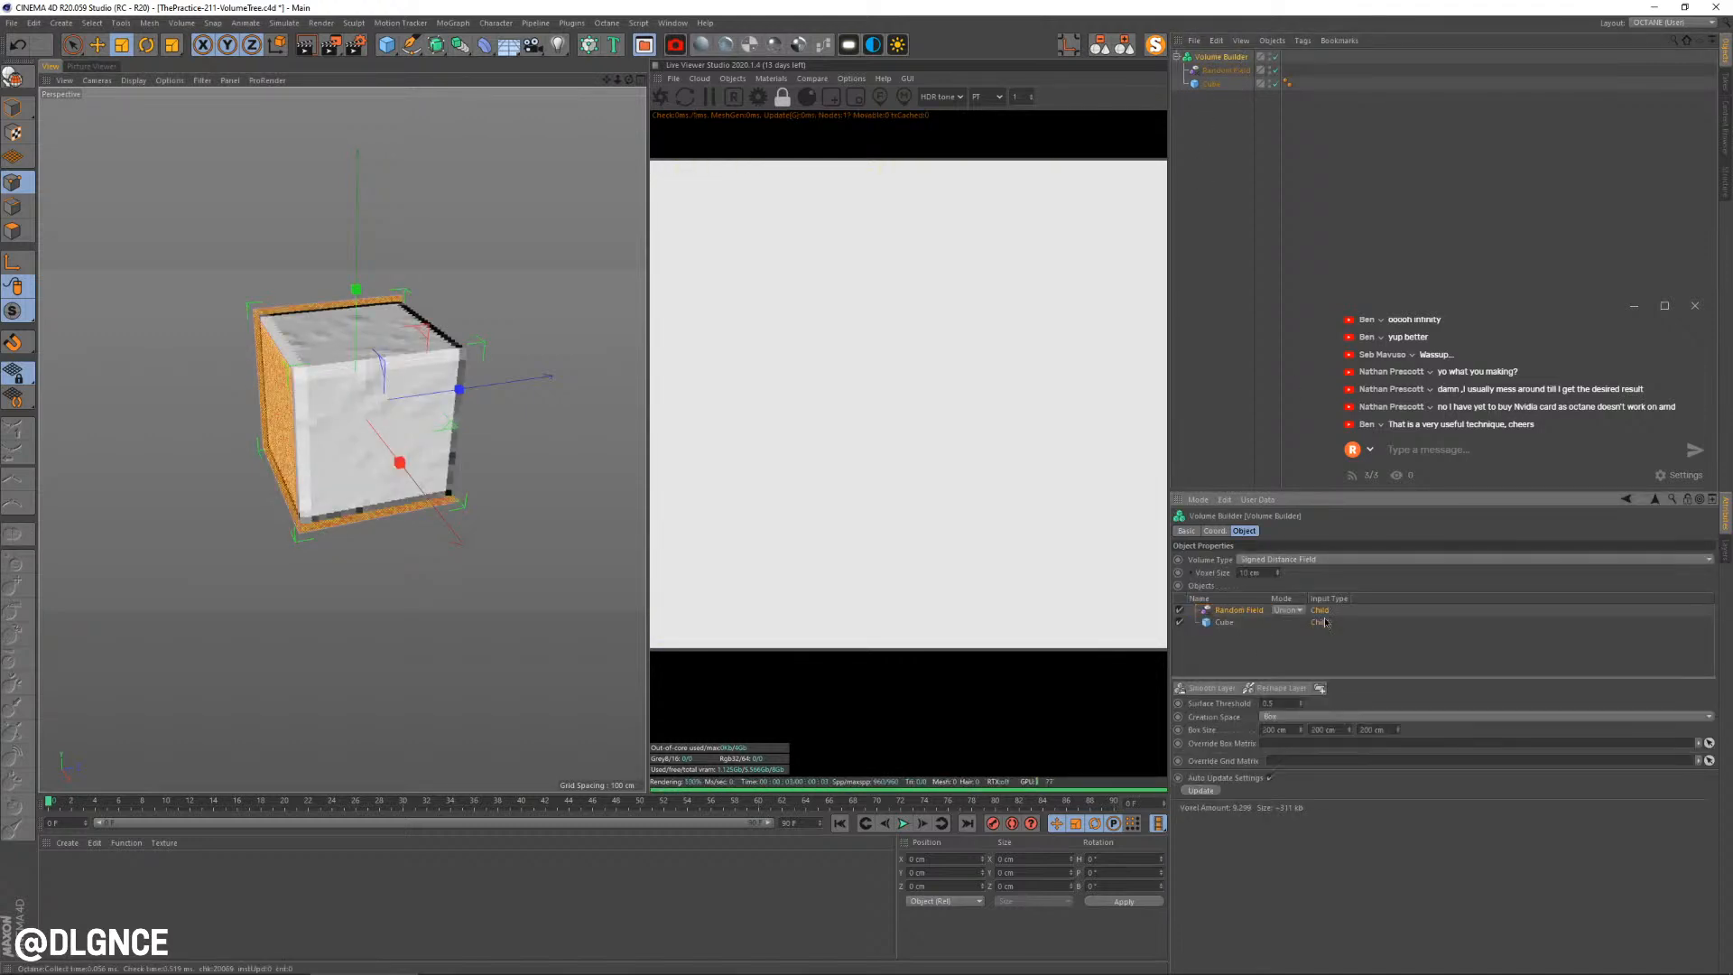
left_click(1290, 639)
left_click_drag(397, 513, 298, 512, "alt")
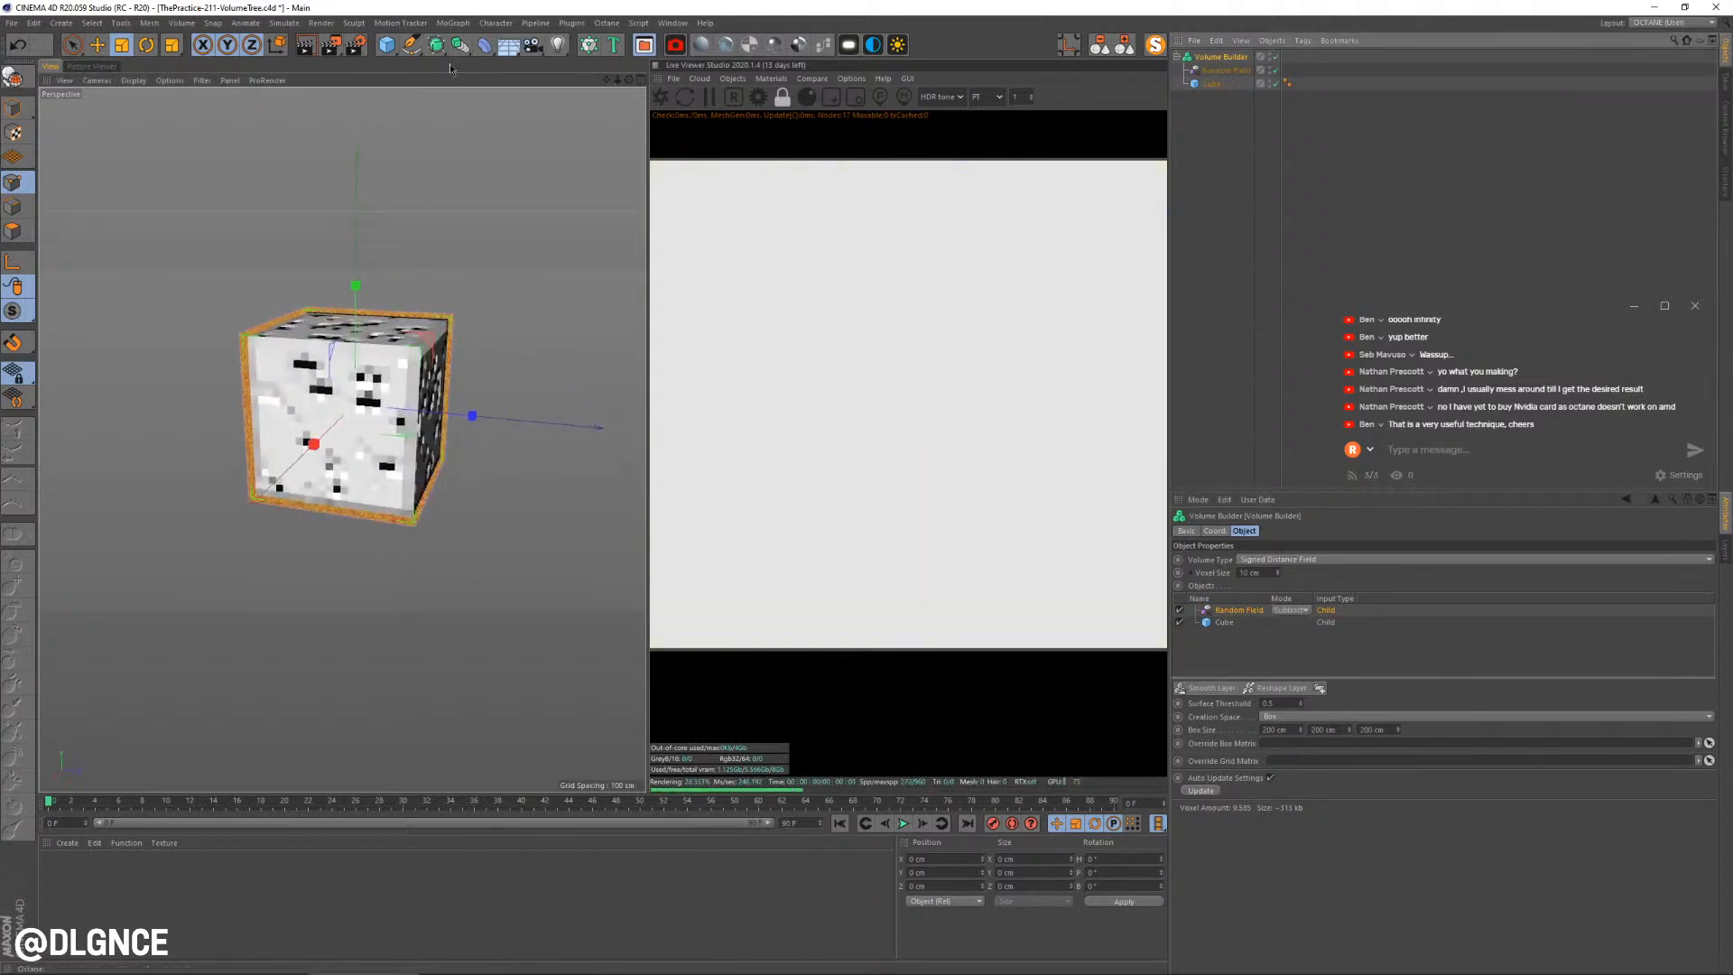
left_click_drag(440, 47, 487, 287)
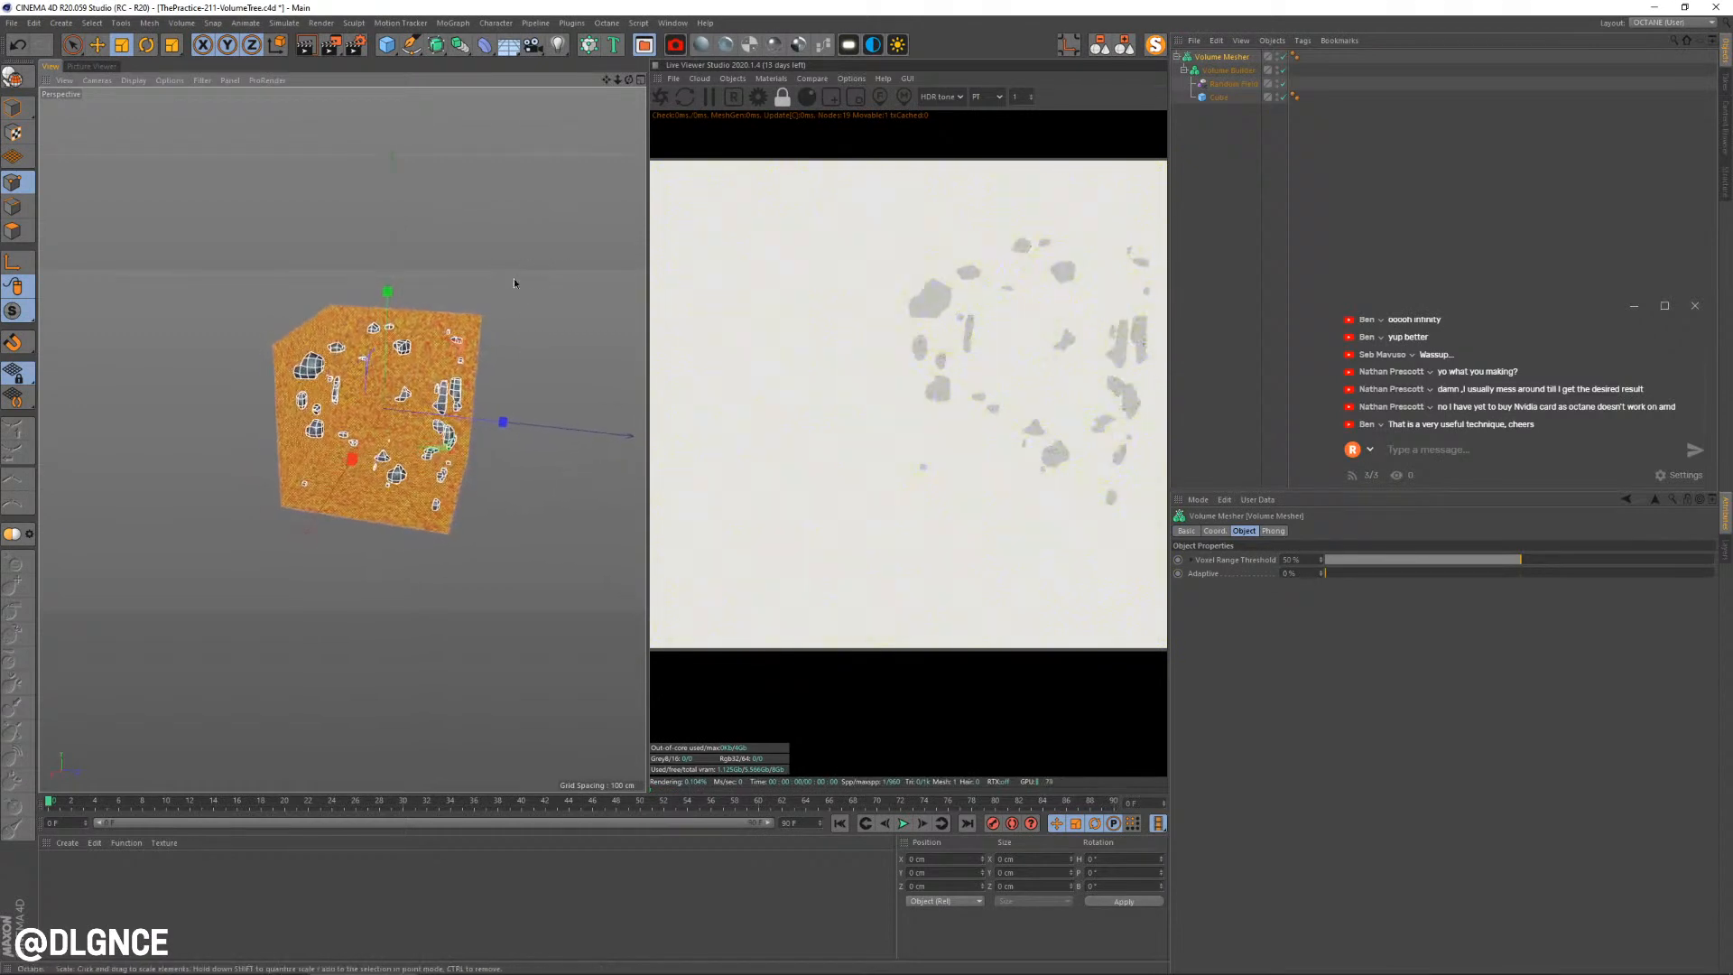
Set the Random Field's random mode to Noise with the Naki noise type
left_click(1230, 83)
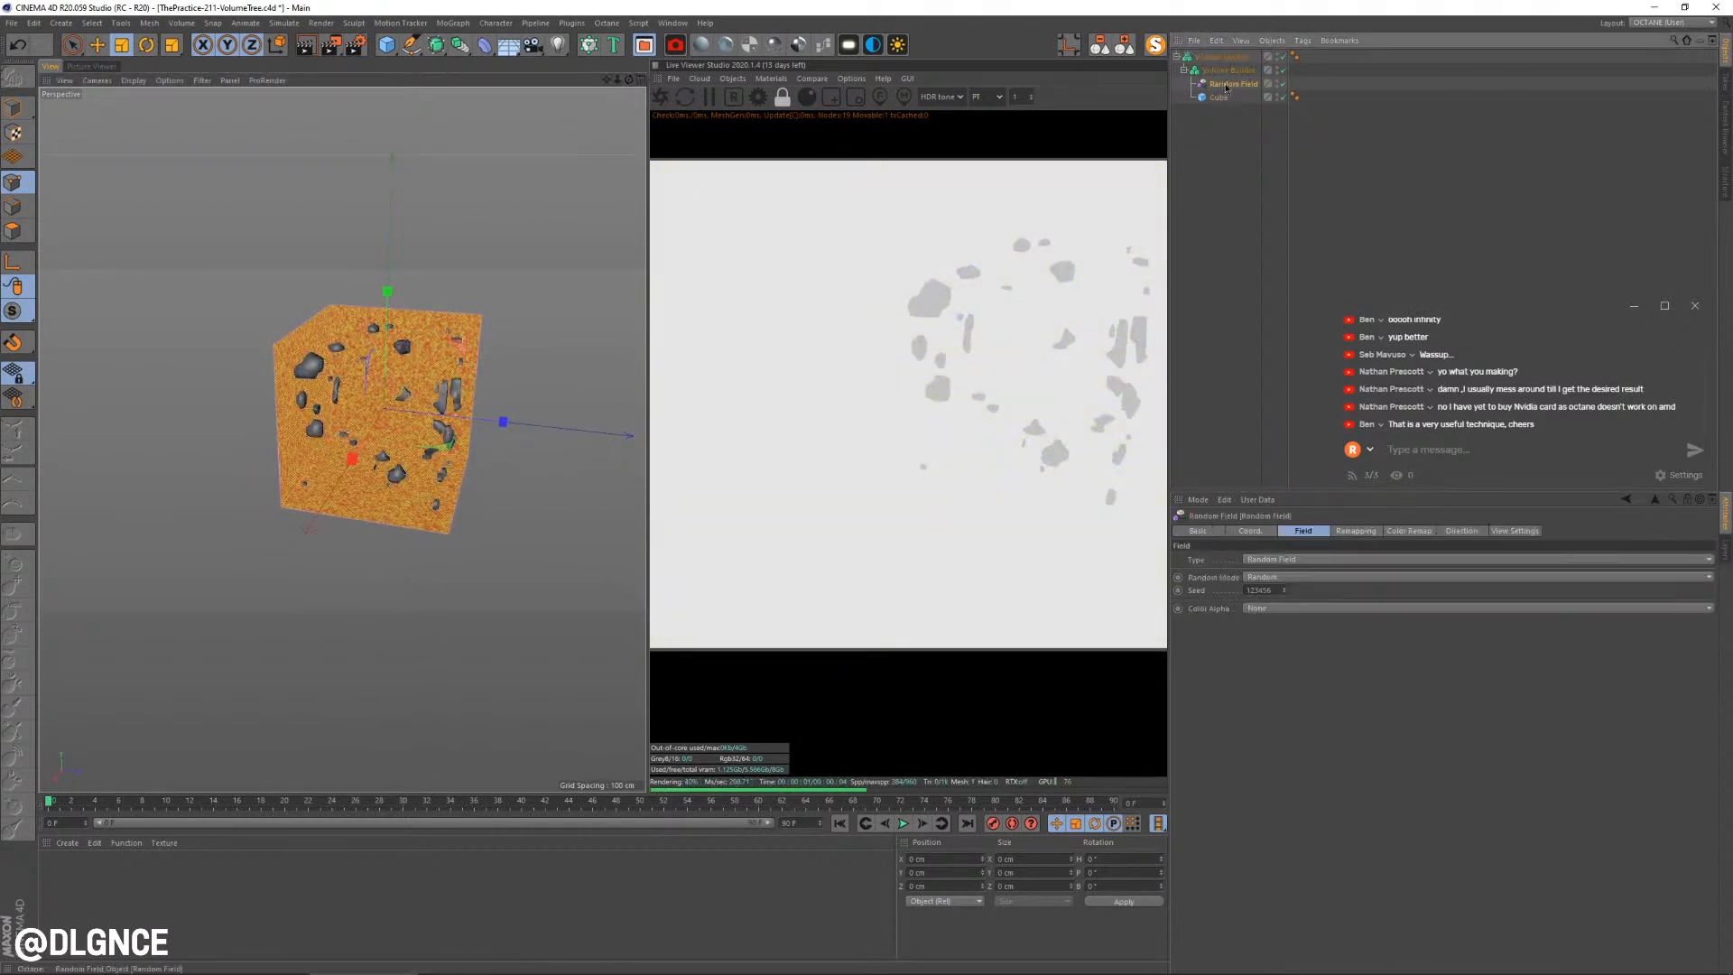
left_click(1277, 577)
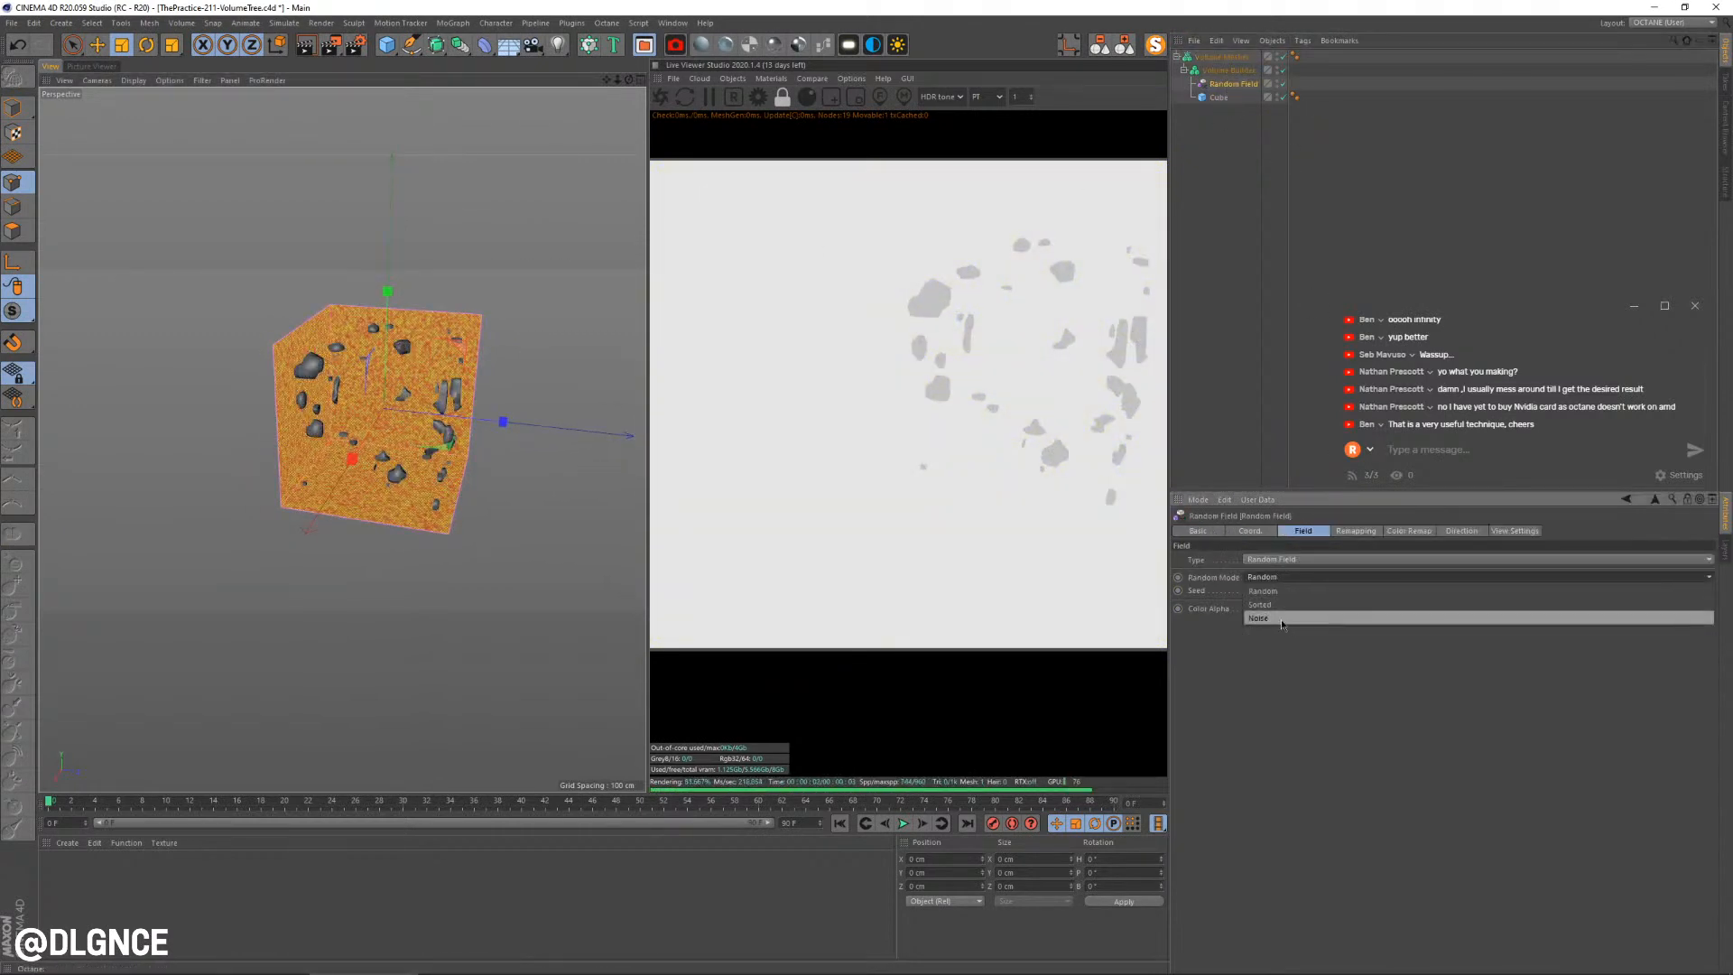
left_click(1281, 620)
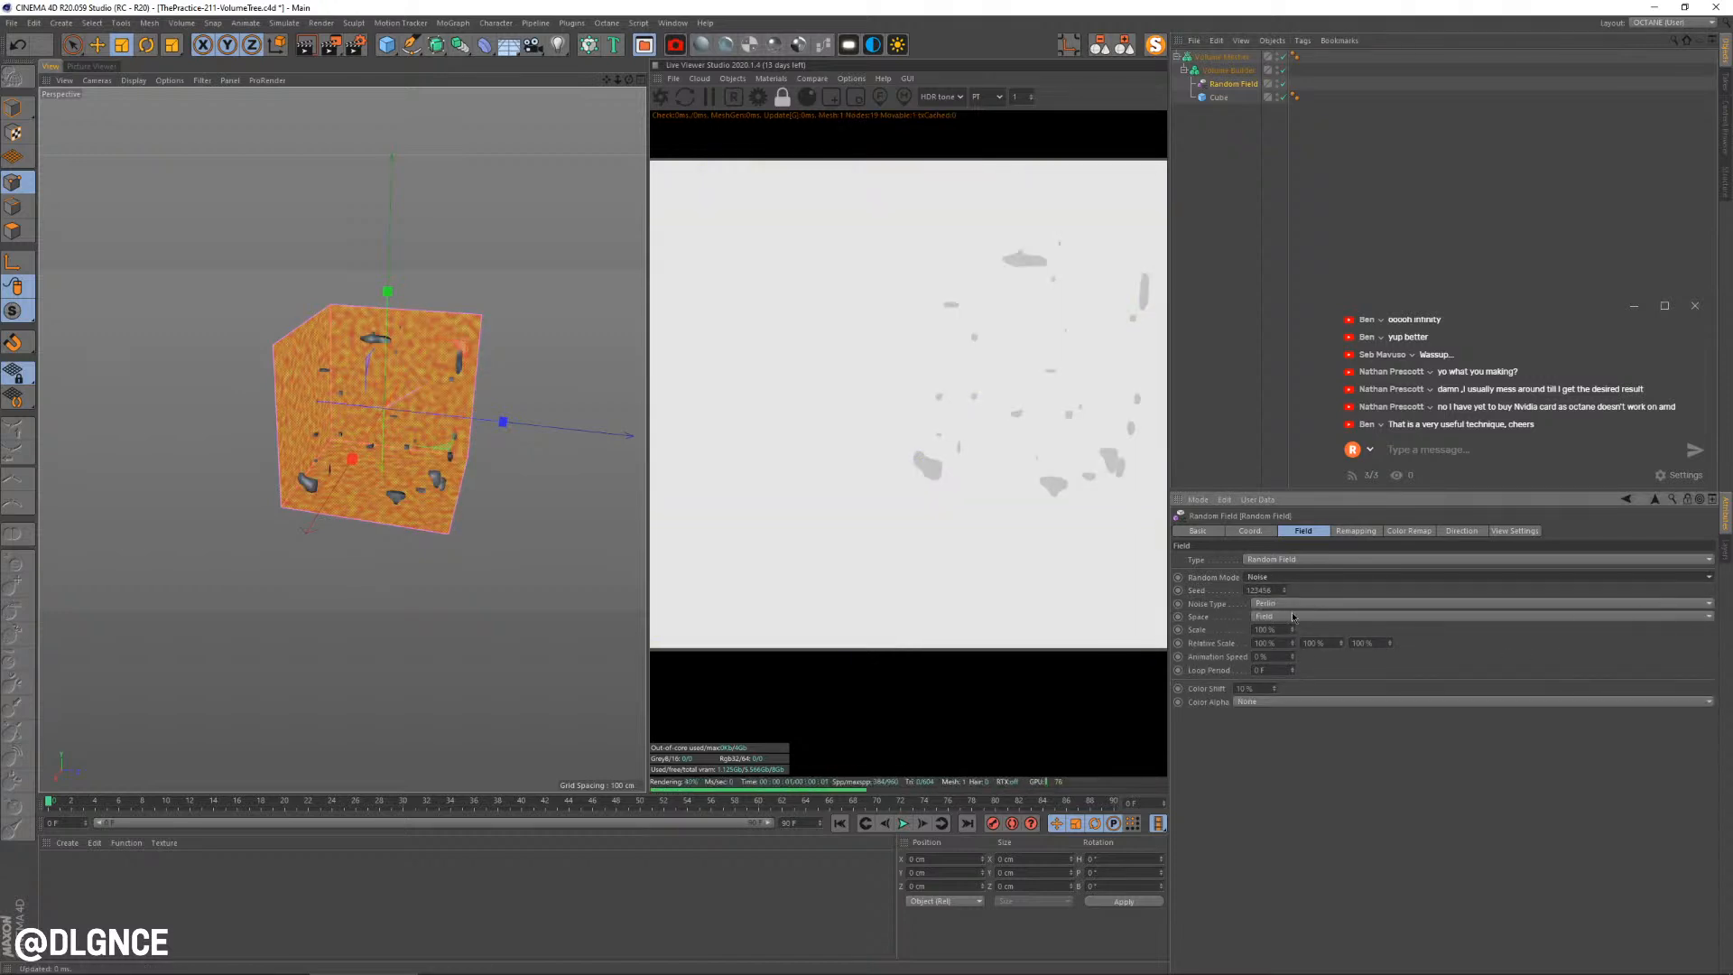
left_click(1287, 601)
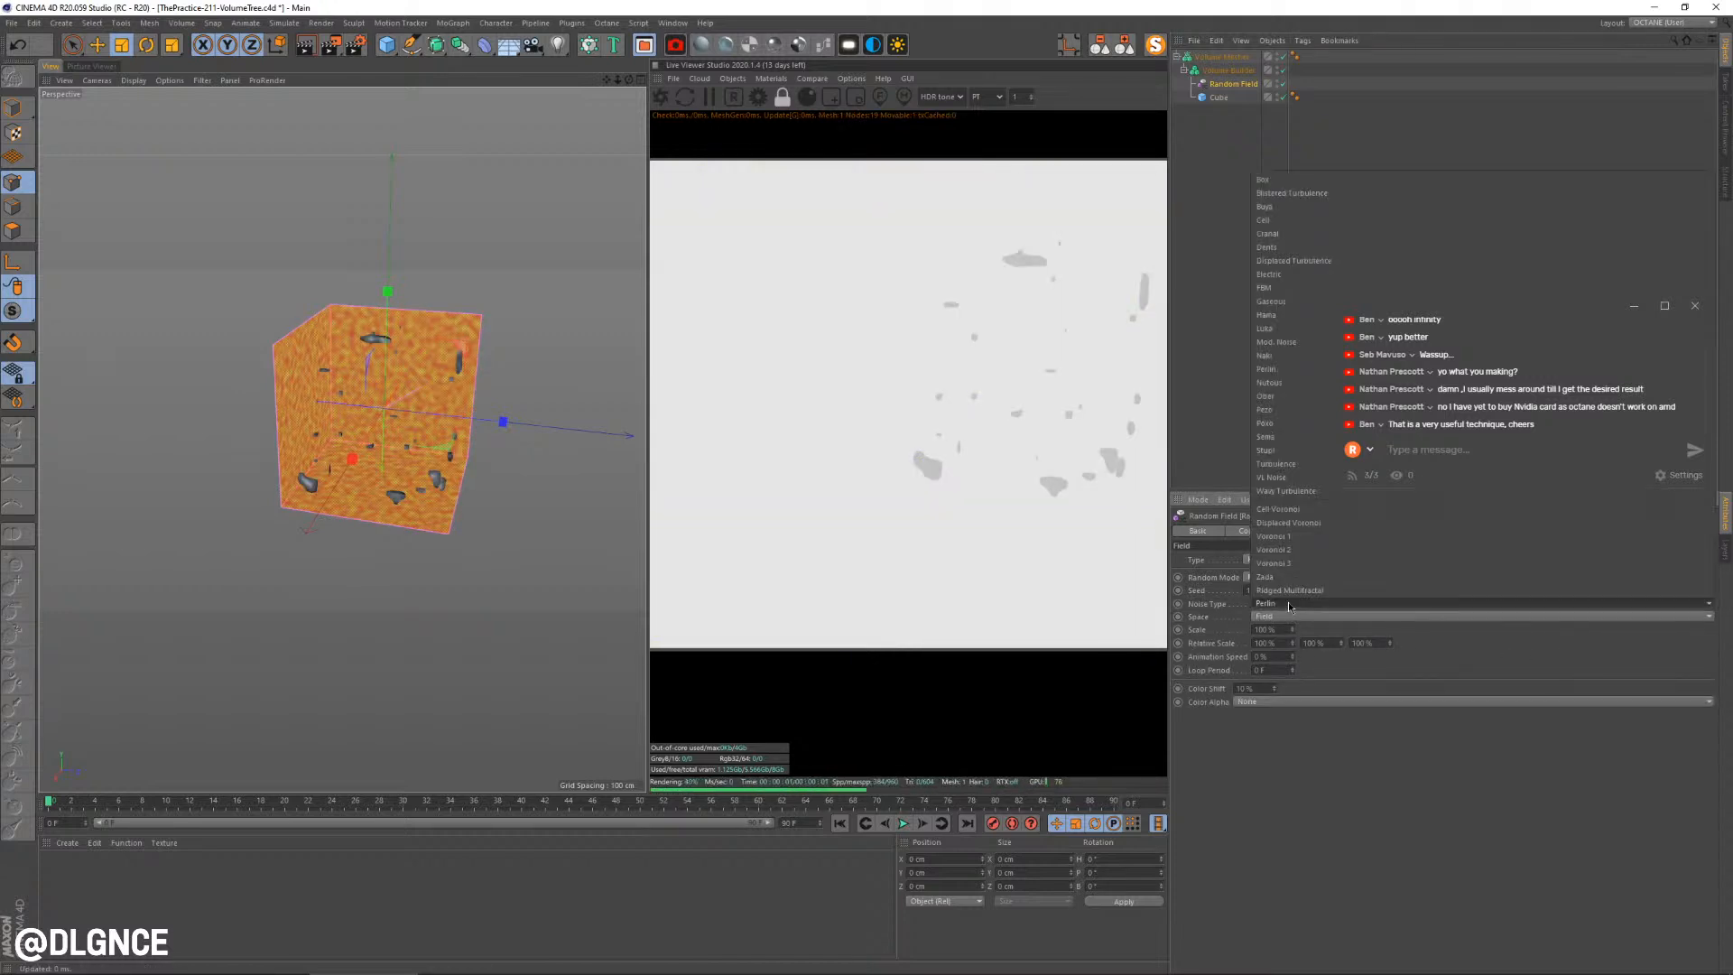
left_click(1265, 356)
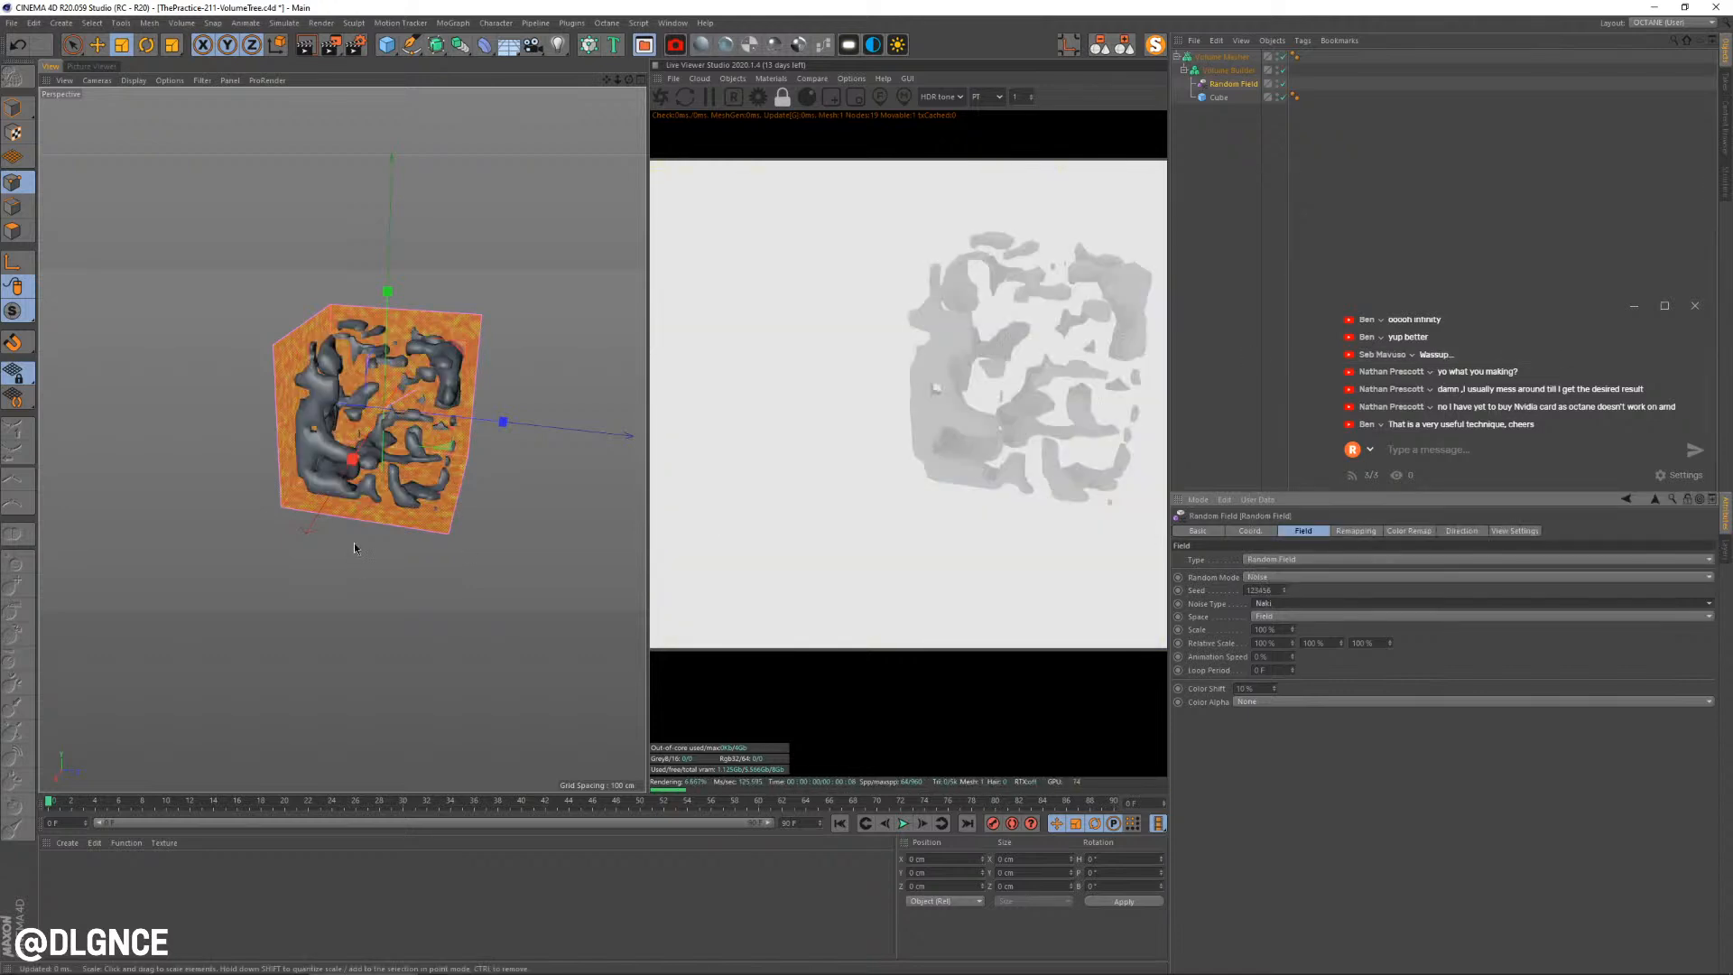
left_click_drag(459, 561, 556, 548, "alt")
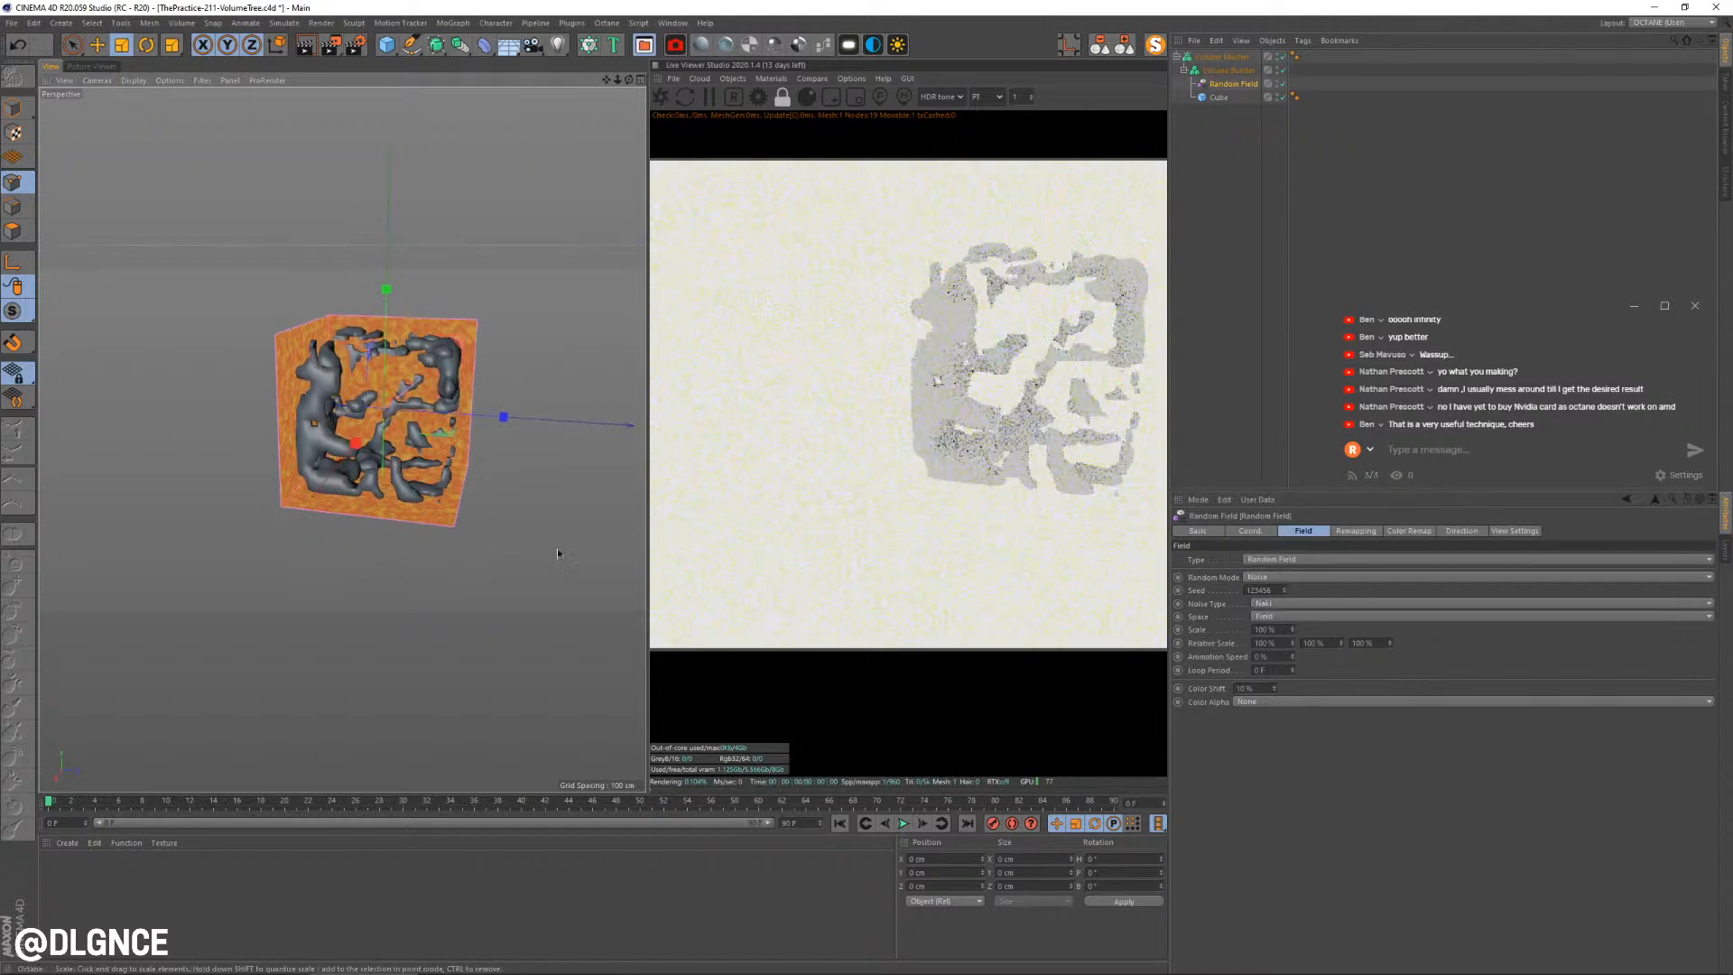
Set the Random Field's noise scale to 1000%
left_click(1275, 629)
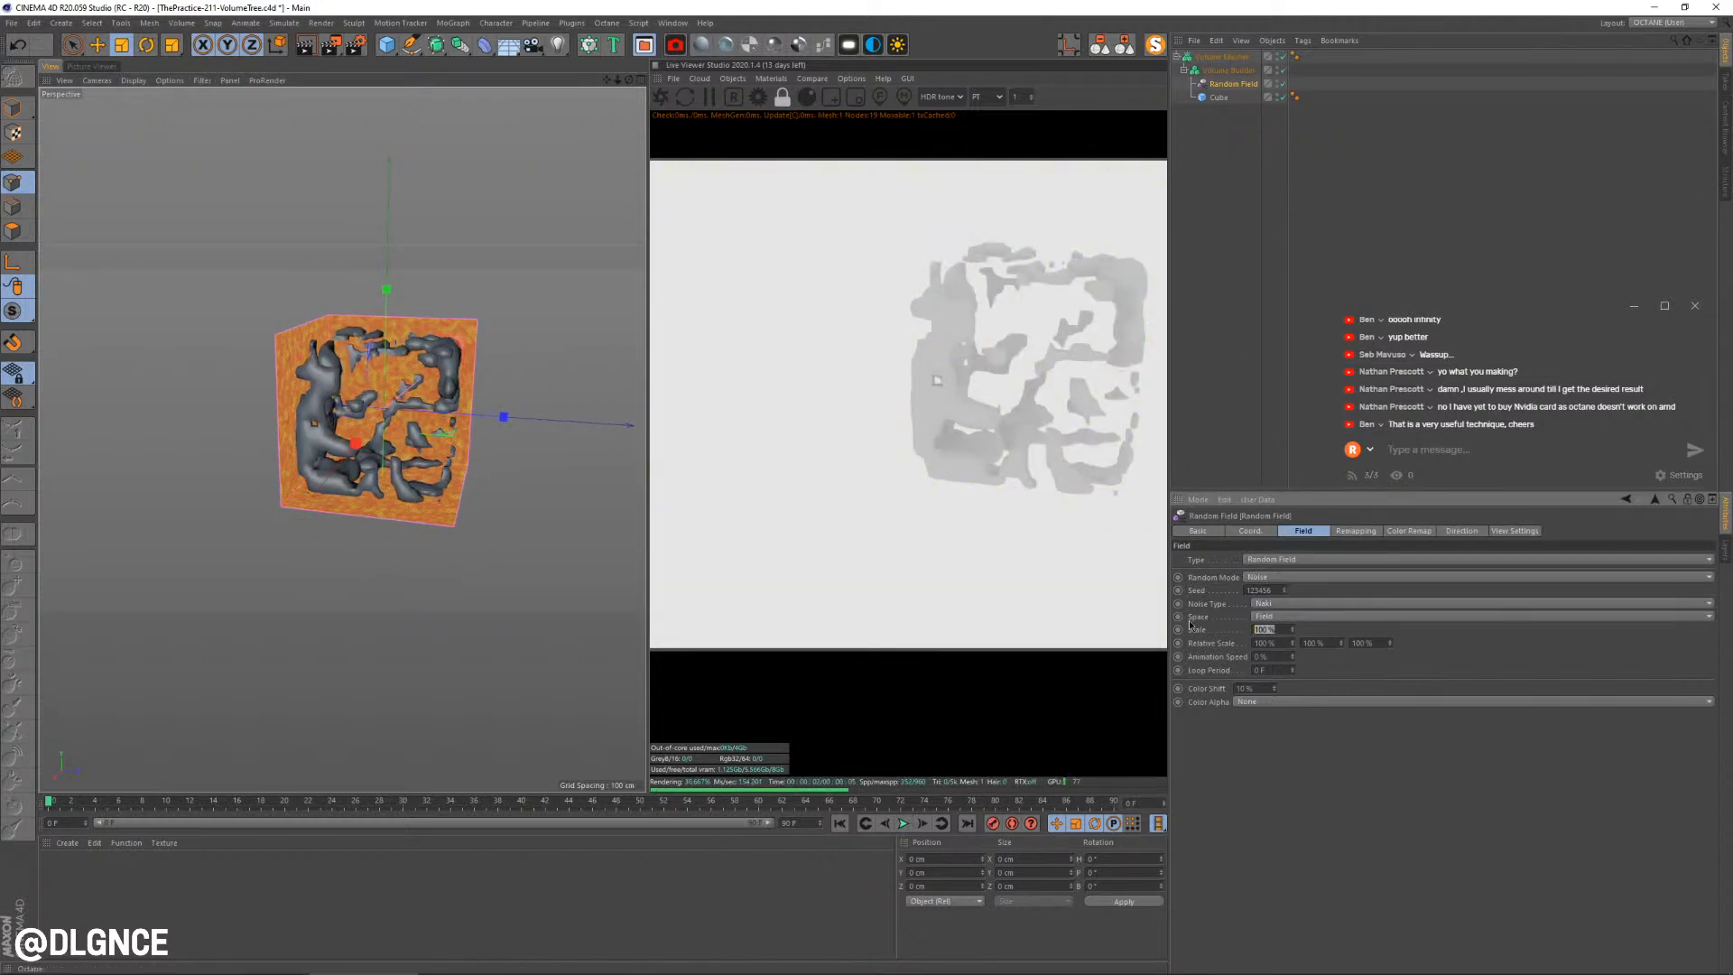
type("1000")
key("Return")
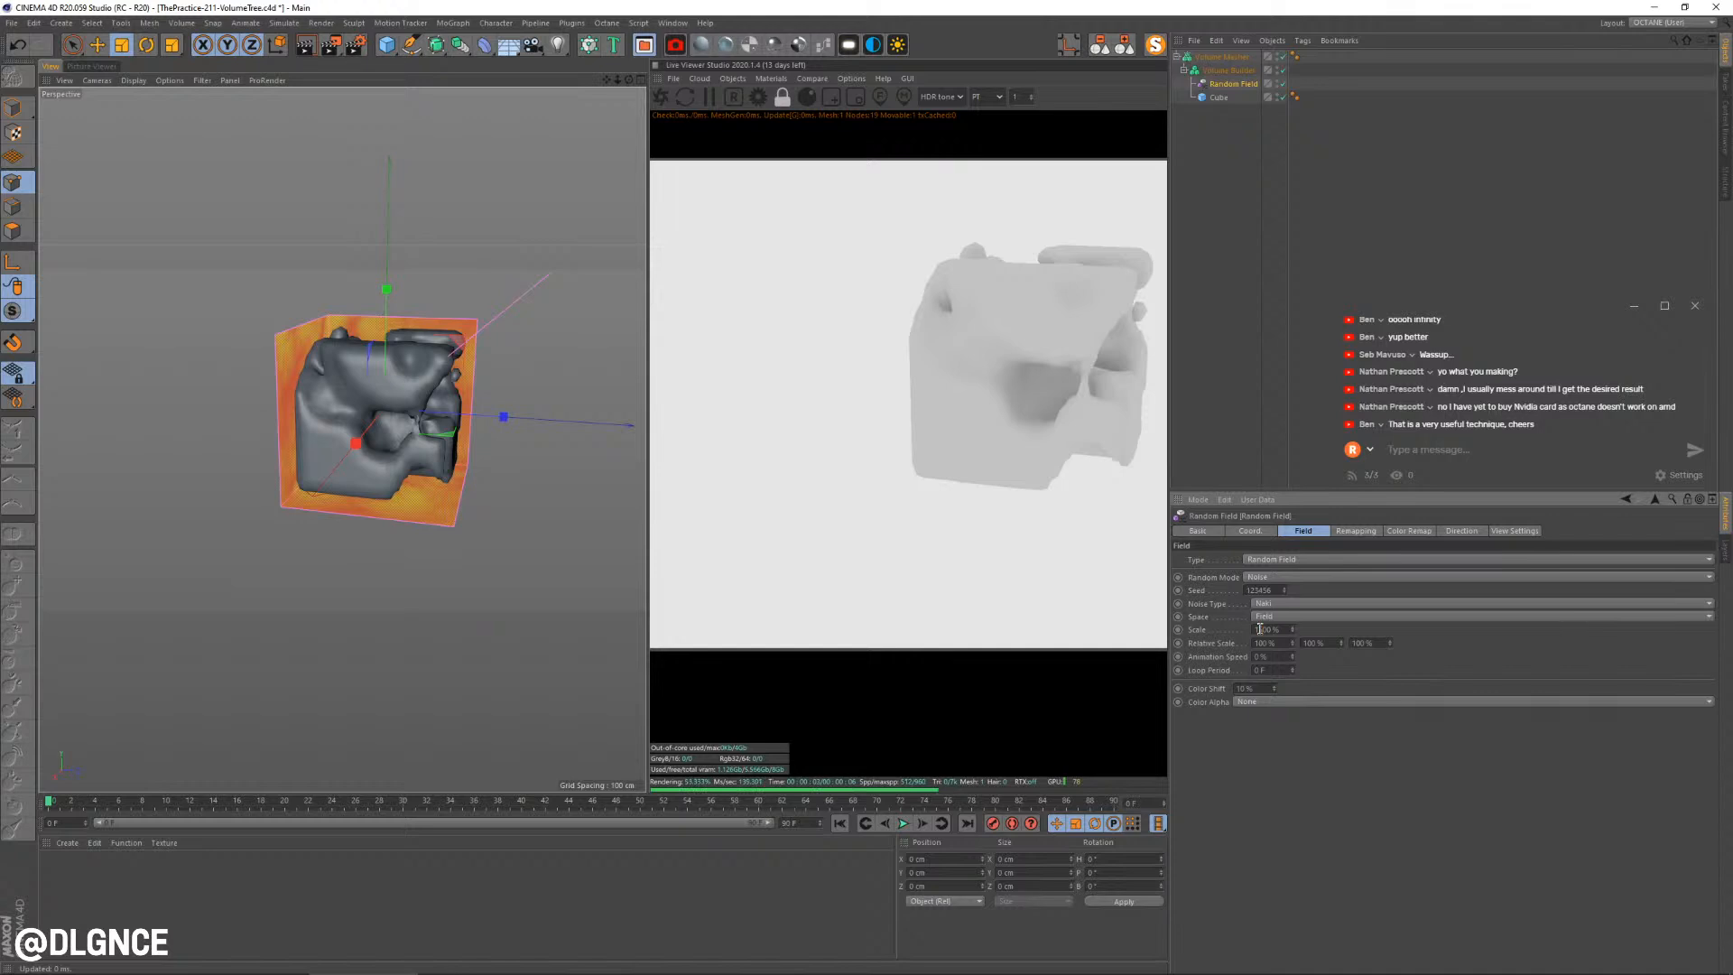
key("Return")
left_click_drag(487, 379, 322, 290, "alt")
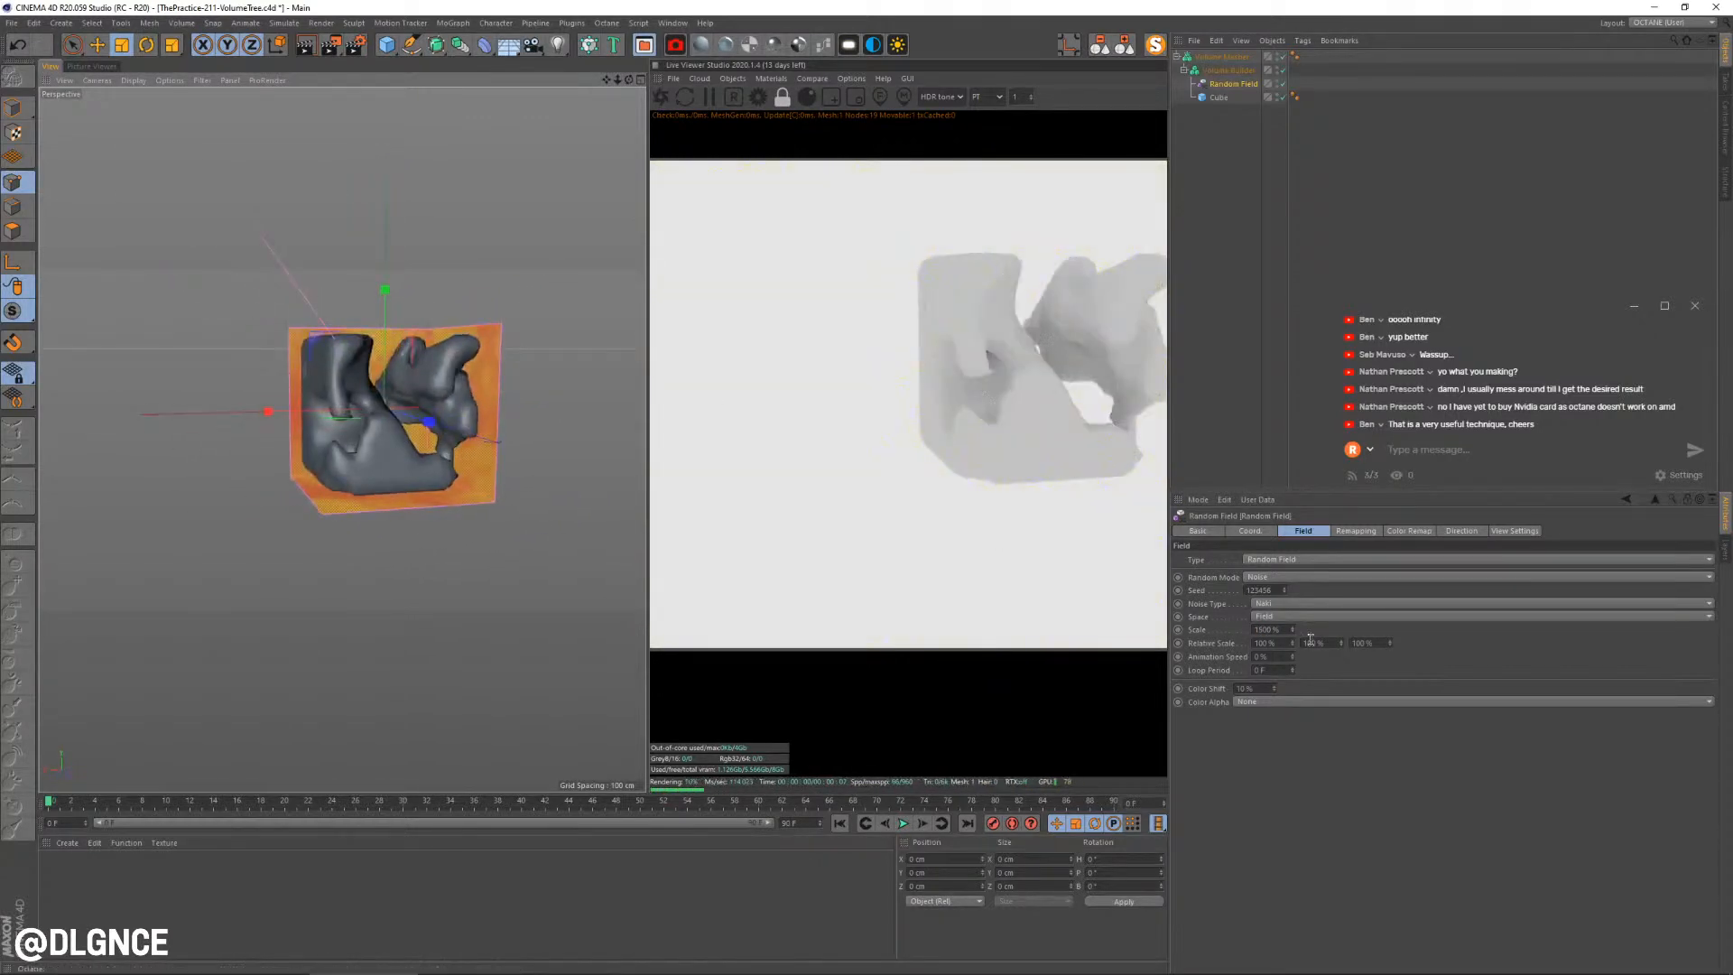
Stretch the noise by raising its relative scale strongly along Y and to about 146% along X
left_click_drag(1341, 642, 1458, 642)
left_click_drag(1292, 644, 1404, 643)
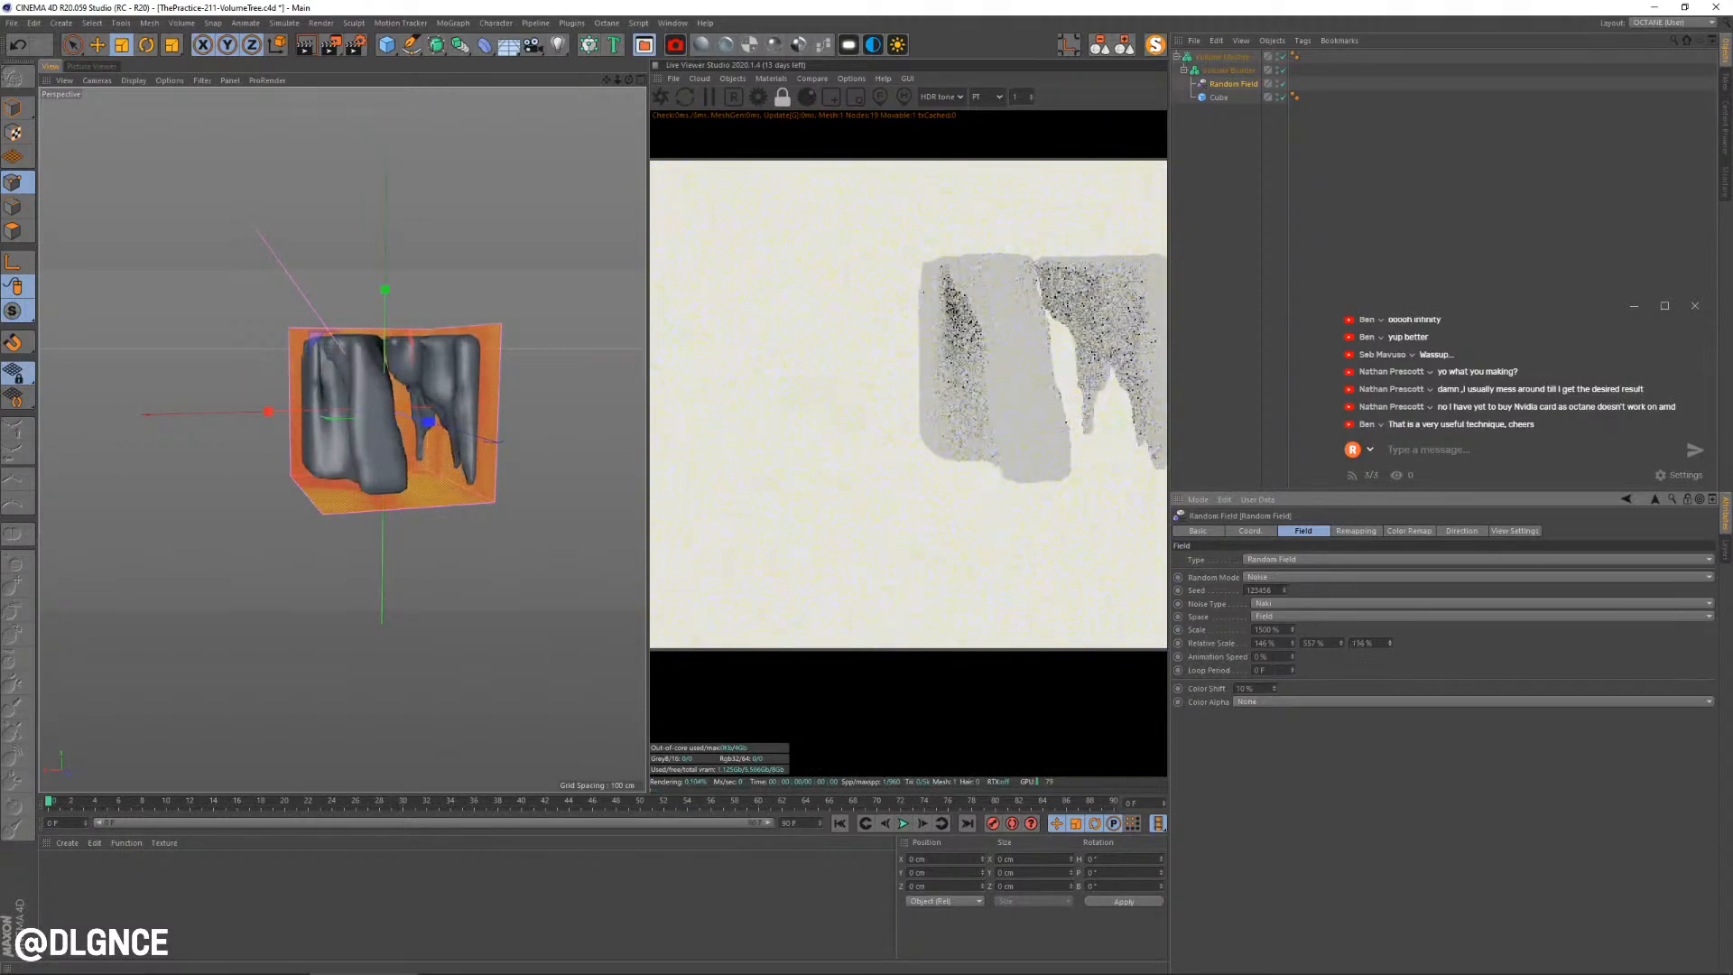
left_click_drag(442, 500, 399, 516)
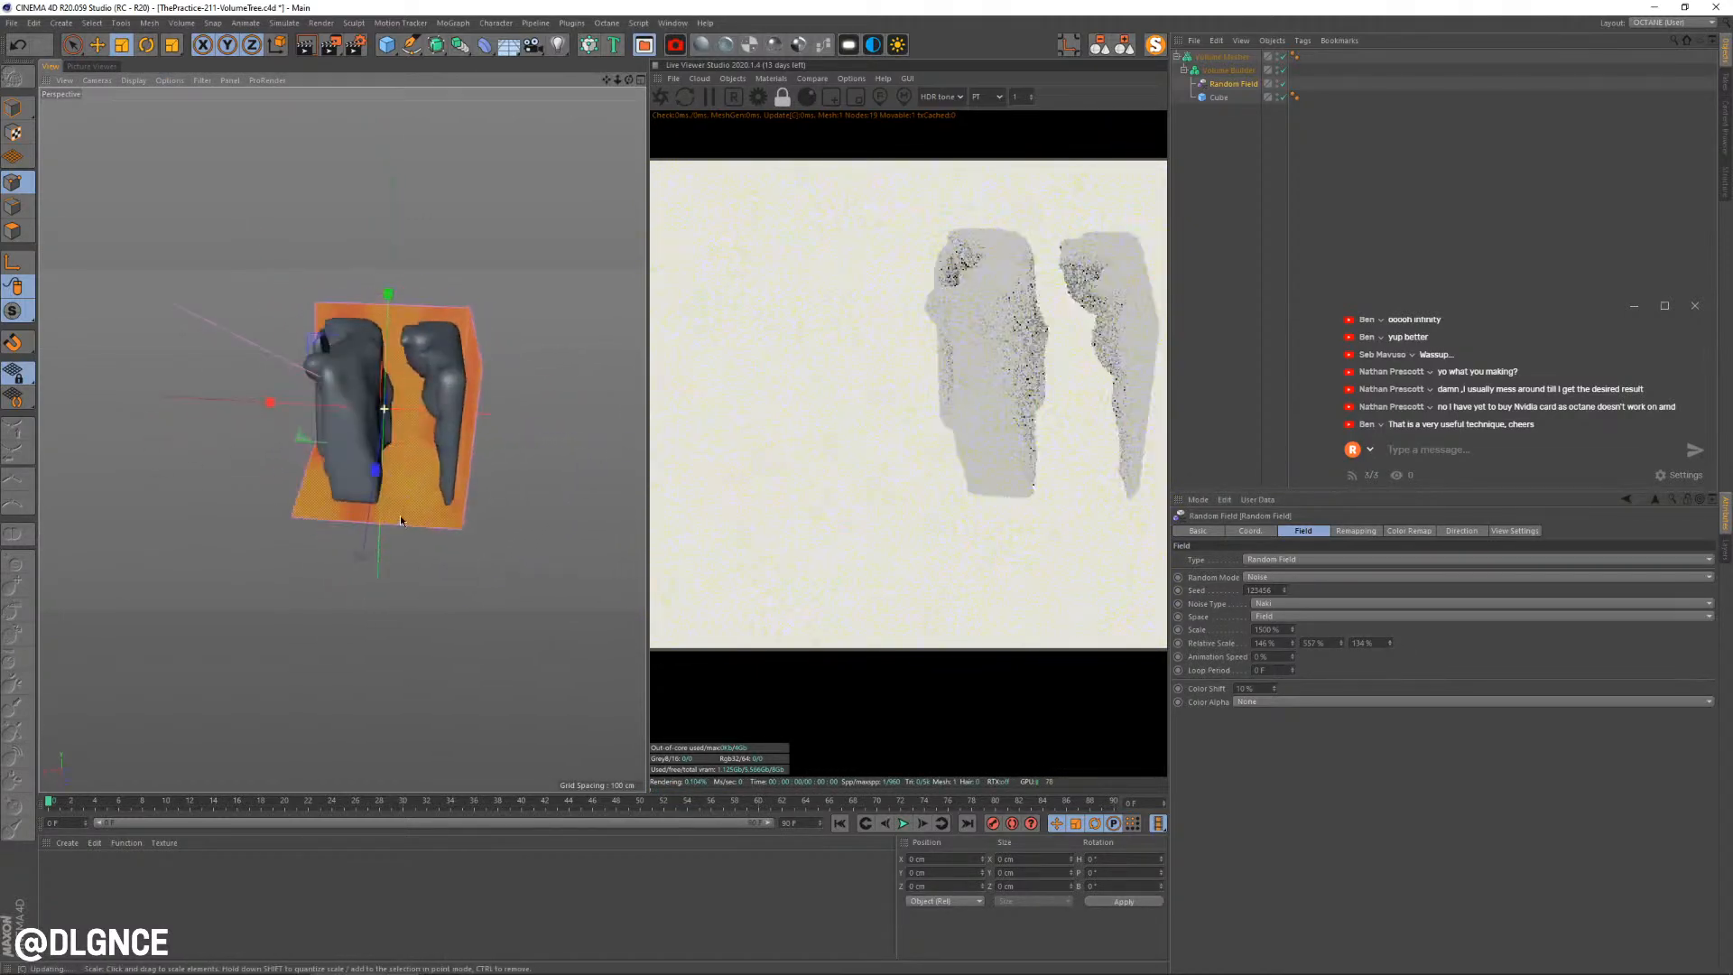
Raise the Volume Builder's voxel size to 21 cm
left_click(1246, 72)
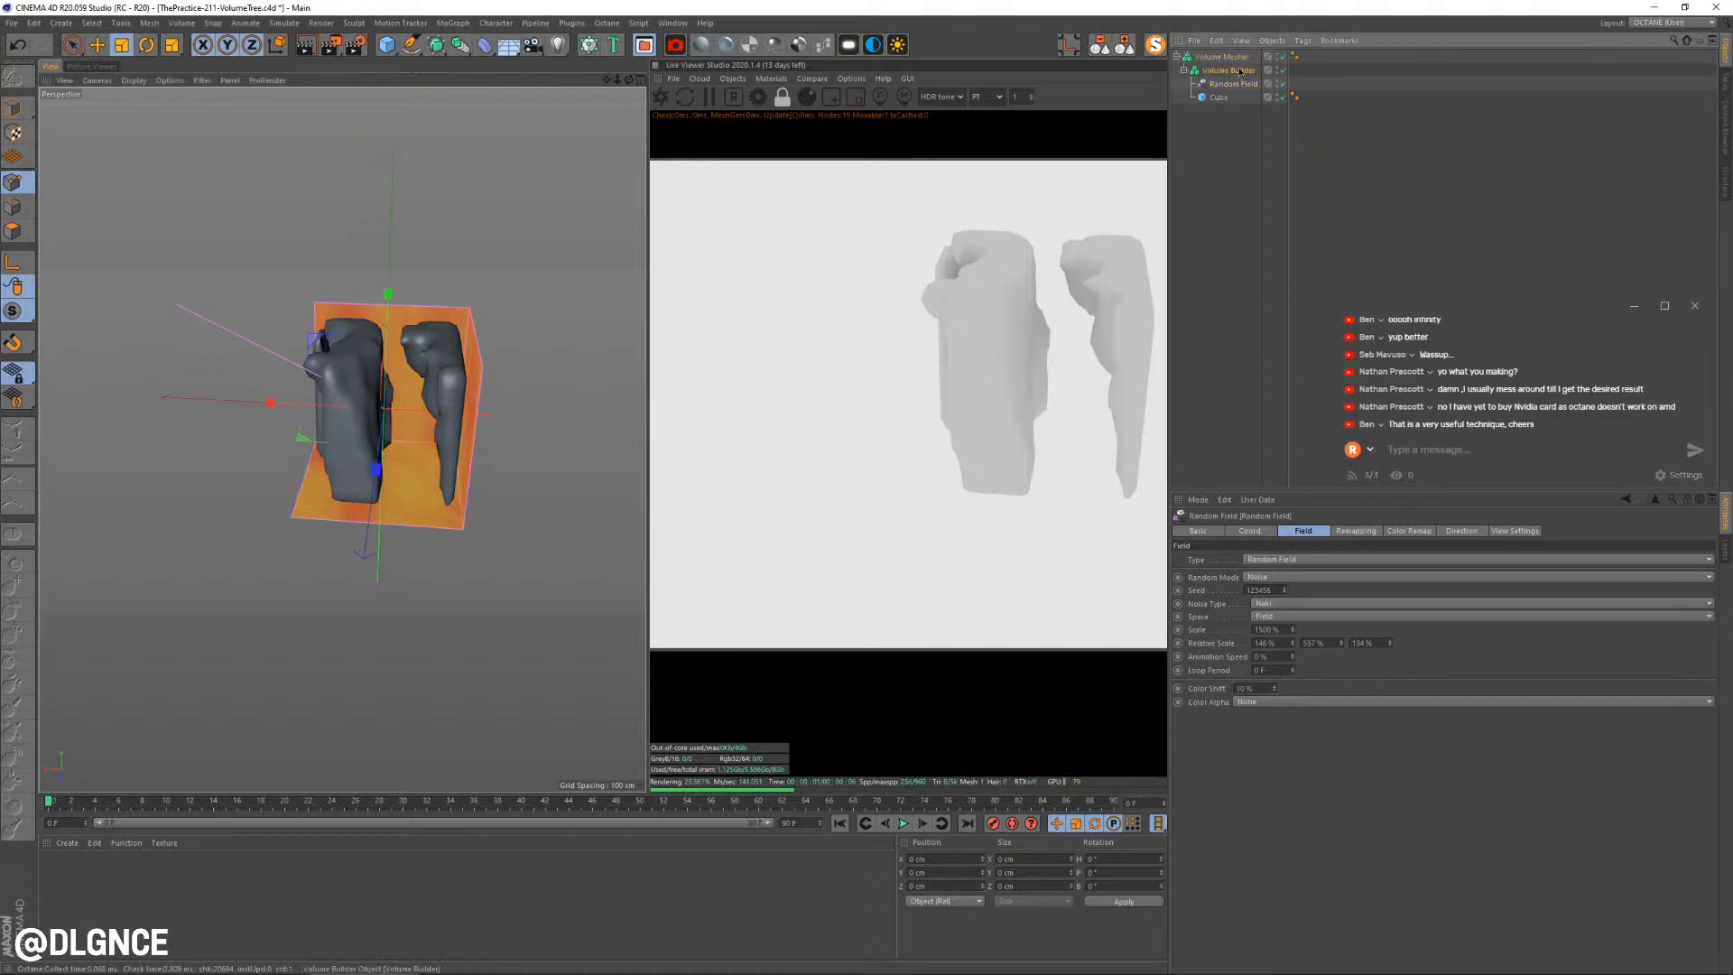
left_click_drag(1277, 570, 1276, 558)
left_click_drag(415, 424, 484, 411, "alt")
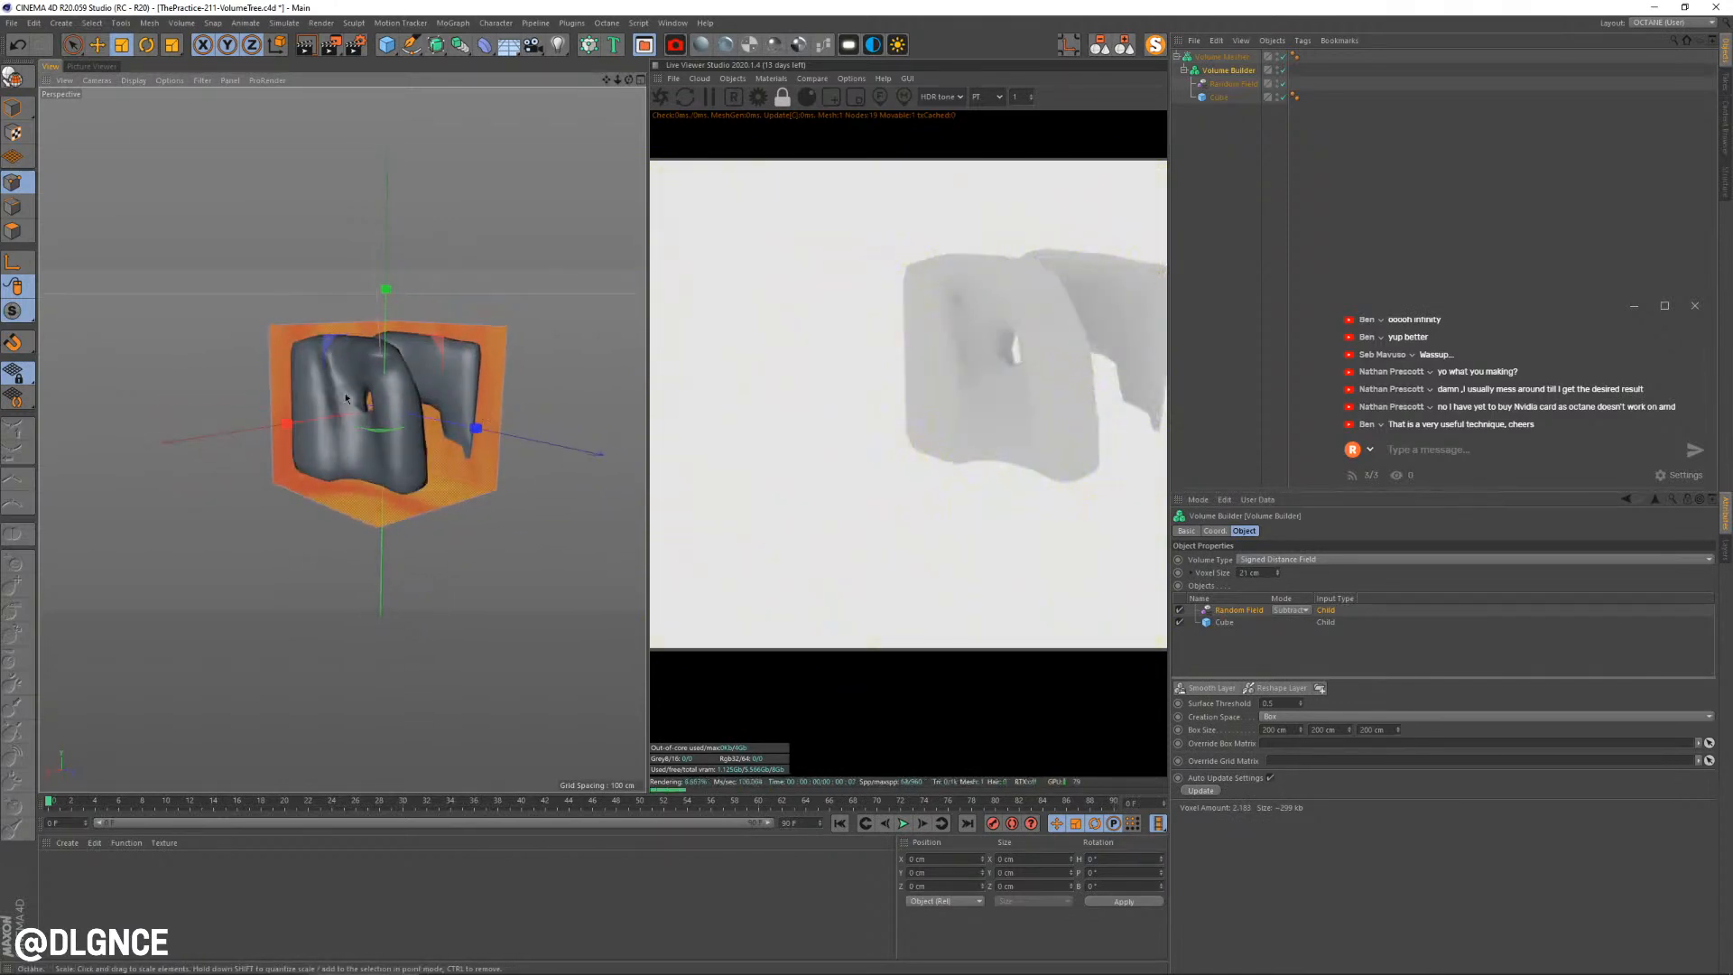
middle_click_drag(341, 395, 384, 404, "alt")
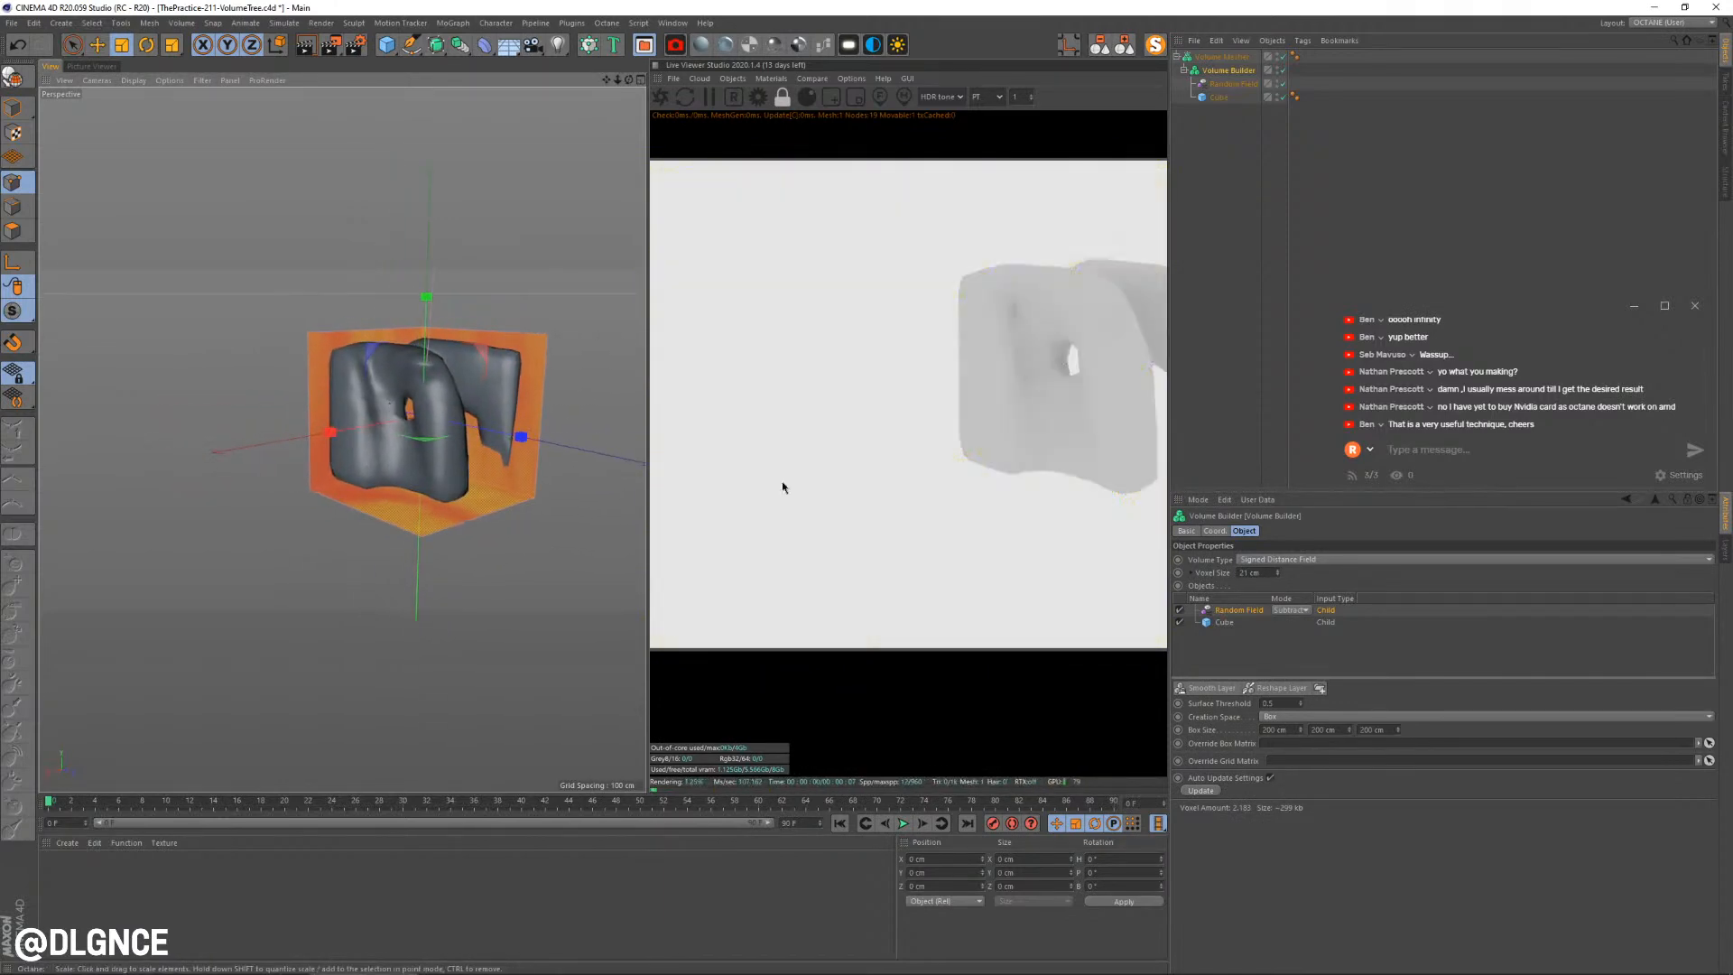
Set the Volume Mesher's voxel range threshold to about 38% and its adaptive value to about 42%
left_click(1221, 57)
left_click_drag(1532, 562, 1730, 578)
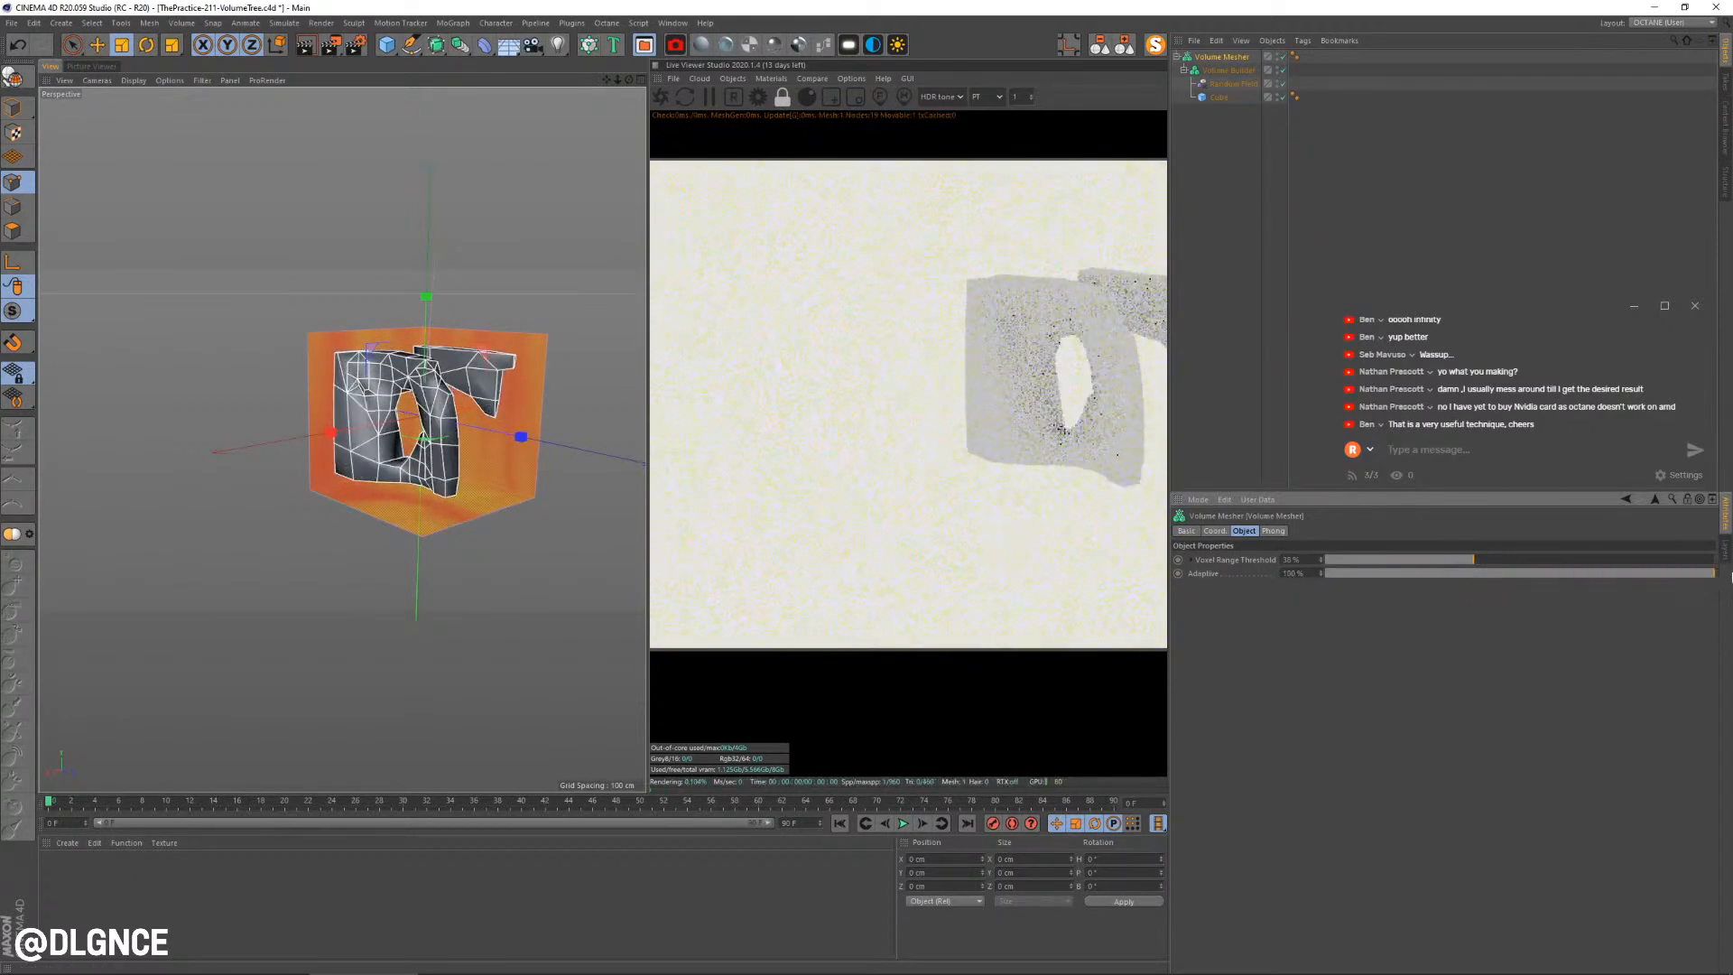
left_click_drag(1553, 573, 1491, 582)
left_click_drag(496, 491, 552, 503, "alt")
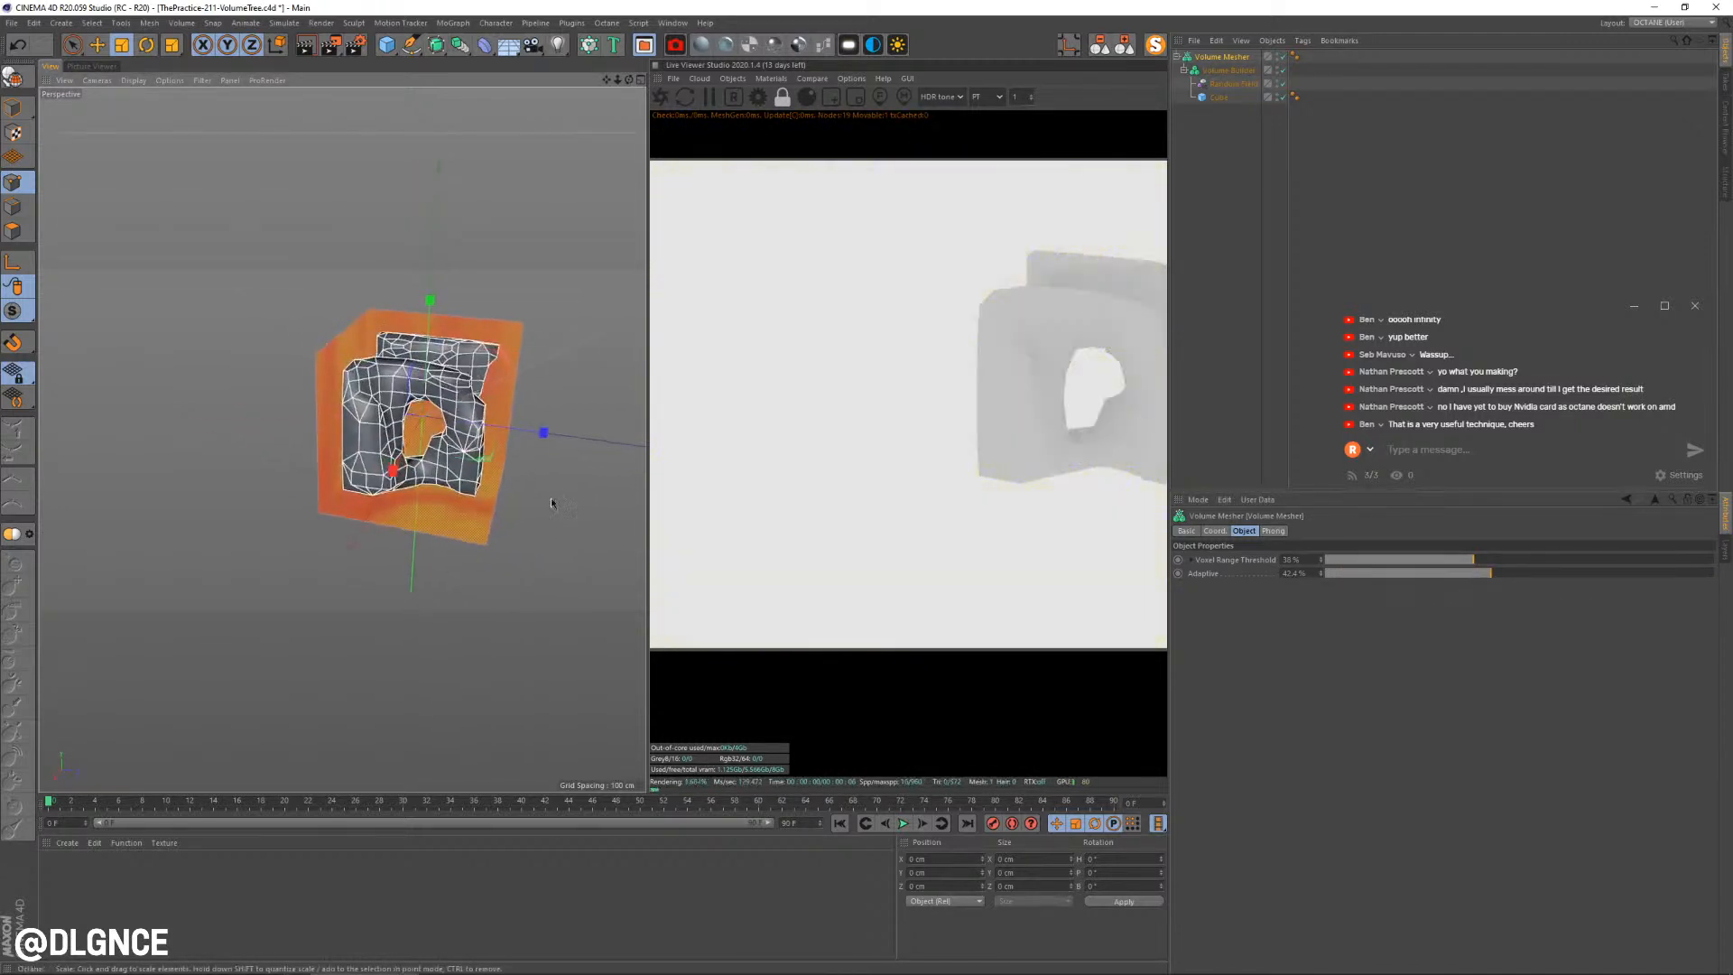
Set the Volume Builder's voxel size to 20 cm
left_click(1241, 70)
left_click_drag(560, 442, 614, 444, "alt")
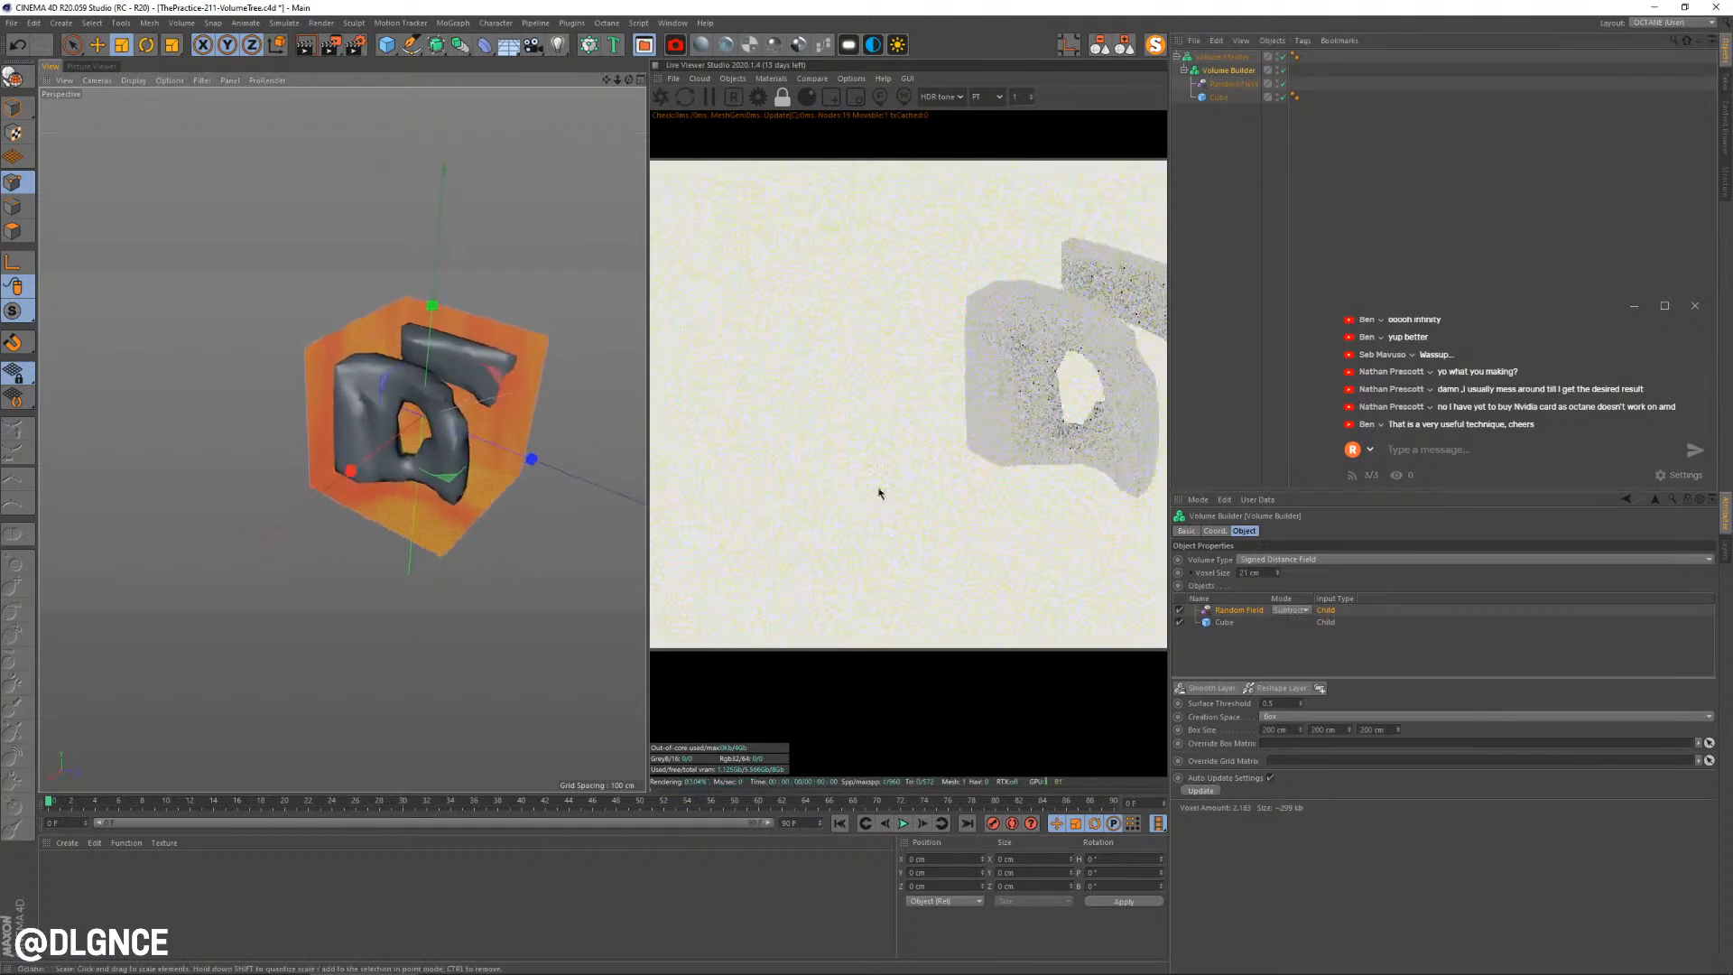
left_click_drag(1277, 582, 1279, 584)
left_click(1273, 570)
type("20")
key("Return")
Step the Random Field's seed up to 123467 to get a different carved rock shape
left_click_drag(458, 417, 399, 460, "alt")
right_click_drag(399, 460, 451, 460, "alt")
left_click_drag(437, 472, 478, 514, "alt")
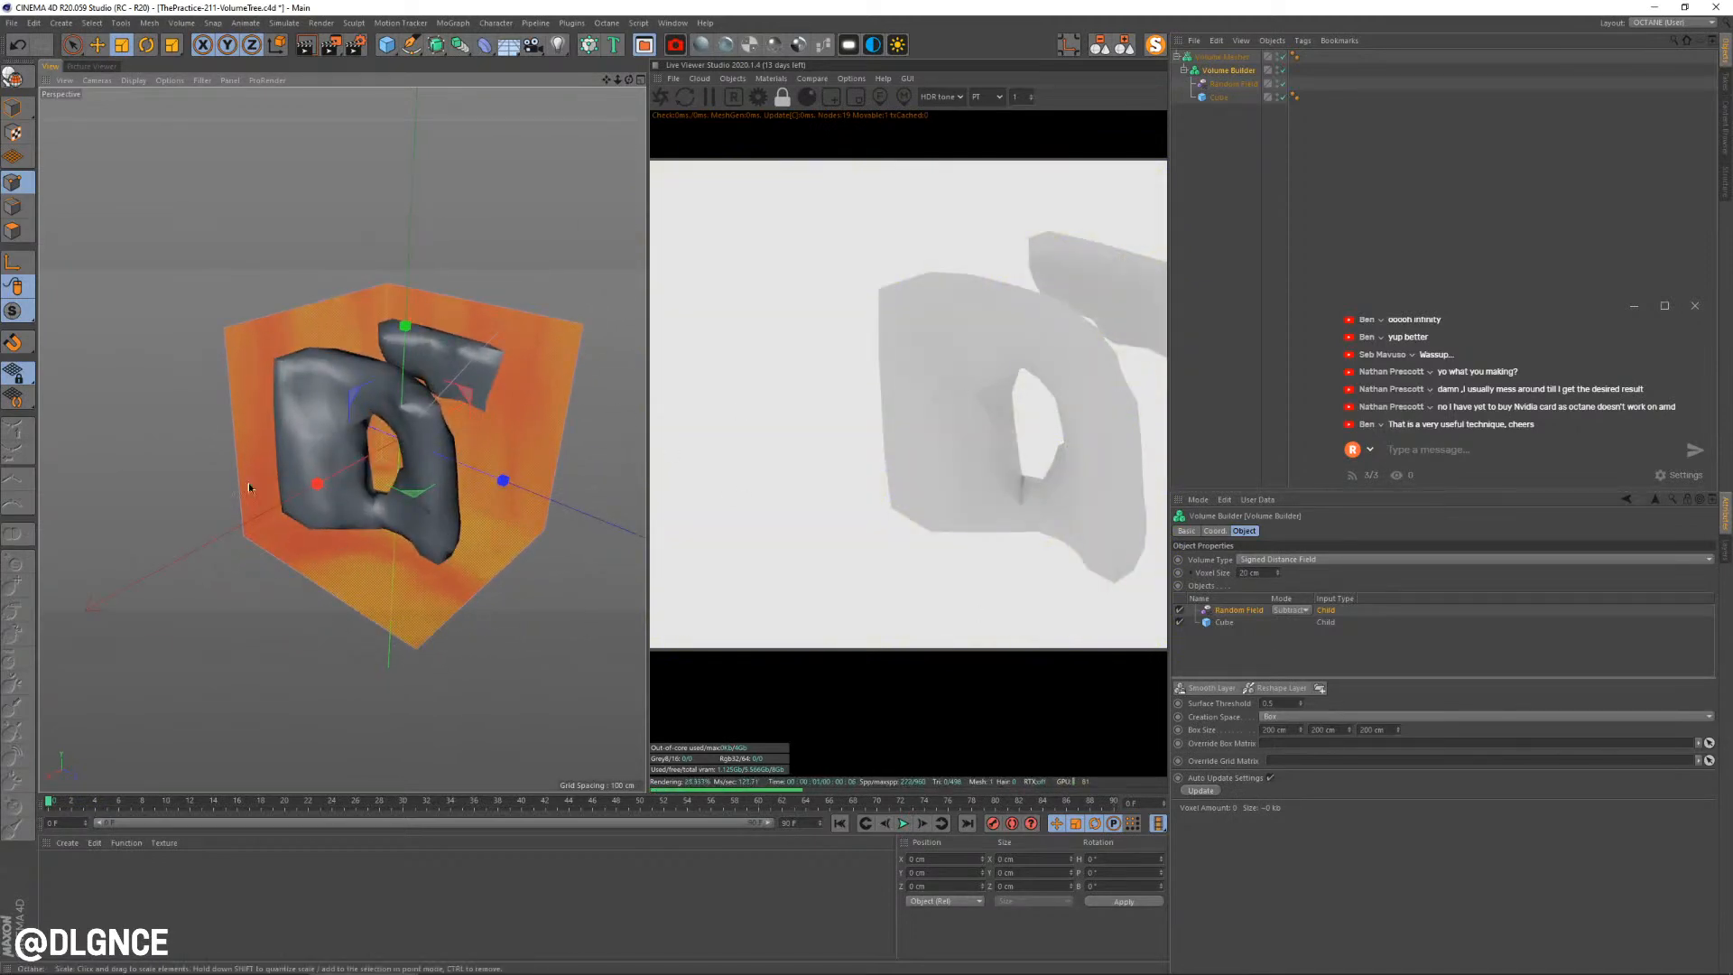
left_click_drag(501, 444, 496, 399, "alt")
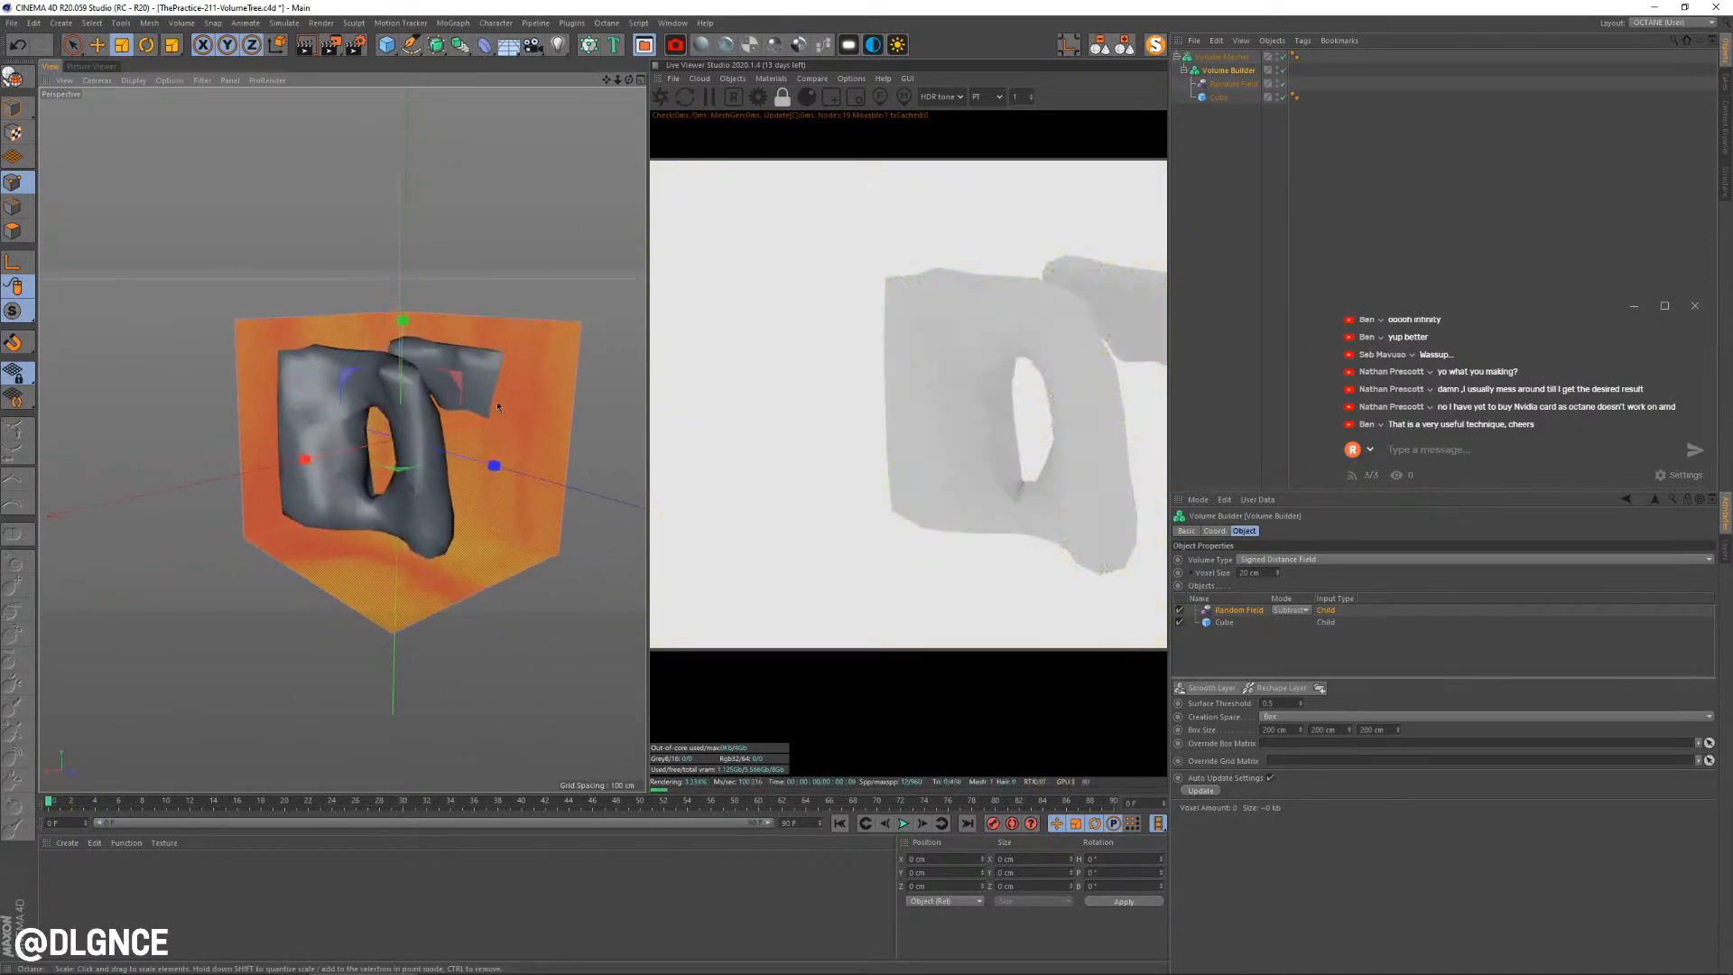
scroll(497, 400, "down", 2)
middle_click_drag(497, 399, 457, 418, "alt")
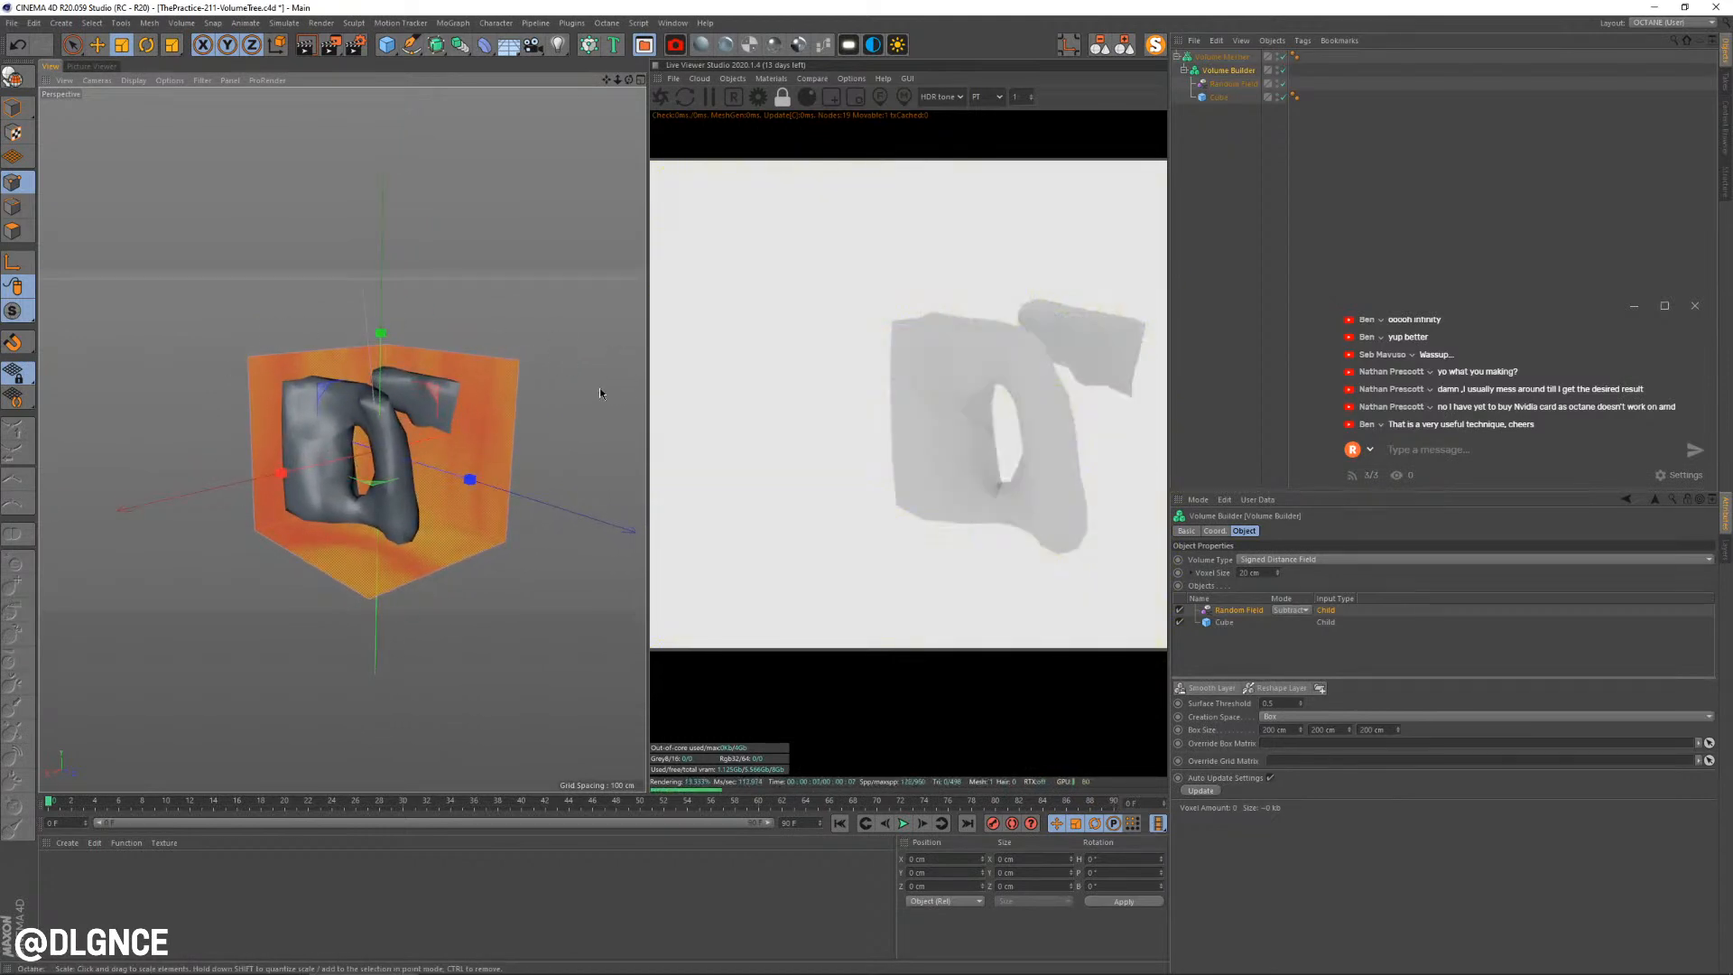
left_click(1233, 83)
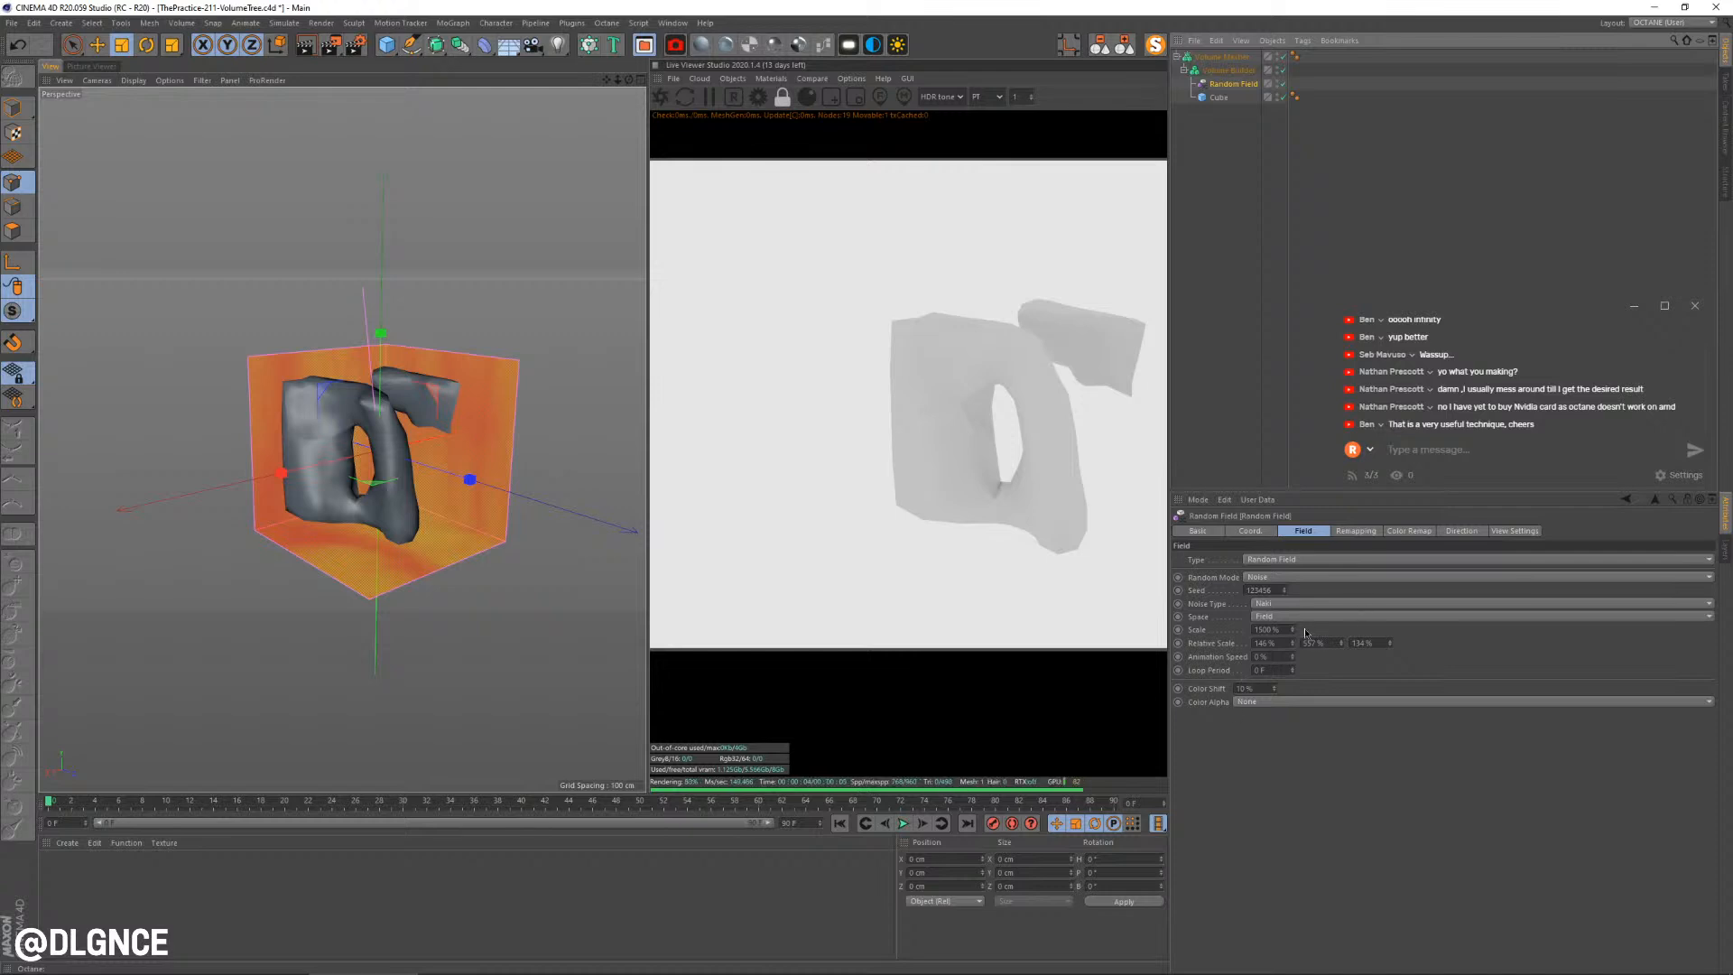
left_click(1285, 587)
left_click(1285, 587)
left_click(1285, 587)
left_click(1285, 587)
left_click(1285, 588)
left_click(1285, 588)
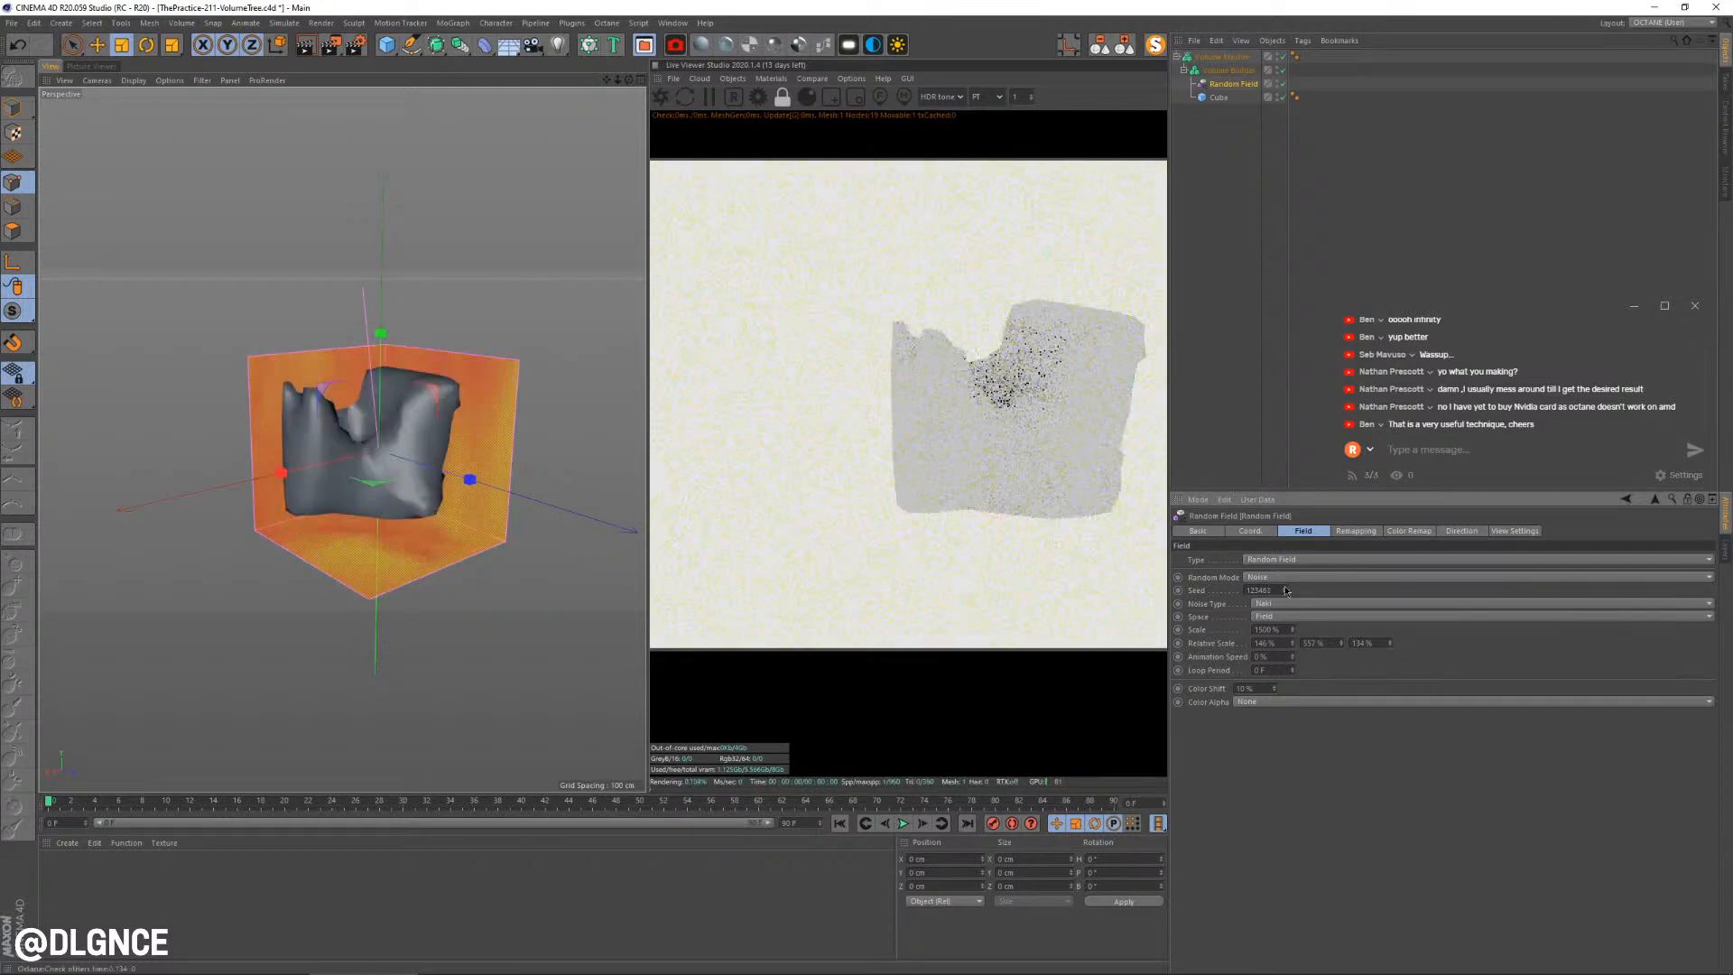
left_click(1285, 587)
left_click(1286, 588)
left_click(1285, 588)
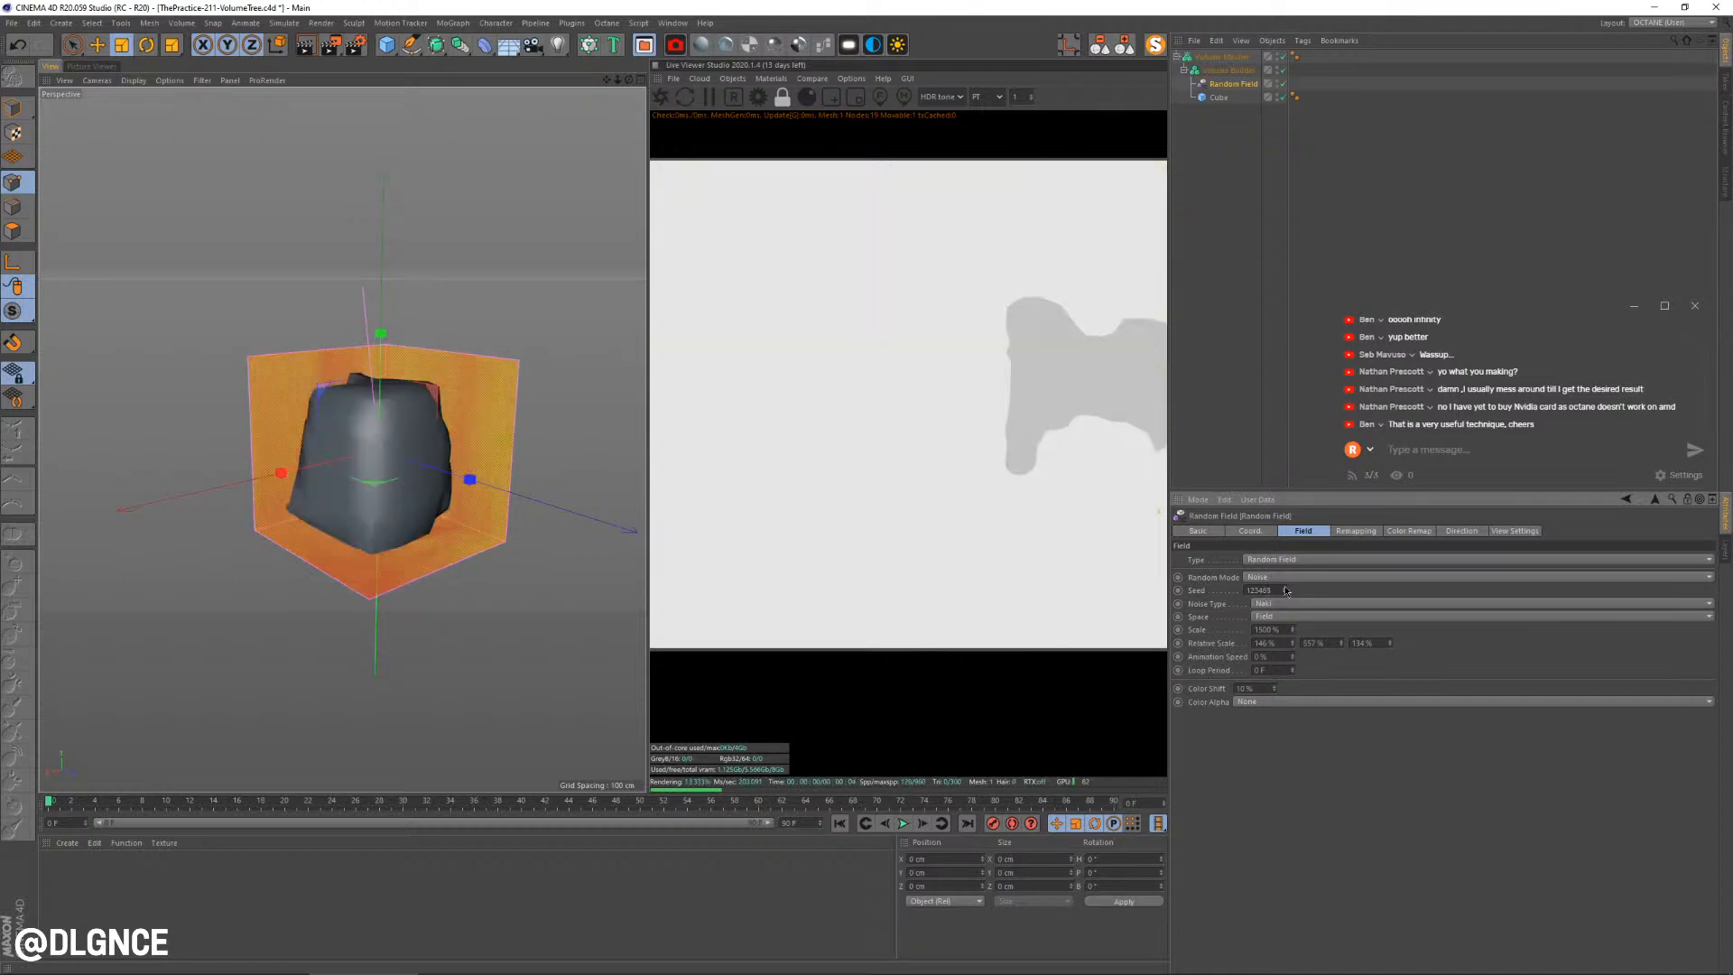
left_click(1285, 588)
left_click(1285, 588)
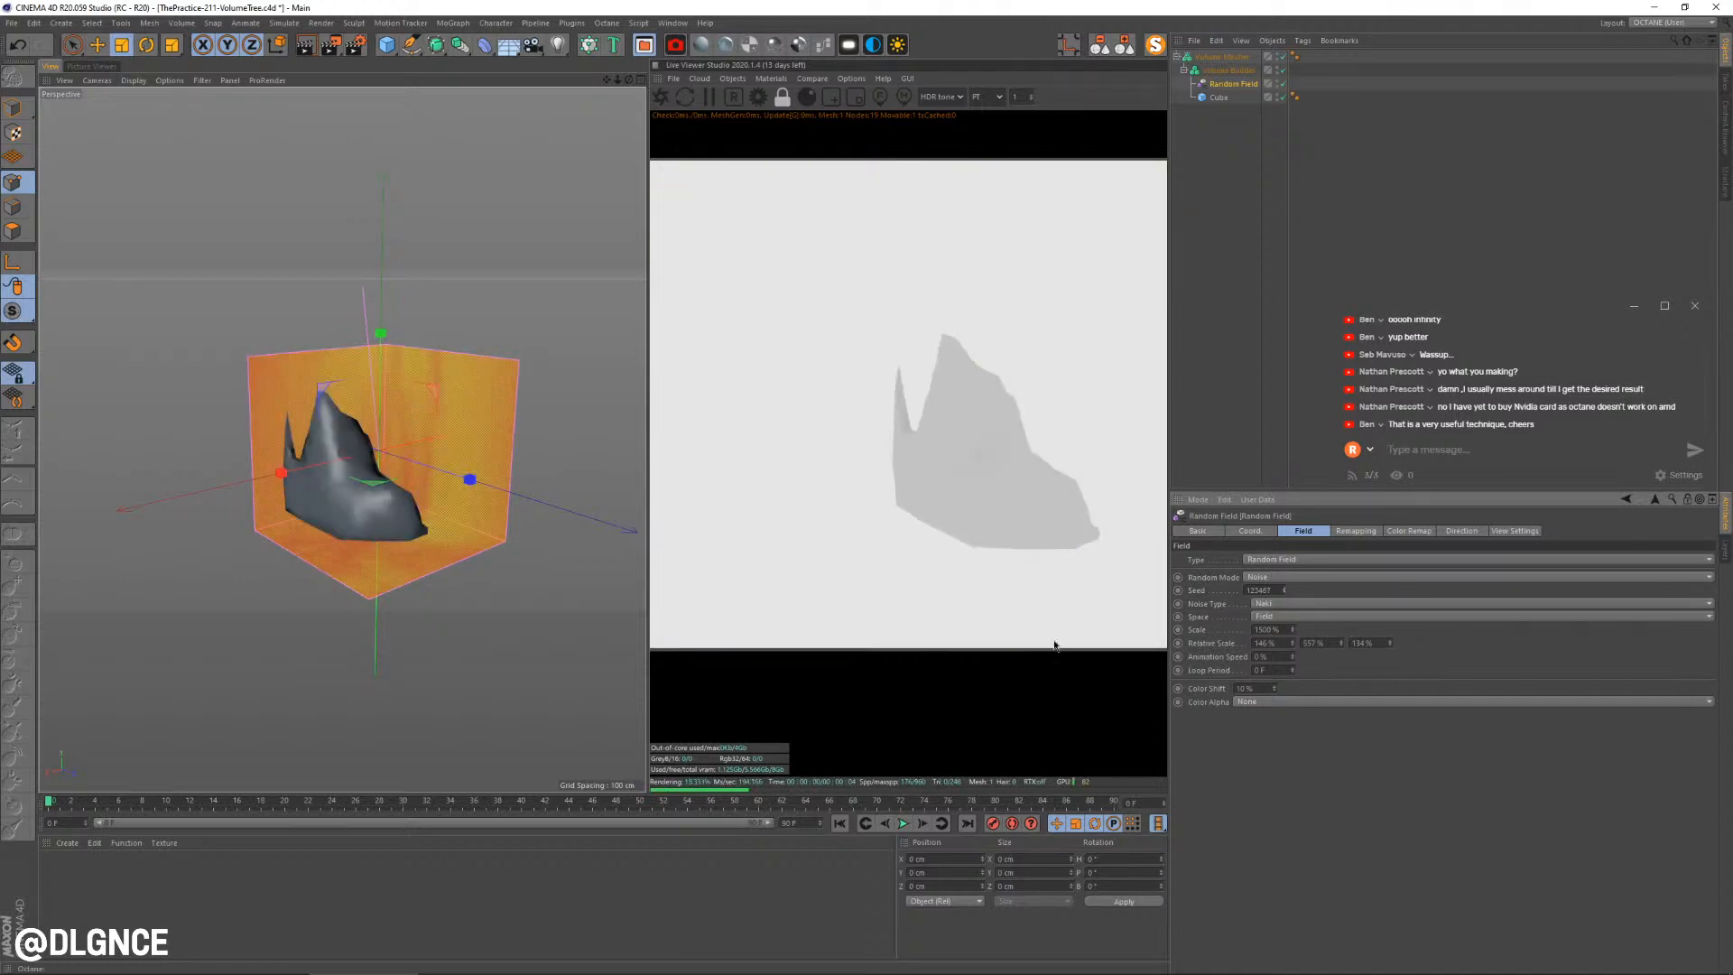
Lower the noise's relative scale along Z and change its noise type to Stupl
left_click_drag(498, 572, 579, 646, "alt")
left_click_drag(1390, 642, 1389, 733)
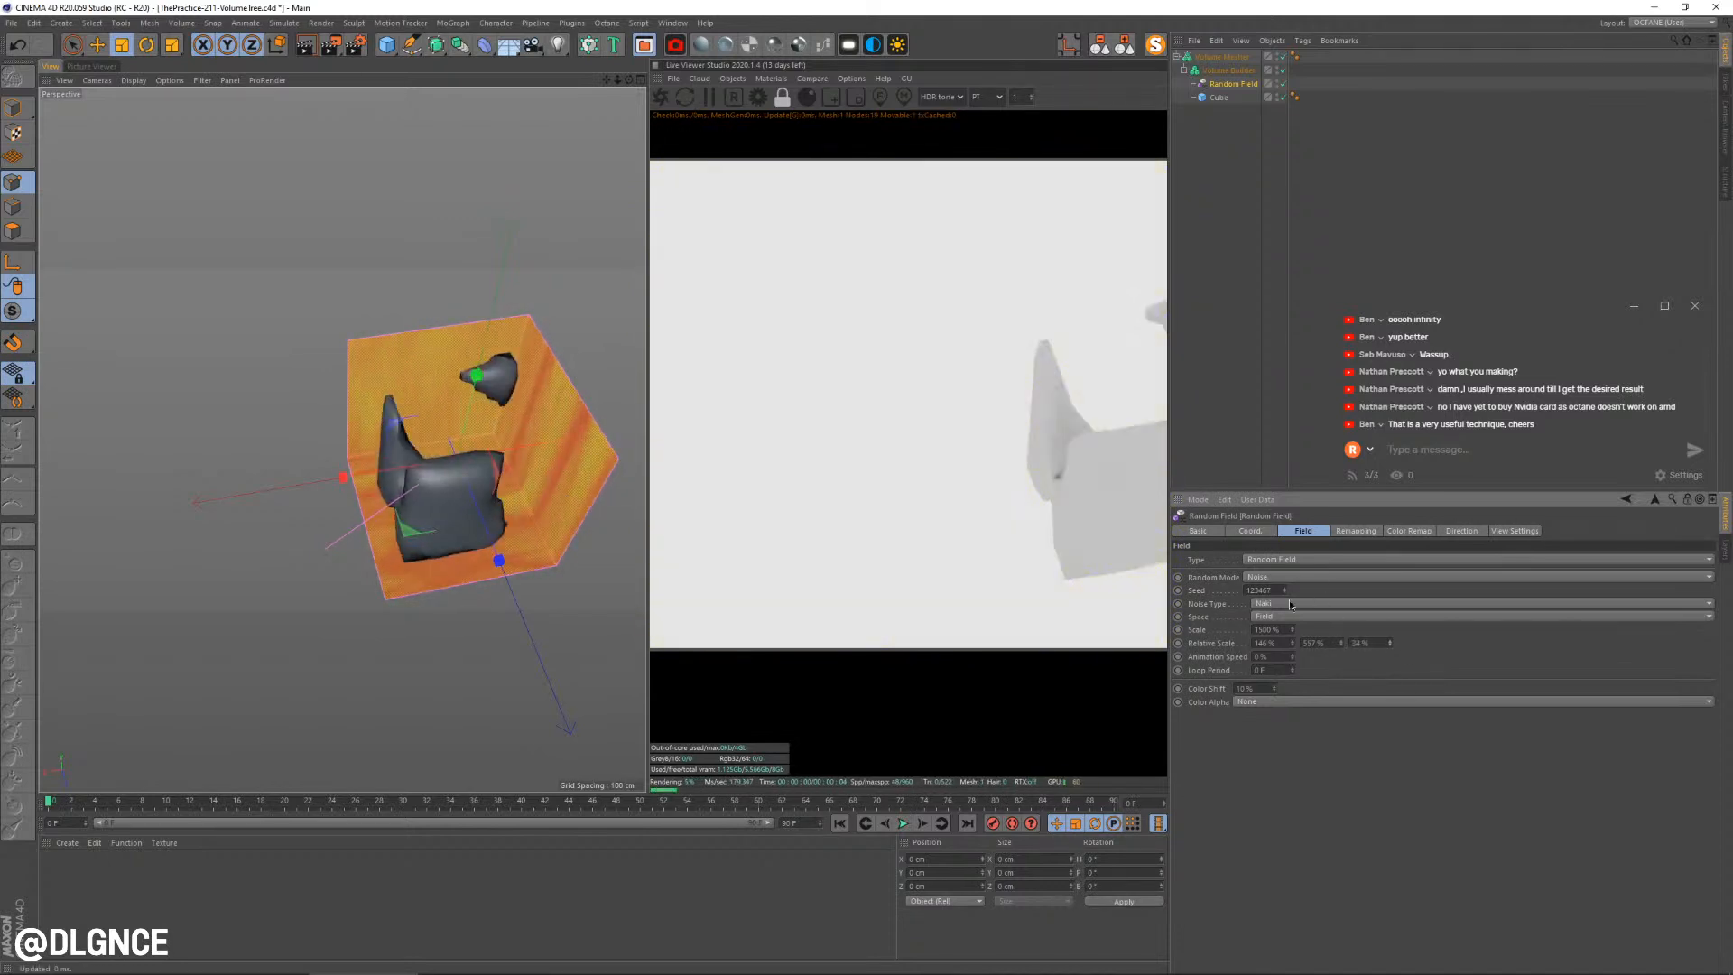
left_click(1290, 603)
left_click(1273, 449)
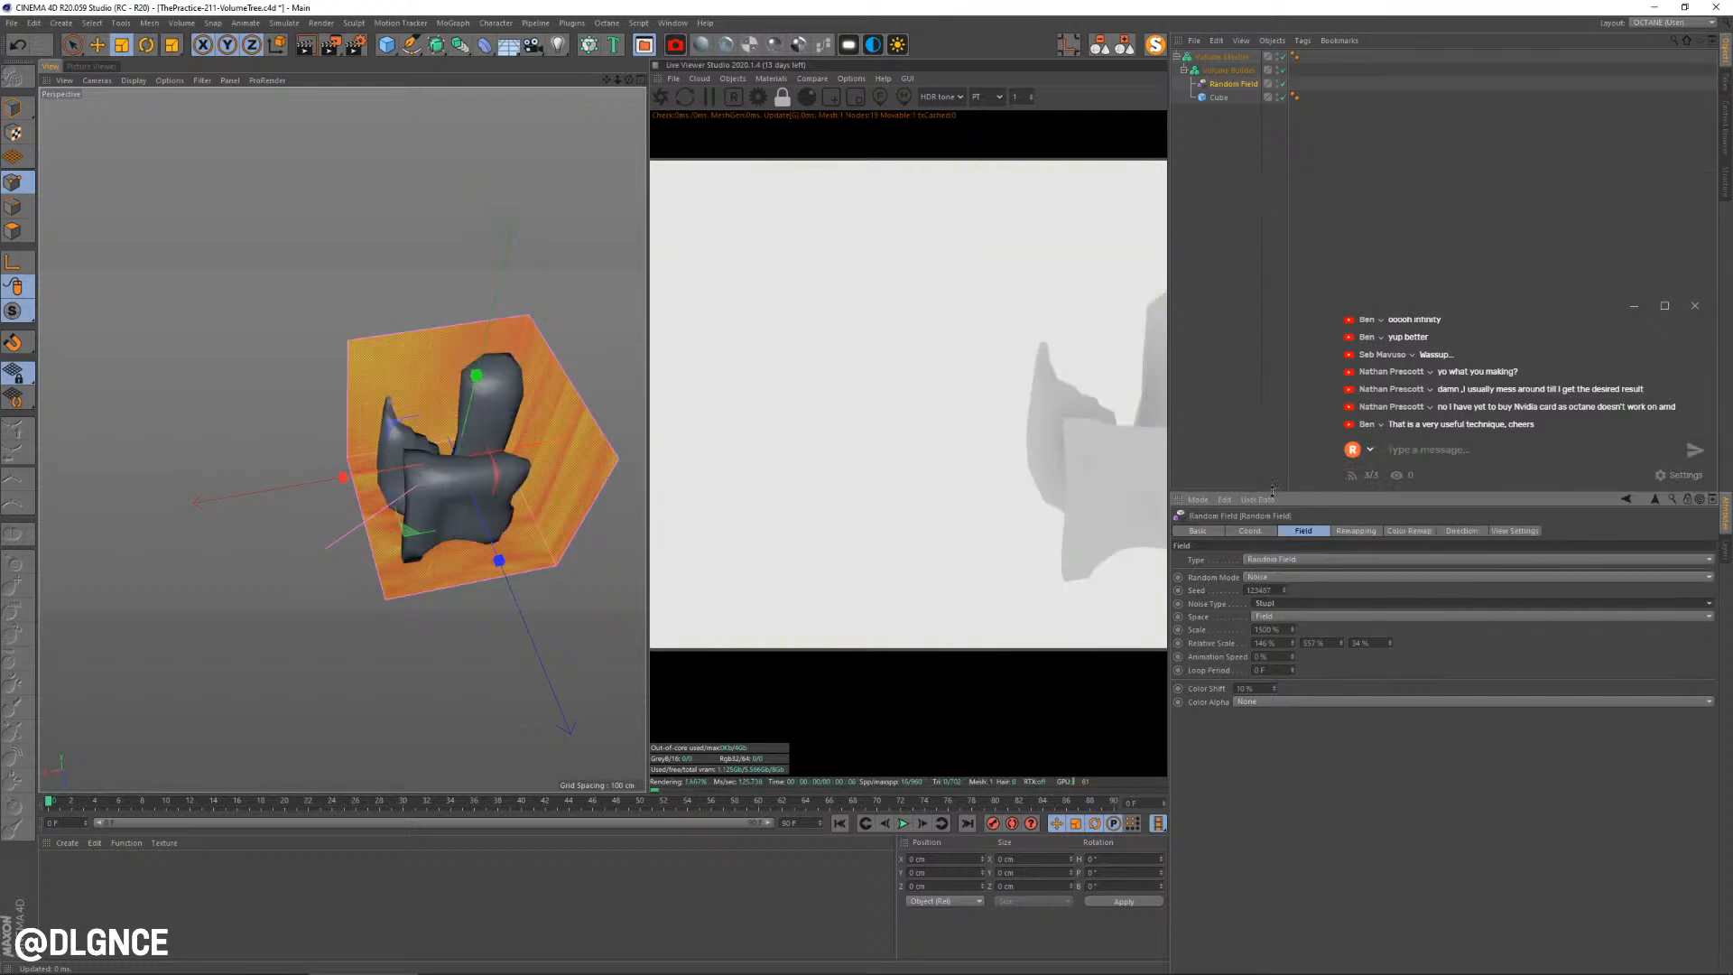
Change the Random Field's noise type to Nutous and set its relative scale to 100% on all three axes
left_click_drag(427, 541, 397, 433, "alt")
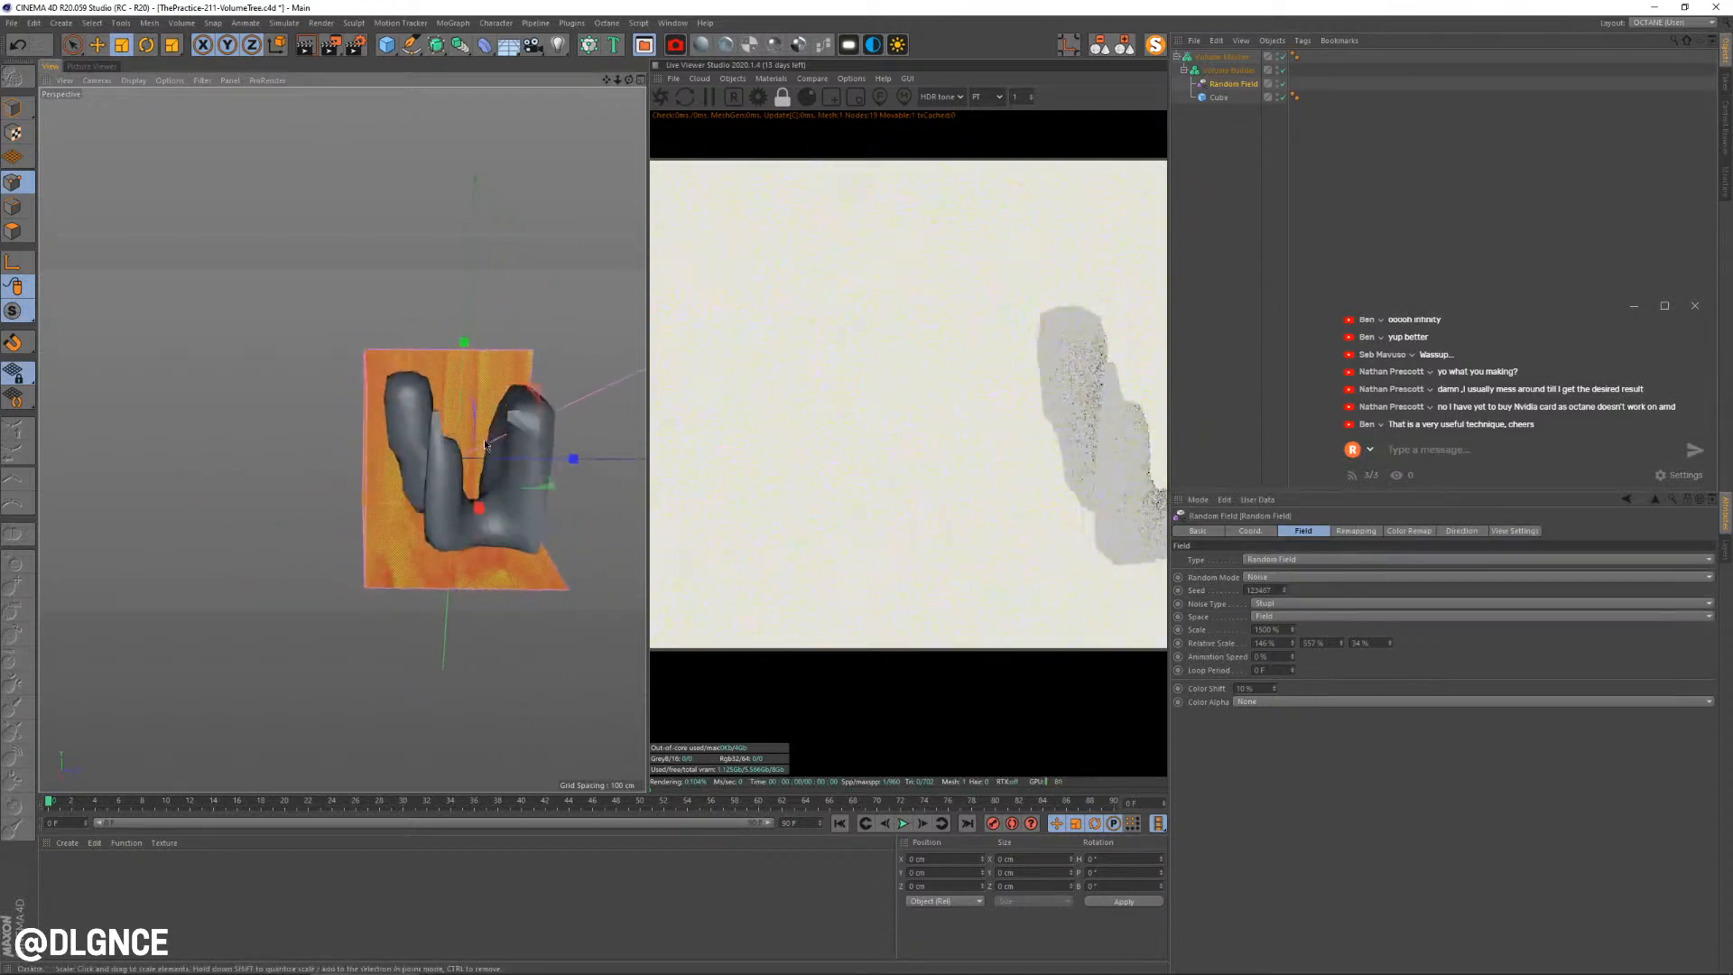
left_click(1296, 603)
left_click(1276, 384)
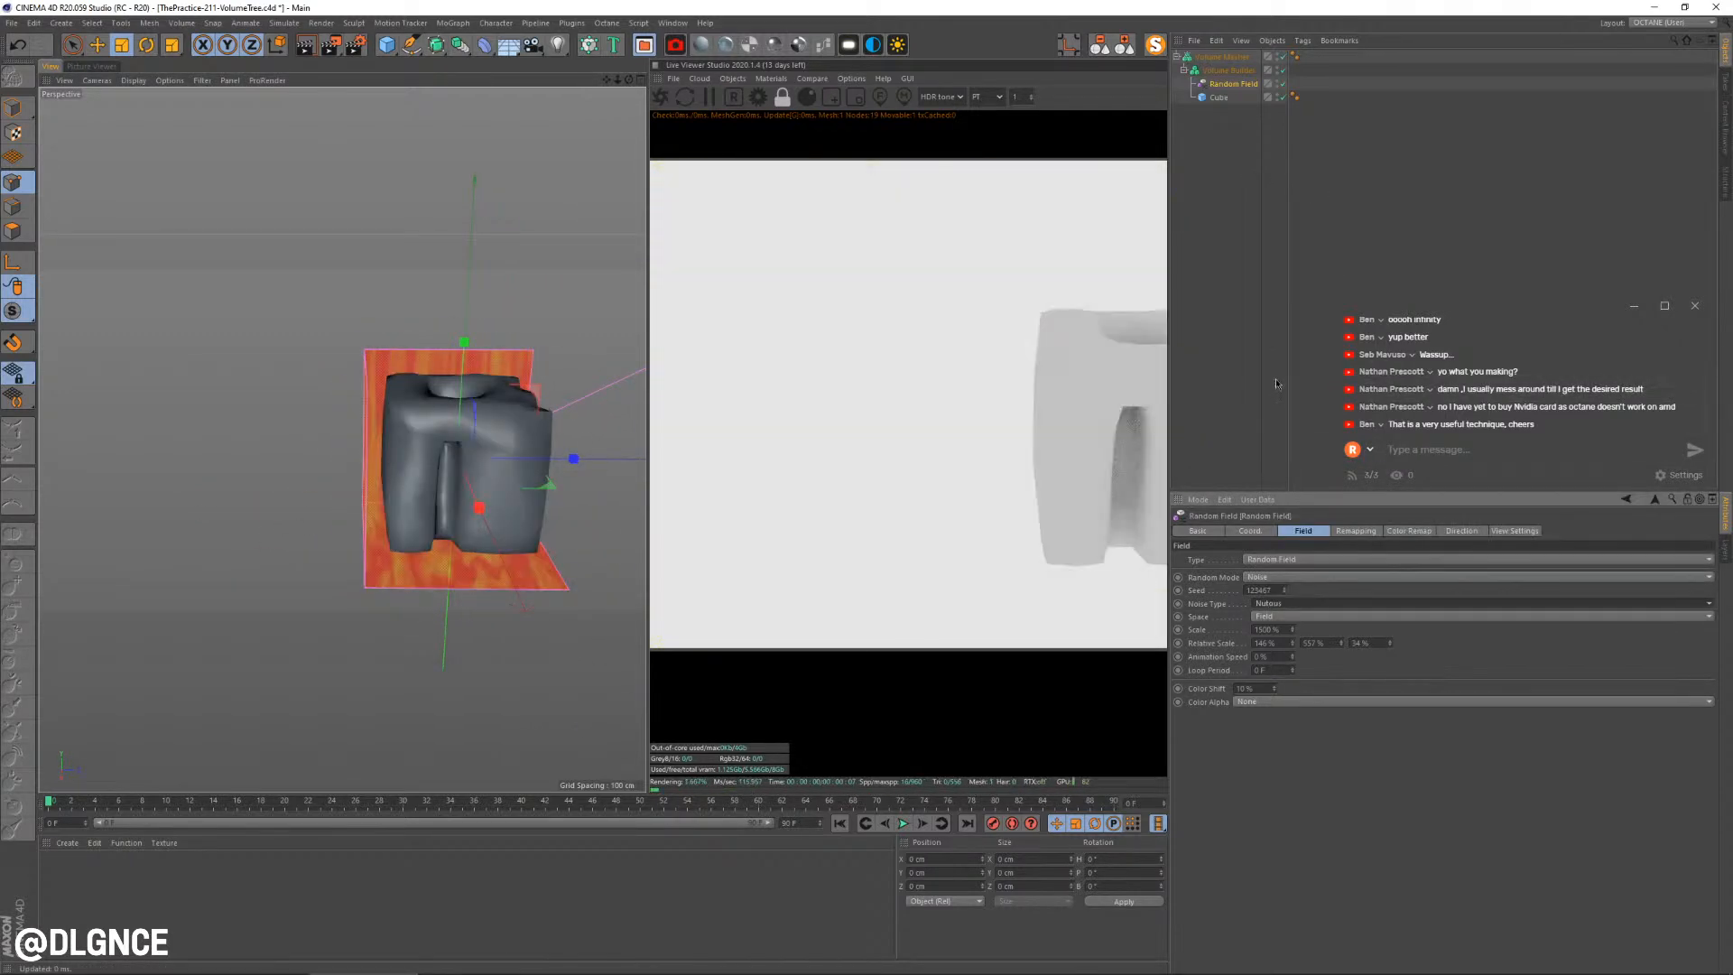
left_click(1280, 643)
type("100")
key("Tab")
type("100")
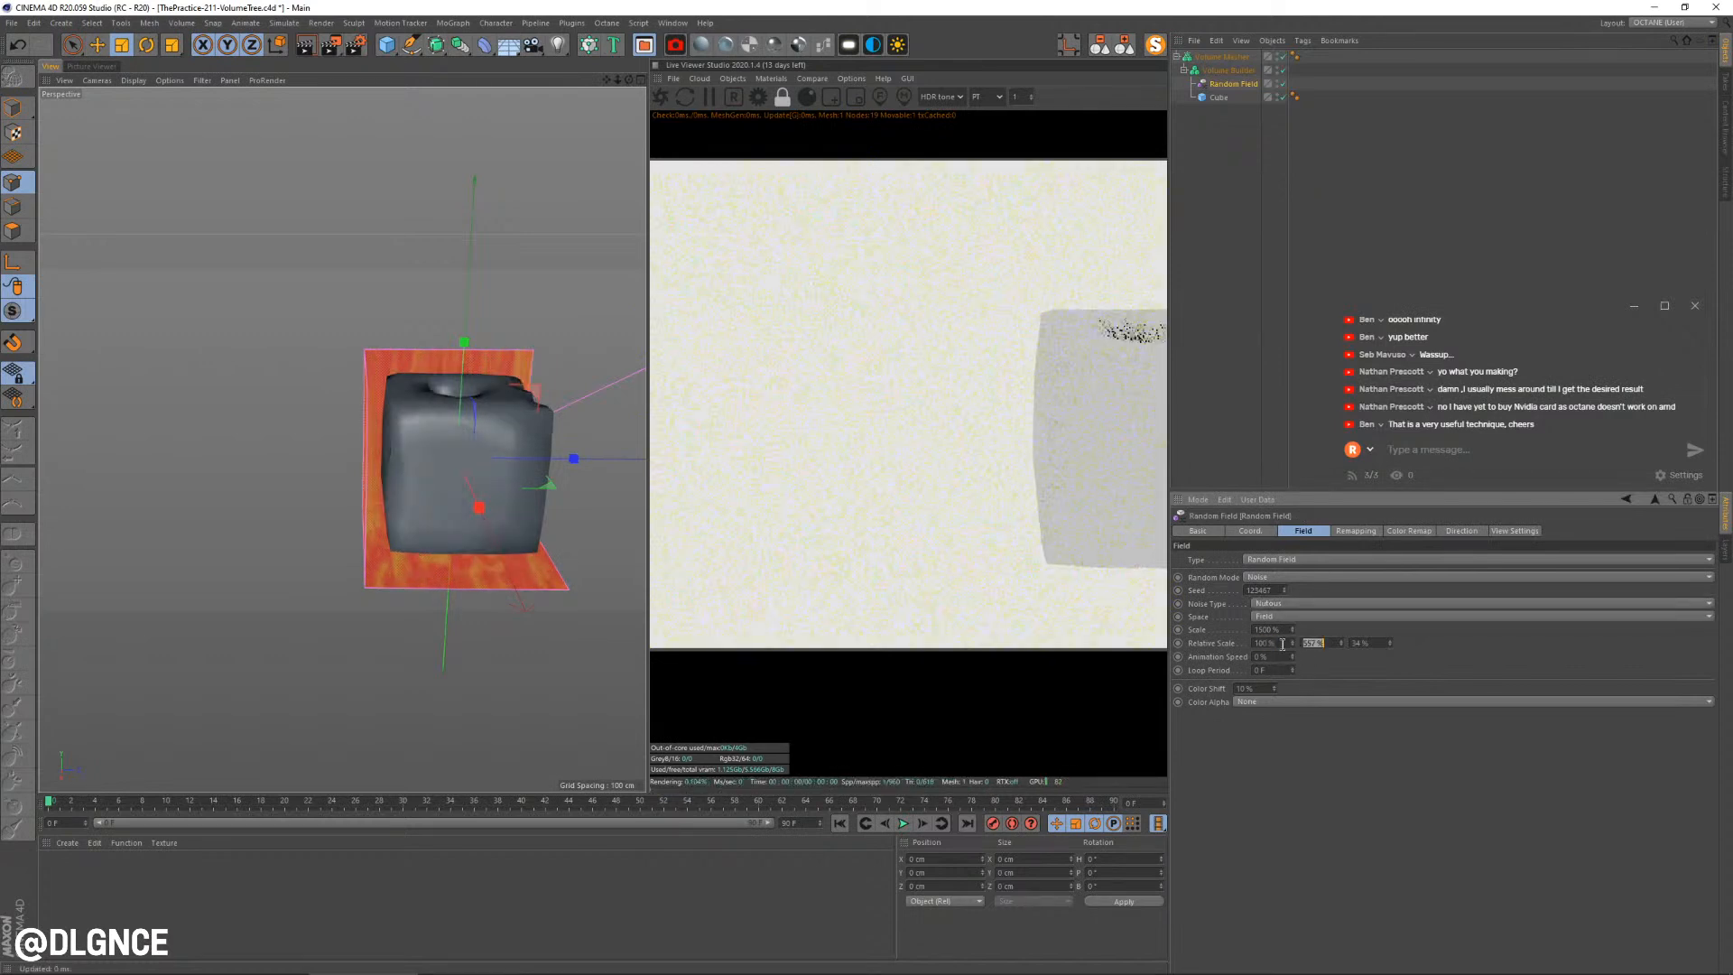
key("Tab")
type("100")
key("Tab")
left_click_drag(303, 504, 379, 542, "alt")
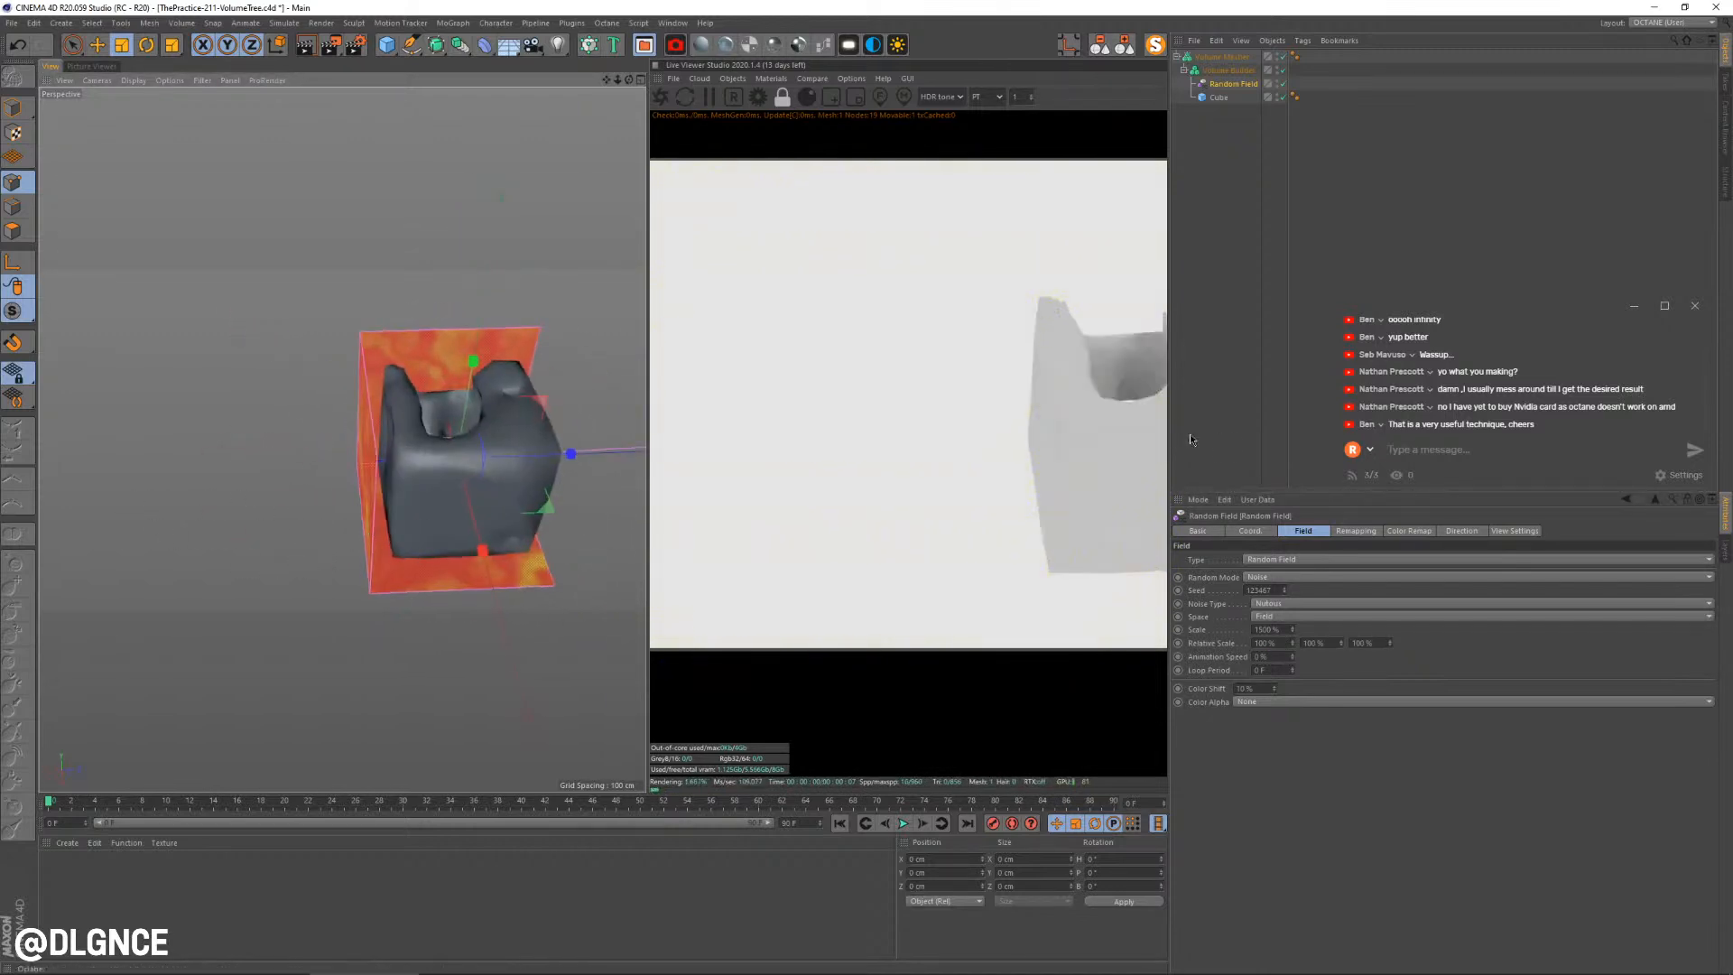
Try the VL Noise type with a different noise scale, and undo the scale change
left_click(1287, 600)
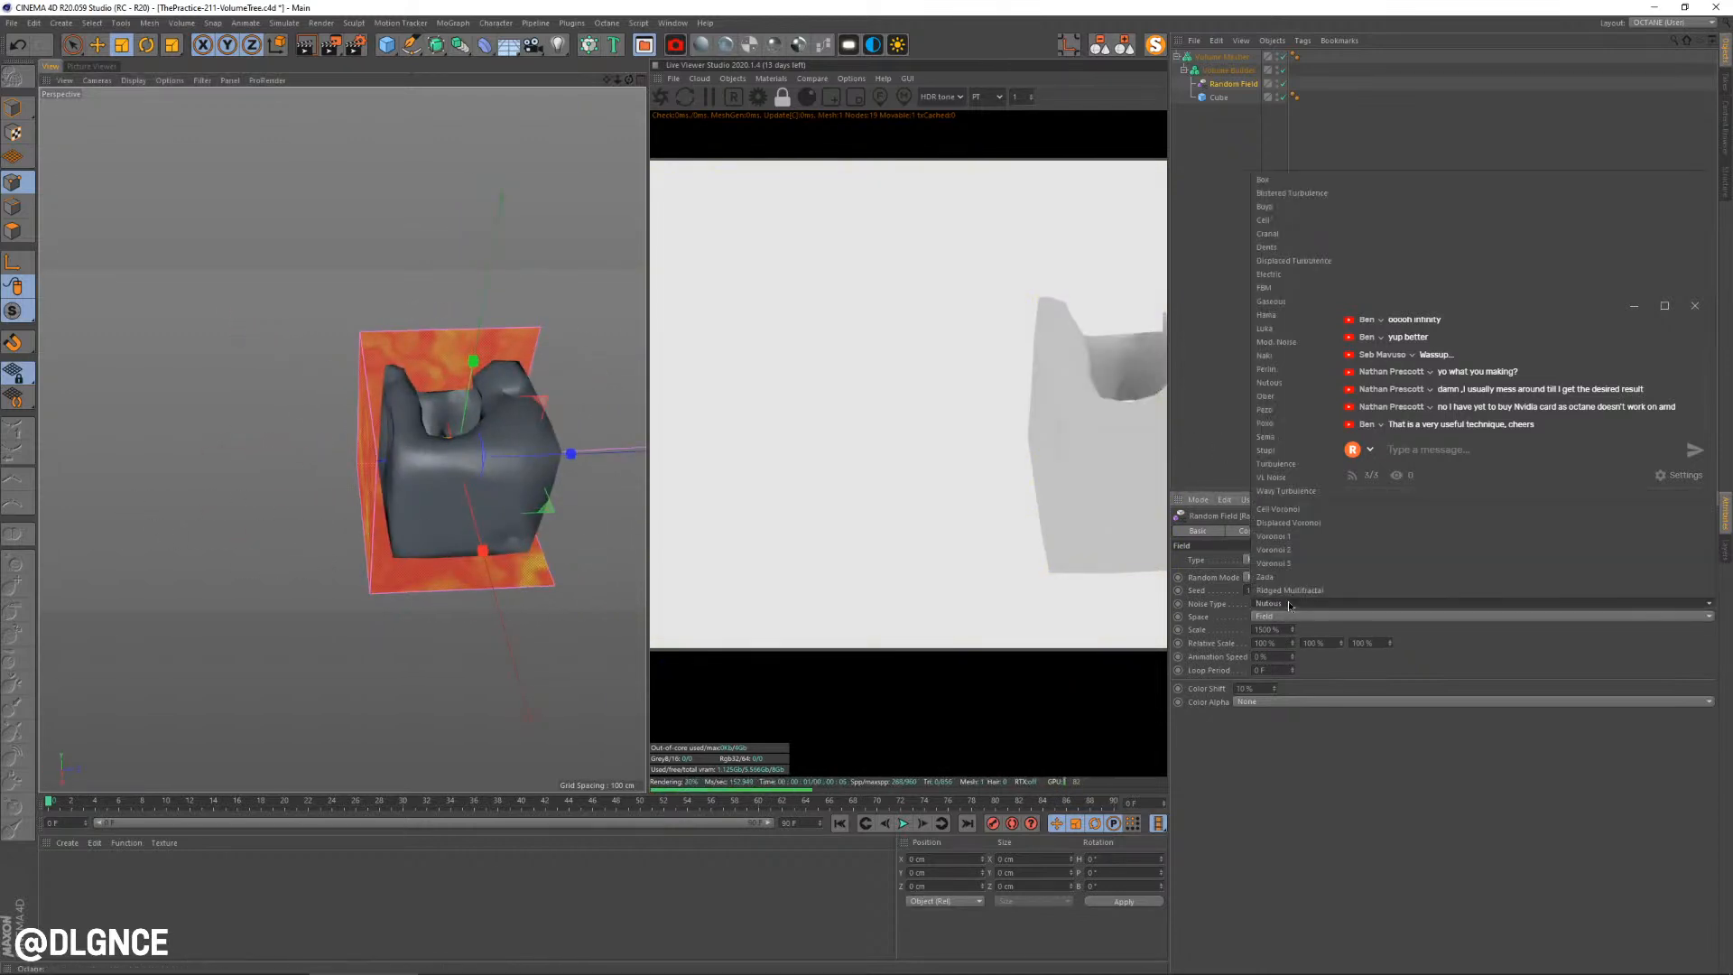
left_click(1290, 478)
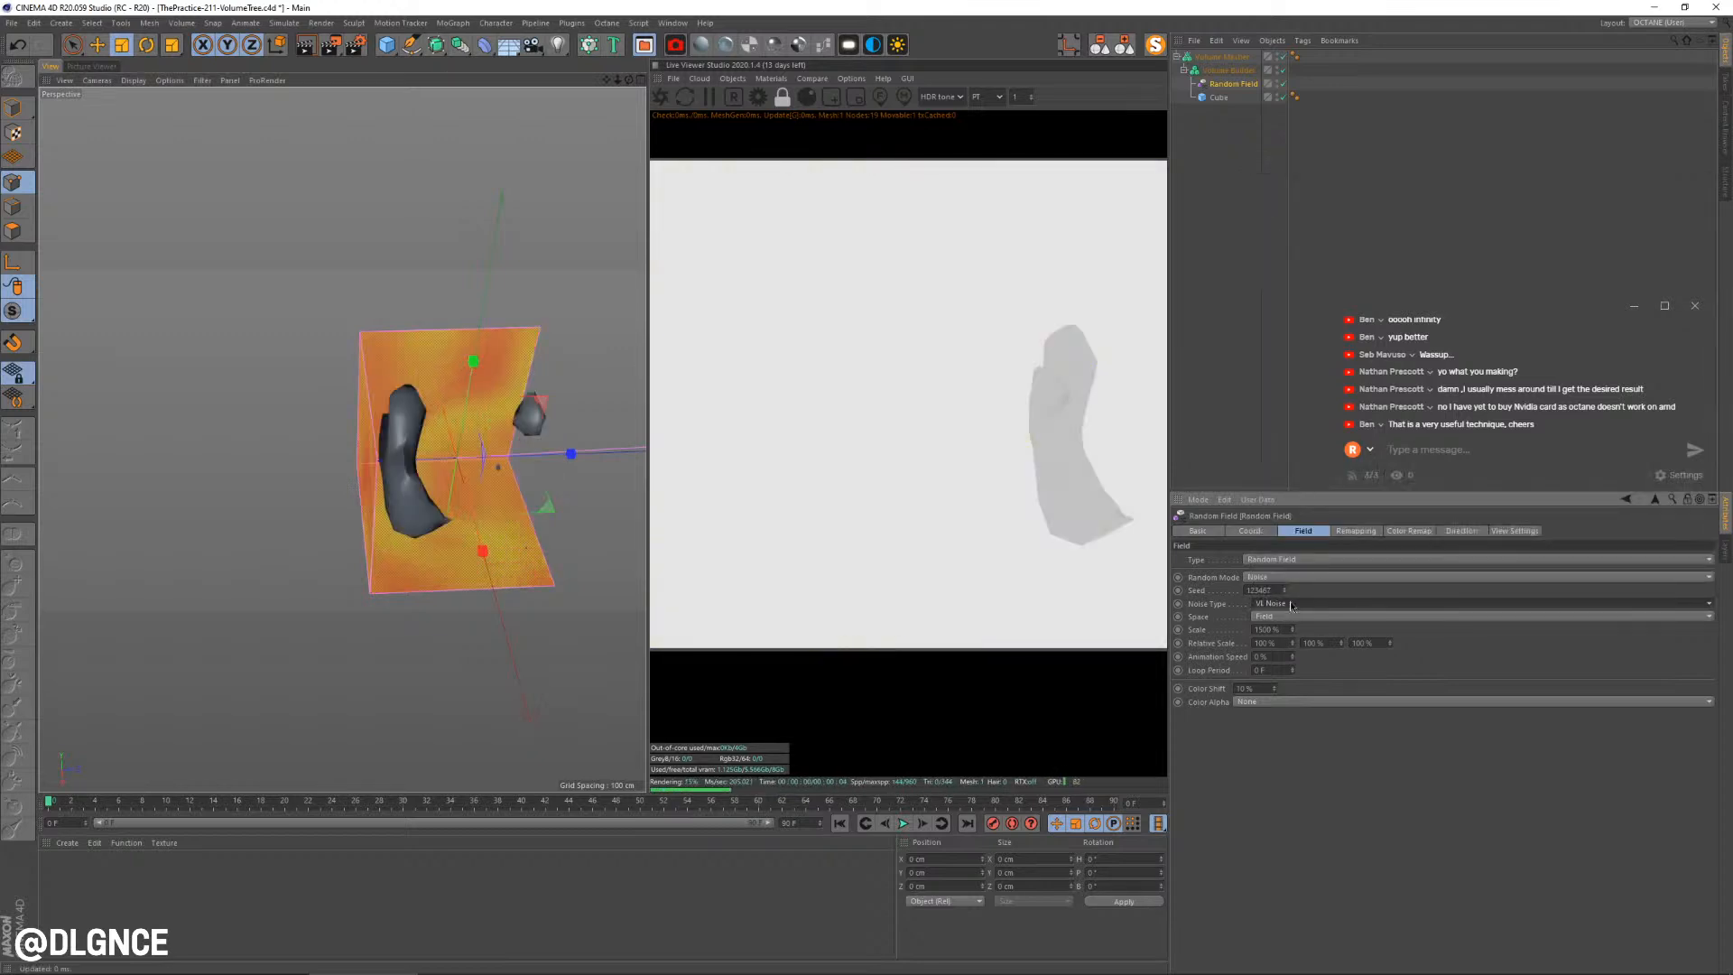
left_click_drag(1291, 629, 1291, 718)
key("ctrl+z")
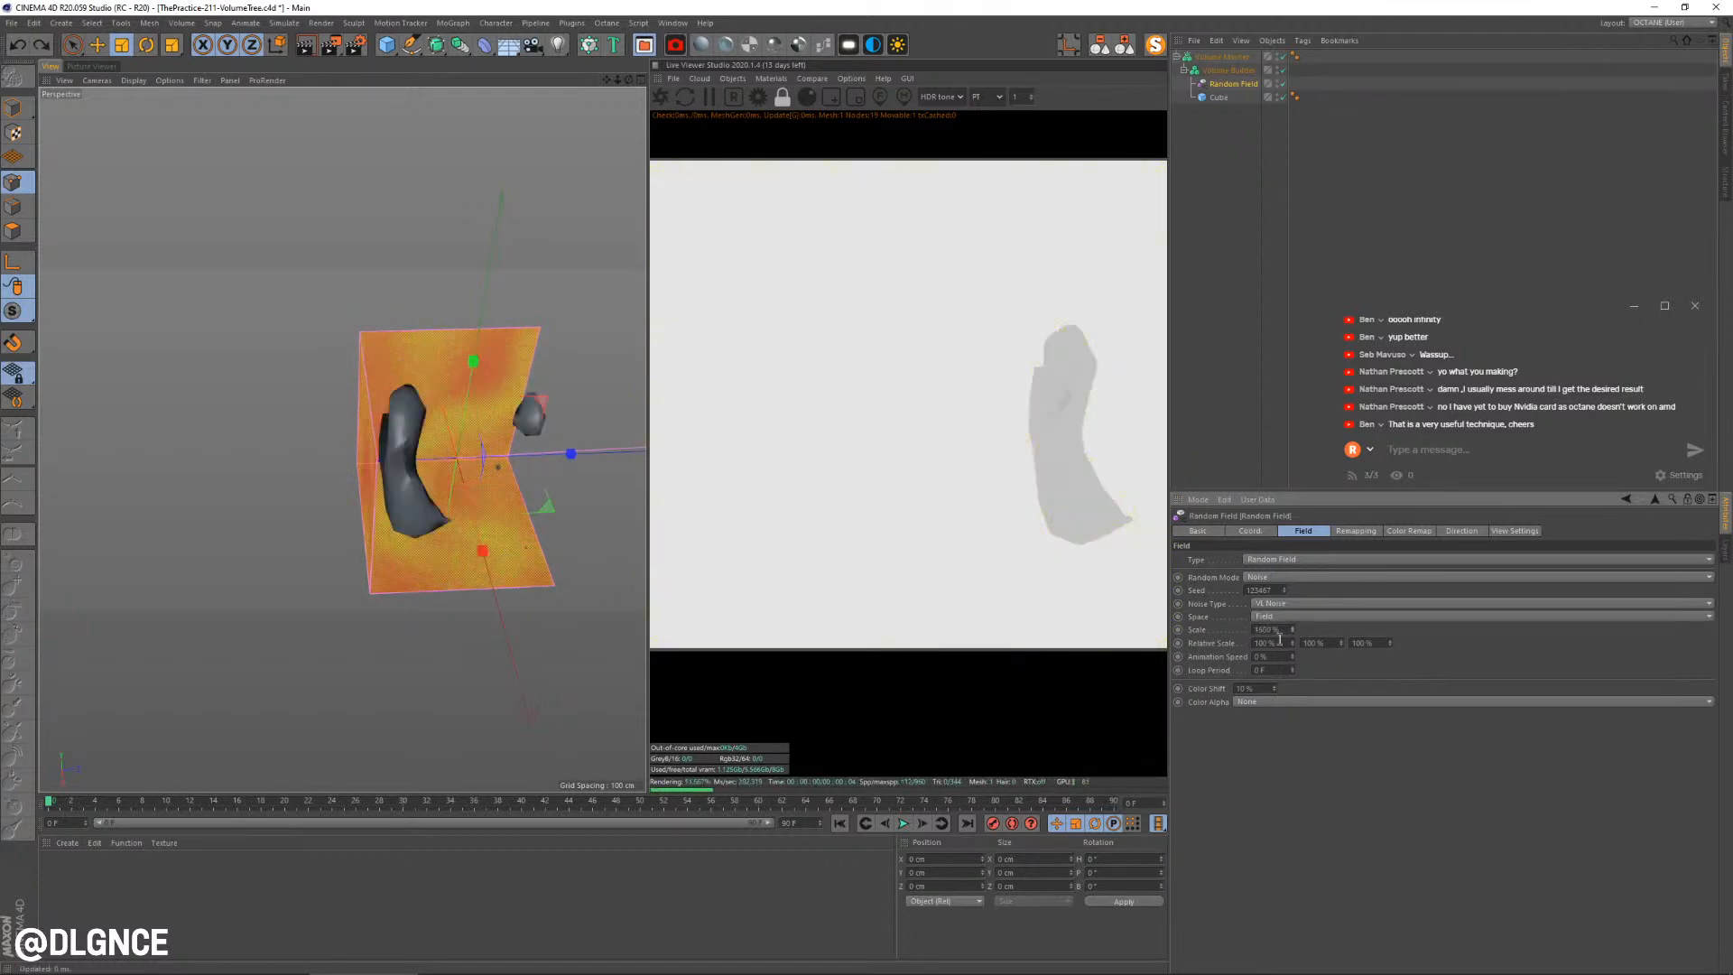
Change the Random Field's noise type to Sema and check the carved shape from several angles
left_click(1295, 610)
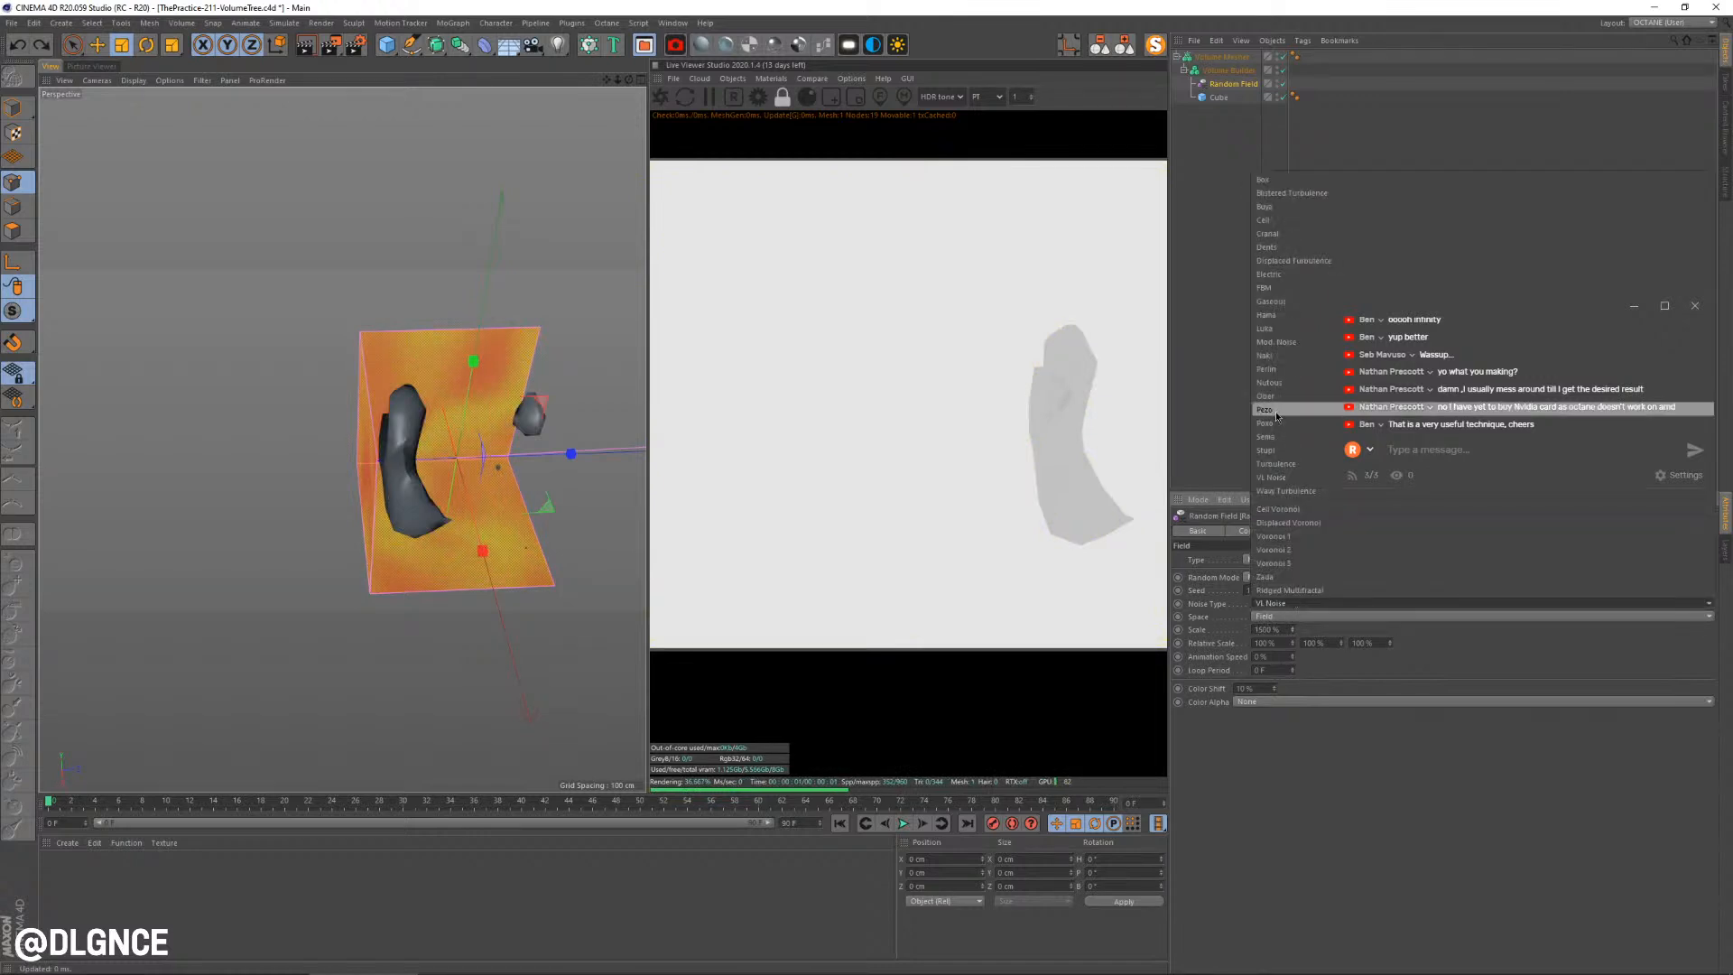
left_click(1269, 442)
left_click_drag(408, 544, 327, 435, "alt")
left_click_drag(429, 517, 524, 506, "alt")
Set the Random Field's remapping inner offset to about 58% and its minimum to about 41%
left_click(1356, 532)
left_click_drag(1281, 653, 1498, 632)
left_click_drag(1281, 673, 1410, 665)
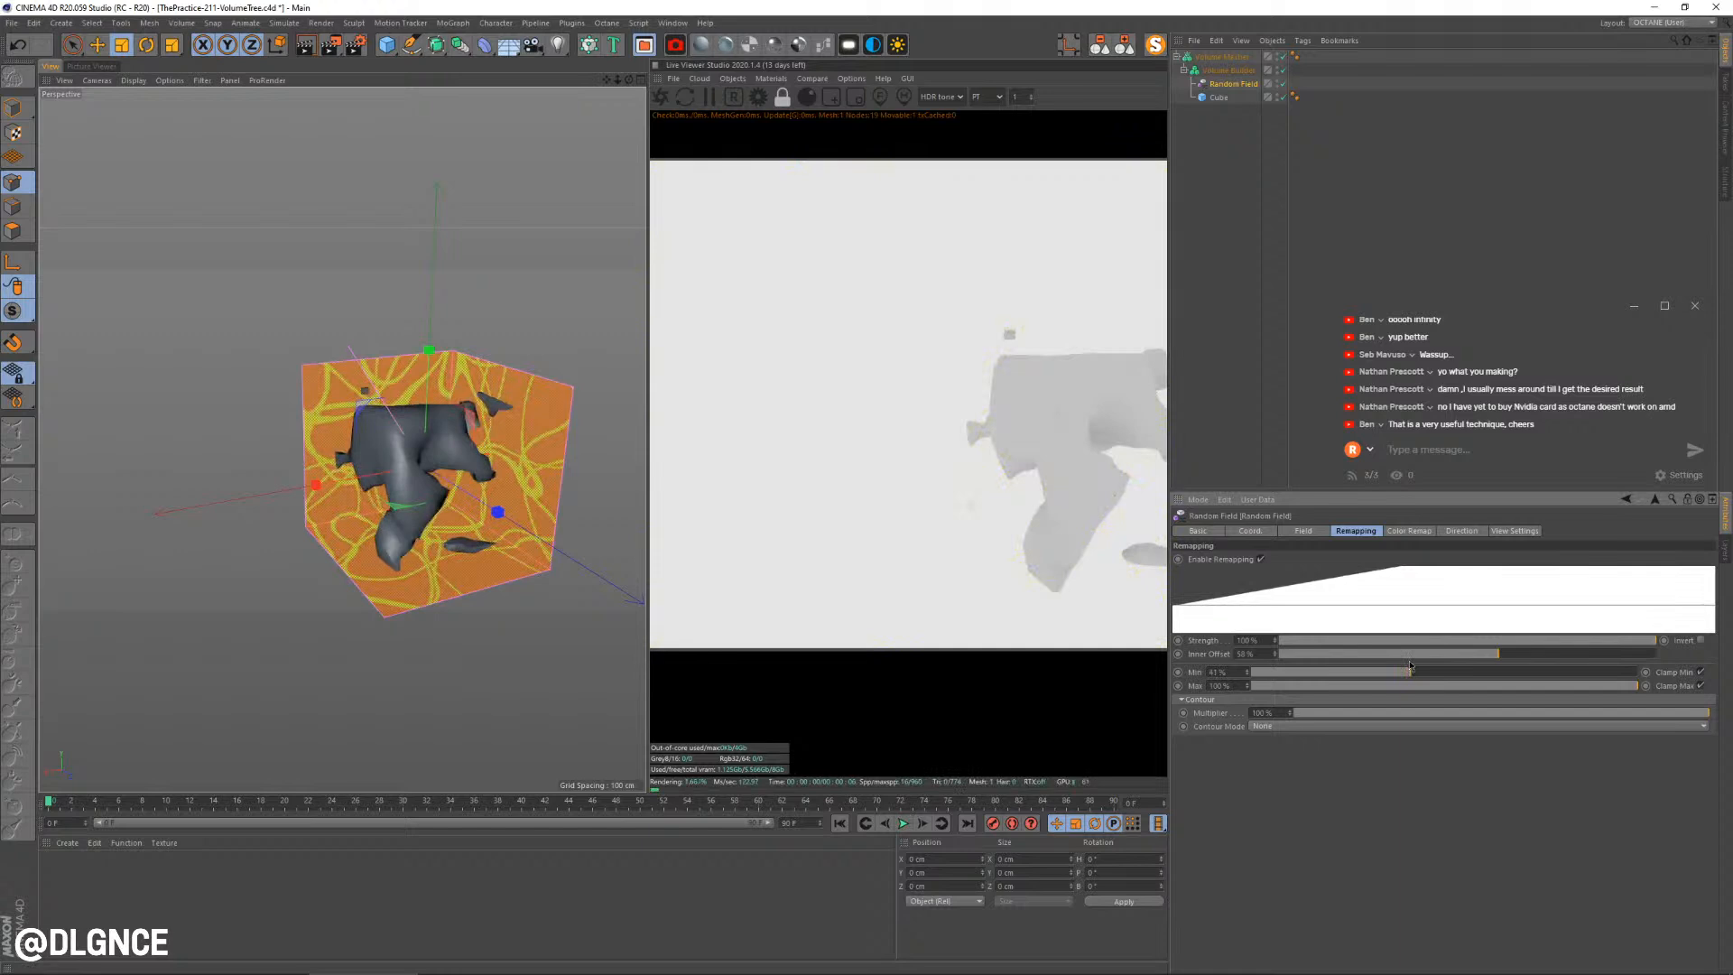
left_click_drag(462, 551, 542, 528, "alt")
Try a surface threshold of 1.0 on the Volume Builder, and undo it
left_click(1227, 70)
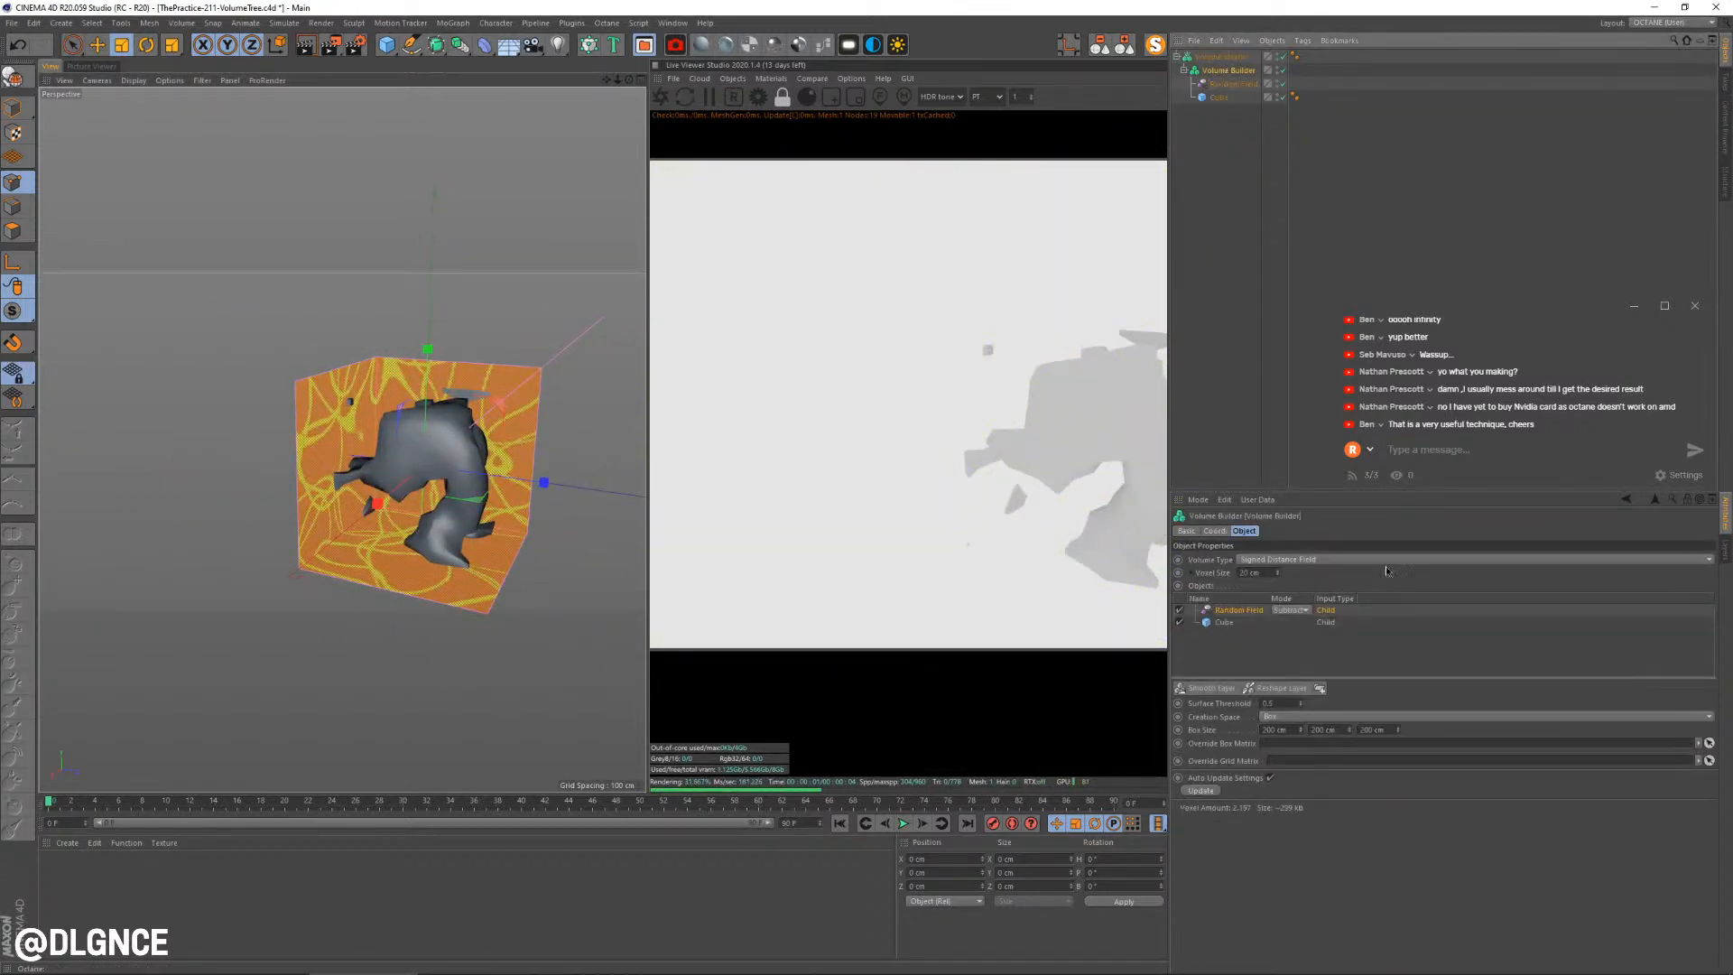
left_click_drag(1300, 705, 1301, 676)
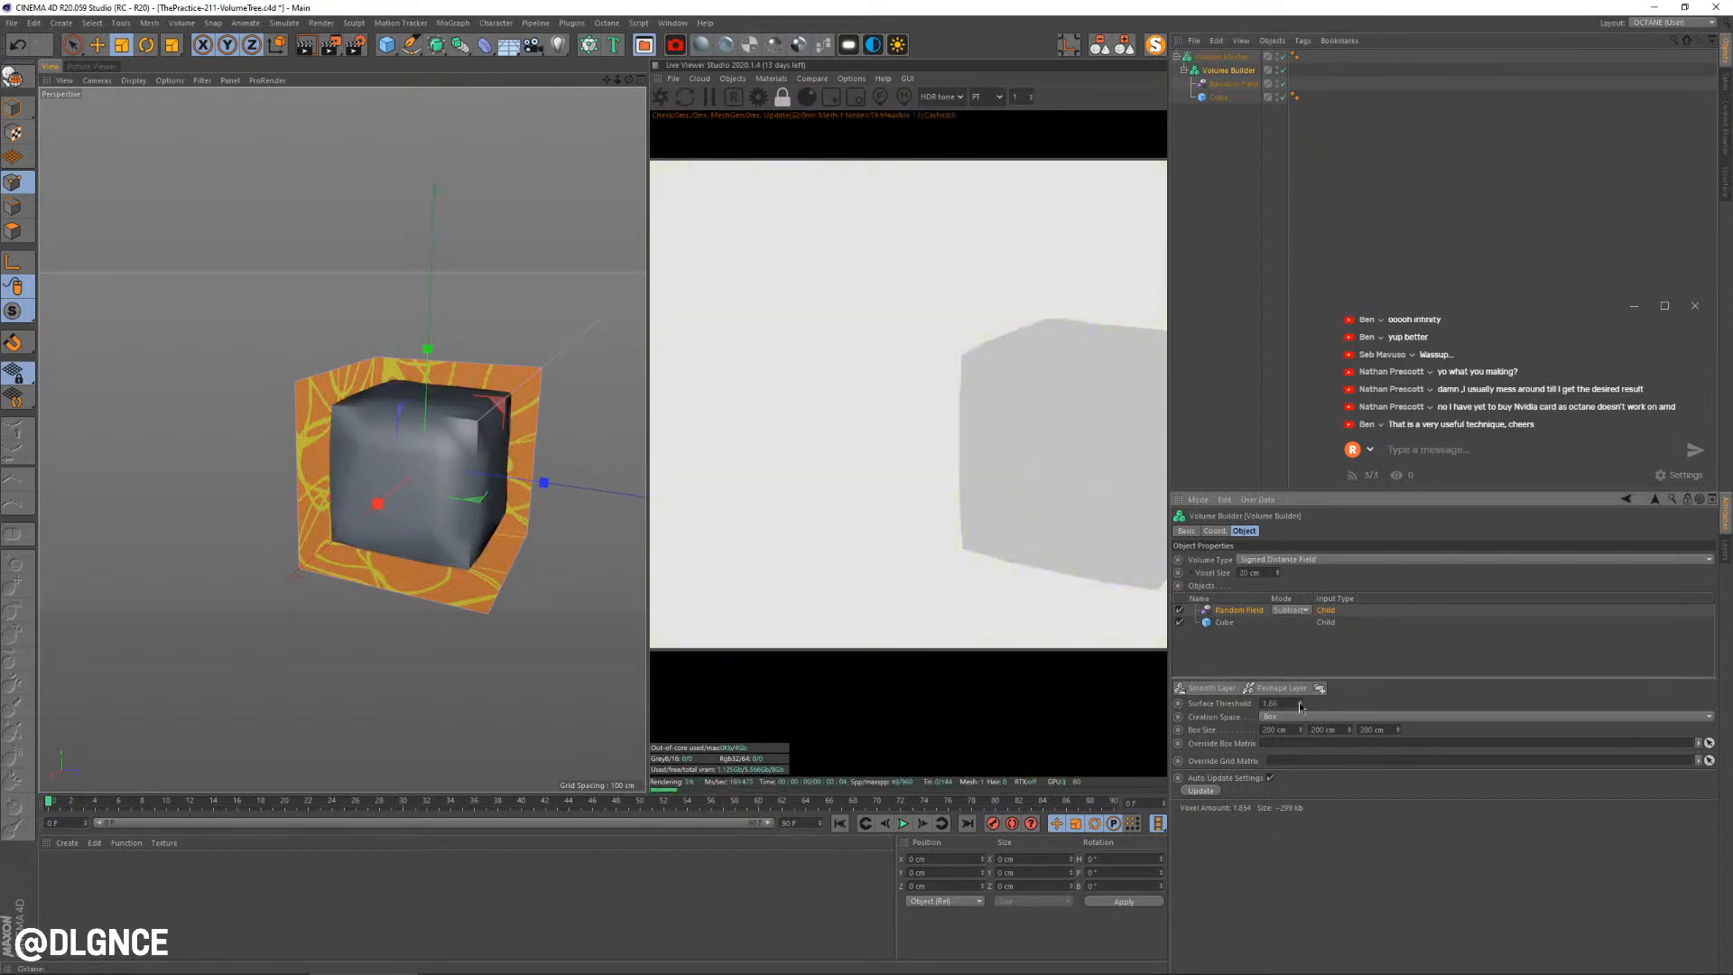
key("ctrl+z")
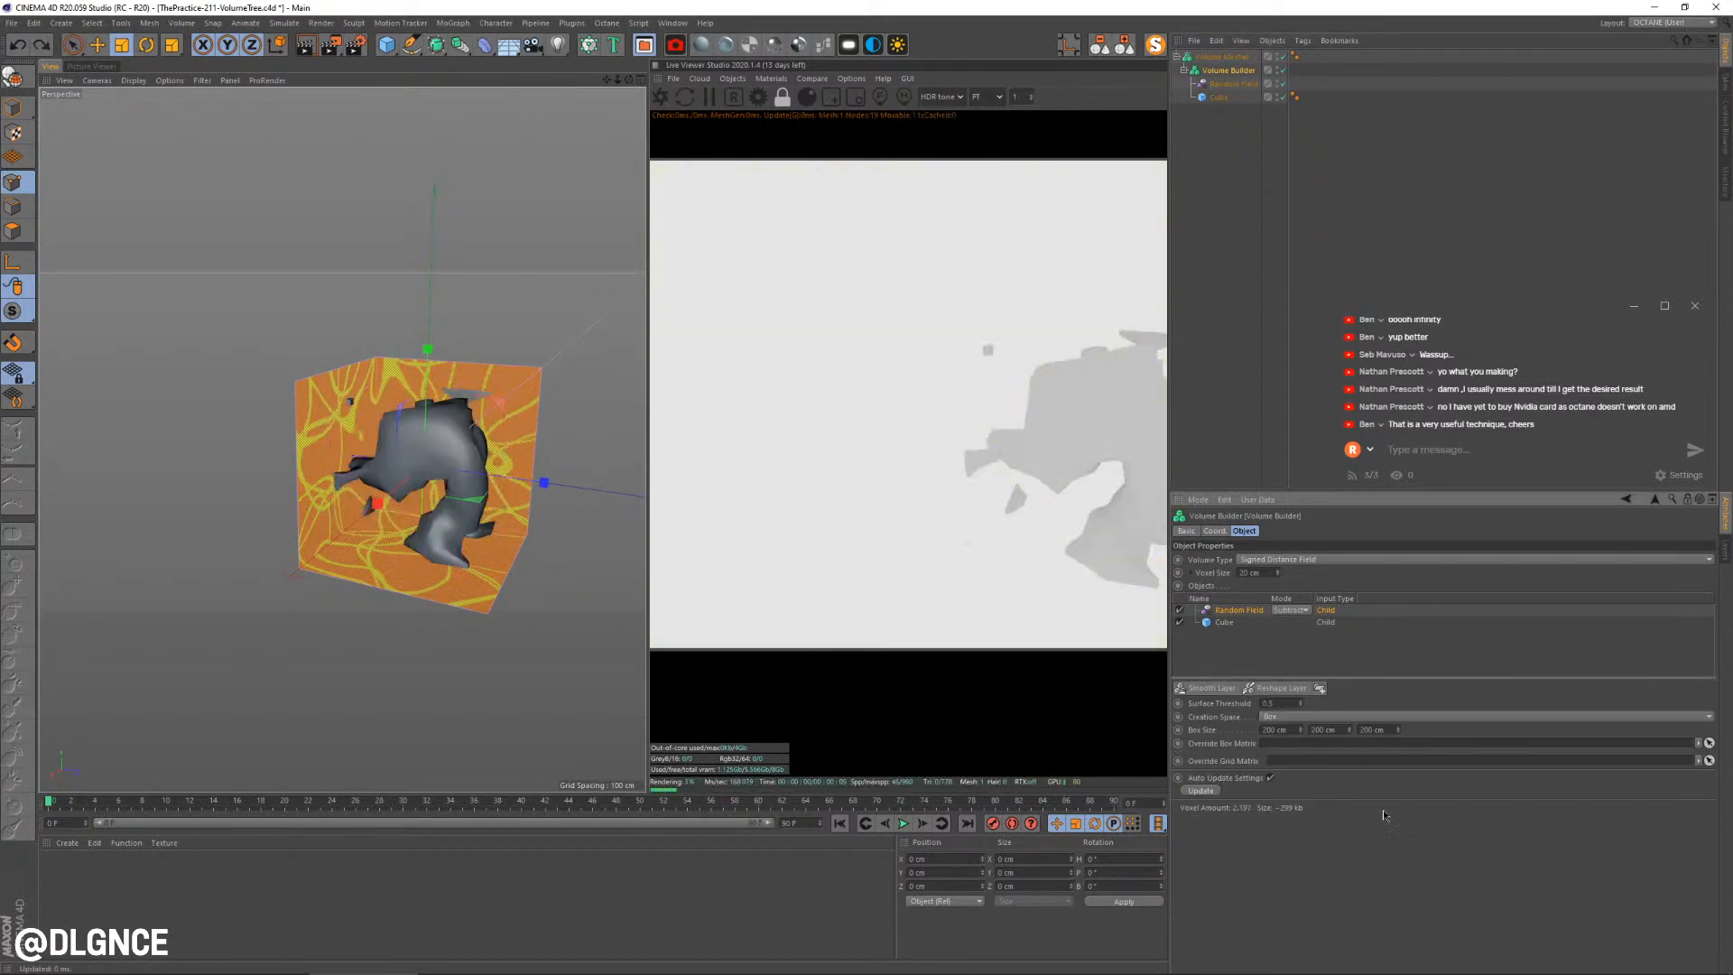
Flatten the cube to a height of about 73 cm and lower it to the bottom of the noise volume
left_click(1229, 85)
left_click(1217, 98)
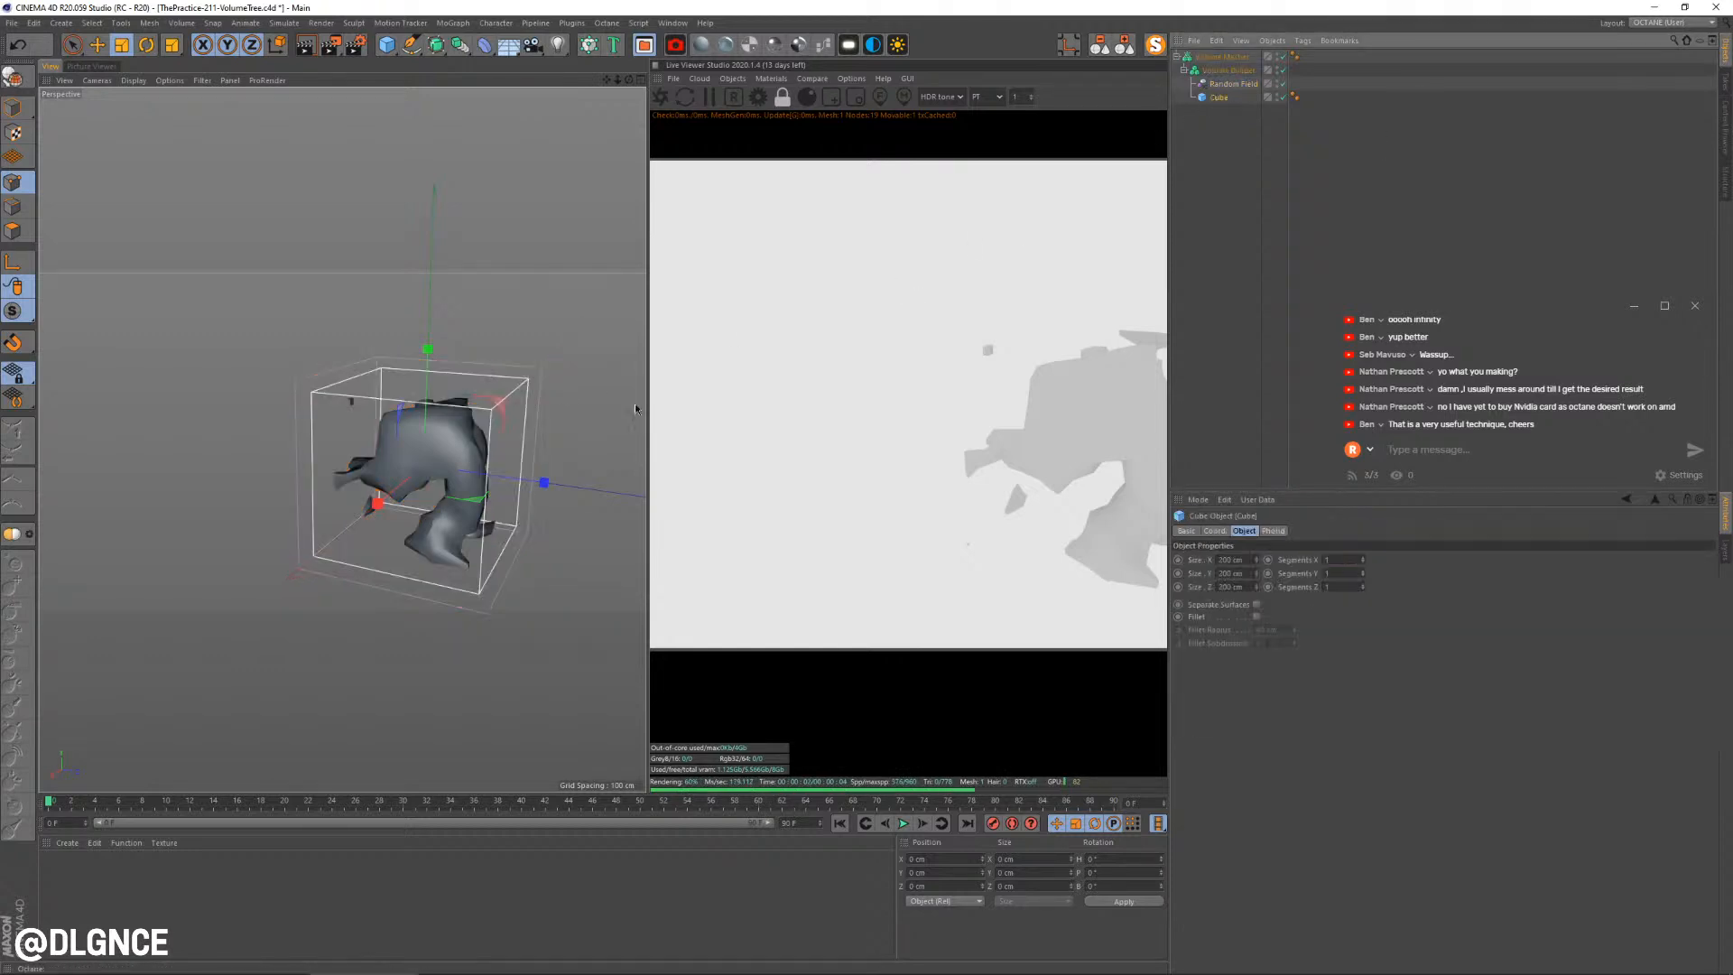
left_click(25, 114)
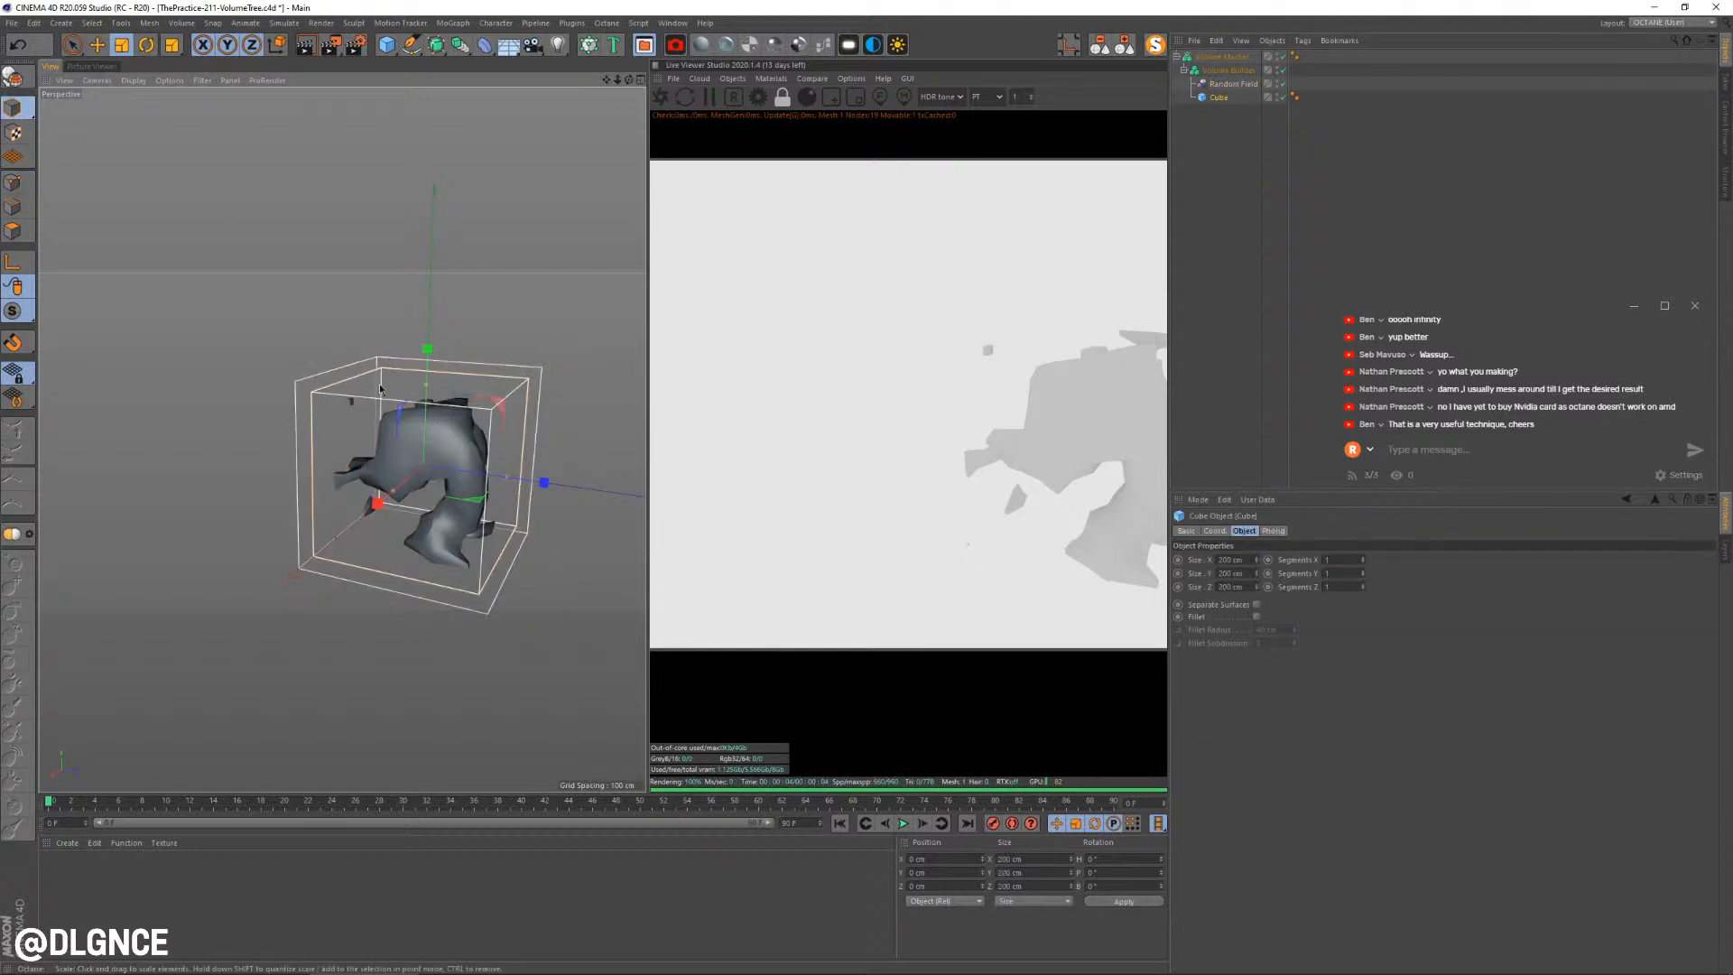
left_click_drag(425, 389, 425, 437)
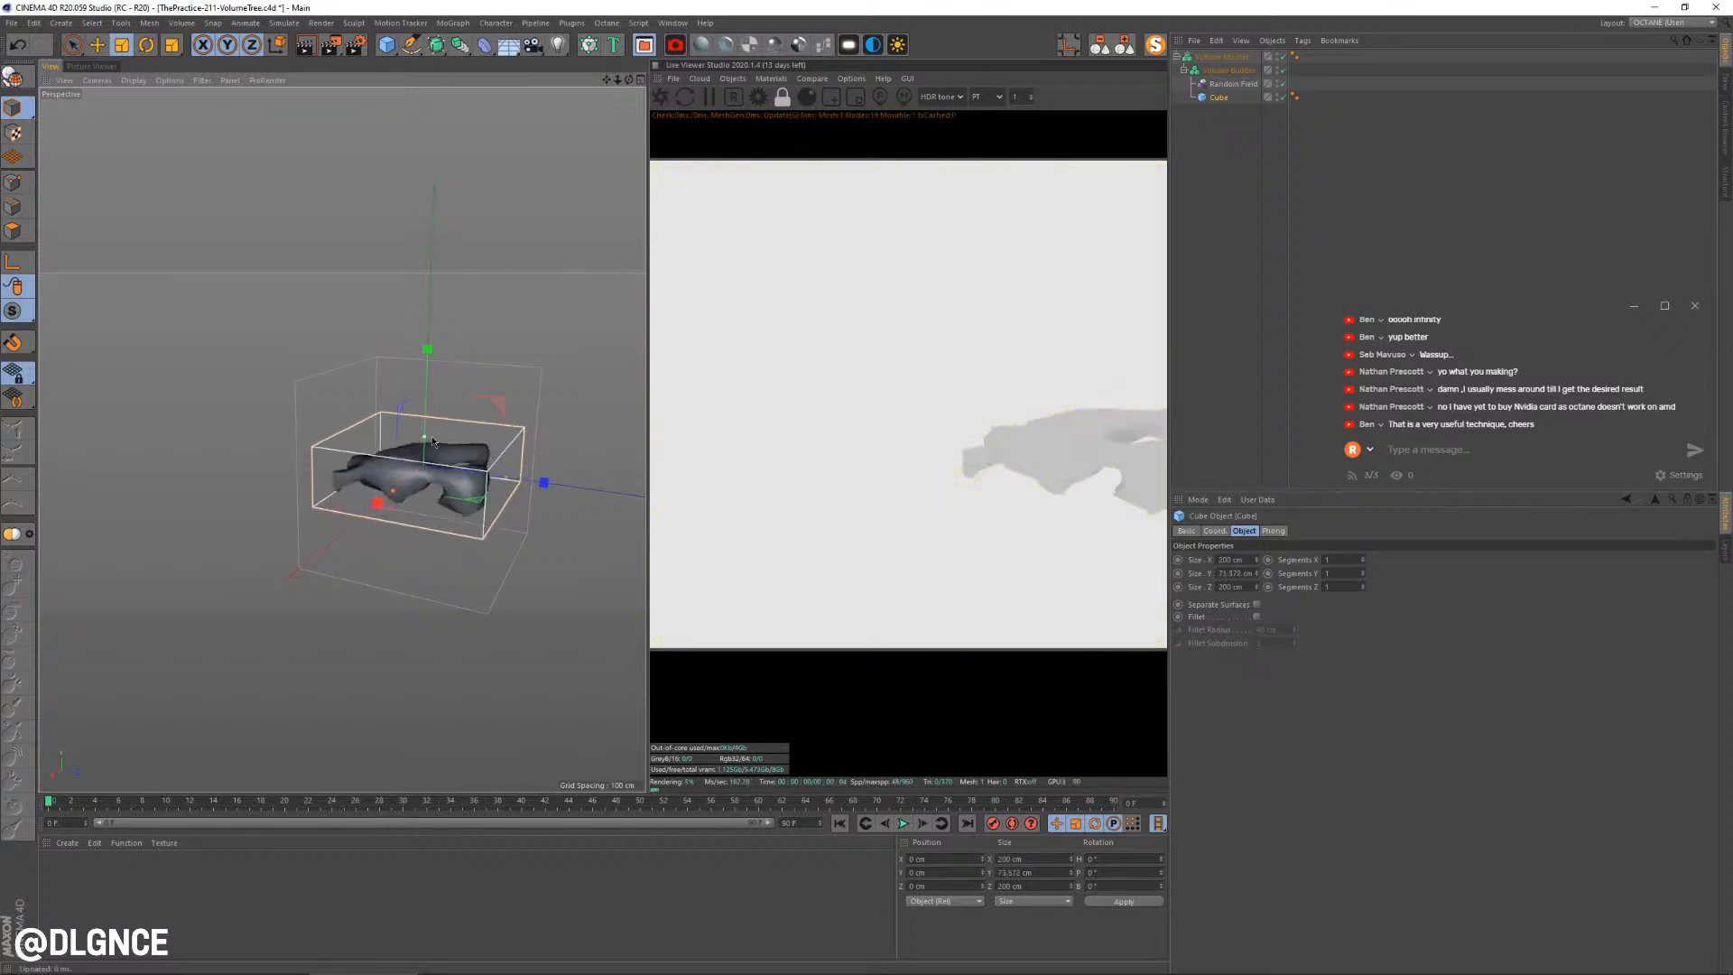
key("e")
left_click_drag(427, 355, 429, 435)
left_click_drag(459, 521, 291, 489, "alt")
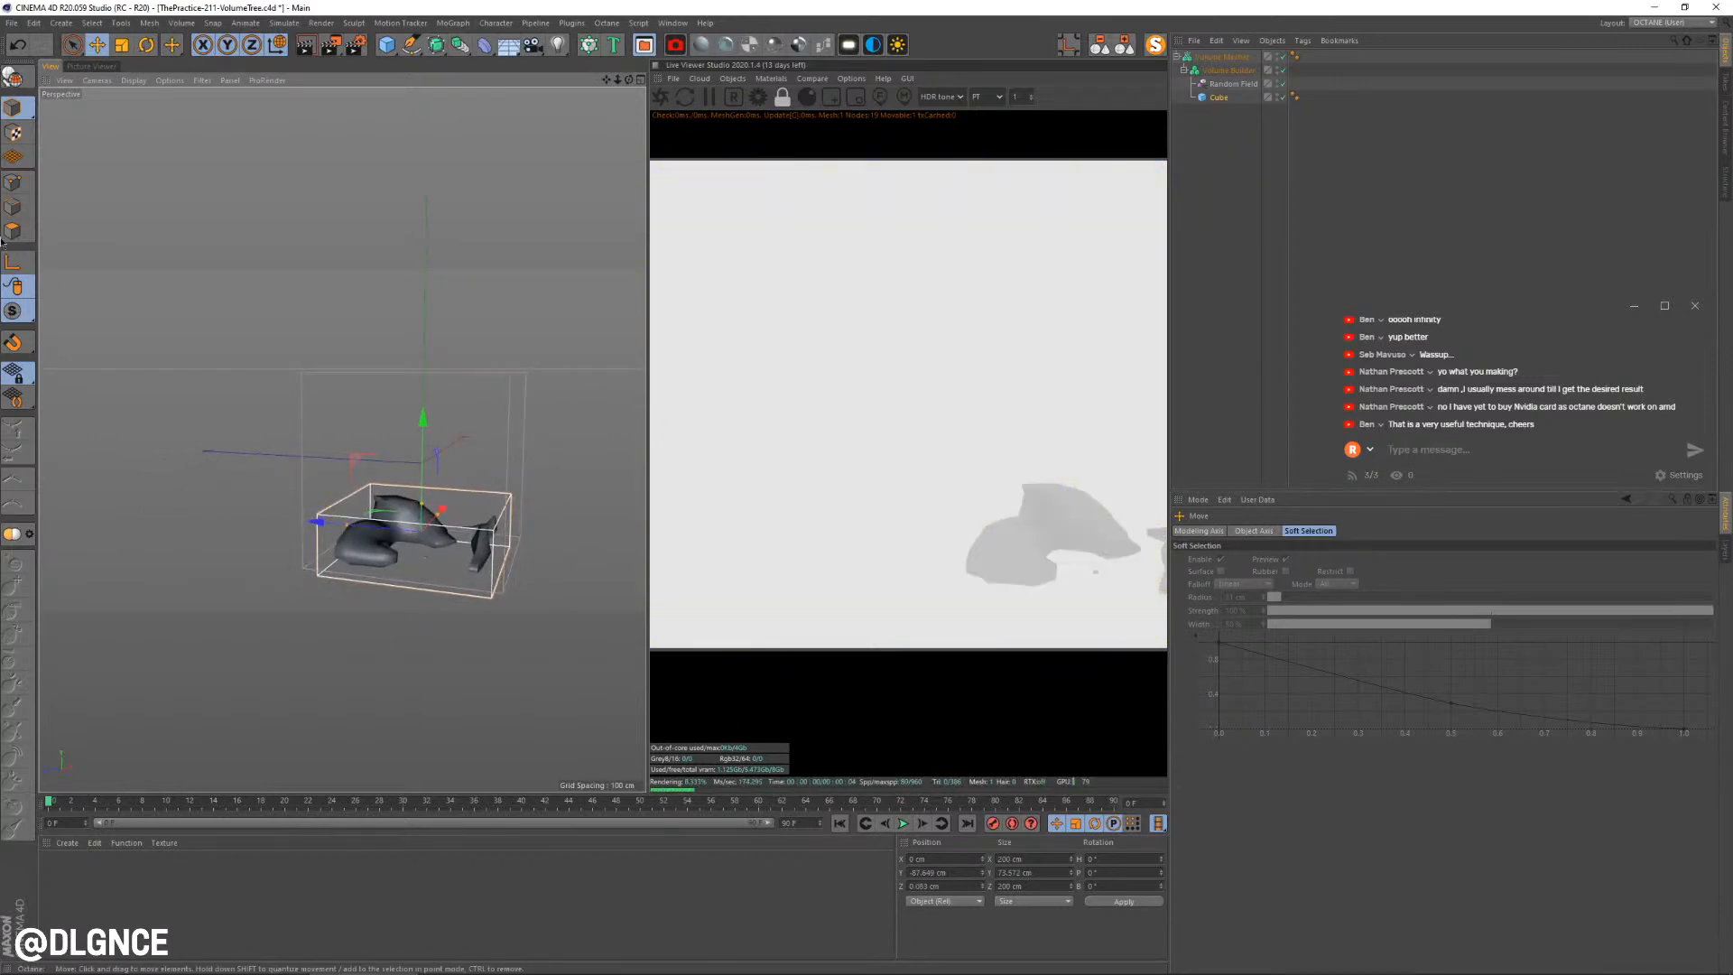
Duplicate the Volume Mesher, convert the copy to an editable mesh and hide the original
left_click(1235, 68)
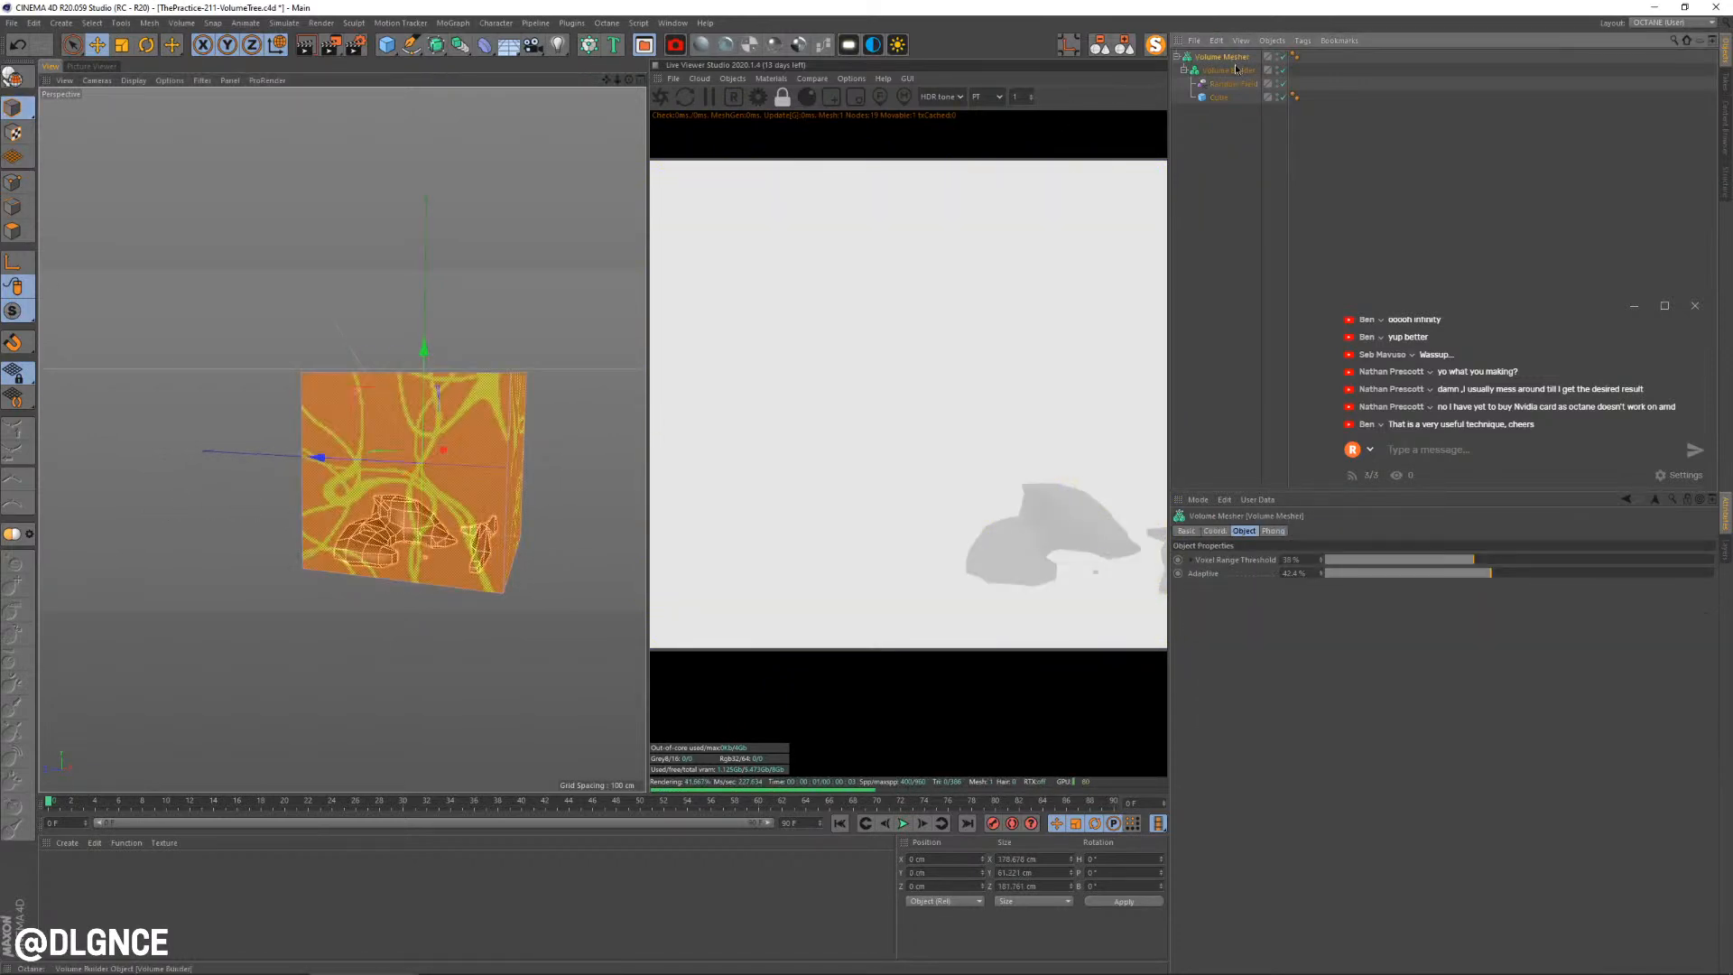
key("ctrl+v")
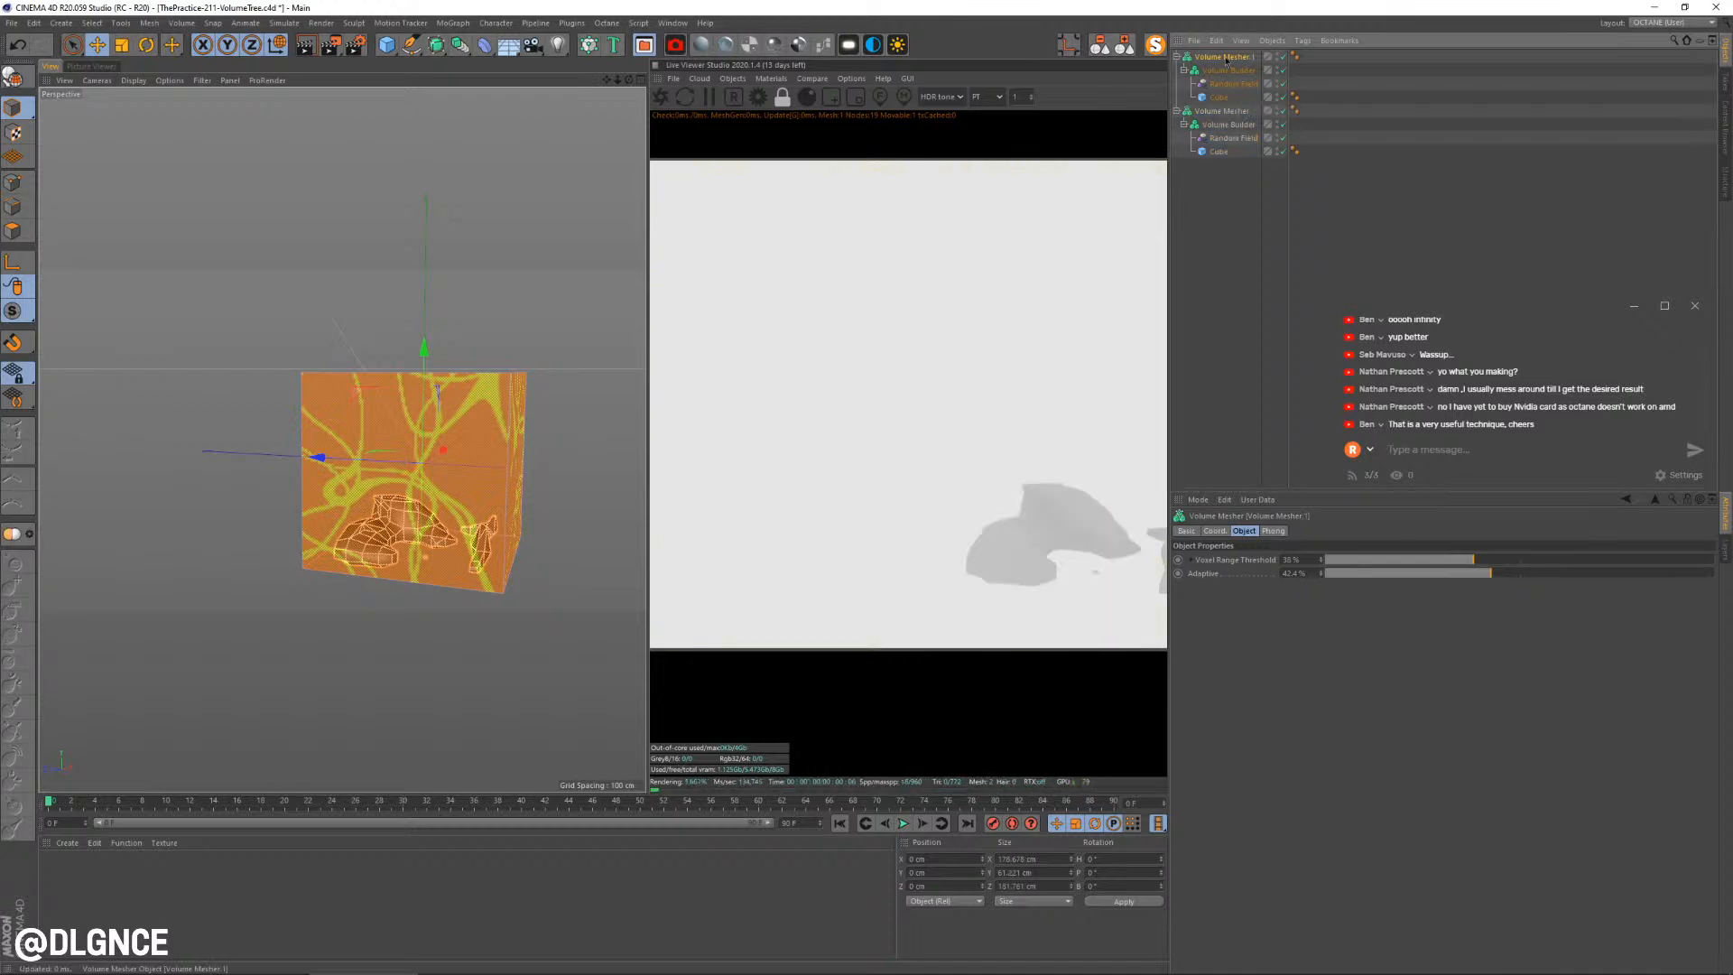
key("c")
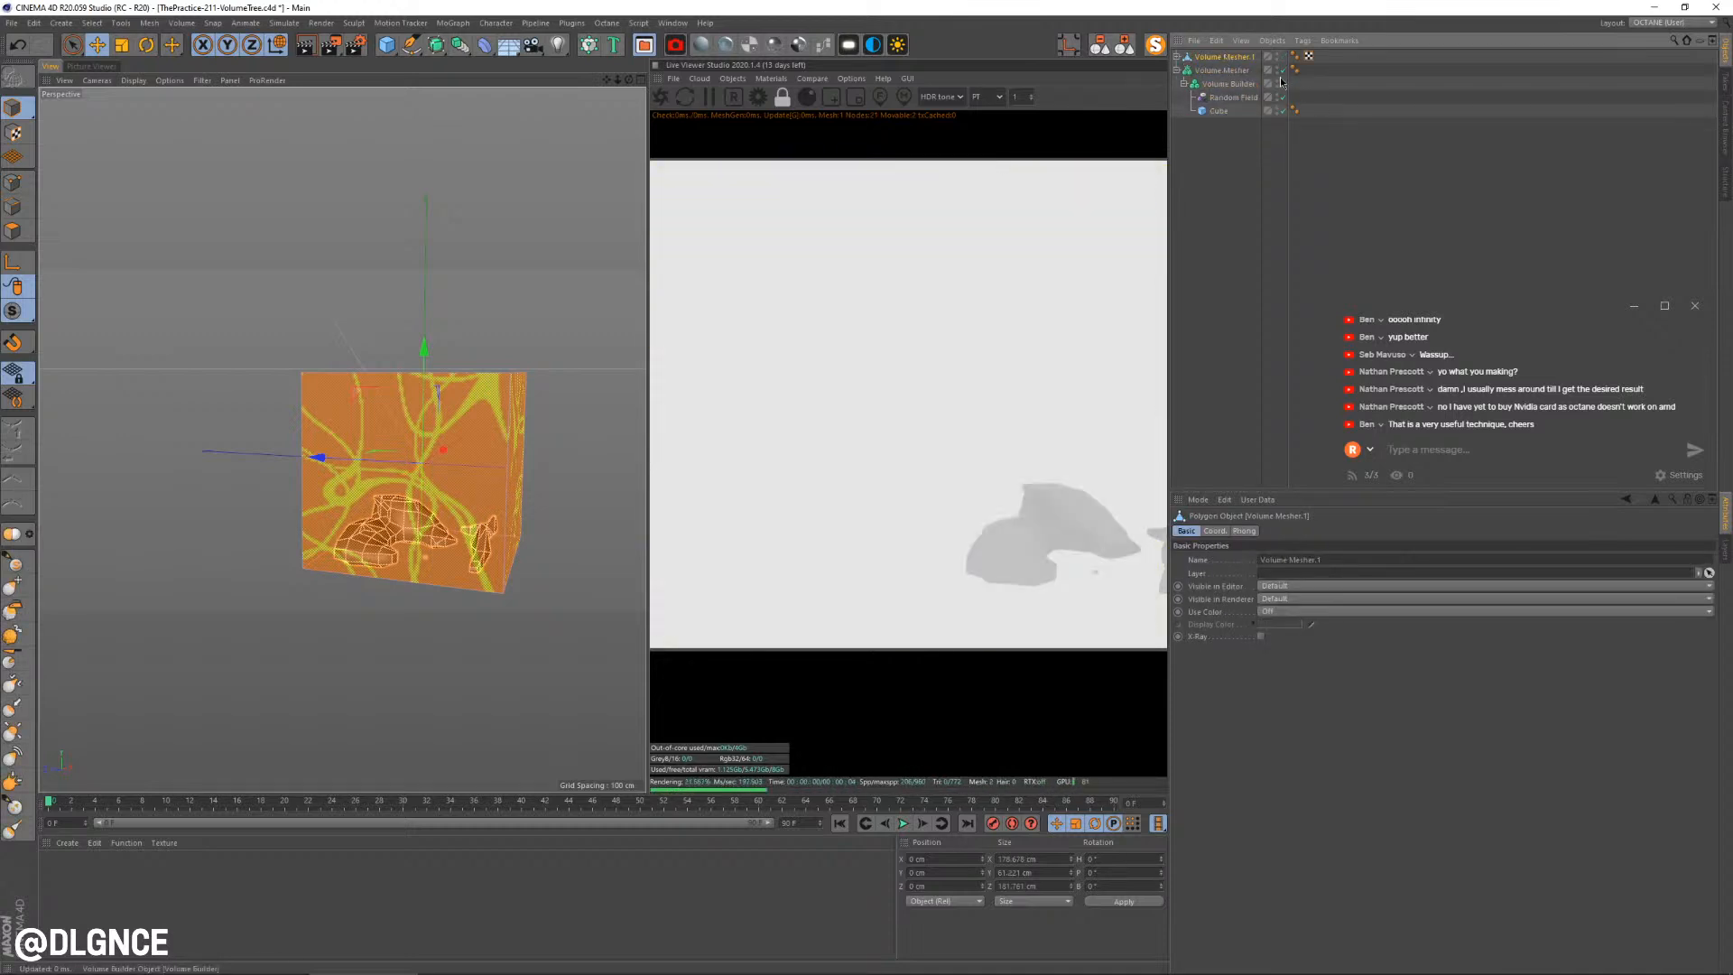
left_click(1176, 70)
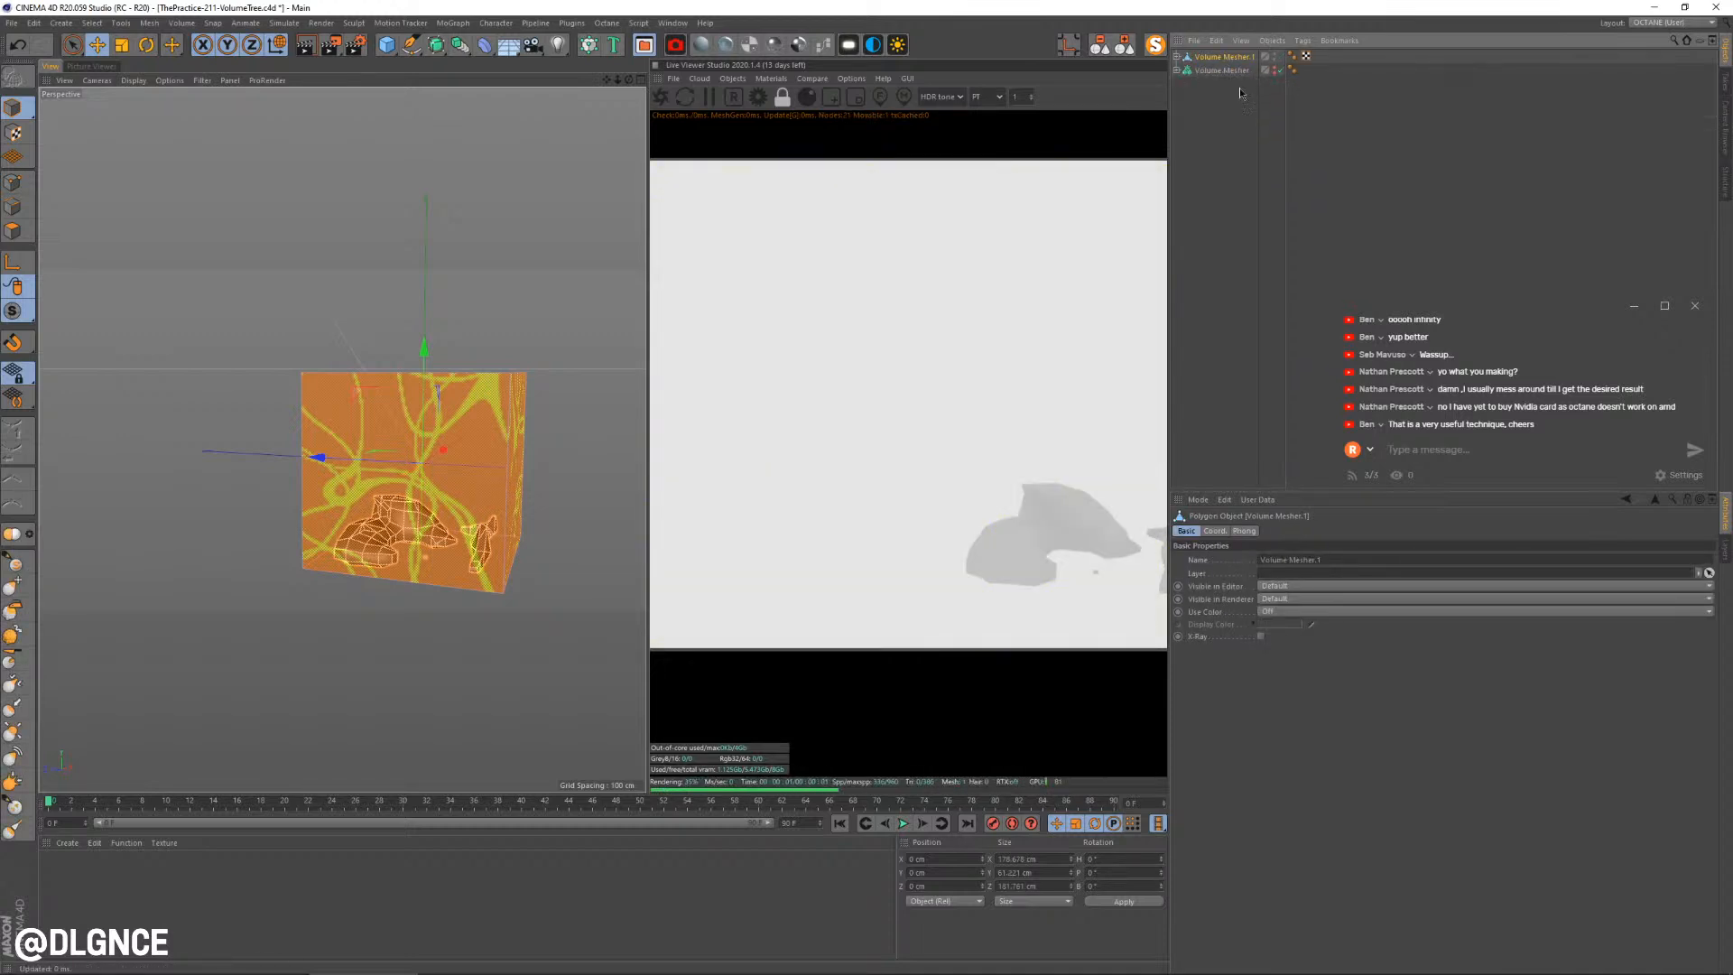
Delete the leftover null nested under the editable rock mesh and bring the mesh into the tree landscape
left_click(392, 263)
left_click_drag(406, 334, 602, 362, "alt")
left_click(395, 548)
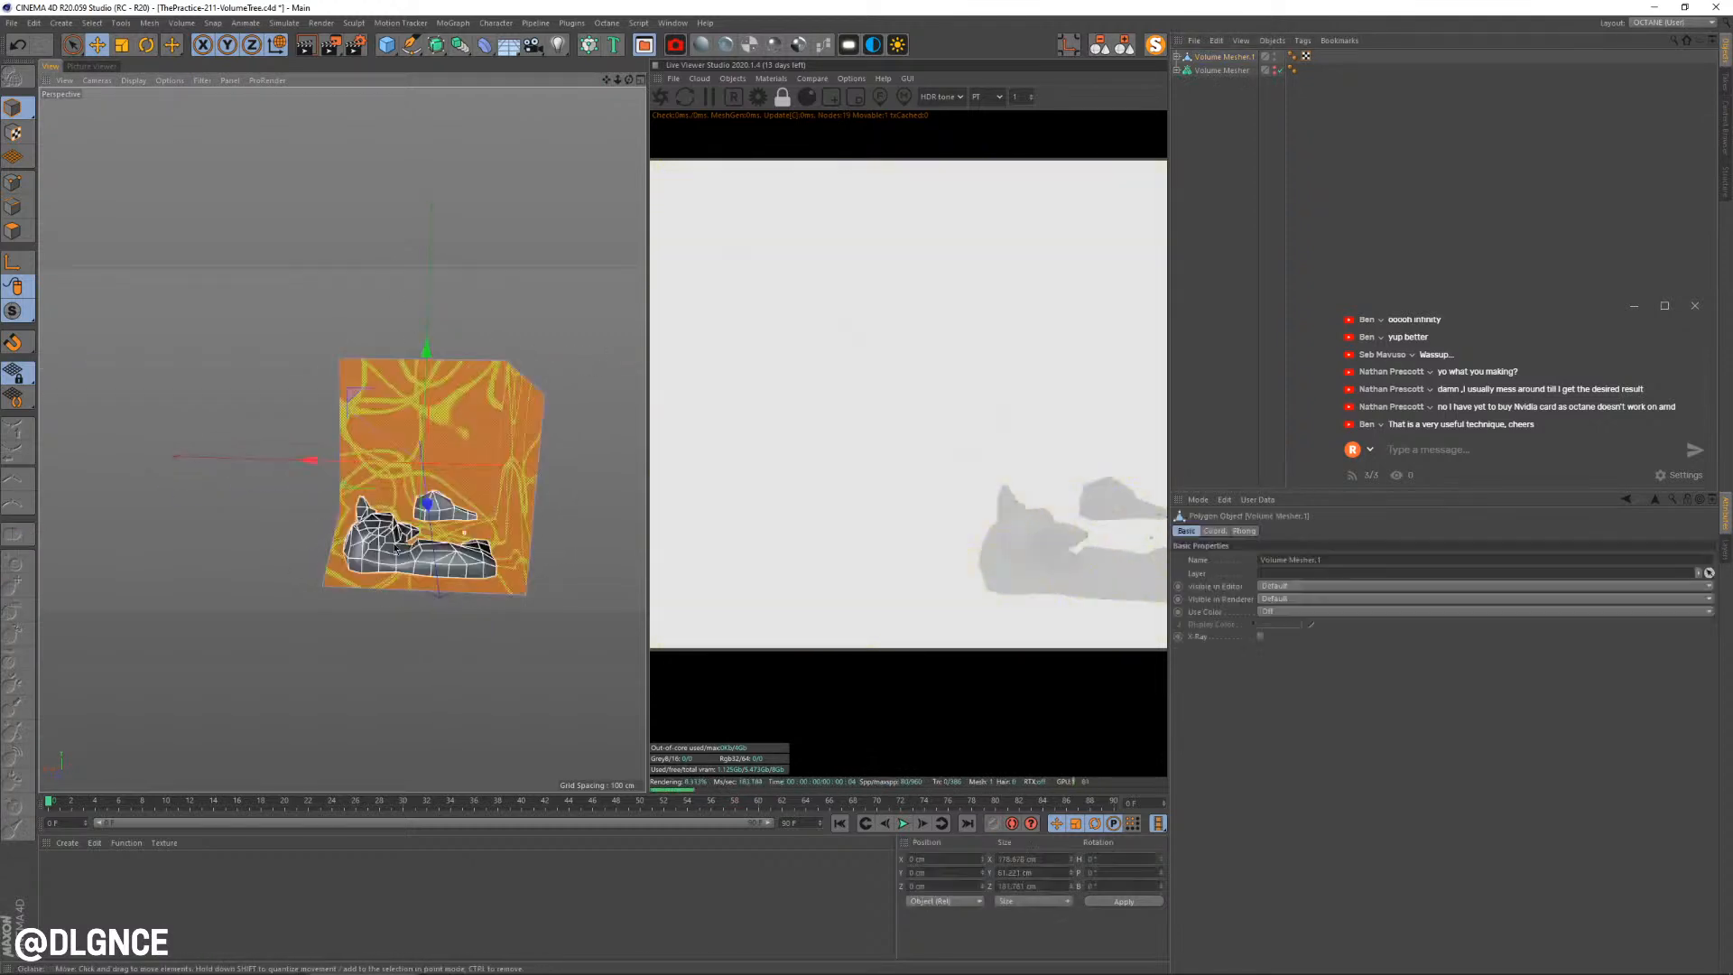
left_click(1176, 58)
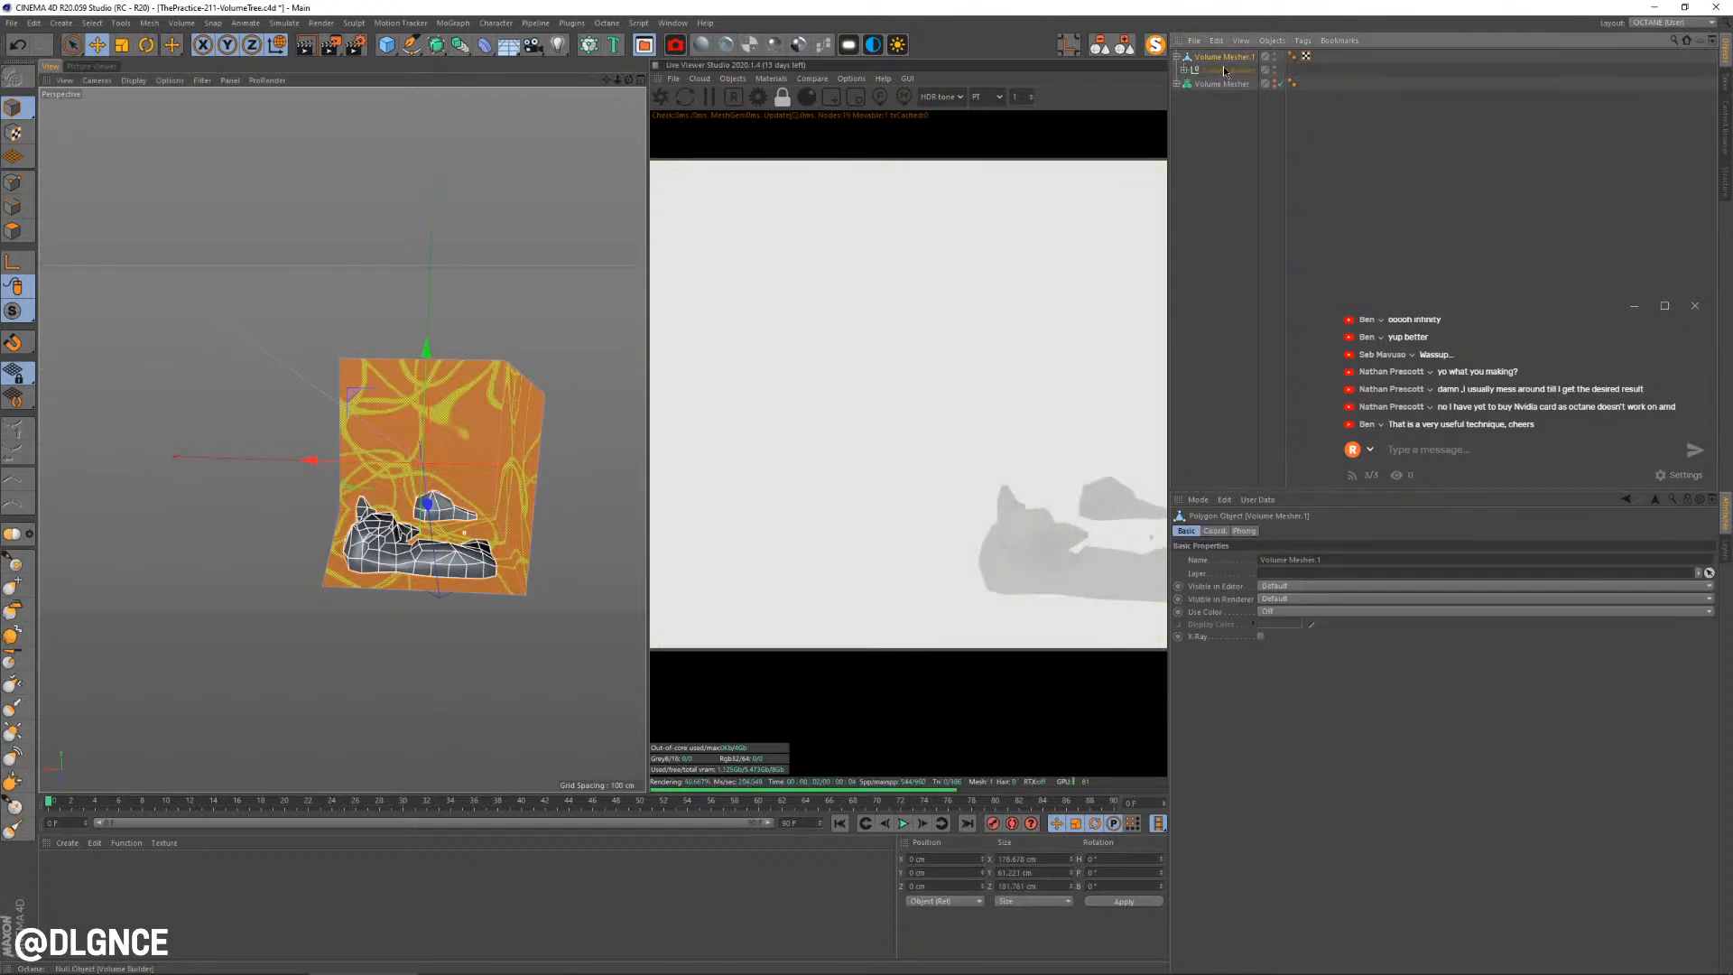
left_click(1224, 71)
key("Delete")
left_click(1227, 56)
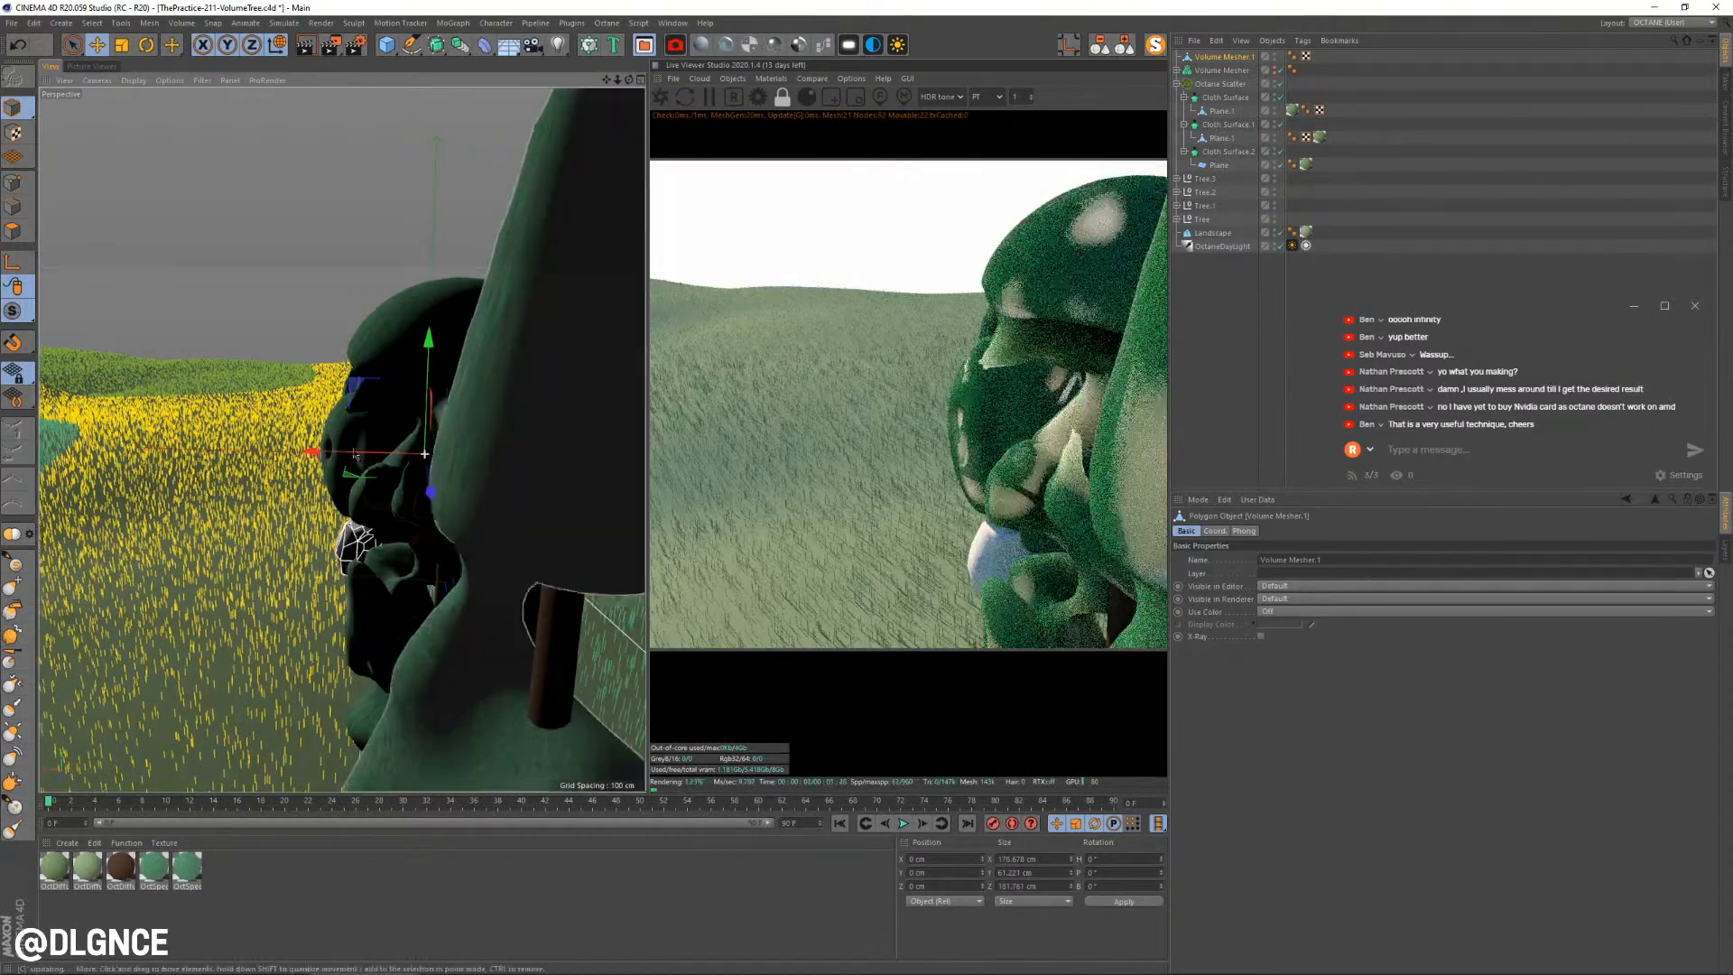
Move the rock mesh down to the ground between the two tallest trees and rotate its heading to about 61°
left_click_drag(435, 464, 622, 434, "alt")
left_click_drag(434, 464, 322, 495, "alt")
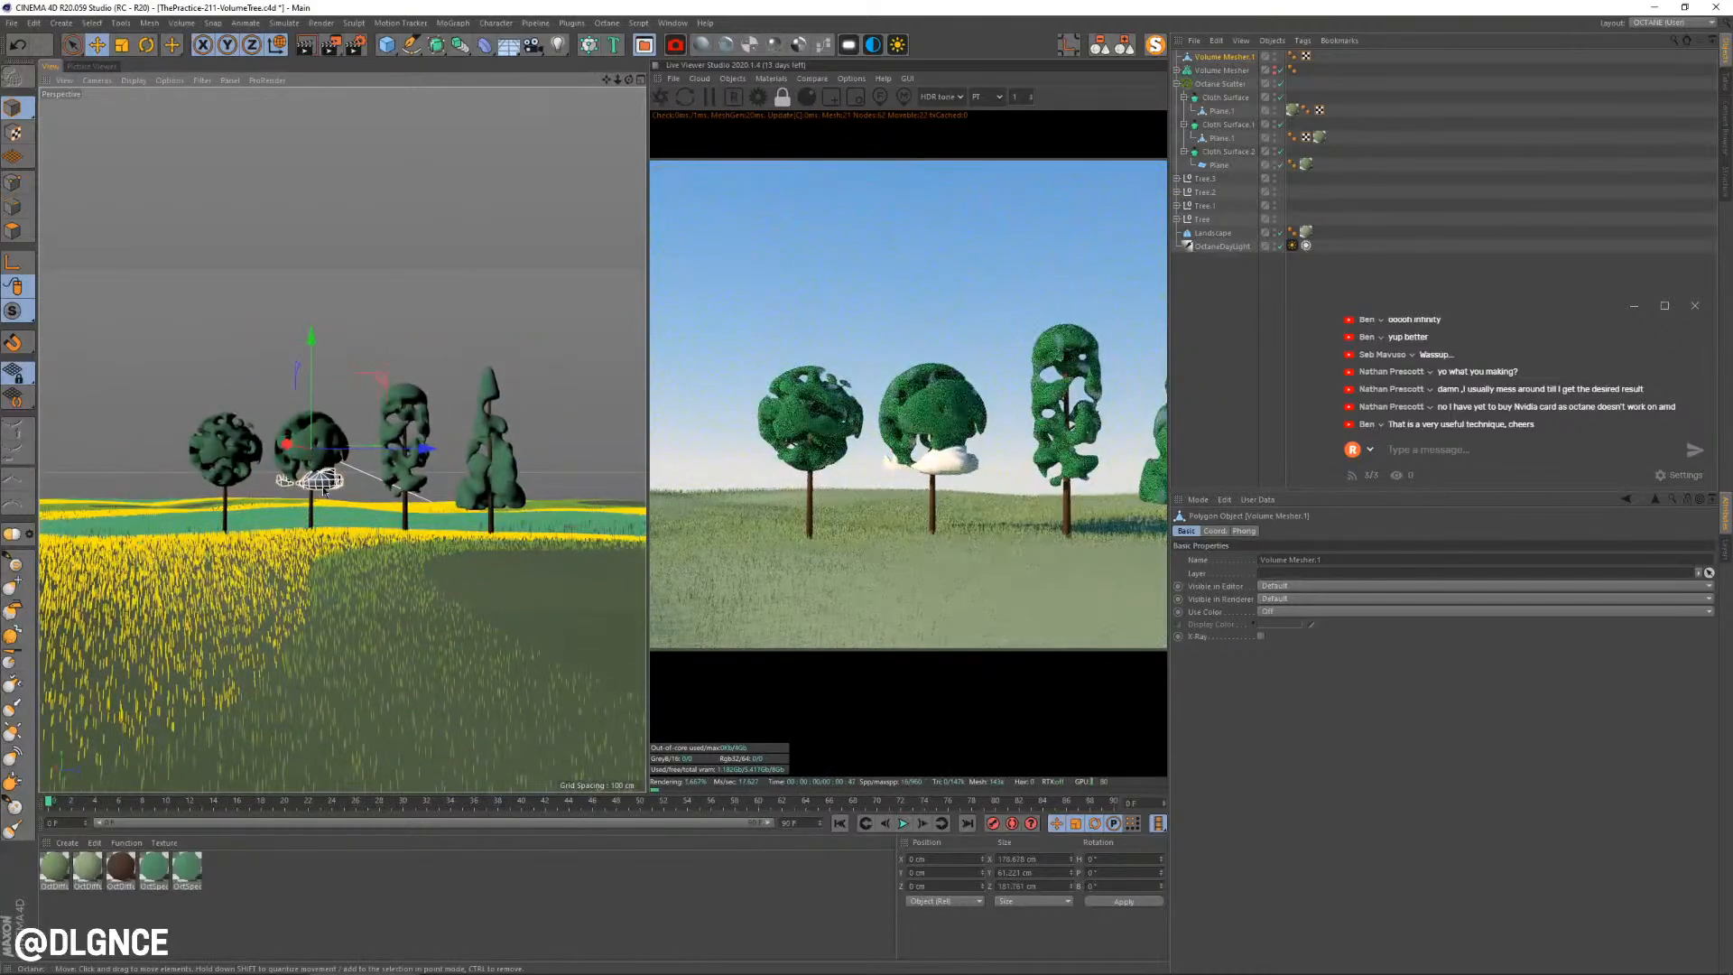
left_click_drag(302, 361, 495, 537)
left_click_drag(489, 503, 503, 498)
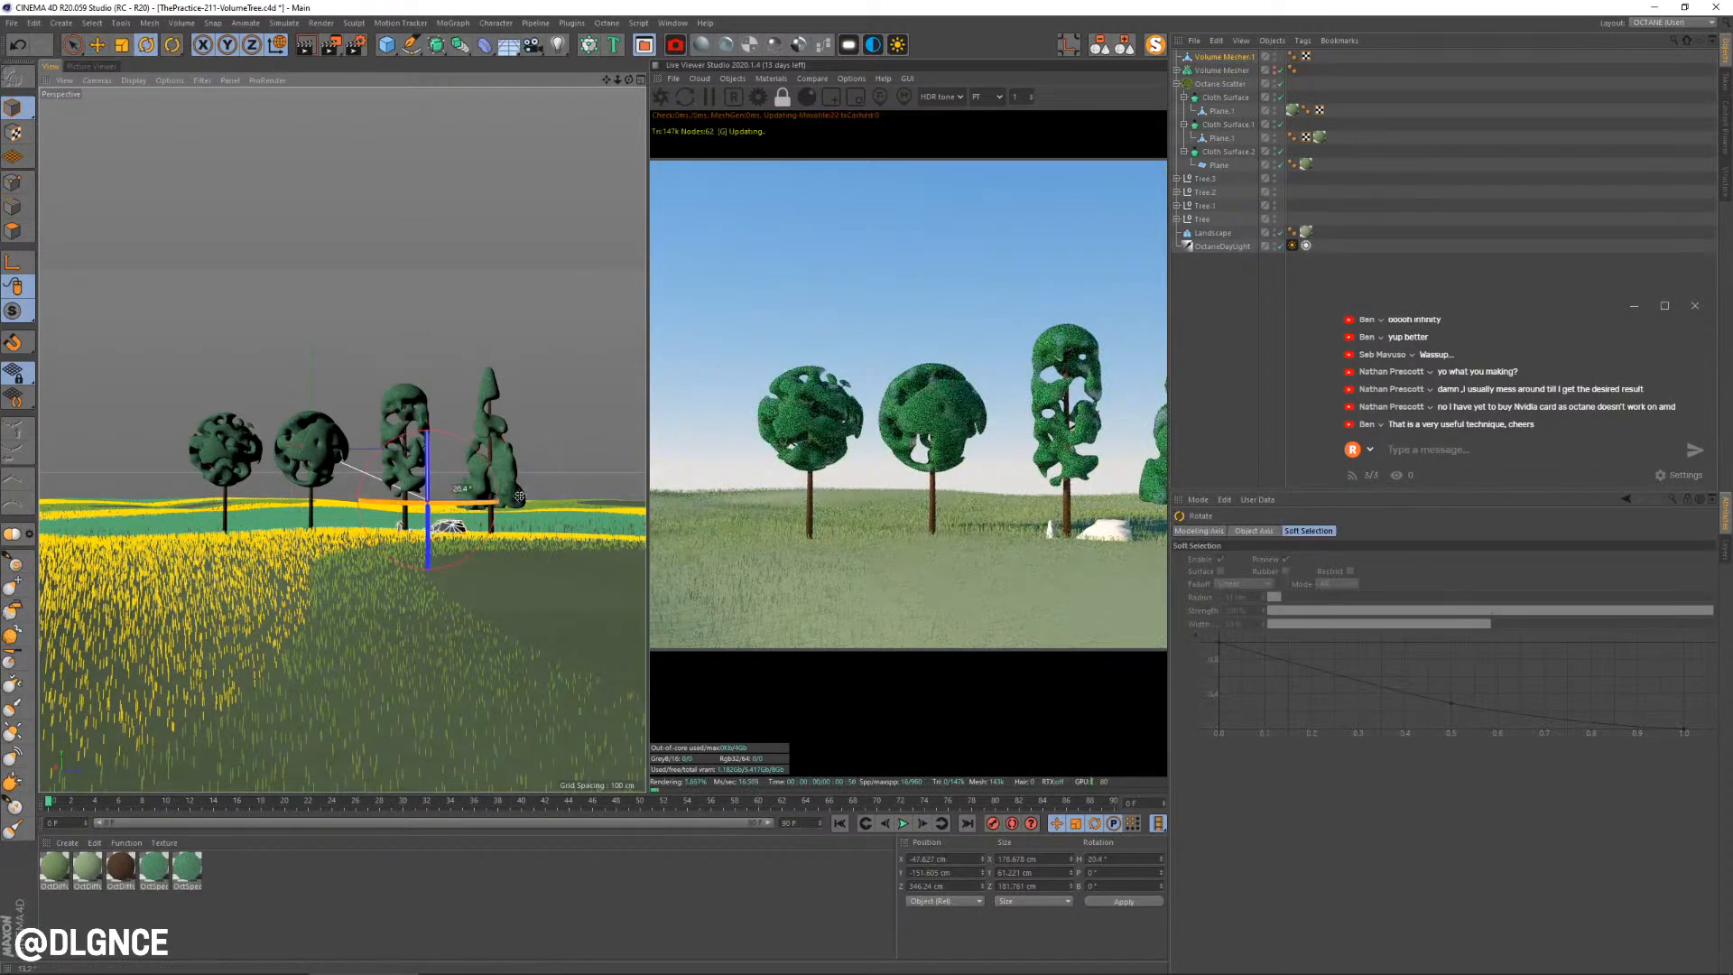
Enlarge the rock mesh to about 124 cm tall and 245 cm along X, and bring it forward in front of the trees
key("t")
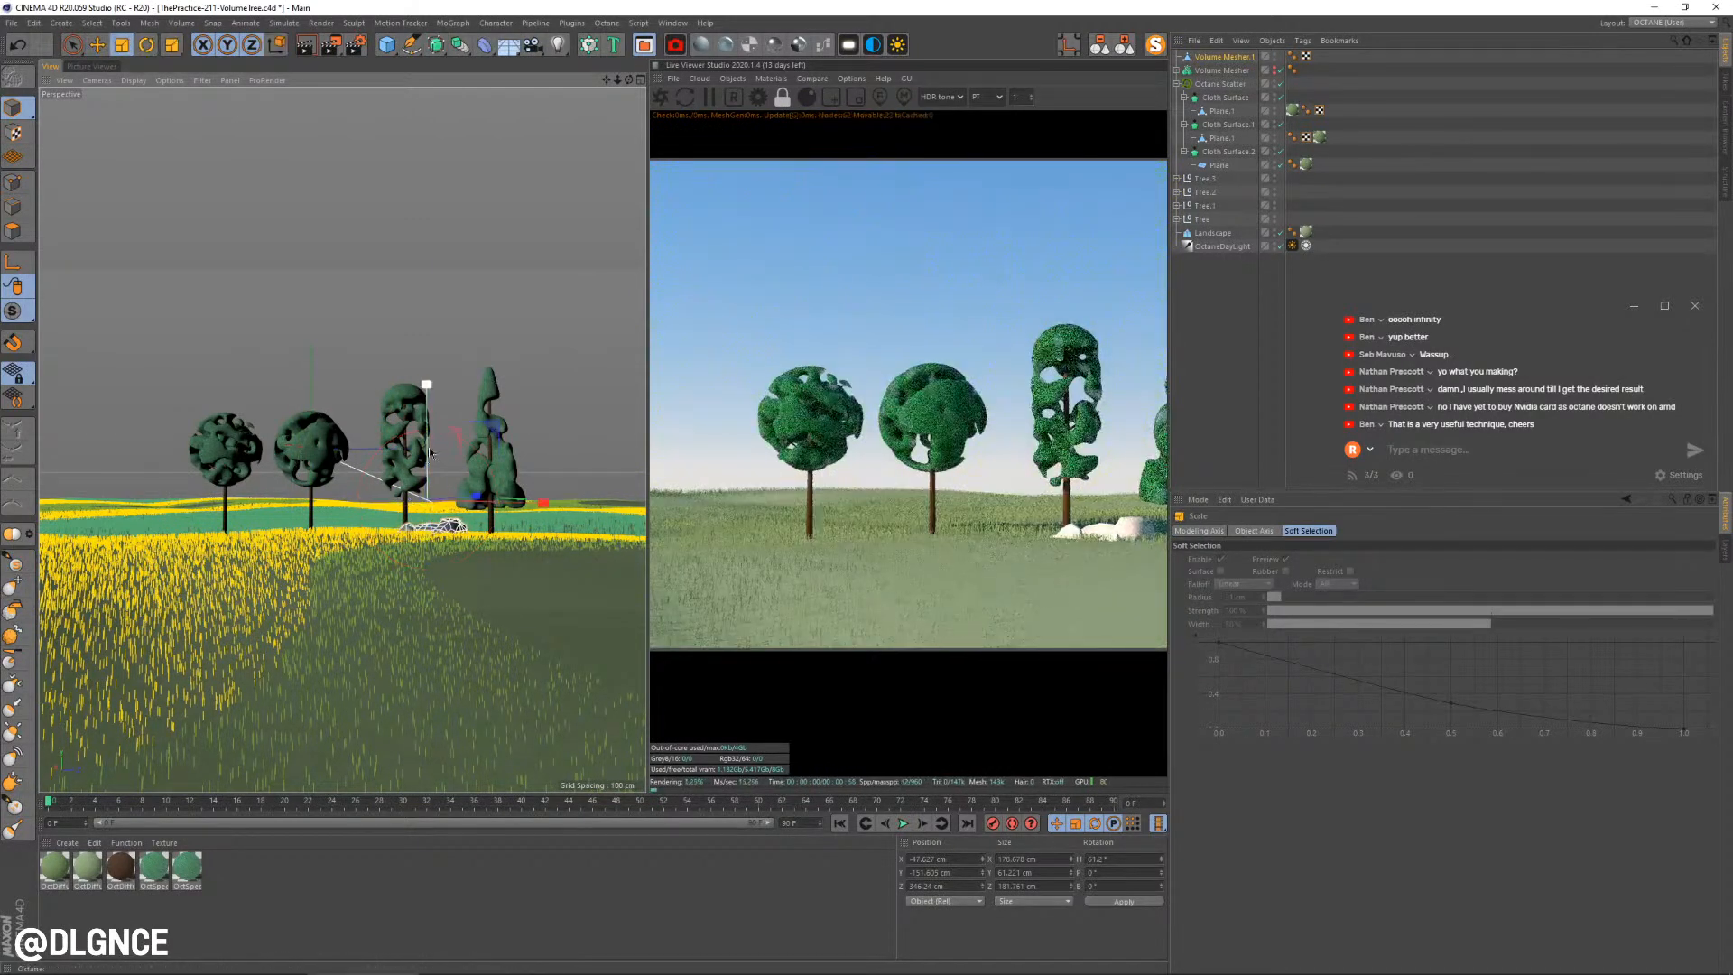
left_click_drag(453, 398, 417, 383)
key("e")
key("t")
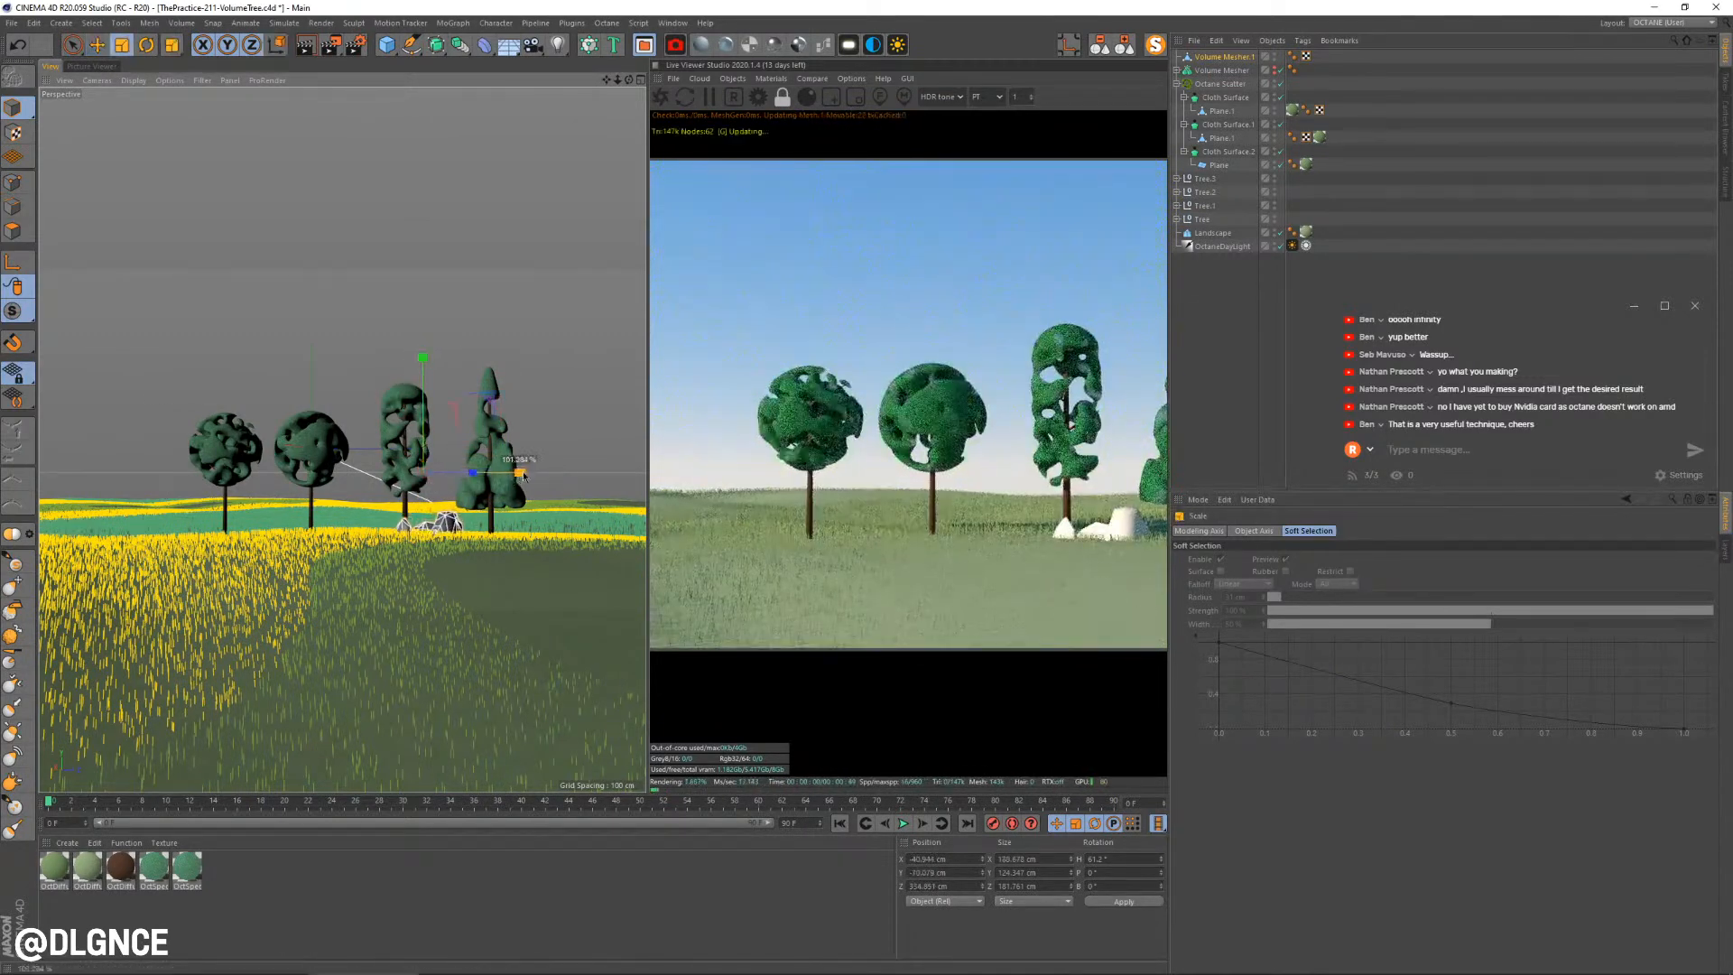
left_click_drag(605, 472, 571, 472)
key("e")
left_click_drag(420, 475, 390, 548)
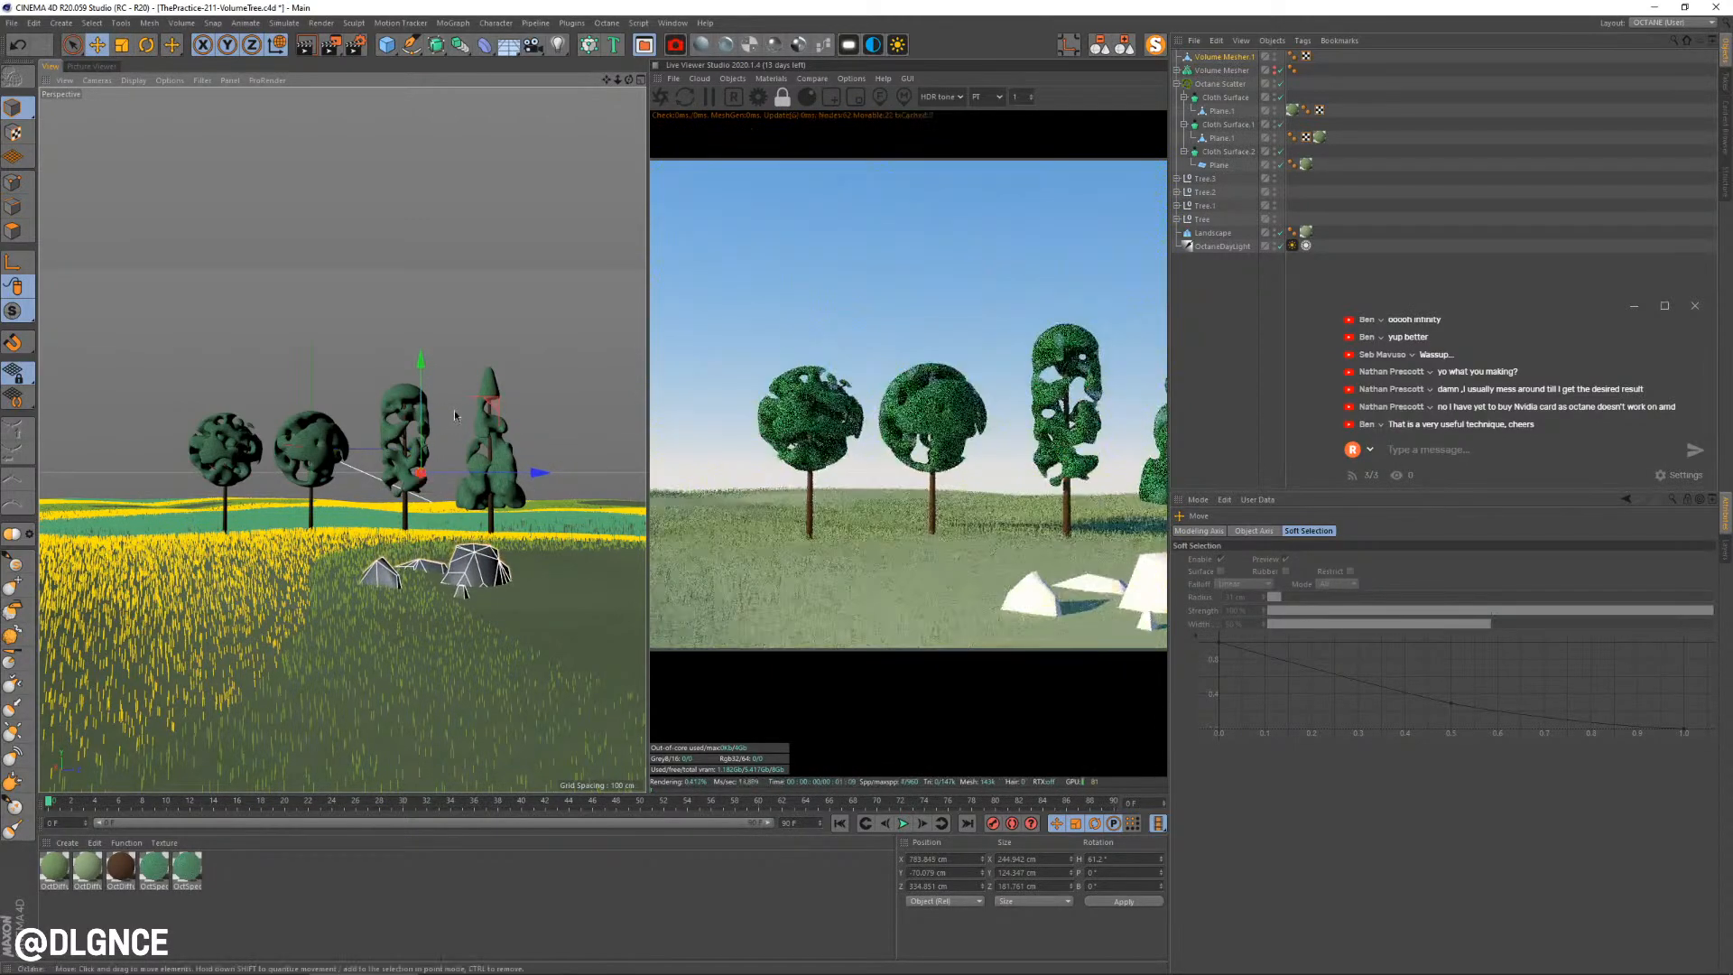
Reduce the Live Viewer's display scale to 0.7 and widen the viewer so the rendered scene fits
middle_click_drag(433, 562, 429, 550, "alt")
left_click_drag(1033, 107, 1031, 106)
middle_click_drag(1043, 339, 1003, 364)
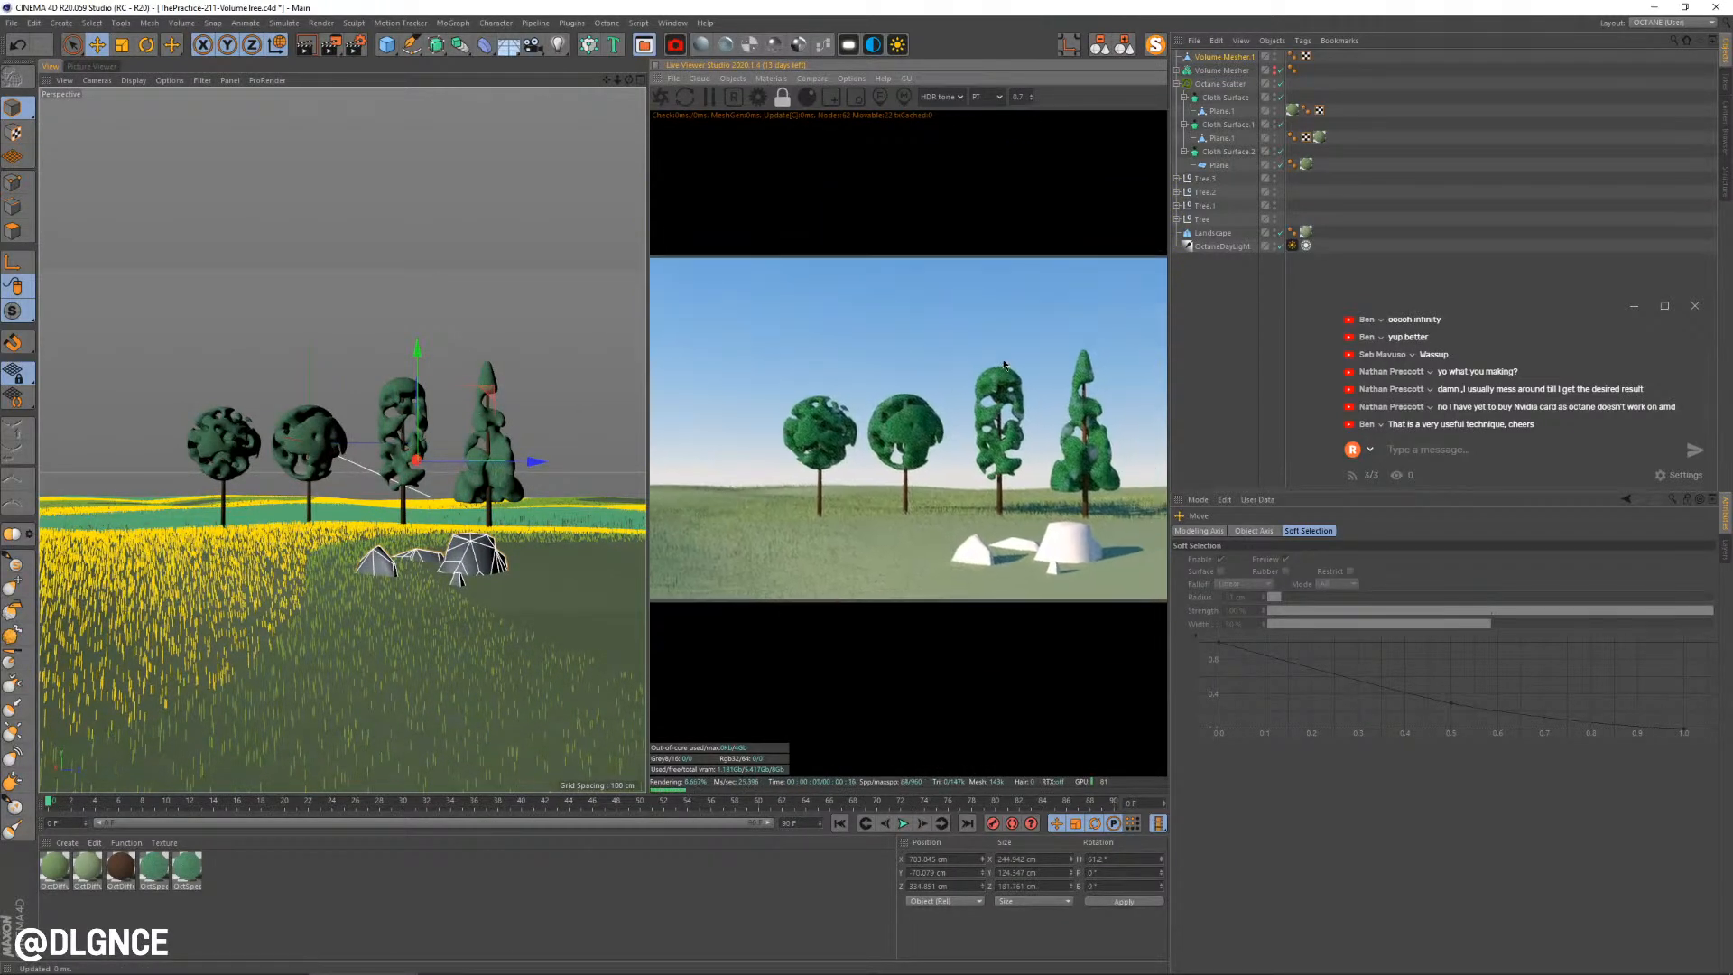
left_click_drag(648, 421, 596, 421)
scroll(385, 446, "up", 5)
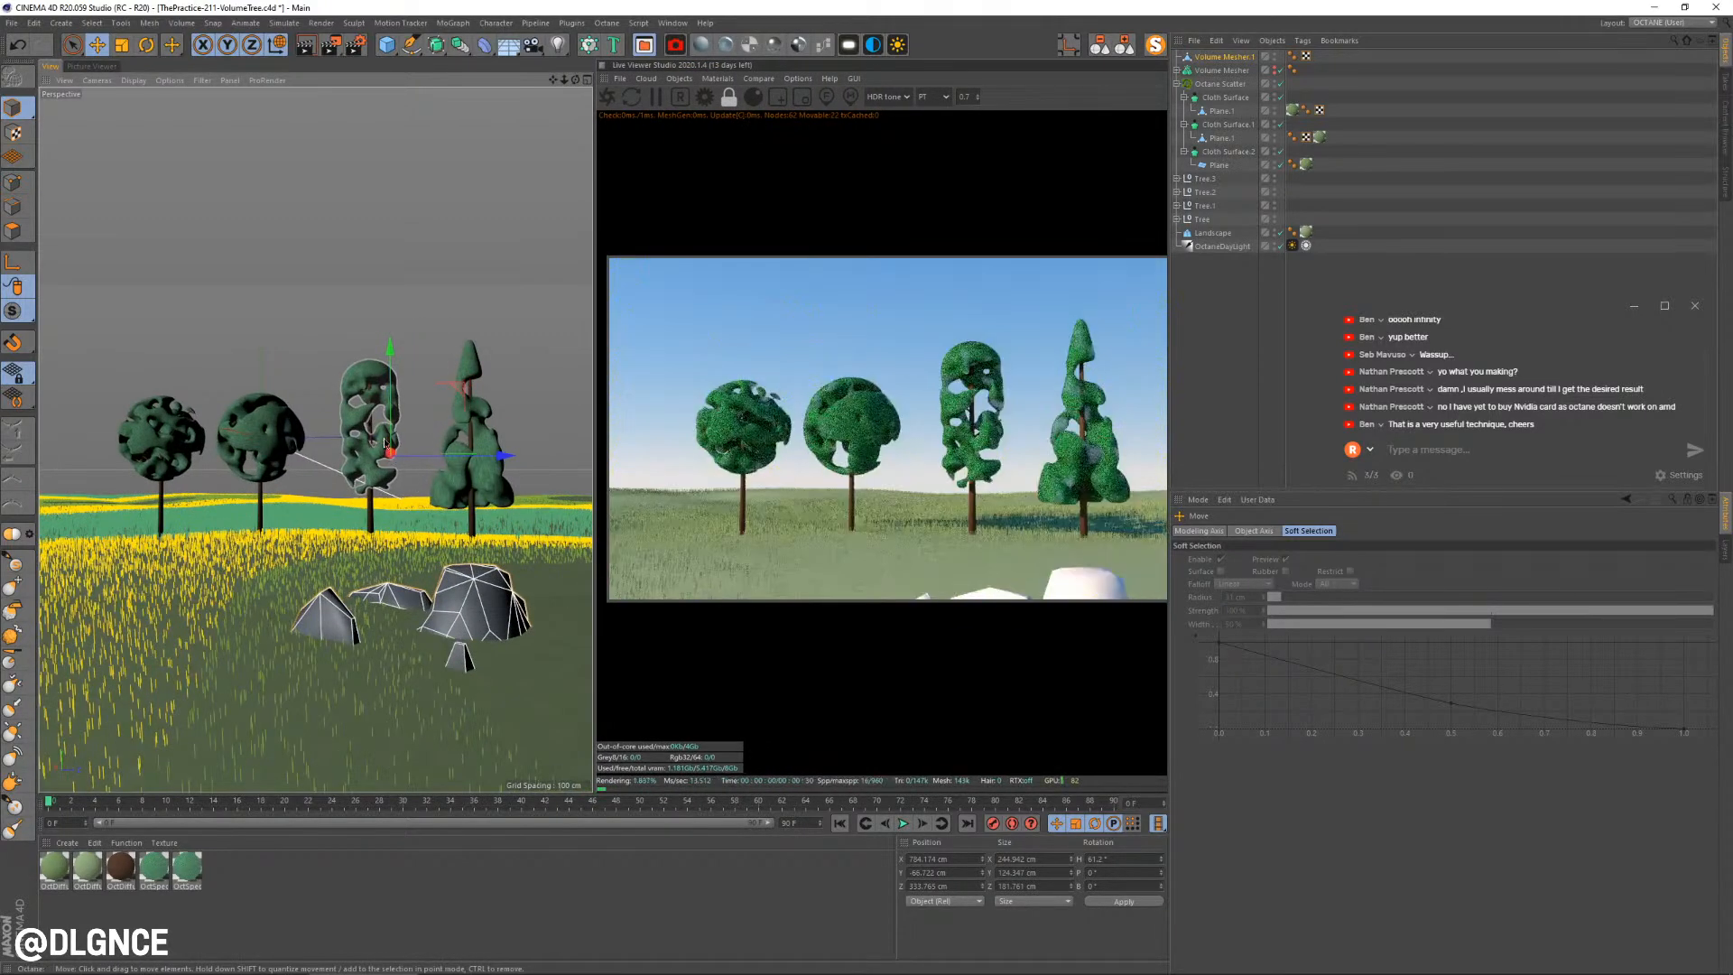
Move the rock mesh back along the ground, closer to the trees
scroll(390, 482, "up", 2)
left_click(390, 481)
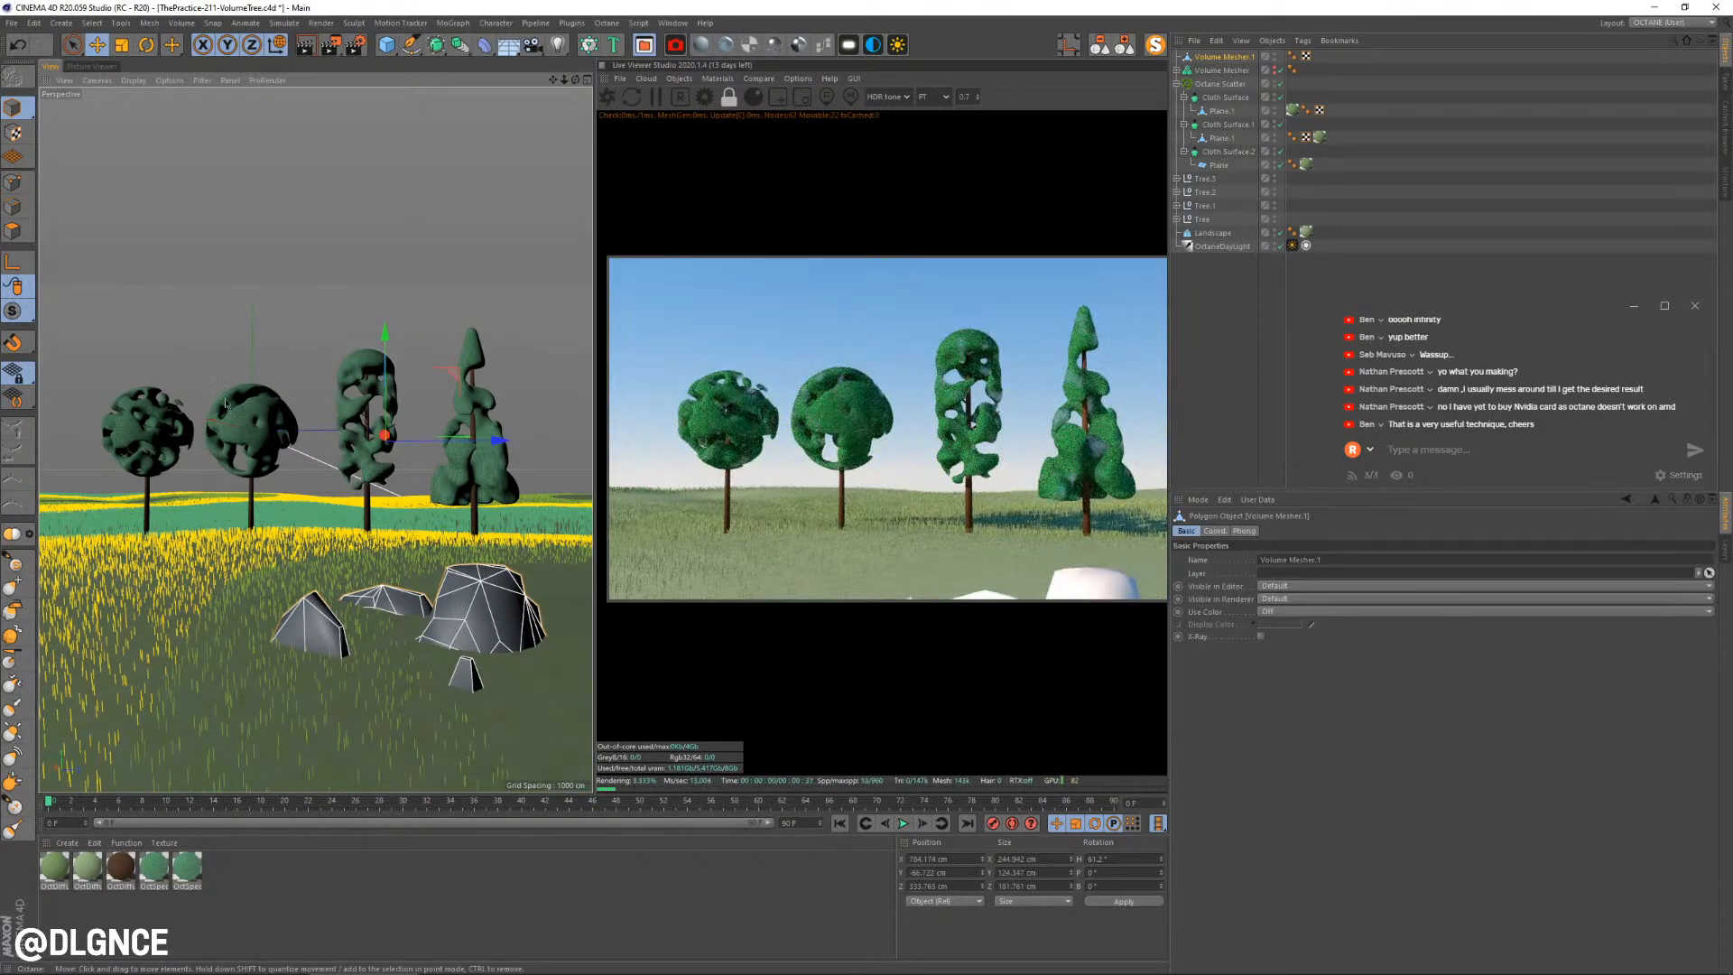
scroll(270, 363, "down", 2)
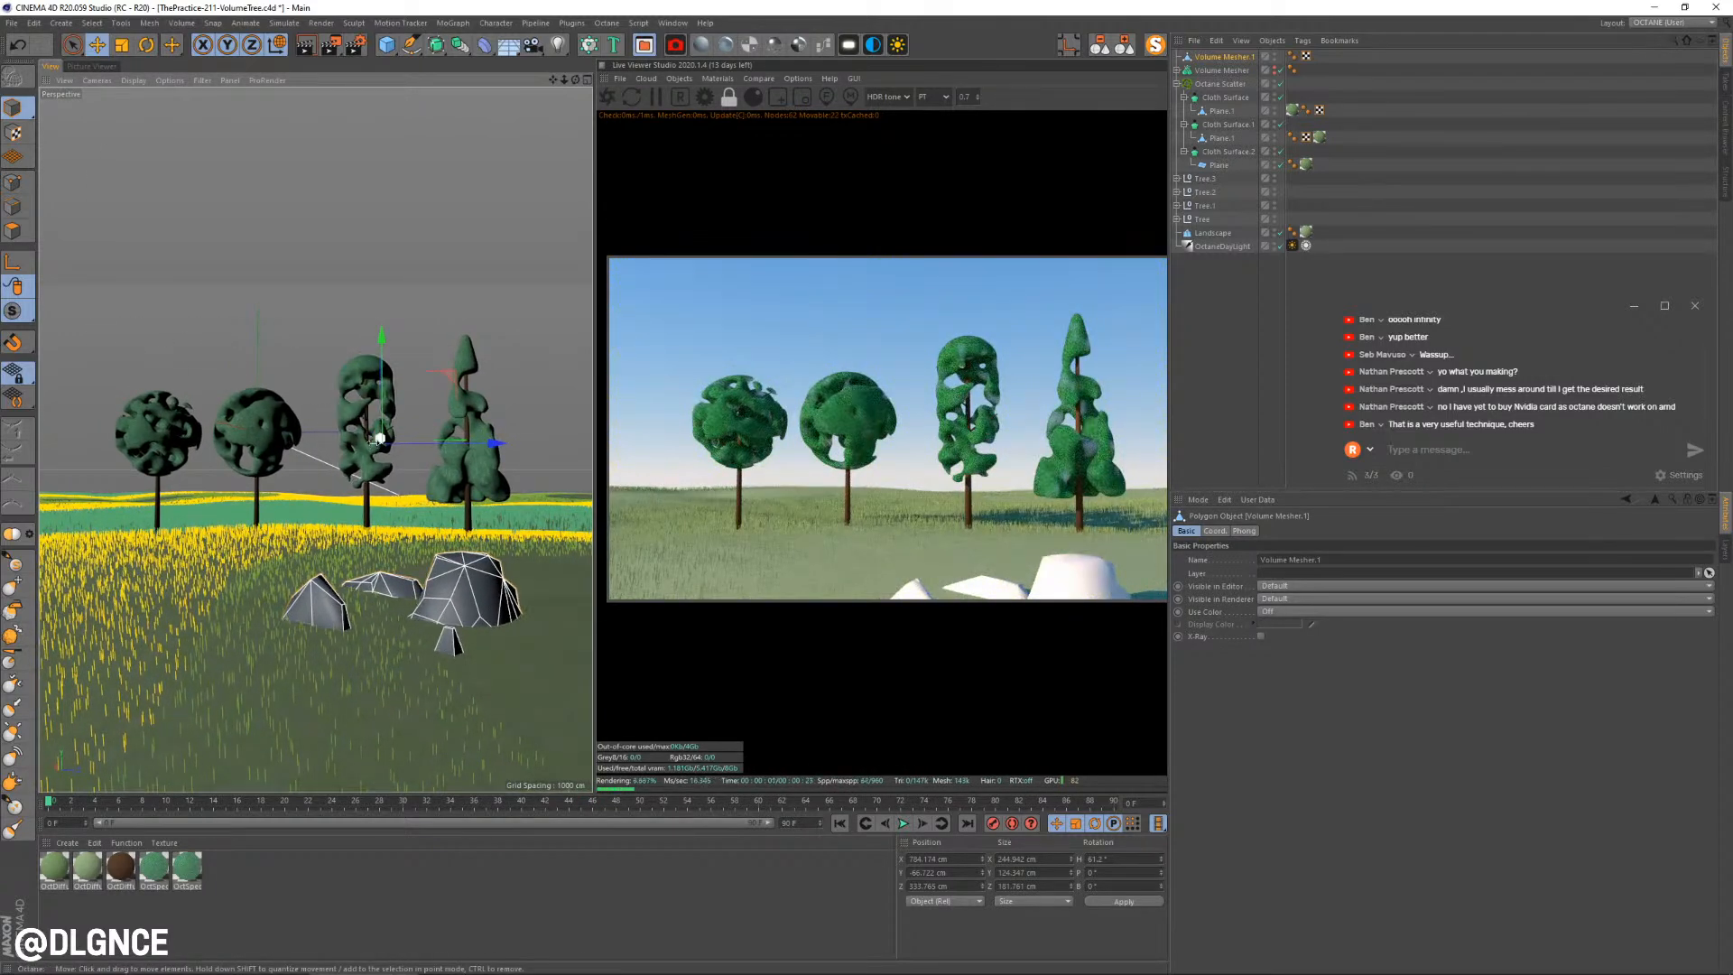
left_click_drag(377, 438, 159, 515)
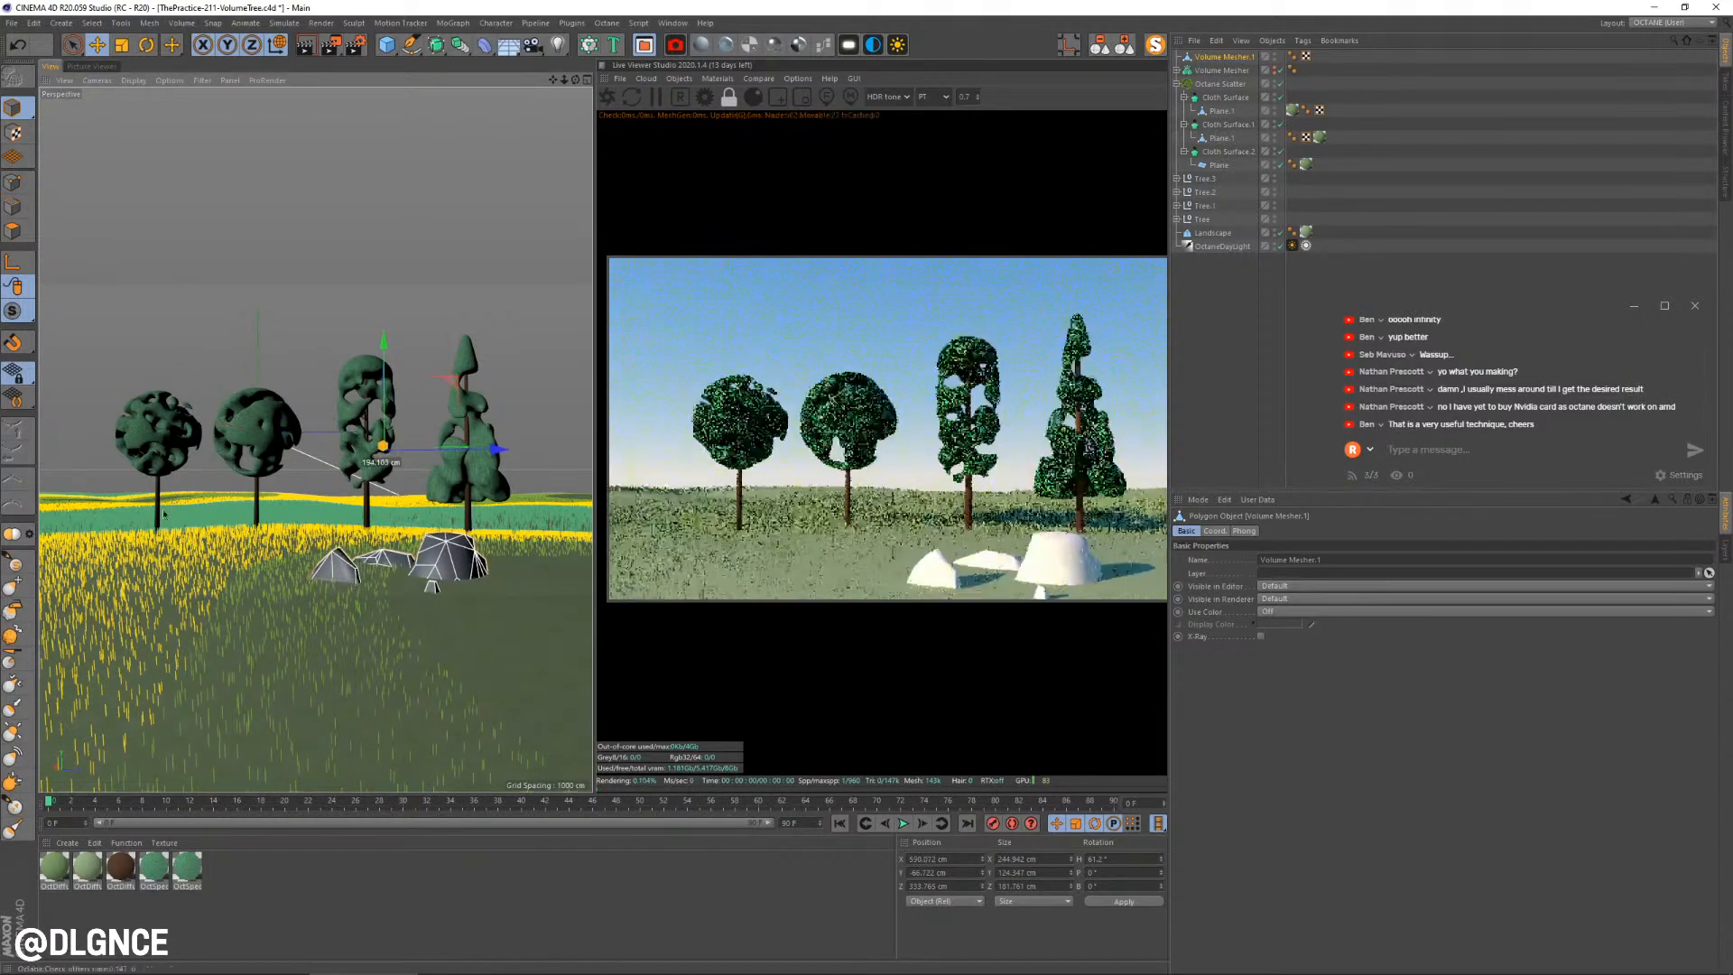
Duplicate the first green diffuse material and recolour the copy to a muted dark blue-grey
left_click_drag(53, 872, 50, 870, "ctrl")
double_click(54, 866)
left_click(383, 154)
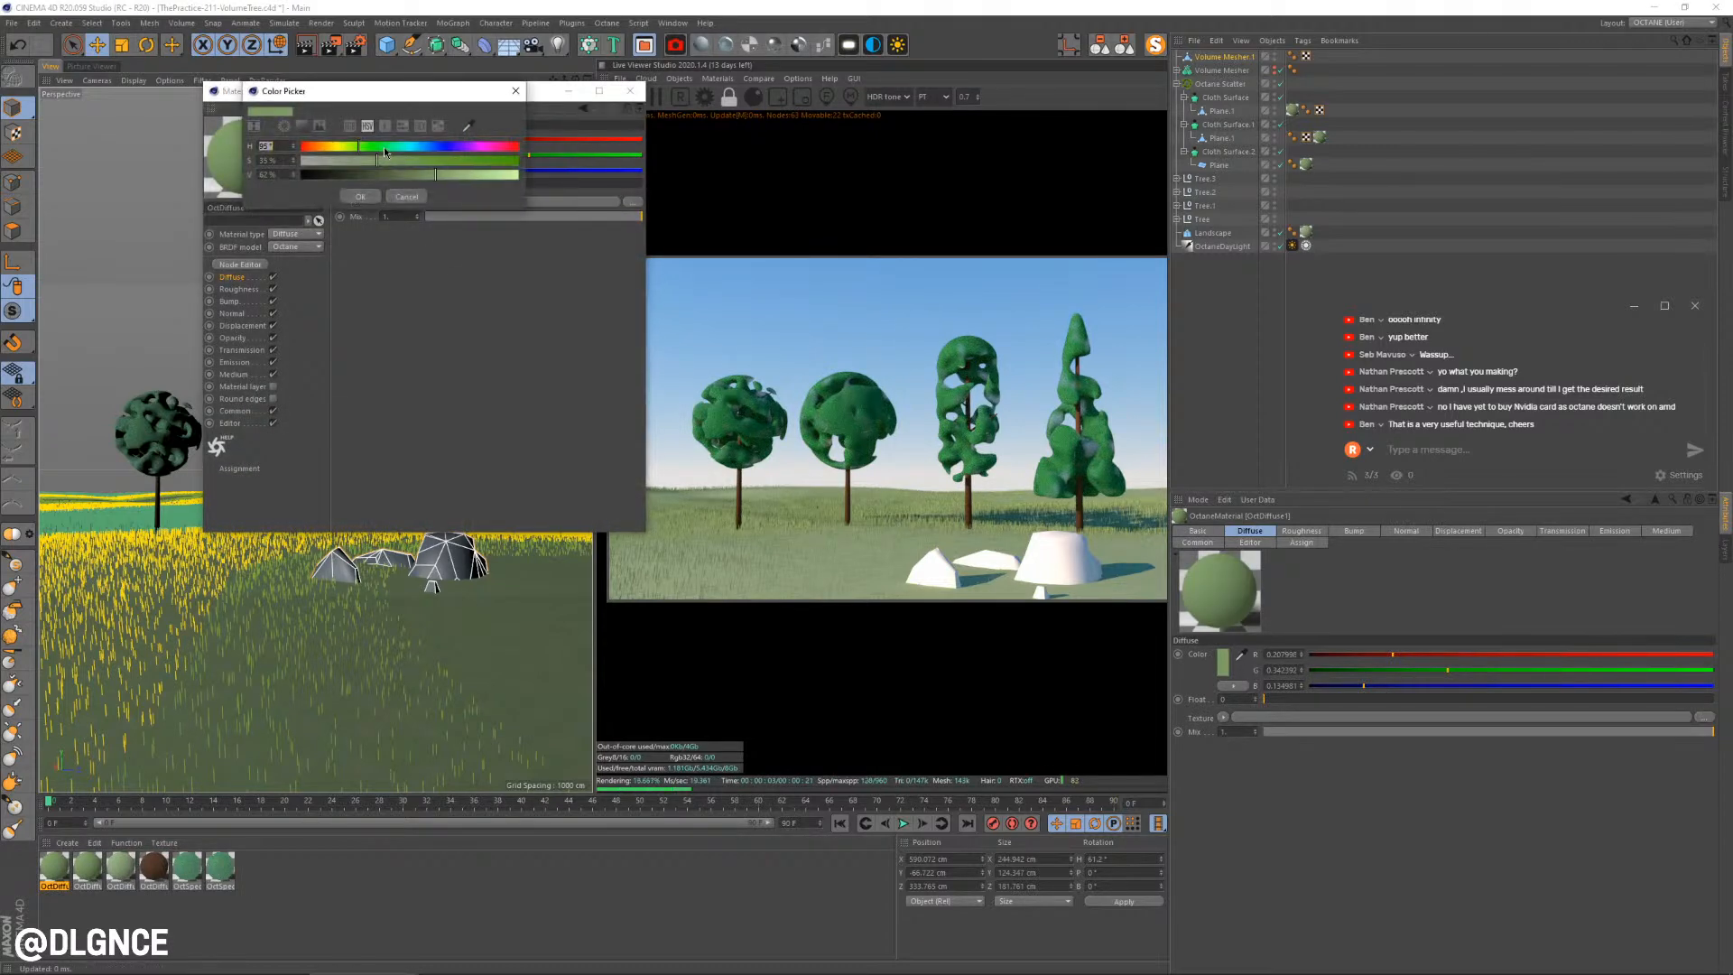
left_click(428, 147)
left_click_drag(358, 162, 403, 161)
left_click(360, 196)
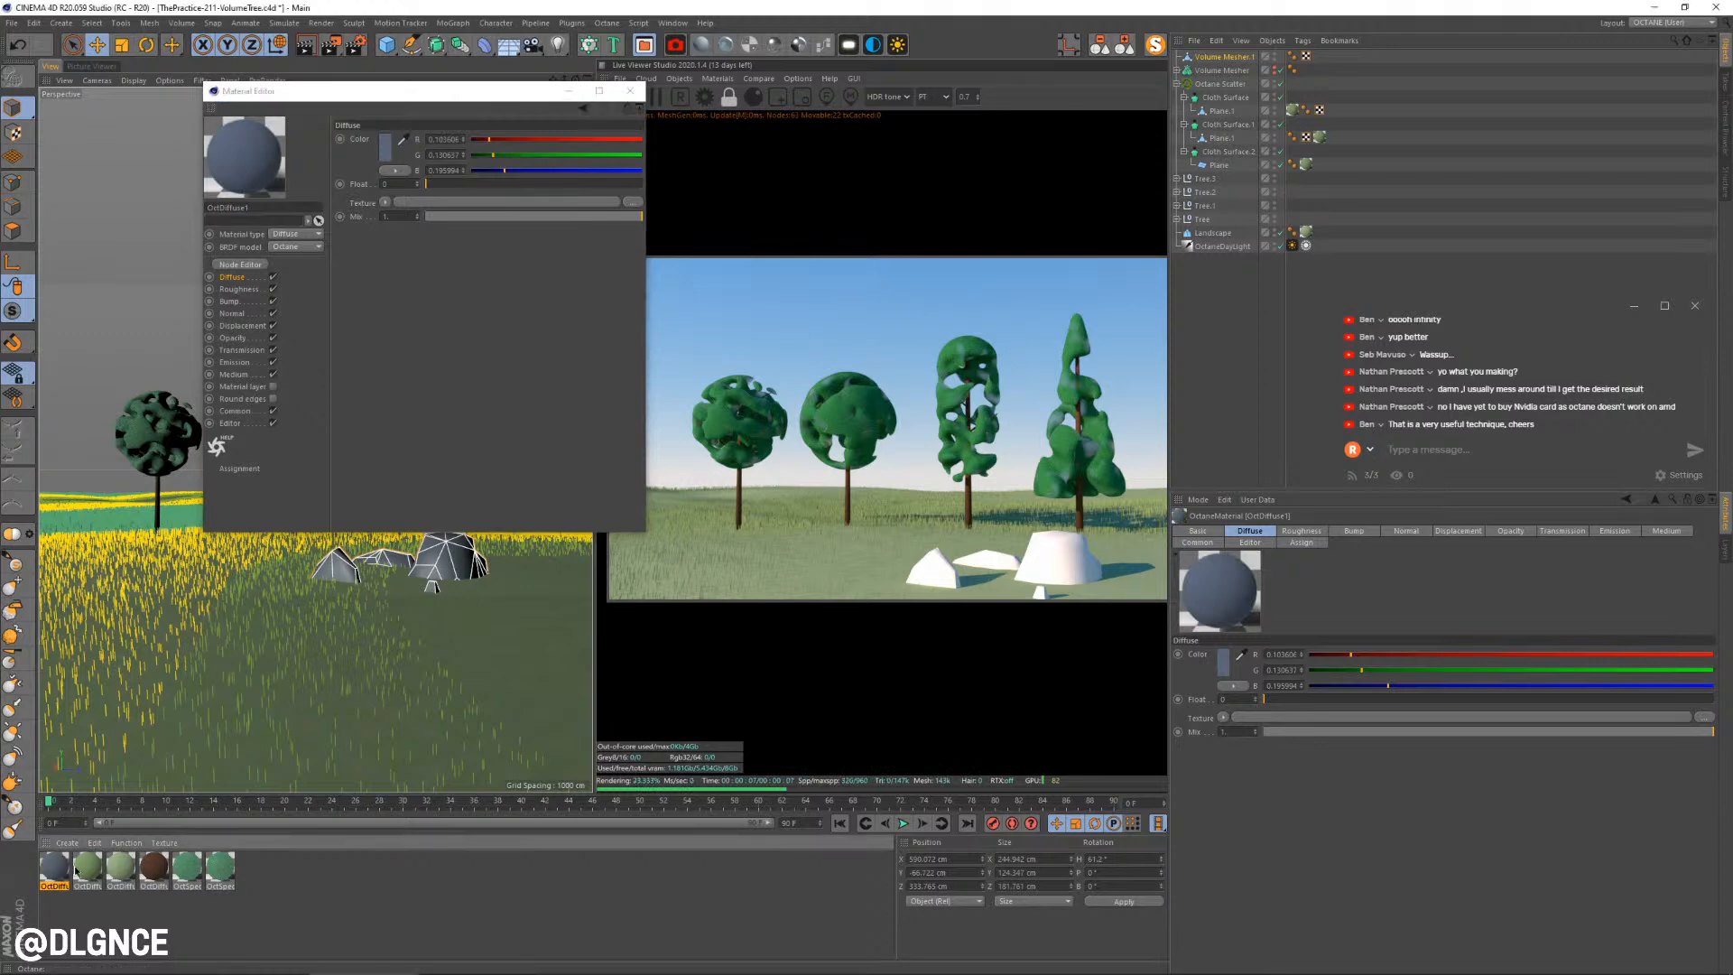
Apply the blue-grey diffuse material to the rock mesh and set its Phong angle to 0° for flat facets
left_click_drag(119, 762, 449, 560)
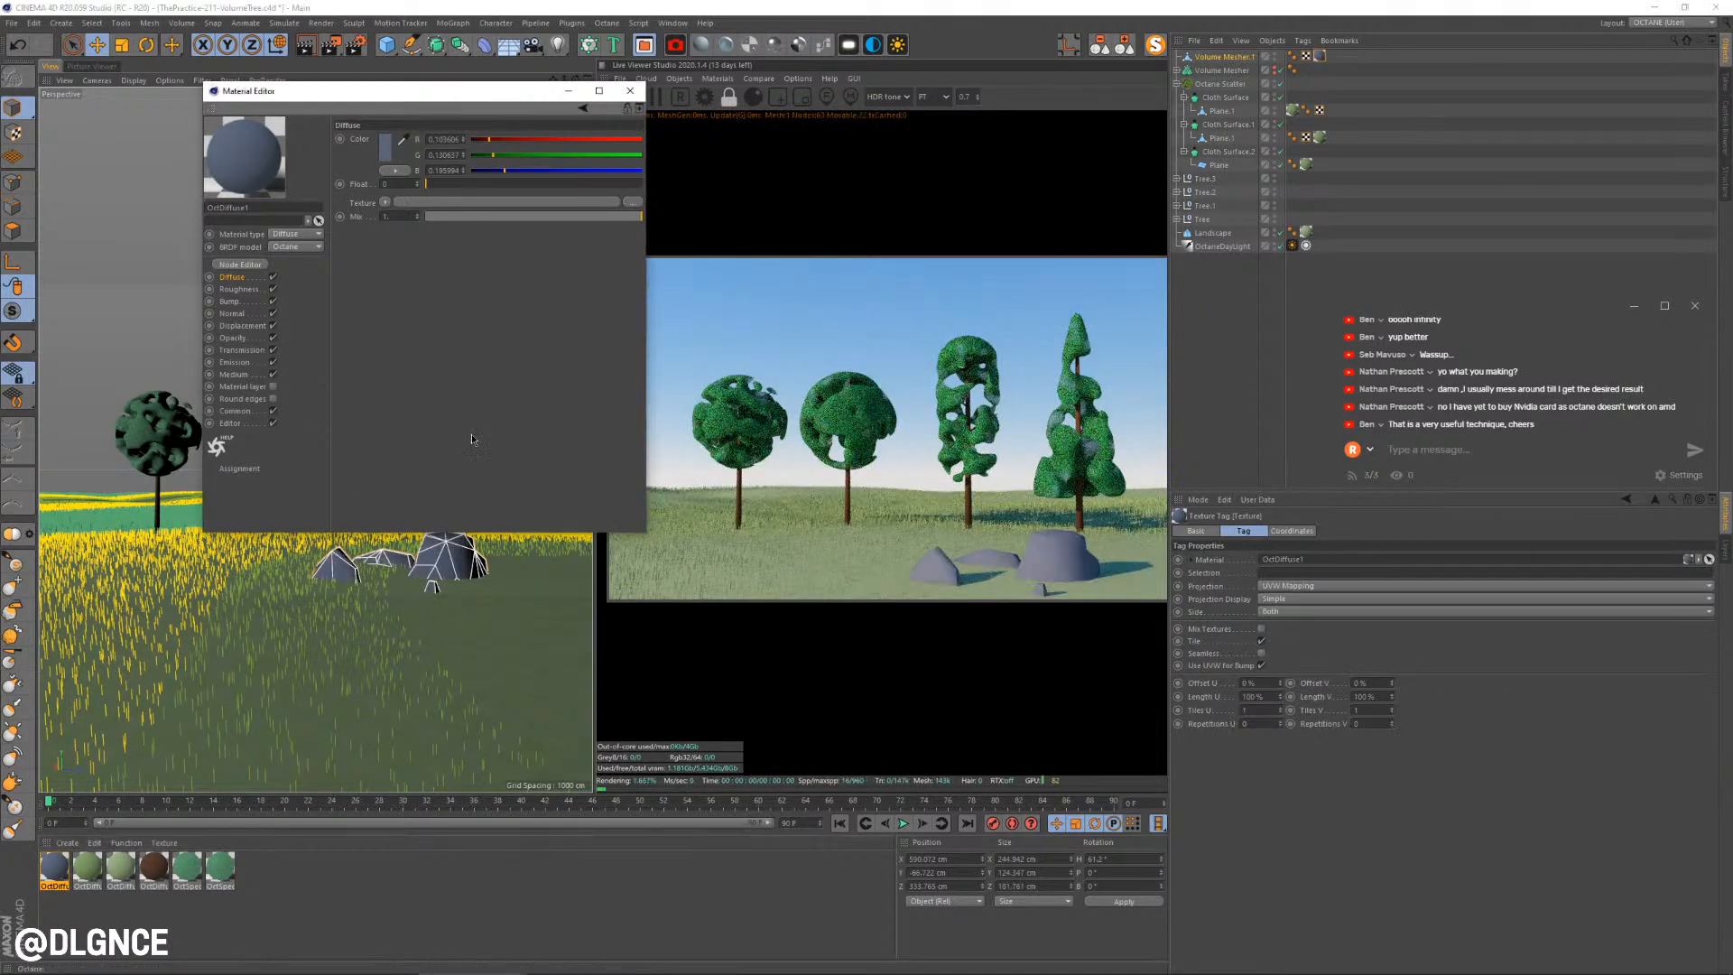
left_click(1293, 56)
left_click_drag(1290, 577, 1289, 632)
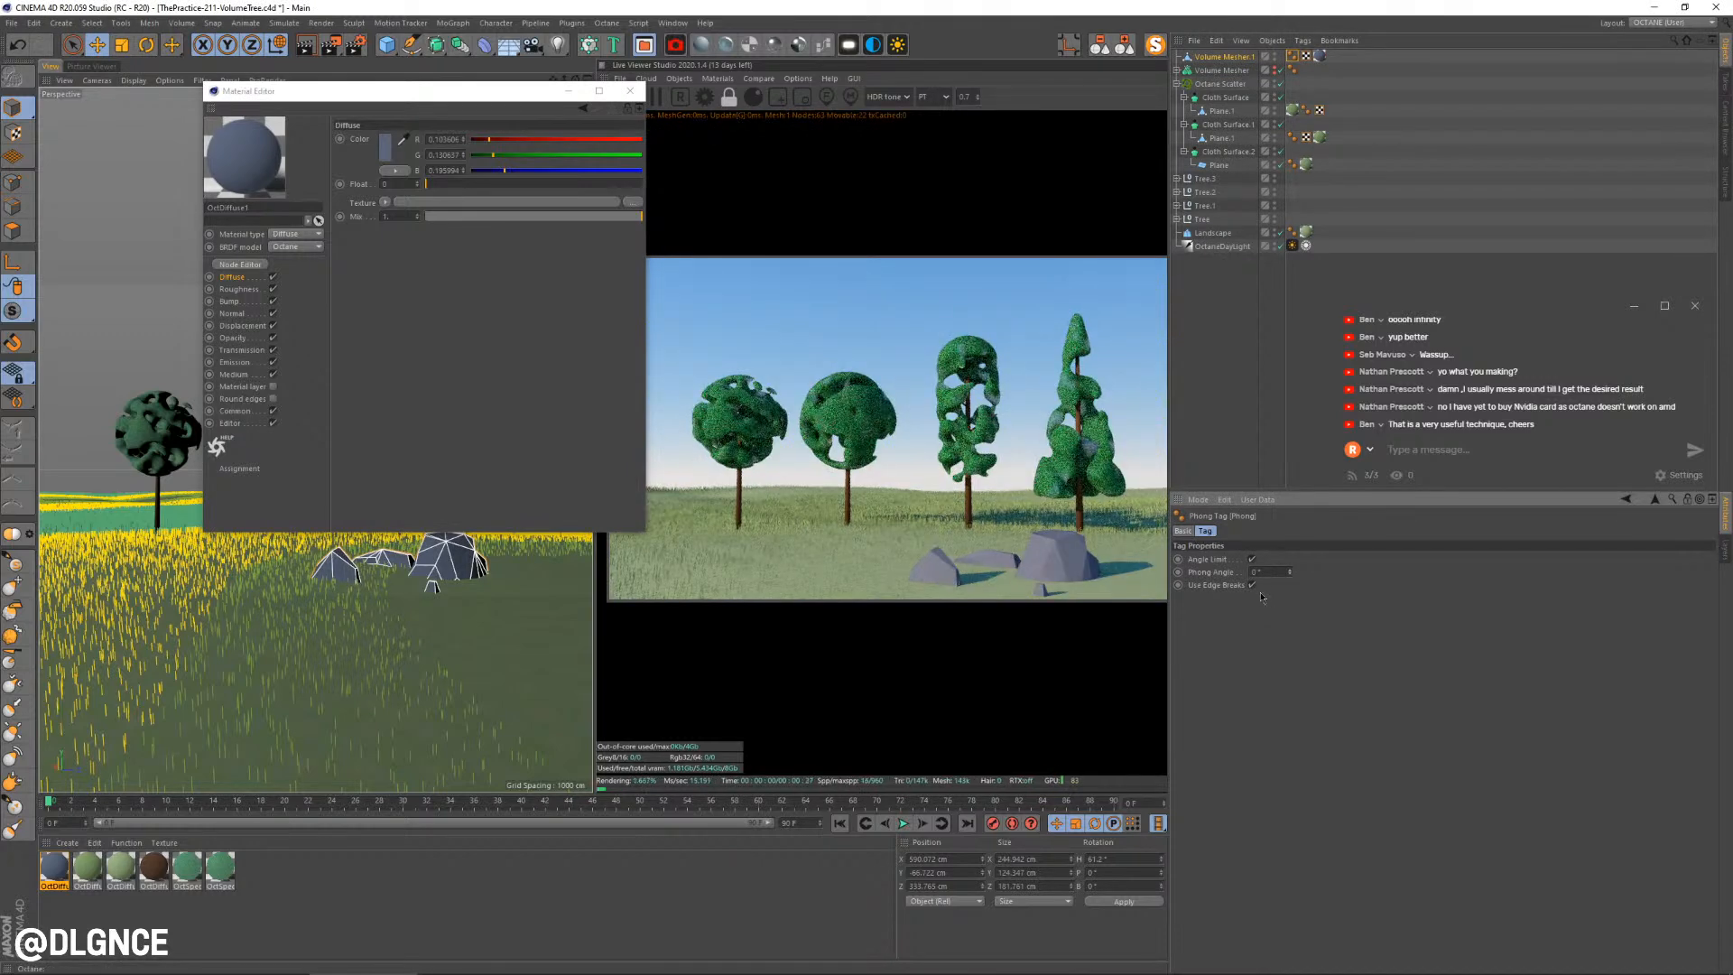
Delete the rock mesh's UVW tag and close the material editor
left_click(1305, 56)
key("Delete")
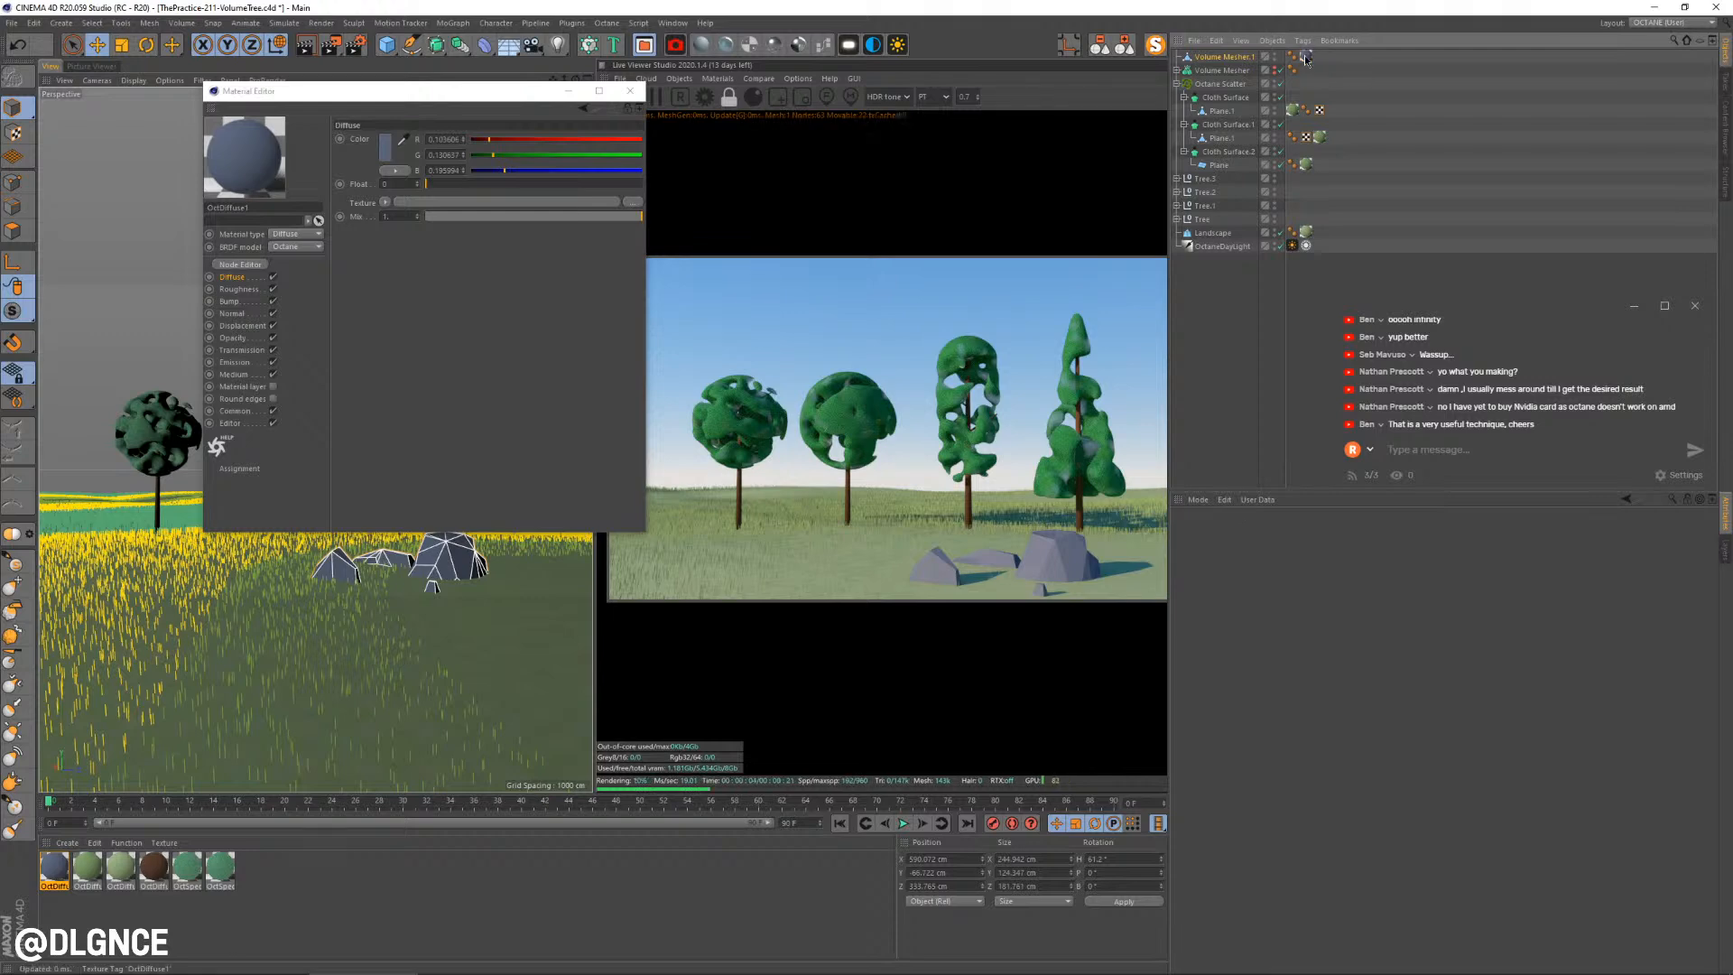
left_click(631, 91)
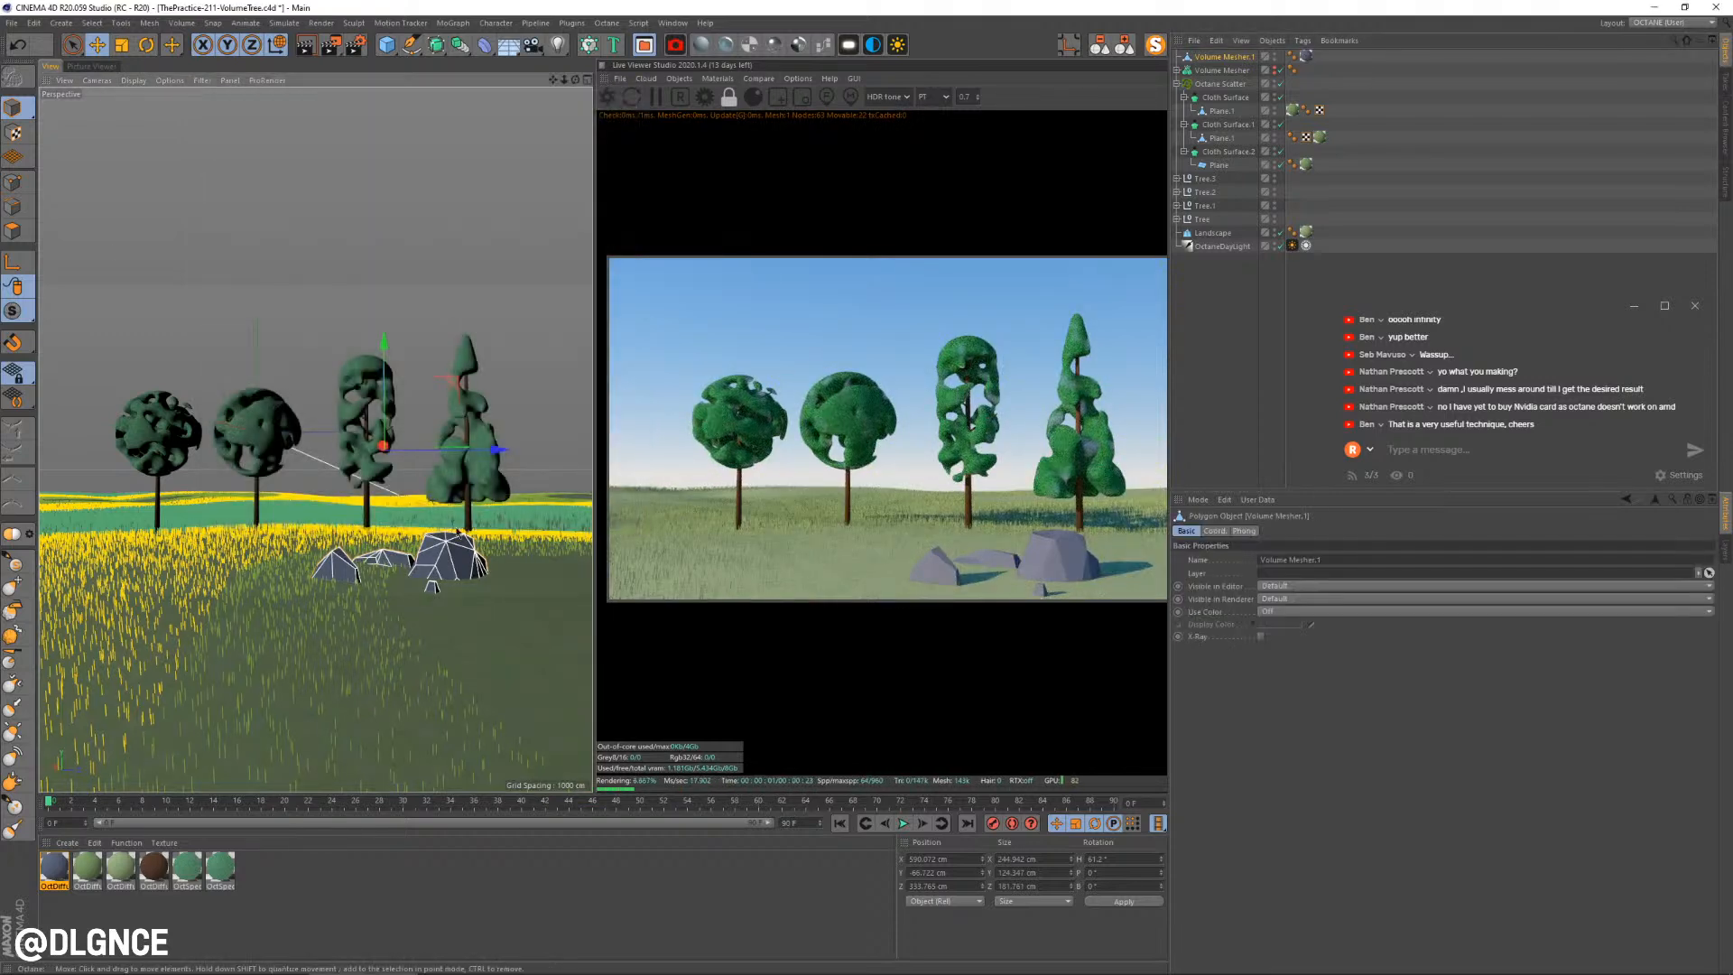
Pull the top point of the largest rock upward into a peak, making the rock mesh about 146 cm tall
left_click(12, 181)
left_click(442, 550)
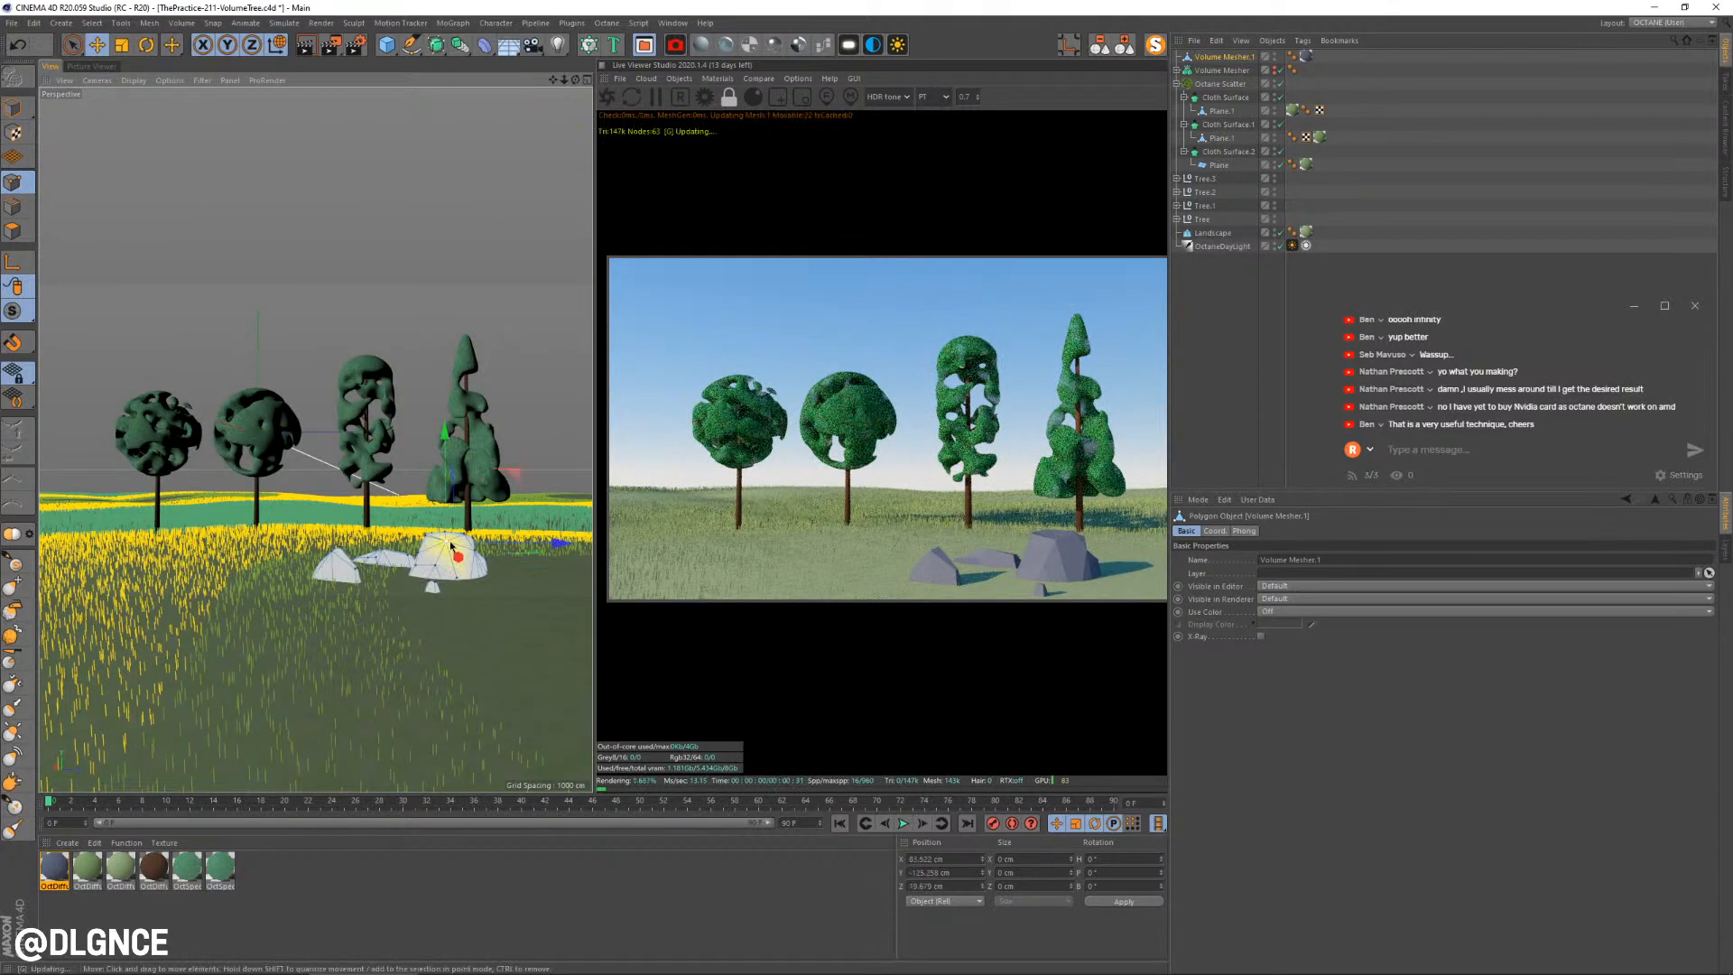
mouse_move(442, 467)
left_mouse_down()
mouse_move(448, 425)
mouse_move(448, 446)
left_mouse_up()
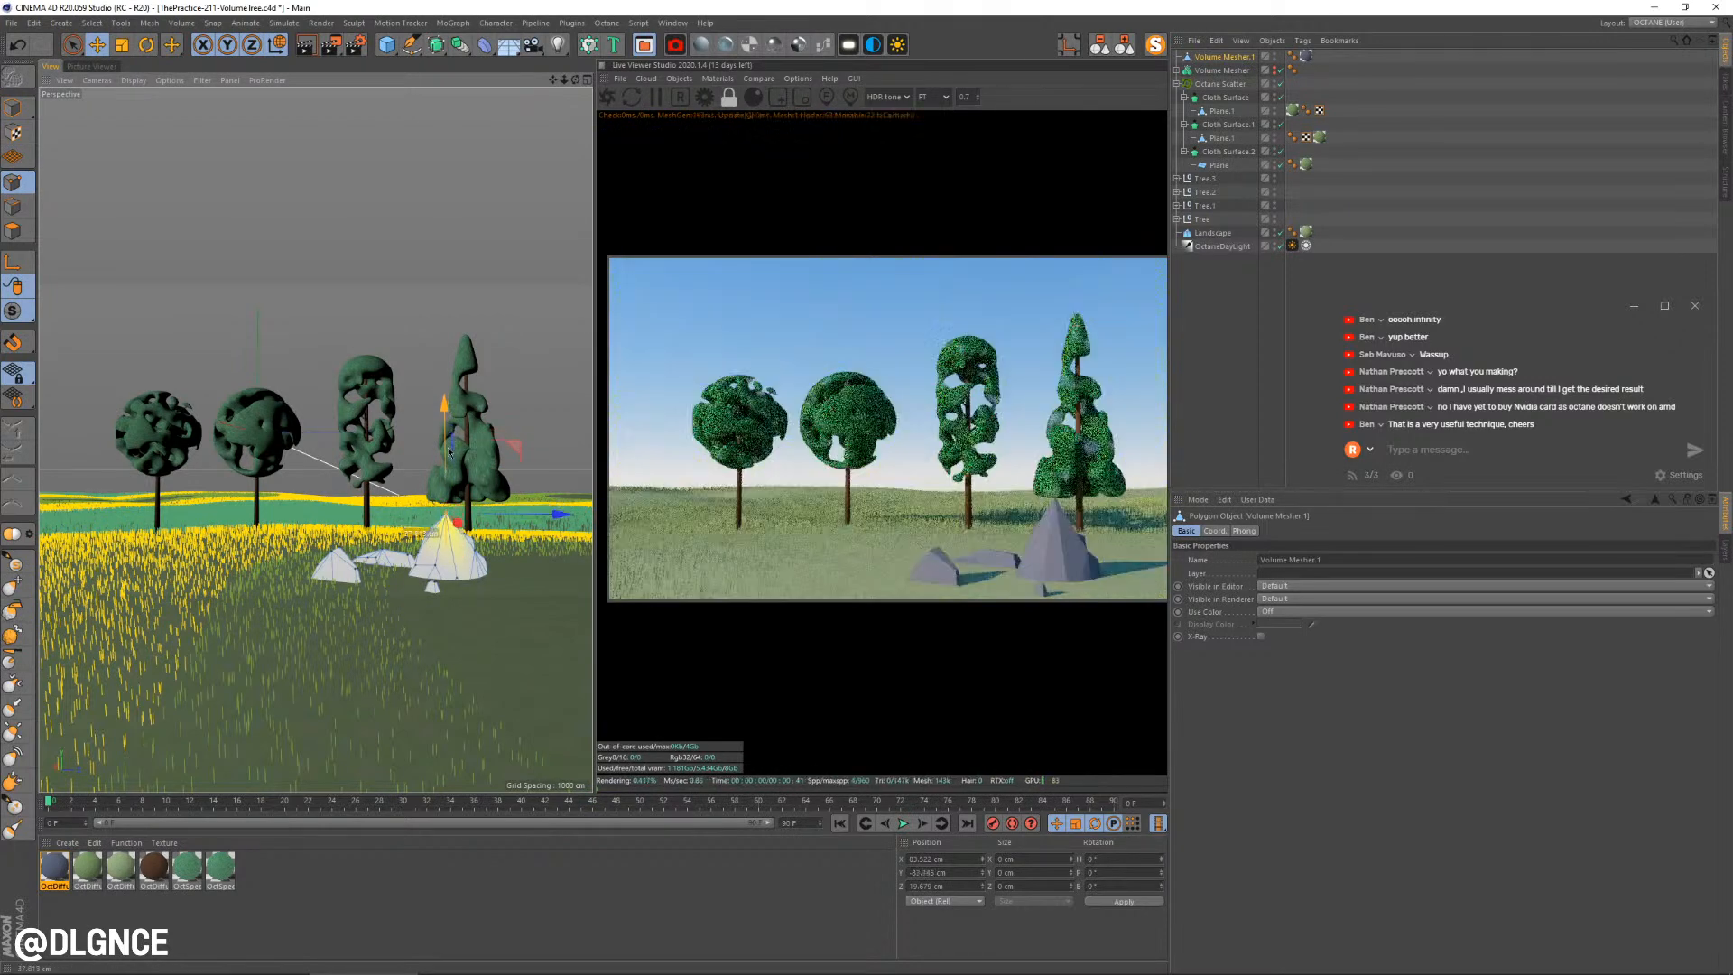
left_click(14, 111)
Rotate the rock mesh around its vertical axis to a heading of about 207°
key("r")
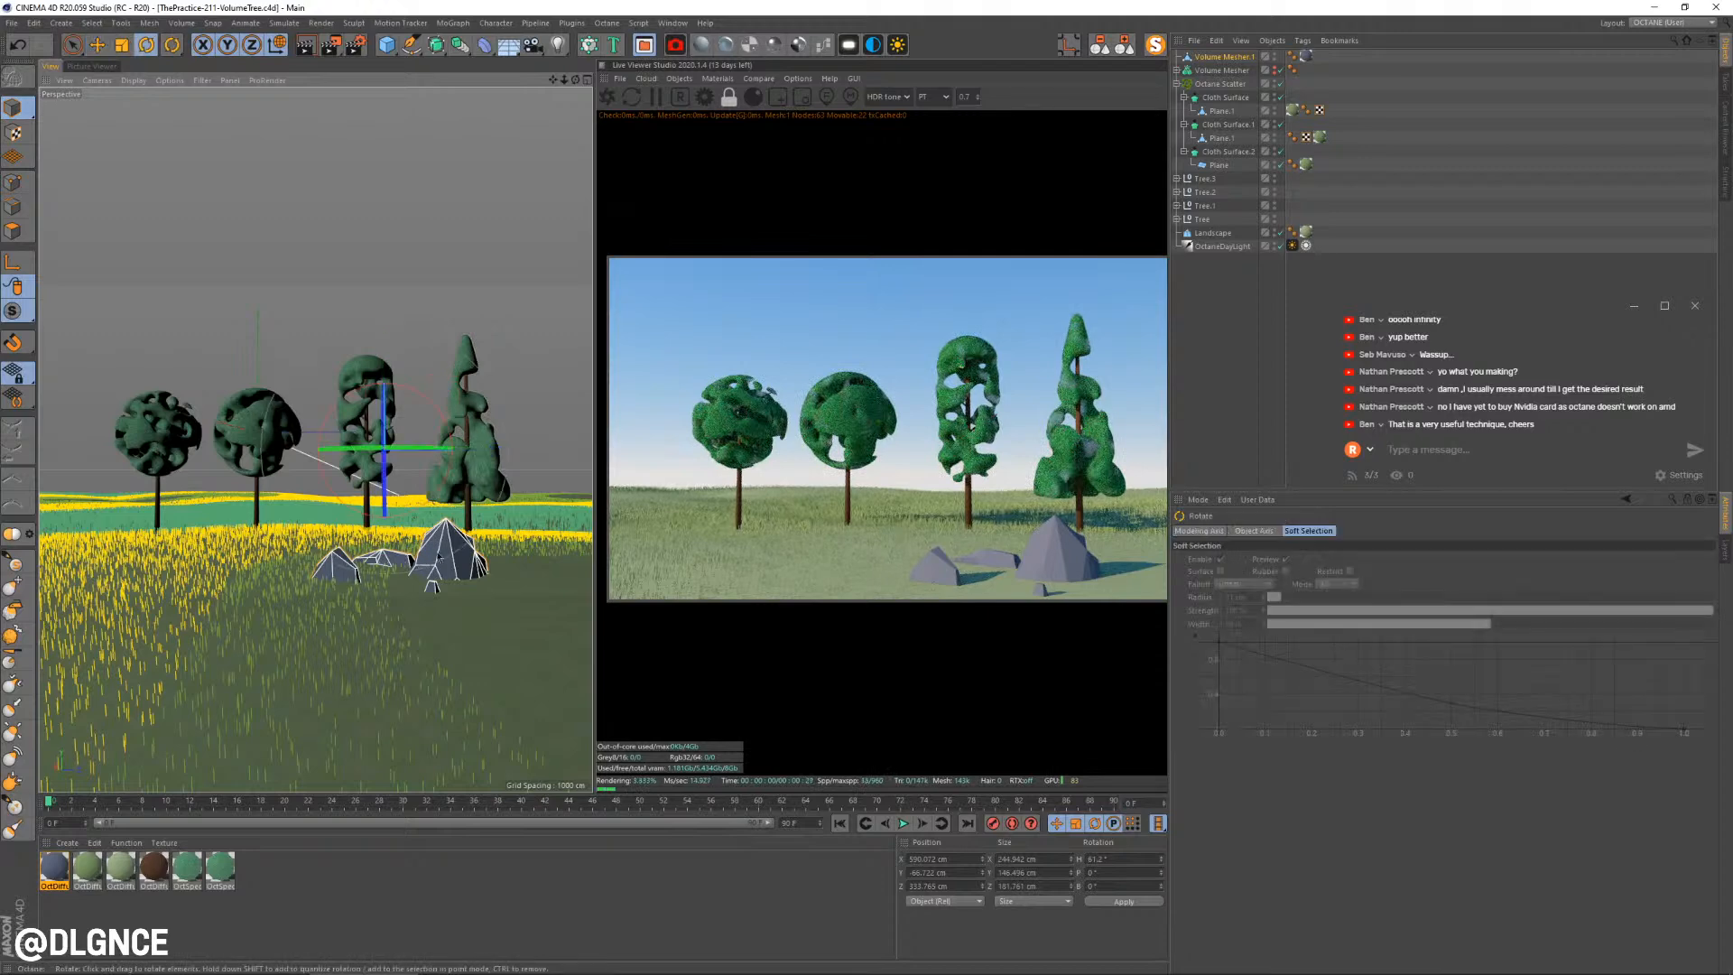
left_click_drag(446, 448, 403, 439)
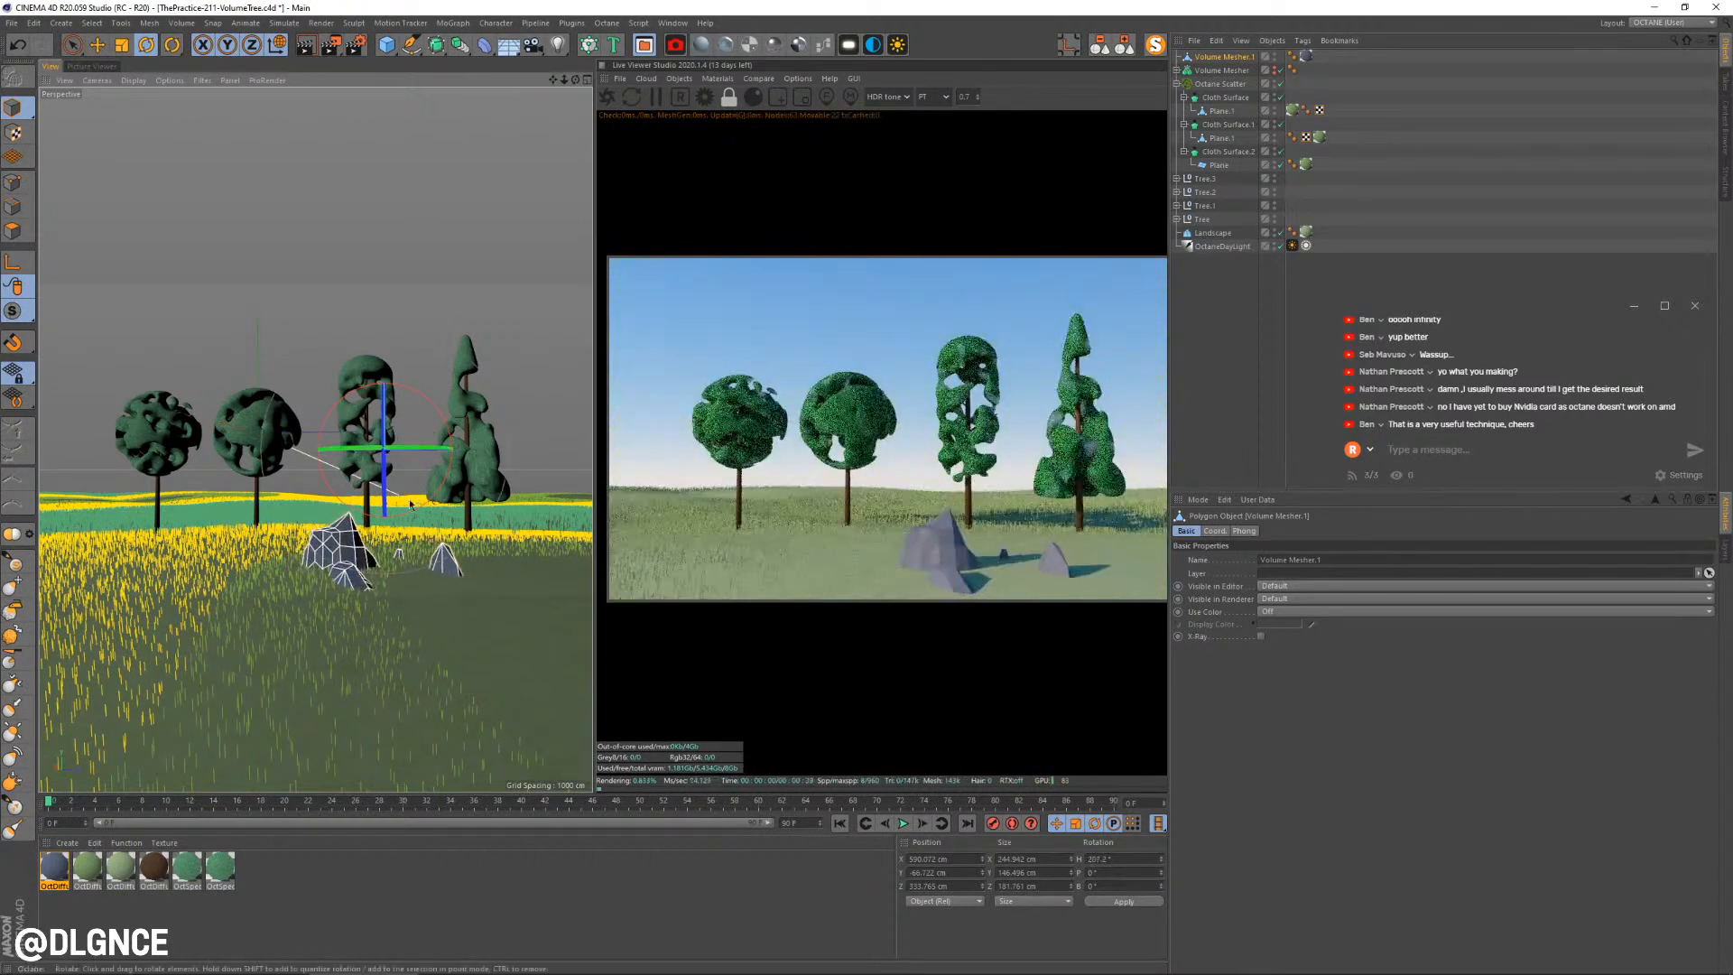
left_click(16, 584)
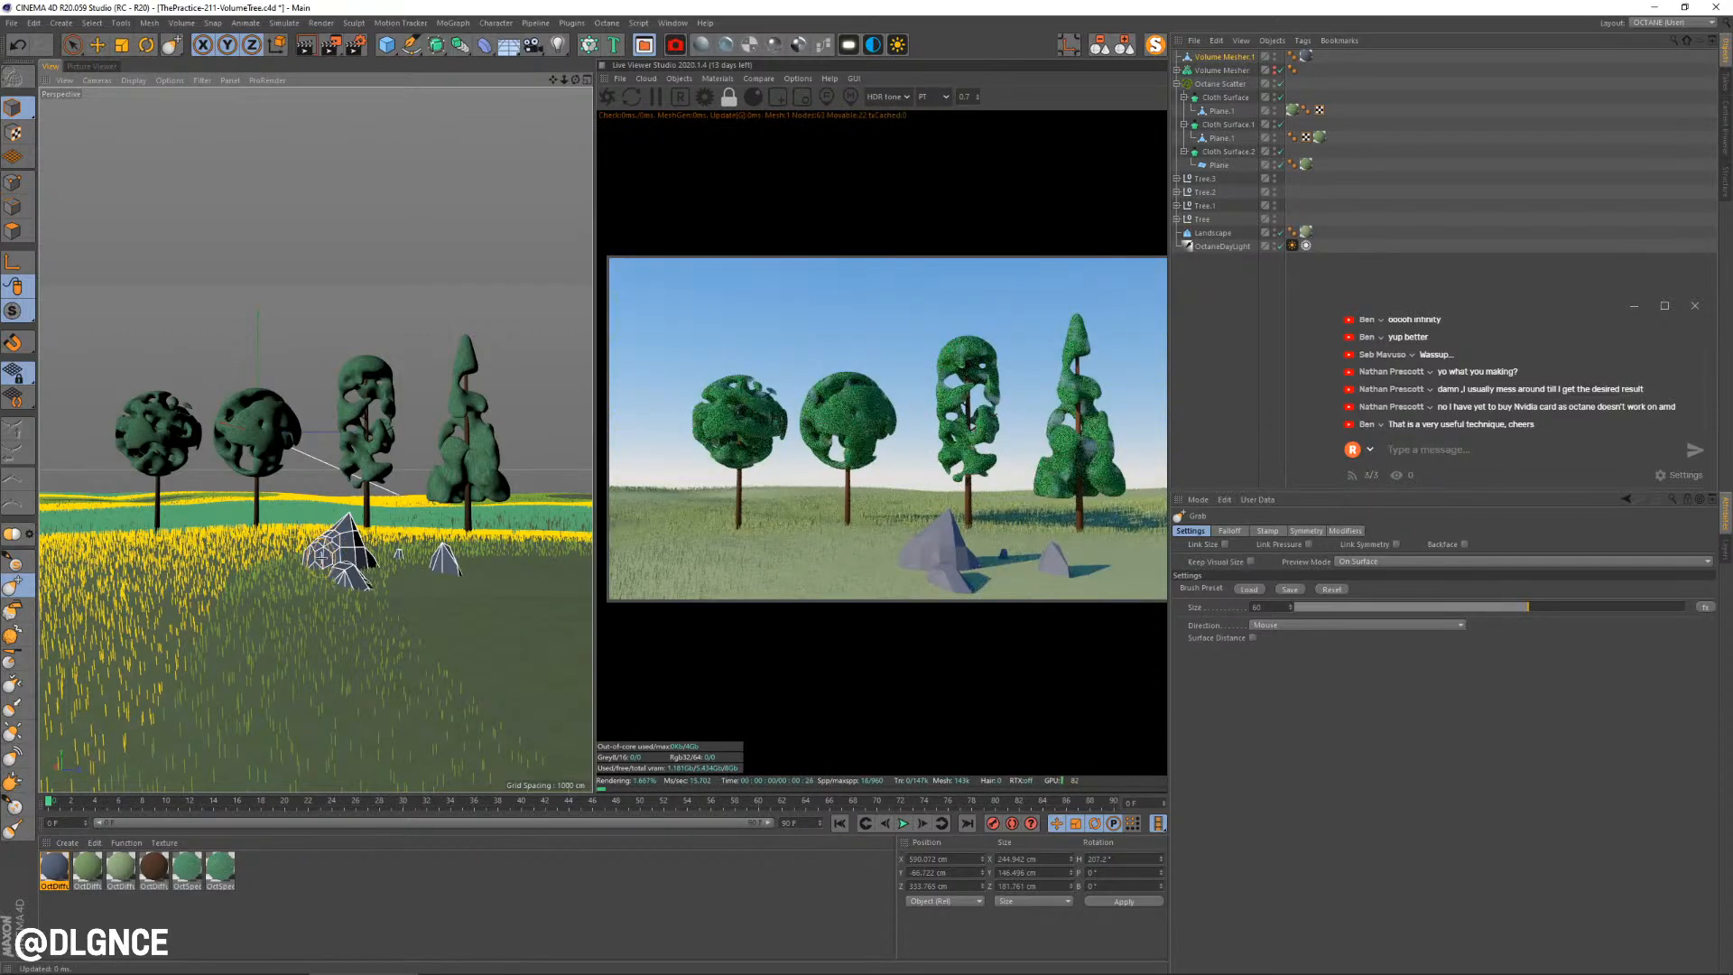
key("e")
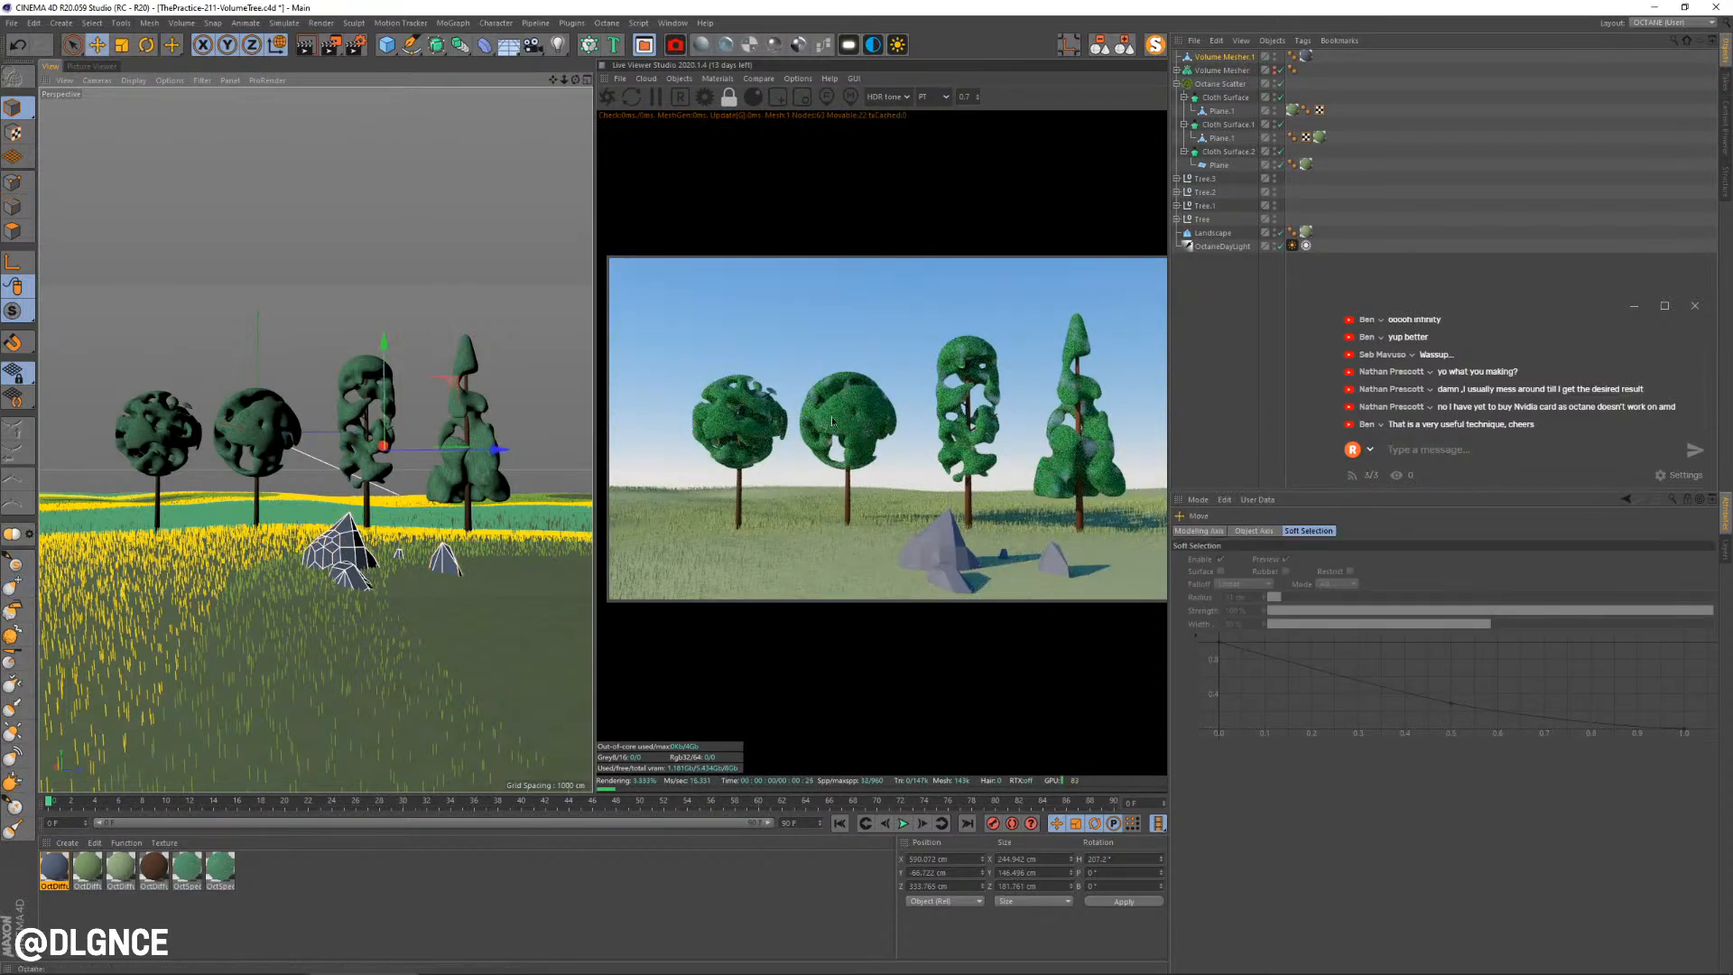
left_click(1256, 57)
Add an Octane Fog Volume and stretch it along Z to about 2546 cm, past the row of trees
left_click_drag(272, 316, 271, 252, "alt")
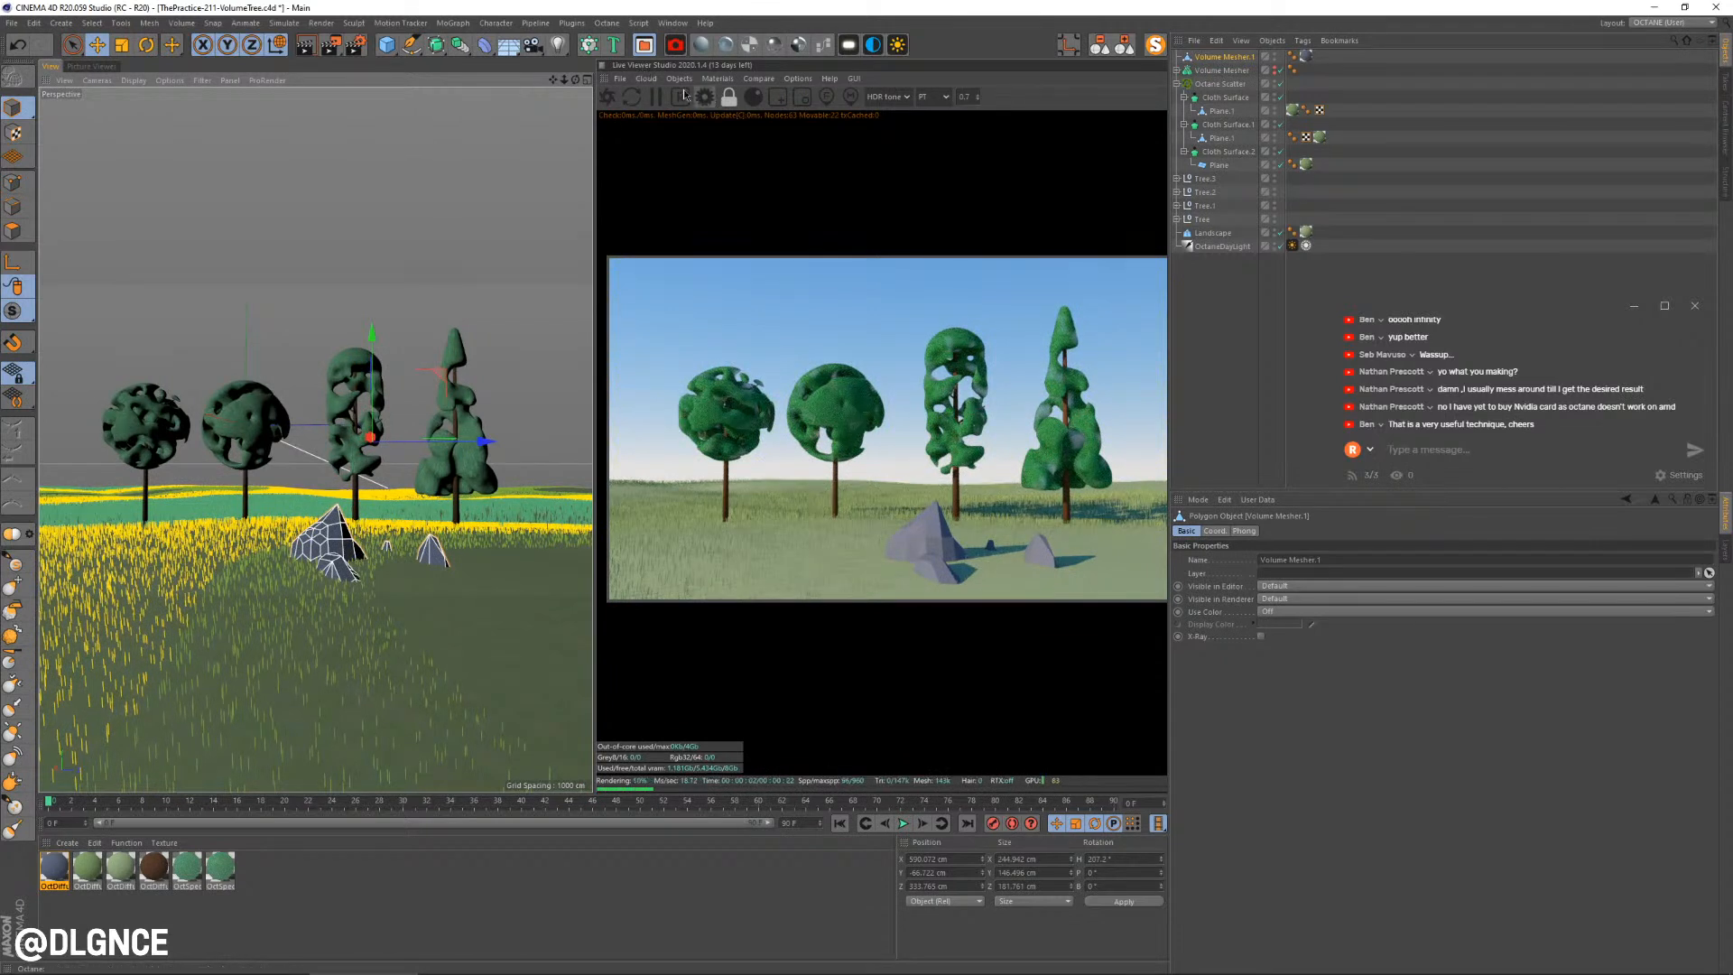
left_click(647, 80)
mouse_move(690, 79)
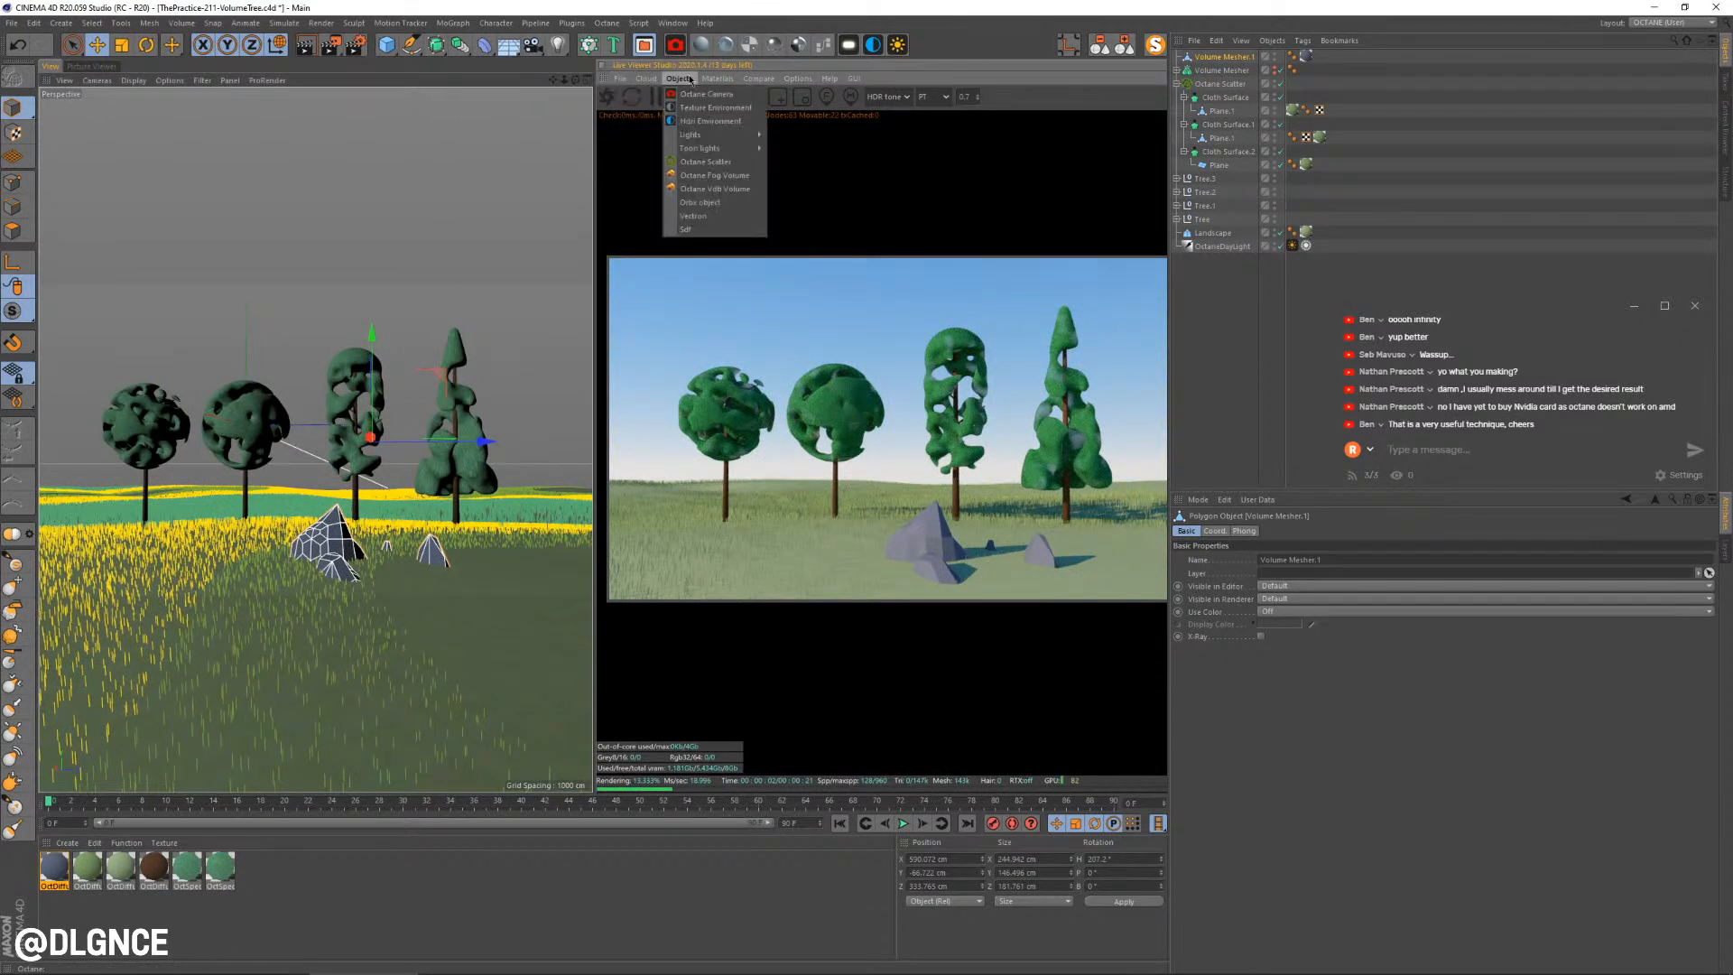
left_click(734, 182)
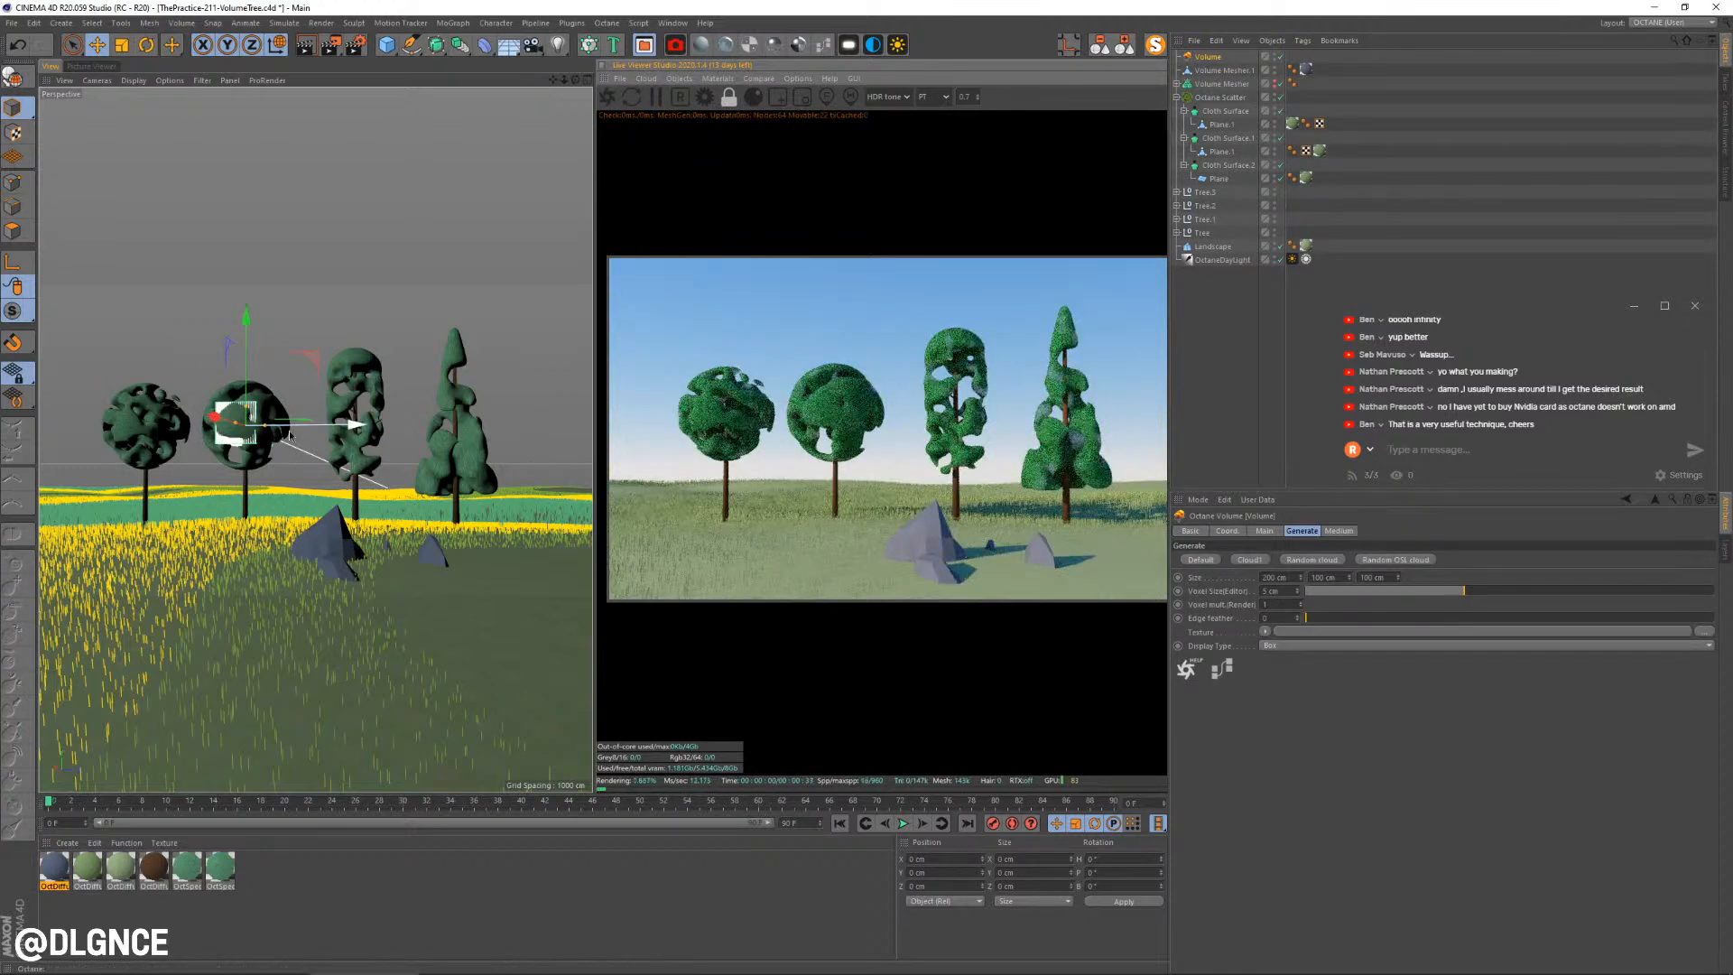
middle_click(307, 431)
scroll(457, 247, "down", 5)
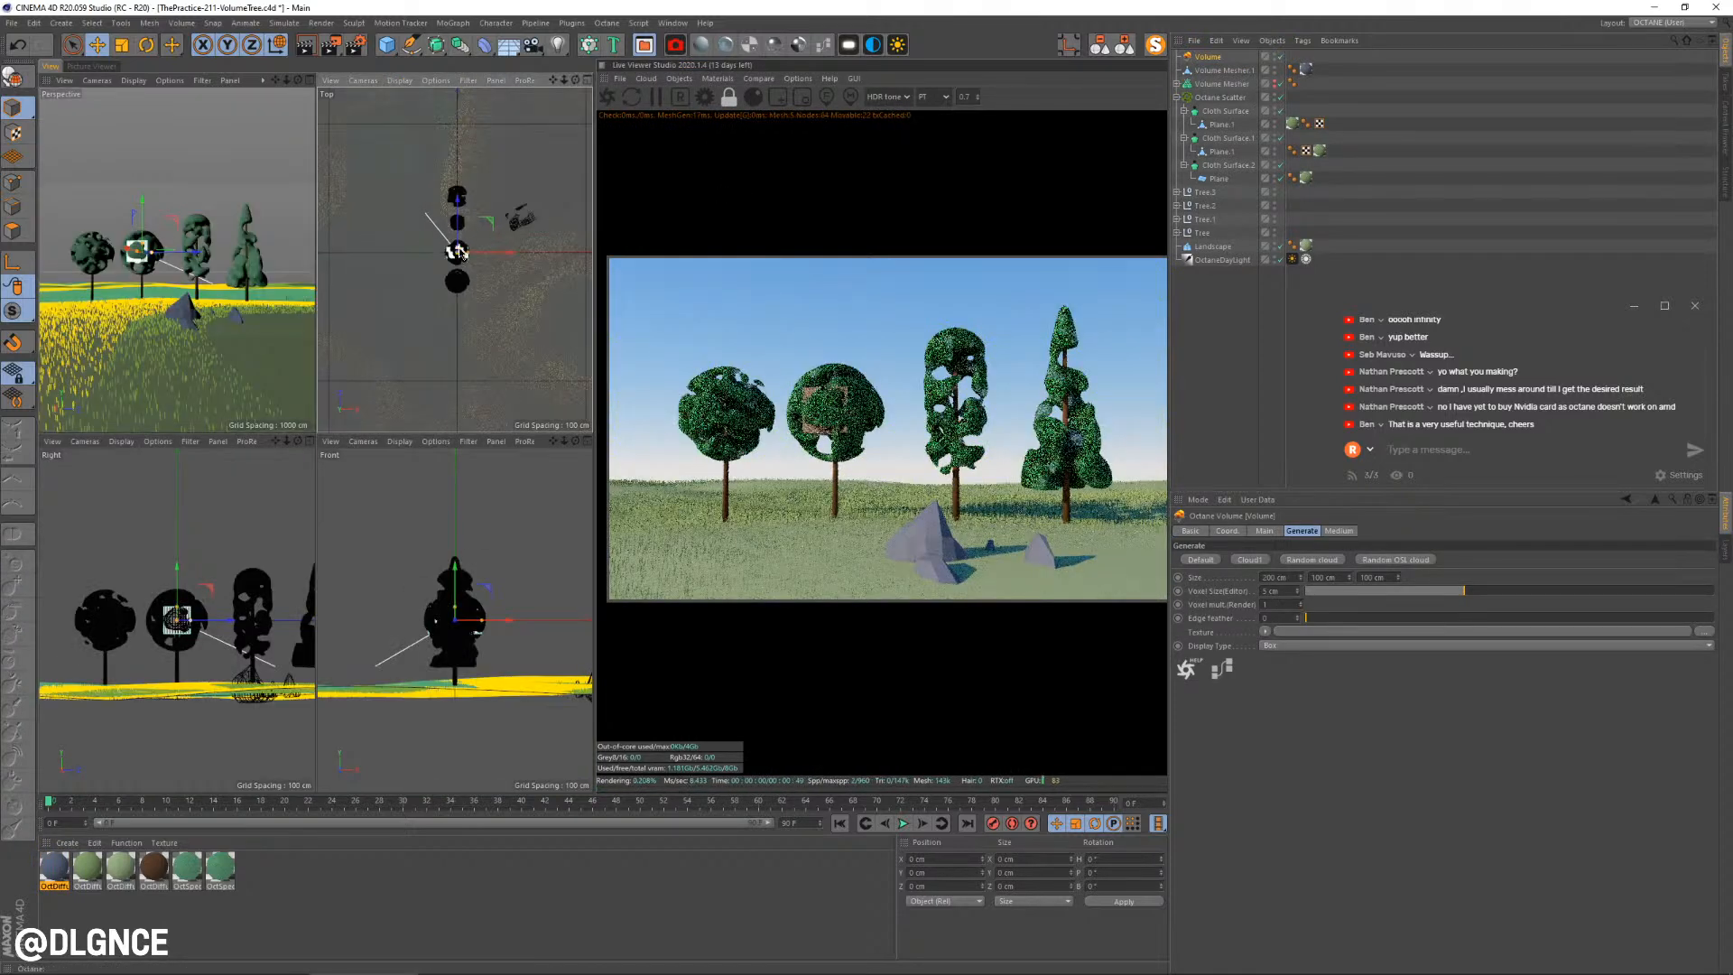
left_click_drag(457, 246, 469, 117)
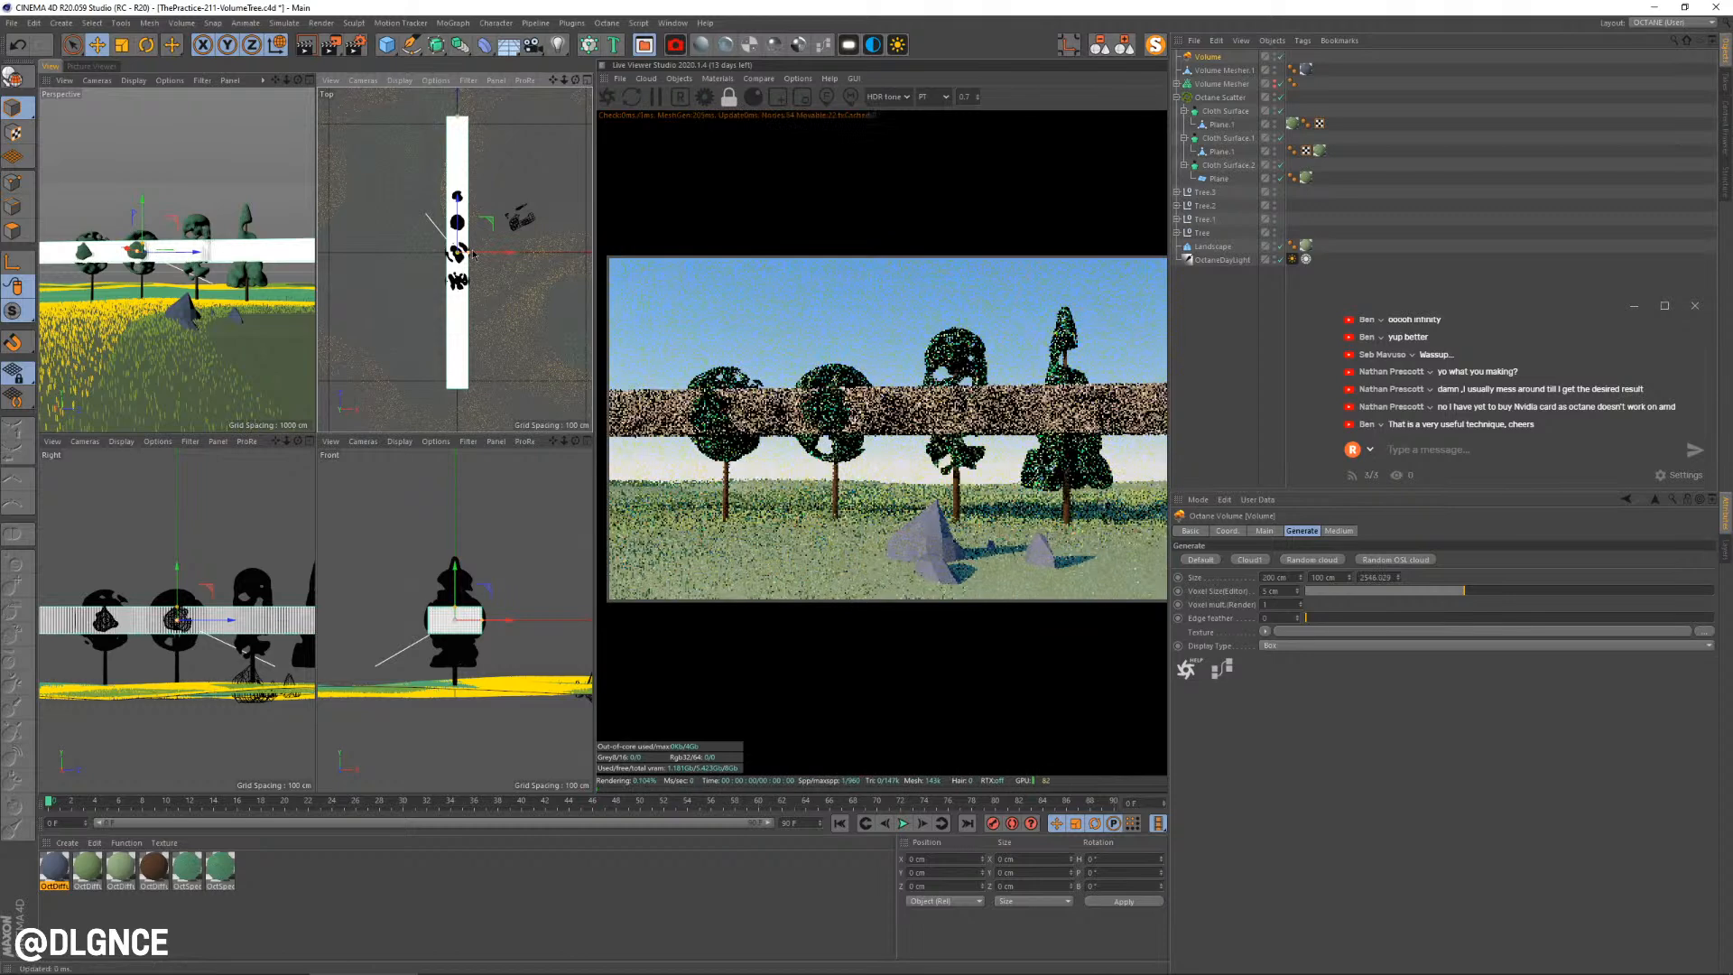
Set the fog volume's voxel size to 50 cm and widen the volume along X to about 2019 cm
double_click(1291, 591)
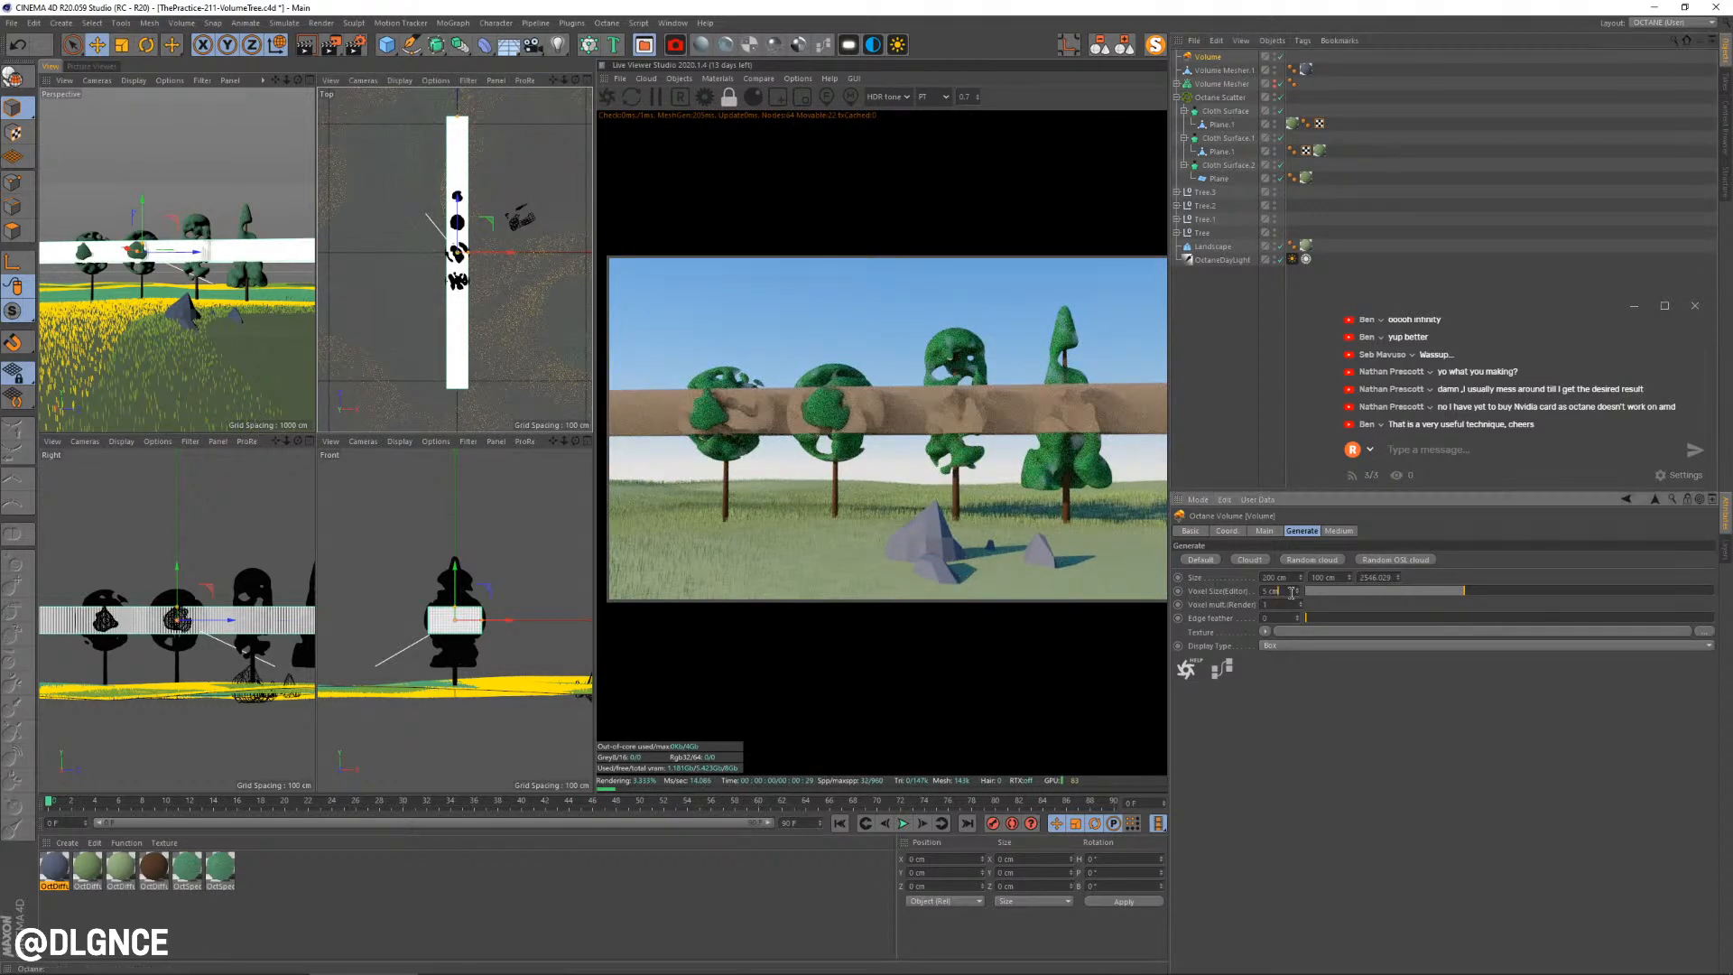
type("50")
key("Return")
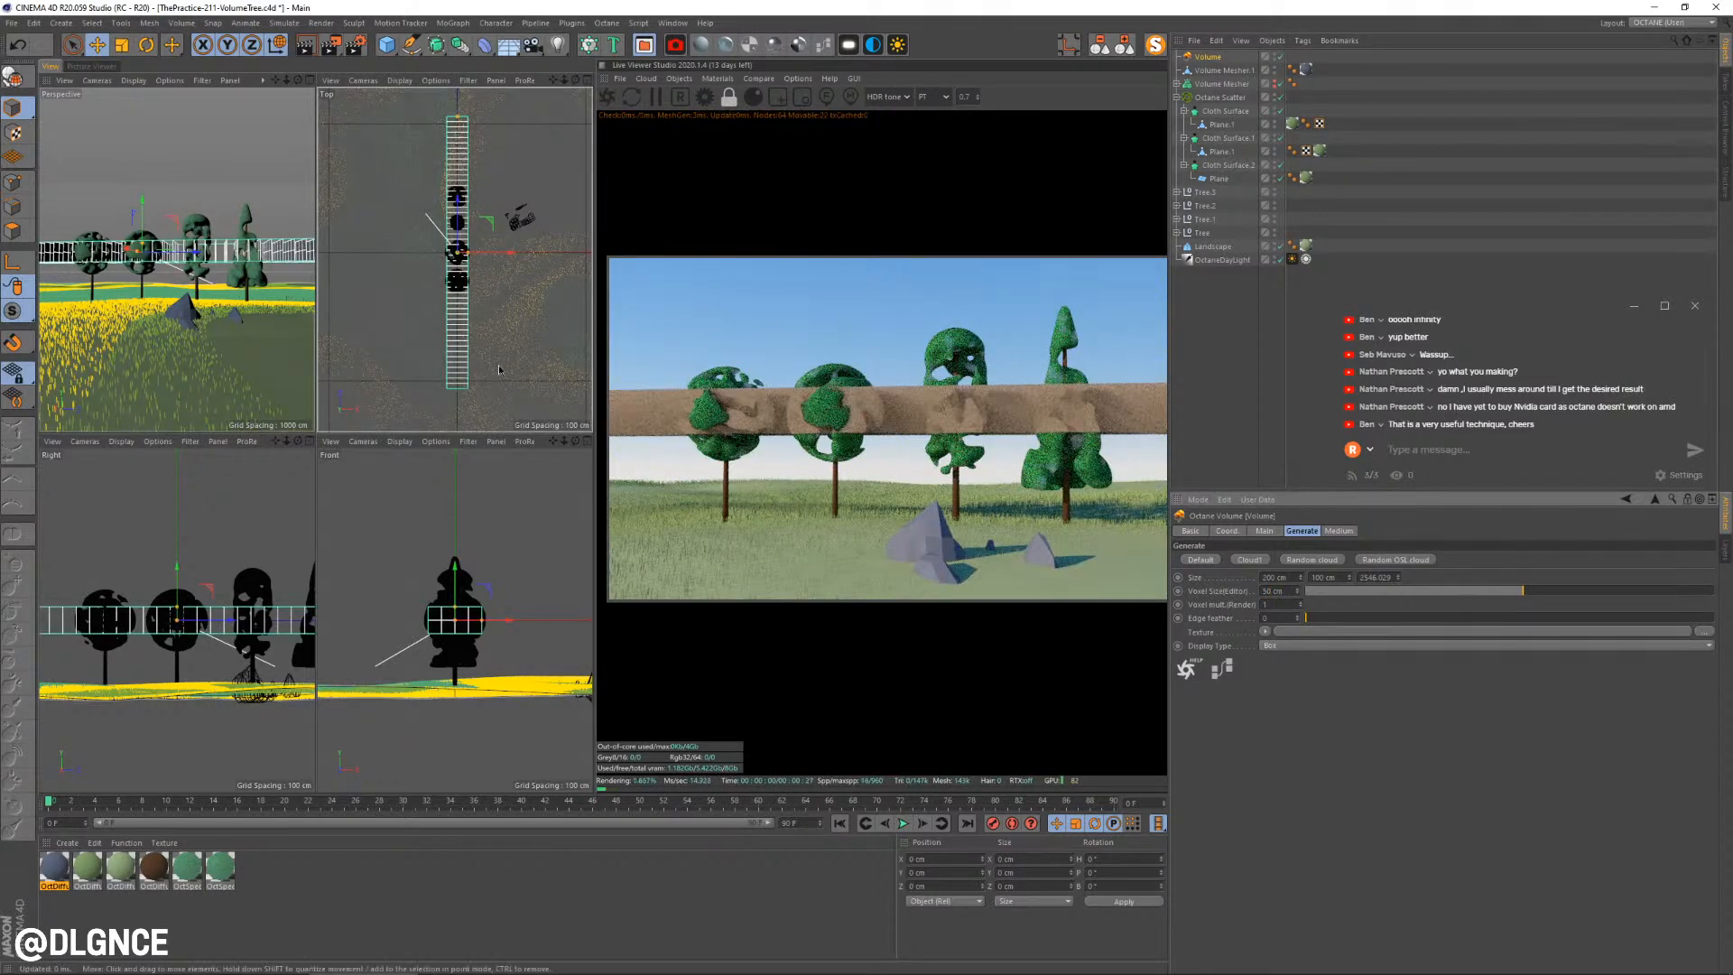
scroll(471, 232, "up", 2)
left_click_drag(467, 256, 585, 260)
scroll(370, 245, "down", 1)
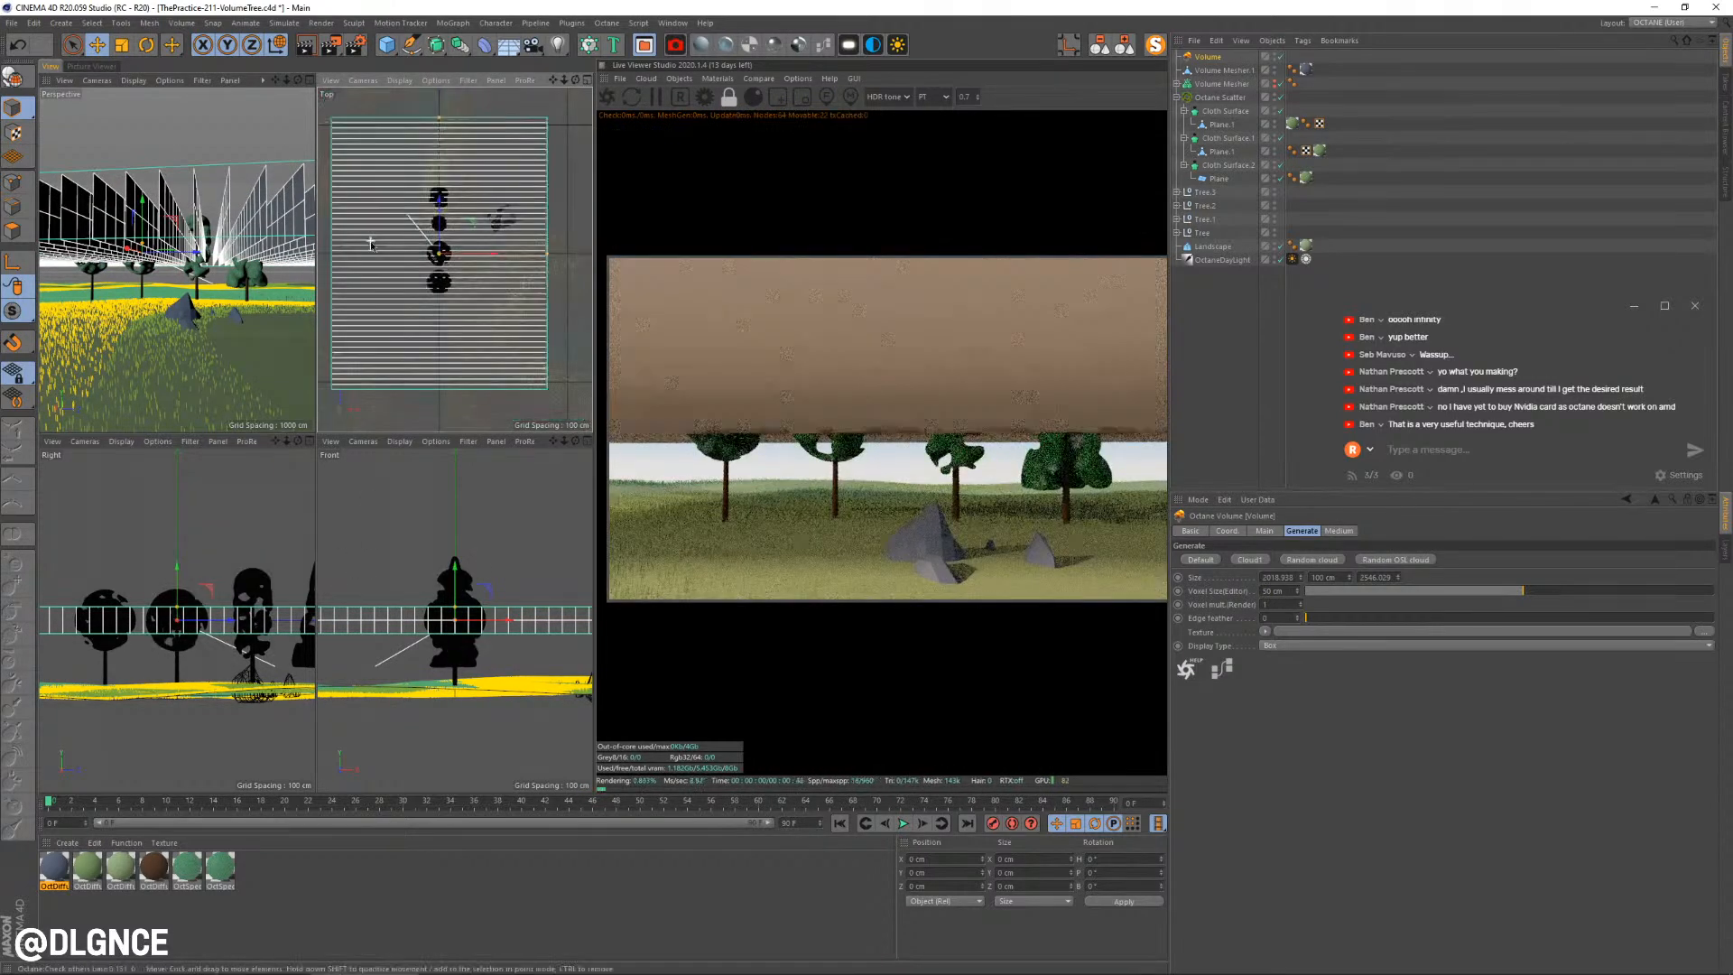
Enlarge the fog volume to about 2700 by 240 by 4200 cm, shifting it to about X -708 cm and down over the ground
scroll(505, 281, "down", 2)
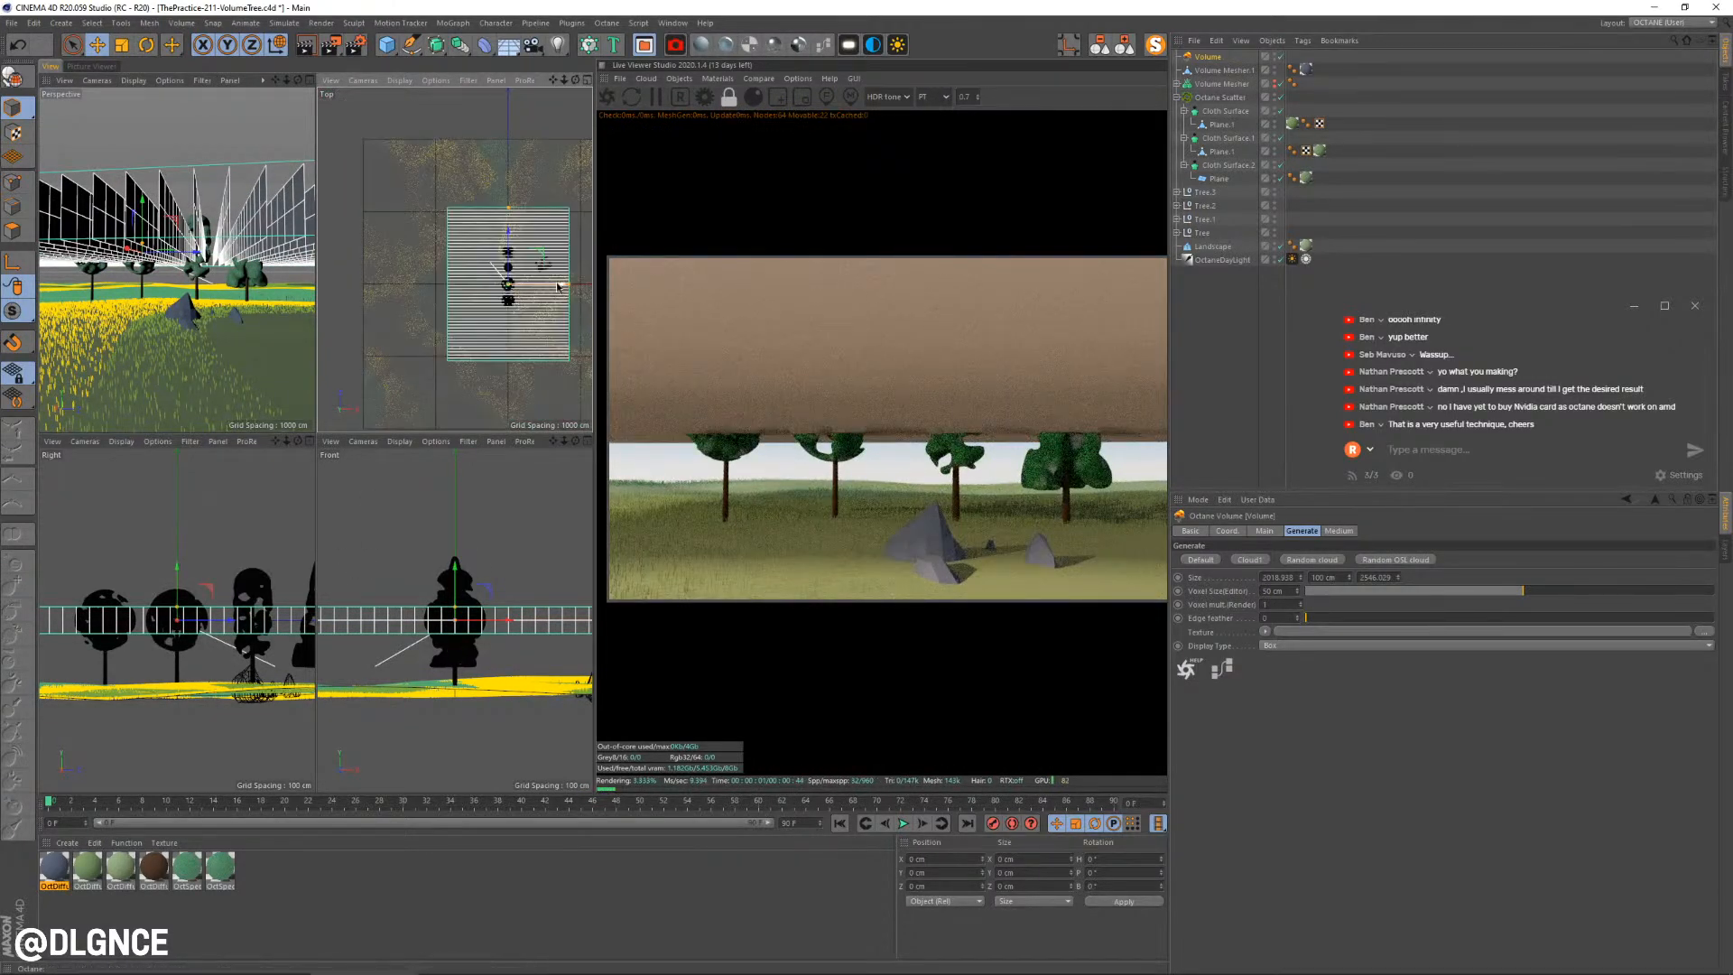
left_click_drag(570, 287, 591, 286)
left_click_drag(508, 208, 517, 158)
left_click_drag(558, 286, 515, 286)
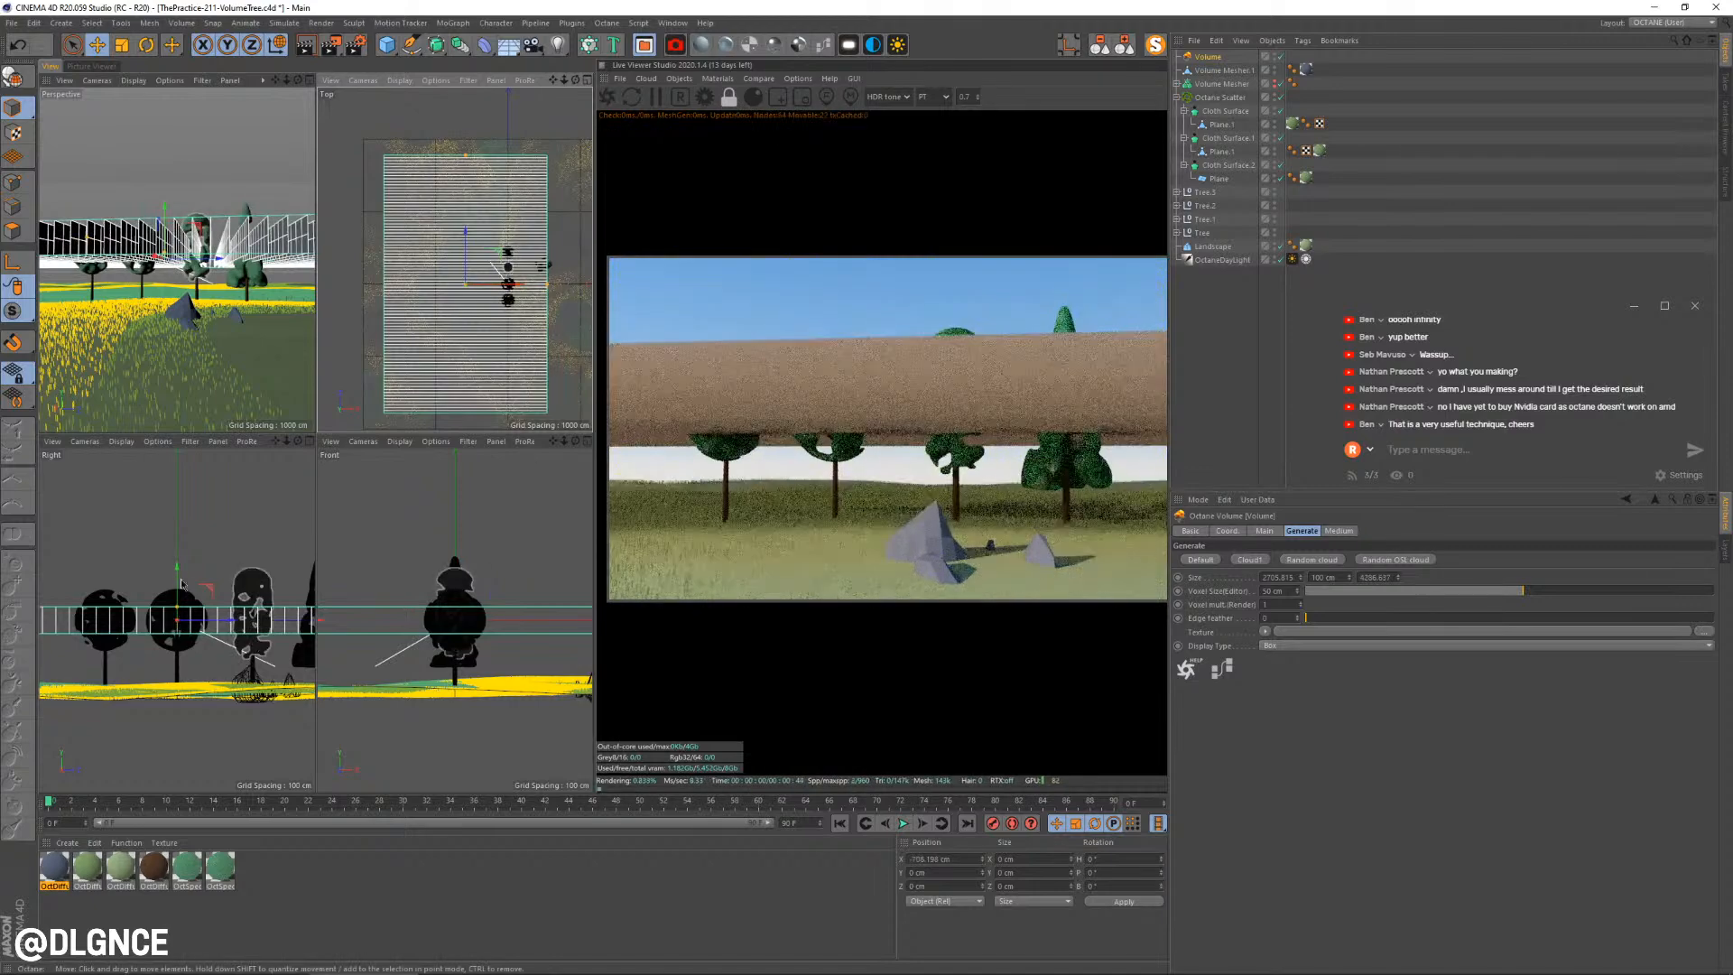
left_click_drag(184, 578, 180, 638)
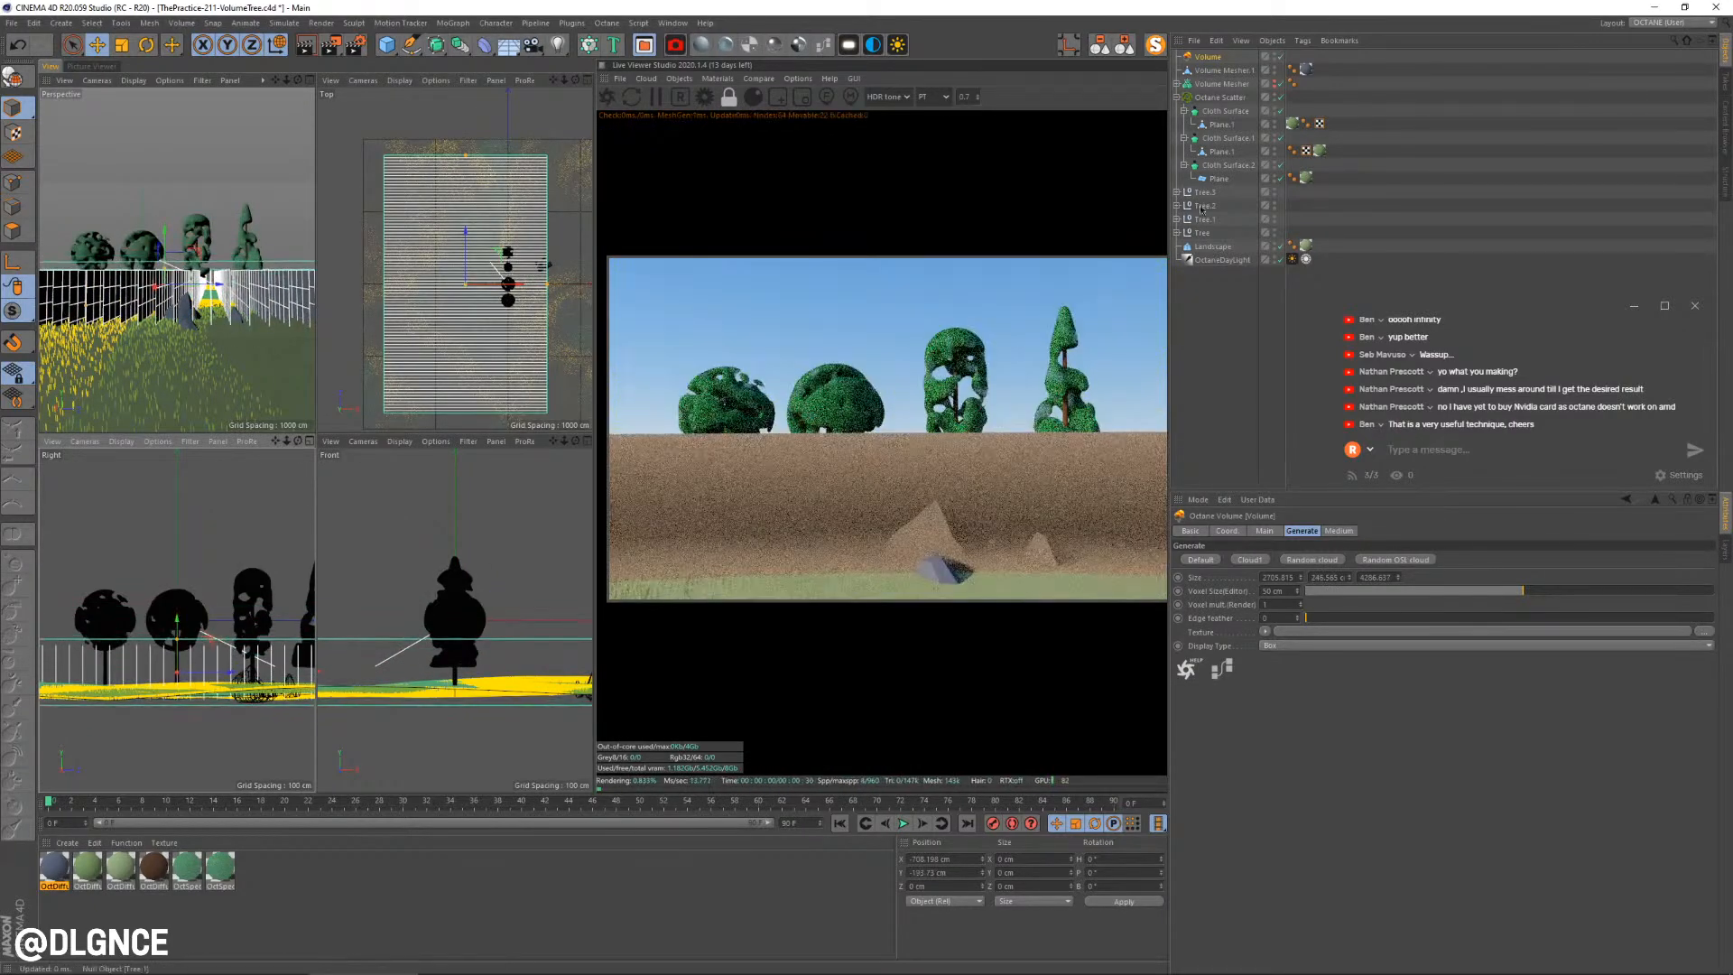
Set the fog volume's edge feather to 1 and its display type to Object
left_click(1209, 56)
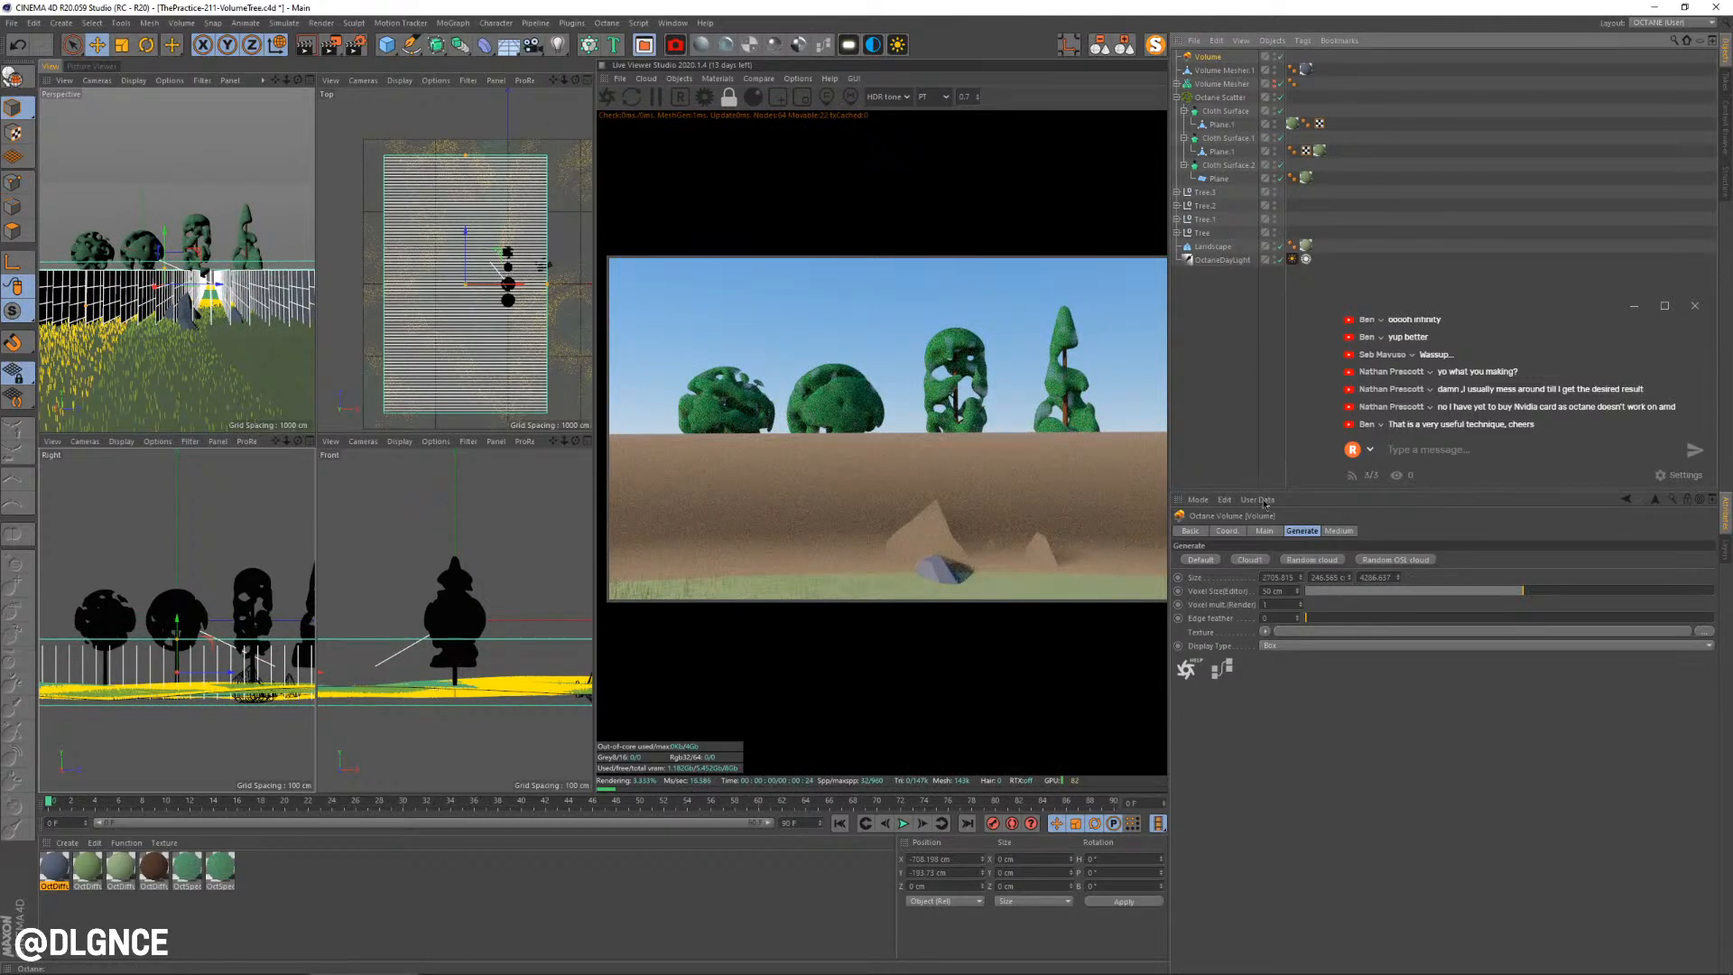
left_click(1265, 531)
left_click(1300, 531)
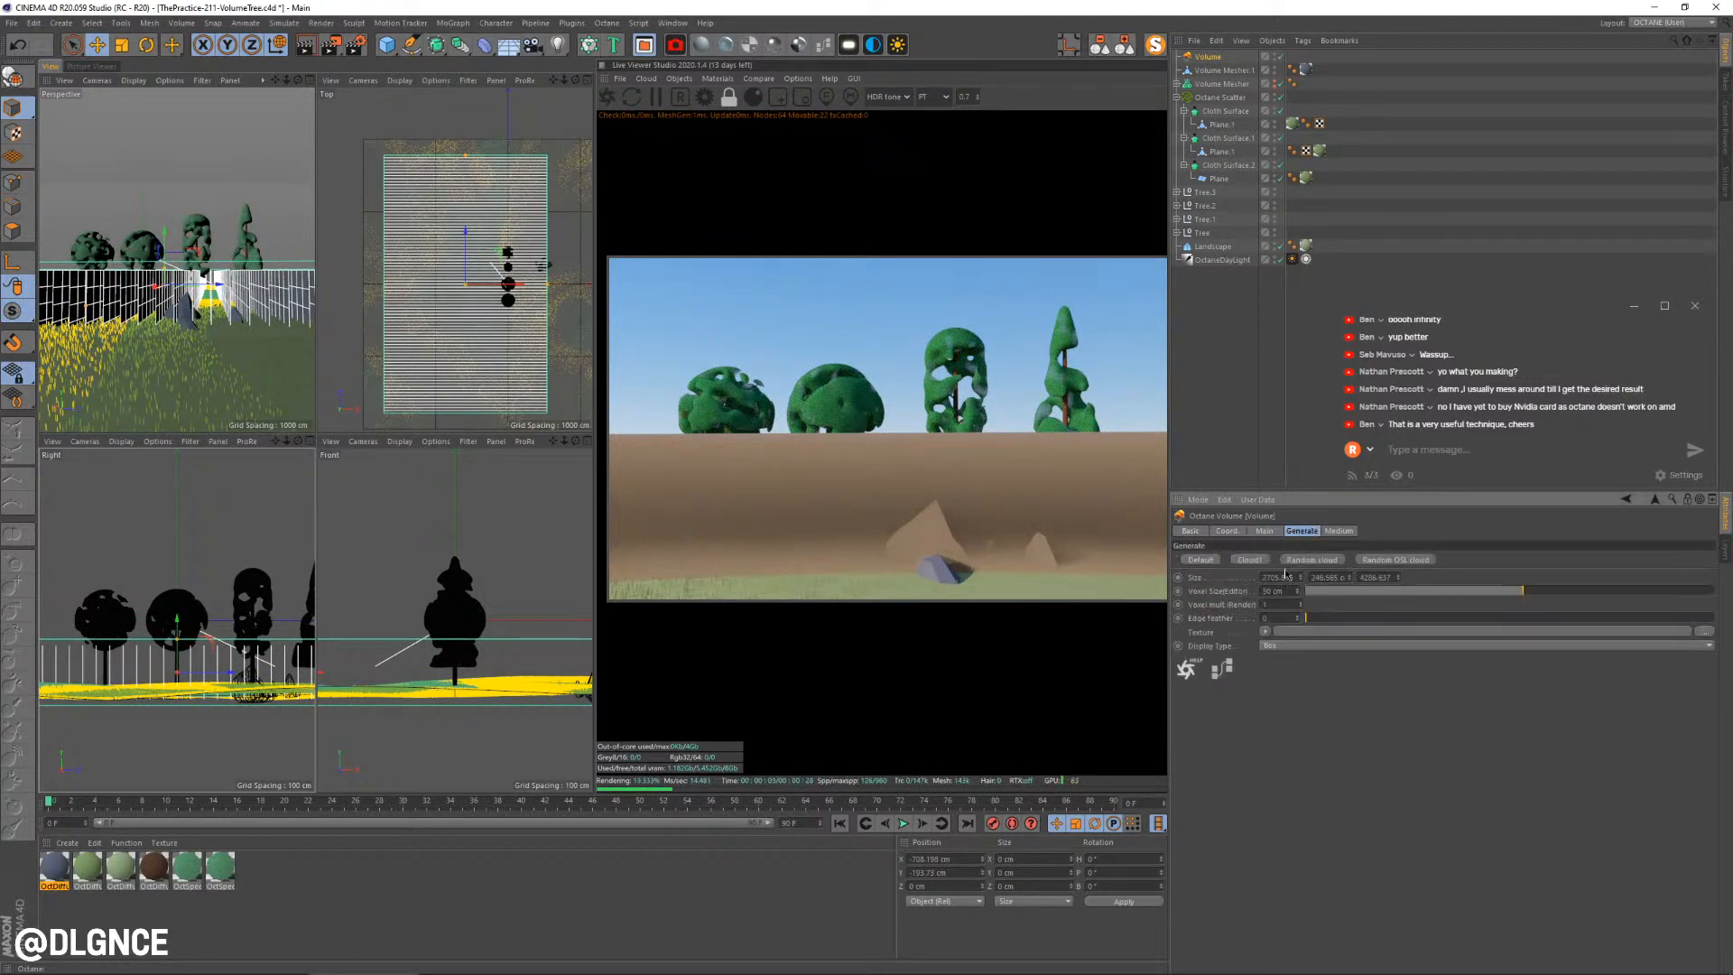
left_click_drag(1328, 619, 1712, 619)
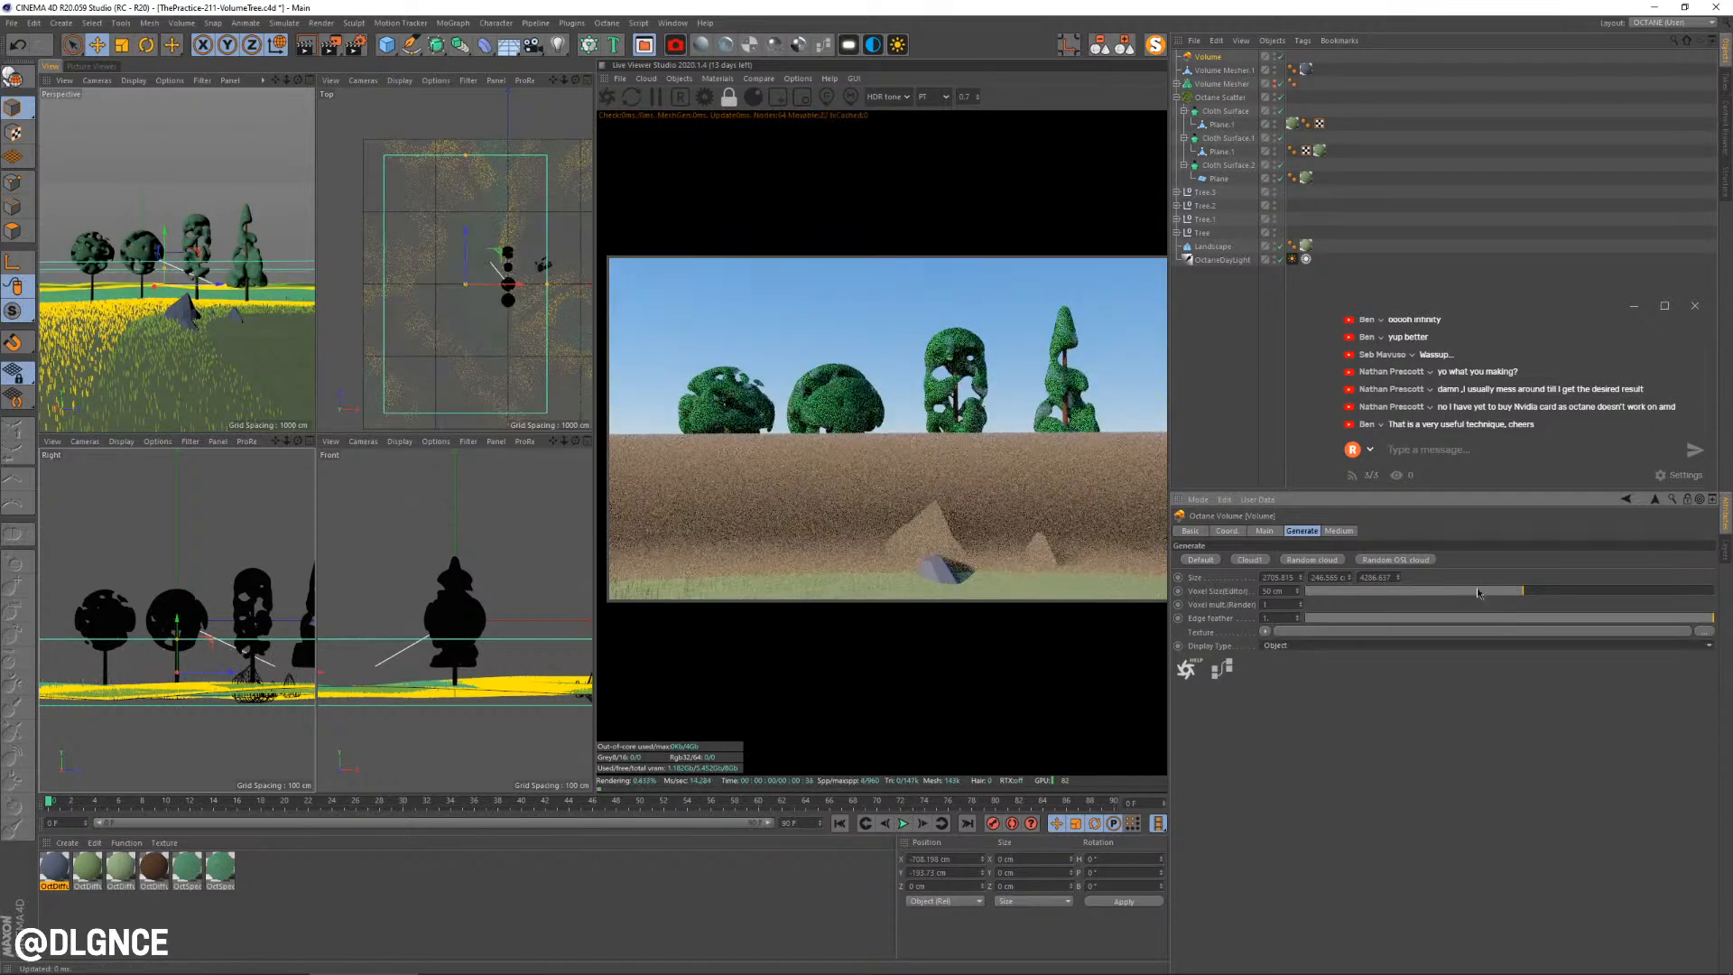
Open the fog volume's medium and reduce its volume step length slightly
left_click(1338, 532)
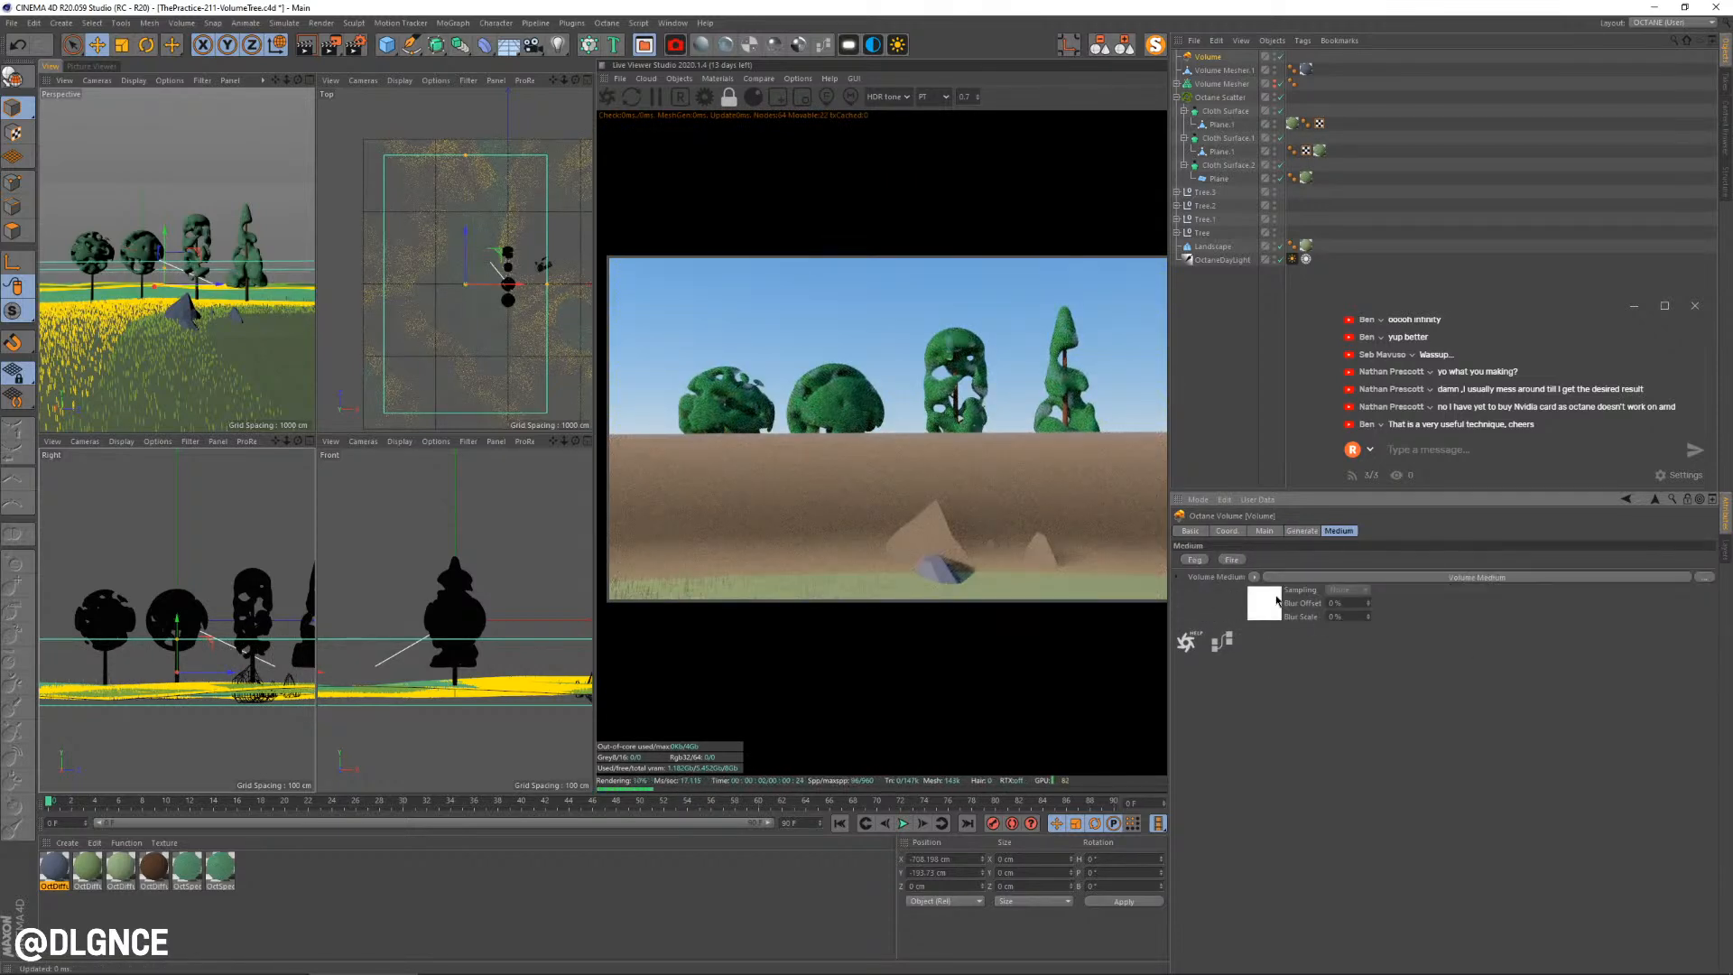
left_click(1274, 601)
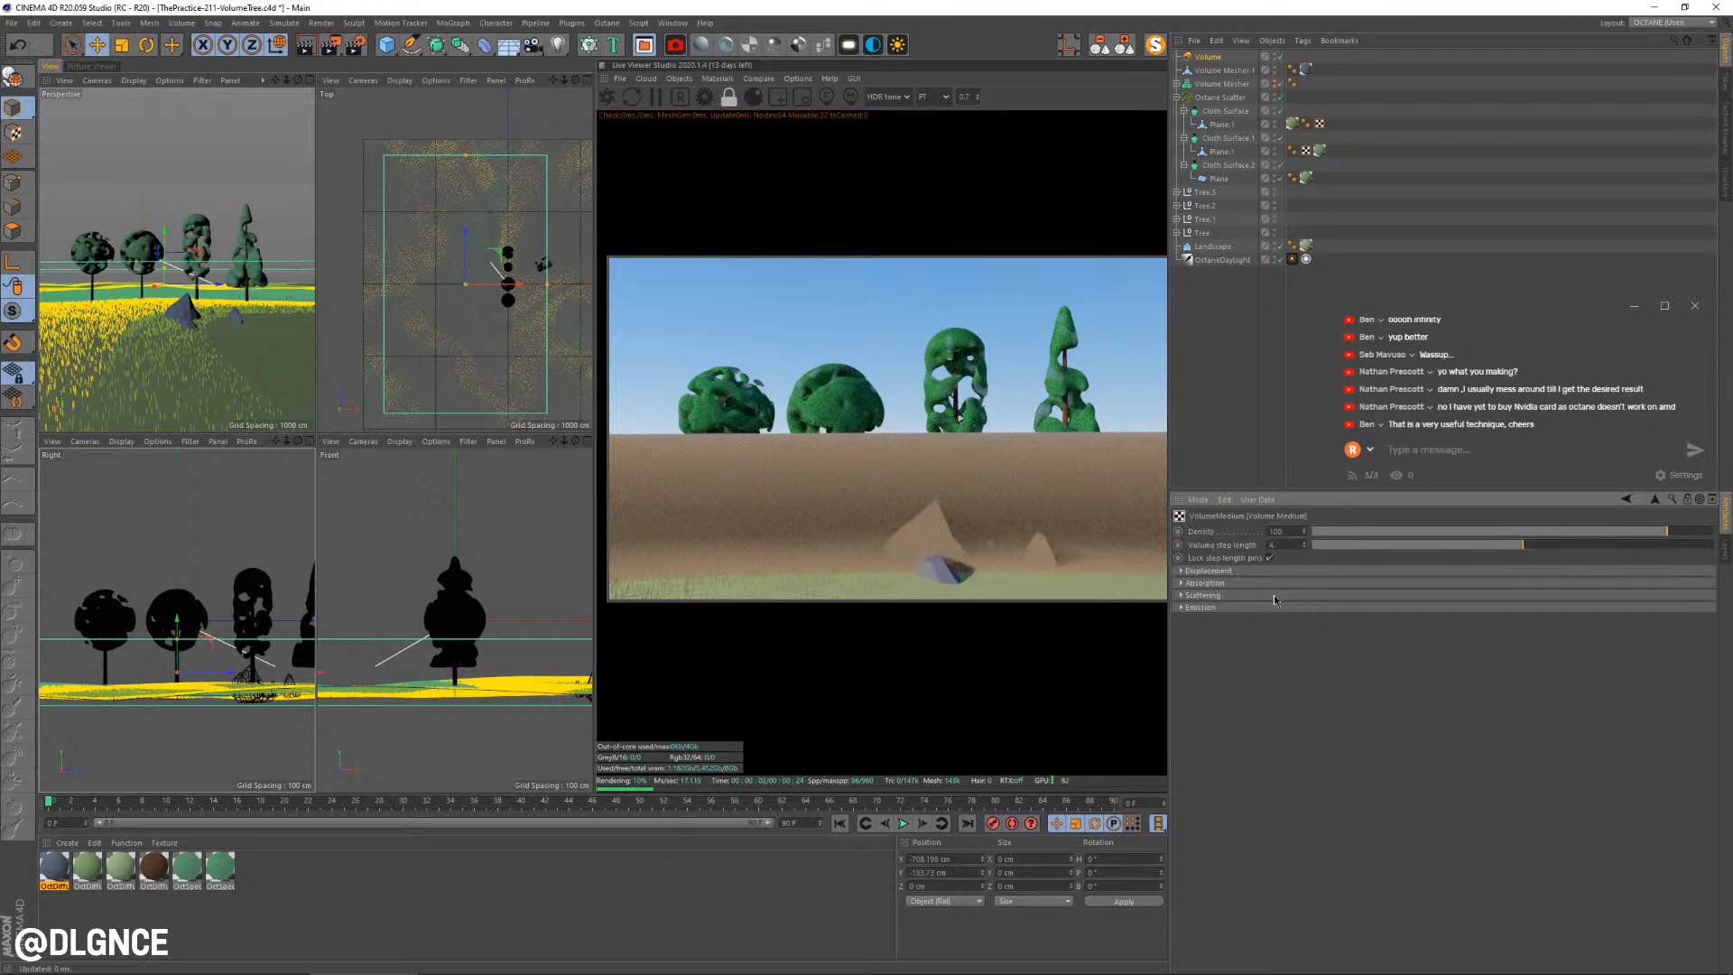
middle_click(208, 298)
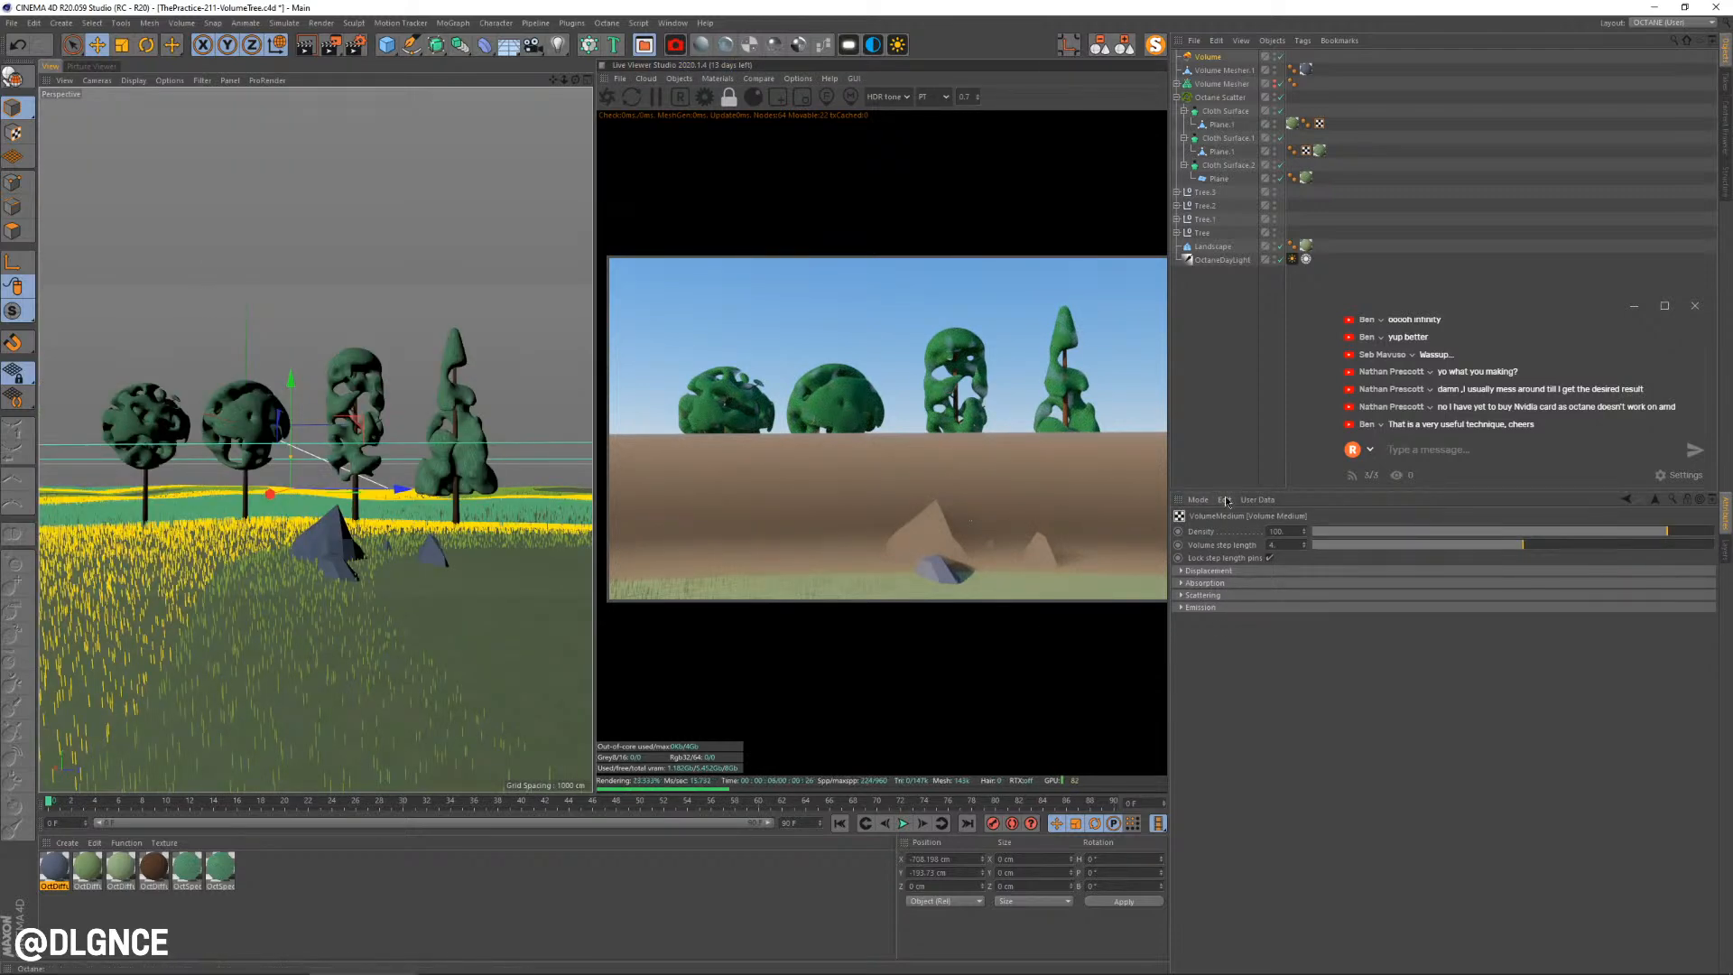
left_click(1522, 545)
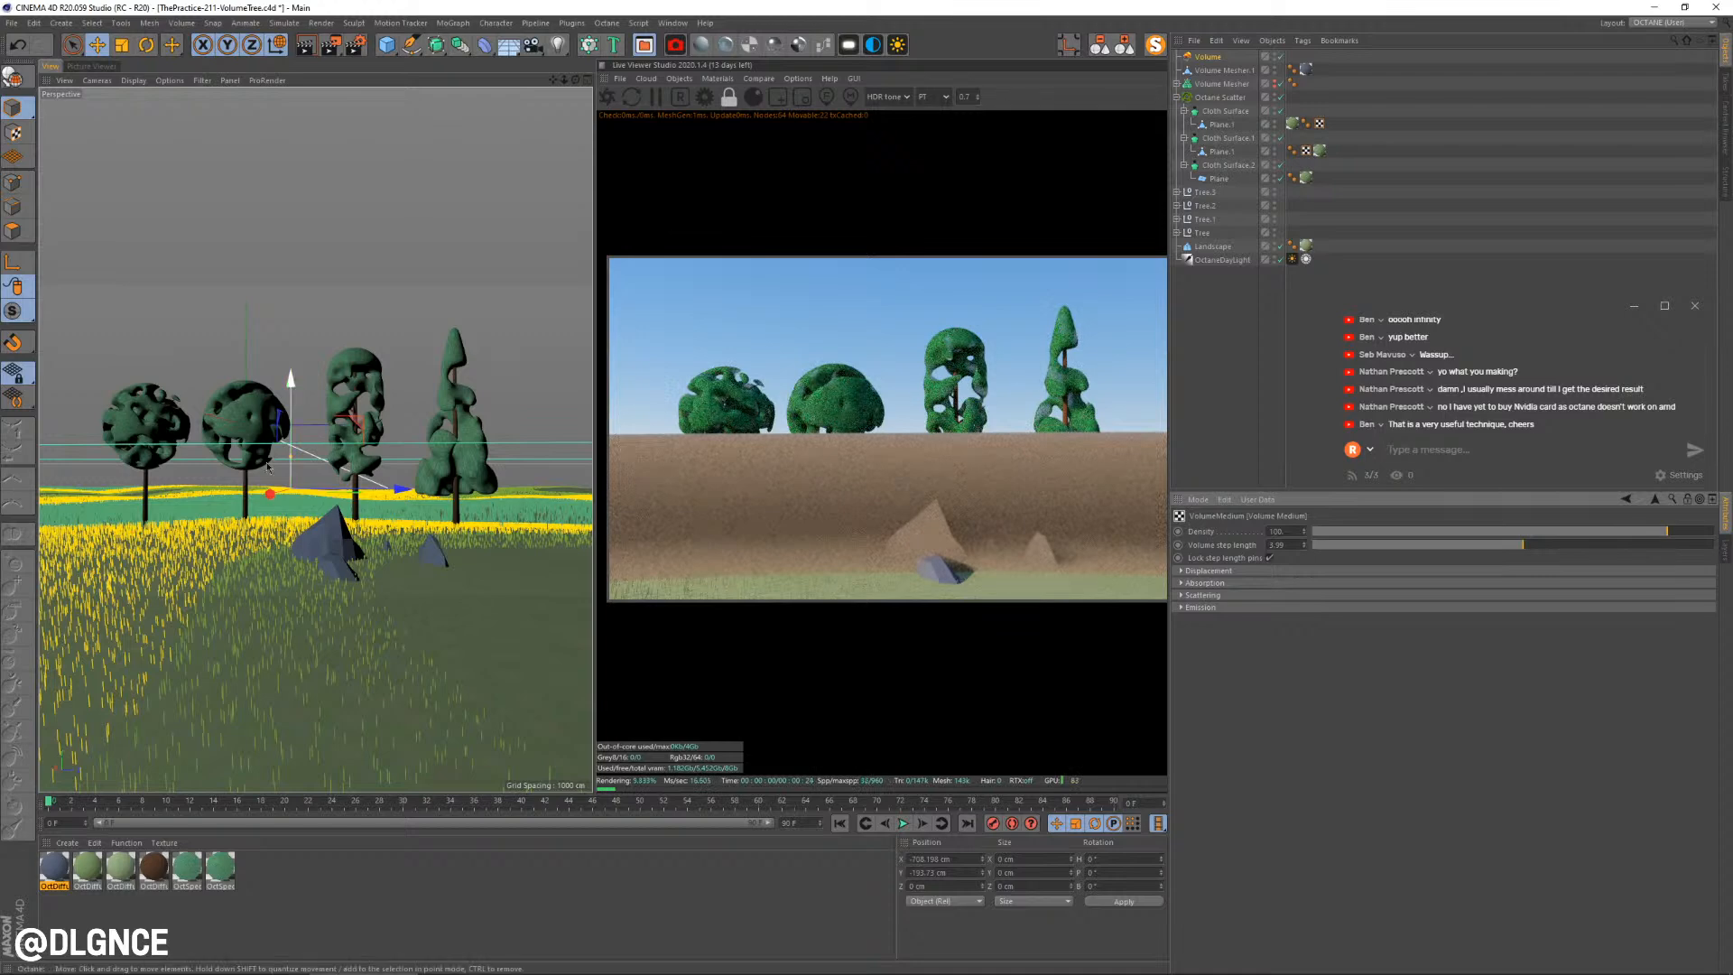
Move the fog volume along X to about -362 cm so it surrounds the trees and the viewpoint
scroll(330, 514, "down", 2)
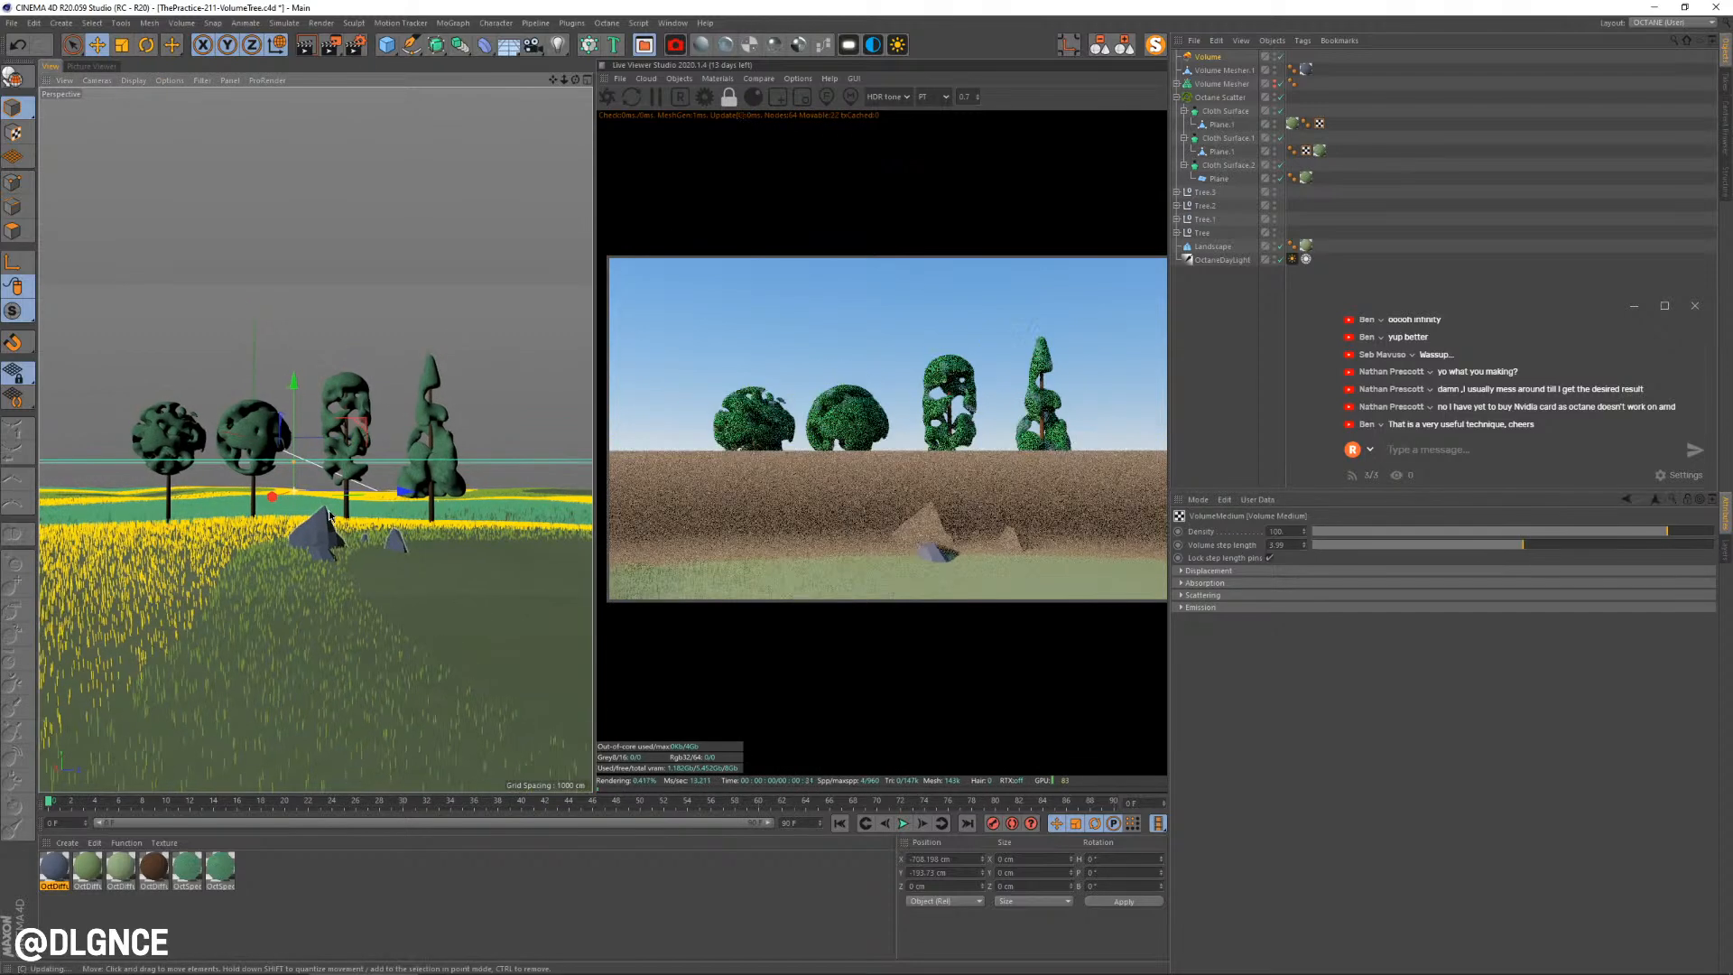
left_click_drag(280, 502, 240, 513)
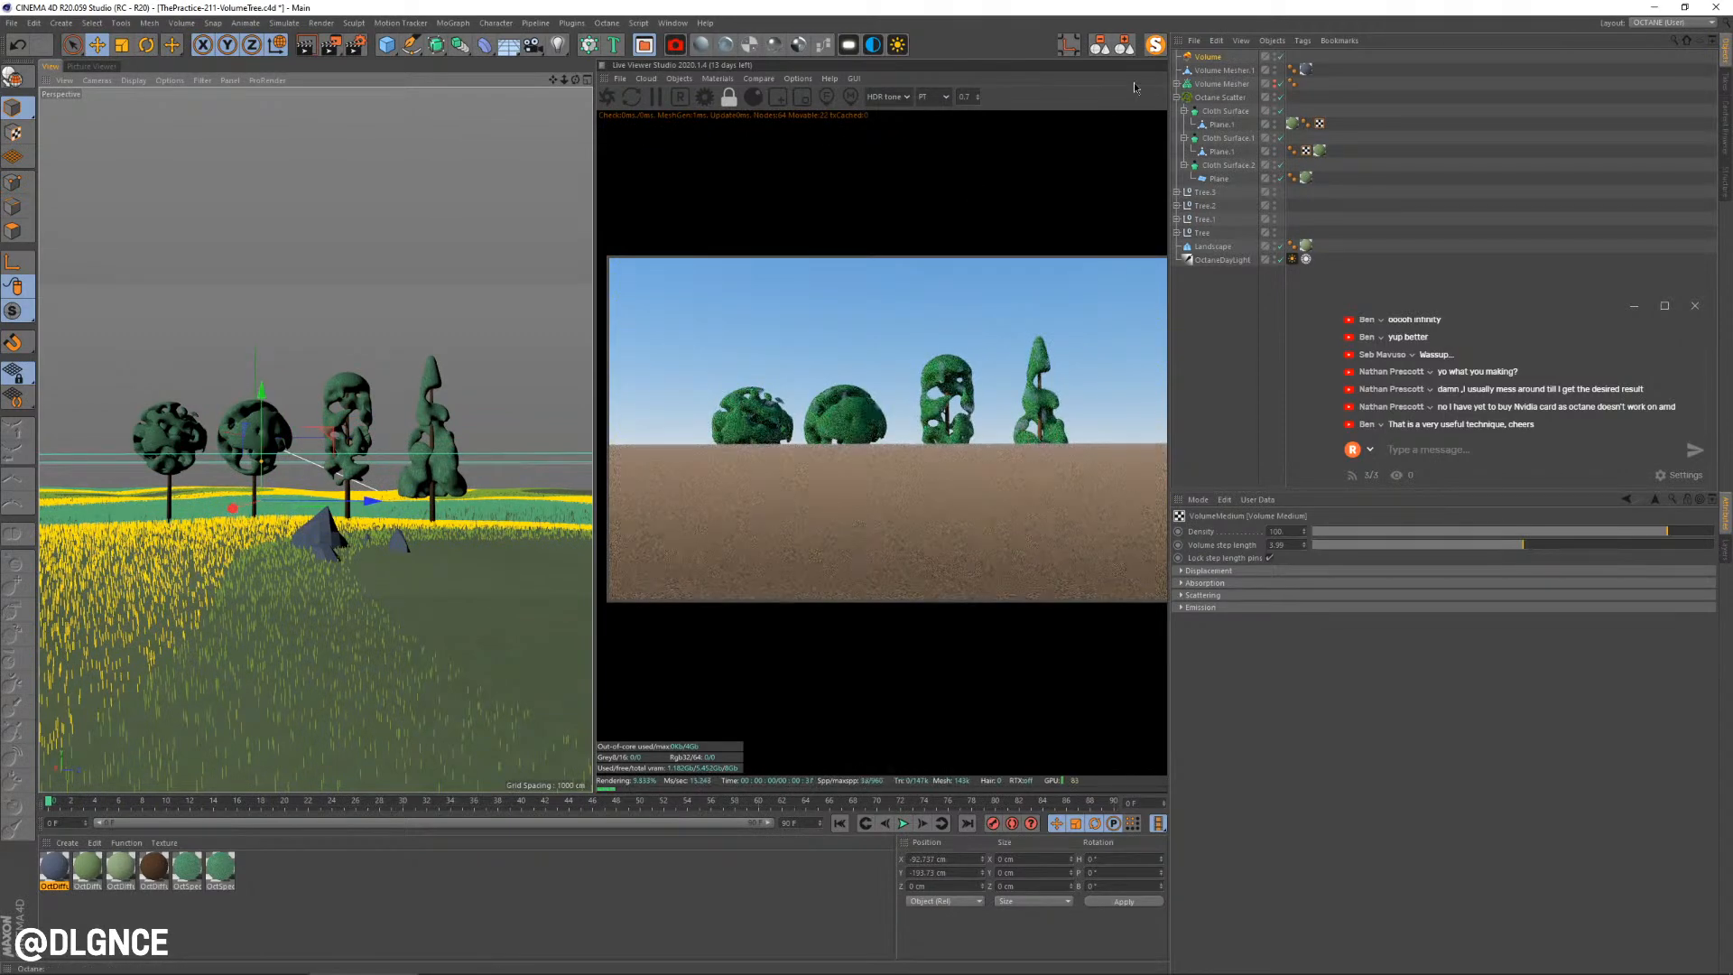
middle_click(472, 289)
left_click_drag(587, 287, 535, 292)
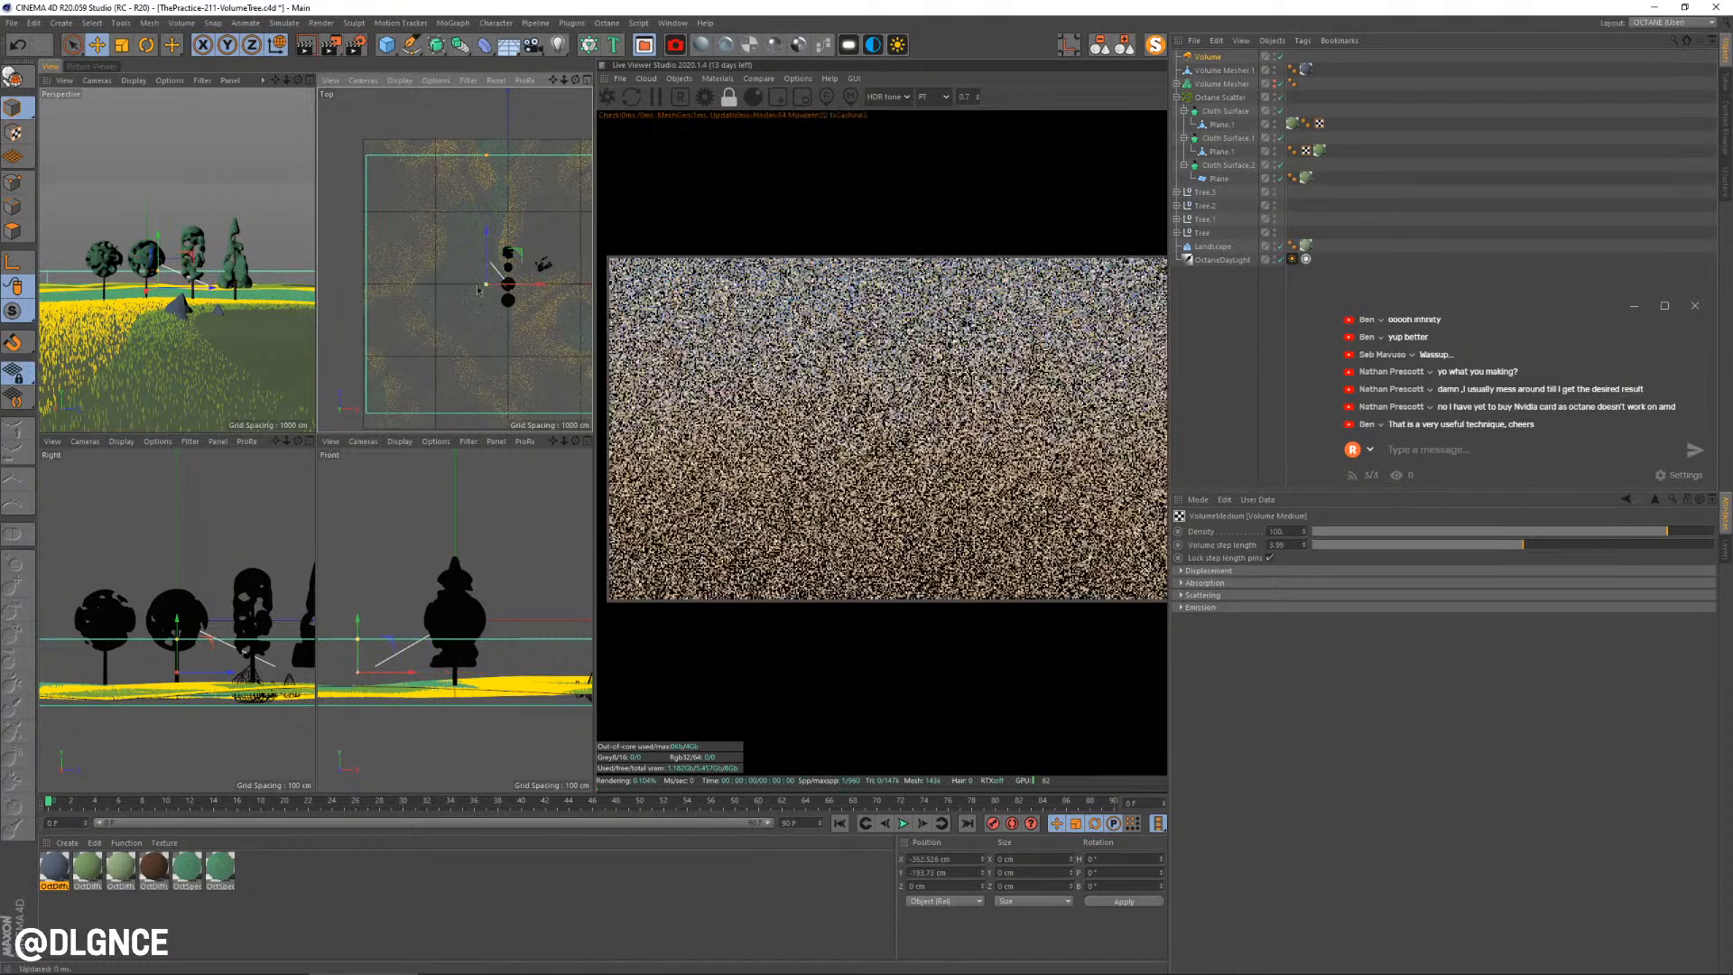
Open the fog volume's medium and tint its absorption and scattering colours a muted blue-grey with a hue of 196°
left_click(1235, 61)
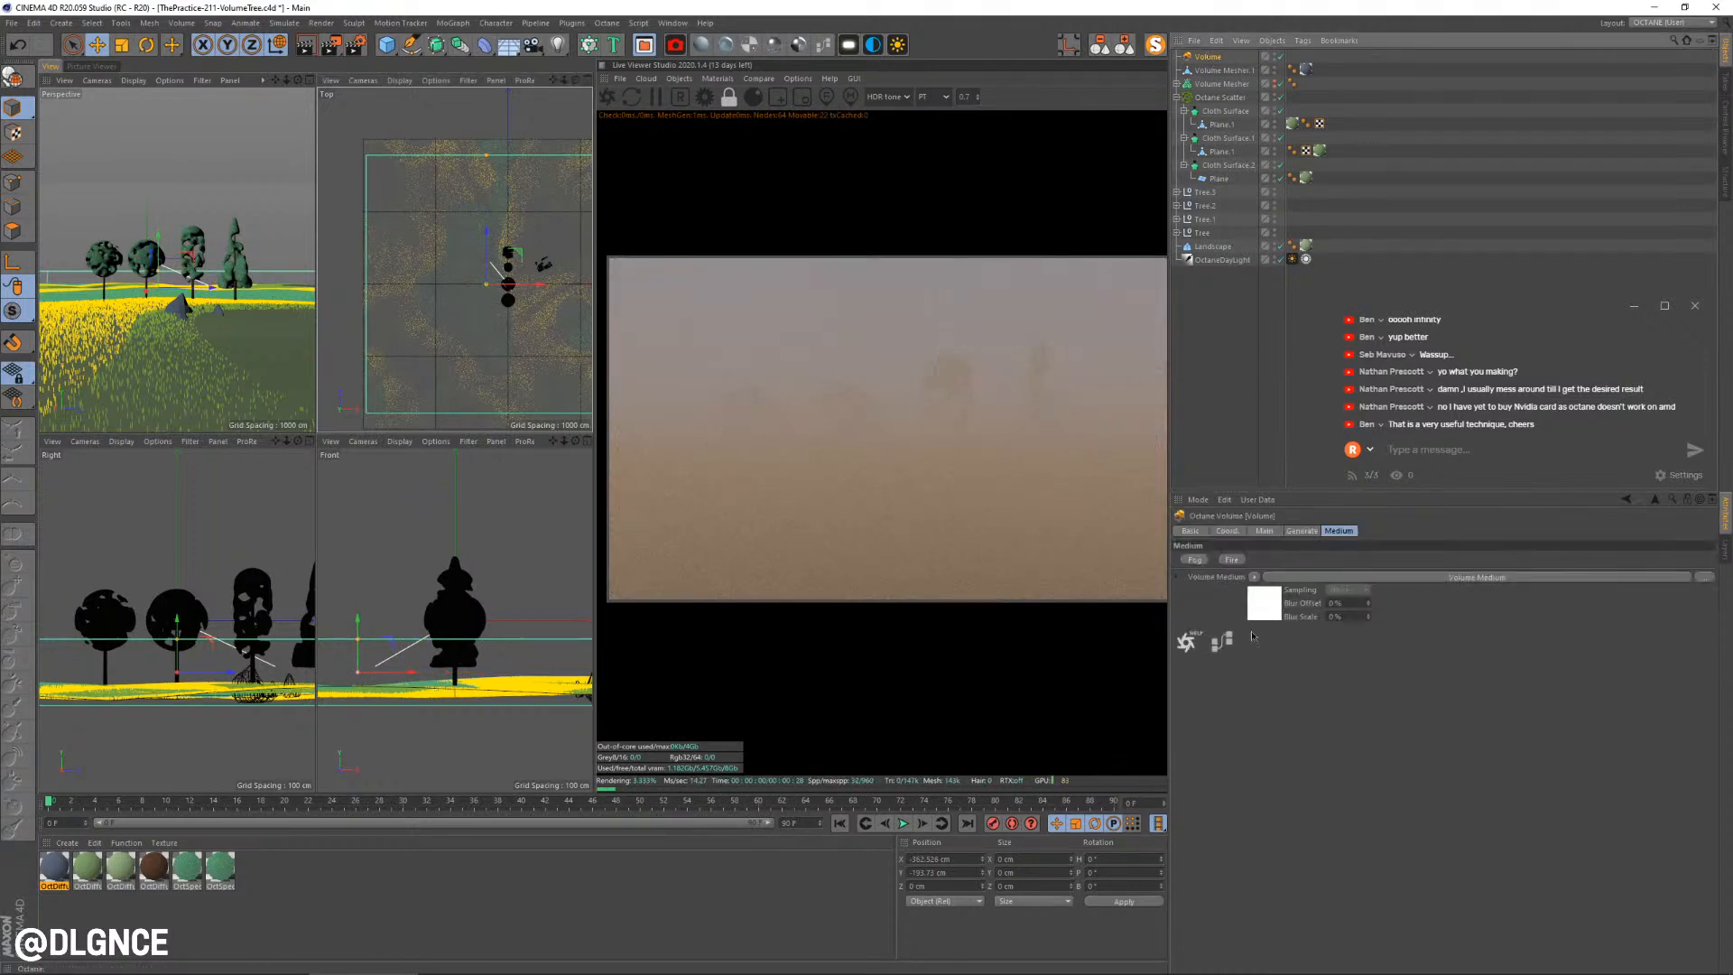
left_click(1275, 616)
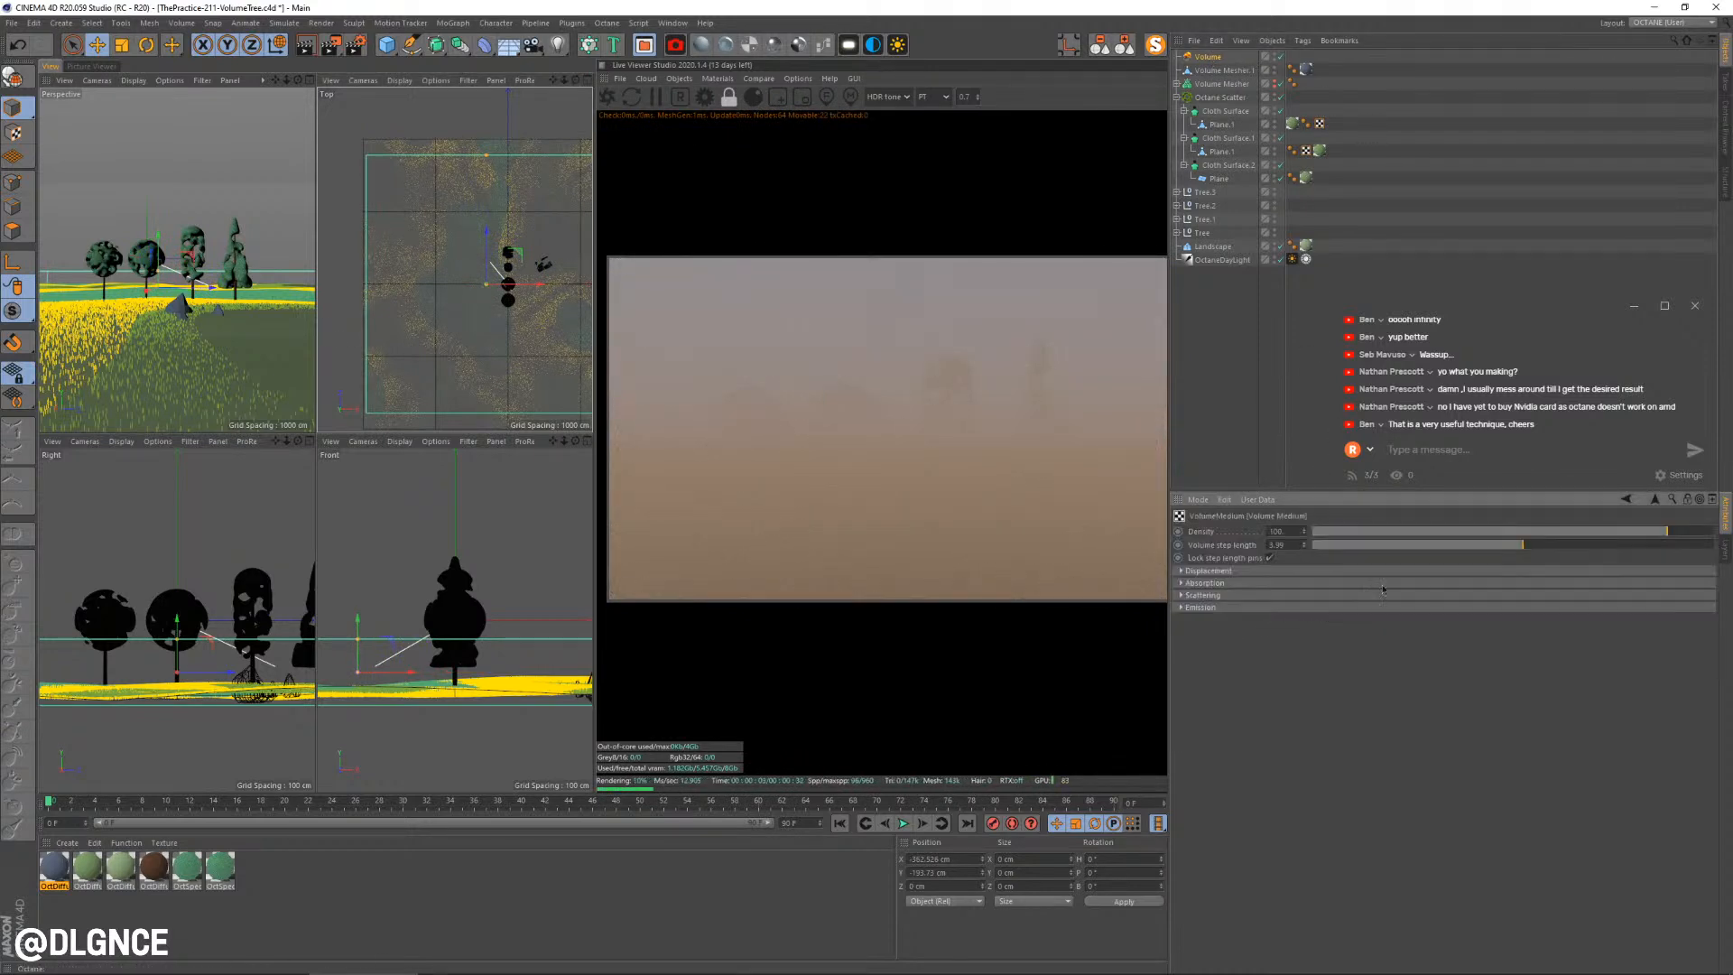
left_click(1207, 583)
left_click(1206, 680)
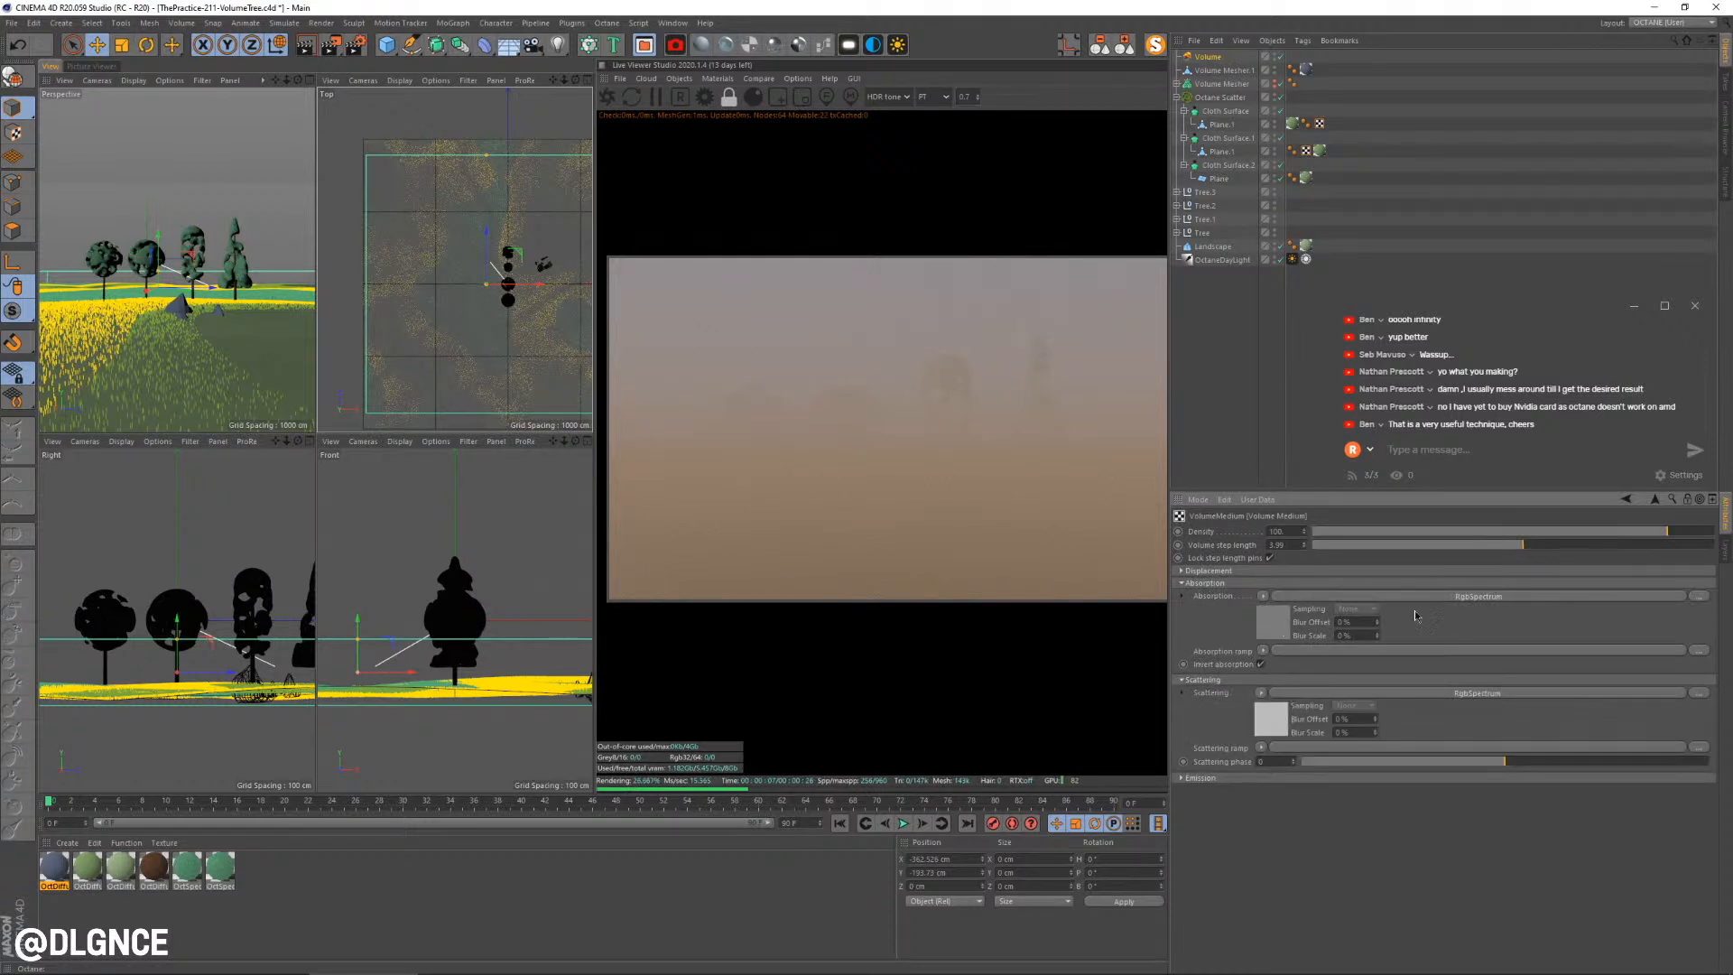
left_click(1275, 632)
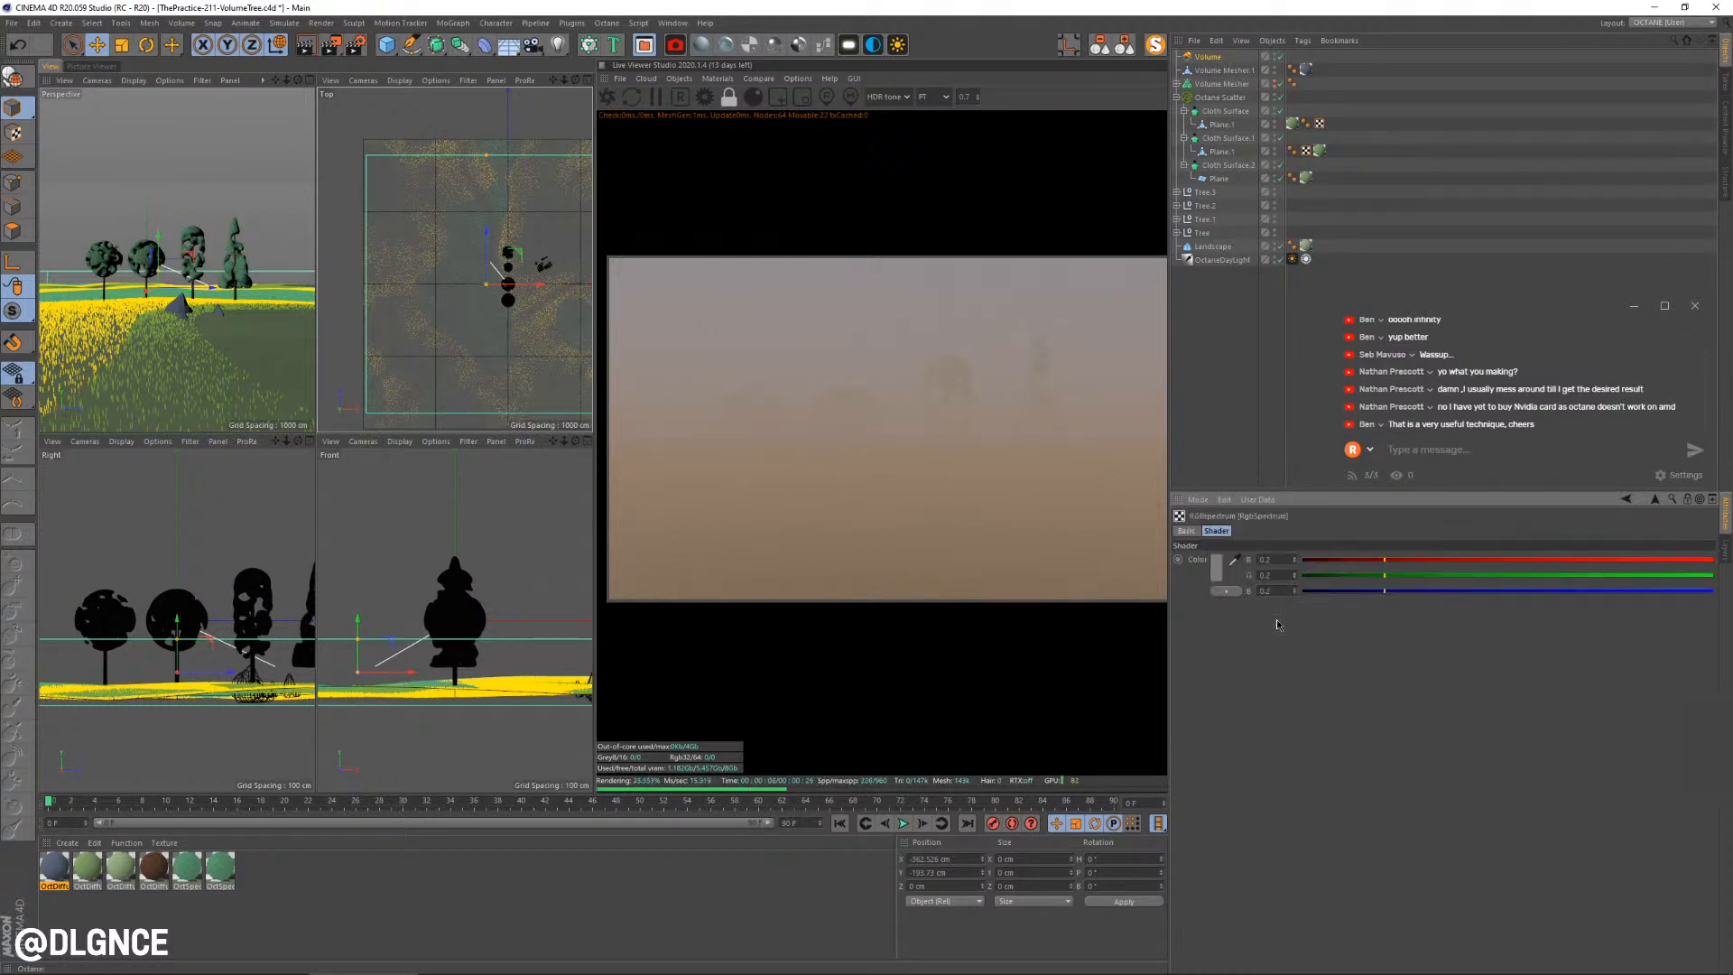
left_click(1222, 571)
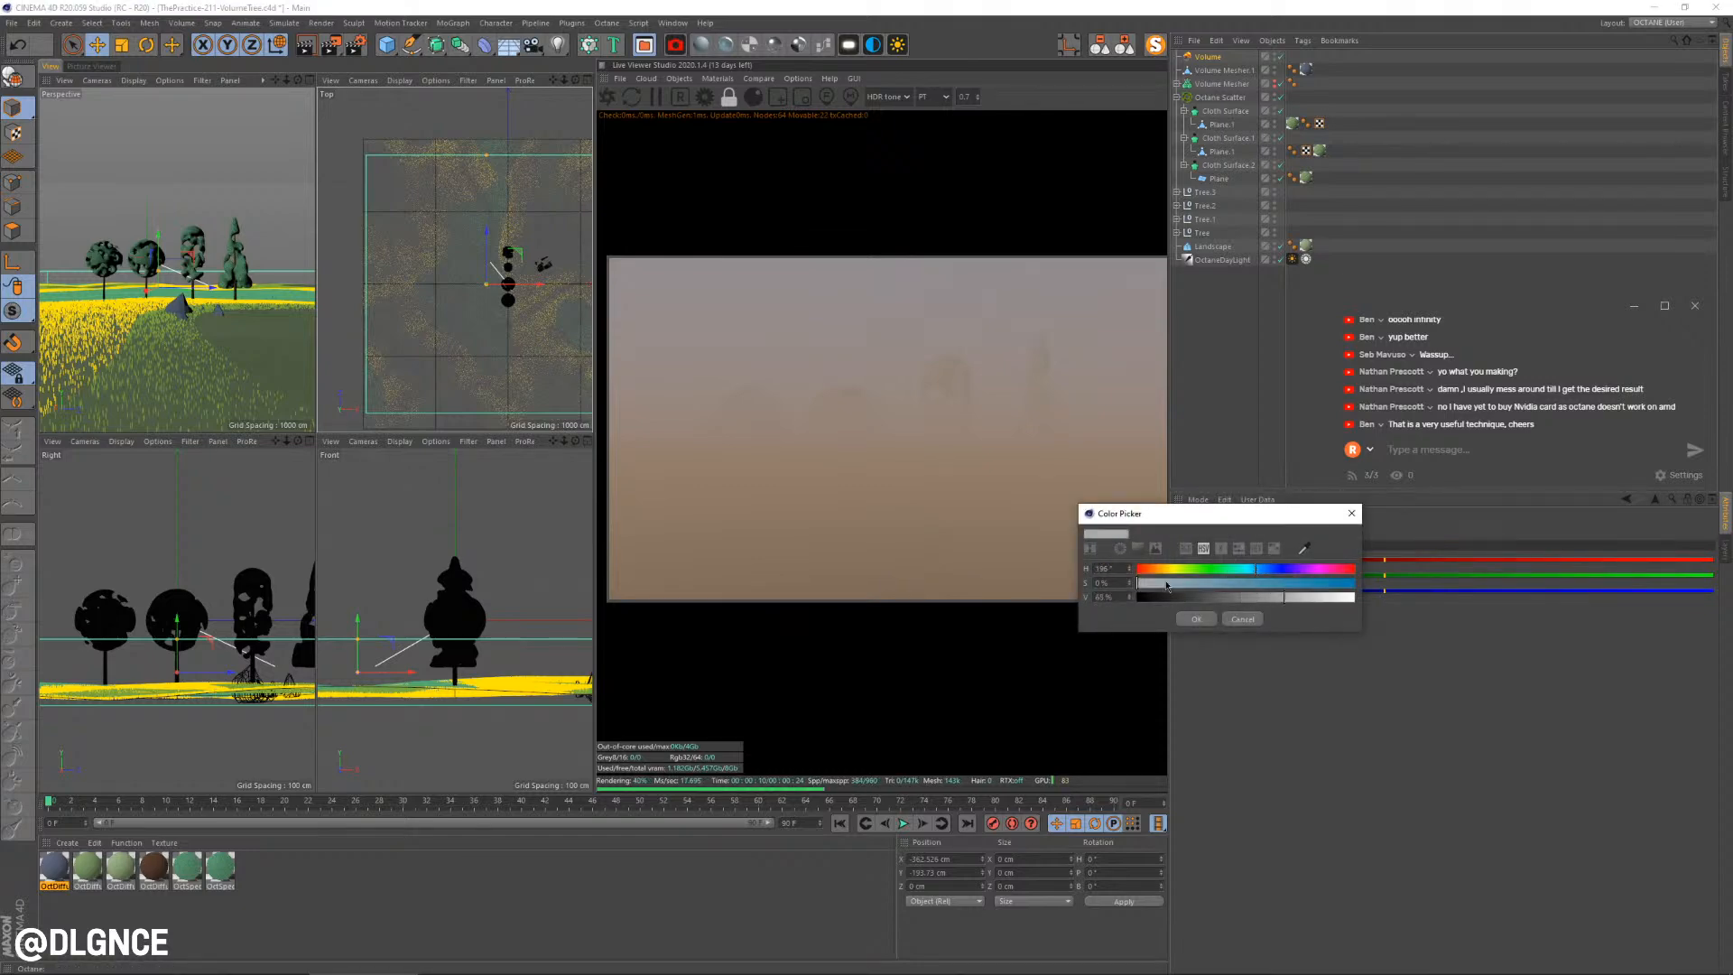
left_click(1212, 617)
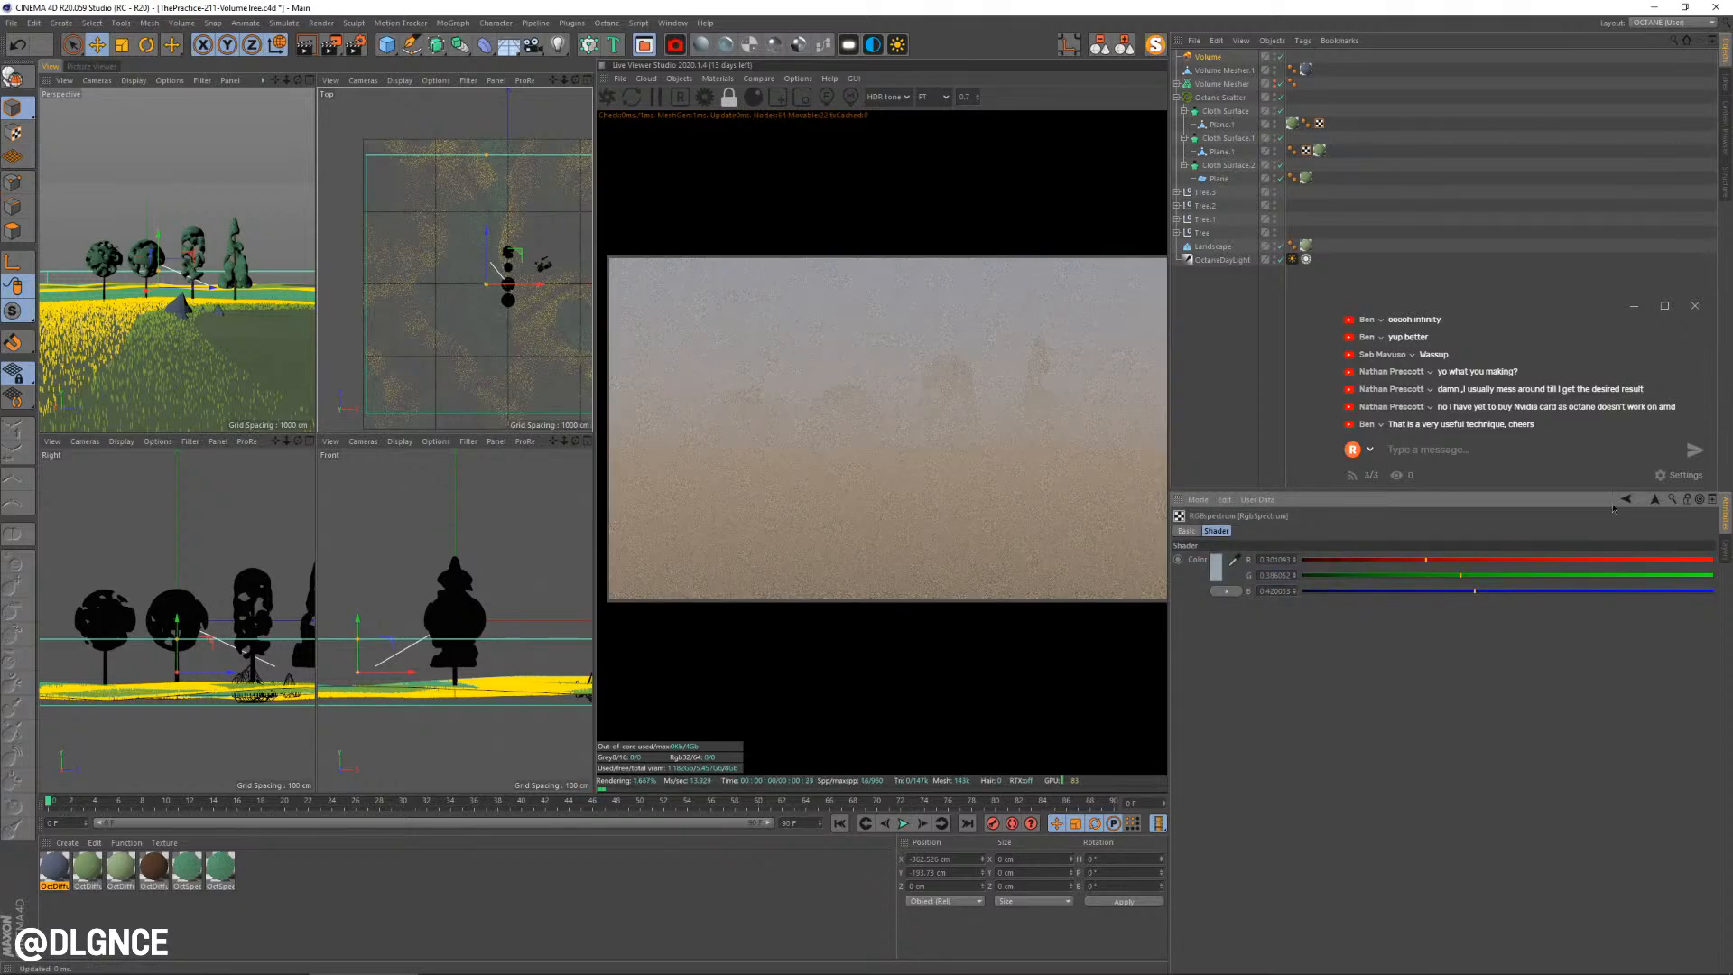
left_click(1657, 498)
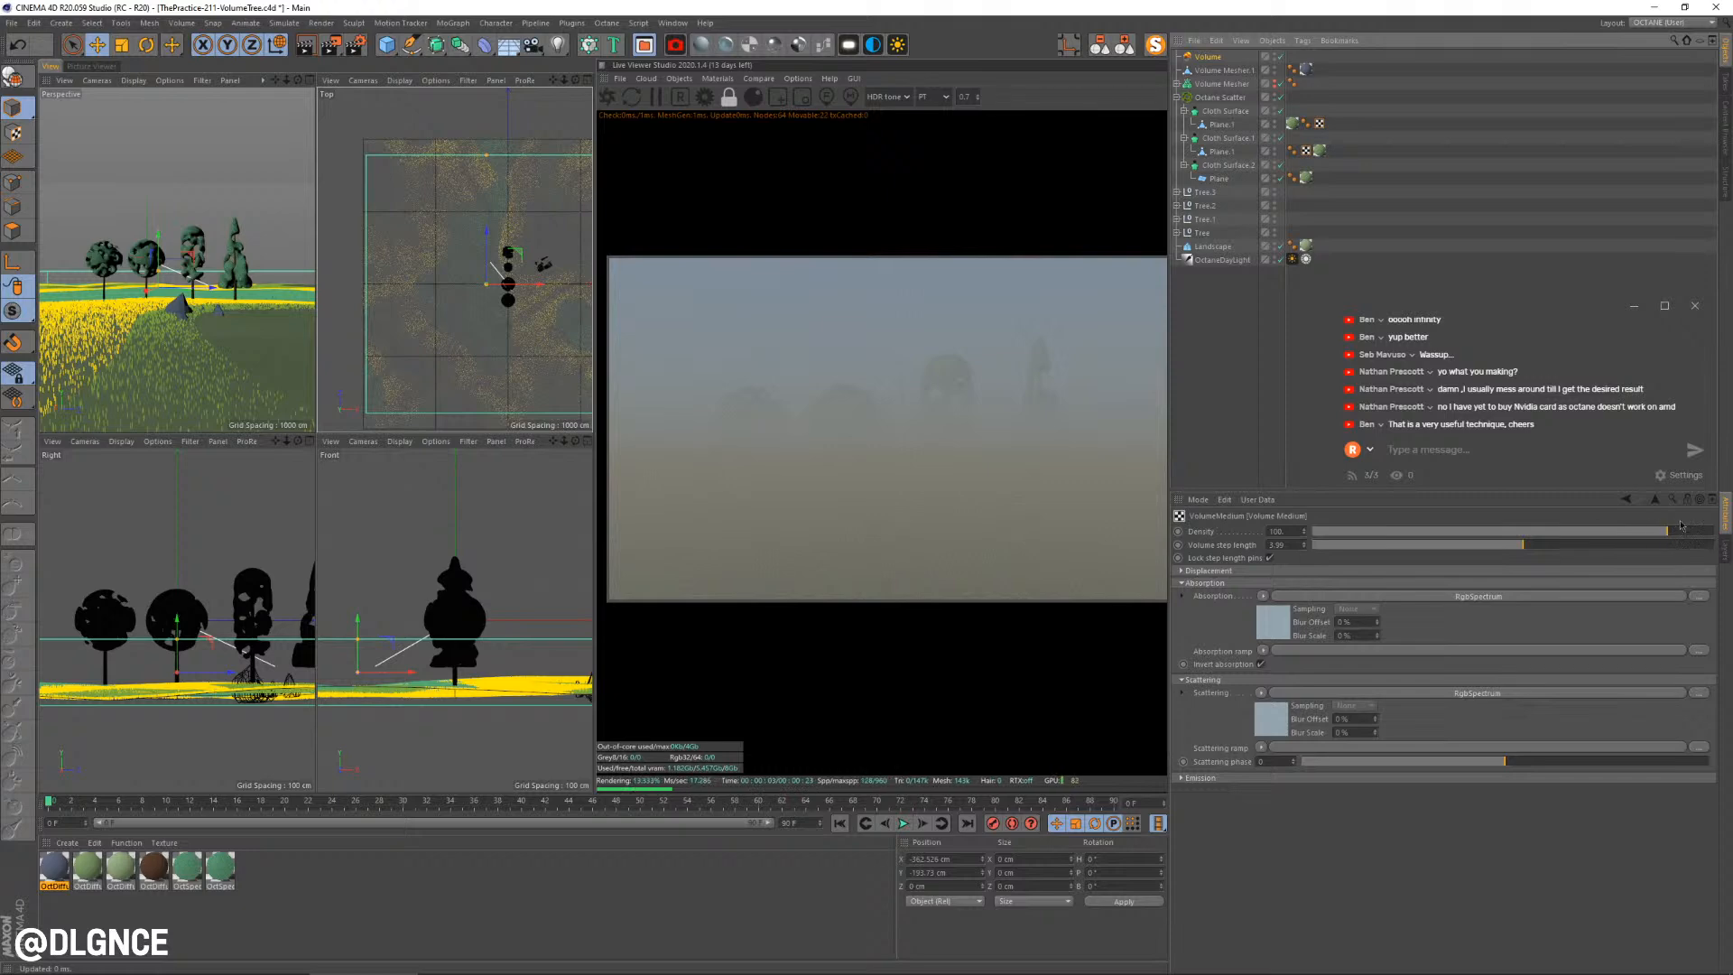
Try out a range of very high to very low densities for the fog medium
left_click_drag(1676, 535, 1692, 533)
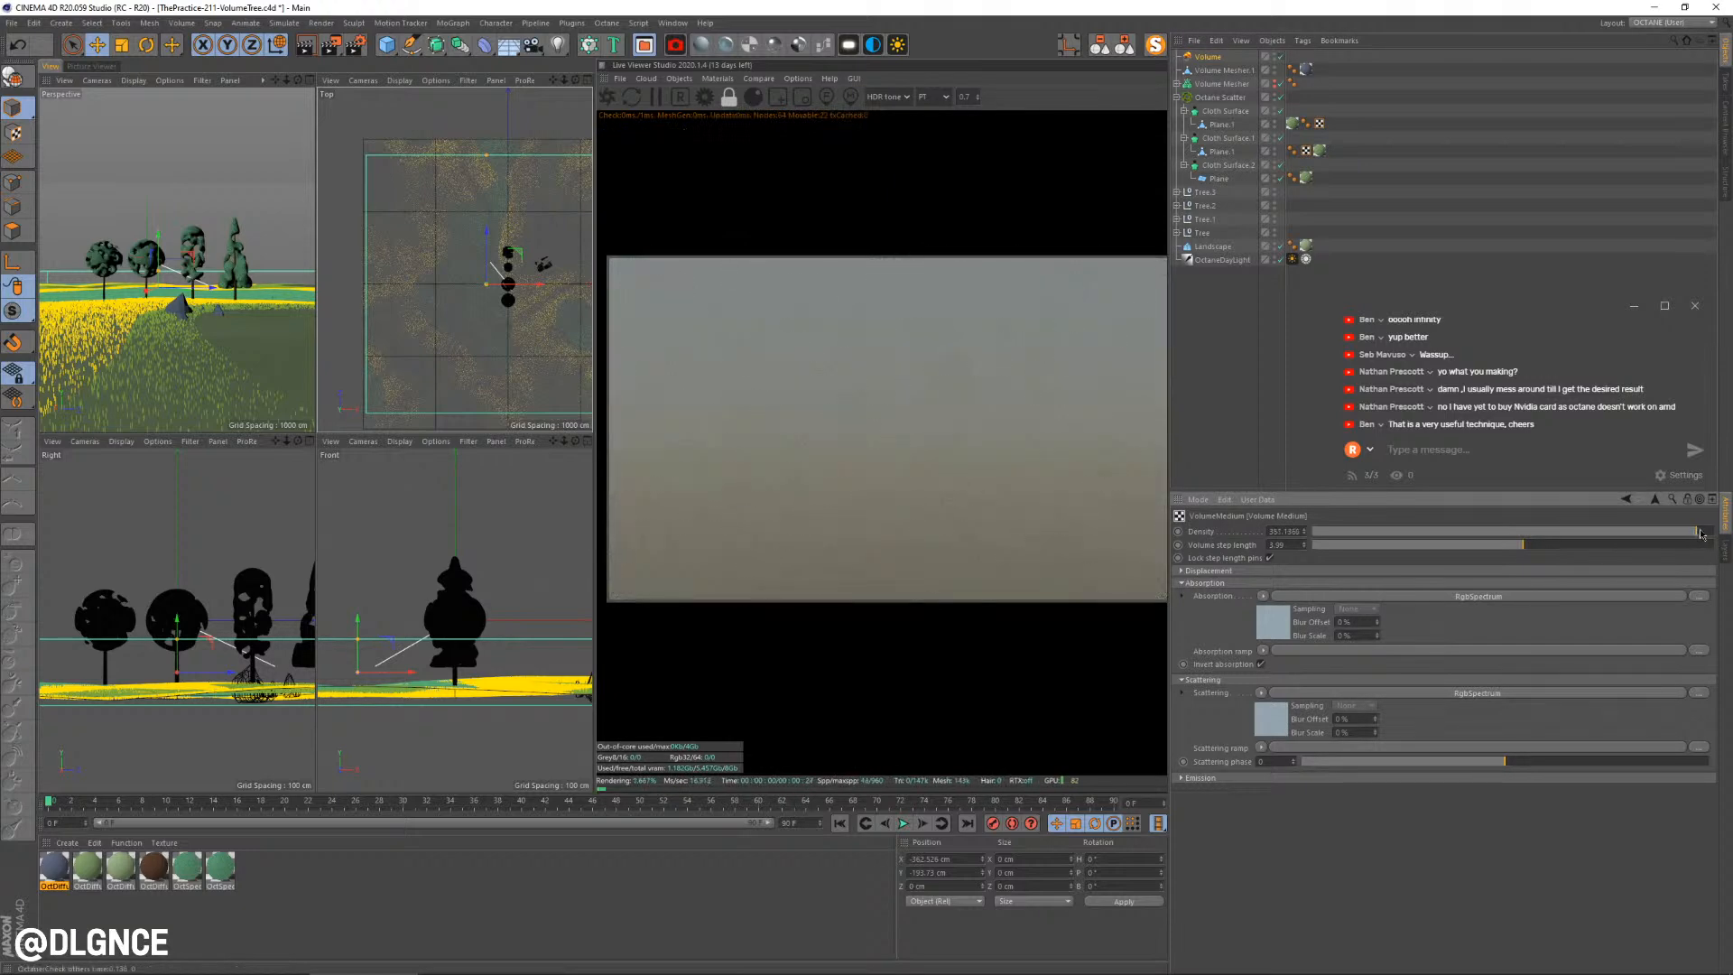
left_click(1546, 536)
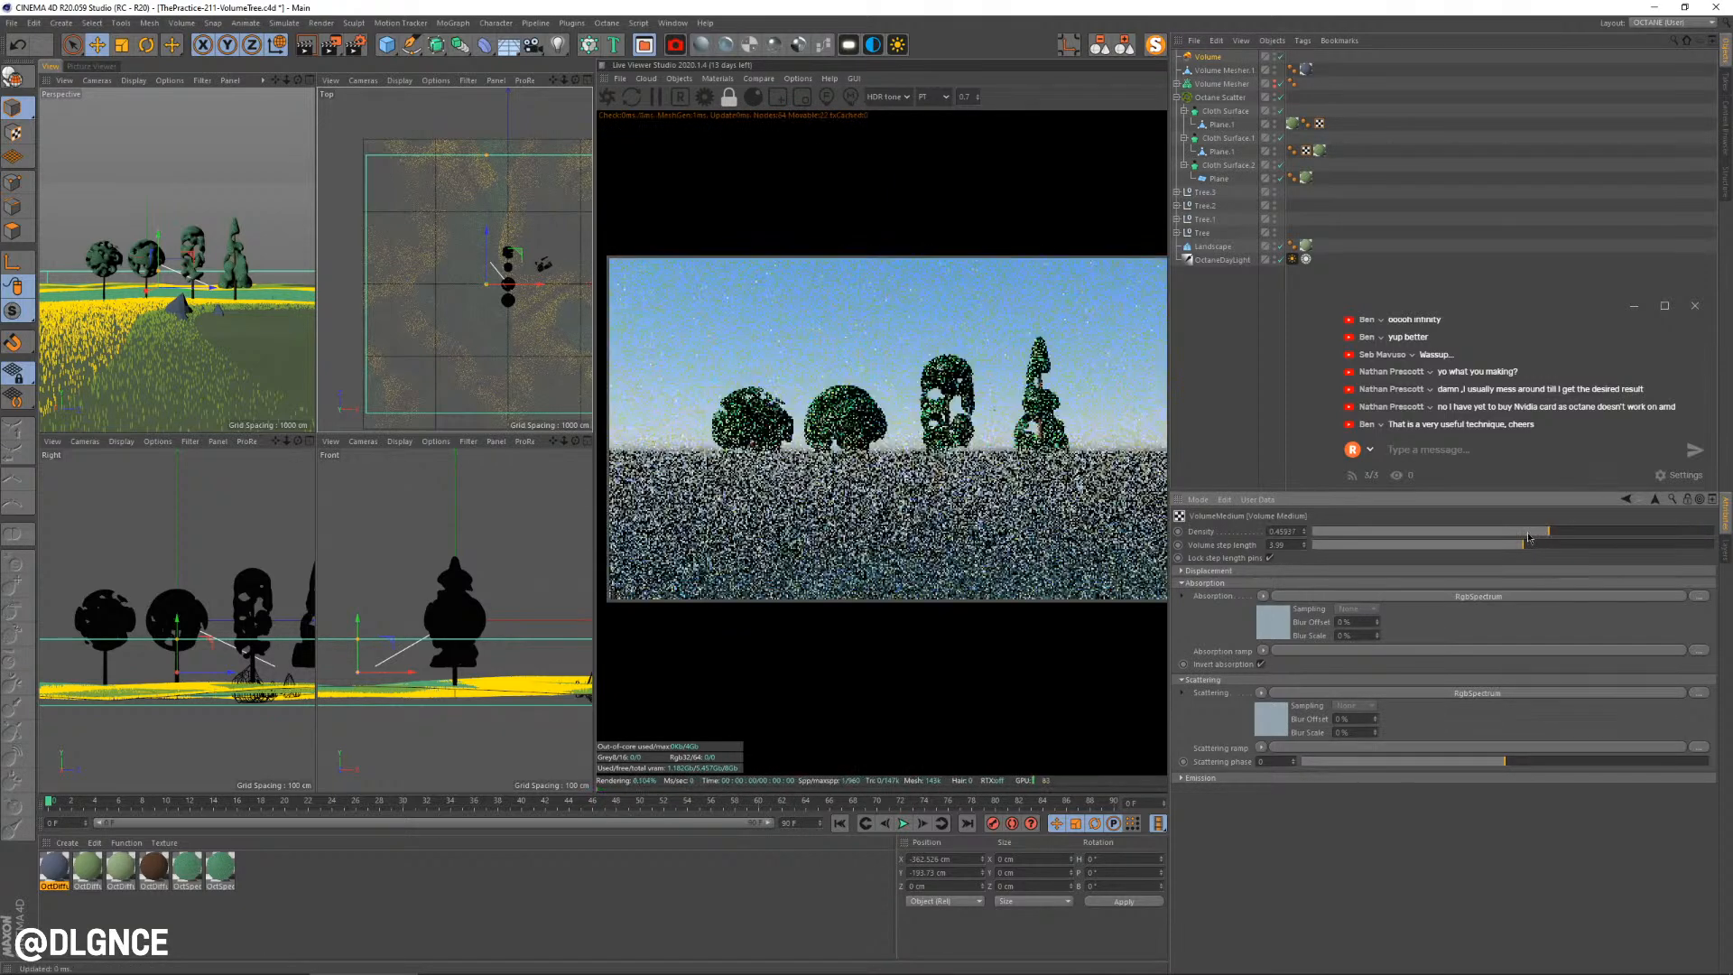
left_click(1473, 533)
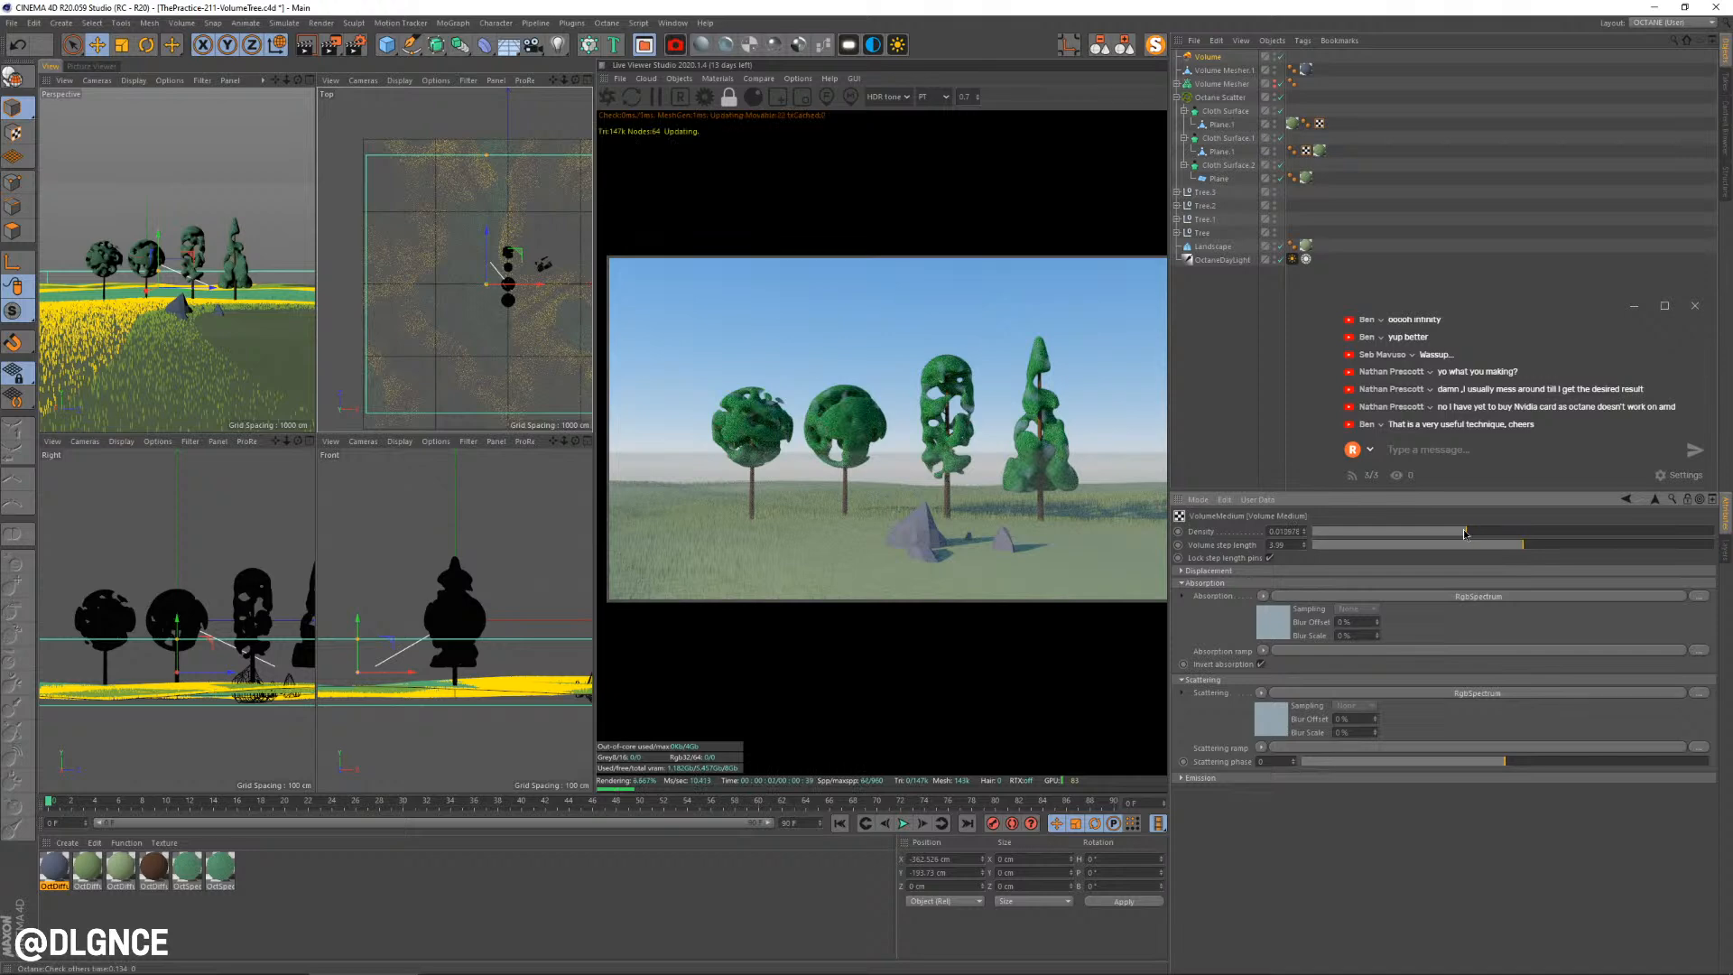
left_click(1508, 534)
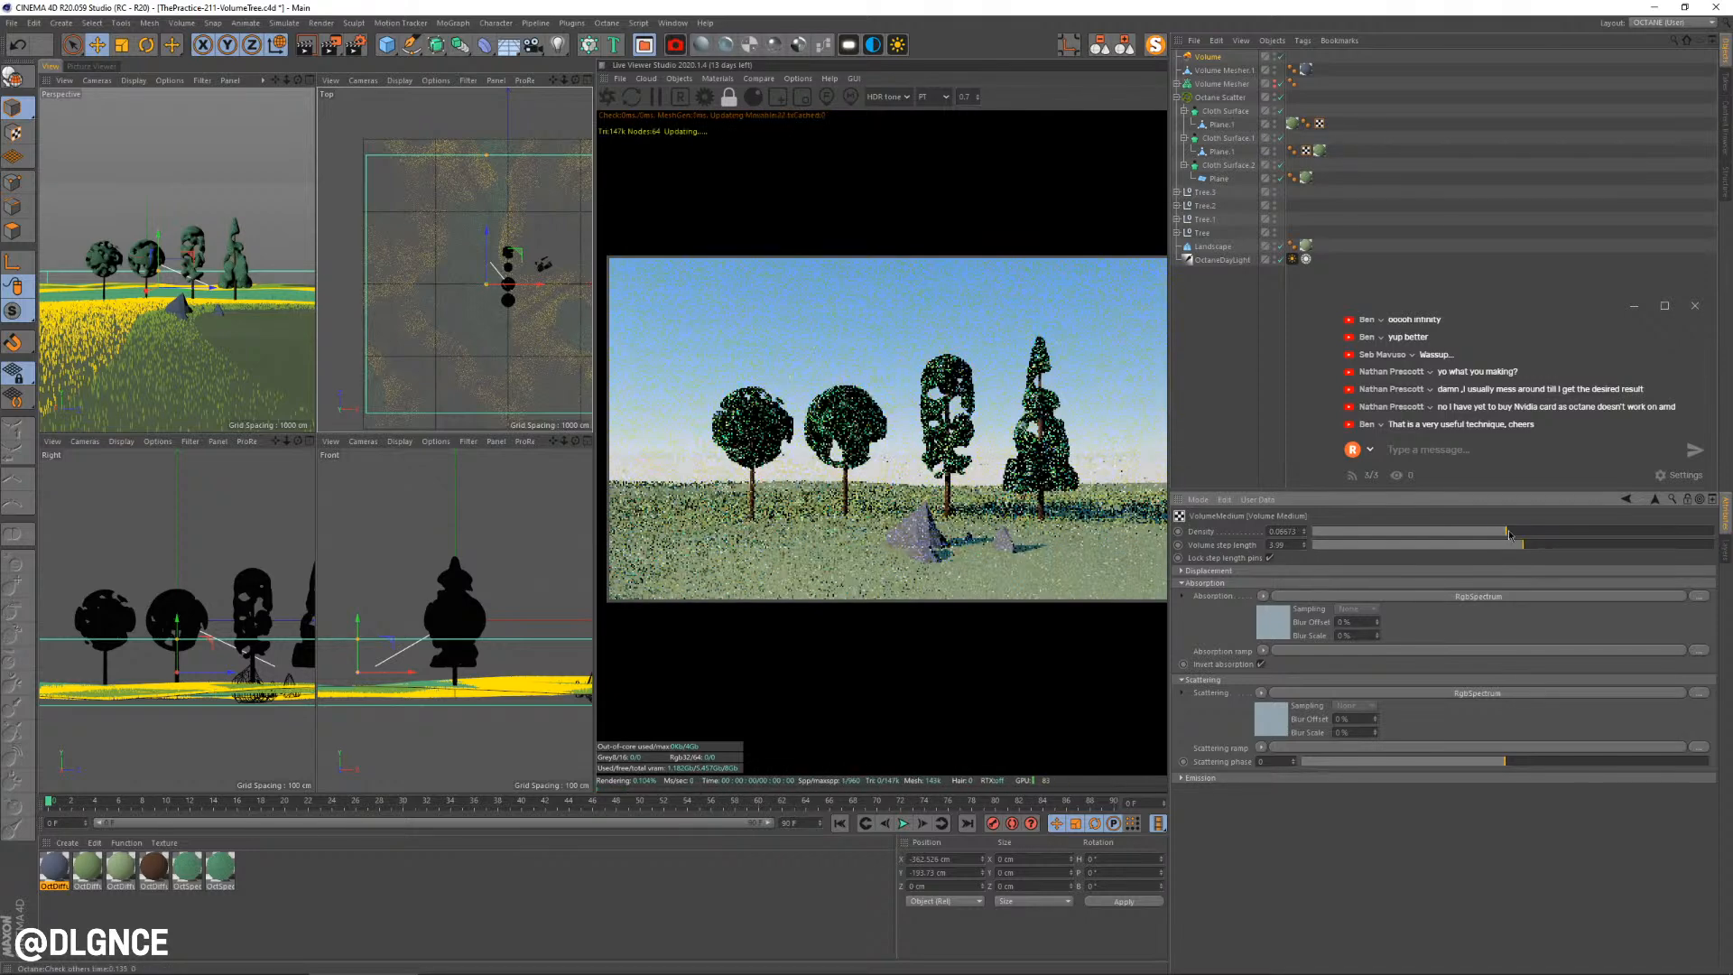
left_click(1512, 533)
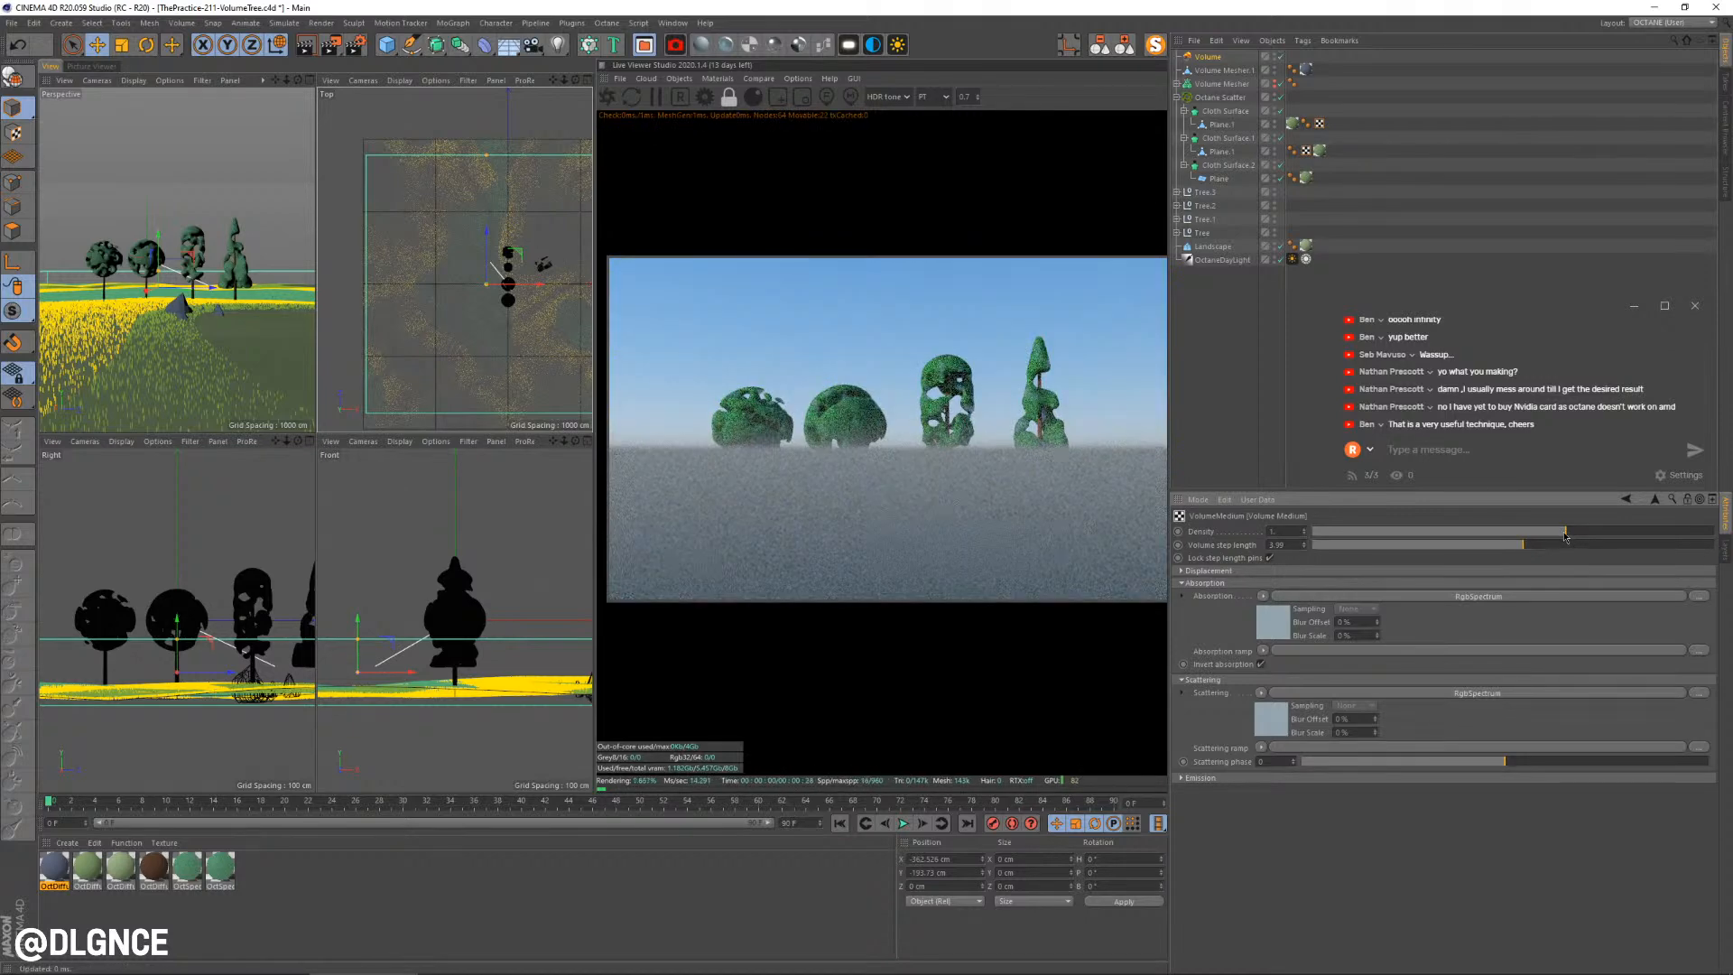
left_click_drag(1568, 538, 1683, 534)
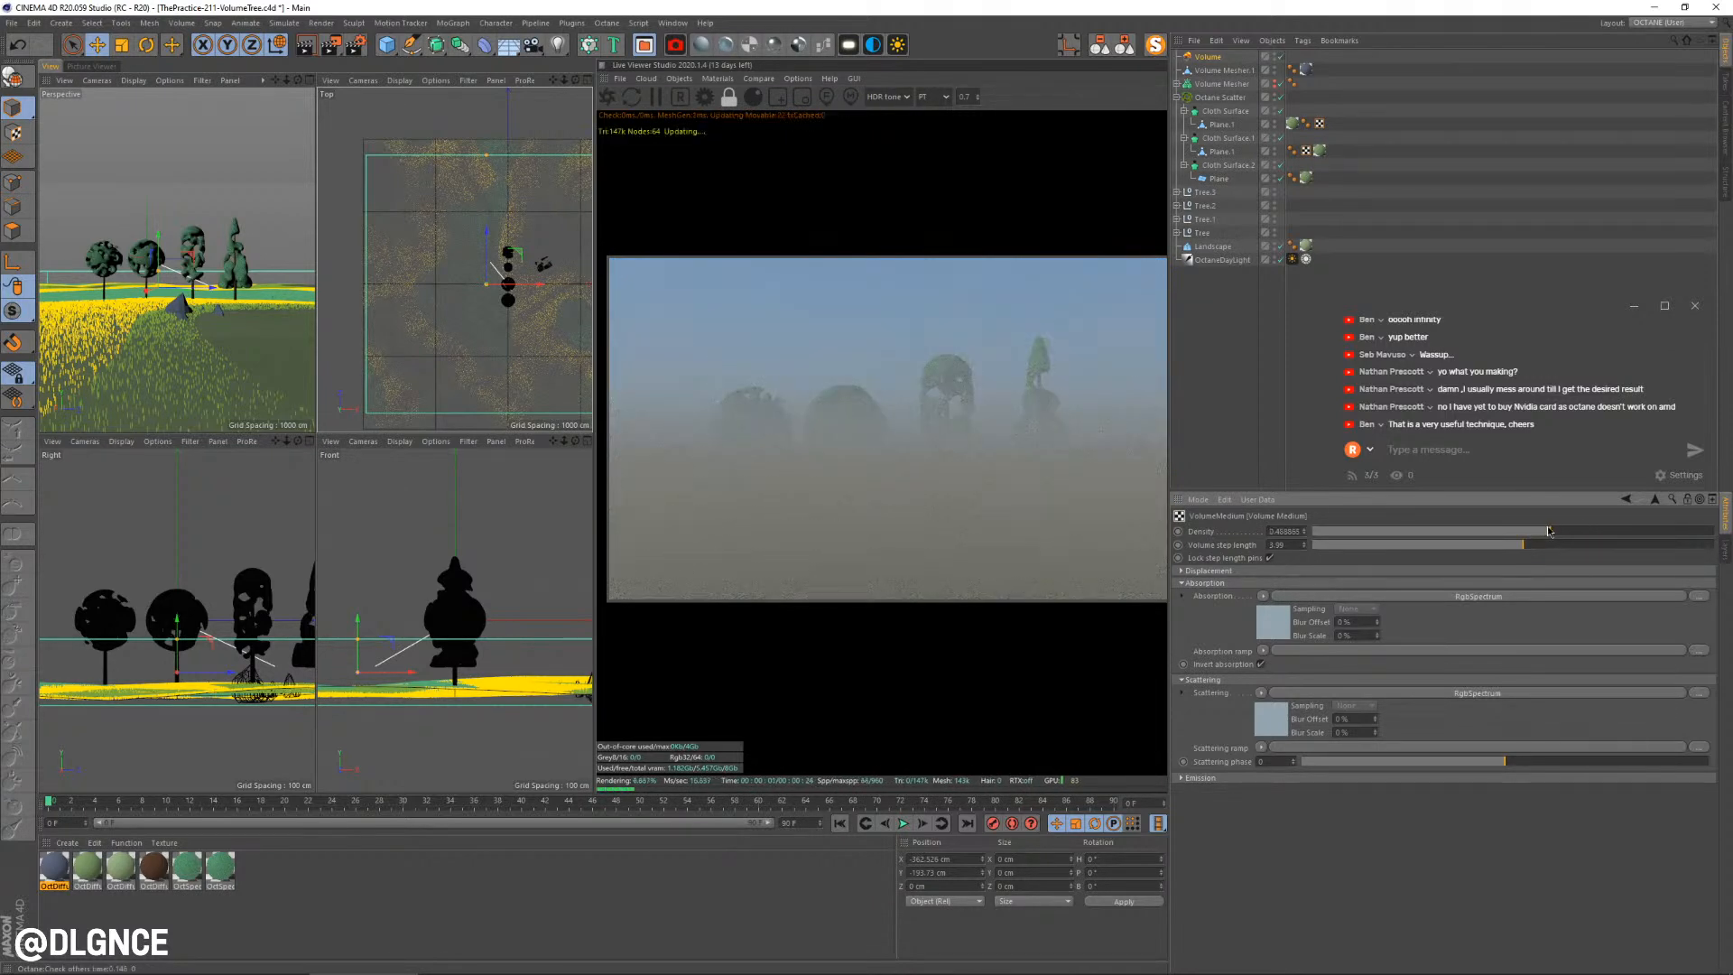
left_click(1553, 532)
Enlarge the fog volume's height to about 592 cm and set the medium's density to 0.015
left_click_drag(158, 271, 158, 248)
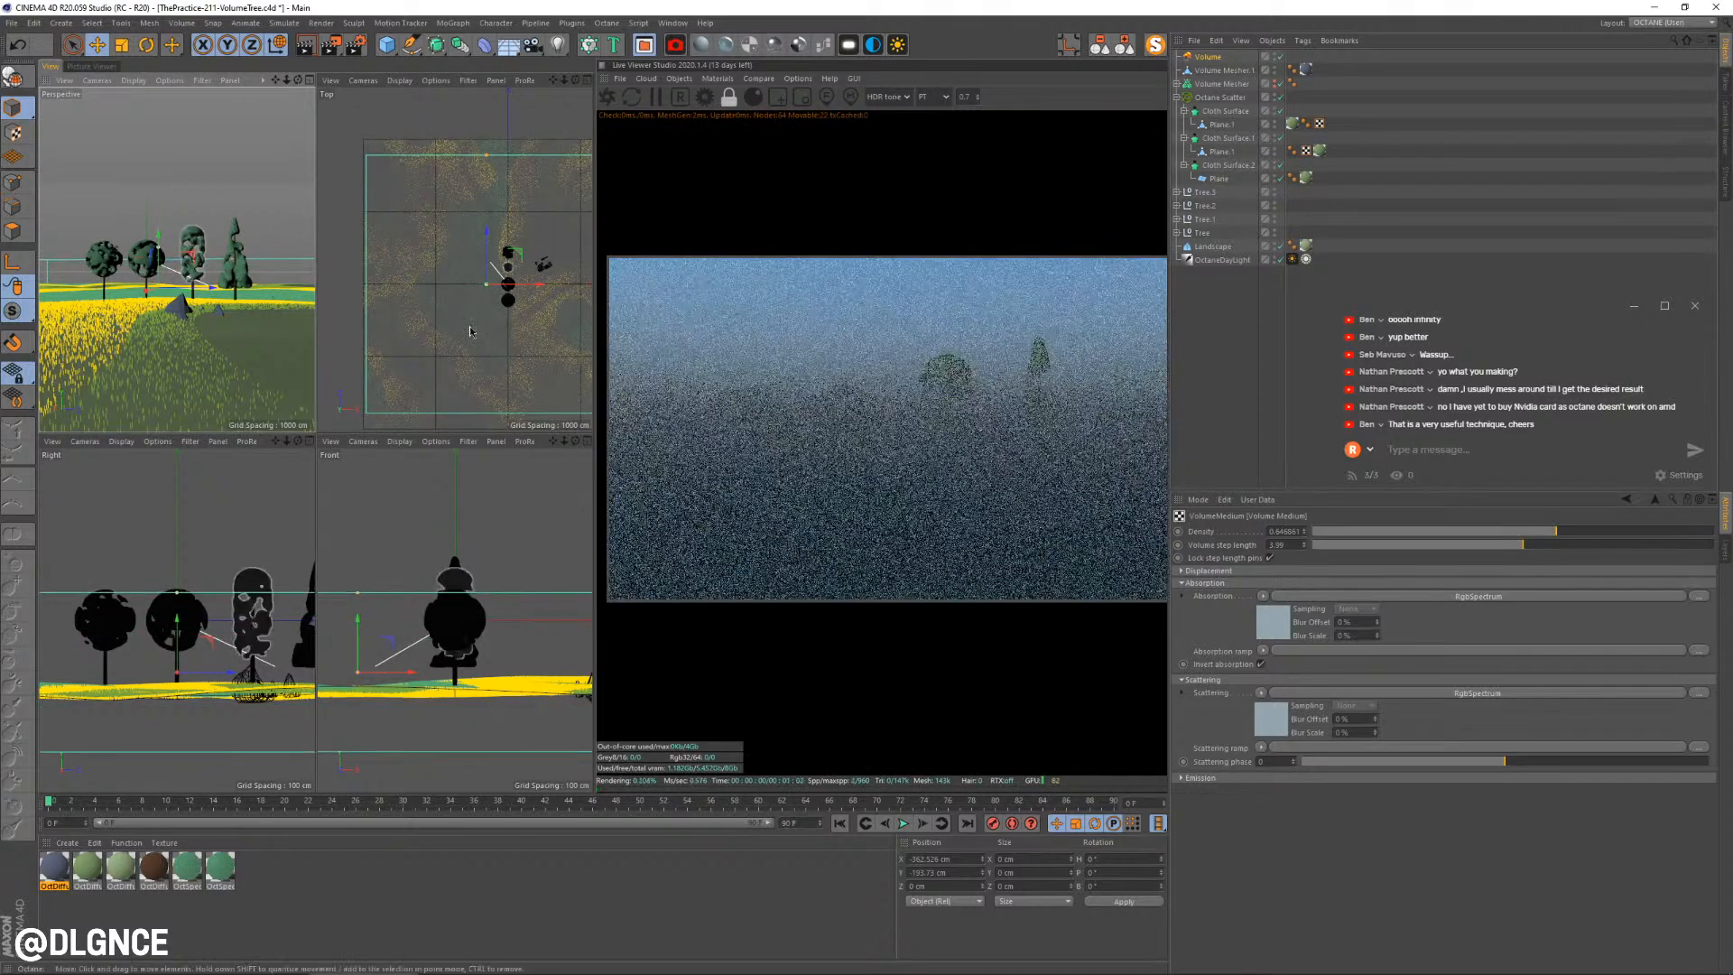
left_click(1469, 531)
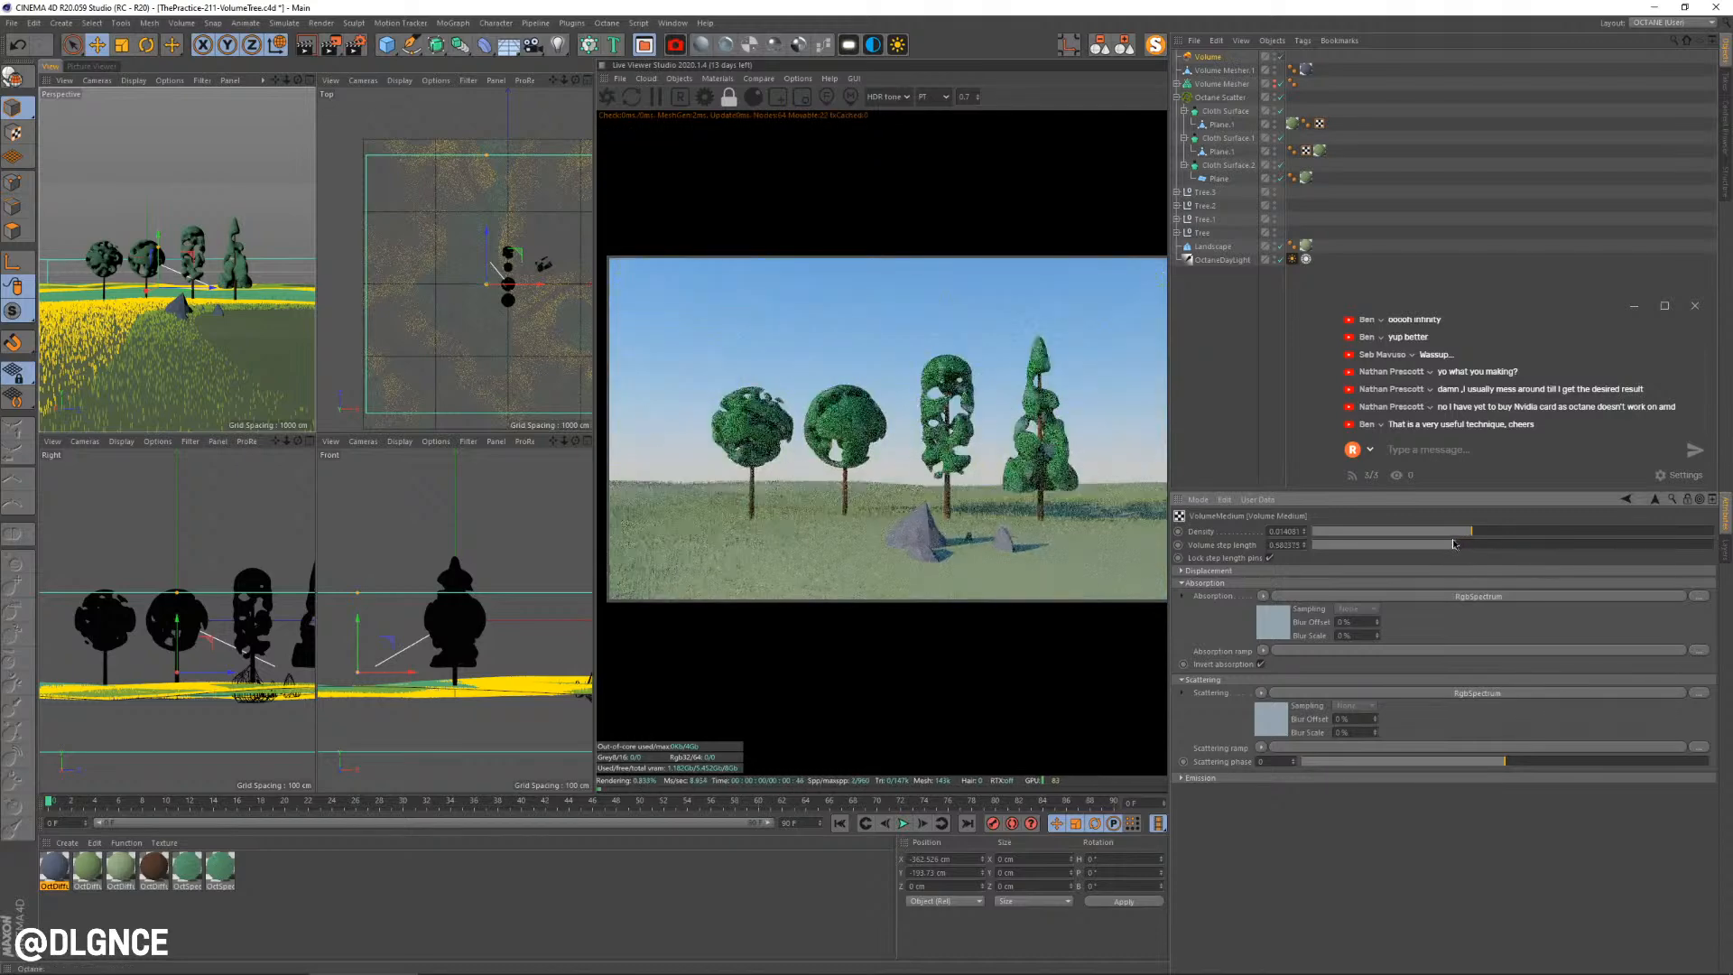
mouse_move(1496, 546)
left_mouse_down()
mouse_move(1523, 545)
mouse_move(1405, 536)
mouse_move(1496, 535)
left_mouse_up()
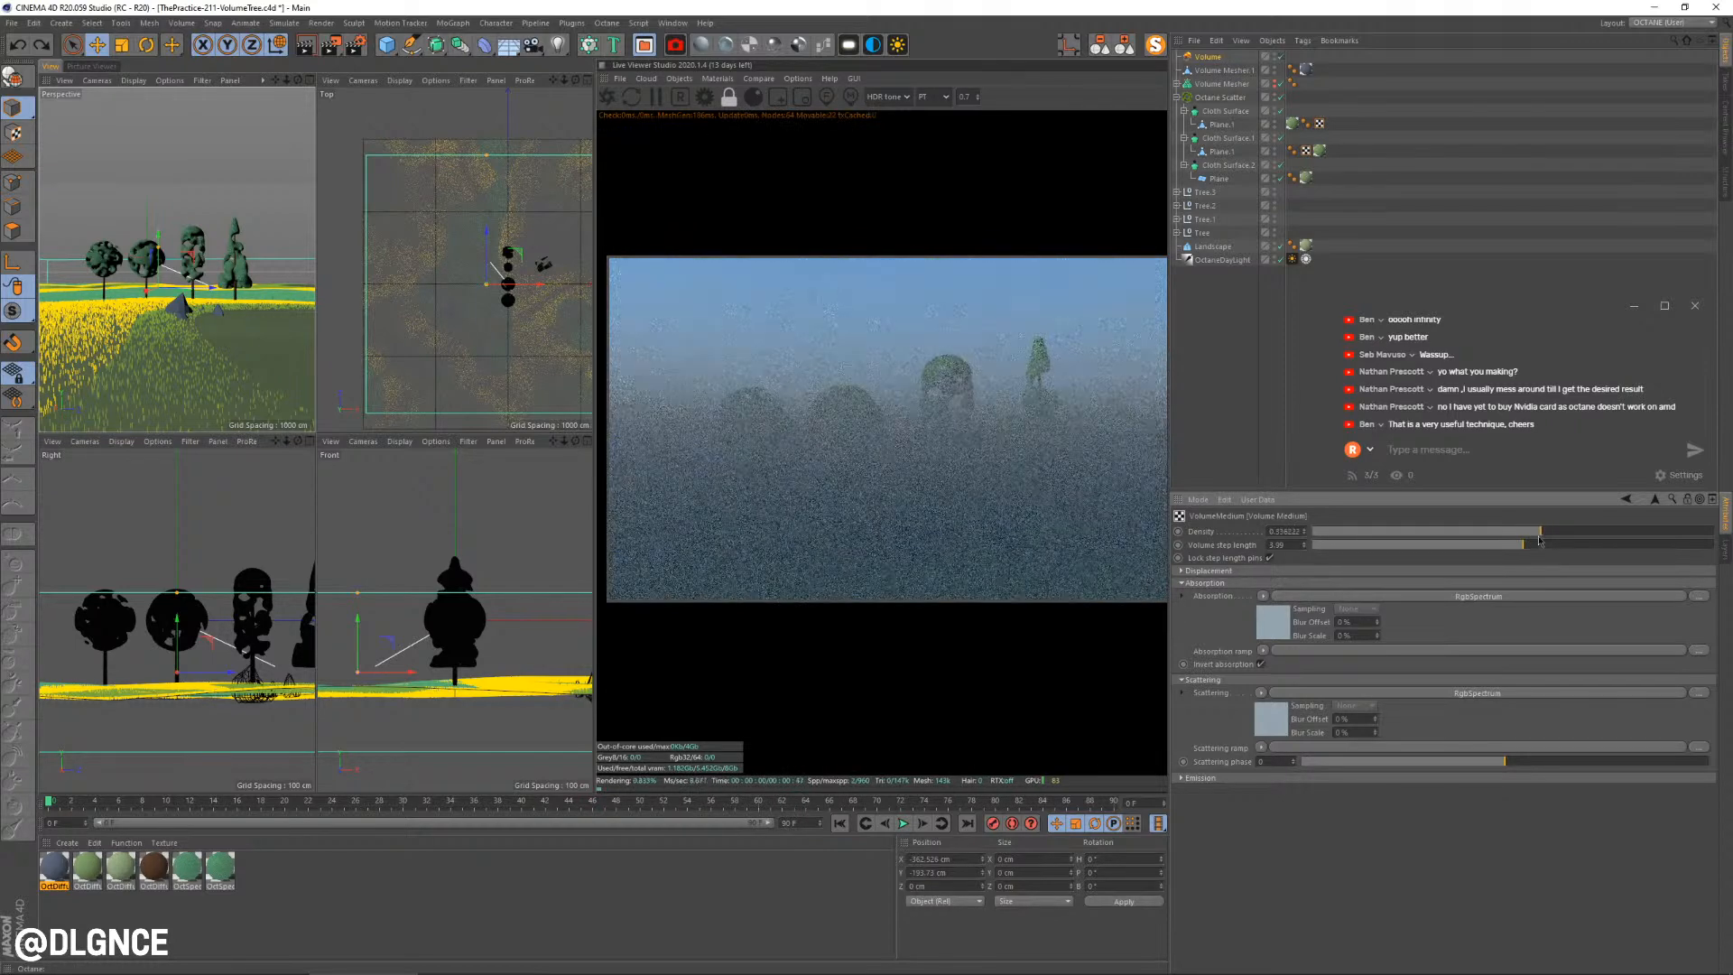
left_click(1492, 536)
left_click_drag(1492, 536, 1478, 535)
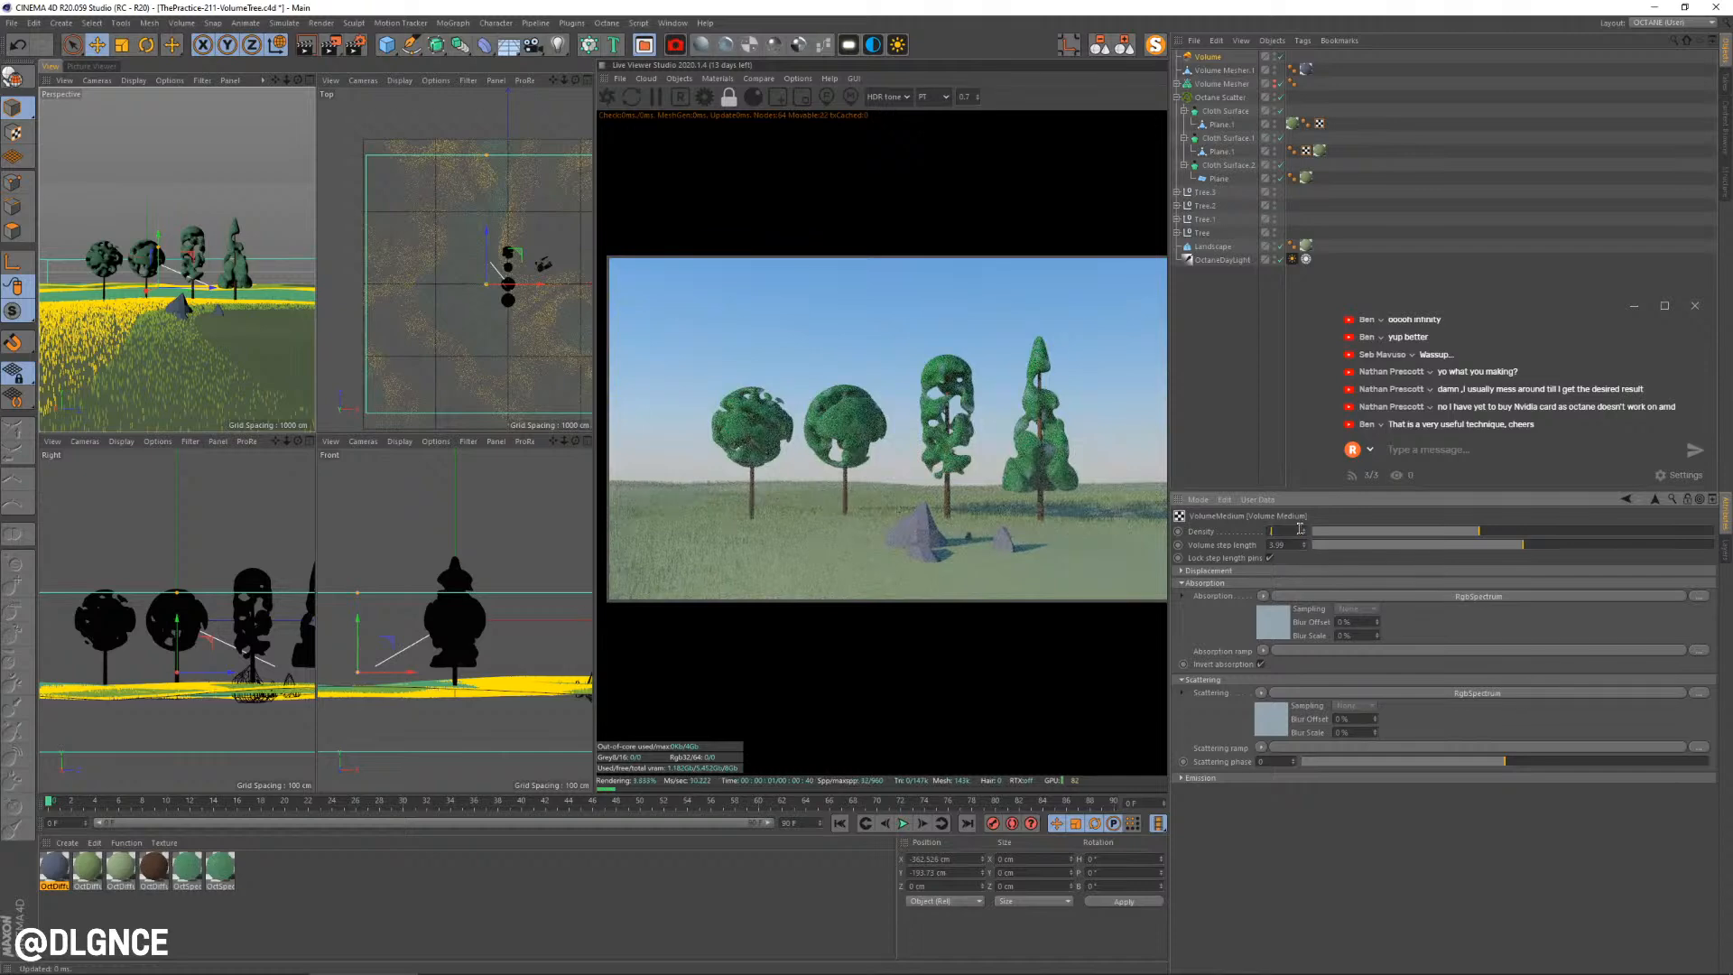
key("Return")
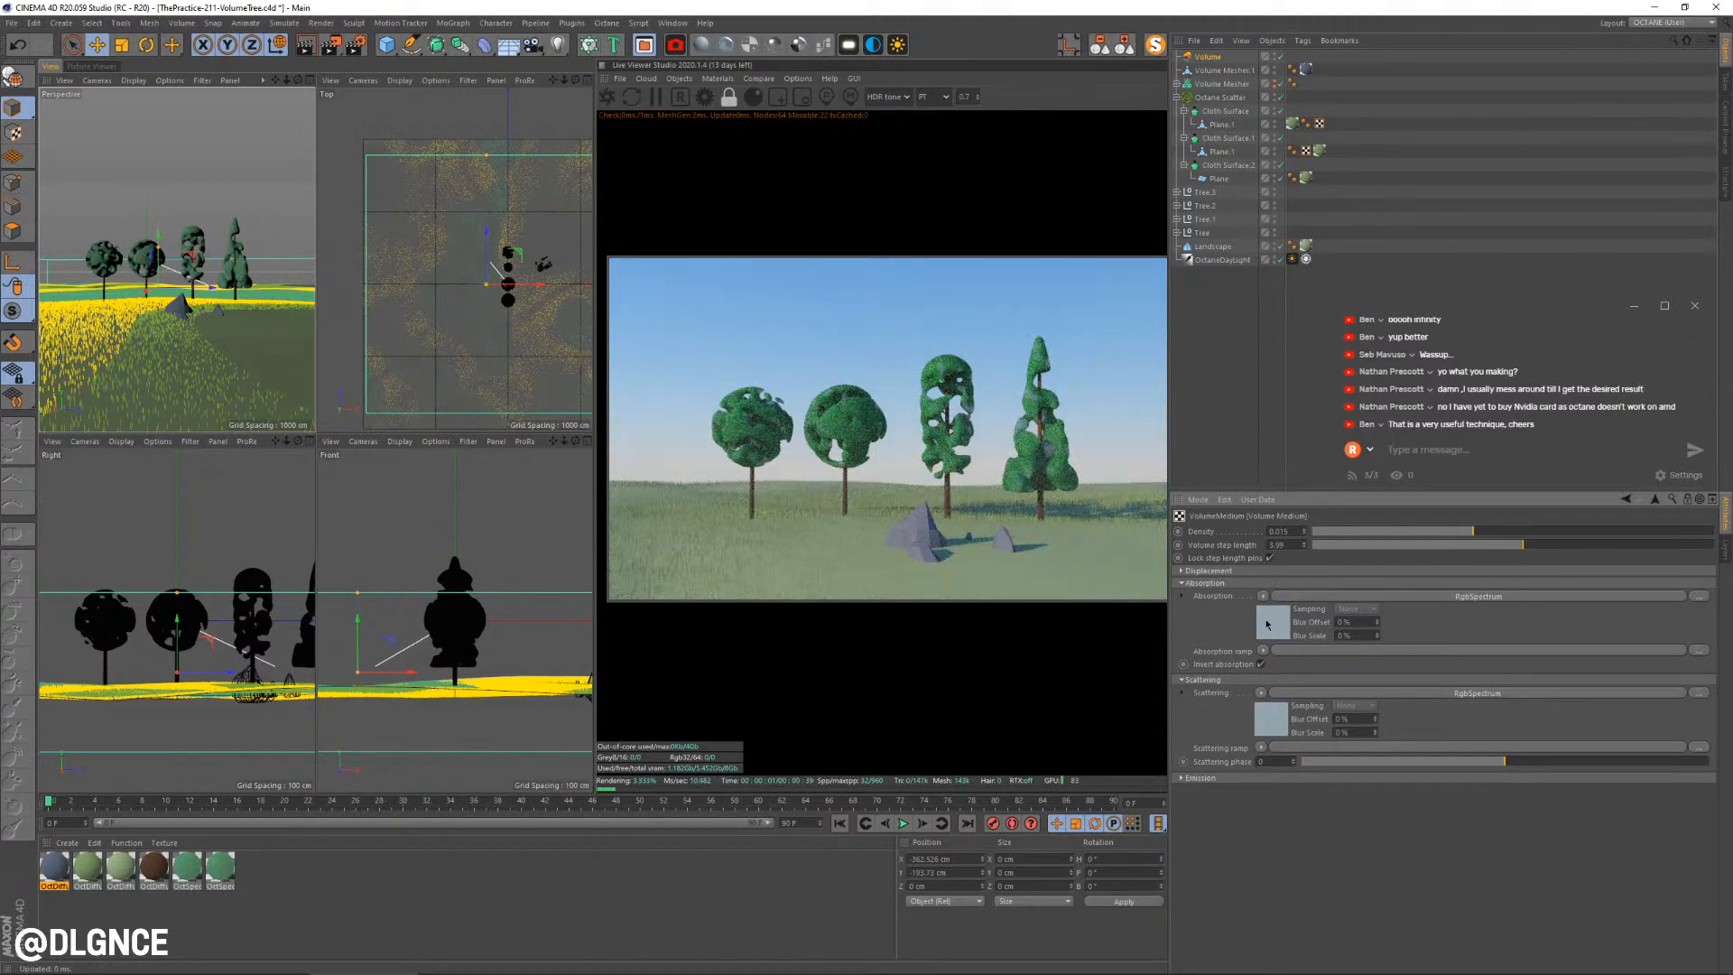
Lighten the medium's absorption colour to a pale blue with a hue of 196°, and raise the fog density slightly
left_click(1267, 622)
left_click(1216, 567)
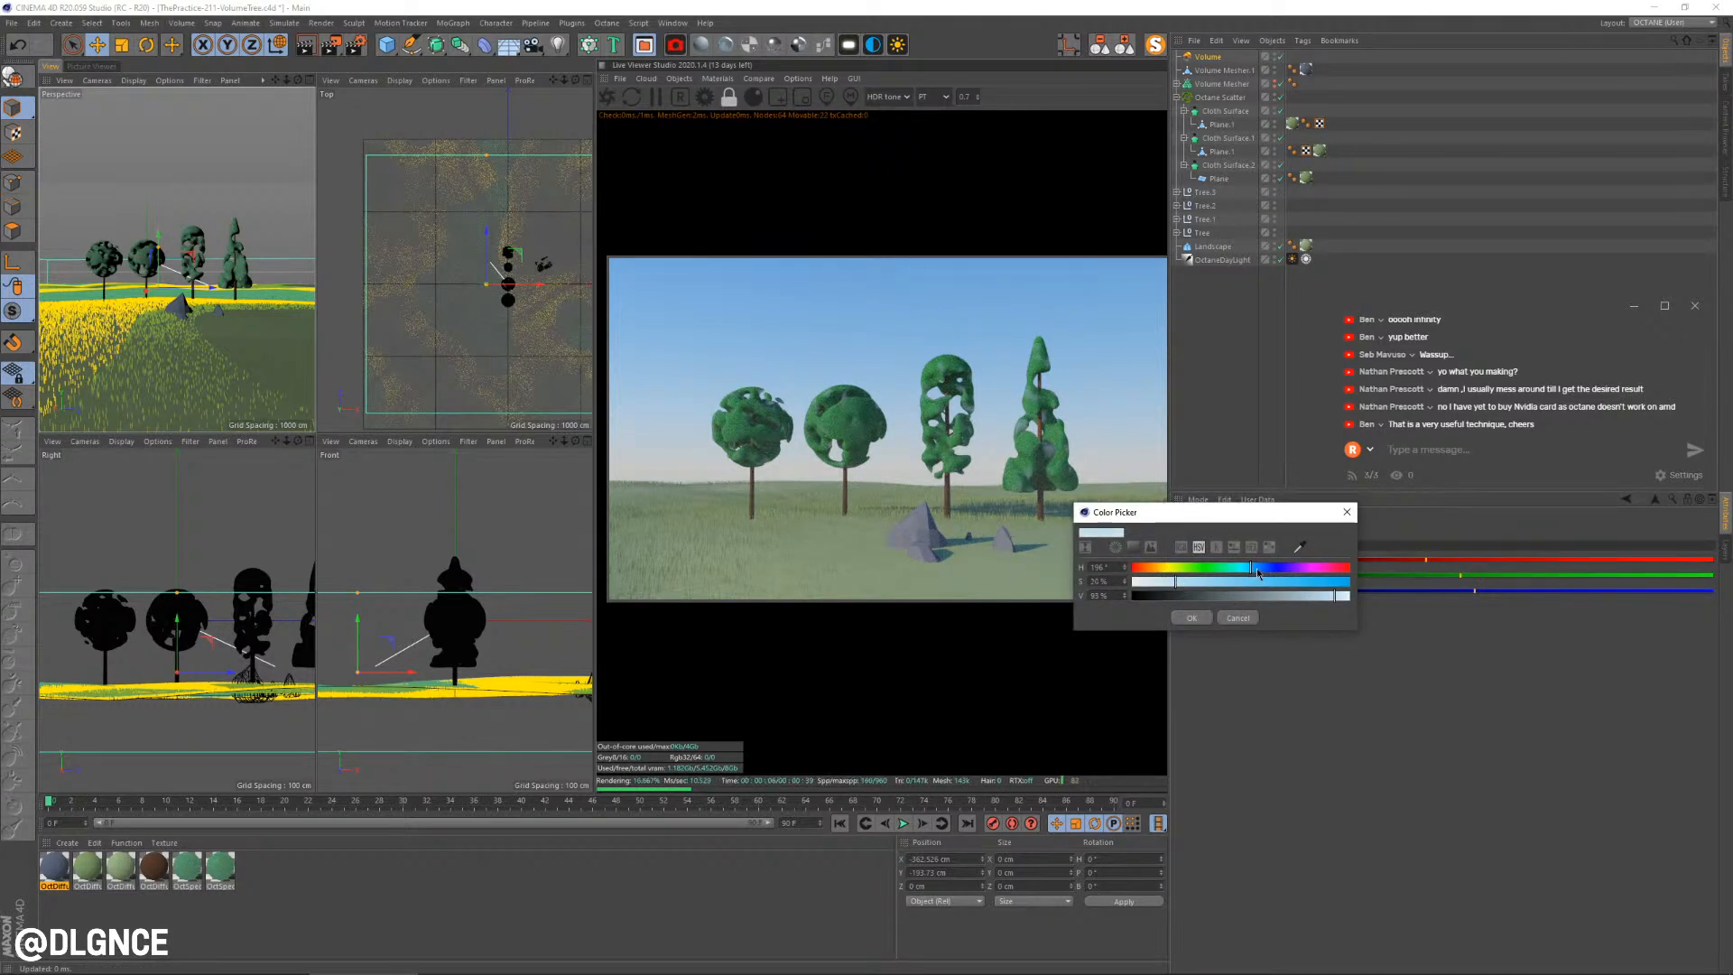
left_click(1191, 617)
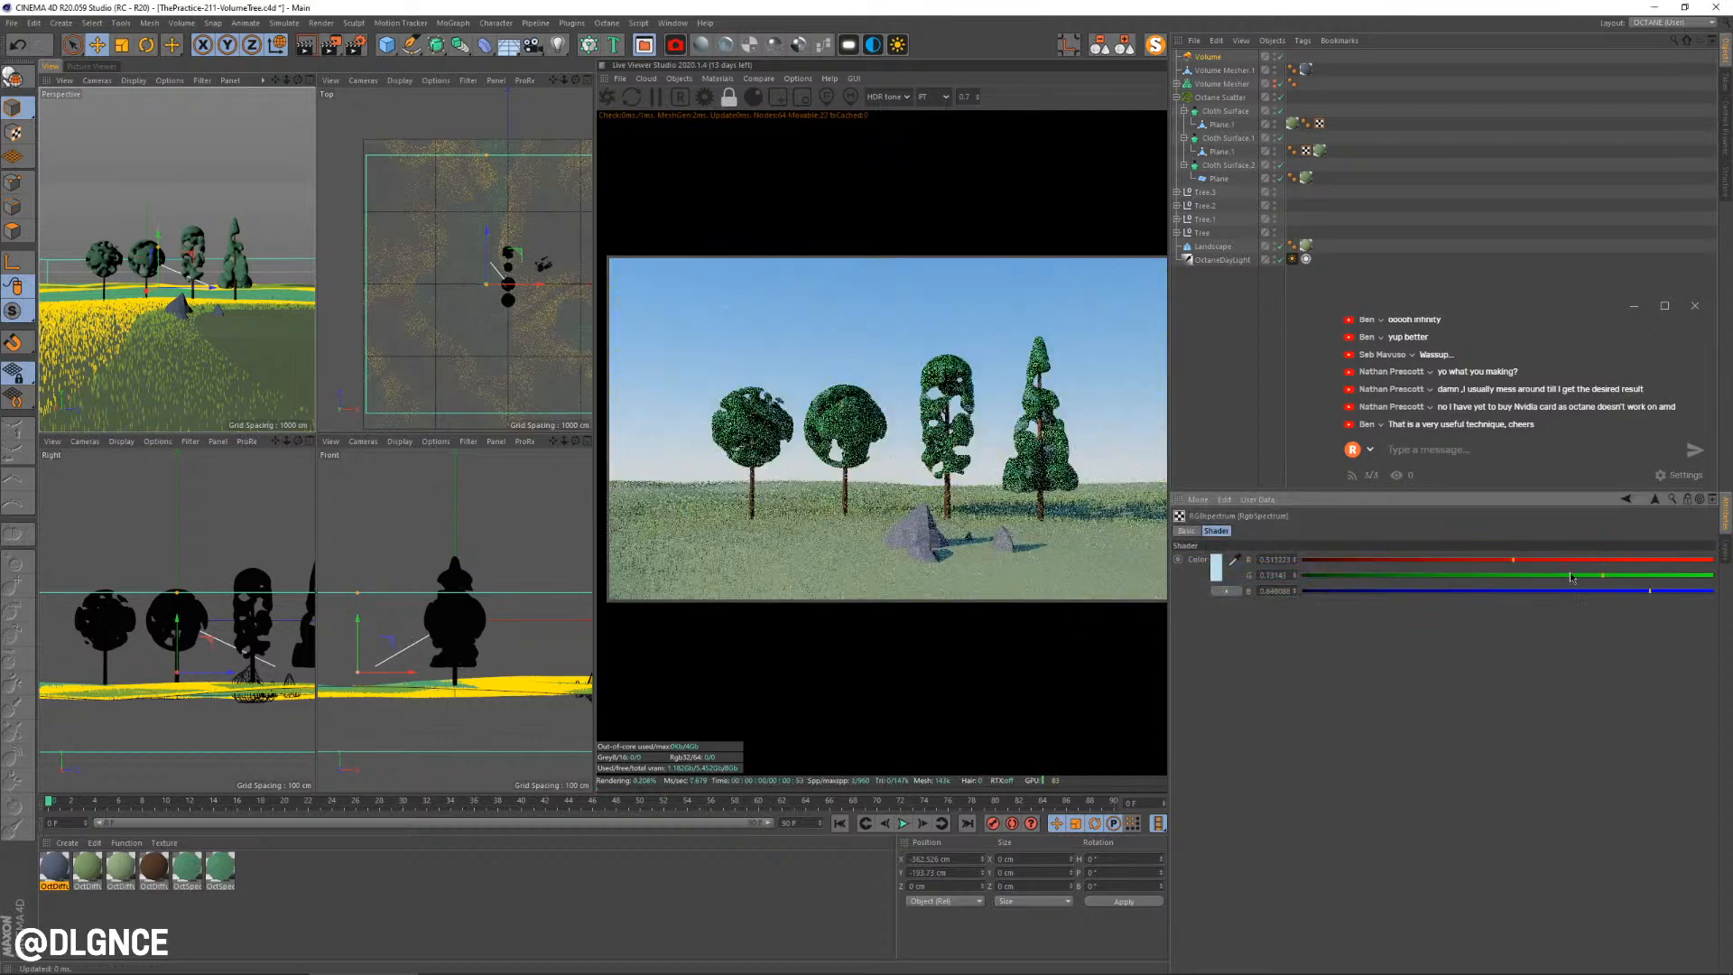
left_click(1655, 502)
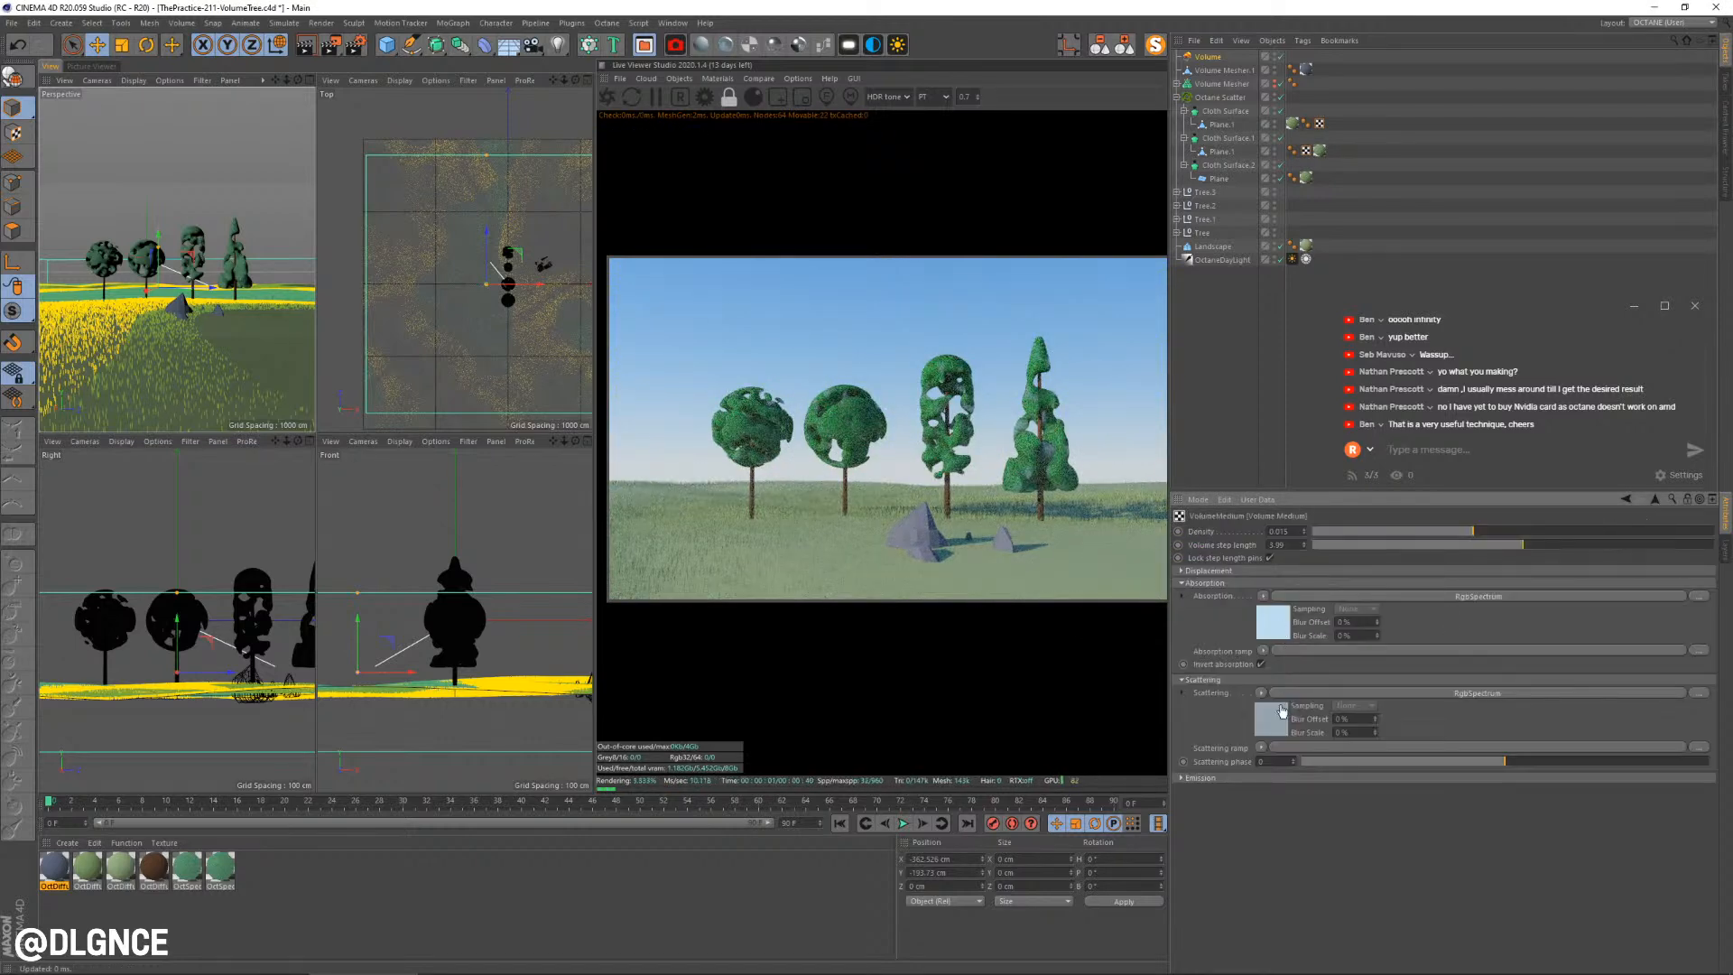
left_click(1305, 531)
left_click(1494, 531)
left_click(1498, 532)
Add a Noise shader as the fog volume's generation texture and set its global scale to 10000%
left_click(1653, 500)
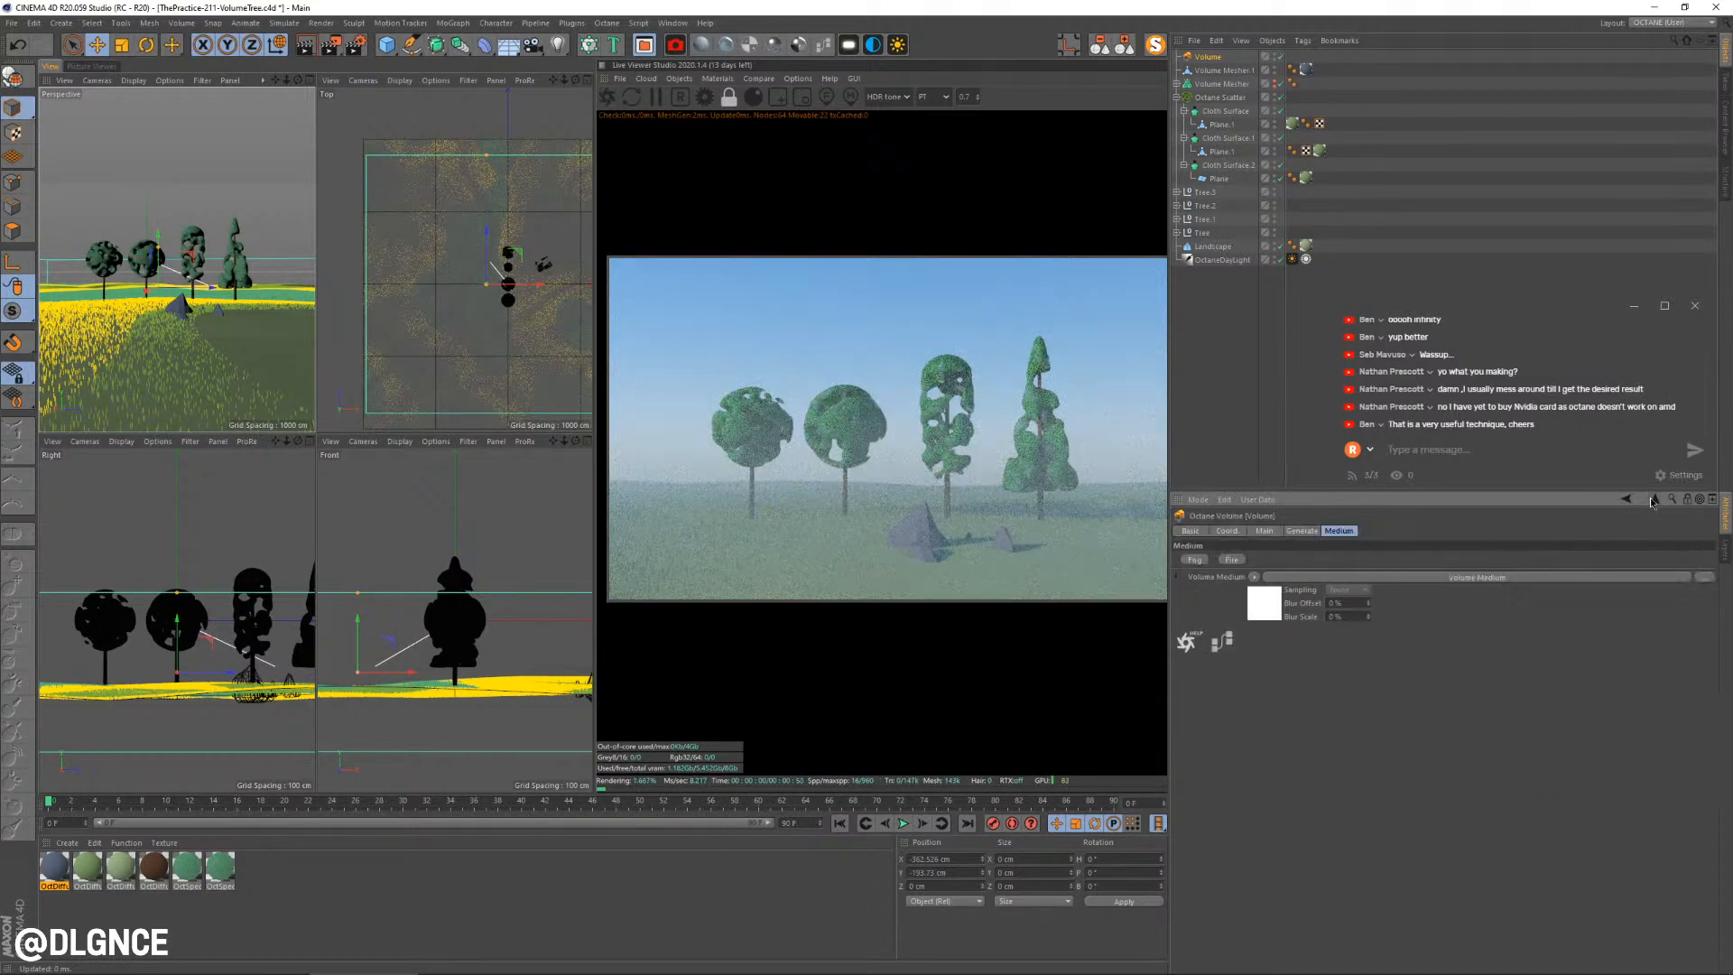
left_click(1304, 531)
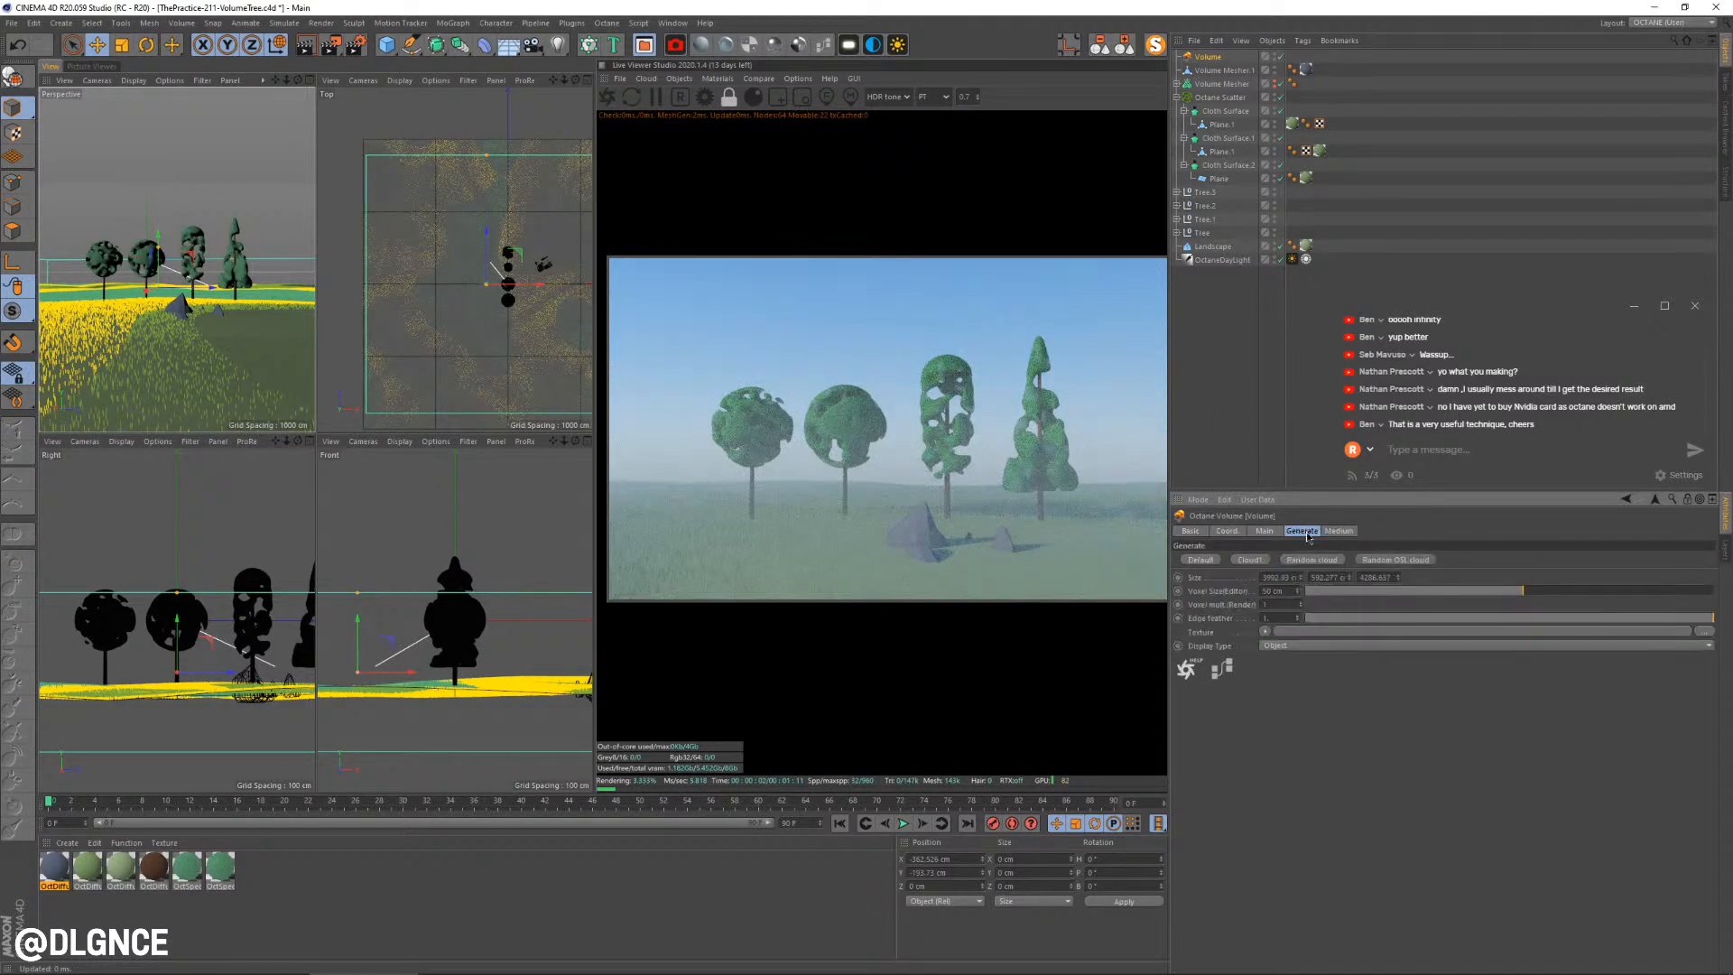
left_click(1262, 632)
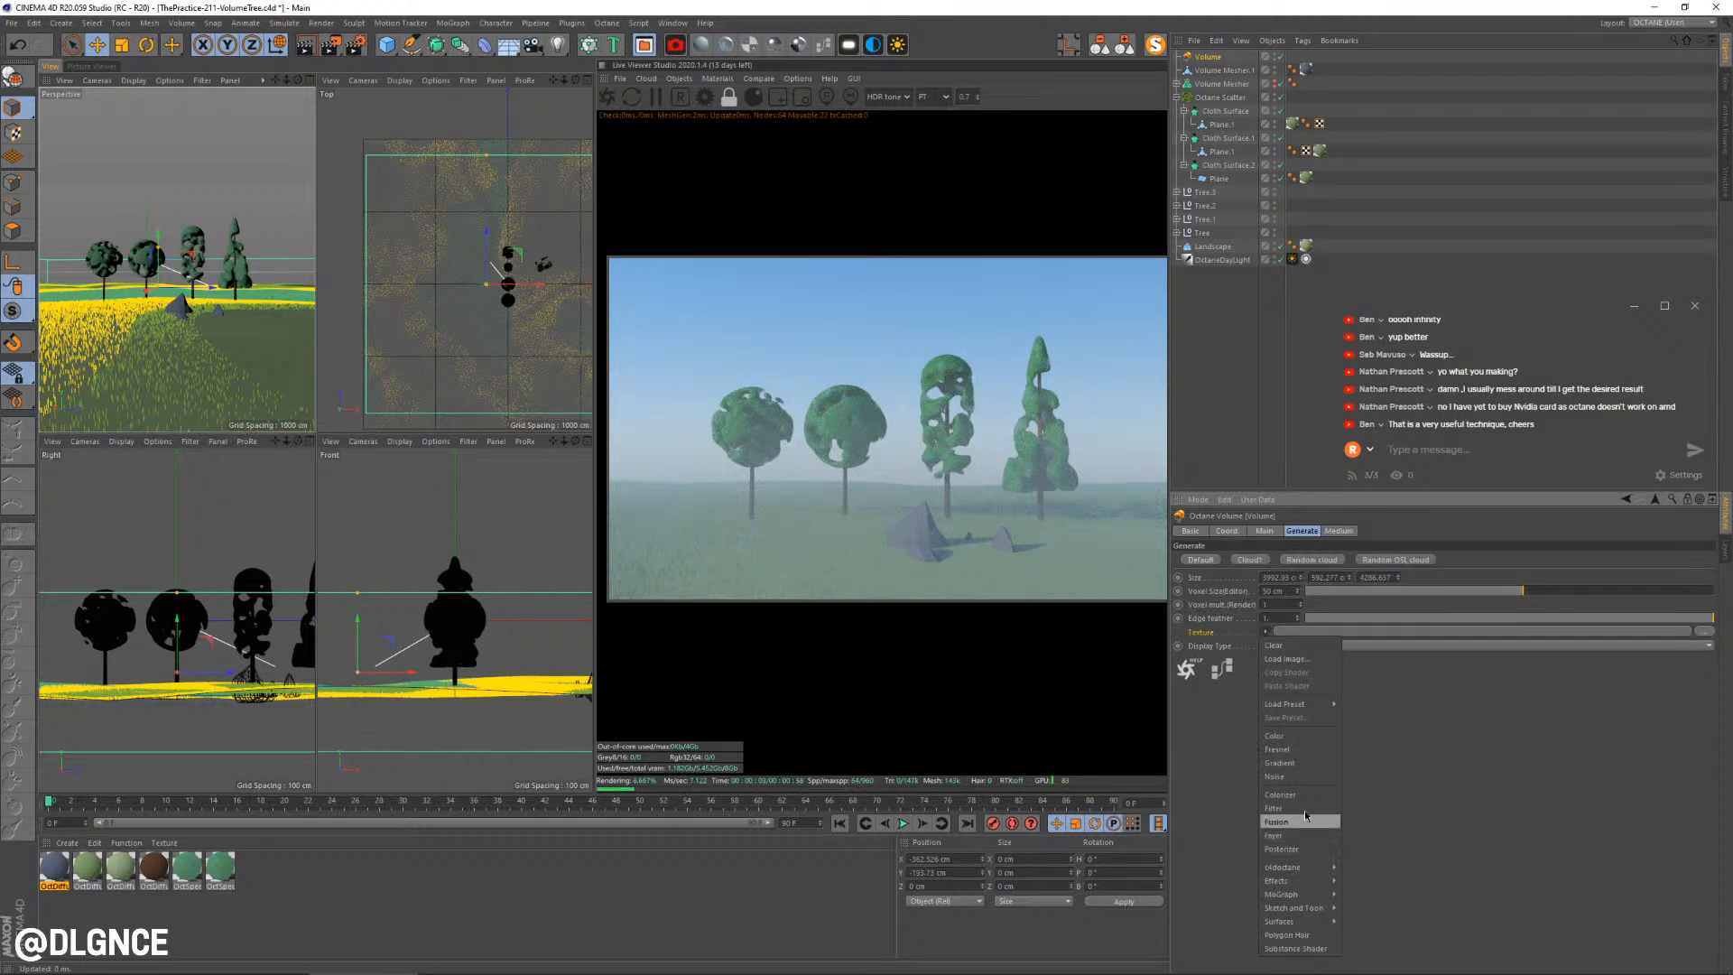
left_click(1304, 781)
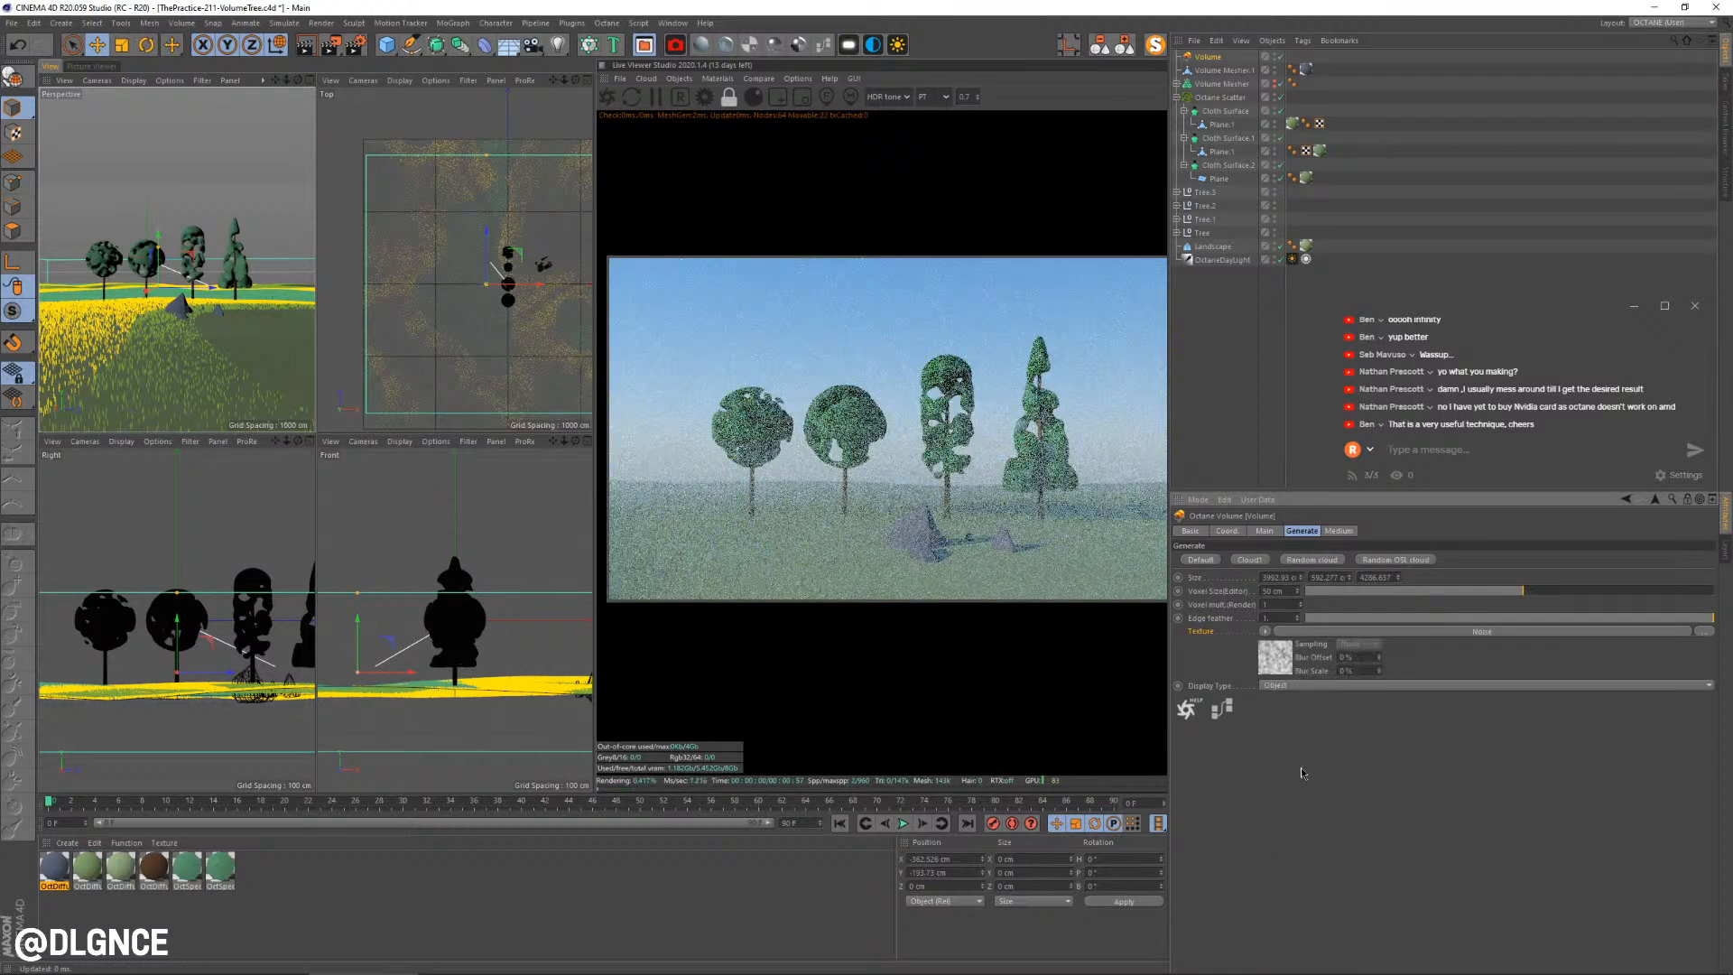
left_click(1277, 672)
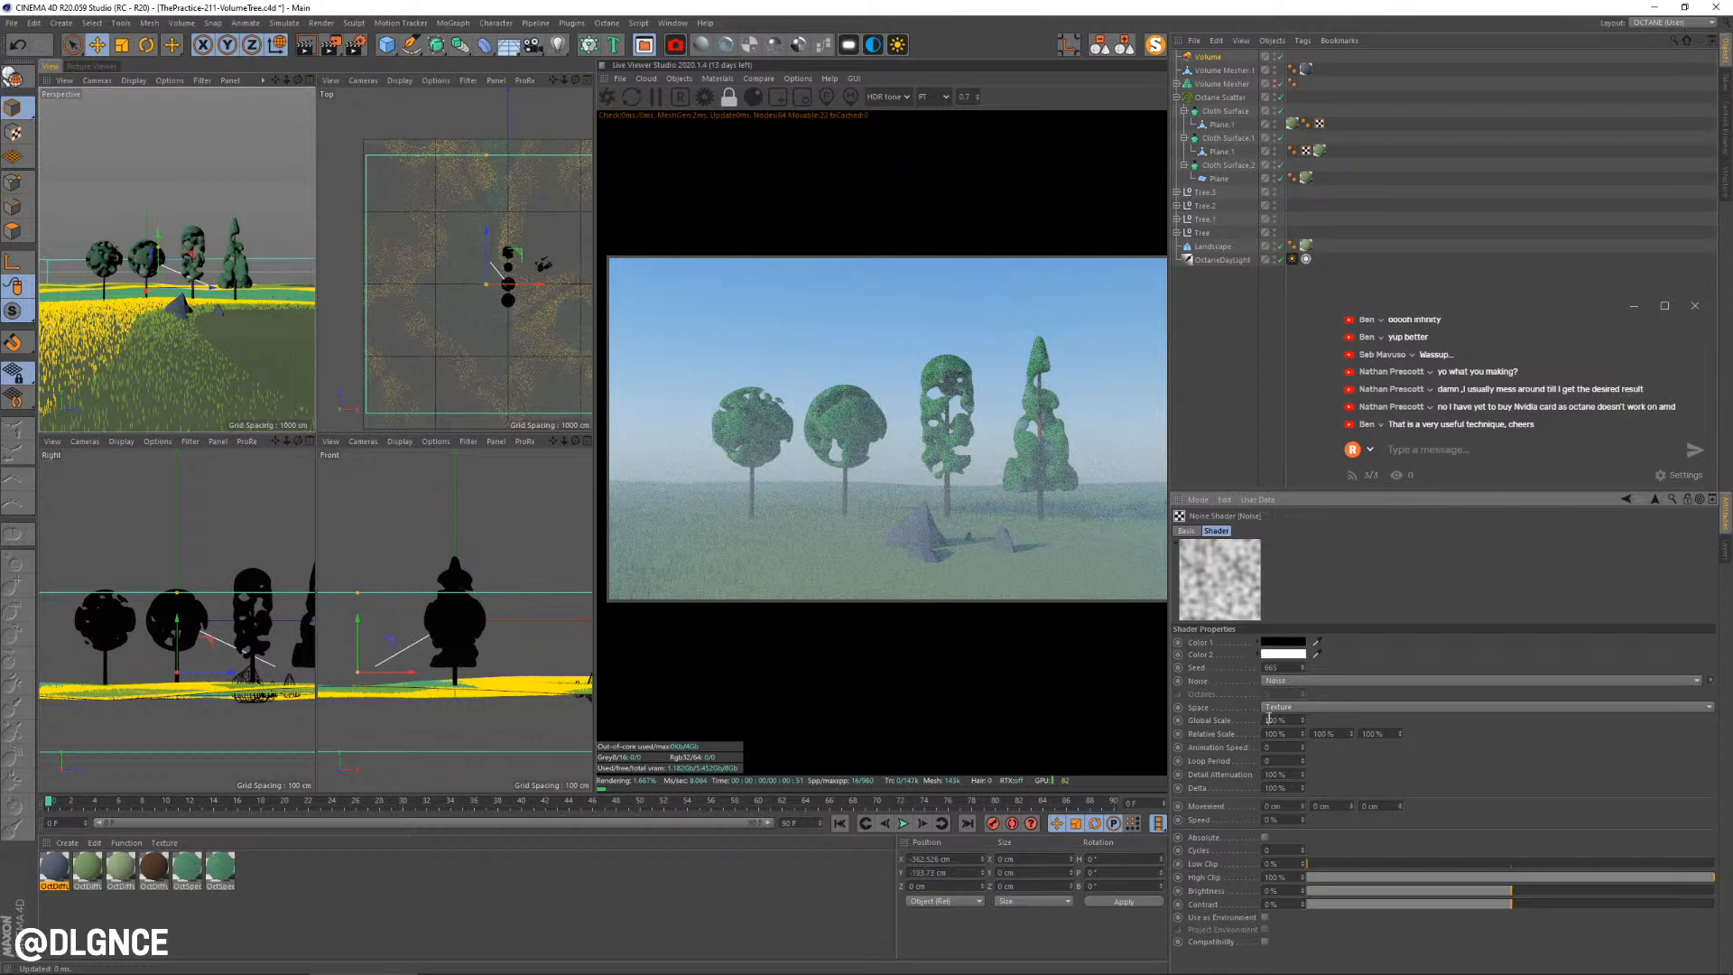
key("Return")
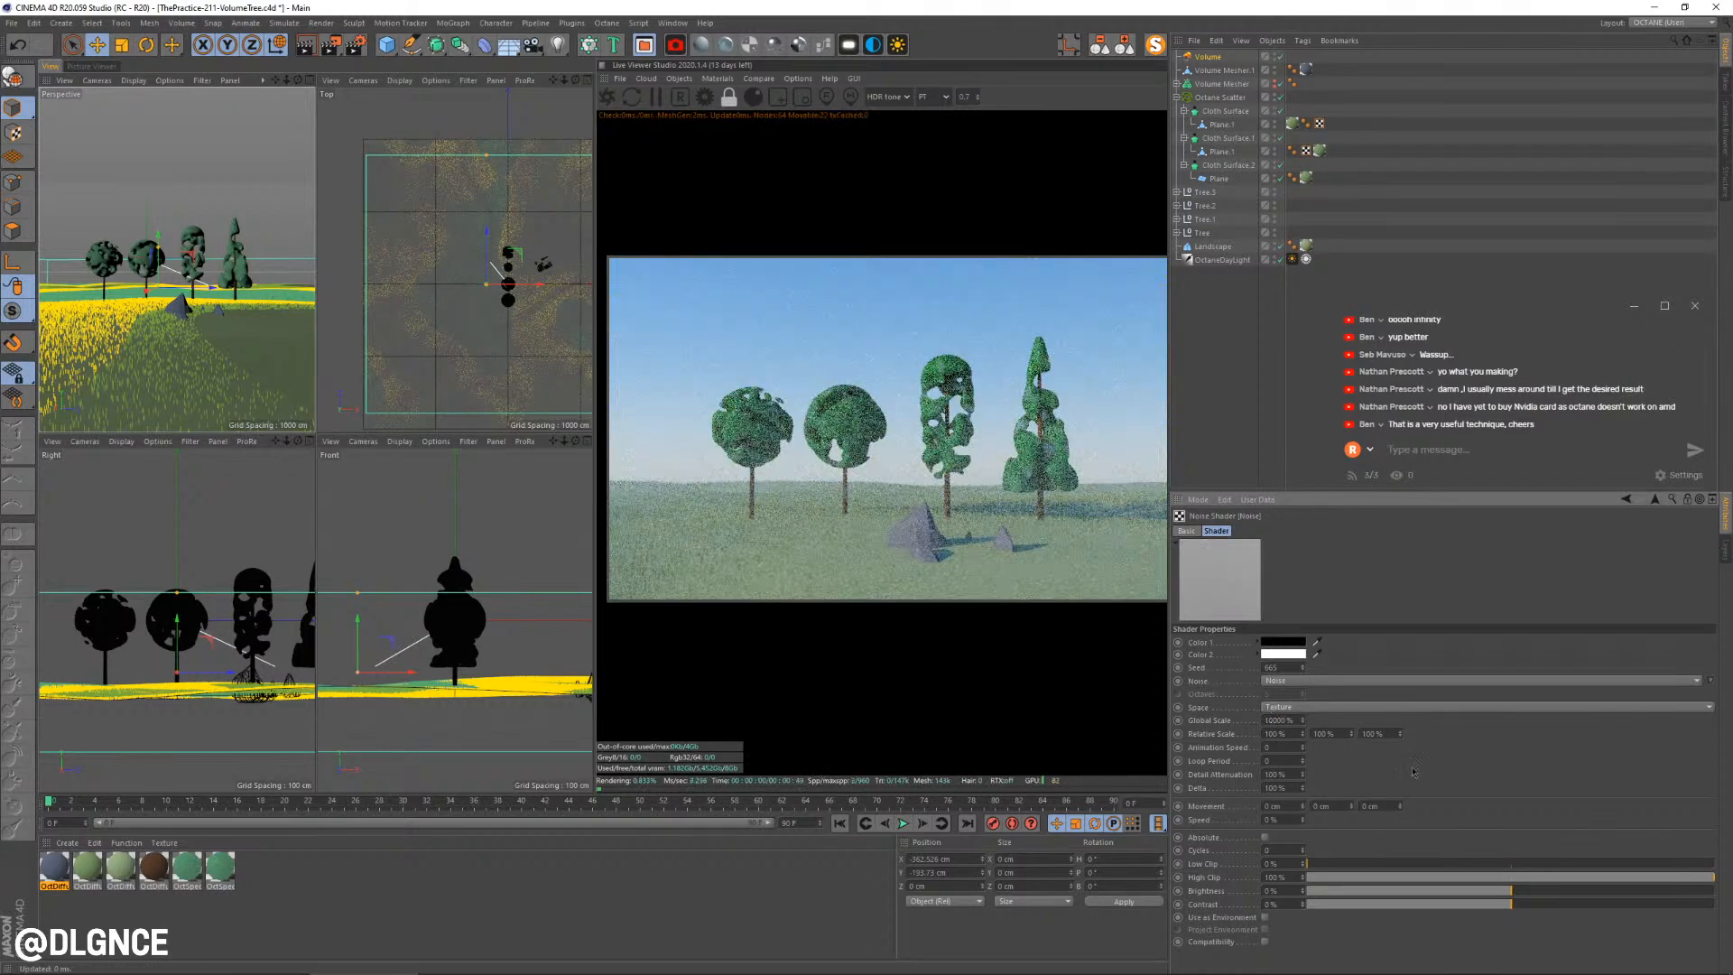
Tighten the noise's contrast range with a low clip of 46% and a high clip of 55%
left_click_drag(1458, 865, 1531, 877)
left_click(1555, 877)
left_click(1493, 869)
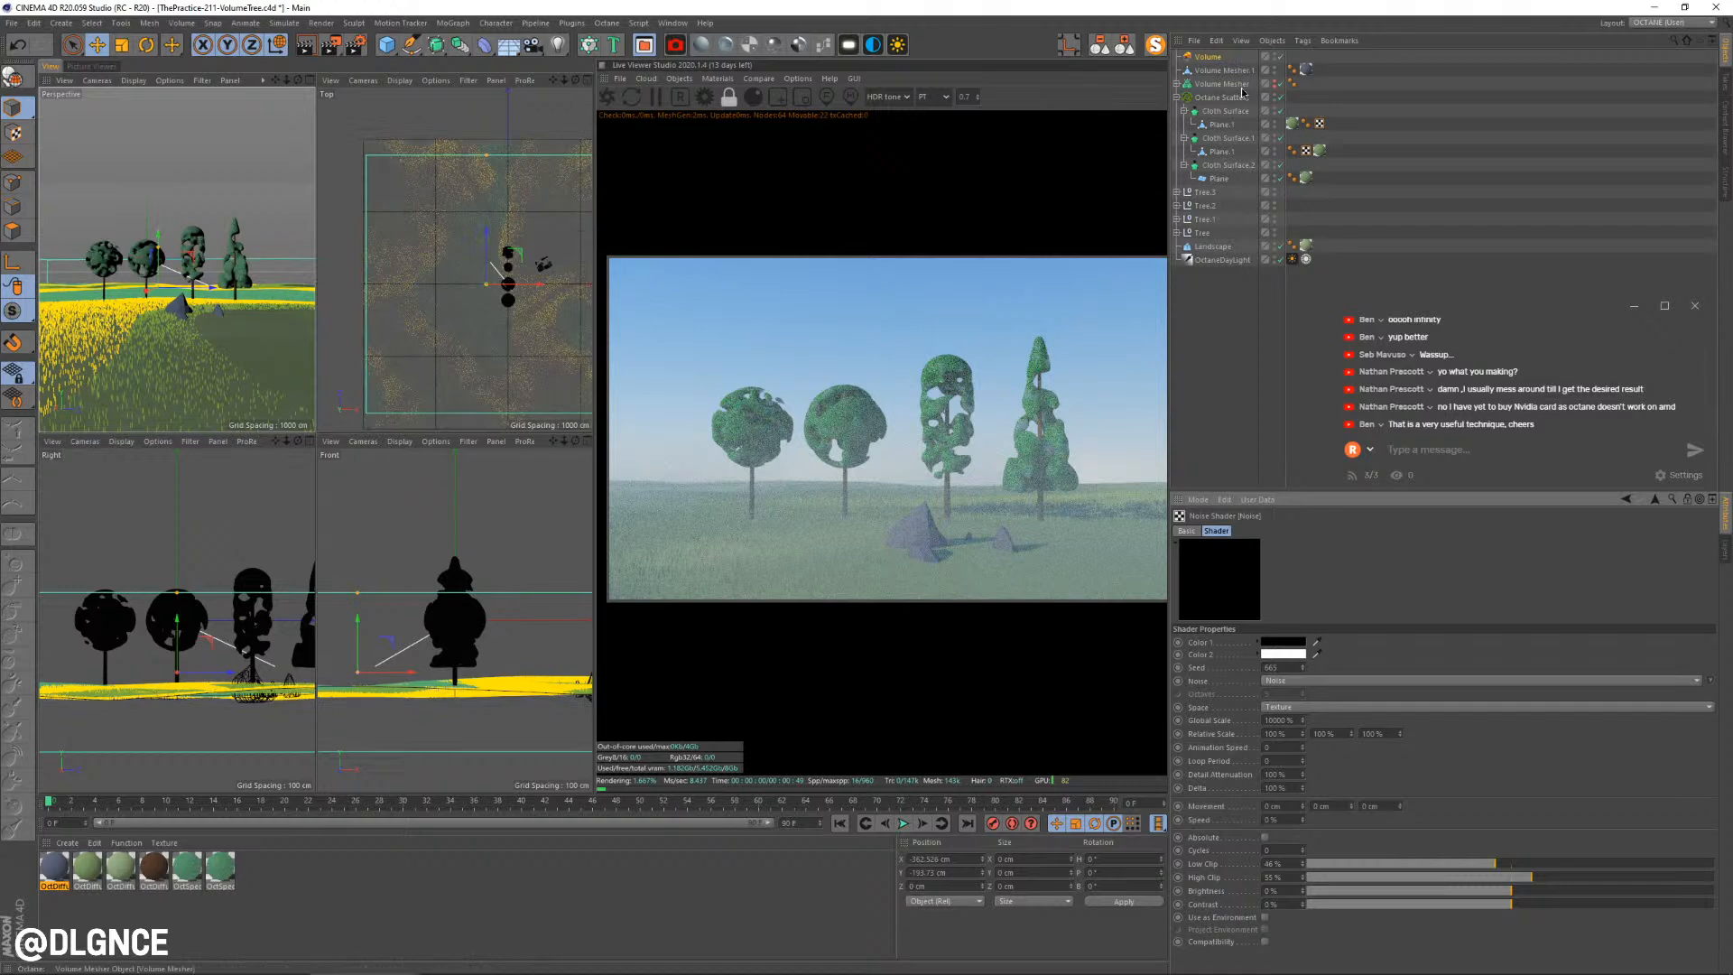
Set the fog volume's noise texture to a global scale of 1000% and a low clip of about 16%
left_click(1201, 57)
key("F2")
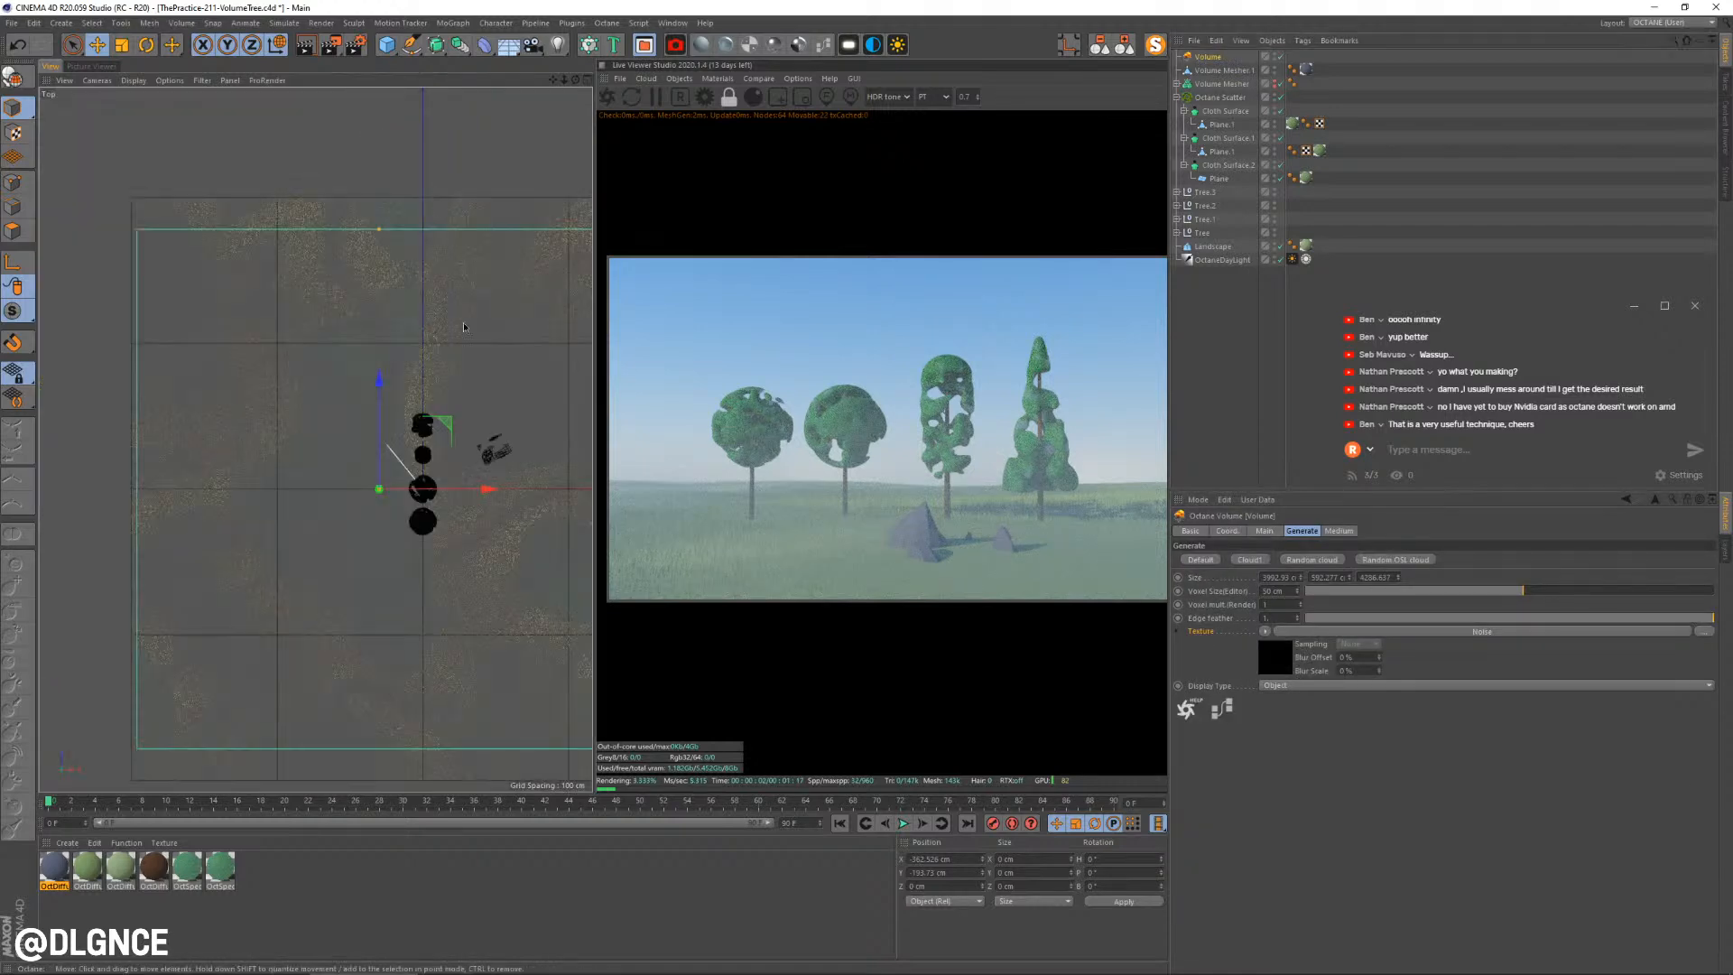
scroll(476, 444, "up", 2)
scroll(487, 442, "down", 4)
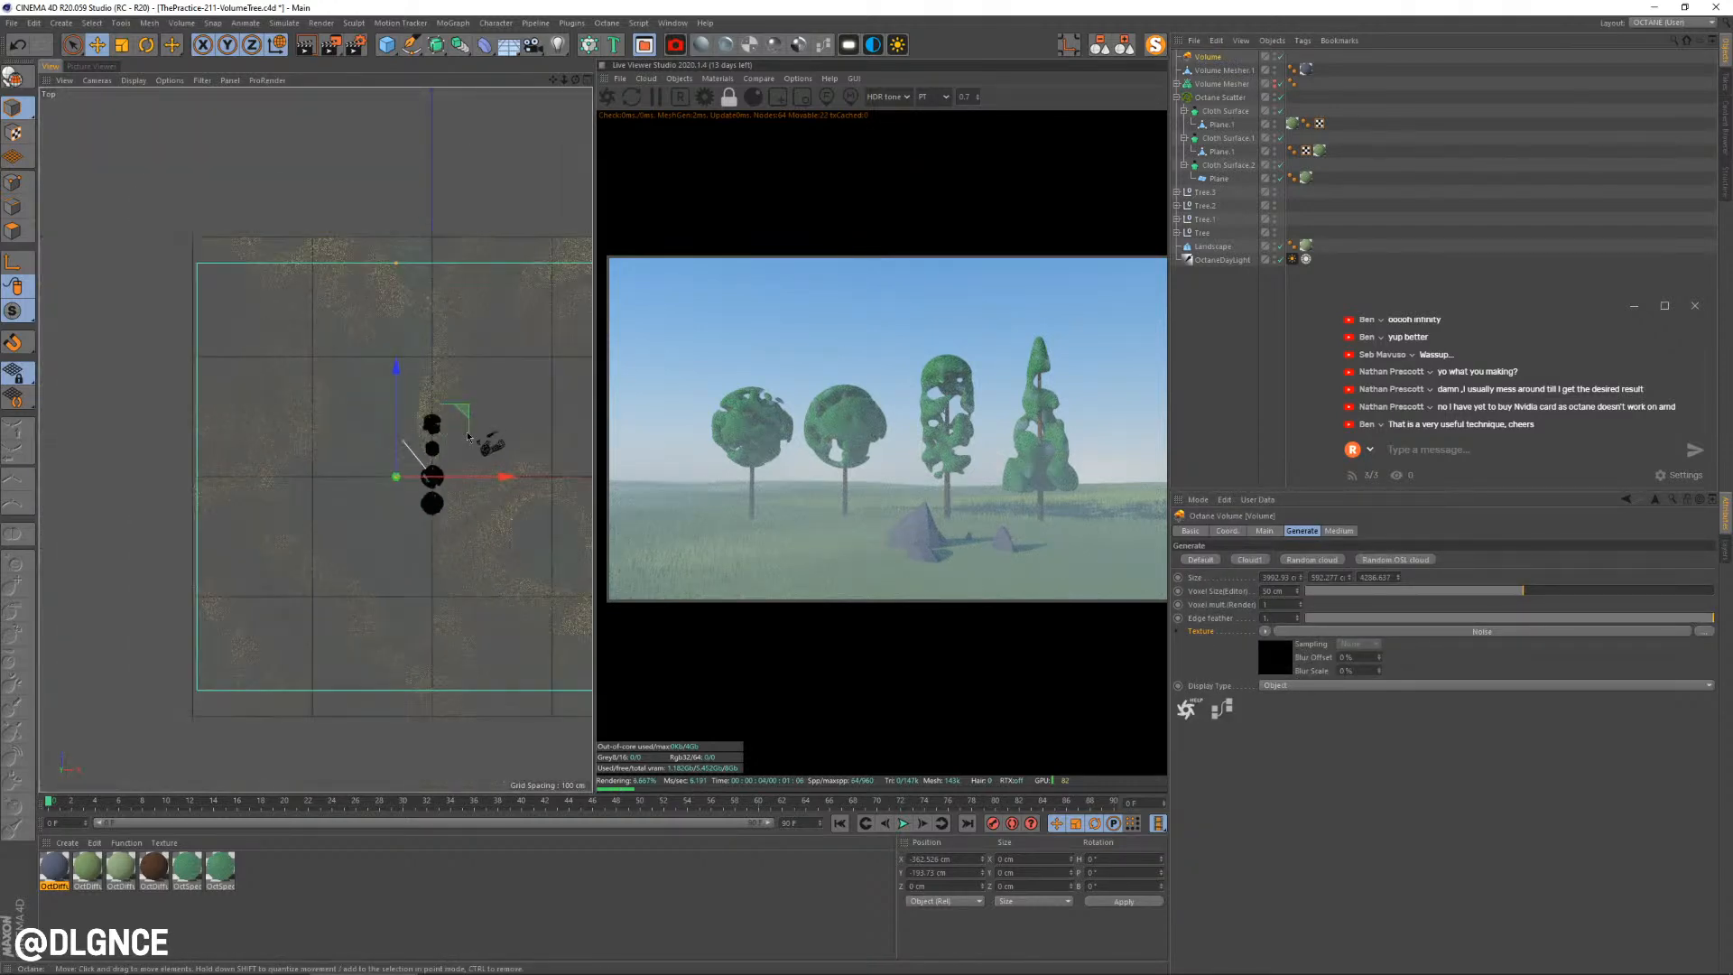
middle_click(397, 408)
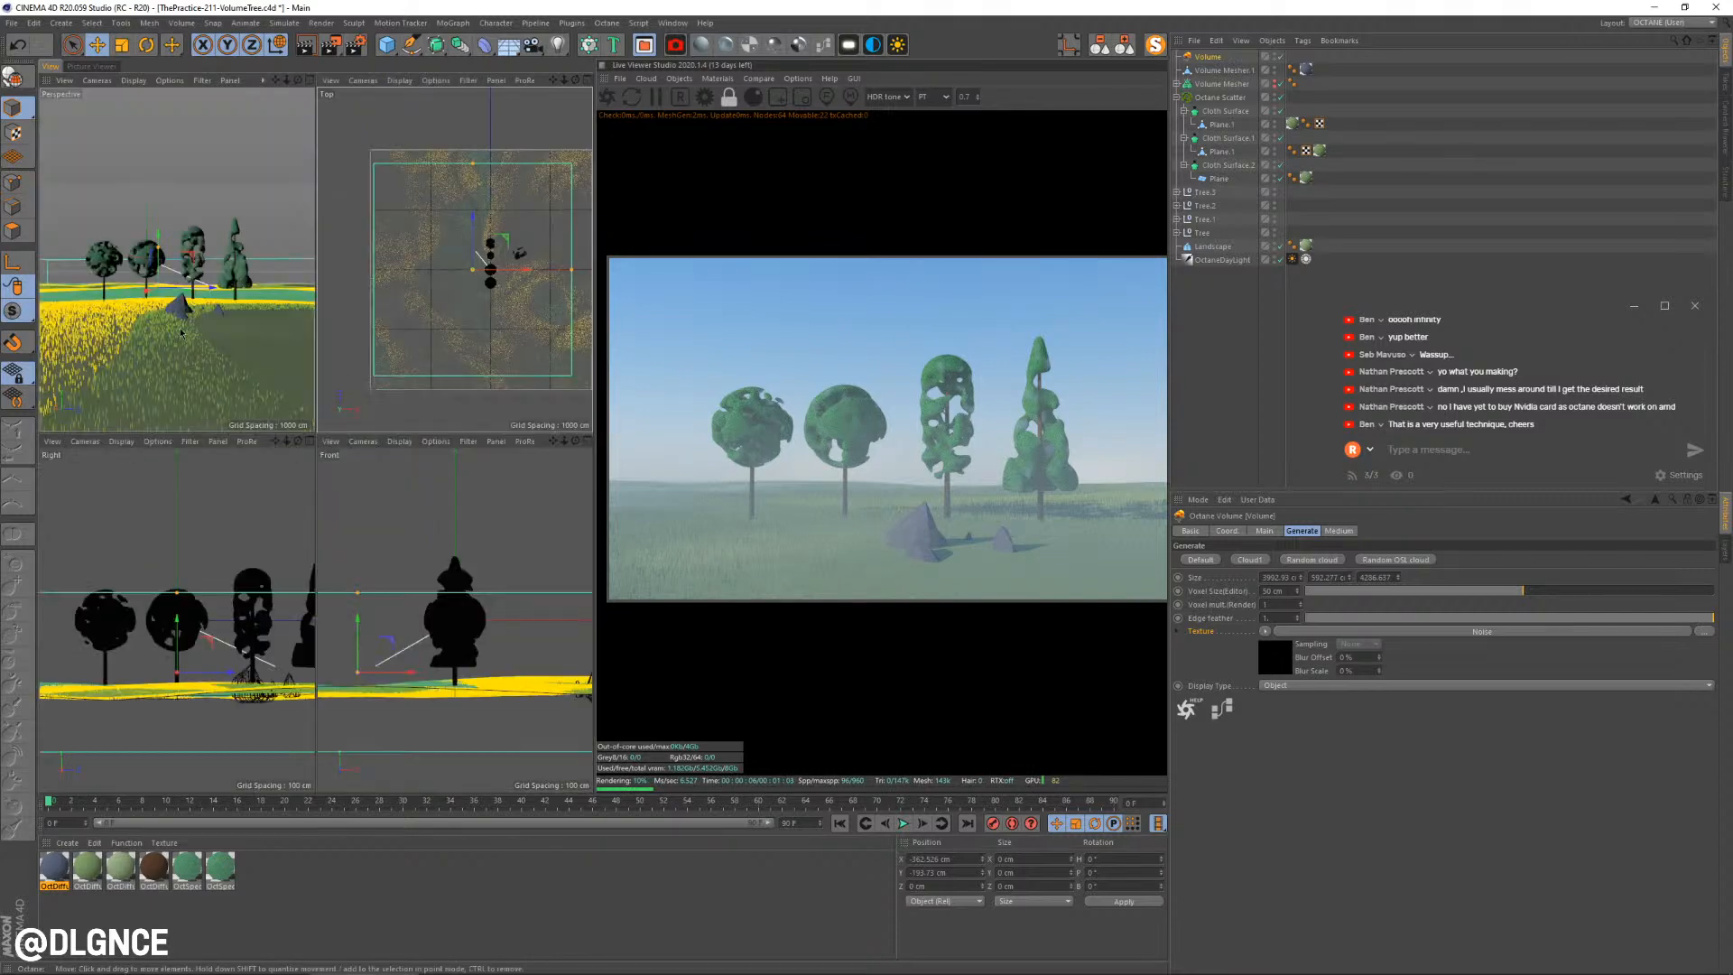
middle_click(186, 338)
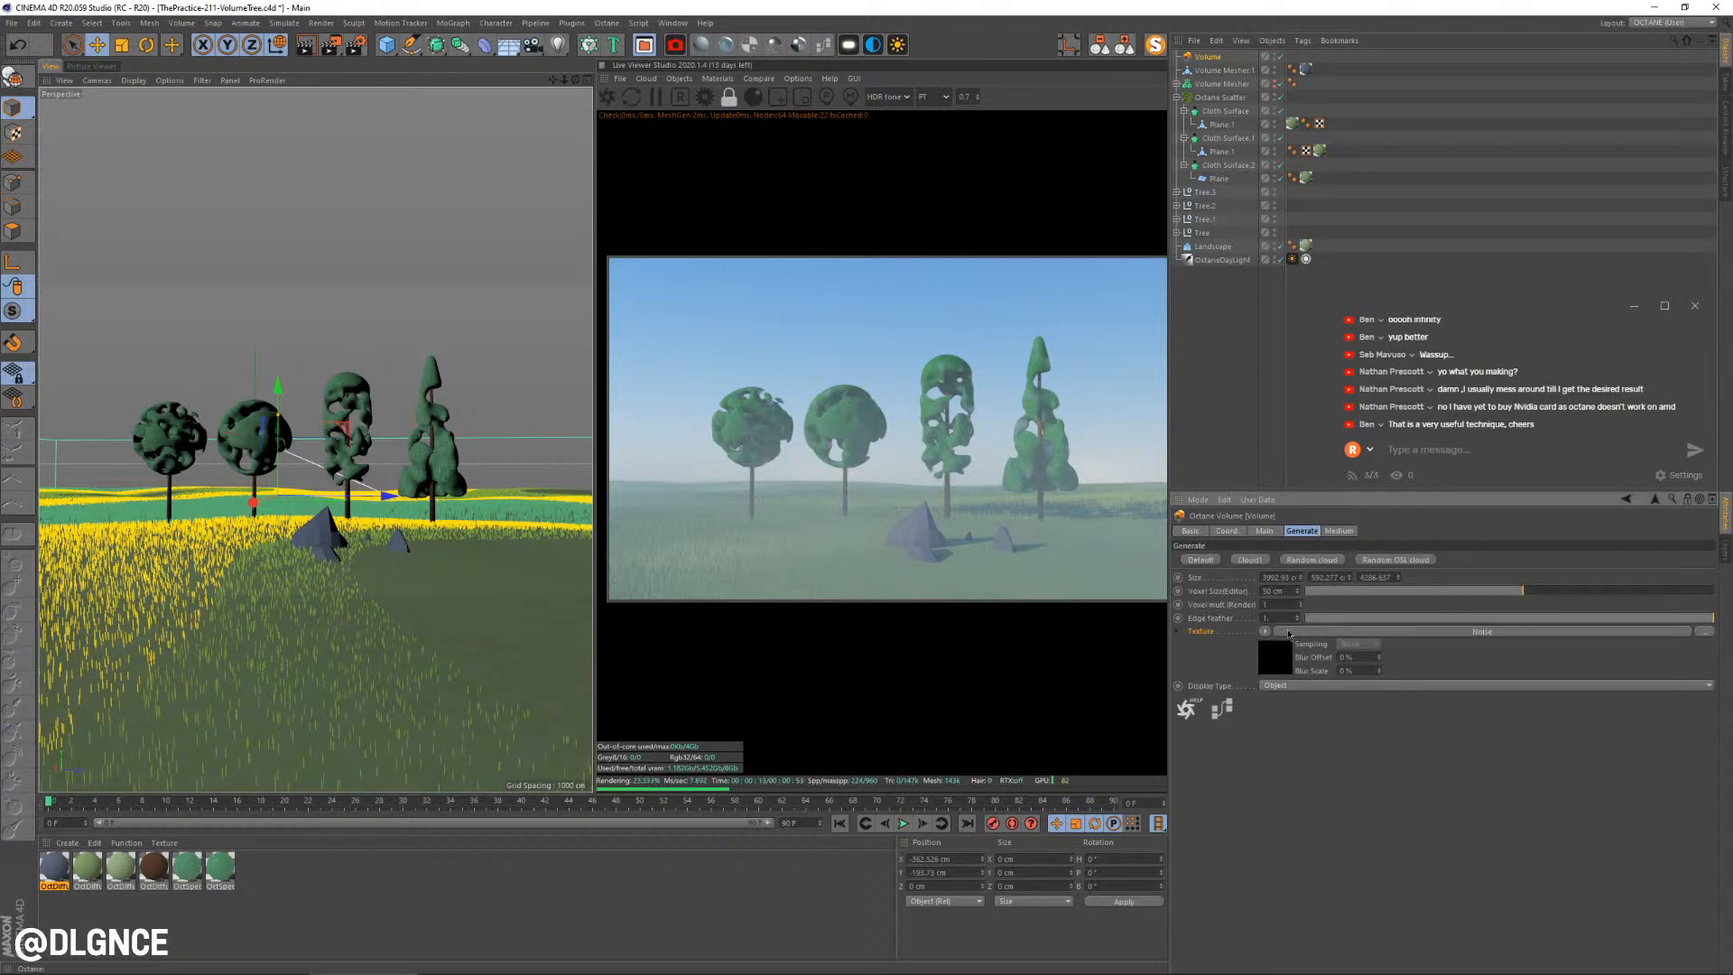
left_click(1282, 656)
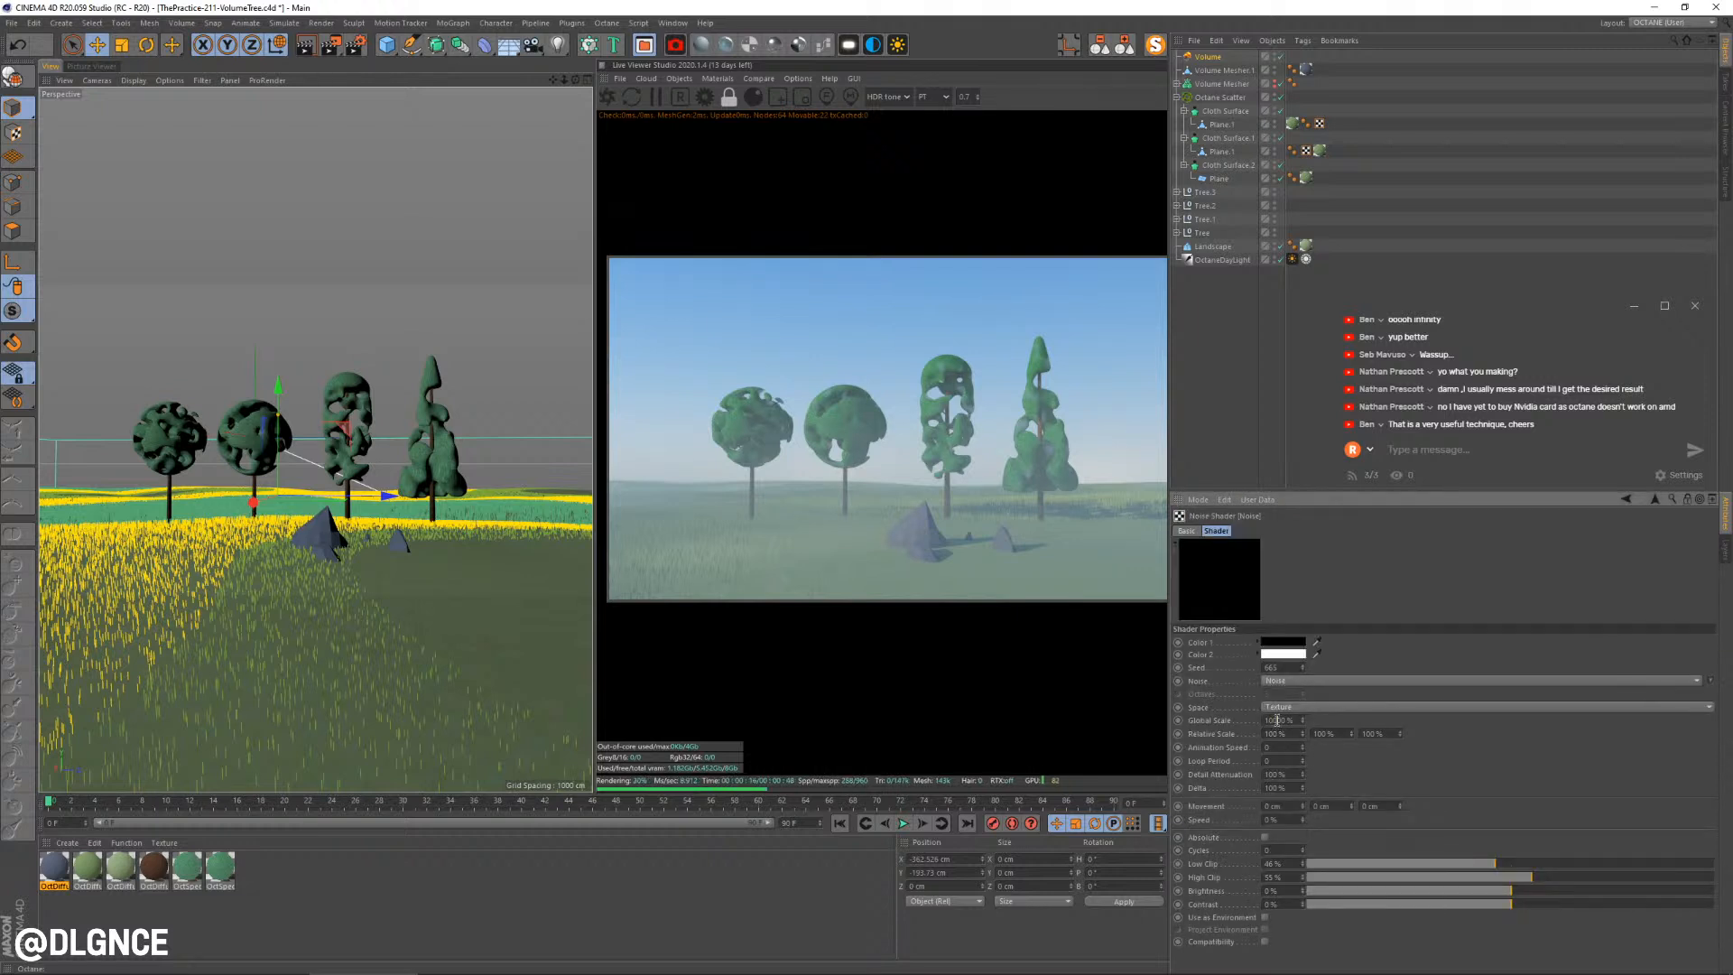
key("Return")
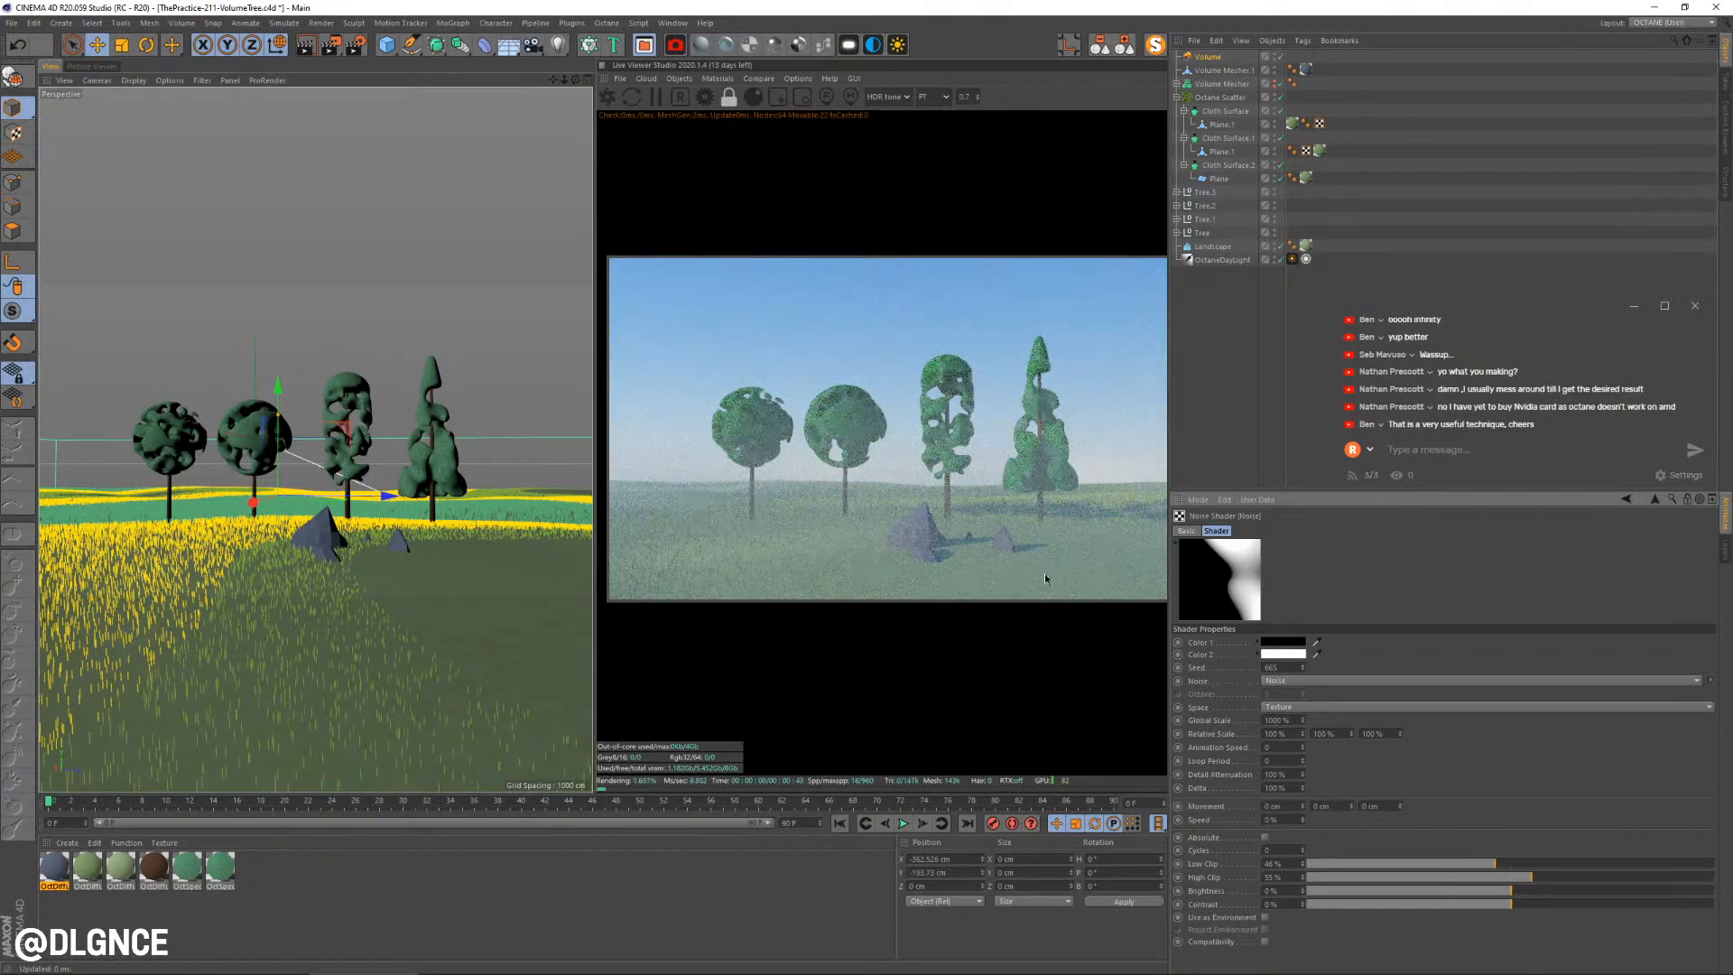
left_click_drag(1460, 862, 1373, 868)
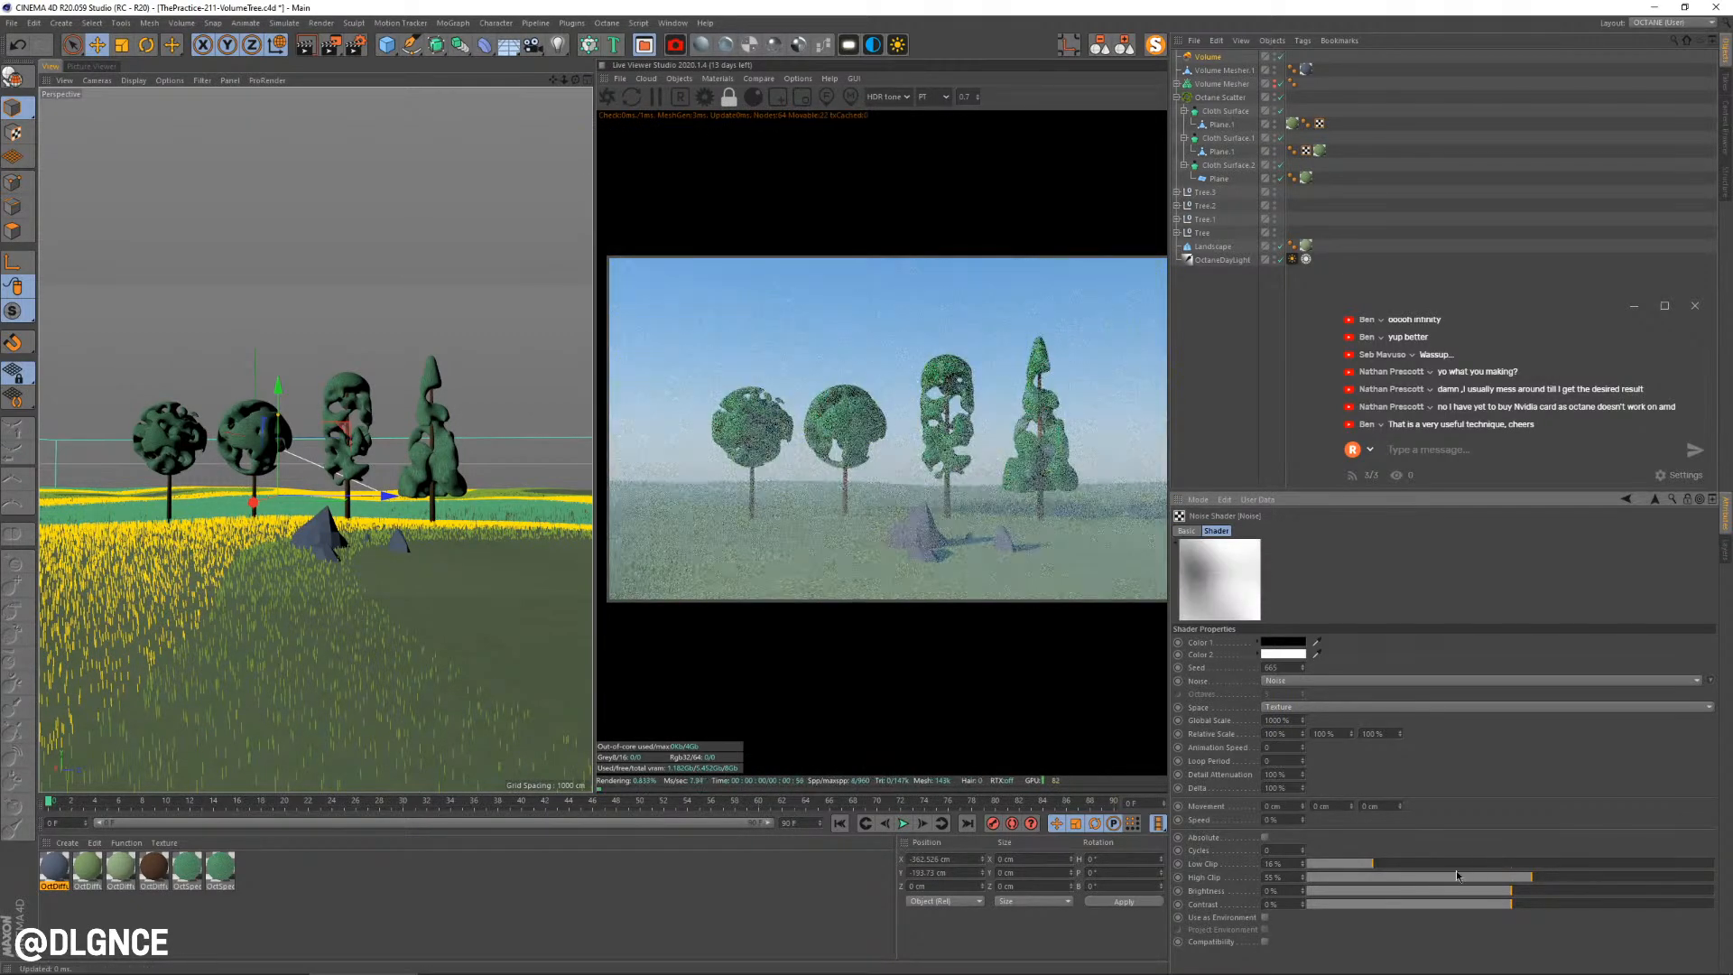
Tighten the fog noise with a low clip of about 54% and a high clip of about 59%, and enlarge the render preview
left_click(1377, 880)
left_click_drag(1376, 880, 1588, 878)
left_click(1646, 868)
left_click(1606, 877)
left_click(1527, 866)
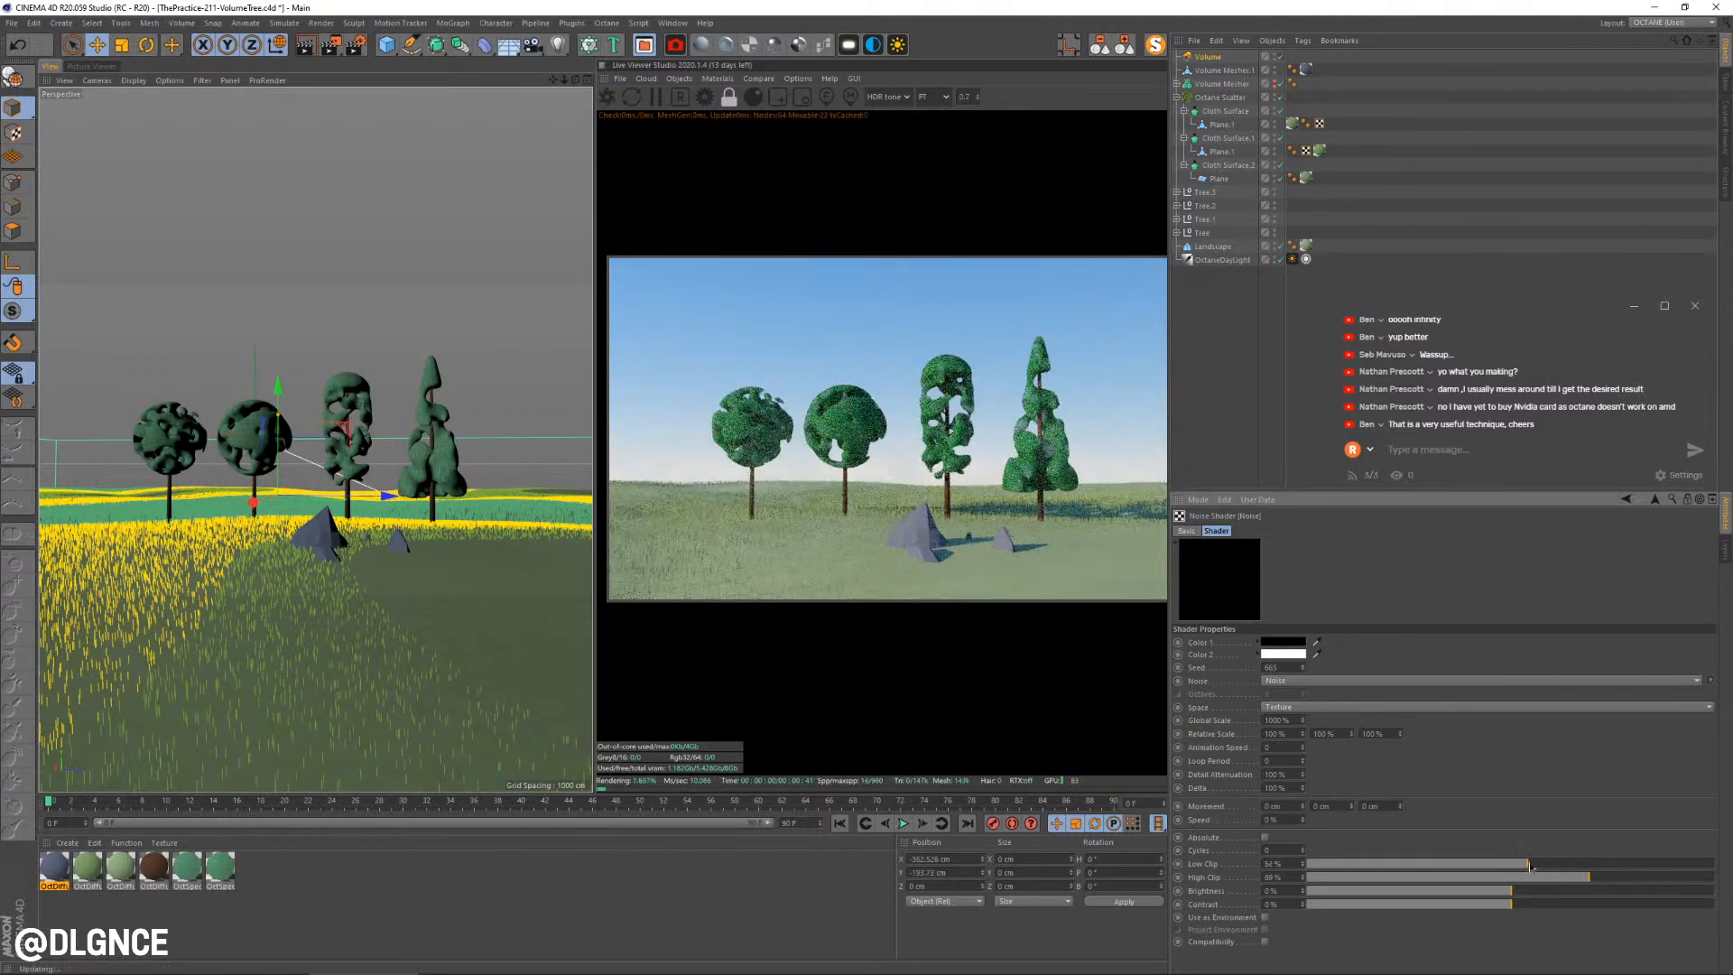
left_click(1552, 880)
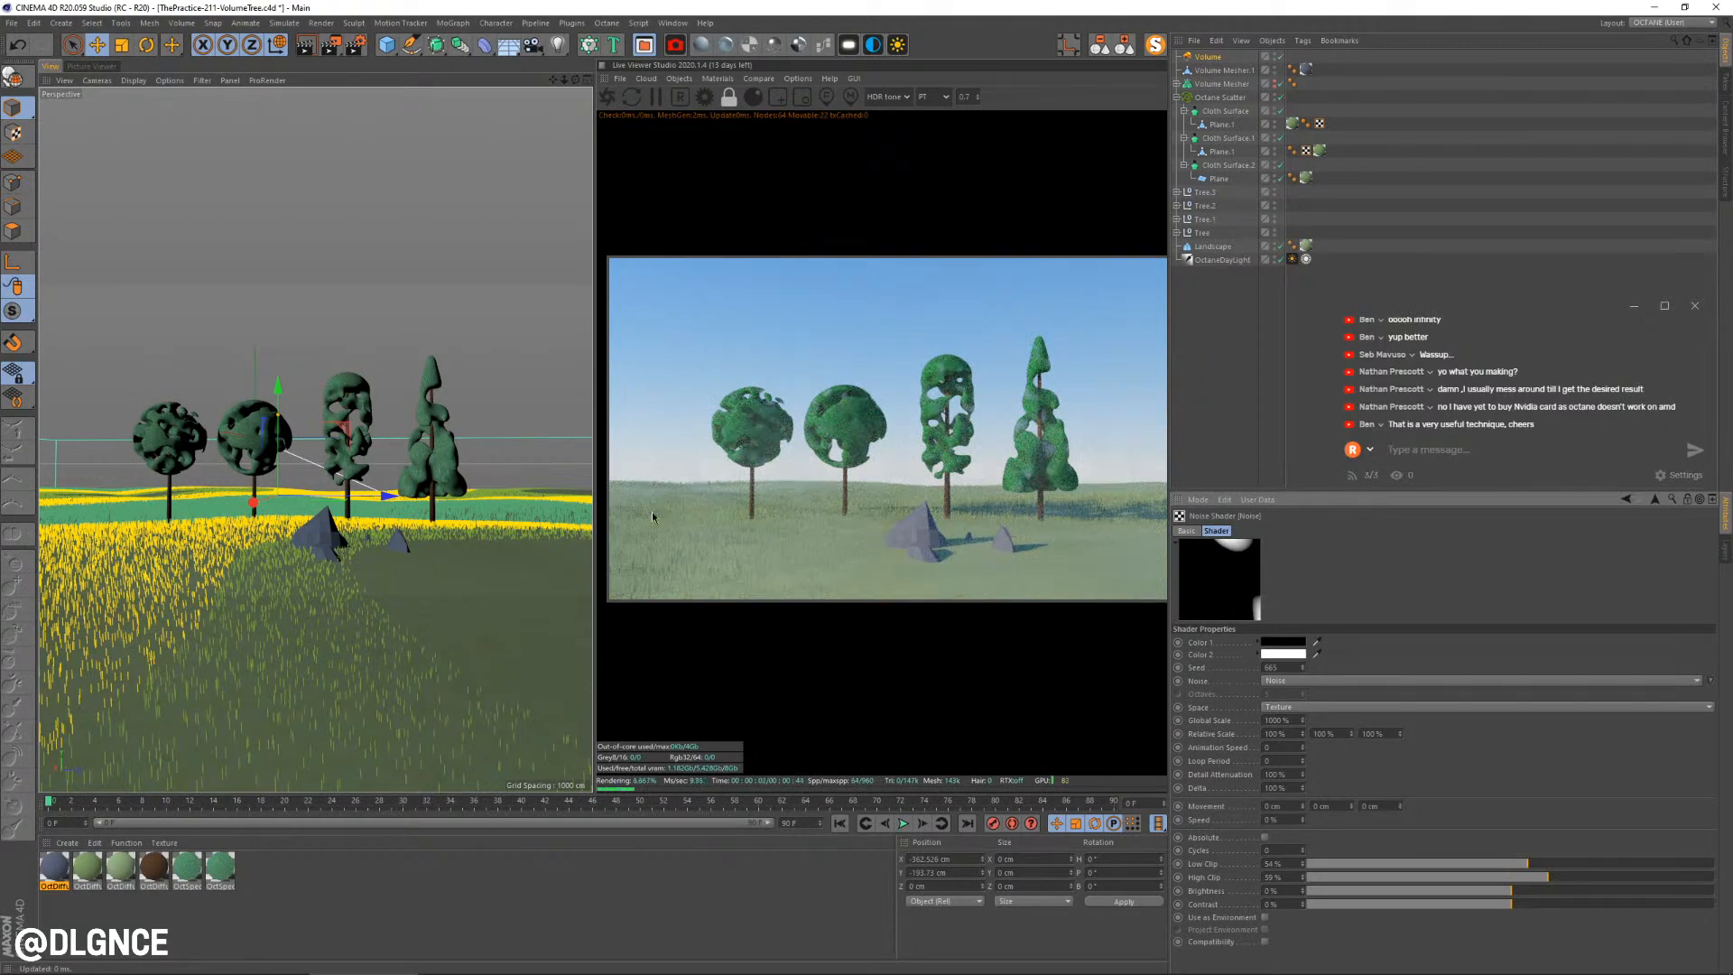
left_click(980, 98)
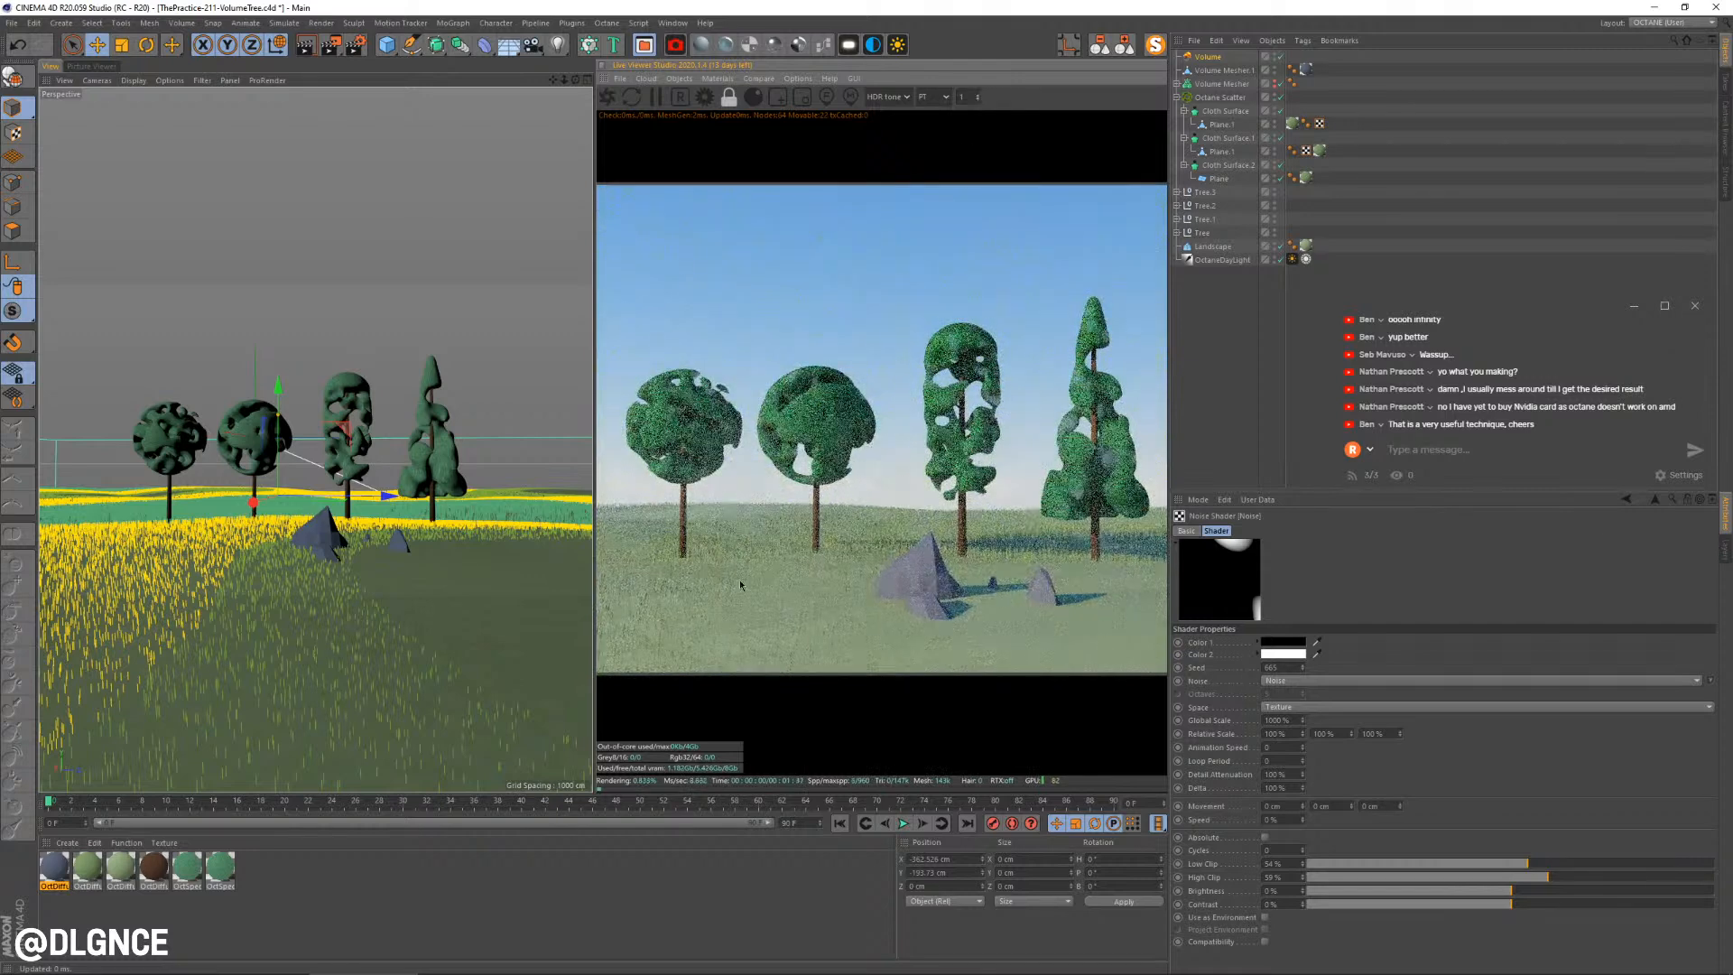
left_click_drag(734, 557, 836, 538)
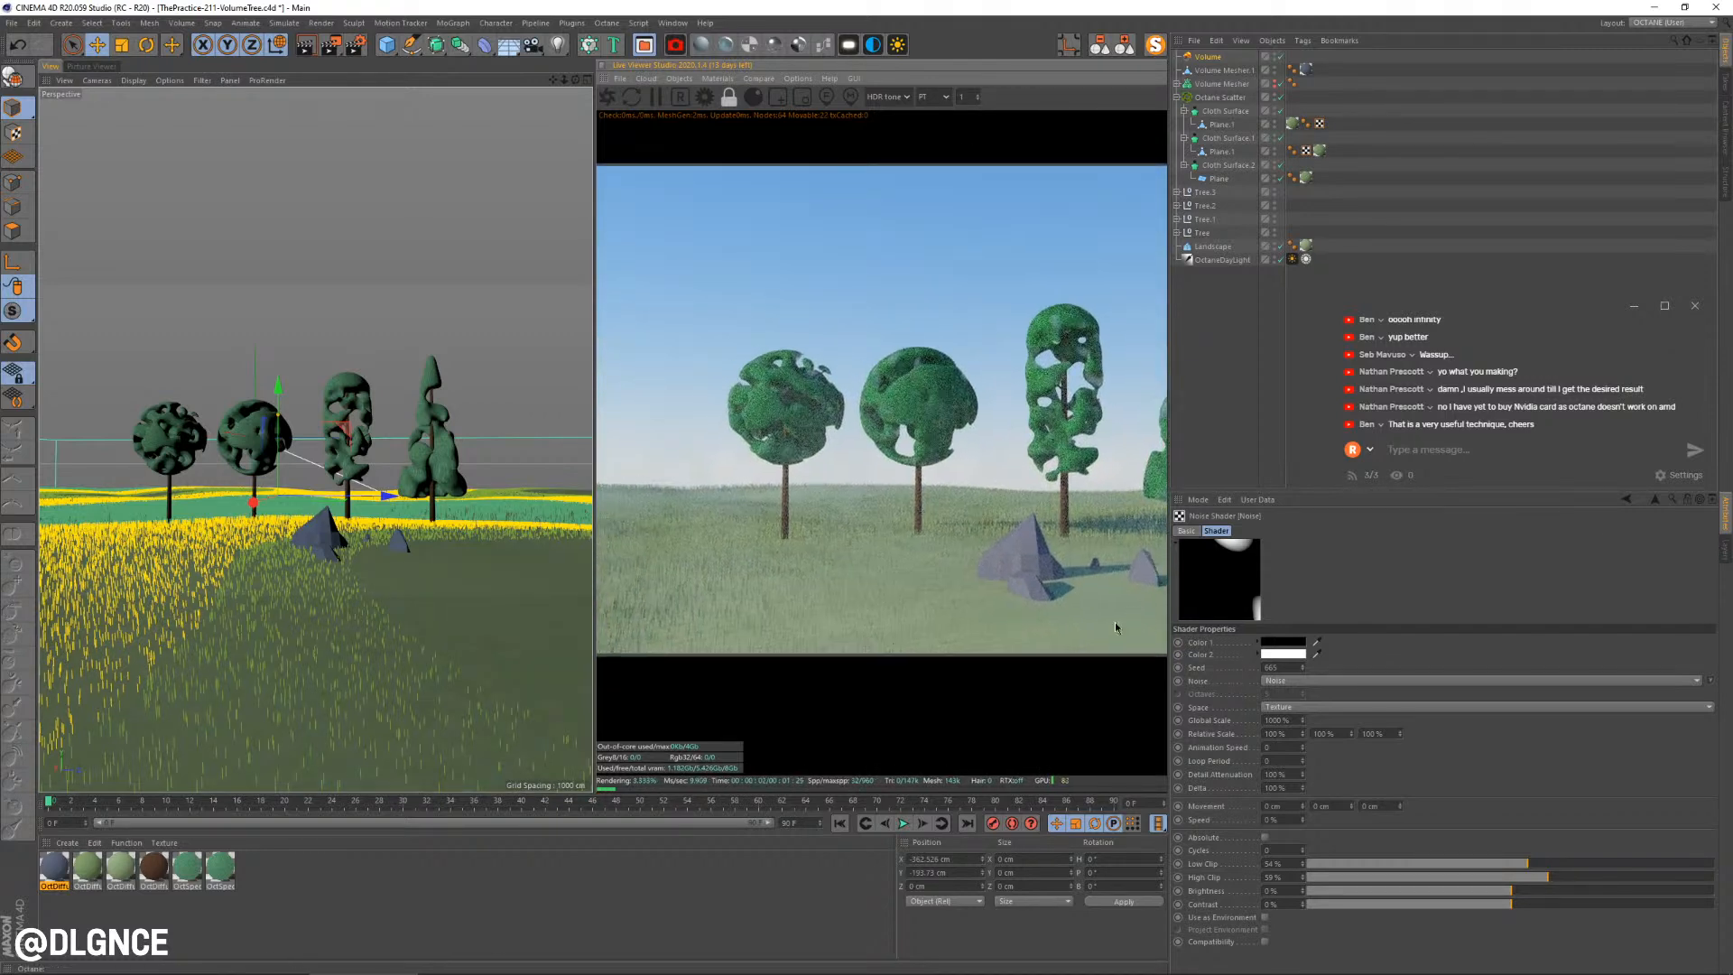
Test much thicker fog in the volume medium and settle on a density of about 0.39
left_click(1208, 57)
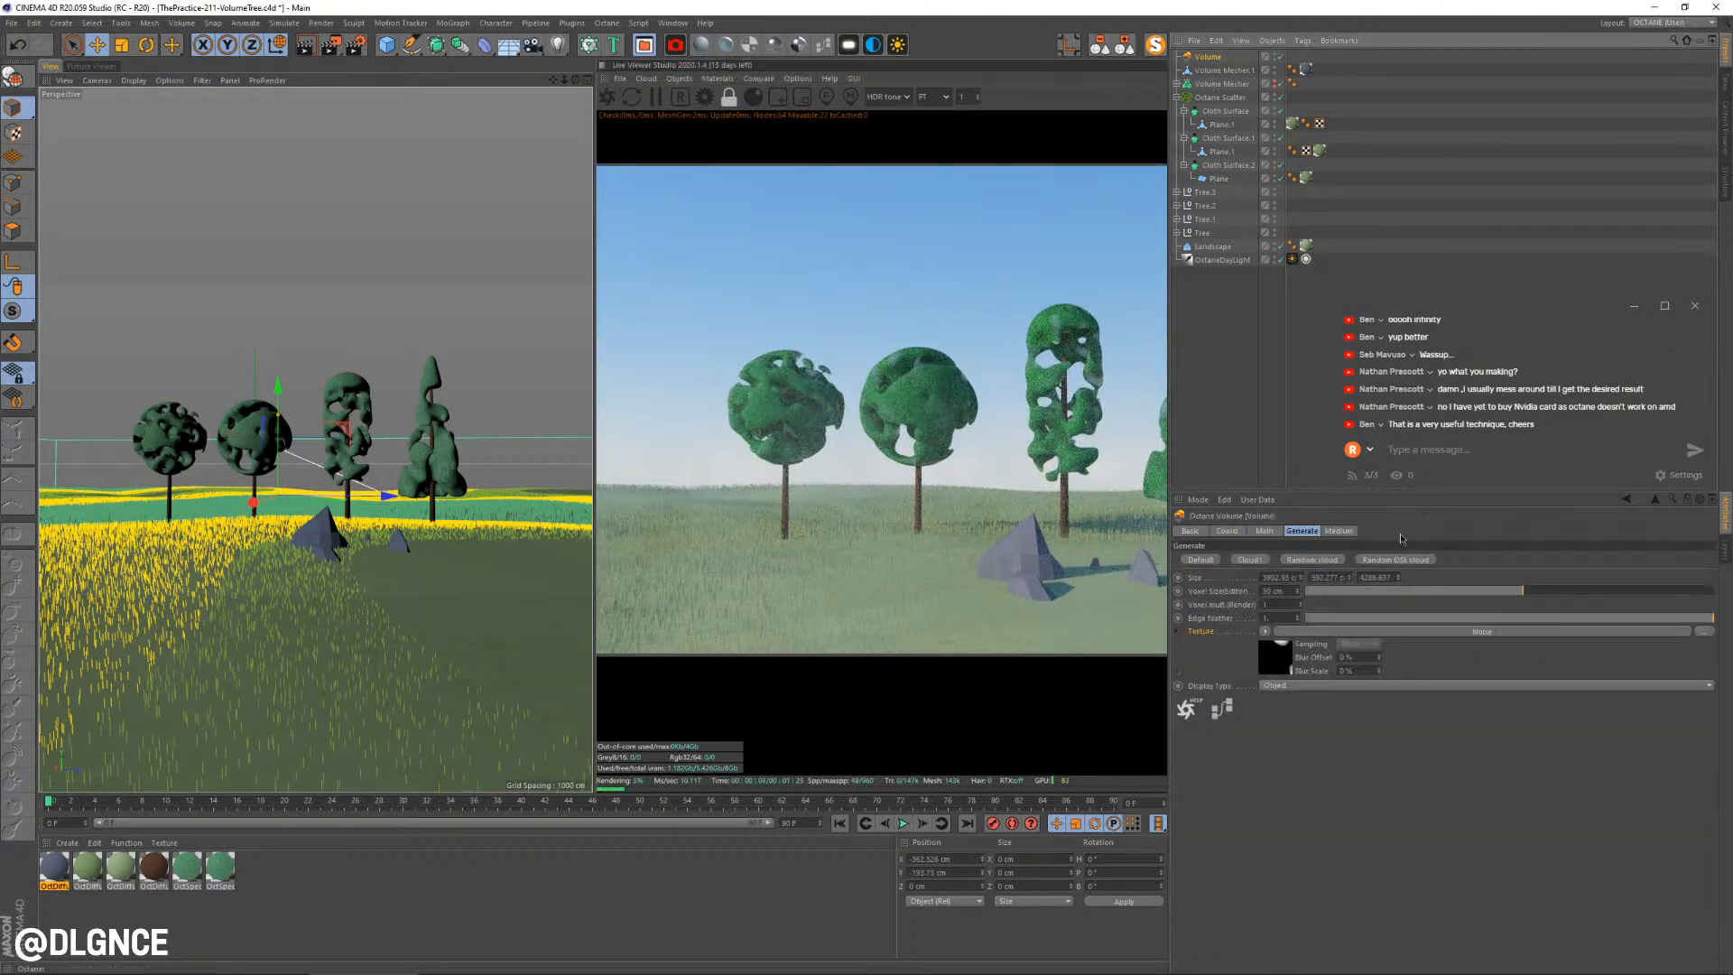
left_click(1339, 536)
left_click(1376, 574)
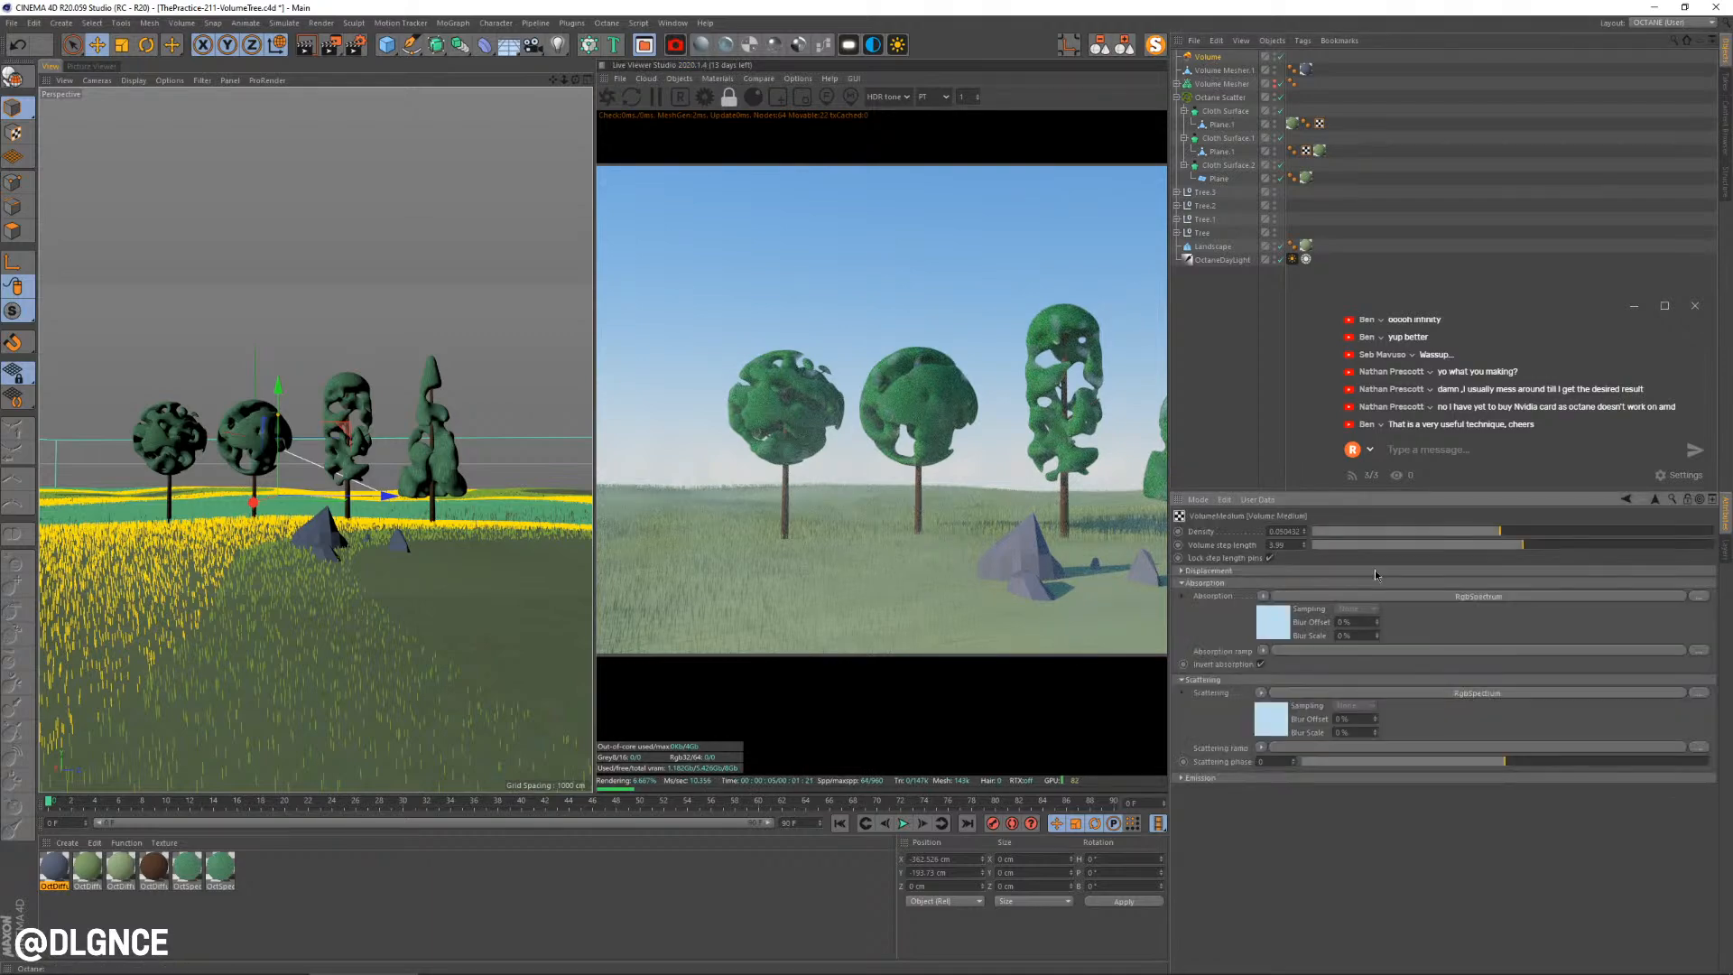
left_click(1553, 532)
left_click(1536, 531)
left_click_drag(1537, 530, 1538, 531)
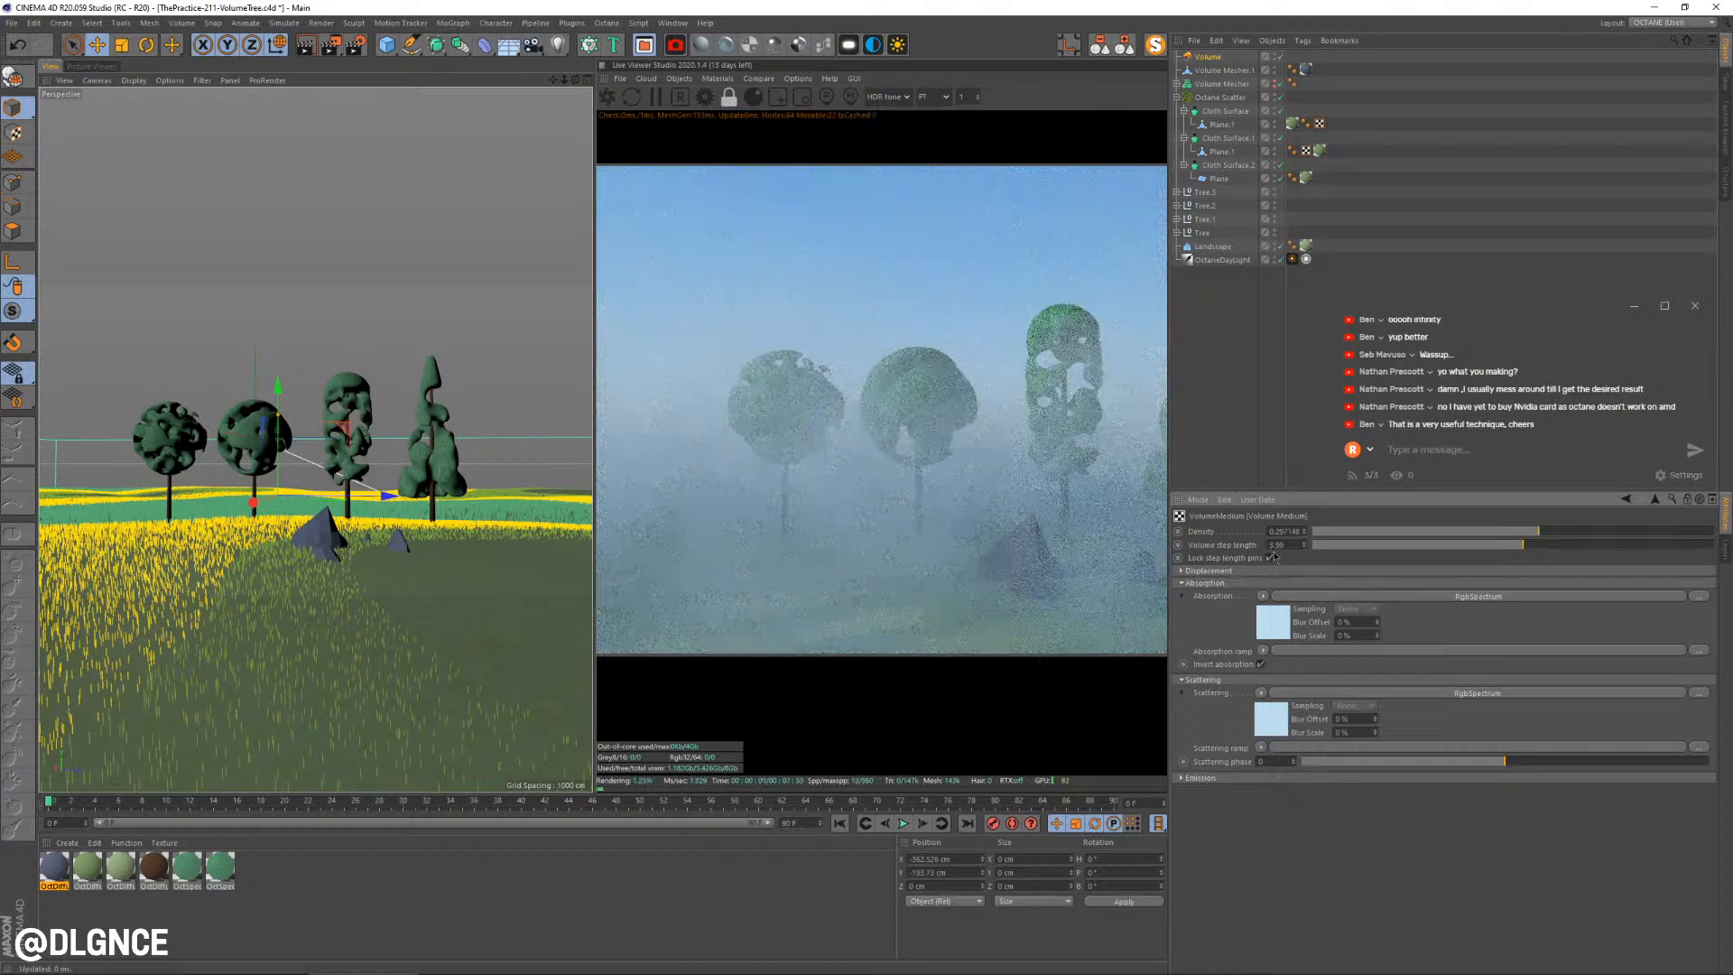
left_click(1659, 533)
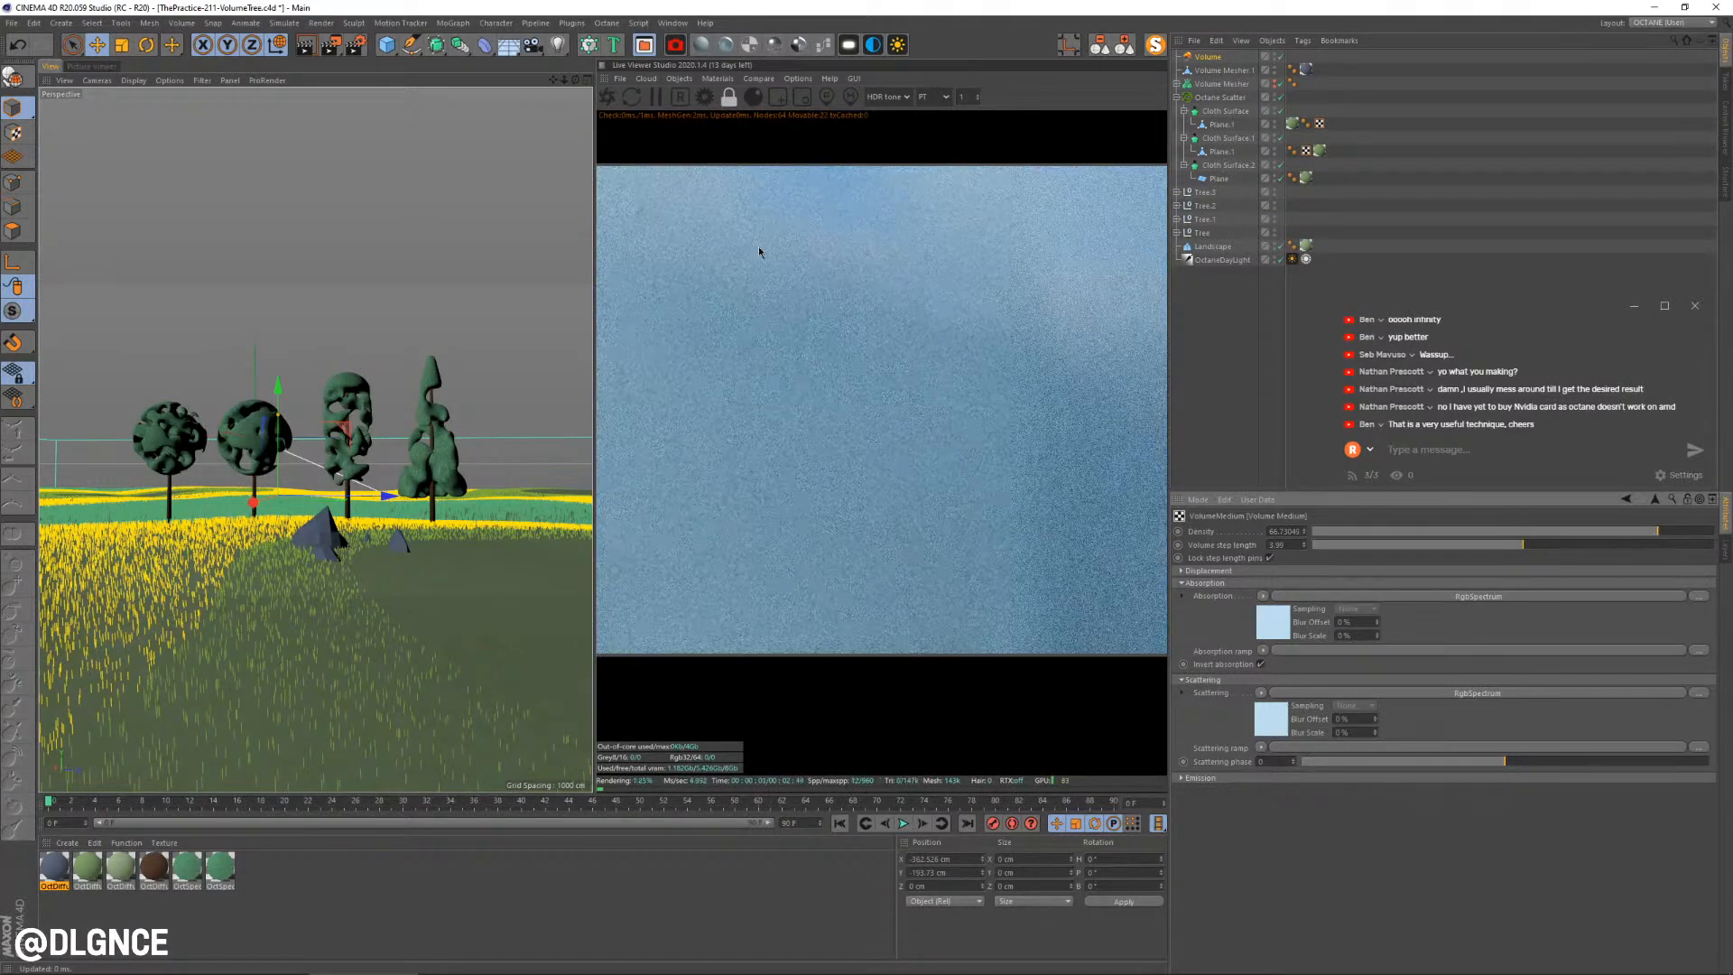
left_click_drag(594, 644, 322, 644)
middle_click_drag(891, 456, 748, 458)
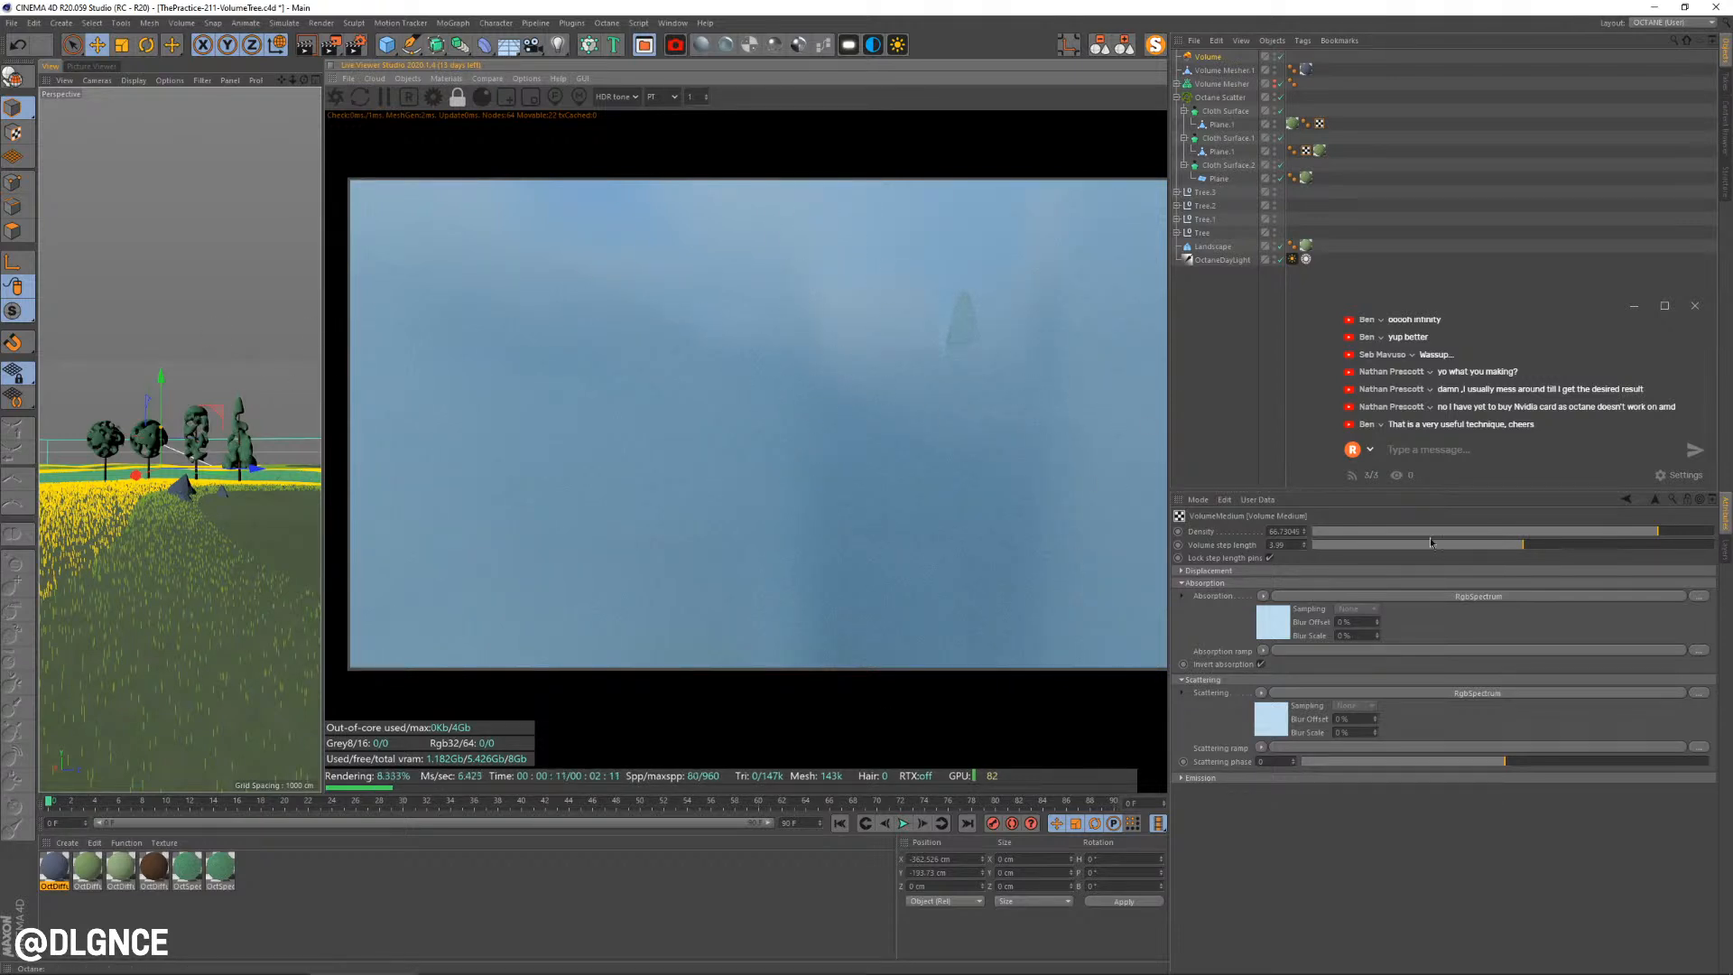
left_click(1676, 534)
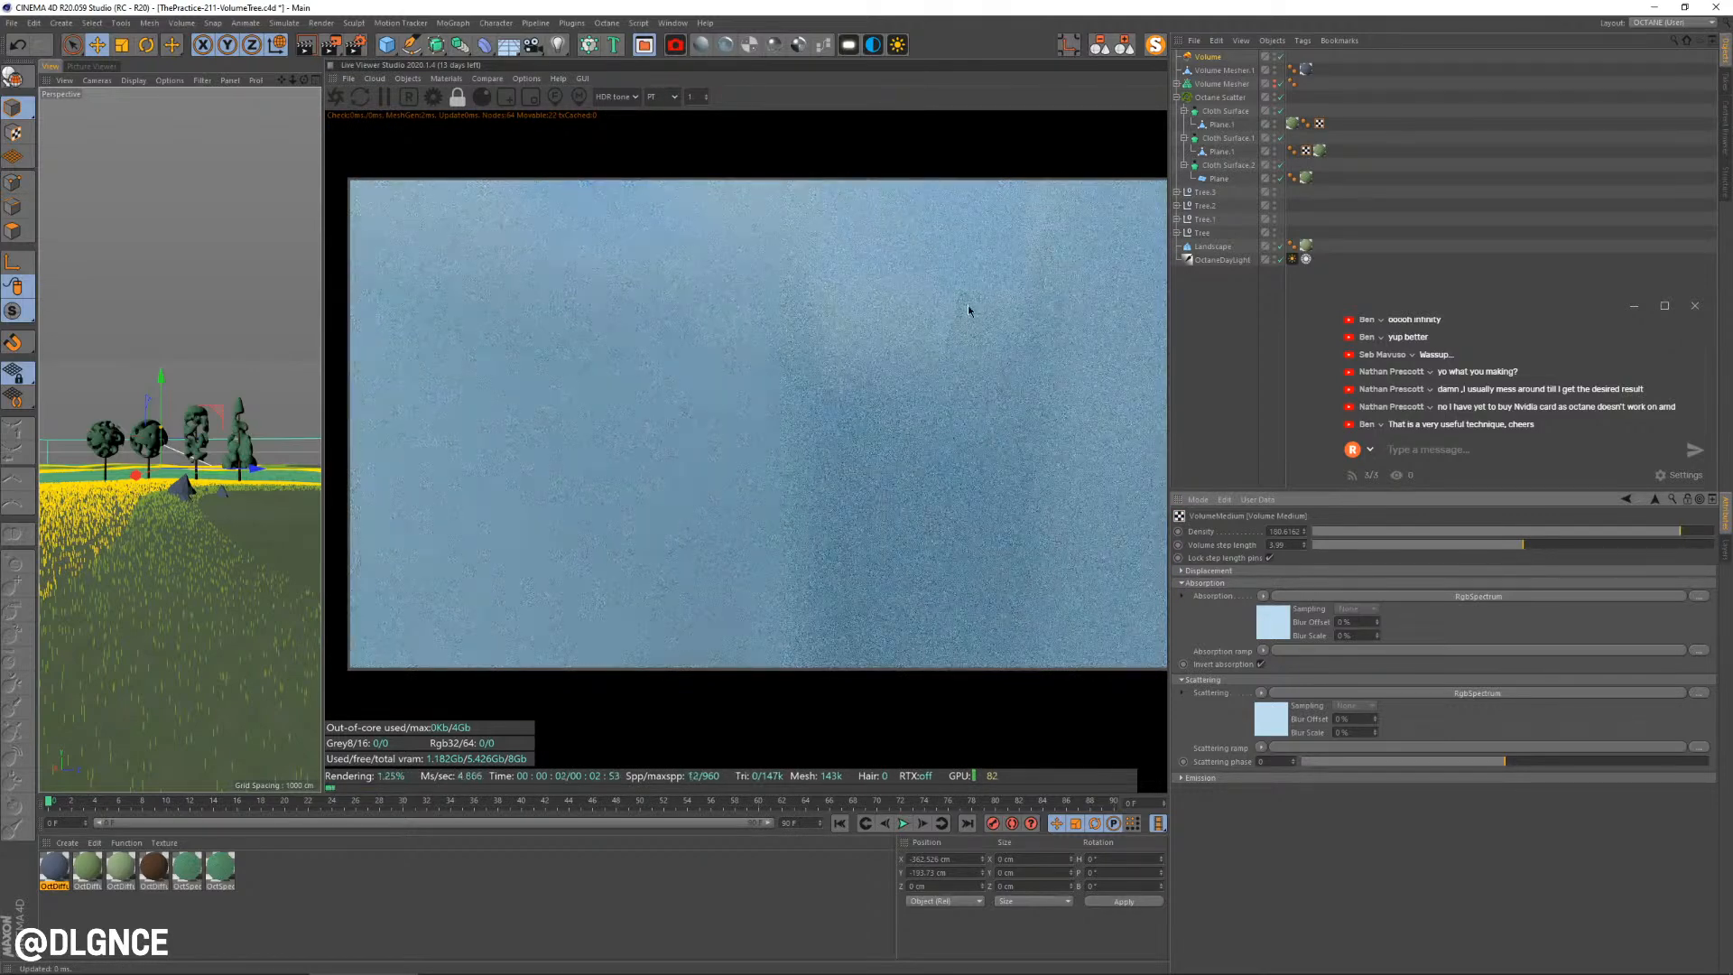
left_click(1533, 535)
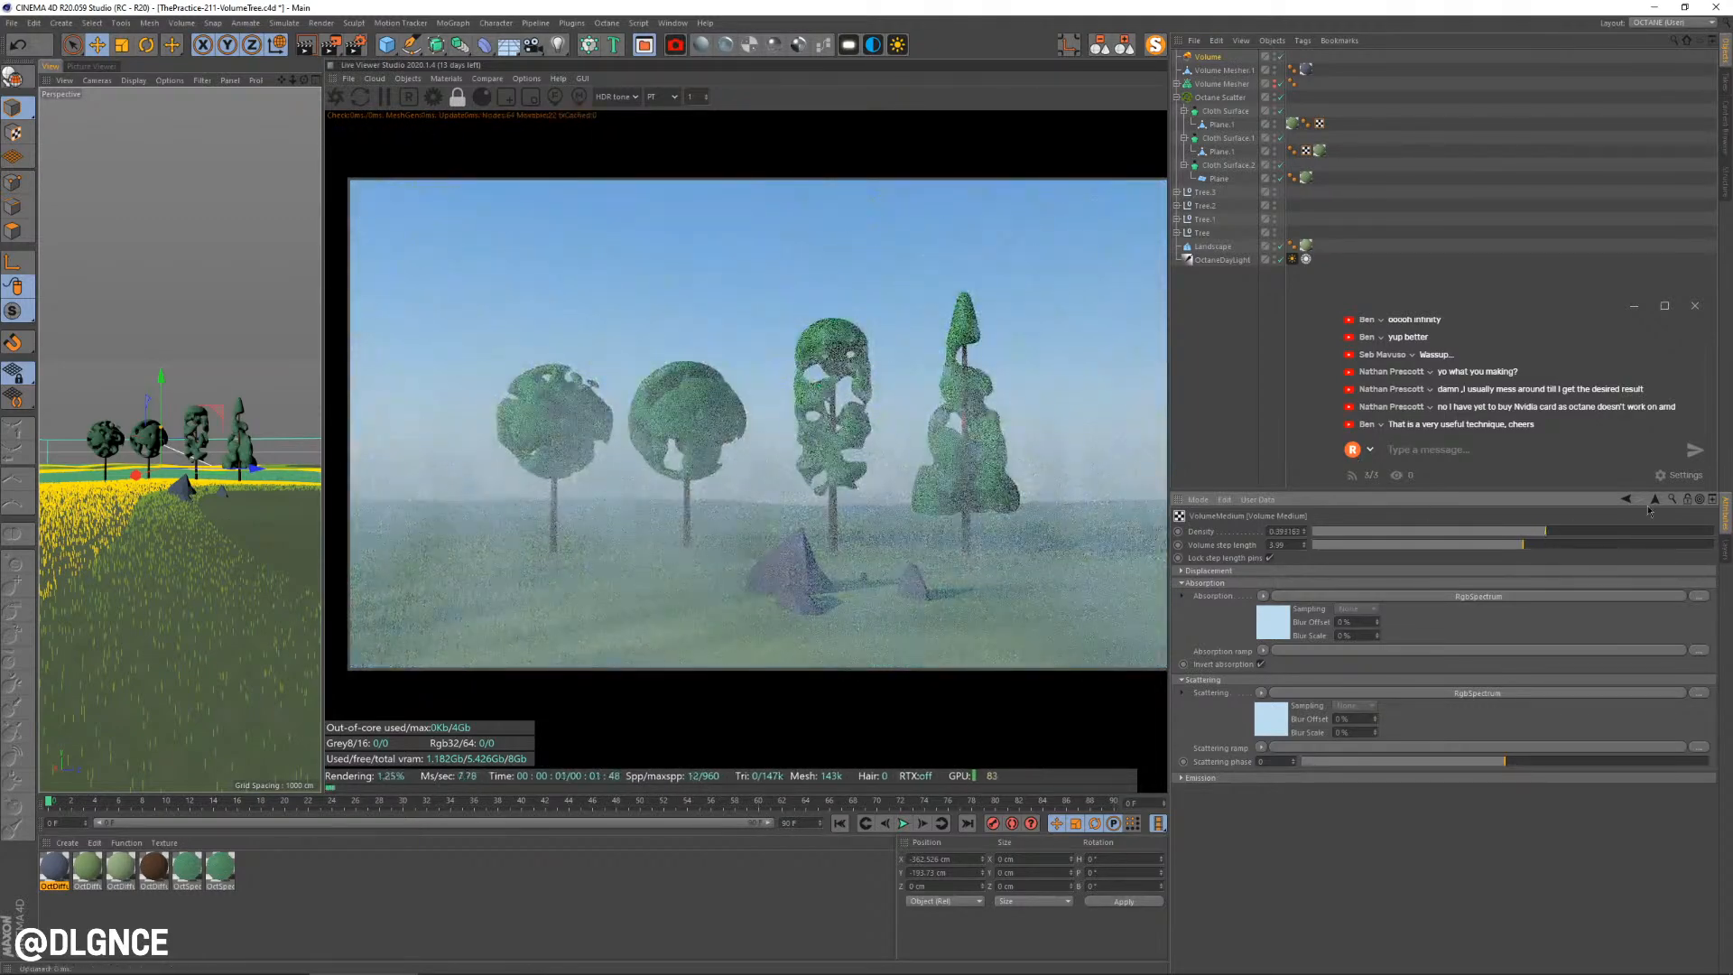
left_click(1653, 500)
left_click(1274, 605)
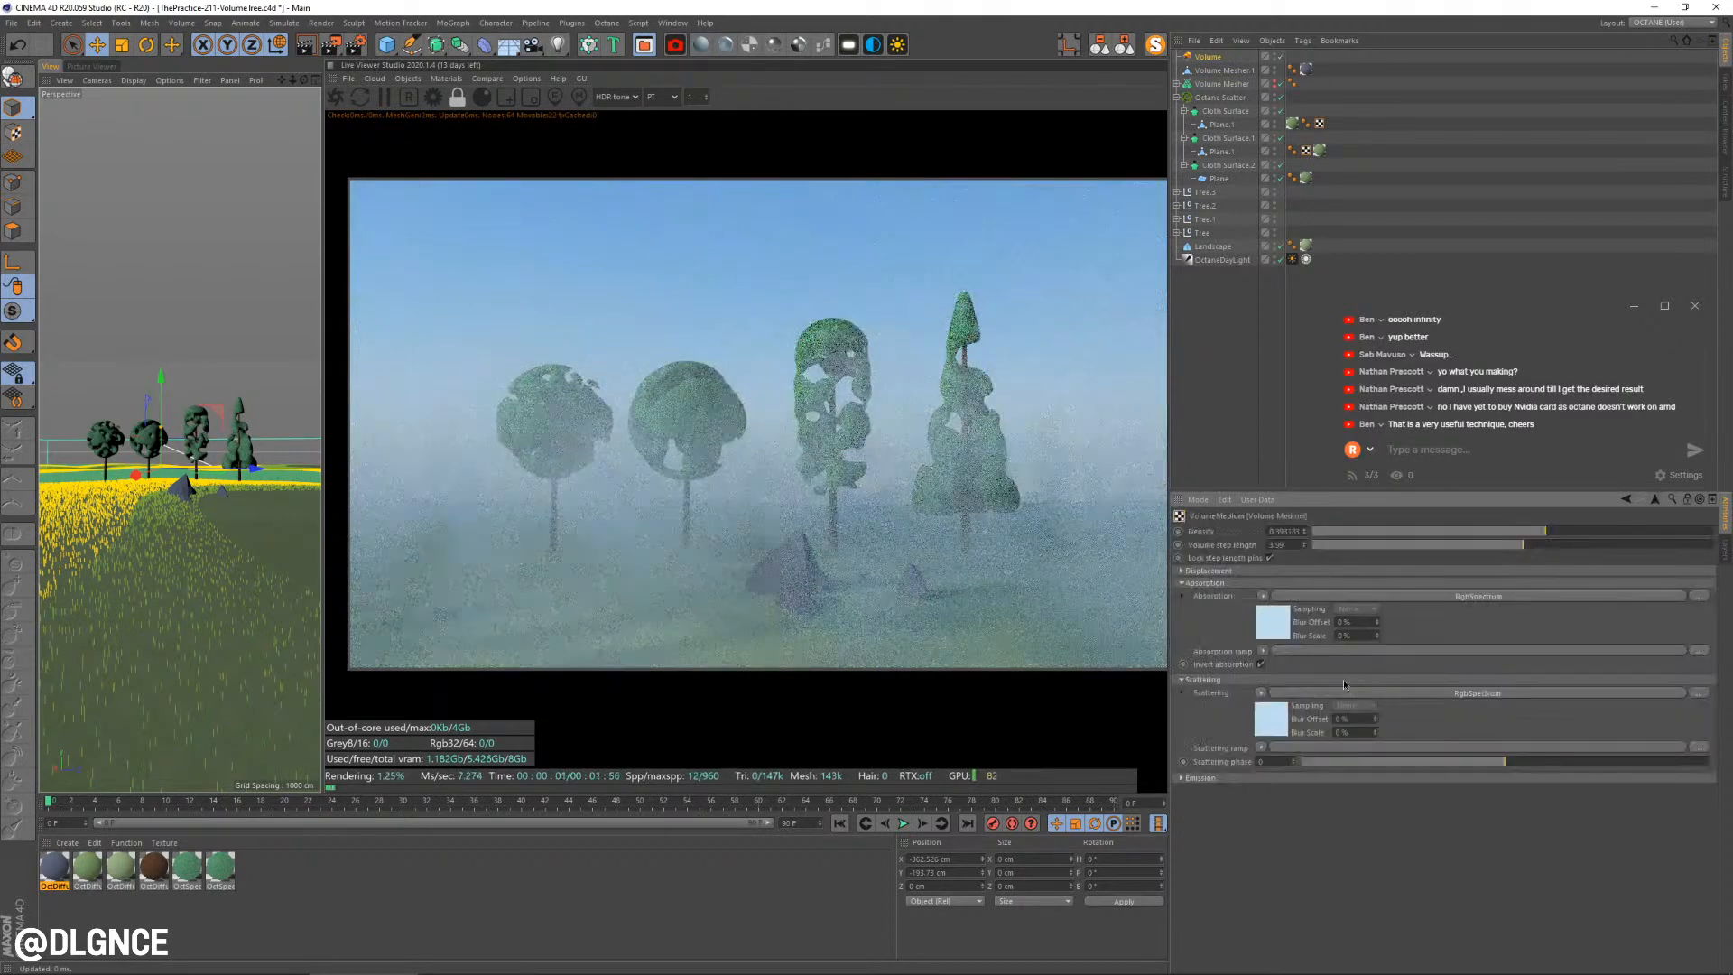
left_click(1281, 630)
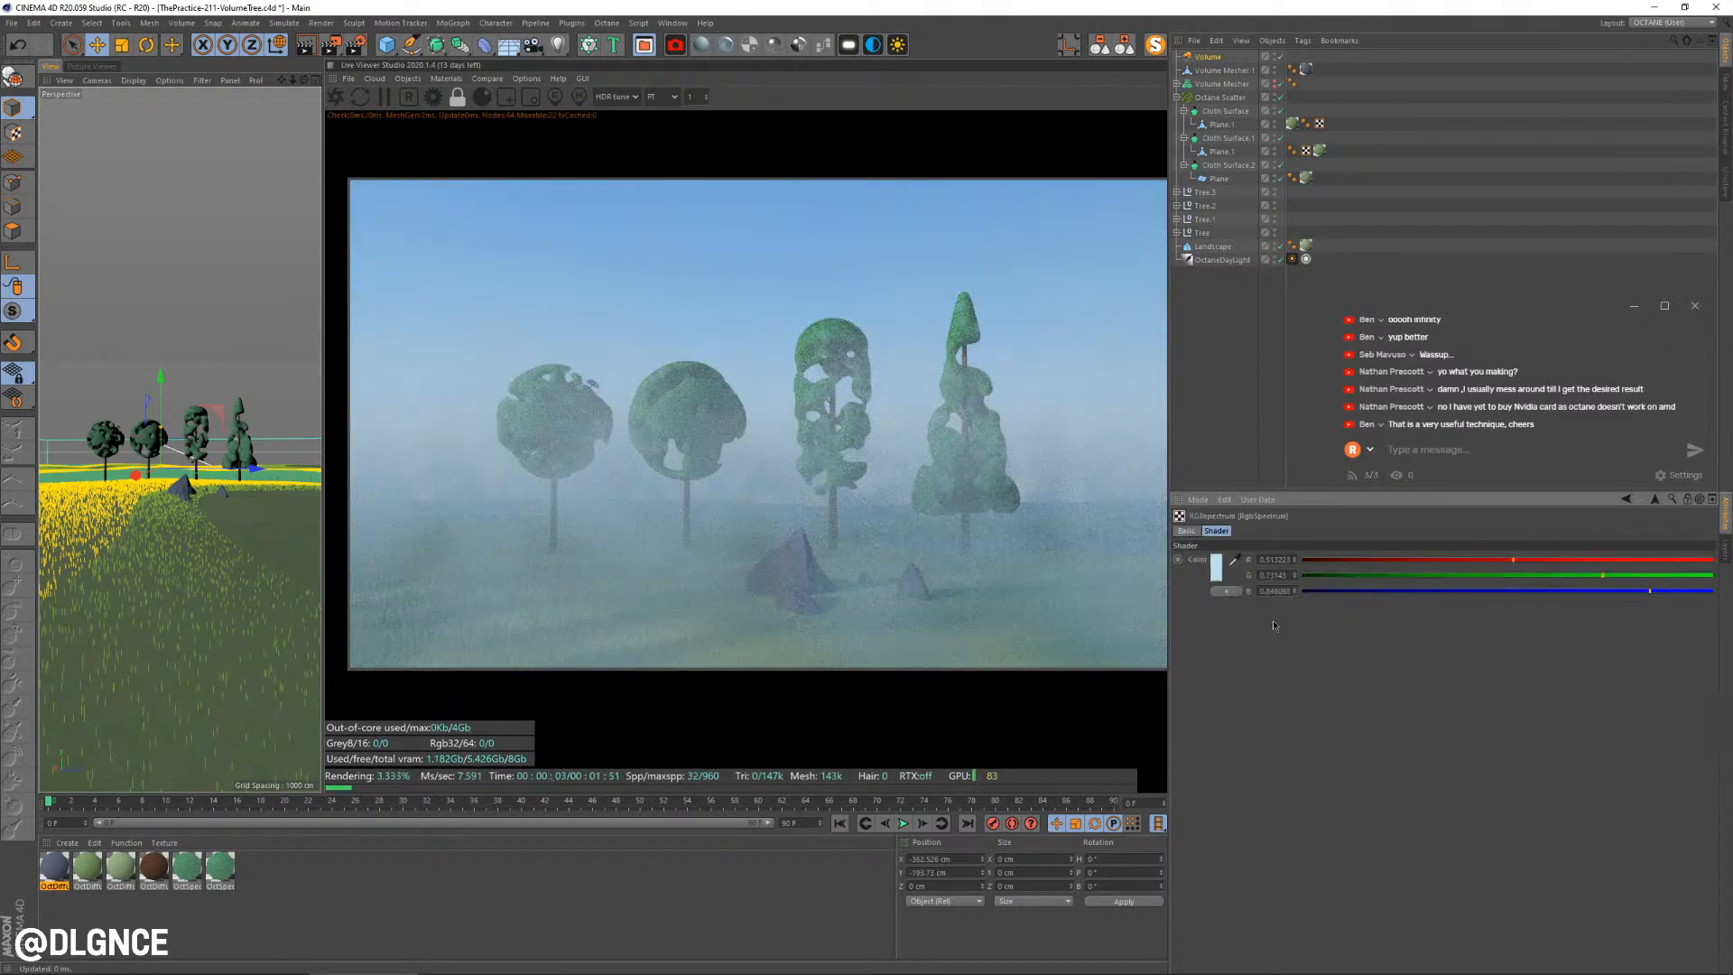
left_click(1669, 500)
left_click(1655, 499)
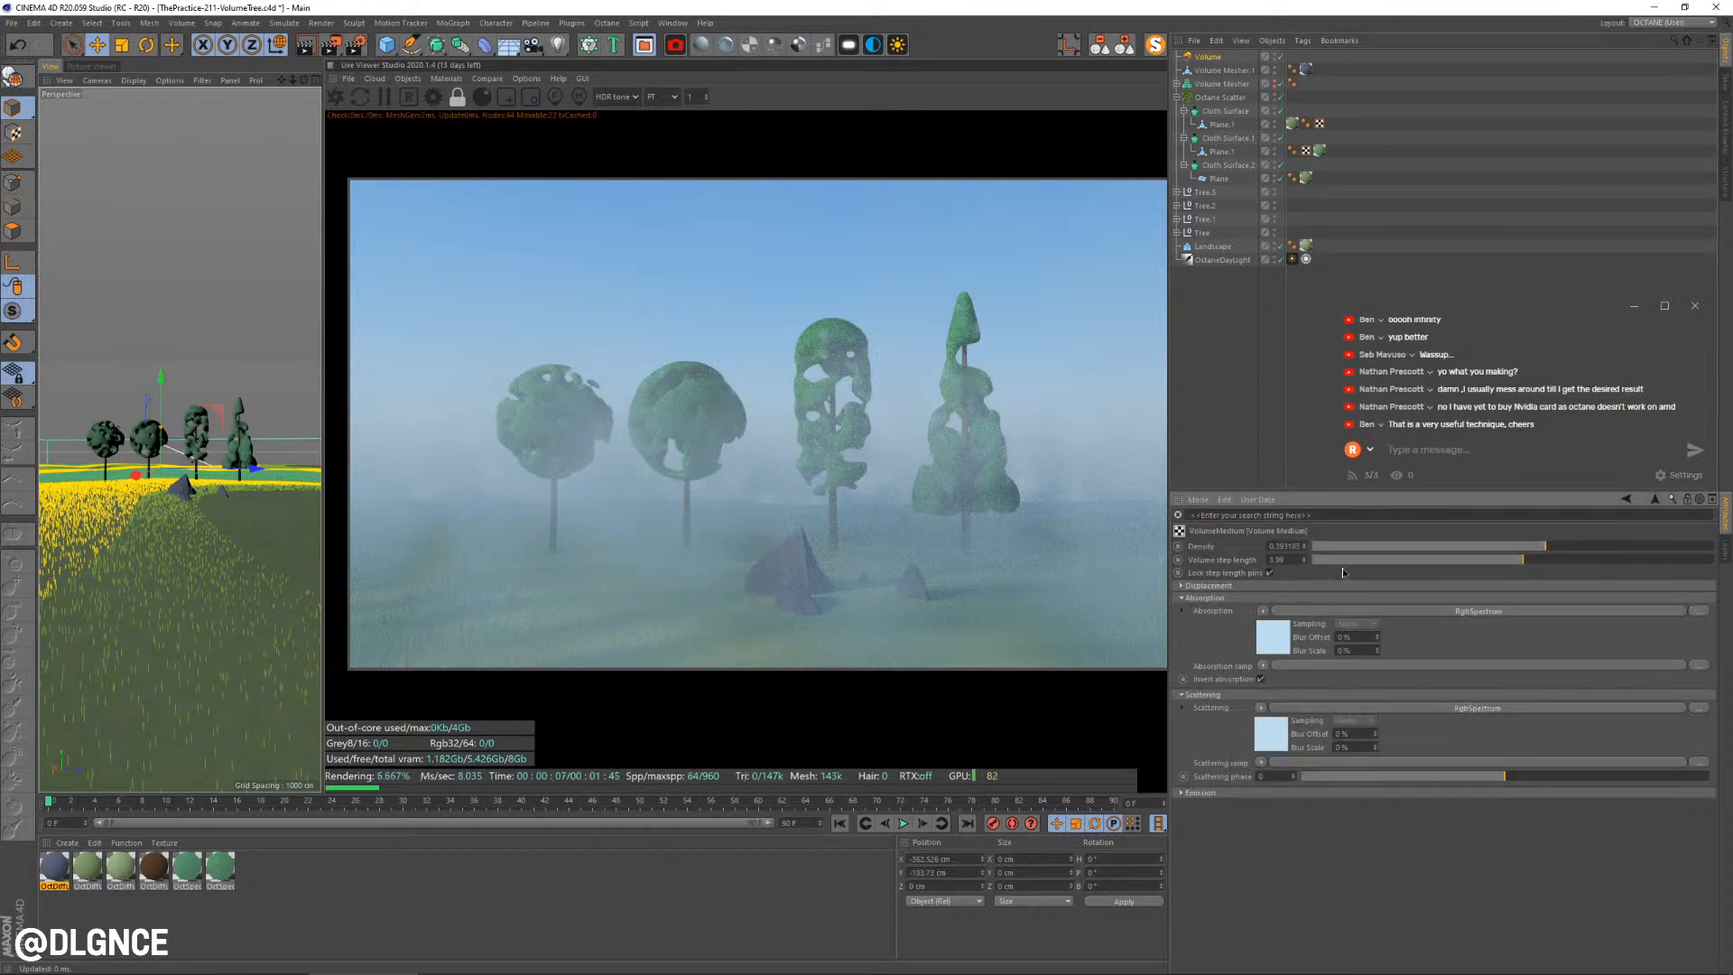
left_click(1670, 500)
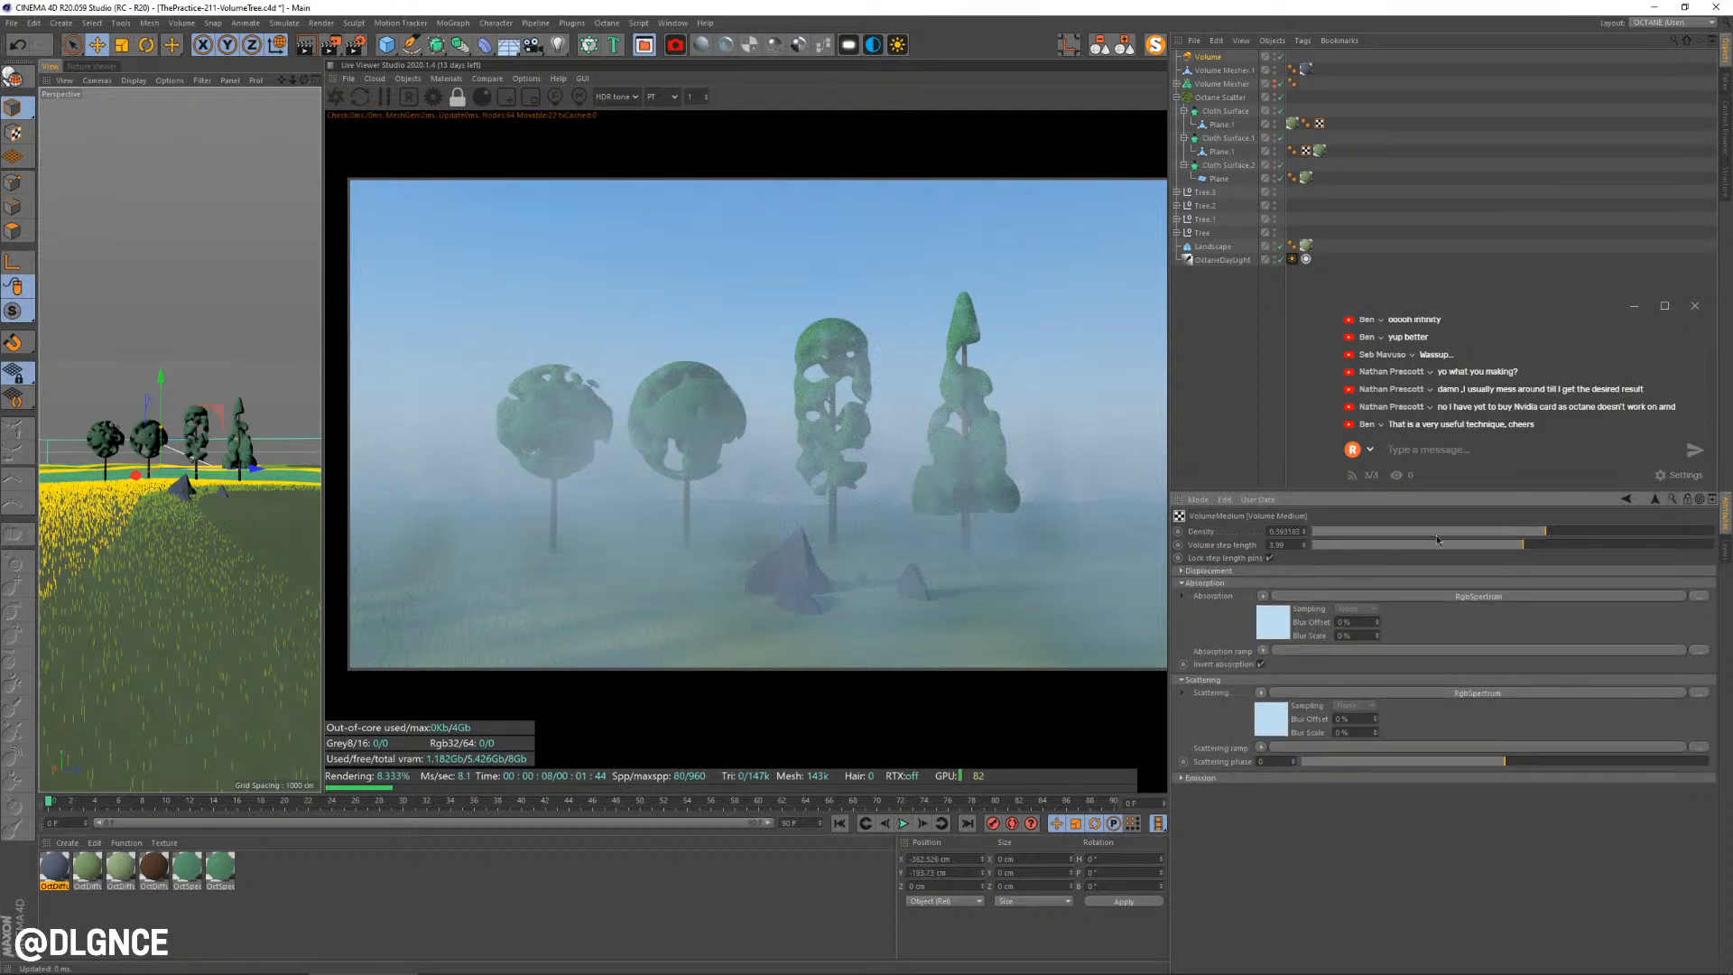
Set the fog noise's global scale to 800%, with a low clip of about 63% and a high clip of about 75%
left_click(1655, 500)
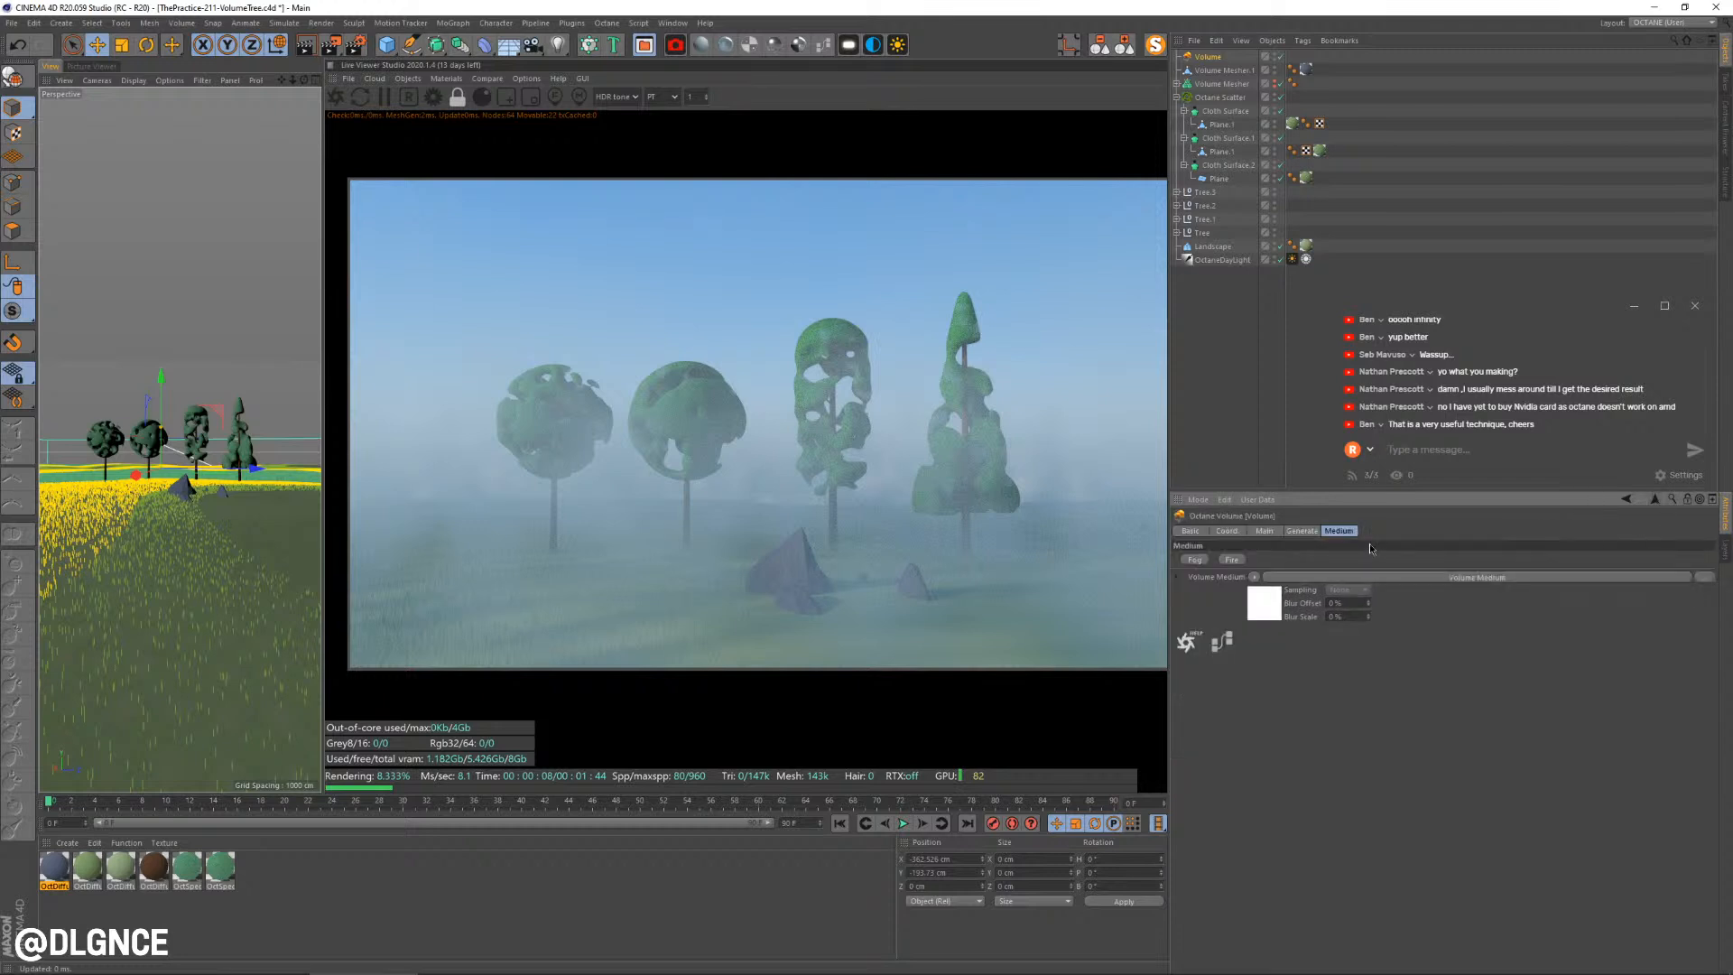
left_click(1307, 531)
left_click(1283, 671)
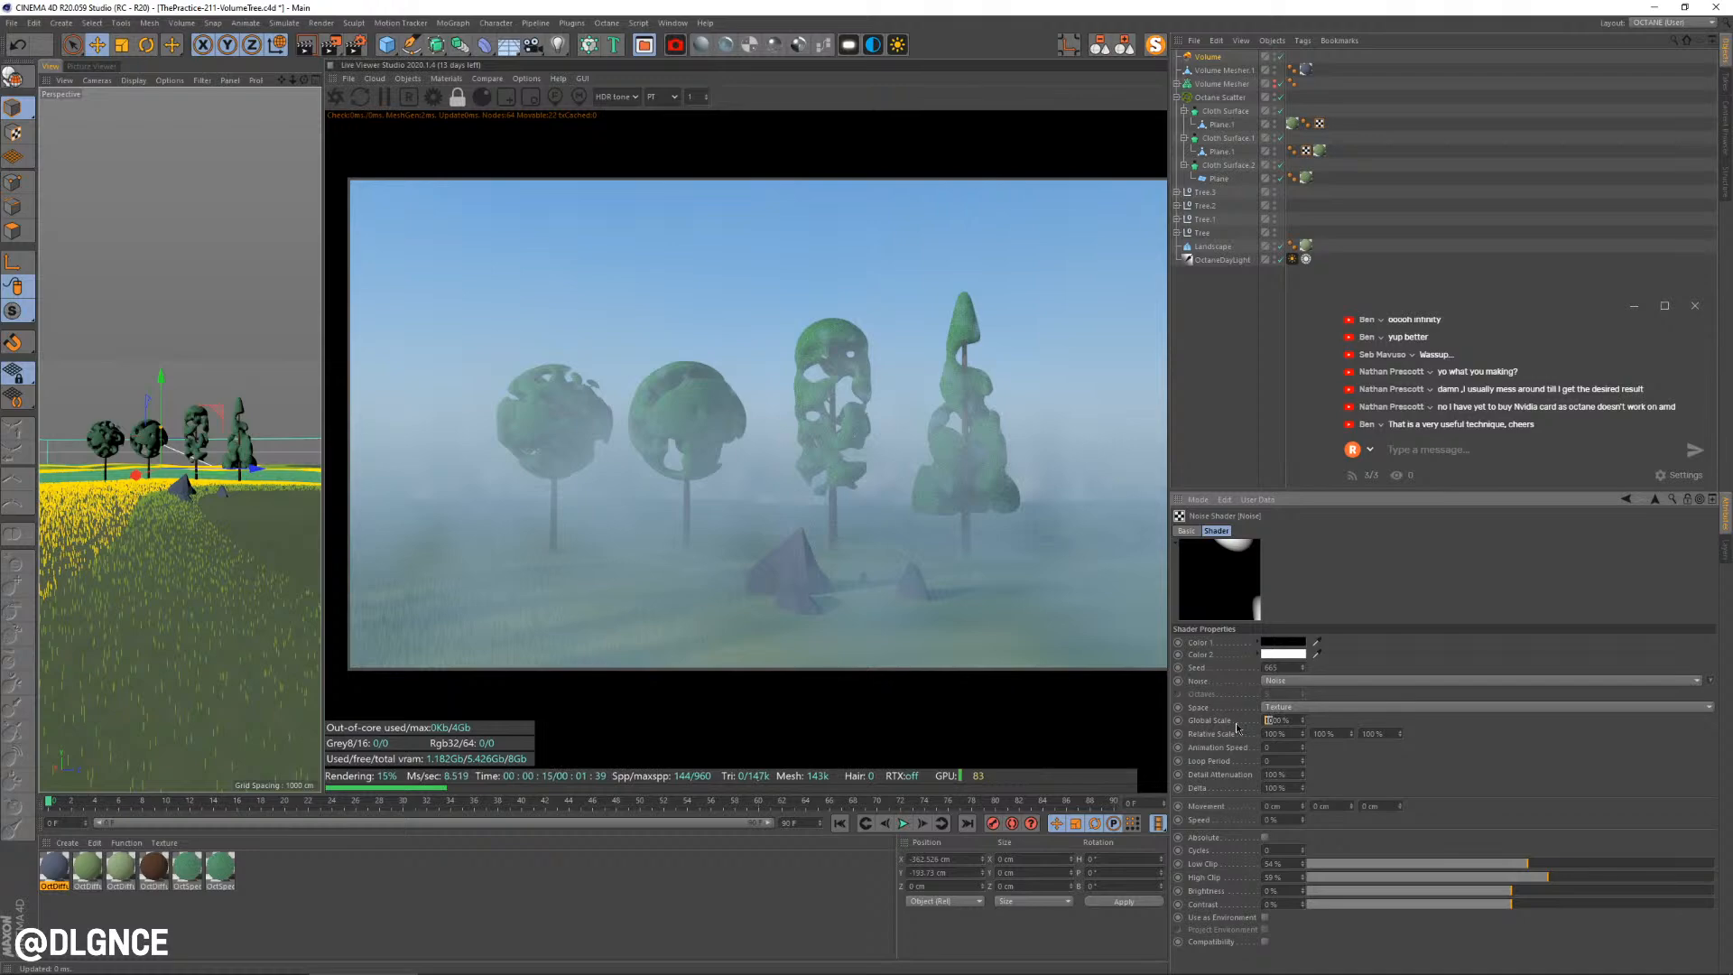
type("8")
key("Return")
left_click_drag(1627, 877, 1575, 867)
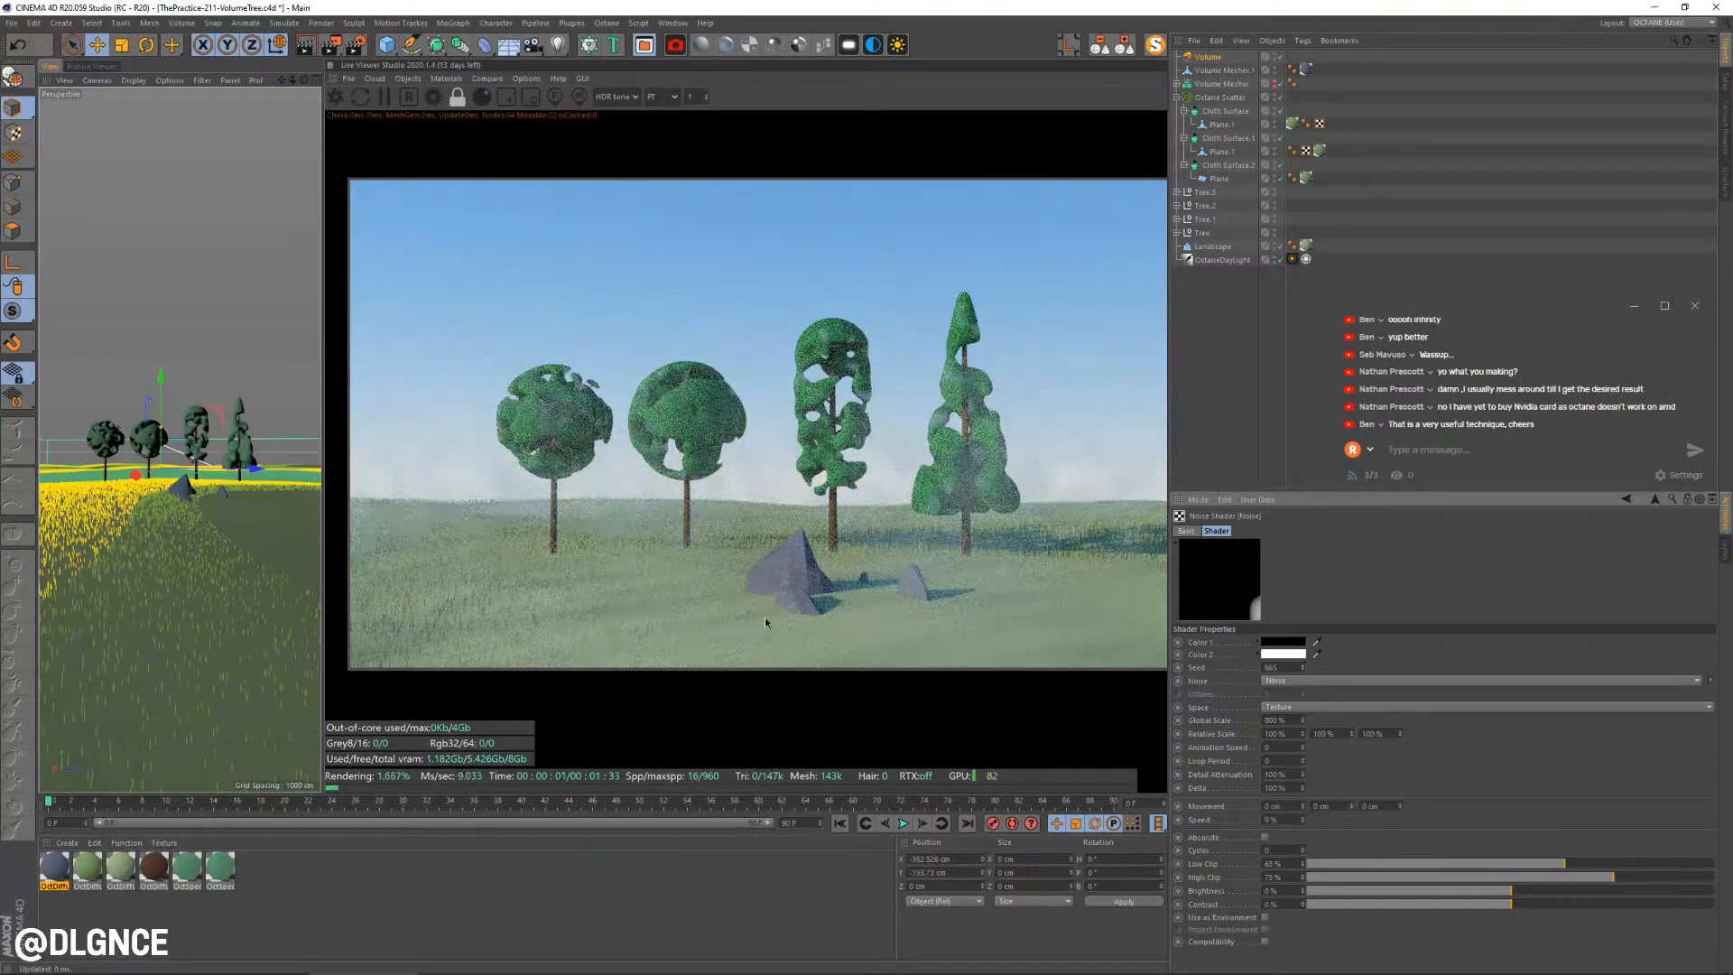
Lower the fog volume to a Y position of about -237 cm
left_click(162, 438)
left_click_drag(163, 438, 161, 383)
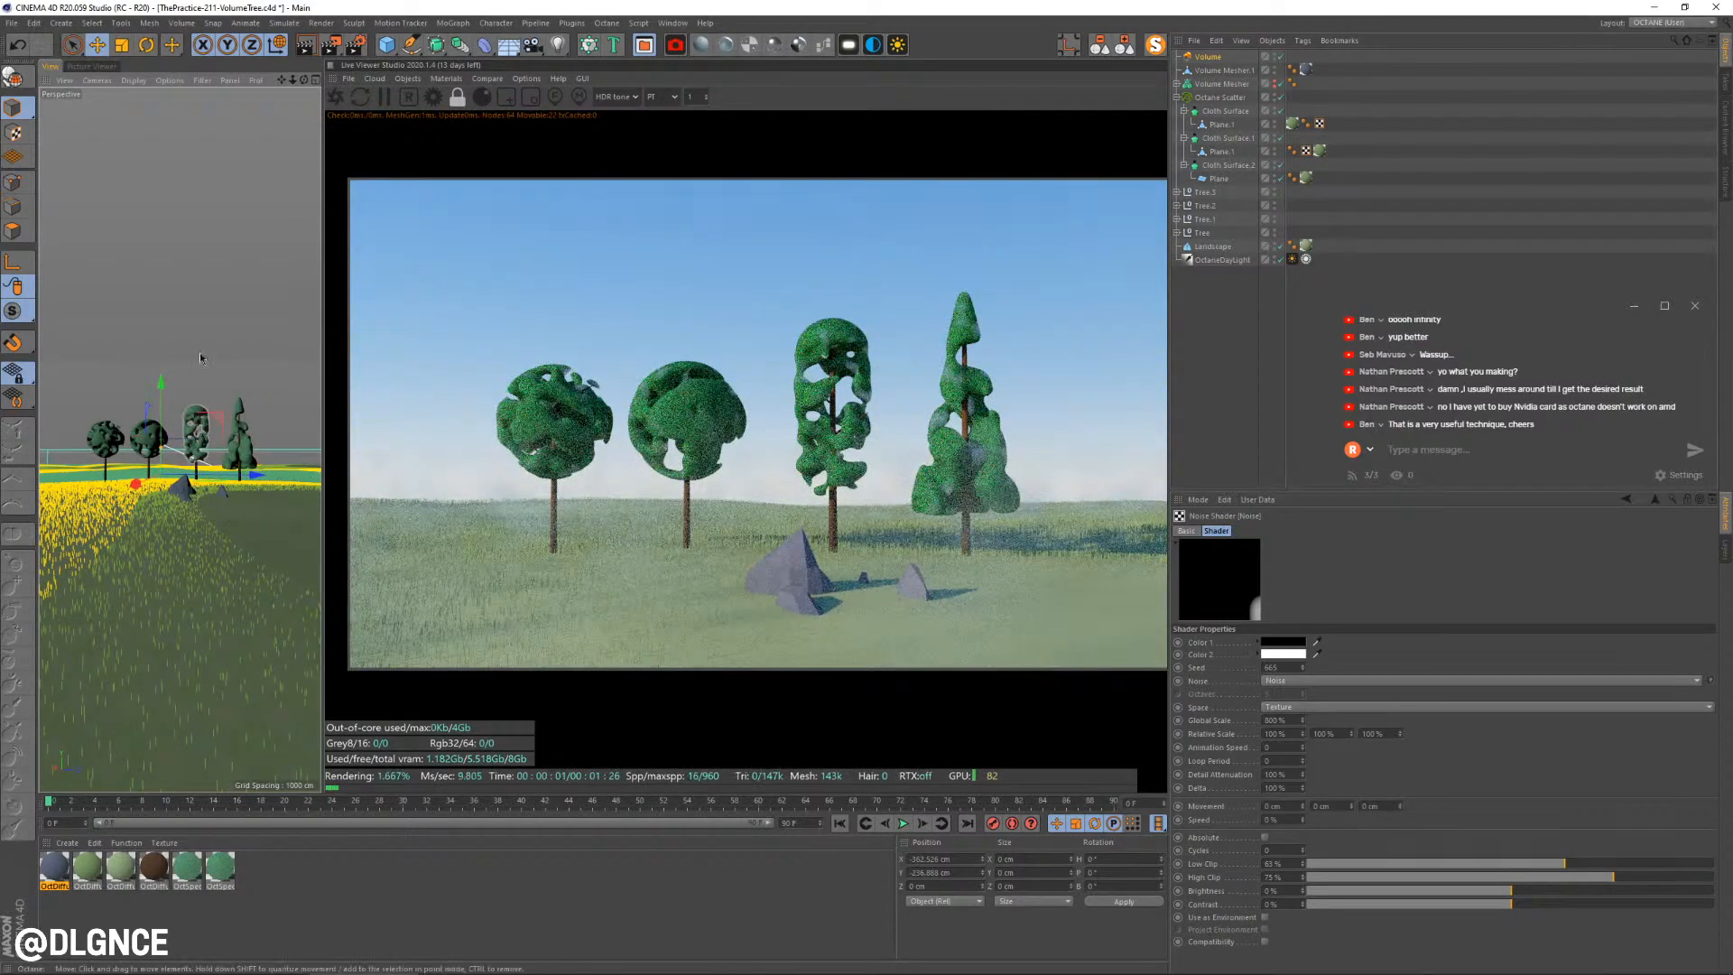
right_click_drag(201, 411, 250, 409, "alt")
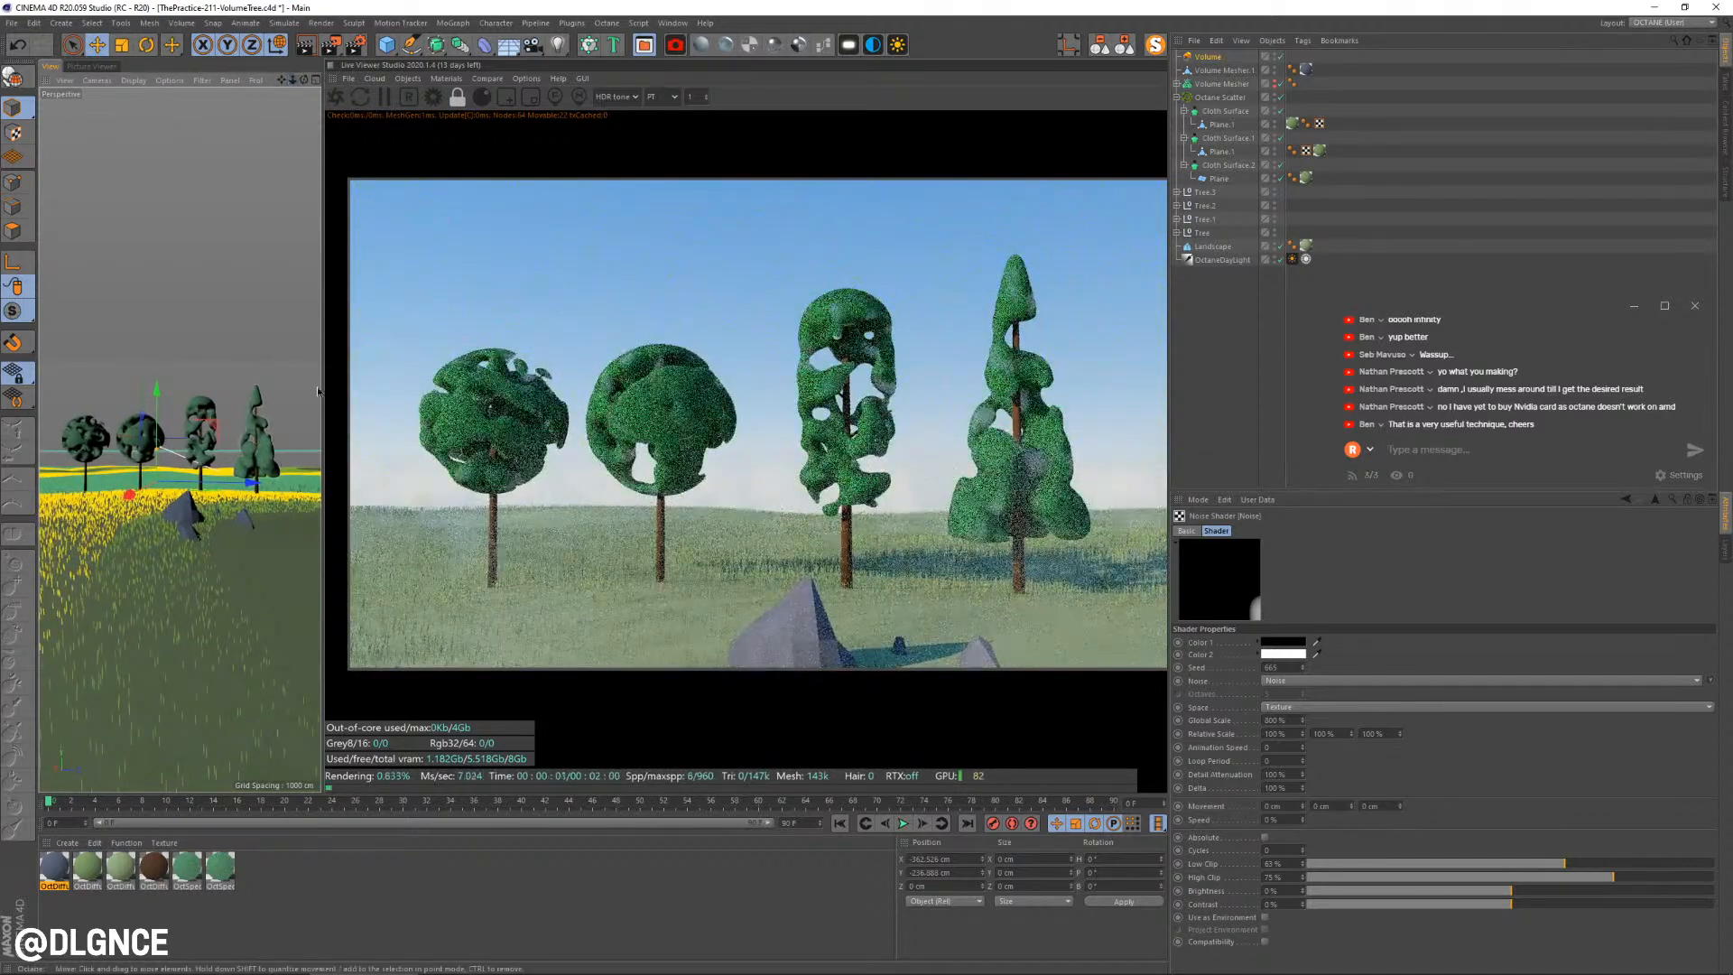
left_click_drag(752, 399, 713, 401)
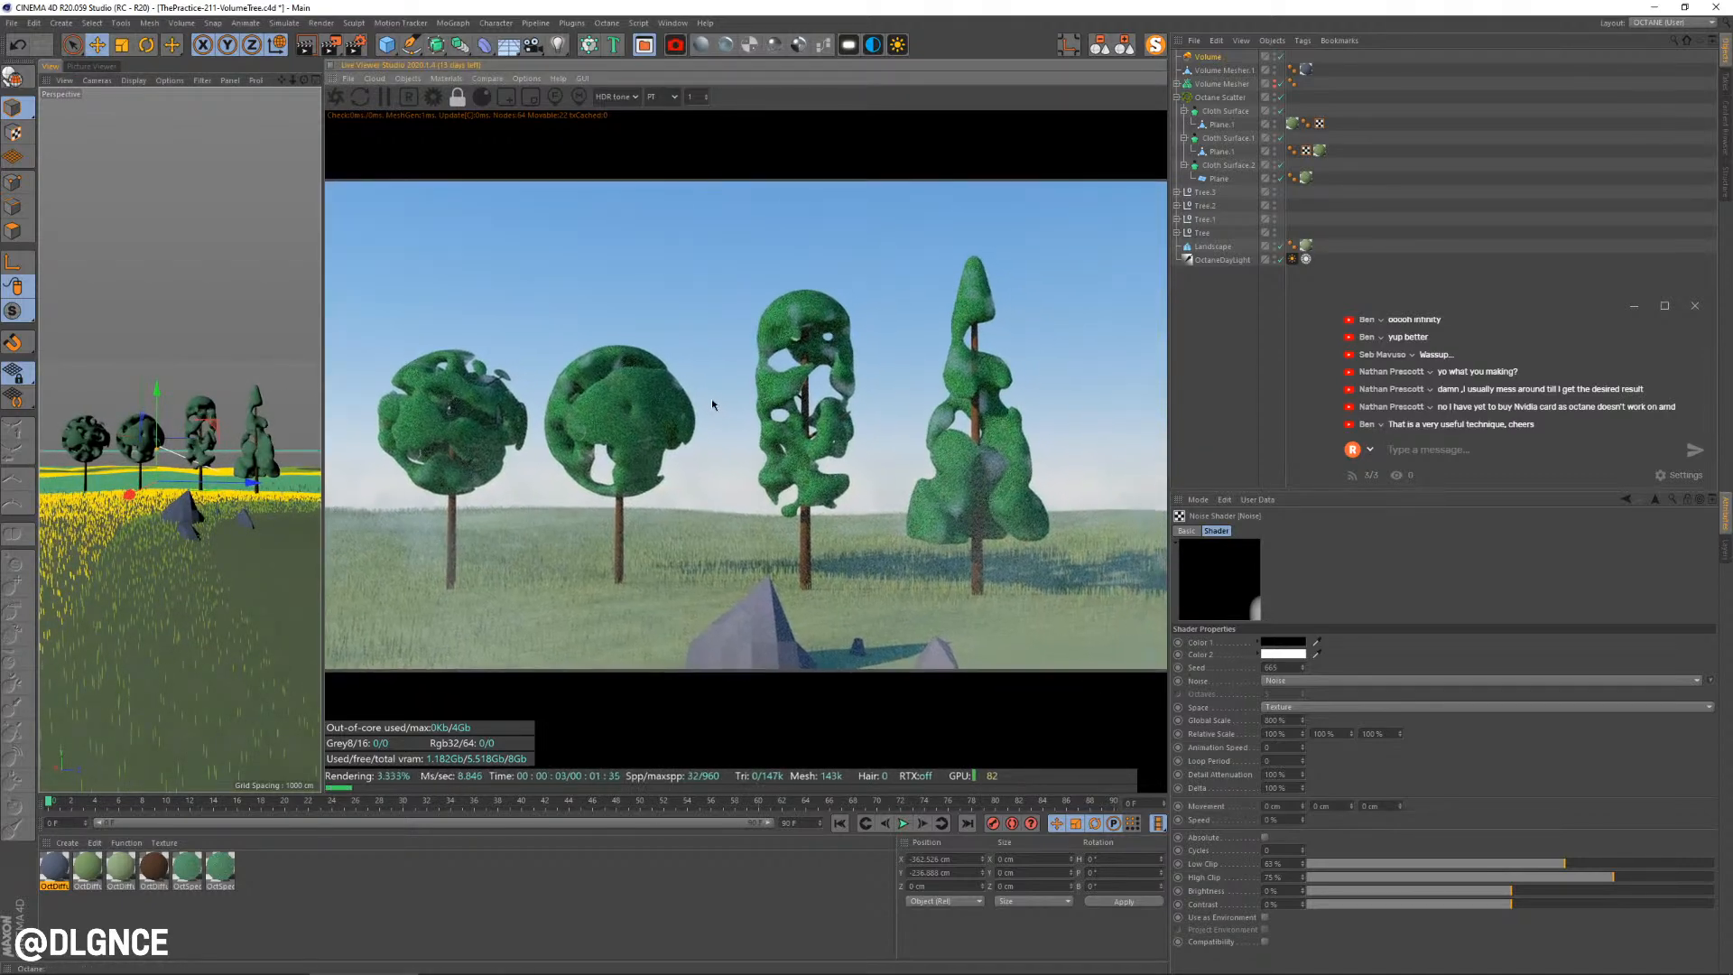
mouse_move(273, 346)
middle_mouse_down("alt")
mouse_move(292, 345)
mouse_move(259, 353)
middle_mouse_up("alt")
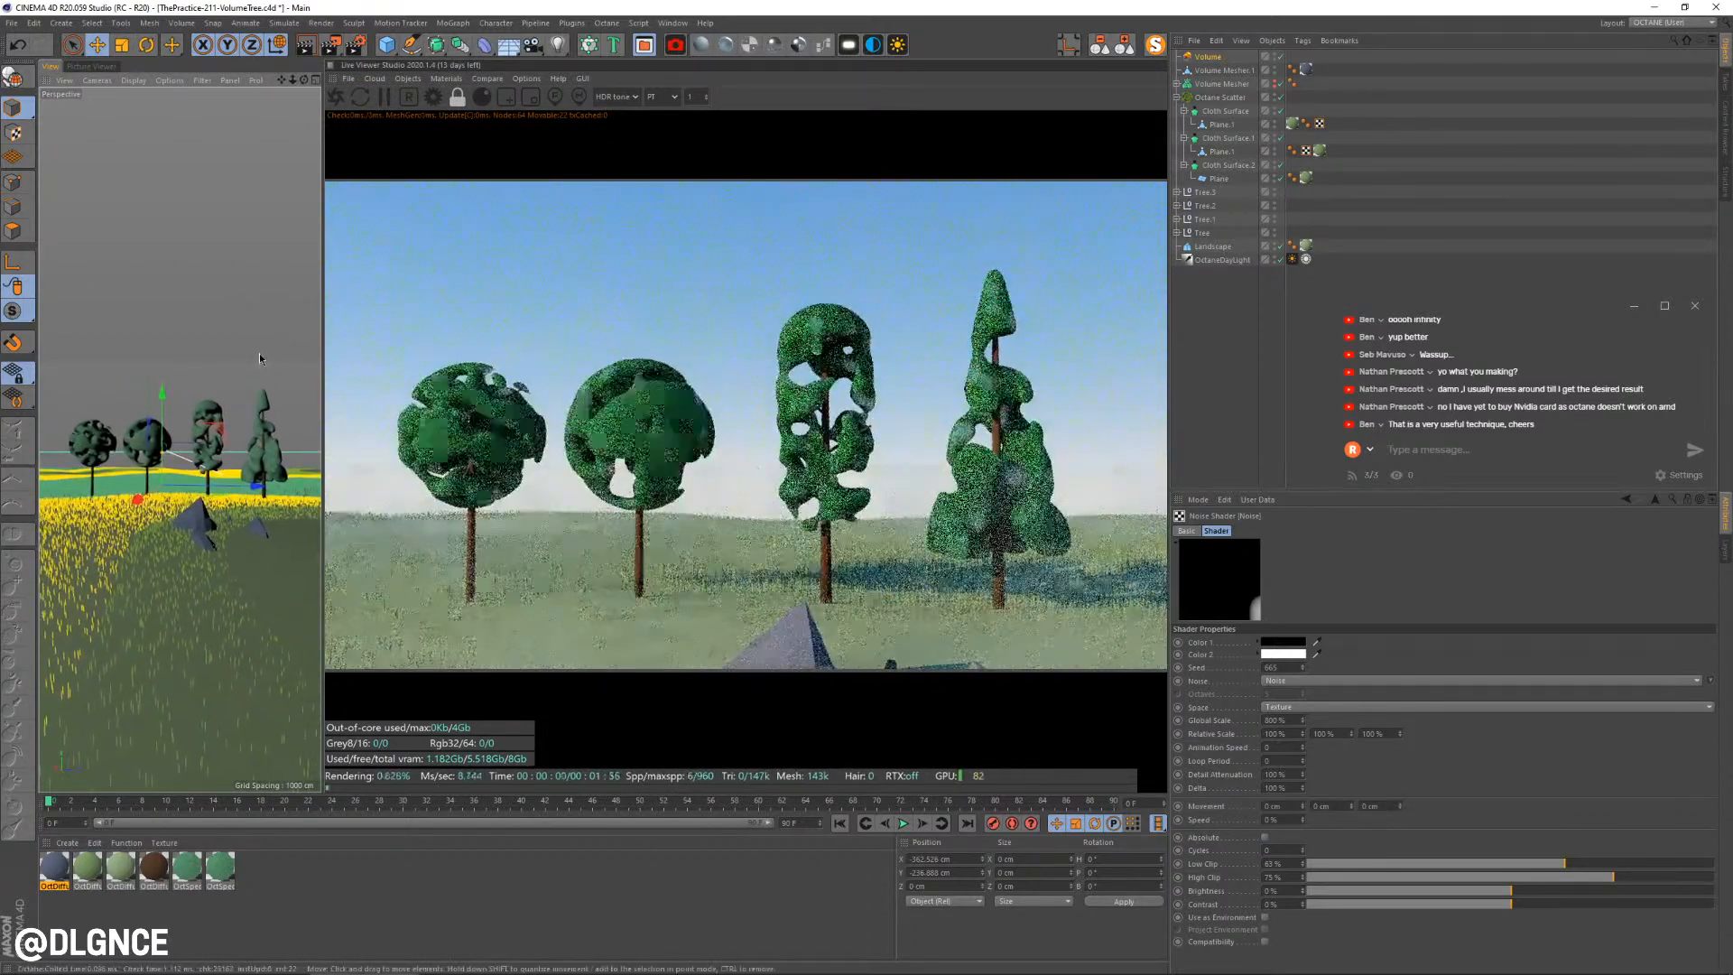
Move the foreground rock cluster back behind the tall round-topped tree, then rotate and stretch it
left_click(193, 514)
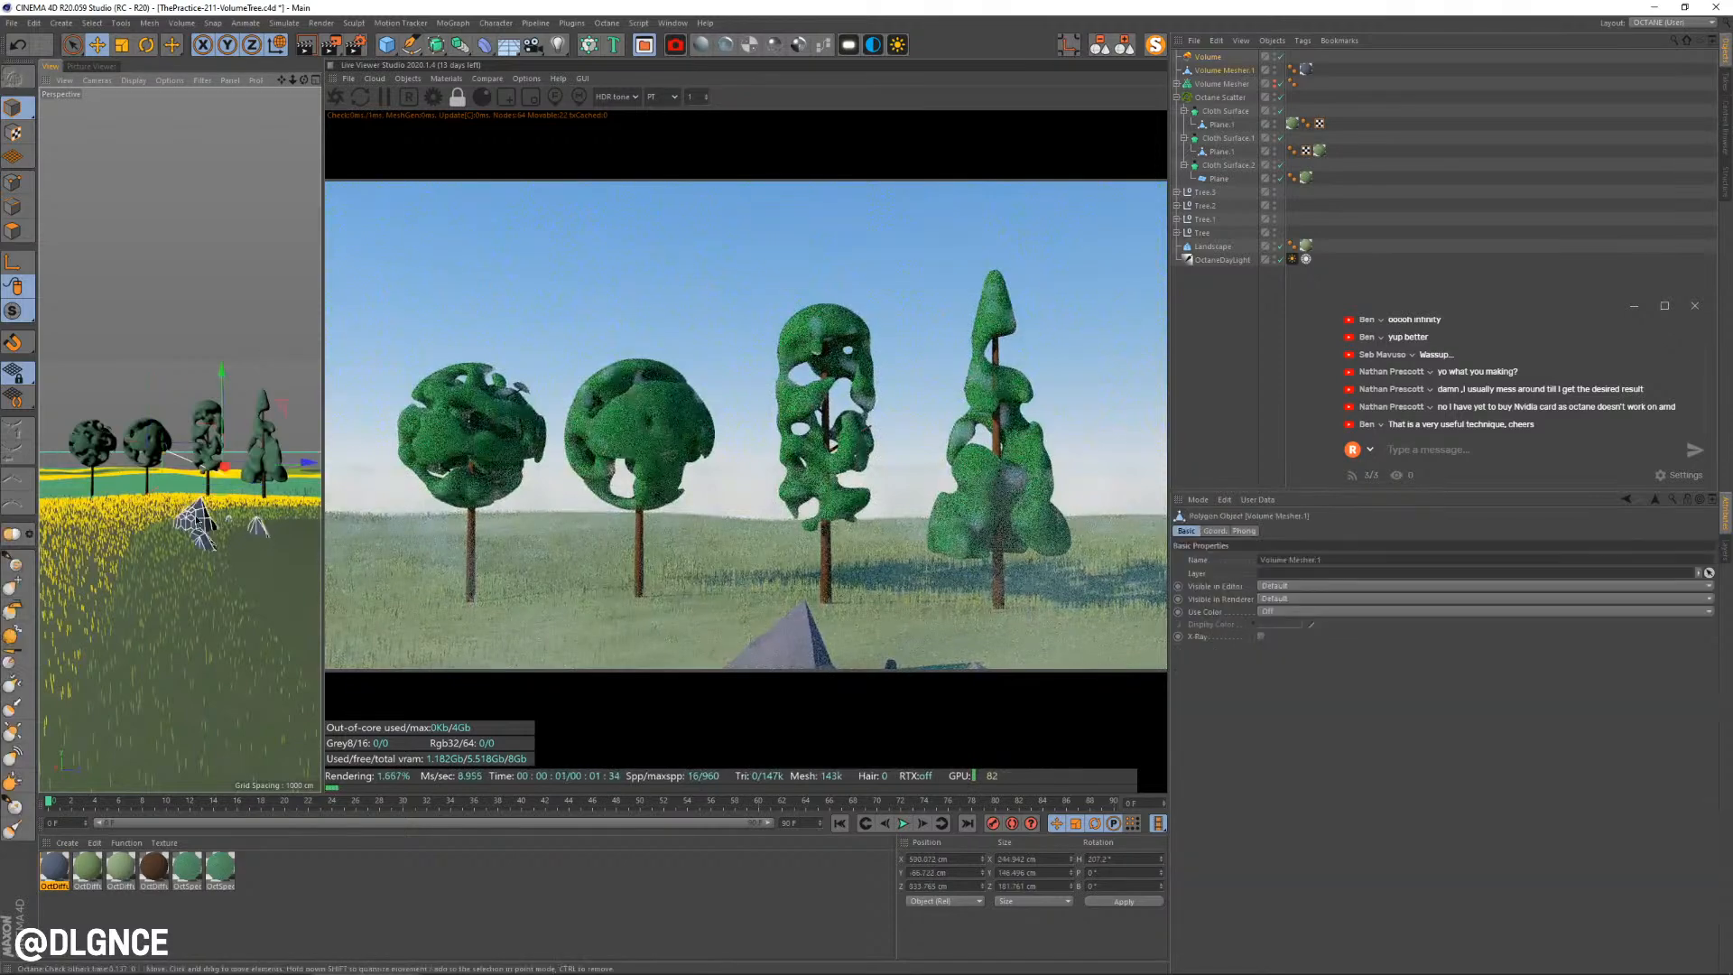
left_click_drag(226, 467, 50, 453)
key("r")
key("t")
key("e")
left_click_drag(182, 460, 185, 464)
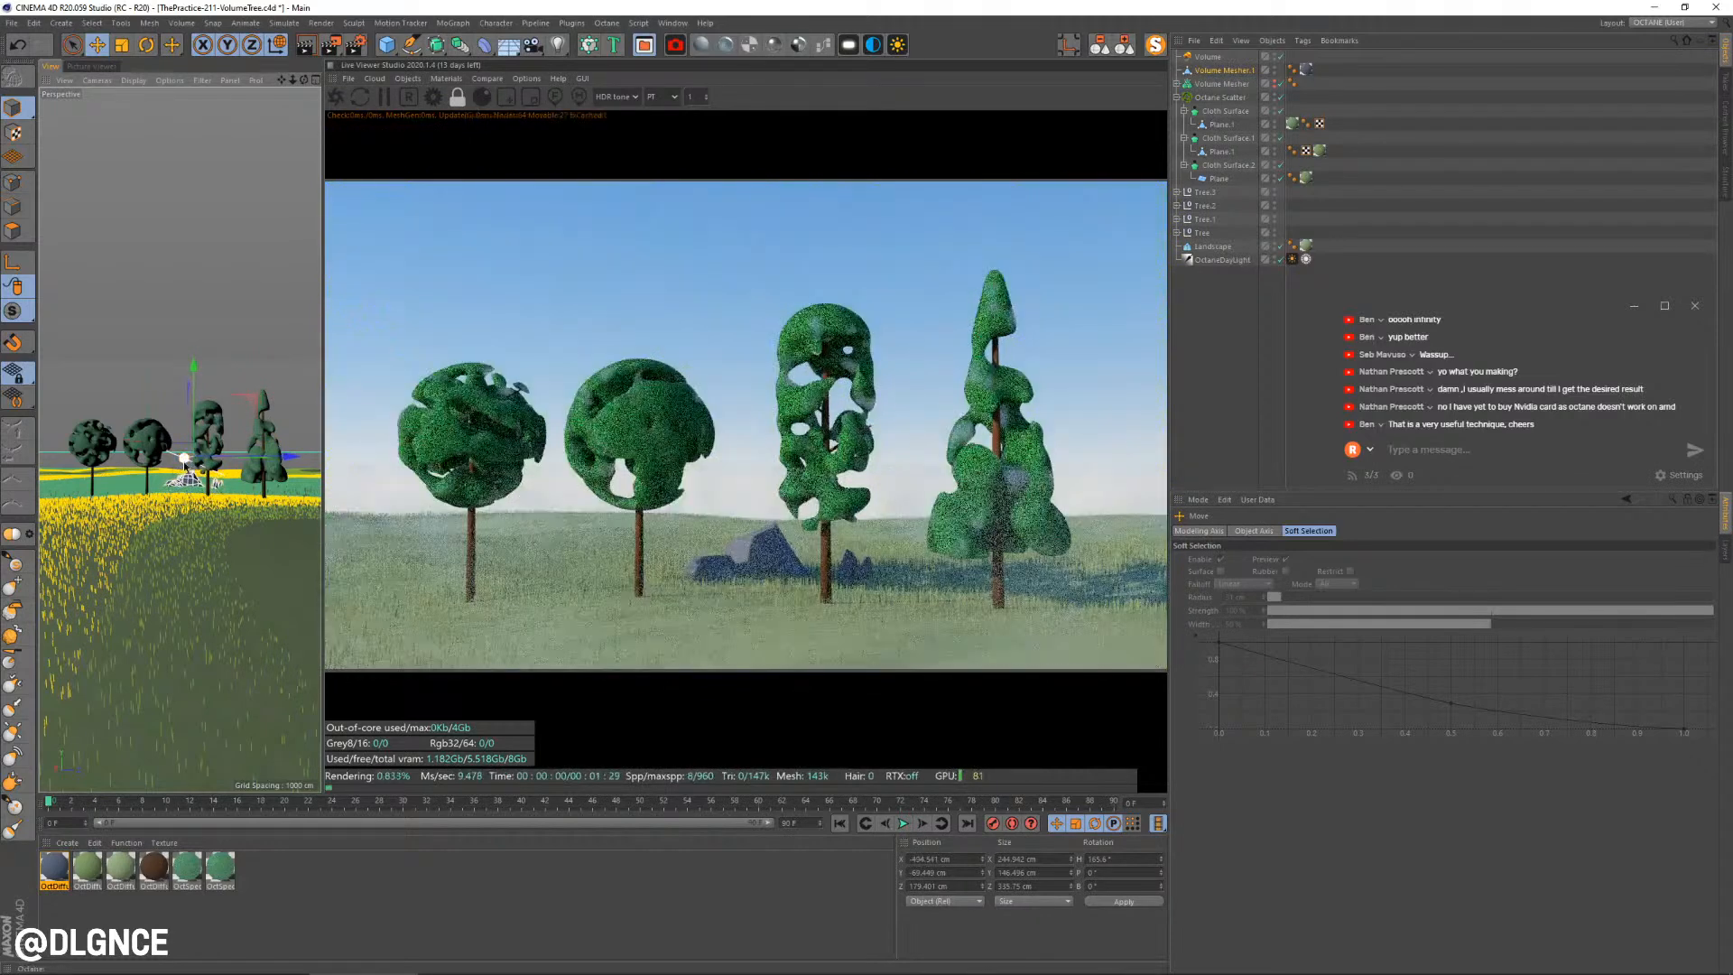
Duplicate the rock cluster beside the conifer, rotate the copy to a heading of about 125°, and make it about 240 cm tall
mouse_move(185, 462)
left_mouse_down()
mouse_move(291, 464)
mouse_move(177, 460)
mouse_move(203, 455)
left_mouse_up()
key("r")
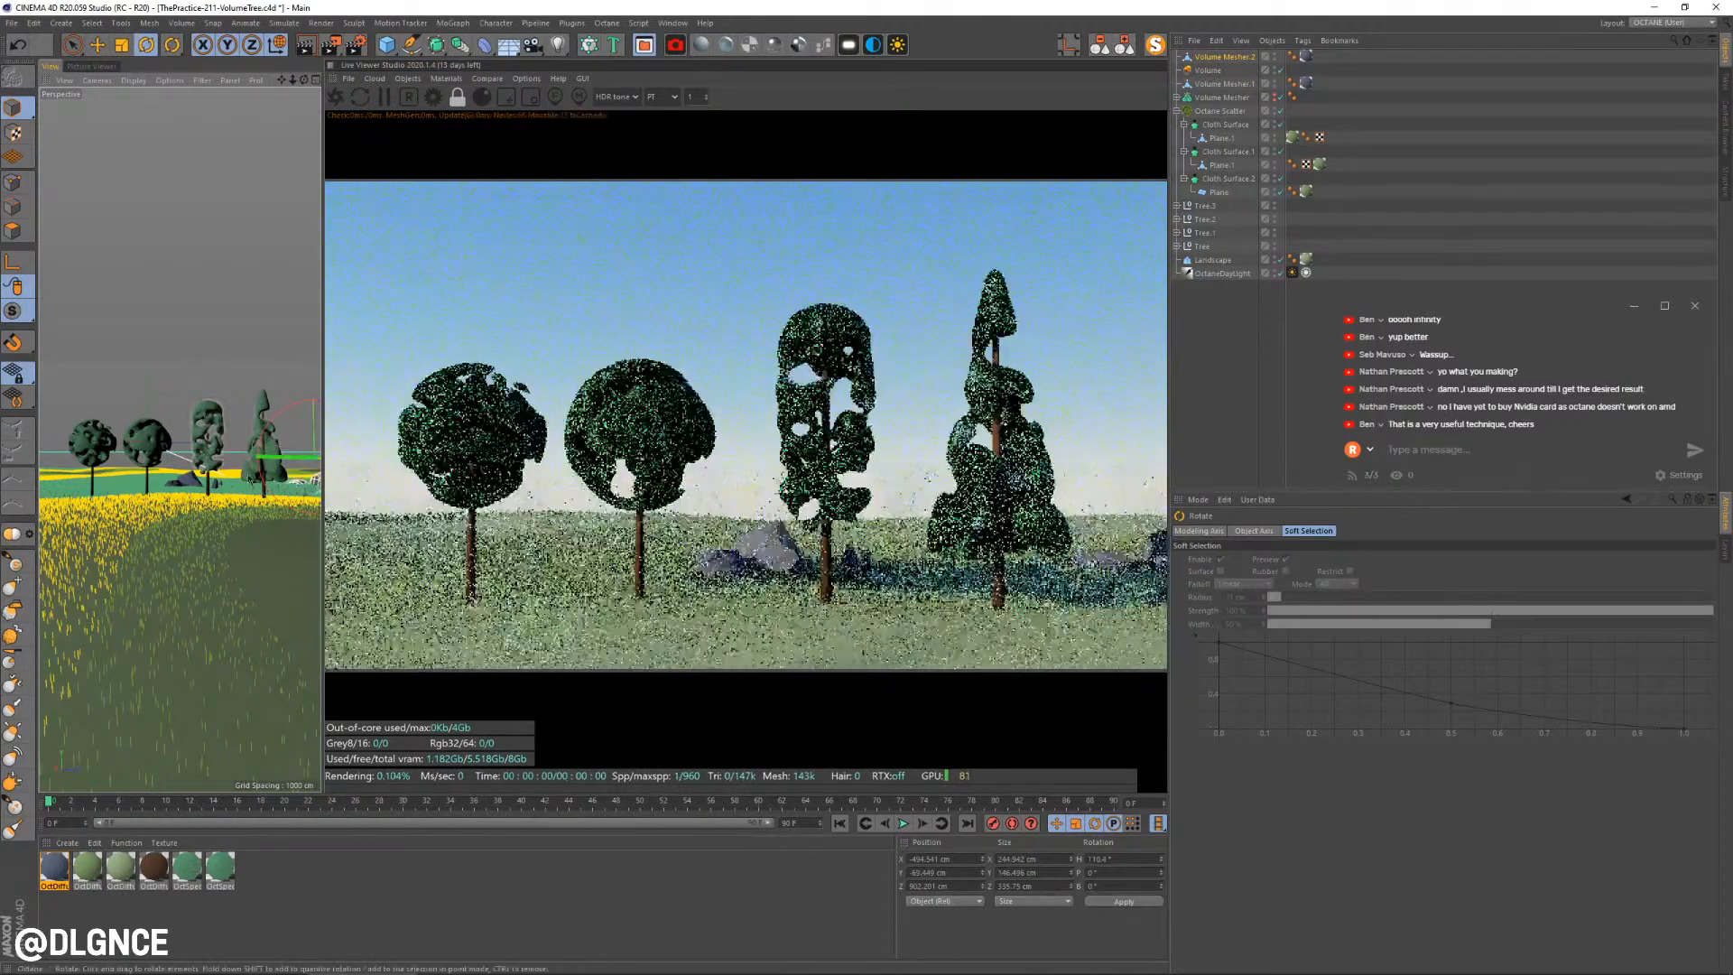
key("t")
mouse_move(311, 386)
left_mouse_down()
mouse_move(266, 428)
mouse_move(278, 380)
left_mouse_up()
key("e")
key("r")
key("e")
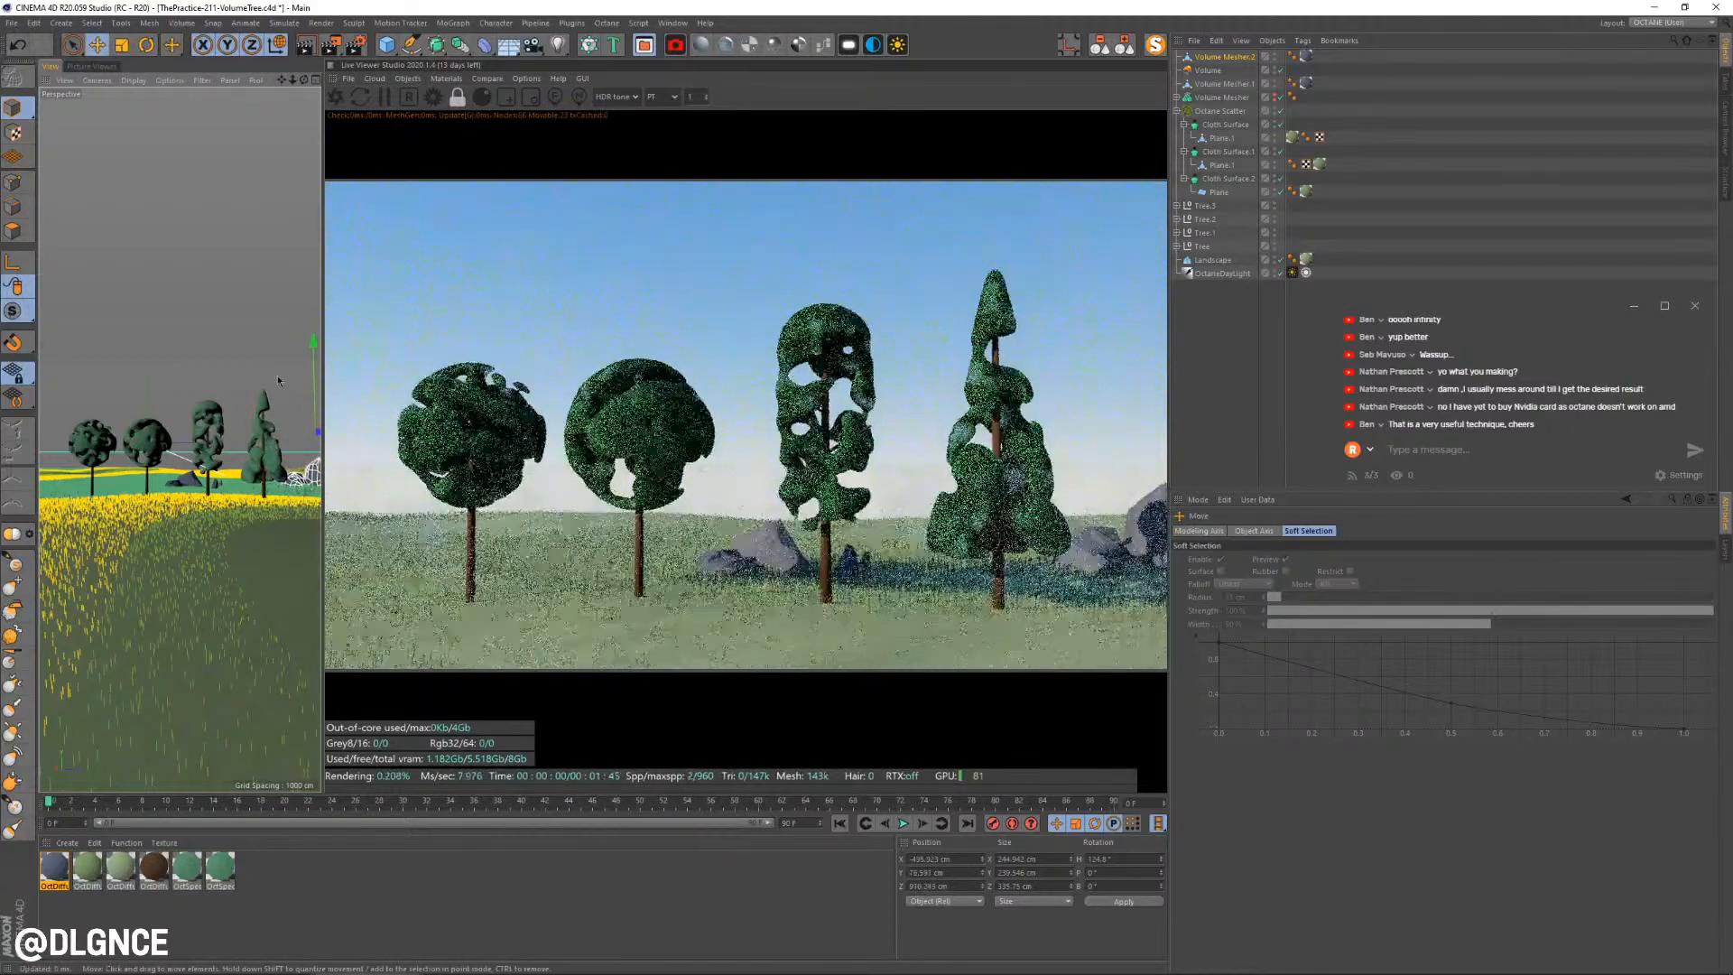
Duplicate the rock cluster toward the leftmost tree, turn the copy over, and enlarge it
left_click_drag(279, 449, 92, 373, "ctrl")
key("r")
key("t")
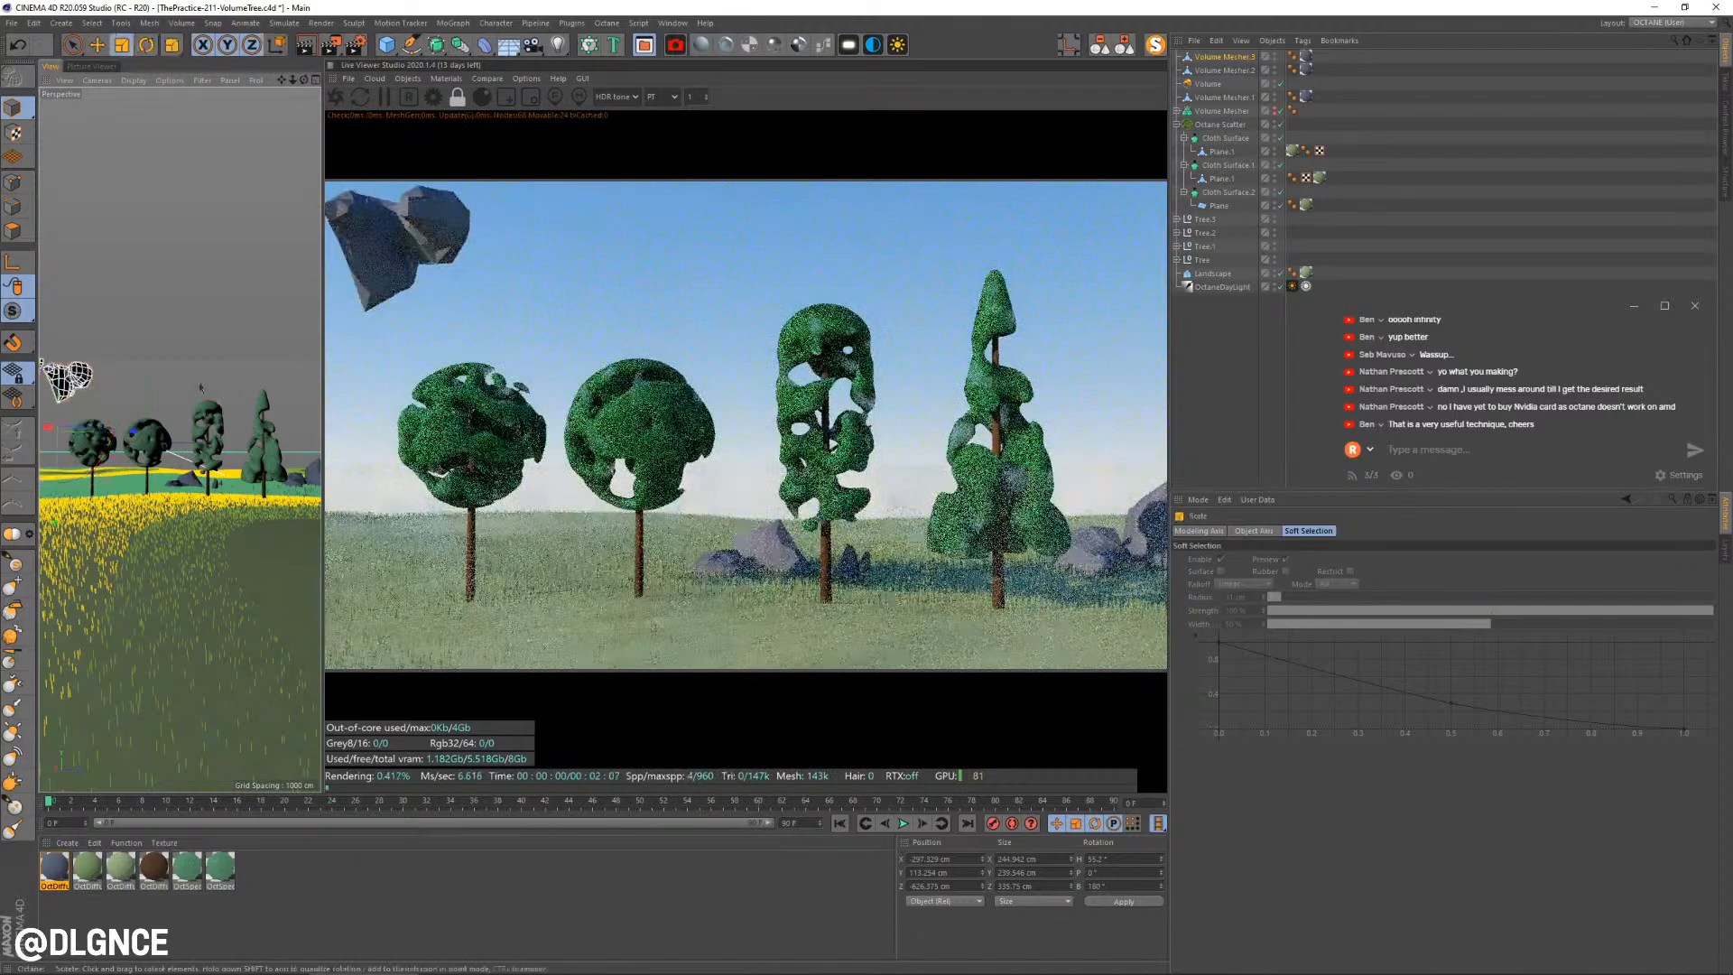
left_click_drag(135, 492, 206, 500)
key("e")
mouse_move(186, 293)
left_mouse_down()
mouse_move(179, 422)
mouse_move(49, 521)
mouse_move(91, 559)
mouse_move(72, 610)
mouse_move(191, 299)
left_mouse_up()
Rotate the newest rock copy around several axes to show a different face above the grass
key("r")
left_click_drag(288, 492, 103, 567)
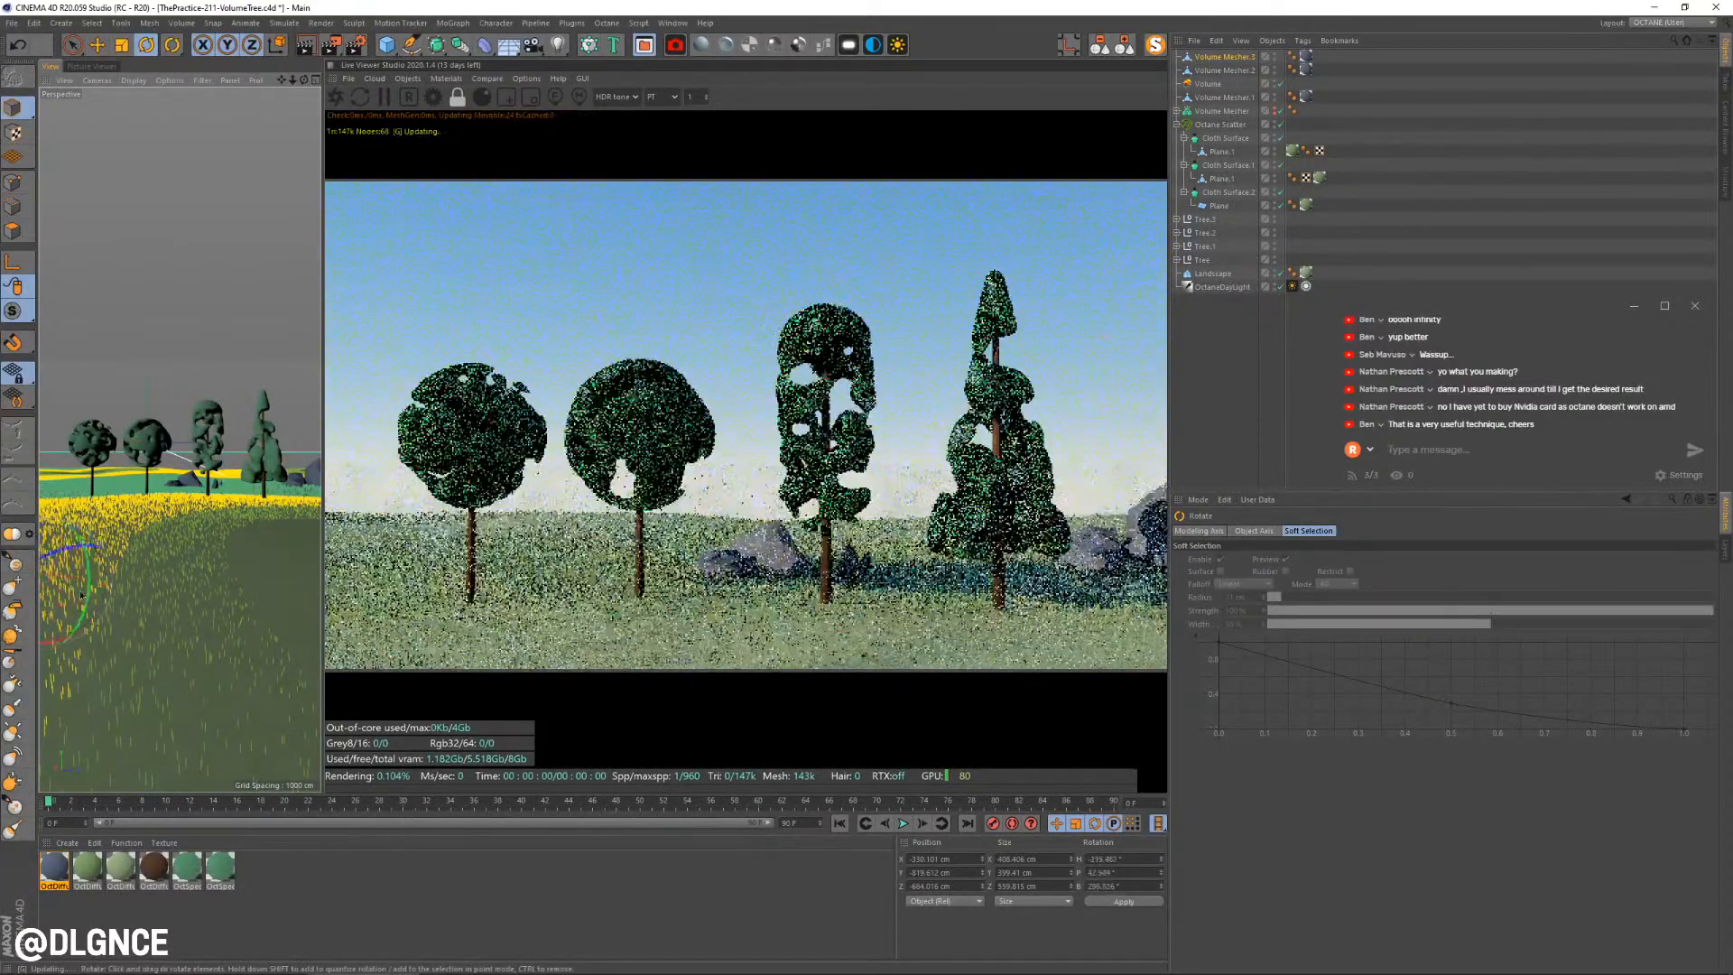
left_click_drag(129, 652, 115, 597)
left_click_drag(57, 560, 75, 479)
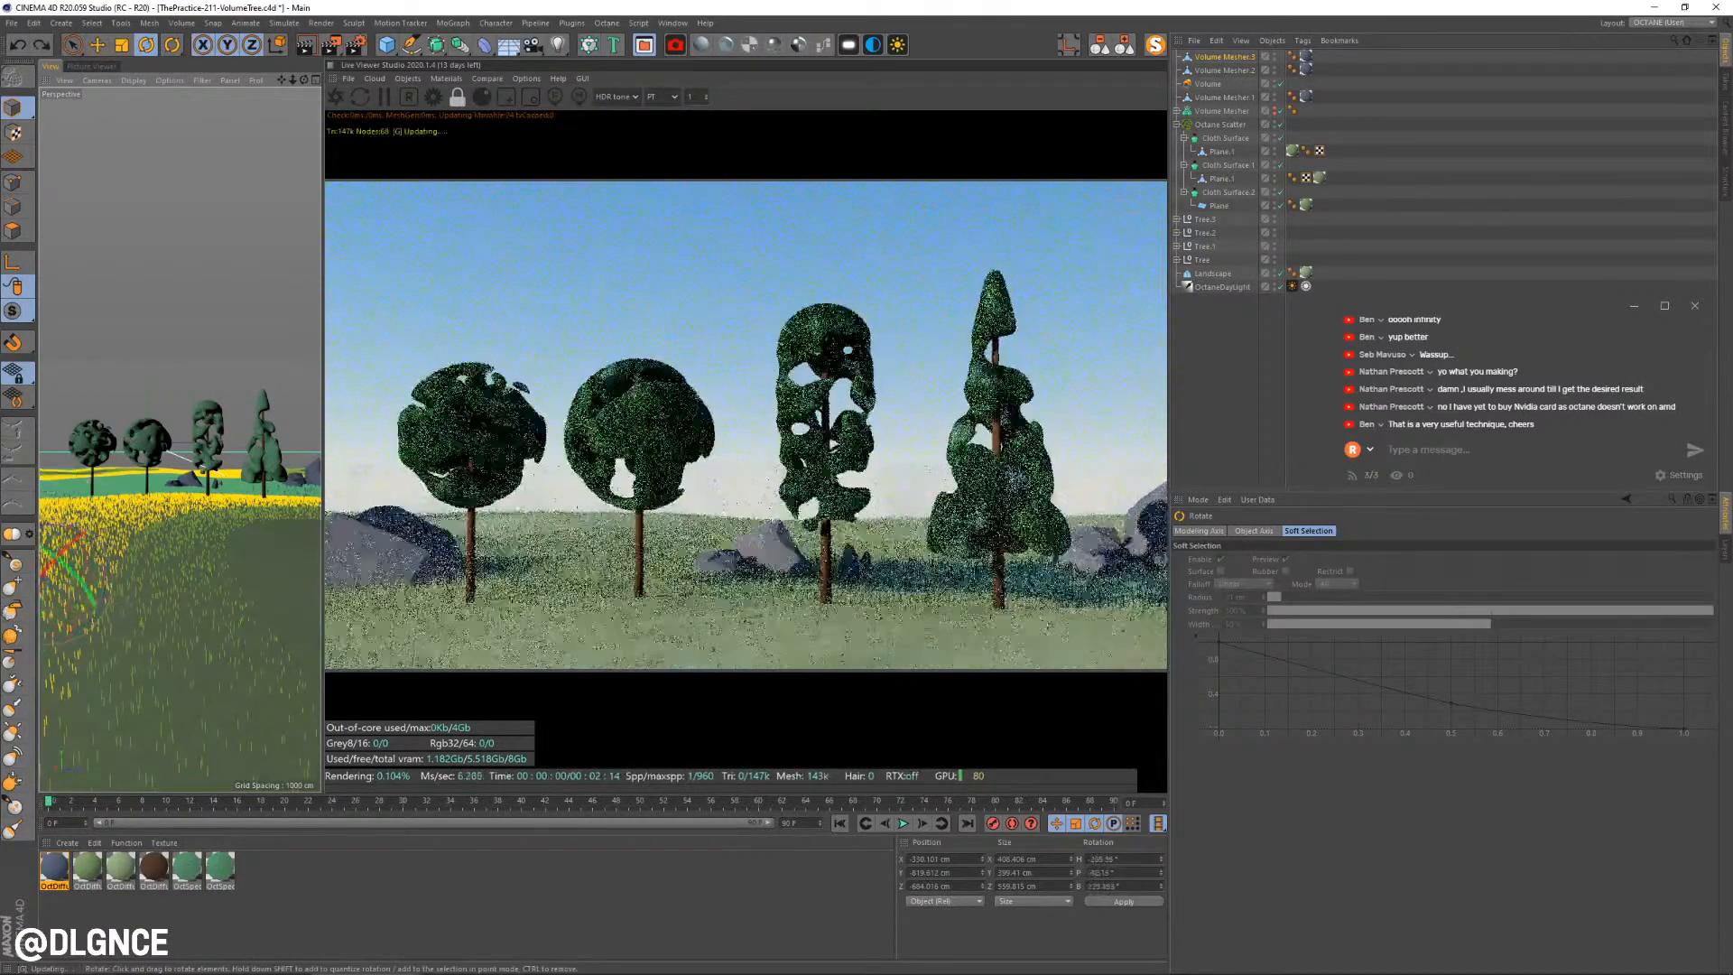
left_click_drag(62, 578, 45, 535)
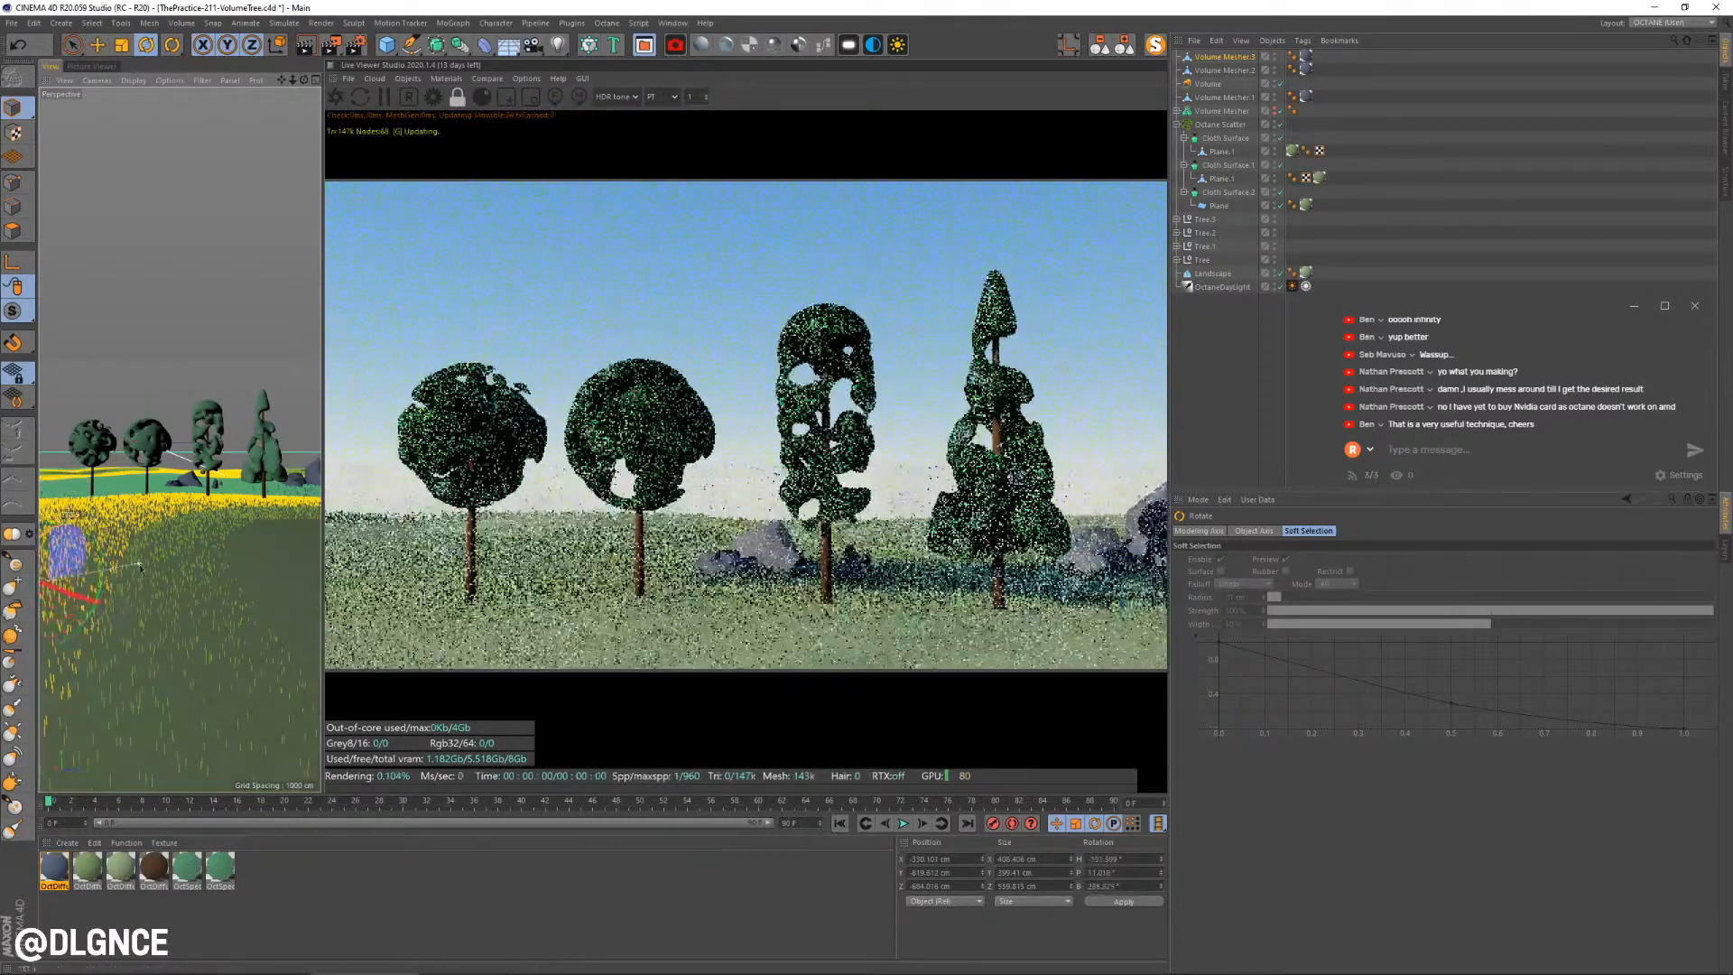
left_click_drag(140, 567, 50, 526)
Move the newest rock copy behind the leftmost round tree and rotate it so its peak stands upright
key("e")
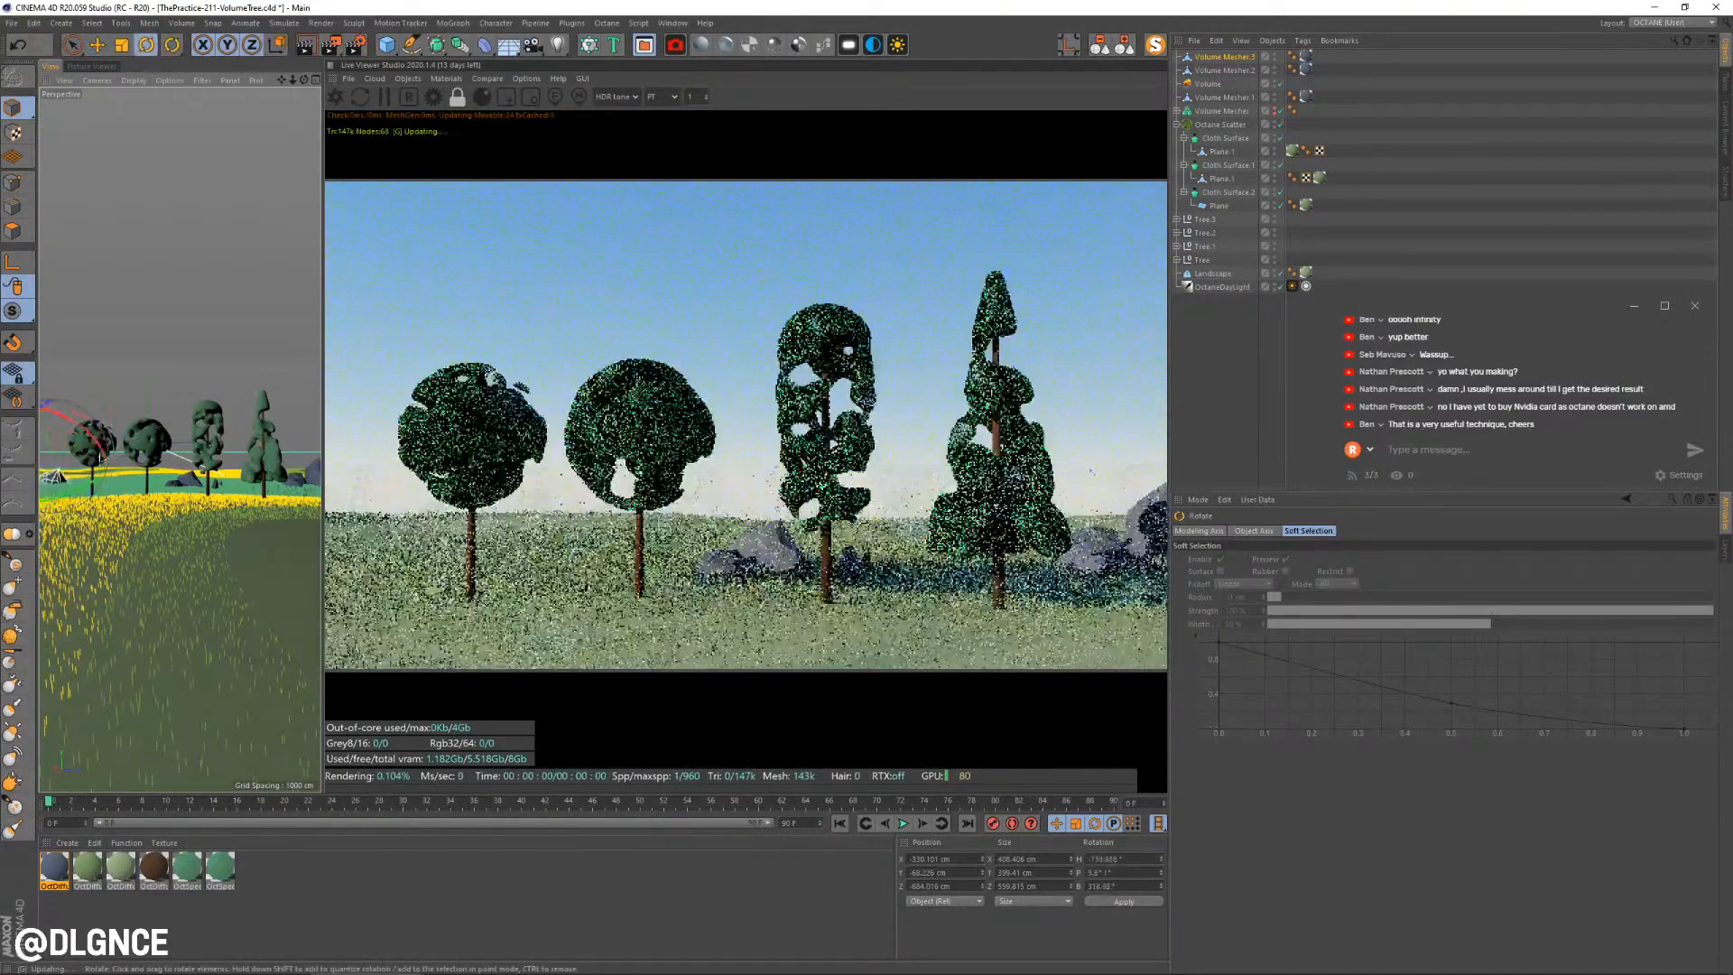
left_click_drag(125, 379, 144, 365)
key("r")
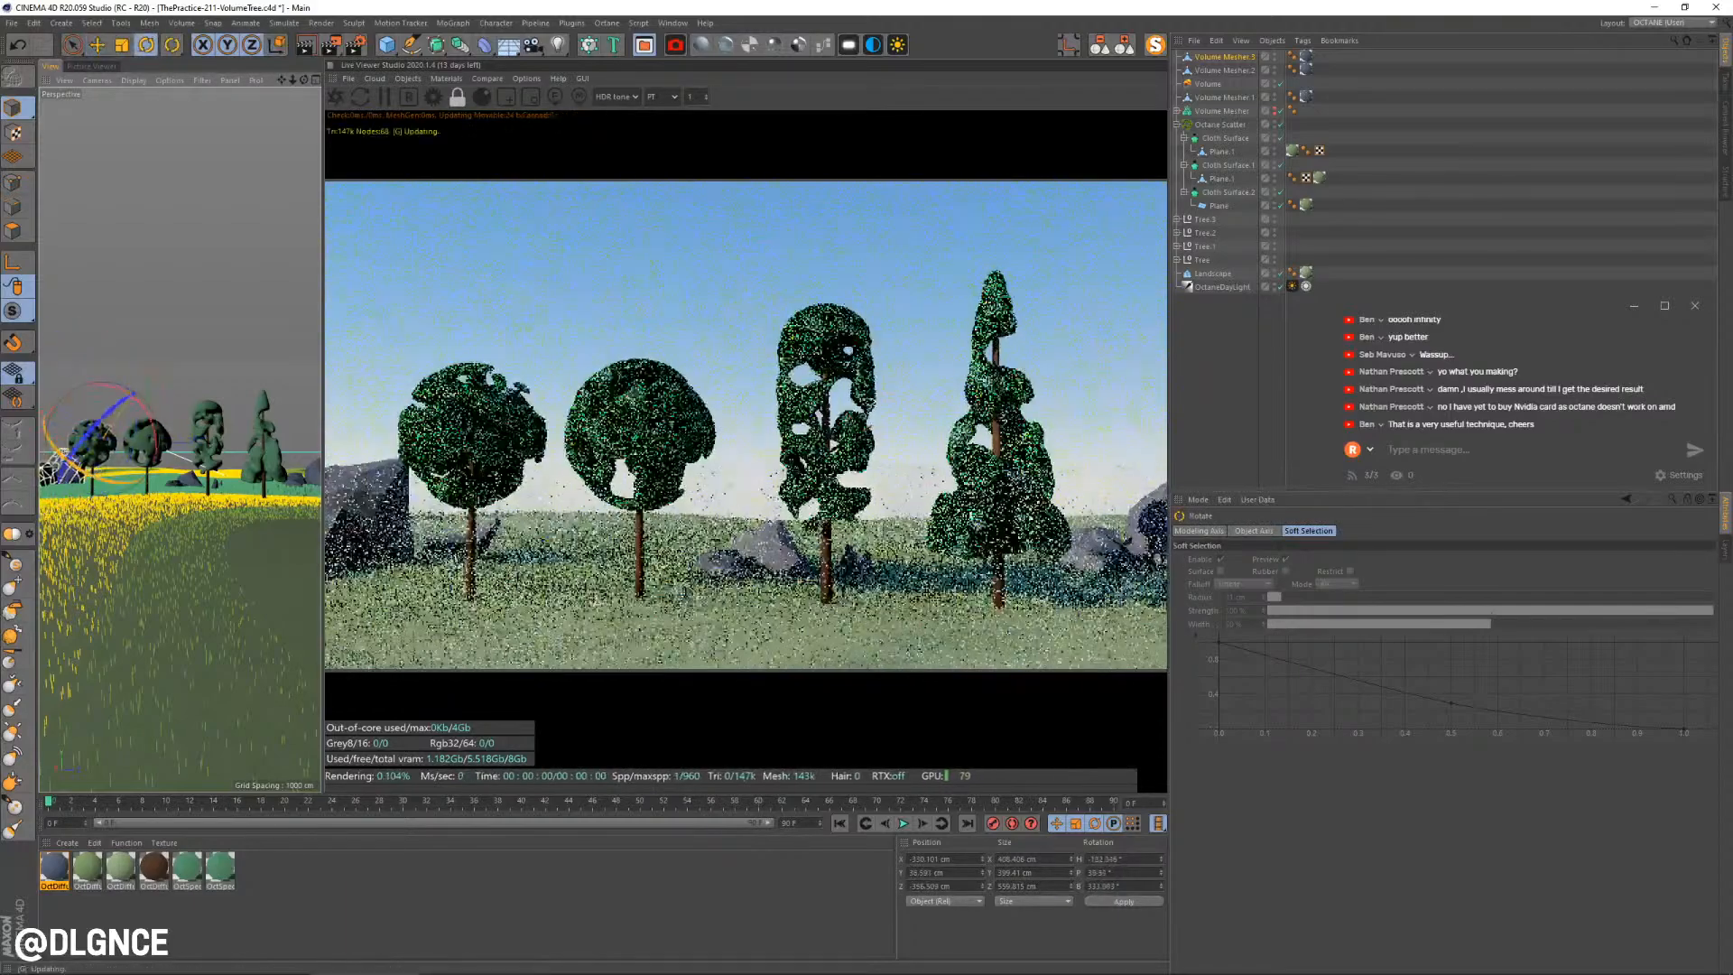
mouse_move(94, 380)
left_mouse_down()
mouse_move(126, 414)
mouse_move(100, 413)
left_mouse_up()
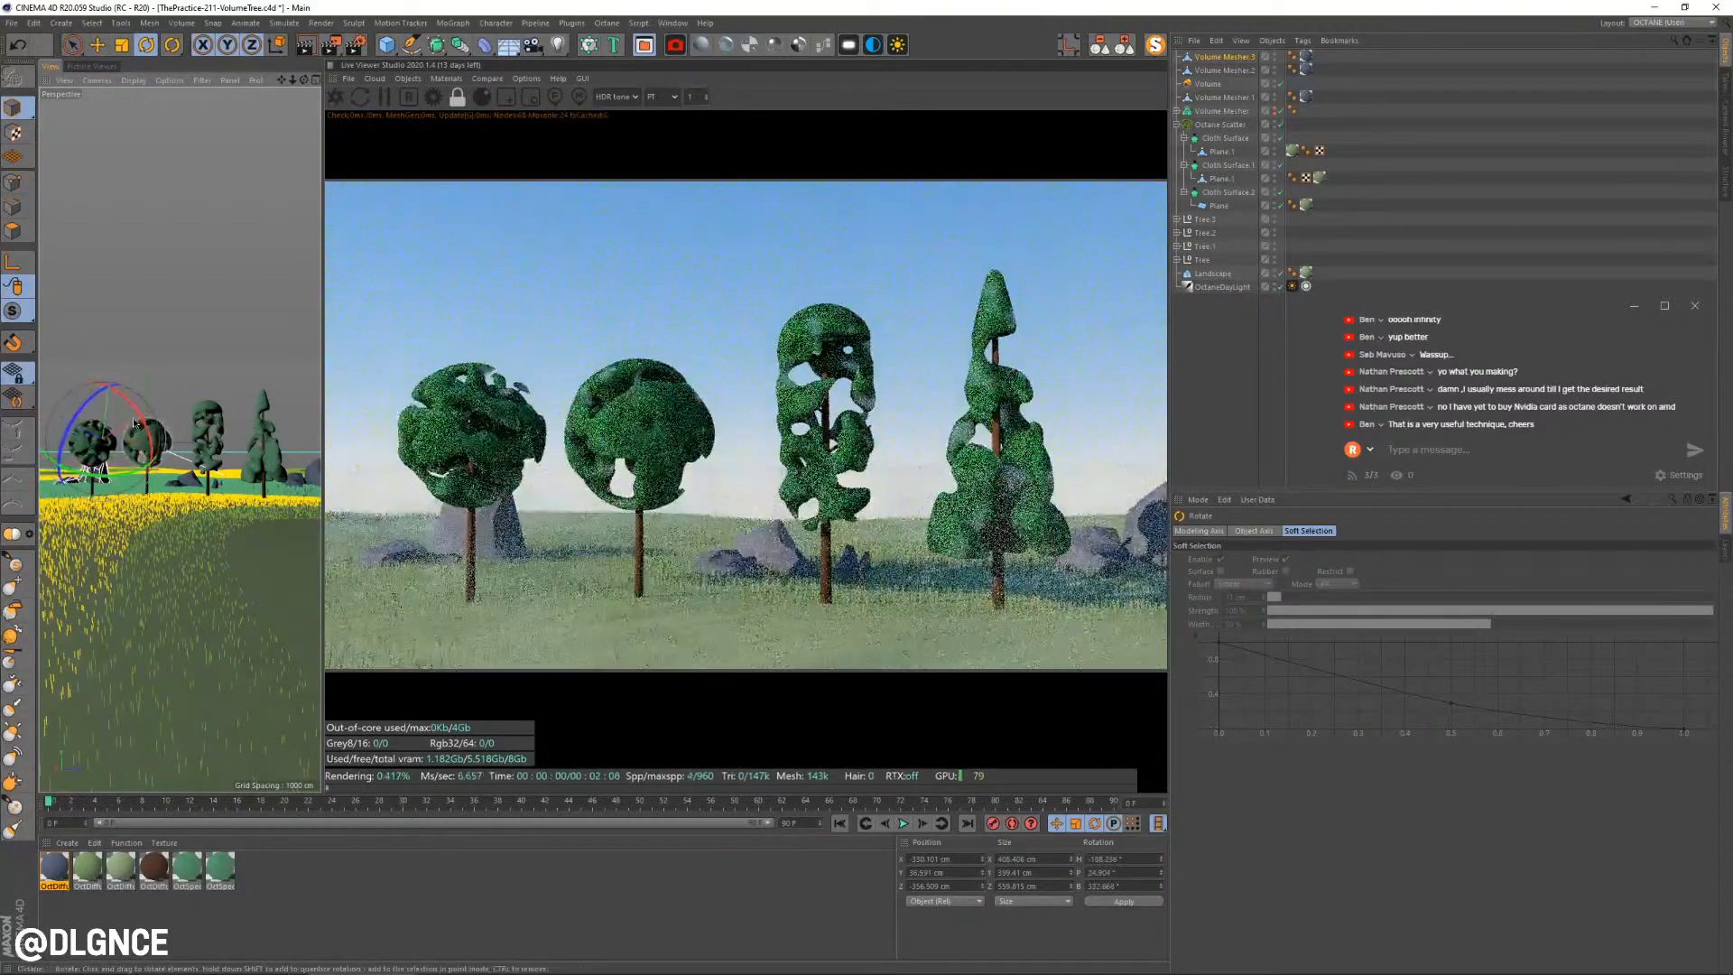
Shift the newest rock to the outer side of the leftmost tree, scale it up into a large boulder, and adjust its position
left_click_drag(164, 386, 121, 382)
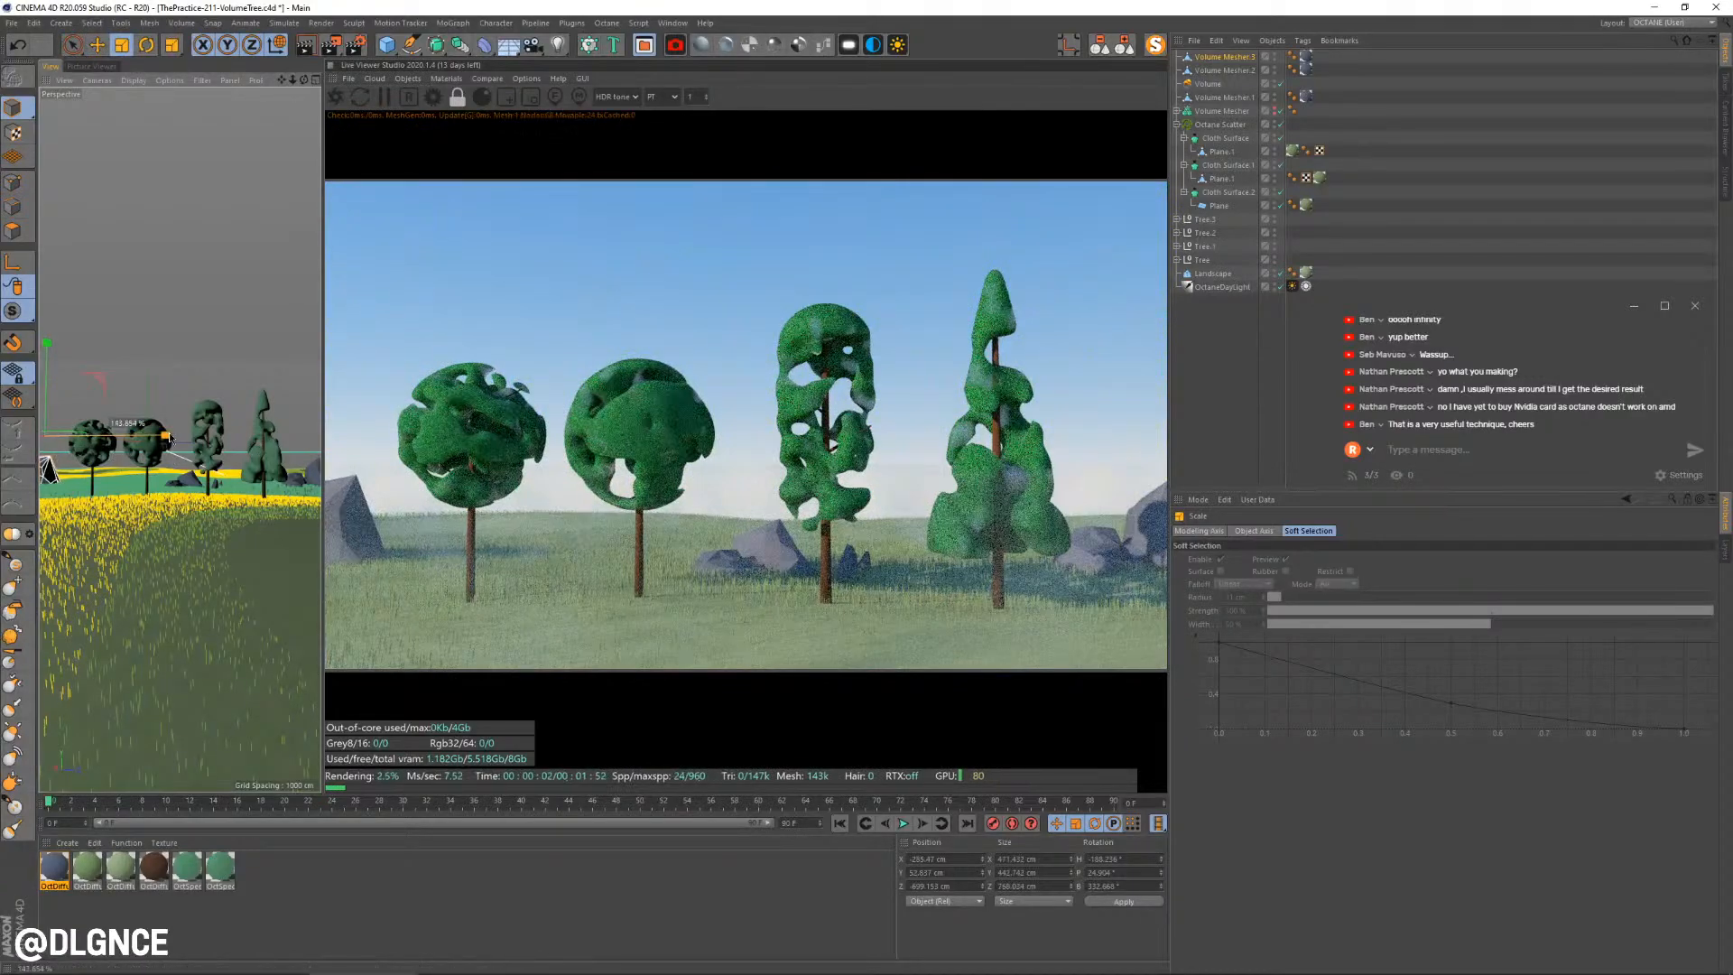
left_click_drag(167, 437, 171, 433)
key("e")
left_click_drag(159, 328, 161, 328)
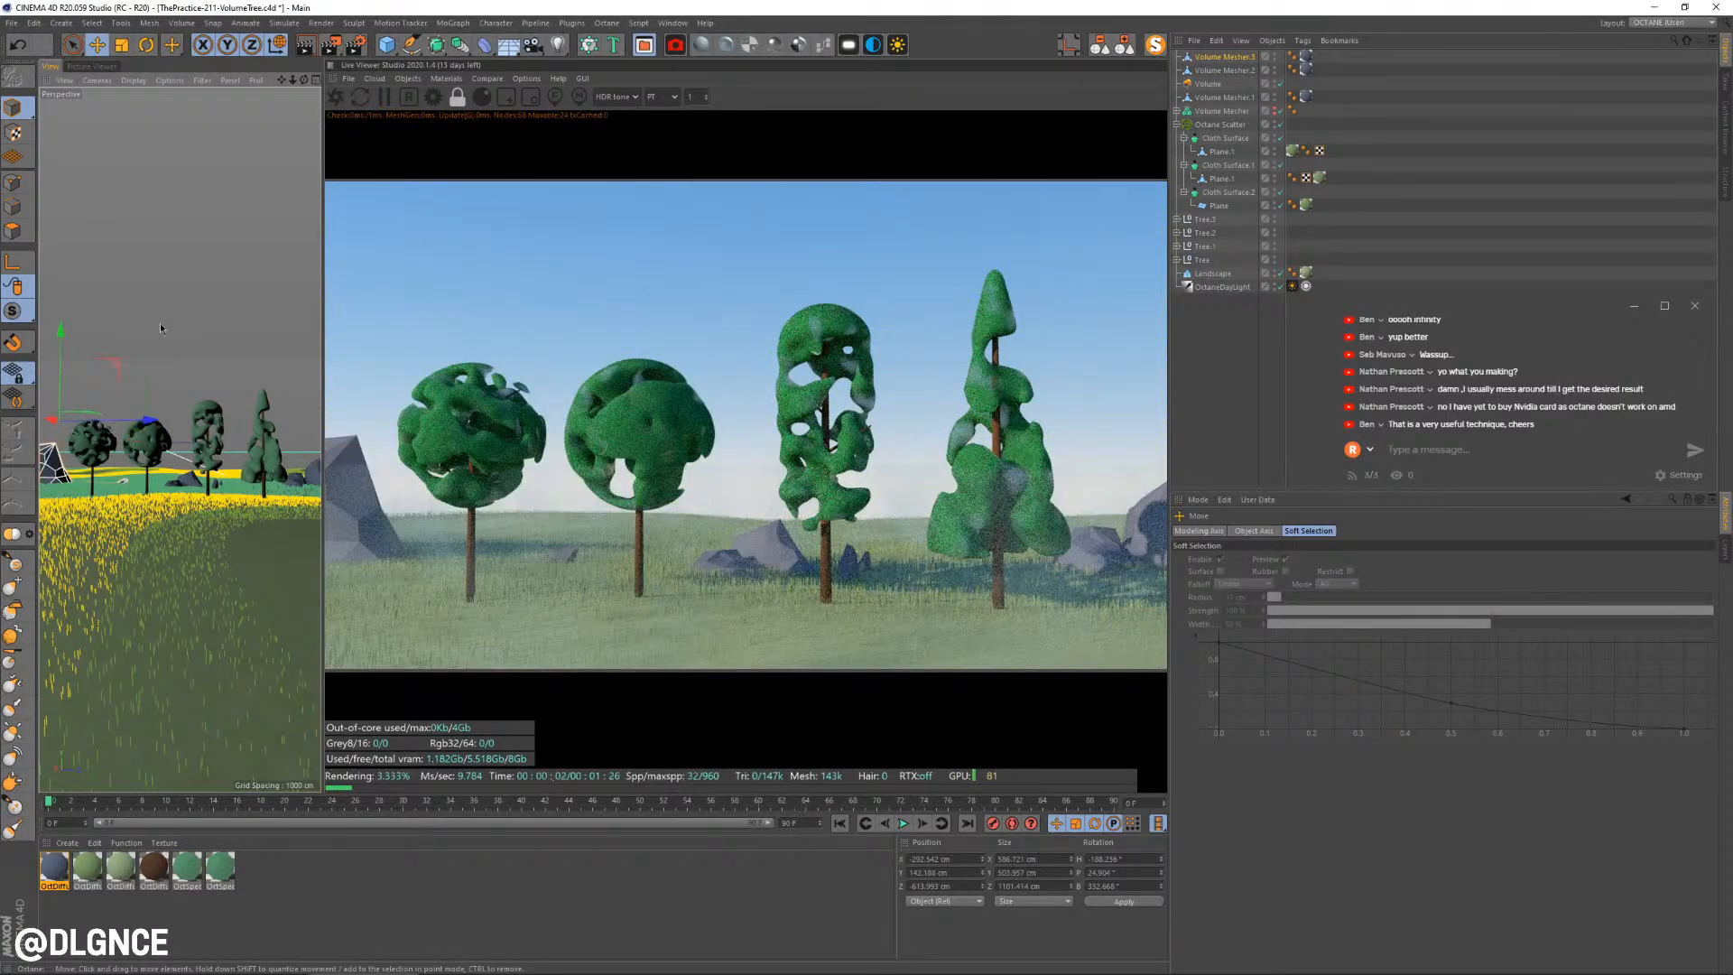
Switch to File Explorer, open the OctaneTests folder inside 2020, and watch the FieldsTest.mp4 render
key("alt+Tab")
key("alt+Tab")
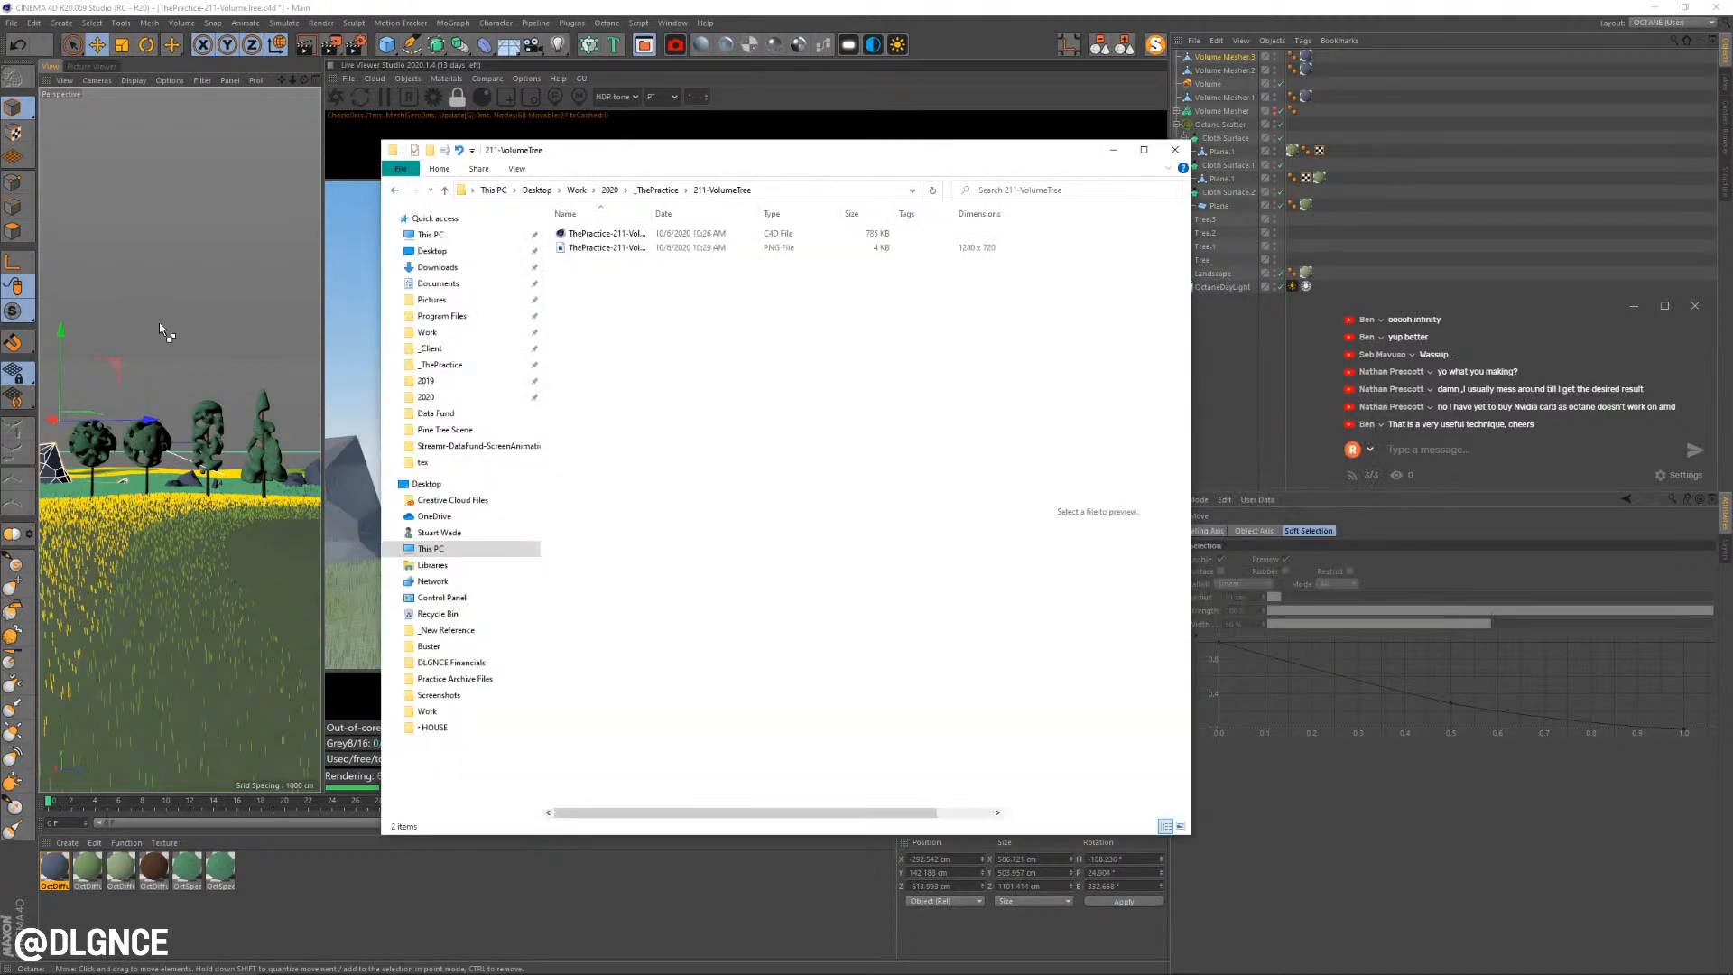
left_click(473, 420)
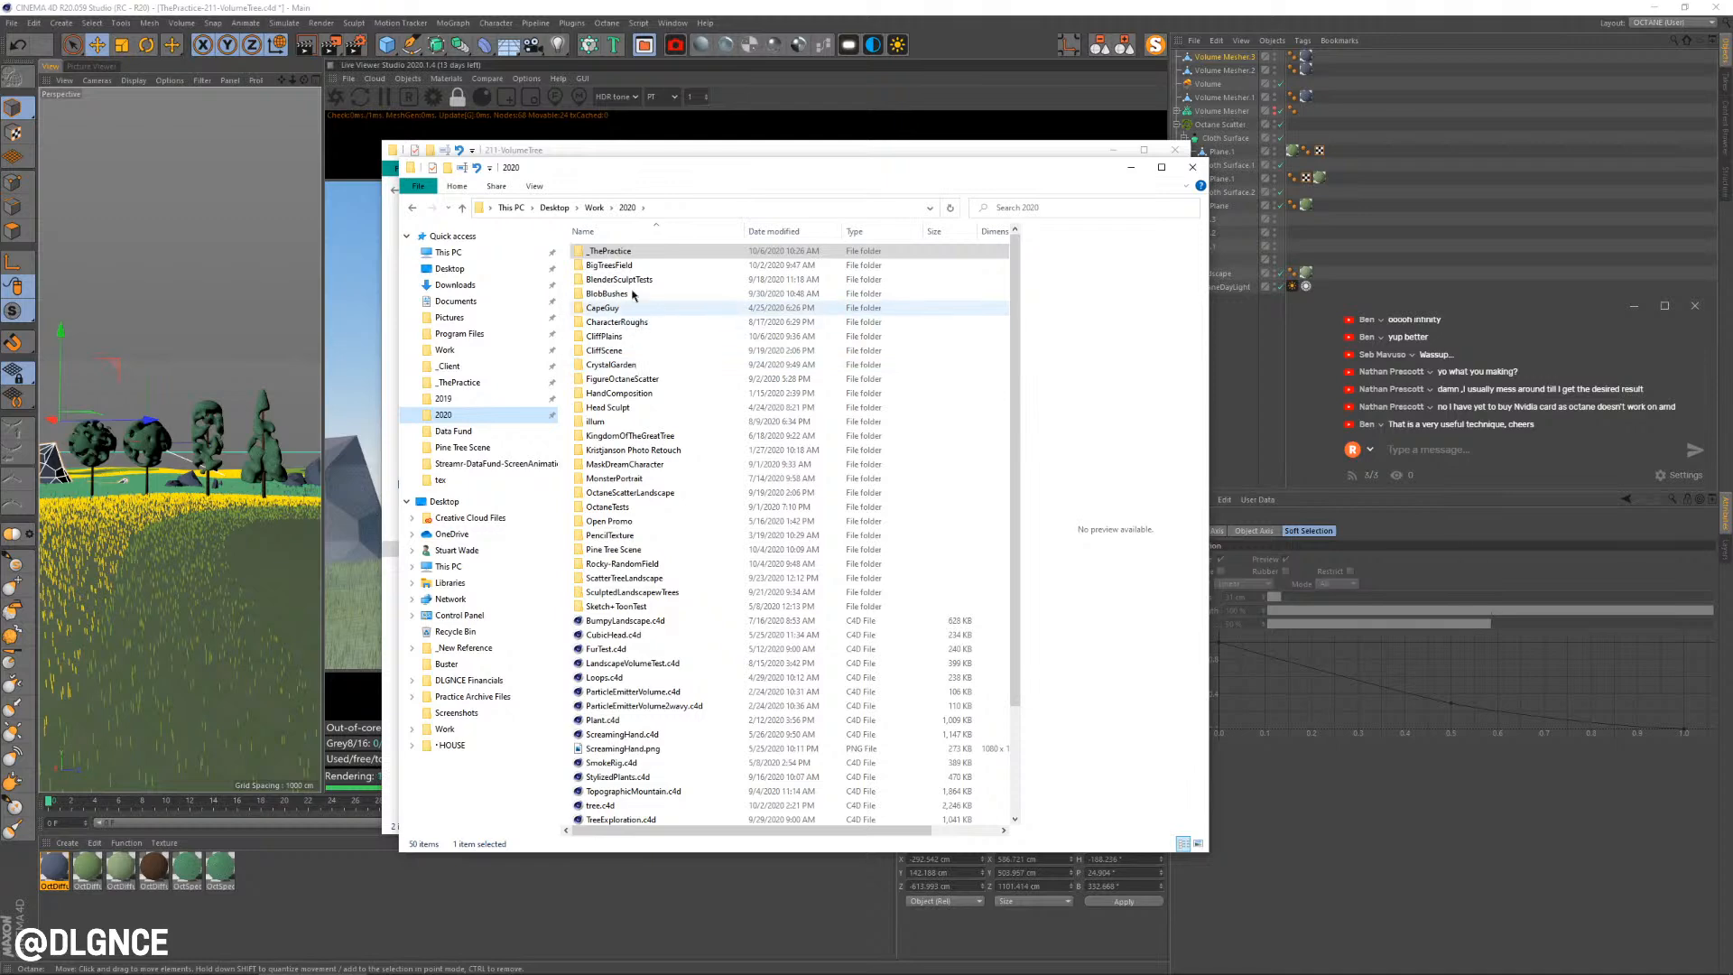
double_click(641, 509)
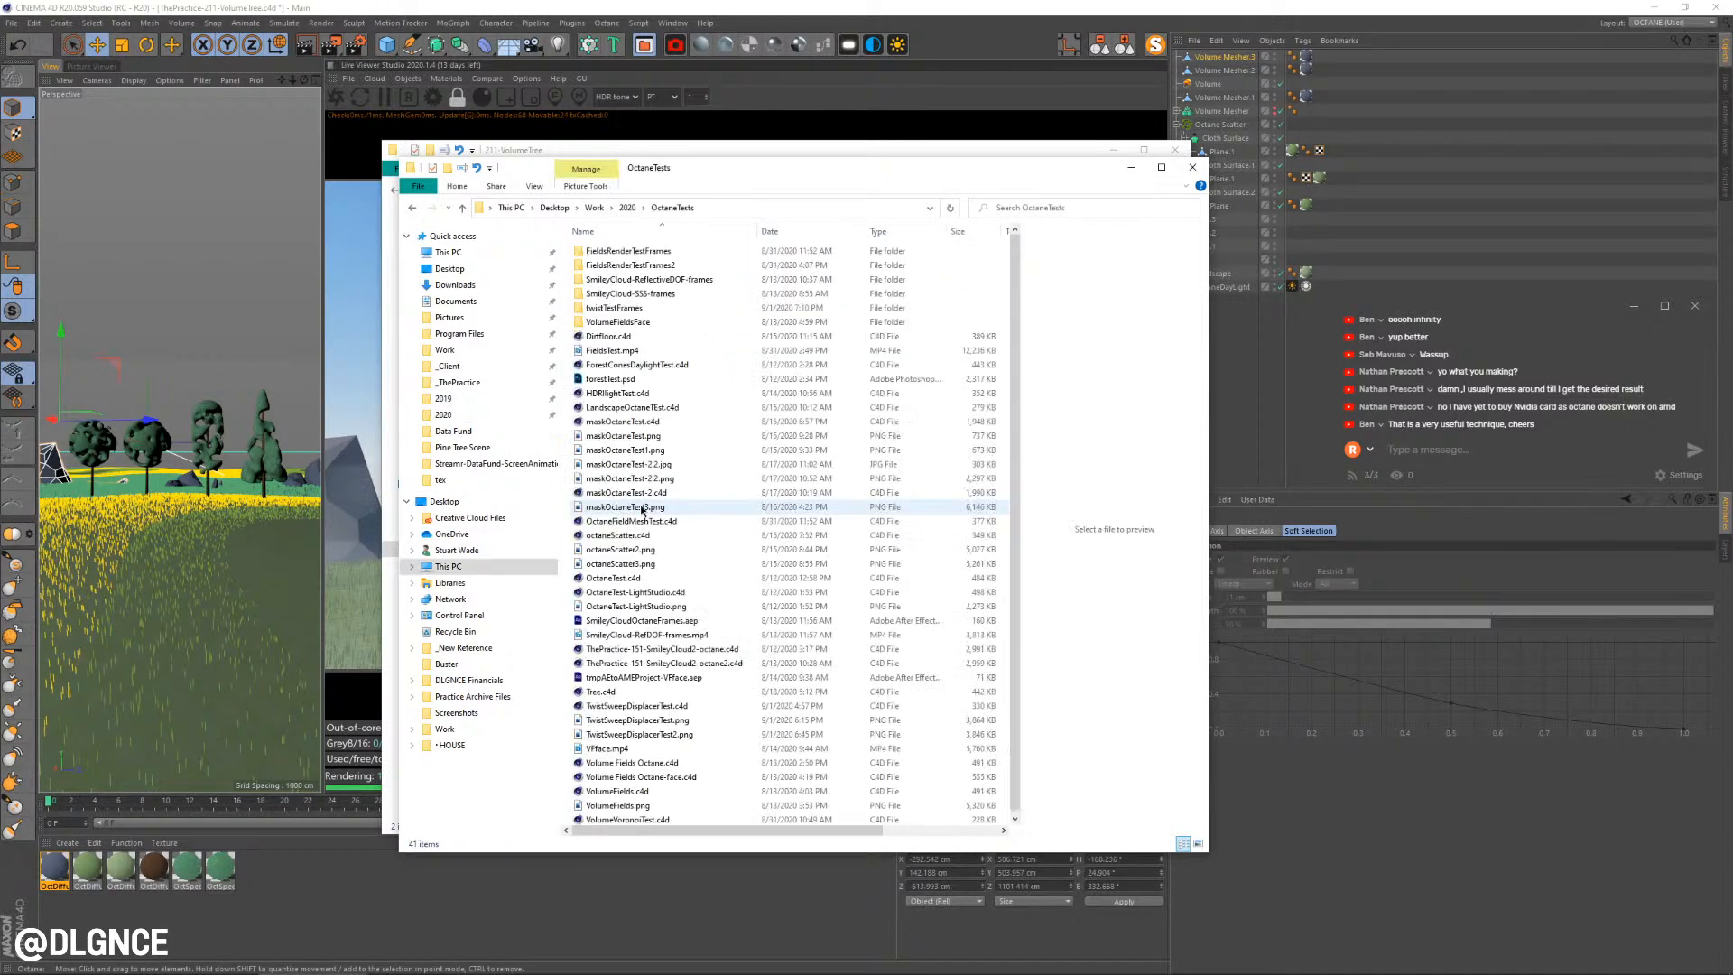
left_click(628, 352)
double_click(627, 351)
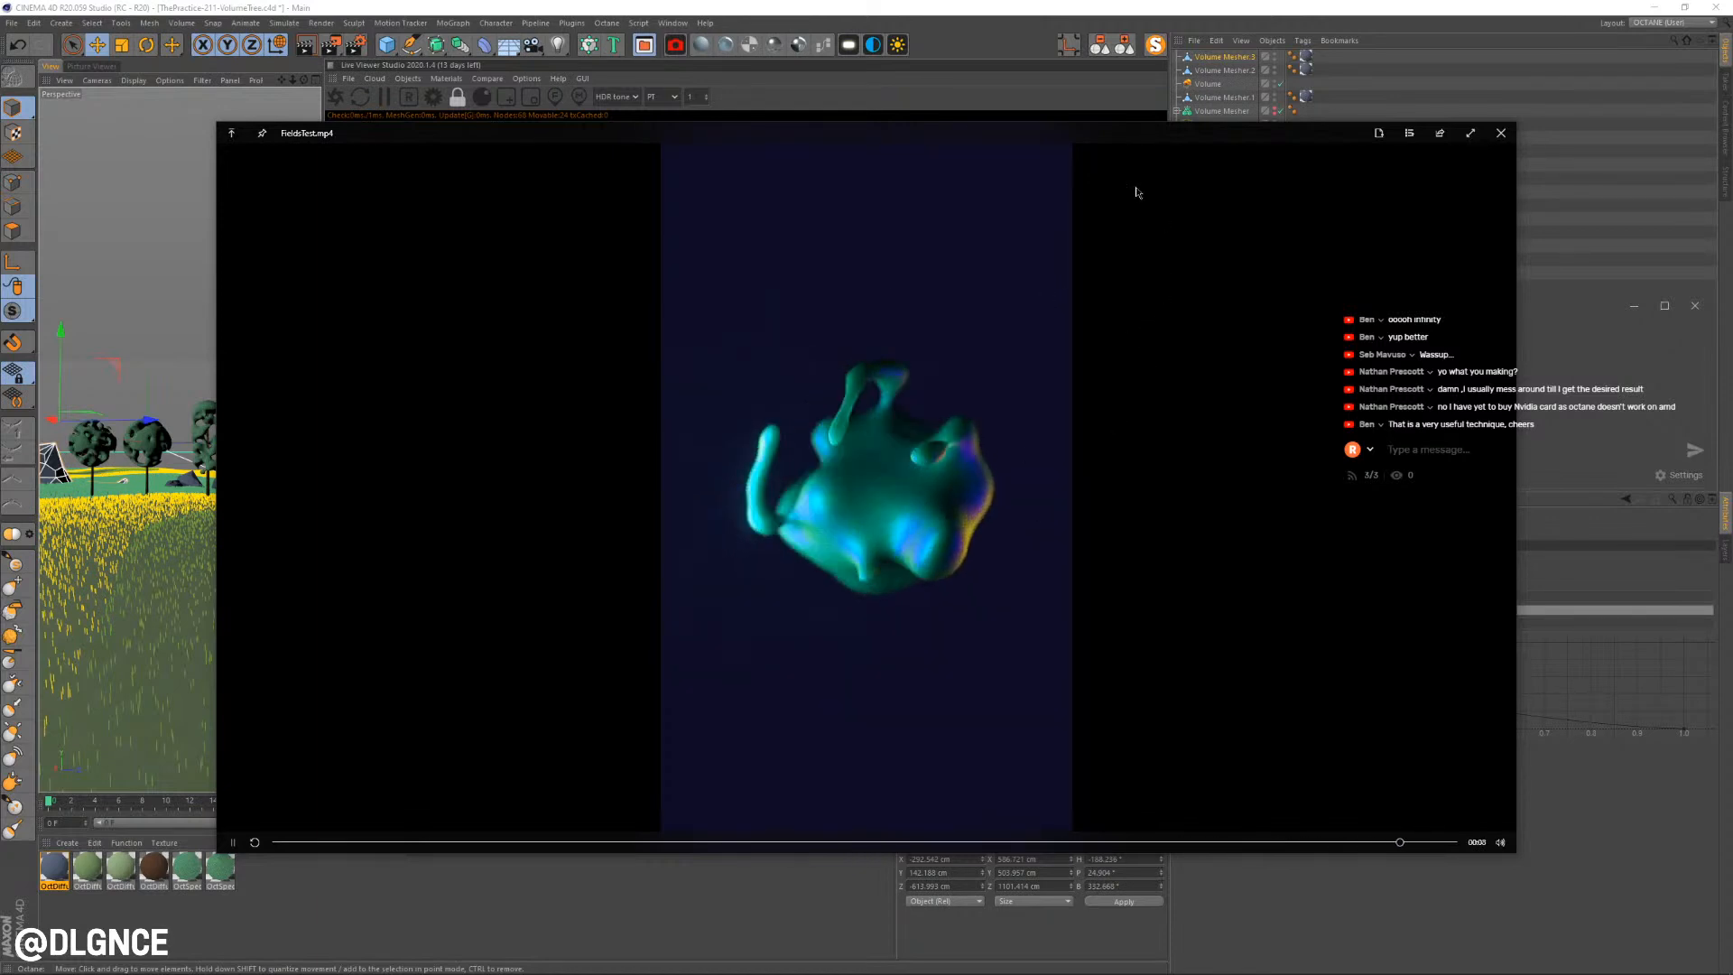
left_click_drag(1135, 141, 1091, 201)
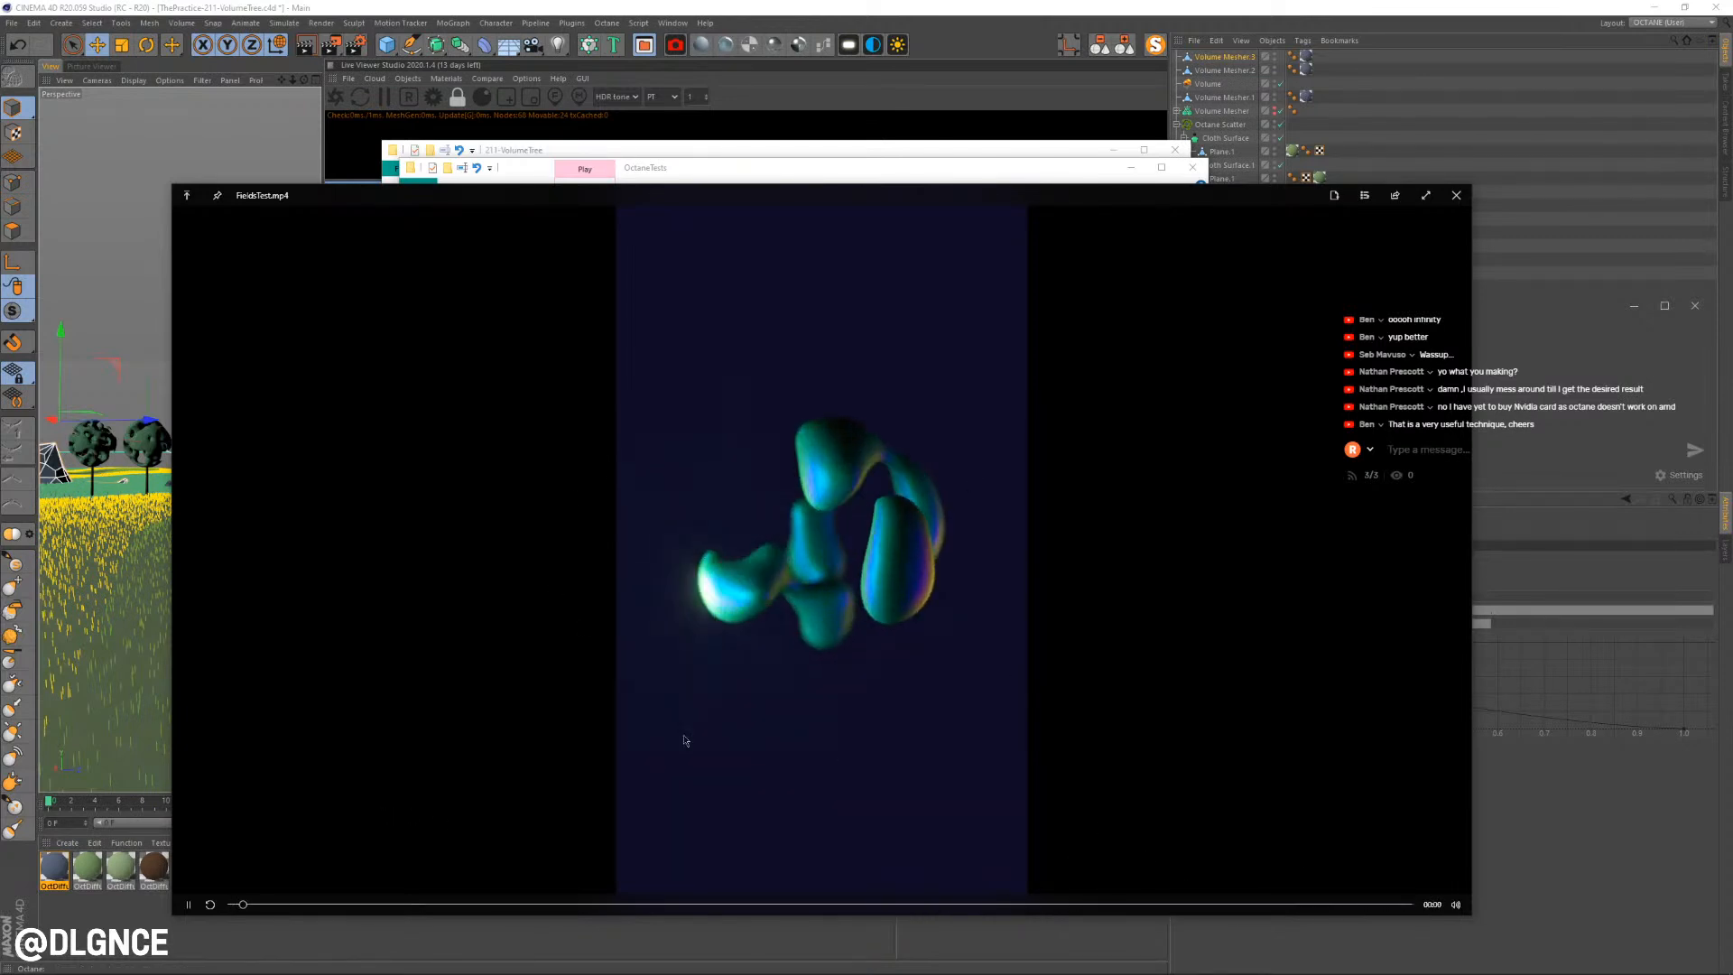
left_click(1455, 195)
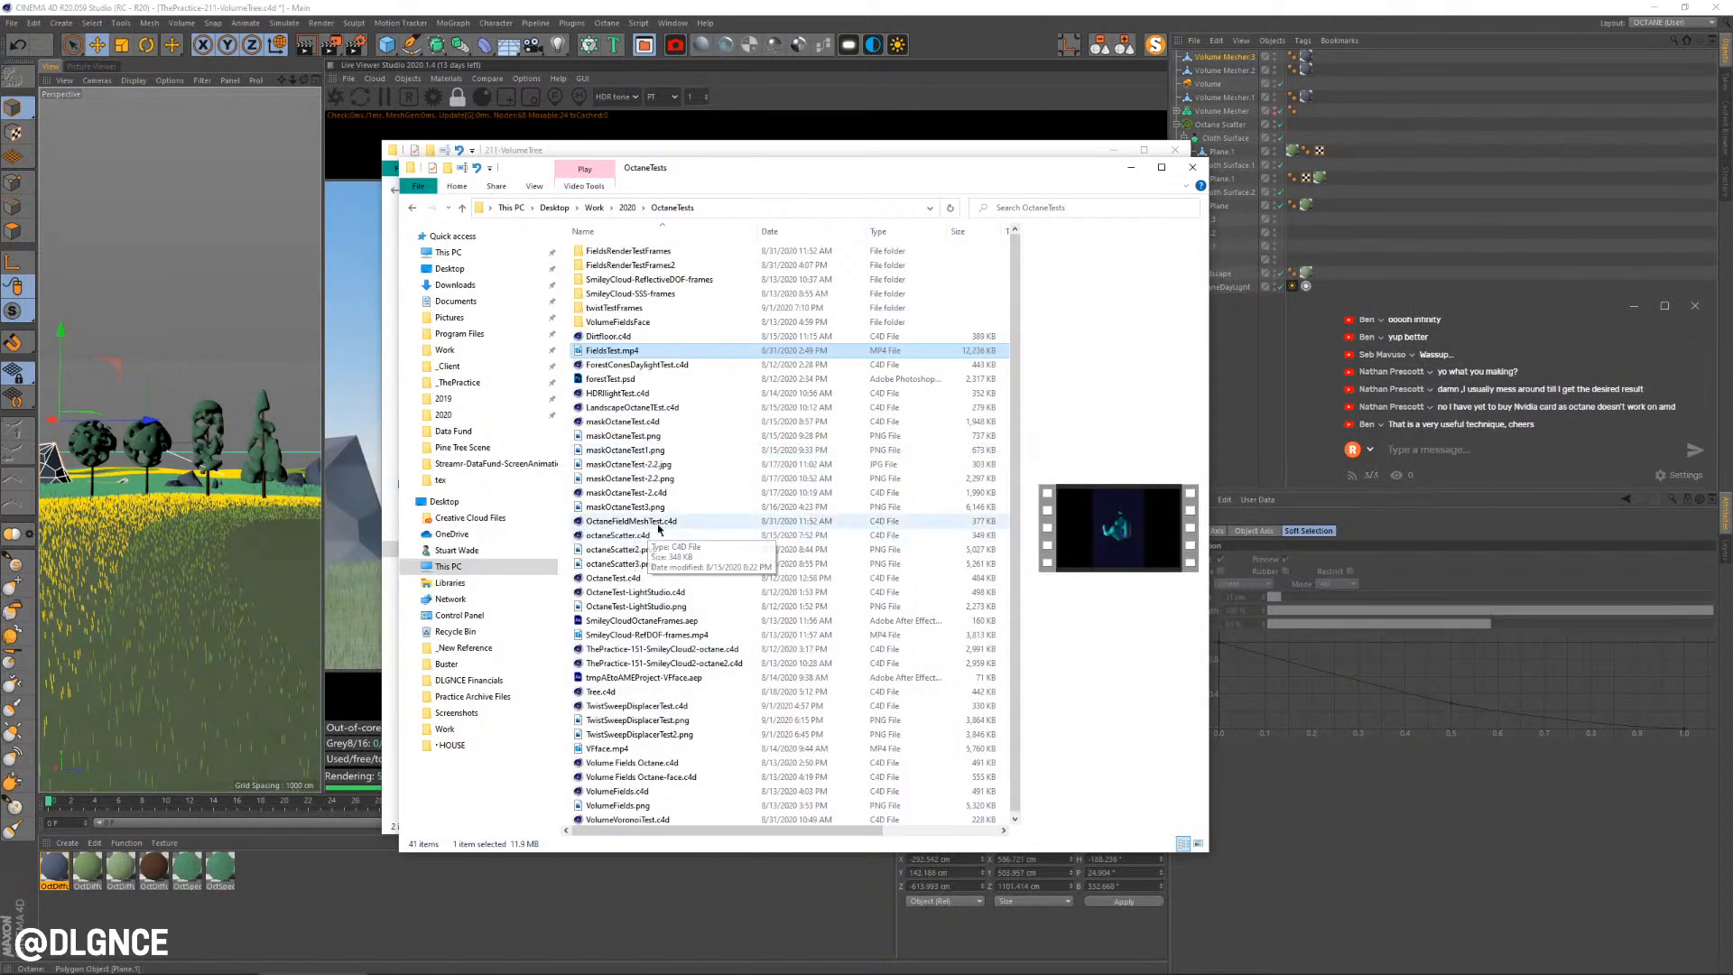
Preview the SmileyCloud-RefDOF-frames.mp4 video in the OctaneTests folder
double_click(661, 634)
key("space")
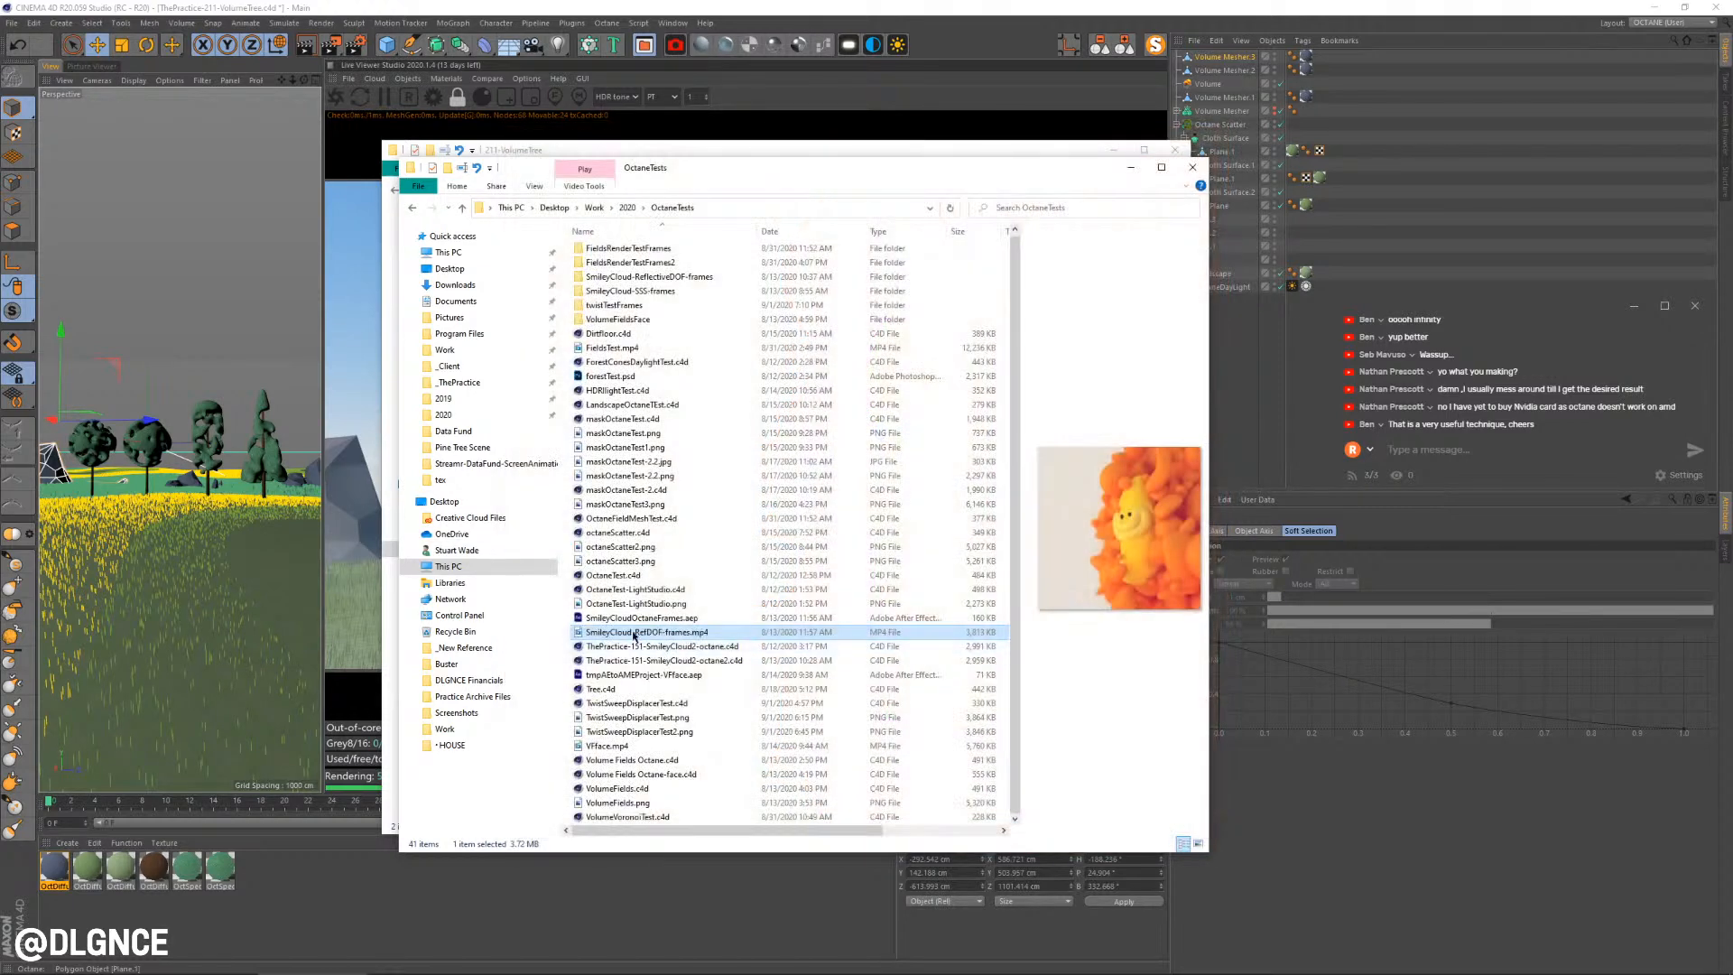
key("space")
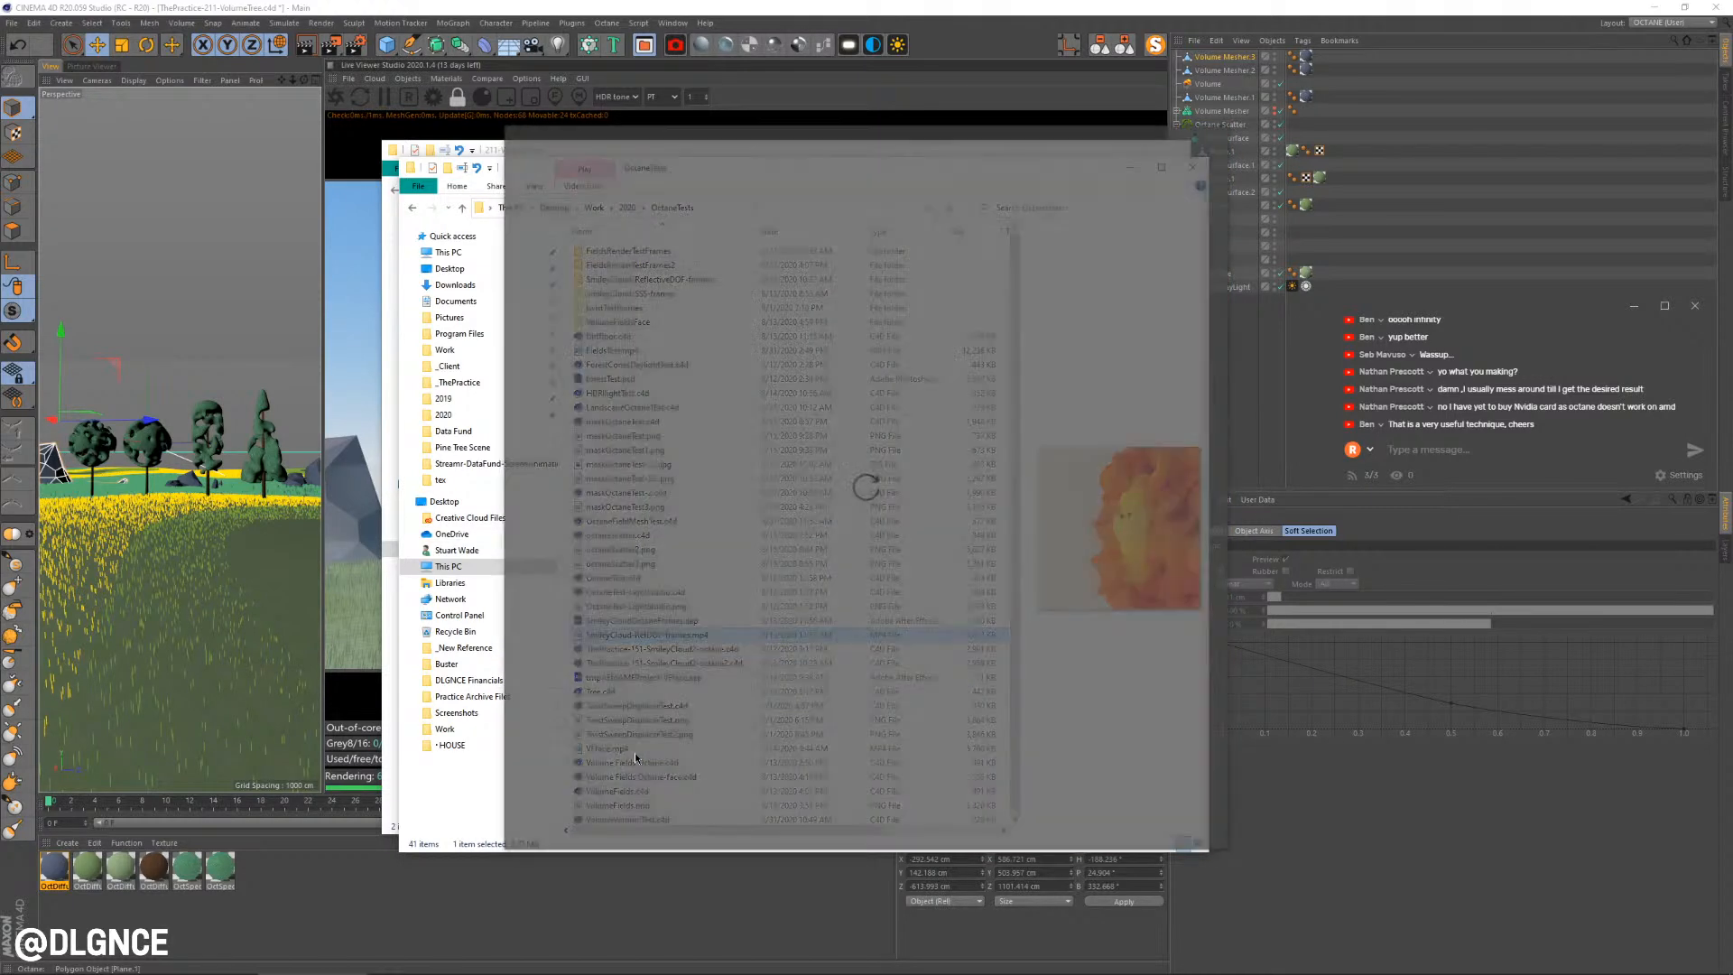
key("space")
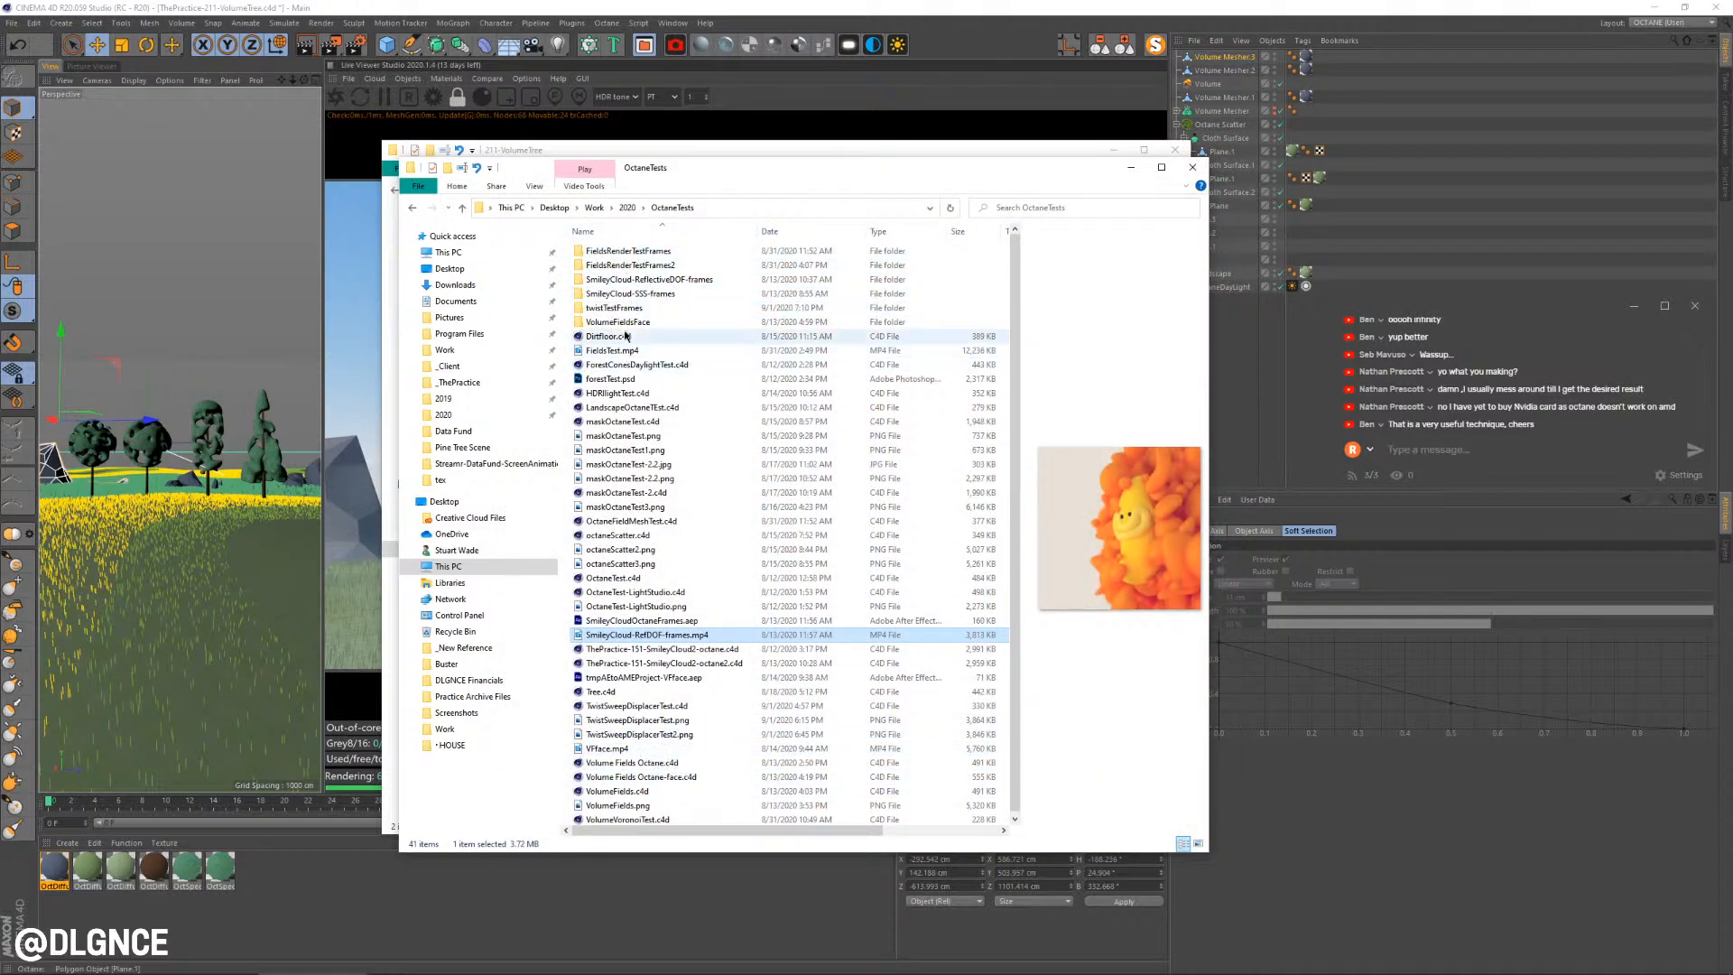
Look through the rendered frames in the SmileyCloud-ReflectiveDOF-frames, FieldsRenderTestFrames2, and FieldsRenderTestFrames folders
double_click(637, 279)
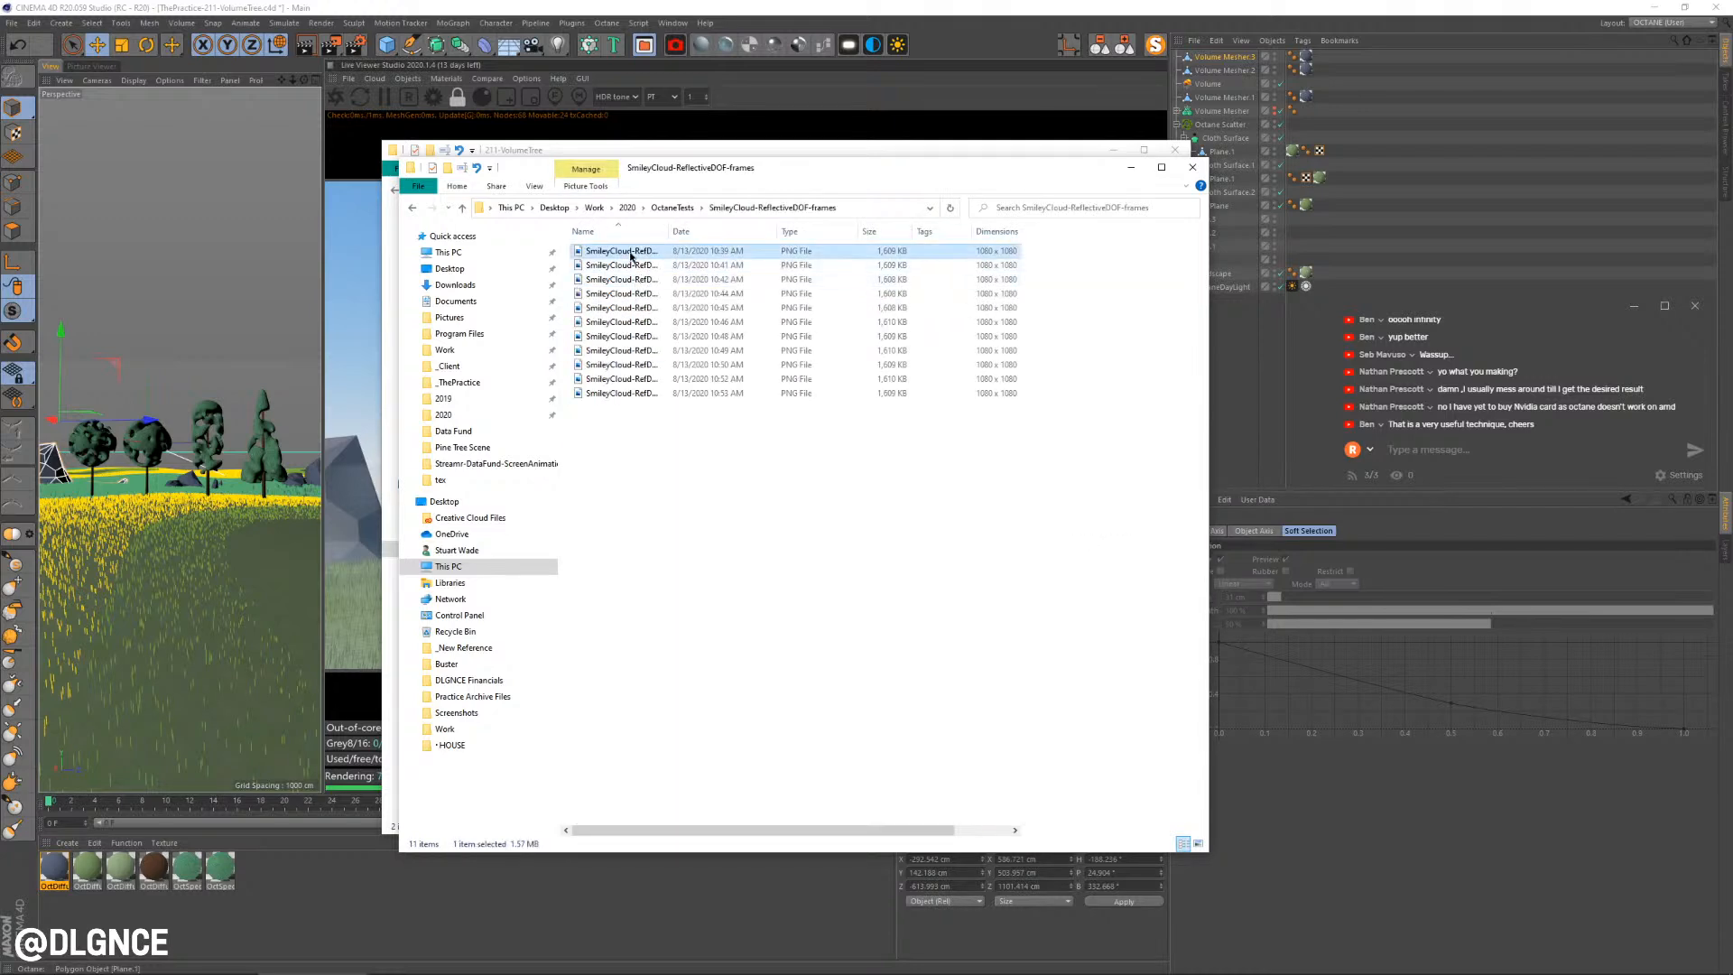
left_click(630, 252)
left_click(666, 211)
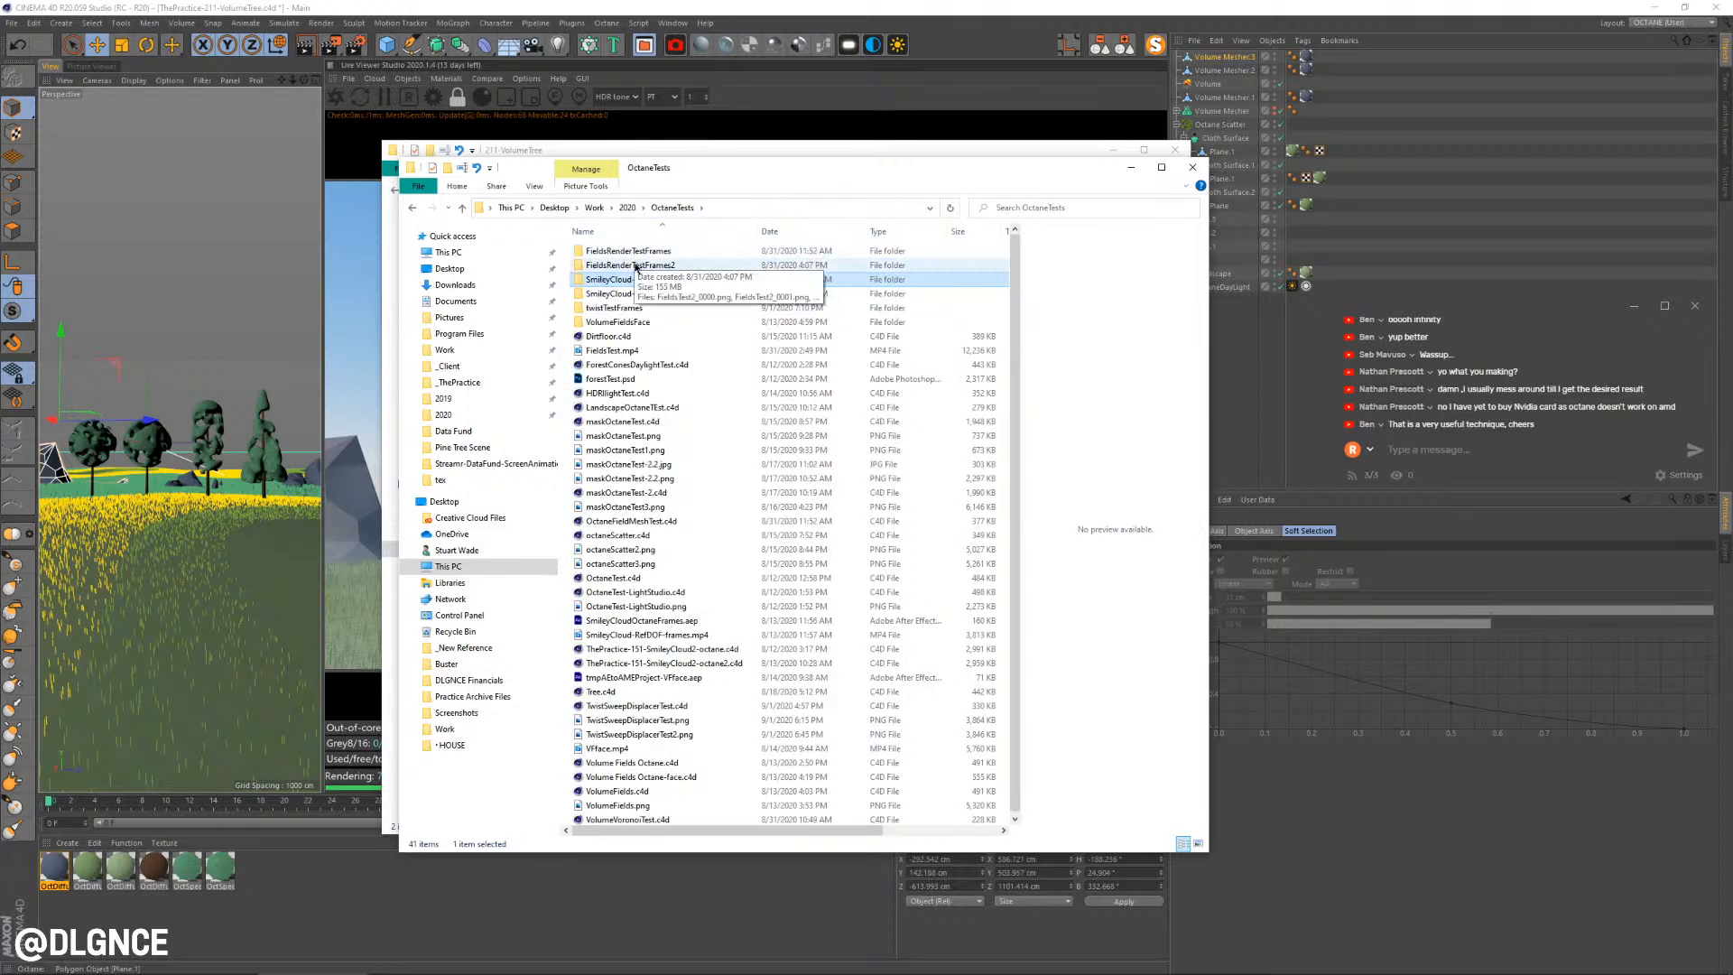
double_click(636, 266)
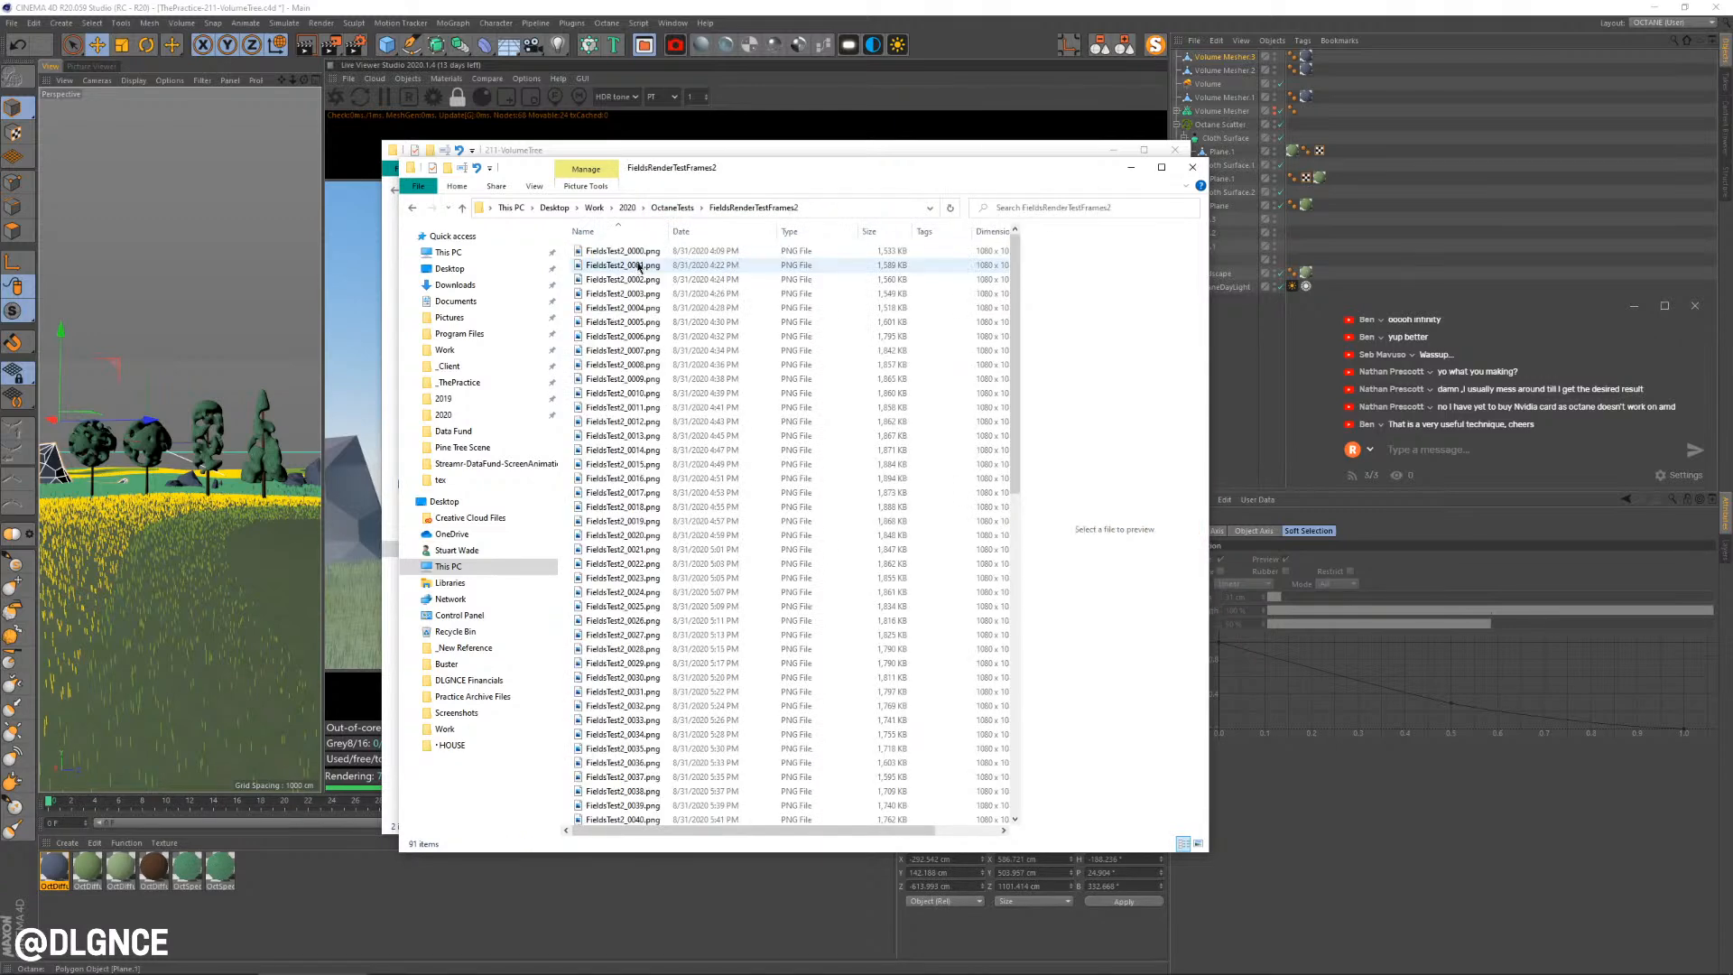
double_click(634, 258)
key("Escape")
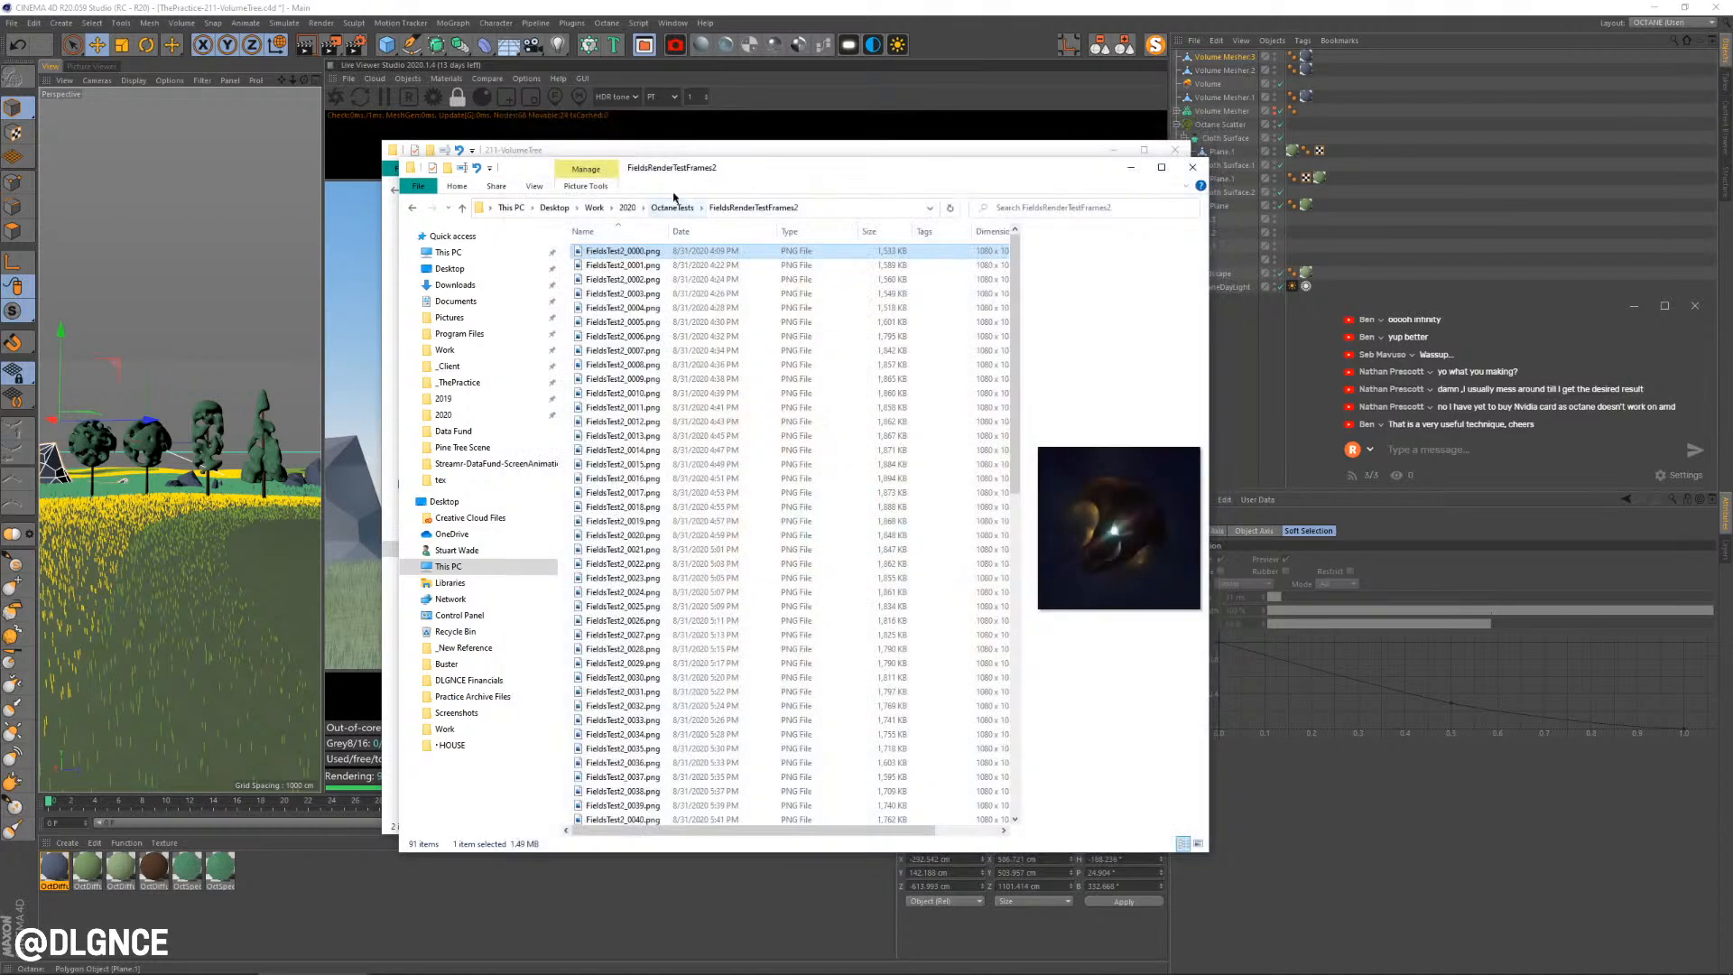
left_click(670, 209)
double_click(624, 252)
left_click(626, 265)
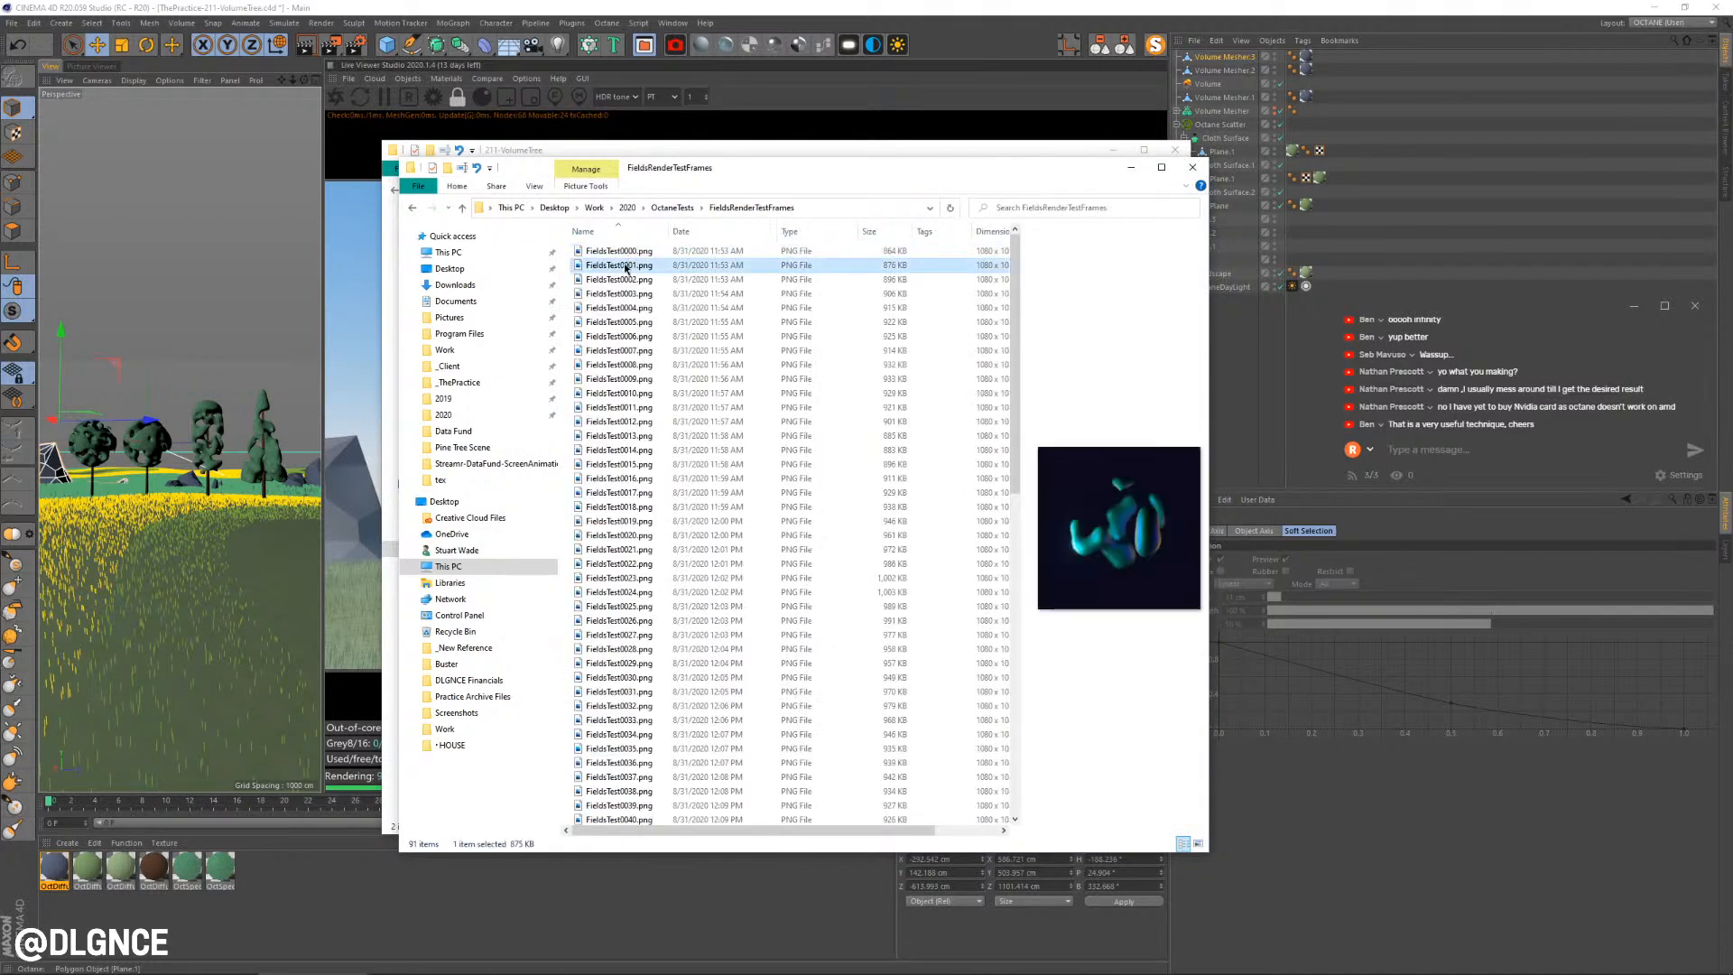
left_click(673, 208)
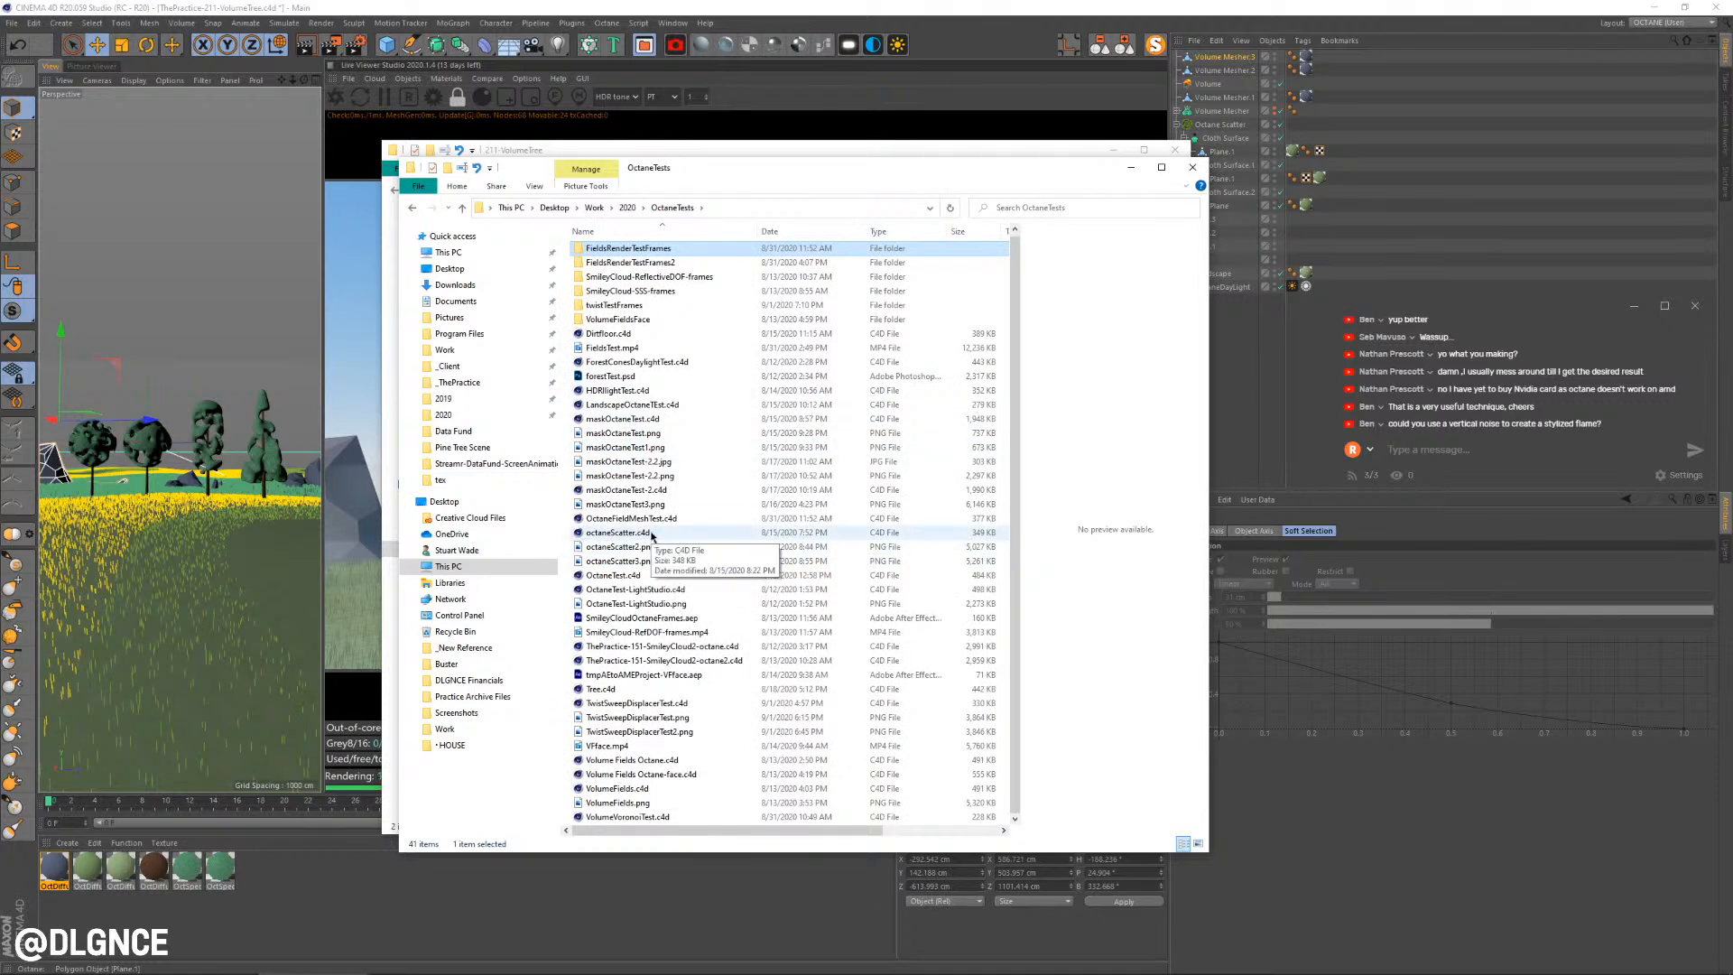
Preview the OctaneTests files, including the light studio, octaneScatter2, and mask stills and the smiley cloud and fields videos
left_click(672, 633)
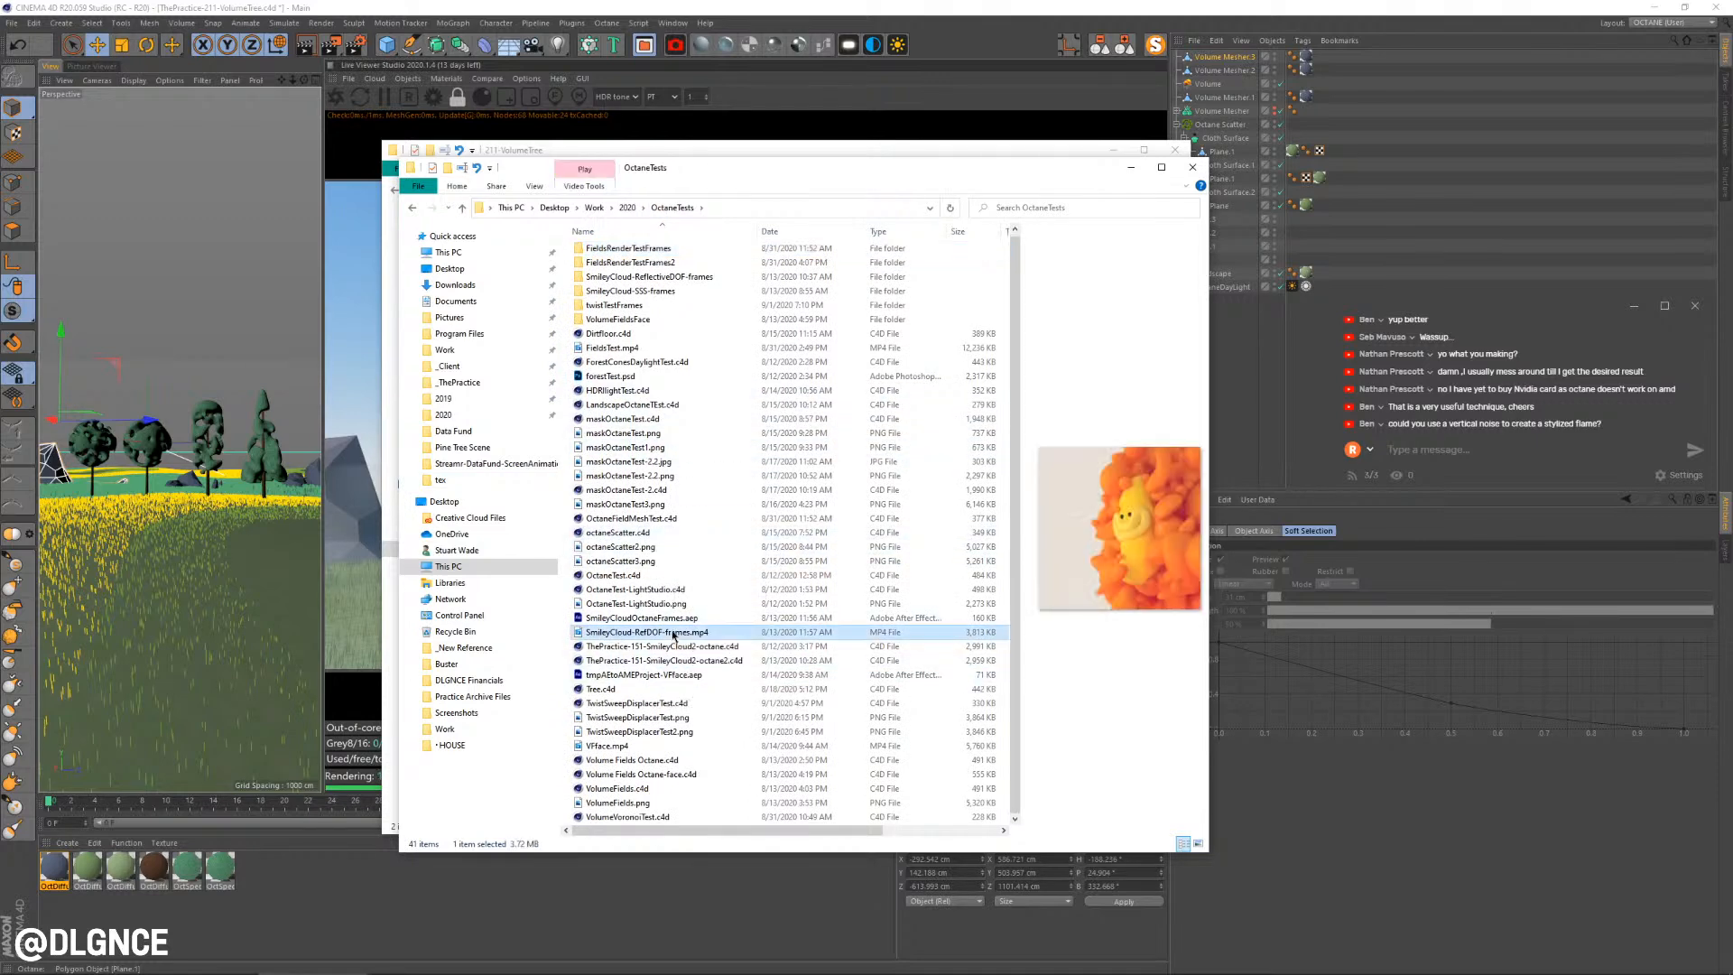
left_click(636, 603)
left_click(636, 547)
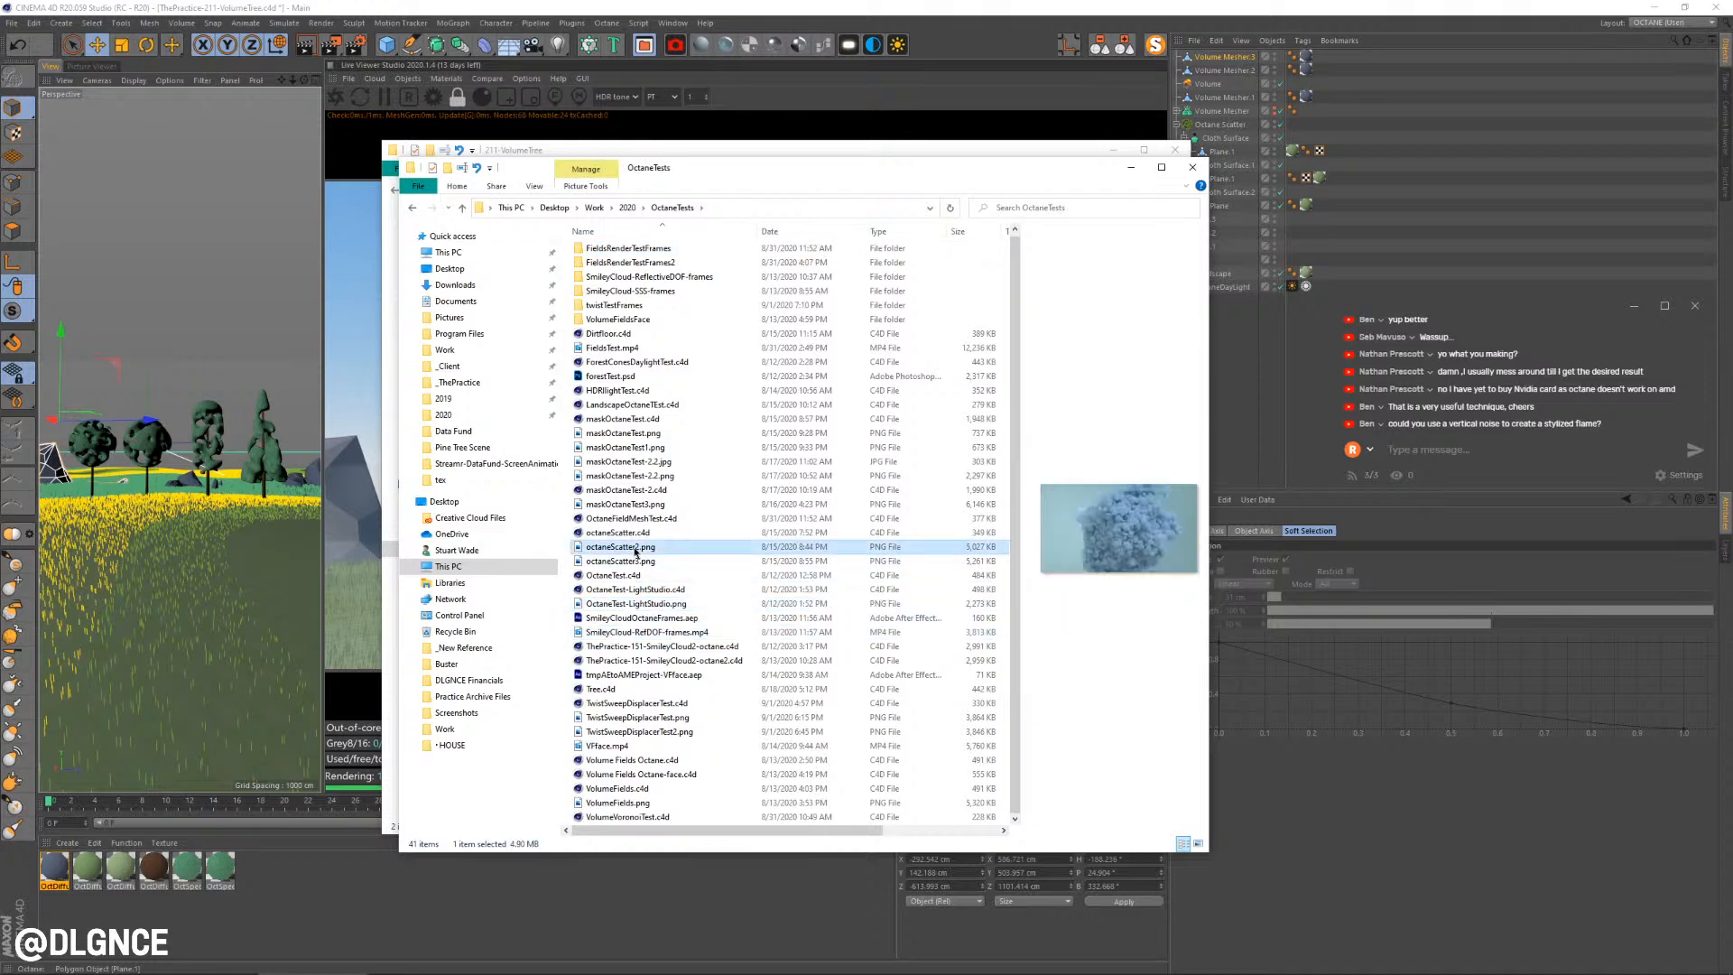
left_click(636, 504)
left_click(649, 477)
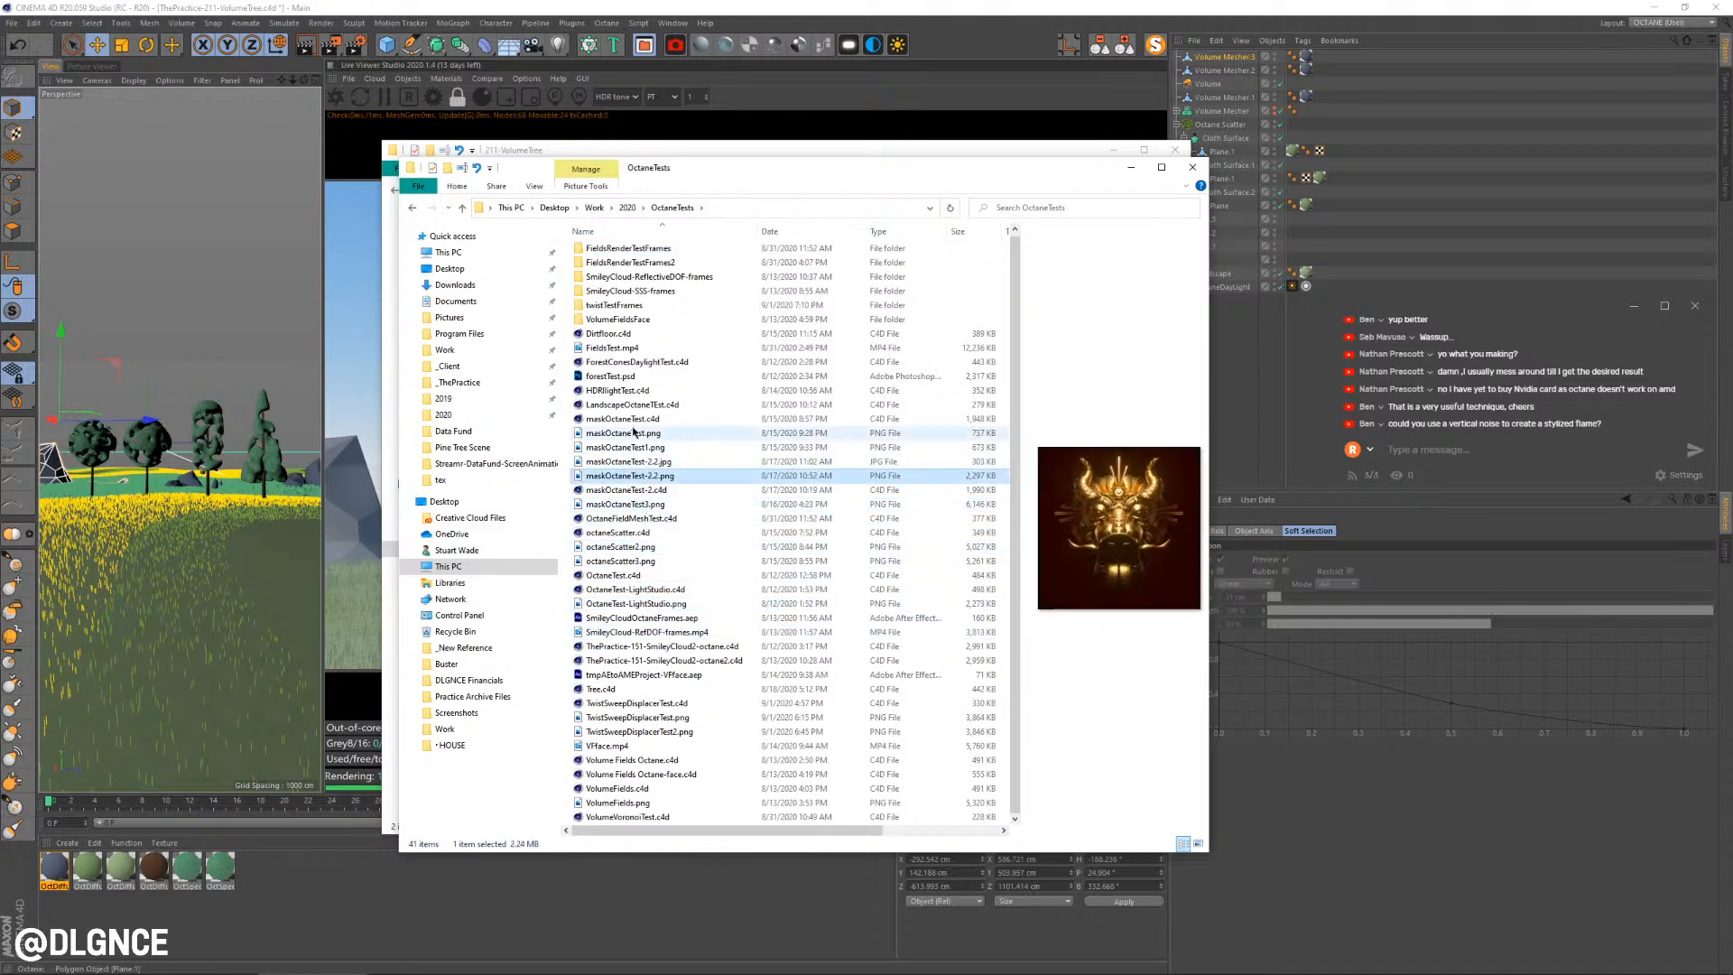
left_click(614, 348)
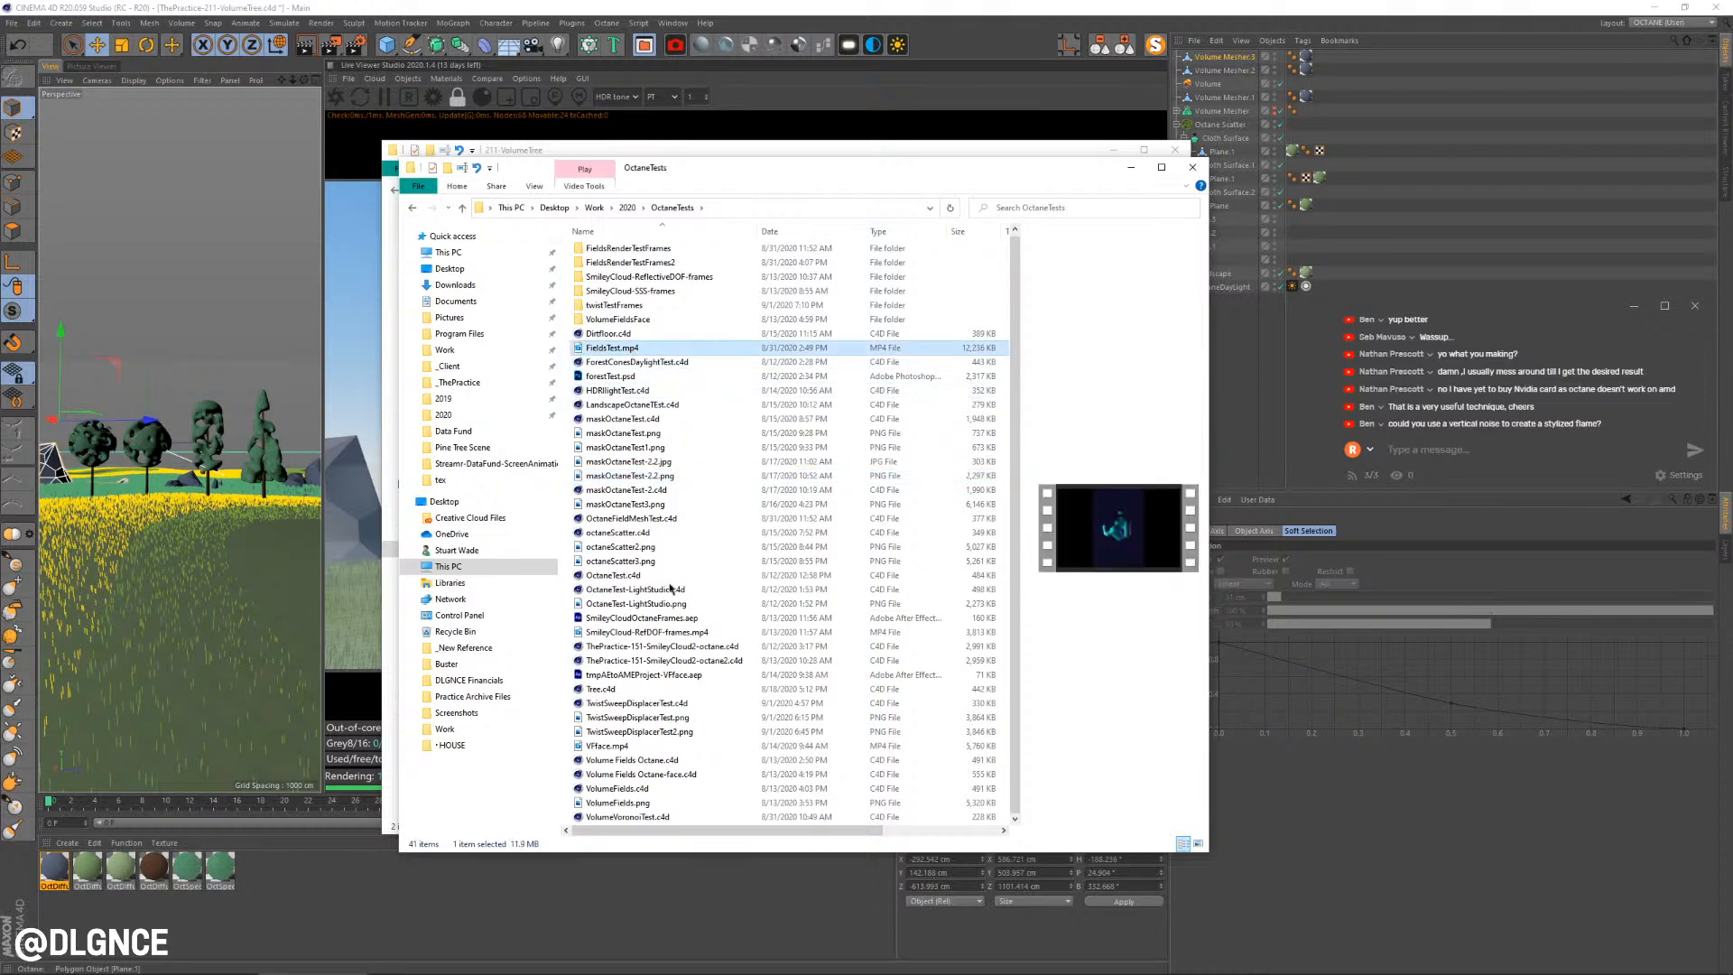
View the VolumeFields.png render enlarged and inspect its broken orange sphere and smoke detail
left_click(639, 802)
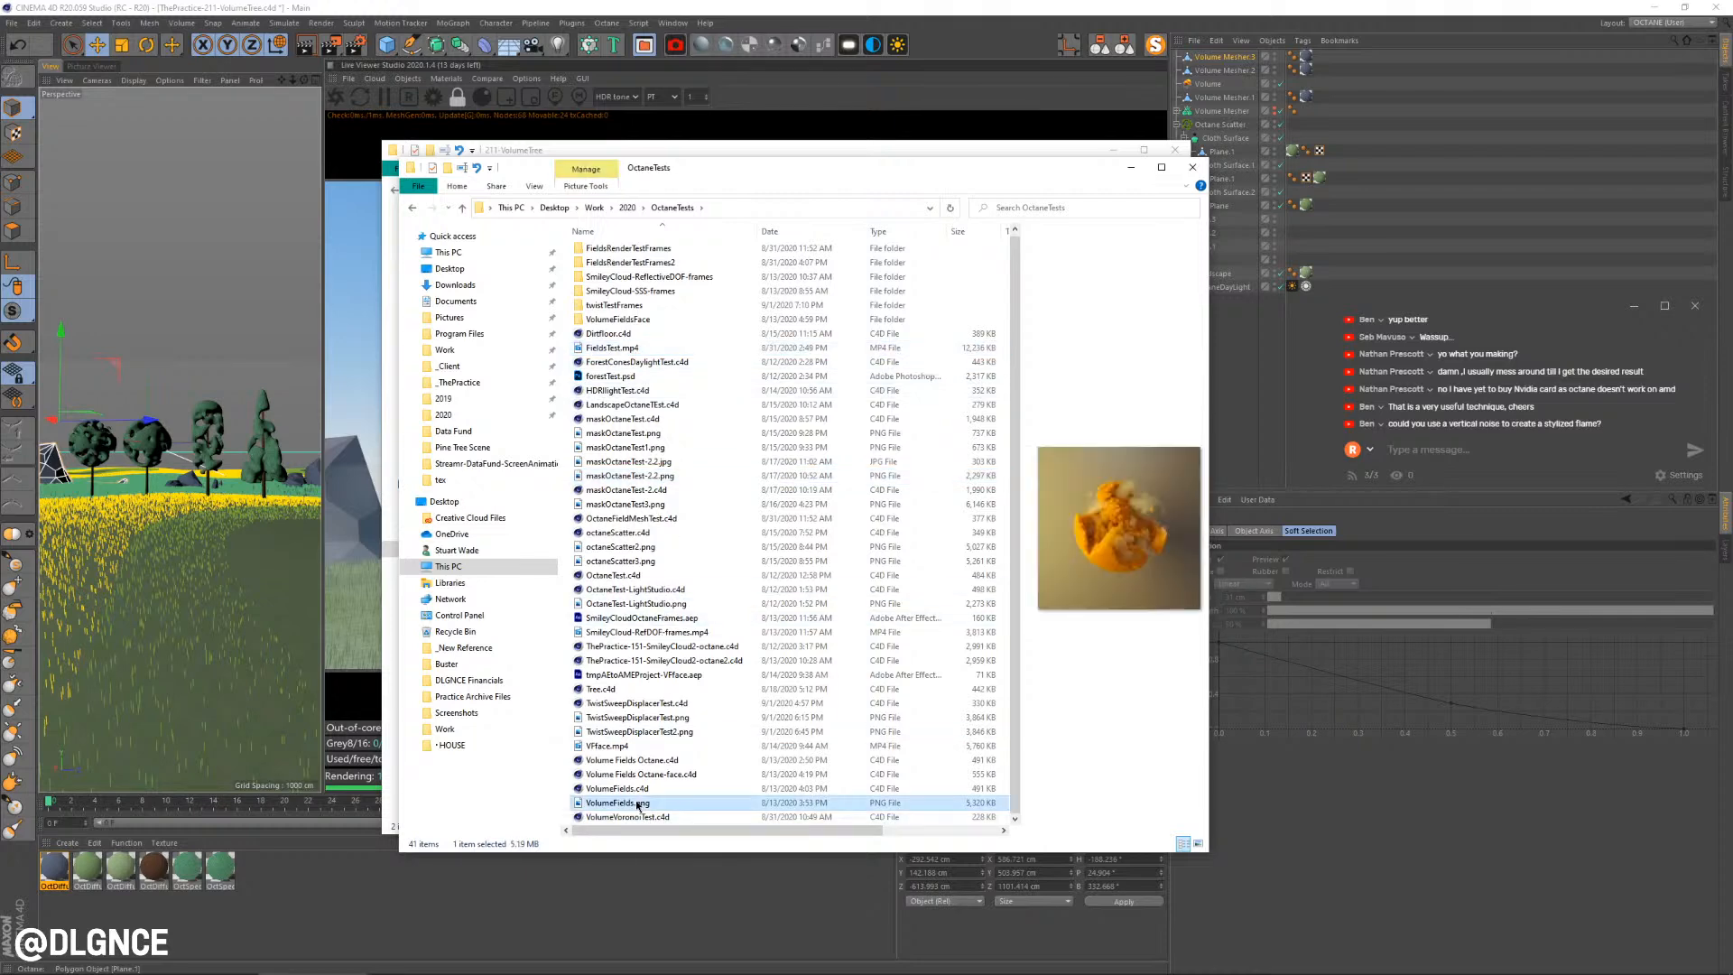
double_click(640, 802)
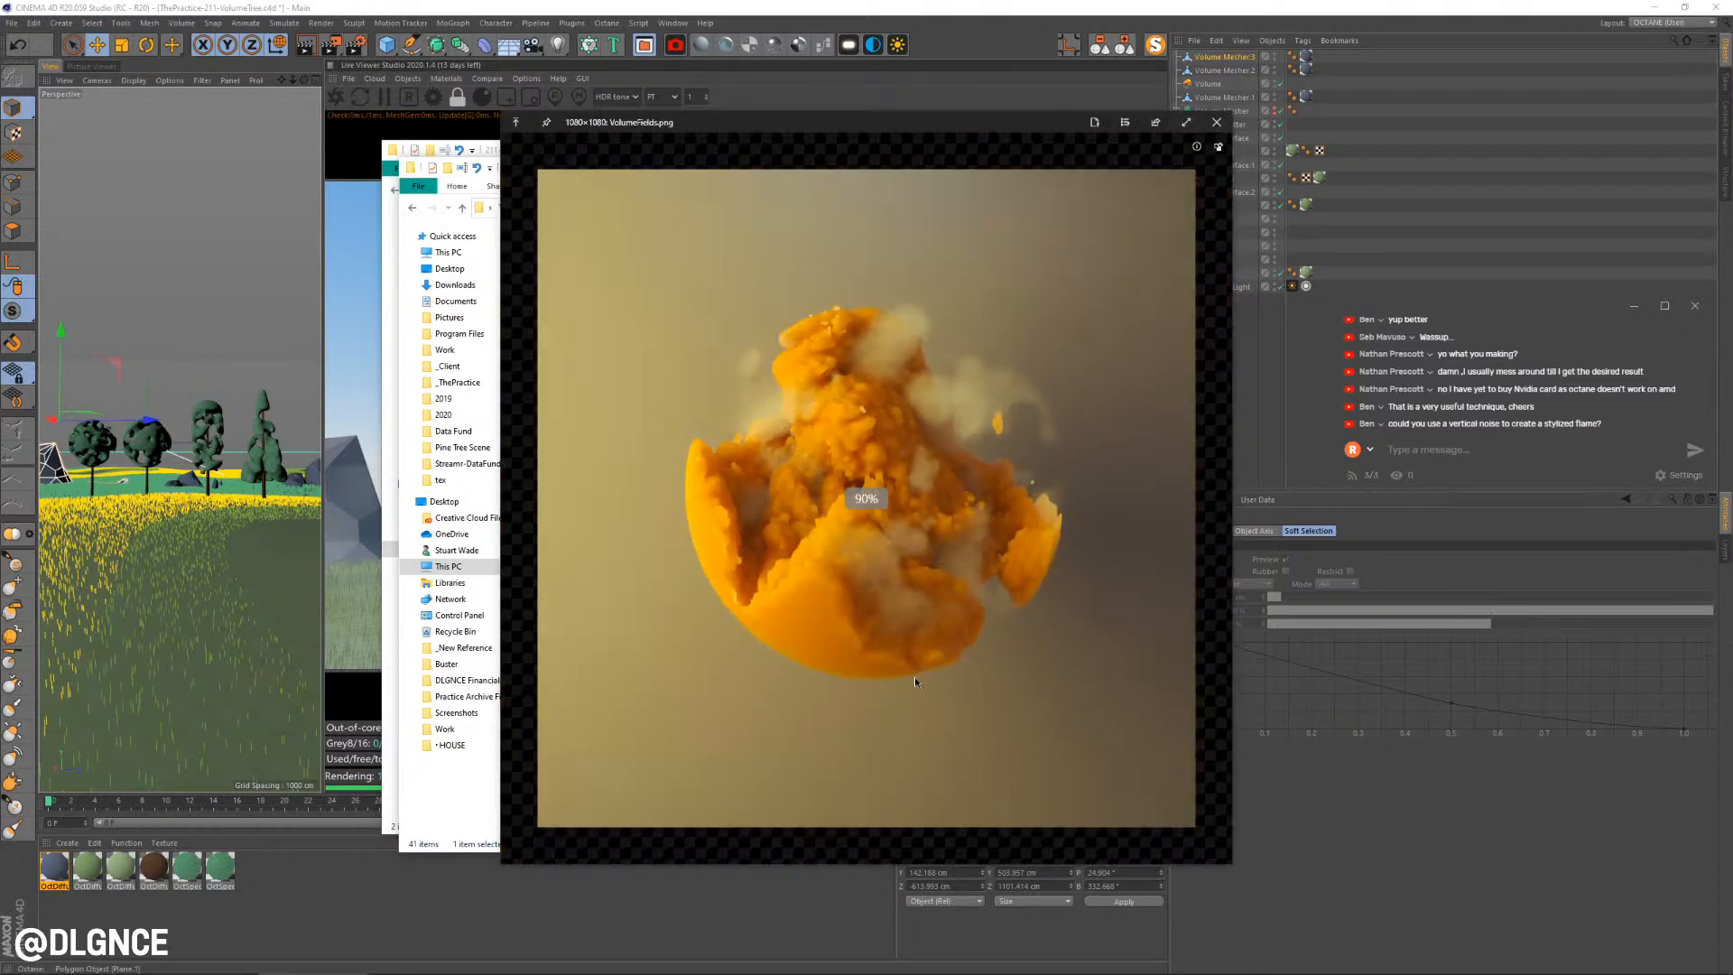
scroll(888, 566, "up", 2)
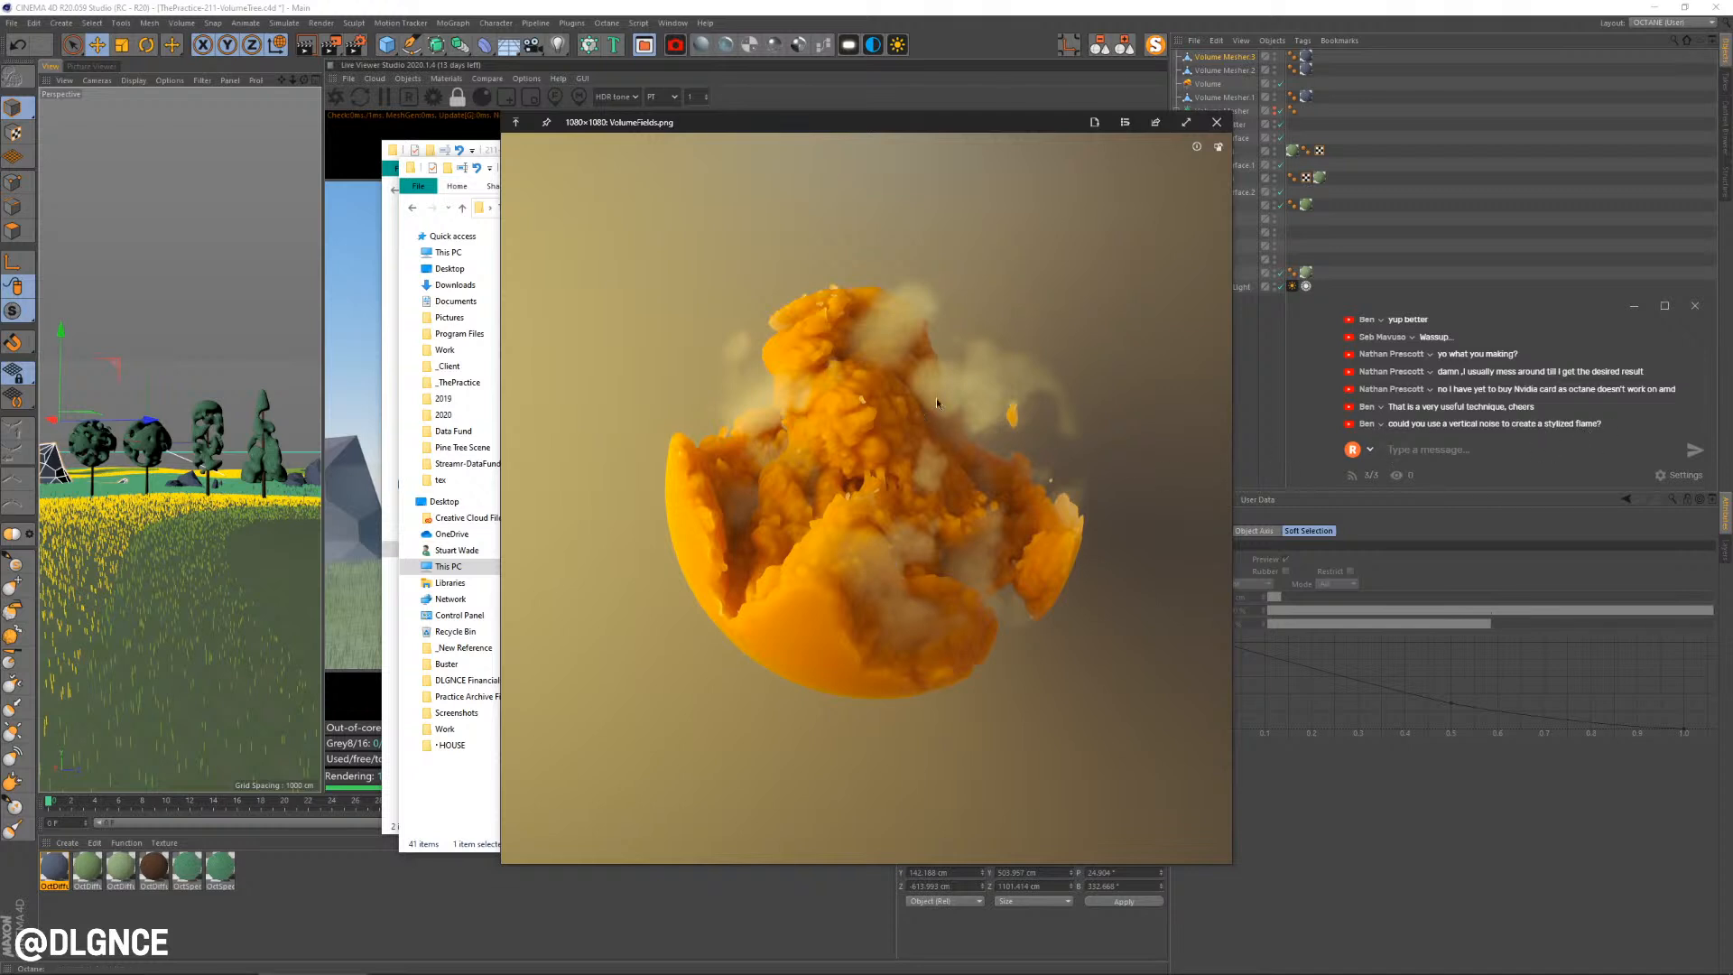
scroll(921, 388, "down", 2)
scroll(956, 413, "up", 1)
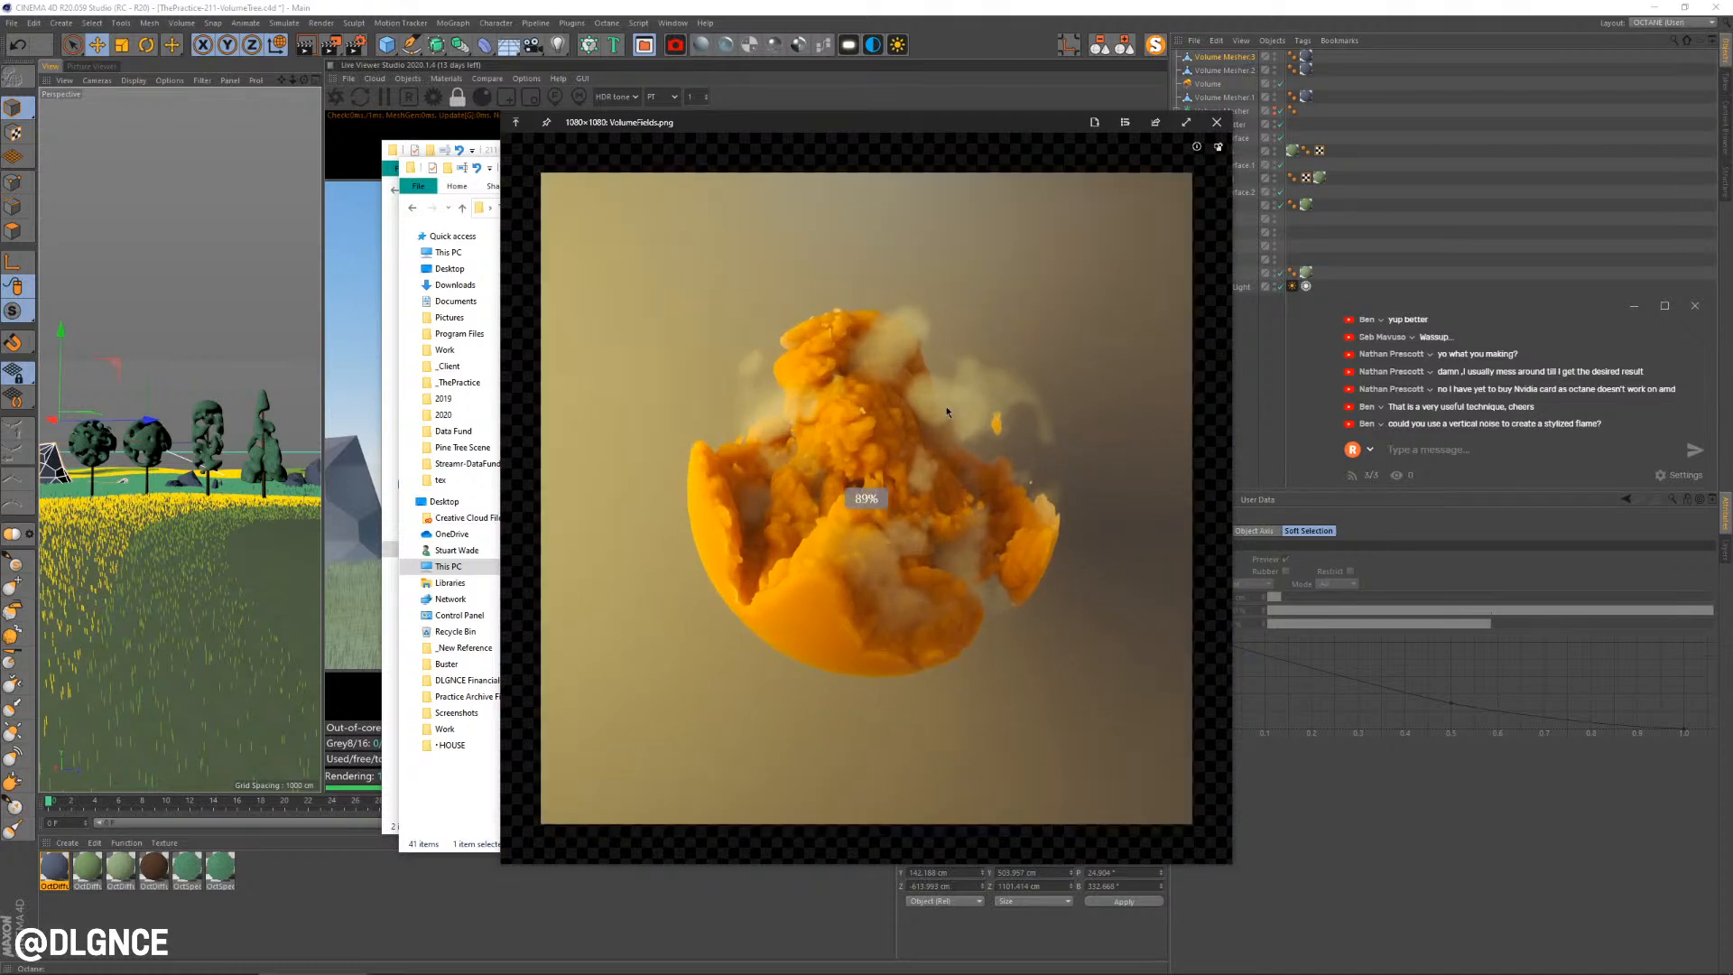
key("Escape")
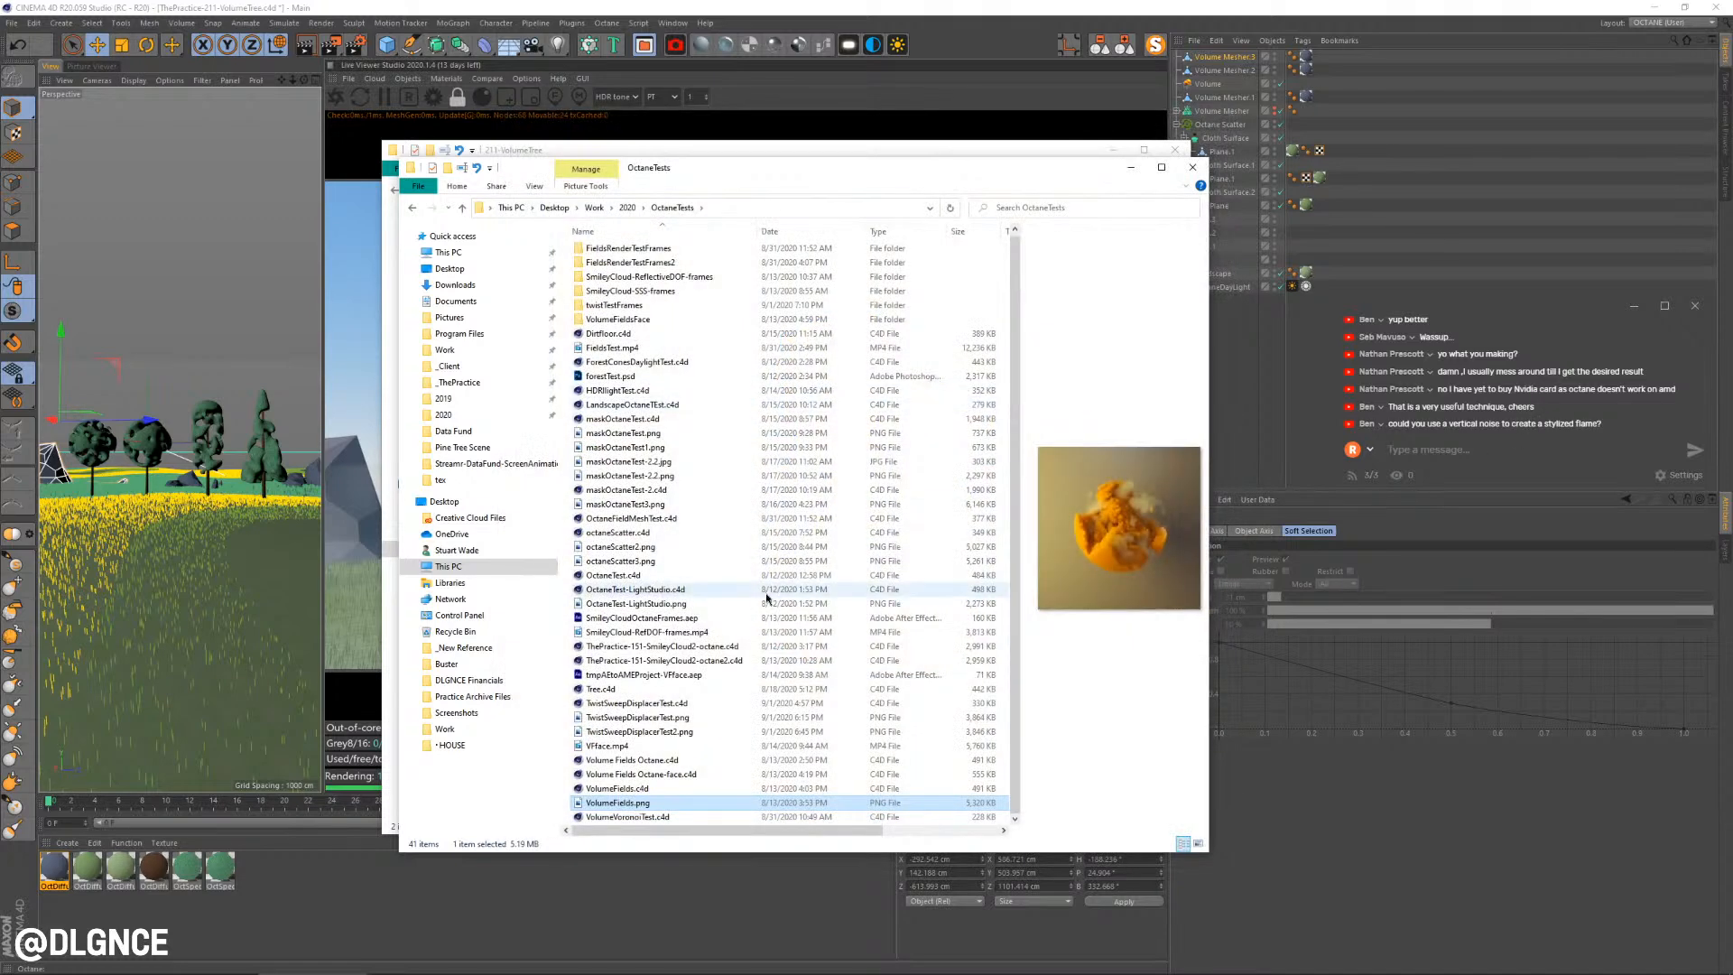
Watch the VFface.mp4 animation and close the OctaneTests folder window
left_click(621, 747)
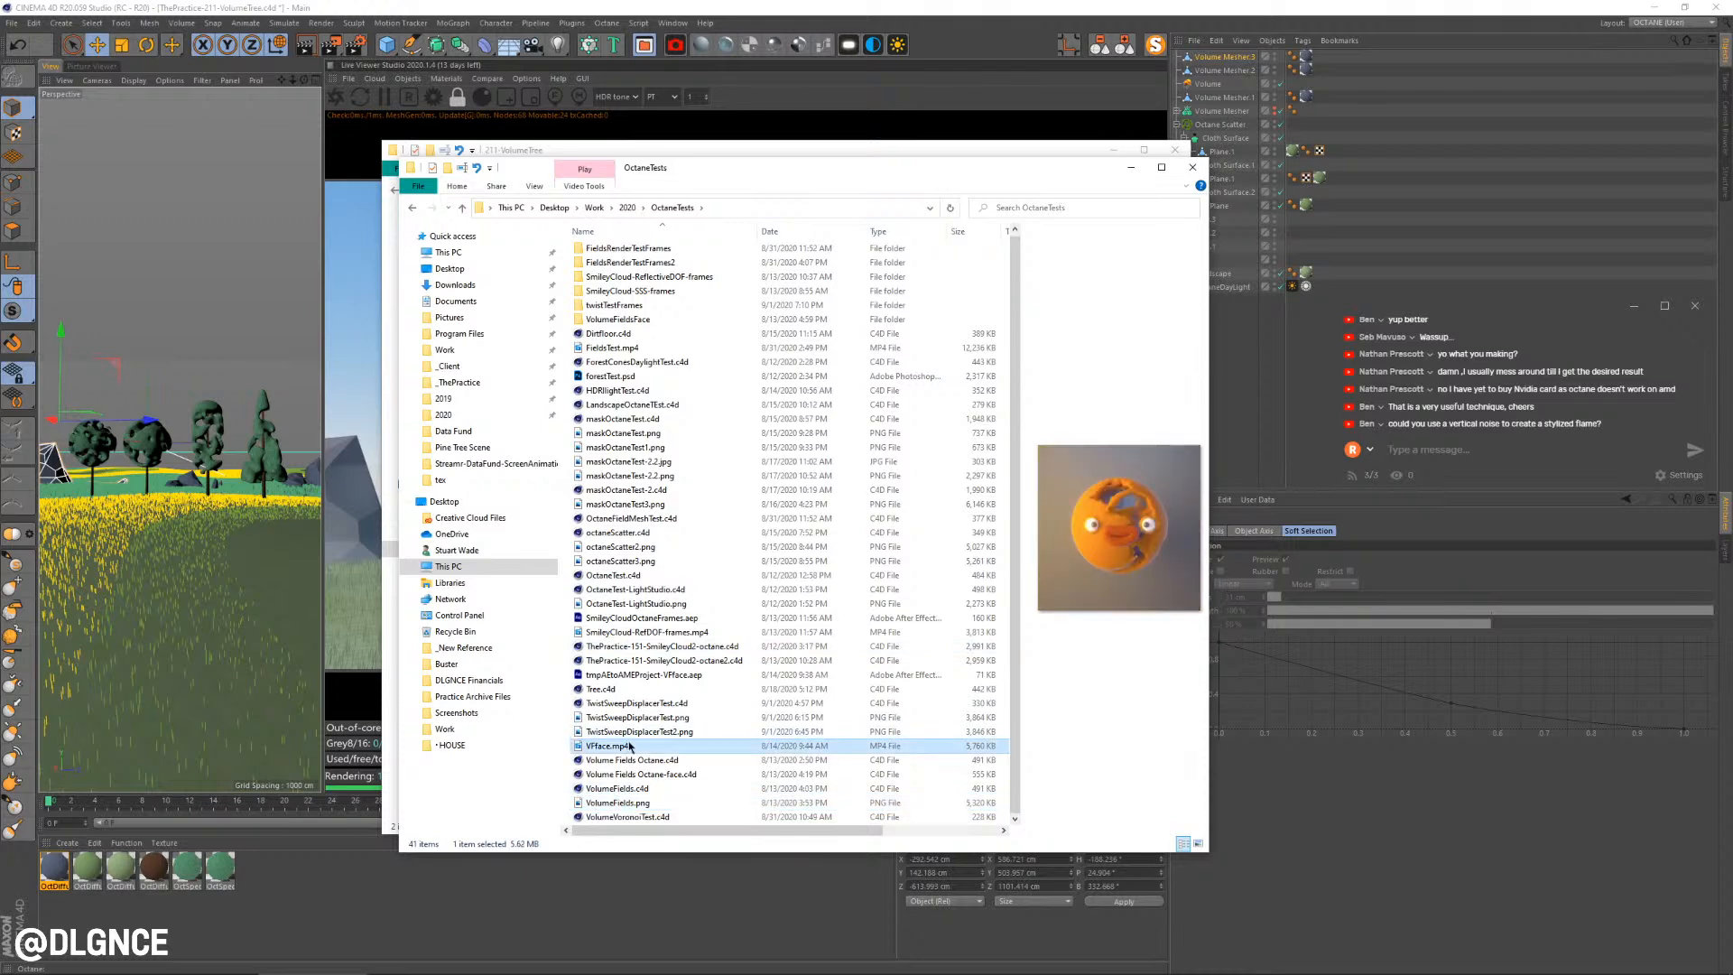
double_click(630, 745)
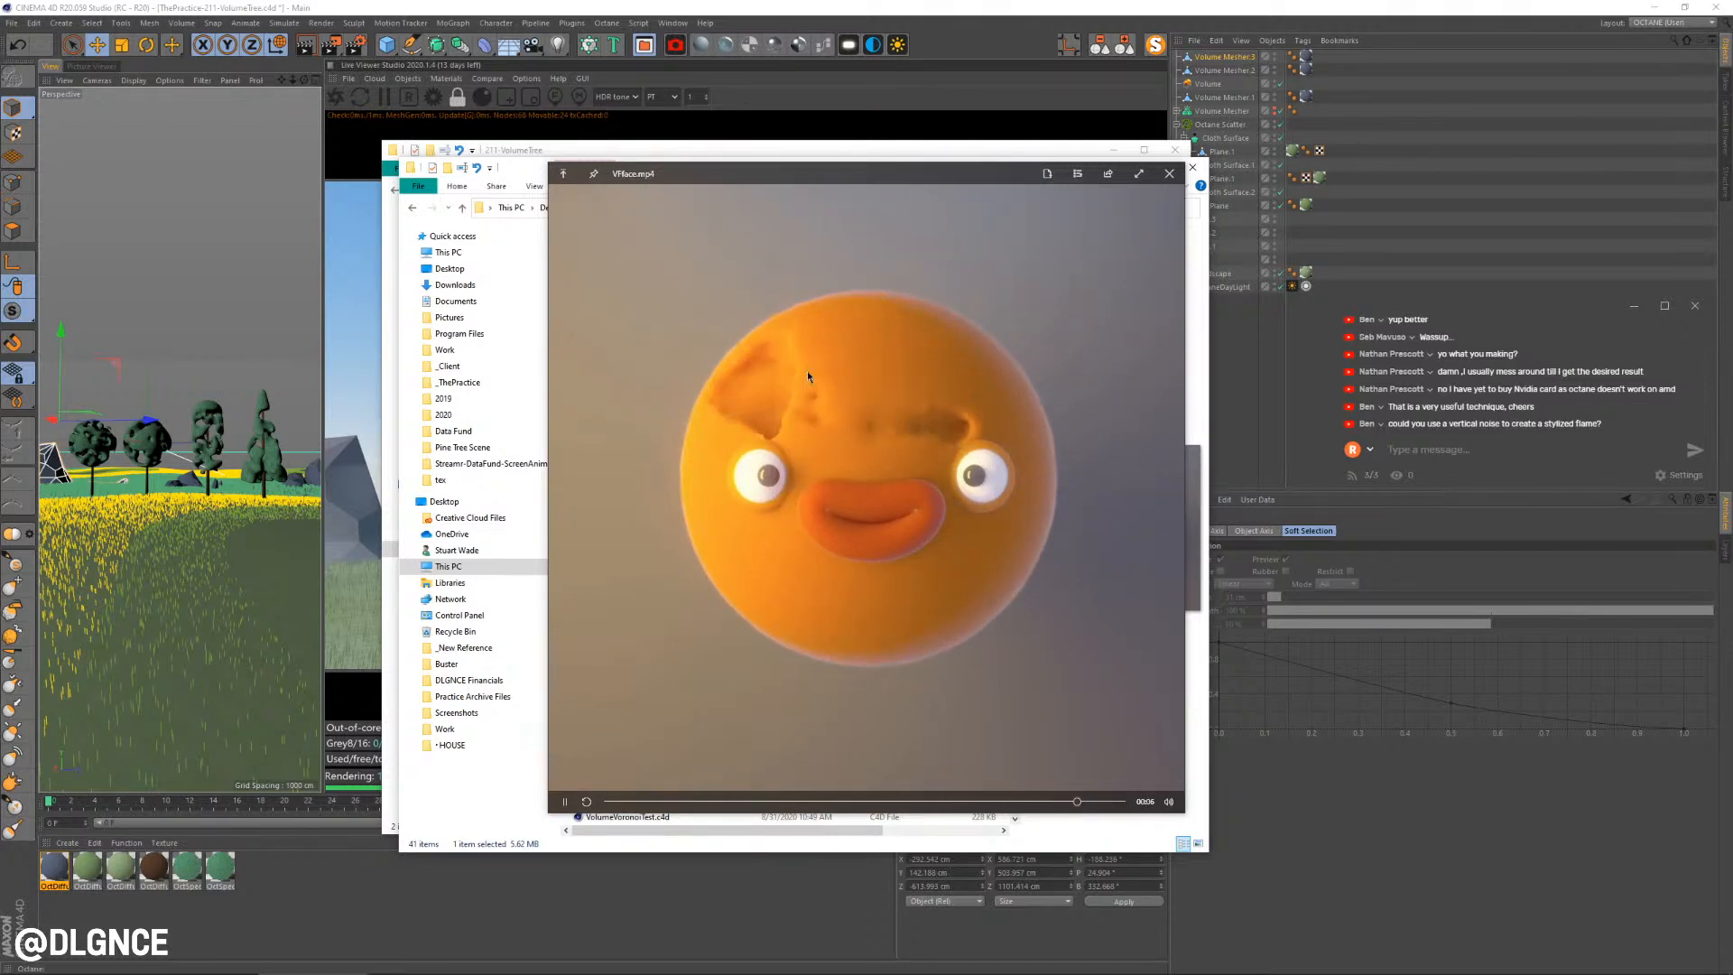
key("space")
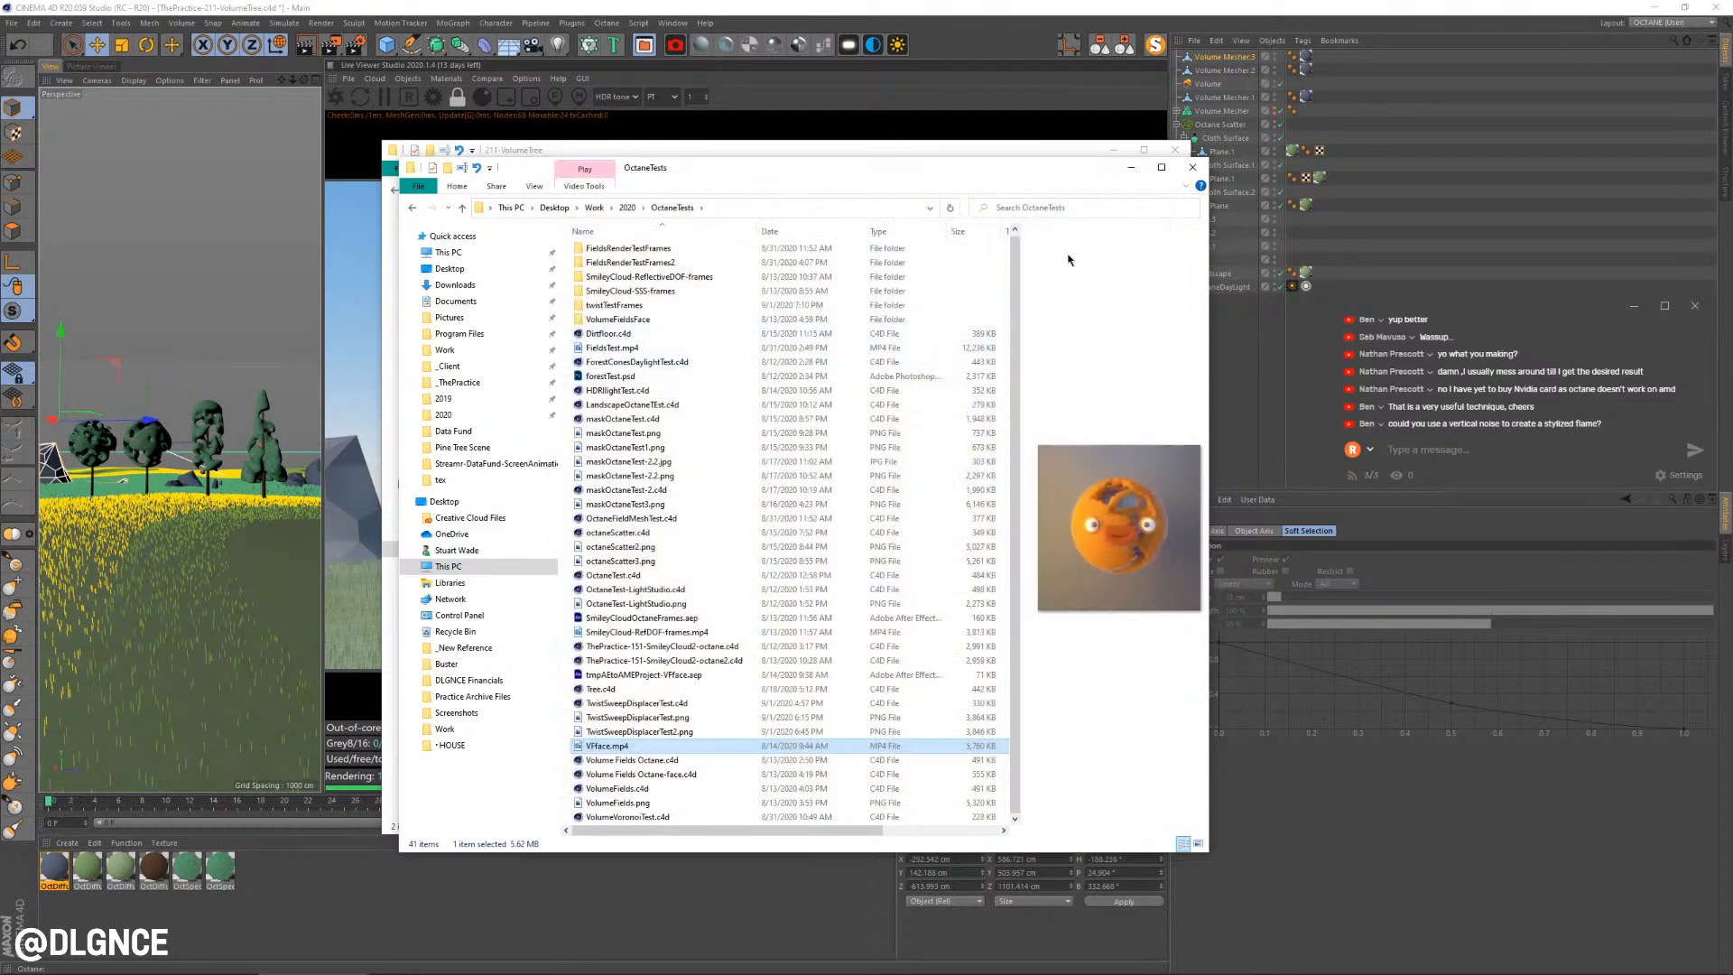
left_click_drag(1025, 172, 1125, 205)
left_click(1287, 204)
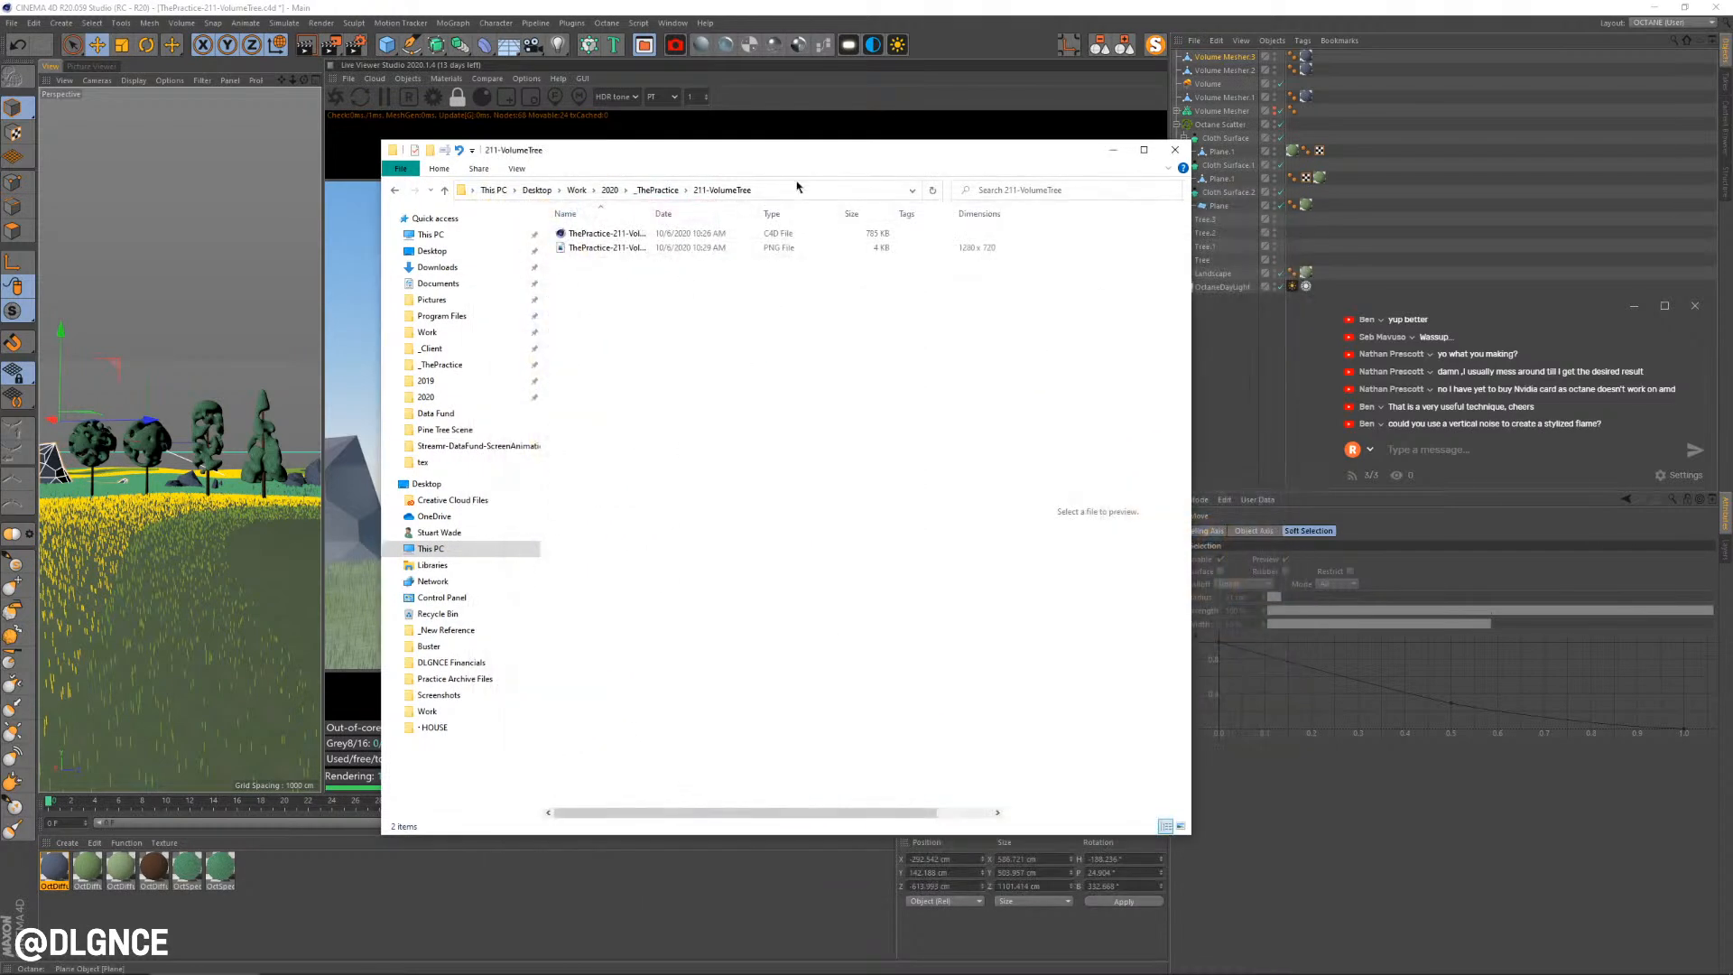
Save the tree landscape scene in Cinema 4D and bring up the OBS window
left_click(698, 5)
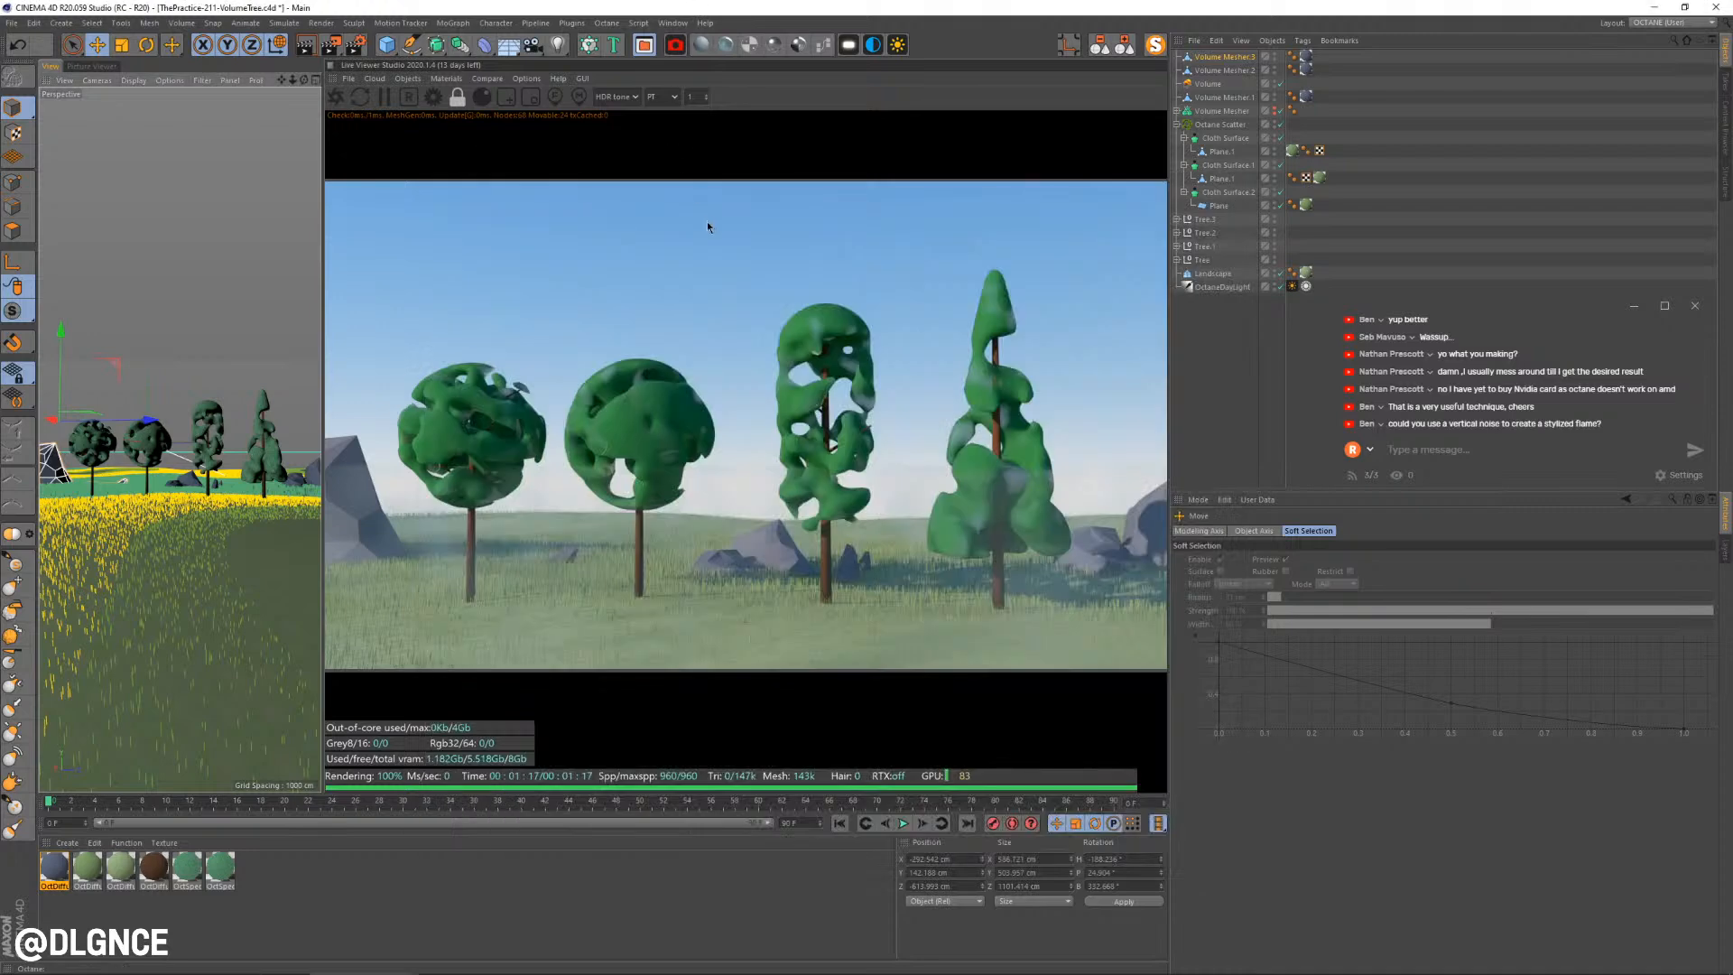
key("ctrl+s")
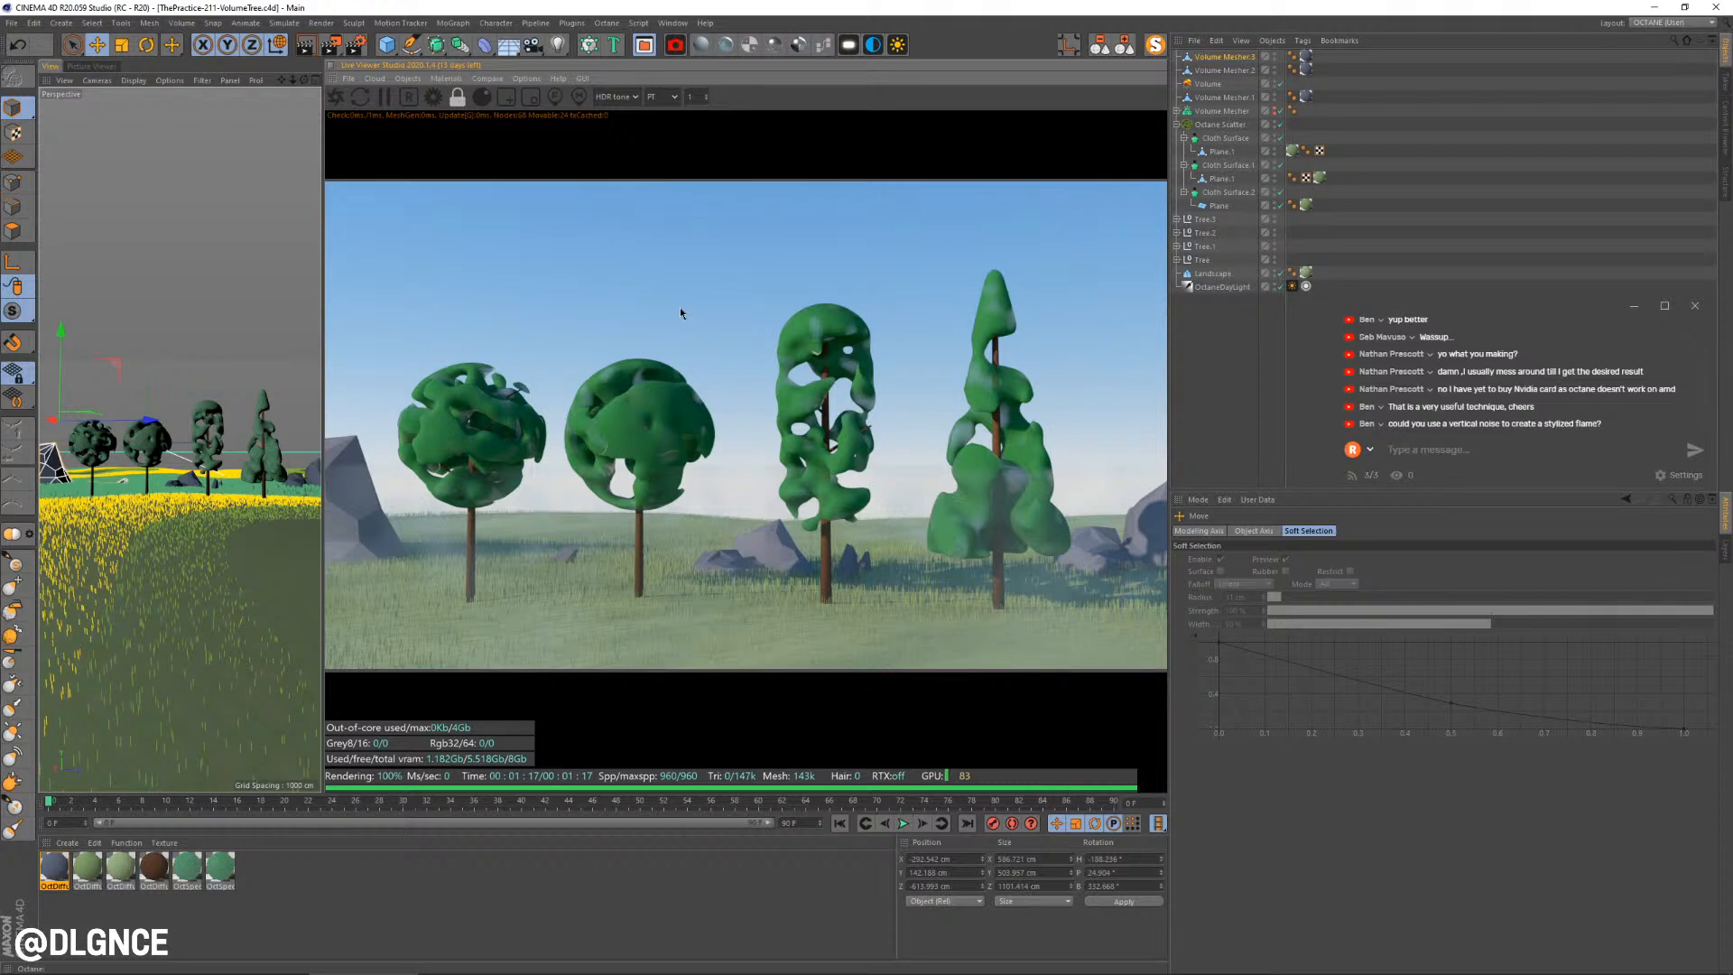
mouse_move(1127, 972)
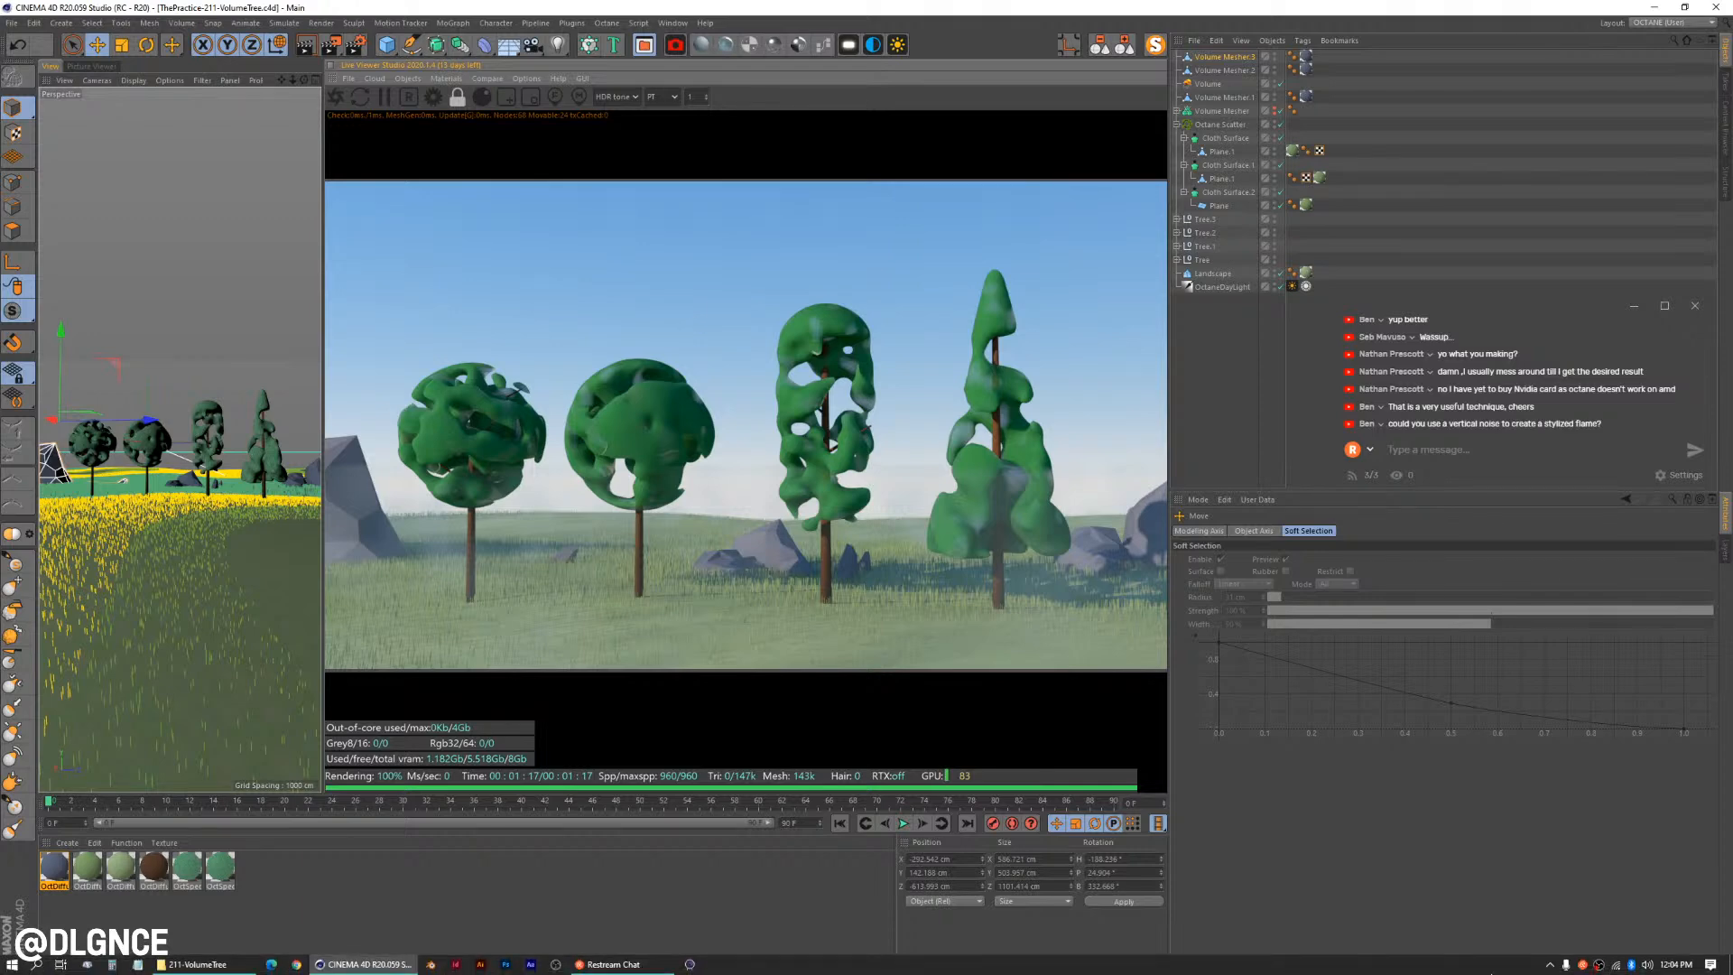
left_click(1597, 965)
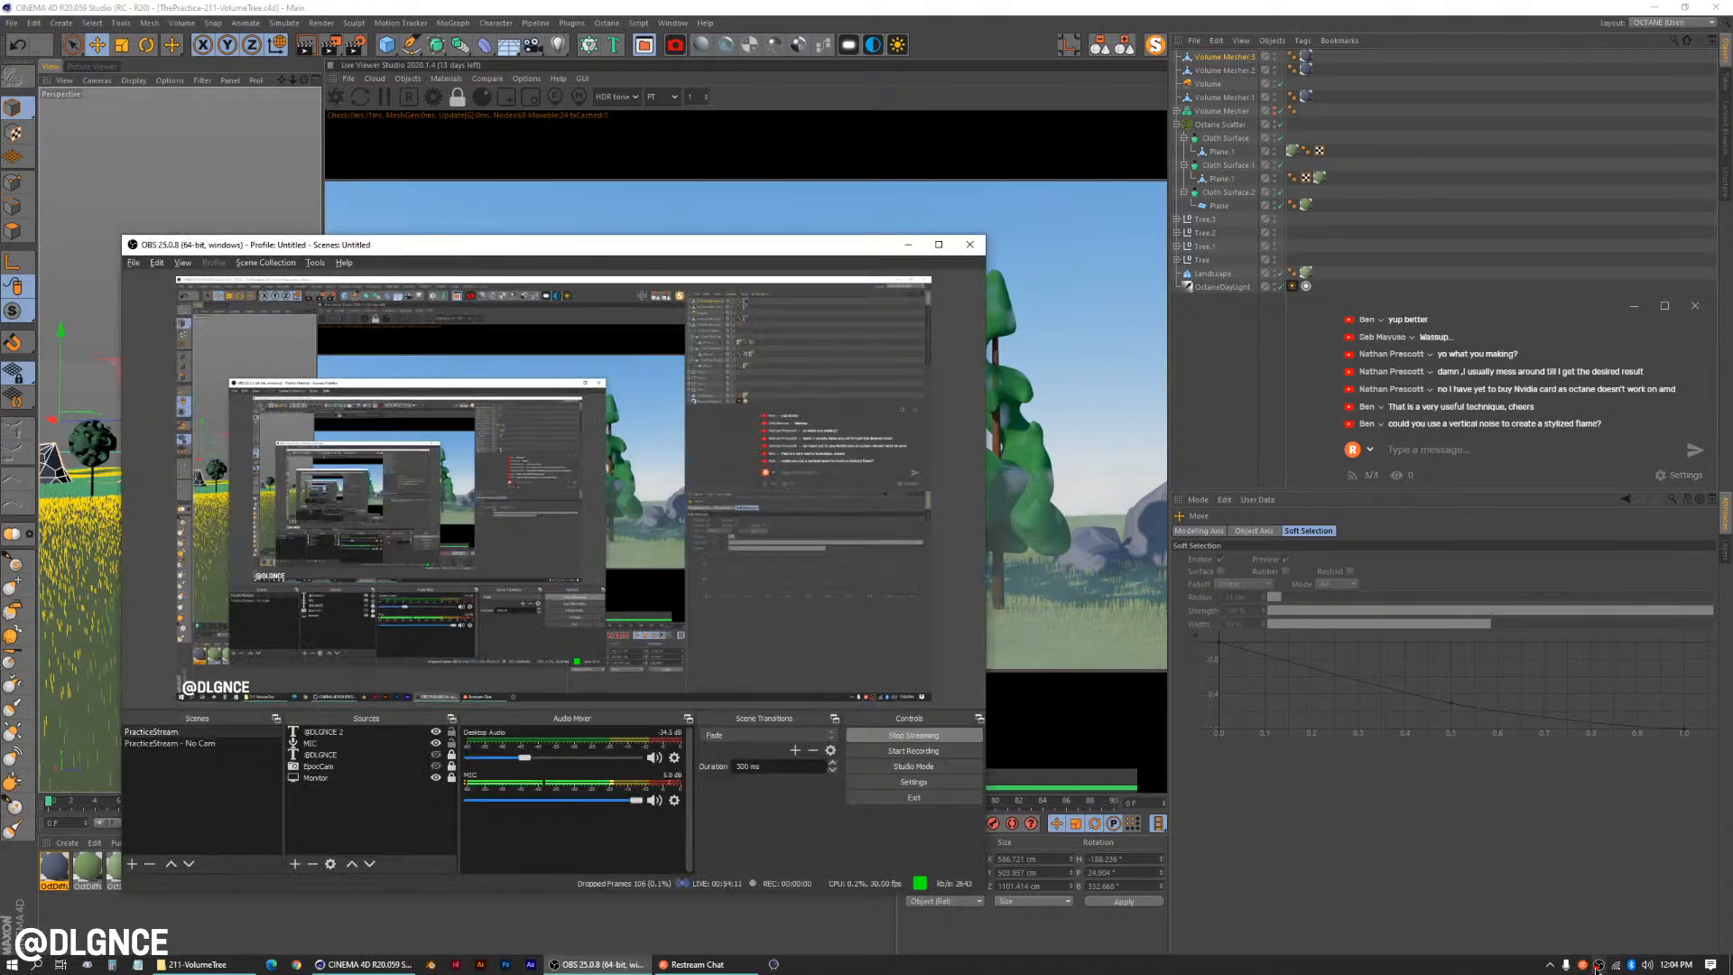